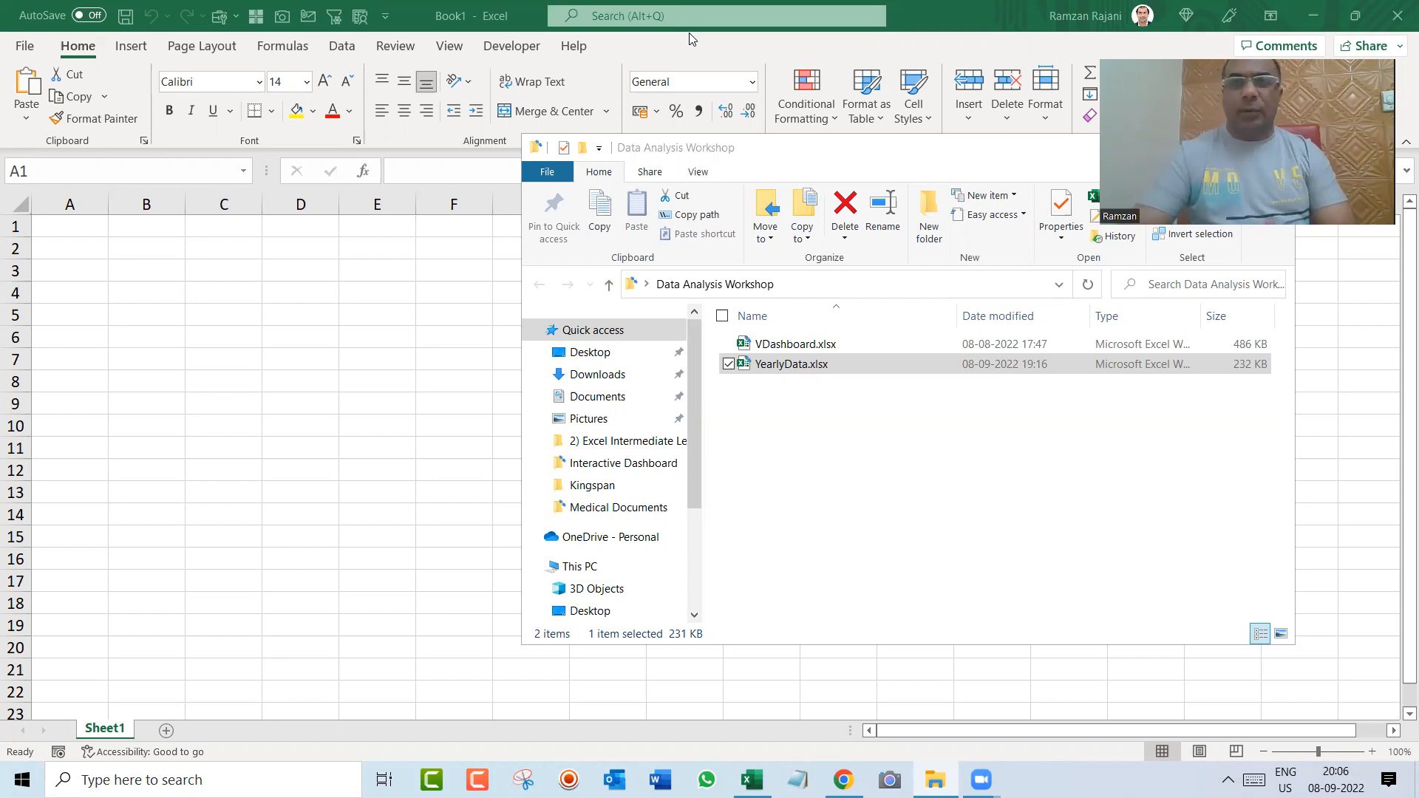
Step: Open the YearlyData.xlsx workbook and check the last and first rows of the Transaction Date column
{"action": "double_click", "coordinate": [806, 364]}
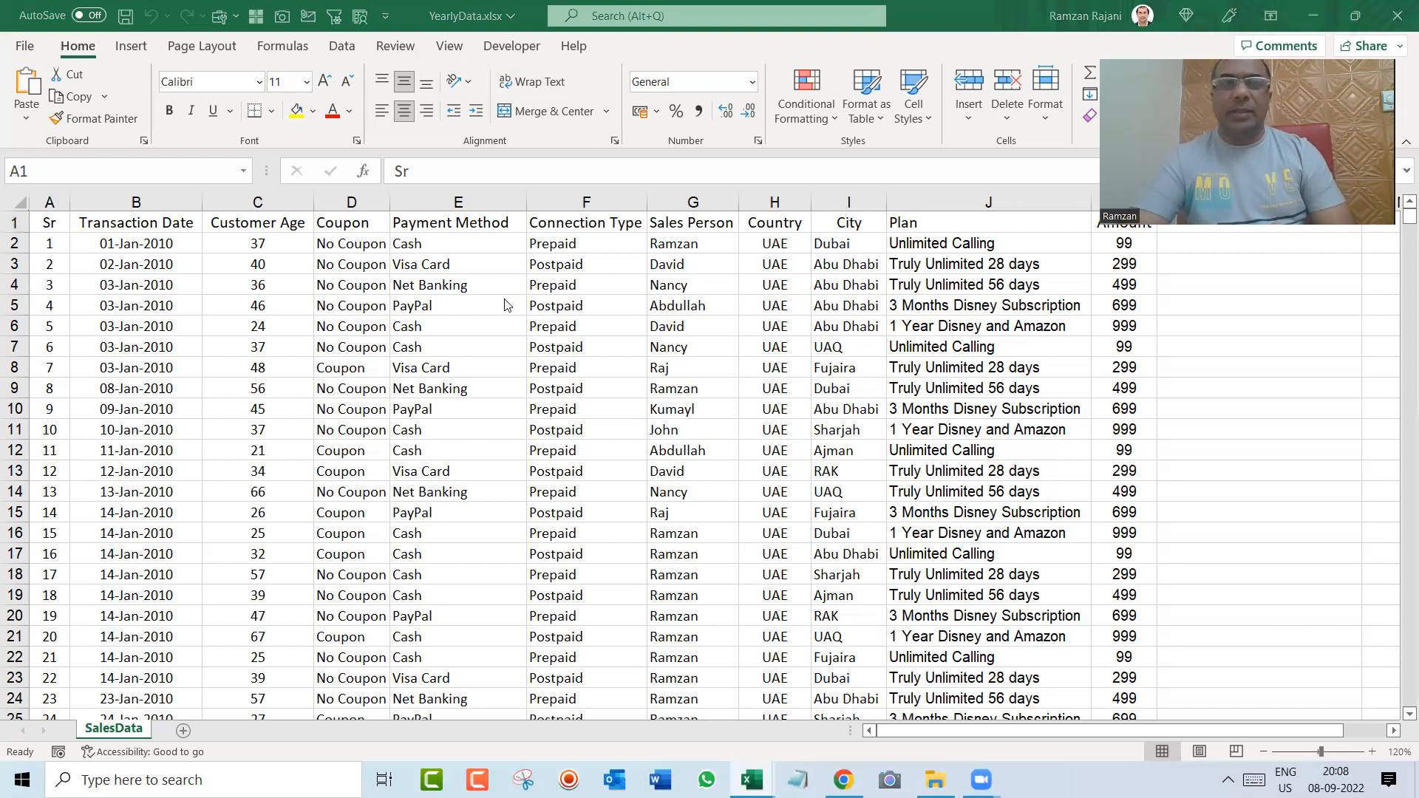
{"action": "left_click", "coordinate": [486, 342]}
{"action": "key", "text": "Down"}
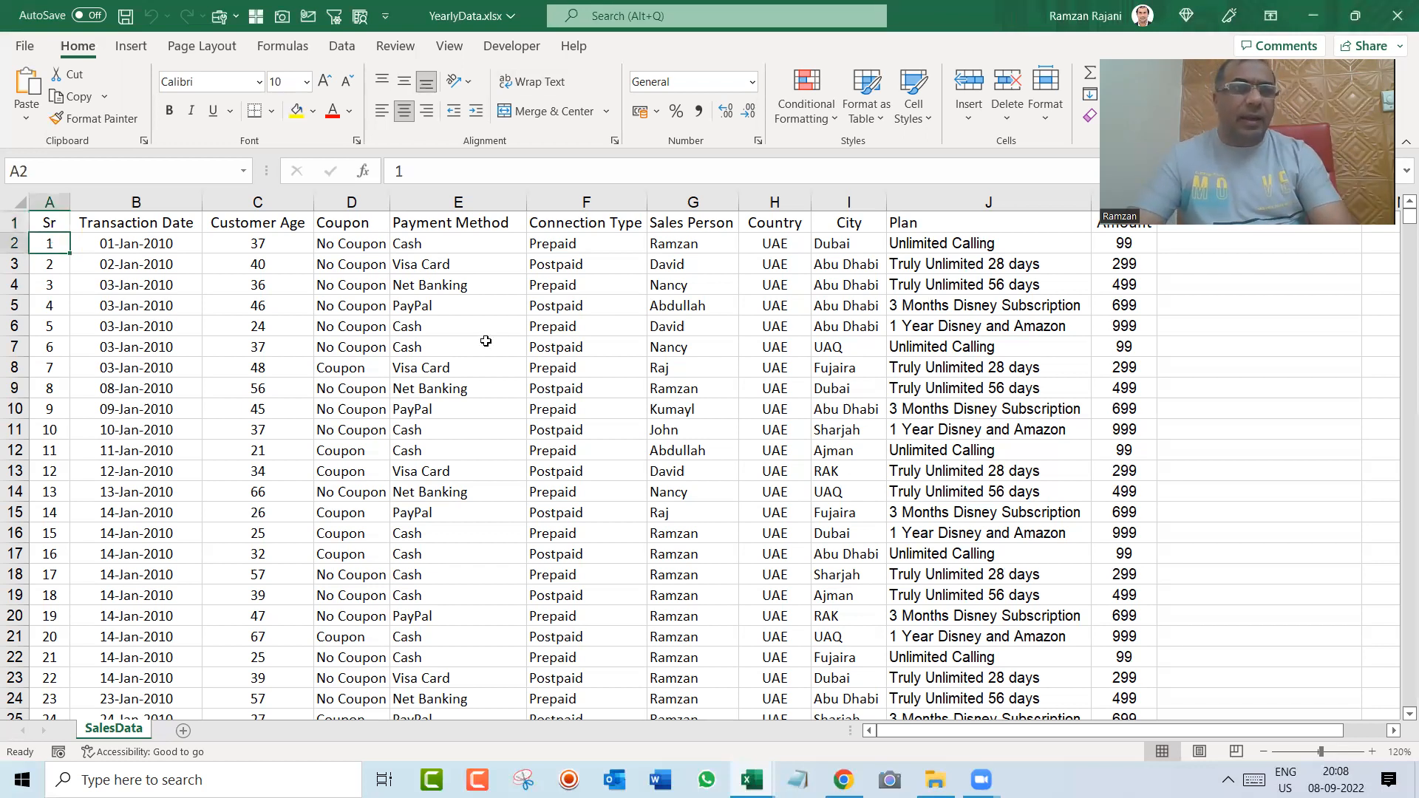
{"action": "key", "text": "Right"}
{"action": "key", "text": "ctrl+Down"}
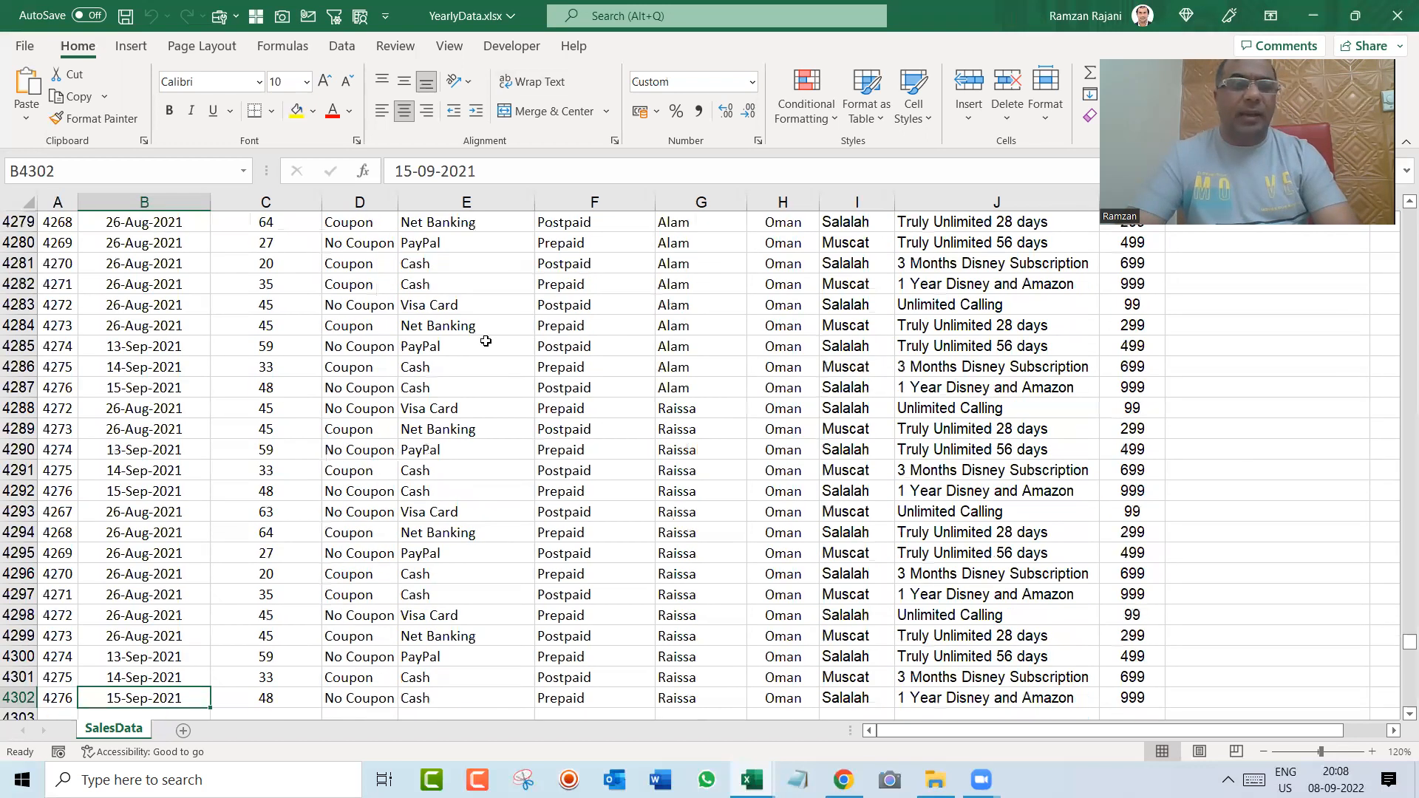
{"action": "key", "text": "ctrl+Up"}
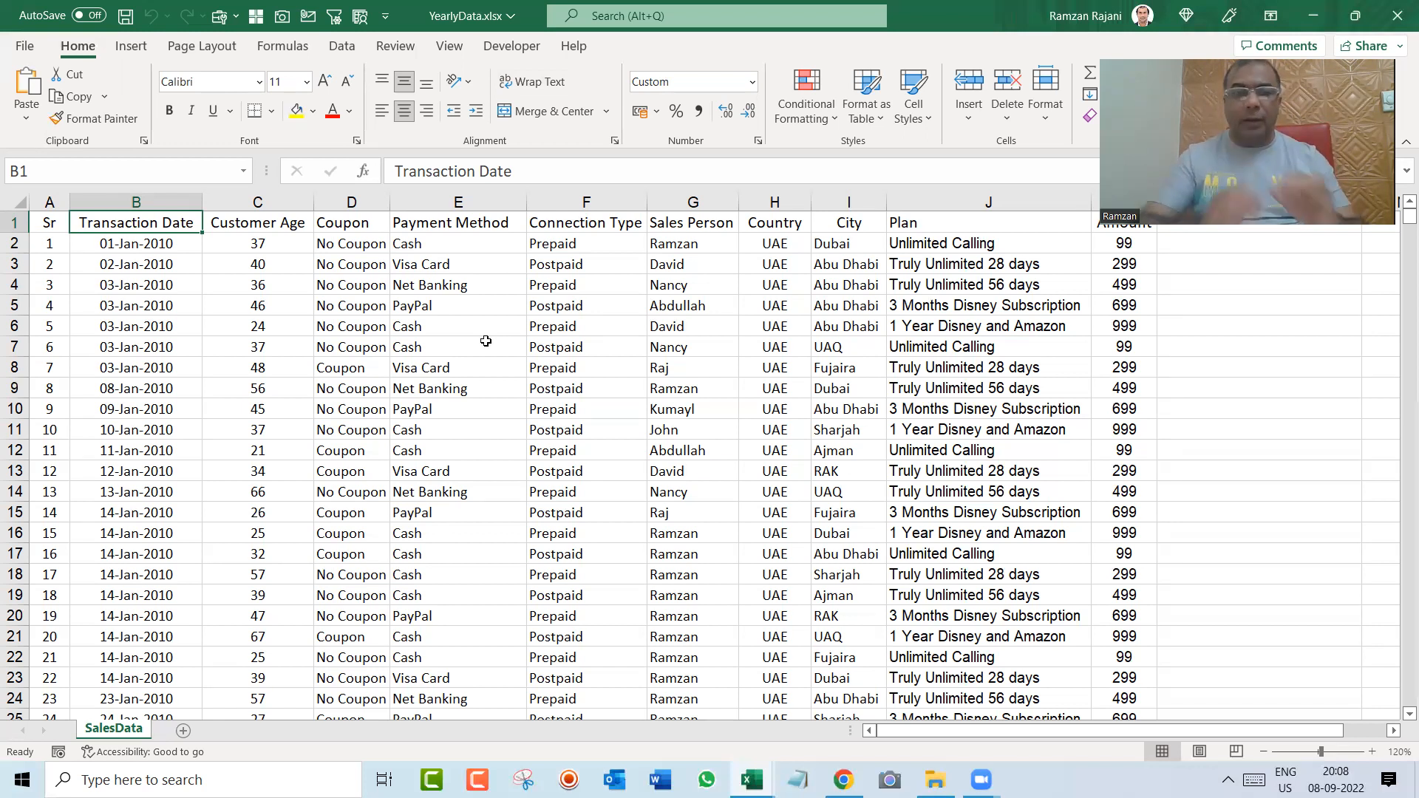
Step: Temporarily filter the header row to review the years available under Transaction Date, leaving no filter on the data
{"action": "key", "text": "ctrl+shift+l"}
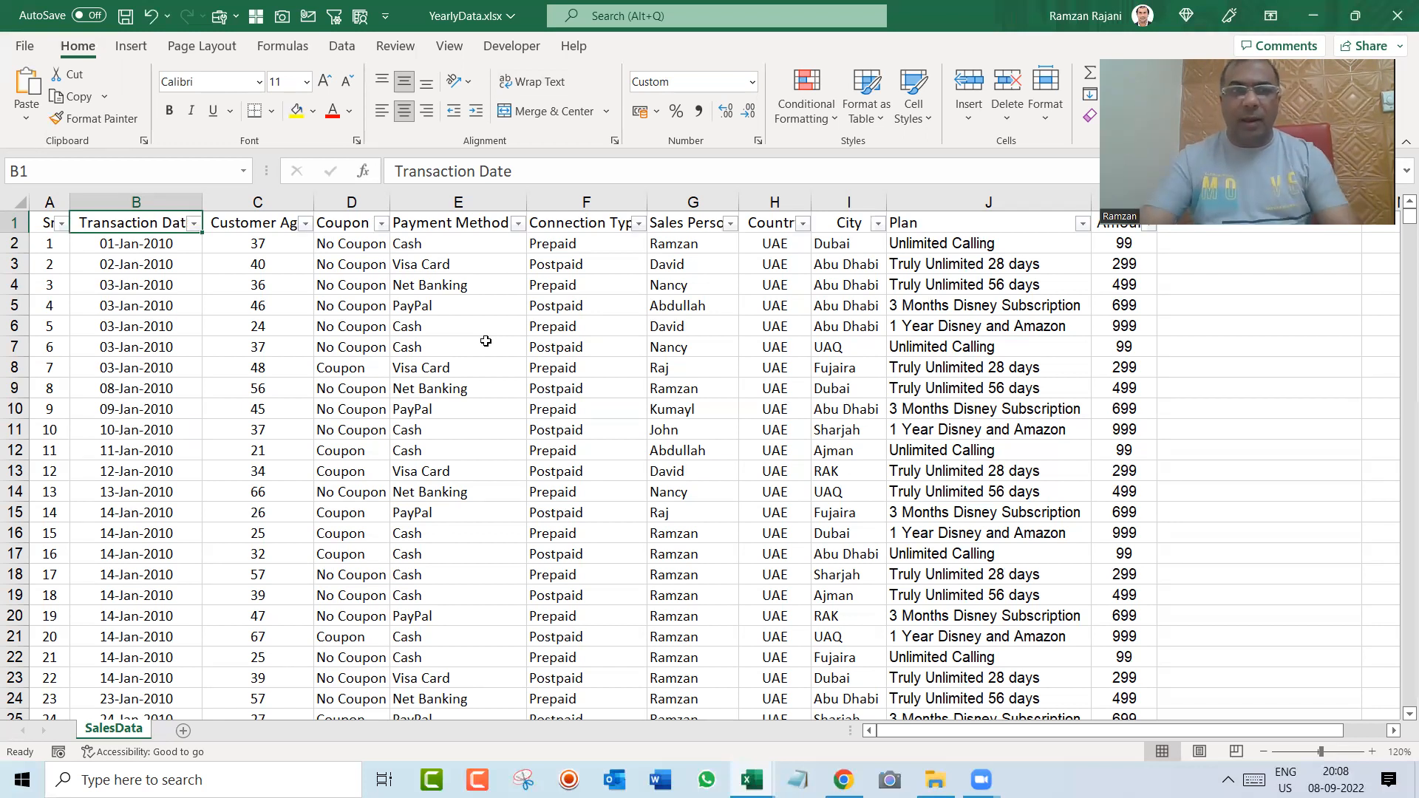
{"action": "left_click", "coordinate": [194, 224]}
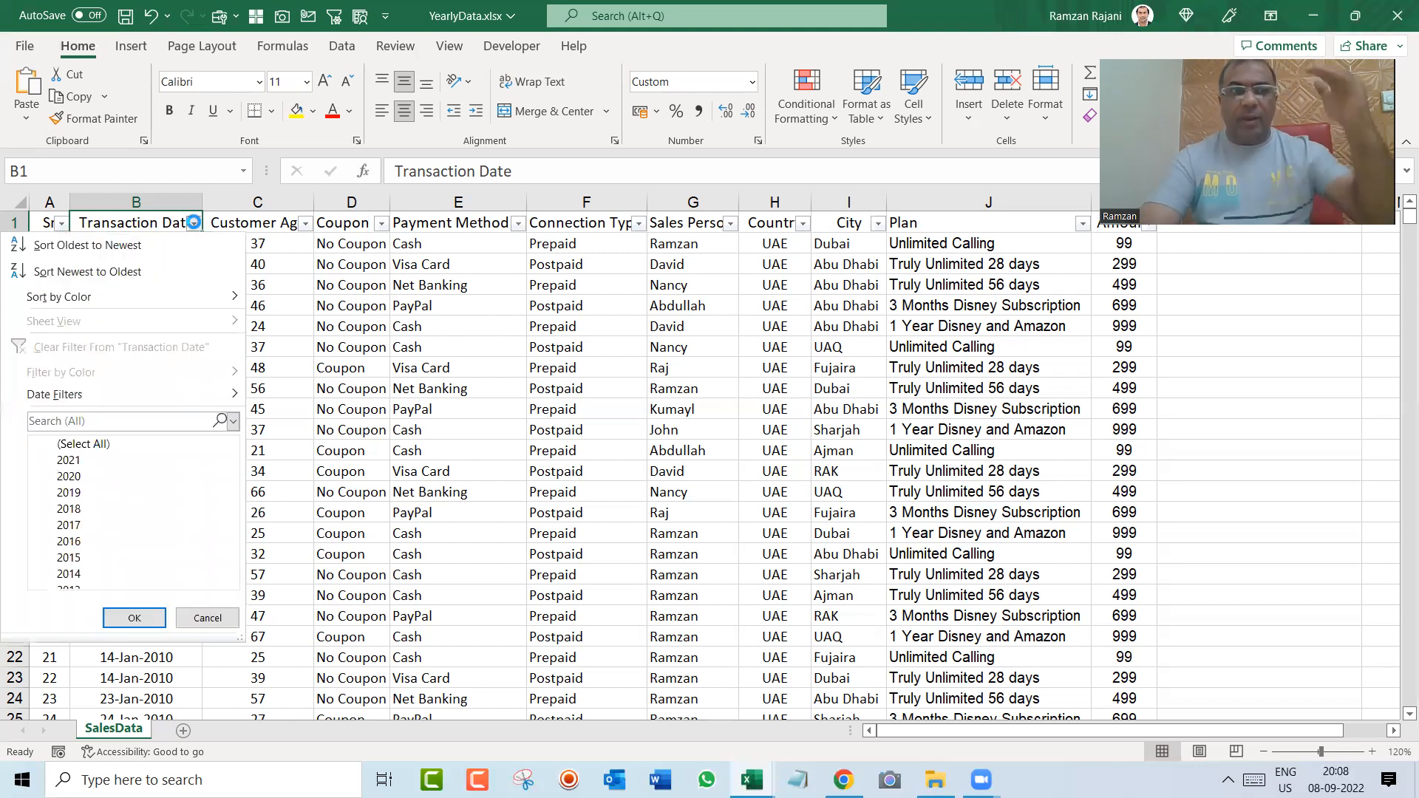
{"action": "left_click_drag", "start_coordinate": [229, 488], "coordinate": [222, 455]}
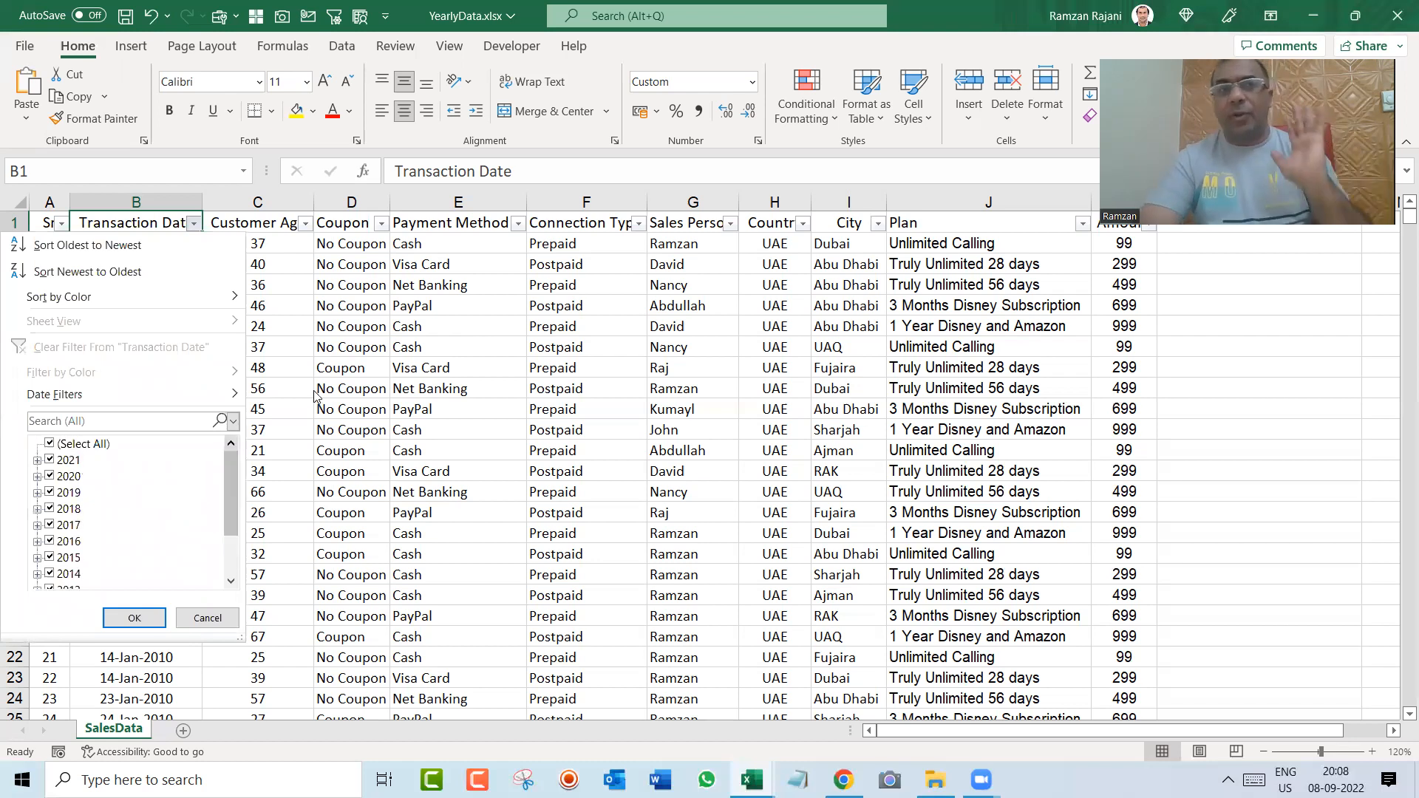
{"action": "key", "text": "Escape"}
{"action": "key", "text": "ctrl+shift+l"}
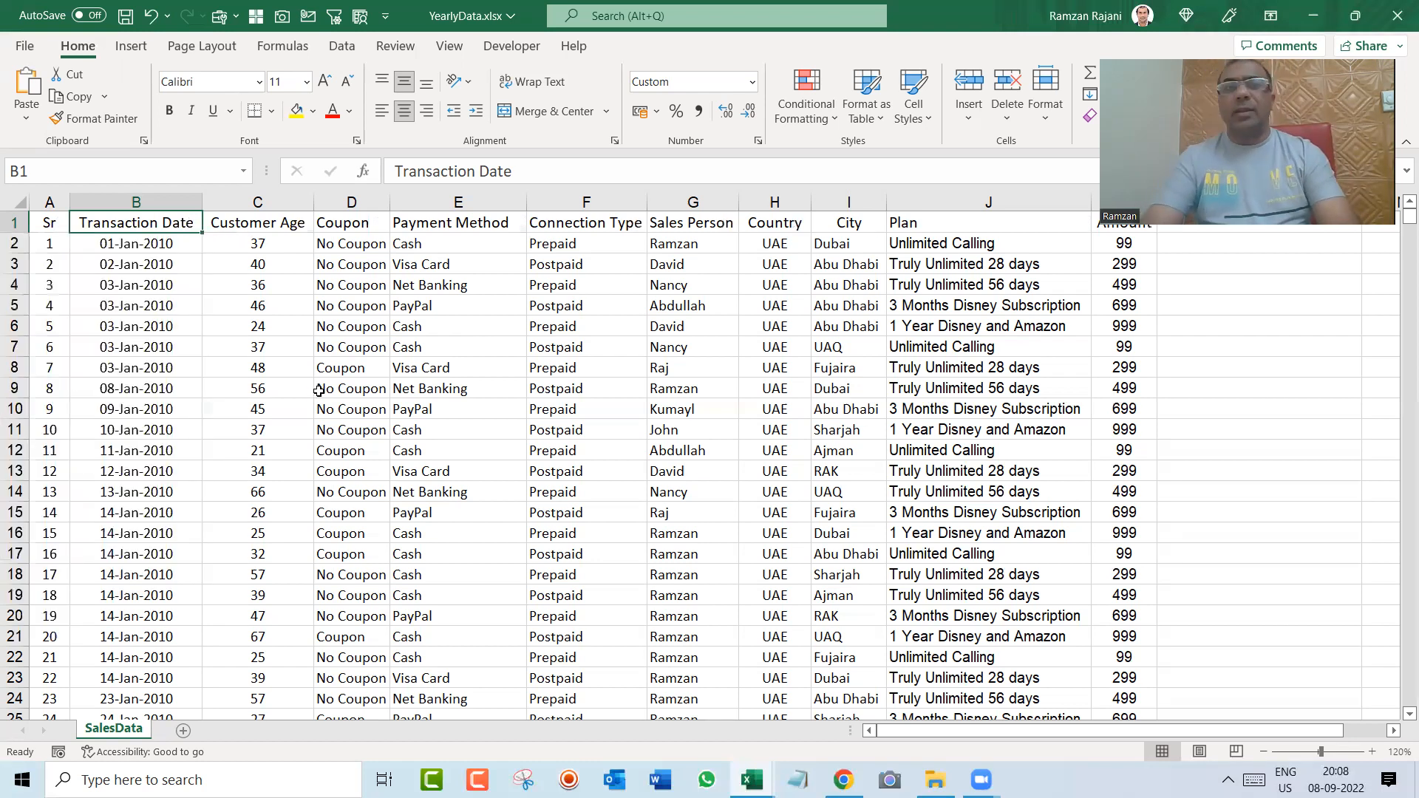
Step: Review the data columns one by one from Customer Age across to Plan
{"action": "key", "text": "Right"}
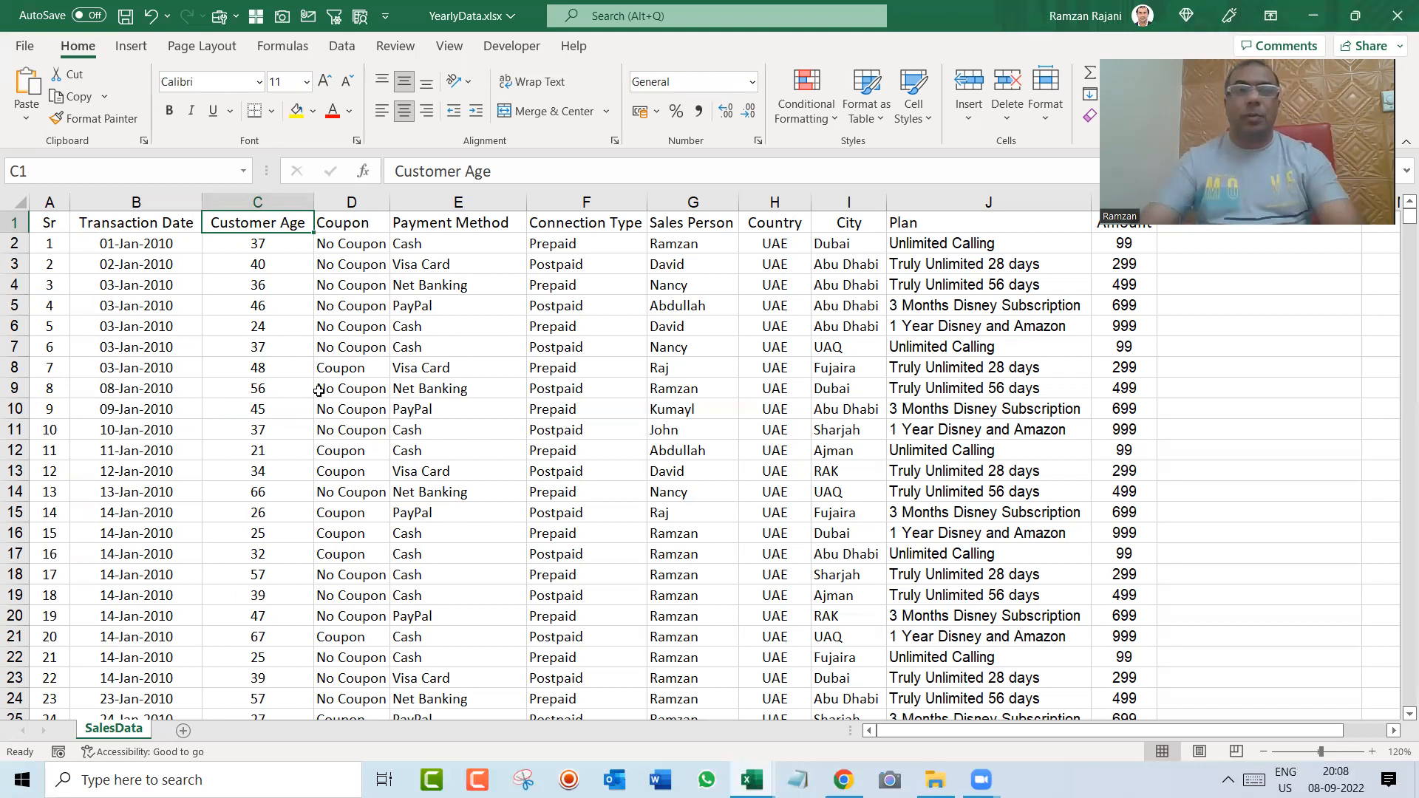
{"action": "key", "text": "Right"}
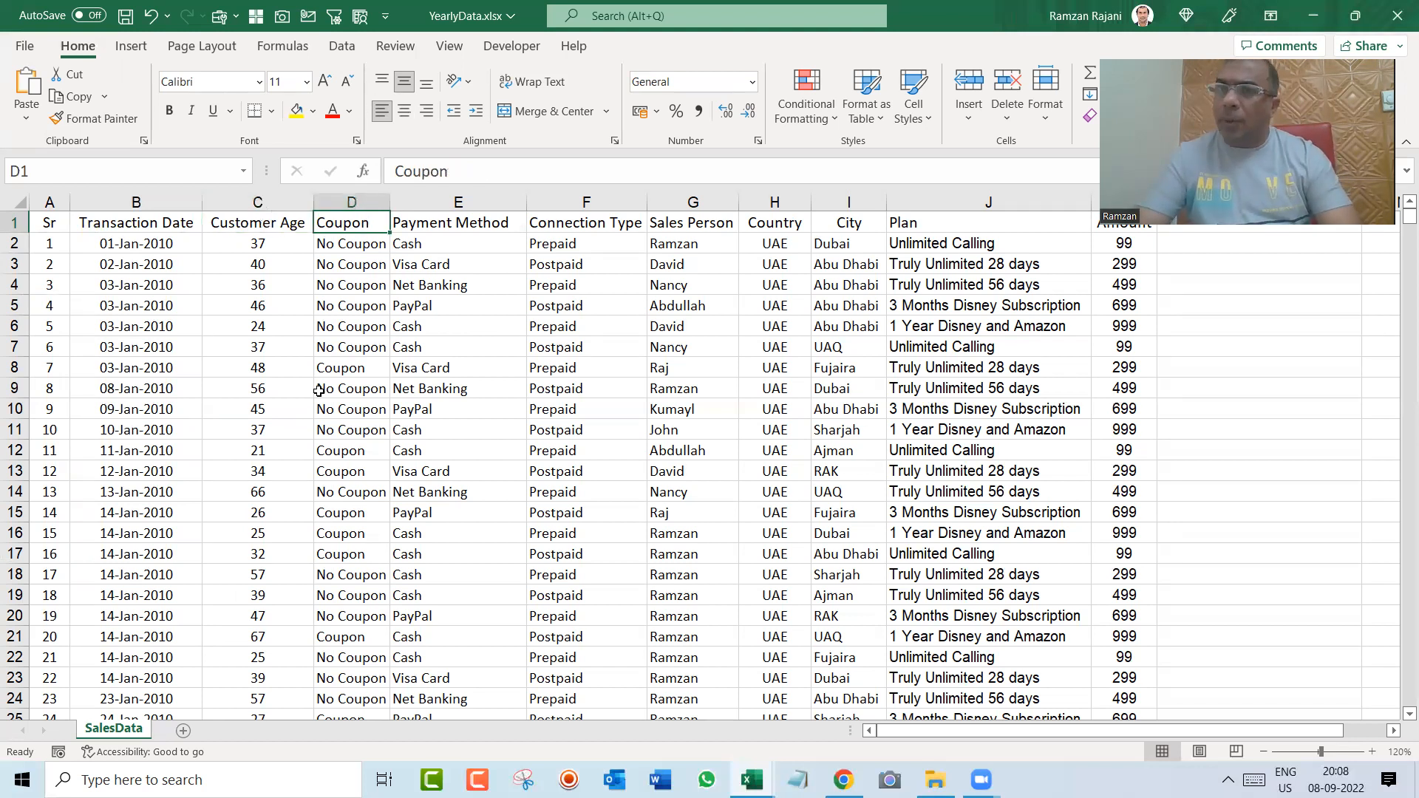
{"action": "key", "text": "ctrl+shift+Down"}
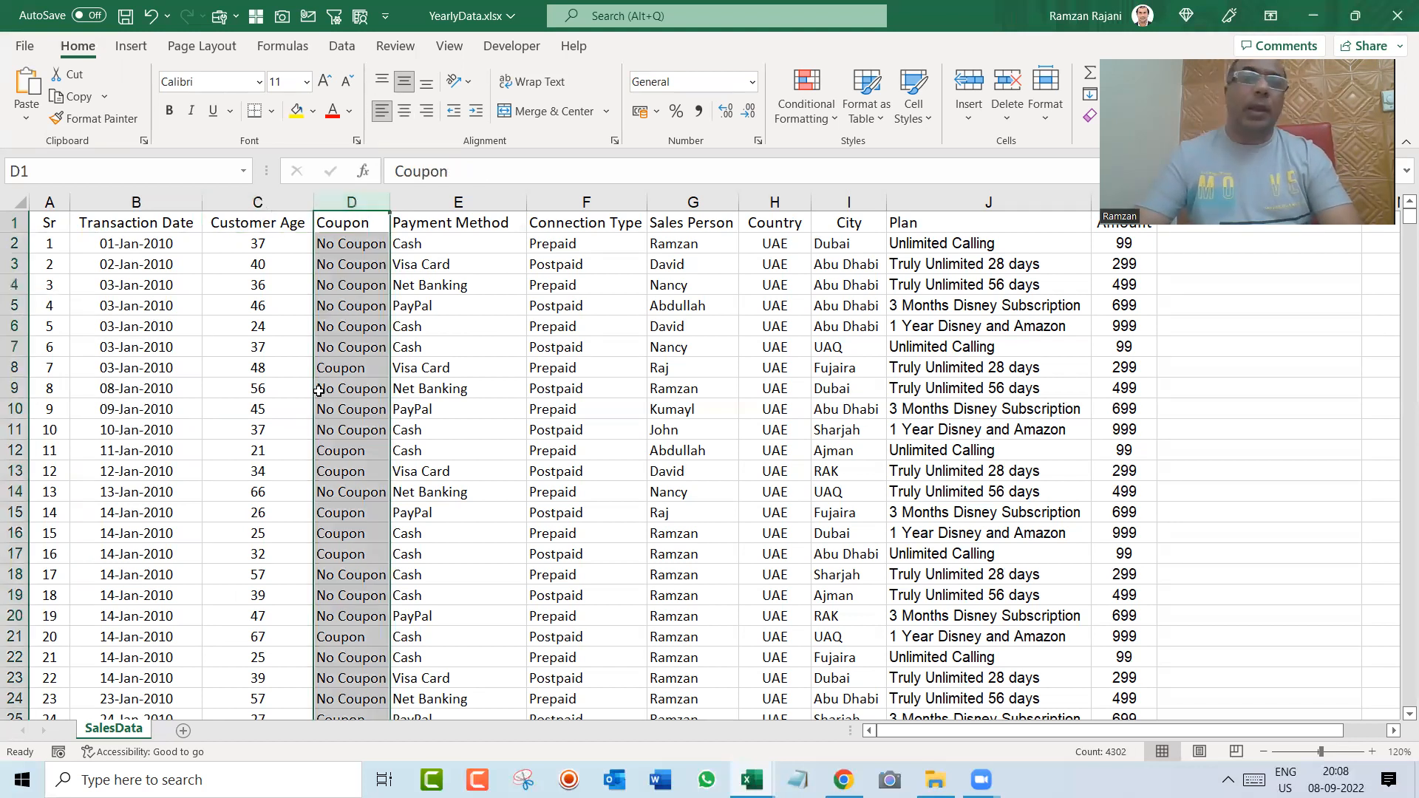
{"action": "key", "text": "Right"}
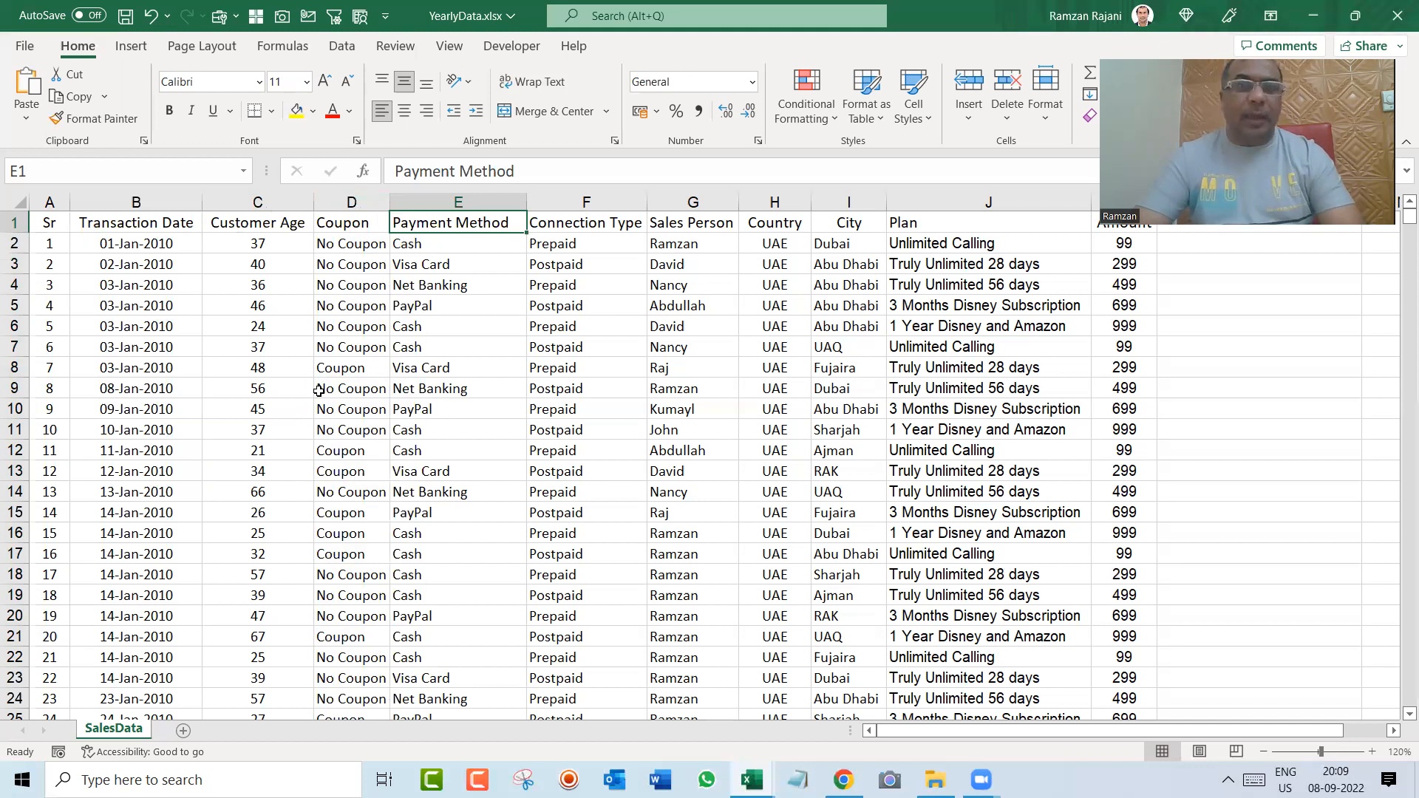
{"action": "key", "text": "Right"}
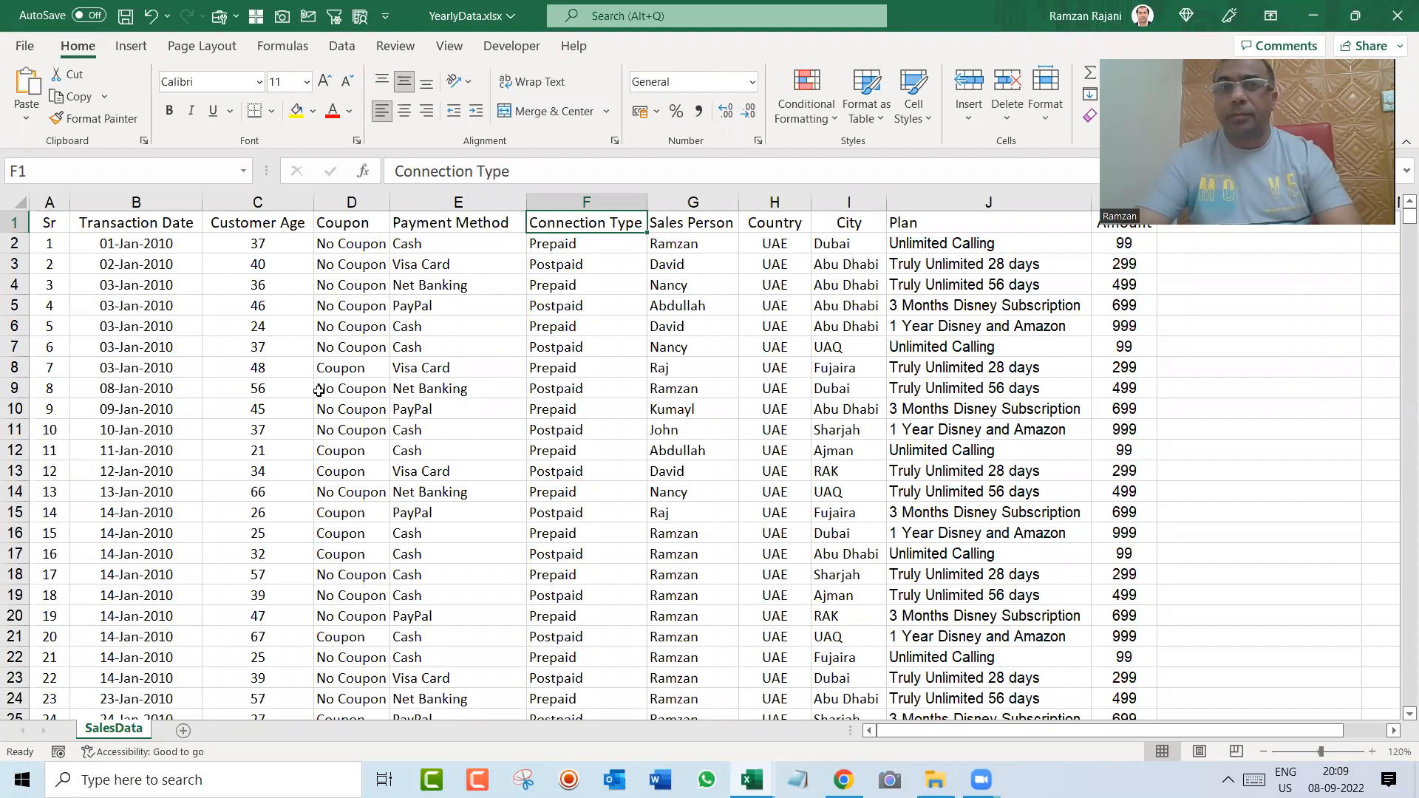
{"action": "key", "text": "Right"}
{"action": "key", "text": "ctrl+space"}
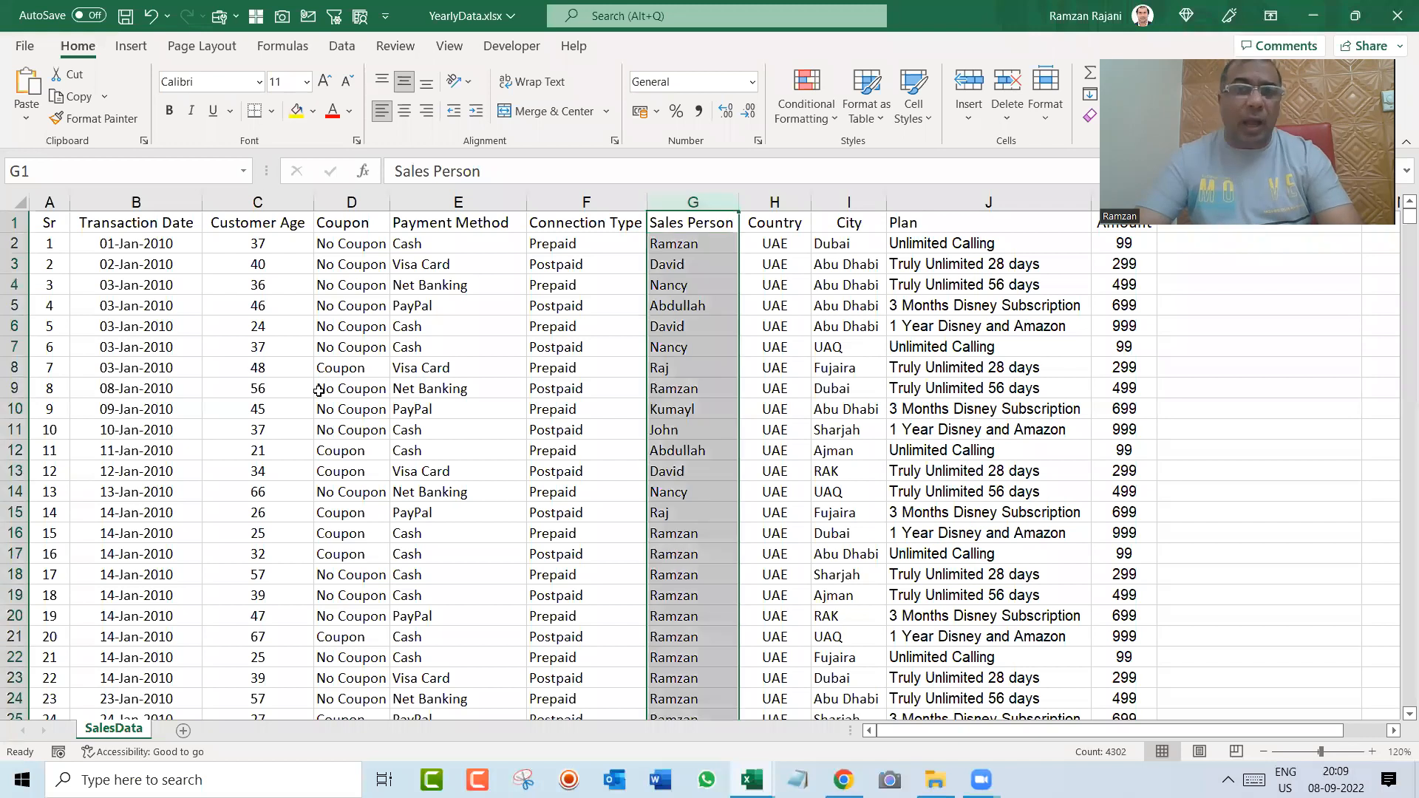
{"action": "key", "text": "Right"}
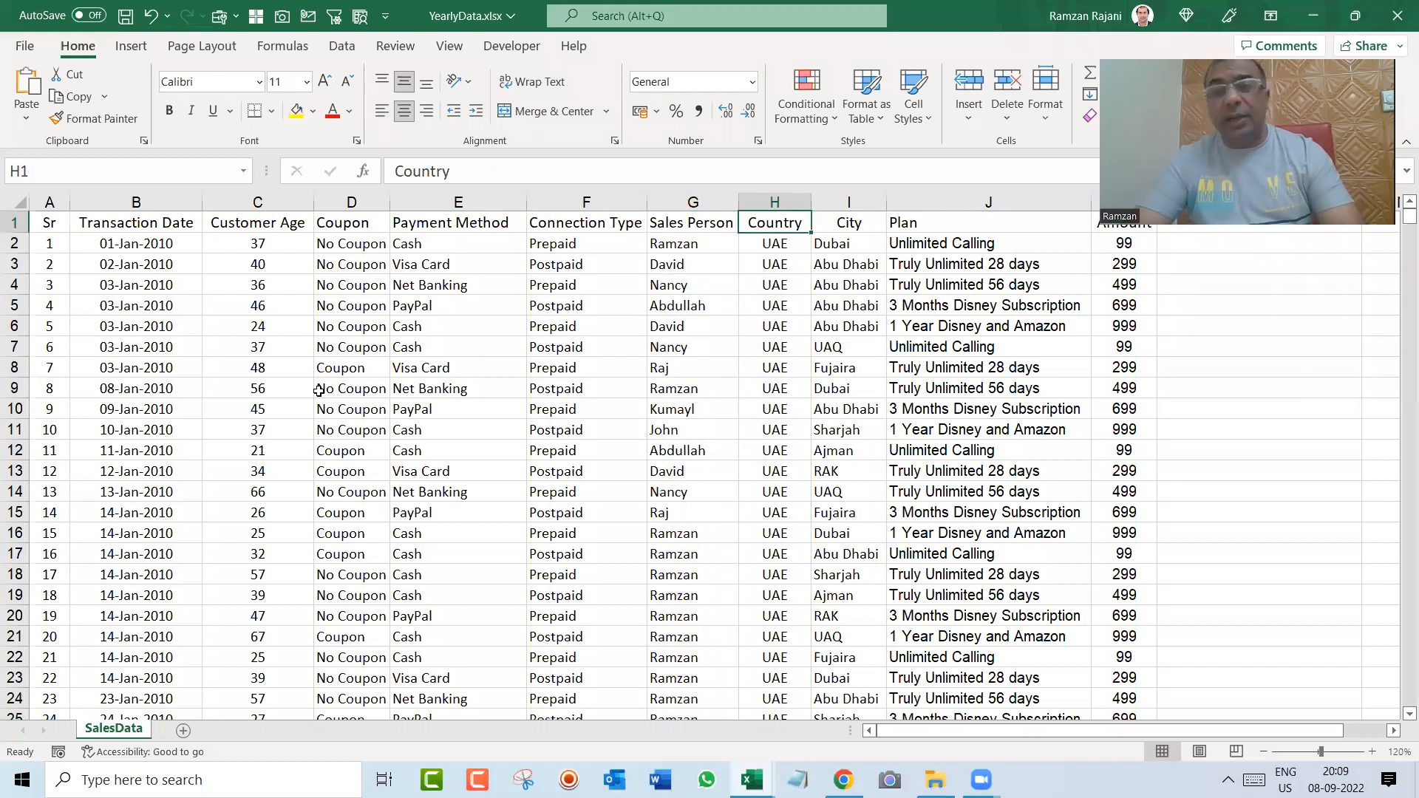
{"action": "key", "text": "Right"}
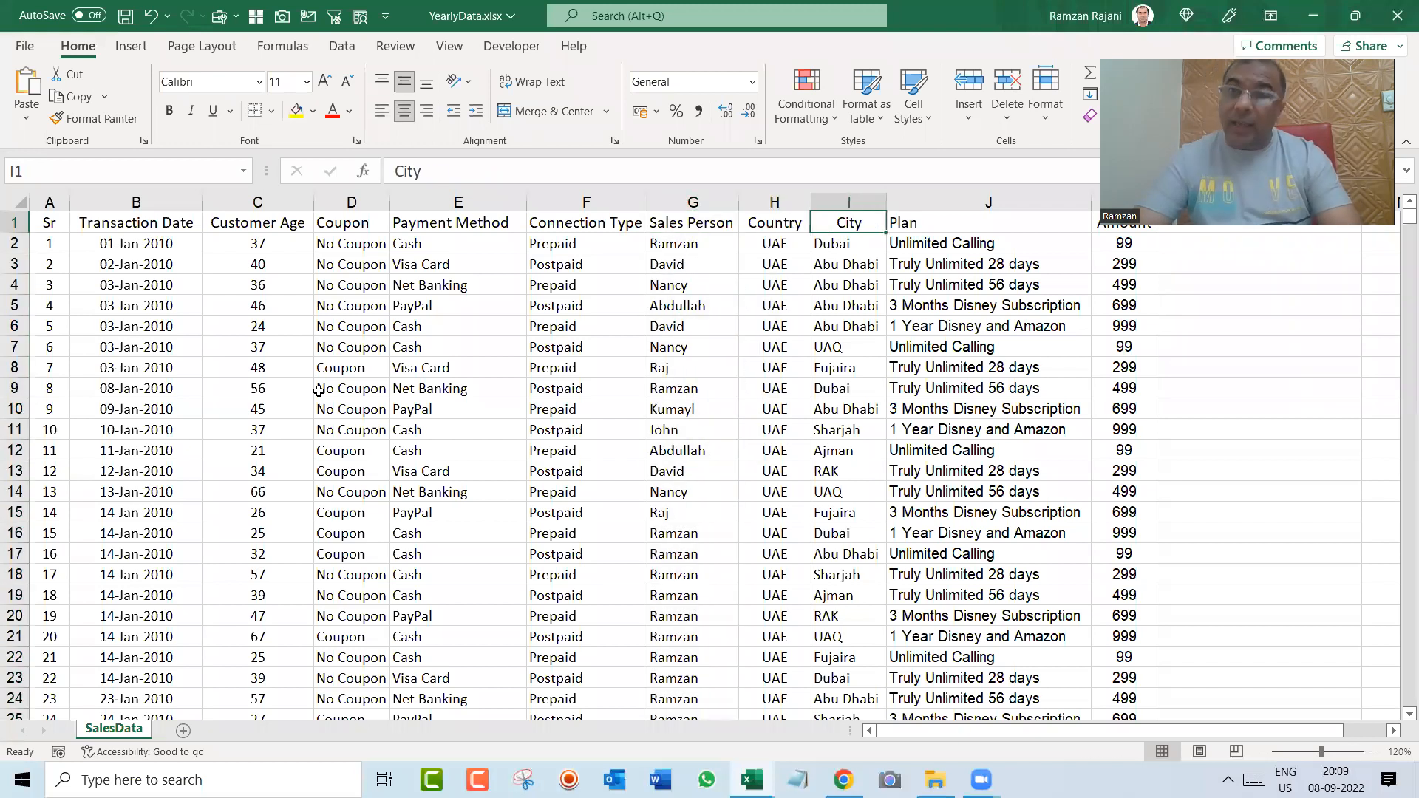
{"action": "key", "text": "Right"}
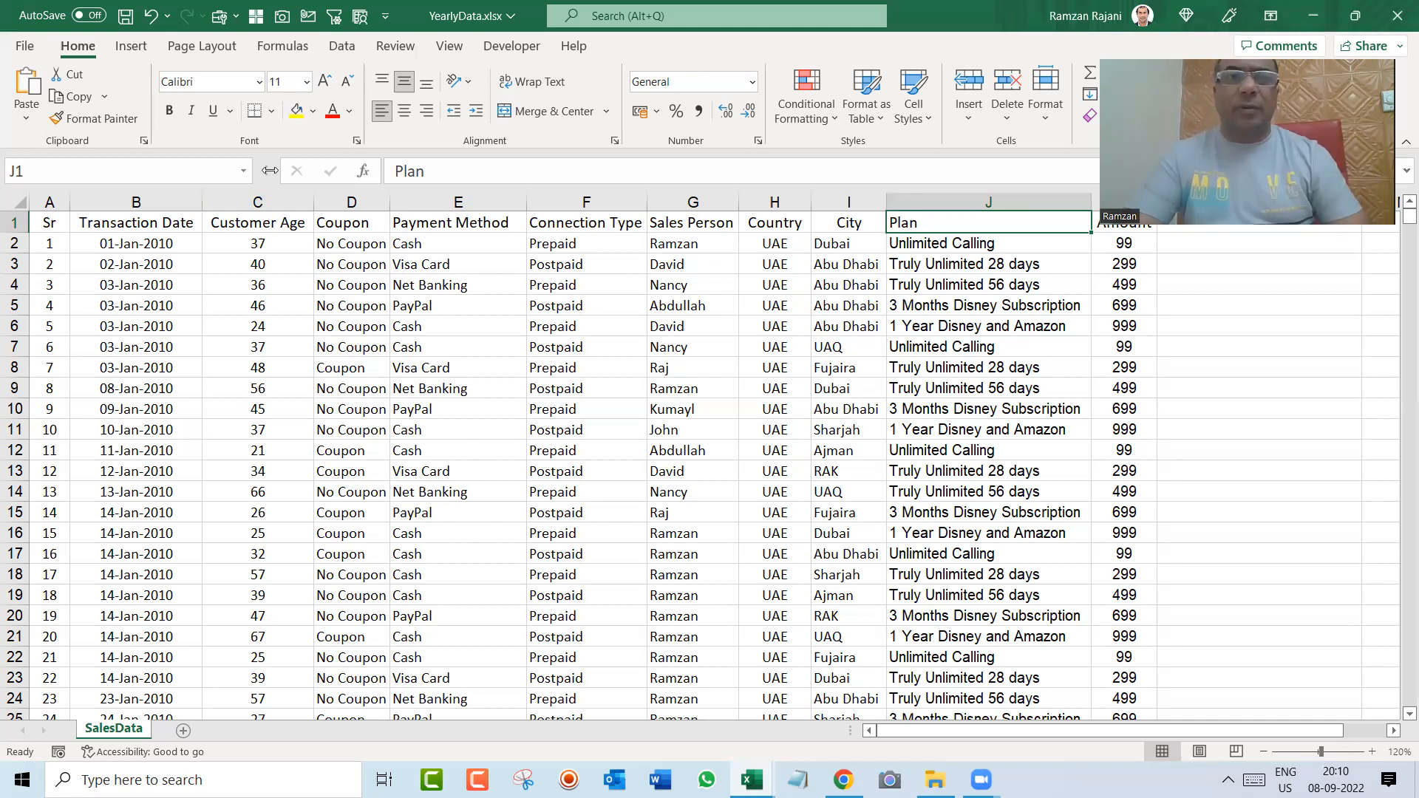
Step: Open Notepad and move its window lower so the top rows of the sales data stay readable
{"action": "key", "text": "alt+Tab"}
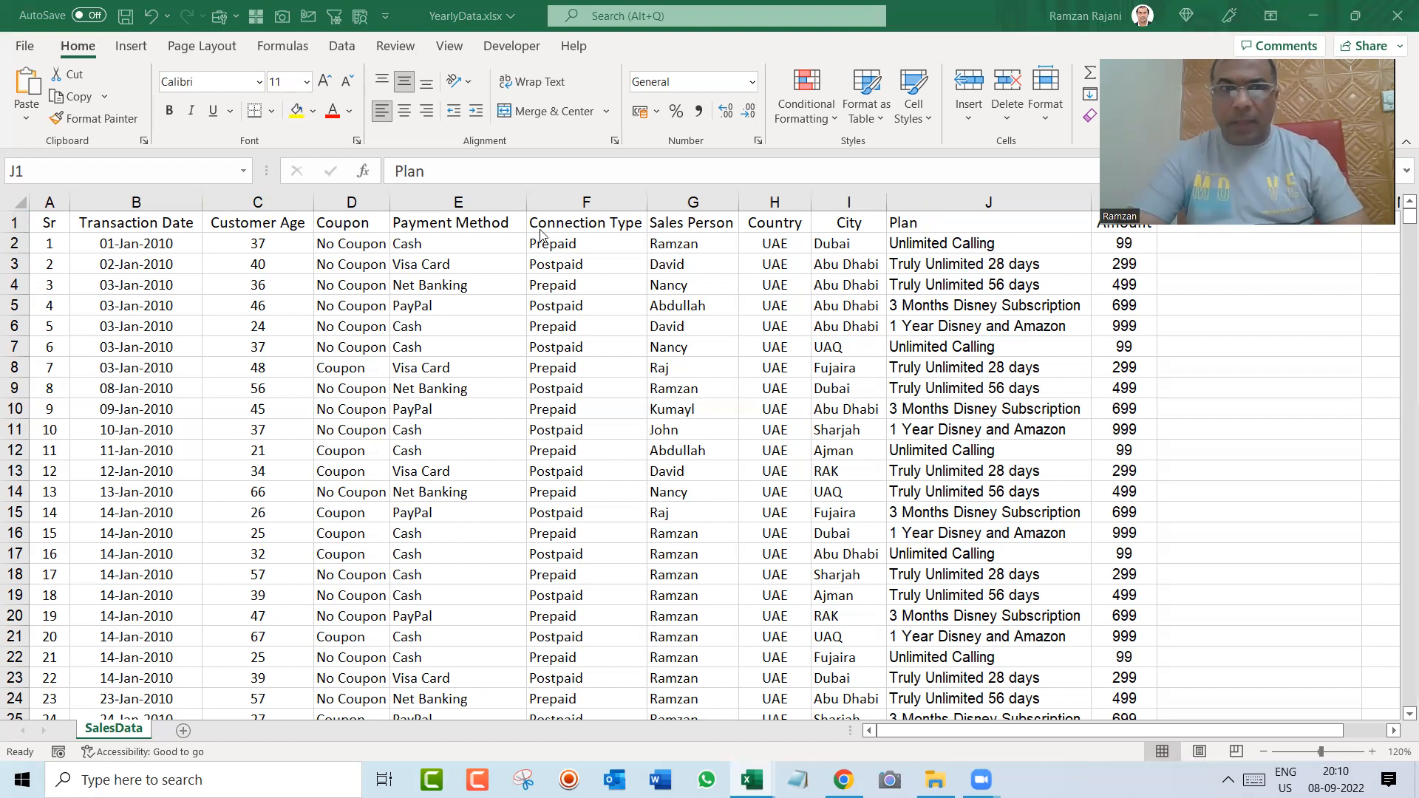
{"action": "left_click", "coordinate": [501, 331]}
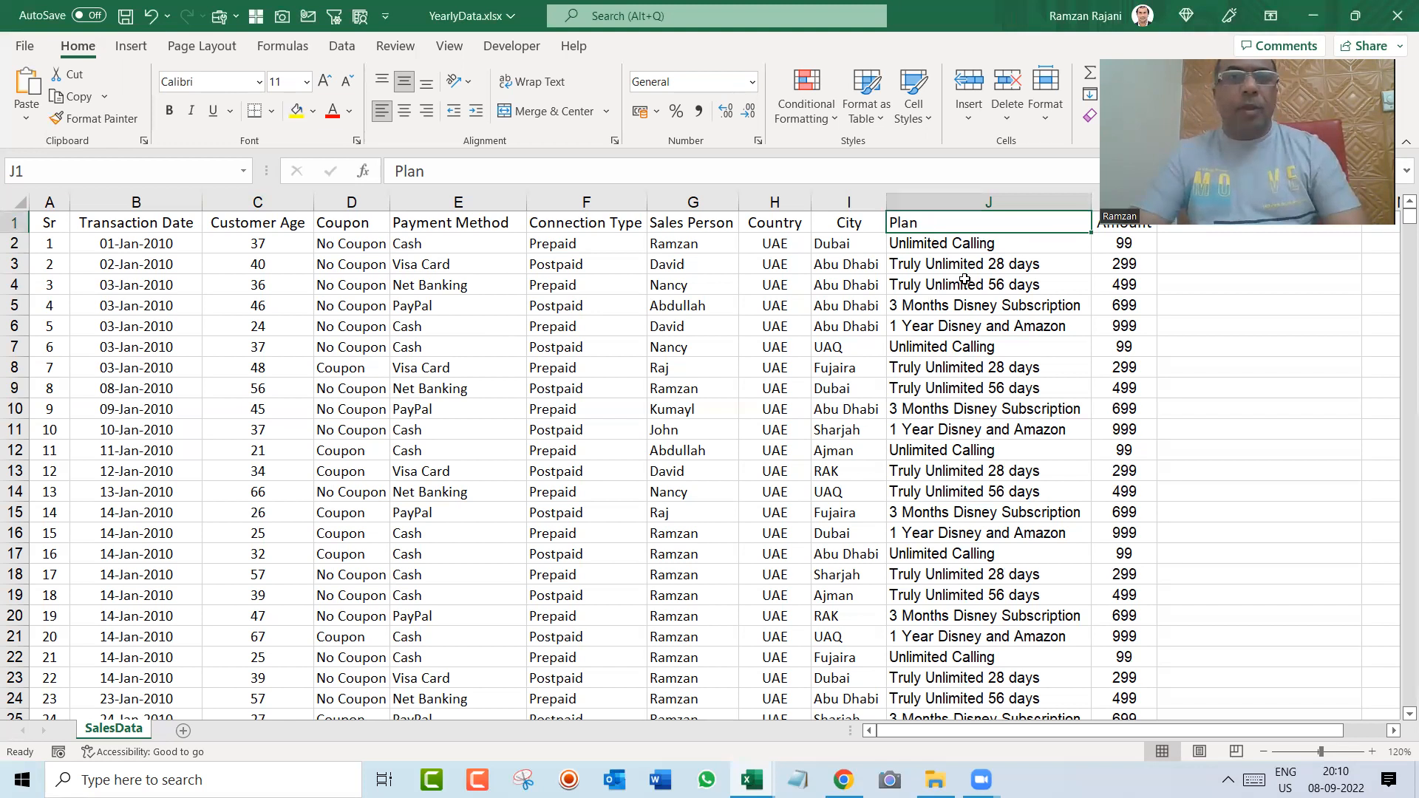
{"action": "key", "text": "super"}
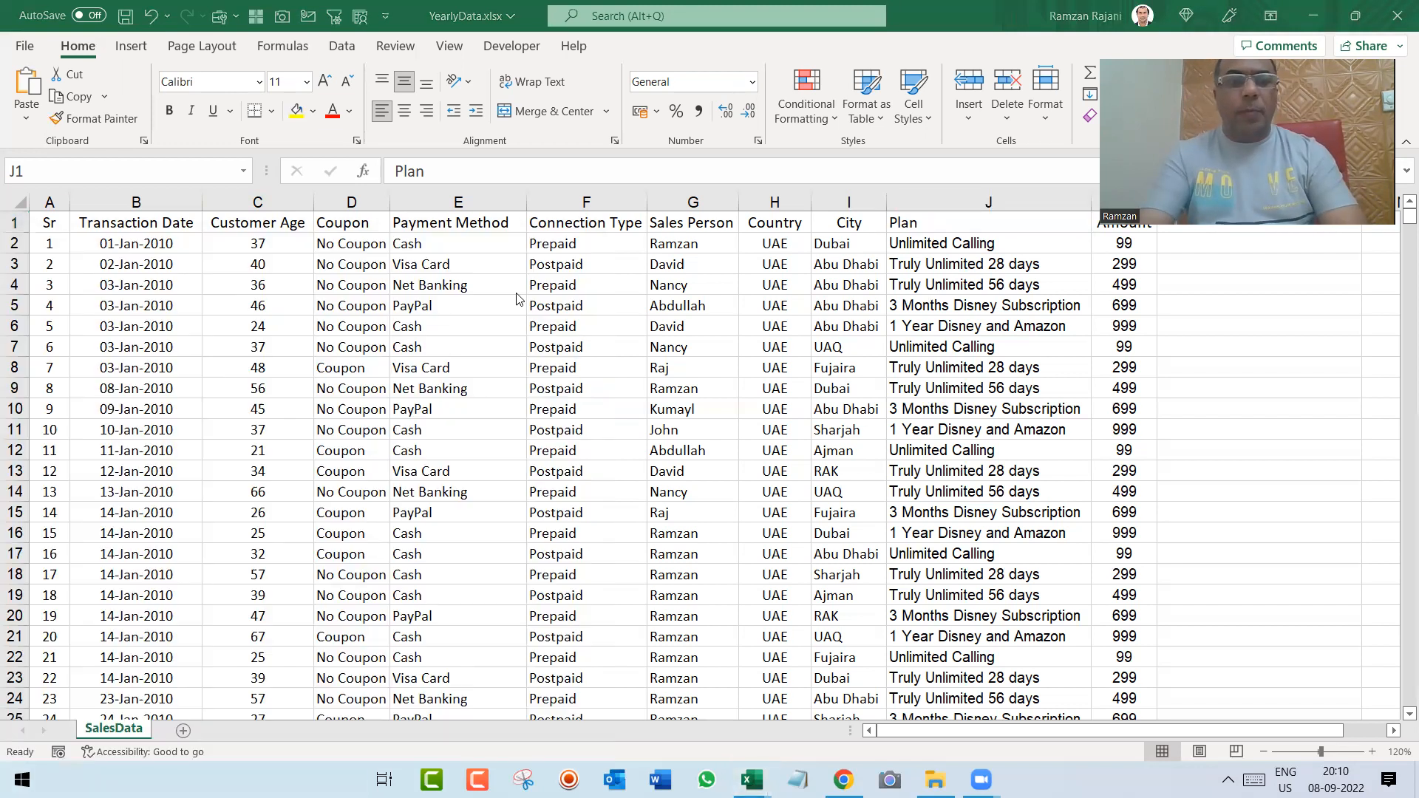
{"action": "type", "text": "note"}
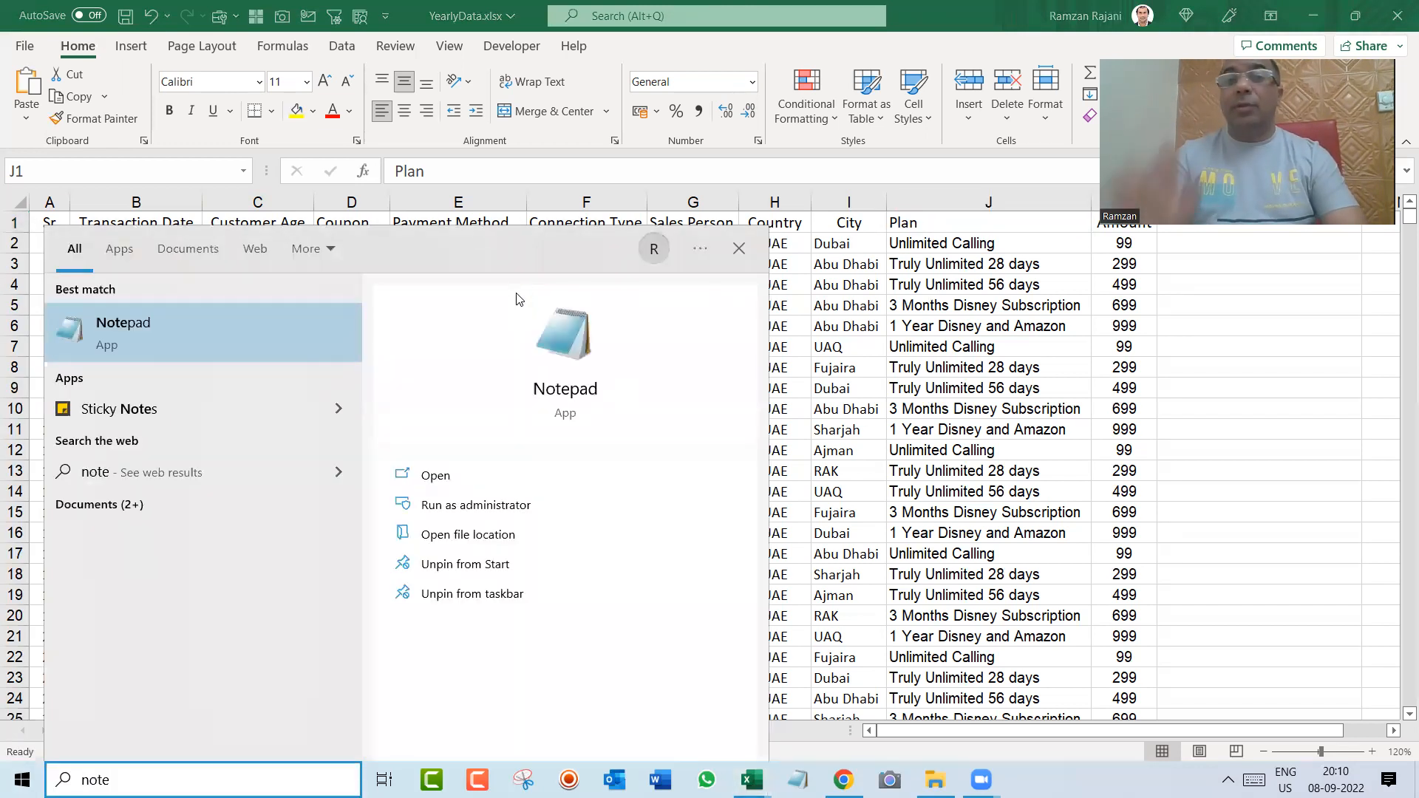
{"action": "key", "text": "Return"}
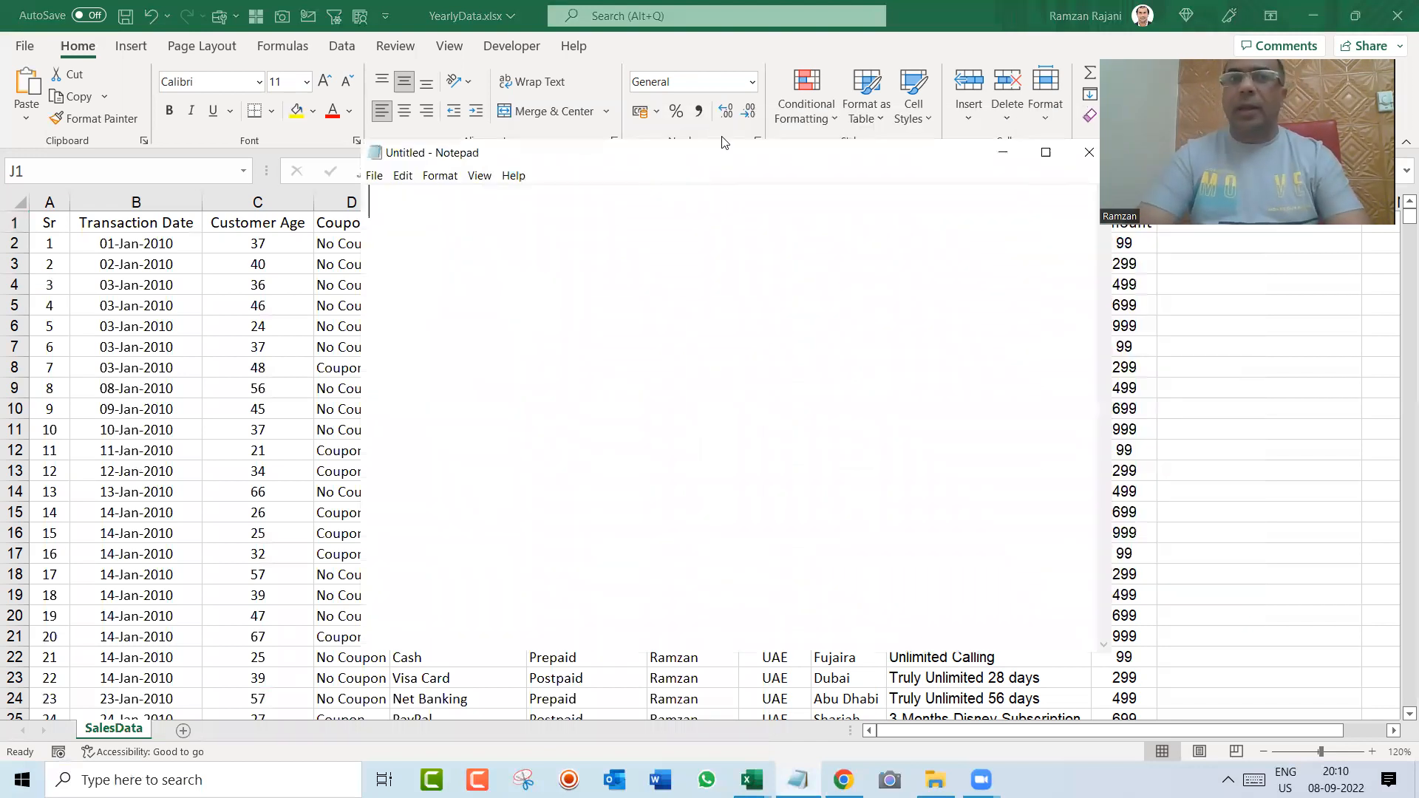
{"action": "left_click_drag", "start_coordinate": [717, 143], "coordinate": [652, 308]}
Step: Write "1) Data Cleaning" as the first line of the note and start a new line
{"action": "type", "text": "1) "}
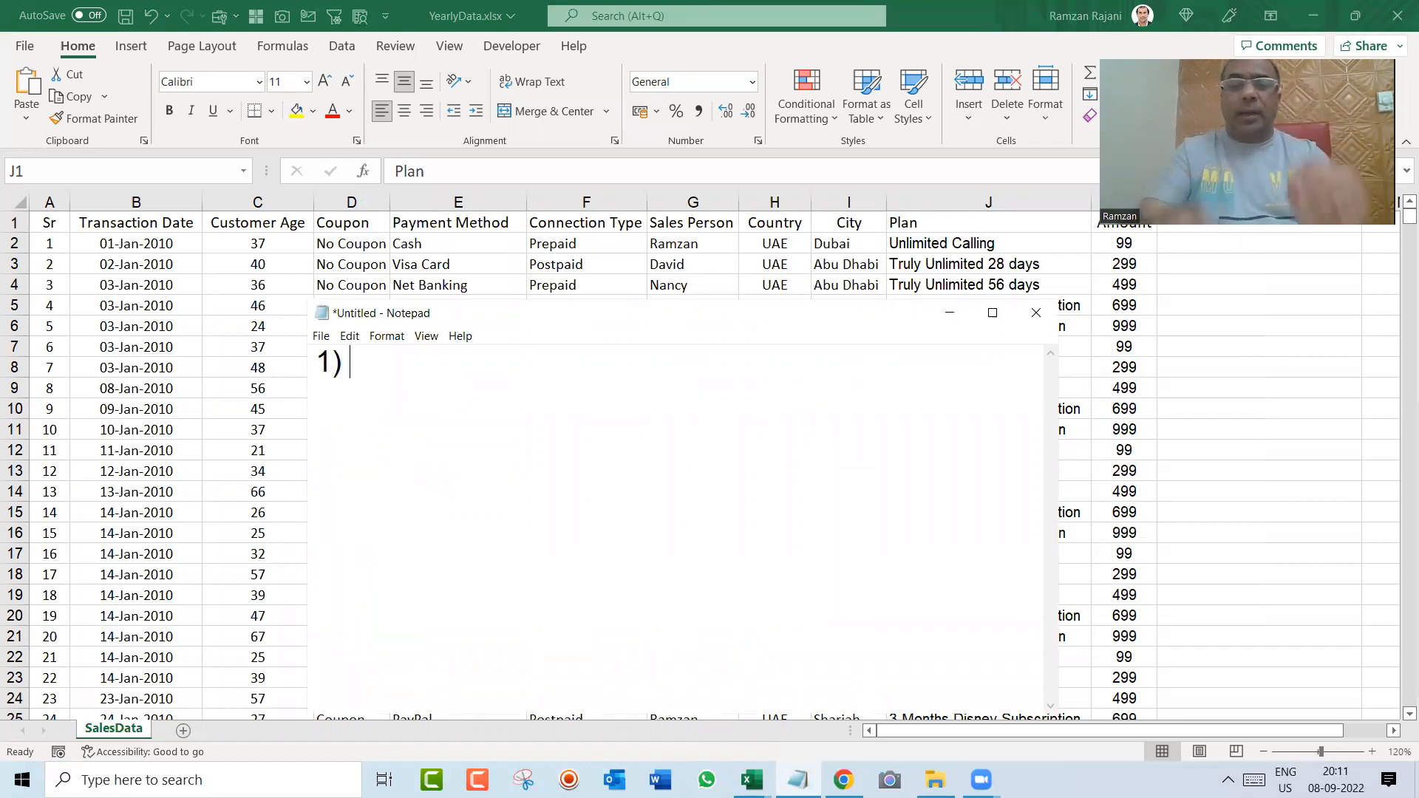
{"action": "type", "text": "Data Clearning"}
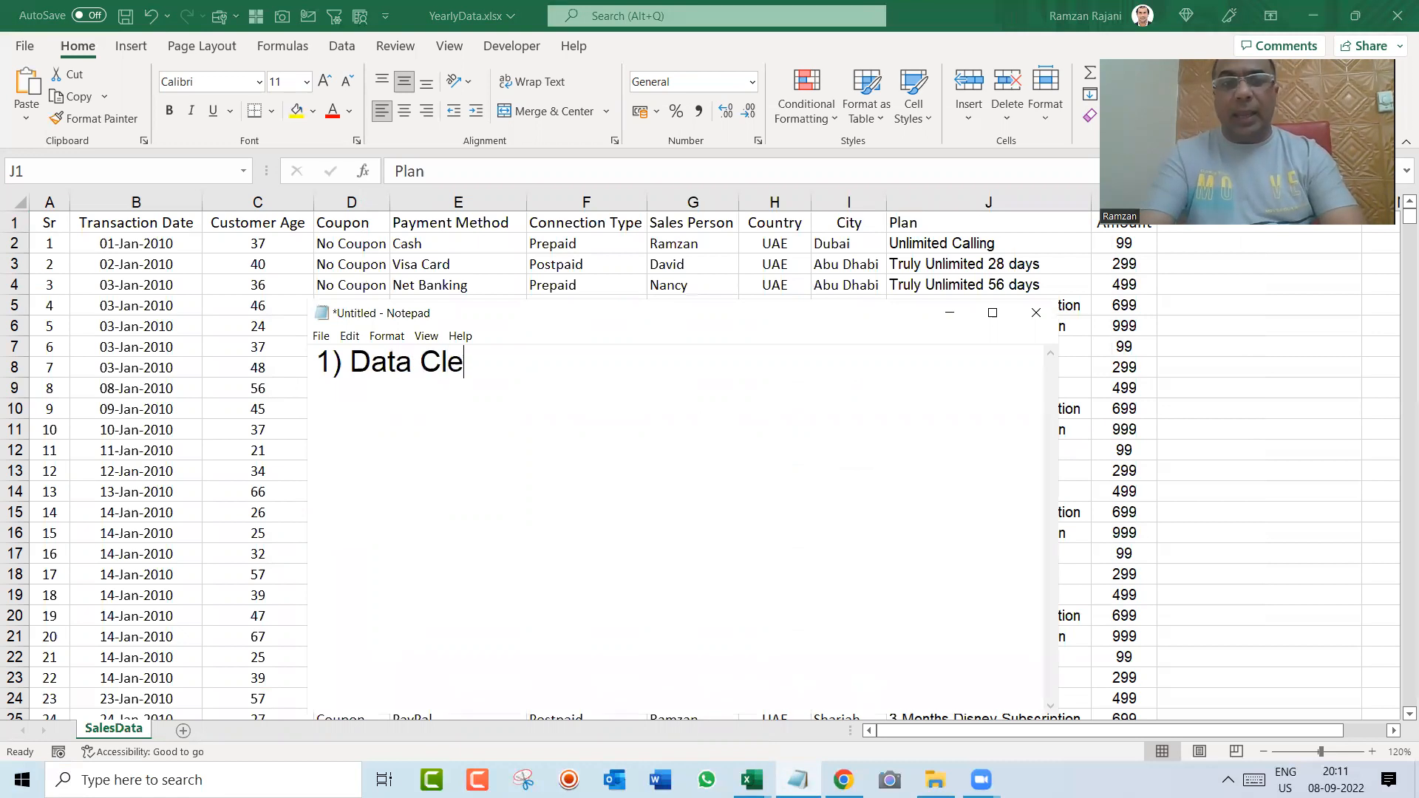
{"action": "key", "text": "BackSpace"}
{"action": "key", "text": "BackSpace"}
{"action": "key", "text": "BackSpace"}
{"action": "key", "text": "BackSpace"}
{"action": "key", "text": "BackSpace"}
{"action": "type", "text": "ning"}
{"action": "key", "text": "Return"}
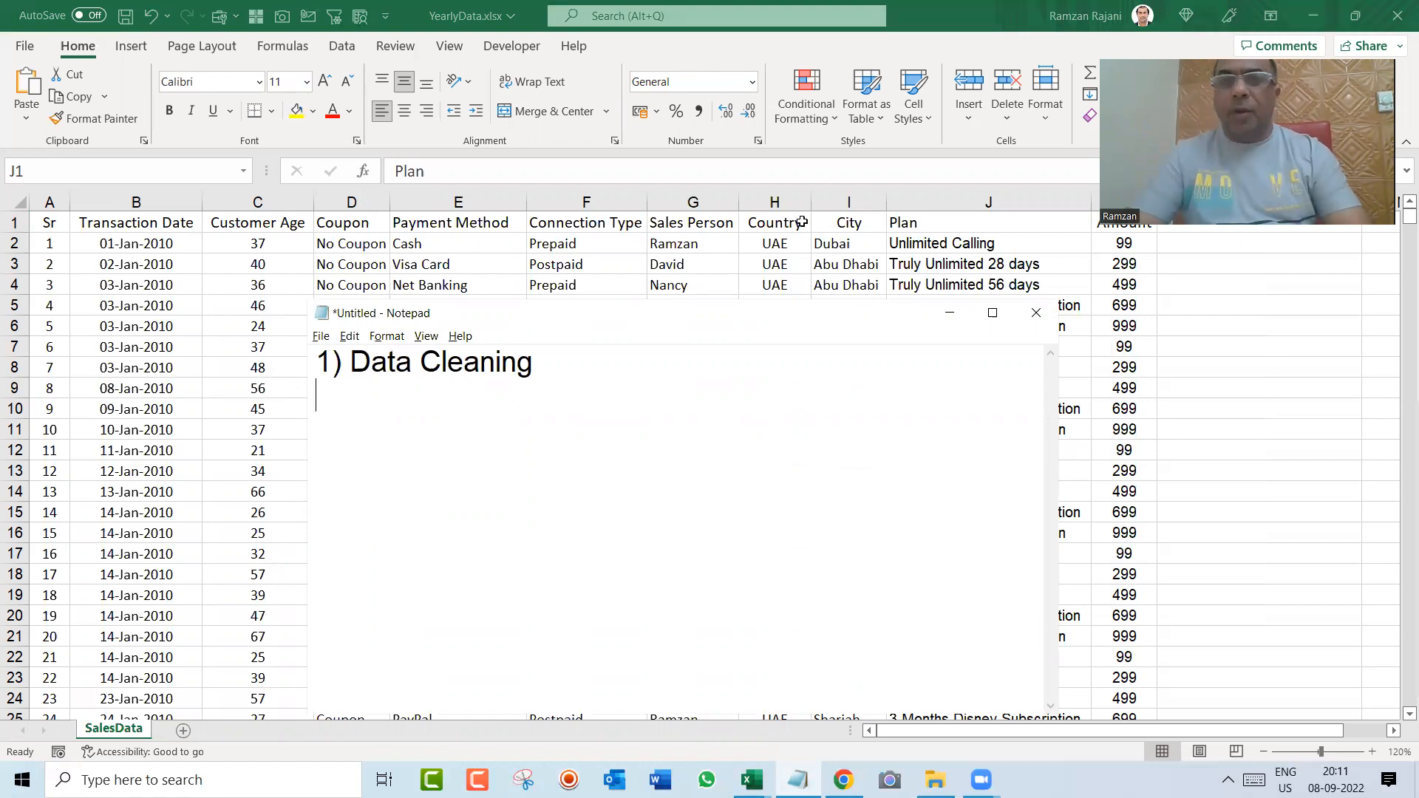
Step: Return to the Excel workbook and examine the City, Sales Person and Connection Type entries in the first records
{"action": "key", "text": "alt+Tab"}
{"action": "left_click", "coordinate": [842, 266]}
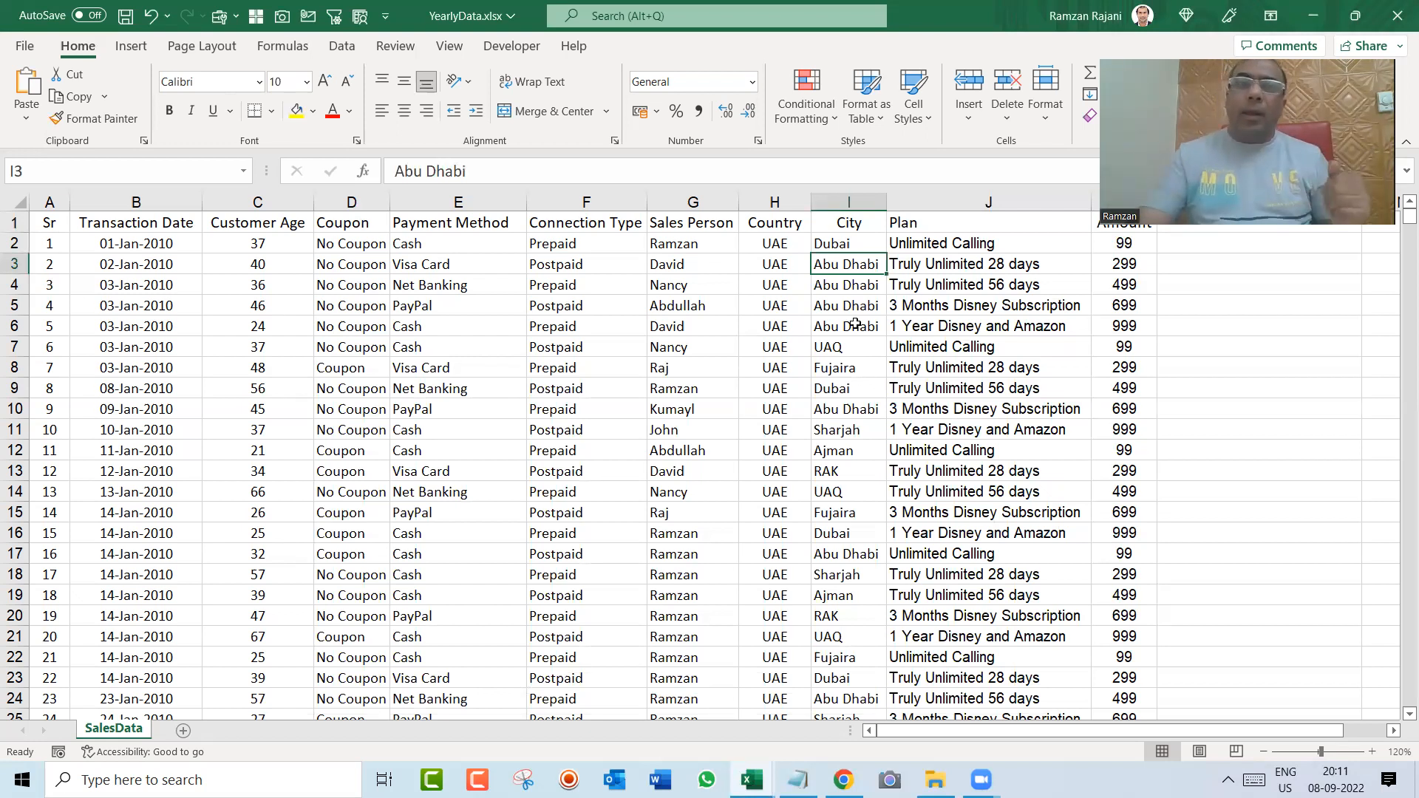
{"action": "key", "text": "Left"}
{"action": "key", "text": "Up"}
{"action": "key", "text": "Left"}
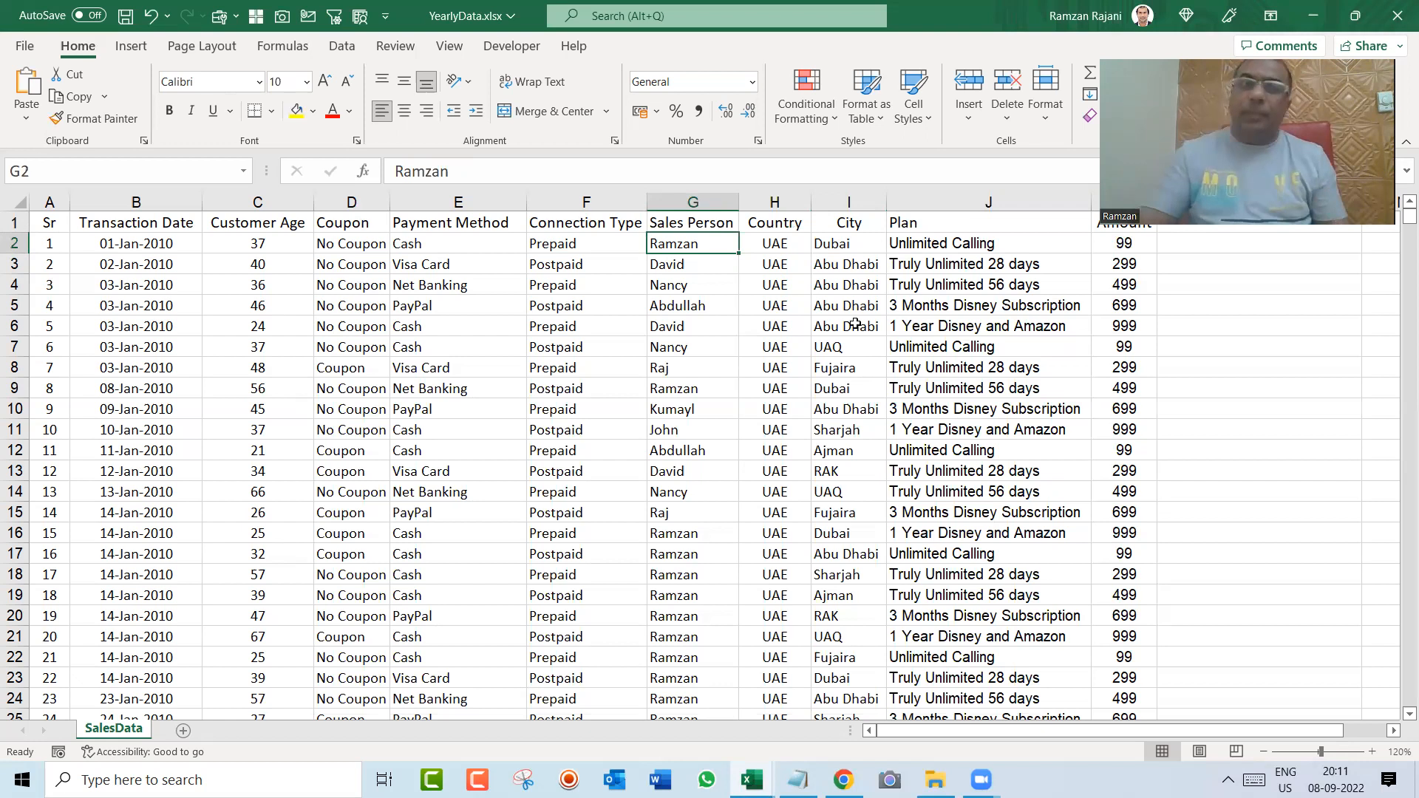
{"action": "key", "text": "Left"}
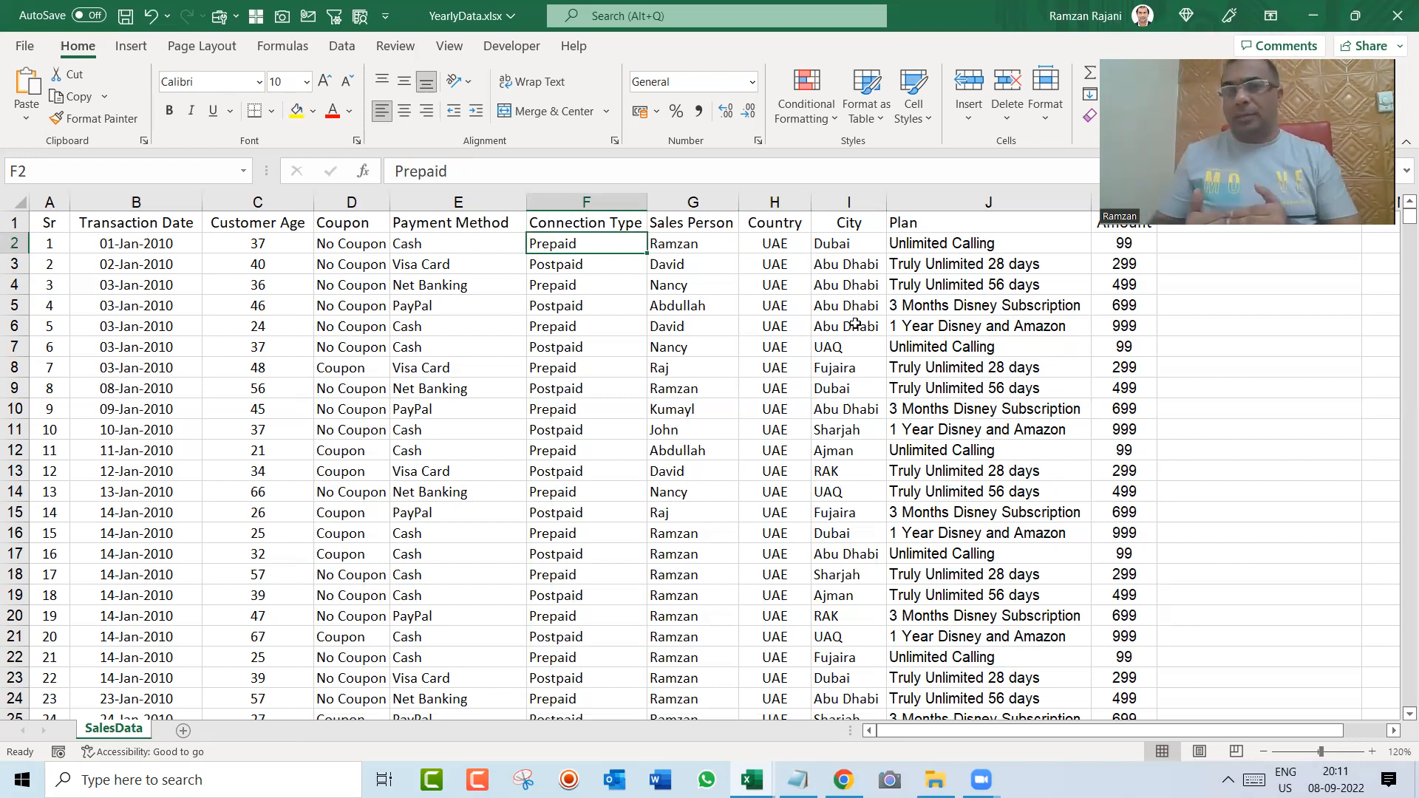
Step: Merge and center the four consecutive Abu Dhabi cells I3:I6 in the City column
{"action": "left_click_drag", "start_coordinate": [850, 264], "coordinate": [852, 332]}
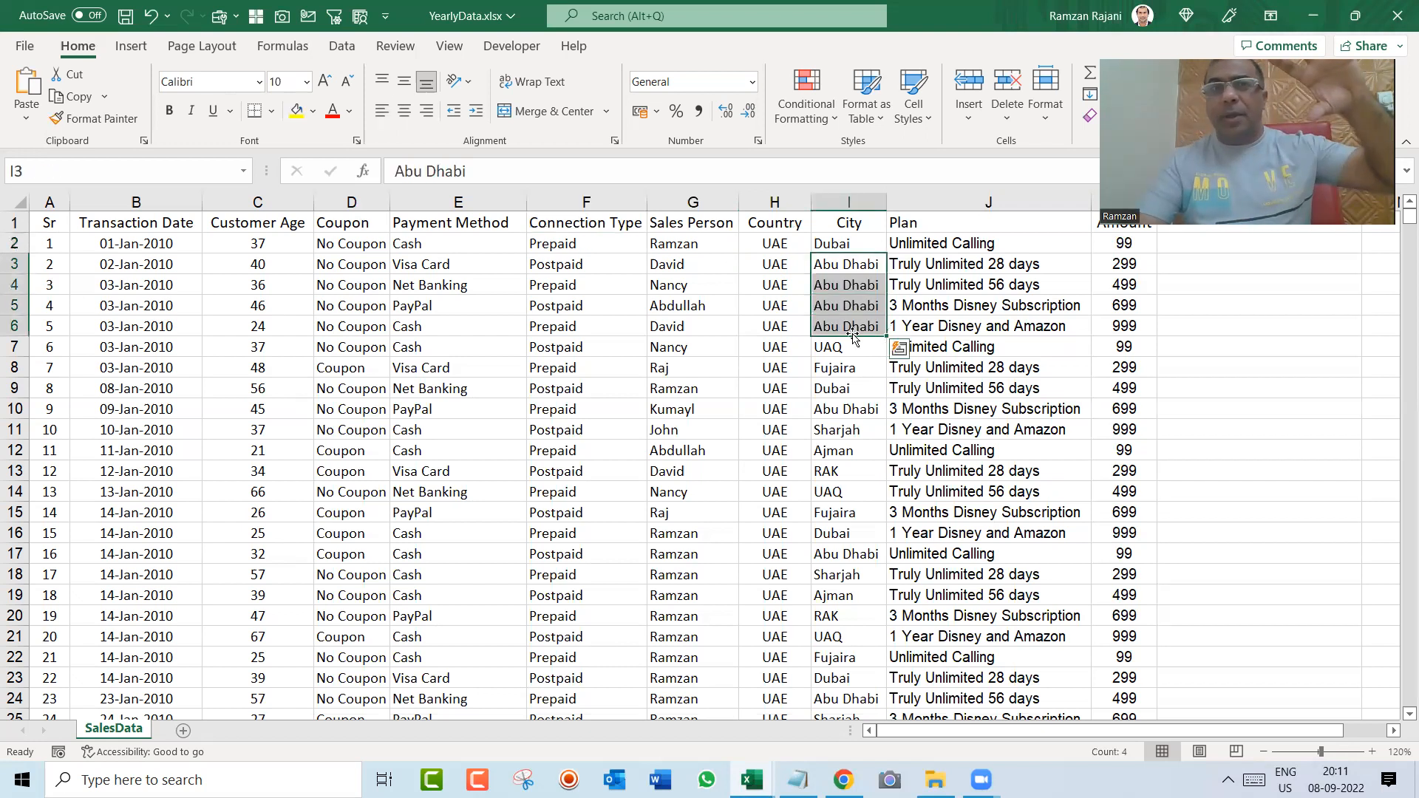
{"action": "left_click", "coordinate": [552, 109]}
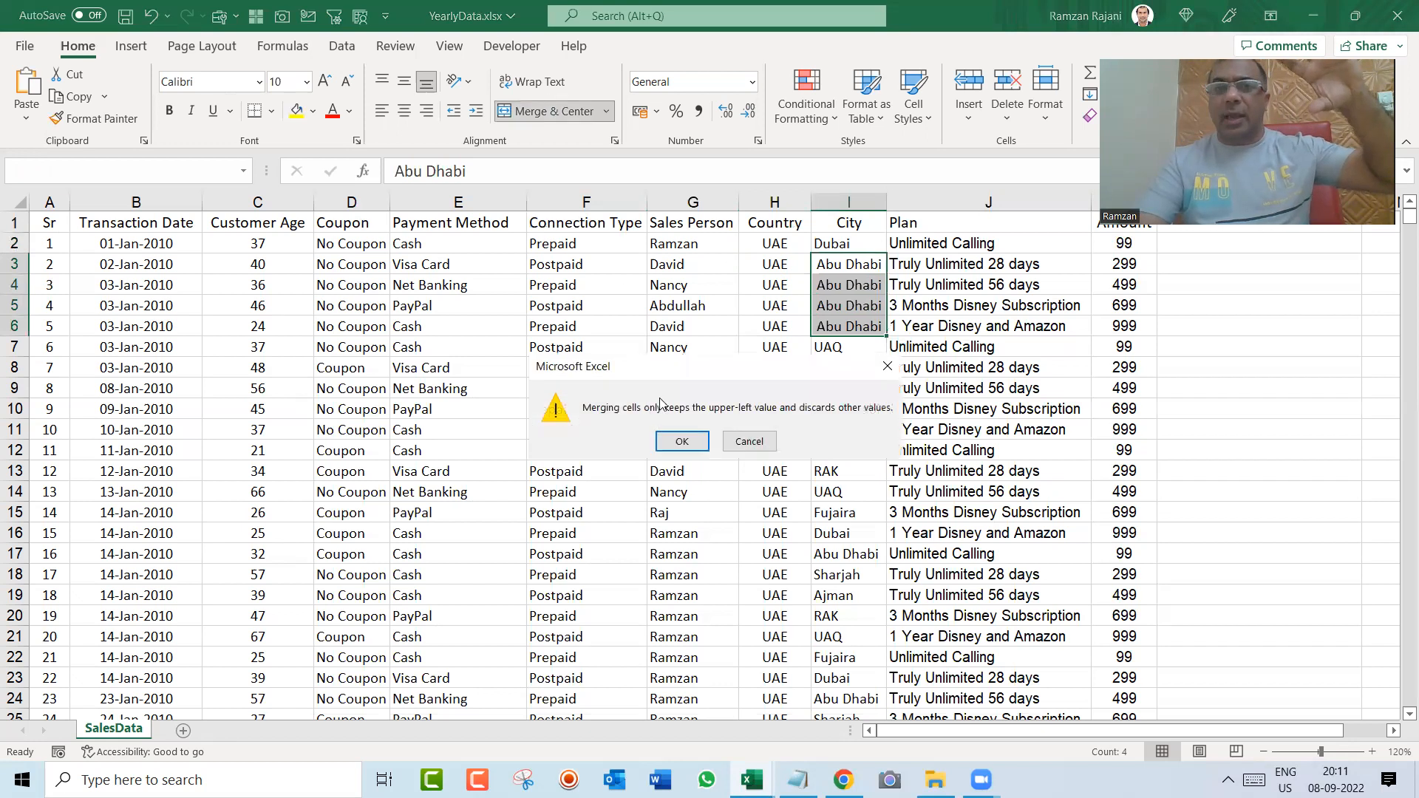
{"action": "left_click", "coordinate": [676, 443]}
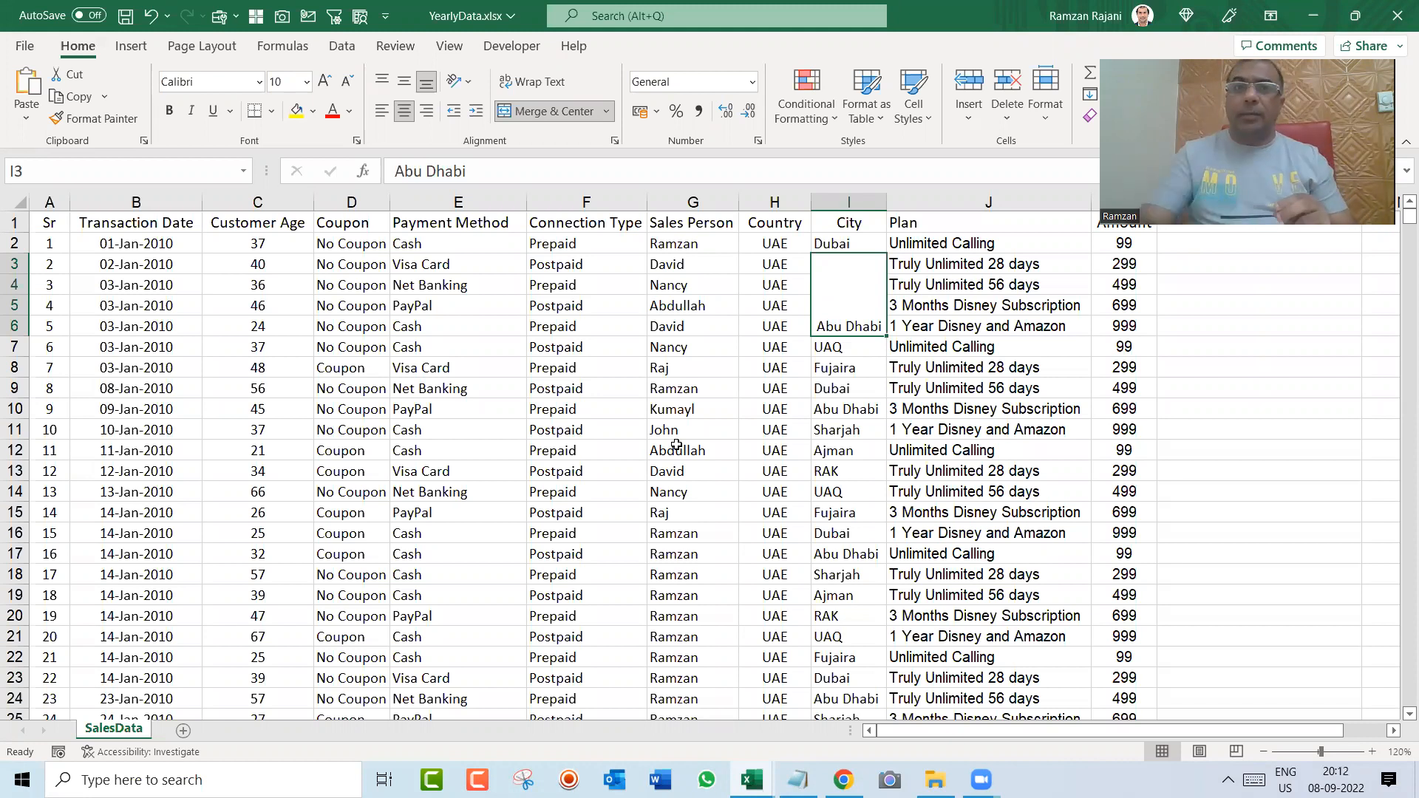
Step: Unmerge I3:I6 and fill Abu Dhabi down through the four City cells
{"action": "left_click", "coordinate": [549, 115]}
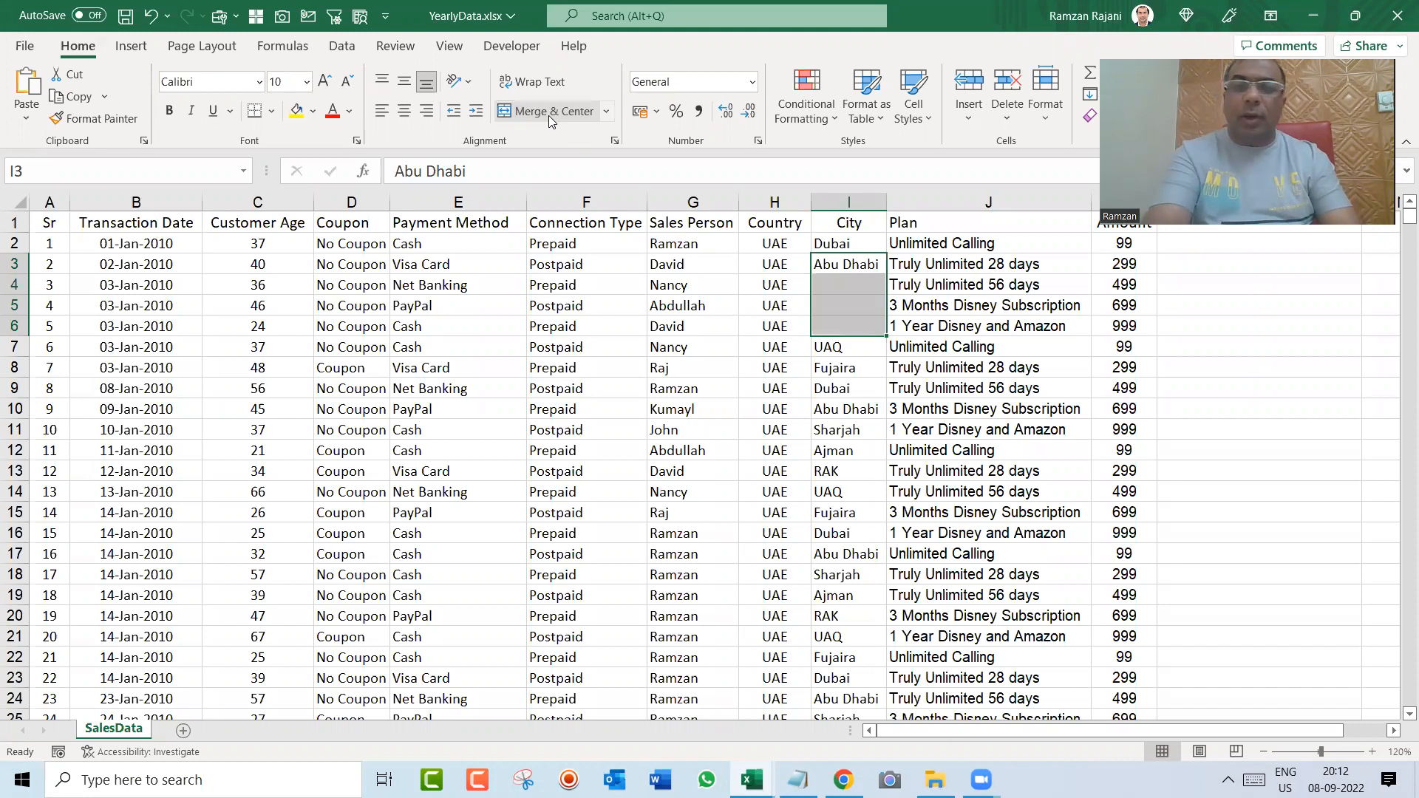
{"action": "key", "text": "ctrl+d"}
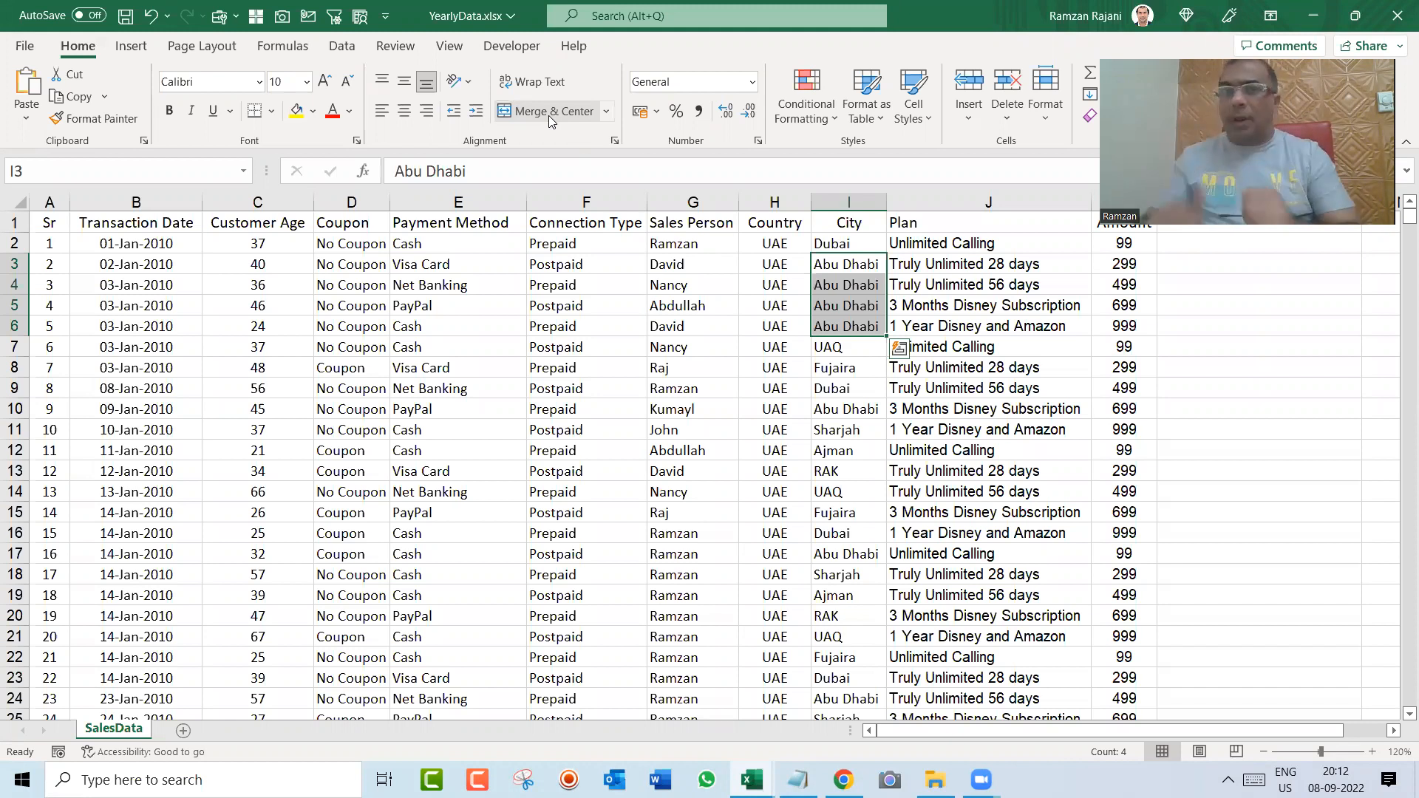
Step: Insert three blank rows at row 8, above the Fujaira record with serial number 7
{"action": "key", "text": "Down"}
{"action": "key", "text": "Down"}
{"action": "key", "text": "Down"}
{"action": "key", "text": "Down"}
{"action": "key", "text": "Down"}
{"action": "key", "text": "shift+space"}
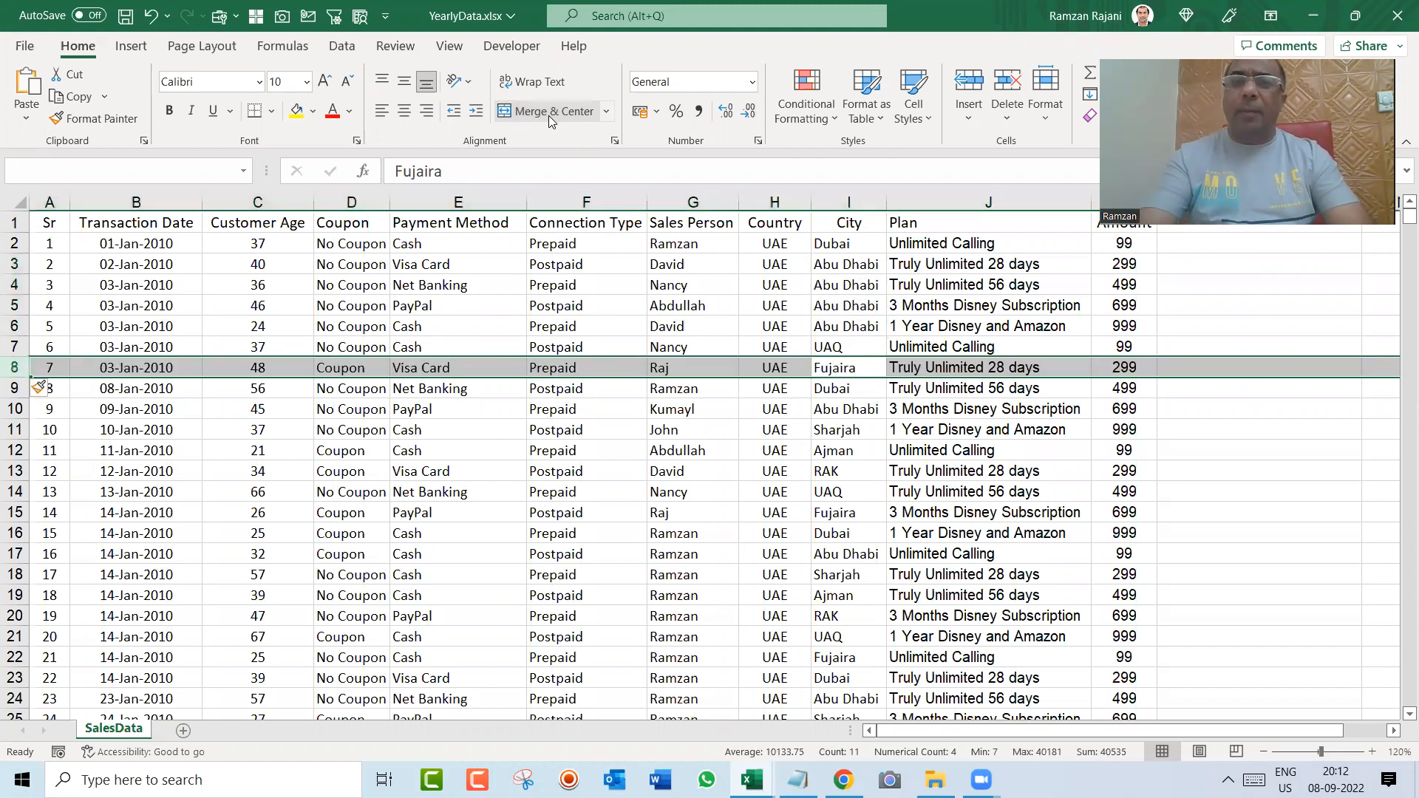
{"action": "key", "text": "ctrl+shift+plus"}
Step: Delete the three blank rows 8 to 10 above the record with serial number 7
{"action": "key", "text": "Left"}
{"action": "key", "text": "shift+space"}
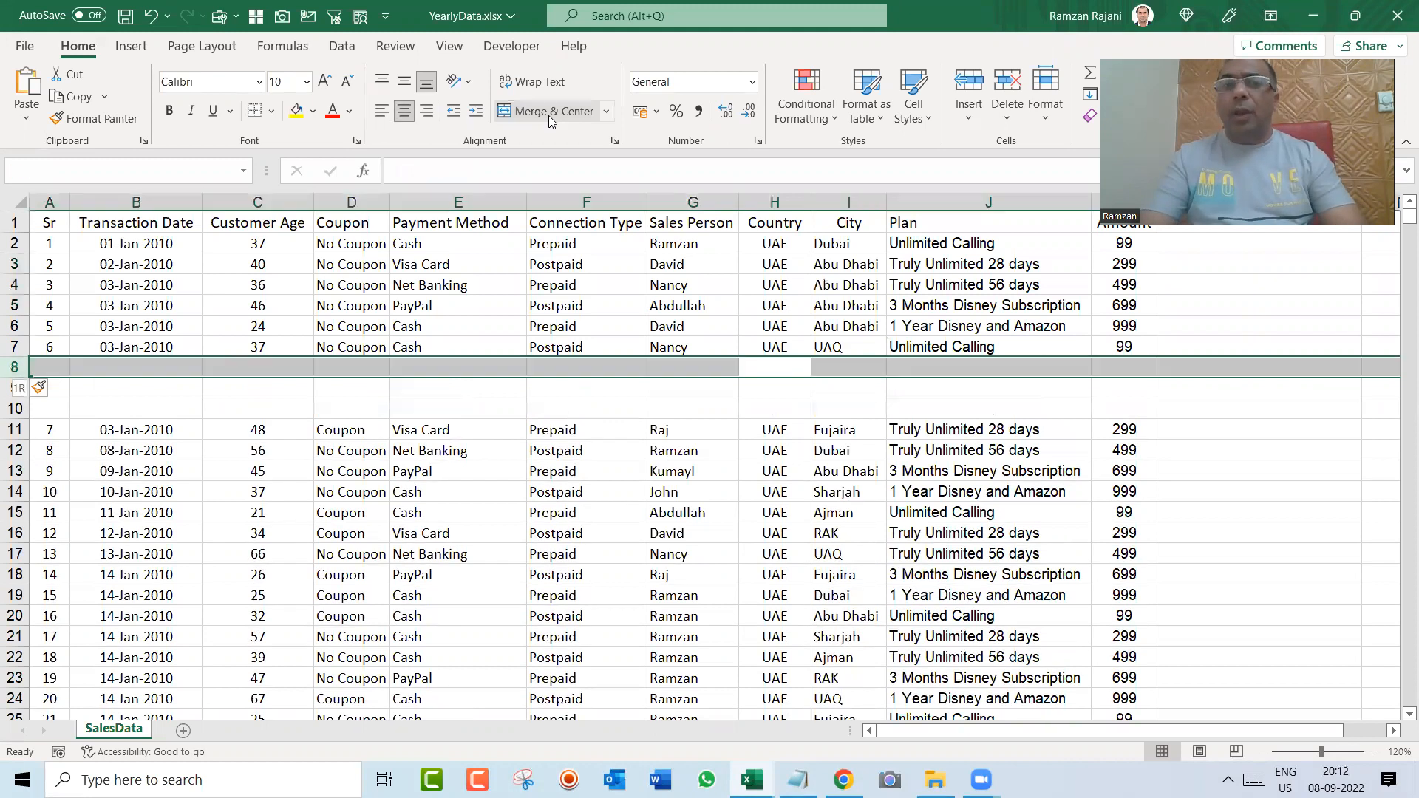
{"action": "key", "text": "shift+Down"}
{"action": "key", "text": "shift+Down"}
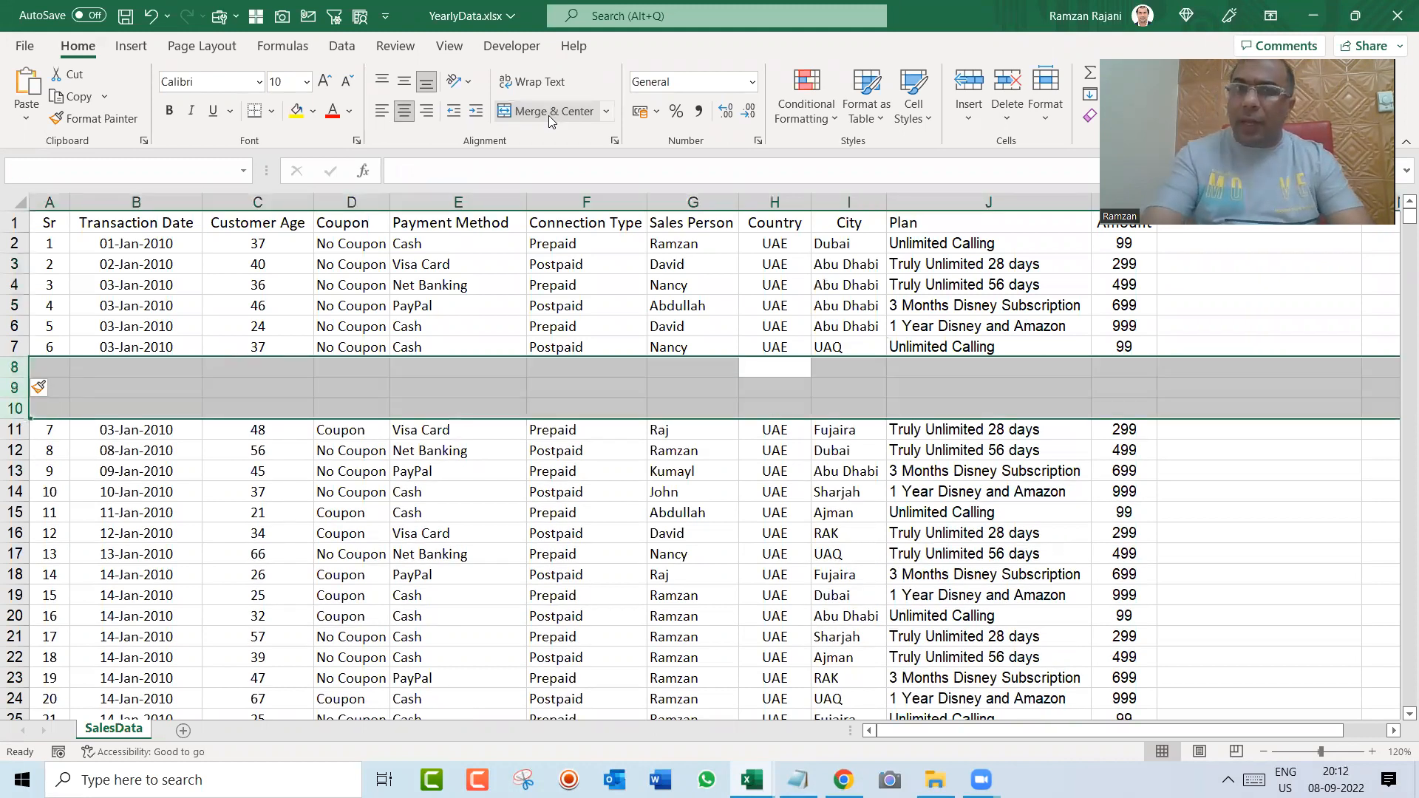
{"action": "key", "text": "ctrl+minus"}
{"action": "key", "text": "Up"}
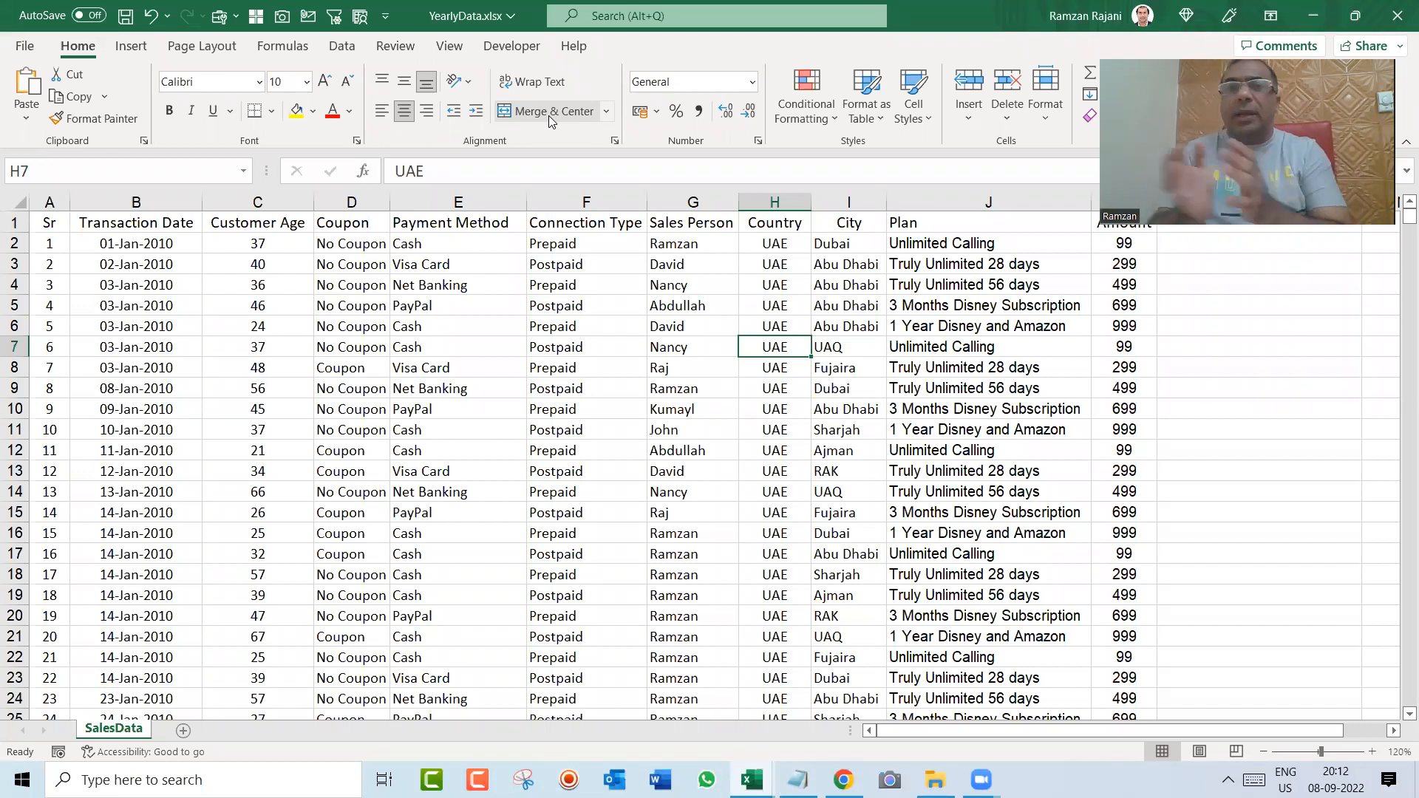
Step: Switch to Notepad, write the second list item "2) Convert your data into Table Mode (Ctrl T)" and begin the next line with "3)"
{"action": "key", "text": "alt+Tab"}
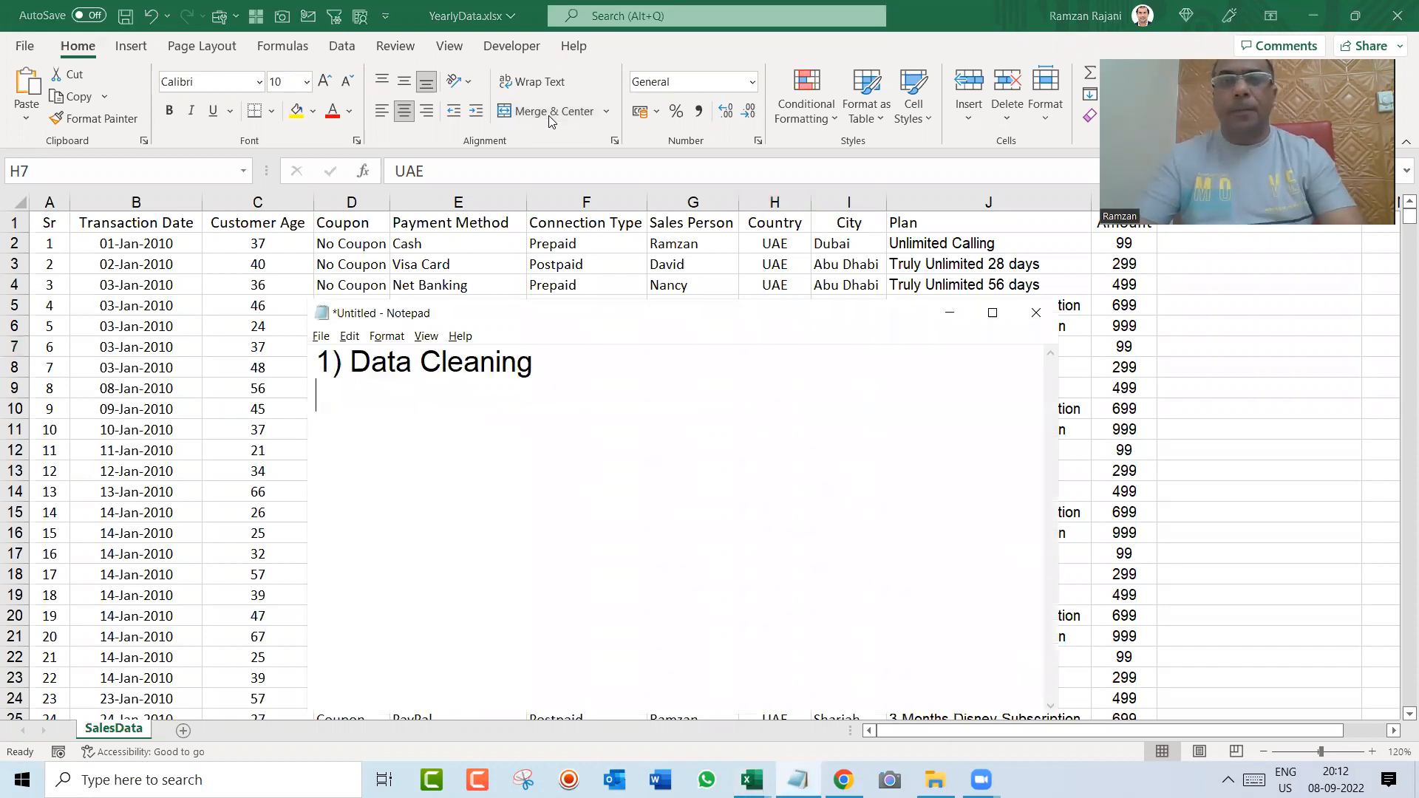
{"action": "type", "text": "2)"}
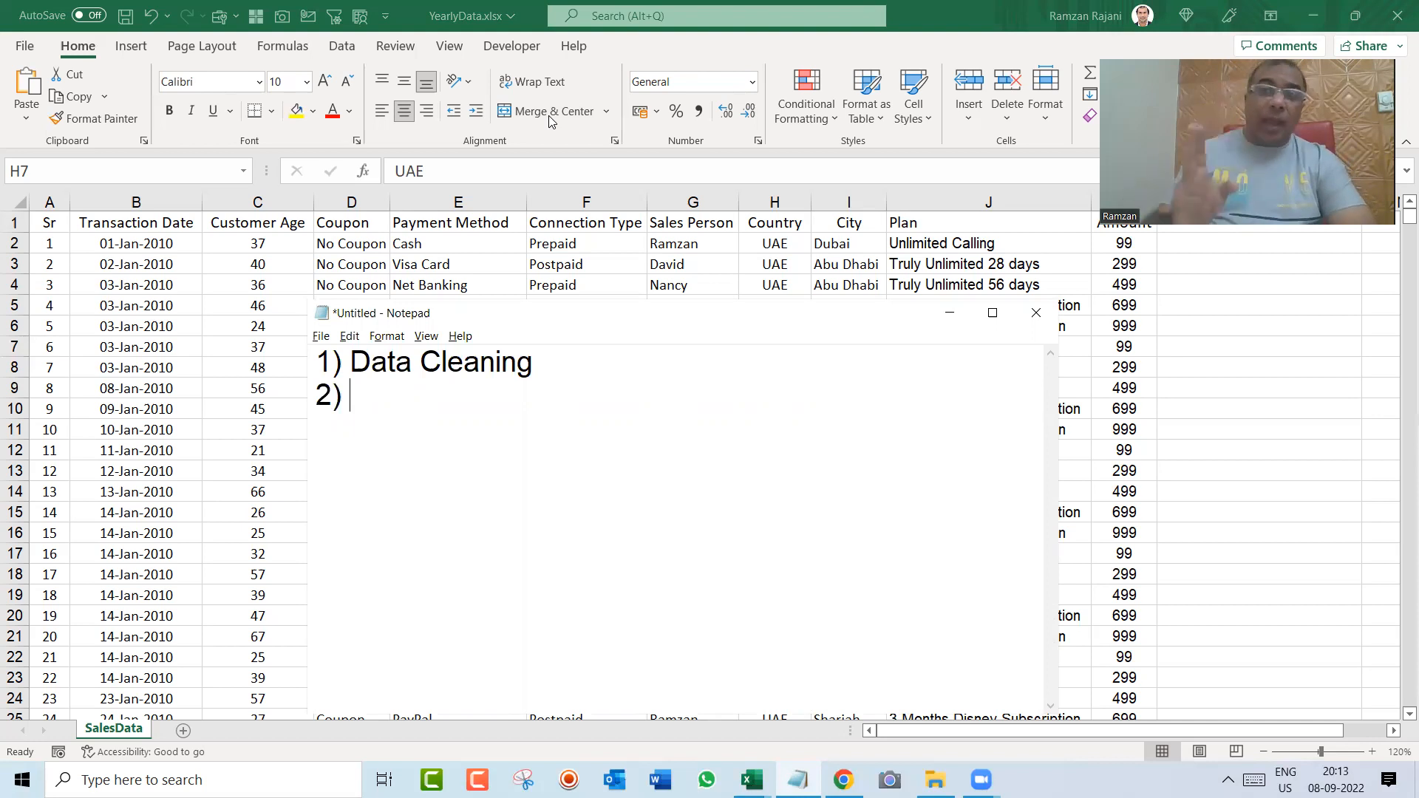
{"action": "type", "text": "C"}
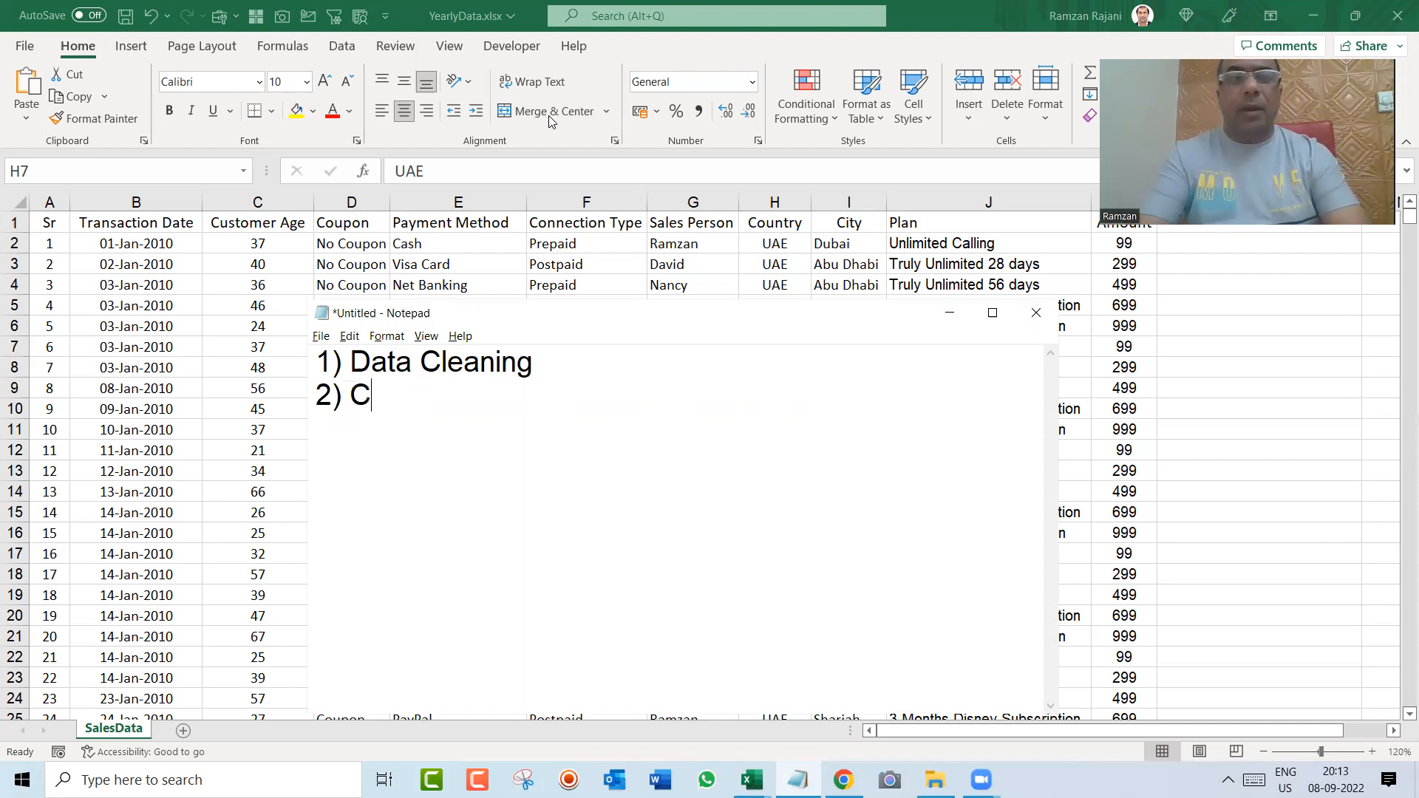
{"action": "type", "text": "onvert your "}
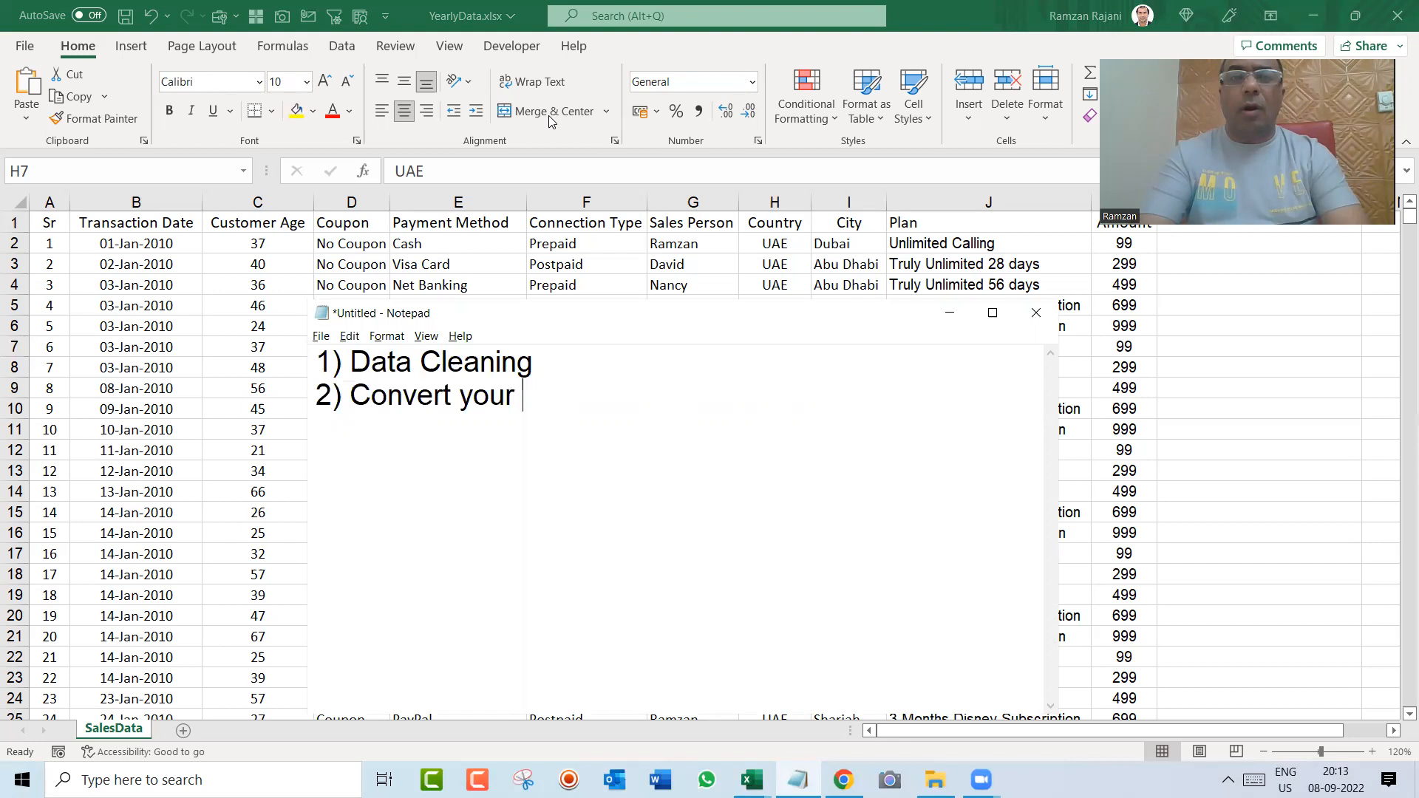
{"action": "type", "text": "data into Tabel o"}
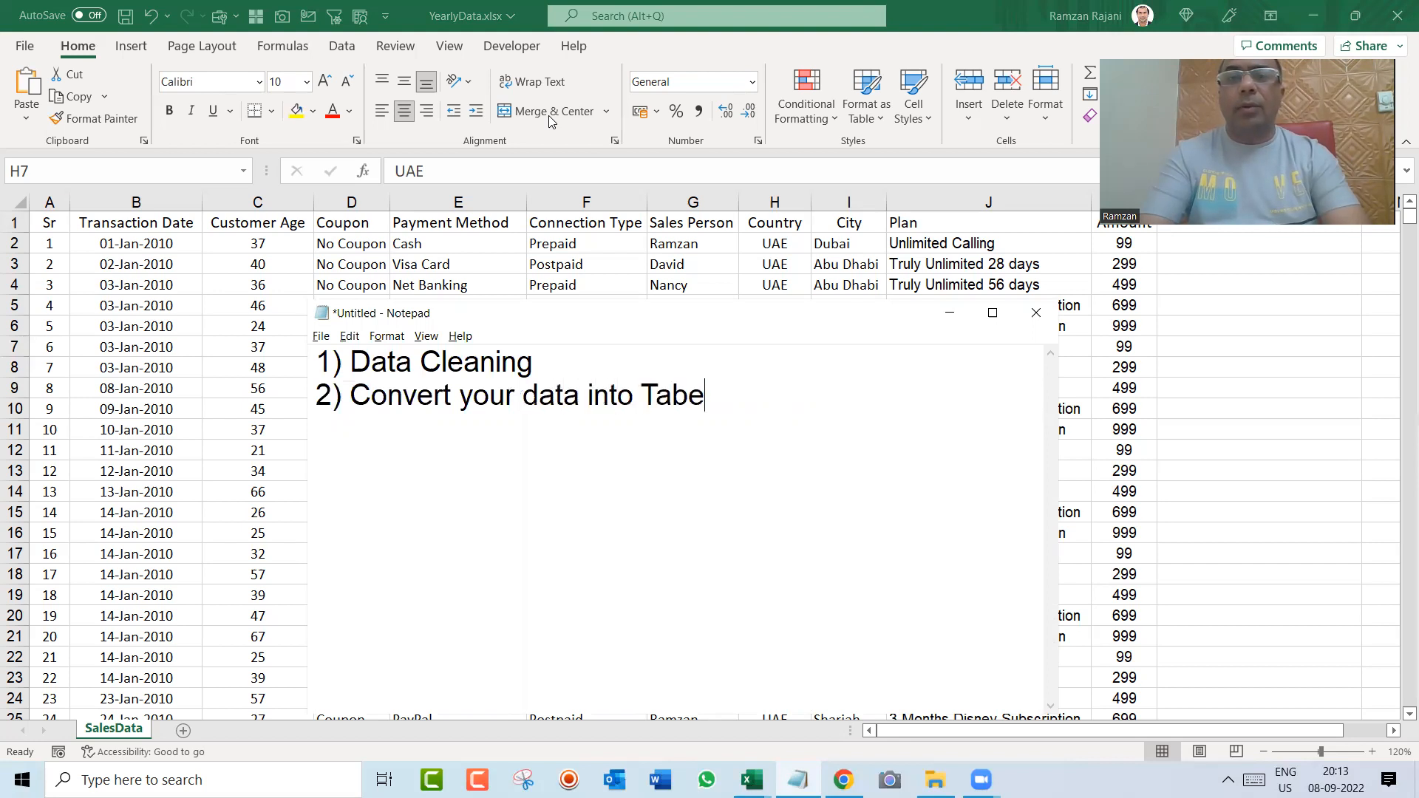
{"action": "key", "text": "BackSpace"}
{"action": "key", "text": "BackSpace"}
{"action": "key", "text": "BackSpace"}
{"action": "key", "text": "BackSpace"}
{"action": "type", "text": "le o"}
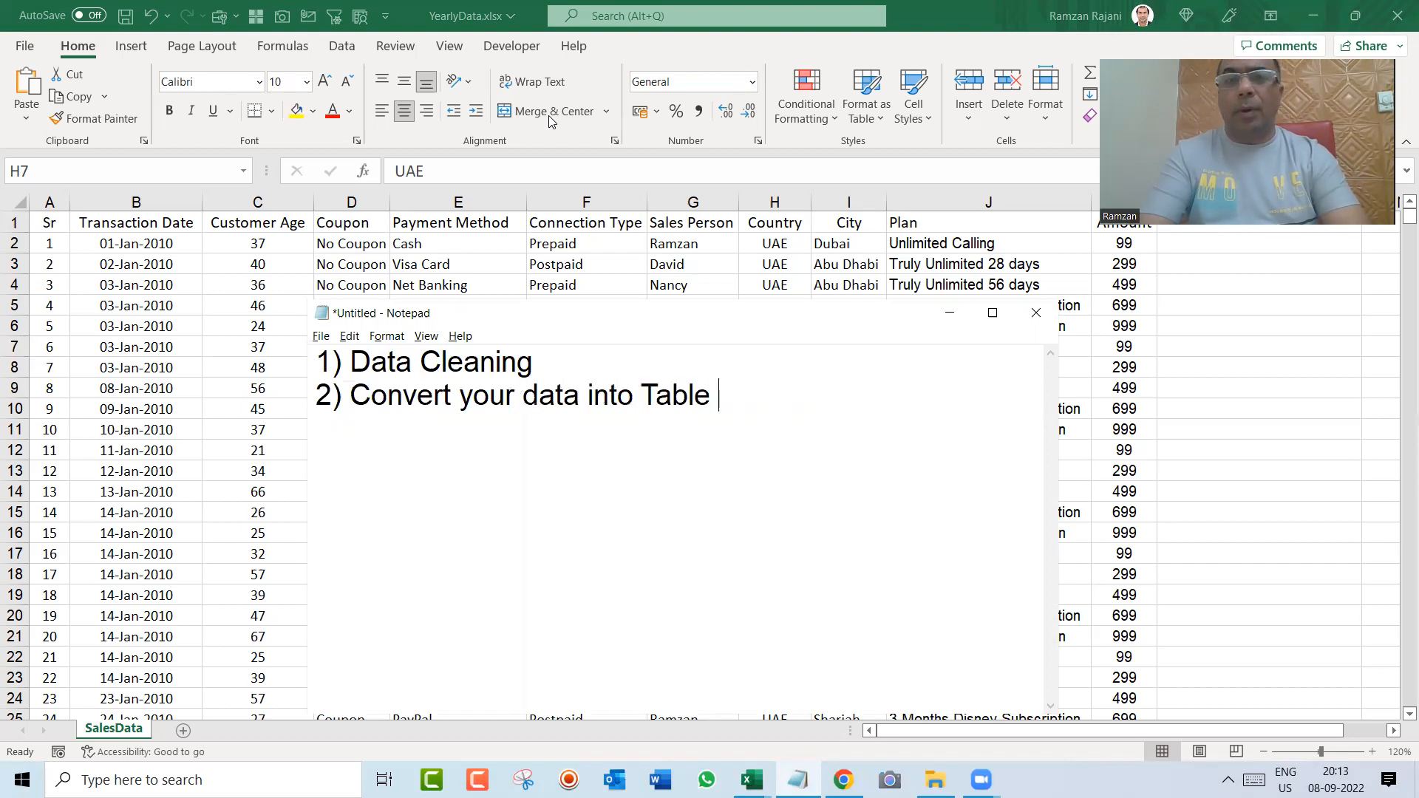
{"action": "key", "text": "BackSpace"}
{"action": "type", "text": "Mobl"}
{"action": "key", "text": "BackSpace"}
{"action": "type", "text": "de (Ctrl T)"}
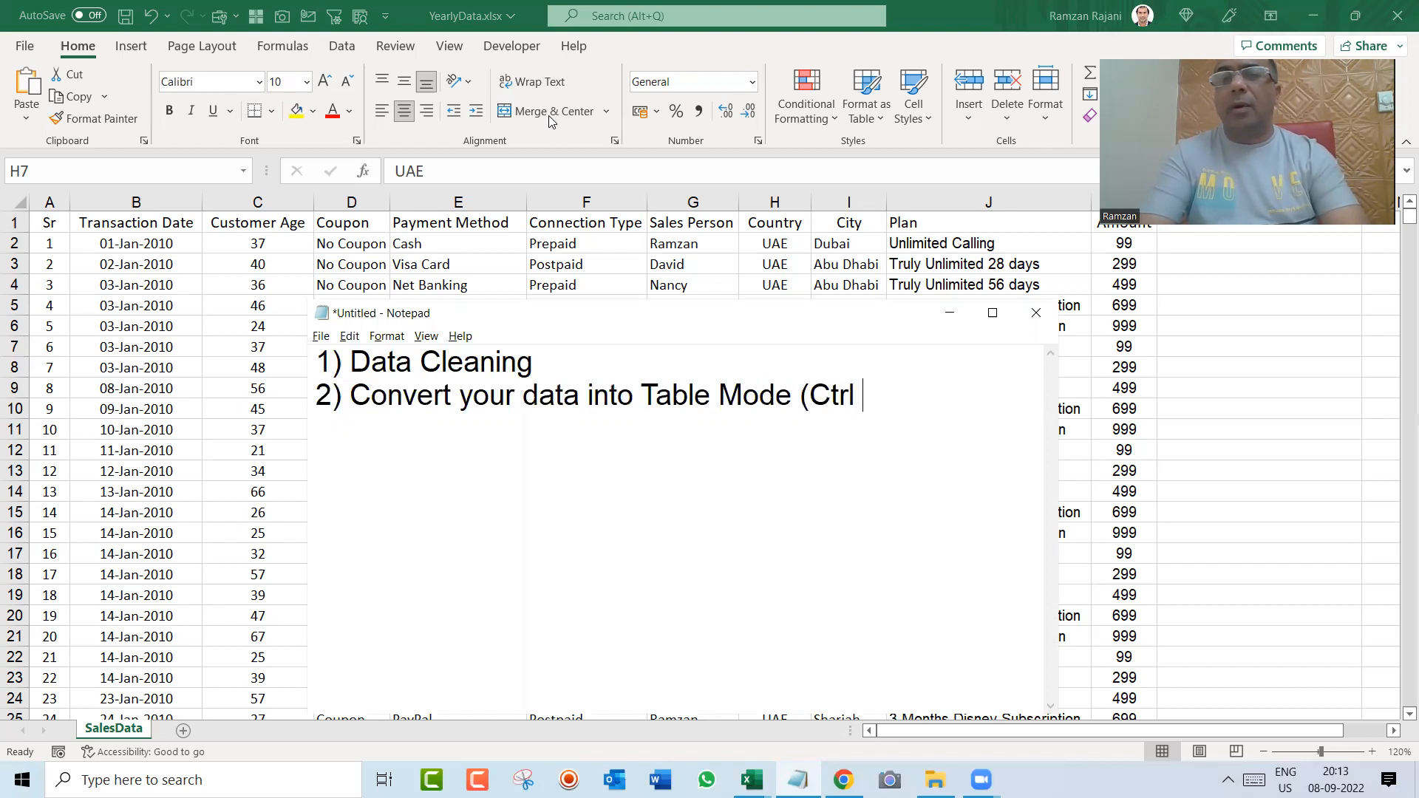
{"action": "key", "text": "Return"}
{"action": "type", "text": "3)"}
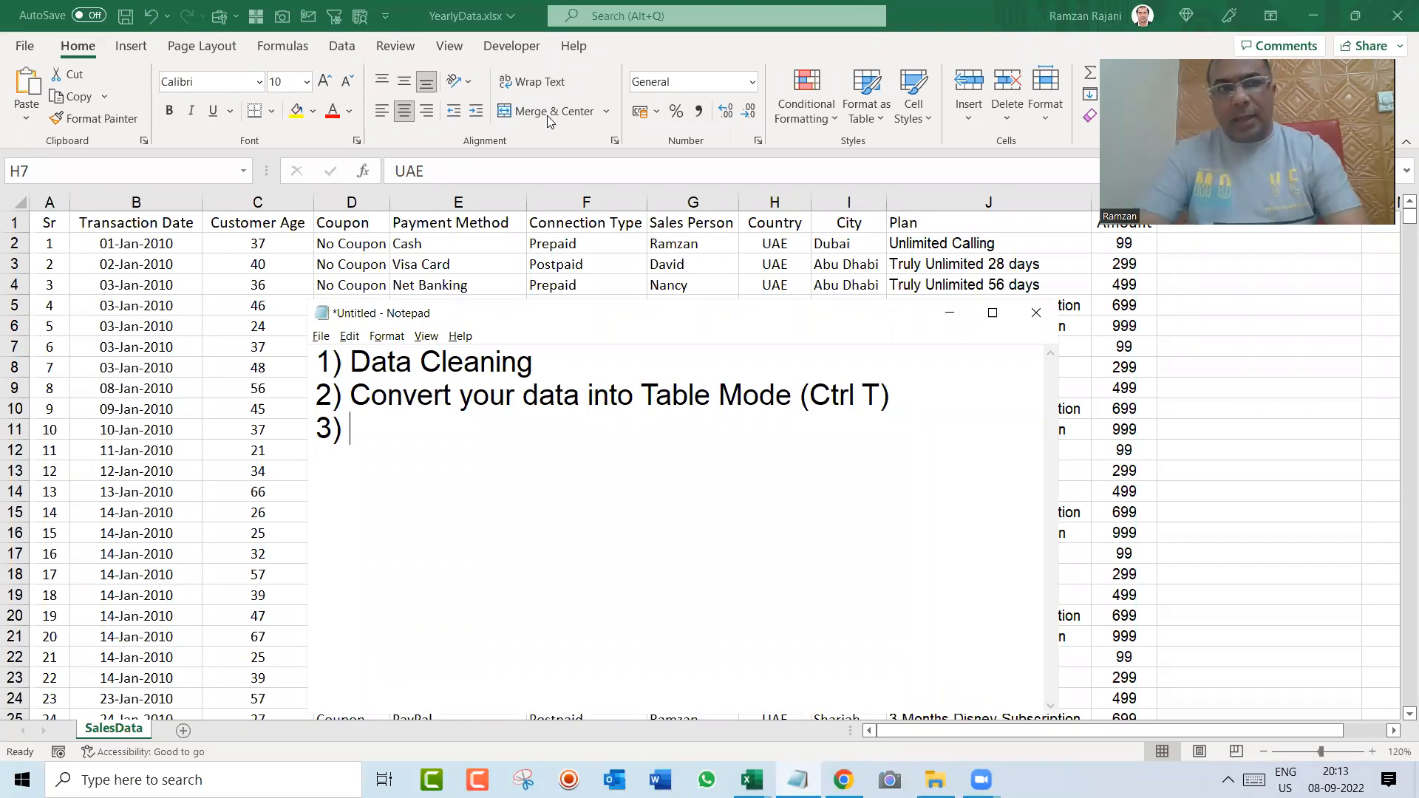
Step: Return to the Excel workbook and examine the end of the Transaction Date column and the empty rows below the last record
{"action": "left_click", "coordinate": [498, 133]}
{"action": "left_click", "coordinate": [327, 280]}
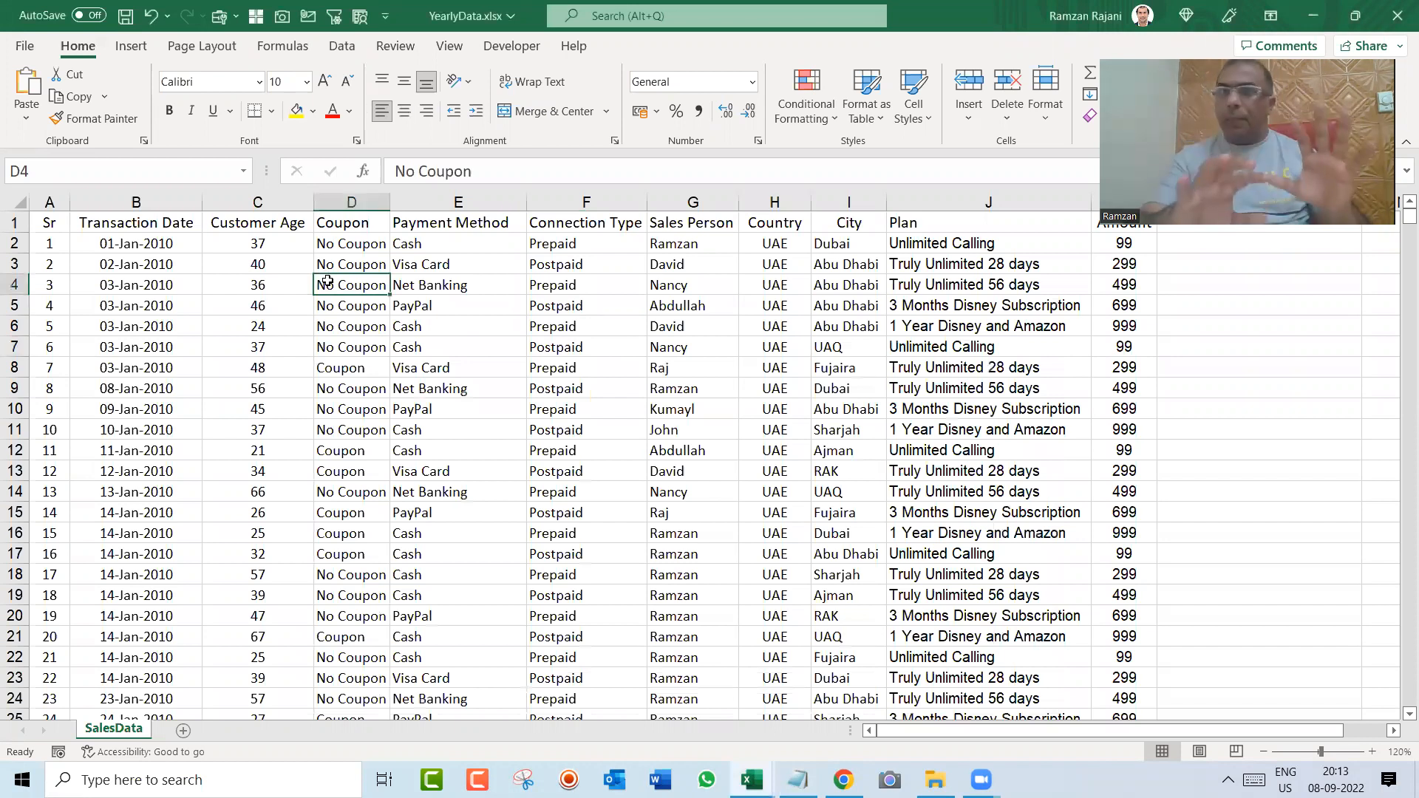
{"action": "key", "text": "Left"}
{"action": "key", "text": "Left"}
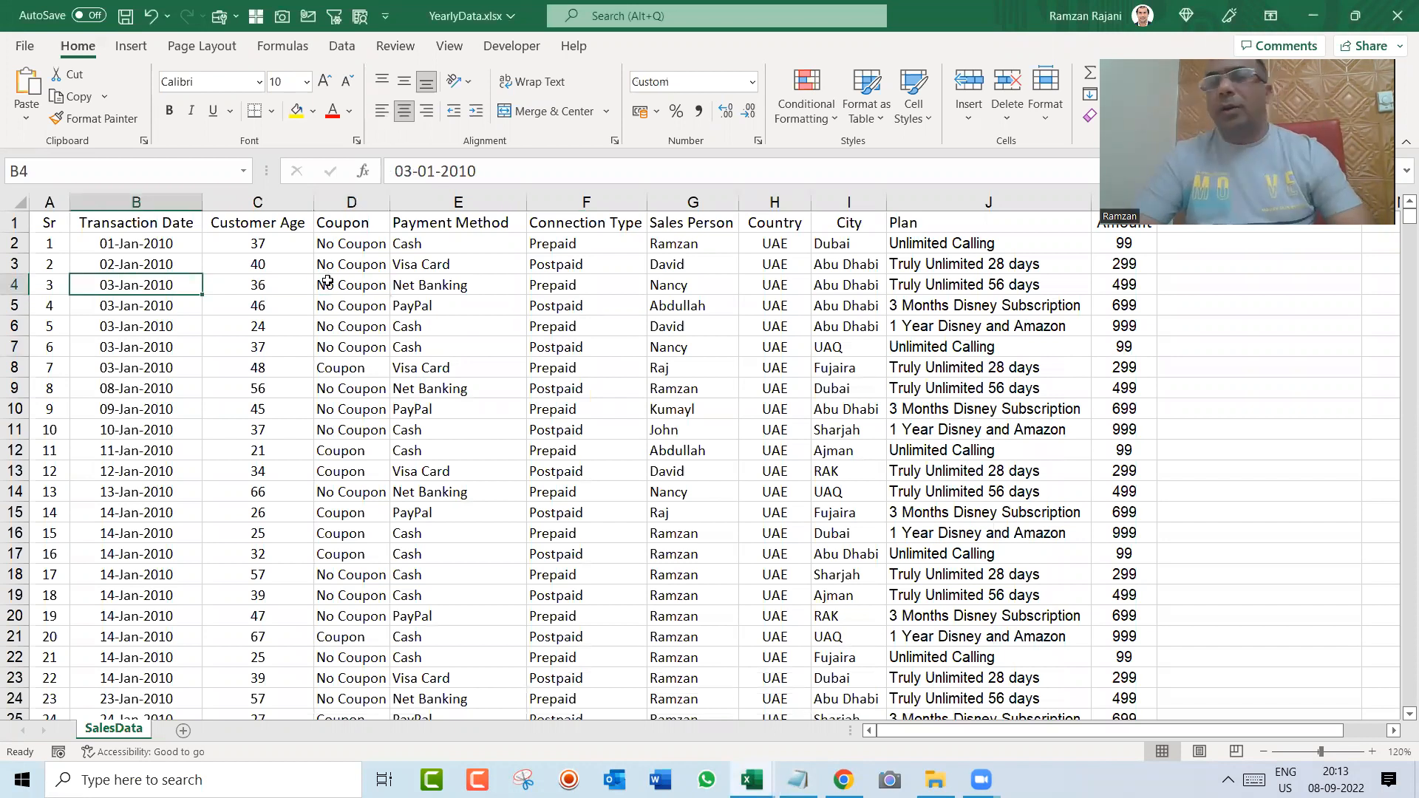
{"action": "key", "text": "ctrl+Down"}
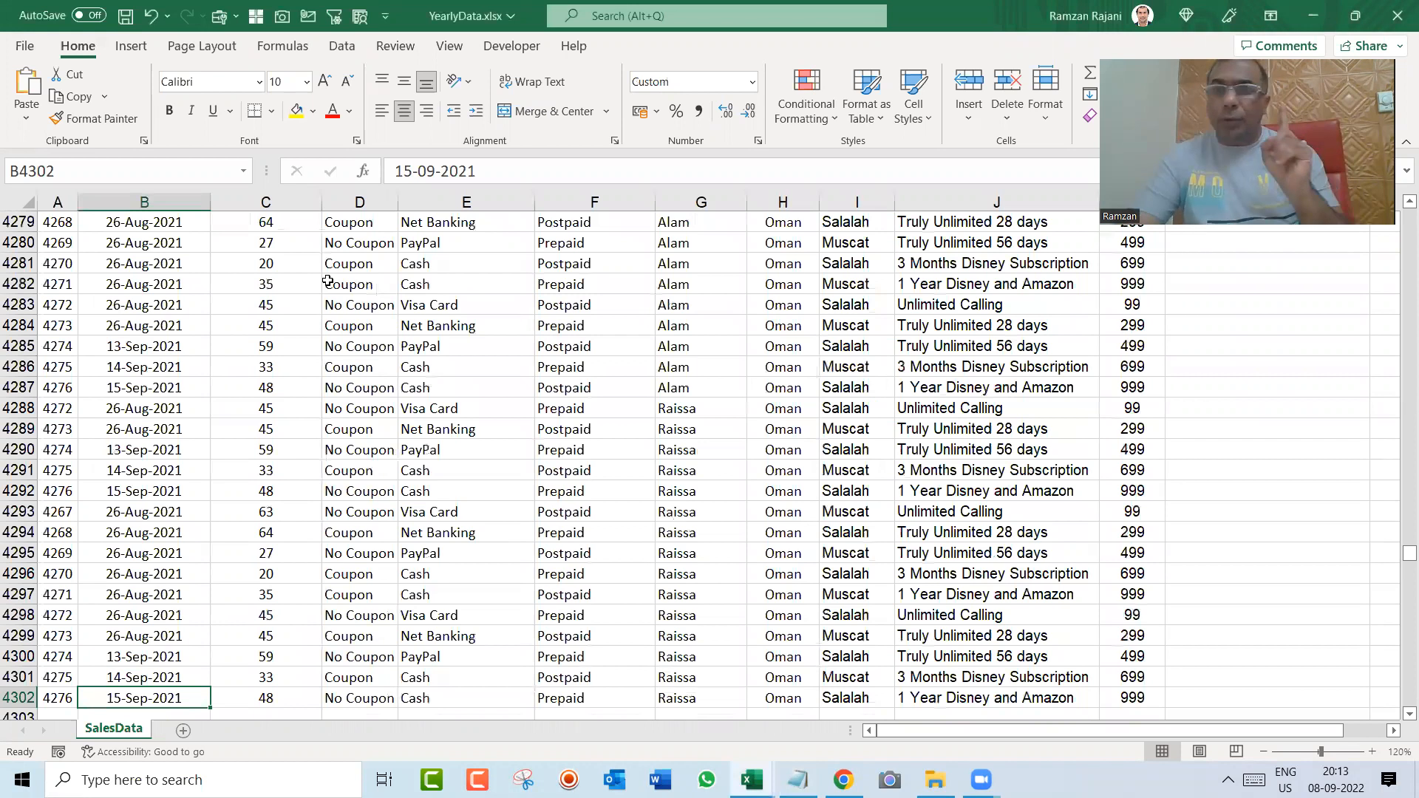
{"action": "key", "text": "Down"}
{"action": "key", "text": "Down"}
{"action": "key", "text": "Down"}
{"action": "key", "text": "Down"}
{"action": "key", "text": "Down"}
{"action": "key", "text": "Down"}
{"action": "key", "text": "Down"}
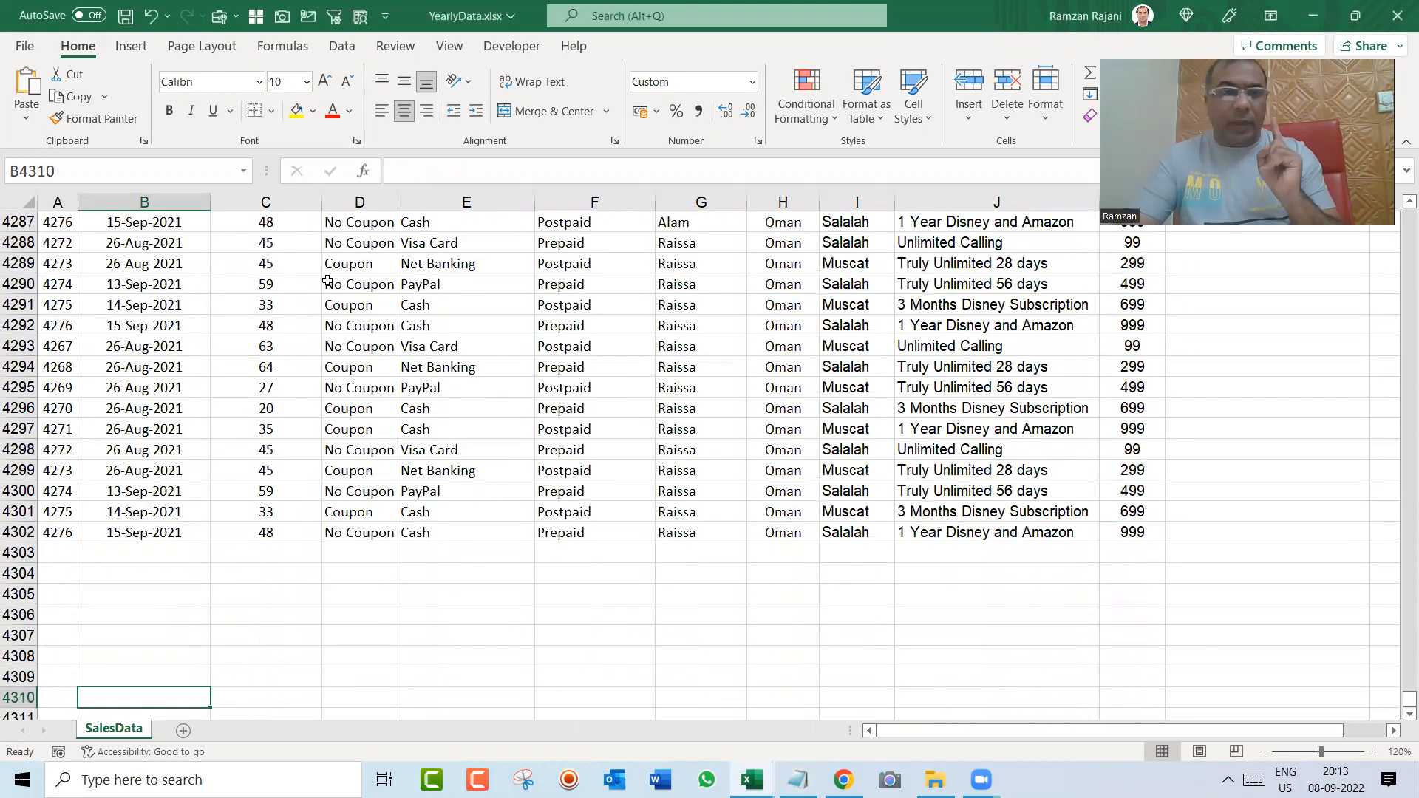
{"action": "key", "text": "Up"}
{"action": "key", "text": "Up"}
{"action": "key", "text": "Up"}
{"action": "key", "text": "Up"}
{"action": "key", "text": "Up"}
{"action": "key", "text": "Up"}
{"action": "key", "text": "Up"}
{"action": "key", "text": "Up"}
{"action": "key", "text": "Up"}
{"action": "key", "text": "Up"}
{"action": "key", "text": "Down"}
{"action": "key", "text": "Down"}
{"action": "key", "text": "Down"}
{"action": "key", "text": "Down"}
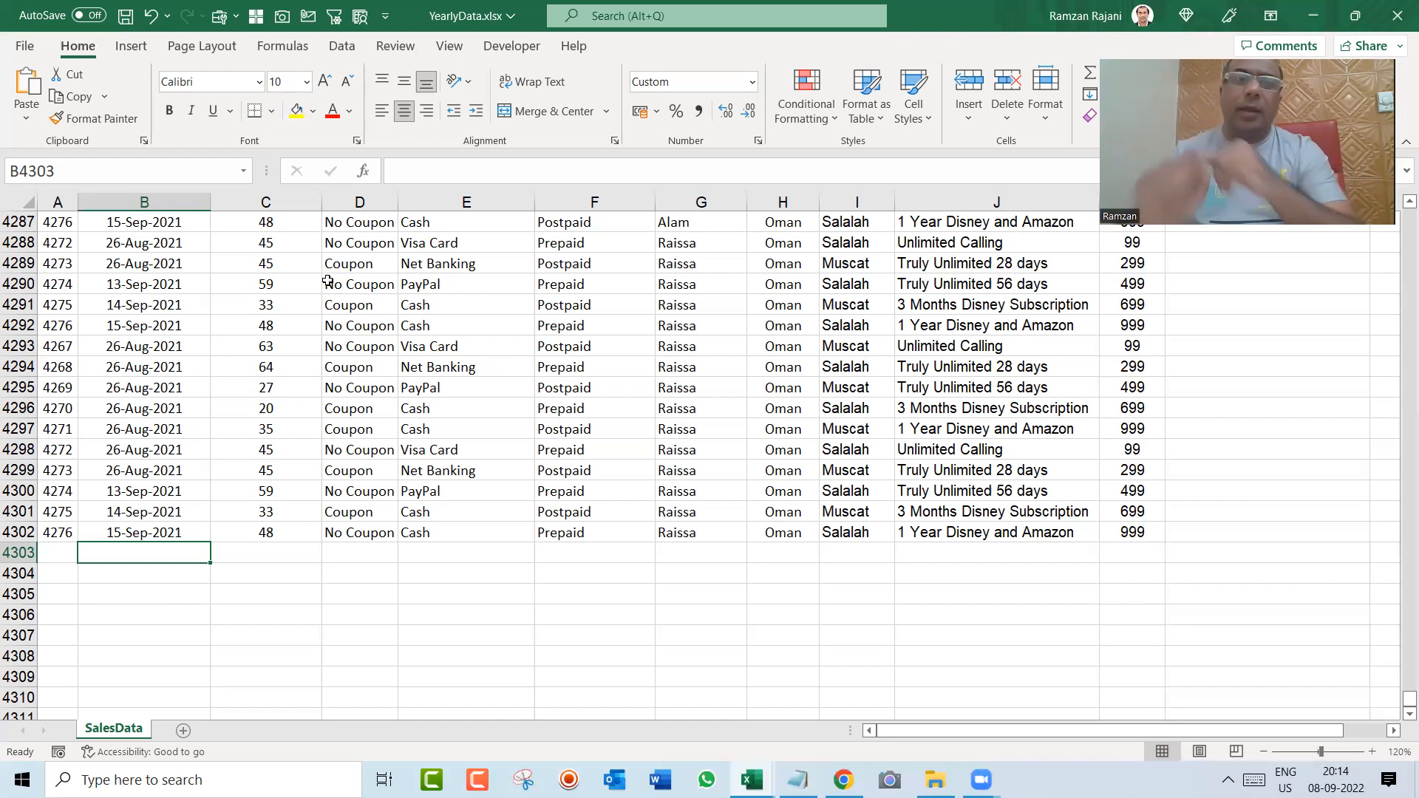
Step: Highlight the last record across A4302:K4302, review the Notepad list, and go to the first empty row 4303 in the workbook
{"action": "key", "text": "Left"}
{"action": "key", "text": "Up"}
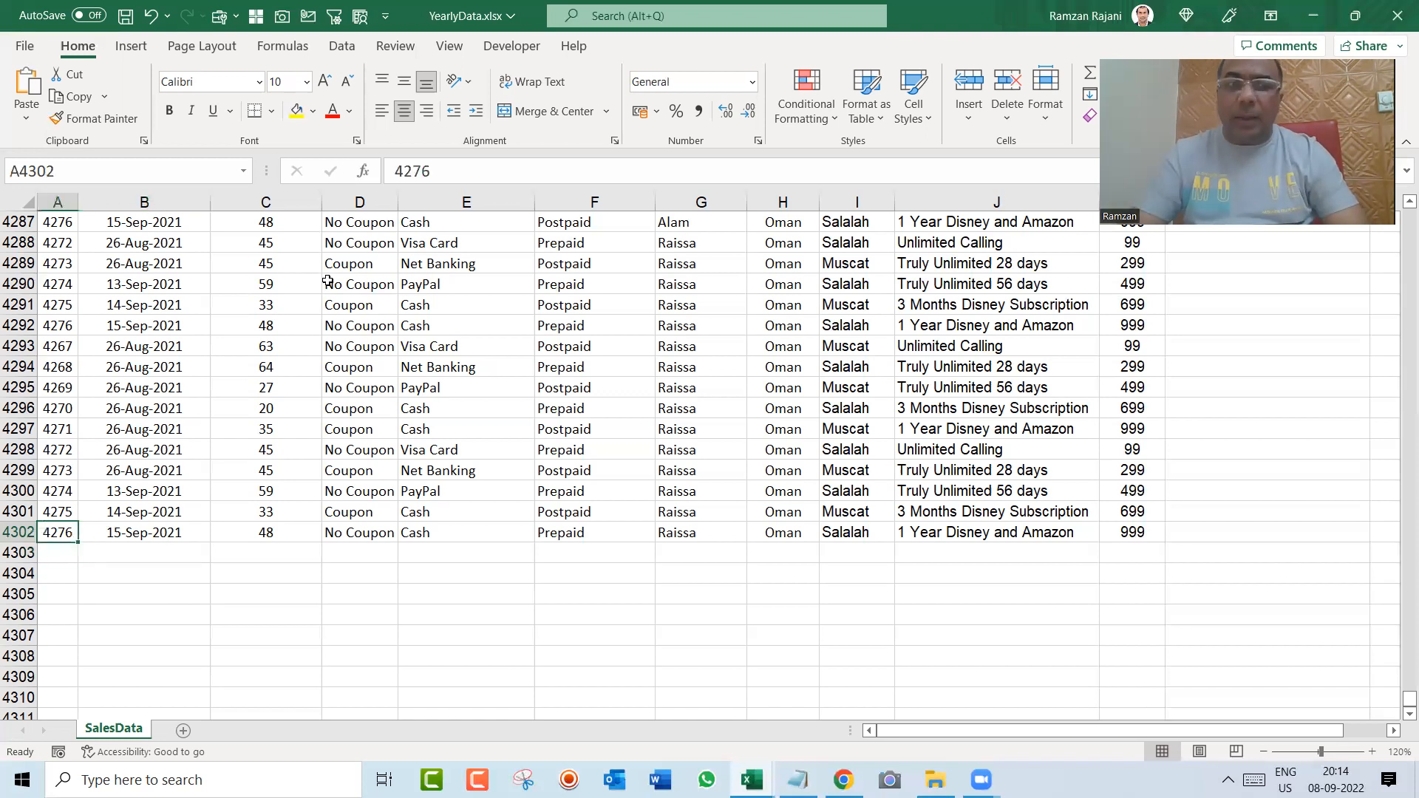
{"action": "key", "text": "ctrl+shift+Right"}
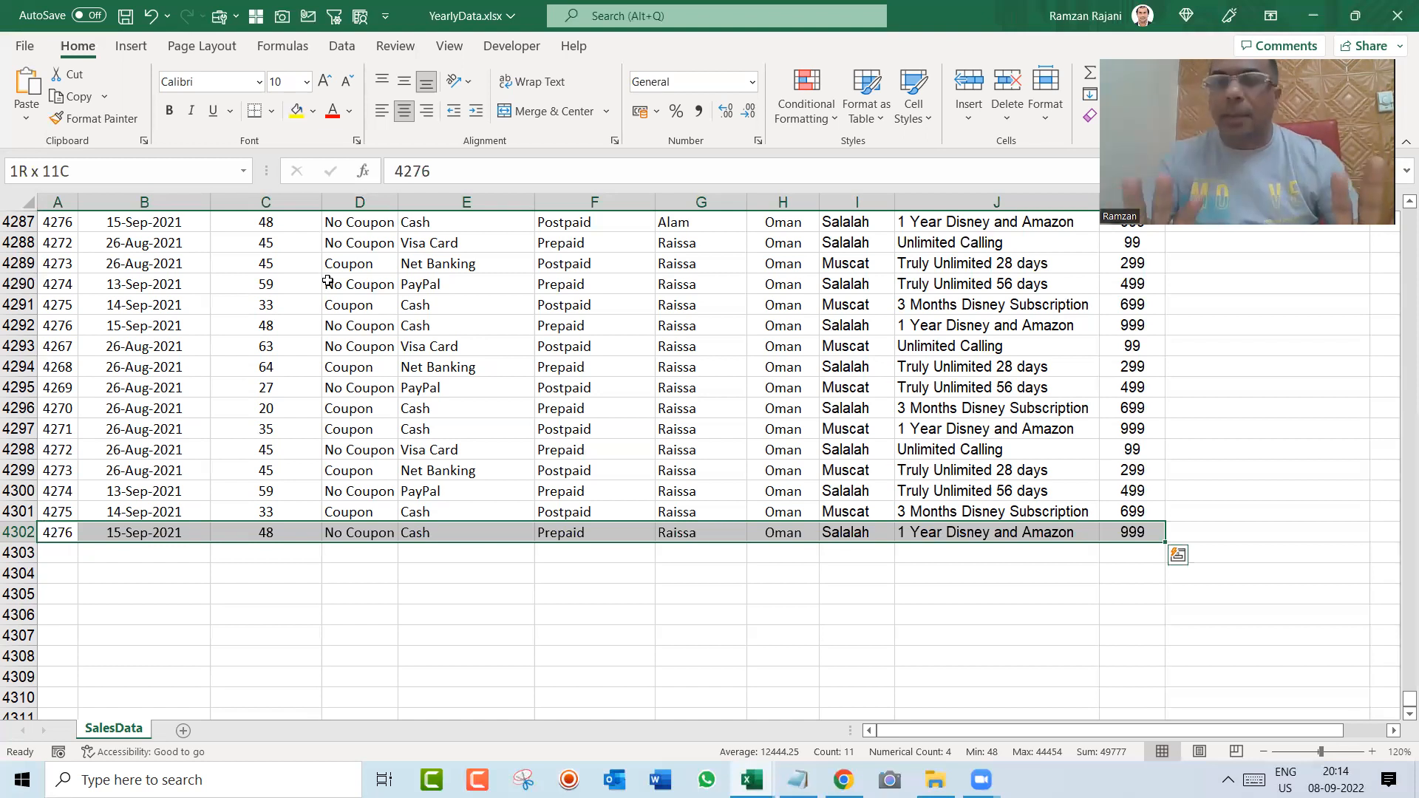
{"action": "key", "text": "ctrl+shift+Left"}
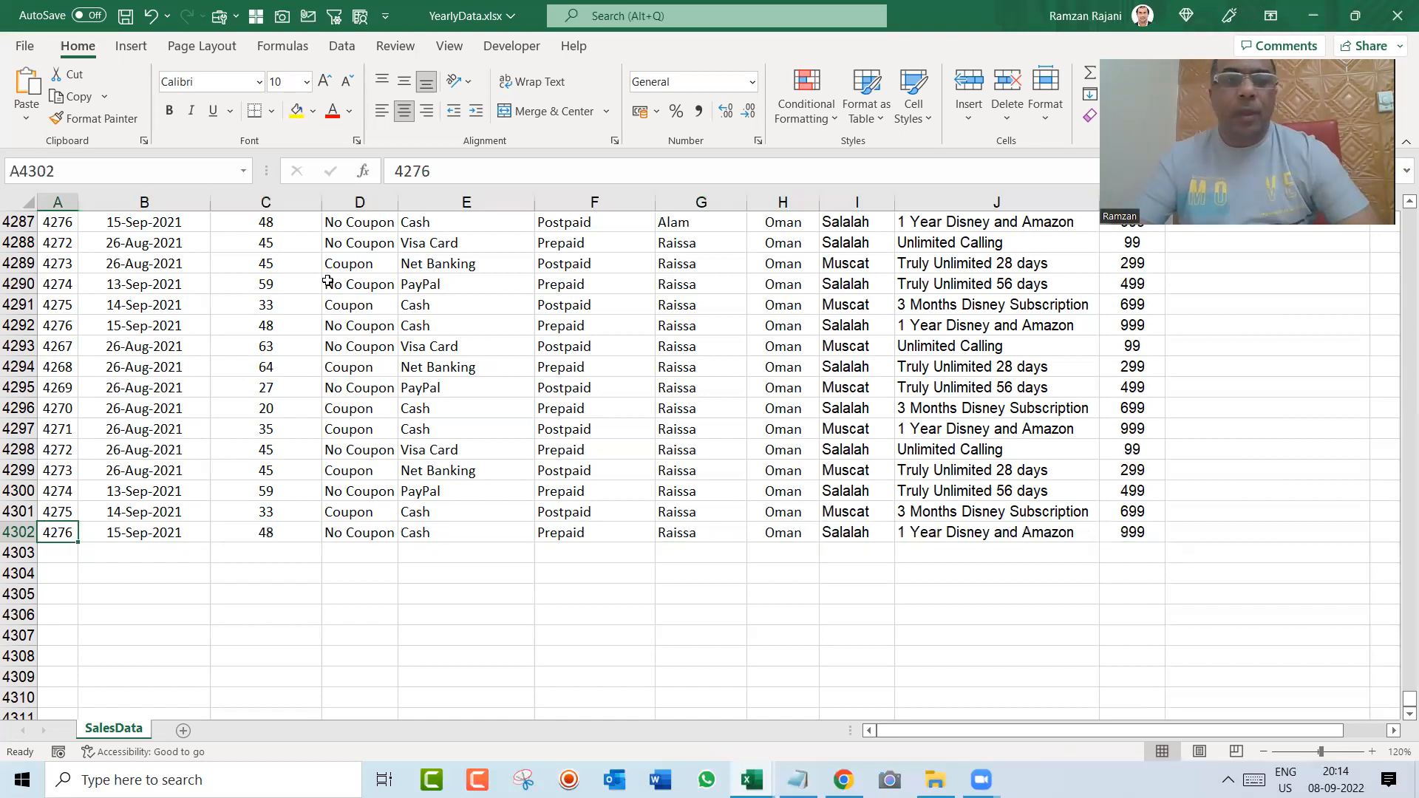
{"action": "key", "text": "alt+Tab"}
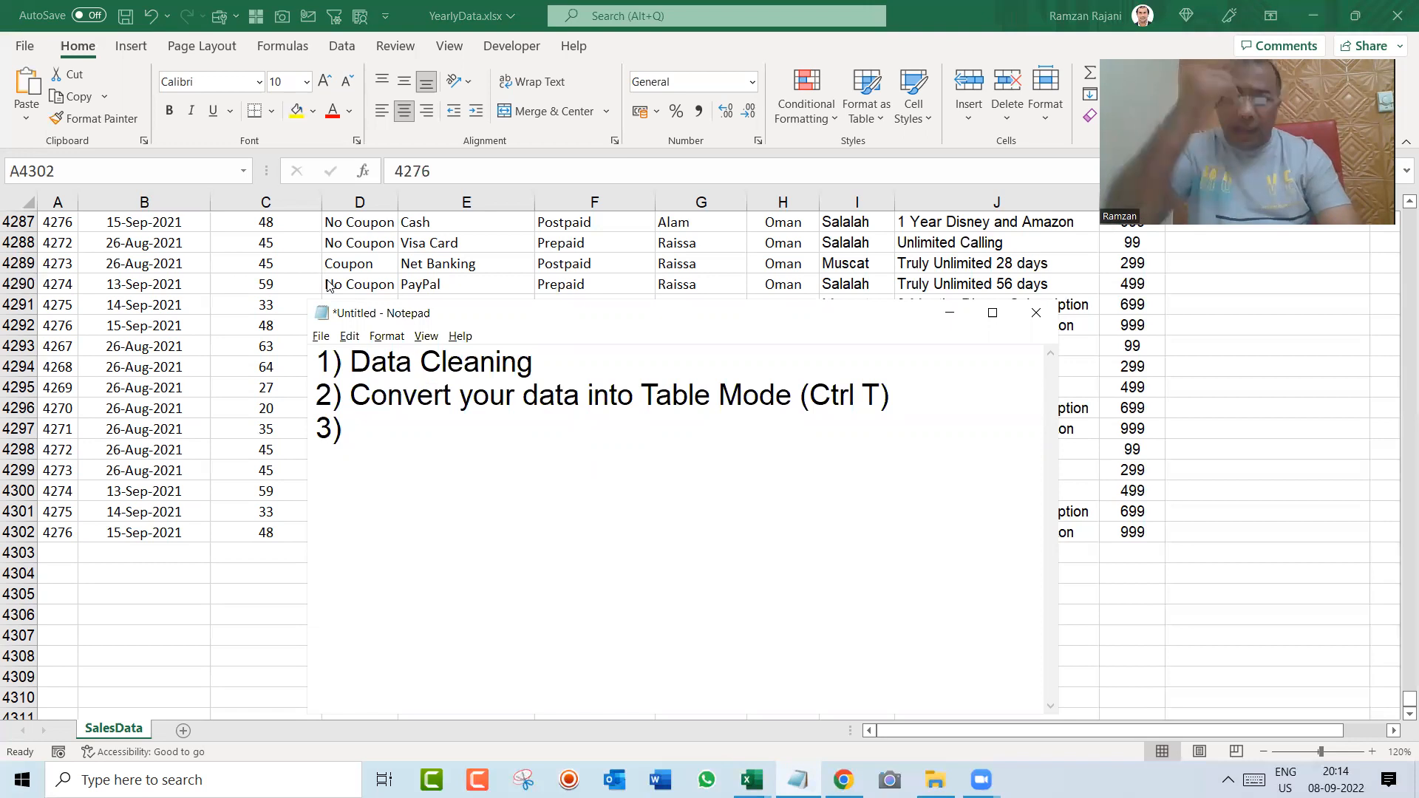
{"action": "key", "text": "alt+Tab"}
{"action": "key", "text": "Down"}
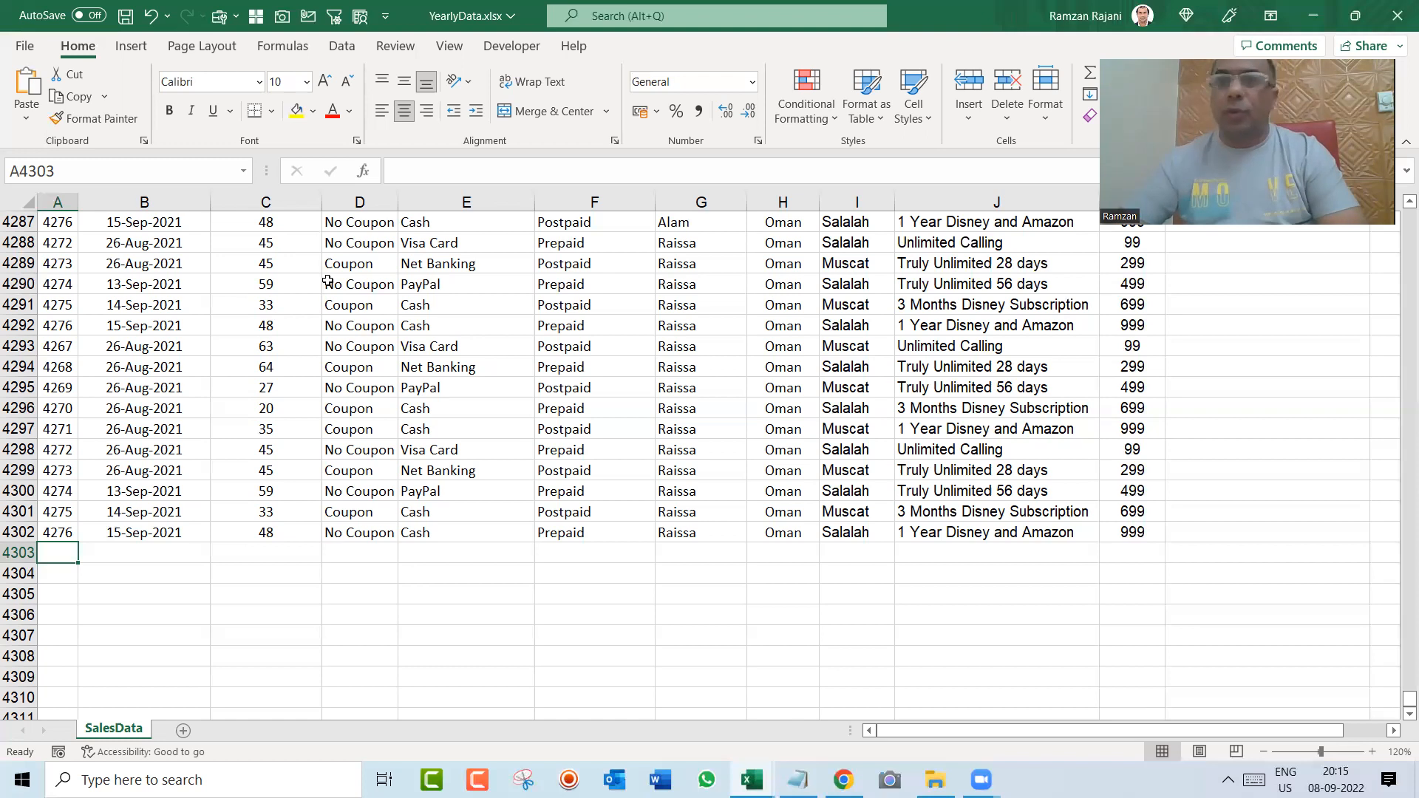
Step: Switch to Notepad and complete the third list item as "3) Insert Pivot Table"
{"action": "key", "text": "alt+Tab"}
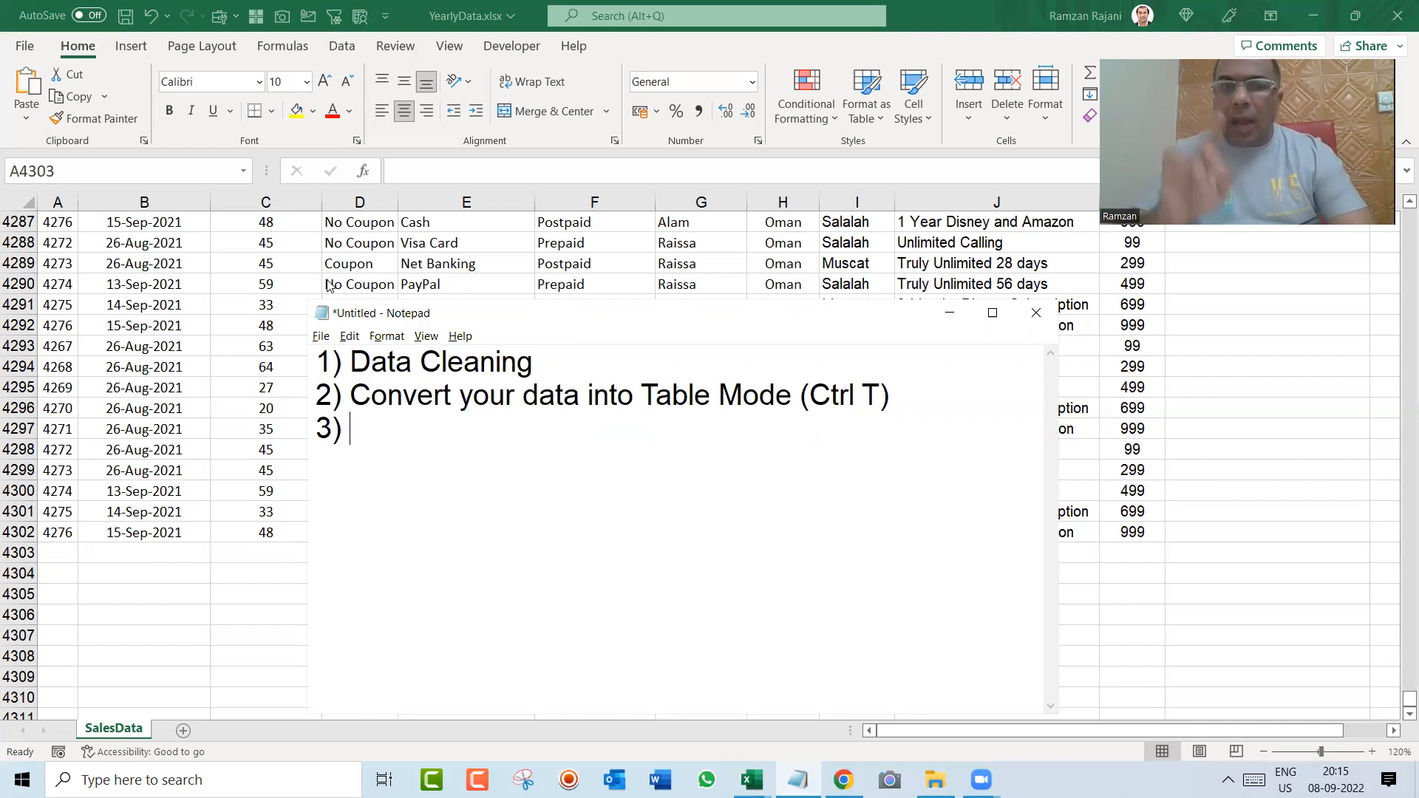
{"action": "type", "text": "Inse"}
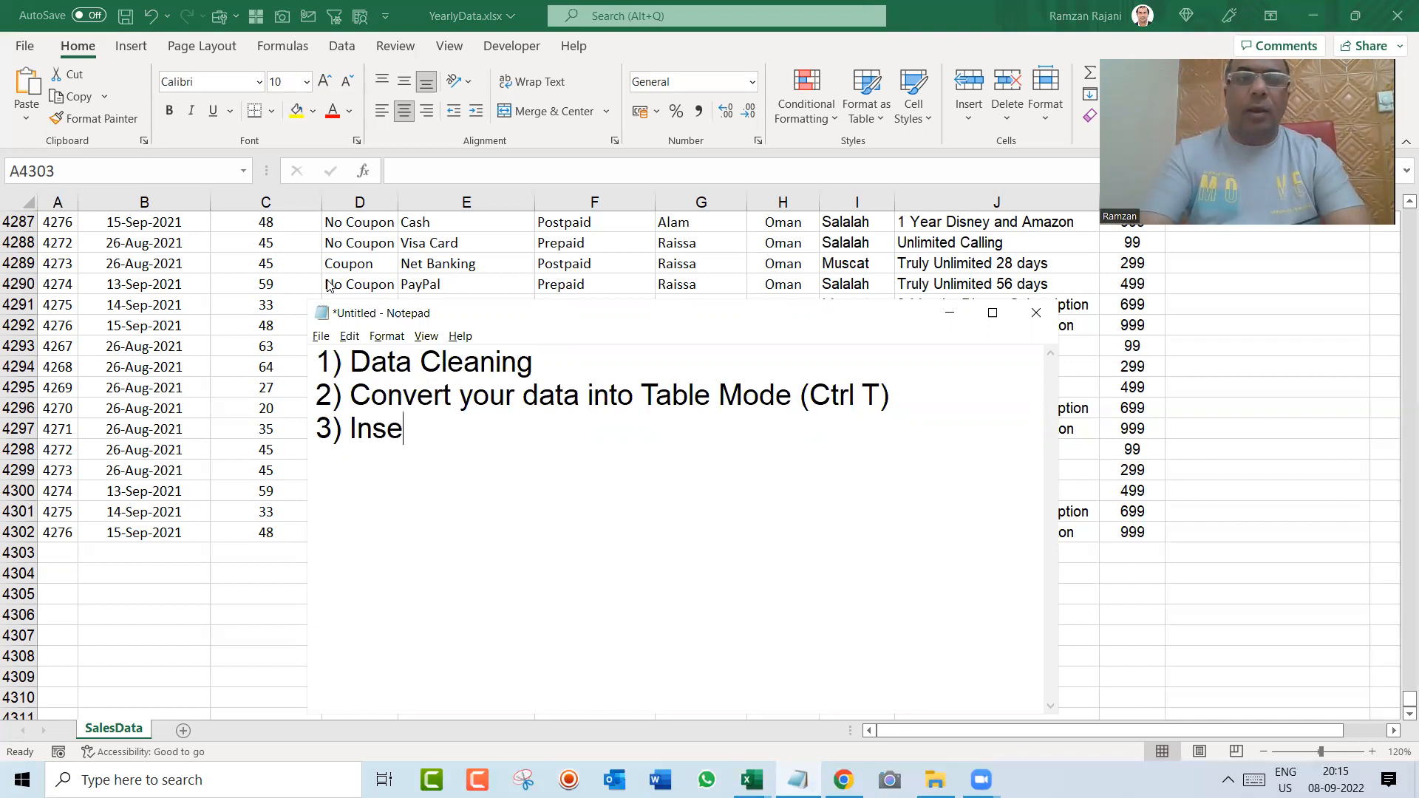
{"action": "type", "text": "rt Pivot Table"}
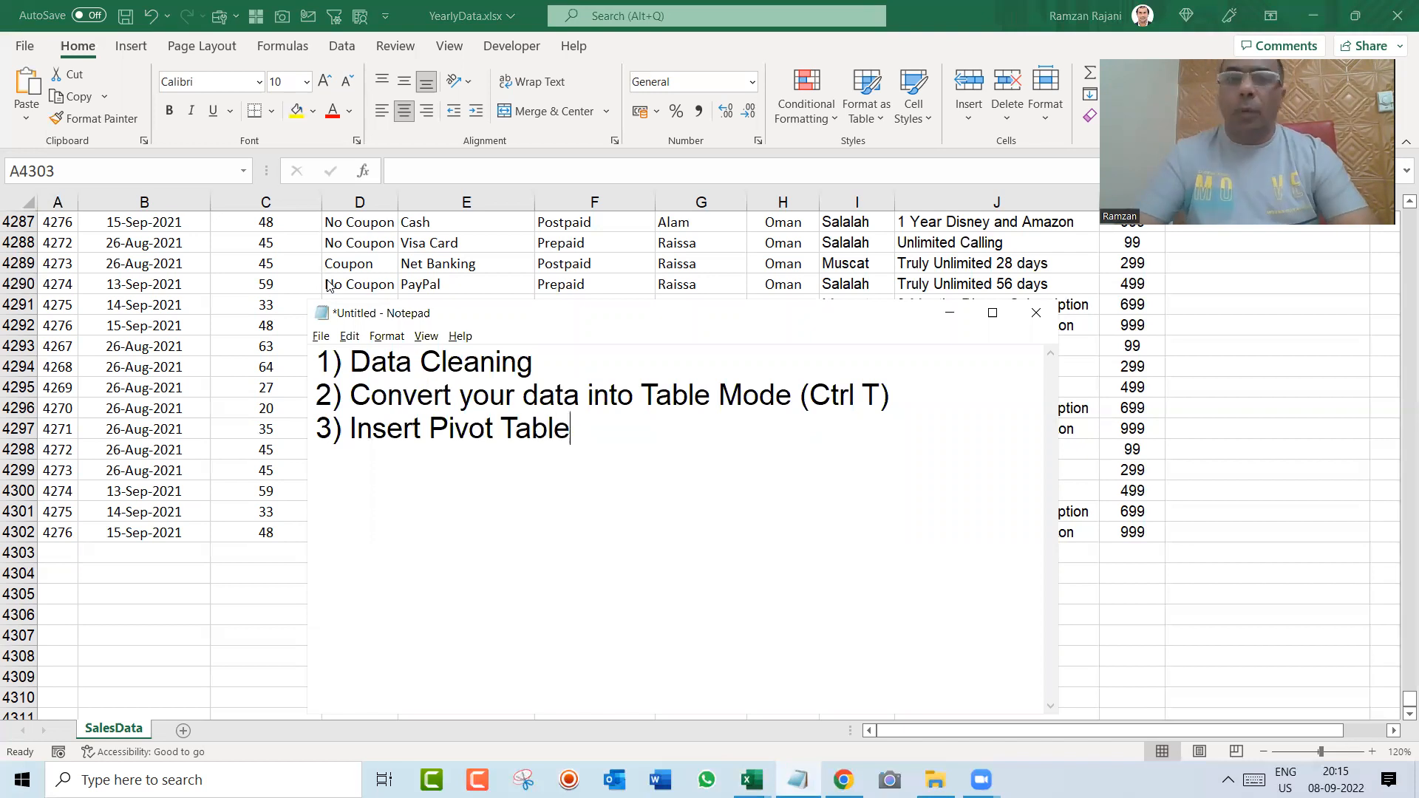
{"action": "key", "text": "Return"}
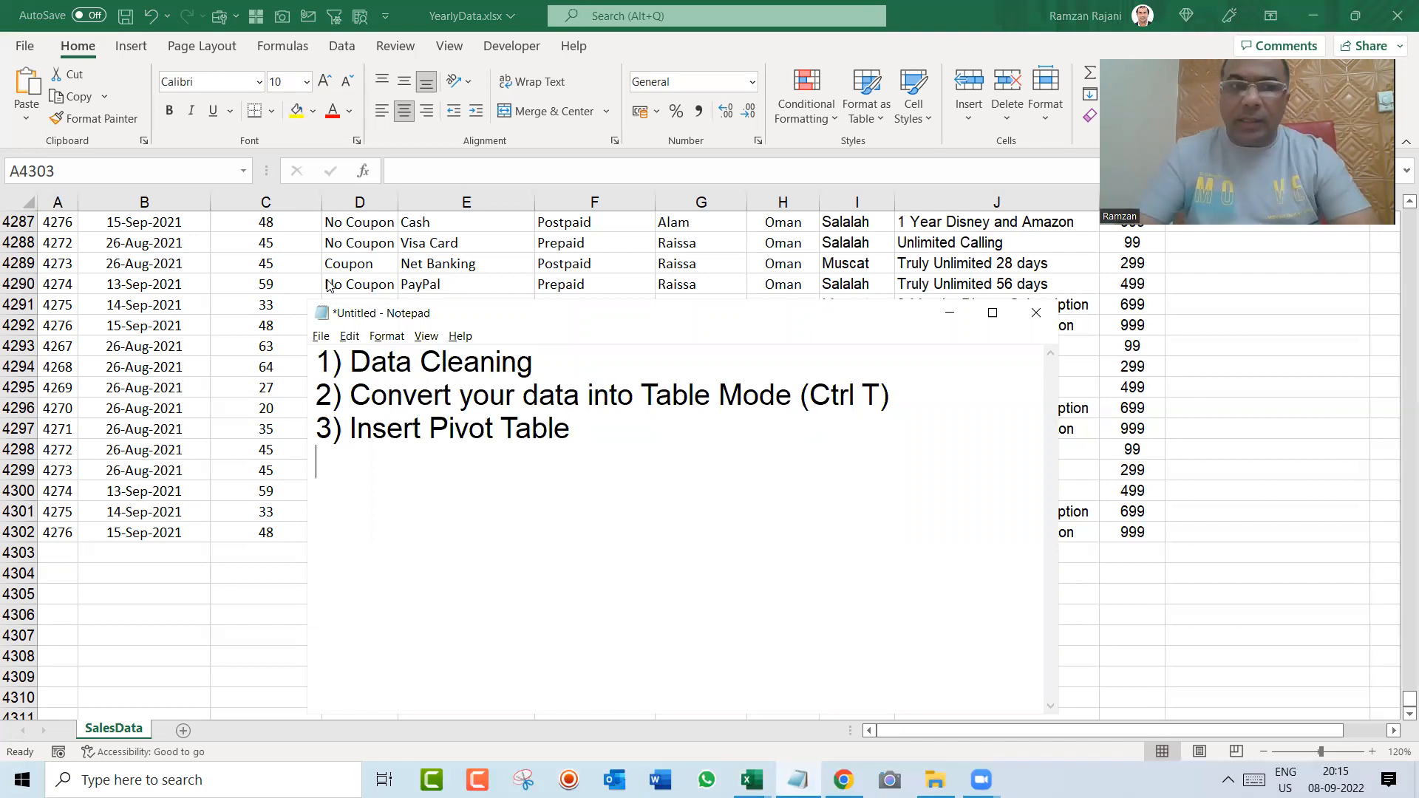
Step: Add the fourth list item "4) You will bring all the Pivot (Reports) on Single Sheet"
{"action": "type", "text": "4) You will "}
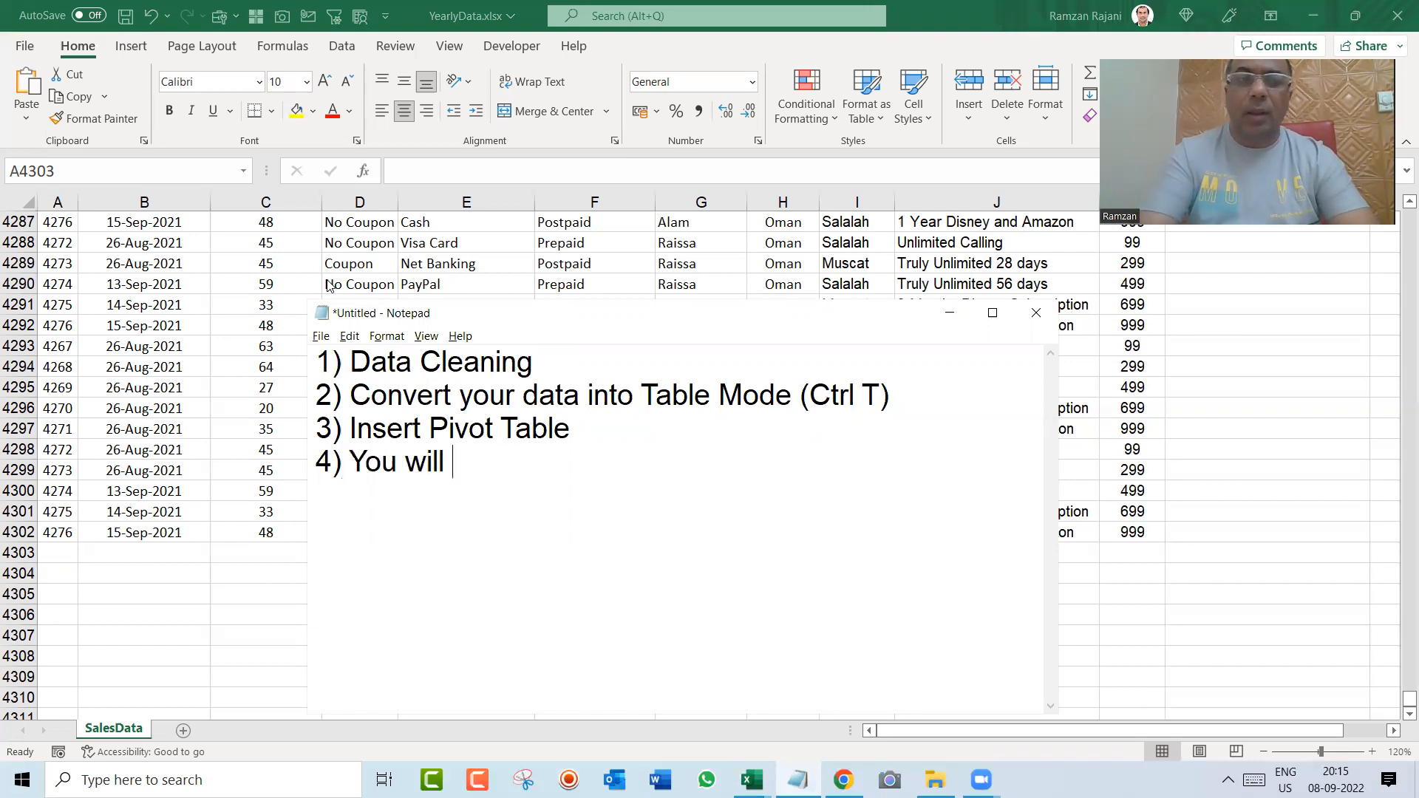
{"action": "type", "text": "bring all the Pivot "}
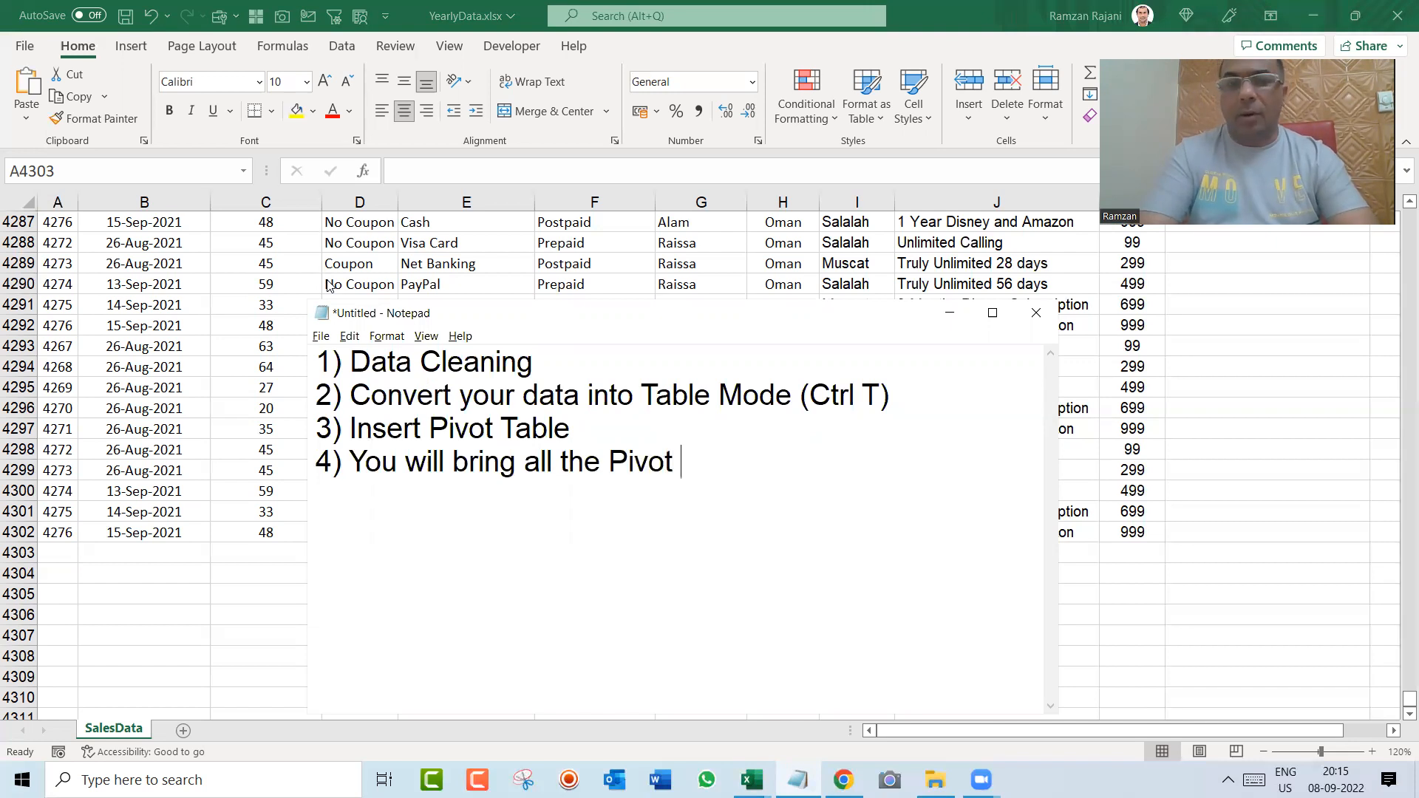
{"action": "type", "text": "(Reports) on Signle"}
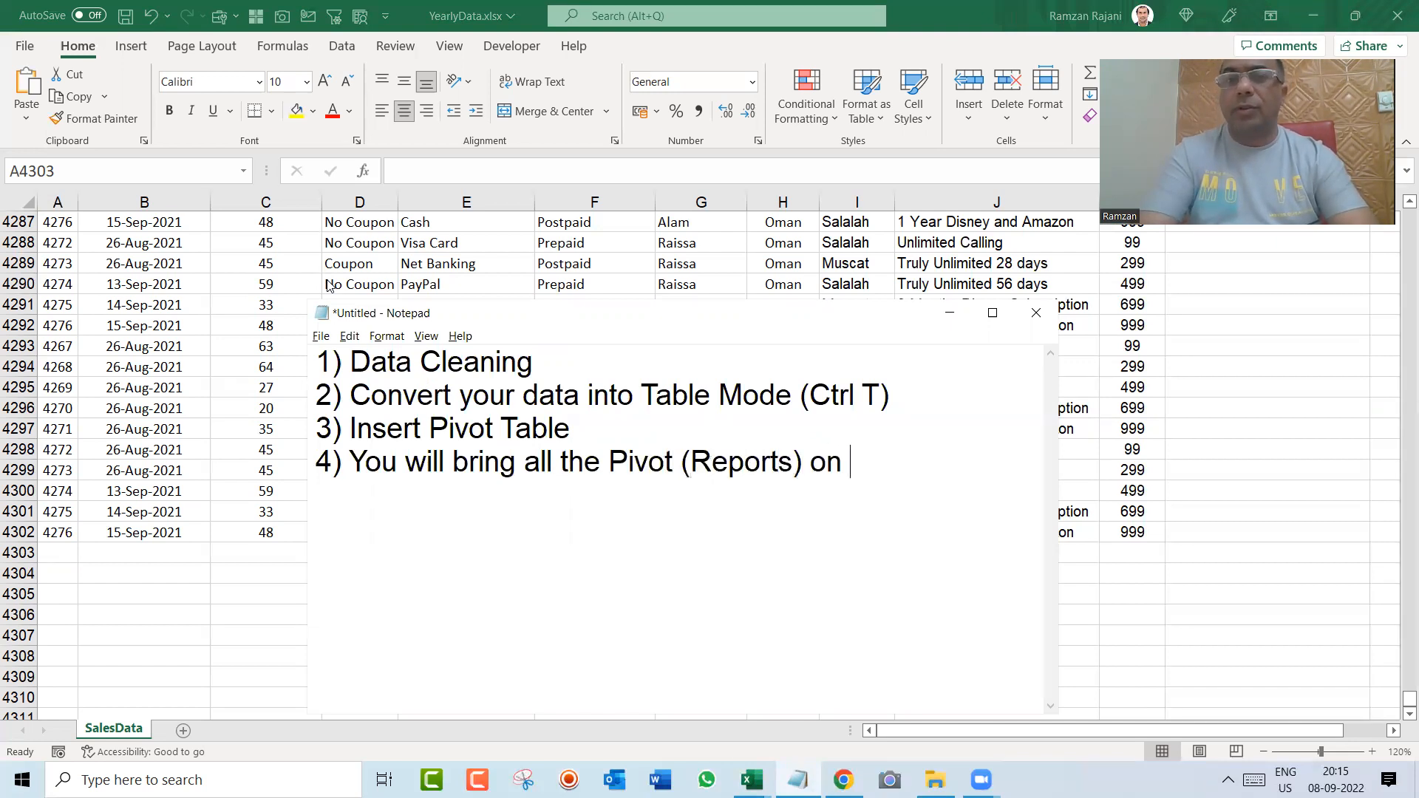
{"action": "key", "text": "BackSpace"}
{"action": "key", "text": "BackSpace"}
{"action": "key", "text": "BackSpace"}
{"action": "key", "text": "BackSpace"}
{"action": "type", "text": "gnl"}
{"action": "key", "text": "BackSpace"}
{"action": "key", "text": "BackSpace"}
{"action": "key", "text": "BackSpace"}
{"action": "type", "text": "ngle Sheet"}
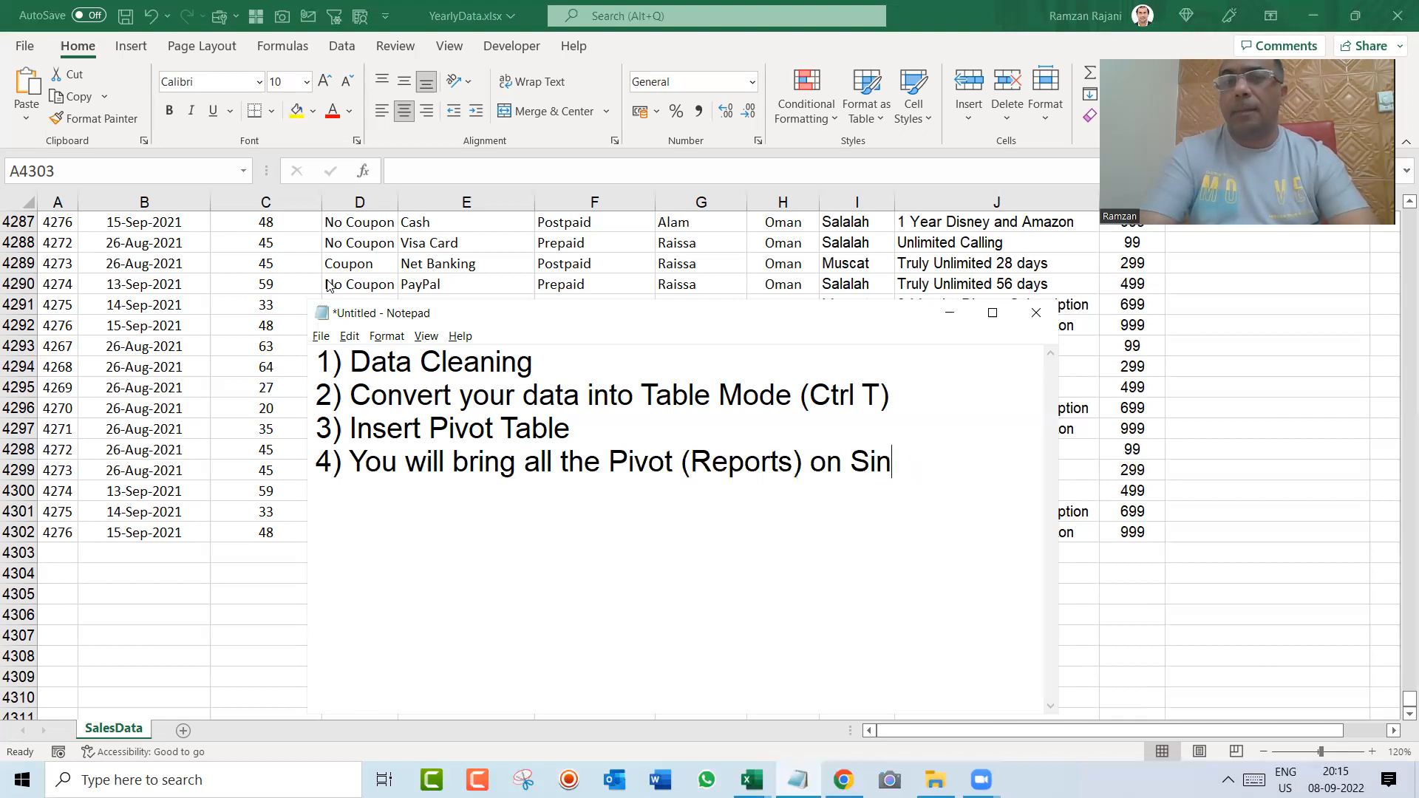
{"action": "key", "text": "Return"}
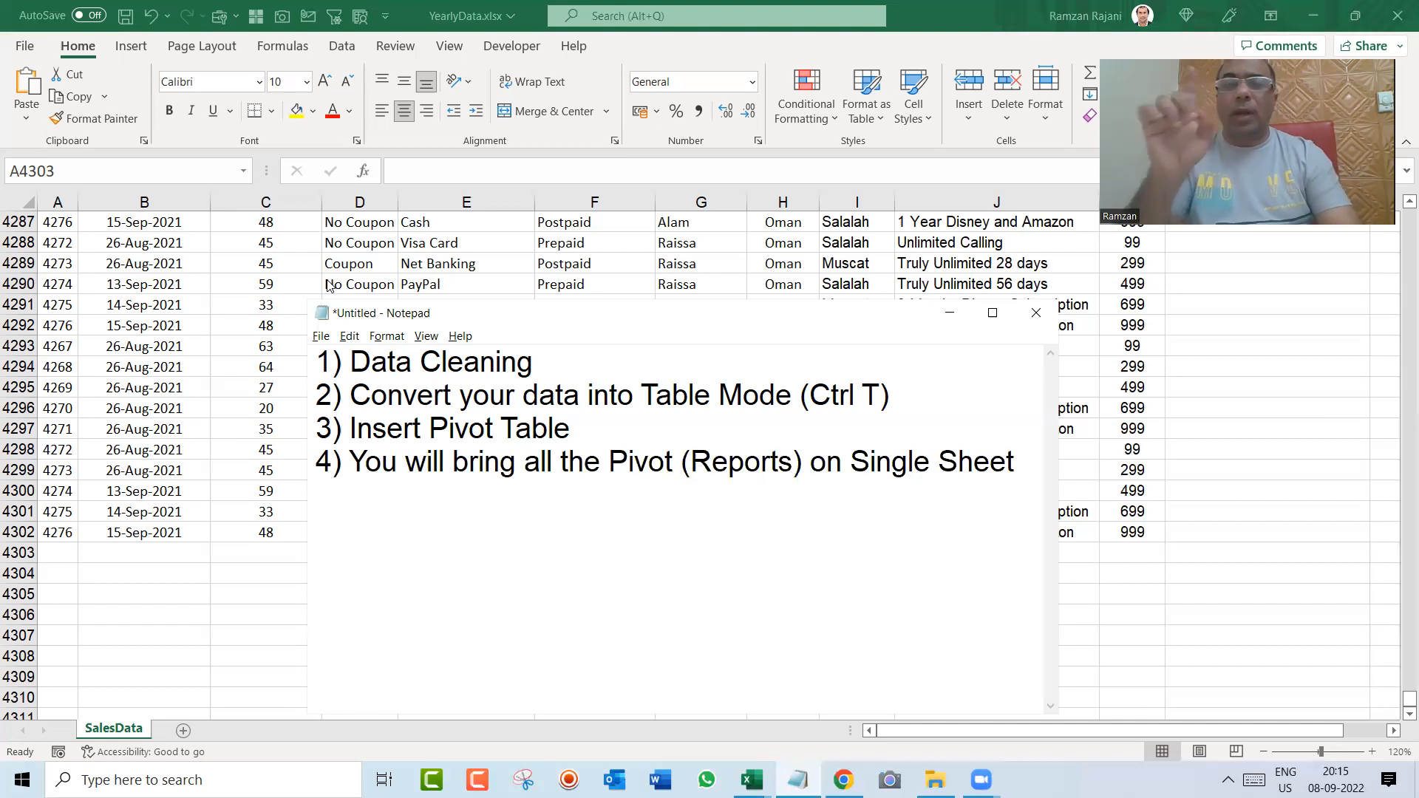
Step: Add the fifth list item "5) Sheet Dashboard --> Chart --> Slicer & Timeline" to the Notepad list
{"action": "type", "text": "5)"}
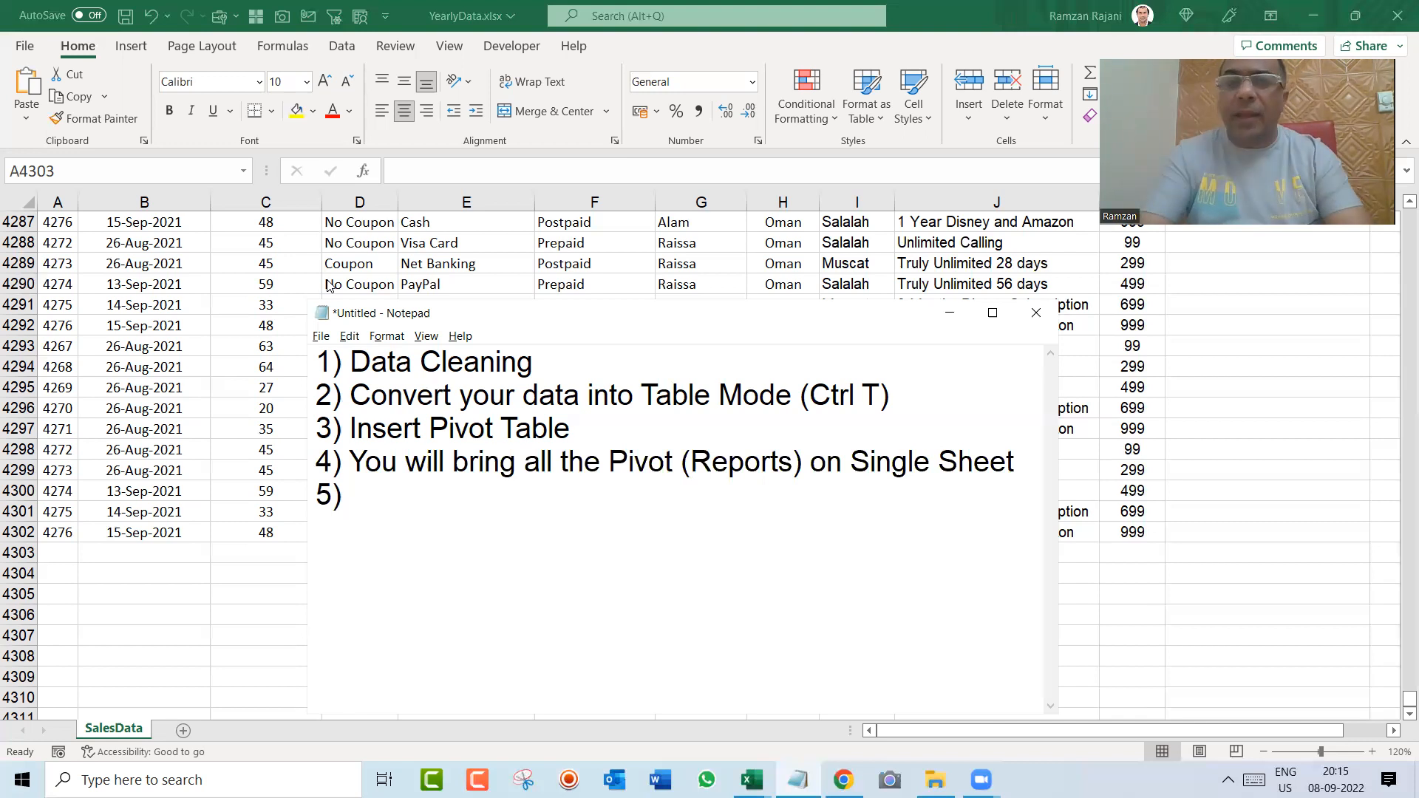
{"action": "type", "text": "Dashboard"}
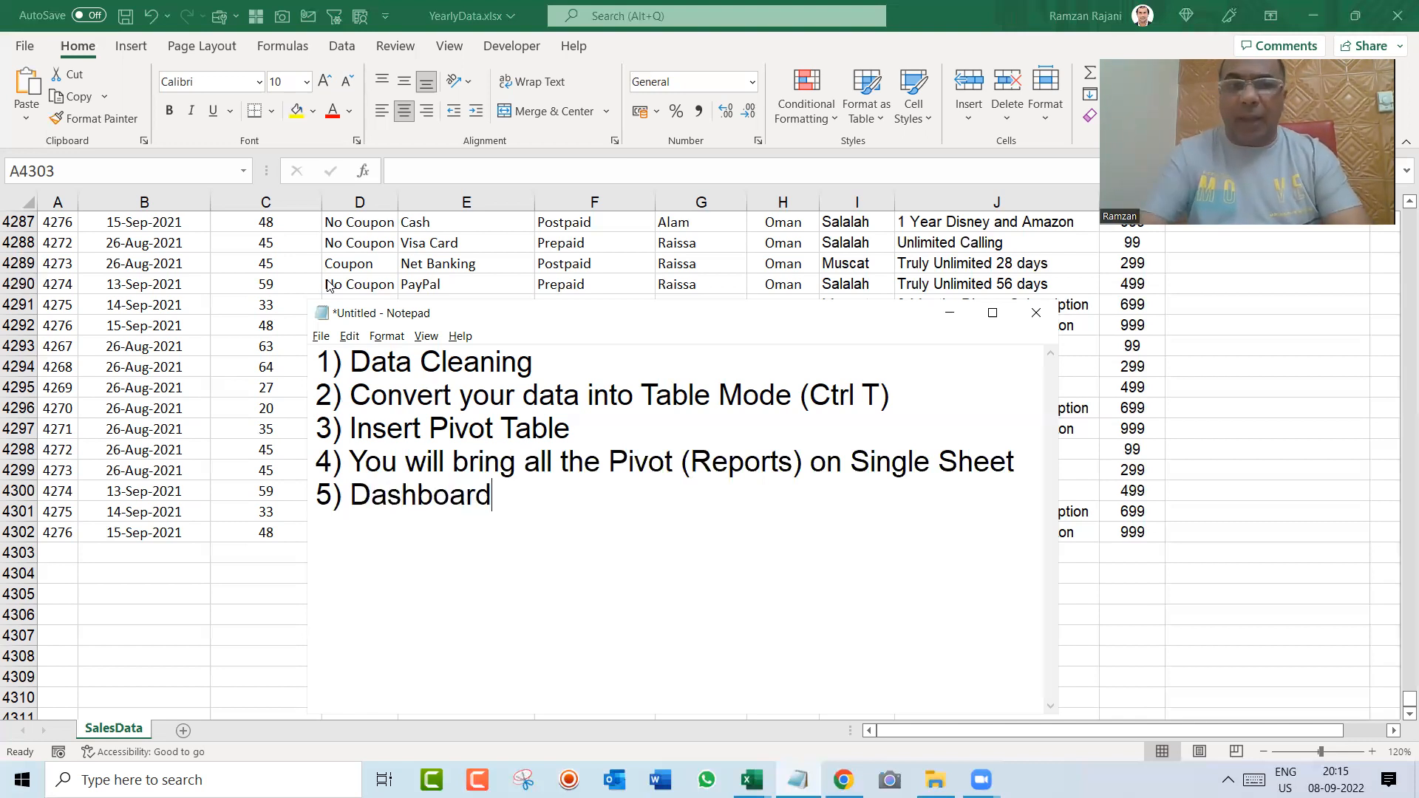
{"action": "key", "text": "ctrl+Left"}
{"action": "type", "text": "Sheet"}
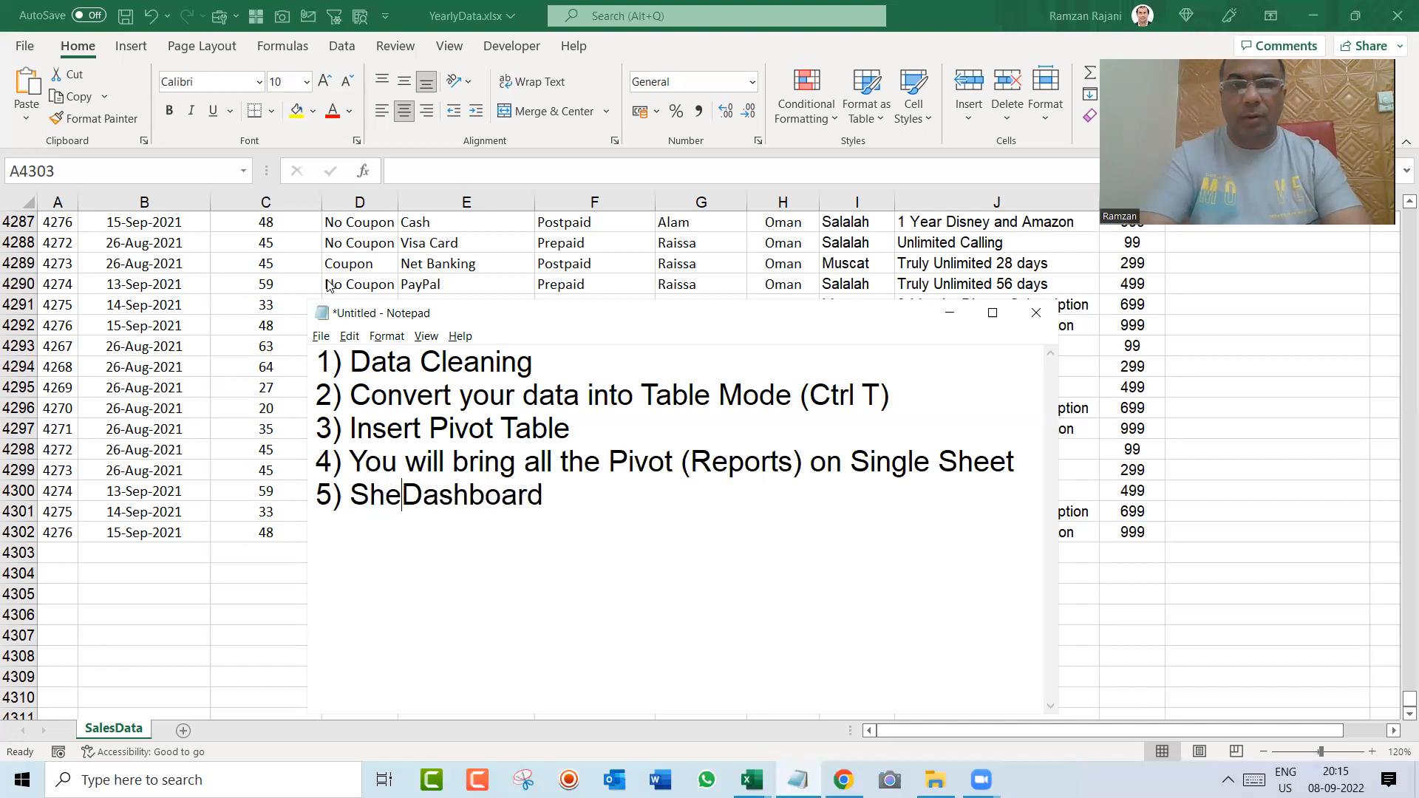
{"action": "key", "text": "End"}
{"action": "type", "text": "-->"}
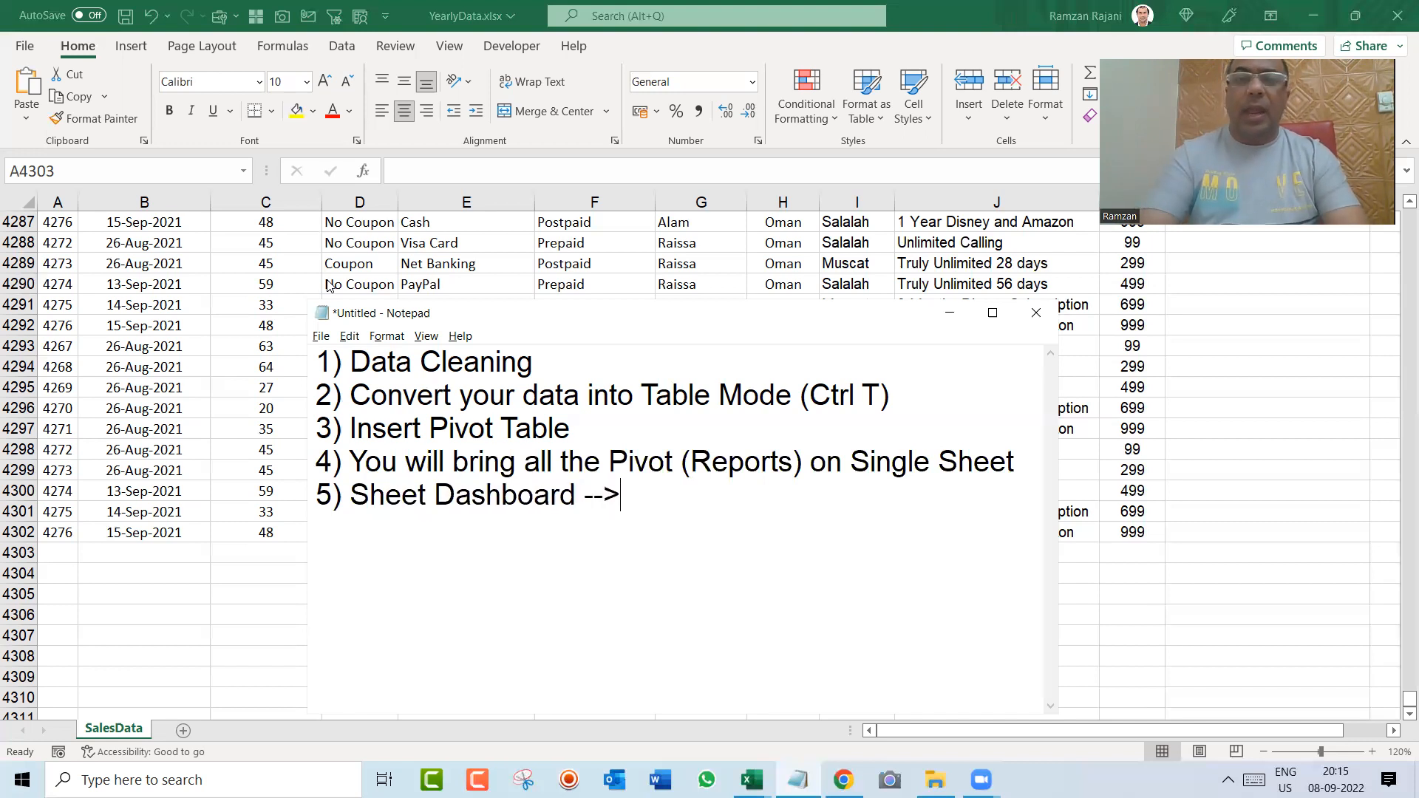
{"action": "type", "text": " Chart --> Chart"}
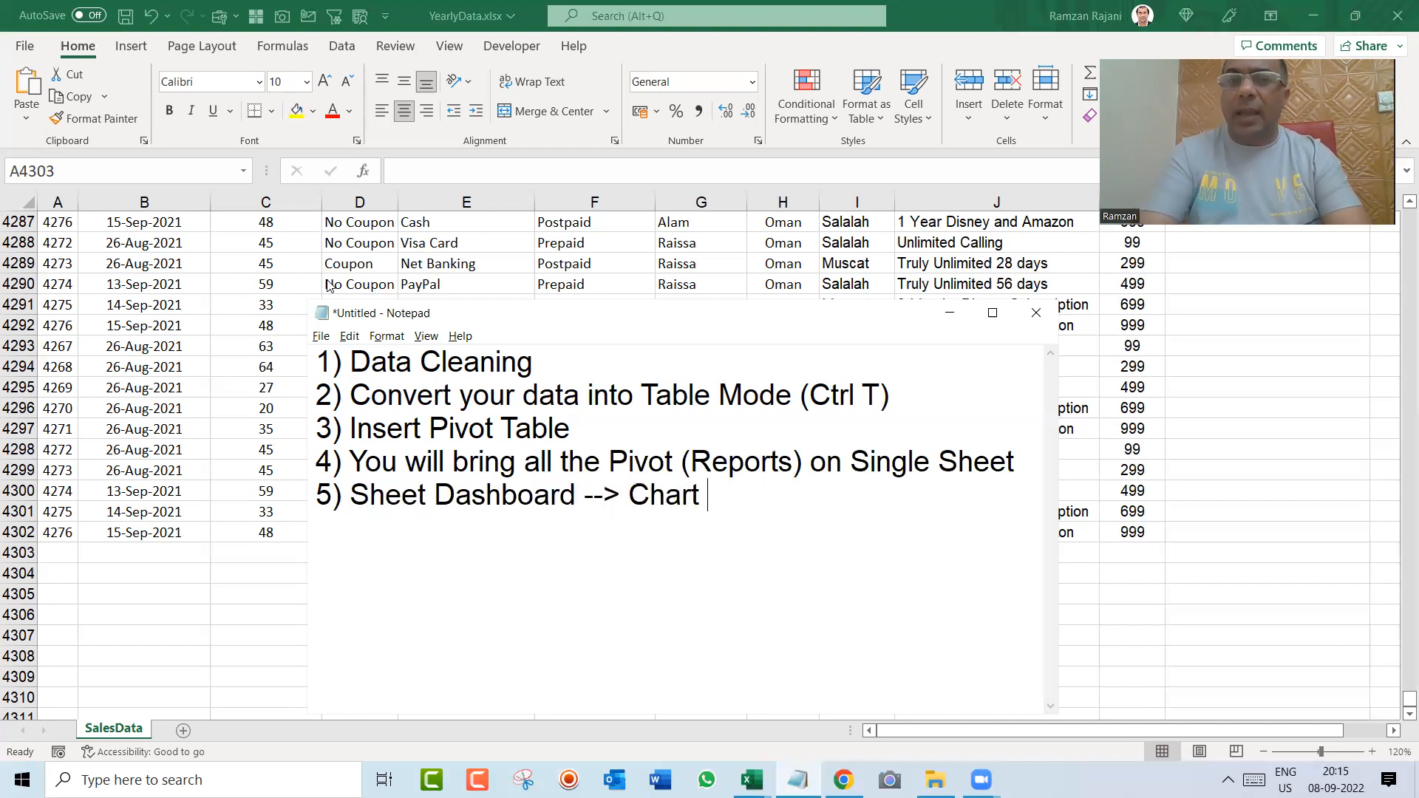
{"action": "type", "text": "--> Sli"}
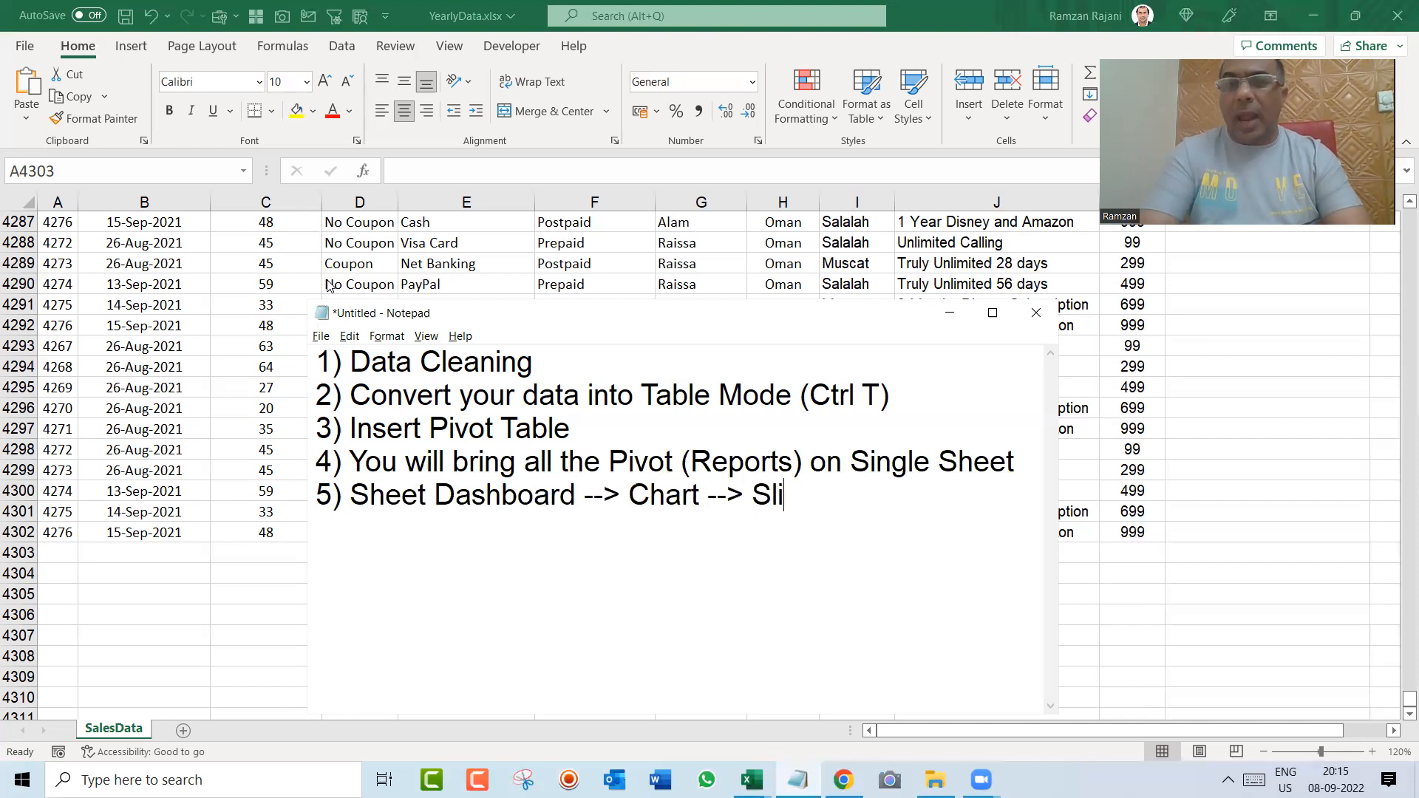
{"action": "type", "text": "cer & Timeline"}
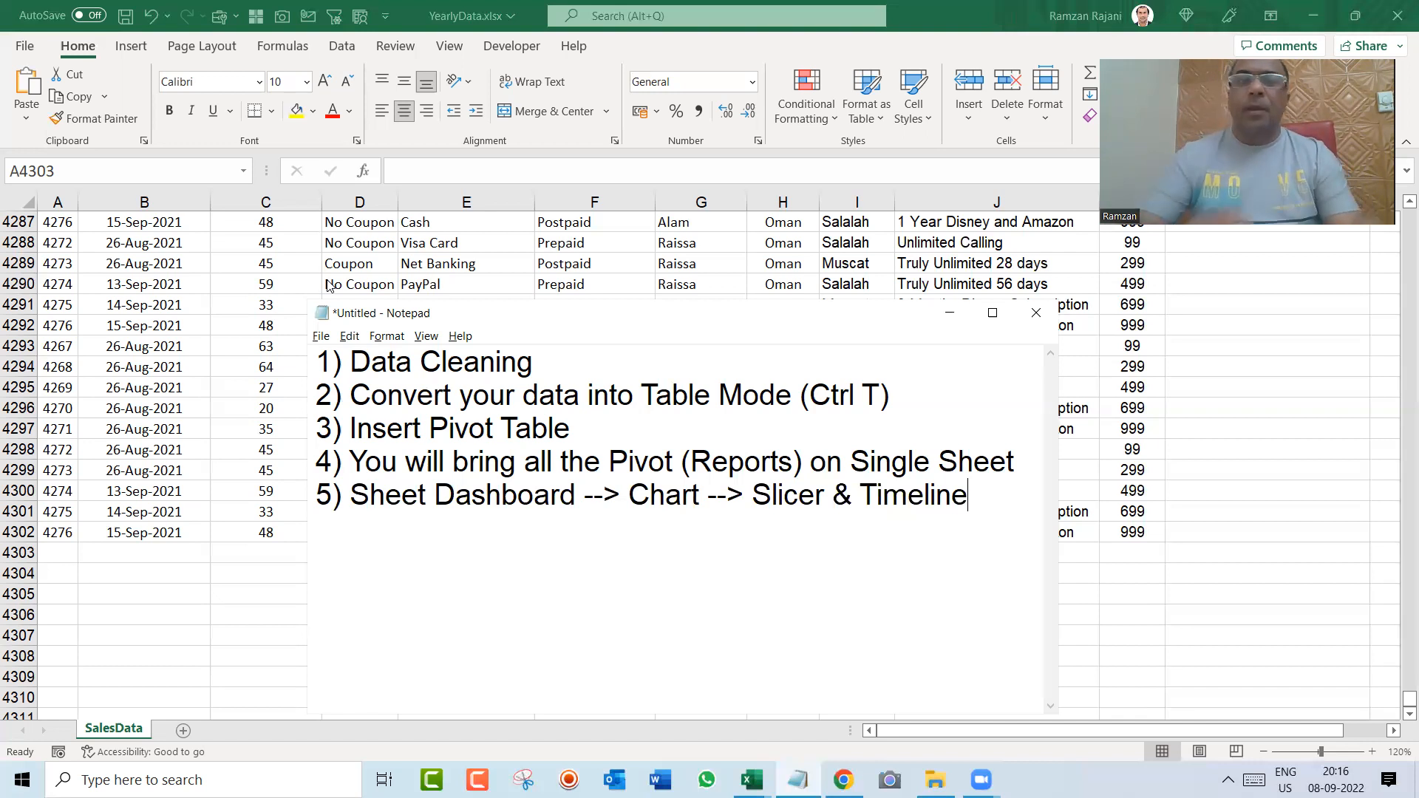
Step: Return to the Excel workbook and go to the header row of the sales data, up to the Customer Age heading
{"action": "key", "text": "alt+Tab"}
{"action": "key", "text": "ctrl+Up"}
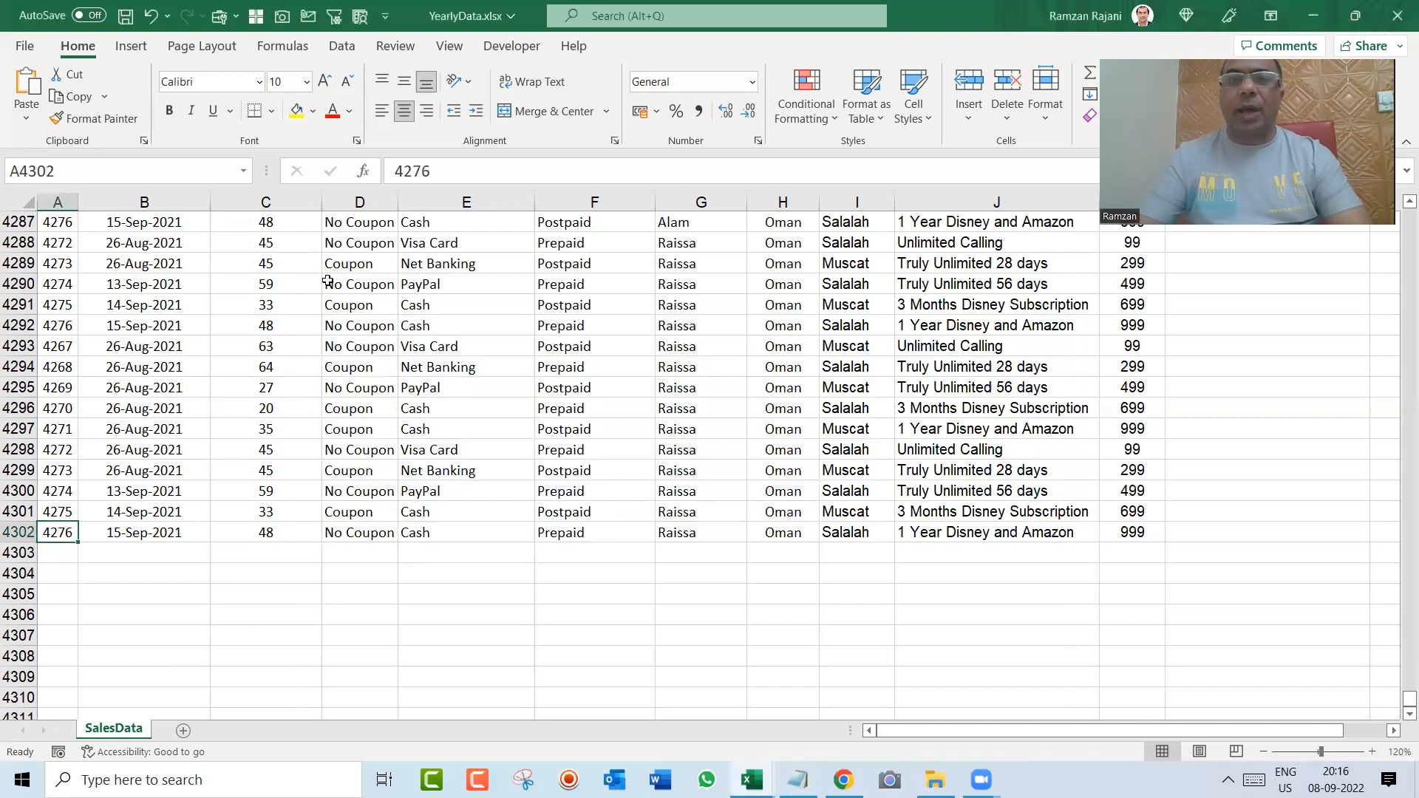
{"action": "key", "text": "ctrl+Up"}
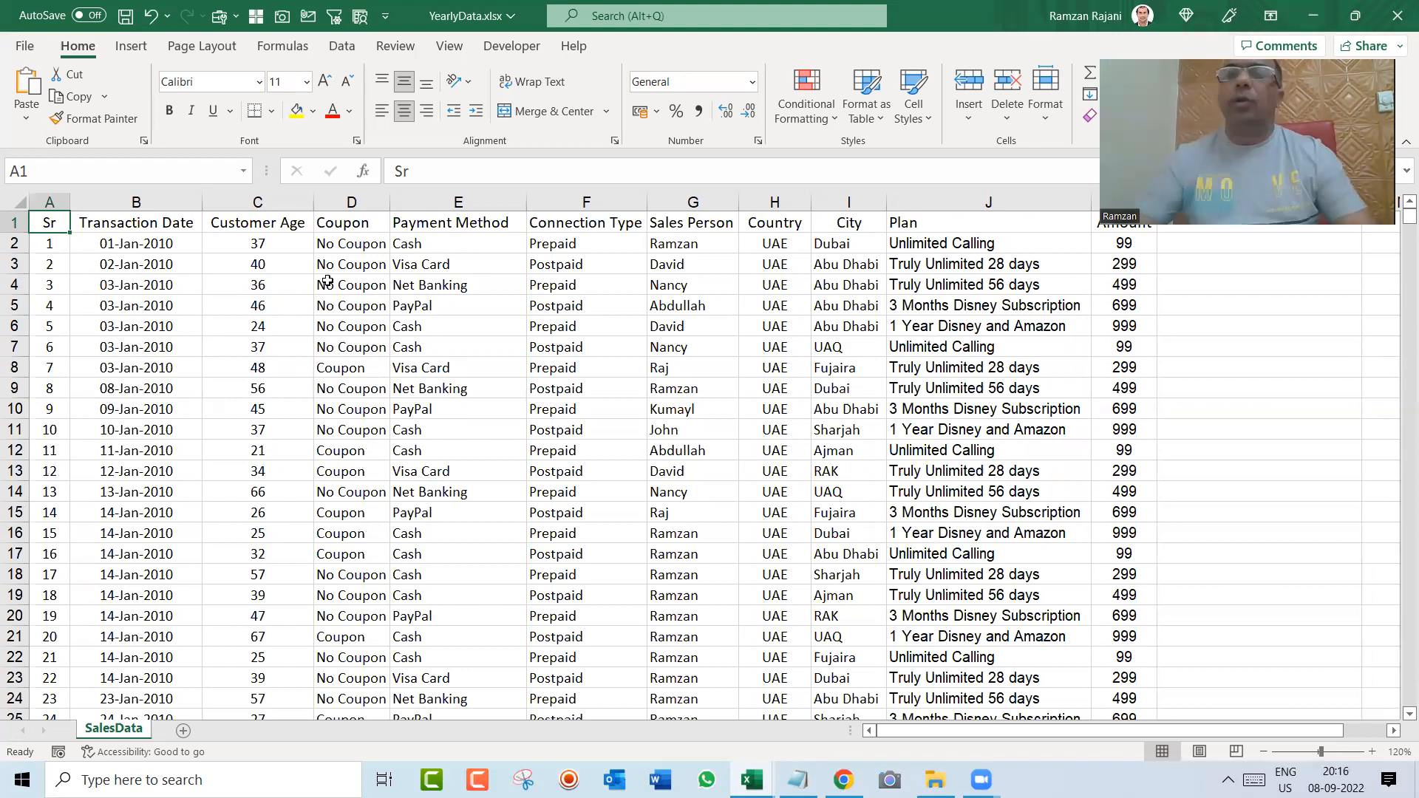
{"action": "key", "text": "Right"}
{"action": "key", "text": "Right"}
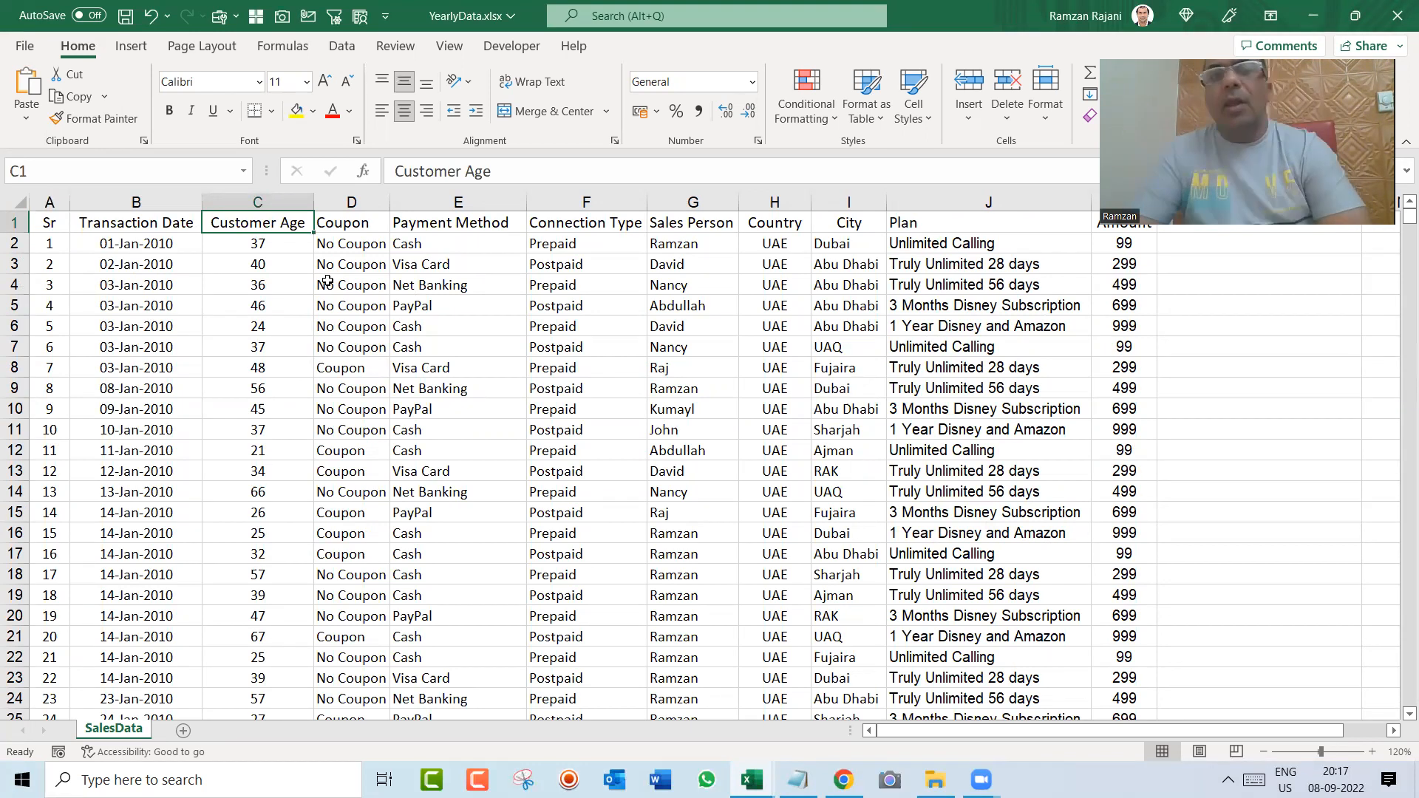
Step: Review the second Notepad item about converting the data into Table Mode and return to the workbook
{"action": "key", "text": "alt+Tab"}
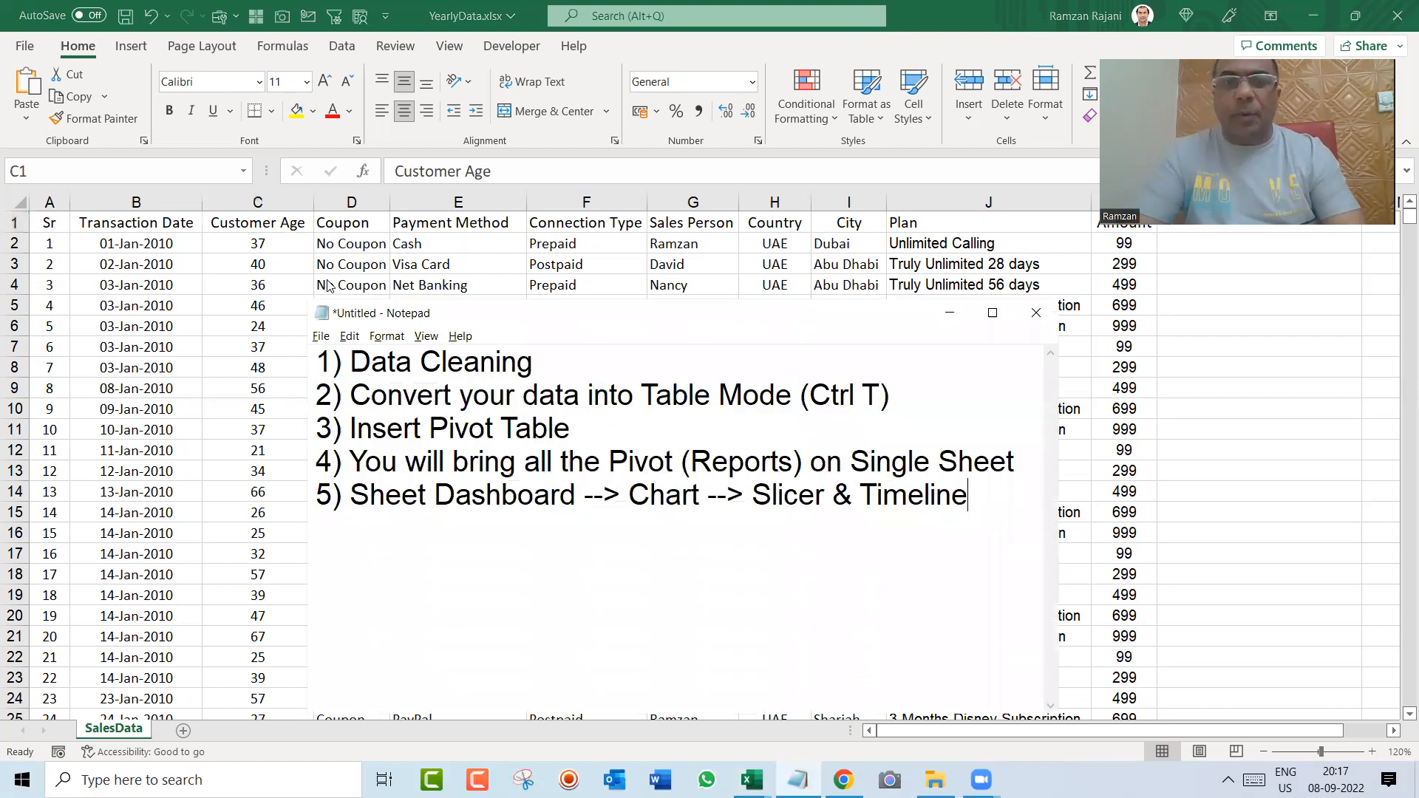
{"action": "left_click", "coordinate": [481, 391]}
{"action": "double_click", "coordinate": [482, 392]}
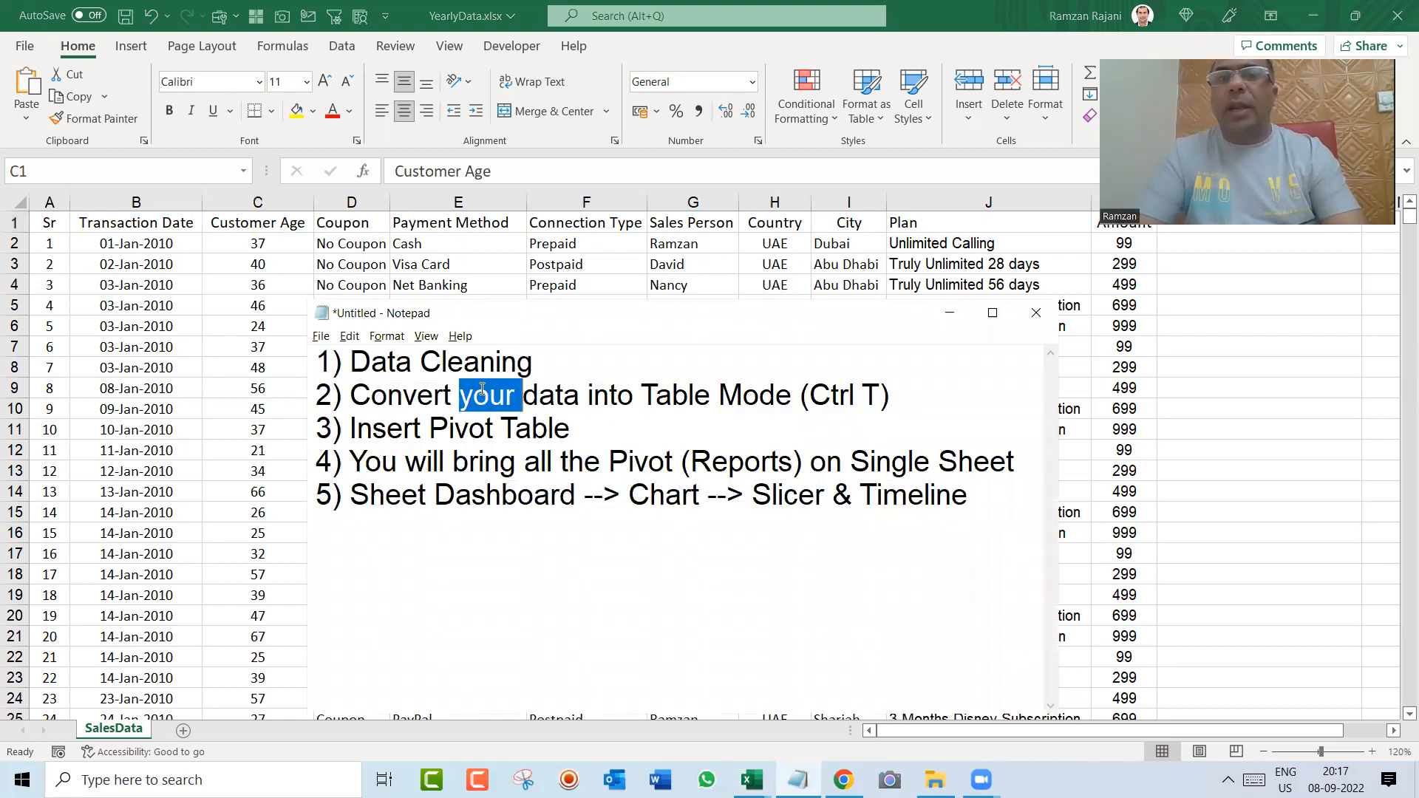
{"action": "key", "text": "alt+Tab"}
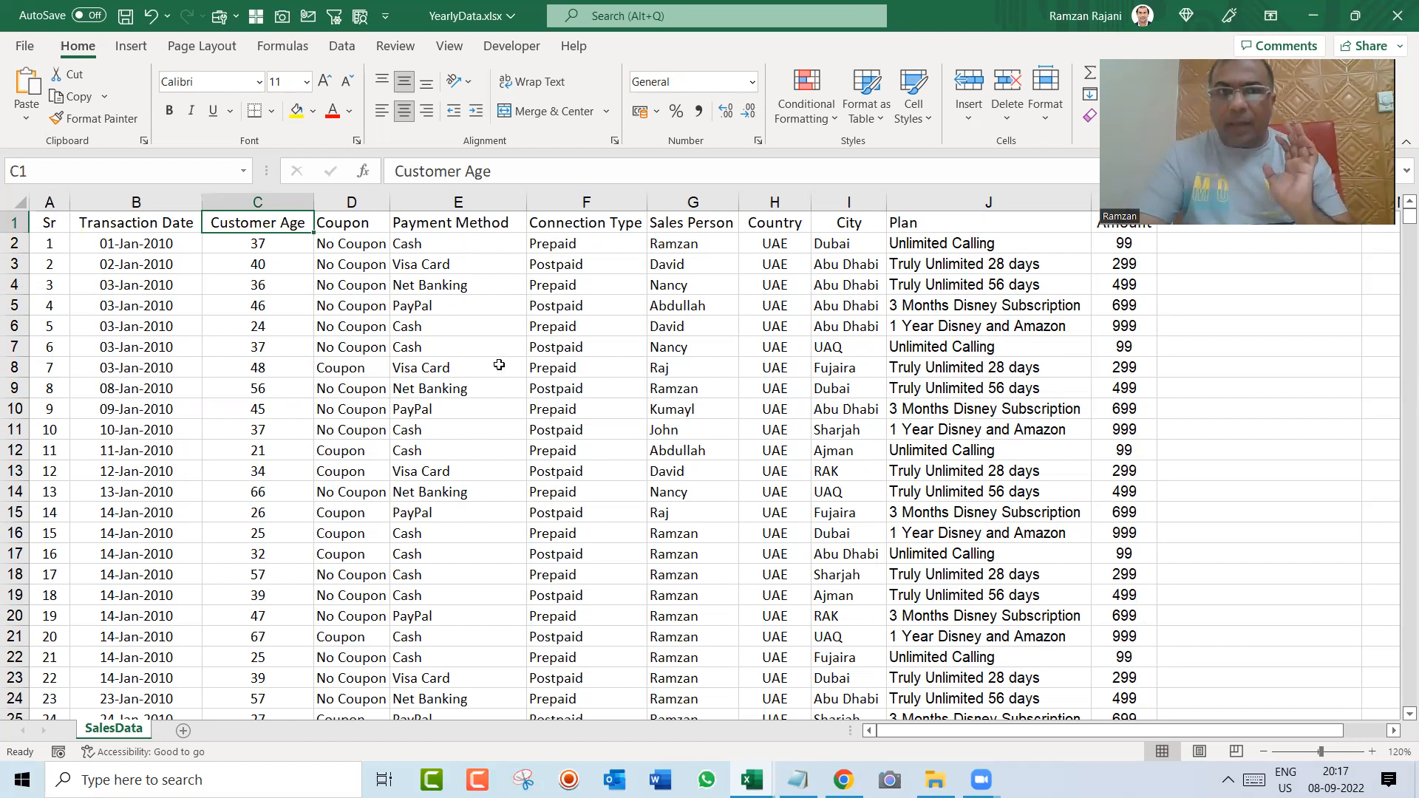
Step: Try converting the sales data in A1:K4302 into a table with headers, and undo the conversion
{"action": "left_click", "coordinate": [499, 365]}
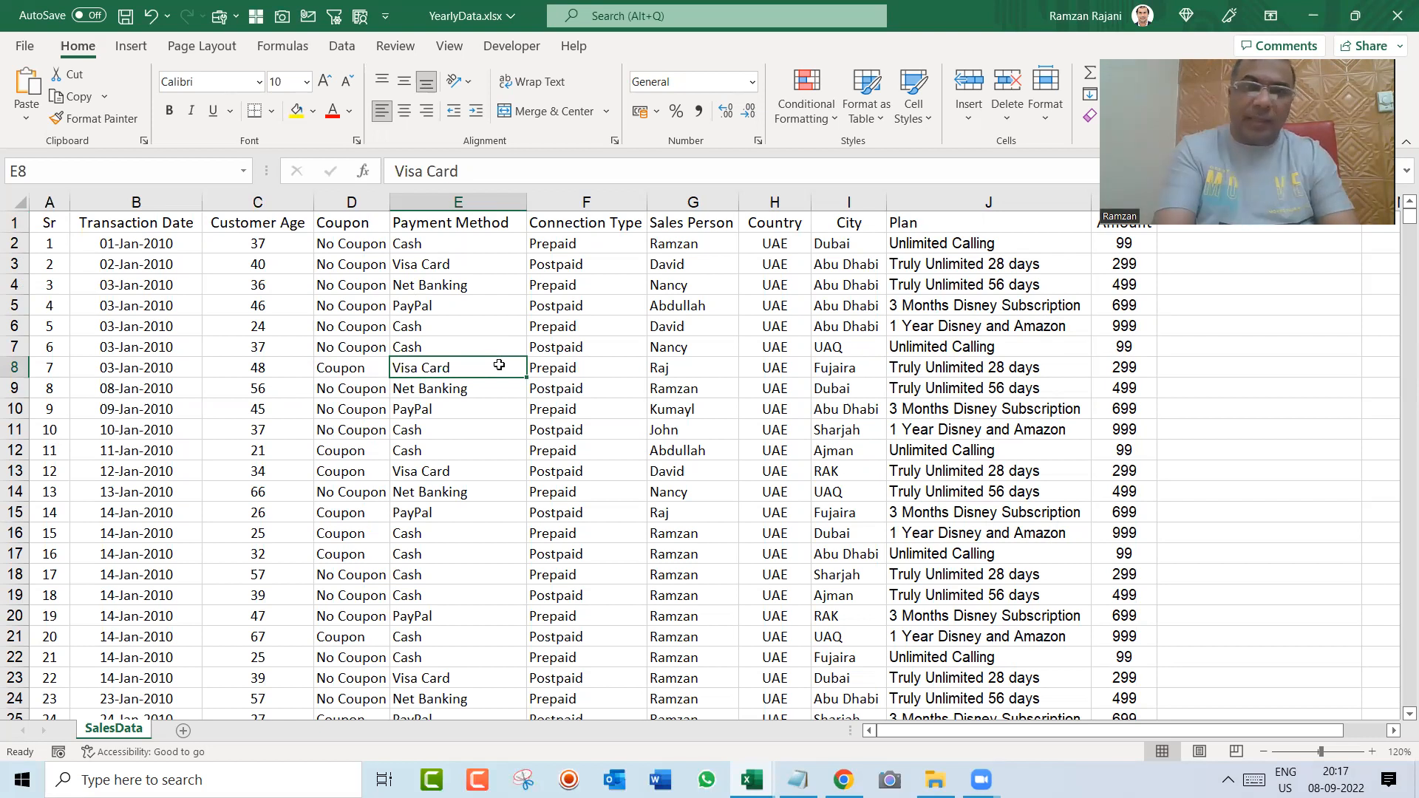
{"action": "key", "text": "ctrl+t"}
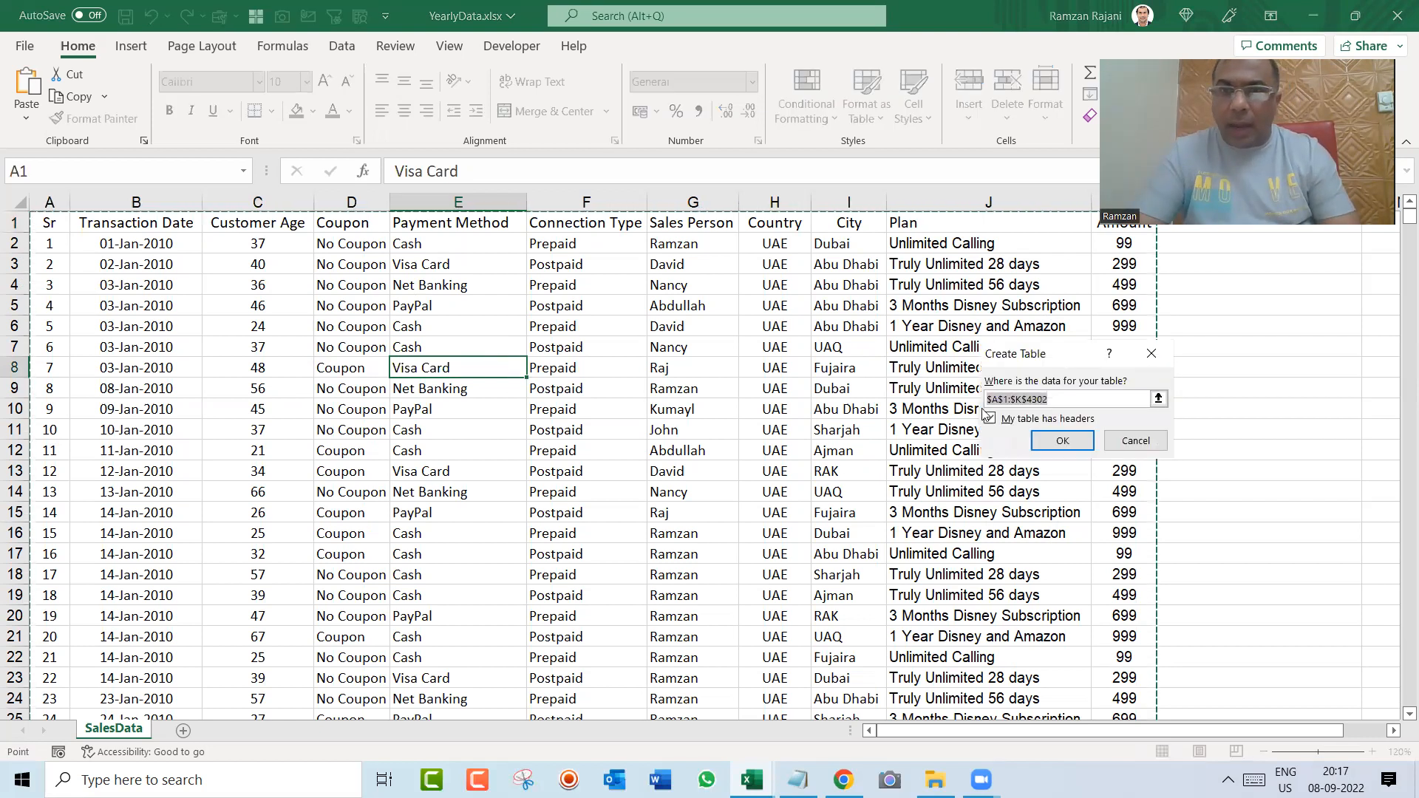
{"action": "left_click", "coordinate": [1062, 441]}
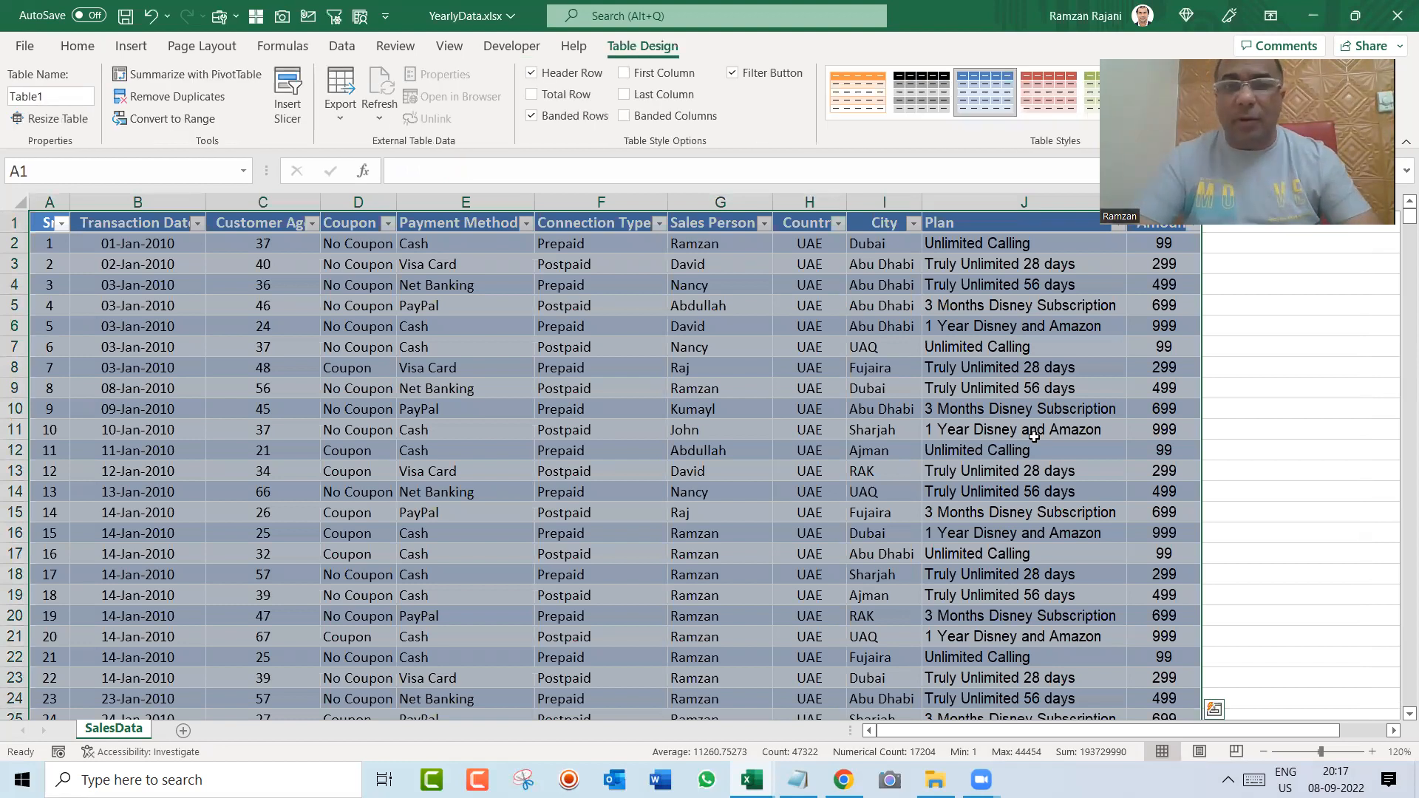
{"action": "left_click", "coordinate": [598, 343]}
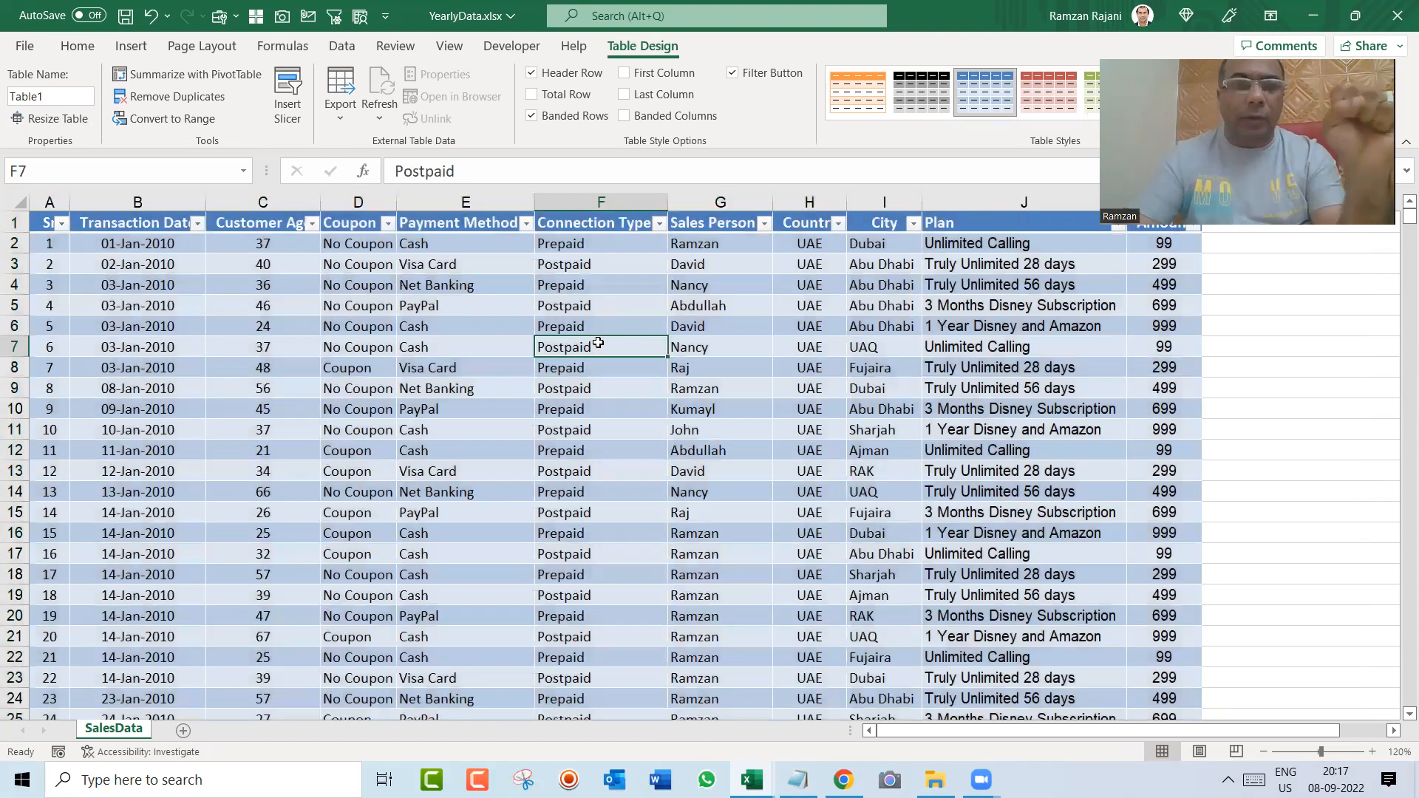
{"action": "key", "text": "ctrl+z"}
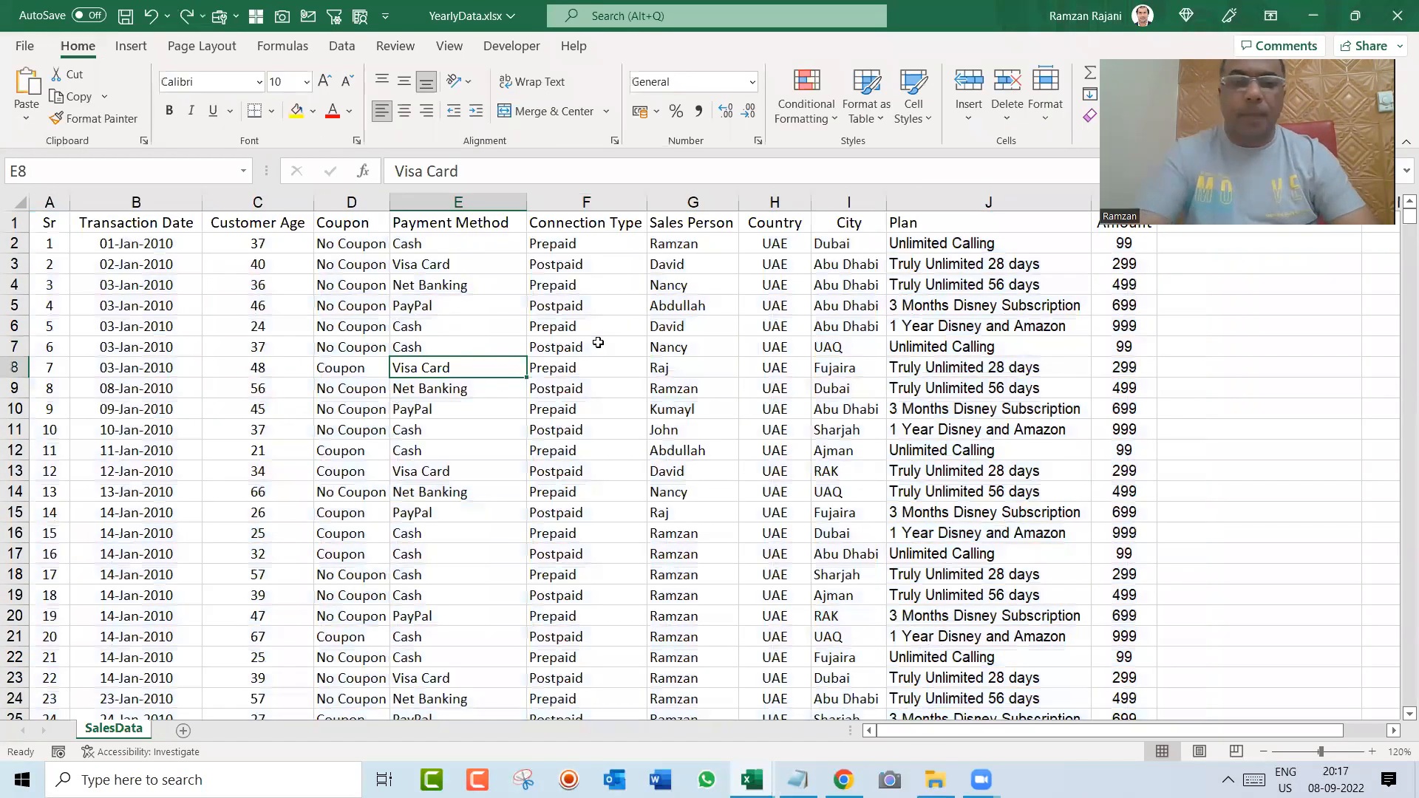
{"action": "key", "text": "ctrl+t"}
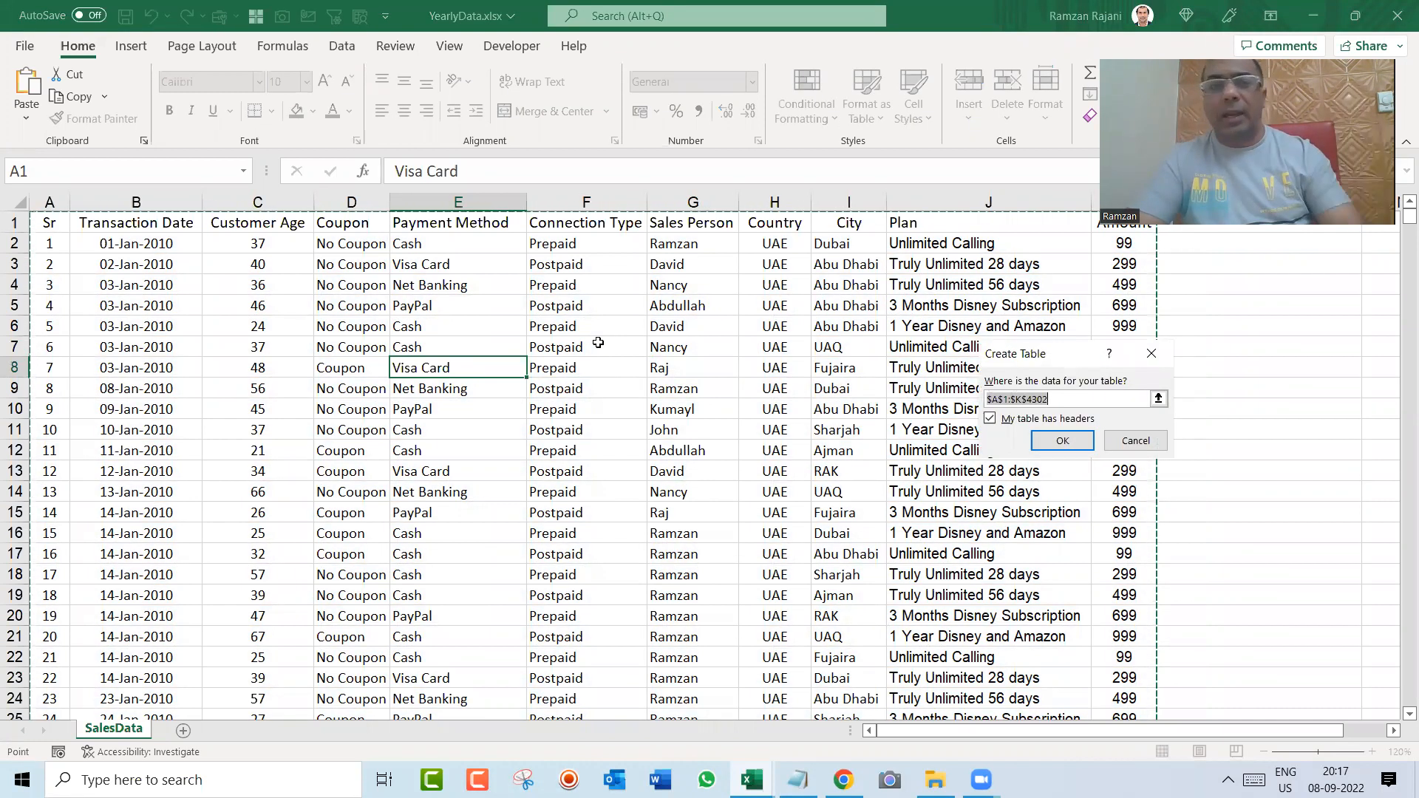
{"action": "key", "text": "Escape"}
Step: Highlight the Payment Method column, the block A1:I17 and the entire data range to show the manual selections
{"action": "left_click", "coordinate": [508, 202]}
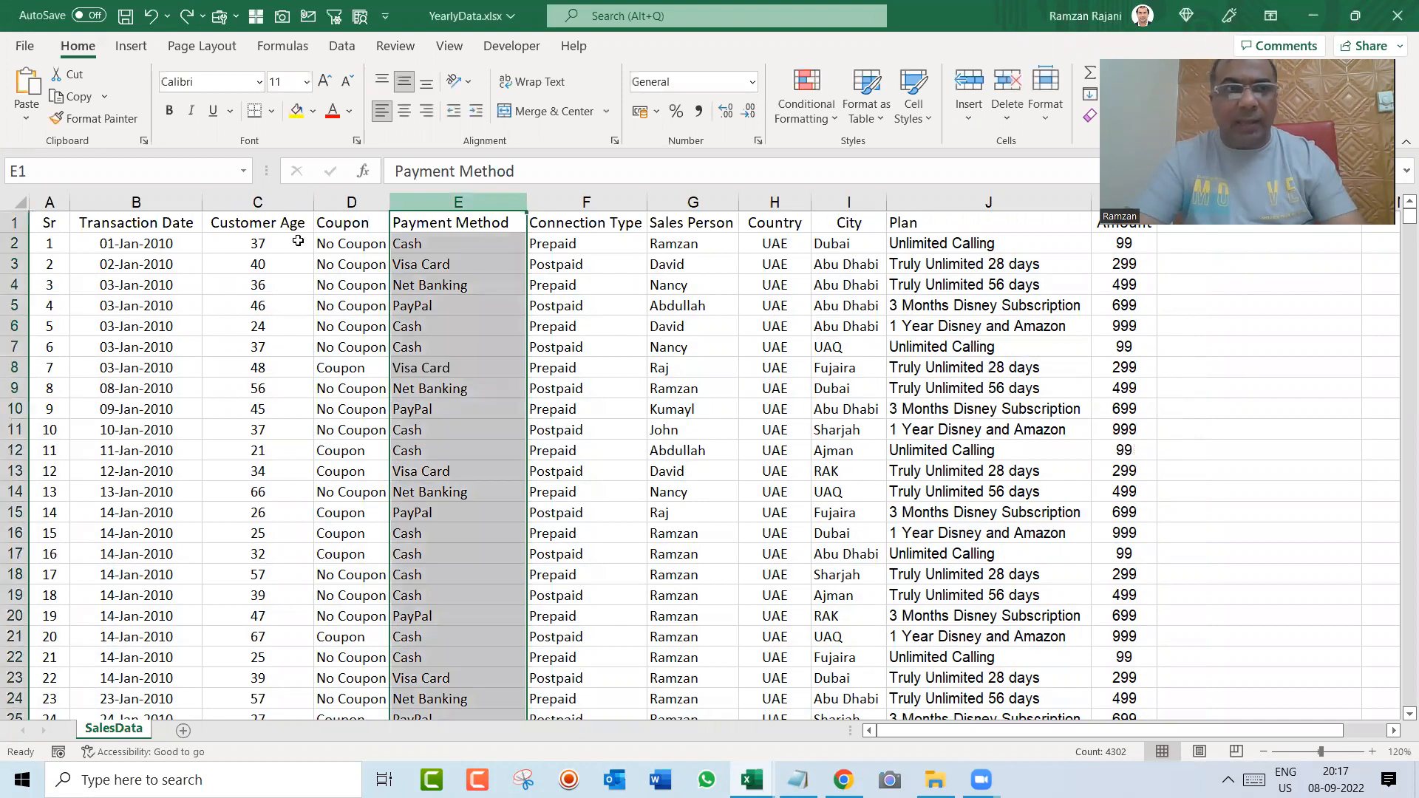
{"action": "left_click_drag", "start_coordinate": [57, 223], "coordinate": [894, 569]}
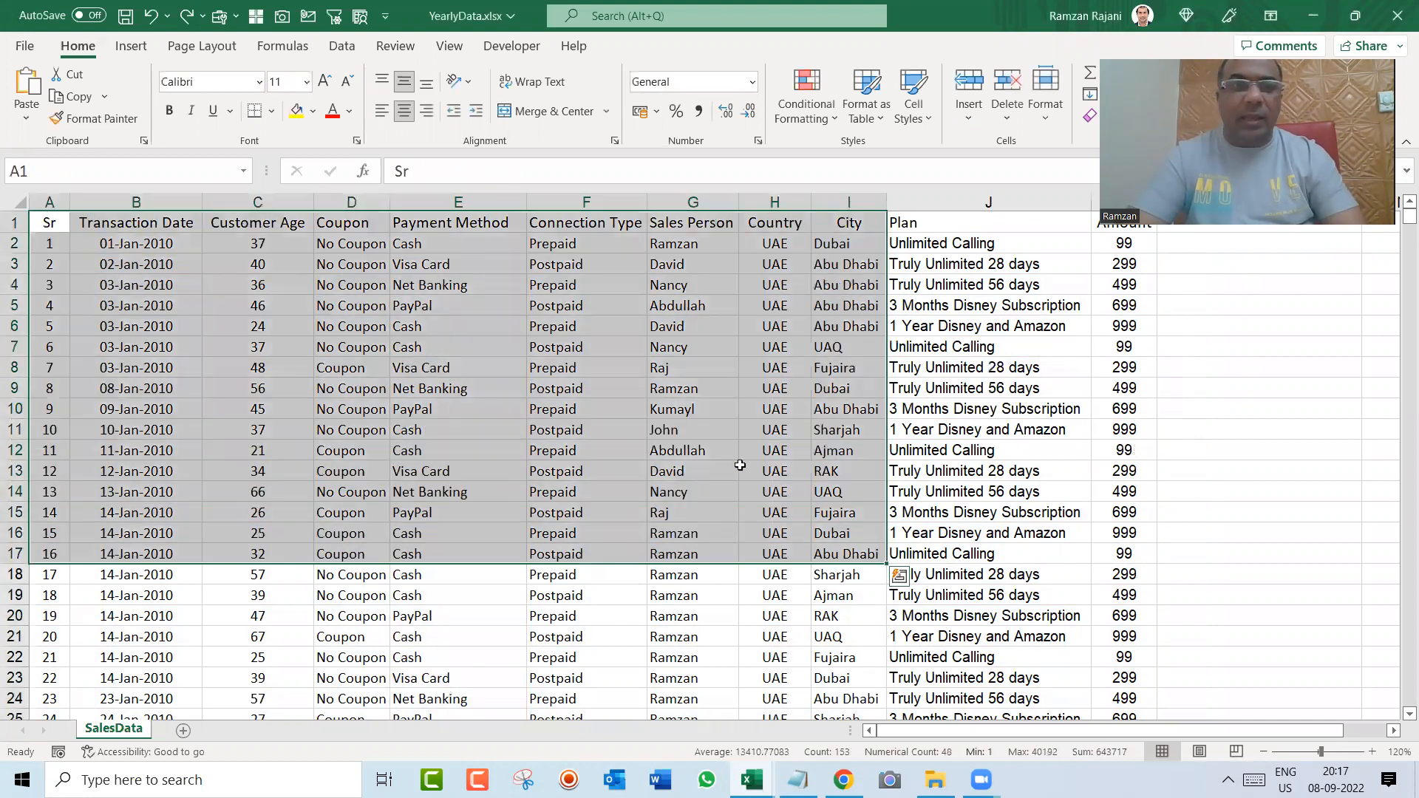
{"action": "left_click", "coordinate": [633, 391]}
{"action": "key", "text": "ctrl+a"}
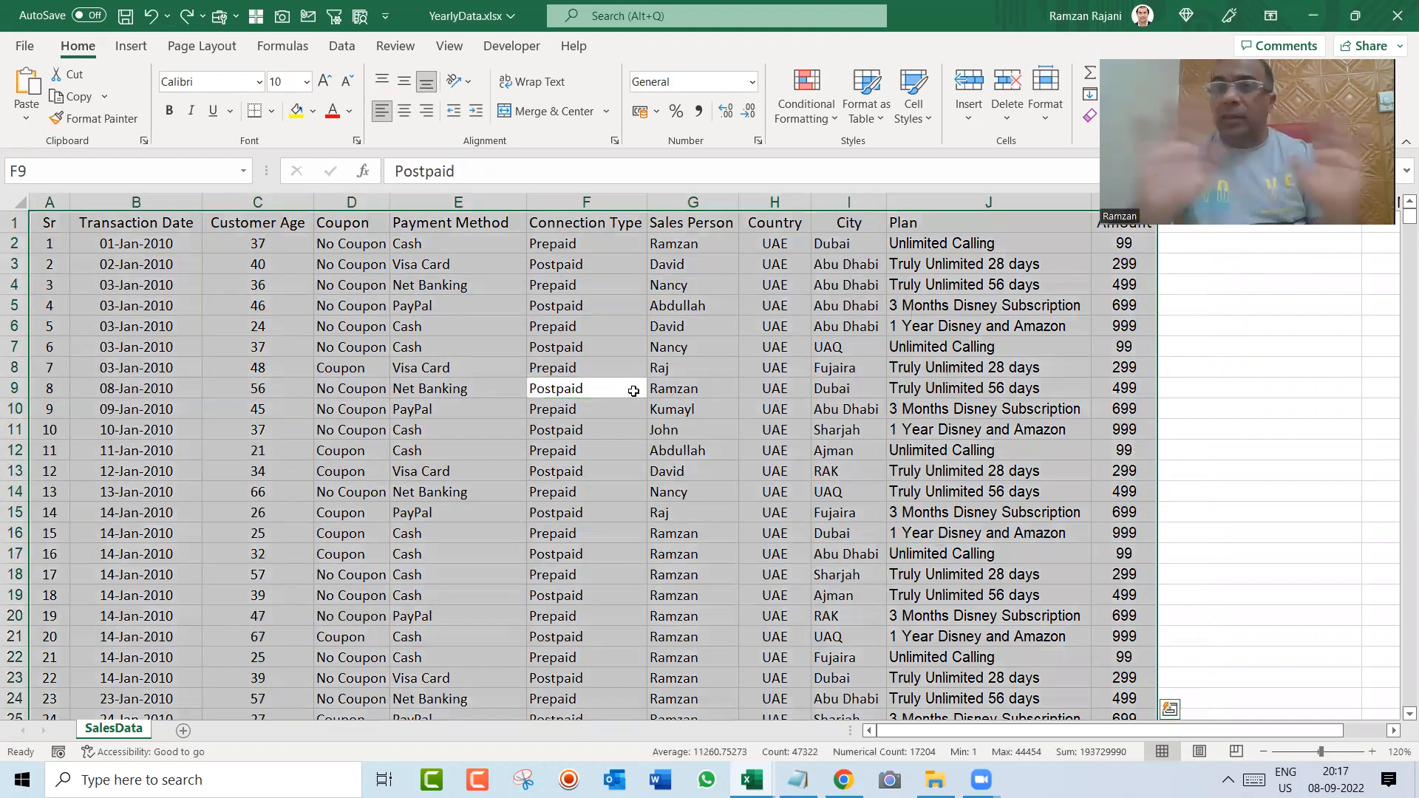
Step: Convert the sales data range $A$1:$K$4302 into a table with headers
{"action": "left_click", "coordinate": [601, 346]}
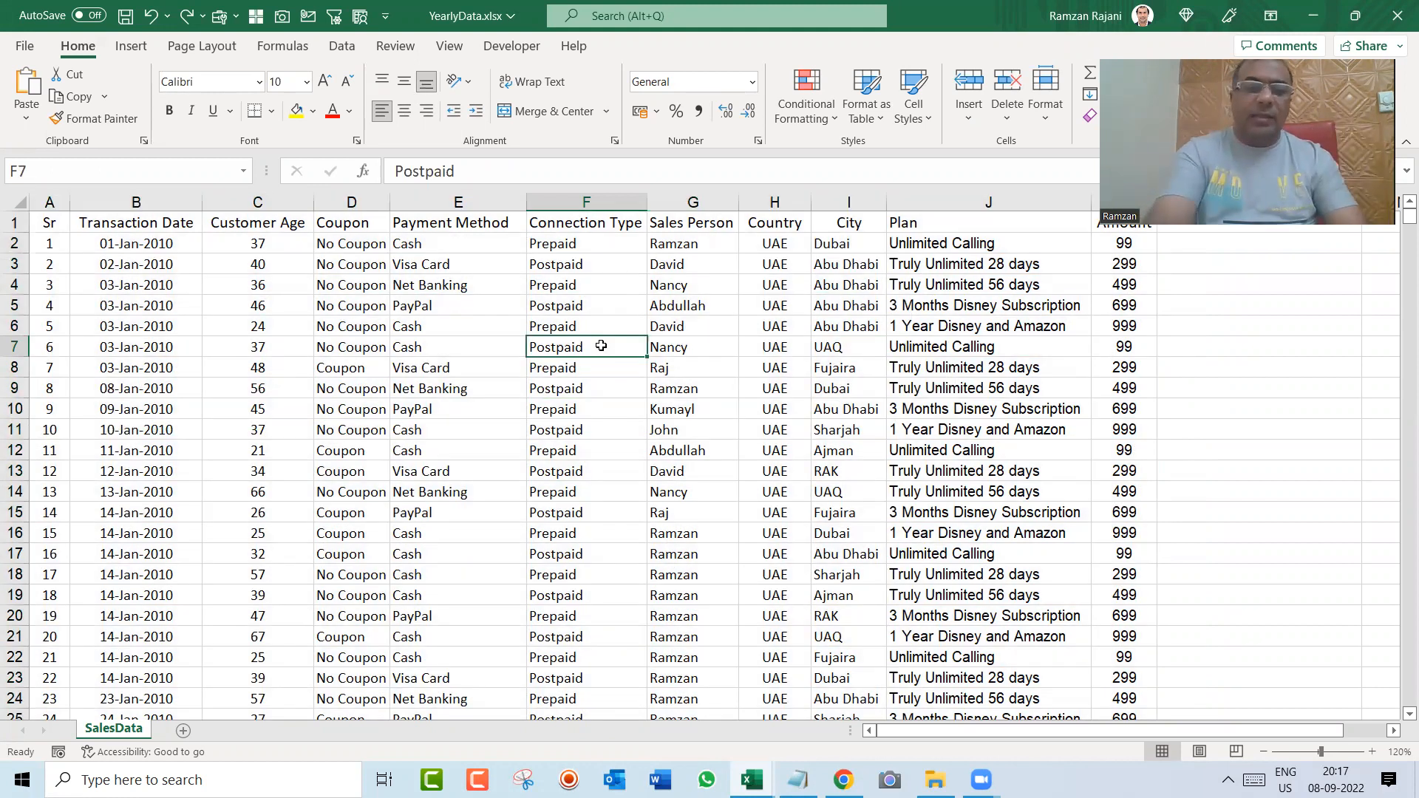
{"action": "key", "text": "ctrl+t"}
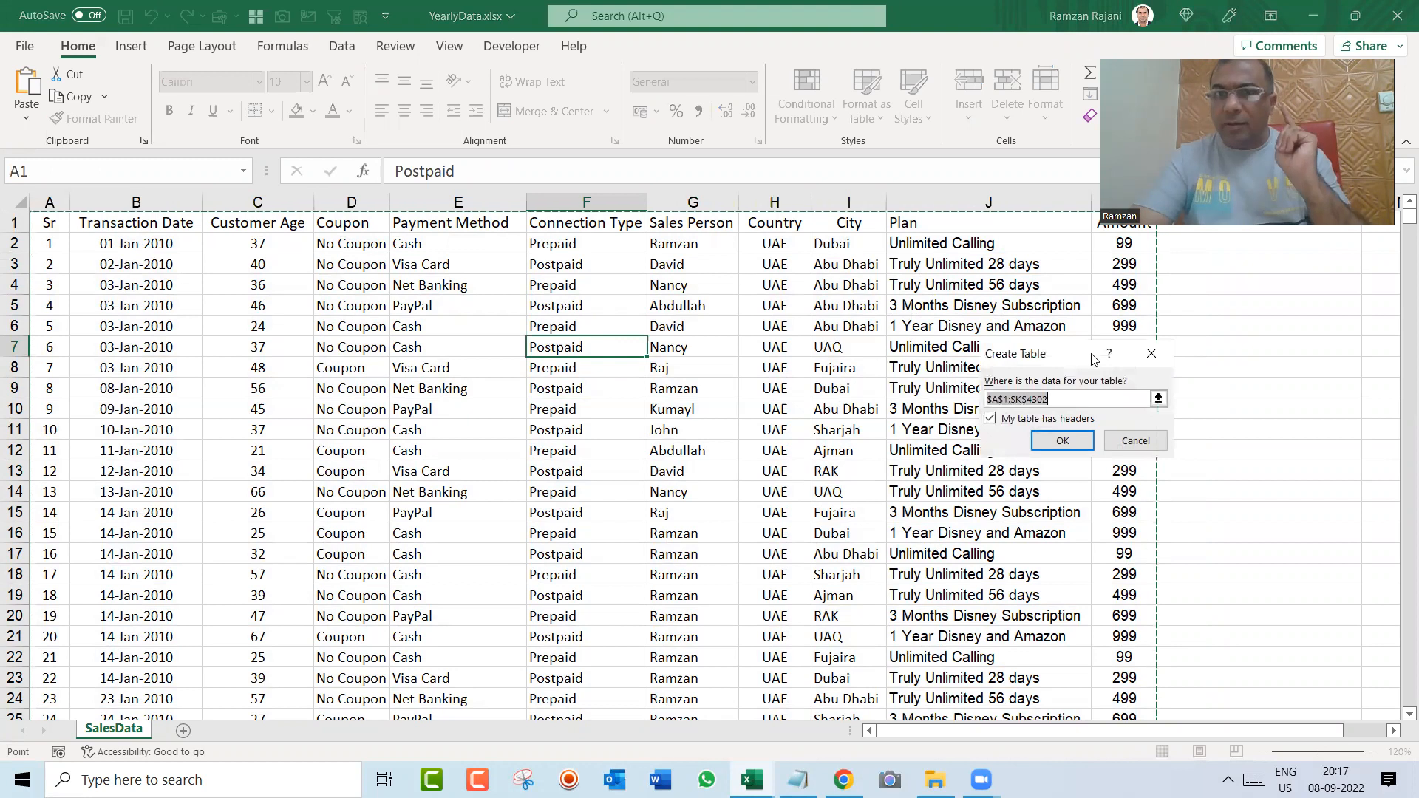
{"action": "left_click_drag", "start_coordinate": [1037, 366], "coordinate": [802, 386]}
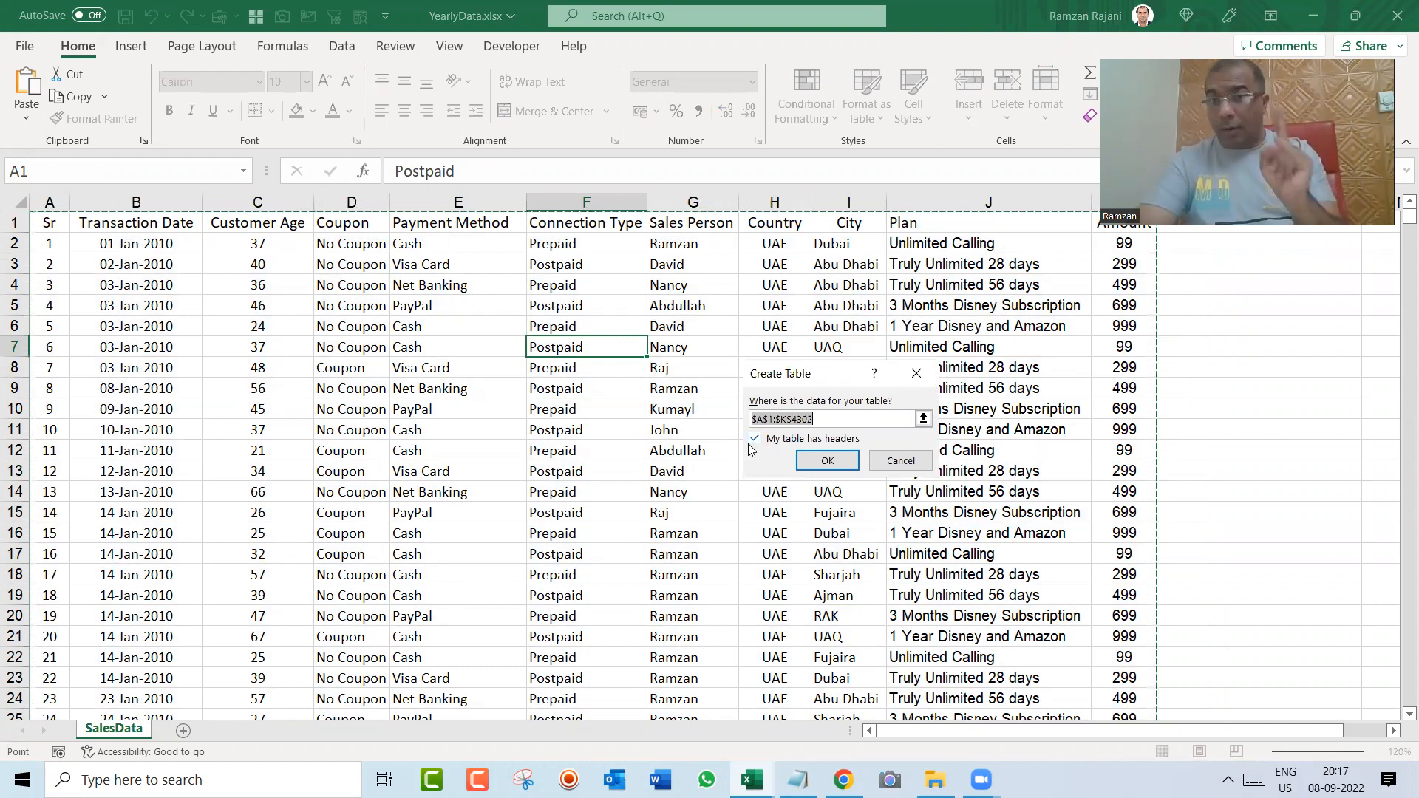
{"action": "left_click", "coordinate": [831, 457]}
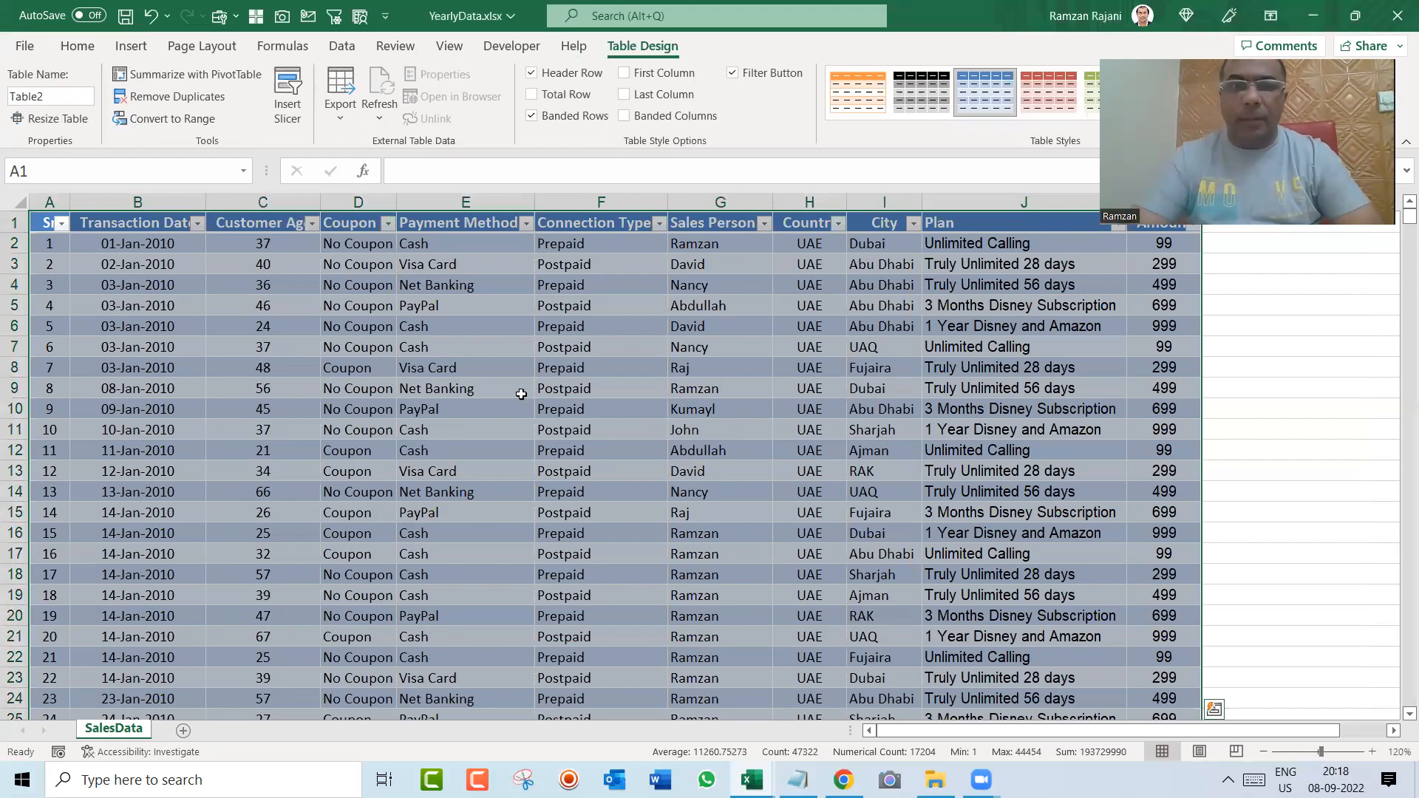
{"action": "left_click", "coordinate": [496, 387]}
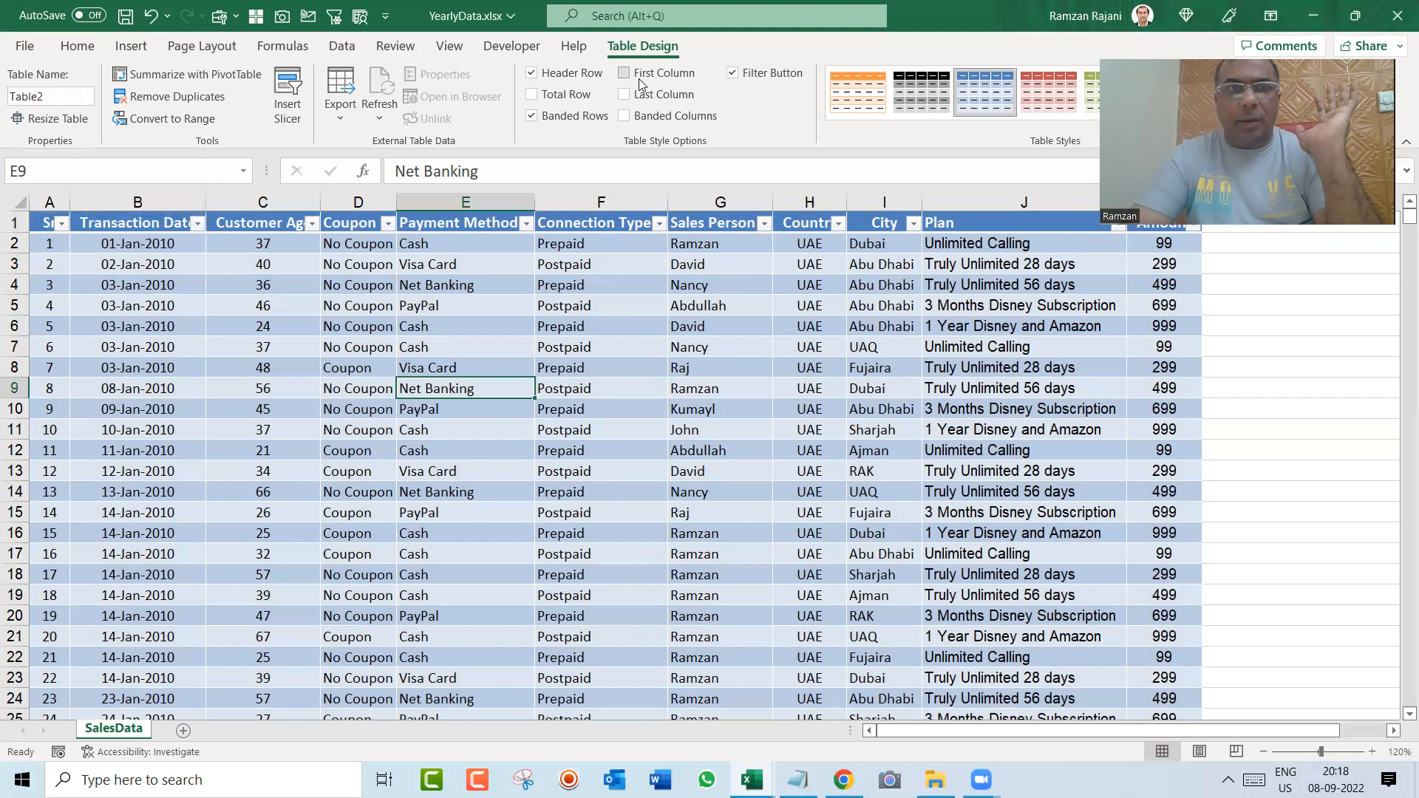
Step: Rename the new sales data table as MasterData
{"action": "left_click", "coordinate": [64, 94]}
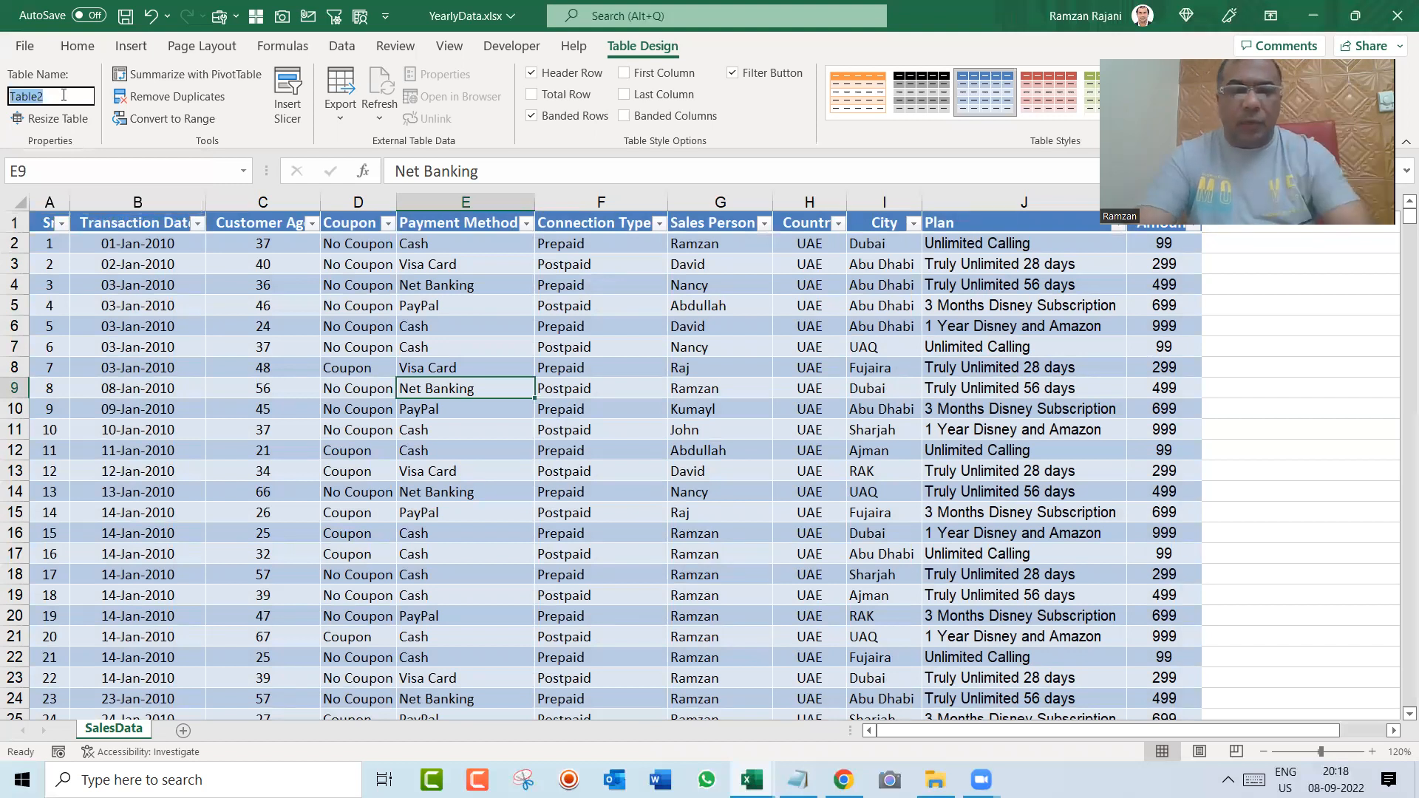
{"action": "type", "text": "Master"}
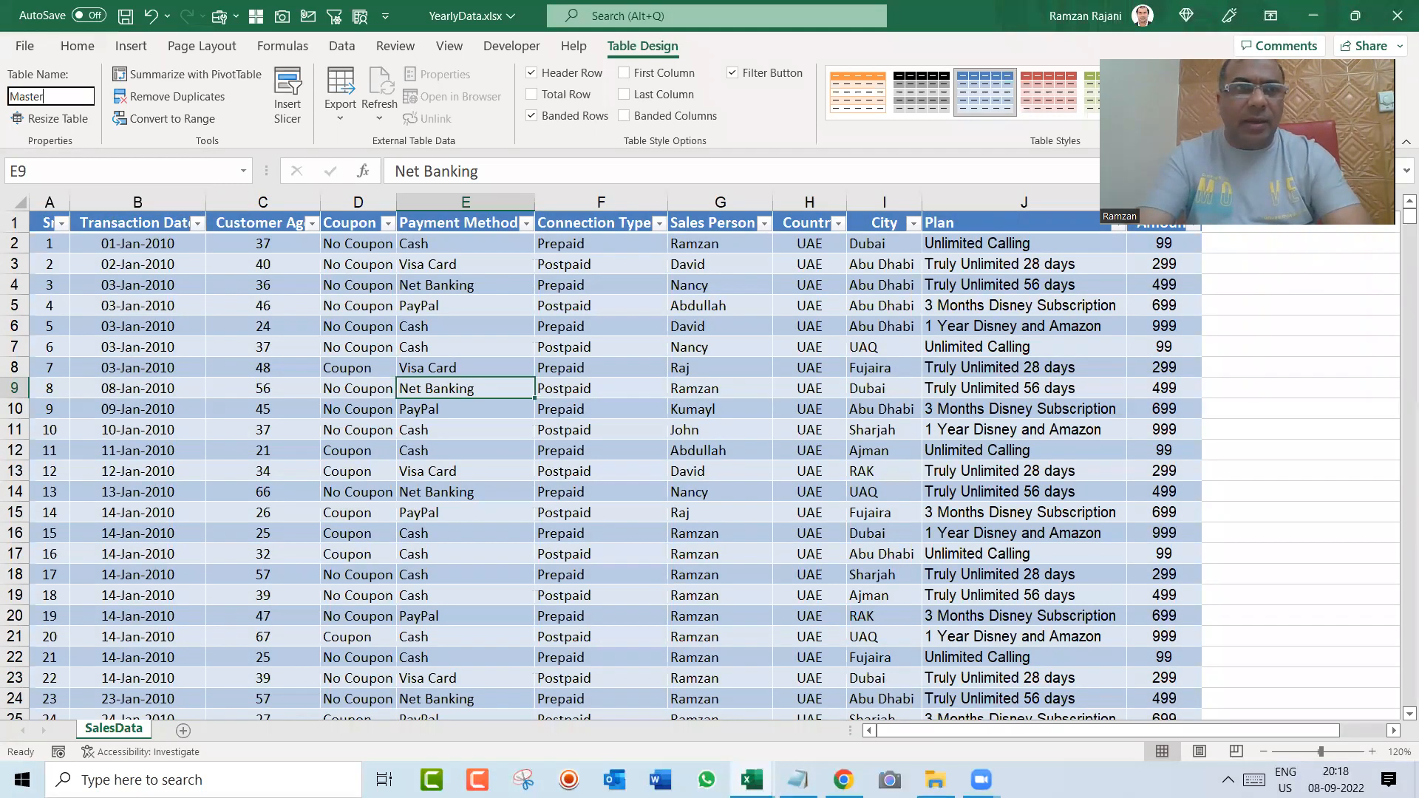
{"action": "type", "text": "Data"}
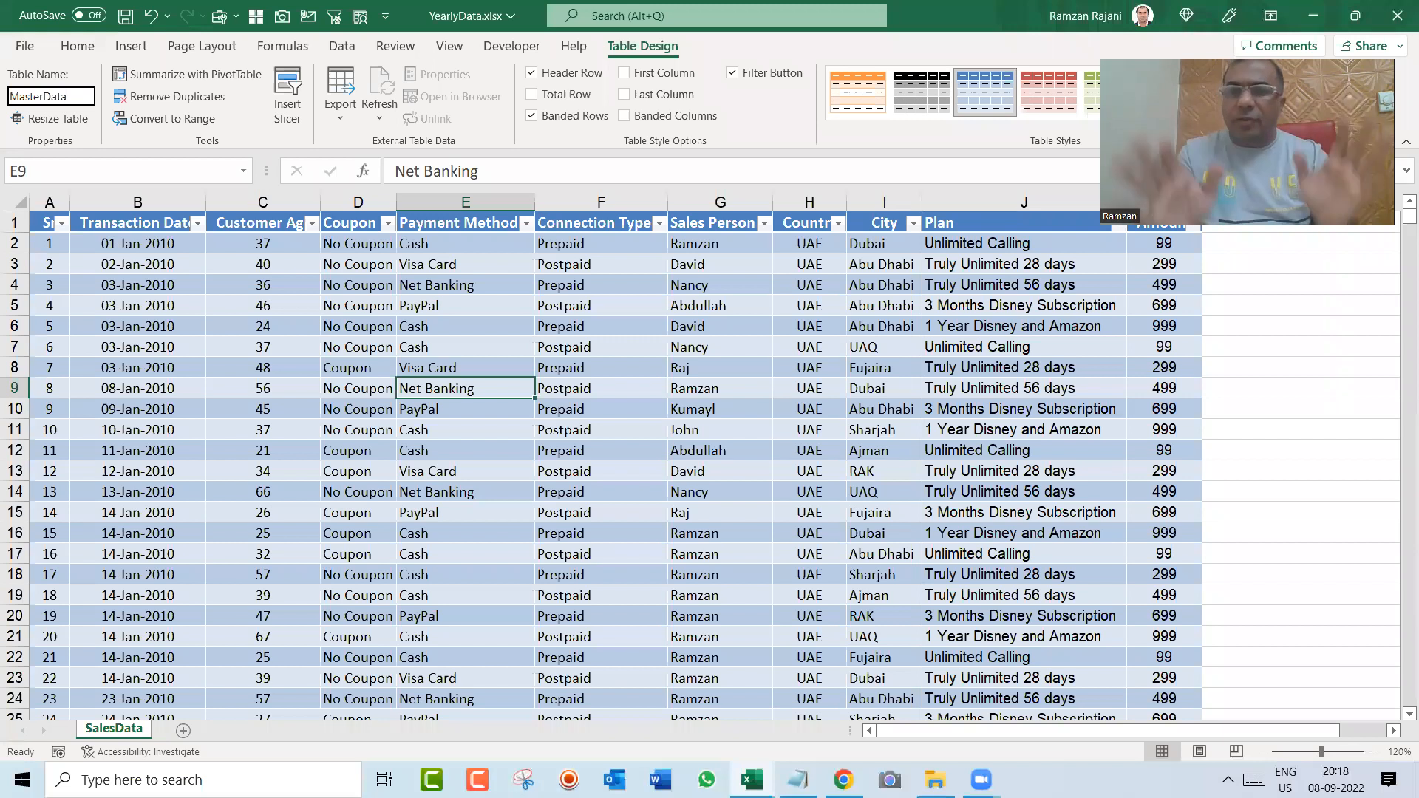
{"action": "key", "text": "Return"}
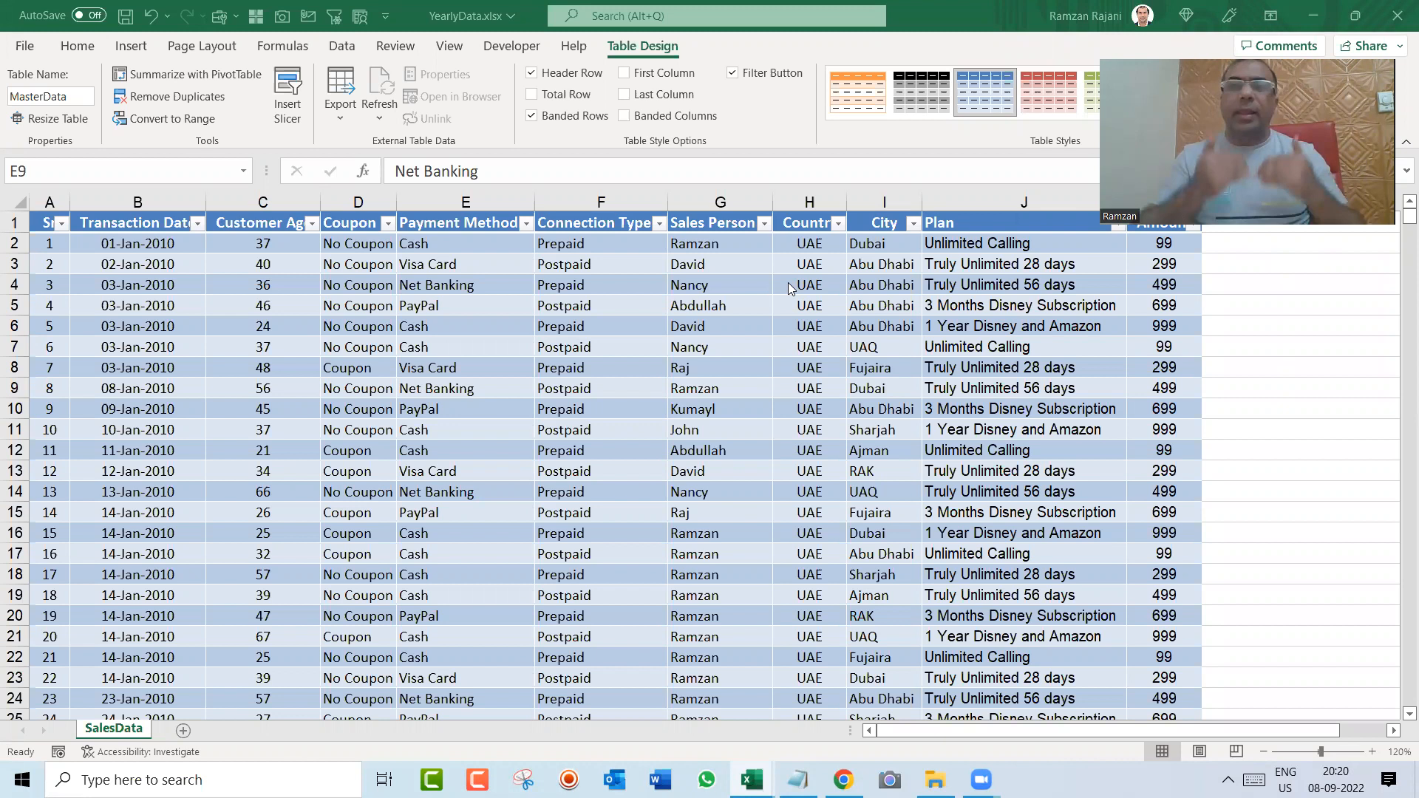
Step: Start creating a pivot table that uses the MasterData table as its source
{"action": "left_click", "coordinate": [570, 385]}
{"action": "left_click", "coordinate": [577, 351]}
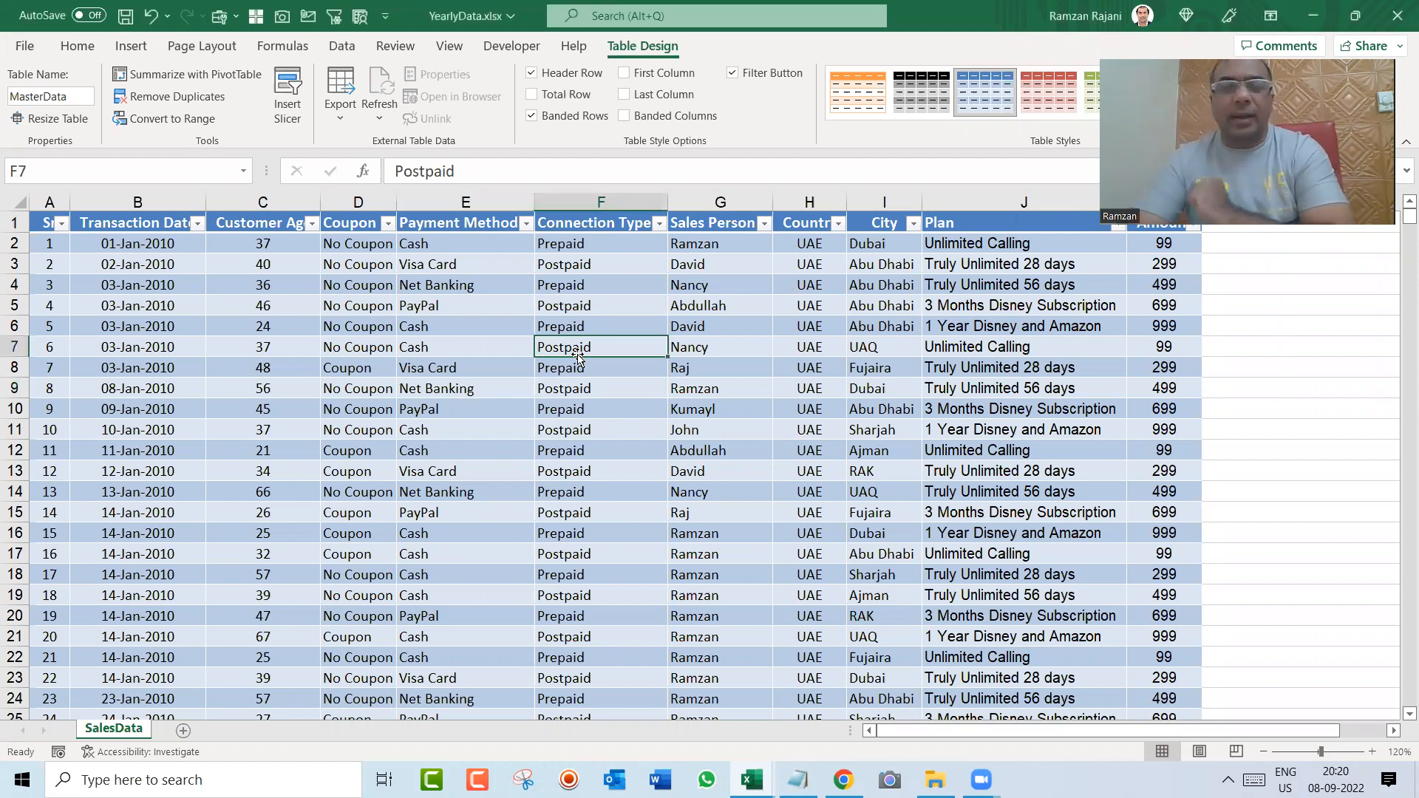
{"action": "left_click", "coordinate": [132, 50]}
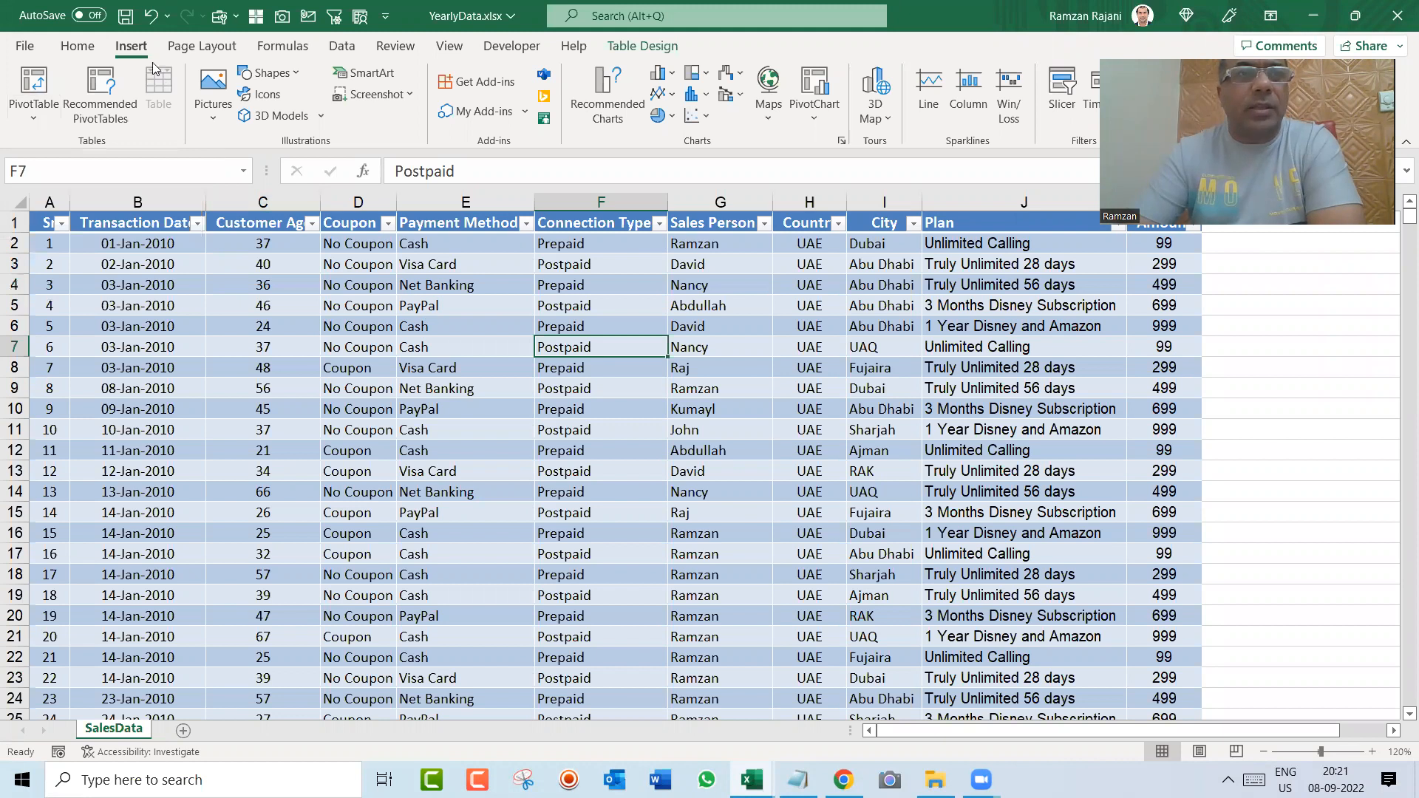
{"action": "left_click", "coordinate": [46, 83]}
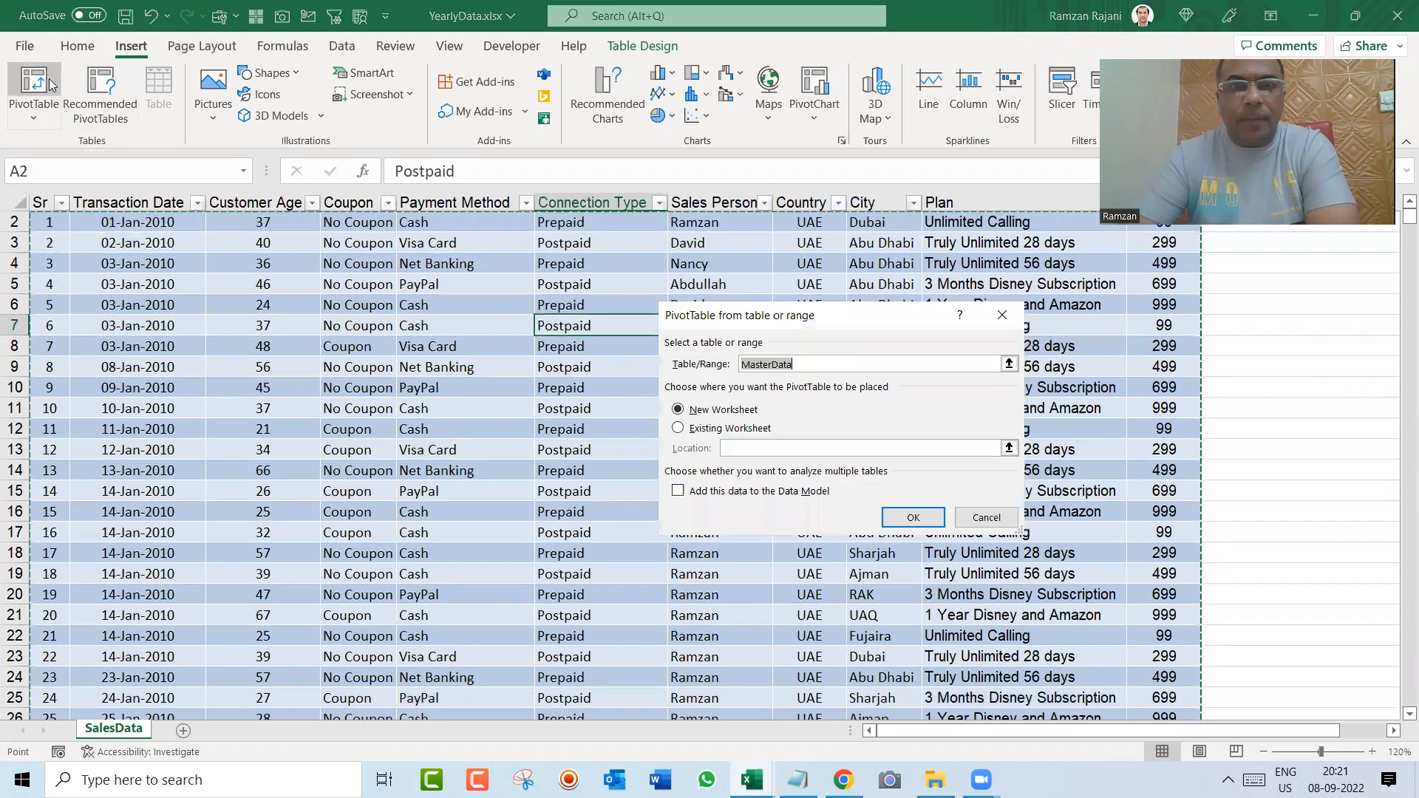
{"action": "left_click_drag", "start_coordinate": [745, 320], "coordinate": [665, 307]}
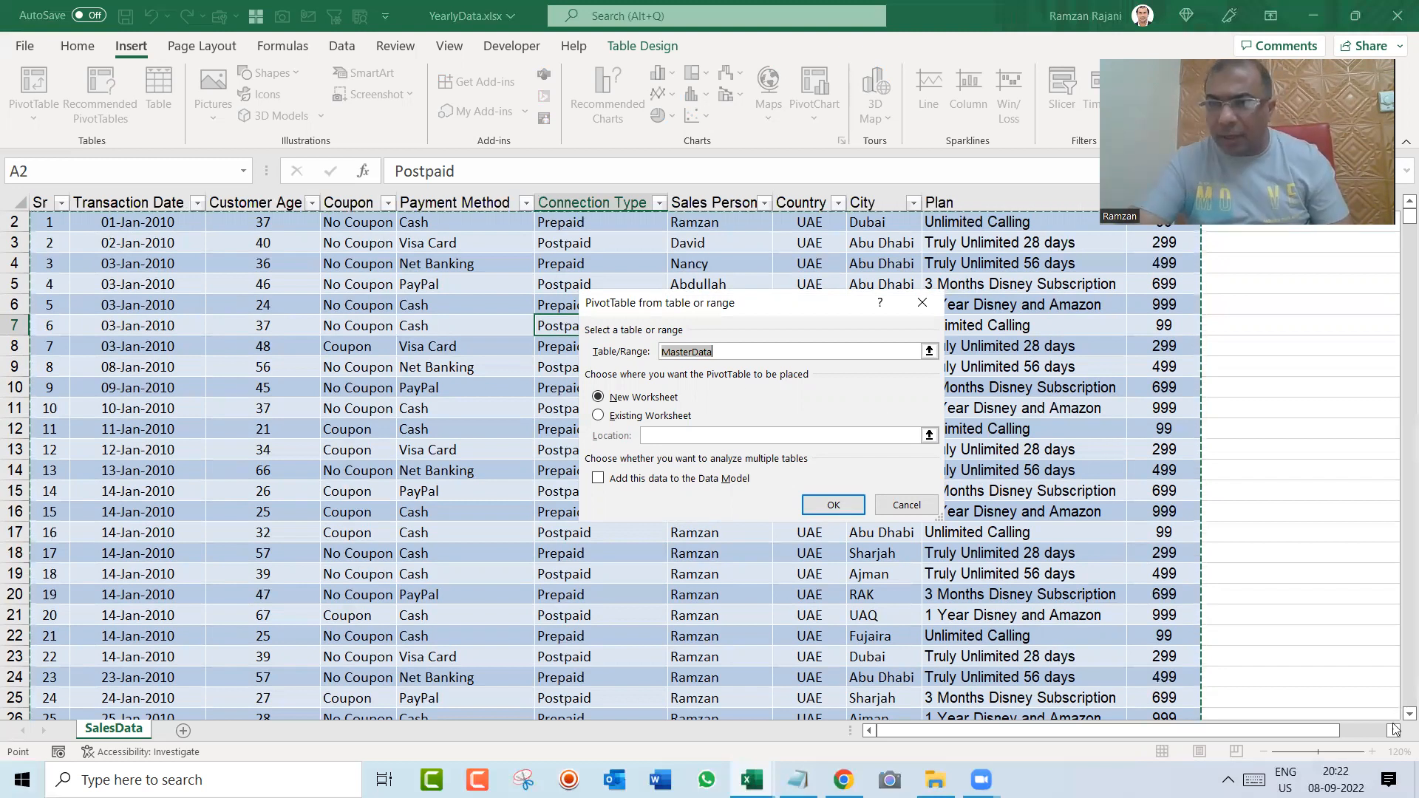
{"action": "scroll", "coordinate": [1394, 729], "scroll_direction": "right", "scroll_amount": 6}
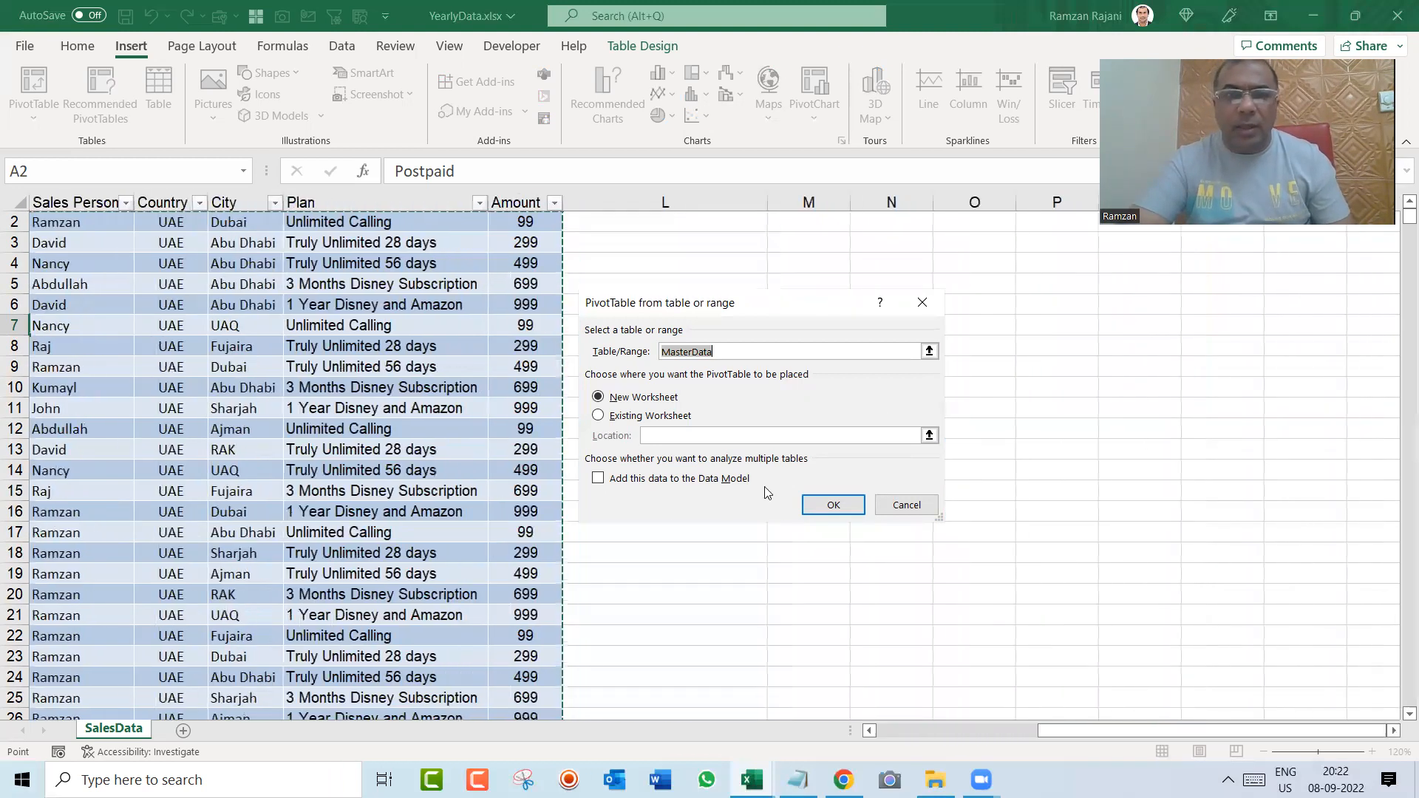
Step: Try placing the pivot table on the existing worksheet at SalesData!$M$3, and clear that location
{"action": "left_click", "coordinate": [626, 419]}
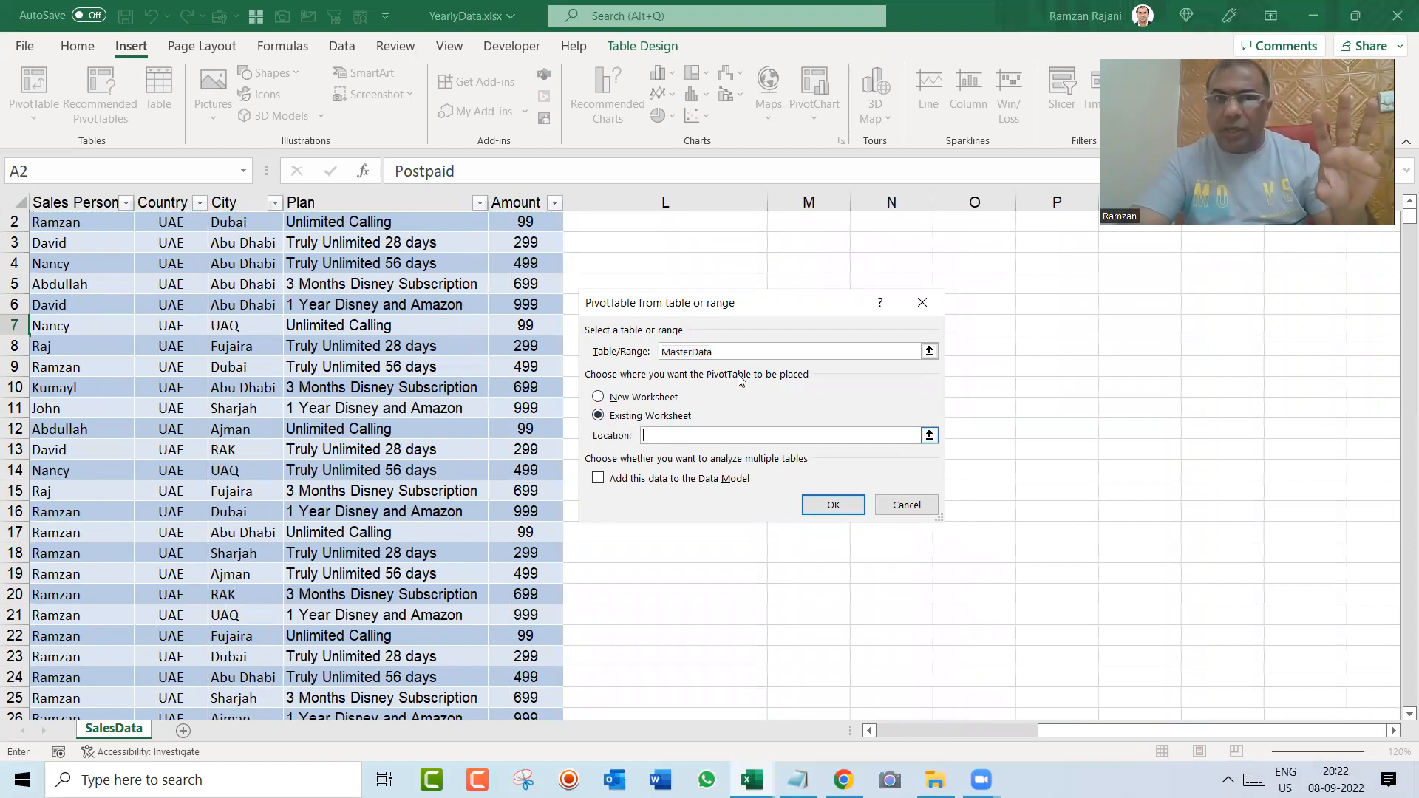
{"action": "left_click", "coordinate": [842, 236]}
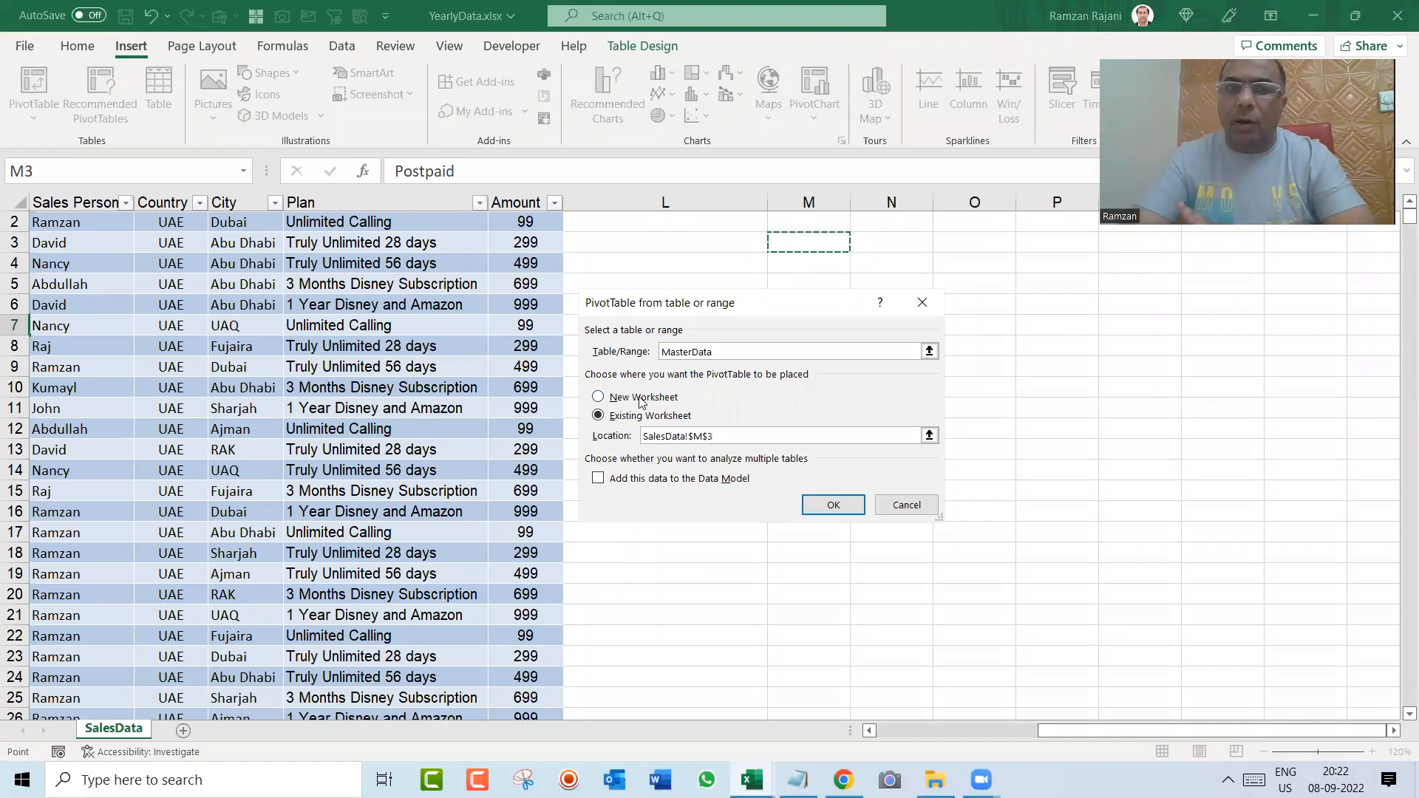
{"action": "key", "text": "BackSpace"}
{"action": "key", "text": "BackSpace"}
{"action": "key", "text": "BackSpace"}
{"action": "key", "text": "BackSpace"}
{"action": "key", "text": "BackSpace"}
{"action": "key", "text": "BackSpace"}
{"action": "key", "text": "BackSpace"}
{"action": "key", "text": "BackSpace"}
{"action": "key", "text": "BackSpace"}
{"action": "key", "text": "BackSpace"}
{"action": "key", "text": "BackSpace"}
{"action": "key", "text": "BackSpace"}
{"action": "key", "text": "BackSpace"}
{"action": "key", "text": "BackSpace"}
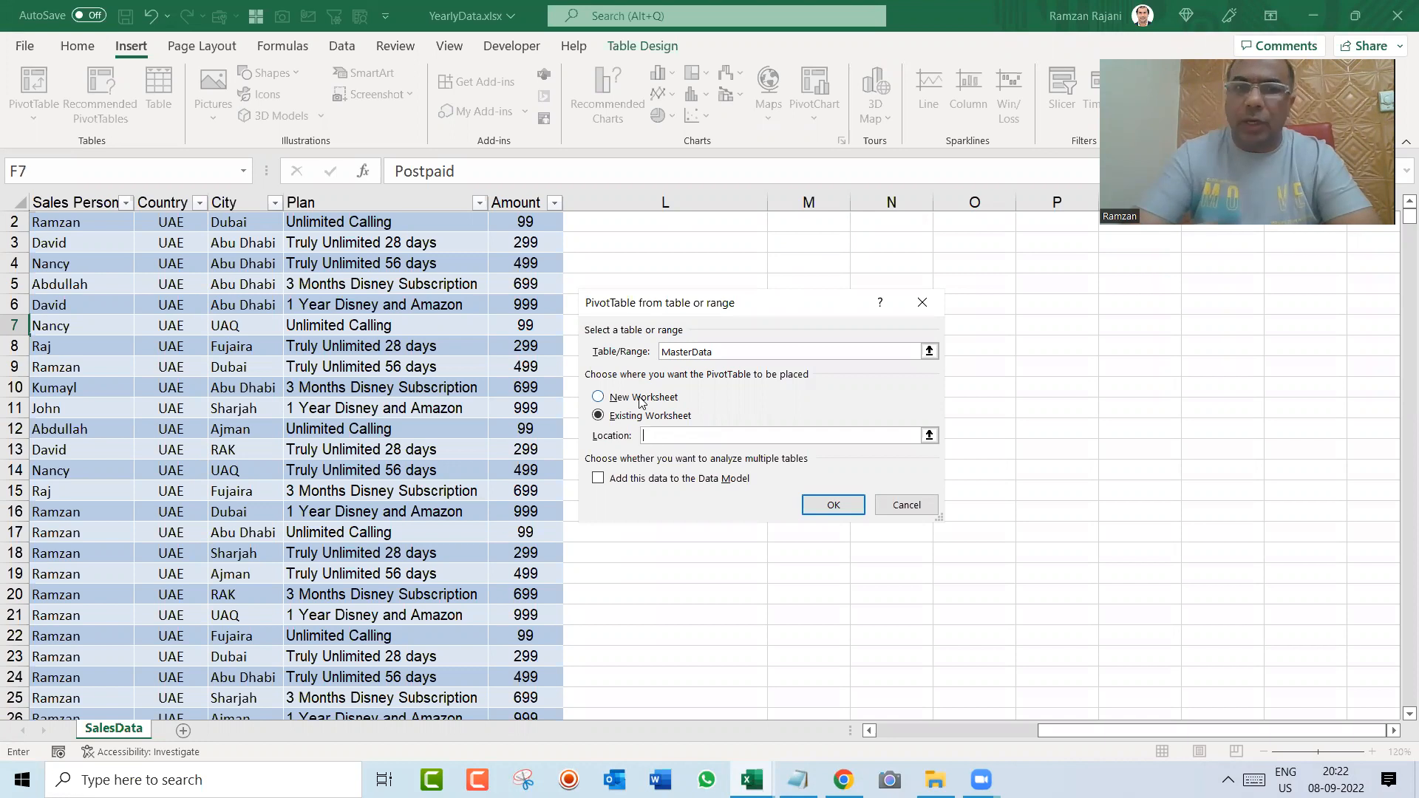
Step: Create the MasterData pivot table on a new worksheet
{"action": "left_click", "coordinate": [642, 400]}
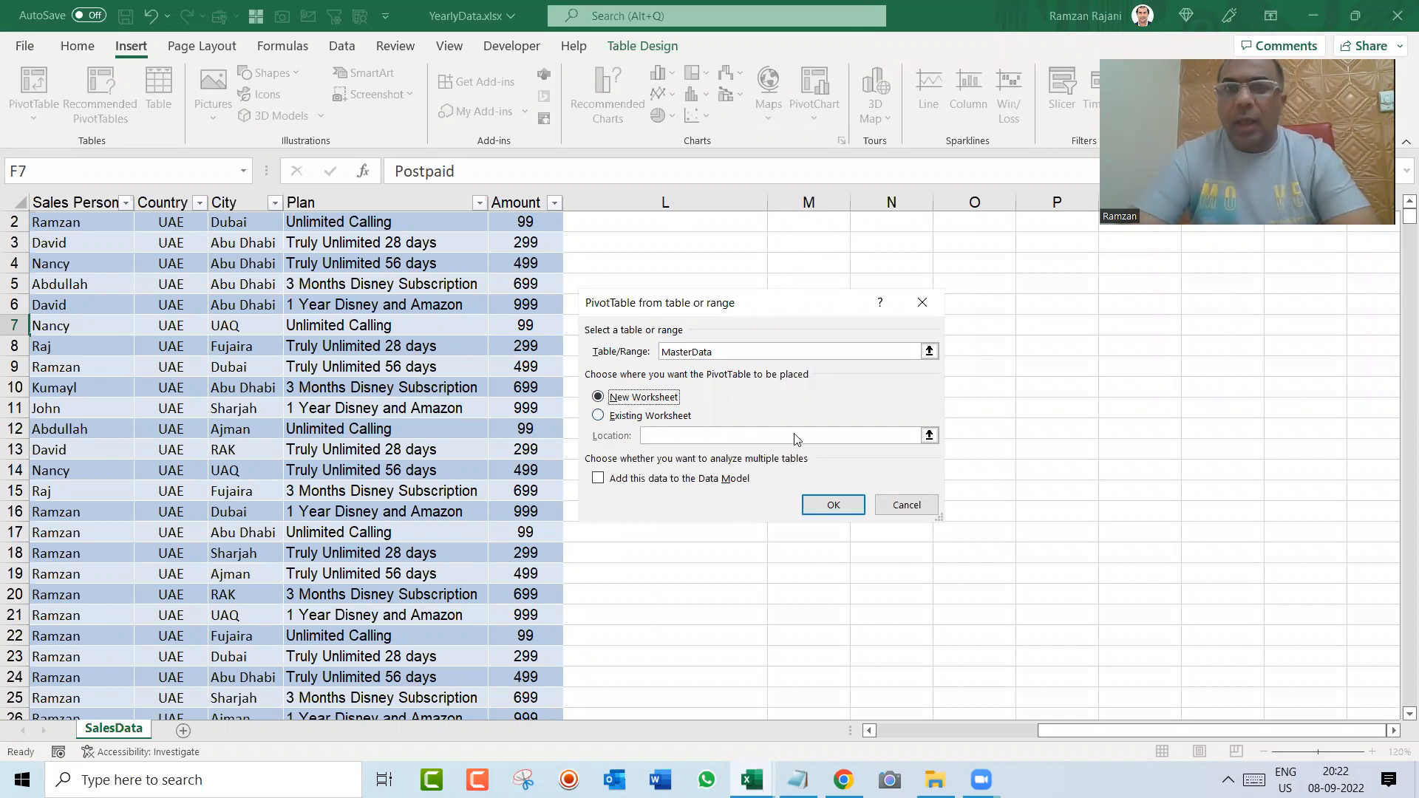
{"action": "left_click", "coordinate": [826, 508]}
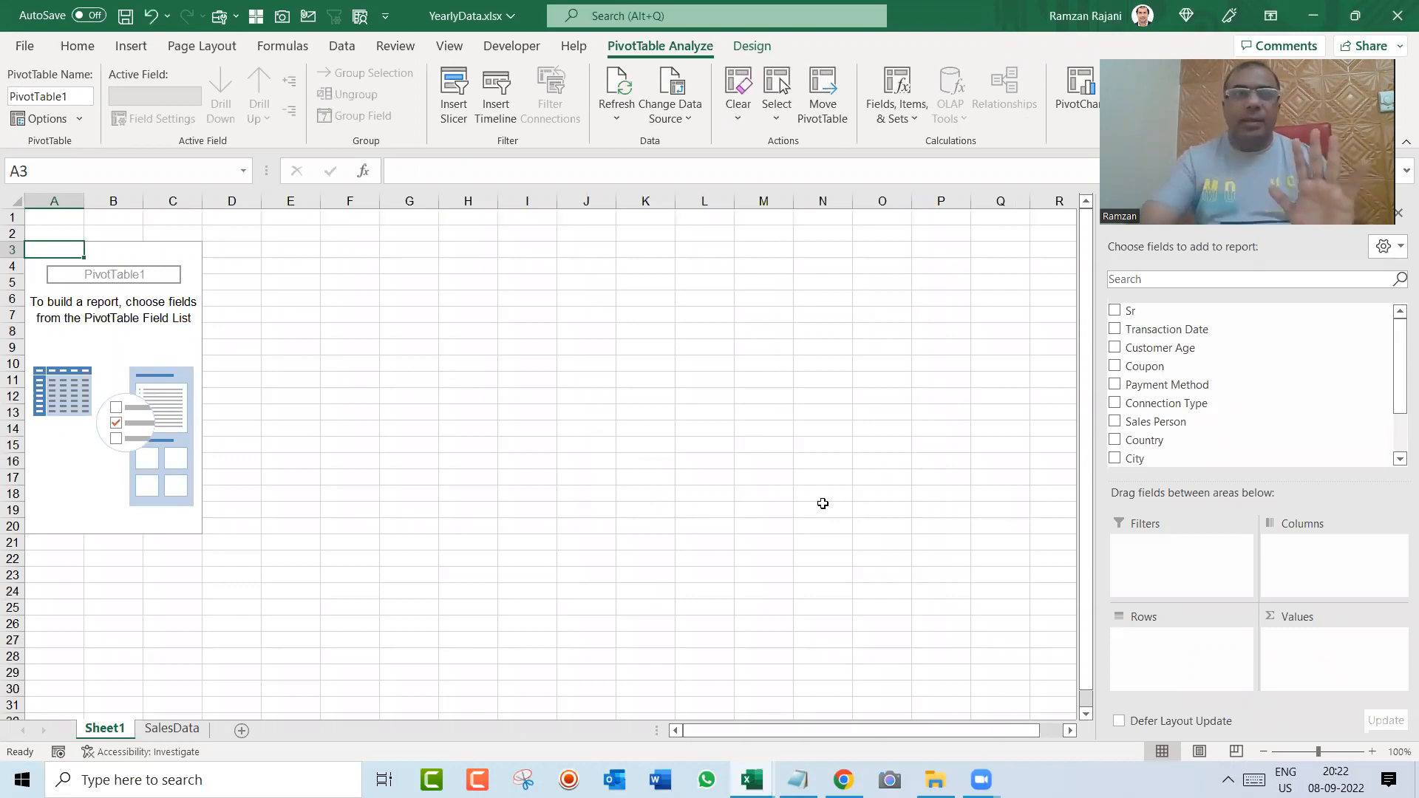
Step: Add Sales Person to the pivot table's rows and Amount to its values
{"action": "left_click", "coordinate": [1373, 752]}
{"action": "left_click", "coordinate": [1372, 752]}
{"action": "left_click", "coordinate": [1372, 751]}
{"action": "left_click", "coordinate": [1372, 752]}
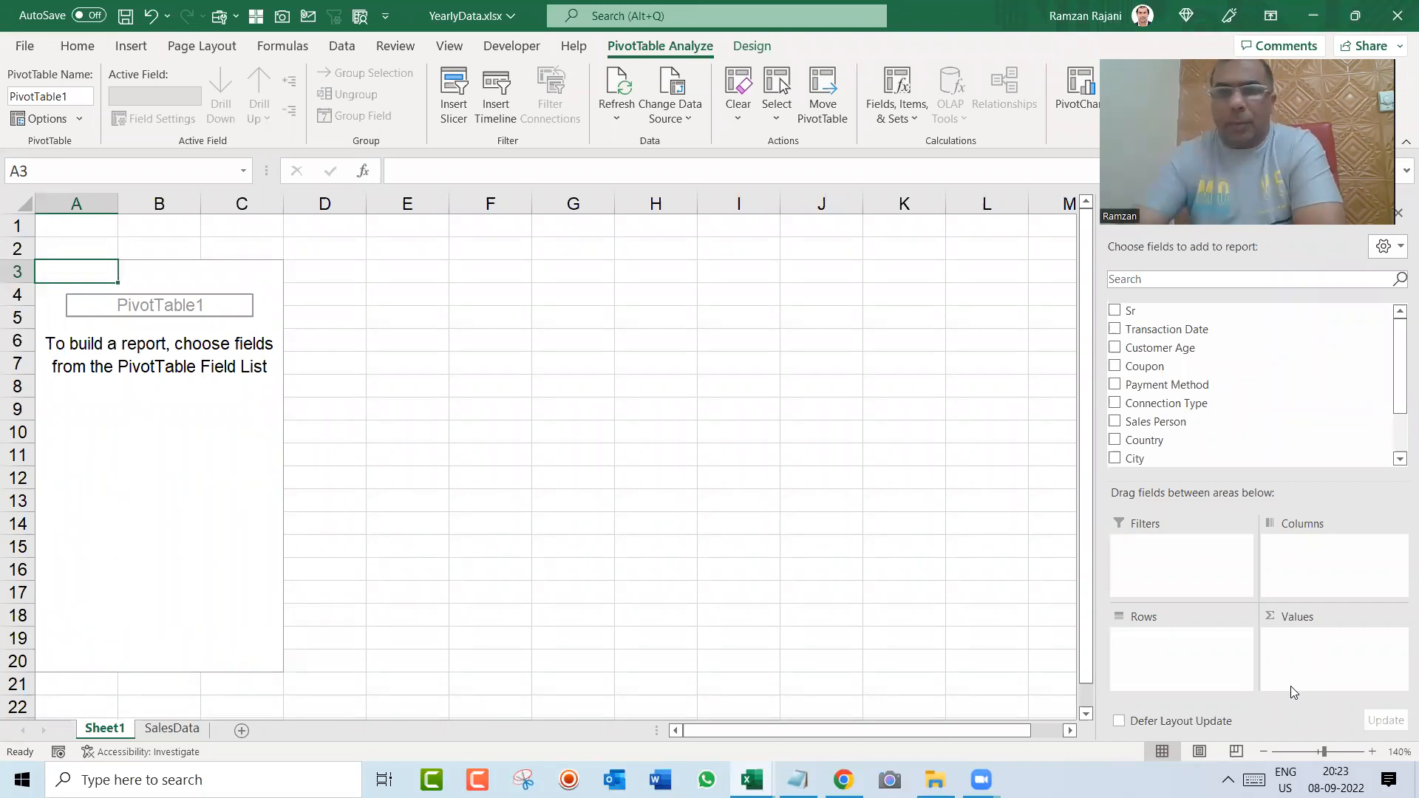
{"action": "left_click", "coordinate": [1115, 421]}
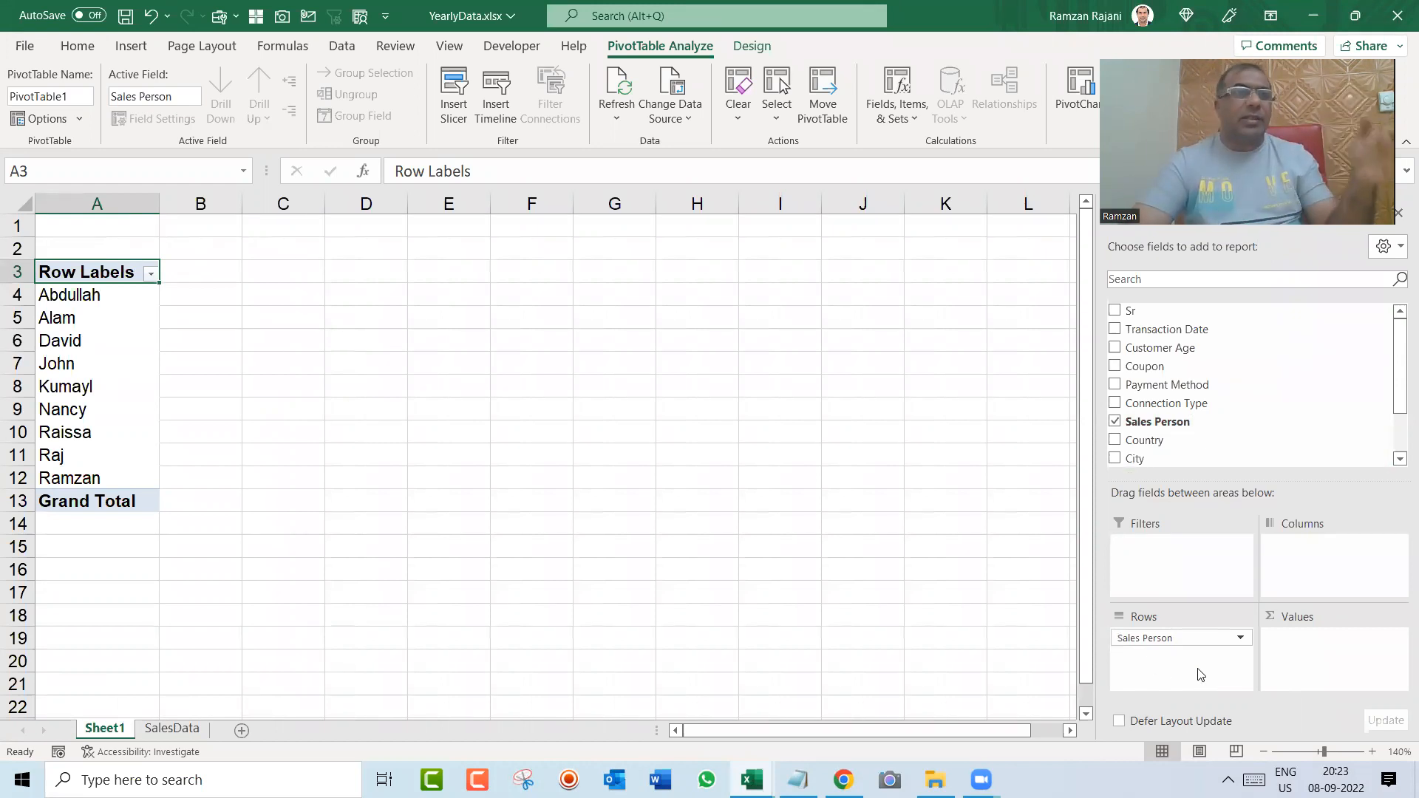
{"action": "left_click", "coordinate": [1371, 751]}
{"action": "left_click", "coordinate": [1371, 751]}
{"action": "left_click", "coordinate": [1371, 751]}
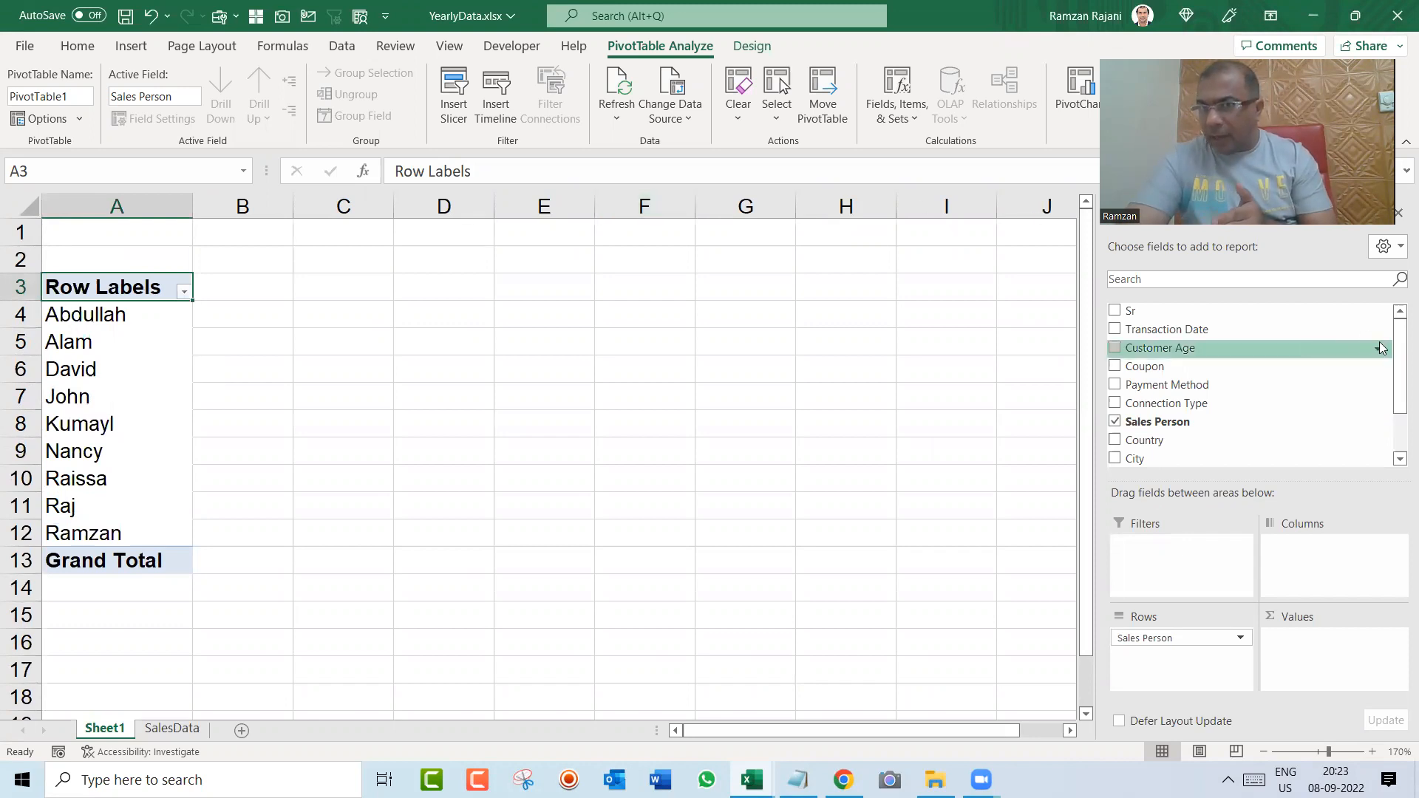
{"action": "left_click_drag", "start_coordinate": [1399, 357], "coordinate": [1399, 396]}
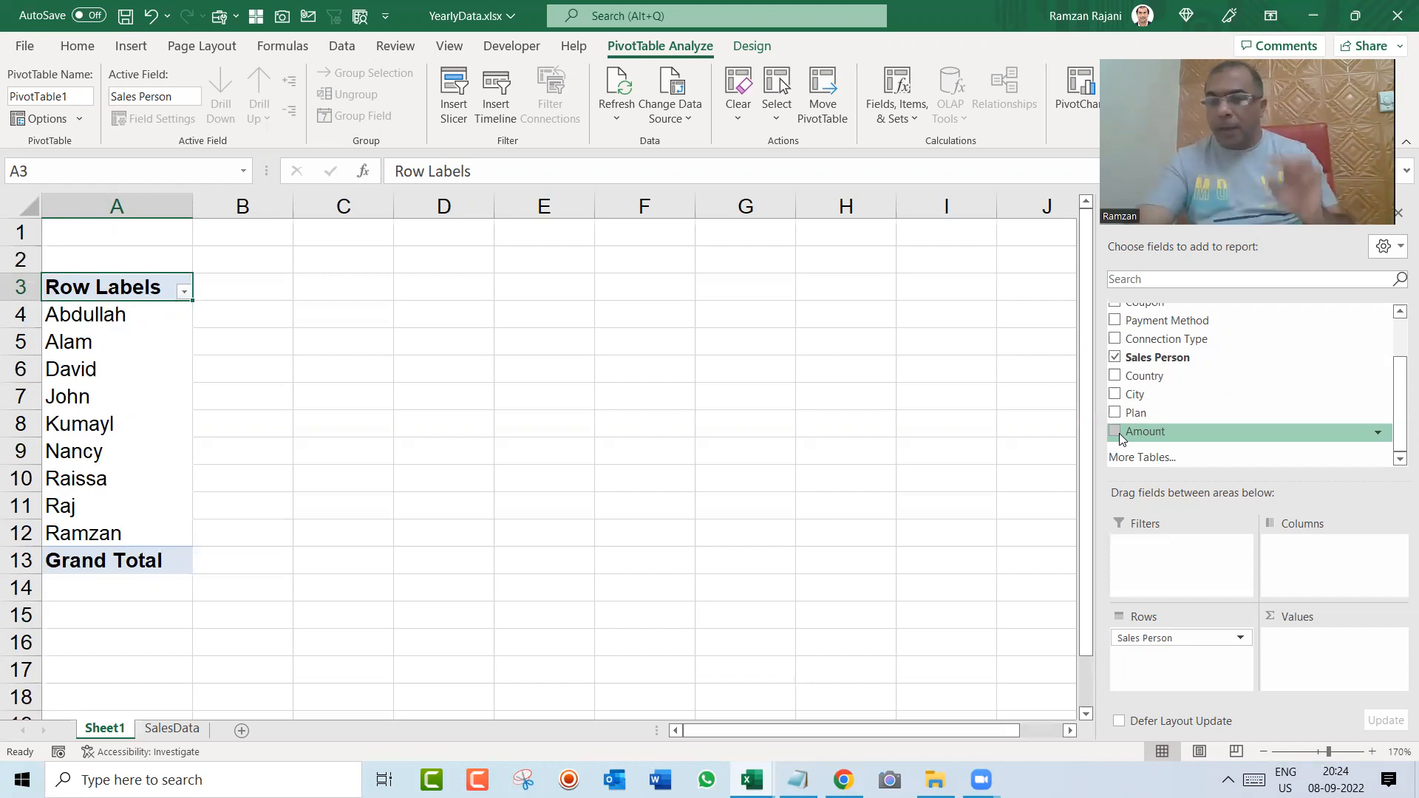
{"action": "left_click_drag", "start_coordinate": [1119, 433], "coordinate": [1324, 656]}
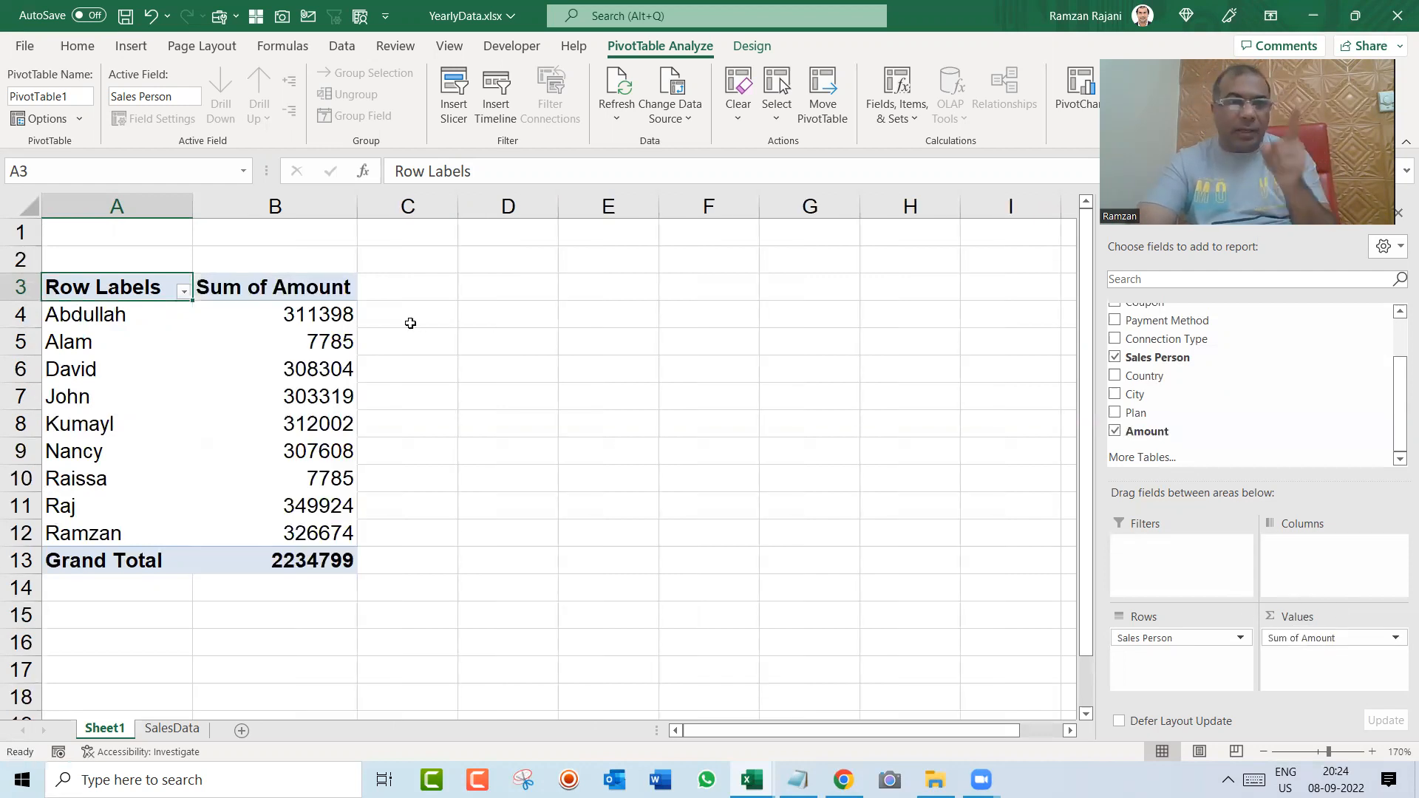
{"action": "left_click", "coordinate": [1148, 434]}
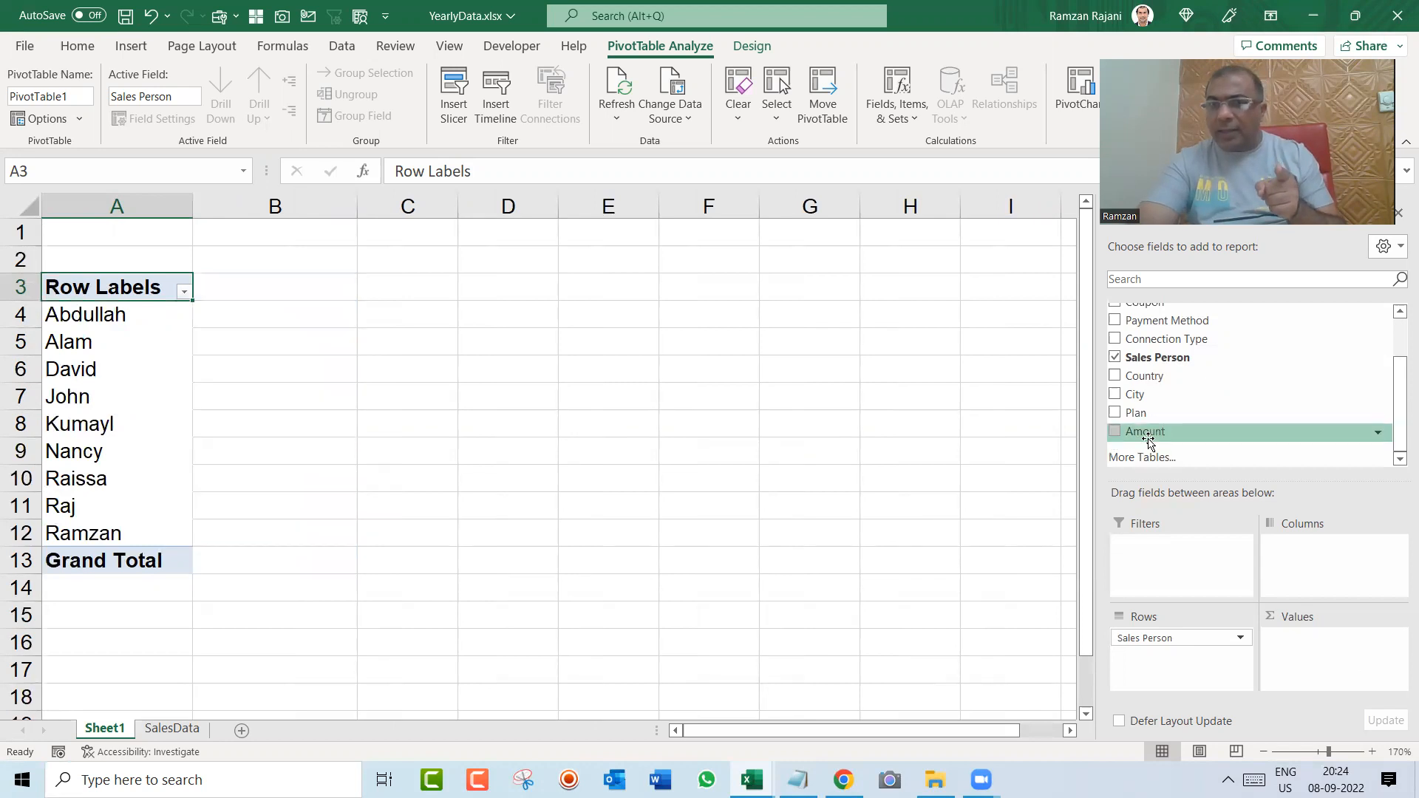
{"action": "left_click", "coordinate": [1115, 433]}
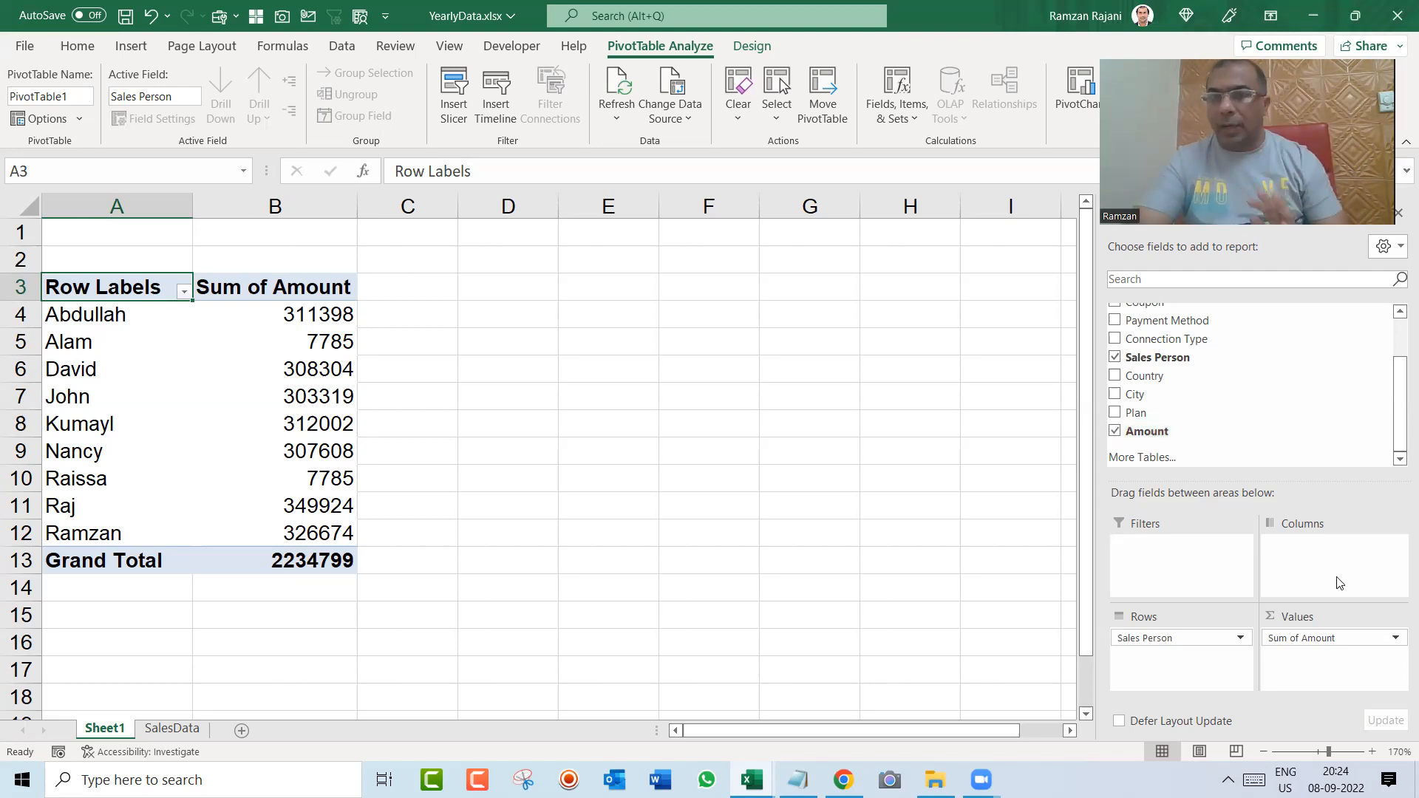
Step: Try showing Sales Person across the pivot table's columns, and return the field to the rows
{"action": "left_click_drag", "start_coordinate": [1196, 643], "coordinate": [1295, 592]}
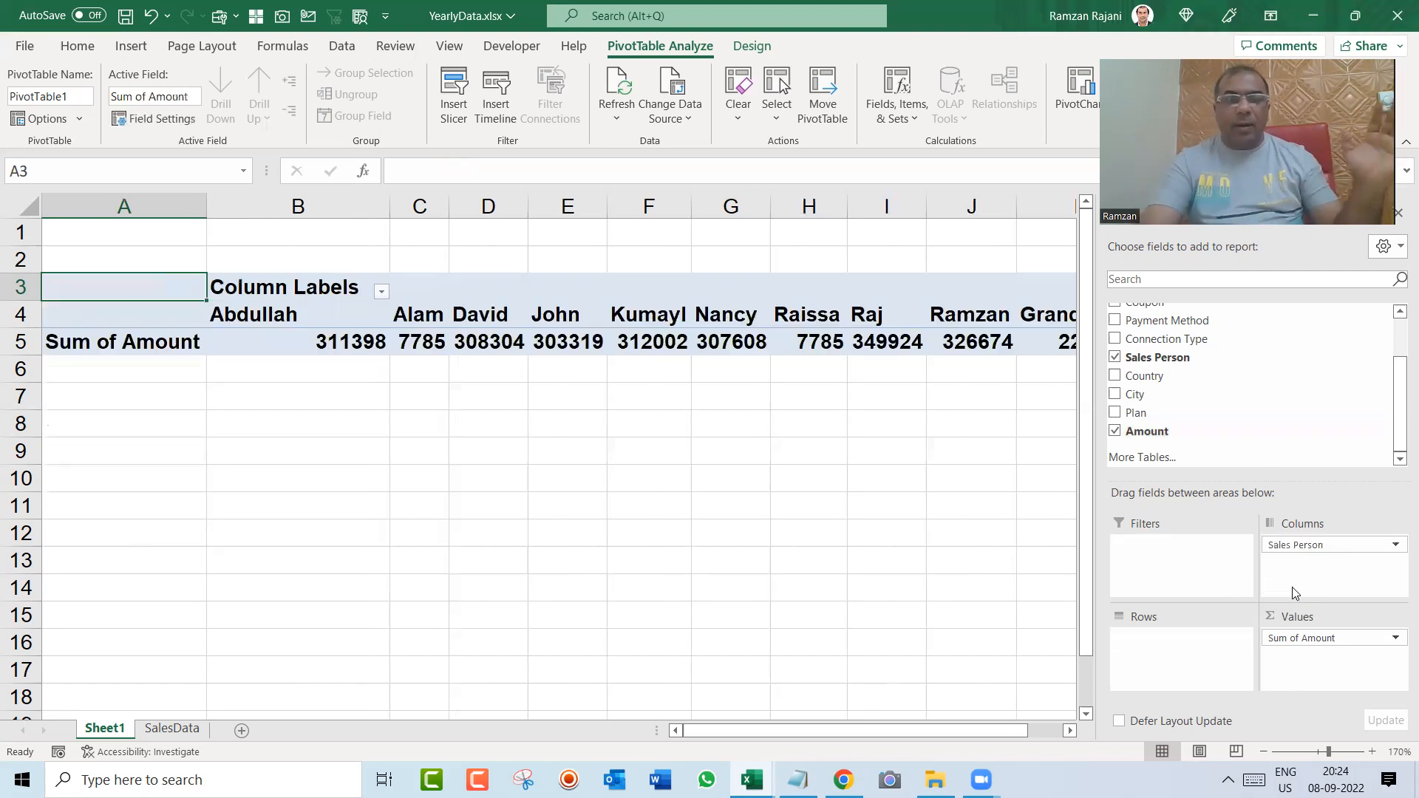
{"action": "key", "text": "Right"}
{"action": "key", "text": "Right"}
{"action": "key", "text": "Right"}
{"action": "key", "text": "Right"}
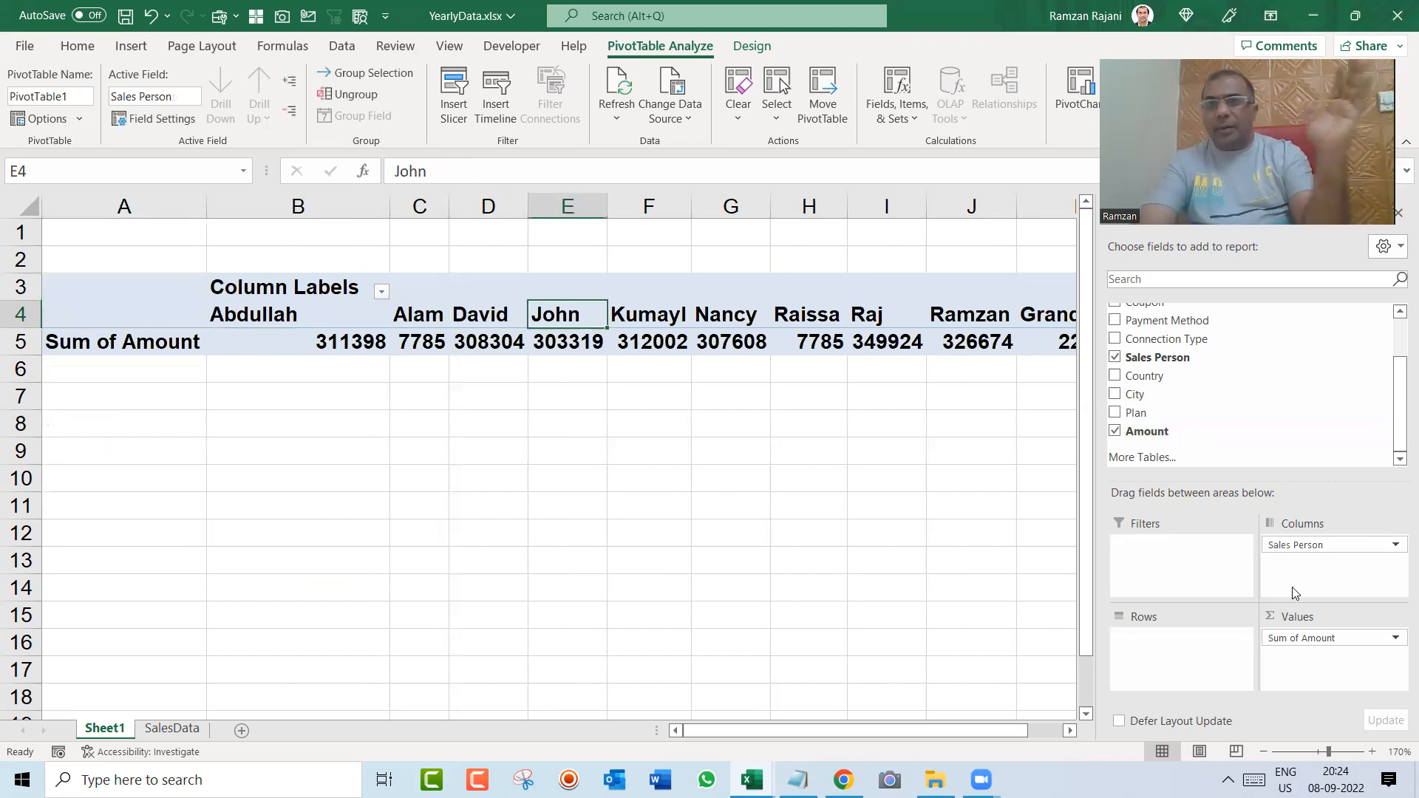
{"action": "left_click_drag", "start_coordinate": [1299, 553], "coordinate": [1190, 647]}
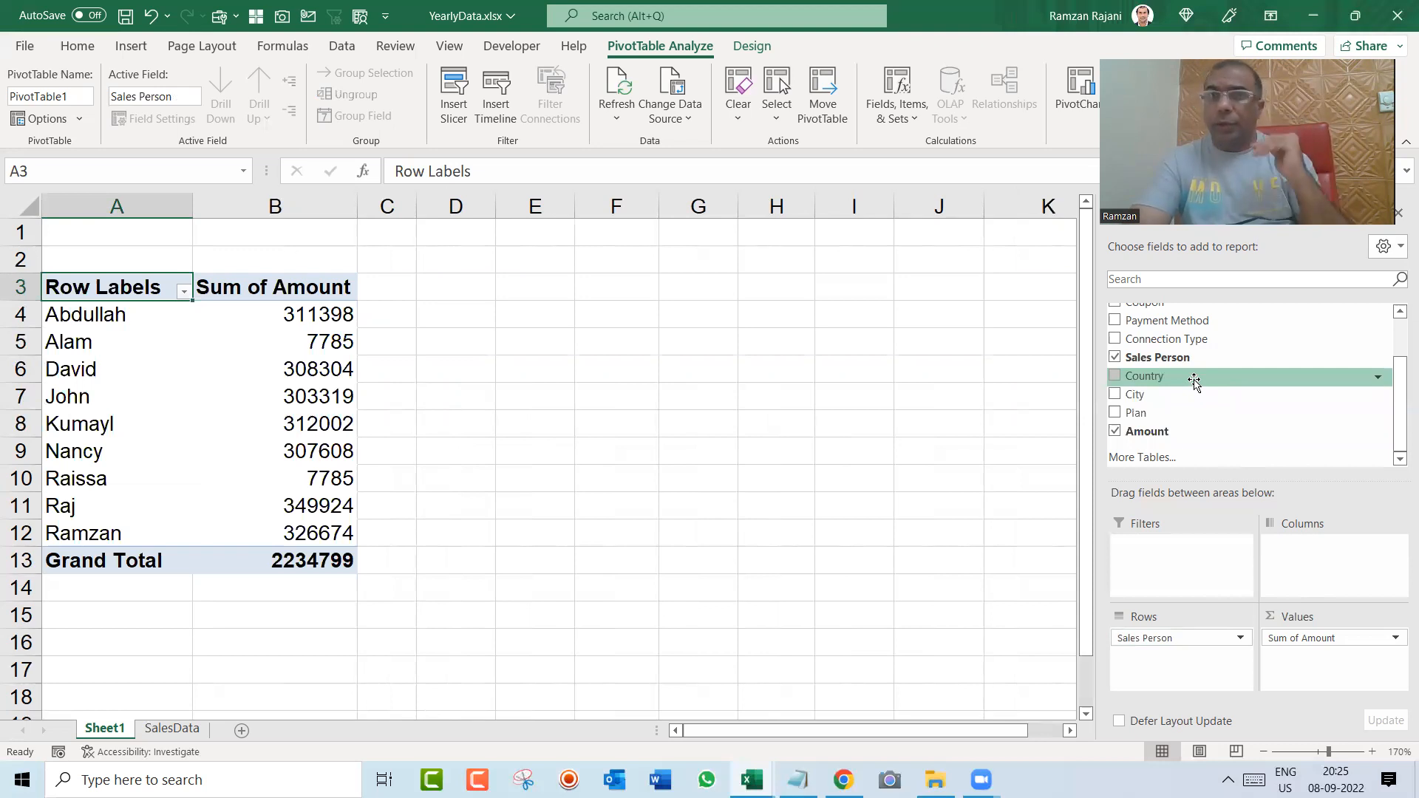
Step: Add Country to the pivot table's rows, nested below Sales Person
{"action": "left_click_drag", "start_coordinate": [1194, 379], "coordinate": [1184, 658]}
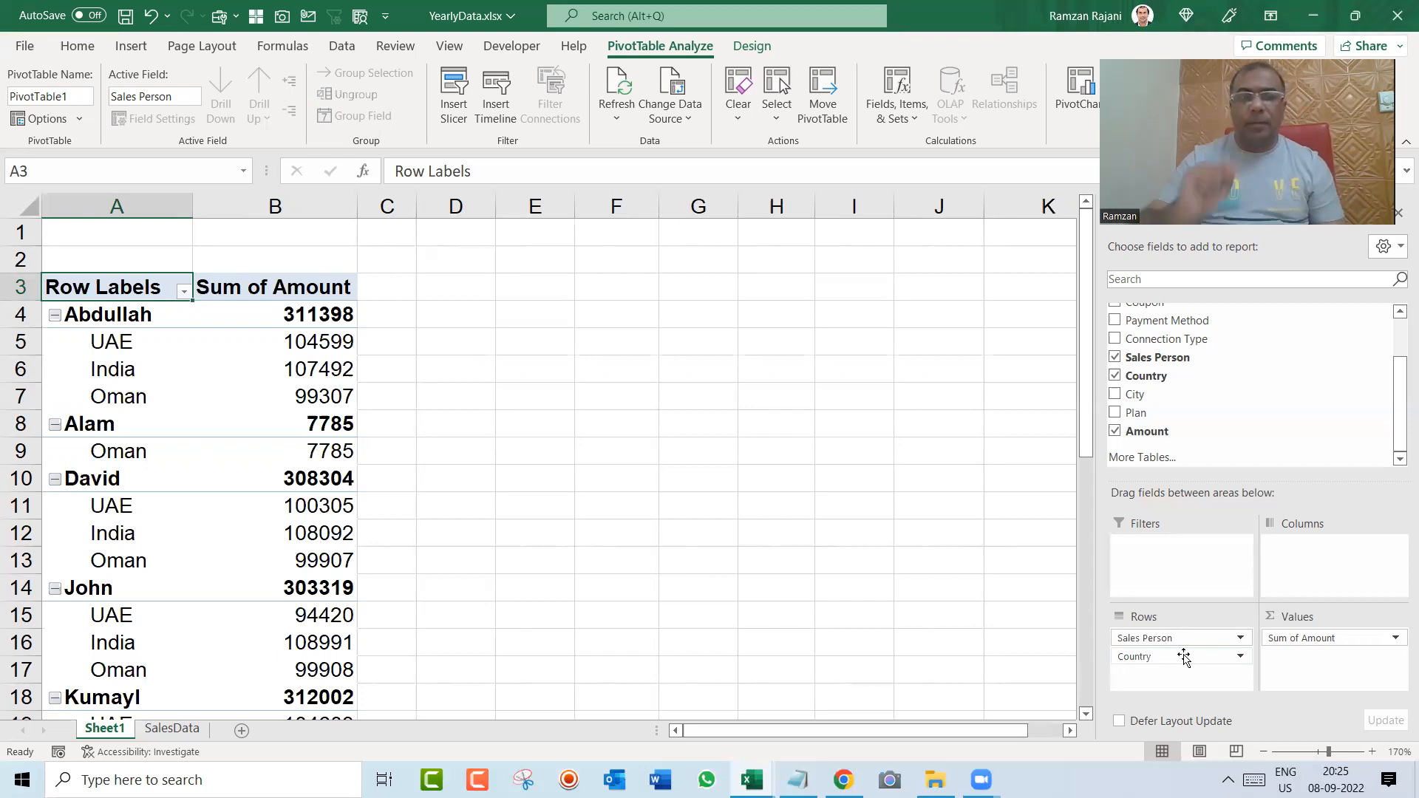
Step: Examine the amounts per country under each sales person throughout the nested pivot table
{"action": "key", "text": "Down"}
{"action": "key", "text": "Down"}
{"action": "key", "text": "Down"}
{"action": "key", "text": "Down"}
{"action": "key", "text": "Down"}
{"action": "key", "text": "Down"}
{"action": "key", "text": "Down"}
{"action": "key", "text": "Down"}
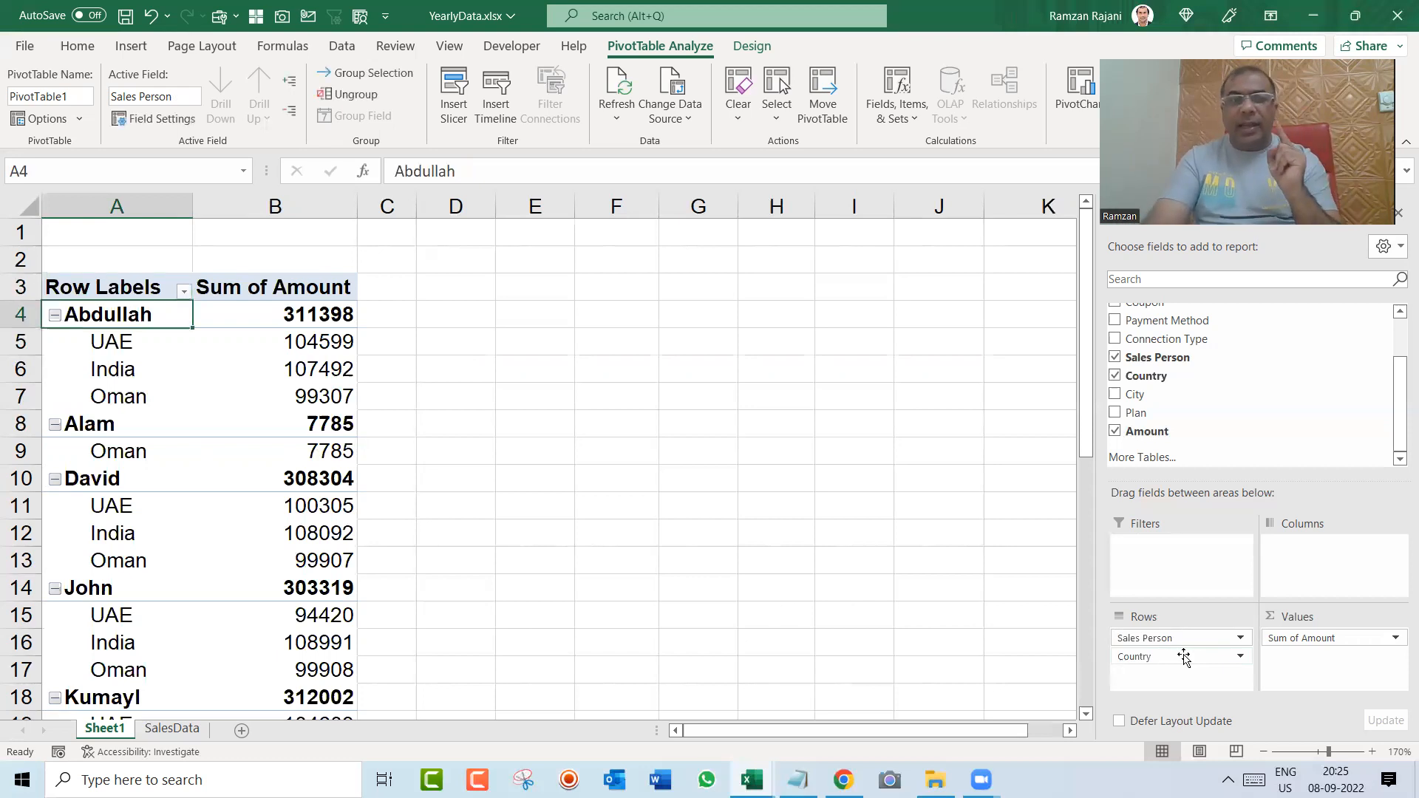
{"action": "key", "text": "Down"}
{"action": "key", "text": "Down"}
{"action": "key", "text": "Down"}
{"action": "key", "text": "Down"}
{"action": "key", "text": "Down"}
{"action": "key", "text": "Down"}
{"action": "key", "text": "Down"}
{"action": "key", "text": "Down"}
{"action": "key", "text": "Down"}
{"action": "key", "text": "Down"}
{"action": "key", "text": "Down"}
{"action": "key", "text": "Down"}
{"action": "key", "text": "Down"}
{"action": "key", "text": "Down"}
{"action": "key", "text": "Down"}
{"action": "key", "text": "Down"}
{"action": "key", "text": "Down"}
{"action": "key", "text": "Down"}
{"action": "key", "text": "Down"}
{"action": "key", "text": "Down"}
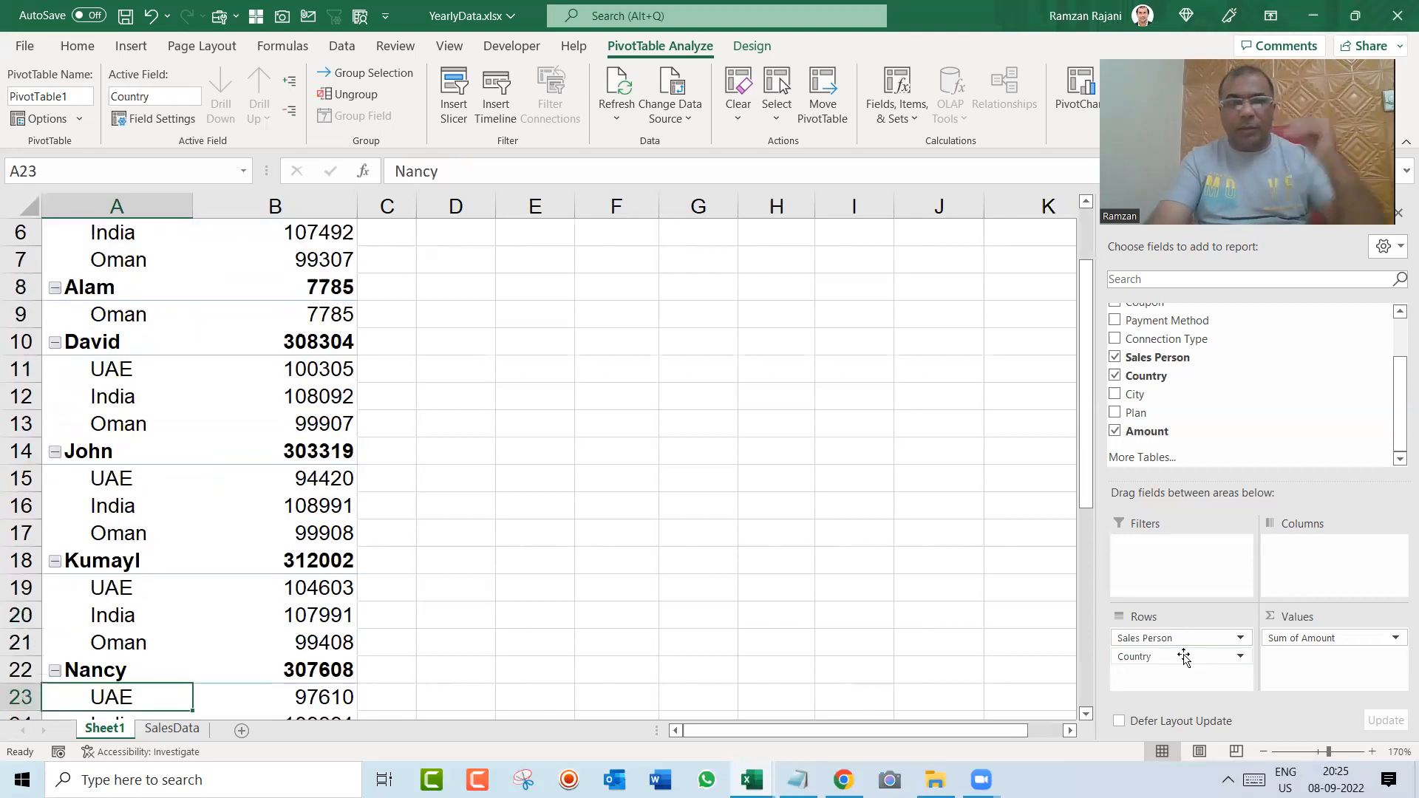
{"action": "key", "text": "Down"}
{"action": "key", "text": "Down"}
{"action": "key", "text": "Down"}
{"action": "key", "text": "Down"}
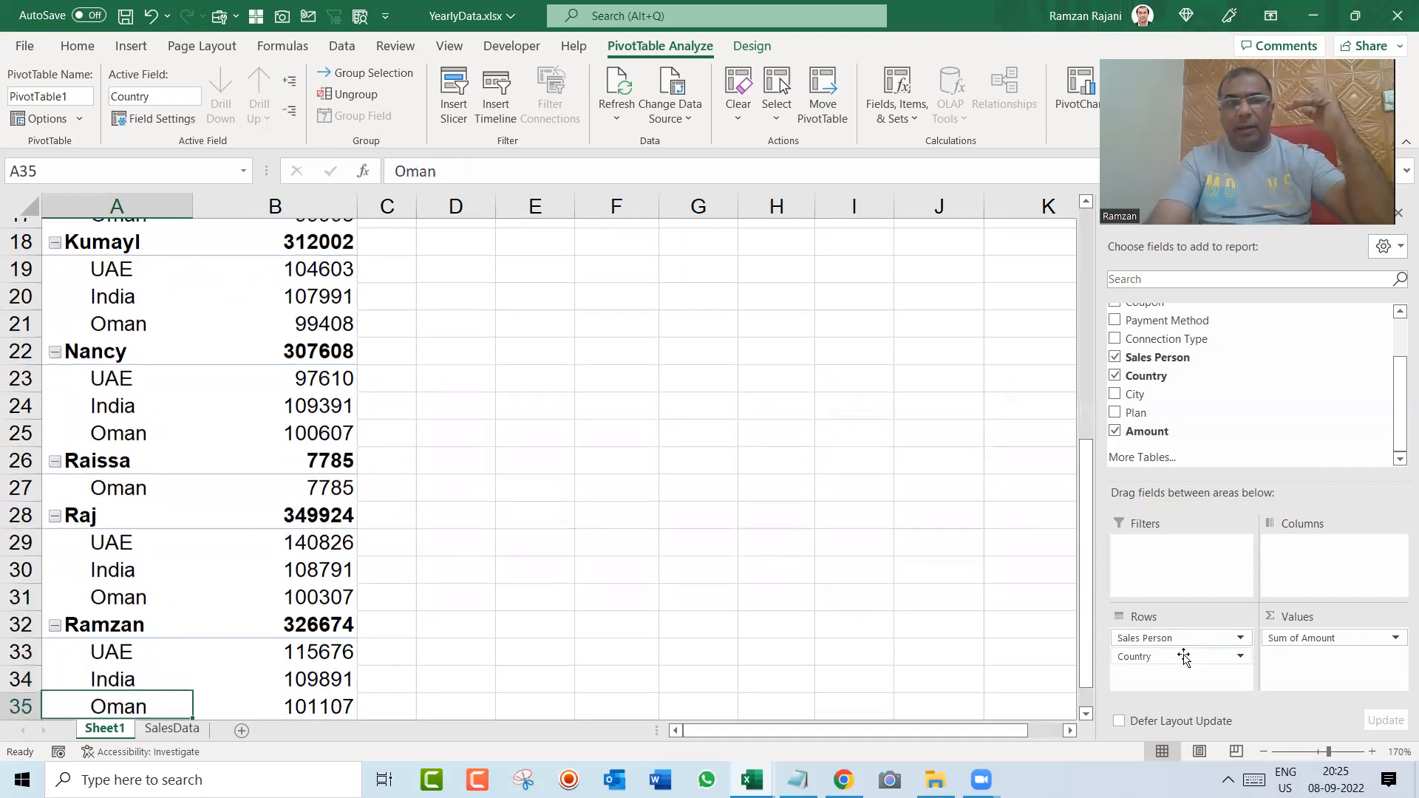
{"action": "key", "text": "Up"}
{"action": "key", "text": "Up"}
{"action": "key", "text": "Up"}
{"action": "key", "text": "Up"}
{"action": "key", "text": "Up"}
{"action": "key", "text": "Up"}
{"action": "key", "text": "Up"}
{"action": "key", "text": "Up"}
{"action": "key", "text": "Up"}
{"action": "key", "text": "Up"}
{"action": "key", "text": "Up"}
{"action": "key", "text": "Up"}
{"action": "key", "text": "Up"}
{"action": "key", "text": "Up"}
{"action": "key", "text": "Up"}
{"action": "key", "text": "Up"}
{"action": "key", "text": "Up"}
{"action": "key", "text": "Up"}
{"action": "key", "text": "Up"}
{"action": "key", "text": "Up"}
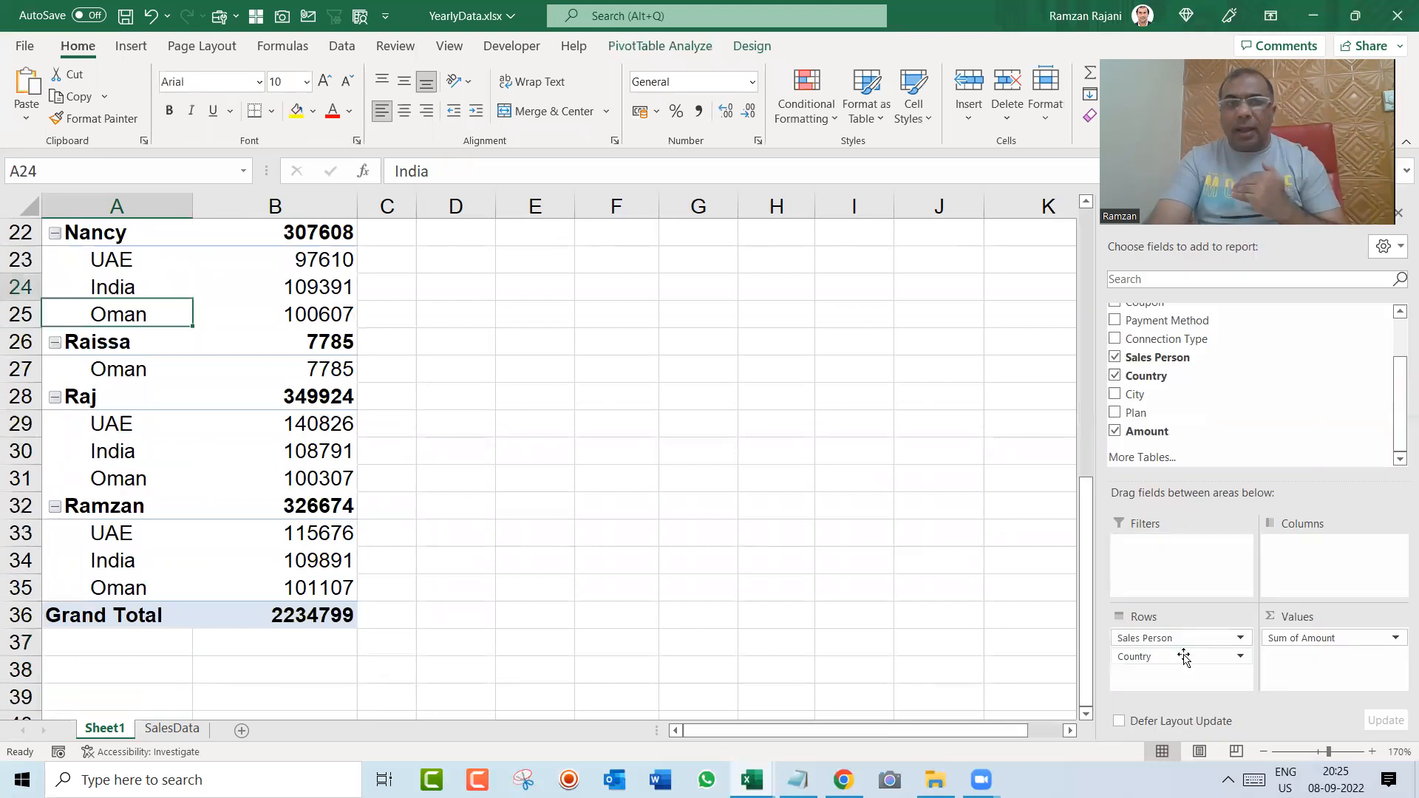
{"action": "key", "text": "Down"}
{"action": "key", "text": "Down"}
{"action": "key", "text": "Down"}
{"action": "key", "text": "Down"}
{"action": "key", "text": "Down"}
{"action": "key", "text": "Down"}
{"action": "key", "text": "Down"}
{"action": "key", "text": "Down"}
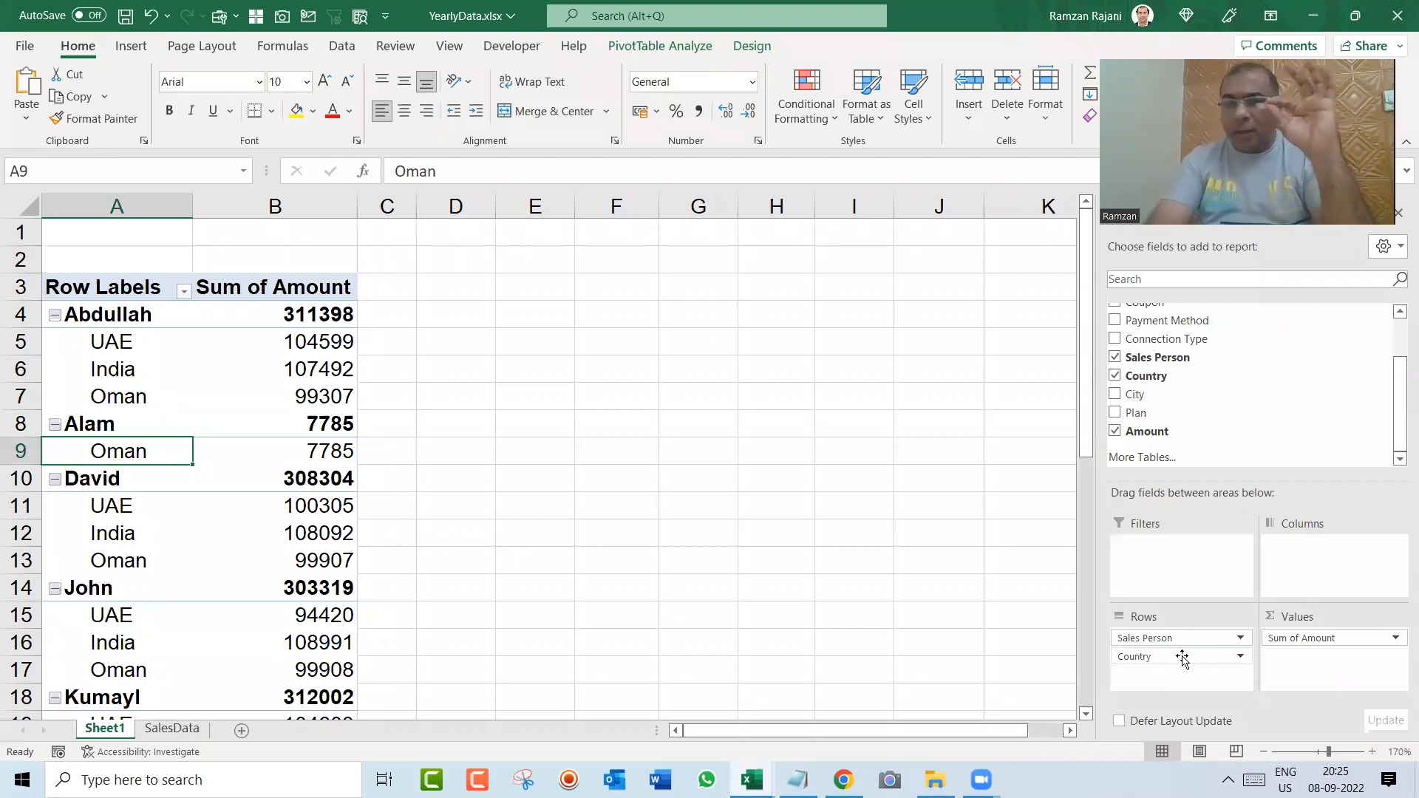
Step: Move Country from the pivot table's rows to its columns
{"action": "left_click_drag", "start_coordinate": [1182, 657], "coordinate": [1291, 589]}
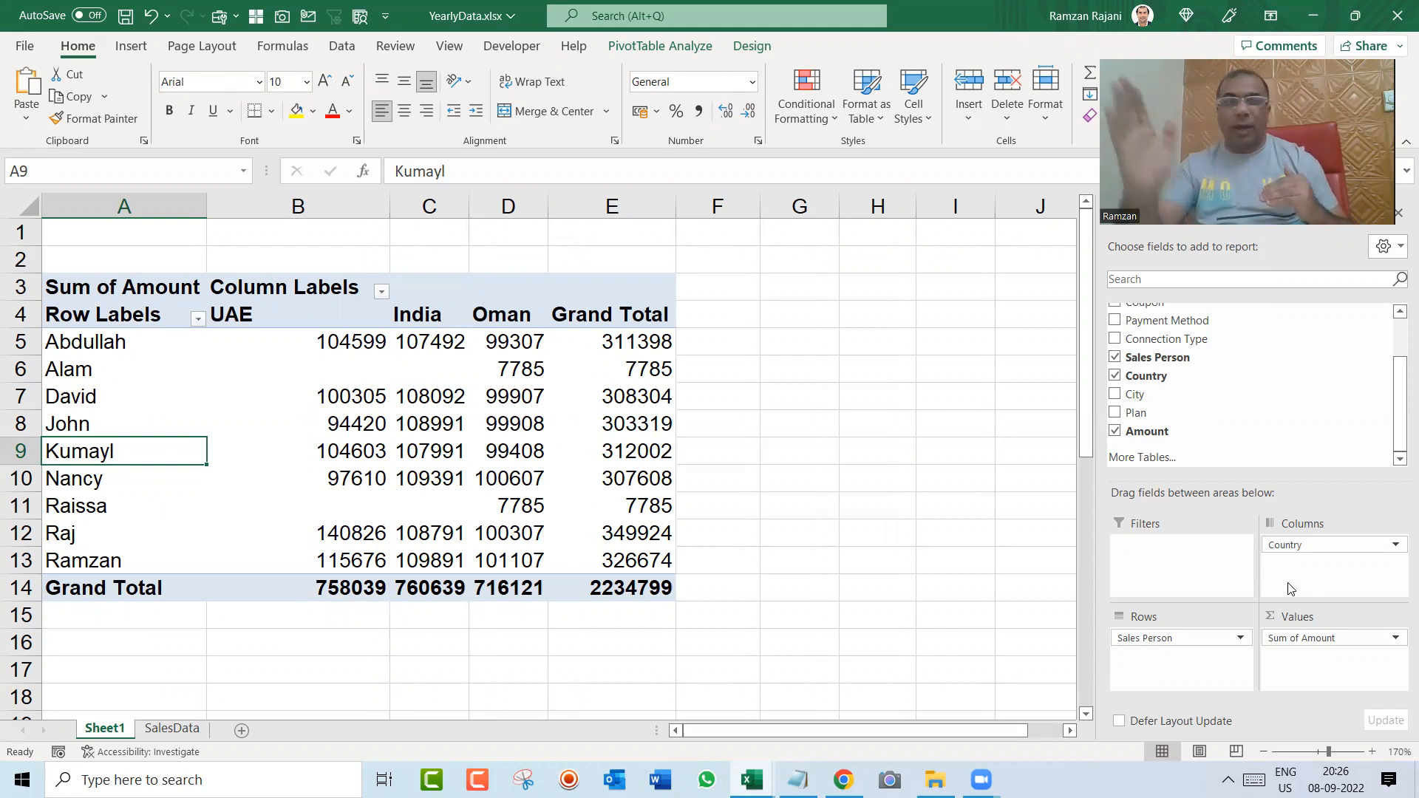
Step: Center the pivot table's country headers and amounts in B4:E14 horizontally and vertically
{"action": "key", "text": "Right"}
{"action": "key", "text": "Up"}
{"action": "key", "text": "Up"}
{"action": "key", "text": "Up"}
{"action": "key", "text": "Up"}
{"action": "key", "text": "Up"}
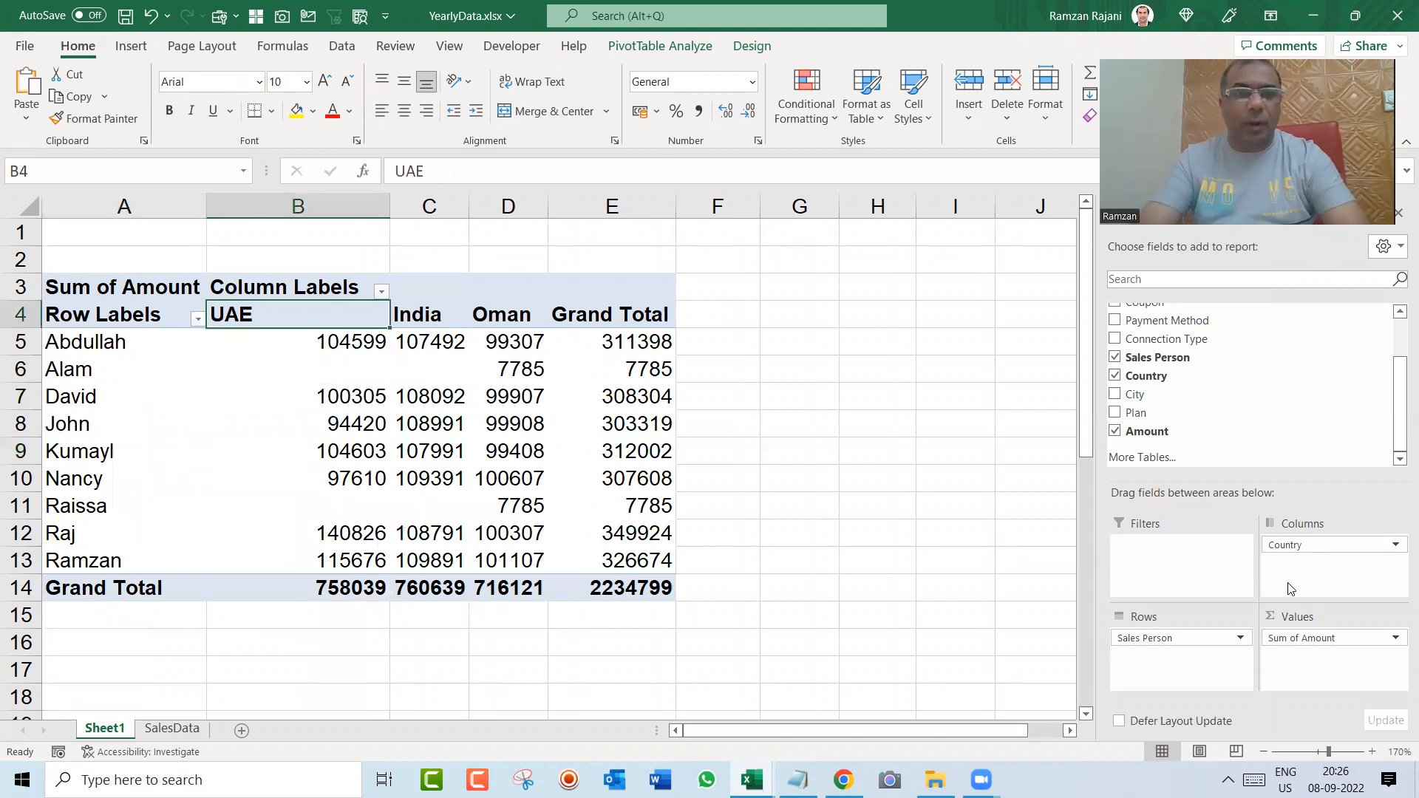
{"action": "key", "text": "shift+Right"}
{"action": "key", "text": "shift+Right"}
{"action": "key", "text": "shift+Right"}
{"action": "key", "text": "shift+Down"}
{"action": "key", "text": "shift+Down"}
{"action": "key", "text": "shift+Down"}
{"action": "key", "text": "shift+Down"}
{"action": "key", "text": "shift+Down"}
{"action": "key", "text": "shift+Down"}
{"action": "key", "text": "shift+Down"}
{"action": "key", "text": "shift+Down"}
{"action": "key", "text": "shift+Down"}
{"action": "key", "text": "shift+Down"}
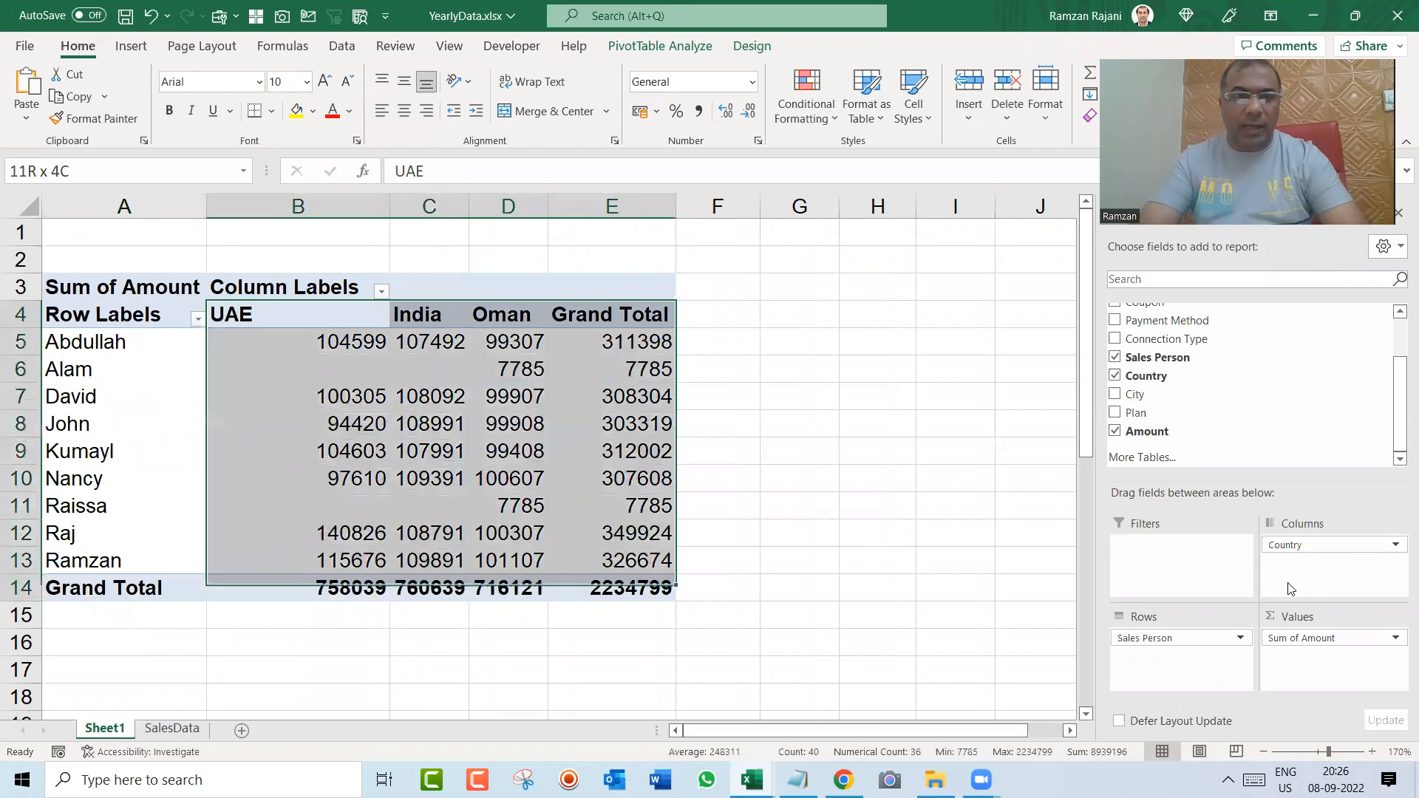
{"action": "left_click", "coordinate": [408, 112]}
{"action": "left_click", "coordinate": [408, 85]}
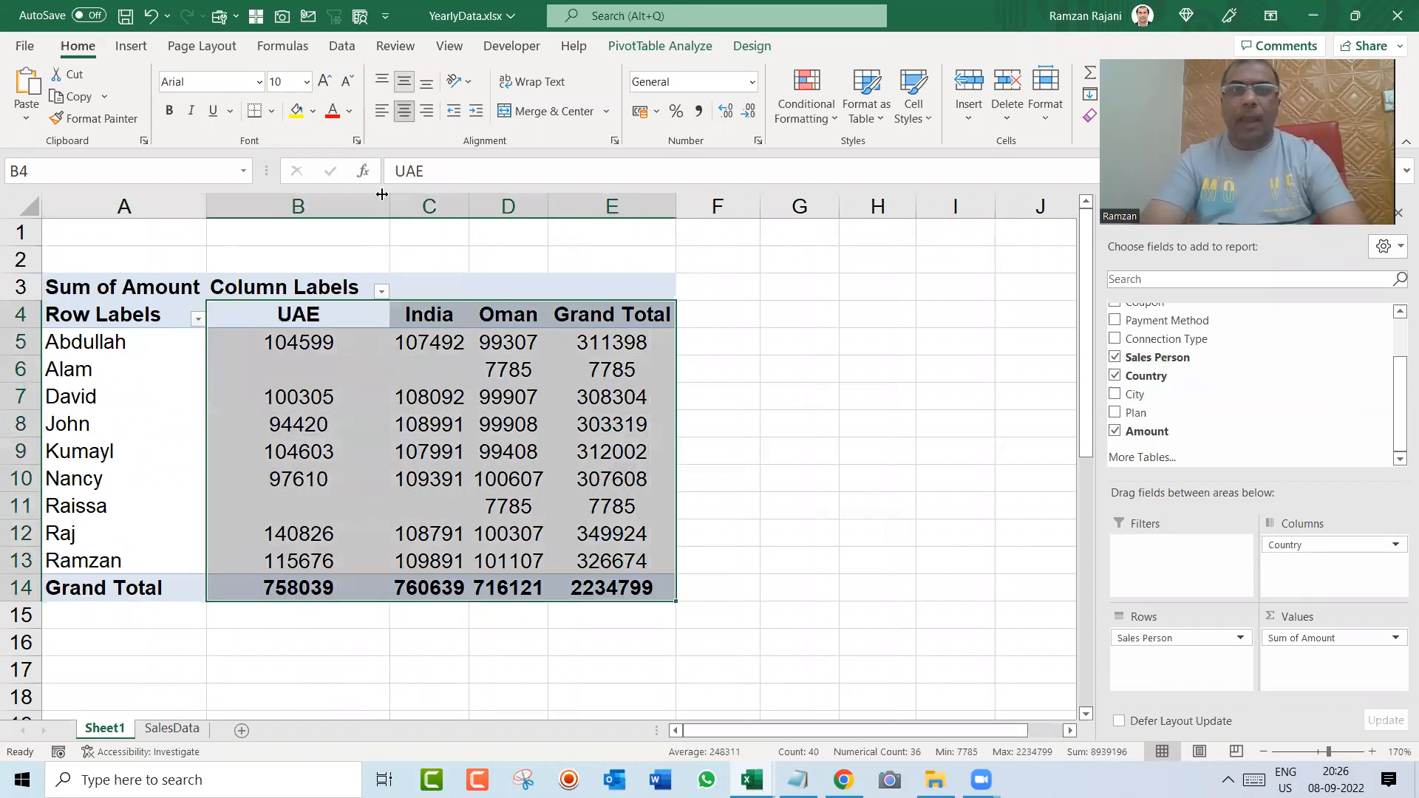
{"action": "left_click", "coordinate": [278, 368]}
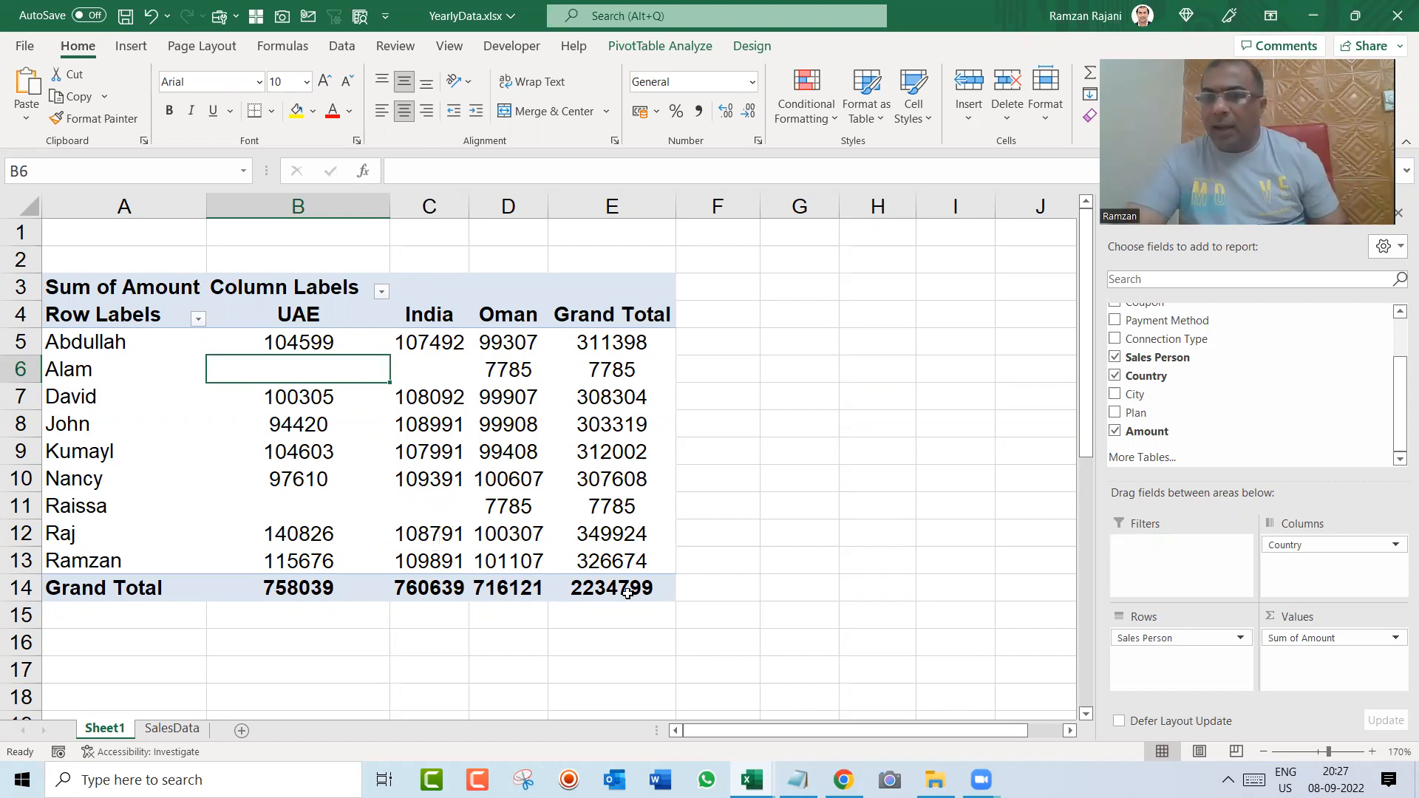
Step: Swap the pivot fields so Country is in the rows and Sales Person in the columns, and sort the Country labels
{"action": "mouse_move", "coordinate": [1286, 545]}
{"action": "left_mouse_down"}
{"action": "mouse_move", "coordinate": [1214, 654]}
{"action": "mouse_move", "coordinate": [1183, 642]}
{"action": "mouse_move", "coordinate": [1331, 567]}
{"action": "mouse_move", "coordinate": [1315, 560]}
{"action": "left_mouse_up"}
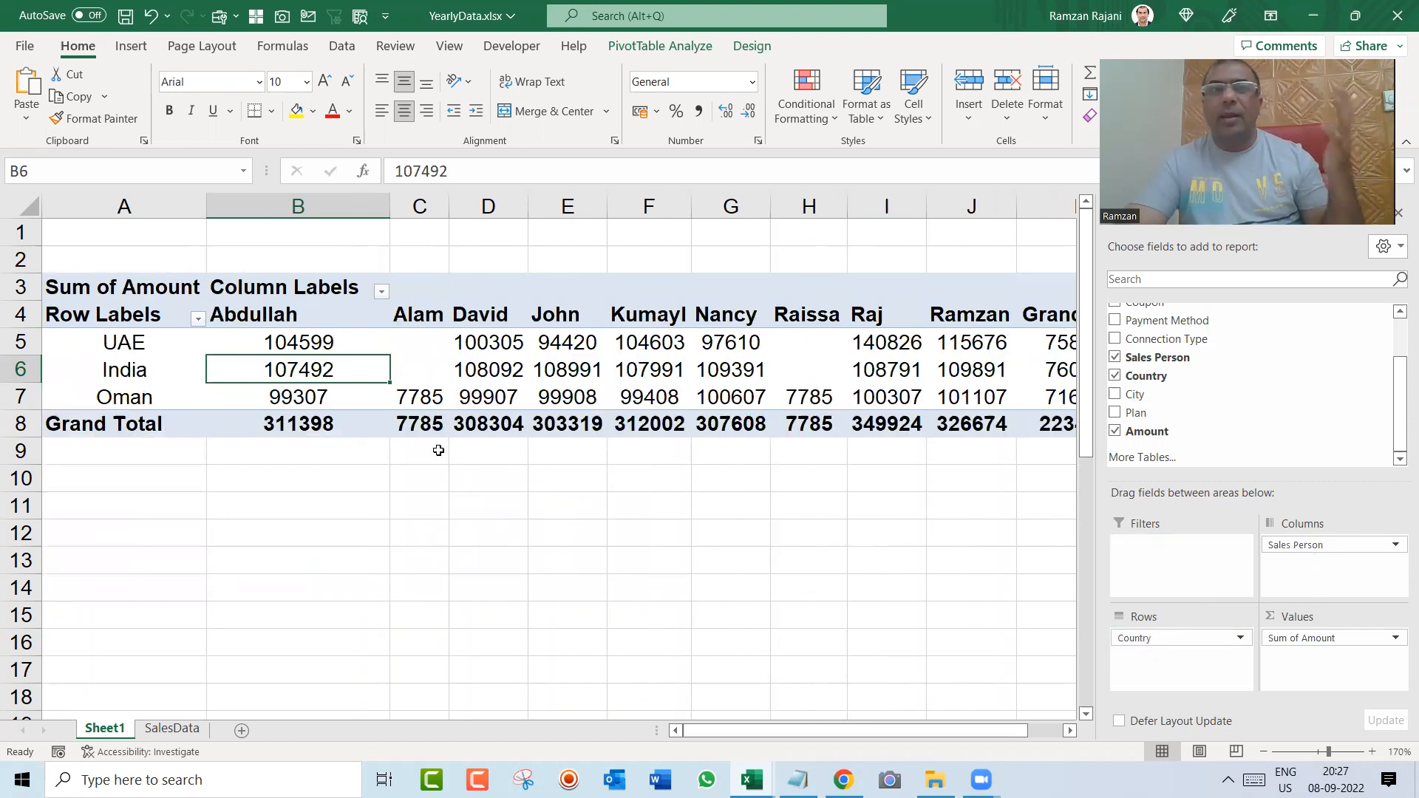
{"action": "right_click", "coordinate": [162, 345]}
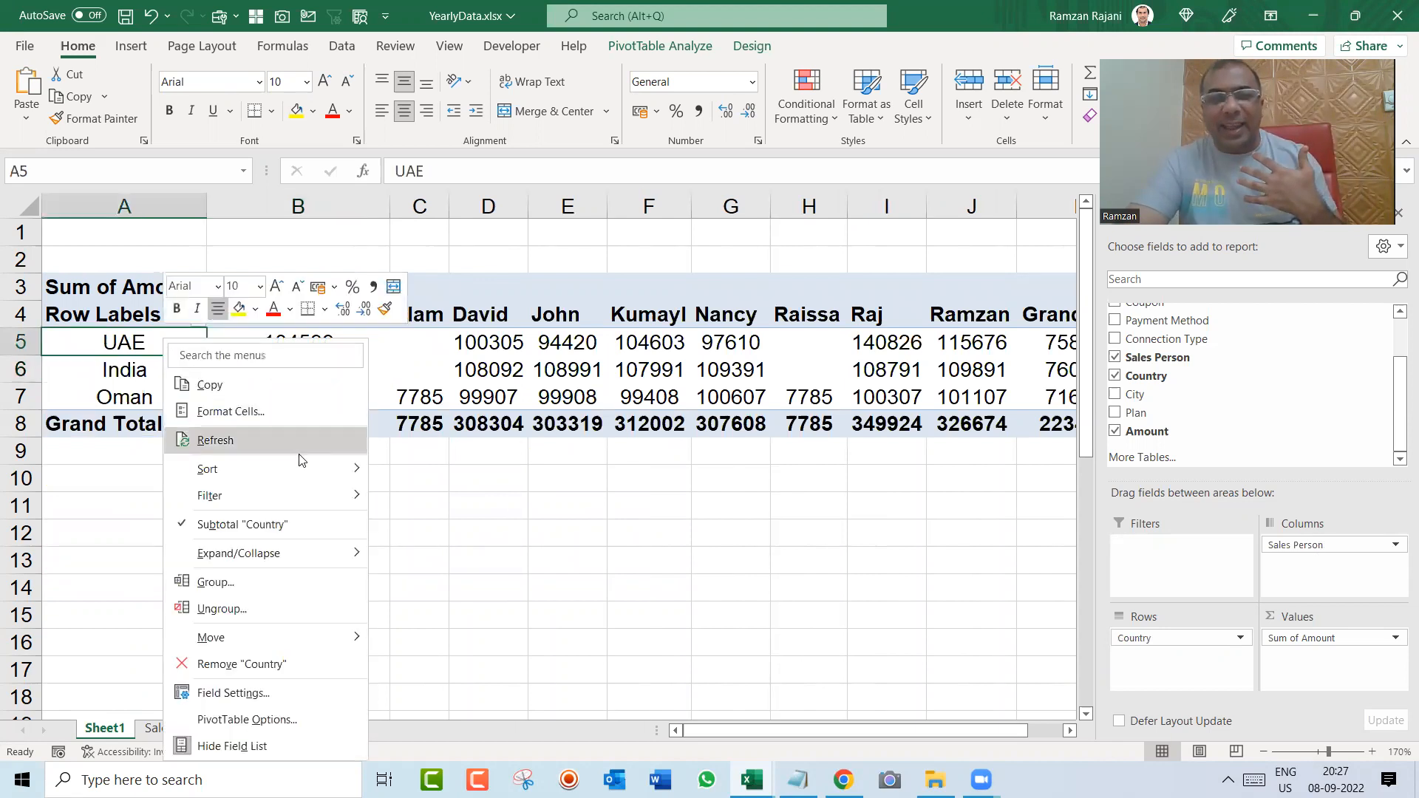
{"action": "mouse_move", "coordinate": [302, 462]}
{"action": "left_click", "coordinate": [413, 473]}
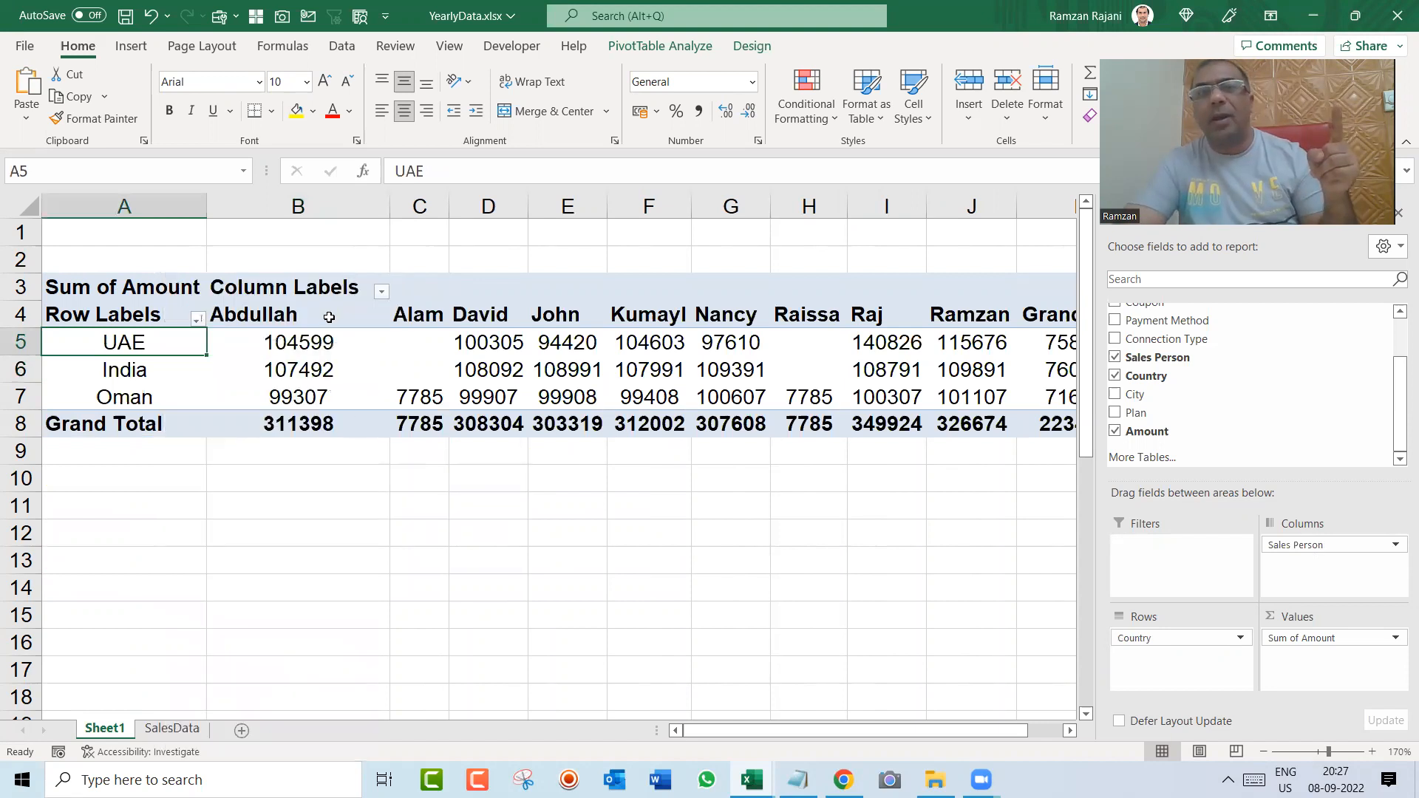
{"action": "mouse_move", "coordinate": [394, 337]}
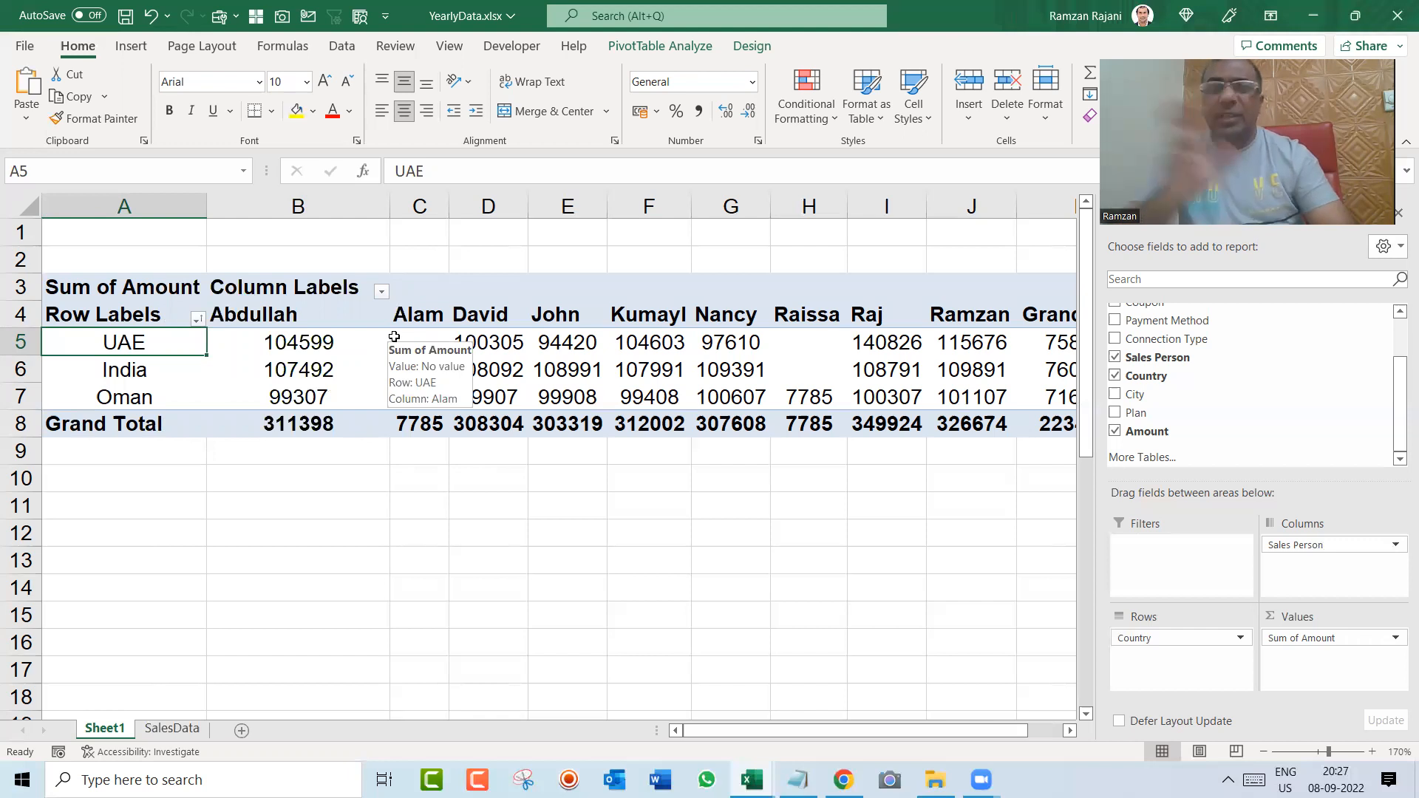
Step: Undo the Country sort and field swap, restoring Sales Person to the rows and Country to the columns
{"action": "key", "text": "ctrl+z"}
{"action": "key", "text": "ctrl+z"}
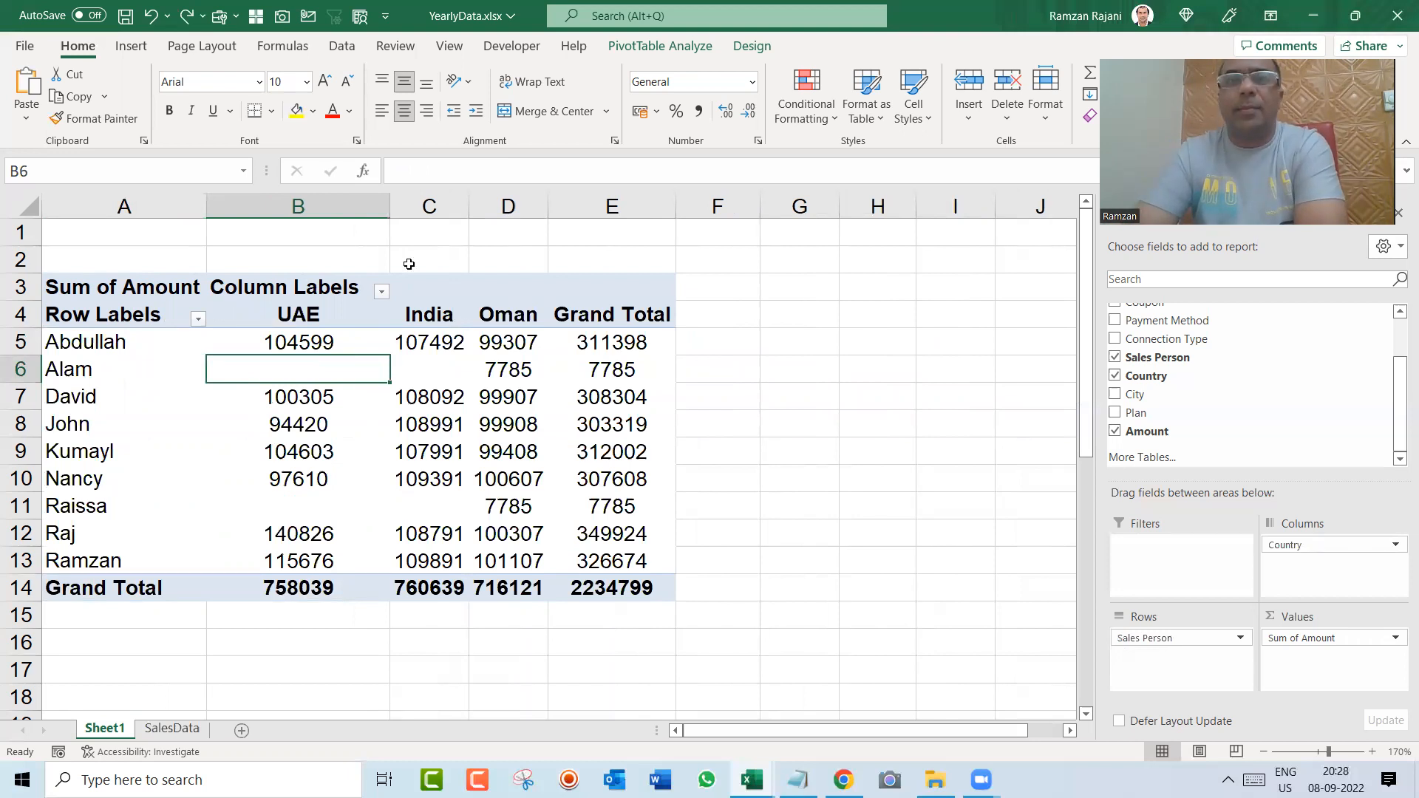
{"action": "key", "text": "alt+Tab"}
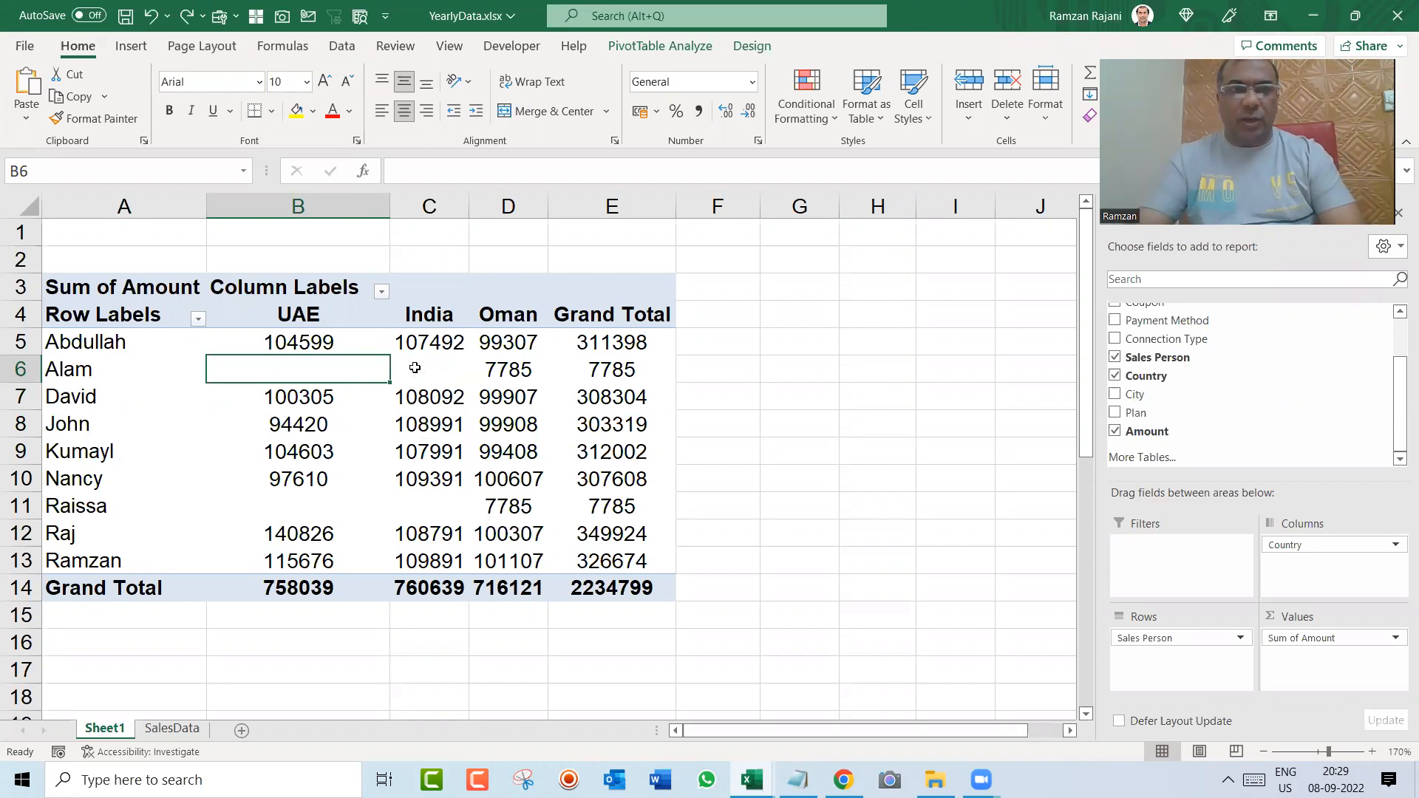
Step: Examine the source records on the SalesData sheet from the header row to the last record
{"action": "key", "text": "ctrl+Page_Down"}
{"action": "key", "text": "ctrl+Left"}
{"action": "key", "text": "ctrl+Up"}
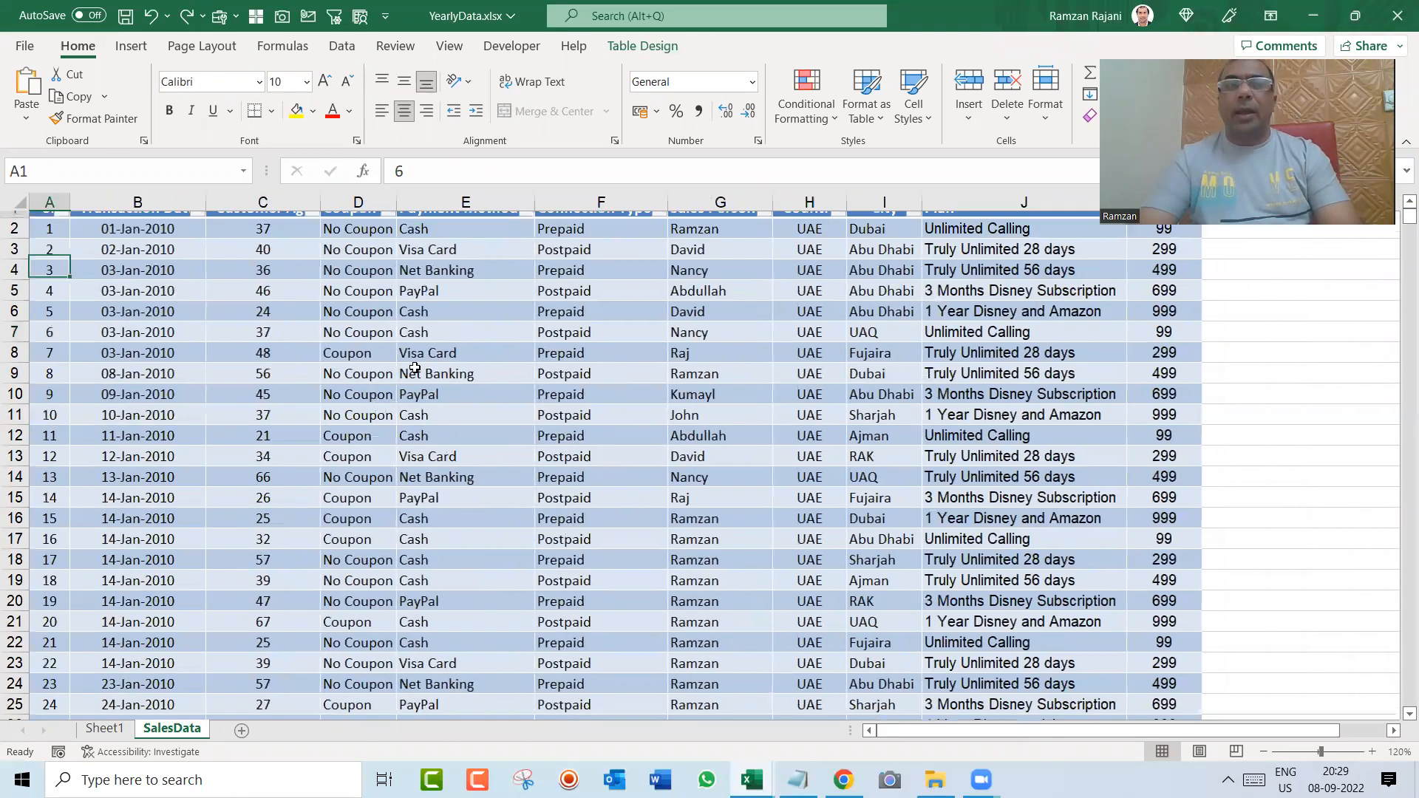
{"action": "key", "text": "ctrl+Down"}
{"action": "key", "text": "ctrl+Up"}
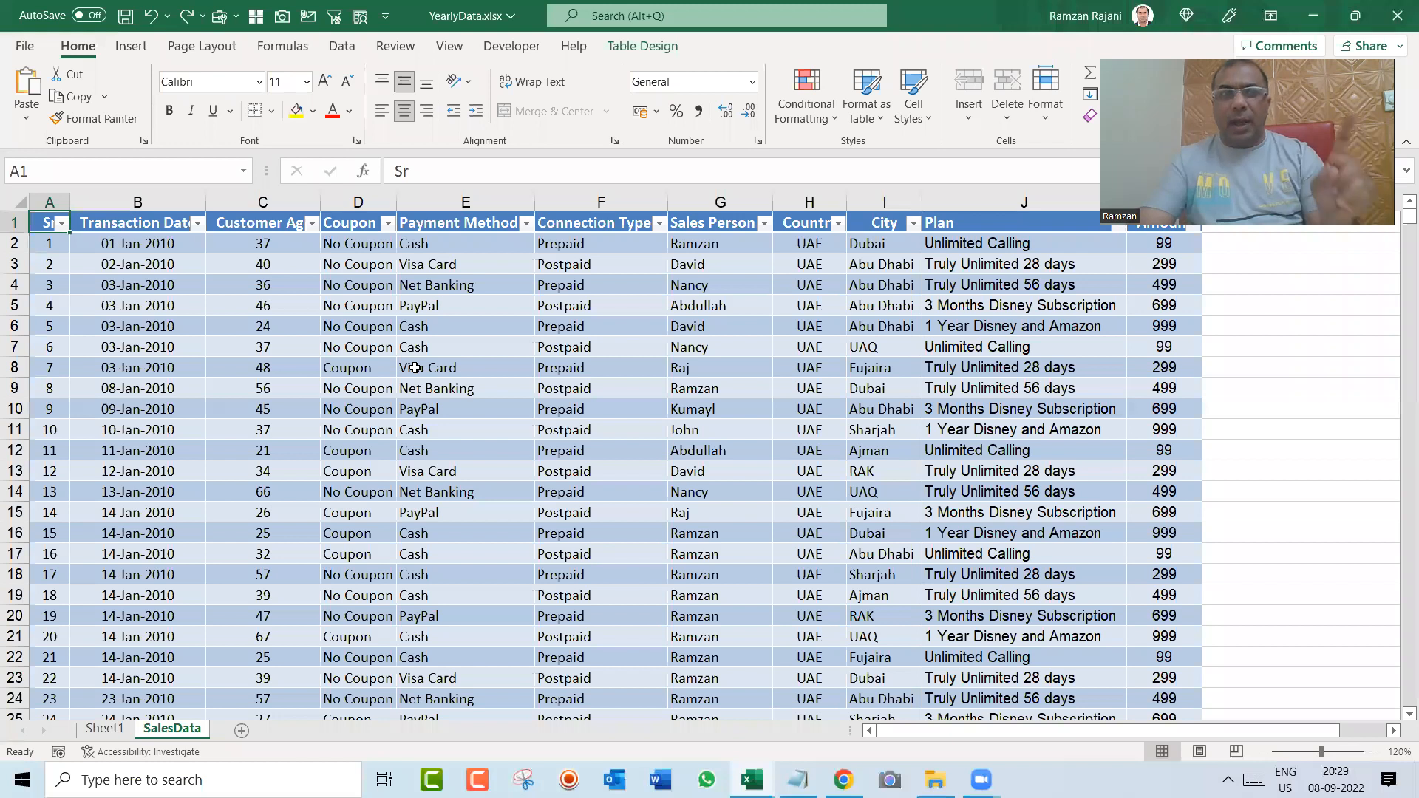
{"action": "key", "text": "Down"}
{"action": "key", "text": "Down"}
{"action": "key", "text": "Down"}
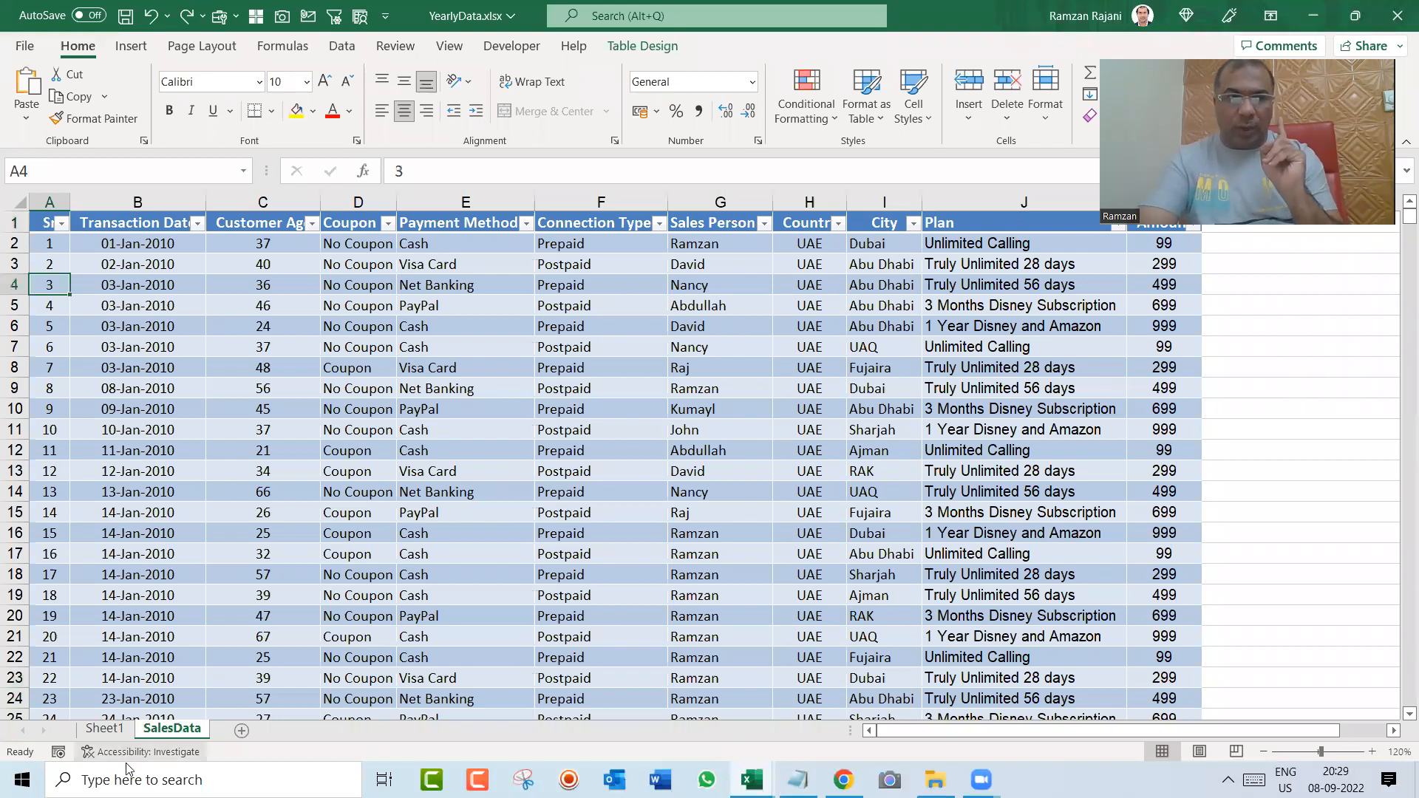
Step: Rename the pivot table's sheet, Sheet1, as CountryWise
{"action": "left_click", "coordinate": [108, 734]}
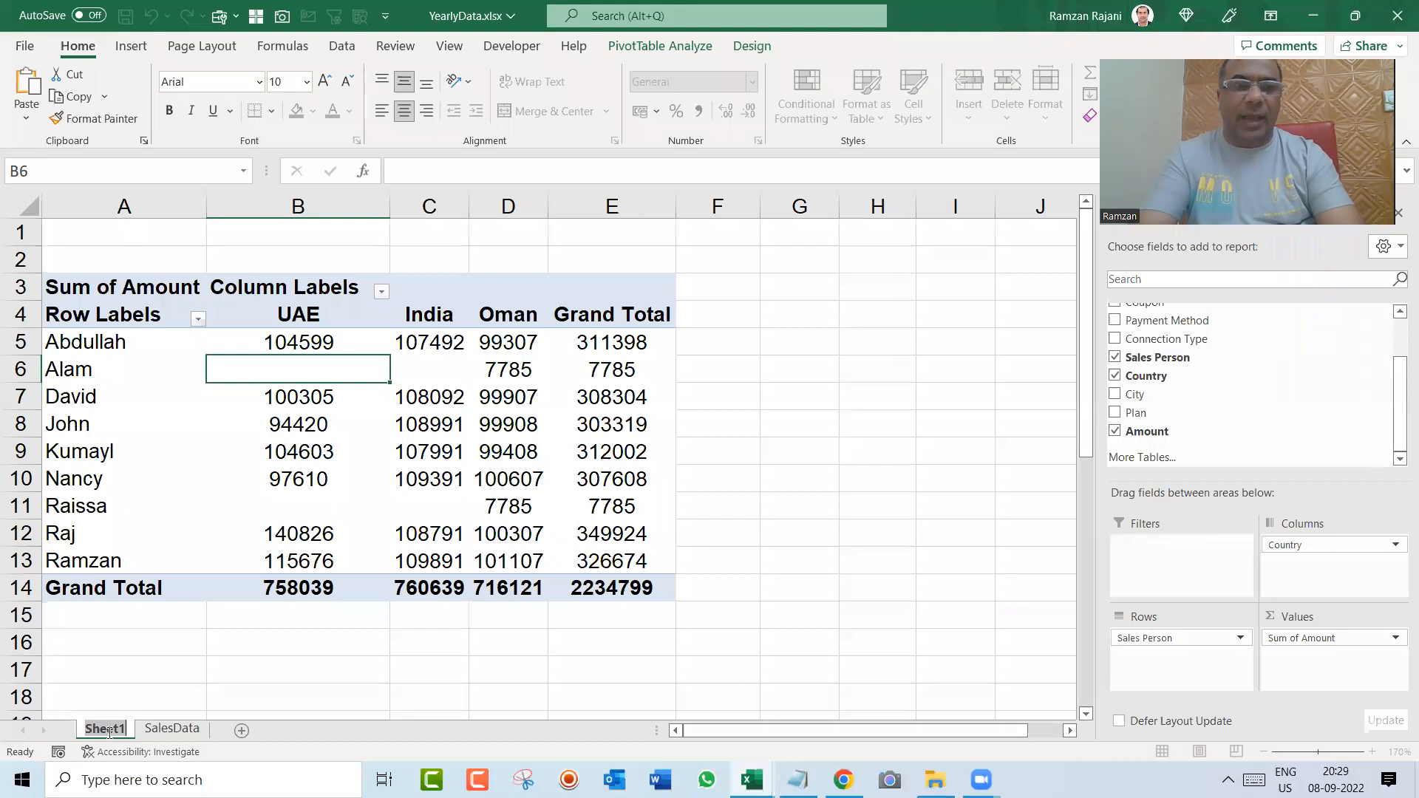
{"action": "type", "text": "Count"}
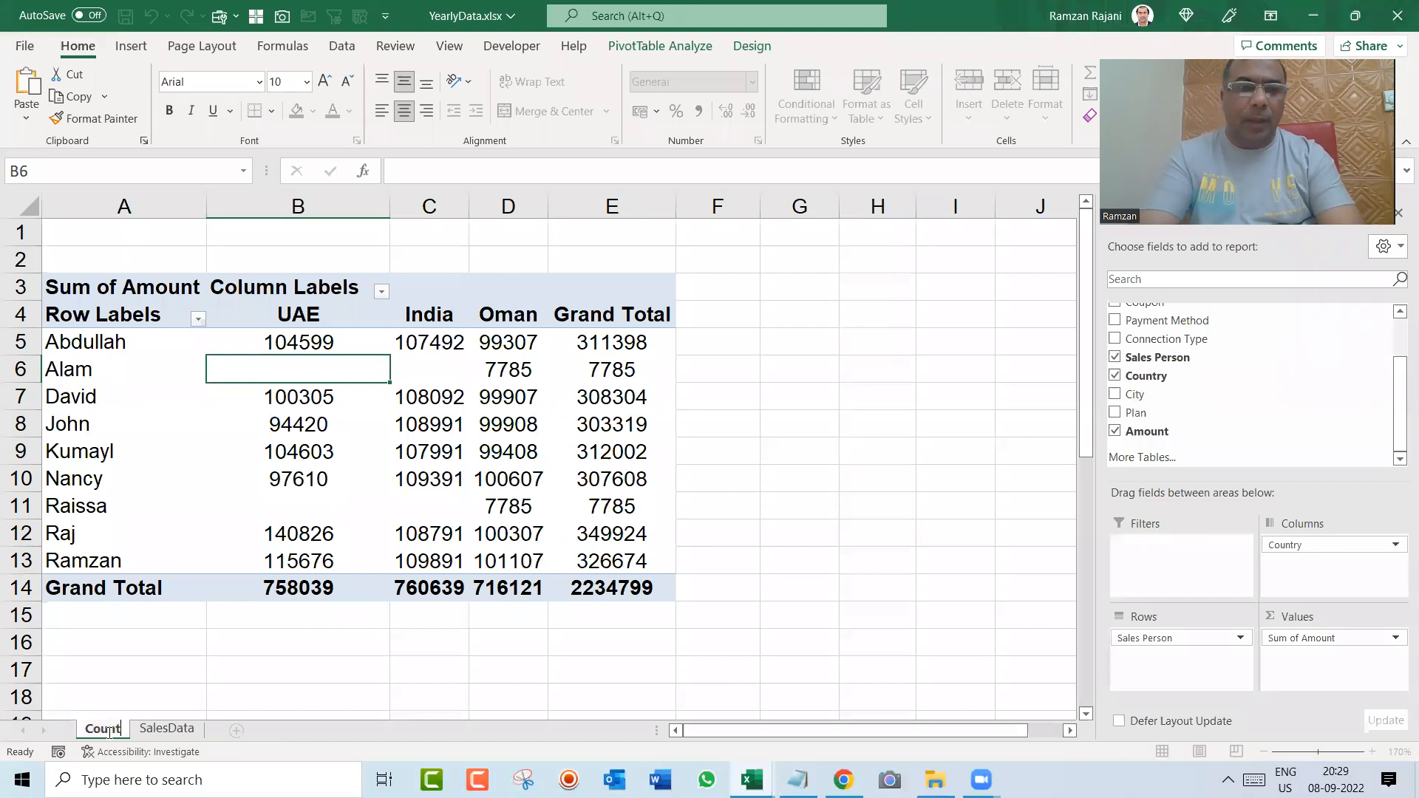
{"action": "type", "text": "ryWise"}
{"action": "key", "text": "Return"}
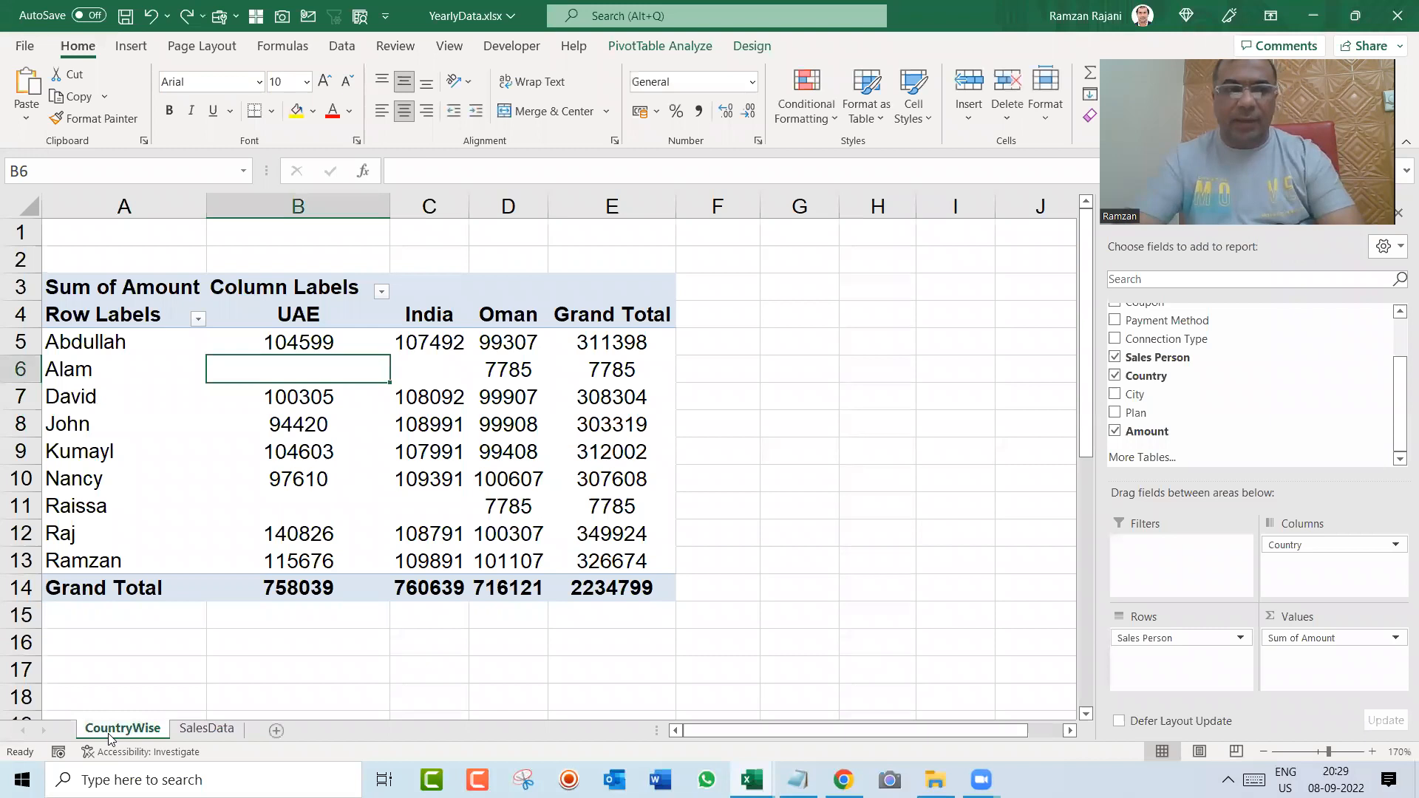
Step: Insert a pivot table from the MasterData table on the SalesData sheet into a new worksheet
{"action": "left_click", "coordinate": [206, 730]}
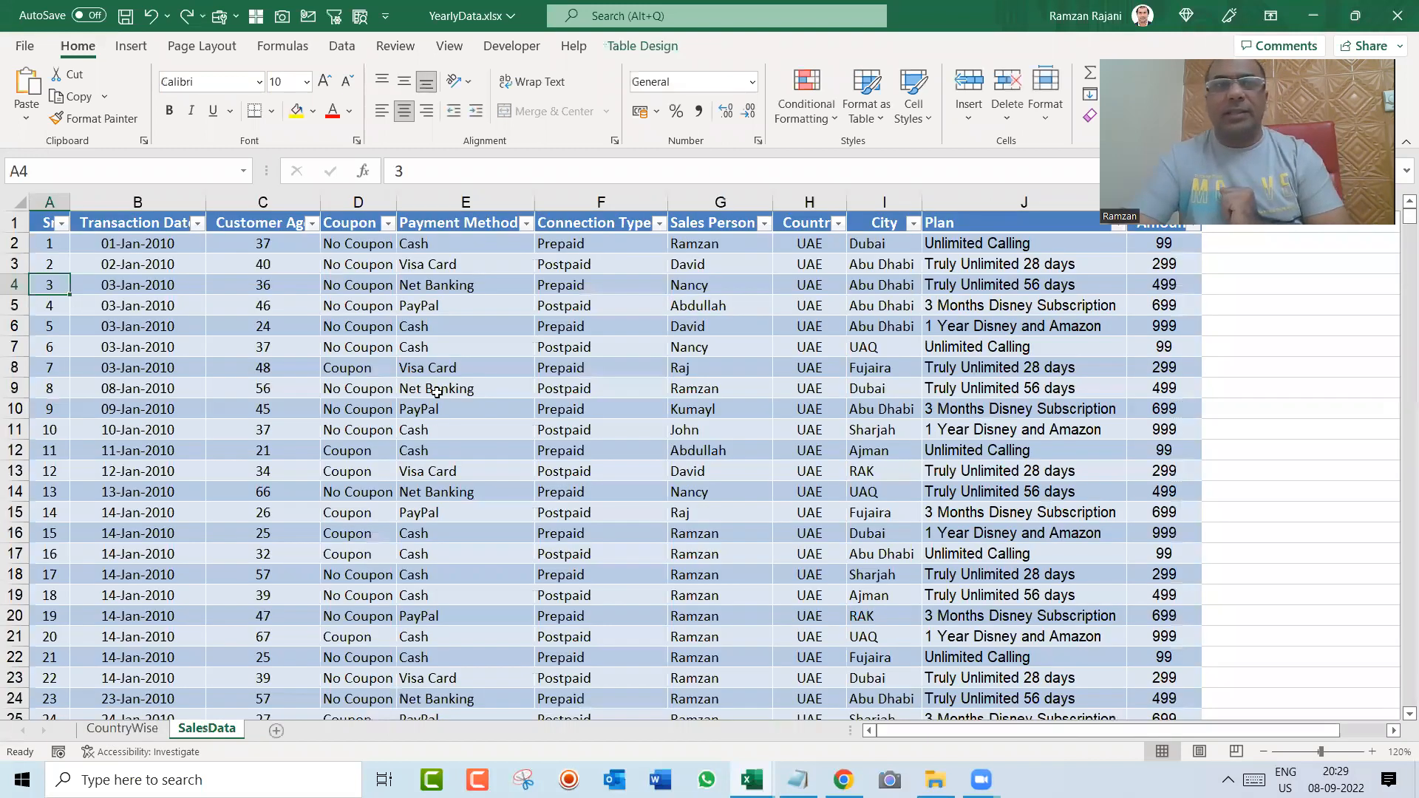
{"action": "left_click", "coordinate": [131, 50]}
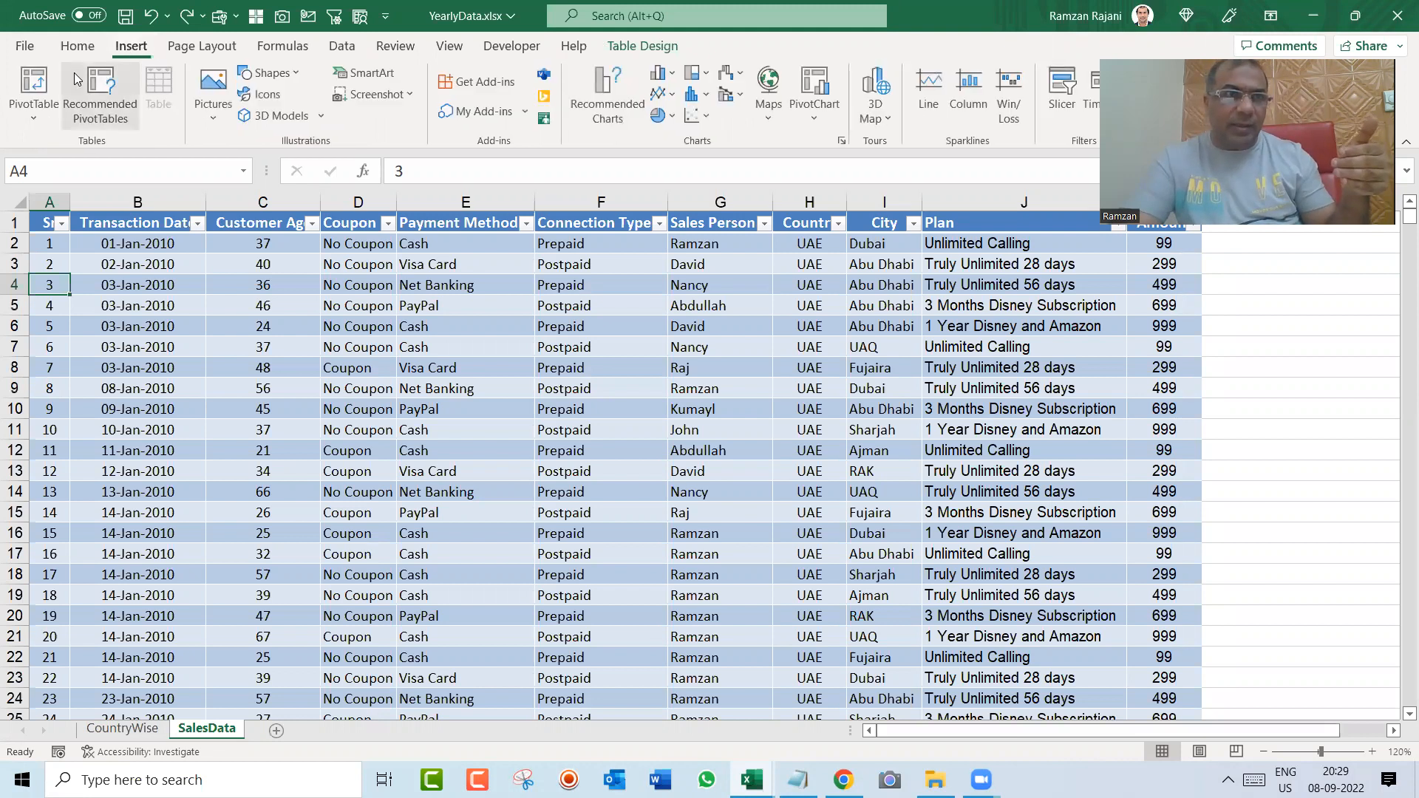
{"action": "left_click", "coordinate": [33, 85]}
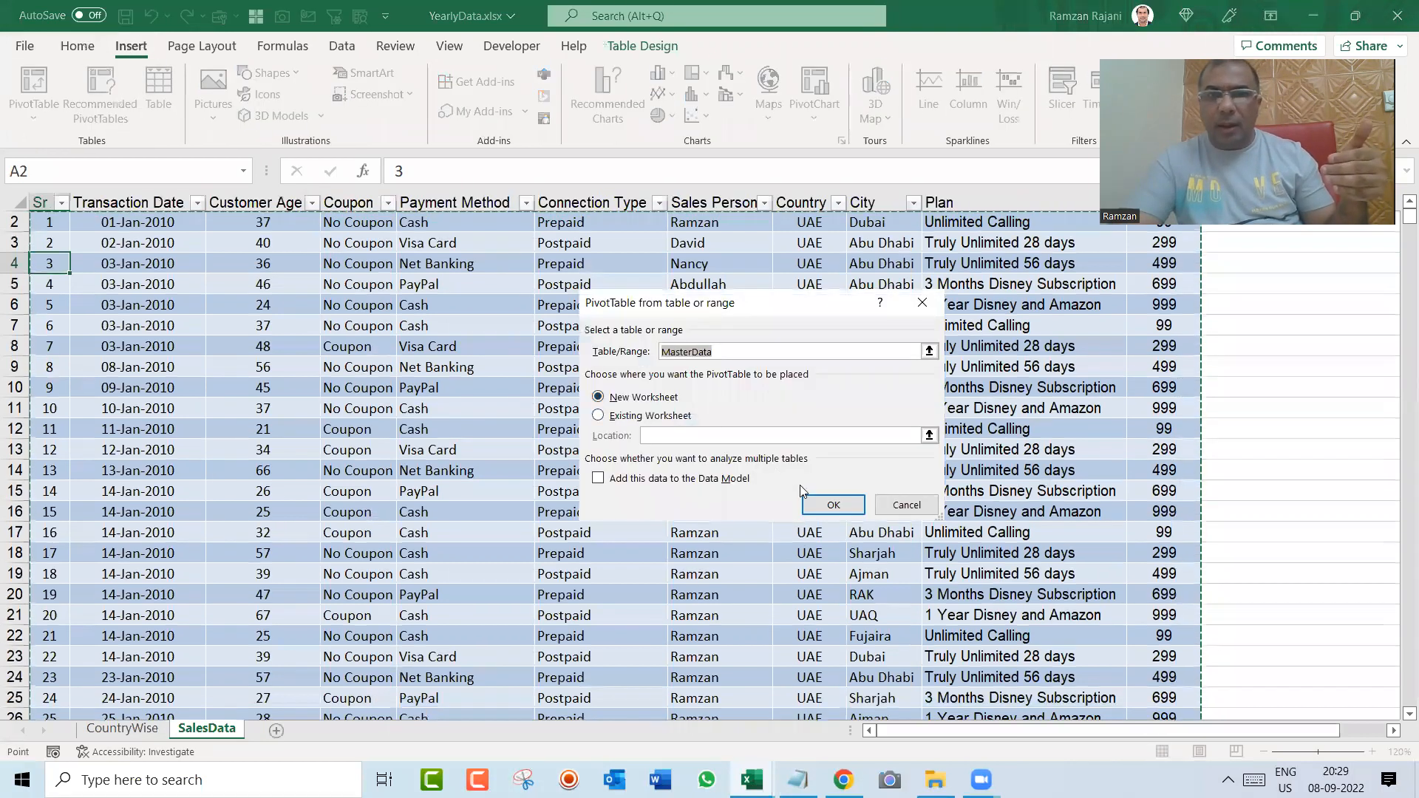
{"action": "left_click", "coordinate": [832, 505]}
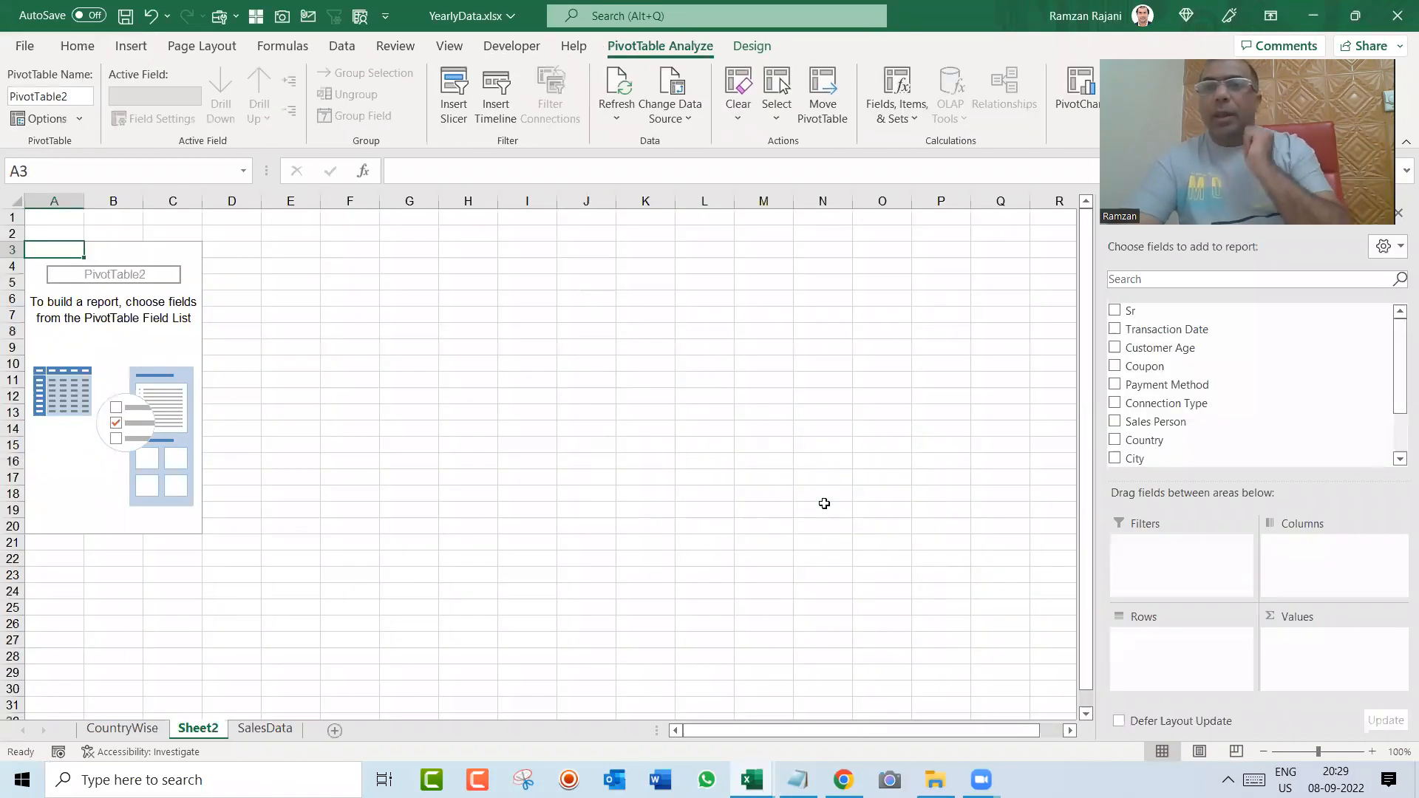
Step: Add City to the new pivot table's rows and Amount to its values
{"action": "left_click_drag", "start_coordinate": [1396, 379], "coordinate": [1396, 416]}
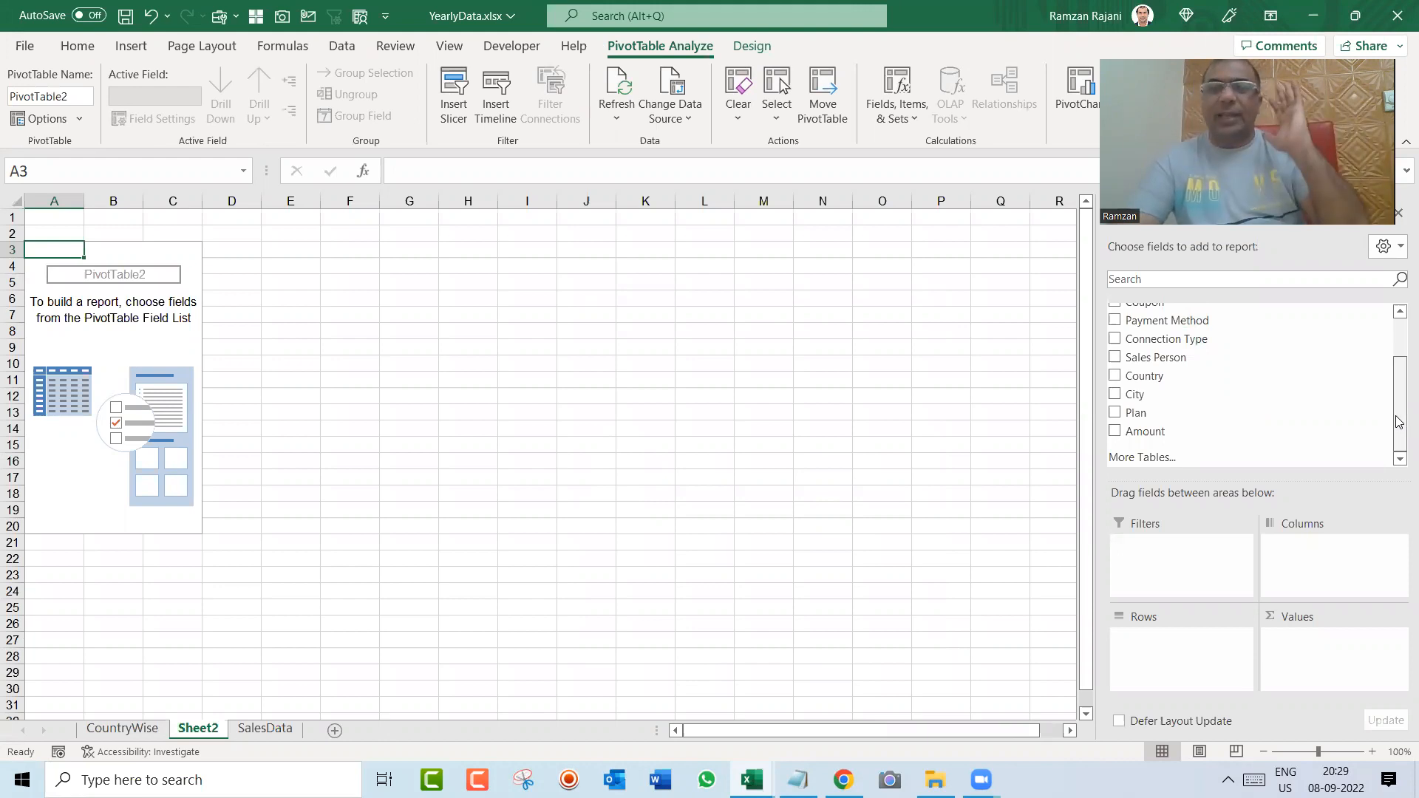
{"action": "left_click", "coordinate": [1114, 396]}
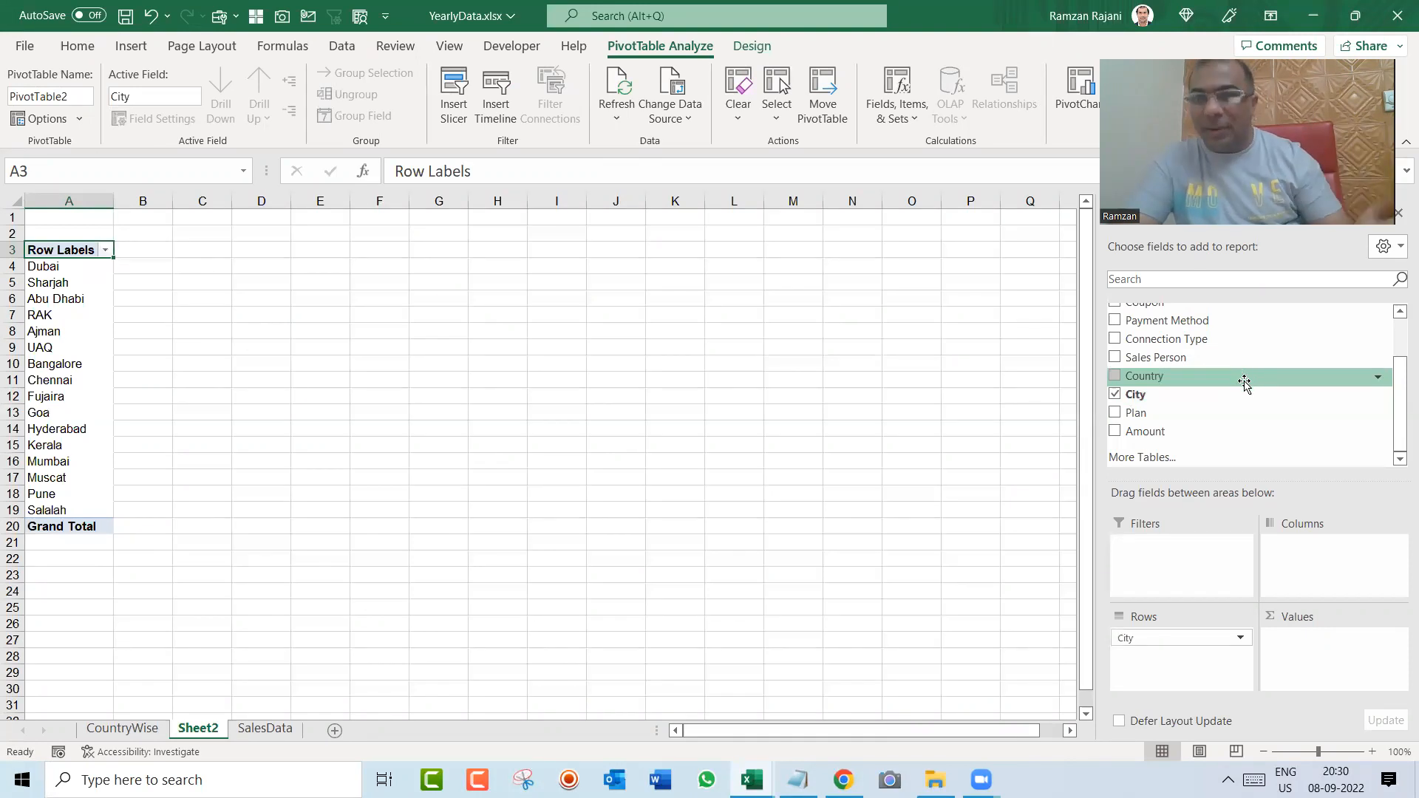
{"action": "left_click", "coordinate": [1115, 433]}
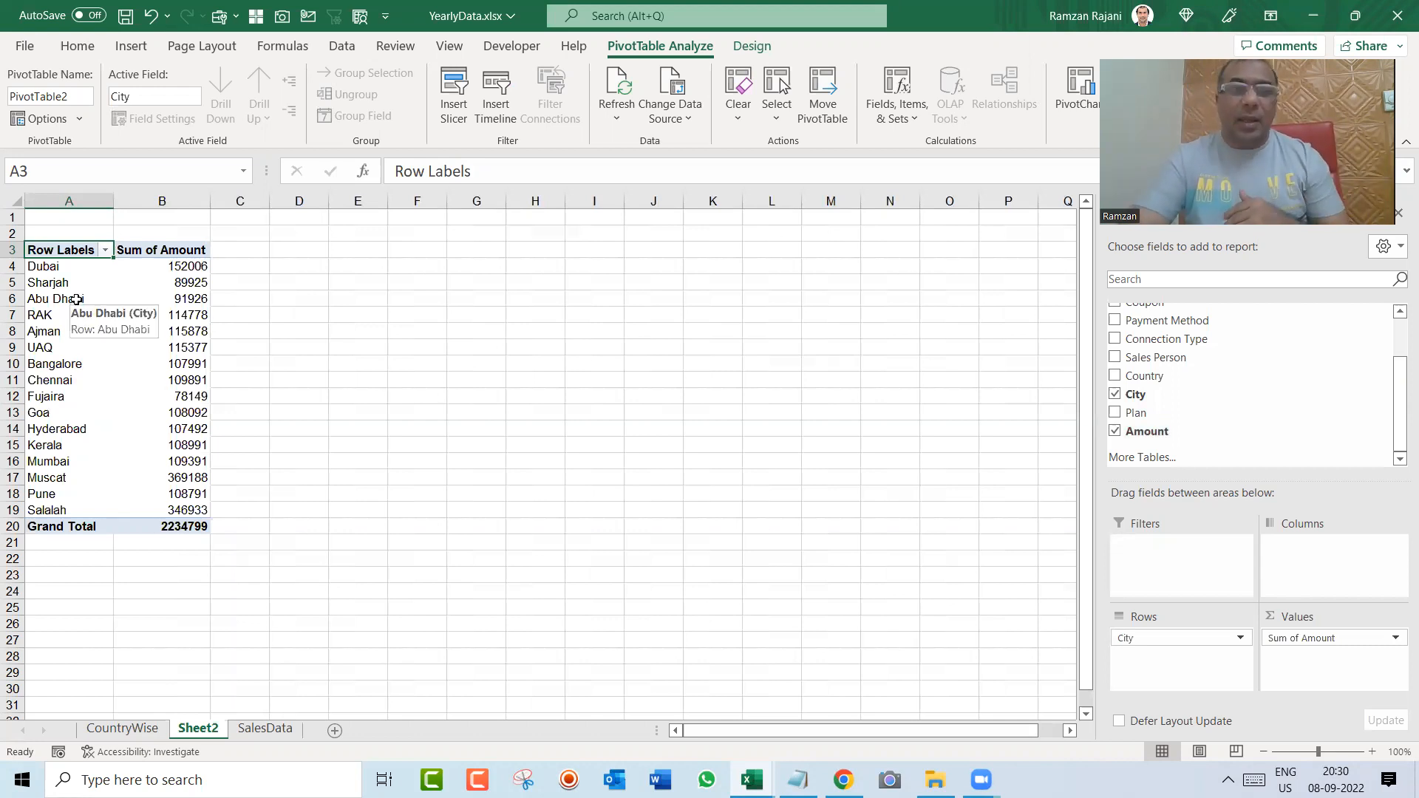
Step: Apply an A to Z sort to the City row labels
{"action": "right_click", "coordinate": [75, 300]}
{"action": "mouse_move", "coordinate": [244, 433]}
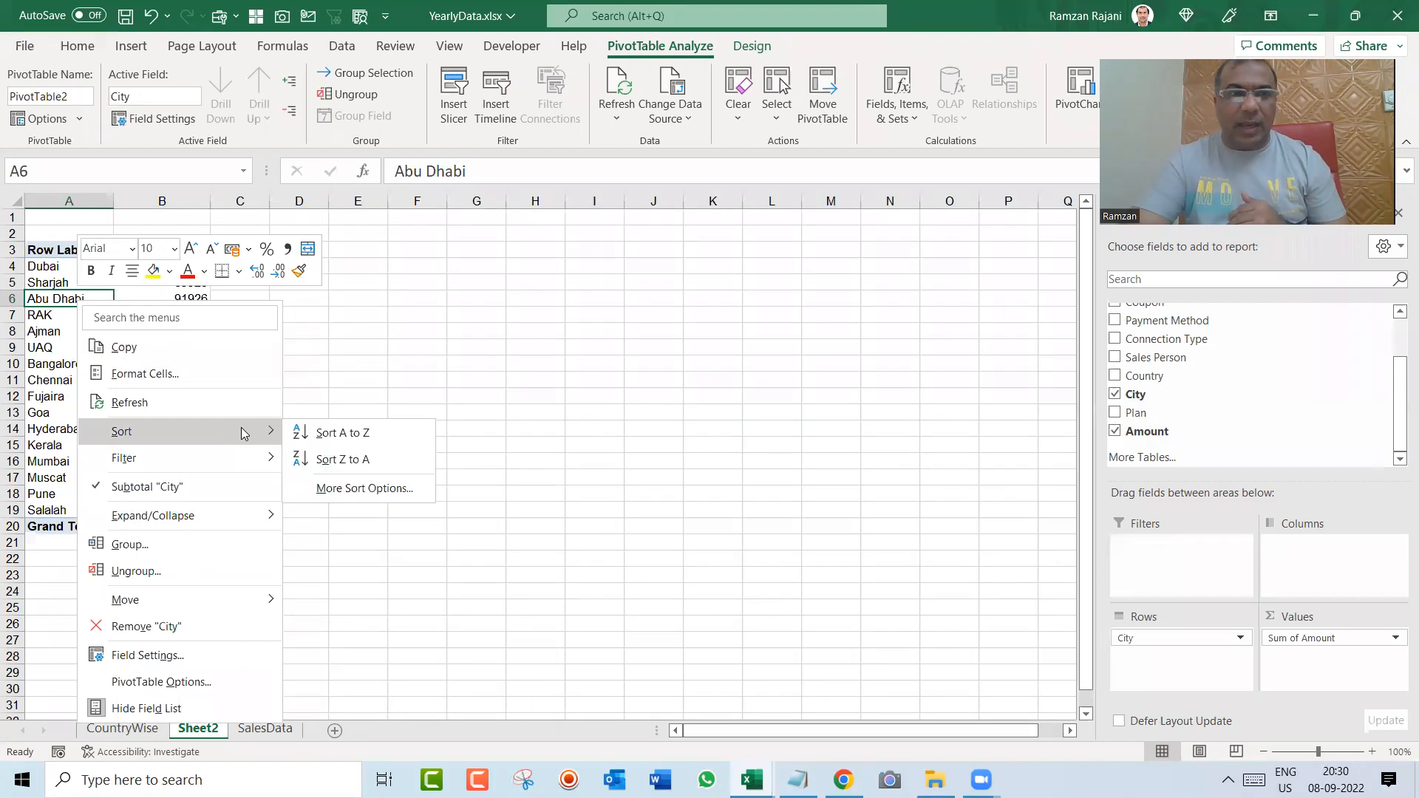
{"action": "left_click", "coordinate": [342, 433]}
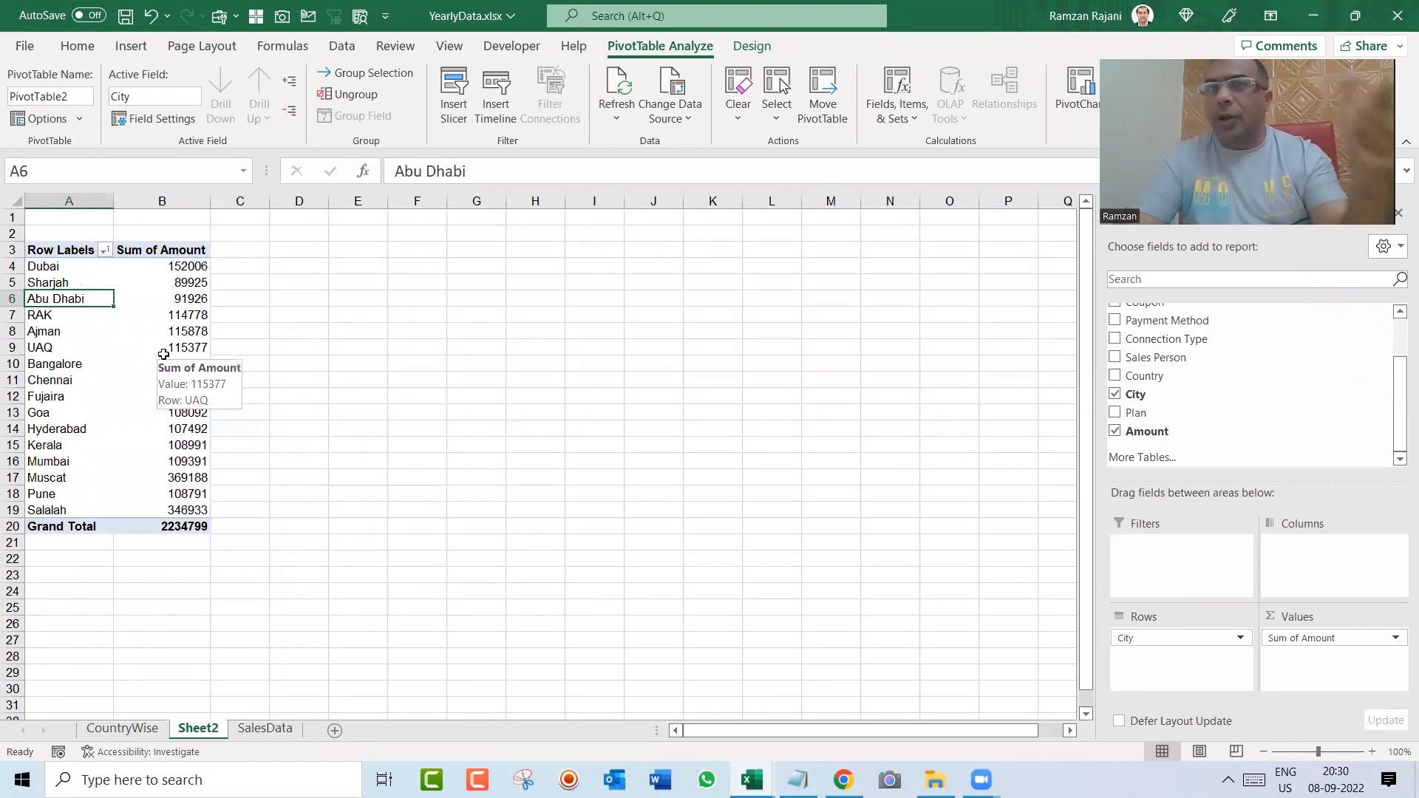
Step: Turn off the use of custom lists when sorting in the City pivot table's totals and filters options
{"action": "right_click", "coordinate": [74, 298]}
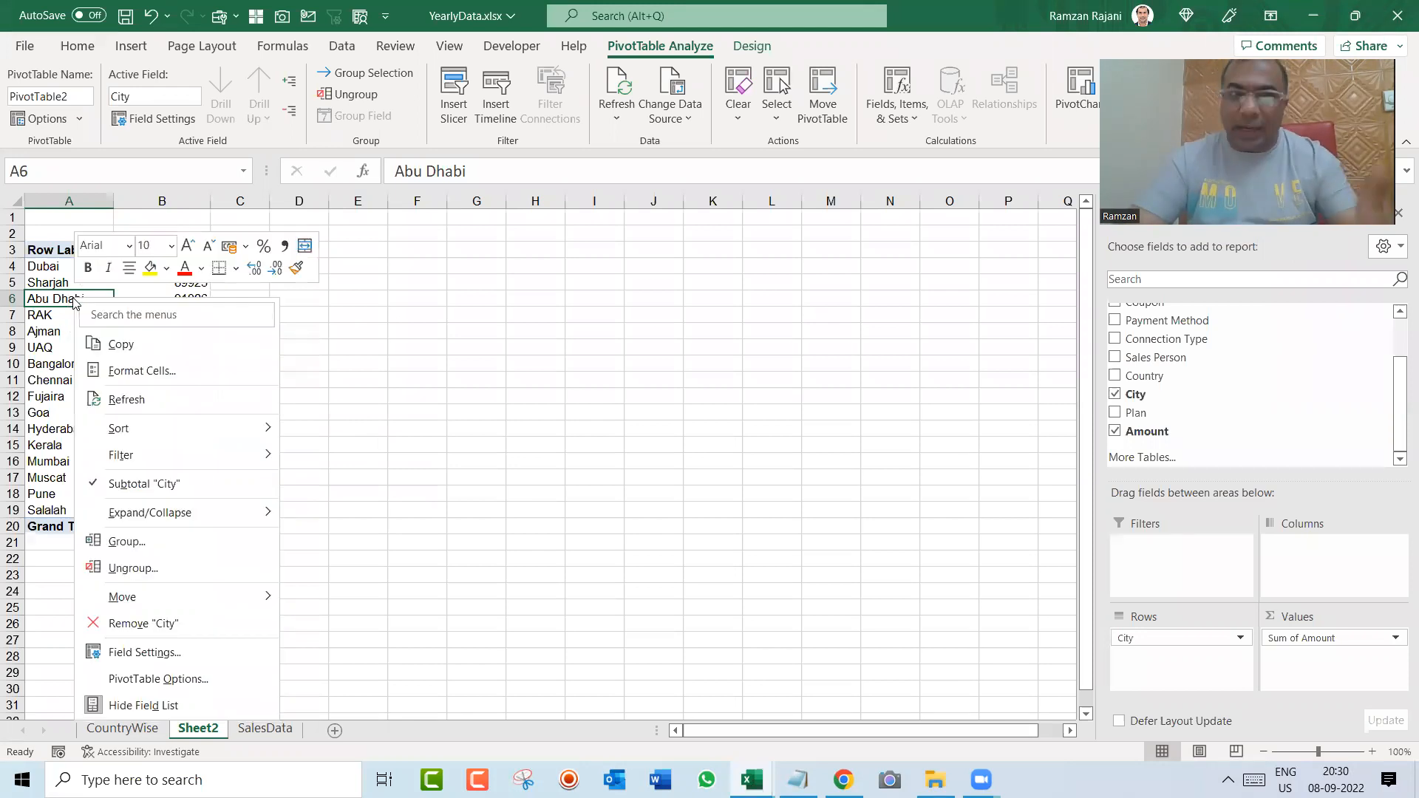
{"action": "mouse_move", "coordinate": [200, 603]}
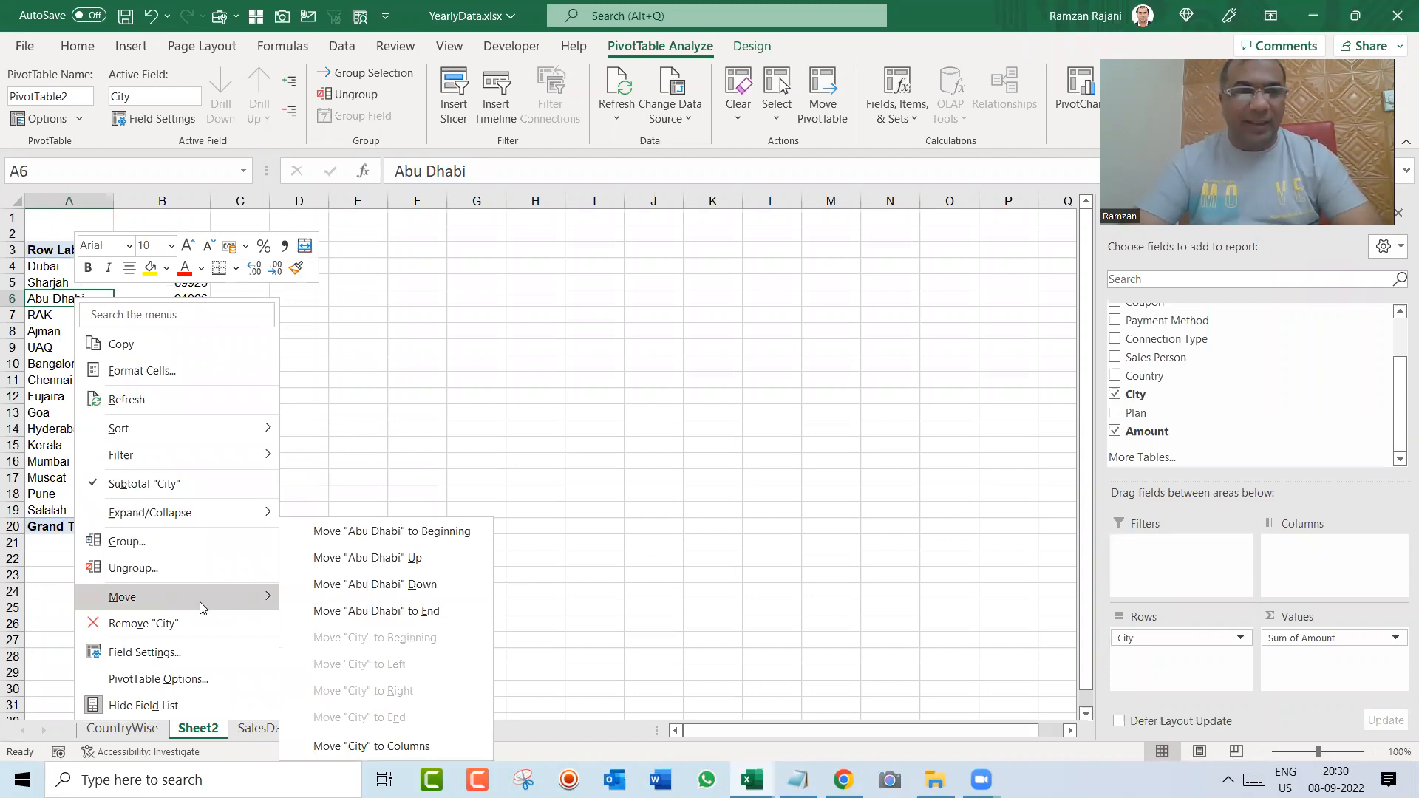
{"action": "left_click", "coordinate": [218, 678]}
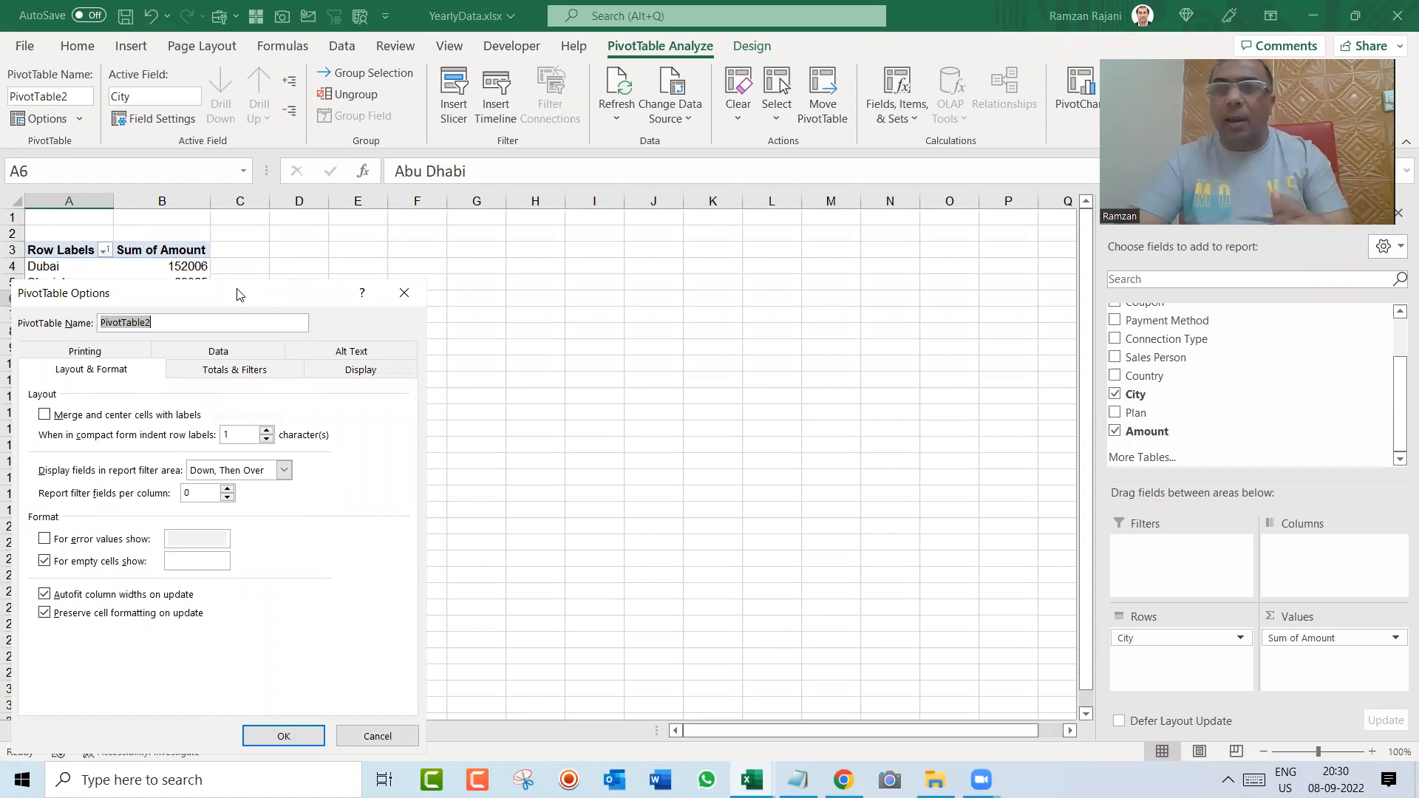
{"action": "left_click_drag", "start_coordinate": [237, 294], "coordinate": [468, 243]}
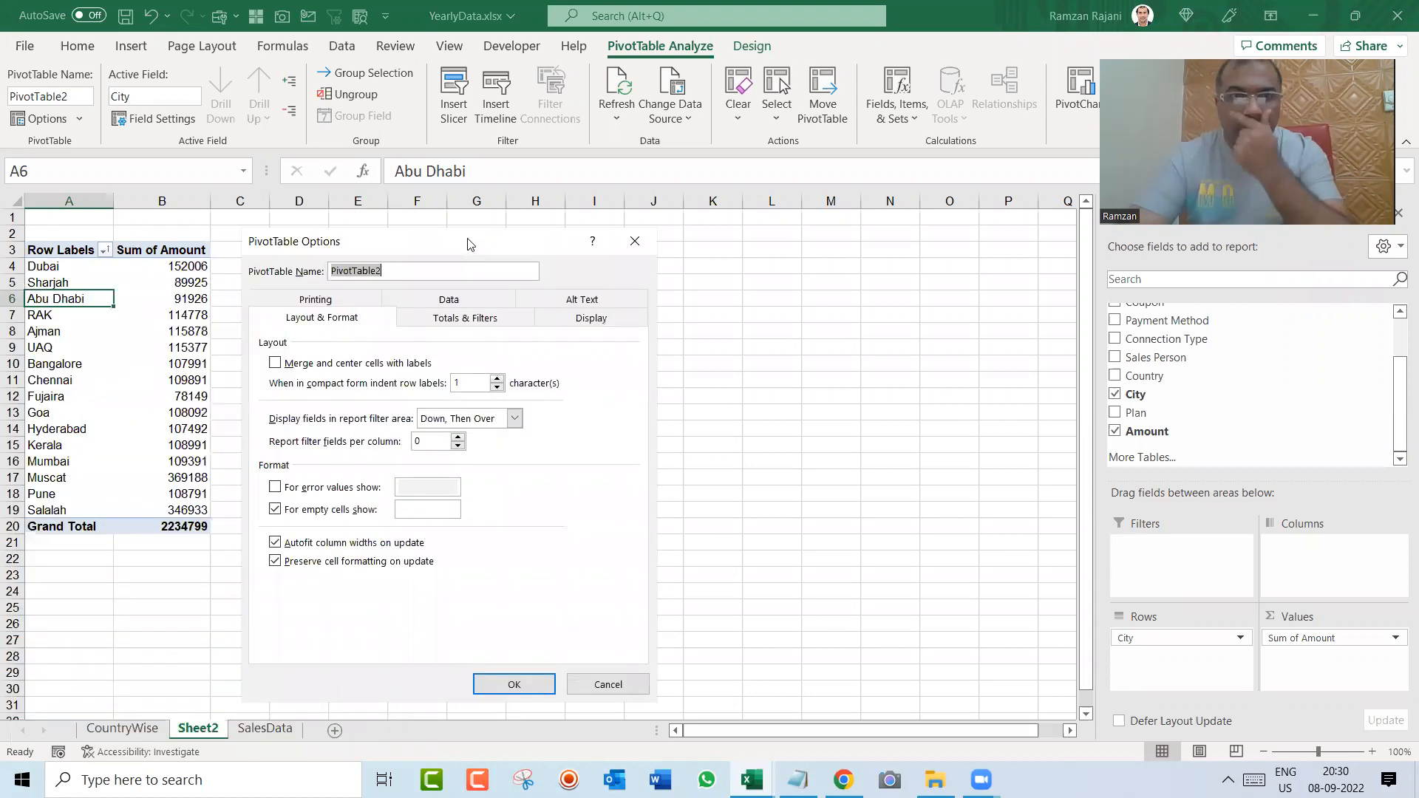
{"action": "left_click", "coordinate": [467, 316]}
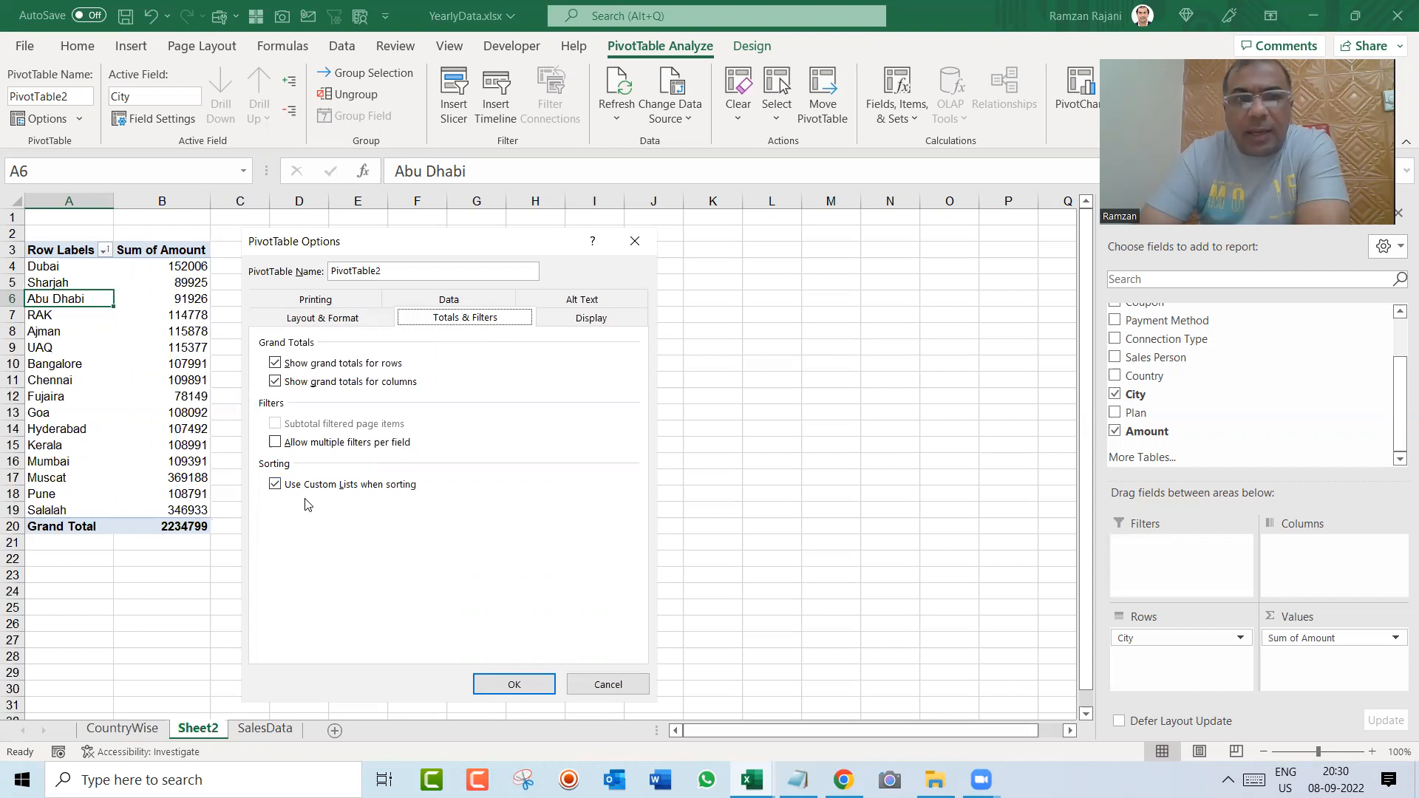
{"action": "left_click", "coordinate": [275, 484]}
{"action": "left_click", "coordinate": [515, 683]}
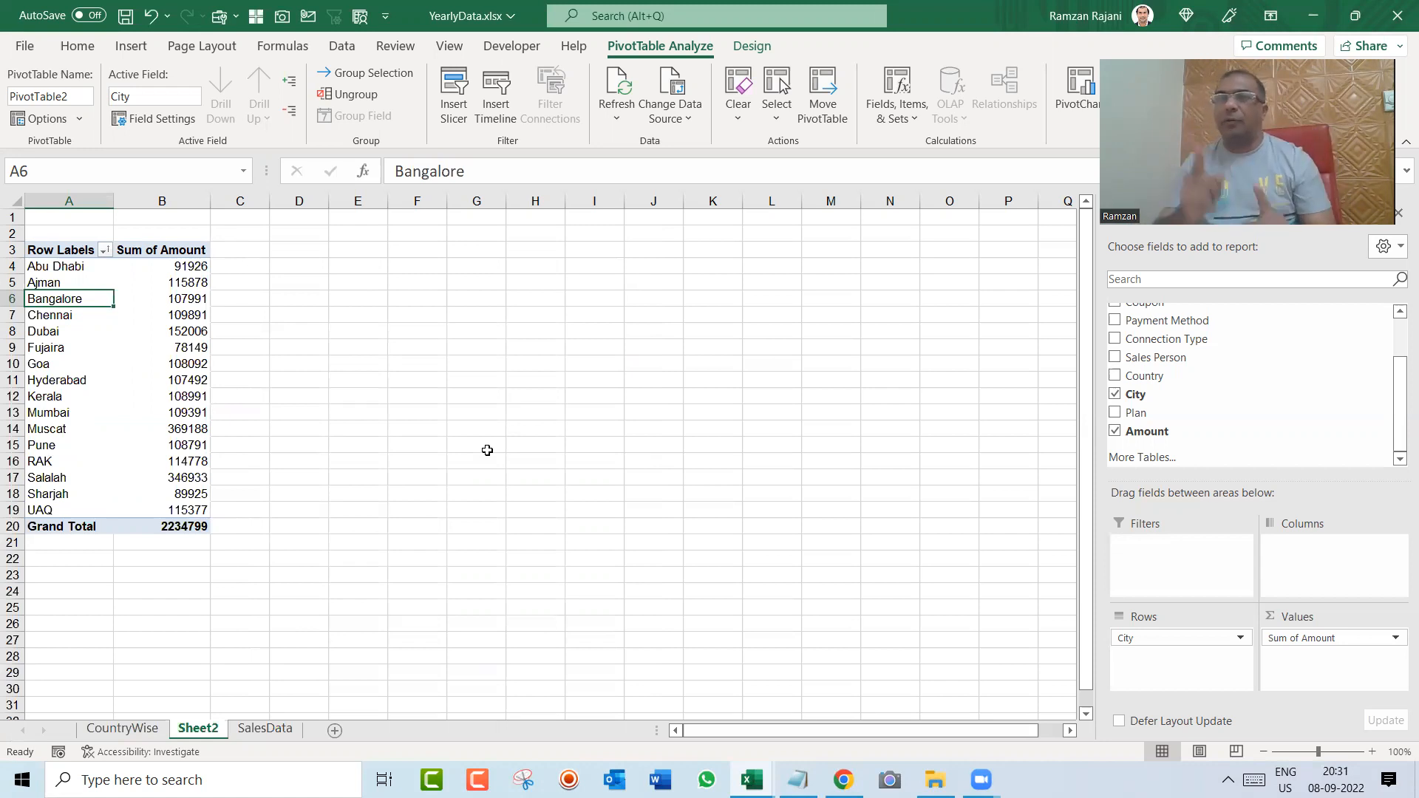
Step: Review the custom list sorting setting in the City pivot table's options
{"action": "right_click", "coordinate": [81, 300]}
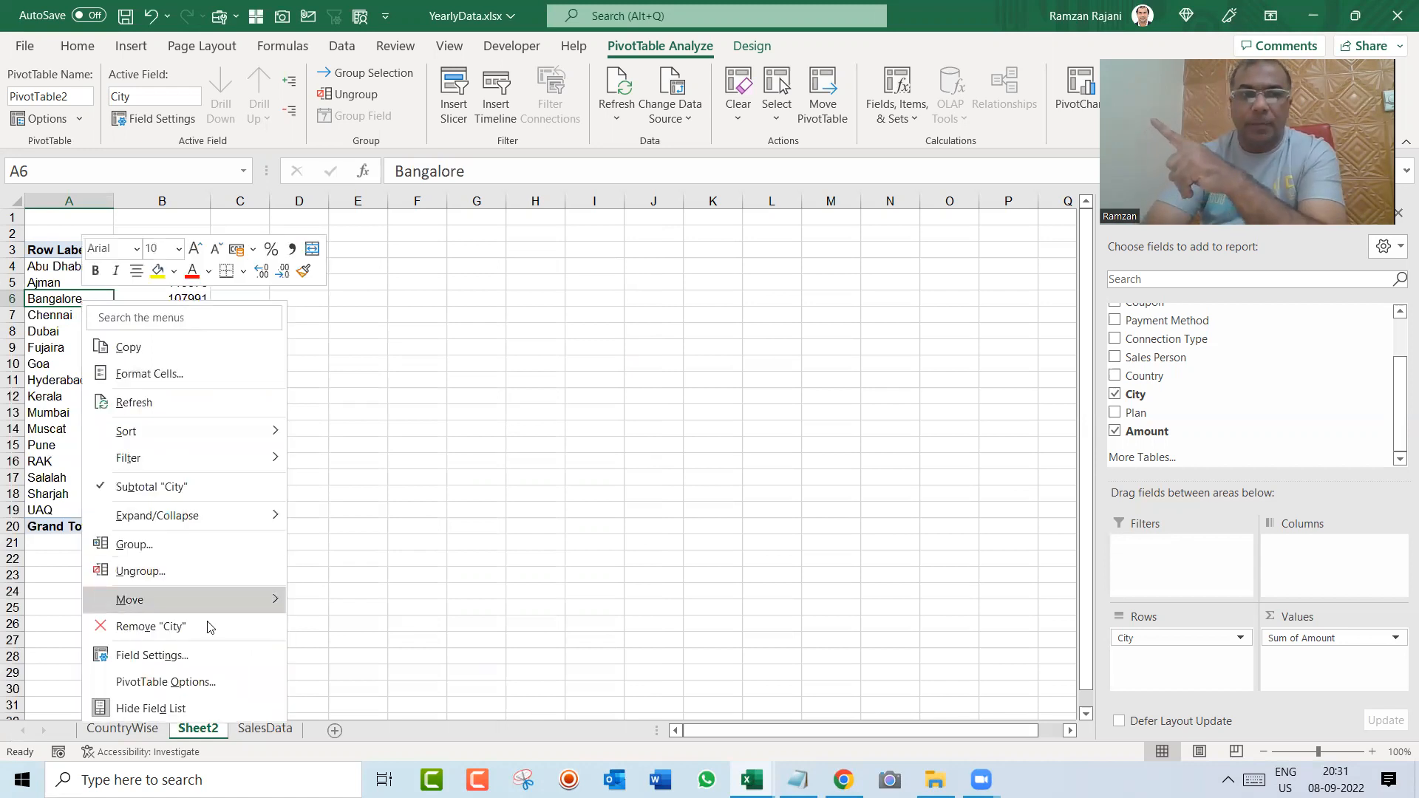
{"action": "left_click", "coordinate": [224, 681]}
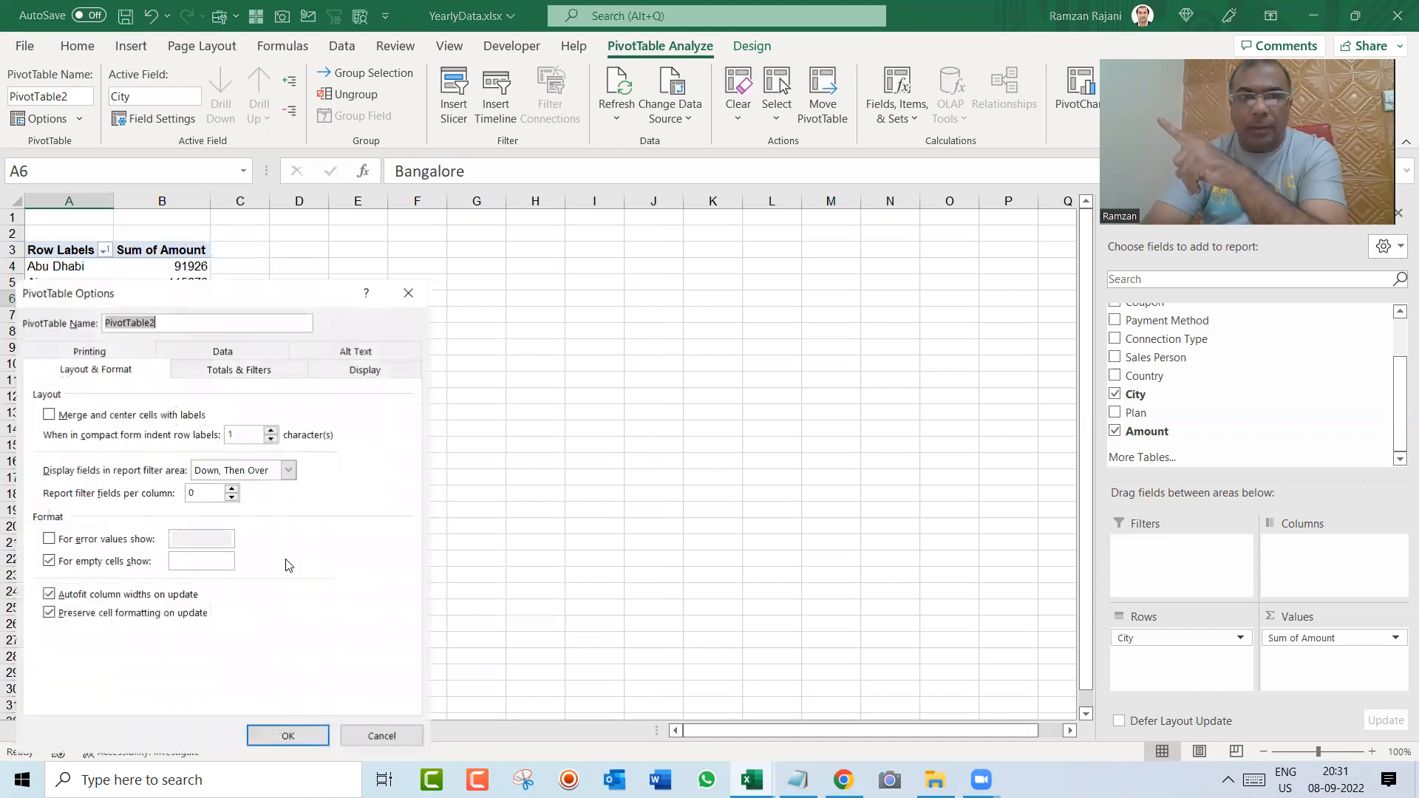
{"action": "left_click", "coordinate": [270, 371]}
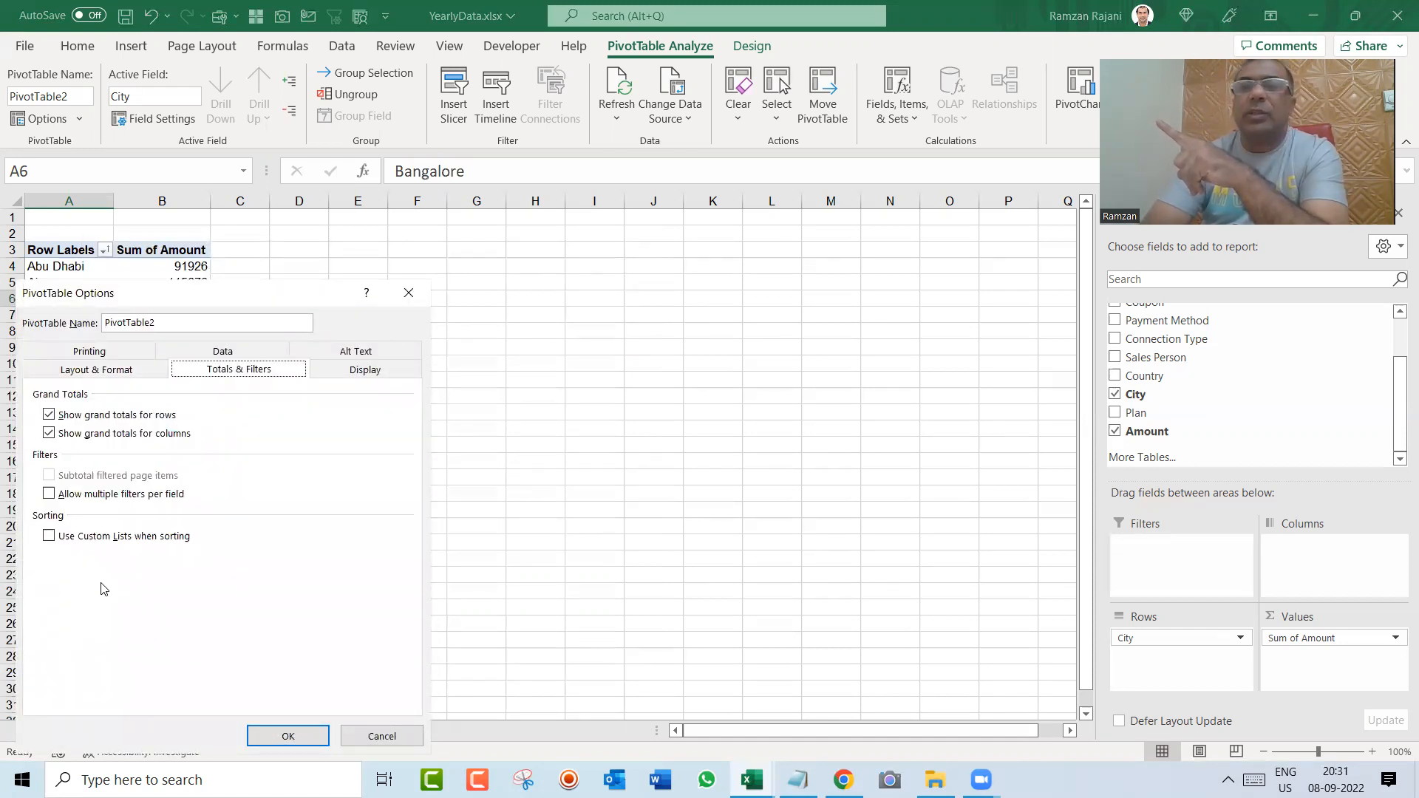
{"action": "left_click", "coordinate": [274, 738]}
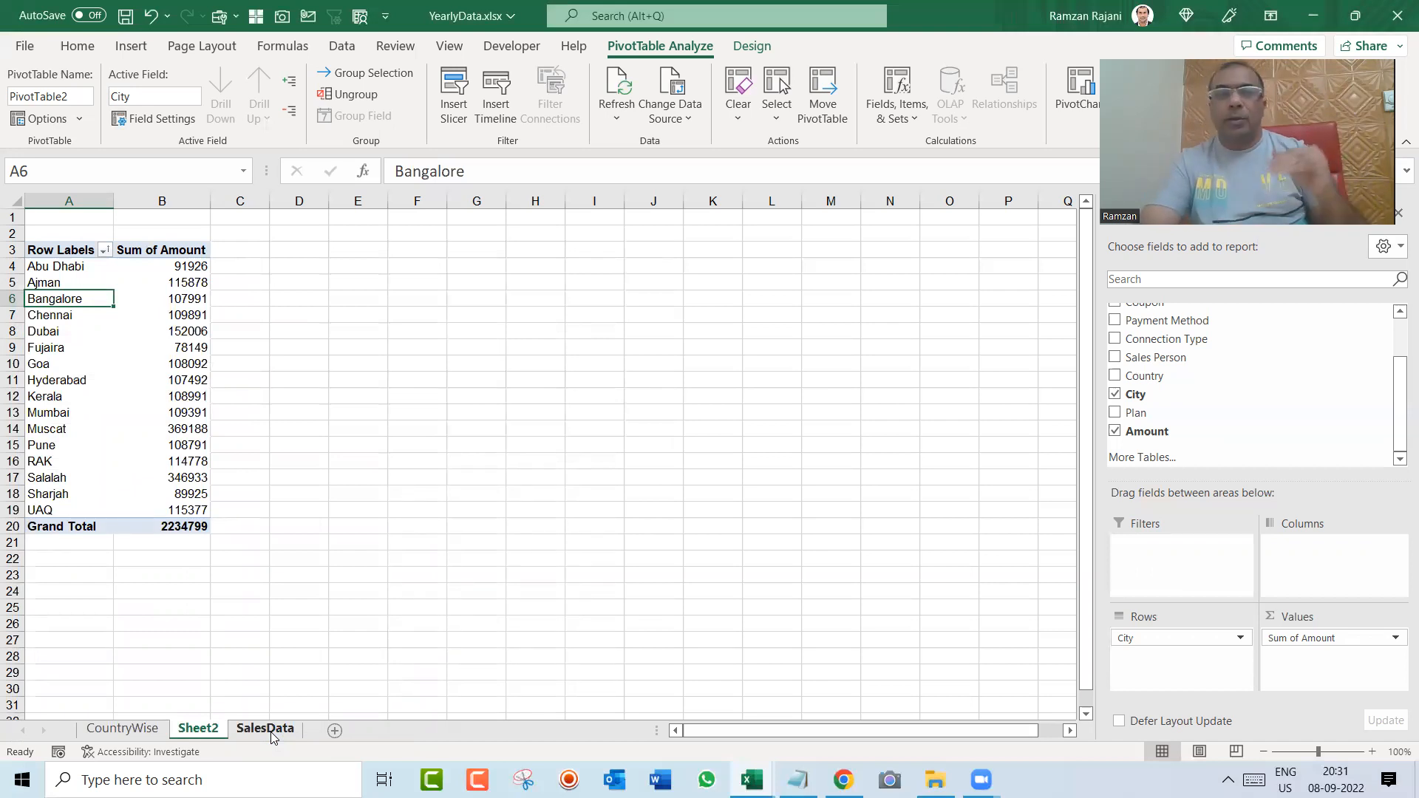
Step: Add the Amount field to the City pivot table's values three more times and enlarge the field areas section
{"action": "left_click", "coordinate": [1371, 750]}
{"action": "left_click", "coordinate": [1371, 750]}
{"action": "left_click", "coordinate": [1372, 751]}
{"action": "left_click", "coordinate": [1372, 751]}
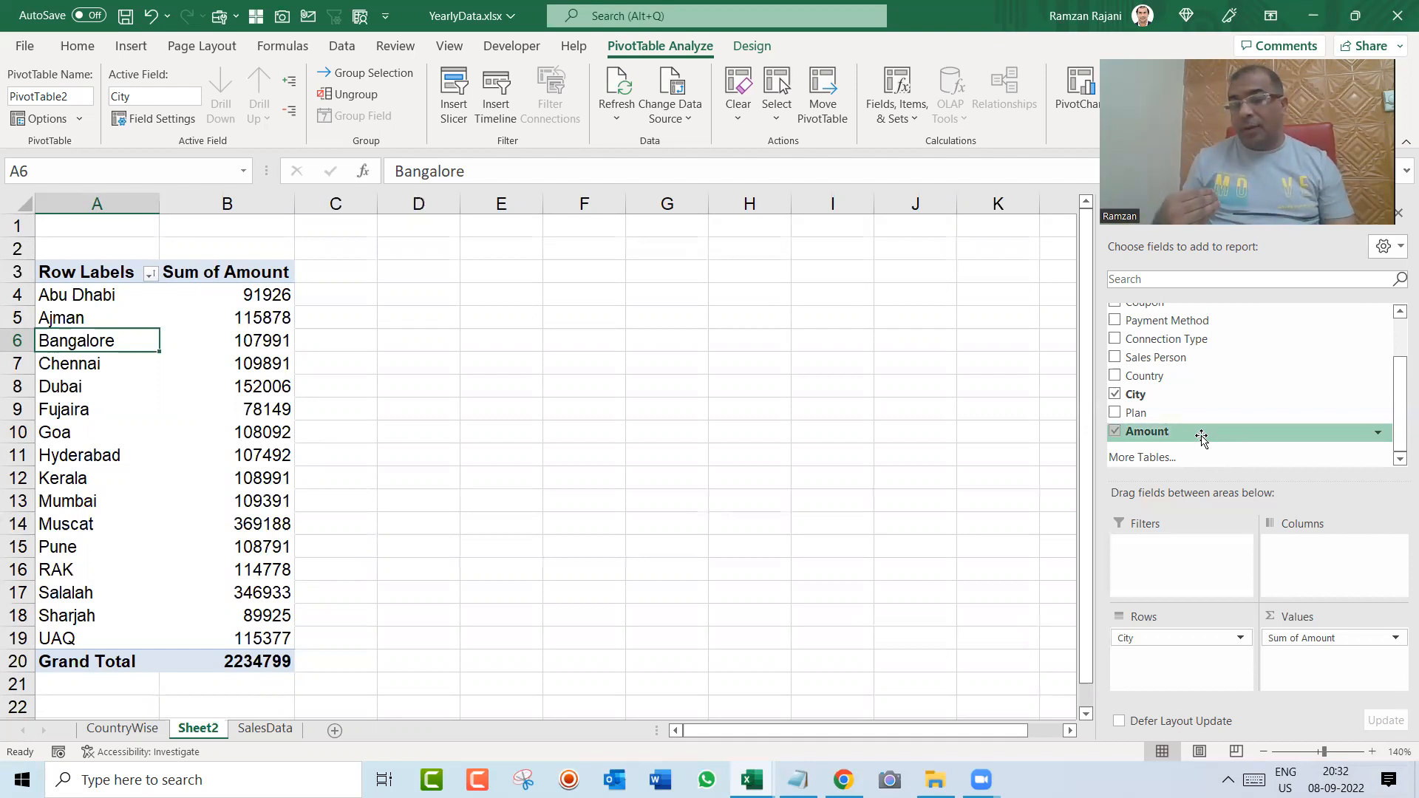
{"action": "mouse_move", "coordinate": [1202, 438]}
{"action": "left_mouse_down"}
{"action": "mouse_move", "coordinate": [1328, 665]}
{"action": "mouse_move", "coordinate": [1312, 650]}
{"action": "left_mouse_up"}
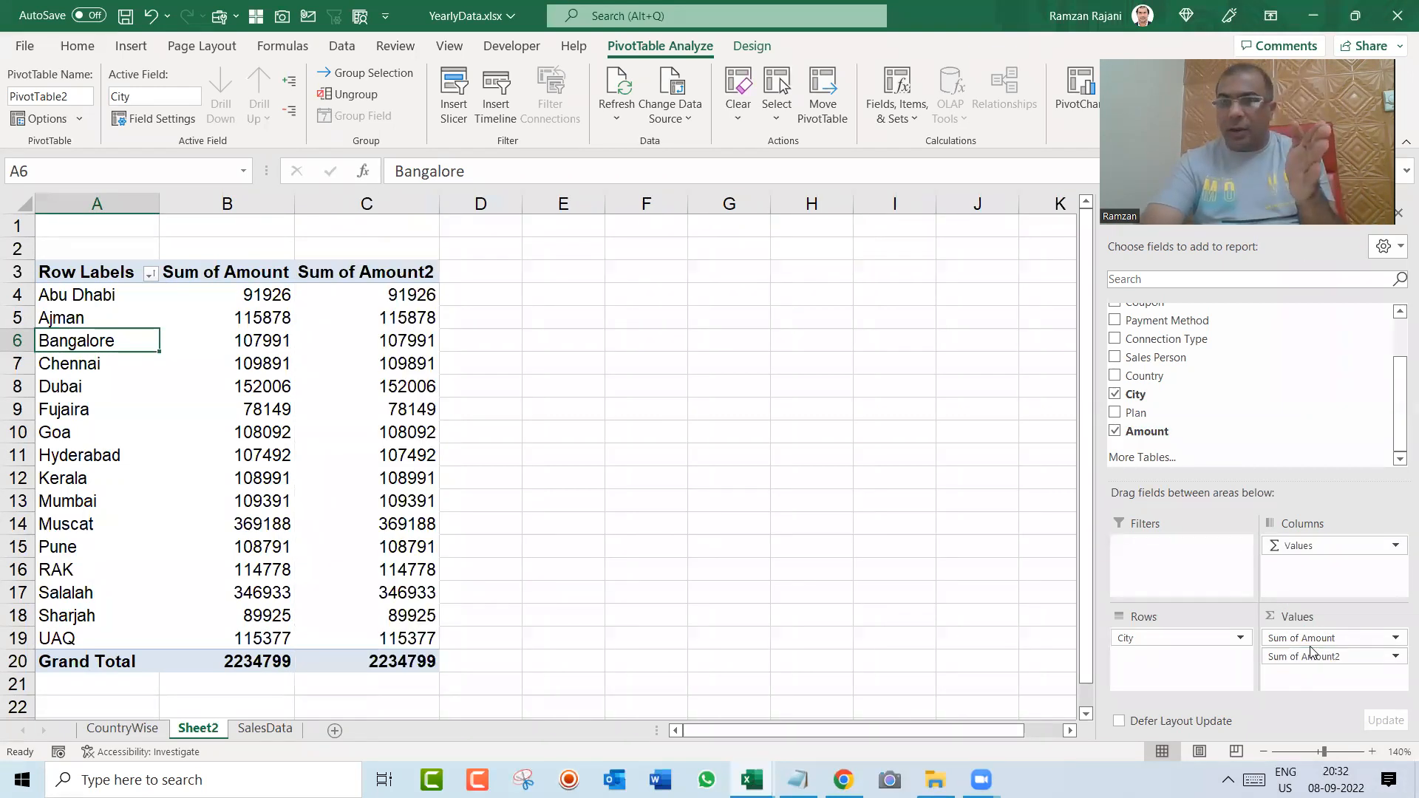
{"action": "left_click_drag", "start_coordinate": [1194, 439], "coordinate": [1318, 666]}
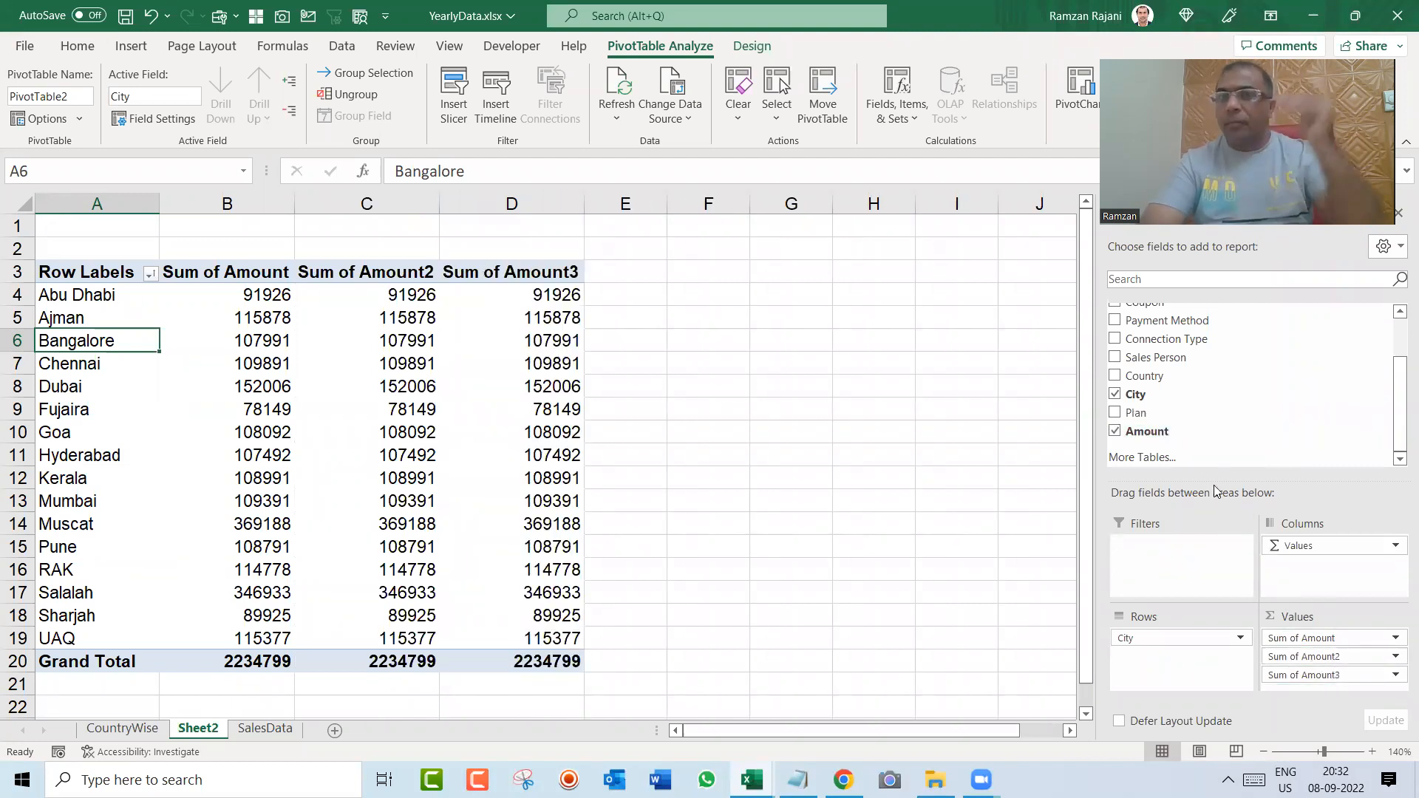
{"action": "left_click_drag", "start_coordinate": [1183, 433], "coordinate": [1321, 691]}
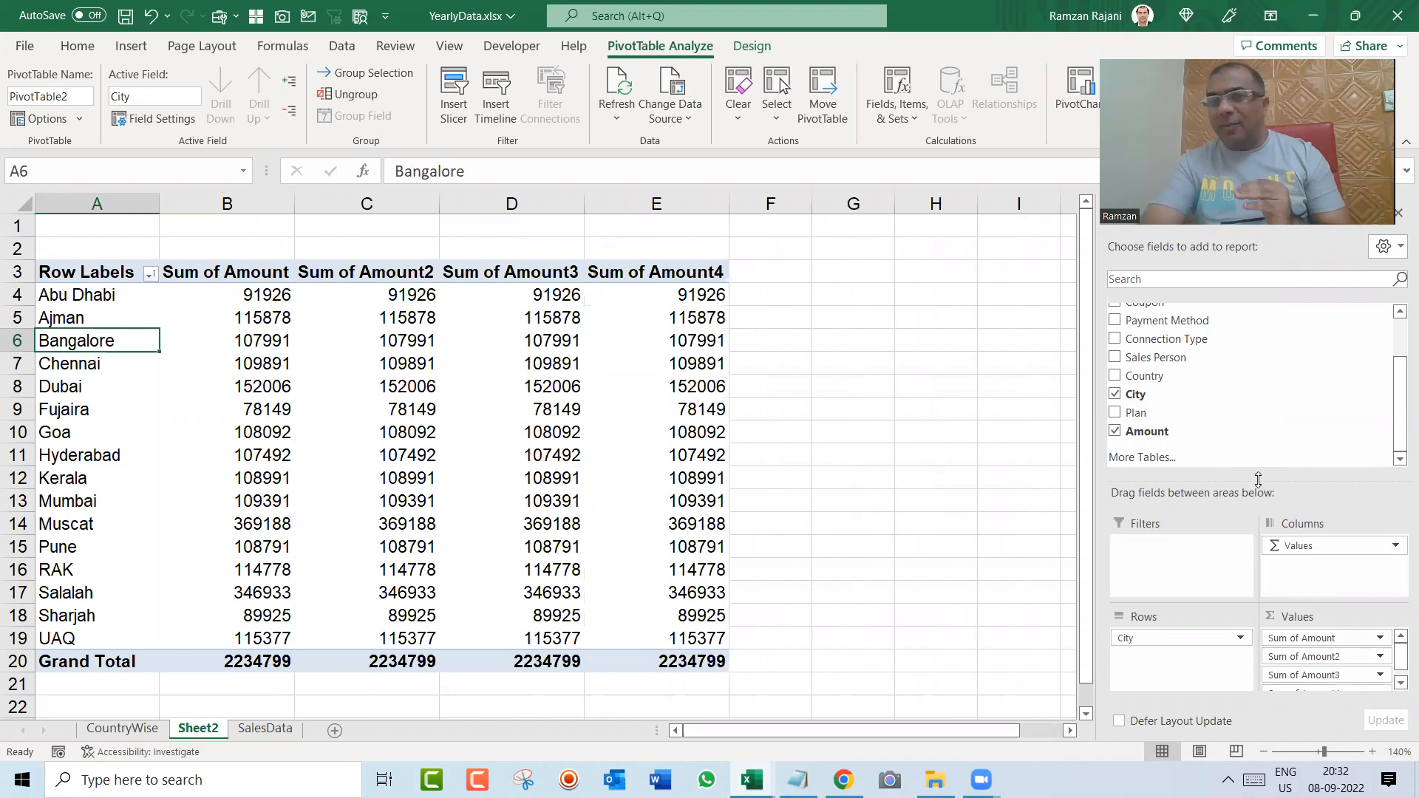
{"action": "left_click_drag", "start_coordinate": [1258, 481], "coordinate": [1258, 469]}
{"action": "left_click_drag", "start_coordinate": [1397, 368], "coordinate": [1394, 455]}
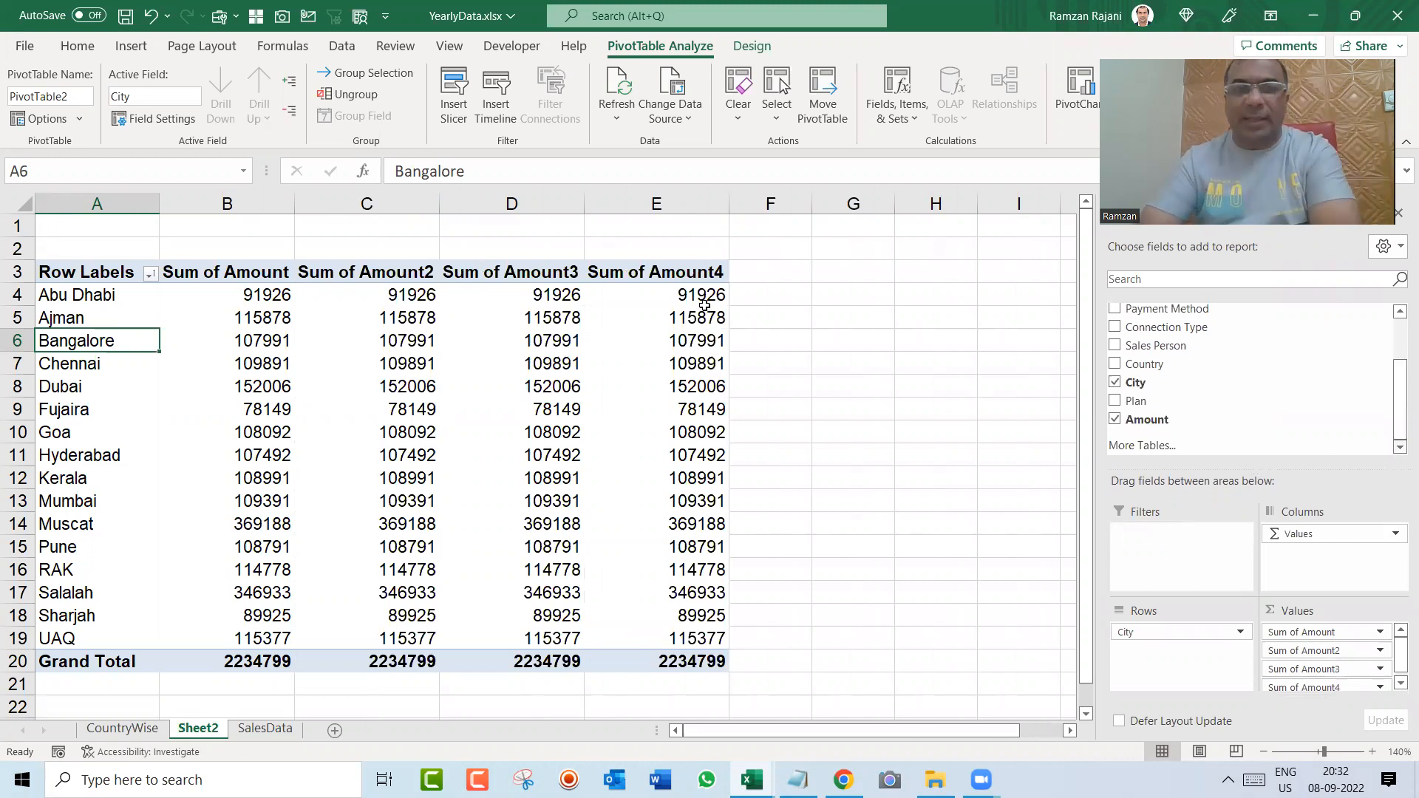
Step: Summarize the second amount column of the City pivot table by Count
{"action": "mouse_move", "coordinate": [405, 318]}
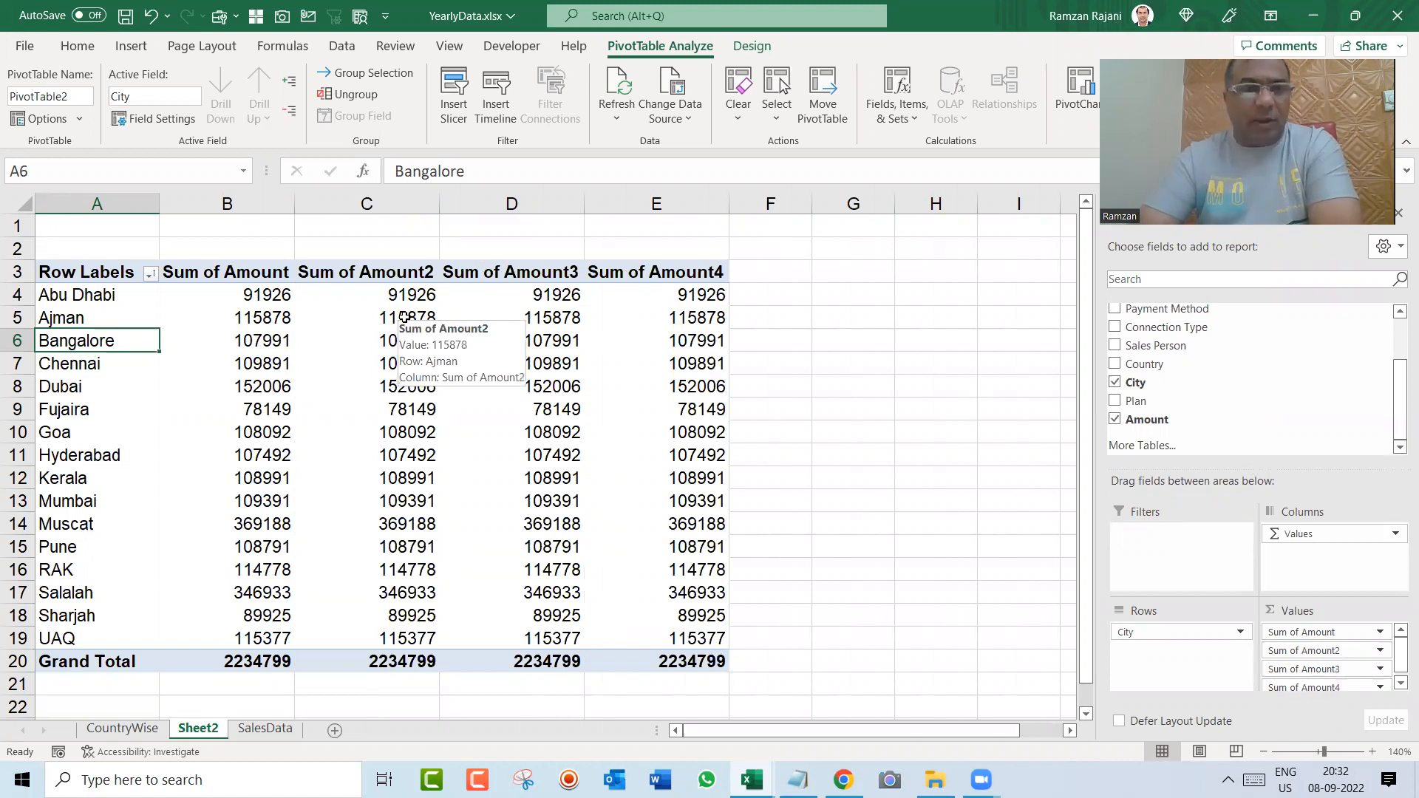
{"action": "right_click", "coordinate": [405, 318]}
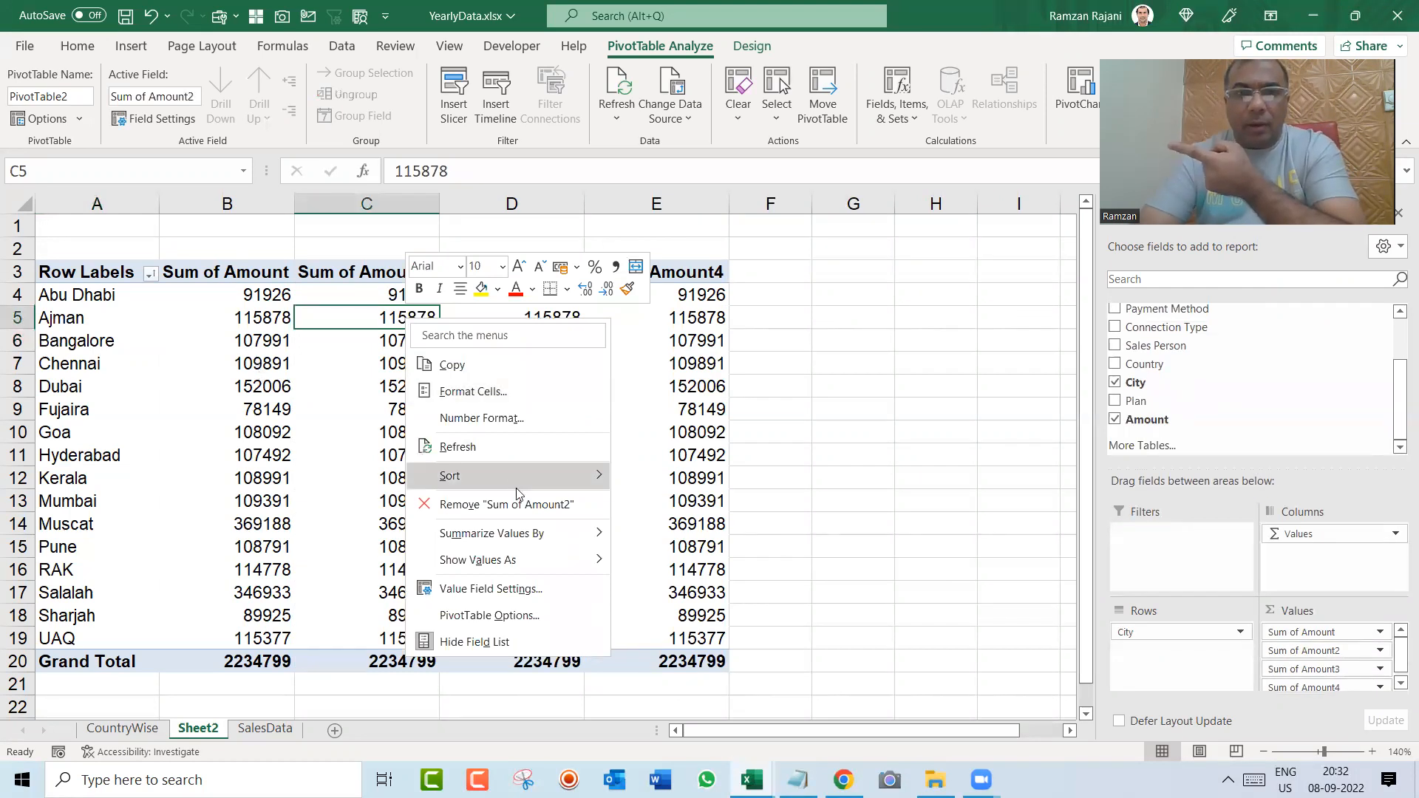
{"action": "mouse_move", "coordinate": [538, 534]}
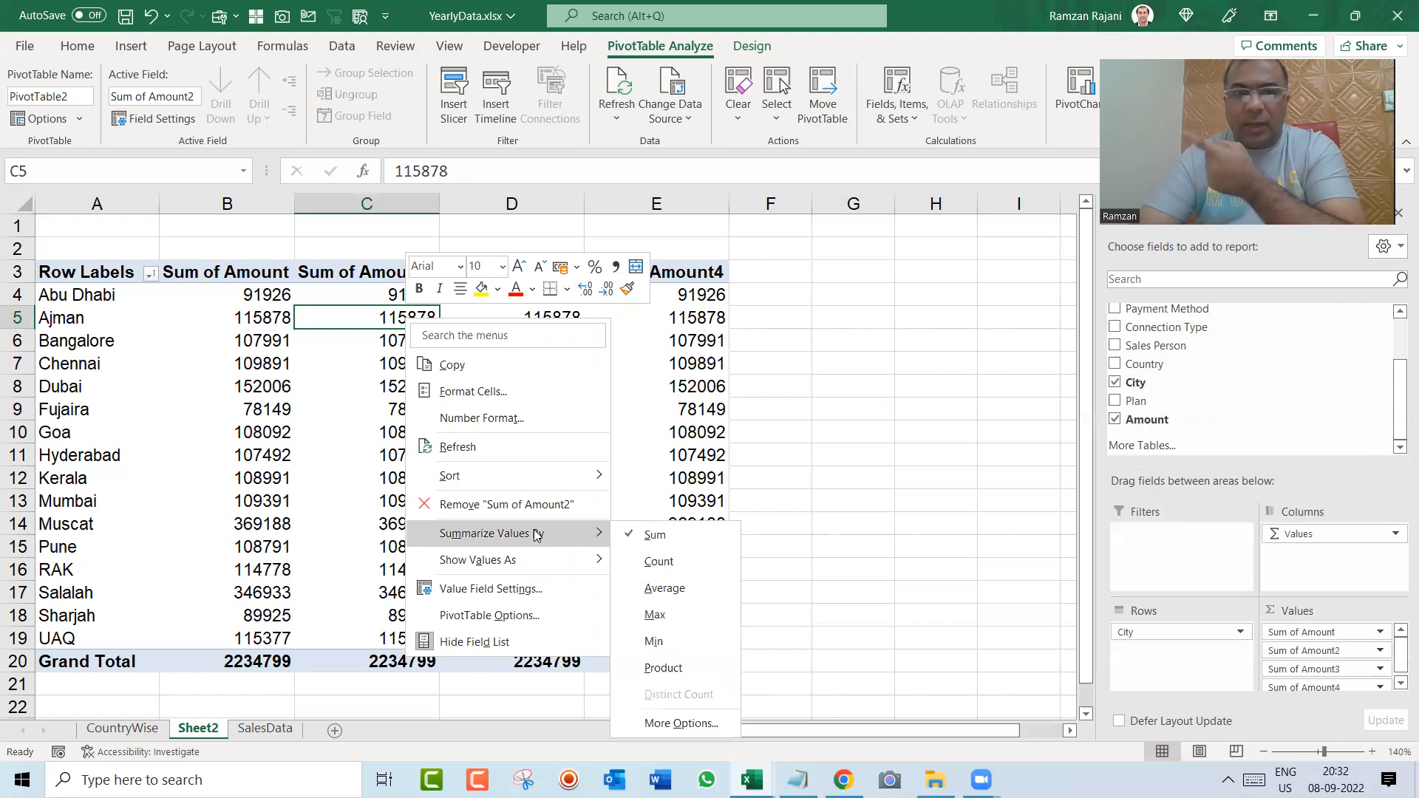
{"action": "left_click", "coordinate": [695, 564]}
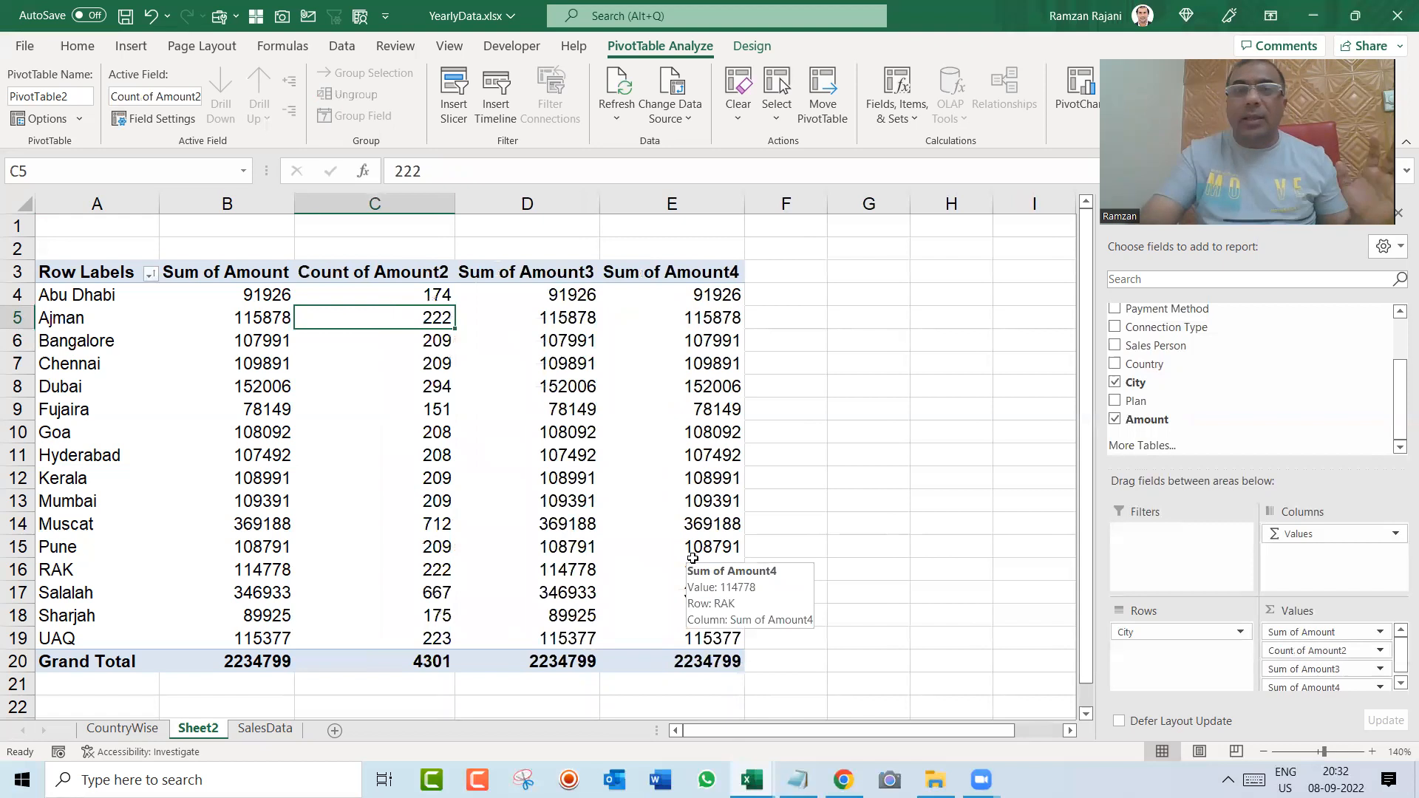
{"action": "key", "text": "Up"}
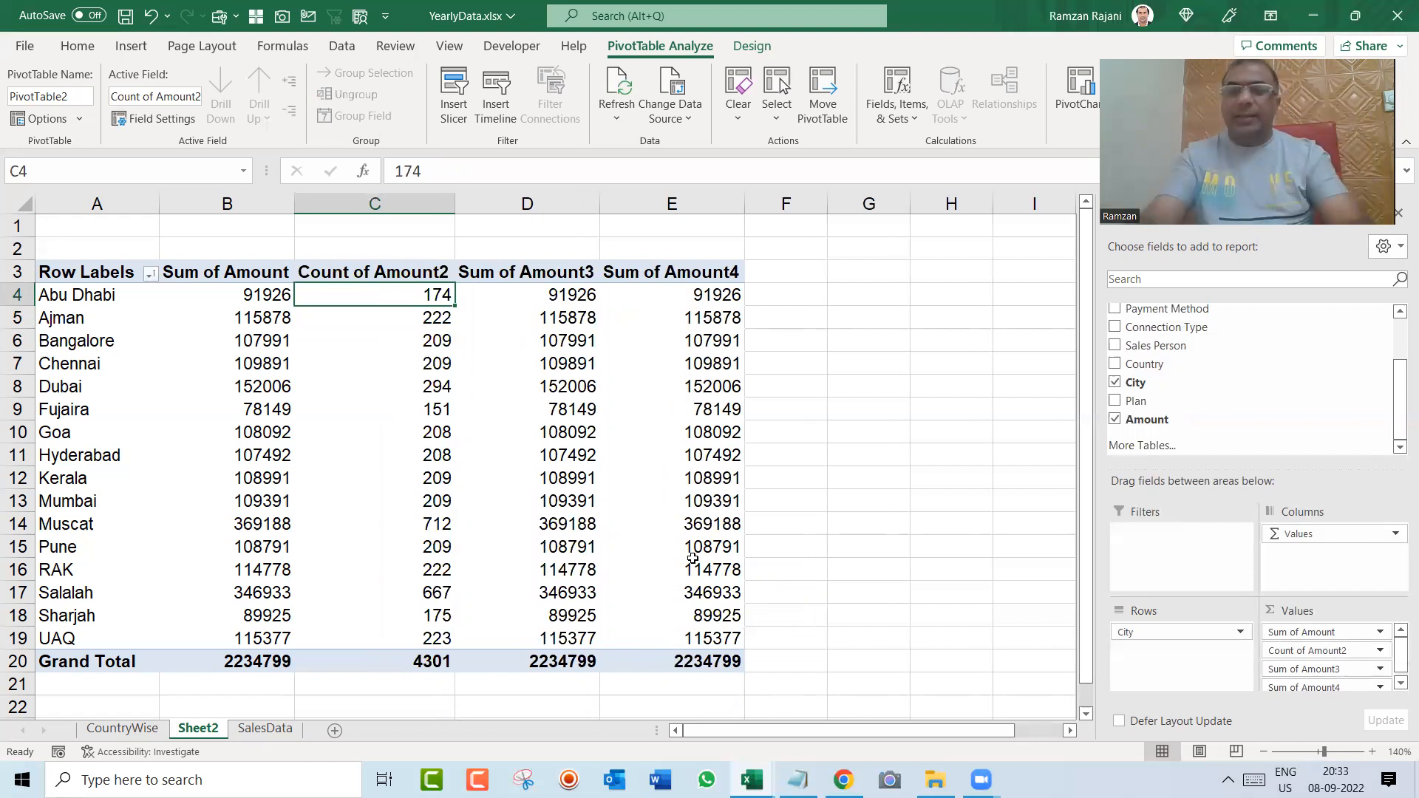
Step: Filter the City column of the SalesData table to show only Abu Dhabi
{"action": "key", "text": "ctrl+Page_Down"}
{"action": "key", "text": "ctrl+Home"}
{"action": "key", "text": "Right"}
{"action": "key", "text": "Right"}
{"action": "key", "text": "Right"}
{"action": "key", "text": "Right"}
{"action": "key", "text": "Right"}
{"action": "key", "text": "Right"}
{"action": "key", "text": "Left"}
{"action": "key", "text": "Right"}
{"action": "key", "text": "Right"}
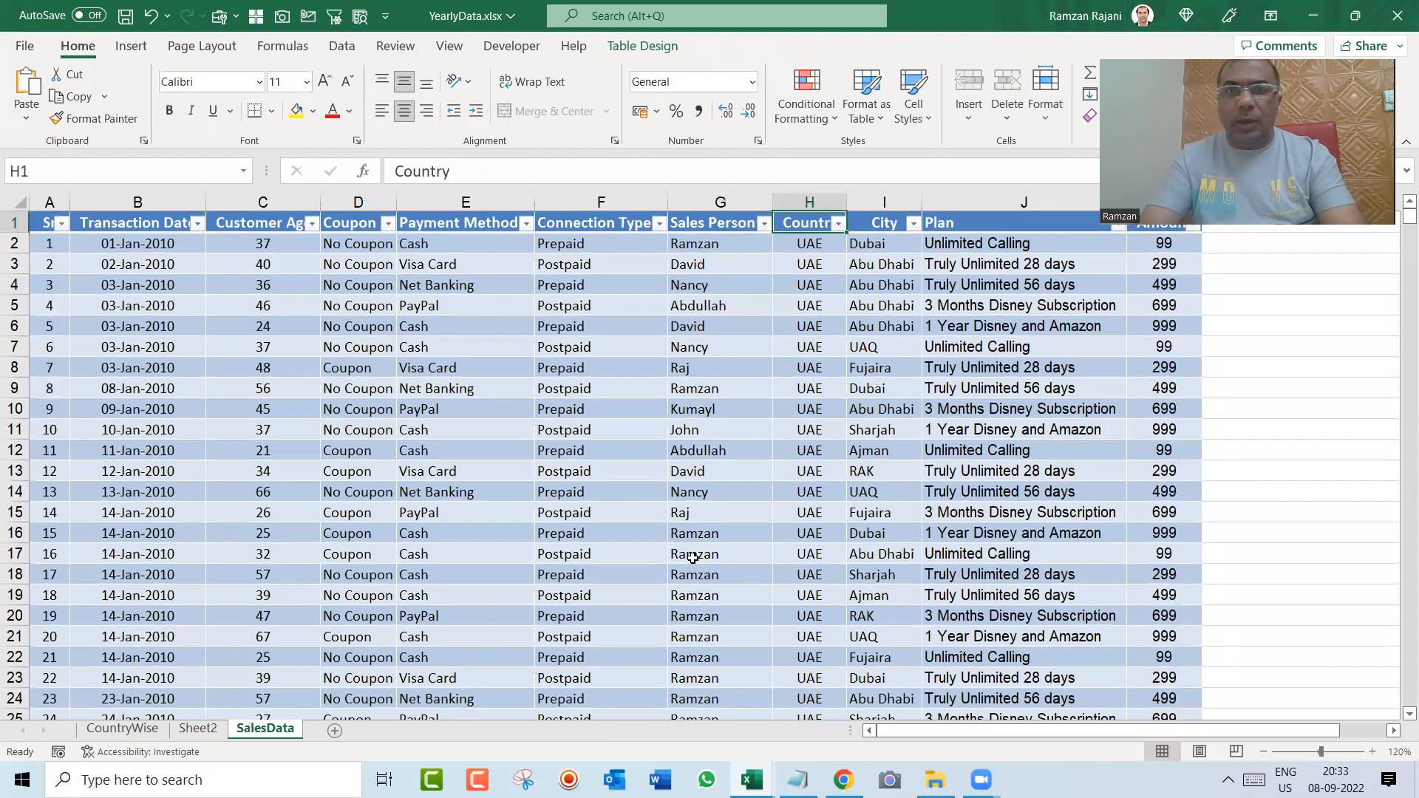
{"action": "key", "text": "Right"}
{"action": "key", "text": "alt+Down"}
{"action": "key", "text": "Tab"}
{"action": "key", "text": "Tab"}
{"action": "key", "text": "space"}
{"action": "key", "text": "Down"}
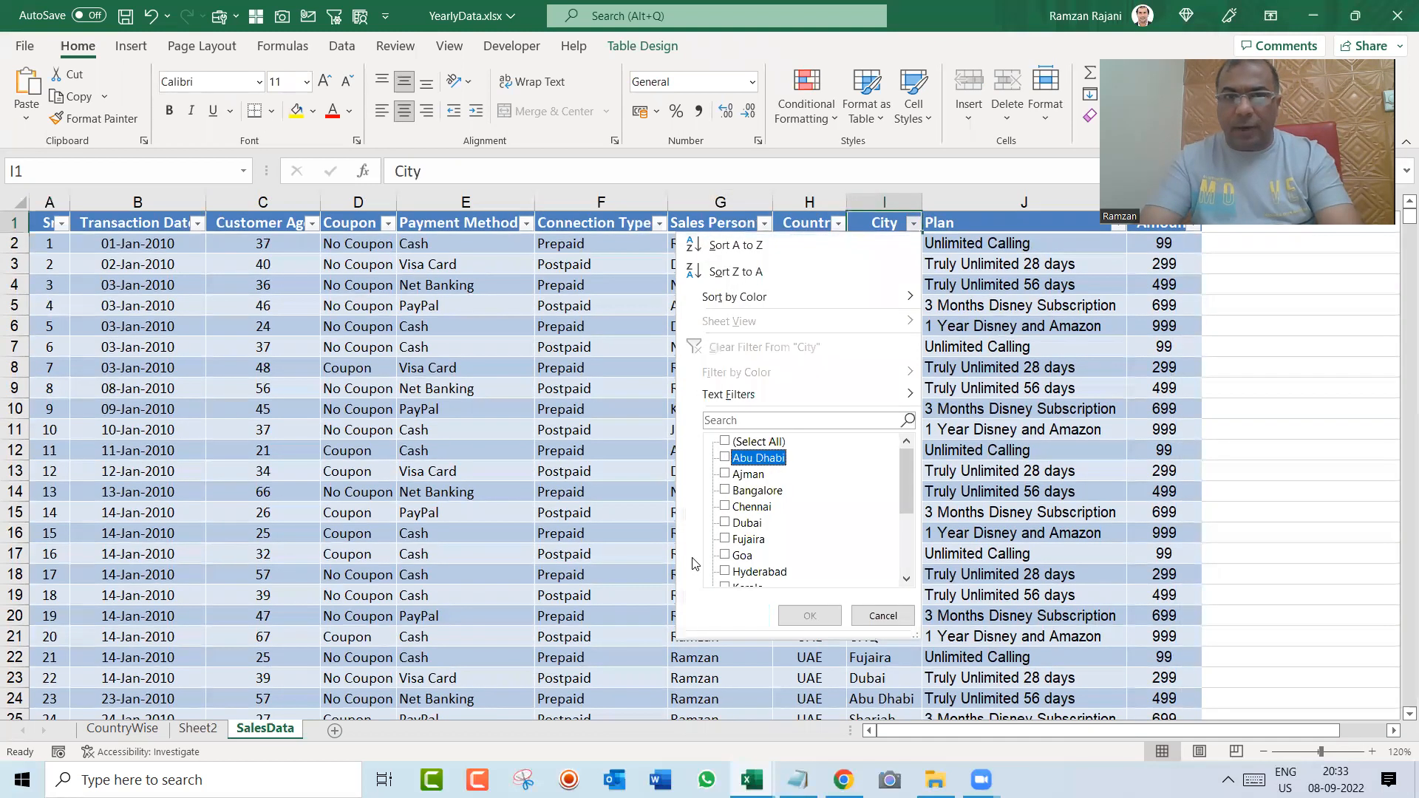
{"action": "key", "text": "space"}
{"action": "key", "text": "Return"}
Step: Select the first eight filtered Abu Dhabi rows to examine the records behind the count
{"action": "key", "text": "Down"}
{"action": "key", "text": "shift+space"}
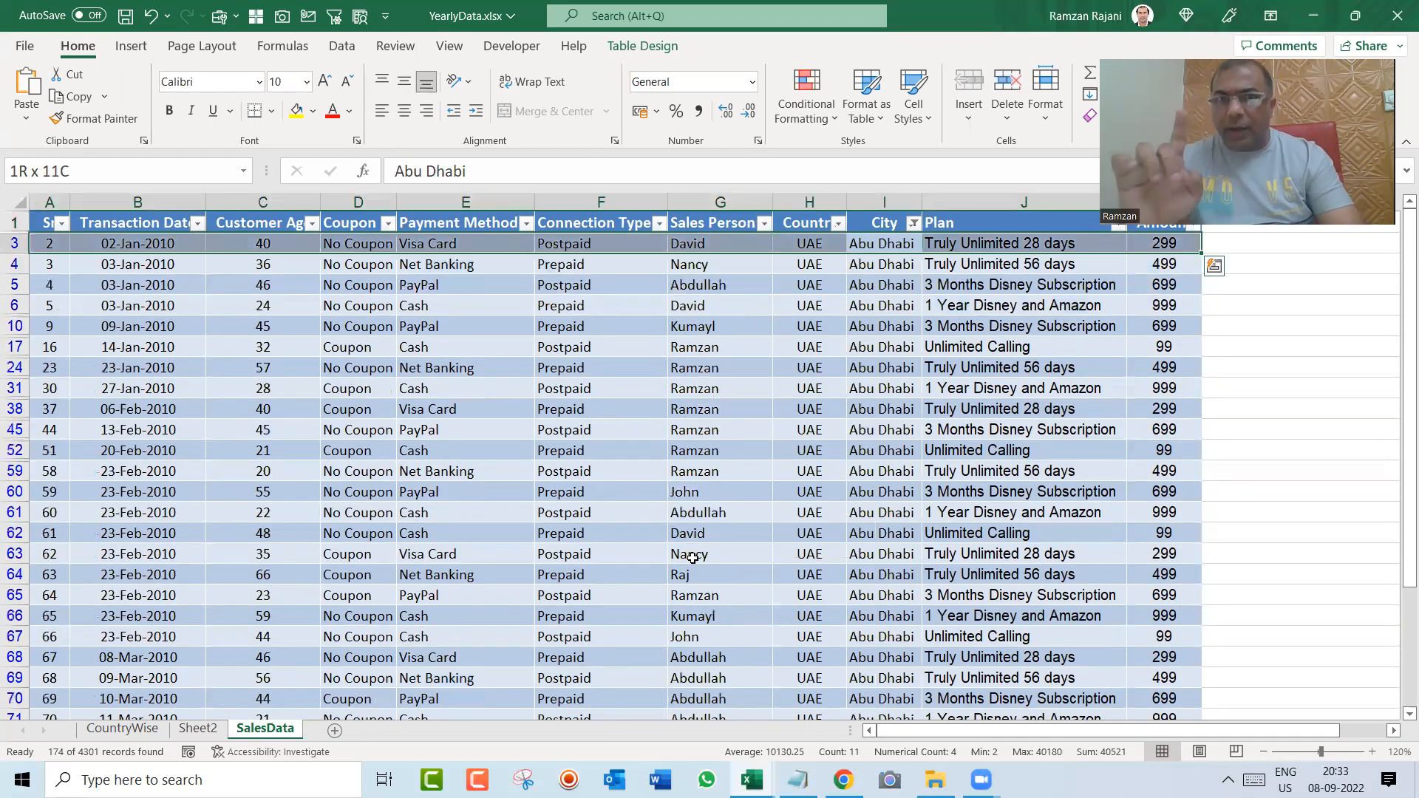
{"action": "key", "text": "shift+Down"}
{"action": "key", "text": "shift+Down"}
{"action": "key", "text": "shift+Down"}
{"action": "key", "text": "shift+Down"}
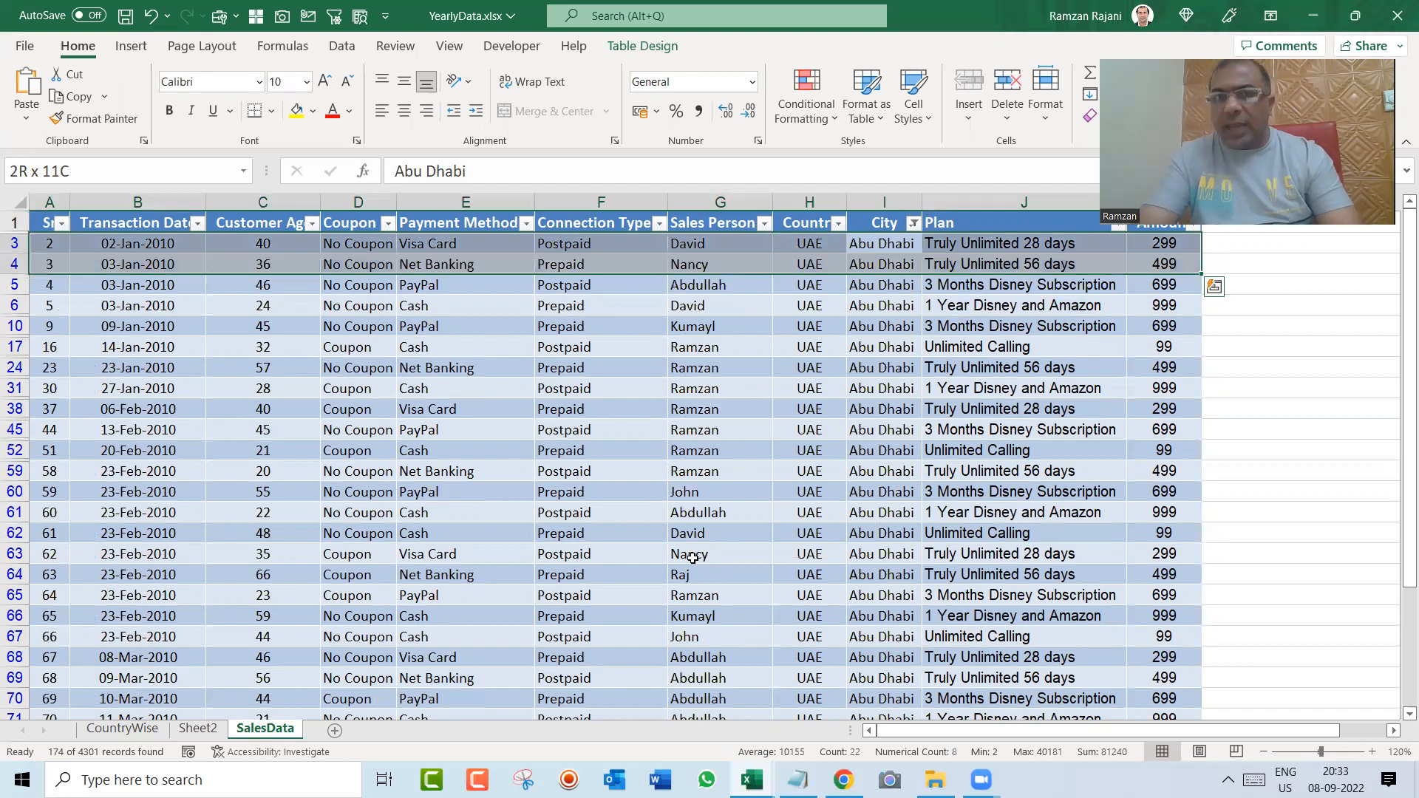
{"action": "key", "text": "shift+Down"}
{"action": "key", "text": "shift+Down"}
{"action": "key", "text": "shift+Down"}
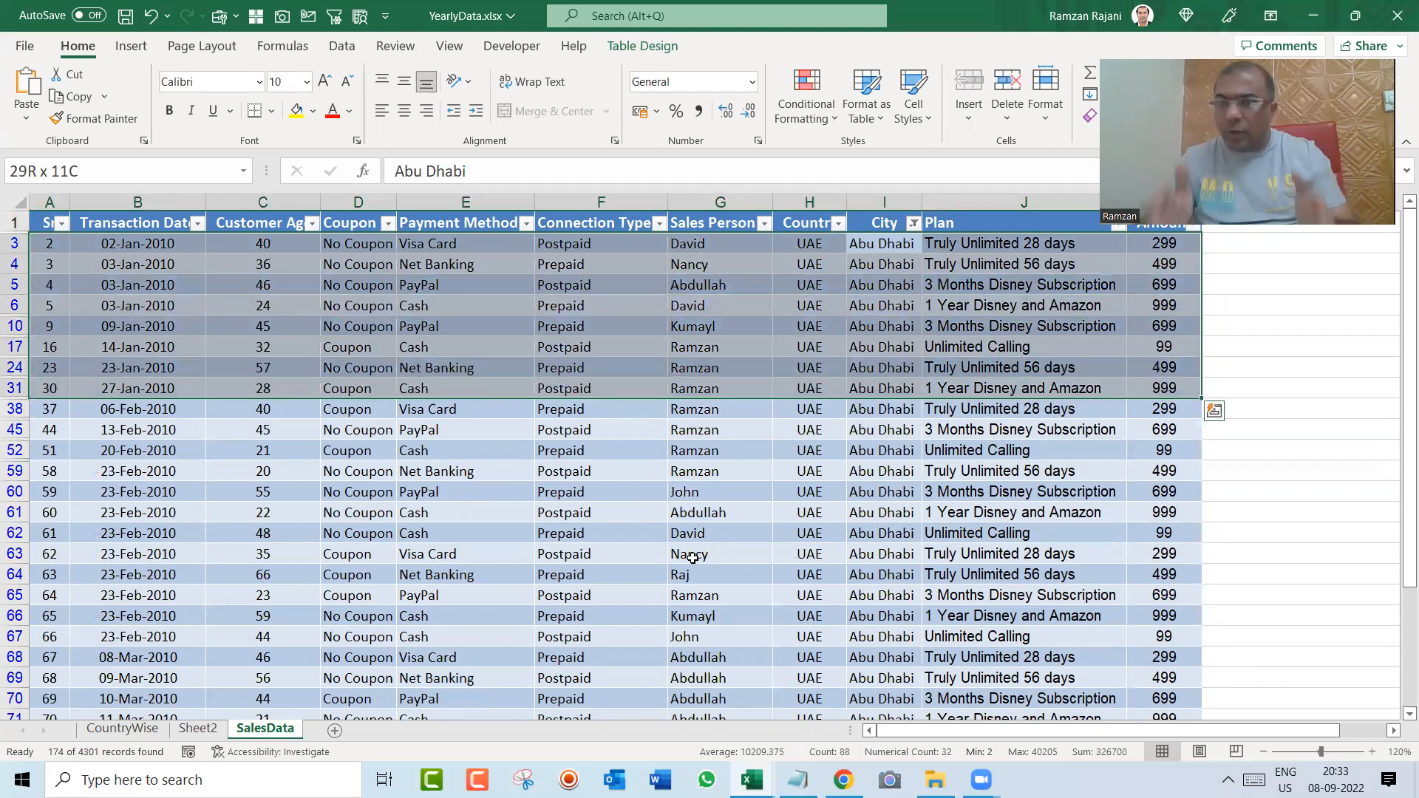
Step: Remove the filter from the SalesData table and return to the City pivot table on Sheet2
{"action": "key", "text": "Up"}
{"action": "key", "text": "ctrl+shift+l"}
{"action": "key", "text": "ctrl+Page_Up"}
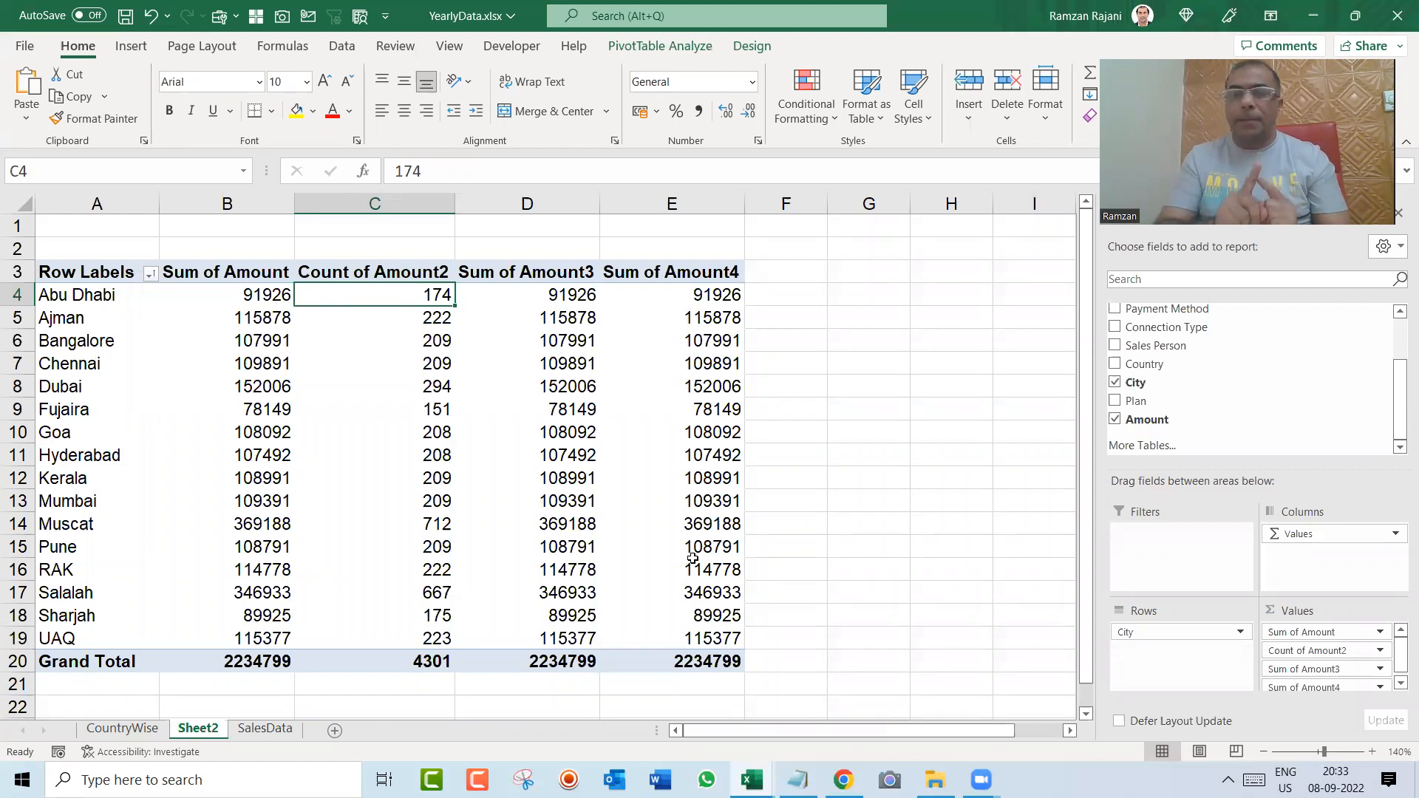
Step: Summarize the third amount column of the City pivot table by Average
{"action": "right_click", "coordinate": [549, 316]}
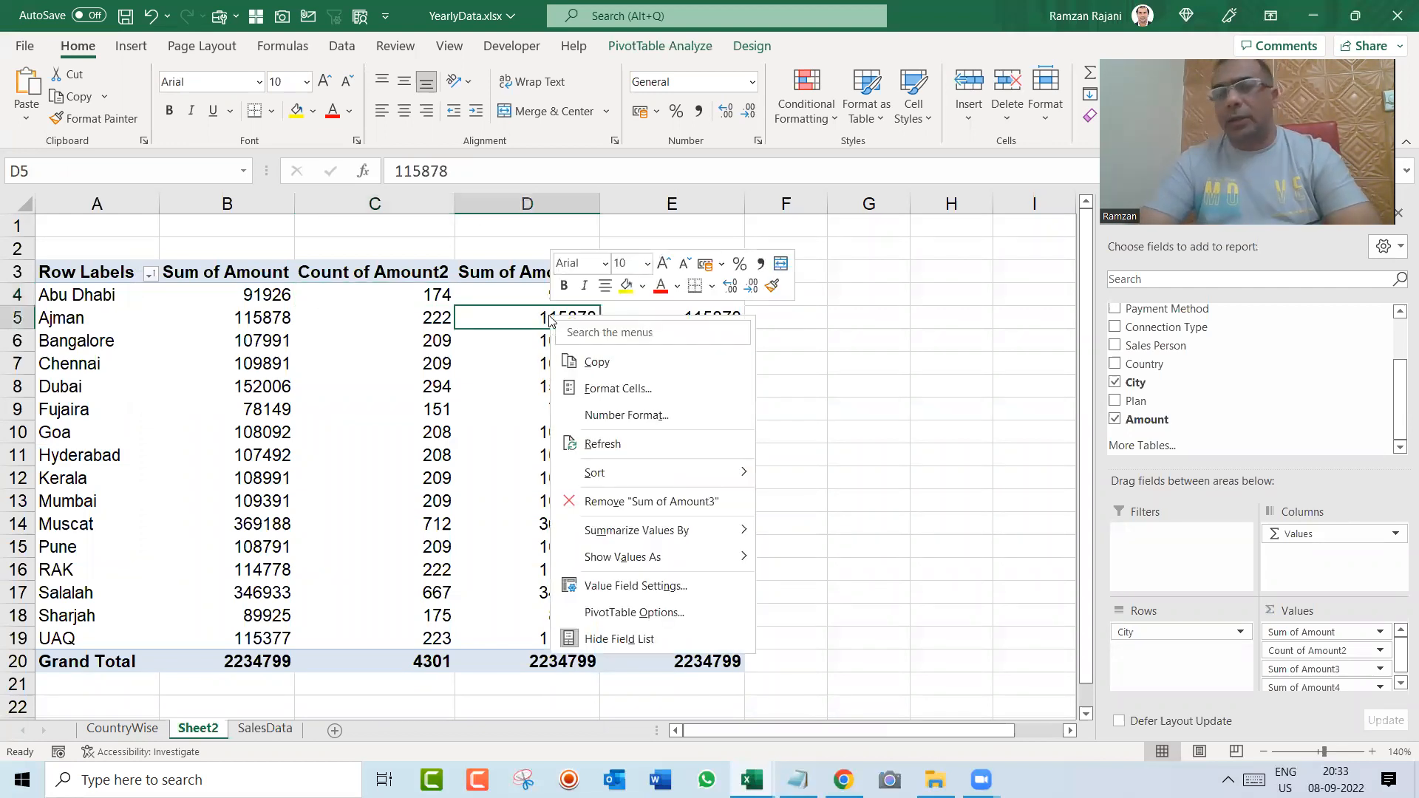
{"action": "mouse_move", "coordinate": [723, 533]}
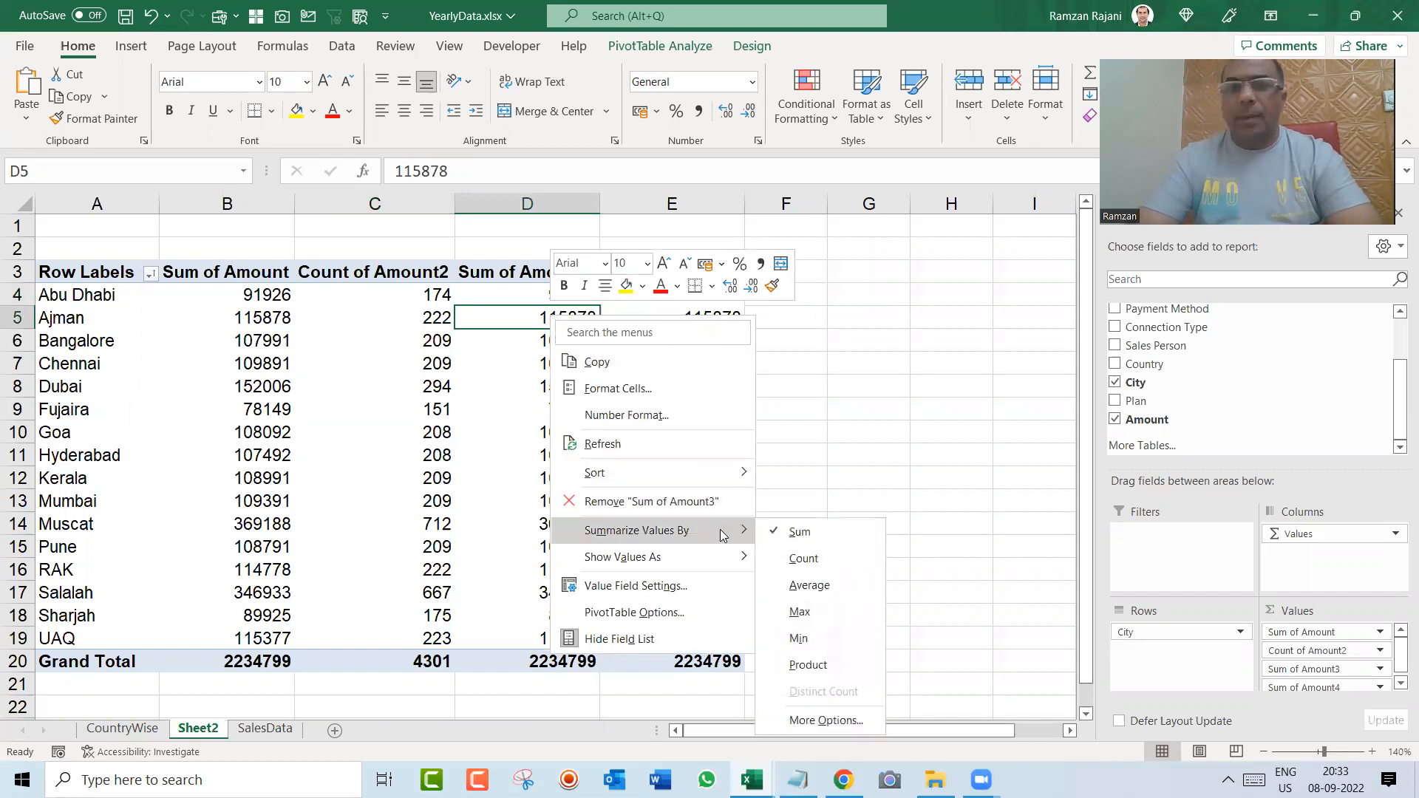
{"action": "left_click", "coordinate": [845, 582]}
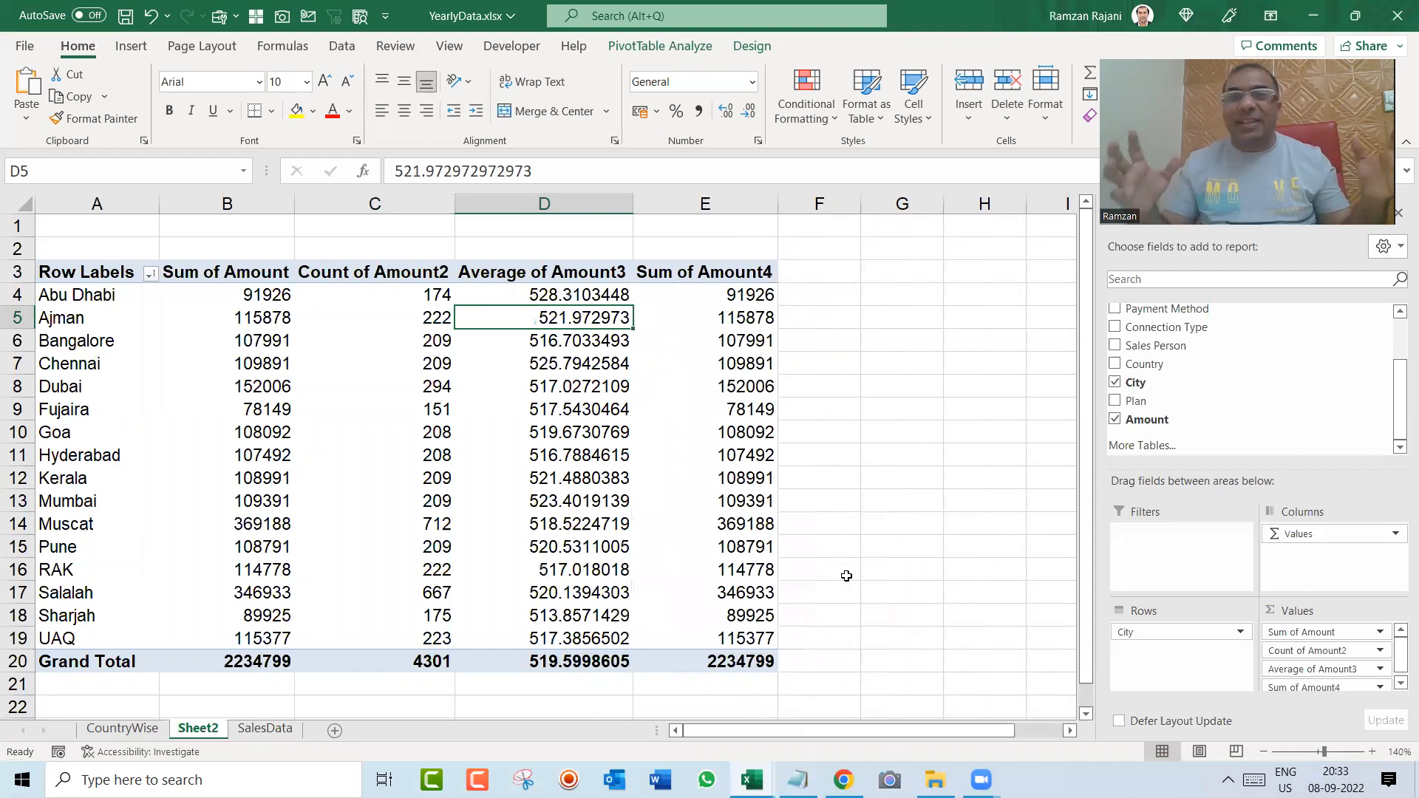
Step: Reduce the average amounts, including the grand total, to zero decimal places
{"action": "key", "text": "Up"}
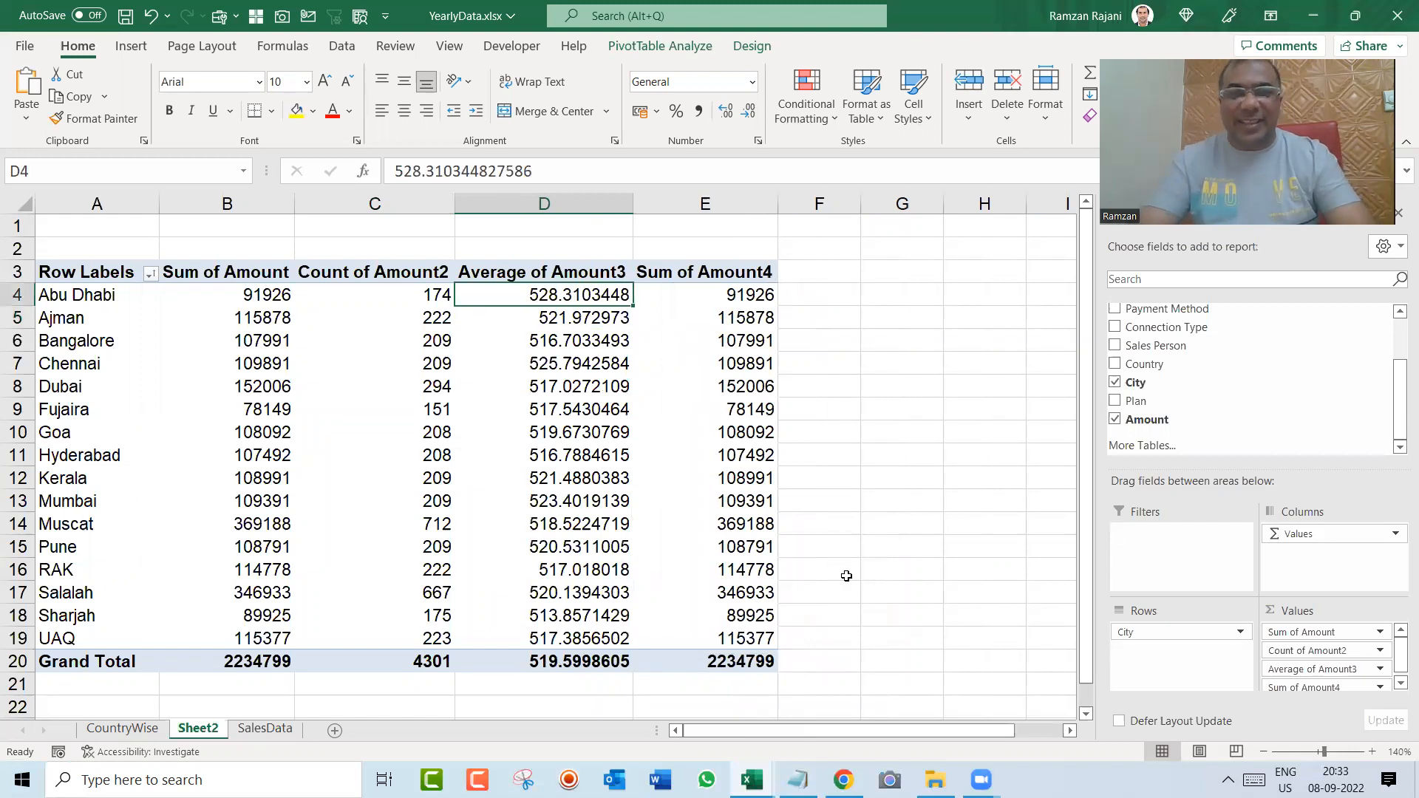
{"action": "key", "text": "ctrl+shift+Down"}
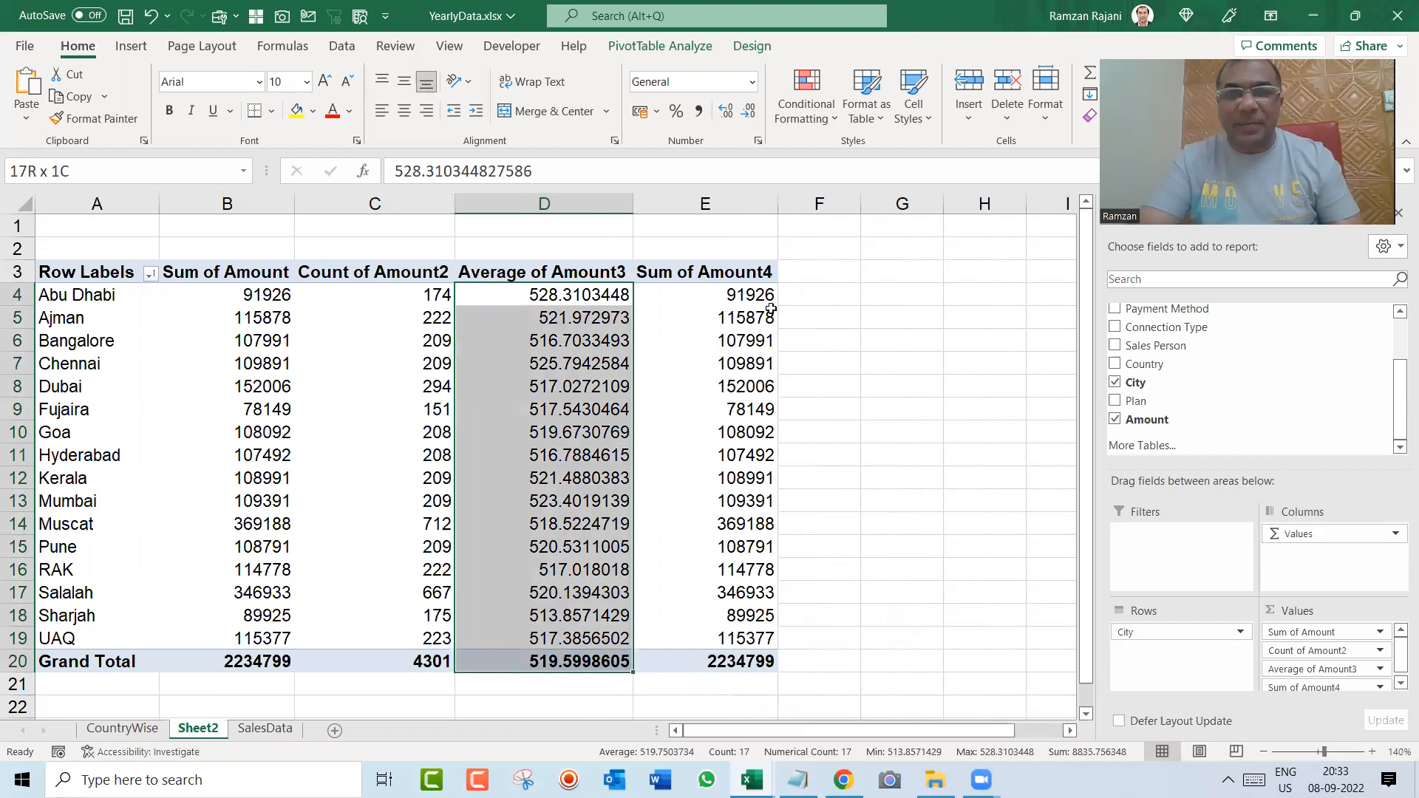
{"action": "left_click", "coordinate": [752, 120]}
{"action": "left_click", "coordinate": [752, 120]}
{"action": "left_click", "coordinate": [752, 120]}
{"action": "left_click", "coordinate": [752, 120]}
{"action": "left_click", "coordinate": [751, 121]}
{"action": "left_click", "coordinate": [752, 120]}
{"action": "left_click", "coordinate": [751, 121]}
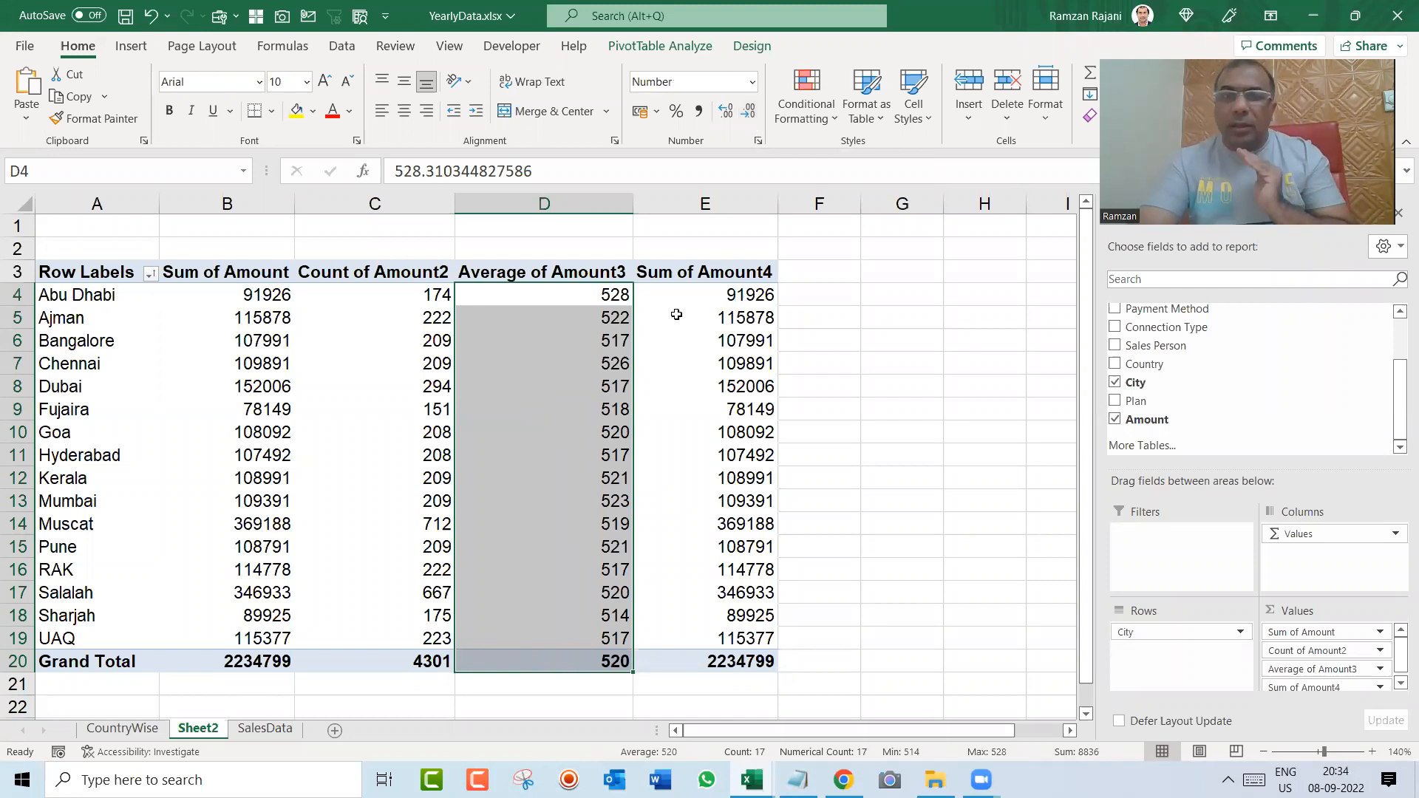
Step: Show the fourth amount column as % of Grand Total and check the shares of Muscat and Salalah
{"action": "left_click", "coordinate": [703, 319]}
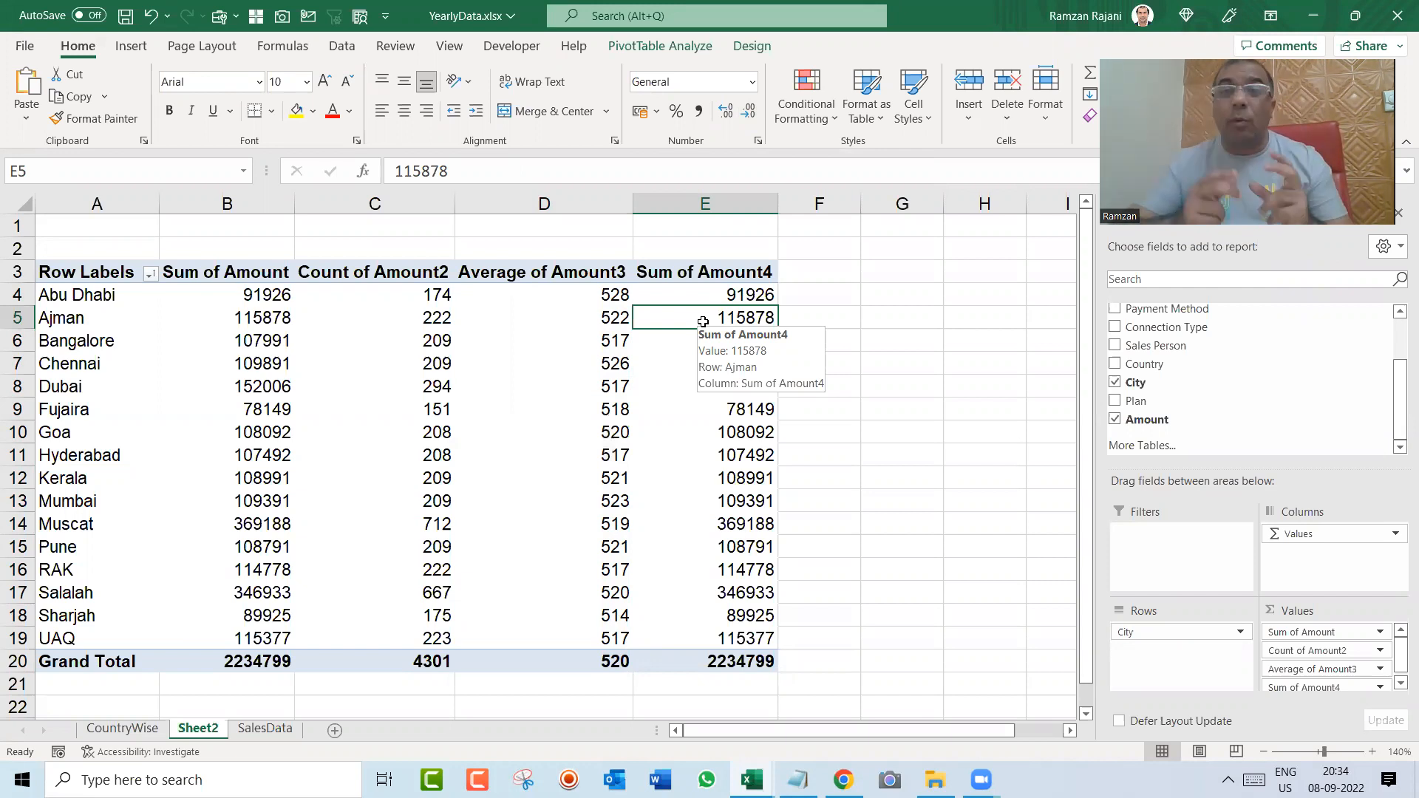
{"action": "right_click", "coordinate": [703, 322]}
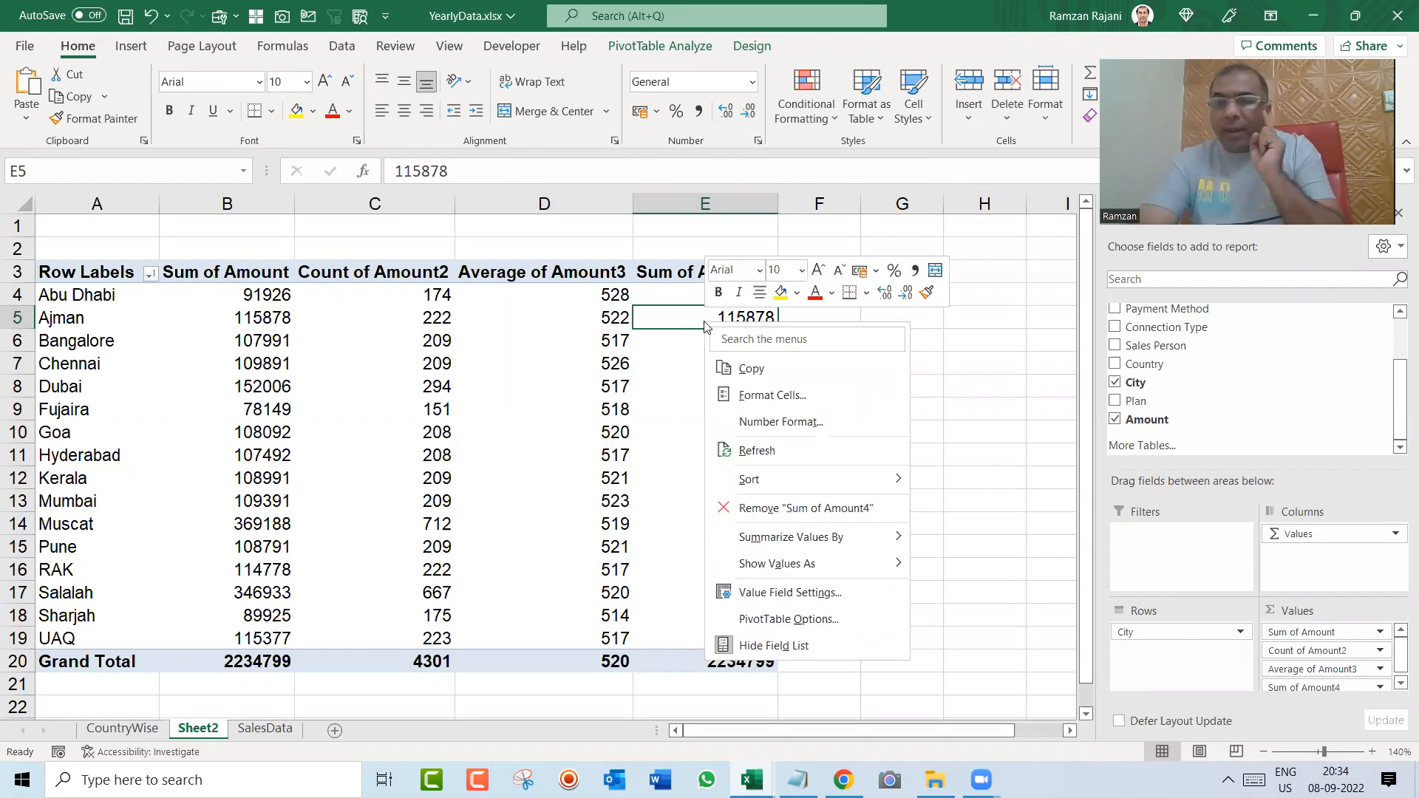
{"action": "mouse_move", "coordinate": [828, 549]}
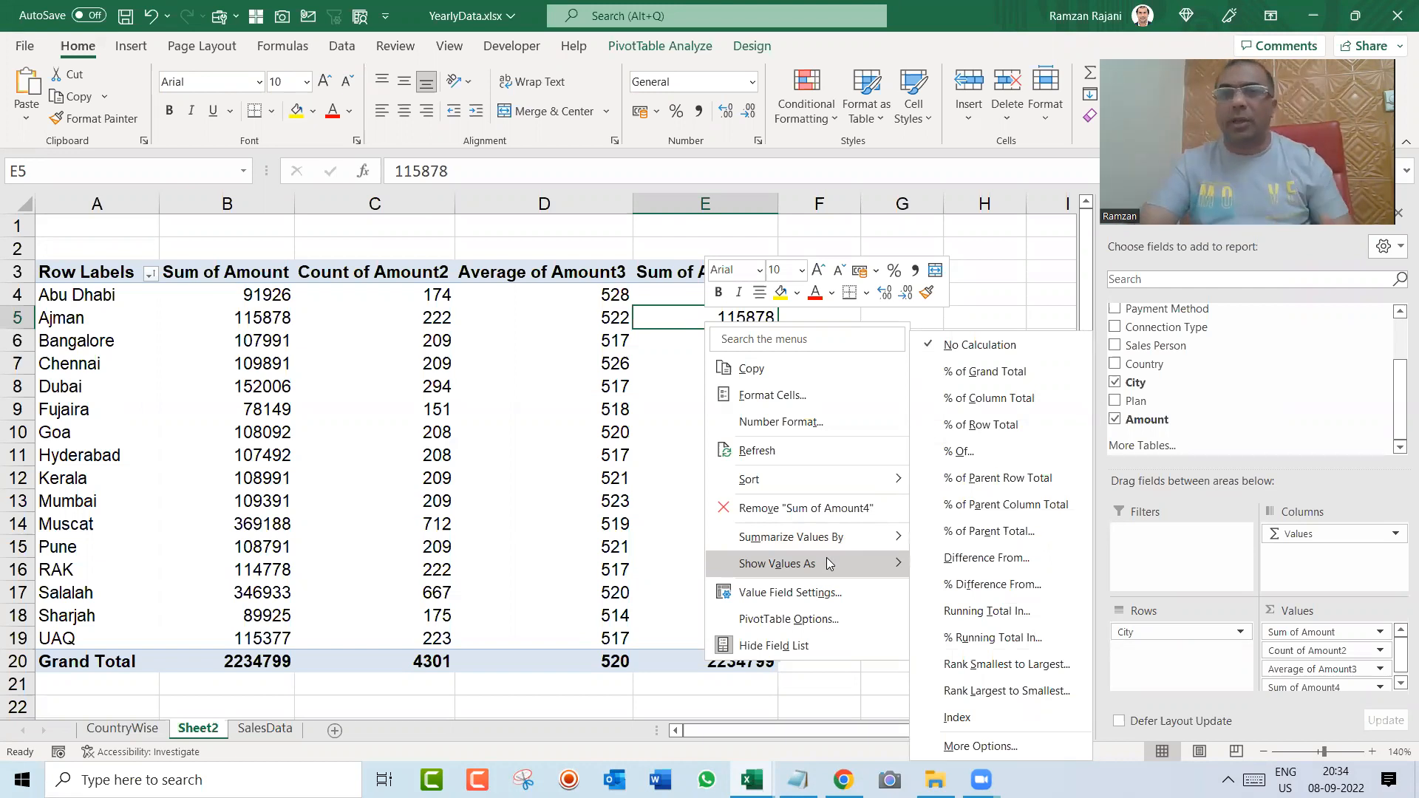
{"action": "left_click", "coordinate": [1060, 371]}
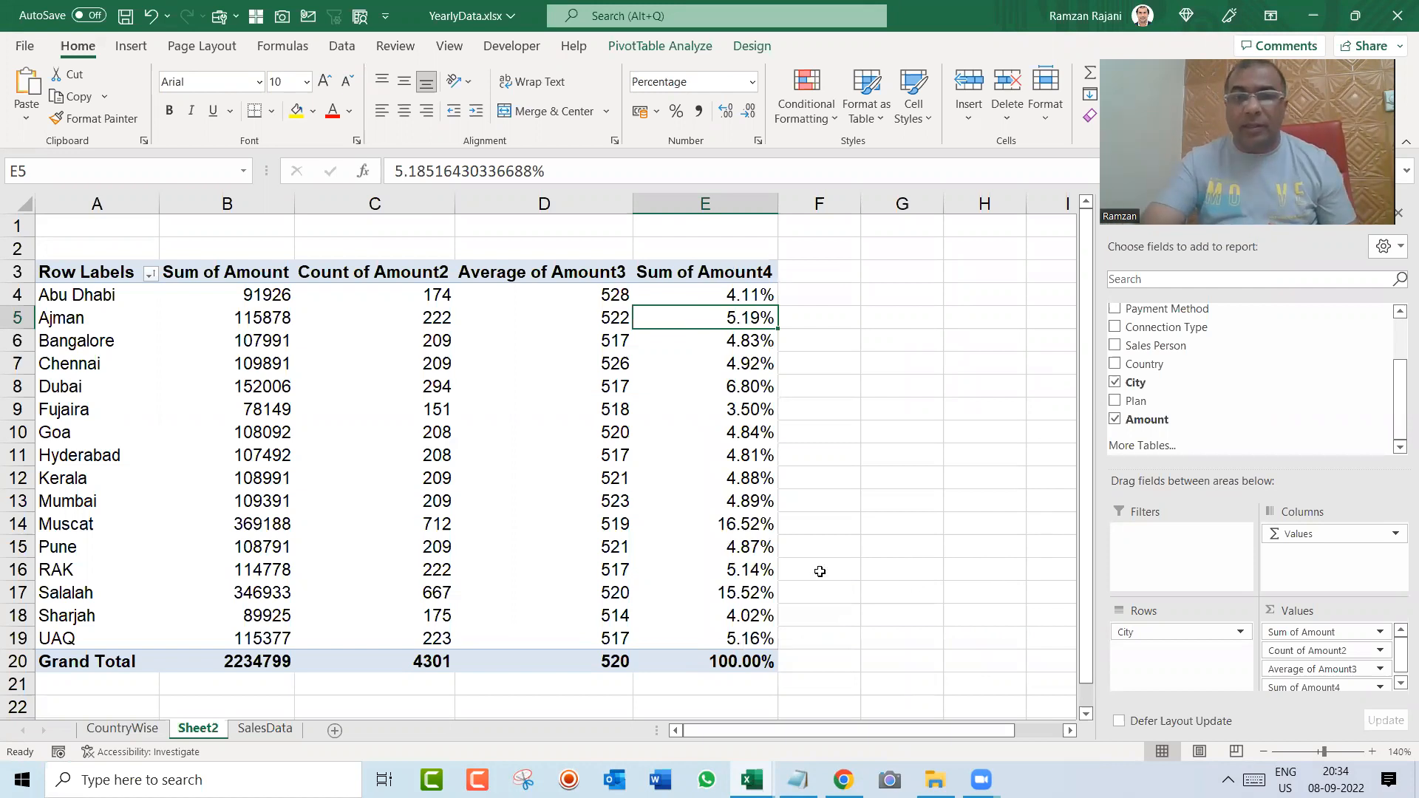
{"action": "left_click", "coordinate": [758, 531]}
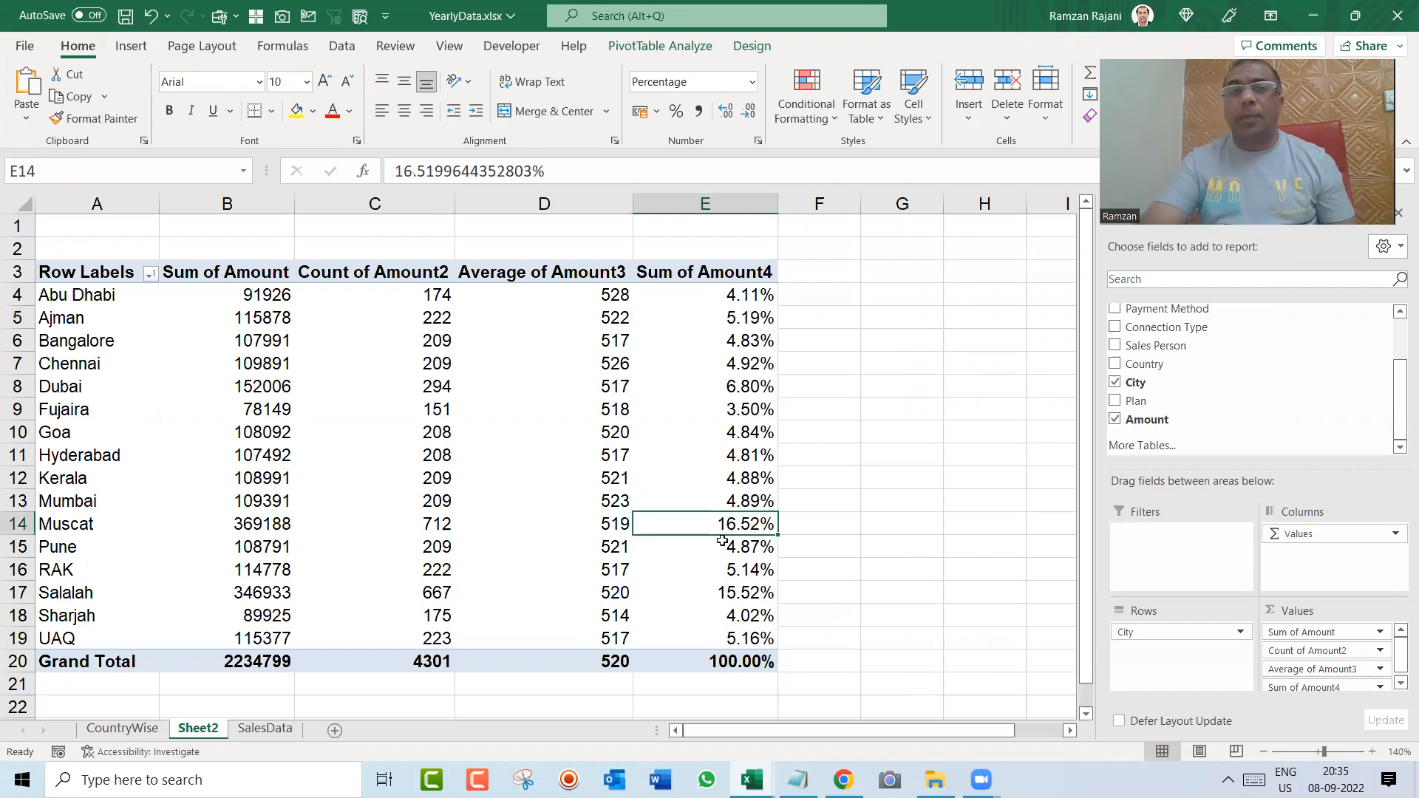
{"action": "left_click", "coordinate": [698, 601]}
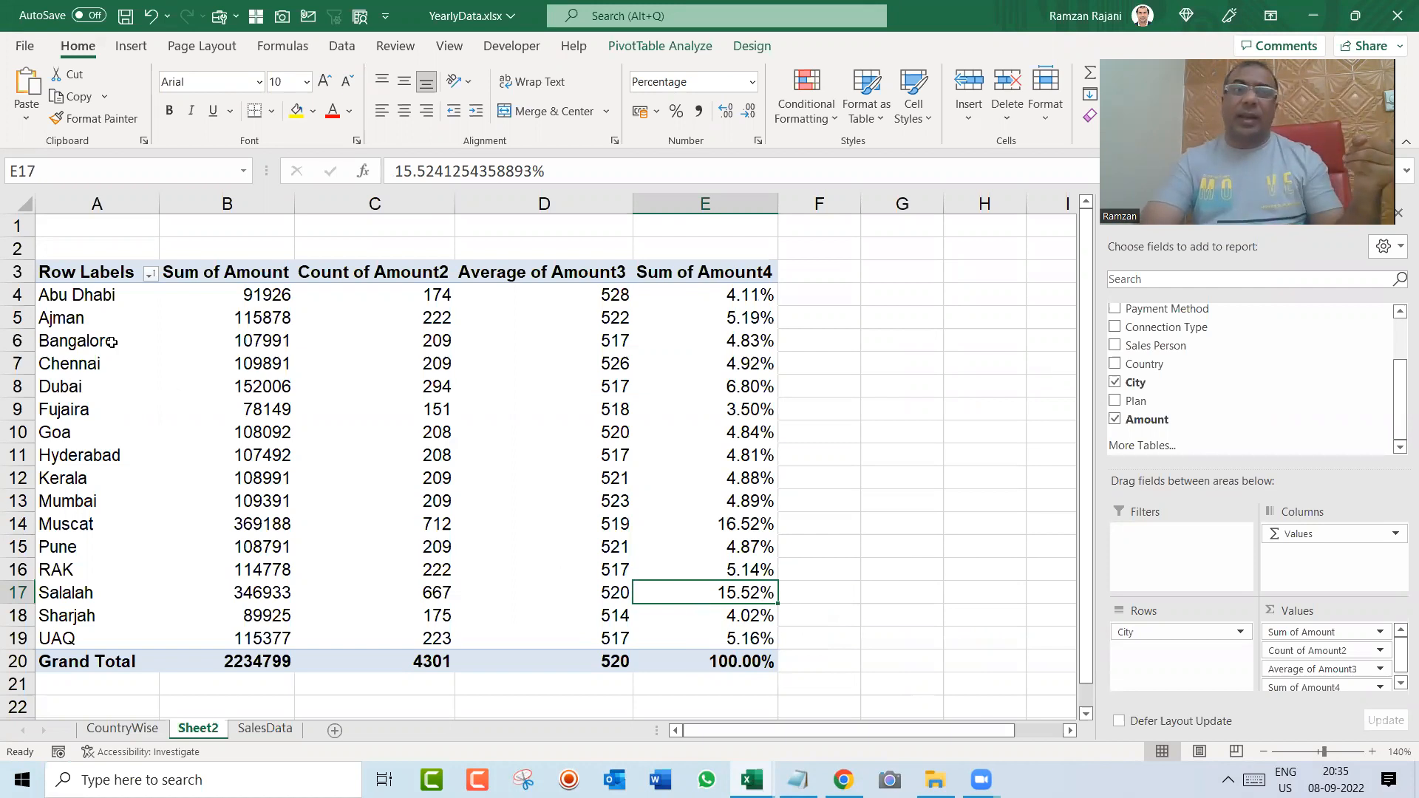
Step: Rename the row labels header to City and the first amount column header to Total Sales
{"action": "left_click", "coordinate": [83, 295]}
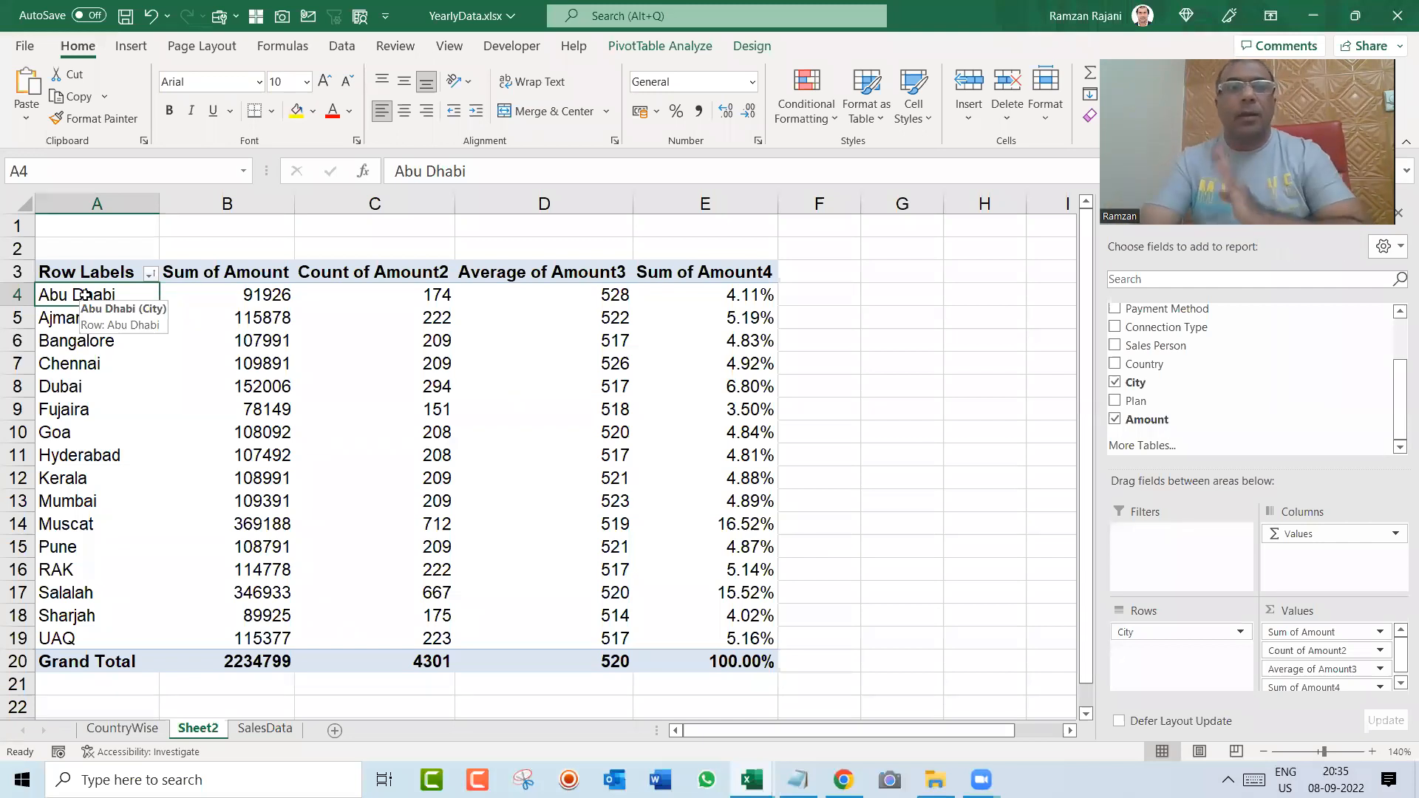
{"action": "key", "text": "Up"}
{"action": "type", "text": "City"}
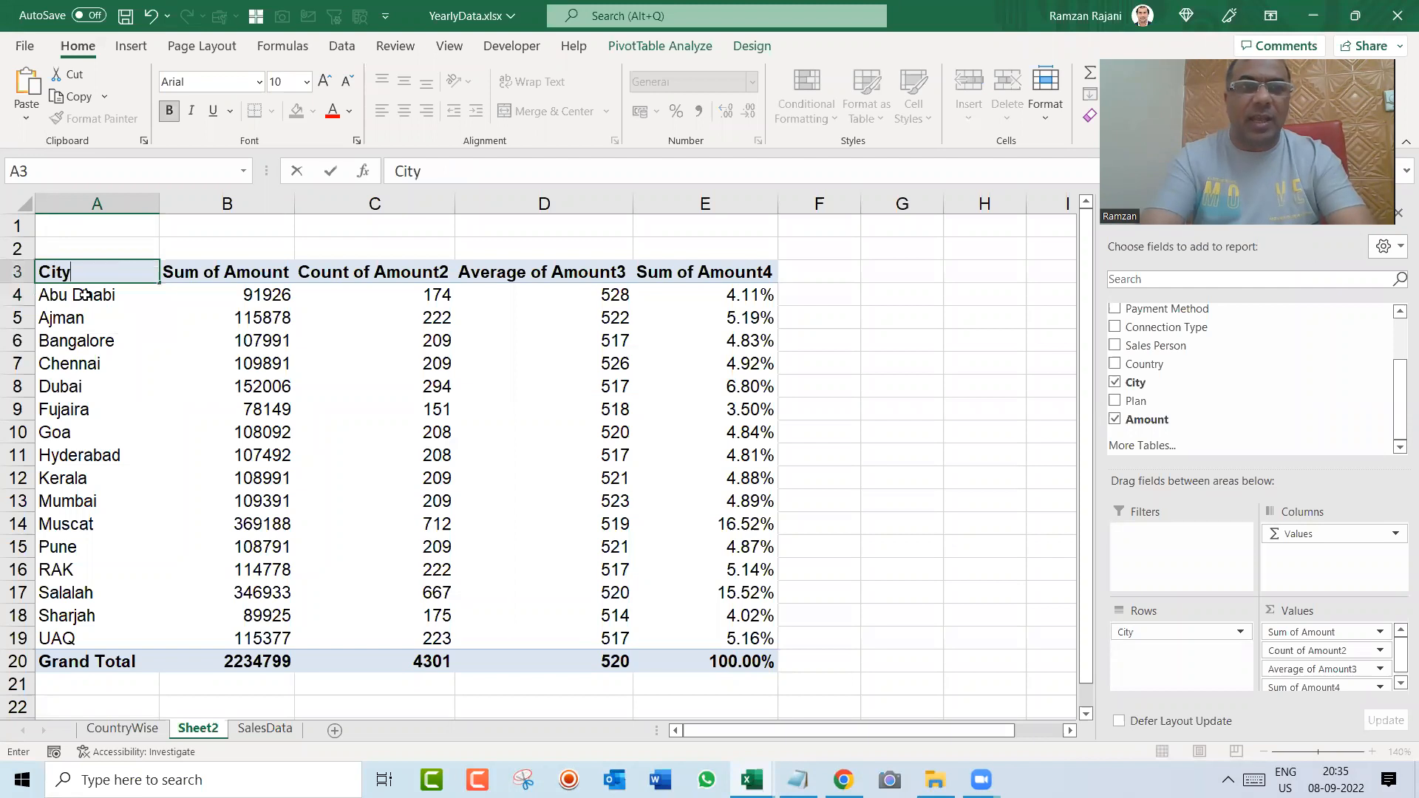
{"action": "key", "text": "Tab"}
{"action": "type", "text": "Total"}
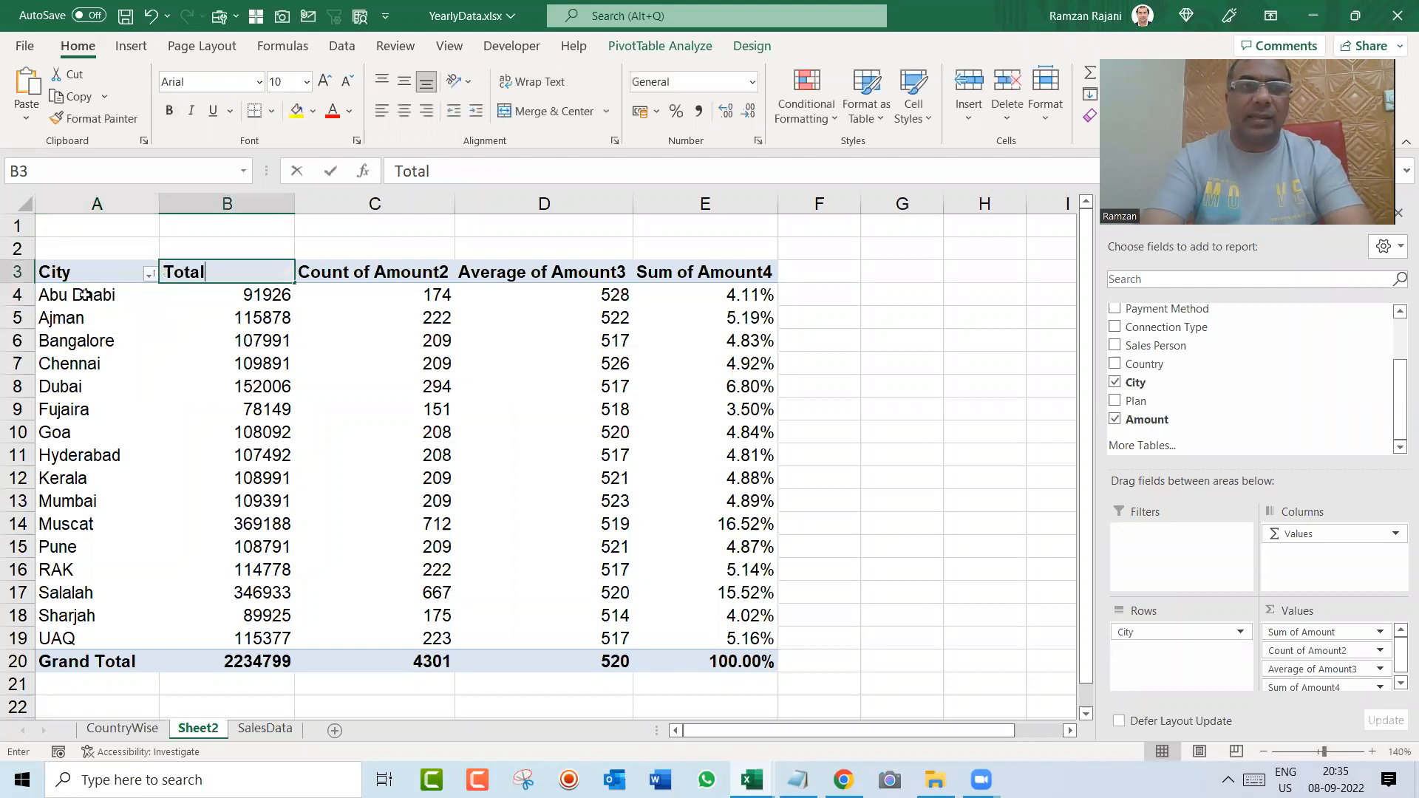
{"action": "type", "text": " Amount"}
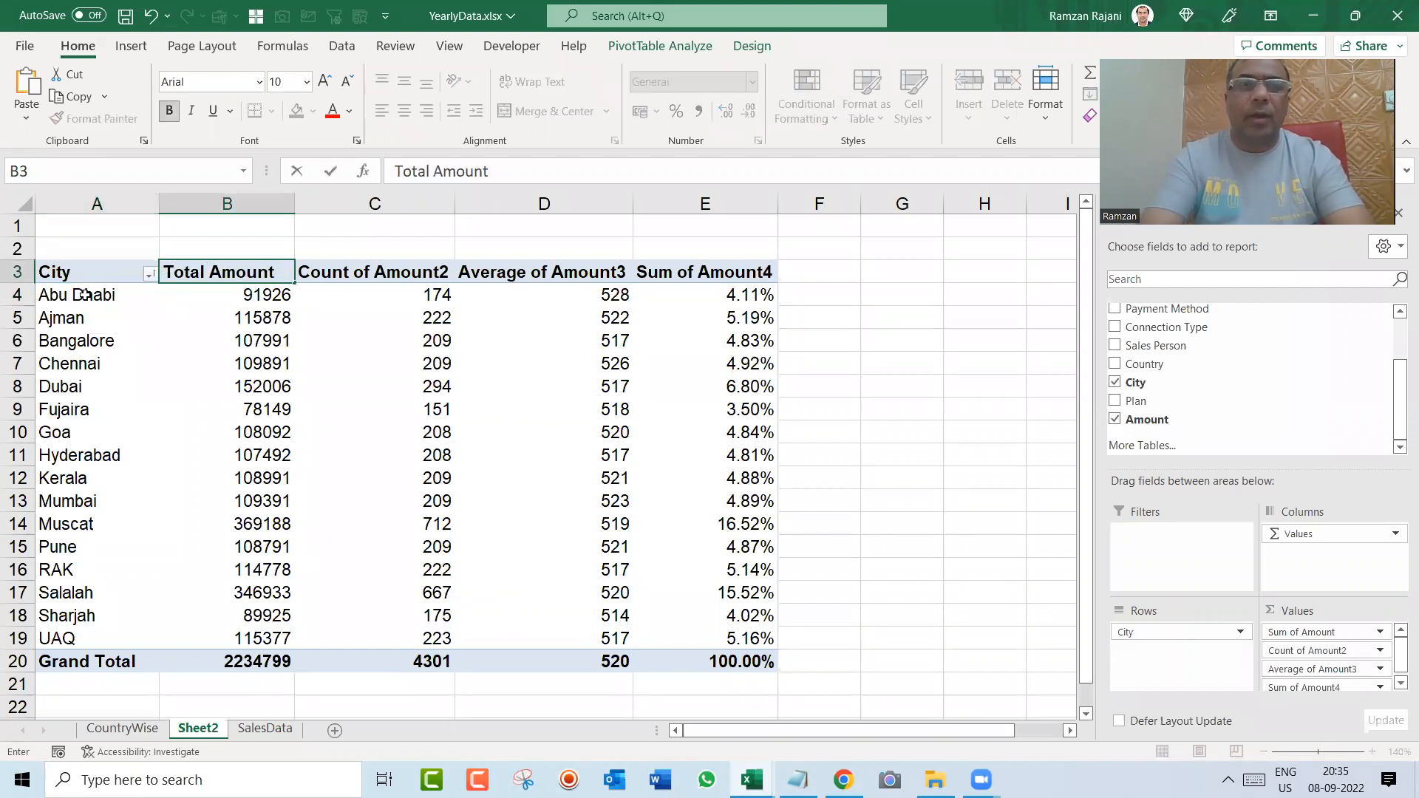
{"action": "key", "text": "Escape"}
{"action": "type", "text": "Total Sales"}
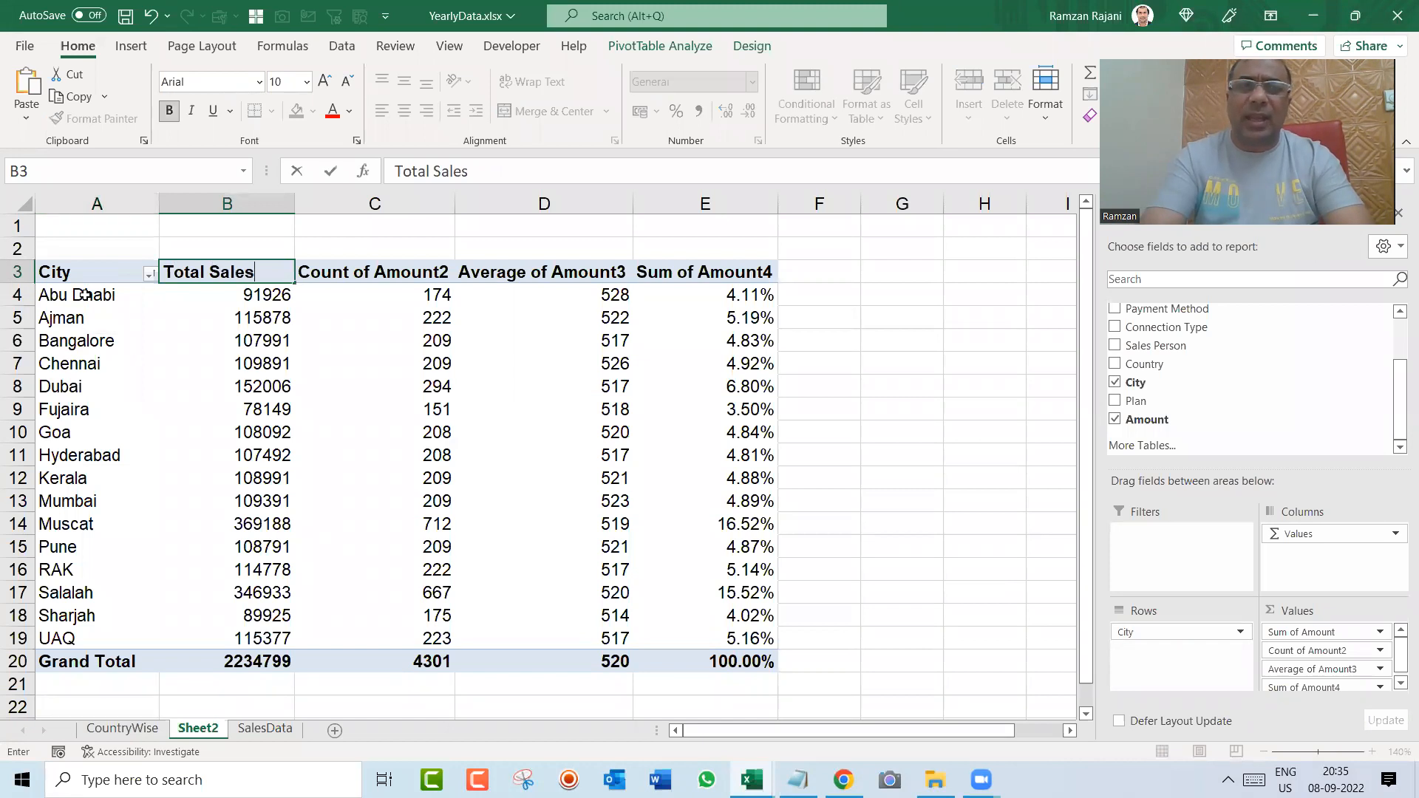
Step: Rename the count, average and percentage column headers to Total Records, Avg Sales and % Contribution
{"action": "key", "text": "Tab"}
{"action": "type", "text": "Total Records"}
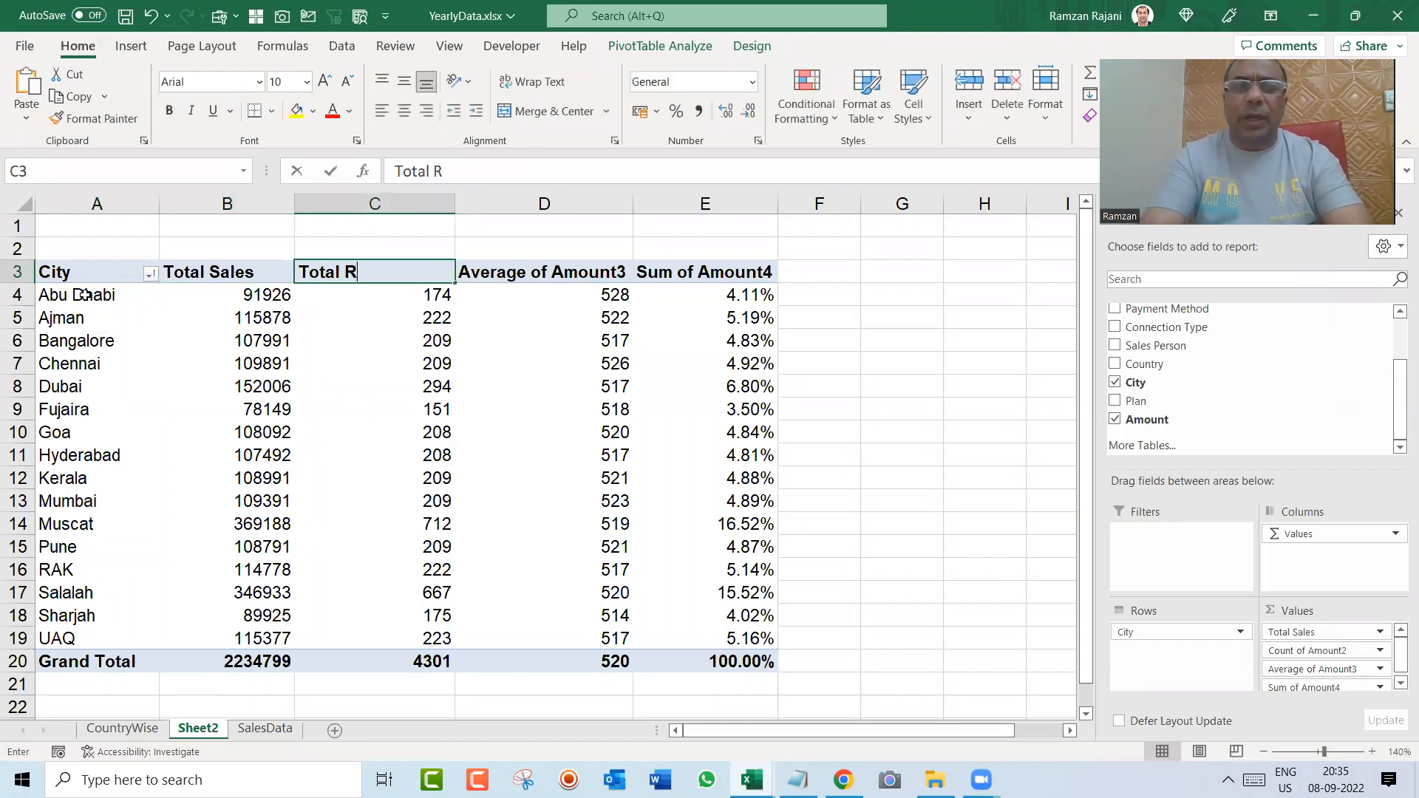
{"action": "key", "text": "Tab"}
{"action": "type", "text": "Avg Sales"}
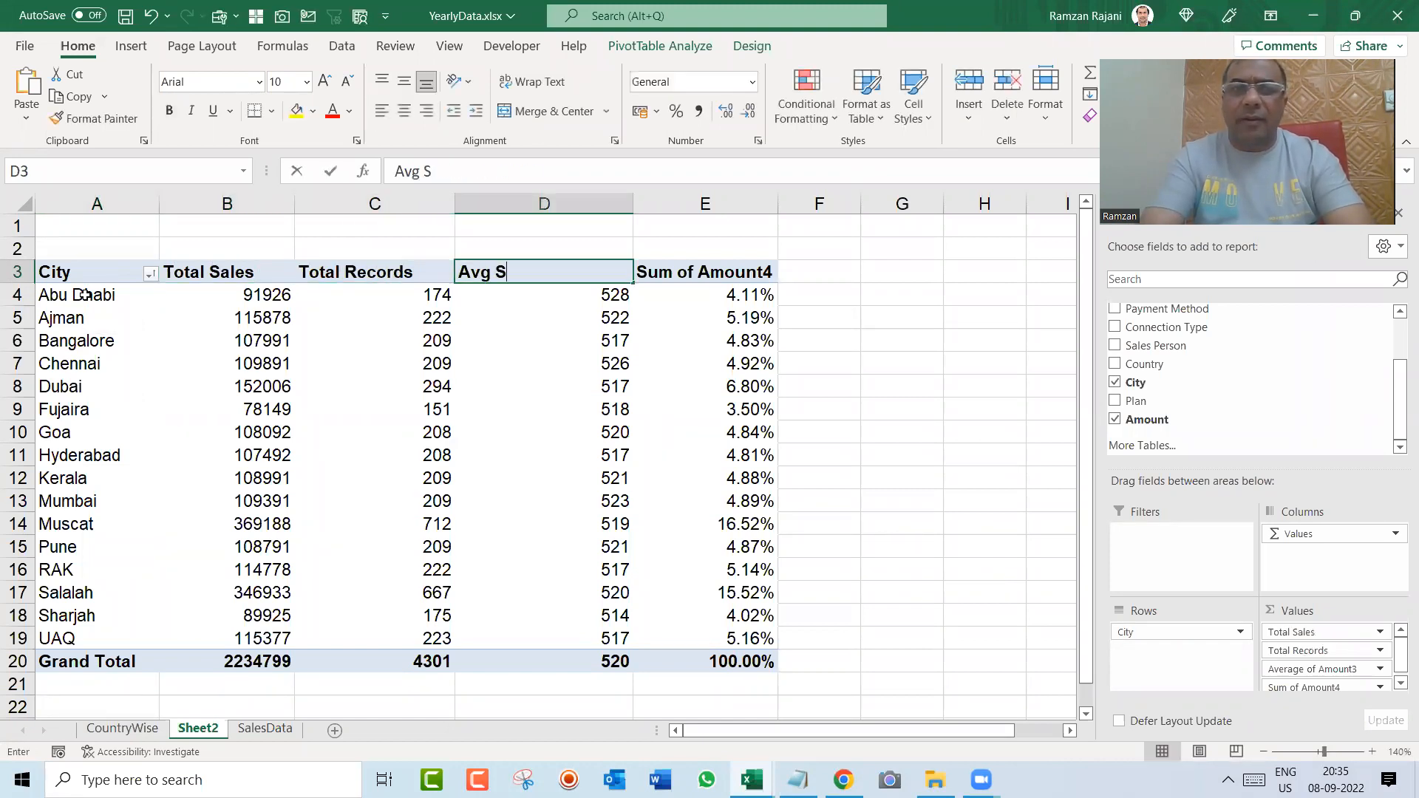
{"action": "key", "text": "Tab"}
{"action": "type", "text": "% Contribution"}
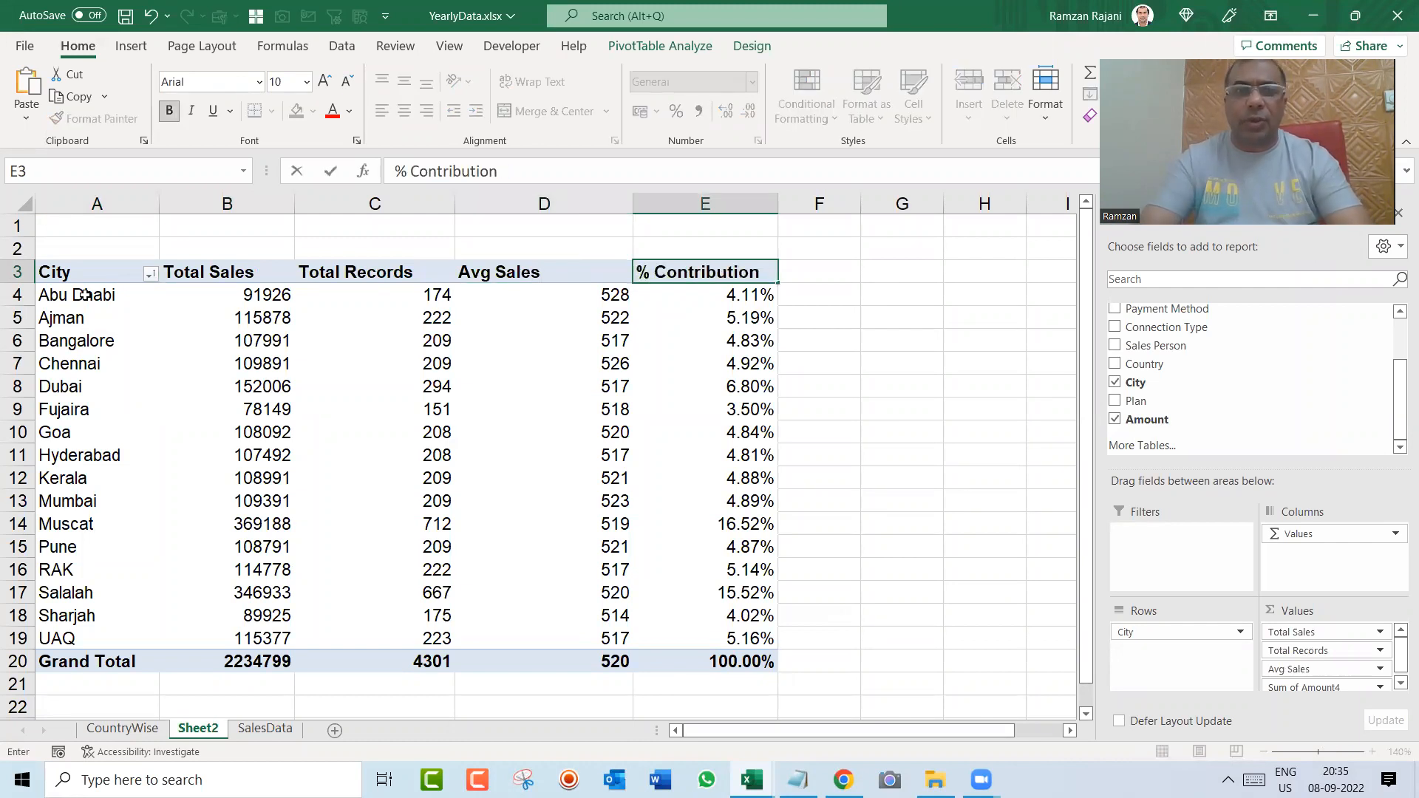
Step: Centre the four value columns of the City pivot table, including their headers and grand totals
{"action": "left_click", "coordinate": [85, 295]}
{"action": "key", "text": "Up"}
{"action": "key", "text": "Right"}
{"action": "key", "text": "ctrl+shift+Right"}
{"action": "key", "text": "ctrl+shift+Down"}
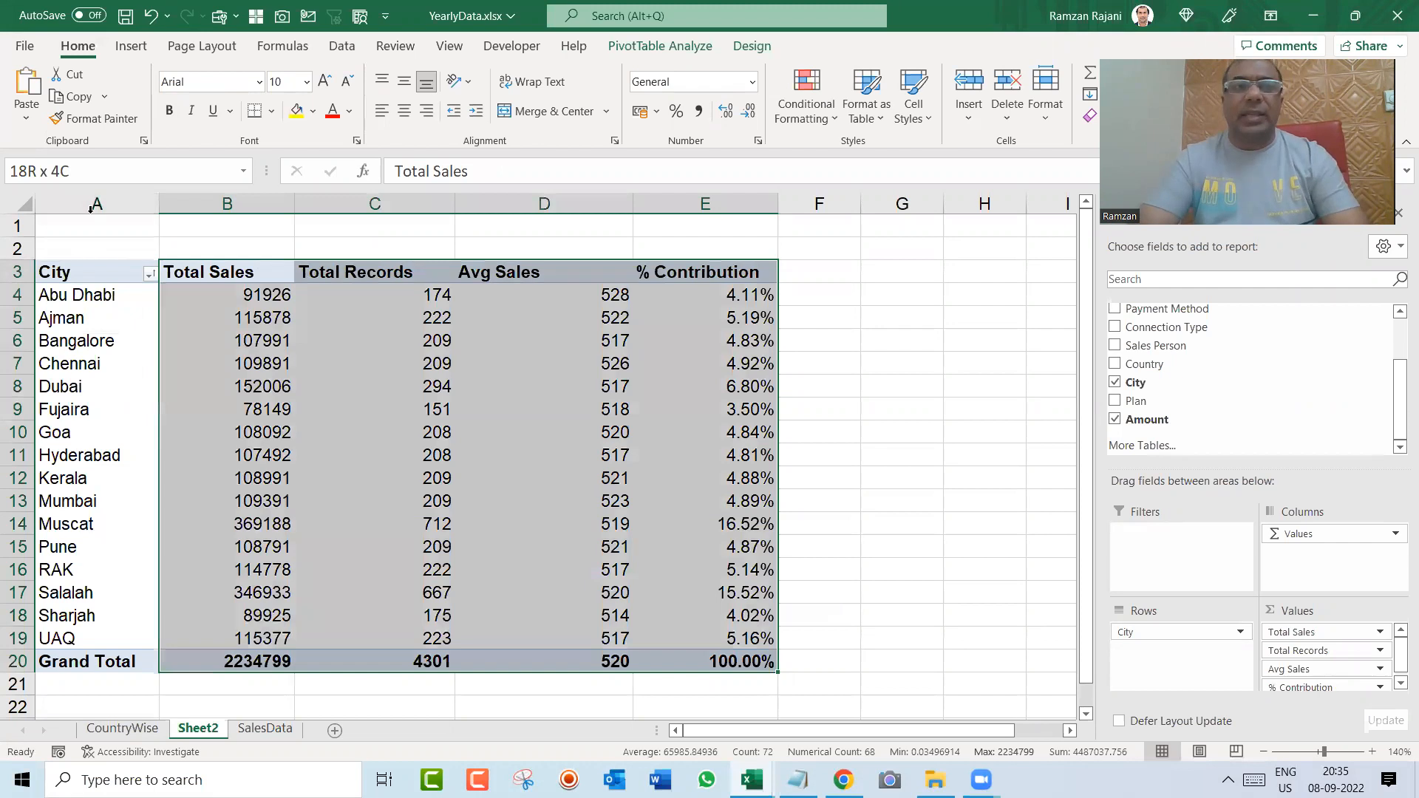
{"action": "left_click", "coordinate": [404, 111]}
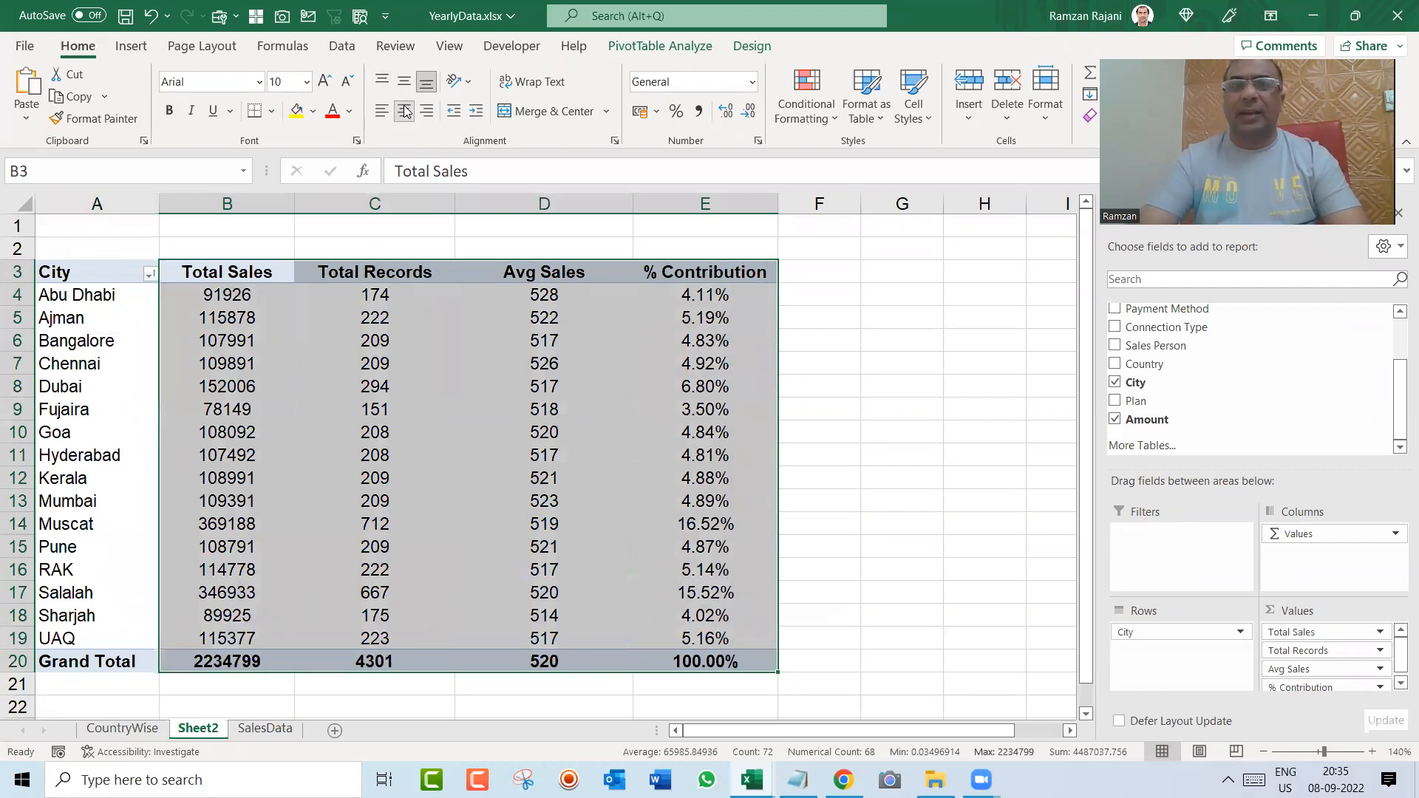
{"action": "key", "text": "Left"}
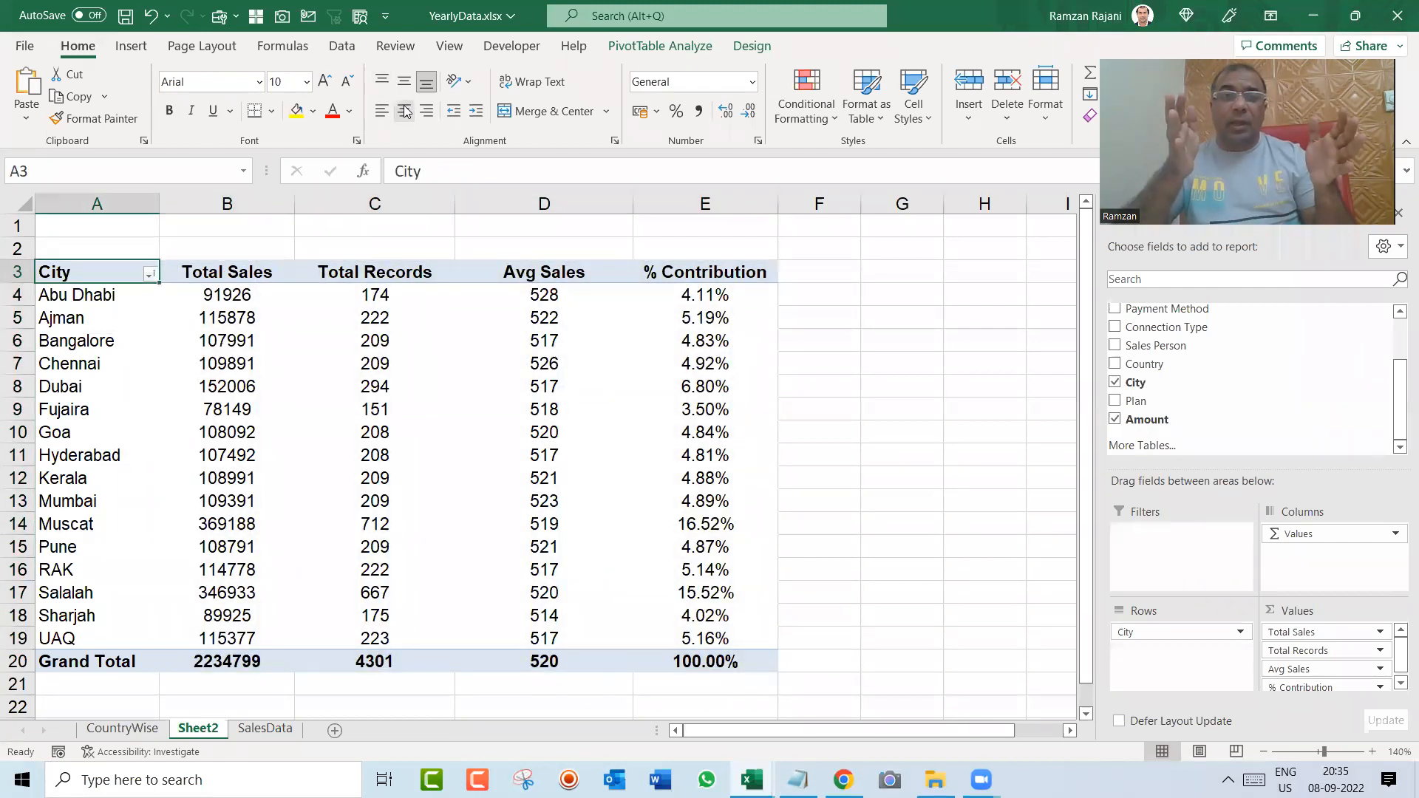
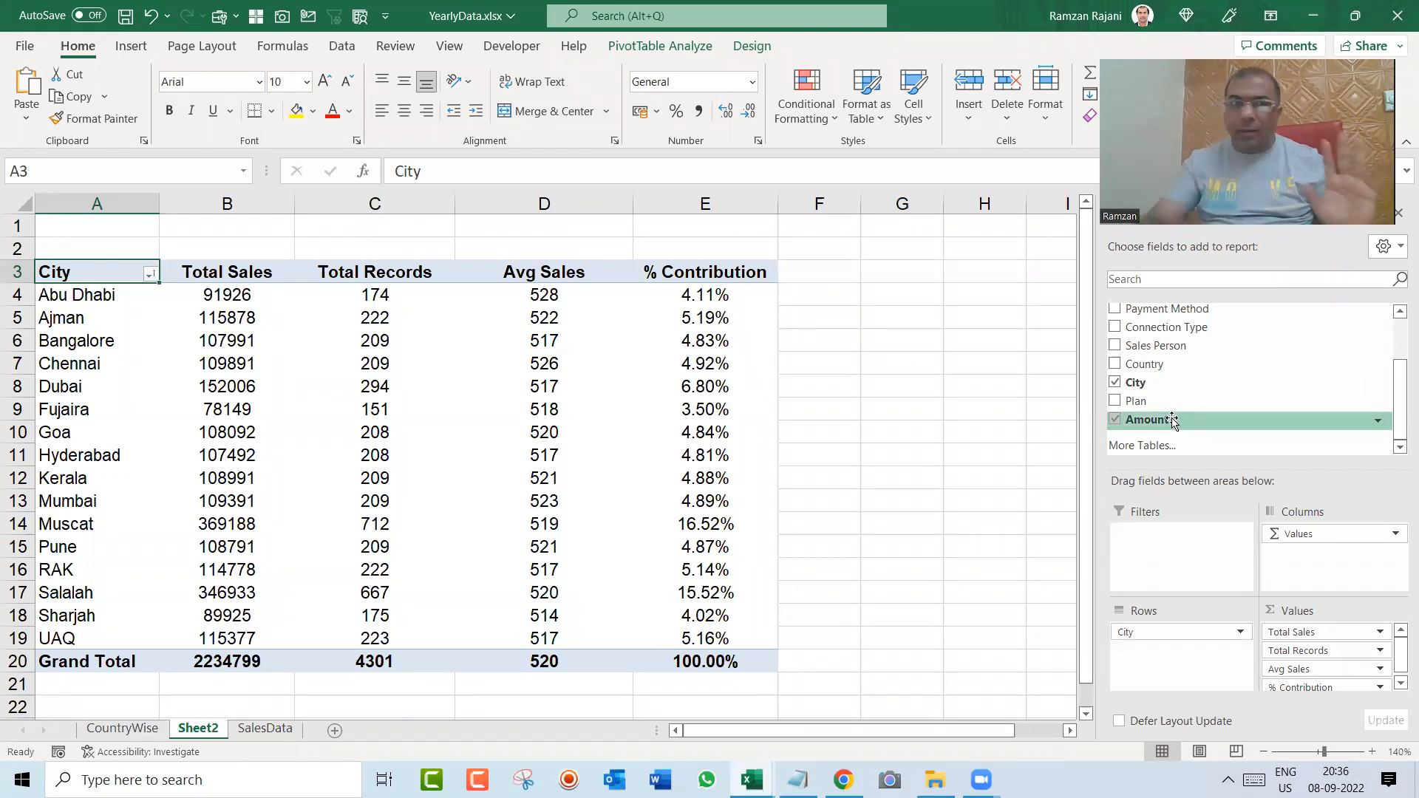
Step: Review how Total Records and Avg Sales are summarized and how % Contribution is shown in the City pivot table
{"action": "left_click", "coordinate": [371, 324]}
{"action": "right_click", "coordinate": [371, 323]}
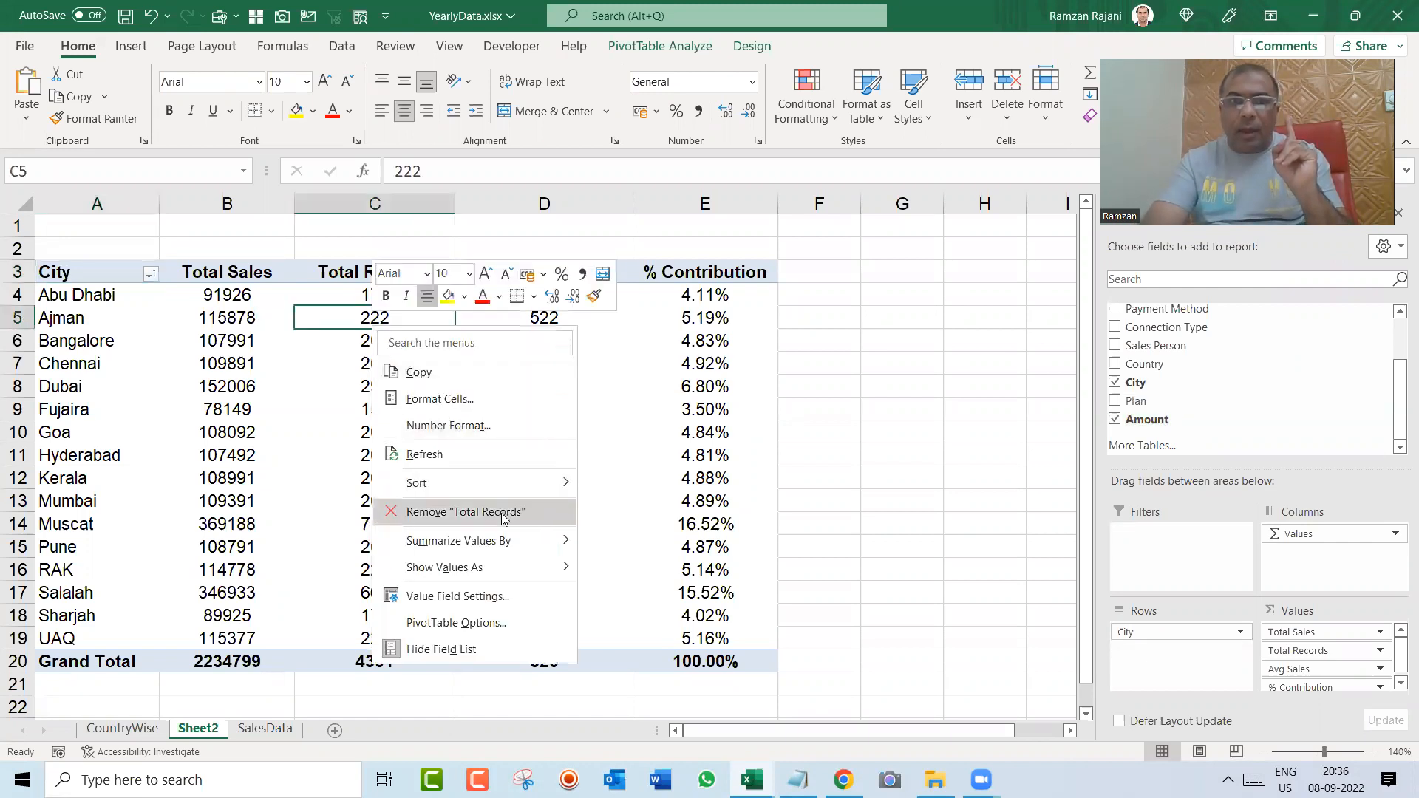
{"action": "mouse_move", "coordinate": [505, 538]}
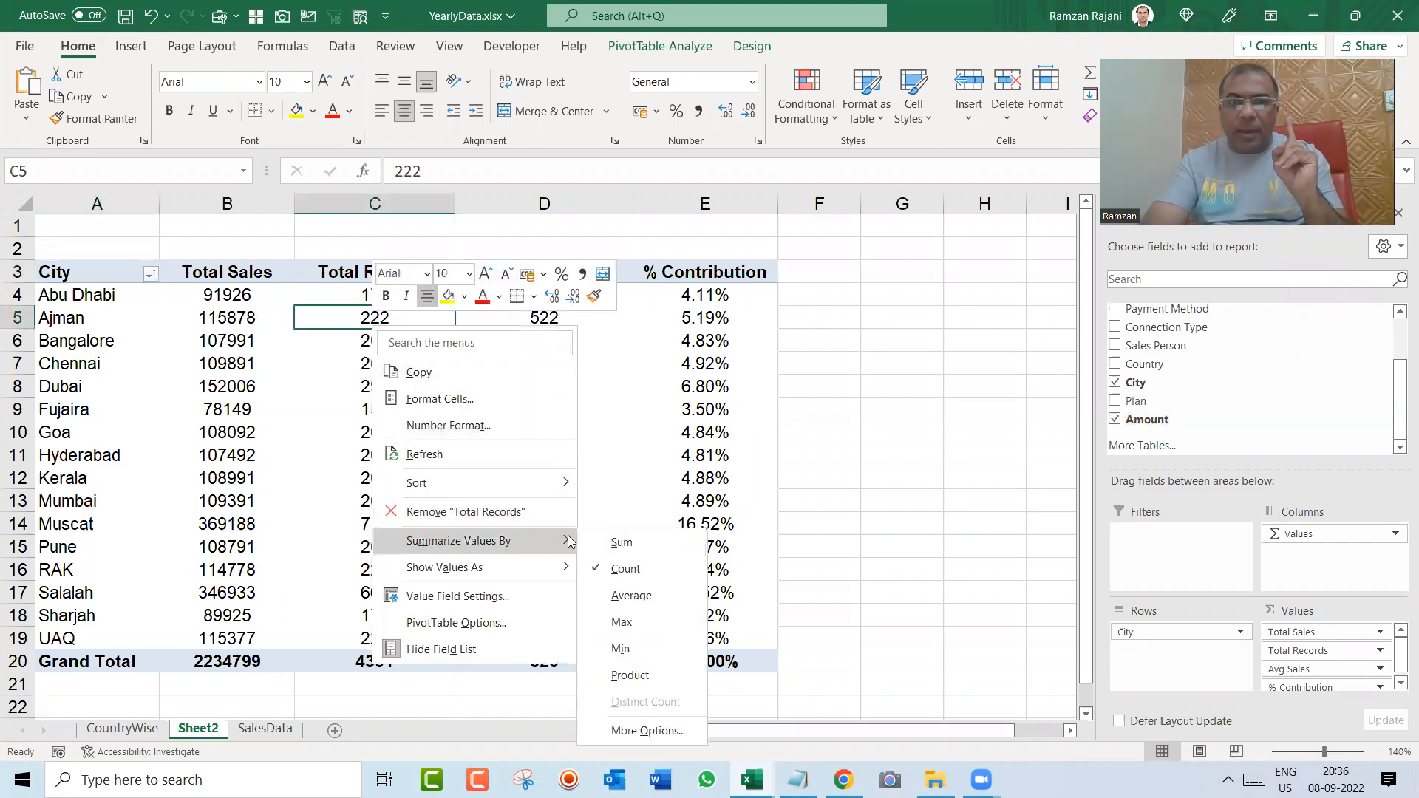
{"action": "left_click", "coordinate": [652, 566]}
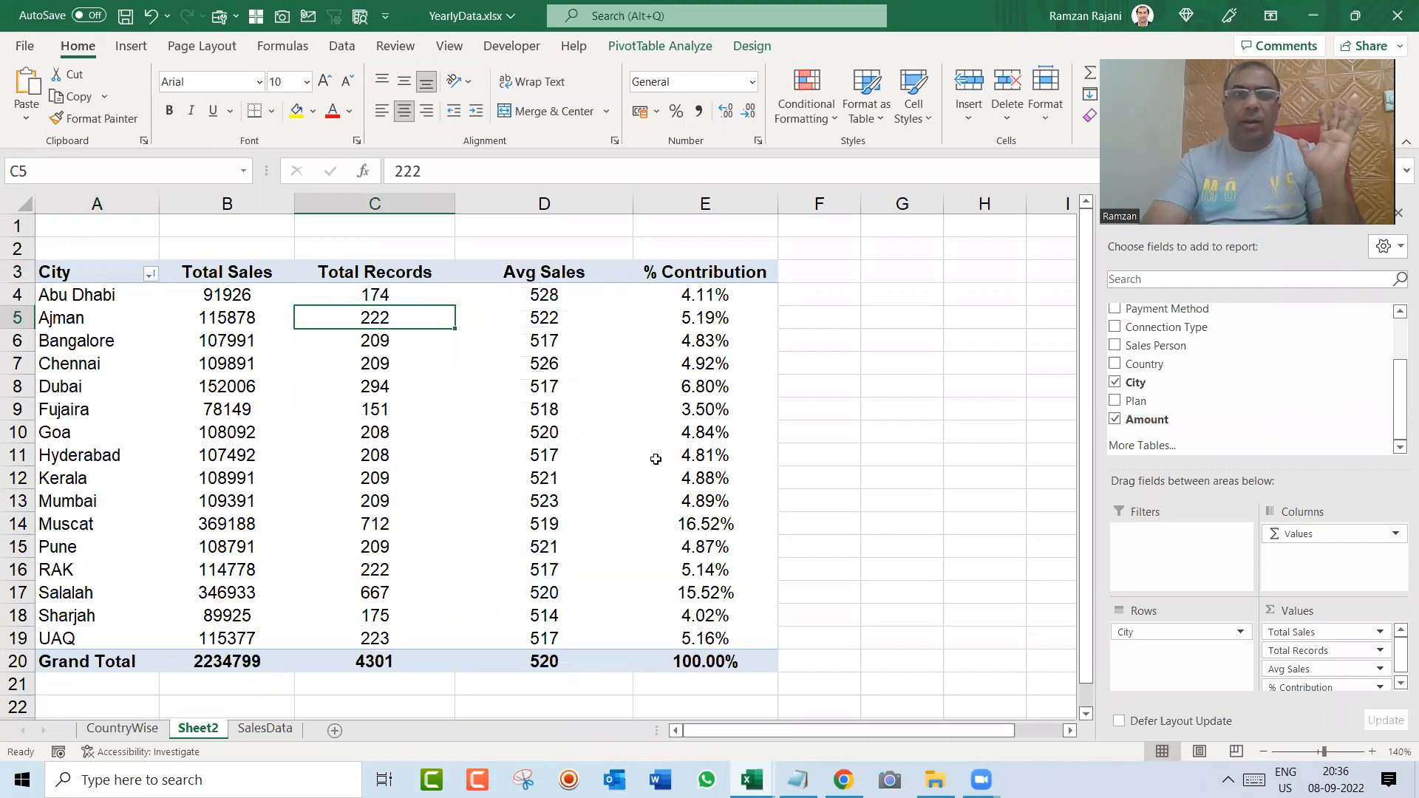
{"action": "right_click", "coordinate": [510, 385]}
{"action": "mouse_move", "coordinate": [679, 600]}
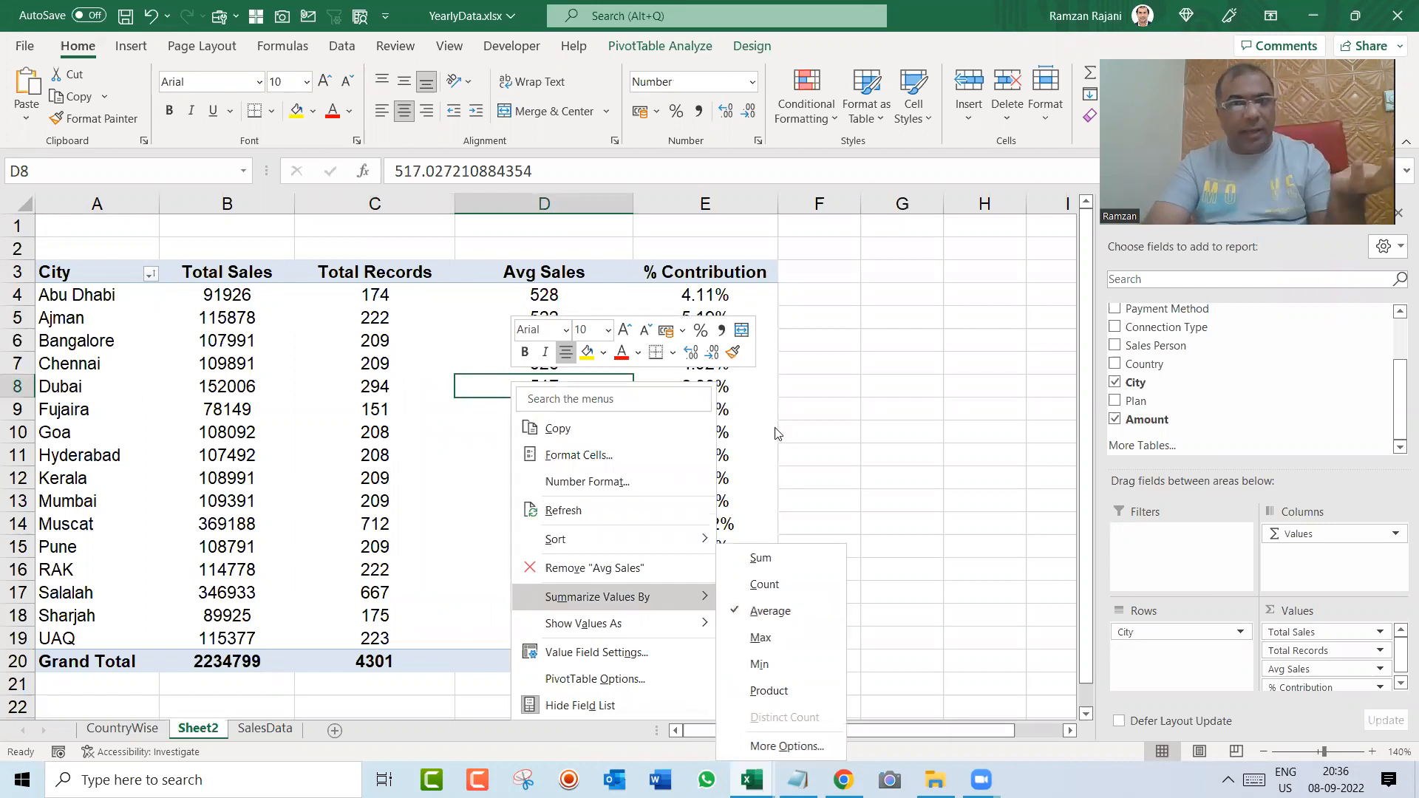
{"action": "right_click", "coordinate": [712, 302]}
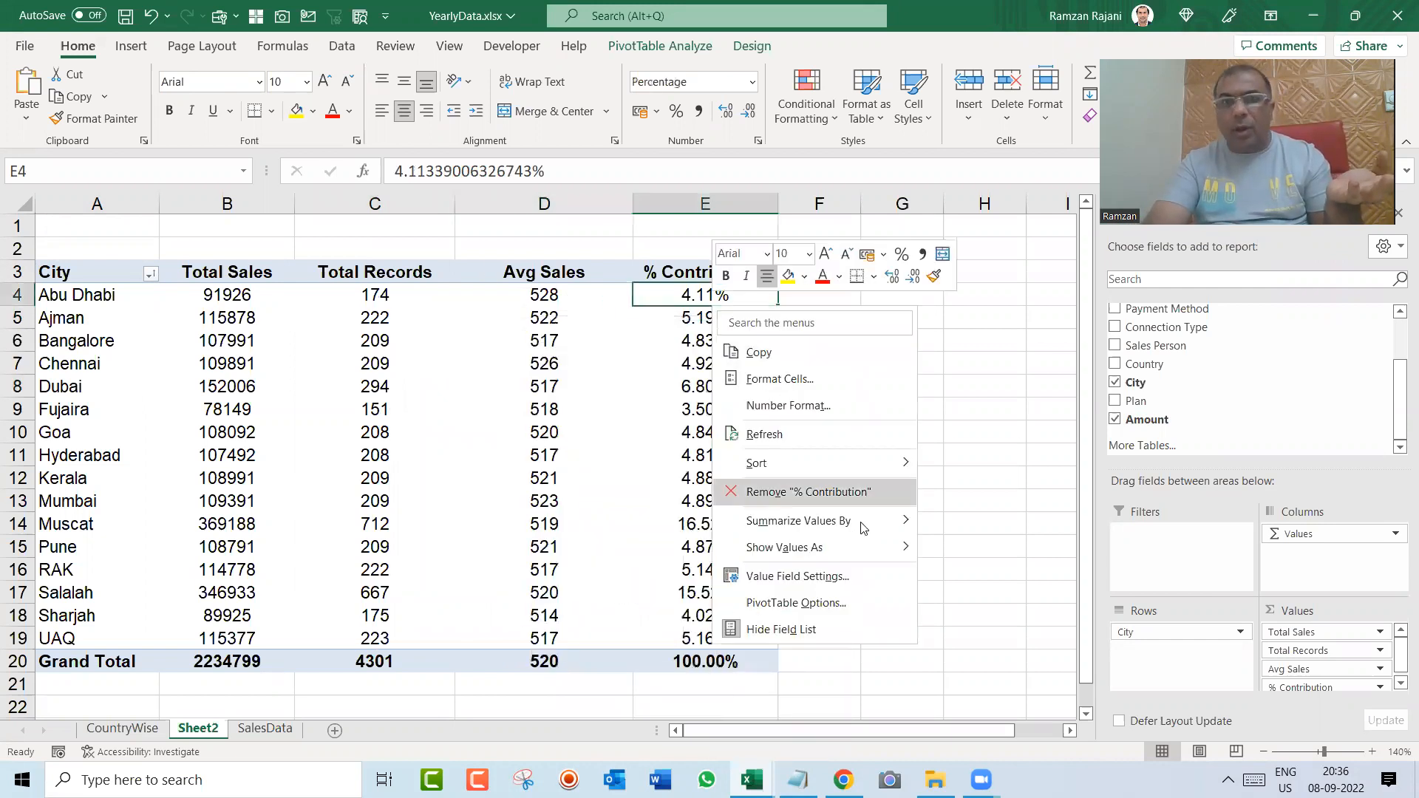
{"action": "mouse_move", "coordinate": [866, 547]}
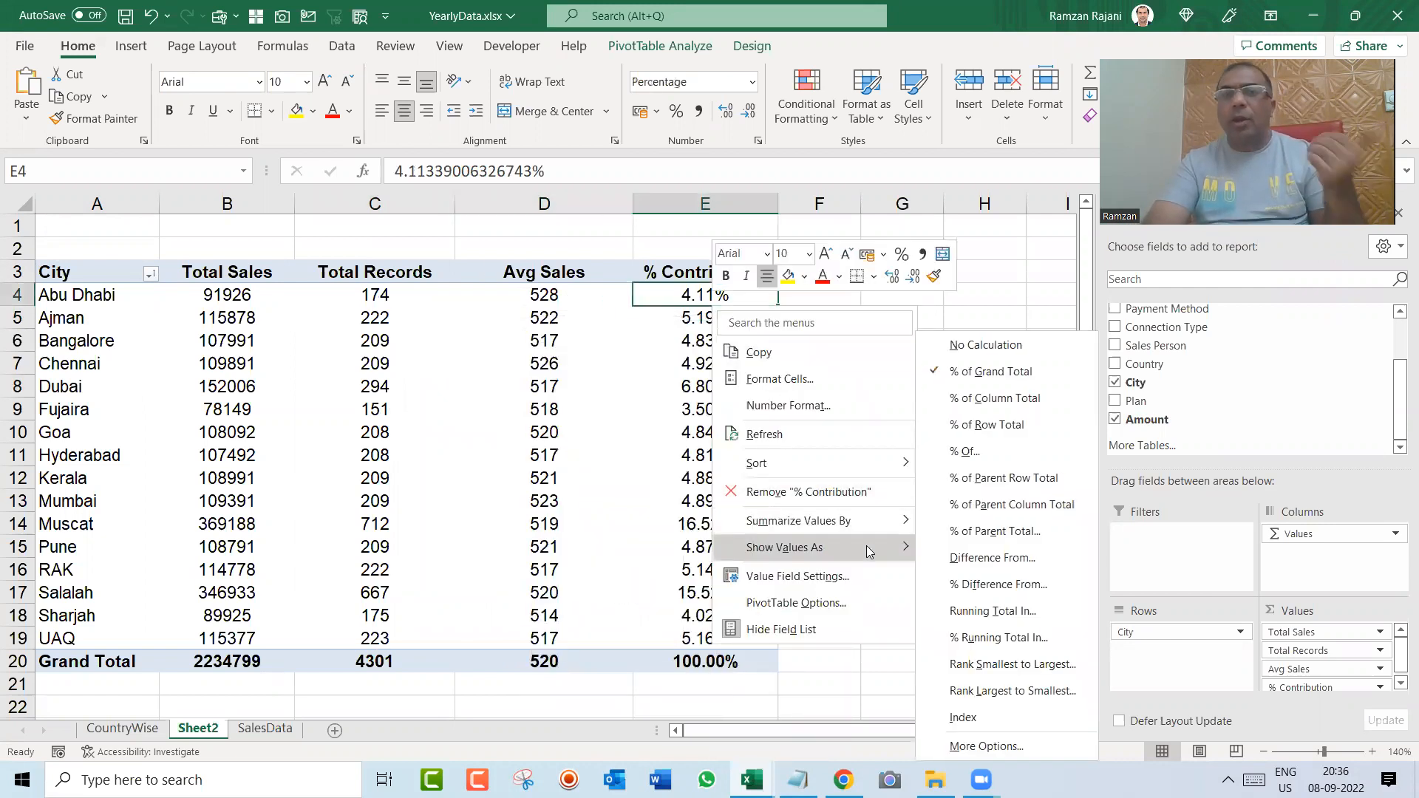
{"action": "left_click", "coordinate": [1050, 374]}
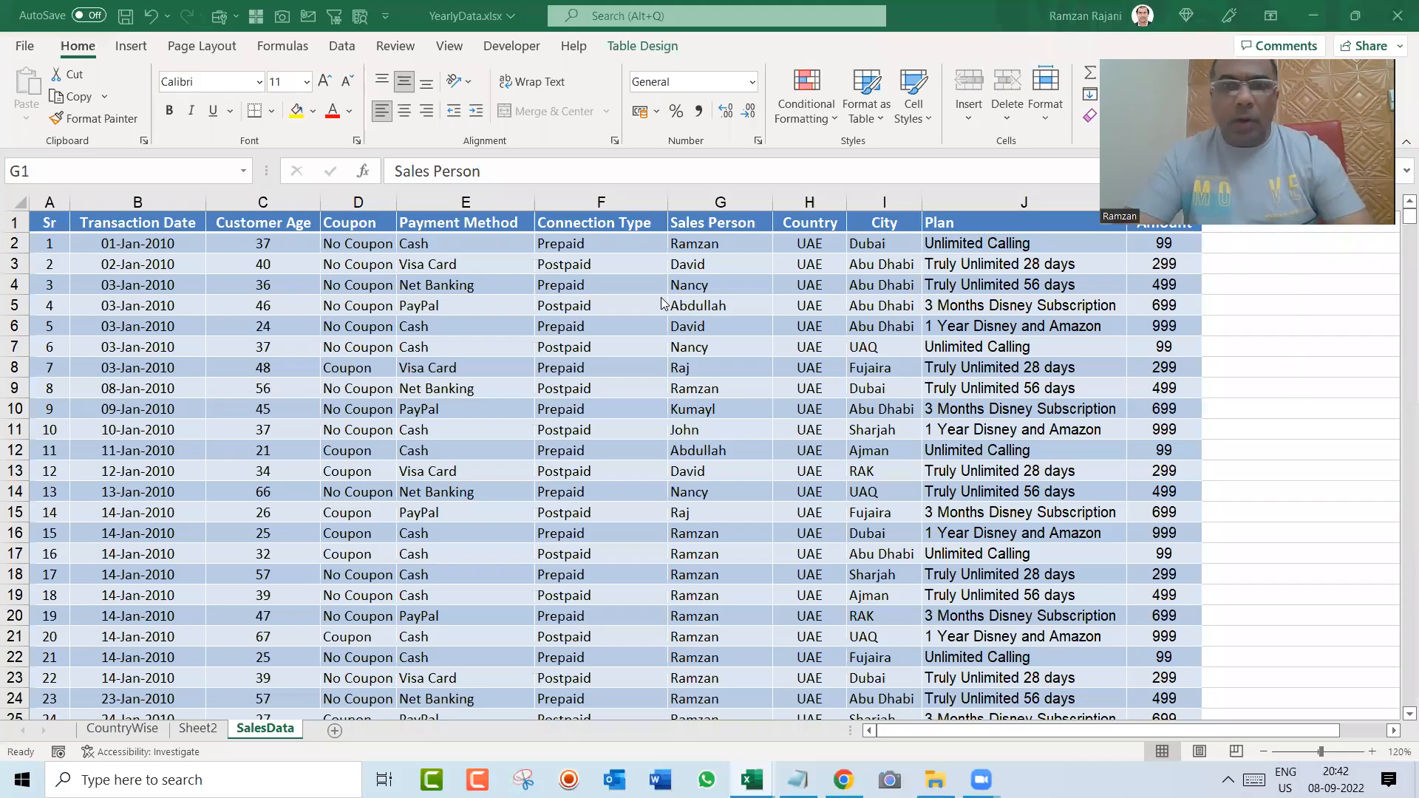
Step: Rename Sheet2, which holds the City pivot table, as CityWise
{"action": "left_click", "coordinate": [198, 729]}
{"action": "double_click", "coordinate": [198, 732]}
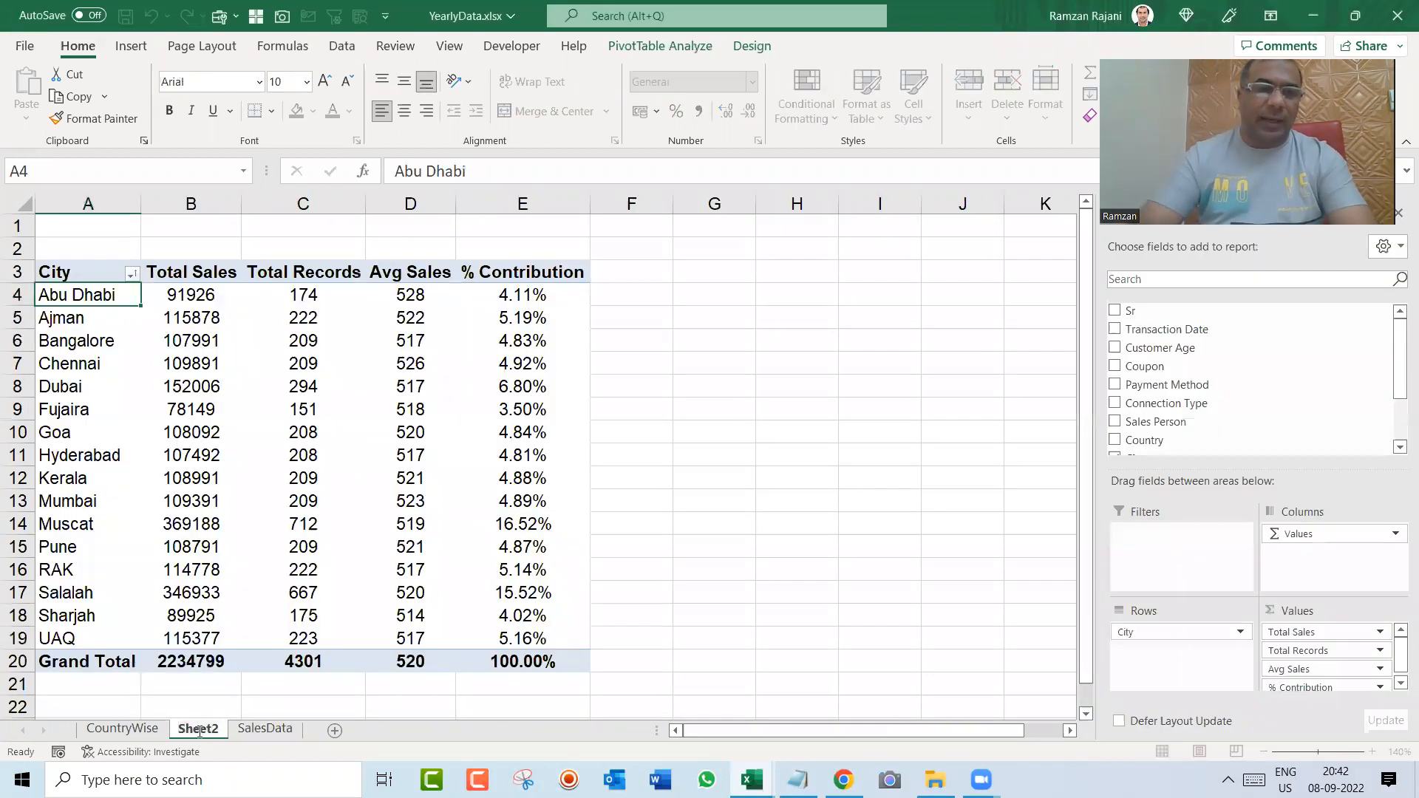
{"action": "type", "text": "CityWise"}
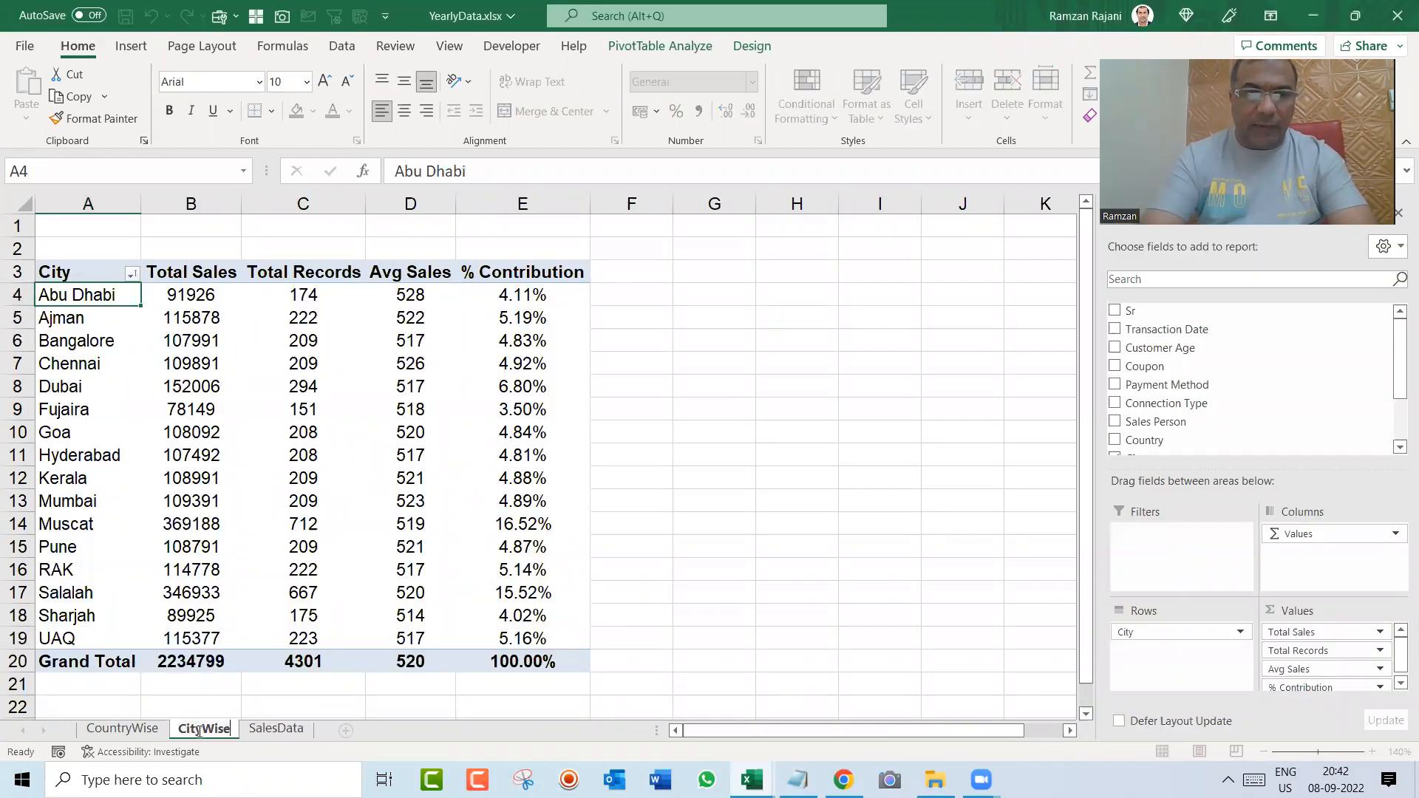
{"action": "key", "text": "Return"}
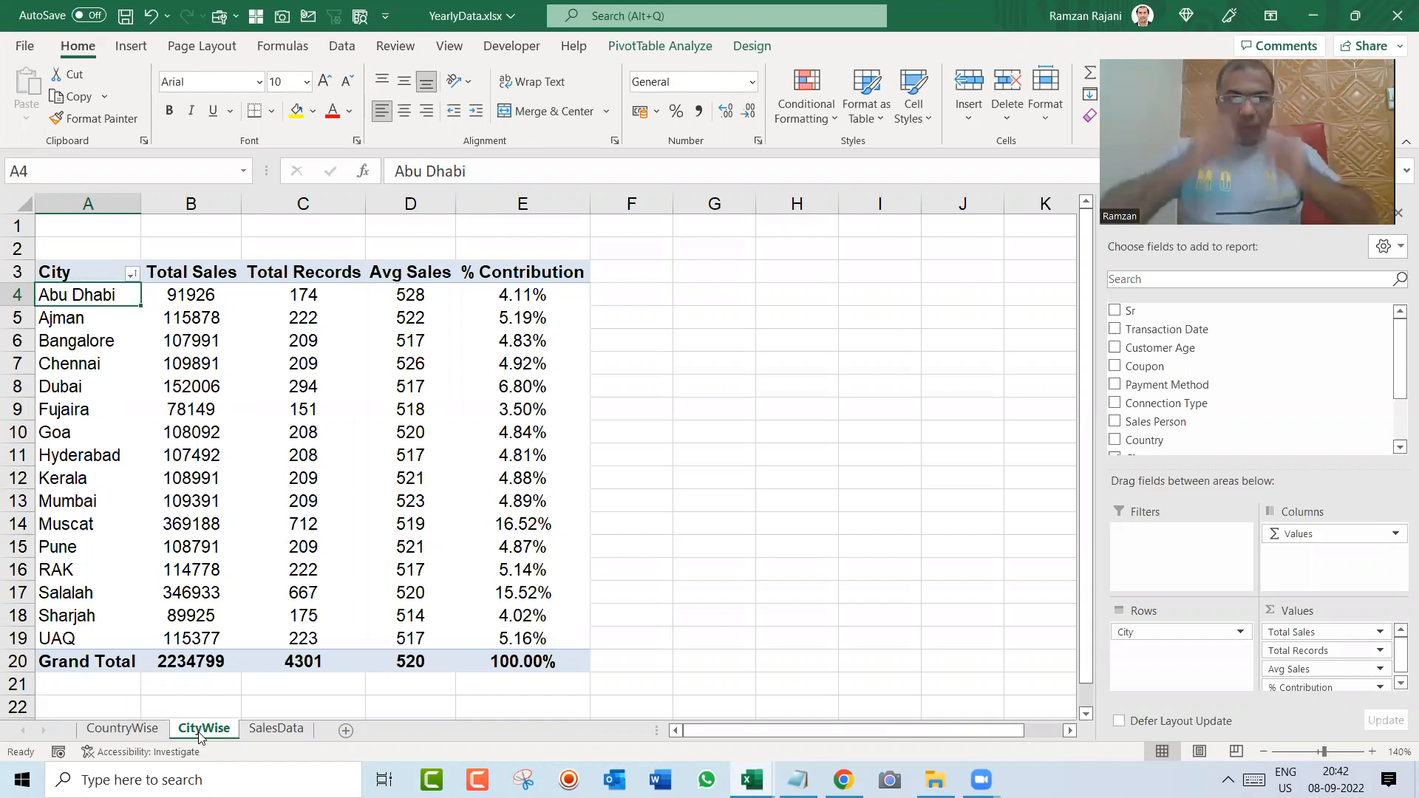
Step: Look through the row labels of the CountryWise pivot table from its header down to the Grand Total row
{"action": "key", "text": "ctrl+Page_Up"}
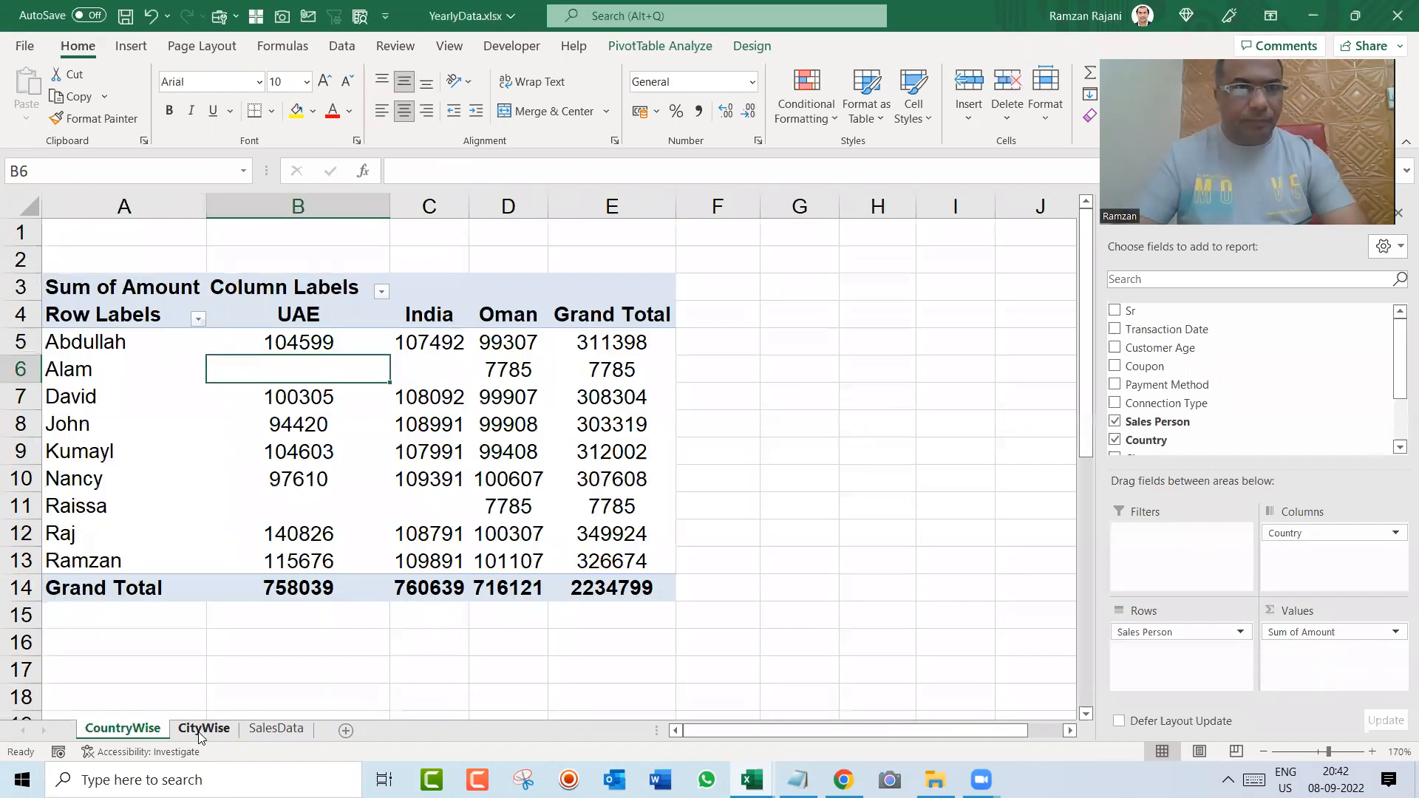
{"action": "key", "text": "Left"}
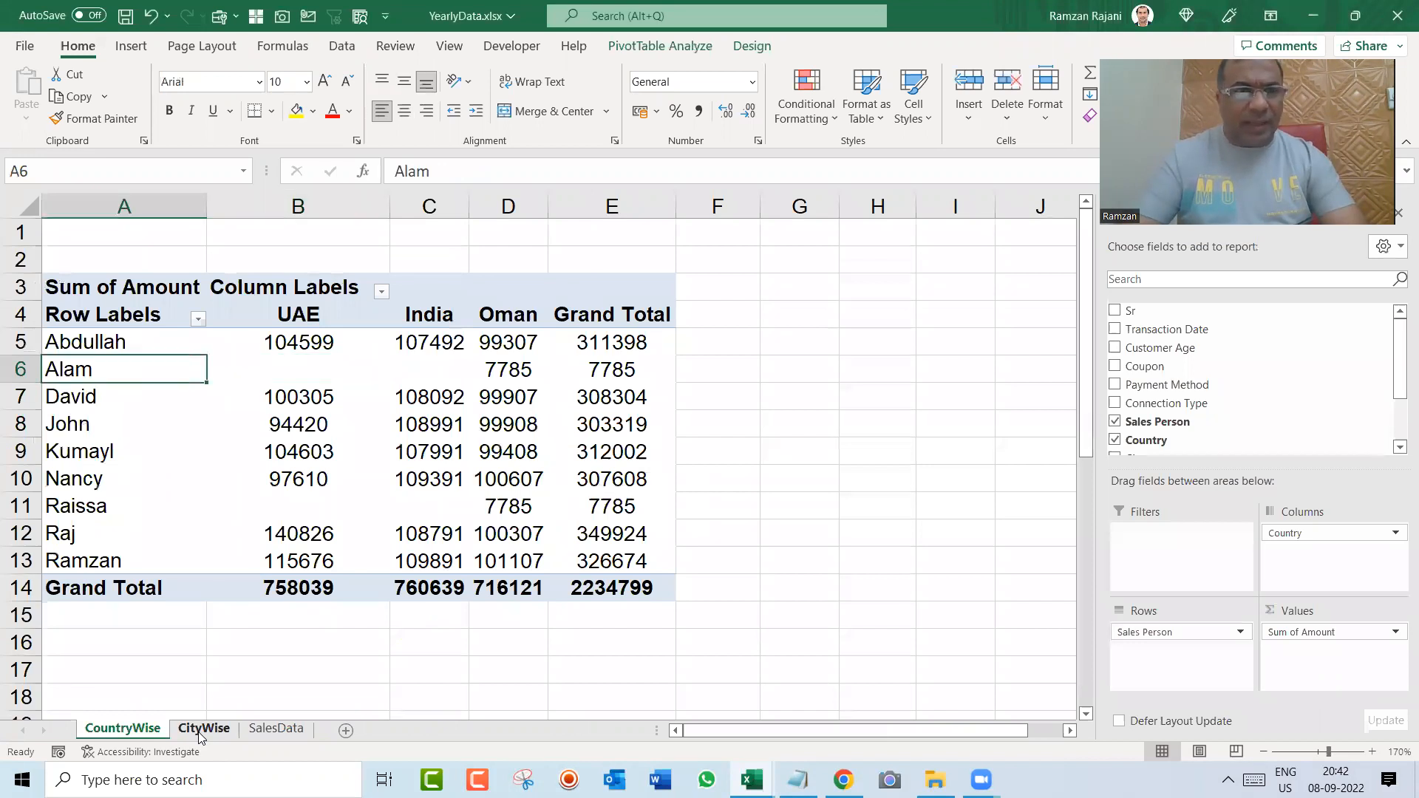
{"action": "key", "text": "Up"}
{"action": "key", "text": "Up"}
{"action": "key", "text": "Up"}
{"action": "key", "text": "ctrl+Down"}
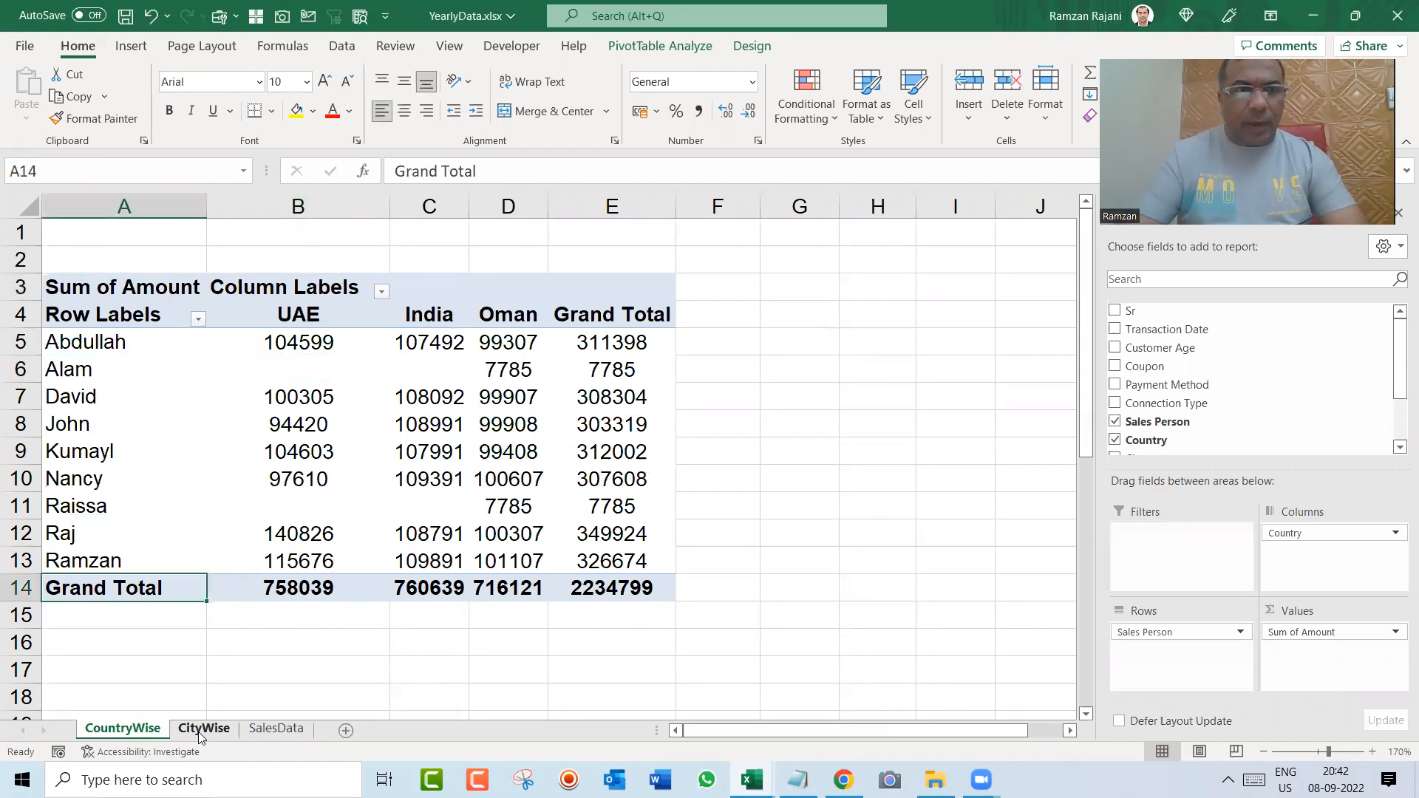
{"action": "key", "text": "Up"}
Step: Inspect the SalesData table down to its last record and return to the Sr header
{"action": "key", "text": "ctrl+Page_Down"}
{"action": "key", "text": "ctrl+Page_Down"}
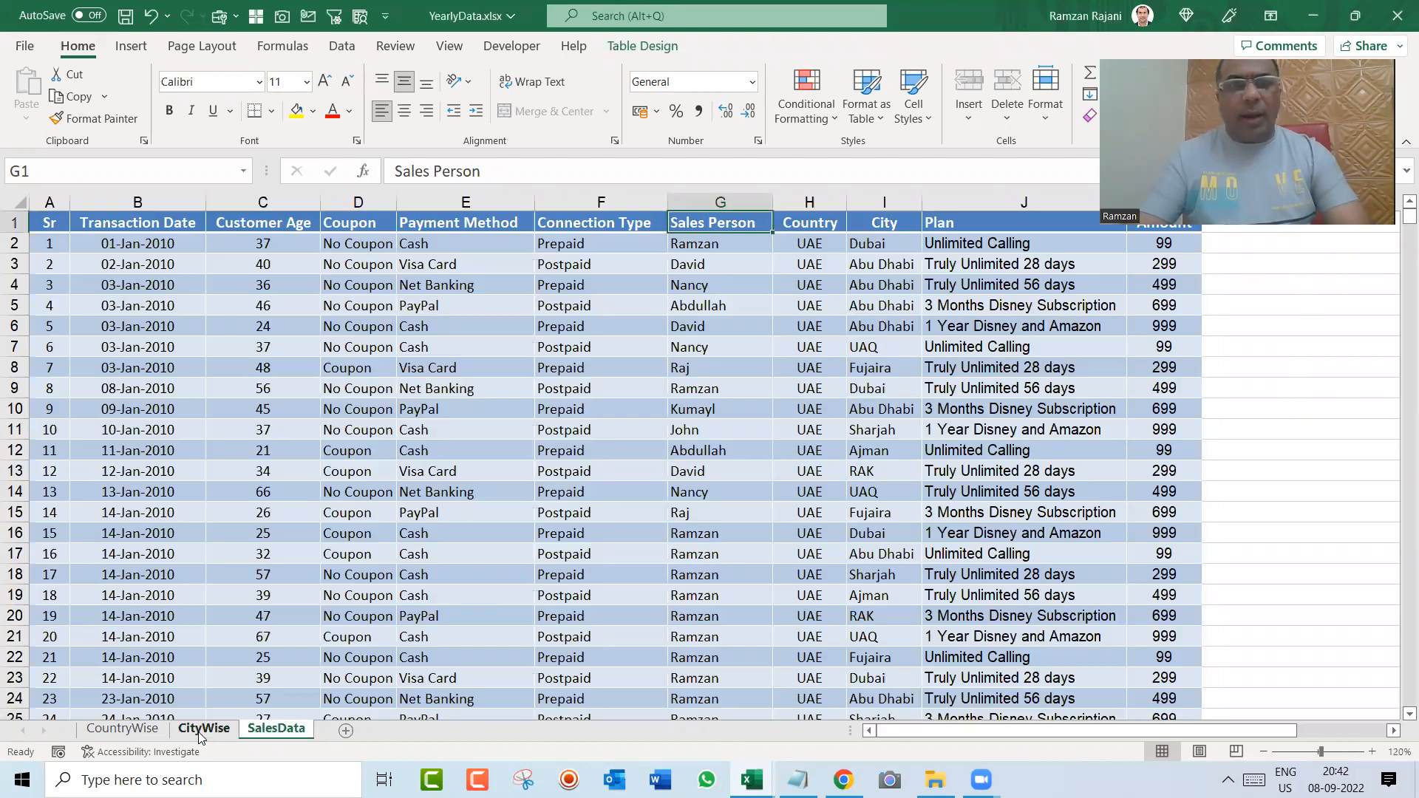
{"action": "key", "text": "Home"}
{"action": "key", "text": "ctrl+Down"}
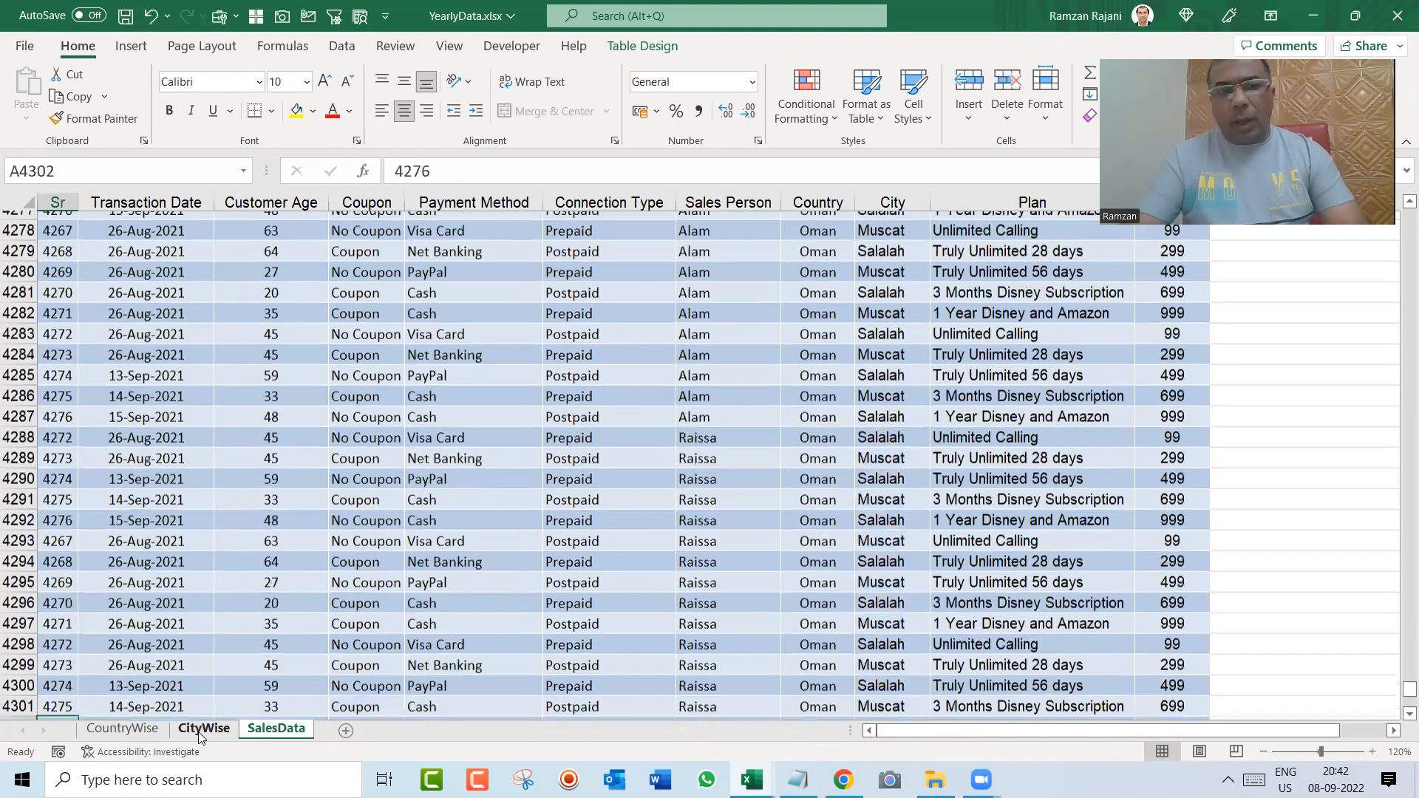
{"action": "key", "text": "Down"}
{"action": "key", "text": "Down"}
{"action": "key", "text": "Down"}
{"action": "key", "text": "Down"}
{"action": "key", "text": "Down"}
{"action": "key", "text": "ctrl+Up"}
{"action": "key", "text": "ctrl+Up"}
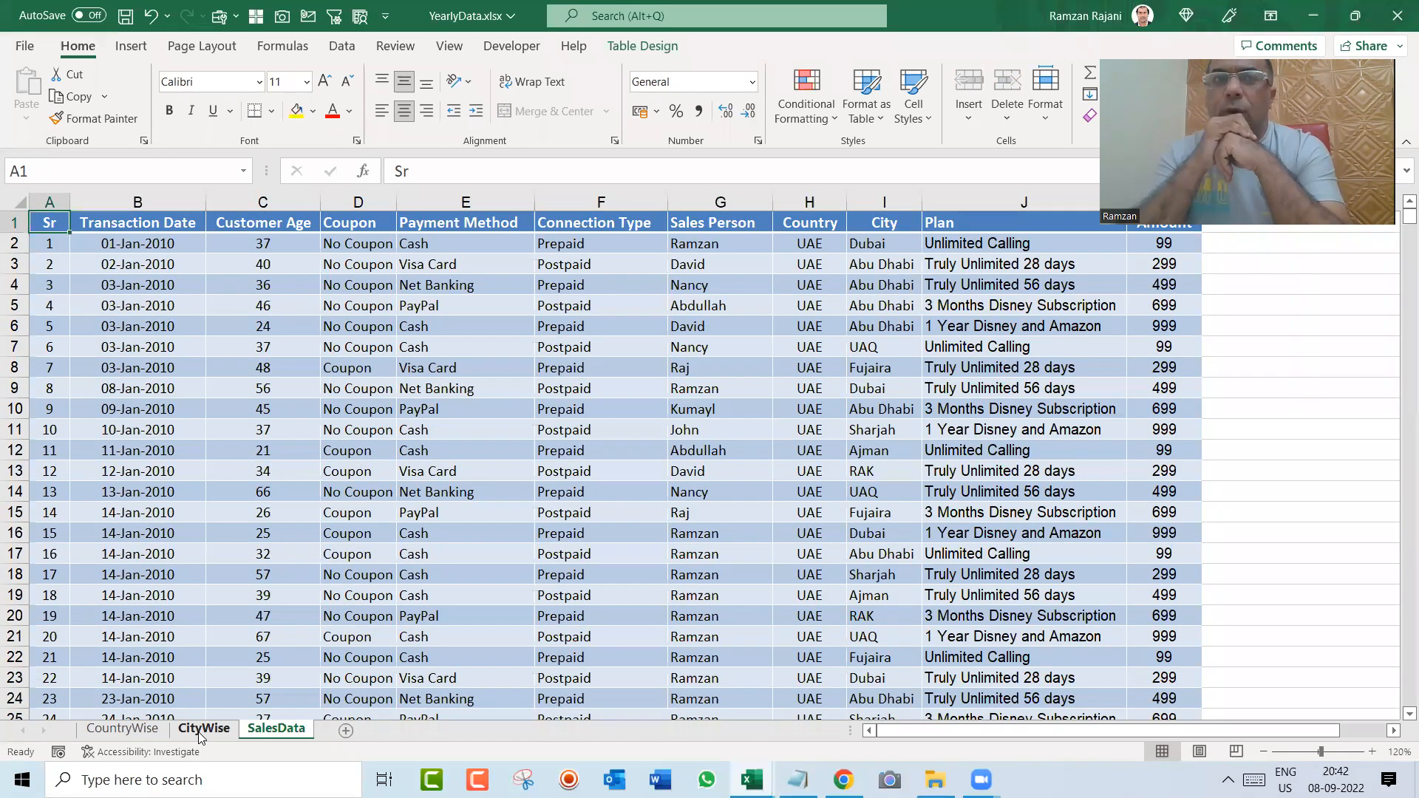
Step: Look over the CityWise pivot table and the sales persons listed in the CountryWise pivot table
{"action": "key", "text": "ctrl+Page_Up"}
{"action": "key", "text": "ctrl+Page_Up"}
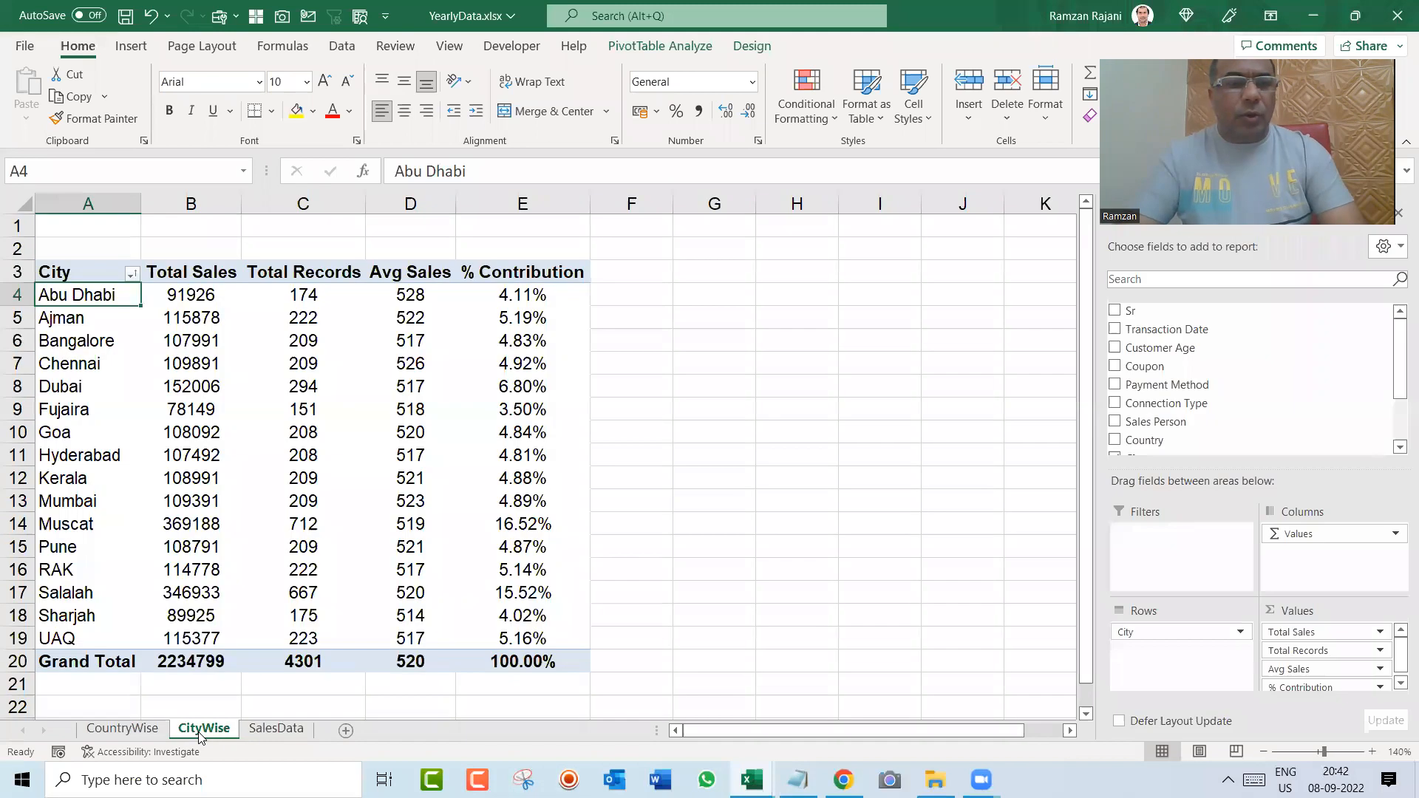
{"action": "key", "text": "Up"}
{"action": "key", "text": "Up"}
{"action": "key", "text": "Up"}
{"action": "key", "text": "Up"}
{"action": "key", "text": "Up"}
{"action": "key", "text": "Up"}
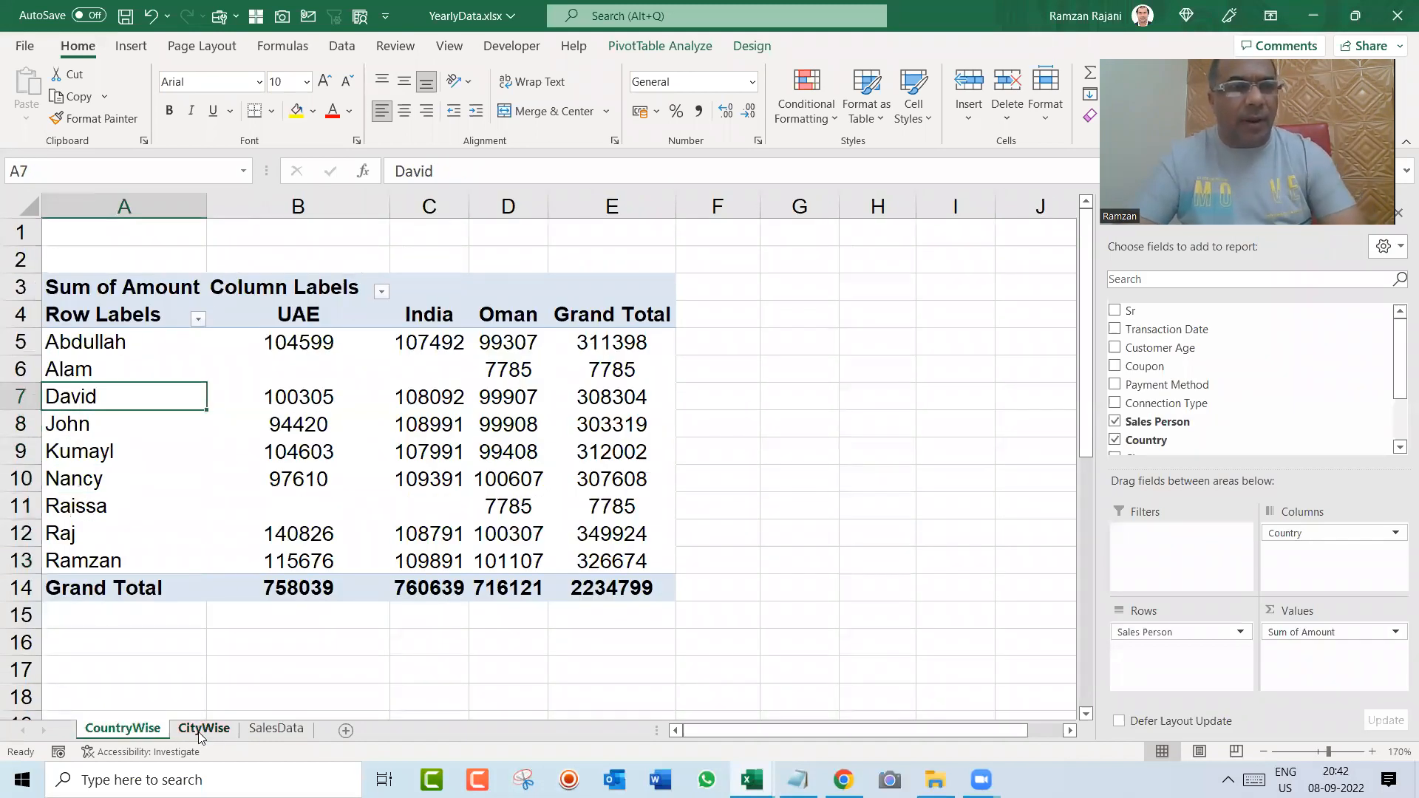
{"action": "key", "text": "Down"}
{"action": "key", "text": "Down"}
{"action": "key", "text": "Down"}
{"action": "key", "text": "Down"}
{"action": "key", "text": "Down"}
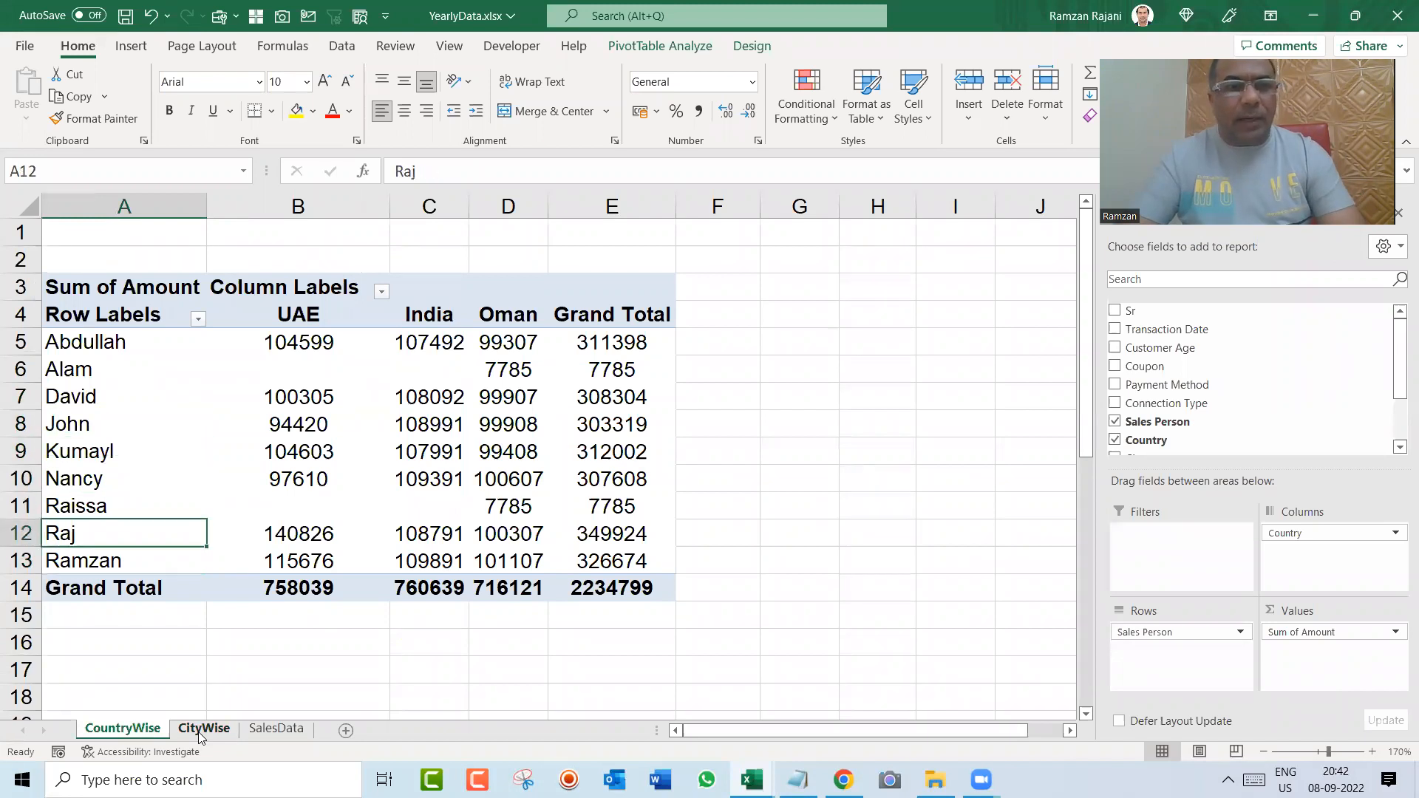
Step: Replace the sales person of the first SalesData record, cell G2, with a new sales person's name
{"action": "left_click", "coordinate": [199, 732]}
{"action": "key", "text": "ctrl+Page_Down"}
{"action": "key", "text": "Right"}
{"action": "key", "text": "Right"}
{"action": "key", "text": "Right"}
{"action": "key", "text": "Right"}
{"action": "key", "text": "Right"}
{"action": "key", "text": "Down"}
{"action": "key", "text": "Right"}
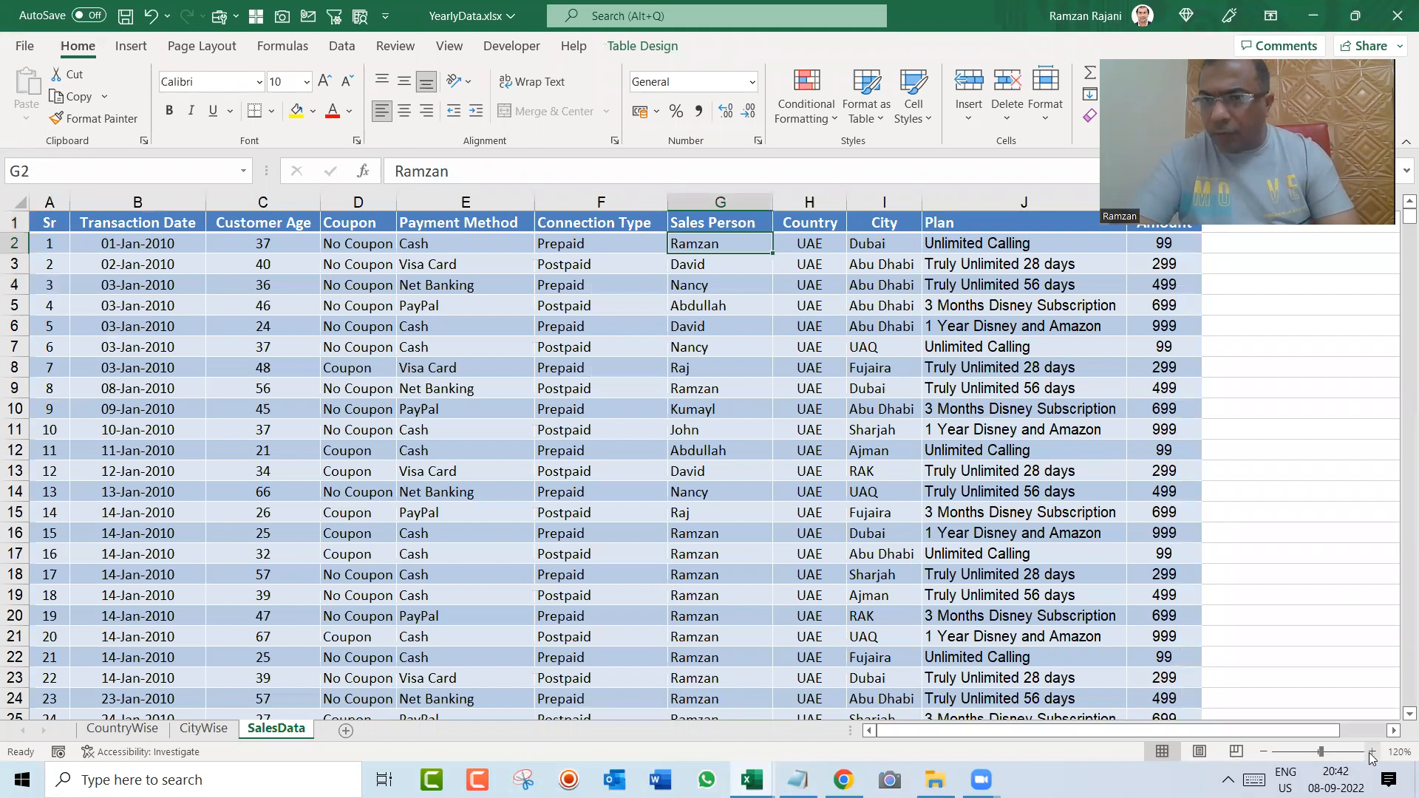
{"action": "left_click", "coordinate": [1373, 753]}
{"action": "left_click", "coordinate": [1373, 753]}
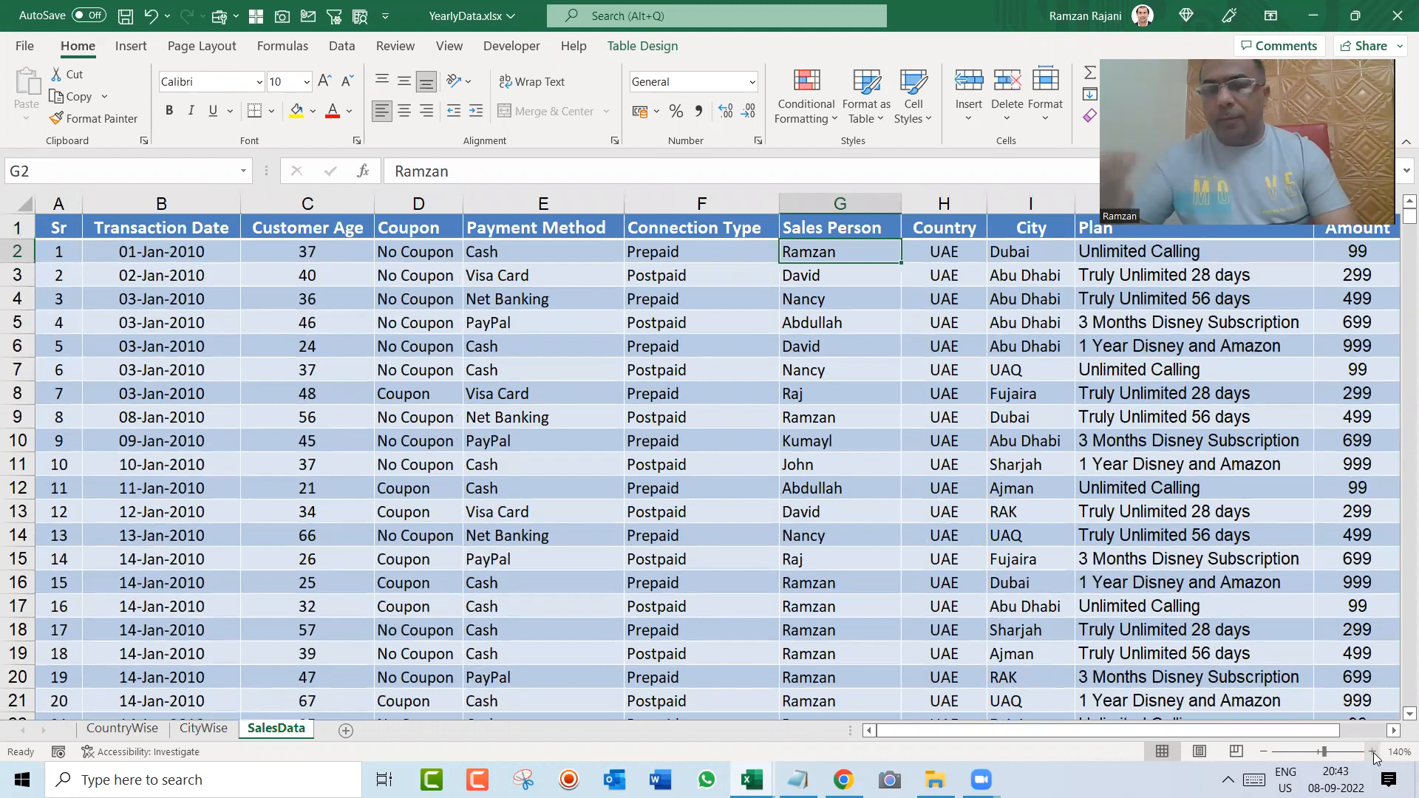
{"action": "type", "text": "Dines"}
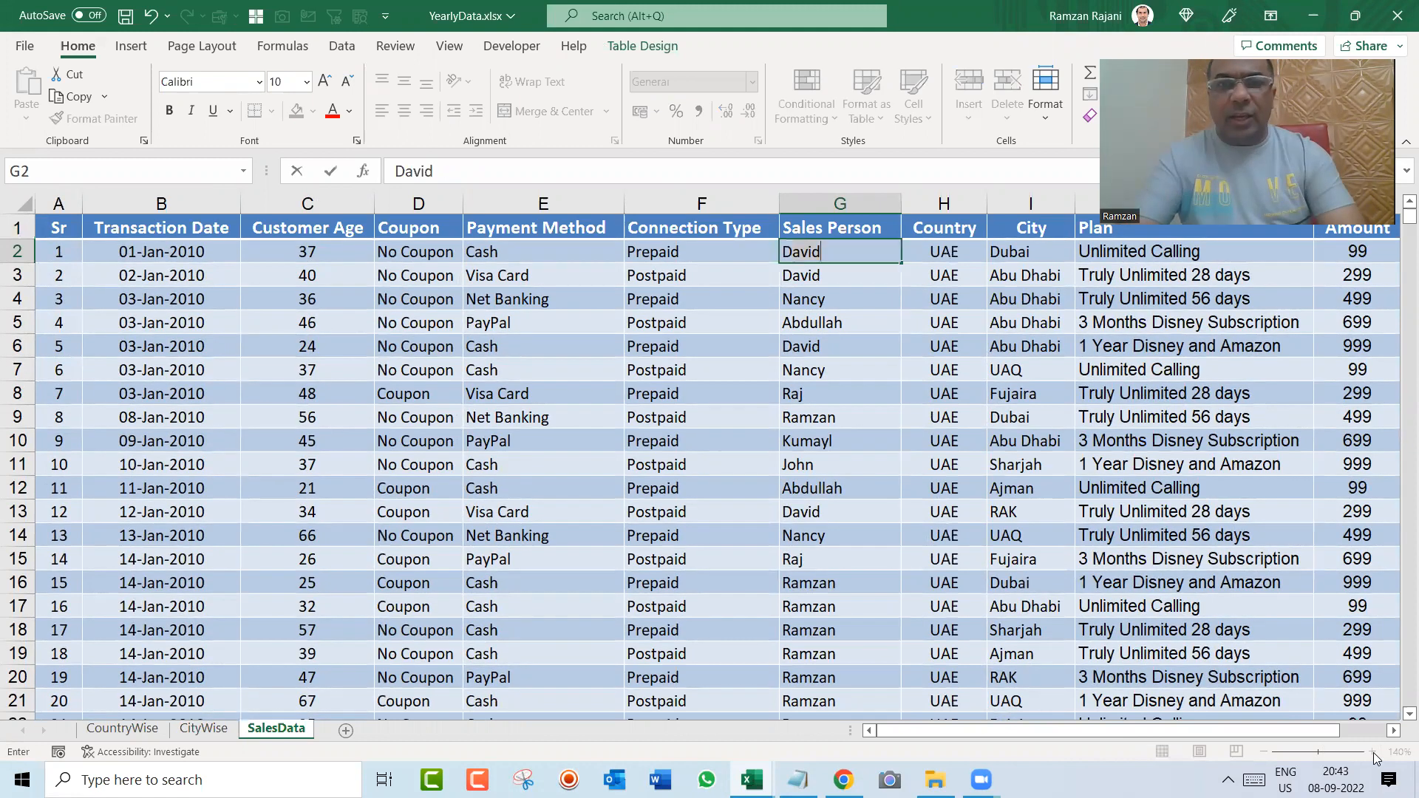
{"action": "type", "text": "h"}
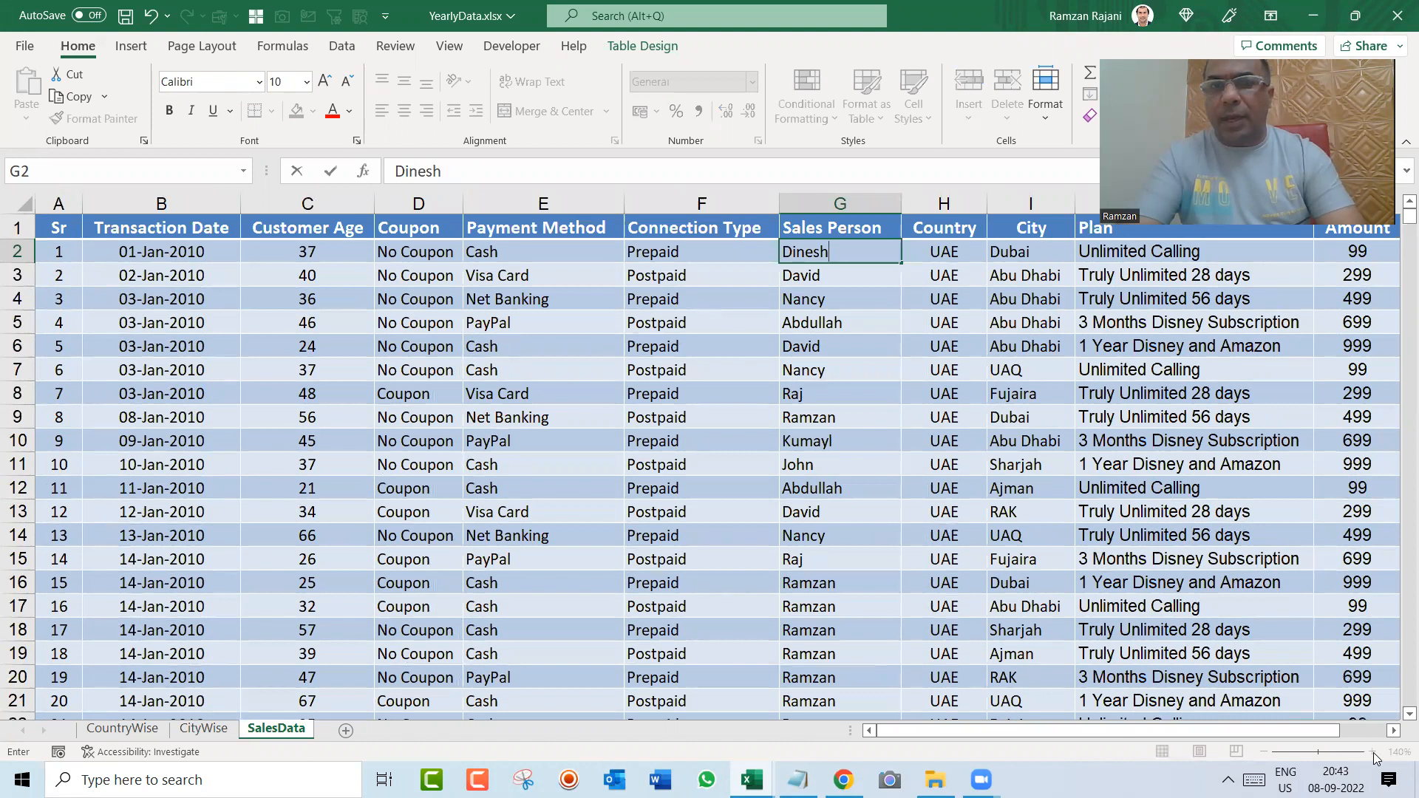
{"action": "key", "text": "Return"}
{"action": "key", "text": "Up"}
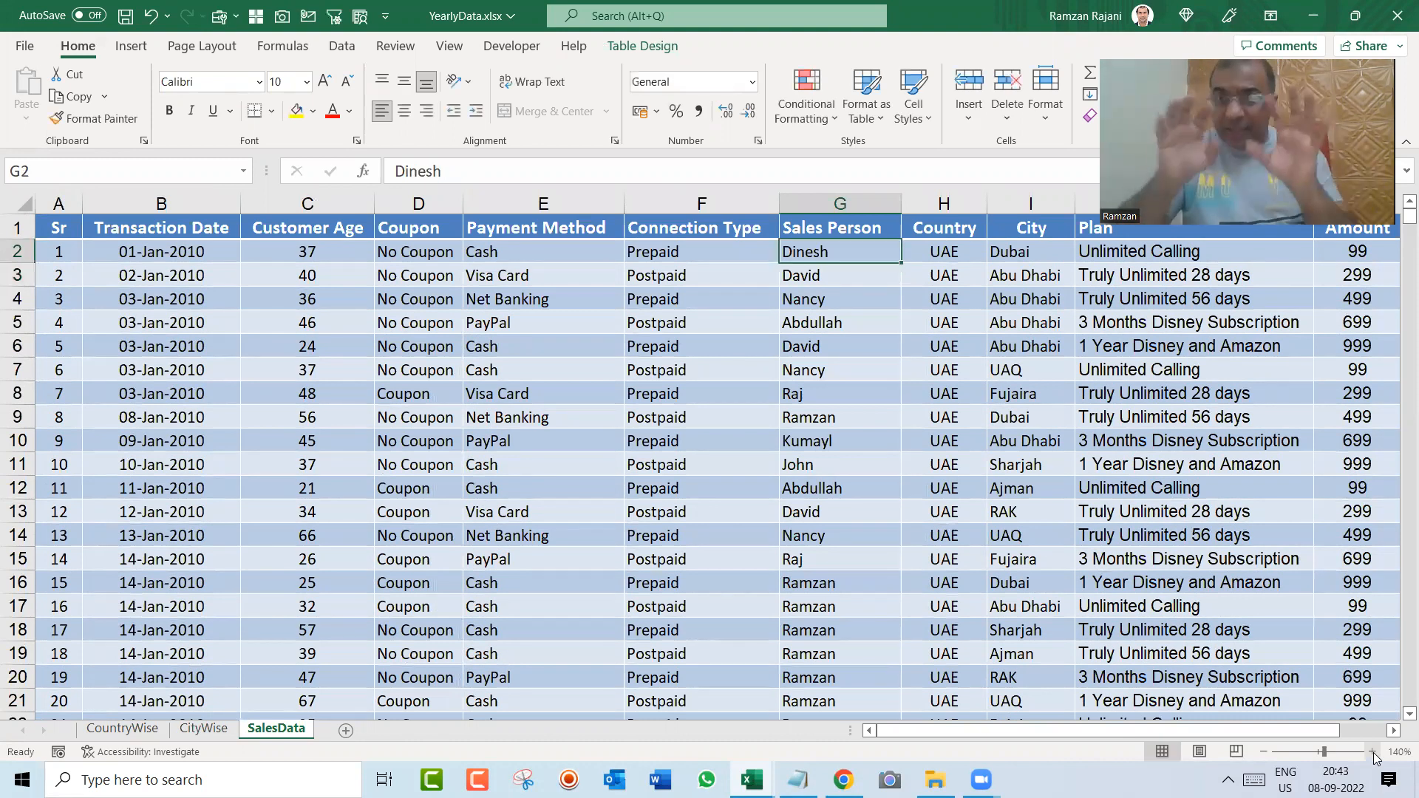
Step: Fill the new sales person's name from G2 down to G15 and make those cells bold
{"action": "key", "text": "shift+Down"}
{"action": "key", "text": "shift+Down"}
{"action": "key", "text": "shift+Down"}
{"action": "key", "text": "shift+Down"}
{"action": "key", "text": "shift+Down"}
{"action": "key", "text": "shift+Down"}
{"action": "key", "text": "shift+Down"}
{"action": "key", "text": "shift+Down"}
{"action": "key", "text": "shift+Down"}
{"action": "key", "text": "shift+Down"}
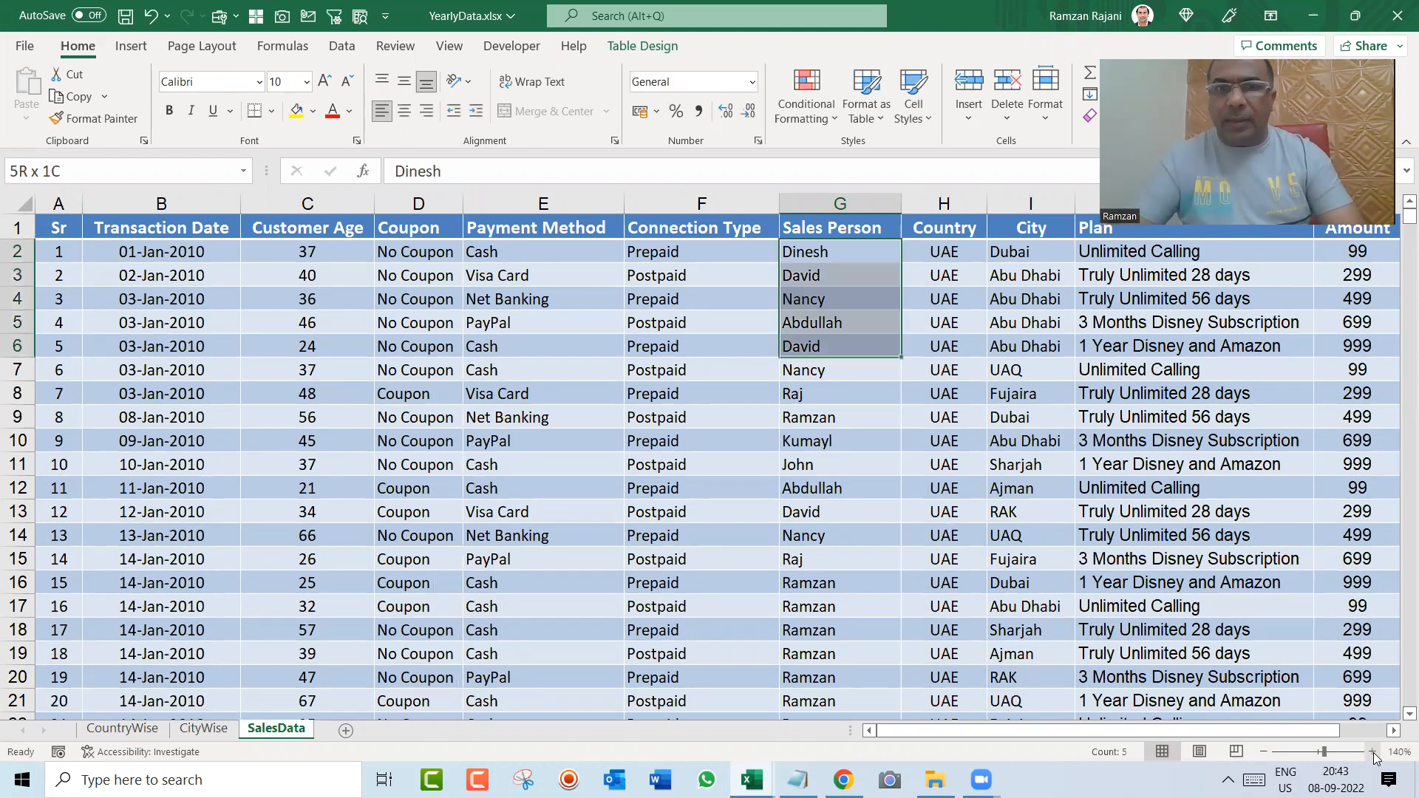
{"action": "key", "text": "shift+Down"}
{"action": "key", "text": "shift+Down"}
{"action": "key", "text": "shift+Down"}
{"action": "key", "text": "shift+Down"}
{"action": "key", "text": "shift+Up"}
{"action": "key", "text": "ctrl+d"}
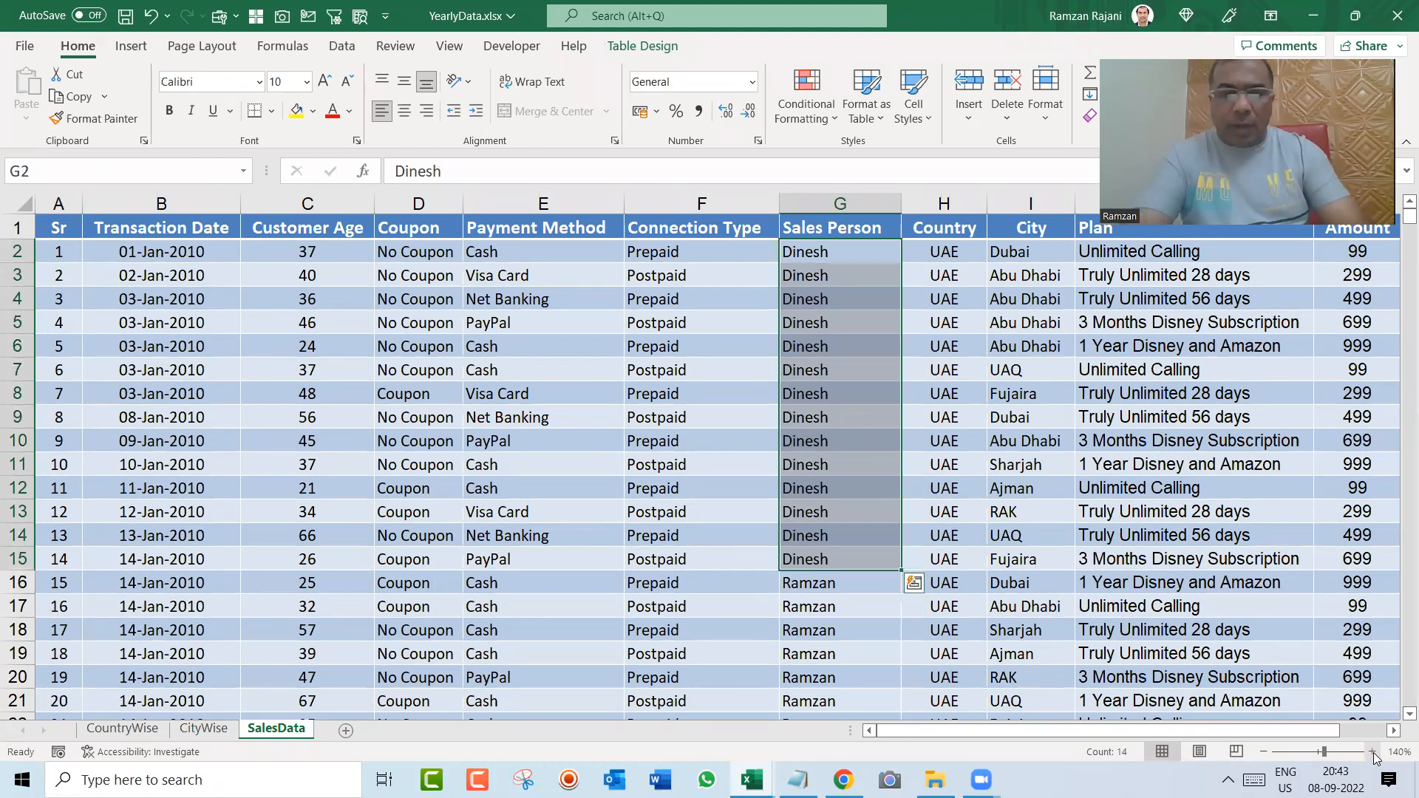
{"action": "key", "text": "ctrl+b"}
{"action": "key", "text": "Left"}
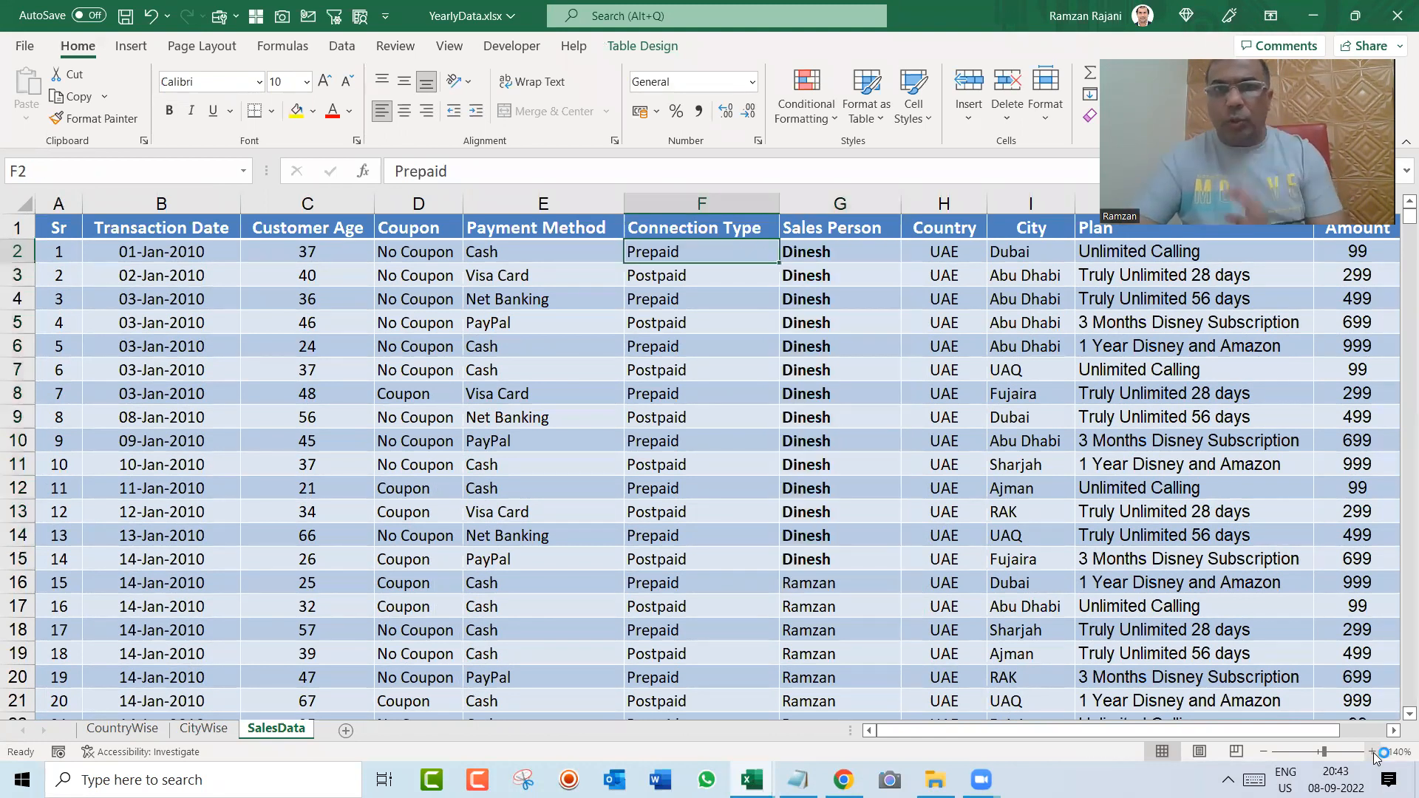
{"action": "key", "text": "Right"}
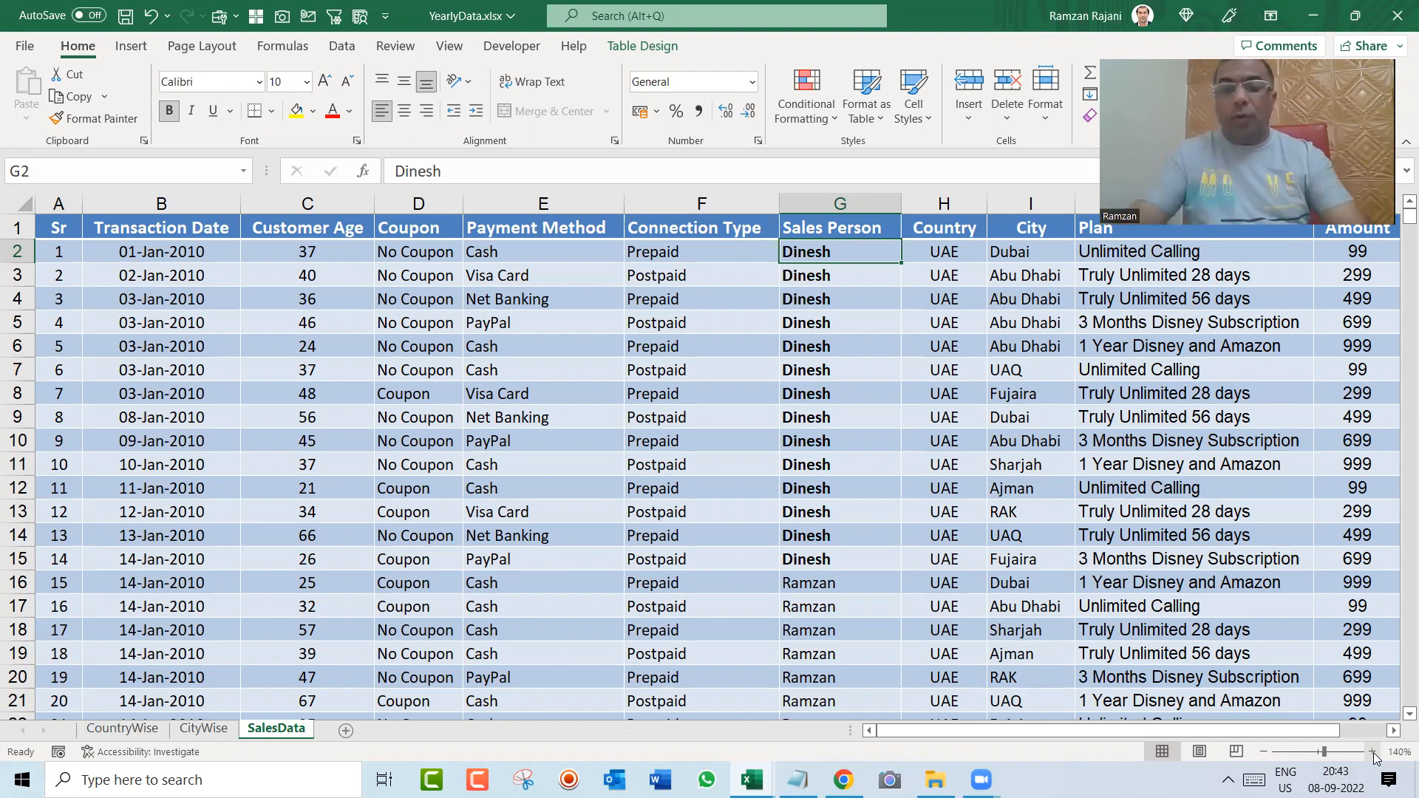
Step: Refresh the CountryWise pivot table and check the new sales person's row and UAE amount
{"action": "key", "text": "ctrl+Page_Up"}
{"action": "key", "text": "ctrl+Page_Up"}
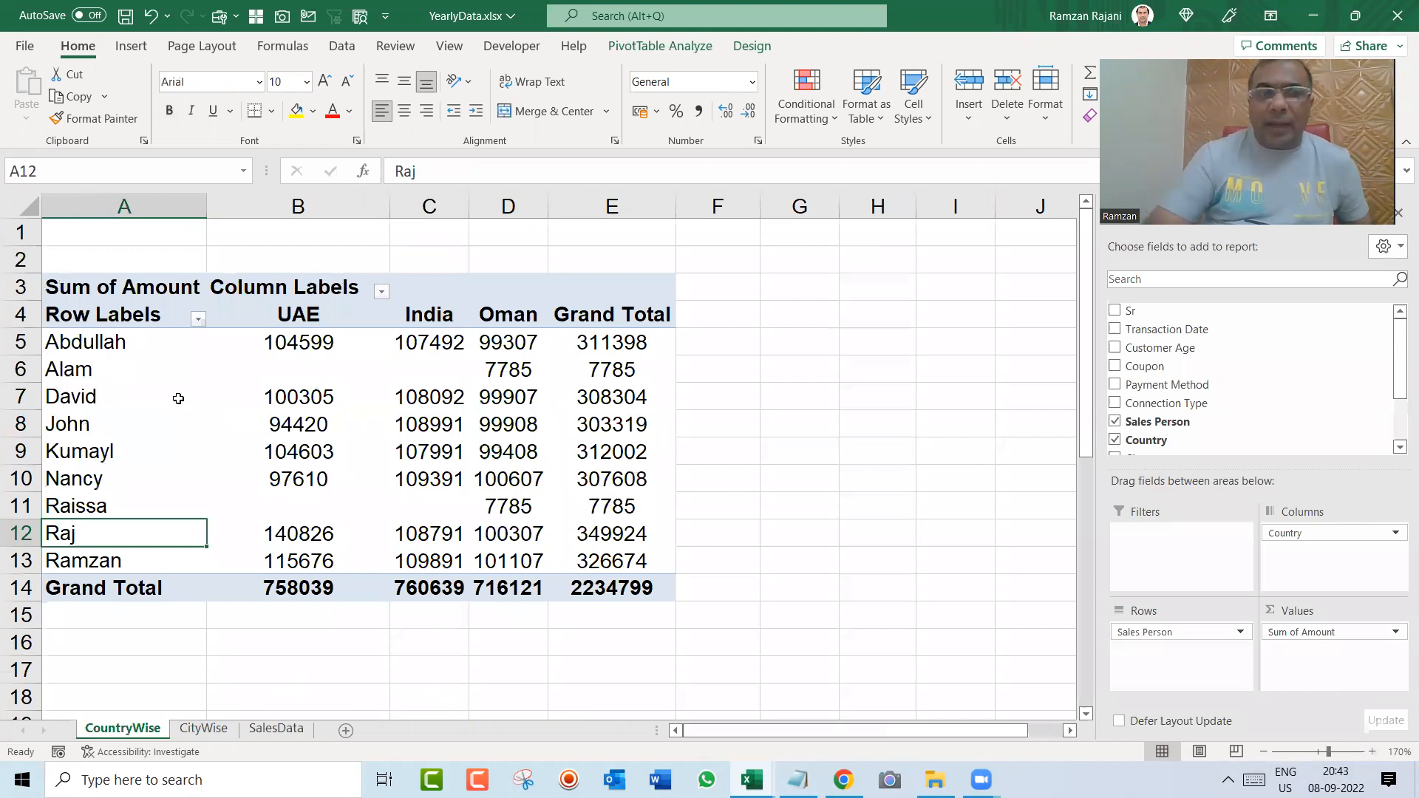
{"action": "right_click", "coordinate": [177, 398]}
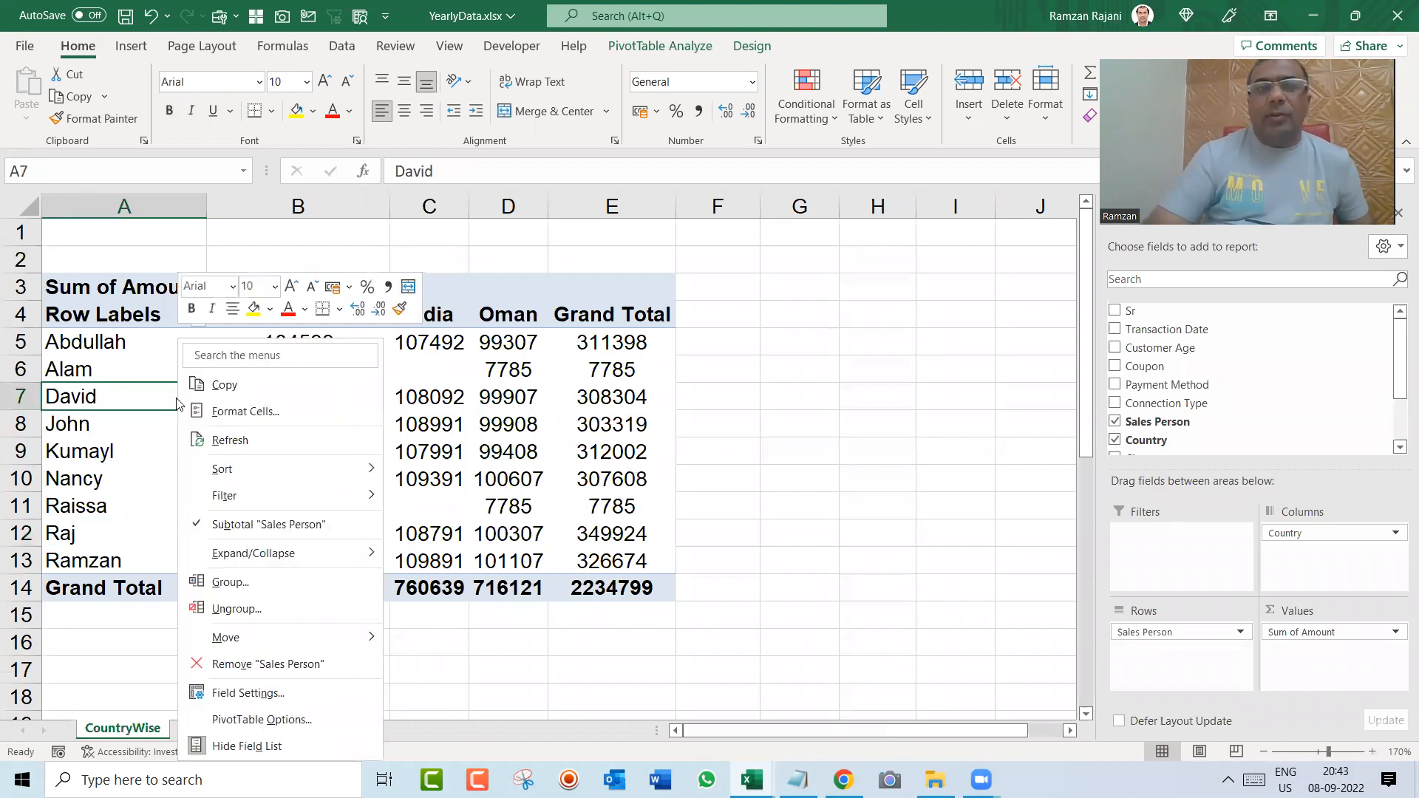
{"action": "left_click", "coordinate": [288, 447]}
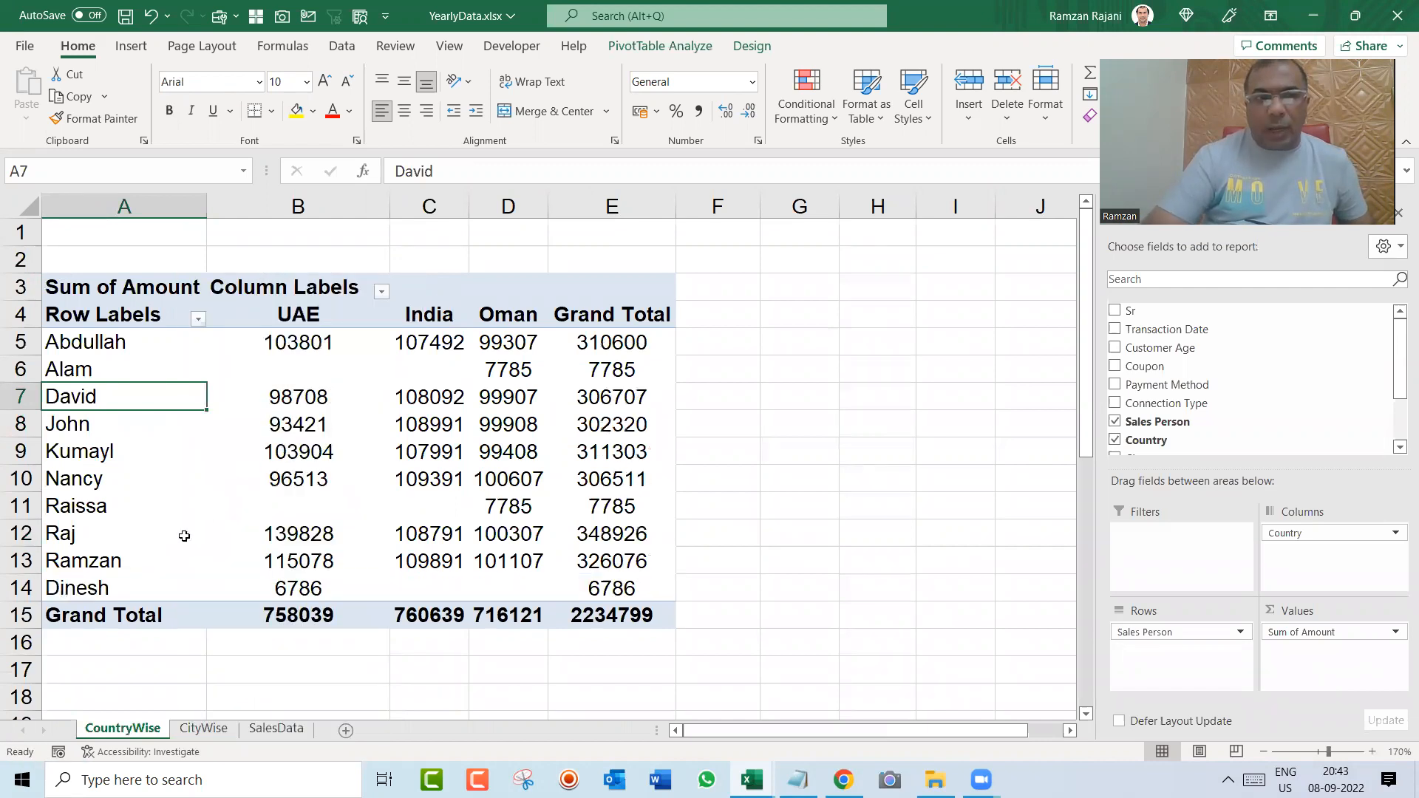
{"action": "left_click", "coordinate": [107, 584]}
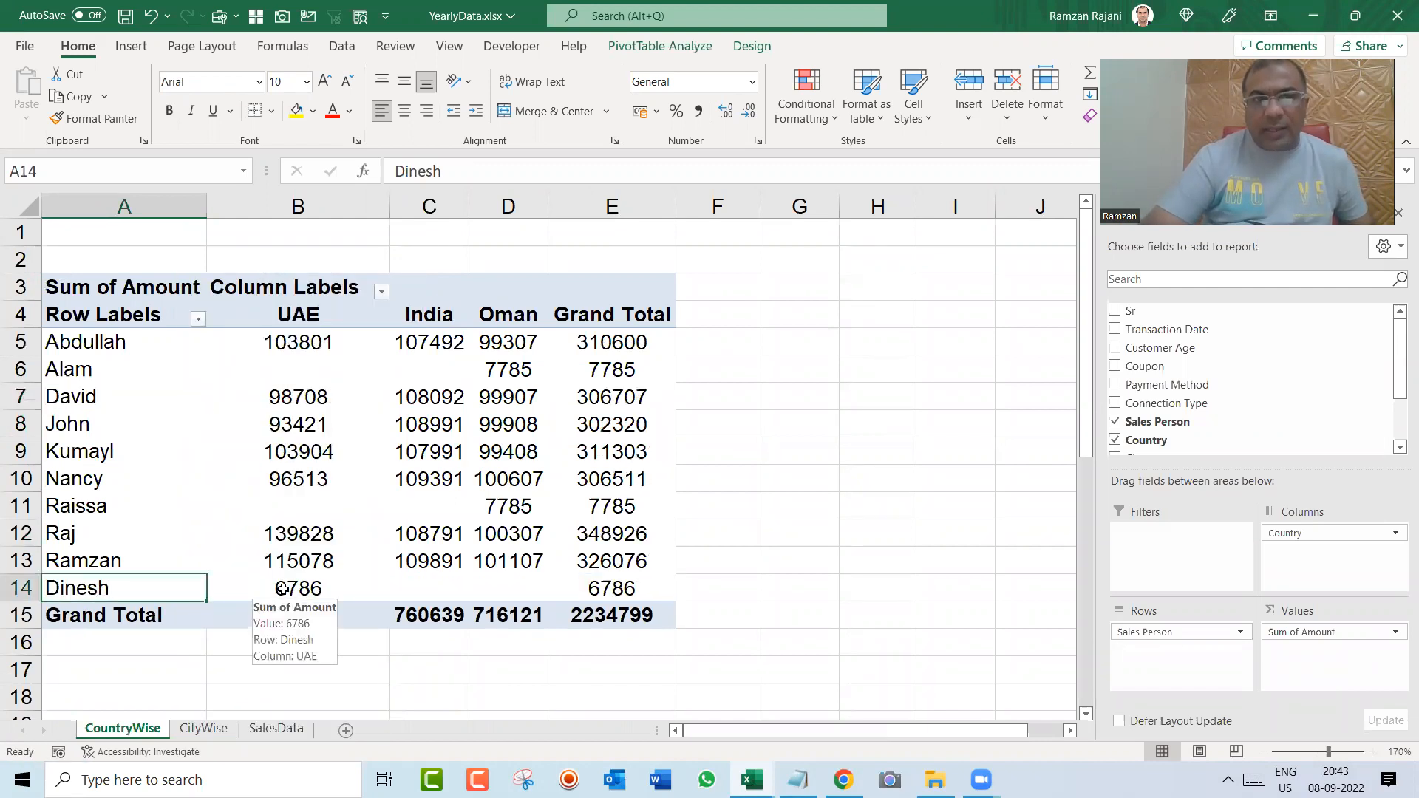
{"action": "left_click", "coordinate": [255, 591]}
Step: Check the sum of the new sales person's amounts, K2 to K15 in SalesData, against the UAE amount in the CountryWise pivot table
{"action": "key", "text": "ctrl+Page_Down"}
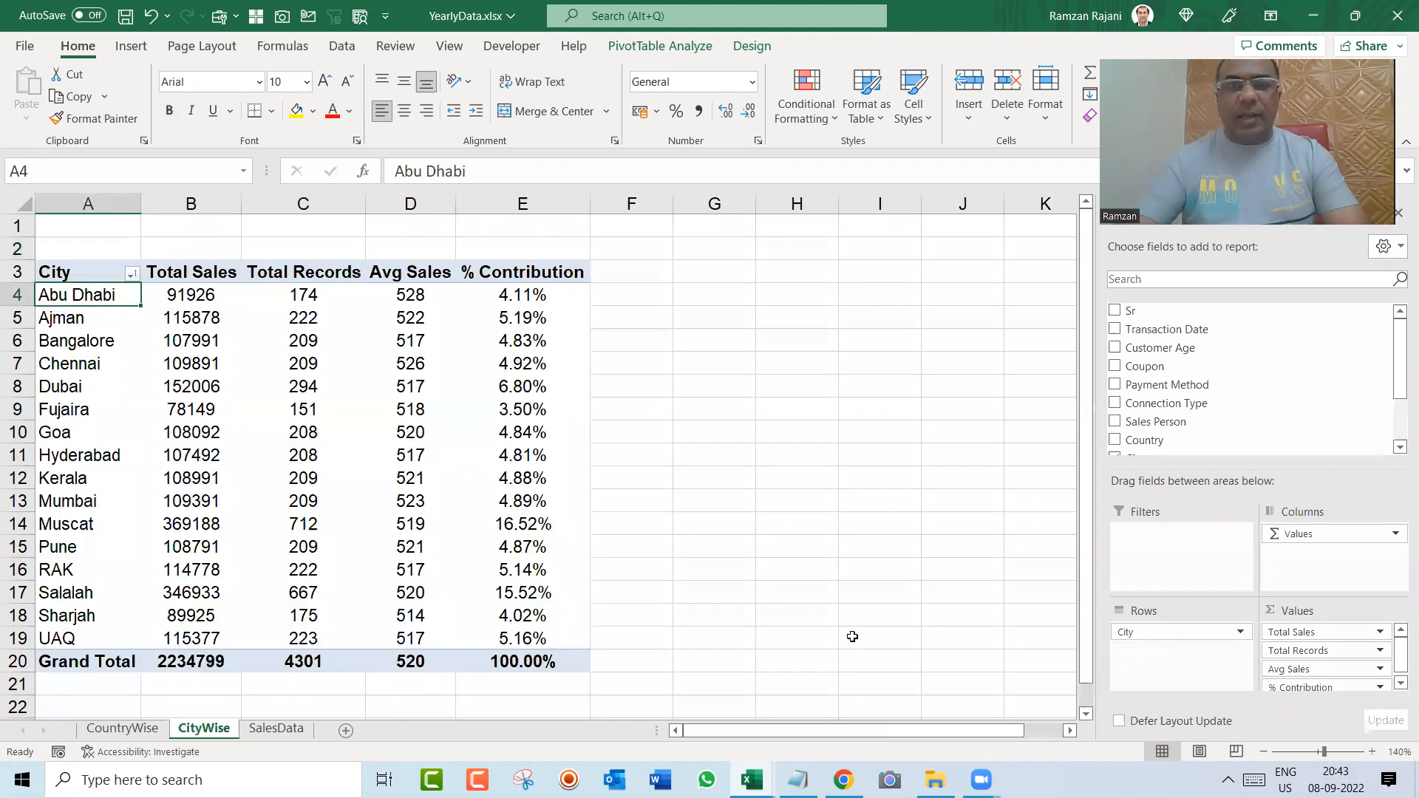
{"action": "key", "text": "ctrl+Page_Down"}
{"action": "key", "text": "Right"}
{"action": "key", "text": "Right"}
{"action": "key", "text": "Right"}
{"action": "key", "text": "Right"}
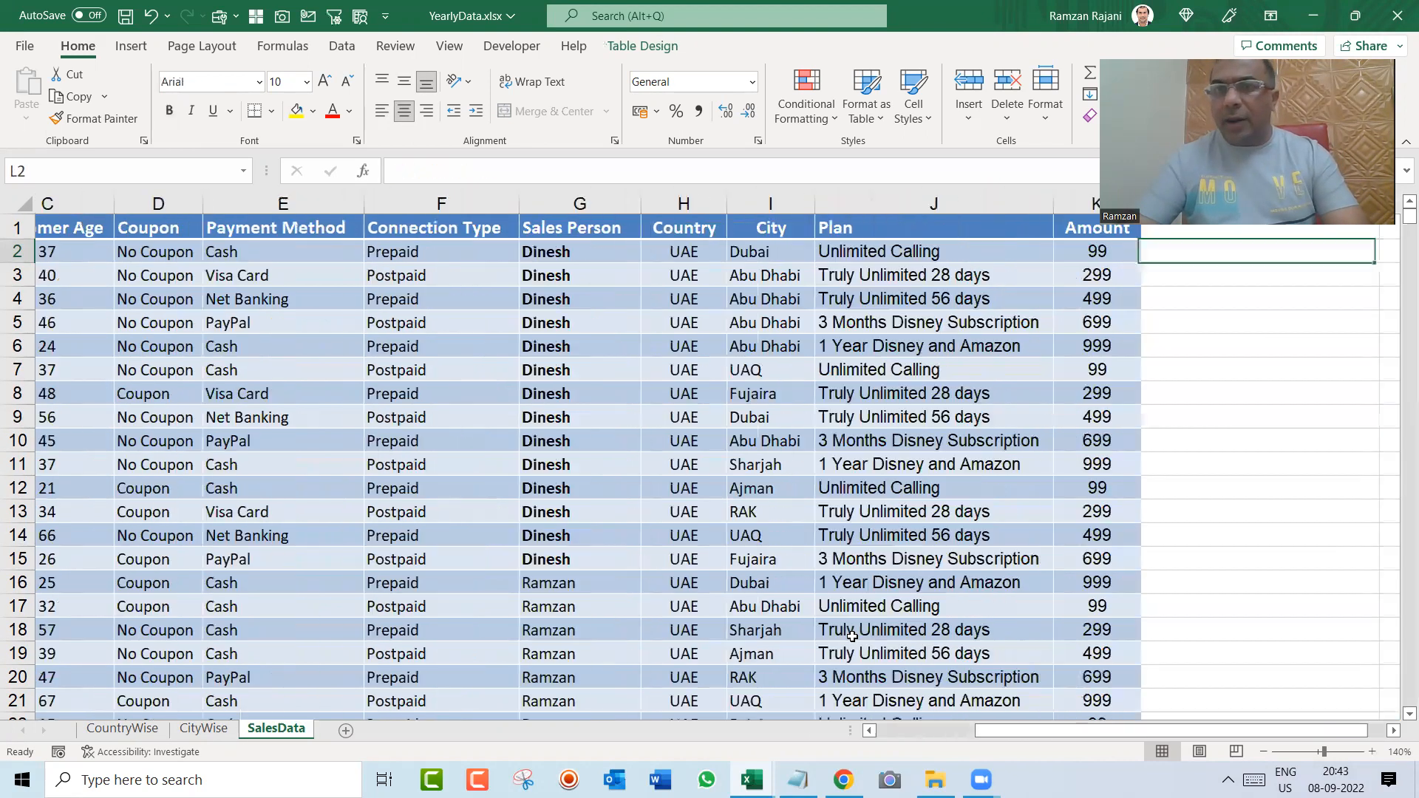
{"action": "key", "text": "shift+Down"}
{"action": "key", "text": "shift+Down"}
{"action": "key", "text": "shift+Down"}
{"action": "key", "text": "shift+Down"}
{"action": "key", "text": "shift+Down"}
{"action": "key", "text": "shift+Down"}
{"action": "key", "text": "shift+Down"}
{"action": "key", "text": "shift+Down"}
{"action": "key", "text": "shift+Down"}
{"action": "key", "text": "shift+Down"}
{"action": "key", "text": "shift+Down"}
{"action": "key", "text": "shift+Down"}
{"action": "key", "text": "shift+Down"}
{"action": "key", "text": "shift+Down"}
{"action": "key", "text": "shift+Up"}
{"action": "key", "text": "shift+Up"}
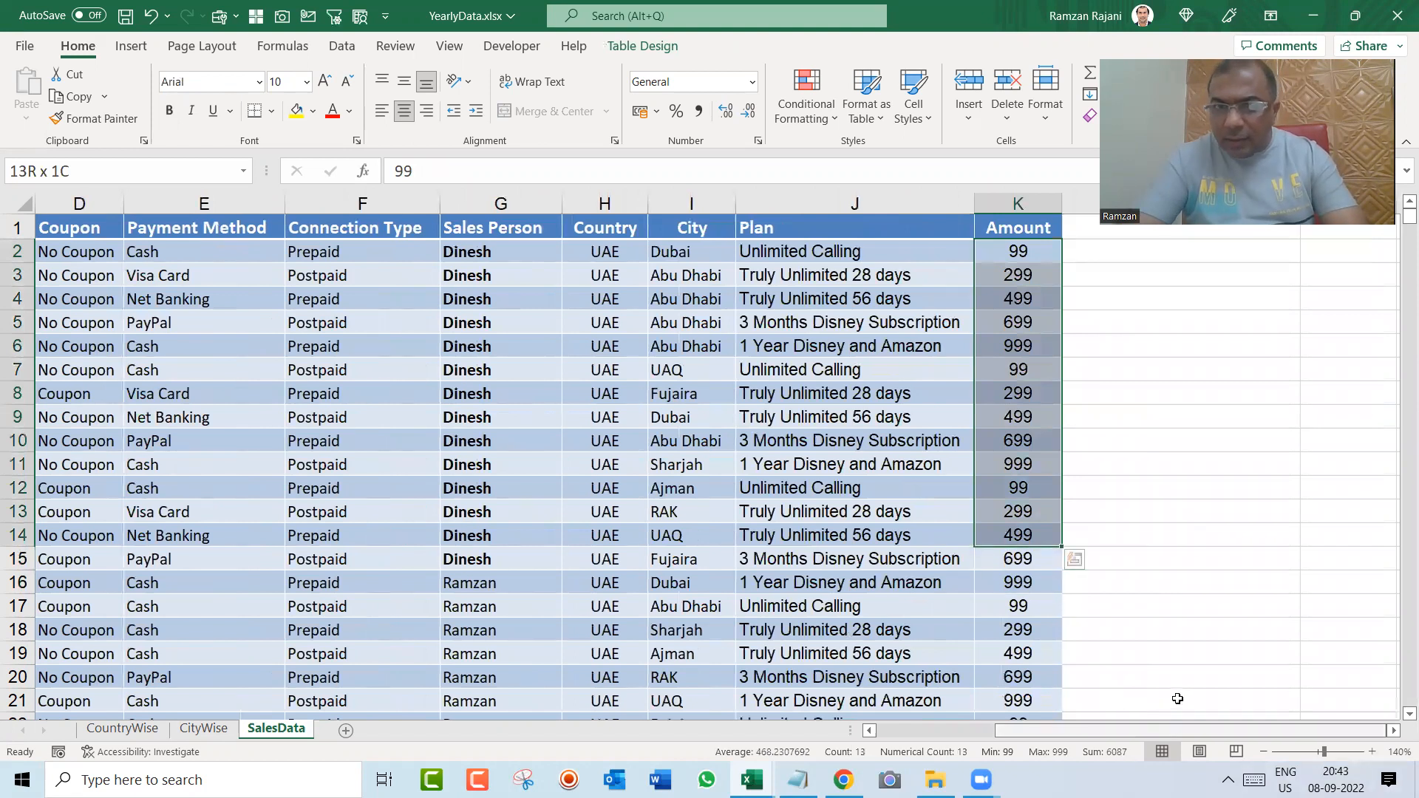
{"action": "key", "text": "shift+Down"}
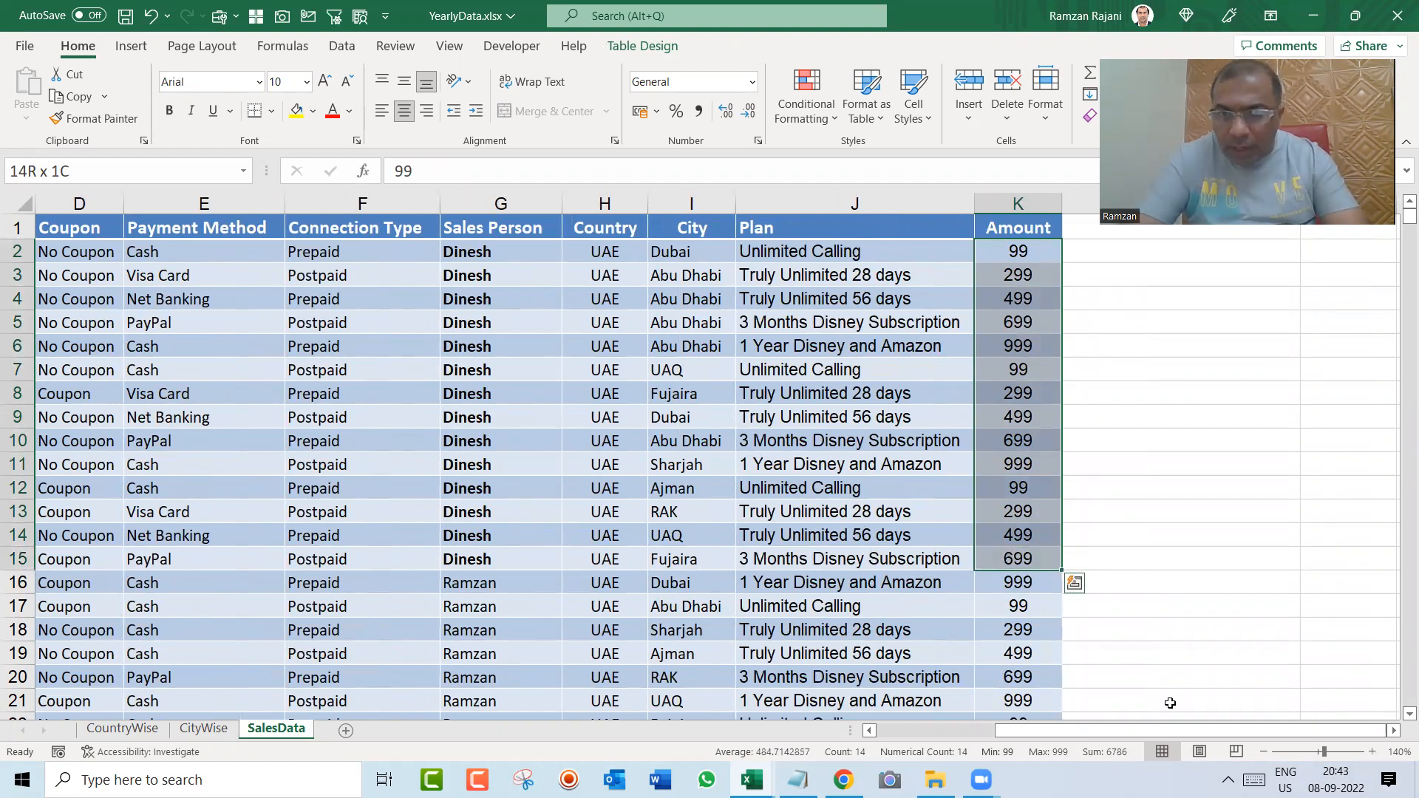
{"action": "key", "text": "ctrl+Up"}
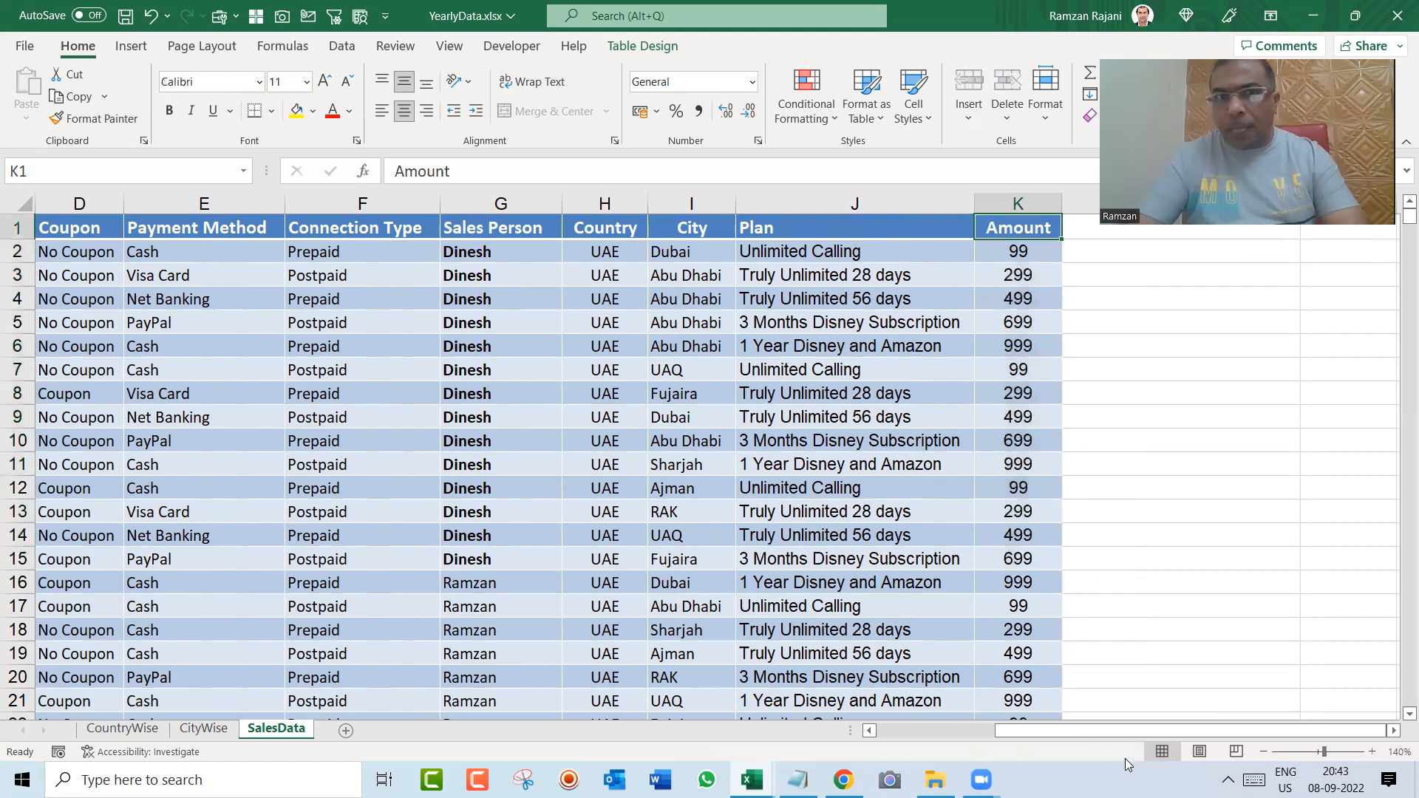
{"action": "key", "text": "ctrl+Page_Up"}
{"action": "key", "text": "ctrl+Page_Up"}
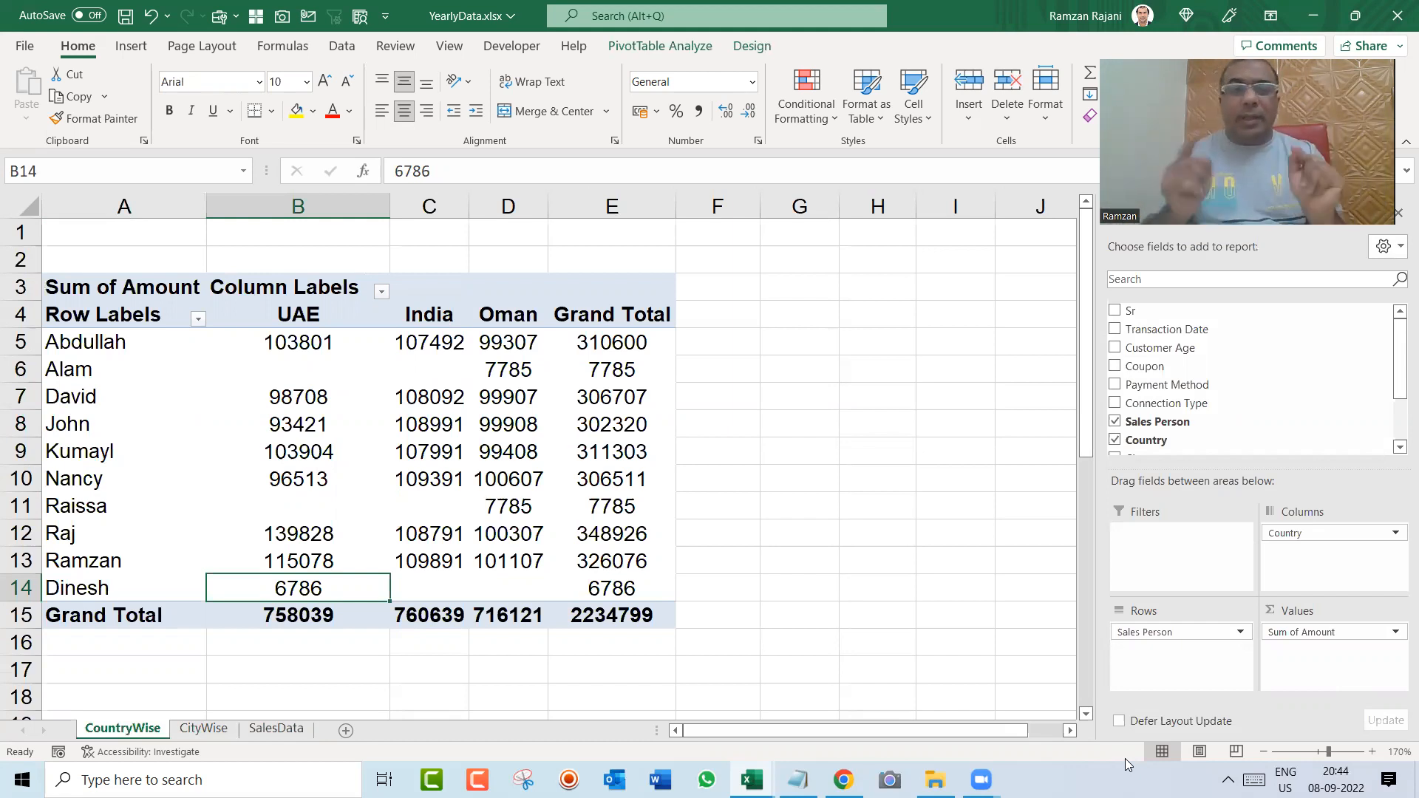
Step: Copy the last ten records of the SalesData table, rows 4293 to 4302
{"action": "key", "text": "ctrl+Page_Down"}
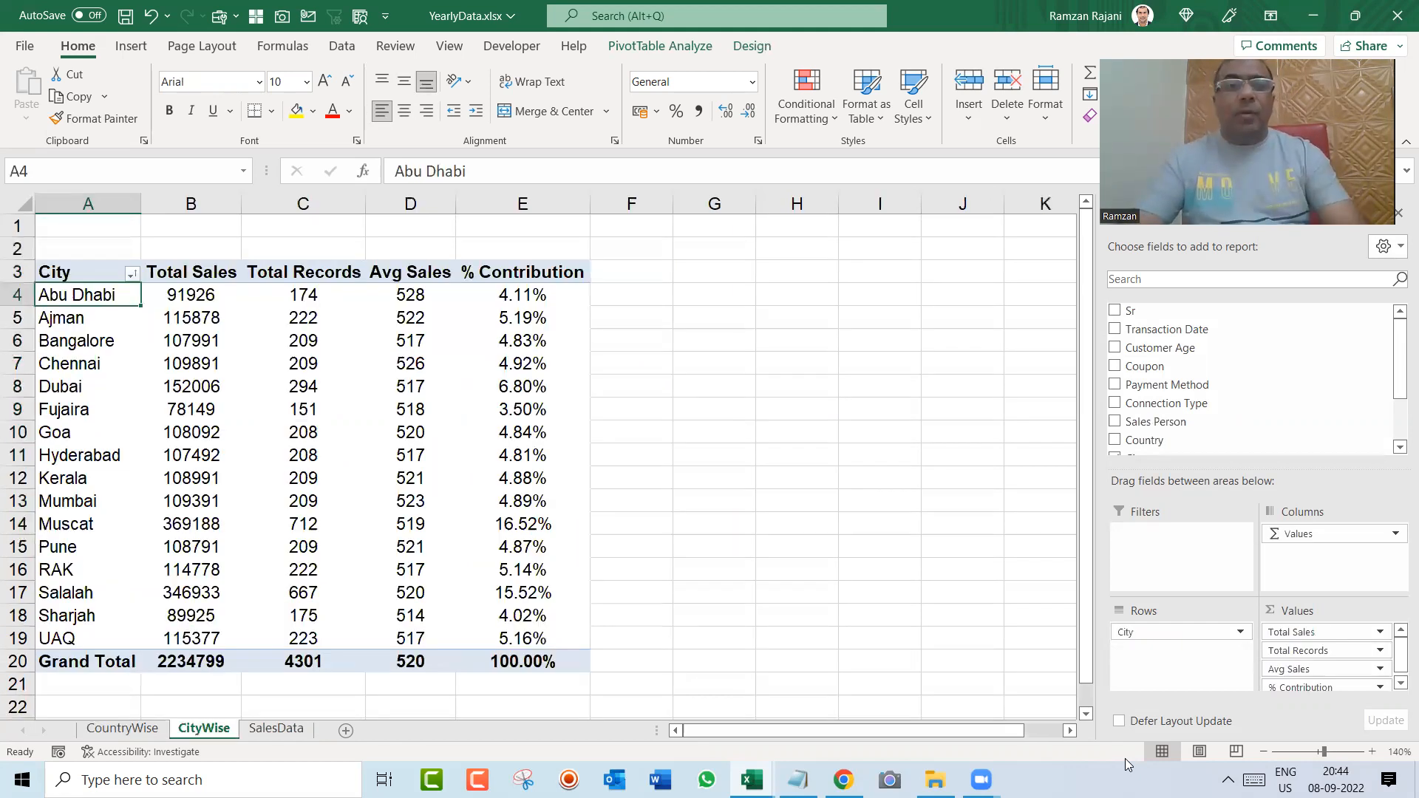
{"action": "key", "text": "ctrl+Page_Down"}
{"action": "key", "text": "ctrl+Home"}
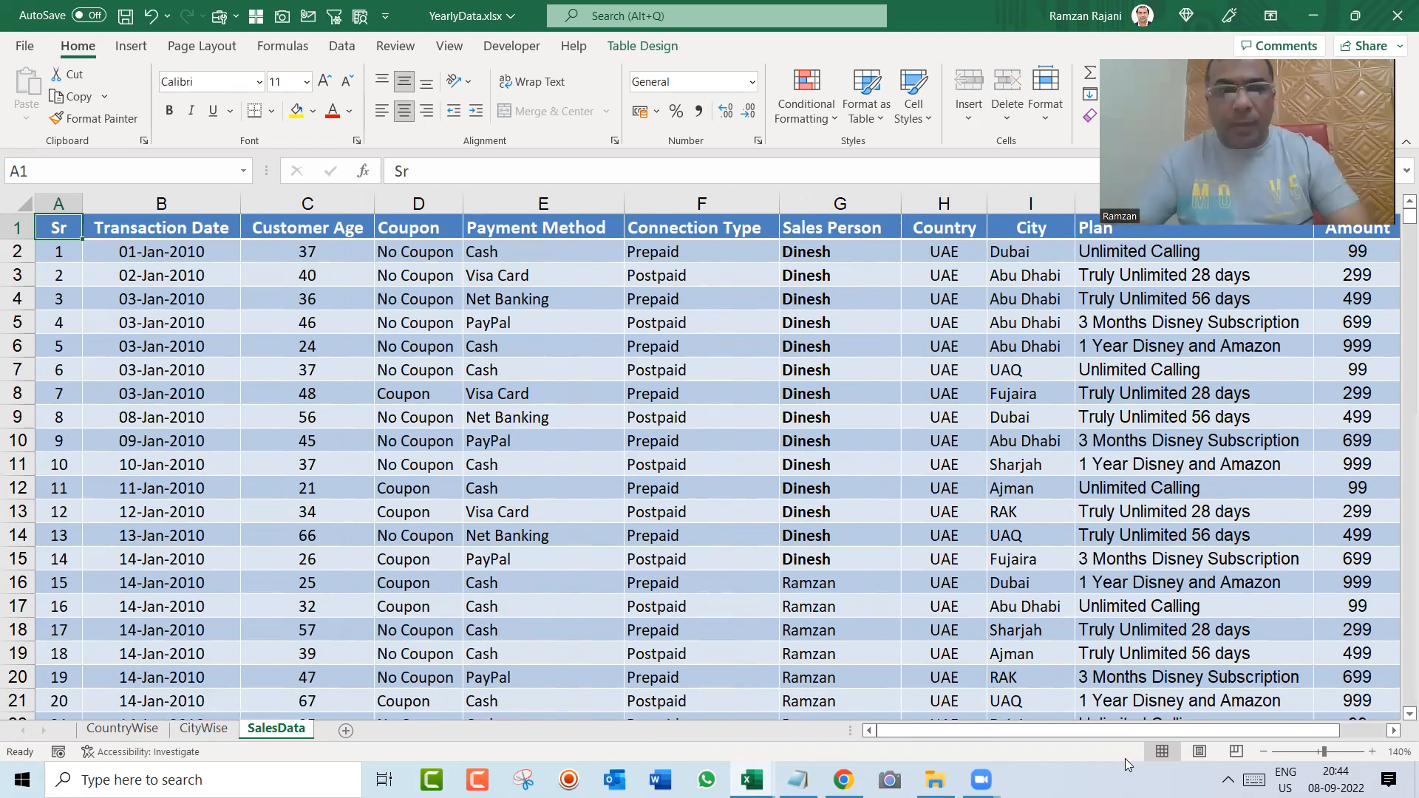
{"action": "key", "text": "ctrl+Down"}
{"action": "key", "text": "Down"}
{"action": "key", "text": "Down"}
{"action": "key", "text": "Down"}
{"action": "key", "text": "Up"}
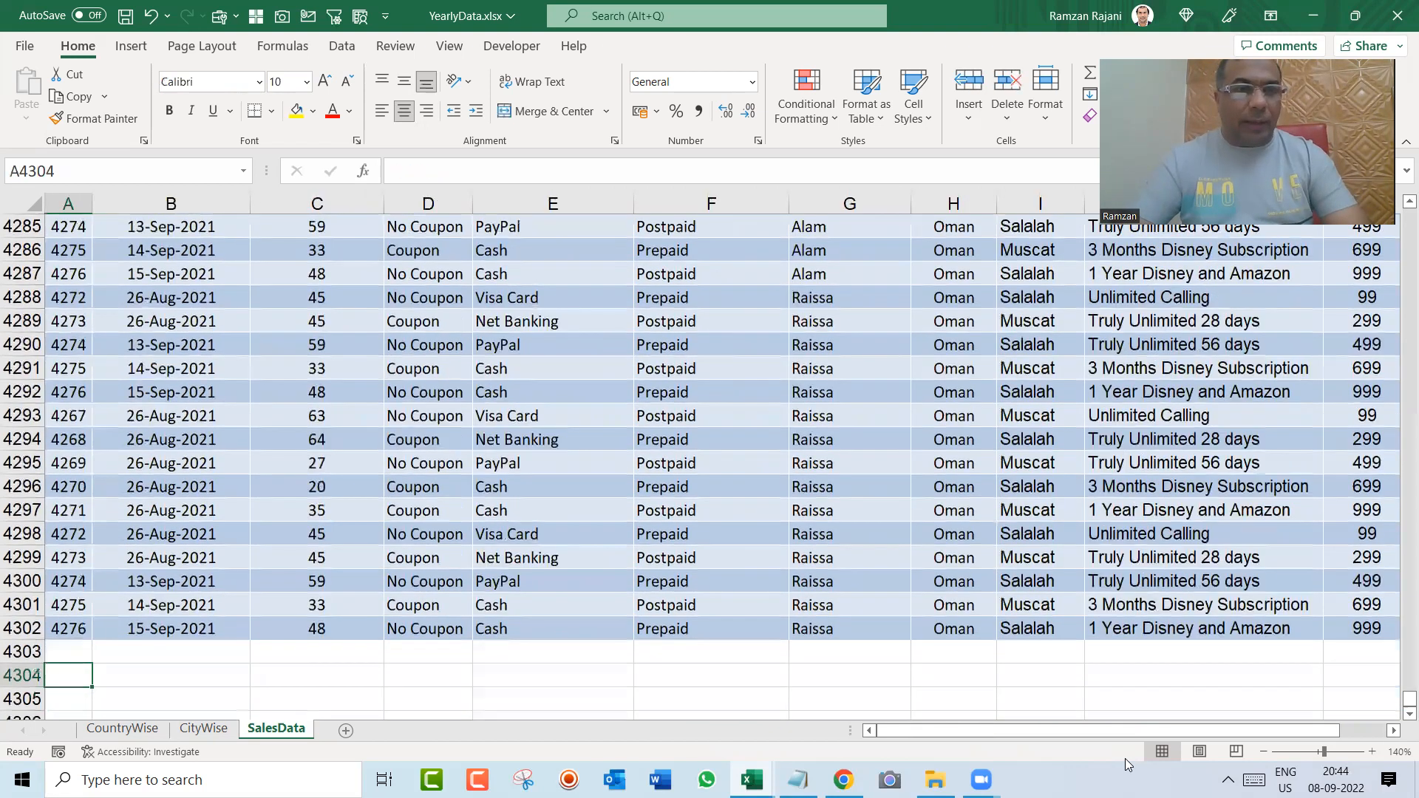
{"action": "key", "text": "Up"}
{"action": "key", "text": "Up"}
{"action": "key", "text": "Up"}
{"action": "key", "text": "Up"}
{"action": "key", "text": "Up"}
{"action": "key", "text": "Up"}
{"action": "key", "text": "Up"}
{"action": "key", "text": "Up"}
{"action": "key", "text": "Up"}
{"action": "key", "text": "Up"}
{"action": "key", "text": "Up"}
{"action": "key", "text": "ctrl+shift+End"}
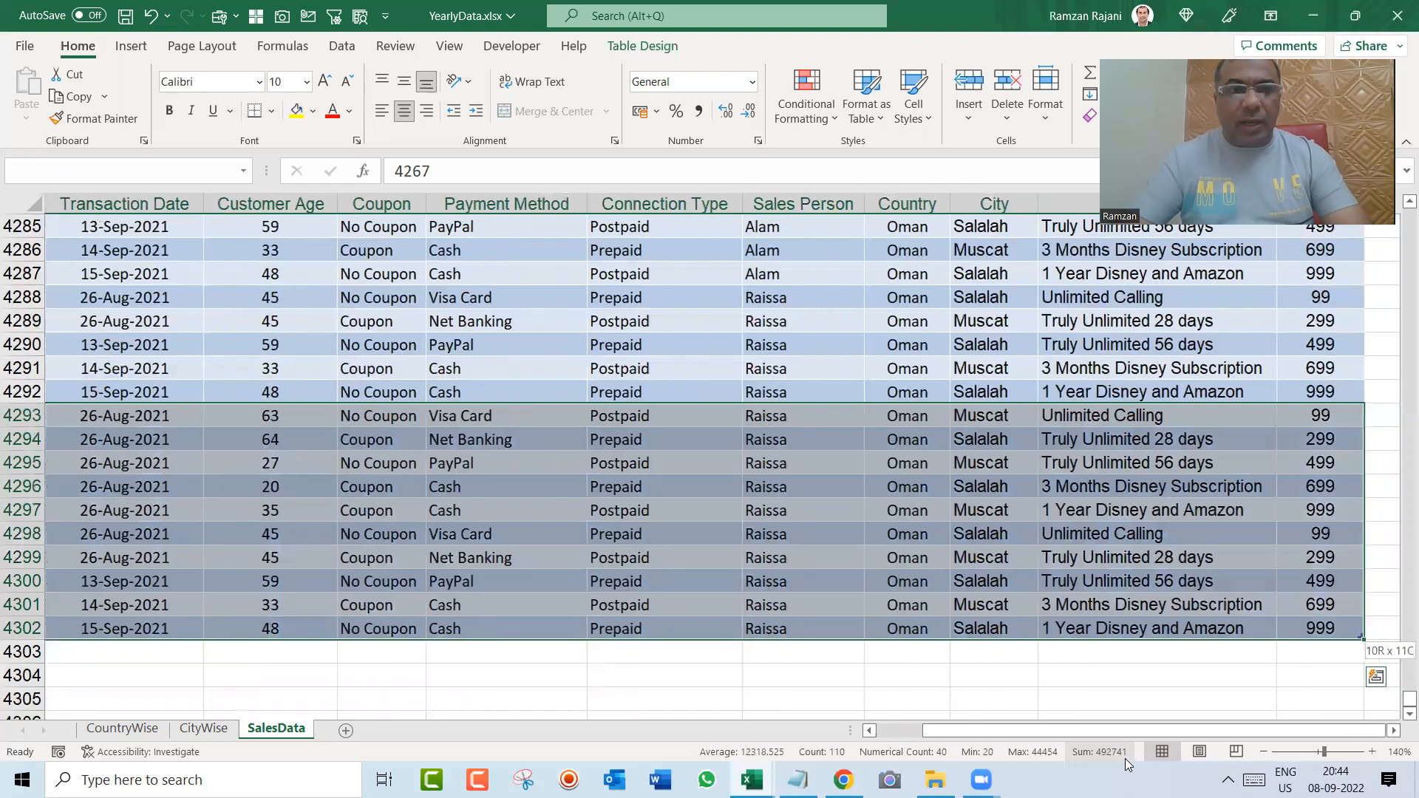
{"action": "key", "text": "ctrl+c"}
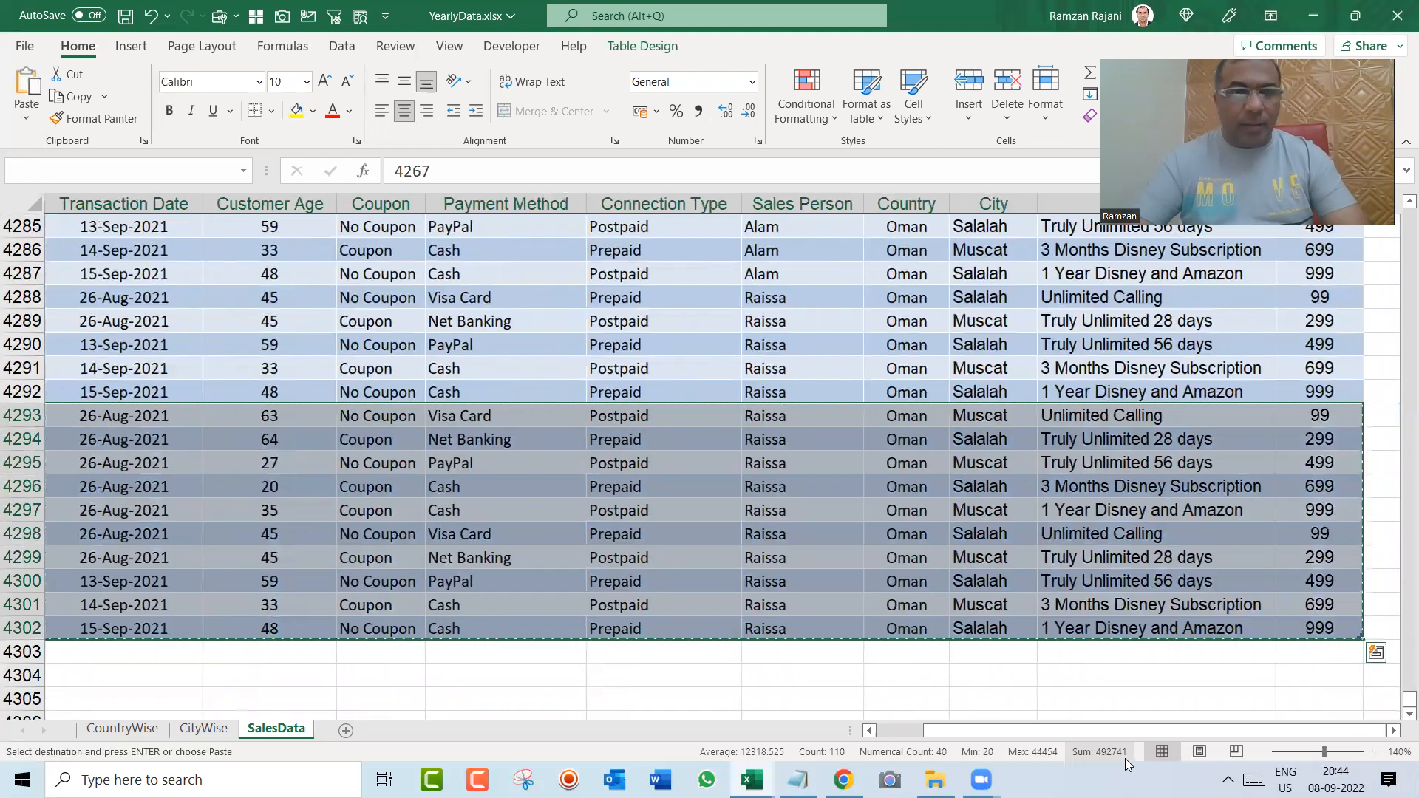
Step: Paste the copied records directly below the SalesData table, starting at A4303
{"action": "key", "text": "Home"}
{"action": "key", "text": "ctrl+Down"}
{"action": "key", "text": "Down"}
{"action": "key", "text": "Down"}
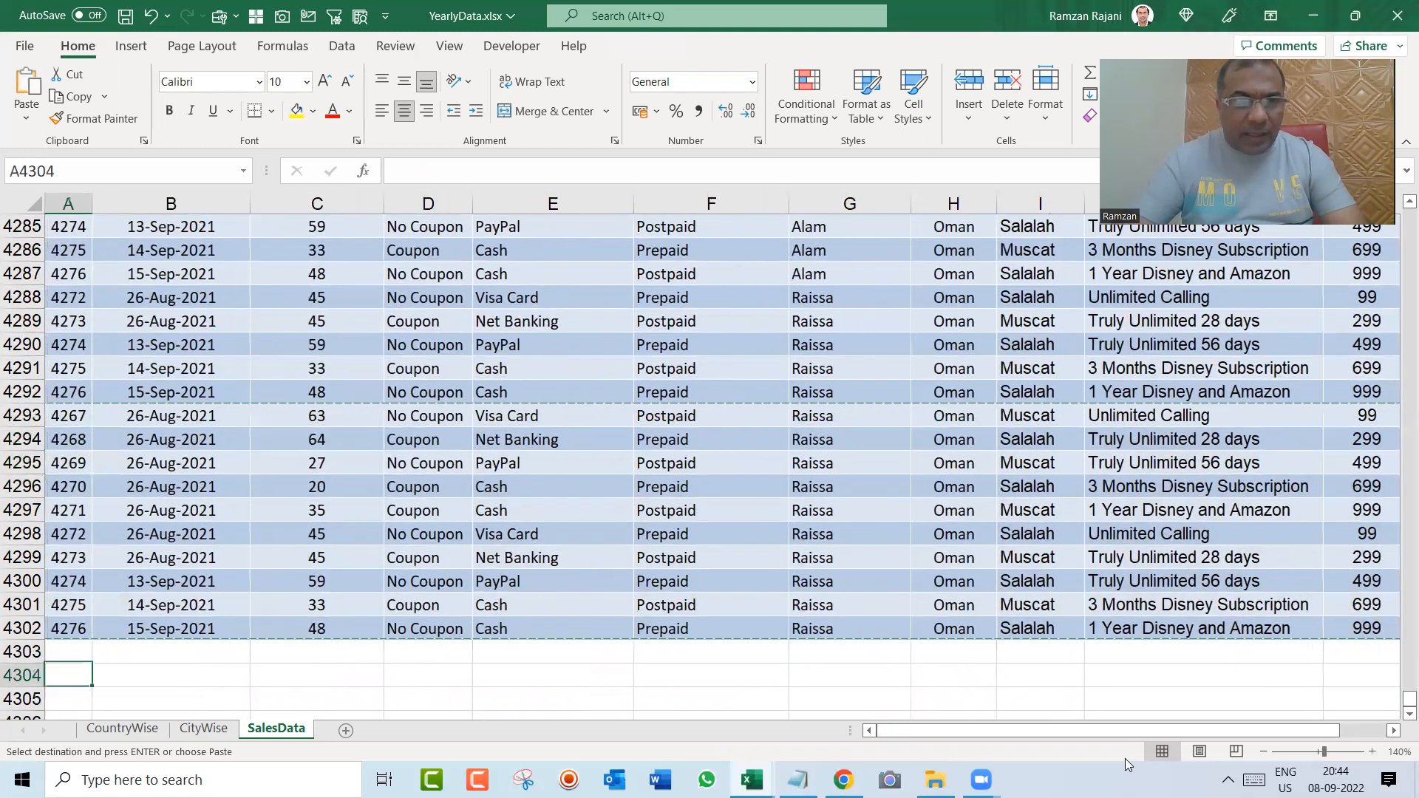
{"action": "key", "text": "Down"}
{"action": "key", "text": "Down"}
{"action": "key", "text": "Down"}
{"action": "key", "text": "Down"}
{"action": "key", "text": "Down"}
{"action": "key", "text": "Down"}
{"action": "key", "text": "Down"}
{"action": "key", "text": "Down"}
{"action": "key", "text": "Down"}
{"action": "key", "text": "Down"}
{"action": "key", "text": "Up"}
{"action": "key", "text": "Up"}
{"action": "key", "text": "Up"}
{"action": "key", "text": "Up"}
{"action": "key", "text": "Up"}
{"action": "key", "text": "Up"}
{"action": "key", "text": "Up"}
{"action": "key", "text": "Up"}
{"action": "key", "text": "Up"}
{"action": "key", "text": "Up"}
{"action": "key", "text": "Up"}
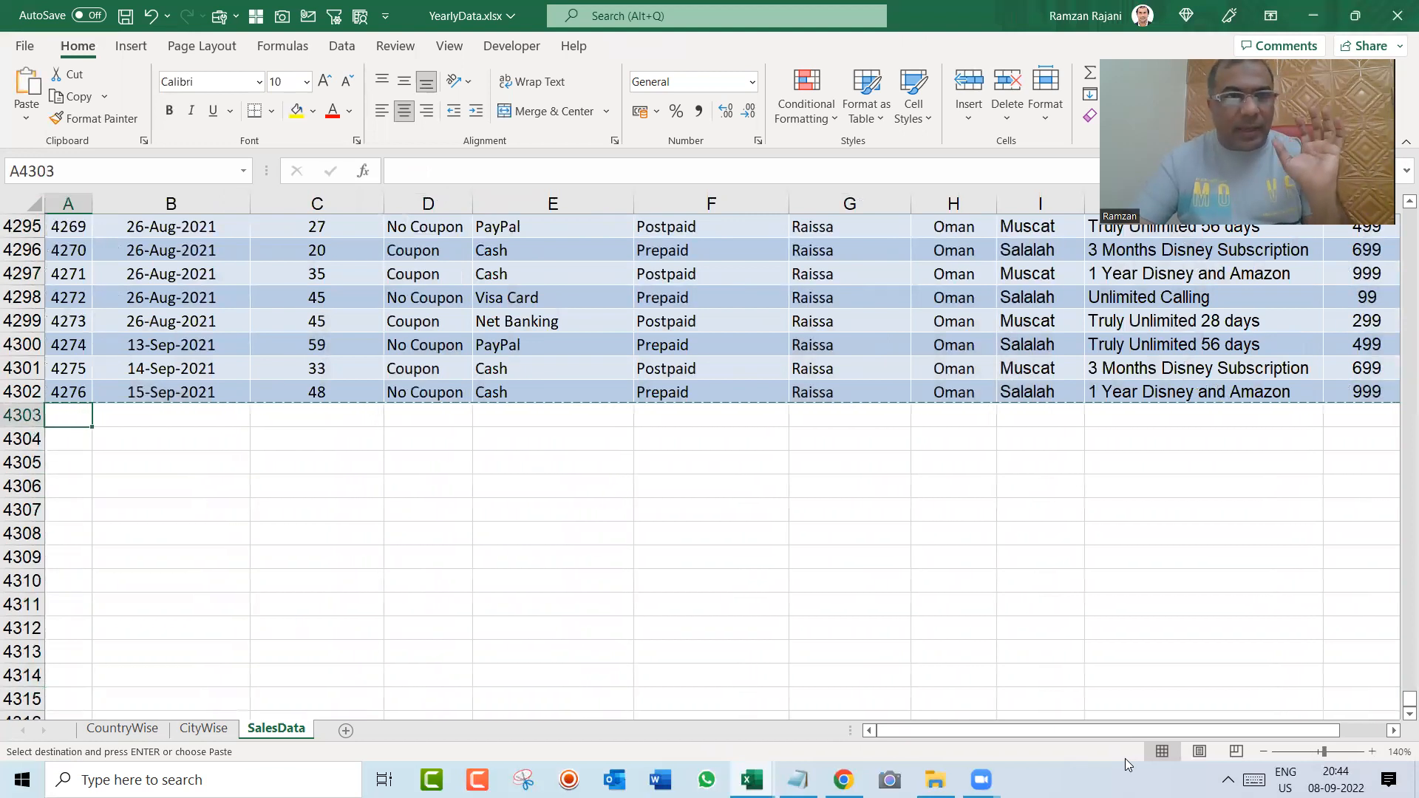
{"action": "key", "text": "Return"}
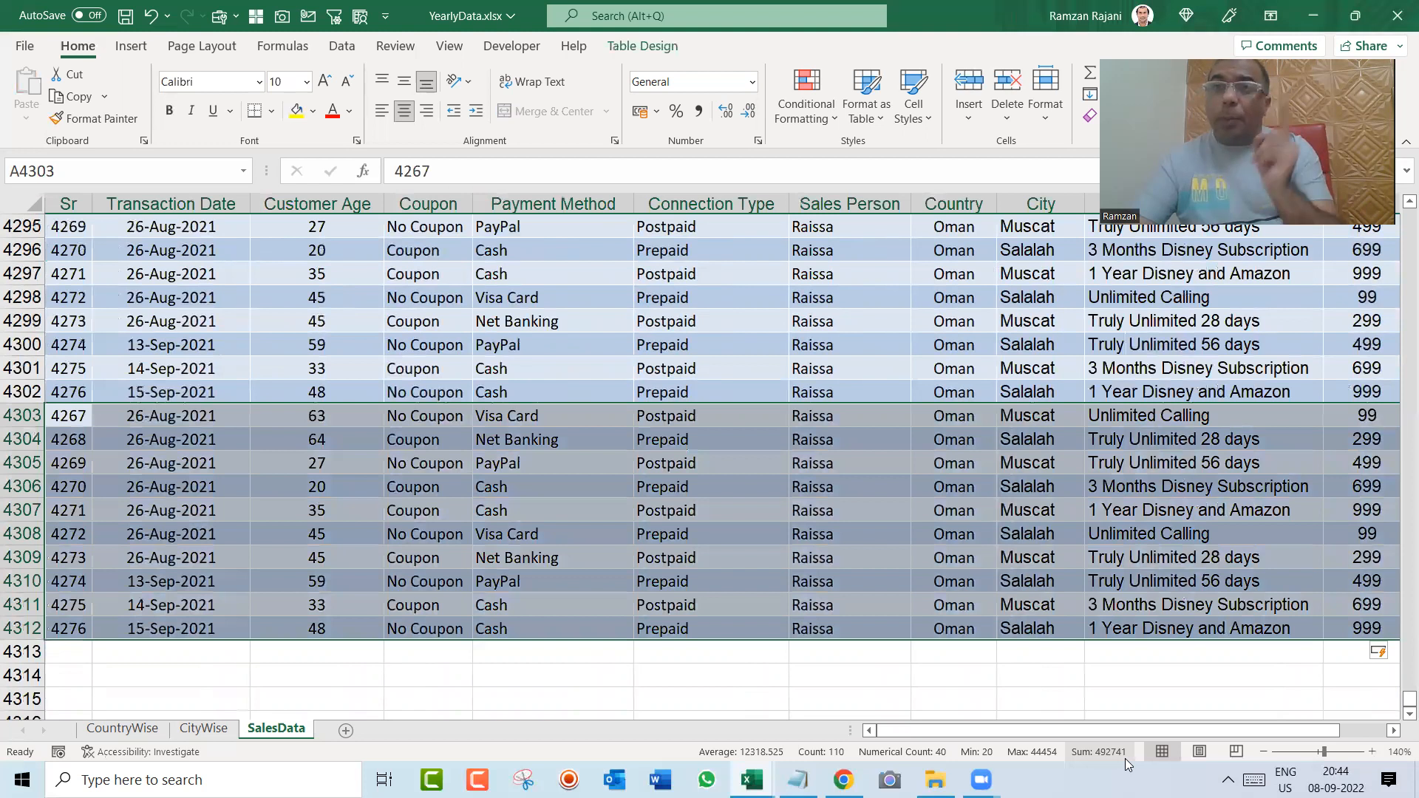
{"action": "left_click", "coordinate": [1264, 750]}
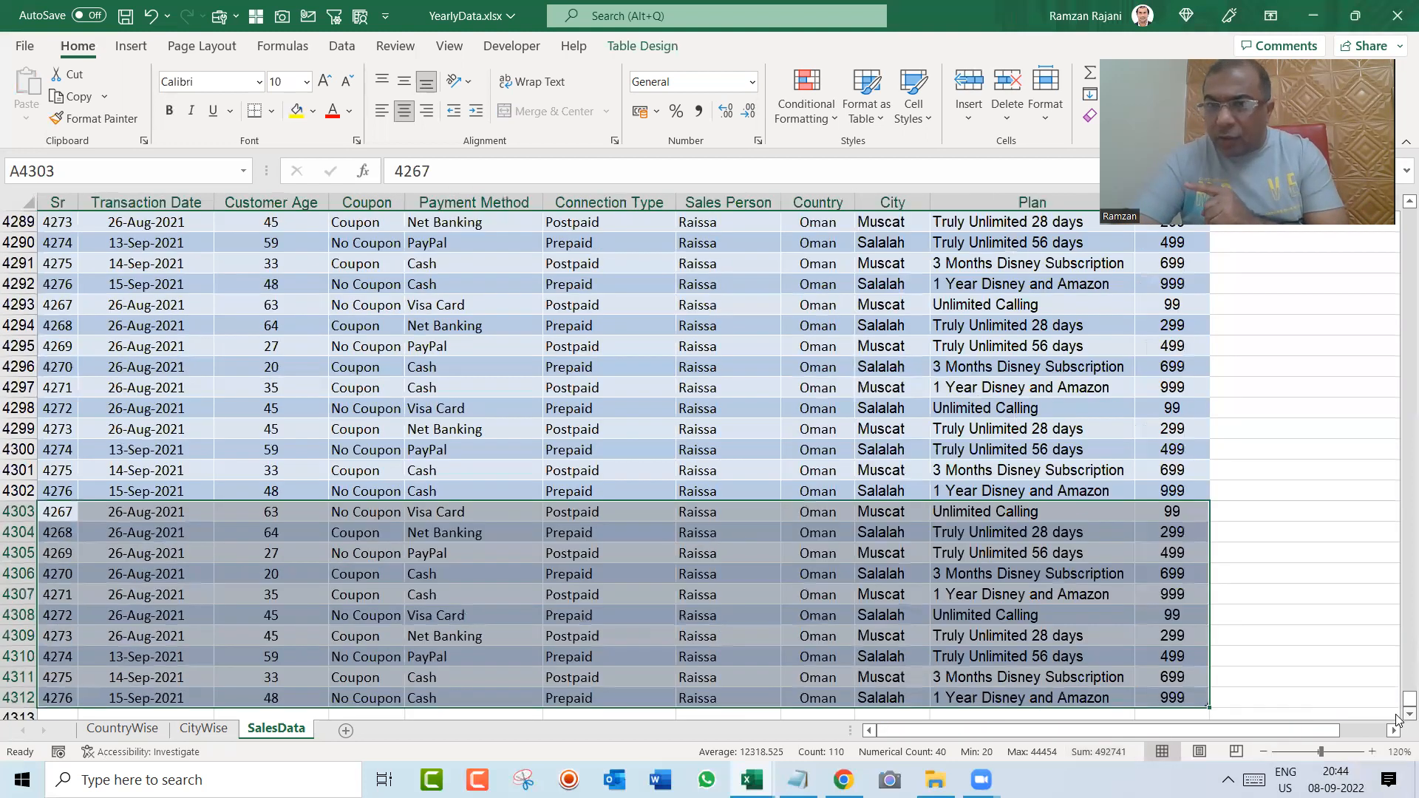
{"action": "left_click", "coordinate": [1408, 714]}
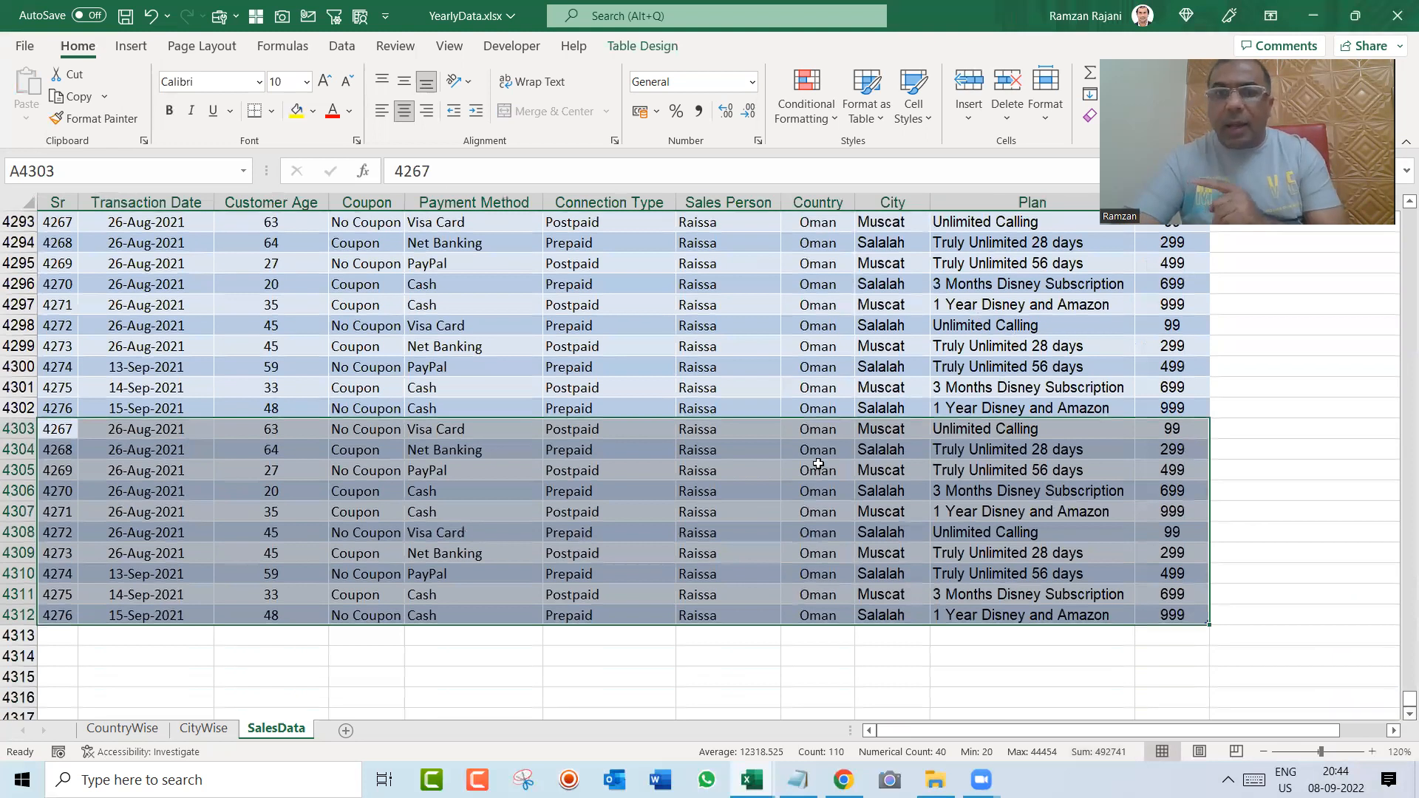
{"action": "left_click", "coordinate": [816, 469]}
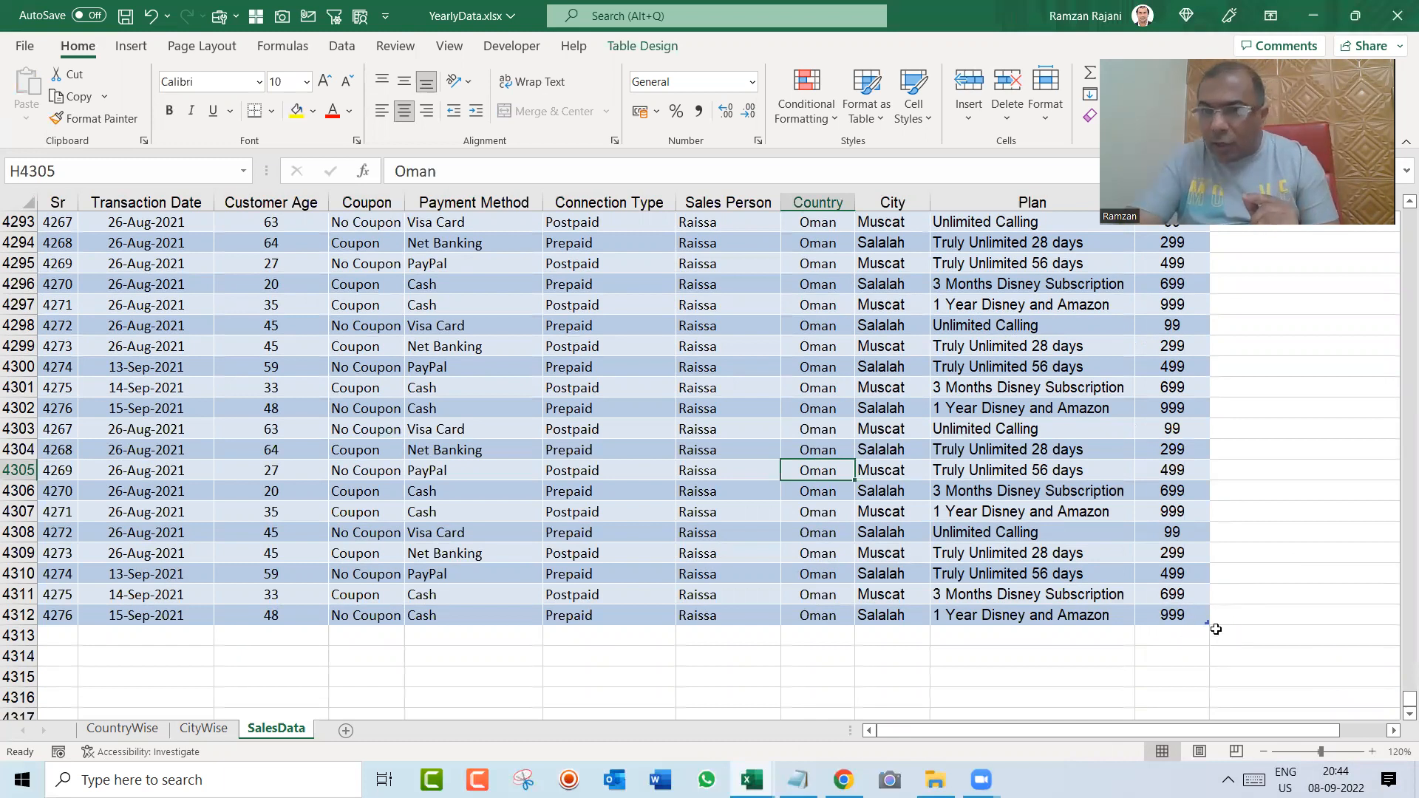
Step: Shrink the SalesData table range to end at row 4303, and extend it back to row 4312
{"action": "left_click_drag", "start_coordinate": [1204, 600], "coordinate": [1194, 440]}
{"action": "left_click", "coordinate": [841, 376]}
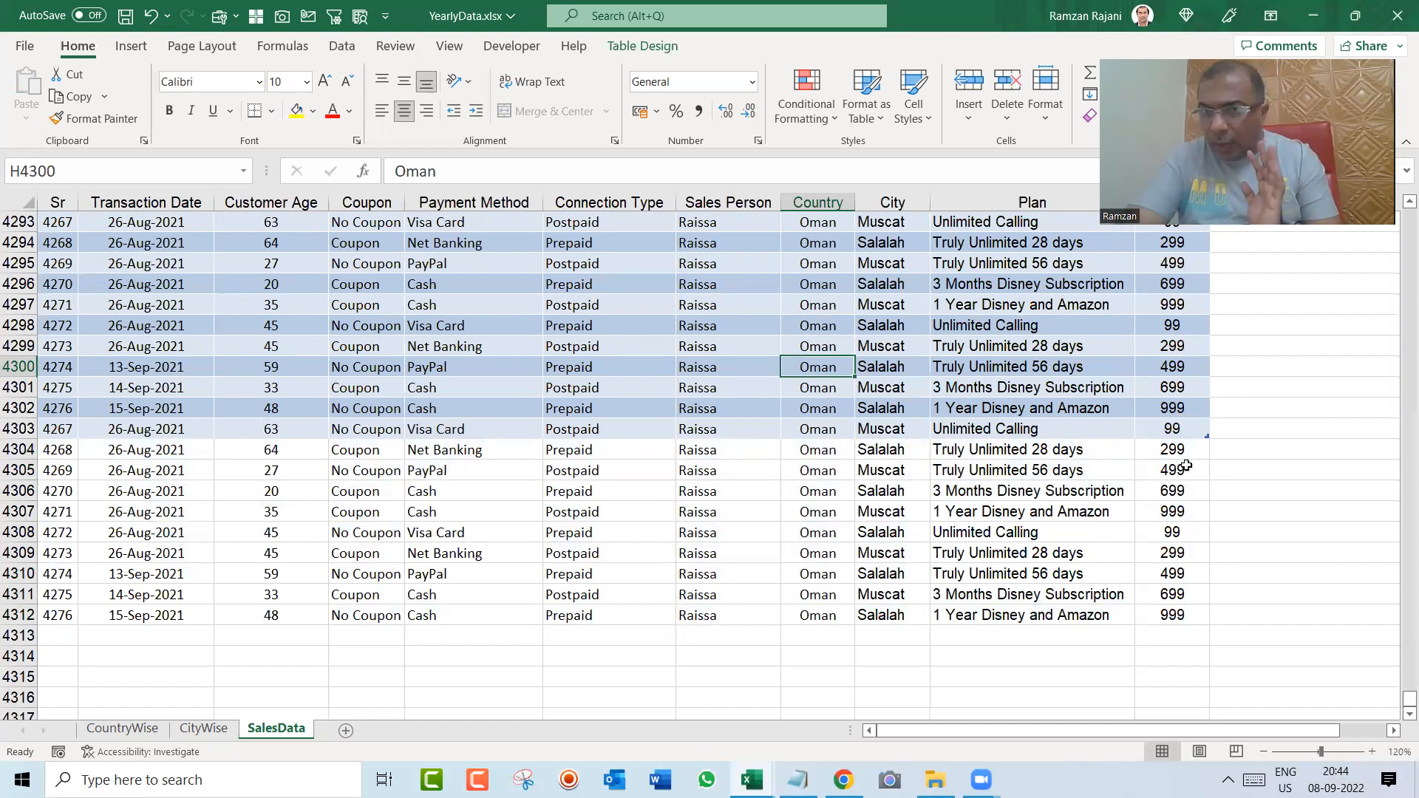
{"action": "left_click_drag", "start_coordinate": [1205, 436], "coordinate": [1238, 626]}
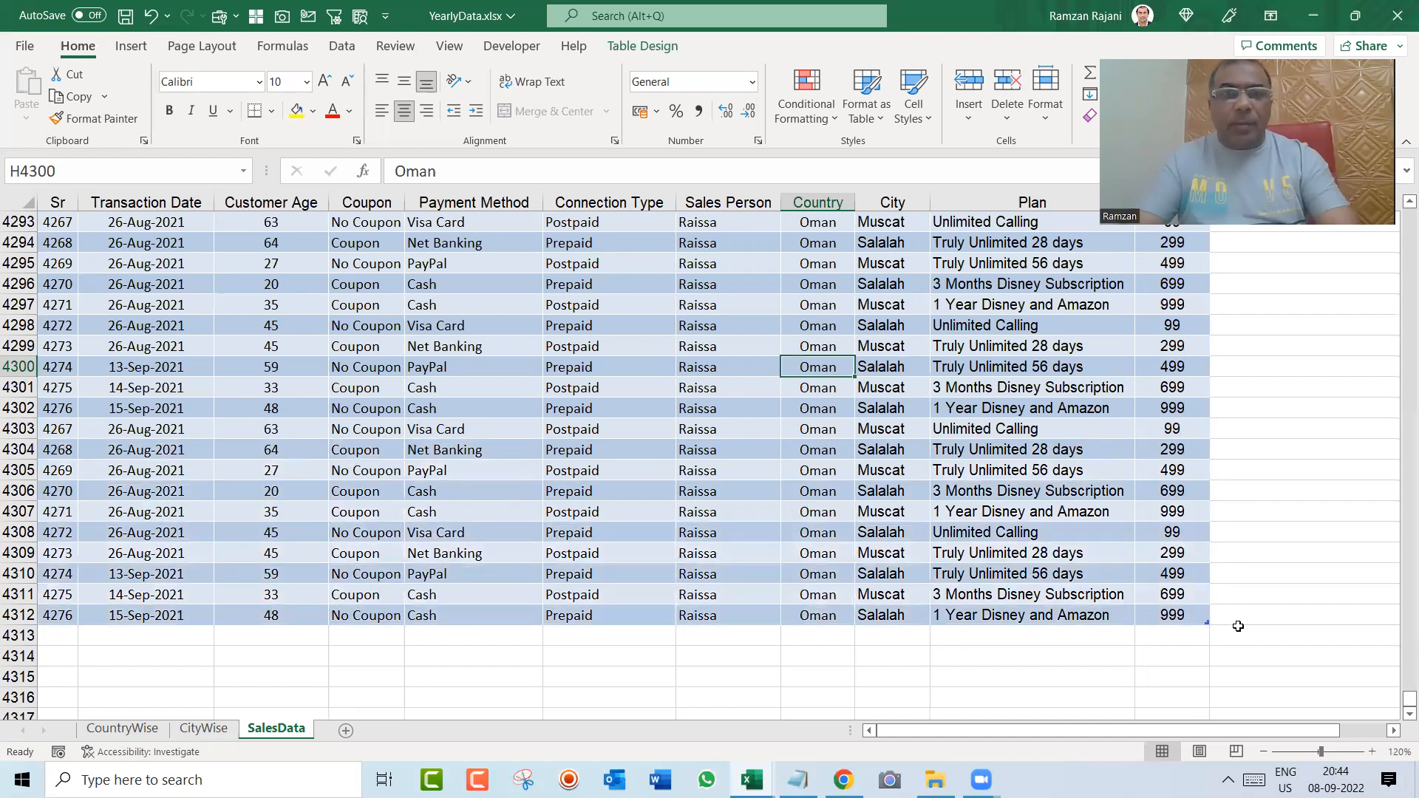
Step: Clear the sales person names from G4300 to G4312
{"action": "key", "text": "Left"}
{"action": "key", "text": "ctrl+shift+Down"}
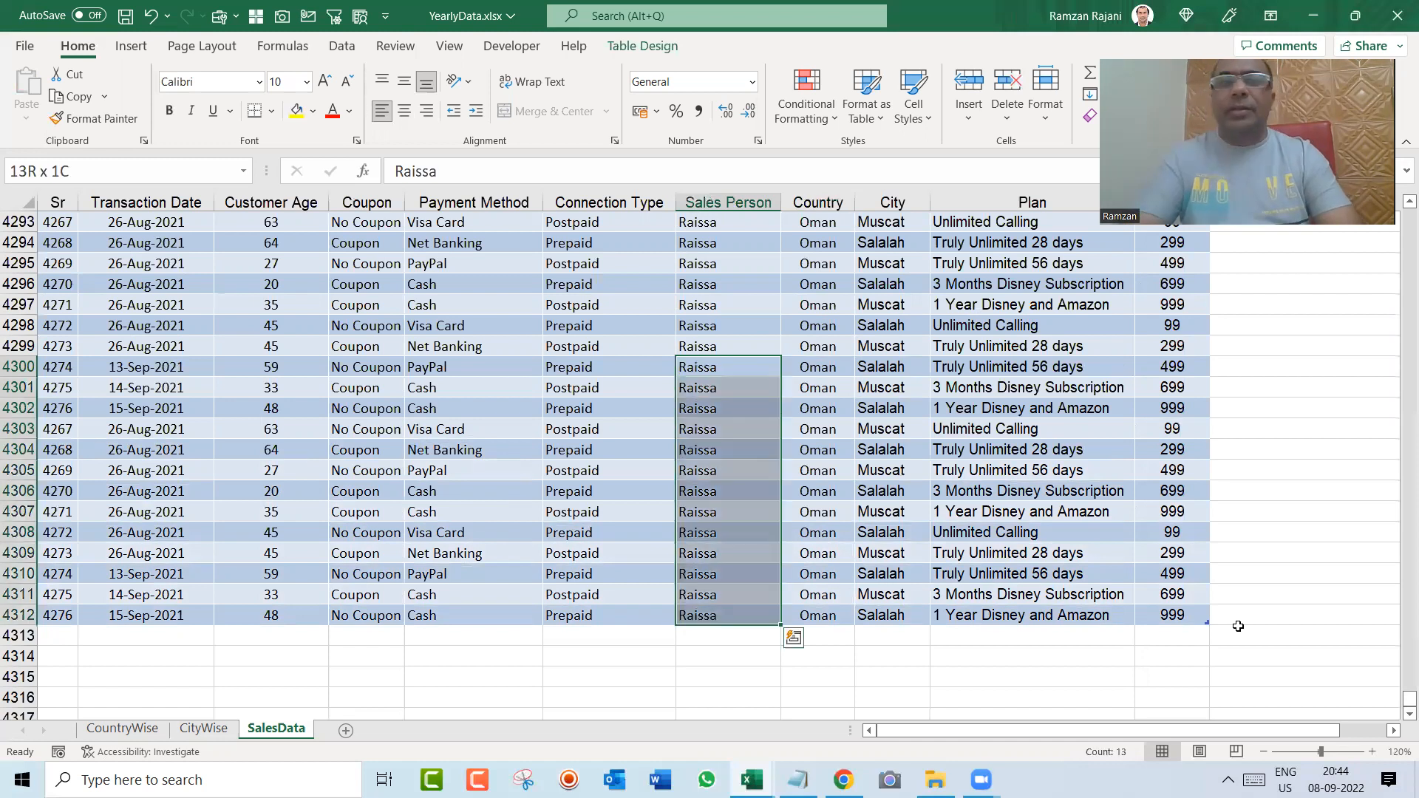
{"action": "key", "text": "Delete"}
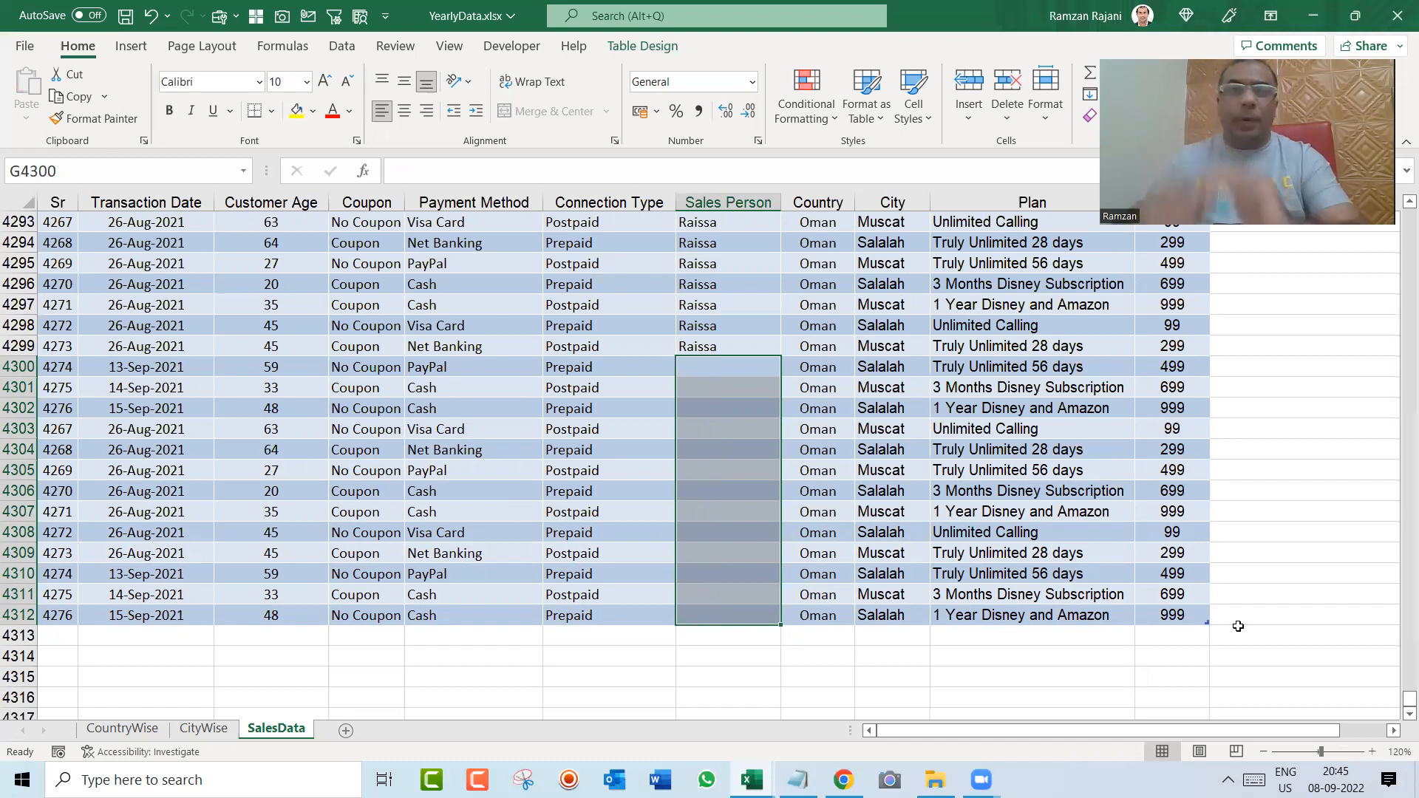
Step: Enter a new sales person's name in G4300 and fill it down to G4312
{"action": "key", "text": "Left"}
{"action": "key", "text": "Right"}
{"action": "type", "text": "Arif"}
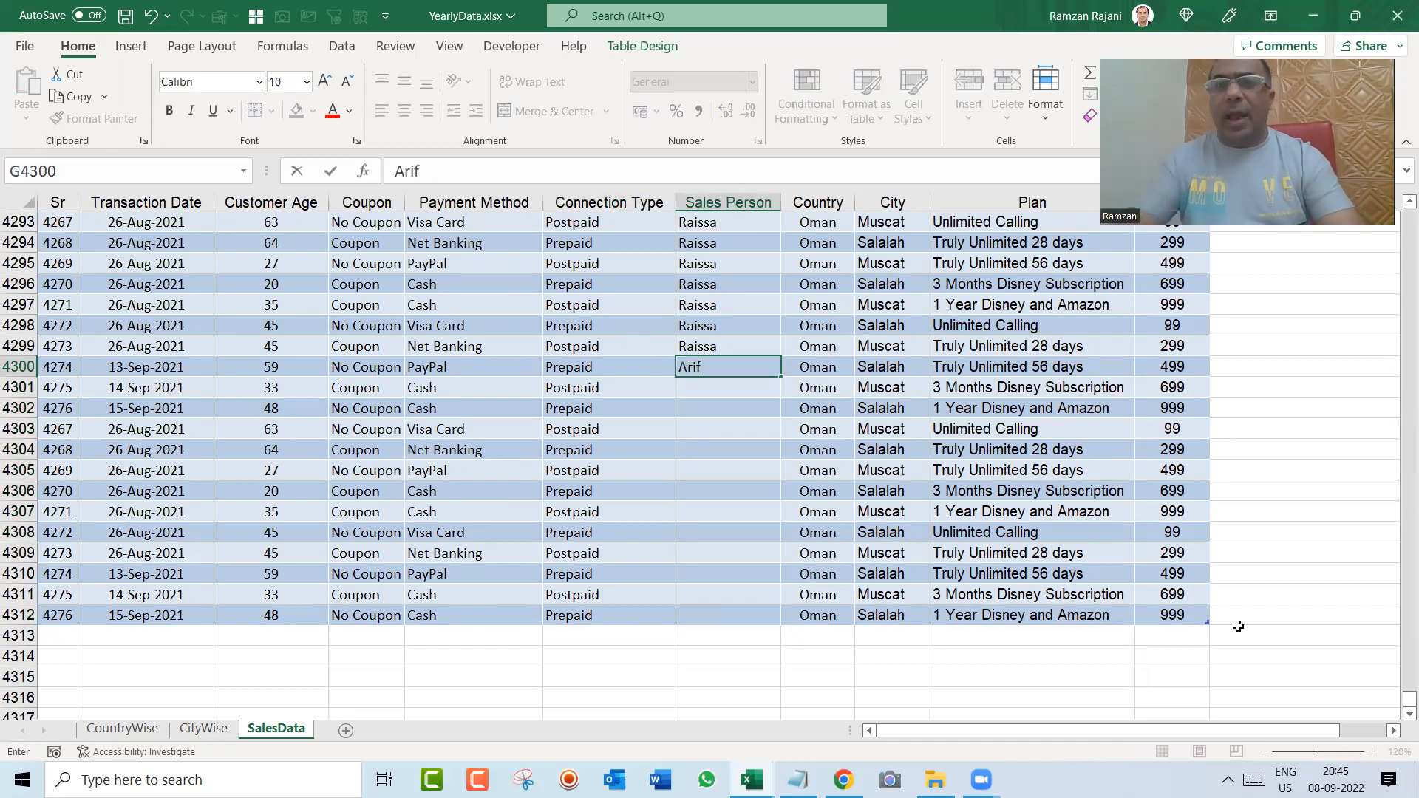
{"action": "key", "text": "ctrl+Return"}
{"action": "key", "text": "shift+Down"}
{"action": "key", "text": "shift+Down"}
{"action": "key", "text": "shift+Down"}
{"action": "key", "text": "shift+Down"}
{"action": "key", "text": "shift+Down"}
{"action": "key", "text": "shift+Down"}
{"action": "key", "text": "shift+Down"}
{"action": "key", "text": "shift+Down"}
{"action": "key", "text": "shift+Down"}
{"action": "key", "text": "shift+Down"}
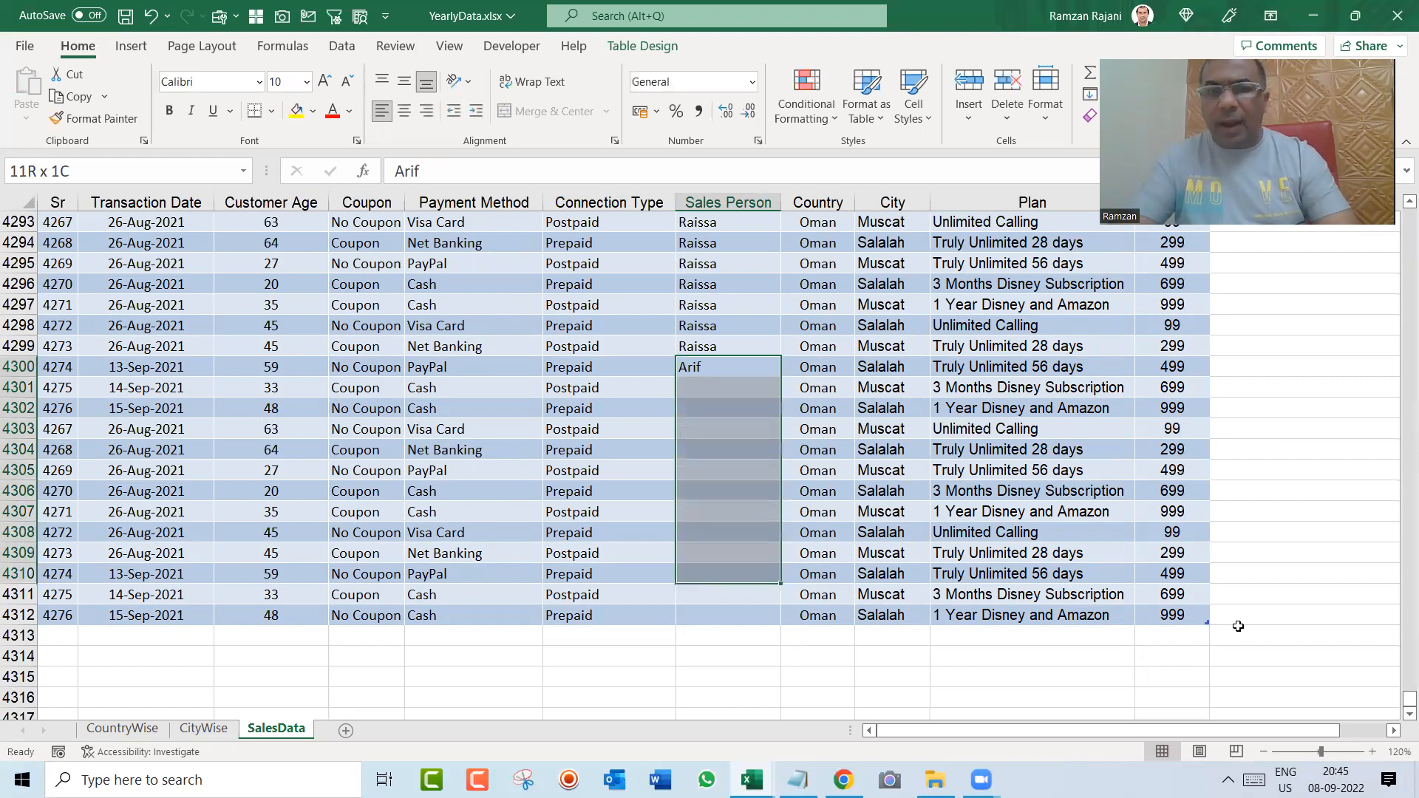
{"action": "key", "text": "shift+Down"}
{"action": "key", "text": "shift+Down"}
{"action": "key", "text": "ctrl+d"}
{"action": "key", "text": "Left"}
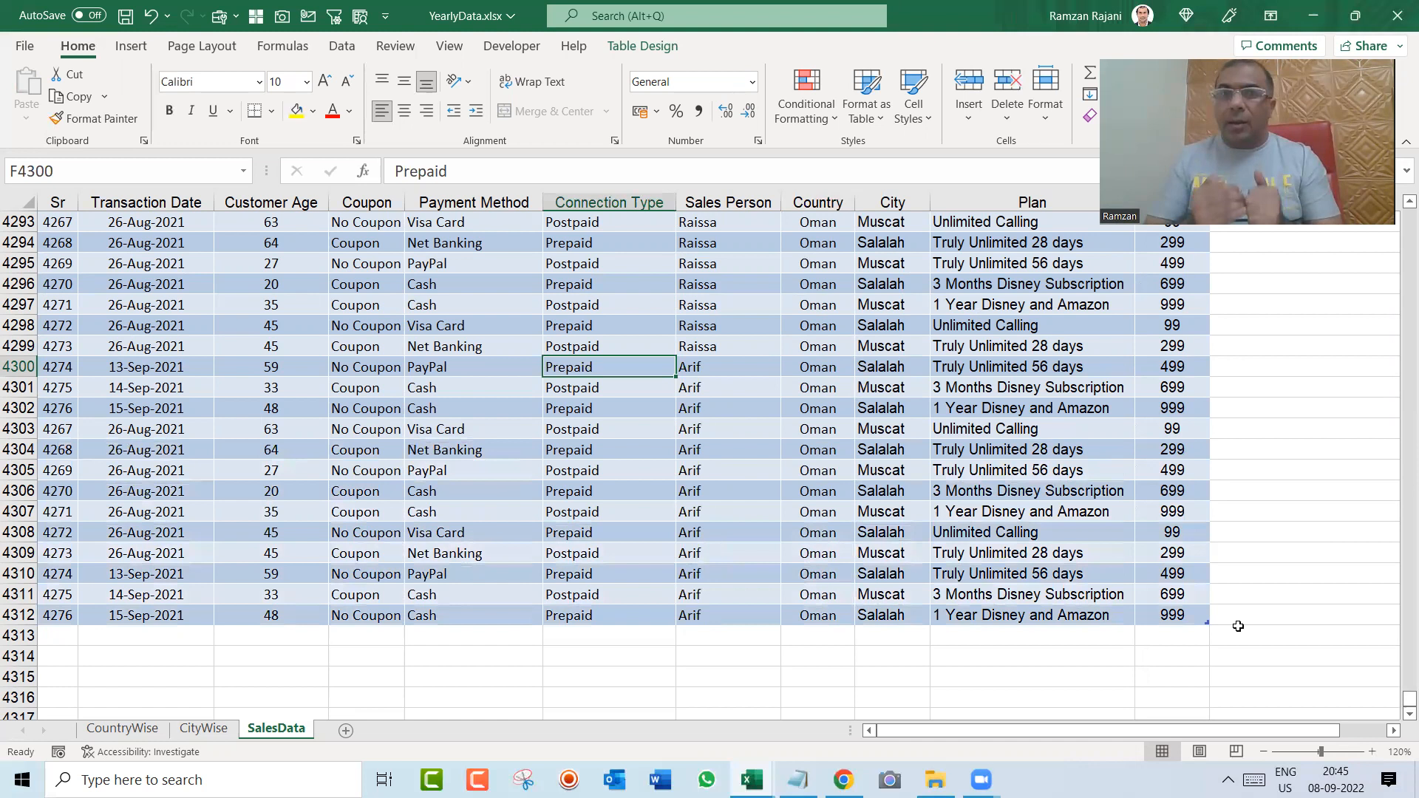
Step: Check the data source of the CountryWise pivot table and keep MasterData as its table range
{"action": "key", "text": "ctrl+Page_Up"}
{"action": "key", "text": "ctrl+Page_Up"}
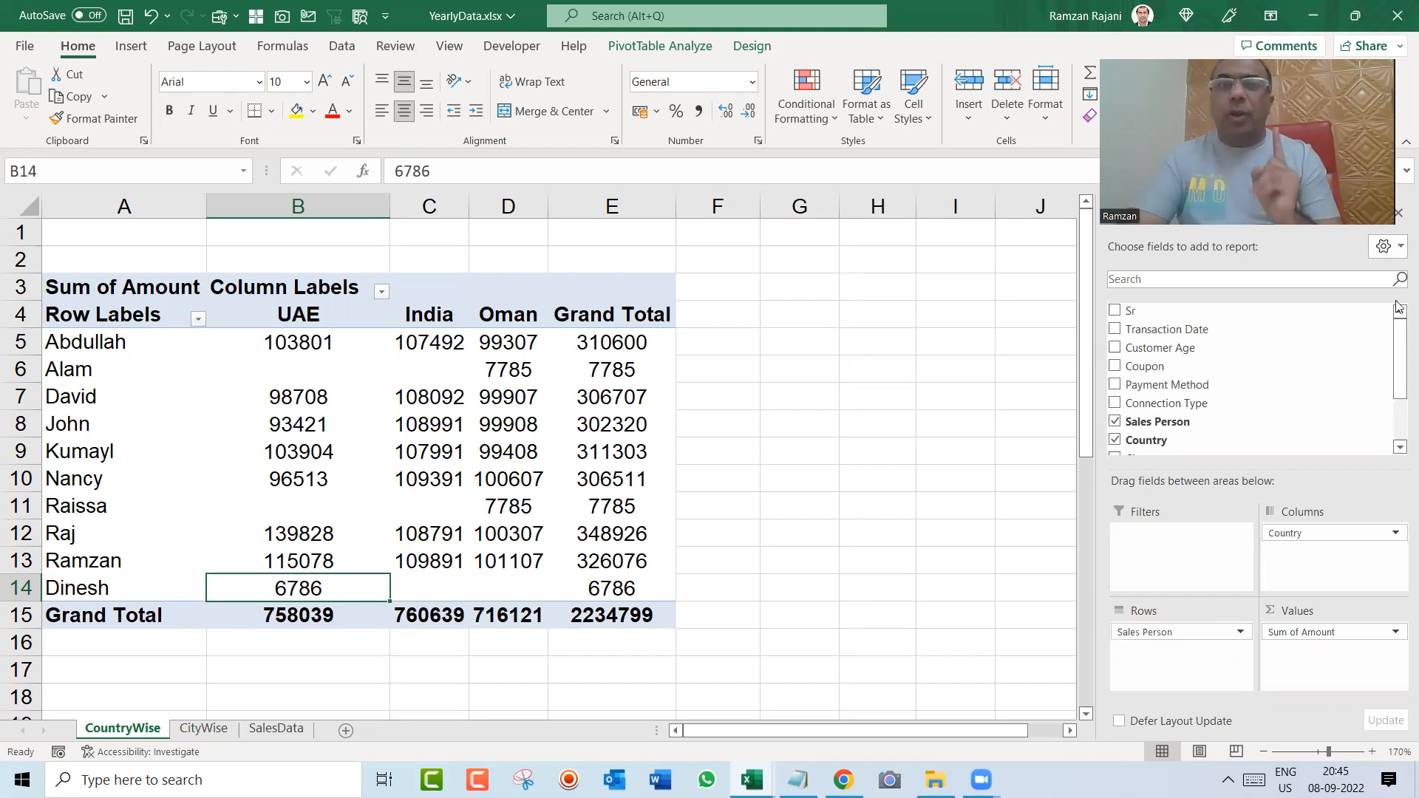
{"action": "left_click", "coordinate": [654, 52]}
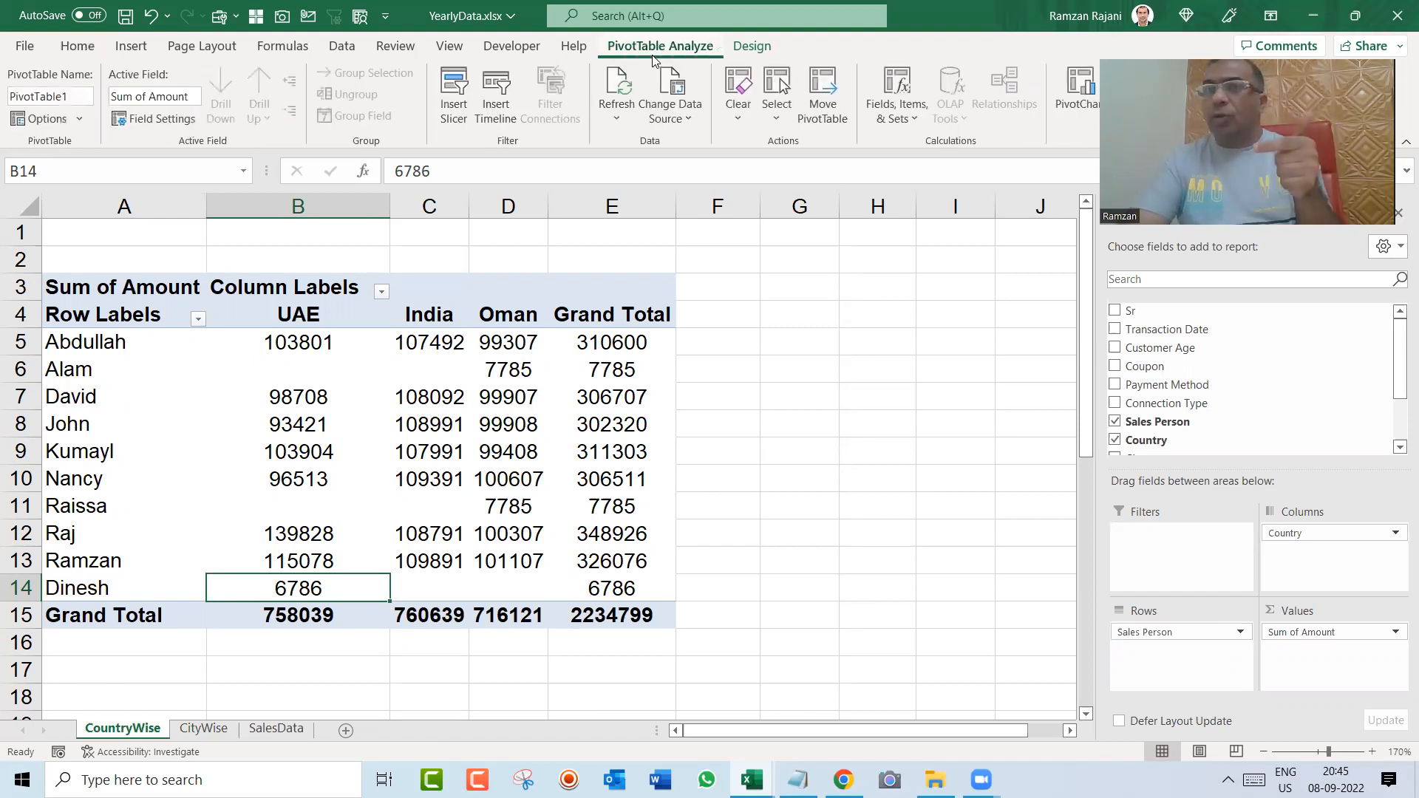
{"action": "left_click", "coordinate": [674, 91]}
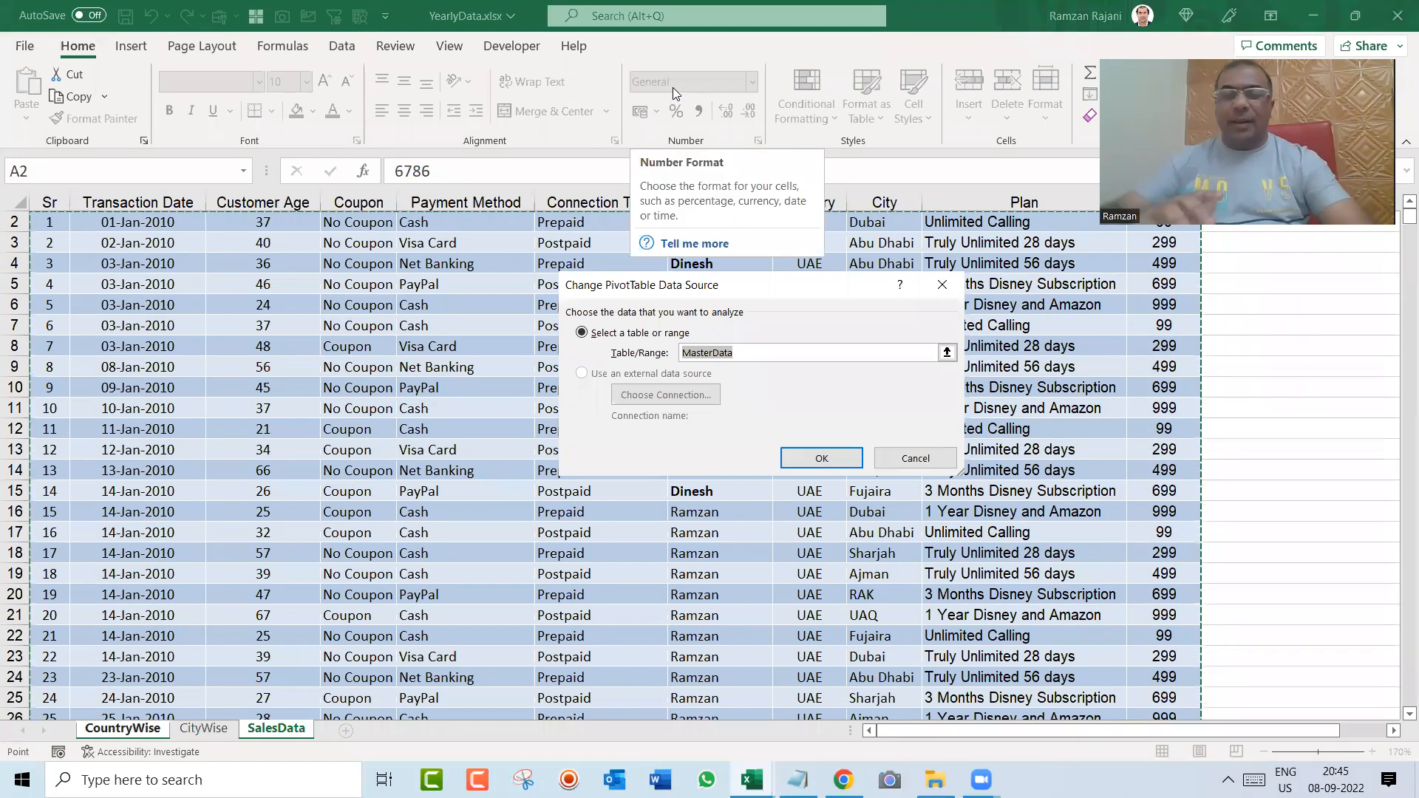
{"action": "key", "text": "Return"}
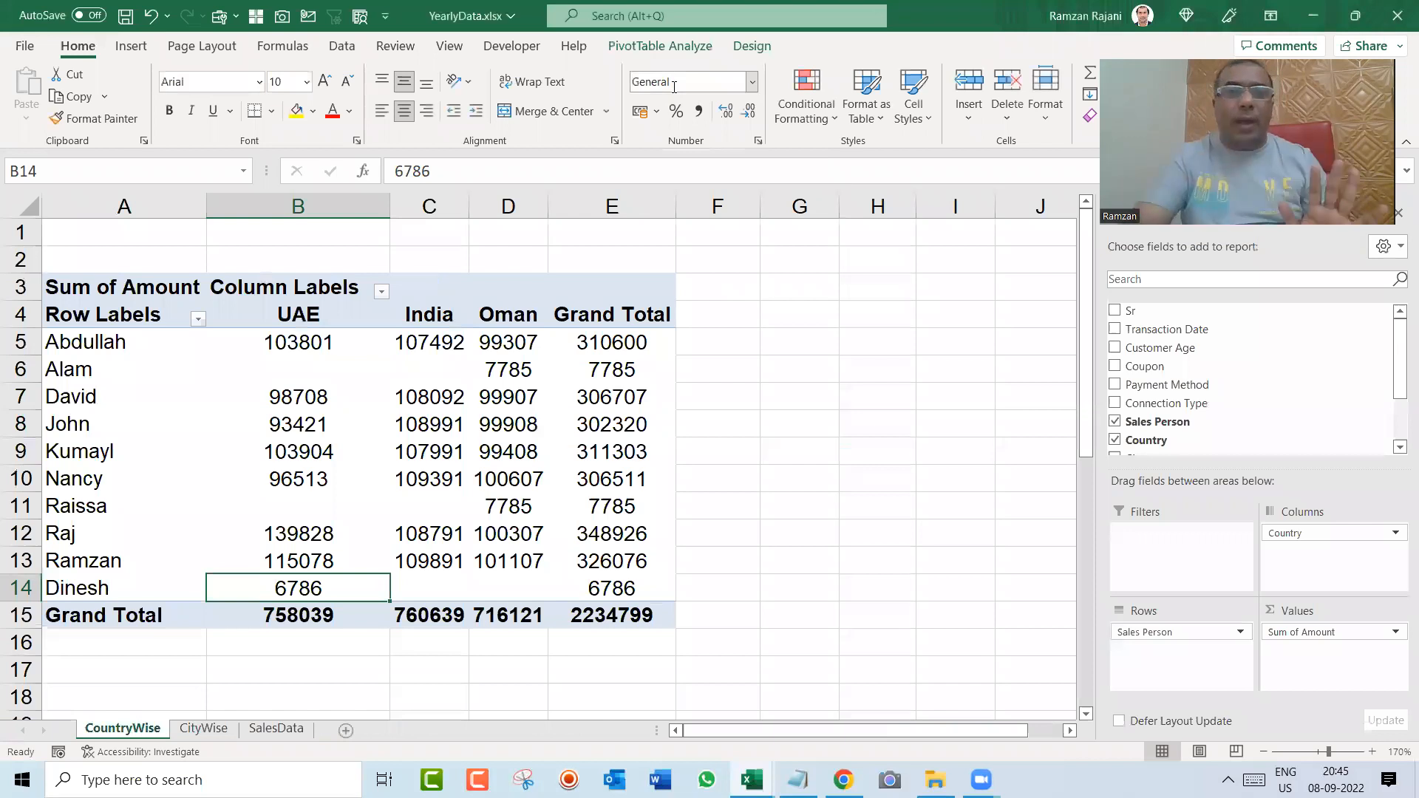
Step: Refresh the CountryWise pivot table and check the Oman amount of the newly added sales person
{"action": "right_click", "coordinate": [316, 406]}
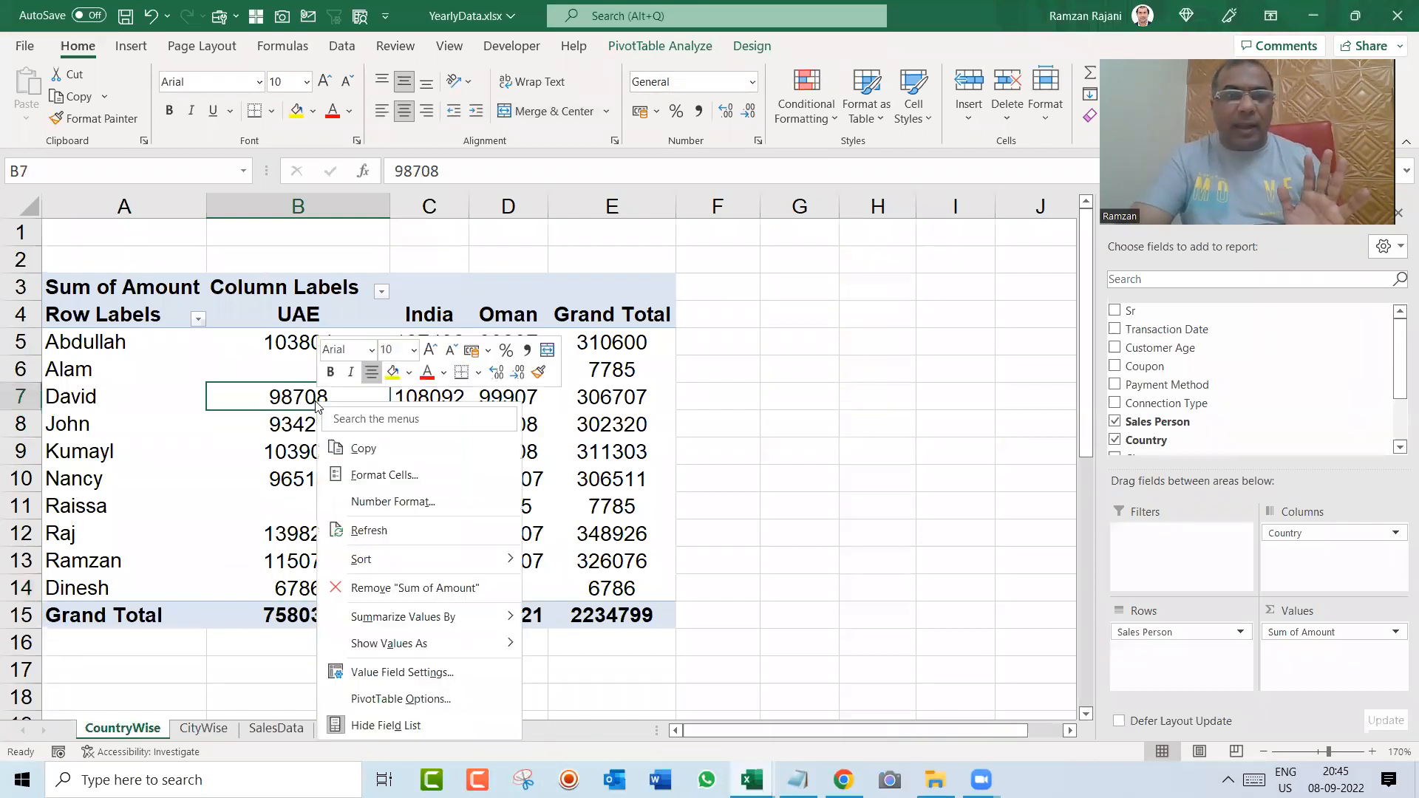
{"action": "left_click", "coordinate": [417, 537]}
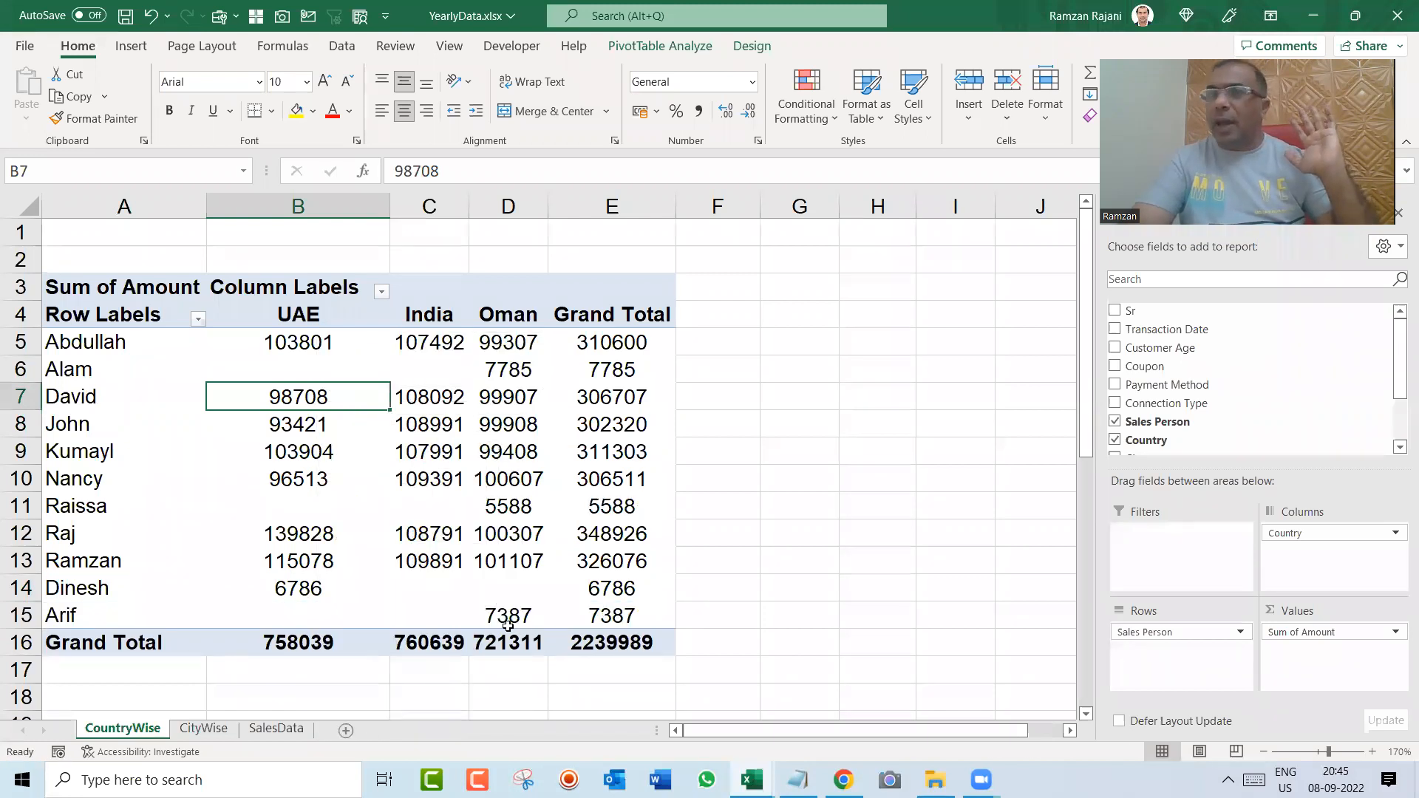
{"action": "mouse_move", "coordinate": [507, 626]}
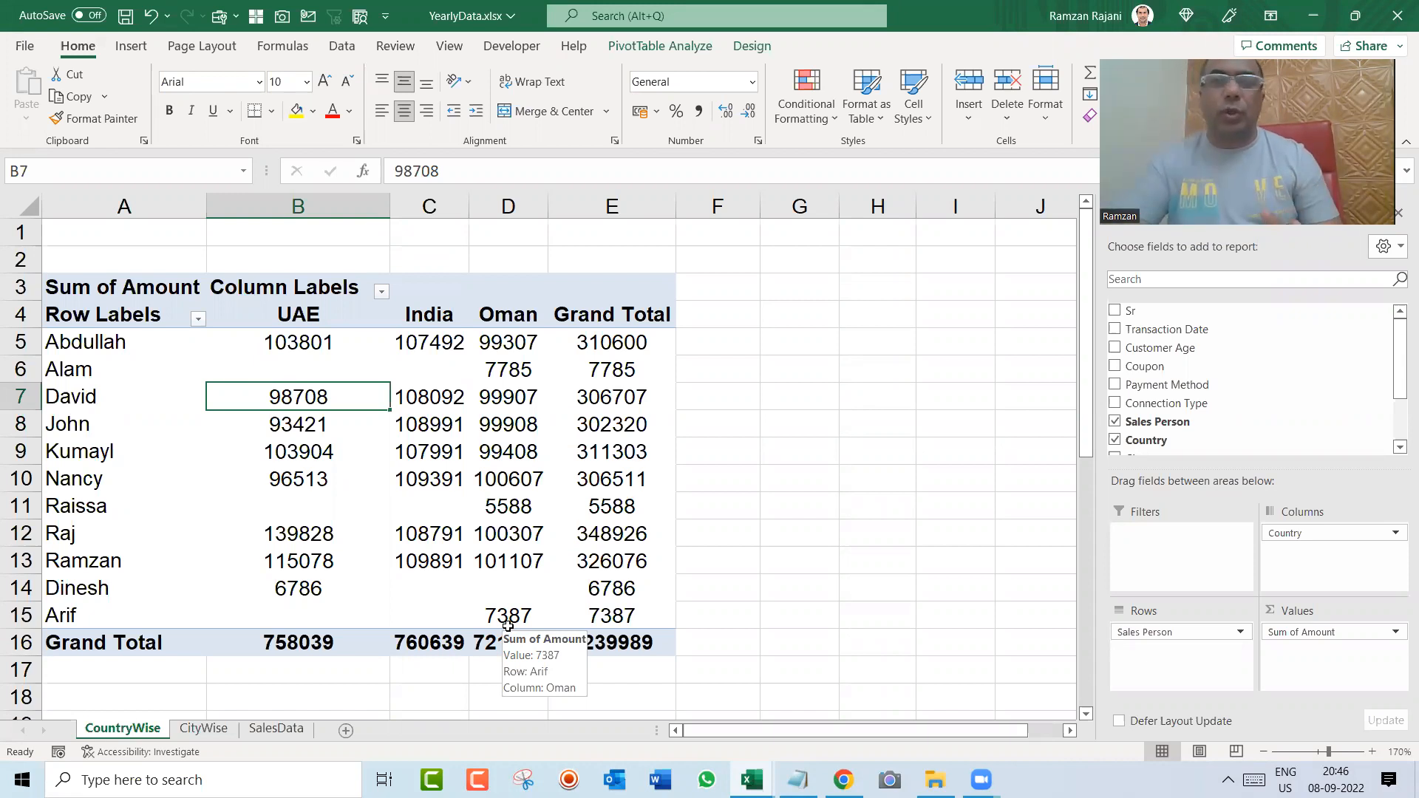
Step: Create a pivot table on a new worksheet from the MasterData table on the SalesData sheet
{"action": "key", "text": "ctrl+Page_Down"}
{"action": "key", "text": "ctrl+Page_Down"}
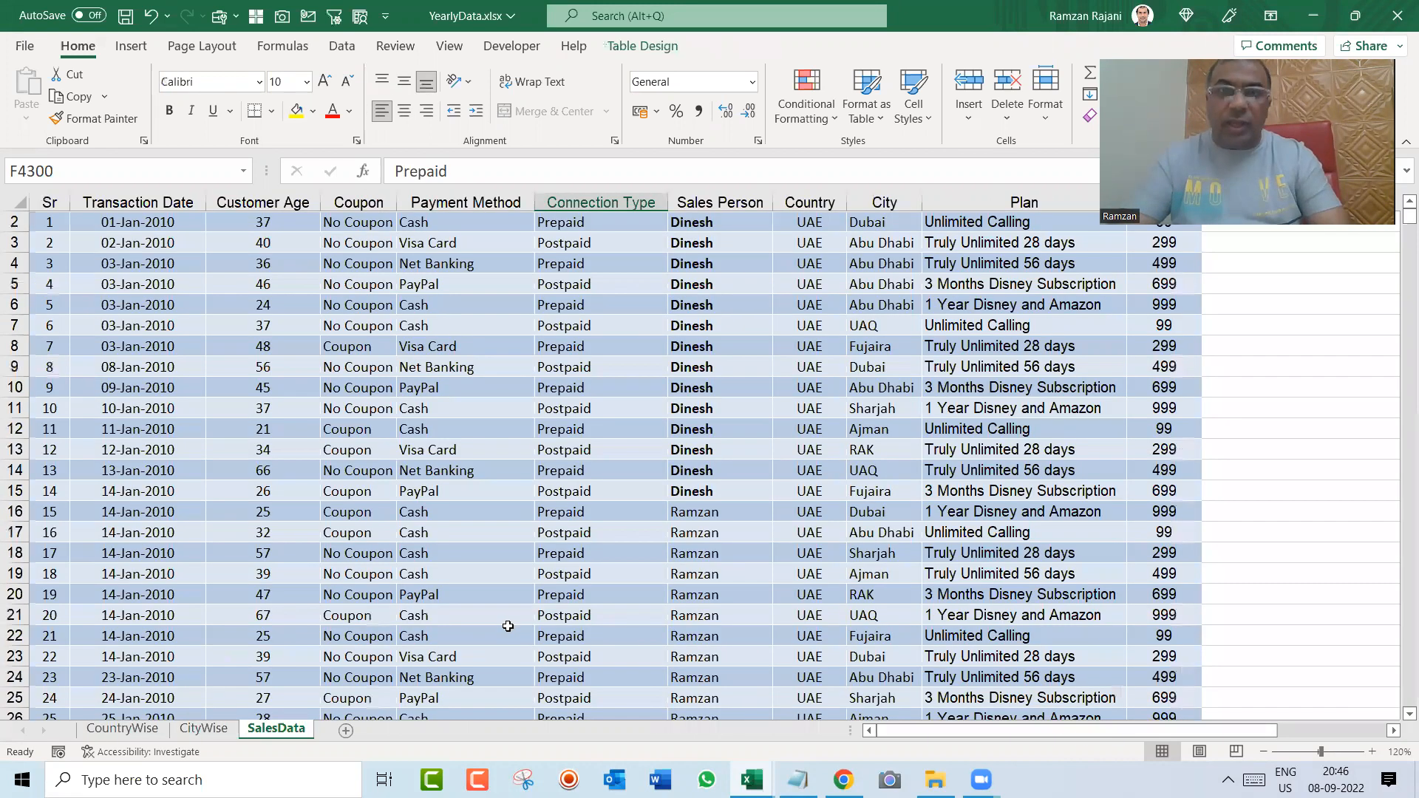
{"action": "key", "text": "ctrl+Up"}
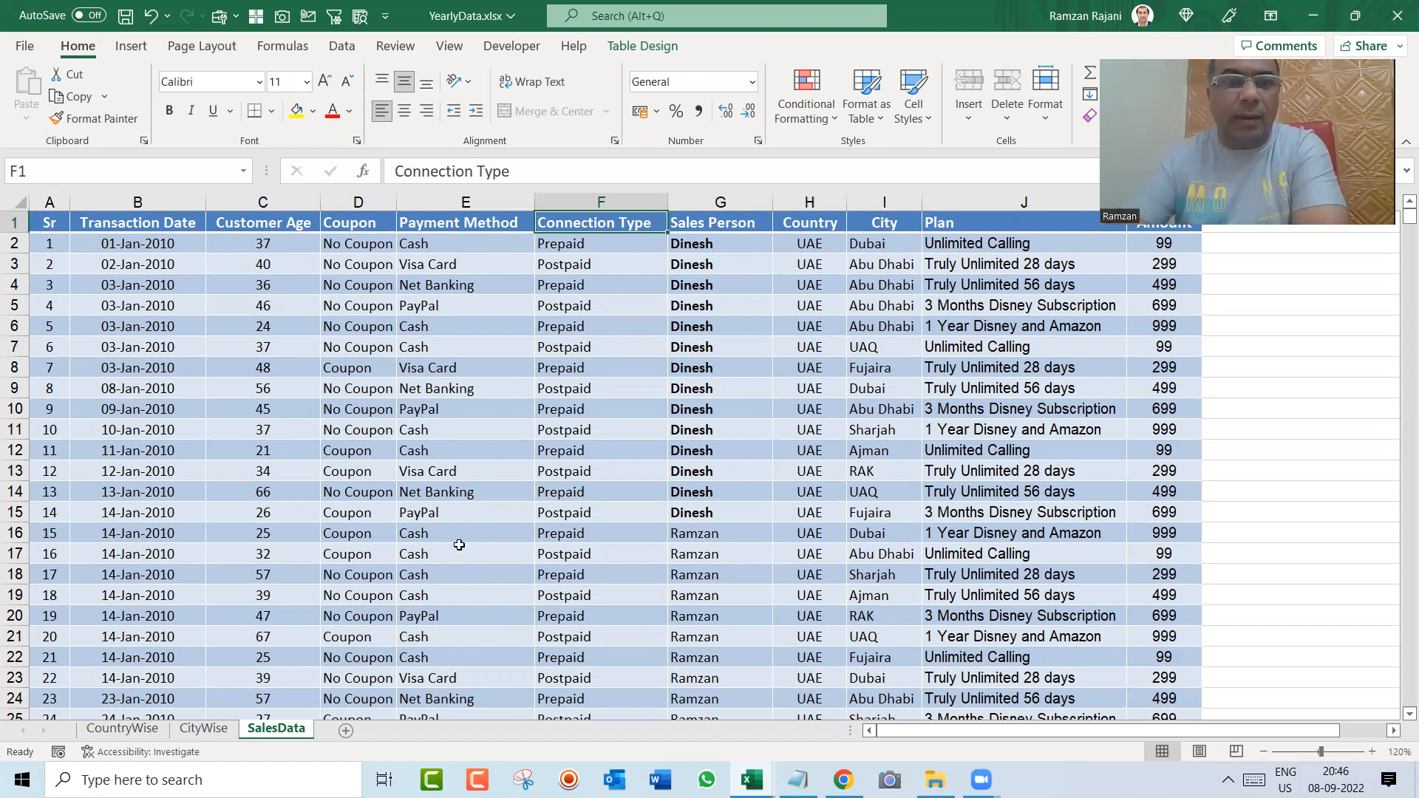
{"action": "left_click", "coordinate": [478, 383]}
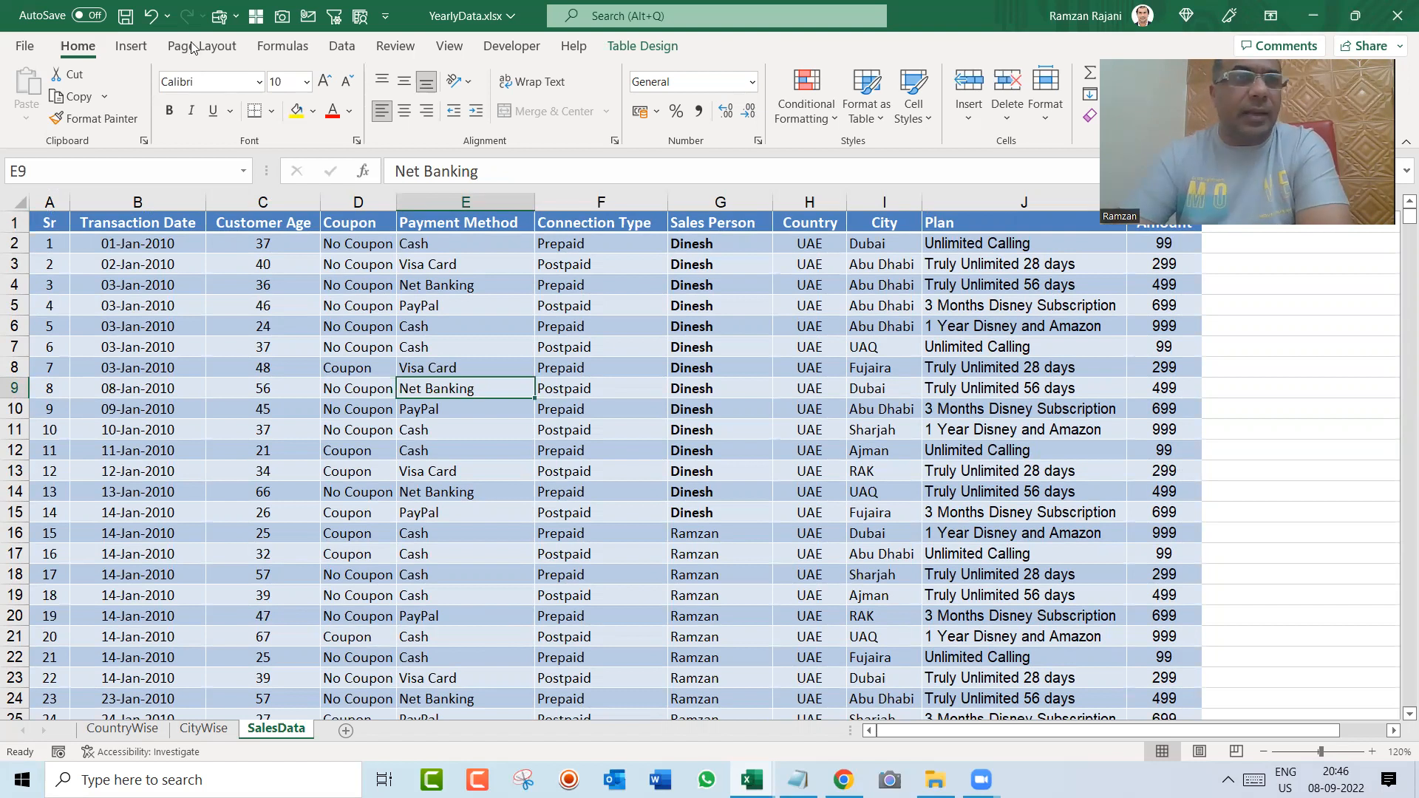
{"action": "left_click", "coordinate": [127, 48]}
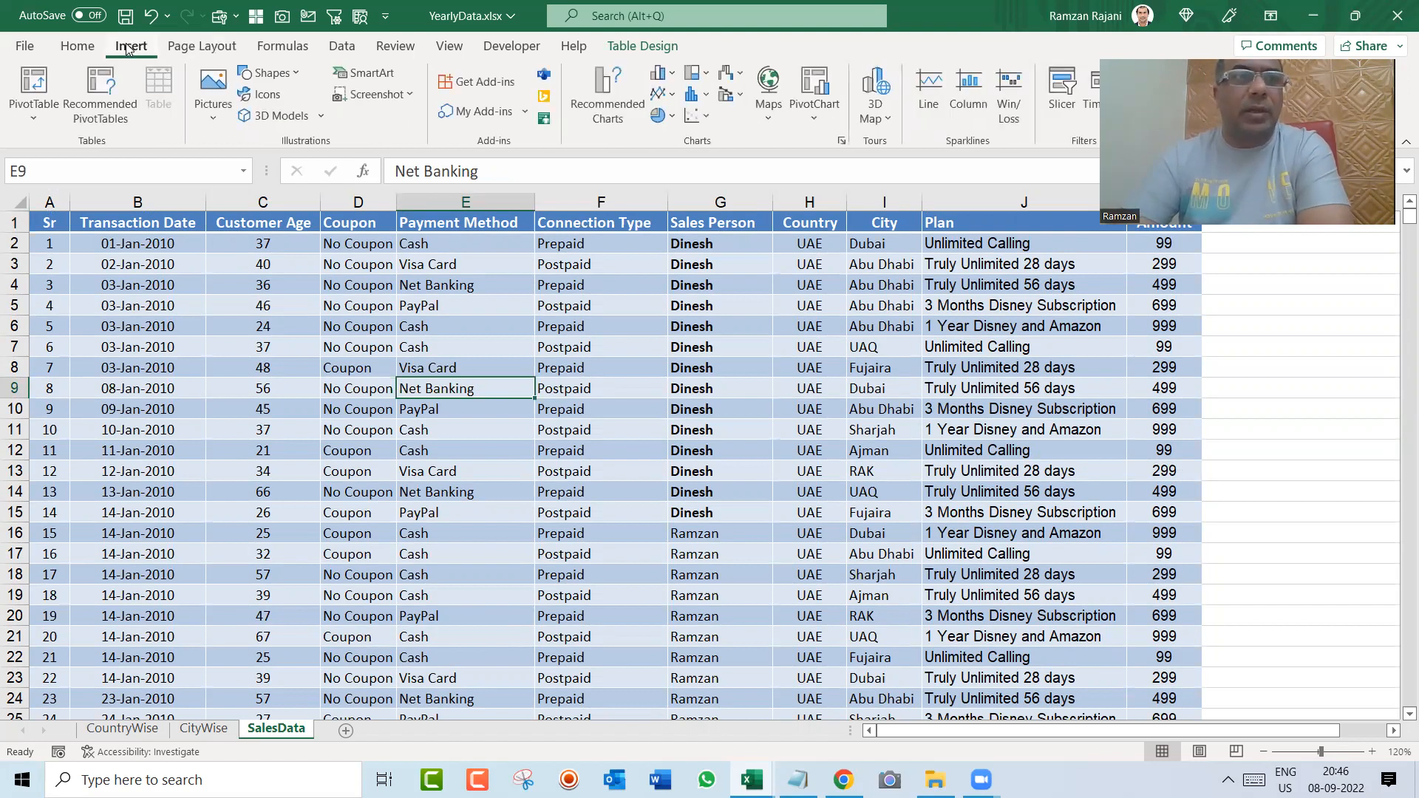
{"action": "left_click", "coordinate": [34, 83]}
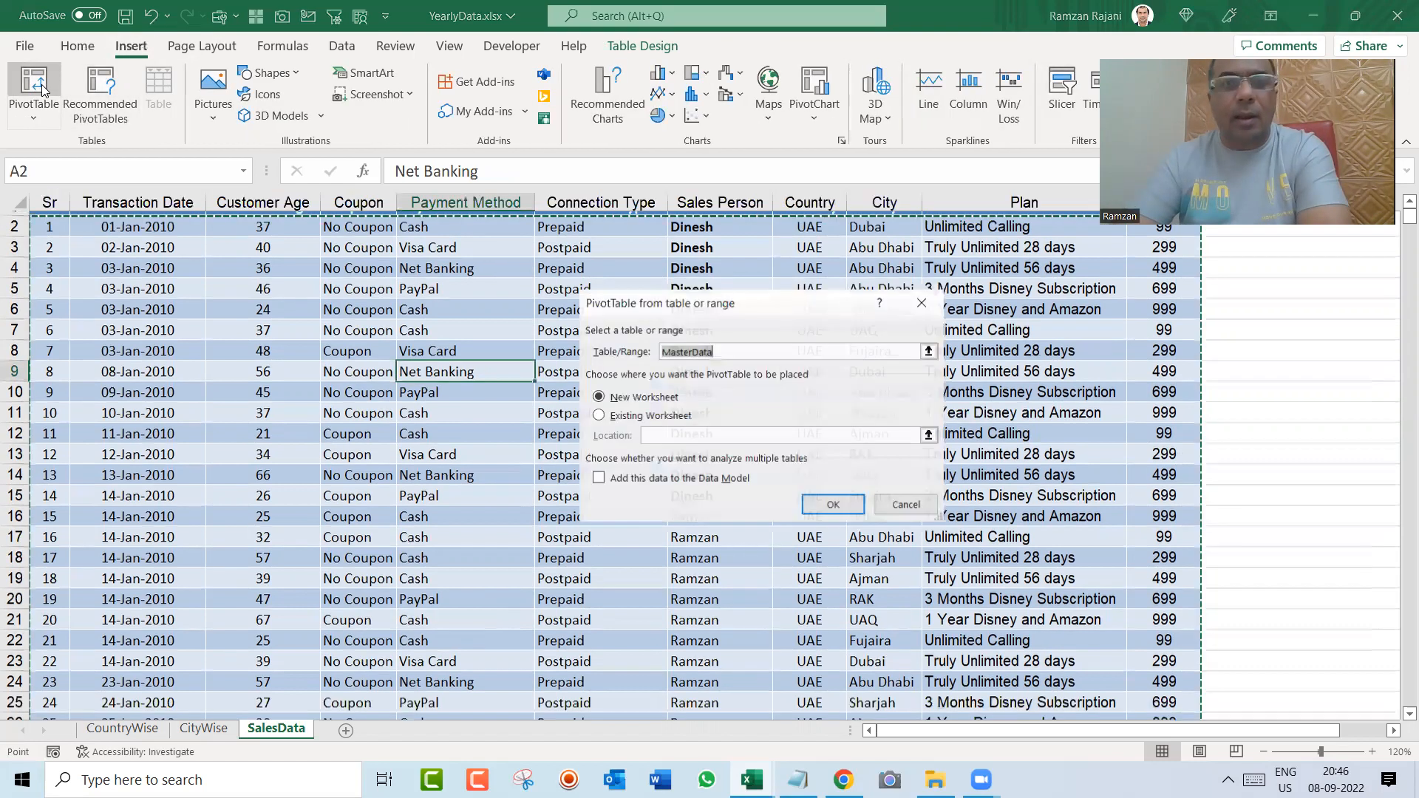
{"action": "left_click", "coordinate": [832, 503]}
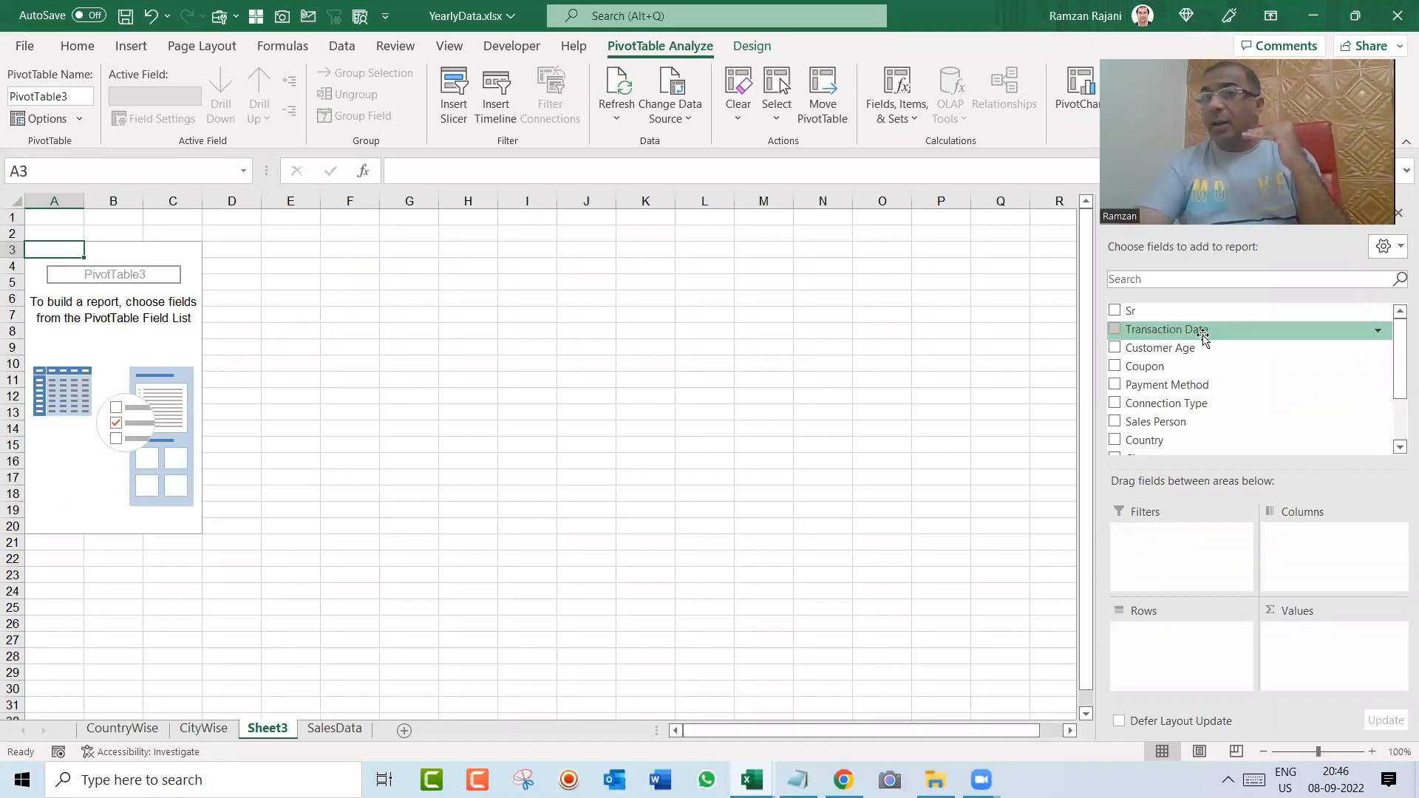
Step: Add Transaction Date to the rows of the new pivot table, grouped by years and quarters, and enlarge the sheet to 140%
{"action": "left_click_drag", "start_coordinate": [1203, 336], "coordinate": [1201, 652]}
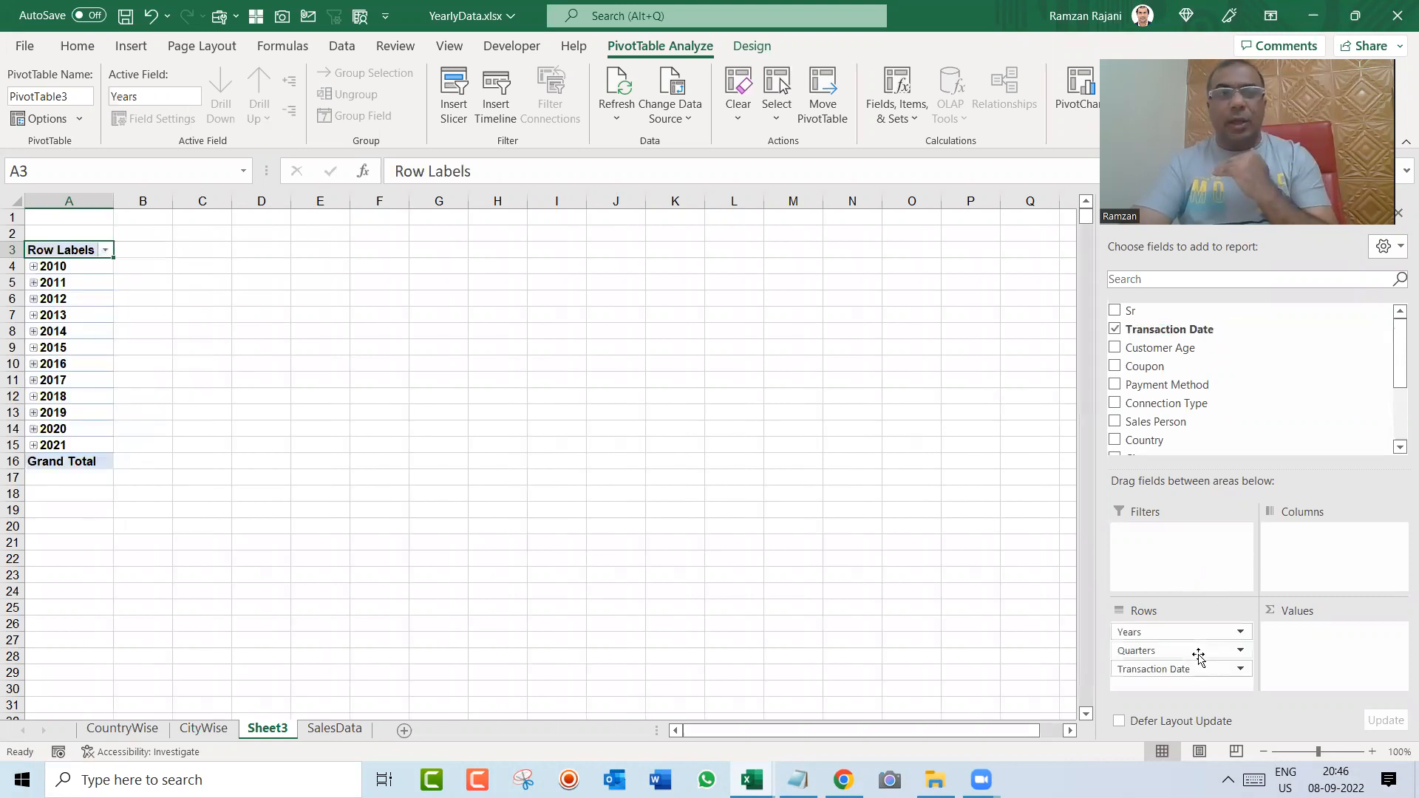
{"action": "left_click", "coordinate": [1373, 753]}
{"action": "left_click", "coordinate": [1373, 753]}
{"action": "left_click", "coordinate": [1373, 752]}
{"action": "left_click", "coordinate": [1373, 752]}
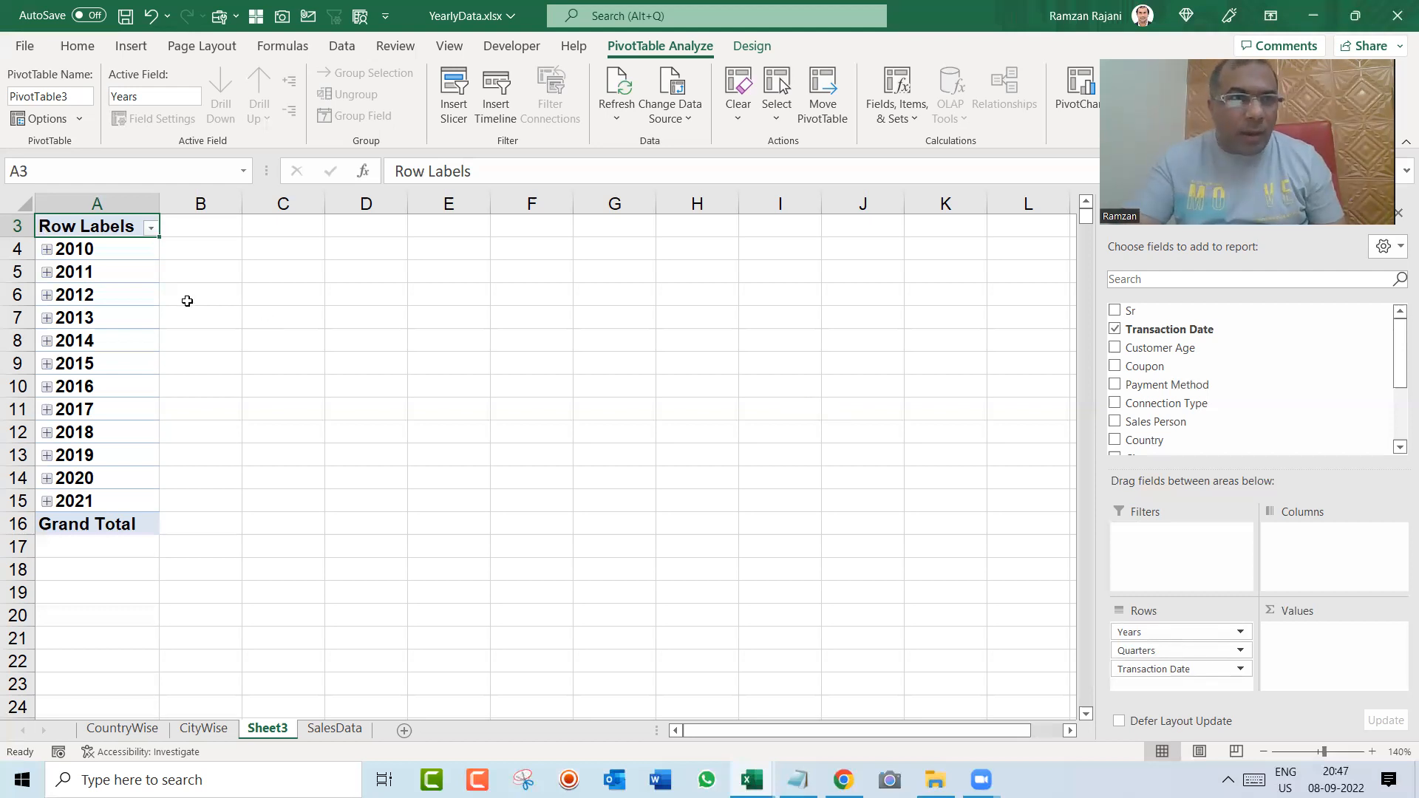
Step: Expand 2010 to examine its quarters, including Qtr1, and collapse the year again
{"action": "left_click", "coordinate": [47, 251]}
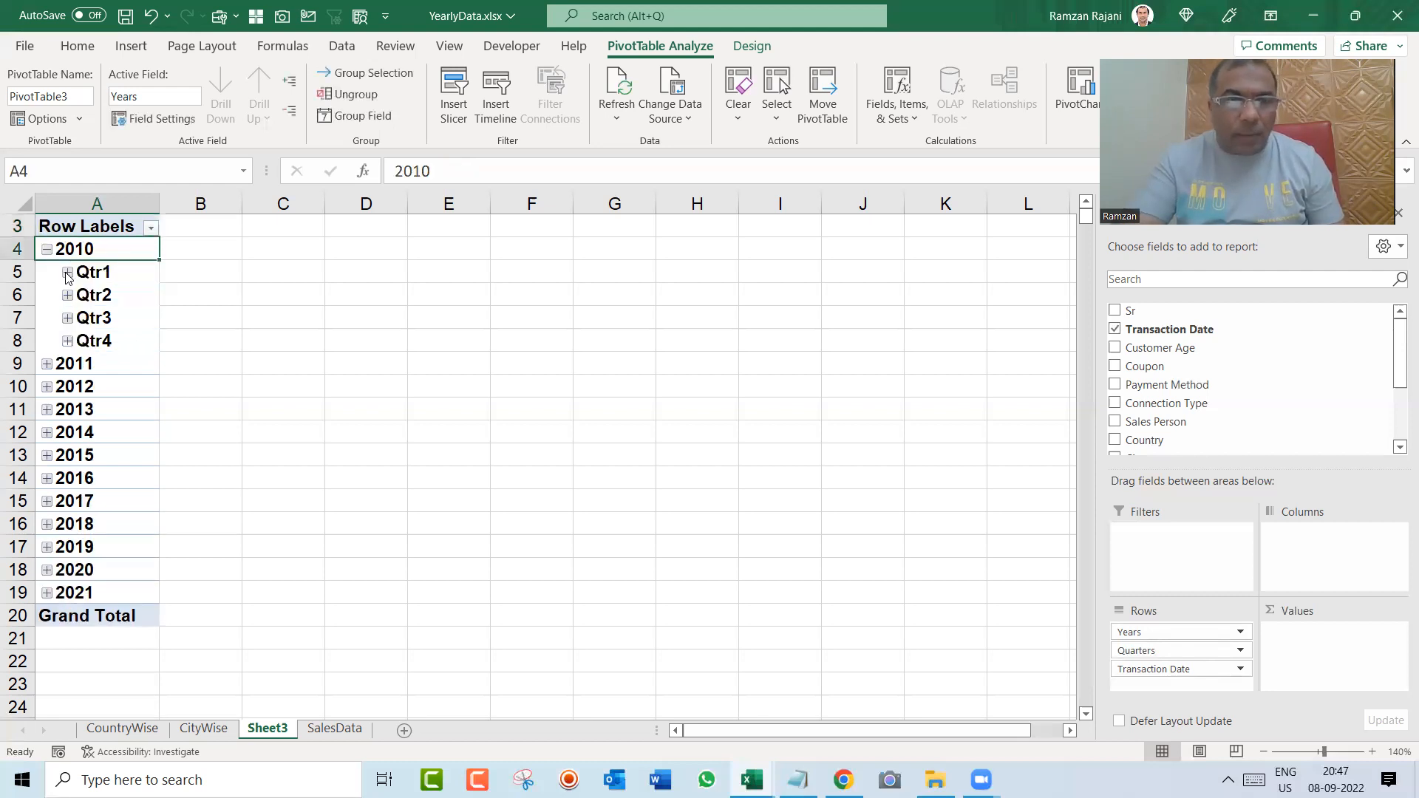
{"action": "left_click", "coordinate": [67, 273]}
{"action": "left_click", "coordinate": [67, 274]}
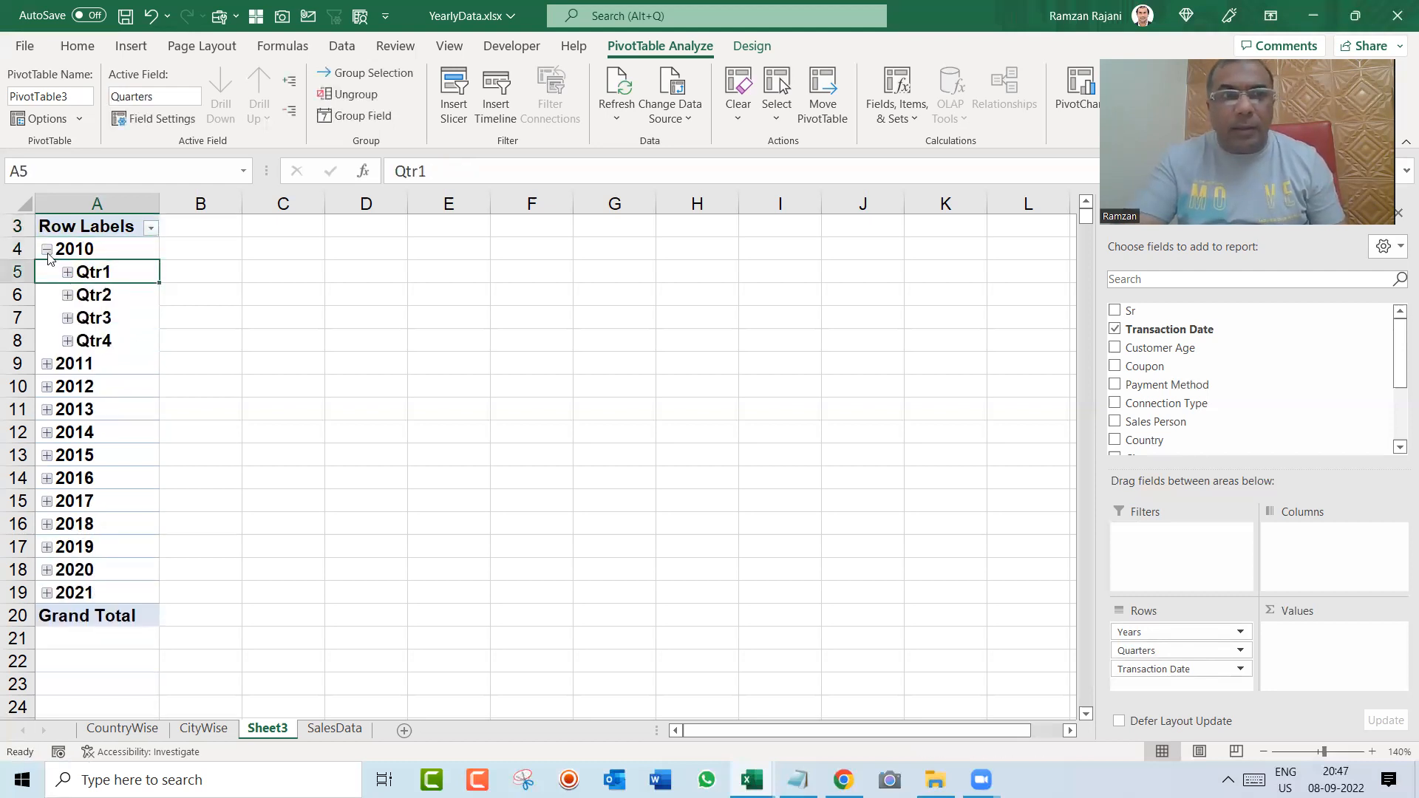
{"action": "left_click", "coordinate": [47, 250]}
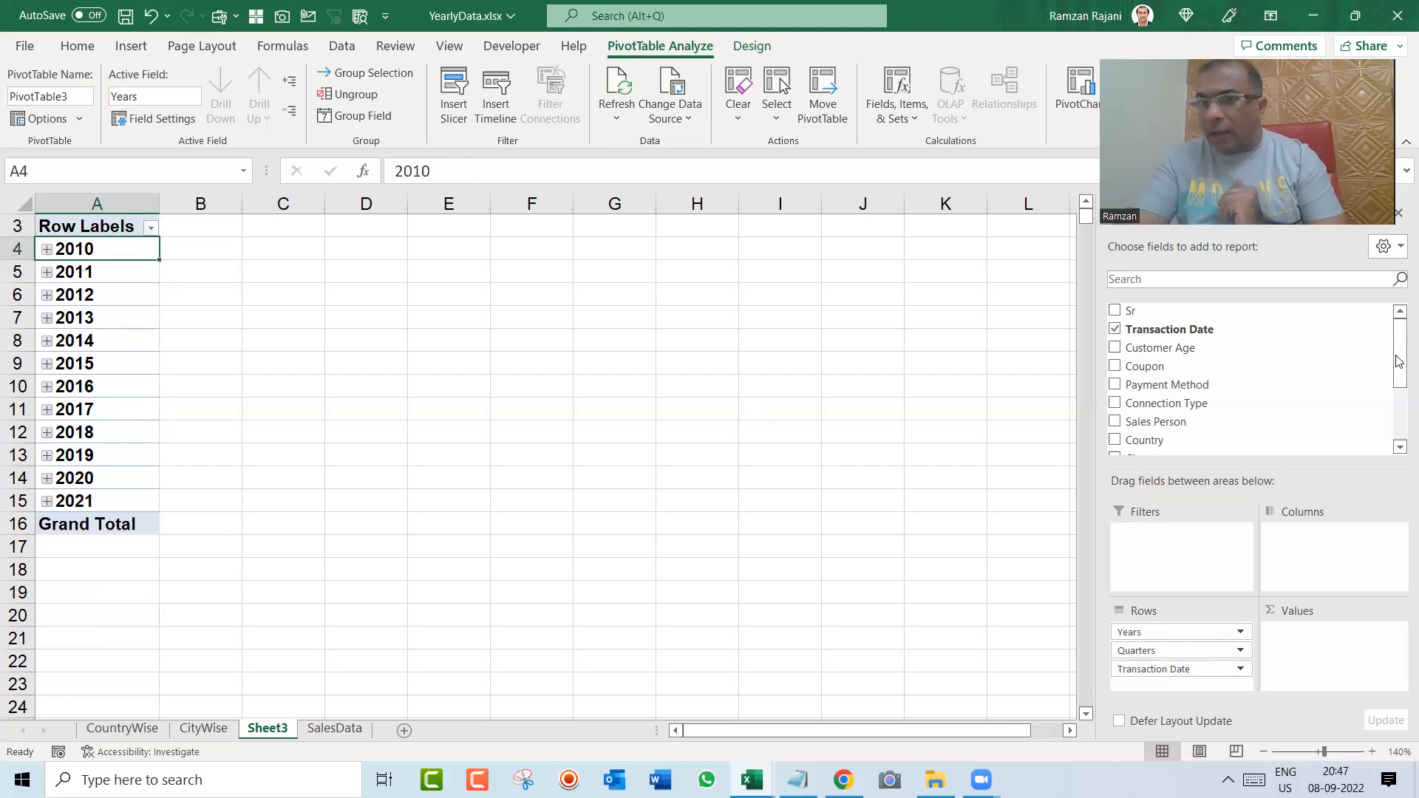
Step: Add the Amount field to the pivot table's values as a sum
{"action": "left_click_drag", "start_coordinate": [1400, 362], "coordinate": [1399, 433]}
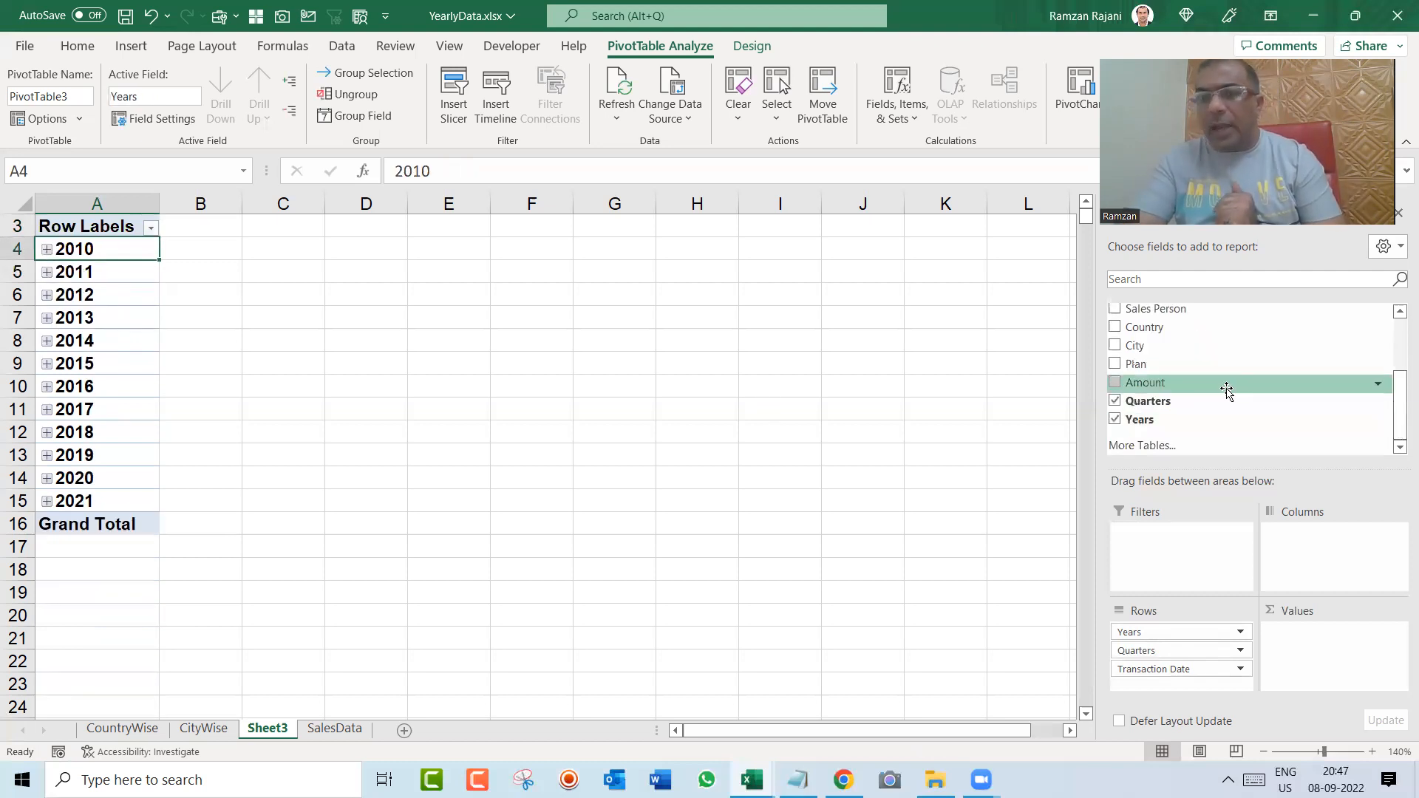
{"action": "left_click_drag", "start_coordinate": [1226, 389], "coordinate": [1347, 637]}
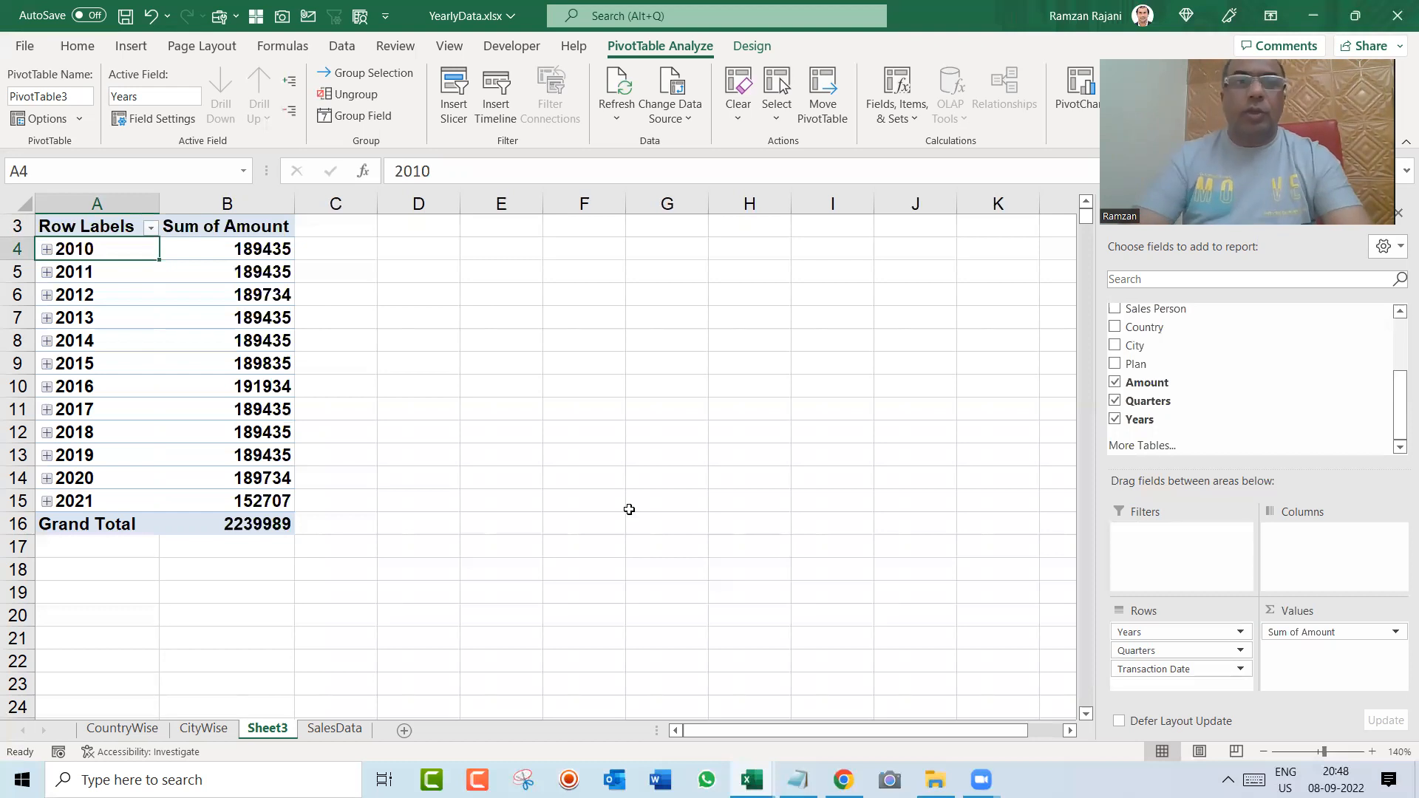
Step: Group the transaction dates by months and years only, leaving out quarters
{"action": "right_click", "coordinate": [116, 303]}
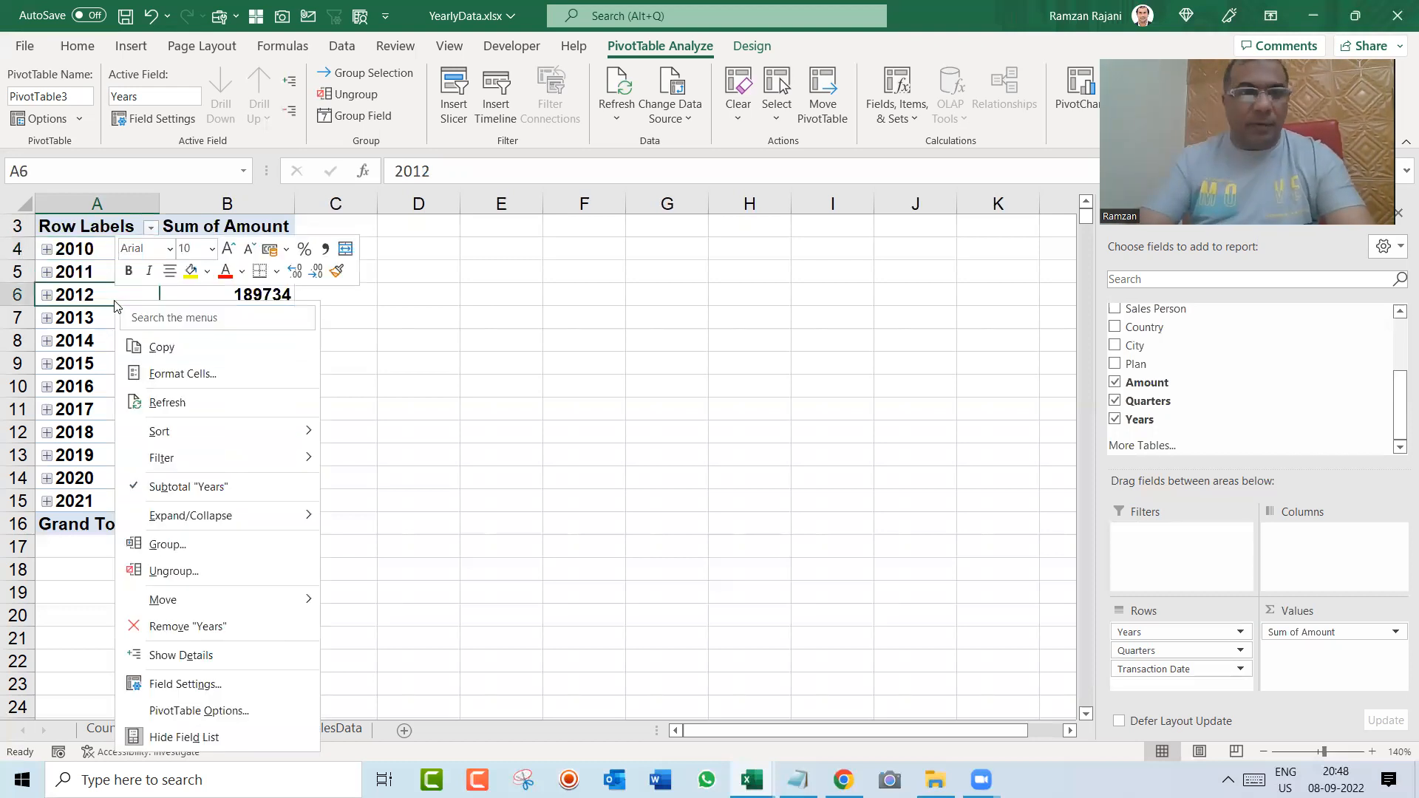
{"action": "left_click", "coordinate": [260, 546]}
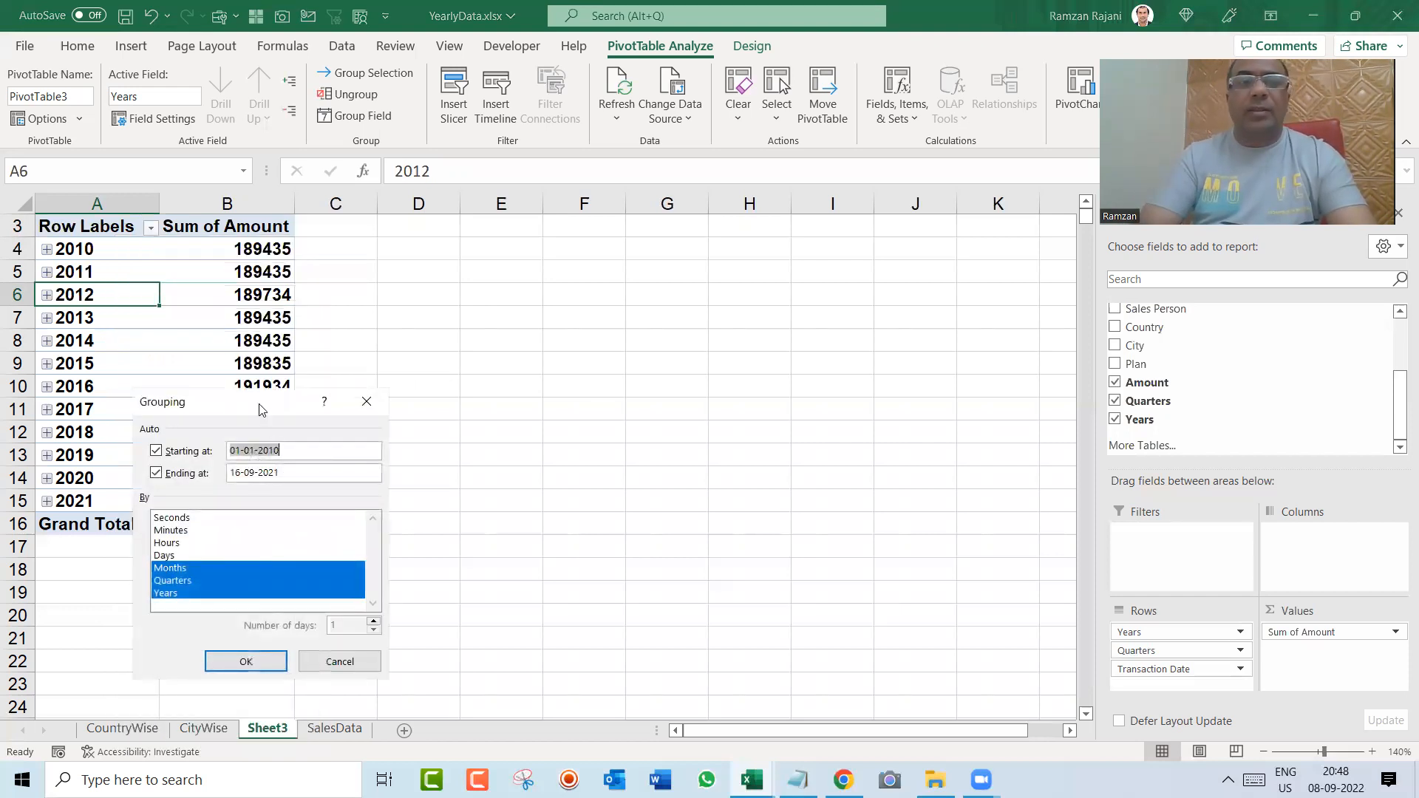
{"action": "left_click_drag", "start_coordinate": [260, 410], "coordinate": [526, 280]}
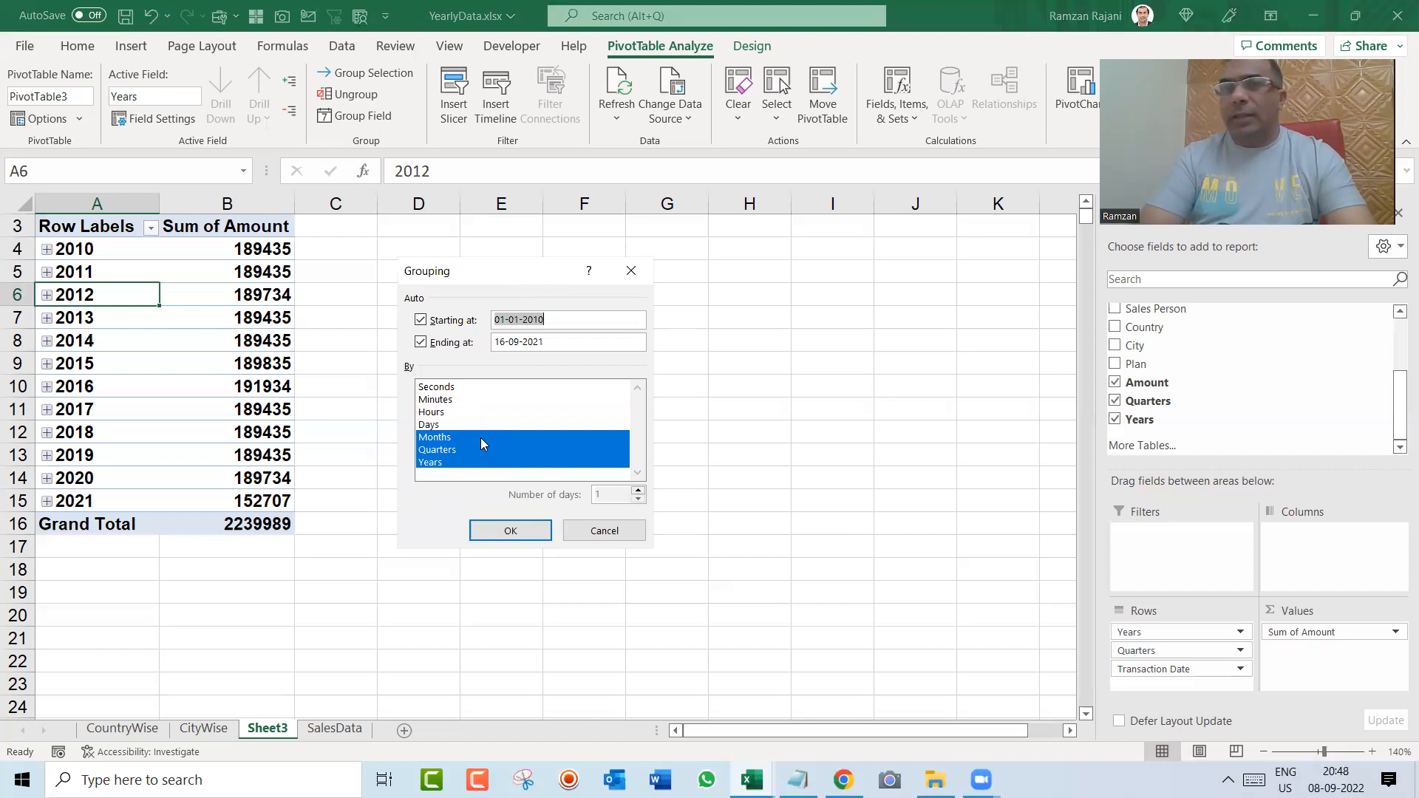
{"action": "left_click", "coordinate": [460, 448]}
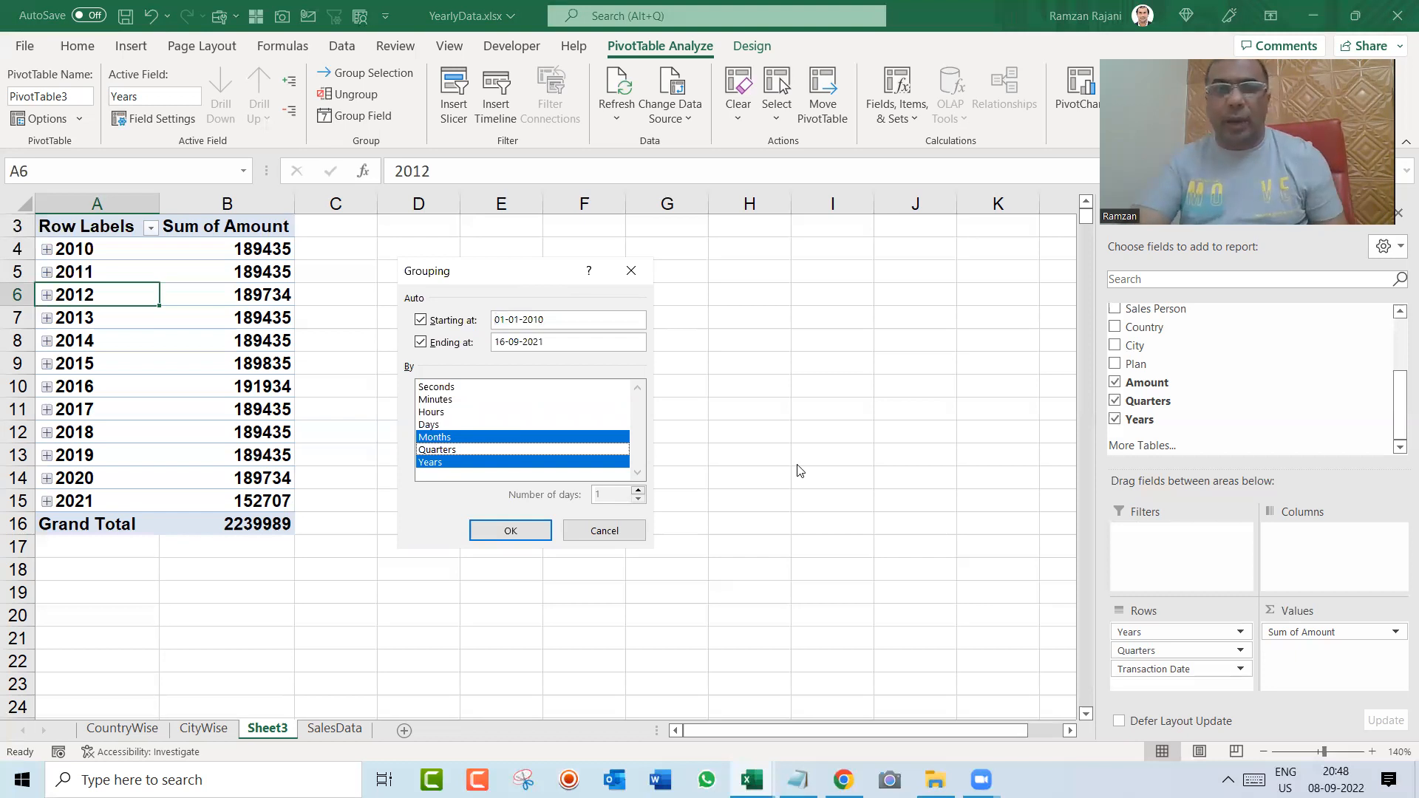
{"action": "left_click", "coordinate": [533, 538]}
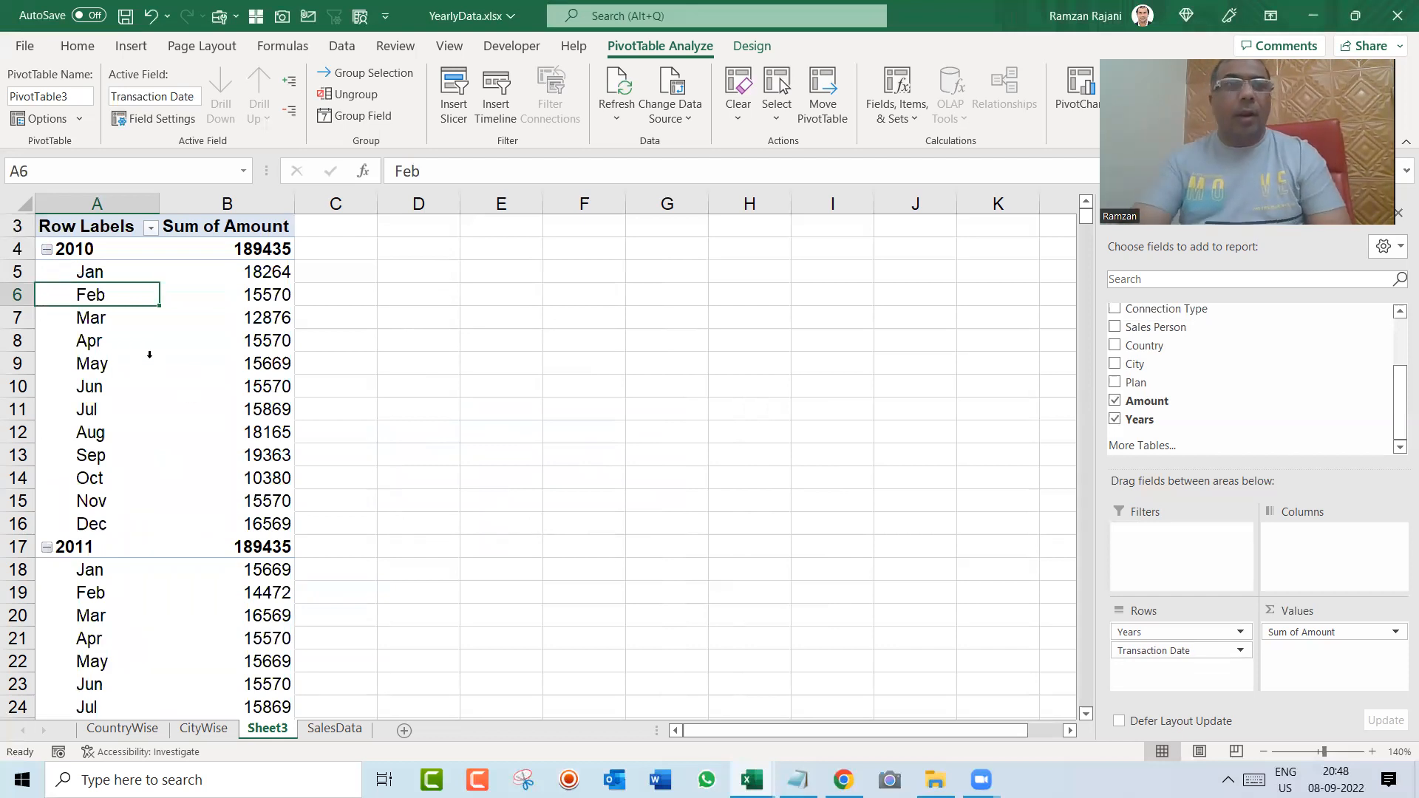
Step: Regroup the transaction dates by quarters and years instead of months
{"action": "right_click", "coordinate": [134, 306]}
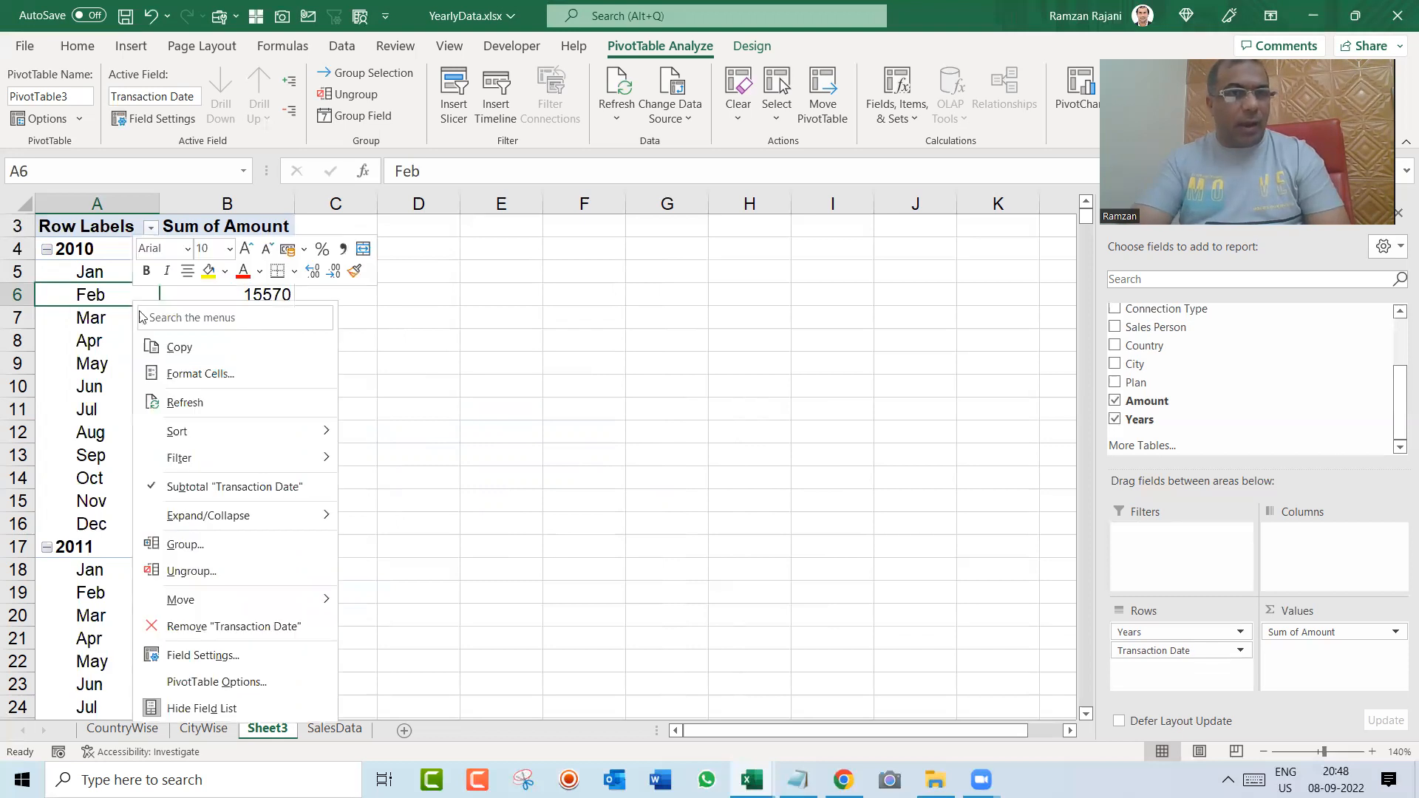
{"action": "left_click", "coordinate": [185, 544]}
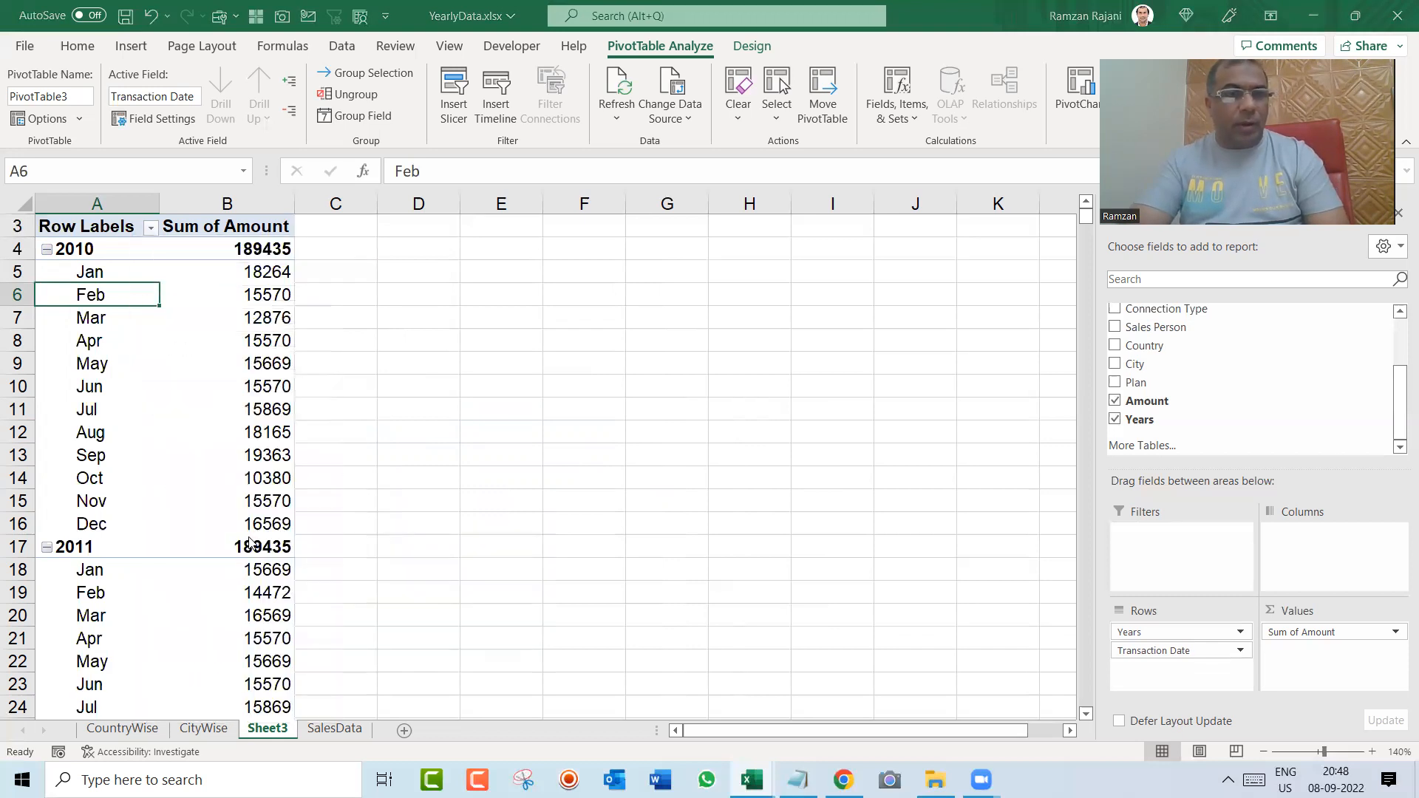
{"action": "left_click_drag", "start_coordinate": [241, 403], "coordinate": [537, 314]}
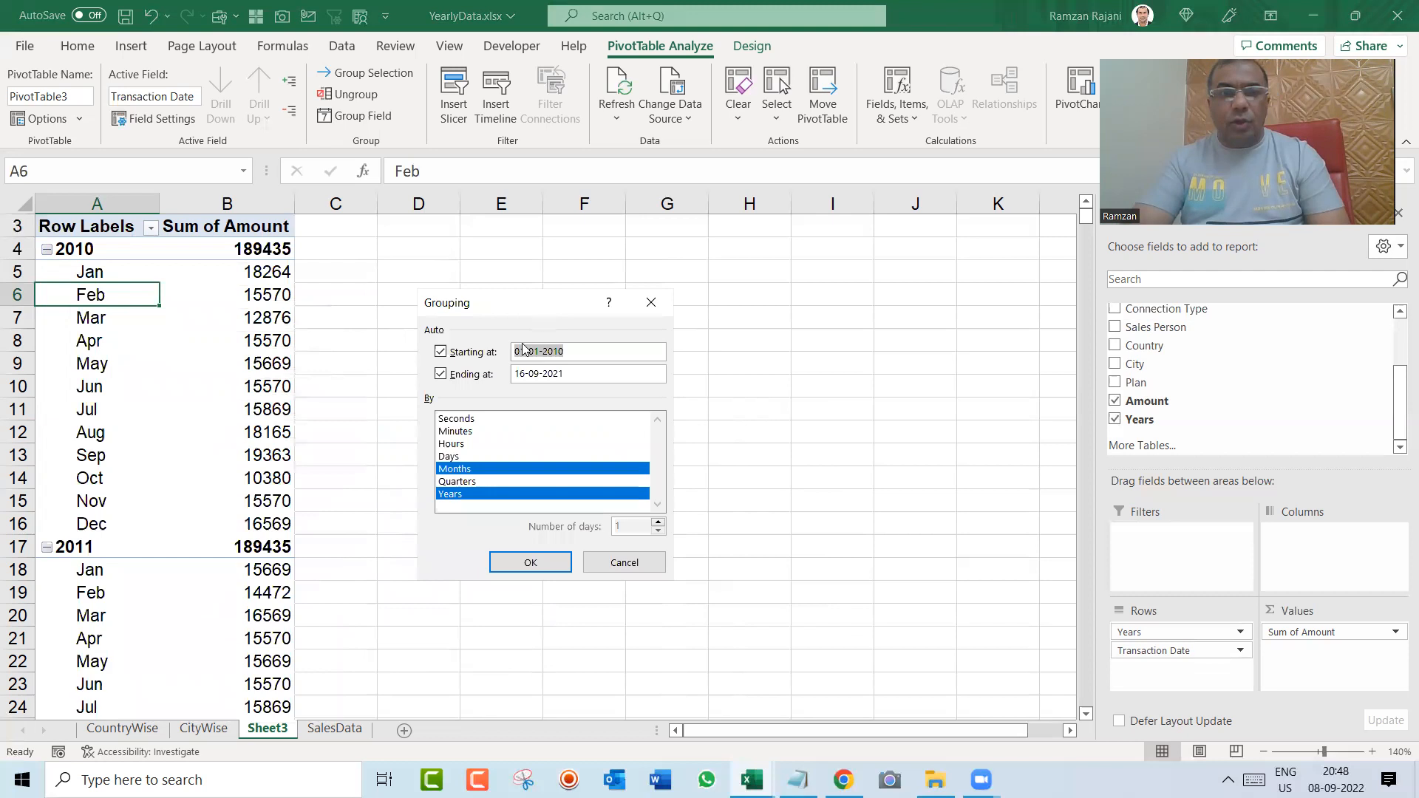
{"action": "left_click", "coordinate": [478, 484]}
{"action": "left_click", "coordinate": [475, 471]}
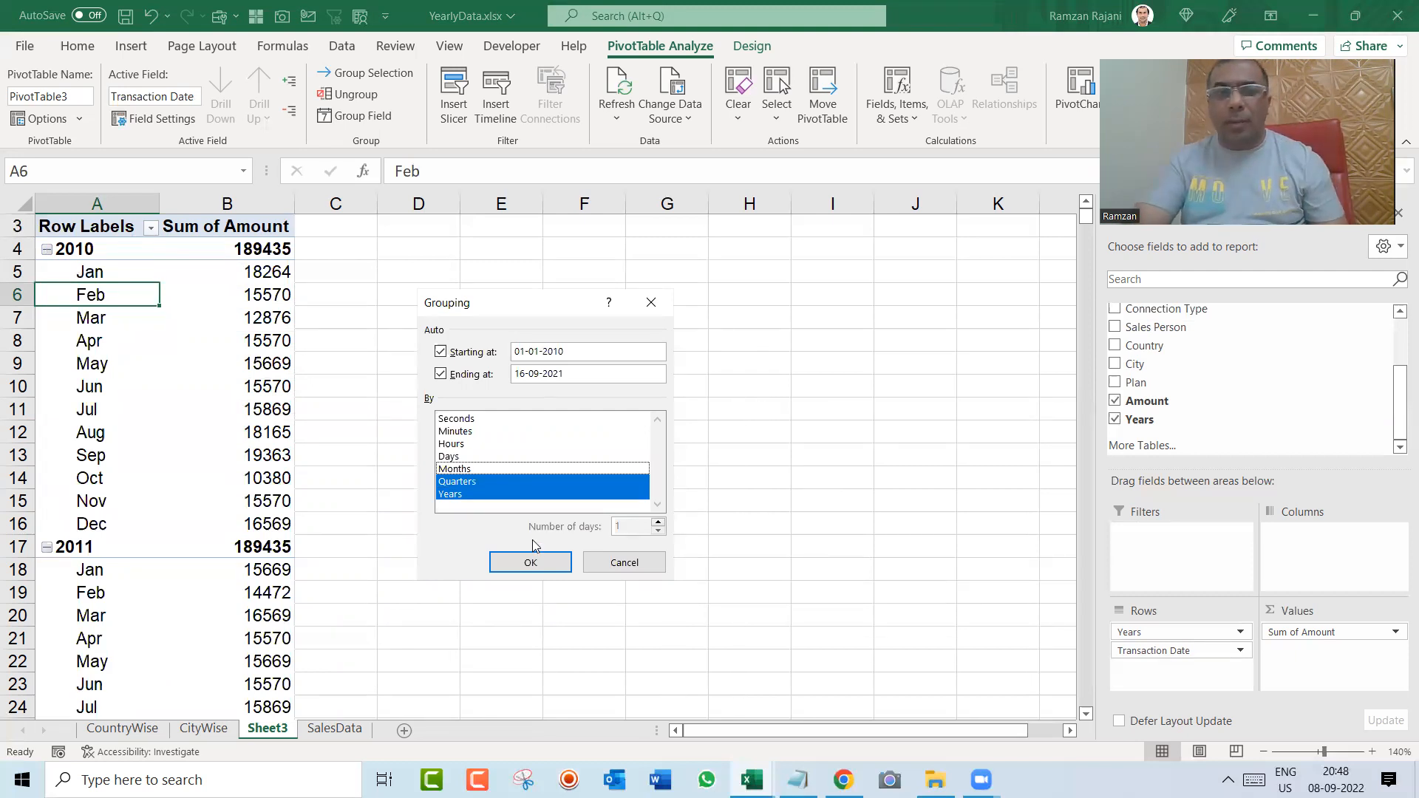
{"action": "left_click", "coordinate": [535, 567]}
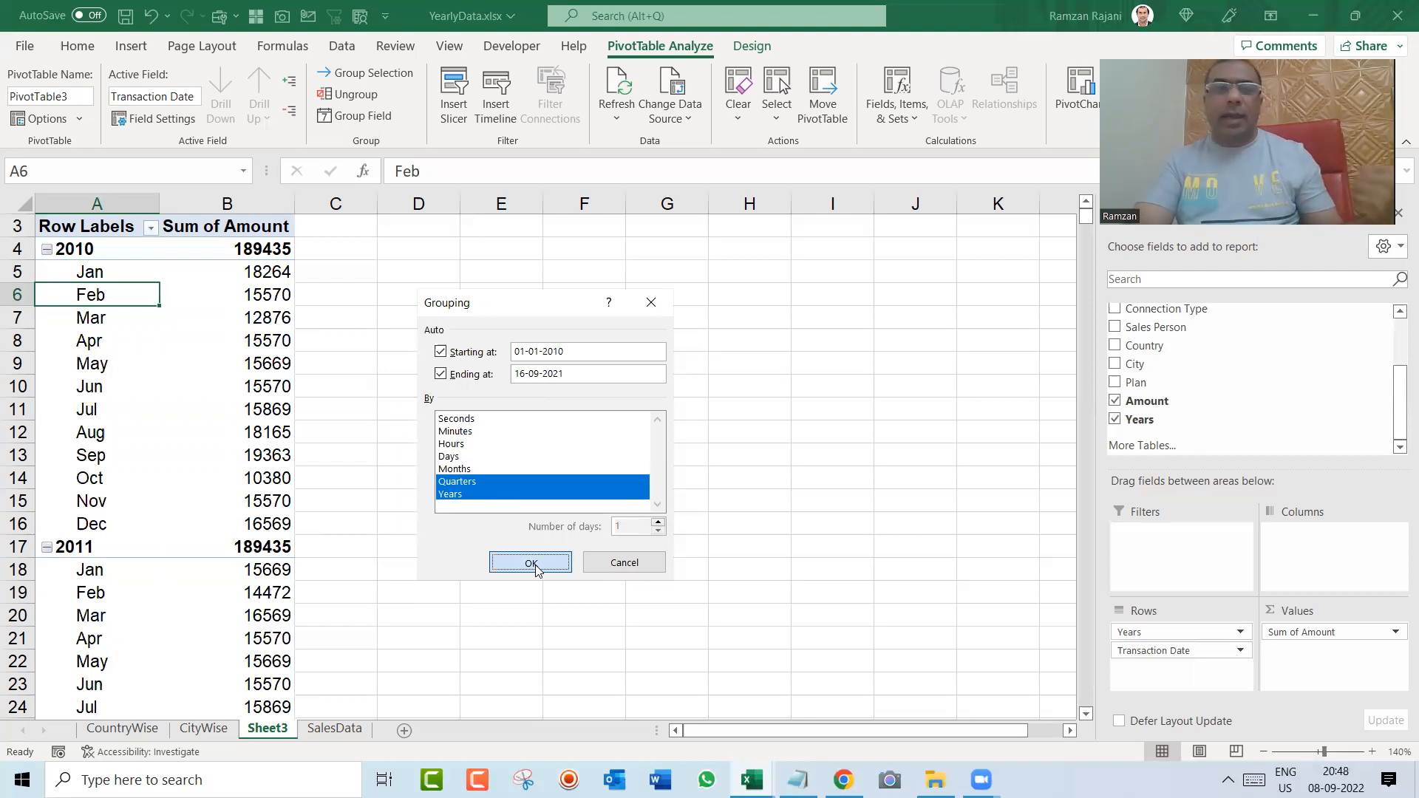
{"action": "left_click", "coordinate": [535, 567]}
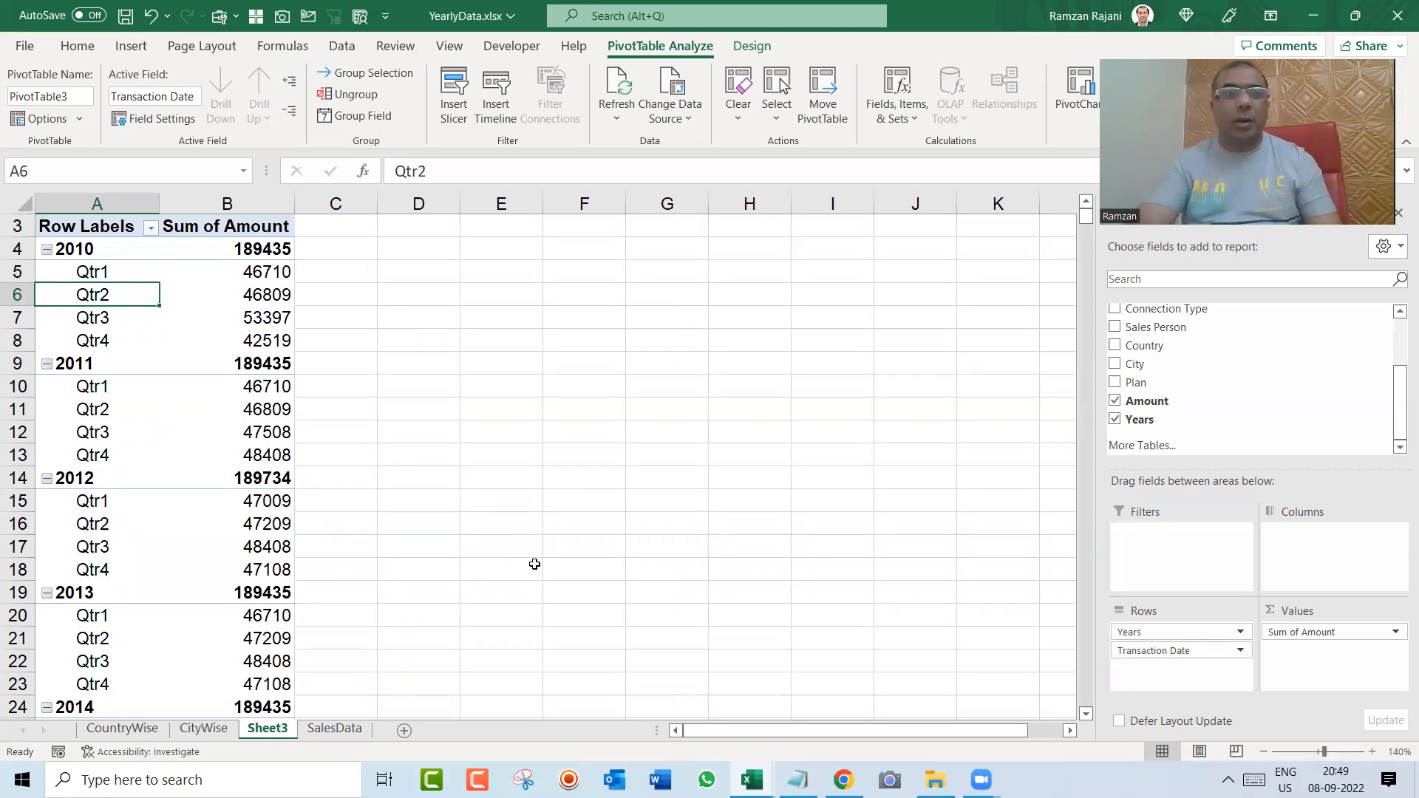
Step: Compare the Qtr1 amounts of 2010, 2011, 2012 and 2013 in the pivot table
{"action": "left_click_drag", "start_coordinate": [104, 272], "coordinate": [221, 271]}
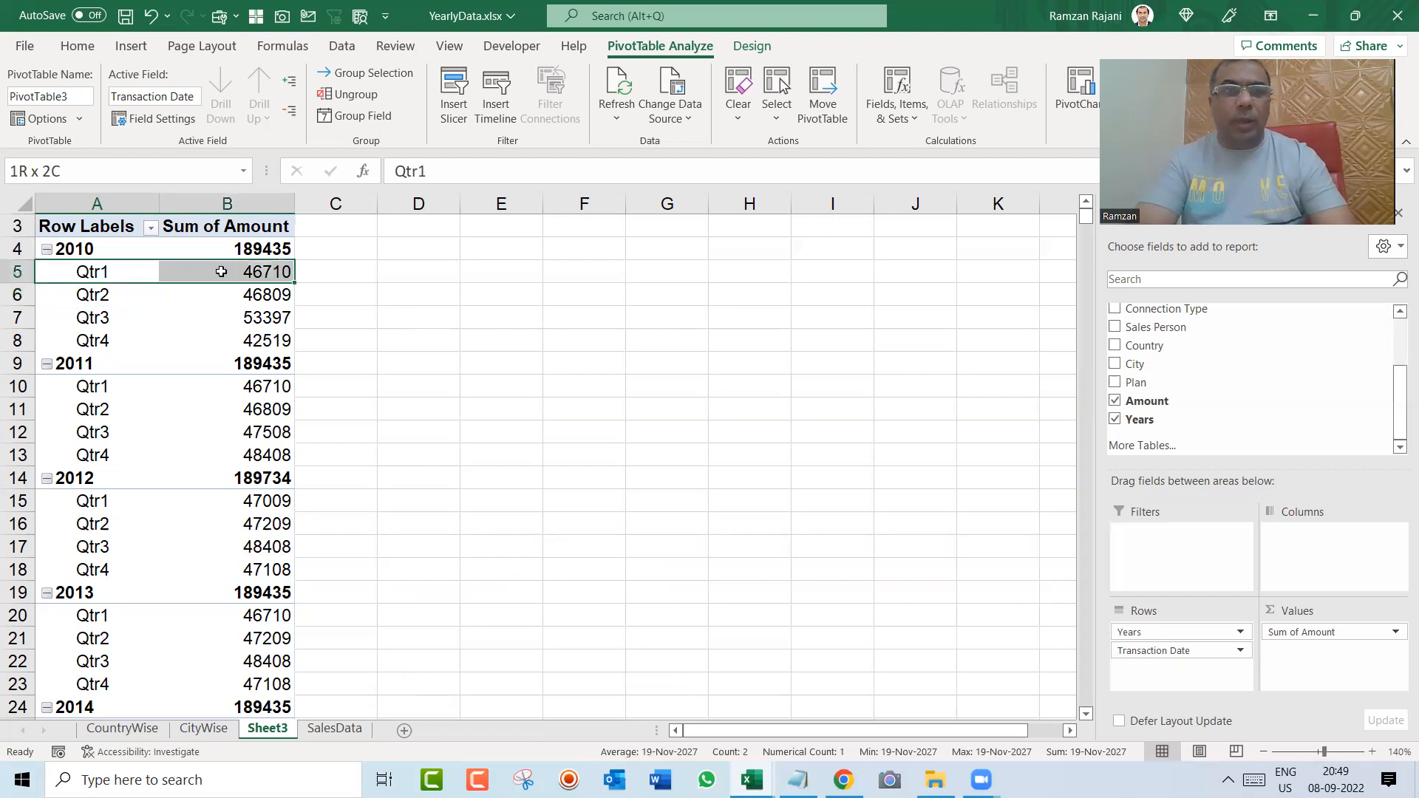
{"action": "left_click_drag", "start_coordinate": [103, 386], "coordinate": [222, 386]}
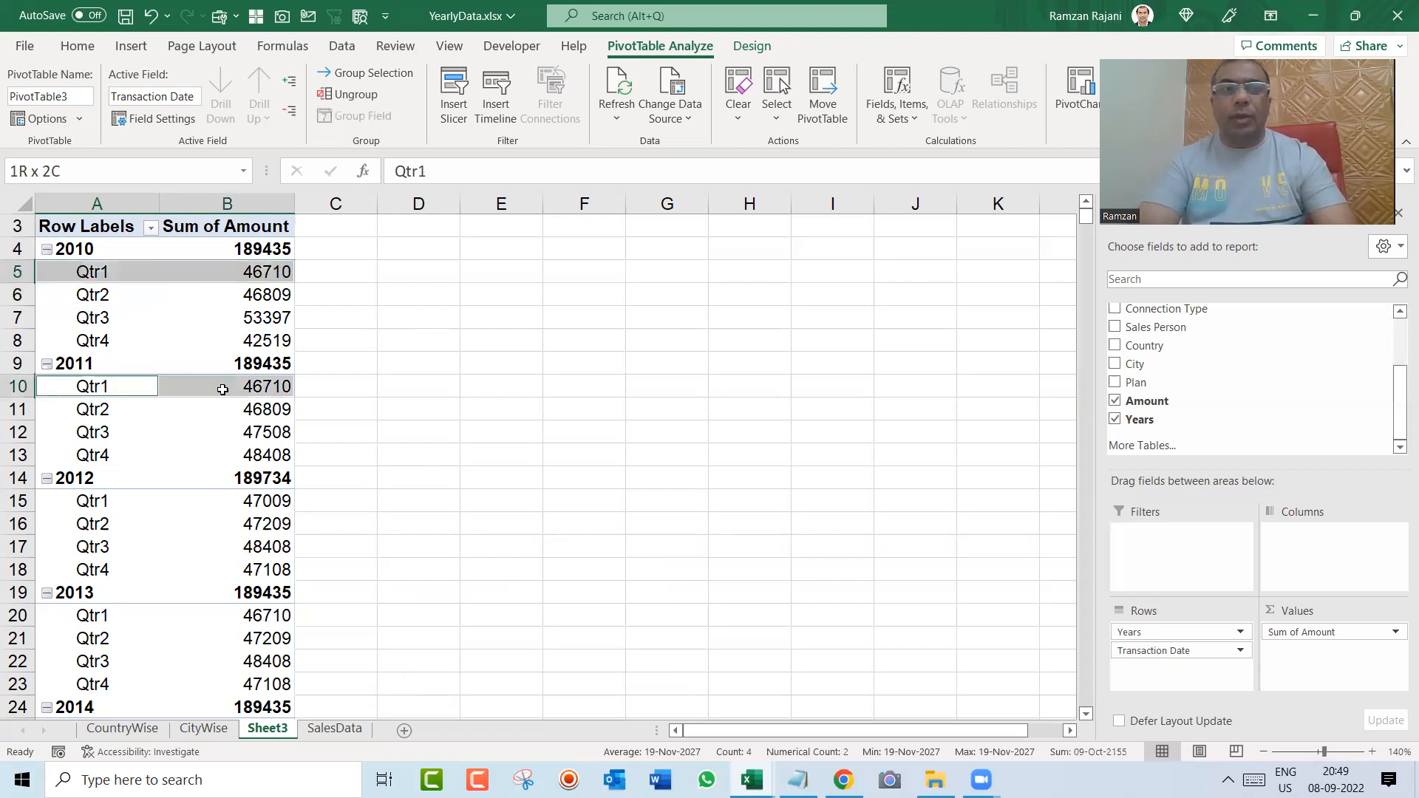
{"action": "left_click_drag", "start_coordinate": [104, 501], "coordinate": [264, 502]}
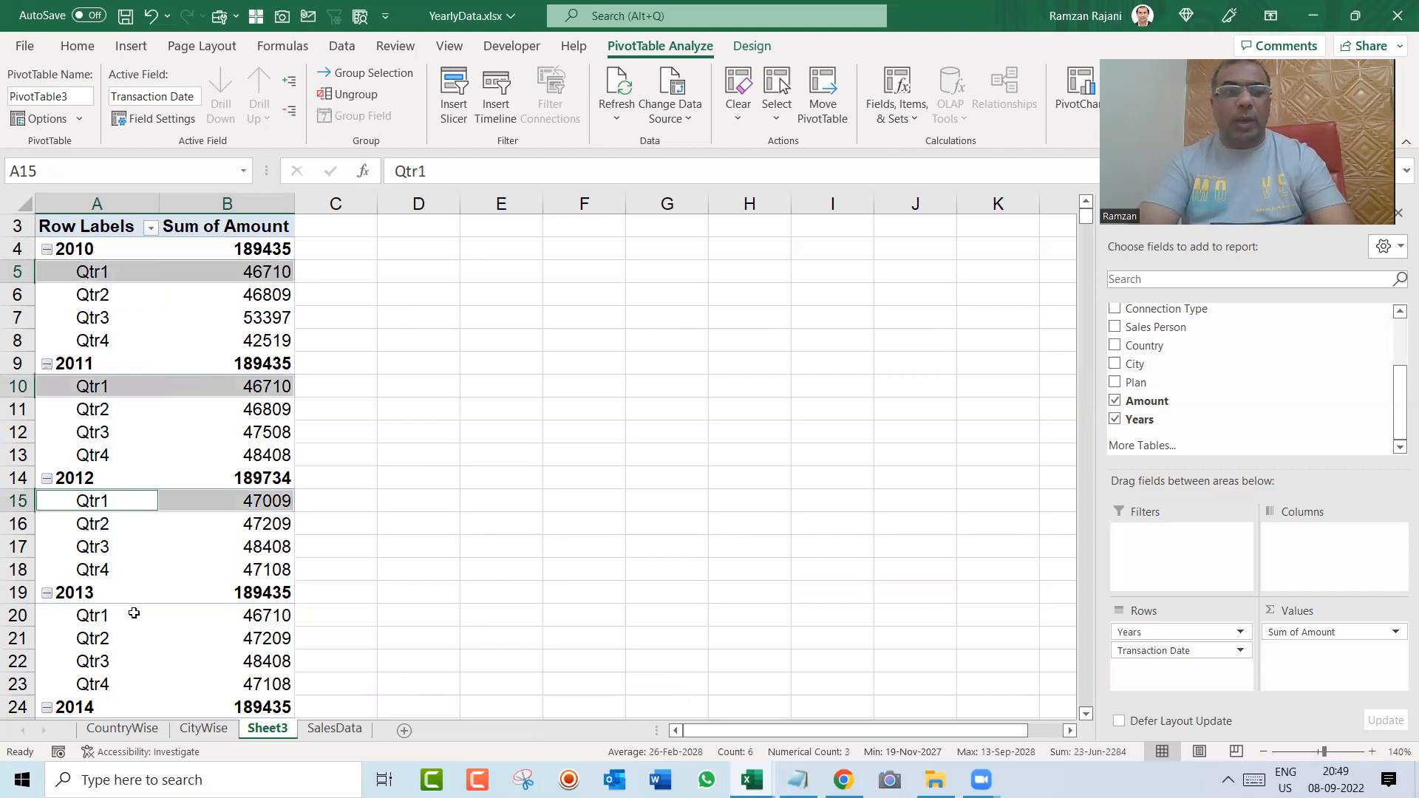
{"action": "left_click_drag", "start_coordinate": [93, 618], "coordinate": [233, 613]}
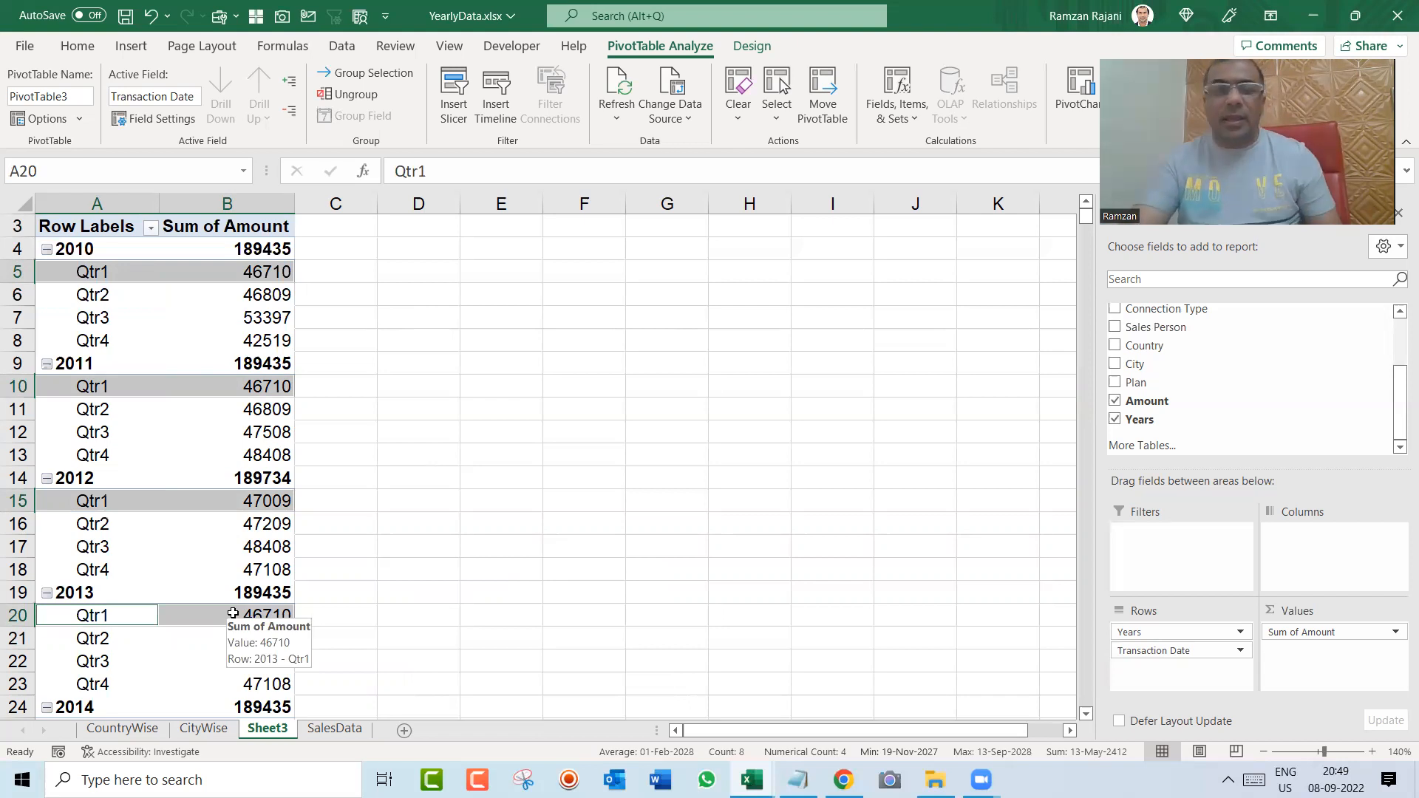
{"action": "key", "text": "Down"}
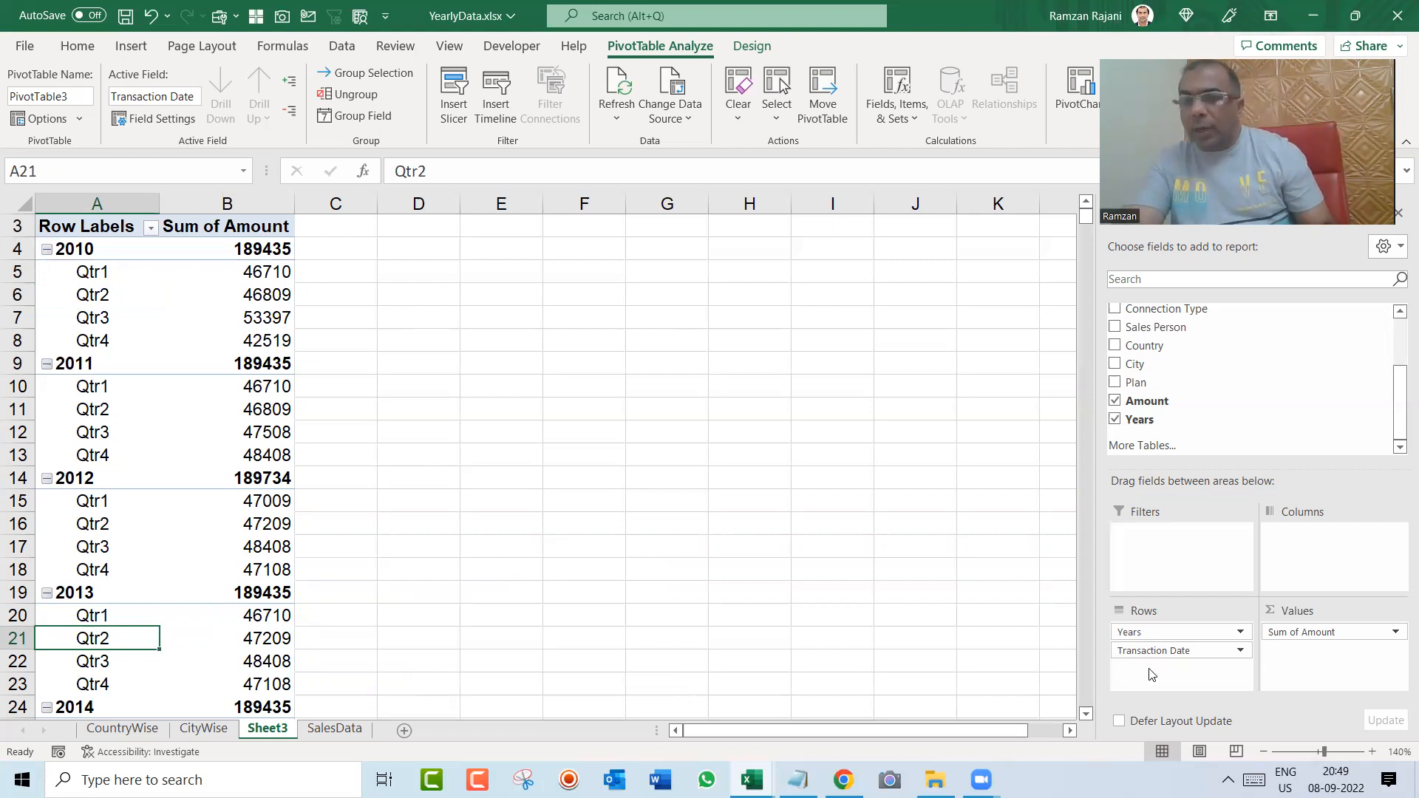
Step: Move Transaction Date from the rows to the columns and centre the quarter headings, amounts and grand totals
{"action": "left_click_drag", "start_coordinate": [1167, 653], "coordinate": [1290, 586]}
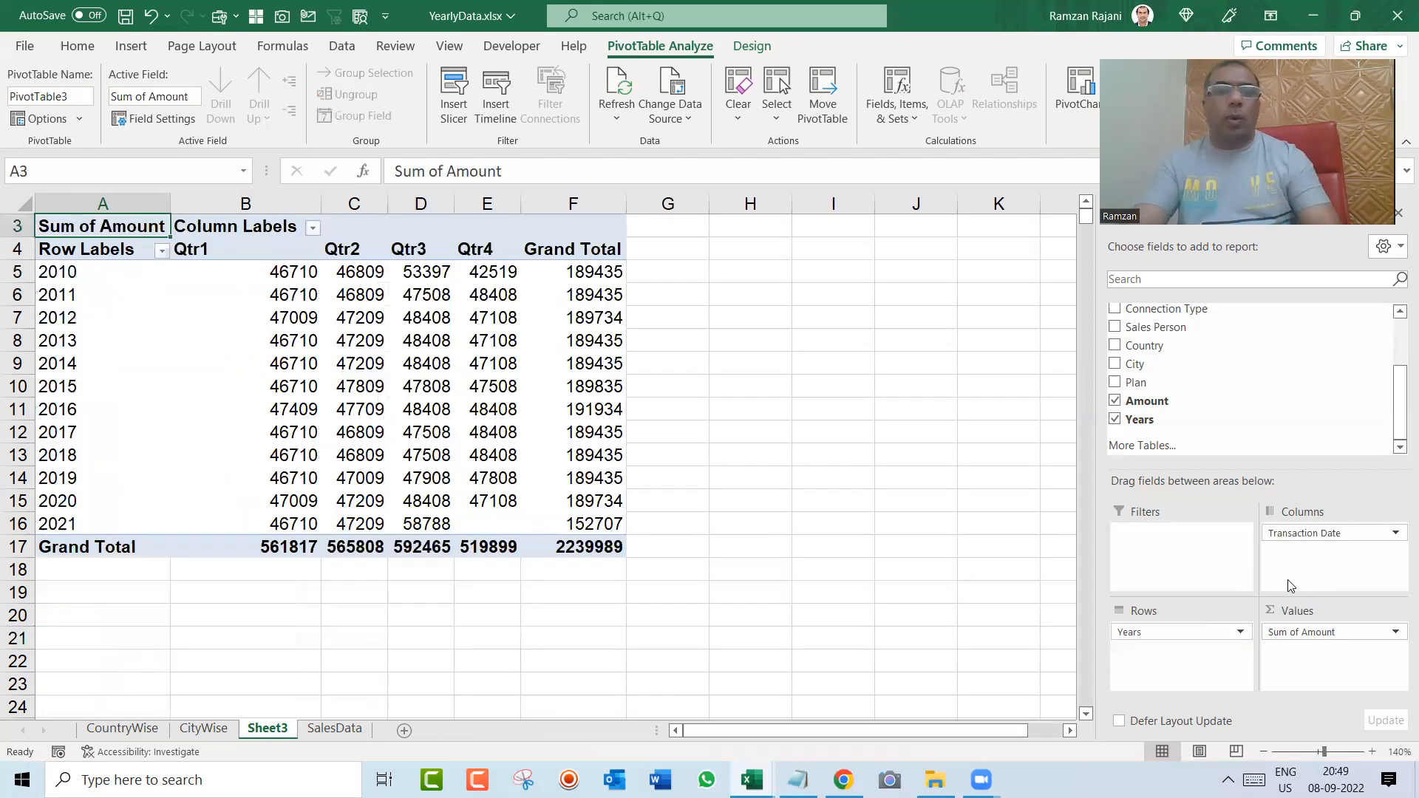
{"action": "key", "text": "Right"}
{"action": "key", "text": "Down"}
{"action": "key", "text": "ctrl+shift+Down"}
{"action": "key", "text": "ctrl+shift+Right"}
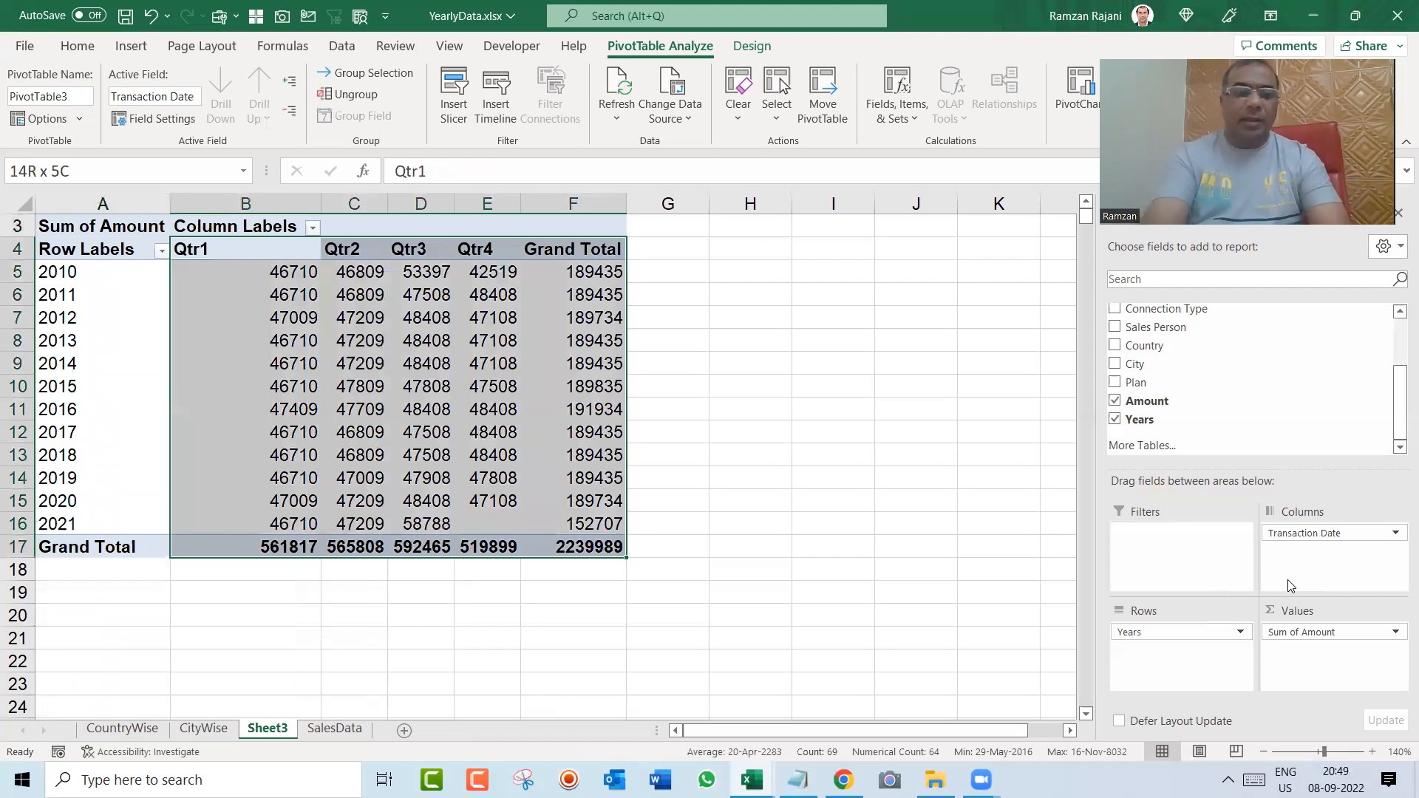
{"action": "key", "text": "alt+h"}
{"action": "key", "text": "a"}
{"action": "key", "text": "c"}
Step: Rename the pivot table's row label heading in A4 to Year
{"action": "key", "text": "Left"}
{"action": "type", "text": "Year"}
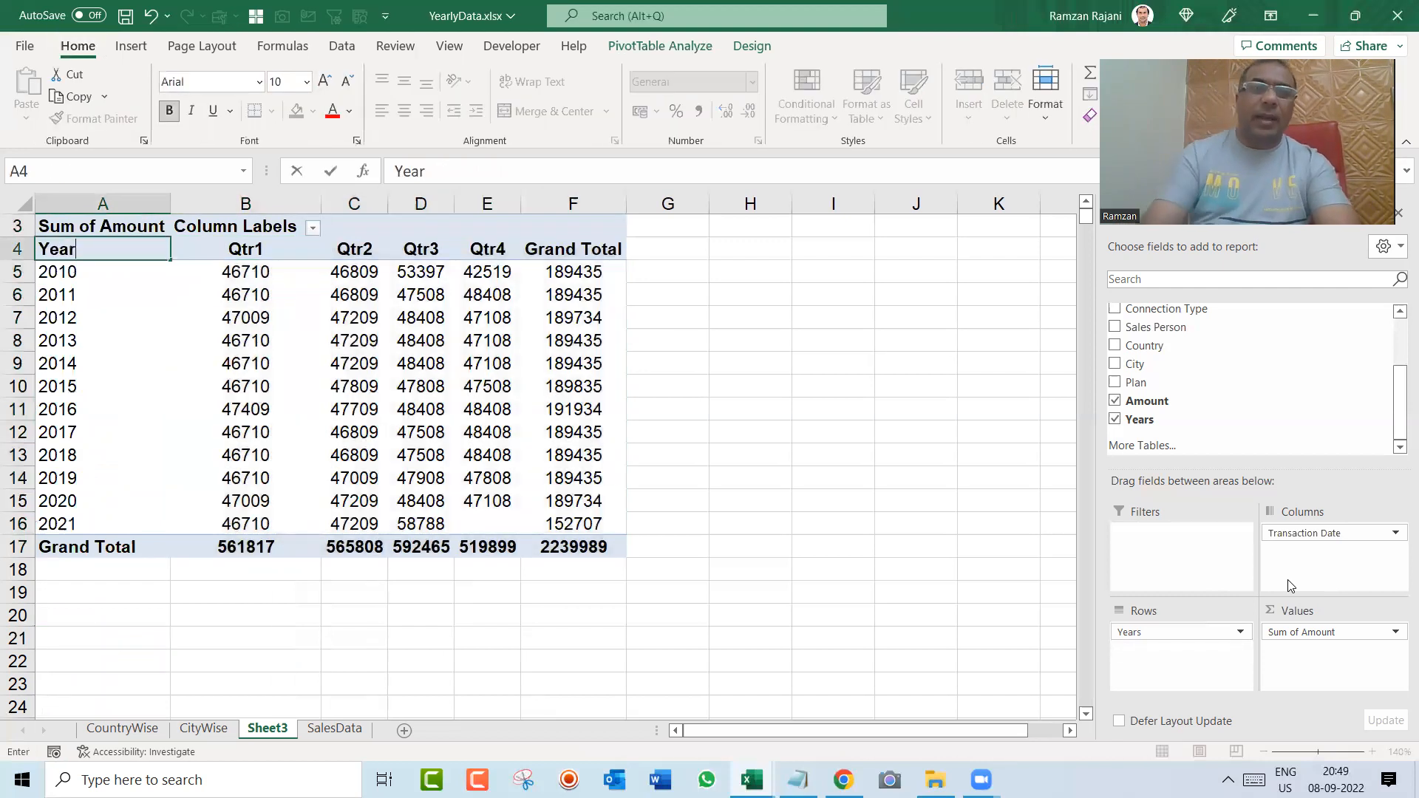
{"action": "key", "text": "Return"}
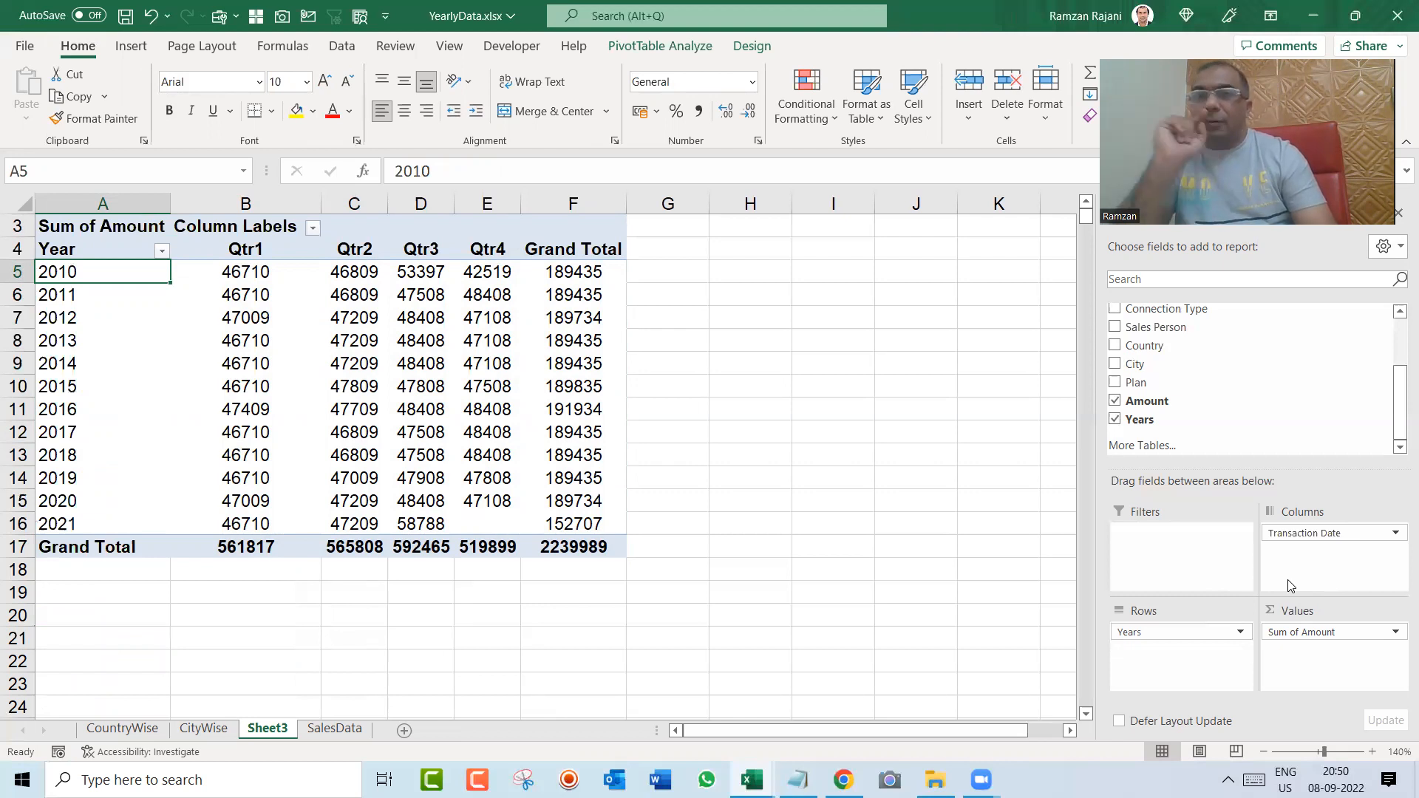
Step: Select the Qtr1 amounts from 2010 downward to compare the same quarter across the years
{"action": "key", "text": "Right"}
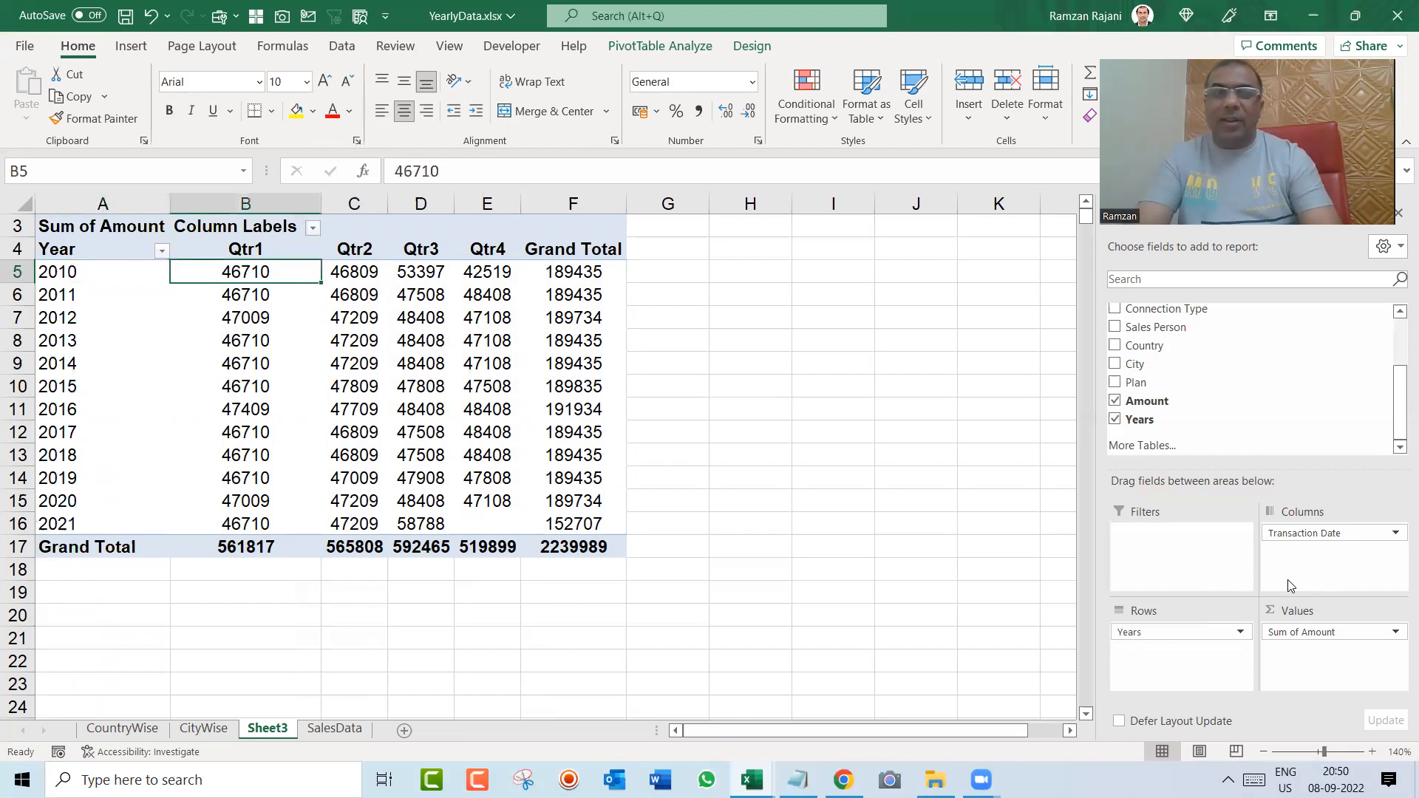
{"action": "key", "text": "shift+Down"}
{"action": "key", "text": "shift+Down"}
{"action": "key", "text": "shift+Down"}
{"action": "key", "text": "shift+Down"}
{"action": "key", "text": "shift+Down"}
{"action": "key", "text": "shift+Down"}
{"action": "key", "text": "shift+Down"}
{"action": "key", "text": "shift+Down"}
{"action": "key", "text": "shift+Down"}
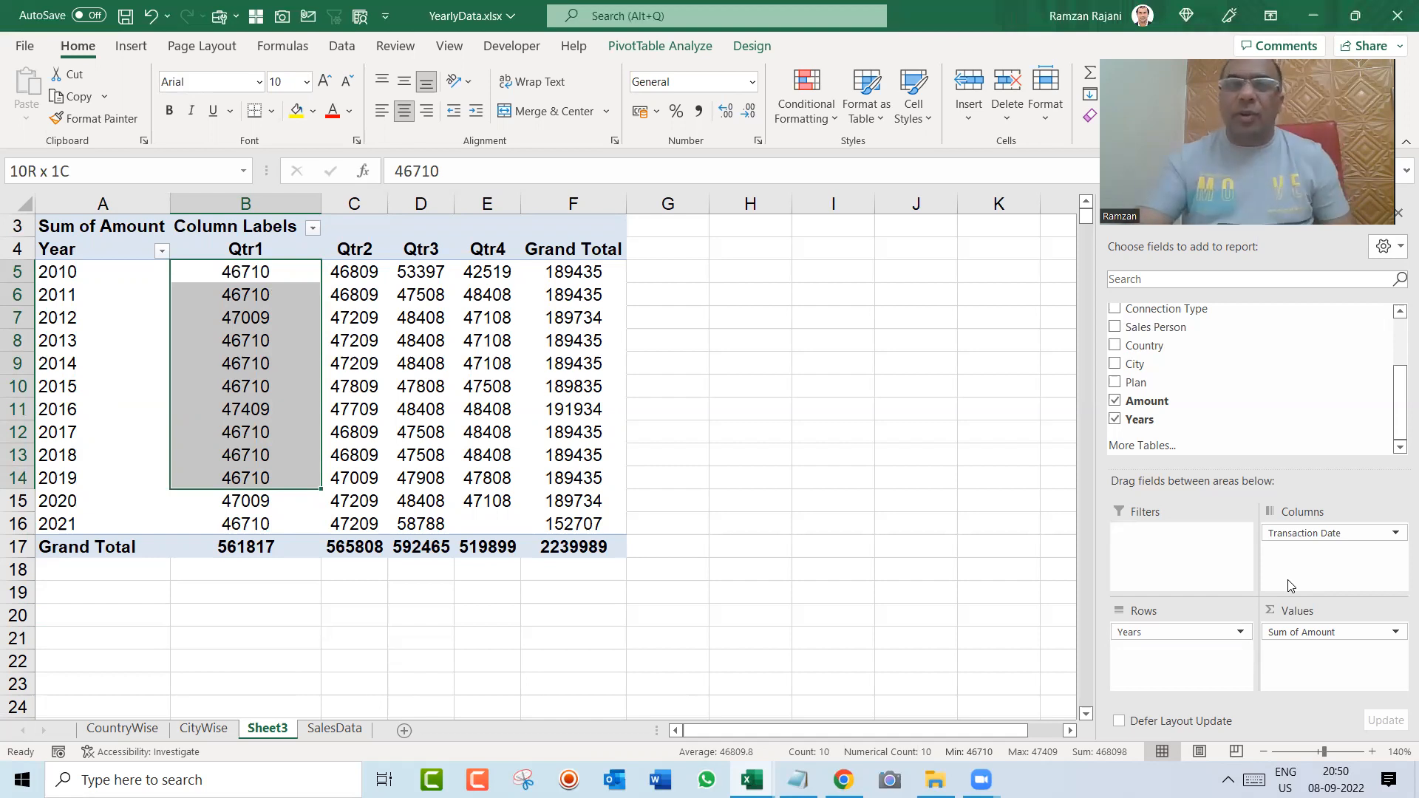
Step: Select the 2010 label together with its Qtr1 amount in the pivot table to check that quarter
{"action": "key", "text": "Down"}
{"action": "key", "text": "Up"}
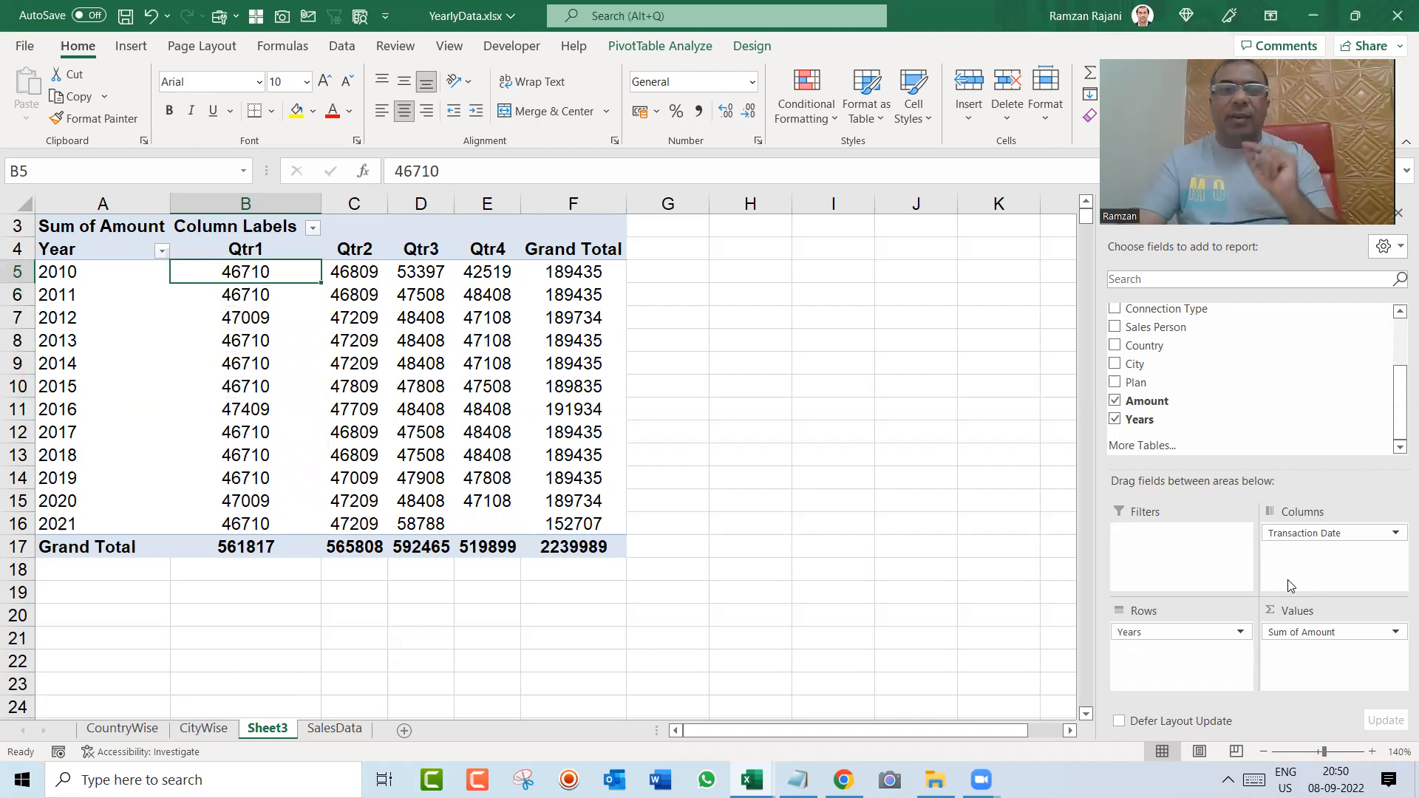
{"action": "key", "text": "Left"}
{"action": "key", "text": "shift+Right"}
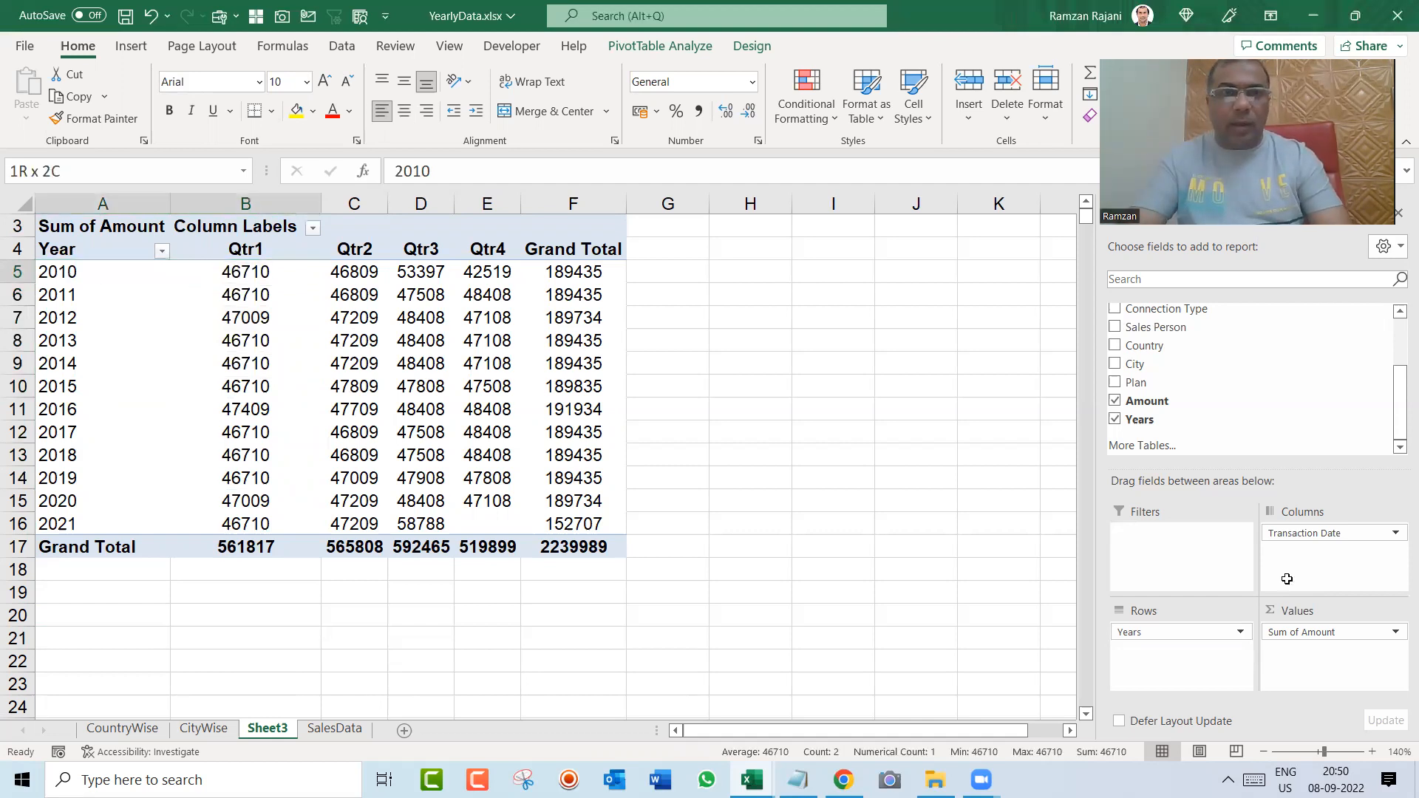
Step: Set the Amount of the first transaction in cell K2 of the SalesData sheet to 299
{"action": "key", "text": "ctrl+Page_Down"}
{"action": "key", "text": "ctrl+Up"}
{"action": "key", "text": "Down"}
{"action": "key", "text": "Right"}
{"action": "key", "text": "Right"}
{"action": "key", "text": "Right"}
{"action": "key", "text": "Right"}
{"action": "key", "text": "Right"}
{"action": "key", "text": "Right"}
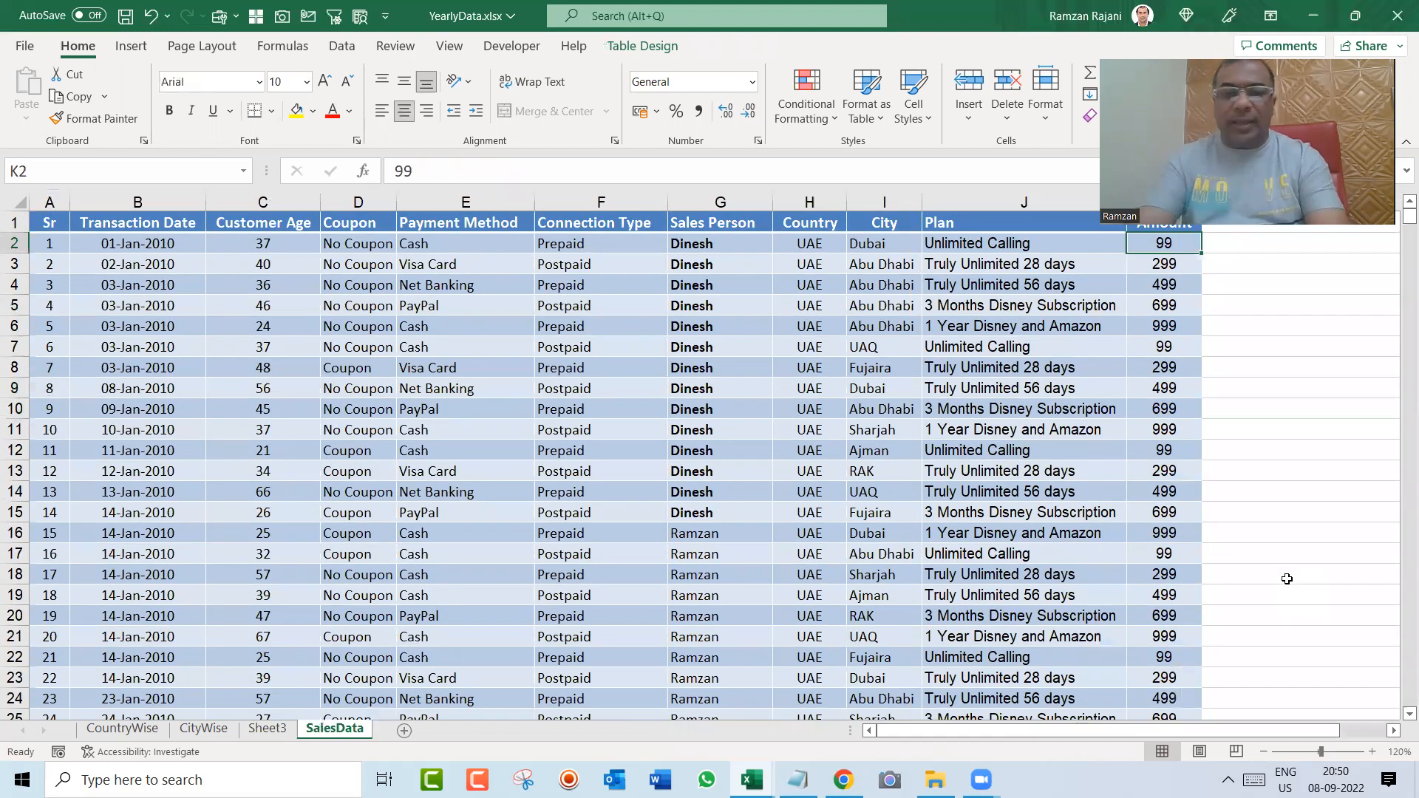
{"action": "type", "text": "299"}
{"action": "key", "text": "Return"}
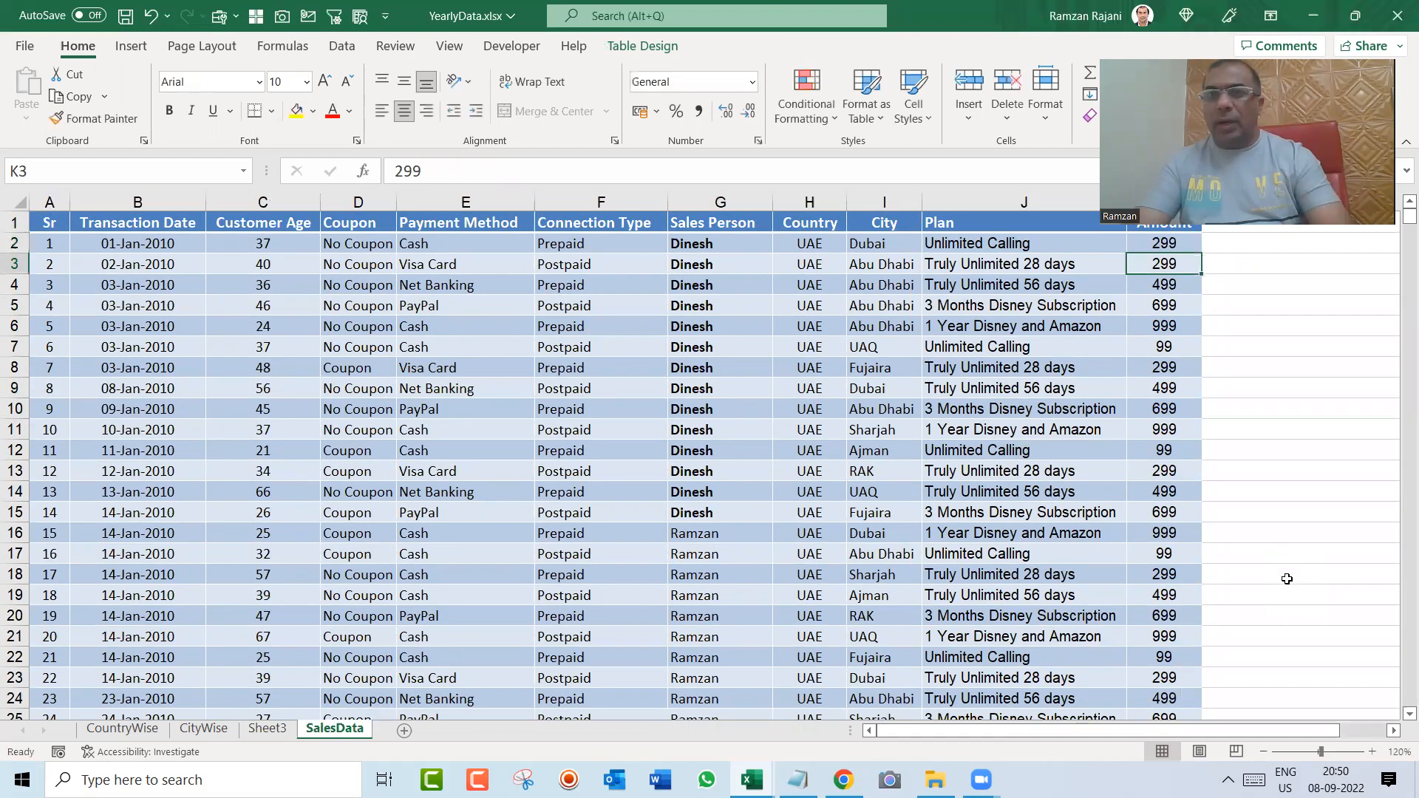
Step: Refresh the pivot table on Sheet3 and check its 2010 Qtr1 amount
{"action": "key", "text": "ctrl+Page_Up"}
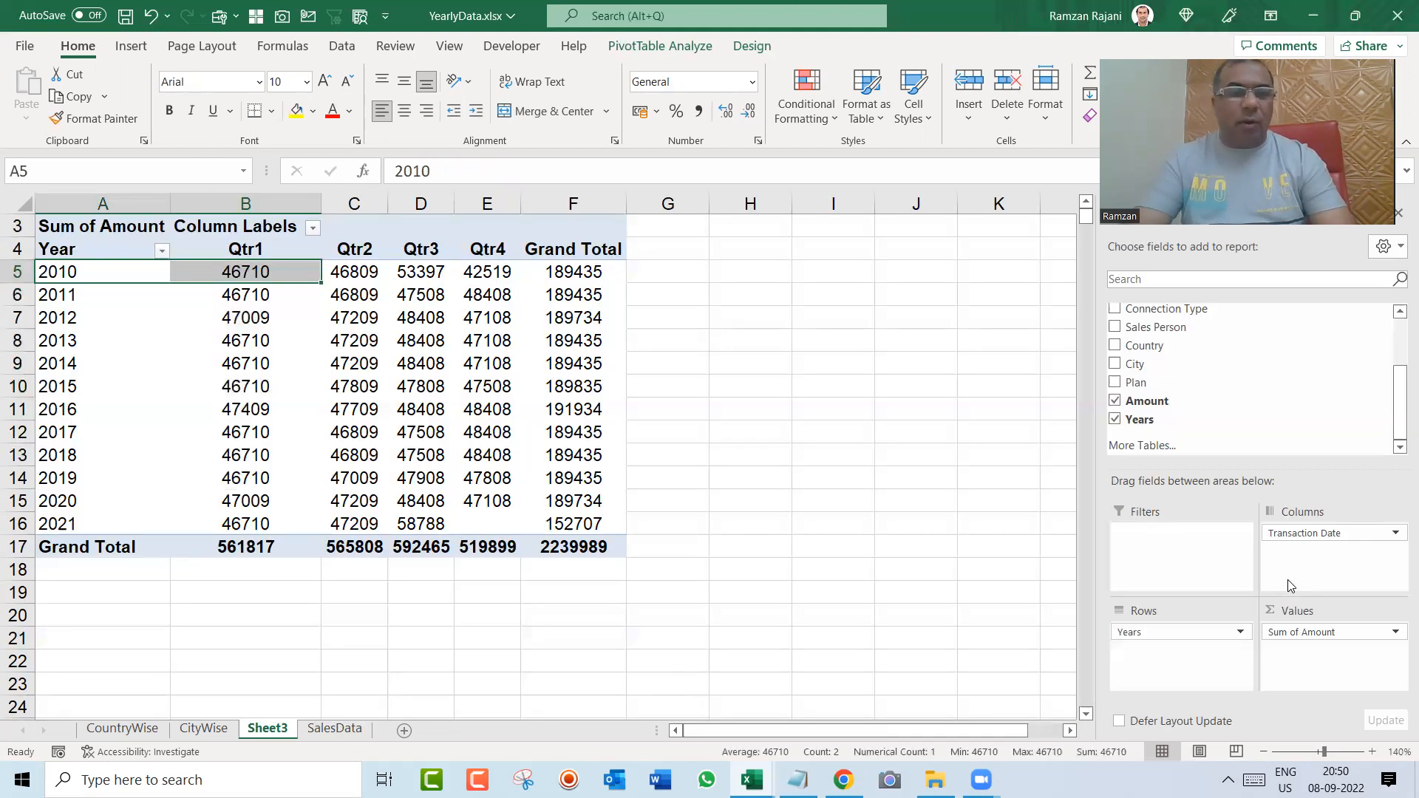
{"action": "left_click", "coordinate": [237, 303]}
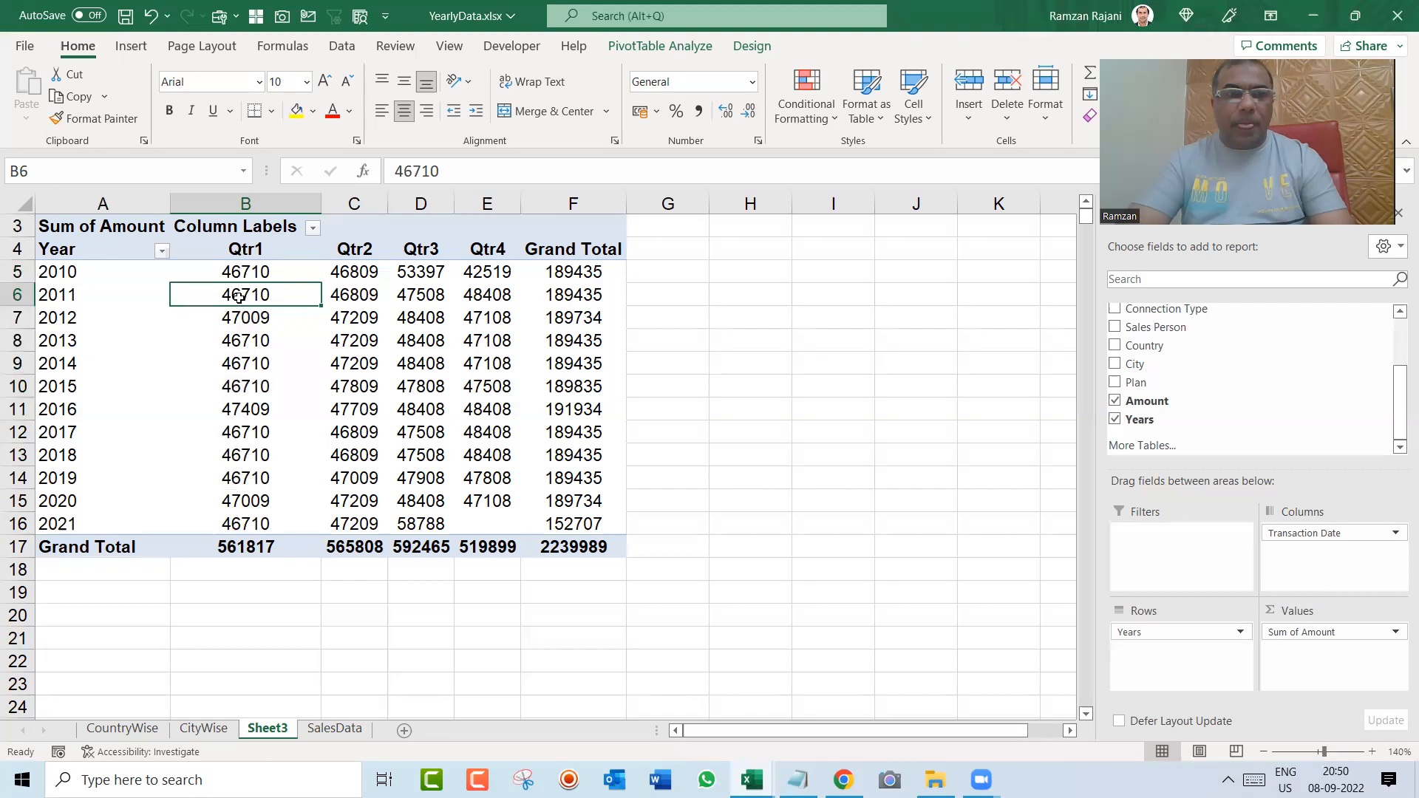
{"action": "right_click", "coordinate": [238, 303]}
{"action": "left_click", "coordinate": [345, 432]}
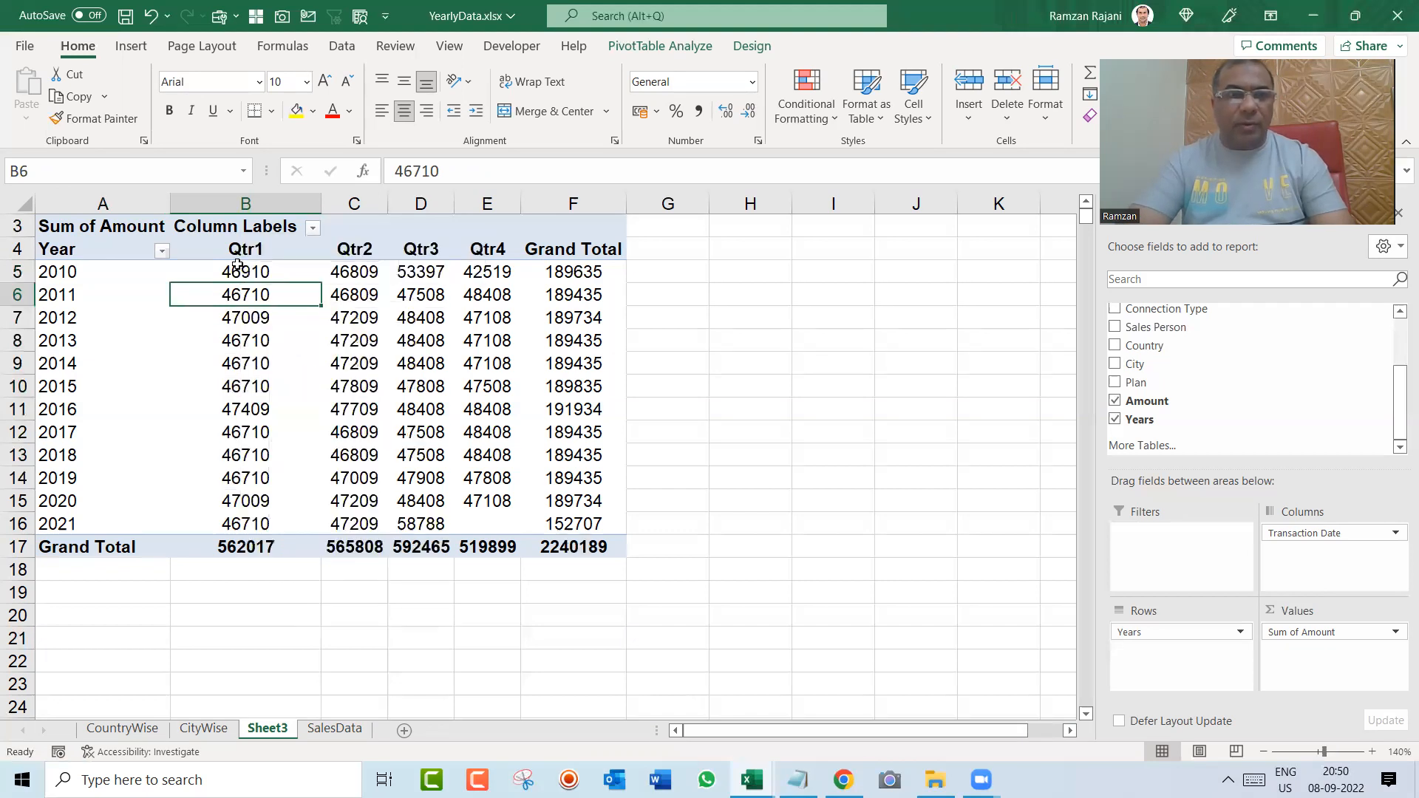
{"action": "left_click", "coordinate": [276, 275]}
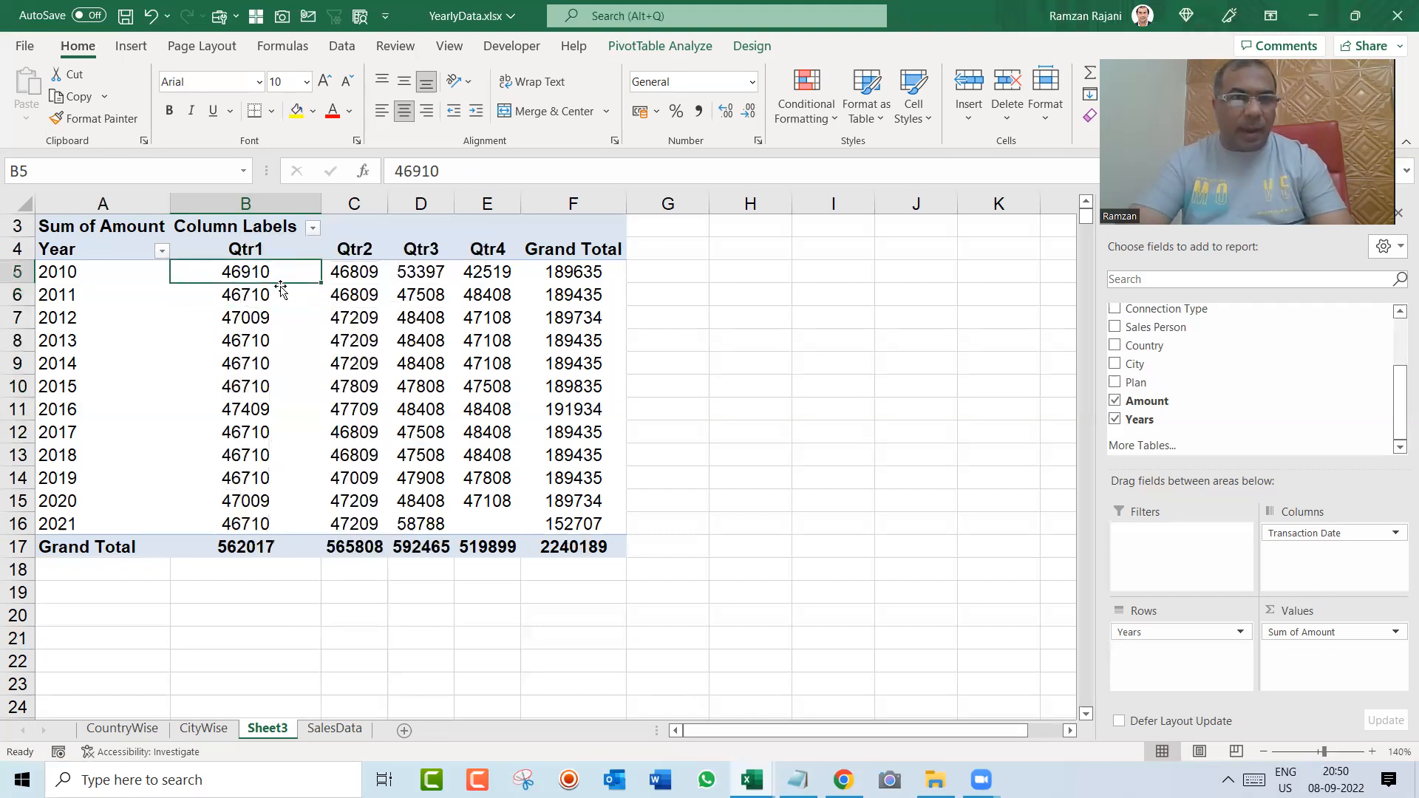
{"action": "mouse_move", "coordinate": [324, 371]}
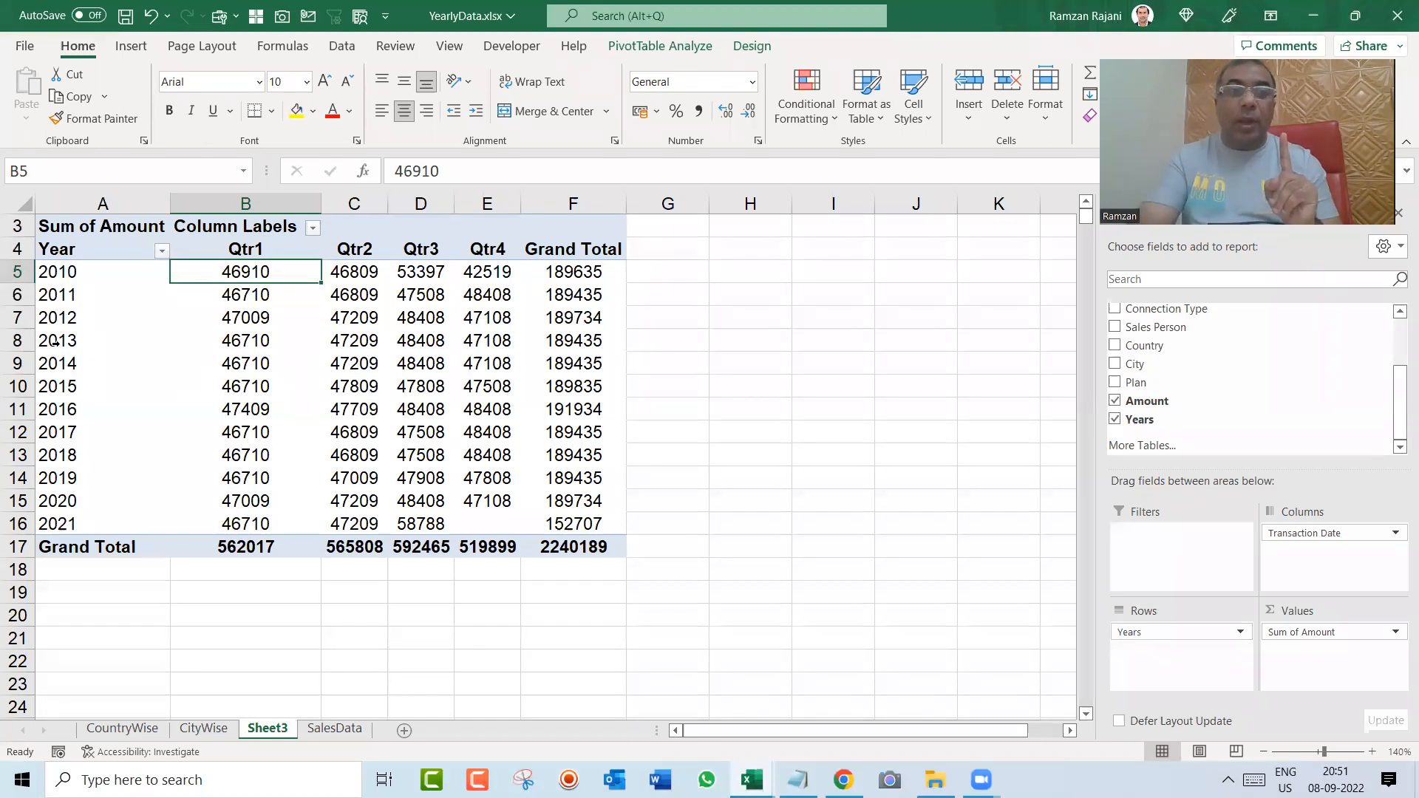
{"action": "right_click", "coordinate": [66, 318]}
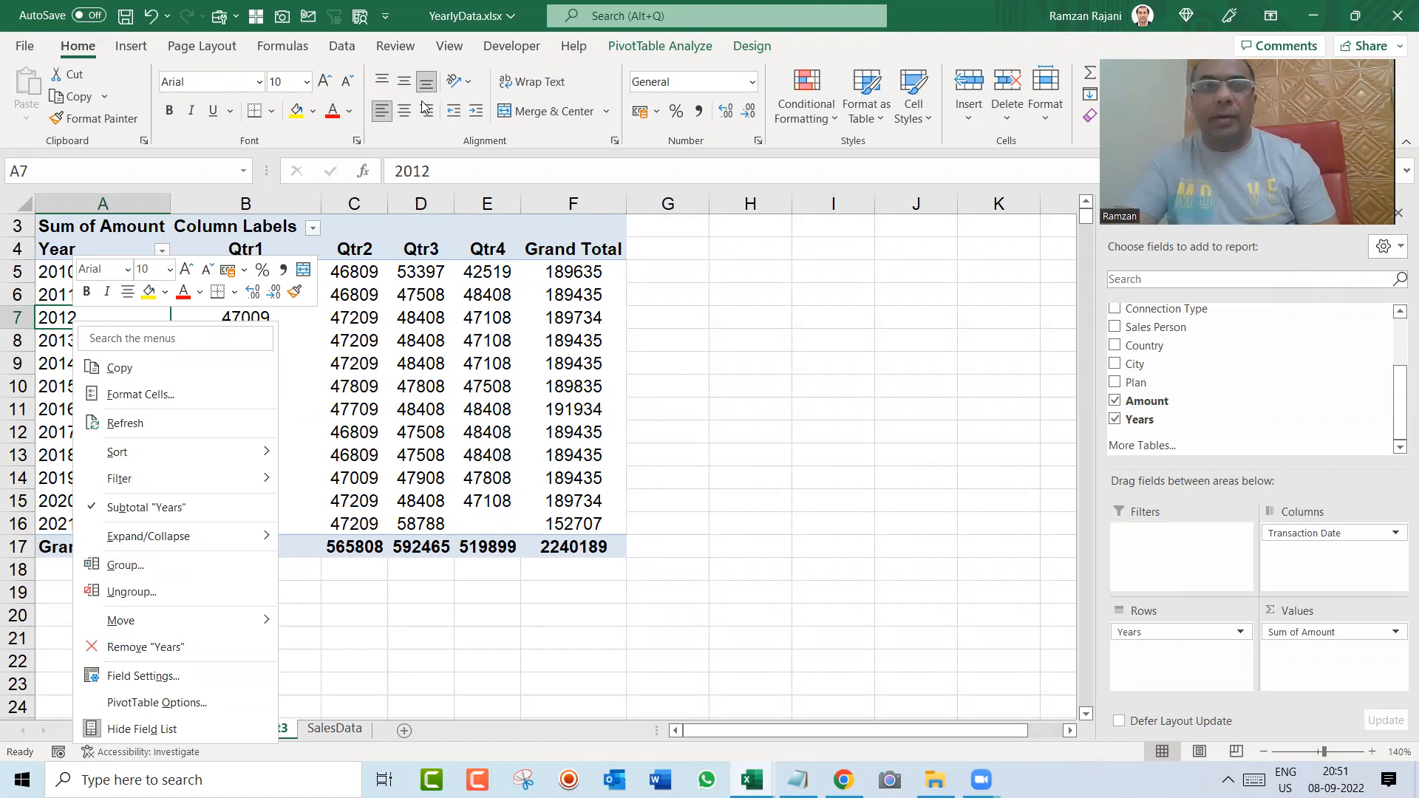
{"action": "key", "text": "Escape"}
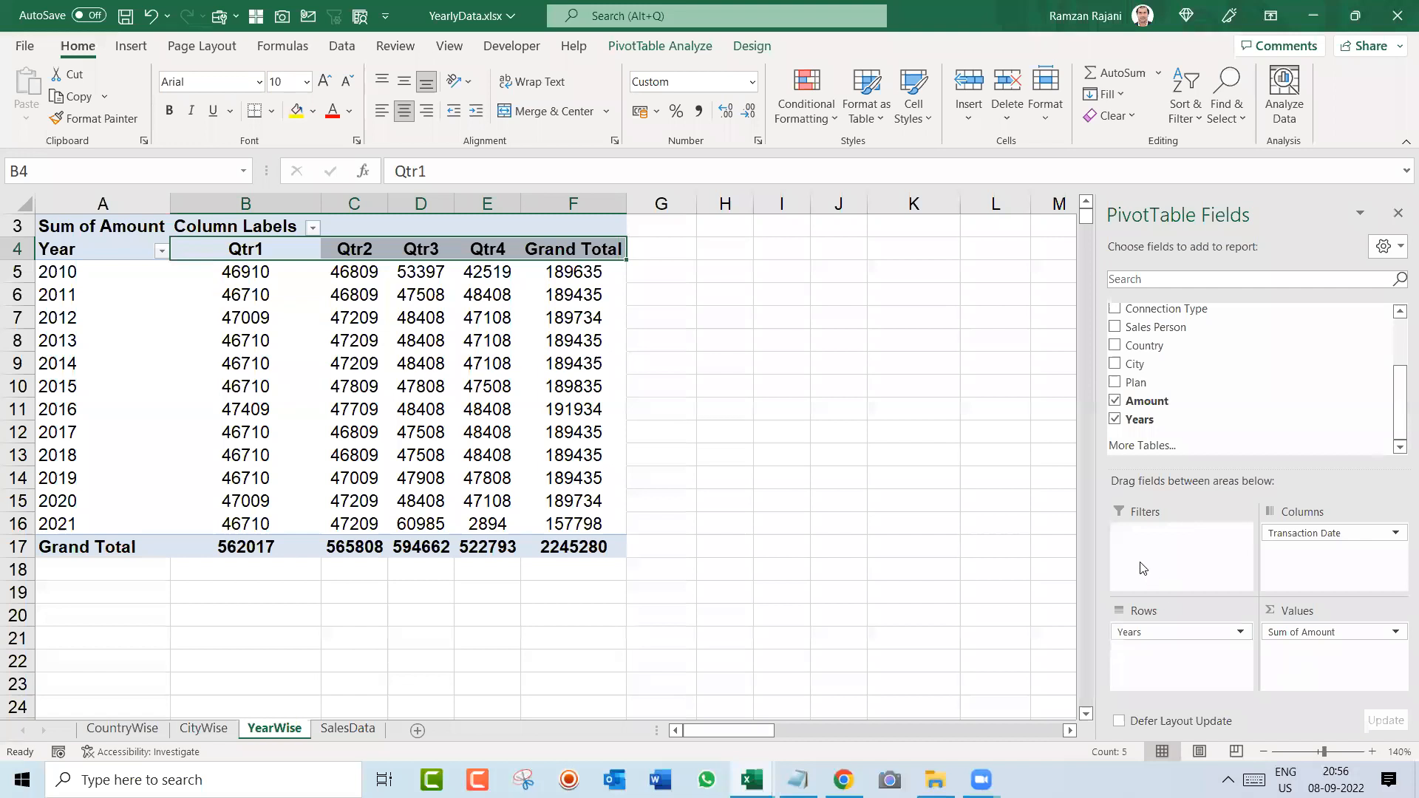
Step: Review the YearWise pivot table from the Year heading to the grand total, including the 2010 row and its Qtr1 amount
{"action": "left_click", "coordinate": [249, 323]}
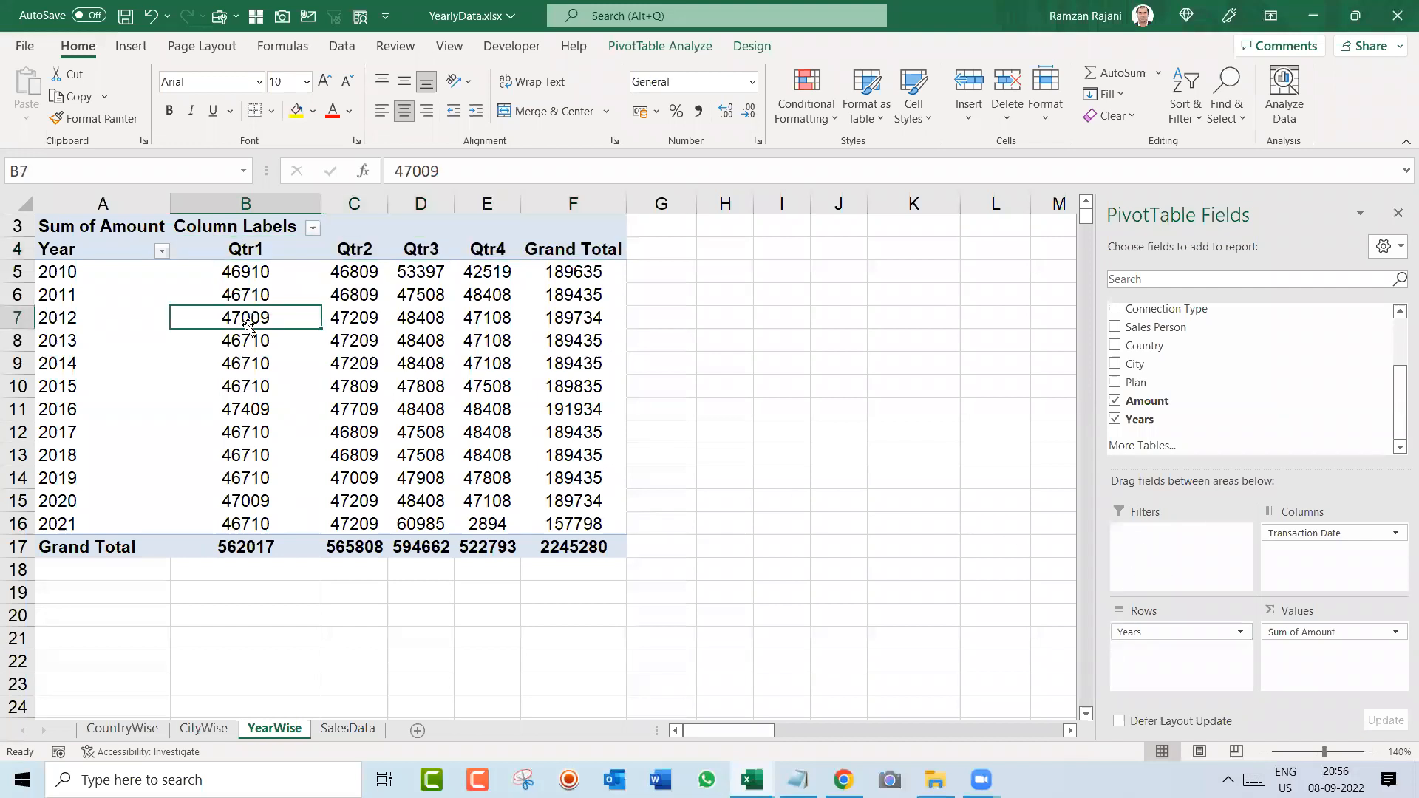
{"action": "left_click", "coordinate": [1086, 203]}
{"action": "left_click", "coordinate": [1087, 202]}
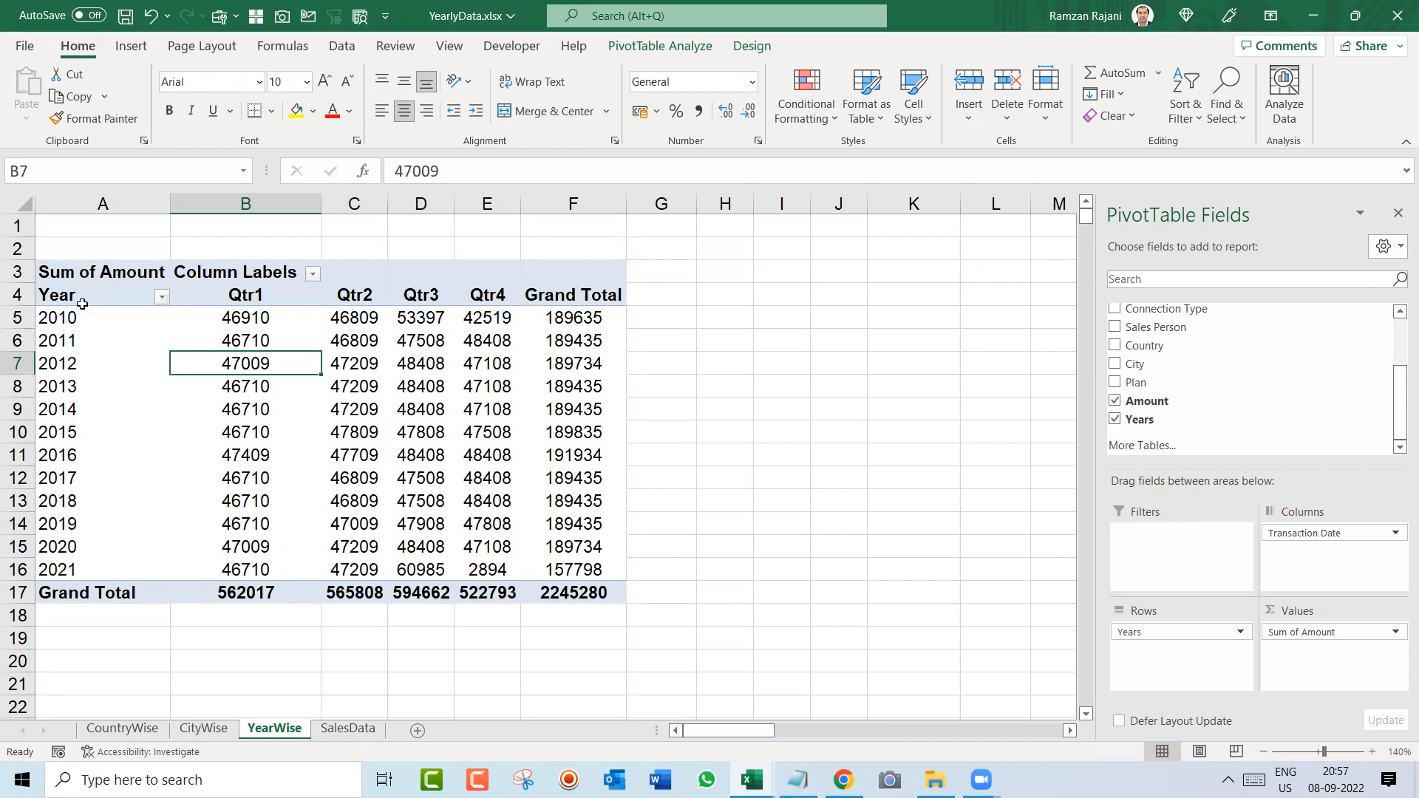
{"action": "left_click_drag", "start_coordinate": [82, 299], "coordinate": [566, 587]}
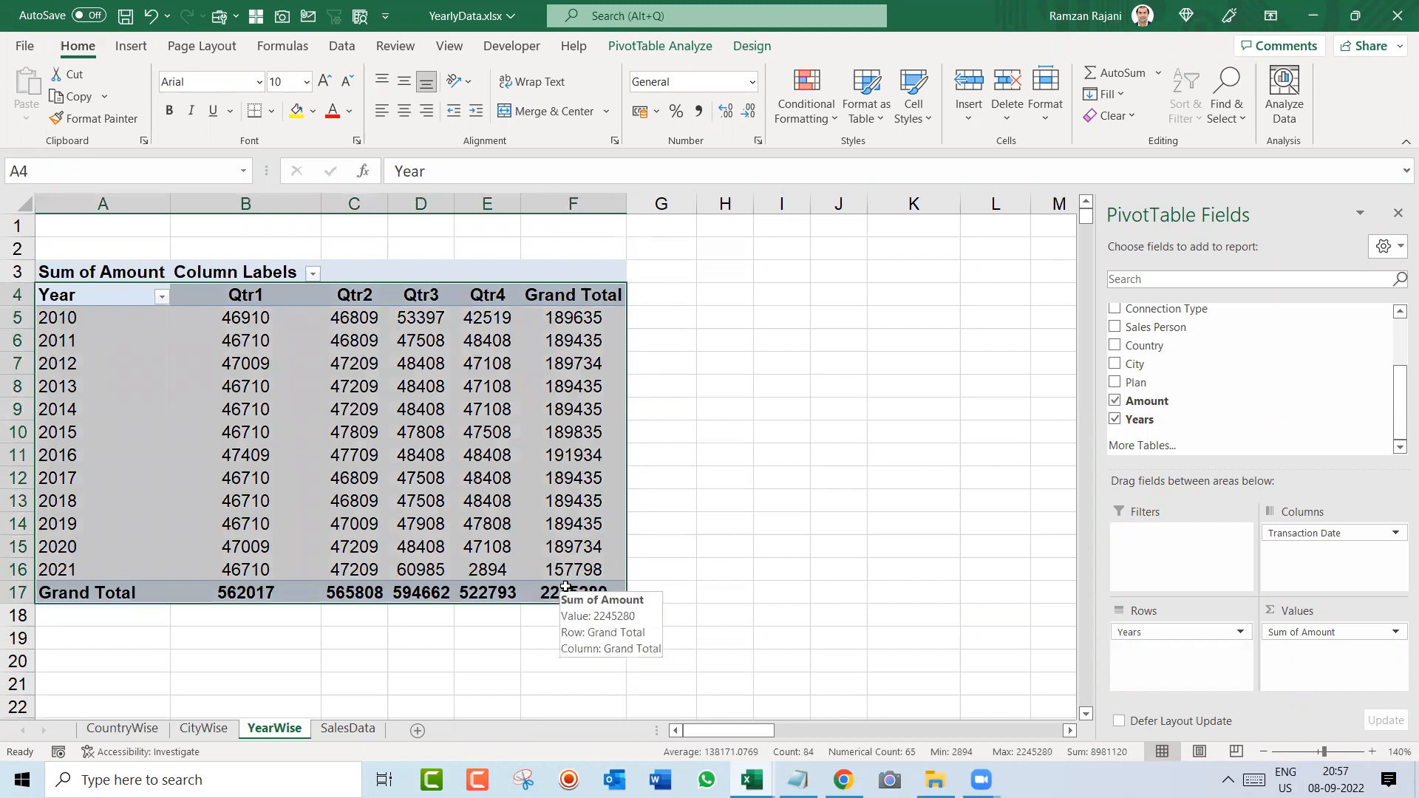
{"action": "left_click", "coordinate": [70, 324]}
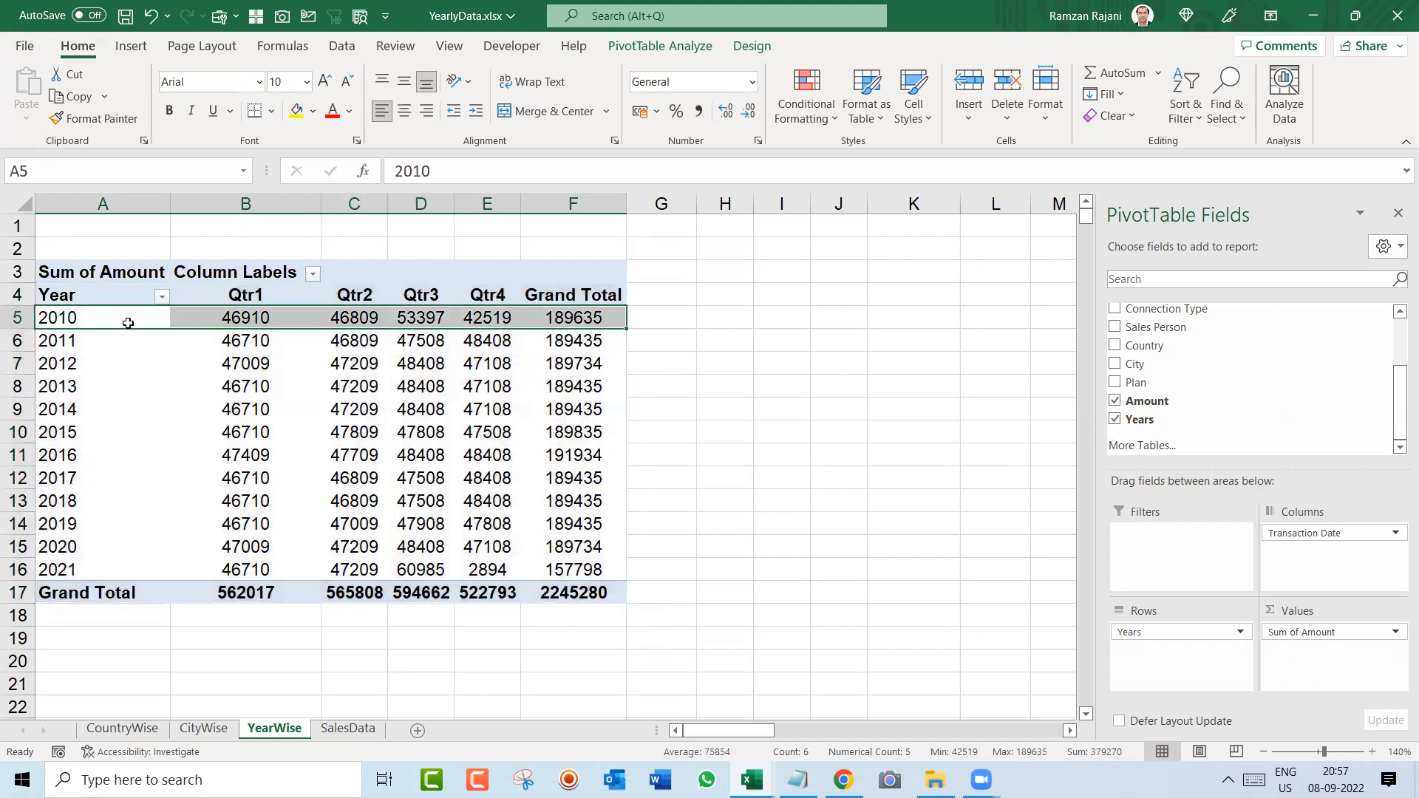
{"action": "left_click", "coordinate": [227, 319]}
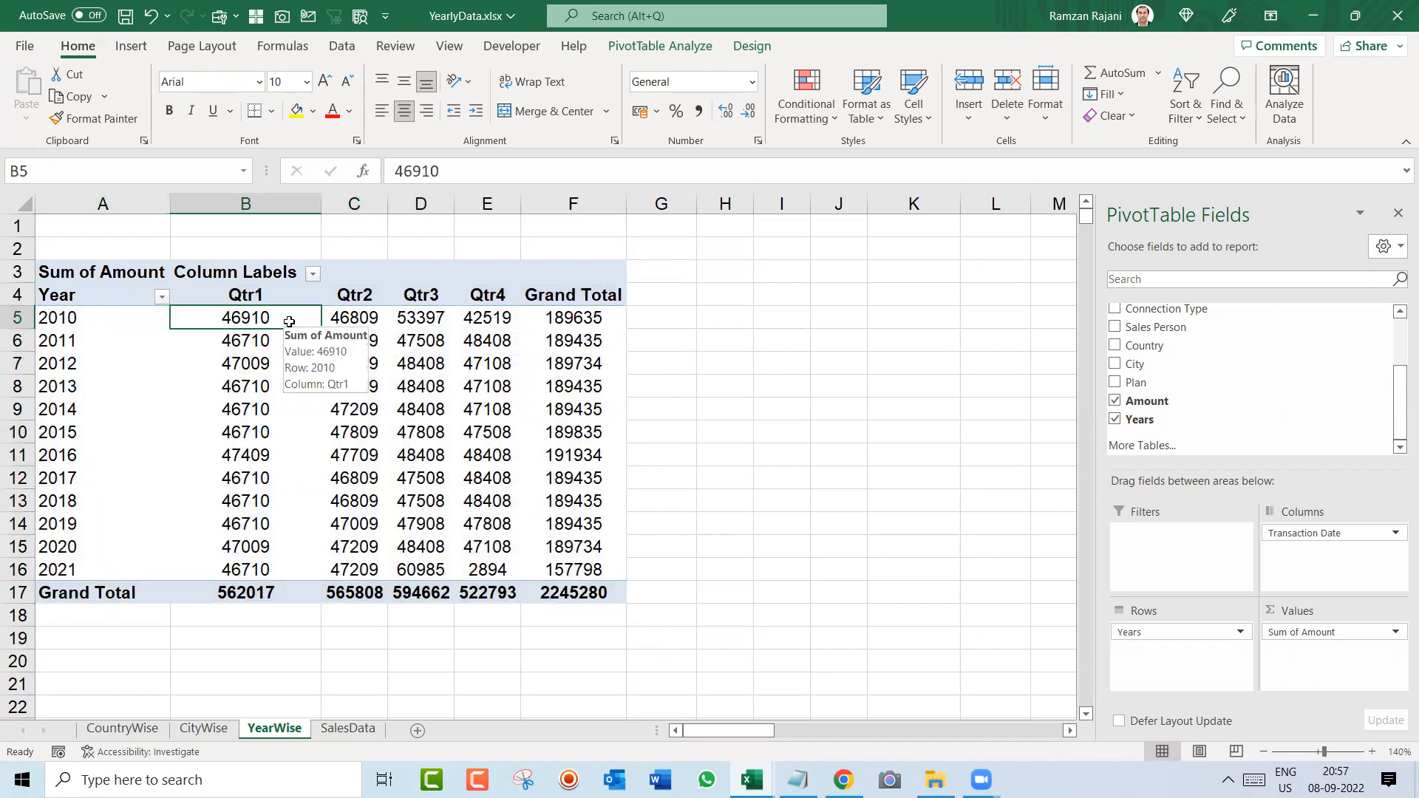
Step: Examine which countries the Country column of the SalesData table offers for filtering, leaving the table unfiltered with its filter buttons off
{"action": "key", "text": "ctrl+Page_Down"}
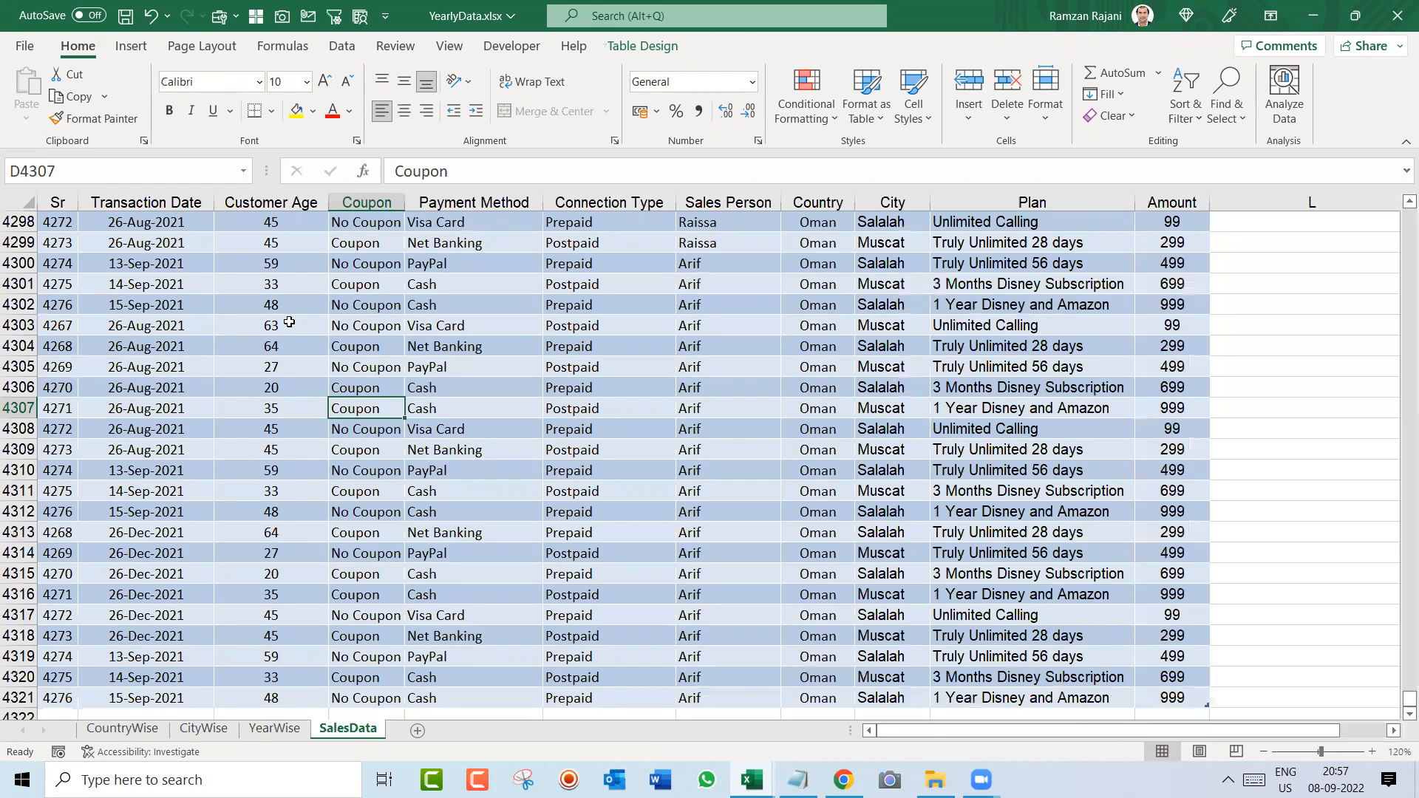
{"action": "key", "text": "ctrl+Up"}
{"action": "key", "text": "Right"}
{"action": "key", "text": "Right"}
{"action": "key", "text": "Right"}
{"action": "key", "text": "Right"}
{"action": "key", "text": "ctrl+shift+l"}
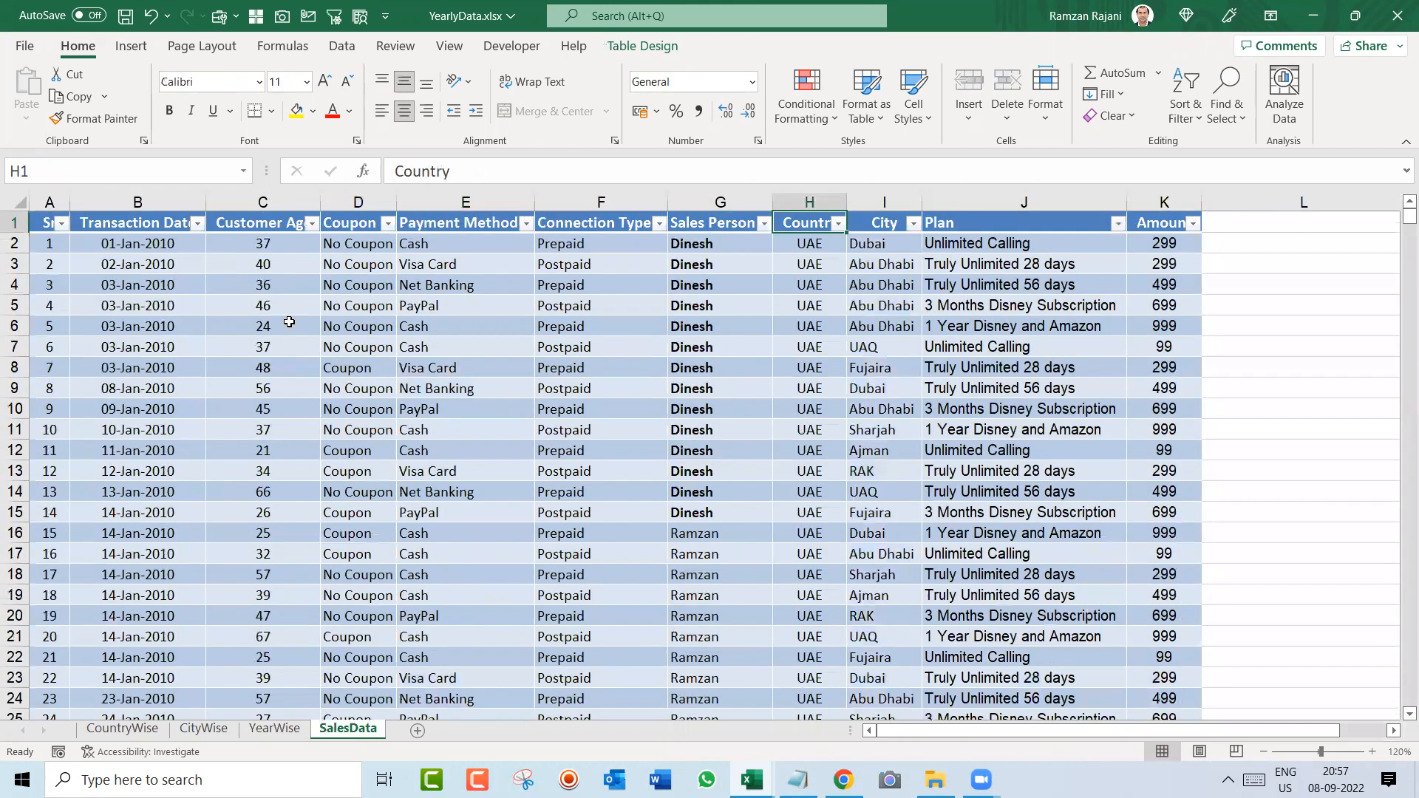
{"action": "key", "text": "alt+Down"}
{"action": "key", "text": "Down"}
{"action": "key", "text": "Down"}
{"action": "key", "text": "Down"}
{"action": "key", "text": "Down"}
{"action": "key", "text": "Down"}
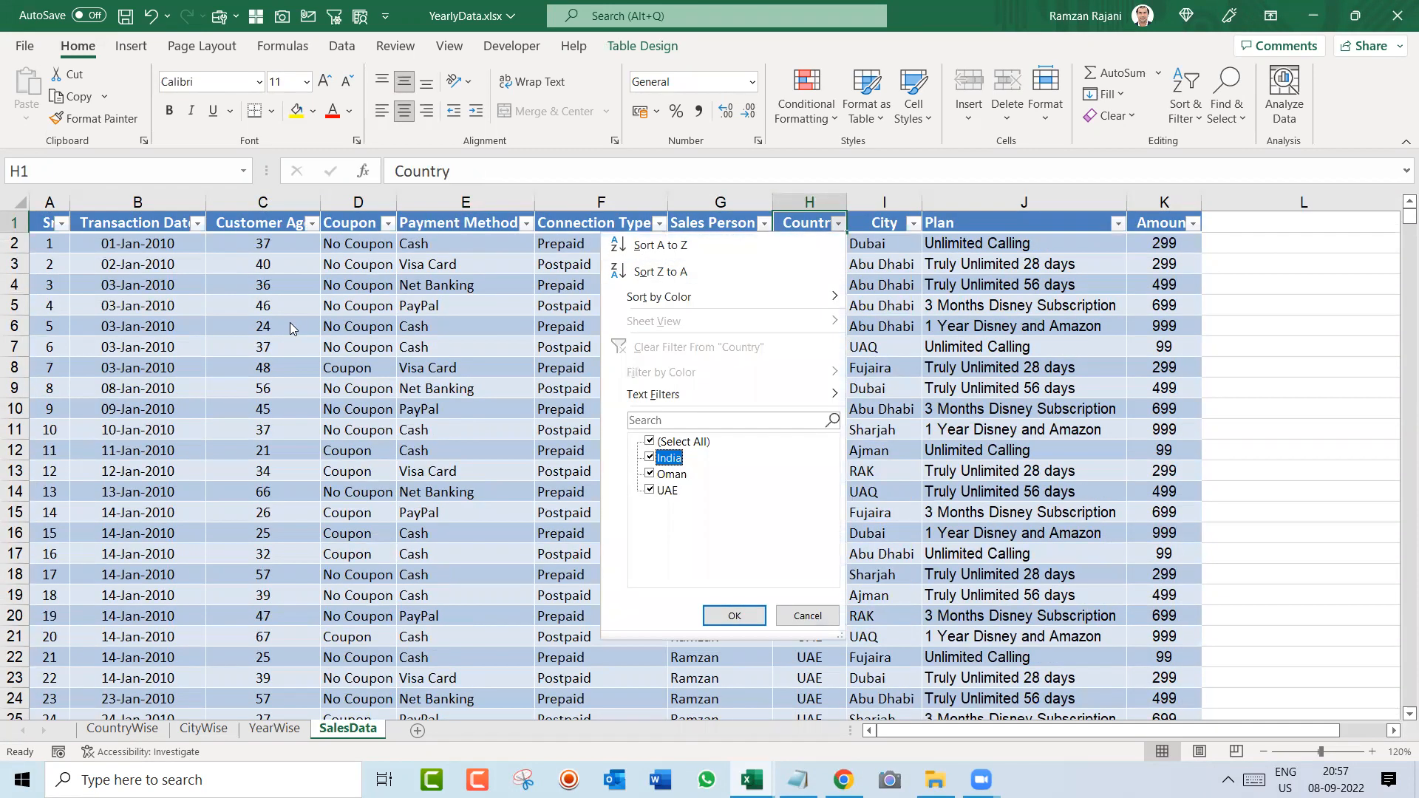
{"action": "key", "text": "Down"}
{"action": "key", "text": "Up"}
{"action": "key", "text": "Escape"}
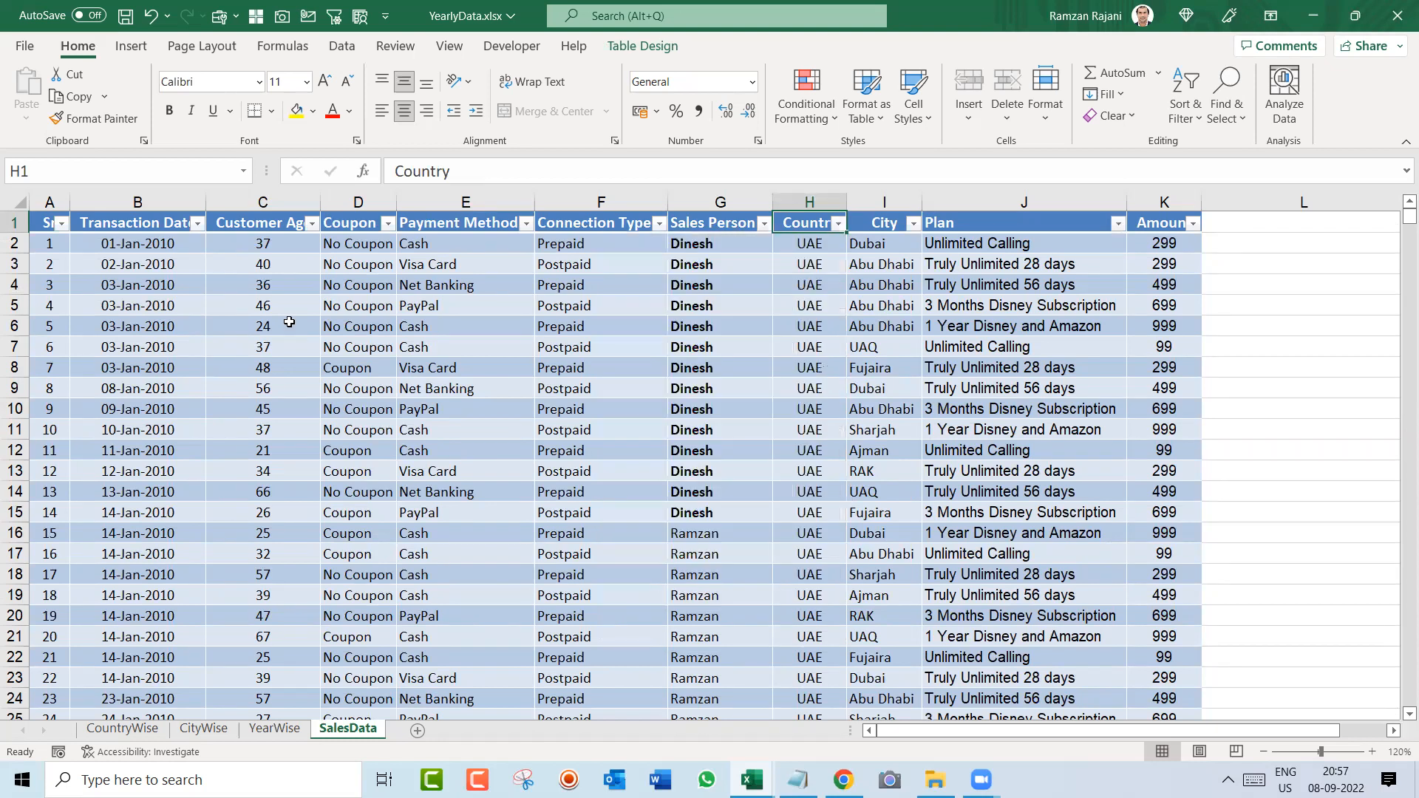
{"action": "key", "text": "ctrl+shift+l"}
Step: Select the 2010 to 2021 rows of the YearWise pivot table without the grand total row to review their amounts
{"action": "key", "text": "ctrl+Page_Up"}
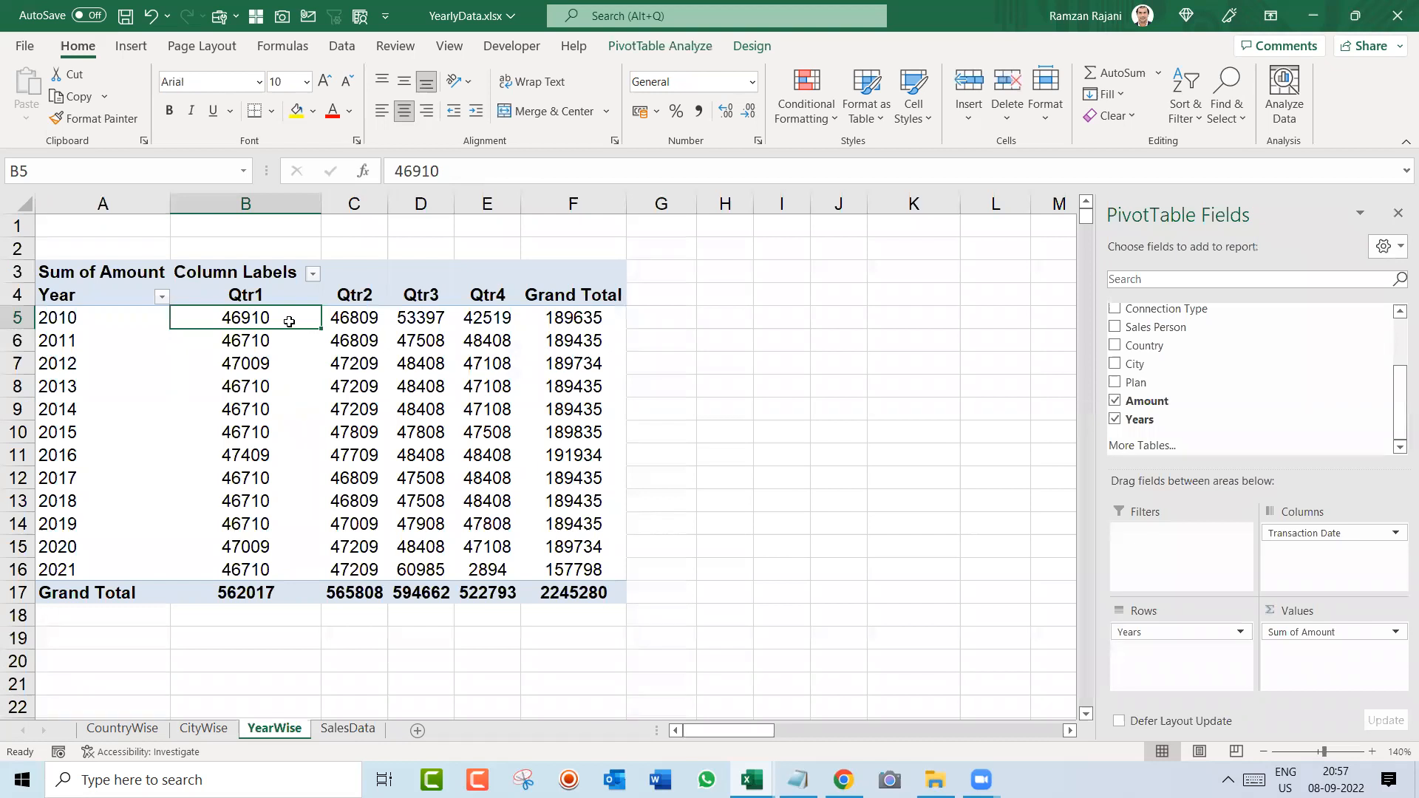
{"action": "key", "text": "Left"}
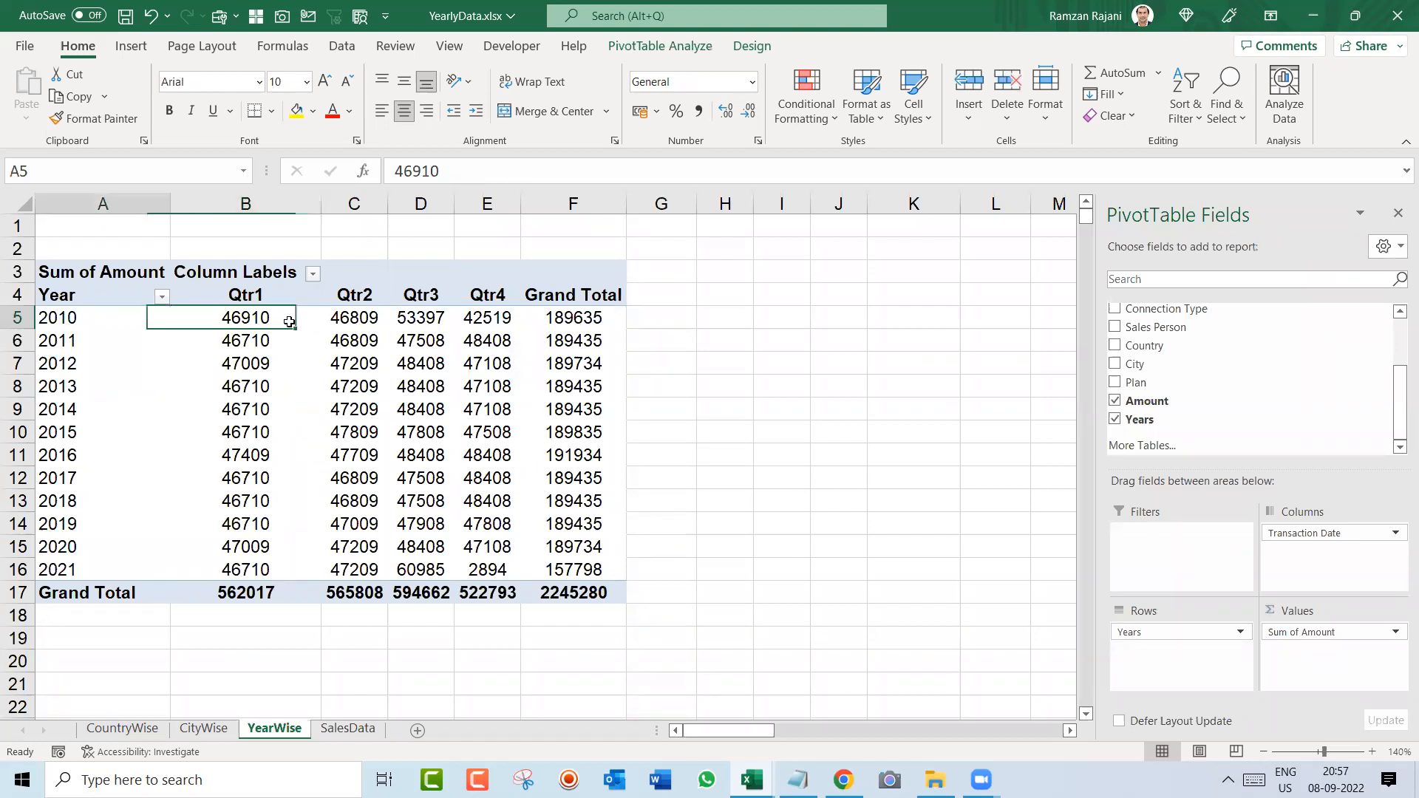
{"action": "key", "text": "ctrl+shift+Down"}
{"action": "key", "text": "ctrl+shift+Right"}
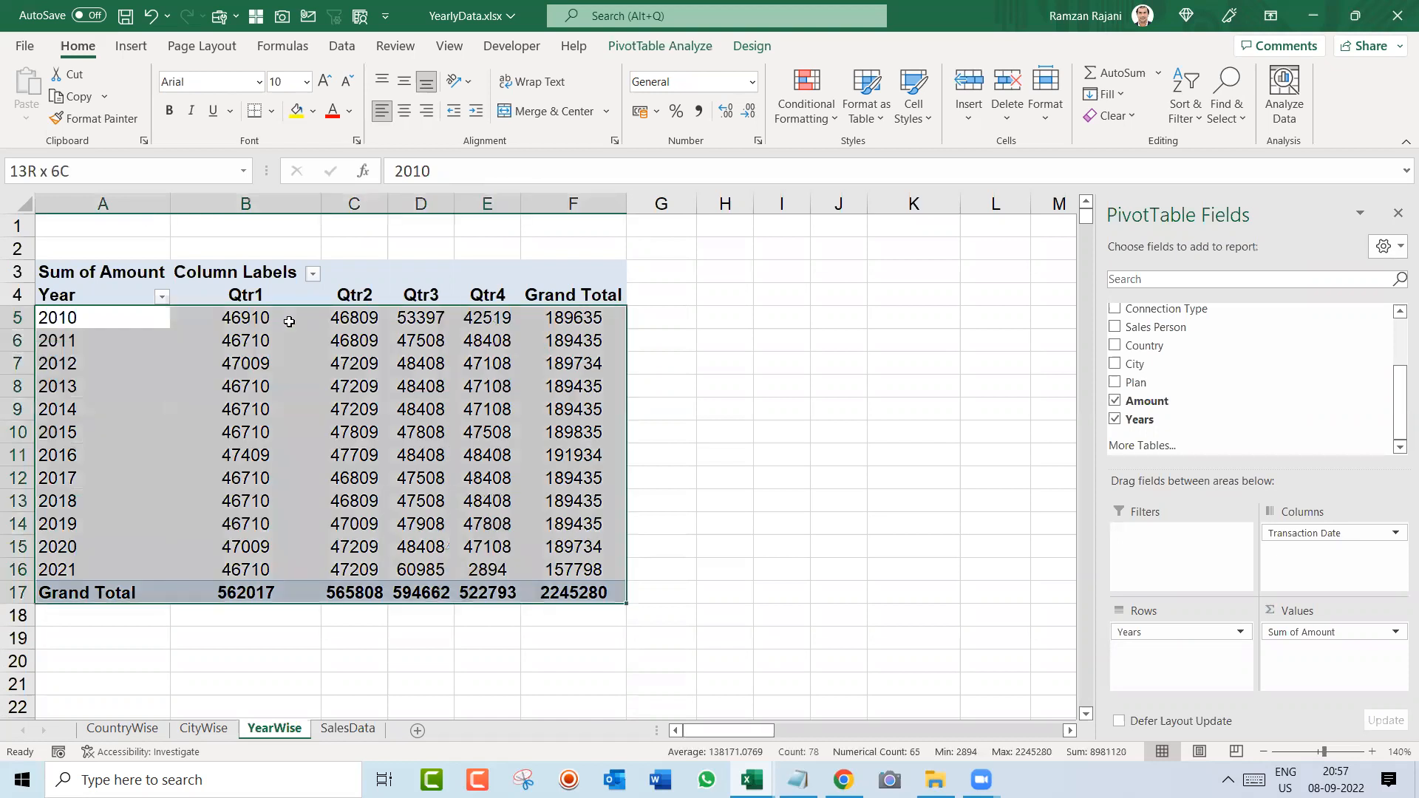
{"action": "key", "text": "shift+Up"}
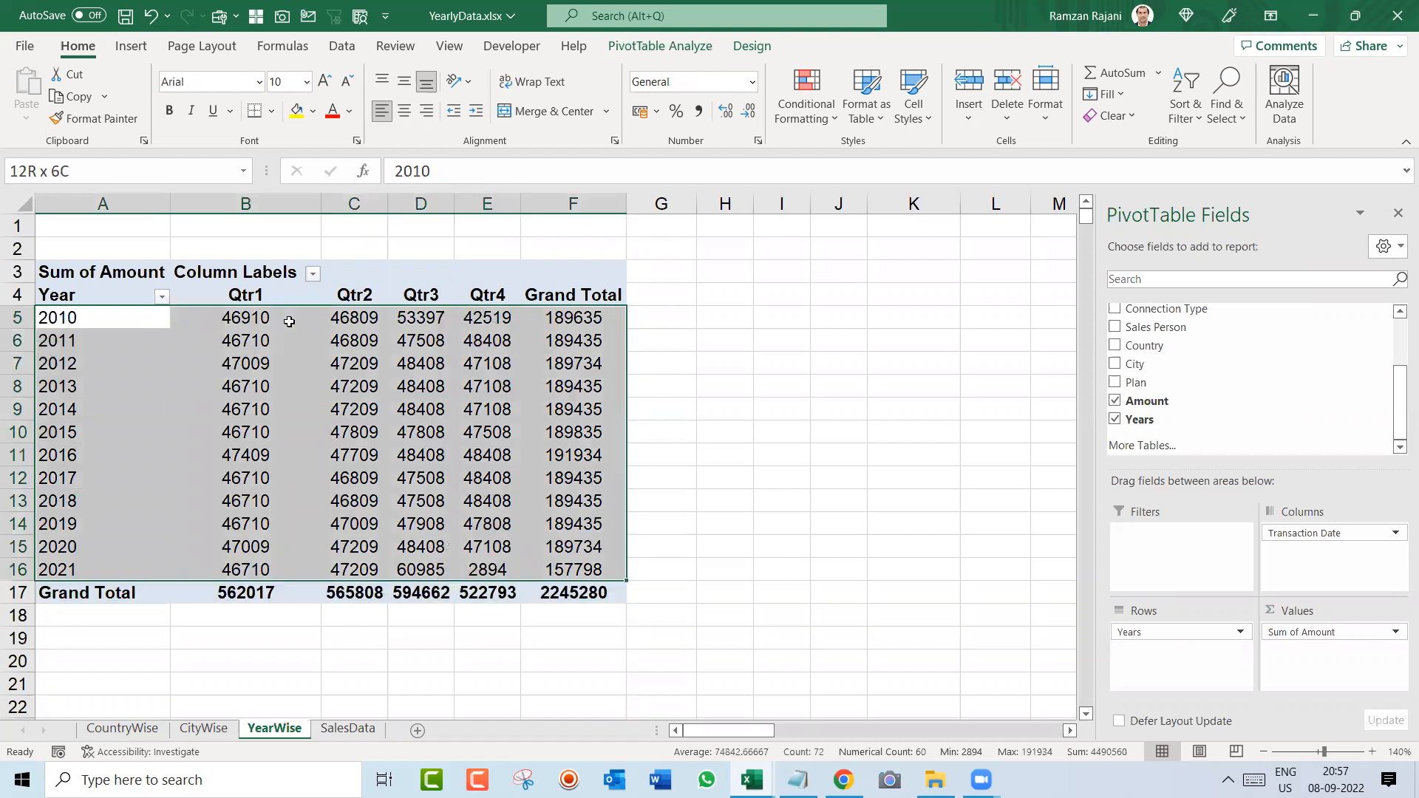
{"action": "key", "text": "Left"}
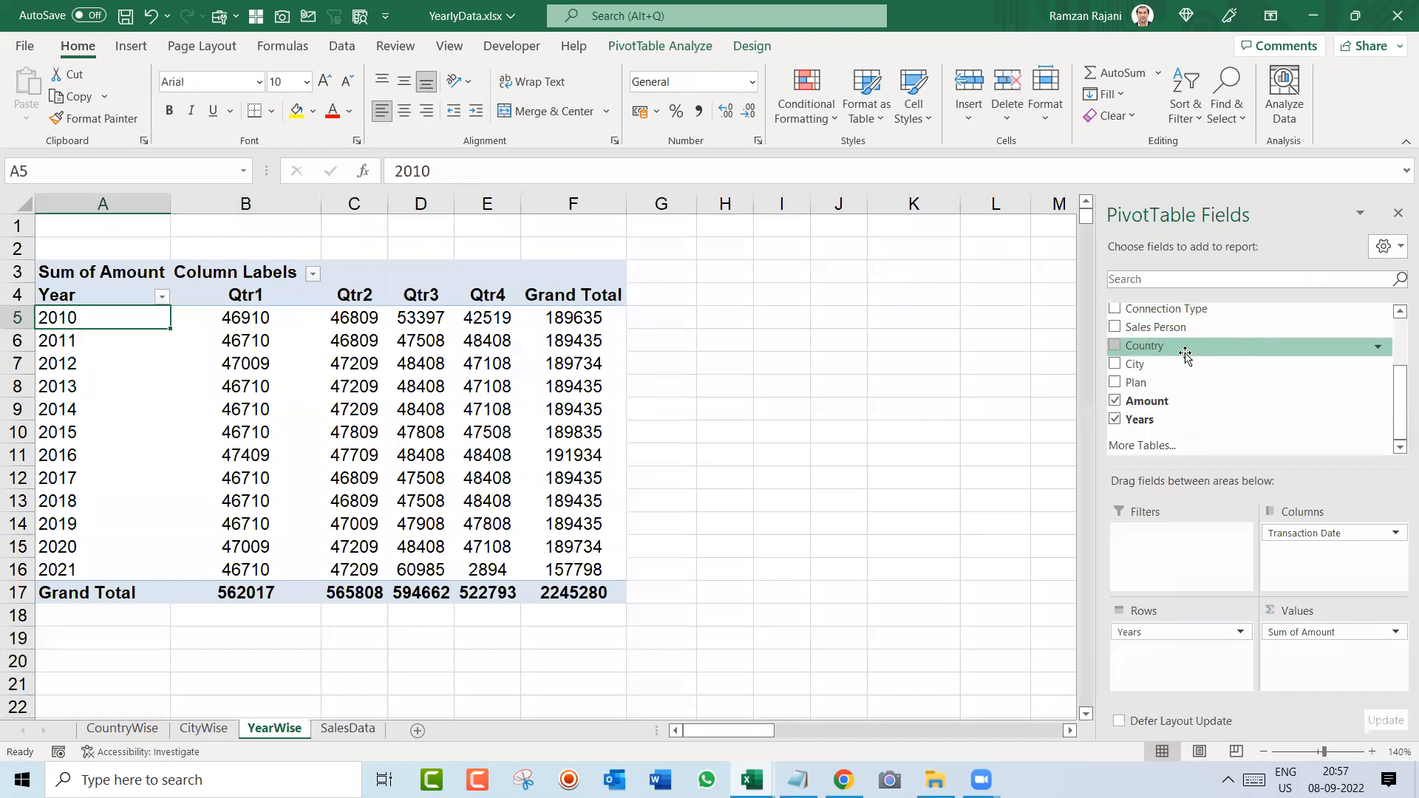
Step: Add Country as a report filter to the YearWise pivot table and filter it to UAE
{"action": "left_click_drag", "start_coordinate": [1184, 352], "coordinate": [1196, 551]}
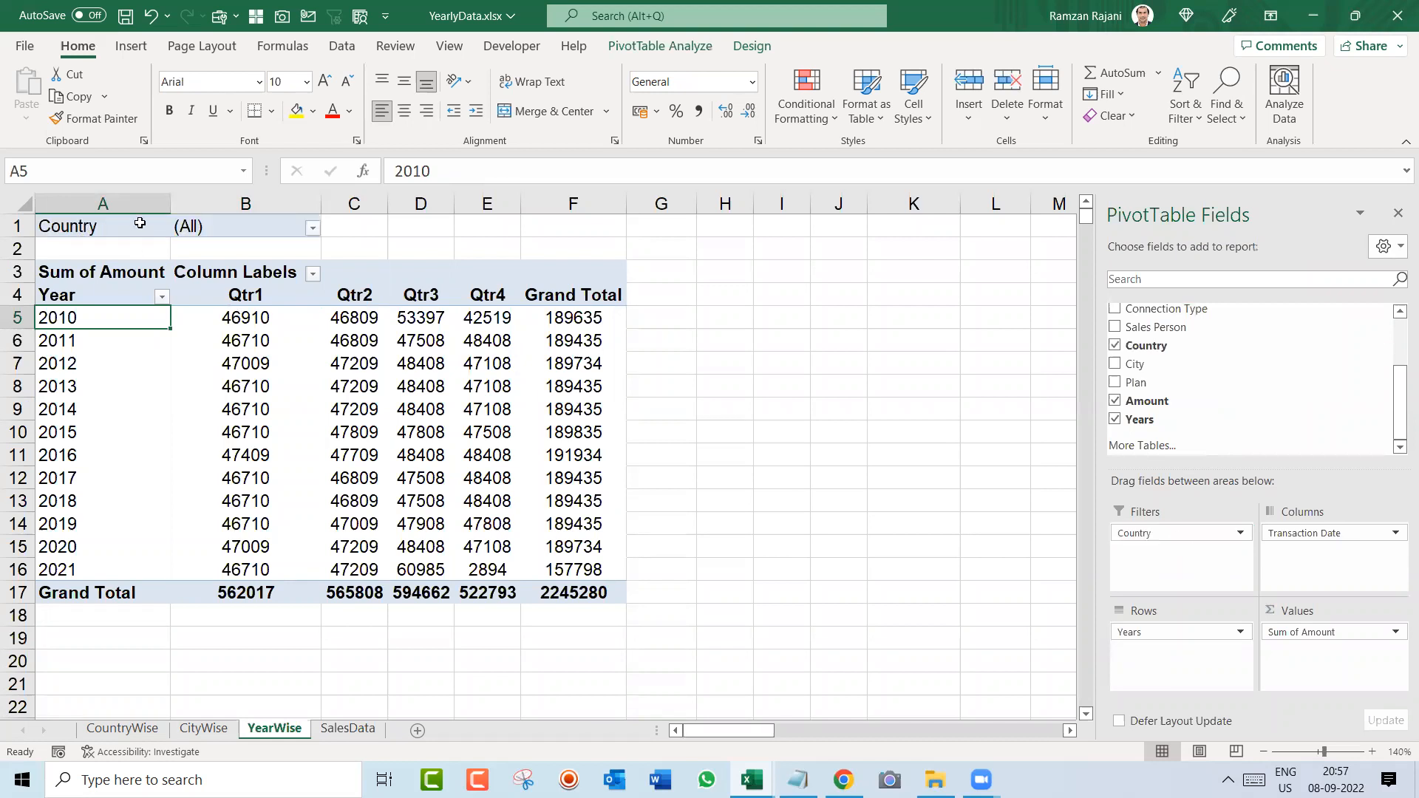
{"action": "left_click", "coordinate": [115, 225]}
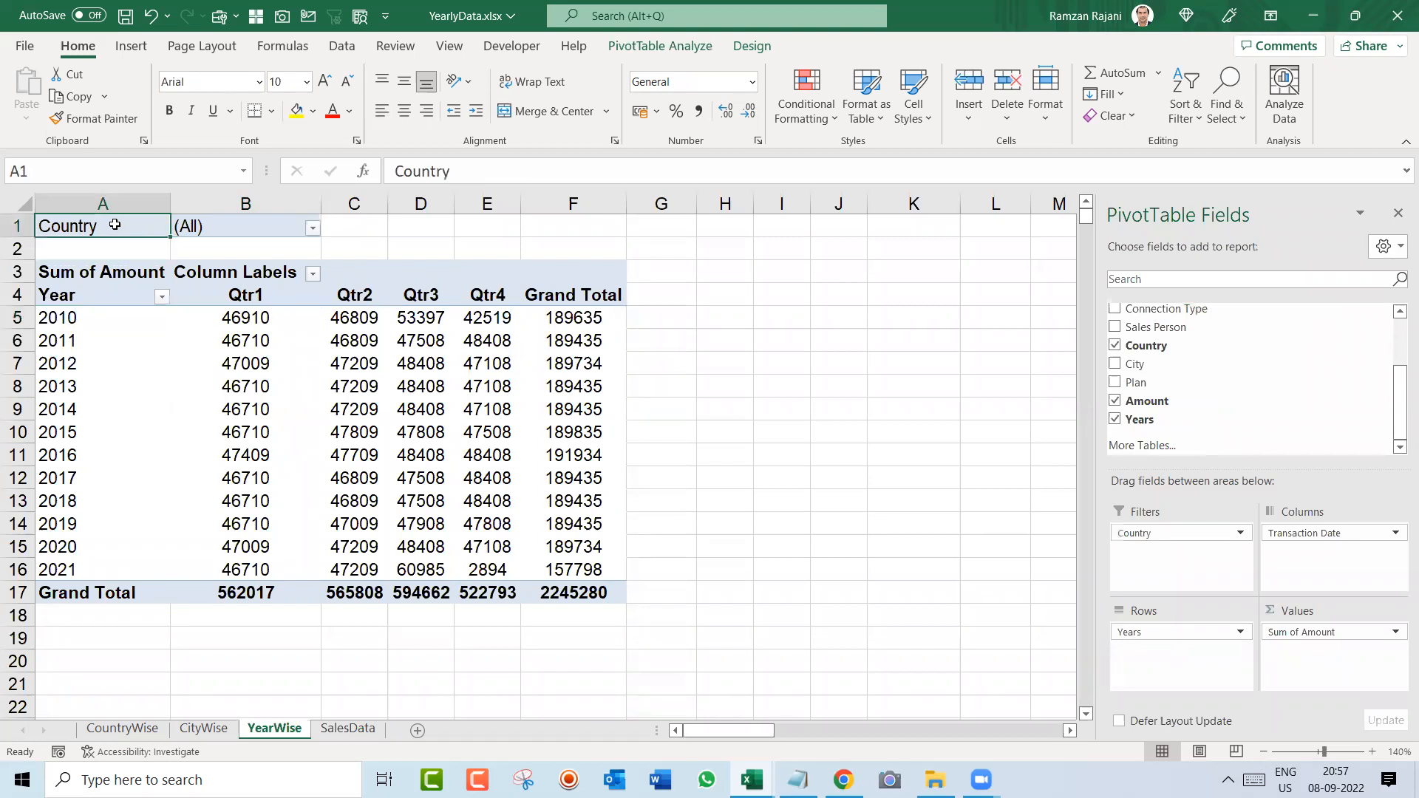
{"action": "left_click", "coordinate": [311, 229]}
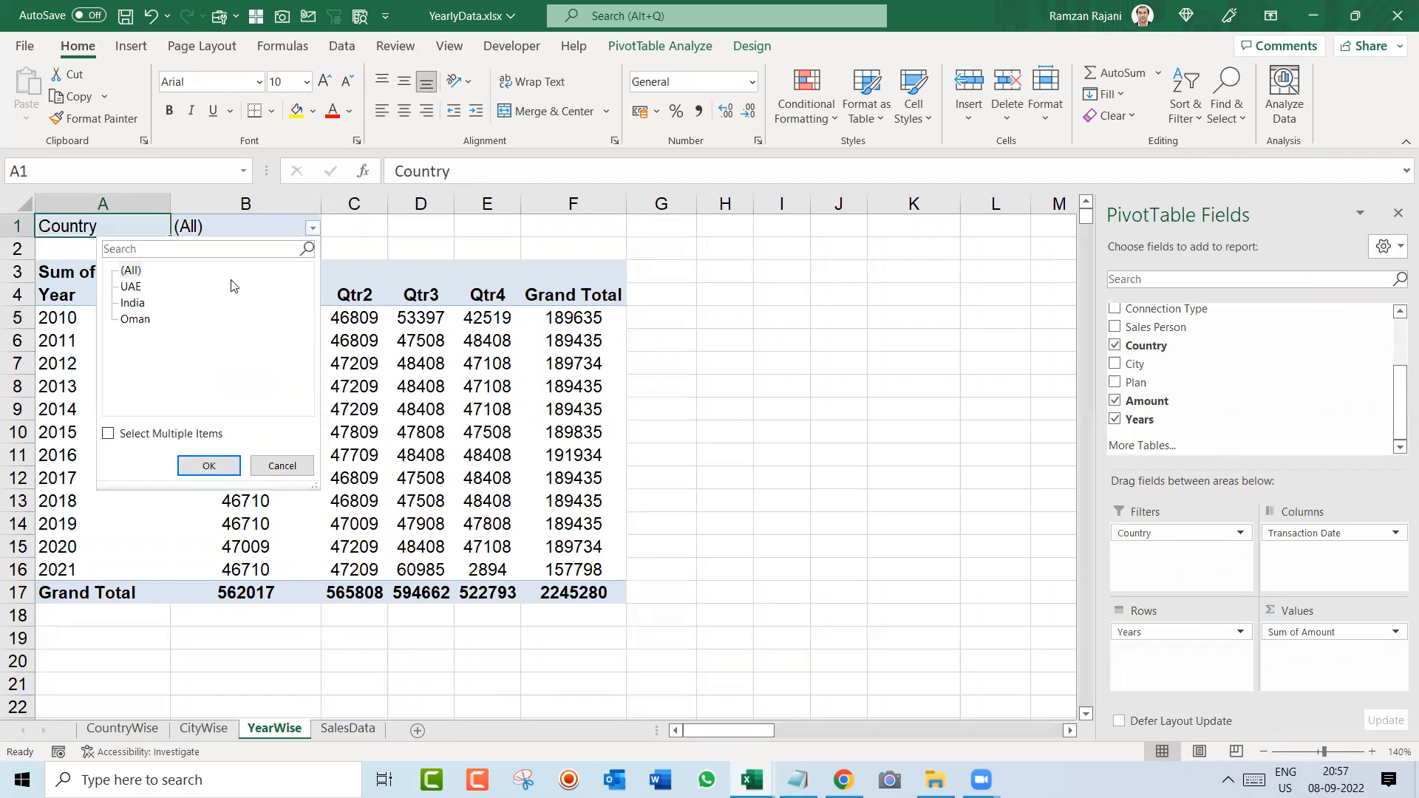
{"action": "left_click", "coordinate": [131, 287]}
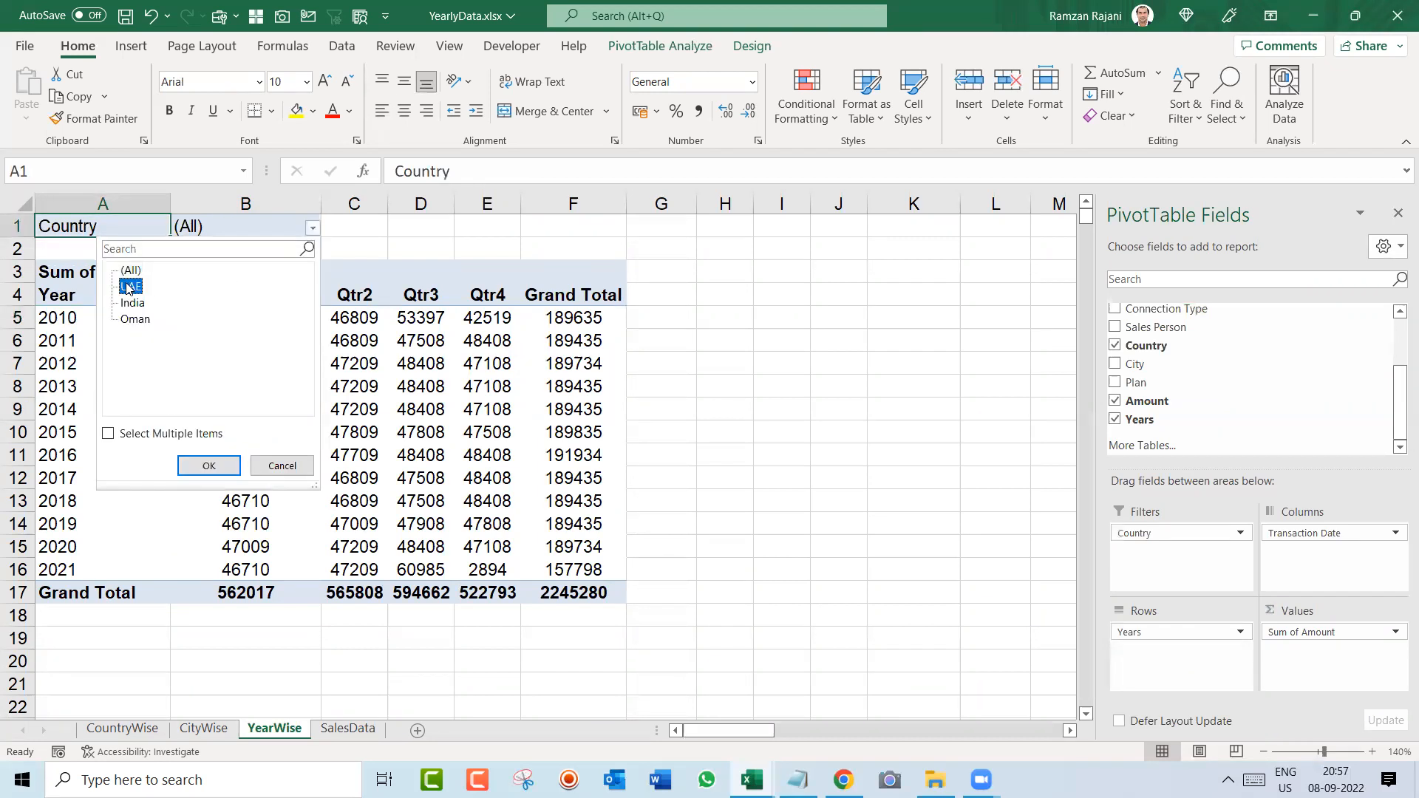
{"action": "left_click", "coordinate": [208, 464]}
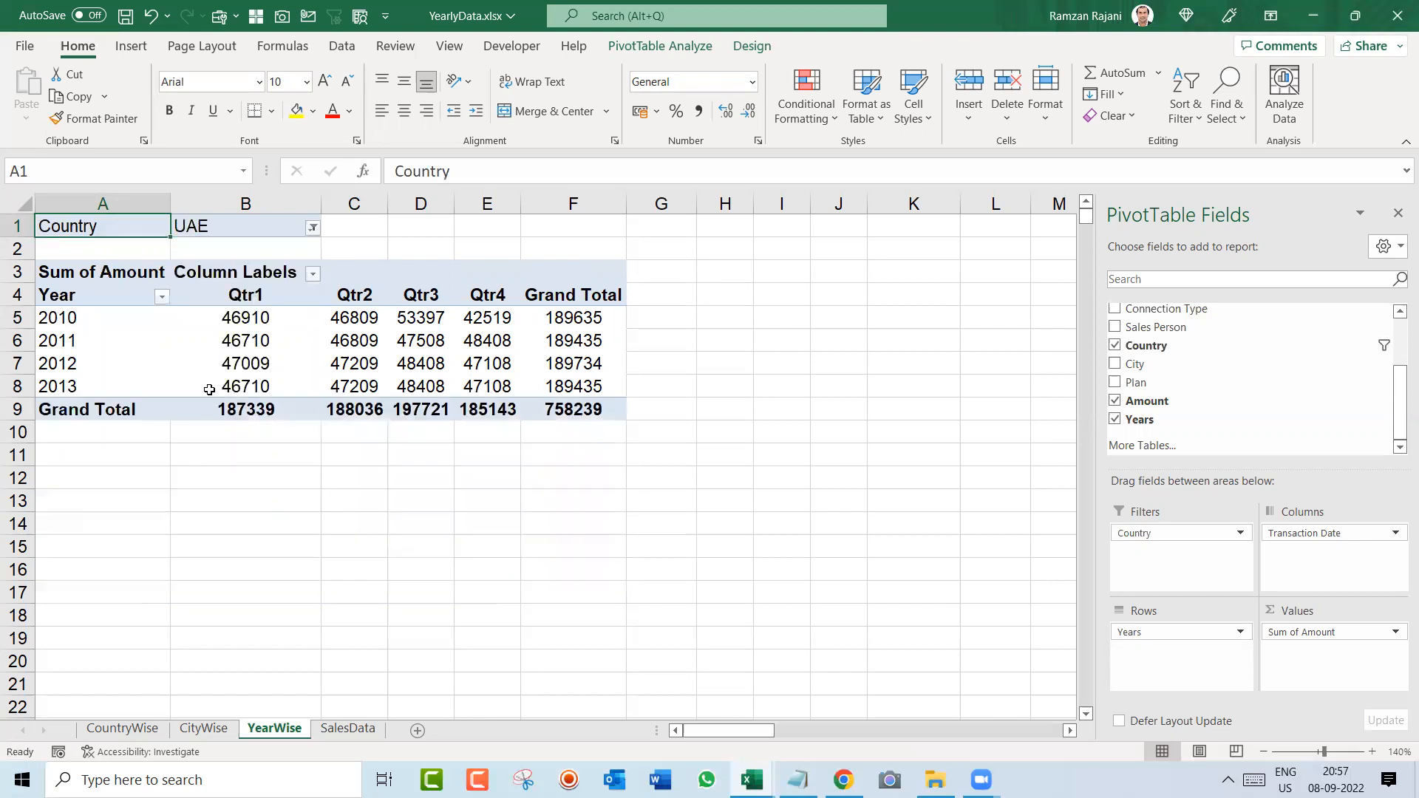
Step: Switch the pivot table's Country filter to India and after that to Oman
{"action": "left_click", "coordinate": [311, 229]}
{"action": "left_click", "coordinate": [130, 303]}
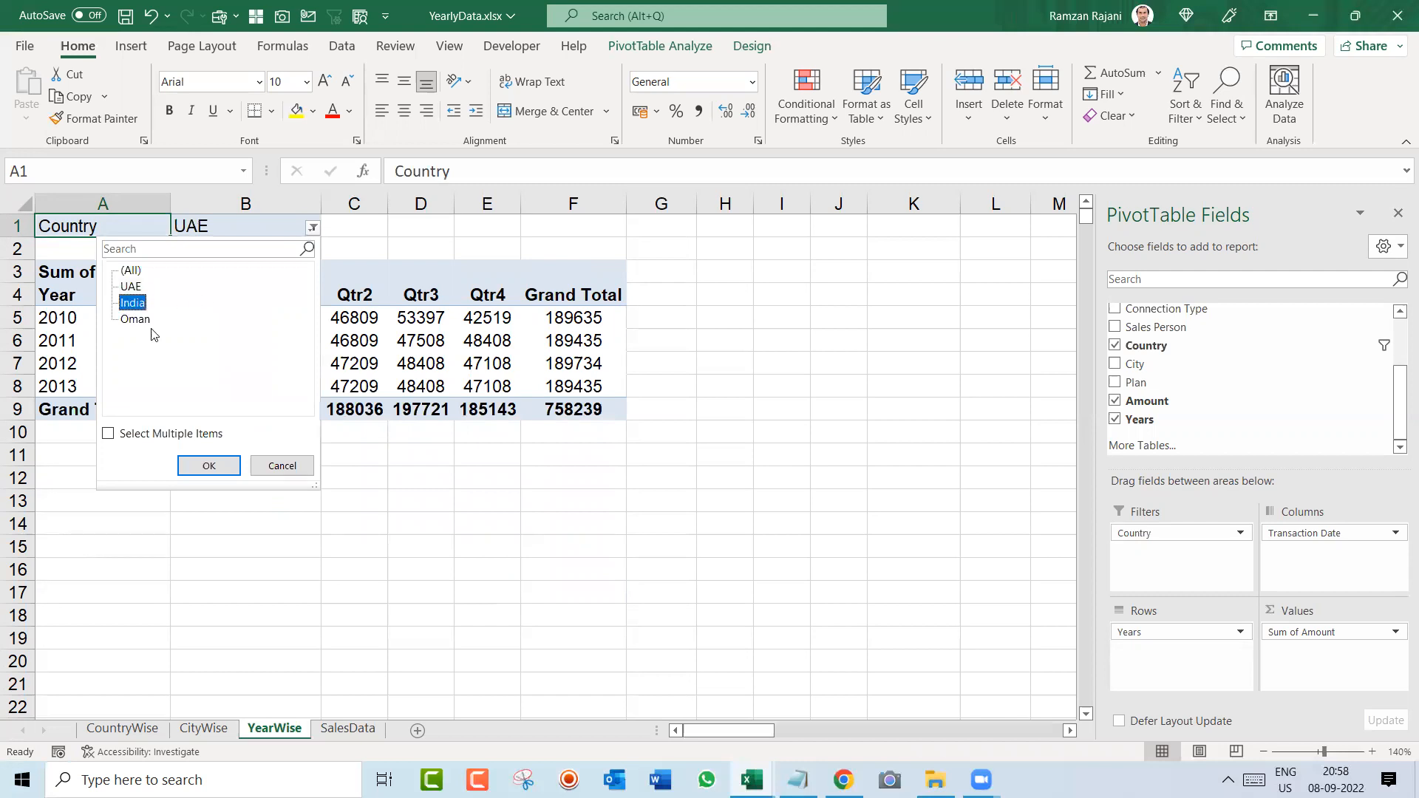
{"action": "left_click", "coordinate": [209, 466]}
{"action": "left_click", "coordinate": [313, 229]}
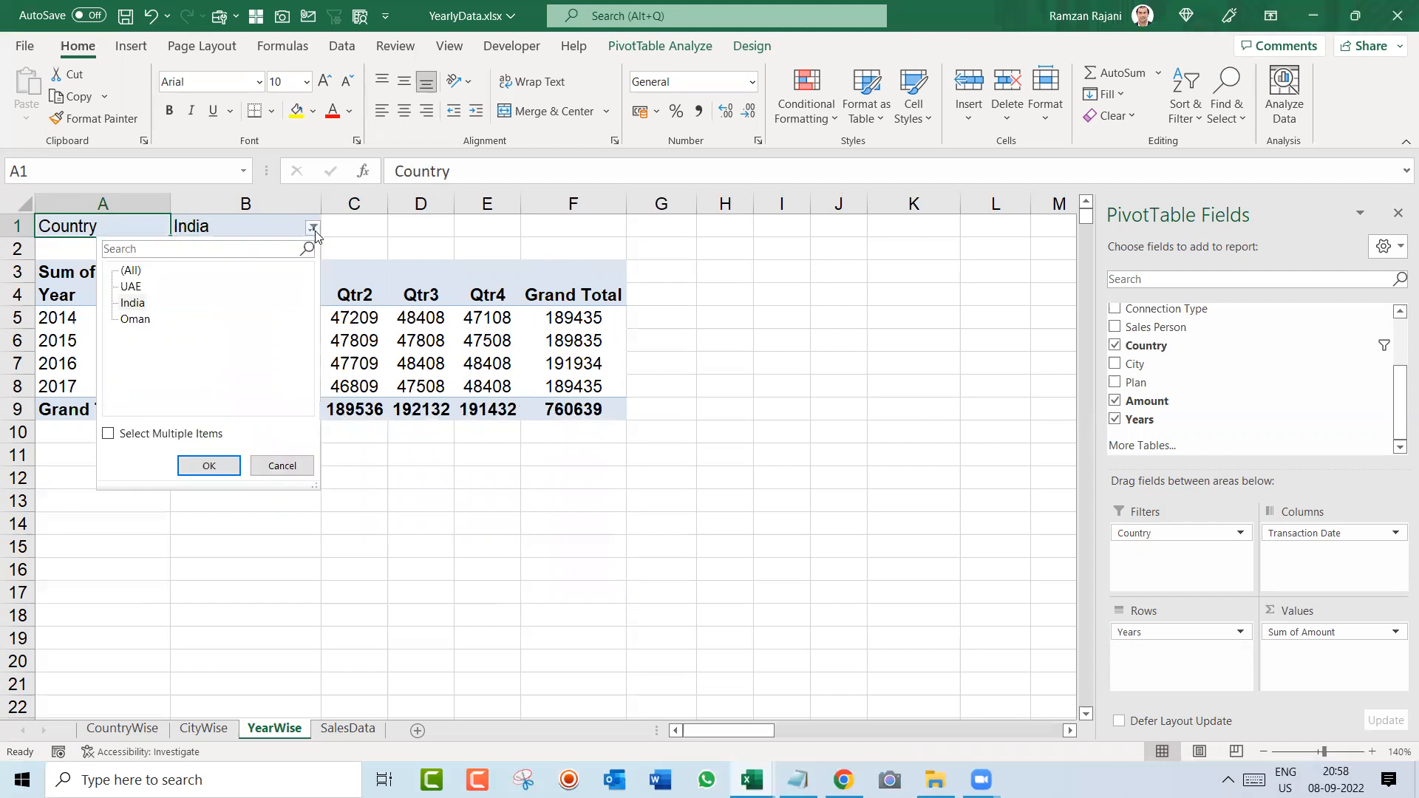
{"action": "left_click", "coordinate": [134, 320]}
{"action": "left_click", "coordinate": [209, 466]}
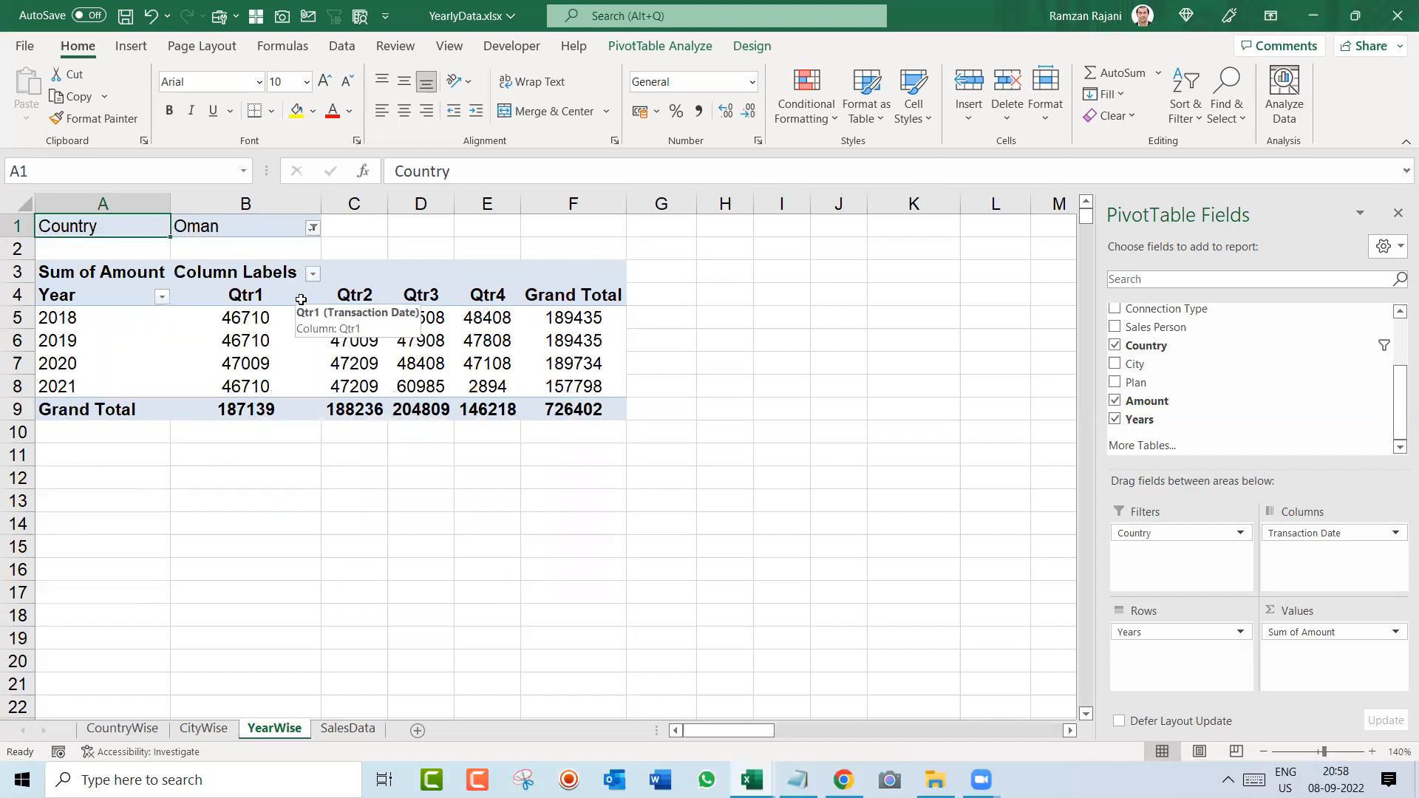
Step: Set the pivot table's Country filter to (All)
{"action": "left_click", "coordinate": [313, 229]}
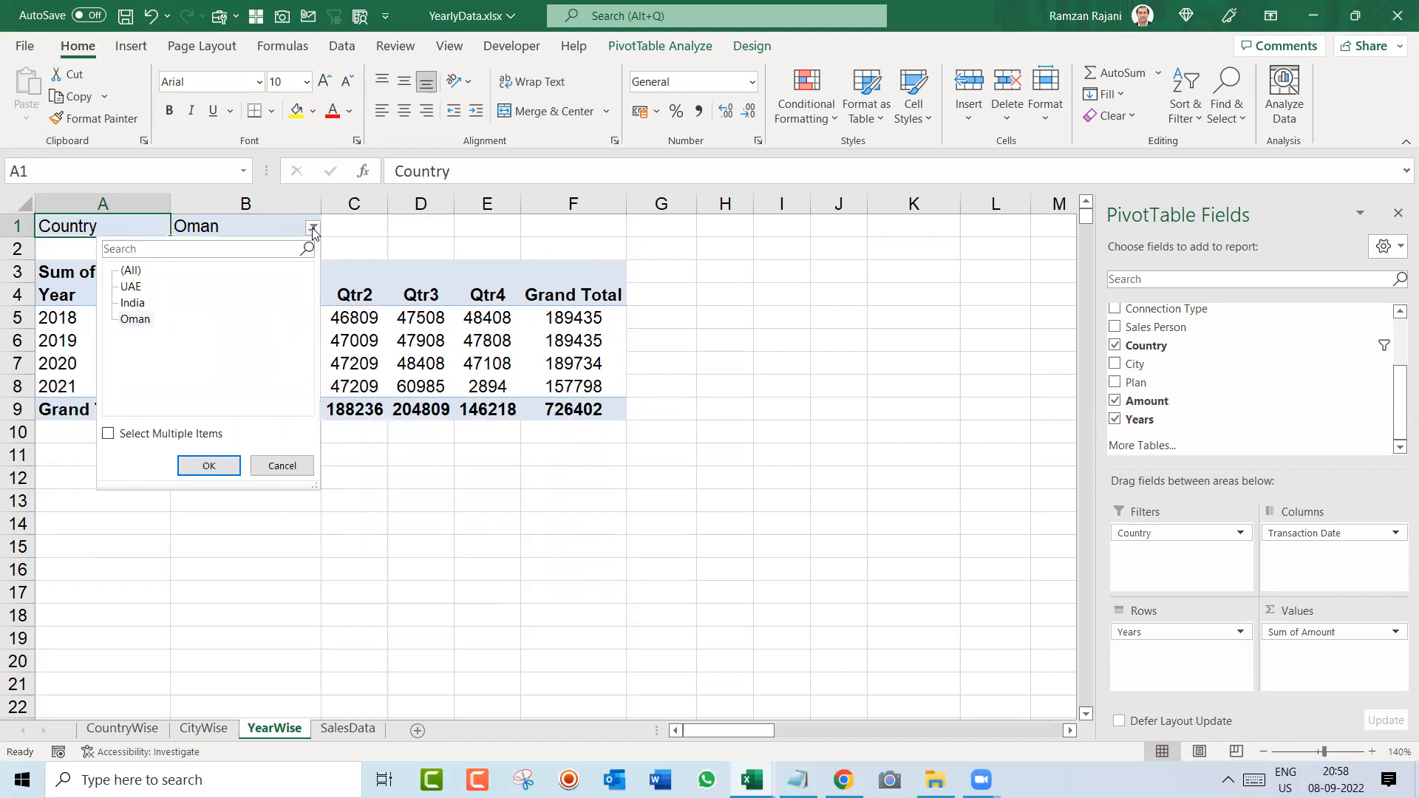
{"action": "left_click", "coordinate": [131, 272]}
{"action": "left_click", "coordinate": [228, 467]}
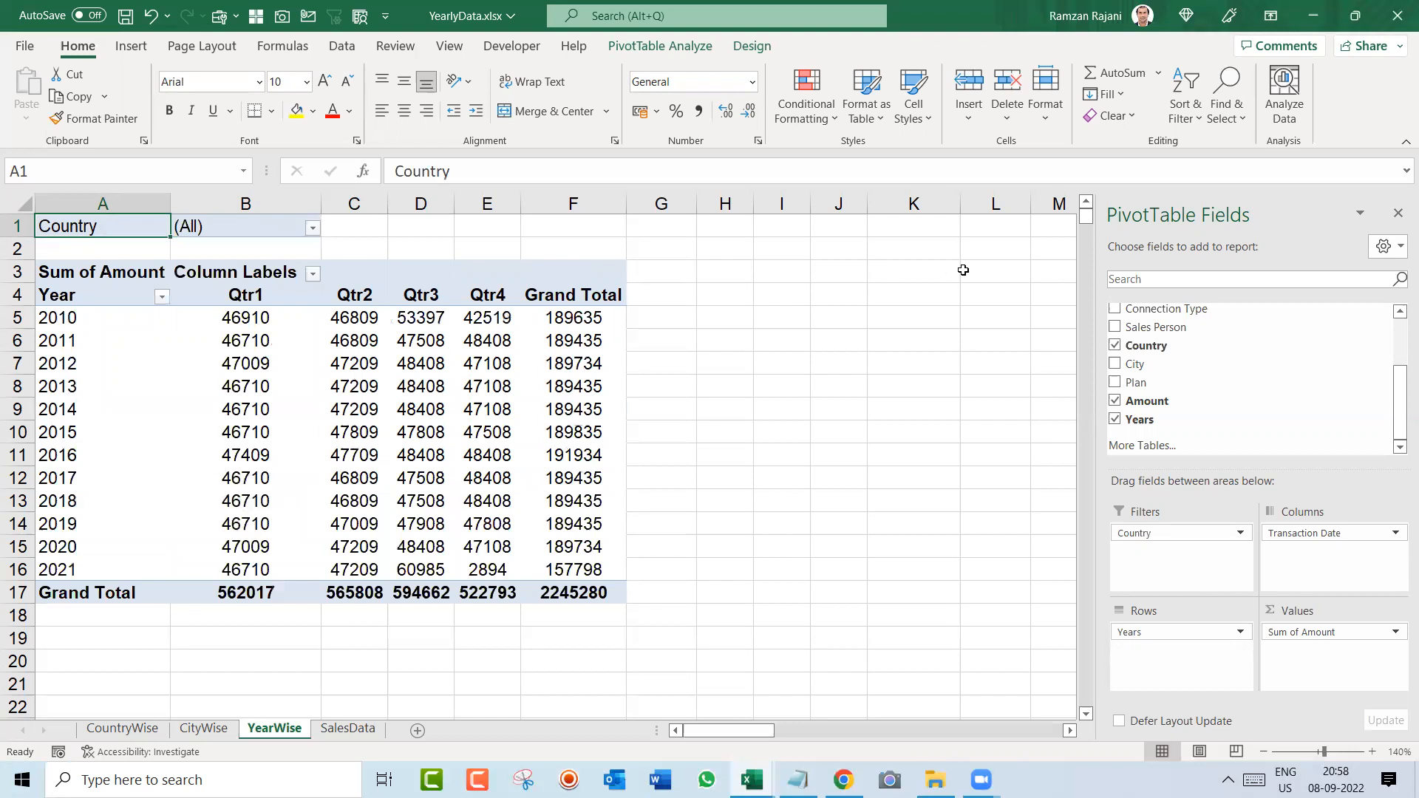
Step: Add Sales Person as a second report filter to the YearWise pivot table and set the Country filter to UAE
{"action": "left_click_drag", "start_coordinate": [1153, 328], "coordinate": [1190, 562]}
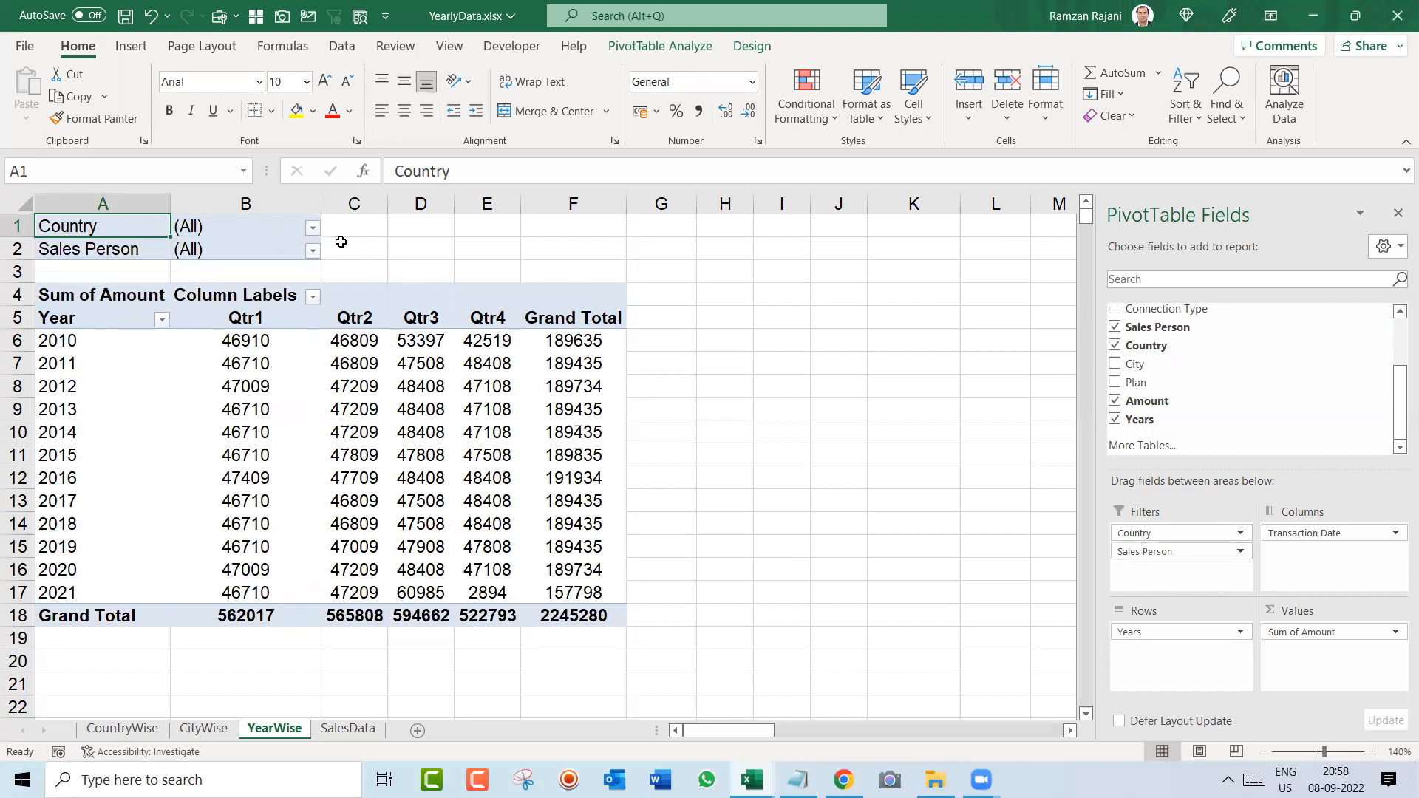
{"action": "left_click", "coordinate": [313, 228]}
{"action": "left_click", "coordinate": [131, 287]}
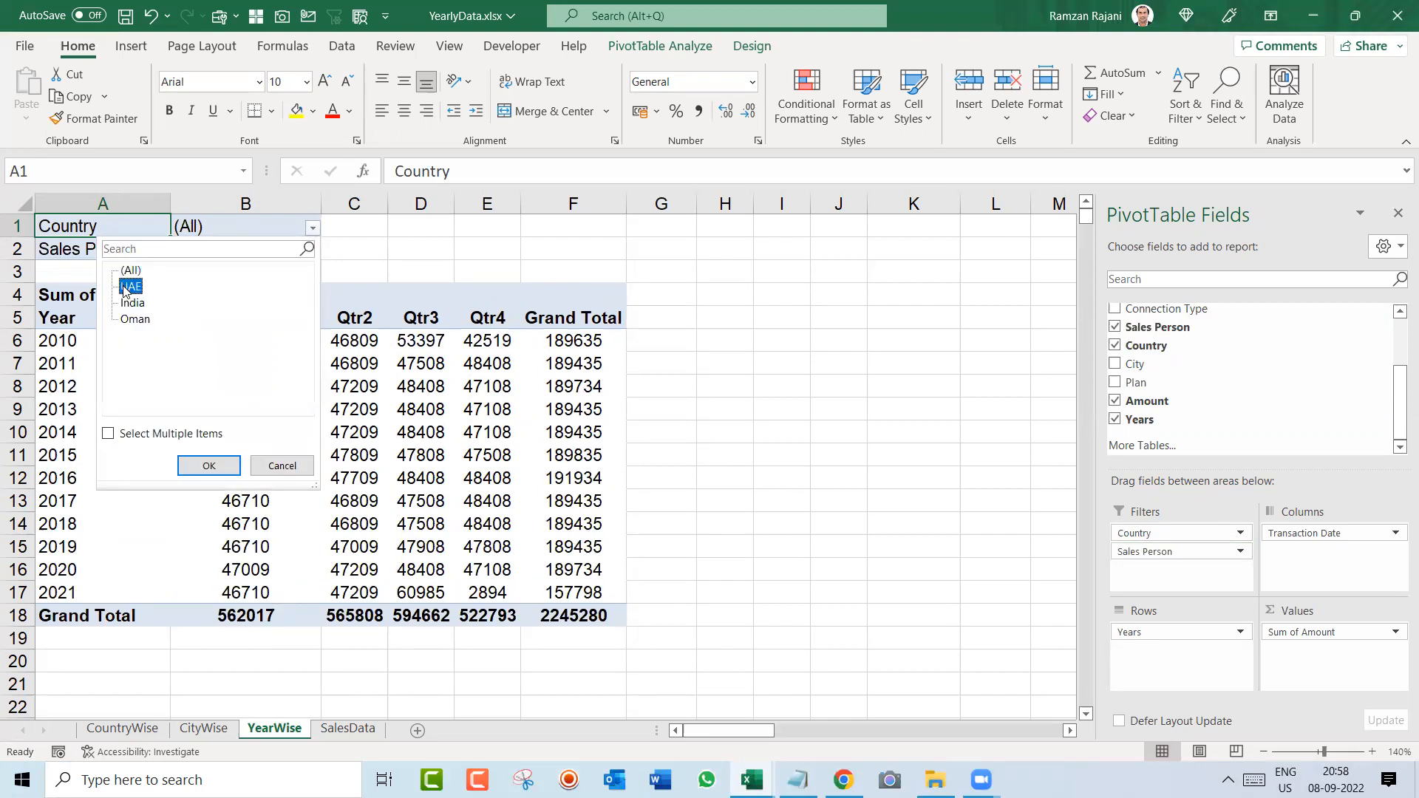
{"action": "left_click", "coordinate": [210, 465]}
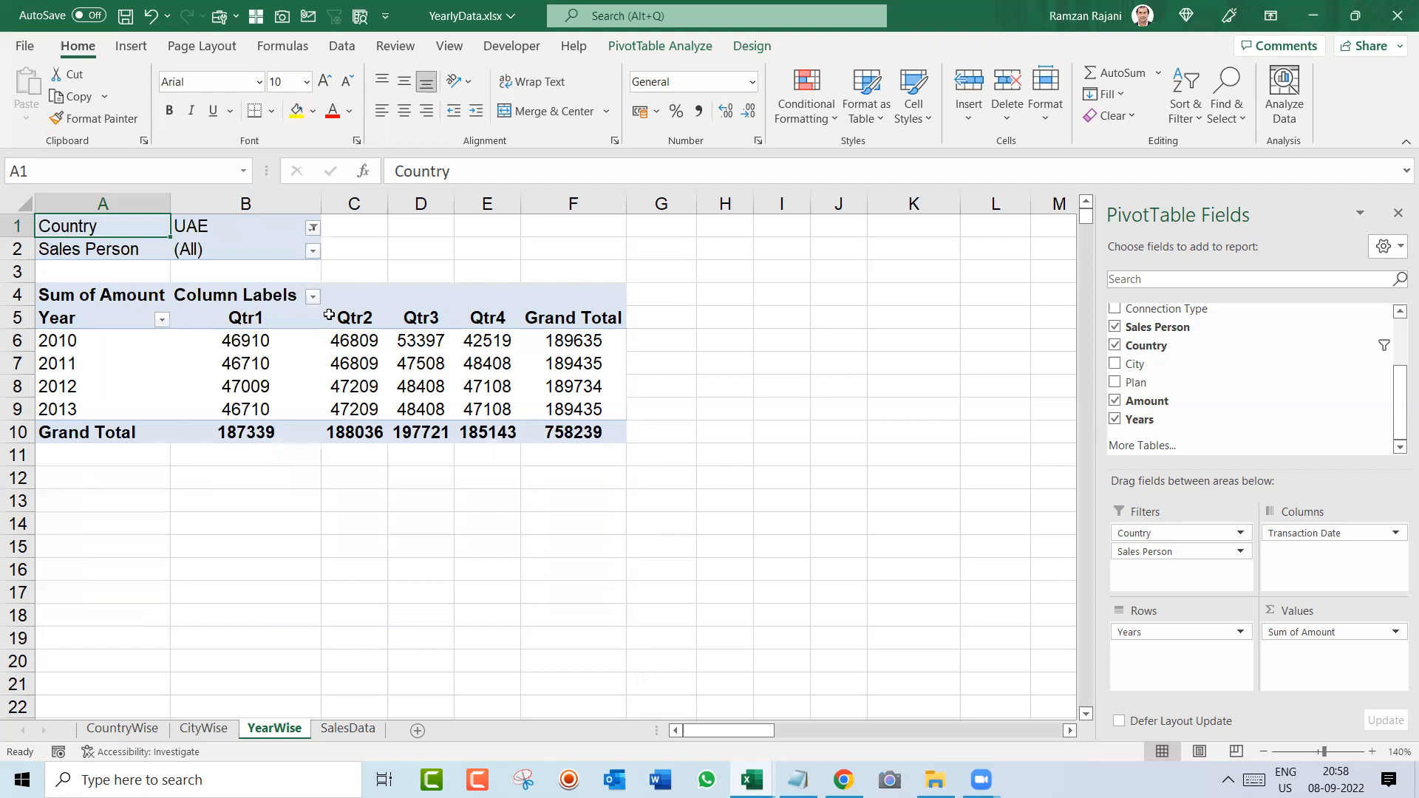
Step: Set the pivot table's Sales Person filter to the third sales person in the list
{"action": "left_click", "coordinate": [312, 253]}
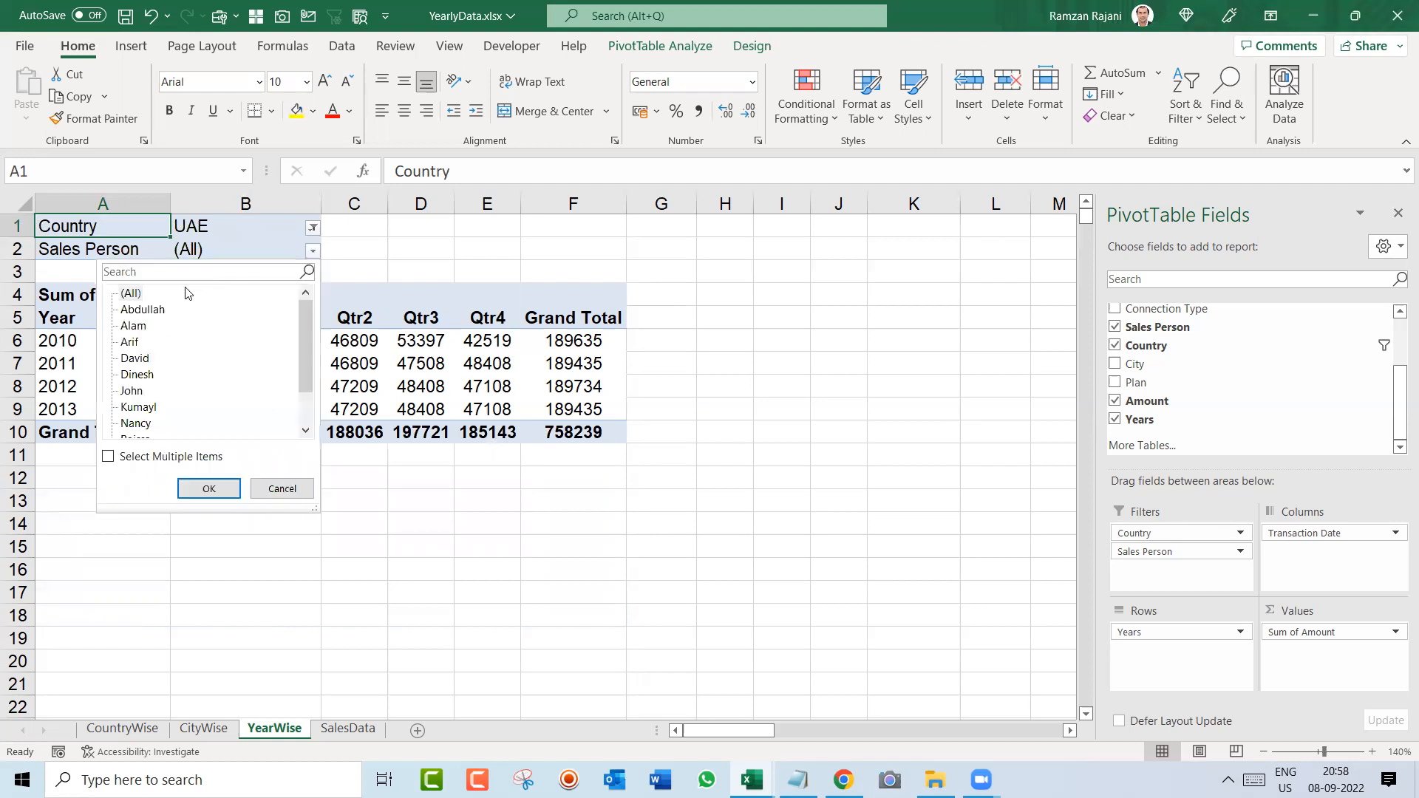
{"action": "left_click", "coordinate": [132, 342]}
{"action": "left_click", "coordinate": [200, 490]}
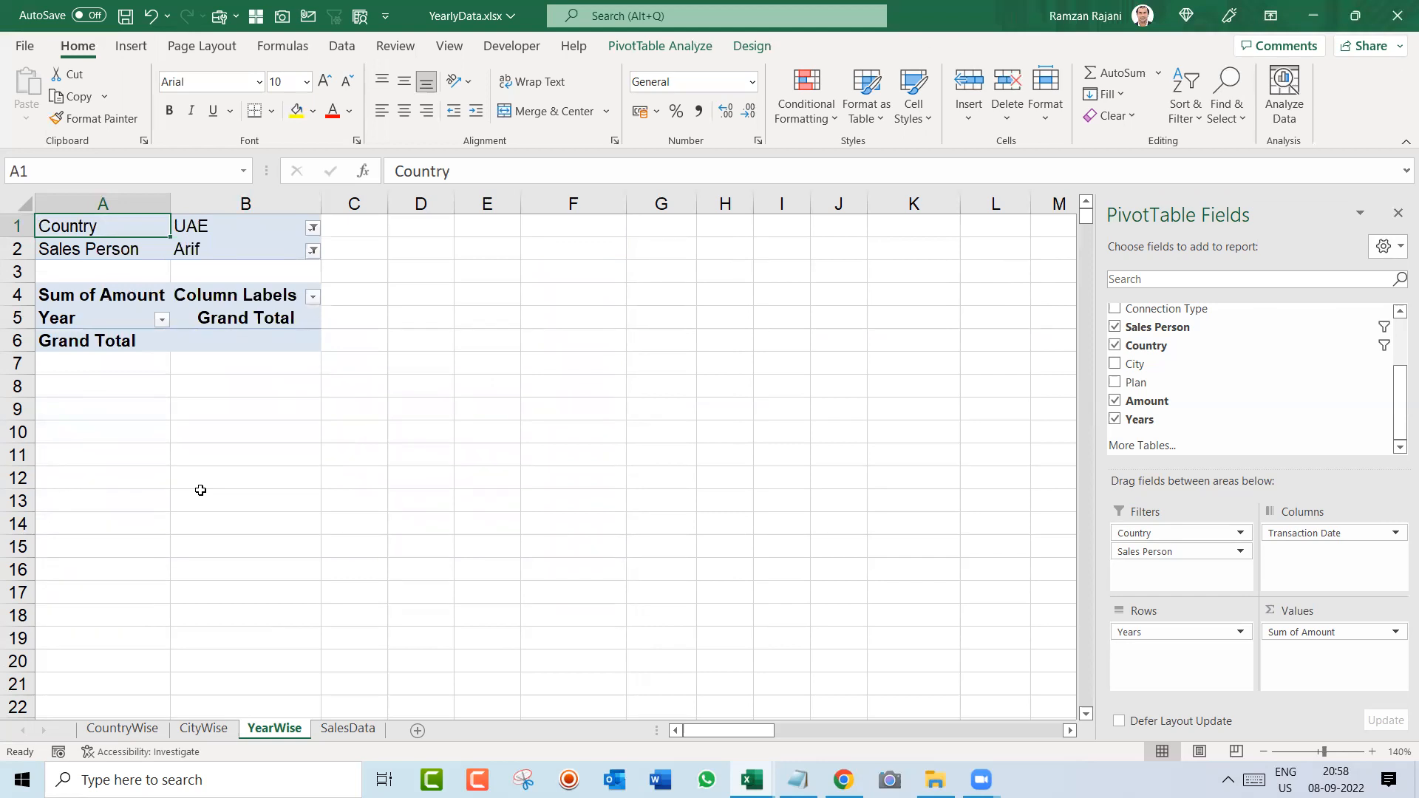
Step: Examine the last records on the SalesData sheet to check which country the filtered sales person belongs to
{"action": "left_click", "coordinate": [356, 731]}
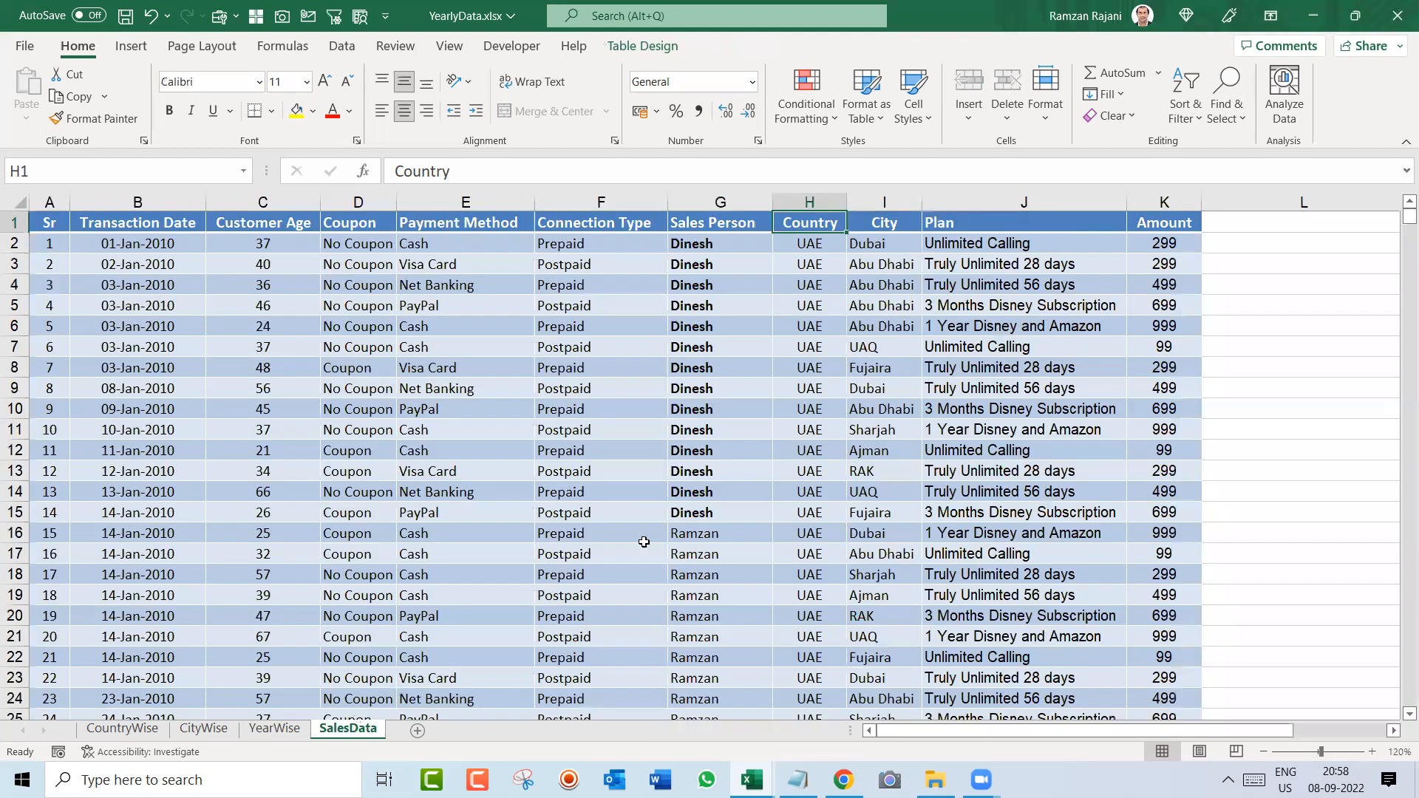
{"action": "left_click", "coordinate": [691, 527]}
{"action": "key", "text": "ctrl+Down"}
{"action": "key", "text": "Up"}
{"action": "key", "text": "Up"}
{"action": "key", "text": "Up"}
{"action": "key", "text": "shift+space"}
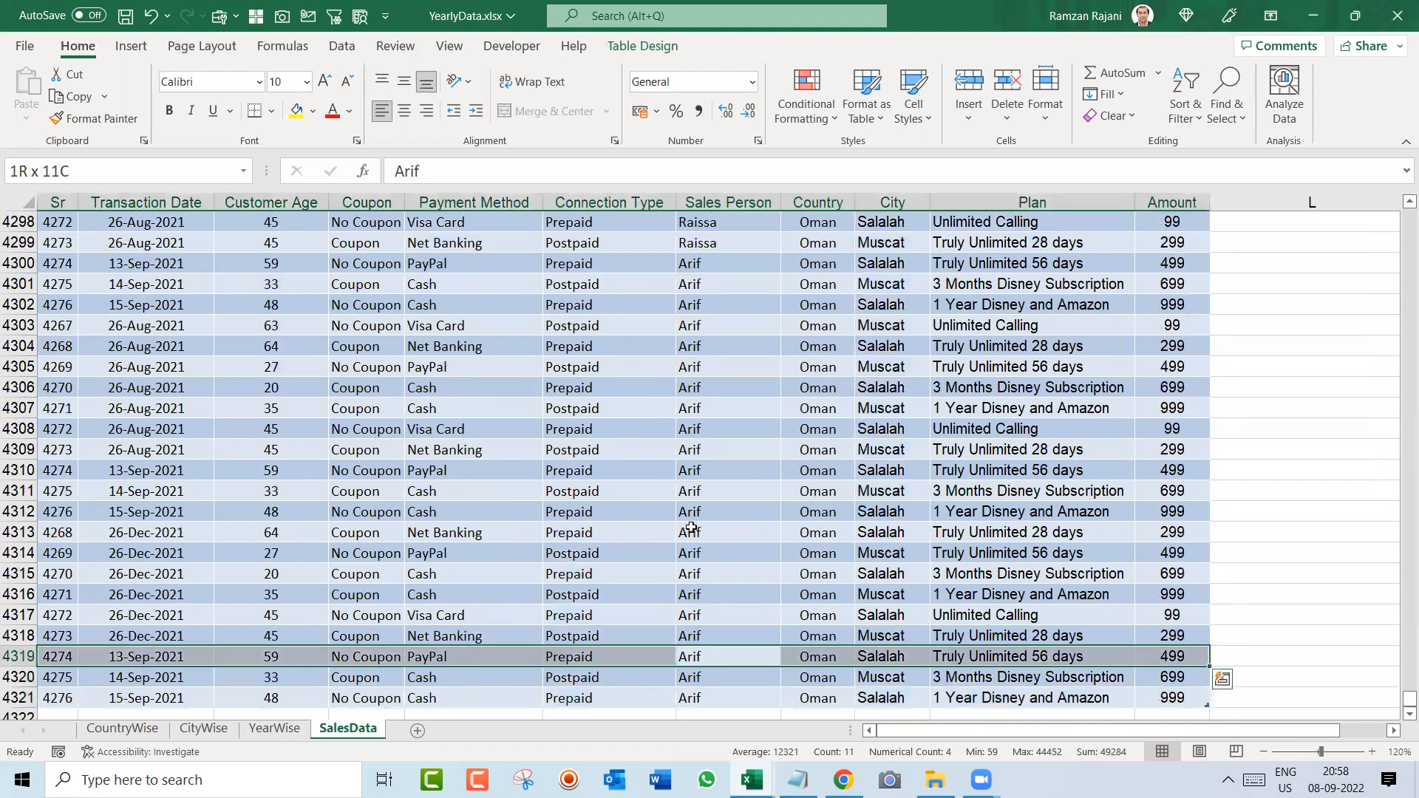
Step: Return to the YearWise sheet and switch the pivot table's Country filter to Oman
{"action": "key", "text": "ctrl+Page_Up"}
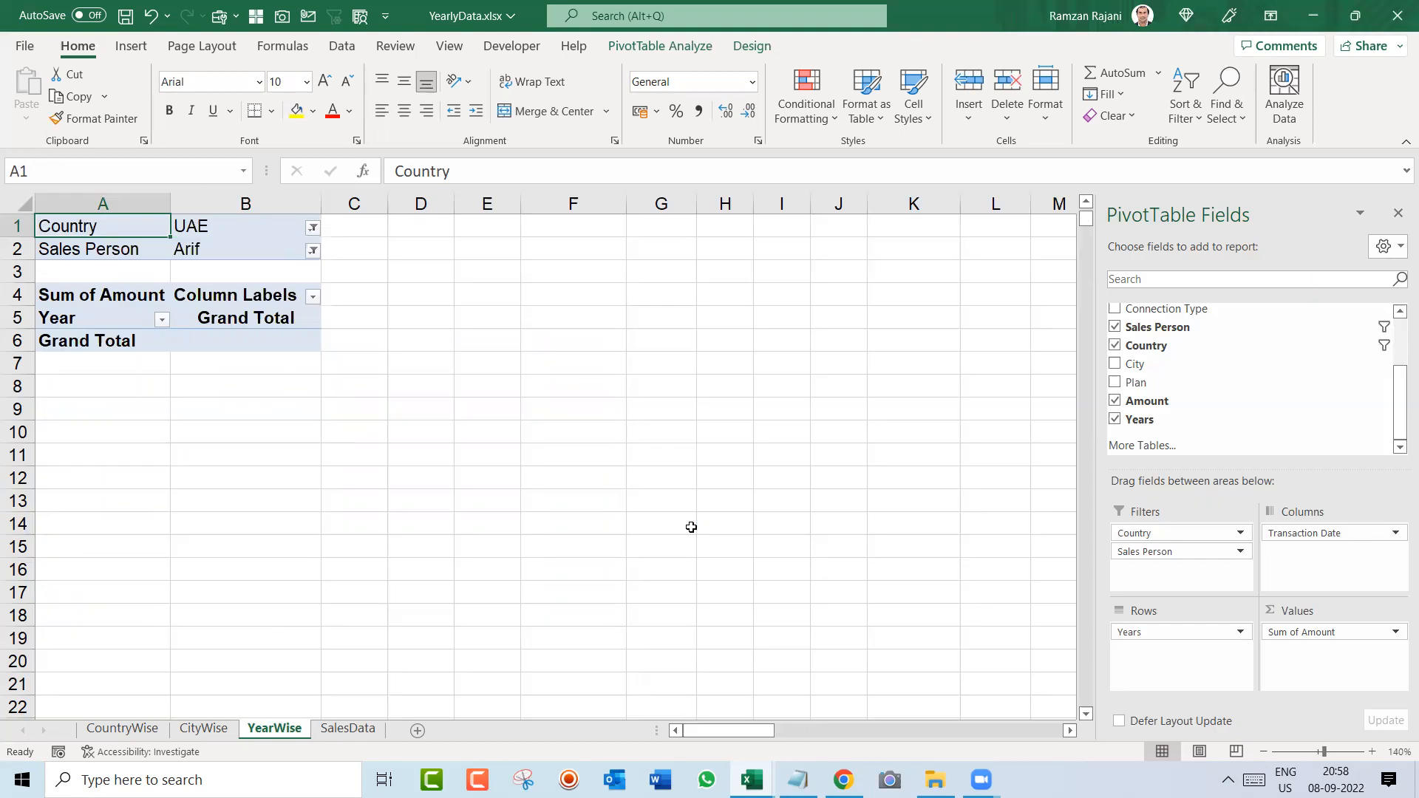
{"action": "left_click", "coordinate": [313, 229]}
{"action": "left_click", "coordinate": [135, 318]}
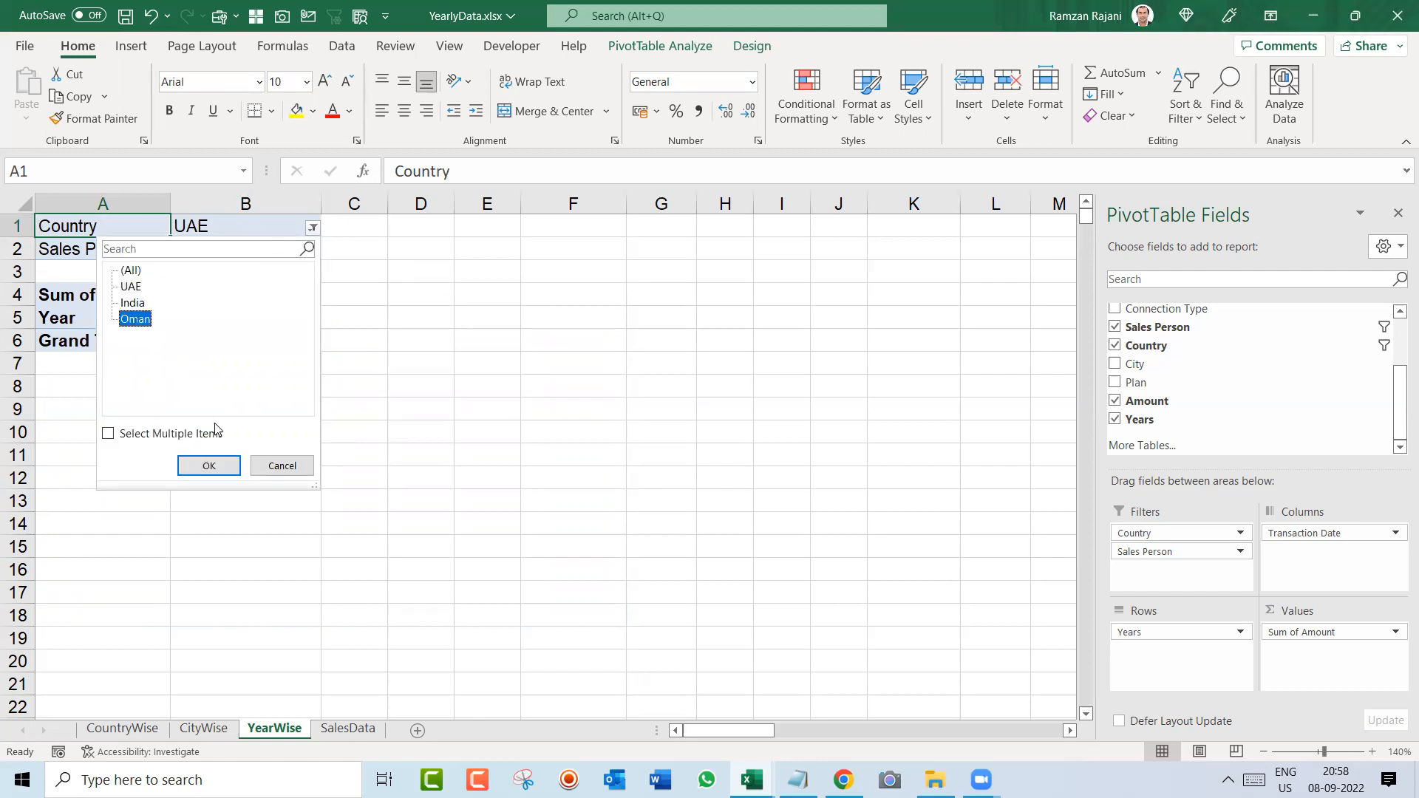
{"action": "left_click", "coordinate": [207, 466]}
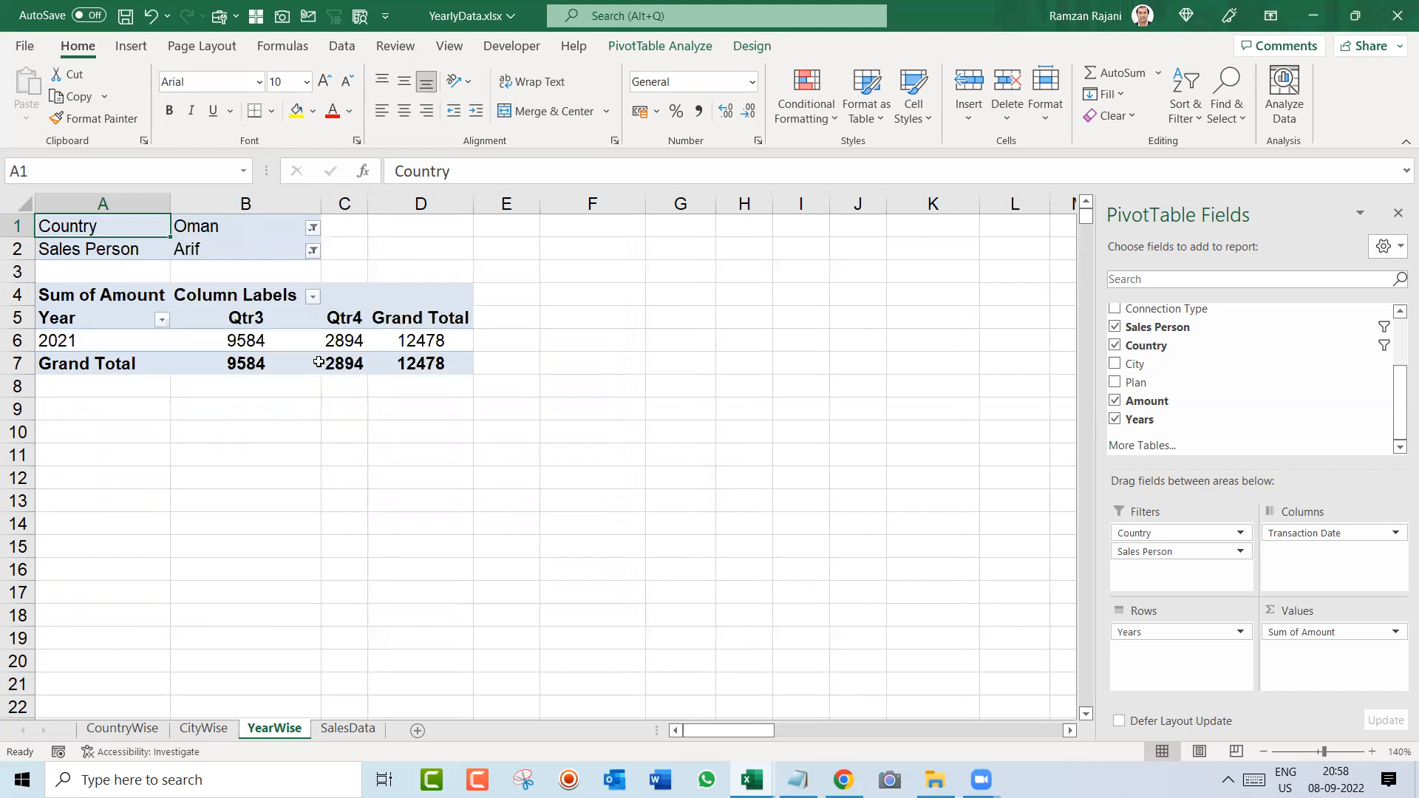
Step: Reset both the Country and Sales Person report filters of the YearWise pivot table to (All)
{"action": "left_click", "coordinate": [313, 229]}
{"action": "left_click", "coordinate": [130, 272]}
{"action": "left_click", "coordinate": [204, 464]}
{"action": "left_click", "coordinate": [313, 251]}
{"action": "left_click", "coordinate": [203, 490]}
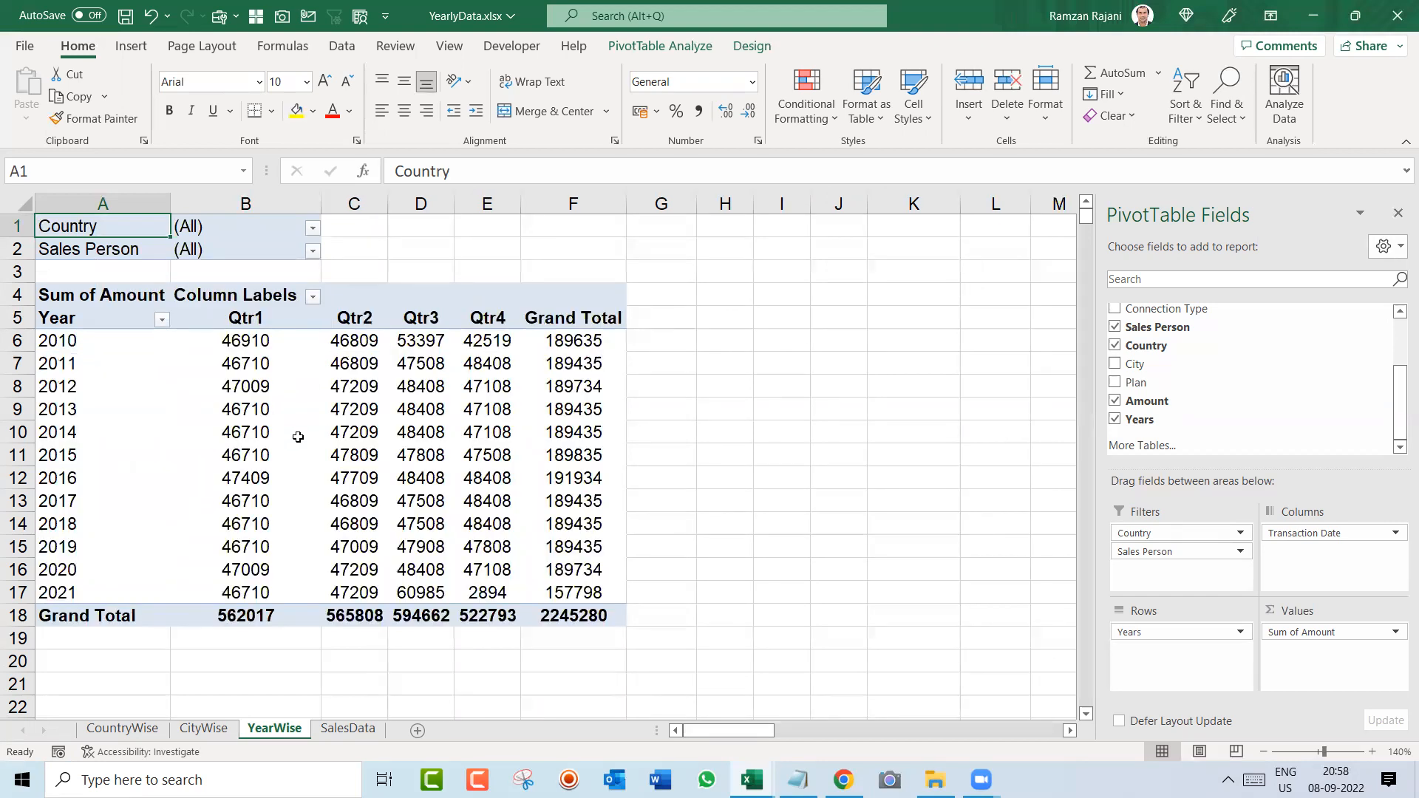
Step: Insert slicers for Country and Sales Person for the YearWise pivot table
{"action": "left_click", "coordinate": [298, 437]}
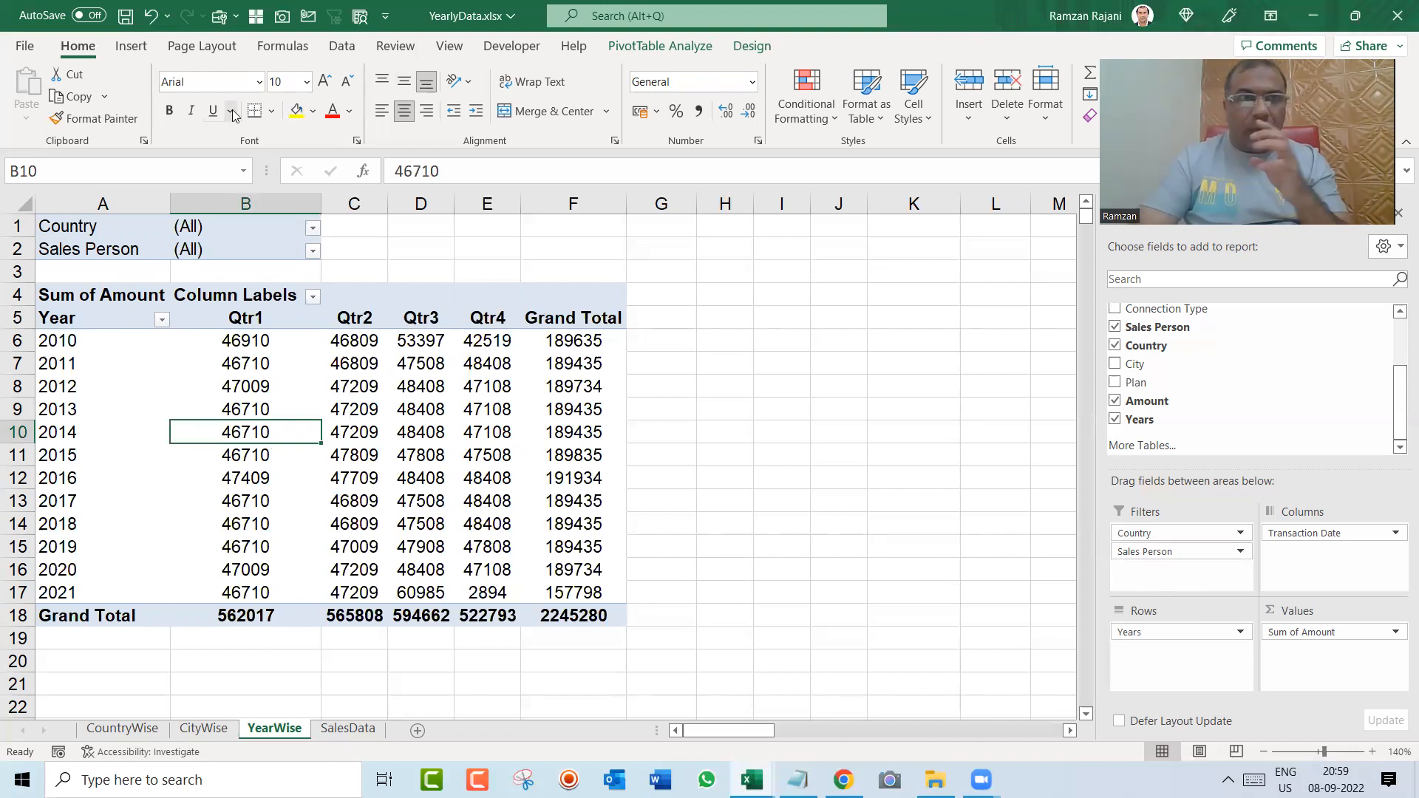
{"action": "left_click", "coordinate": [131, 46]}
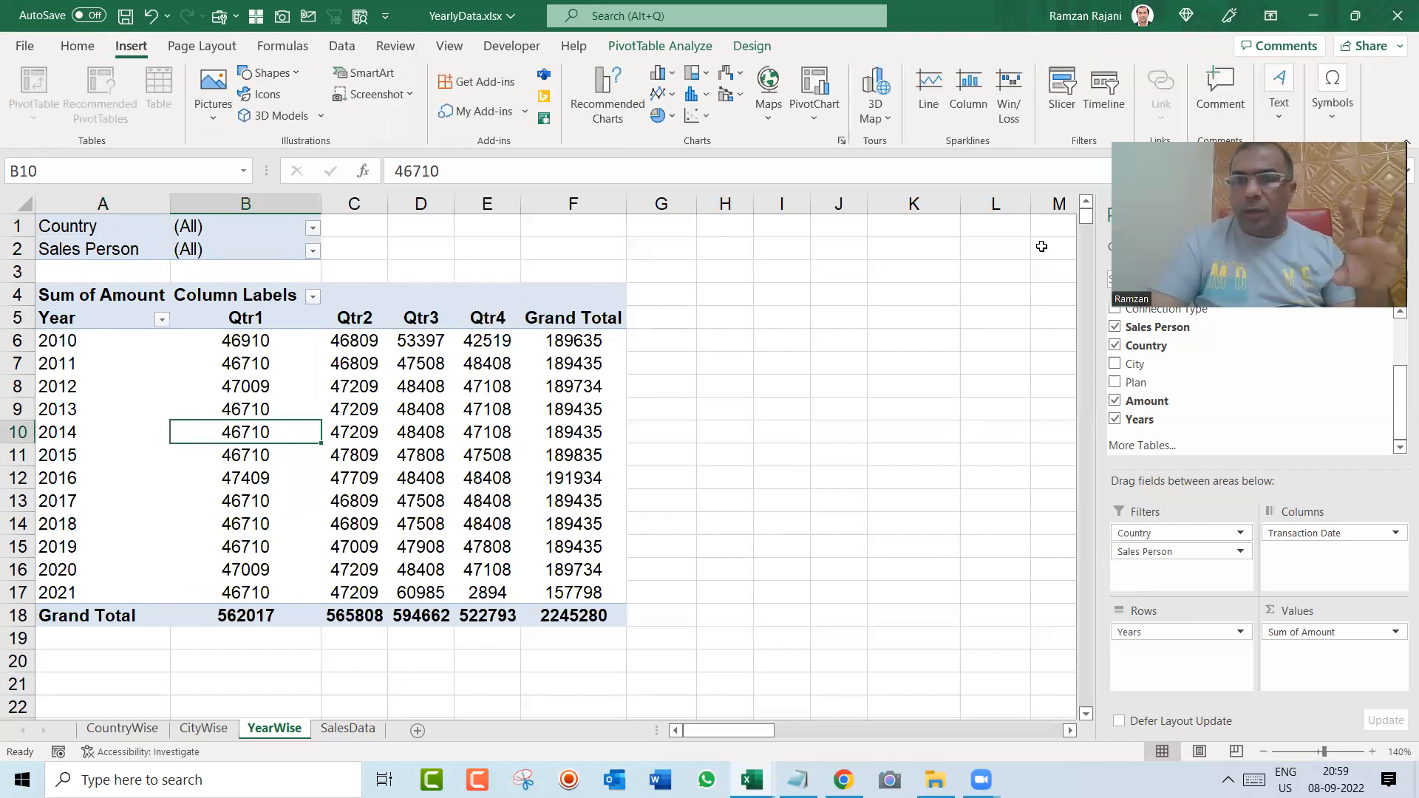
{"action": "left_click", "coordinate": [1062, 104]}
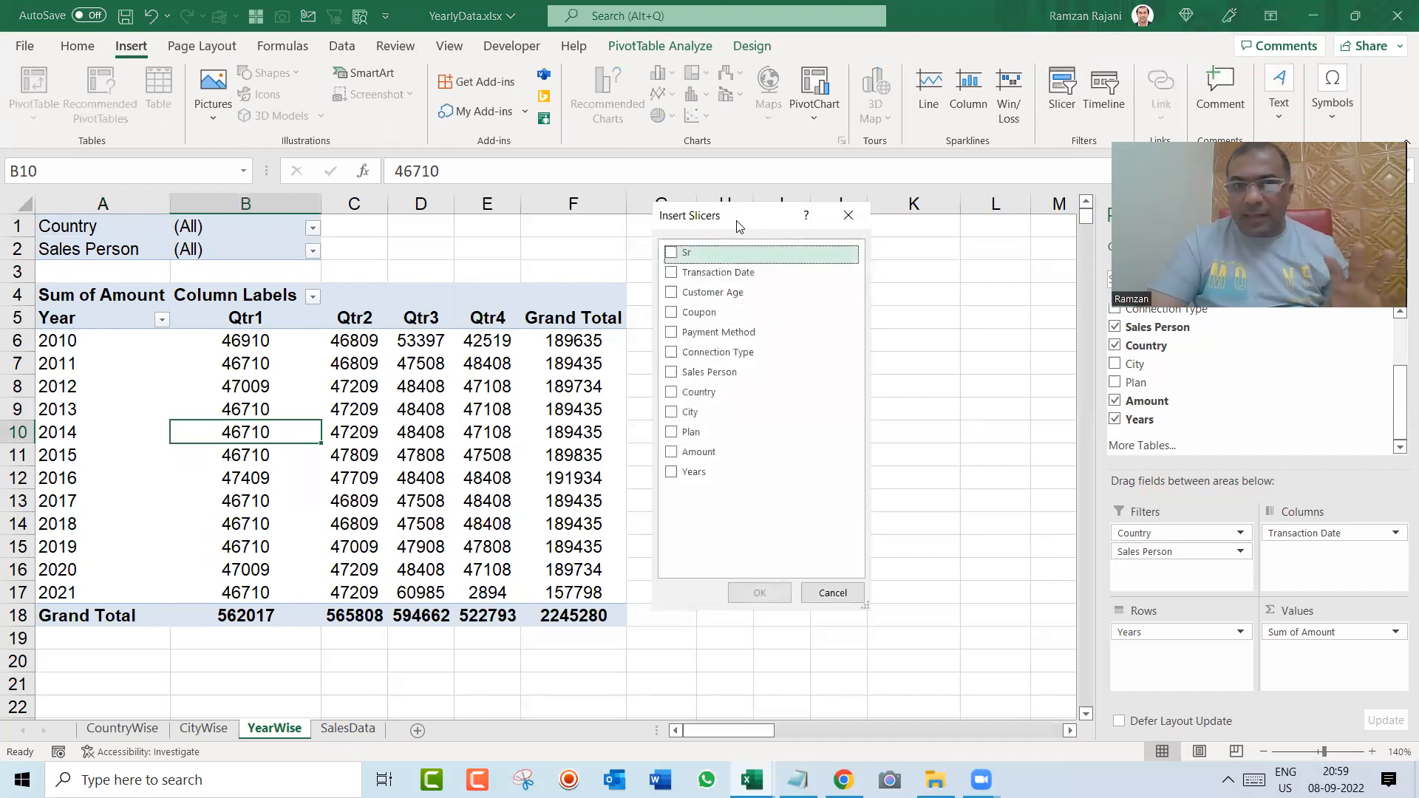
{"action": "left_click_drag", "start_coordinate": [737, 225], "coordinate": [848, 254]}
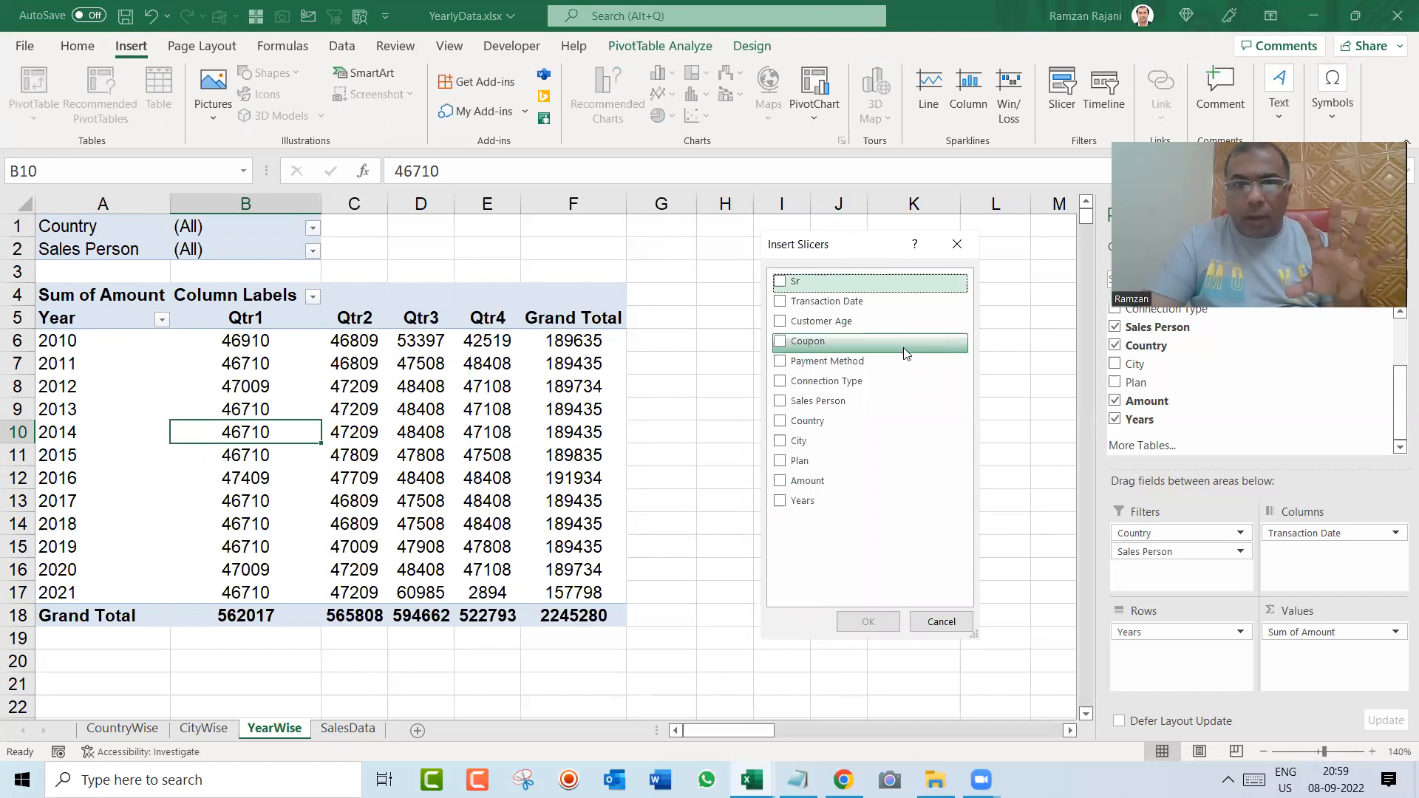
{"action": "left_click", "coordinate": [782, 422]}
{"action": "left_click", "coordinate": [782, 404]}
{"action": "left_click", "coordinate": [866, 621]}
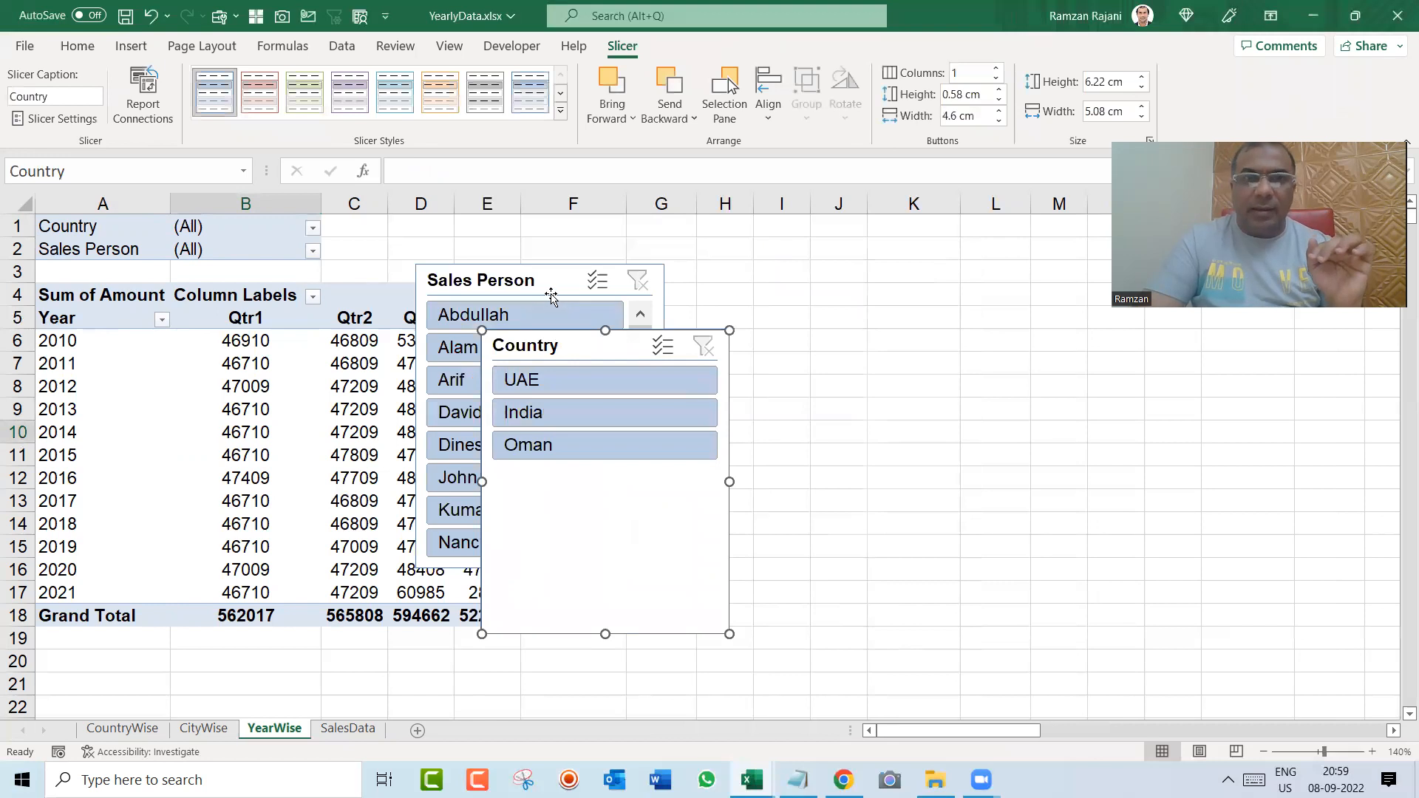
Step: Place the slicers side by side next to the pivot table, with Country about 3.41 by 2.94 cm and Sales Person about 3.82 cm wide
{"action": "left_click", "coordinate": [550, 297]}
{"action": "left_click_drag", "start_coordinate": [879, 336], "coordinate": [1045, 371]}
{"action": "left_click_drag", "start_coordinate": [627, 357], "coordinate": [772, 310]}
{"action": "left_click_drag", "start_coordinate": [878, 589], "coordinate": [773, 451]}
{"action": "left_click_drag", "start_coordinate": [939, 363], "coordinate": [828, 314]}
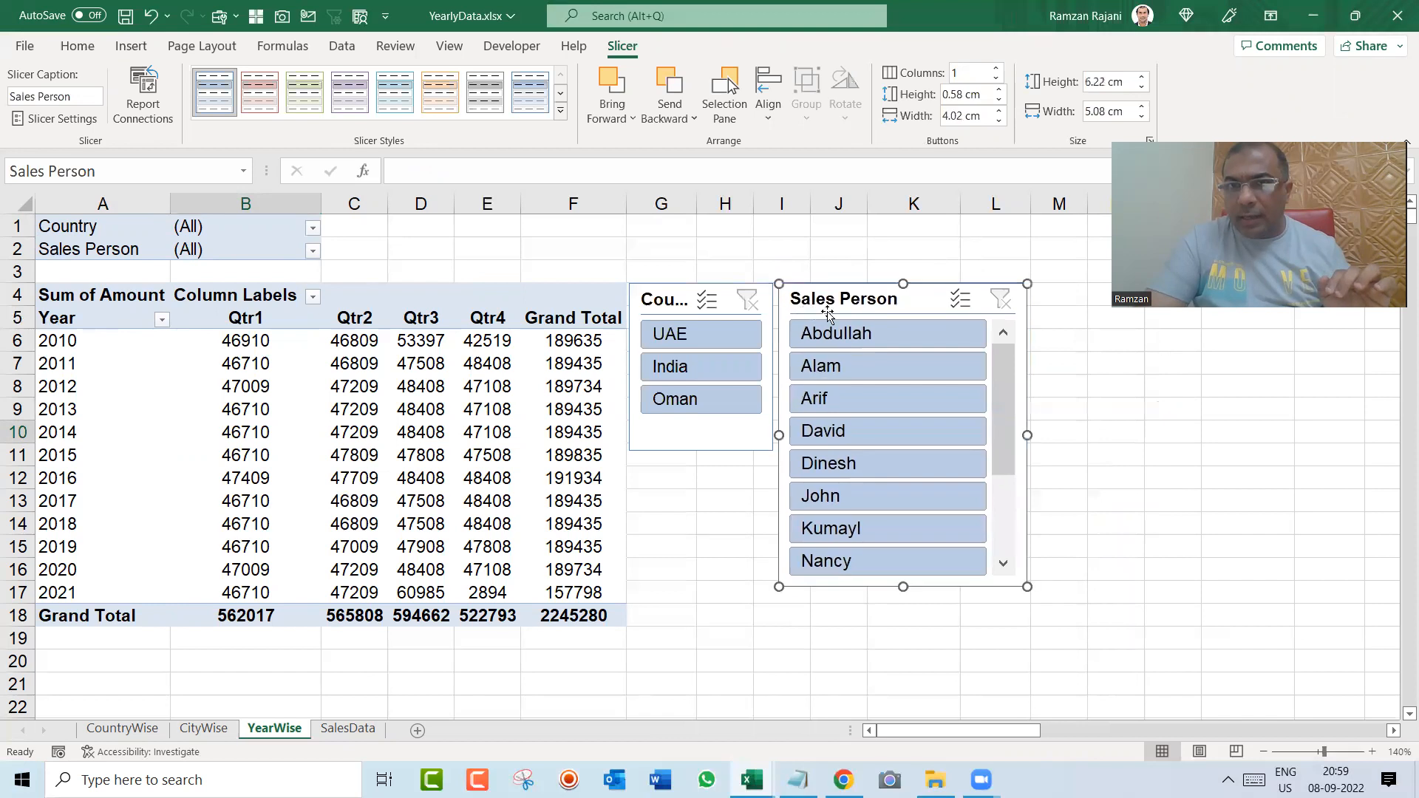
{"action": "left_click_drag", "start_coordinate": [1026, 435], "coordinate": [965, 435]}
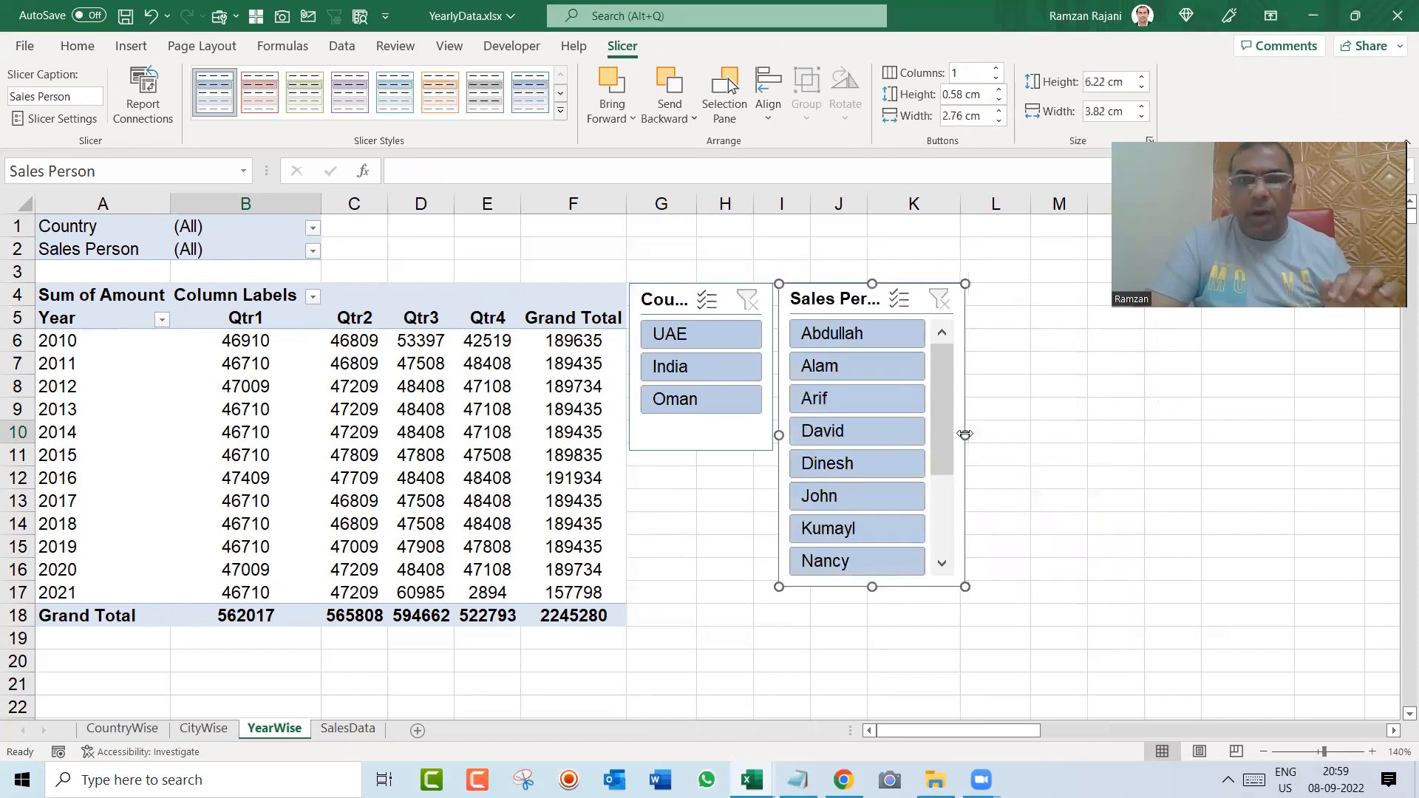
Step: Apply the light orange style to the Sales Person slicer and Light Green, Slicer Style Light 3 to the Country slicer
{"action": "left_click", "coordinate": [440, 93]}
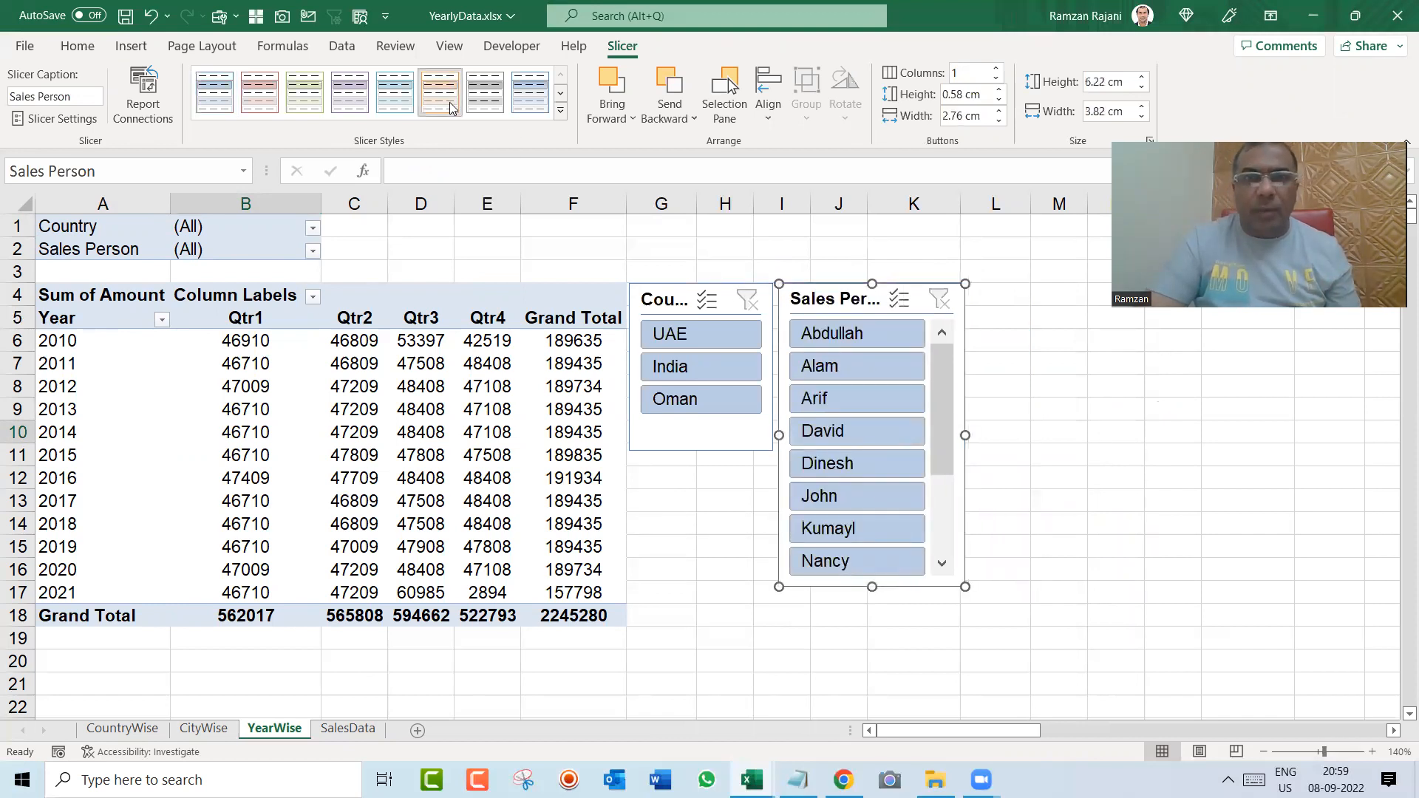
{"action": "left_click", "coordinate": [661, 312]}
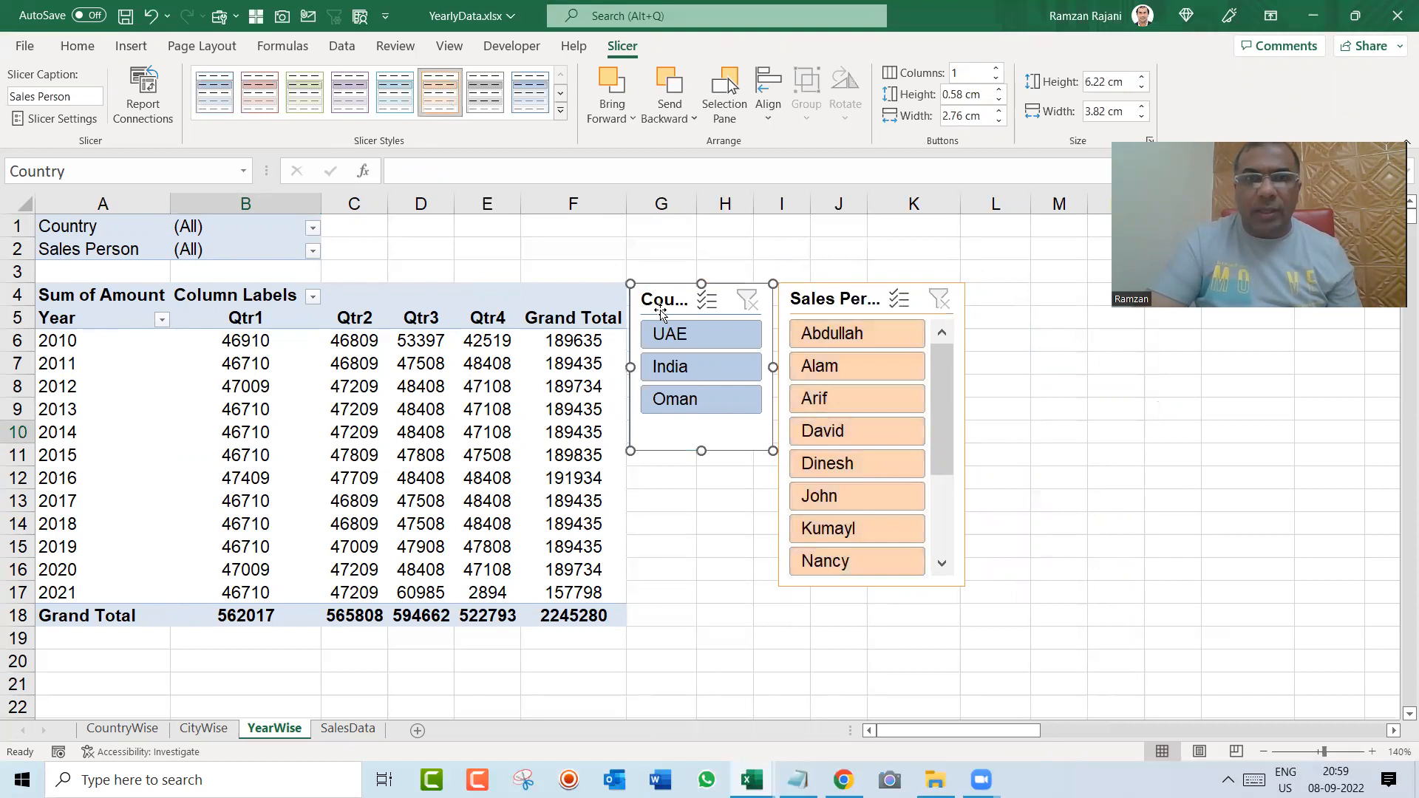
{"action": "left_click", "coordinate": [316, 106]}
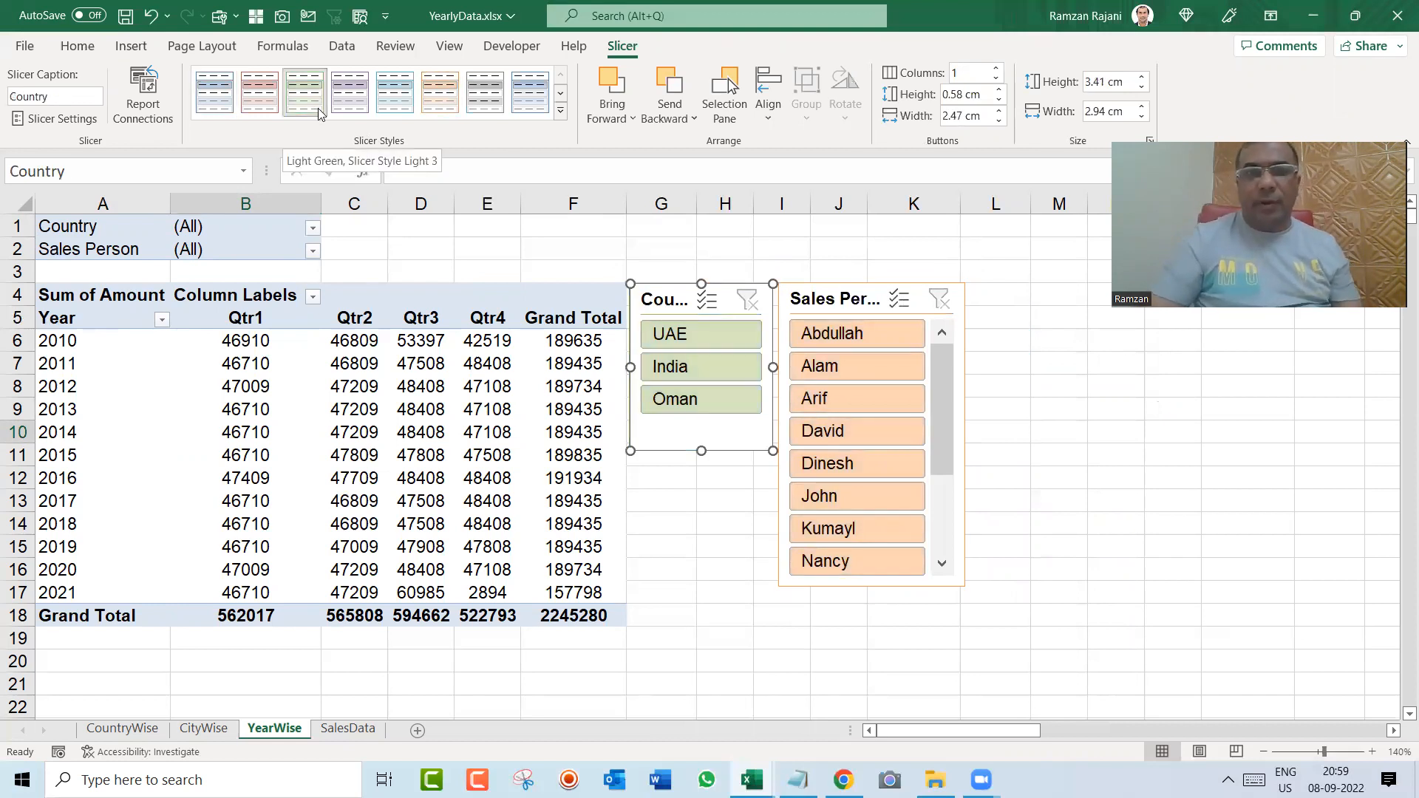
{"action": "left_click", "coordinate": [508, 434]}
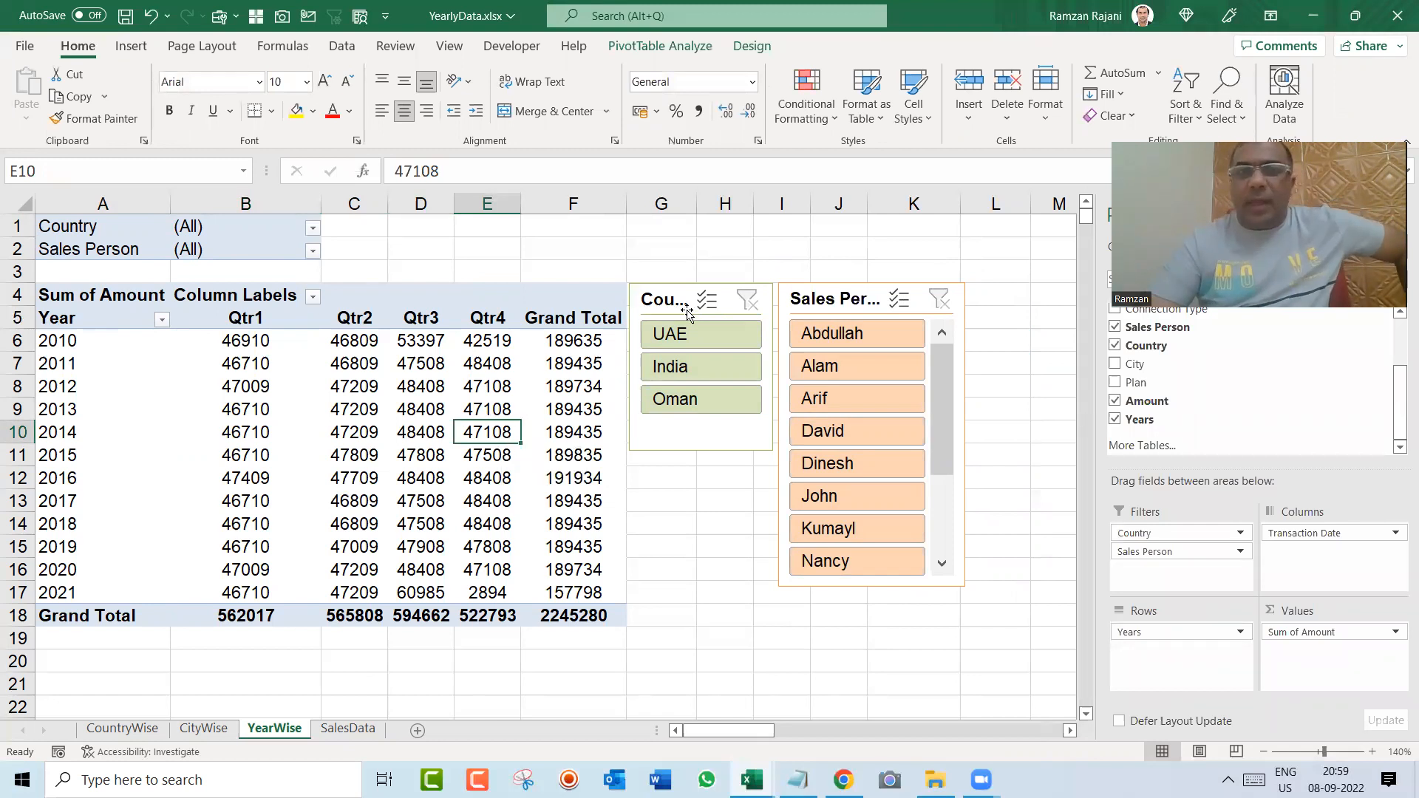
Step: Filter the pivot table with the Country slicer by UAE, India and Oman in turn, ending on UAE
{"action": "left_click", "coordinate": [702, 330]}
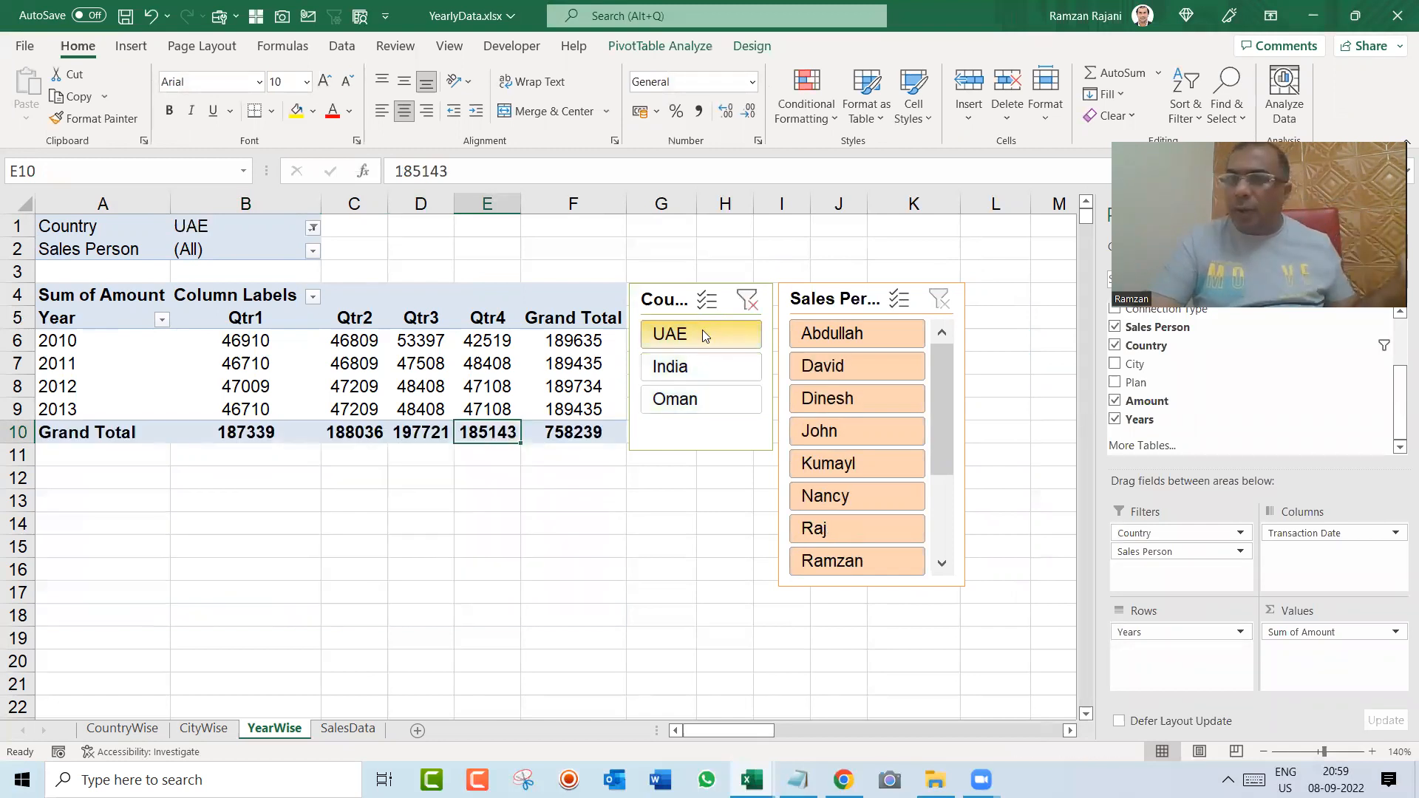
{"action": "left_click", "coordinate": [701, 364]}
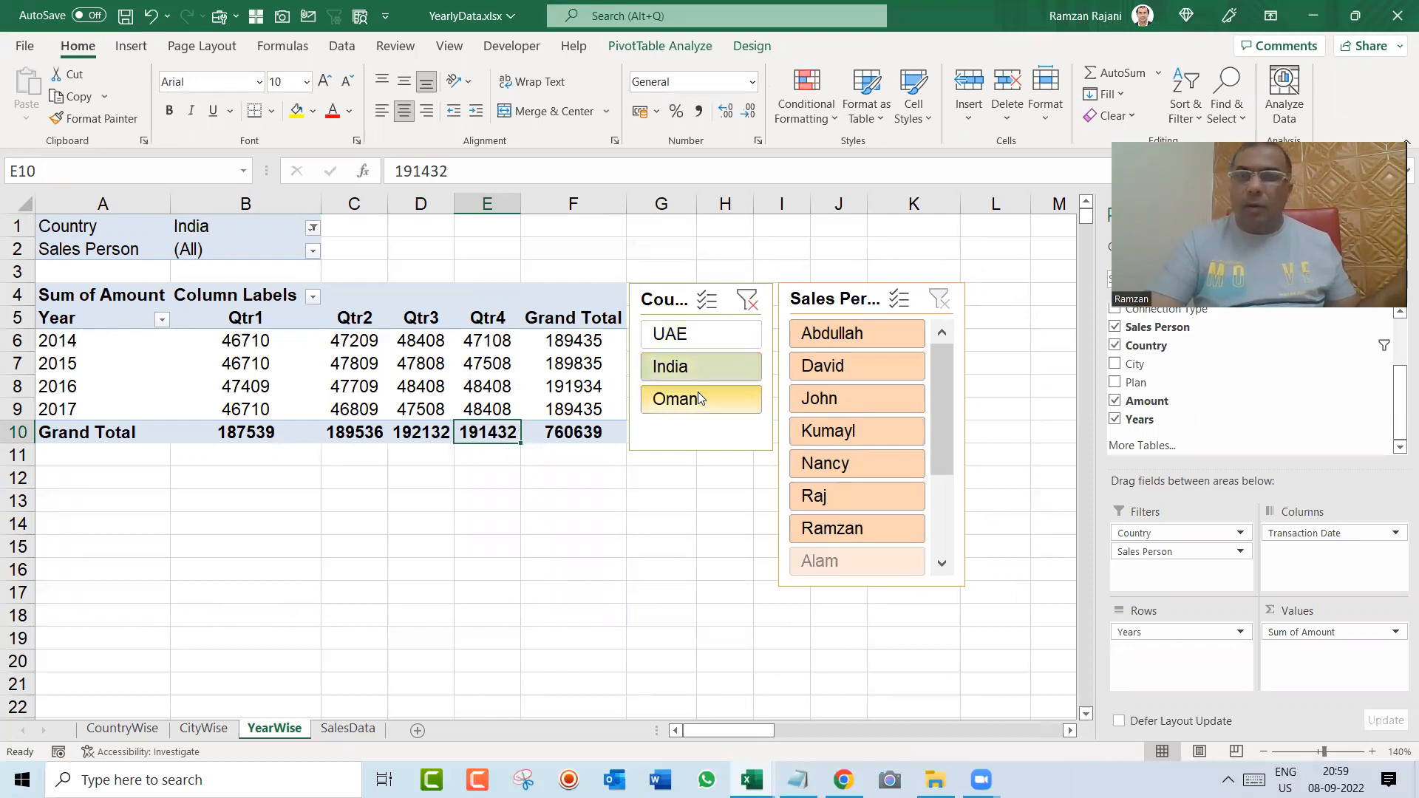
{"action": "left_click", "coordinate": [698, 393]}
{"action": "left_click", "coordinate": [702, 339]}
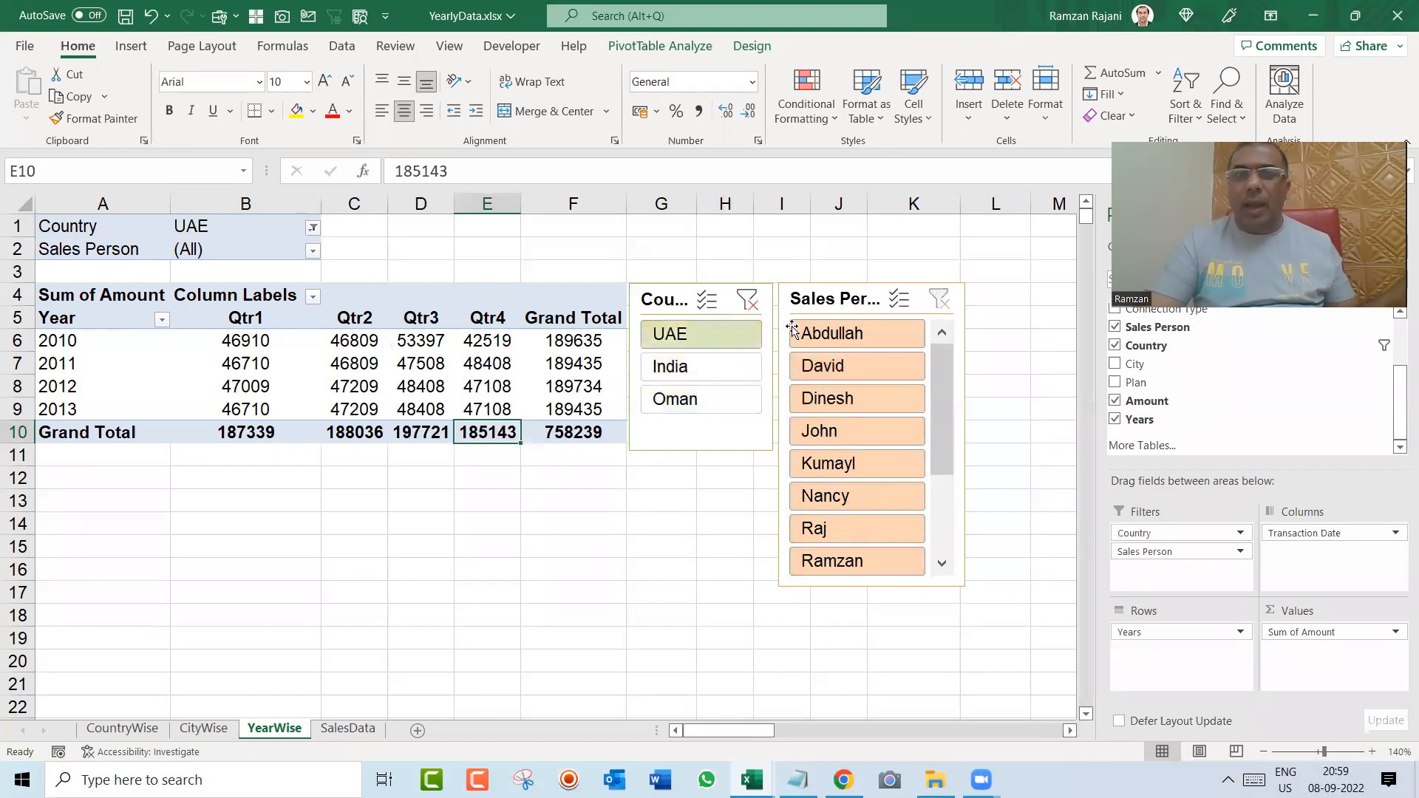
Step: Filter the UAE data by the first six sales persons in turn with the Sales Person slicer and clear both slicers' filters
{"action": "left_click", "coordinate": [833, 337]}
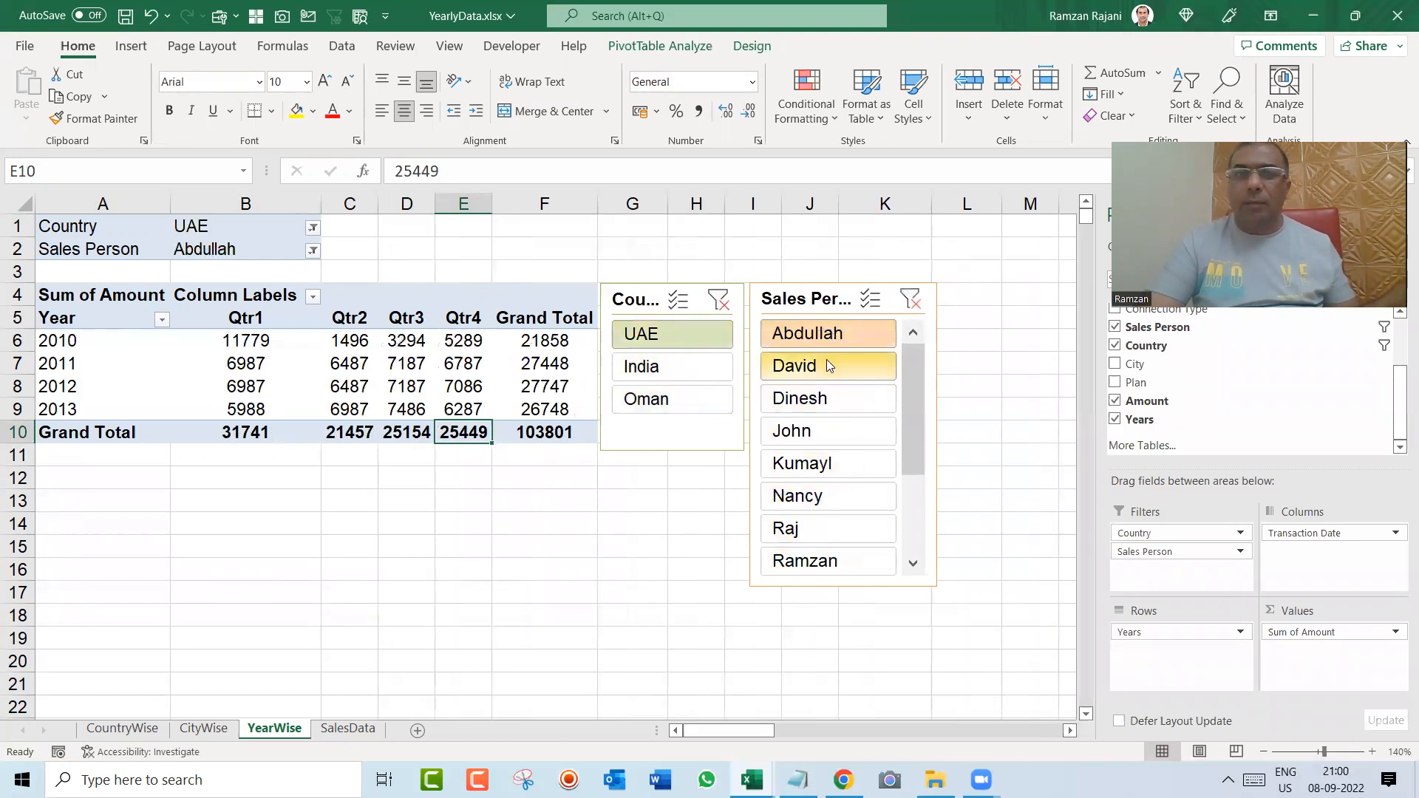
{"action": "left_click", "coordinate": [826, 362]}
{"action": "left_click", "coordinate": [826, 399]}
{"action": "left_click", "coordinate": [832, 432]}
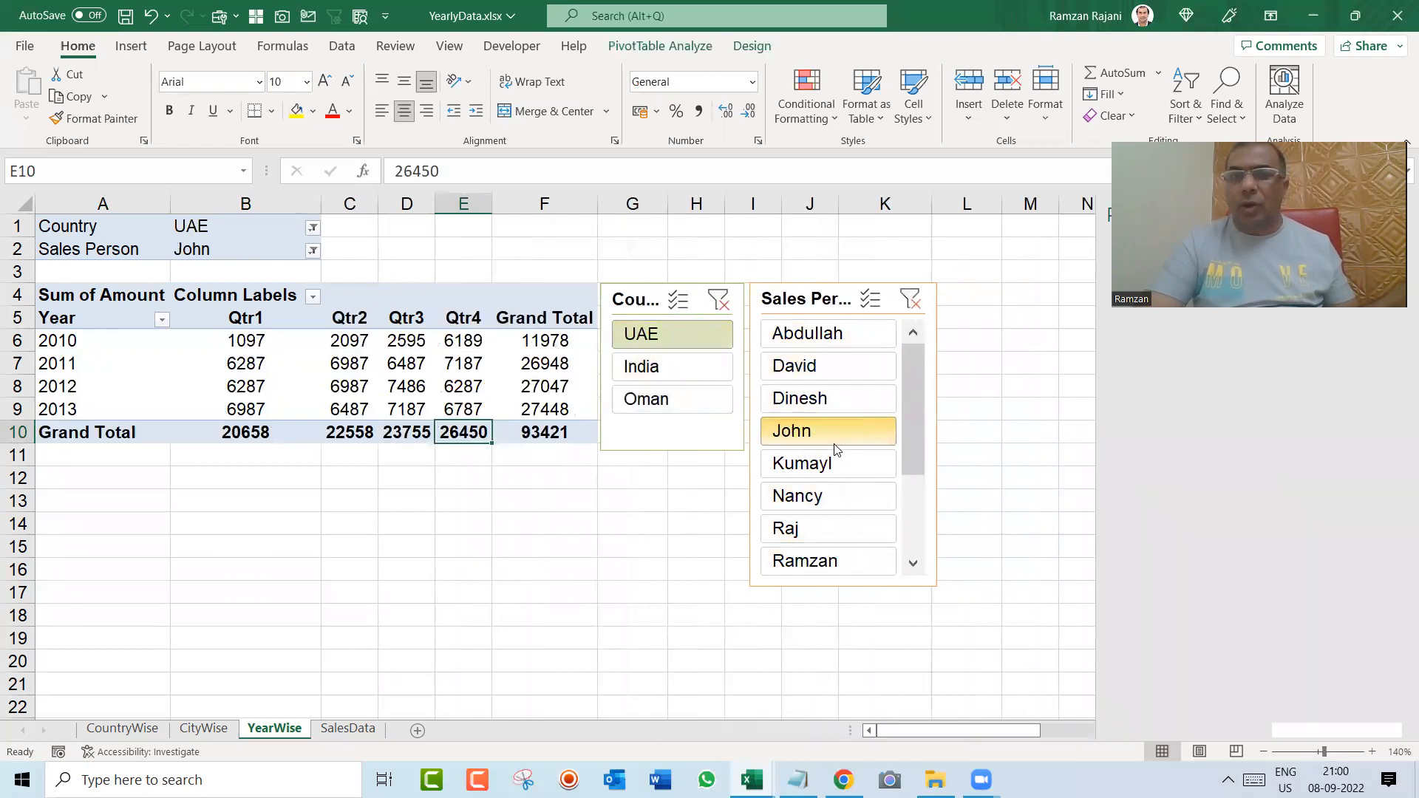
{"action": "left_click", "coordinate": [834, 464]}
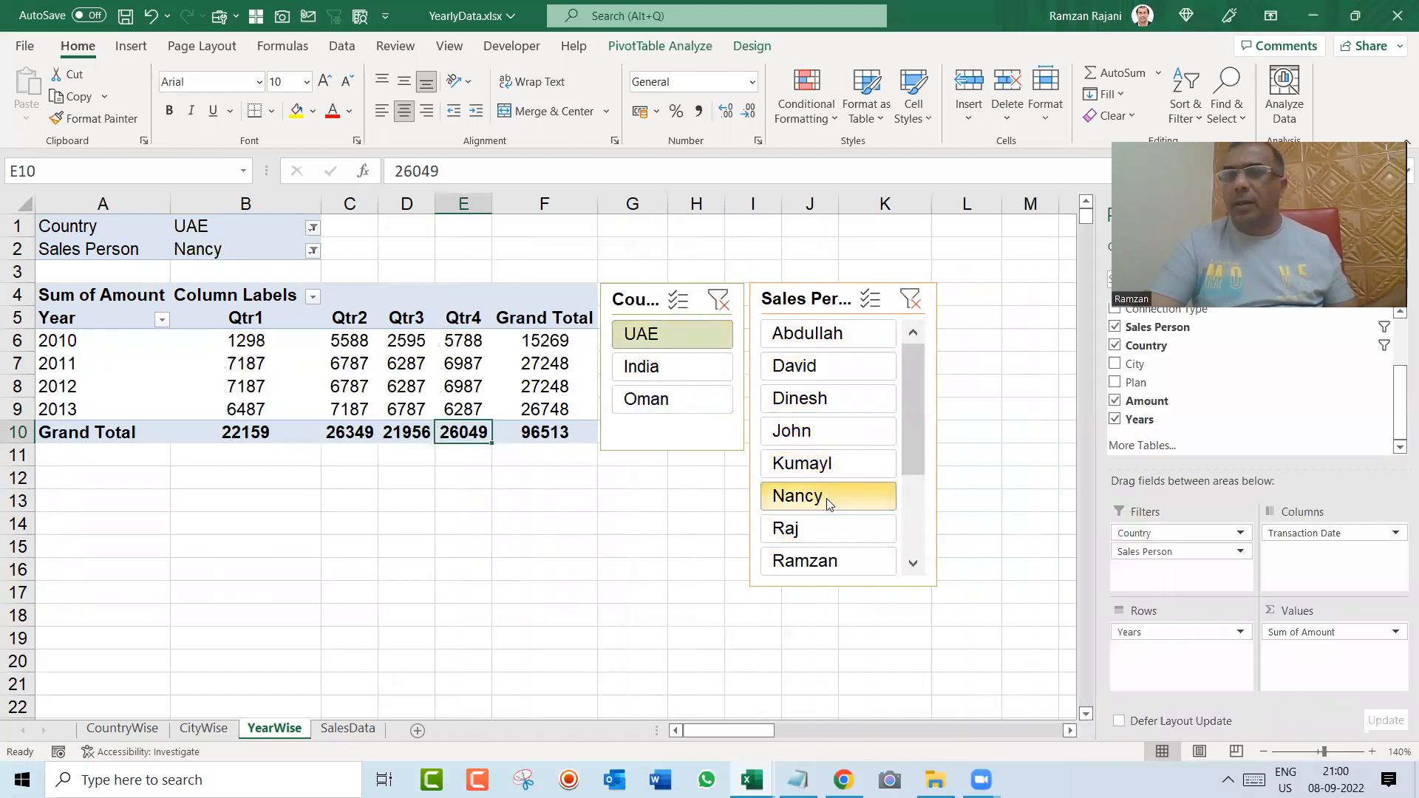
{"action": "left_click", "coordinate": [909, 303]}
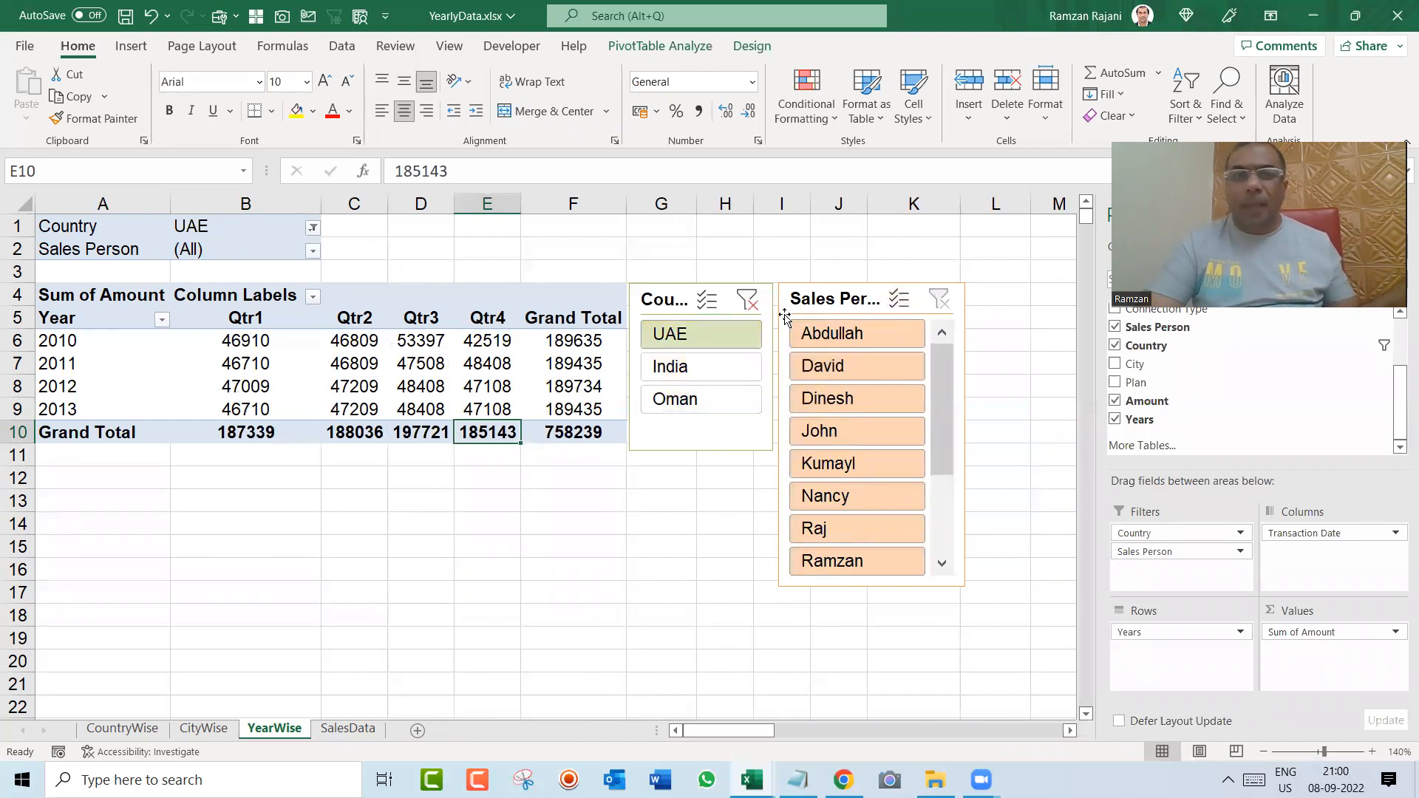
{"action": "left_click", "coordinate": [746, 301]}
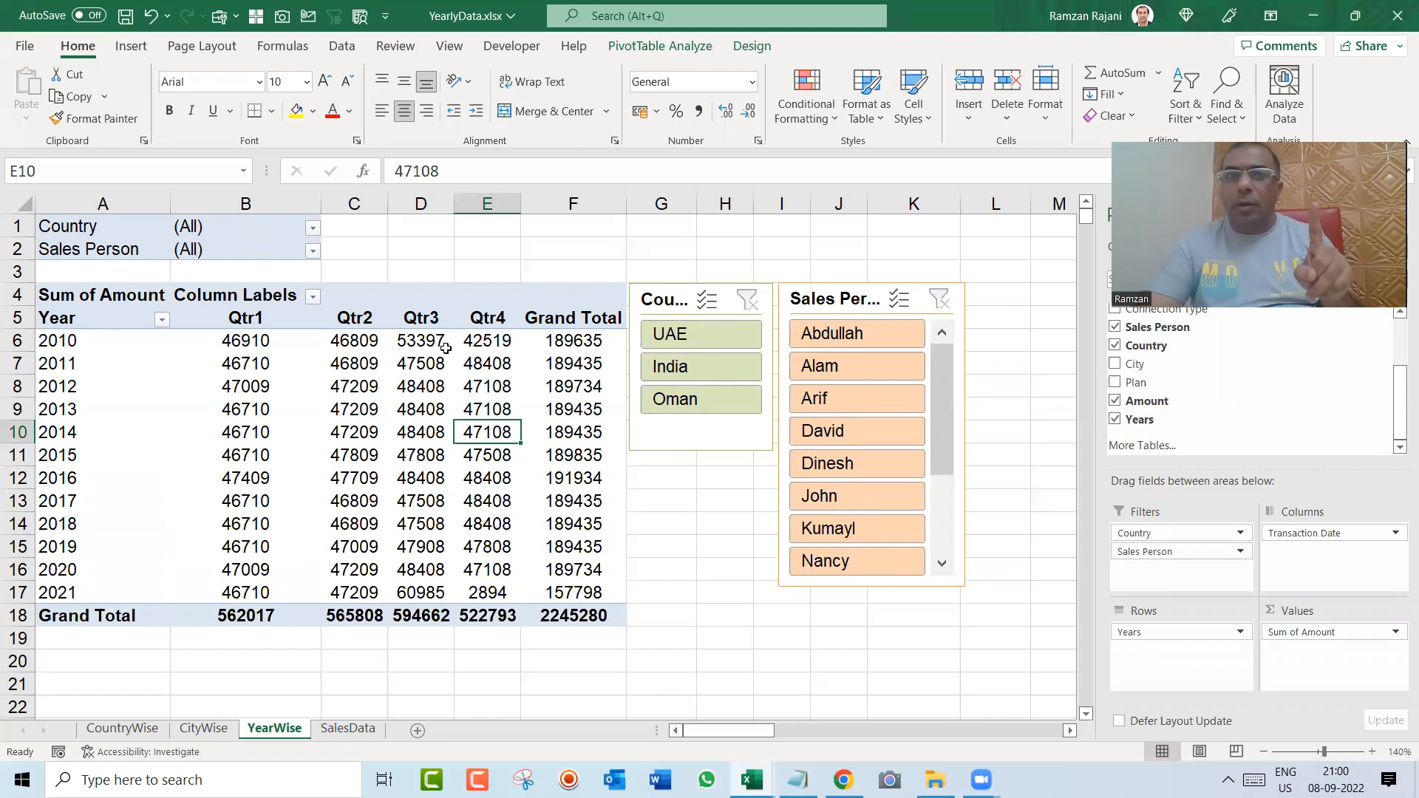
Step: Try to insert a slicer from empty cell H15 outside the pivot table, and reselect a cell inside the pivot table
{"action": "left_click", "coordinate": [132, 46]}
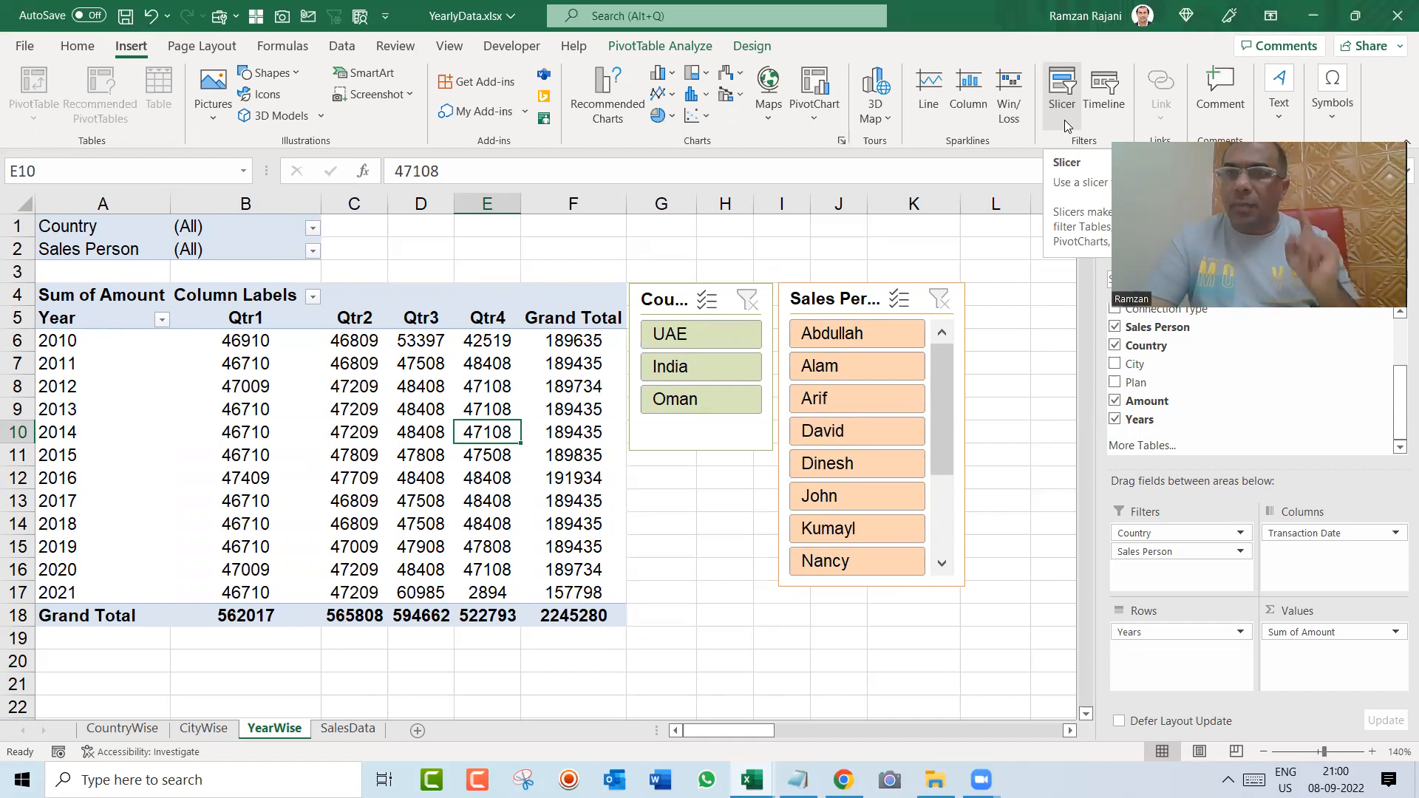
{"action": "left_click", "coordinate": [699, 540]}
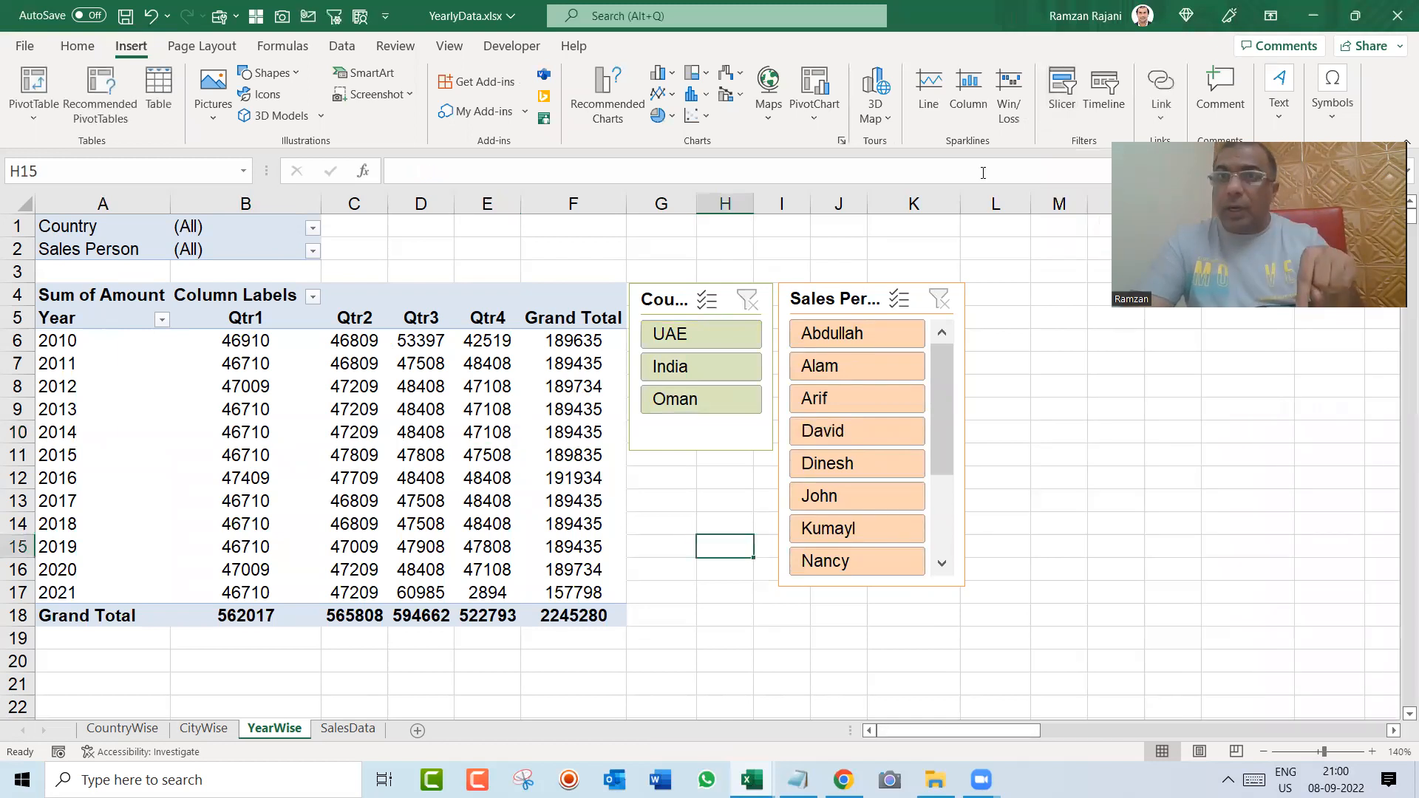
{"action": "left_click", "coordinate": [1062, 99]}
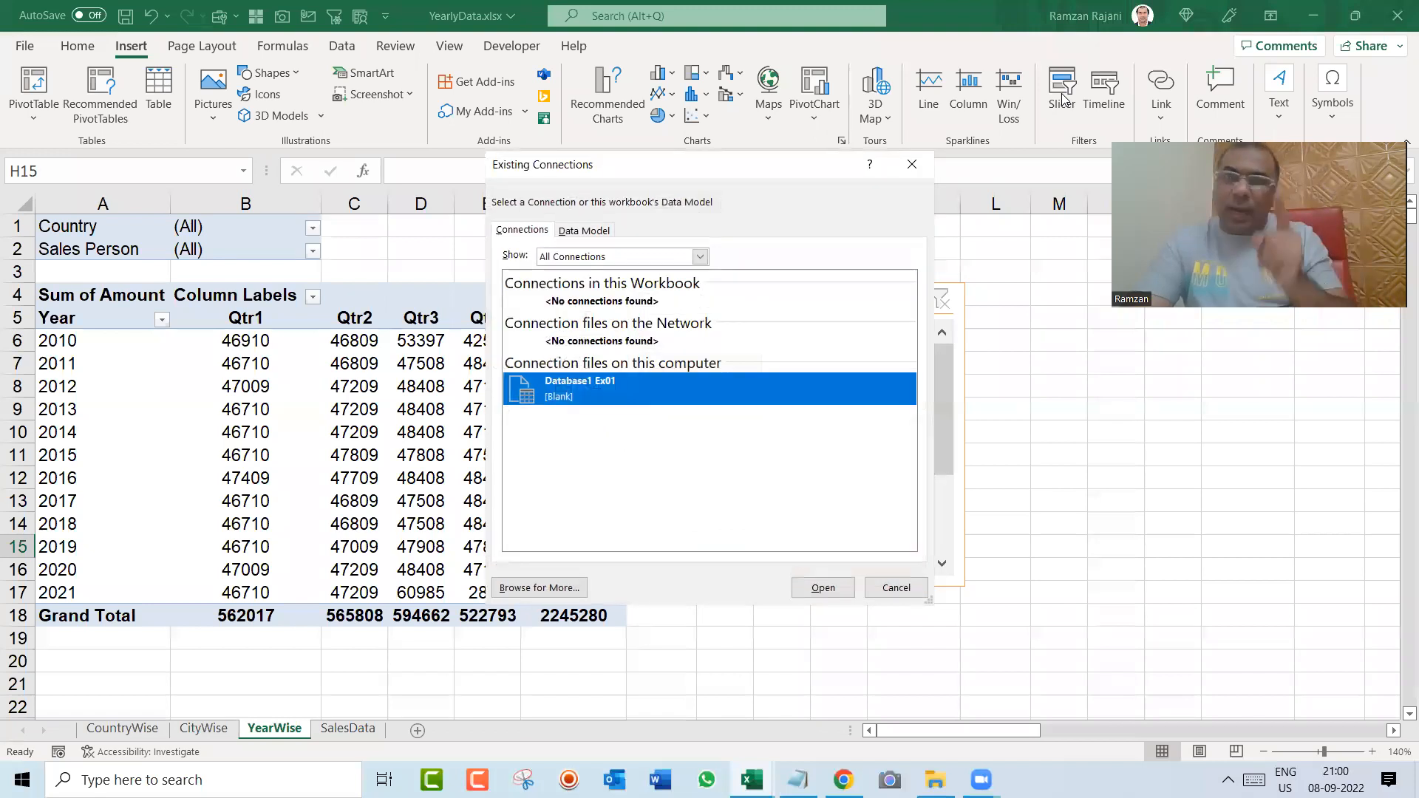
{"action": "key", "text": "Escape"}
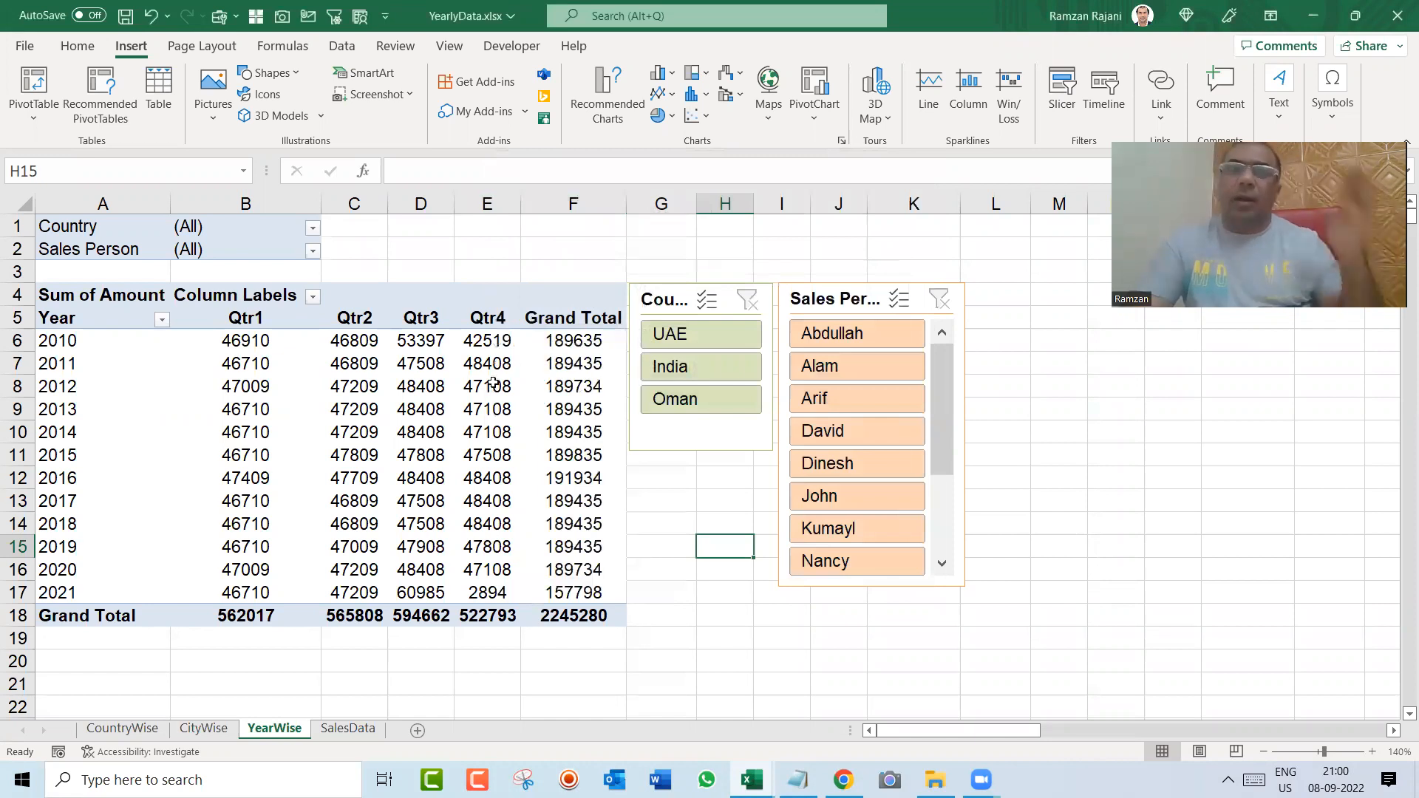
{"action": "left_click", "coordinate": [442, 394]}
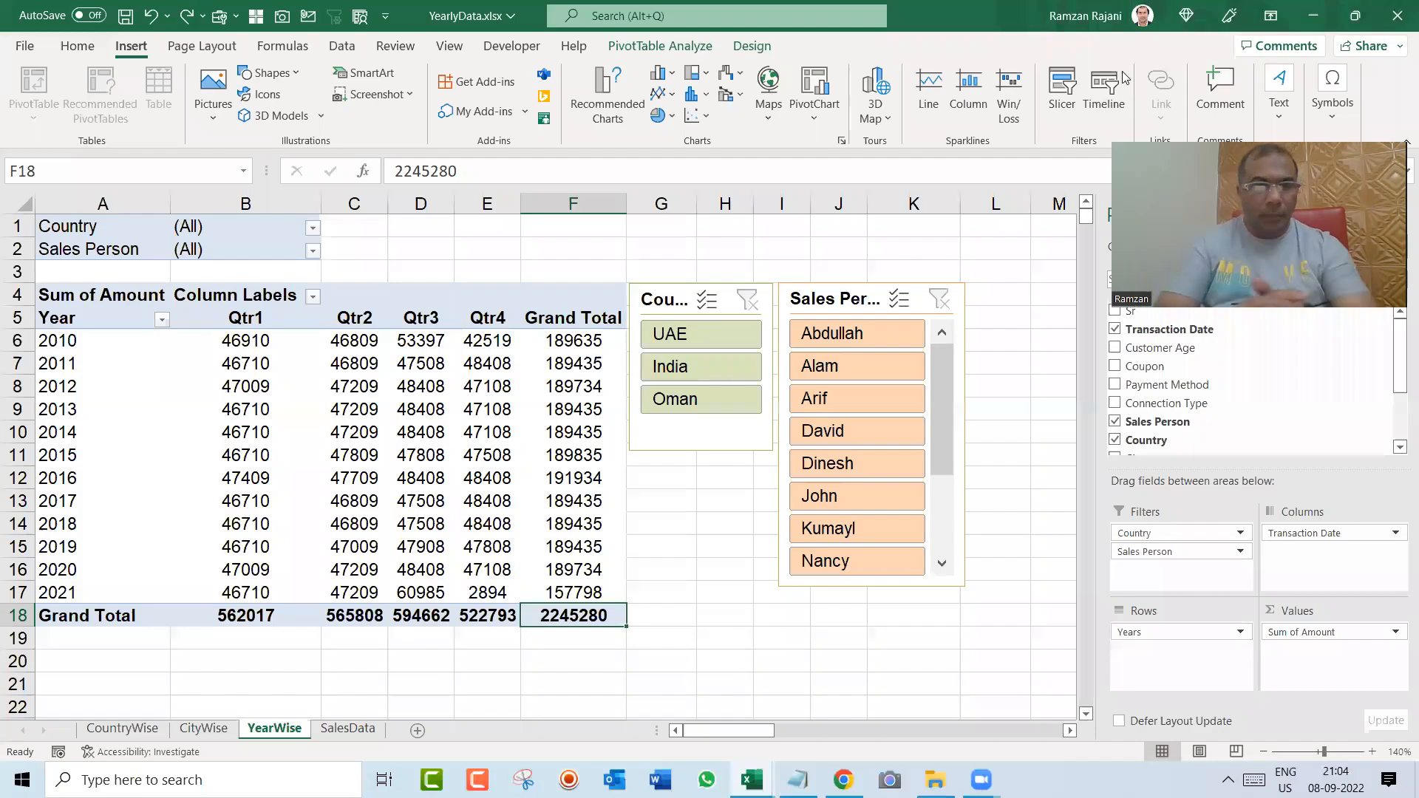
{"action": "left_click", "coordinate": [1123, 72]}
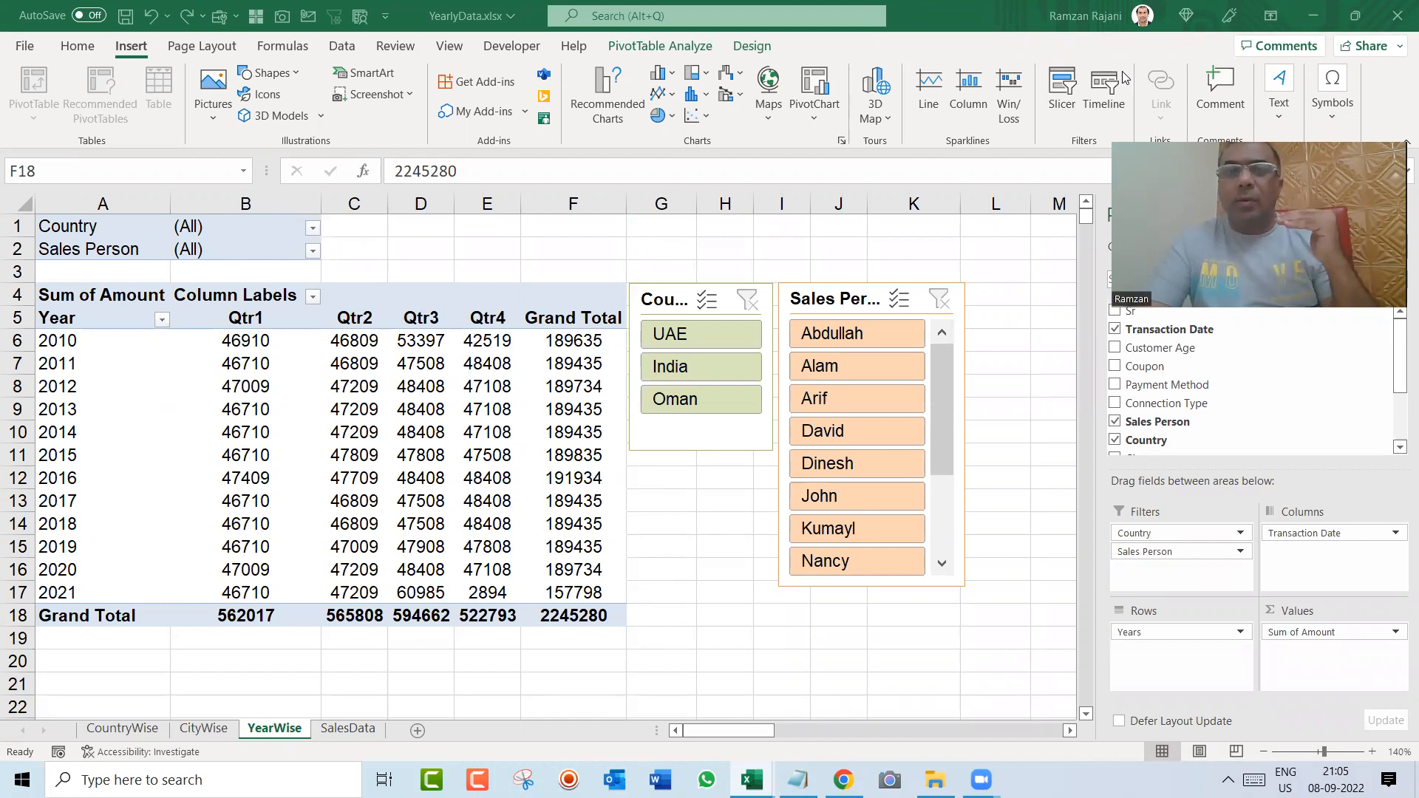
{"action": "left_click", "coordinate": [454, 400]}
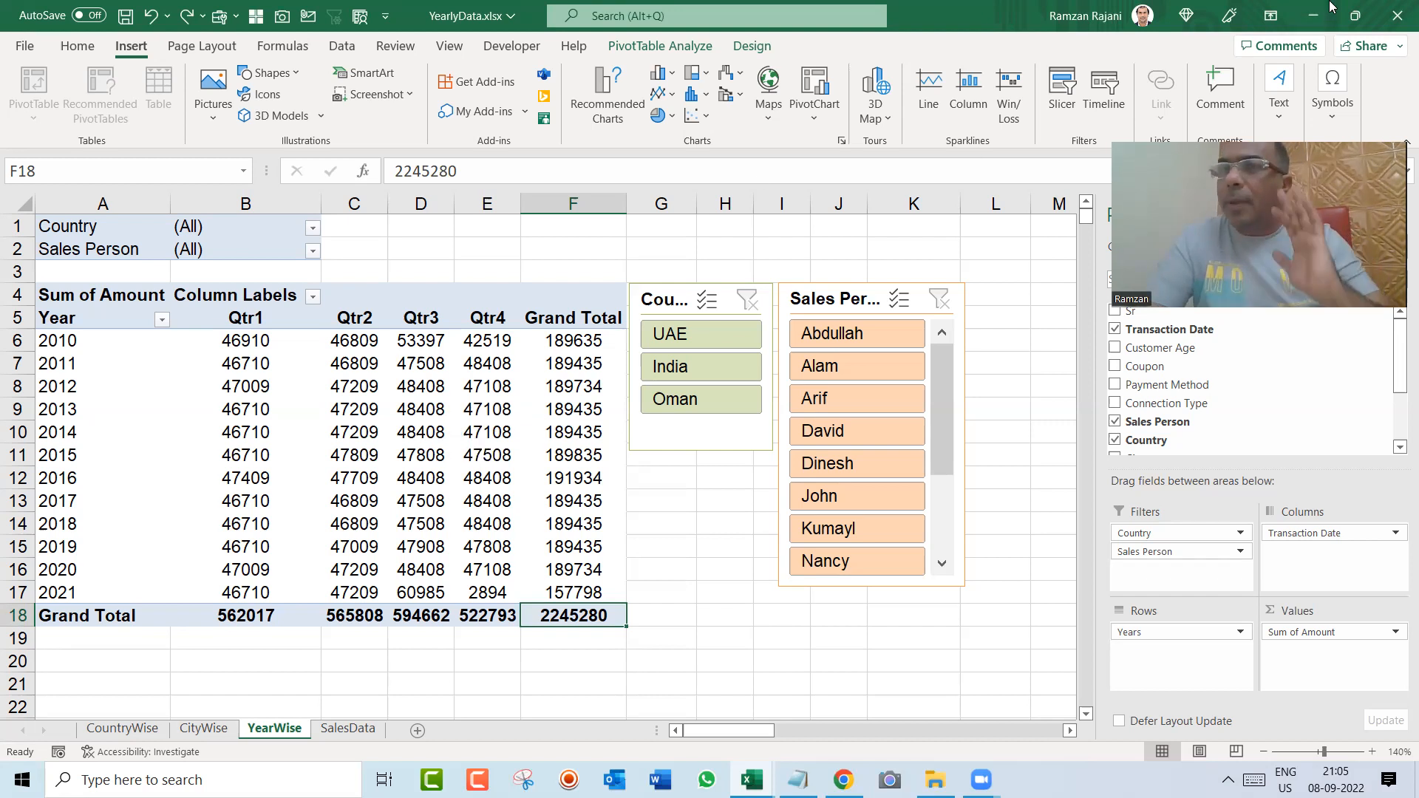
{"action": "left_click", "coordinate": [1362, 33]}
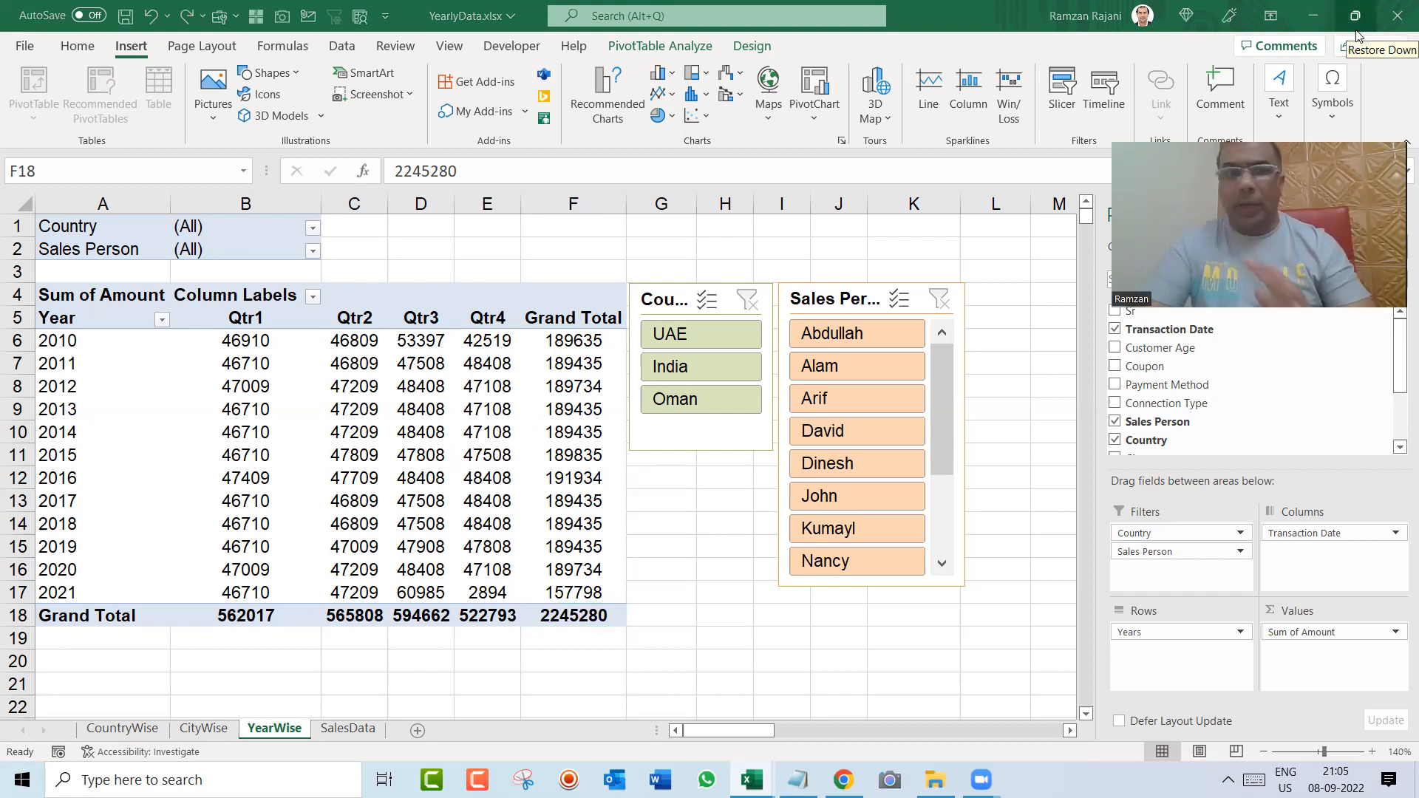
{"action": "left_click", "coordinate": [539, 441]}
{"action": "mouse_move", "coordinate": [539, 442]}
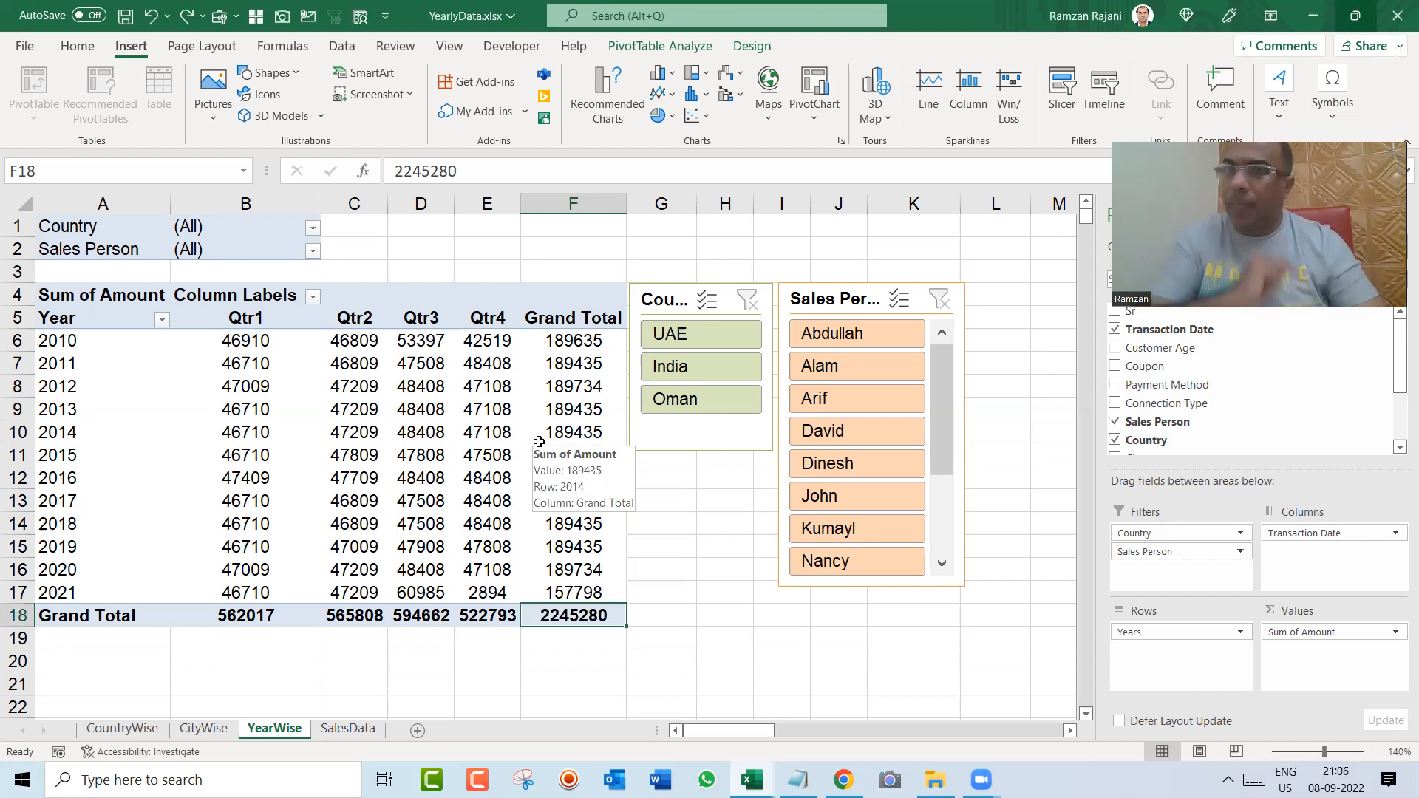
Step: Hide the CountryWise, CityWise and YearWise sheets so that only SalesData stays in view
{"action": "key", "text": "ctrl+Page_Down"}
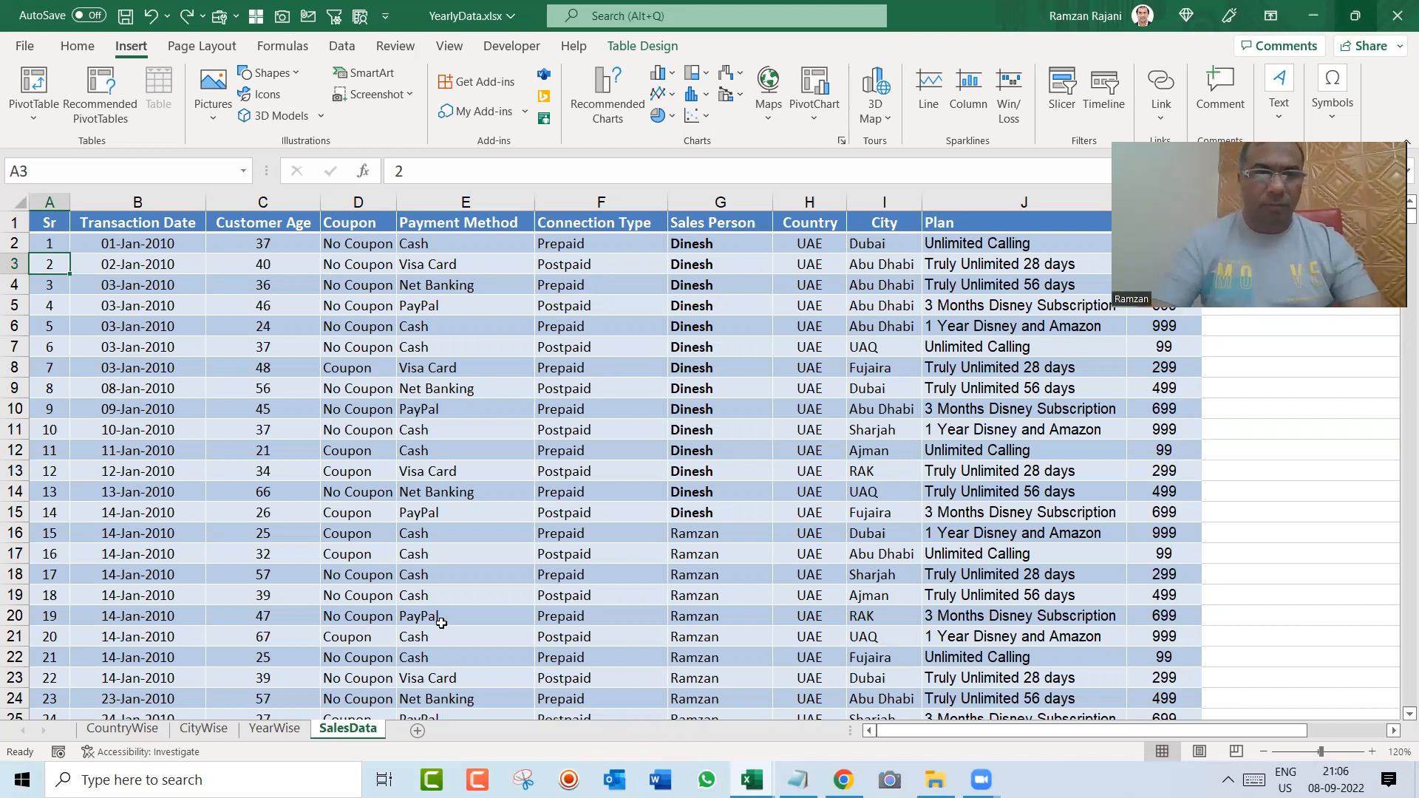
{"action": "left_click", "coordinate": [123, 729]}
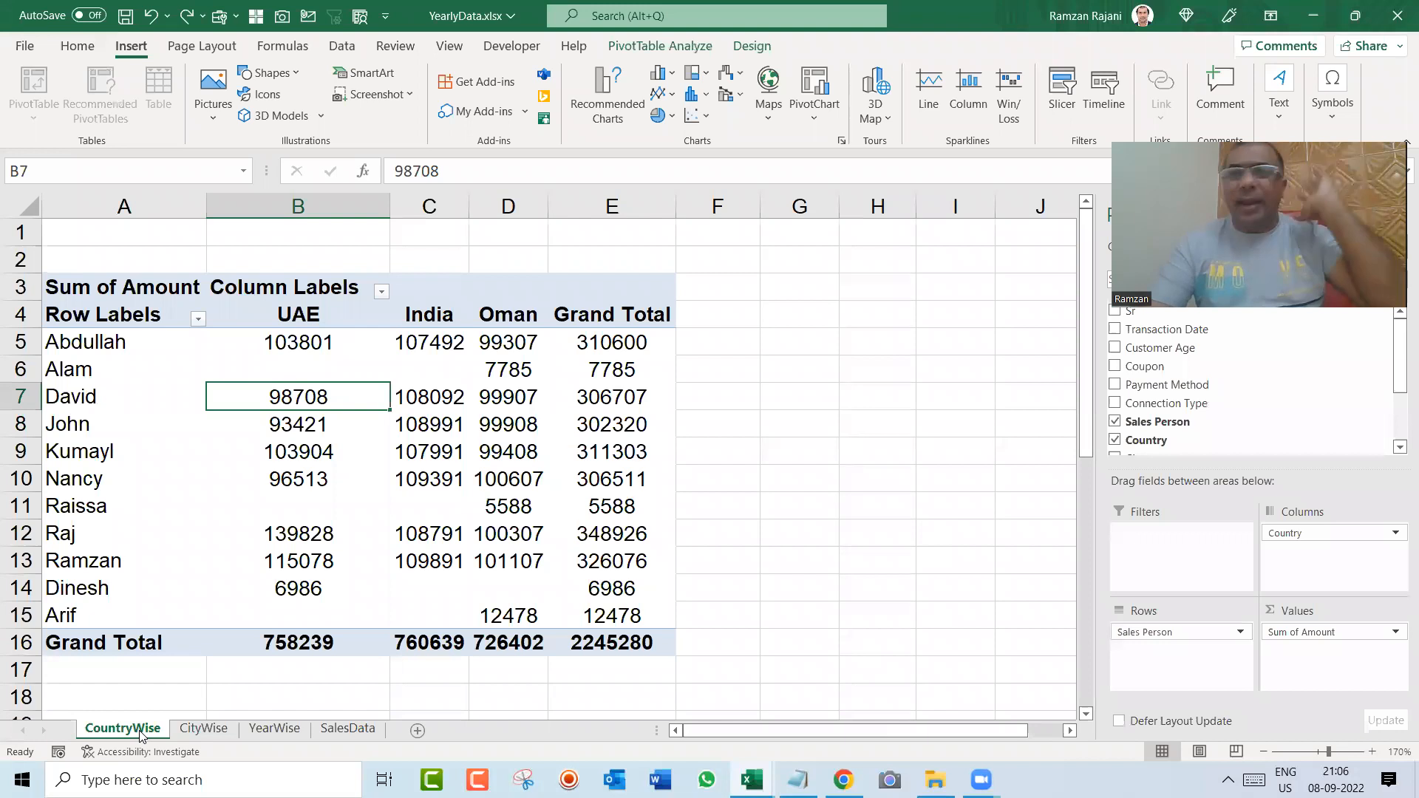
{"action": "right_click", "coordinate": [140, 732]}
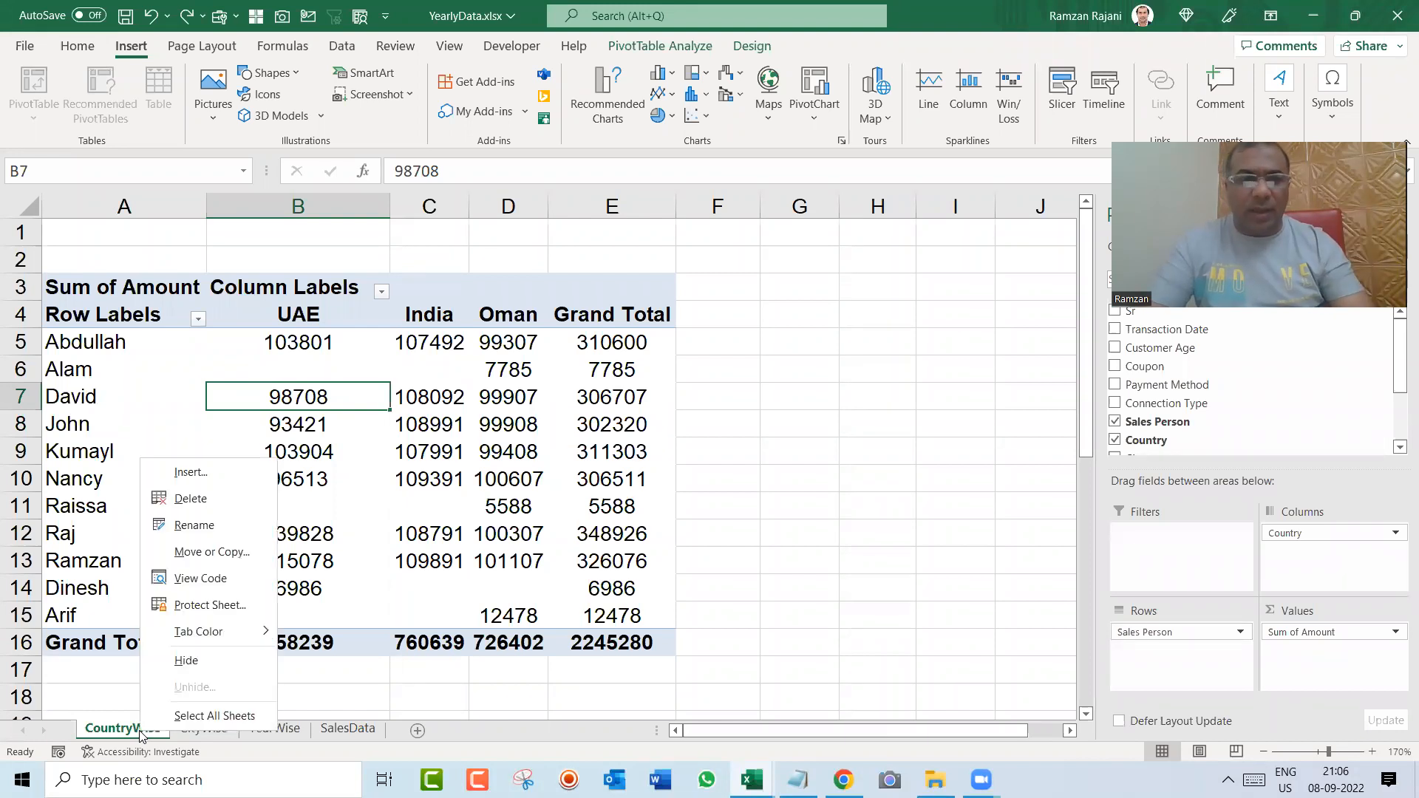
{"action": "left_click", "coordinate": [185, 665]}
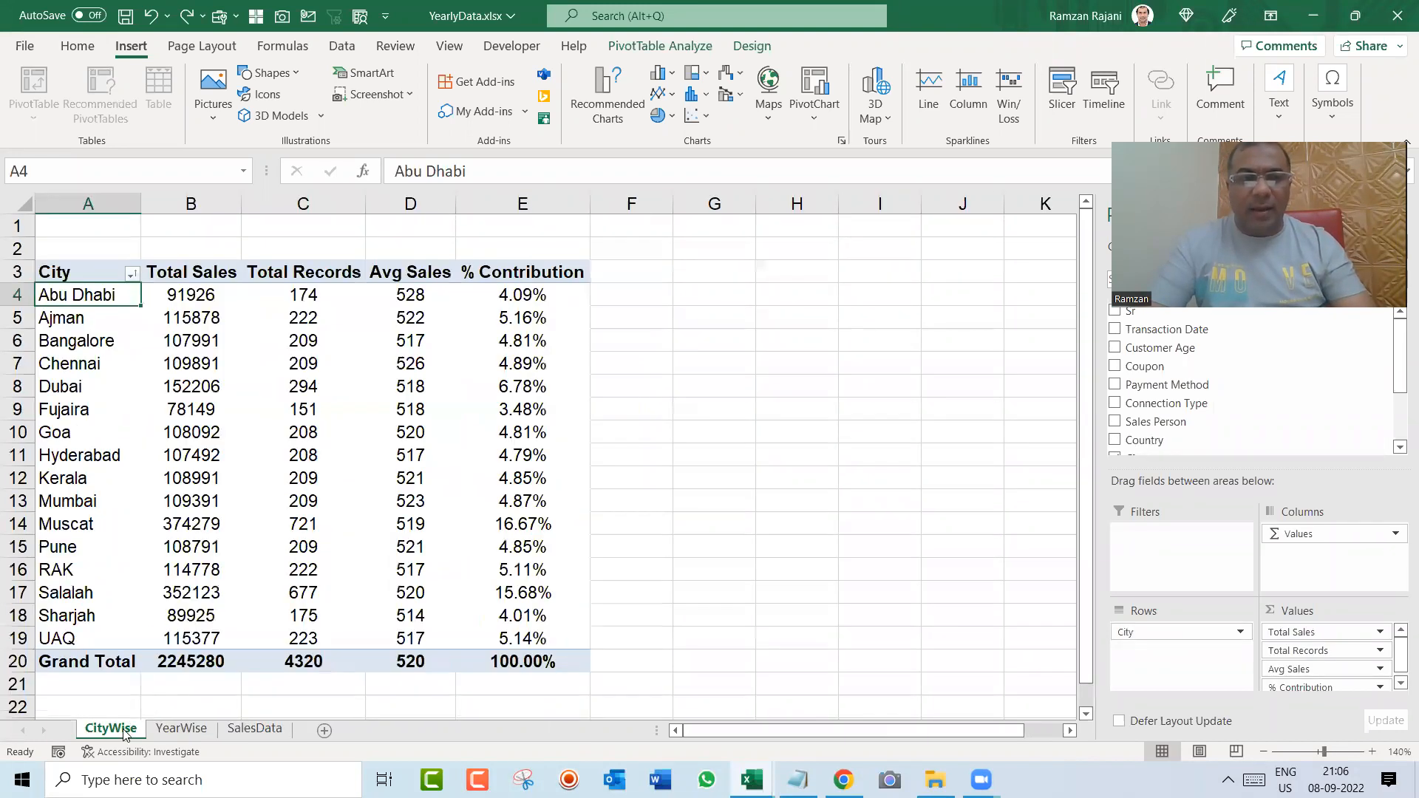
{"action": "right_click", "coordinate": [128, 730]}
{"action": "left_click", "coordinate": [170, 661]}
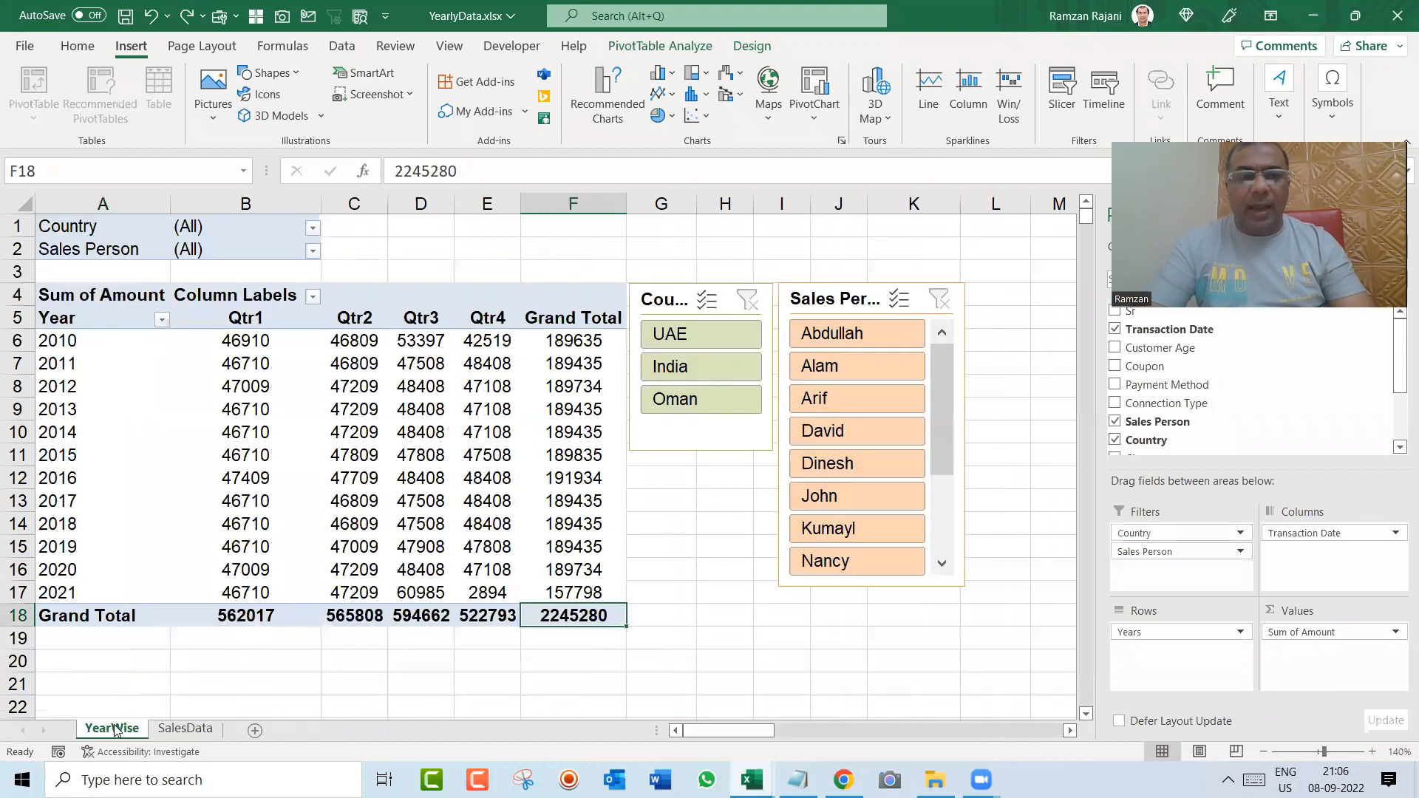
{"action": "right_click", "coordinate": [120, 729]}
{"action": "left_click", "coordinate": [147, 652]}
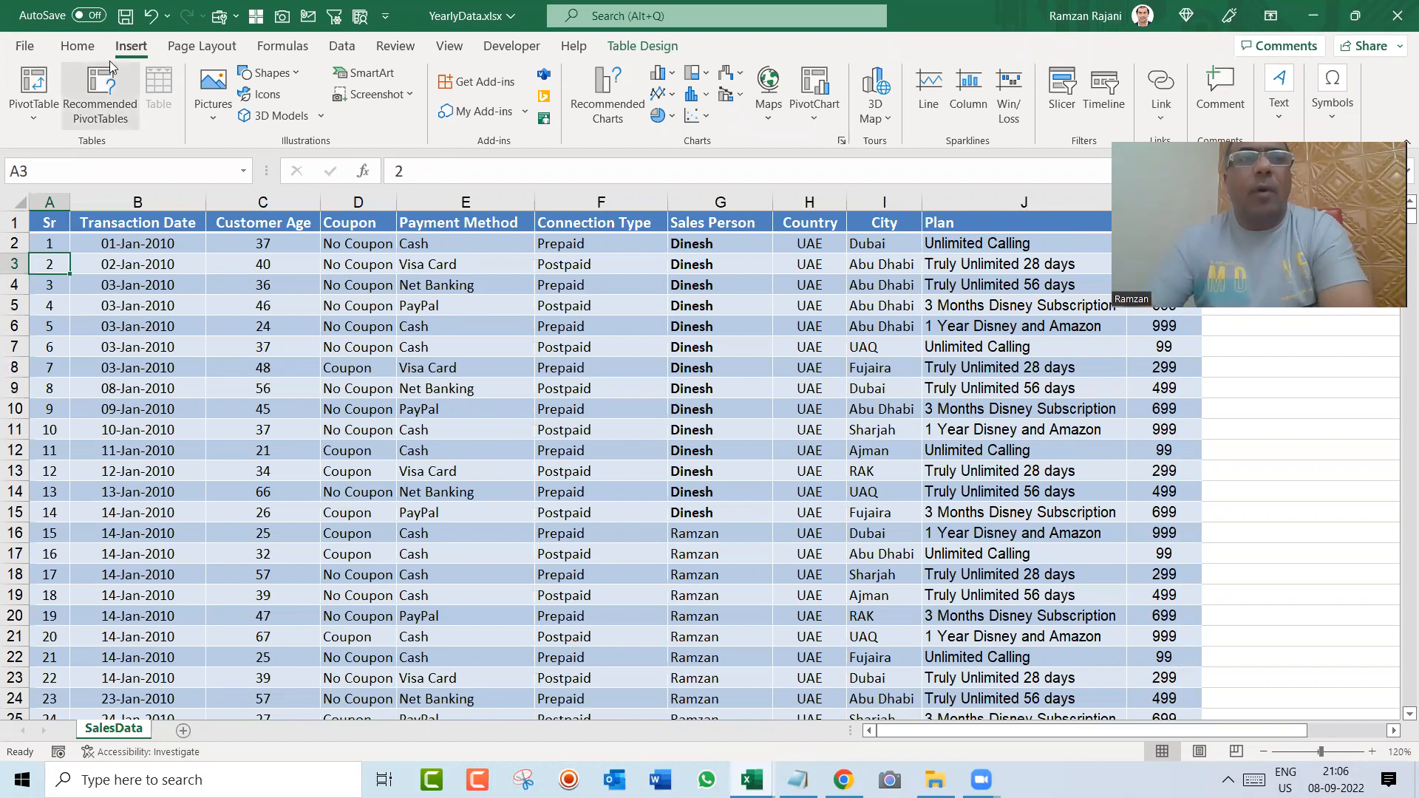
Step: Insert a pivot table from the MasterData table on a new worksheet and rename that sheet Reports
{"action": "left_click", "coordinate": [36, 87]}
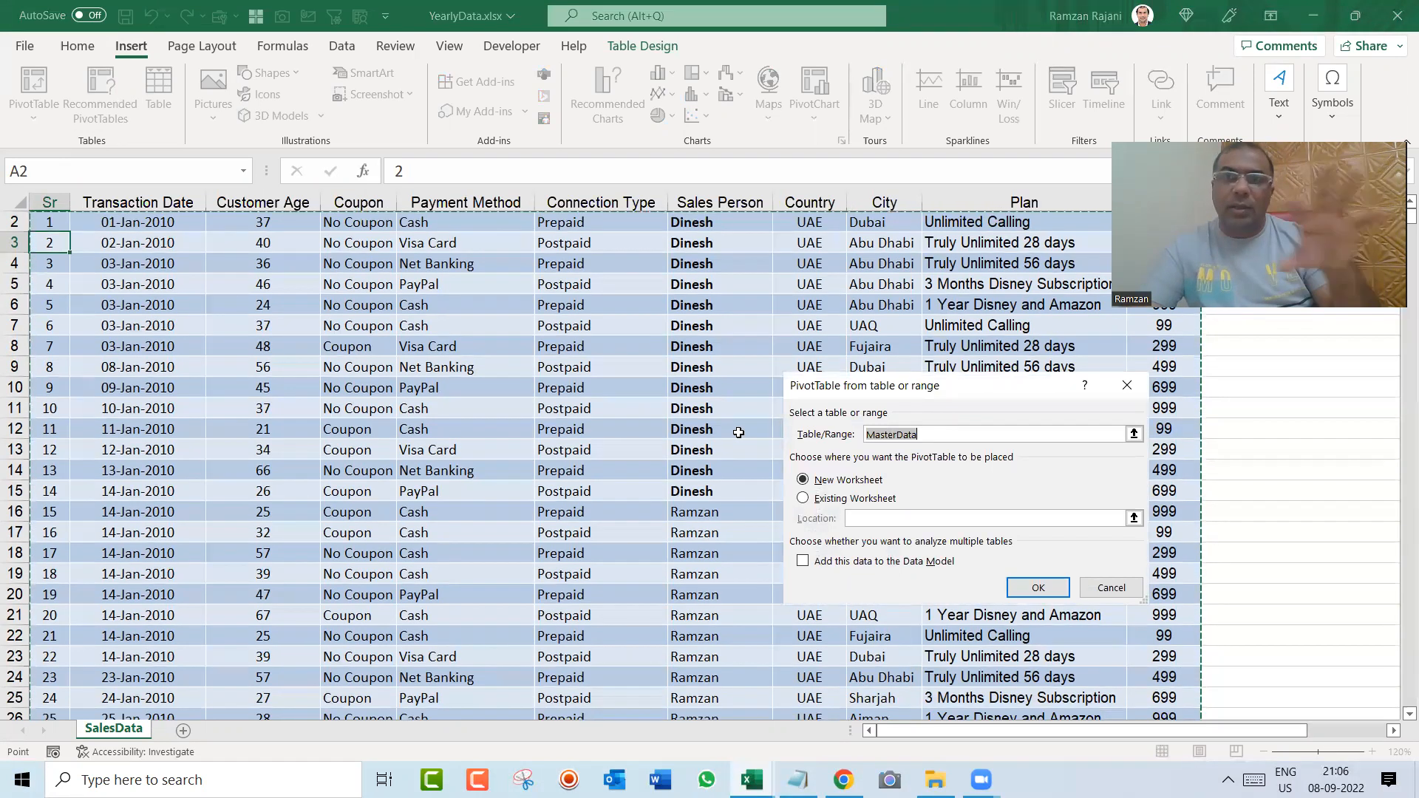
{"action": "left_click", "coordinate": [1033, 587]}
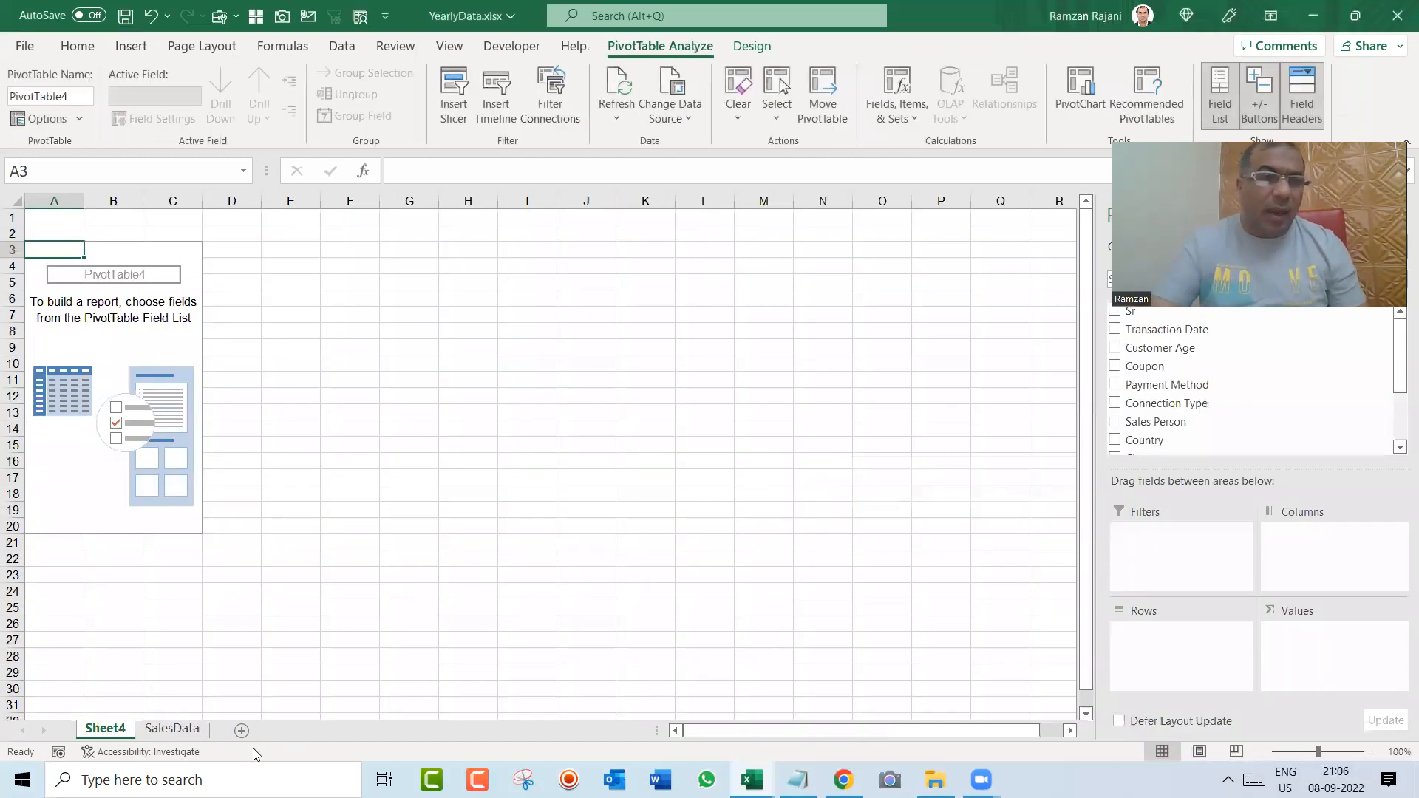
{"action": "double_click", "coordinate": [105, 729]}
{"action": "type", "text": "R"}
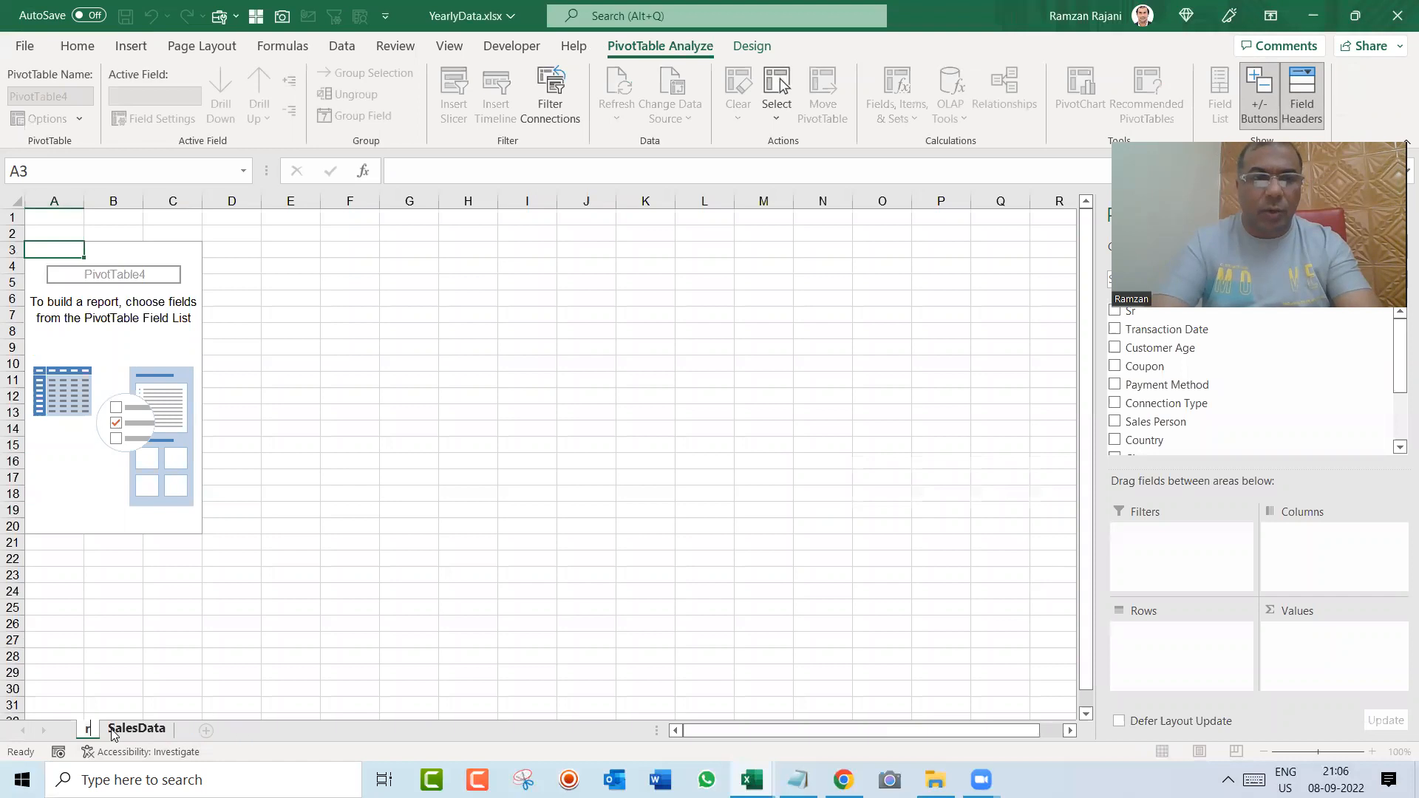
{"action": "type", "text": "eports"}
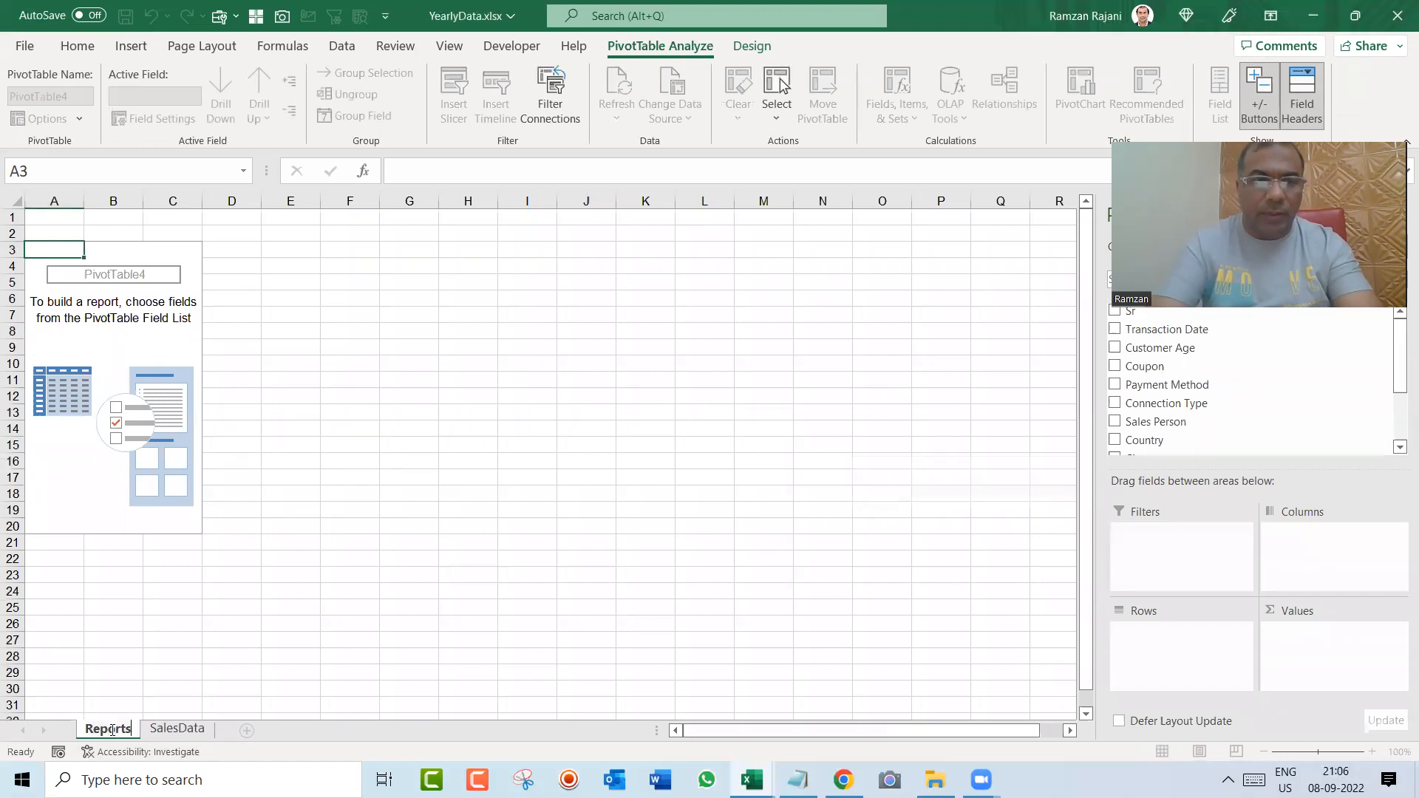
{"action": "key", "text": "Return"}
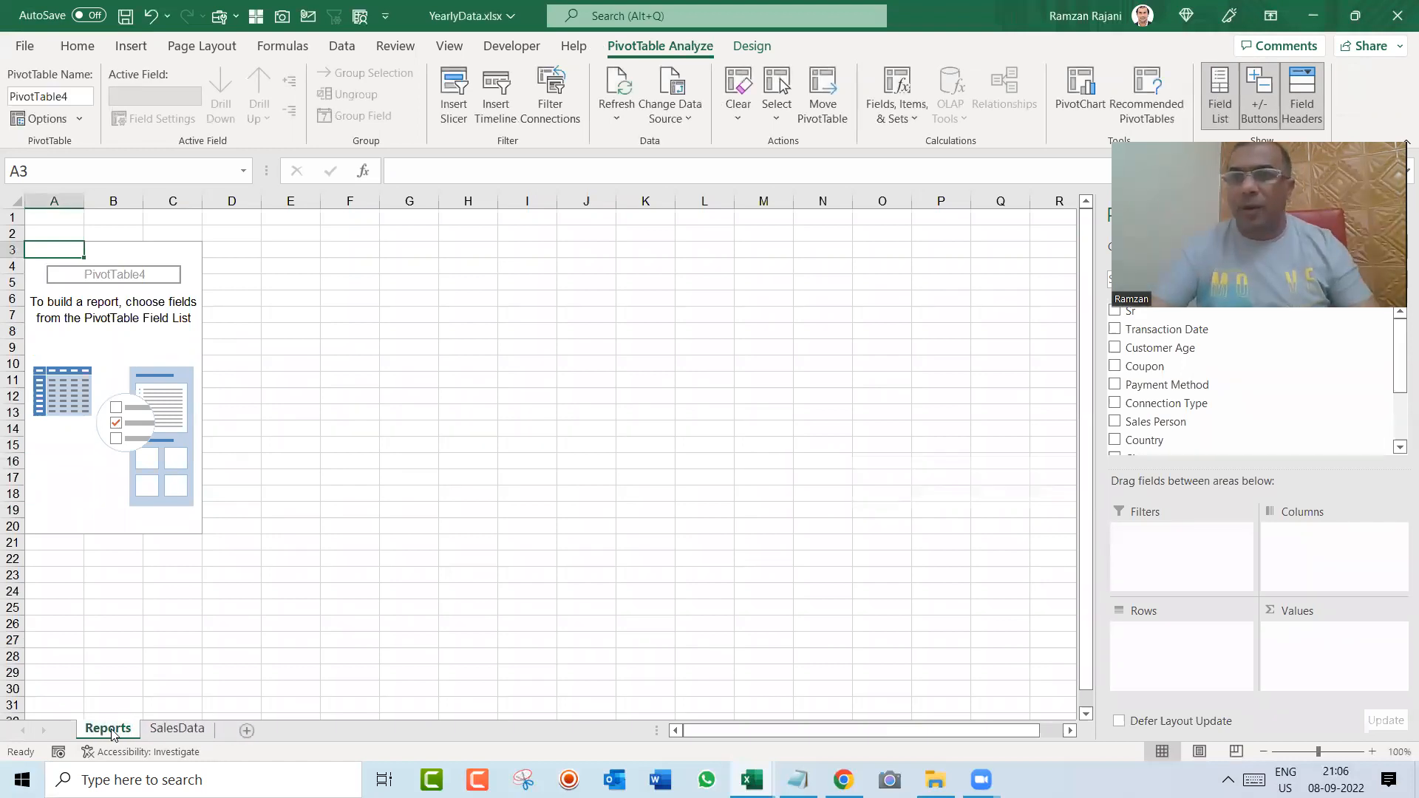
Step: Build the pivot table with Coupon as the row field and Amount summed in the values area
{"action": "left_click", "coordinate": [1373, 752]}
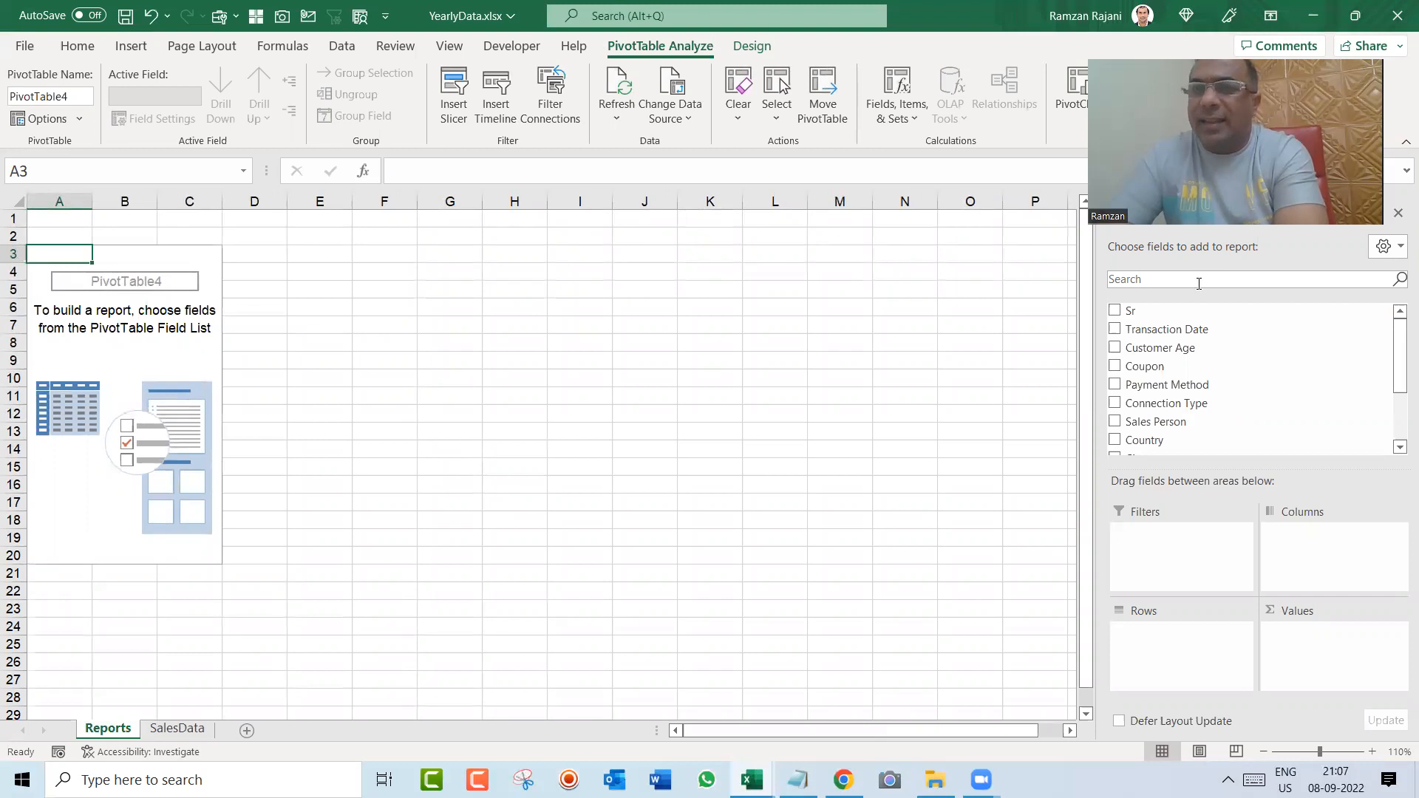
{"action": "left_click_drag", "start_coordinate": [1157, 371], "coordinate": [1227, 643]}
{"action": "left_click_drag", "start_coordinate": [1218, 652], "coordinate": [1199, 634]}
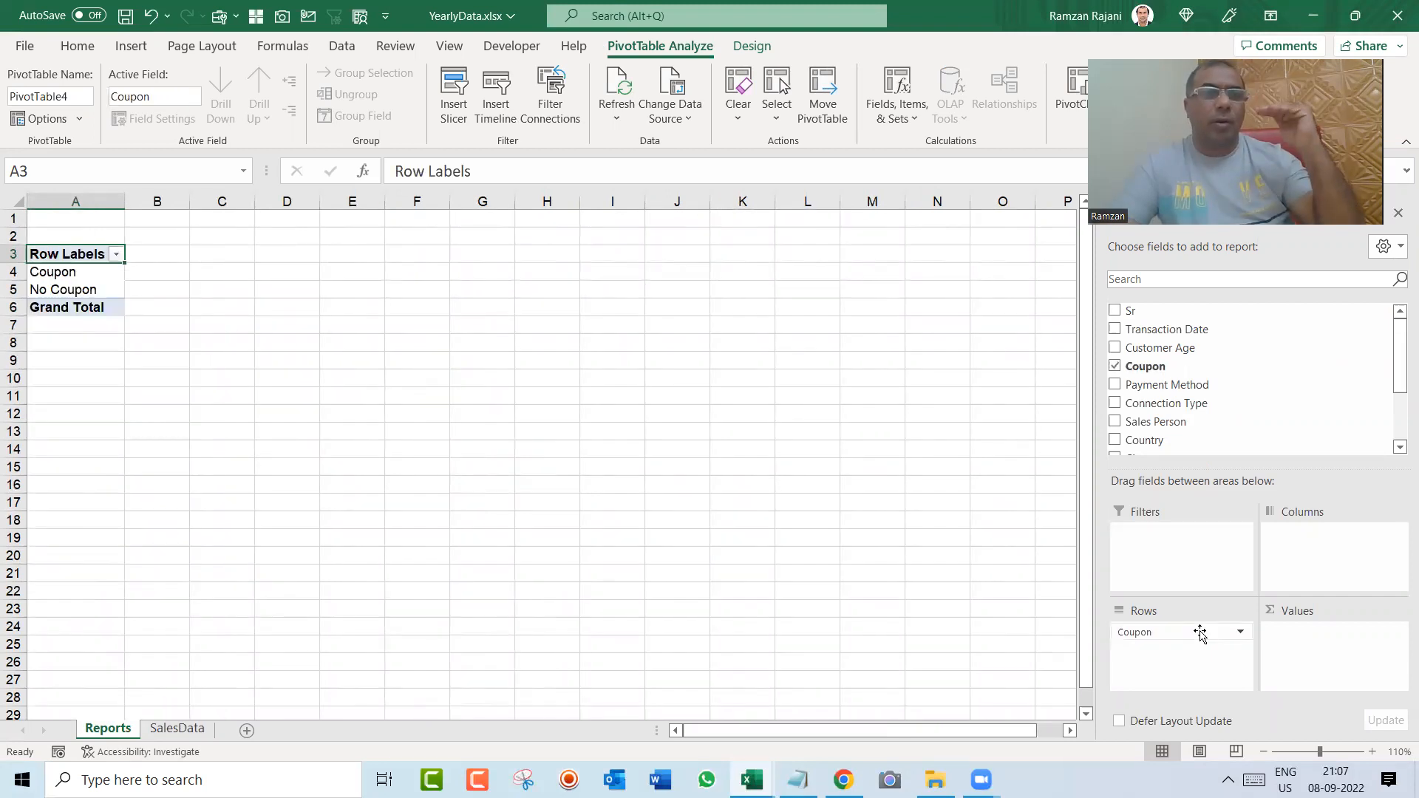
{"action": "left_click_drag", "start_coordinate": [1399, 364], "coordinate": [1399, 412]}
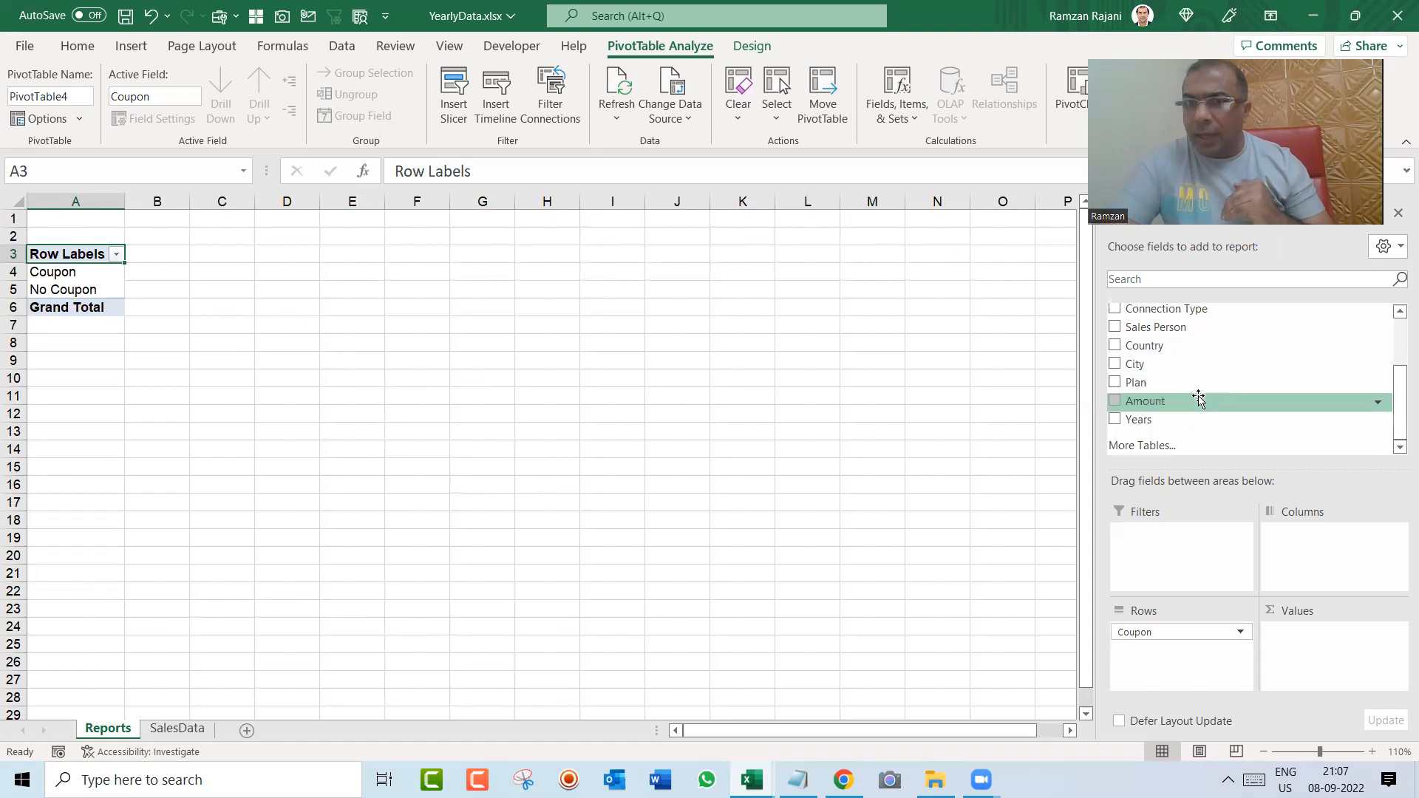
{"action": "left_click_drag", "start_coordinate": [1199, 399], "coordinate": [1342, 650]}
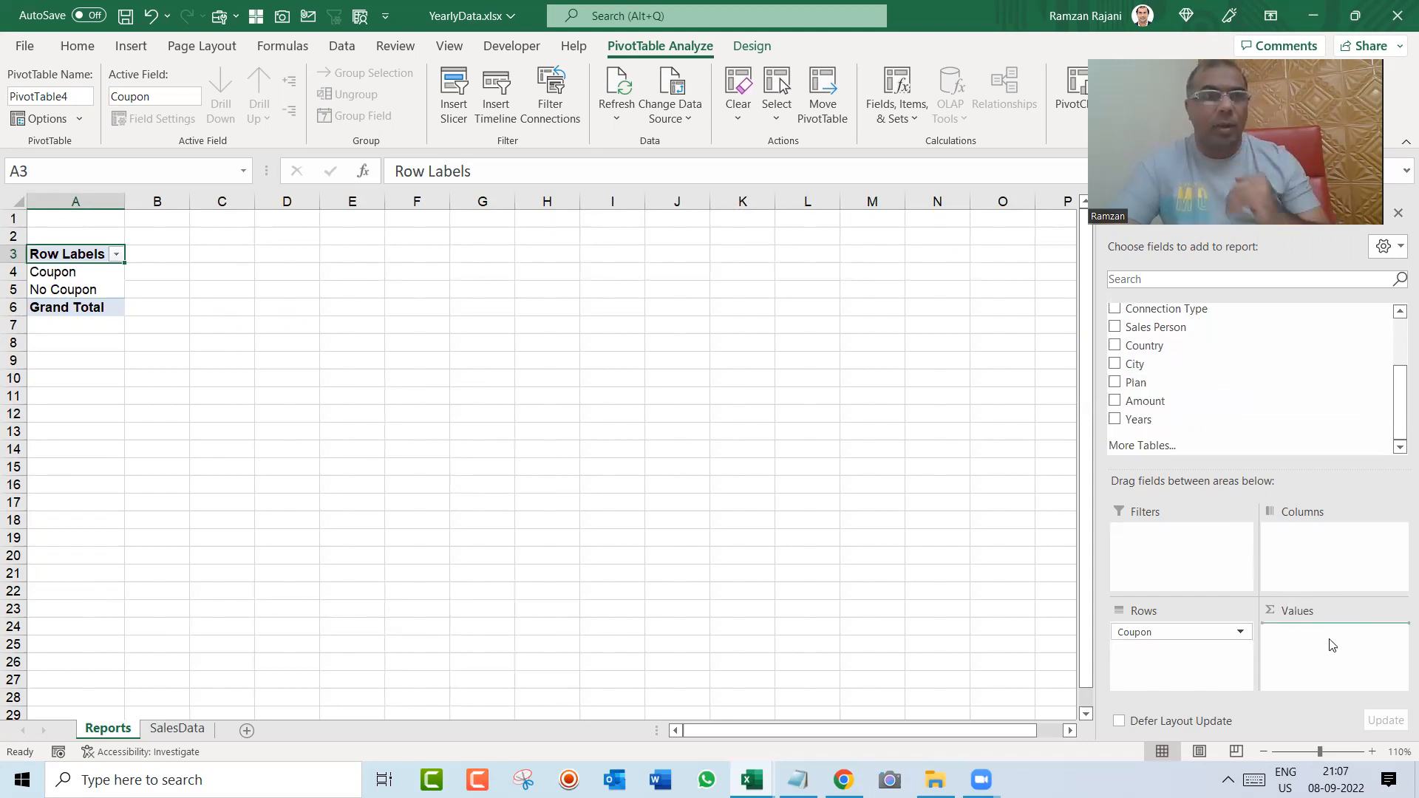
{"action": "left_click", "coordinate": [1371, 751]}
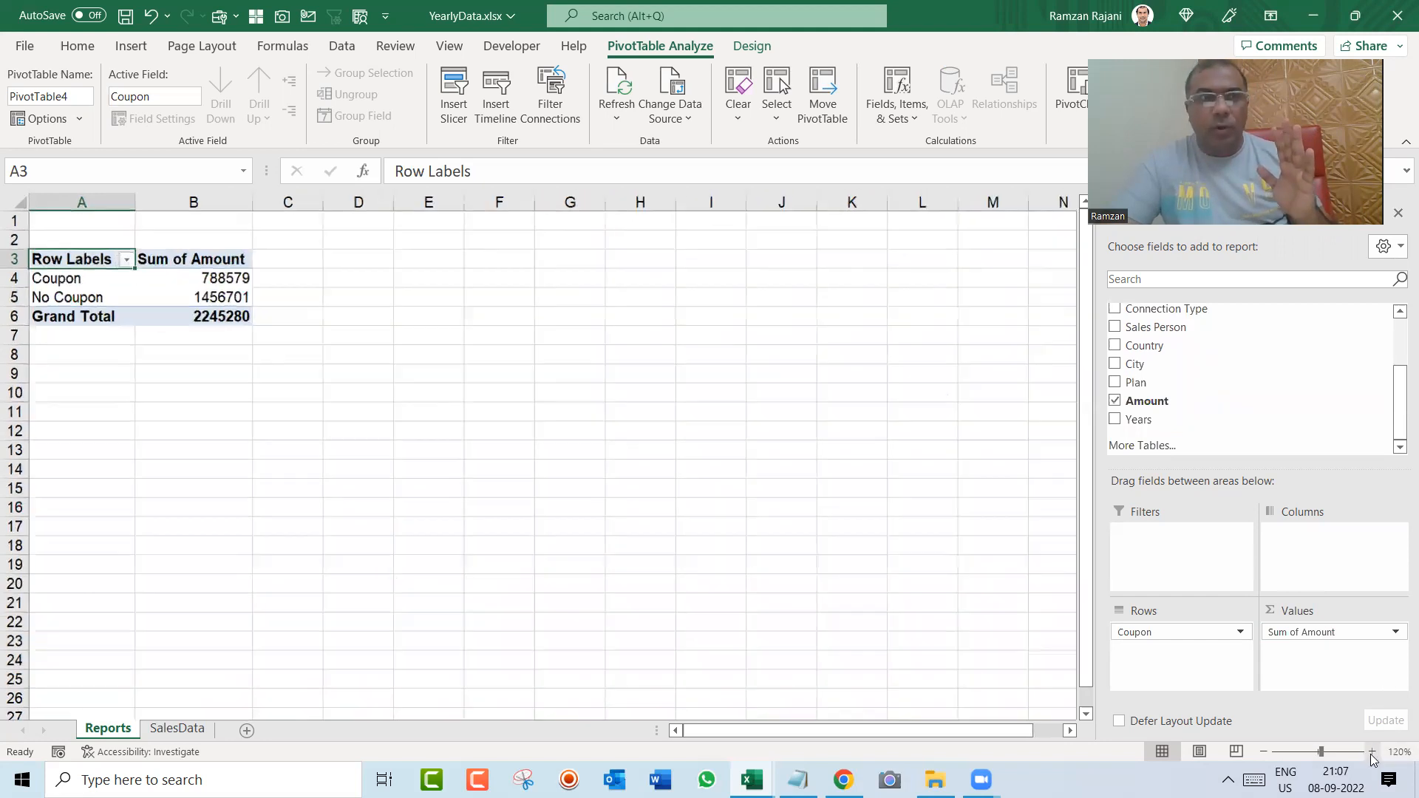
{"action": "left_click", "coordinate": [1371, 752]}
{"action": "left_click", "coordinate": [1371, 751]}
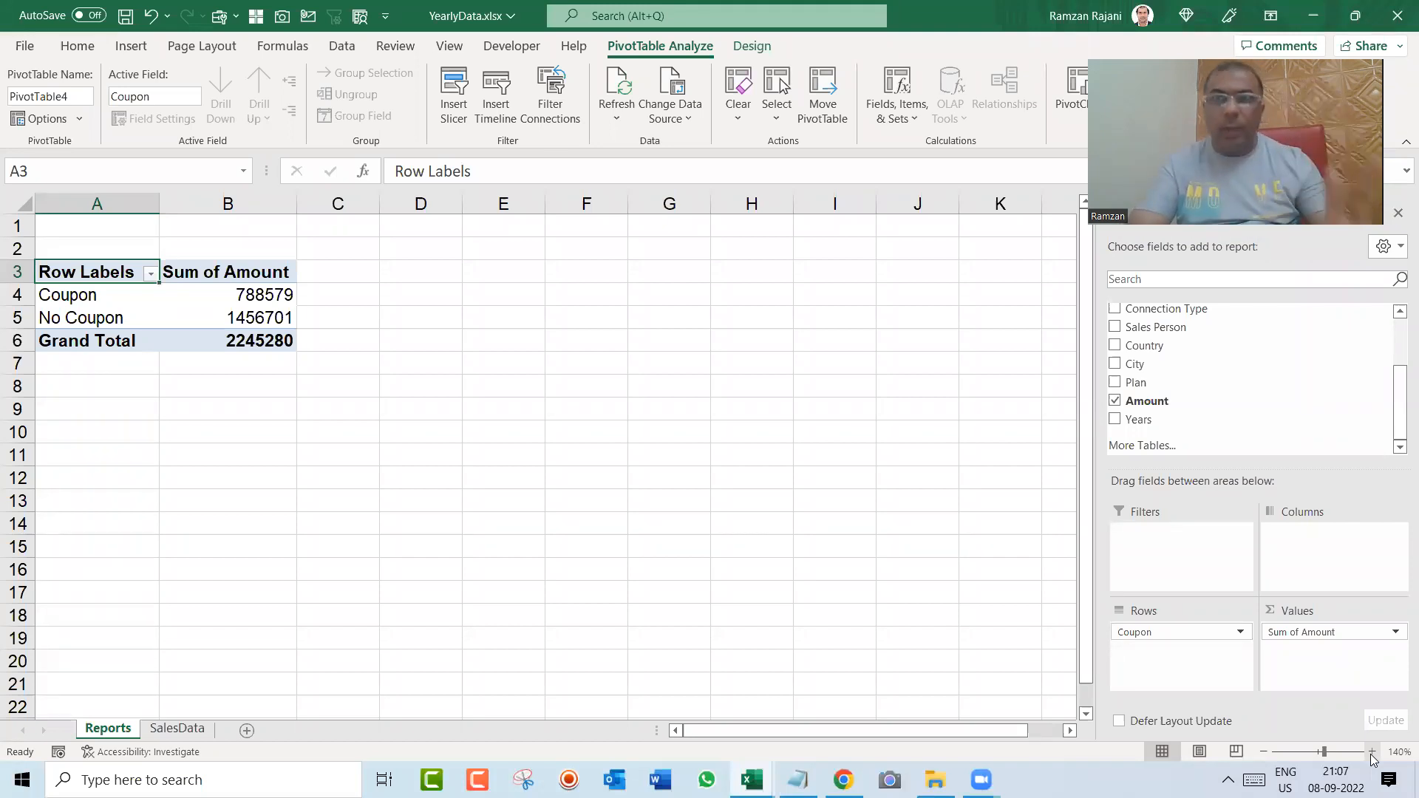
Step: Copy the entire Coupon pivot table and paste the duplicate below it at cell A9
{"action": "left_click", "coordinate": [252, 303]}
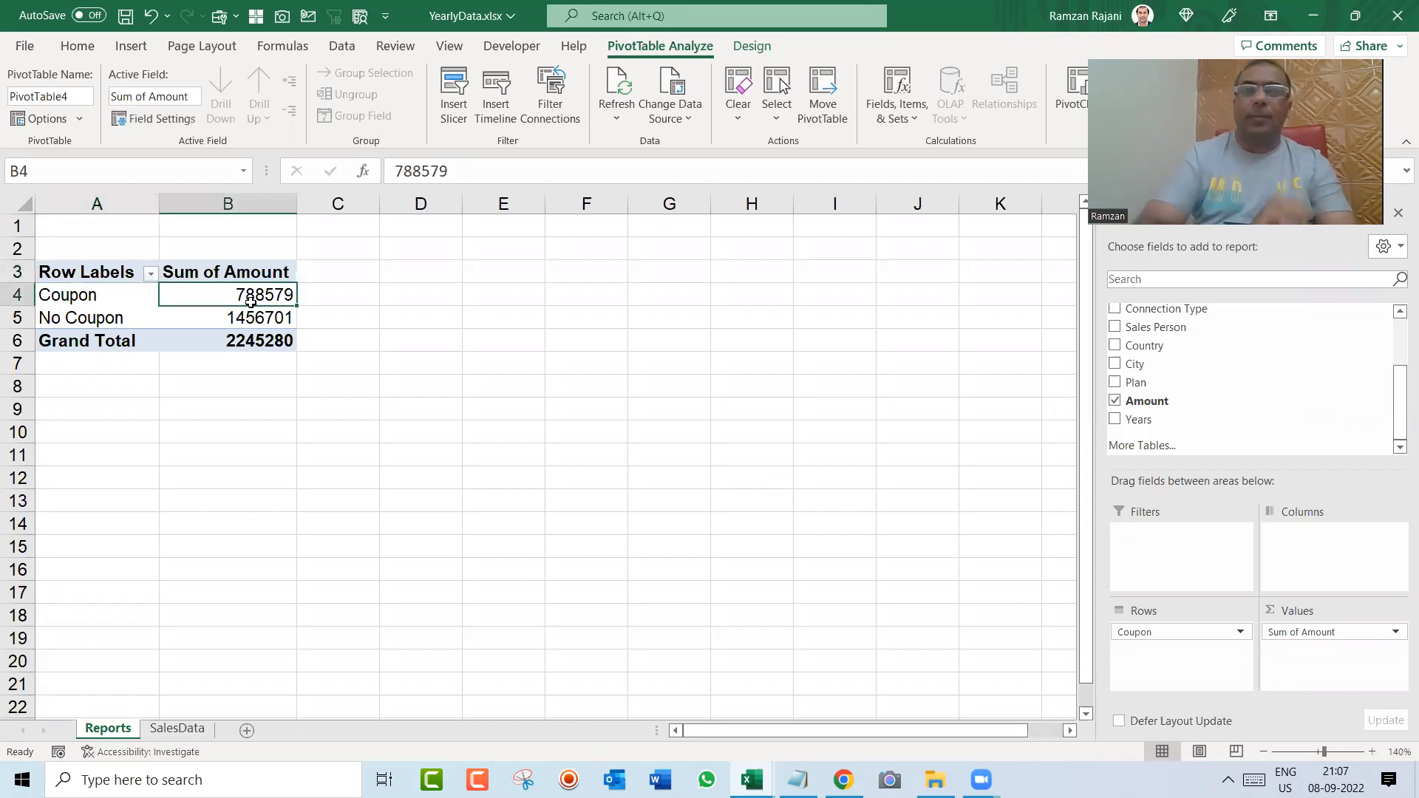
{"action": "key", "text": "ctrl+a"}
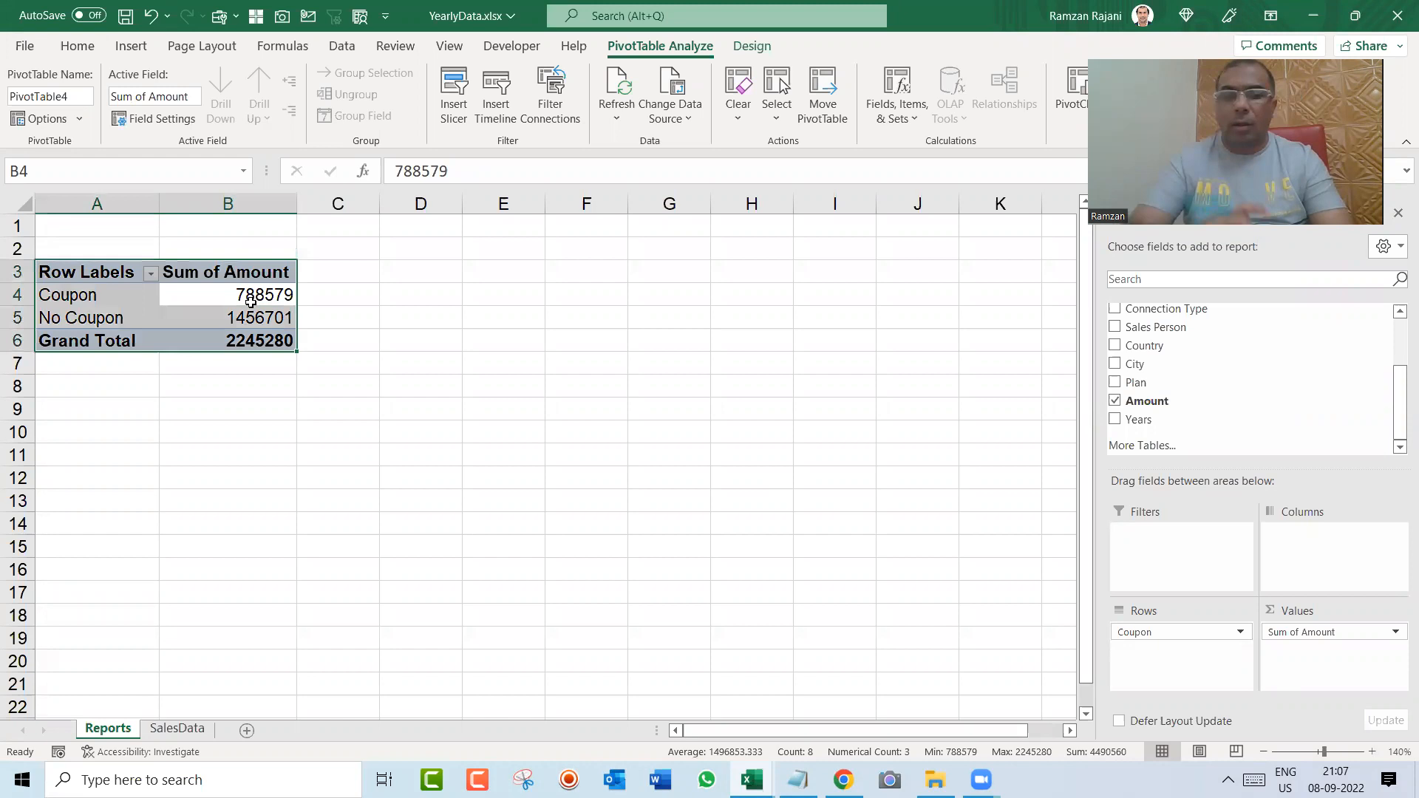
{"action": "key", "text": "ctrl+a"}
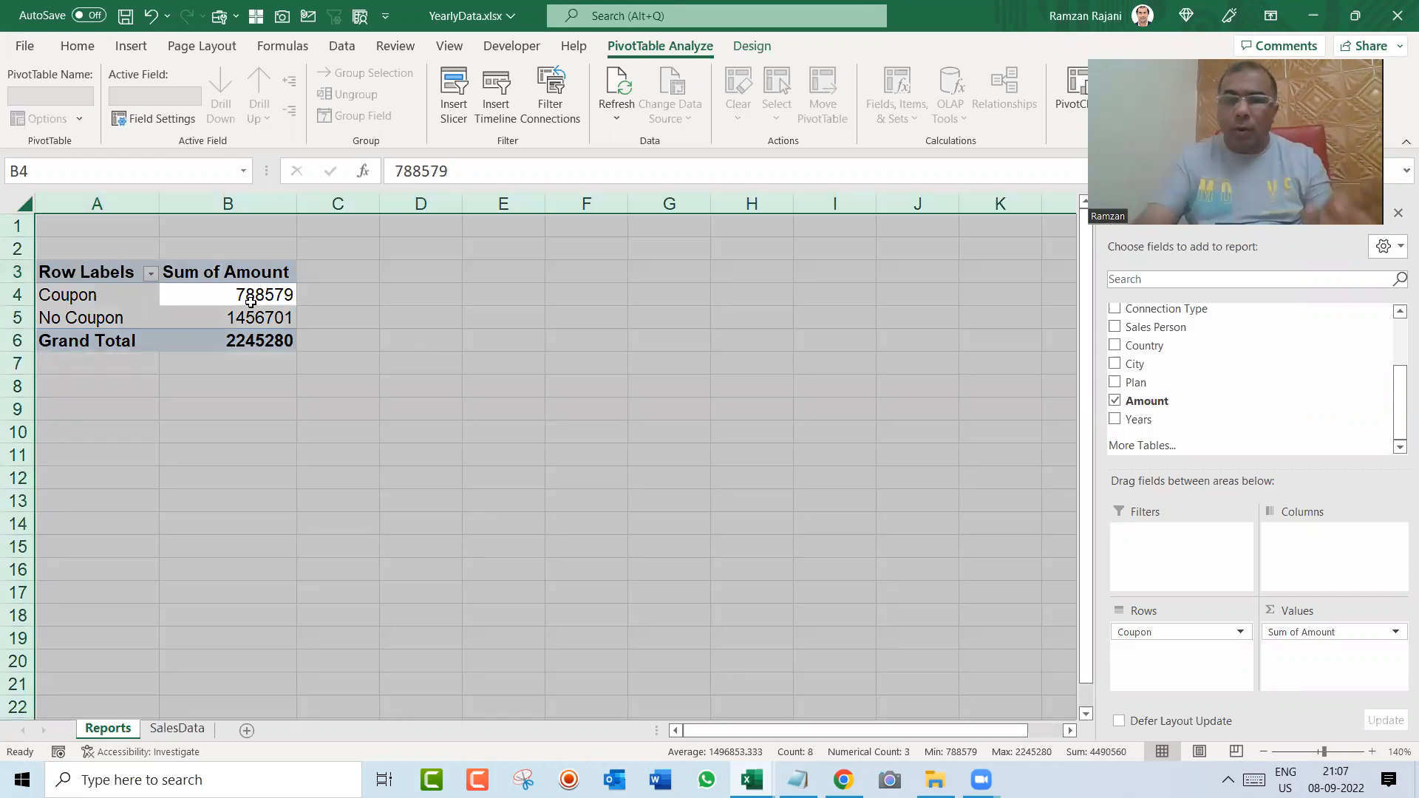
{"action": "left_click", "coordinate": [250, 302]}
{"action": "key", "text": "Down"}
{"action": "key", "text": "ctrl+a"}
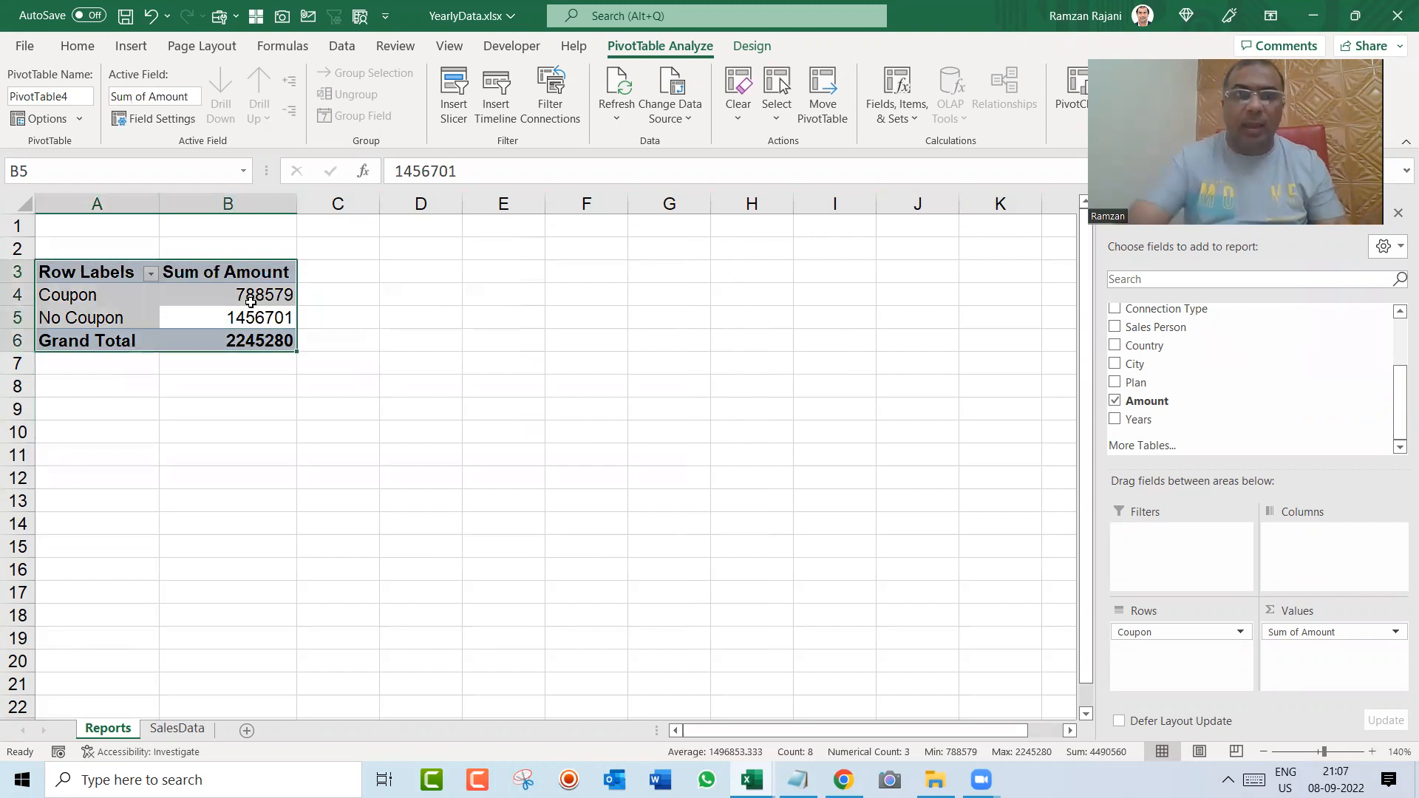
{"action": "key", "text": "ctrl+n"}
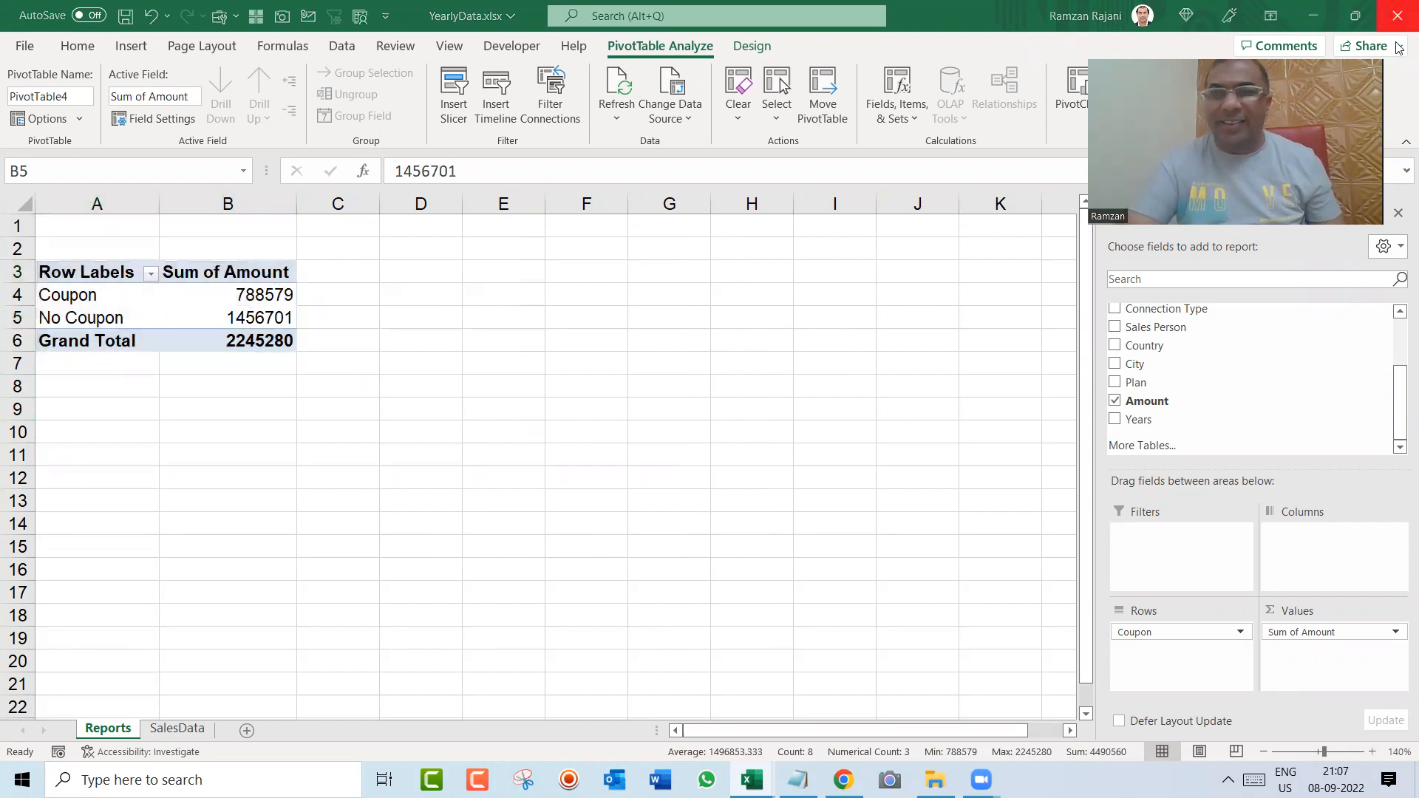
{"action": "key", "text": "ctrl+c"}
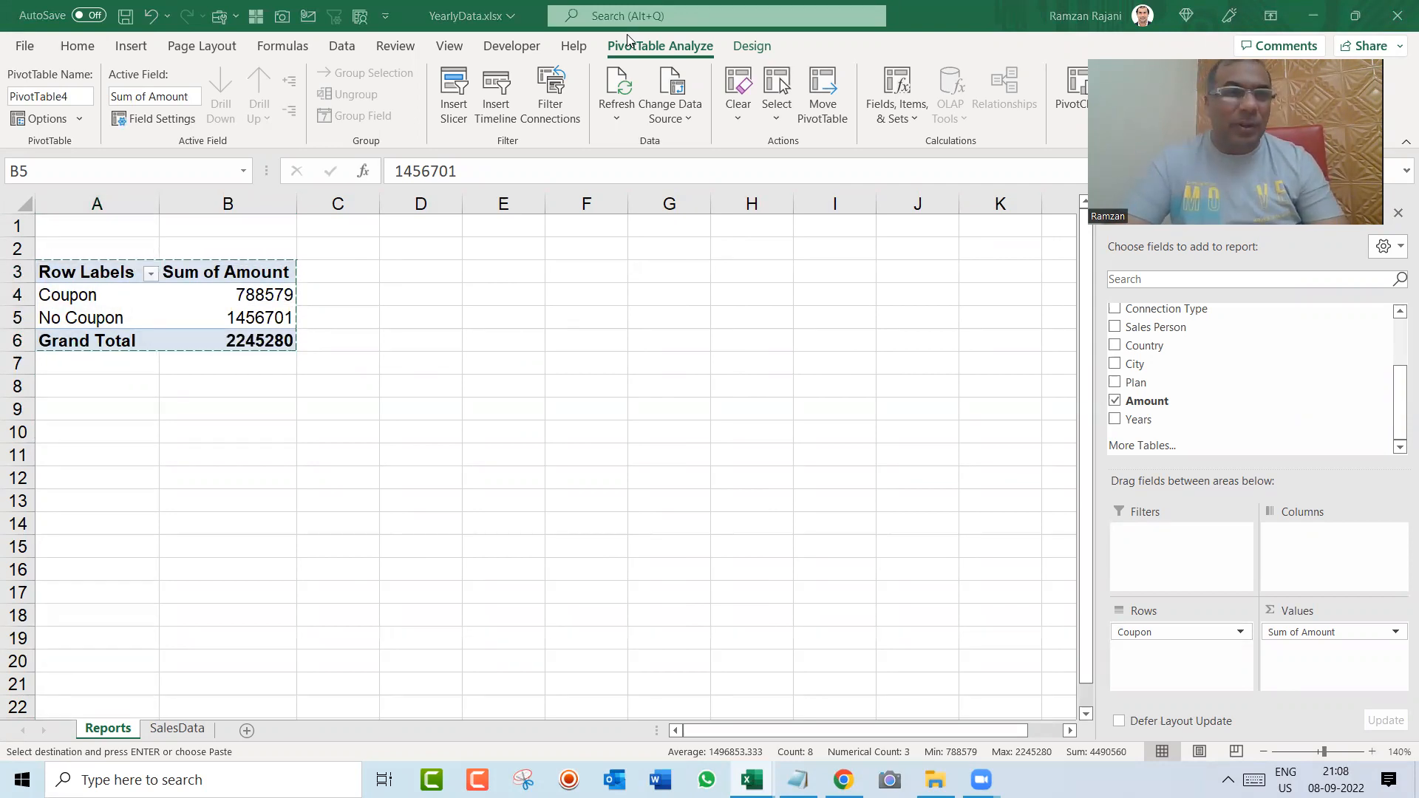
{"action": "left_click", "coordinate": [98, 408]}
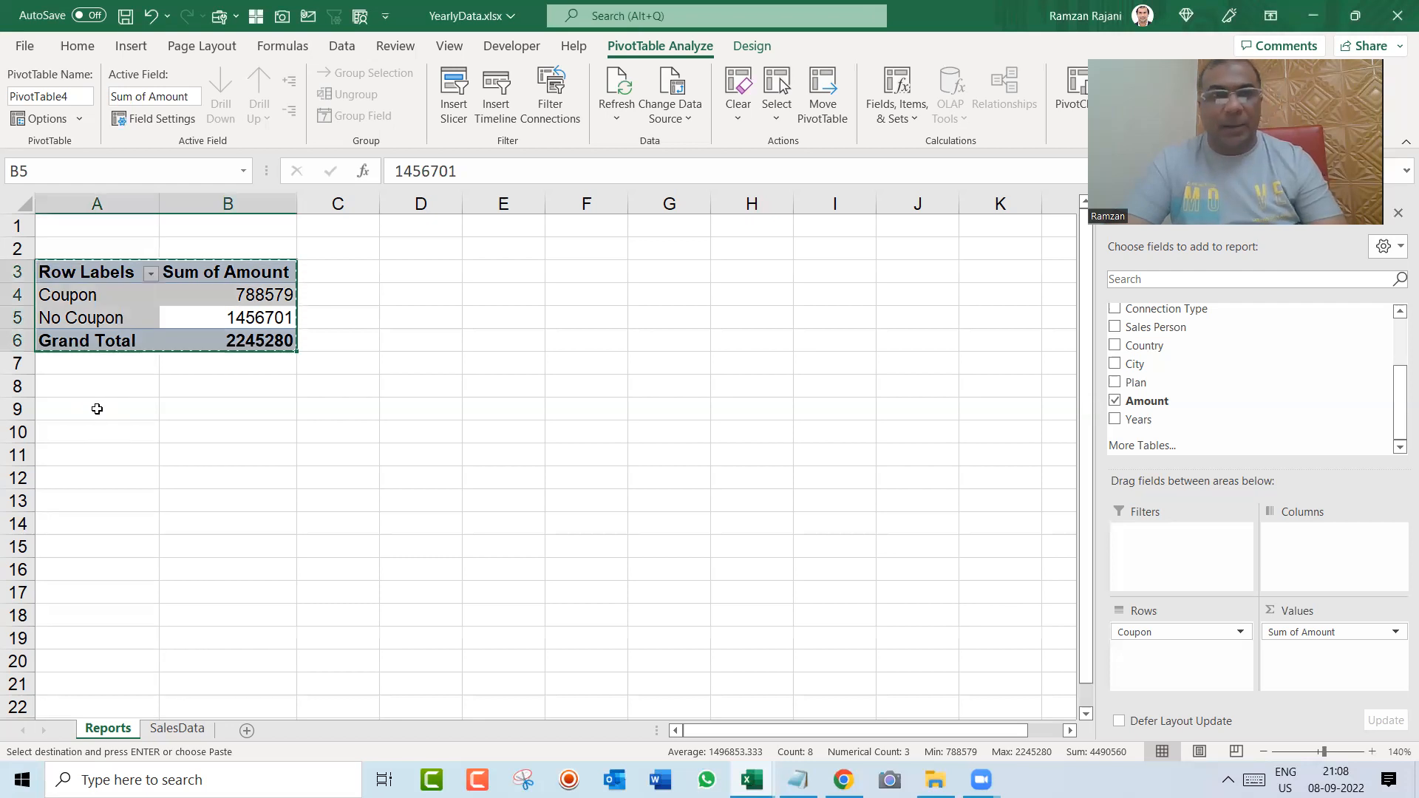
{"action": "left_click", "coordinate": [97, 409]}
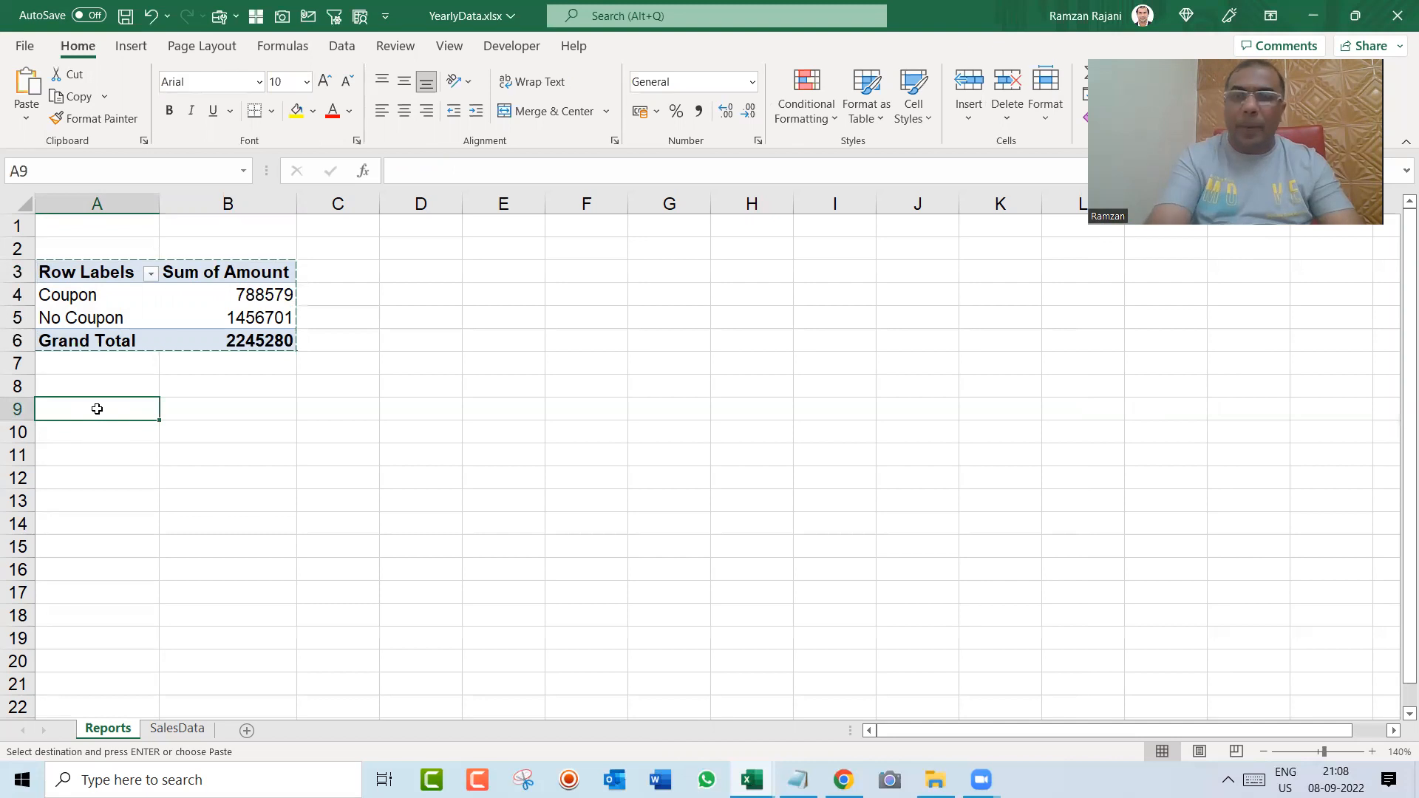
{"action": "key", "text": "ctrl+v"}
{"action": "key", "text": "Escape"}
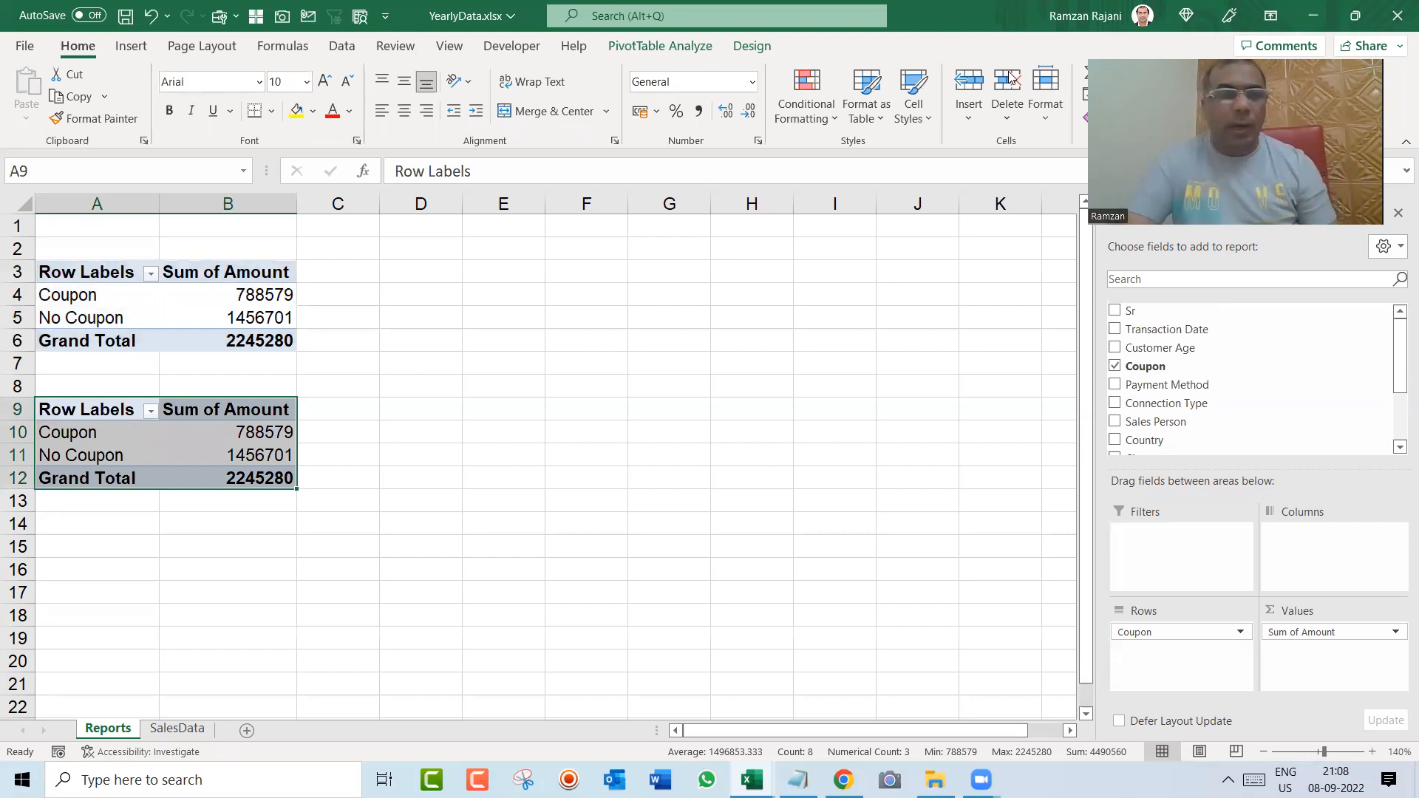
Step: Replace the Coupon row field with Payment Method in the second pivot table
{"action": "left_click", "coordinate": [226, 440]}
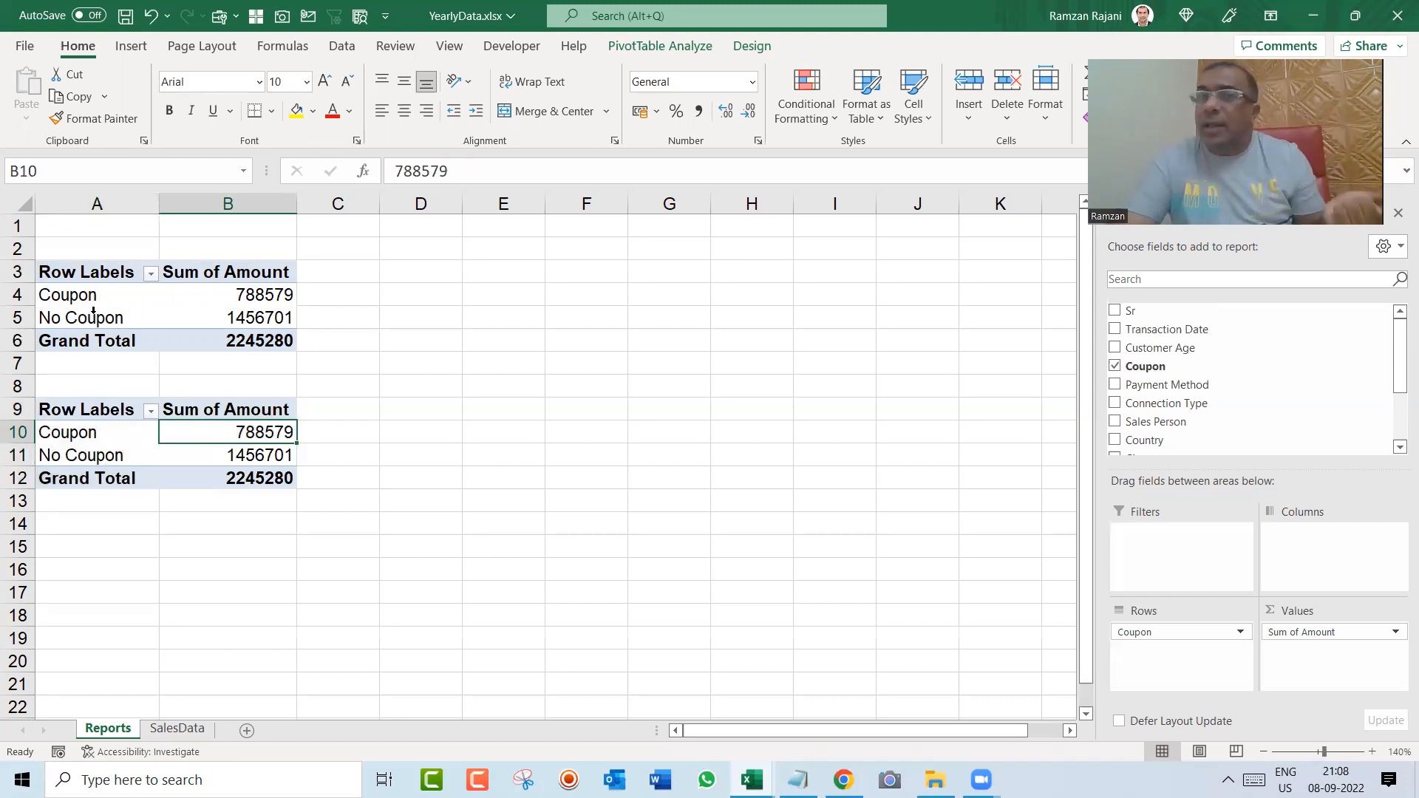
{"action": "left_click", "coordinate": [1116, 367]}
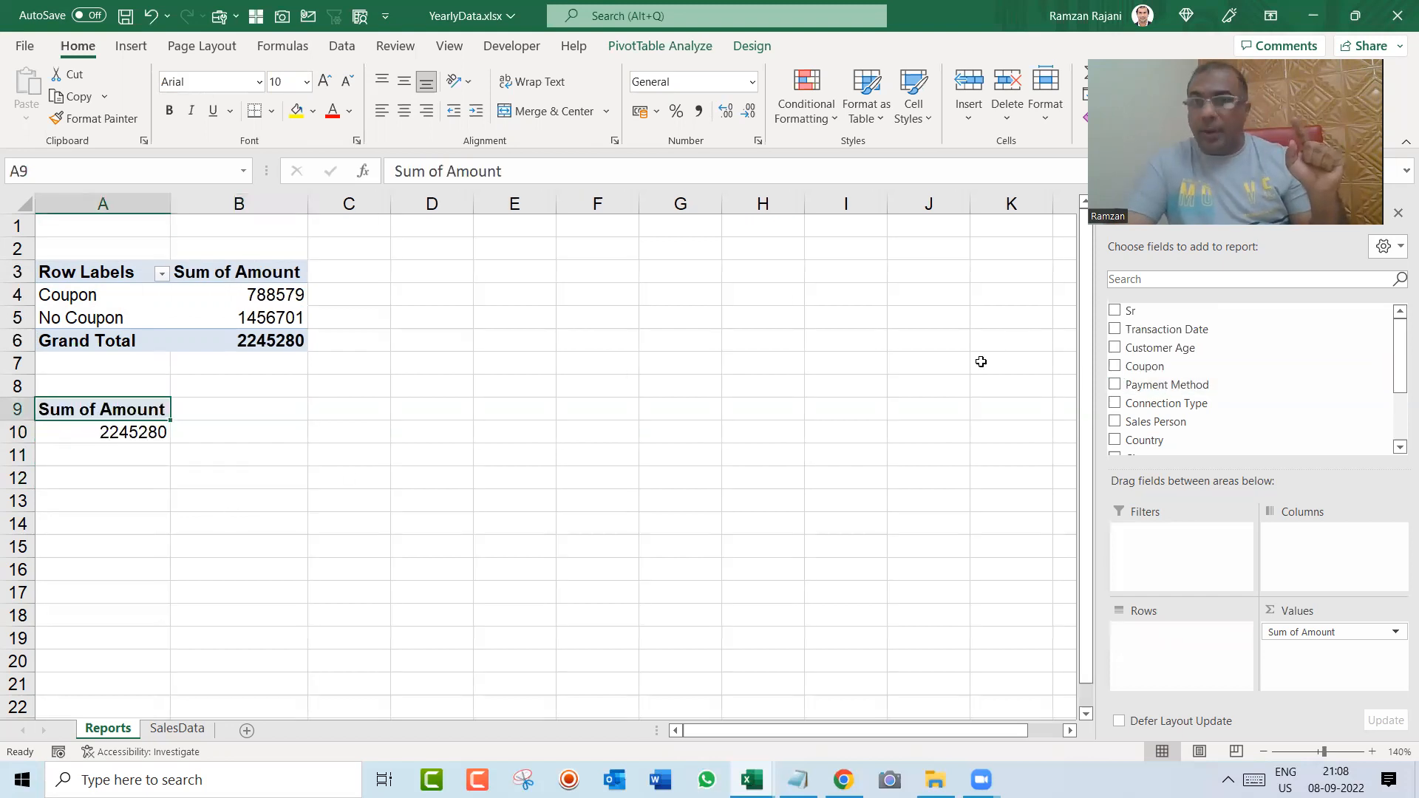
{"action": "left_click", "coordinate": [1115, 385]}
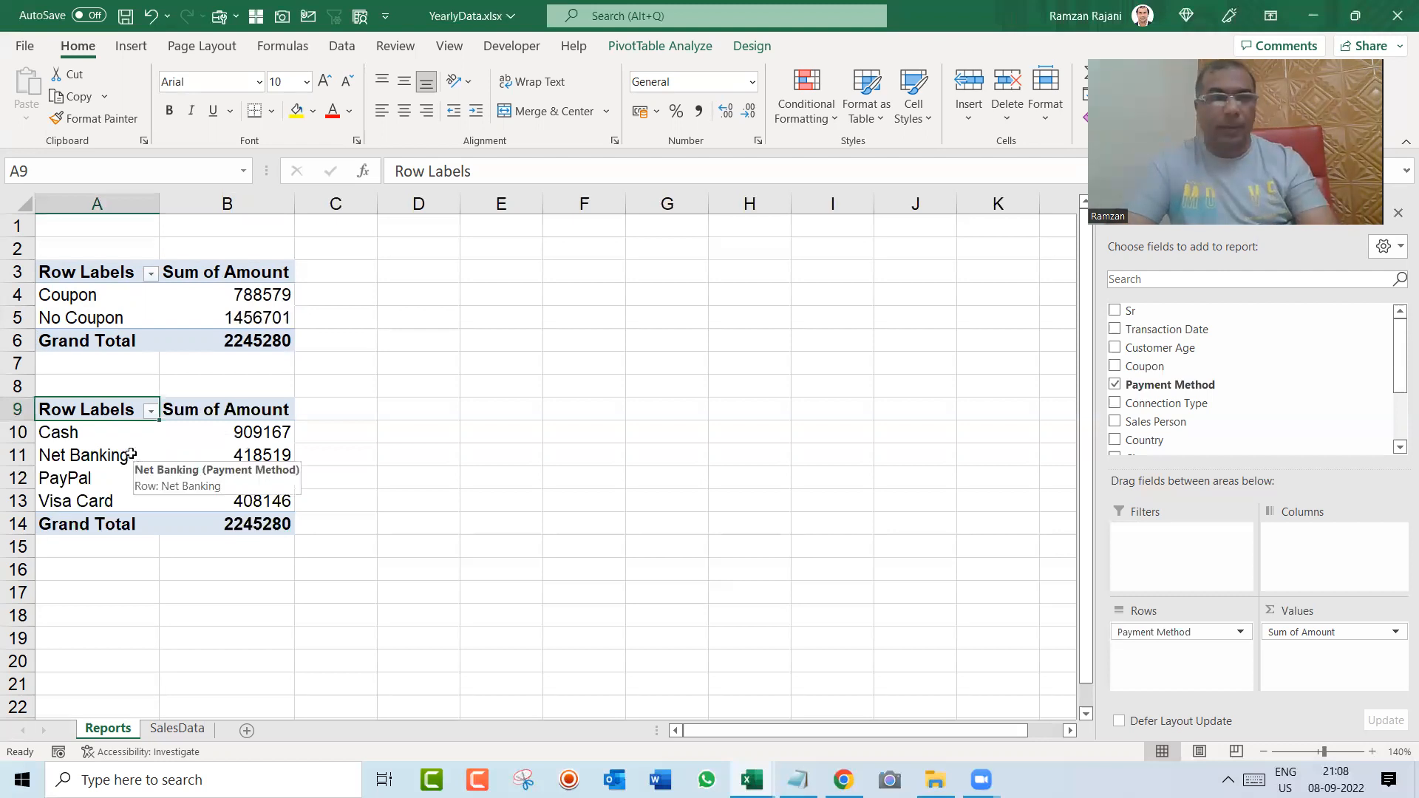
Step: Copy the entire Payment Method pivot table and paste the duplicate below it at cell A17
{"action": "left_click", "coordinate": [132, 455]}
{"action": "key", "text": "ctrl+a"}
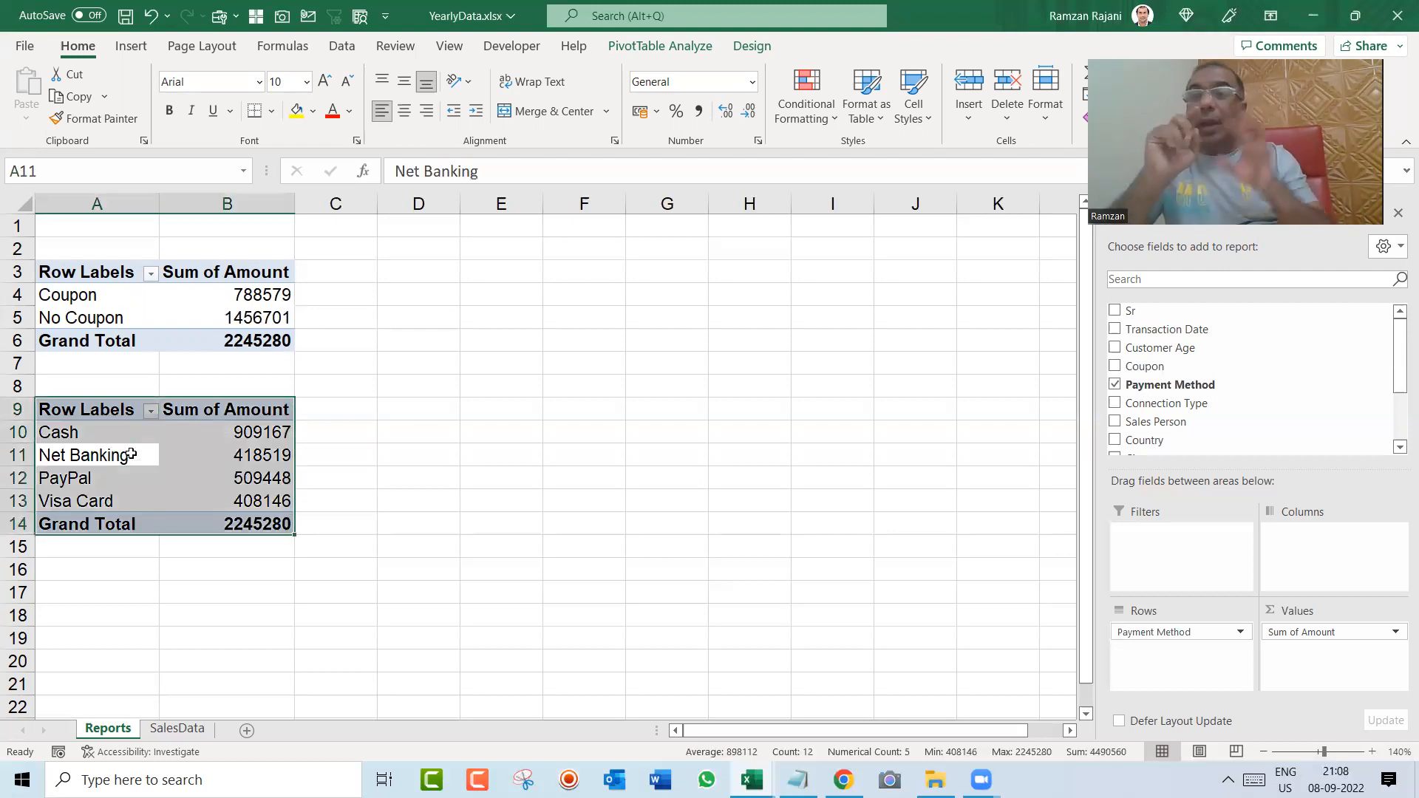
{"action": "key", "text": "ctrl+c"}
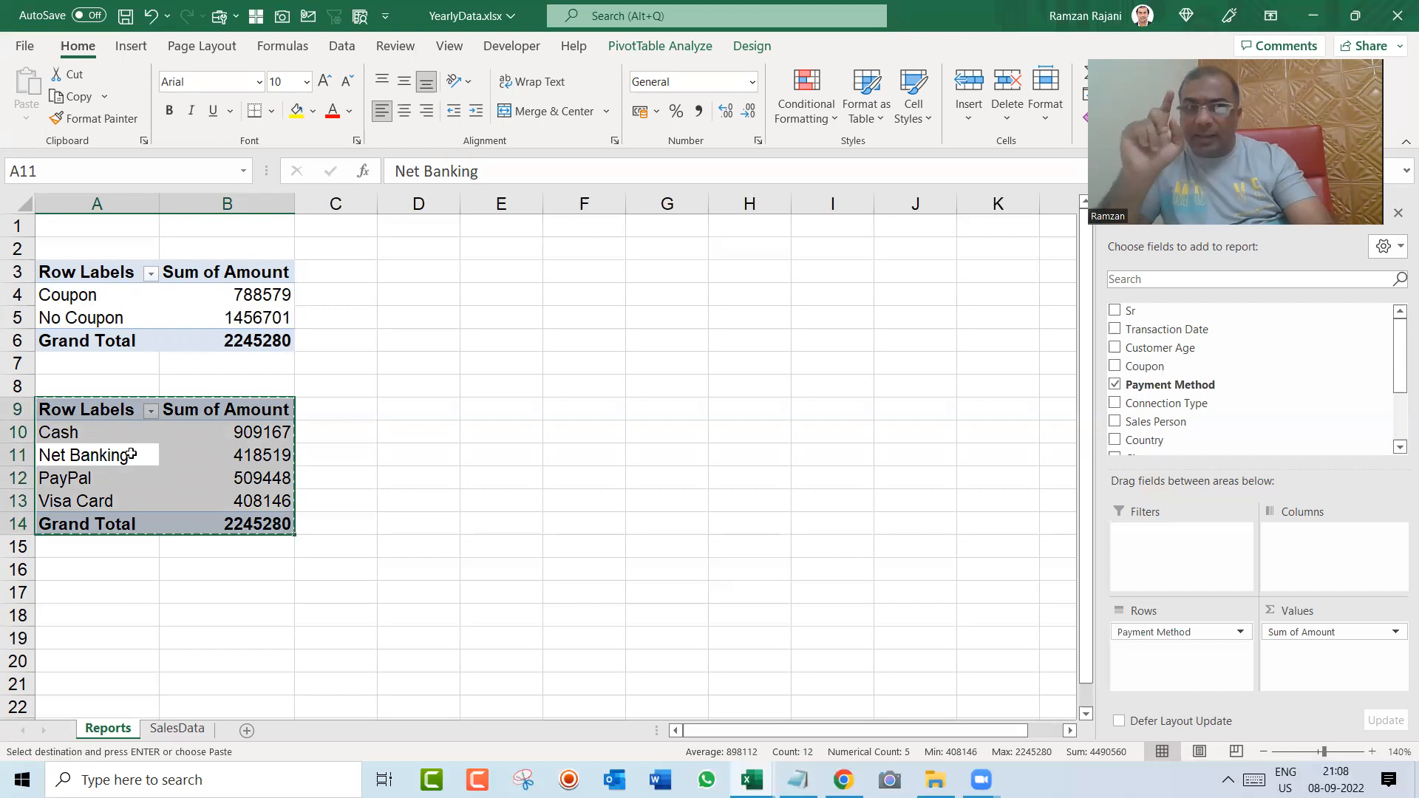
{"action": "key", "text": "ctrl+Down"}
{"action": "key", "text": "Down"}
{"action": "key", "text": "Down"}
{"action": "key", "text": "Down"}
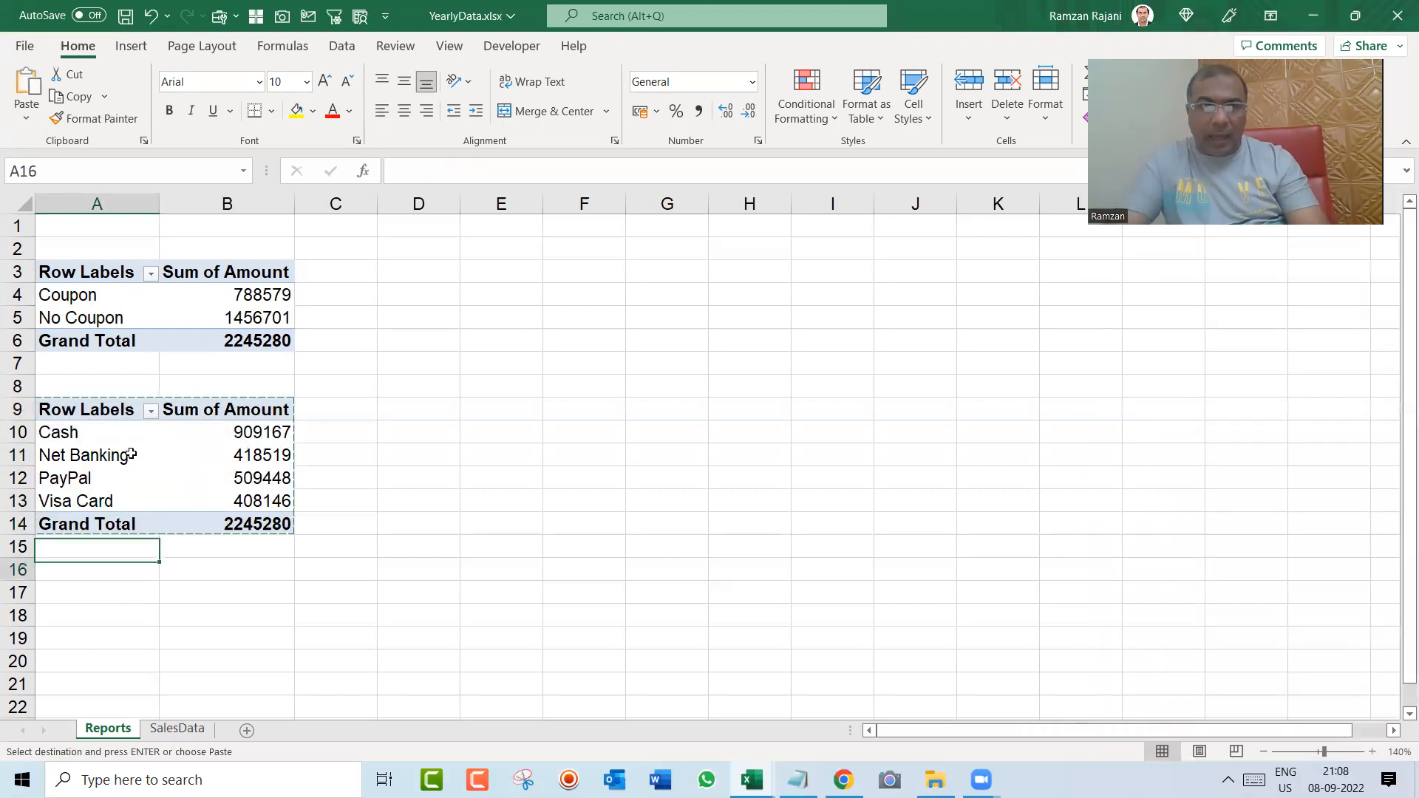
{"action": "key", "text": "Return"}
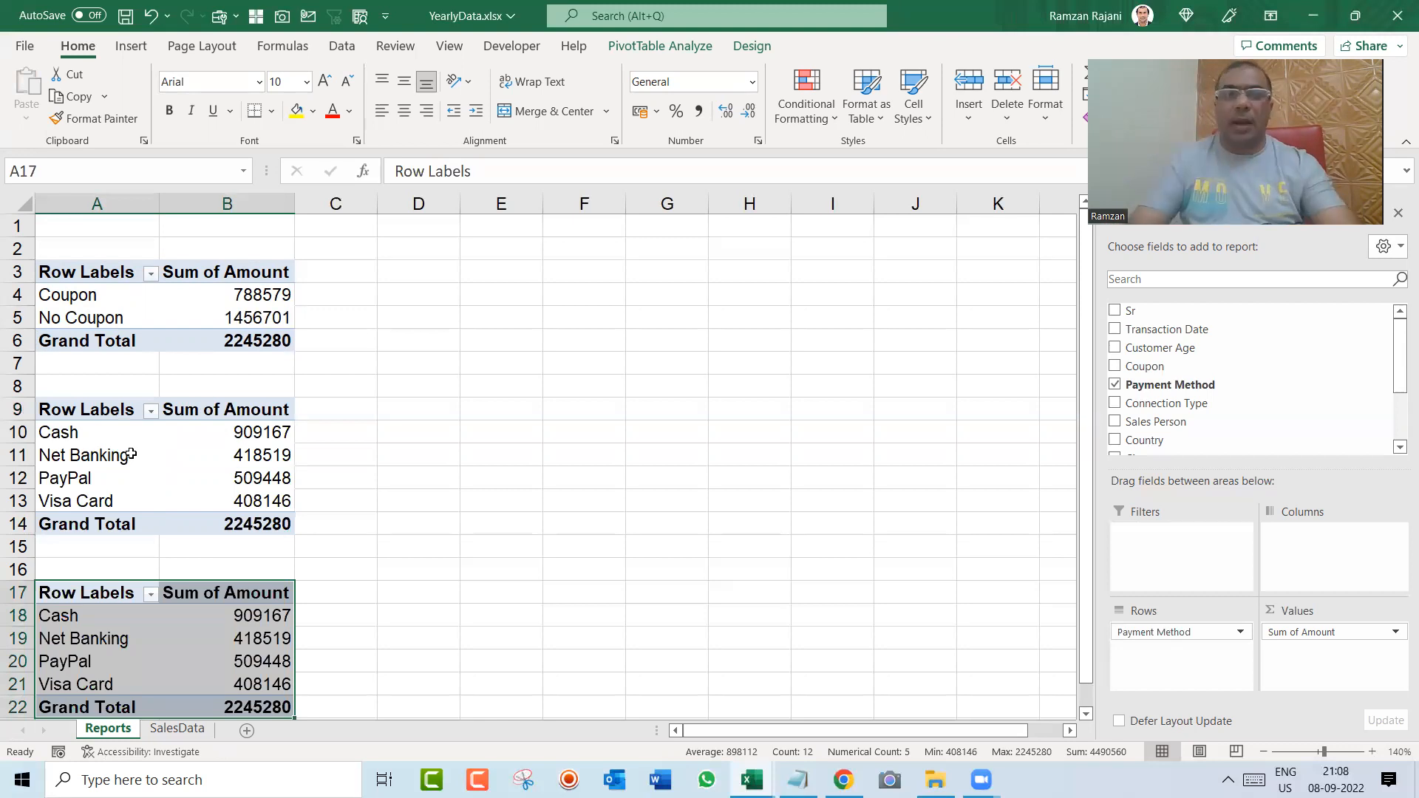
{"action": "key", "text": "Down"}
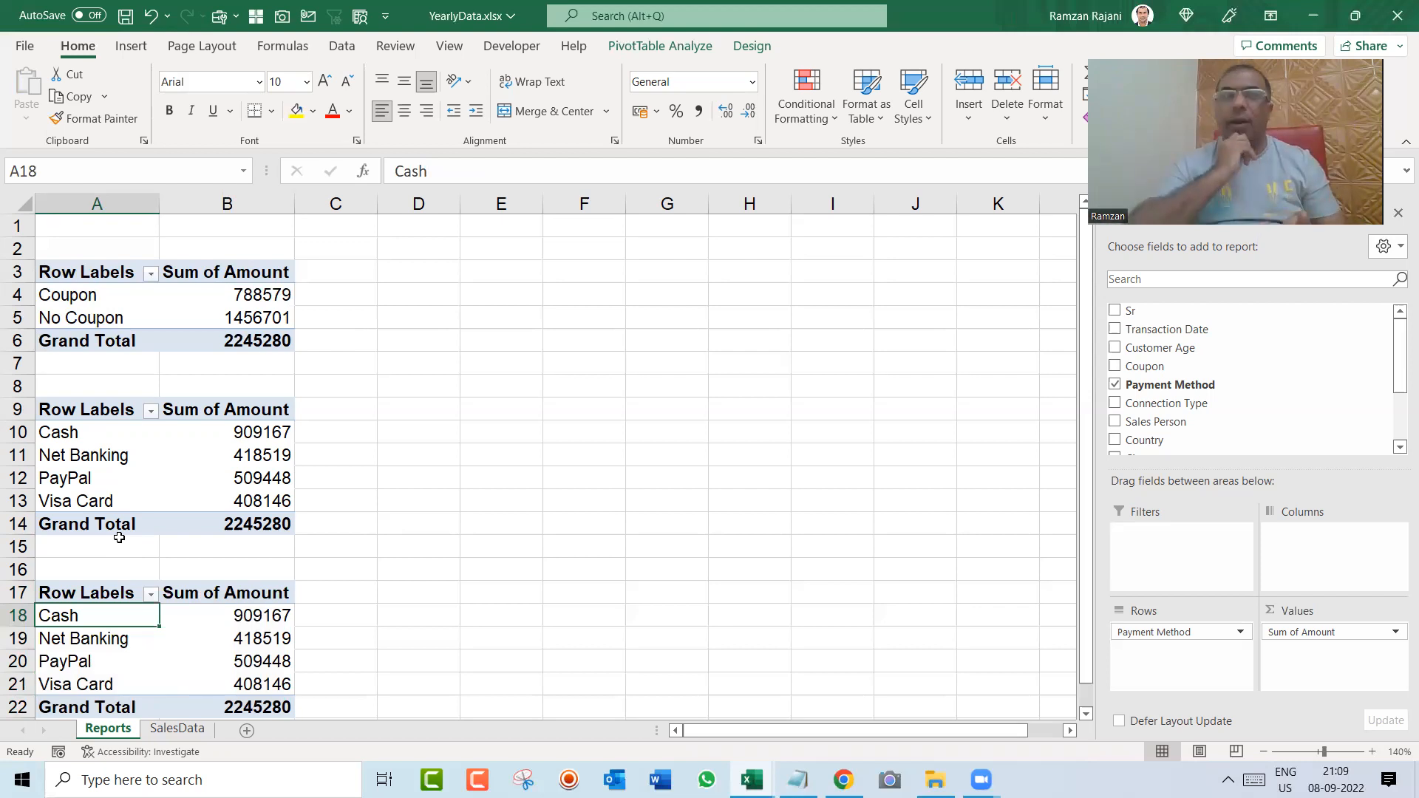
{"action": "key", "text": "Up"}
{"action": "key", "text": "Up"}
{"action": "key", "text": "Up"}
{"action": "key", "text": "Up"}
{"action": "key", "text": "Up"}
{"action": "key", "text": "Up"}
{"action": "key", "text": "Up"}
{"action": "key", "text": "Up"}
{"action": "key", "text": "Up"}
{"action": "key", "text": "Up"}
{"action": "key", "text": "Up"}
{"action": "key", "text": "Up"}
{"action": "key", "text": "Up"}
{"action": "key", "text": "Up"}
{"action": "key", "text": "Up"}
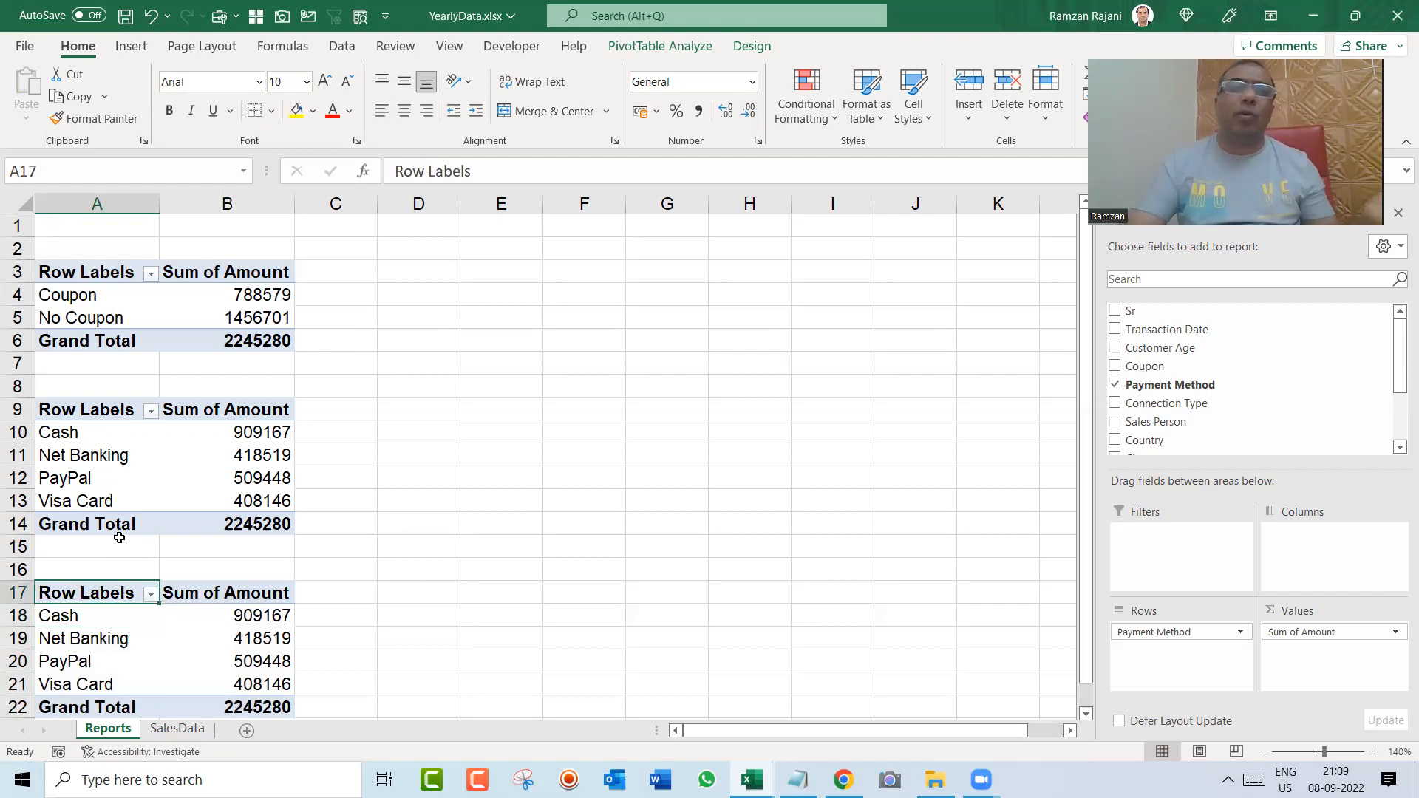
{"action": "key", "text": "Down"}
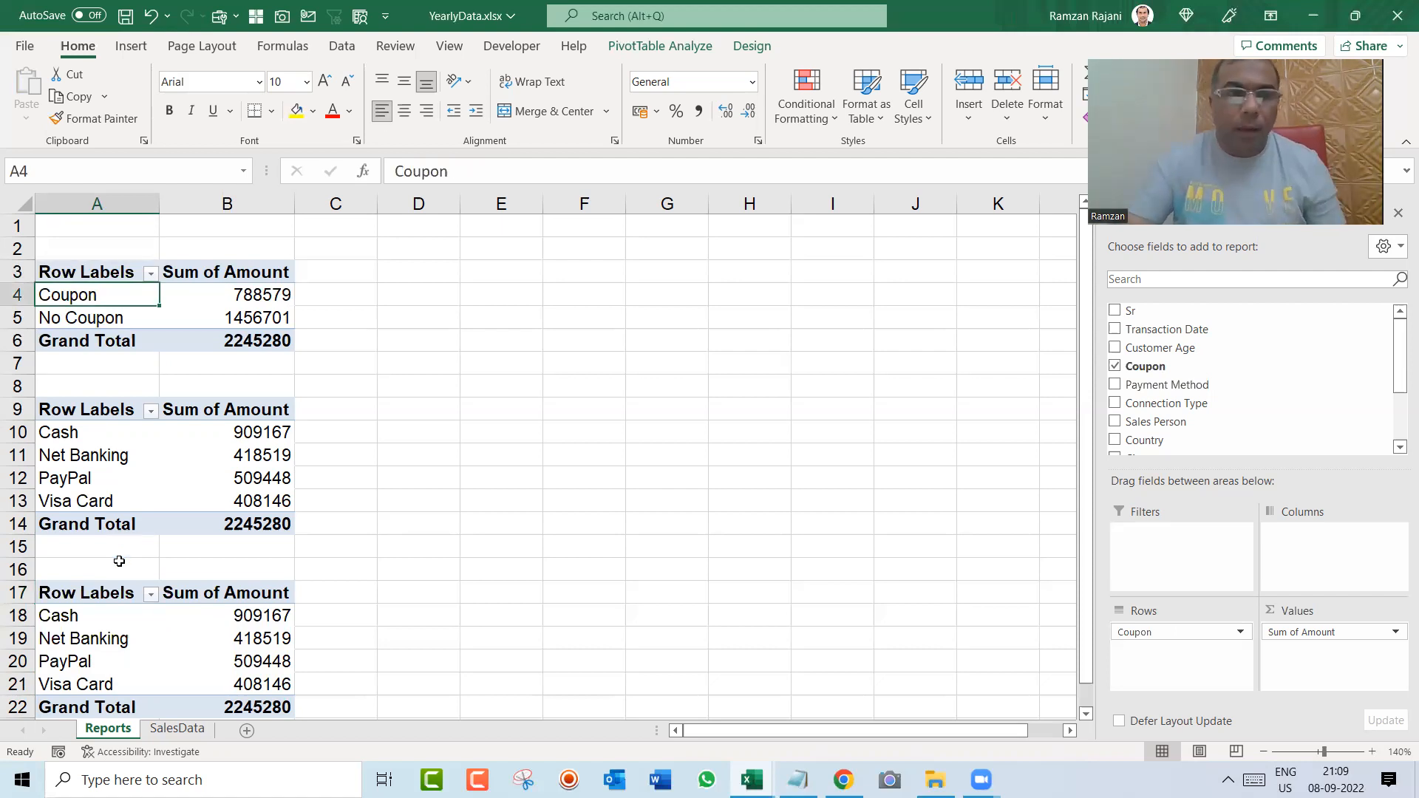
Step: Replace the Payment Method row field with Connection Type in the third pivot table
{"action": "left_click", "coordinate": [111, 620]}
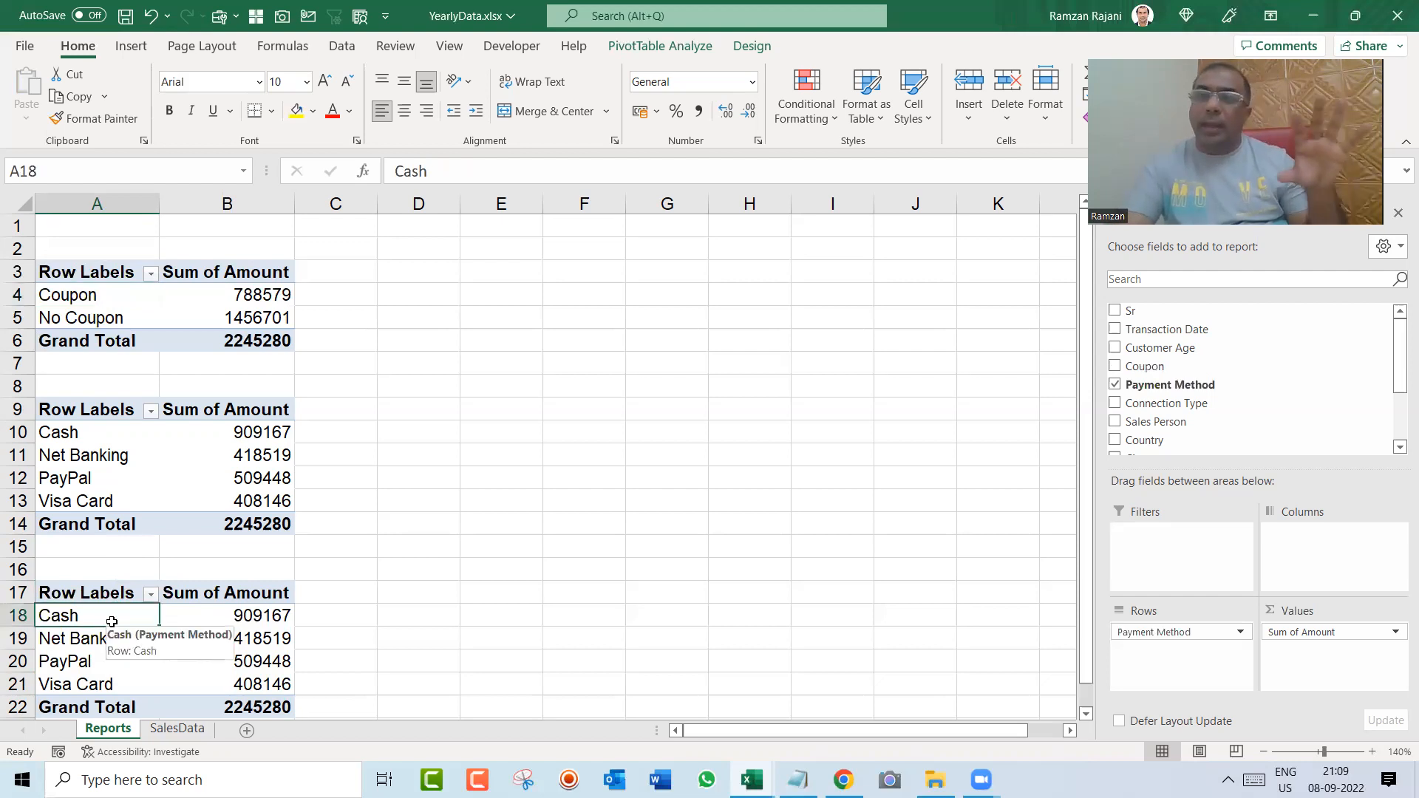
{"action": "left_click", "coordinate": [1116, 386]}
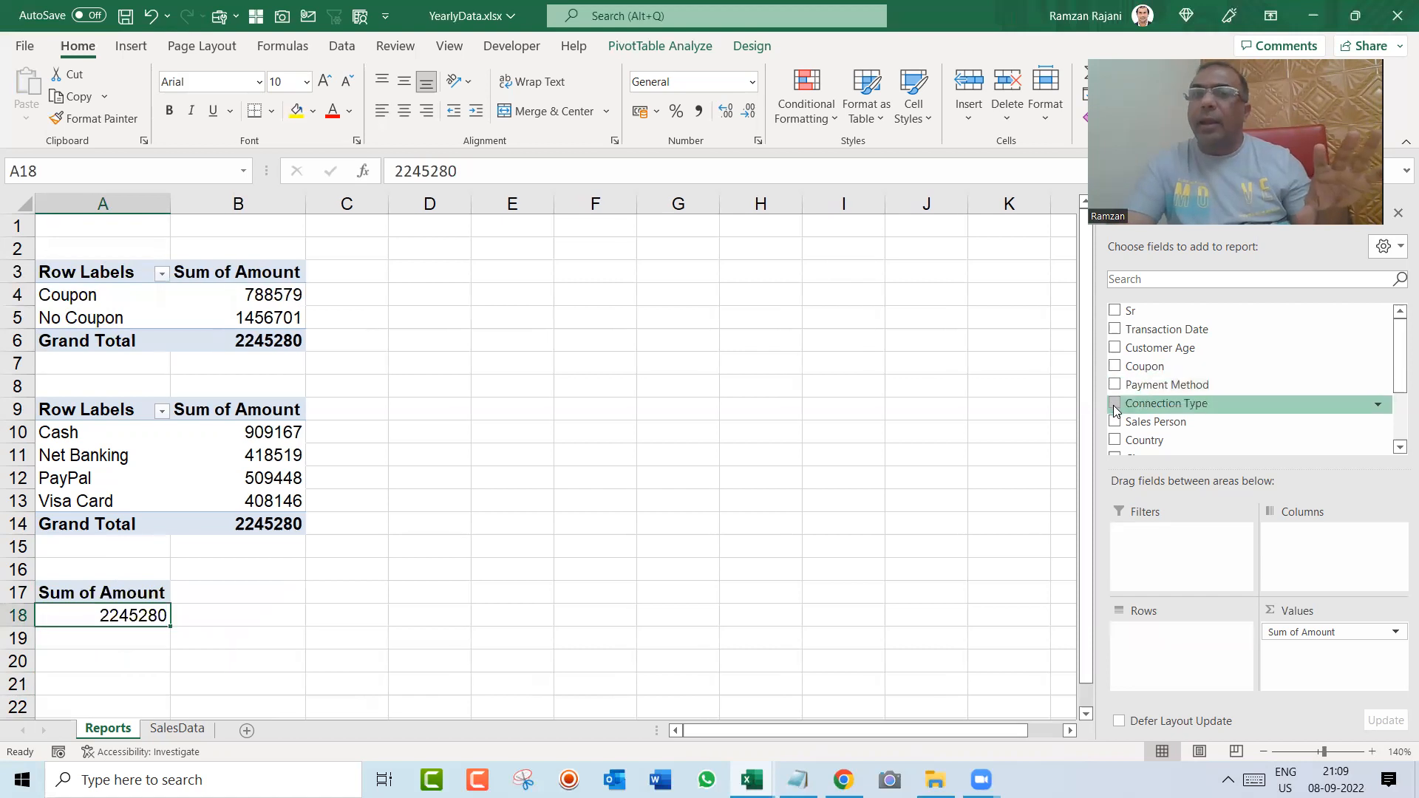
{"action": "left_click", "coordinate": [1115, 405]}
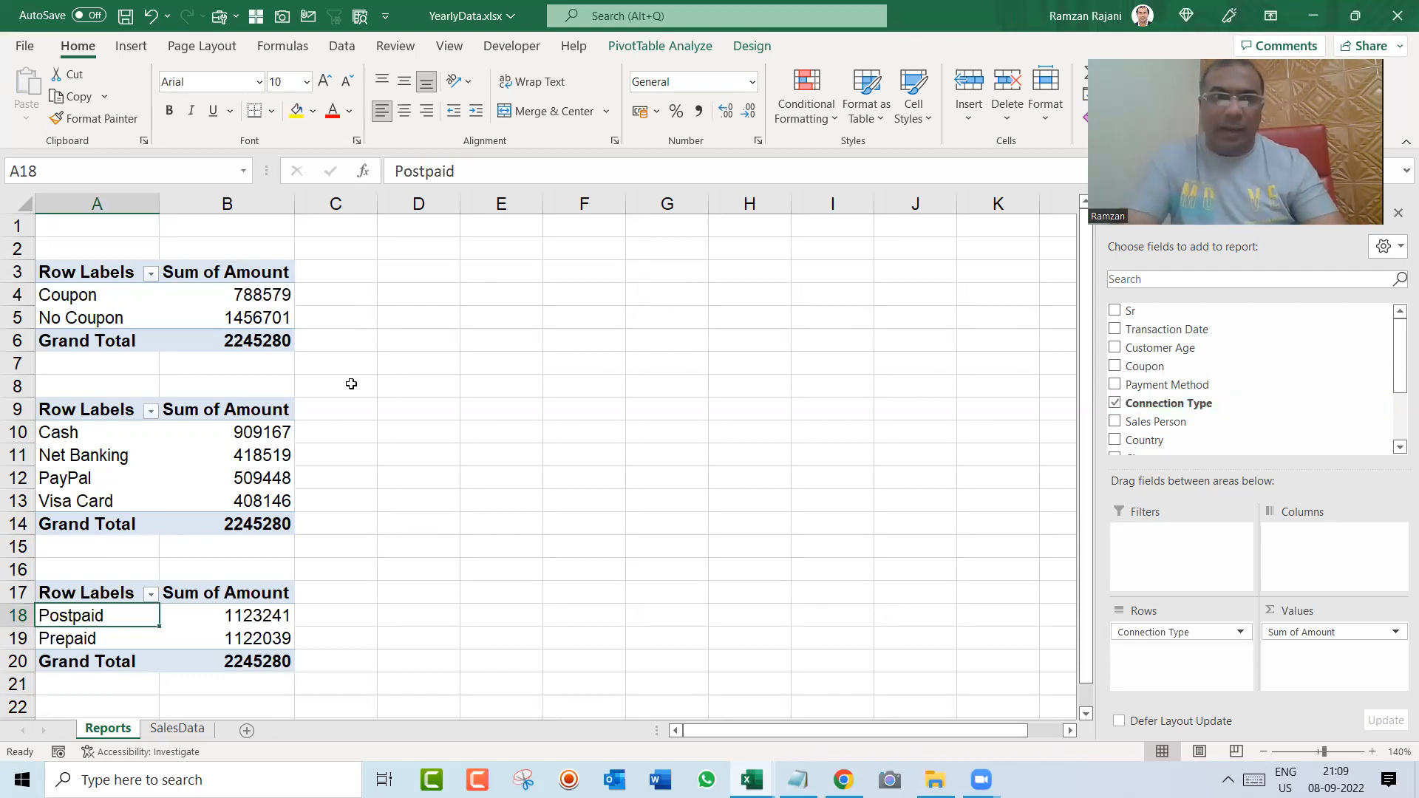
Step: Copy the Coupon pivot table and try pasting duplicates of it at cells D3, D9 and D16
{"action": "left_click", "coordinate": [225, 306]}
{"action": "key", "text": "ctrl+a"}
{"action": "key", "text": "ctrl+c"}
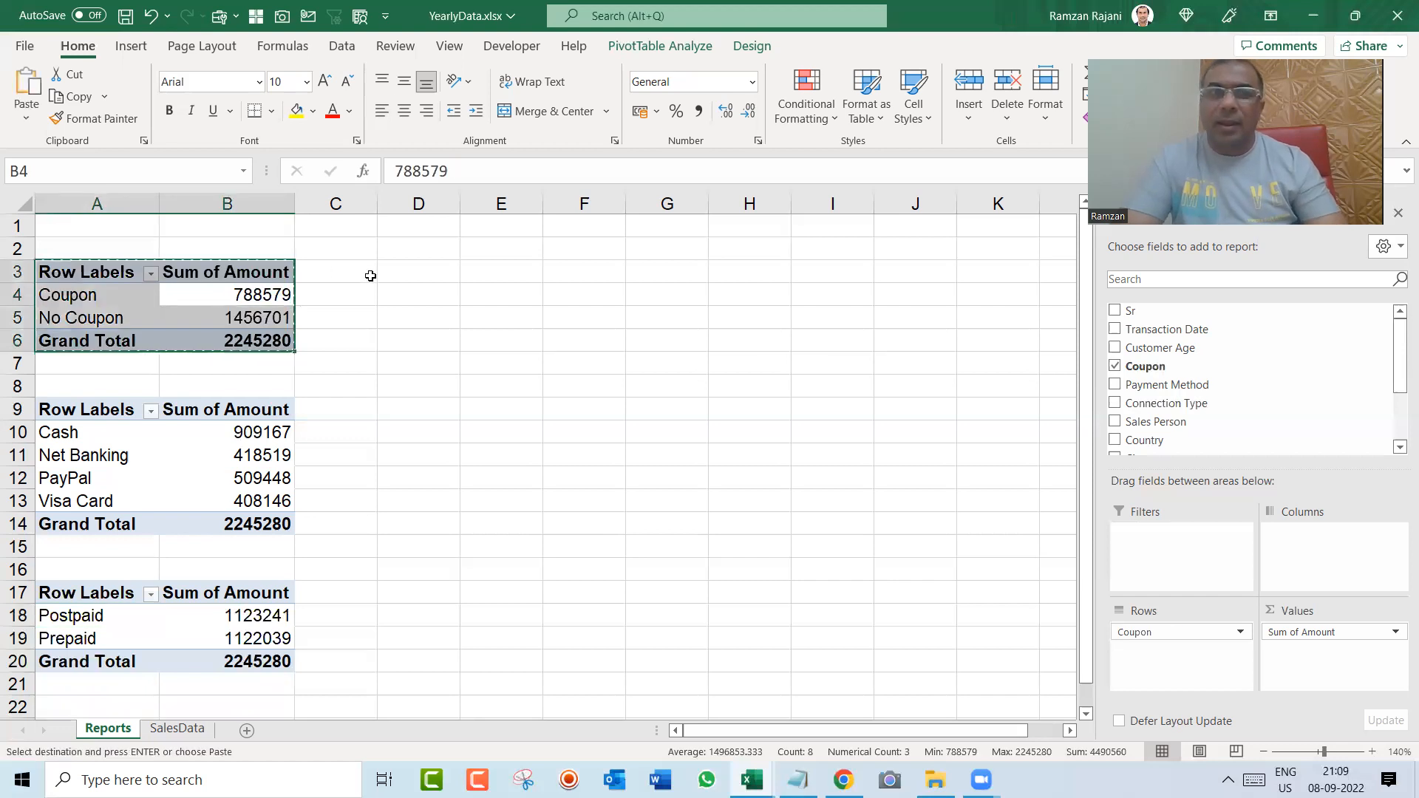
{"action": "left_click", "coordinate": [406, 272]}
{"action": "key", "text": "ctrl+v"}
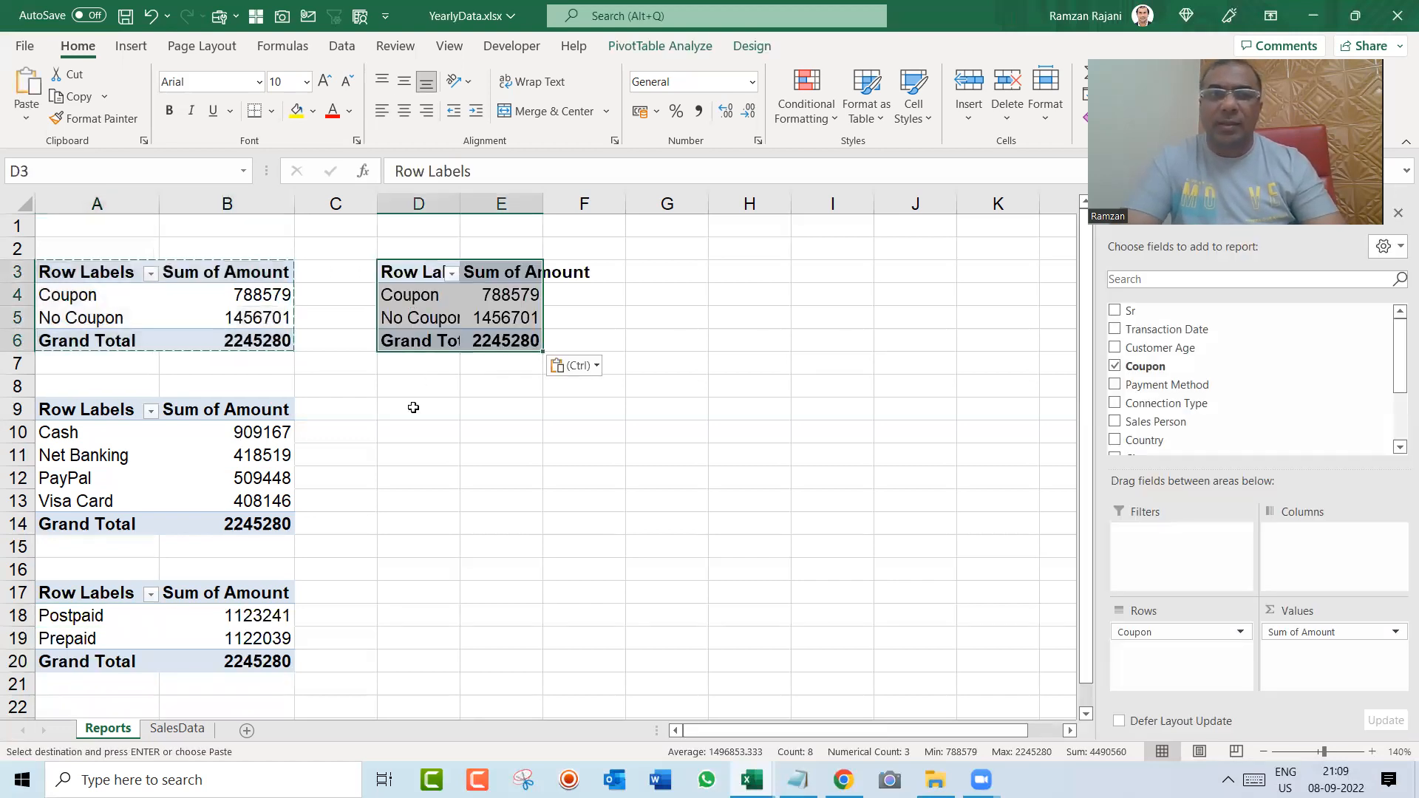
{"action": "left_click", "coordinate": [413, 408]}
{"action": "key", "text": "ctrl+v"}
{"action": "left_click", "coordinate": [400, 575]}
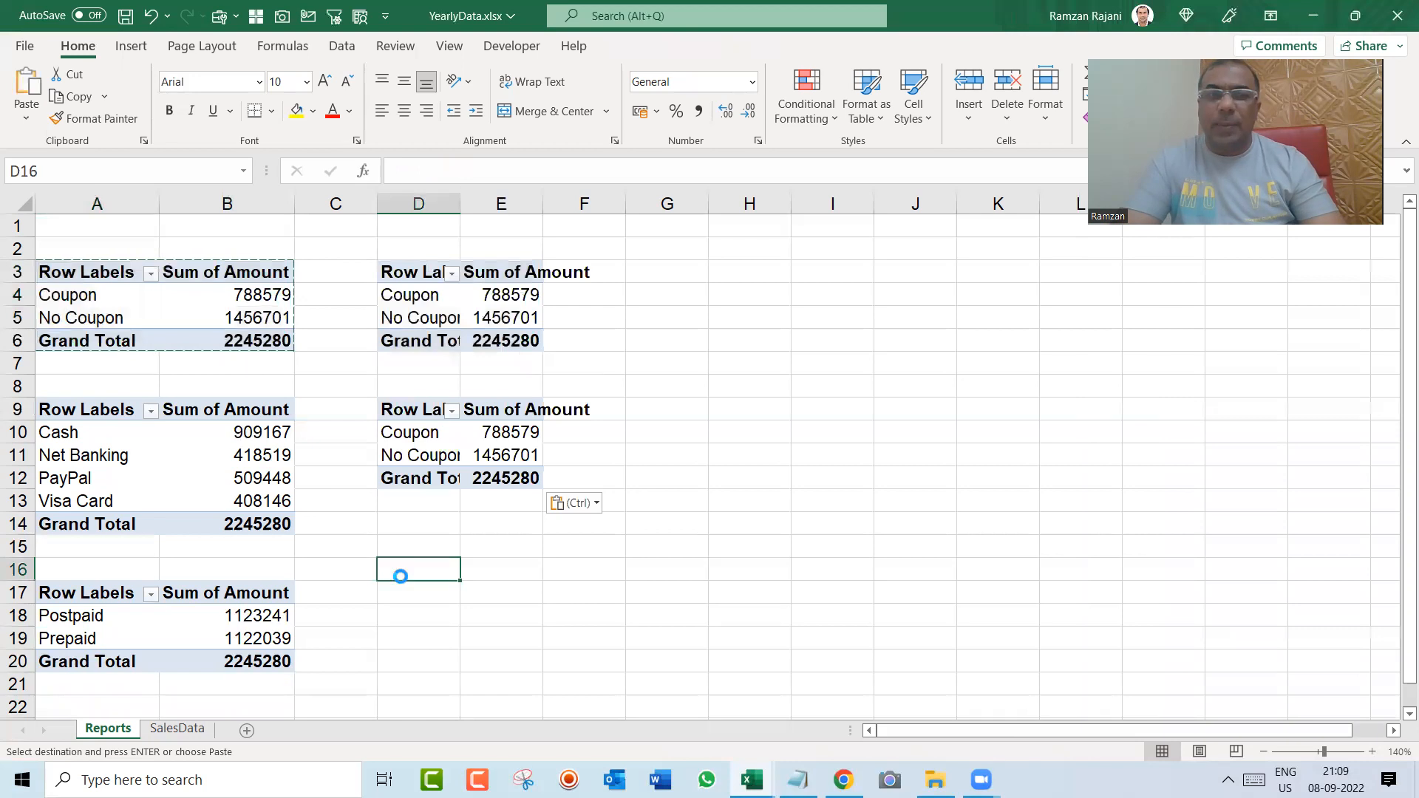
{"action": "key", "text": "ctrl+v"}
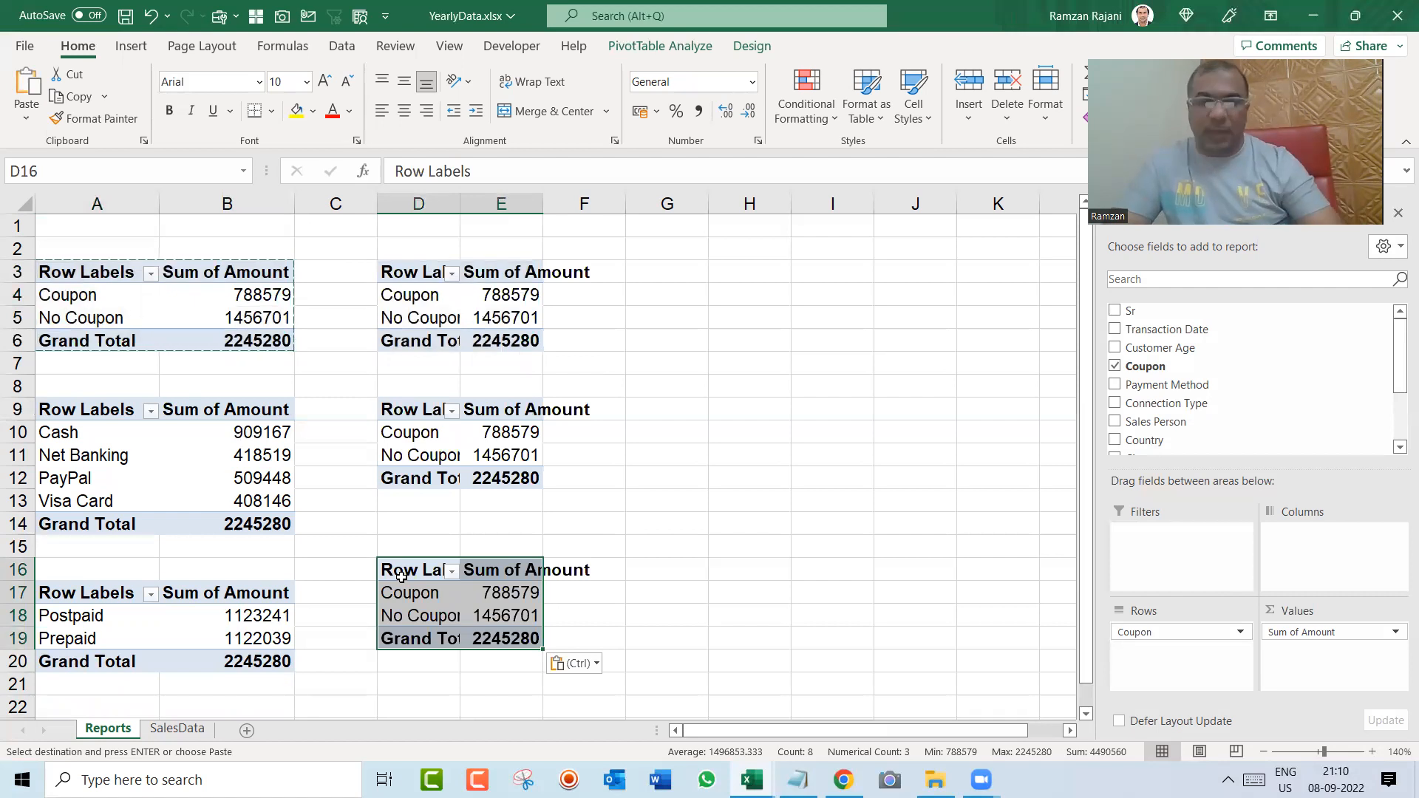
Step: Undo the three pasted Coupon pivot table copies and clear the copy selection
{"action": "key", "text": "ctrl+z"}
{"action": "key", "text": "ctrl+z"}
{"action": "key", "text": "ctrl+z"}
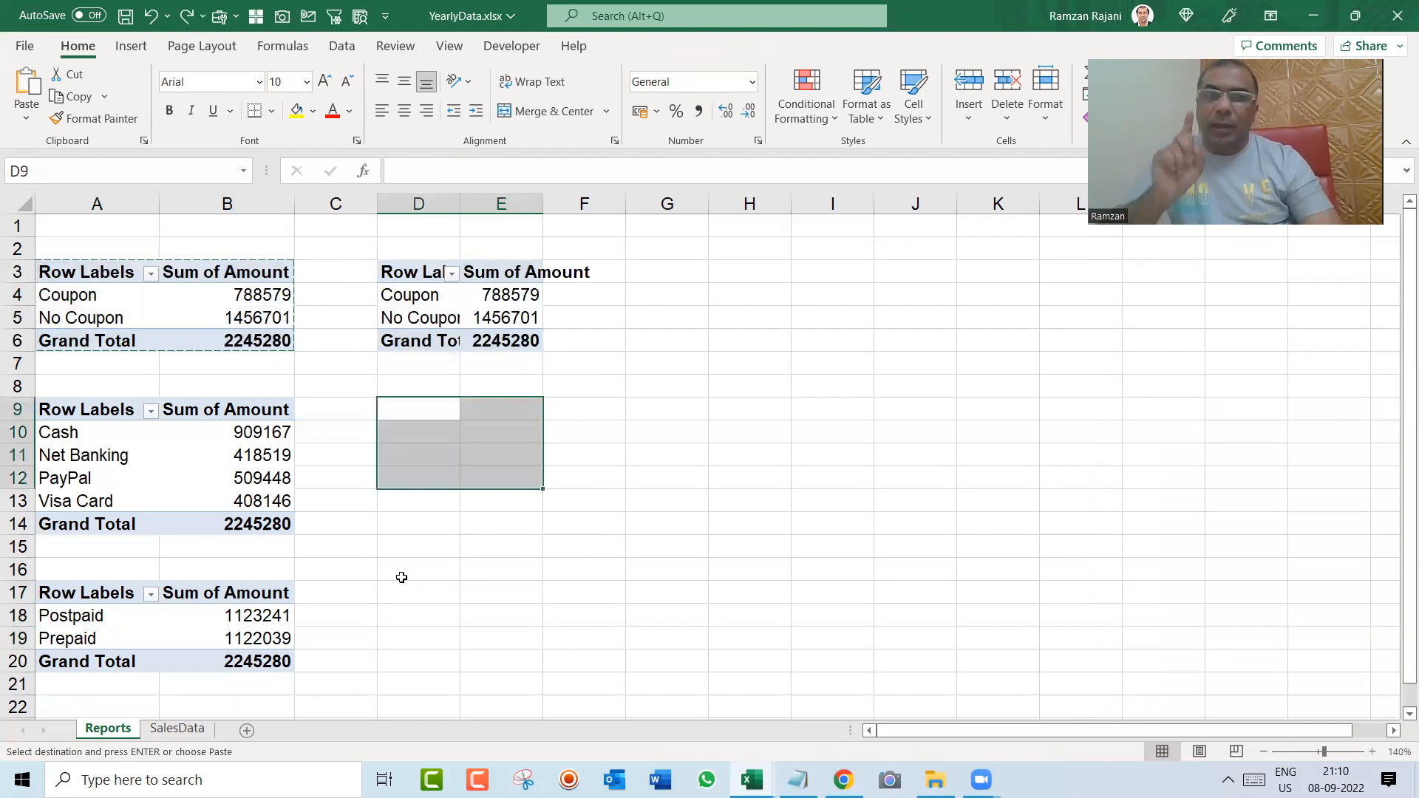
{"action": "key", "text": "Escape"}
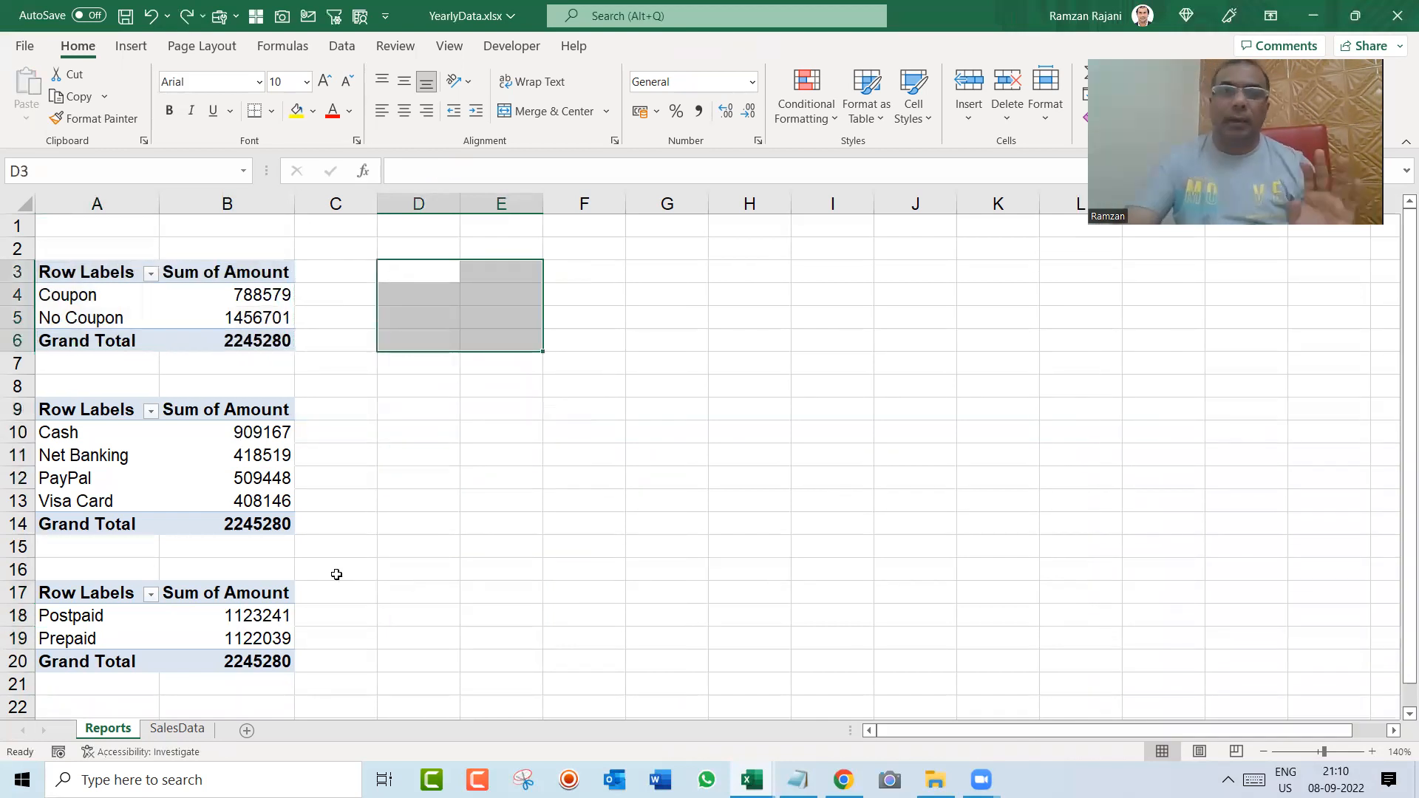
{"action": "left_click", "coordinate": [164, 312]}
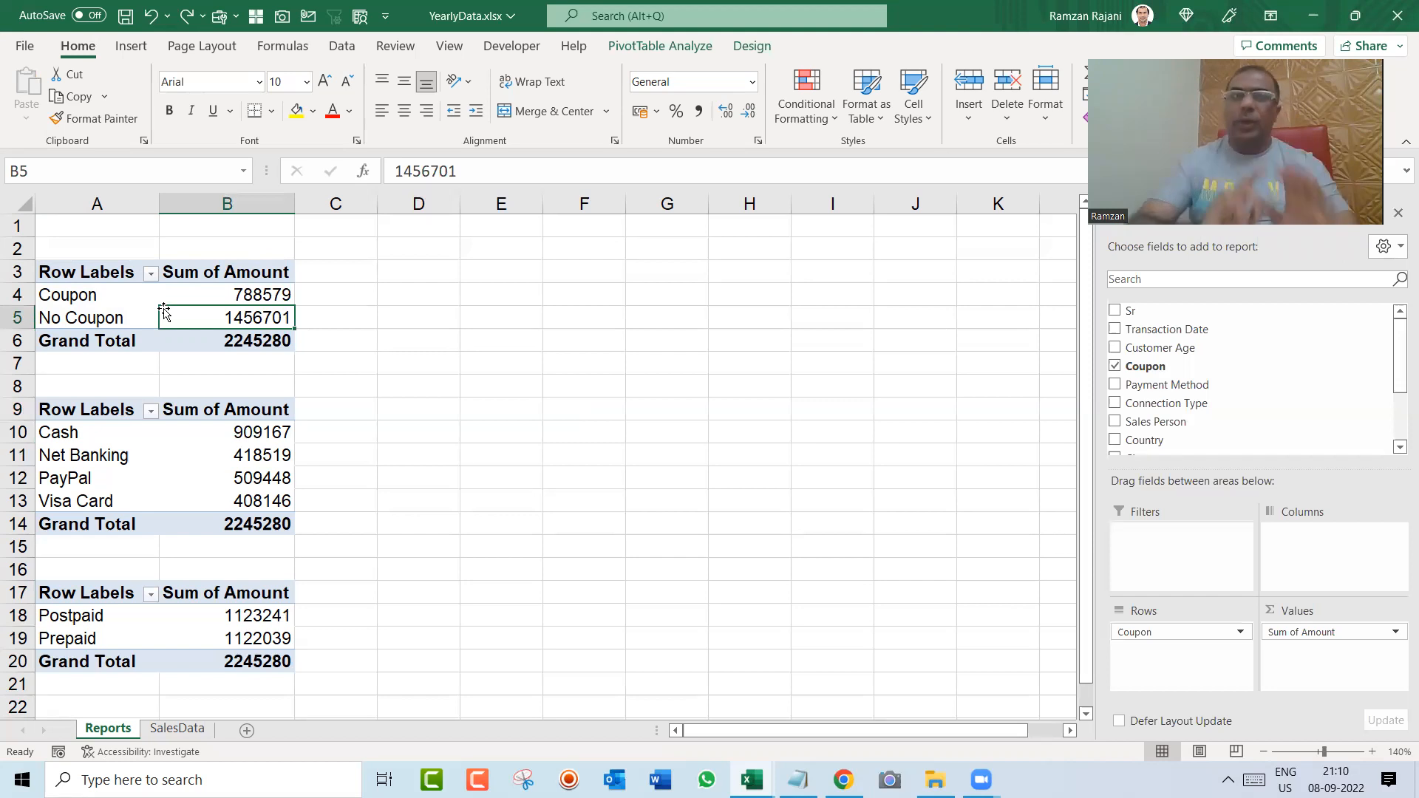
{"action": "left_click", "coordinate": [67, 637]}
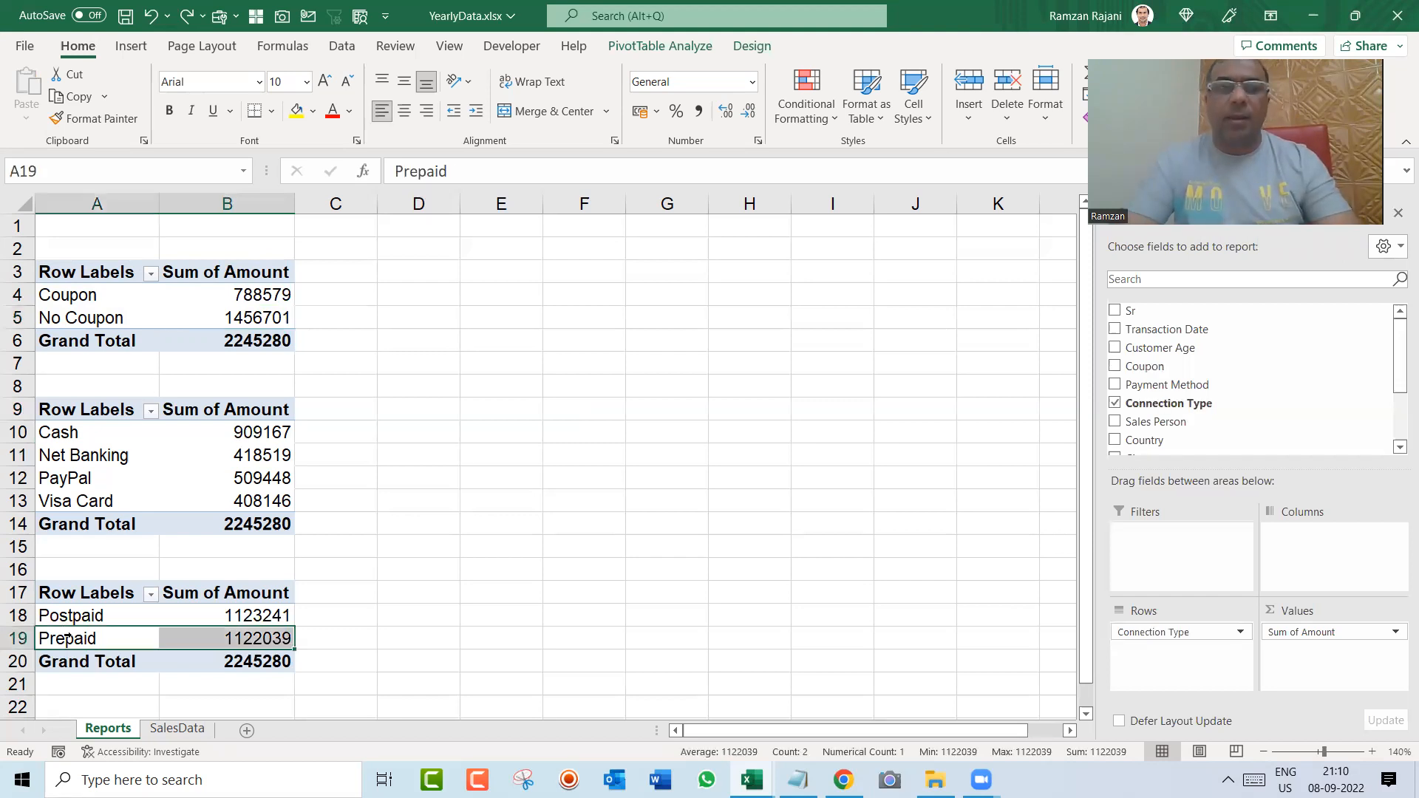
{"action": "key", "text": "ctrl+a"}
{"action": "key", "text": "ctrl+c"}
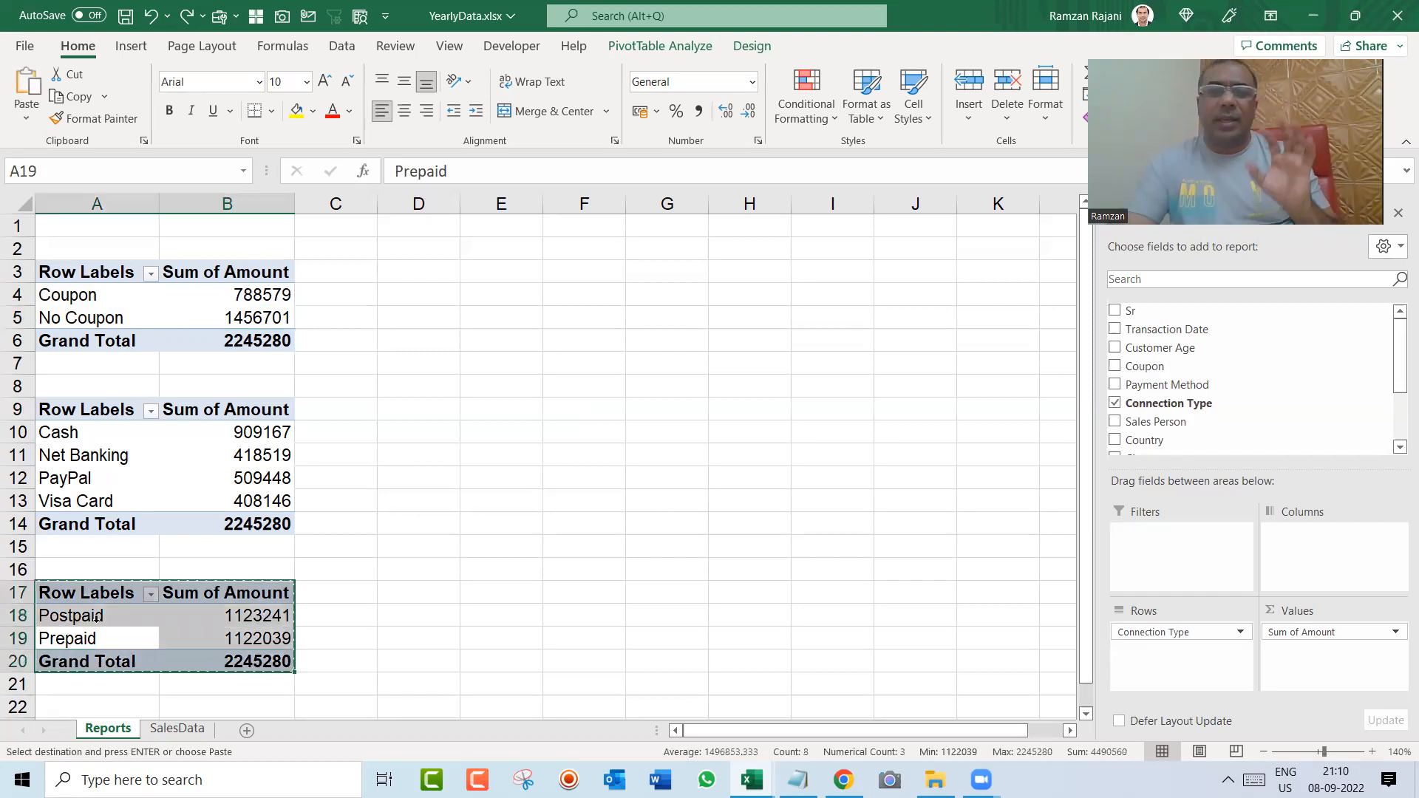
{"action": "left_click", "coordinate": [212, 613]}
{"action": "key", "text": "Escape"}
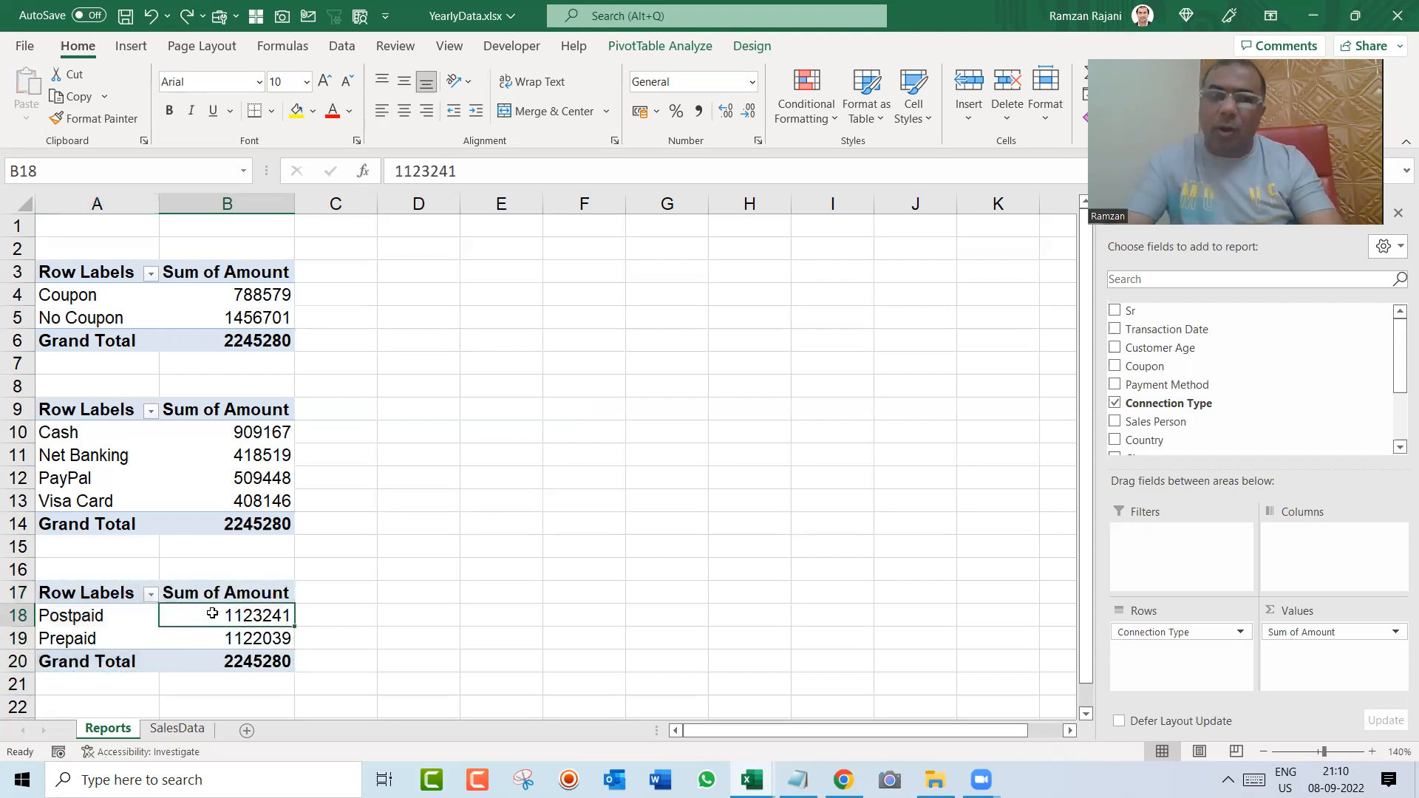
Step: Duplicate the entire Coupon pivot table at cell D3 and autofit the widths of columns D and E
{"action": "left_click", "coordinate": [133, 302]}
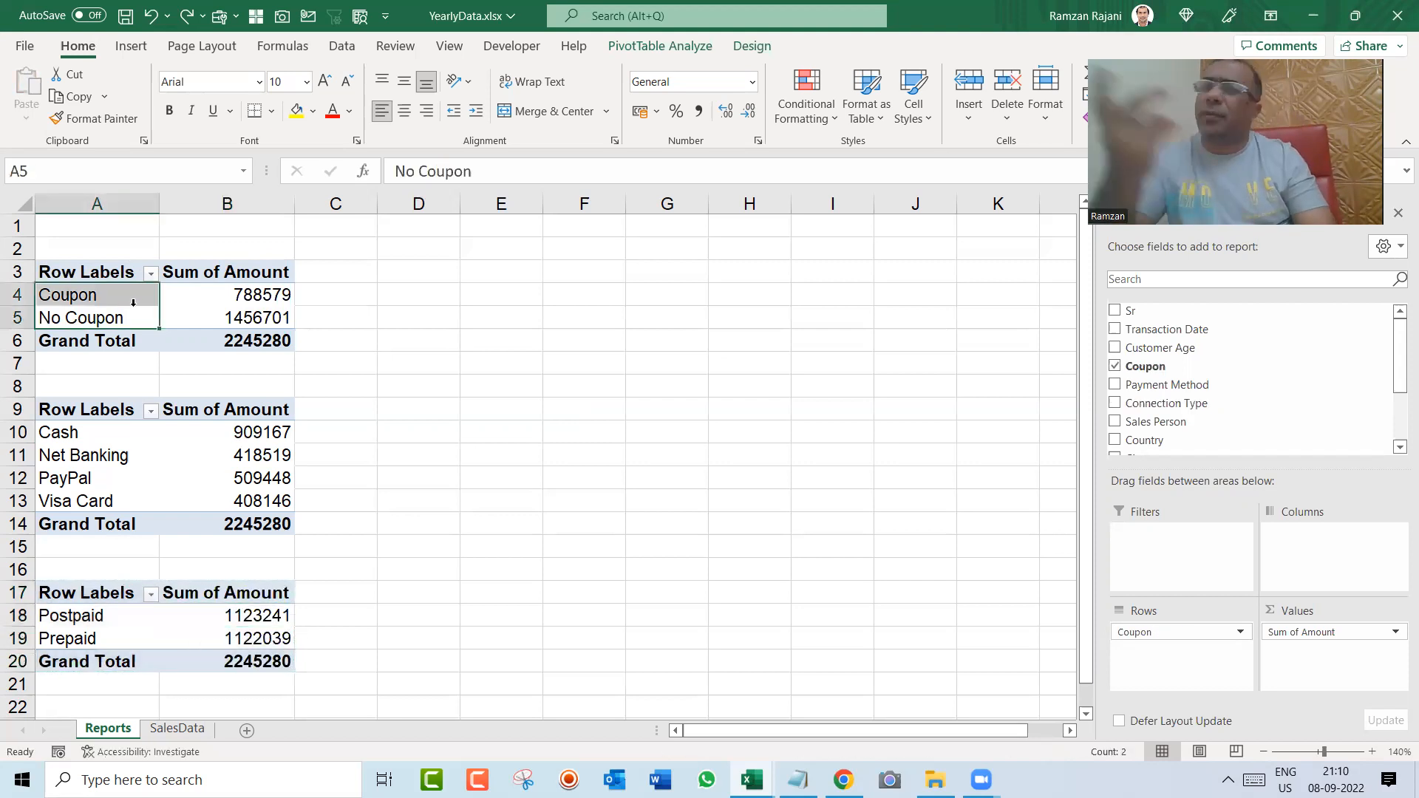
{"action": "key", "text": "ctrl+a"}
{"action": "key", "text": "ctrl+c"}
{"action": "key", "text": "Right"}
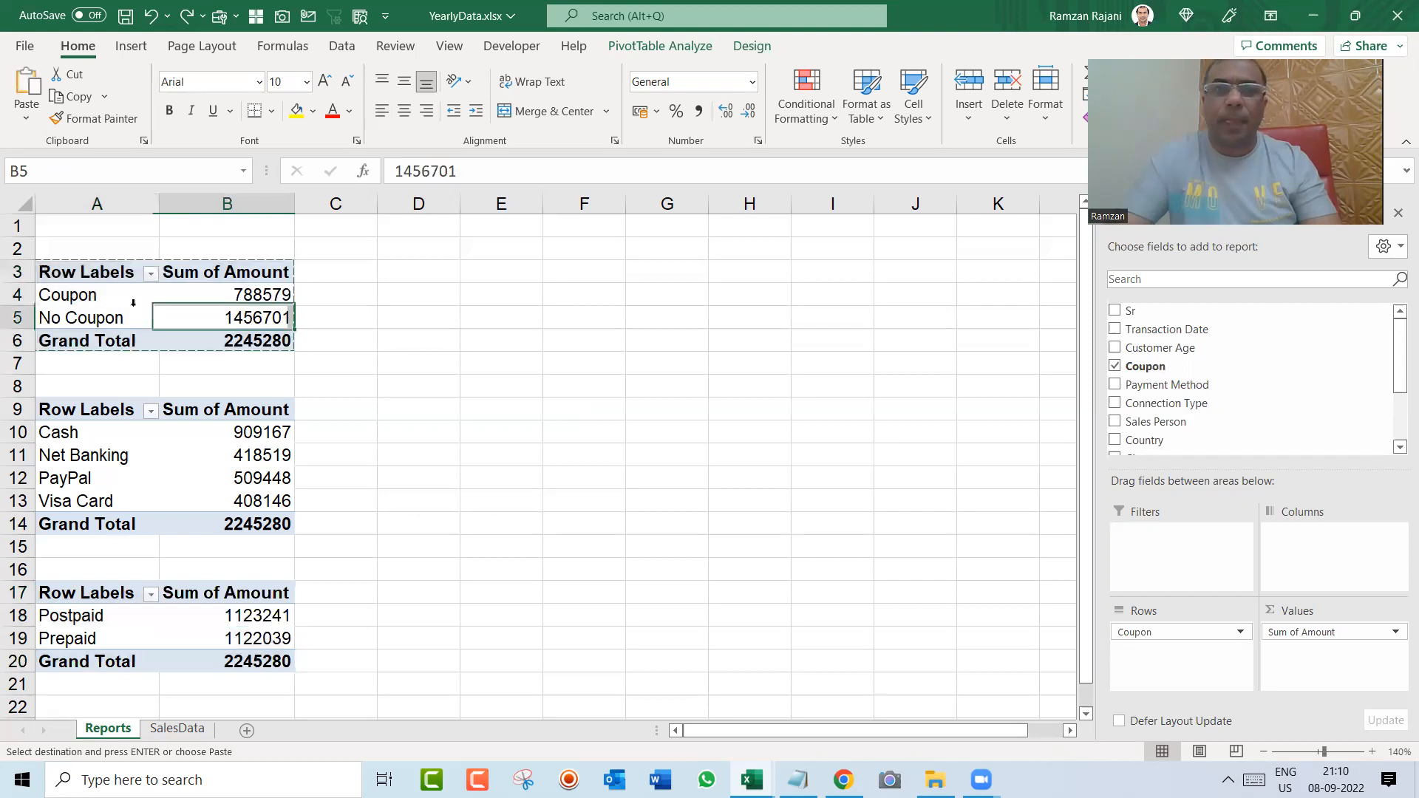
{"action": "key", "text": "Right"}
{"action": "key", "text": "Up"}
{"action": "key", "text": "Up"}
{"action": "key", "text": "Right"}
{"action": "key", "text": "ctrl+v"}
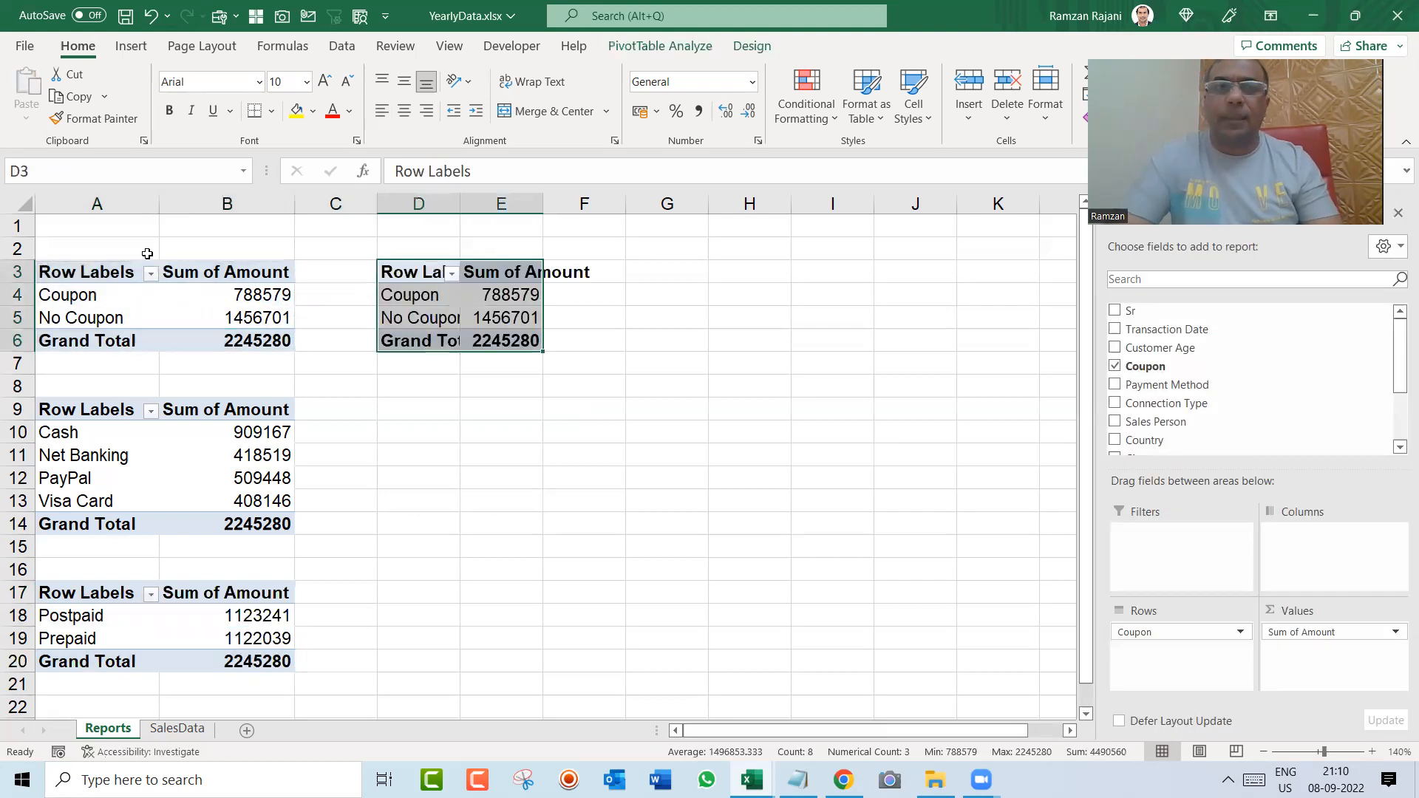
{"action": "double_click", "coordinate": [459, 203]}
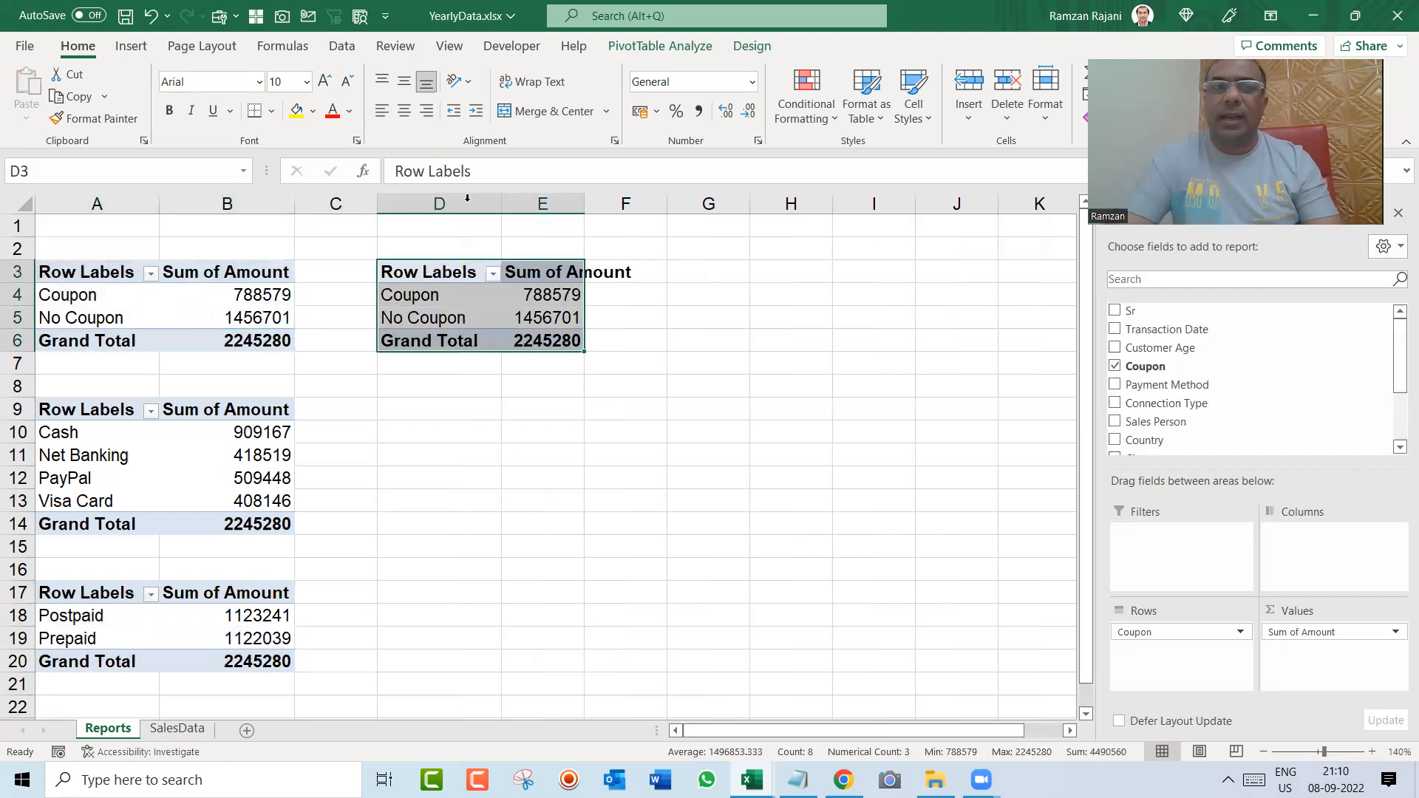
{"action": "double_click", "coordinate": [584, 204]}
Step: Replace Coupon with Transaction Date as the row field of the pivot table at D3 and group its dates by Years only
{"action": "left_click", "coordinate": [571, 281]}
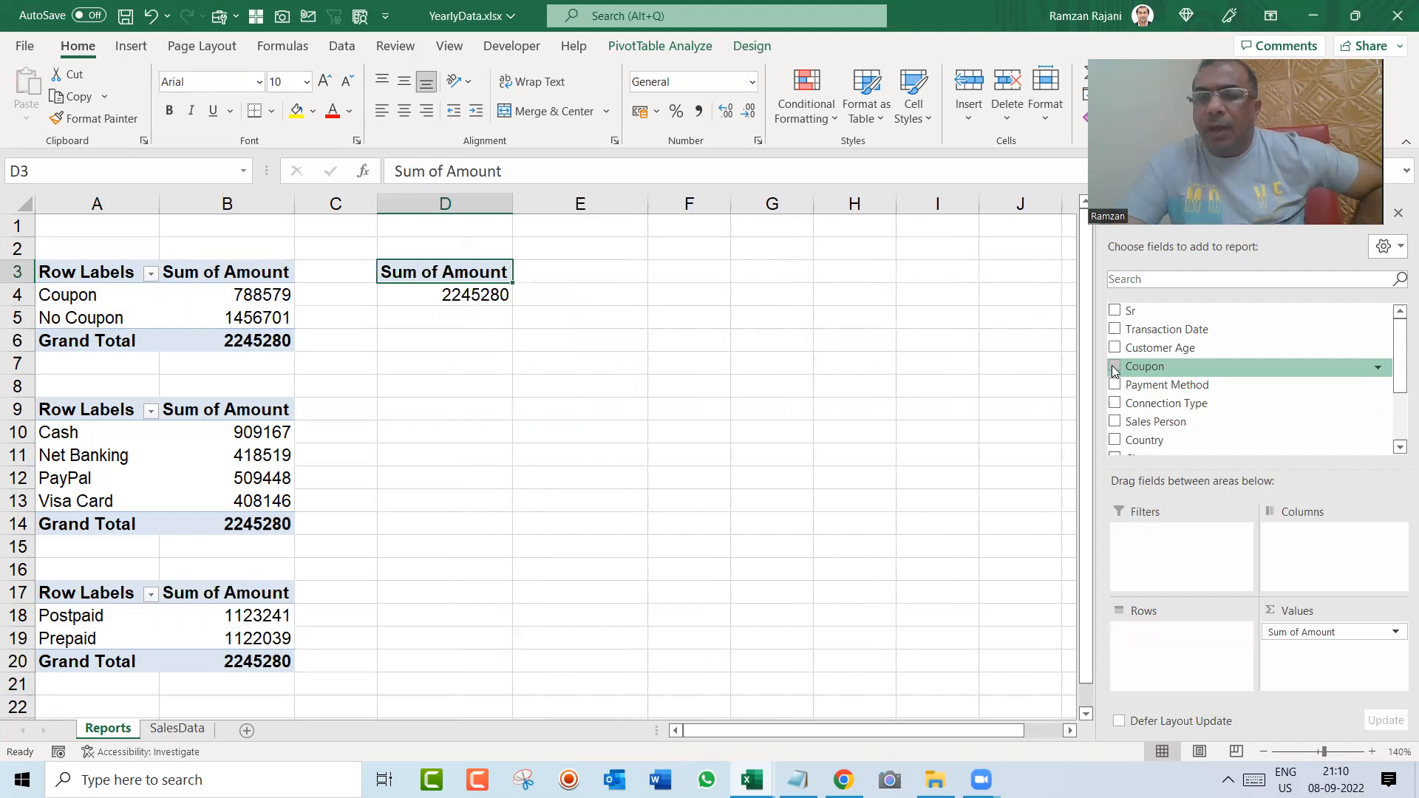
{"action": "left_click_drag", "start_coordinate": [1138, 329], "coordinate": [1209, 633]}
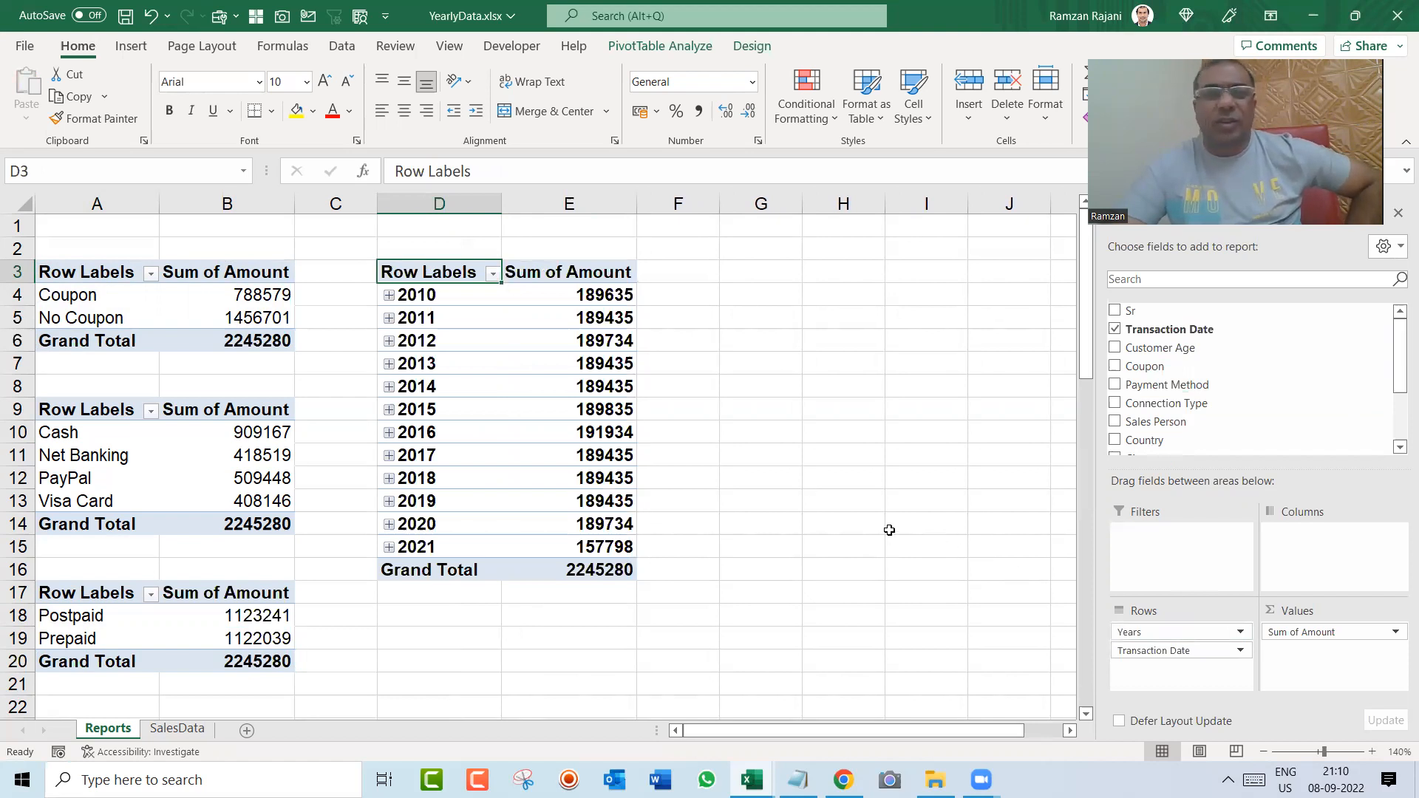
{"action": "right_click", "coordinate": [460, 326]}
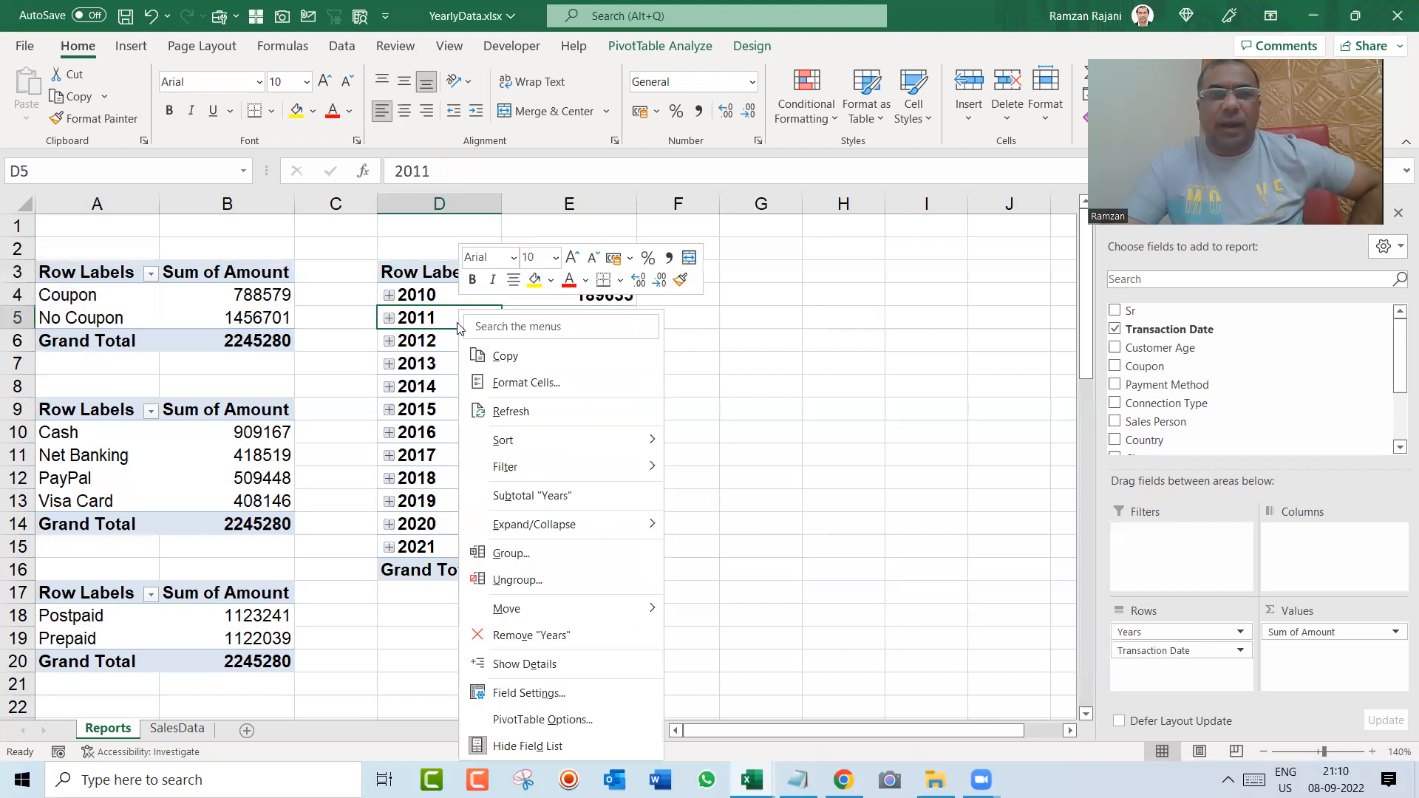
{"action": "left_click", "coordinate": [538, 552]}
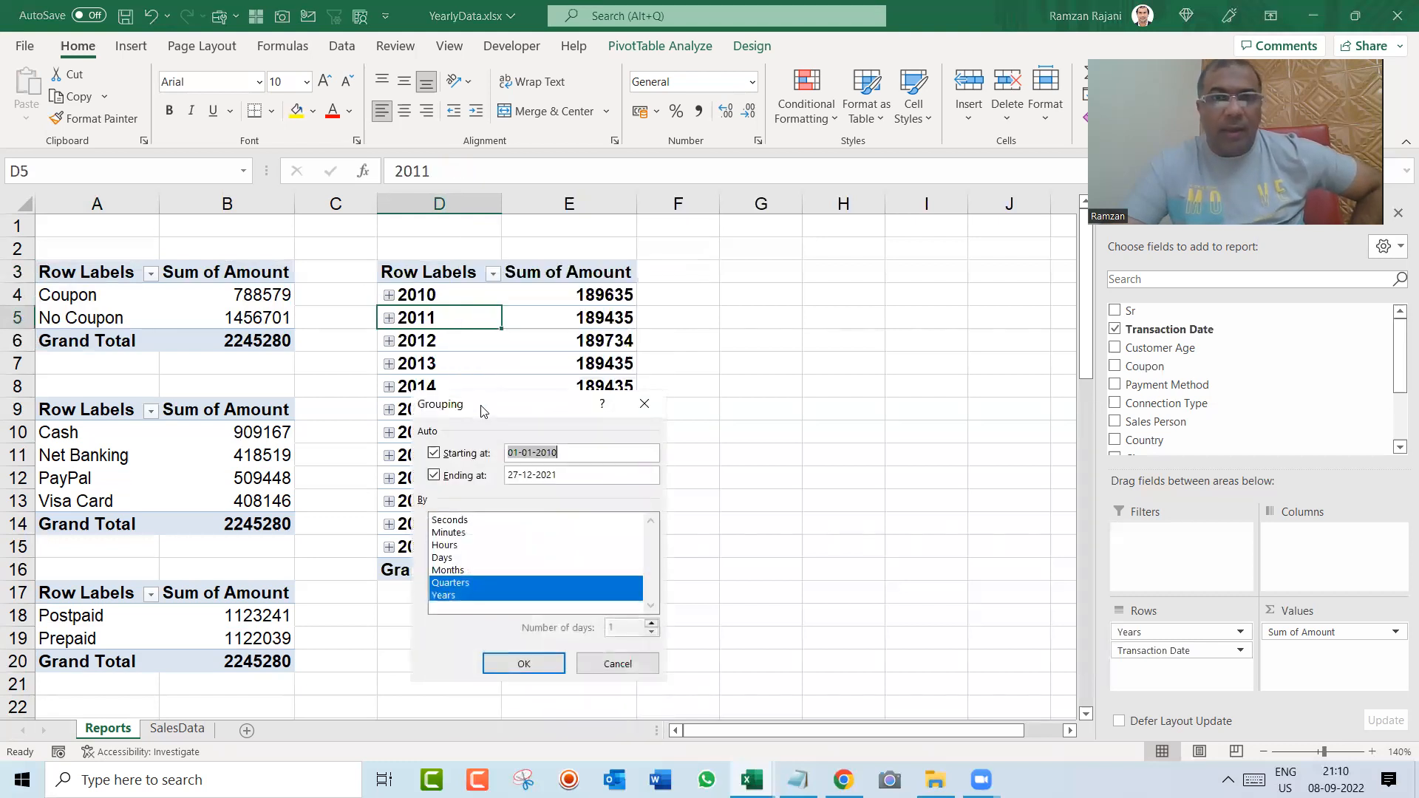
{"action": "left_click_drag", "start_coordinate": [482, 411], "coordinate": [719, 306]}
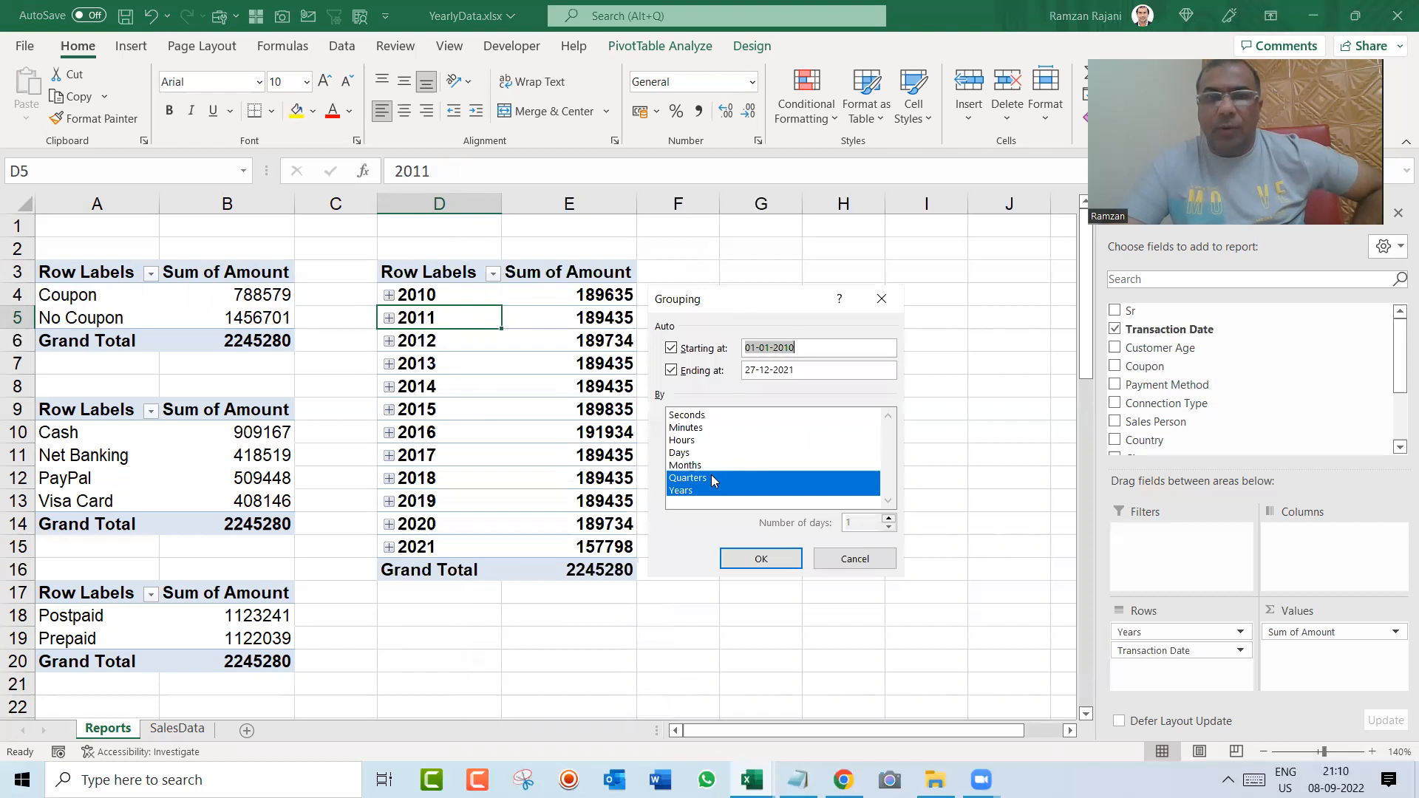
{"action": "left_click", "coordinate": [714, 479]}
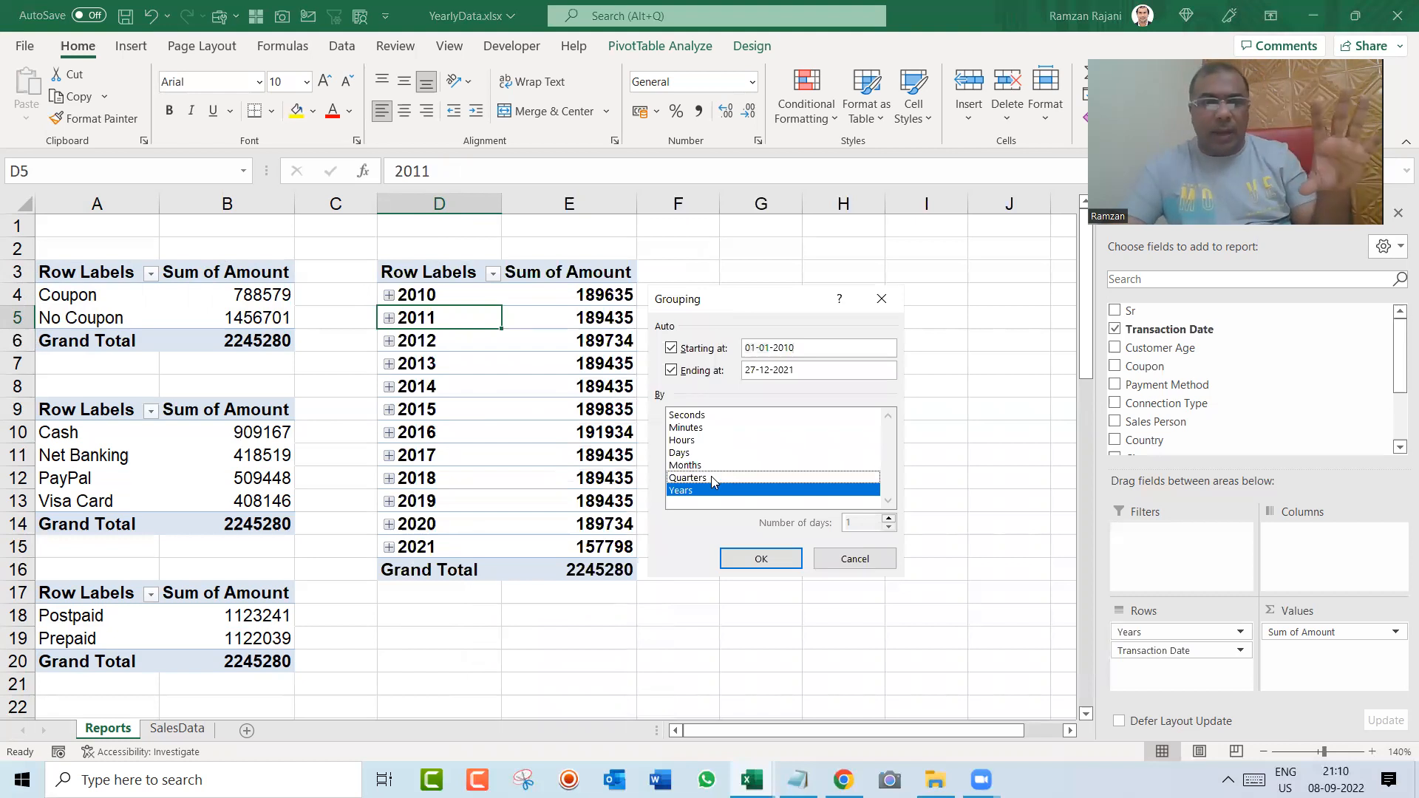
{"action": "left_click", "coordinate": [739, 558]}
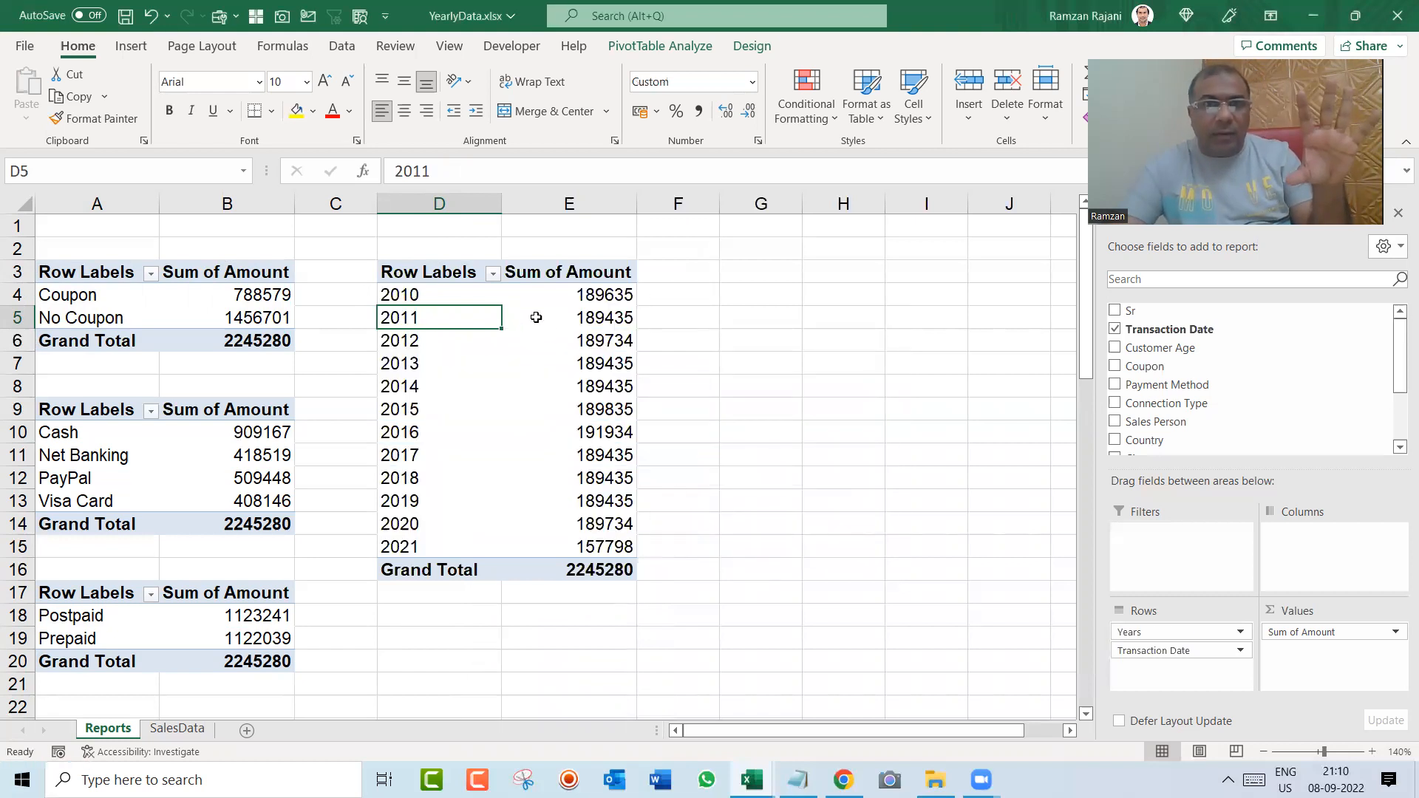
Step: Filter the yearly pivot table at D3 to show only 2019, 2020 and 2021
{"action": "left_click", "coordinate": [492, 275]}
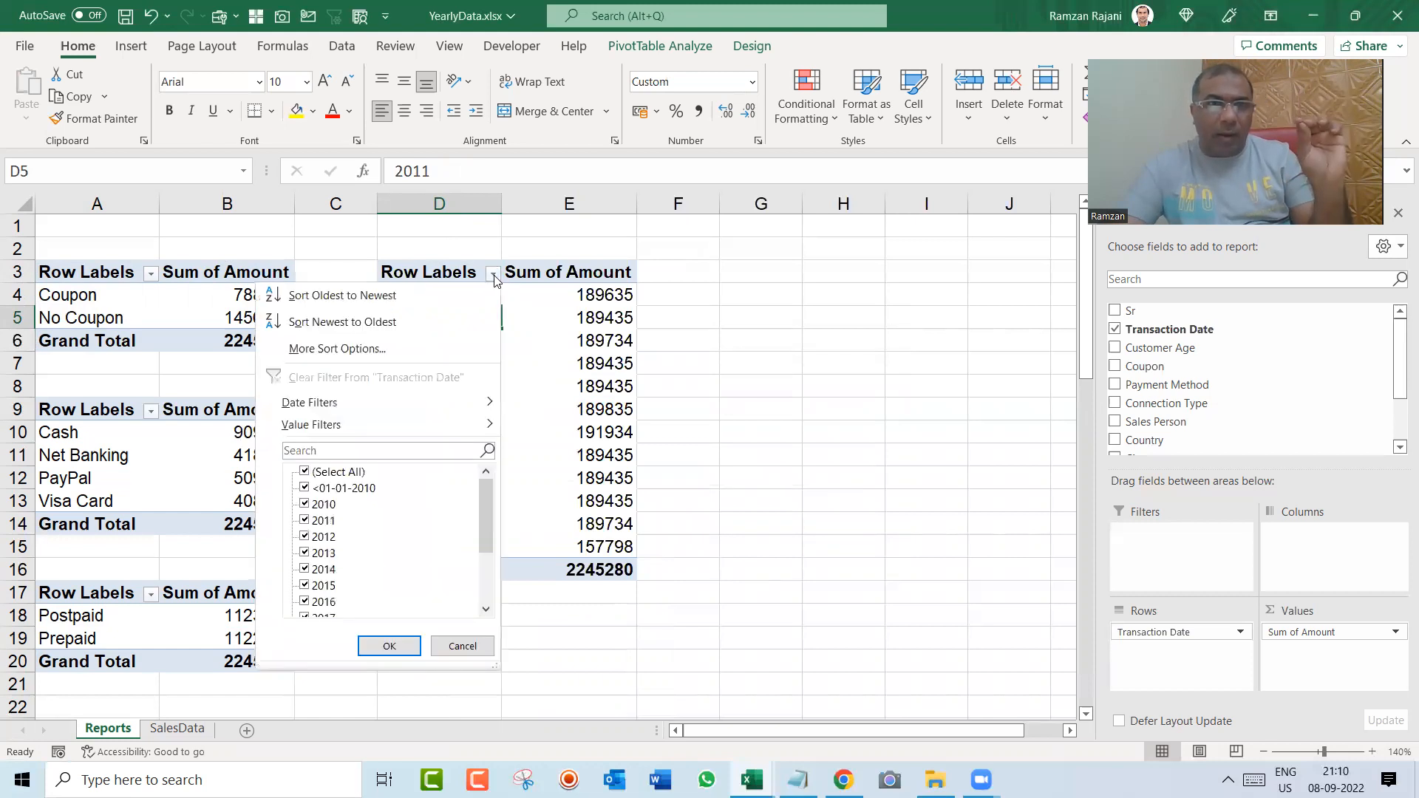
{"action": "left_click", "coordinate": [305, 472]}
{"action": "left_click_drag", "start_coordinate": [480, 518], "coordinate": [485, 568]}
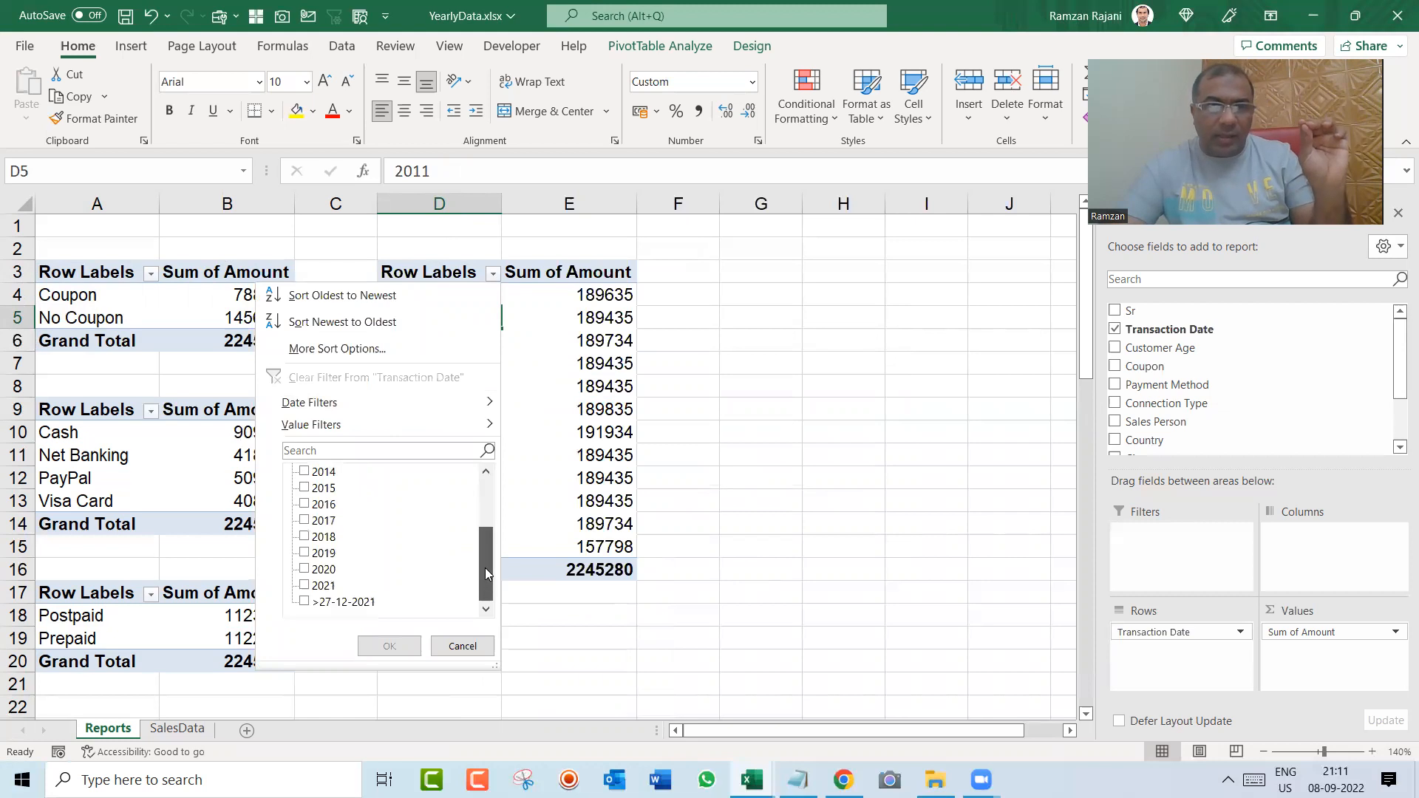
{"action": "left_click", "coordinate": [306, 585]}
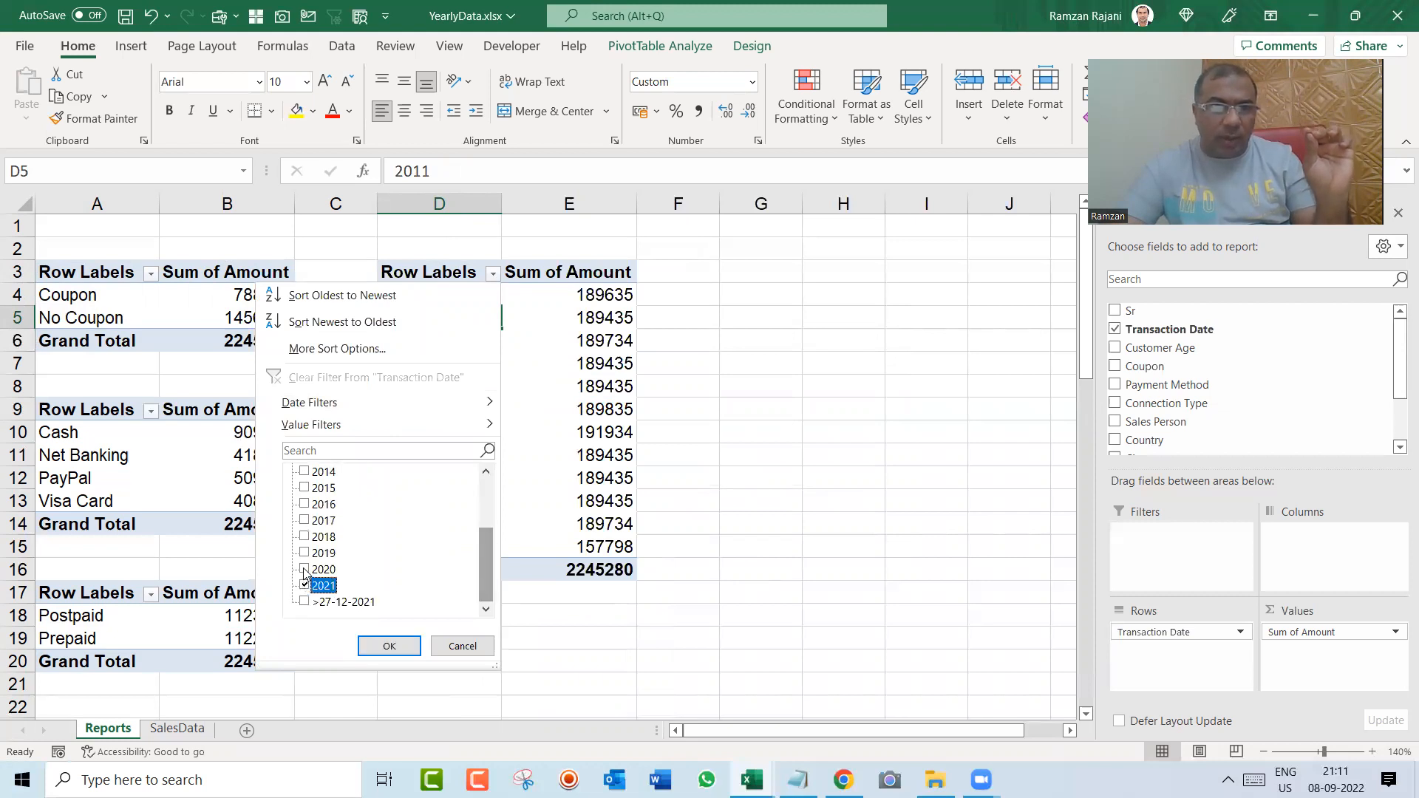
{"action": "left_click", "coordinate": [305, 571]}
{"action": "left_click", "coordinate": [304, 554]}
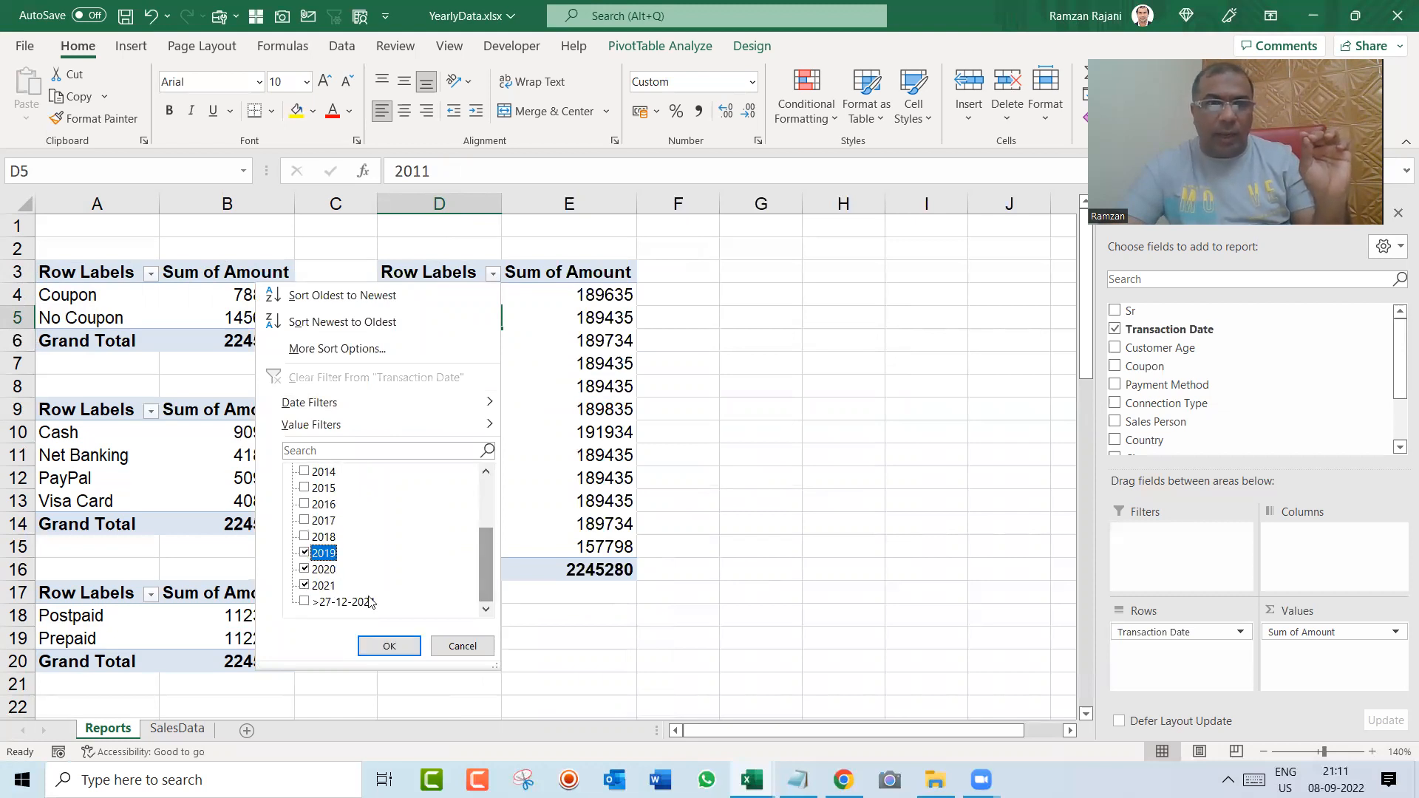
{"action": "left_click", "coordinate": [395, 644]}
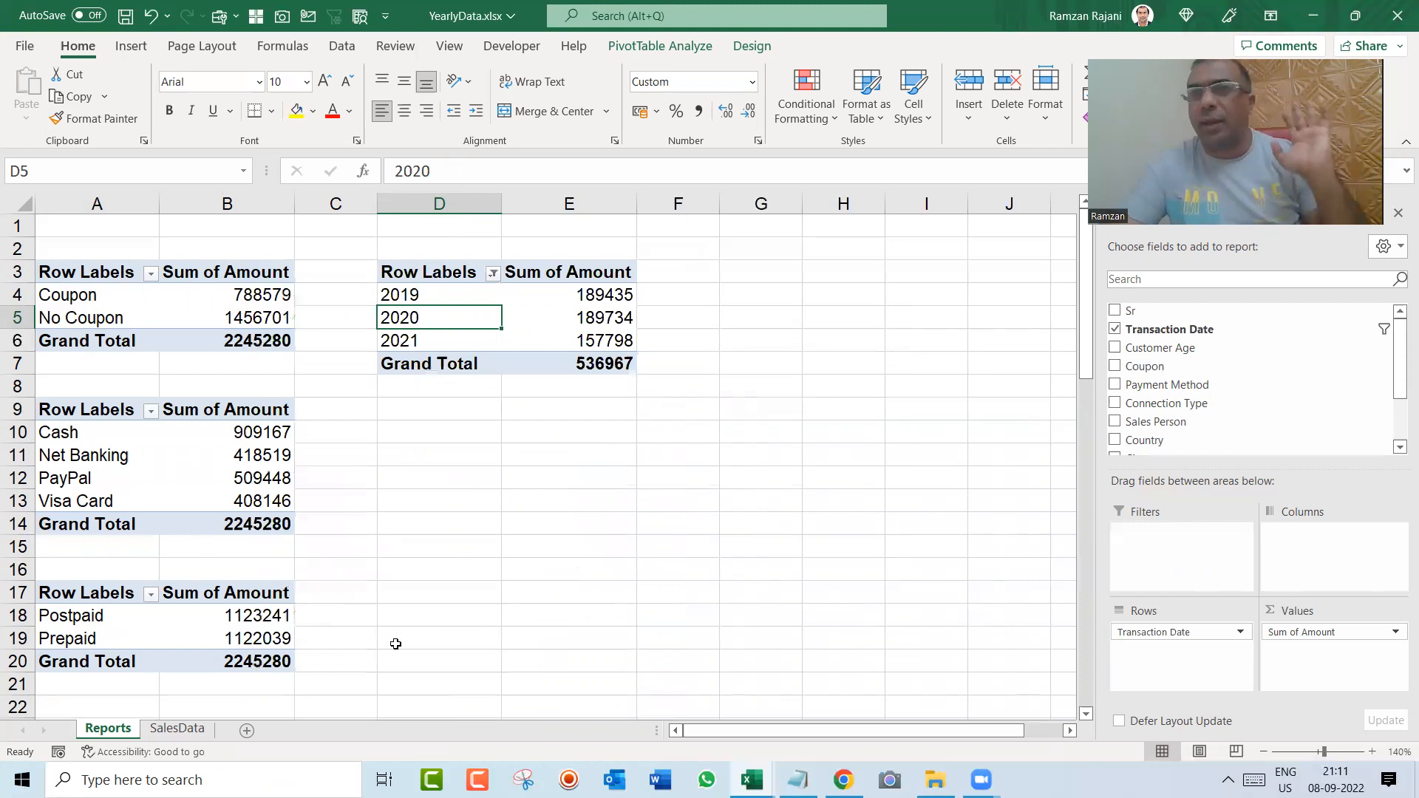
Step: Duplicate the entire Coupon pivot table at cell D9 and clear the copy selection
{"action": "left_click", "coordinate": [122, 297]}
{"action": "key", "text": "ctrl+a"}
{"action": "key", "text": "ctrl+c"}
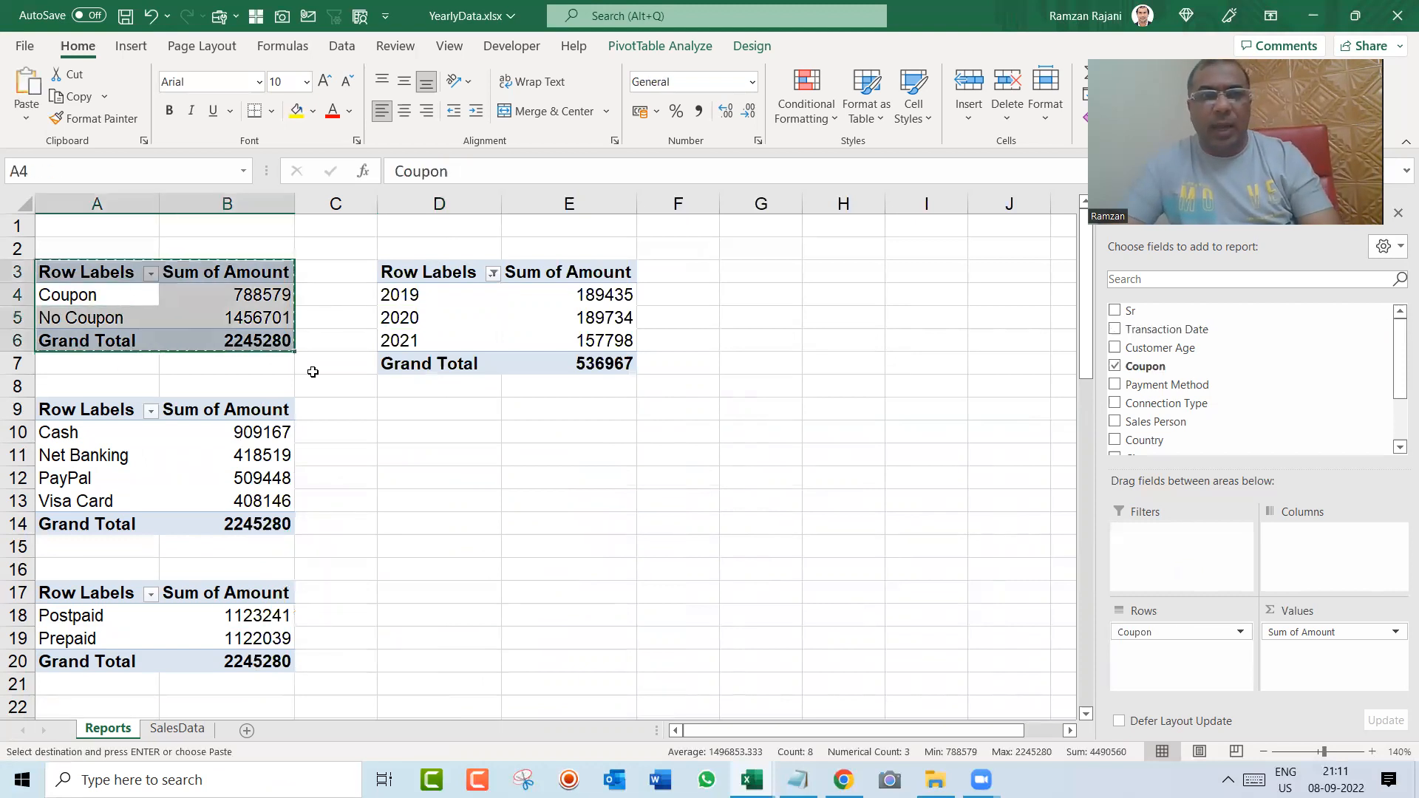
{"action": "left_click", "coordinate": [413, 419]}
{"action": "key", "text": "ctrl+v"}
{"action": "key", "text": "Escape"}
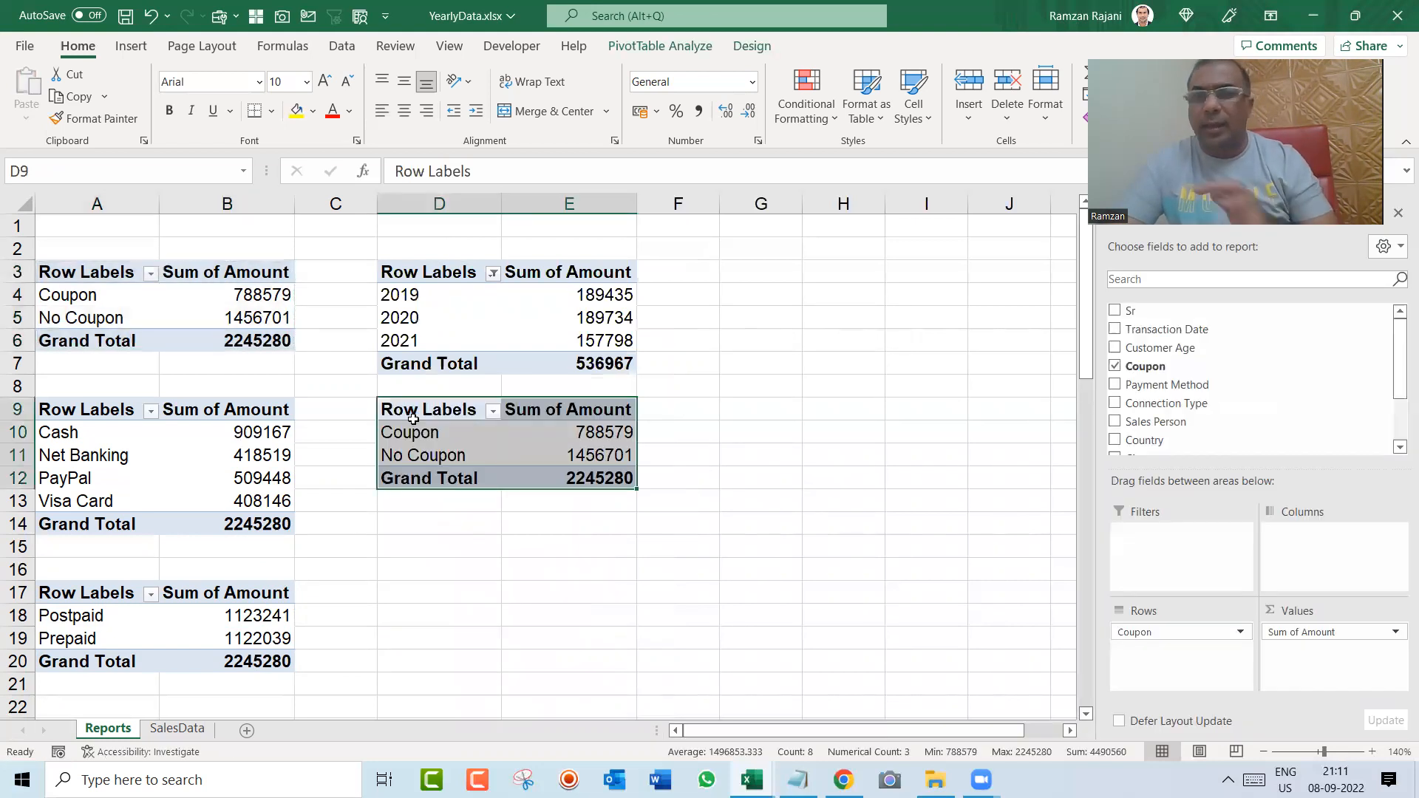
Step: Replace Coupon with Country as the row field of the pivot table at D9
{"action": "left_click", "coordinate": [1115, 368]}
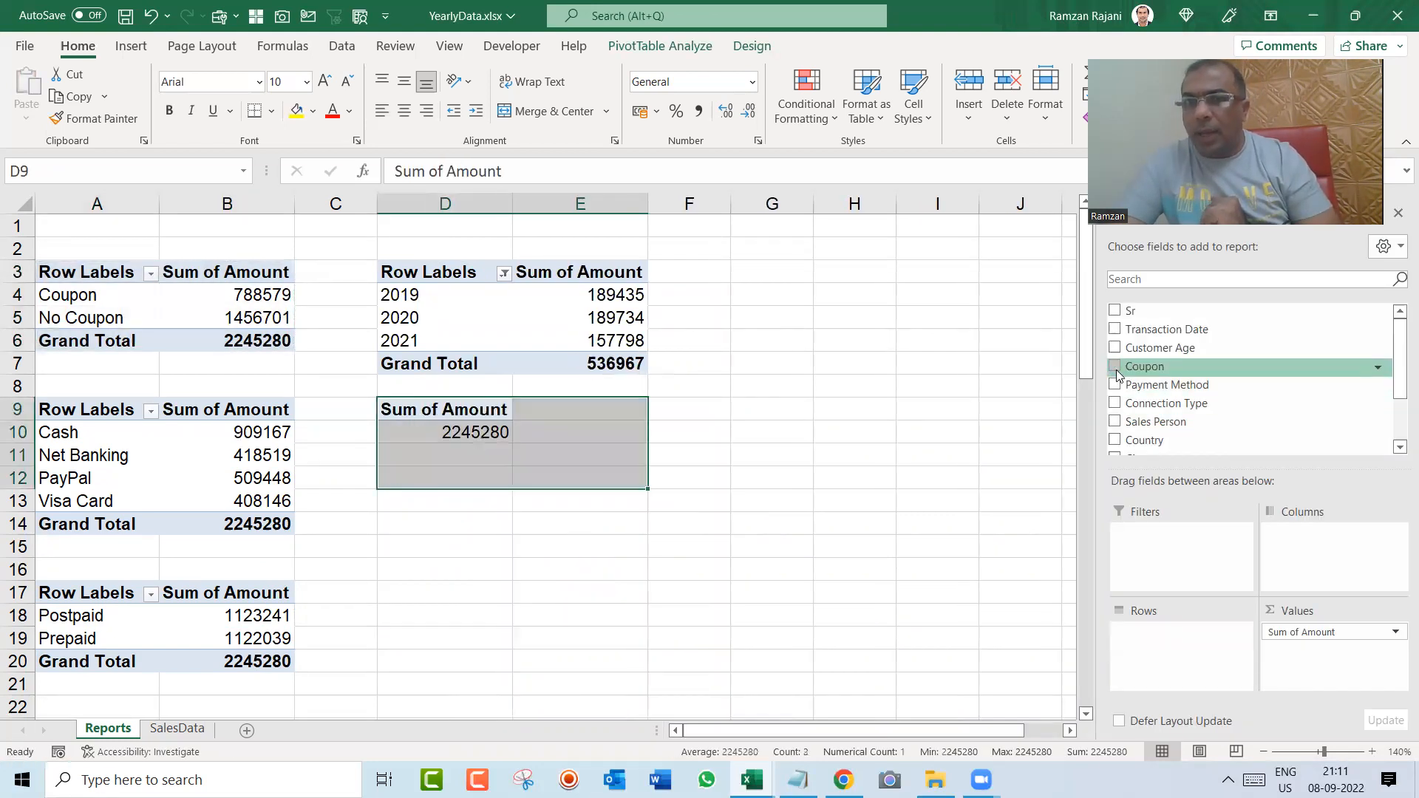
{"action": "left_click", "coordinate": [1115, 441]}
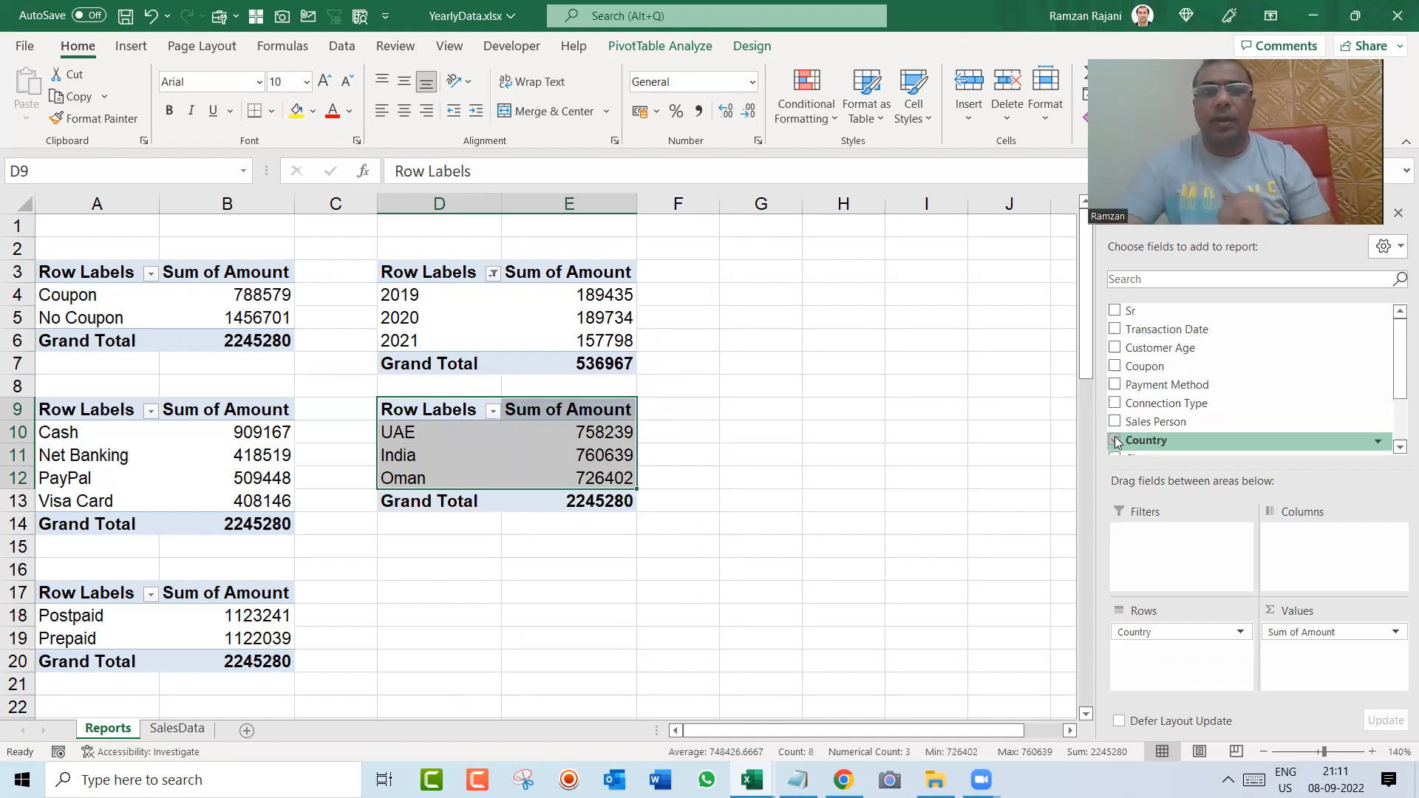
{"action": "key", "text": "Down"}
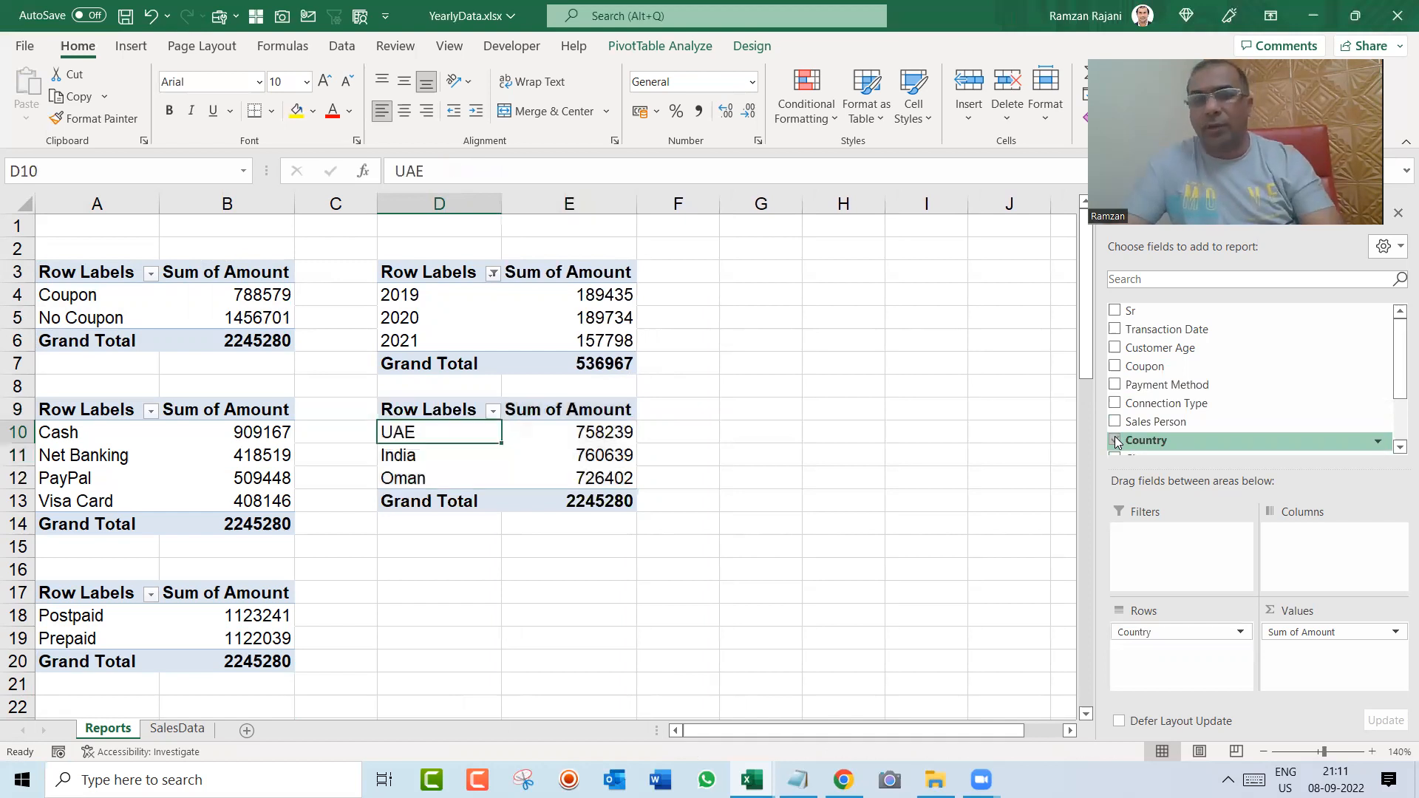
Step: Duplicate the entire Country pivot table at cell D17, in line with the Postpaid/Prepaid table, and clear the copy selection
{"action": "key", "text": "ctrl+a"}
{"action": "key", "text": "ctrl+c"}
{"action": "key", "text": "Down"}
{"action": "key", "text": "Down"}
{"action": "key", "text": "Down"}
{"action": "key", "text": "Down"}
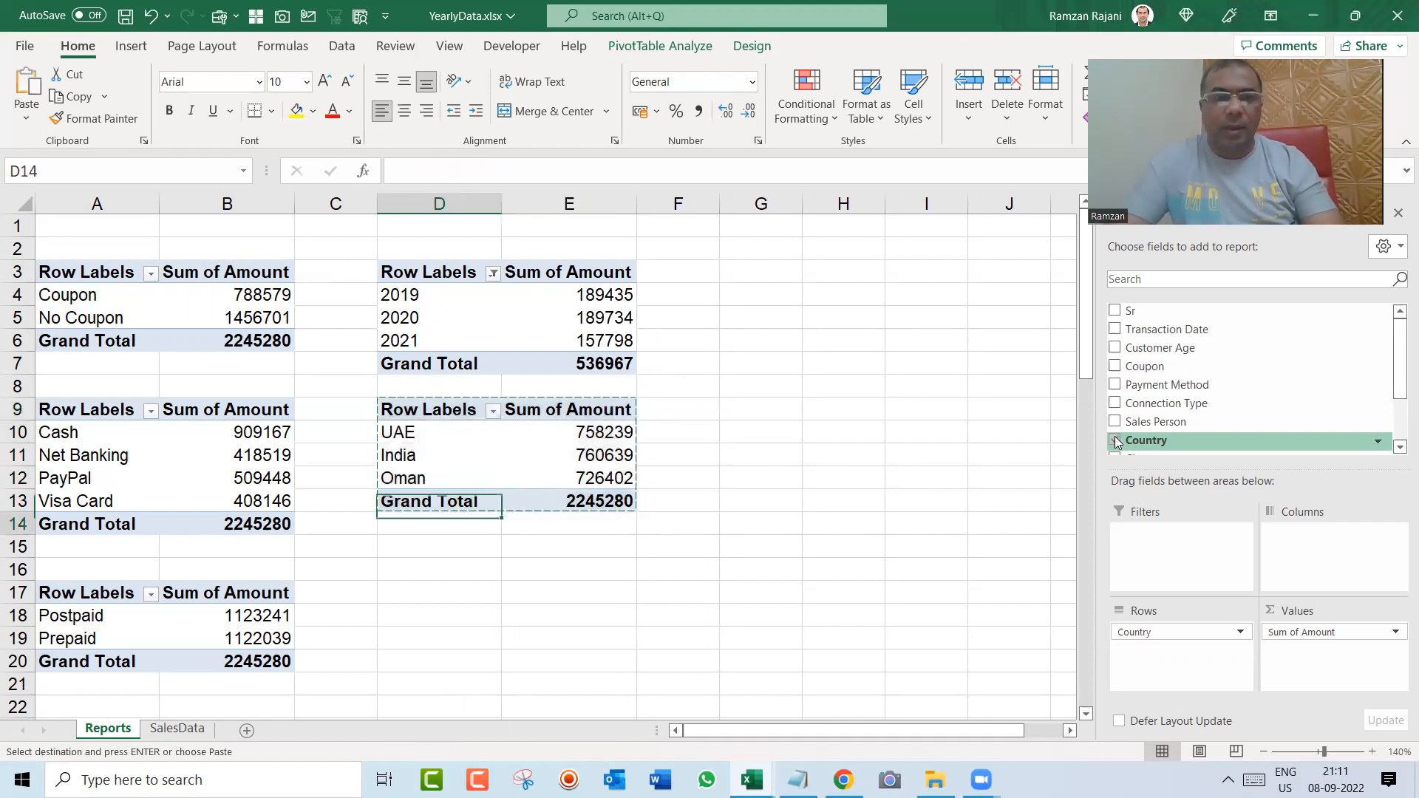
{"action": "key", "text": "Down"}
{"action": "key", "text": "Down"}
{"action": "key", "text": "Down"}
{"action": "key", "text": "ctrl+v"}
{"action": "key", "text": "Escape"}
Step: Replace Country with Sales Person as the row field of the pivot table at D17
{"action": "left_click", "coordinate": [1115, 441]}
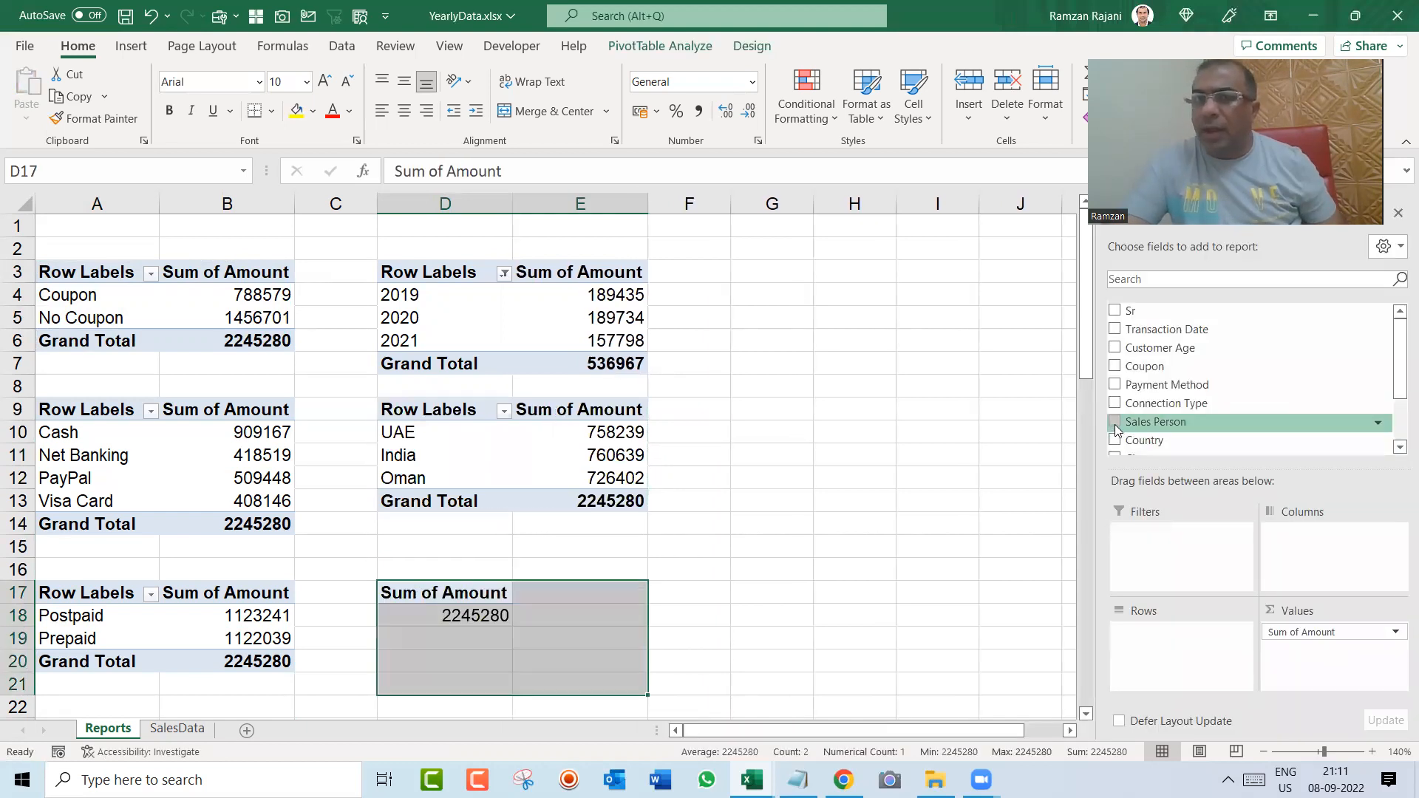
{"action": "left_click", "coordinate": [1115, 422]}
{"action": "key", "text": "Down"}
{"action": "key", "text": "Down"}
{"action": "key", "text": "Down"}
{"action": "key", "text": "Down"}
{"action": "key", "text": "Down"}
{"action": "key", "text": "Down"}
{"action": "key", "text": "Down"}
{"action": "key", "text": "Down"}
{"action": "key", "text": "Down"}
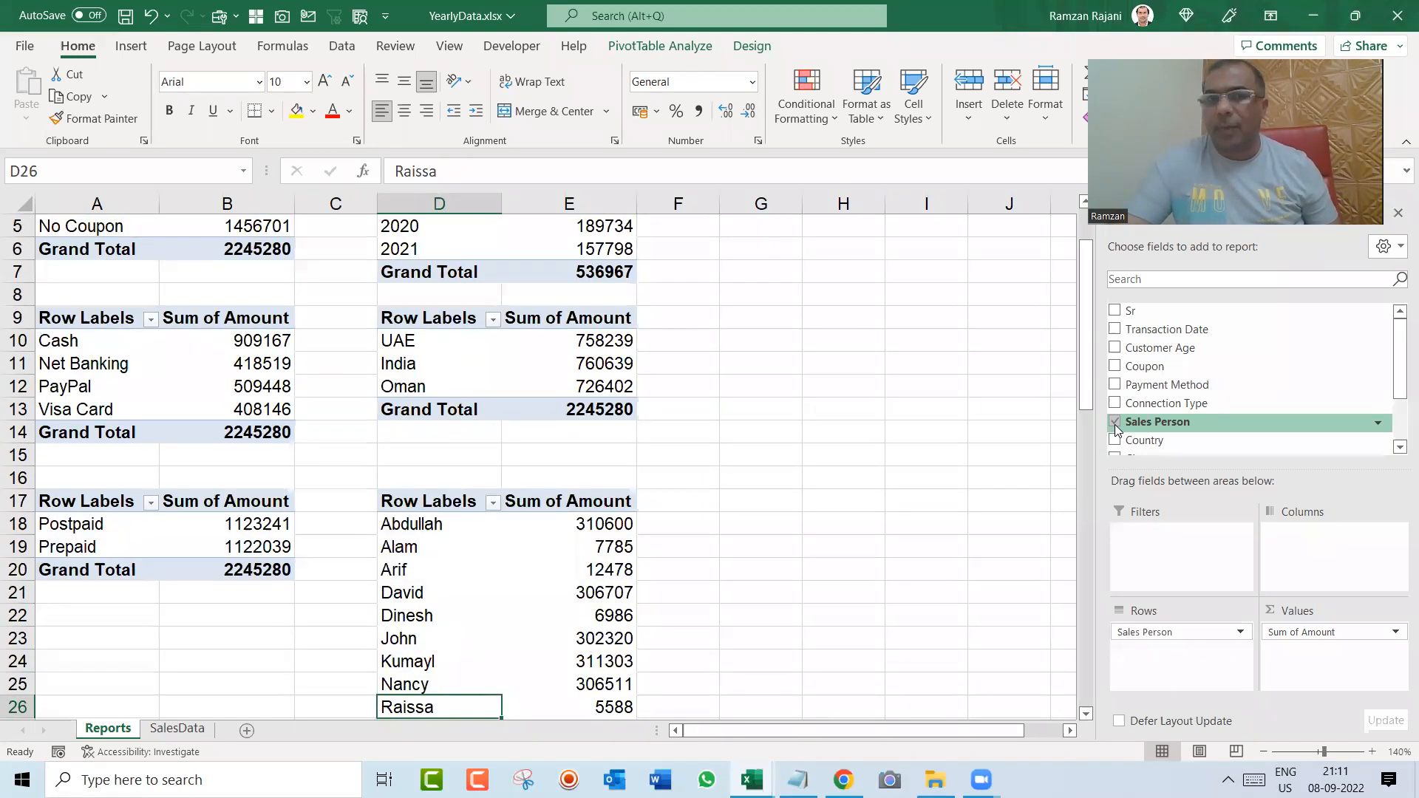
{"action": "key", "text": "Up"}
{"action": "key", "text": "Up"}
{"action": "key", "text": "Up"}
{"action": "key", "text": "Up"}
{"action": "key", "text": "Up"}
{"action": "key", "text": "Up"}
{"action": "key", "text": "Up"}
{"action": "key", "text": "Up"}
{"action": "key", "text": "Up"}
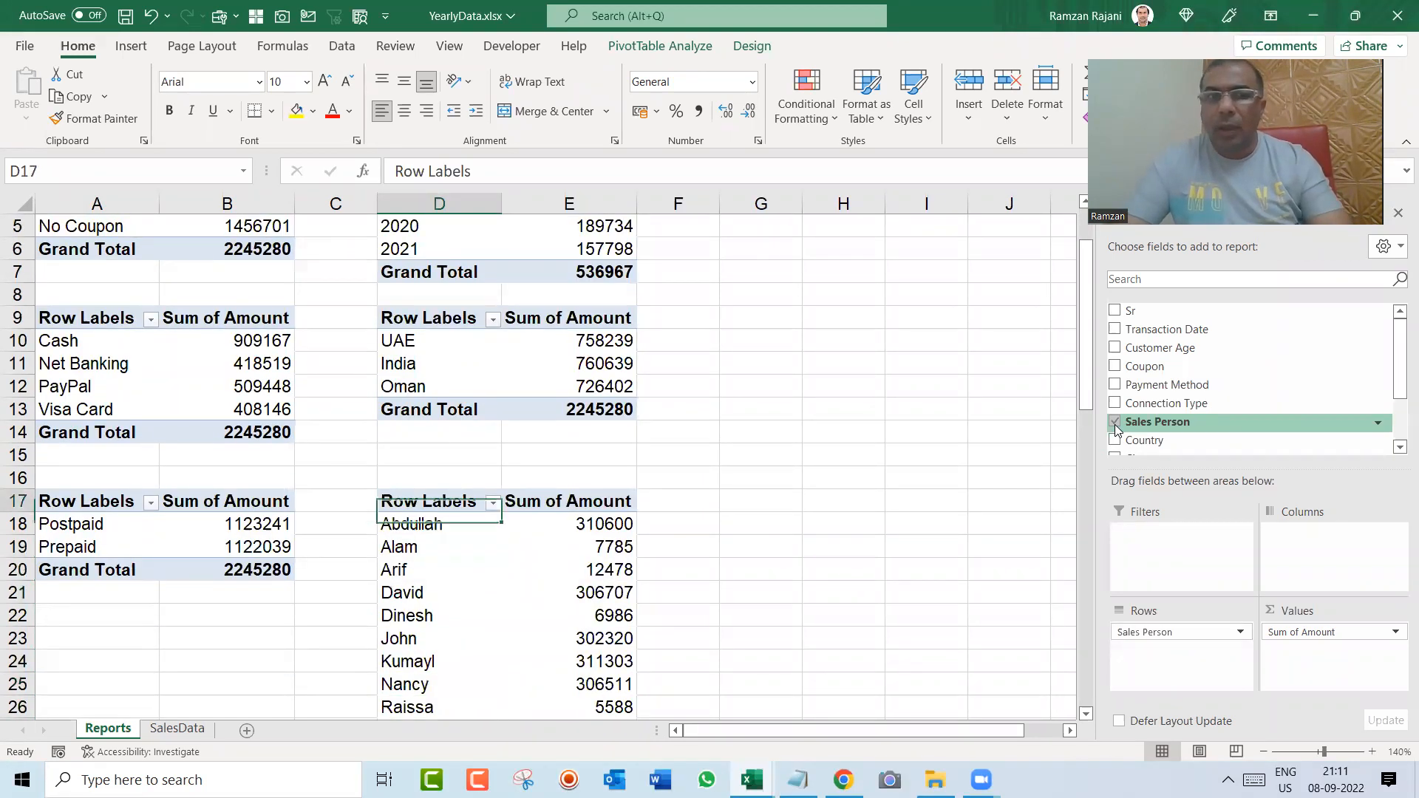
Step: Duplicate the entire Sales Person pivot table at cell A23, below the Postpaid/Prepaid table
{"action": "key", "text": "ctrl+a"}
{"action": "key", "text": "ctrl+c"}
{"action": "key", "text": "Up"}
{"action": "key", "text": "Up"}
{"action": "key", "text": "Up"}
{"action": "key", "text": "Up"}
{"action": "key", "text": "Down"}
{"action": "key", "text": "Down"}
{"action": "key", "text": "Down"}
{"action": "key", "text": "Down"}
{"action": "key", "text": "Down"}
{"action": "key", "text": "Down"}
{"action": "key", "text": "Down"}
{"action": "key", "text": "Down"}
{"action": "key", "text": "Left"}
{"action": "key", "text": "Left"}
{"action": "key", "text": "Left"}
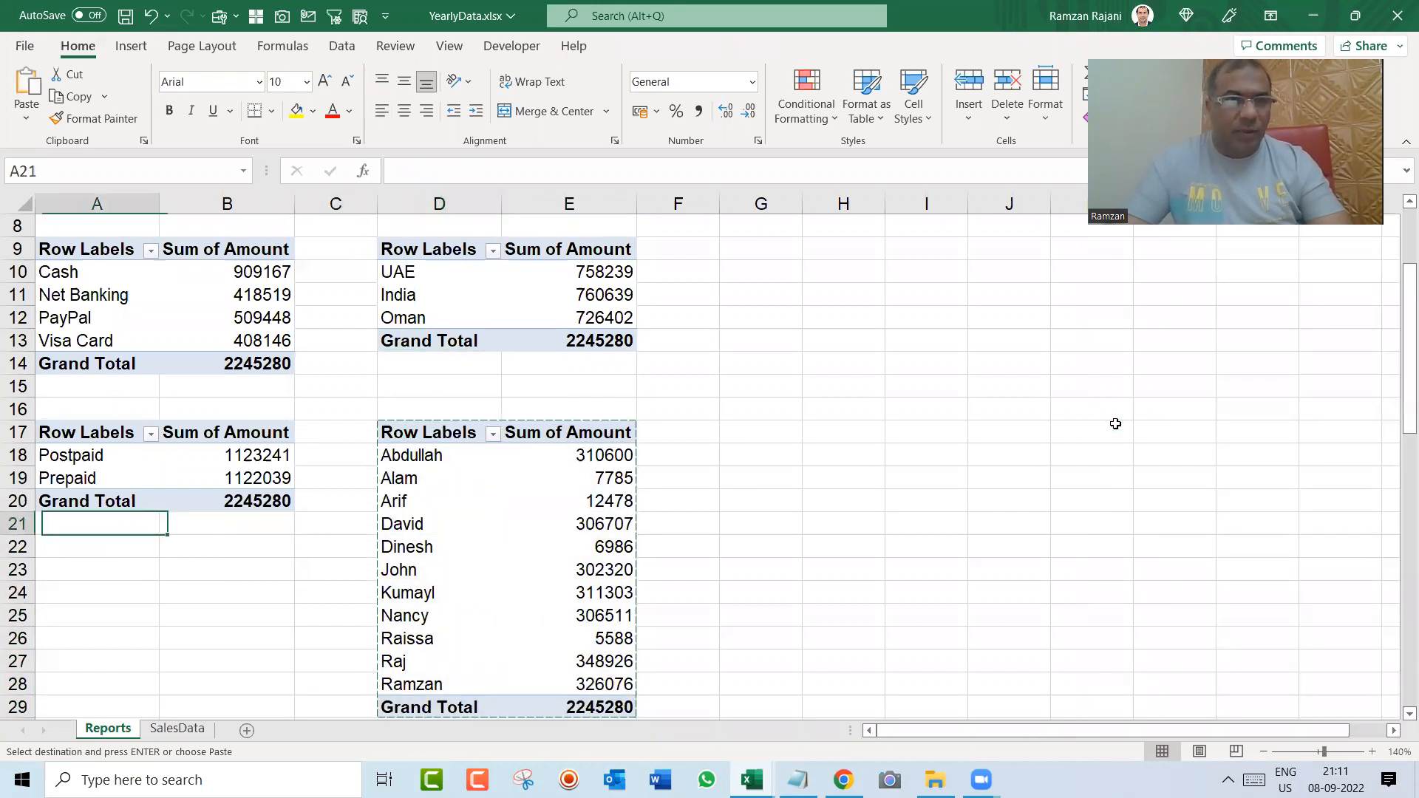
{"action": "key", "text": "Down"}
{"action": "key", "text": "Down"}
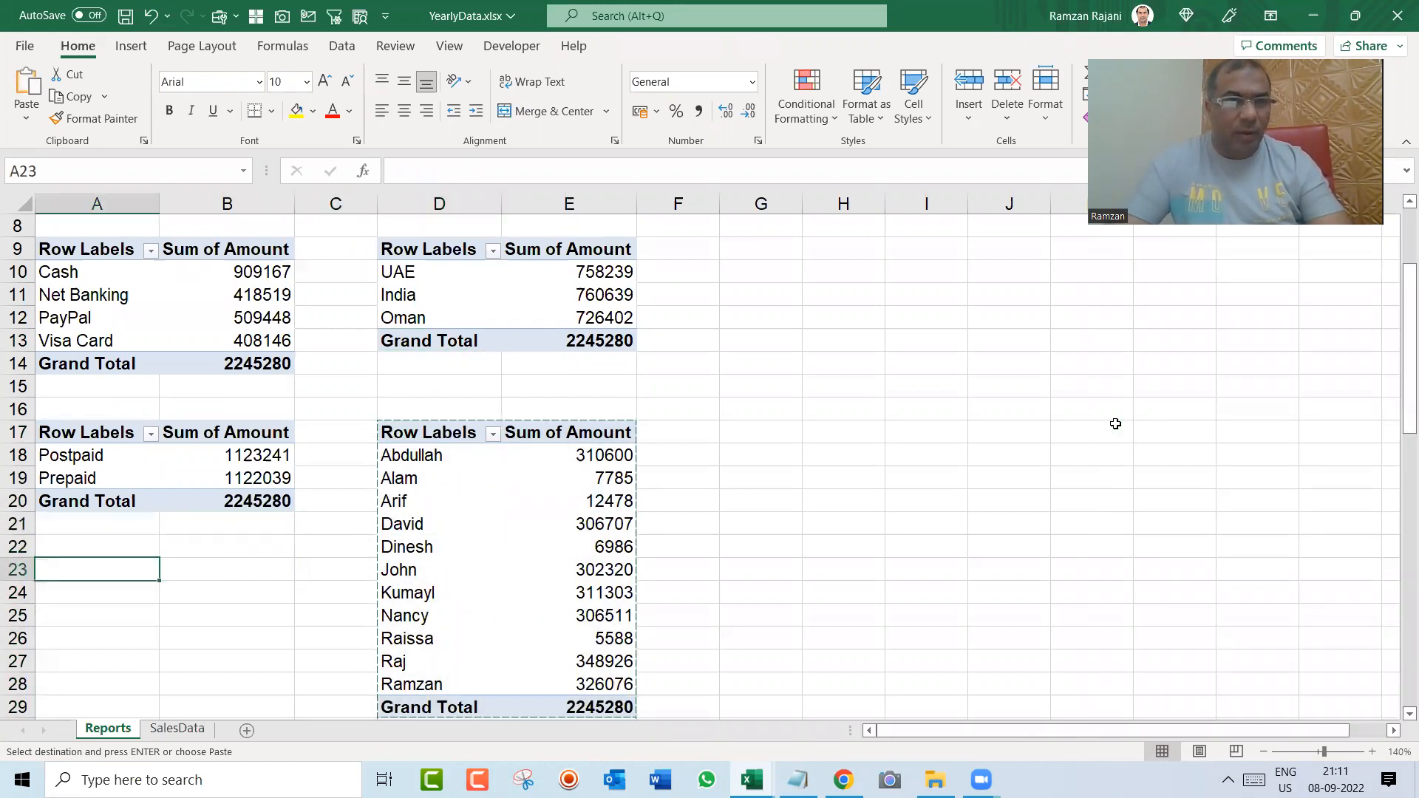
{"action": "key", "text": "Return"}
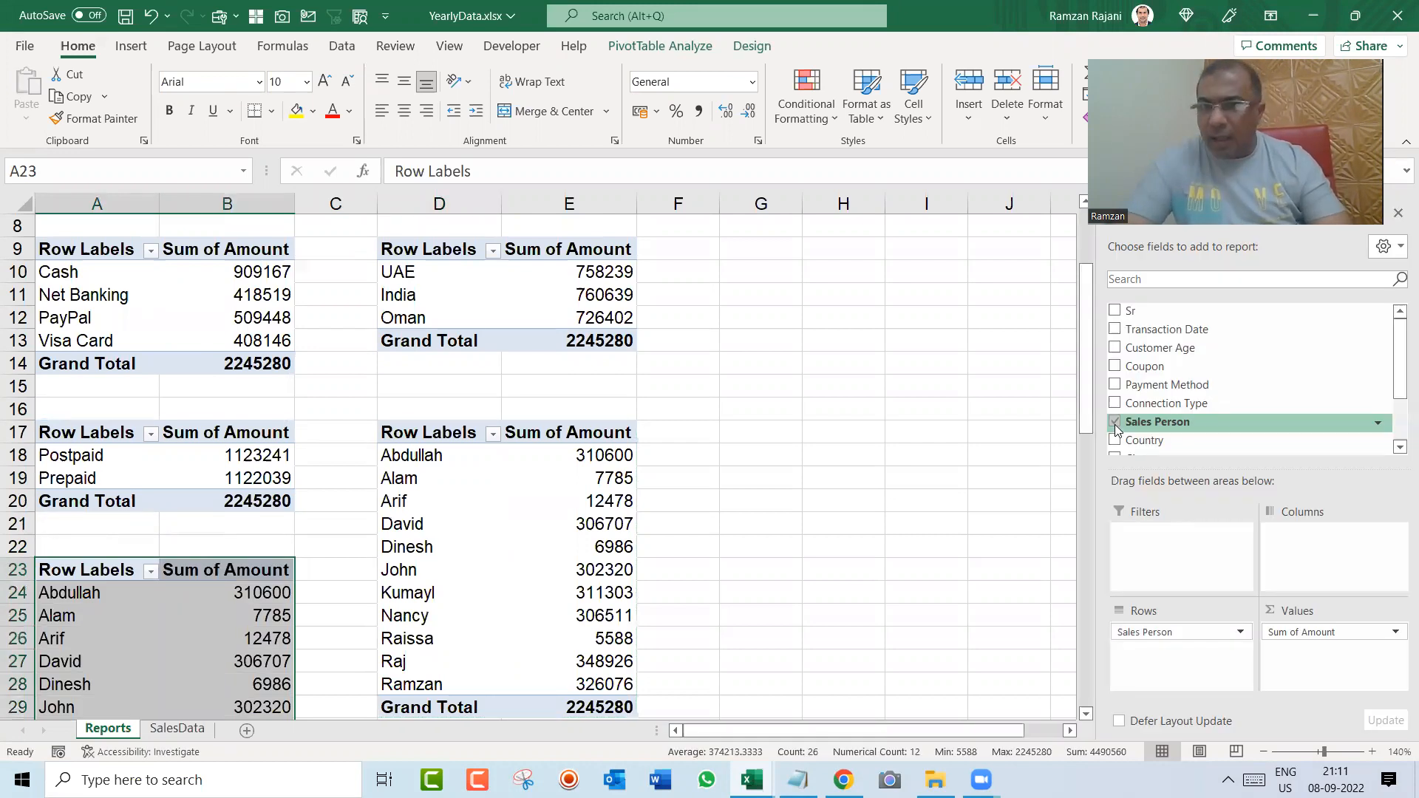
Step: Replace Sales Person with the subscription plan field in the rows of the pivot table at A23
{"action": "left_click", "coordinate": [1115, 422]}
{"action": "scroll", "coordinate": [1357, 381], "scroll_direction": "down", "scroll_amount": 2}
{"action": "left_click", "coordinate": [1399, 430]}
{"action": "left_click_drag", "start_coordinate": [1138, 407], "coordinate": [1170, 655]}
Step: Review the connection type, subscription plan and Sales Person pivot tables in the lower part of the Reports sheet
{"action": "key", "text": "Down"}
{"action": "key", "text": "Down"}
{"action": "key", "text": "Down"}
{"action": "key", "text": "Down"}
{"action": "key", "text": "Right"}
{"action": "key", "text": "Right"}
{"action": "key", "text": "Down"}
{"action": "key", "text": "Down"}
{"action": "key", "text": "Down"}
{"action": "key", "text": "Left"}
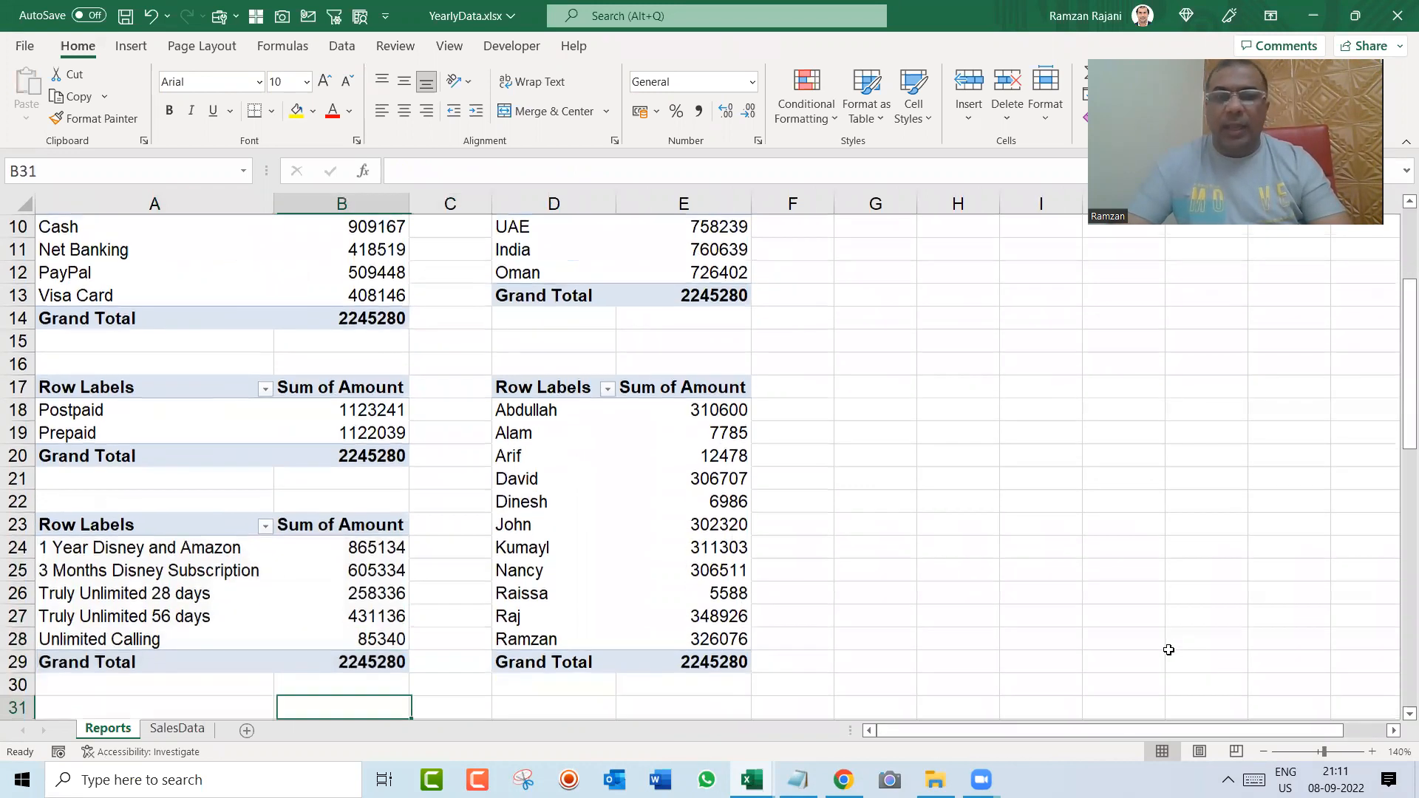
{"action": "key", "text": "Up"}
{"action": "key", "text": "Up"}
{"action": "key", "text": "Up"}
{"action": "key", "text": "Up"}
{"action": "key", "text": "Up"}
{"action": "key", "text": "Up"}
{"action": "key", "text": "Up"}
{"action": "key", "text": "Up"}
{"action": "key", "text": "Up"}
{"action": "key", "text": "Up"}
{"action": "key", "text": "Up"}
{"action": "key", "text": "Up"}
{"action": "key", "text": "Up"}
{"action": "key", "text": "Up"}
{"action": "key", "text": "Up"}
{"action": "key", "text": "Up"}
{"action": "key", "text": "Up"}
{"action": "key", "text": "Up"}
{"action": "key", "text": "Up"}
{"action": "key", "text": "Up"}
{"action": "key", "text": "Up"}
{"action": "key", "text": "Up"}
{"action": "key", "text": "Up"}
{"action": "key", "text": "Up"}
{"action": "key", "text": "Up"}
{"action": "key", "text": "Up"}
{"action": "key", "text": "Up"}
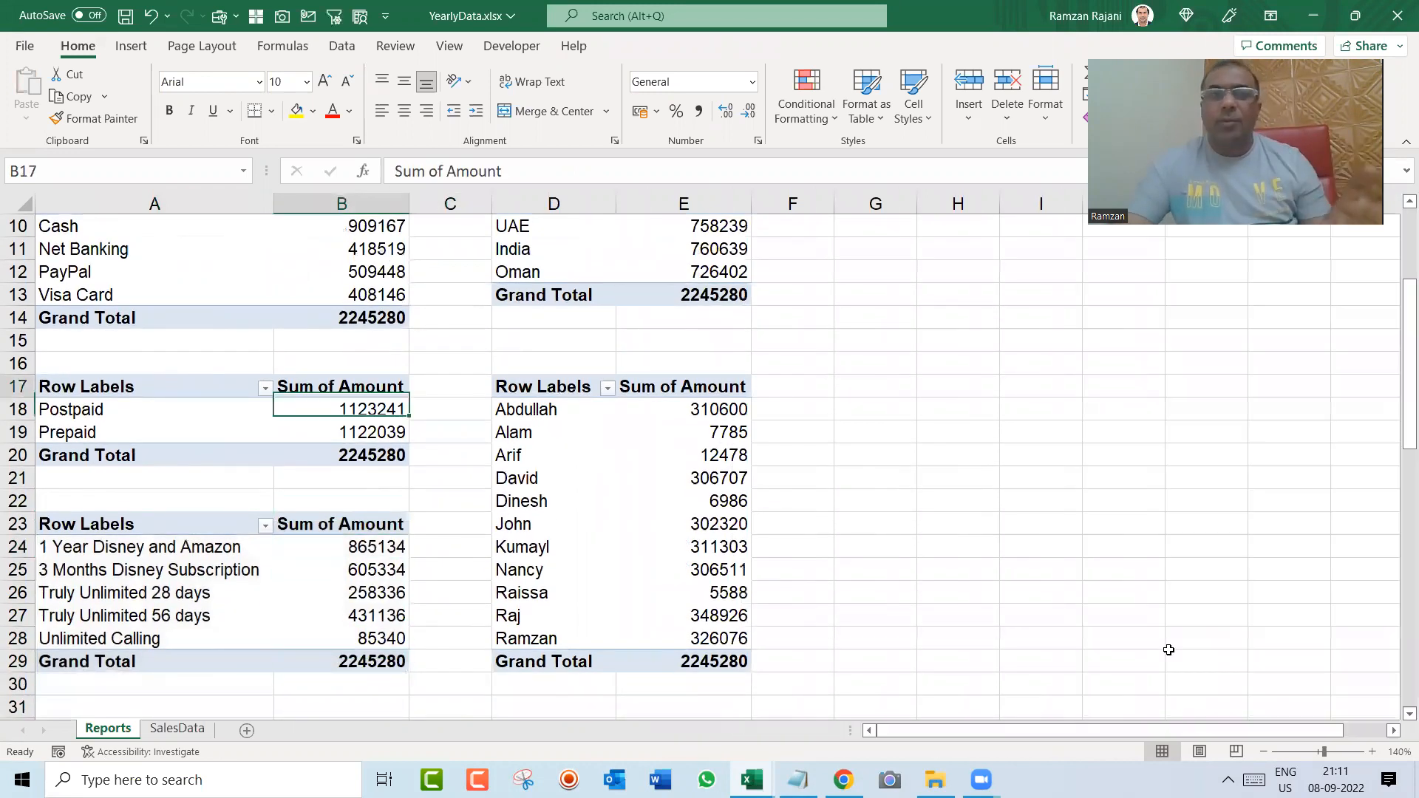
{"action": "key", "text": "Down"}
{"action": "key", "text": "Down"}
{"action": "key", "text": "Down"}
{"action": "key", "text": "Down"}
{"action": "key", "text": "Down"}
{"action": "key", "text": "Down"}
{"action": "key", "text": "Down"}
{"action": "key", "text": "Down"}
{"action": "key", "text": "Down"}
{"action": "key", "text": "Down"}
{"action": "key", "text": "Down"}
{"action": "key", "text": "Down"}
{"action": "key", "text": "Down"}
{"action": "key", "text": "Down"}
{"action": "key", "text": "Down"}
{"action": "key", "text": "Down"}
{"action": "key", "text": "Down"}
{"action": "key", "text": "Down"}
{"action": "key", "text": "Down"}
{"action": "key", "text": "Down"}
{"action": "key", "text": "Down"}
{"action": "key", "text": "Down"}
{"action": "key", "text": "Down"}
{"action": "key", "text": "Down"}
{"action": "key", "text": "Down"}
{"action": "key", "text": "Down"}
{"action": "key", "text": "Down"}
{"action": "key", "text": "Down"}
{"action": "key", "text": "Down"}
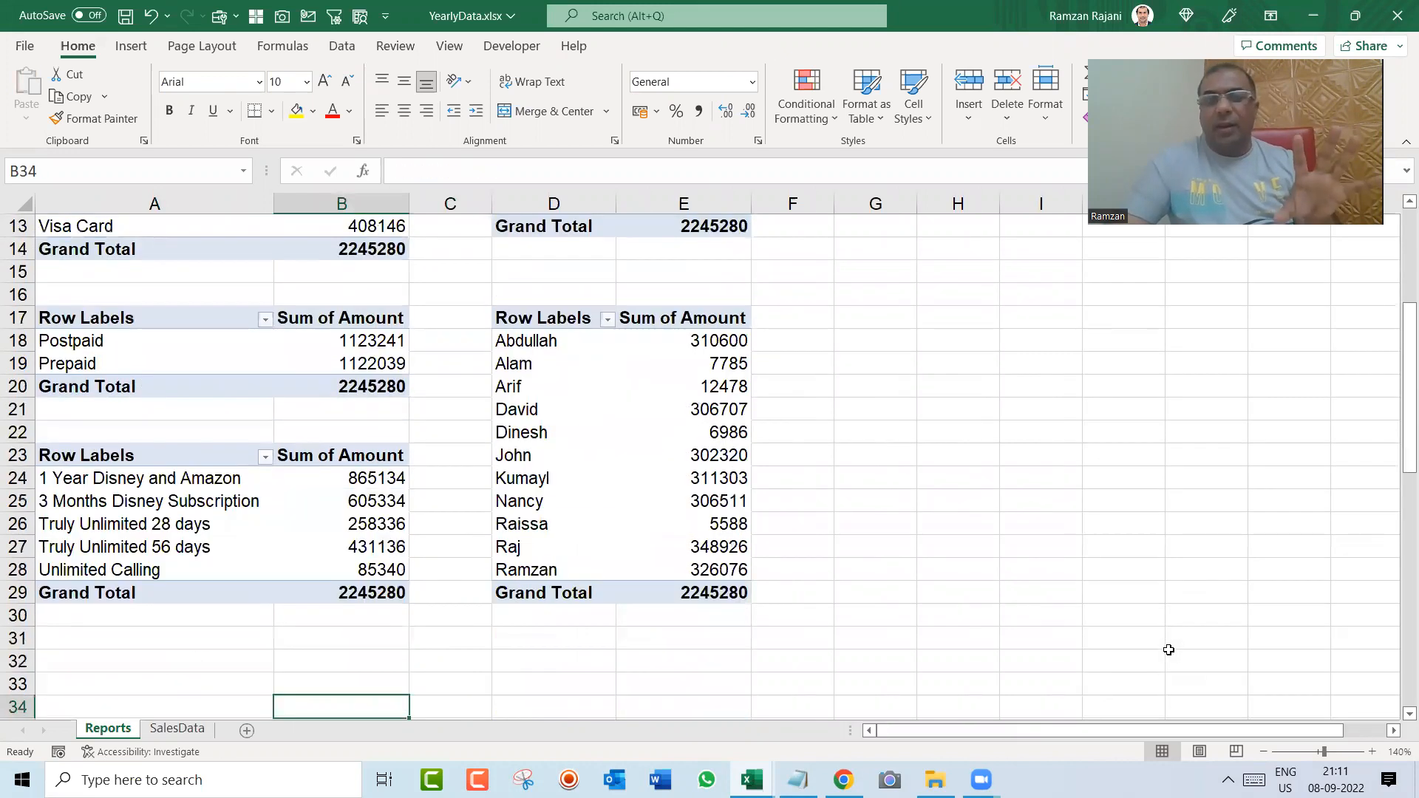
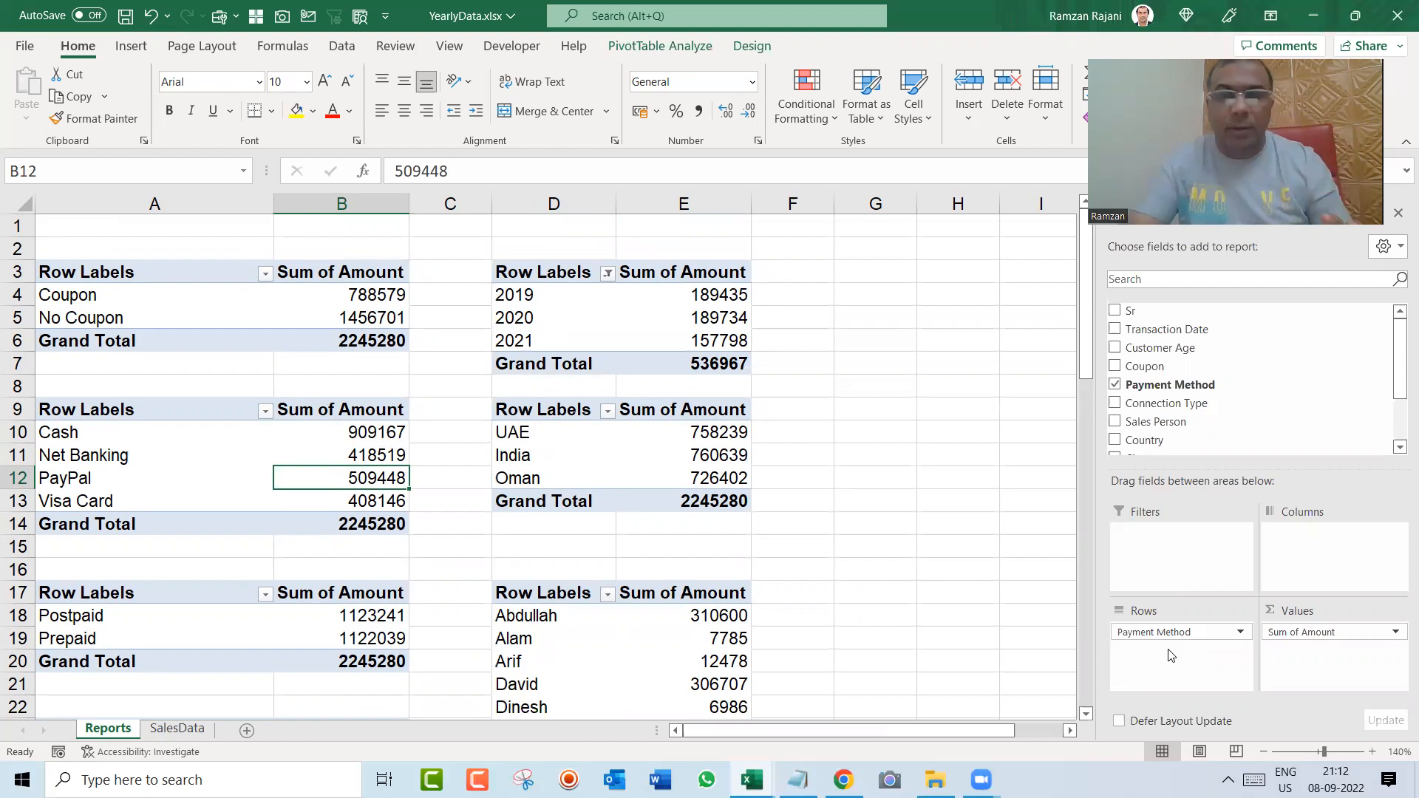
Step: Rename the row header of the coupon pivot table in cell A3 to Coupon
{"action": "left_click", "coordinate": [137, 275]}
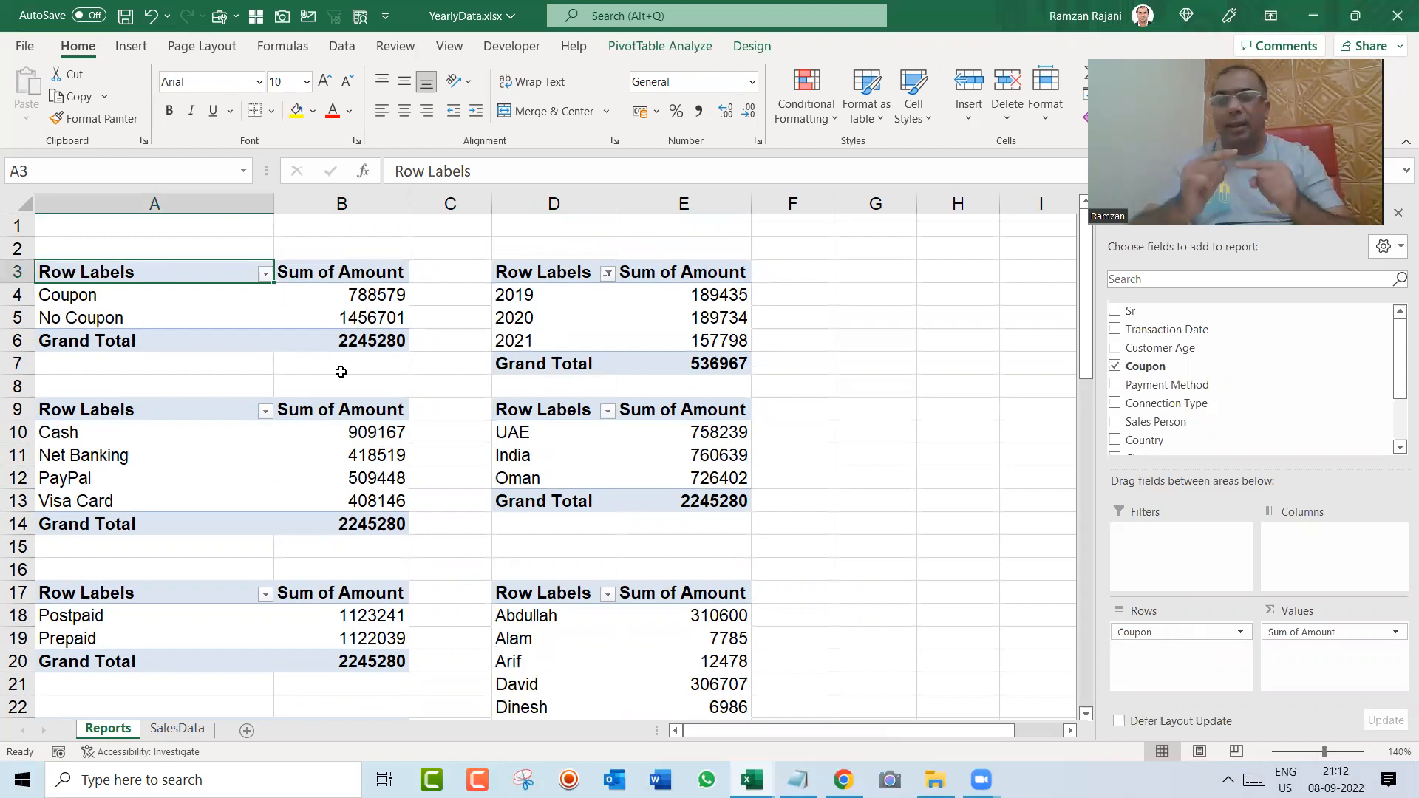
{"action": "left_click", "coordinate": [1096, 42]}
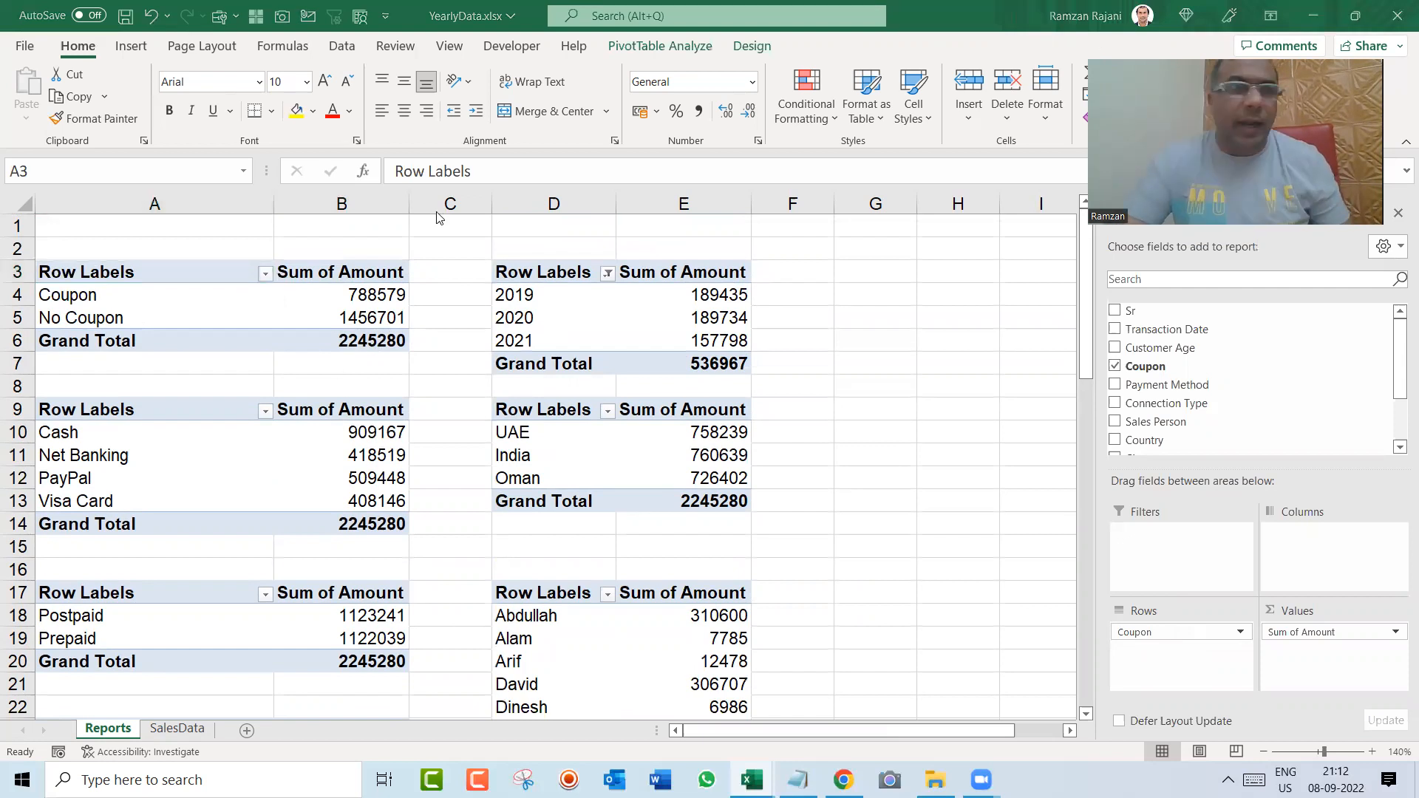
{"action": "left_click", "coordinate": [194, 266]}
{"action": "type", "text": "Coupon"}
{"action": "key", "text": "Return"}
Step: Rename the row header of the payment method pivot table in cell A9 to Payment
{"action": "key", "text": "Down"}
{"action": "key", "text": "Down"}
{"action": "key", "text": "Down"}
{"action": "key", "text": "Down"}
{"action": "key", "text": "Down"}
{"action": "key", "text": "Down"}
{"action": "key", "text": "Up"}
{"action": "type", "text": "Paymen"}
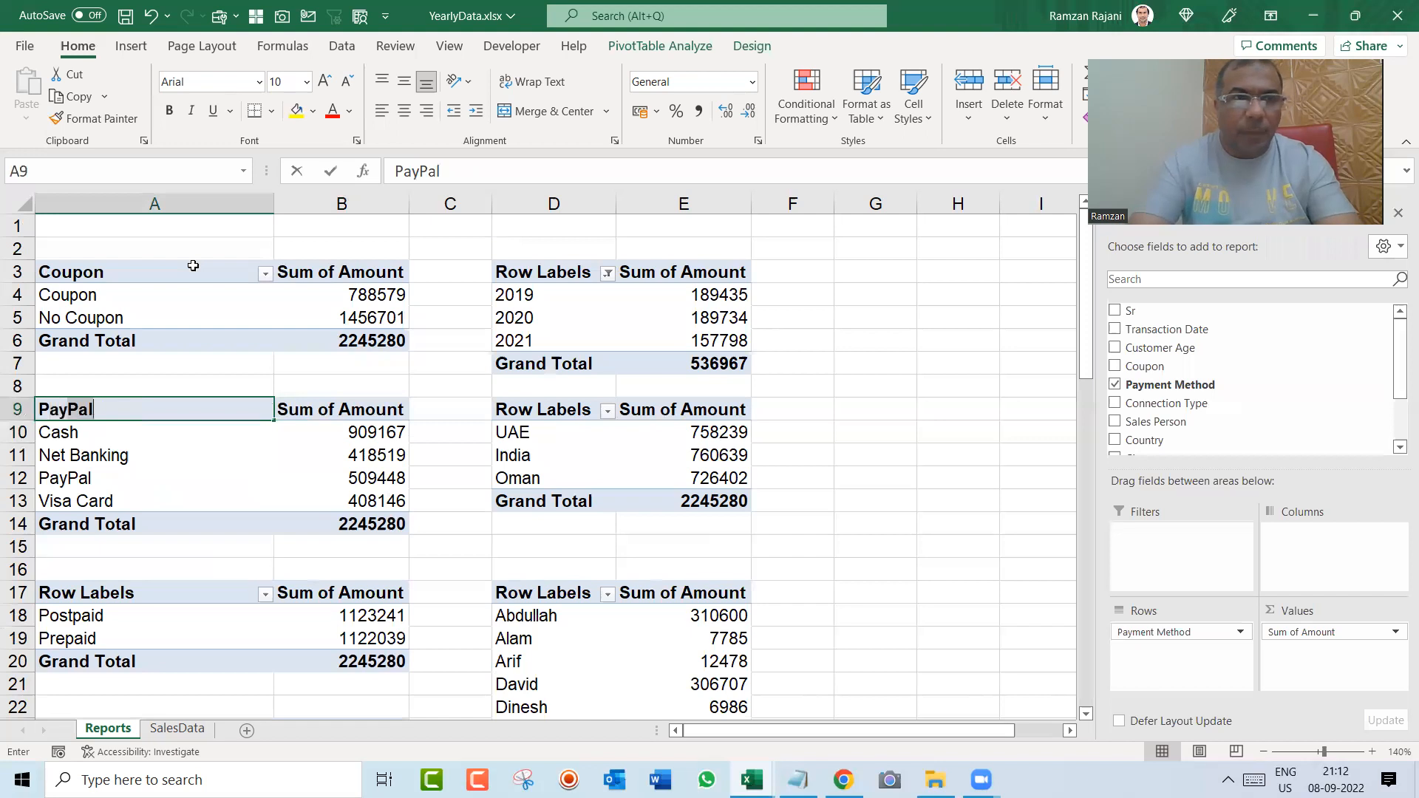
{"action": "type", "text": "t"}
{"action": "key", "text": "Return"}
Step: Rename the row header of the Postpaid/Prepaid pivot table in cell A17 to Connection Type
{"action": "key", "text": "Down"}
{"action": "key", "text": "Down"}
{"action": "key", "text": "Down"}
{"action": "key", "text": "Down"}
{"action": "key", "text": "Down"}
{"action": "key", "text": "Down"}
{"action": "key", "text": "Down"}
{"action": "key", "text": "Down"}
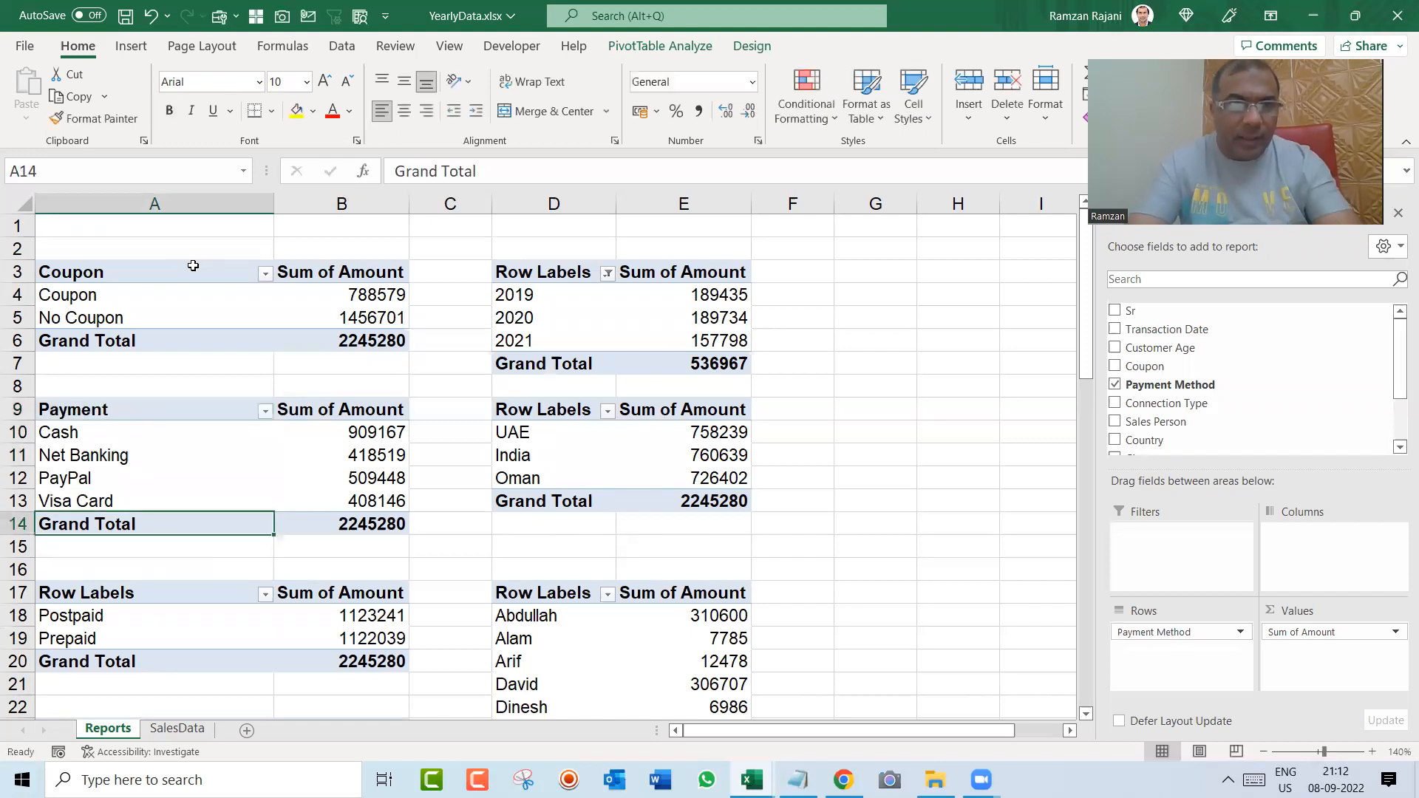
{"action": "key", "text": "Up"}
{"action": "type", "text": "Plan"}
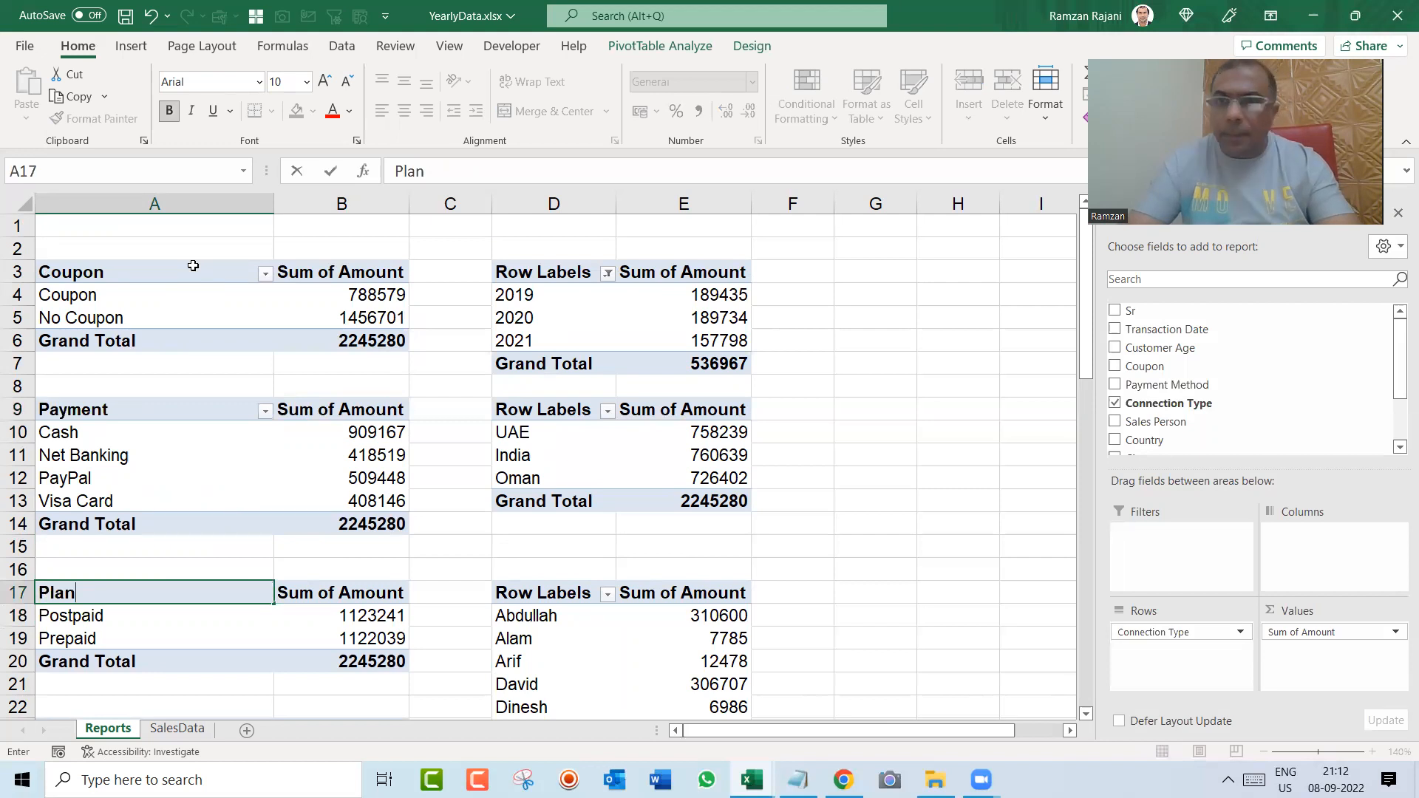
{"action": "key", "text": "Escape"}
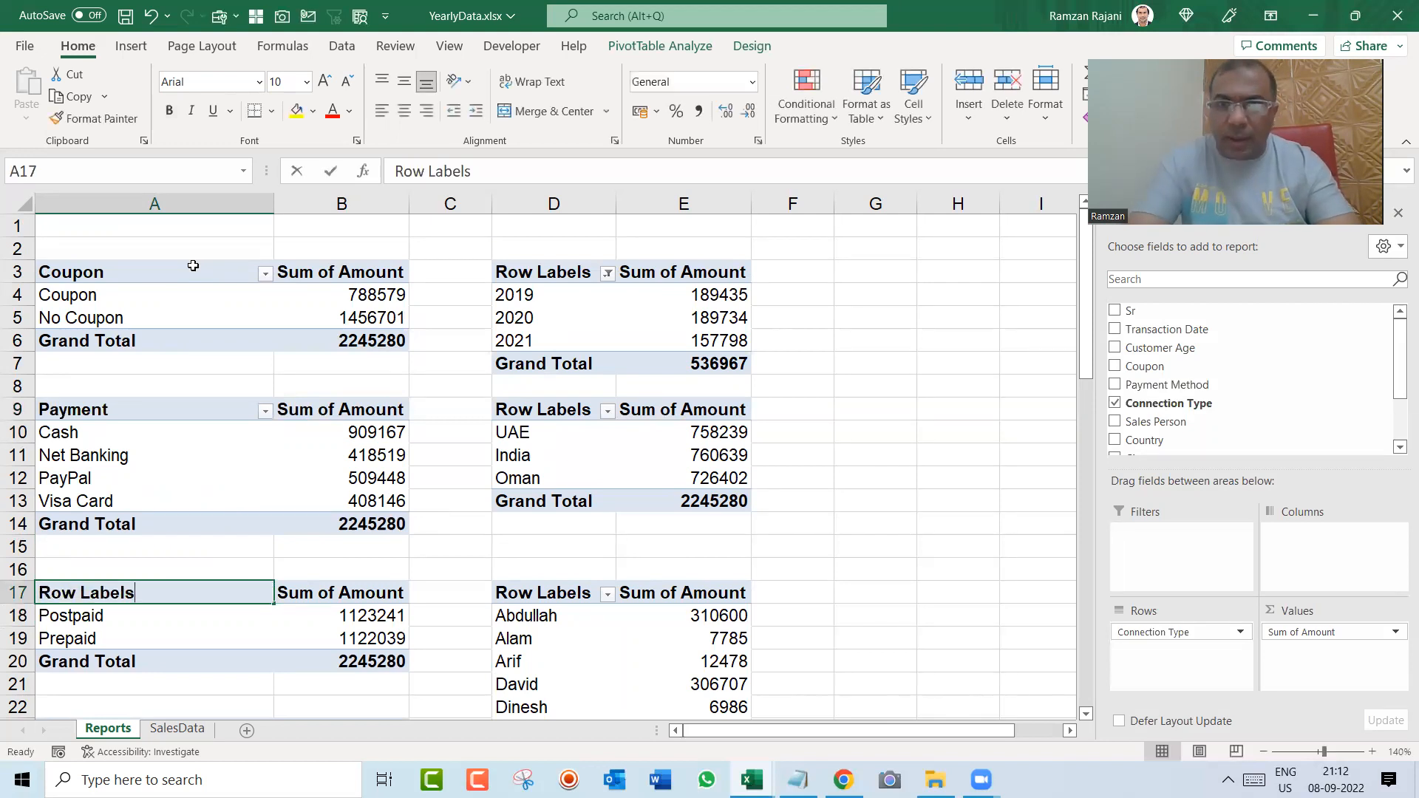
{"action": "type", "text": "Connection typ"}
{"action": "key", "text": "BackSpace"}
{"action": "key", "text": "BackSpace"}
{"action": "key", "text": "BackSpace"}
{"action": "key", "text": "BackSpace"}
{"action": "type", "text": "Type"}
{"action": "key", "text": "Return"}
Step: Rename the row header of the subscription plan pivot table in cell A23 to Plan Wise
{"action": "key", "text": "Down"}
{"action": "key", "text": "Down"}
{"action": "key", "text": "Down"}
{"action": "key", "text": "Down"}
{"action": "key", "text": "Down"}
{"action": "key", "text": "Down"}
{"action": "key", "text": "Down"}
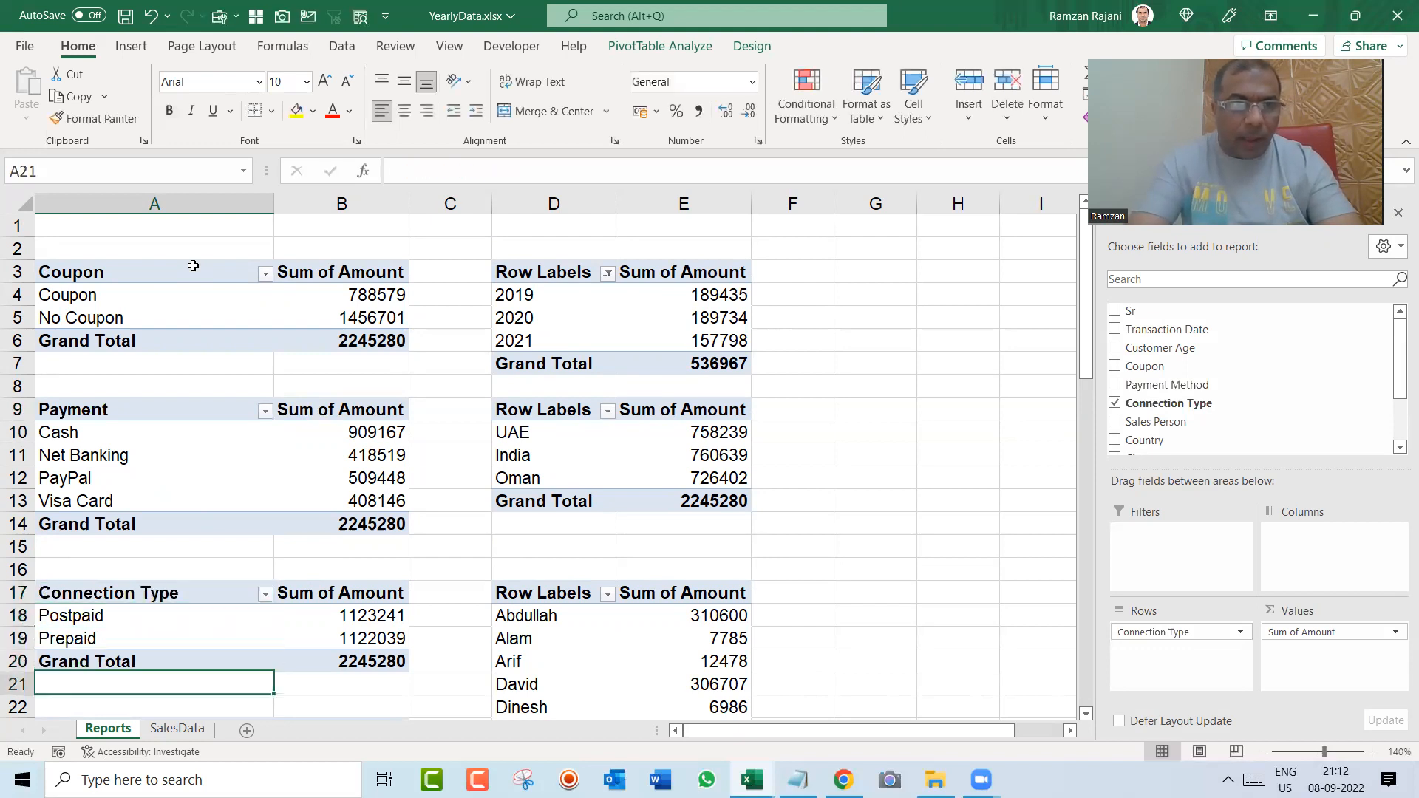
{"action": "key", "text": "Up"}
{"action": "key", "text": "Up"}
{"action": "key", "text": "BackSpace"}
{"action": "type", "text": "Plan Wise"}
Step: Rename the row header of the sales person pivot table in cell D17 to Person
{"action": "key", "text": "Right"}
{"action": "key", "text": "Right"}
{"action": "key", "text": "Right"}
{"action": "key", "text": "Up"}
{"action": "key", "text": "Up"}
{"action": "key", "text": "Up"}
{"action": "key", "text": "Up"}
{"action": "key", "text": "Up"}
{"action": "key", "text": "Up"}
{"action": "type", "text": "Person"}
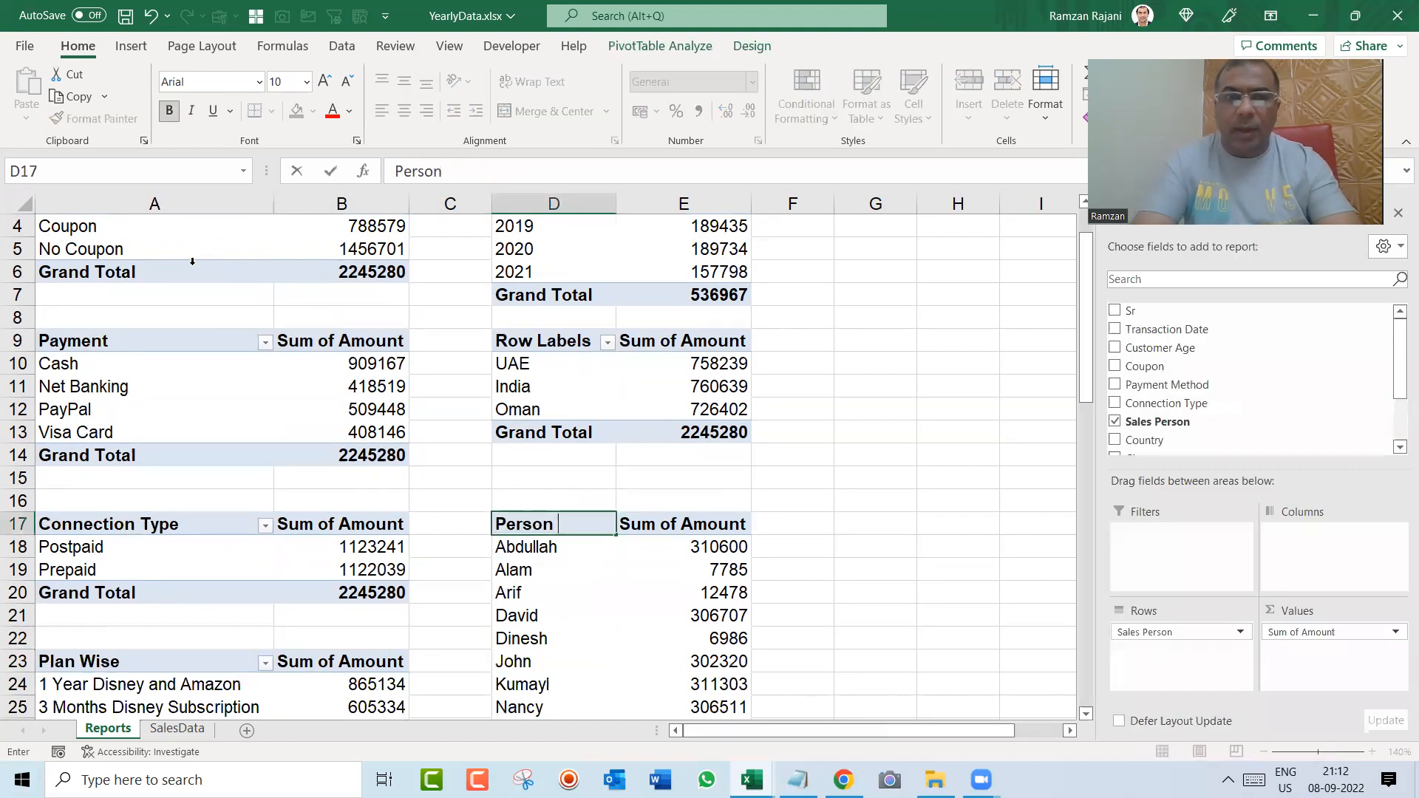
Step: Rename the row header of the UAE/India/Oman pivot table in cell D9 to Country
{"action": "key", "text": "Up"}
{"action": "key", "text": "Up"}
{"action": "key", "text": "Up"}
{"action": "key", "text": "Up"}
{"action": "key", "text": "Up"}
{"action": "key", "text": "Up"}
{"action": "key", "text": "Up"}
{"action": "key", "text": "Up"}
{"action": "type", "text": "Country"}
Step: Rename the row header of the year pivot table in cell D3 to Yearly
{"action": "key", "text": "Up"}
{"action": "key", "text": "Up"}
{"action": "key", "text": "Up"}
{"action": "key", "text": "Up"}
{"action": "key", "text": "Up"}
{"action": "key", "text": "Up"}
{"action": "key", "text": "Up"}
{"action": "key", "text": "Up"}
{"action": "key", "text": "Down"}
{"action": "key", "text": "Down"}
{"action": "type", "text": "Yearly"}
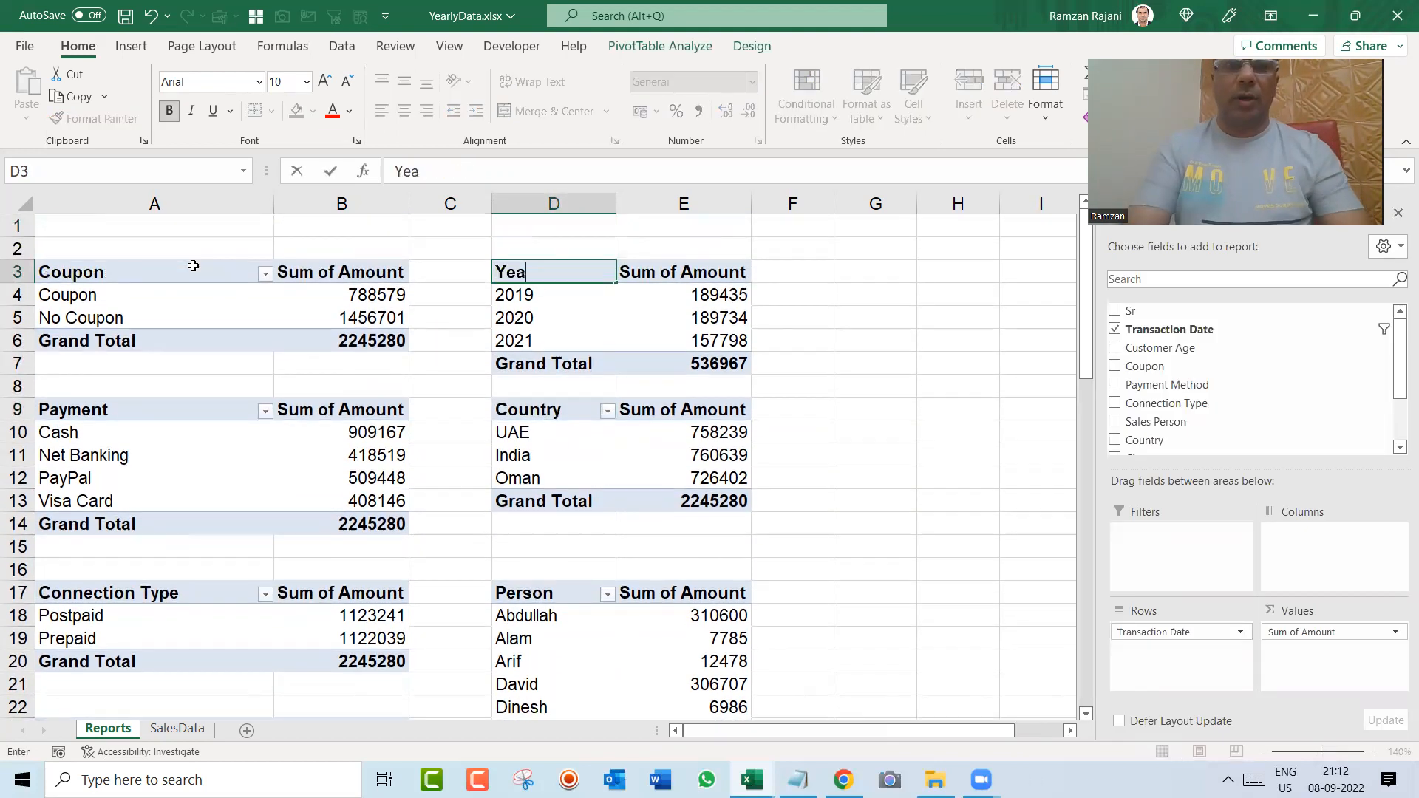
{"action": "key", "text": "Return"}
Step: Review the row headers of all pivot tables on the Reports sheet
{"action": "key", "text": "Down"}
{"action": "key", "text": "Down"}
{"action": "key", "text": "Down"}
{"action": "key", "text": "Down"}
{"action": "key", "text": "Down"}
{"action": "key", "text": "Down"}
{"action": "key", "text": "Down"}
{"action": "key", "text": "Down"}
{"action": "key", "text": "Down"}
{"action": "key", "text": "Down"}
{"action": "key", "text": "Down"}
{"action": "key", "text": "Down"}
{"action": "key", "text": "Down"}
{"action": "key", "text": "Down"}
{"action": "key", "text": "Down"}
{"action": "key", "text": "Down"}
{"action": "key", "text": "Down"}
{"action": "key", "text": "Down"}
{"action": "key", "text": "Down"}
{"action": "key", "text": "Down"}
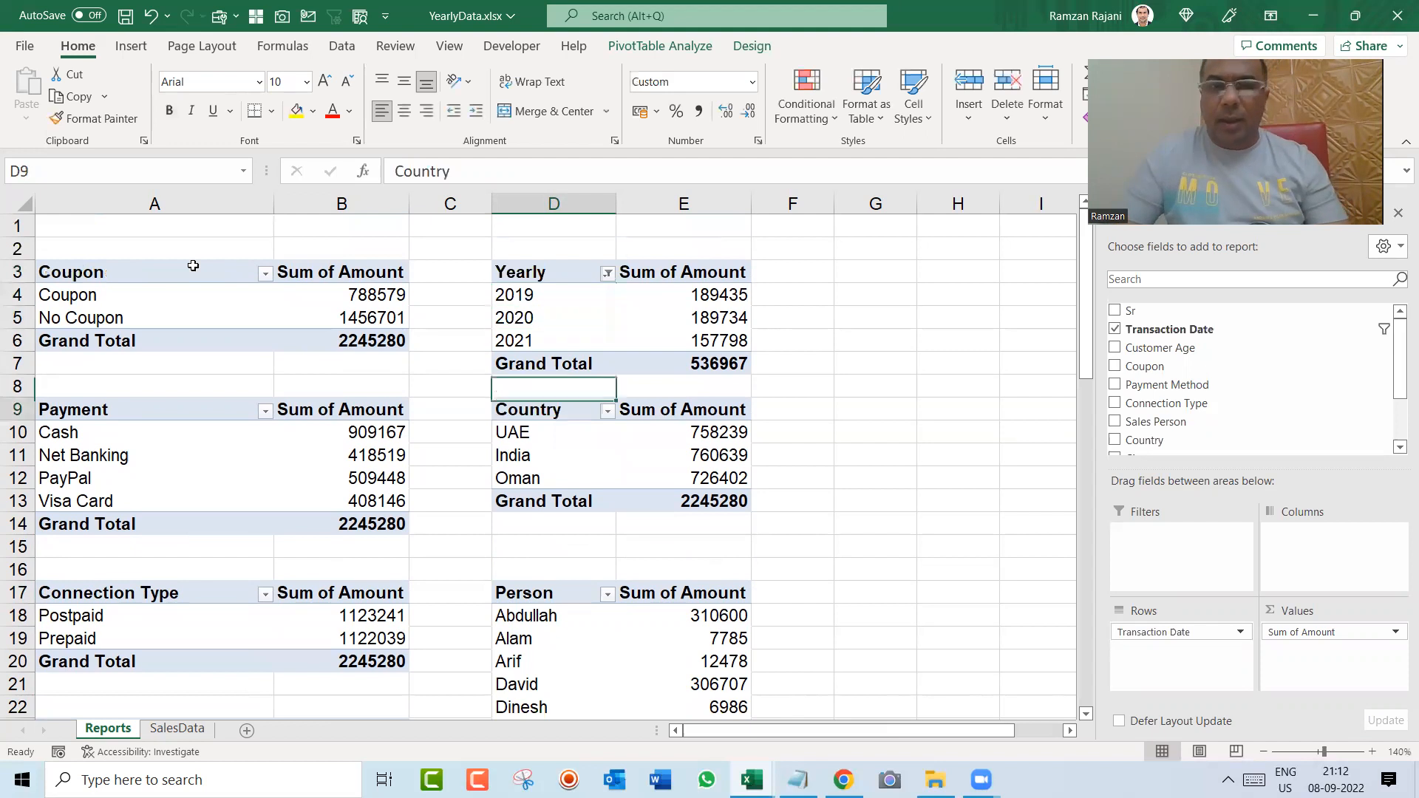
{"action": "key", "text": "Up"}
{"action": "key", "text": "Up"}
{"action": "key", "text": "Up"}
{"action": "key", "text": "Up"}
{"action": "key", "text": "Up"}
{"action": "key", "text": "Up"}
{"action": "key", "text": "Up"}
{"action": "key", "text": "Up"}
{"action": "key", "text": "Up"}
{"action": "key", "text": "Up"}
{"action": "key", "text": "Up"}
{"action": "key", "text": "Up"}
{"action": "key", "text": "Up"}
{"action": "key", "text": "Up"}
{"action": "key", "text": "Up"}
{"action": "key", "text": "Up"}
{"action": "key", "text": "Up"}
{"action": "key", "text": "Up"}
{"action": "key", "text": "Up"}
{"action": "key", "text": "Up"}
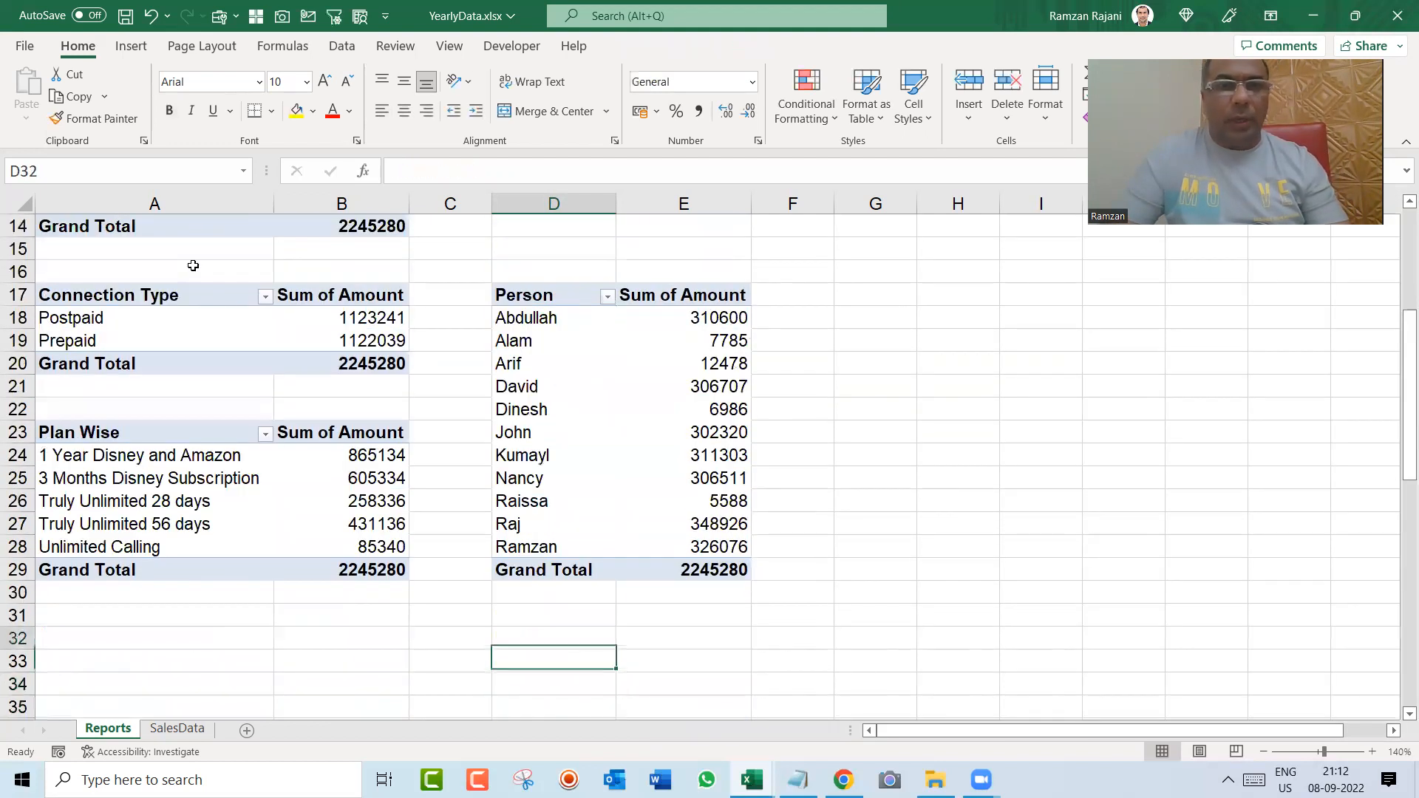
{"action": "key", "text": "Up"}
{"action": "key", "text": "Up"}
{"action": "key", "text": "Up"}
{"action": "key", "text": "Up"}
{"action": "key", "text": "Up"}
{"action": "key", "text": "Up"}
{"action": "key", "text": "Up"}
{"action": "key", "text": "Up"}
{"action": "key", "text": "Up"}
{"action": "key", "text": "Up"}
{"action": "key", "text": "Up"}
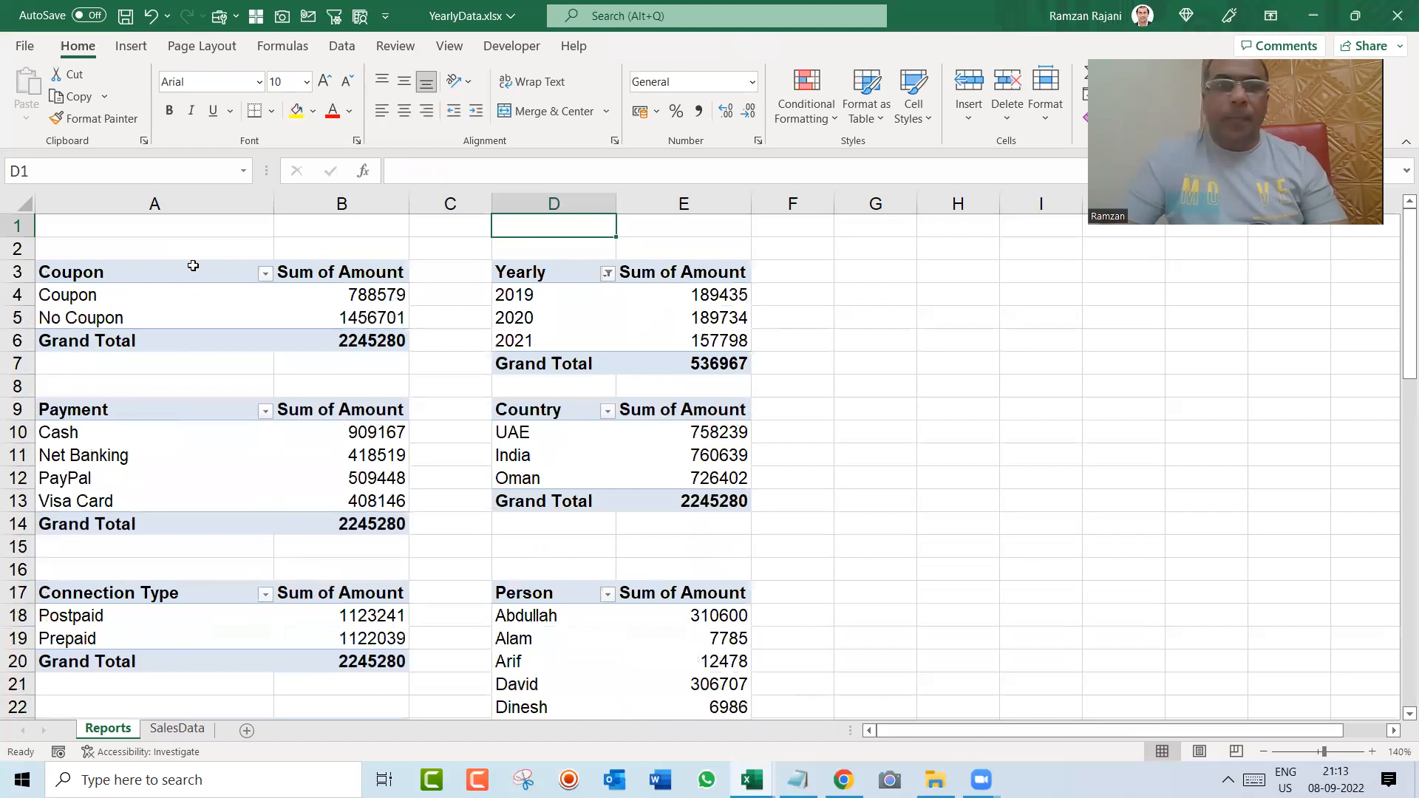
Step: Format the Coupon pivot table with the Light Blue, Pivot Style Medium 2 style
{"action": "key", "text": "Down"}
{"action": "key", "text": "Down"}
{"action": "key", "text": "Down"}
{"action": "key", "text": "Left"}
{"action": "key", "text": "Left"}
{"action": "key", "text": "Left"}
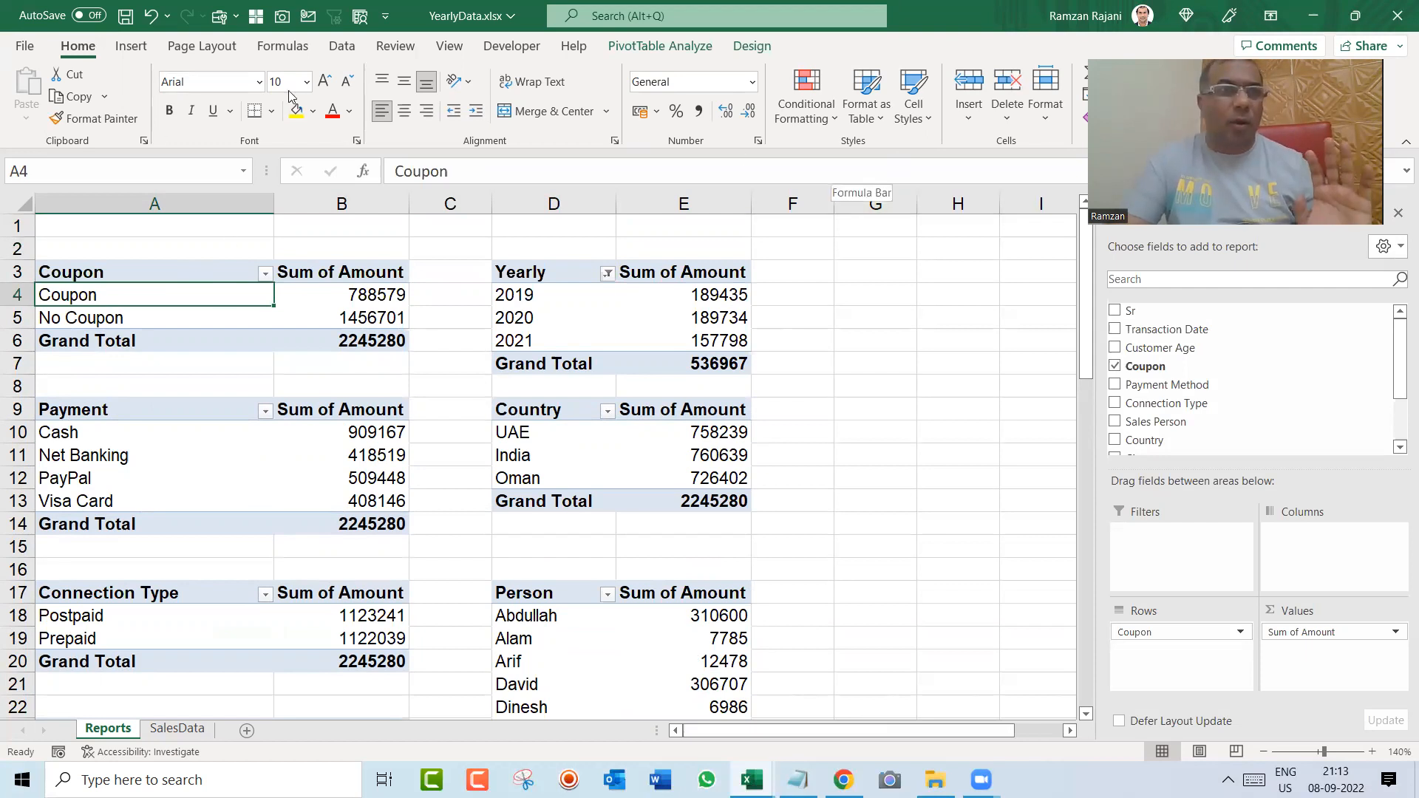
{"action": "left_click", "coordinate": [872, 114]}
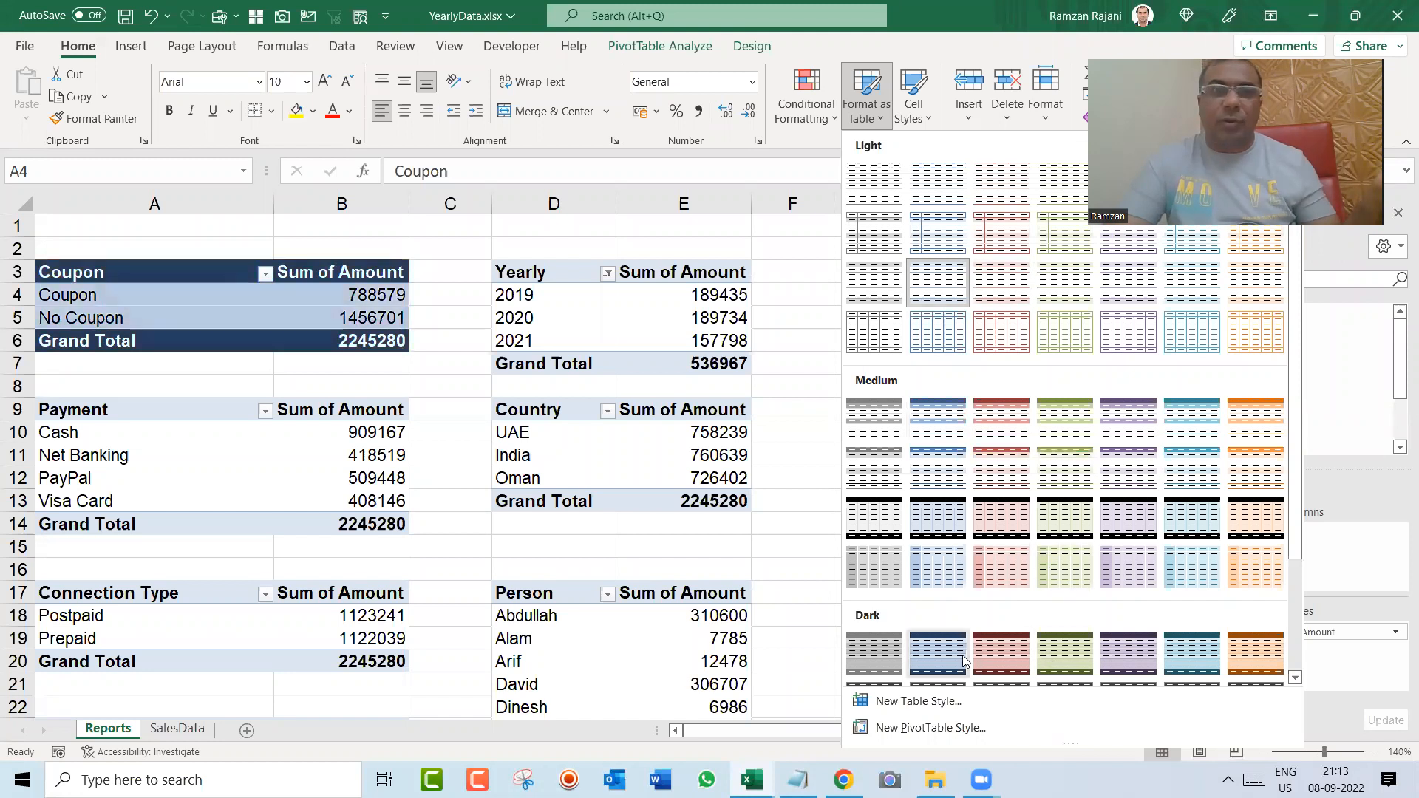
{"action": "left_click", "coordinate": [931, 422]}
Step: Format the Yearly pivot table with the red Medium style and the Country pivot table with the green Medium style
{"action": "left_click", "coordinate": [618, 316]}
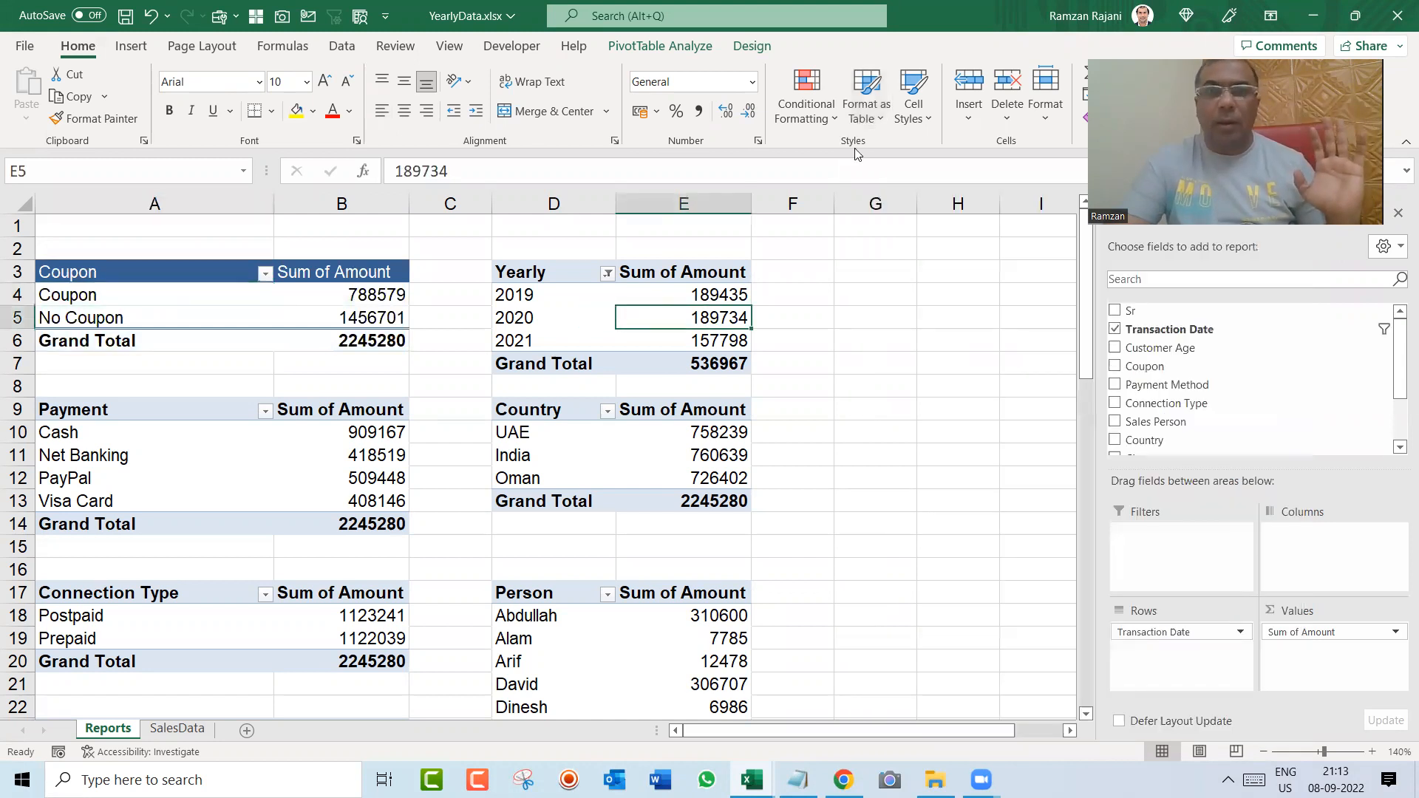
{"action": "left_click", "coordinate": [878, 126]}
{"action": "left_click", "coordinate": [990, 404]}
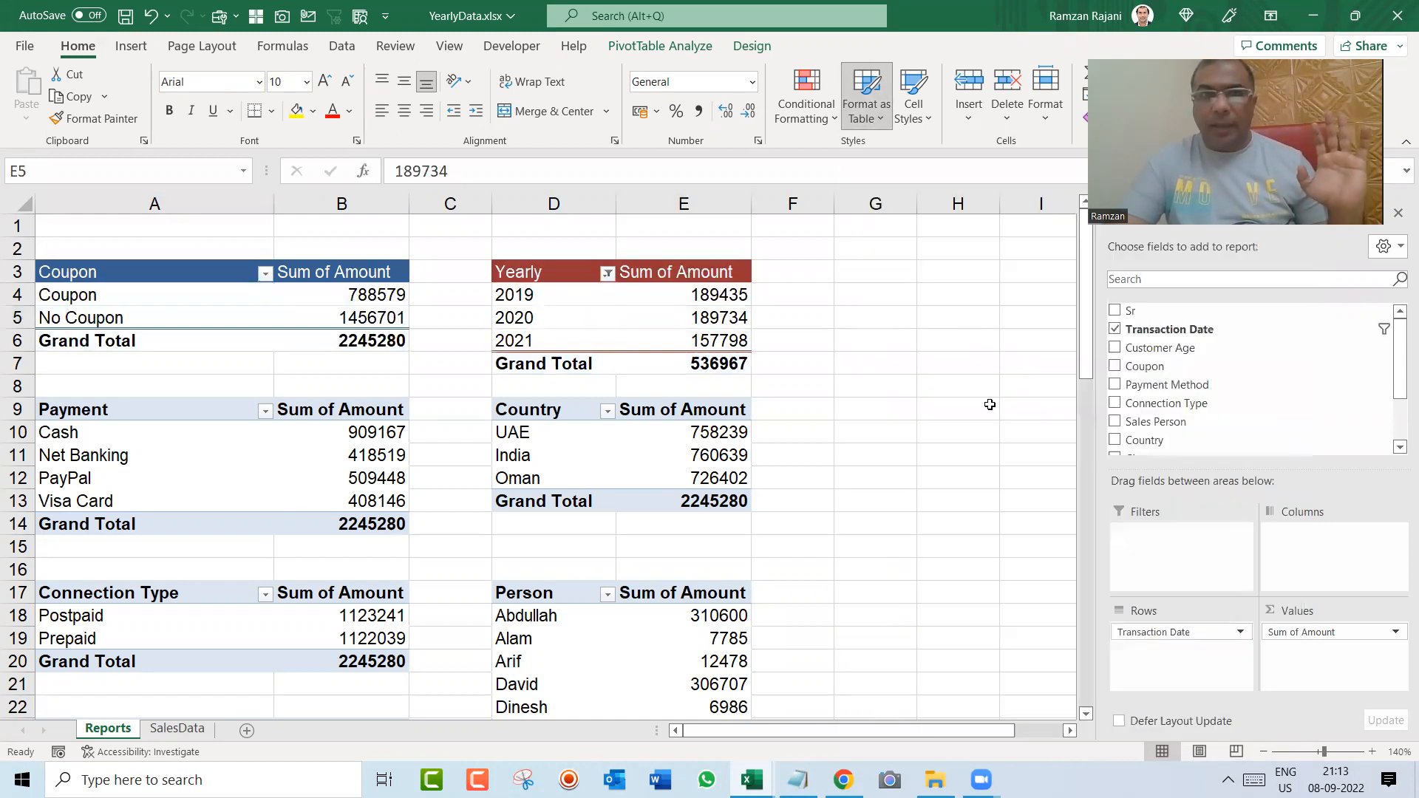
{"action": "left_click", "coordinate": [728, 432]}
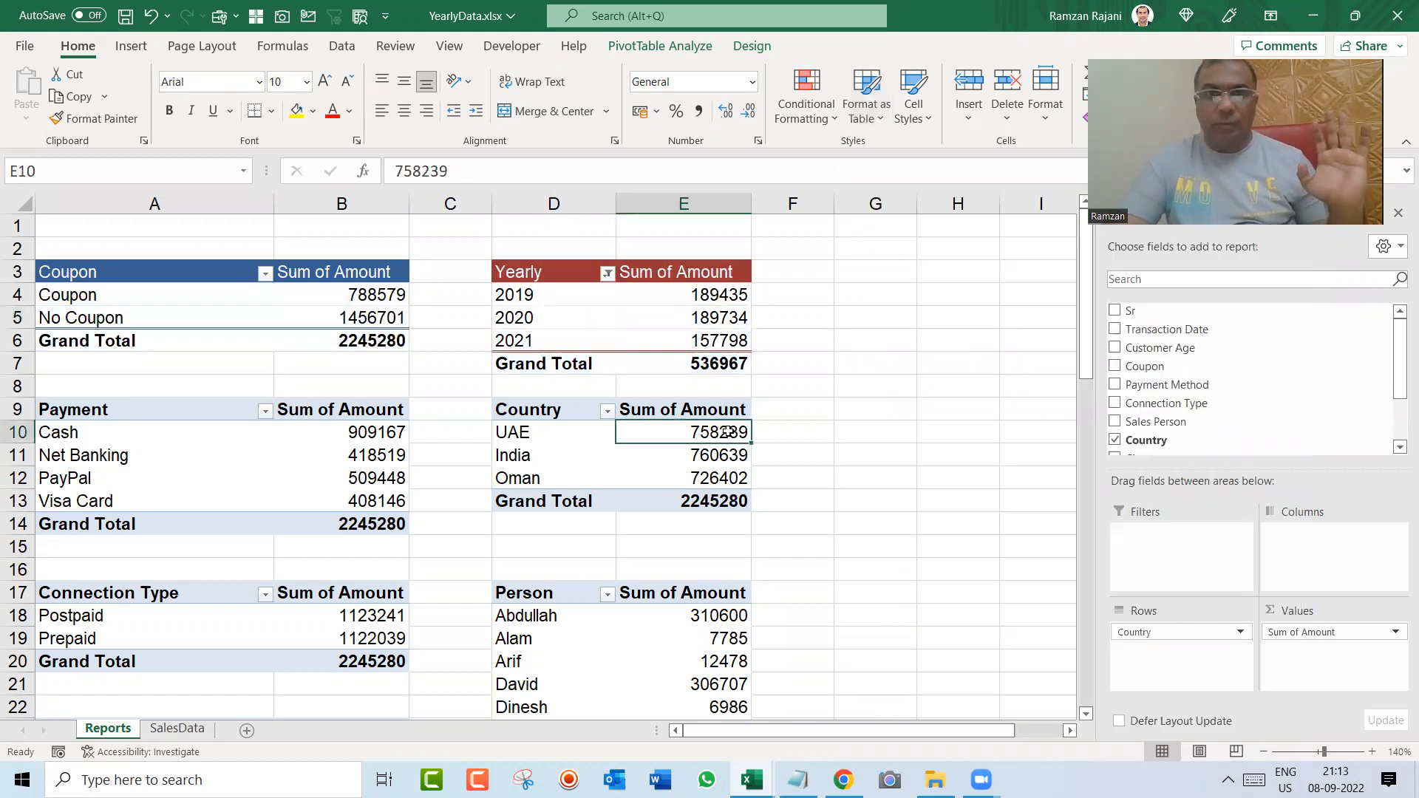
{"action": "left_click", "coordinate": [873, 130]}
{"action": "left_click", "coordinate": [1049, 407]}
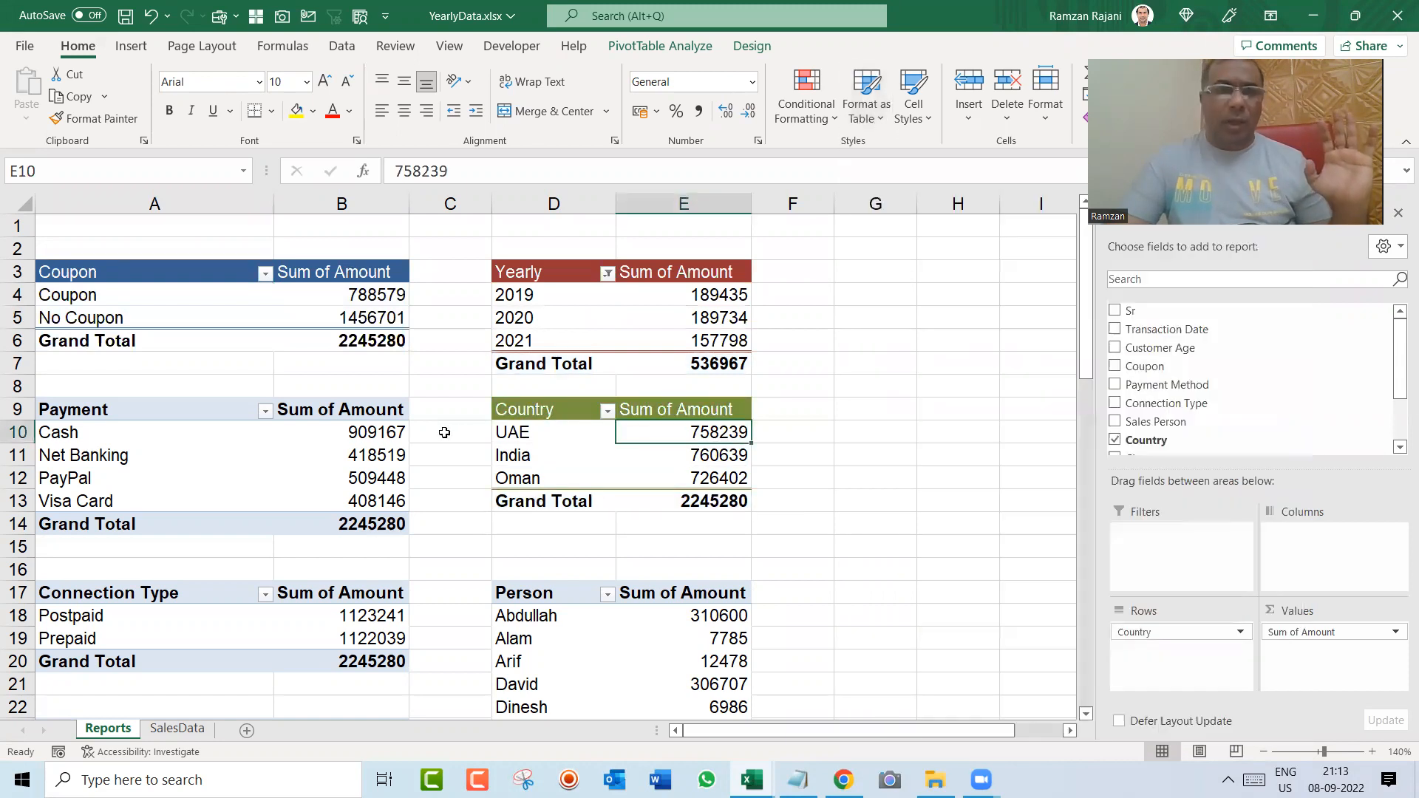
Step: Format the Payment pivot table with the purple Medium style and the Person pivot table with the teal Medium style
{"action": "left_click", "coordinate": [355, 433]}
{"action": "left_click", "coordinate": [880, 122]}
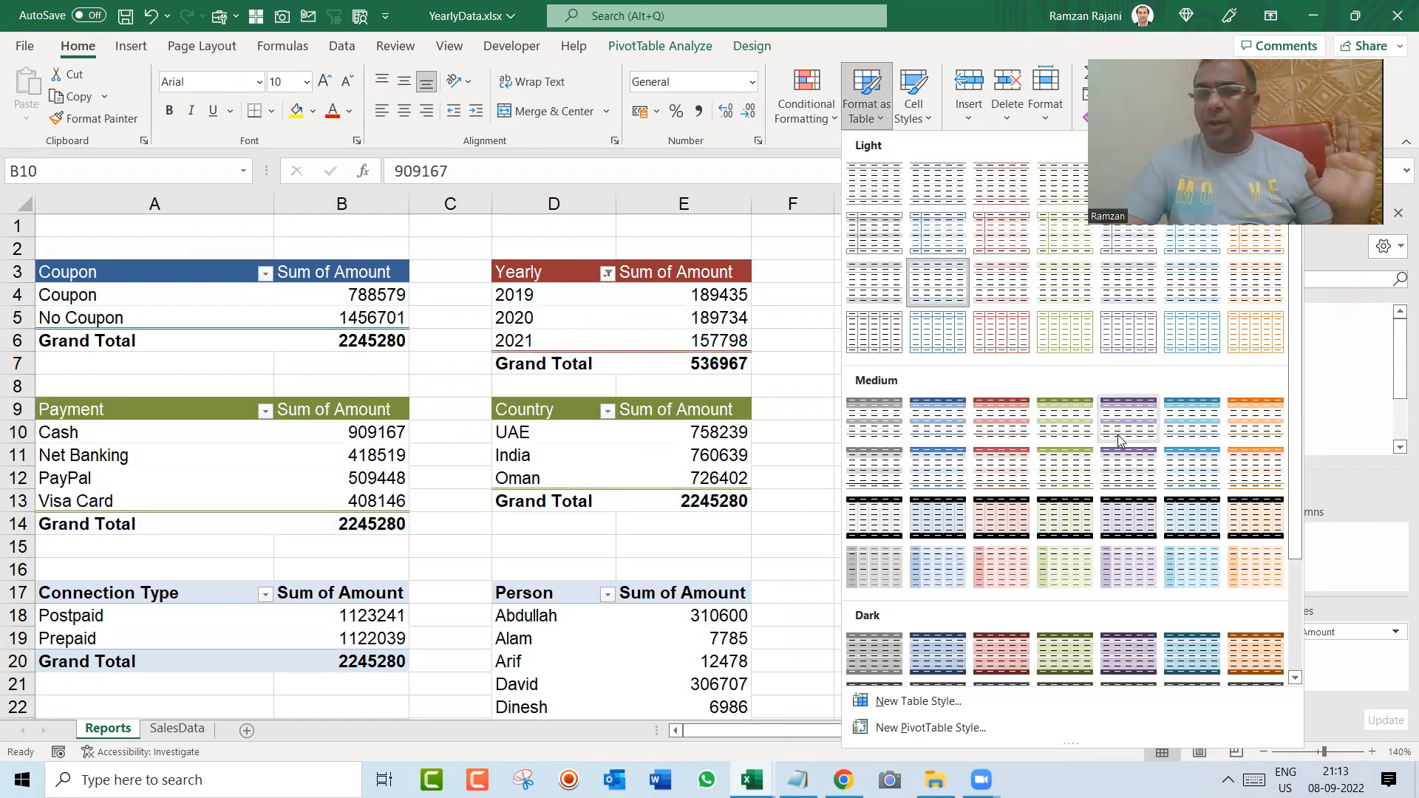
{"action": "left_click", "coordinate": [1116, 418]}
{"action": "left_click", "coordinate": [697, 616]}
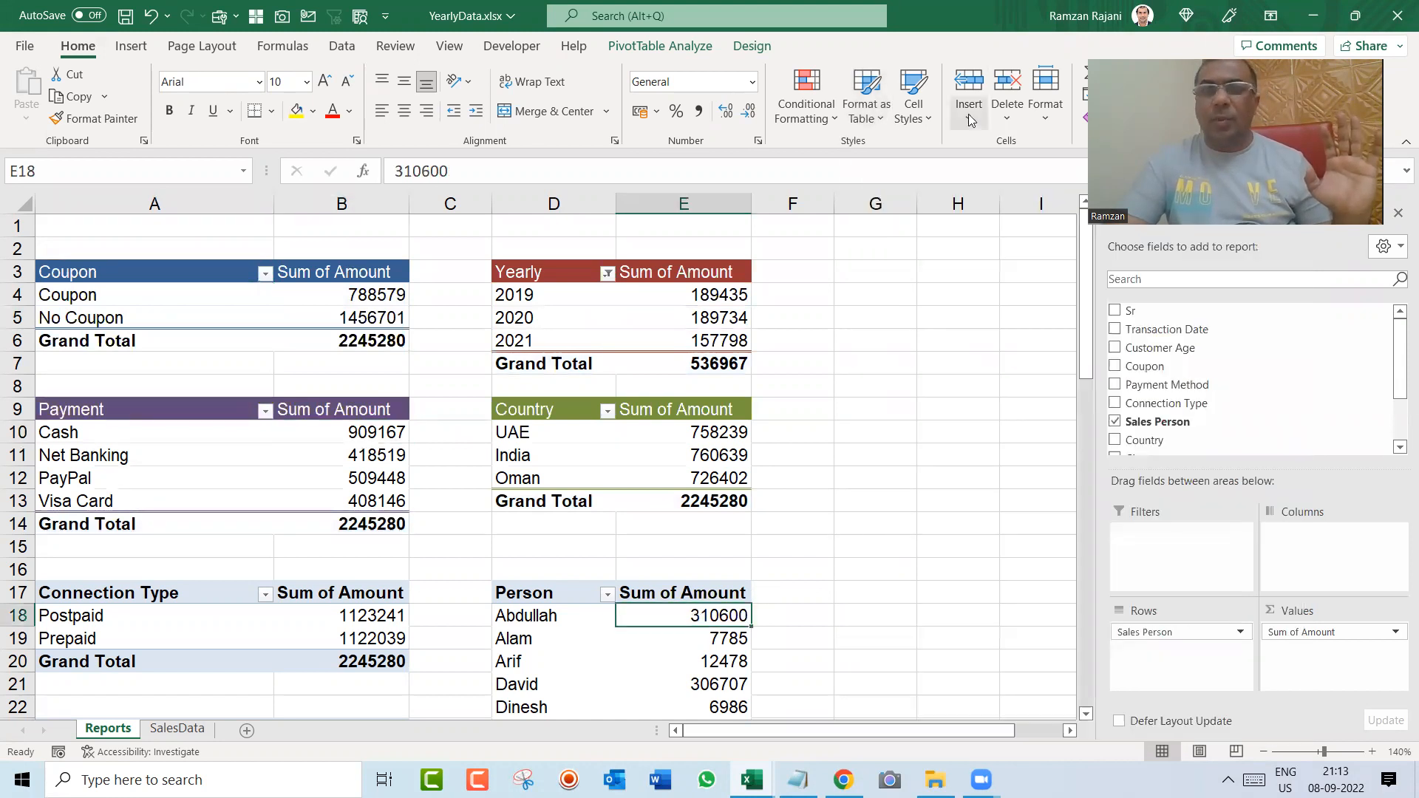
{"action": "left_click", "coordinate": [863, 126]}
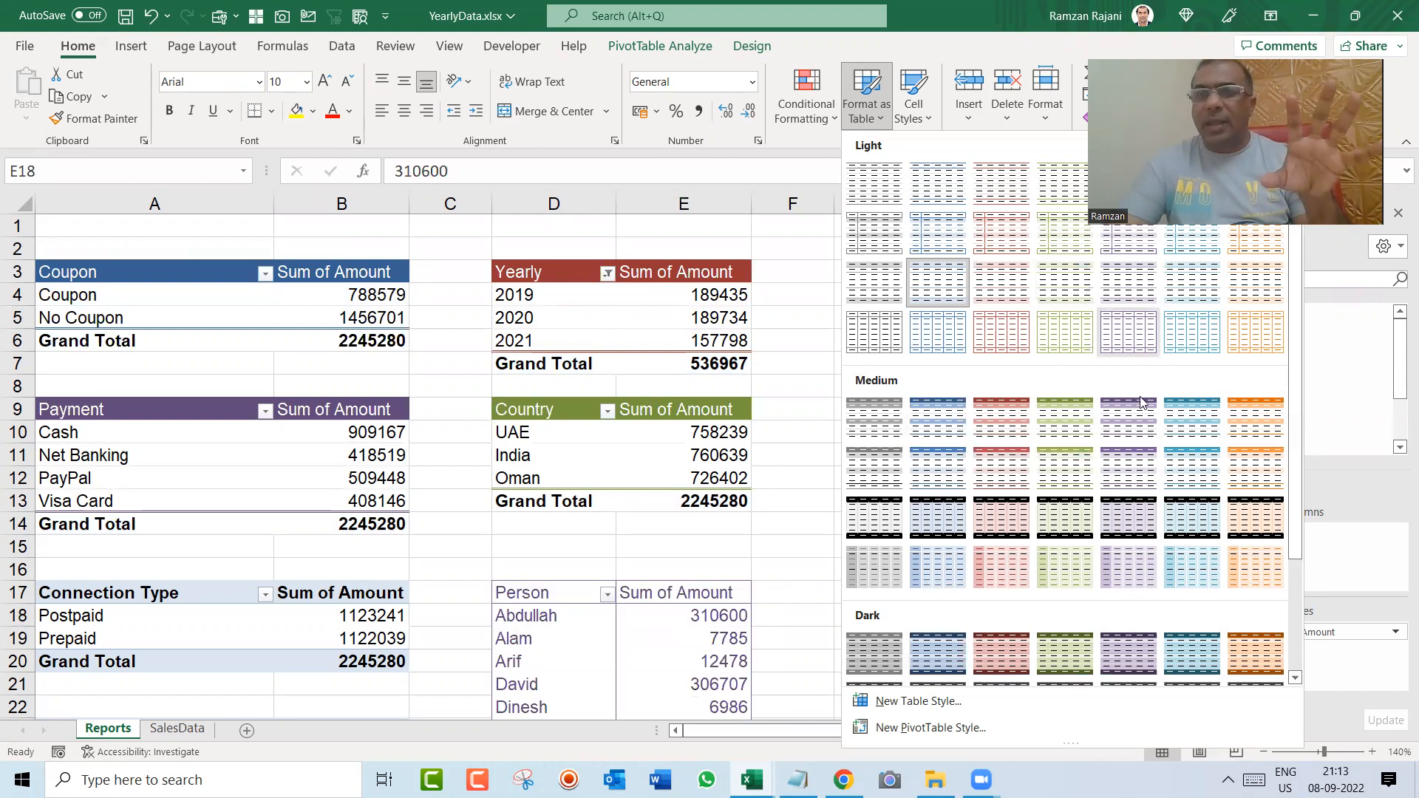
{"action": "left_click", "coordinate": [1189, 436]}
Step: Format the Connection Type pivot table with the orange Medium style
{"action": "left_click", "coordinate": [350, 594]}
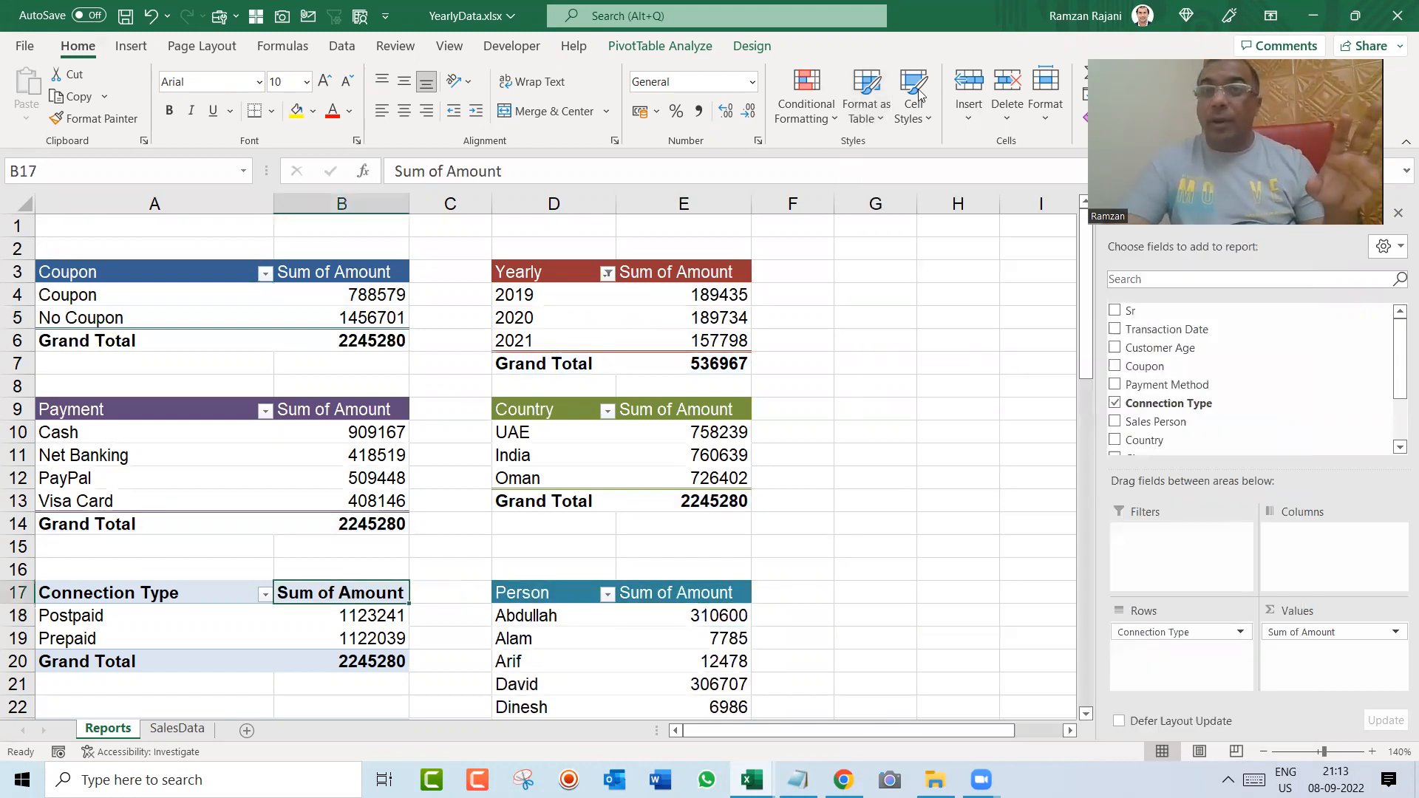
{"action": "left_click", "coordinate": [866, 111]}
{"action": "left_click", "coordinate": [1258, 420]}
Step: Format the Plan Wise pivot table with the purple Medium style
{"action": "key", "text": "Down"}
{"action": "key", "text": "Down"}
{"action": "key", "text": "Down"}
{"action": "key", "text": "Down"}
{"action": "key", "text": "Down"}
{"action": "key", "text": "Down"}
{"action": "key", "text": "Down"}
{"action": "key", "text": "Down"}
{"action": "key", "text": "Down"}
{"action": "key", "text": "Down"}
{"action": "key", "text": "Down"}
{"action": "key", "text": "Down"}
{"action": "key", "text": "Down"}
{"action": "key", "text": "Up"}
{"action": "key", "text": "Up"}
{"action": "key", "text": "Up"}
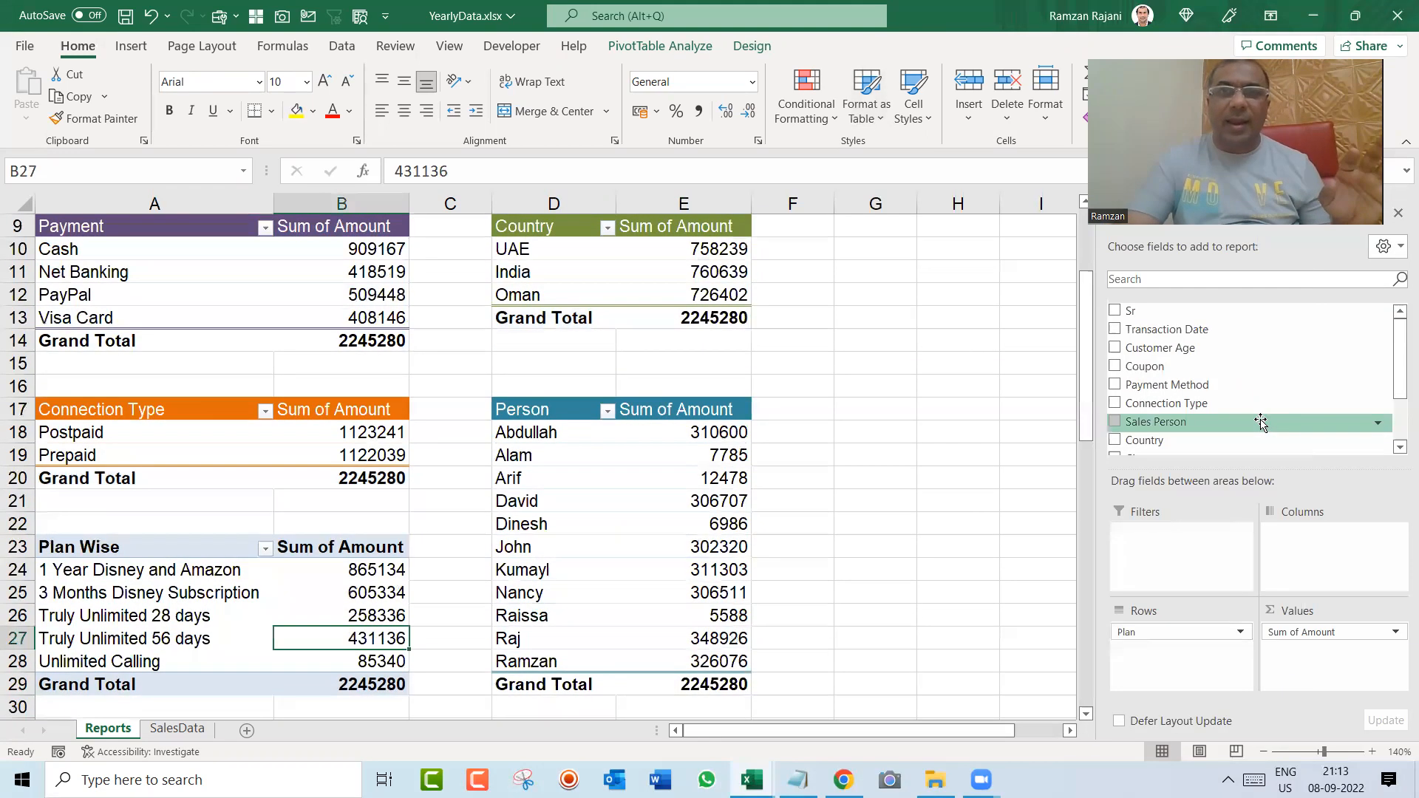
{"action": "left_click", "coordinate": [882, 122]}
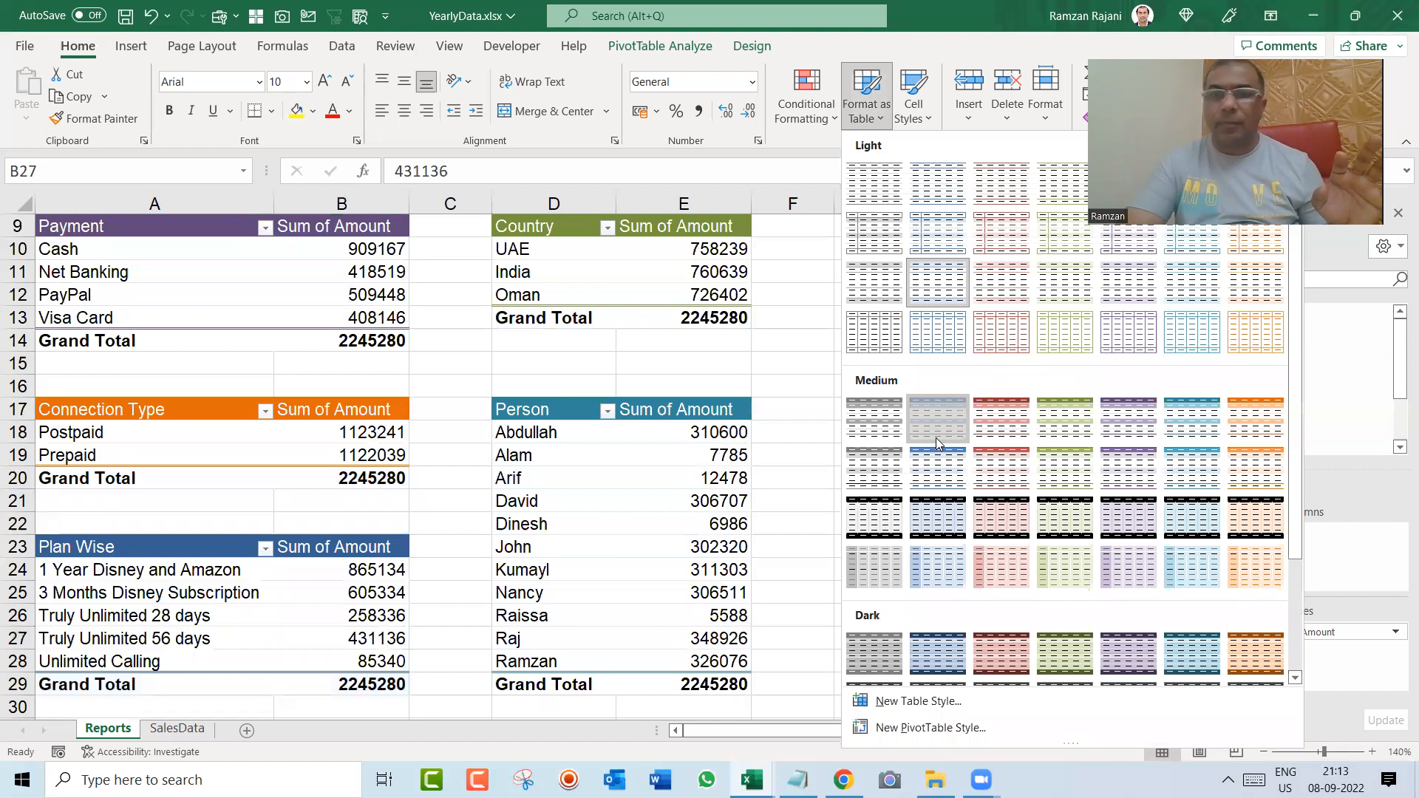
{"action": "left_click", "coordinate": [1153, 428]}
Step: Hide the gridlines on the Reports sheet
{"action": "key", "text": "Up"}
{"action": "key", "text": "Up"}
{"action": "key", "text": "Up"}
{"action": "key", "text": "Up"}
{"action": "key", "text": "Up"}
{"action": "key", "text": "Up"}
{"action": "key", "text": "Up"}
{"action": "key", "text": "Up"}
{"action": "key", "text": "Up"}
{"action": "key", "text": "Up"}
{"action": "key", "text": "Up"}
{"action": "key", "text": "Up"}
{"action": "key", "text": "Up"}
{"action": "key", "text": "Up"}
{"action": "key", "text": "Up"}
{"action": "key", "text": "Up"}
{"action": "key", "text": "Up"}
{"action": "key", "text": "Up"}
{"action": "key", "text": "Up"}
{"action": "key", "text": "Up"}
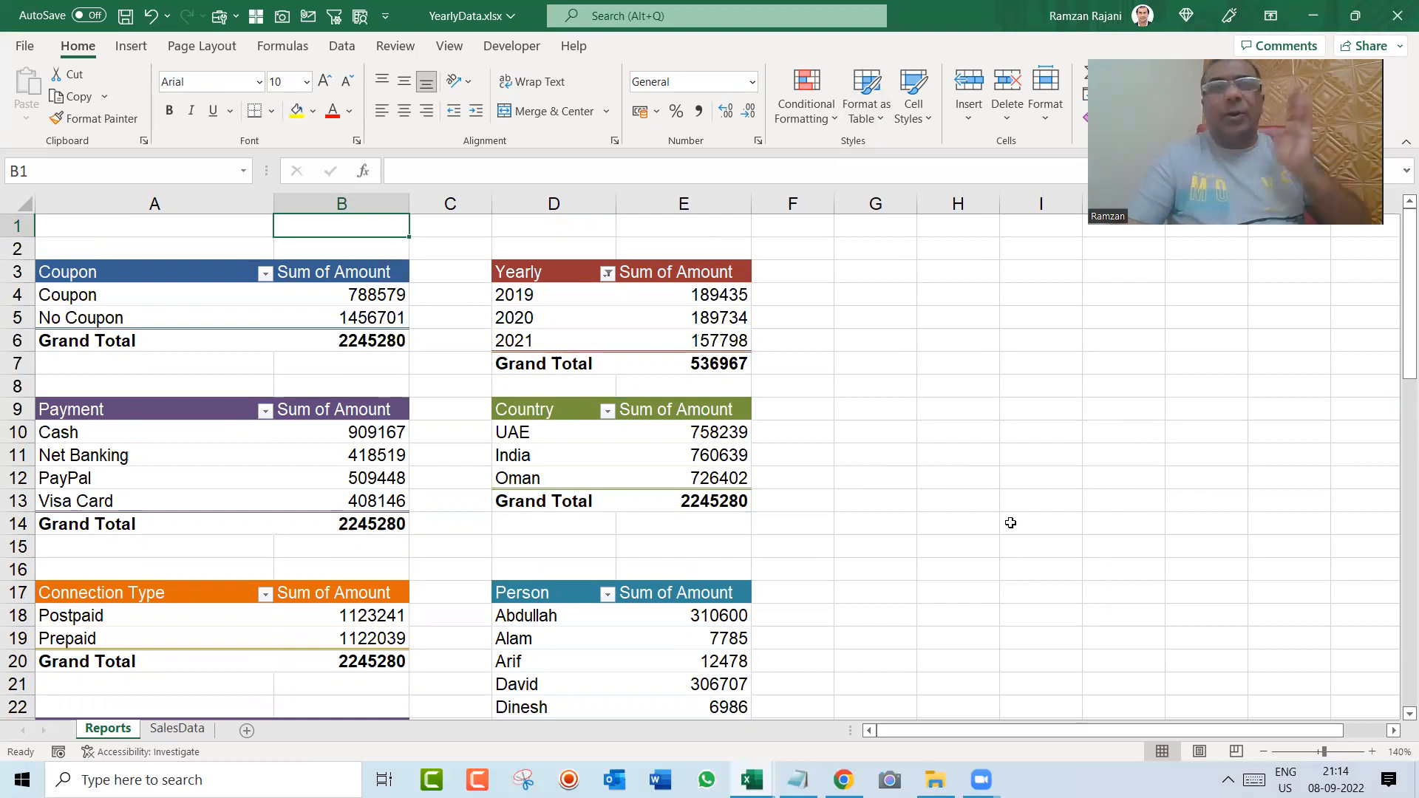
{"action": "left_click", "coordinate": [451, 47]}
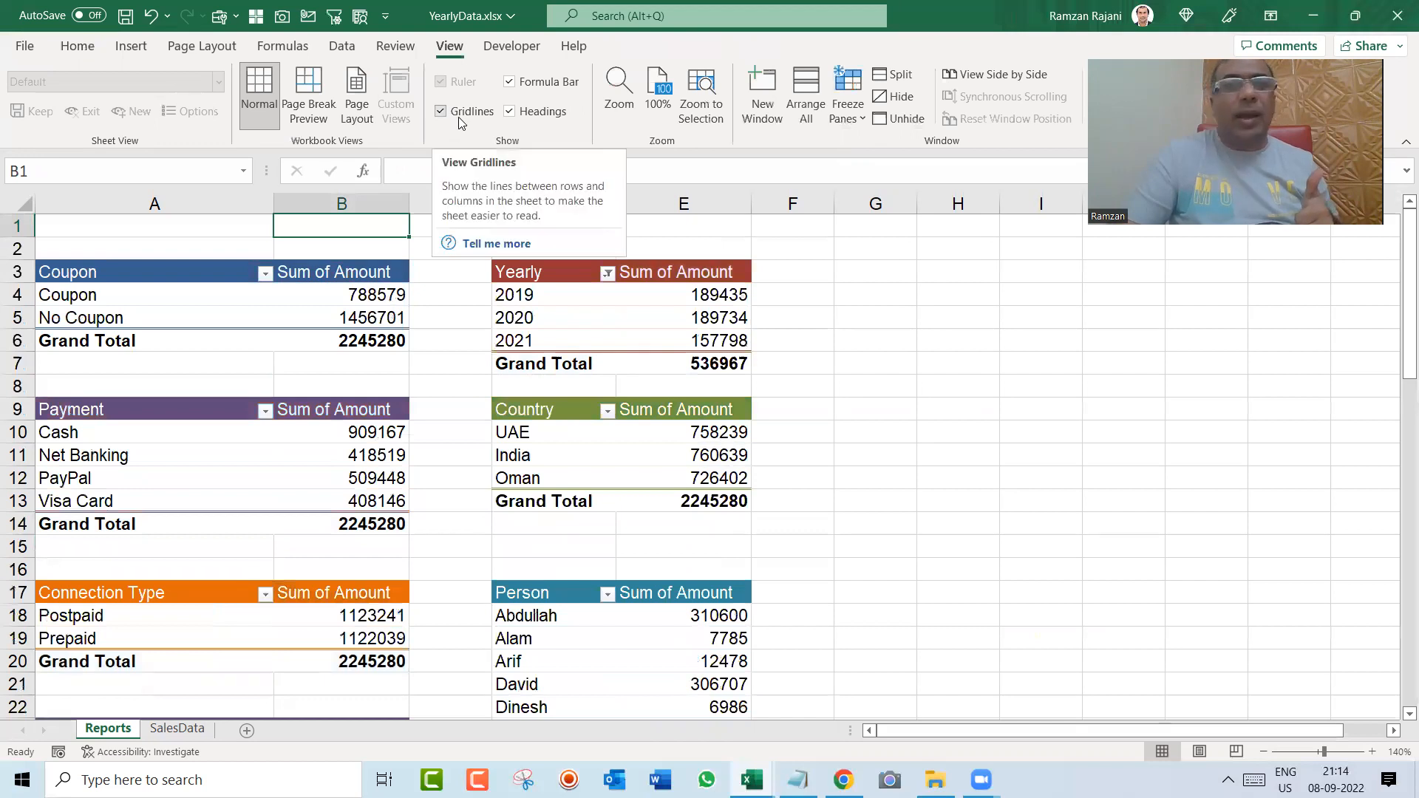
{"action": "left_click", "coordinate": [442, 112]}
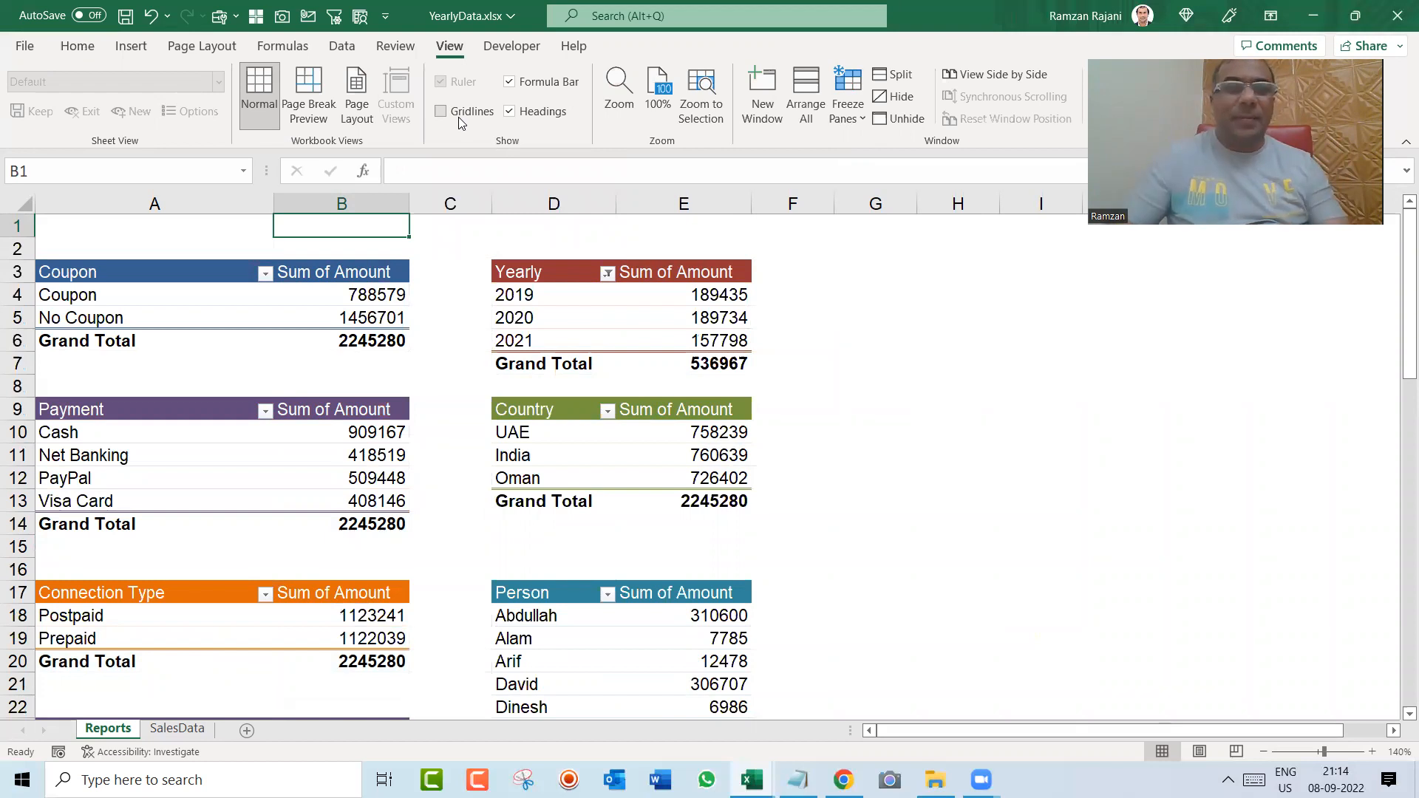
Step: Merge and center cells A1:H1 above the pivot tables and fill the merged cell with standard green
{"action": "key", "text": "Left"}
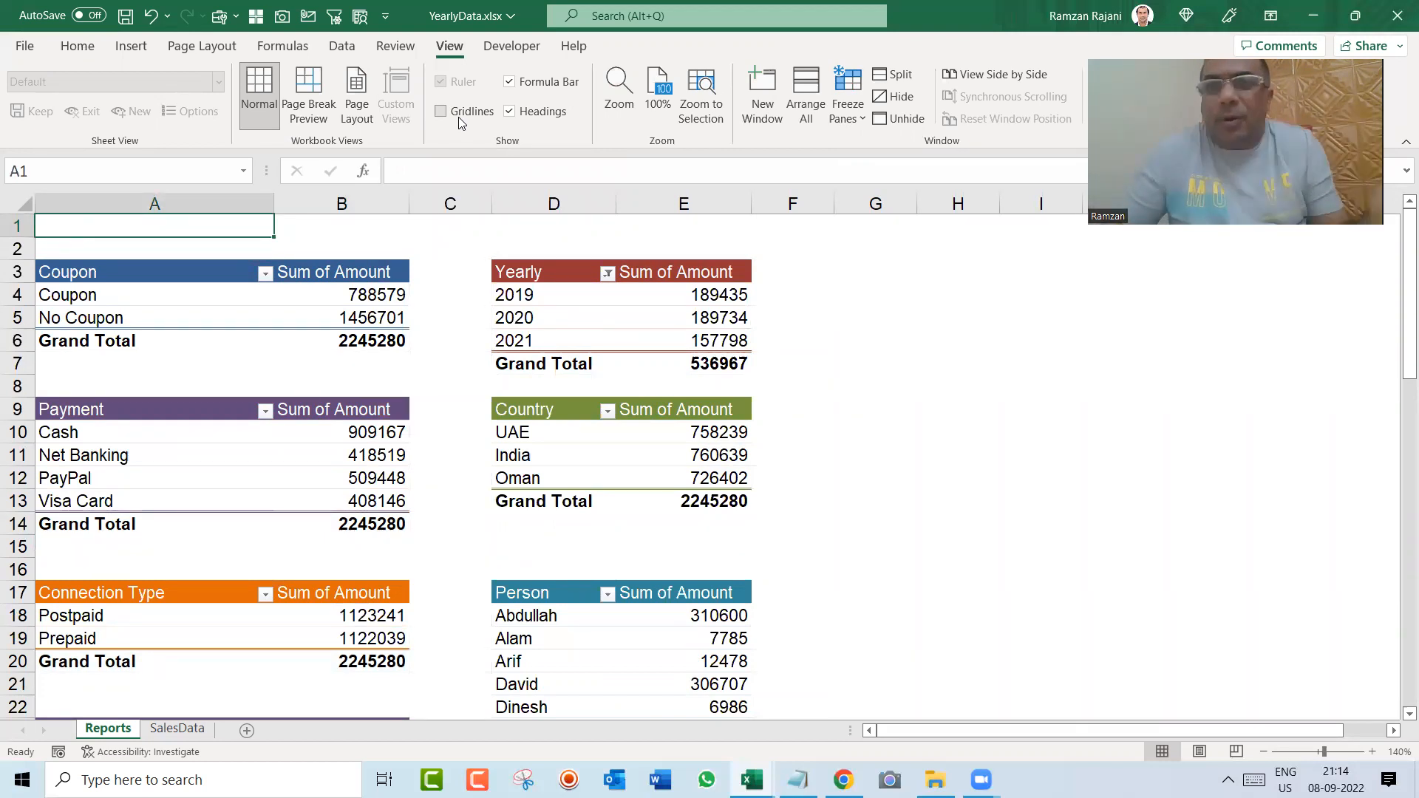
{"action": "key", "text": "shift+Right"}
{"action": "key", "text": "shift+Right"}
{"action": "key", "text": "shift+Right"}
{"action": "key", "text": "shift+Right"}
{"action": "key", "text": "shift+Right"}
{"action": "key", "text": "shift+Right"}
{"action": "key", "text": "shift+Right"}
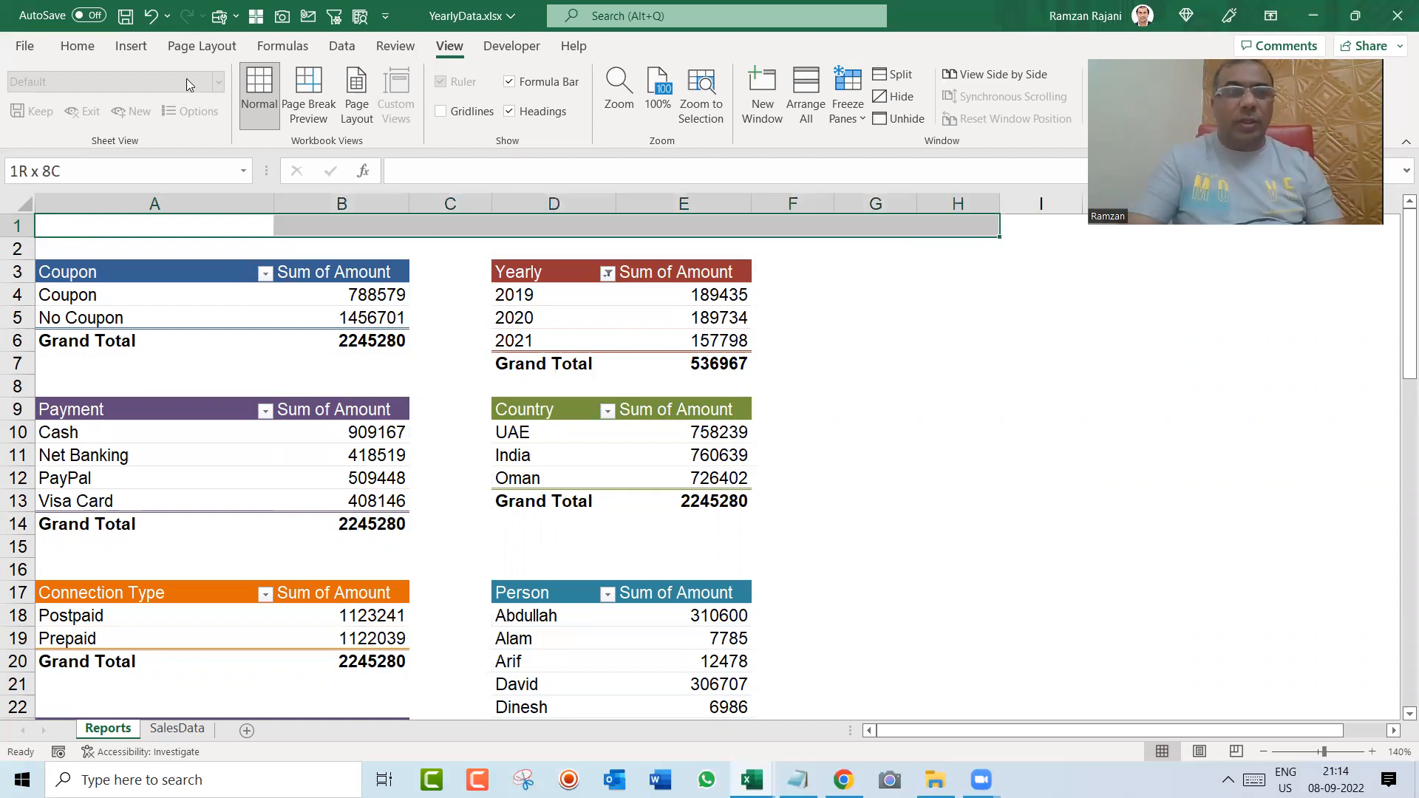
{"action": "left_click", "coordinate": [16, 227]}
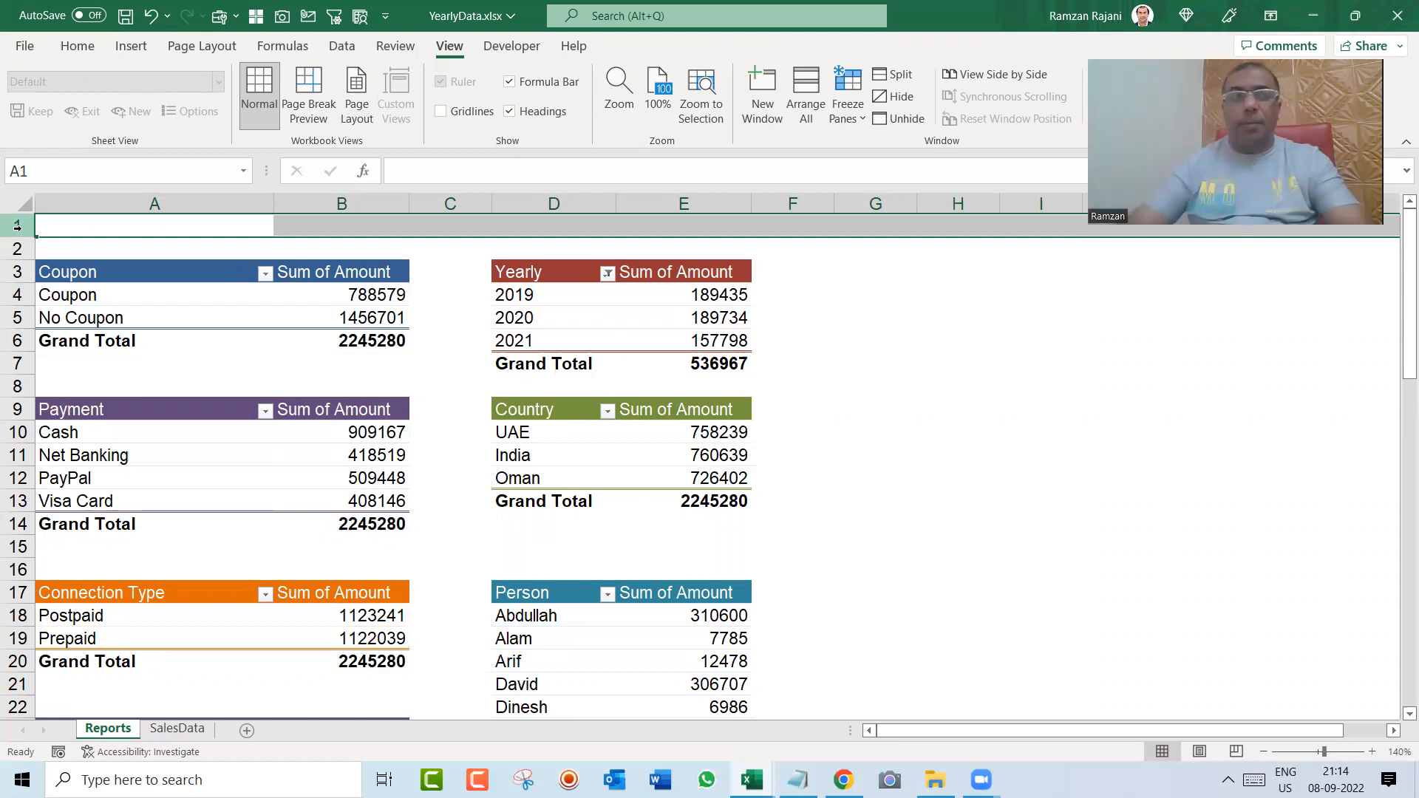
{"action": "key", "text": "ctrl+Home"}
{"action": "key", "text": "shift+Right"}
{"action": "key", "text": "shift+Right"}
{"action": "key", "text": "shift+Right"}
{"action": "key", "text": "shift+Right"}
{"action": "key", "text": "shift+Right"}
{"action": "key", "text": "shift+Right"}
{"action": "key", "text": "shift+Right"}
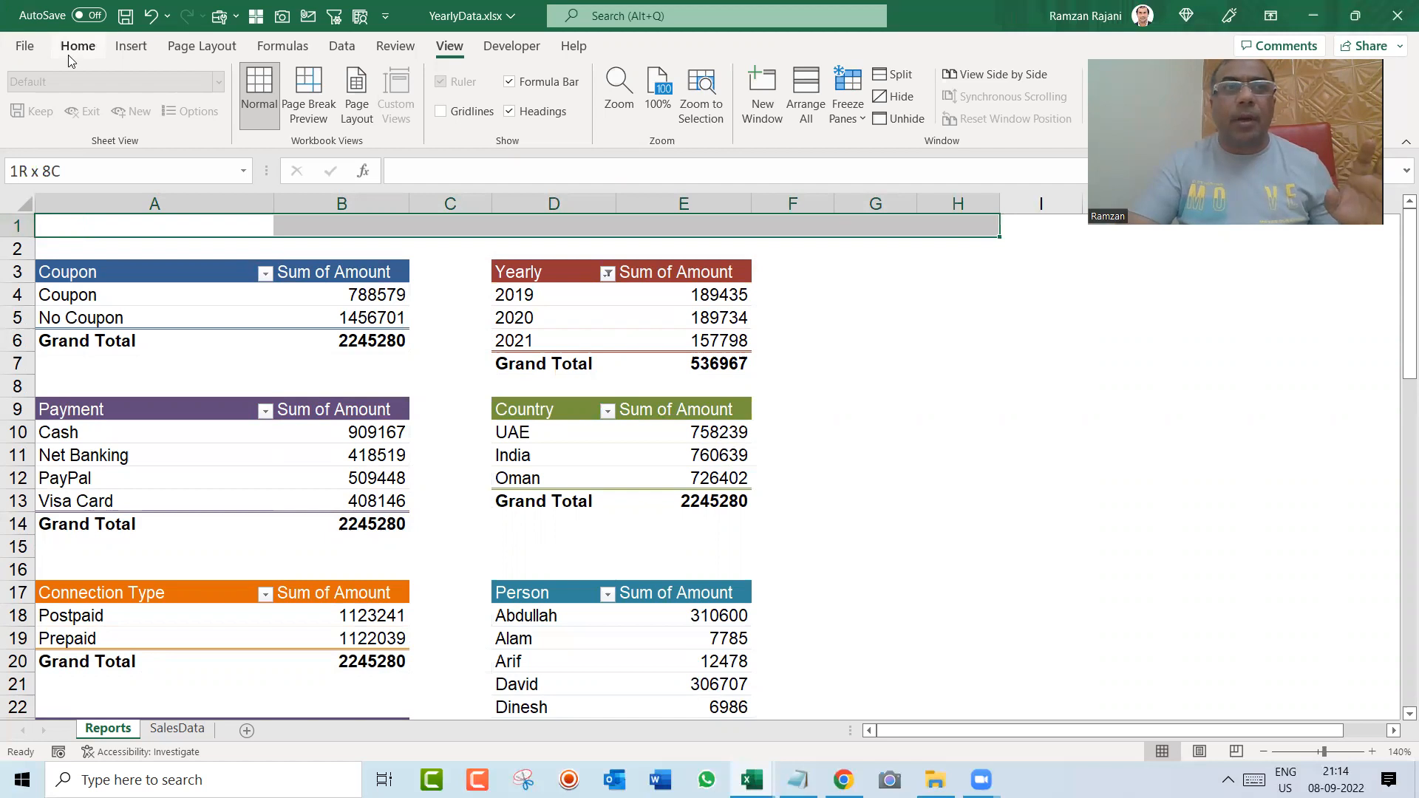
{"action": "left_click", "coordinate": [90, 48]}
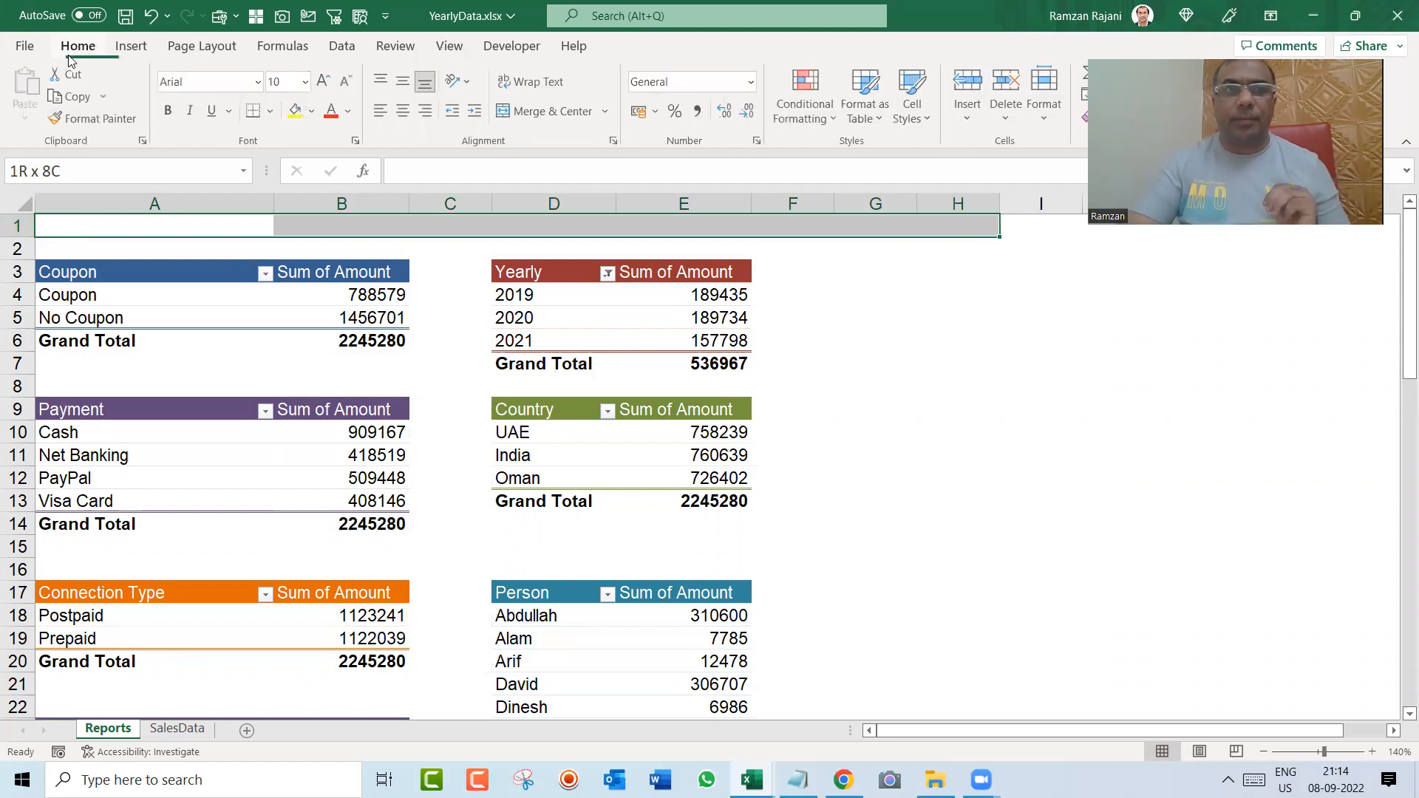
{"action": "left_click", "coordinate": [540, 113]}
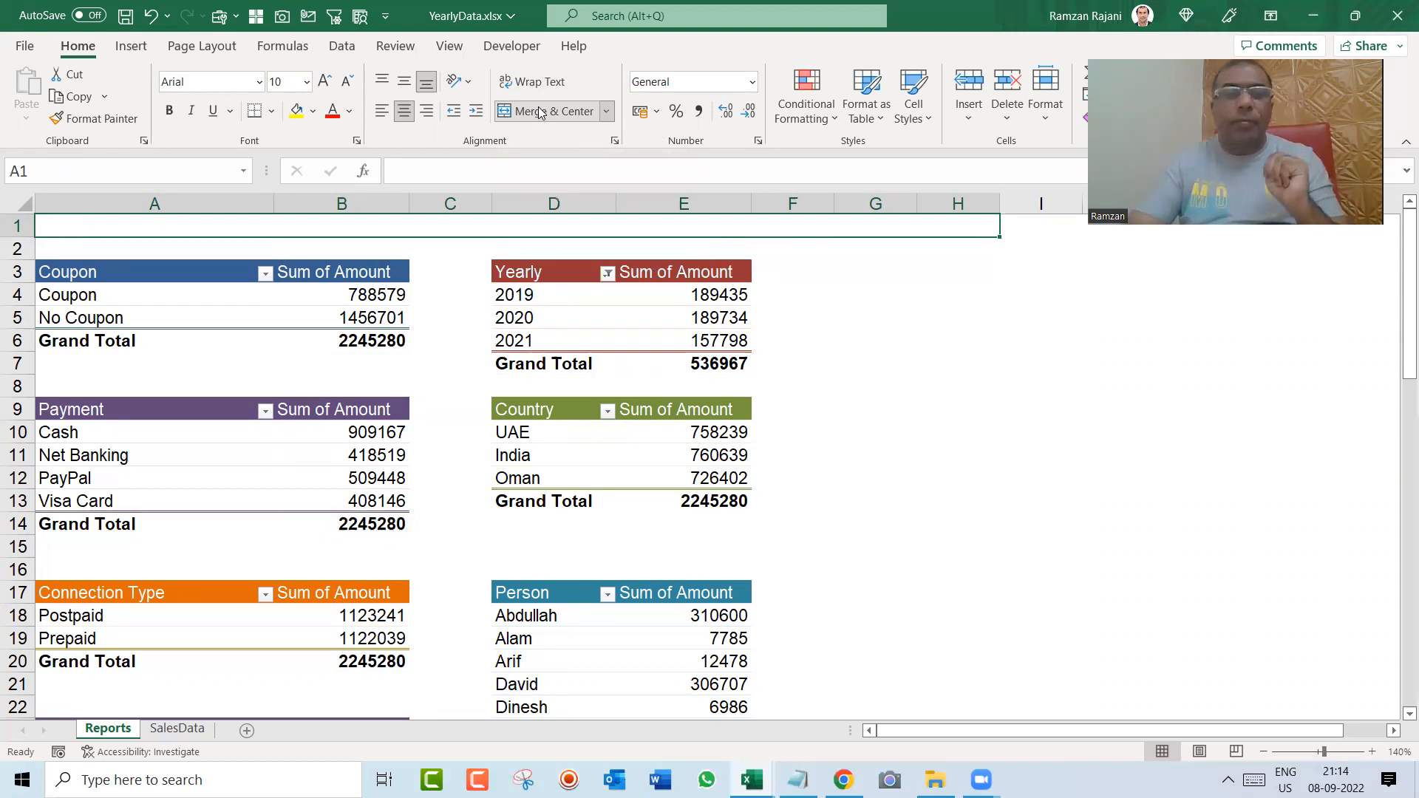
{"action": "left_click", "coordinate": [315, 113]}
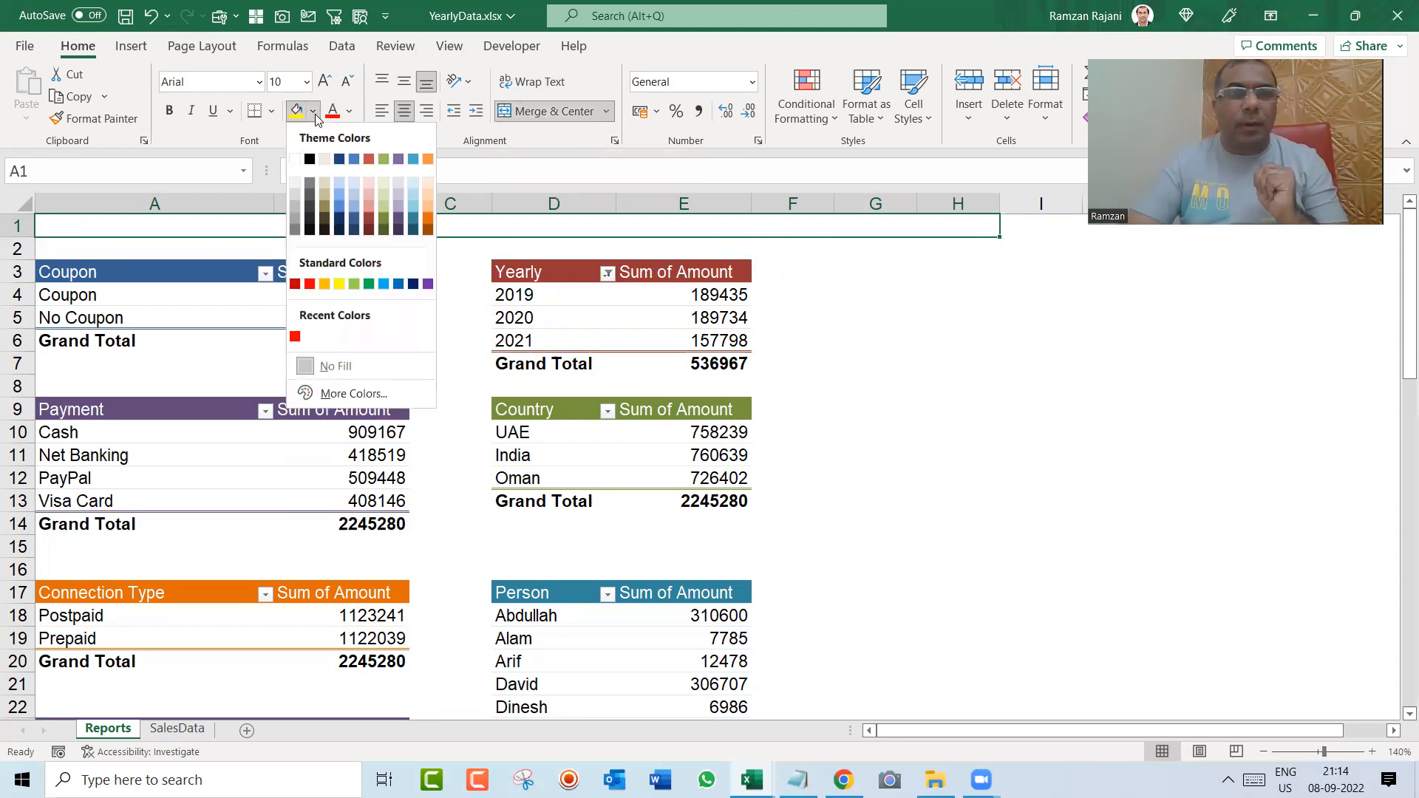
{"action": "left_click", "coordinate": [368, 287]}
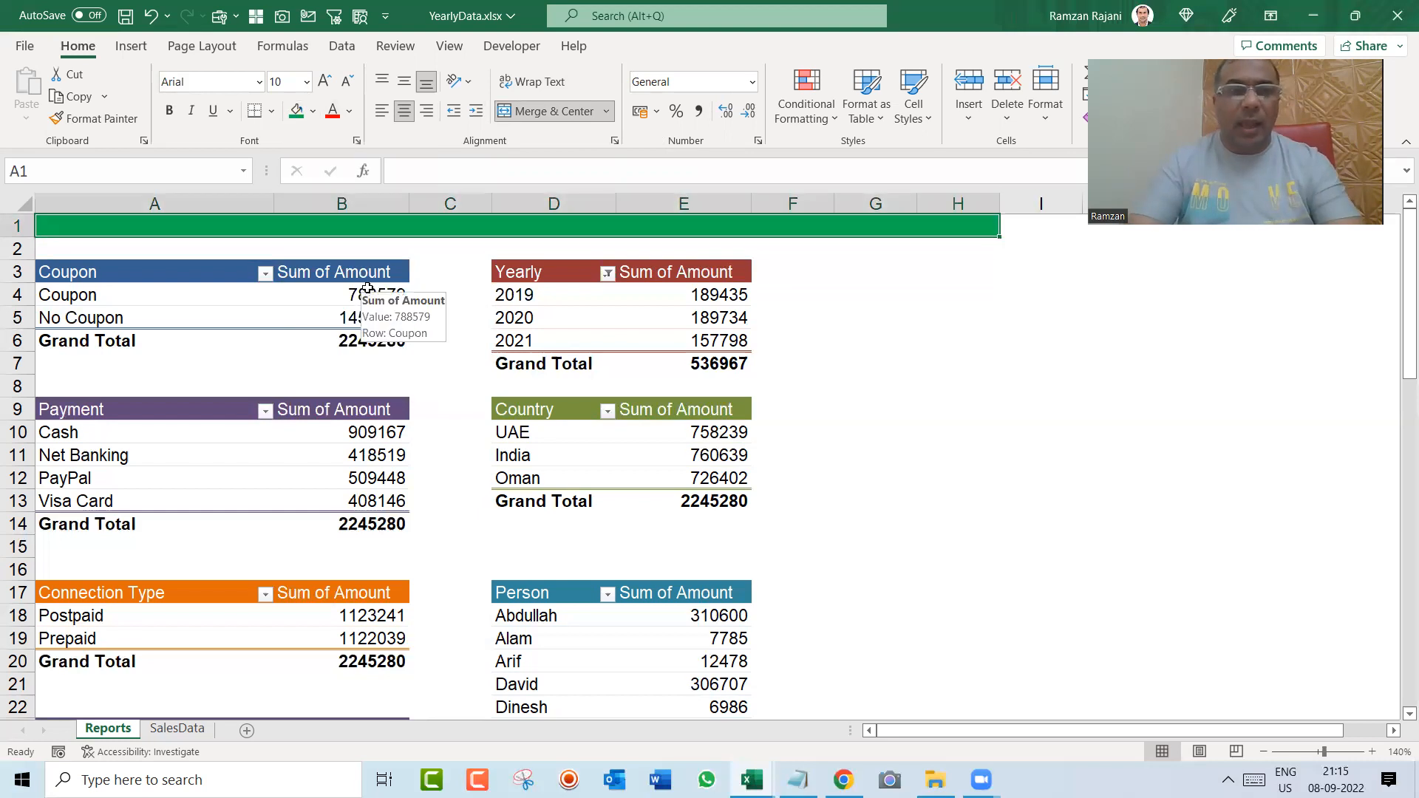
Step: Enter the title "Summary Report : Upgrade Skill : UAE" in the merged green banner cell A1
{"action": "type", "text": "Summayr"}
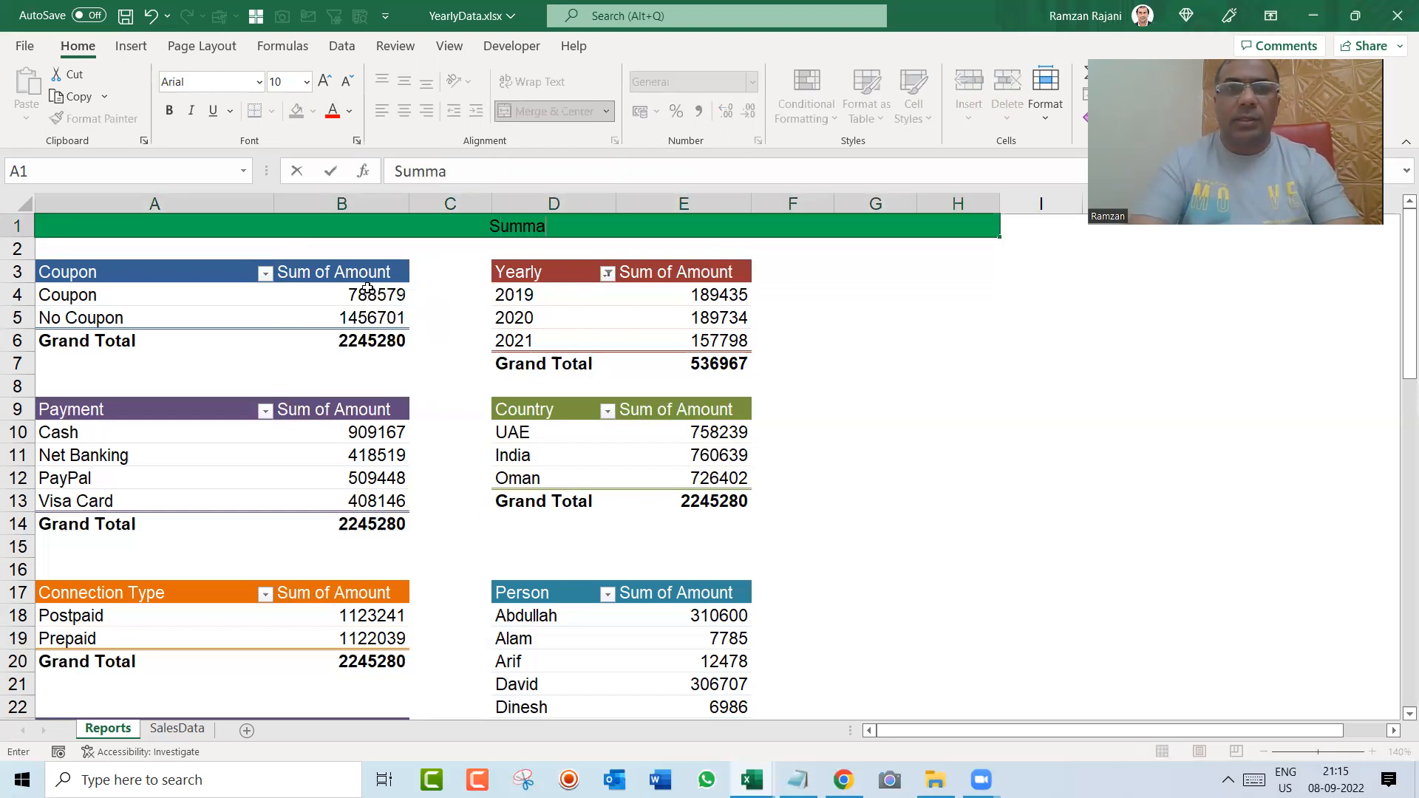
{"action": "key", "text": "BackSpace"}
{"action": "key", "text": "BackSpace"}
{"action": "type", "text": "r"}
{"action": "key", "text": "BackSpace"}
{"action": "type", "text": "ry Report"}
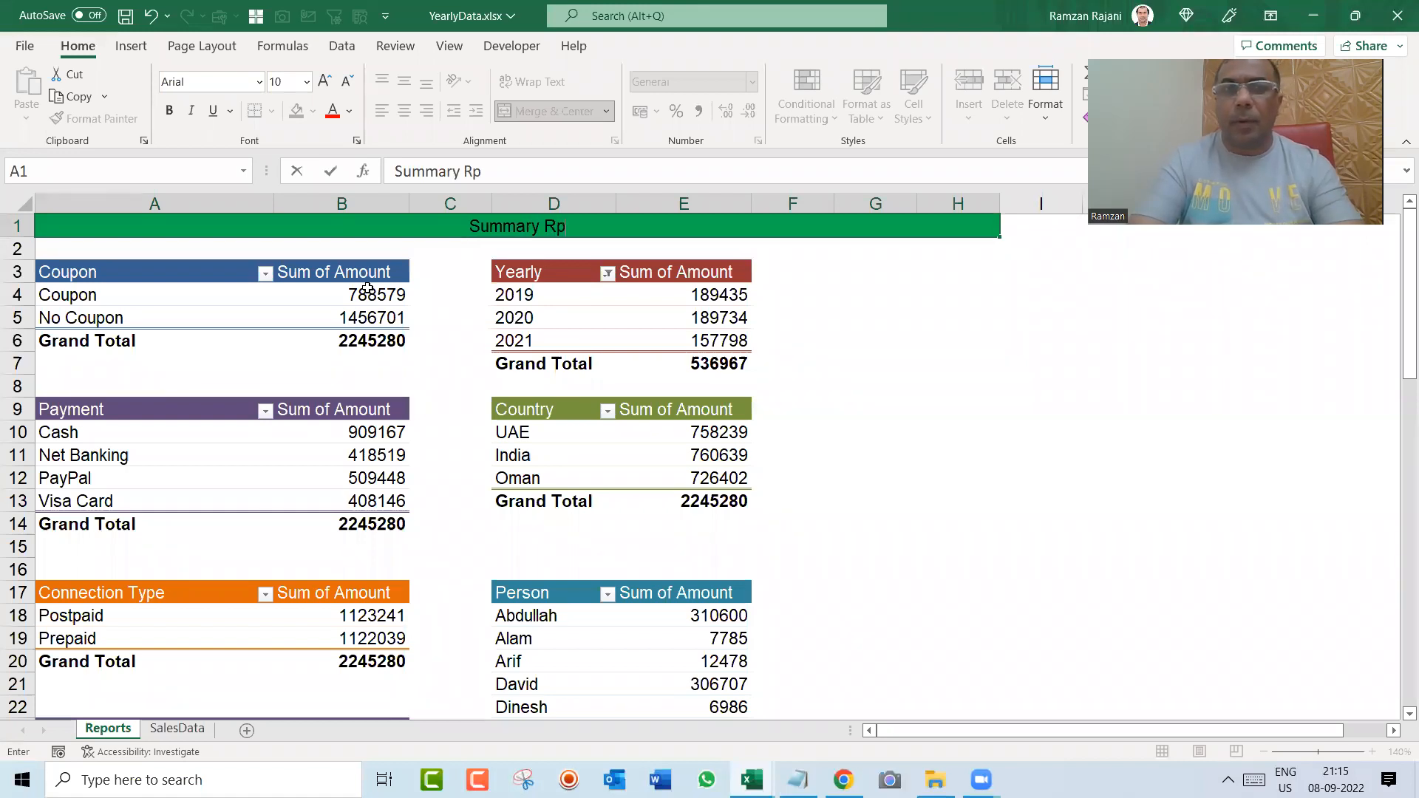
{"action": "type", "text": " : Upgrade"}
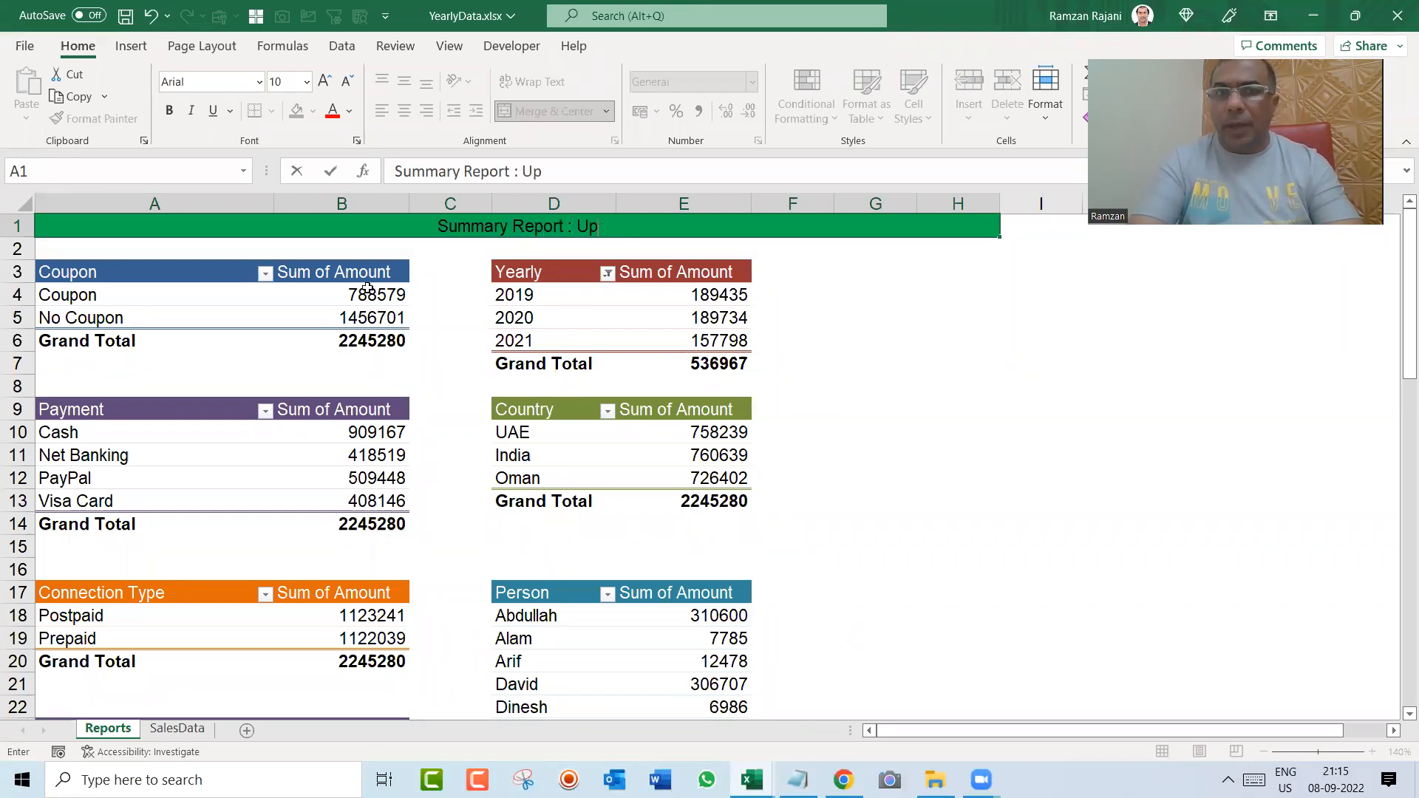
{"action": "type", "text": " Skil"}
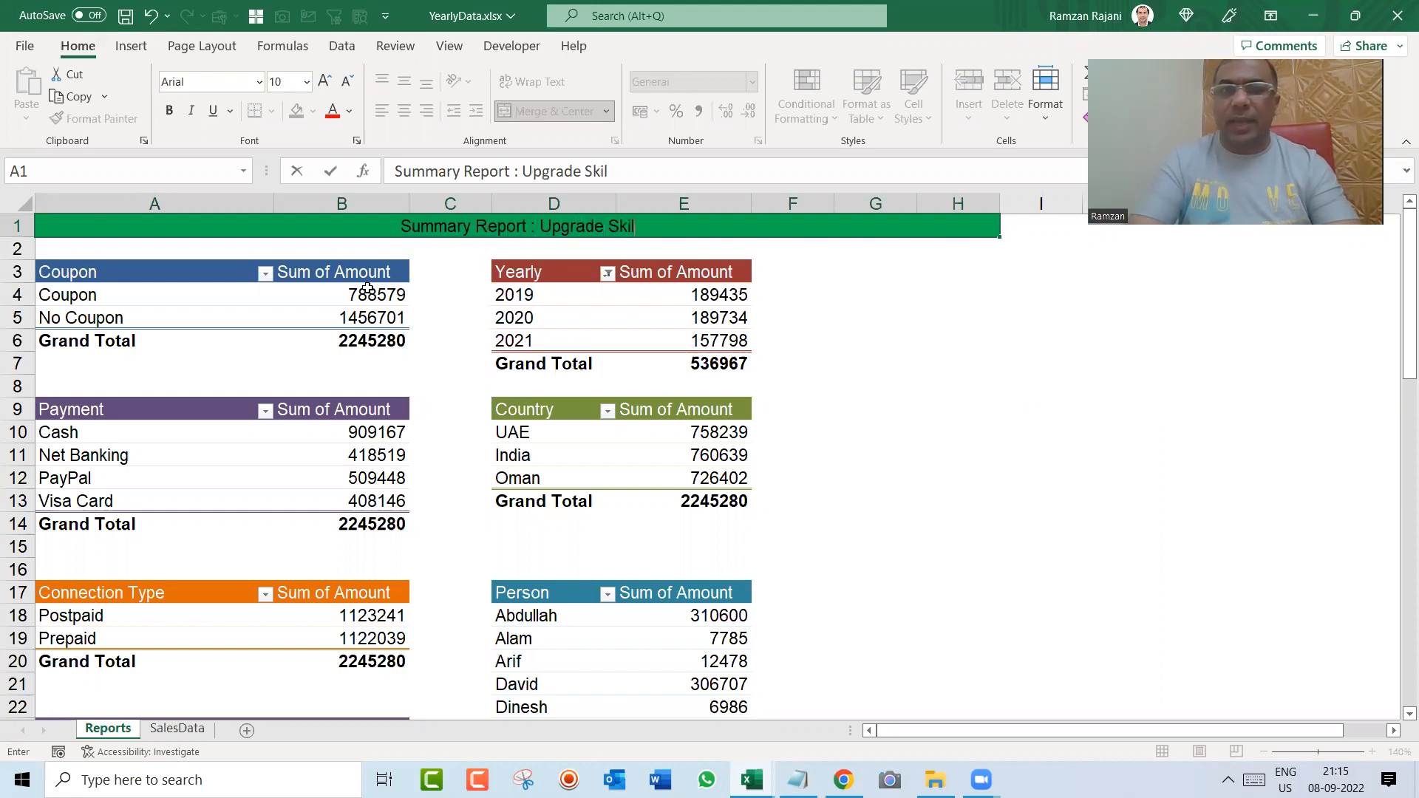
{"action": "type", "text": "l : UAE"}
{"action": "key", "text": "Return"}
Step: Replace "UAE" at the end of the banner title with "Global Report"
{"action": "key", "text": "Up"}
{"action": "key", "text": "F2"}
{"action": "key", "text": "ctrl+shift+Left"}
{"action": "key", "text": "ctrl+shift+Left"}
{"action": "key", "text": "ctrl+shift+Right"}
{"action": "type", "text": "gLO"}
{"action": "key", "text": "BackSpace"}
{"action": "key", "text": "BackSpace"}
{"action": "key", "text": "BackSpace"}
{"action": "type", "text": "Glob"}
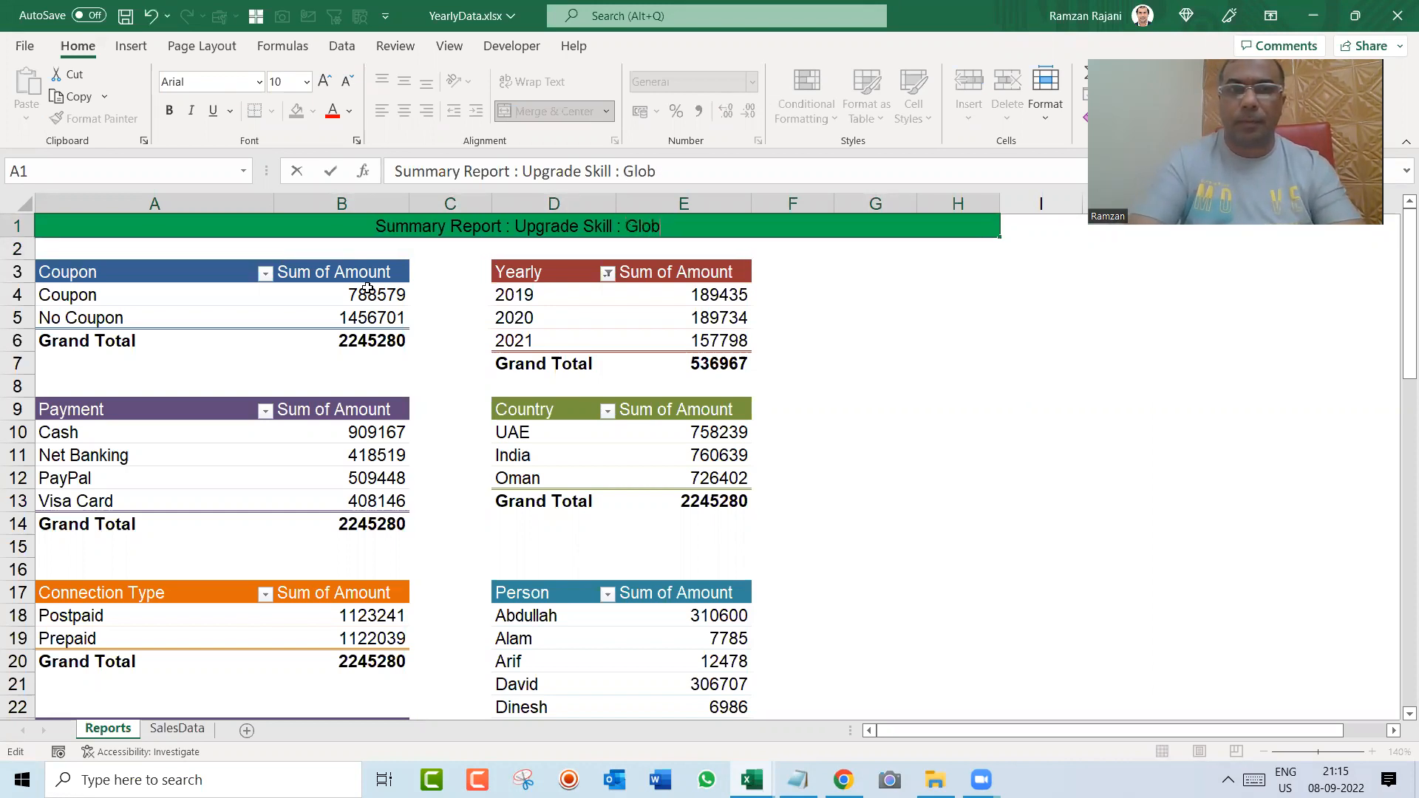
{"action": "type", "text": "al Report"}
{"action": "key", "text": "Return"}
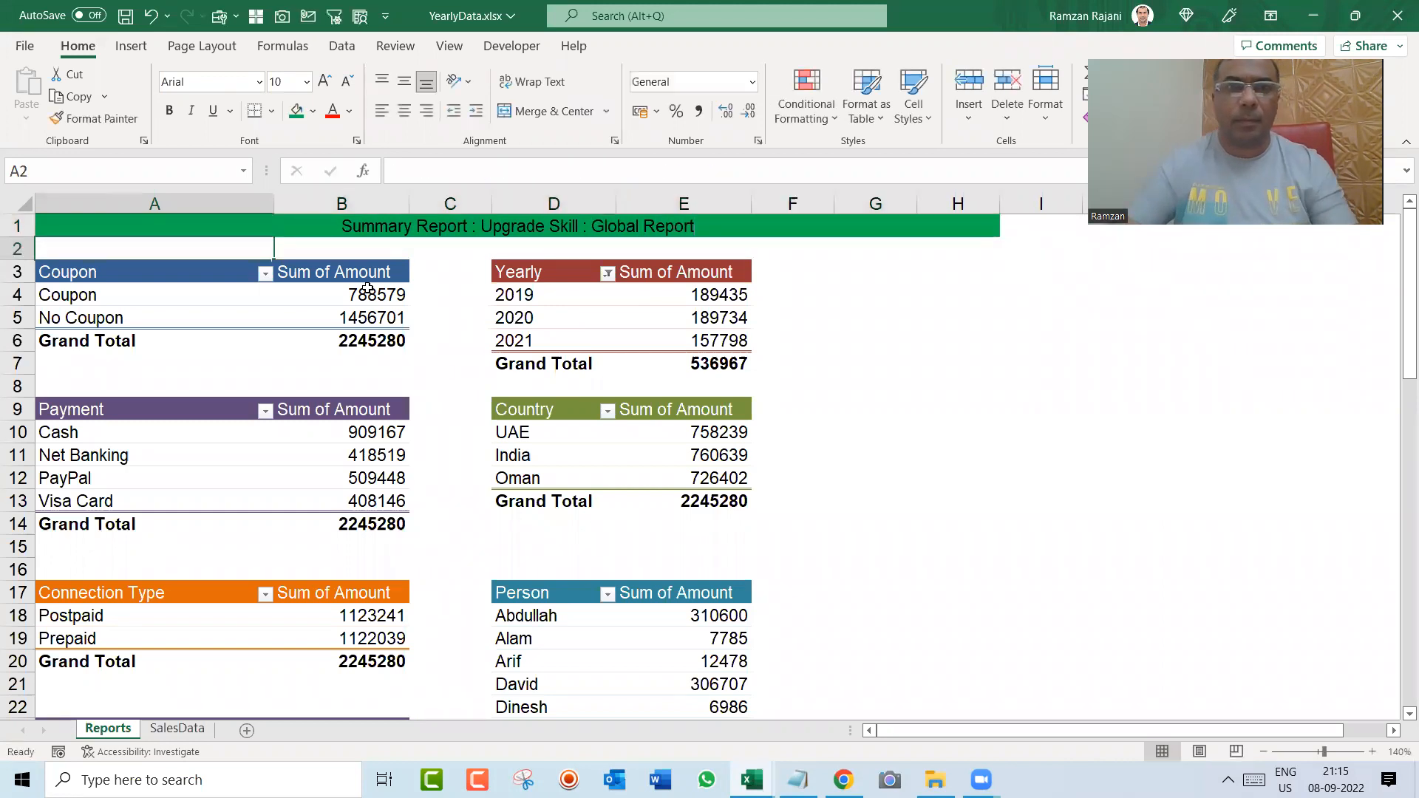
Step: Shorten the banner title to "Summary Report : Upgrade Skill" by removing its last part
{"action": "key", "text": "Up"}
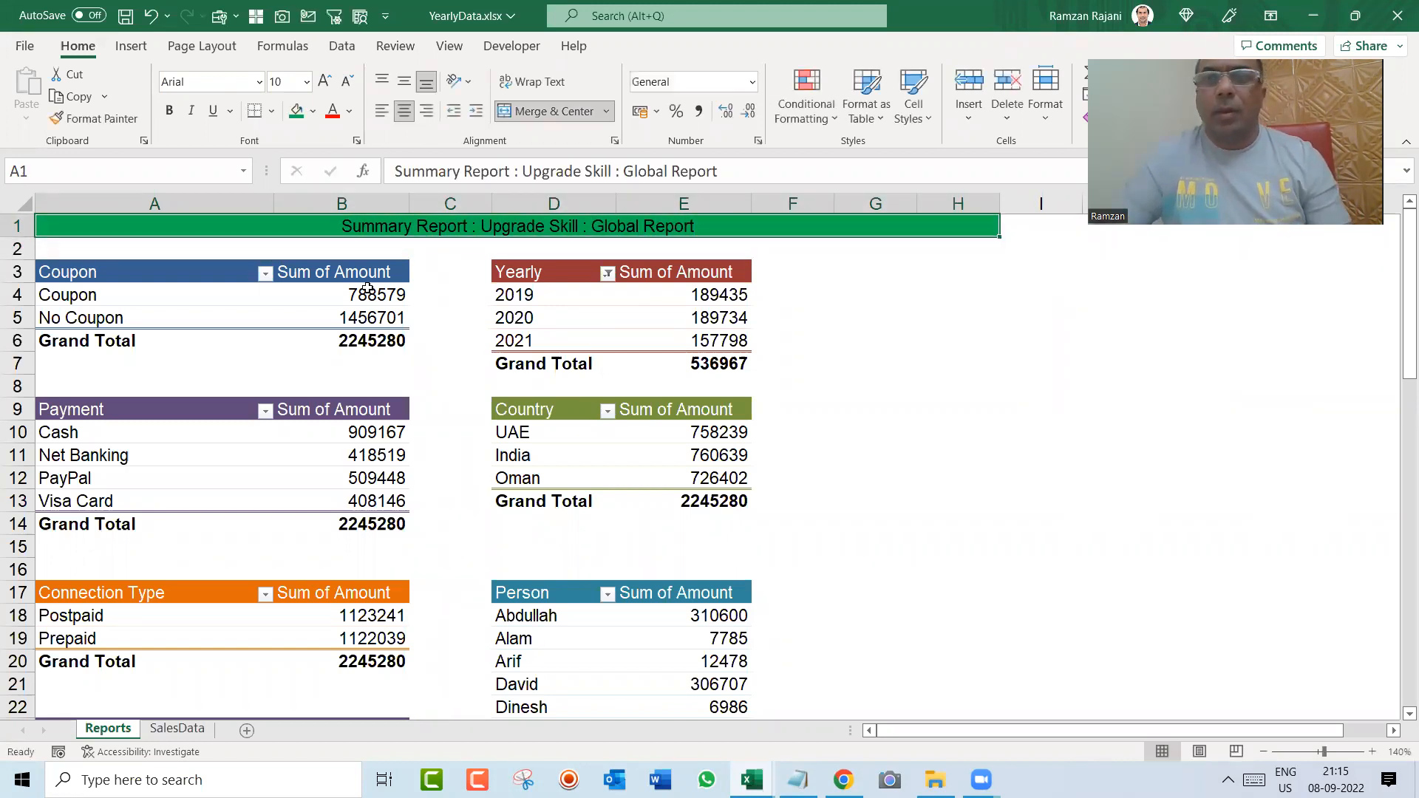
{"action": "key", "text": "F2"}
{"action": "key", "text": "ctrl+shift+Left"}
{"action": "key", "text": "ctrl+shift+Left"}
{"action": "key", "text": "ctrl+shift+Left"}
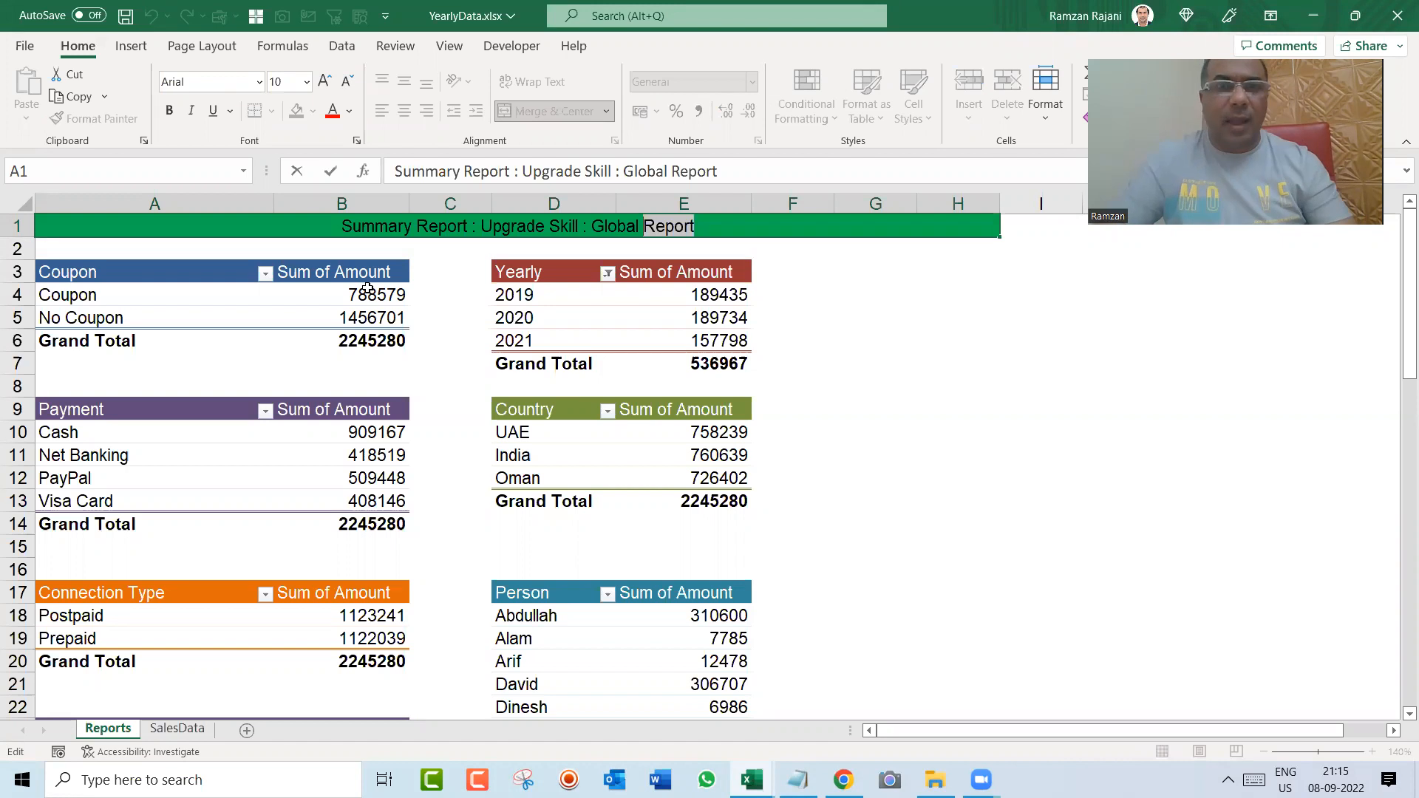
{"action": "key", "text": "shift+Left"}
{"action": "key", "text": "BackSpace"}
{"action": "key", "text": "Return"}
Step: Format the banner title in cell A1 with white font colour and font size 12
{"action": "key", "text": "Up"}
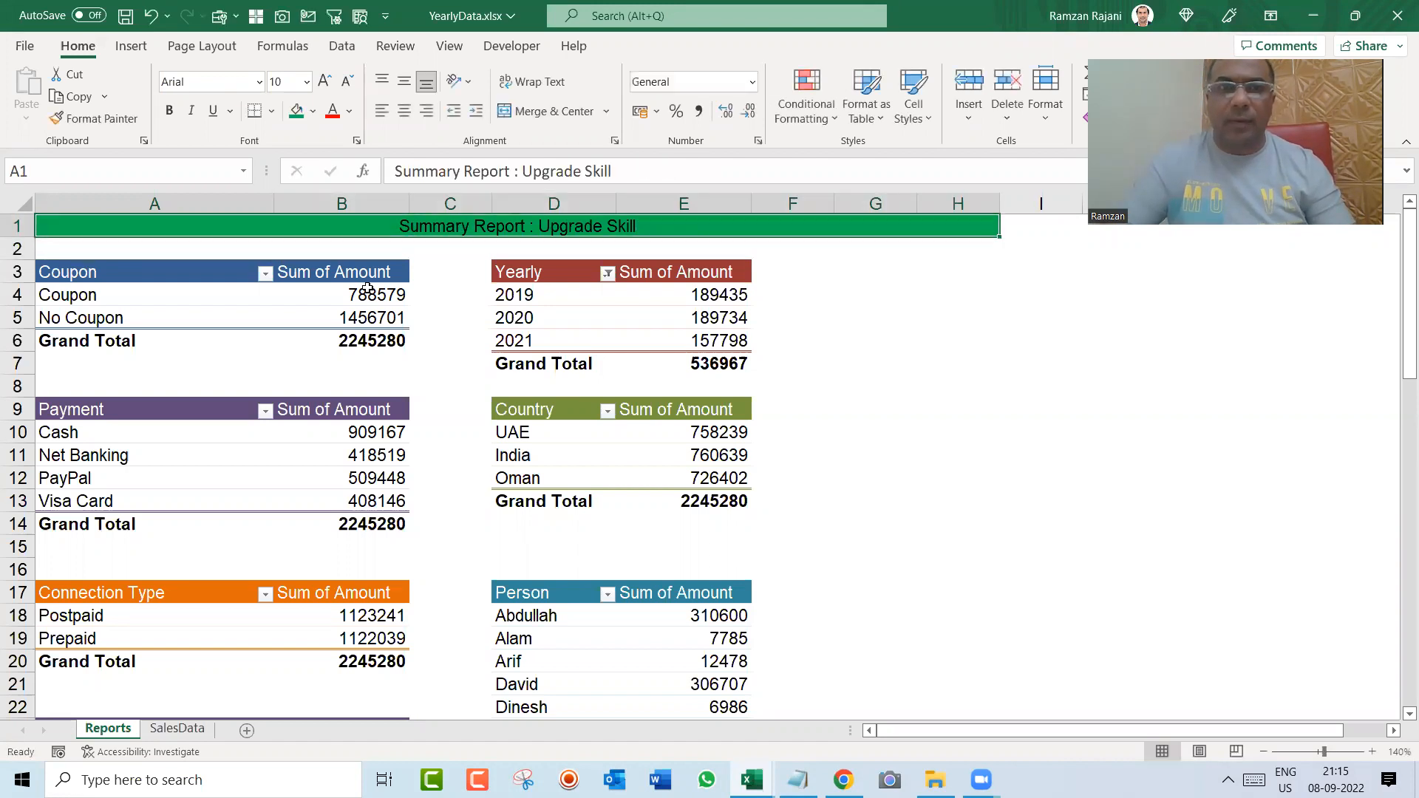
{"action": "left_click", "coordinate": [350, 112]}
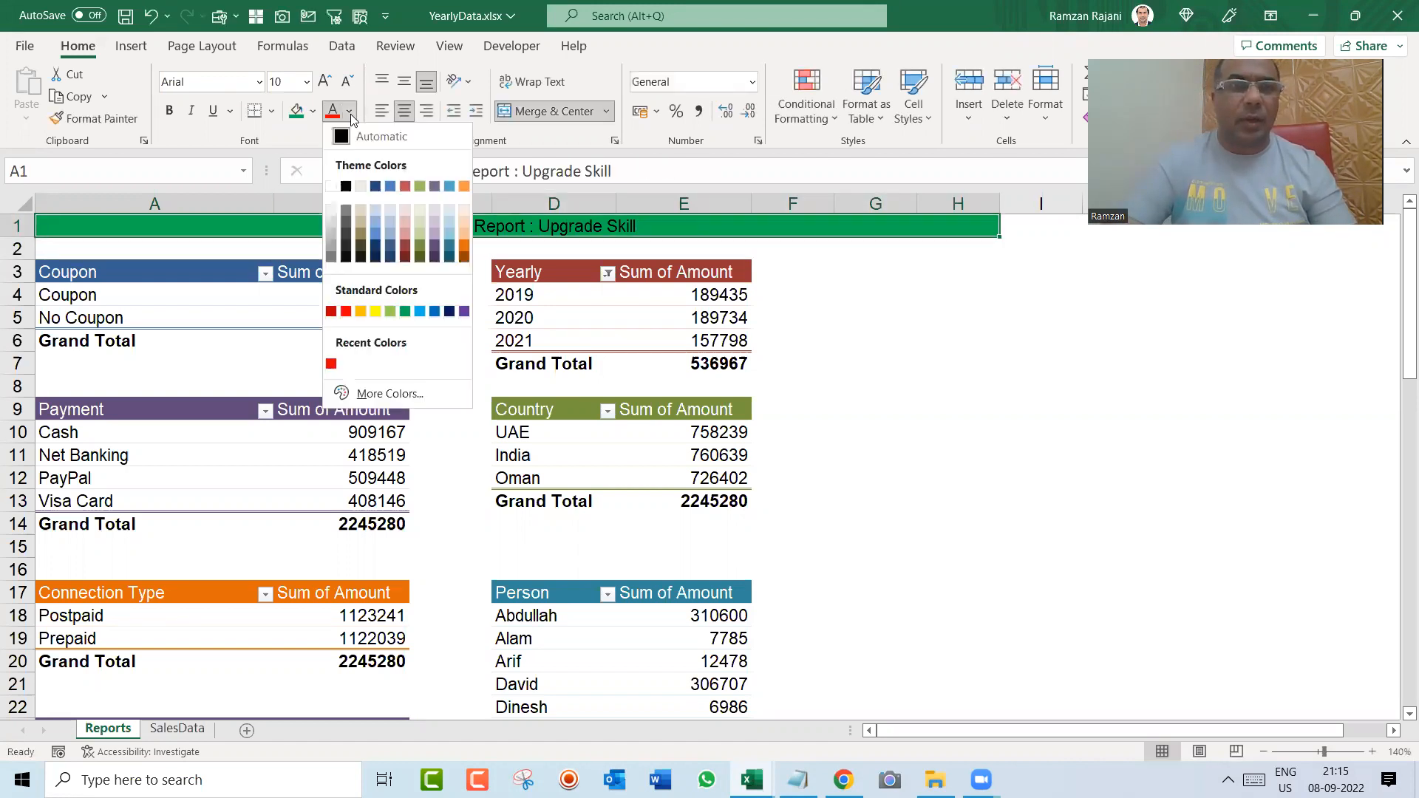
{"action": "left_click", "coordinate": [330, 189]}
{"action": "left_click", "coordinate": [325, 83]}
{"action": "left_click", "coordinate": [325, 83]}
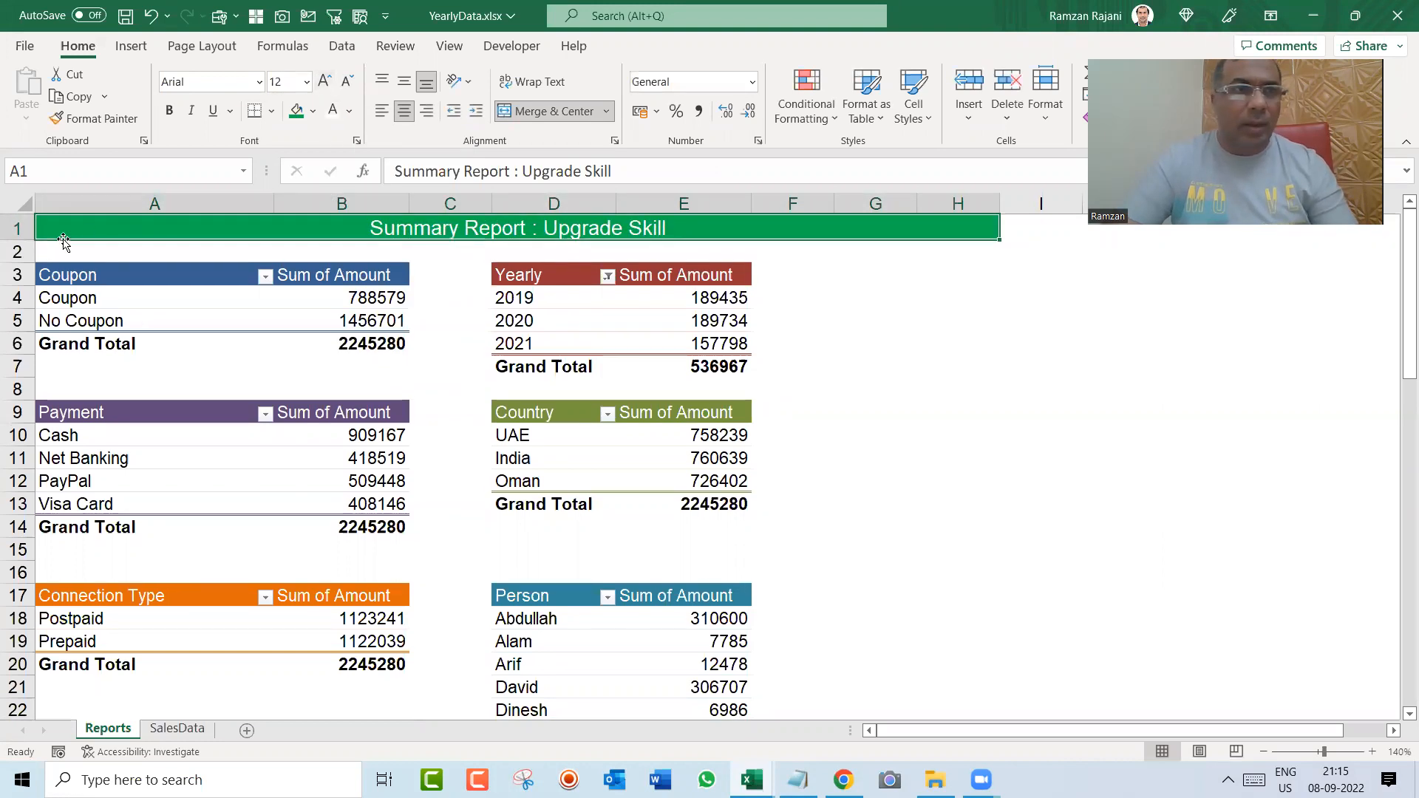
Step: Make row 1 slightly taller and middle-align the title vertically, leaving the text non-bold
{"action": "left_click_drag", "start_coordinate": [29, 238], "coordinate": [29, 243]}
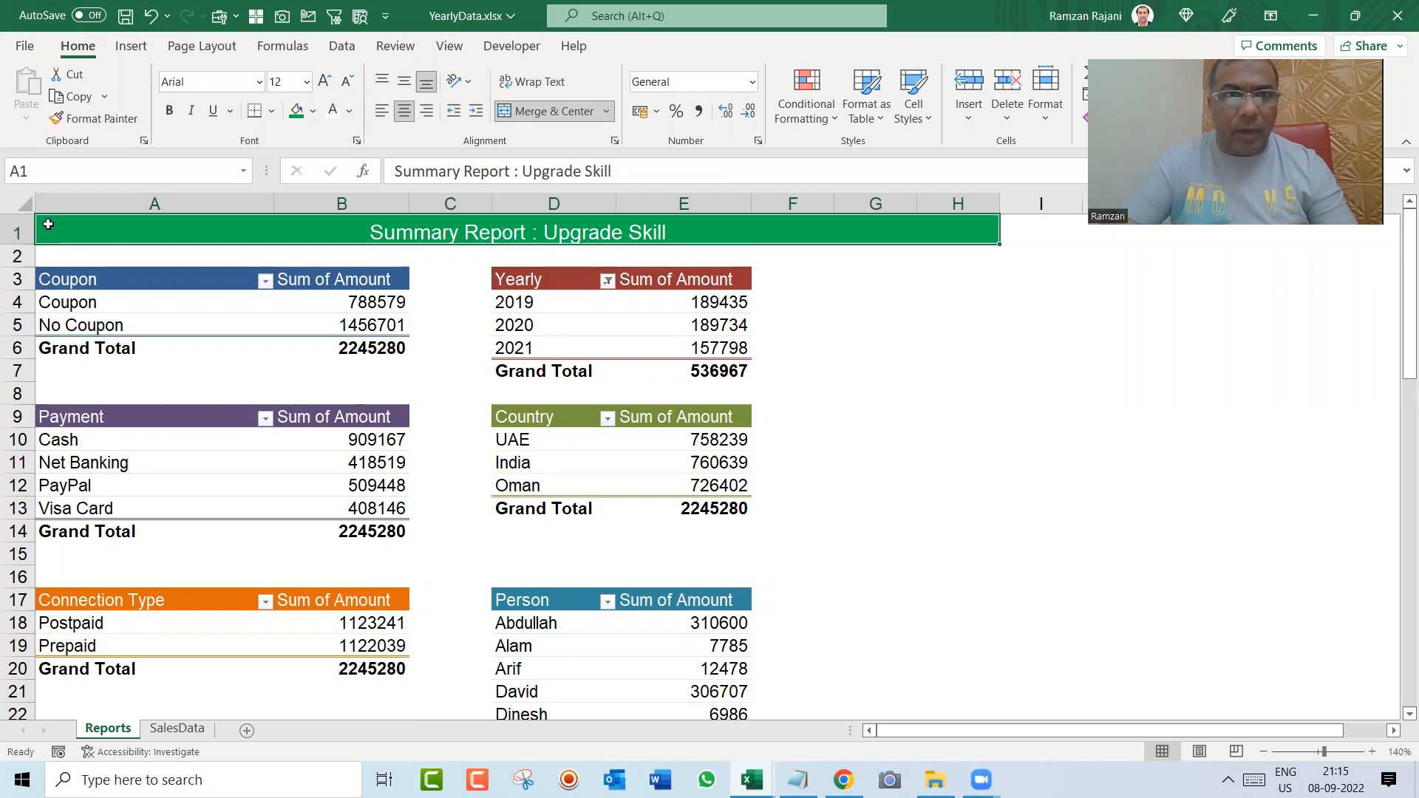
{"action": "left_click", "coordinate": [400, 85]}
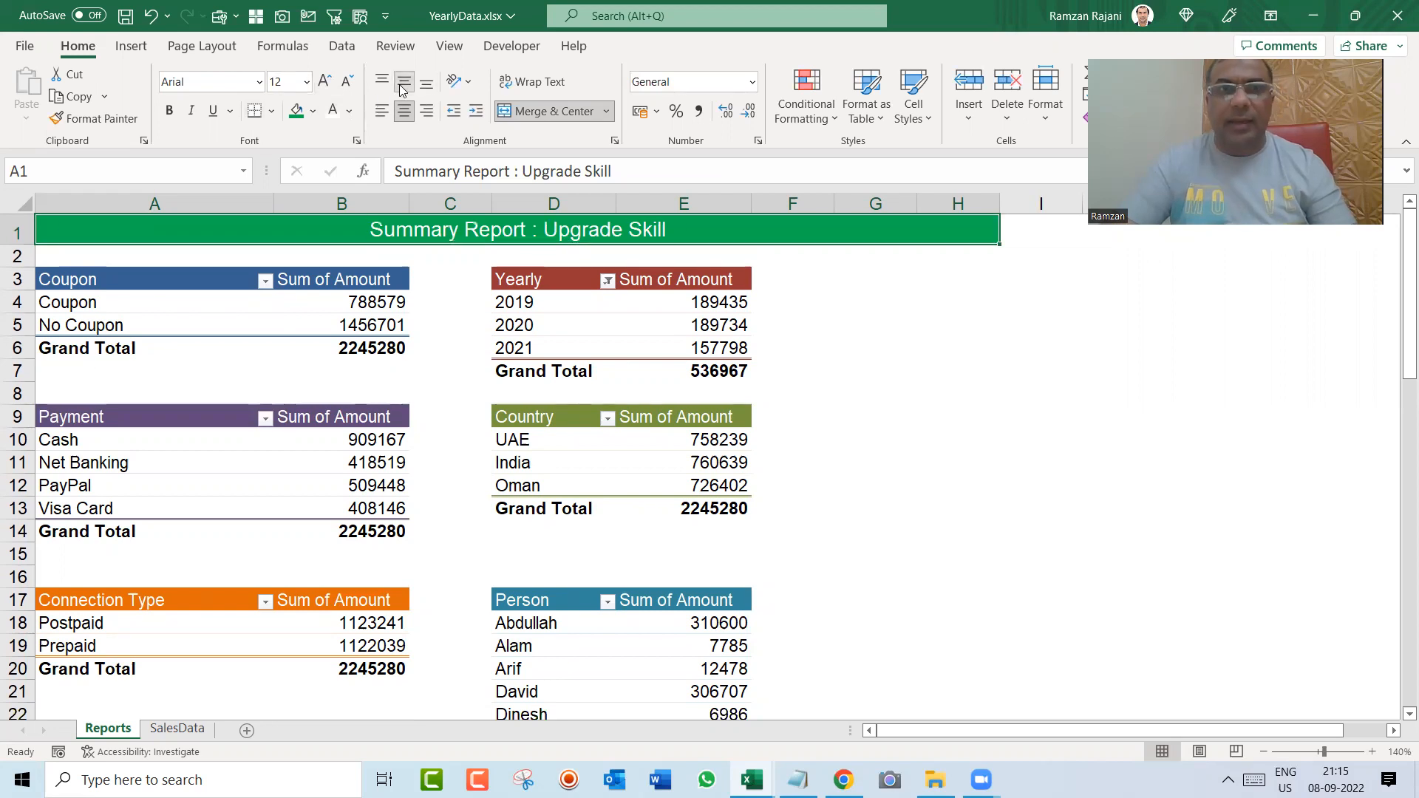
{"action": "key", "text": "ctrl+b"}
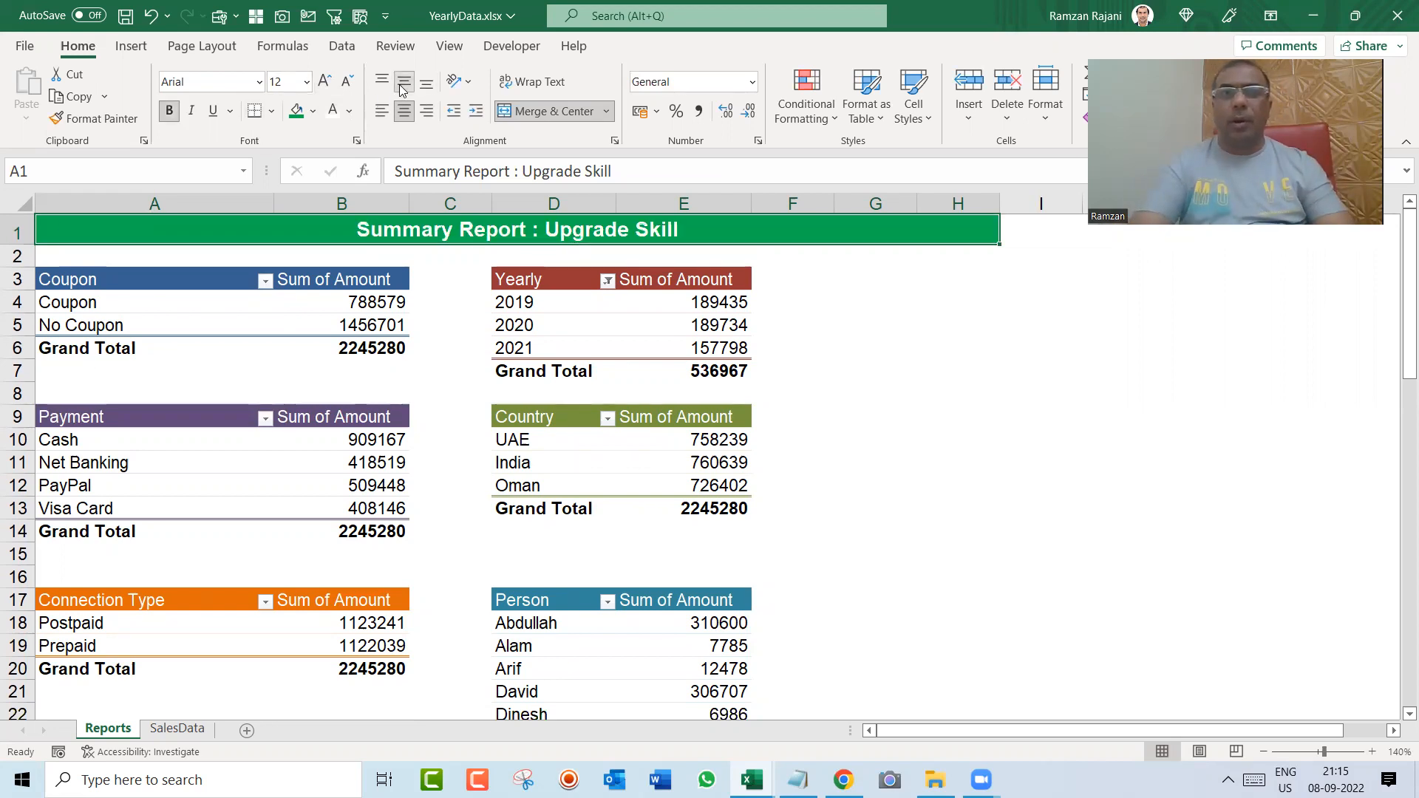
{"action": "key", "text": "ctrl+b"}
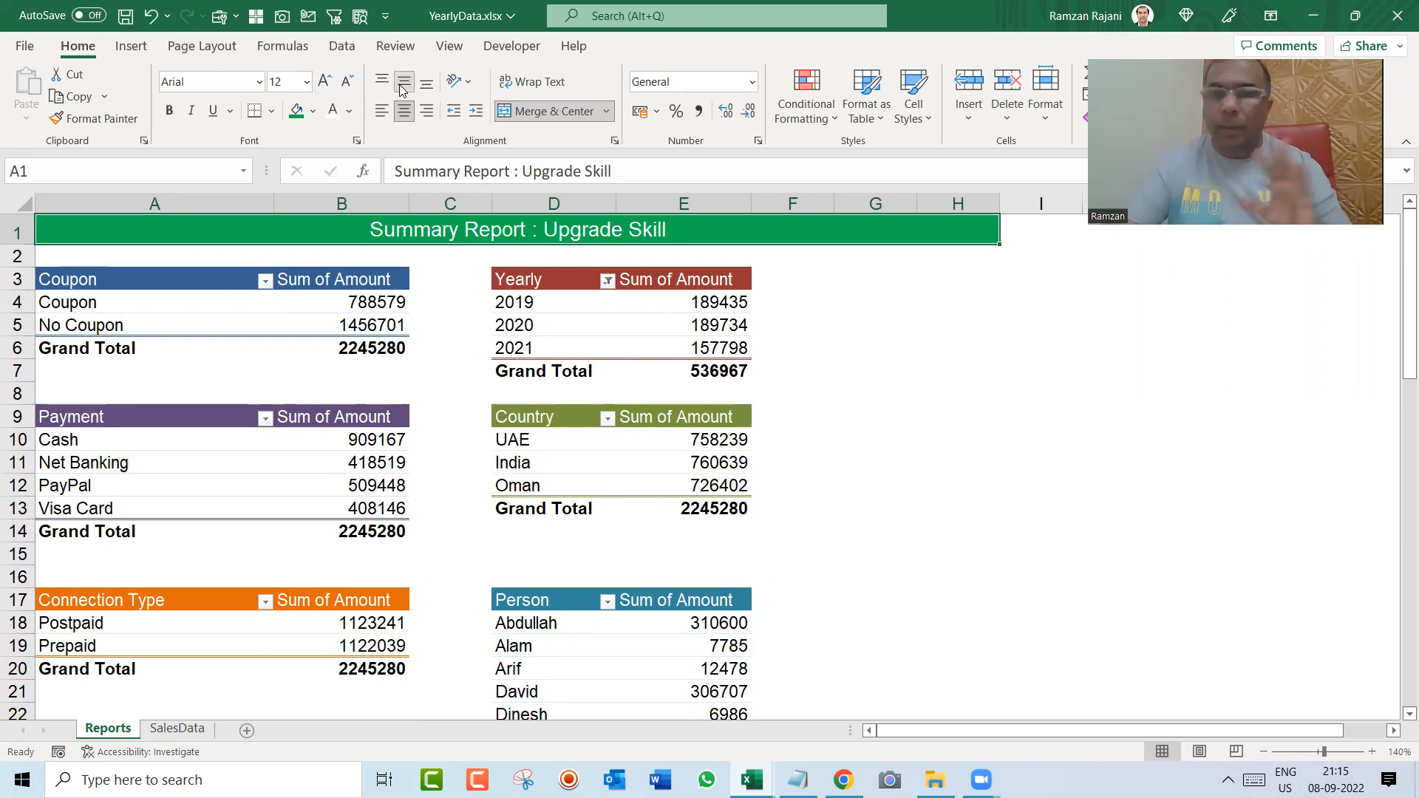
Step: Insert a blank column before column A so the pivot tables start in column B
{"action": "left_click", "coordinate": [573, 309]}
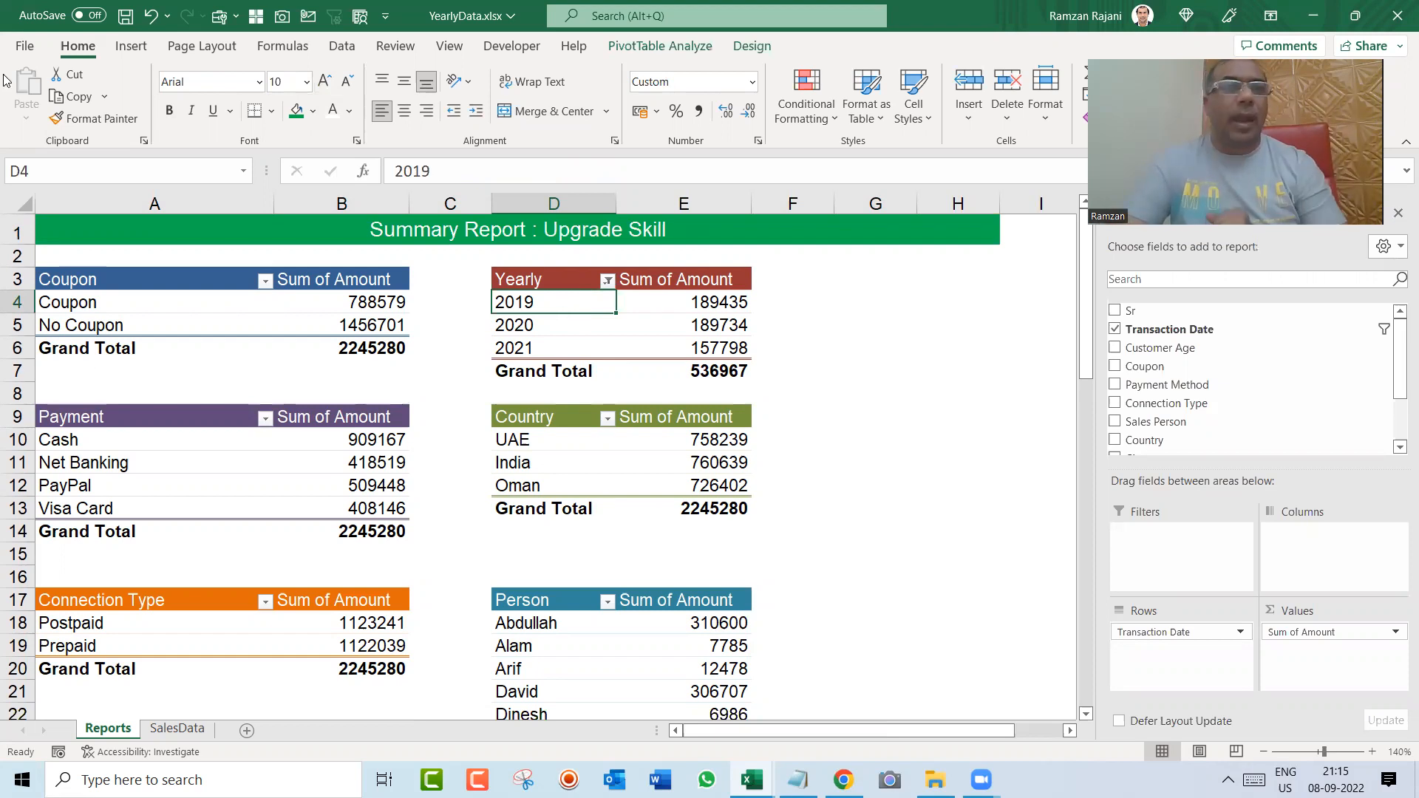
{"action": "left_click", "coordinate": [122, 200]}
{"action": "key", "text": "ctrl+shift+plus"}
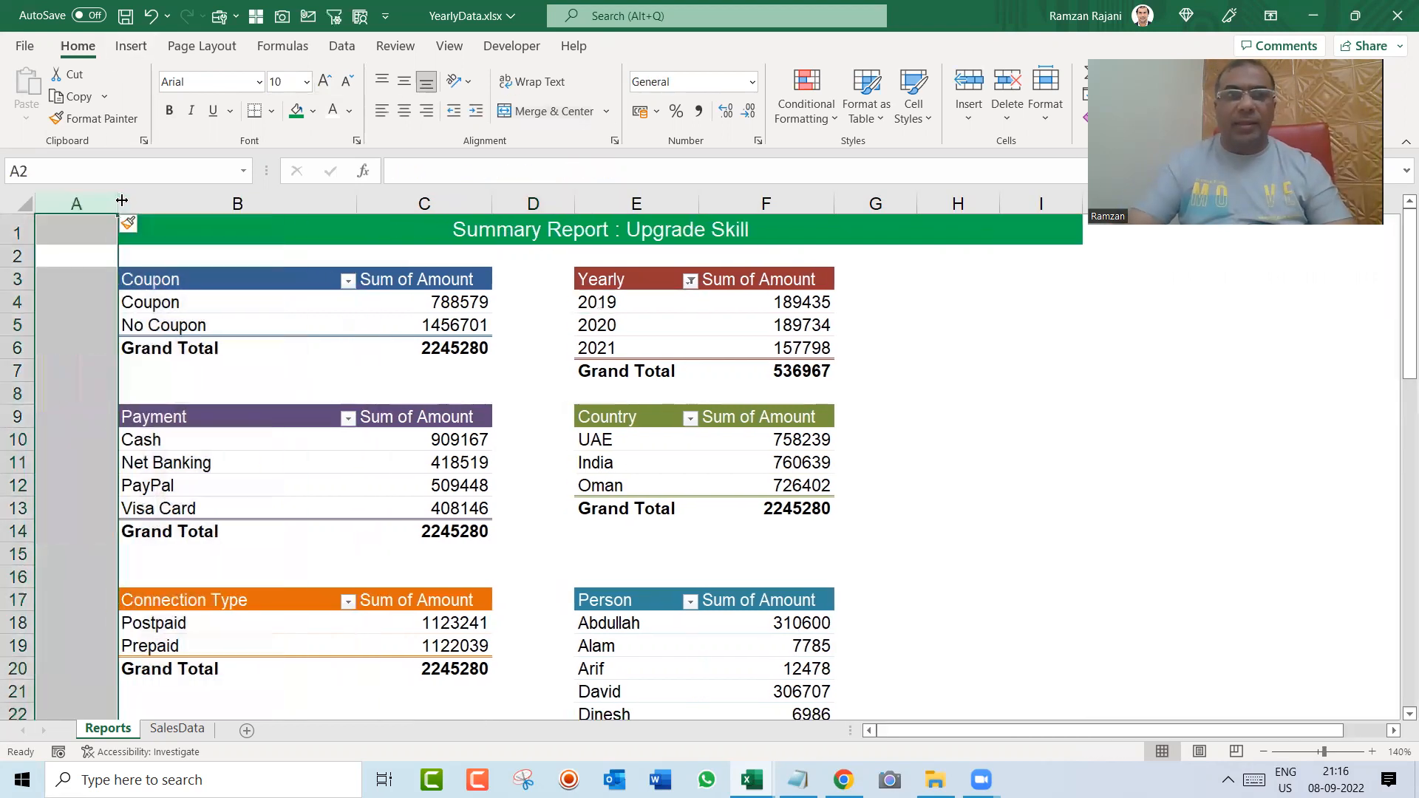
{"action": "key", "text": "Down"}
{"action": "key", "text": "Right"}
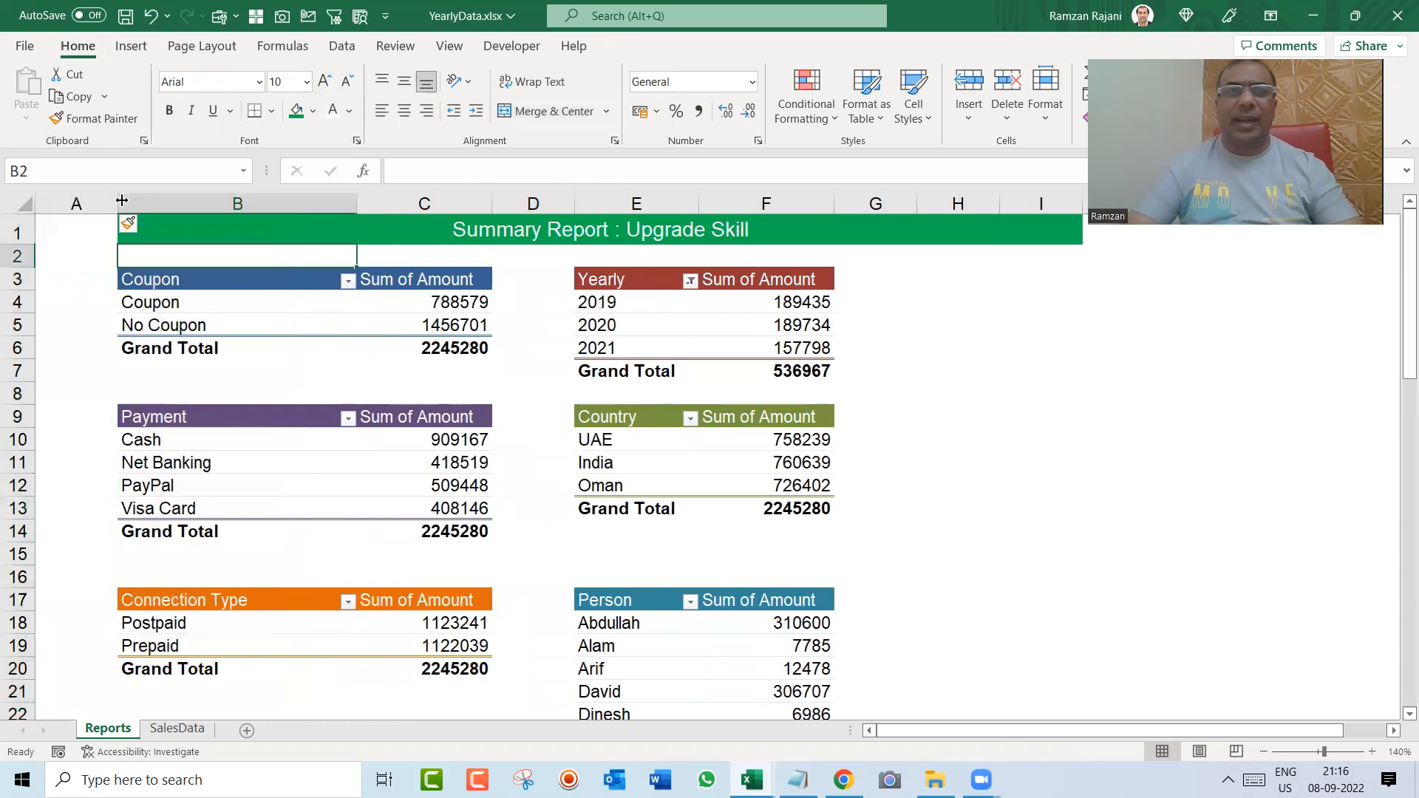
Step: Extend the title banner over the new column by merging and centering A1:I1, and widen column A to more than double
{"action": "key", "text": "ctrl+Home"}
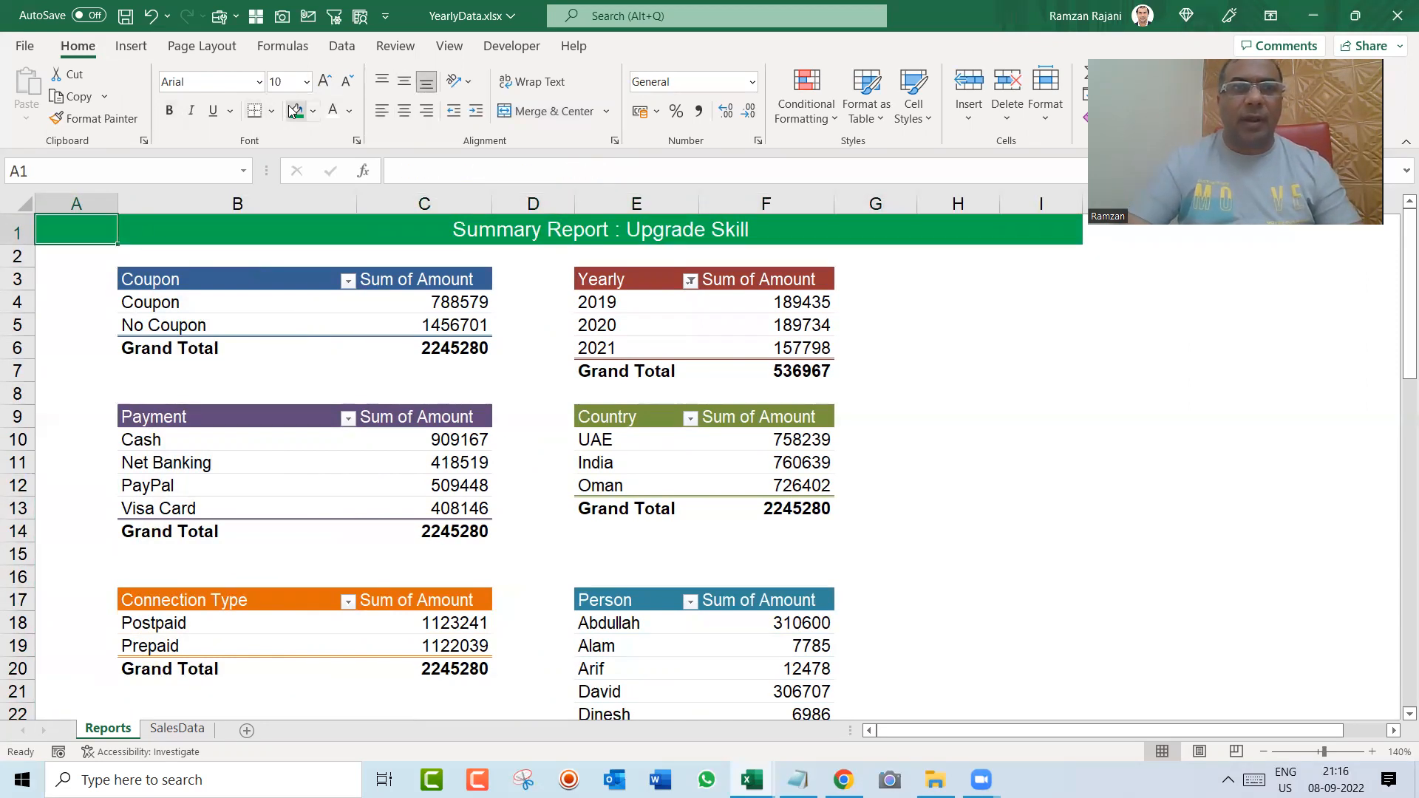
{"action": "key", "text": "shift+Right"}
{"action": "left_click", "coordinate": [519, 116]}
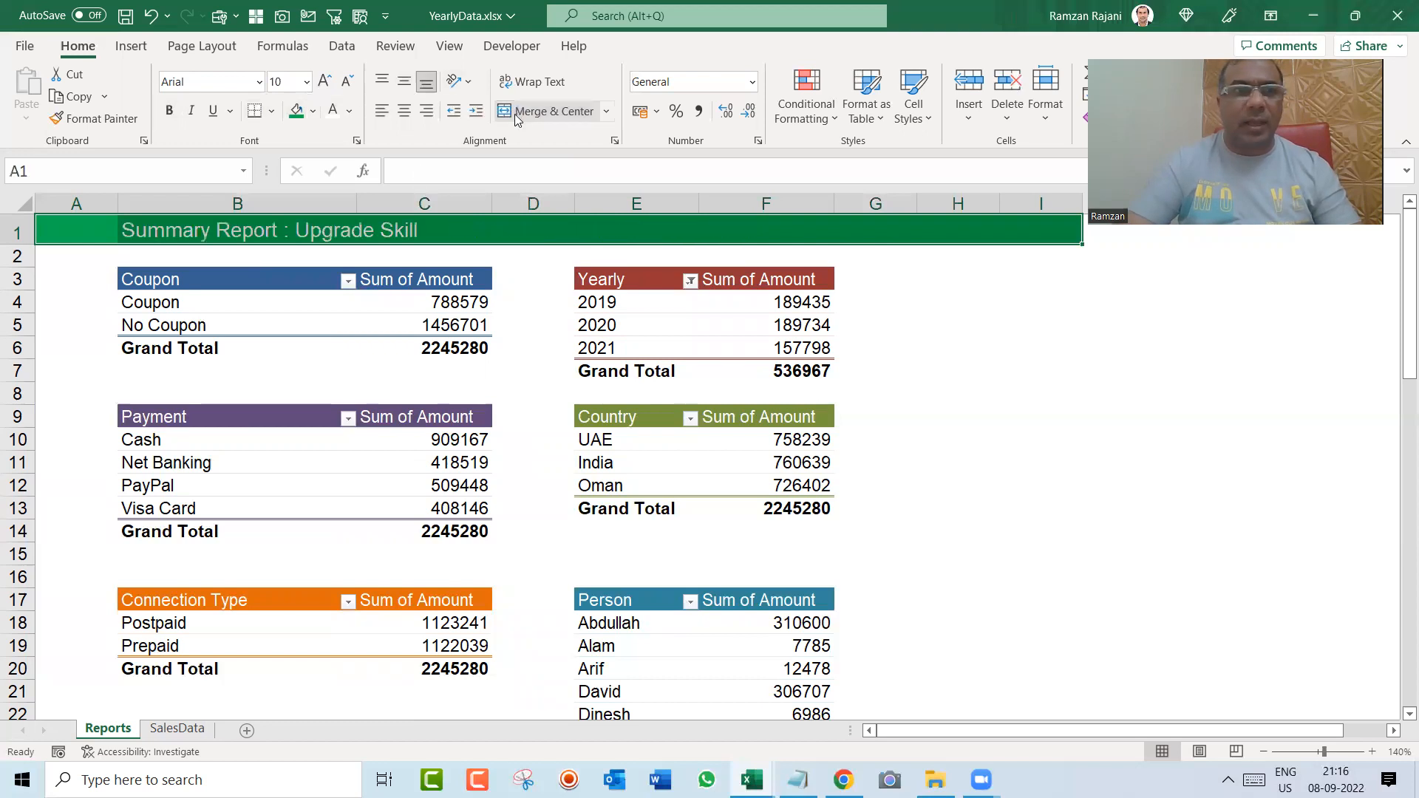
{"action": "left_click", "coordinate": [549, 112]}
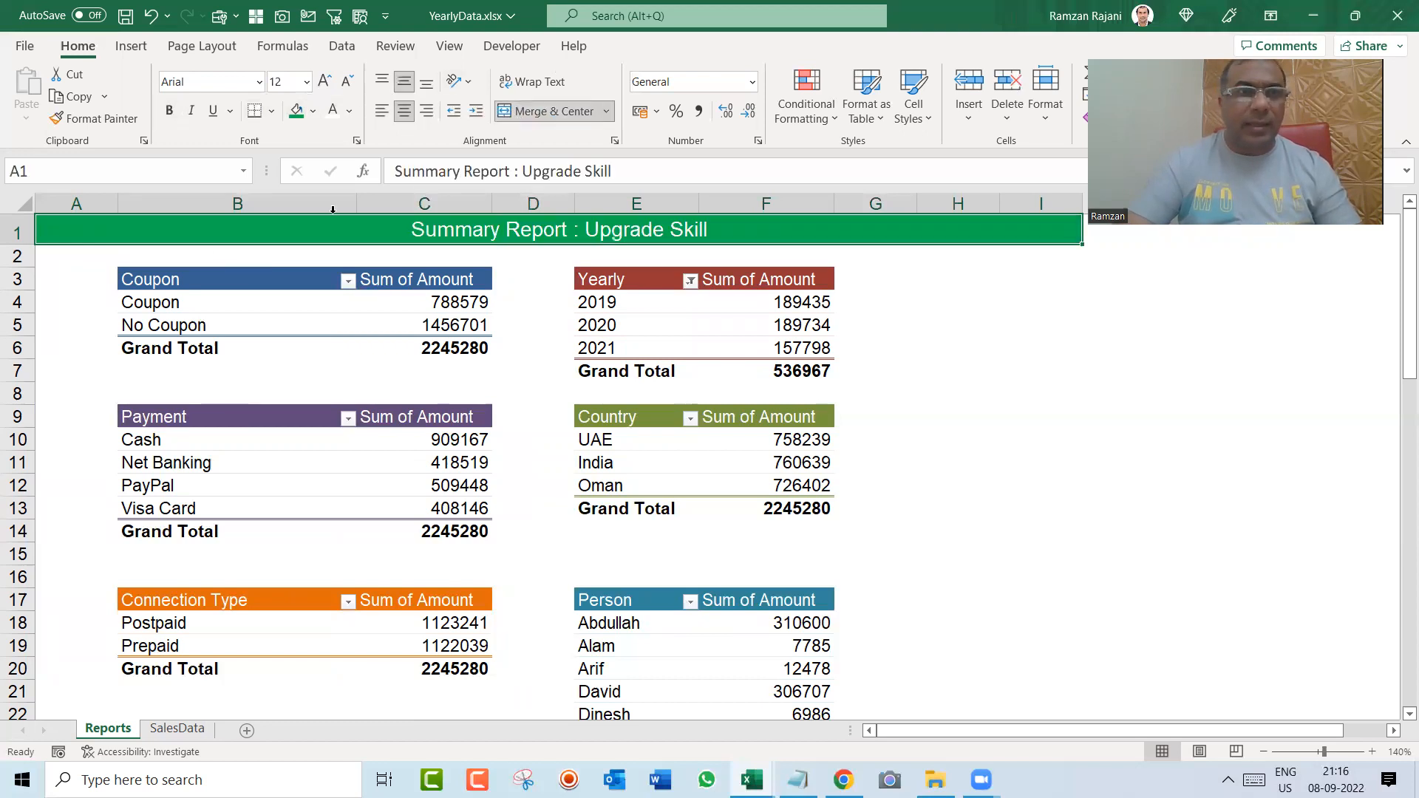
{"action": "left_click_drag", "start_coordinate": [120, 205], "coordinate": [226, 212]}
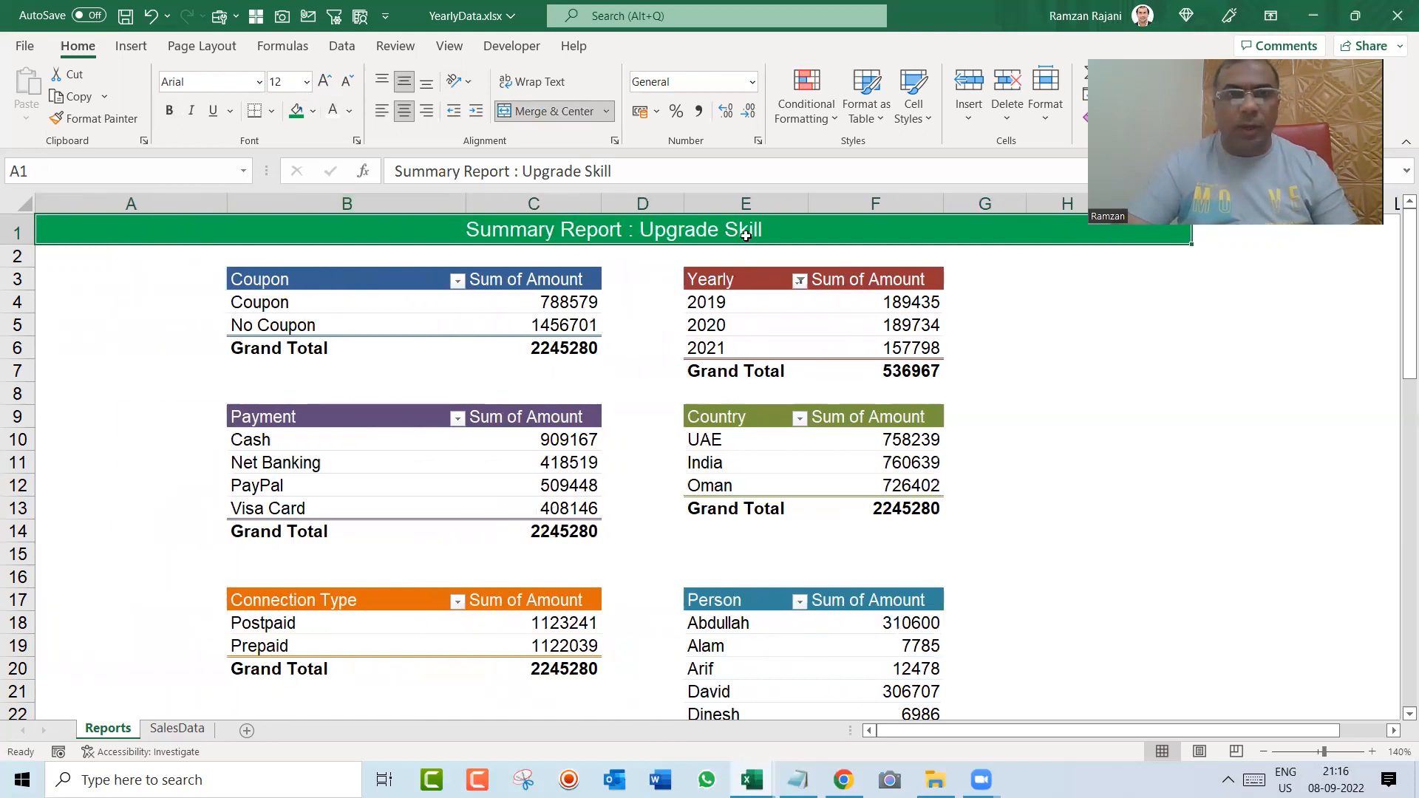
{"action": "key", "text": "Down"}
{"action": "key", "text": "Down"}
{"action": "key", "text": "Down"}
{"action": "key", "text": "Down"}
{"action": "key", "text": "Down"}
{"action": "key", "text": "Left"}
{"action": "key", "text": "Left"}
{"action": "key", "text": "Left"}
{"action": "key", "text": "Left"}
{"action": "key", "text": "Left"}
{"action": "key", "text": "Left"}
{"action": "key", "text": "Left"}
{"action": "key", "text": "Left"}
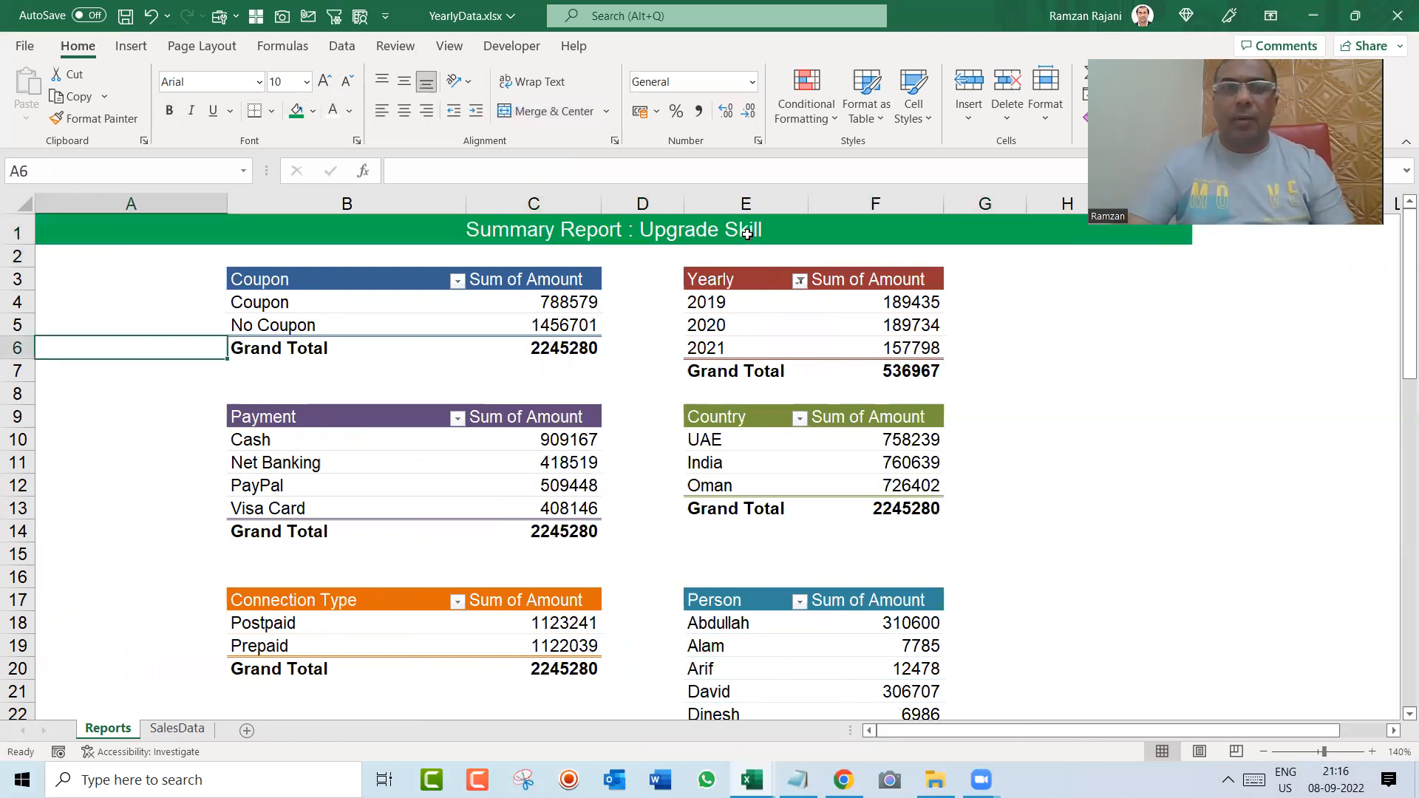
Step: Insert a slicer for the Country field from the Coupon pivot table
{"action": "left_click", "coordinate": [357, 301]}
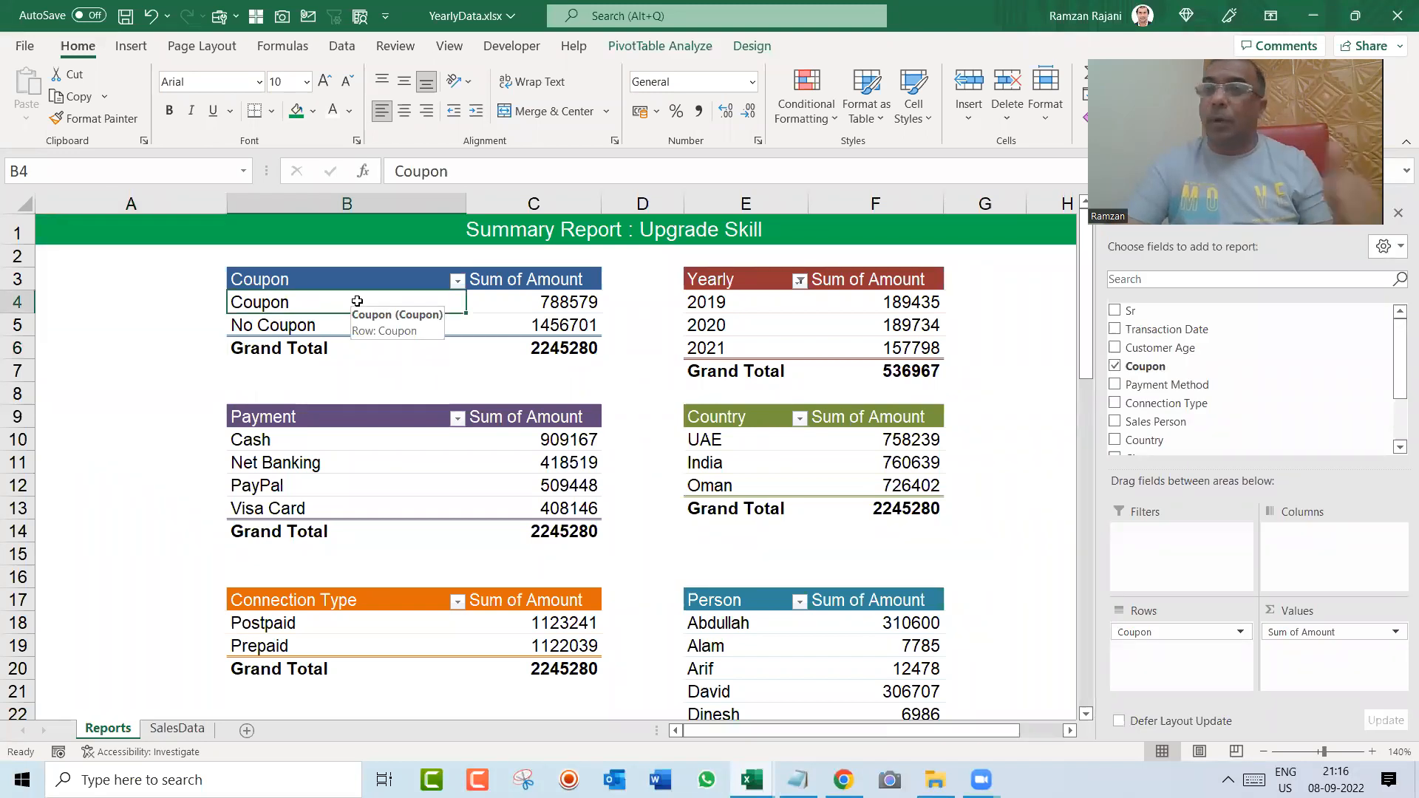
{"action": "left_click", "coordinate": [131, 46]}
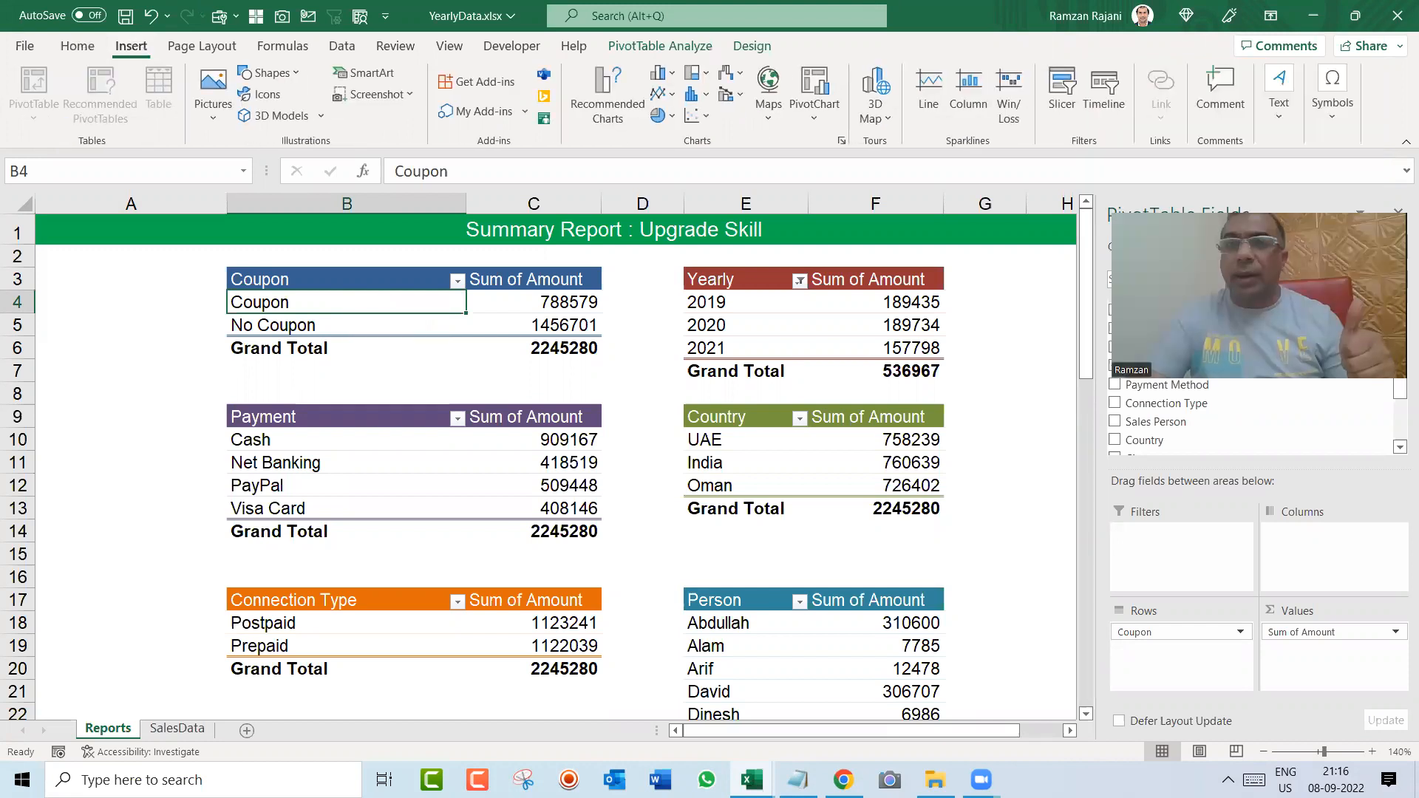
{"action": "left_click", "coordinate": [1063, 92]}
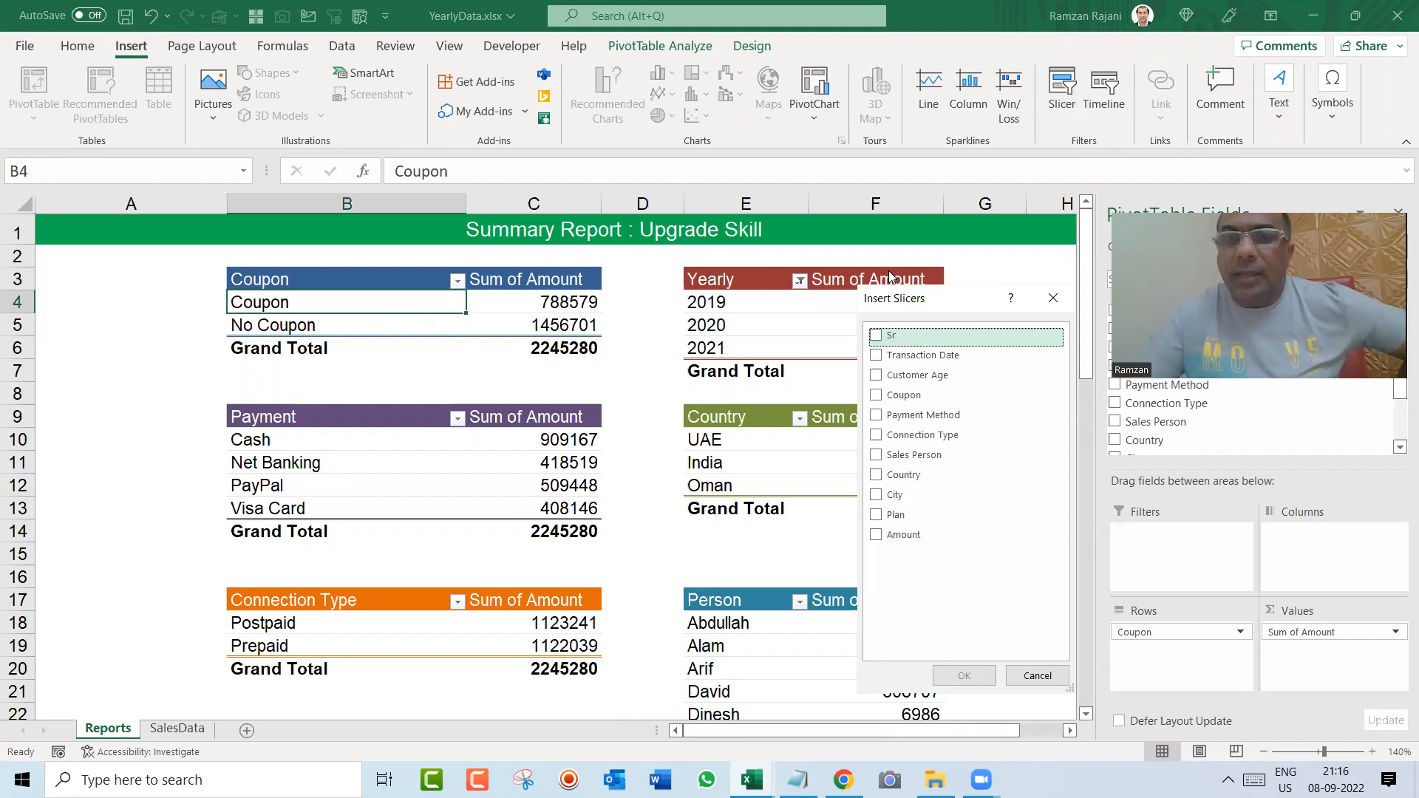
{"action": "left_click_drag", "start_coordinate": [894, 298], "coordinate": [791, 223]}
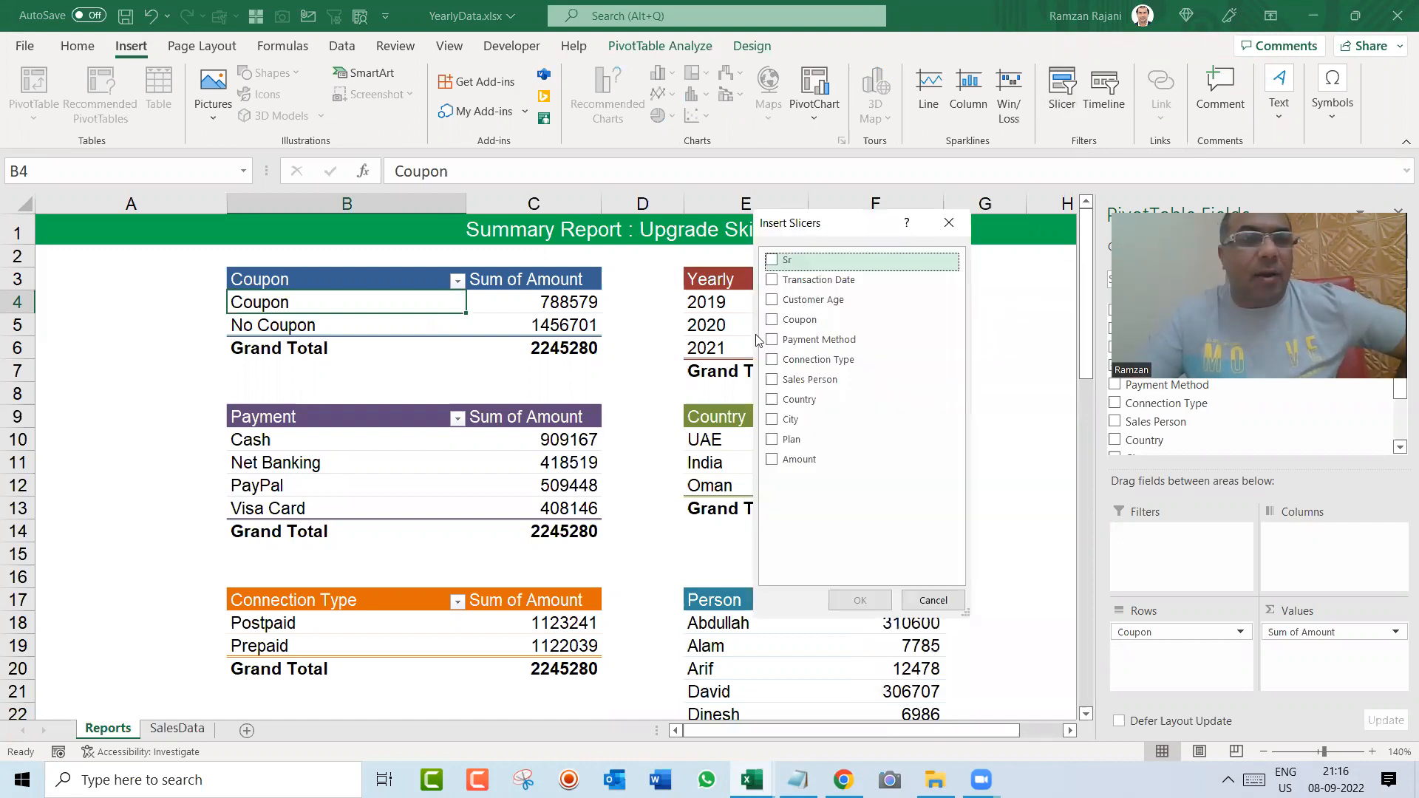
{"action": "left_click", "coordinate": [772, 399]}
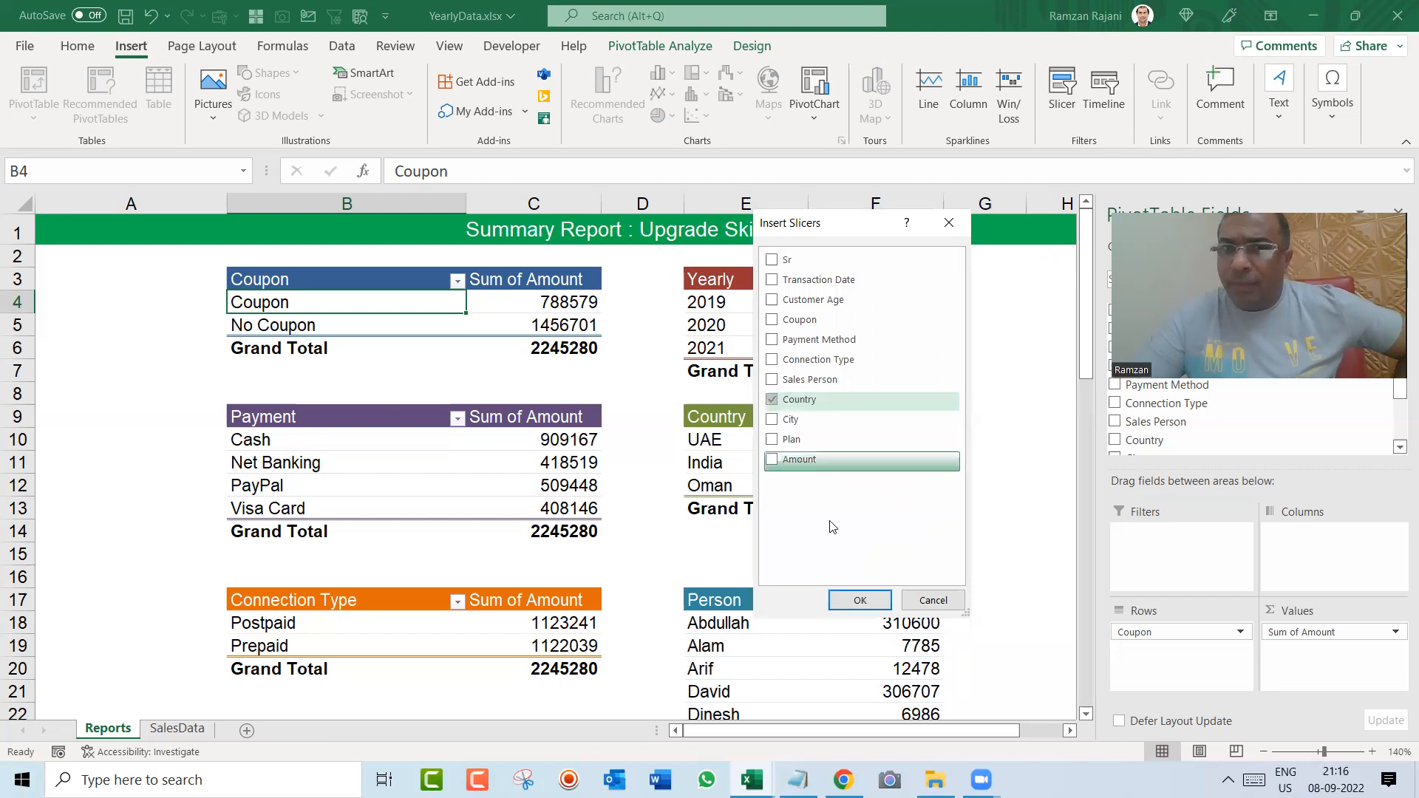
{"action": "left_click", "coordinate": [859, 600]}
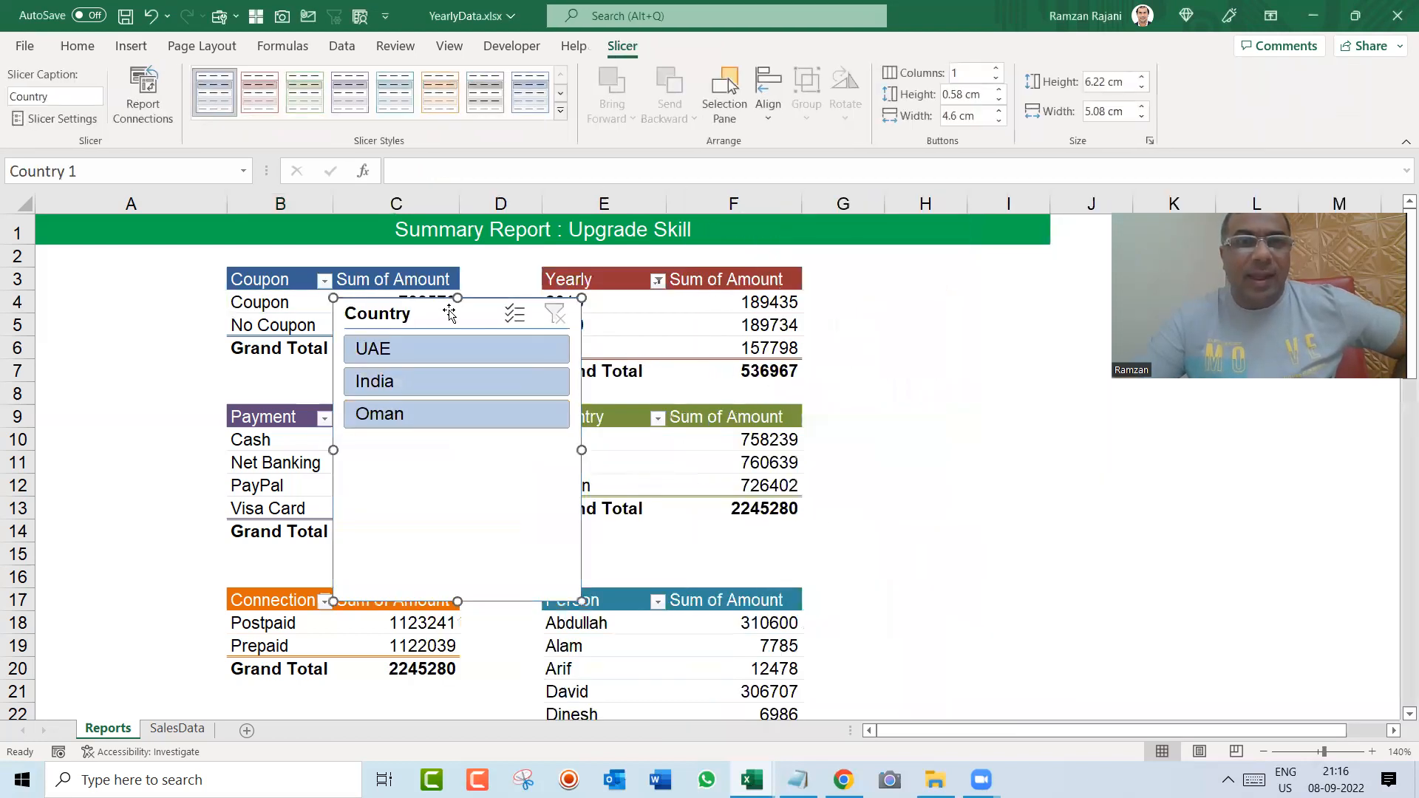
Step: Move the Country slicer into column A beside the Coupon table and shrink it to about 3.37 cm wide and 3.08 cm high
{"action": "left_click_drag", "start_coordinate": [316, 295], "coordinate": [156, 282]}
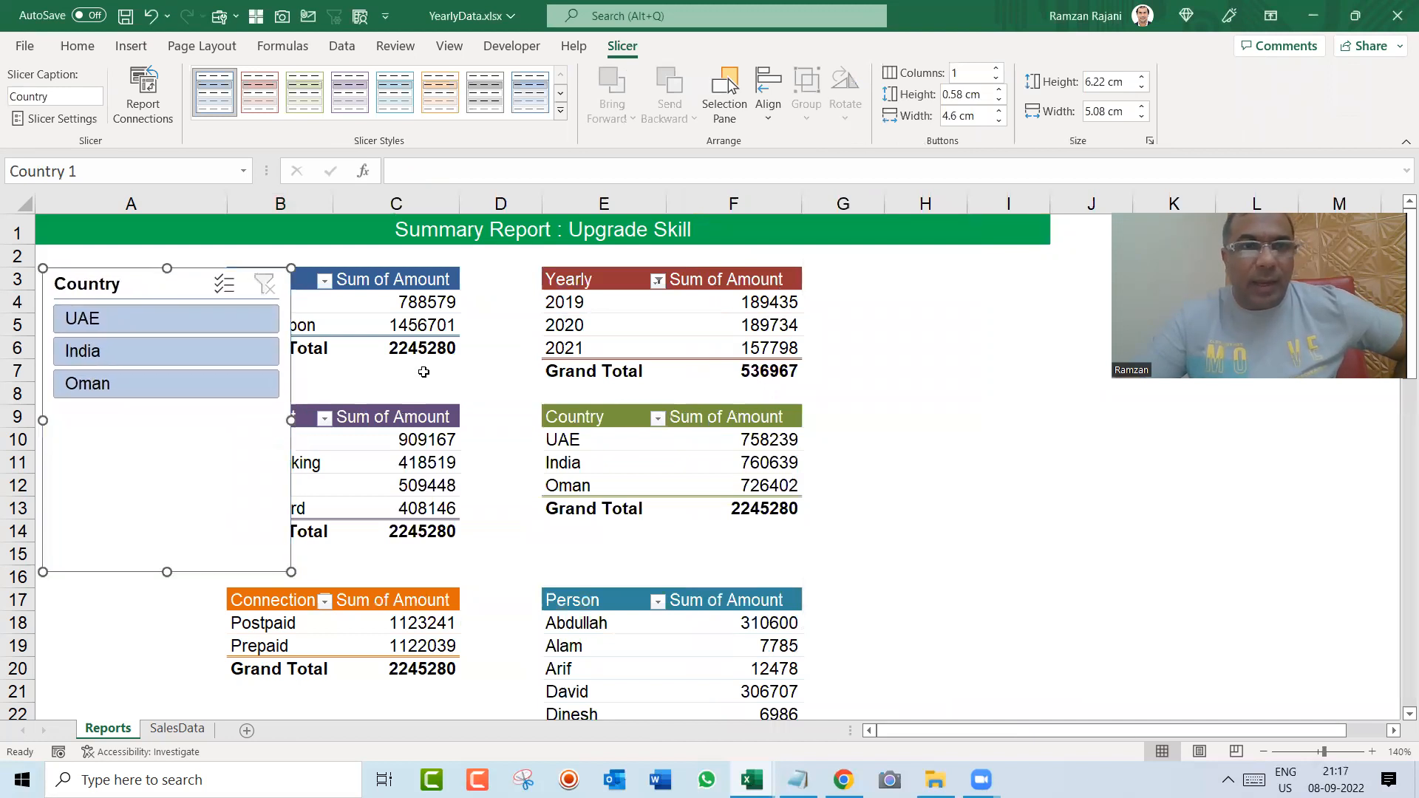
{"action": "left_click_drag", "start_coordinate": [293, 420], "coordinate": [208, 421]}
{"action": "left_click_drag", "start_coordinate": [128, 566], "coordinate": [131, 420]}
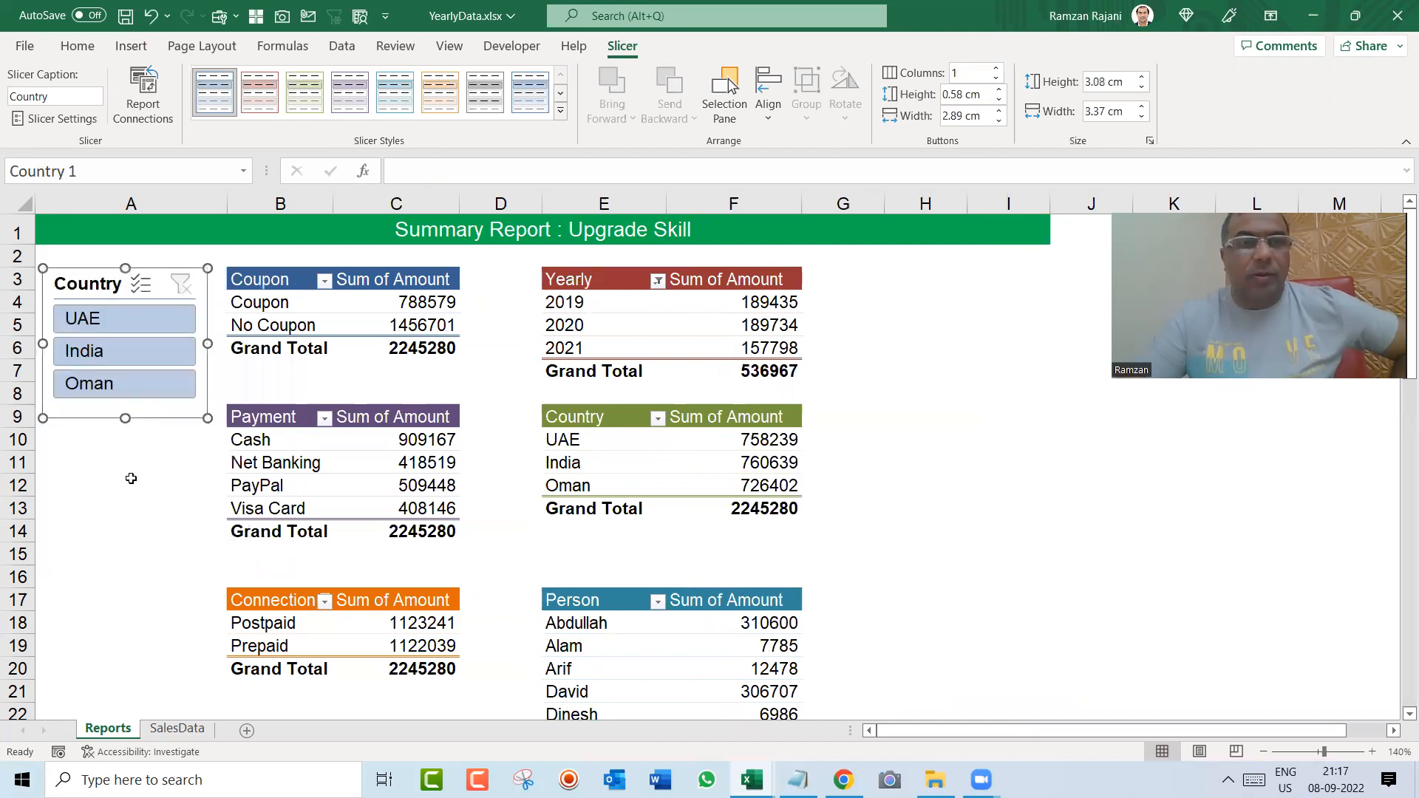
{"action": "left_click", "coordinate": [131, 479]}
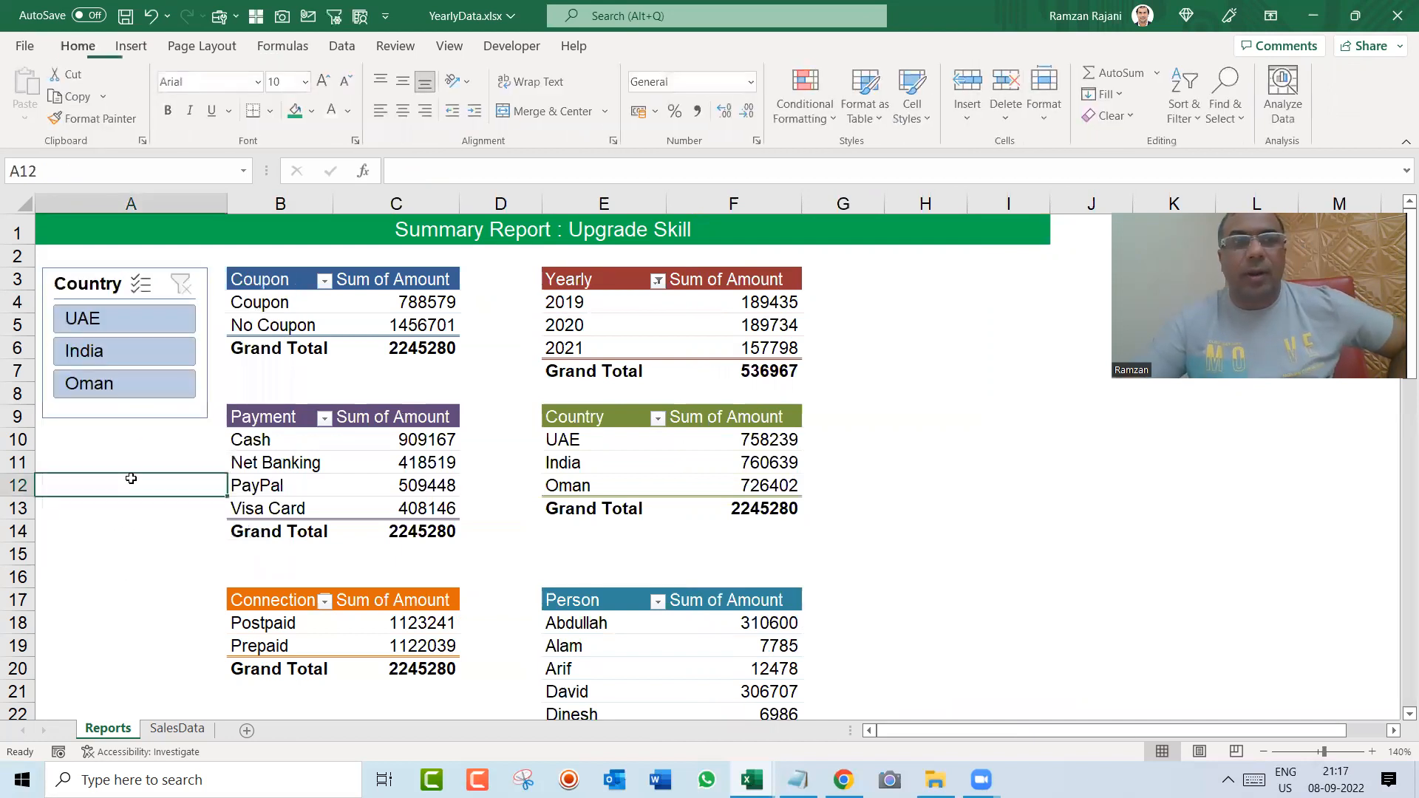
{"action": "left_click", "coordinate": [89, 288]}
{"action": "left_click_drag", "start_coordinate": [89, 288], "coordinate": [94, 288]}
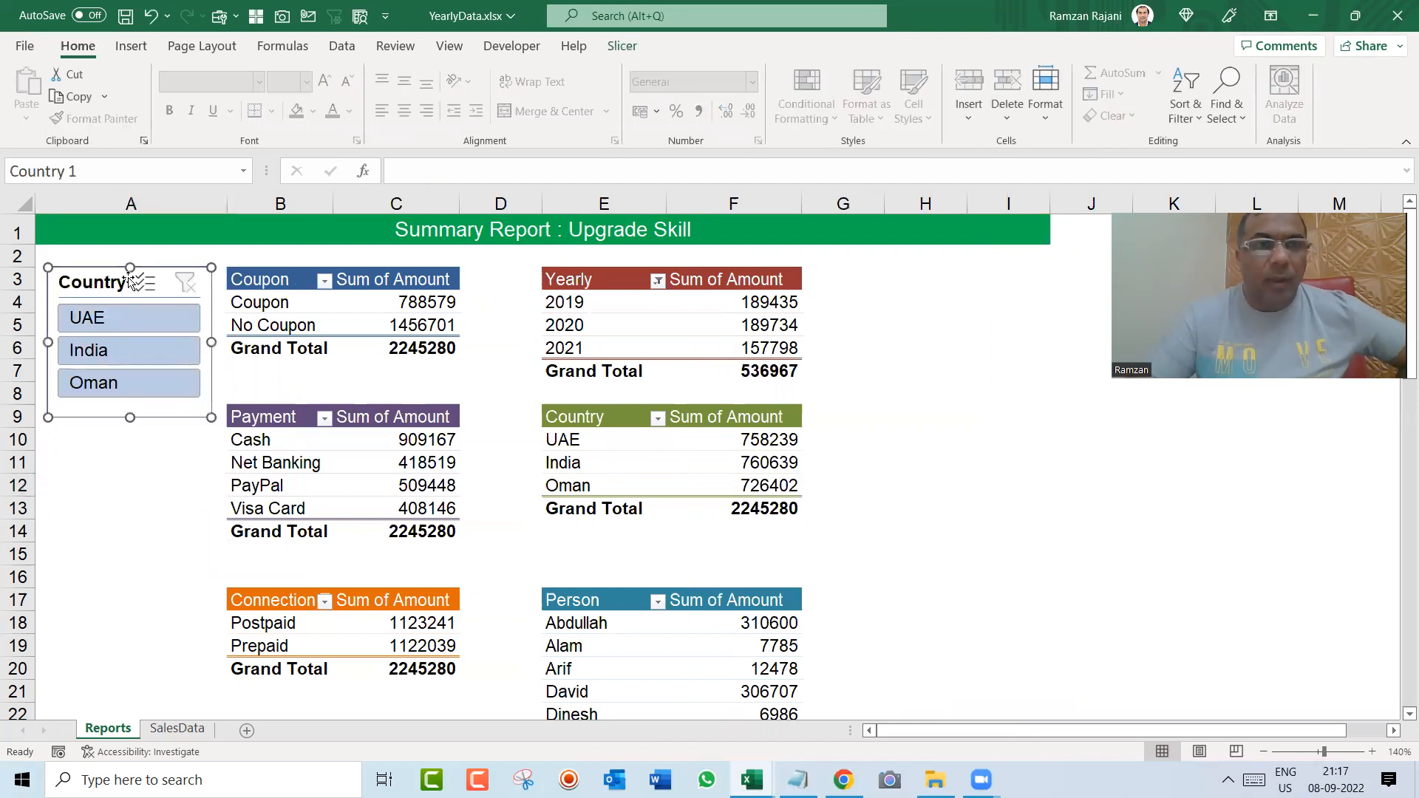
Step: Insert a slicer for the Sales Person field from the Coupon pivot table
{"action": "left_click", "coordinate": [281, 305]}
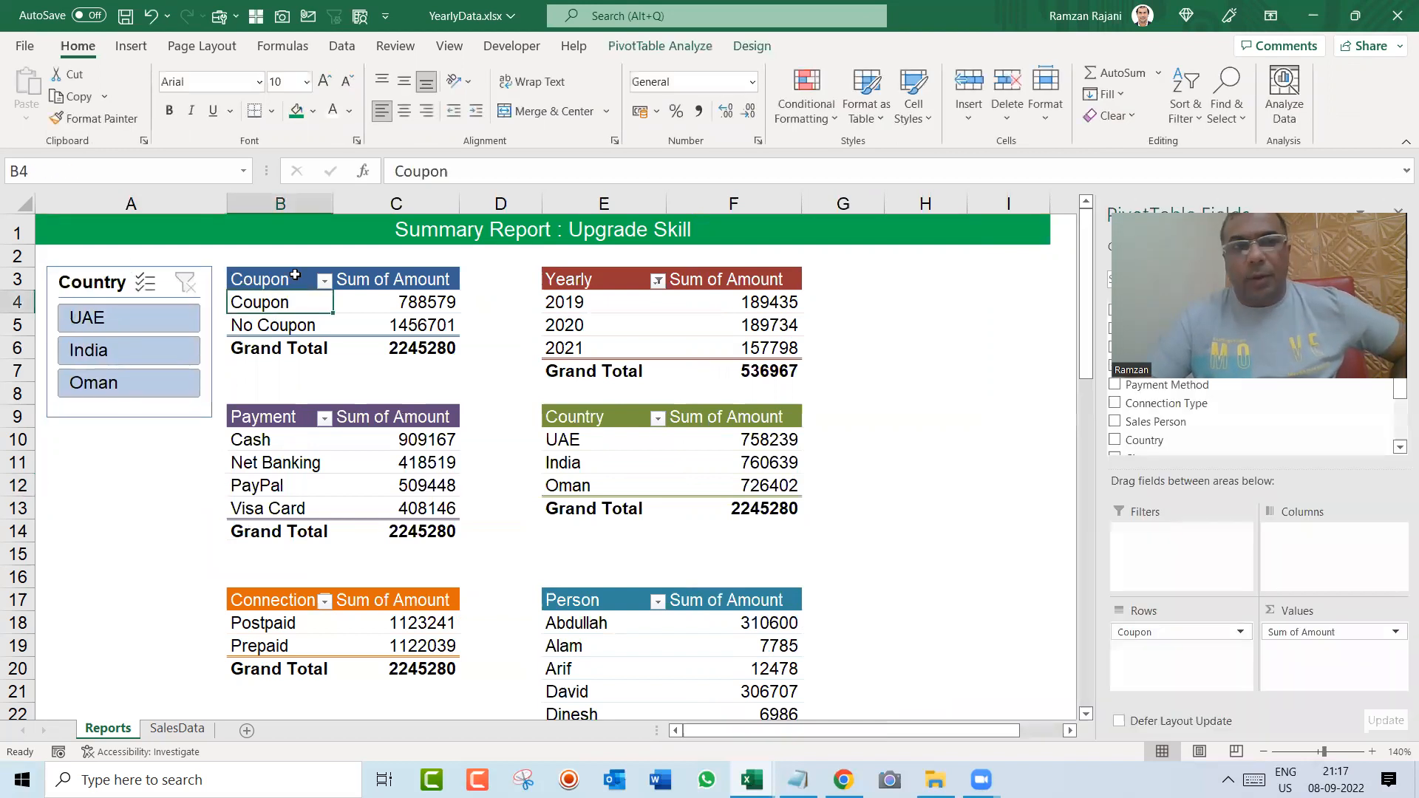
{"action": "left_click", "coordinate": [124, 57]}
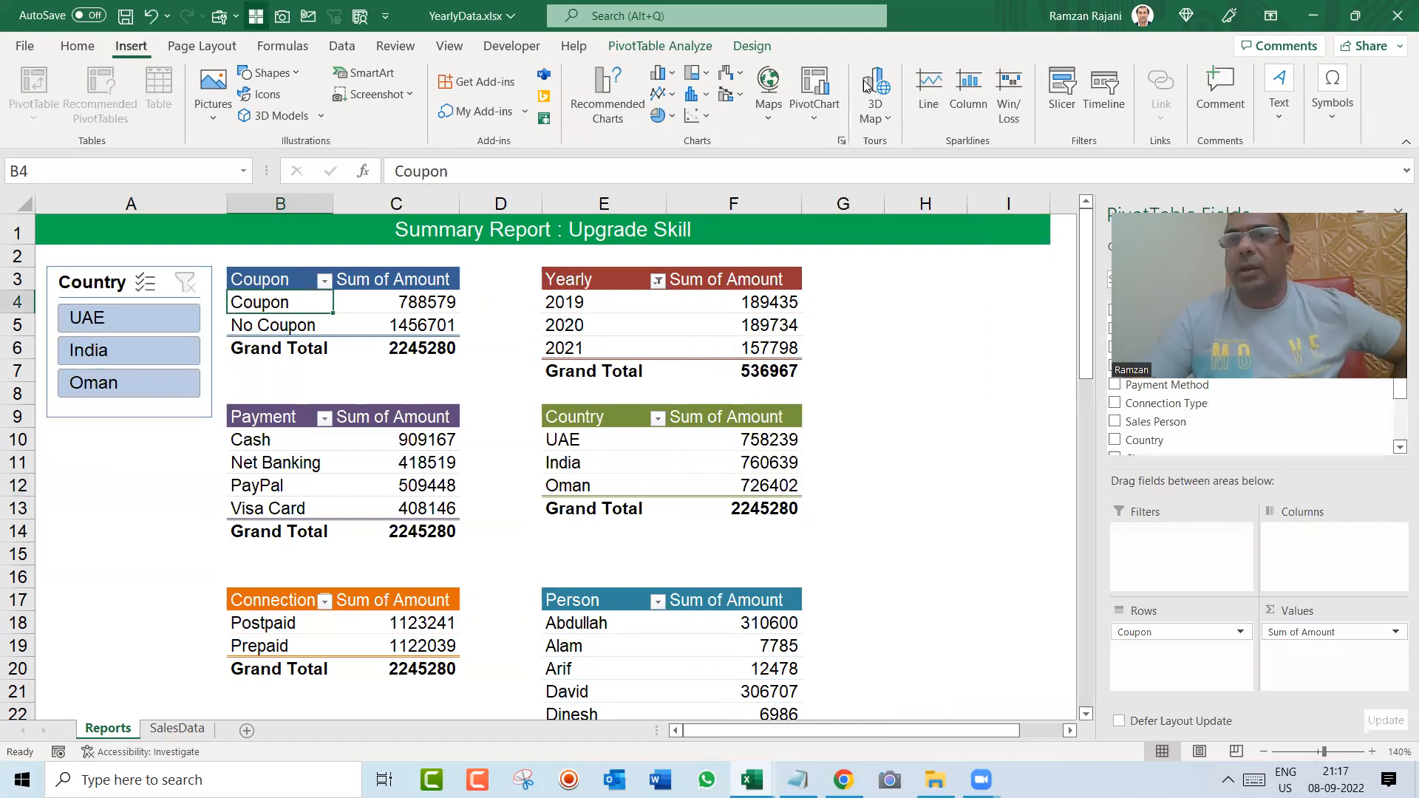
{"action": "left_click", "coordinate": [1055, 113]}
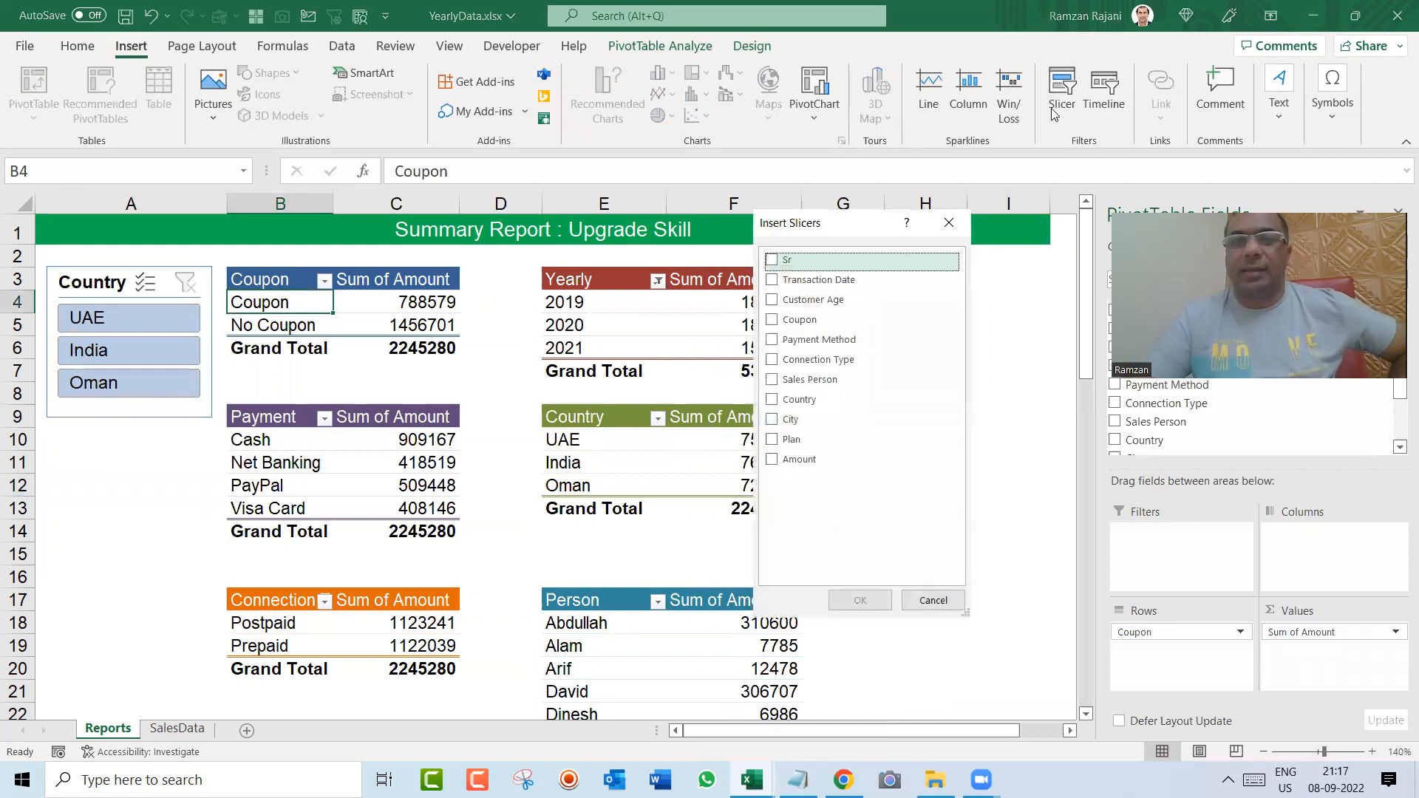
{"action": "left_click", "coordinate": [771, 381]}
{"action": "left_click", "coordinate": [860, 600]}
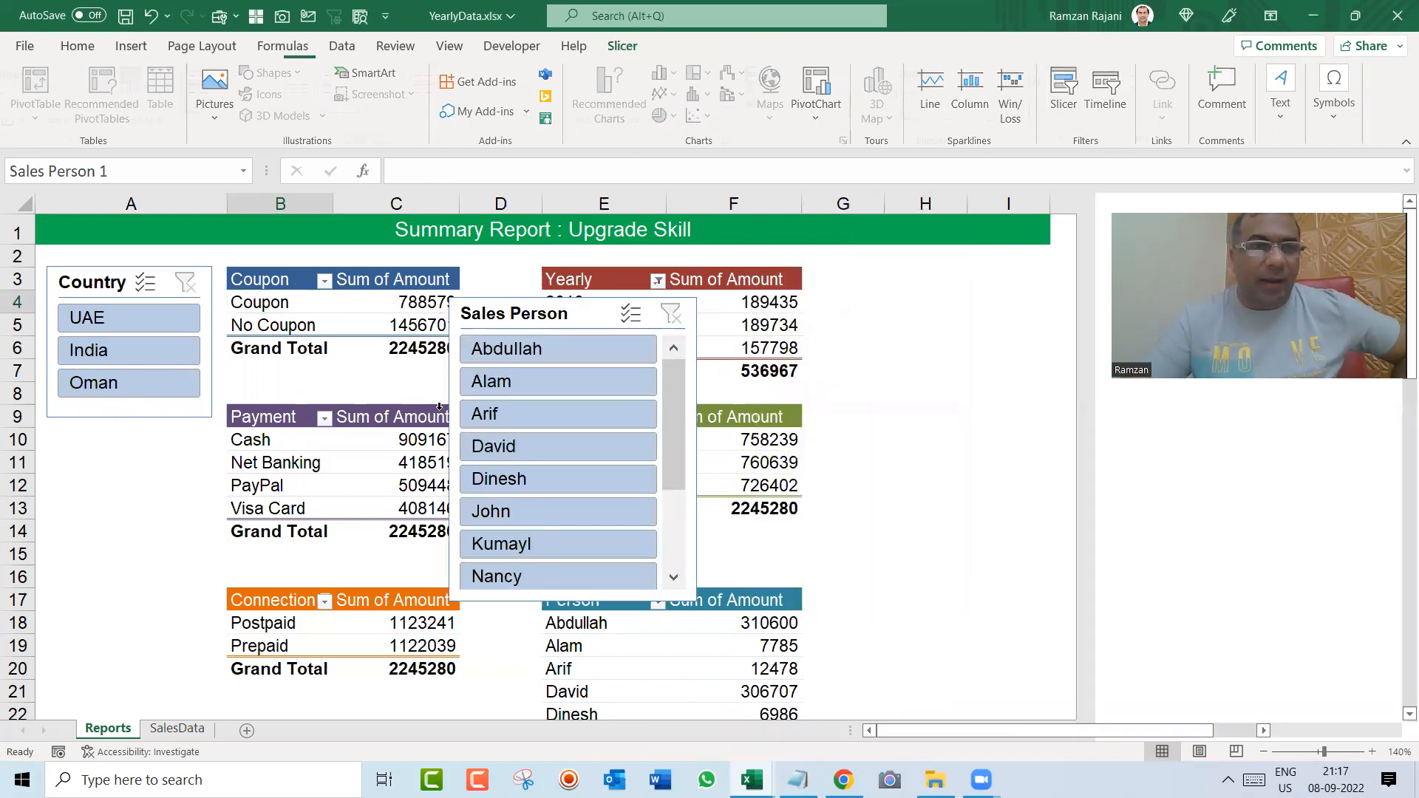
Step: Place the Sales Person slicer below the Country slicer, narrow it to about 3.37 cm, and arrange its buttons in two columns
{"action": "left_click_drag", "start_coordinate": [467, 316], "coordinate": [72, 448]}
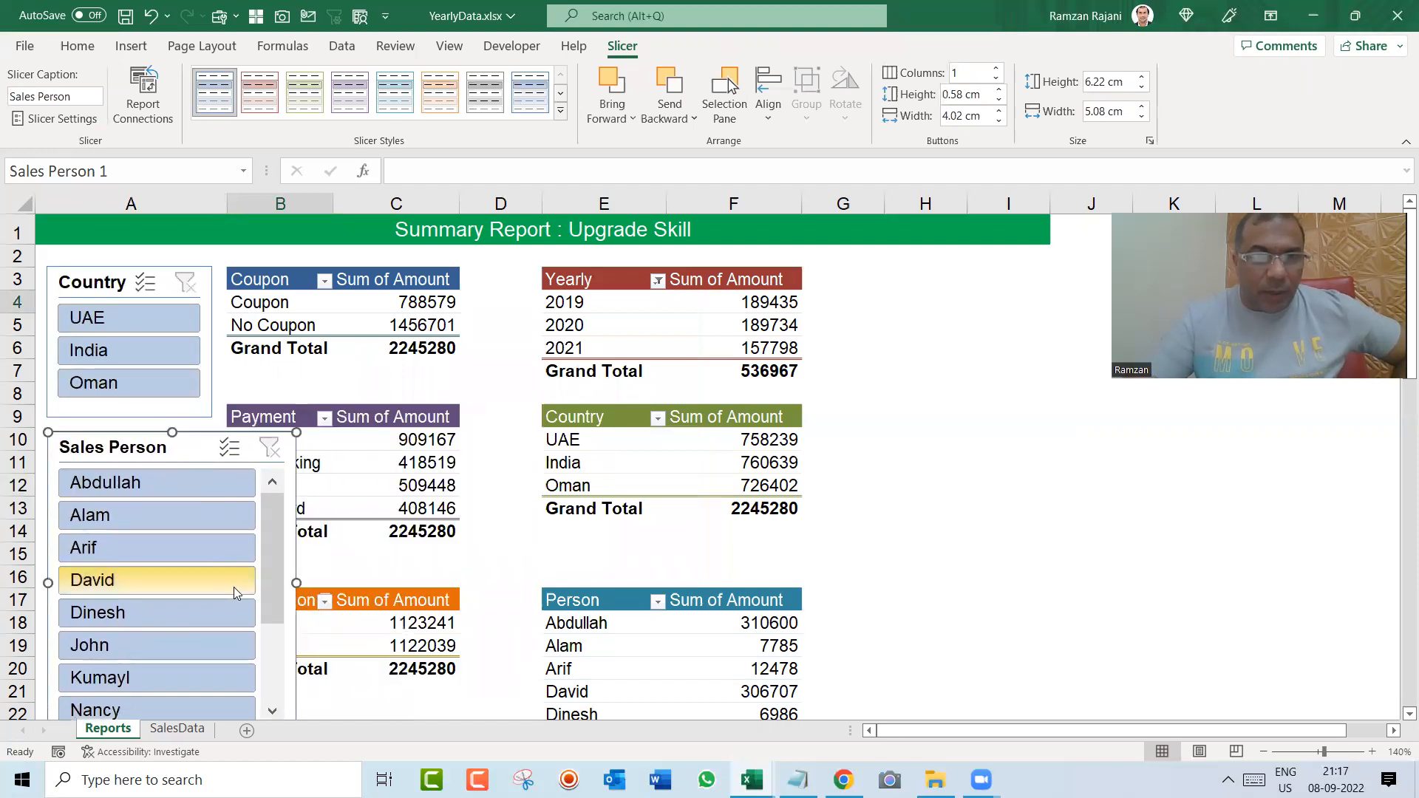
{"action": "left_click_drag", "start_coordinate": [297, 582], "coordinate": [212, 577]}
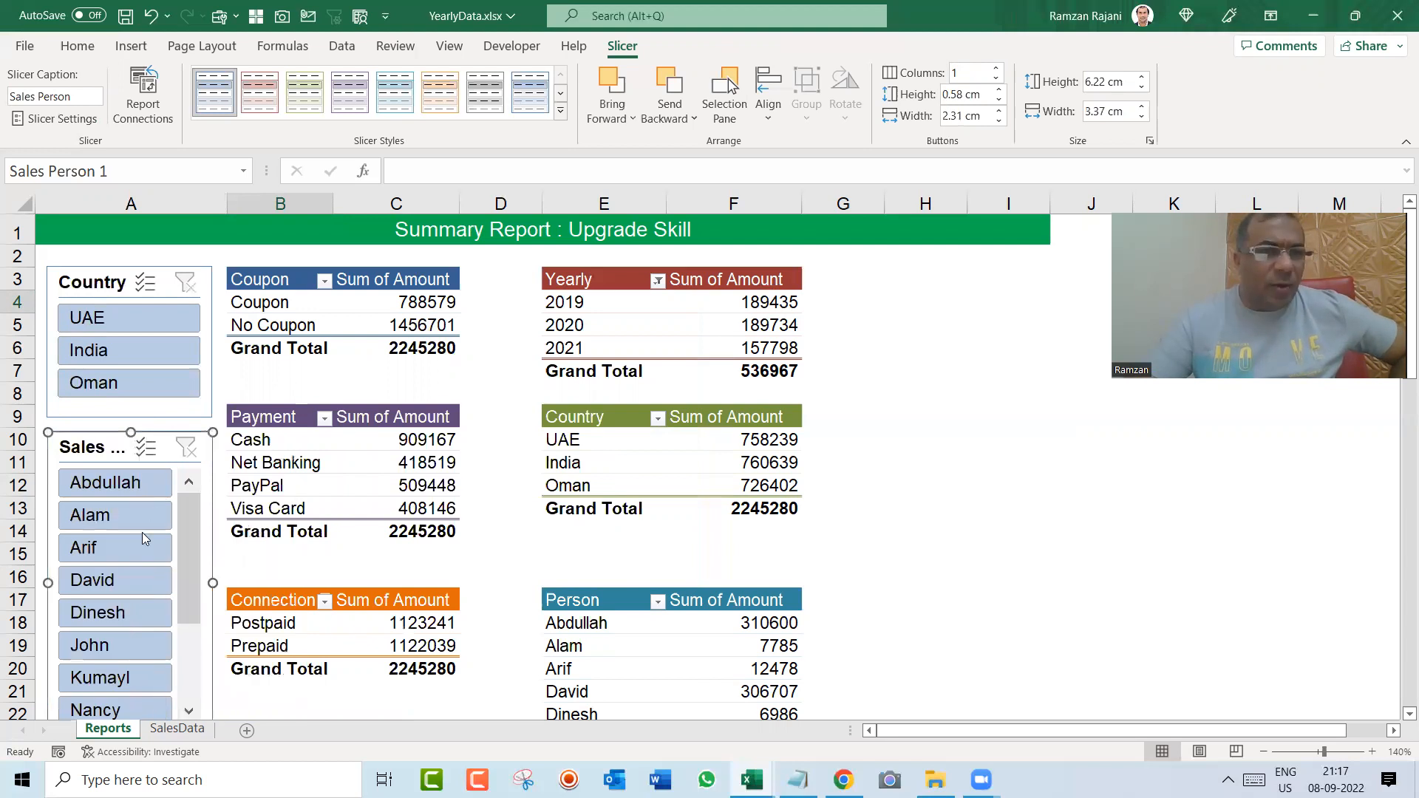
{"action": "left_click", "coordinate": [997, 69]}
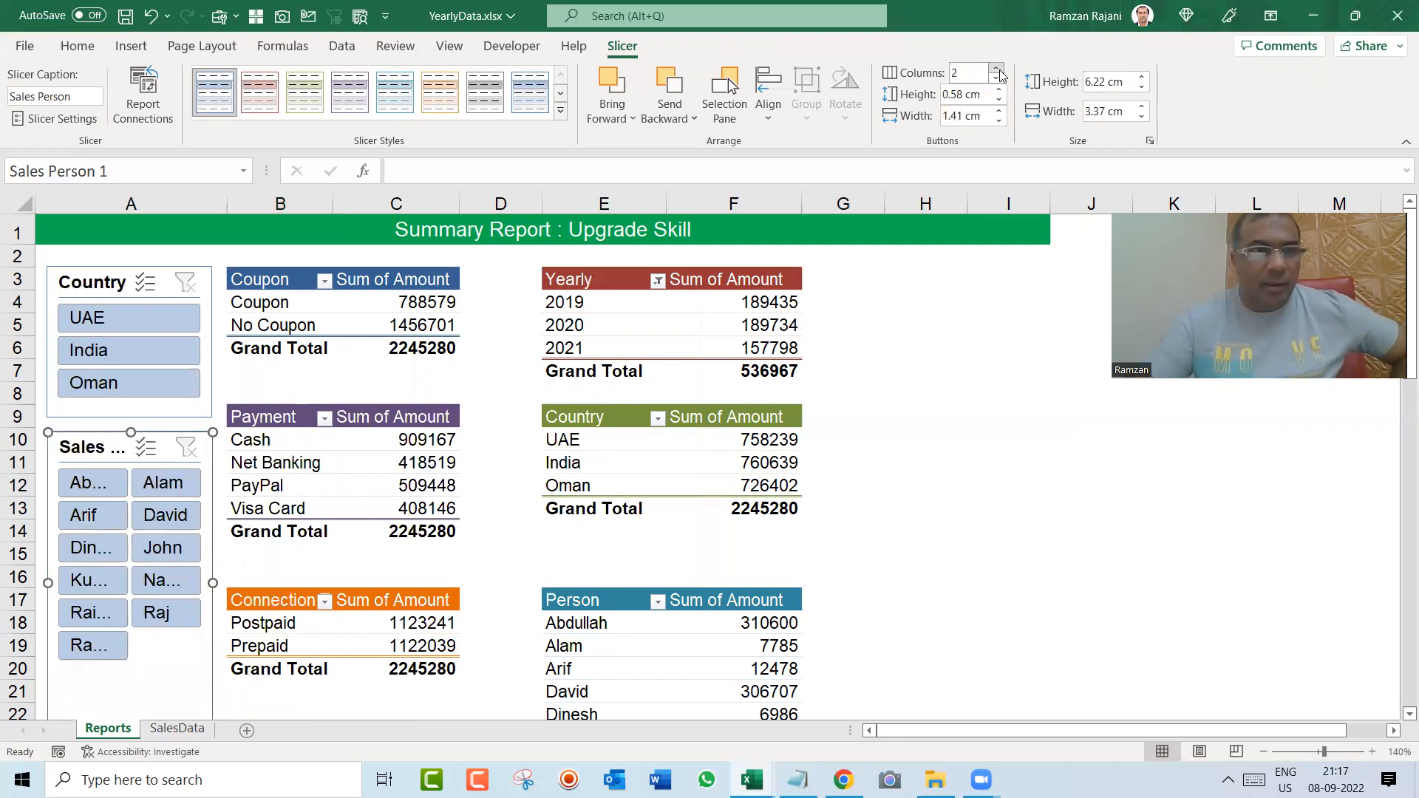
{"action": "left_click", "coordinate": [955, 344]}
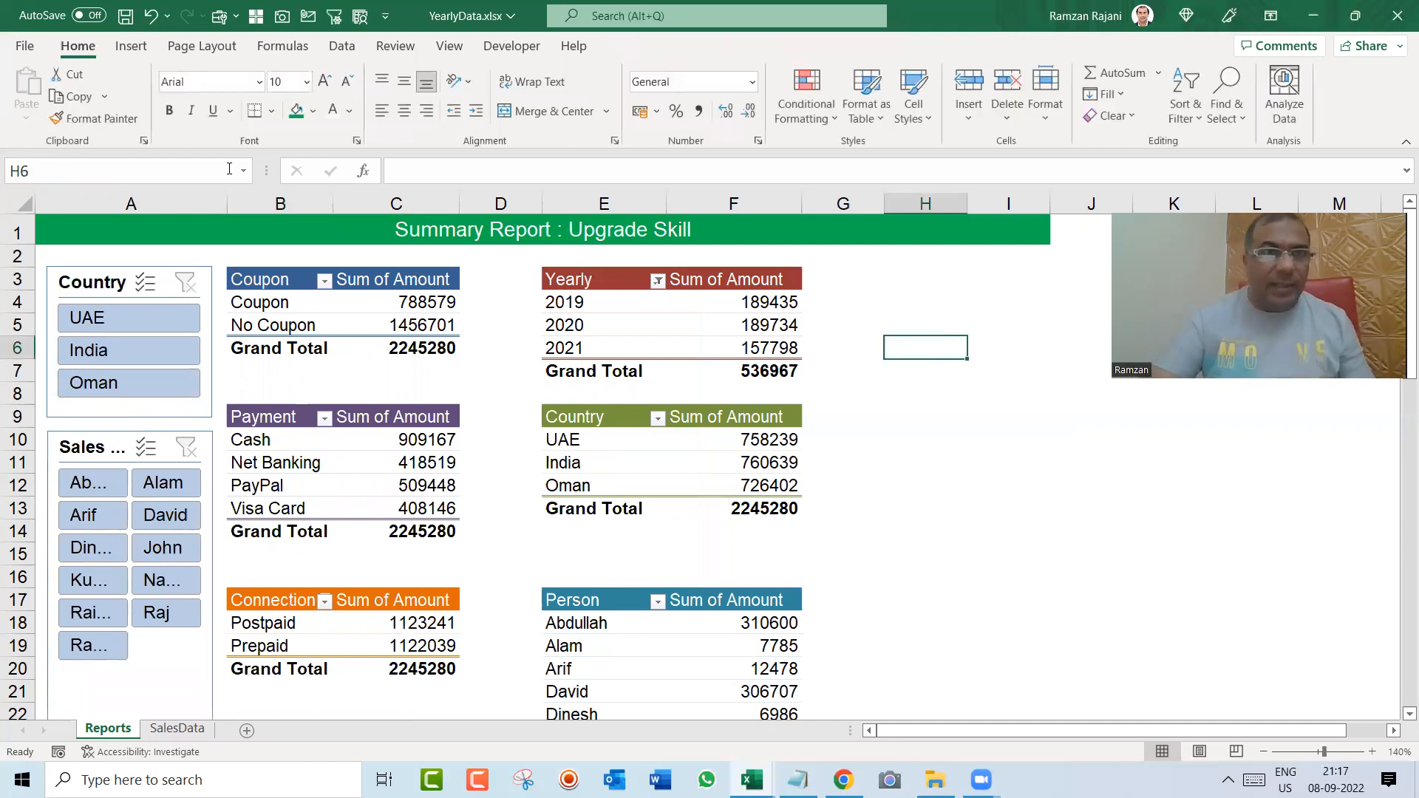
Step: Widen column A and stretch the Sales Person slicer across it so the full names fit on the buttons
{"action": "left_click_drag", "start_coordinate": [224, 204], "coordinate": [281, 214]}
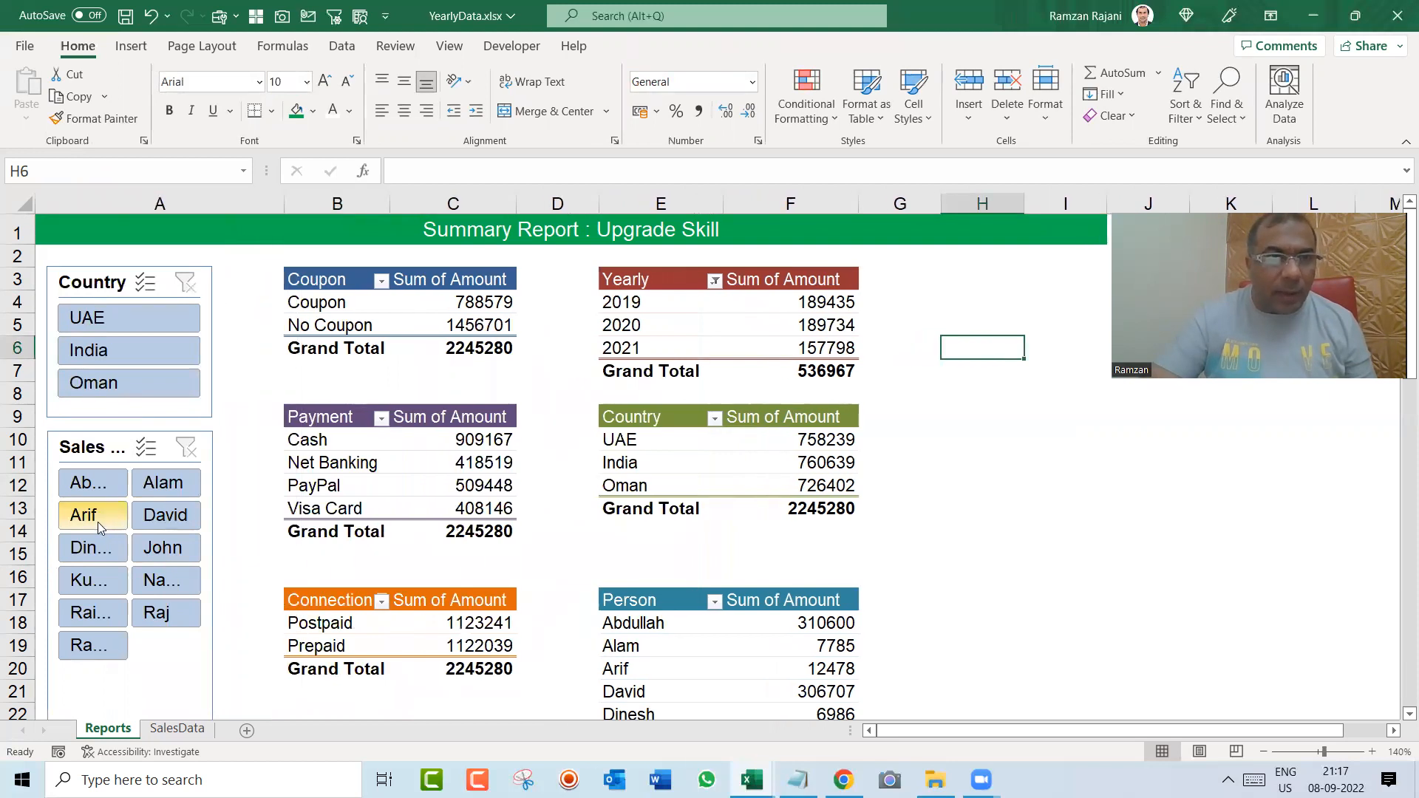
{"action": "left_click", "coordinate": [96, 447]}
{"action": "left_click_drag", "start_coordinate": [212, 582], "coordinate": [268, 580]}
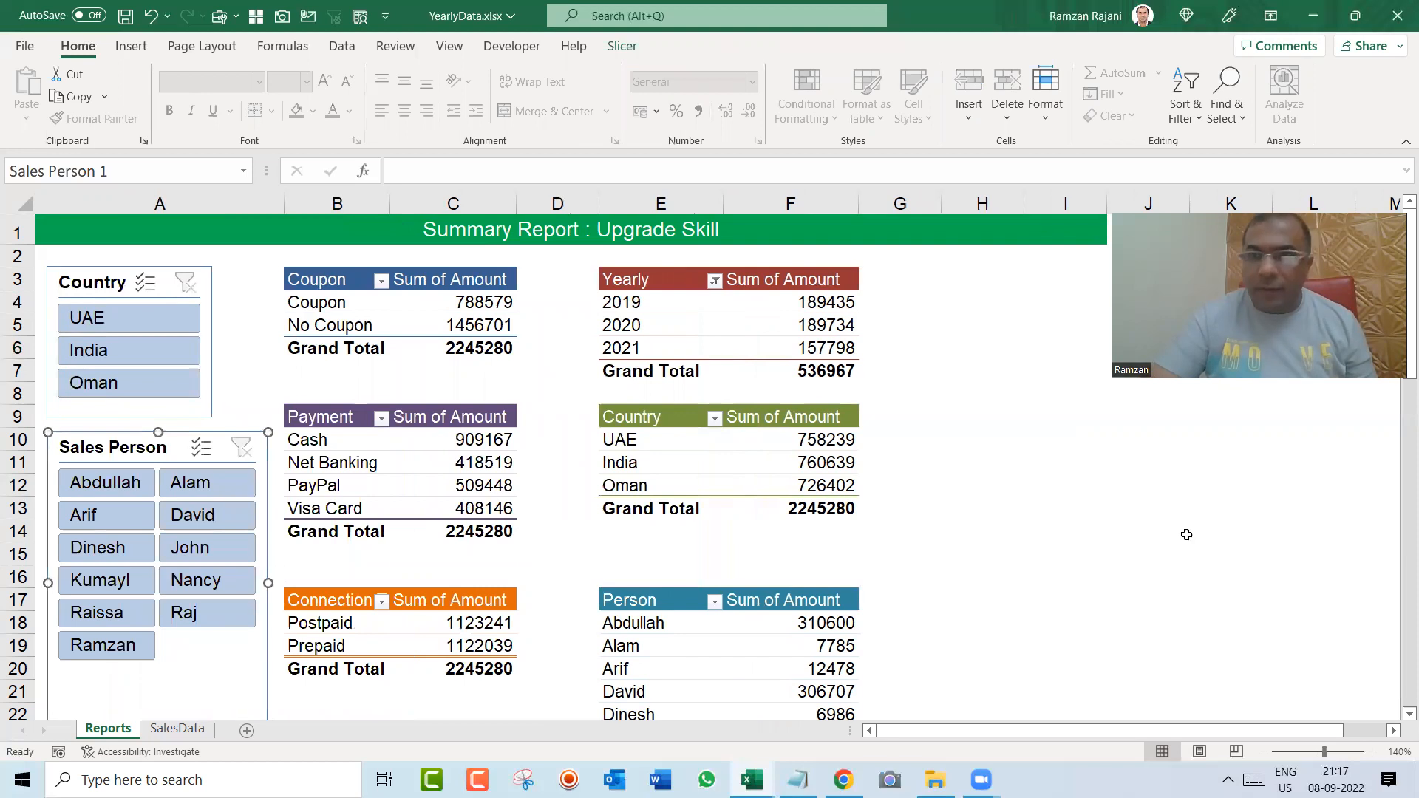
Step: Shorten the Sales Person slicer so its lower edge sits just beneath the last name button
{"action": "left_click", "coordinate": [1399, 716]}
{"action": "scroll", "coordinate": [1397, 725], "scroll_direction": "down", "scroll_amount": 1}
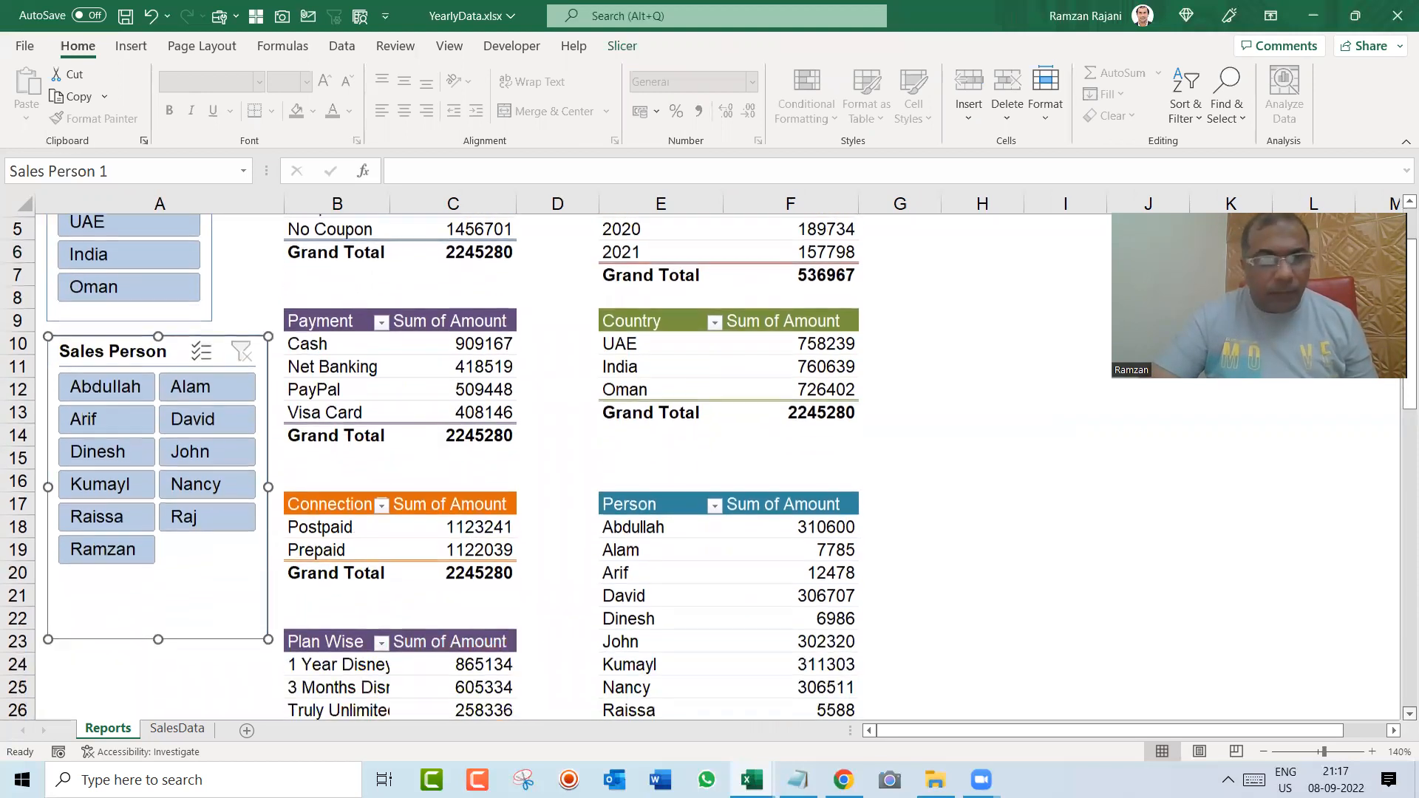
{"action": "left_click_drag", "start_coordinate": [158, 634], "coordinate": [145, 574]}
{"action": "left_click", "coordinate": [1074, 511]}
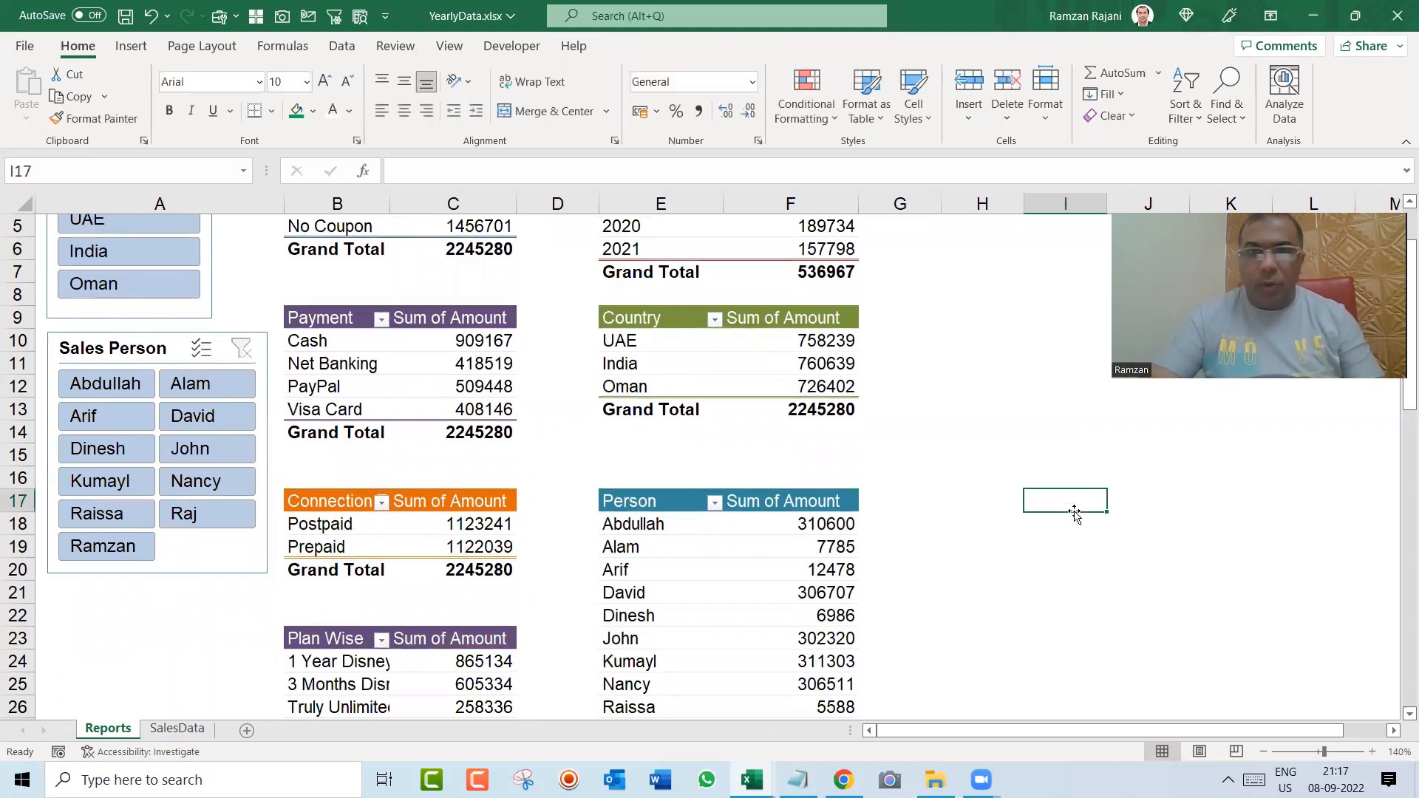
{"action": "key", "text": "ctrl+Home"}
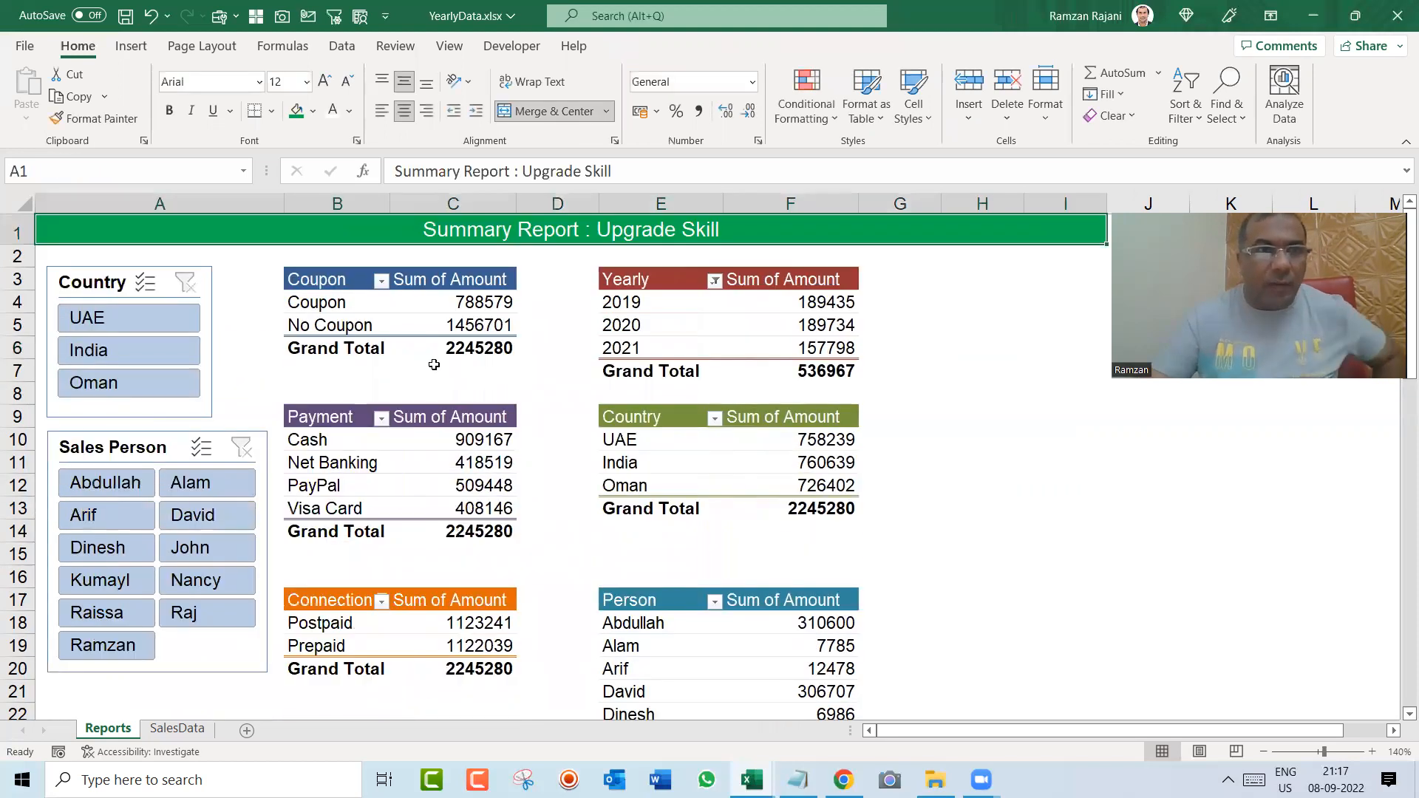
Step: Arrange the Country slicer in two columns and resize it to about 4.47 cm wide and 2.46 cm high
{"action": "left_click", "coordinate": [104, 288]}
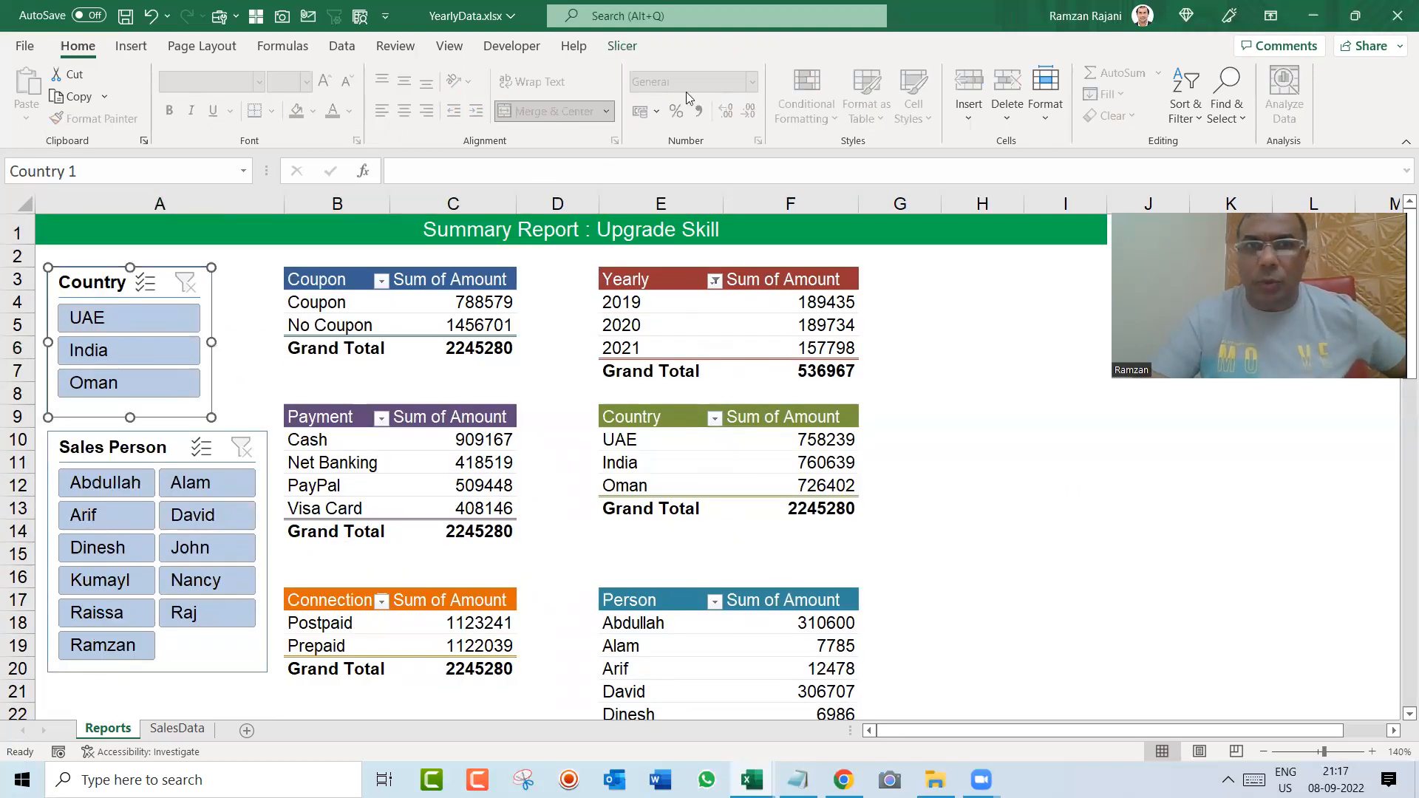
{"action": "left_click", "coordinate": [634, 59]}
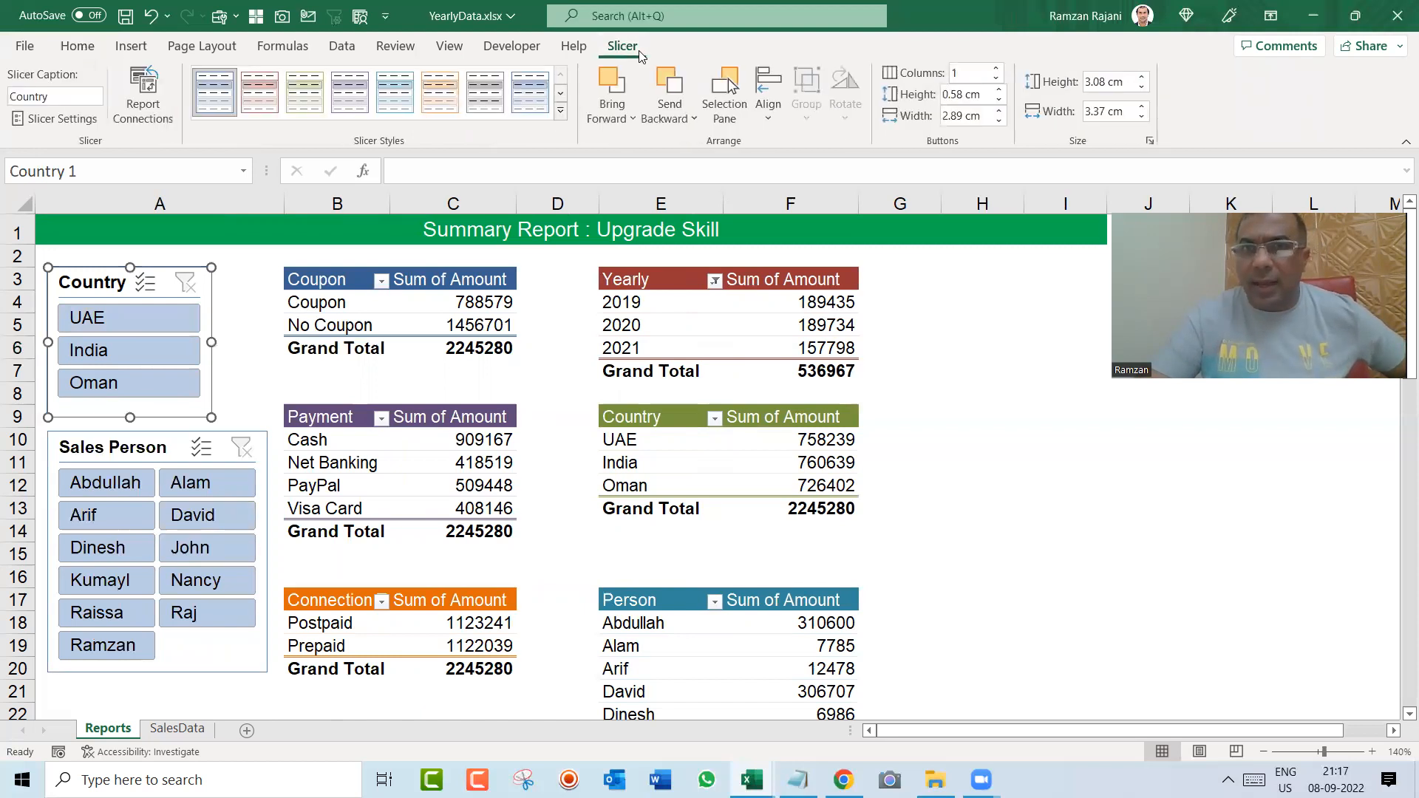
{"action": "left_click", "coordinate": [996, 68]}
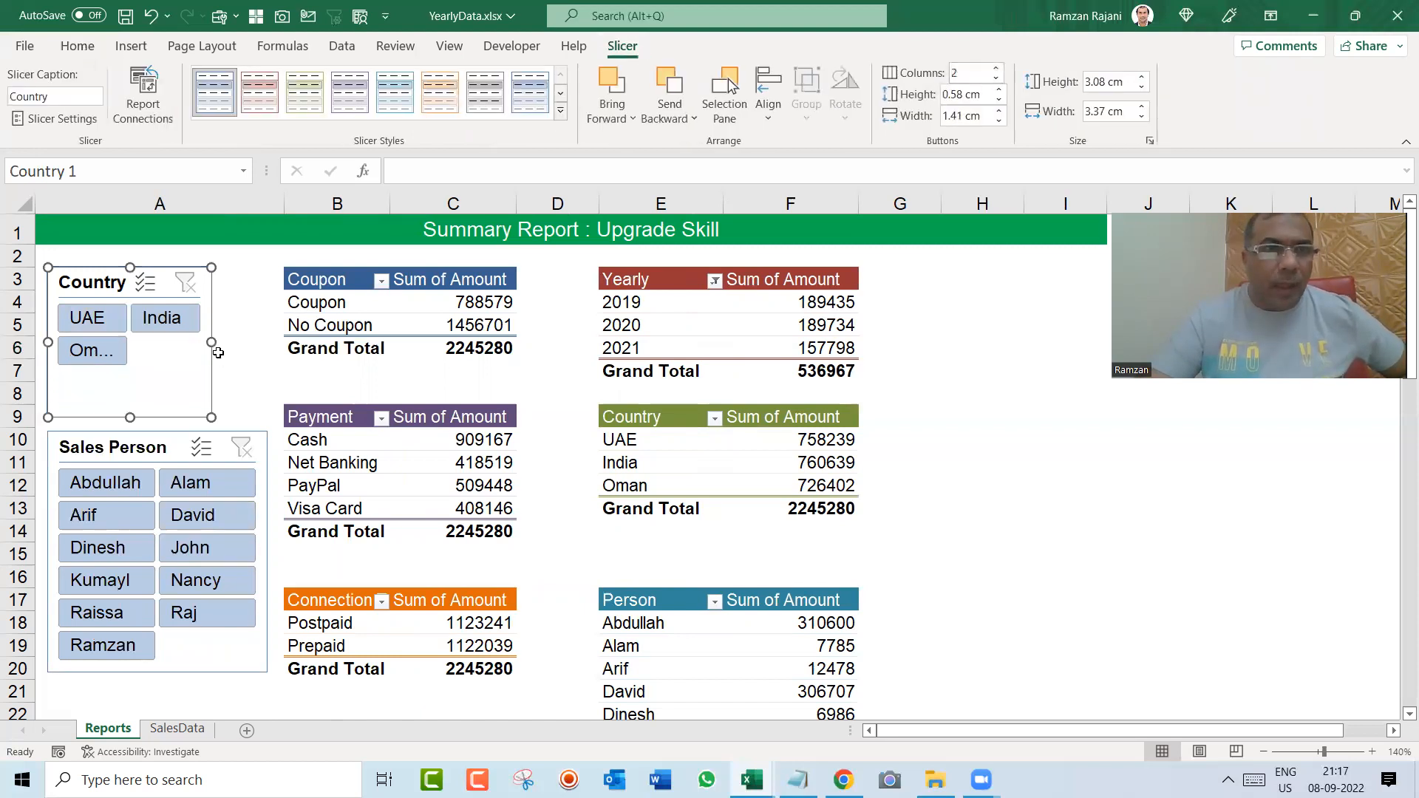
{"action": "left_click_drag", "start_coordinate": [211, 342], "coordinate": [265, 342]}
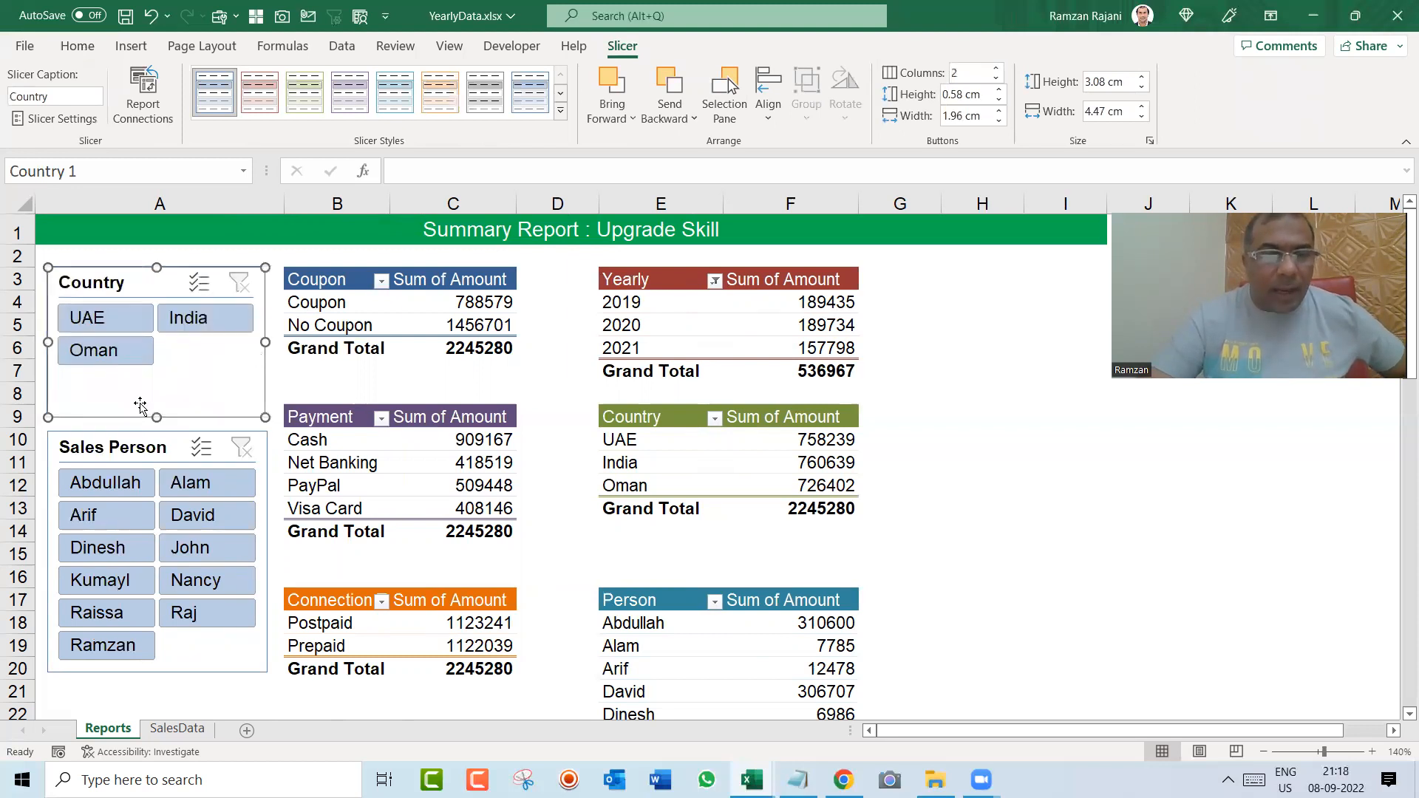
{"action": "left_click_drag", "start_coordinate": [157, 416], "coordinate": [155, 386]}
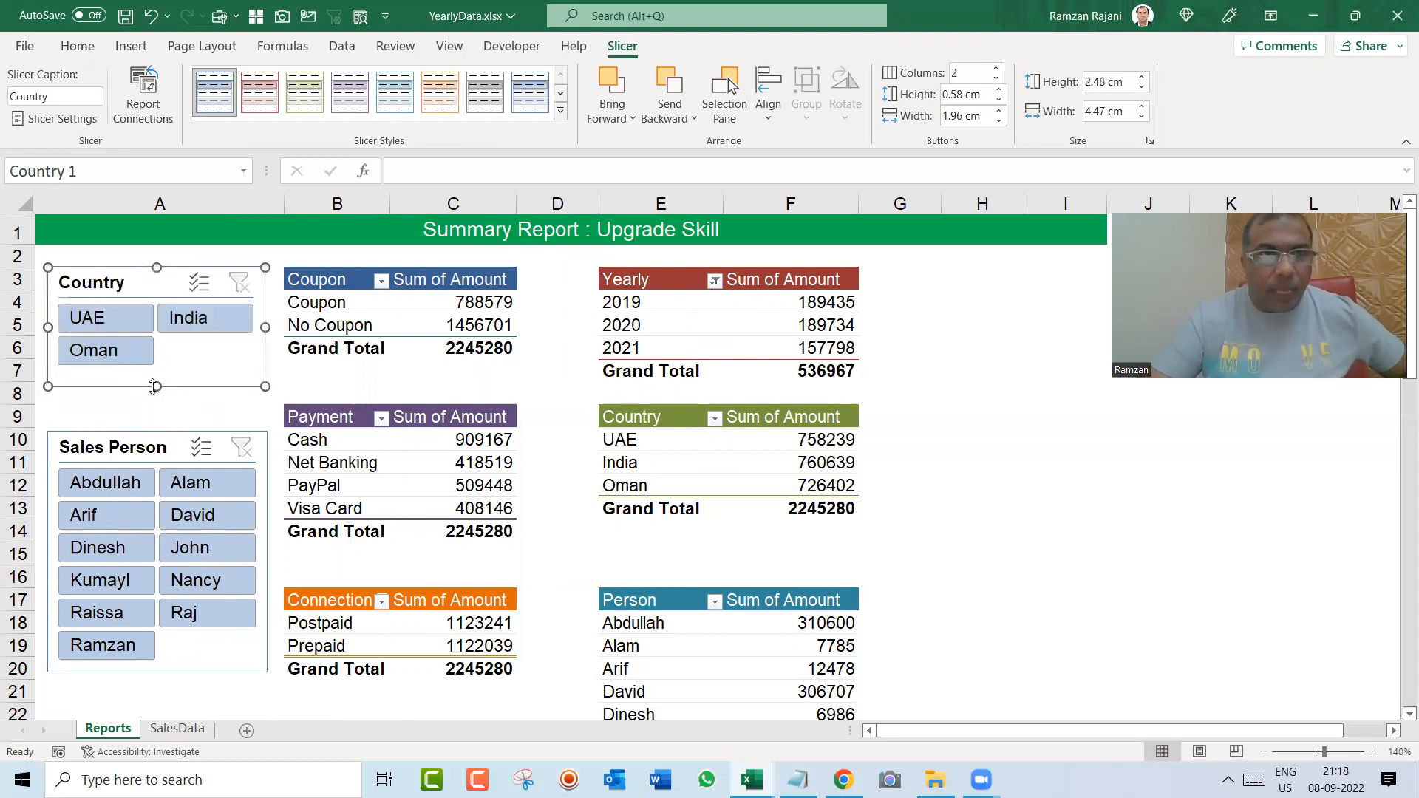
{"action": "left_click", "coordinate": [996, 69]}
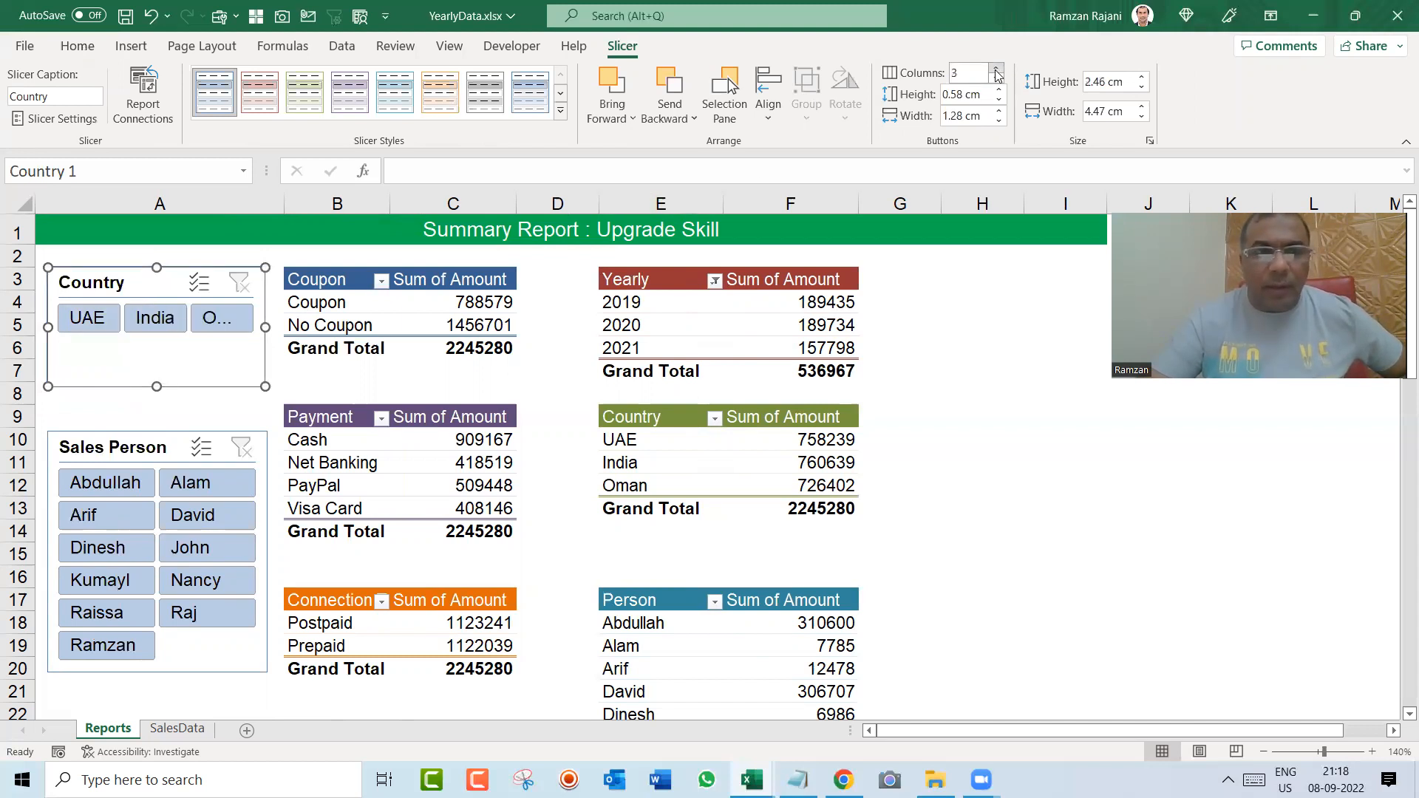
{"action": "left_click", "coordinate": [996, 78]}
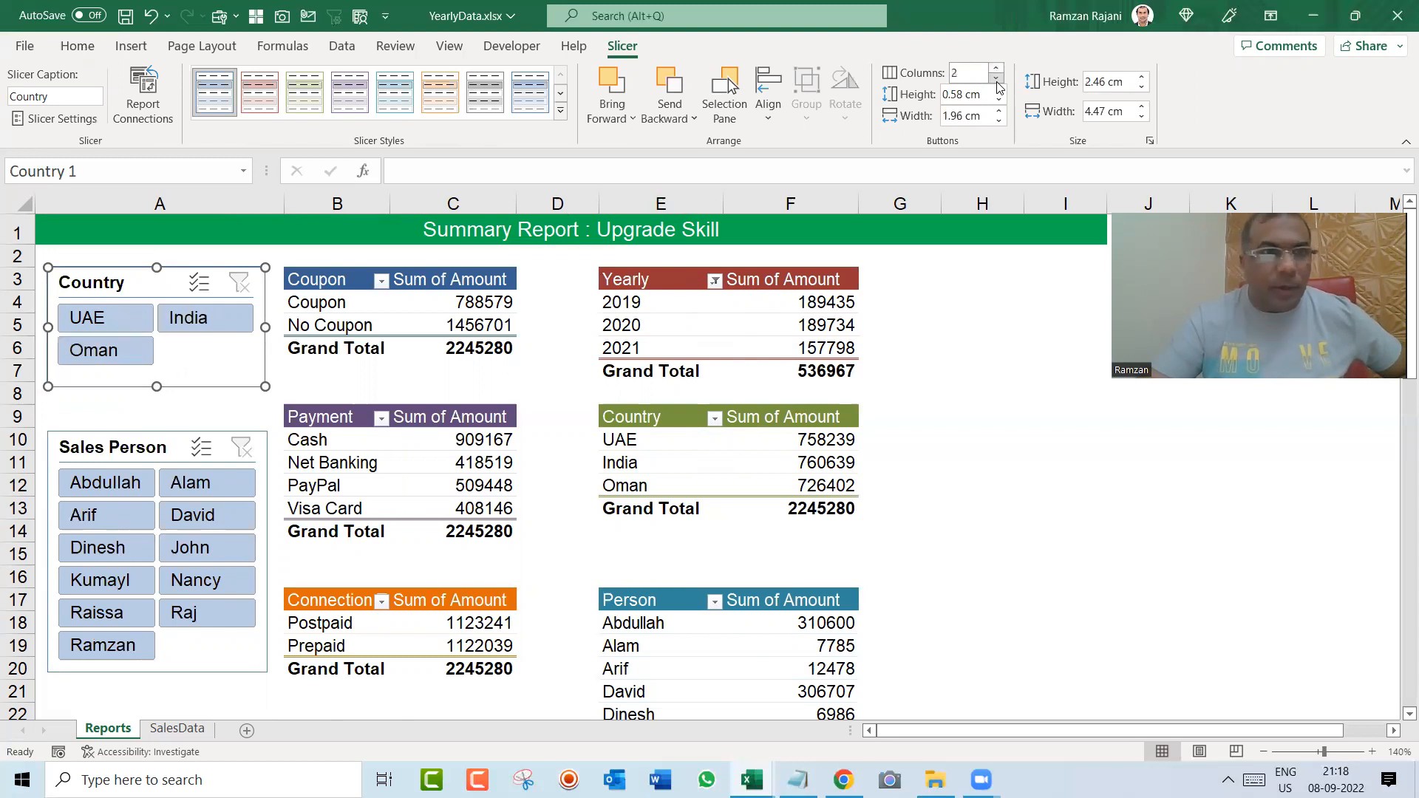
Step: Move the Sales Person slicer up to close the gap beneath the Country slicer
{"action": "left_click_drag", "start_coordinate": [120, 453], "coordinate": [116, 421]}
{"action": "left_click", "coordinate": [1018, 516]}
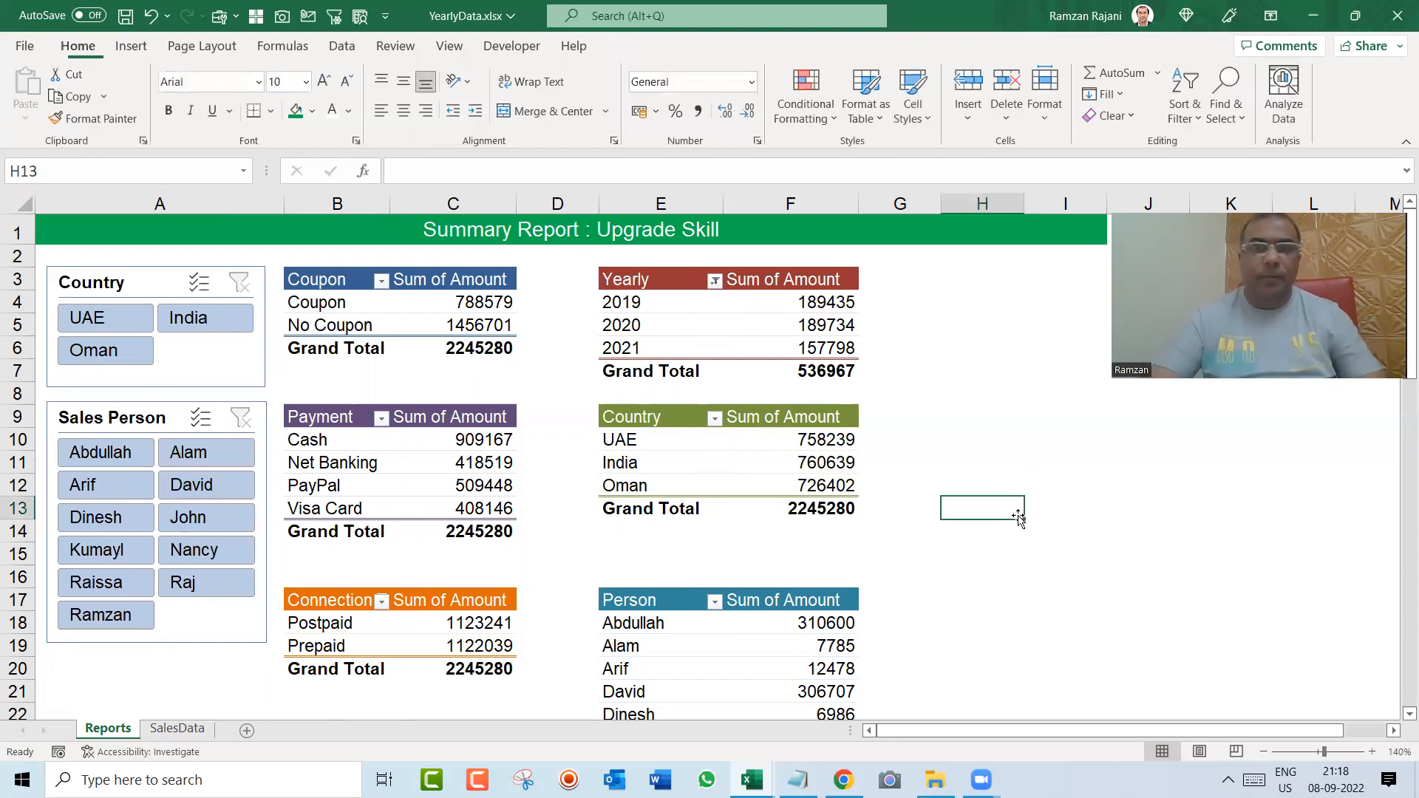
{"action": "key", "text": "ctrl+Home"}
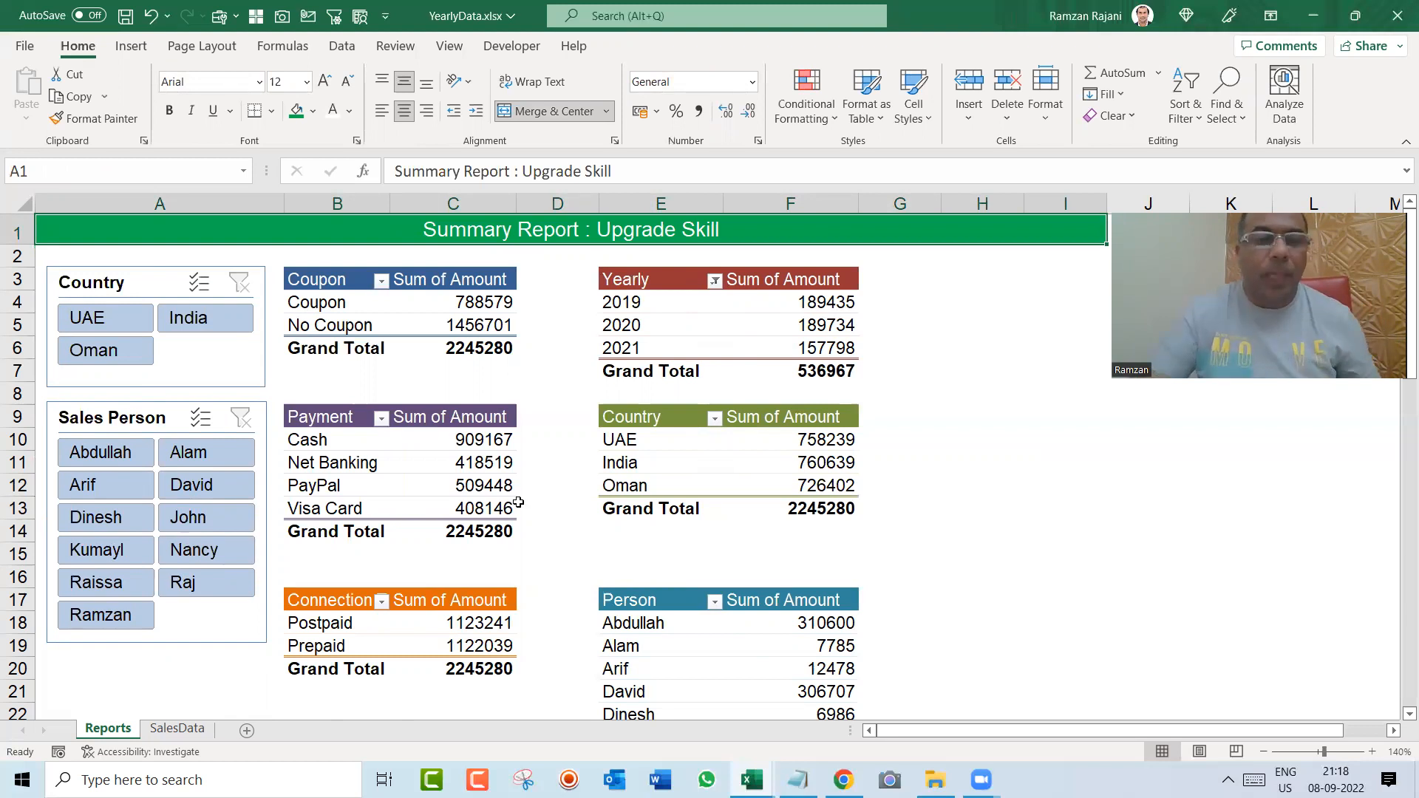
Step: Test the Country slicer by filtering for UAE, India and Oman in turn, and clear its filter
{"action": "left_click", "coordinate": [78, 322]}
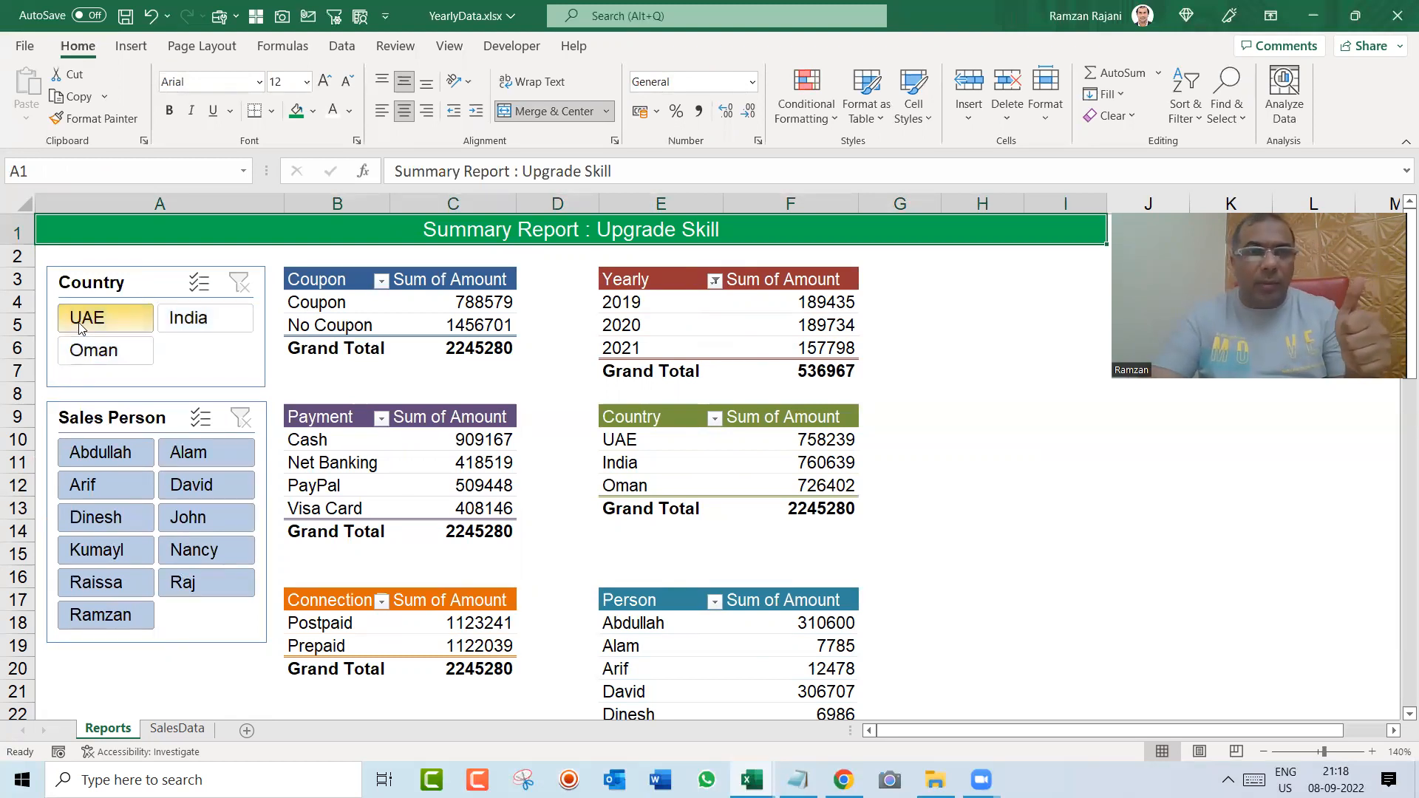
{"action": "left_click", "coordinate": [218, 316]}
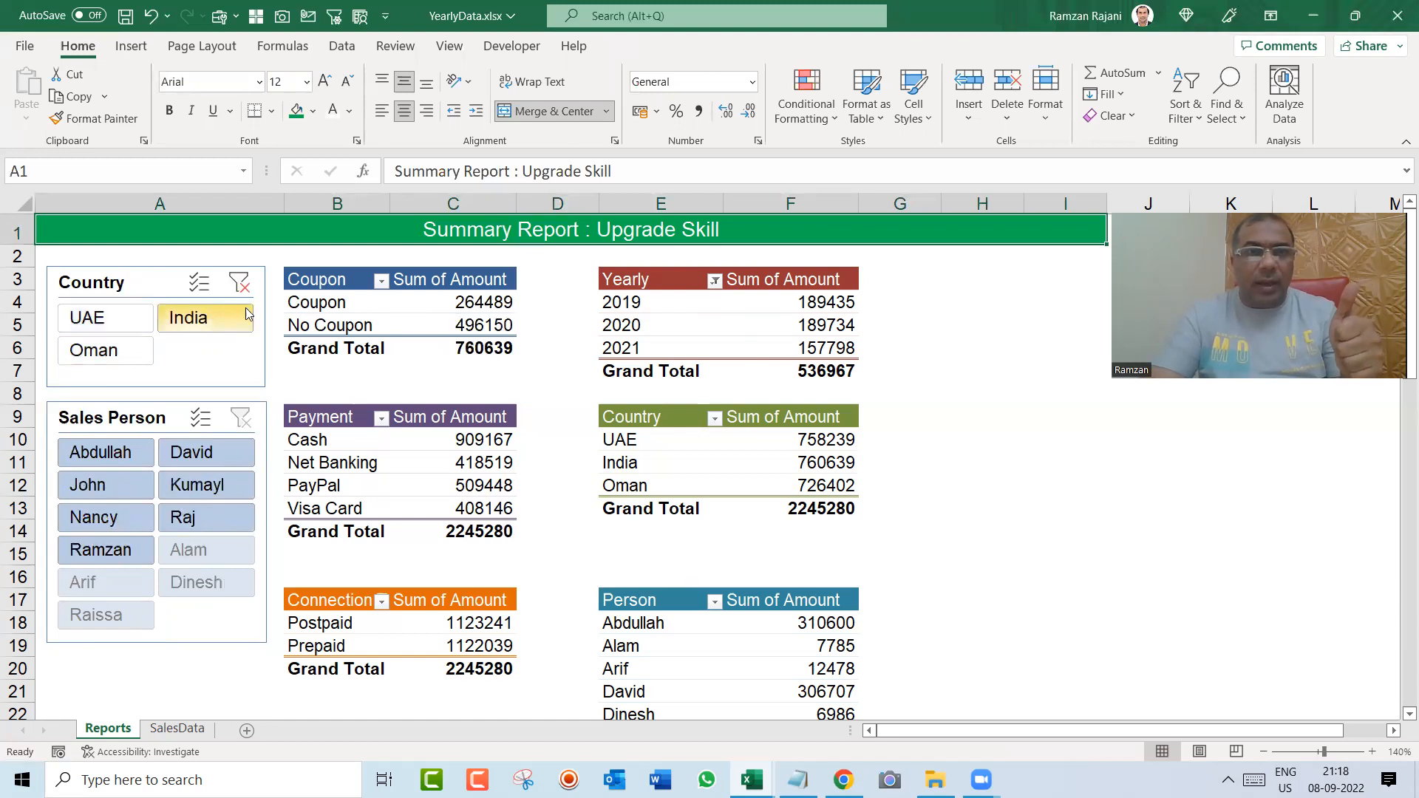
{"action": "left_click", "coordinate": [114, 350]}
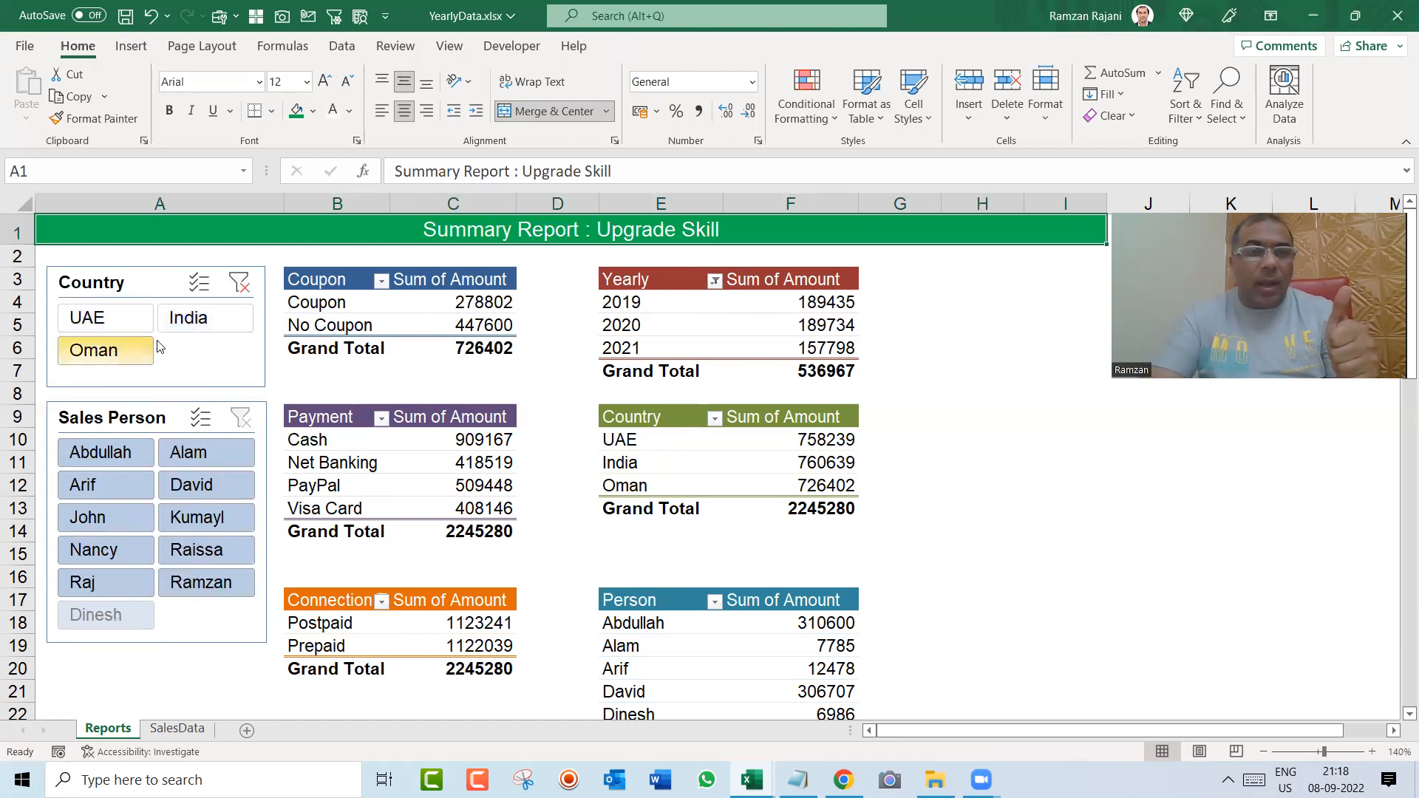
{"action": "left_click", "coordinate": [244, 287]}
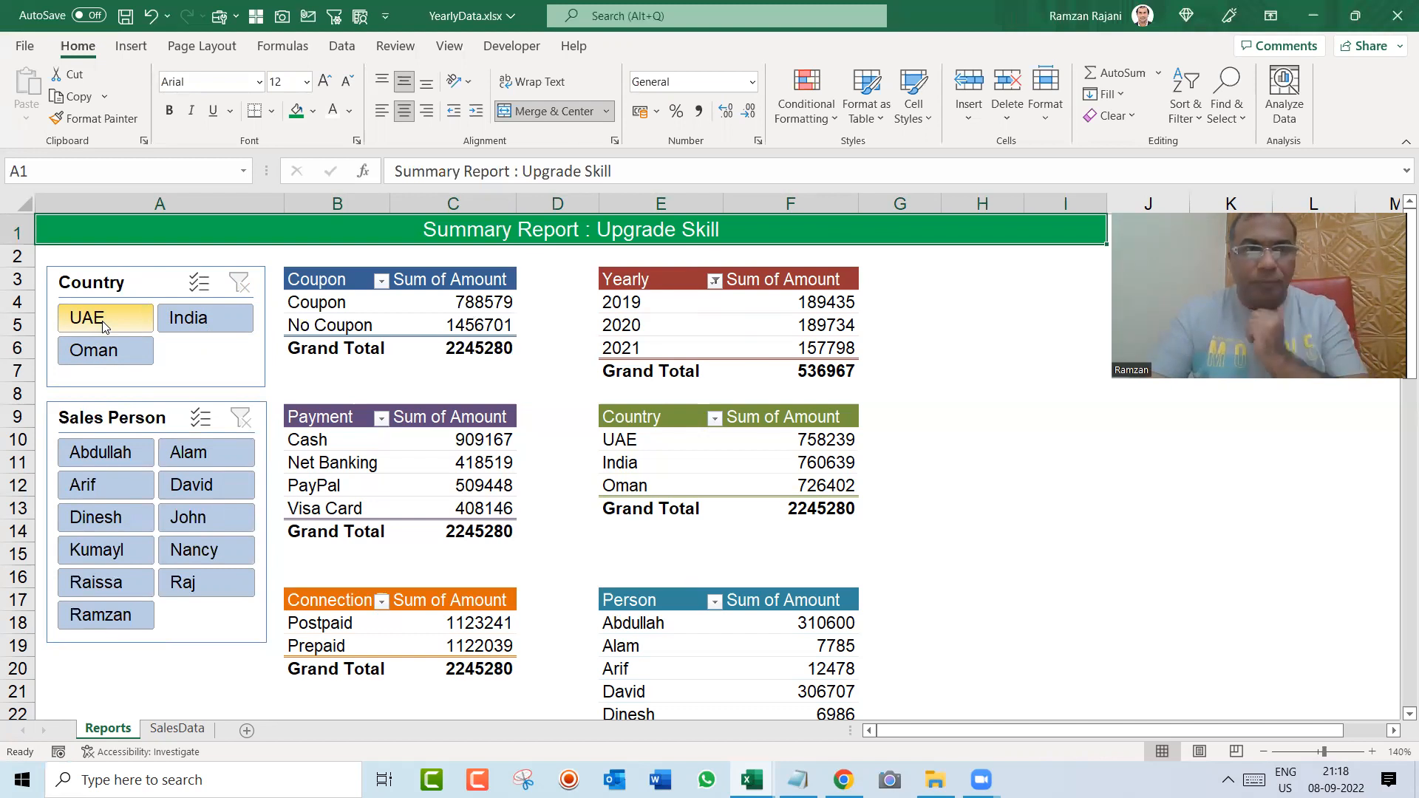
Step: Examine the full list of pivot tables in the Country slicer's report connections and close it without changes
{"action": "left_click", "coordinate": [132, 283]}
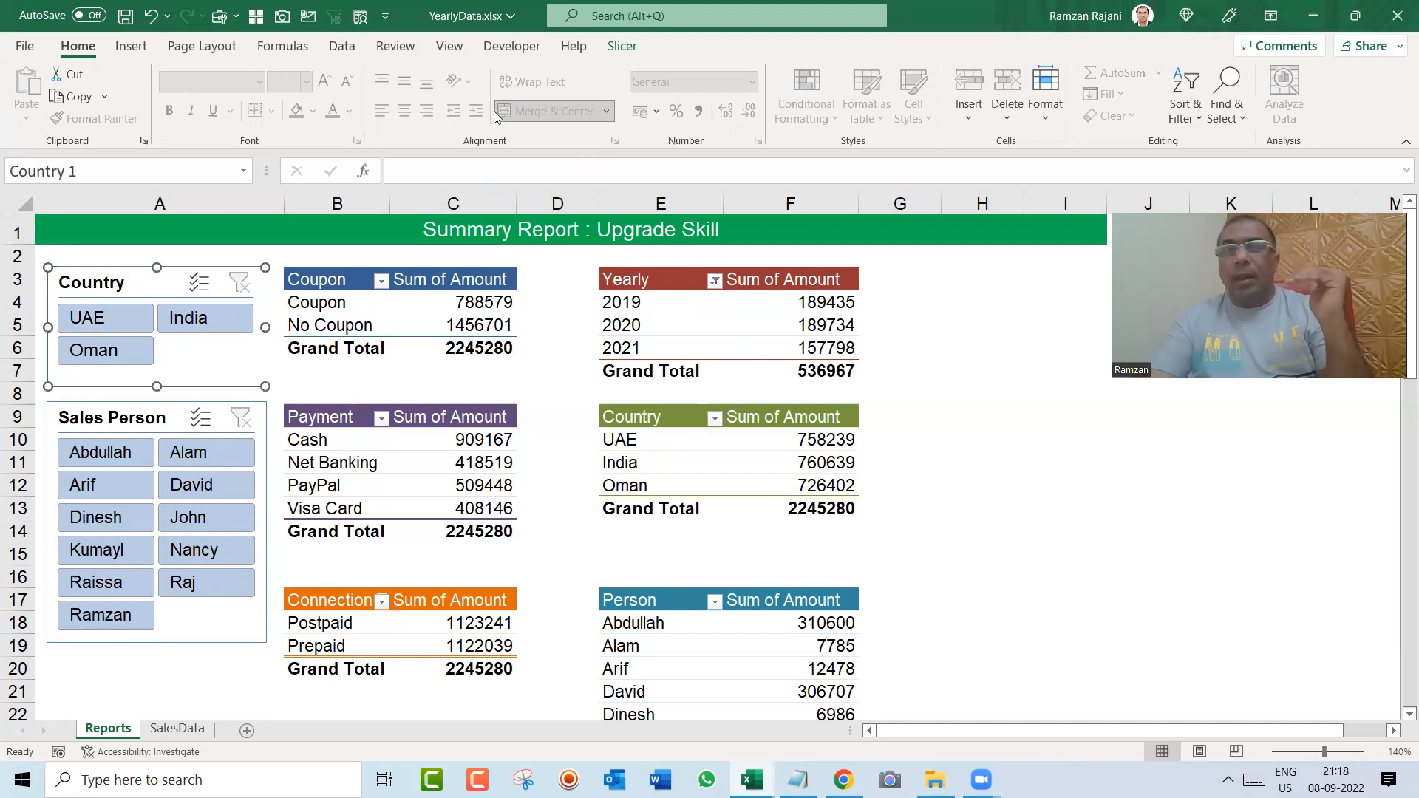
{"action": "left_click", "coordinate": [623, 46]}
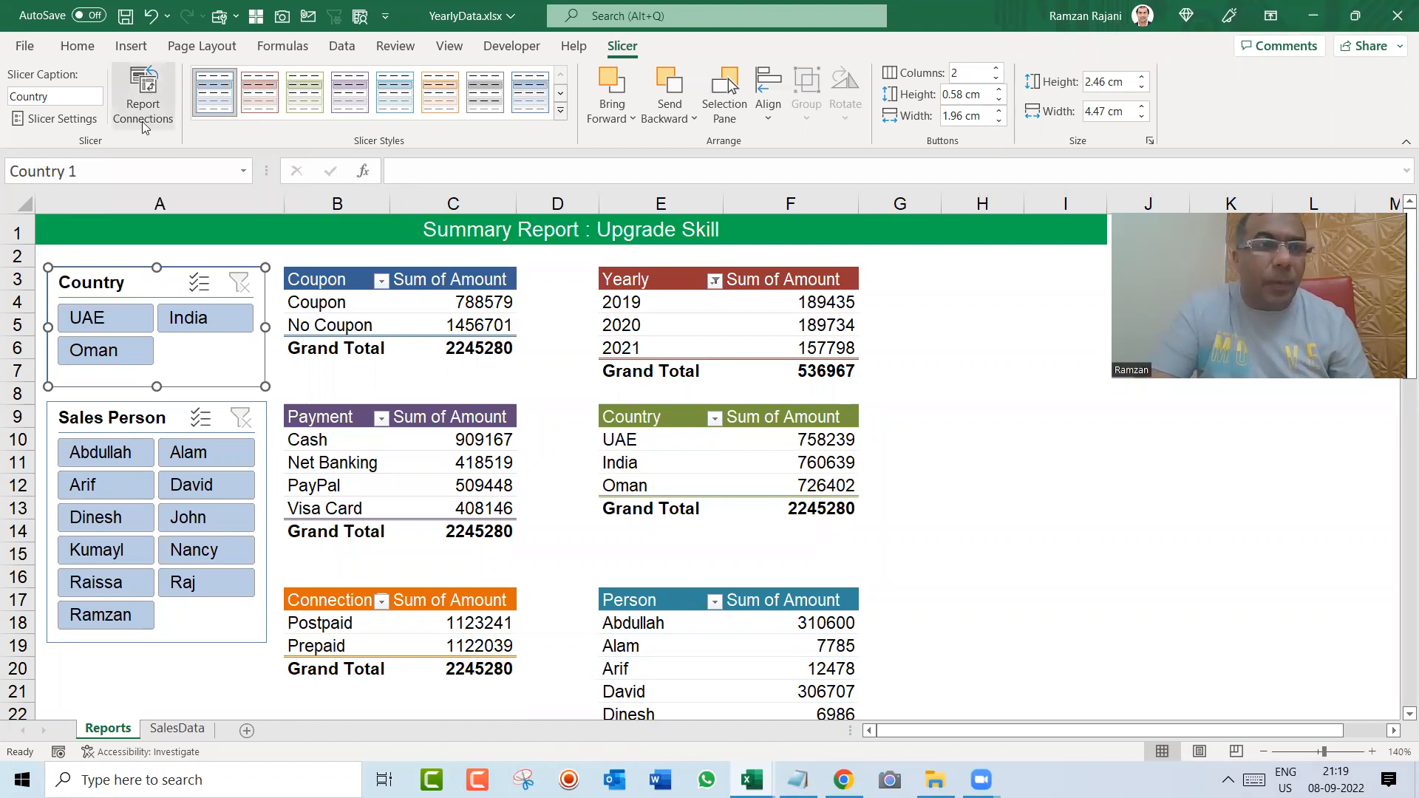
{"action": "left_click", "coordinate": [139, 99]}
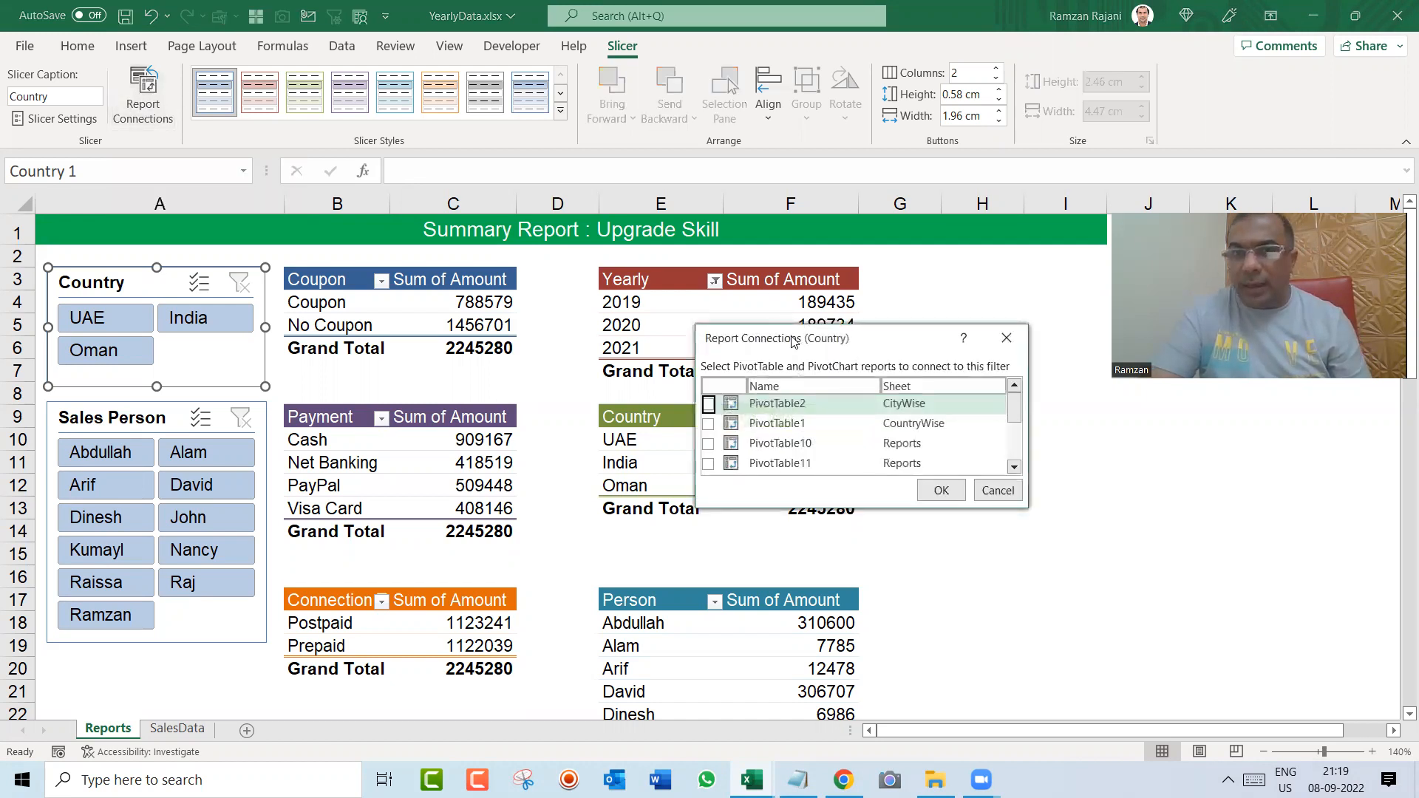
{"action": "left_click_drag", "start_coordinate": [792, 340], "coordinate": [956, 279]}
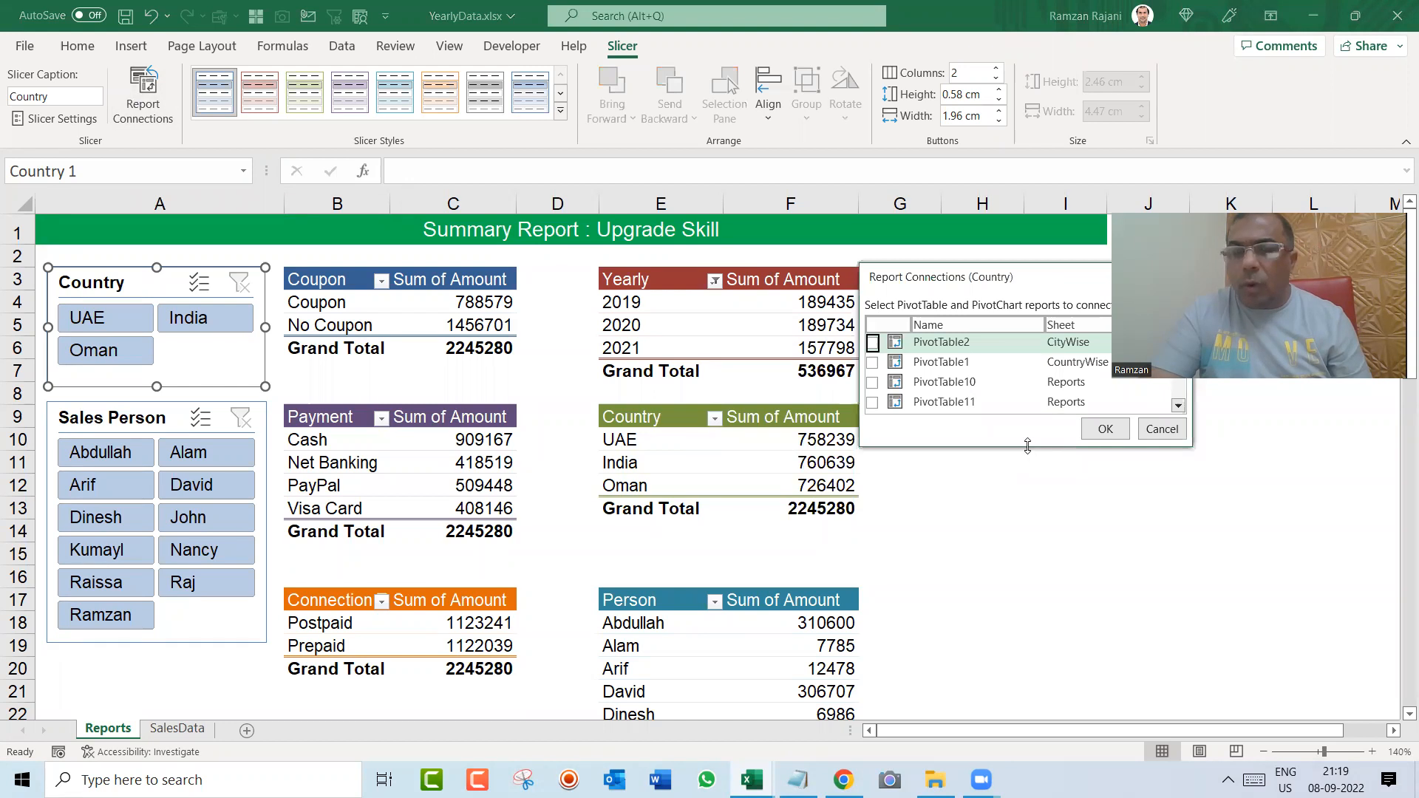
{"action": "left_click_drag", "start_coordinate": [1027, 445], "coordinate": [1052, 582]}
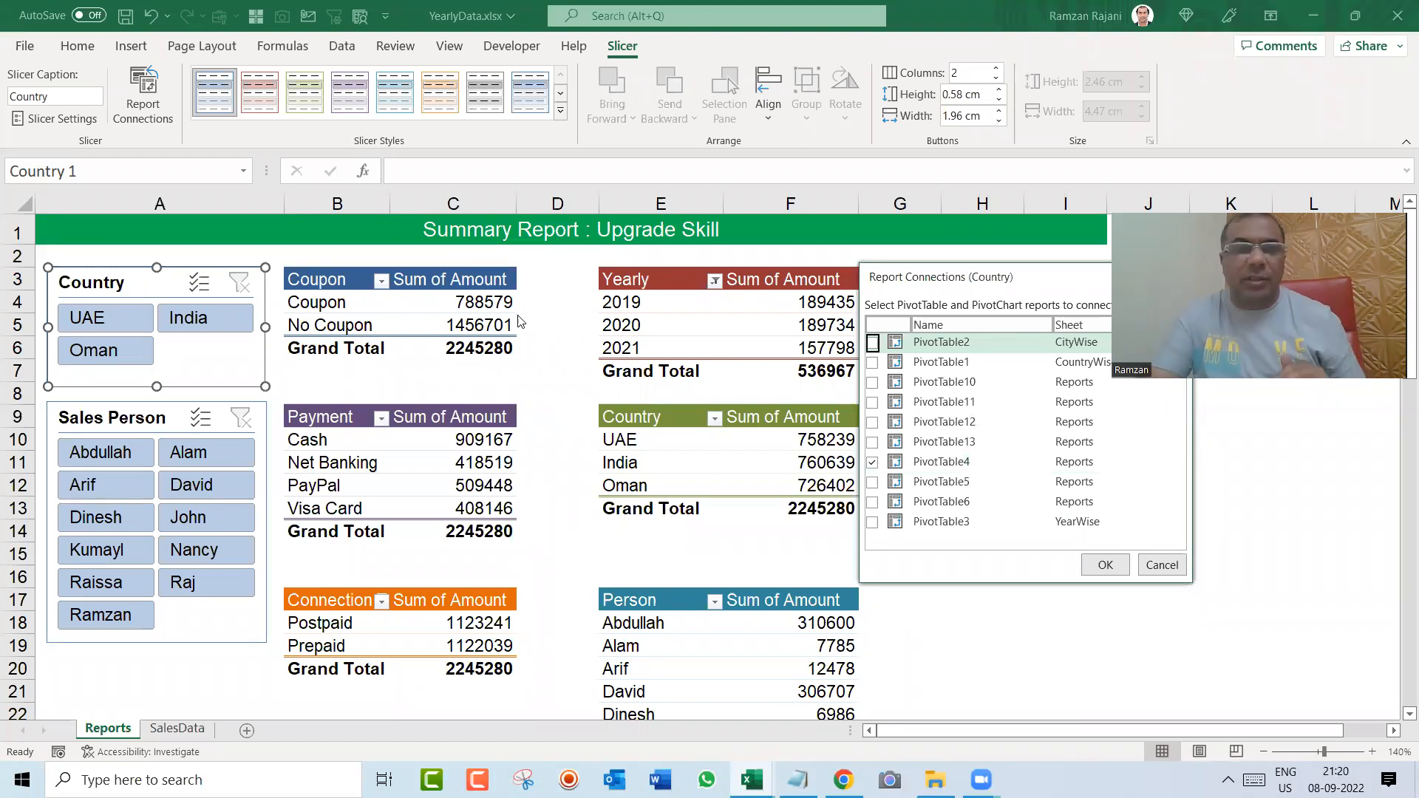
{"action": "key", "text": "Escape"}
Step: Rename the Coupon table's pivot table as Coupon
{"action": "left_click", "coordinate": [458, 309]}
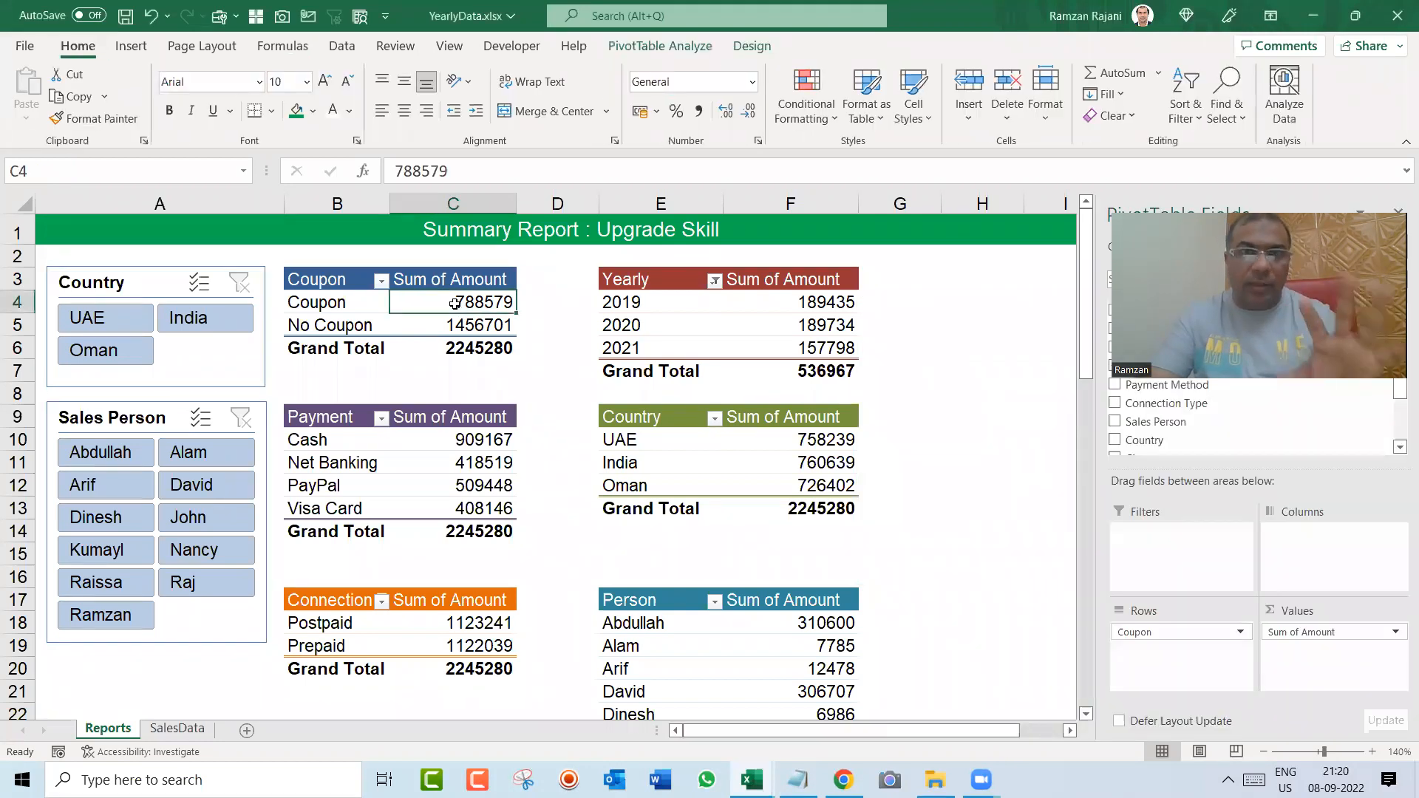
{"action": "left_click", "coordinate": [637, 41]}
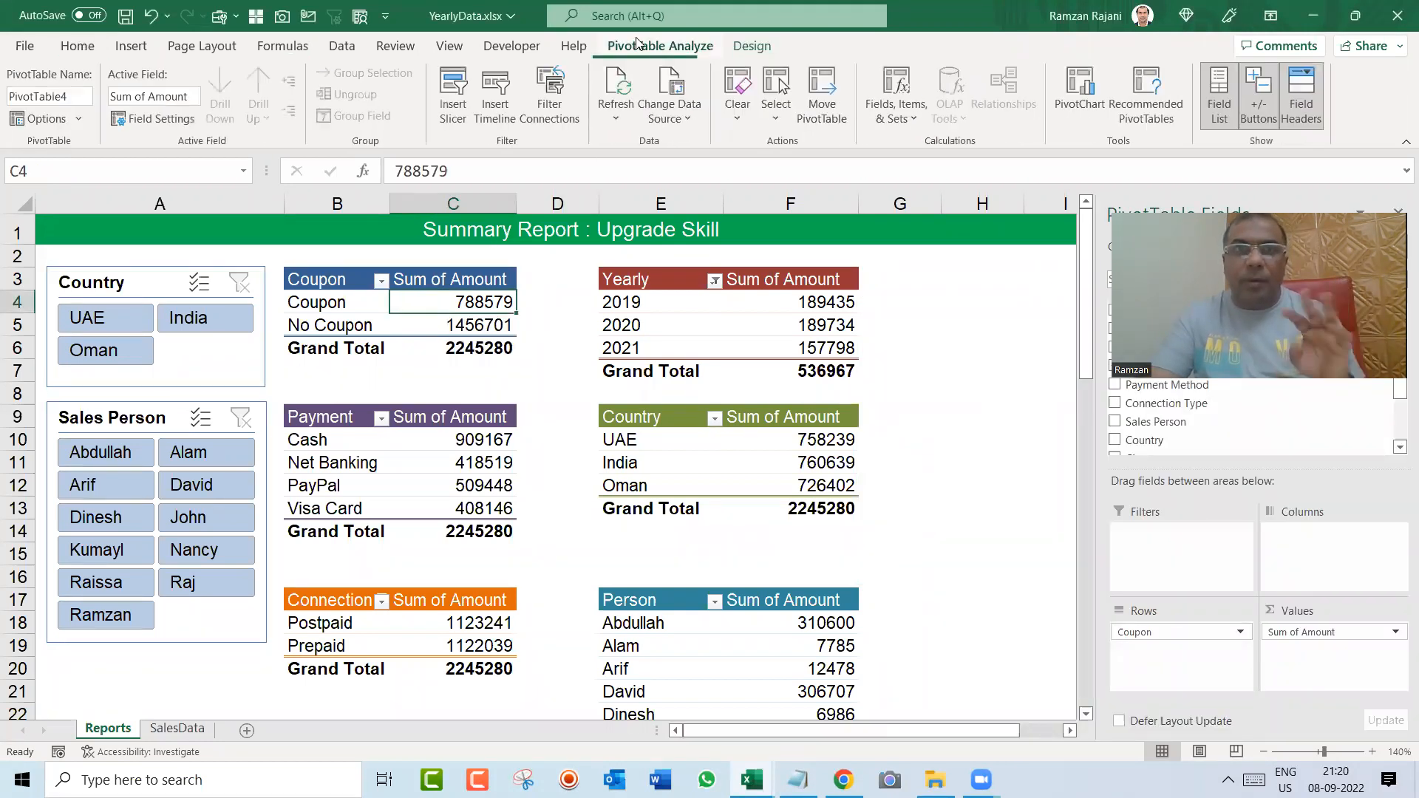
{"action": "left_click", "coordinate": [87, 94]}
{"action": "type", "text": "Coupon"}
{"action": "key", "text": "Return"}
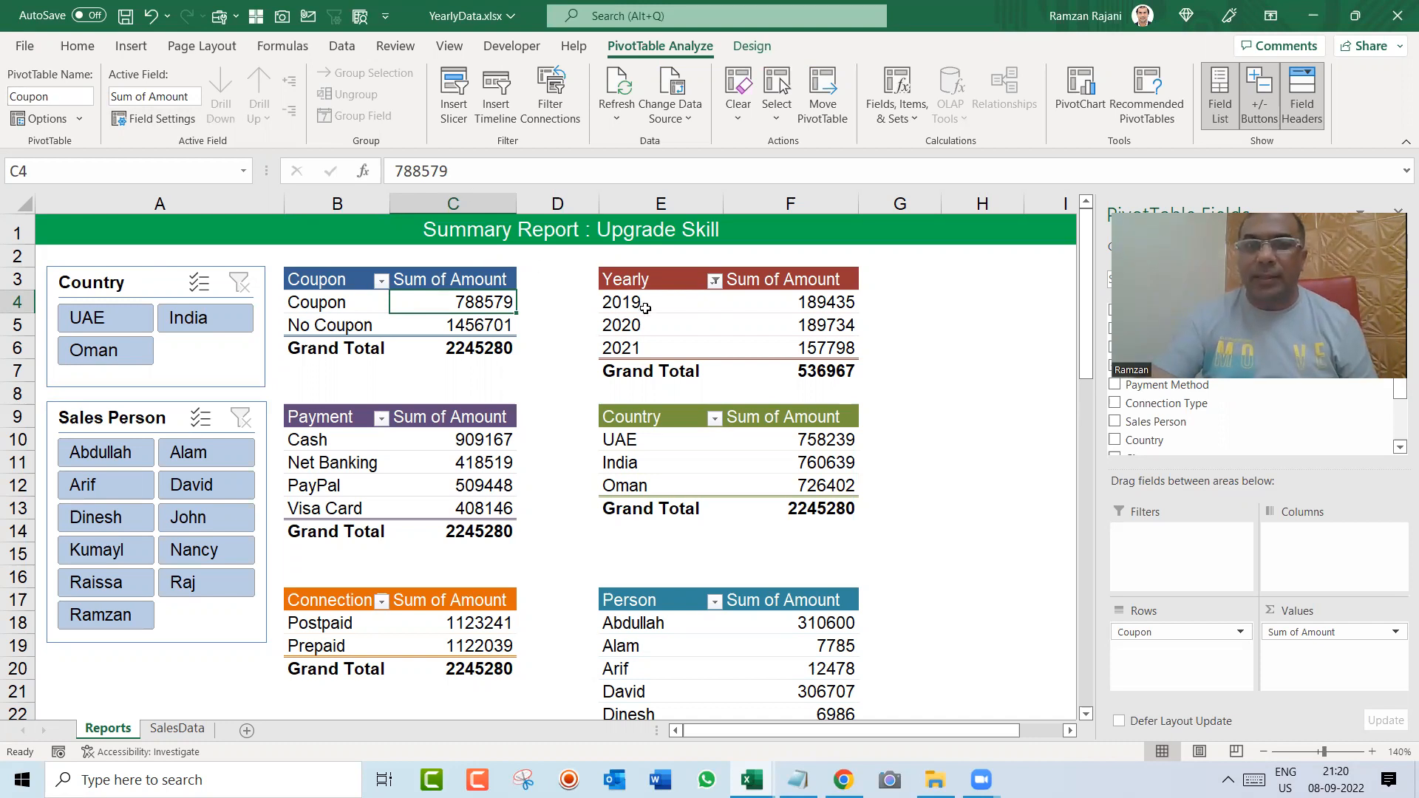
Step: Rename the pivot table that groups amounts by year as Yearly
{"action": "left_click", "coordinate": [643, 305]}
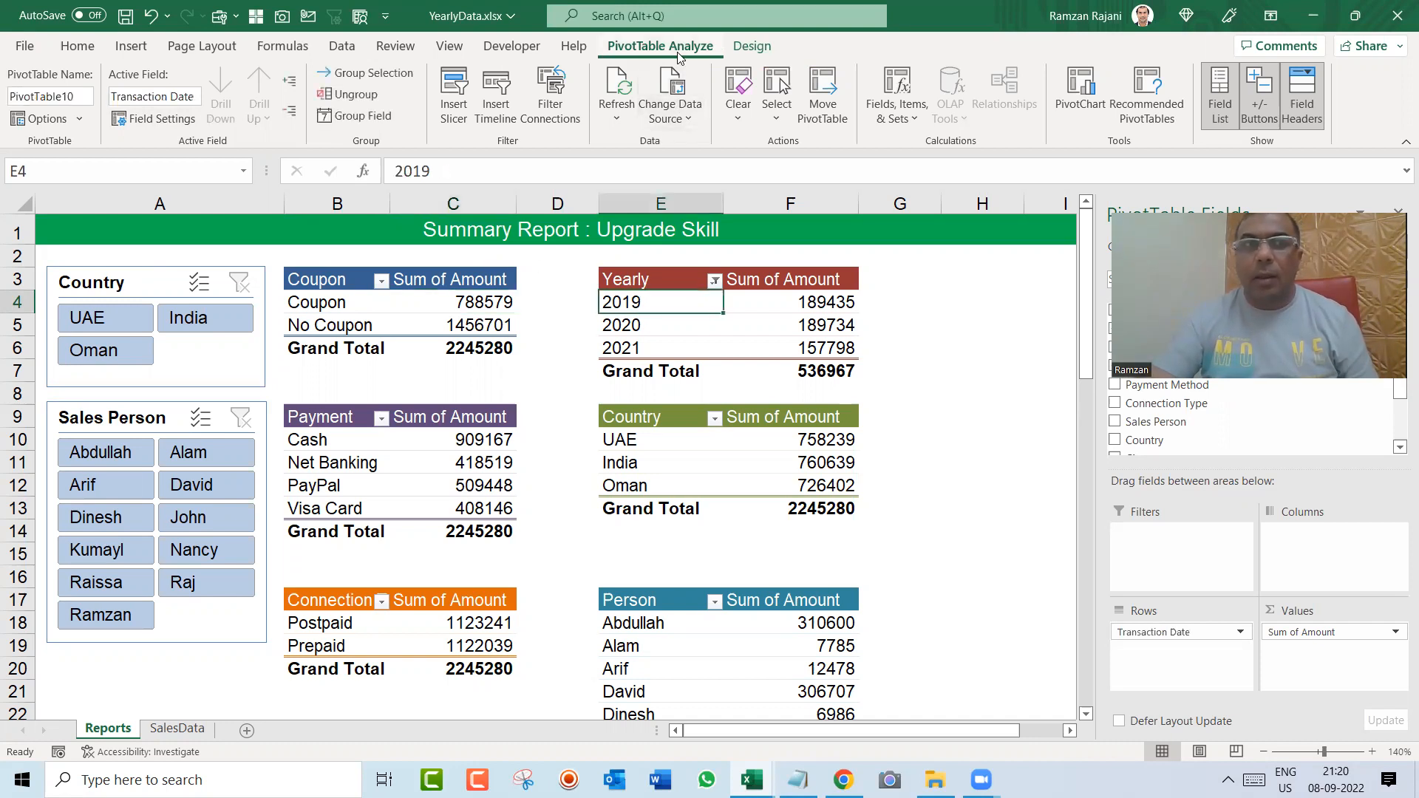
{"action": "left_click", "coordinate": [83, 100]}
{"action": "type", "text": "Yearly"}
{"action": "key", "text": "Return"}
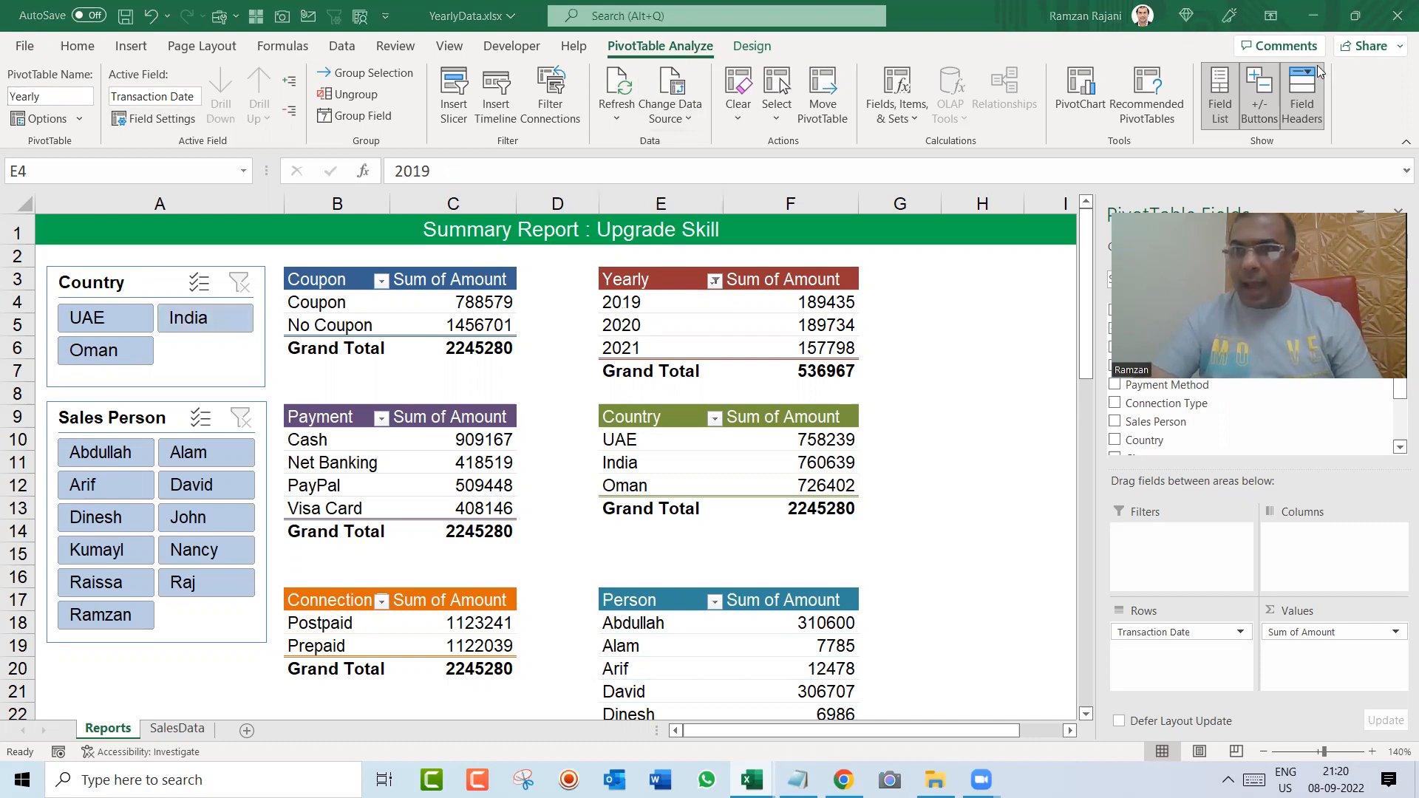
Step: Rename the payment method pivot table as Payment
{"action": "left_click", "coordinate": [462, 462]}
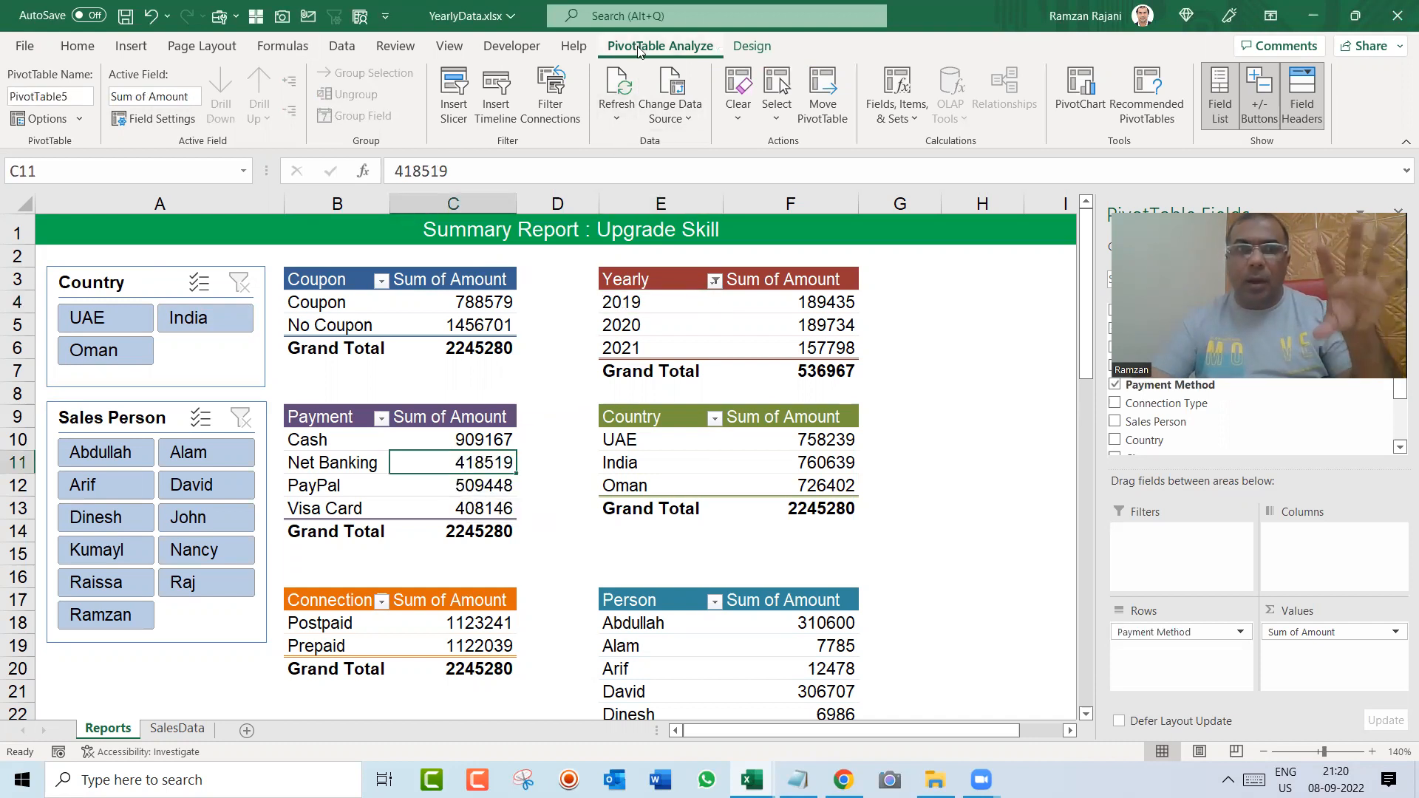
{"action": "left_click", "coordinate": [78, 99]}
{"action": "type", "text": "Payme"}
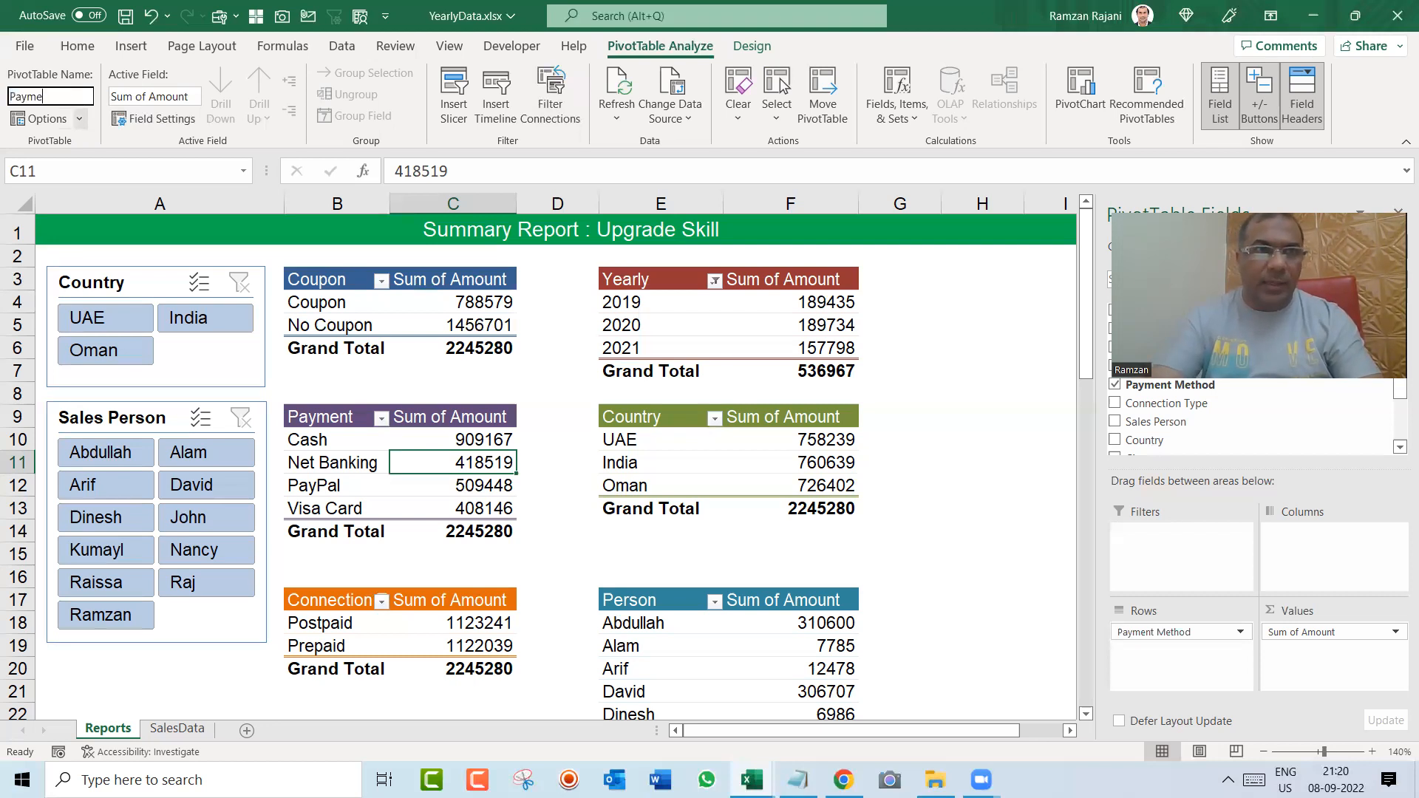
{"action": "key", "text": "Return"}
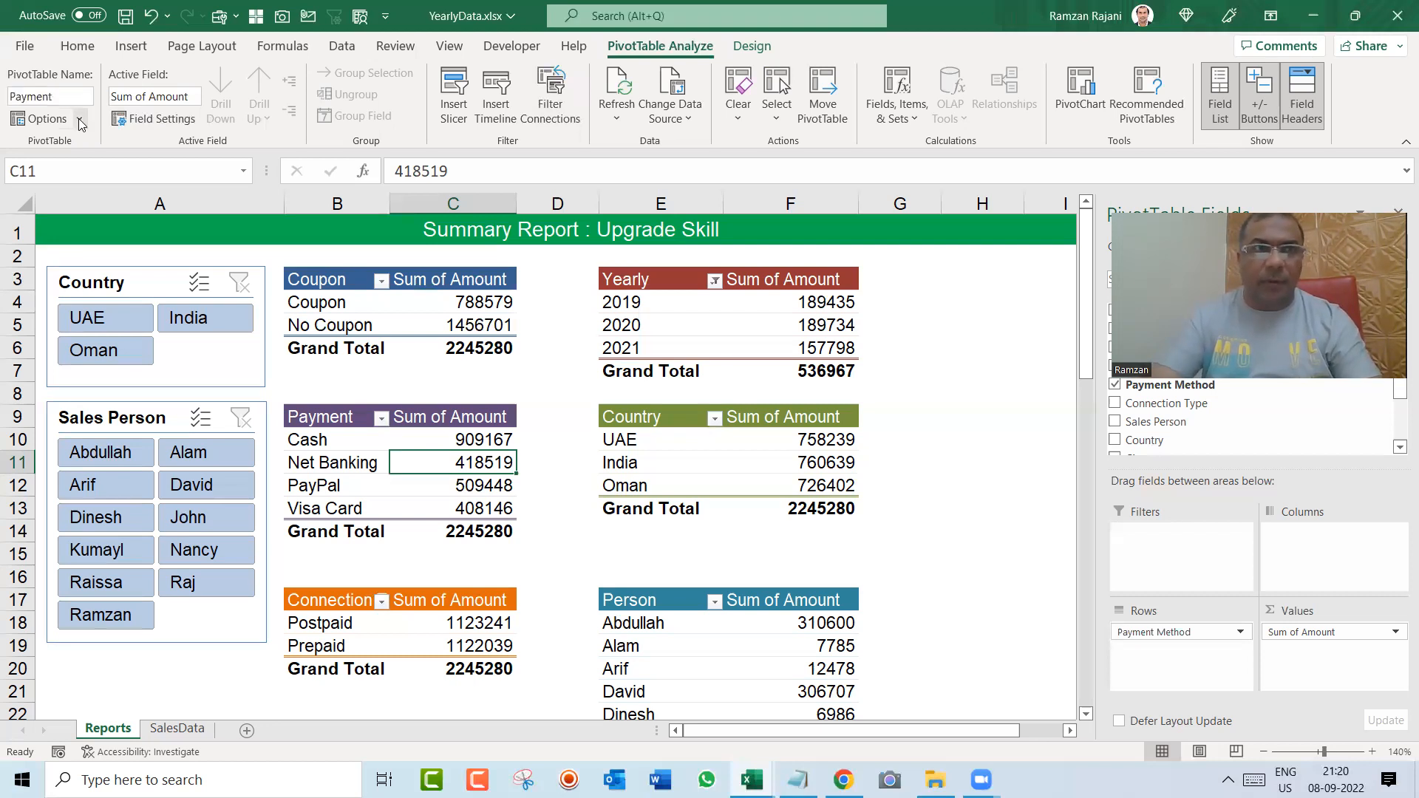
Step: Rename the pivot table that lists UAE, India and Oman as Country
{"action": "left_click", "coordinate": [668, 447]}
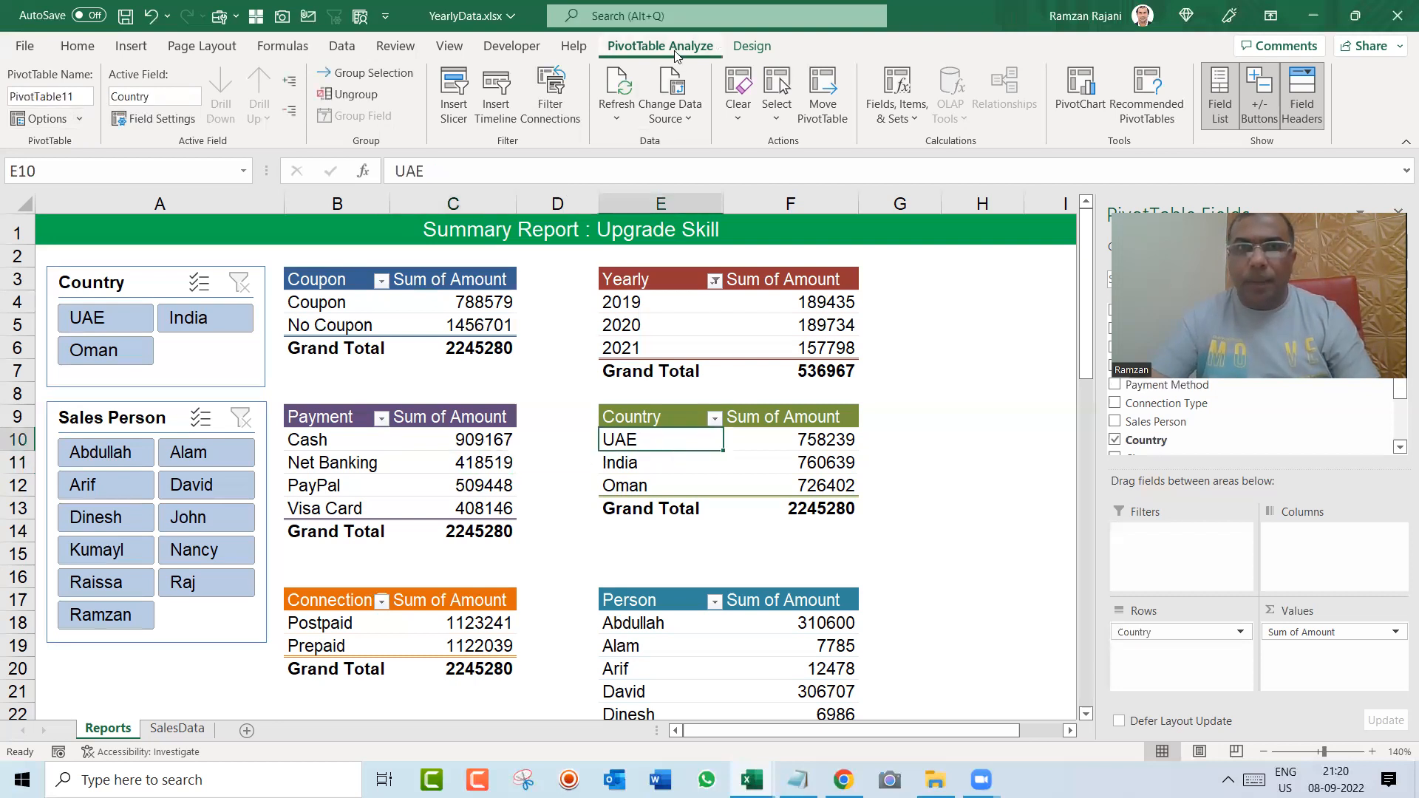
{"action": "left_click", "coordinate": [80, 97]}
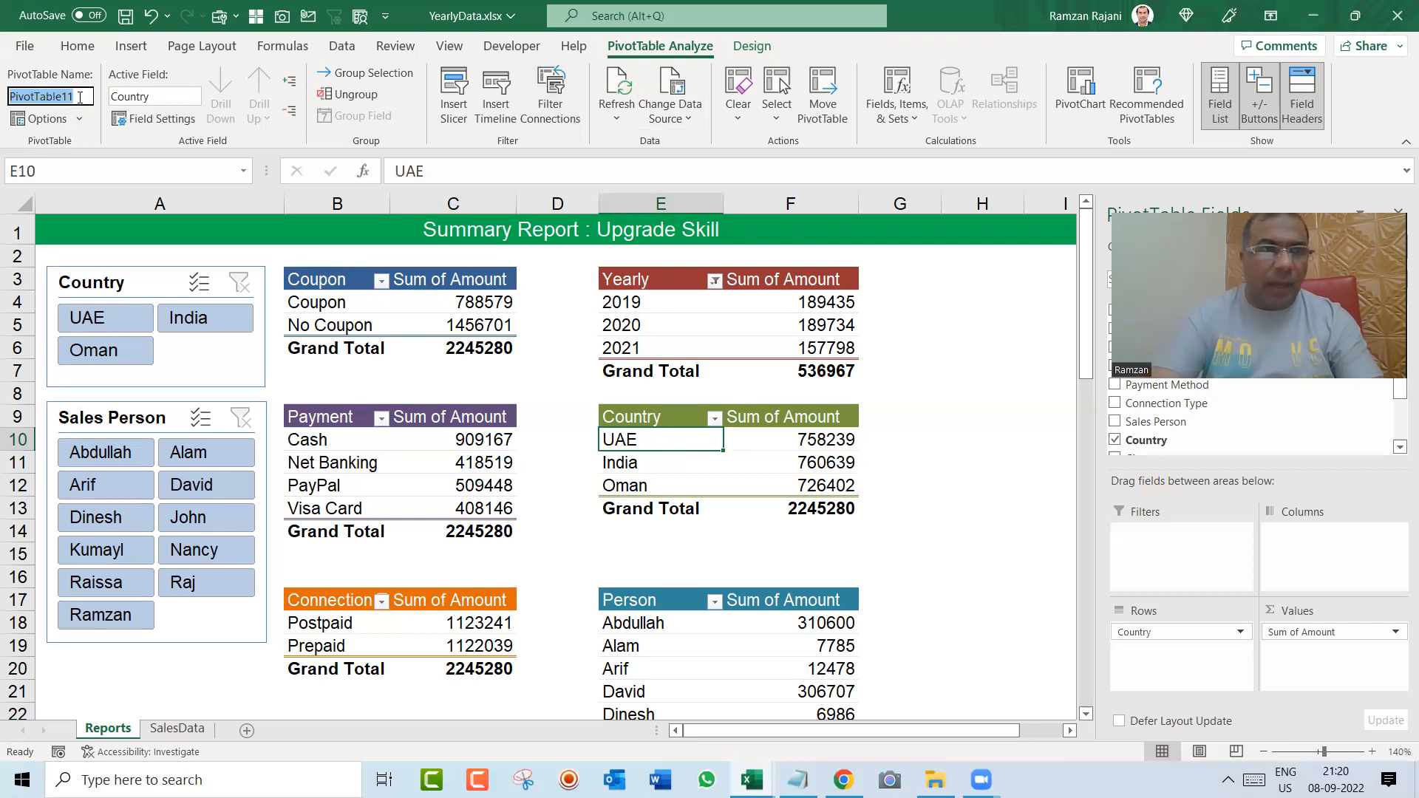
{"action": "type", "text": "cou"}
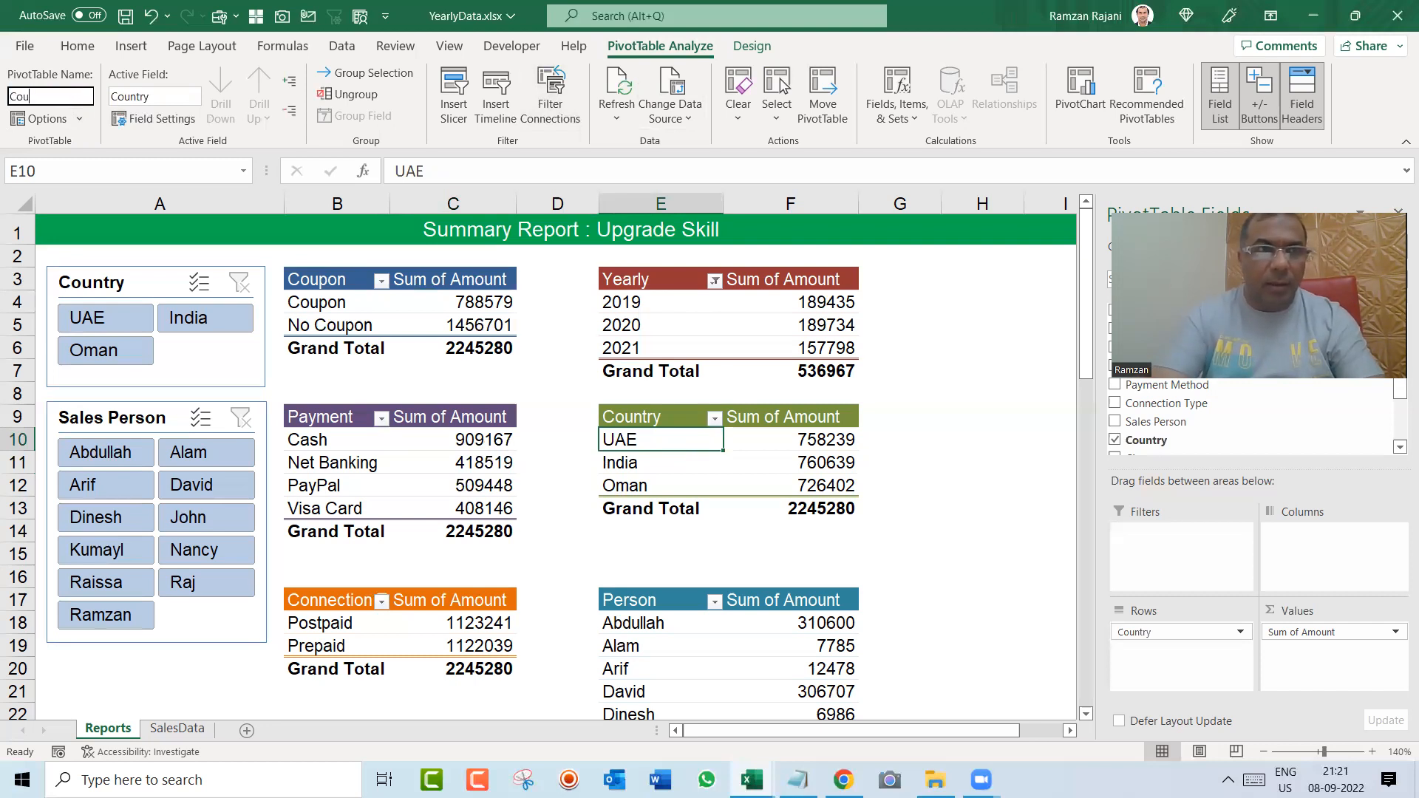
{"action": "key", "text": "Return"}
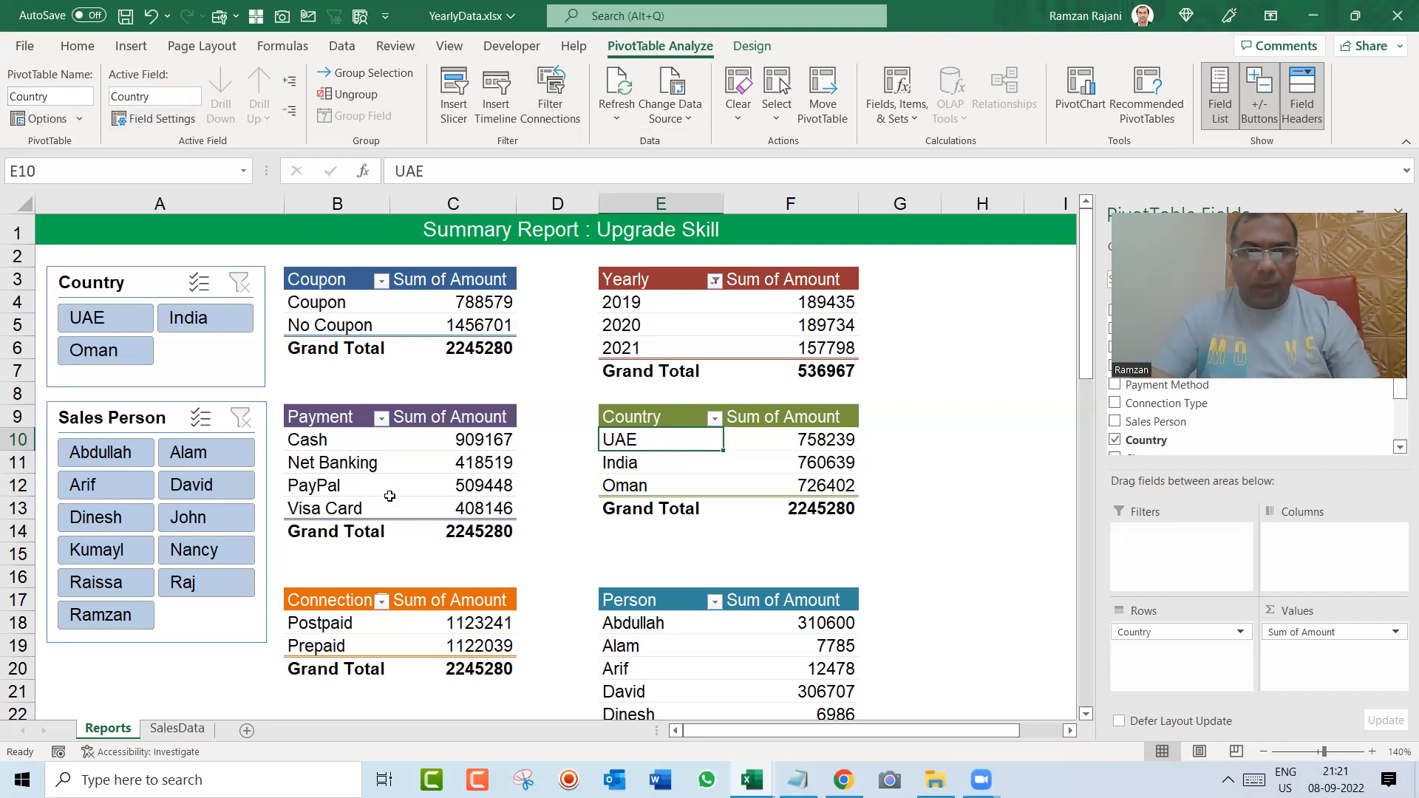
Step: Rename the Postpaid and Prepaid pivot table as Connection
{"action": "left_click", "coordinate": [346, 622]}
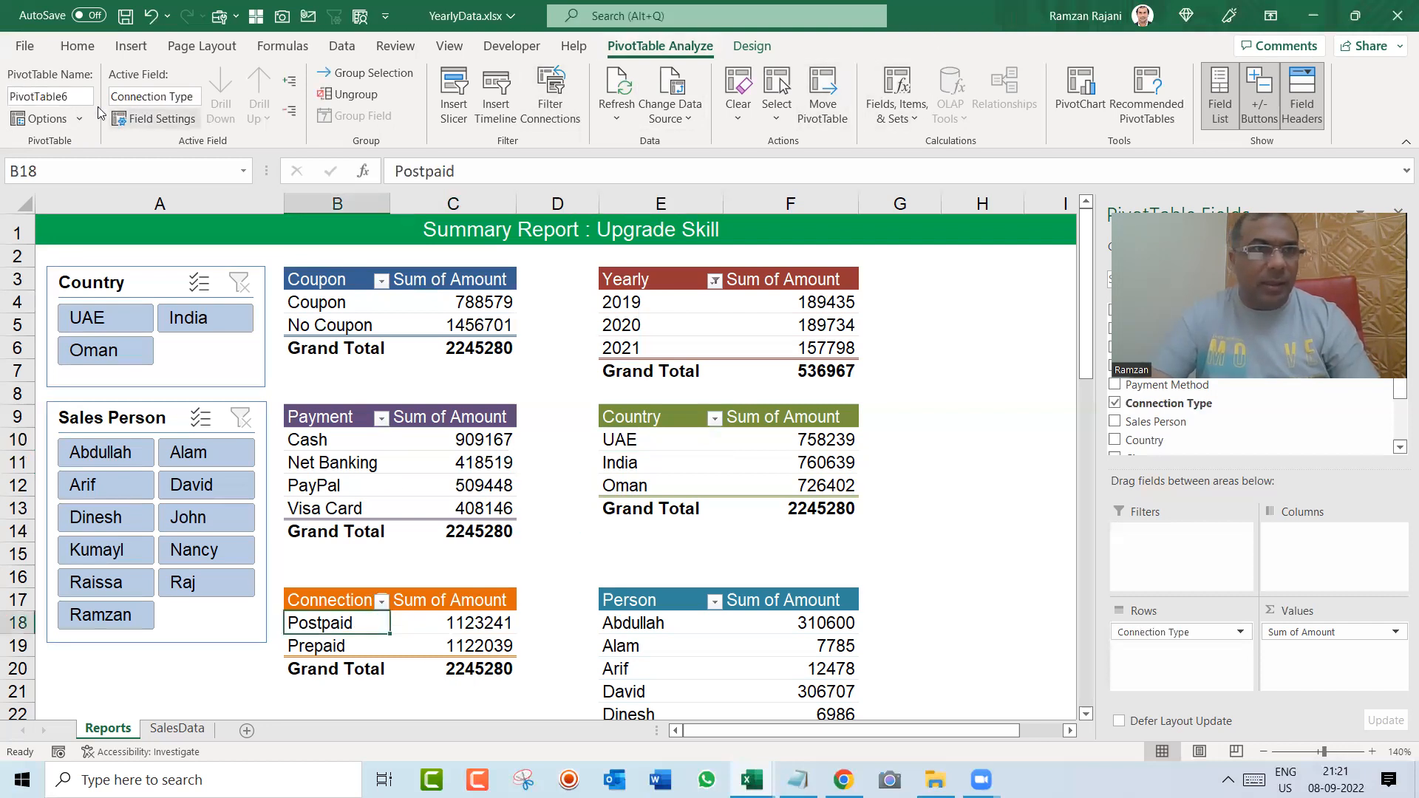
{"action": "left_click", "coordinate": [49, 96]}
{"action": "type", "text": "Connection"}
{"action": "key", "text": "Return"}
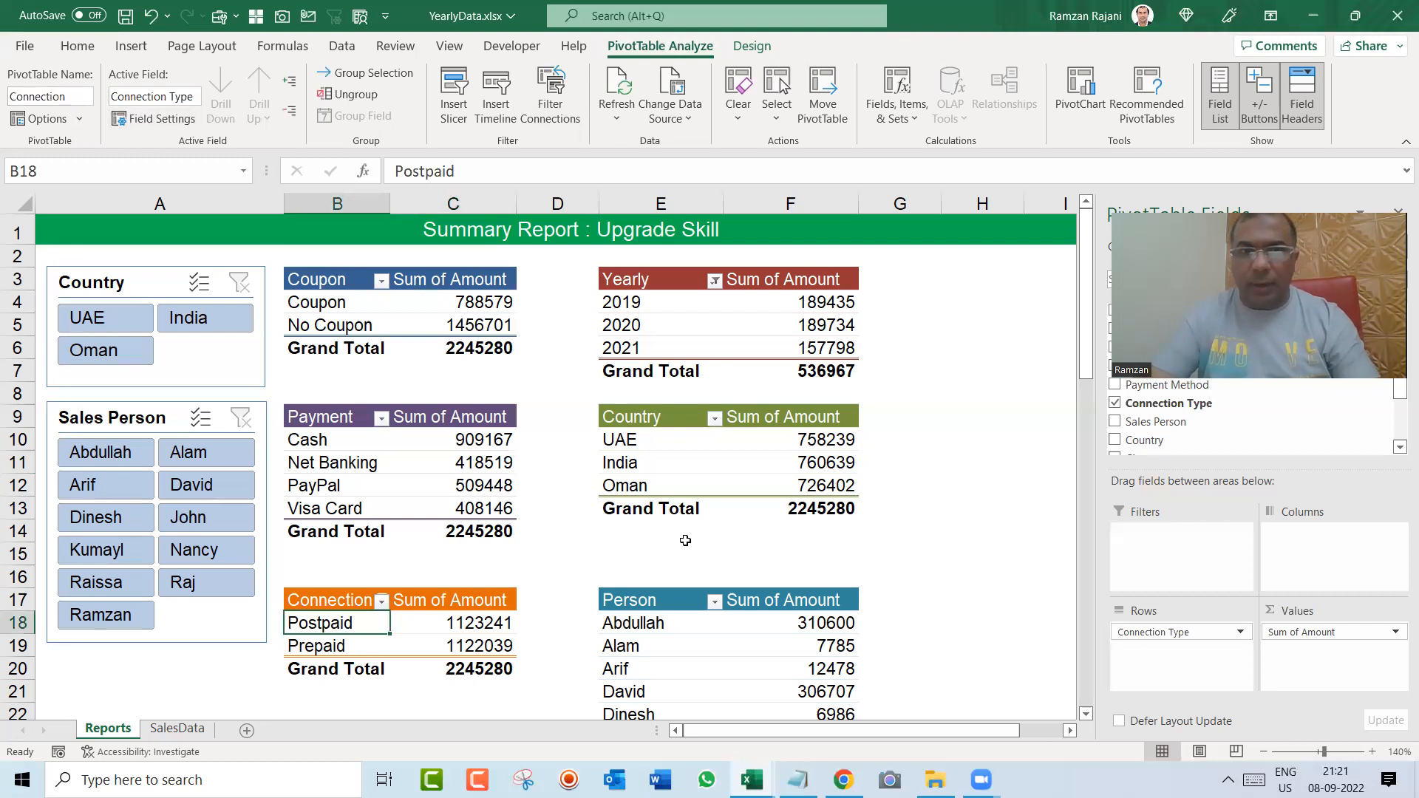
Step: Rename the salesperson pivot table as Person
{"action": "left_click", "coordinate": [670, 635]}
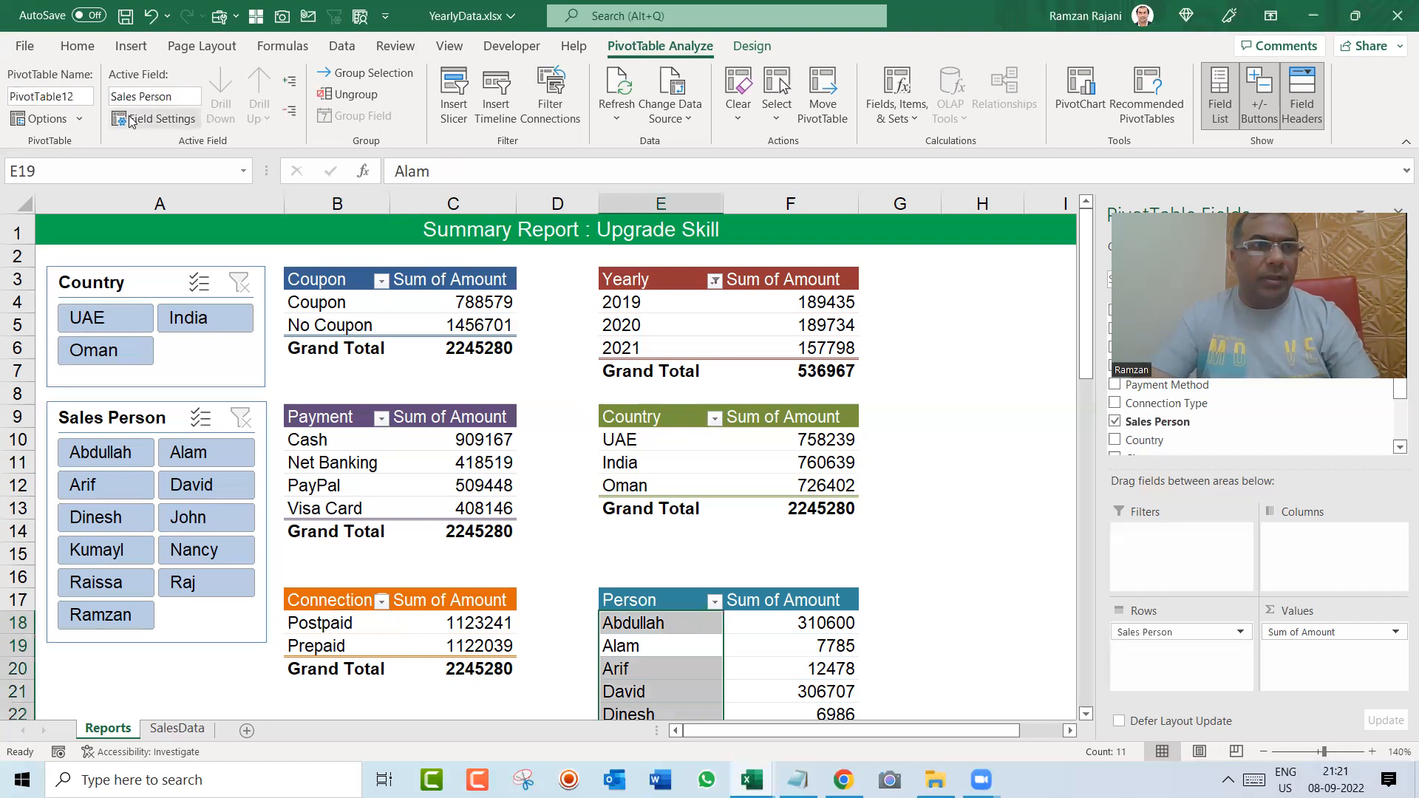
{"action": "left_click", "coordinate": [85, 97]}
{"action": "type", "text": "Per"}
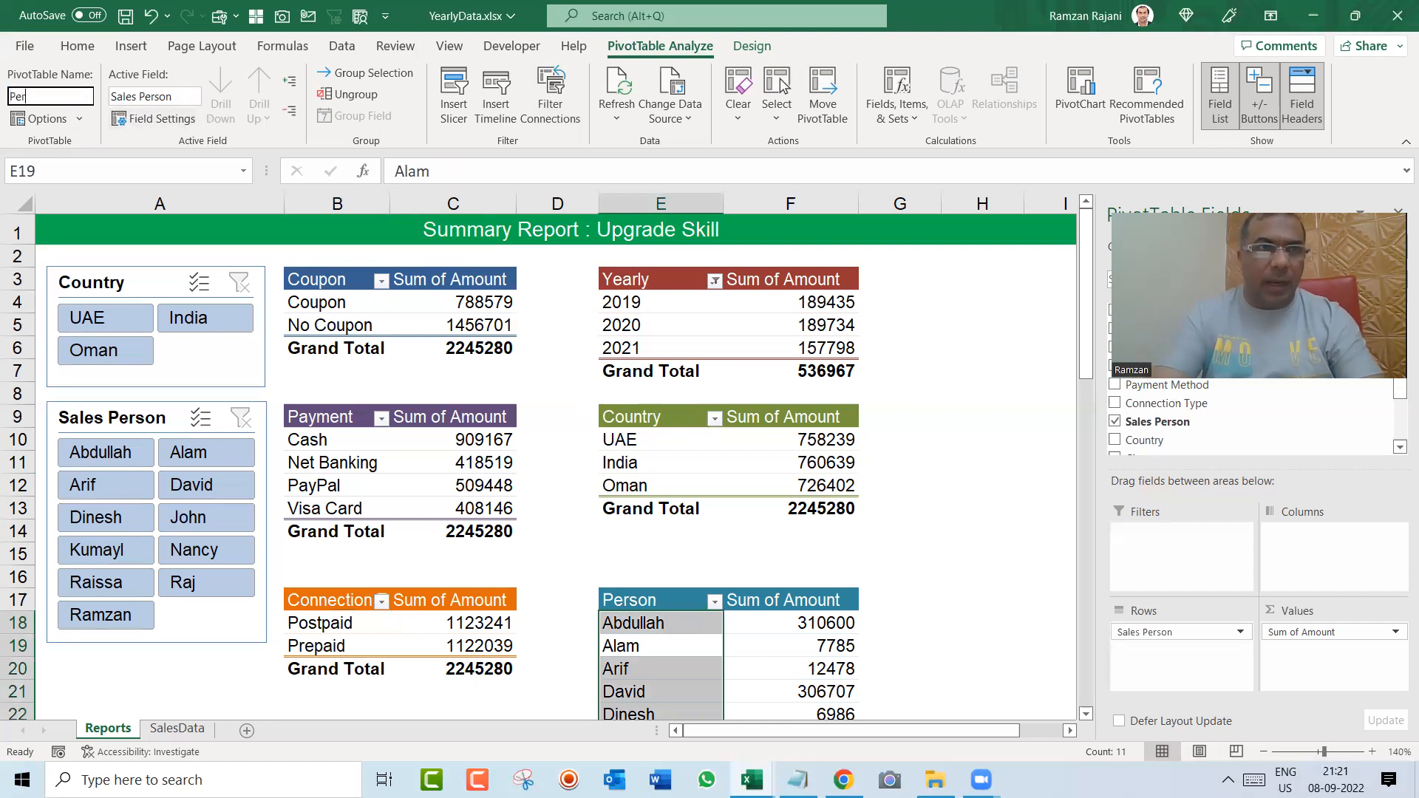
{"action": "key", "text": "Return"}
Step: Rename the Plan Wise table's pivot table as PlanWise
{"action": "key", "text": "Down"}
{"action": "key", "text": "Down"}
{"action": "key", "text": "Down"}
{"action": "key", "text": "Down"}
{"action": "key", "text": "Down"}
{"action": "key", "text": "Down"}
{"action": "key", "text": "Down"}
{"action": "key", "text": "Down"}
{"action": "key", "text": "Down"}
{"action": "key", "text": "Down"}
{"action": "key", "text": "Down"}
{"action": "key", "text": "Down"}
{"action": "key", "text": "Down"}
{"action": "key", "text": "Down"}
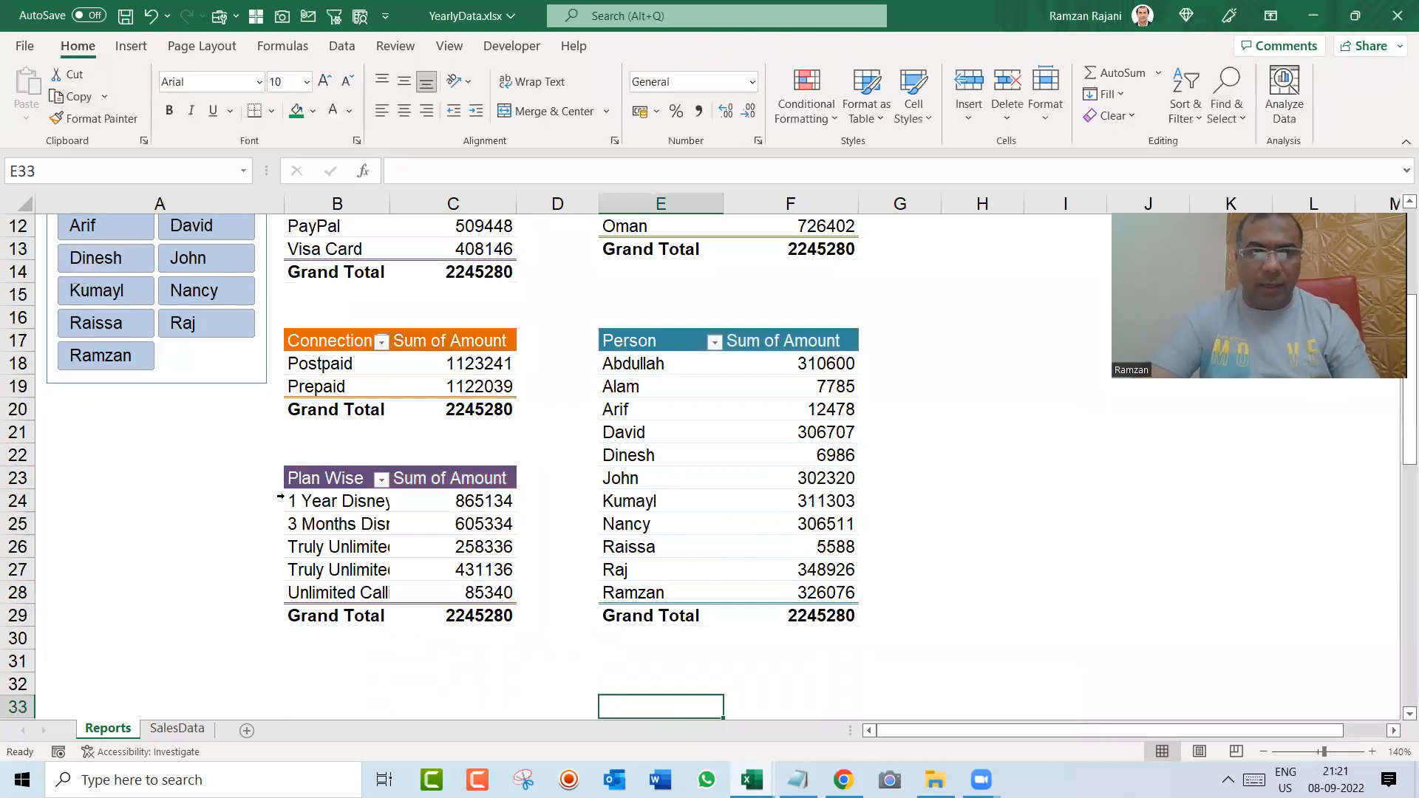
{"action": "left_click", "coordinate": [352, 515]}
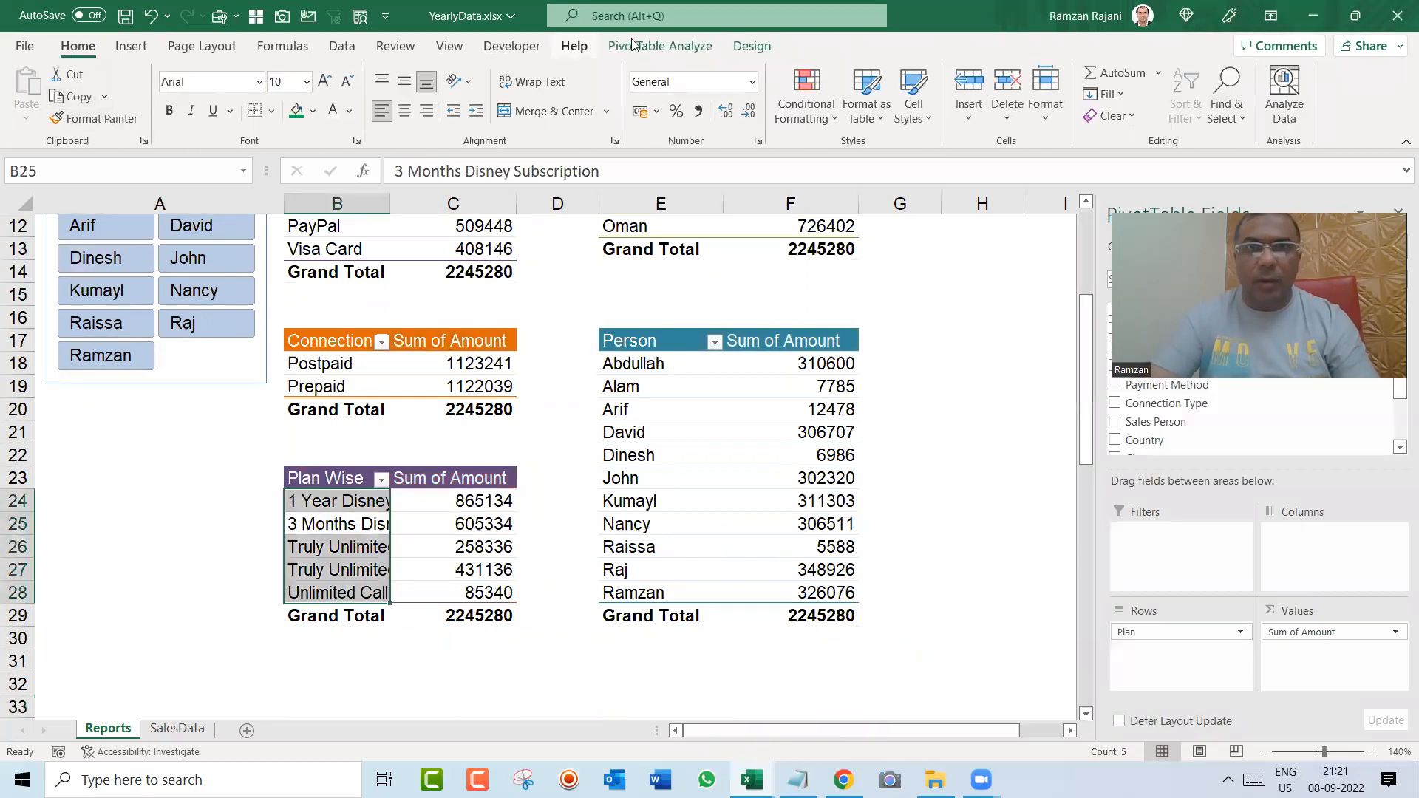
{"action": "left_click", "coordinate": [674, 47]}
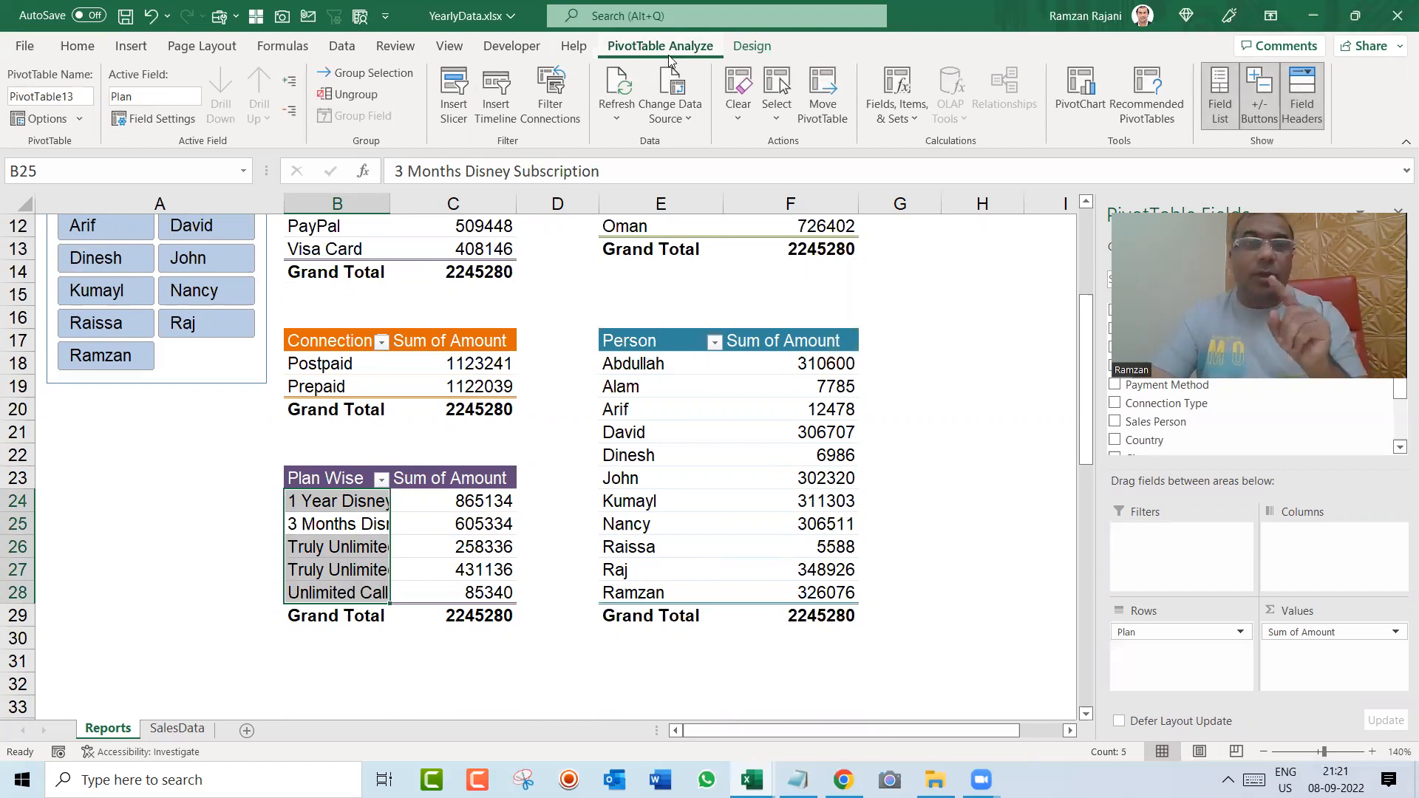
{"action": "left_click", "coordinate": [90, 97]}
{"action": "type", "text": "PlanWise"}
{"action": "key", "text": "Return"}
{"action": "key", "text": "Up"}
{"action": "key", "text": "Up"}
{"action": "key", "text": "Up"}
{"action": "key", "text": "Up"}
{"action": "key", "text": "Up"}
{"action": "key", "text": "Up"}
{"action": "key", "text": "Up"}
{"action": "key", "text": "Up"}
{"action": "key", "text": "Up"}
{"action": "key", "text": "Up"}
{"action": "key", "text": "Up"}
{"action": "key", "text": "Up"}
{"action": "key", "text": "Up"}
{"action": "key", "text": "Up"}
{"action": "key", "text": "Up"}
{"action": "key", "text": "Up"}
{"action": "key", "text": "Up"}
{"action": "key", "text": "Up"}
{"action": "key", "text": "Up"}
{"action": "key", "text": "Up"}
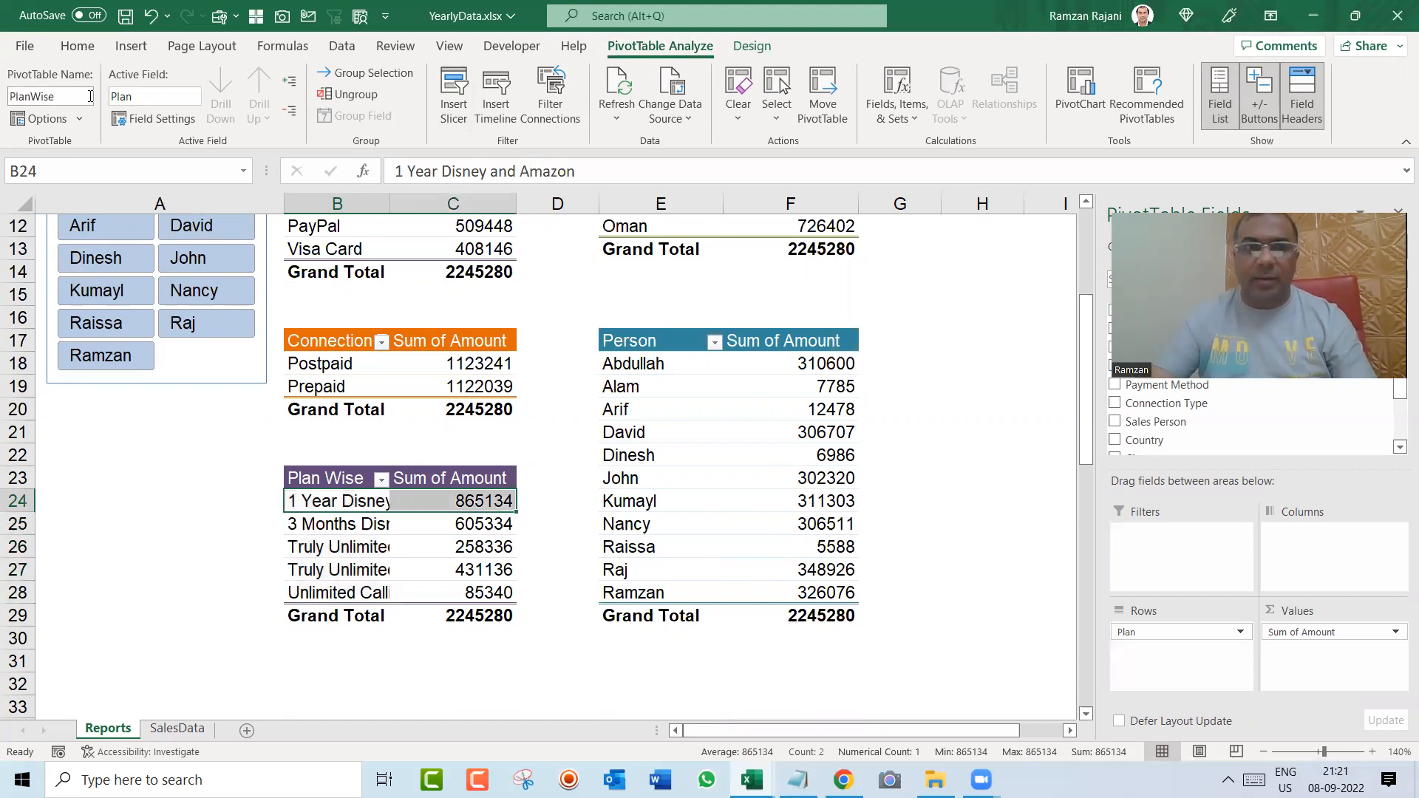
{"action": "key", "text": "Down"}
{"action": "key", "text": "Down"}
{"action": "key", "text": "Down"}
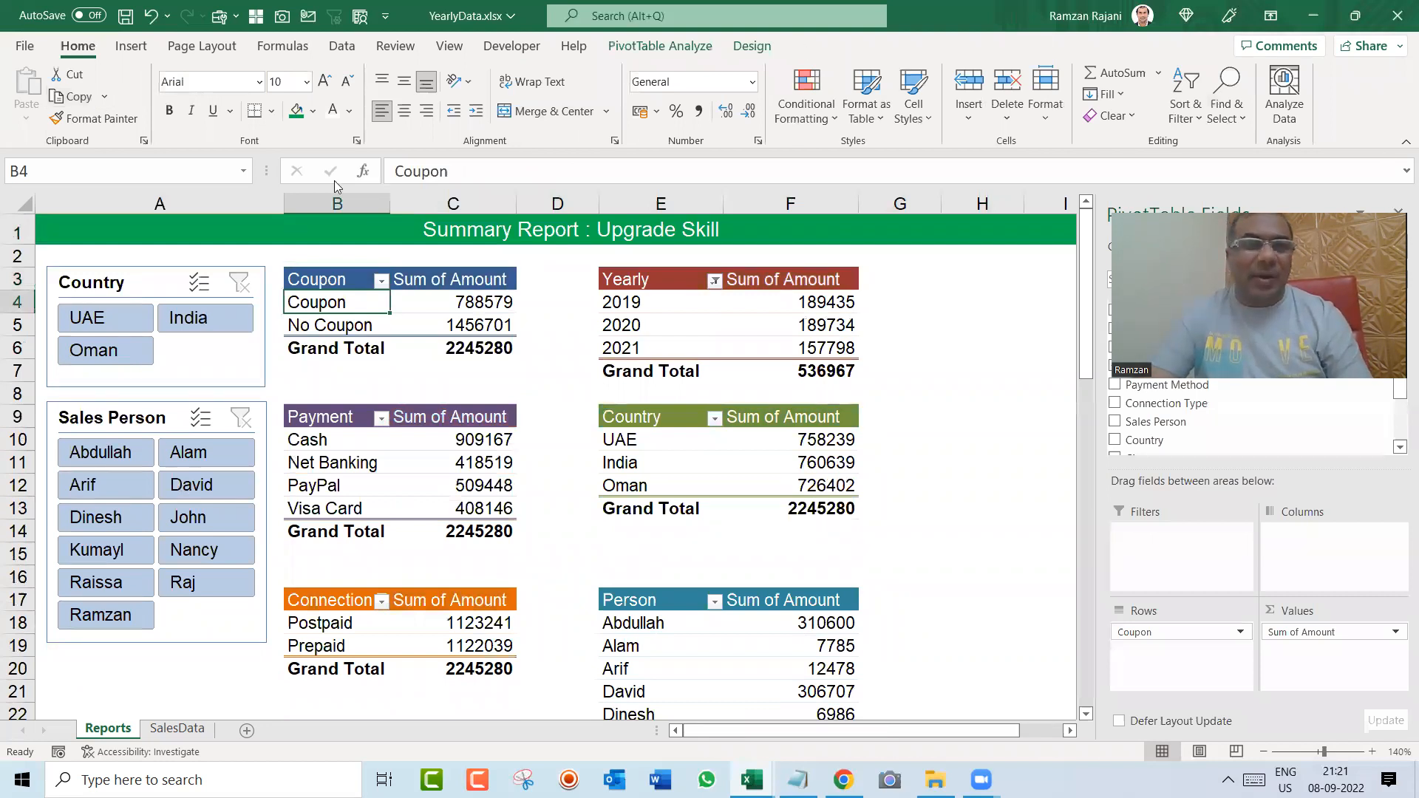
Step: Connect the Country slicer to the Connection, Payment, Person, PlanWise and Yearly pivot tables as well, leaving the Country pivot table unconnected
{"action": "left_click", "coordinate": [153, 282]}
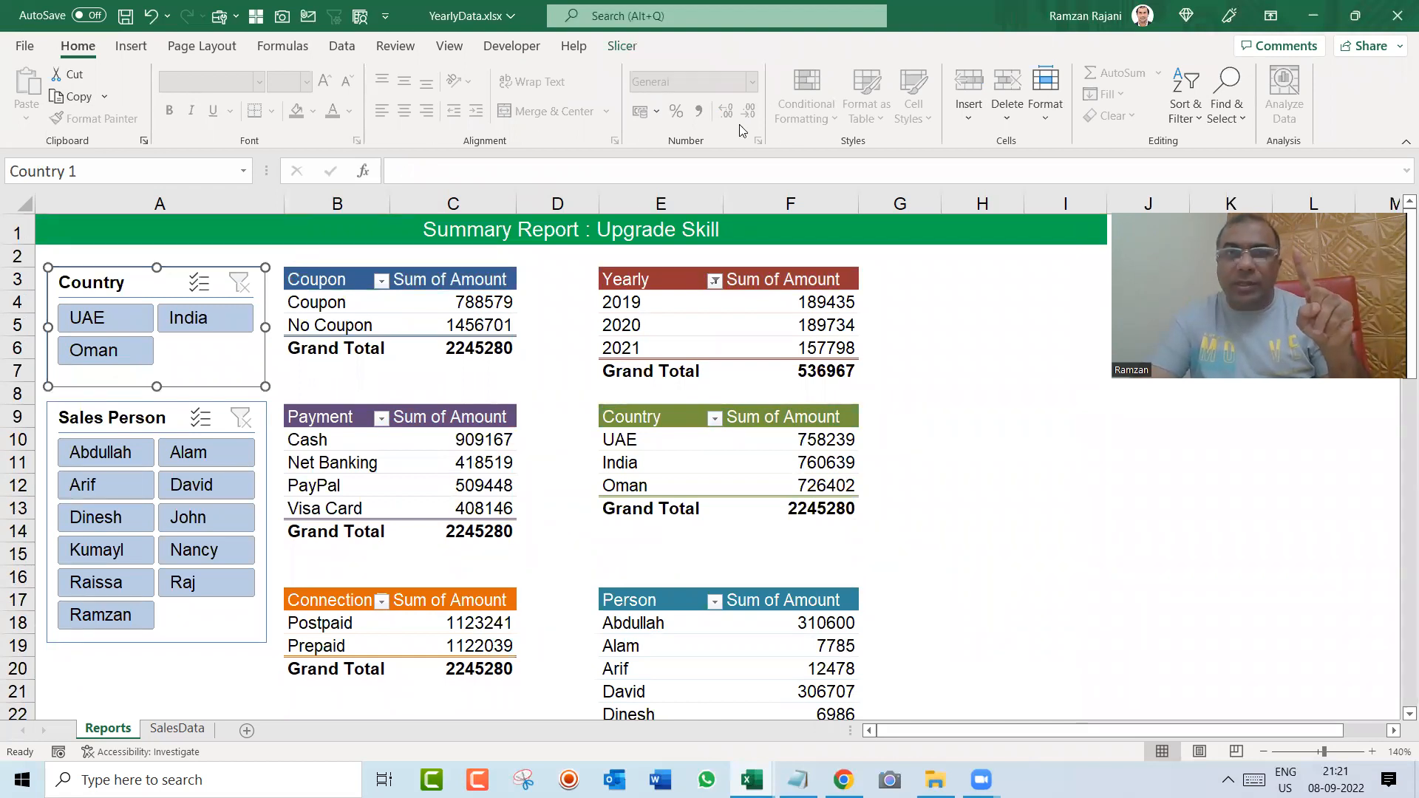
{"action": "left_click", "coordinate": [625, 47]}
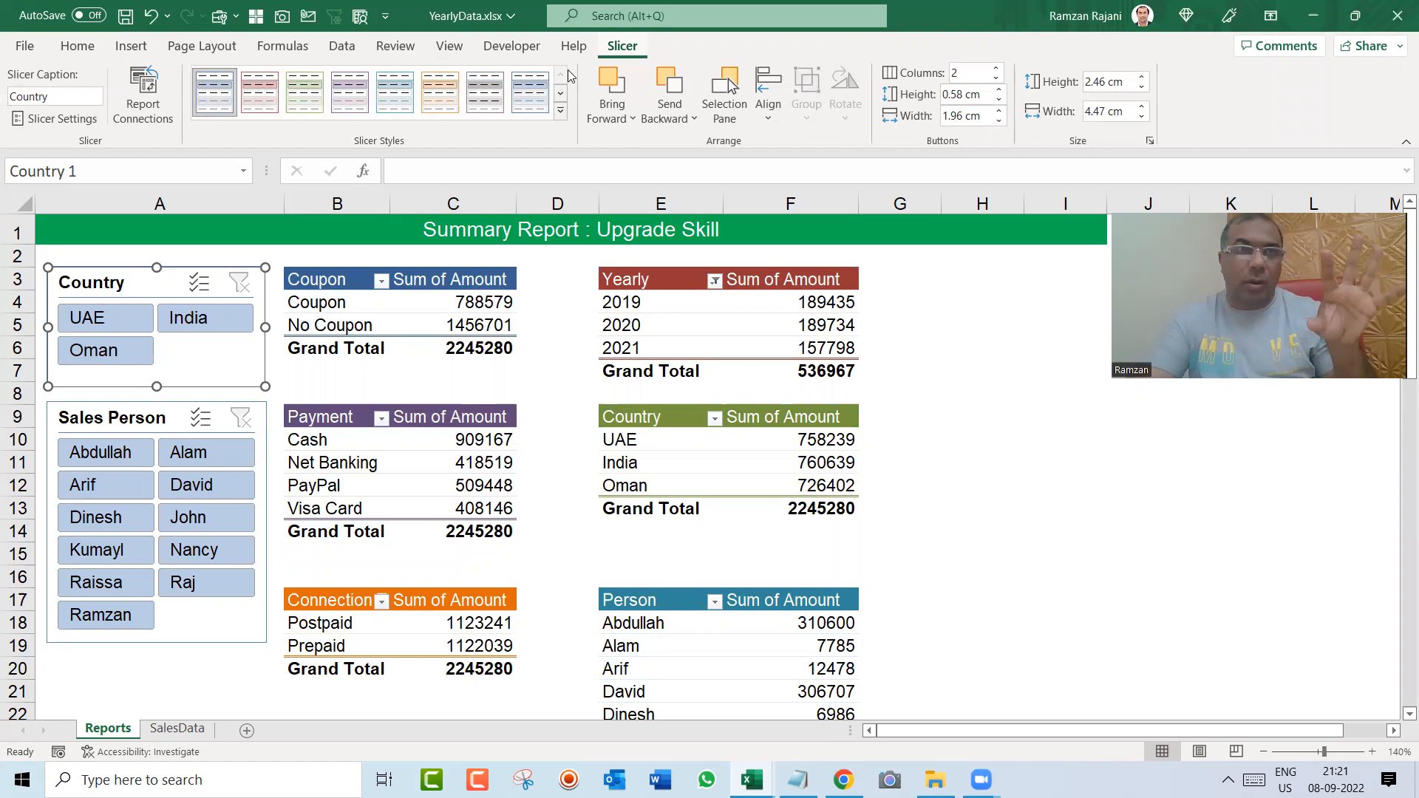
{"action": "left_click", "coordinate": [143, 96]}
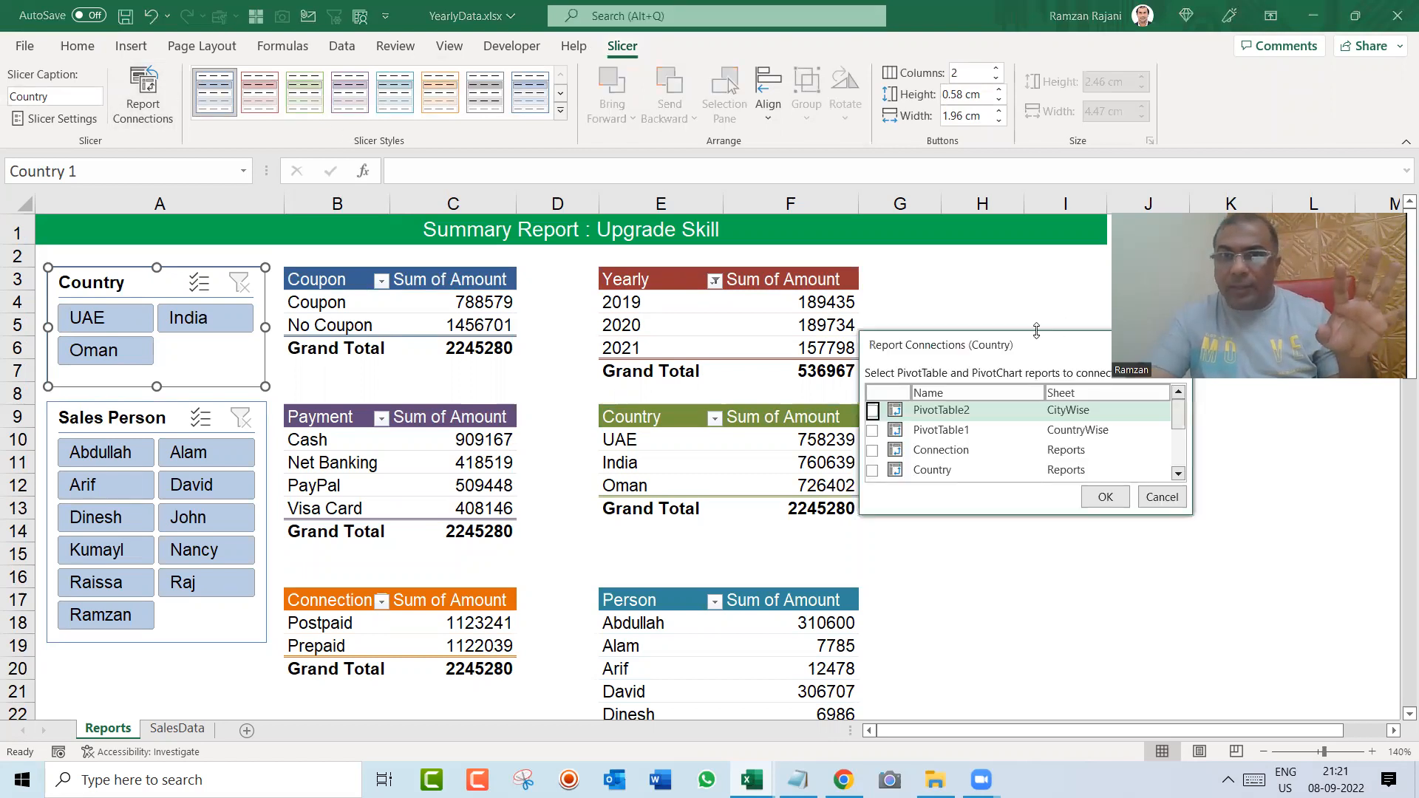
{"action": "left_click_drag", "start_coordinate": [1036, 330], "coordinate": [1036, 176]}
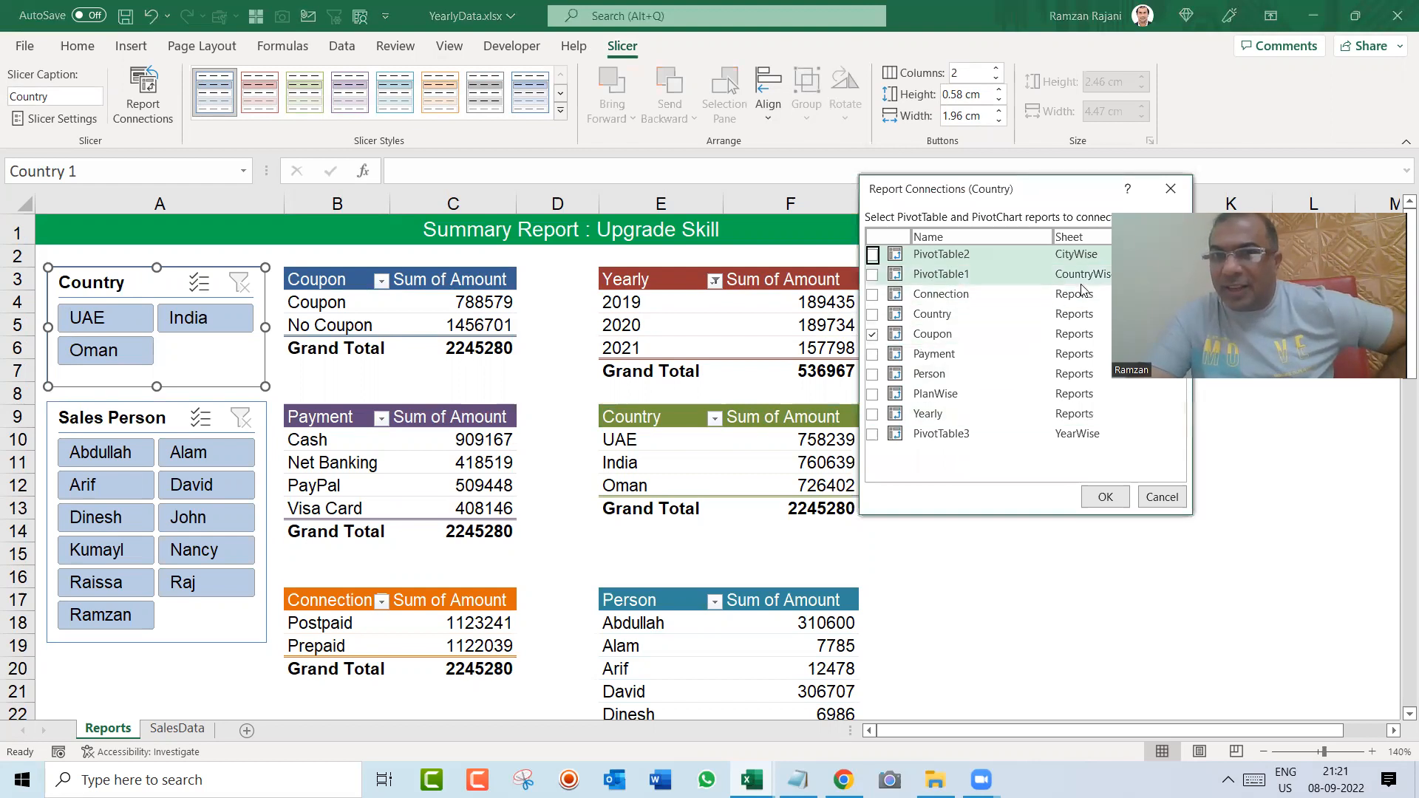
{"action": "left_click", "coordinate": [872, 294]}
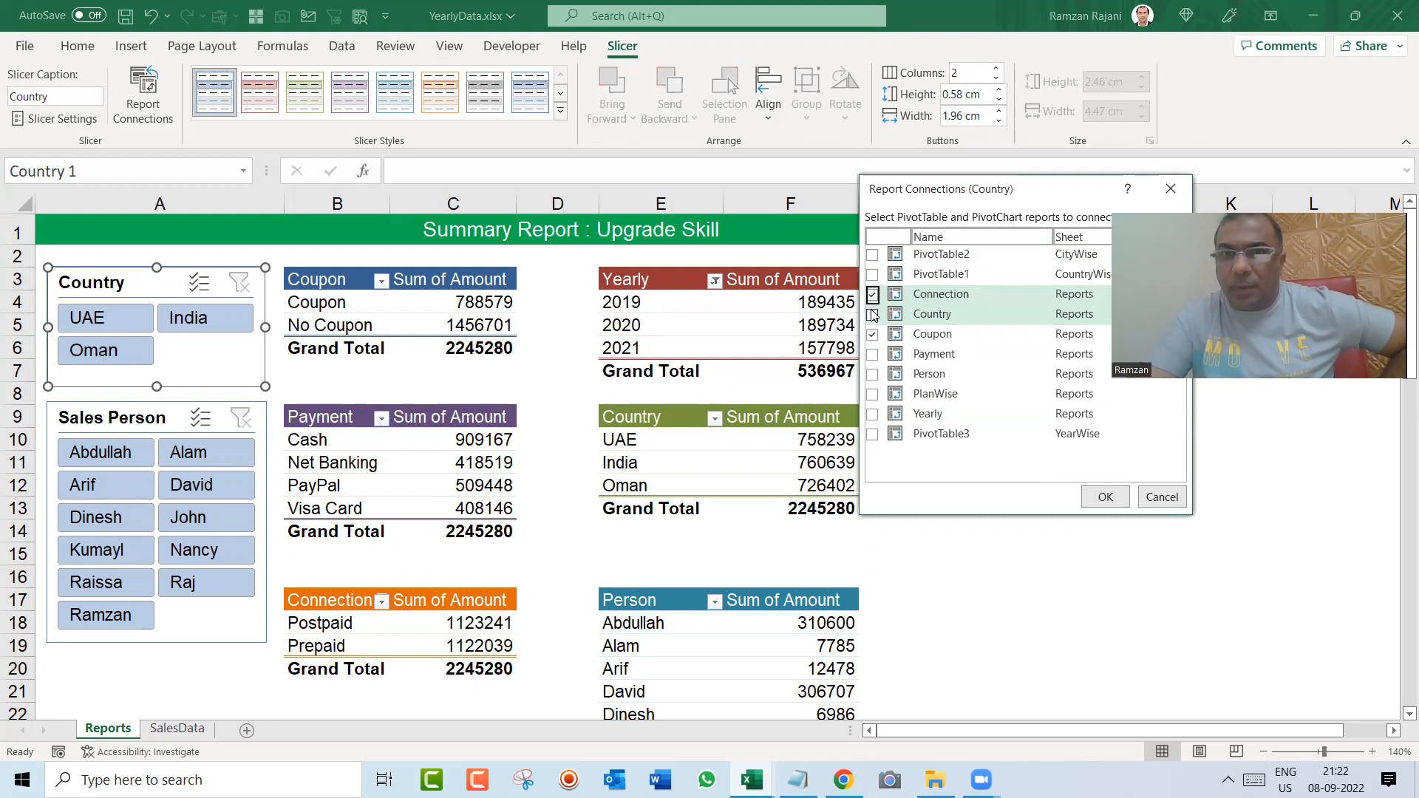
{"action": "left_click", "coordinate": [872, 314]}
{"action": "left_click", "coordinate": [872, 354]}
{"action": "left_click", "coordinate": [872, 374]}
{"action": "left_click", "coordinate": [872, 394]}
{"action": "left_click", "coordinate": [872, 414]}
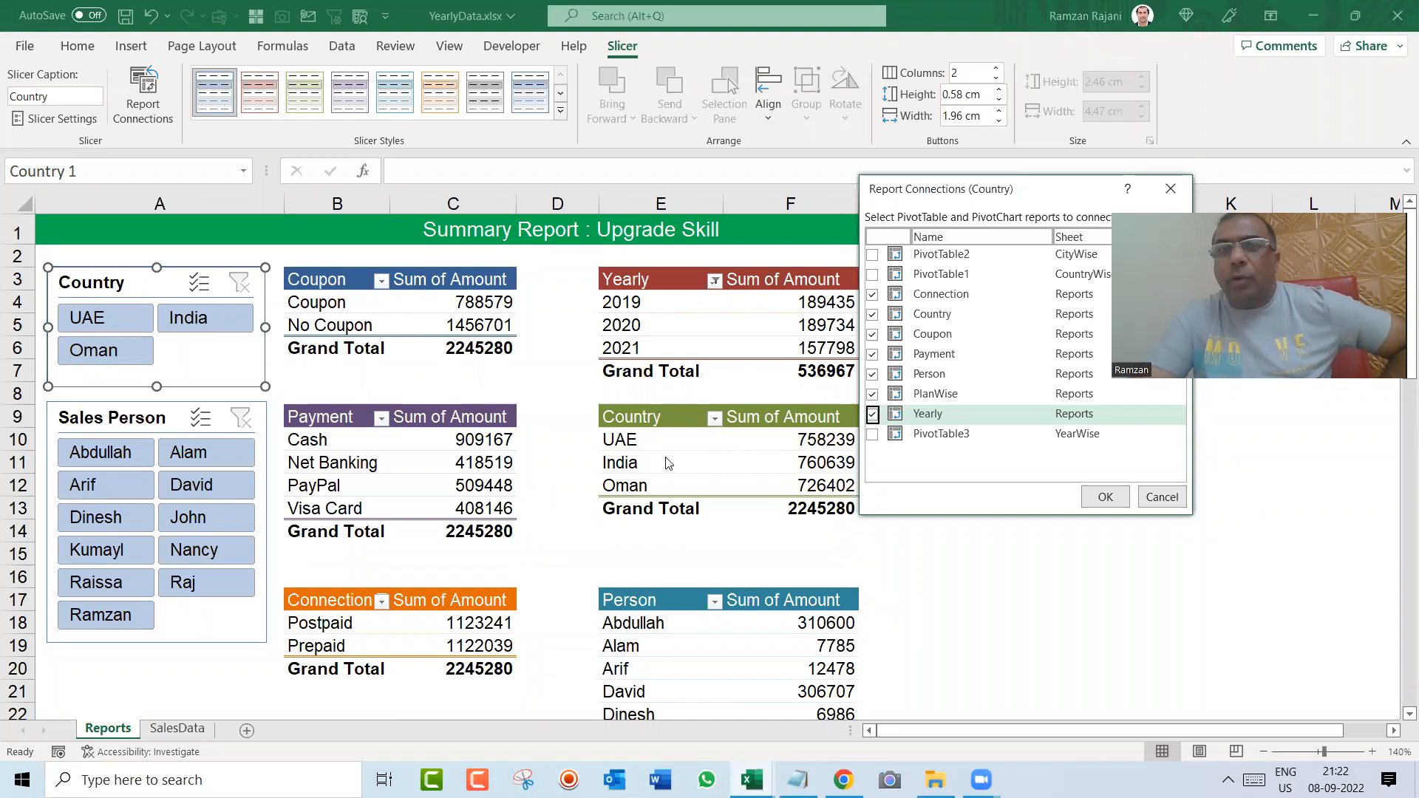
{"action": "left_click", "coordinate": [873, 316]}
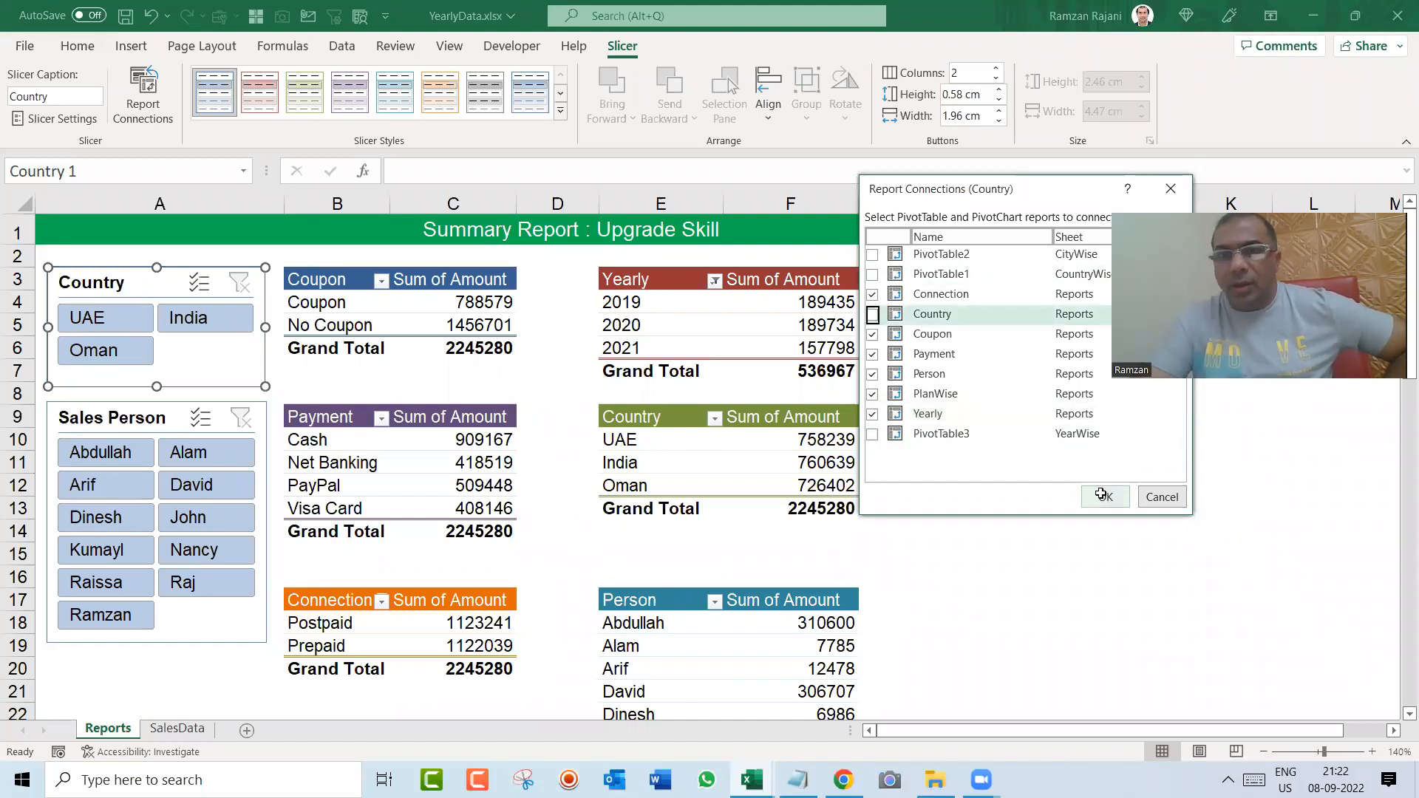
{"action": "left_click", "coordinate": [1101, 496]}
{"action": "left_click", "coordinate": [1051, 463]}
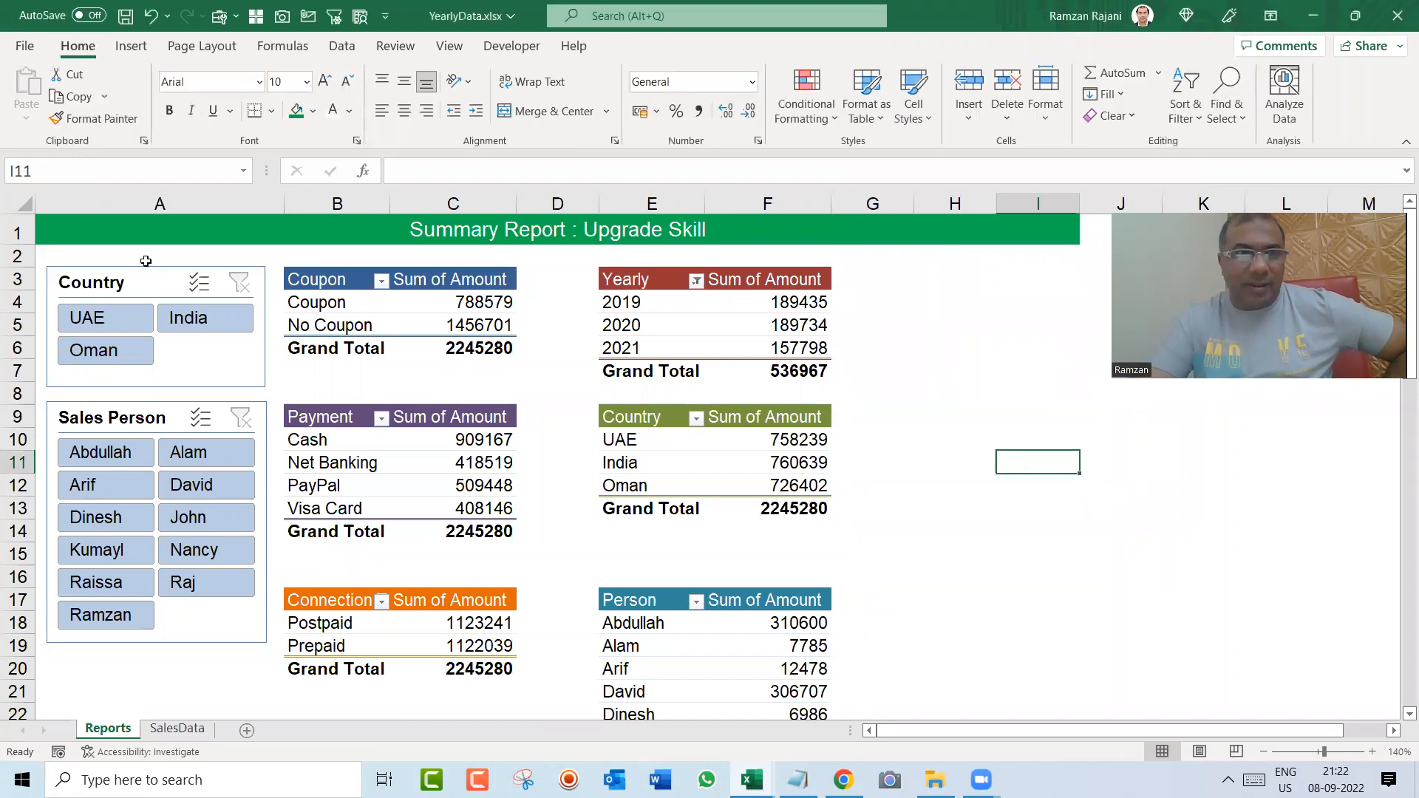
Step: Test the Country slicer's new connections with UAE, India and Oman, clear it, and filter the Sales Person slicer to its second person
{"action": "left_click", "coordinate": [133, 318]}
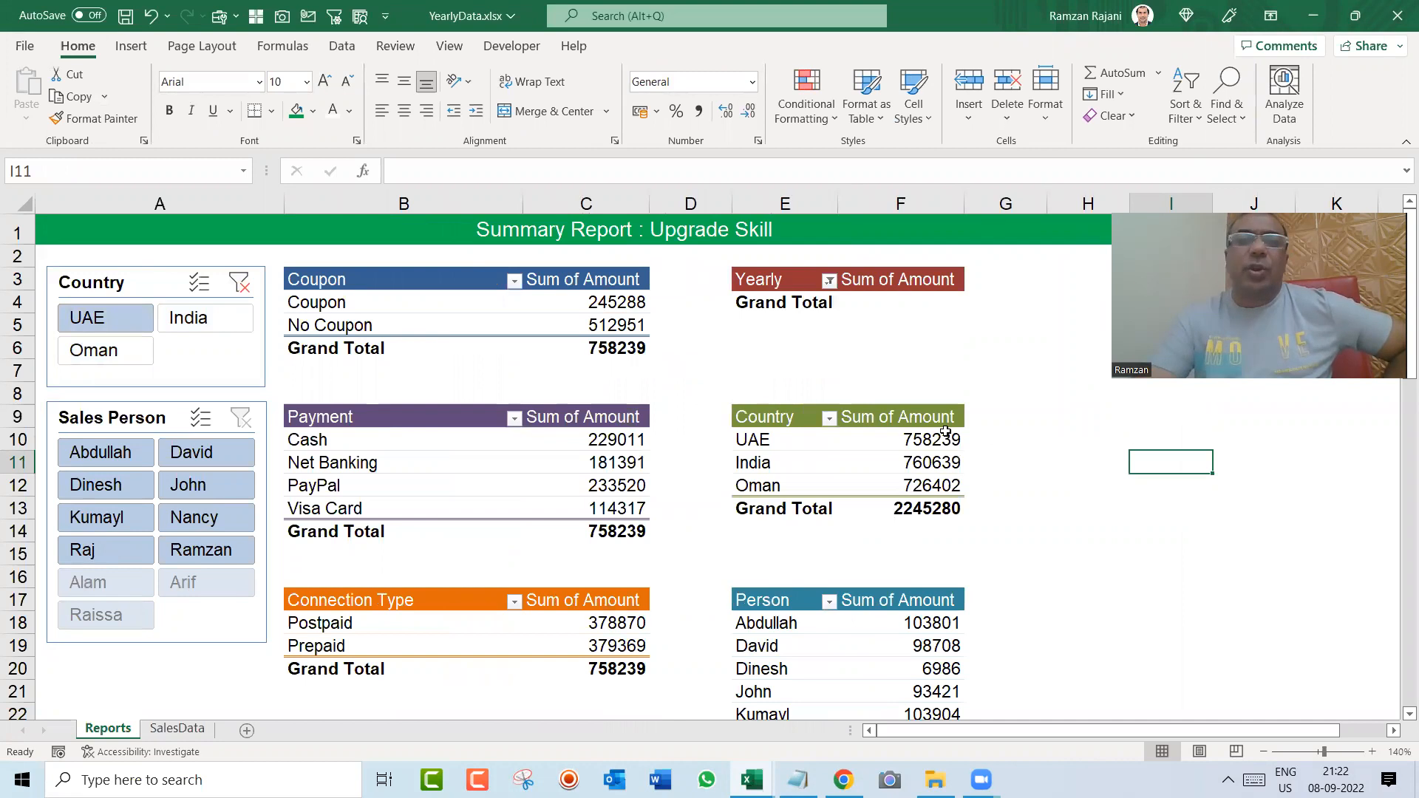
{"action": "mouse_move", "coordinate": [886, 479]}
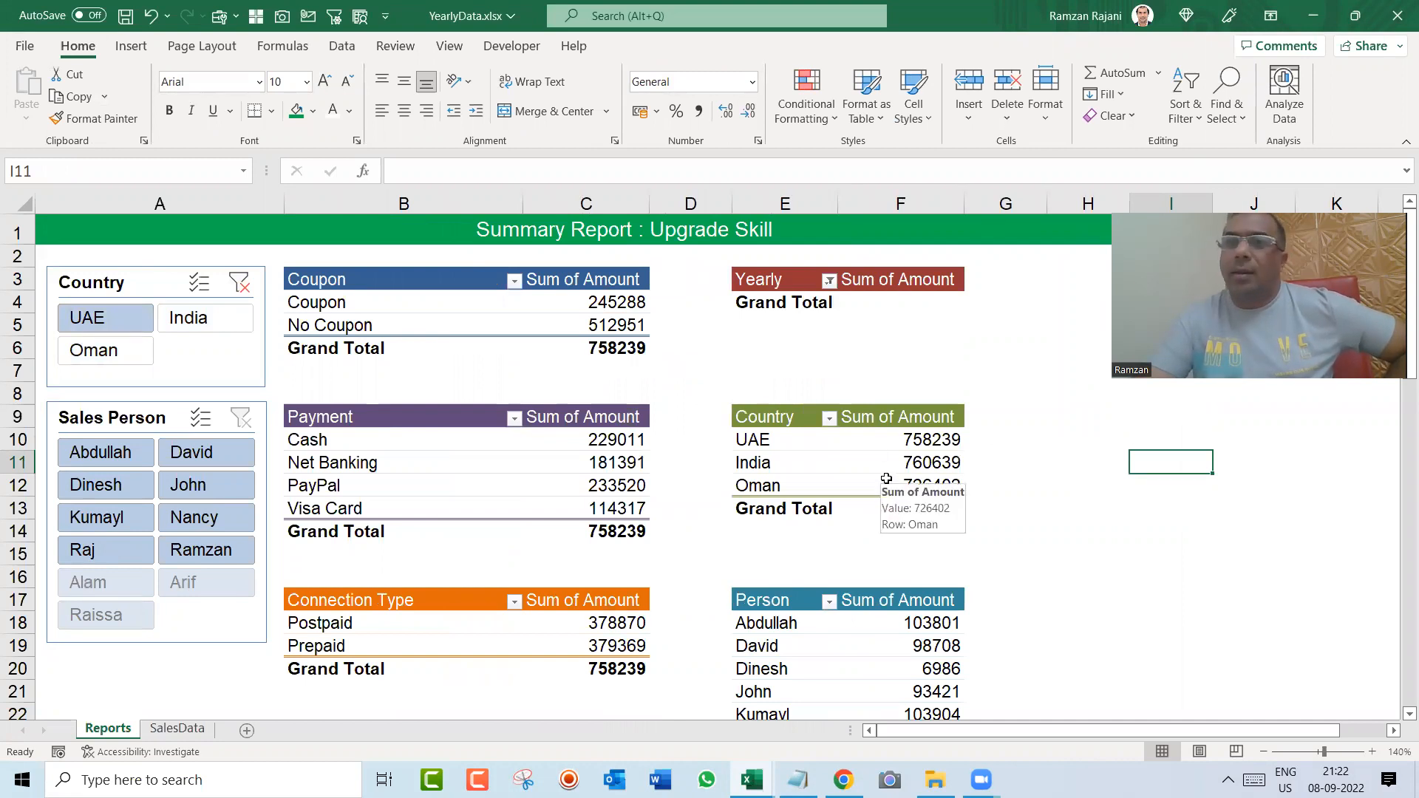
{"action": "left_click", "coordinate": [200, 319]}
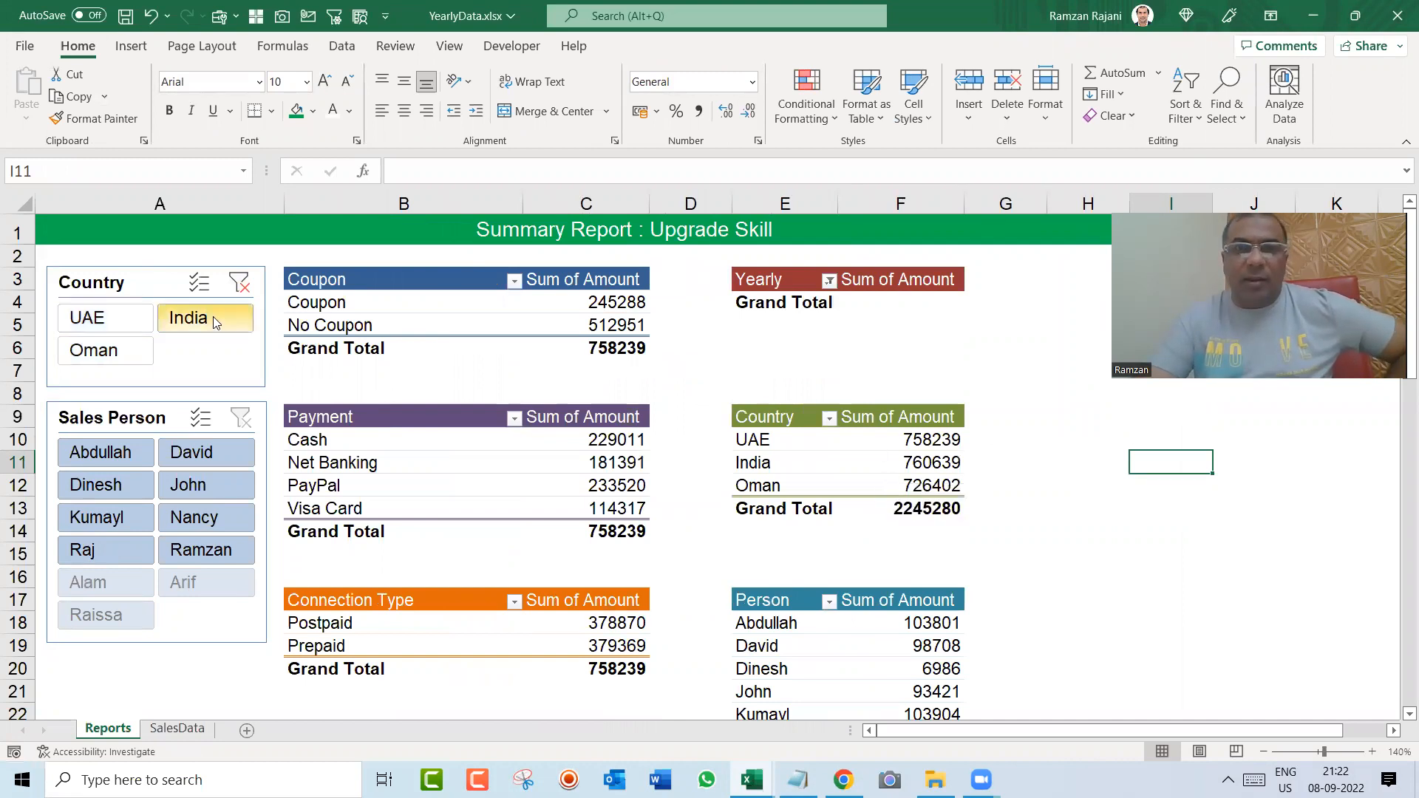
{"action": "left_click", "coordinate": [94, 350]}
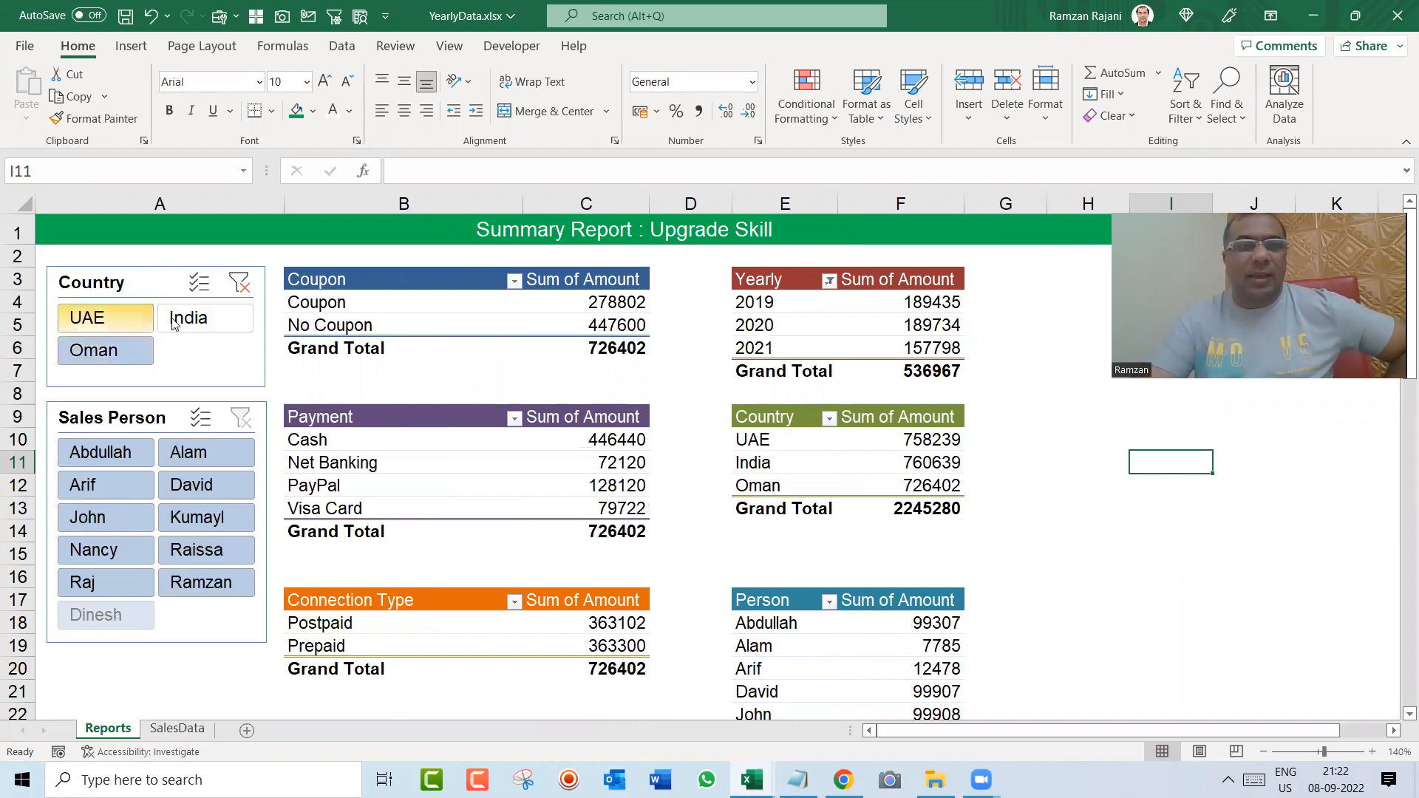
{"action": "left_click", "coordinate": [242, 289]}
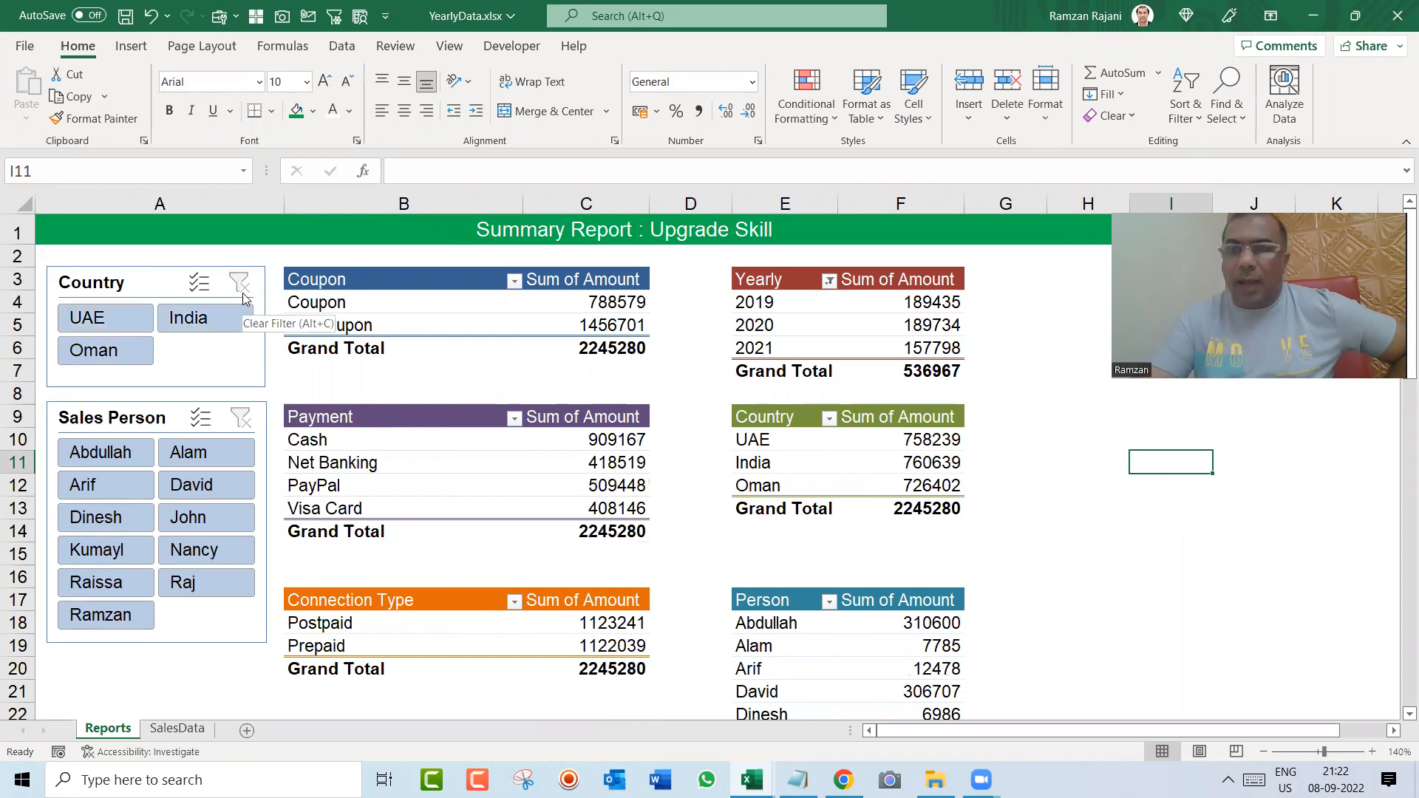
{"action": "left_click", "coordinate": [120, 278]}
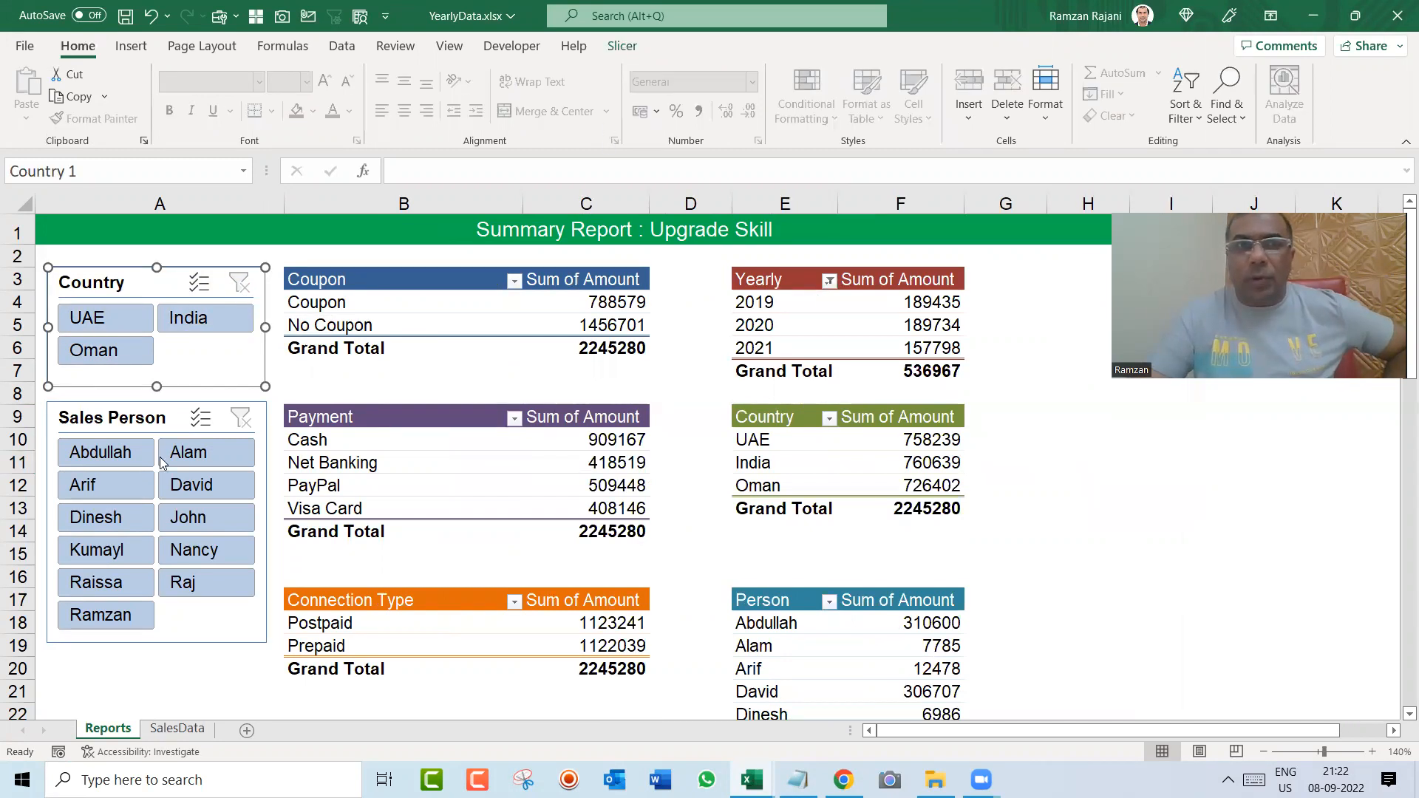
{"action": "left_click", "coordinate": [200, 453]}
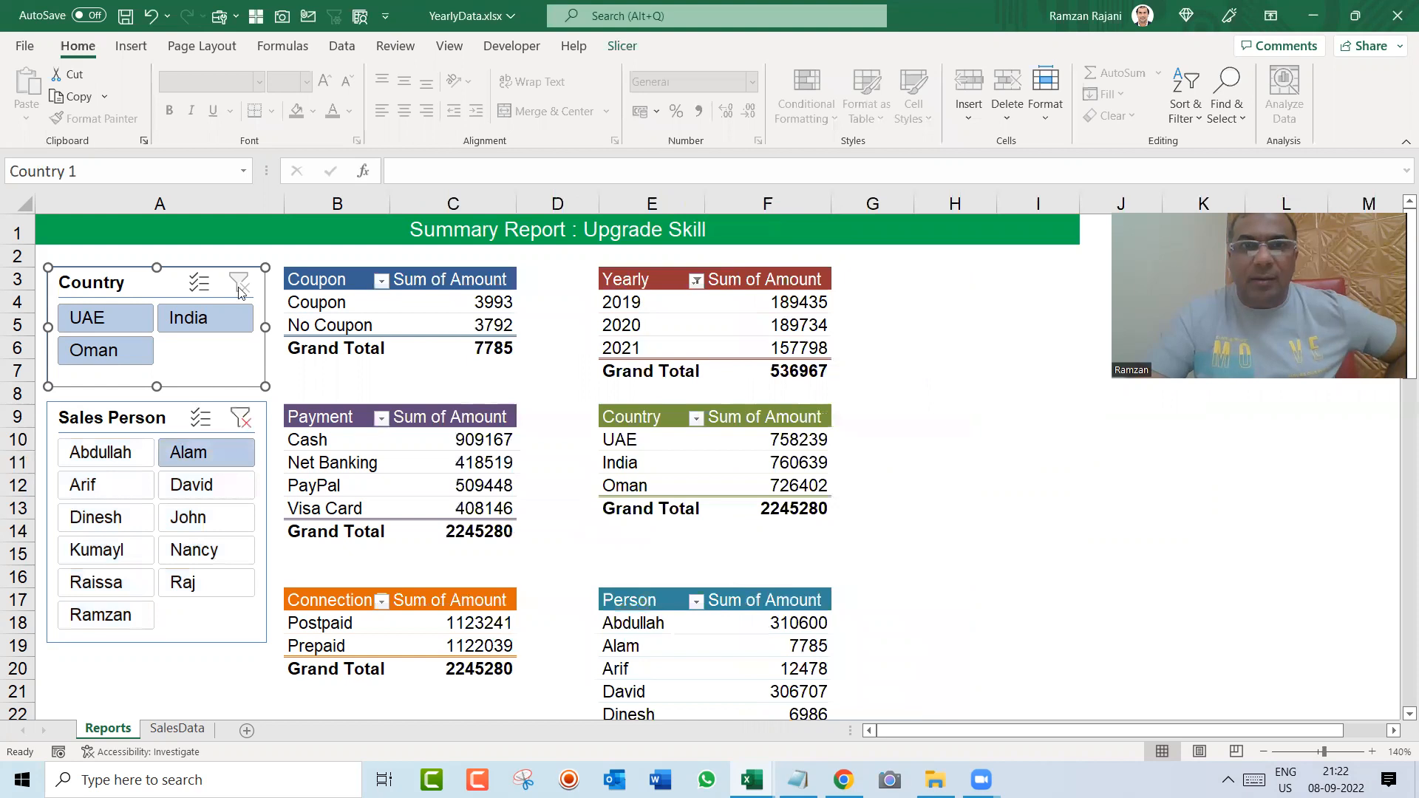
Step: Connect the Country slicer to the Country pivot table on the Reports sheet as well
{"action": "left_click", "coordinate": [621, 47]}
{"action": "left_click", "coordinate": [141, 92]}
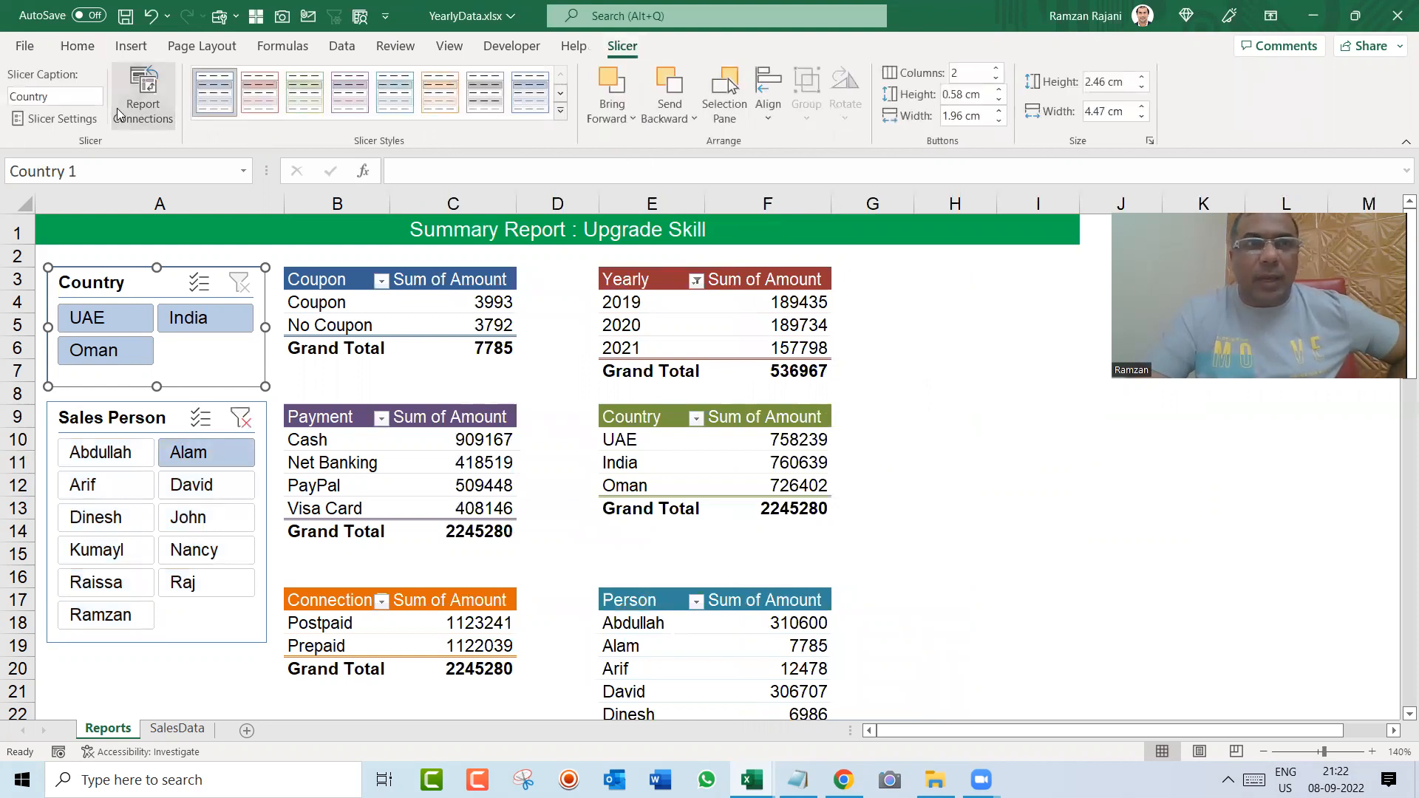
{"action": "left_click", "coordinate": [873, 392]}
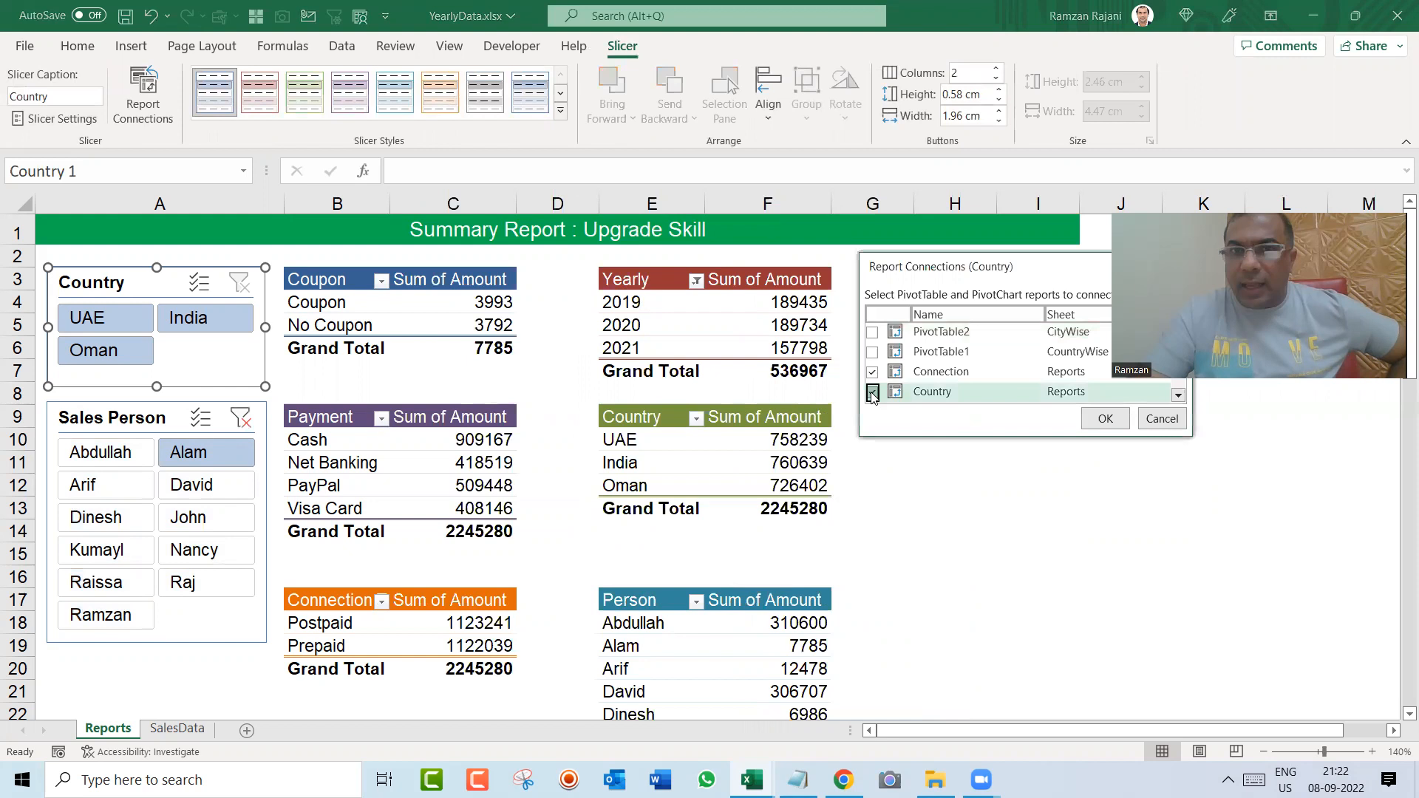
{"action": "left_click", "coordinate": [1105, 418]}
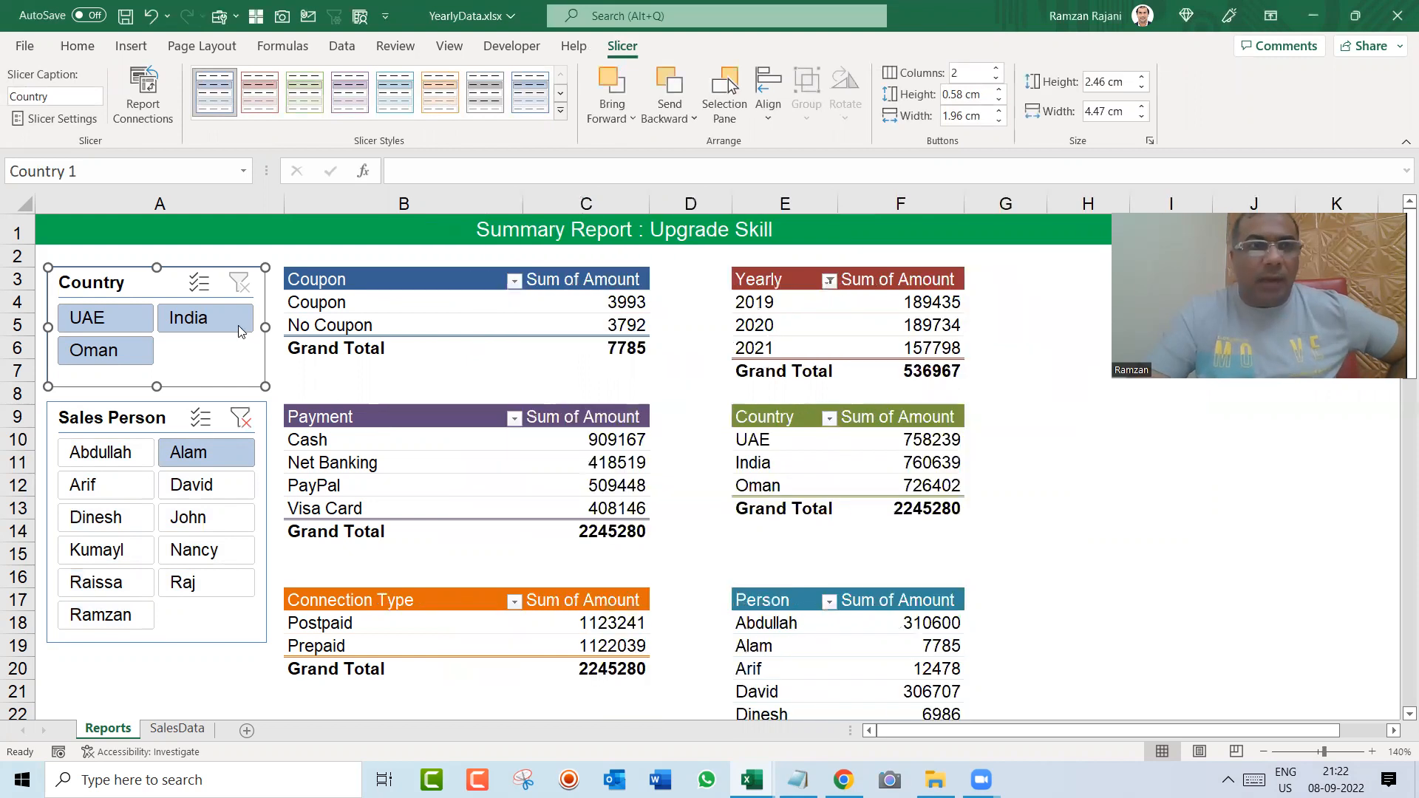
Step: Test the Country slicer by filtering the report for UAE, India and Oman, and clear its filter
{"action": "left_click", "coordinate": [132, 319]}
{"action": "left_click", "coordinate": [200, 319]}
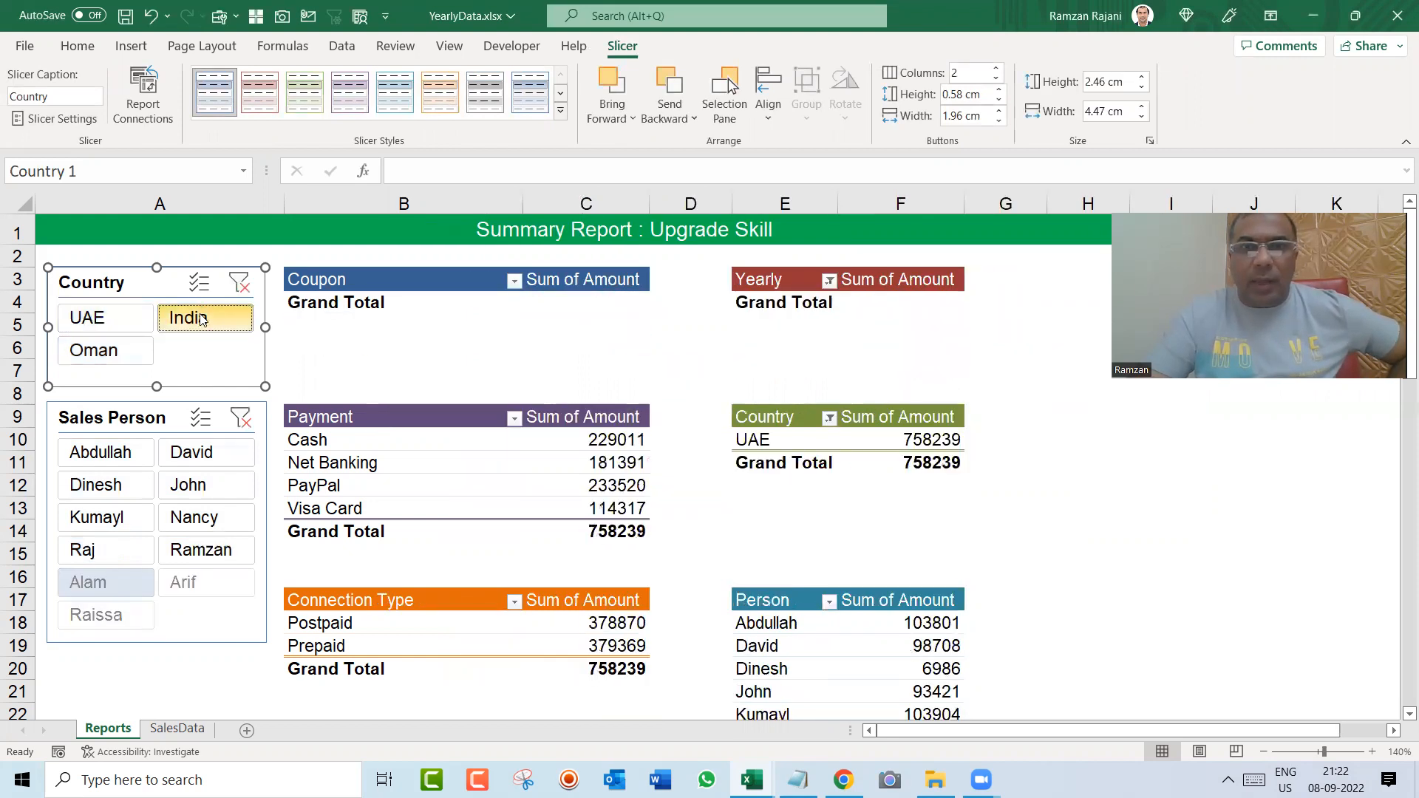
{"action": "left_click", "coordinate": [117, 344]}
{"action": "left_click", "coordinate": [127, 330]}
{"action": "left_click", "coordinate": [185, 319]}
{"action": "left_click", "coordinate": [122, 349]}
{"action": "left_click", "coordinate": [239, 283]}
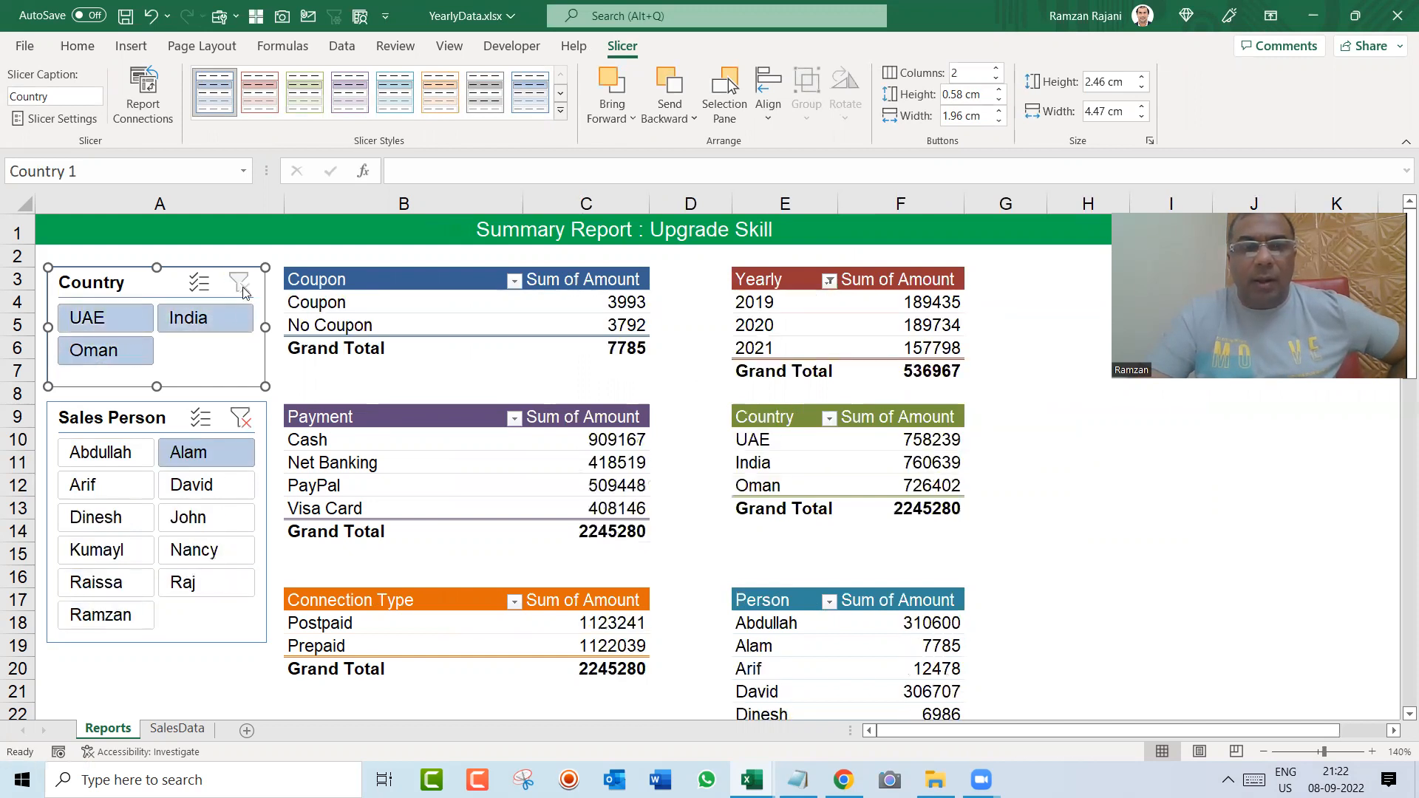
Step: Clear the Sales Person slicer's filter and connect that slicer to the Connection, Country, Payment, Person, PlanWise and Yearly pivot tables as well
{"action": "left_click", "coordinate": [147, 421]}
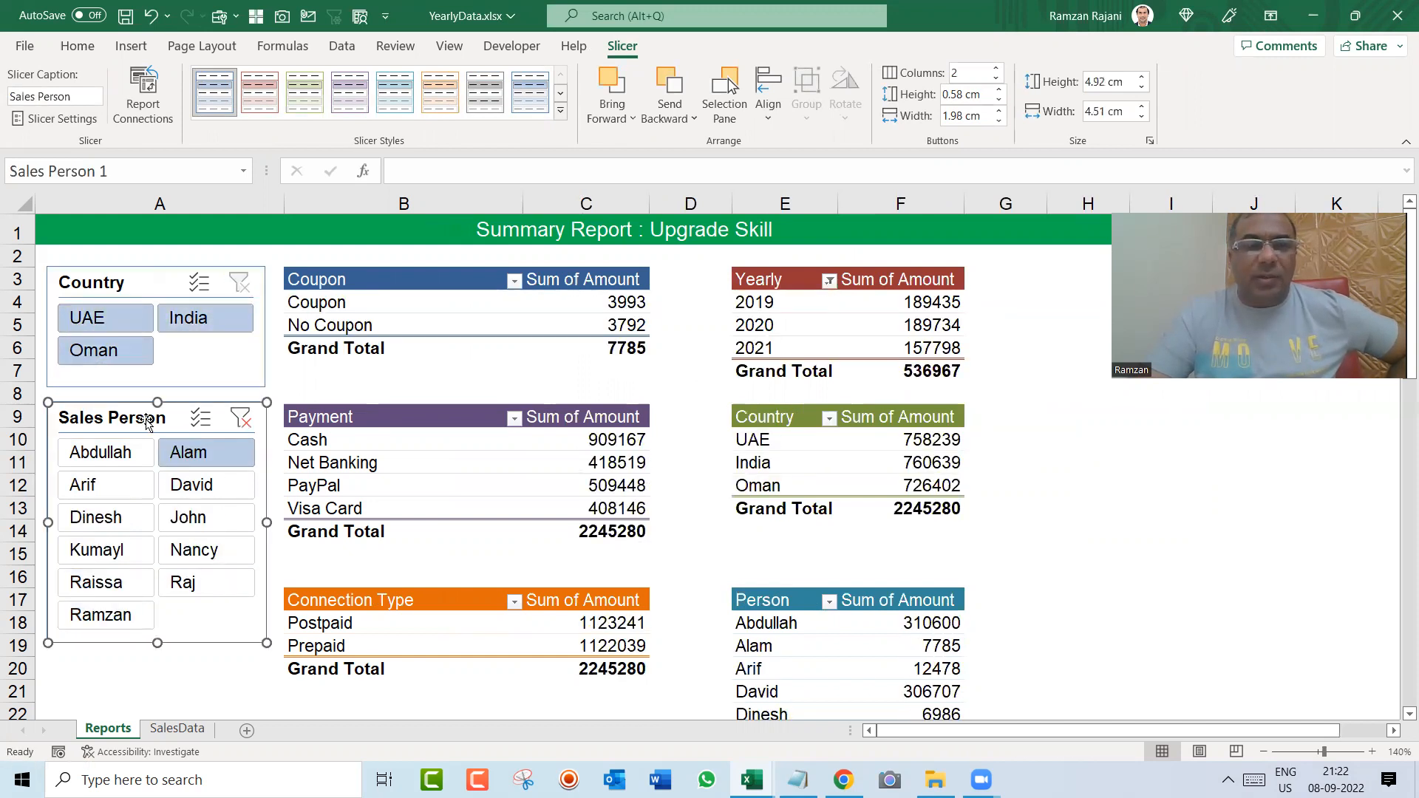
{"action": "left_click", "coordinate": [241, 420]}
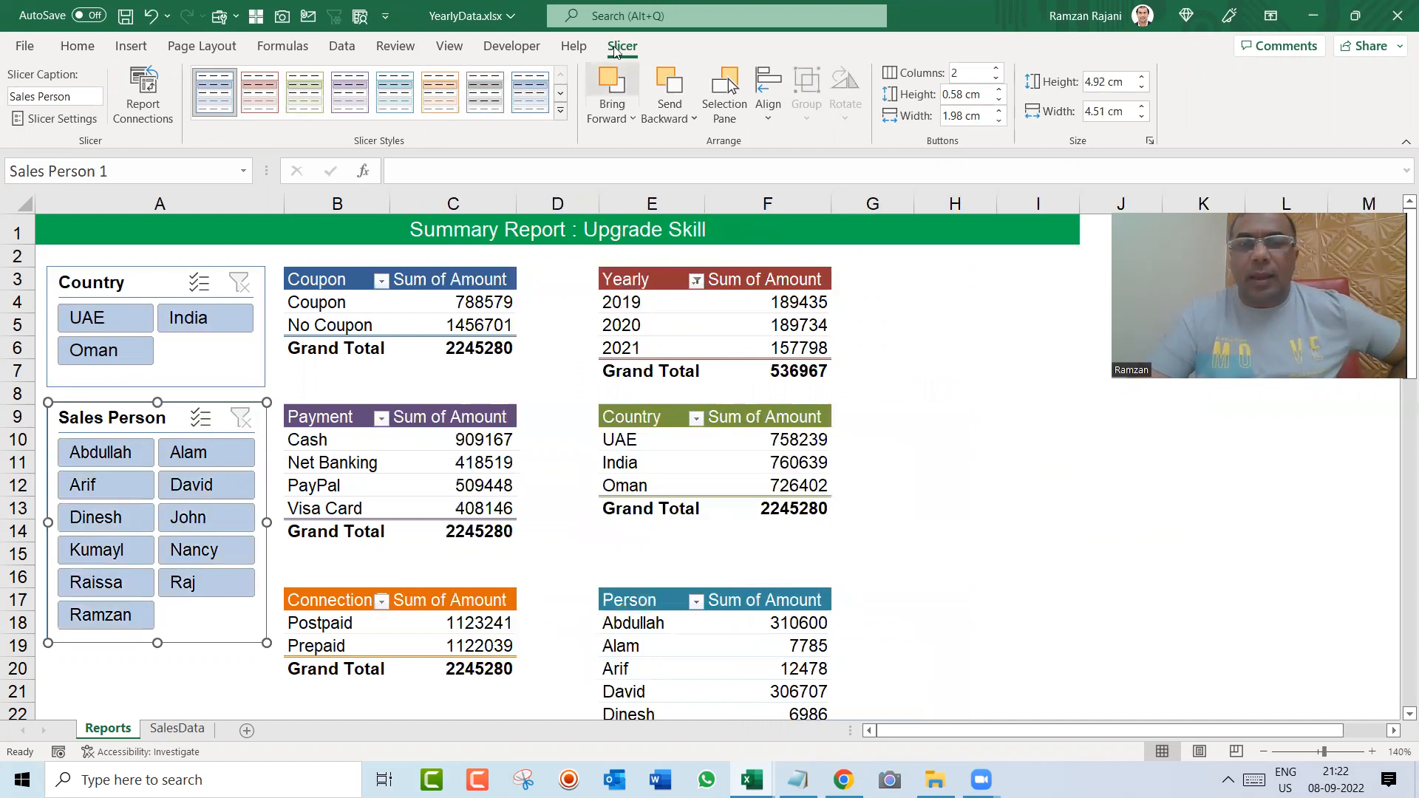
{"action": "left_click", "coordinate": [125, 117]}
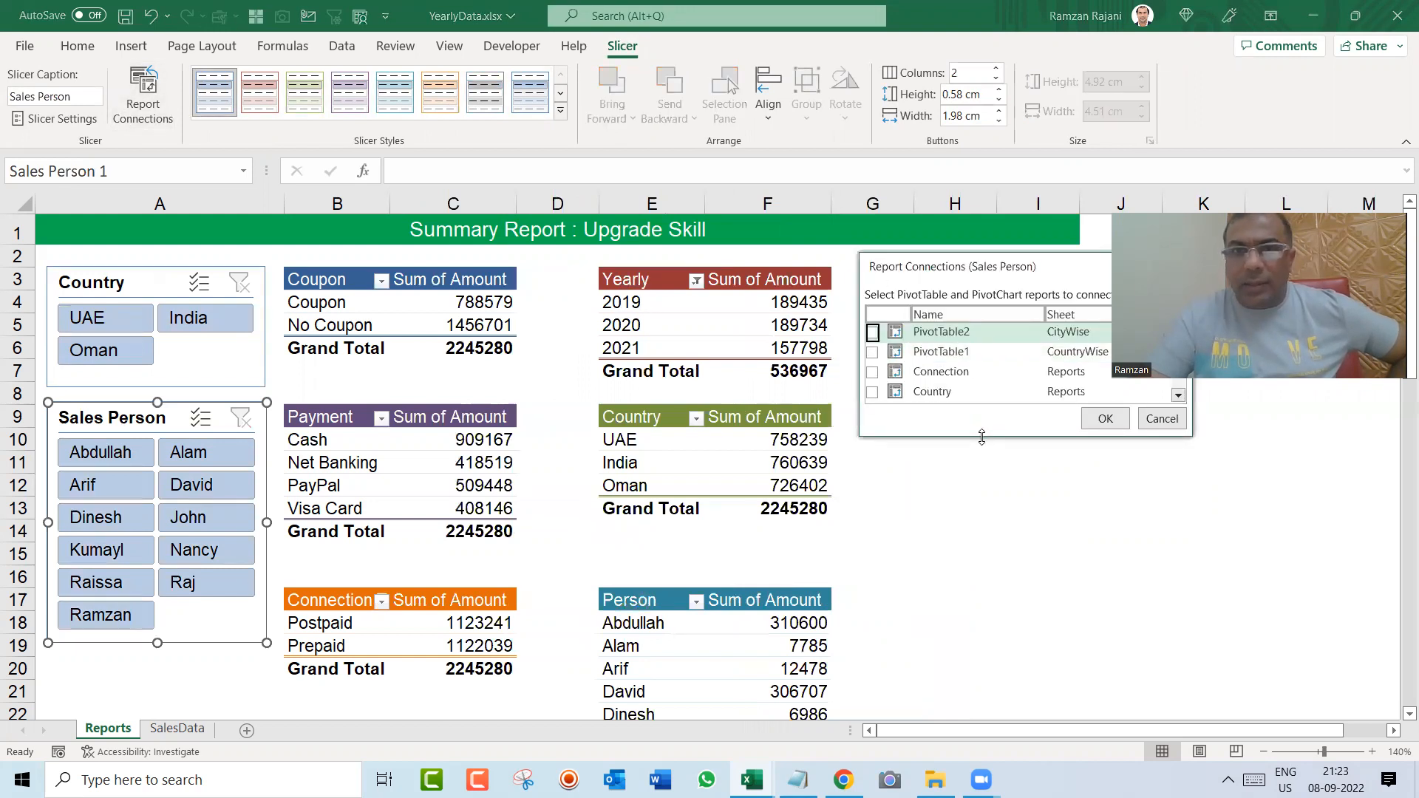
{"action": "left_click_drag", "start_coordinate": [981, 437], "coordinate": [981, 575]}
{"action": "left_click", "coordinate": [872, 372]}
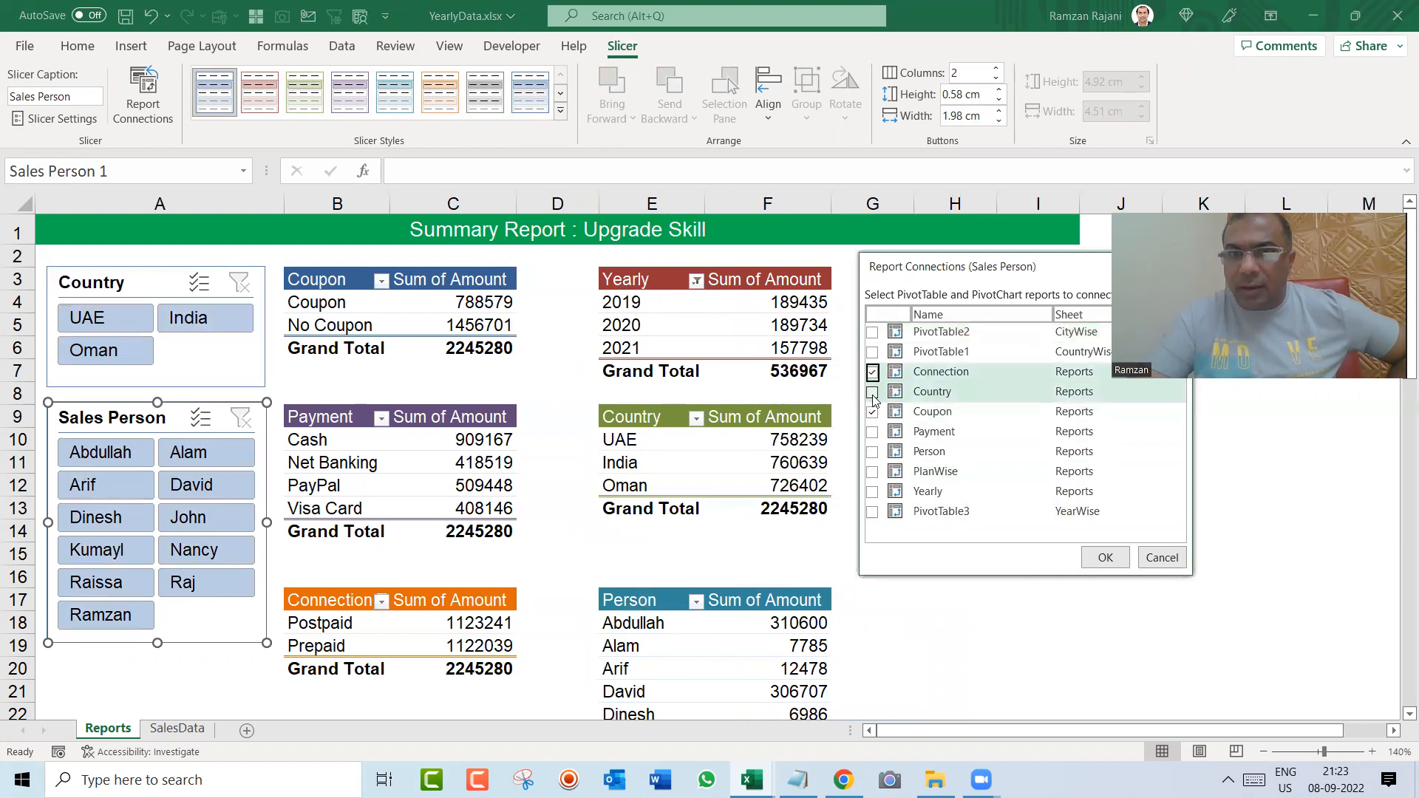
{"action": "left_click", "coordinate": [872, 392]}
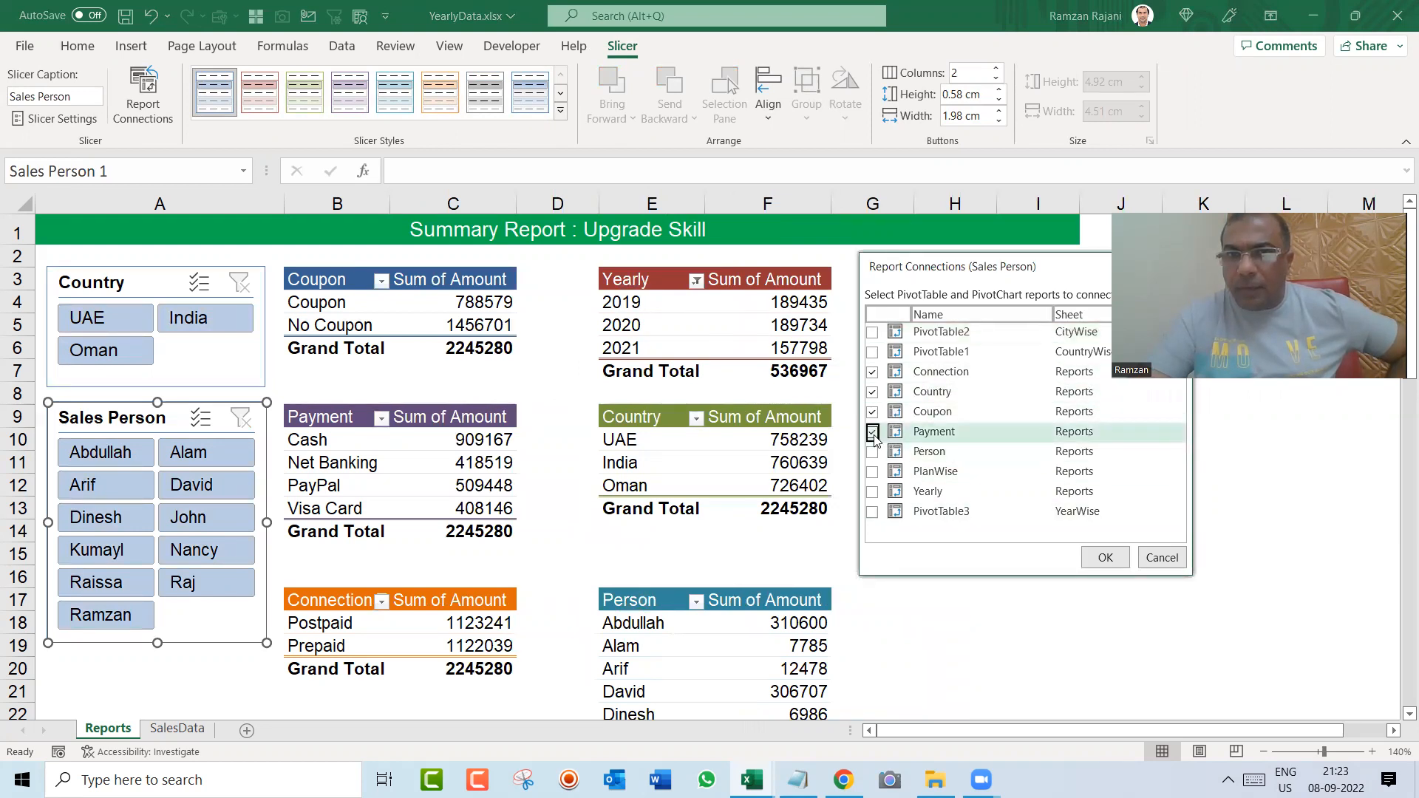
{"action": "left_click", "coordinate": [873, 452]}
{"action": "left_click", "coordinate": [872, 472]}
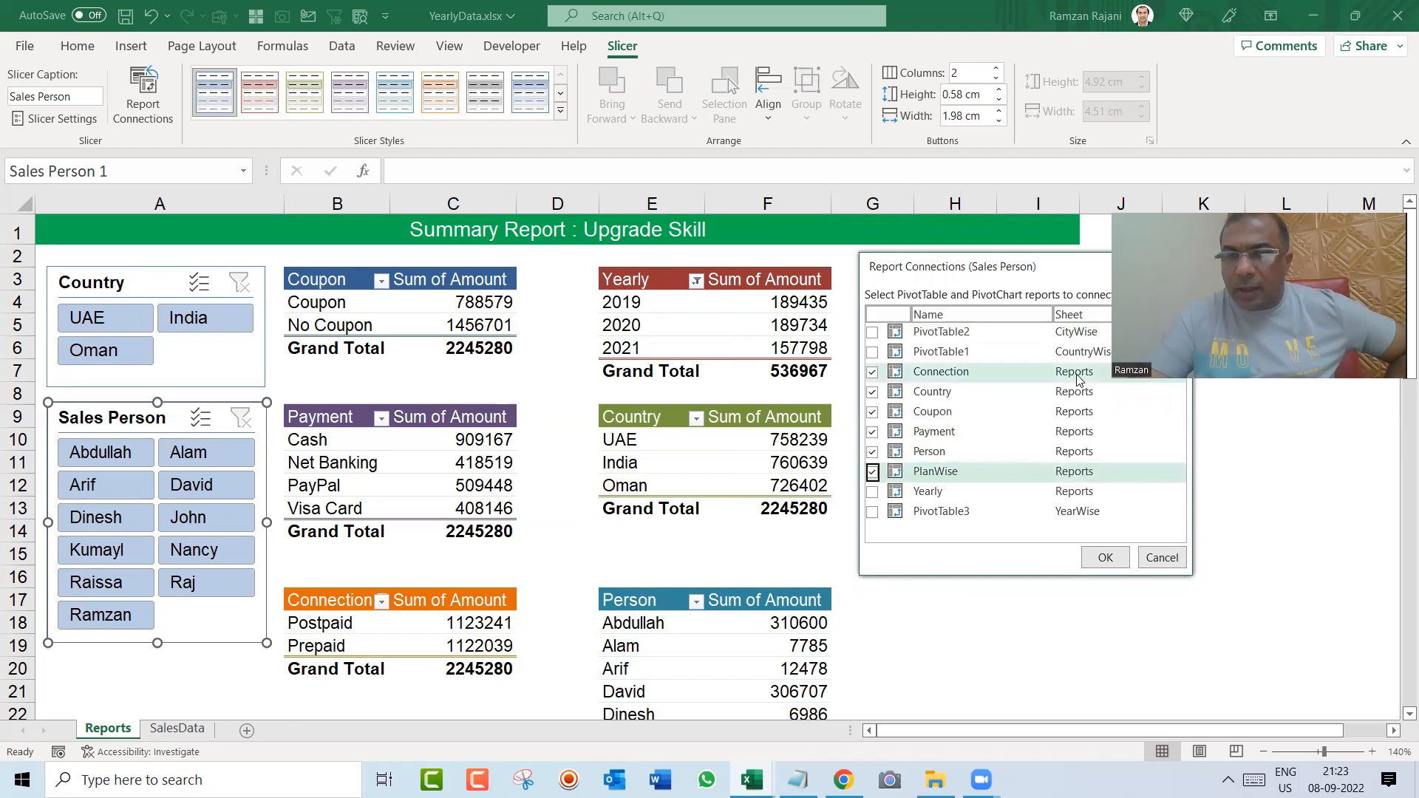
{"action": "left_click", "coordinate": [872, 491]}
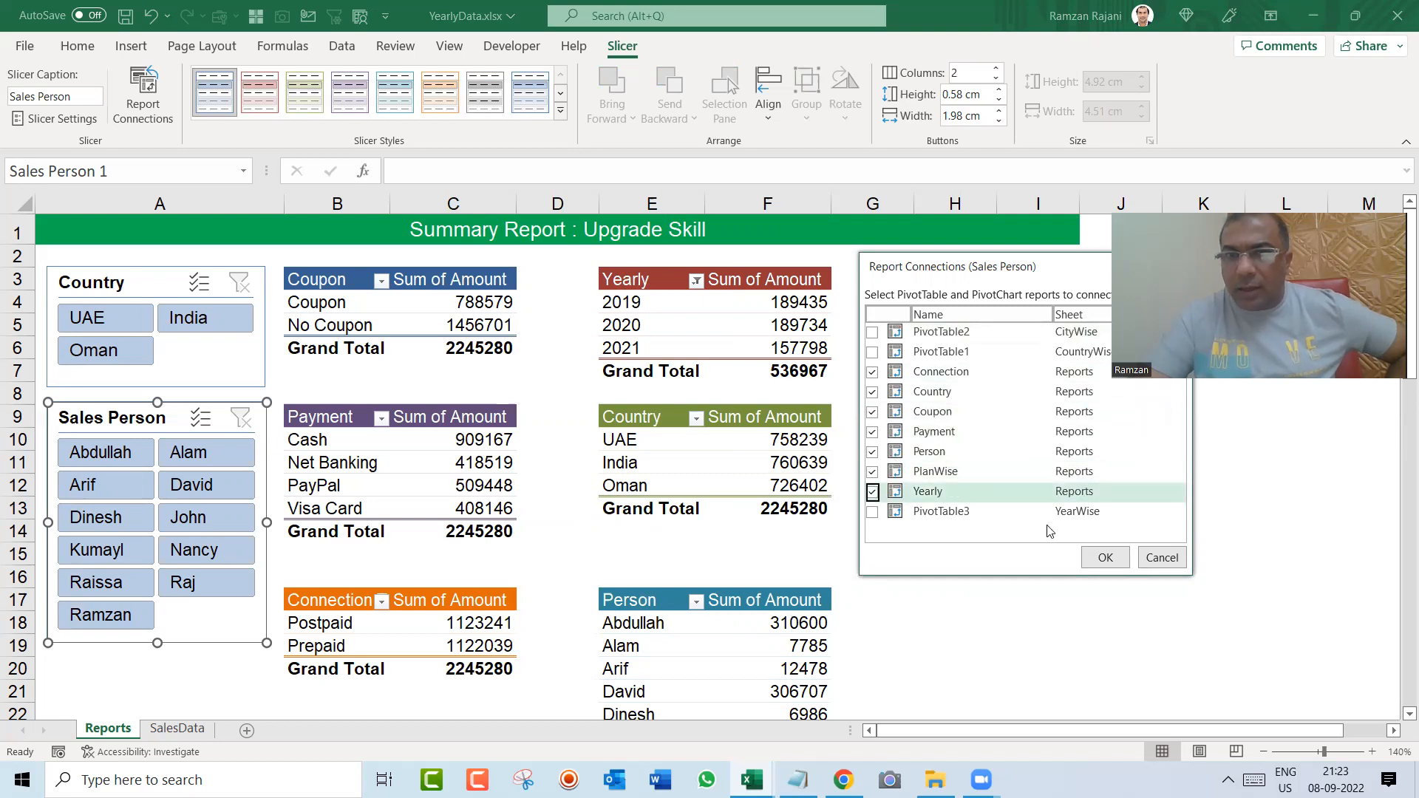
{"action": "left_click", "coordinate": [1105, 557]}
{"action": "left_click", "coordinate": [1037, 530]}
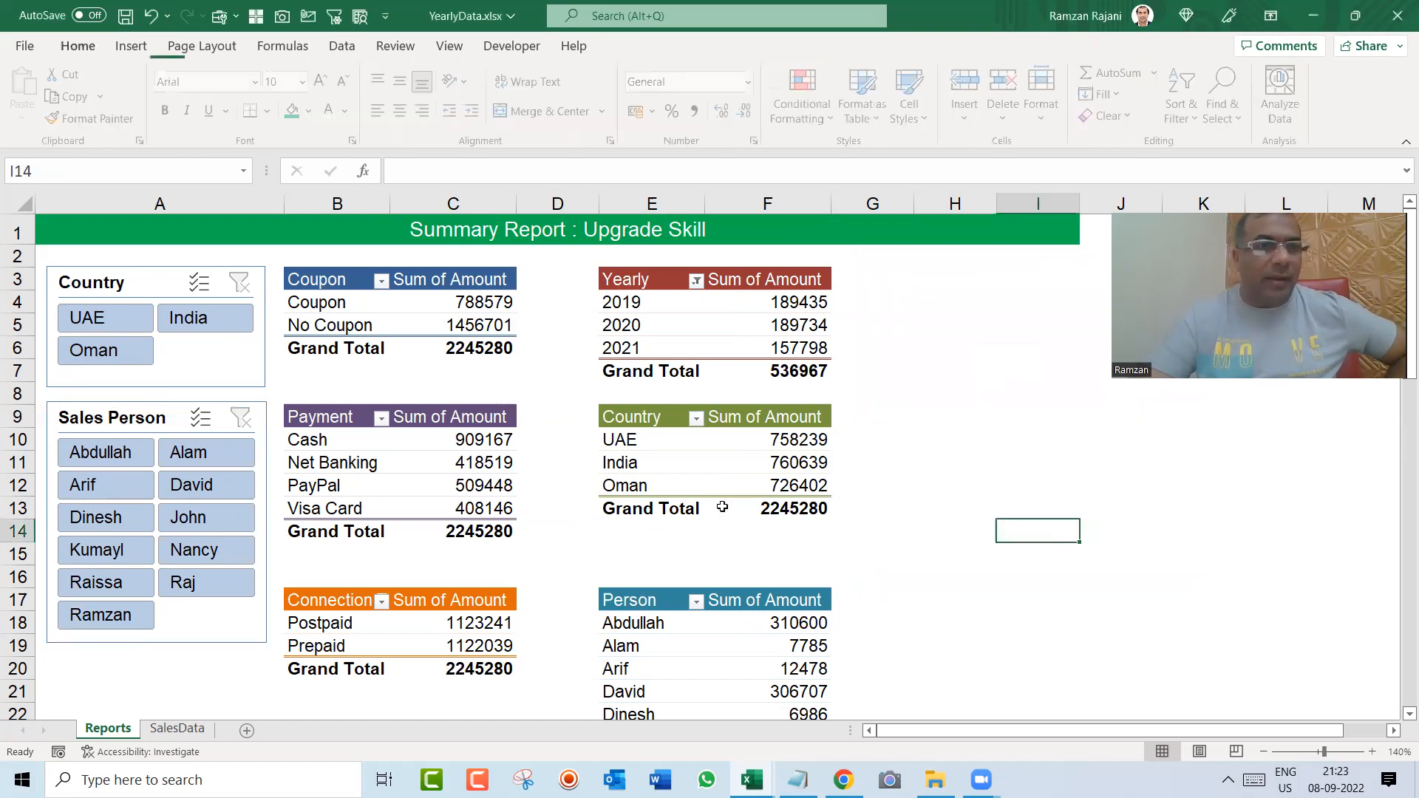
Step: Test the Sales Person slicer with two salespeople and the Country slicer with India, and clear both filters
{"action": "left_click", "coordinate": [108, 454]}
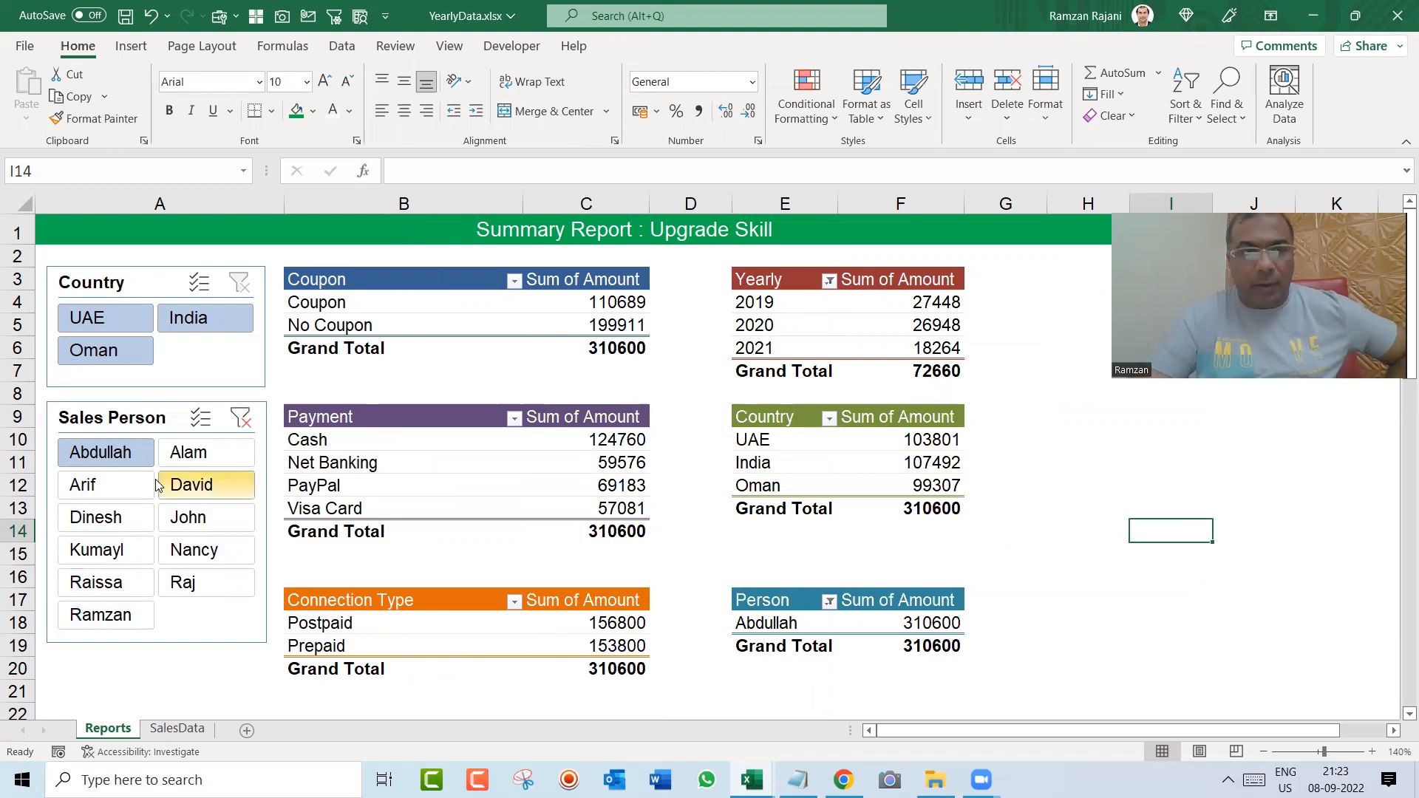
{"action": "left_click", "coordinate": [198, 485]}
{"action": "right_click", "coordinate": [198, 467]}
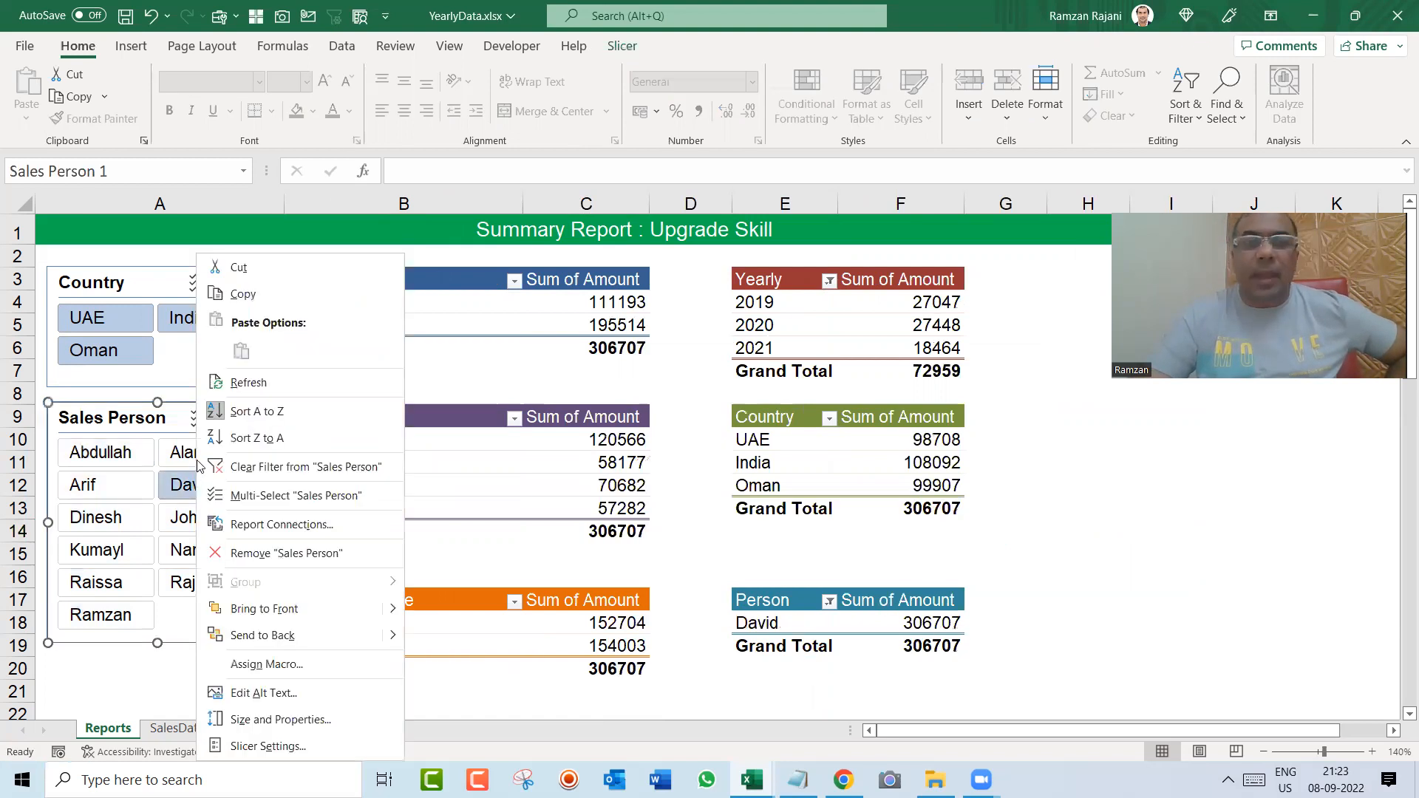
{"action": "key", "text": "Escape"}
{"action": "left_click", "coordinate": [220, 321]}
{"action": "left_click", "coordinate": [241, 283]}
{"action": "left_click", "coordinate": [240, 418]}
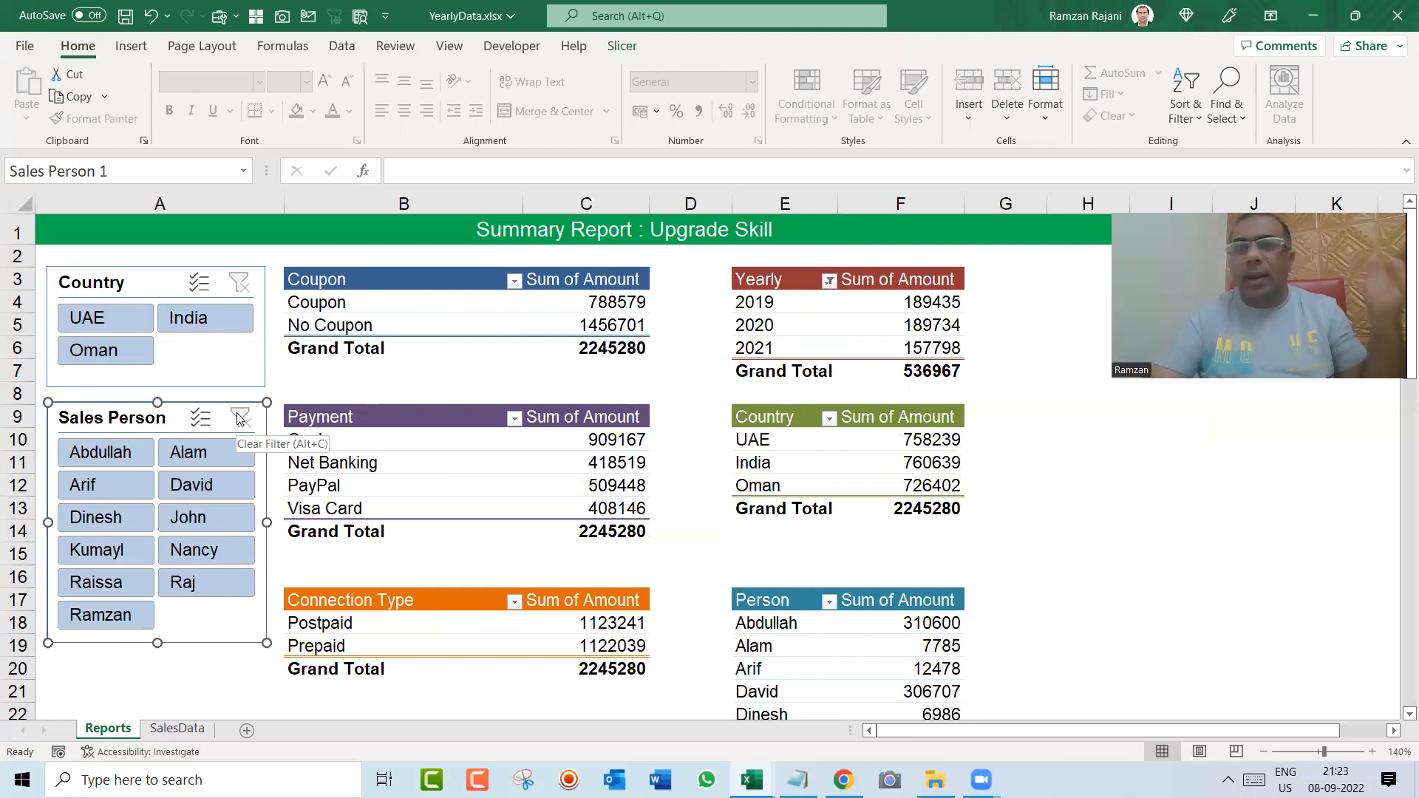
Step: Insert a Connection Type slicer based on the Coupon pivot table
{"action": "left_click", "coordinate": [405, 311]}
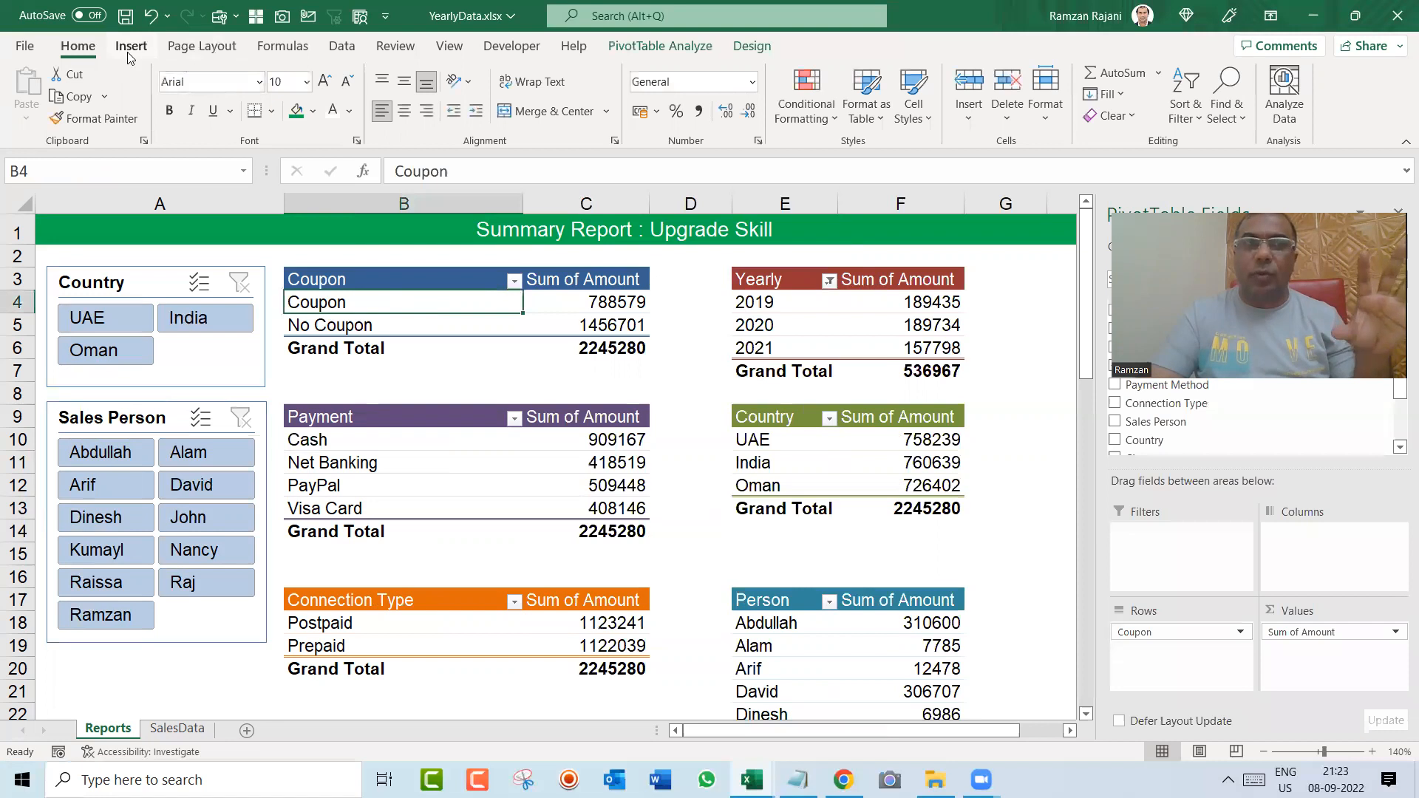
{"action": "left_click", "coordinate": [133, 48]}
{"action": "left_click", "coordinate": [1054, 89]}
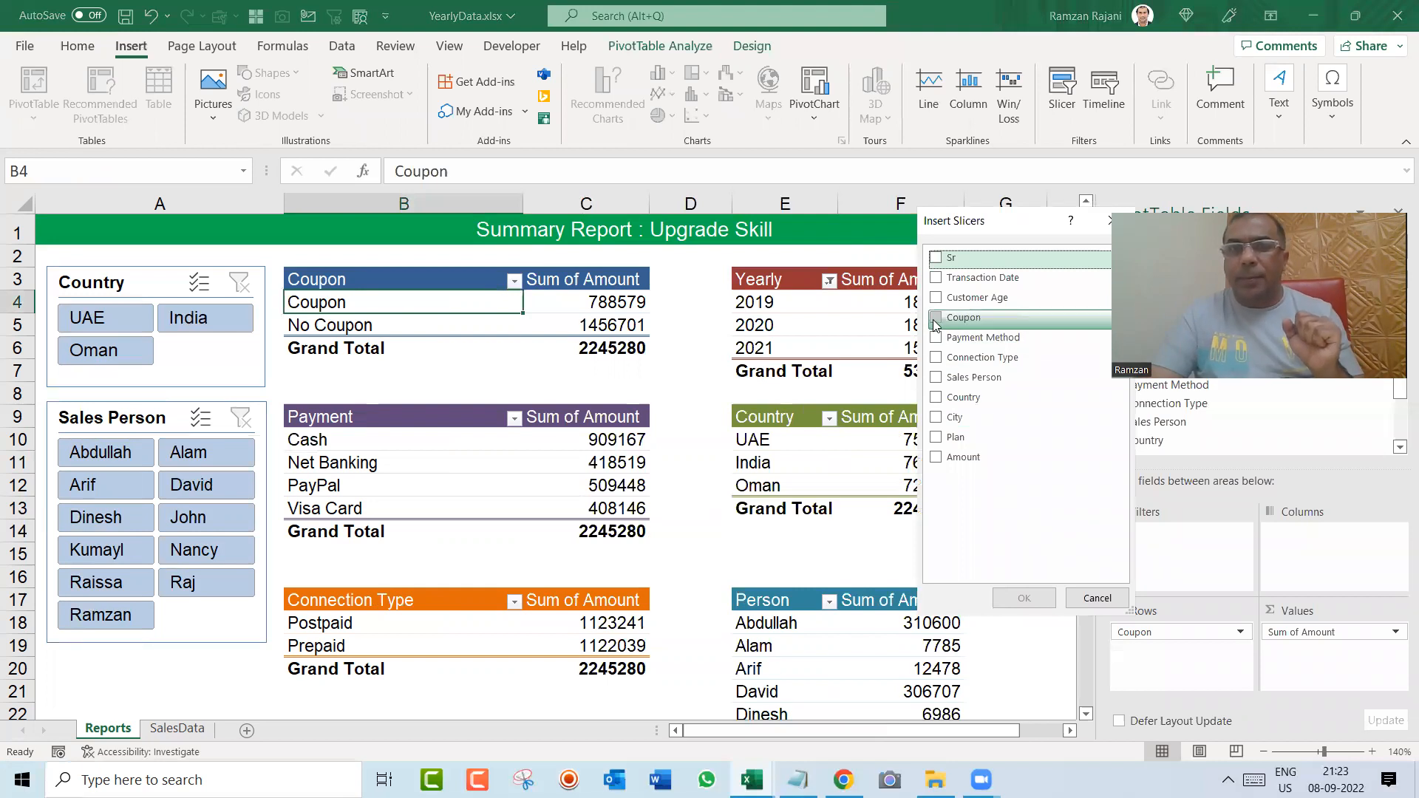
{"action": "left_click", "coordinate": [935, 358]}
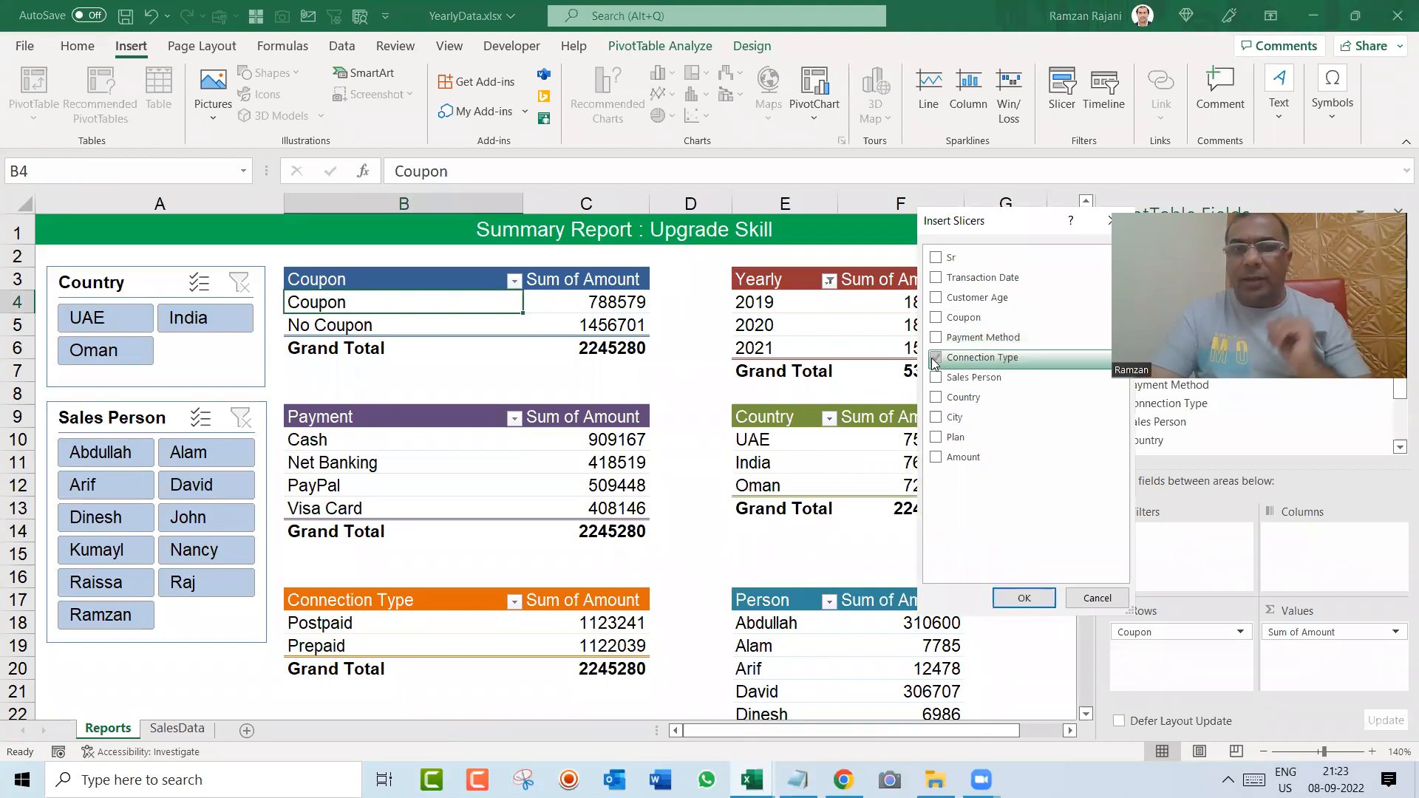
{"action": "left_click", "coordinate": [1023, 597]}
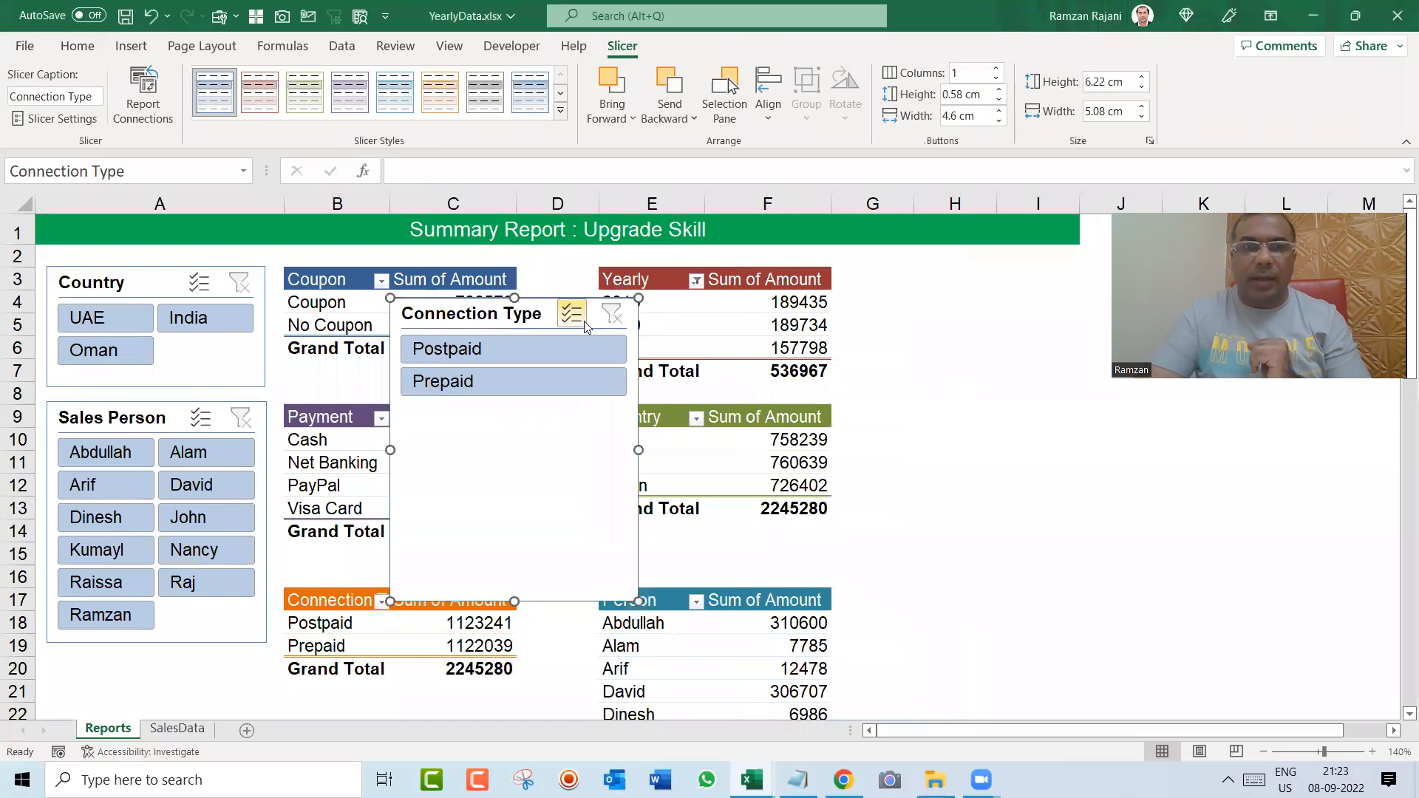
Step: Place the Connection Type slicer beside the Yearly pivot table with two button columns, about 1.85 cm high and 4.74 cm wide
{"action": "left_click_drag", "start_coordinate": [637, 600], "coordinate": [569, 423]}
{"action": "left_click_drag", "start_coordinate": [459, 323], "coordinate": [914, 288]}
{"action": "left_click_drag", "start_coordinate": [1023, 333], "coordinate": [1076, 332]}
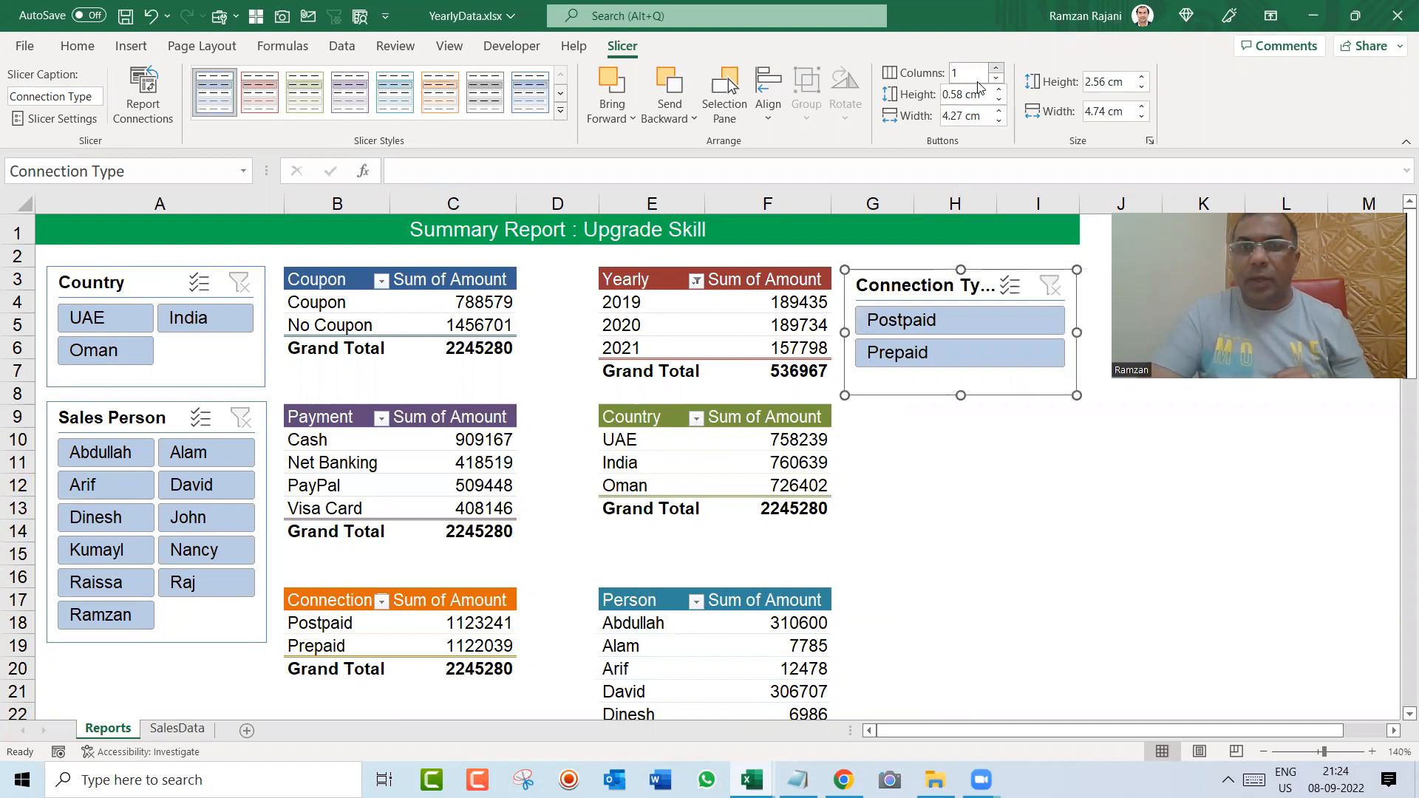
{"action": "left_click", "coordinate": [996, 69]}
{"action": "left_click_drag", "start_coordinate": [961, 396], "coordinate": [960, 361]}
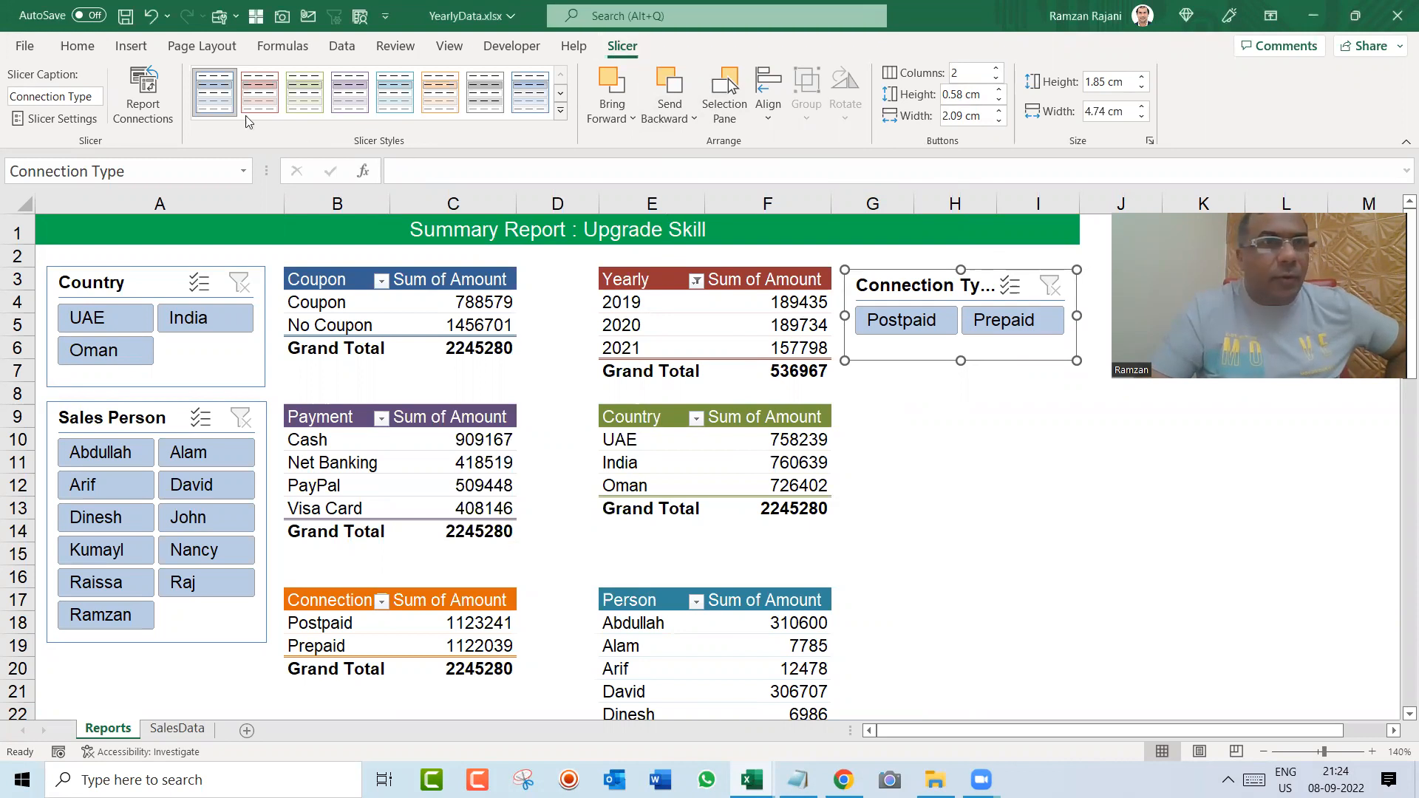
Step: Connect the Connection Type slicer to the Connection, Country, Payment, Person, PlanWise and Yearly pivot tables on the Reports sheet as well
{"action": "left_click", "coordinate": [167, 92]}
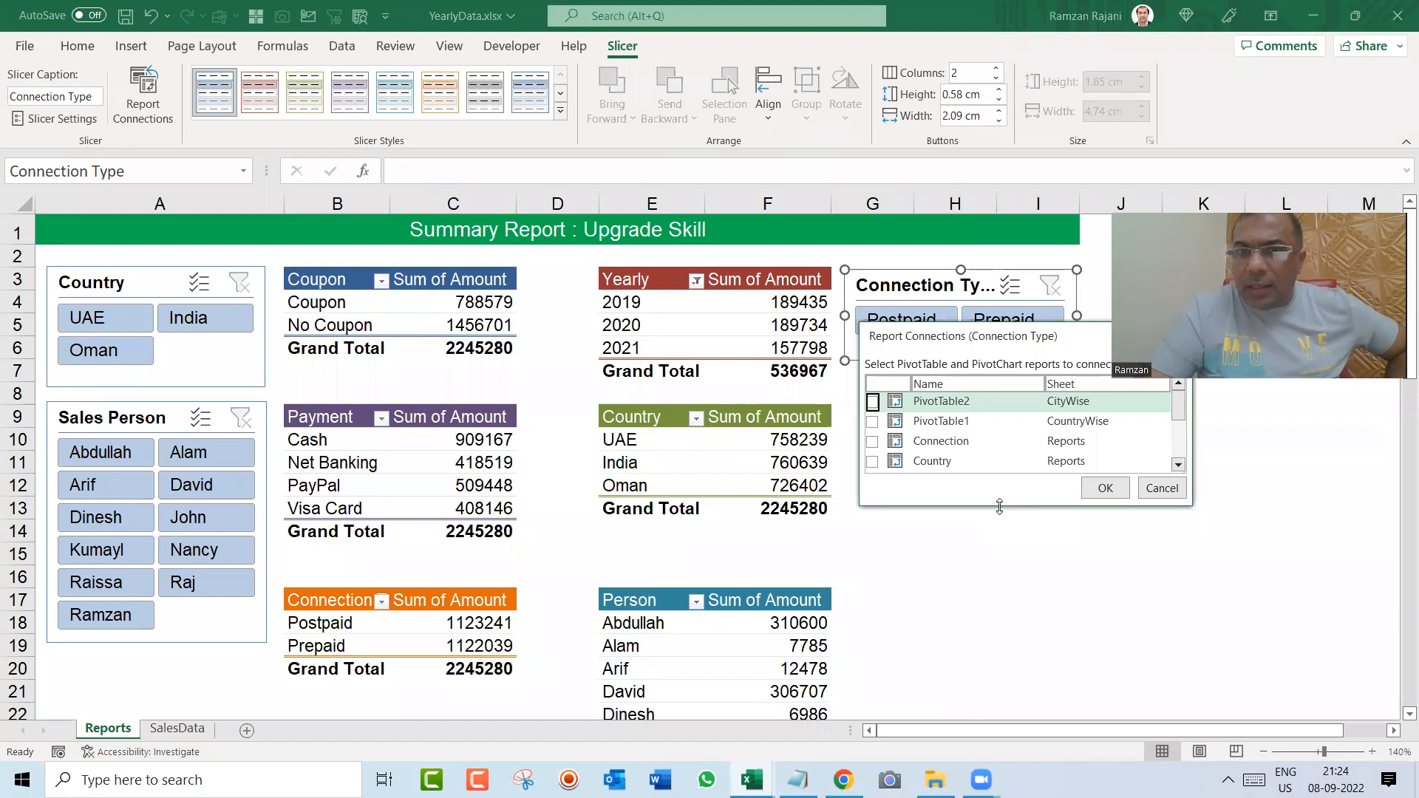
{"action": "left_click_drag", "start_coordinate": [999, 507], "coordinate": [1036, 649]}
{"action": "left_click", "coordinate": [872, 441]}
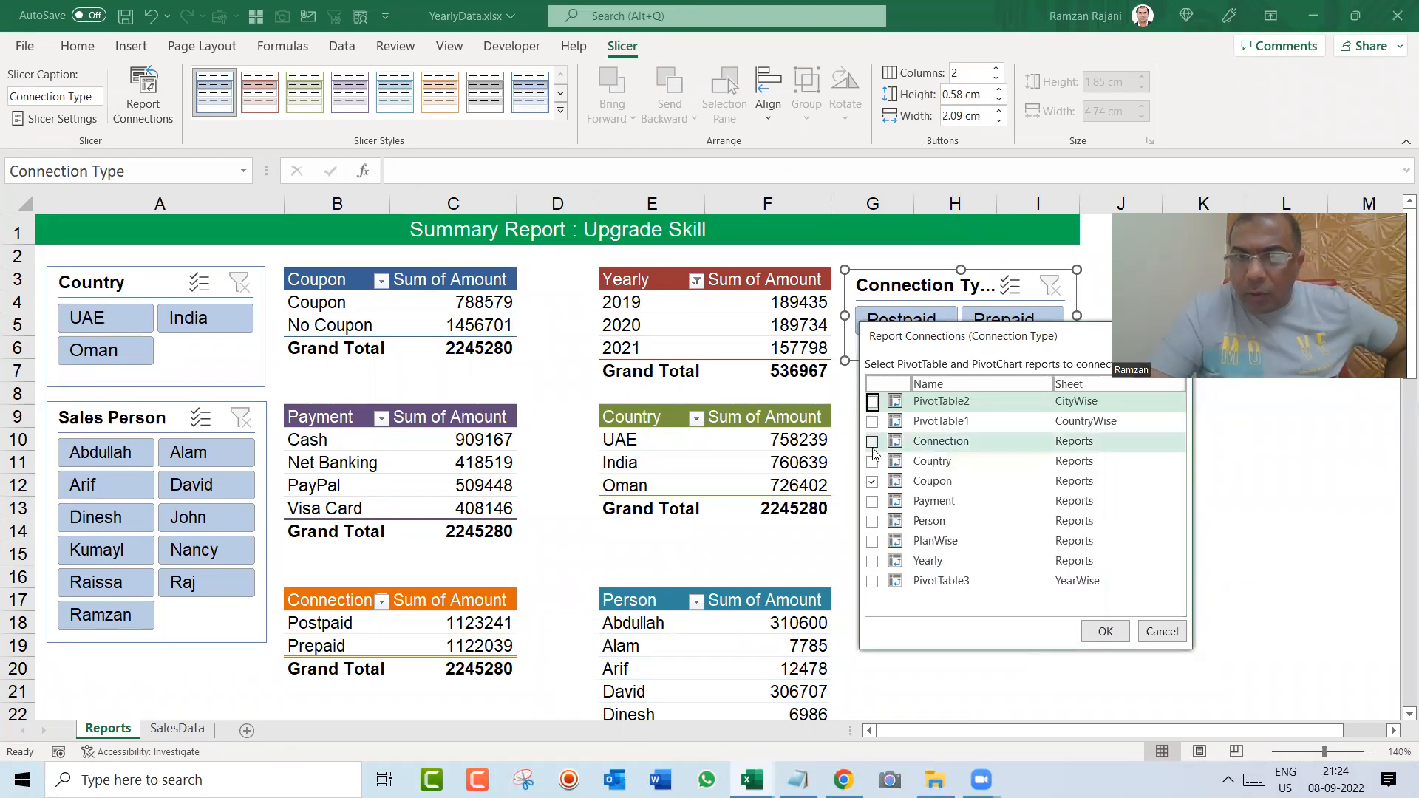
{"action": "left_click", "coordinate": [873, 461]}
{"action": "left_click", "coordinate": [872, 501]}
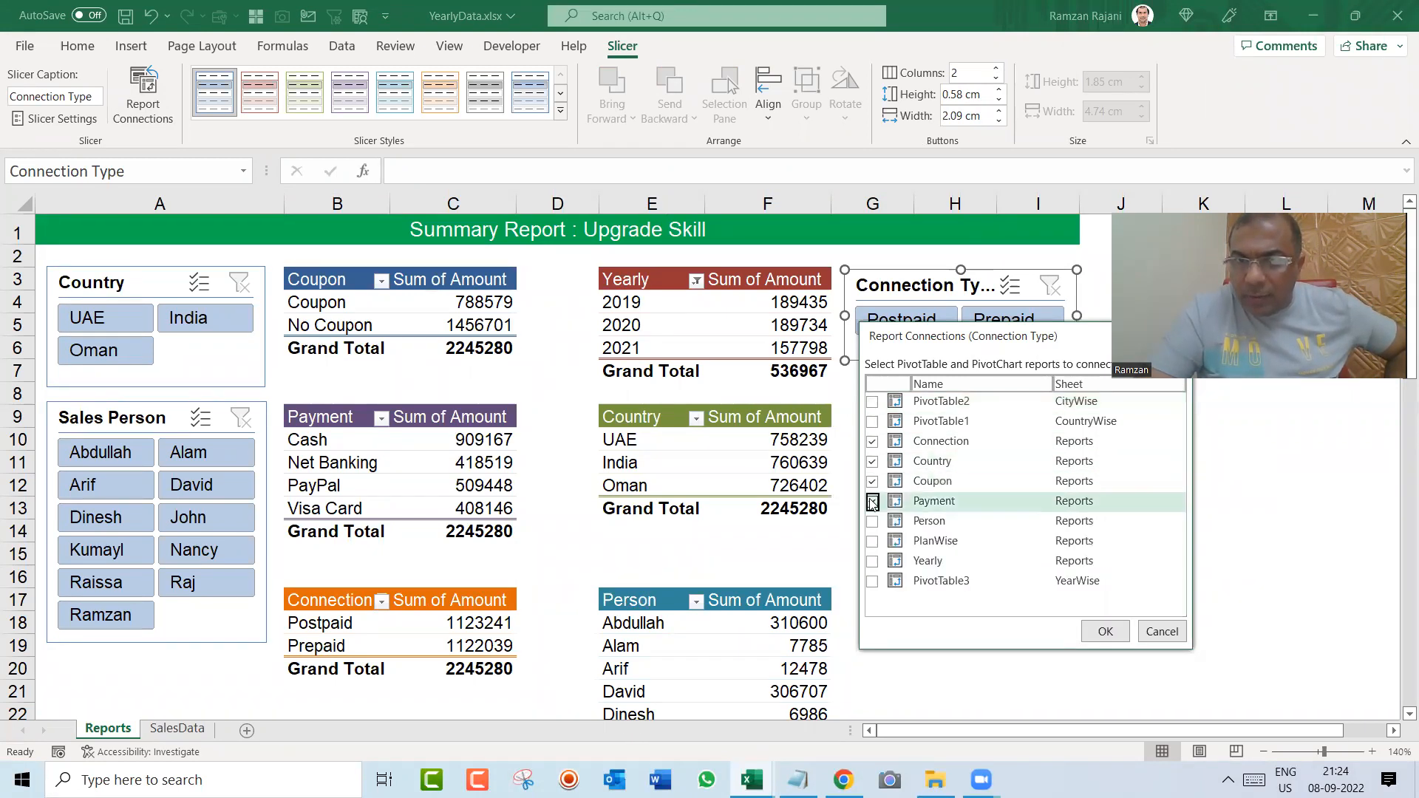
{"action": "left_click", "coordinate": [873, 521]}
{"action": "left_click", "coordinate": [872, 541]}
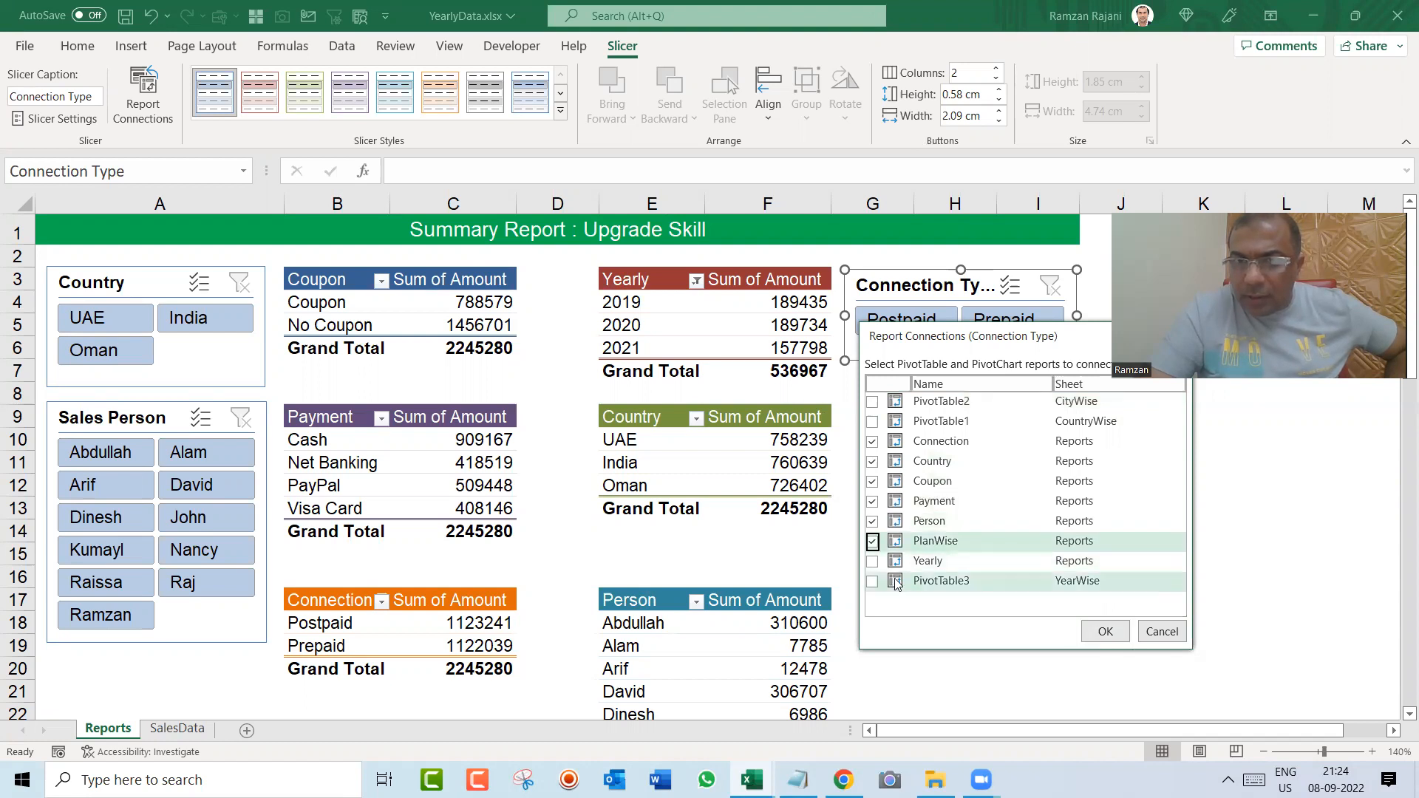
{"action": "left_click", "coordinate": [872, 561]}
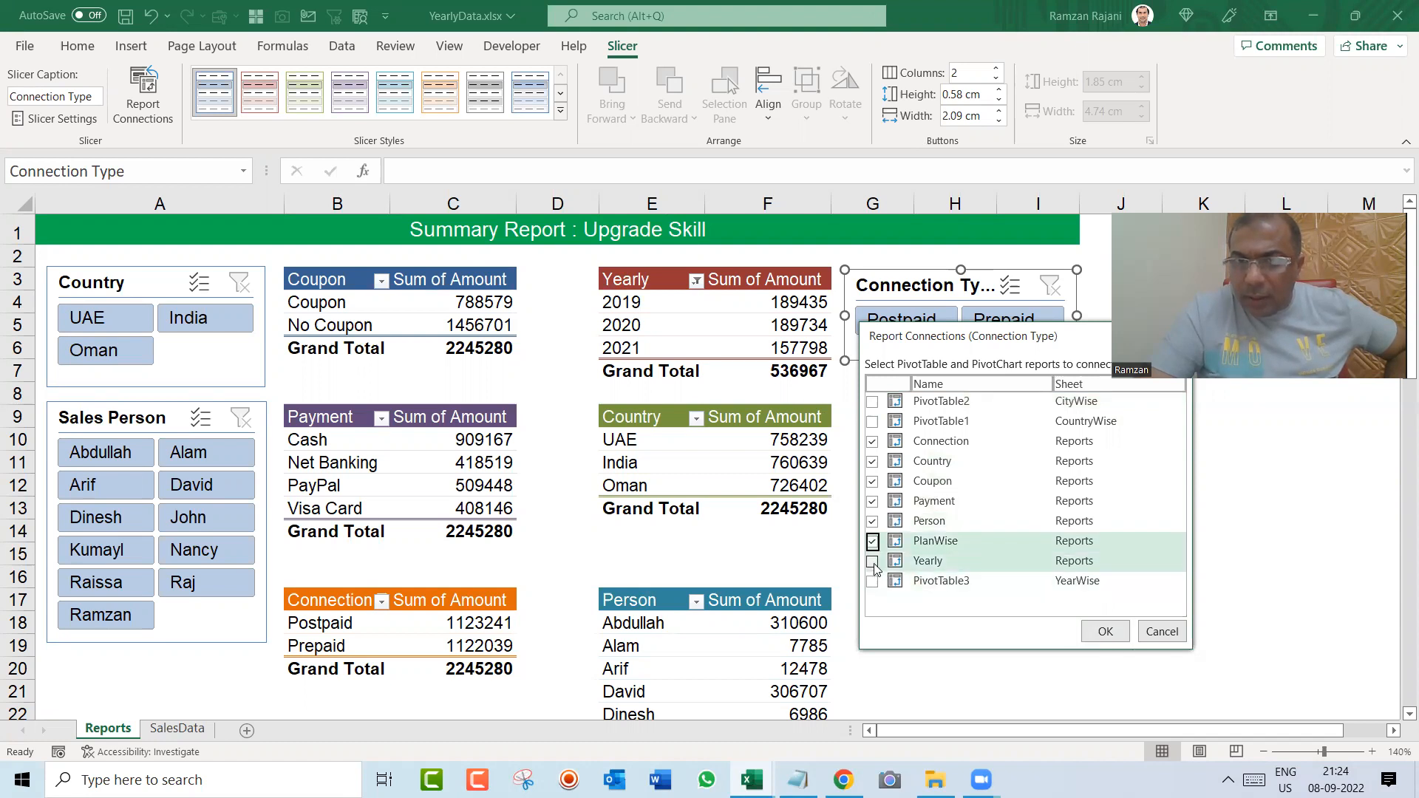
{"action": "left_click", "coordinate": [1105, 631]}
{"action": "left_click", "coordinate": [1039, 577]}
Step: Apply light slicer styles: green for Connection Type, red for Country and blue-teal for Sales Person
{"action": "left_click", "coordinate": [917, 275]}
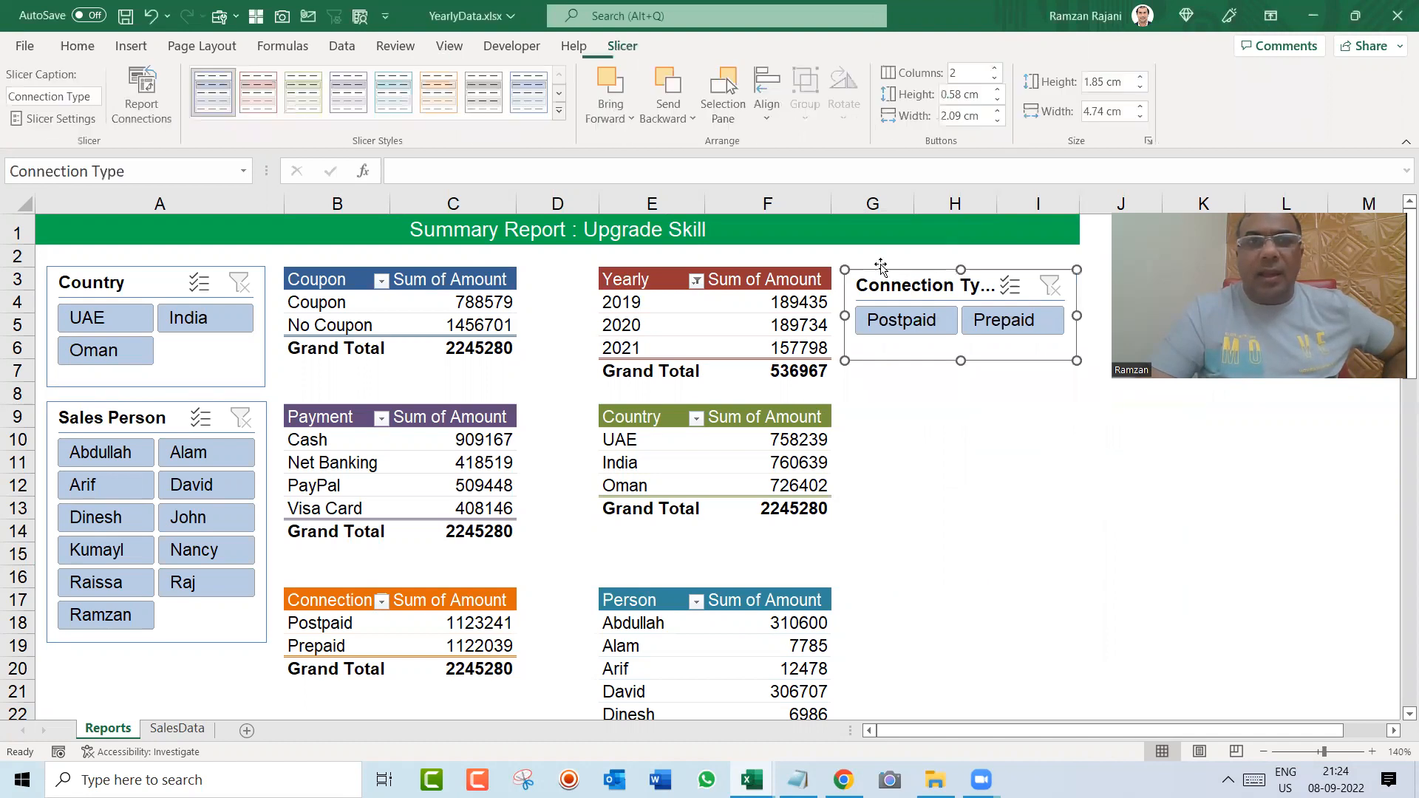
{"action": "left_click", "coordinate": [303, 92]}
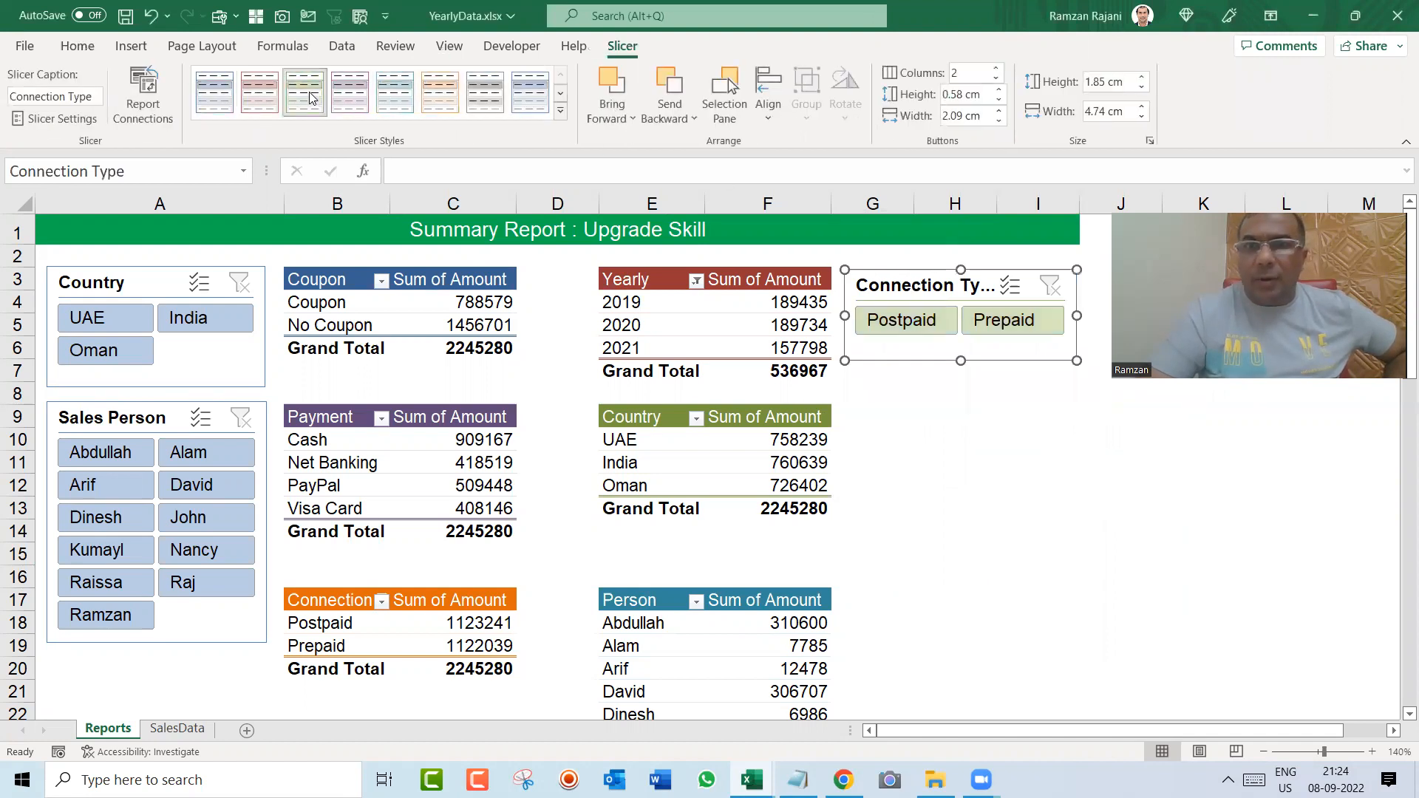
{"action": "left_click", "coordinate": [127, 297]}
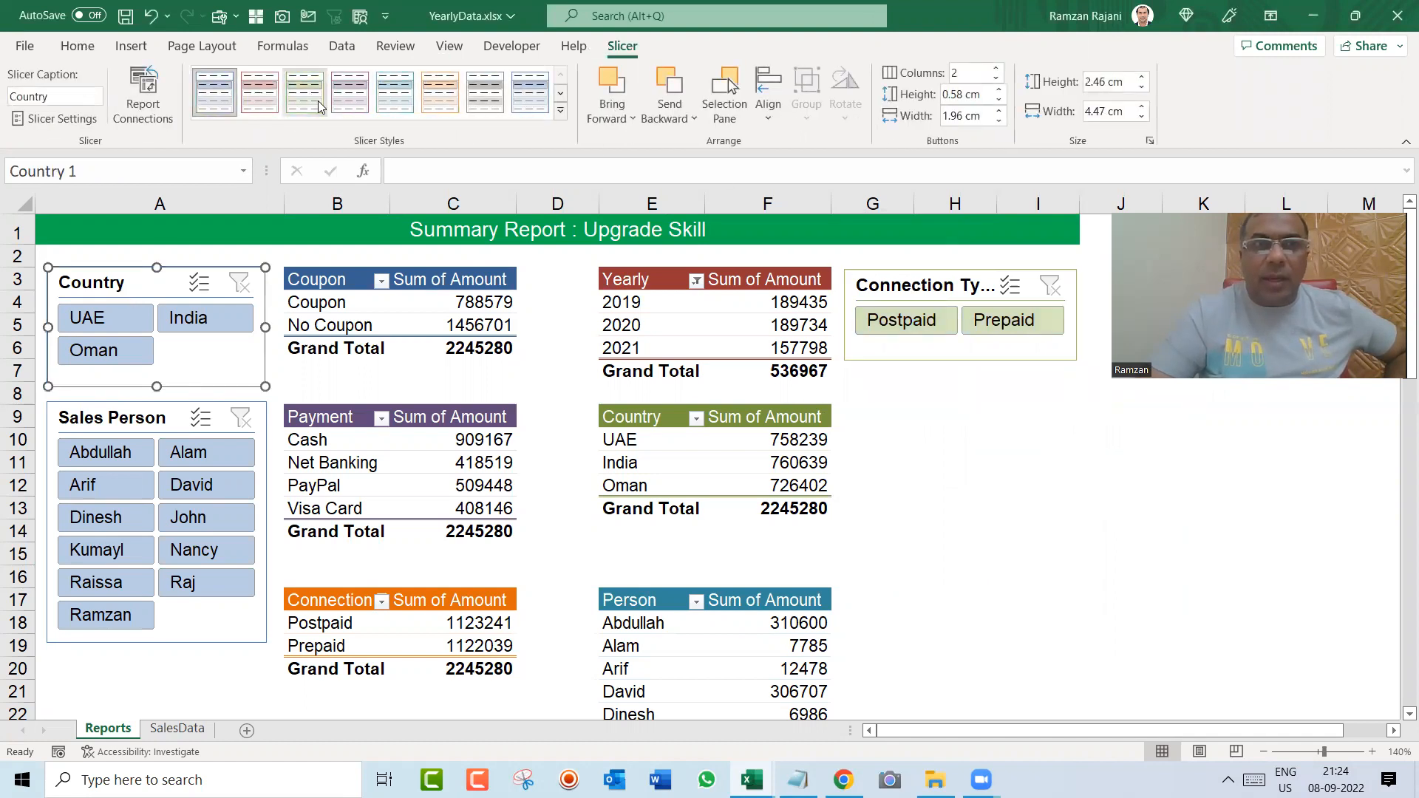
{"action": "left_click", "coordinate": [255, 109]}
{"action": "left_click", "coordinate": [131, 405]}
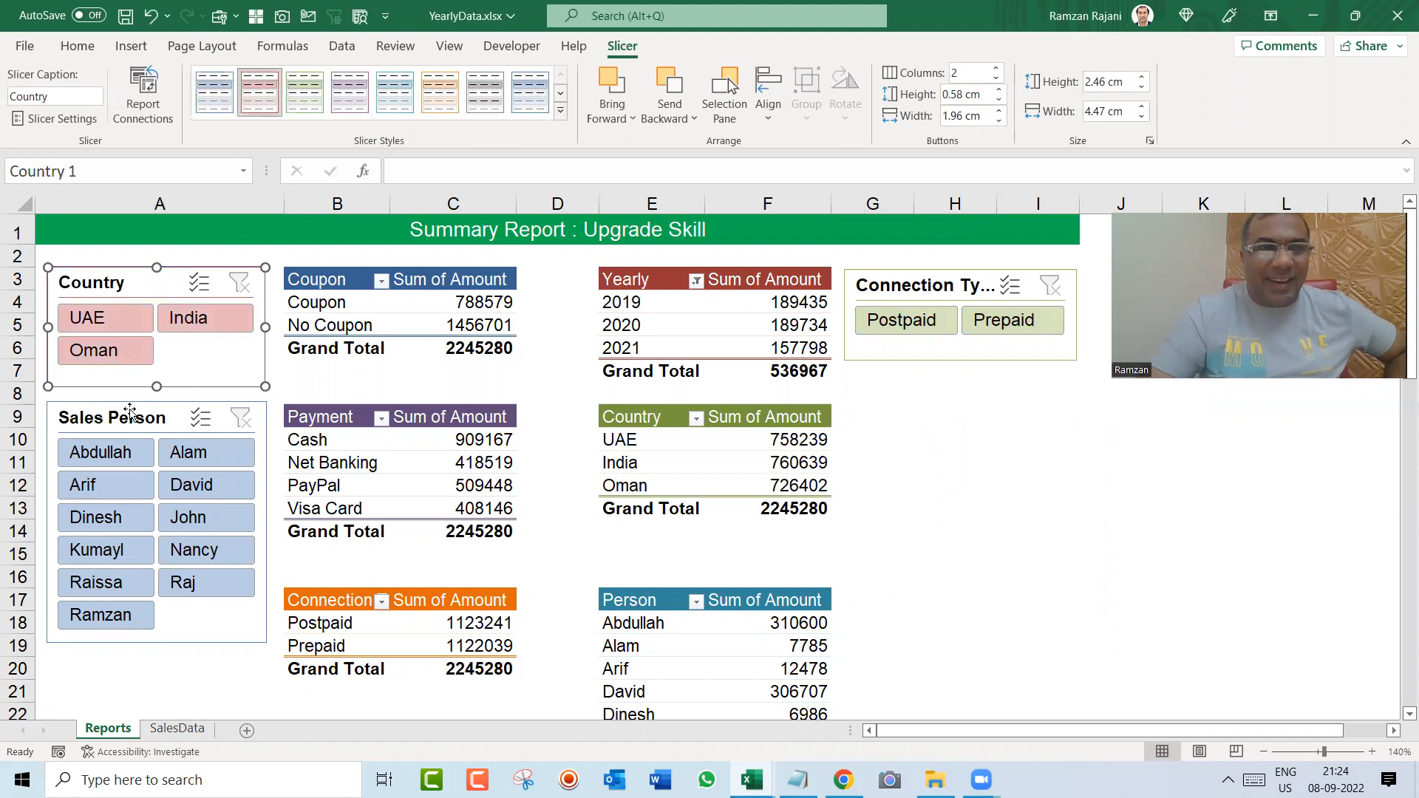
{"action": "left_click", "coordinate": [404, 102]}
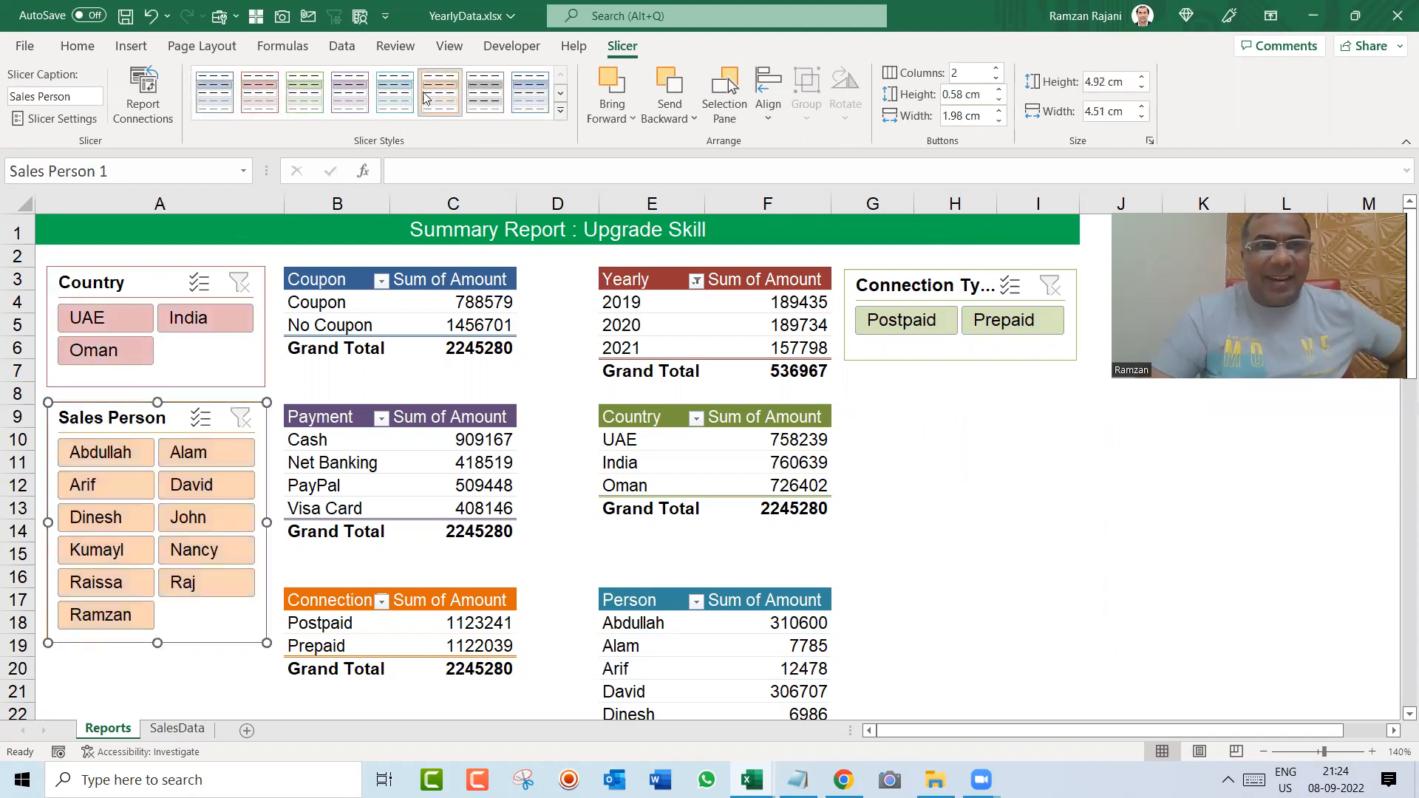
{"action": "left_click", "coordinate": [890, 413]}
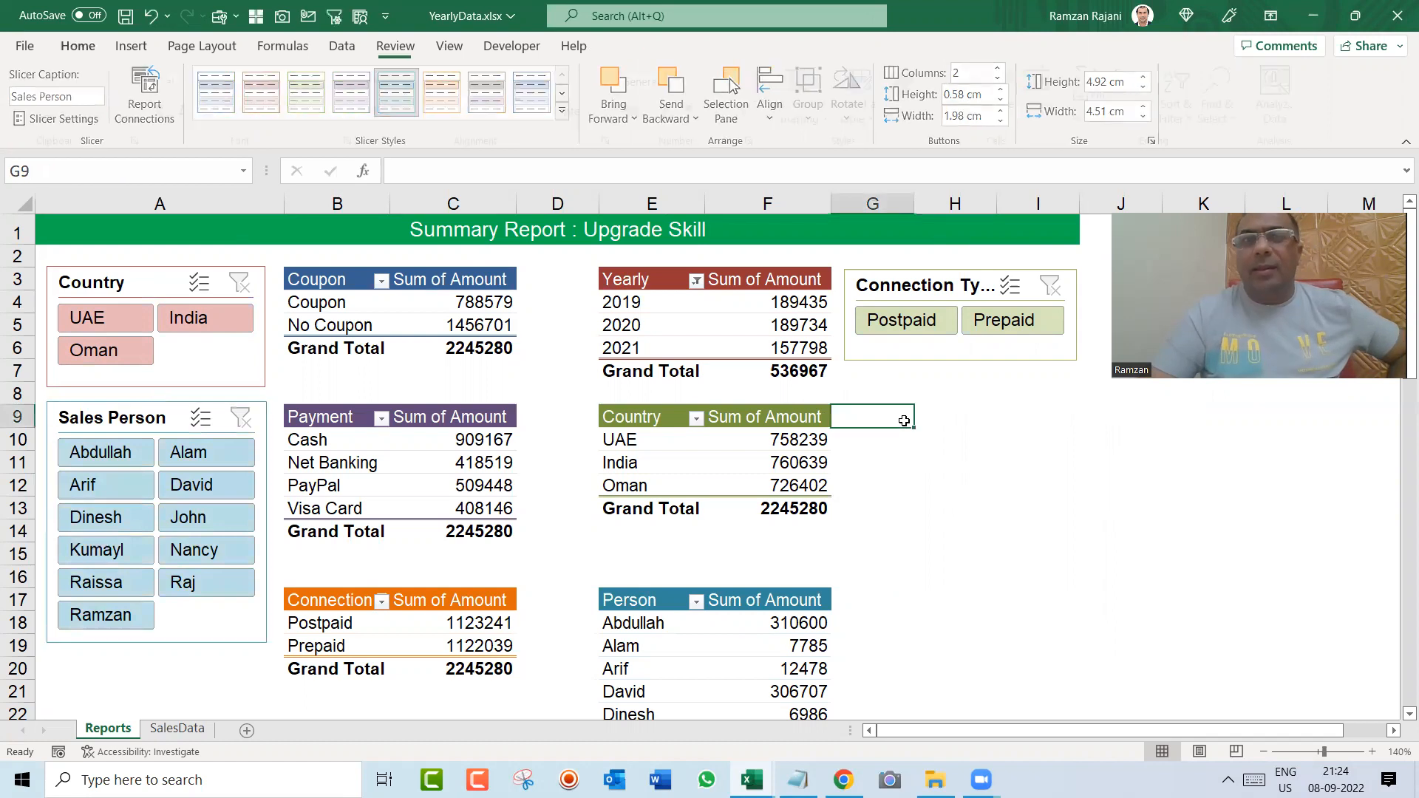
Step: Test the Connection Type slicer by filtering the report for Postpaid and Prepaid
{"action": "left_click", "coordinate": [914, 323]}
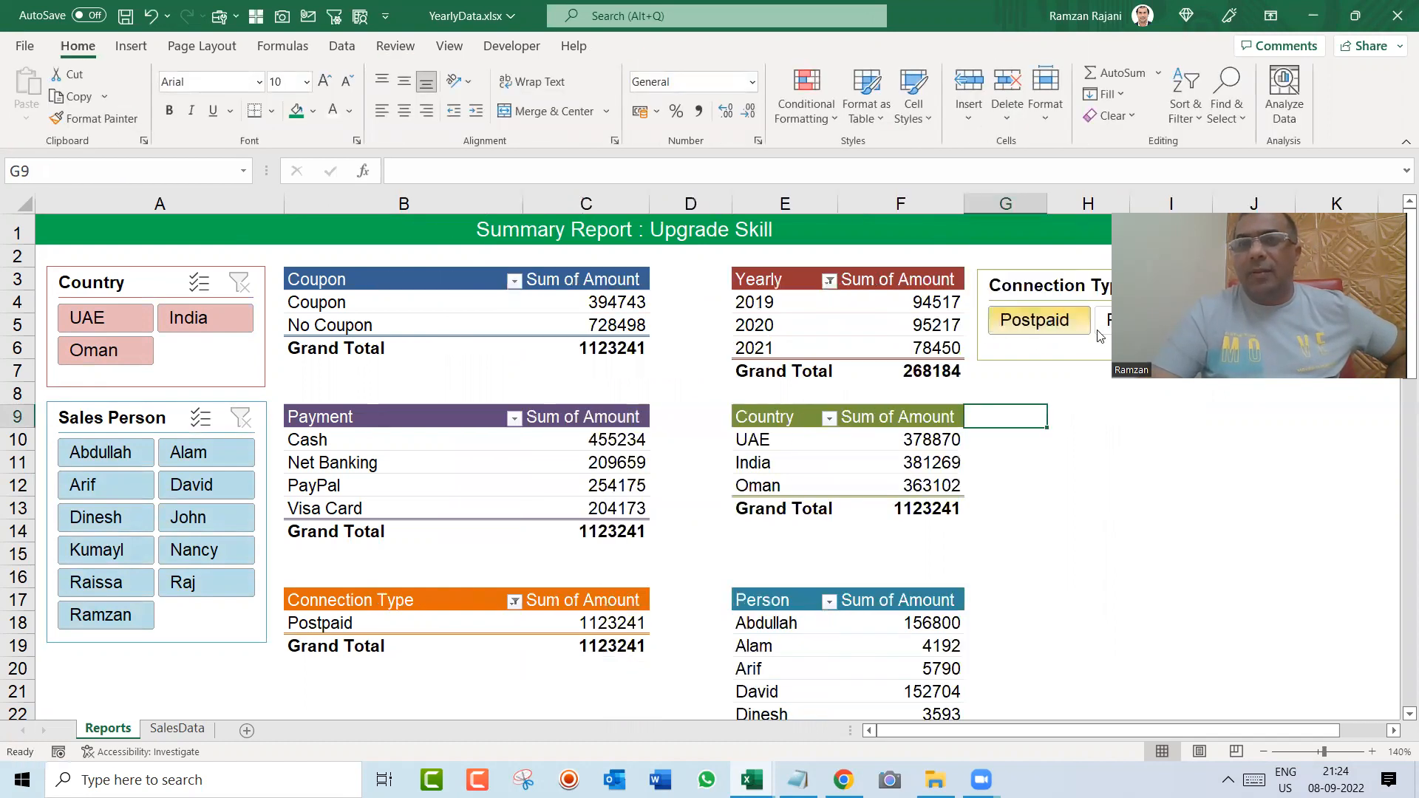
{"action": "left_click", "coordinate": [1102, 325]}
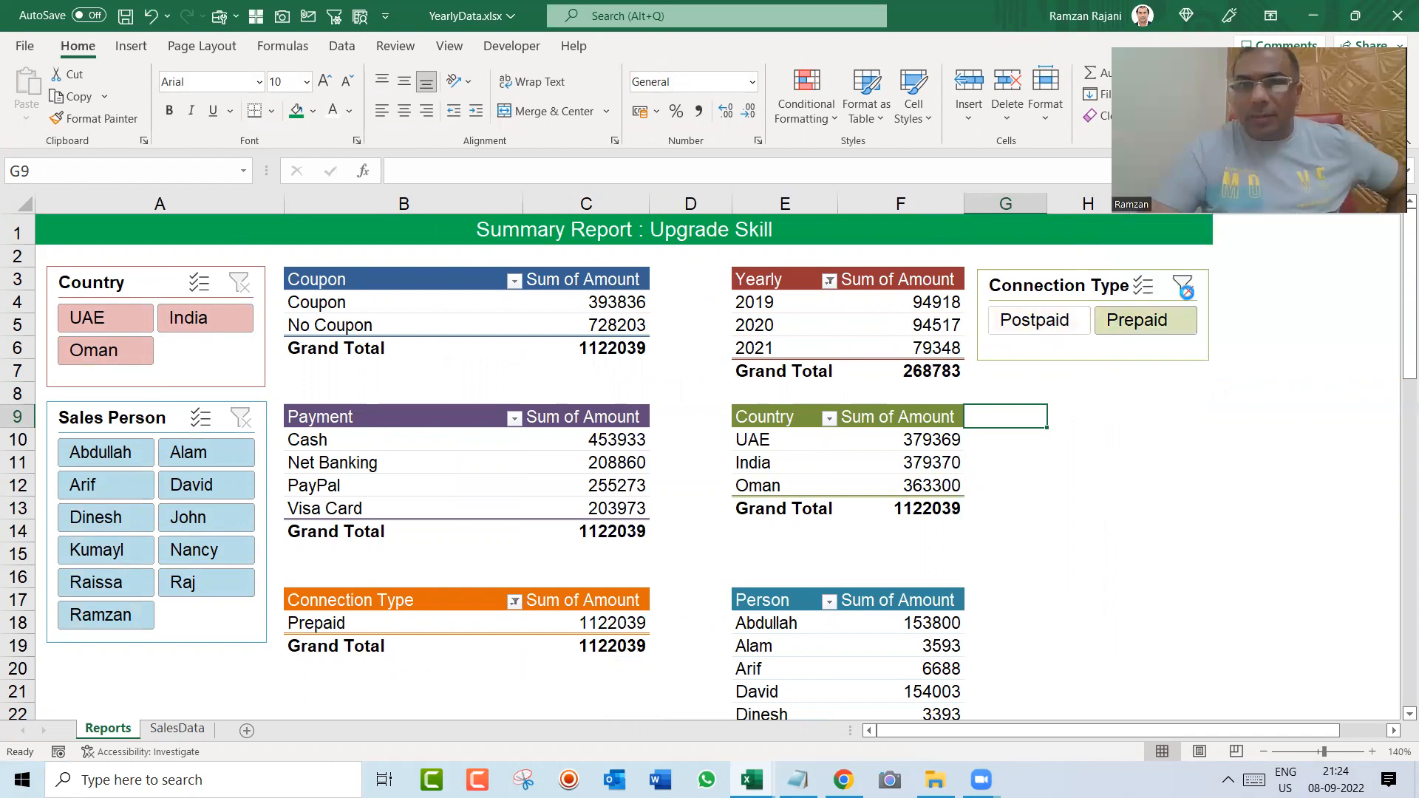
Step: Clear the Connection Type filter, and test the Country slicer with UAE before clearing it as well
{"action": "left_click", "coordinate": [1182, 286]}
{"action": "left_click", "coordinate": [118, 318]}
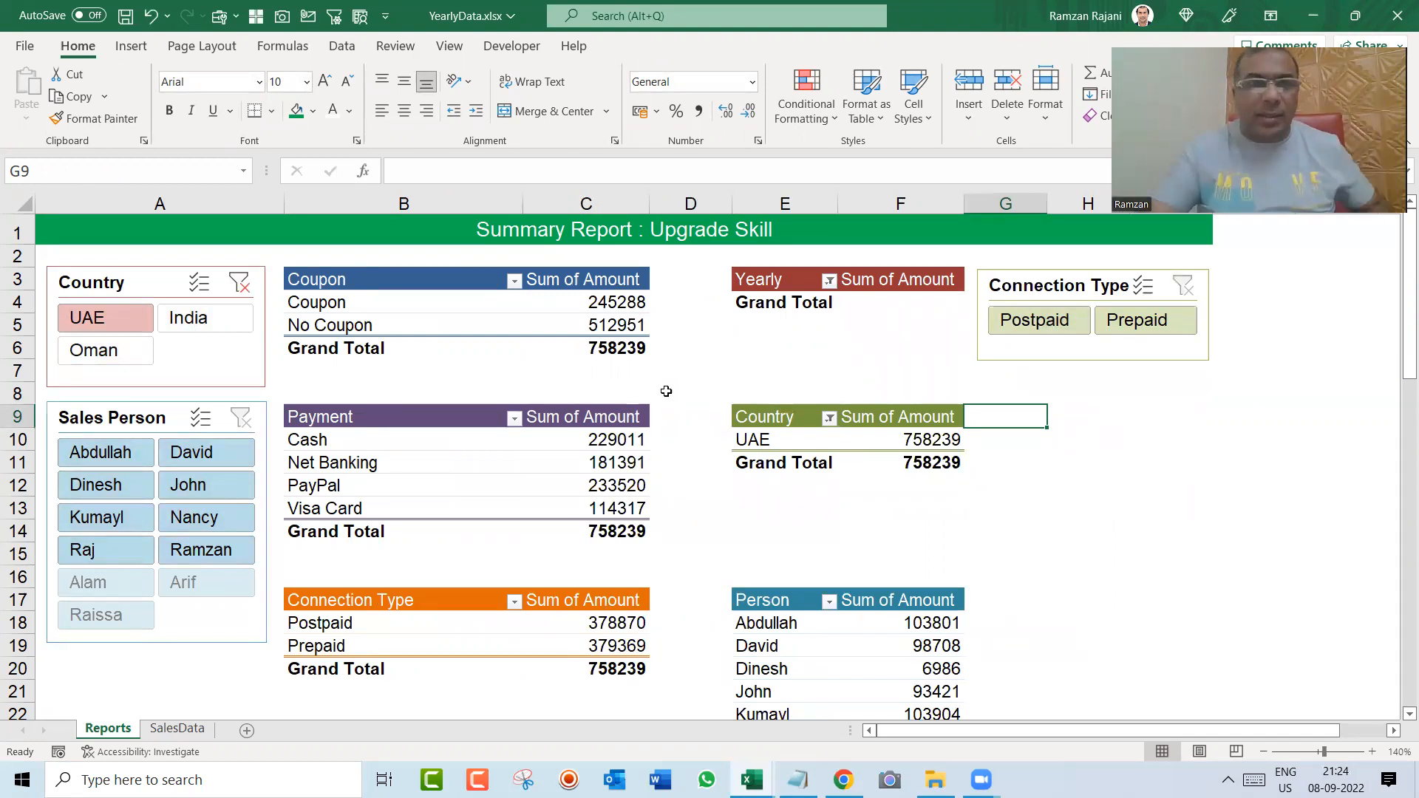
{"action": "left_click", "coordinate": [239, 284]}
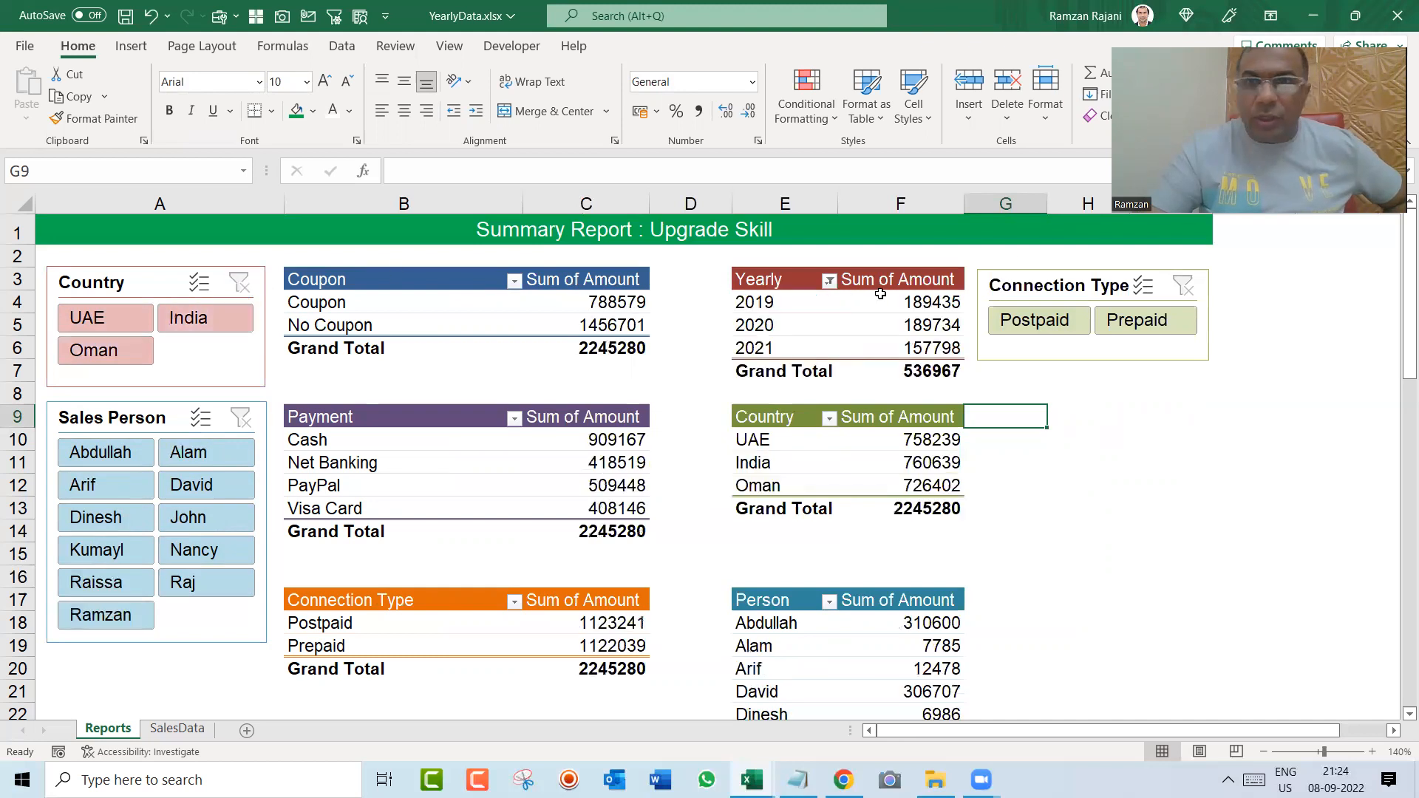
{"action": "left_click", "coordinate": [1183, 295]}
{"action": "left_click", "coordinate": [1137, 417]}
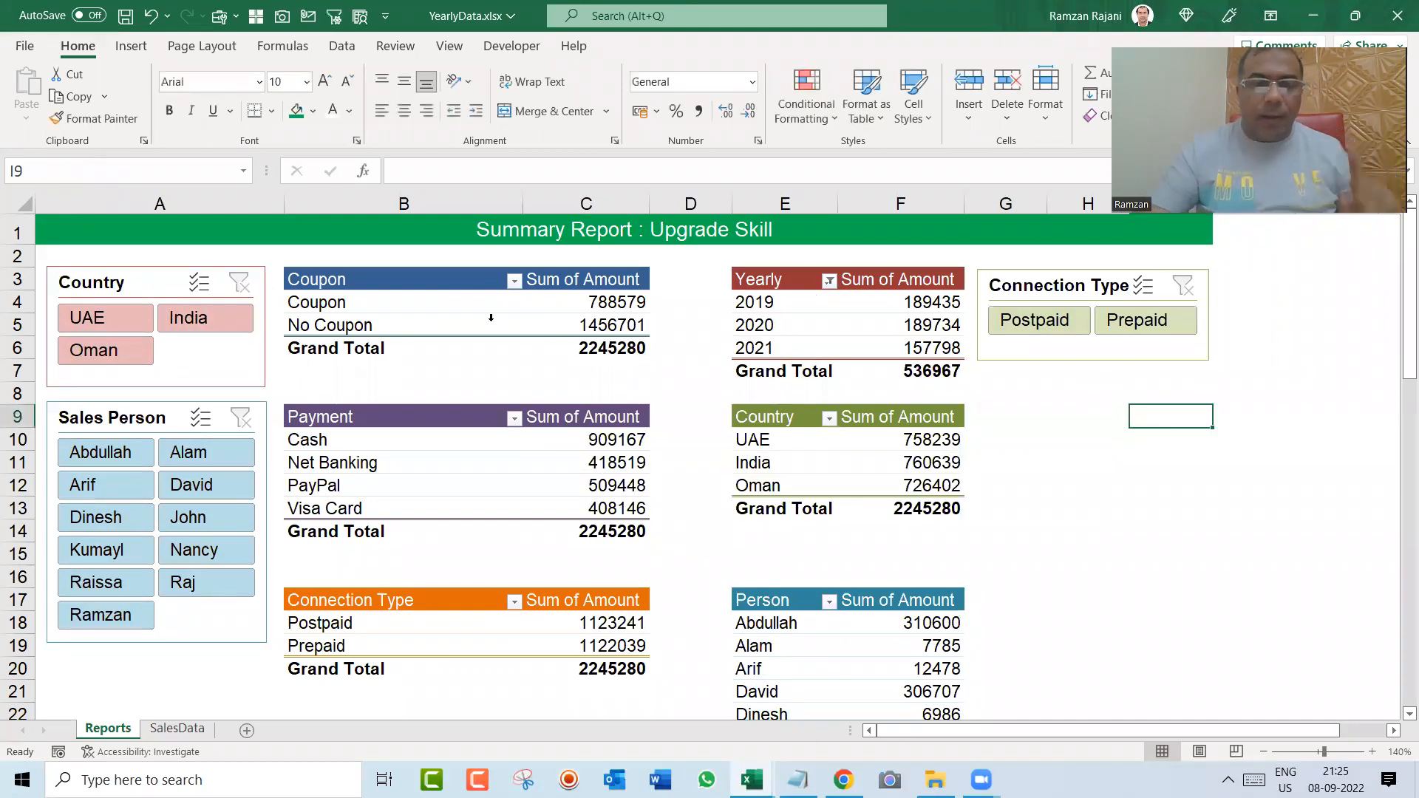
Step: Turn off autofitting of column widths on update for the Coupon pivot table and refresh it
{"action": "left_click", "coordinate": [466, 312]}
{"action": "right_click", "coordinate": [466, 315]}
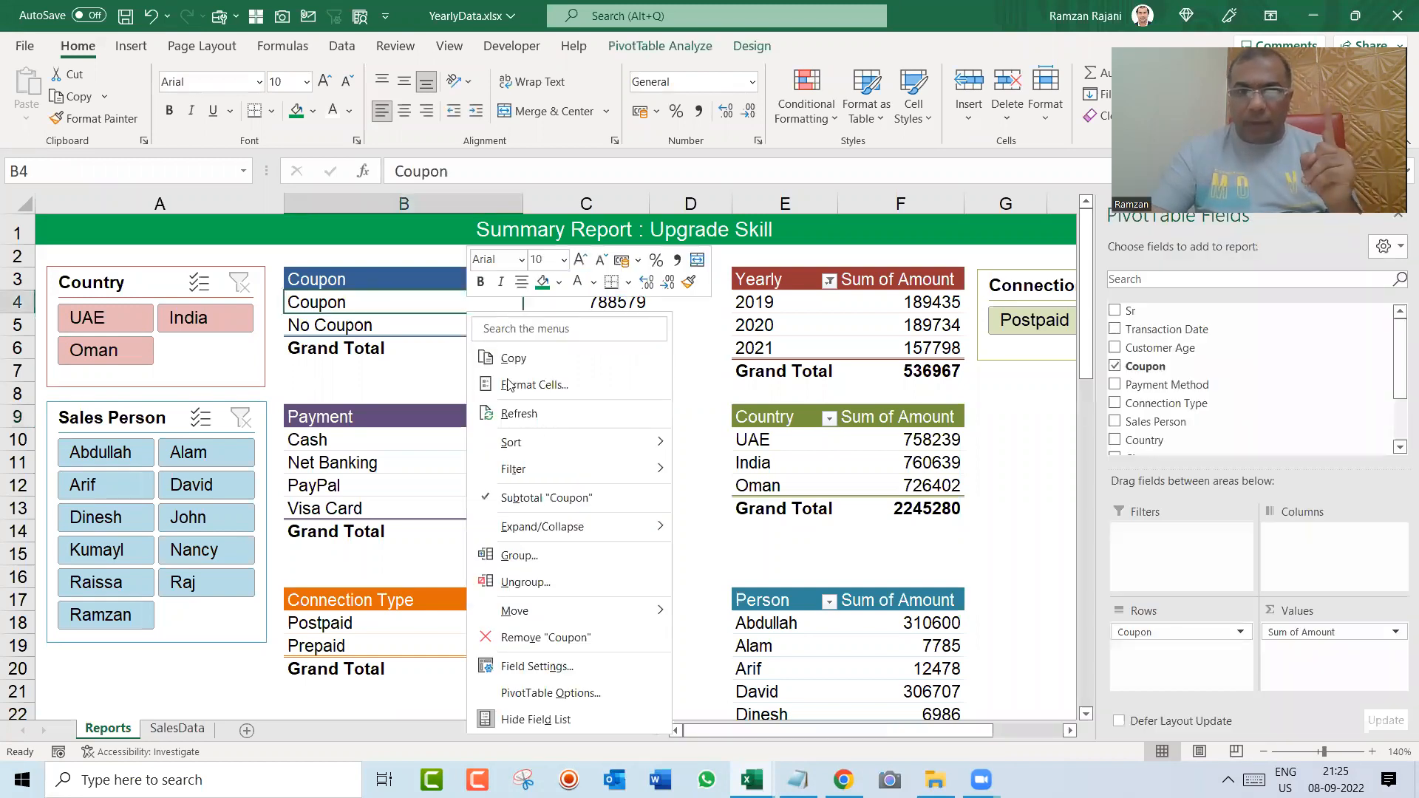
{"action": "left_click", "coordinate": [599, 689]}
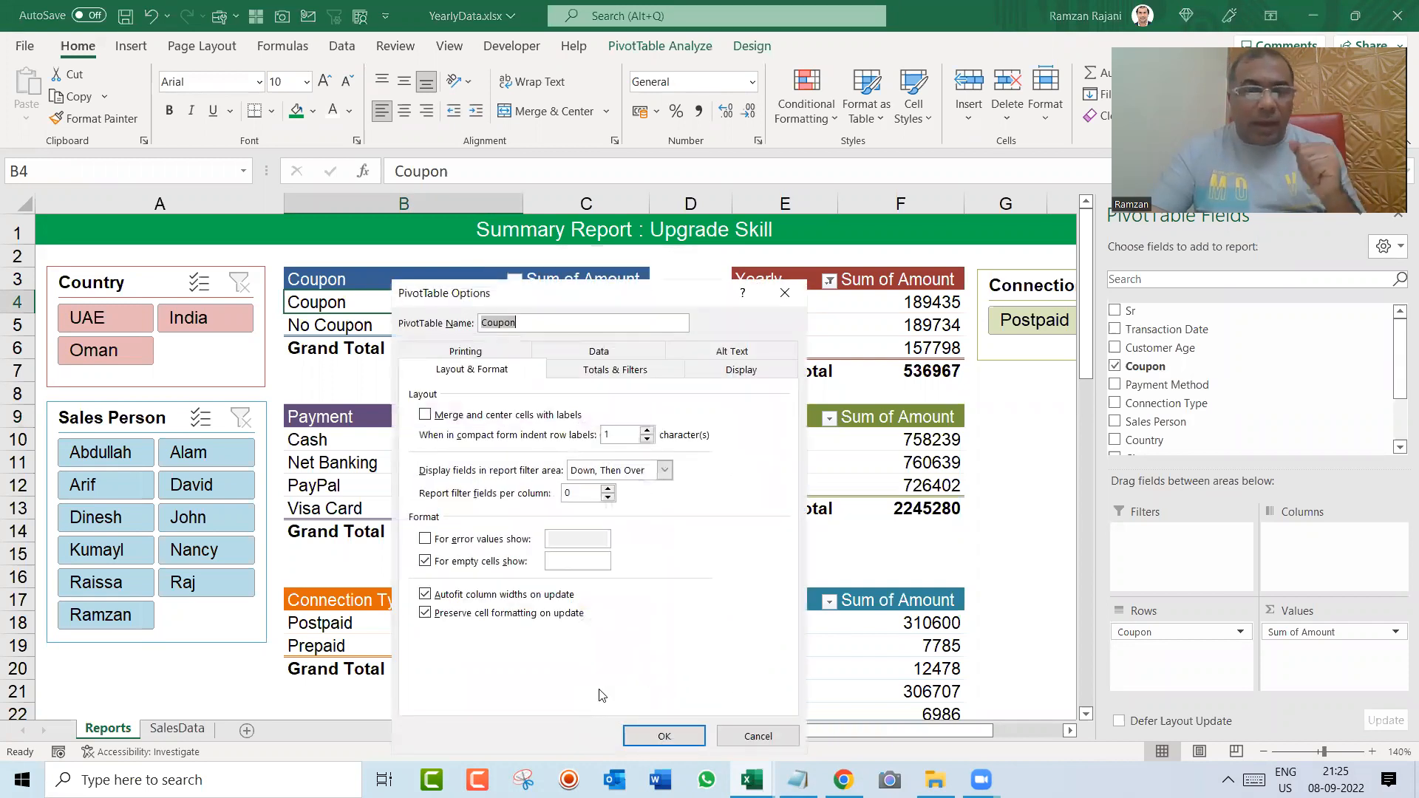
{"action": "left_click", "coordinate": [715, 375]}
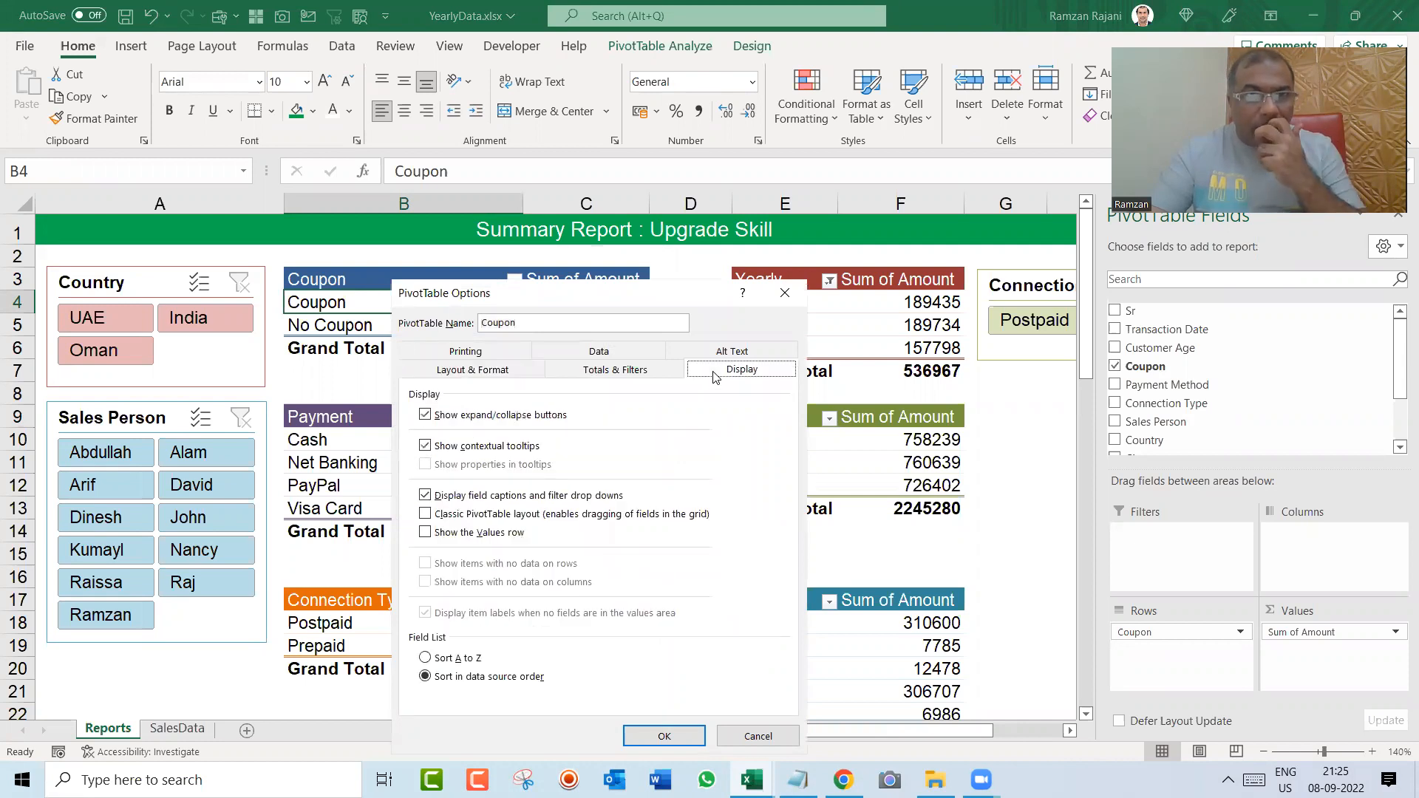
{"action": "left_click", "coordinate": [505, 378]}
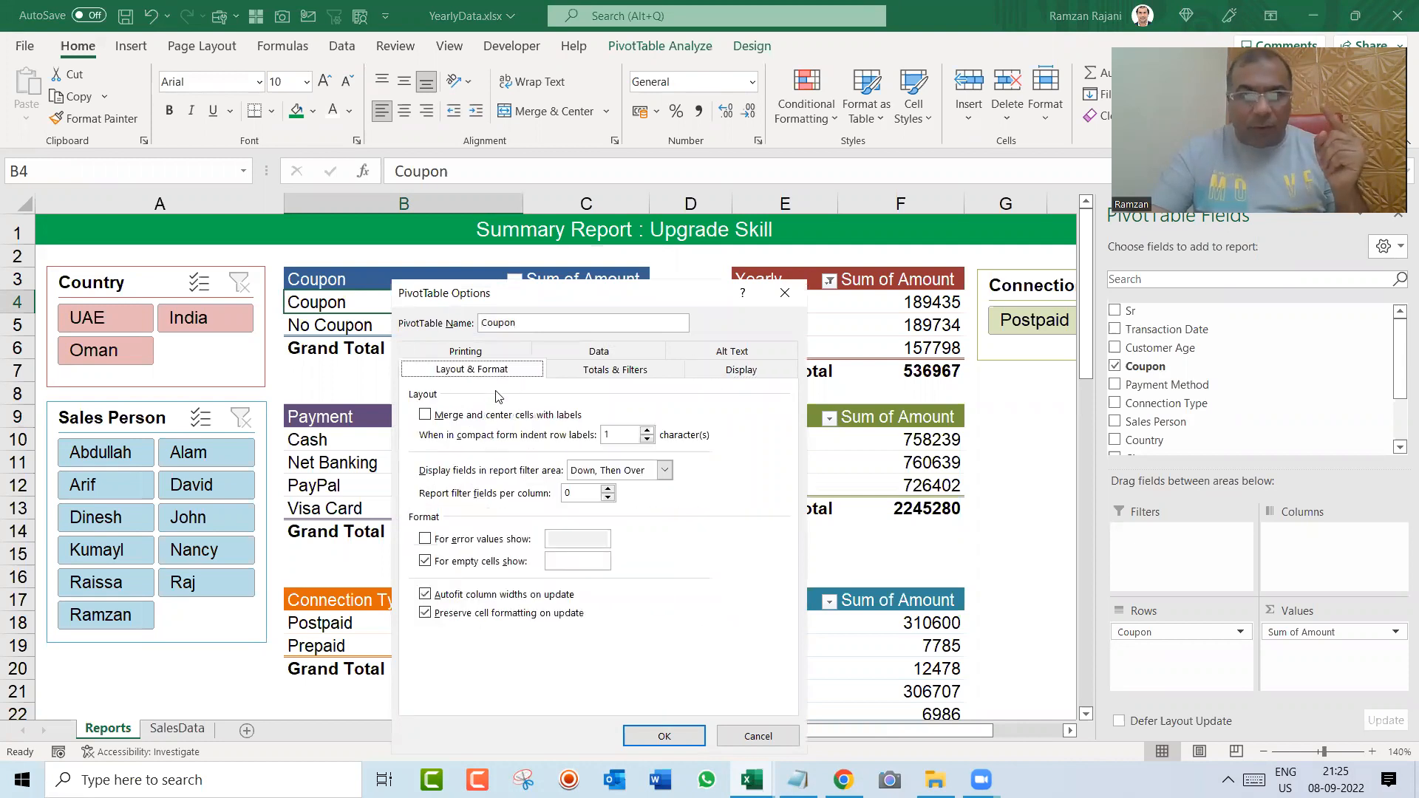
{"action": "left_click", "coordinate": [425, 595]}
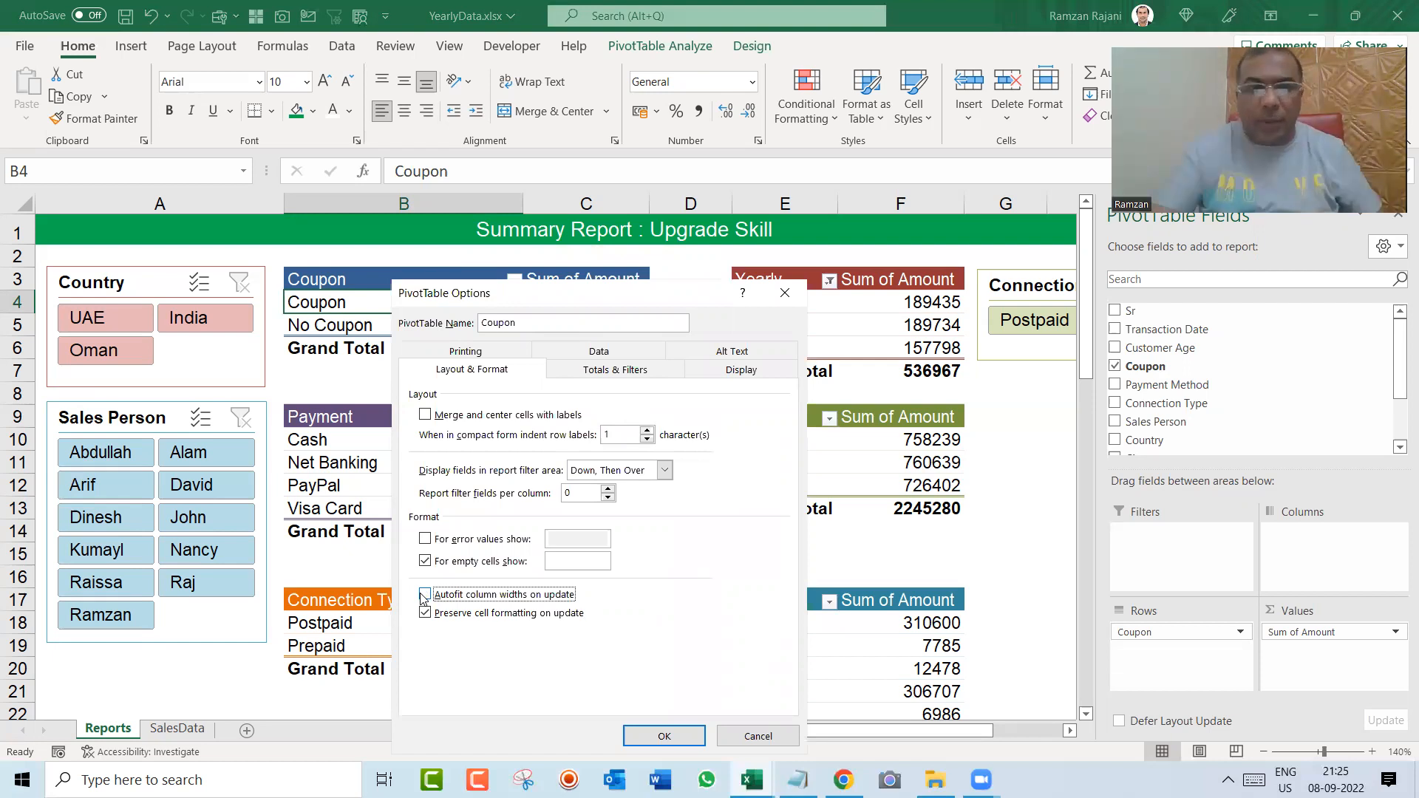
{"action": "left_click", "coordinate": [667, 736]}
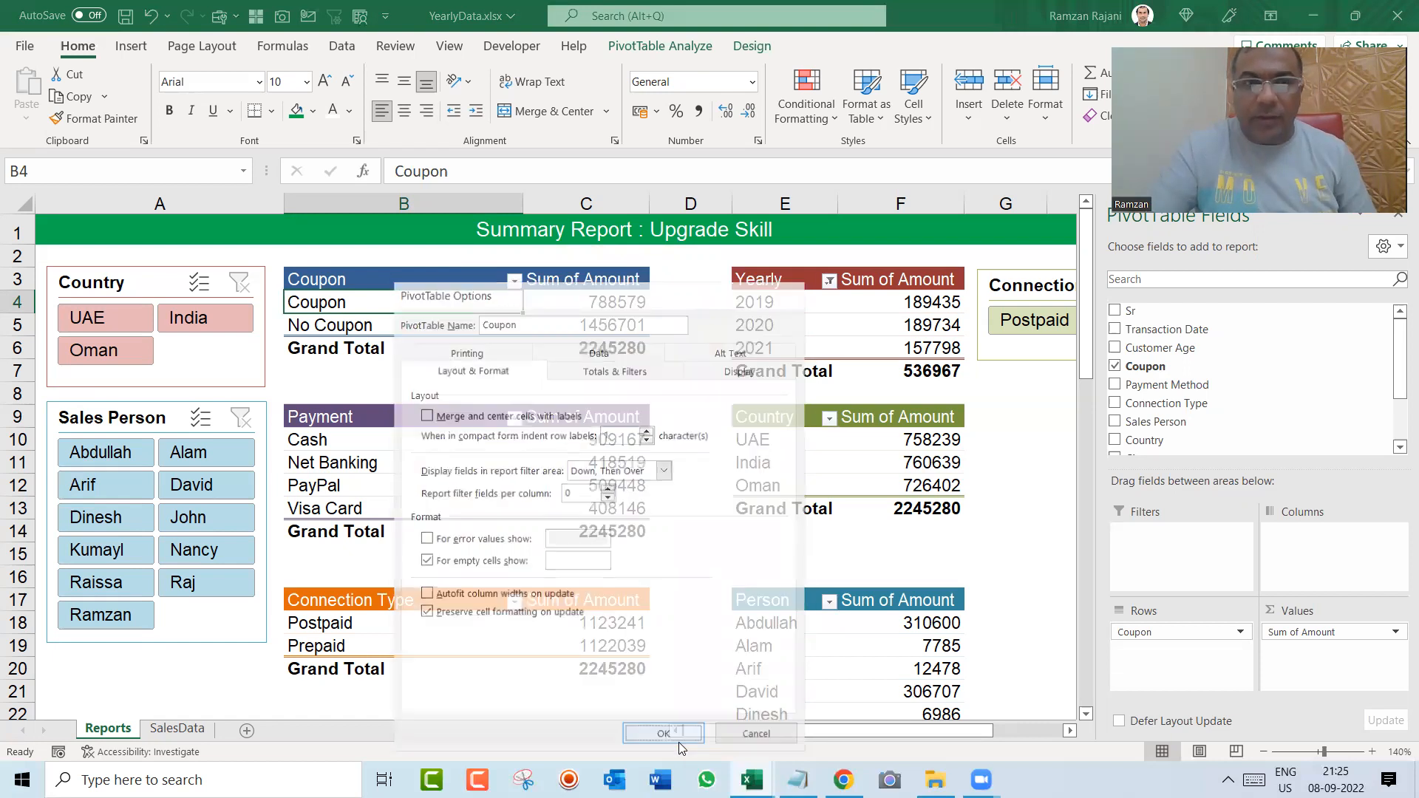
{"action": "right_click", "coordinate": [599, 337]}
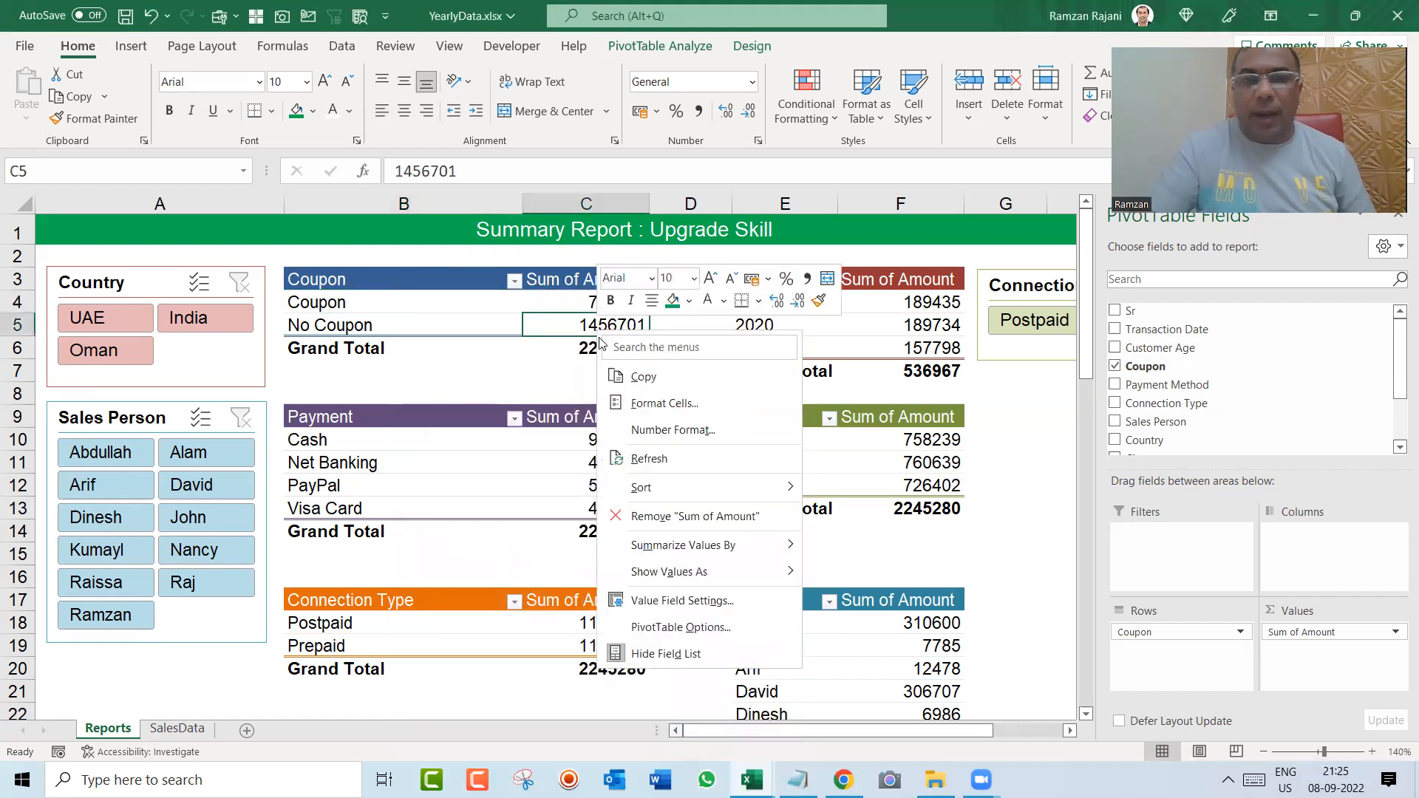
{"action": "left_click", "coordinate": [643, 458]}
Step: Test the Country slicer with India and UAE and the Sales Person slicer with several people, and clear both filters
{"action": "left_click", "coordinate": [206, 310]}
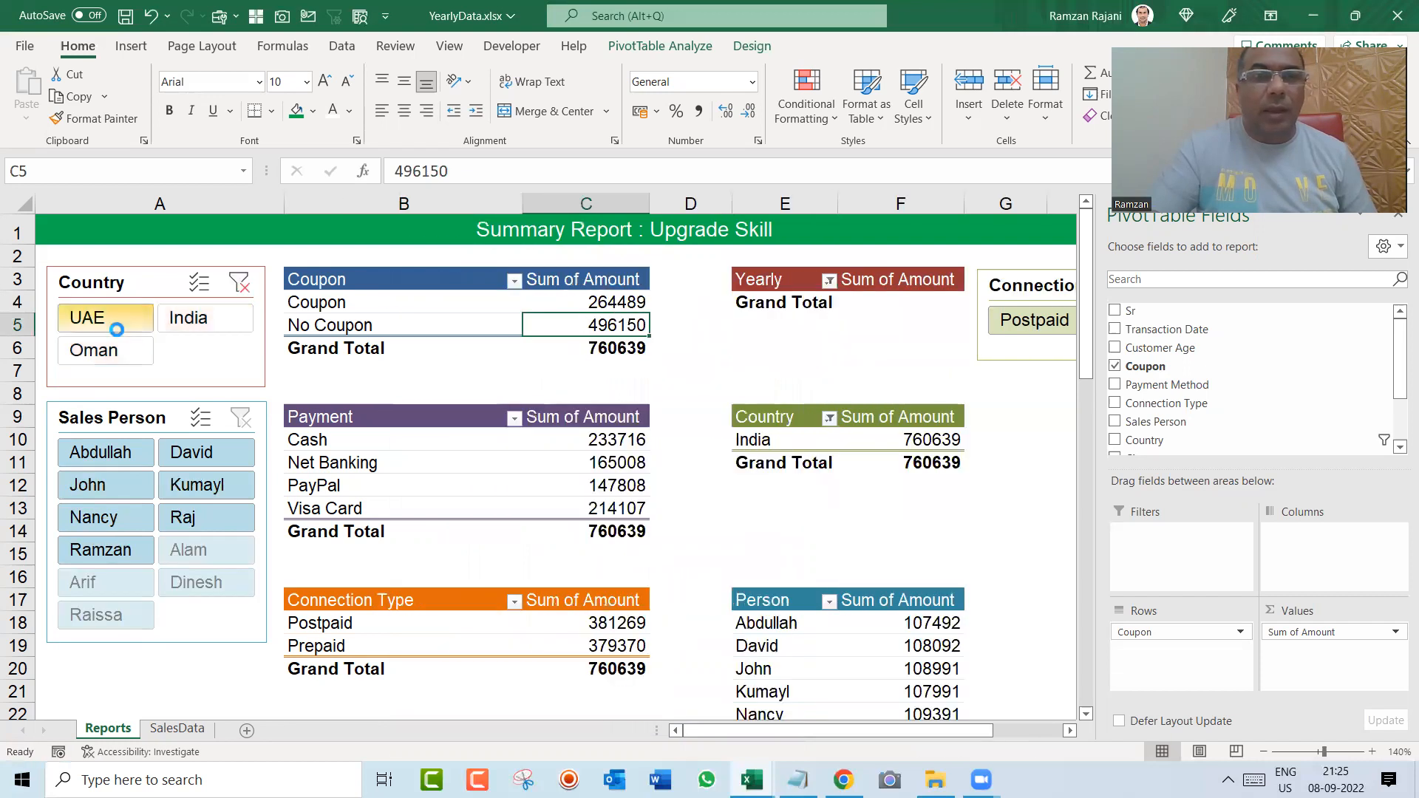
{"action": "left_click", "coordinate": [112, 326]}
{"action": "left_click", "coordinate": [107, 451]}
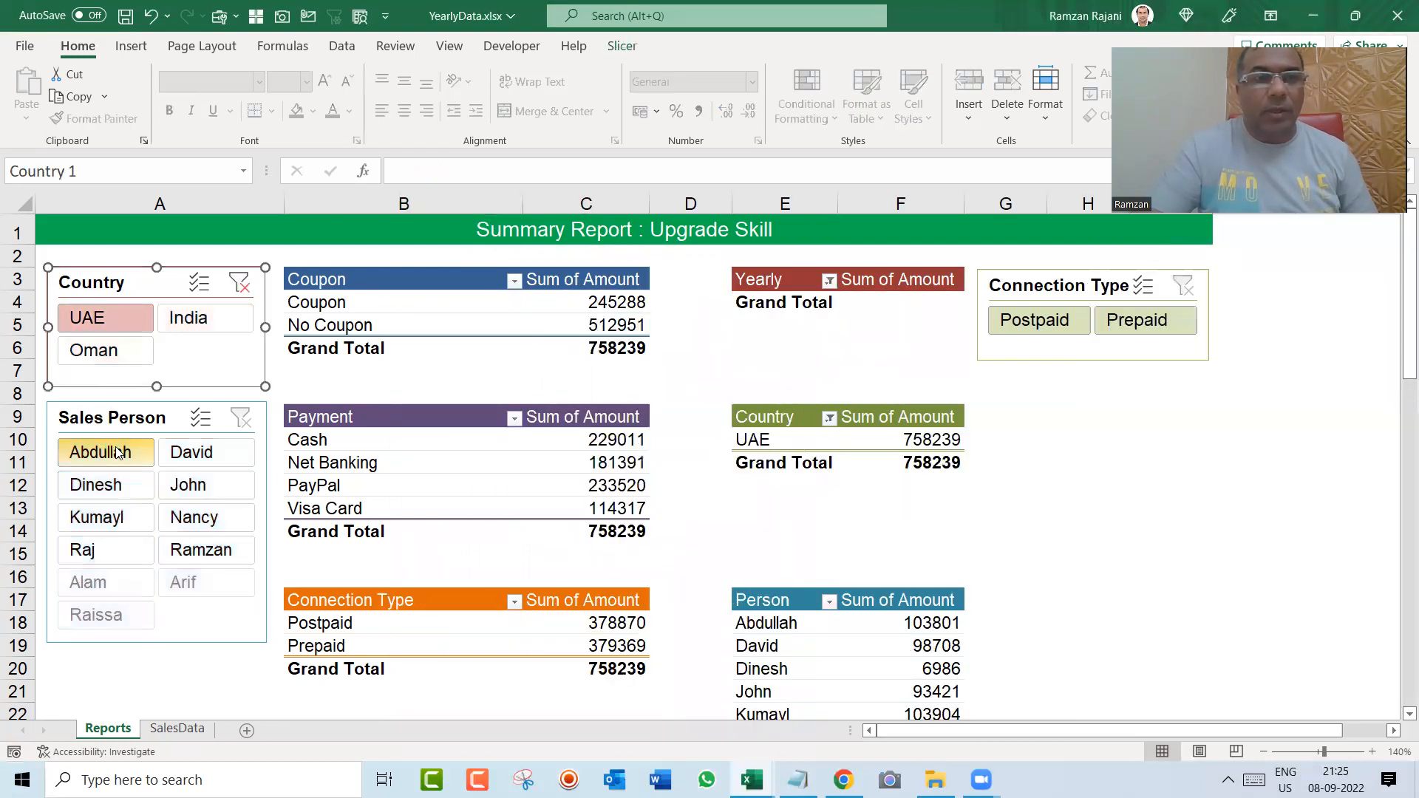
{"action": "left_click", "coordinate": [206, 452]}
{"action": "left_click", "coordinate": [138, 486]}
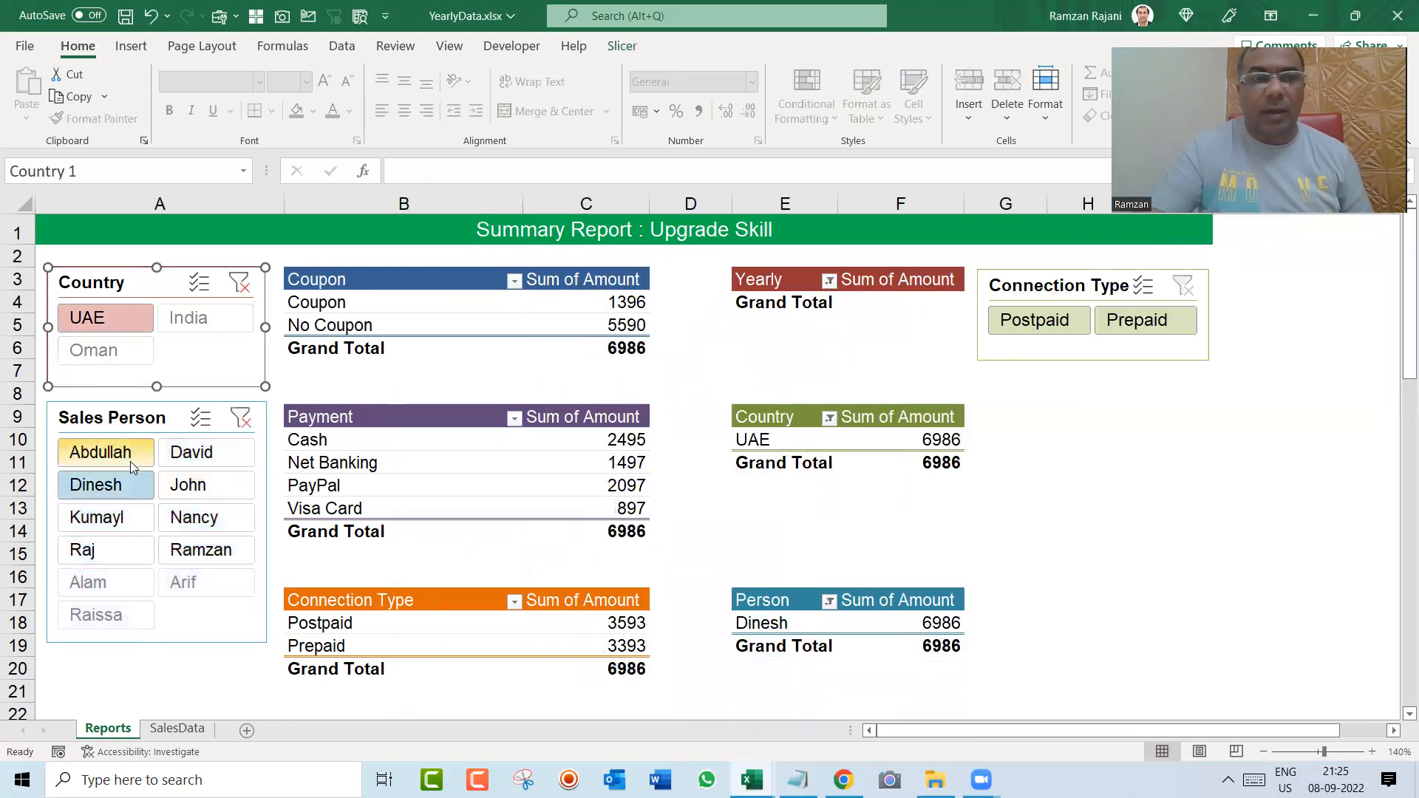
{"action": "left_click", "coordinate": [130, 458]}
{"action": "left_click", "coordinate": [240, 418]}
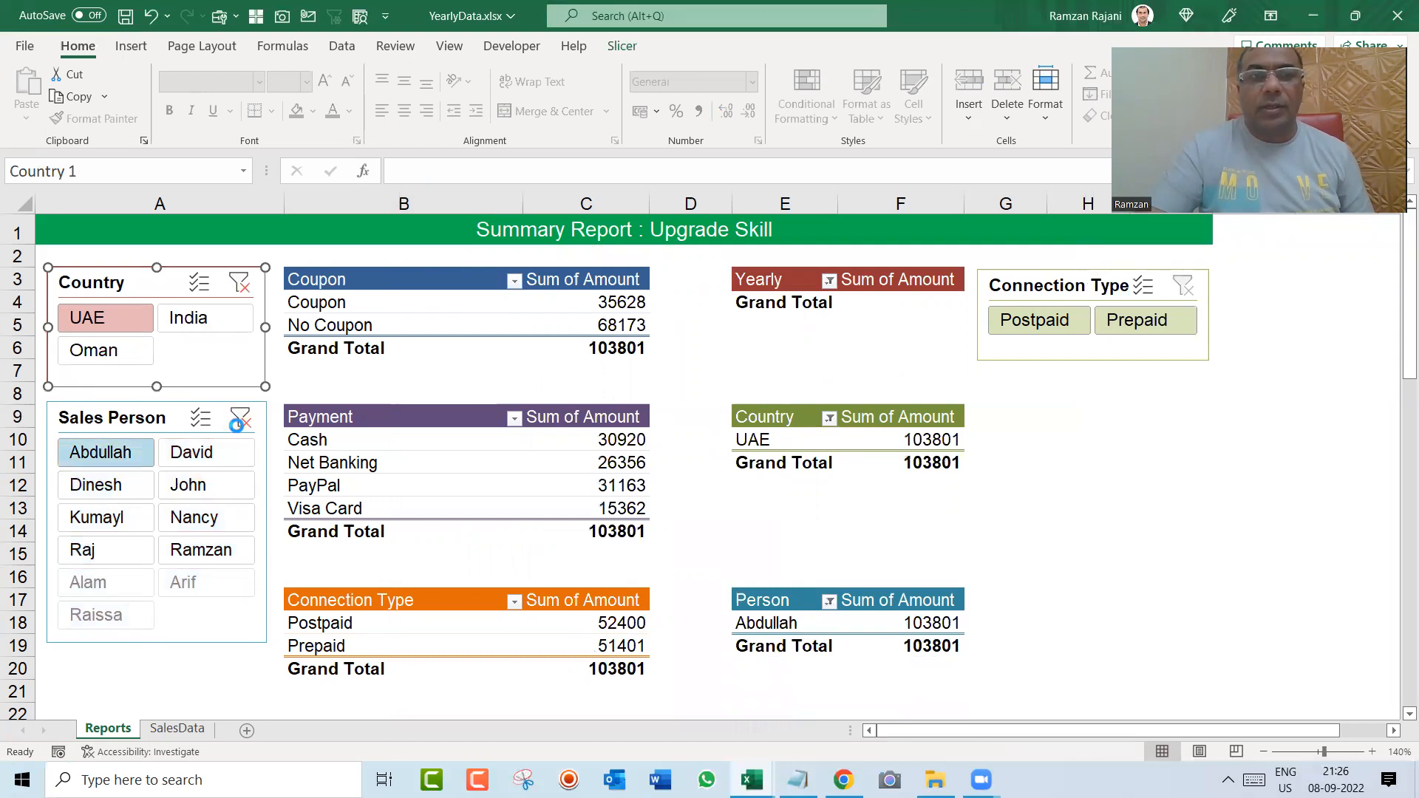
{"action": "left_click", "coordinate": [239, 283]}
Step: Turn off autofitting of column widths on update for the Payment pivot table
{"action": "right_click", "coordinate": [586, 440]}
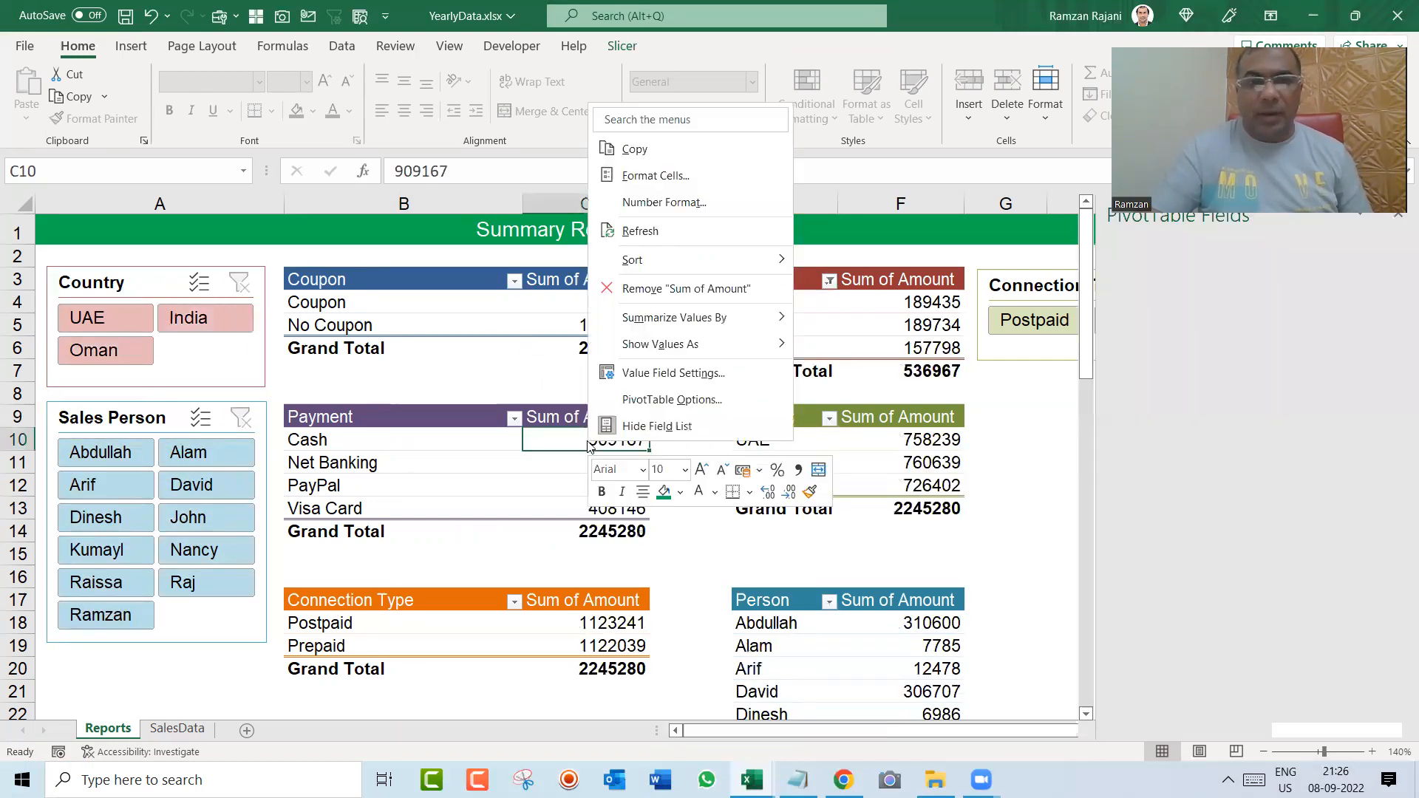
{"action": "left_click", "coordinate": [623, 409]}
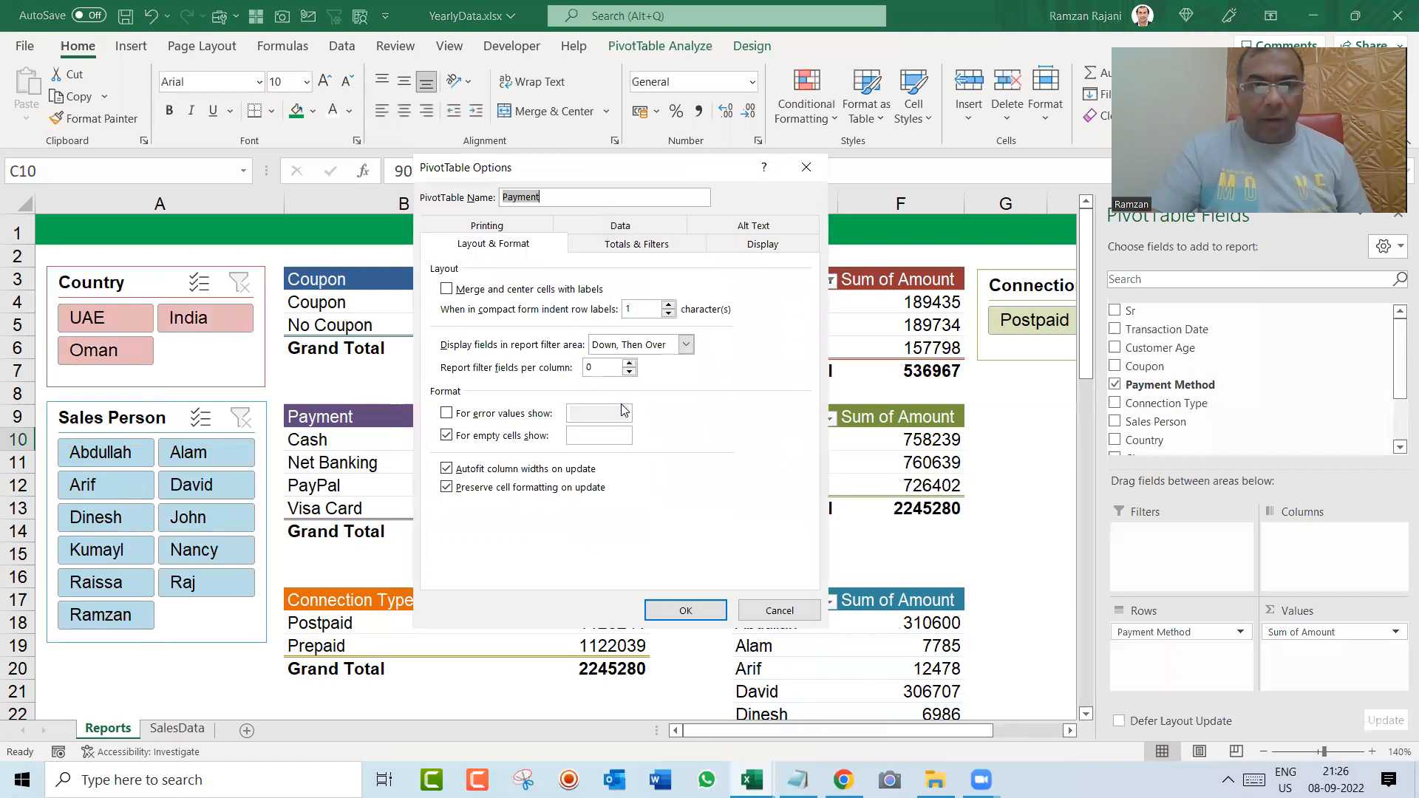
{"action": "left_click", "coordinate": [447, 470]}
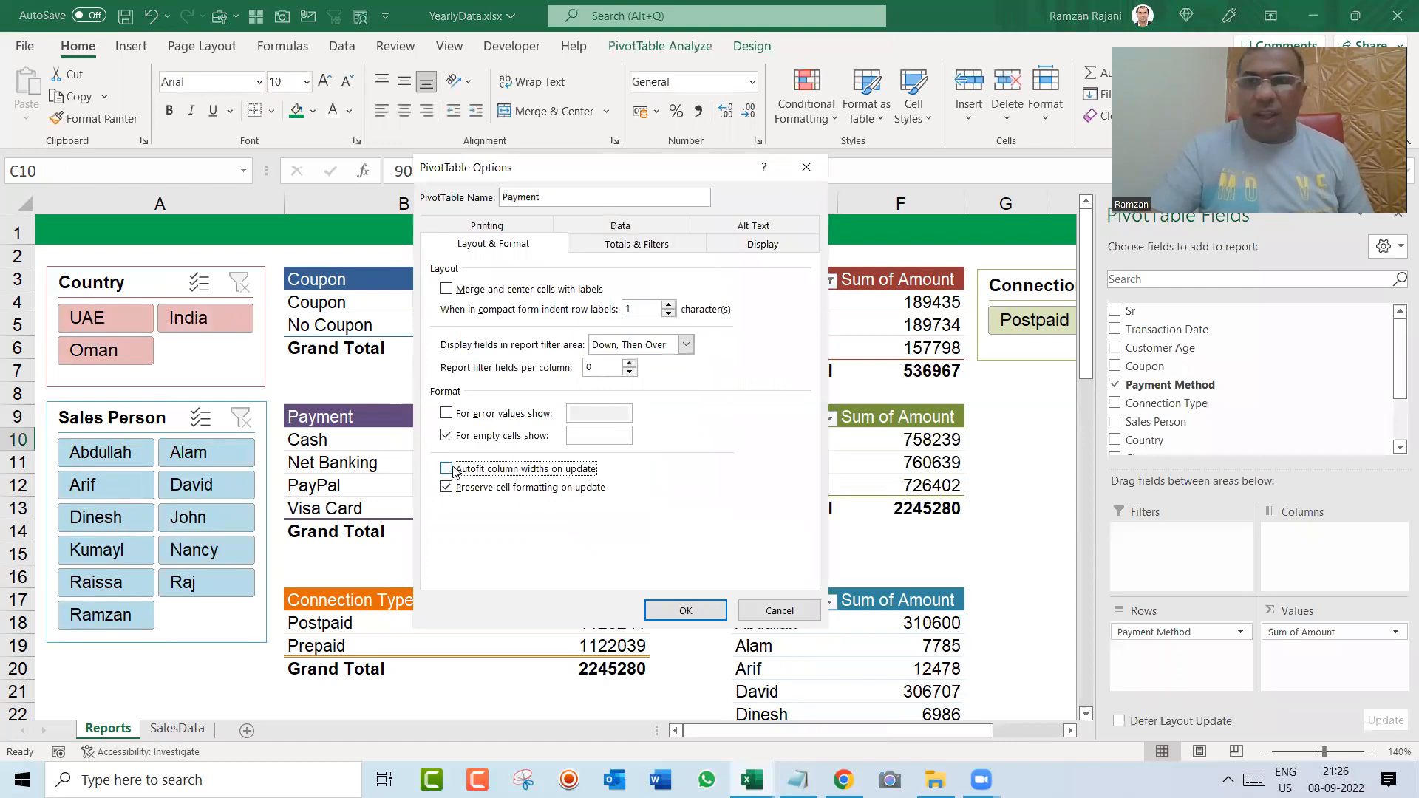
{"action": "left_click", "coordinate": [687, 603]}
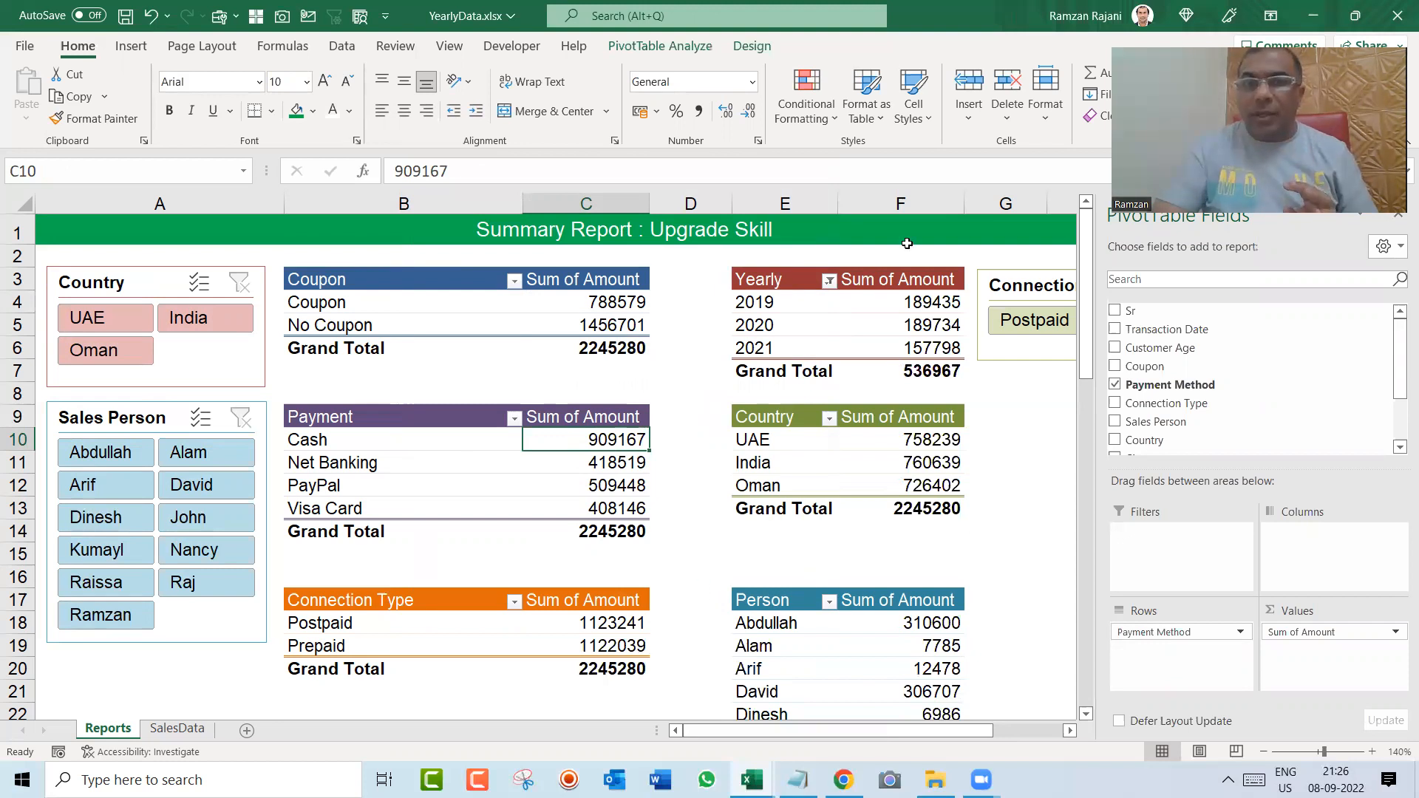
Step: Turn off autofitting of column widths on update for the Yearly pivot table
{"action": "right_click", "coordinate": [887, 301]}
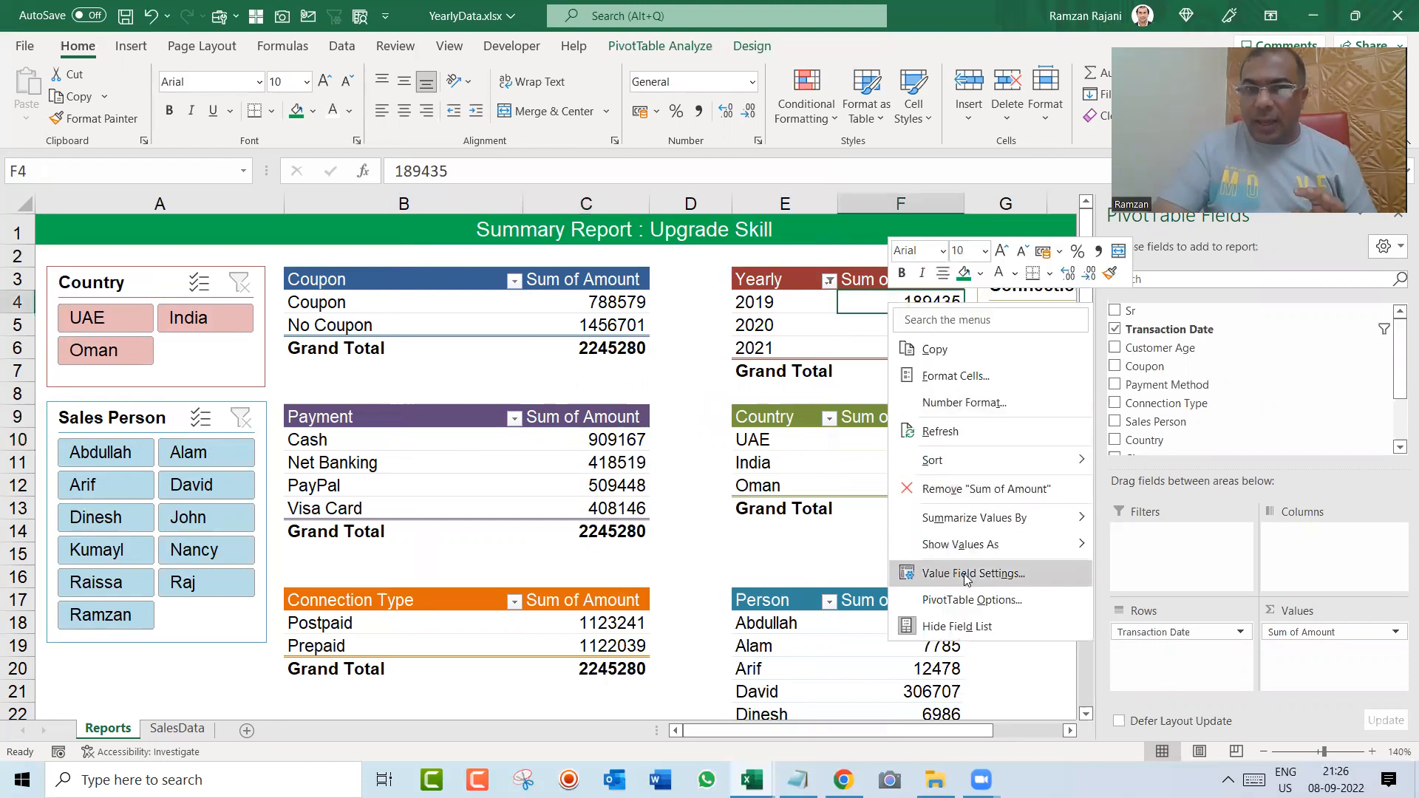
{"action": "left_click", "coordinate": [971, 600]}
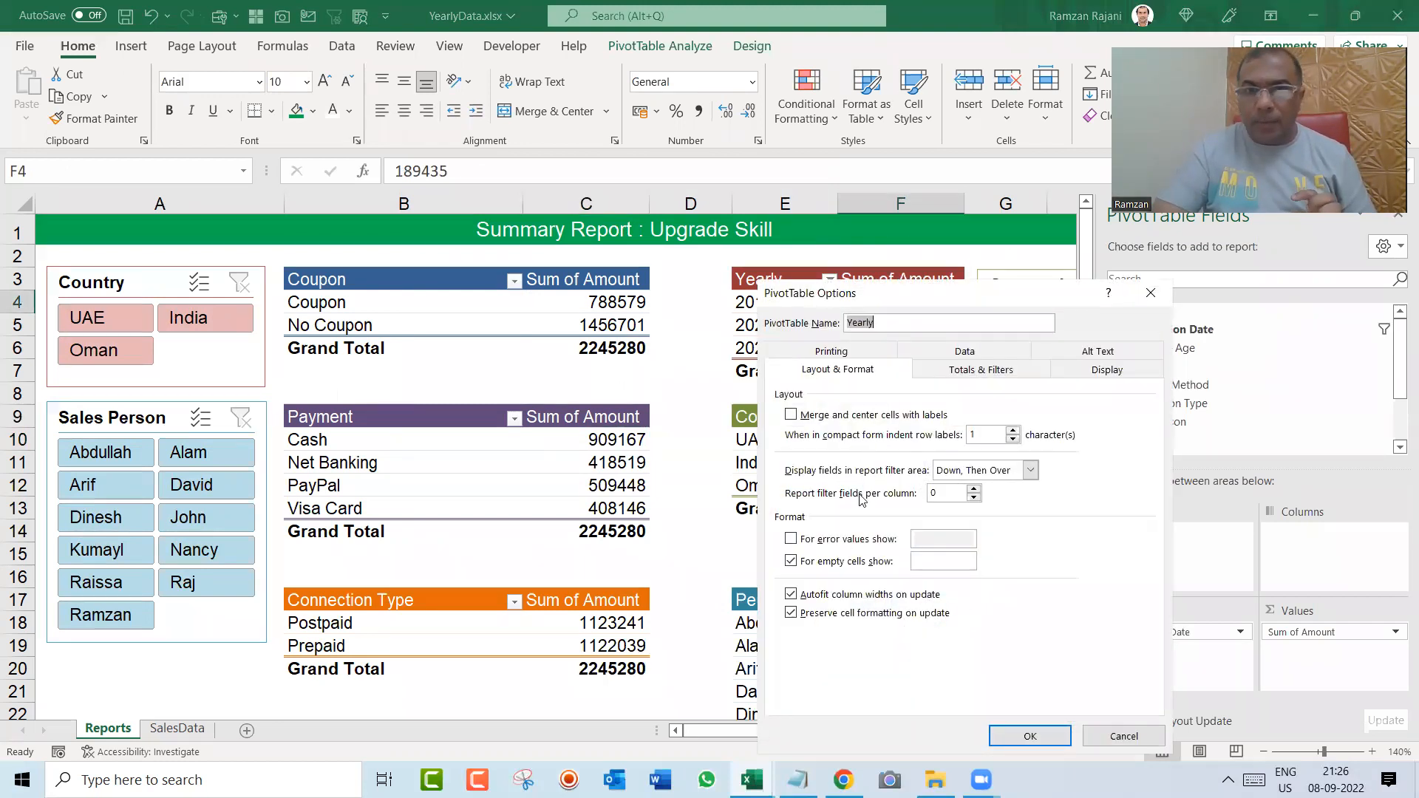
{"action": "left_click", "coordinate": [815, 593]}
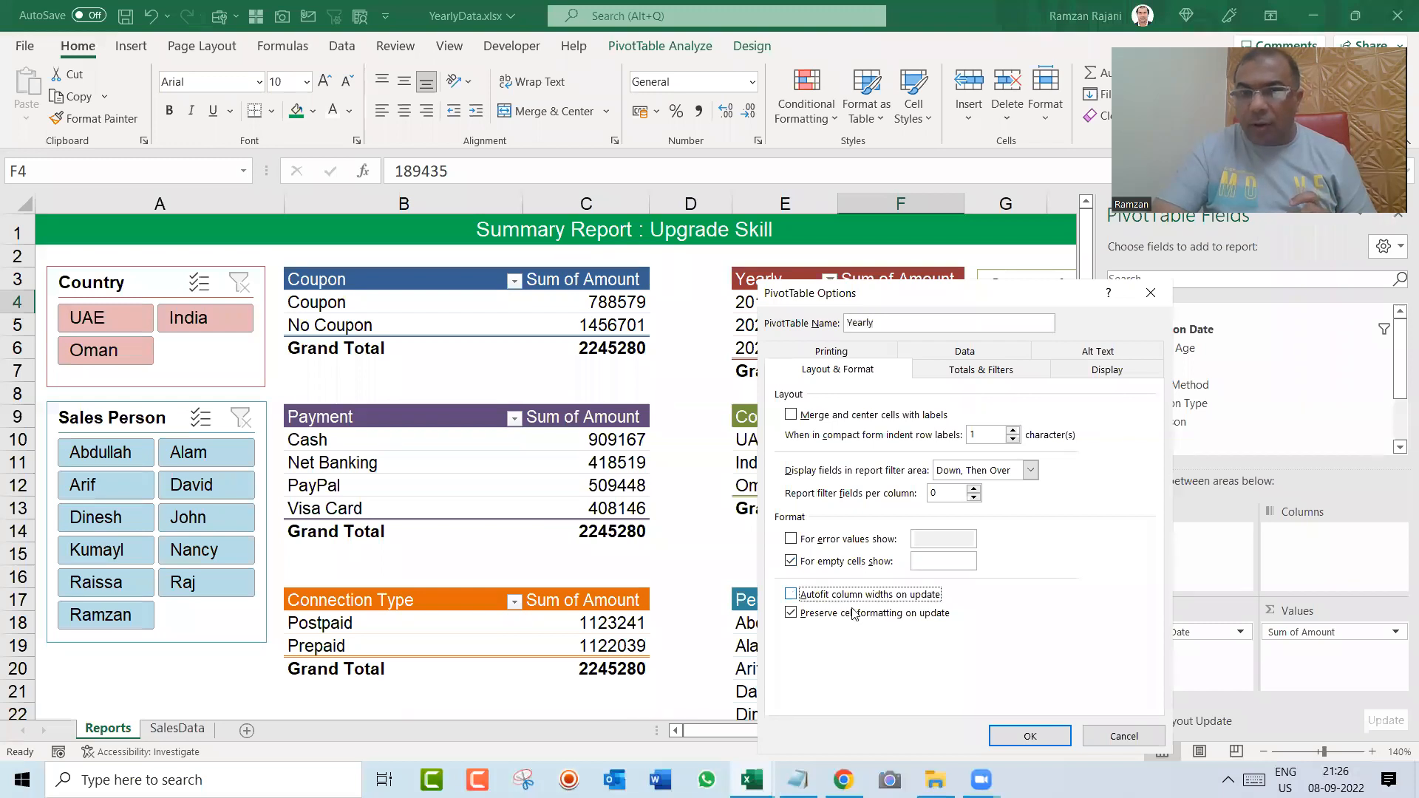
{"action": "left_click", "coordinate": [1029, 736]}
Step: Turn off autofitting of column widths on update for the Connection Type pivot table
{"action": "right_click", "coordinate": [607, 605]}
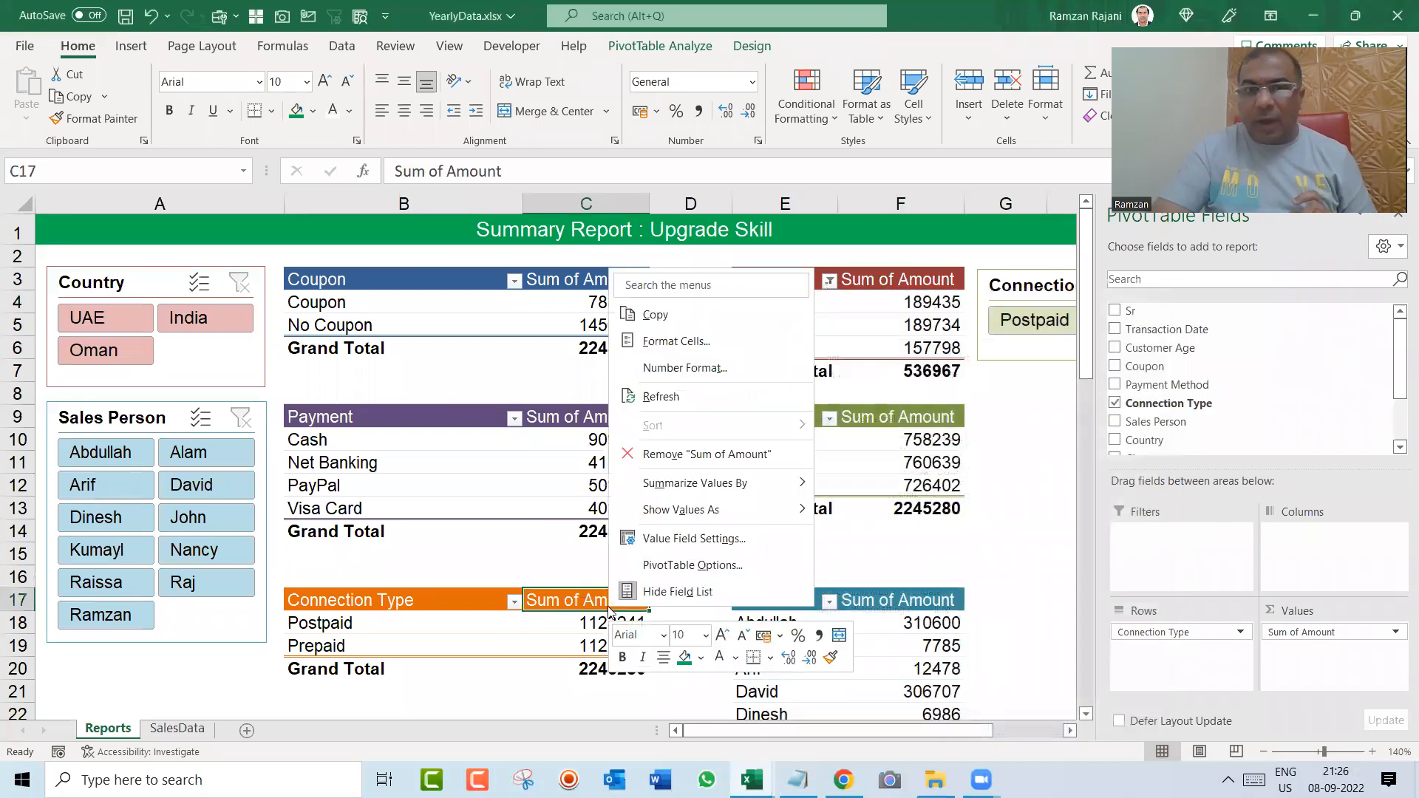
{"action": "left_click", "coordinate": [692, 565]}
{"action": "left_click", "coordinate": [526, 595]}
{"action": "left_click", "coordinate": [704, 736]}
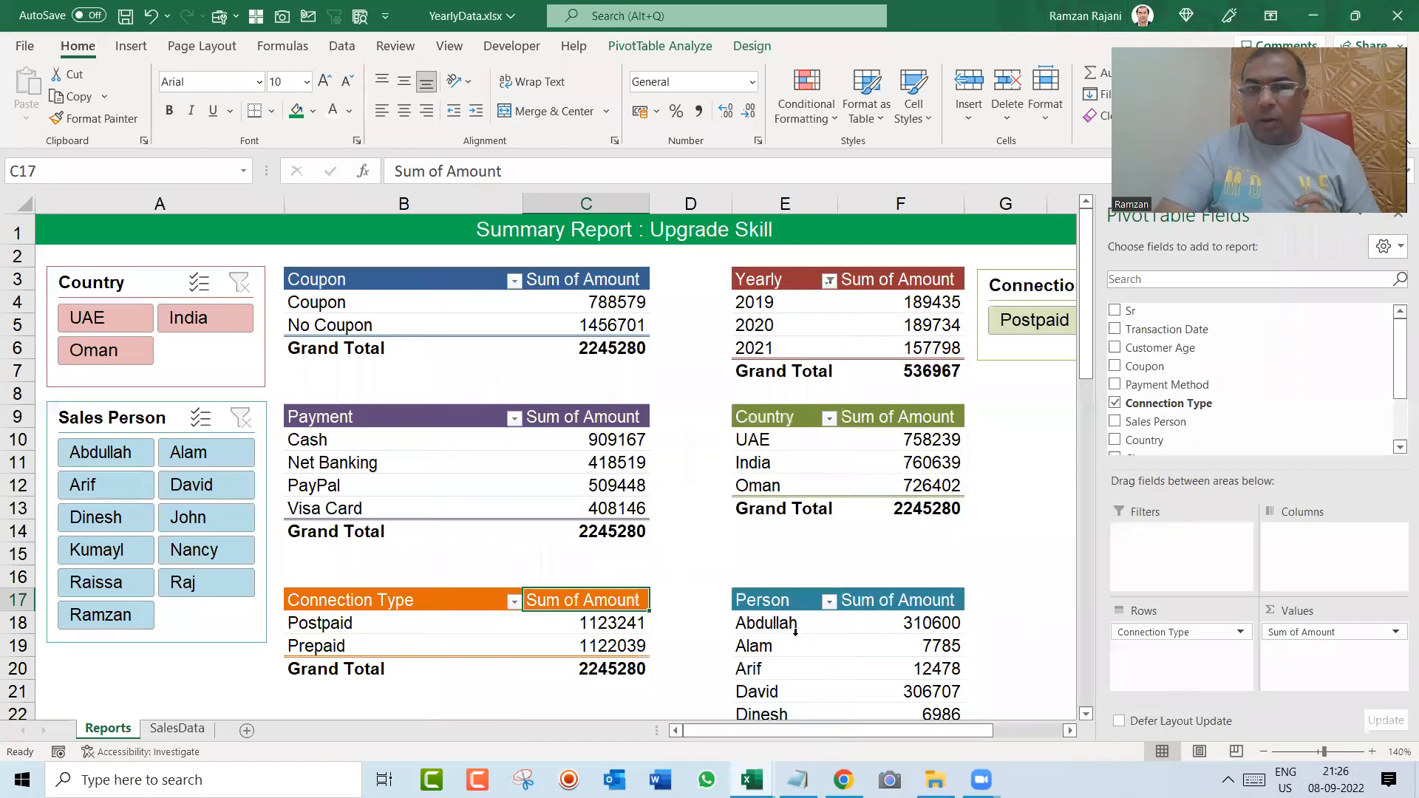
Step: Turn off autofitting of column widths on update for the Person pivot table
{"action": "right_click", "coordinate": [789, 632]}
{"action": "left_click", "coordinate": [828, 674]}
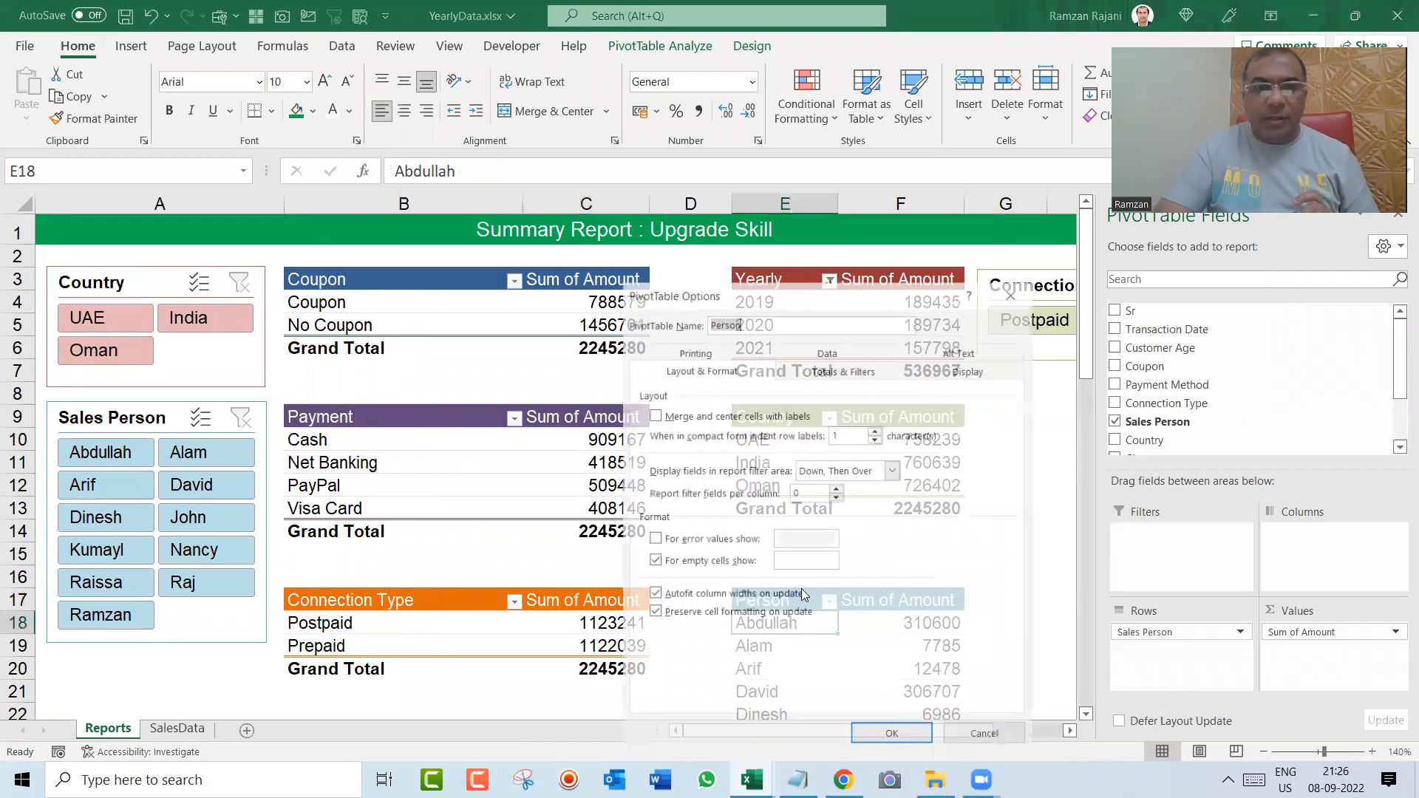
{"action": "left_click", "coordinate": [685, 598]}
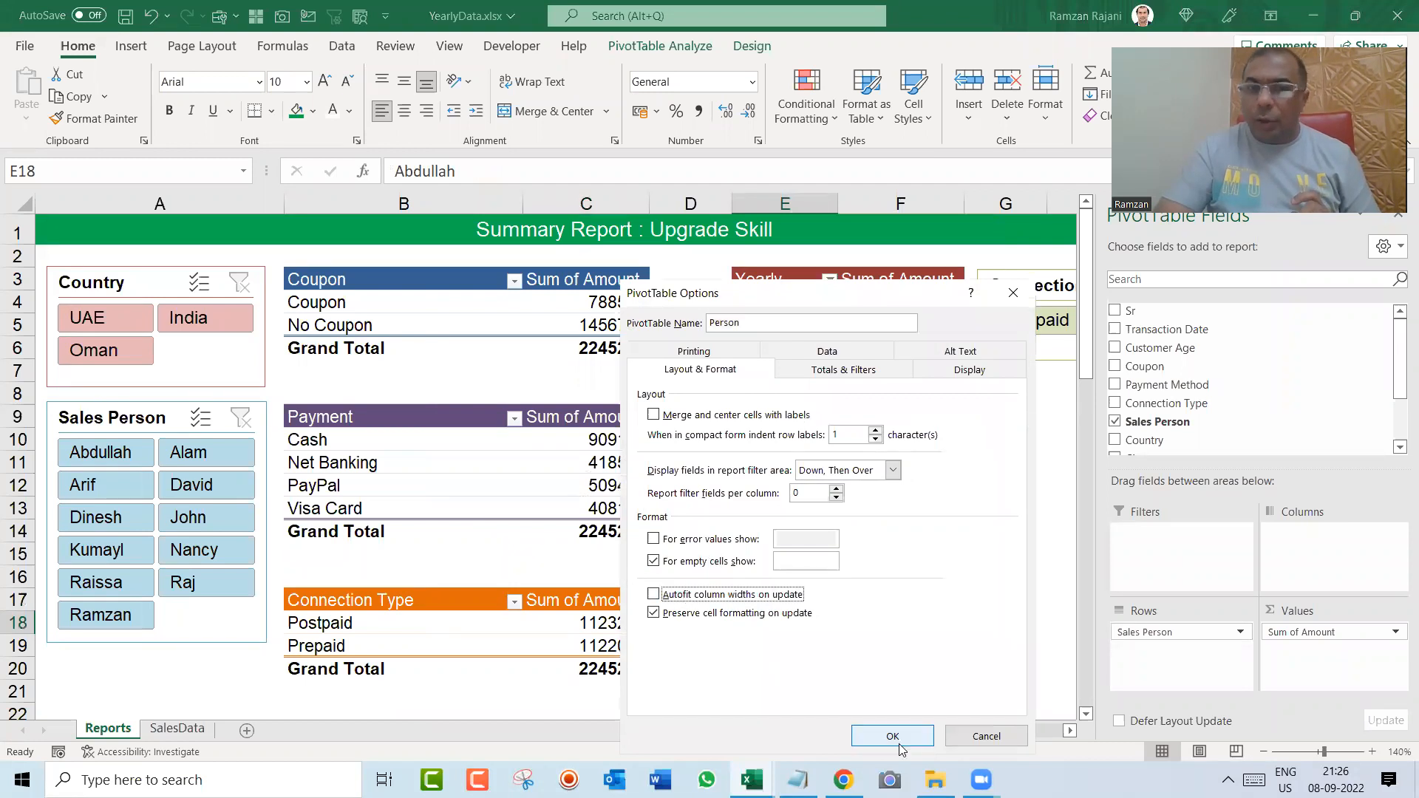
{"action": "left_click", "coordinate": [896, 737]}
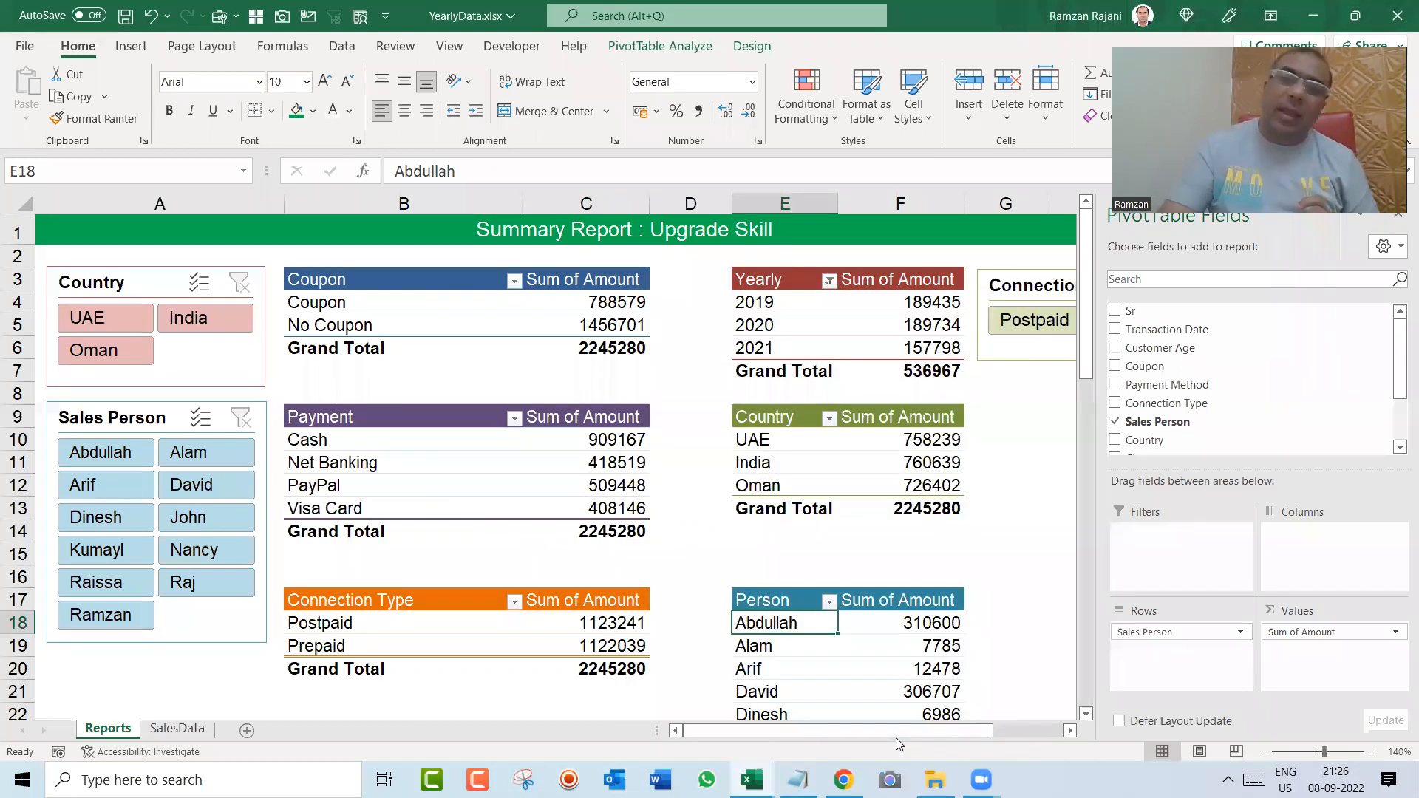
Step: Turn off autofitting of column widths on update for the Country pivot table
{"action": "left_click", "coordinate": [793, 447]}
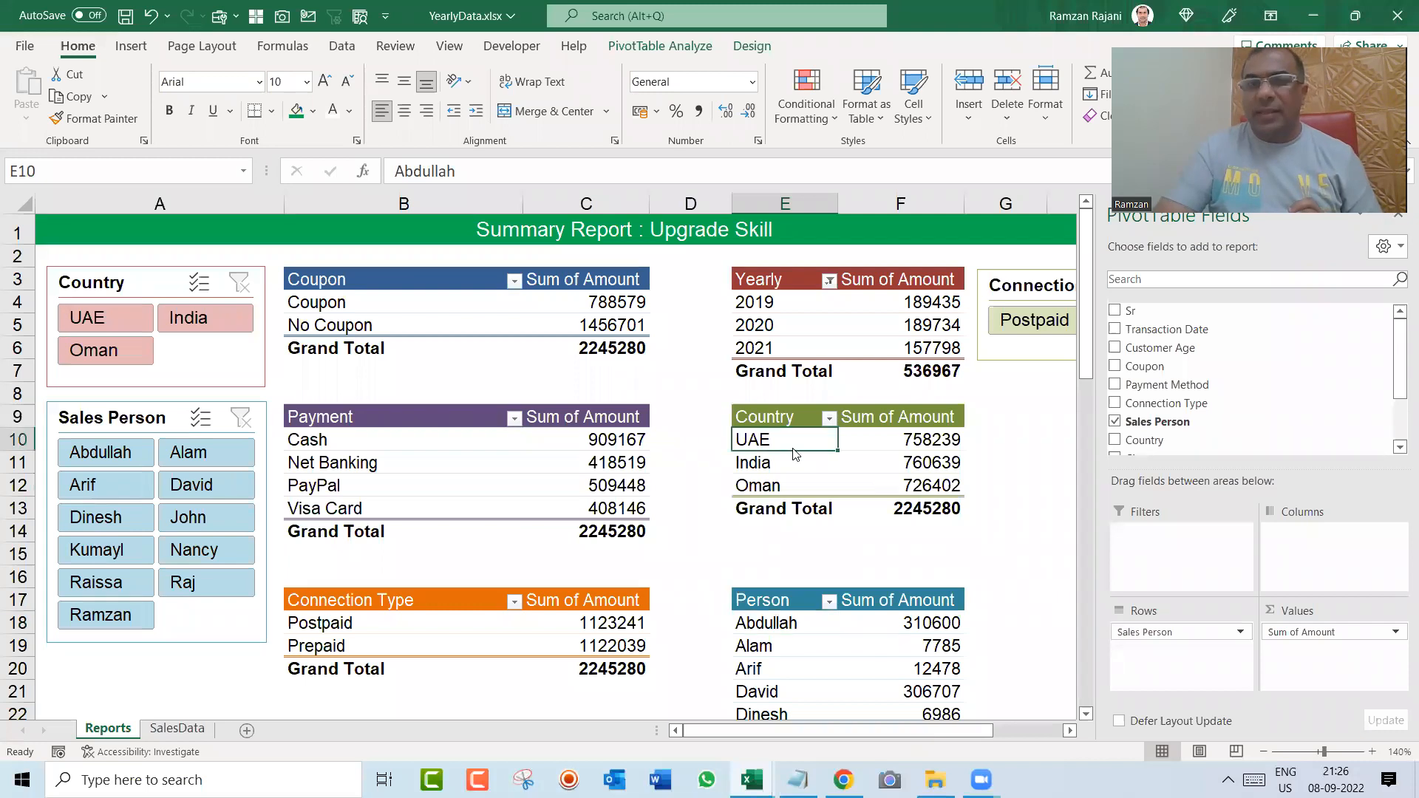
{"action": "right_click", "coordinate": [793, 446]}
{"action": "left_click", "coordinate": [846, 408]}
{"action": "left_click", "coordinate": [743, 471]}
{"action": "left_click", "coordinate": [893, 609]}
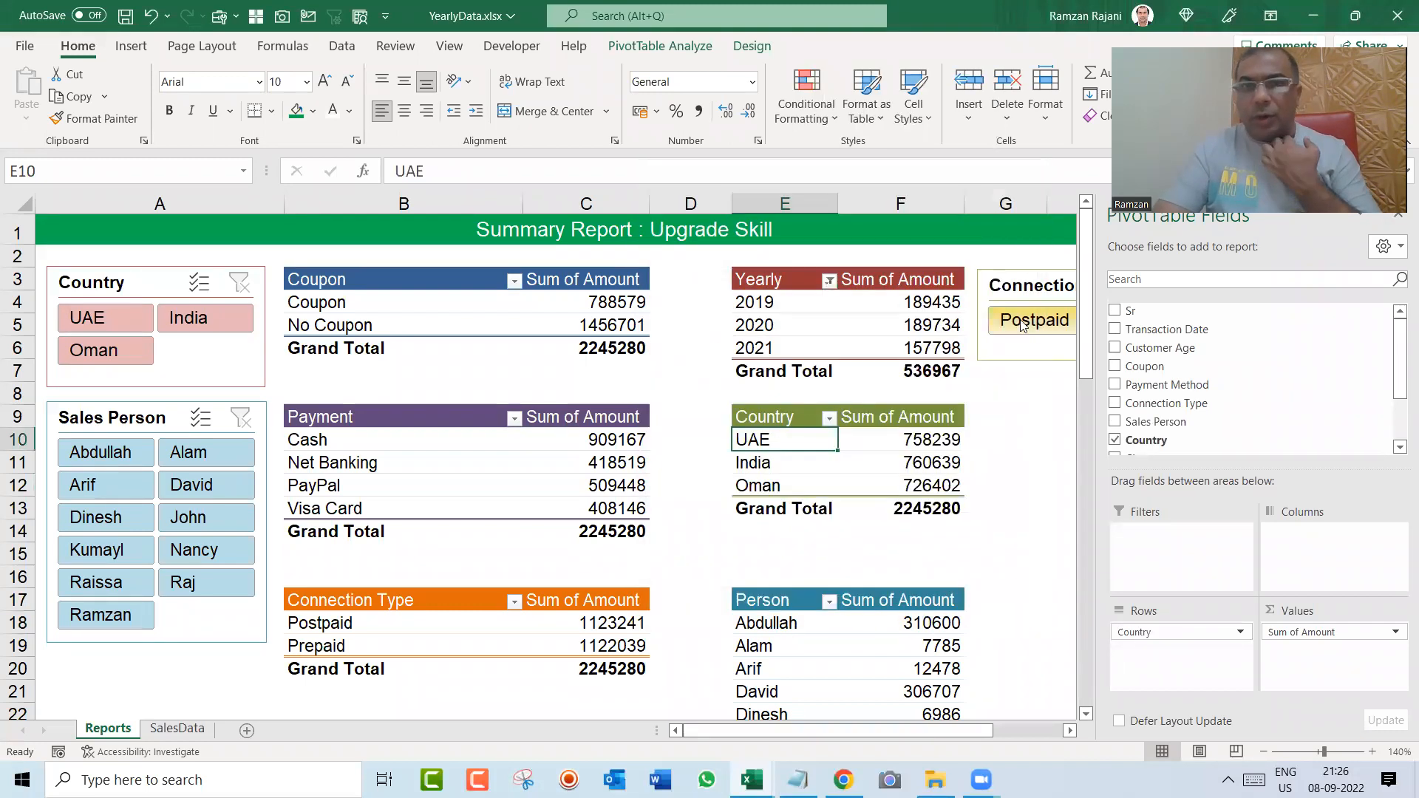
Step: Check the column widths while filtering by Oman, India and individual sales people, and clear both slicers
{"action": "left_click", "coordinate": [103, 350]}
{"action": "left_click", "coordinate": [193, 318]}
{"action": "left_click", "coordinate": [104, 350]}
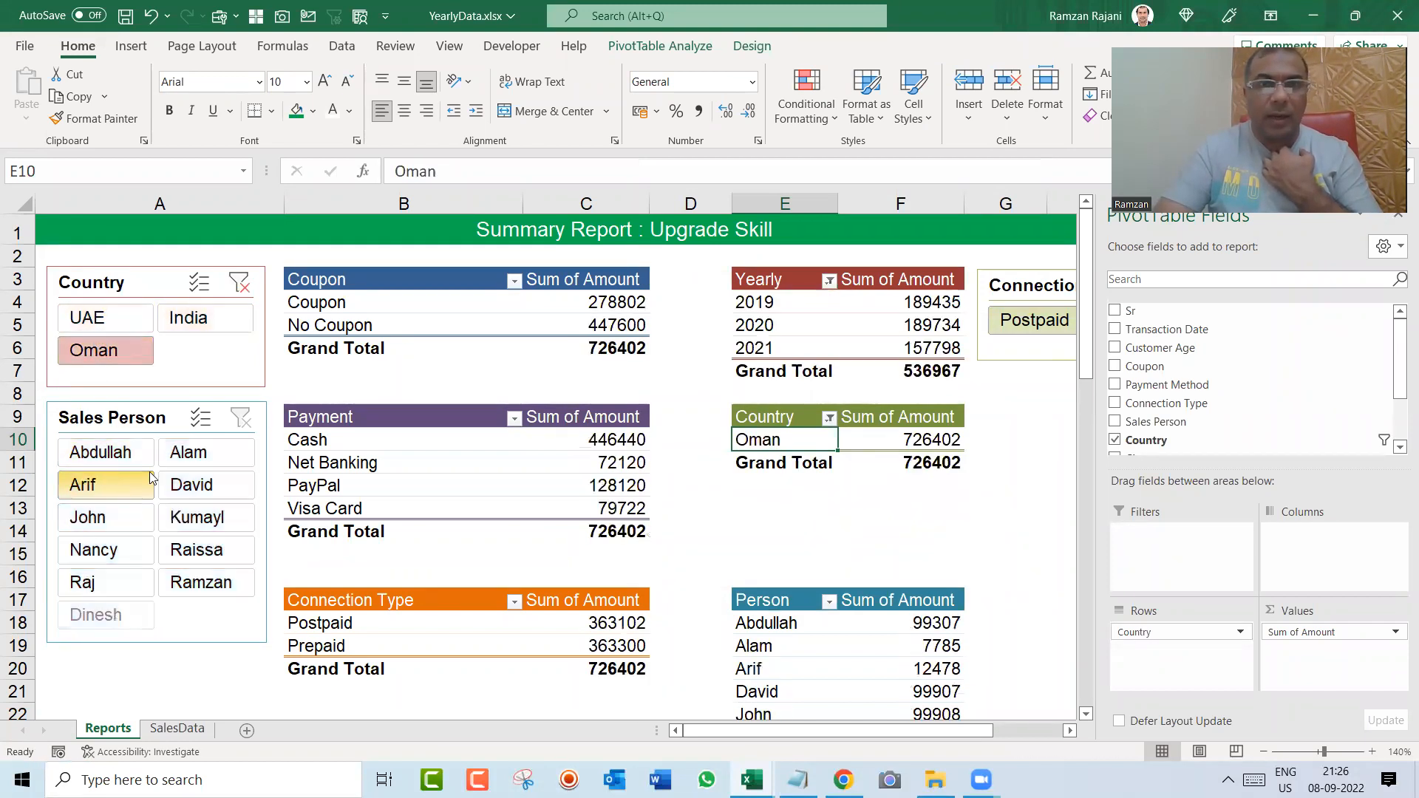
{"action": "left_click", "coordinate": [191, 484]}
{"action": "left_click", "coordinate": [110, 521]}
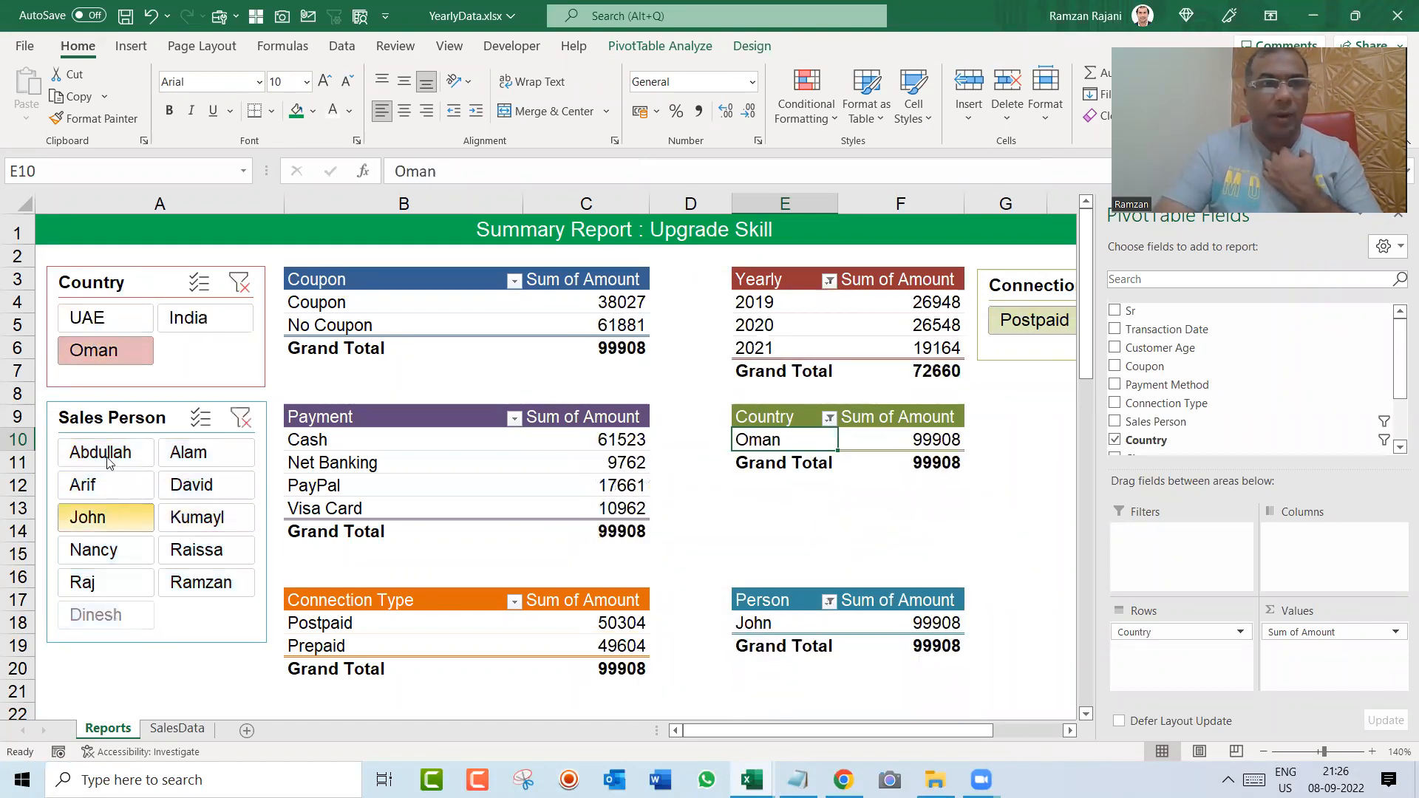
{"action": "left_click", "coordinate": [240, 419]}
{"action": "left_click", "coordinate": [240, 284]}
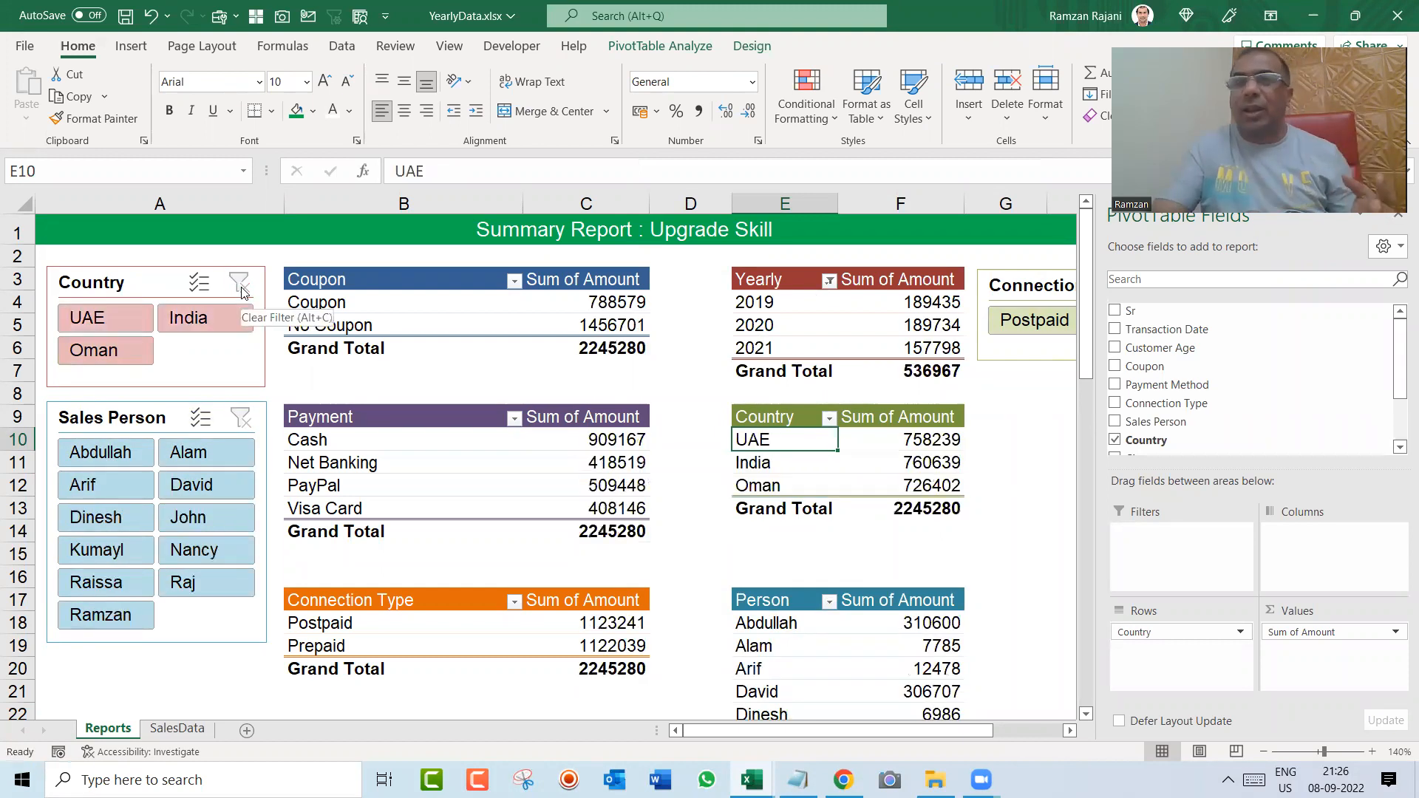
Step: Review the whole Reports sheet down to the Plan Wise and Person pivot tables and return to cell A1
{"action": "key", "text": "Down"}
{"action": "key", "text": "Down"}
{"action": "key", "text": "Down"}
{"action": "key", "text": "Down"}
{"action": "key", "text": "Down"}
{"action": "key", "text": "Down"}
{"action": "key", "text": "Down"}
{"action": "key", "text": "Down"}
{"action": "key", "text": "Down"}
{"action": "key", "text": "Down"}
{"action": "key", "text": "Down"}
{"action": "key", "text": "Down"}
{"action": "key", "text": "Down"}
{"action": "key", "text": "Down"}
{"action": "key", "text": "Down"}
{"action": "key", "text": "Down"}
{"action": "key", "text": "Down"}
{"action": "key", "text": "Down"}
{"action": "key", "text": "Down"}
{"action": "key", "text": "Down"}
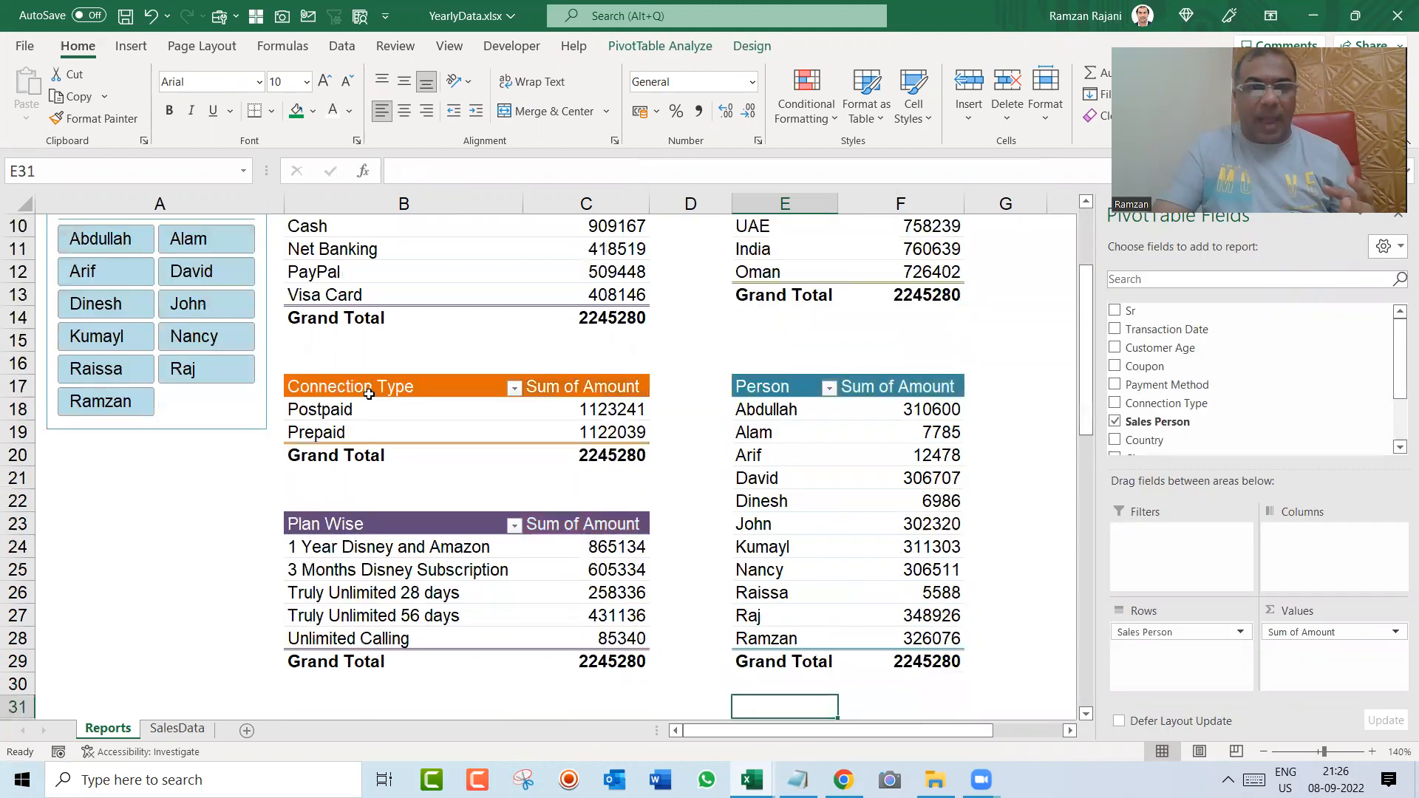
{"action": "key", "text": "Down"}
{"action": "key", "text": "Down"}
{"action": "key", "text": "Down"}
{"action": "key", "text": "Down"}
{"action": "key", "text": "Down"}
{"action": "key", "text": "Down"}
{"action": "key", "text": "Left"}
{"action": "key", "text": "Up"}
{"action": "key", "text": "Up"}
{"action": "key", "text": "Up"}
{"action": "key", "text": "Up"}
{"action": "key", "text": "Up"}
{"action": "key", "text": "Up"}
{"action": "key", "text": "Up"}
{"action": "key", "text": "Up"}
{"action": "key", "text": "Up"}
{"action": "key", "text": "Up"}
{"action": "key", "text": "Up"}
{"action": "key", "text": "Left"}
{"action": "key", "text": "Left"}
{"action": "key", "text": "Up"}
{"action": "key", "text": "Up"}
{"action": "key", "text": "Up"}
{"action": "key", "text": "Up"}
{"action": "key", "text": "Up"}
{"action": "key", "text": "Up"}
{"action": "key", "text": "Up"}
{"action": "key", "text": "Up"}
{"action": "key", "text": "Up"}
{"action": "key", "text": "Up"}
{"action": "key", "text": "Up"}
{"action": "key", "text": "ctrl+Home"}
{"action": "key", "text": "Down"}
{"action": "key", "text": "Up"}
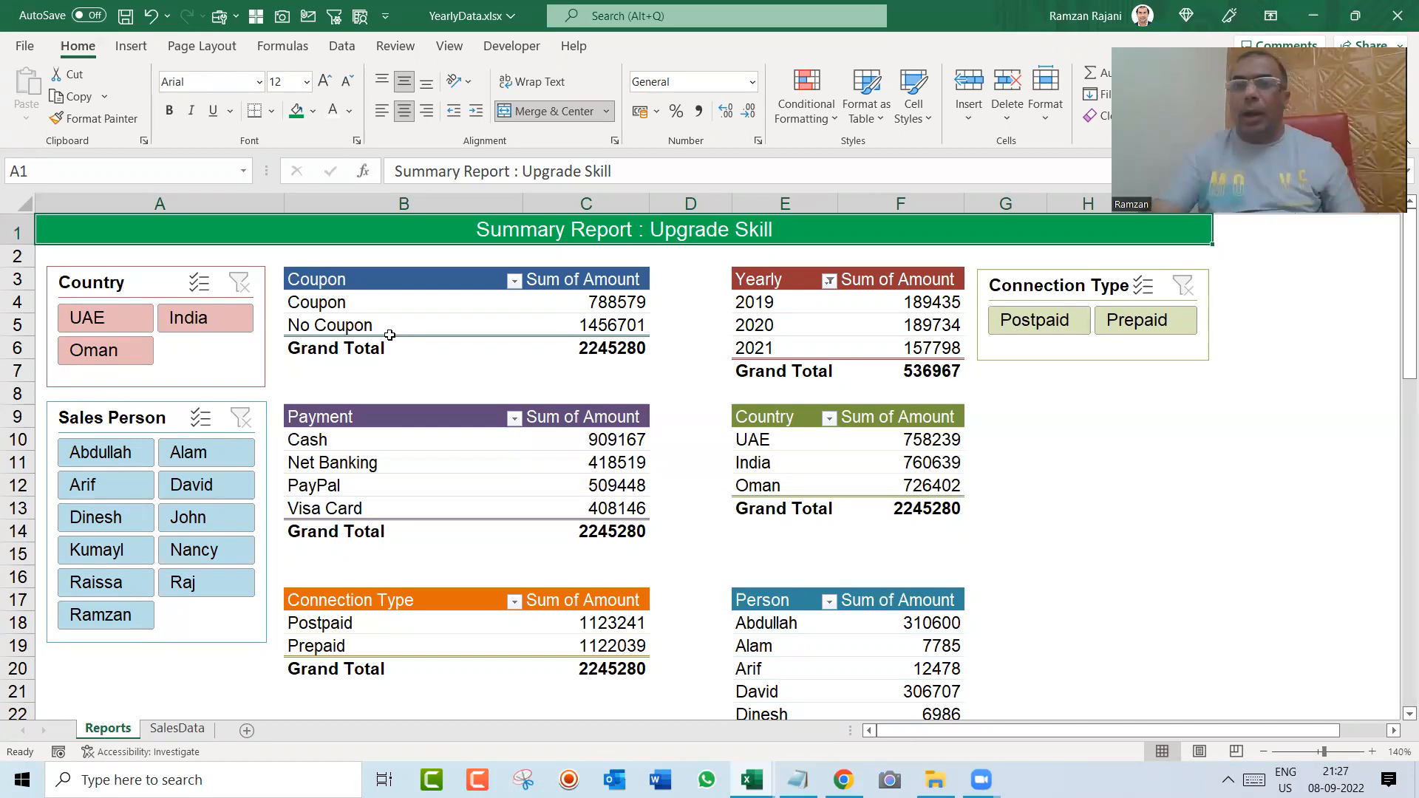
Step: Enter the heading Steps in cell H9, make it bold and give it a light tan fill
{"action": "left_click", "coordinate": [1040, 403]}
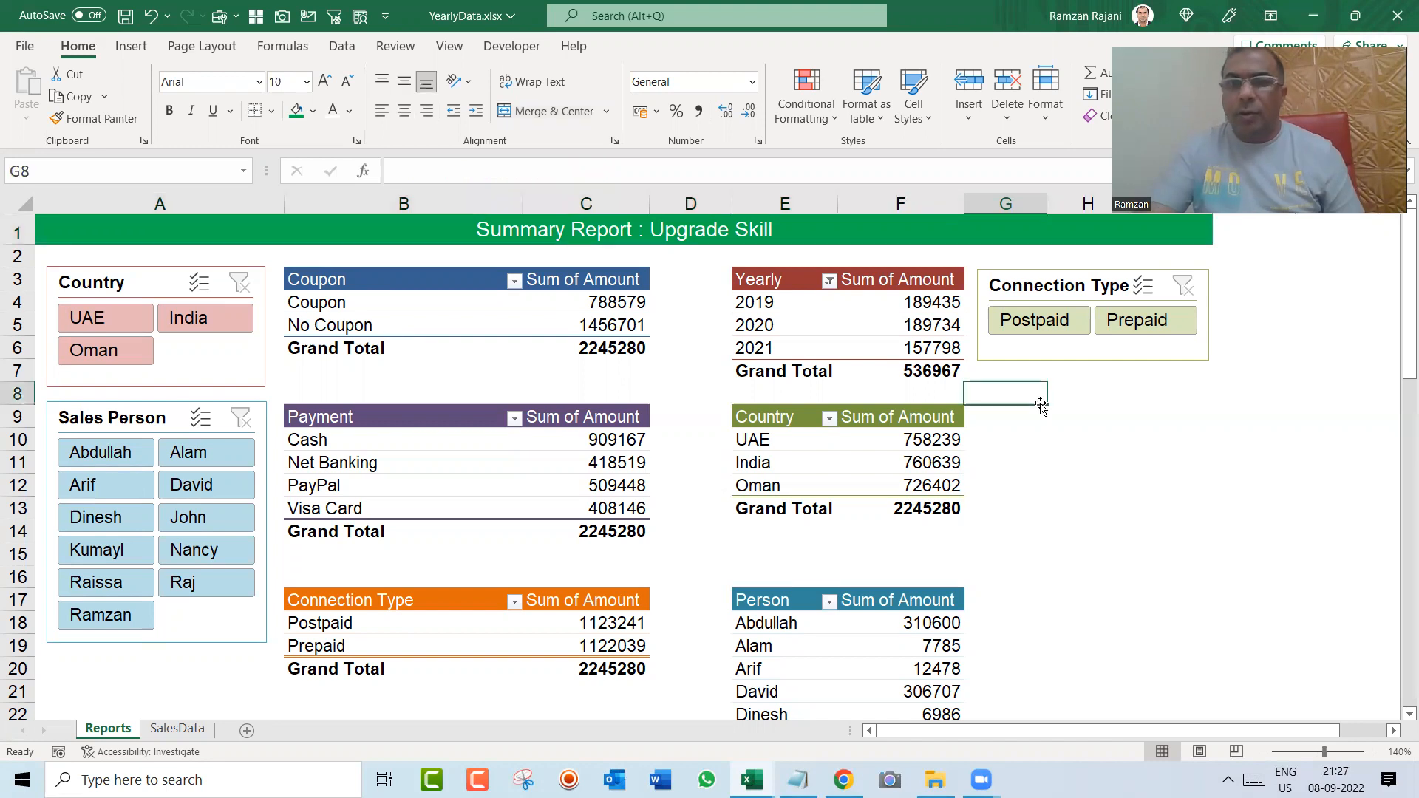
{"action": "key", "text": "Down"}
{"action": "key", "text": "Right"}
{"action": "type", "text": "Steps"}
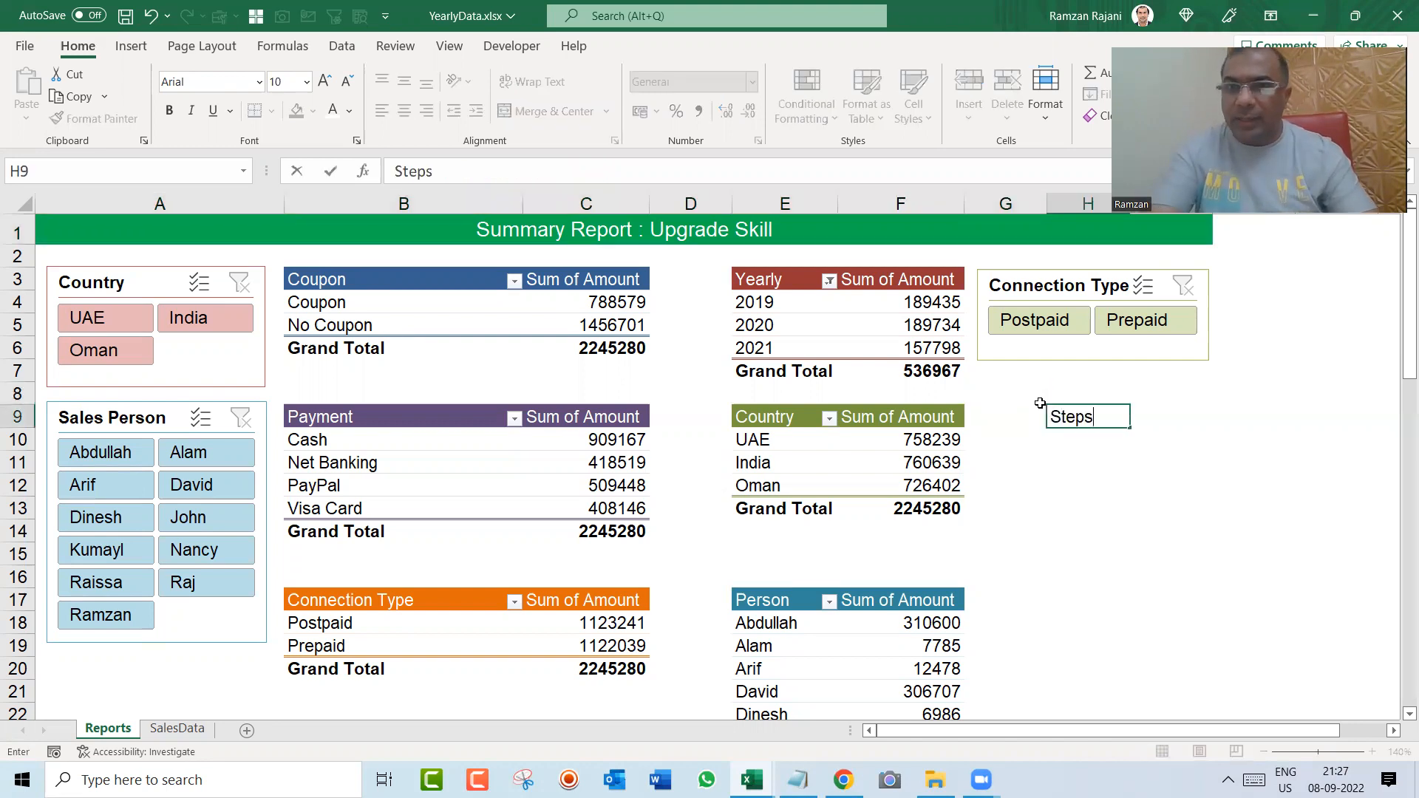
{"action": "key", "text": "Return"}
{"action": "key", "text": "Up"}
{"action": "key", "text": "ctrl+b"}
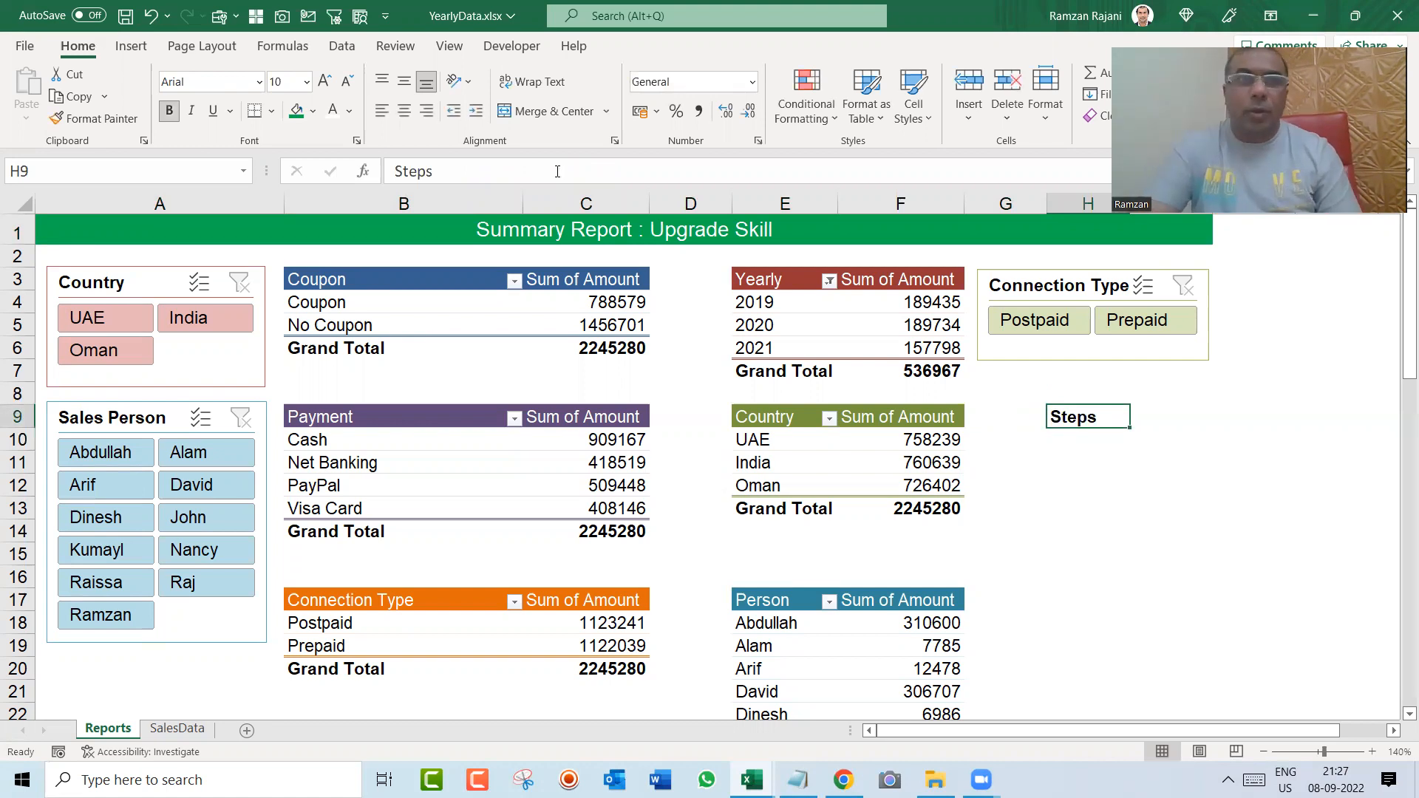
{"action": "left_click", "coordinate": [313, 111]}
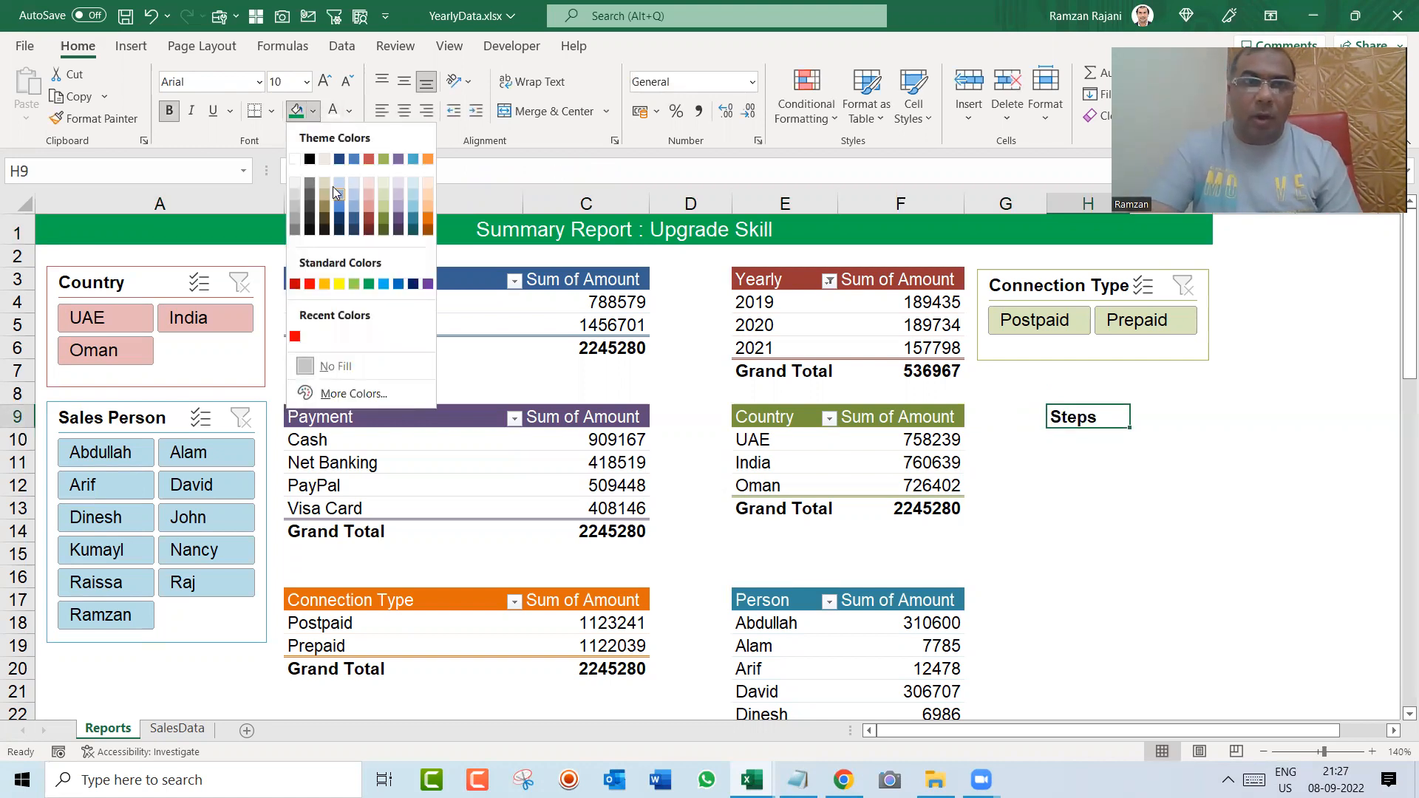
{"action": "left_click", "coordinate": [328, 186]}
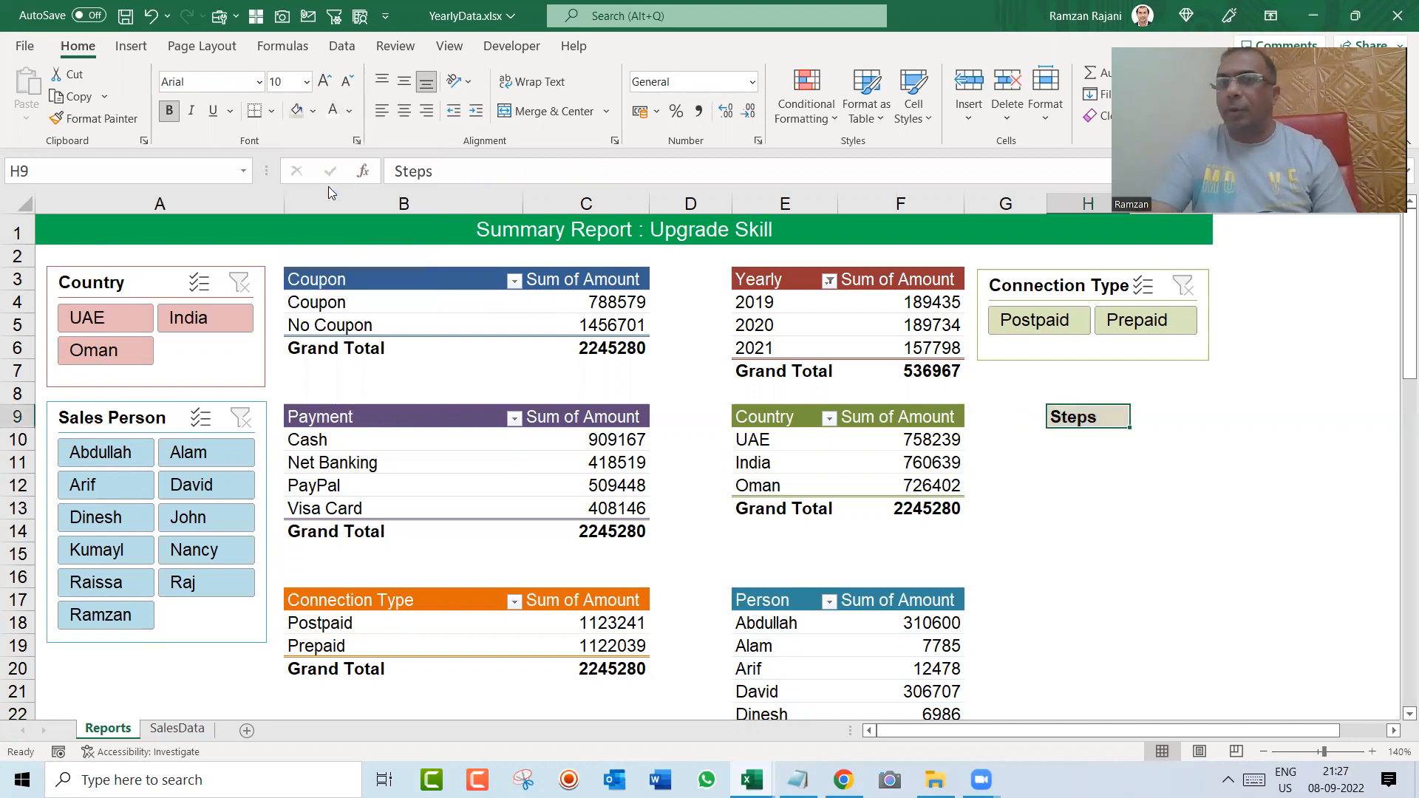
Step: Move the formatted Steps heading from cell H9 to cell I9
{"action": "key", "text": "Return"}
{"action": "key", "text": "Left"}
{"action": "key", "text": "Right"}
{"action": "key", "text": "Right"}
{"action": "key", "text": "Up"}
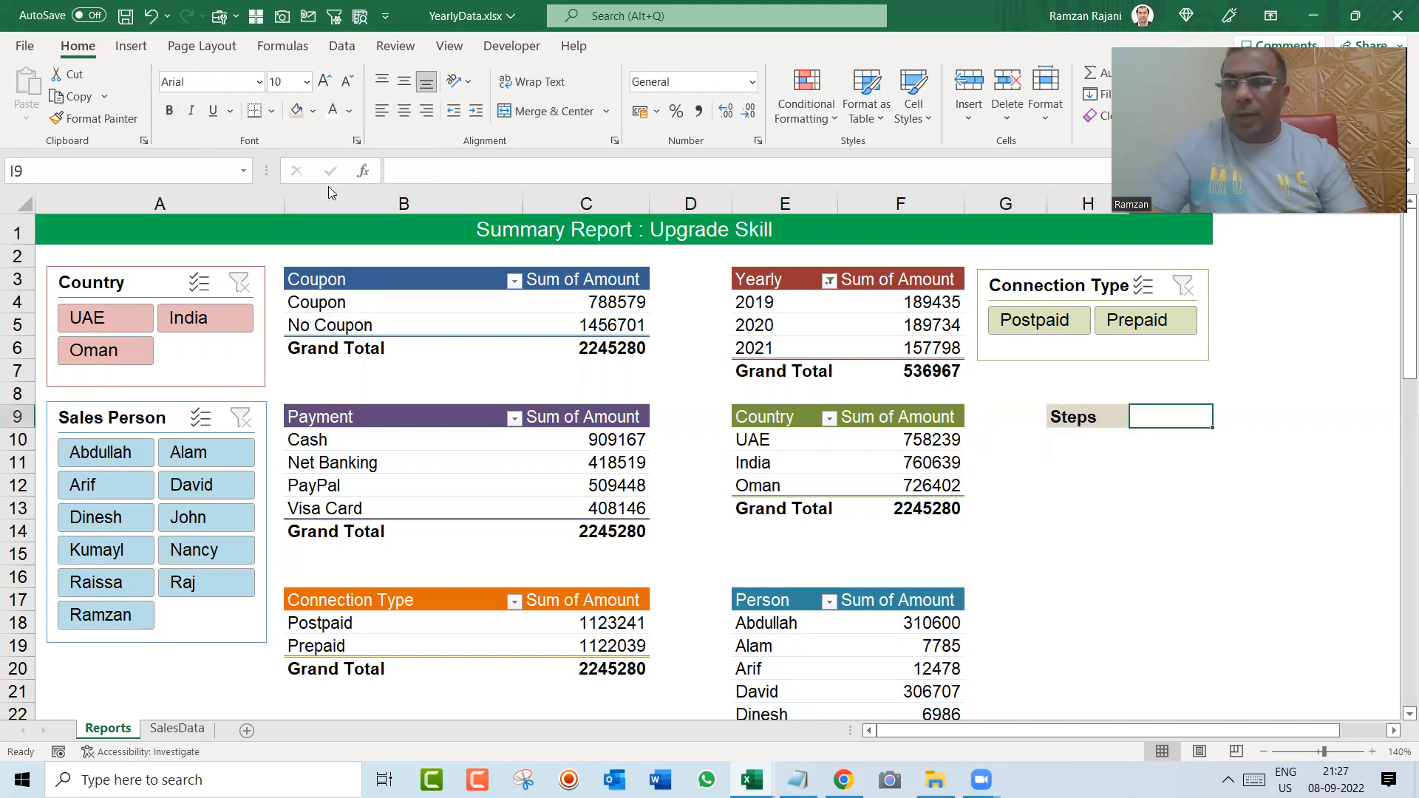
{"action": "key", "text": "Left"}
{"action": "key", "text": "ctrl+x"}
{"action": "key", "text": "Right"}
{"action": "key", "text": "ctrl+v"}
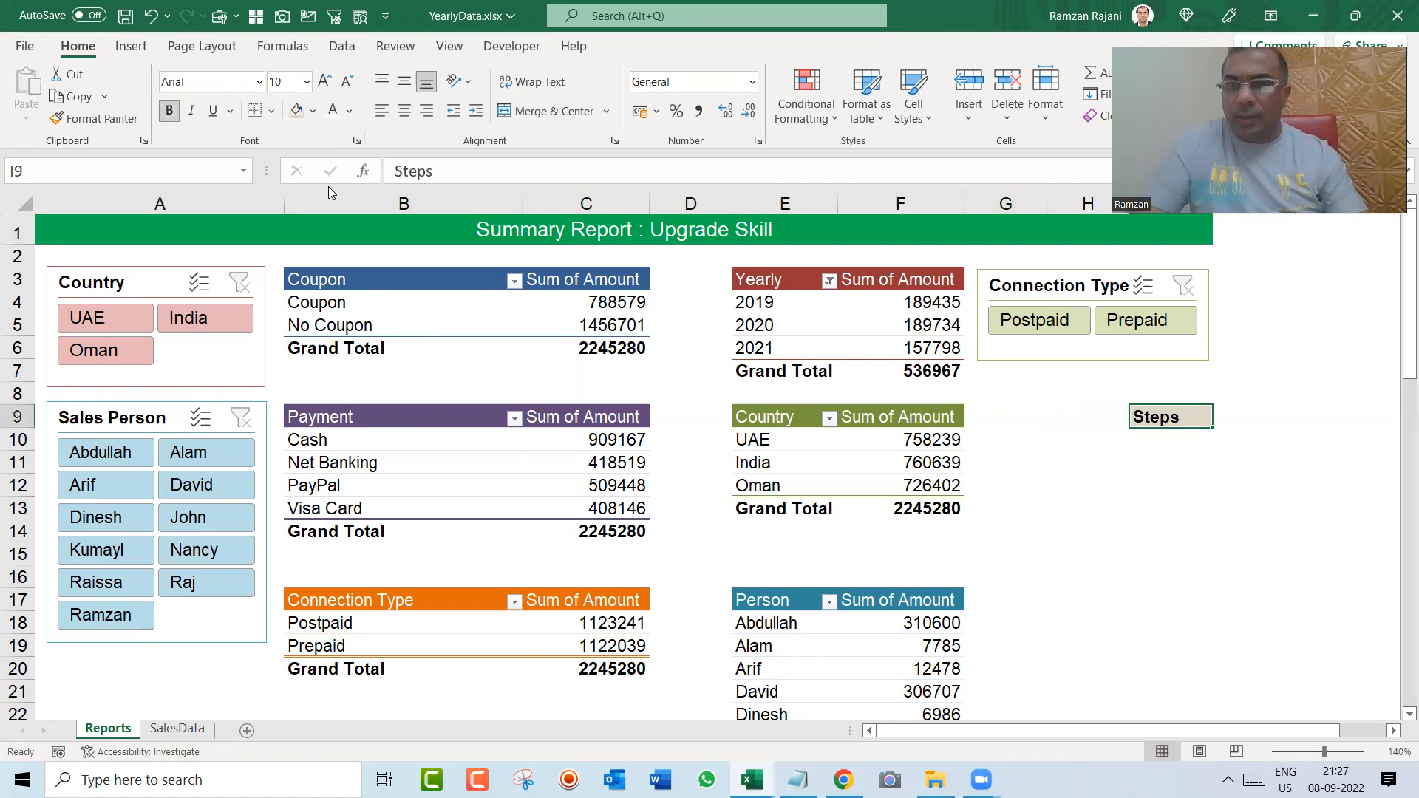
Step: Number cells H10:H19 from 1 to 10 by entering 1 and 2 and filling the series down
{"action": "key", "text": "Left"}
{"action": "key", "text": "Down"}
{"action": "type", "text": "1"}
{"action": "key", "text": "Return"}
{"action": "type", "text": "2"}
{"action": "key", "text": "Return"}
{"action": "key", "text": "Up"}
{"action": "key", "text": "Up"}
{"action": "key", "text": "shift+Down"}
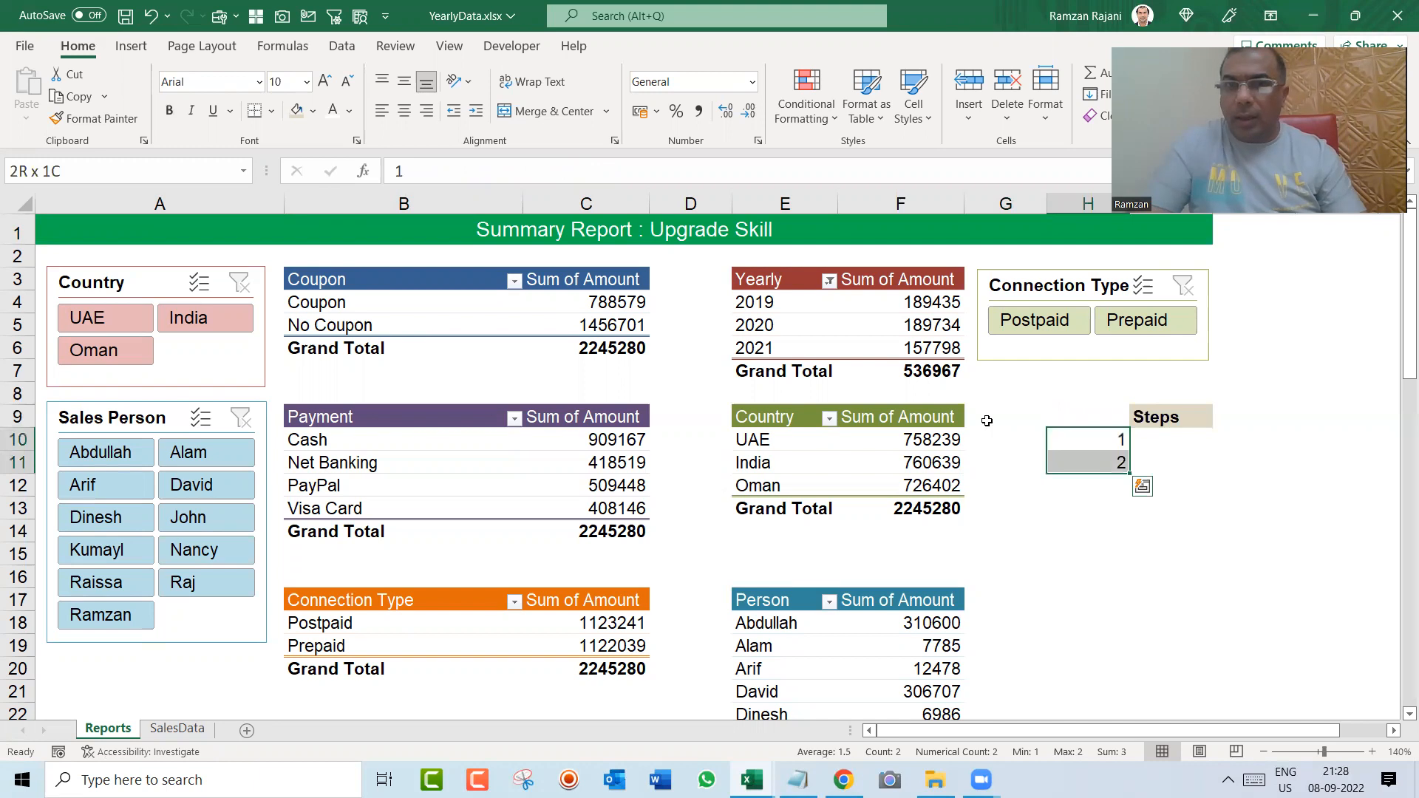
{"action": "left_click_drag", "start_coordinate": [1128, 473], "coordinate": [1152, 664]}
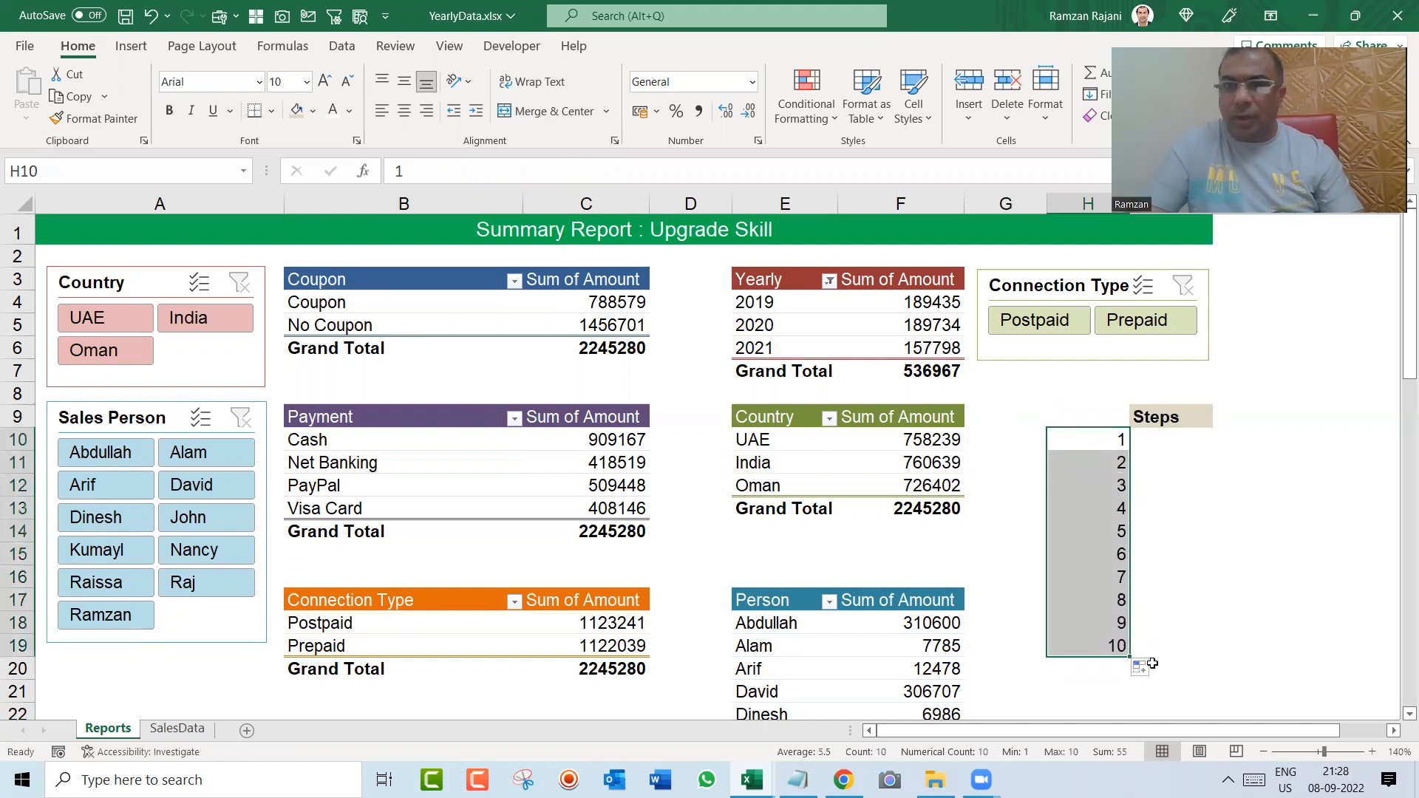
Step: Extend the tan fill of the Steps heading across cells I9:J9
{"action": "key", "text": "Right"}
{"action": "key", "text": "Up"}
{"action": "key", "text": "shift+Right"}
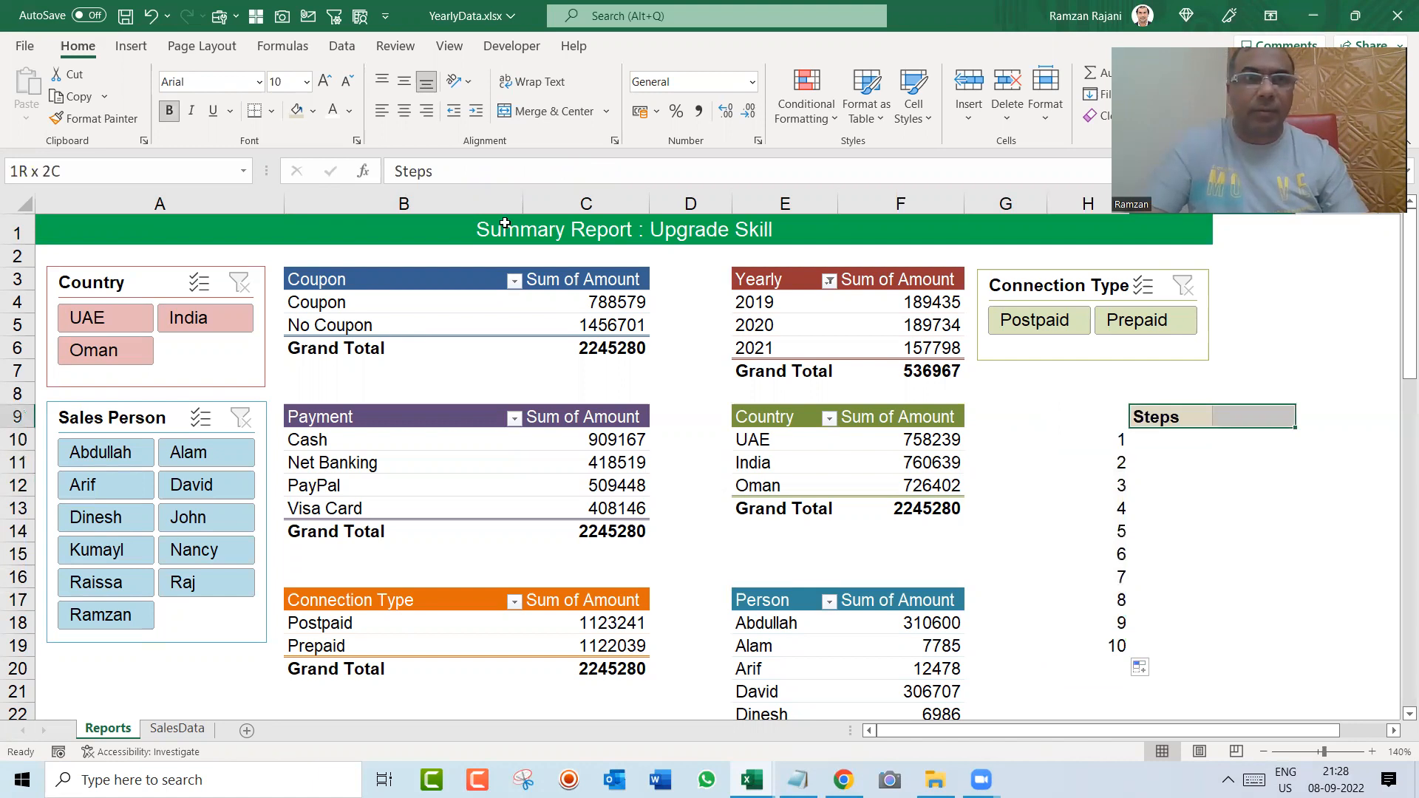
{"action": "left_click", "coordinate": [296, 111]}
Step: Write the first step note in cell I10: "Create Coupon Wise Report"
{"action": "key", "text": "Down"}
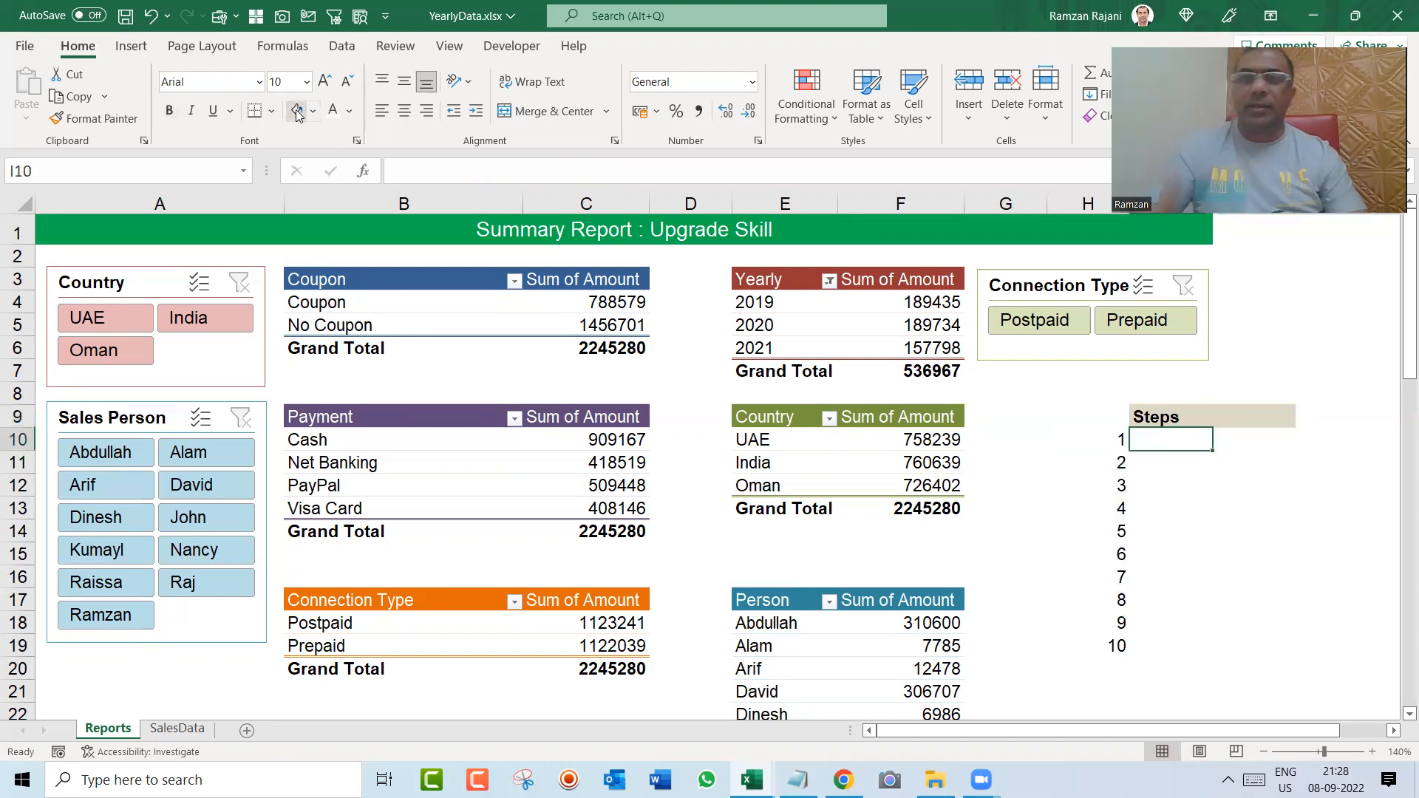
{"action": "type", "text": "Create"}
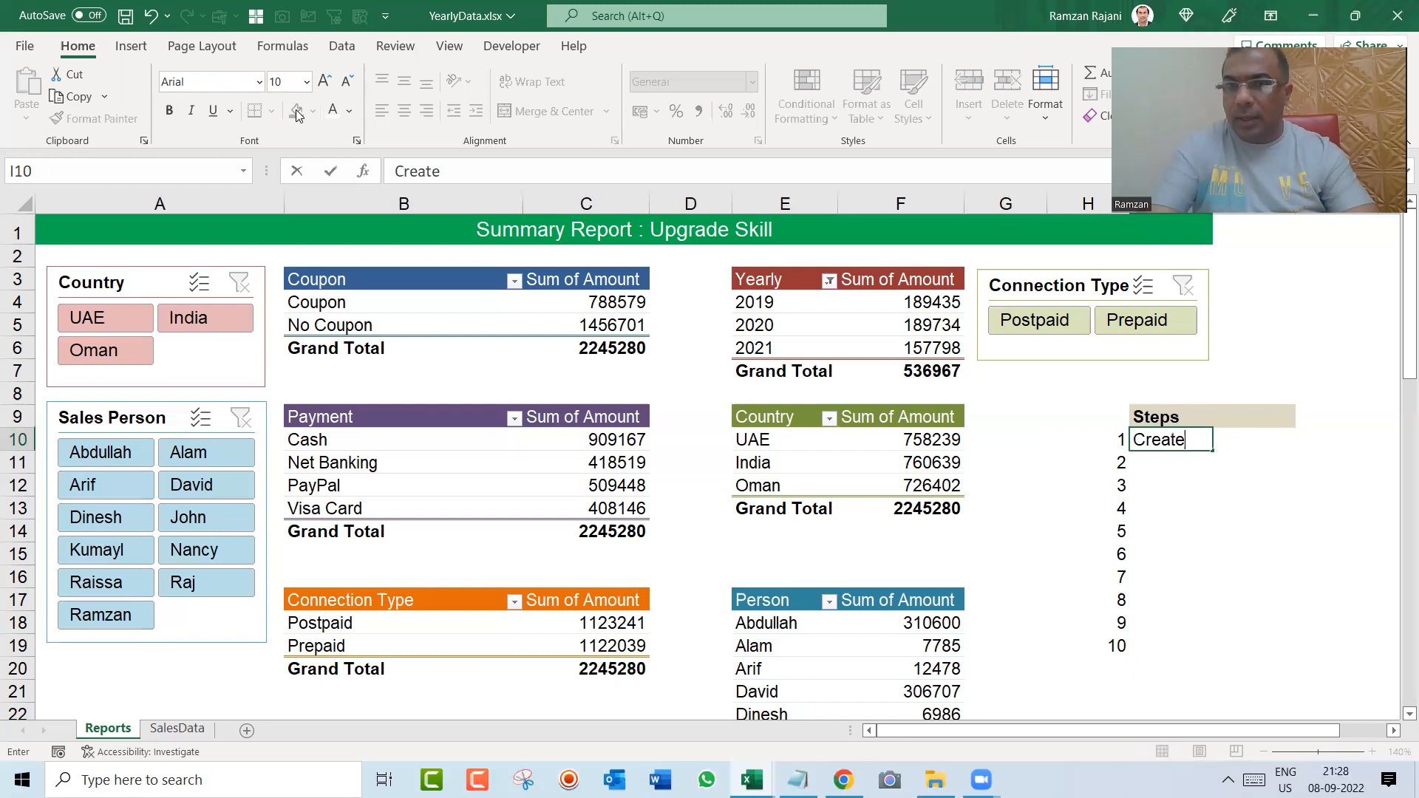
{"action": "type", "text": " Coupon W"}
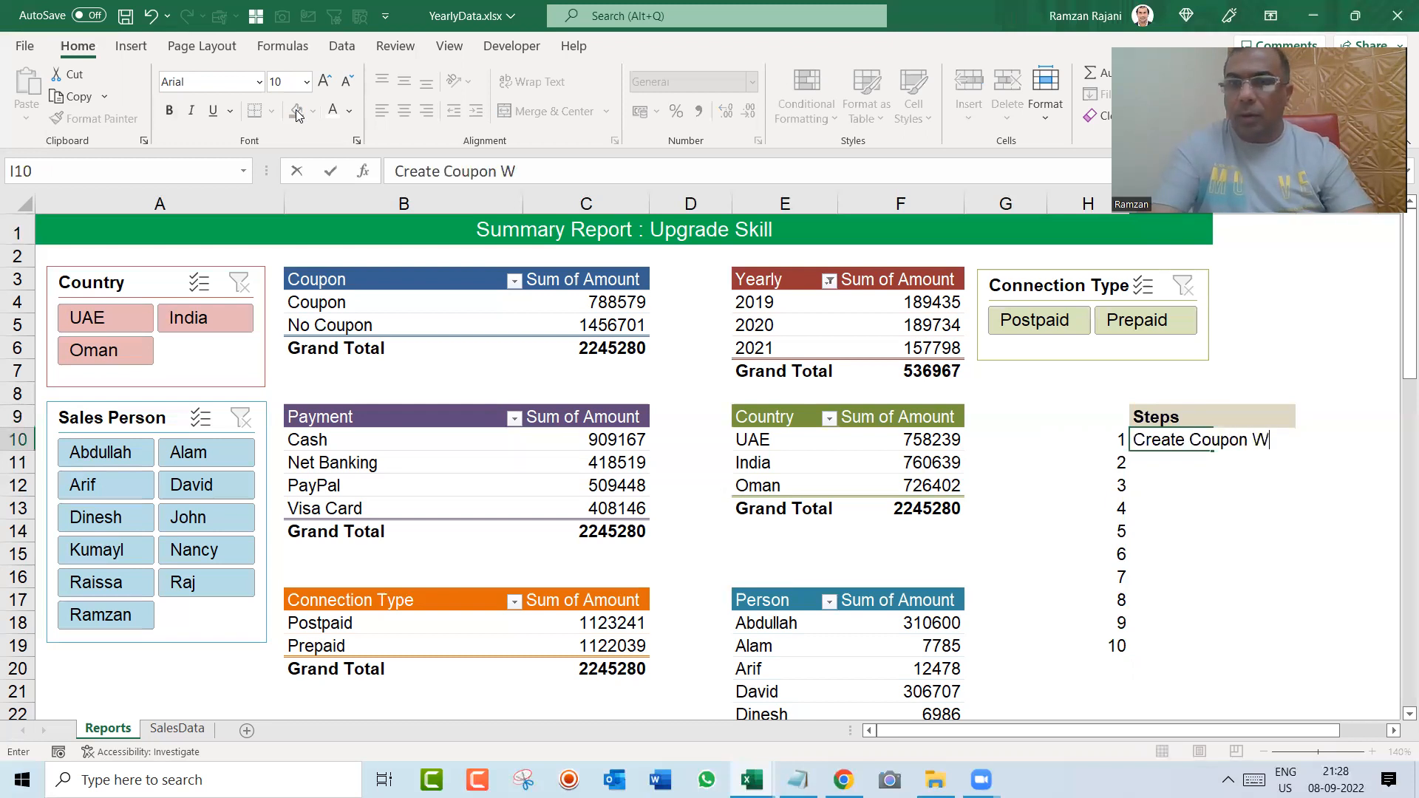
{"action": "type", "text": "ise Report"}
{"action": "key", "text": "Return"}
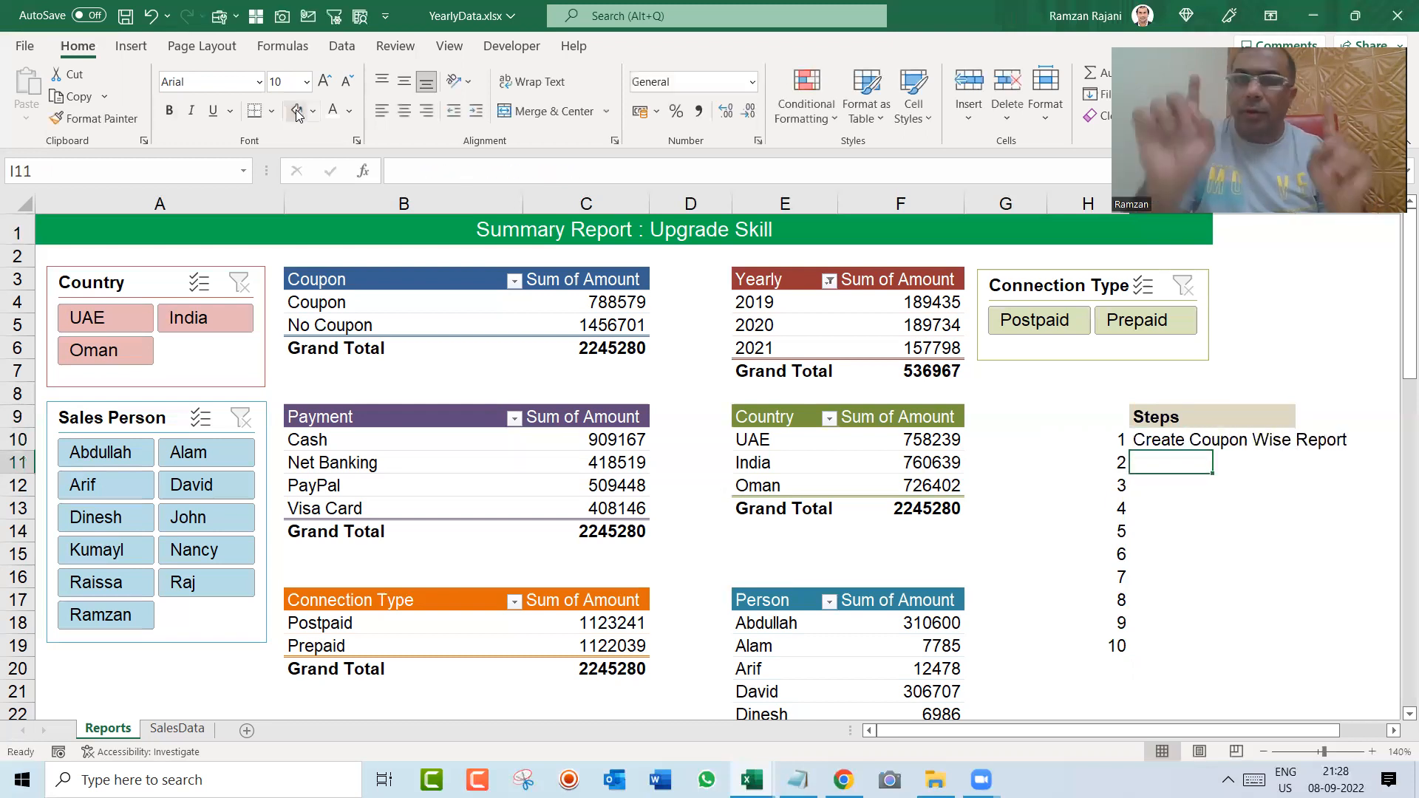
Step: Write the second step note in cell I11: "Copy Coupon Wise Report & Paste it down and change the col of 2nd Pivot"
{"action": "type", "text": "Co"}
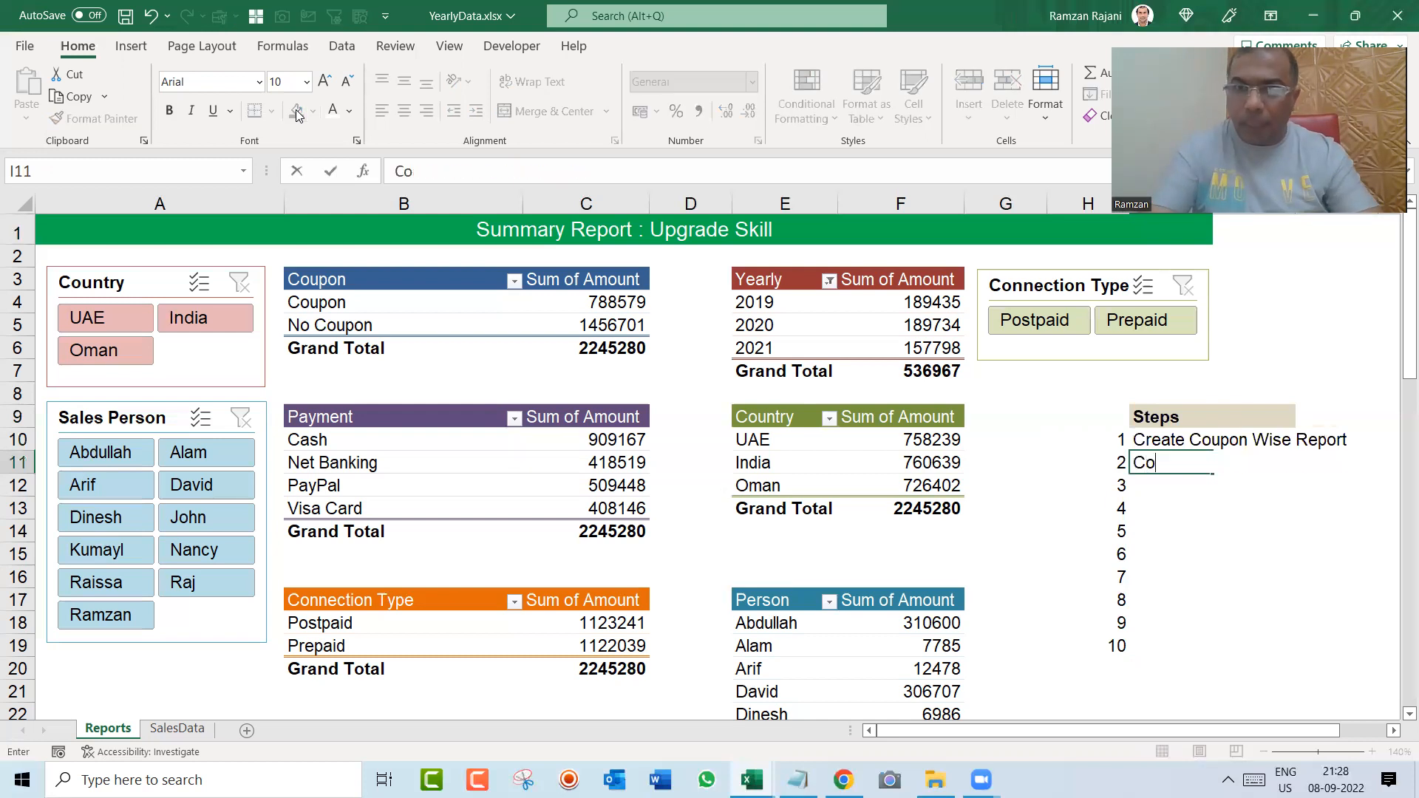
{"action": "type", "text": "py Coupon "}
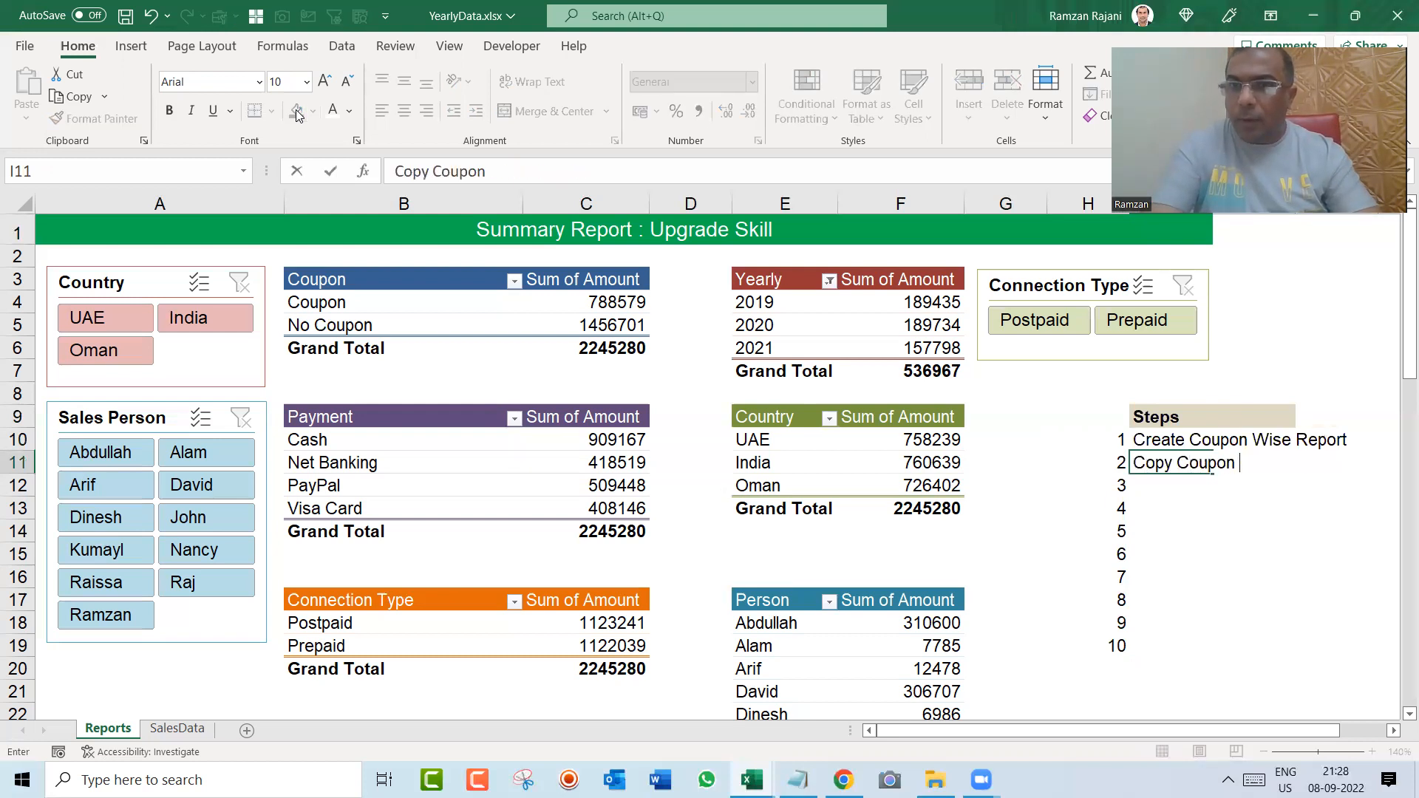
{"action": "type", "text": "Wise Report &"}
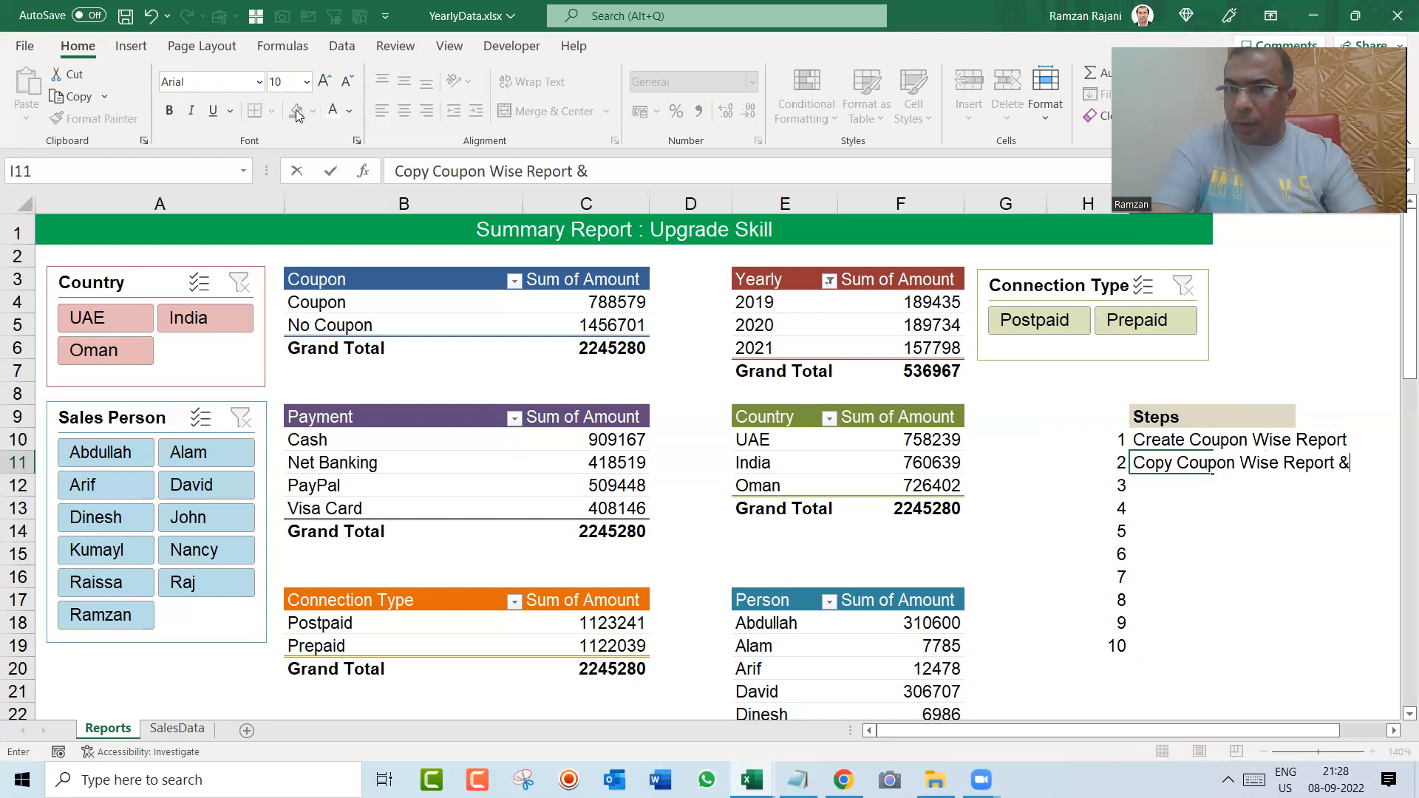
{"action": "type", "text": " Paste it down and chna"}
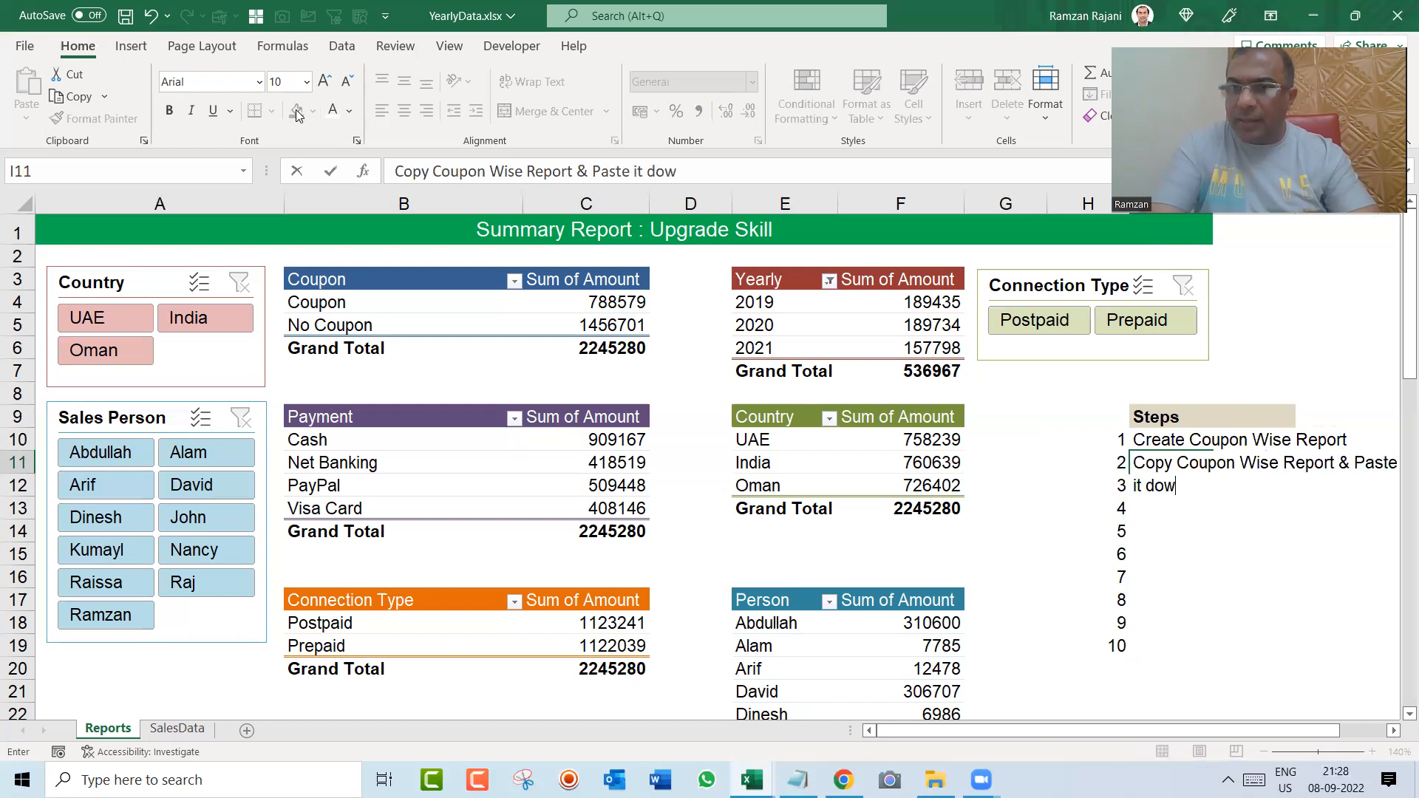
{"action": "key", "text": "BackSpace"}
{"action": "key", "text": "BackSpace"}
{"action": "type", "text": "nget"}
{"action": "key", "text": "BackSpace"}
{"action": "type", "text": "the col "}
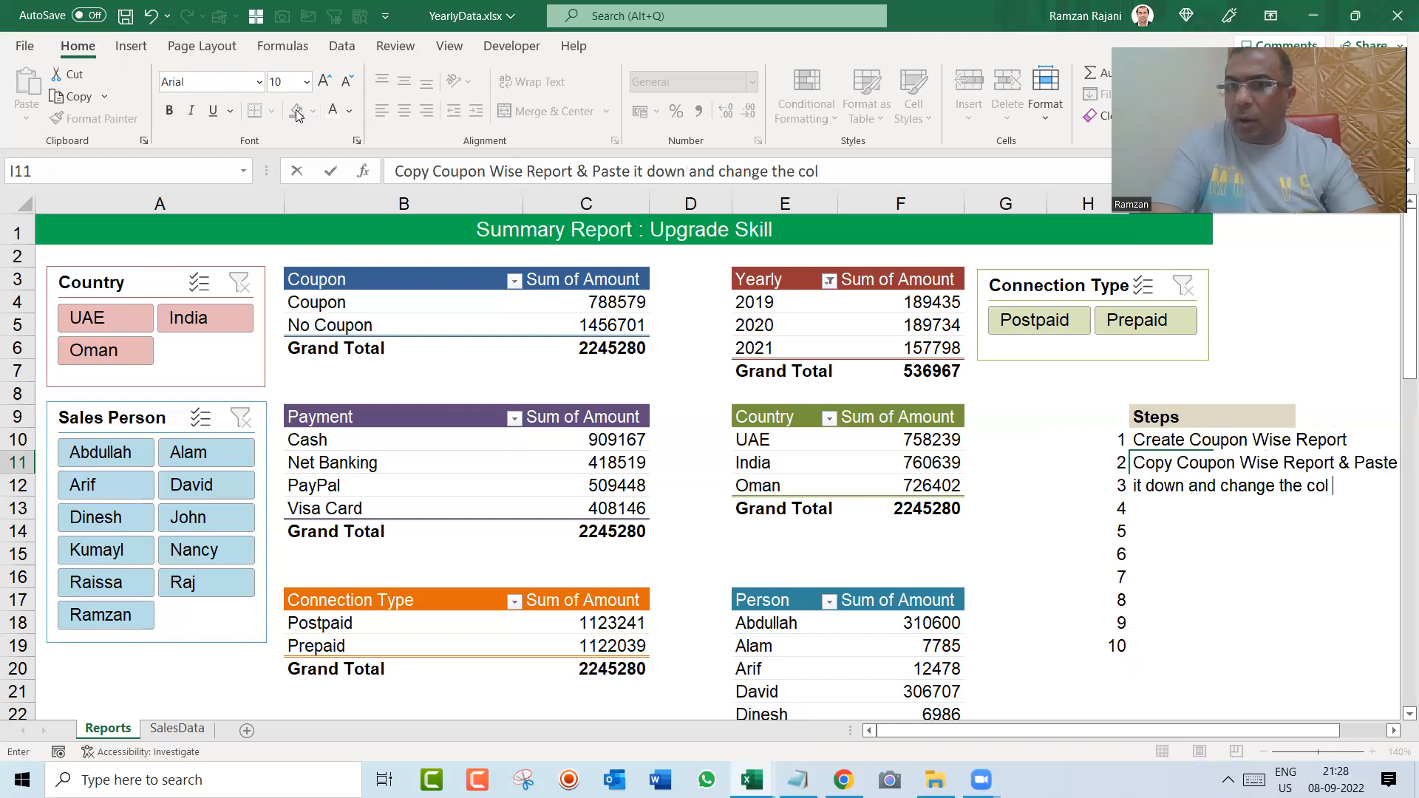
{"action": "type", "text": "of 2n"}
{"action": "key", "text": "BackSpace"}
{"action": "key", "text": "BackSpace"}
{"action": "key", "text": "BackSpace"}
{"action": "key", "text": "BackSpace"}
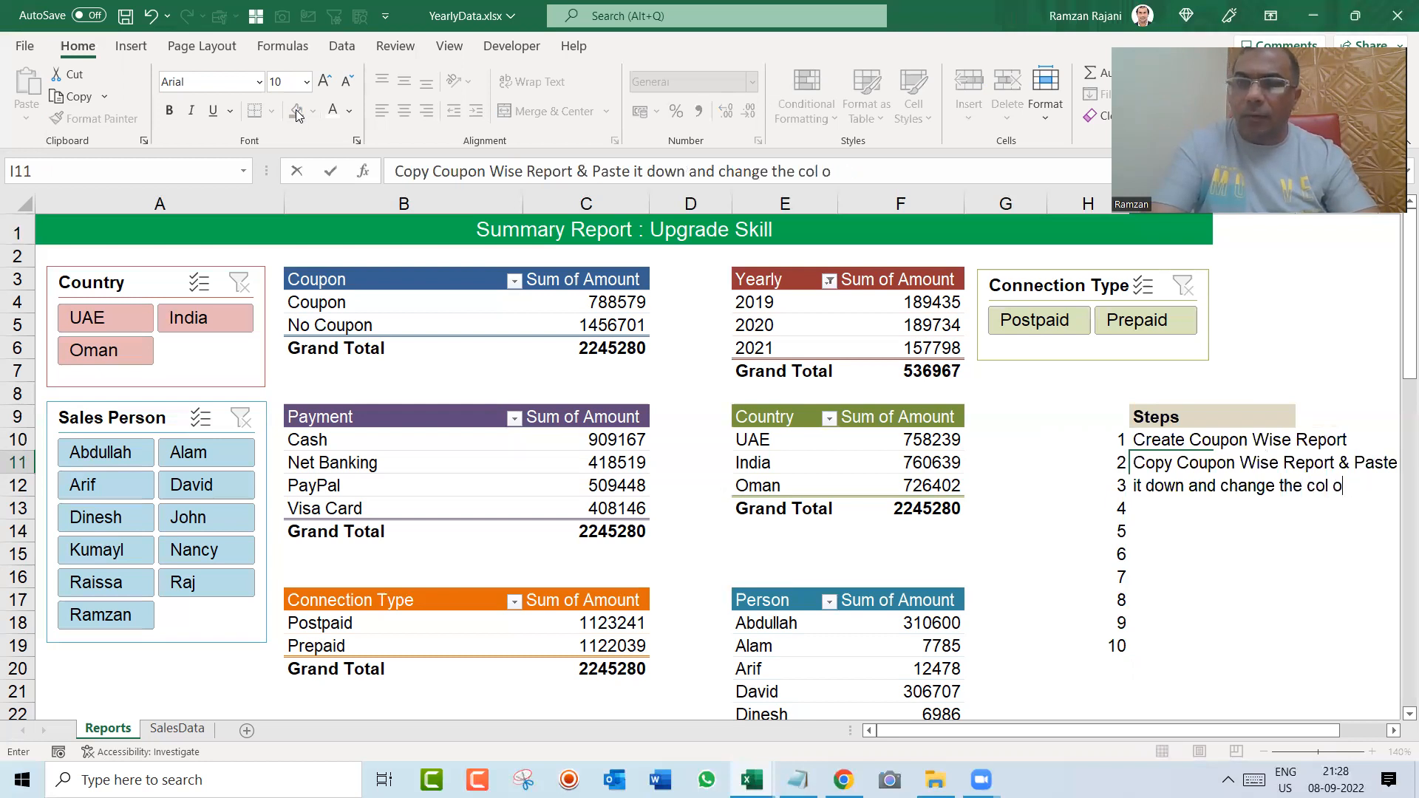
{"action": "type", "text": "f 2nd Pivot"}
{"action": "key", "text": "Return"}
{"action": "key", "text": "Up"}
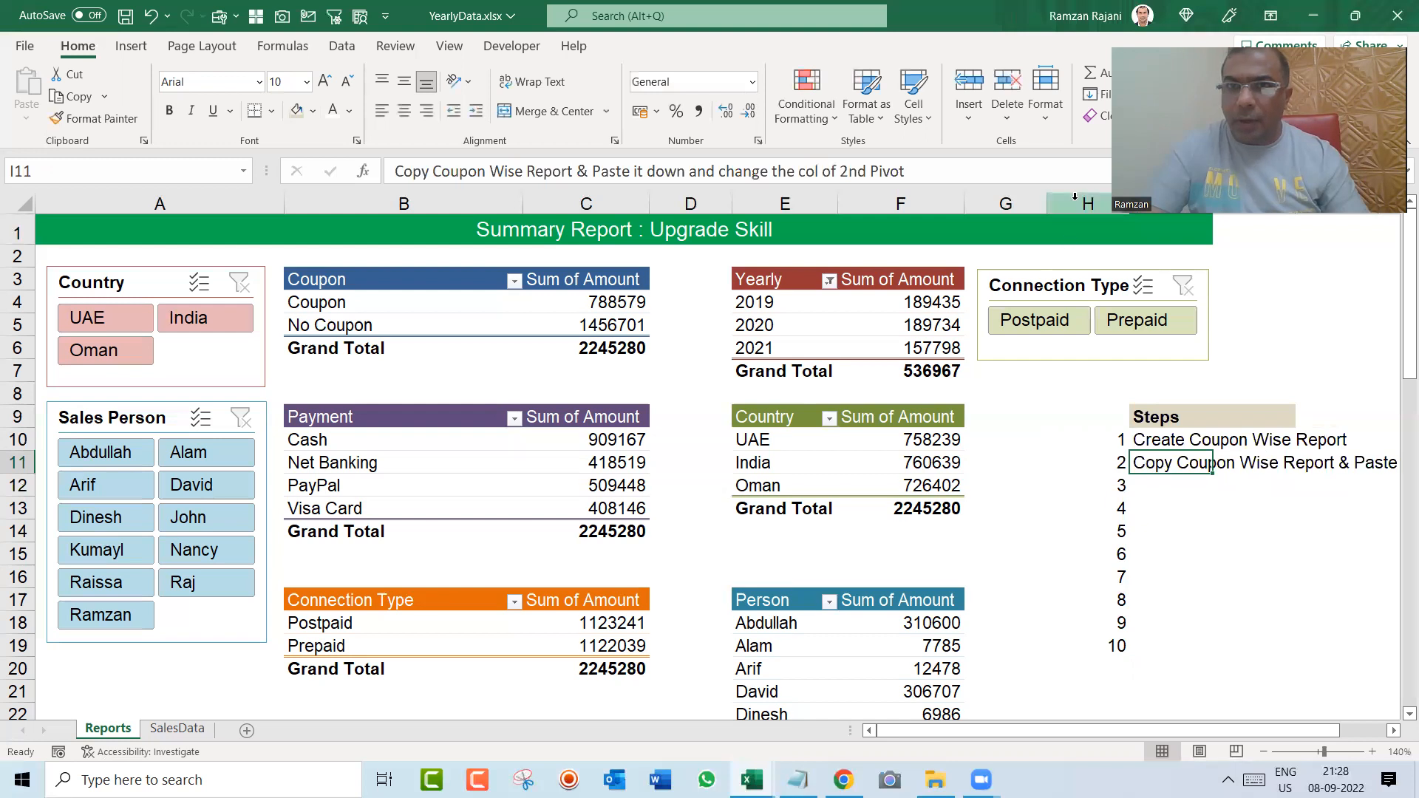
Step: Narrow column H, which holds the step numbers, to little more than one digit wide
{"action": "left_click", "coordinate": [1032, 411]}
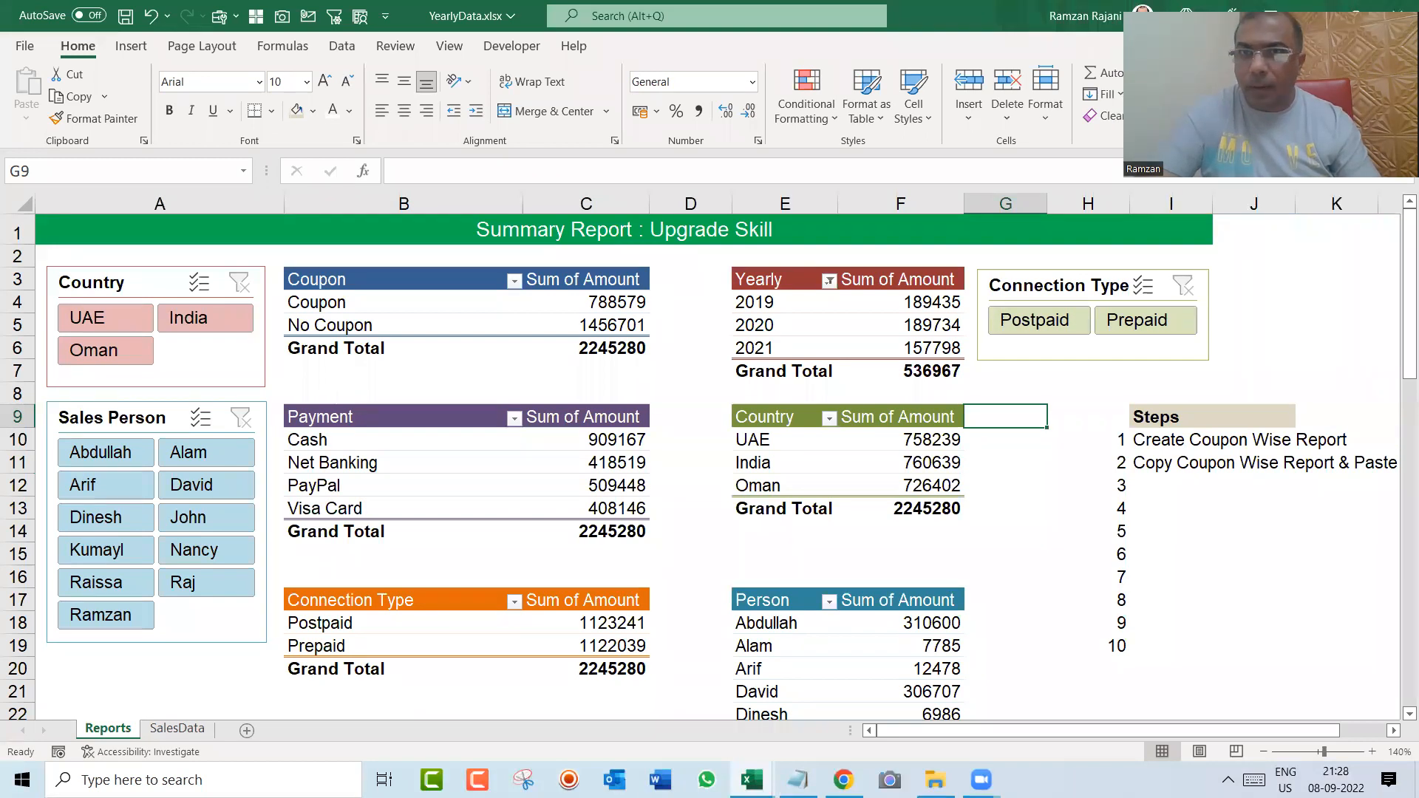
{"action": "left_click_drag", "start_coordinate": [1129, 207], "coordinate": [1063, 212]}
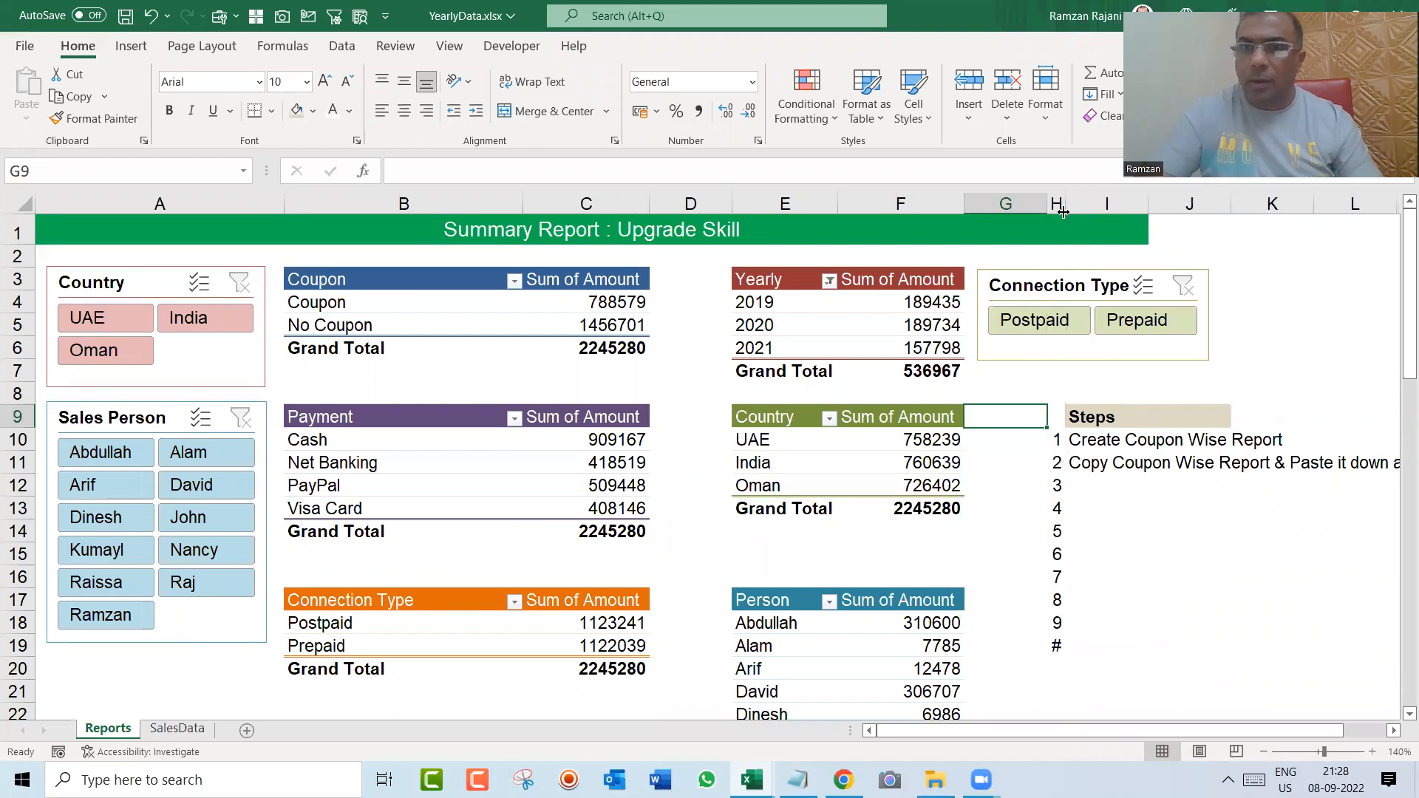
Step: Write the third step note in cell I12: "Change the Heading of each Pivot"
{"action": "left_click", "coordinate": [1261, 751]}
{"action": "key", "text": "Down"}
{"action": "key", "text": "Right"}
{"action": "key", "text": "Down"}
{"action": "key", "text": "Down"}
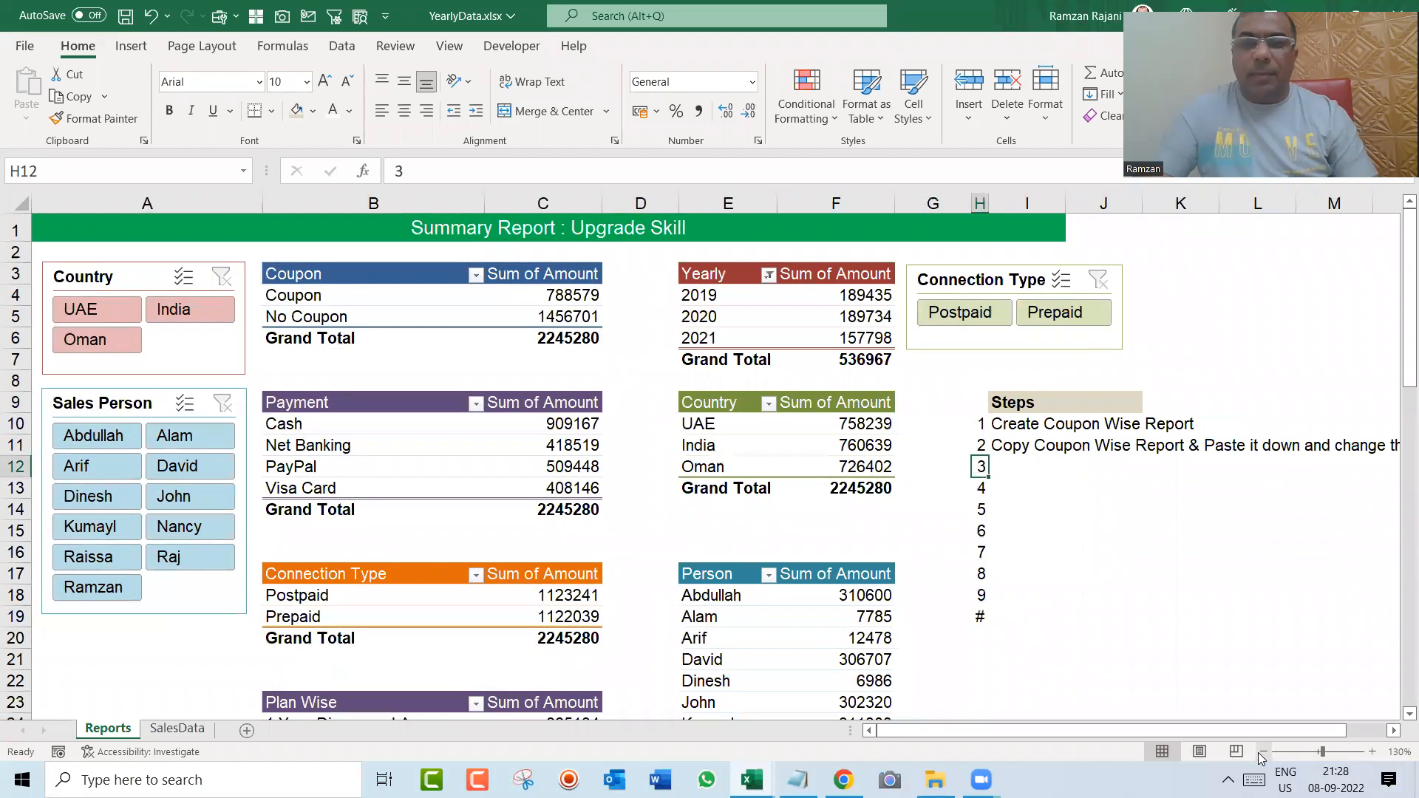
{"action": "key", "text": "Right"}
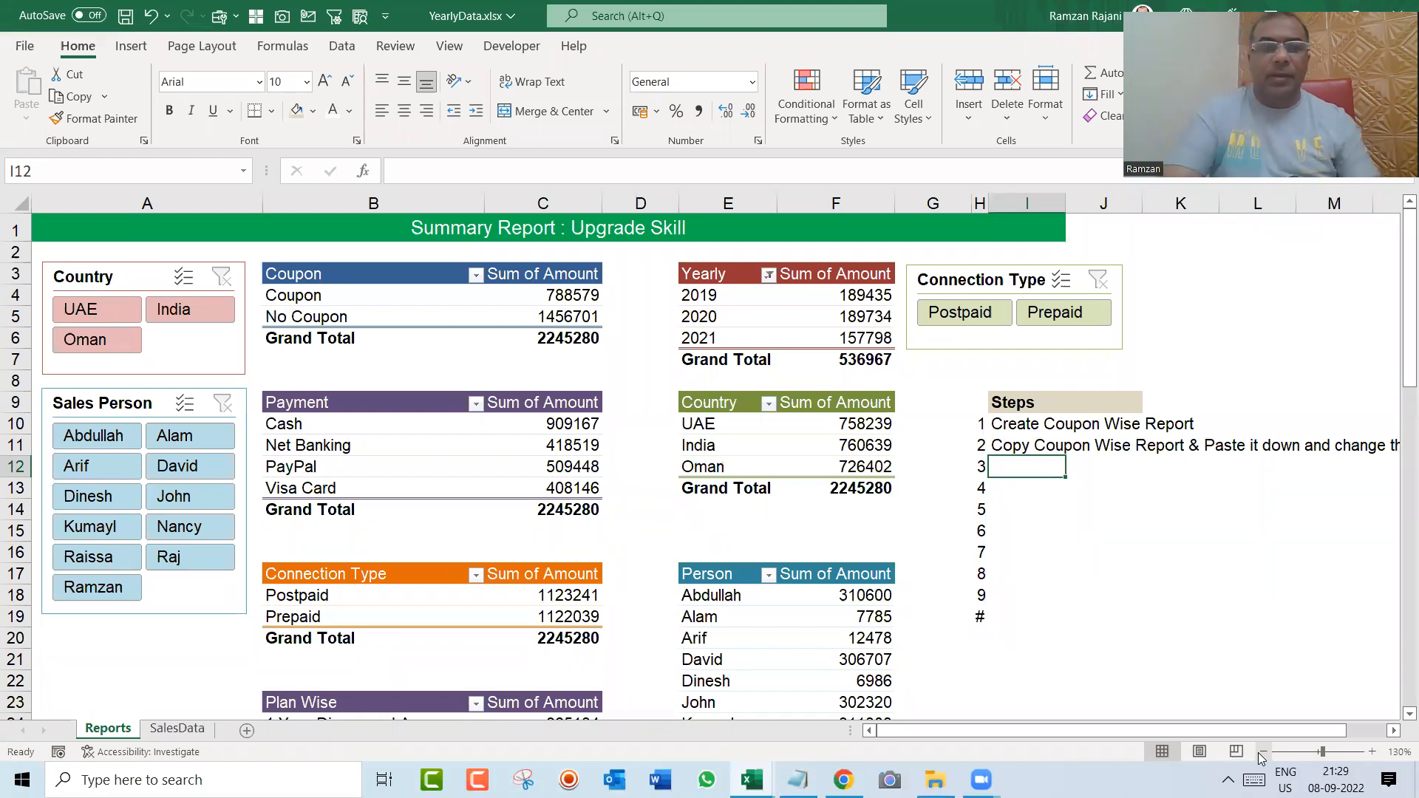
{"action": "type", "text": "Change the H"}
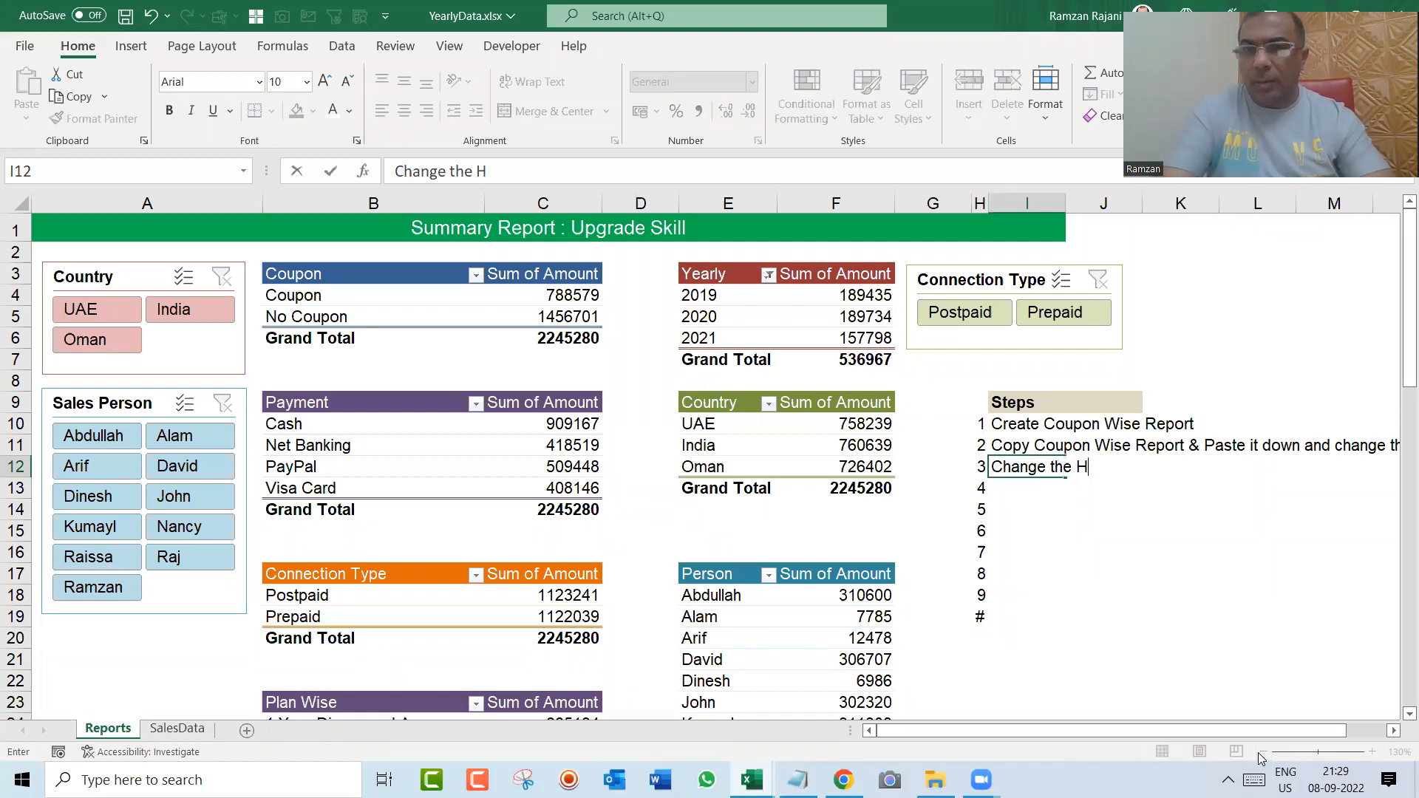
{"action": "type", "text": "eading of each Pivot"}
{"action": "key", "text": "Return"}
Step: Write the fourth step note in cell I13: "Change the Colour of each Pivot (Home --> Format Table)"
{"action": "type", "text": "Change the Colo"}
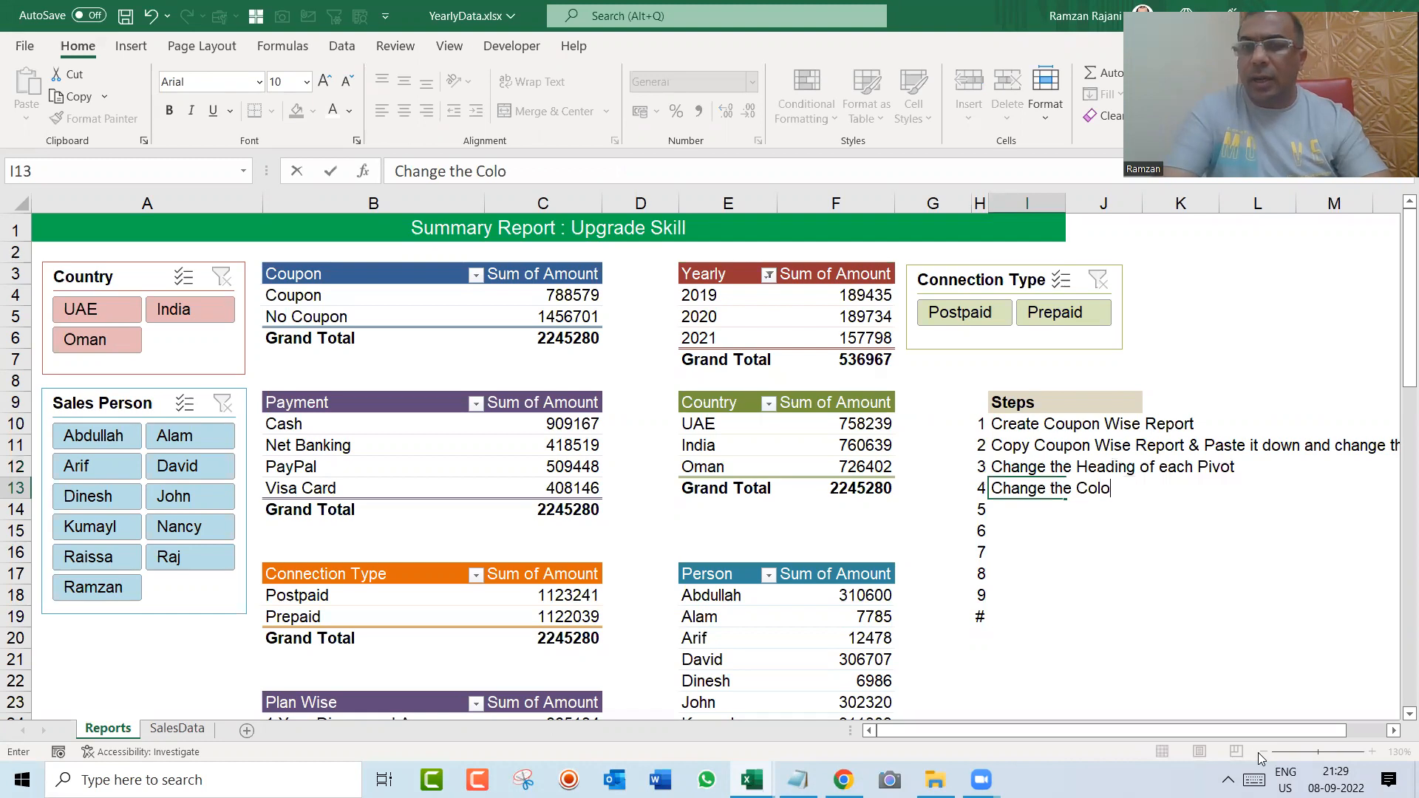
{"action": "key", "text": "BackSpace"}
{"action": "type", "text": "ou"}
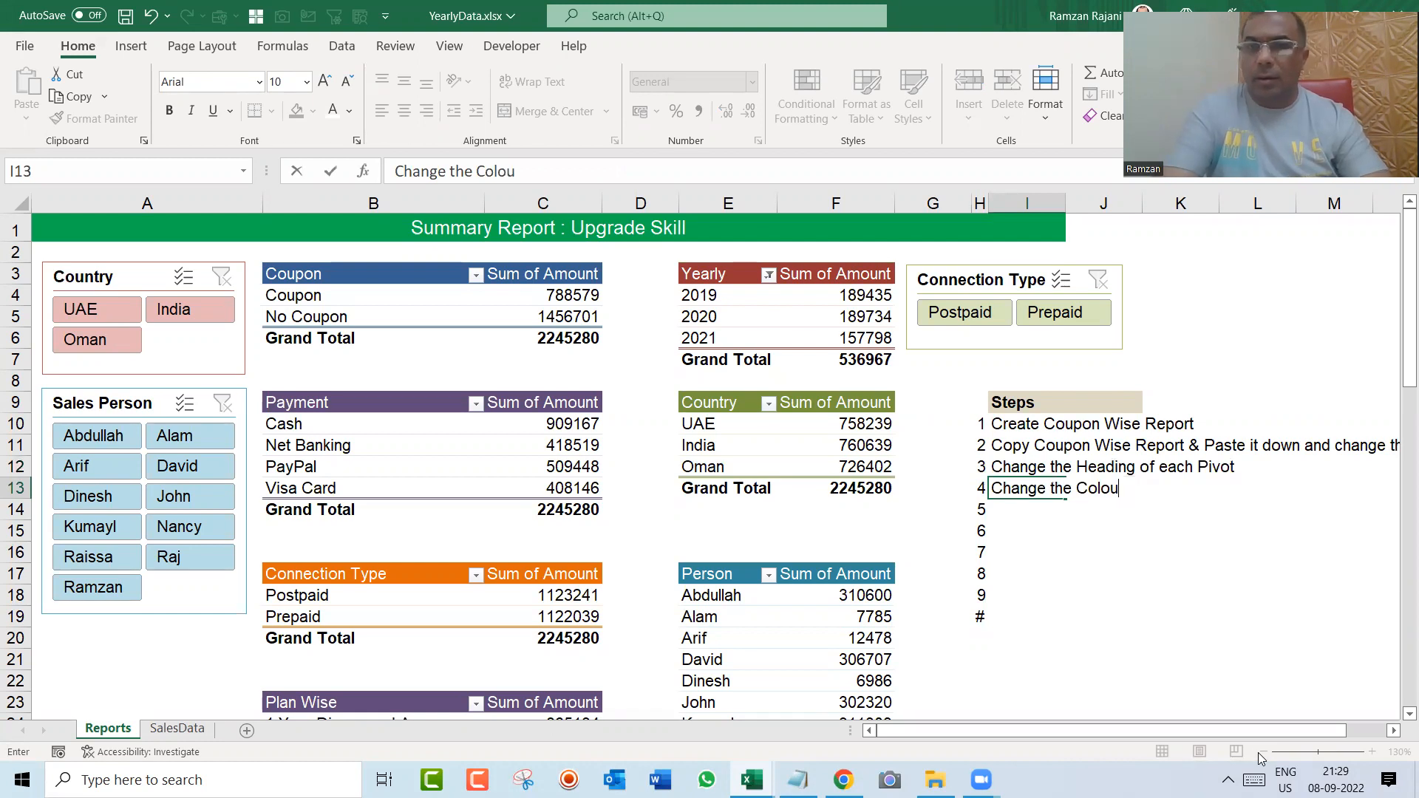
{"action": "type", "text": "r of each Pi"}
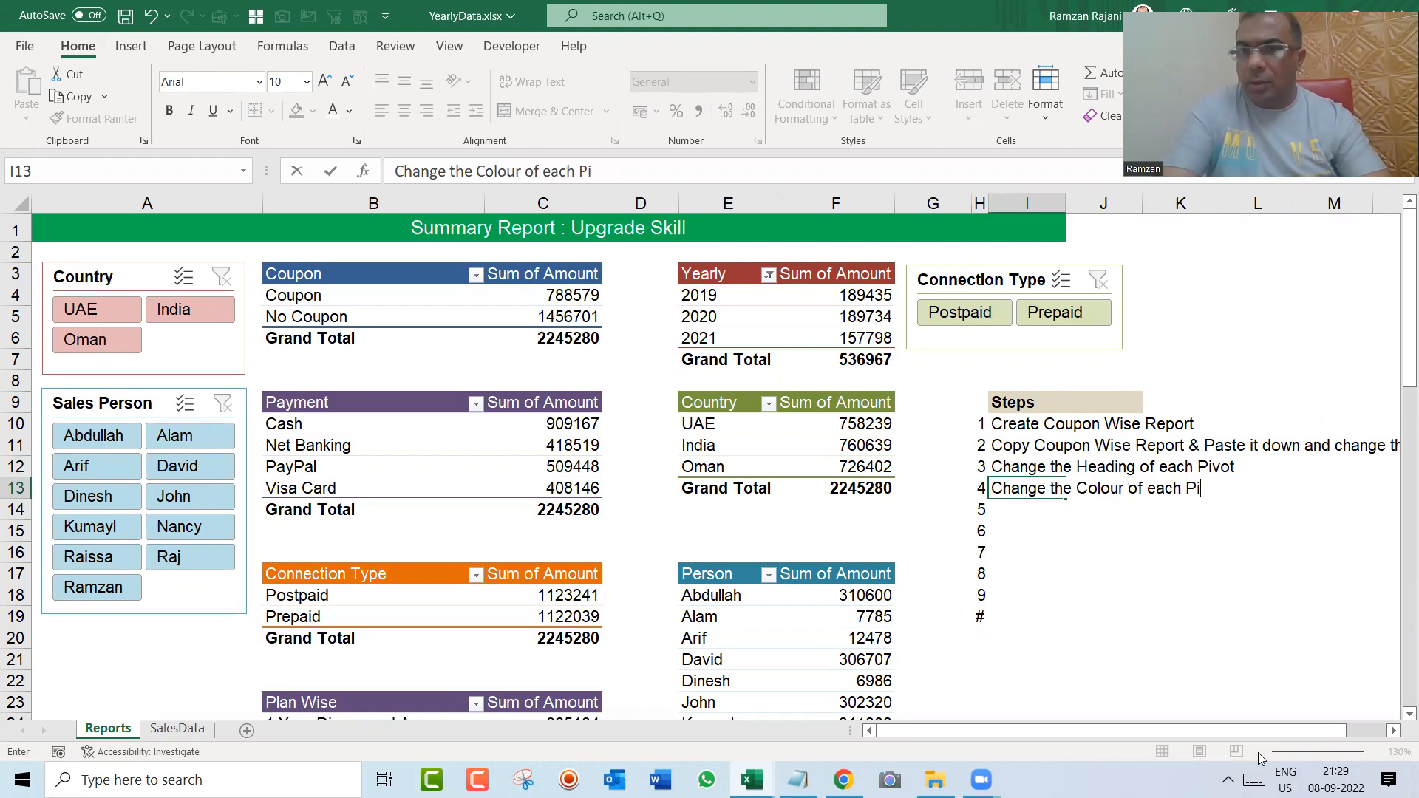
{"action": "type", "text": "vot (Hom"}
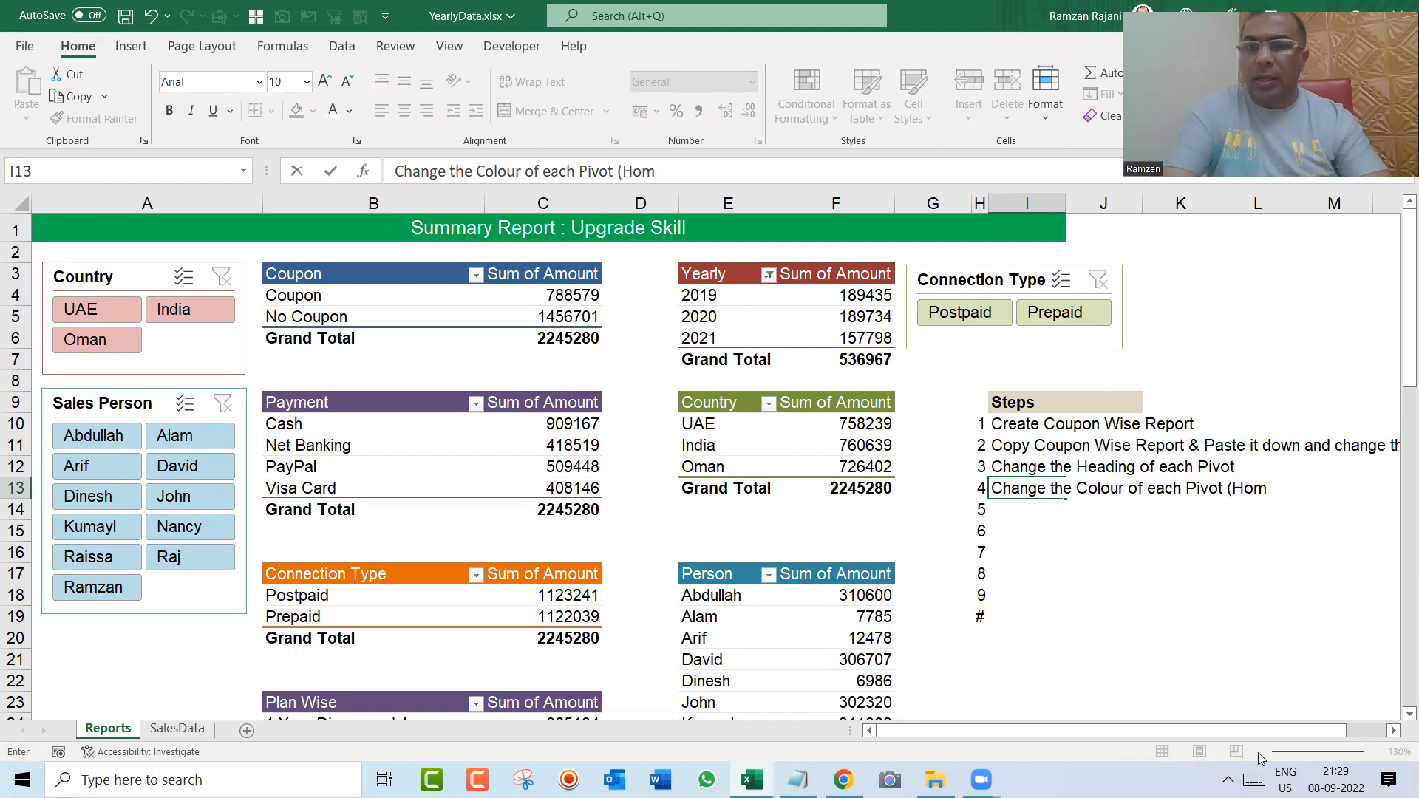
{"action": "type", "text": "e --> Format Table)"}
{"action": "key", "text": "Return"}
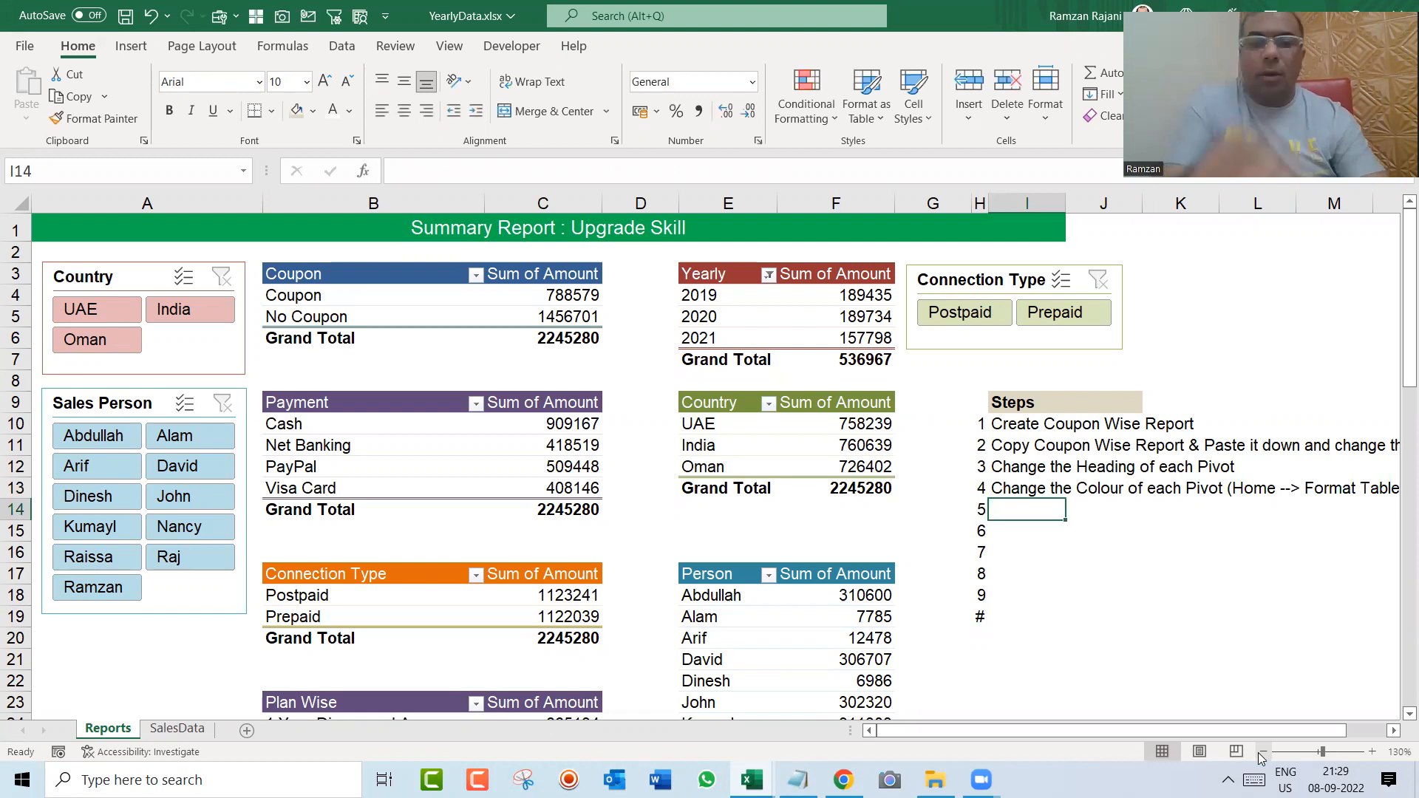
Step: Write the fifth step note in cell I14: "View --> Uncheck Gridlines"
{"action": "type", "text": "View "}
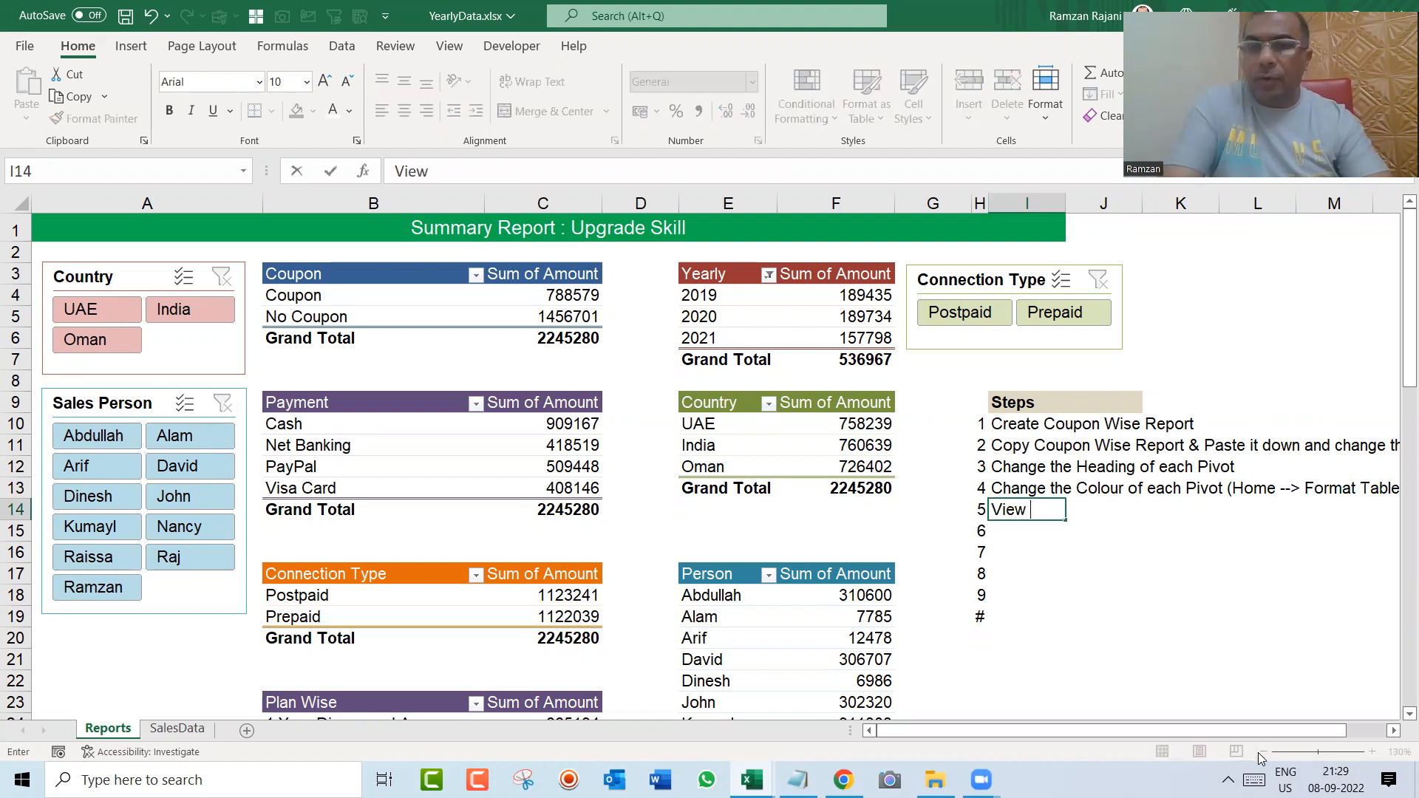
{"action": "type", "text": "--> Unch"}
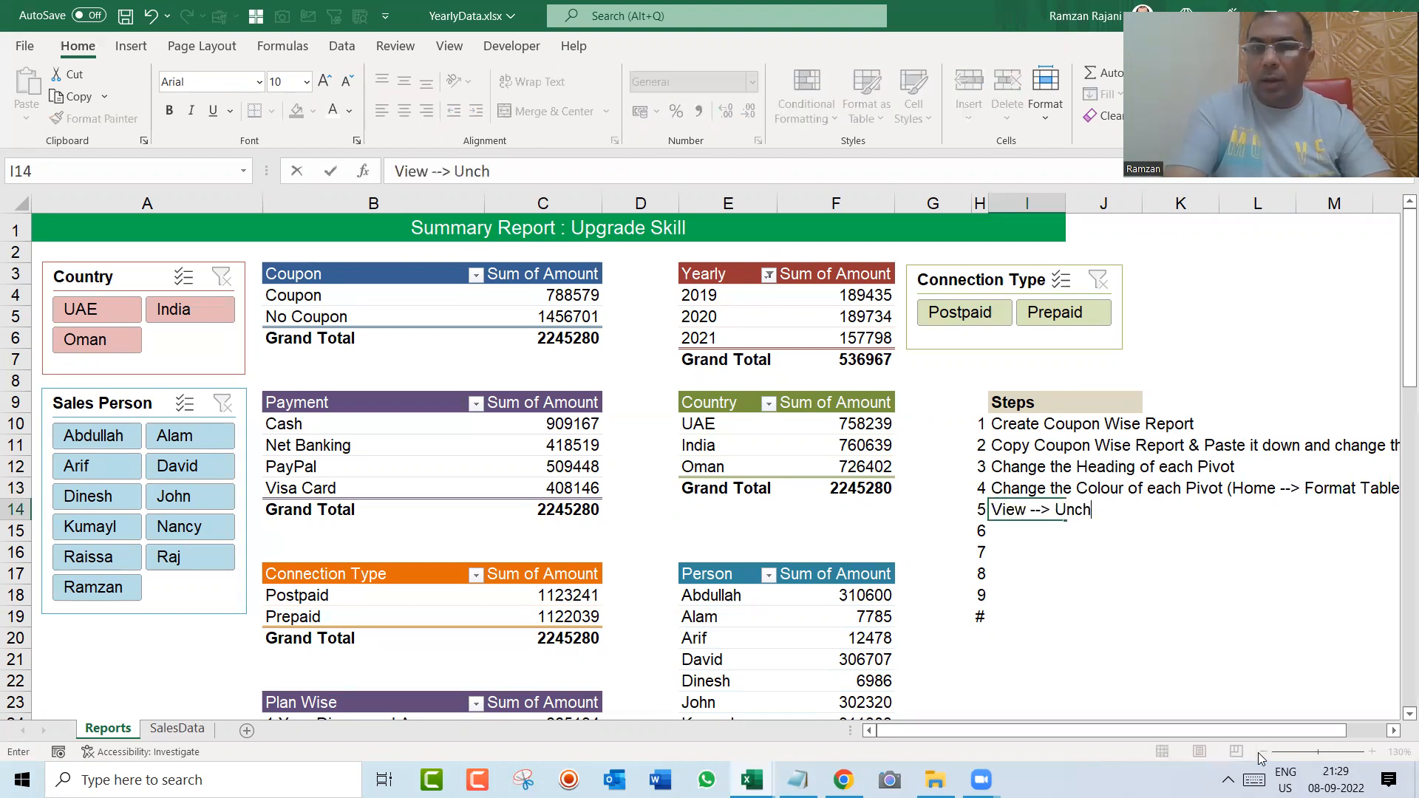
{"action": "type", "text": "eck Gridlines"}
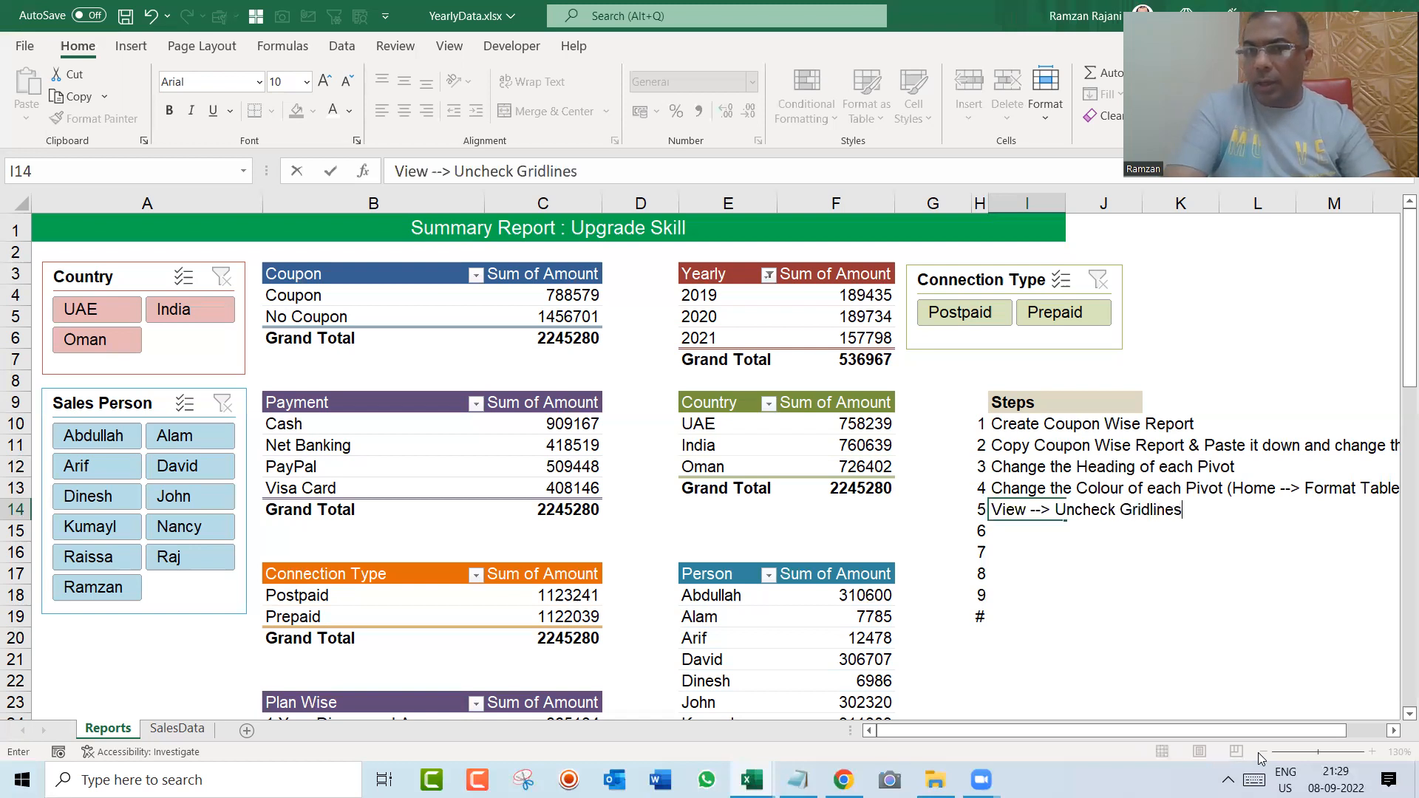
{"action": "key", "text": "Return"}
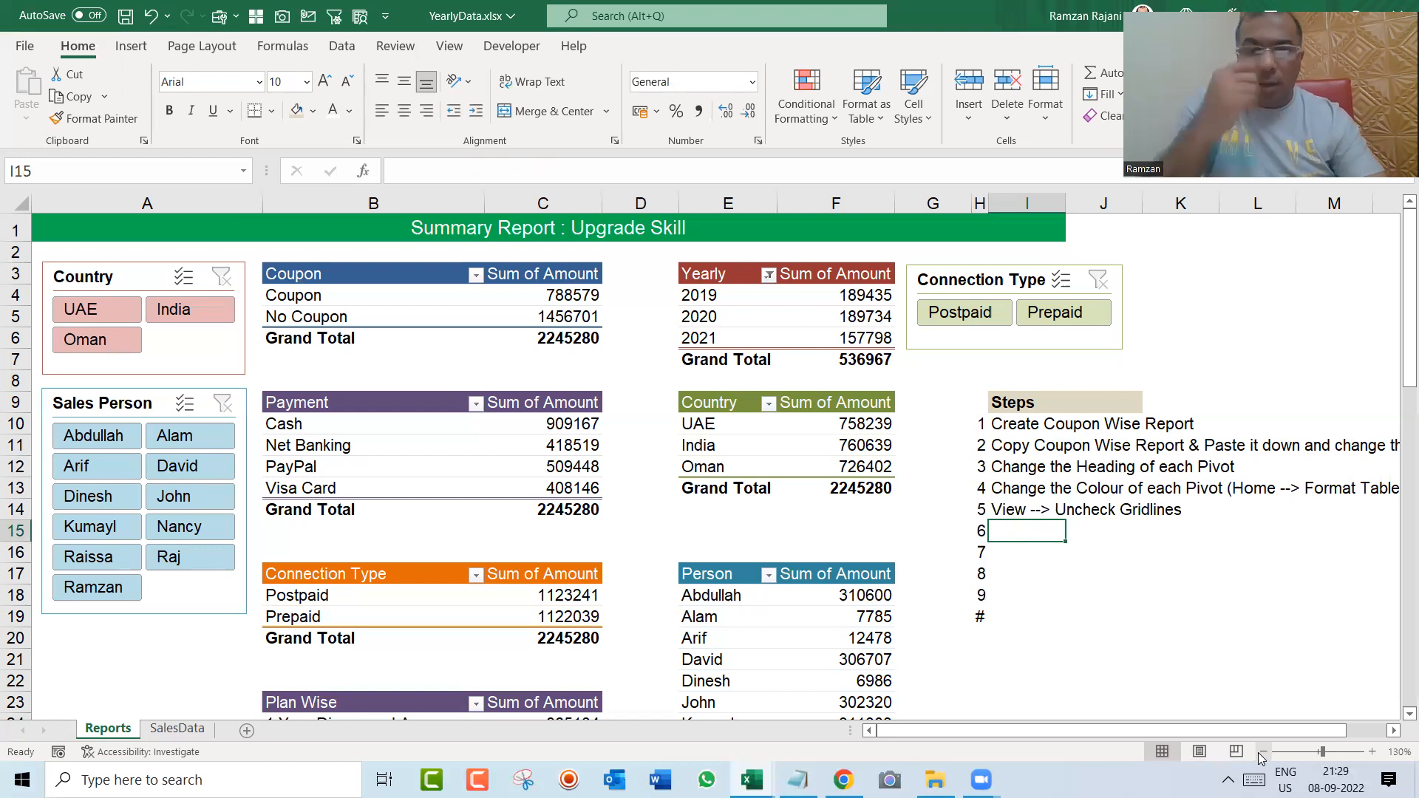
Step: Write the sixth step note in cell I15: Create the Heading "Summary Report : Upgrade Skill"
{"action": "type", "text": "Y"}
{"action": "key", "text": "BackSpace"}
{"action": "type", "text": "C"}
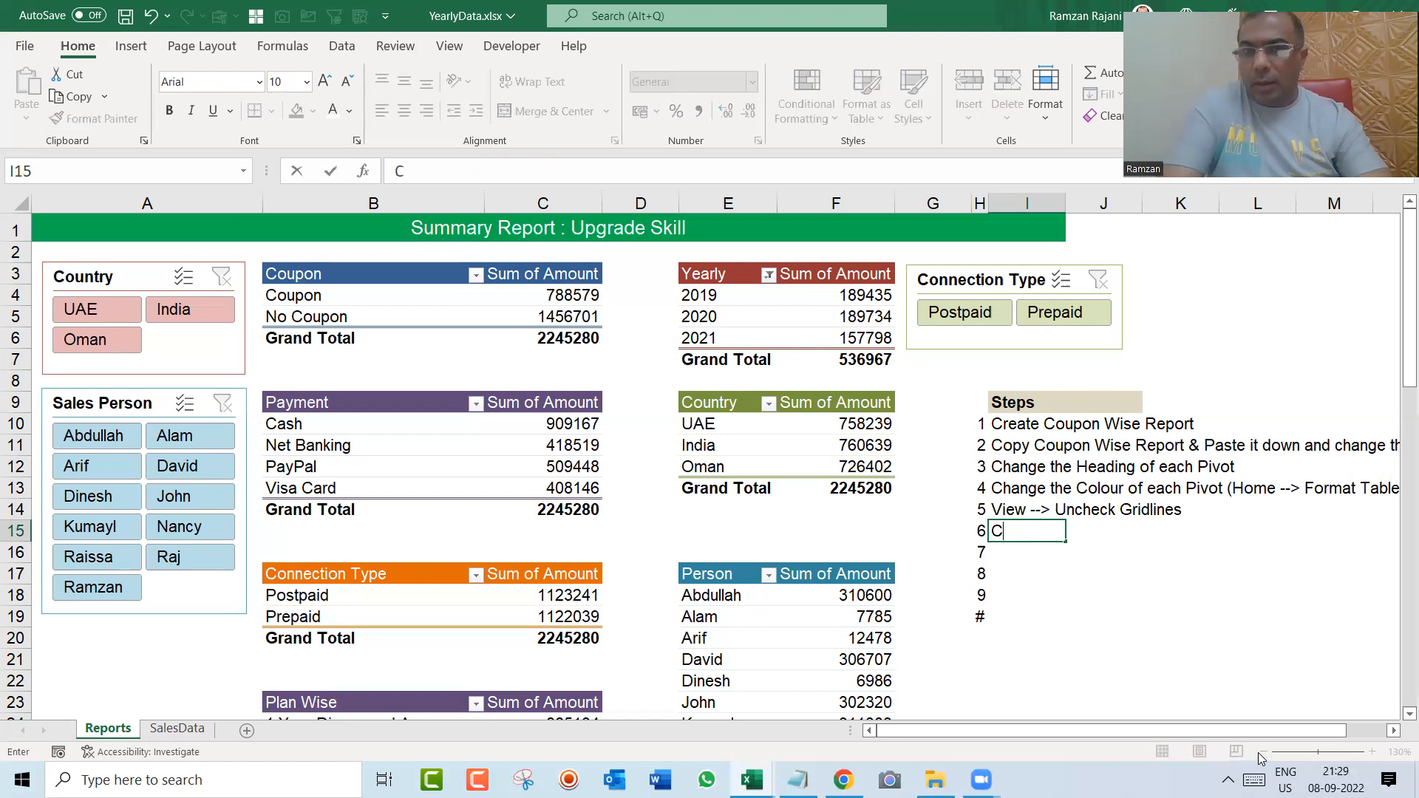
{"action": "type", "text": "reate the Heading"}
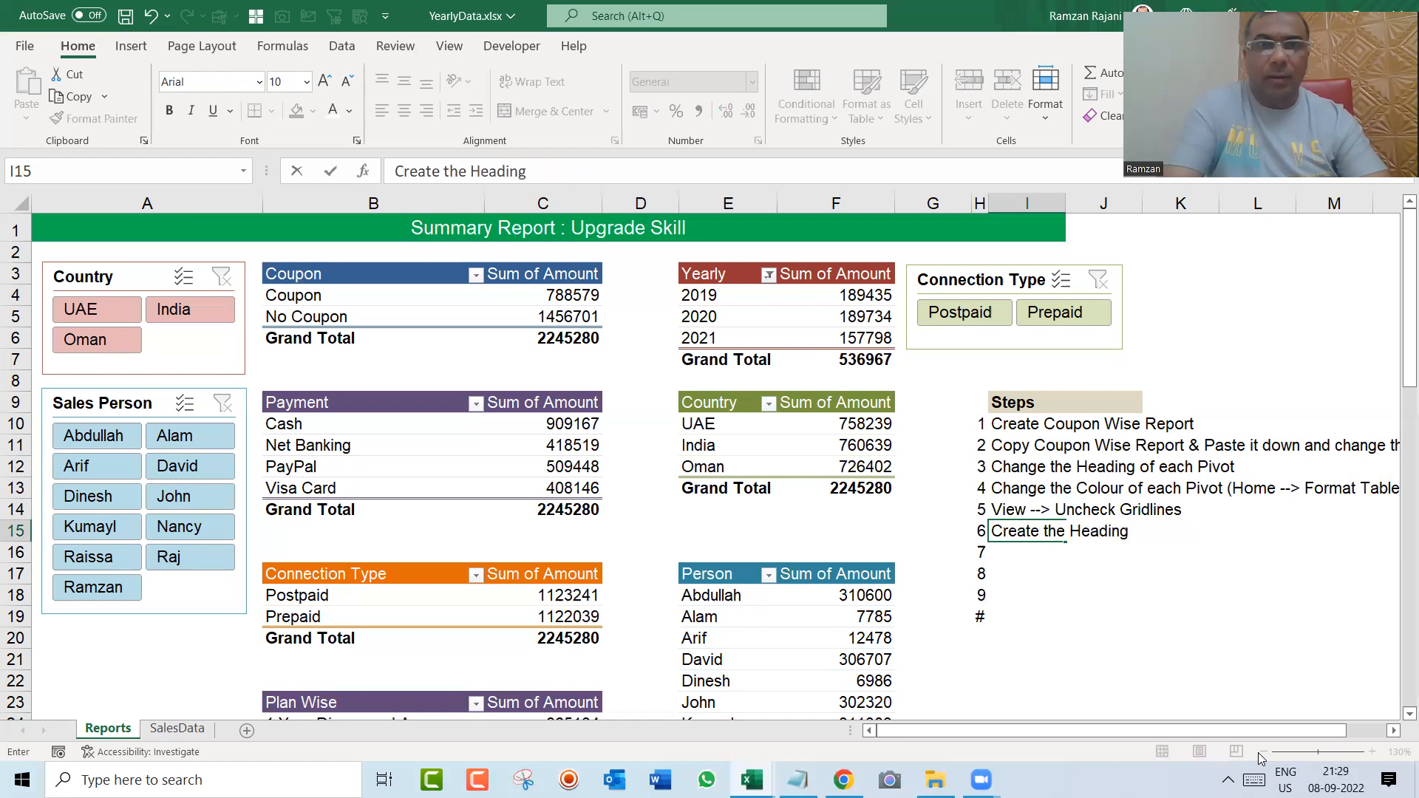
{"action": "type", "text": " \"Su"}
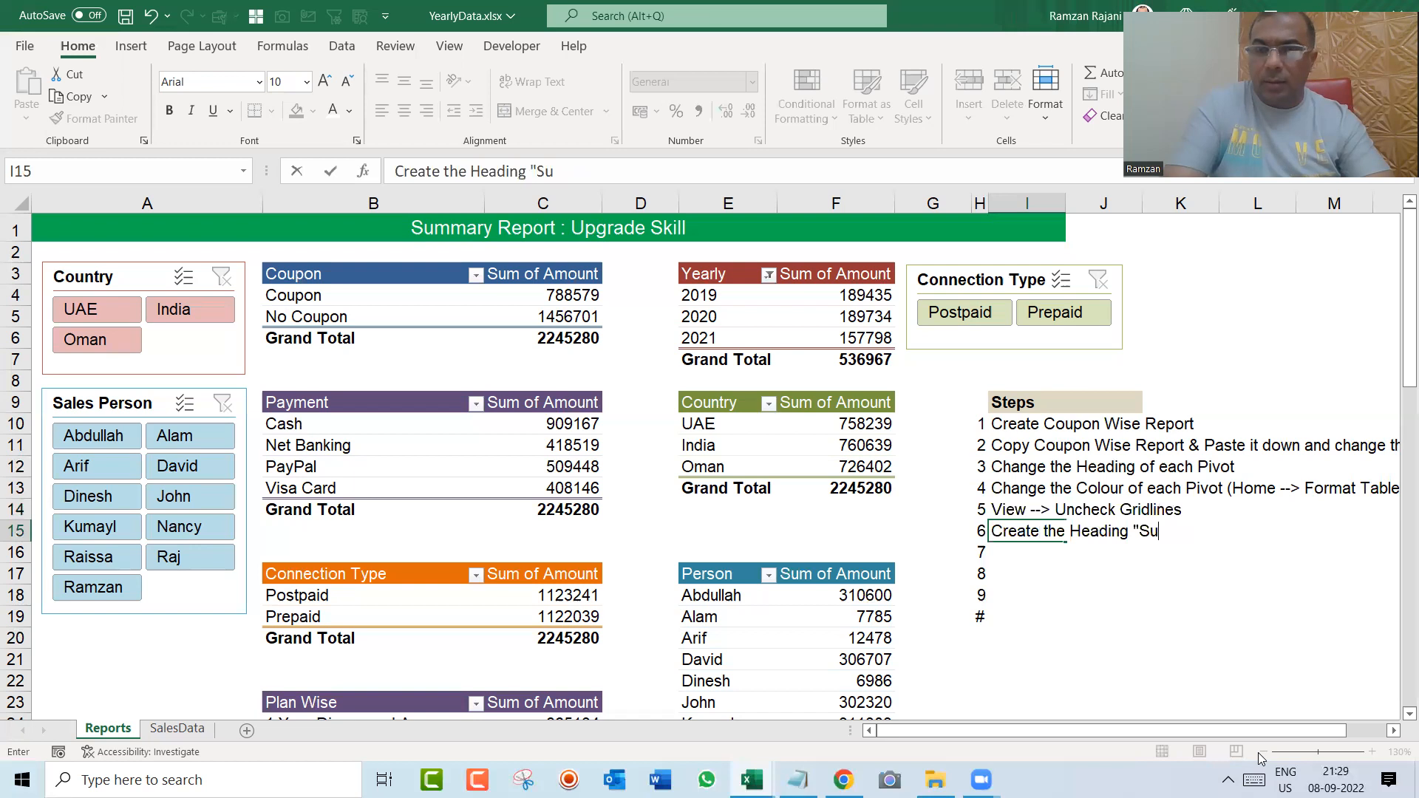
{"action": "type", "text": "mmary Report"}
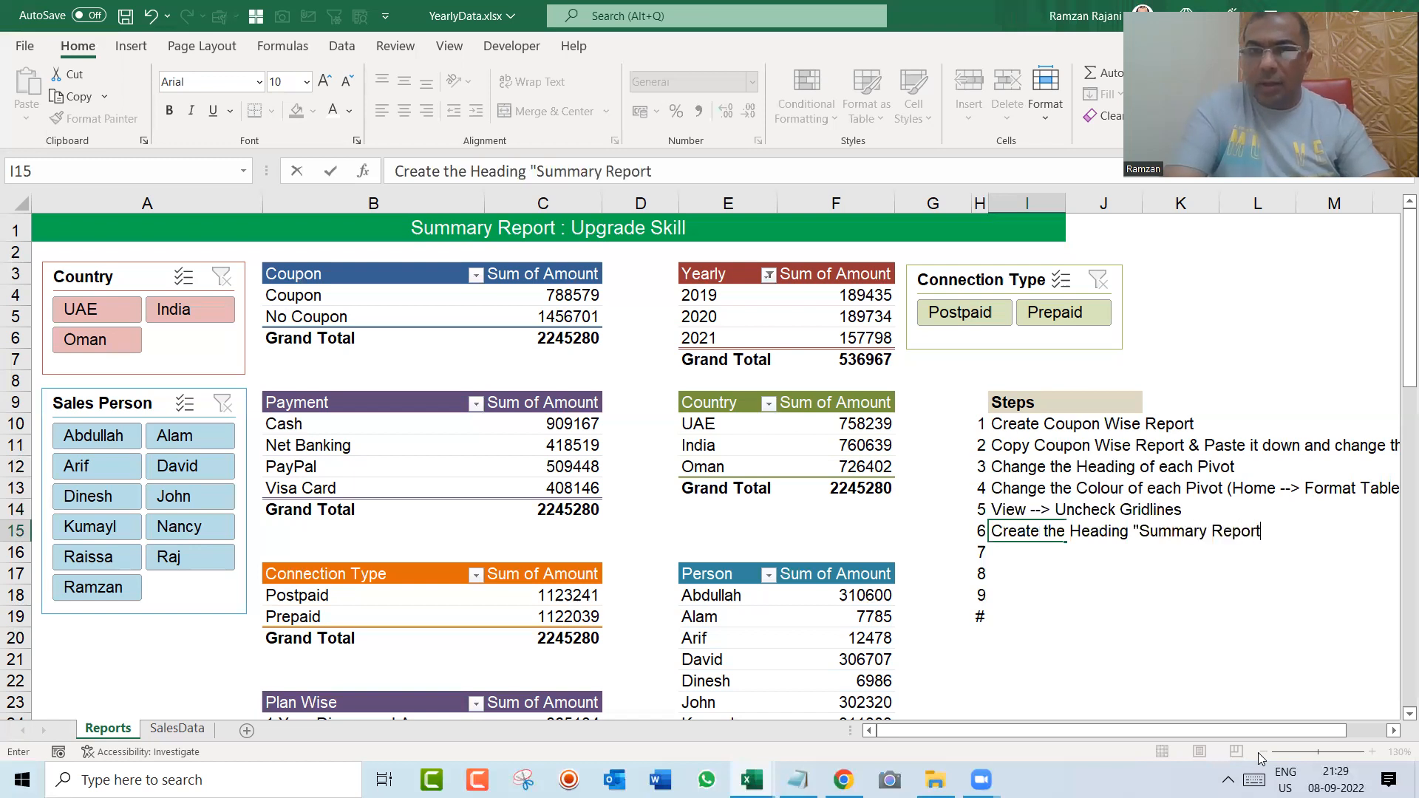
{"action": "type", "text": " : Upgrad"}
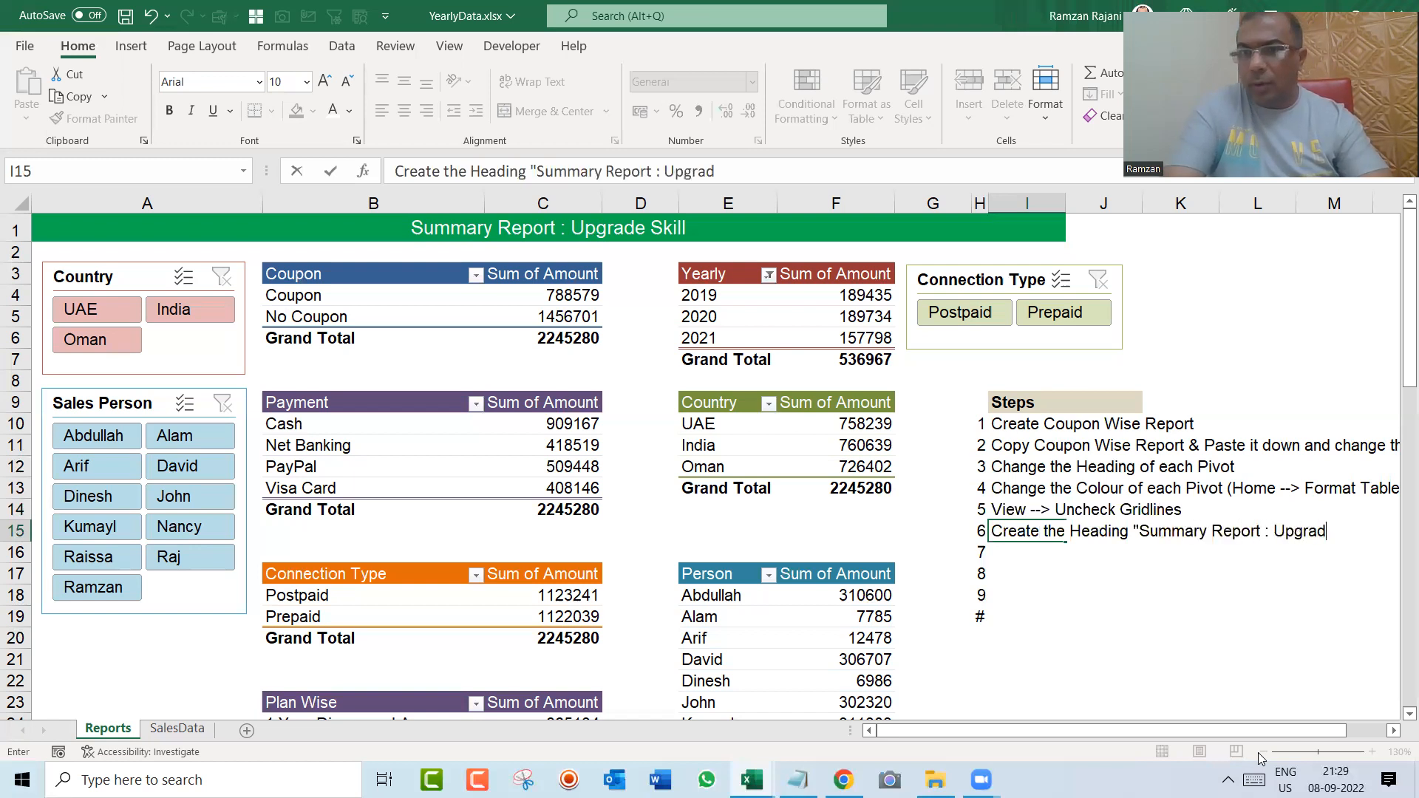
{"action": "type", "text": "e Skill"}
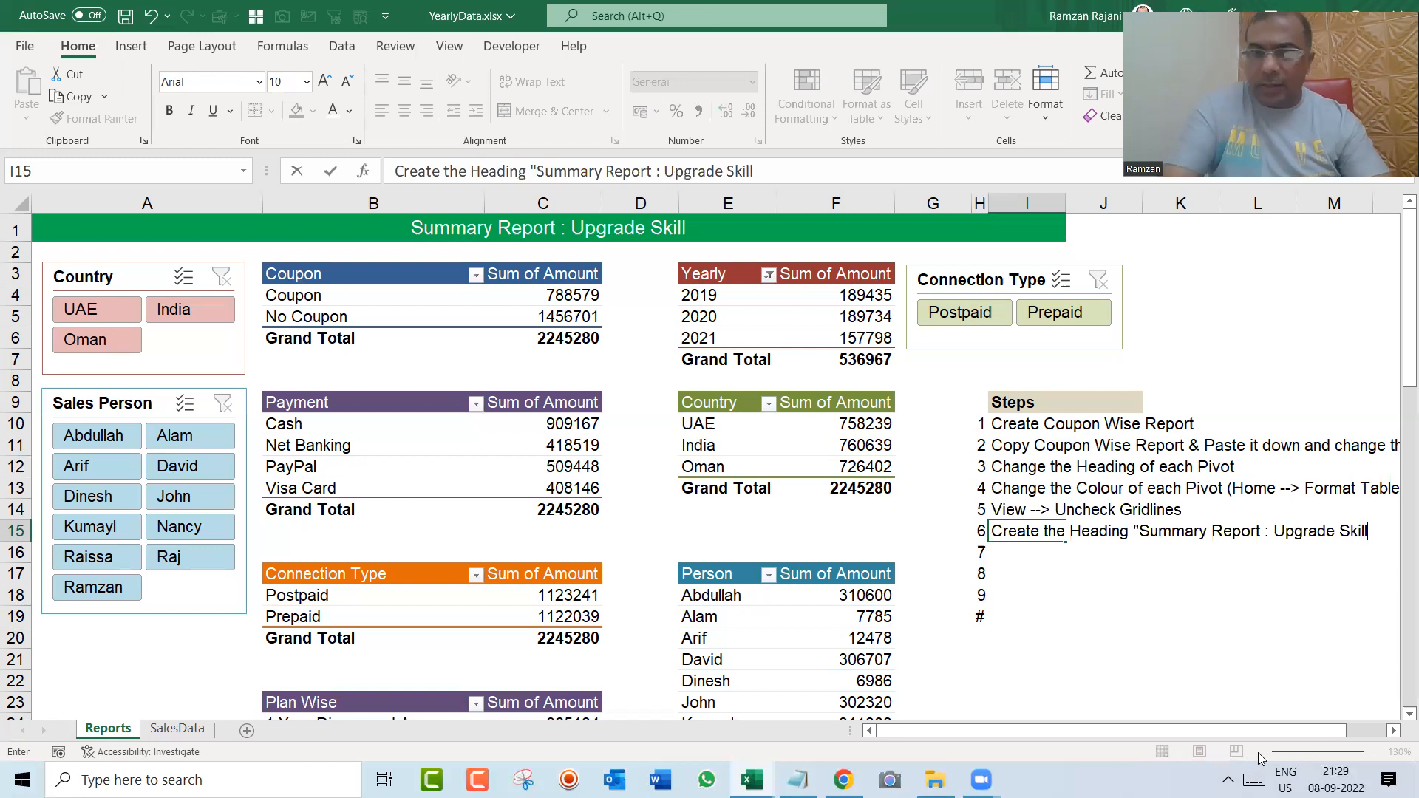
Step: Bold only the quoted title "Summary Report : Upgrade Skill" within the sixth step note in cell I15
{"action": "key", "text": "ctrl+shift+Left"}
{"action": "key", "text": "ctrl+shift+Left"}
{"action": "key", "text": "Right"}
{"action": "key", "text": "Right"}
{"action": "key", "text": "Left"}
{"action": "key", "text": "Left"}
{"action": "key", "text": "F2"}
{"action": "key", "text": "ctrl+shift+Left"}
{"action": "key", "text": "ctrl+shift+Left"}
{"action": "key", "text": "ctrl+shift+Left"}
{"action": "key", "text": "ctrl+shift+Left"}
{"action": "key", "text": "ctrl+shift+Left"}
{"action": "key", "text": "ctrl+shift+Left"}
{"action": "key", "text": "ctrl+shift+Left"}
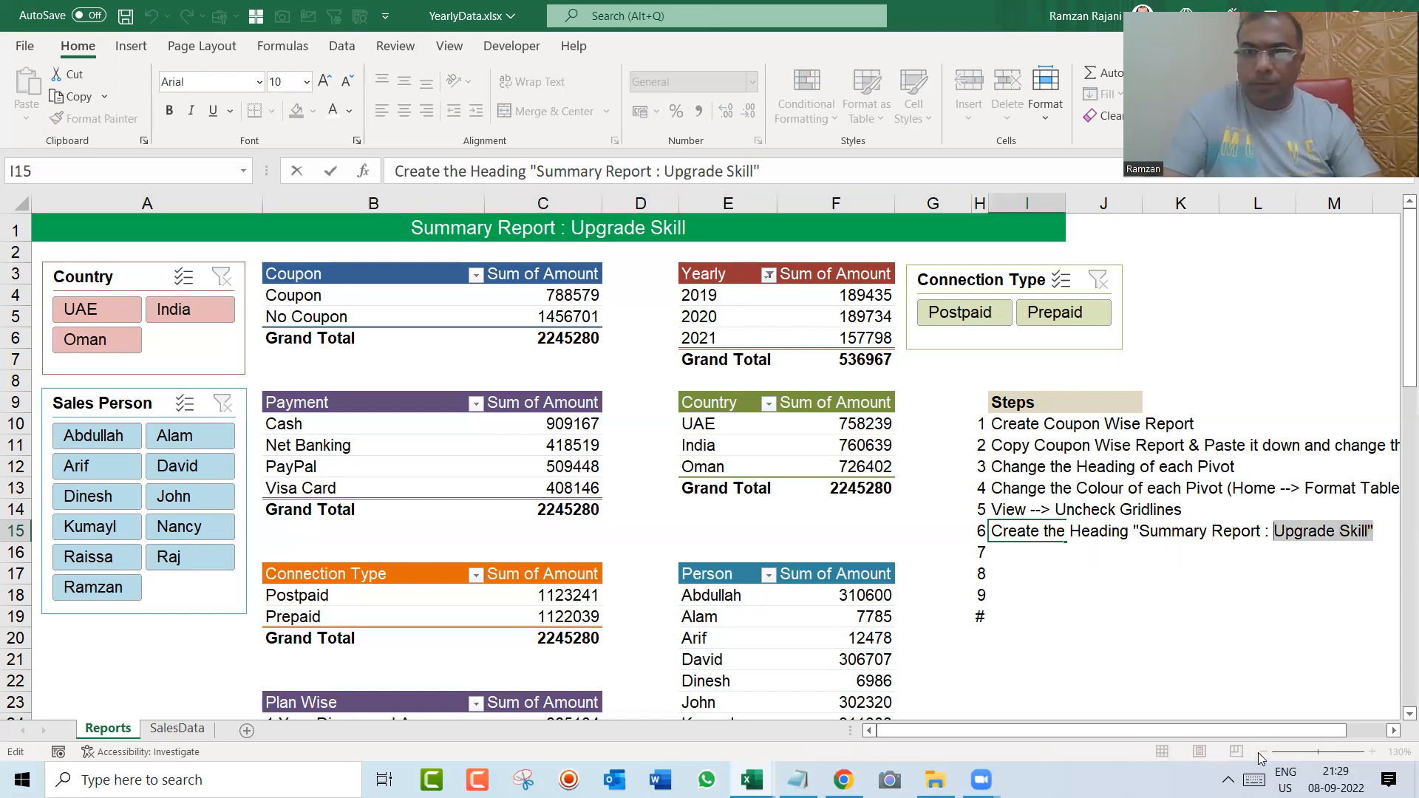
{"action": "key", "text": "ctrl+b"}
{"action": "key", "text": "Return"}
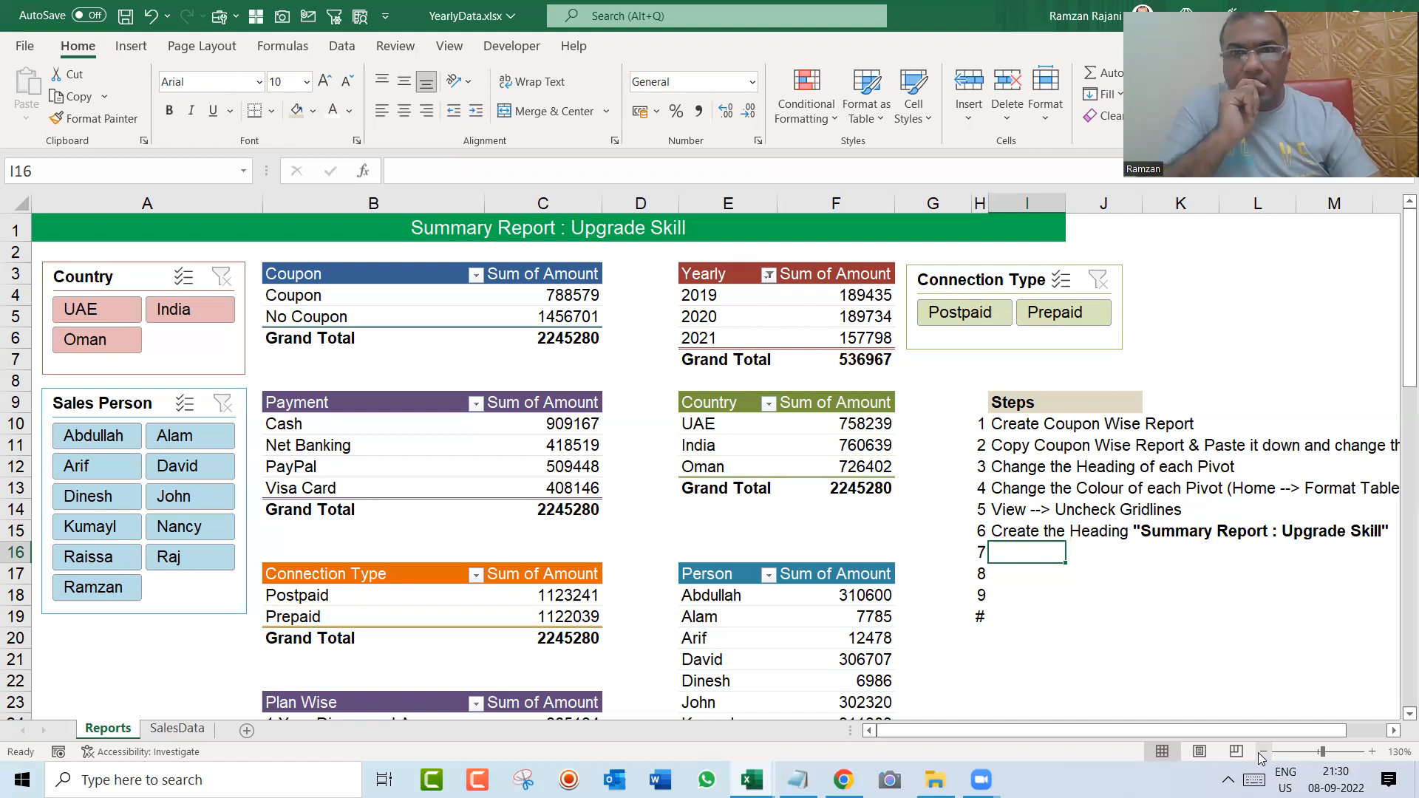
Step: Write the seventh step note in cell I16: "Insert 1 Column on Left Side (A Col)"
{"action": "type", "text": "Insert 1 co"}
{"action": "key", "text": "BackSpace"}
{"action": "key", "text": "BackSpace"}
{"action": "type", "text": "Column on Left "}
{"action": "type", "text": "Side"}
{"action": "type", "text": " By"}
{"action": "key", "text": "BackSpace"}
{"action": "key", "text": "BackSpace"}
{"action": "type", "text": "(A Col)"}
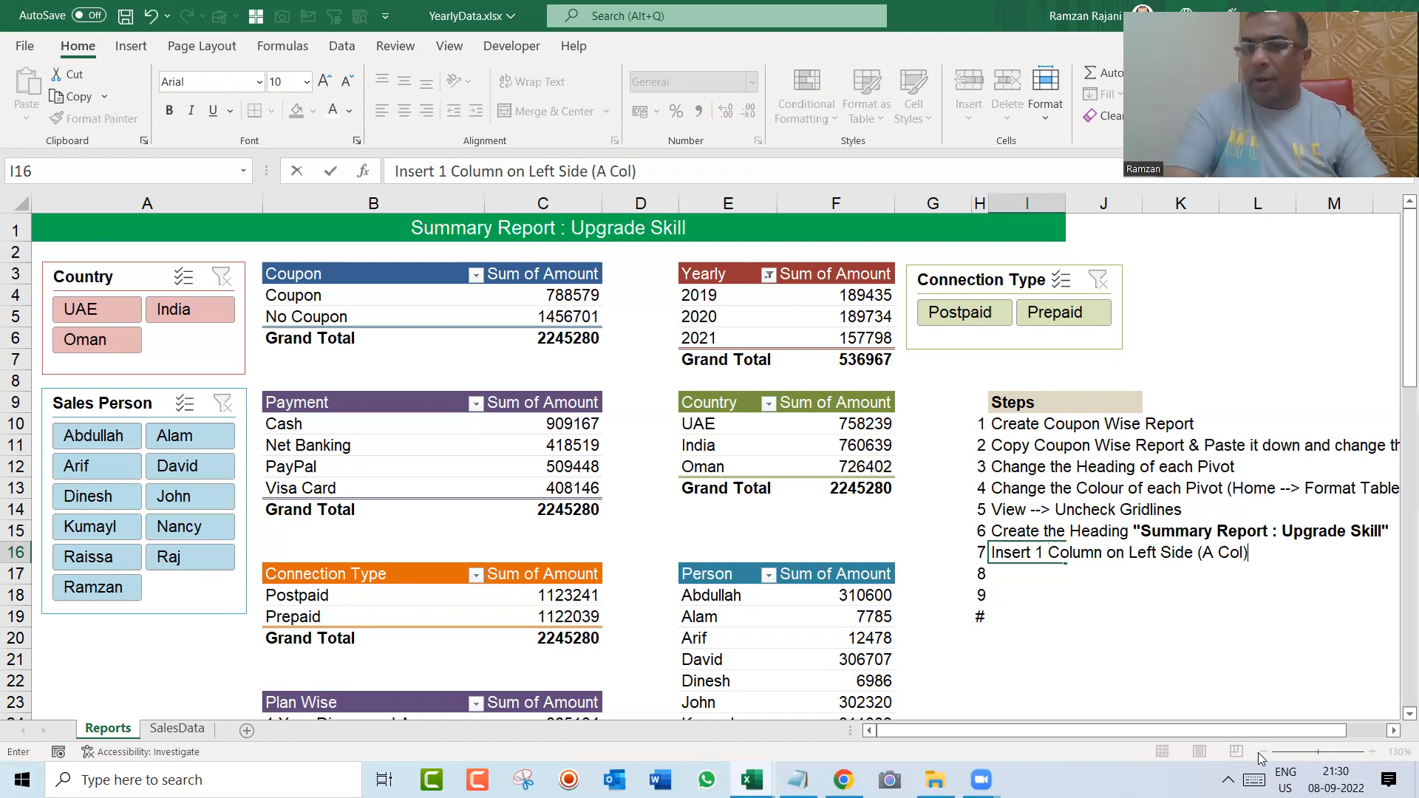
{"action": "key", "text": "Return"}
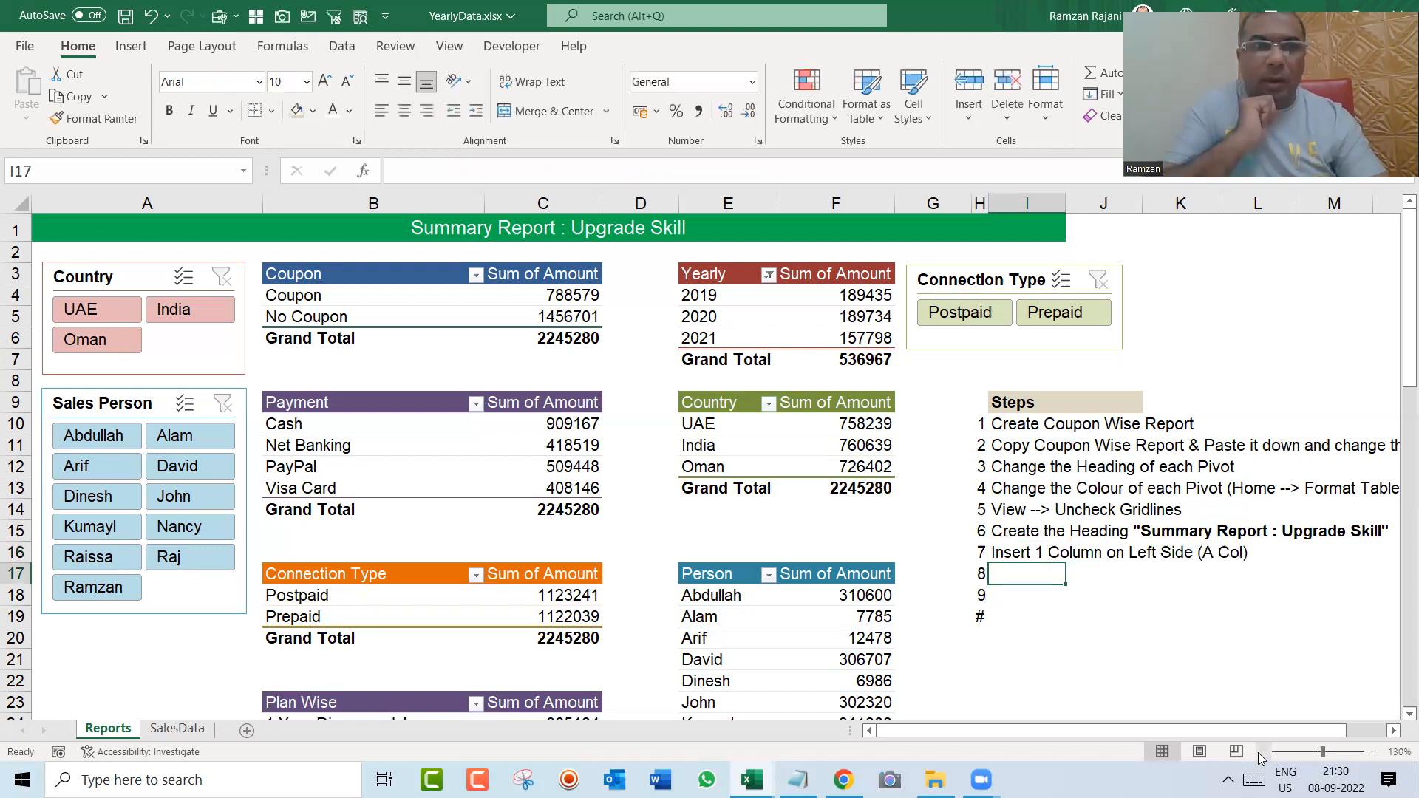
Step: Write the eighth step note in cell I17: "Select Coupon Pivot (1st Pivot) --> Insert --> Slicer"
{"action": "type", "text": "Se"}
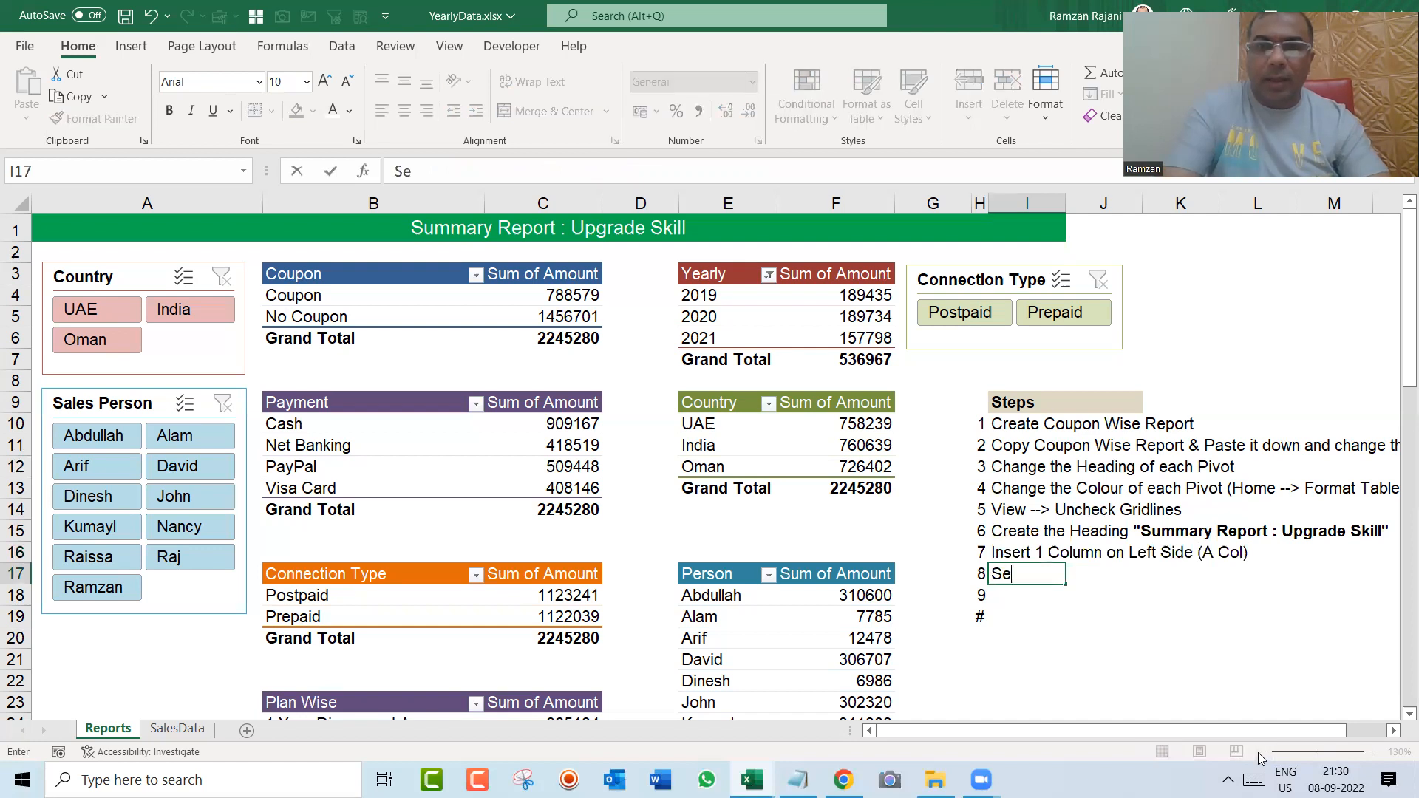
{"action": "type", "text": "lect Coupo"}
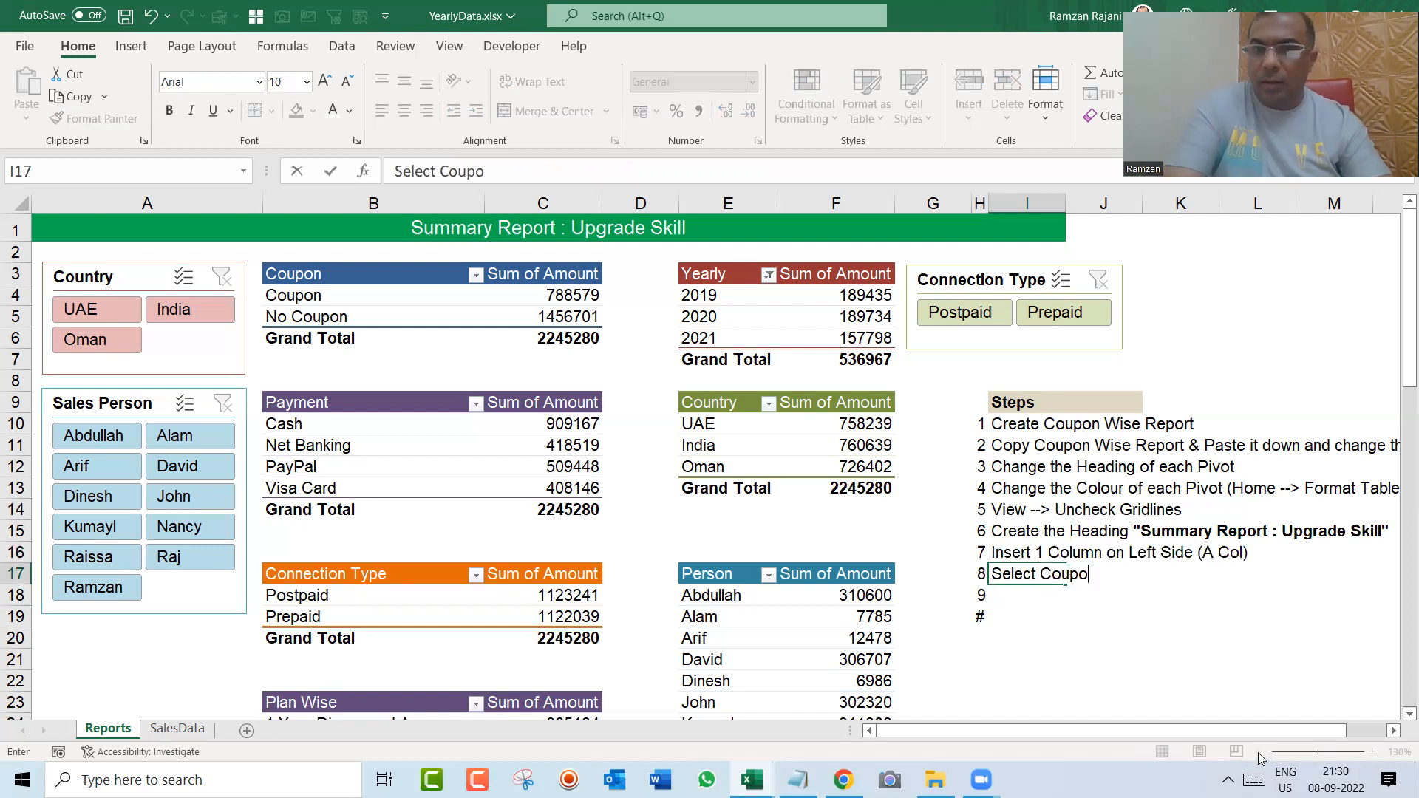
{"action": "type", "text": "n Pivot "}
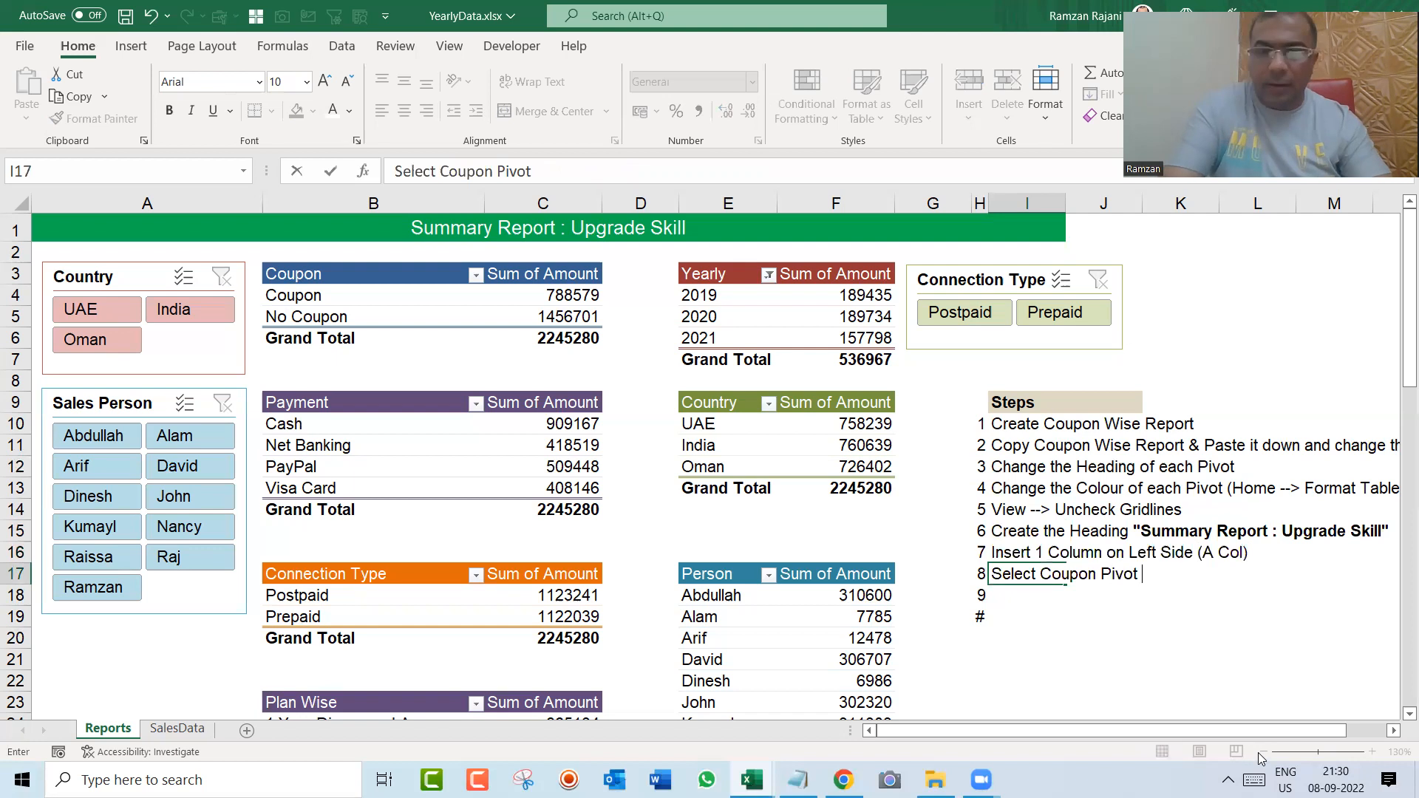
{"action": "type", "text": "(1st Pivo"}
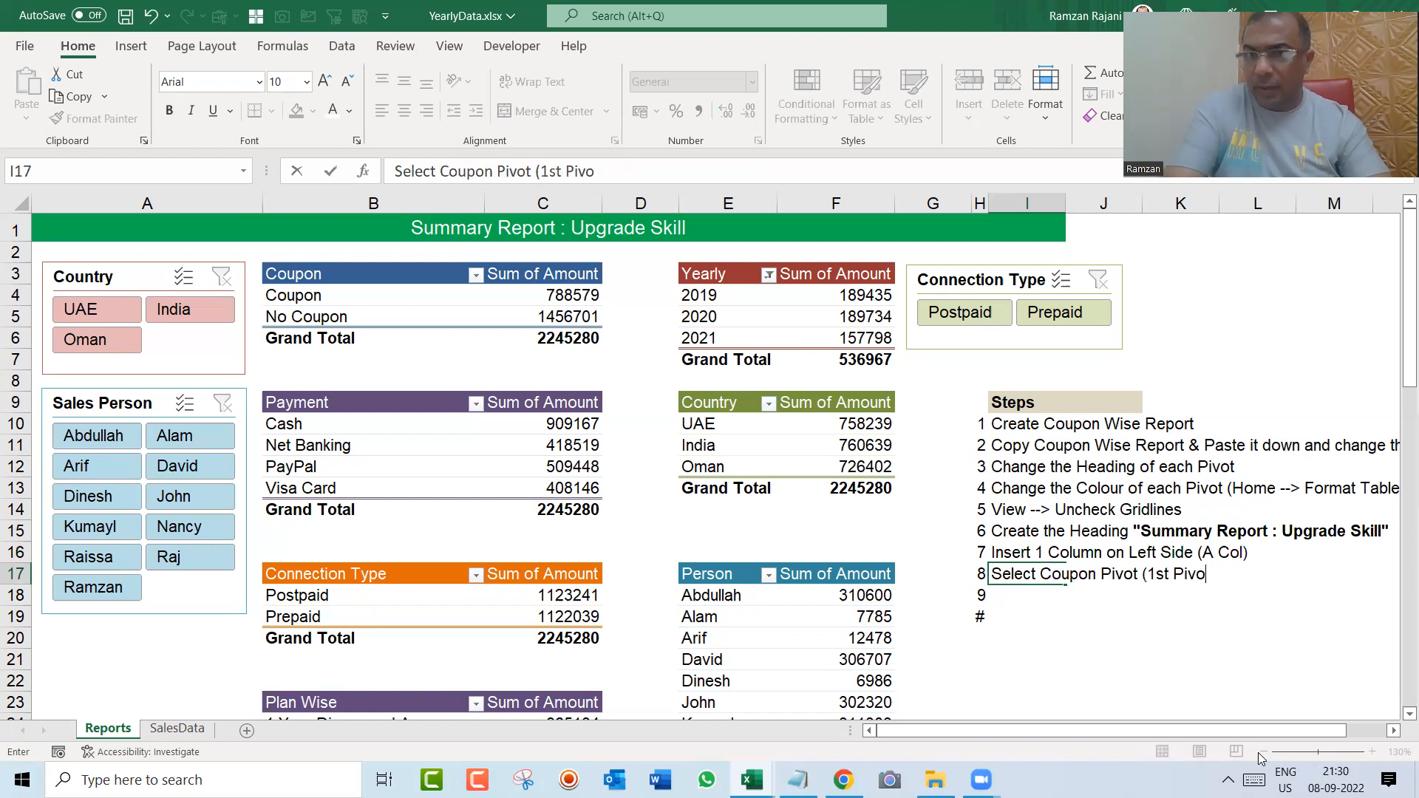
{"action": "type", "text": "t) --"}
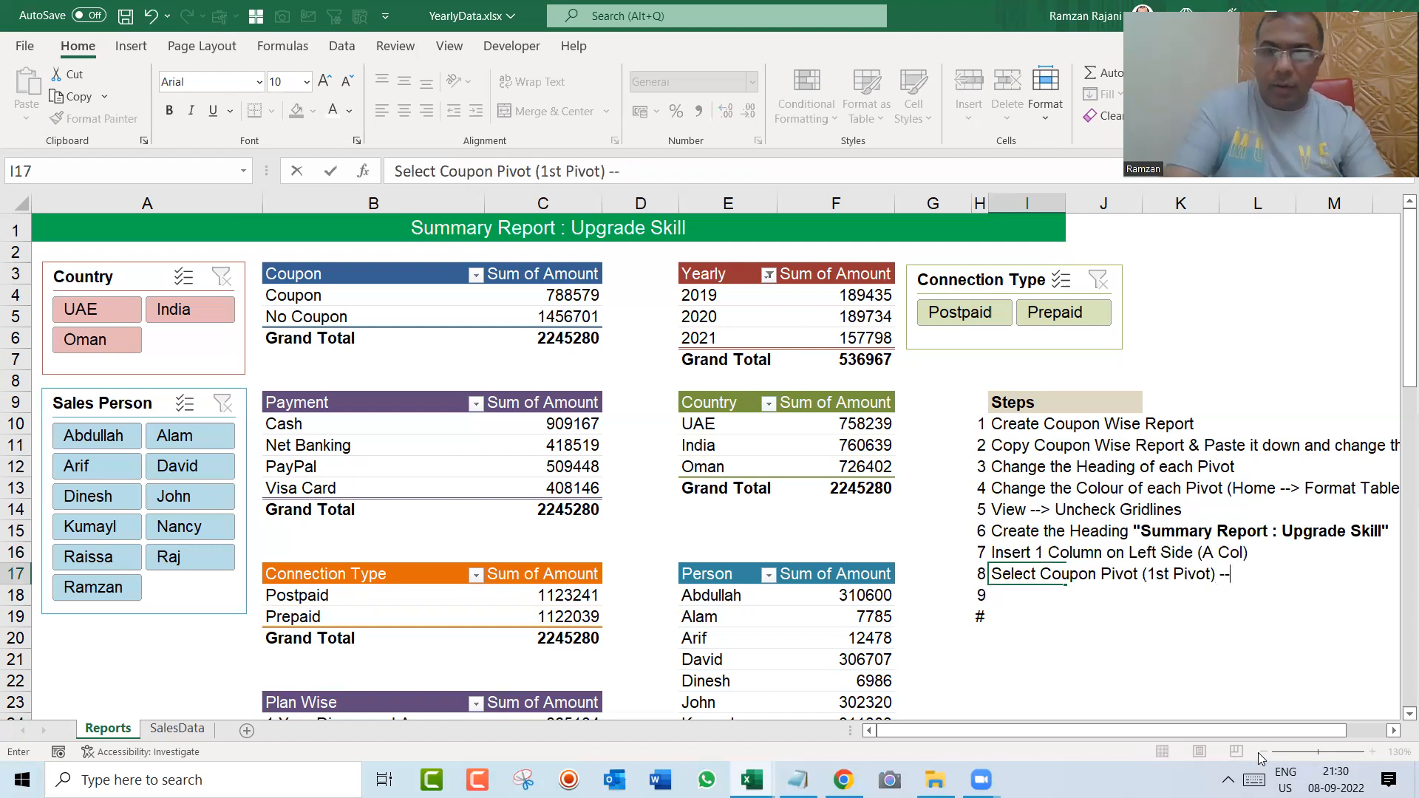
{"action": "type", "text": "> Insert --"}
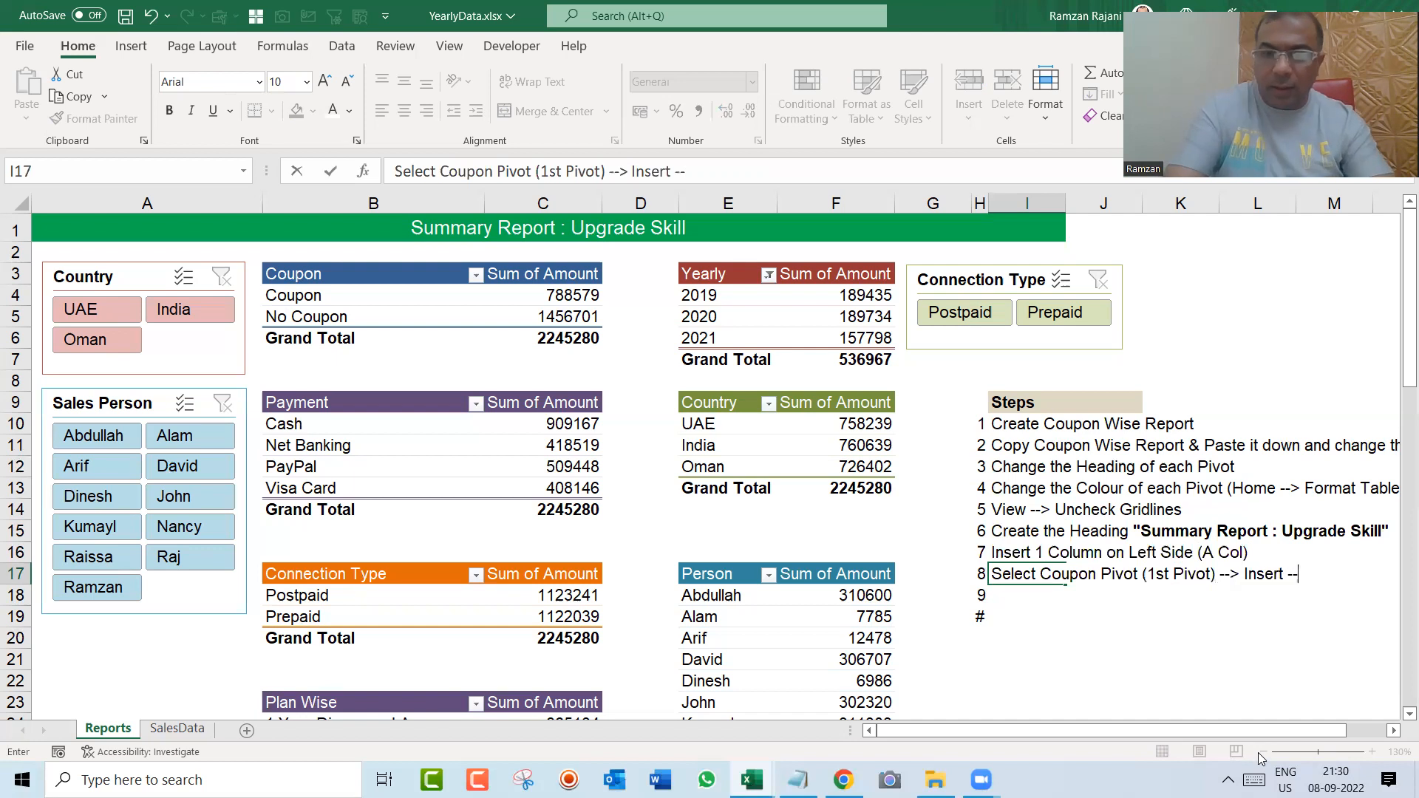
{"action": "type", "text": "> Slicer"}
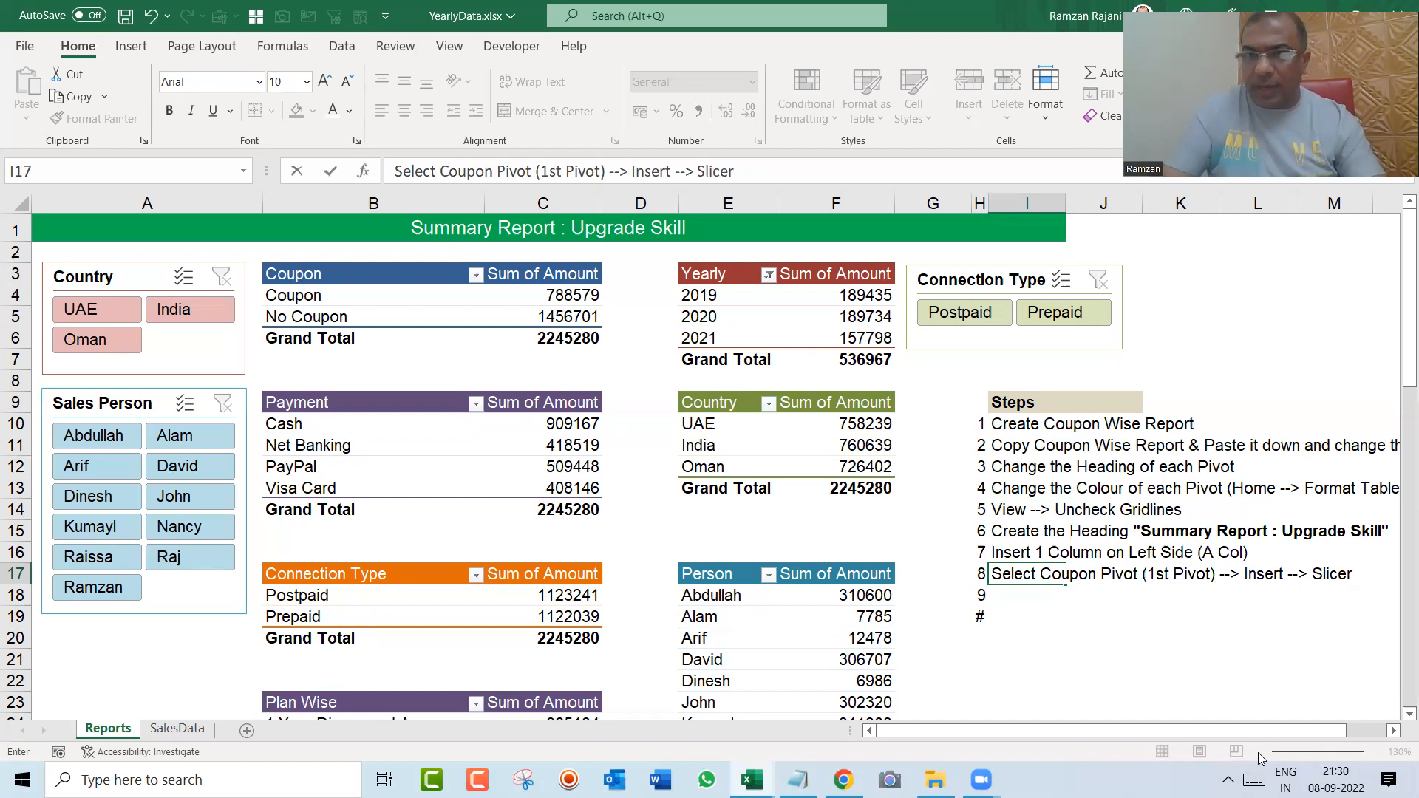
{"action": "key", "text": "Return"}
Step: Bold only the "Insert --> Slicer" part of the eighth step note in cell I17
{"action": "key", "text": "Up"}
{"action": "key", "text": "F2"}
{"action": "key", "text": "ctrl+shift+Left"}
{"action": "key", "text": "ctrl+shift+Left"}
{"action": "key", "text": "ctrl+shift+Left"}
{"action": "key", "text": "ctrl+shift+Left"}
{"action": "key", "text": "ctrl+shift+Right"}
{"action": "key", "text": "ctrl+b"}
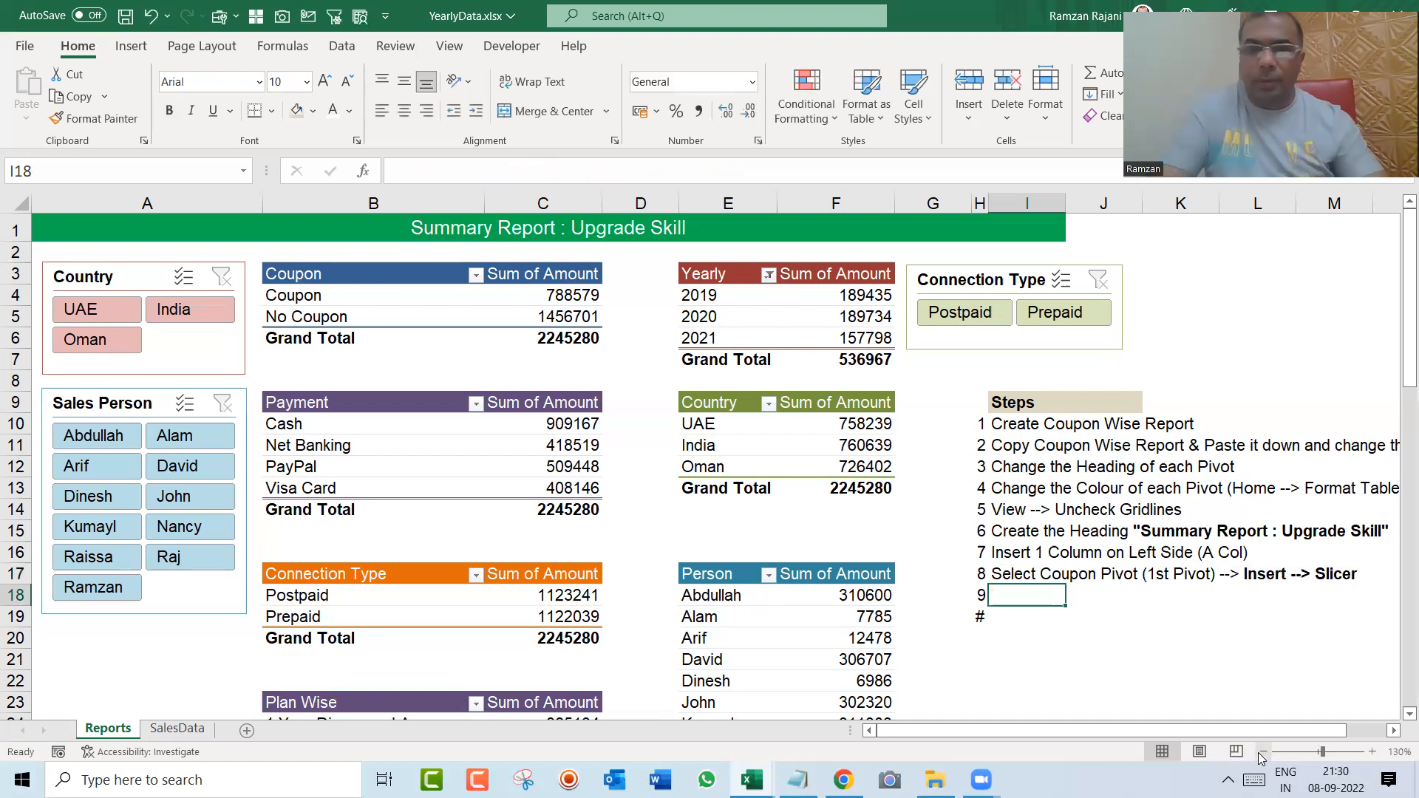
Step: Widen column H slightly so the two-digit step number 10 in cell H19 fits
{"action": "key", "text": "Down"}
{"action": "key", "text": "Left"}
{"action": "key", "text": "F2"}
{"action": "key", "text": "Return"}
{"action": "key", "text": "Up"}
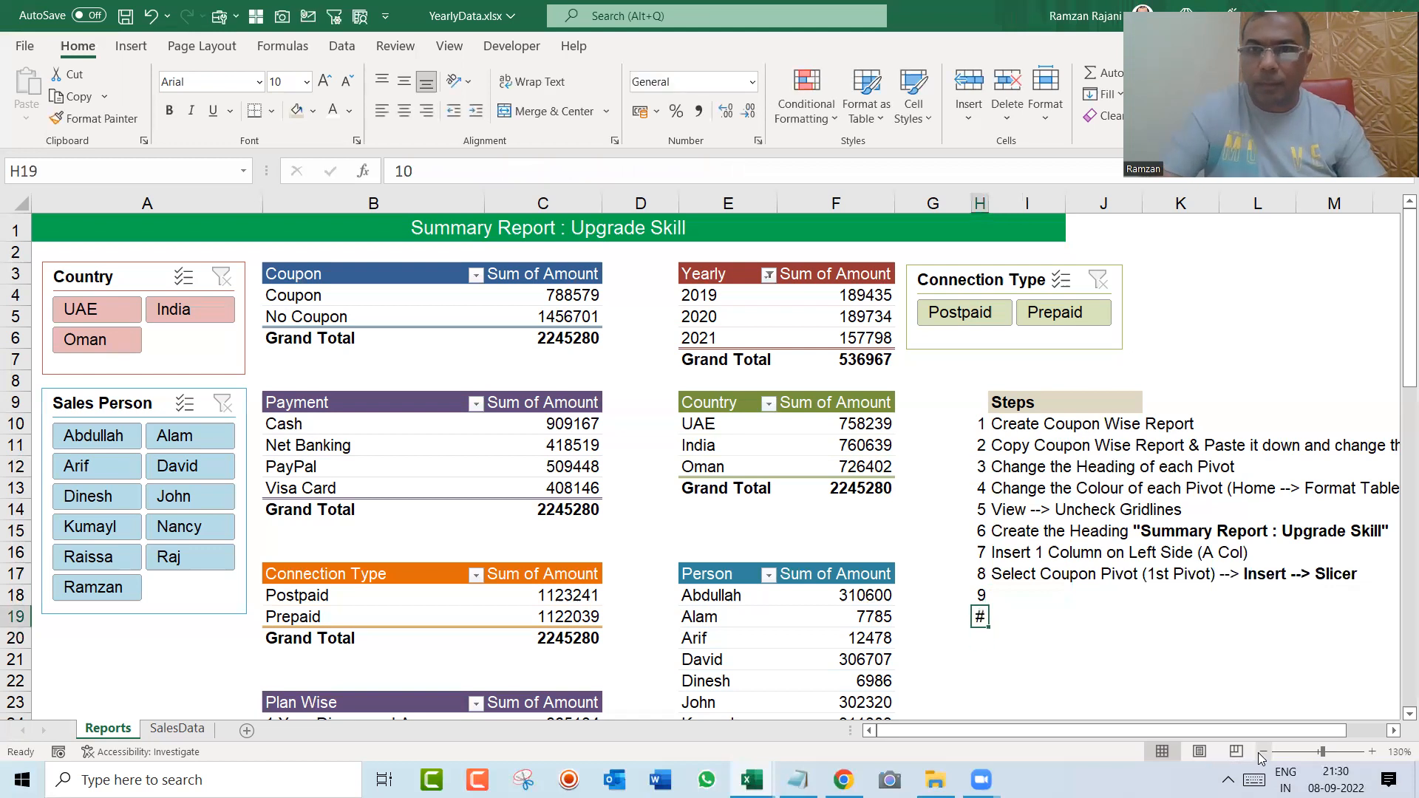
{"action": "left_click_drag", "start_coordinate": [989, 204], "coordinate": [995, 204]}
Step: Write the ninth step note in cell I18: "Change the Color of Slicer if you wish"
{"action": "key", "text": "Right"}
{"action": "key", "text": "Up"}
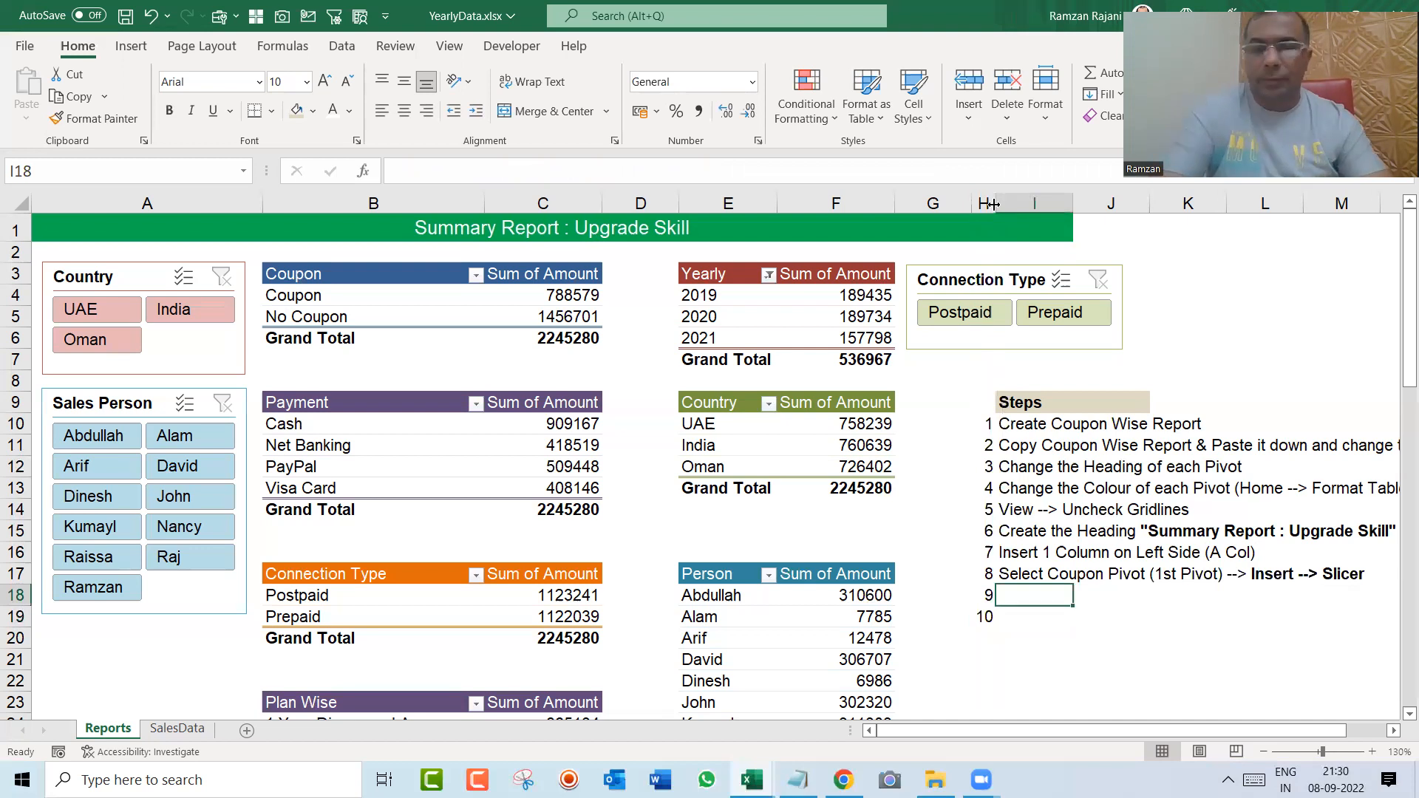
{"action": "type", "text": "Change the Color of Slic"}
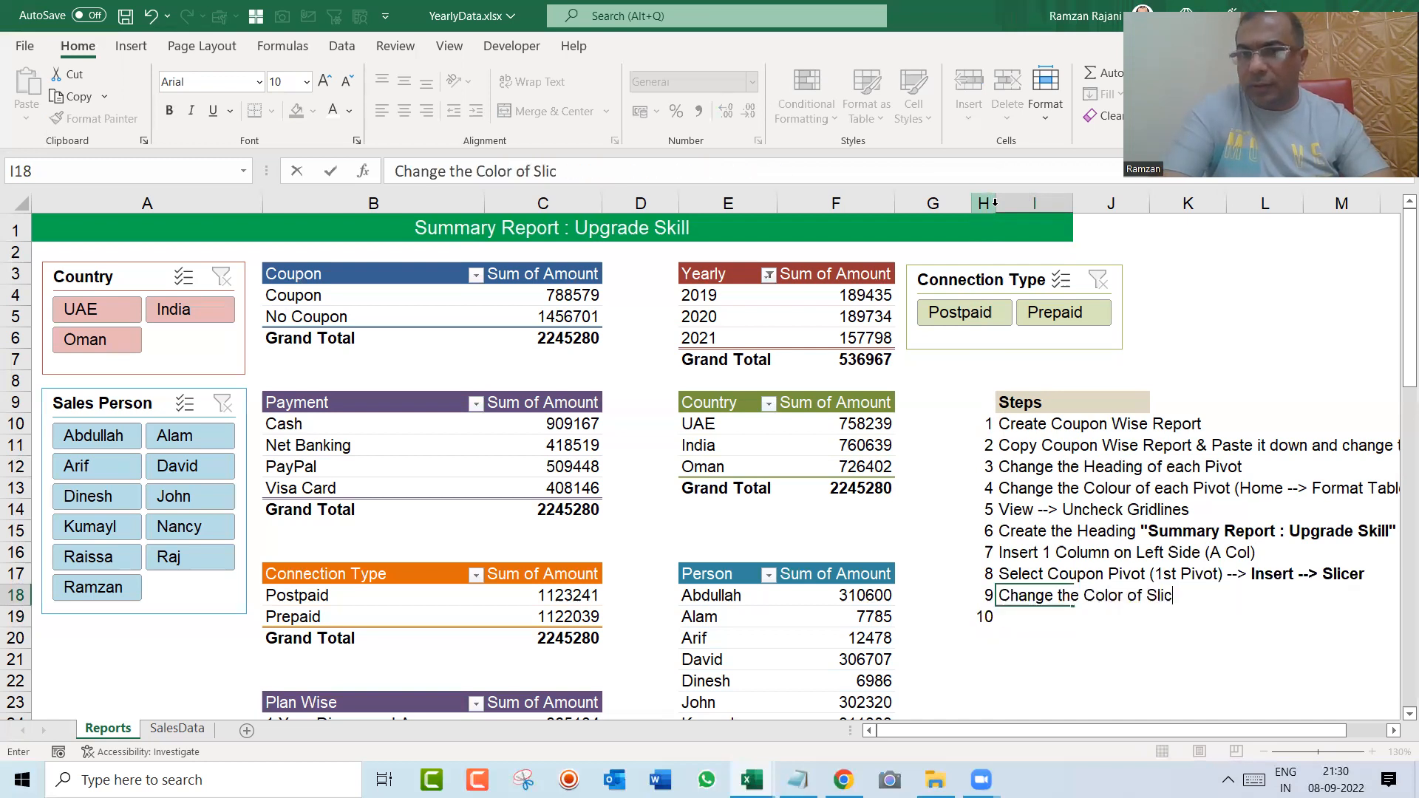
{"action": "type", "text": "er if you wish"}
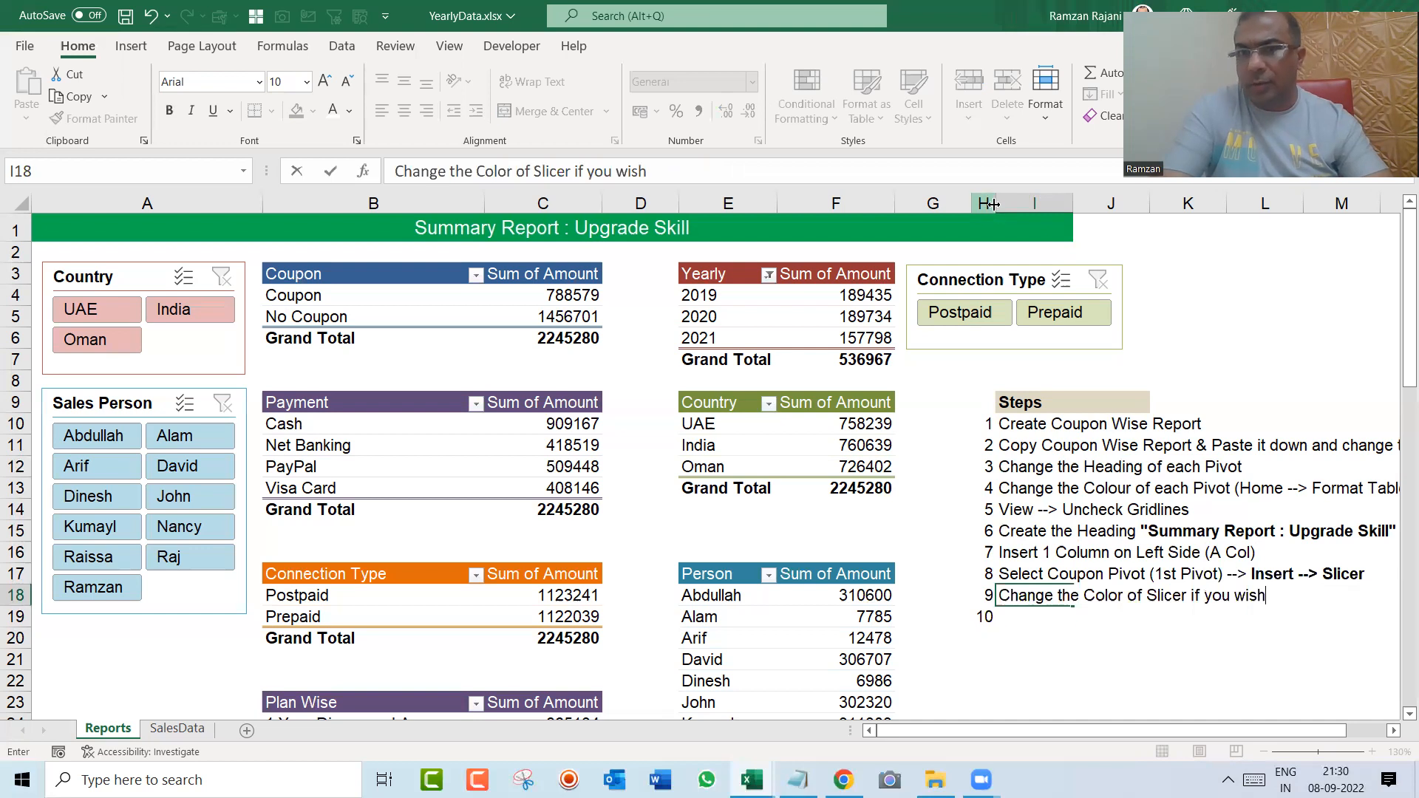
{"action": "key", "text": "Return"}
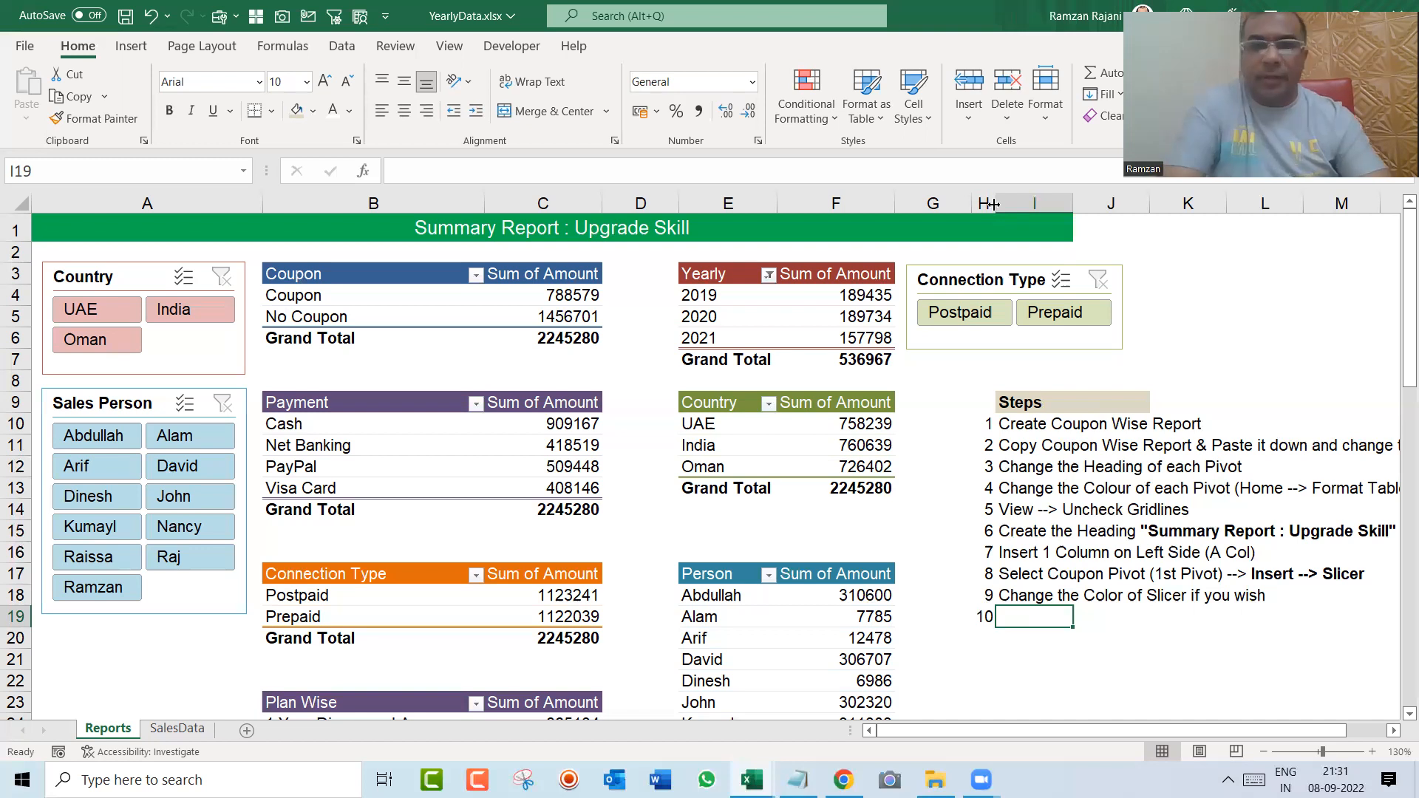
Step: Write the tenth step note in cell I19: "Connect the Slicer to all the Reports"
{"action": "type", "text": "Connect the Slicer to all the Reports"}
{"action": "key", "text": "Return"}
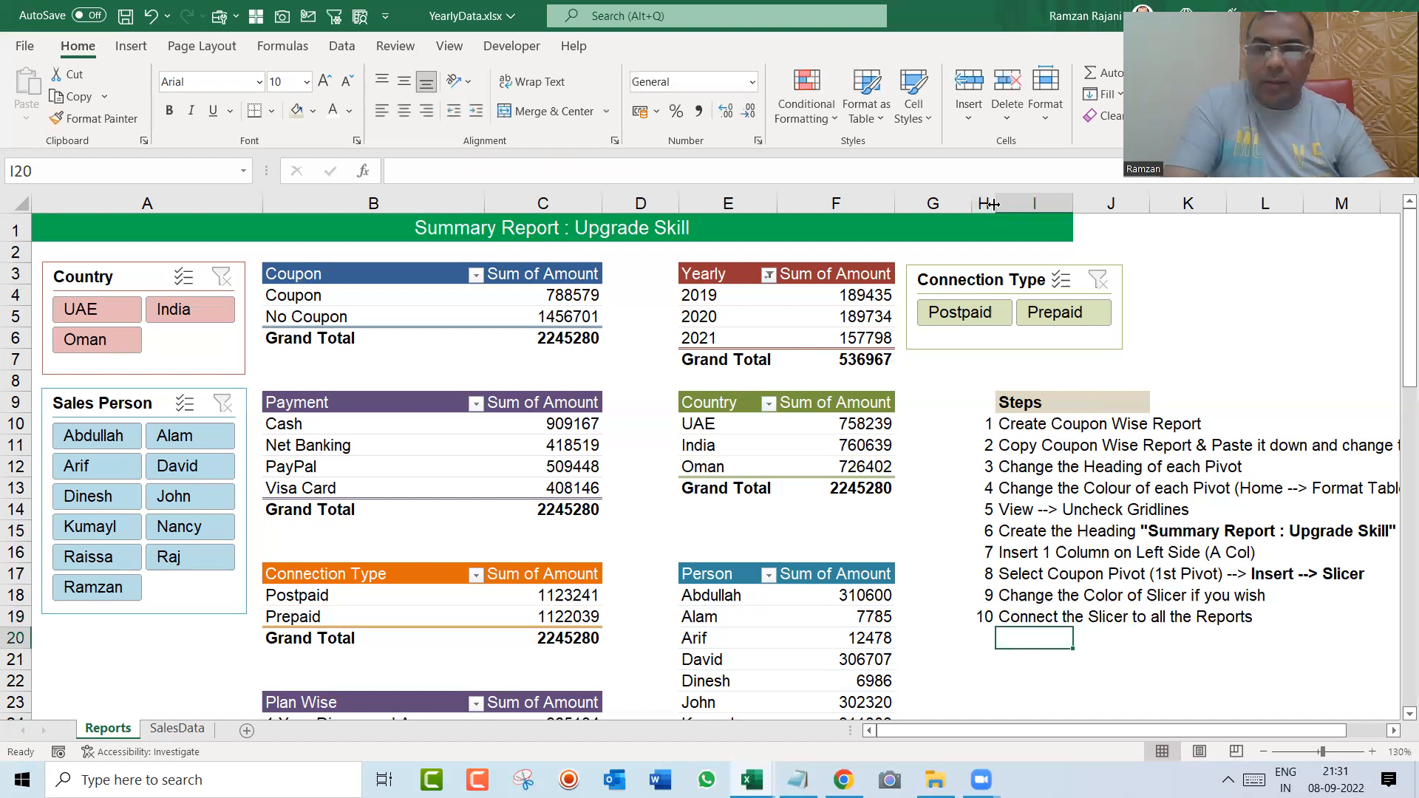
Step: Write "Select Slicer --> Slicer / Option --> Report Connection" in cell I20 below the tenth step and make the cell bold
{"action": "type", "text": "Select S"}
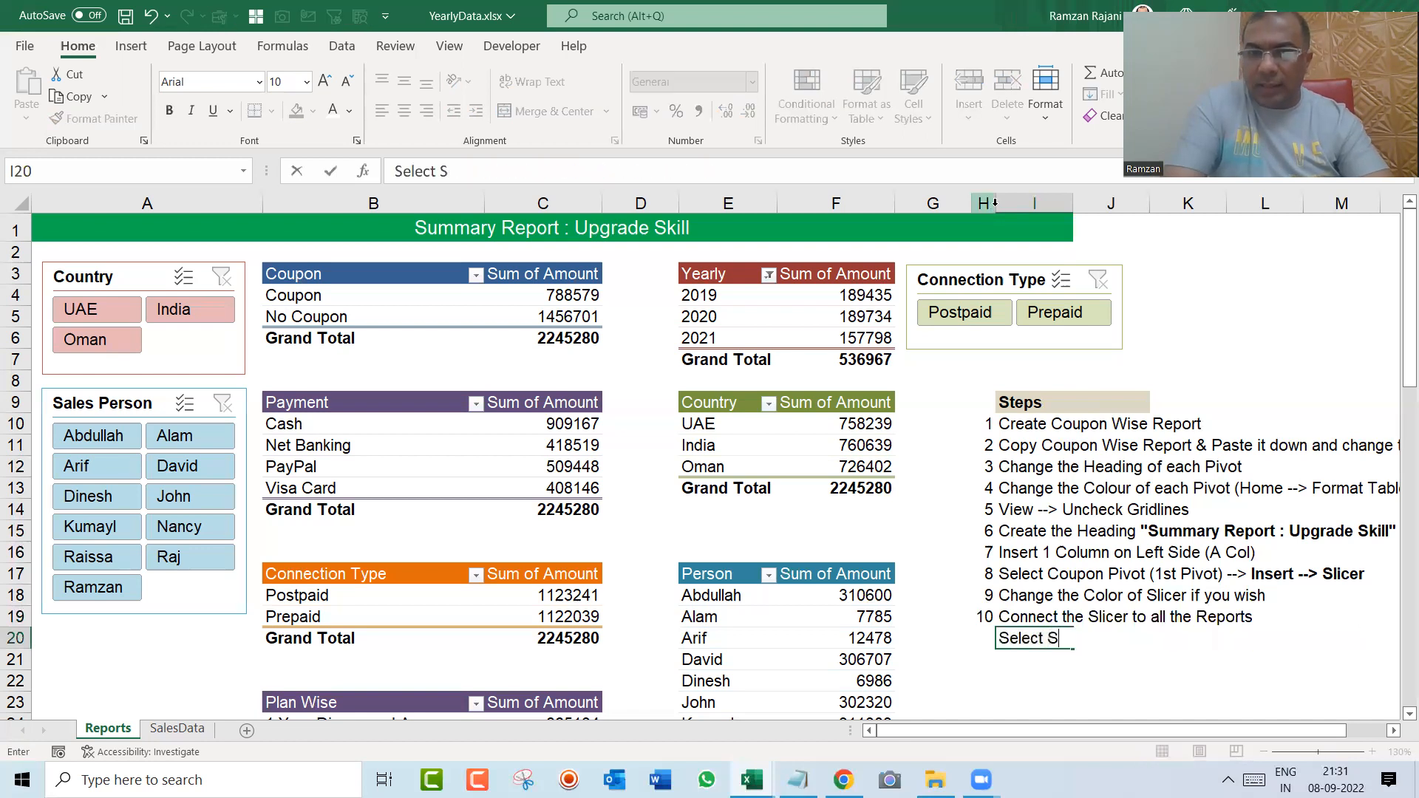
{"action": "type", "text": "licer --> "}
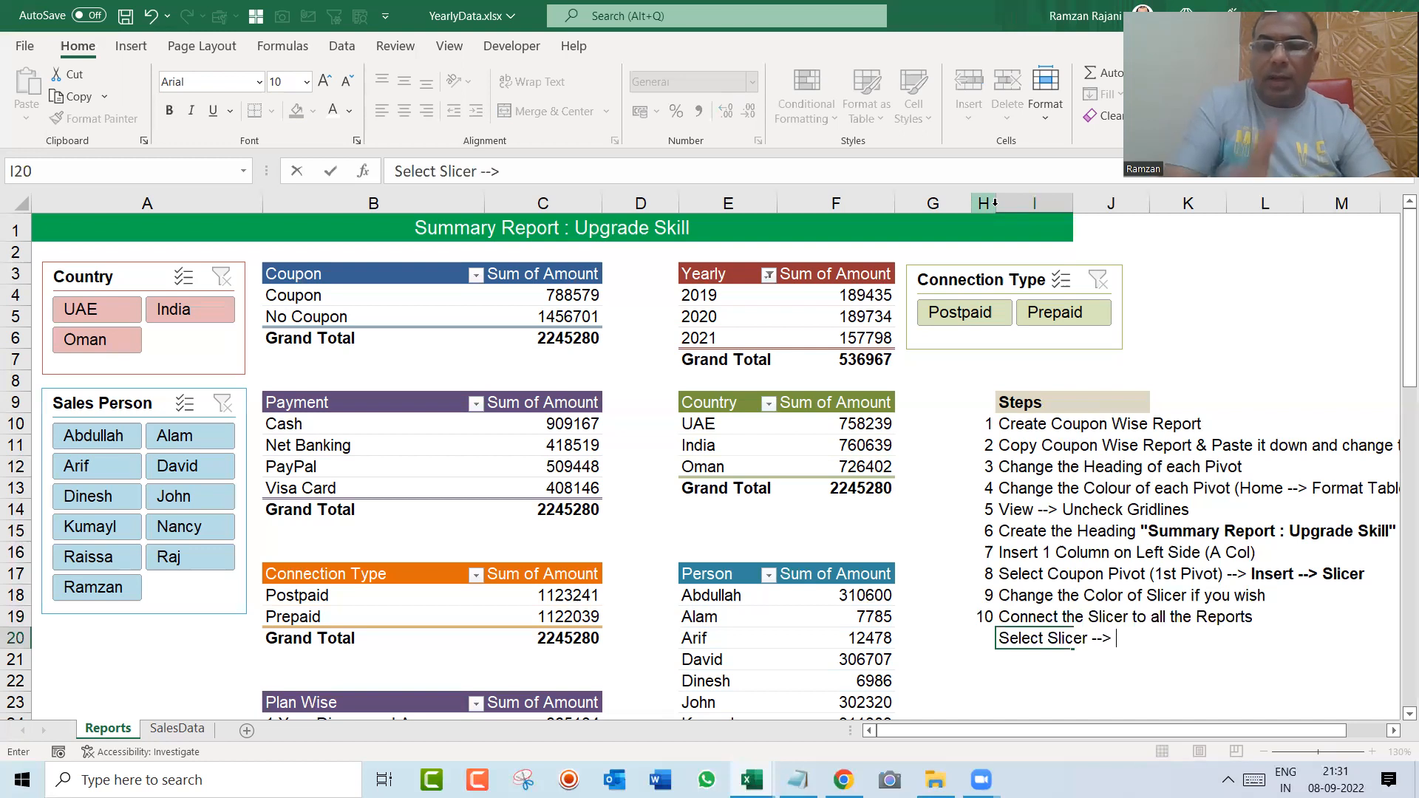
{"action": "type", "text": "Slicer"}
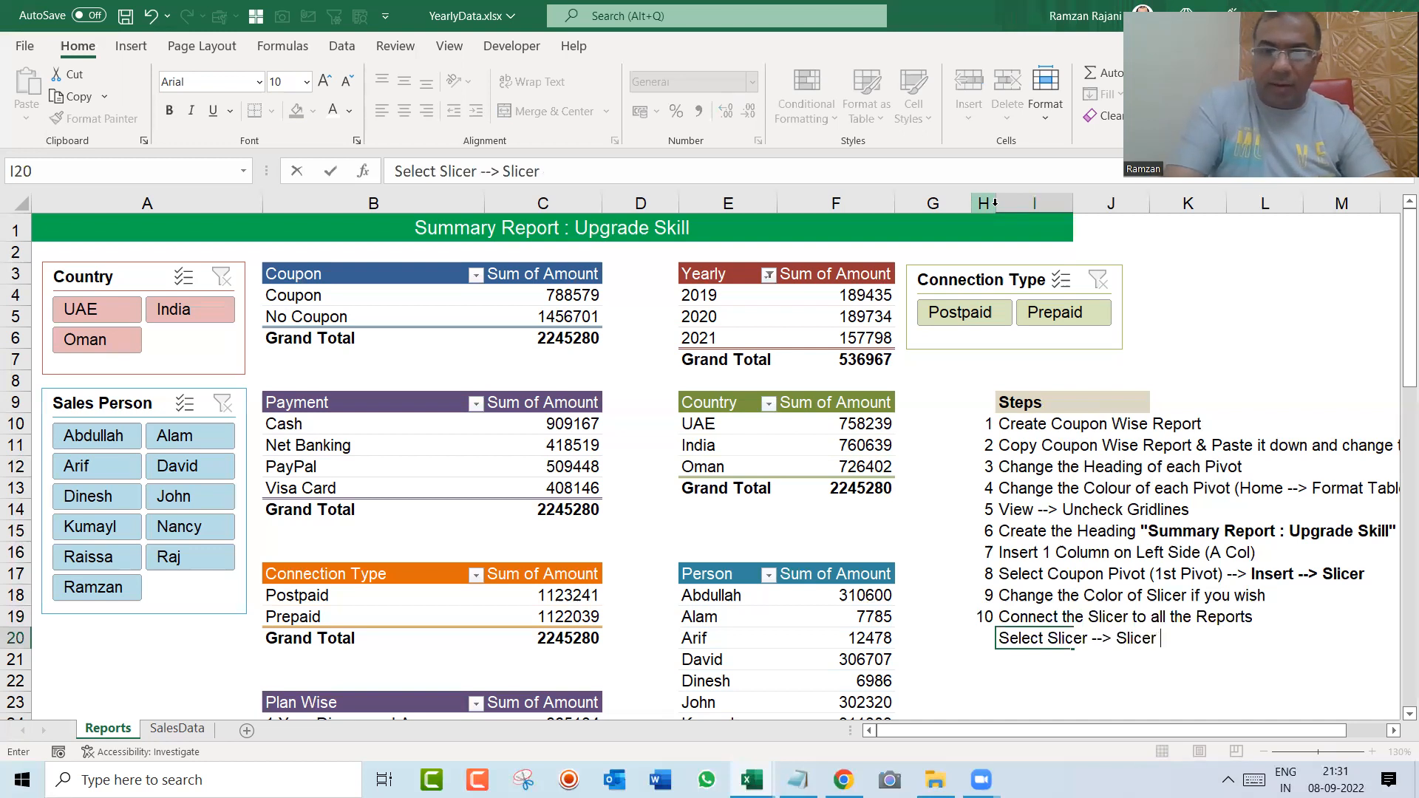
{"action": "type", "text": " --> O"}
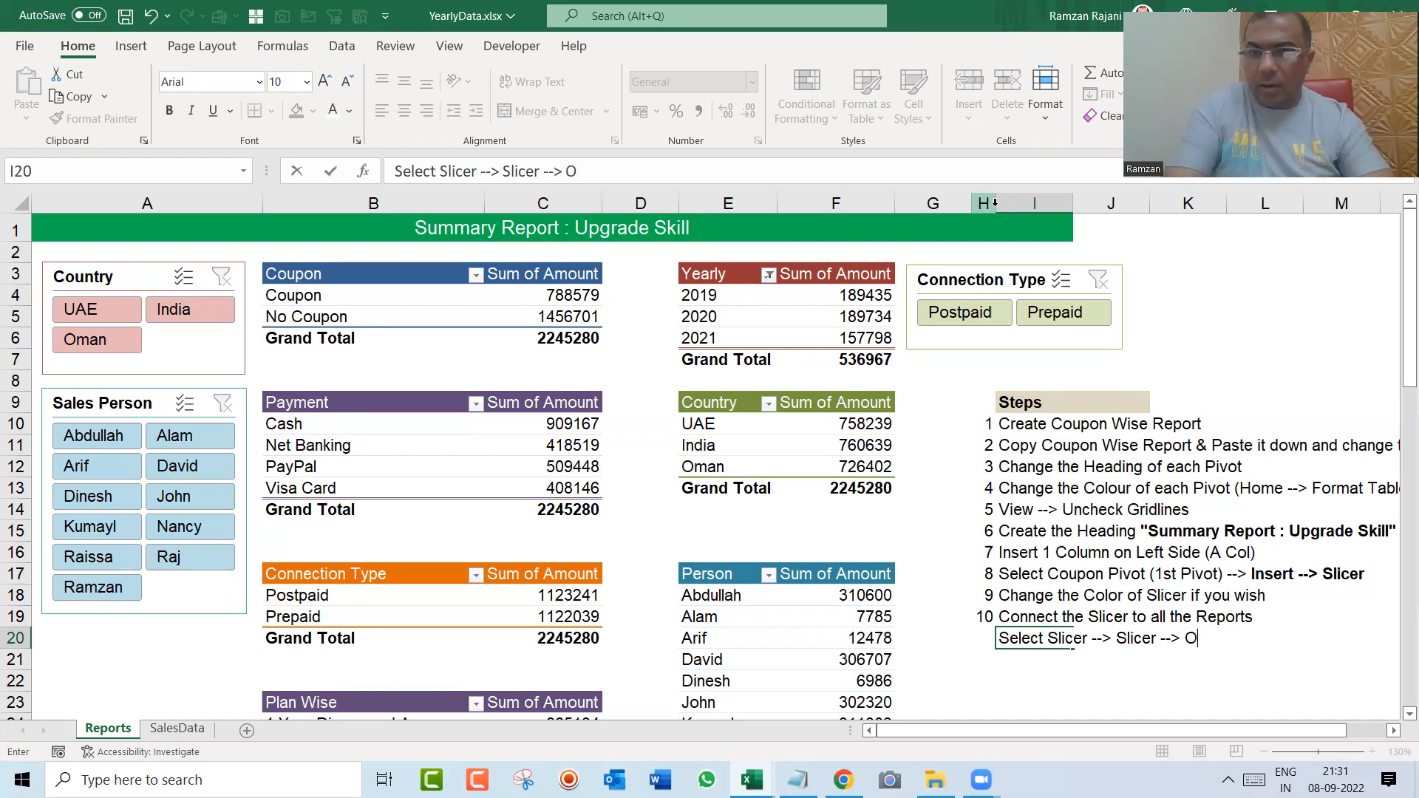
{"action": "type", "text": "p"}
{"action": "key", "text": "BackSpace"}
{"action": "key", "text": "BackSpace"}
{"action": "key", "text": "BackSpace"}
{"action": "key", "text": "BackSpace"}
{"action": "key", "text": "BackSpace"}
{"action": "key", "text": "BackSpace"}
{"action": "type", "text": "/ Option --"}
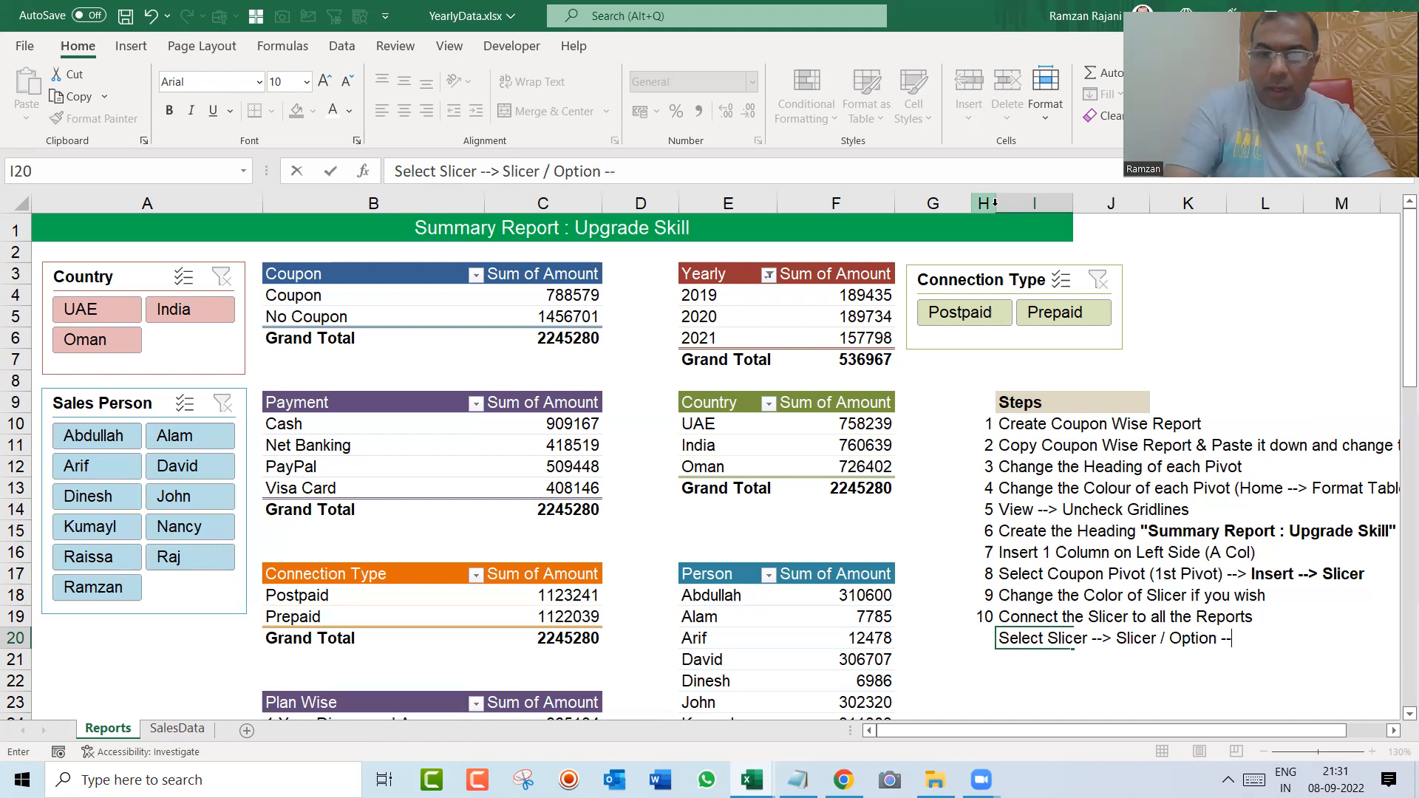
{"action": "type", "text": "> Report Co"}
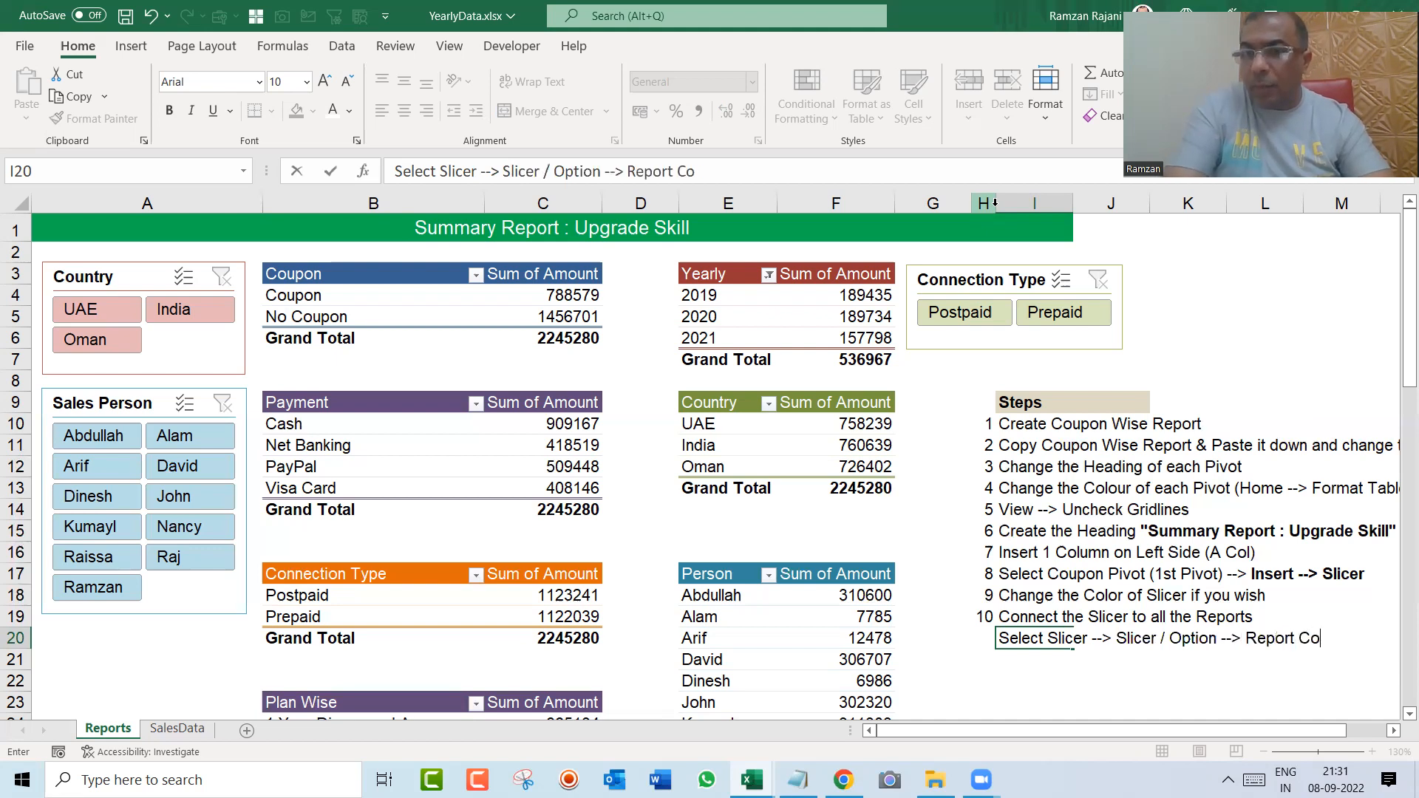
{"action": "type", "text": "nnection"}
{"action": "key", "text": "Return"}
{"action": "key", "text": "Up"}
{"action": "key", "text": "ctrl+b"}
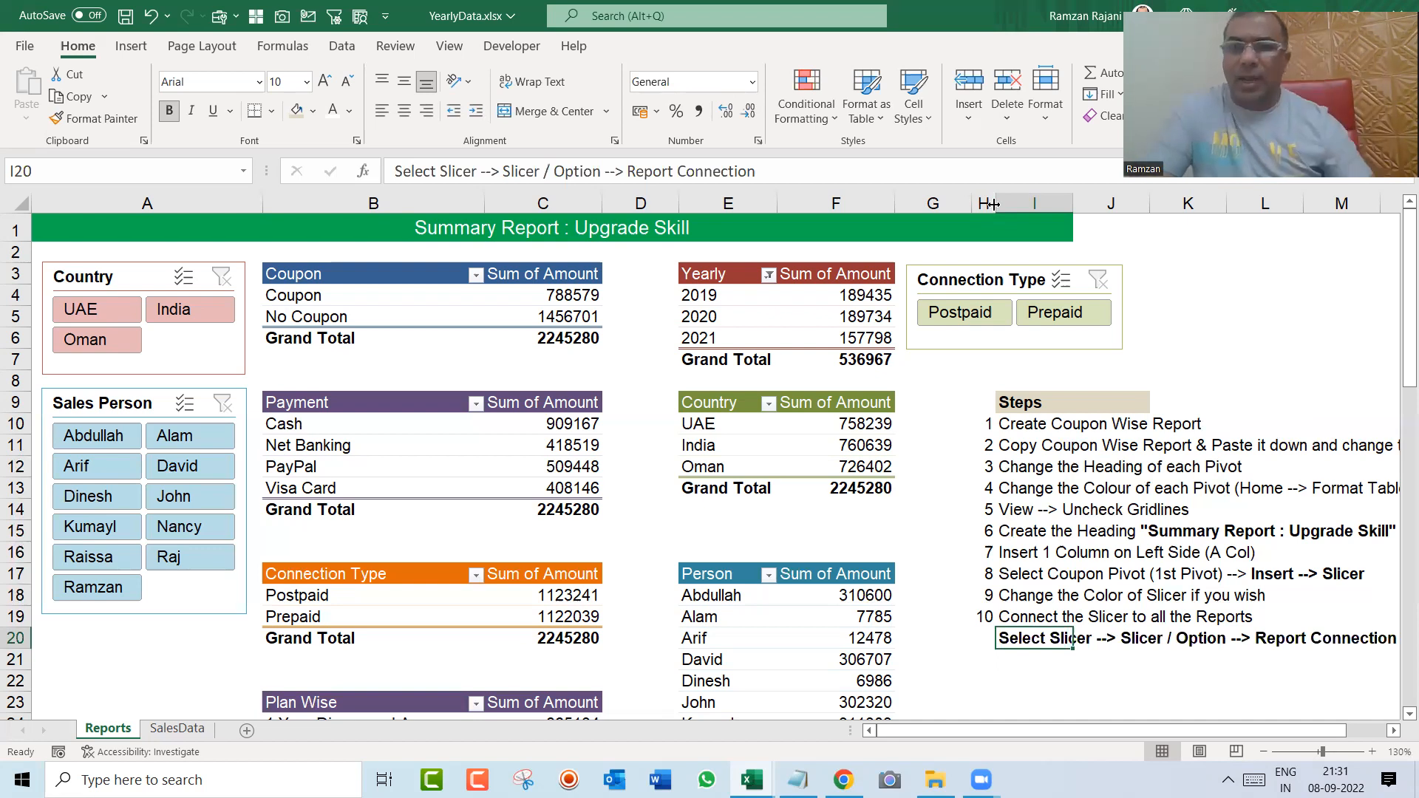
Step: Copy the Steps heading together with all the notes below it, cells I9:I20
{"action": "left_click", "coordinate": [1264, 752]}
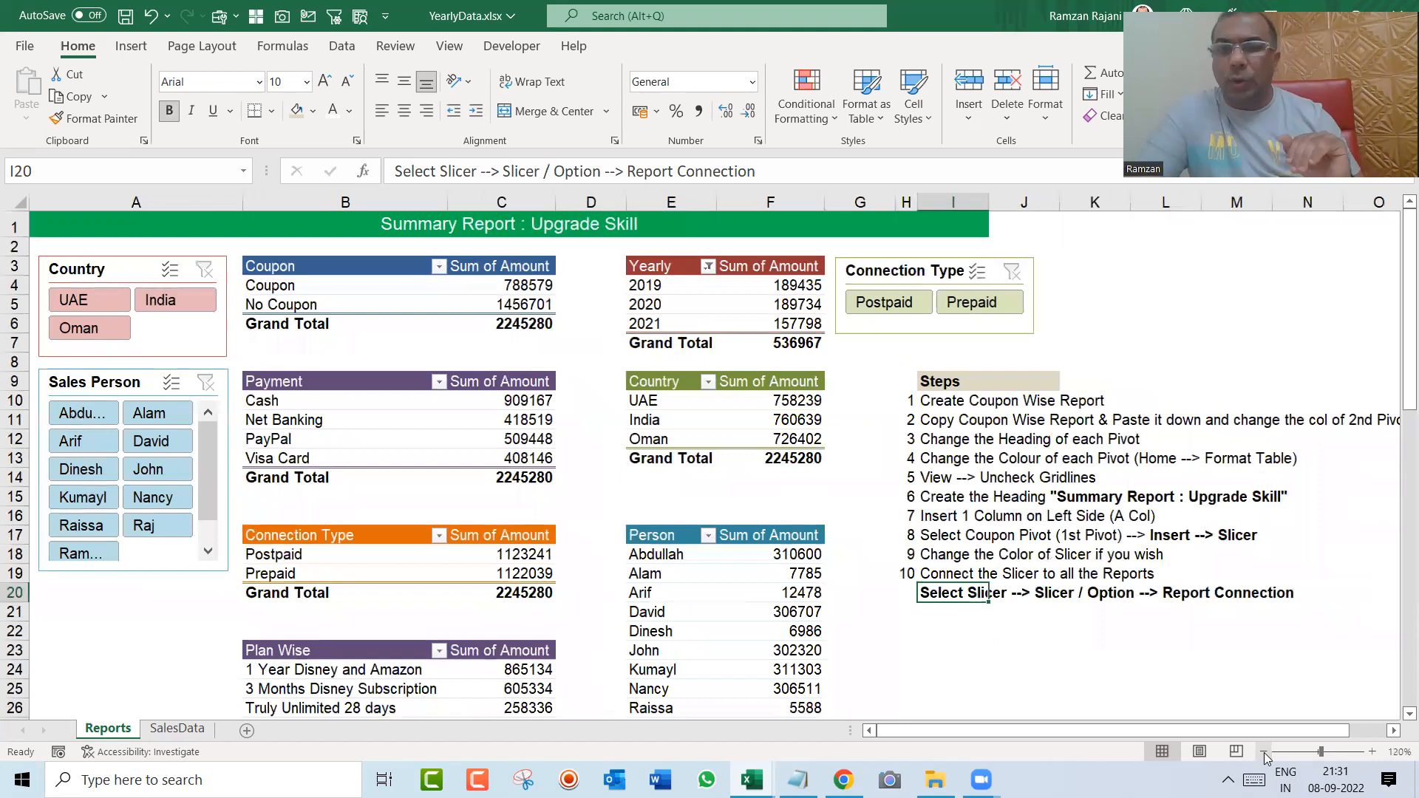
{"action": "left_click", "coordinate": [944, 667]}
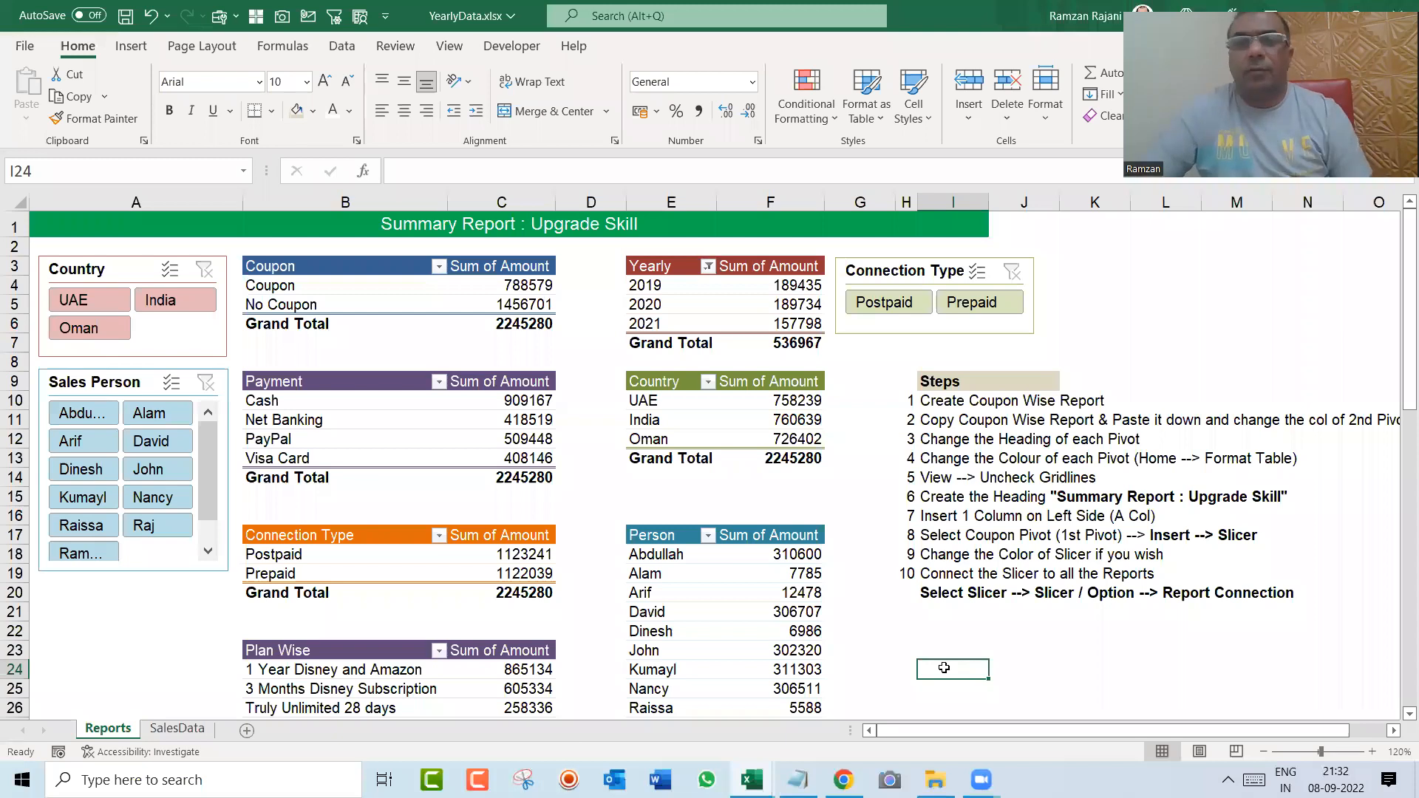
{"action": "key", "text": "Up"}
{"action": "key", "text": "Up"}
{"action": "key", "text": "Up"}
{"action": "key", "text": "Up"}
{"action": "key", "text": "Up"}
{"action": "key", "text": "Up"}
{"action": "key", "text": "Up"}
{"action": "key", "text": "Up"}
{"action": "key", "text": "Up"}
{"action": "key", "text": "Up"}
{"action": "key", "text": "Up"}
{"action": "key", "text": "Up"}
{"action": "key", "text": "Up"}
{"action": "key", "text": "Up"}
{"action": "key", "text": "Up"}
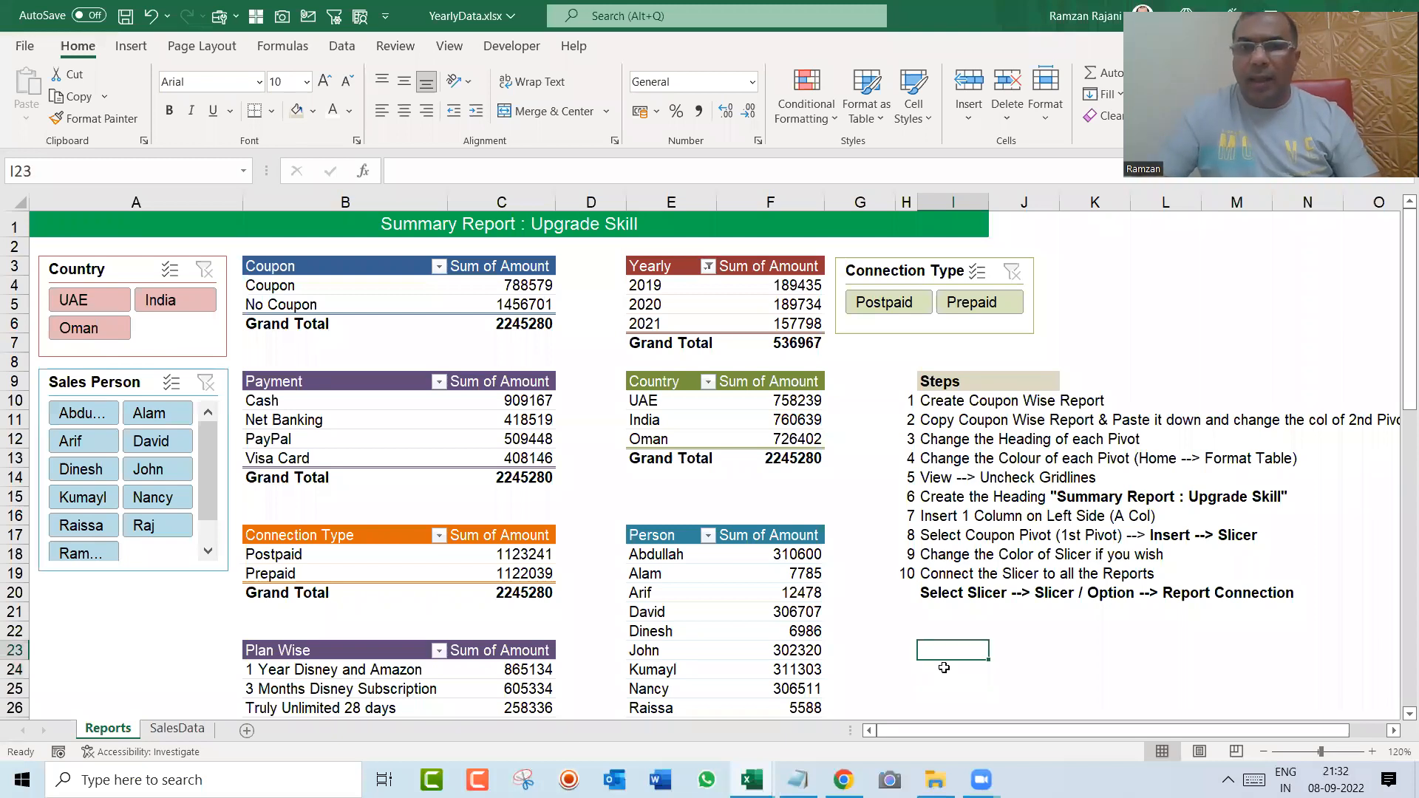
{"action": "key", "text": "ctrl+shift+Down"}
{"action": "key", "text": "ctrl+c"}
{"action": "key", "text": "alt"}
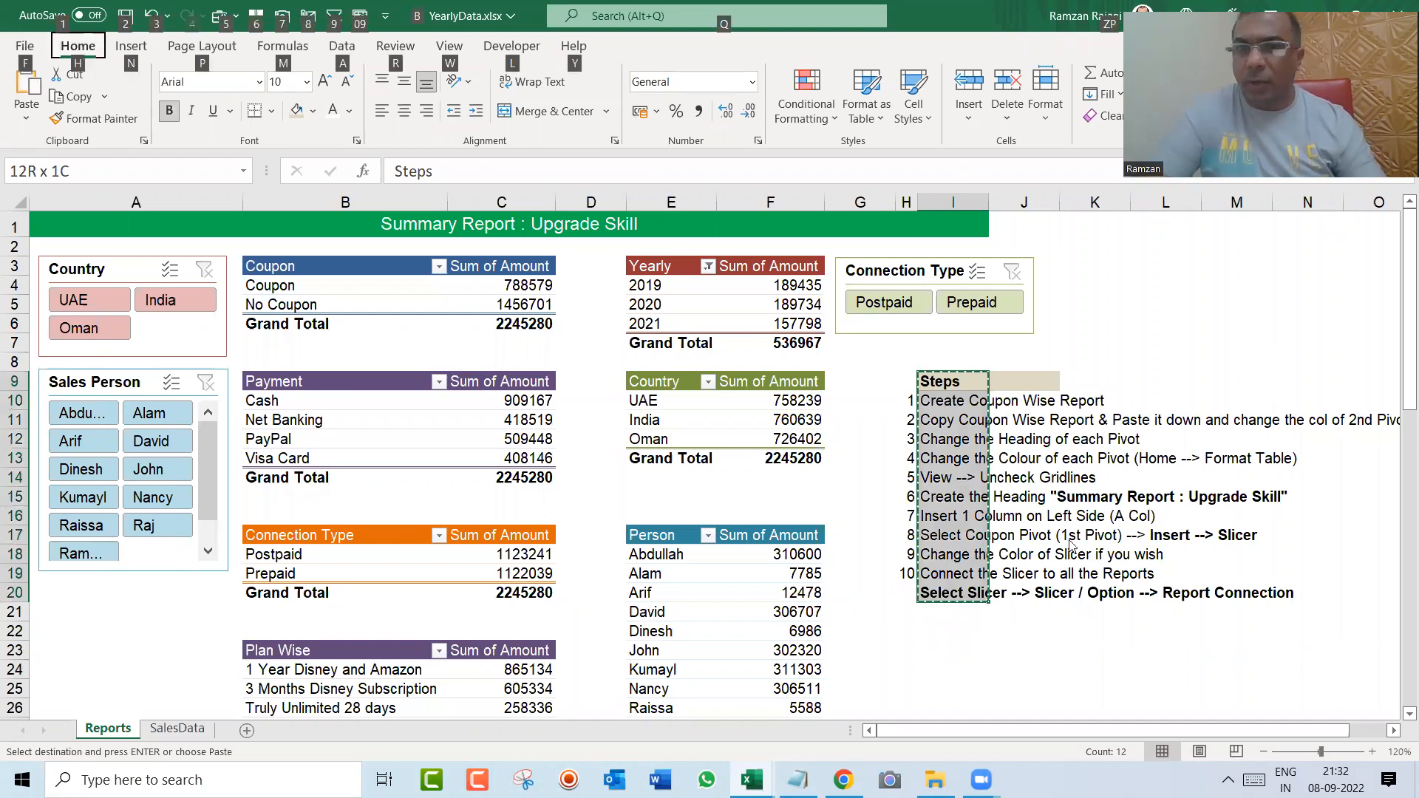
Step: Clear the copy marquee around the step notes and select only the Steps heading in cell I9
{"action": "key", "text": "ctrl+n"}
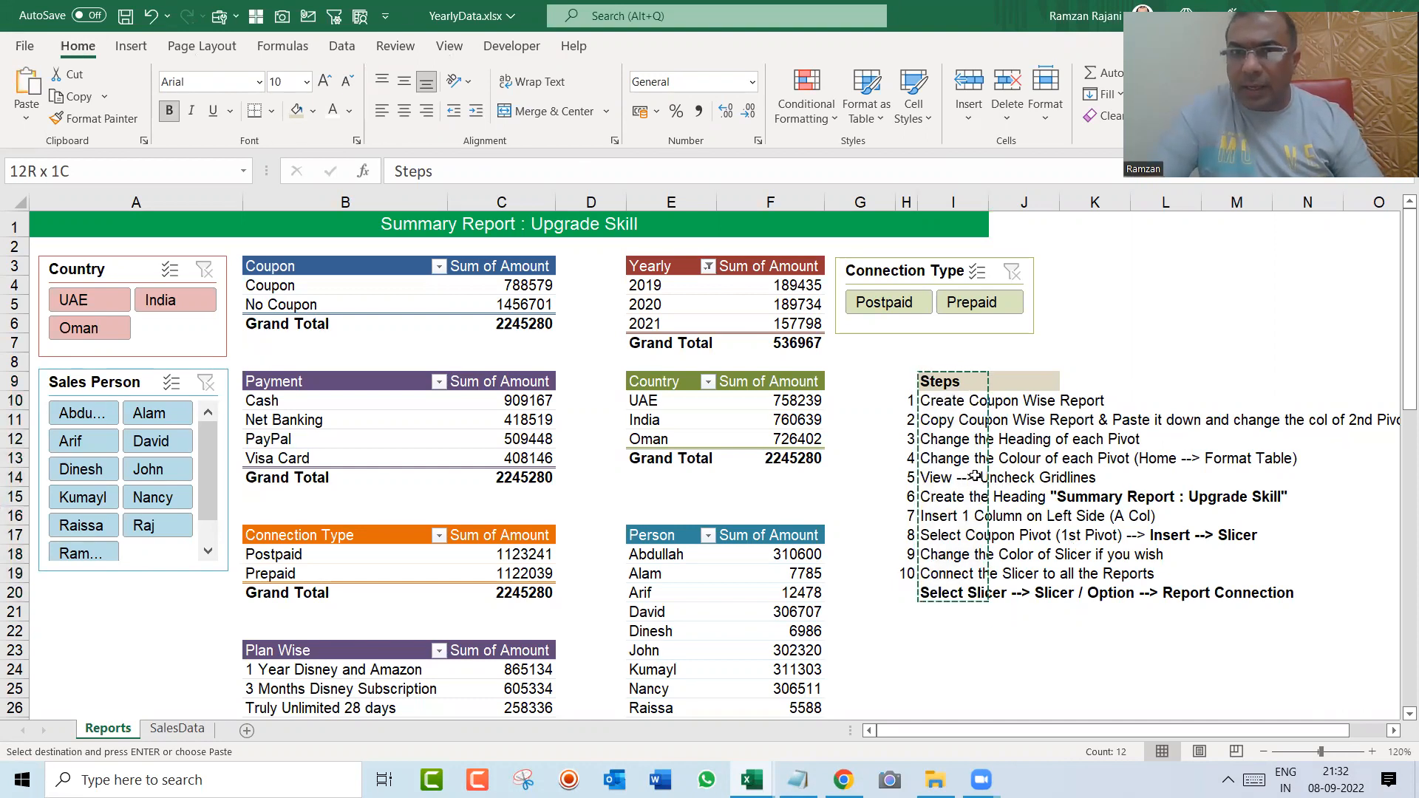
{"action": "key", "text": "Escape"}
{"action": "key", "text": "alt+Tab"}
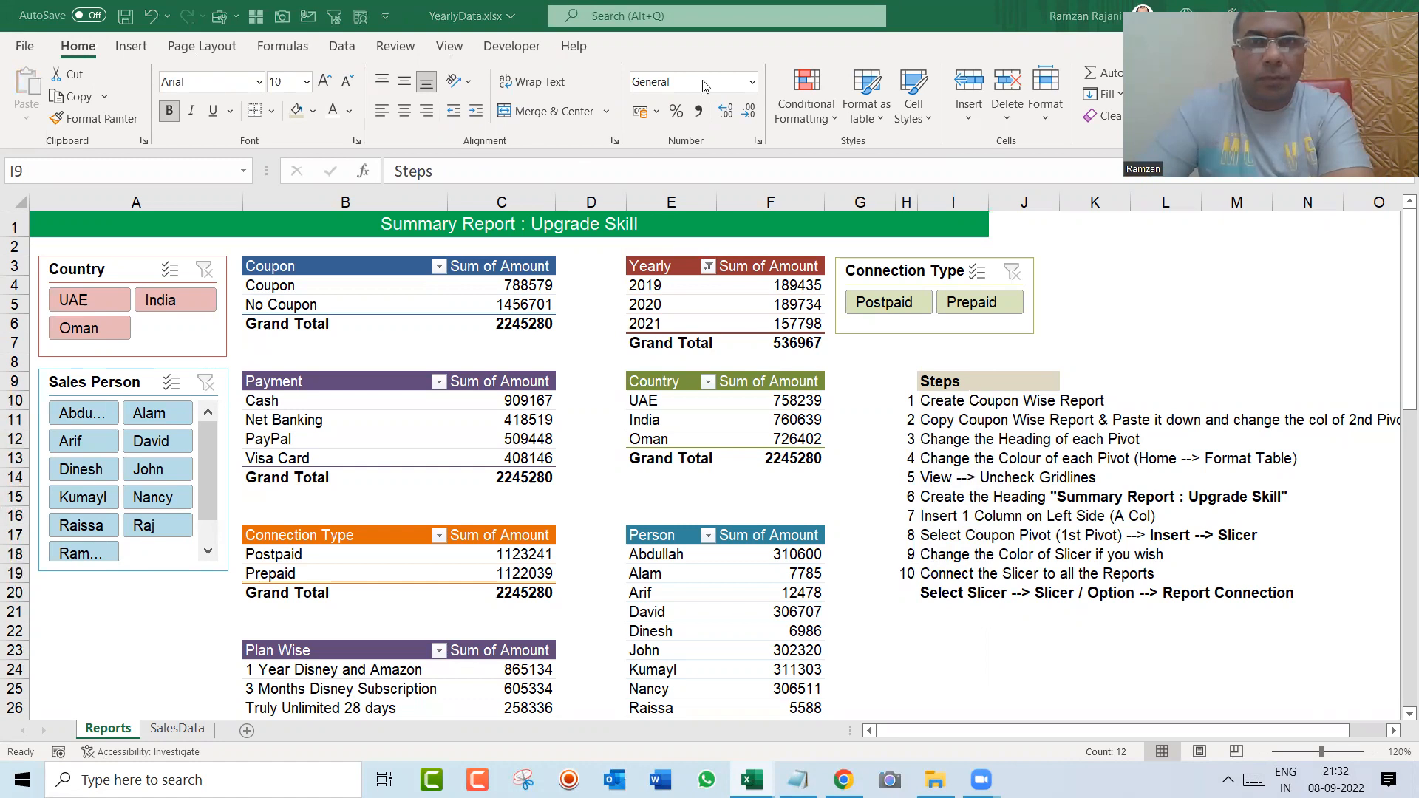
{"action": "left_click", "coordinate": [949, 384]}
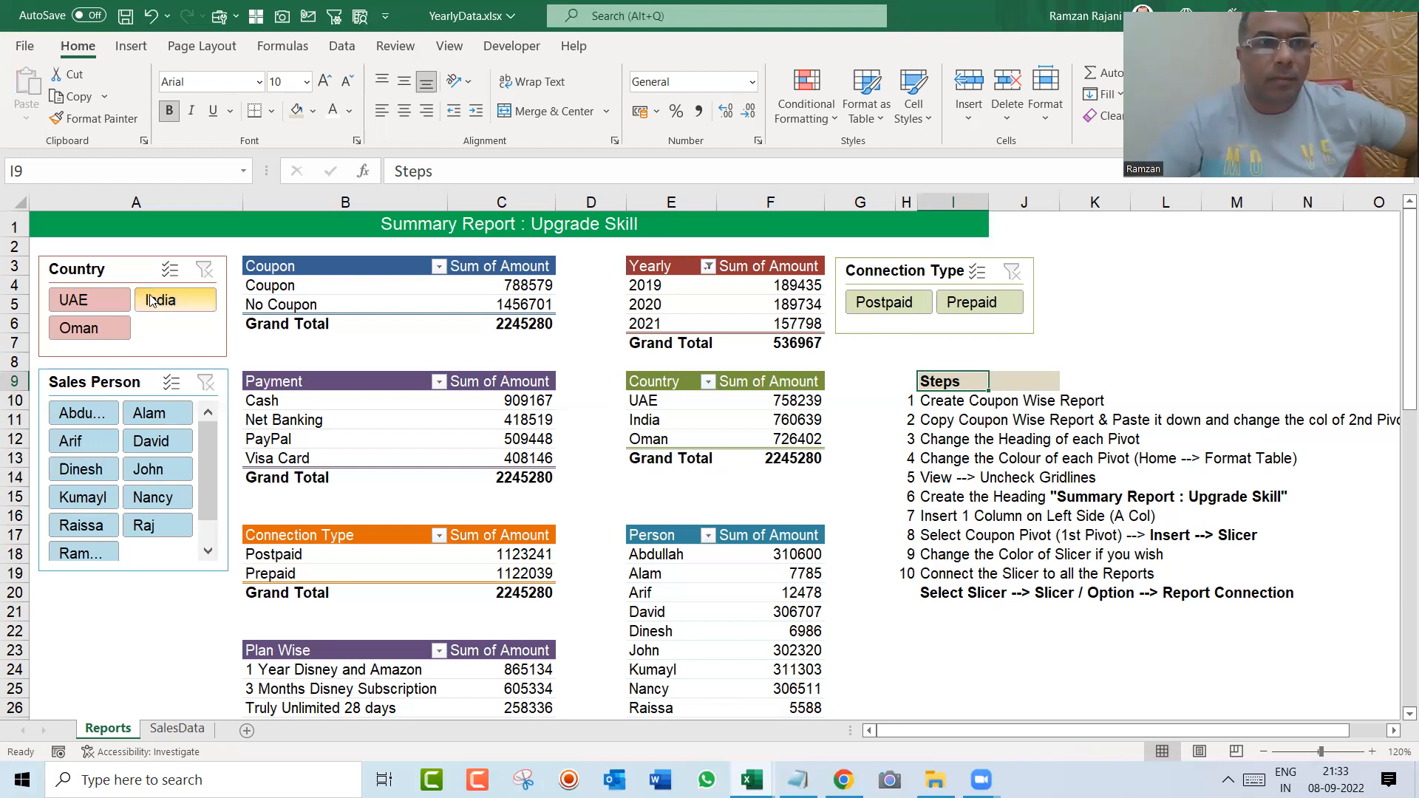
Step: Review the Country slicer's Report Connections in an enlarged dialog showing all PivotTables, and close it without changing any connection
{"action": "left_click", "coordinate": [115, 274]}
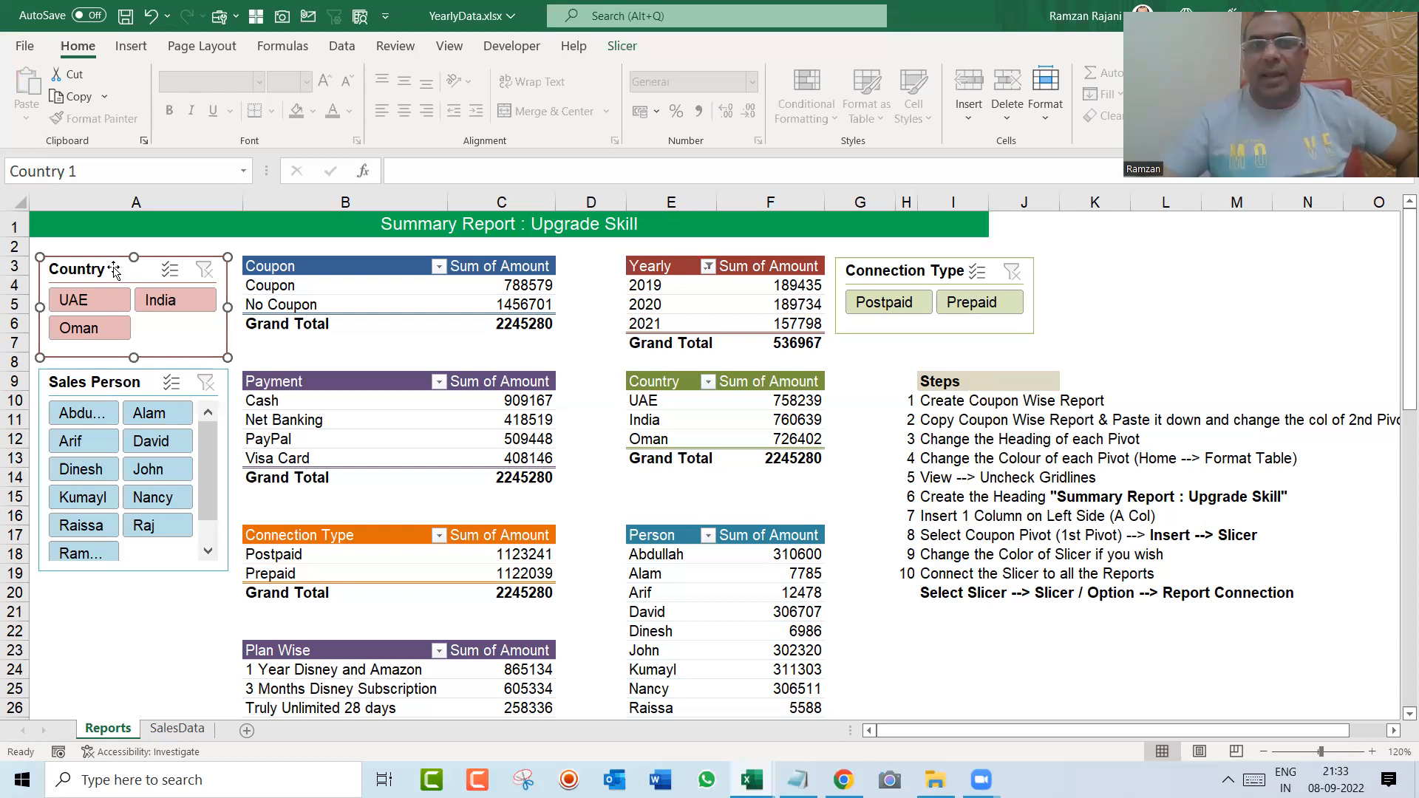
{"action": "left_click", "coordinate": [622, 45]}
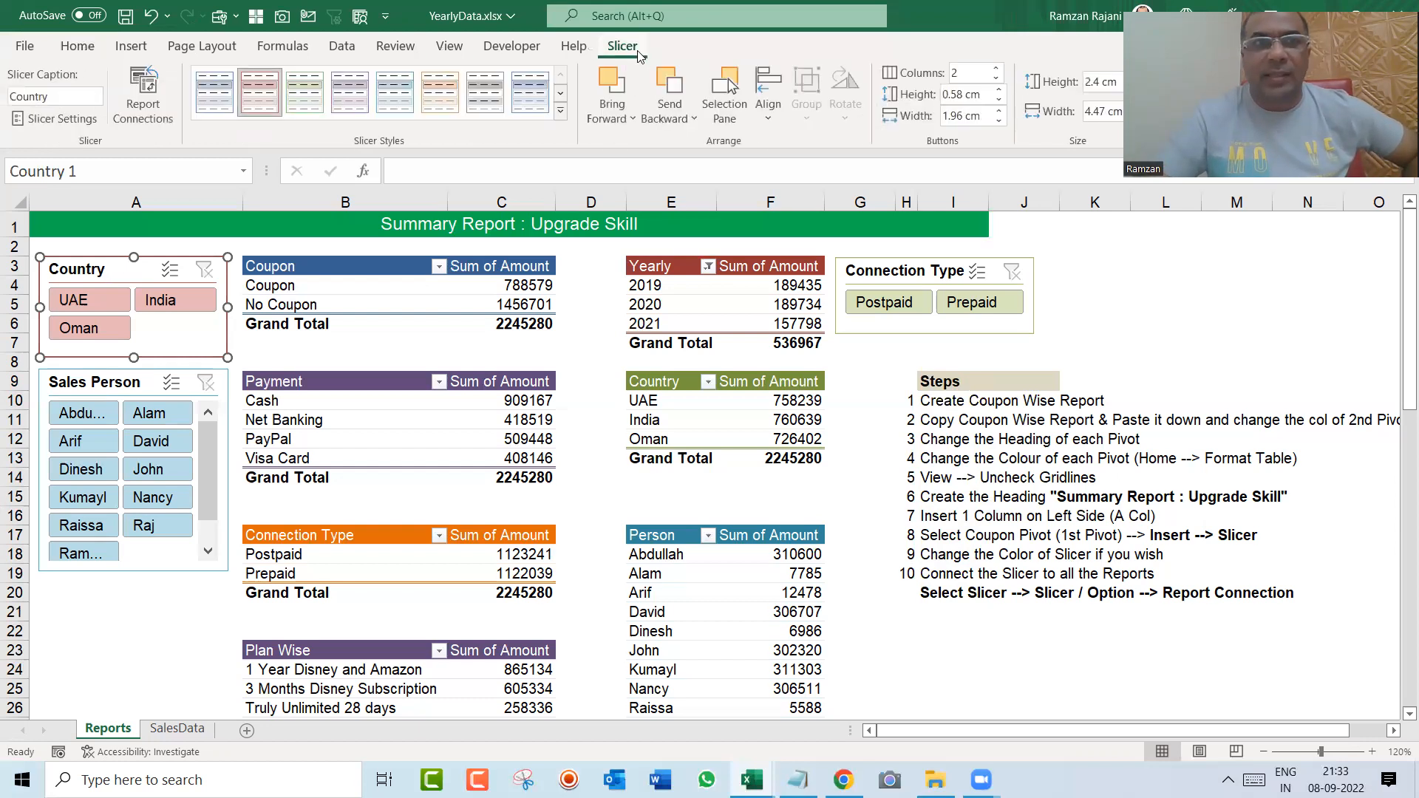
{"action": "left_click", "coordinate": [156, 124]}
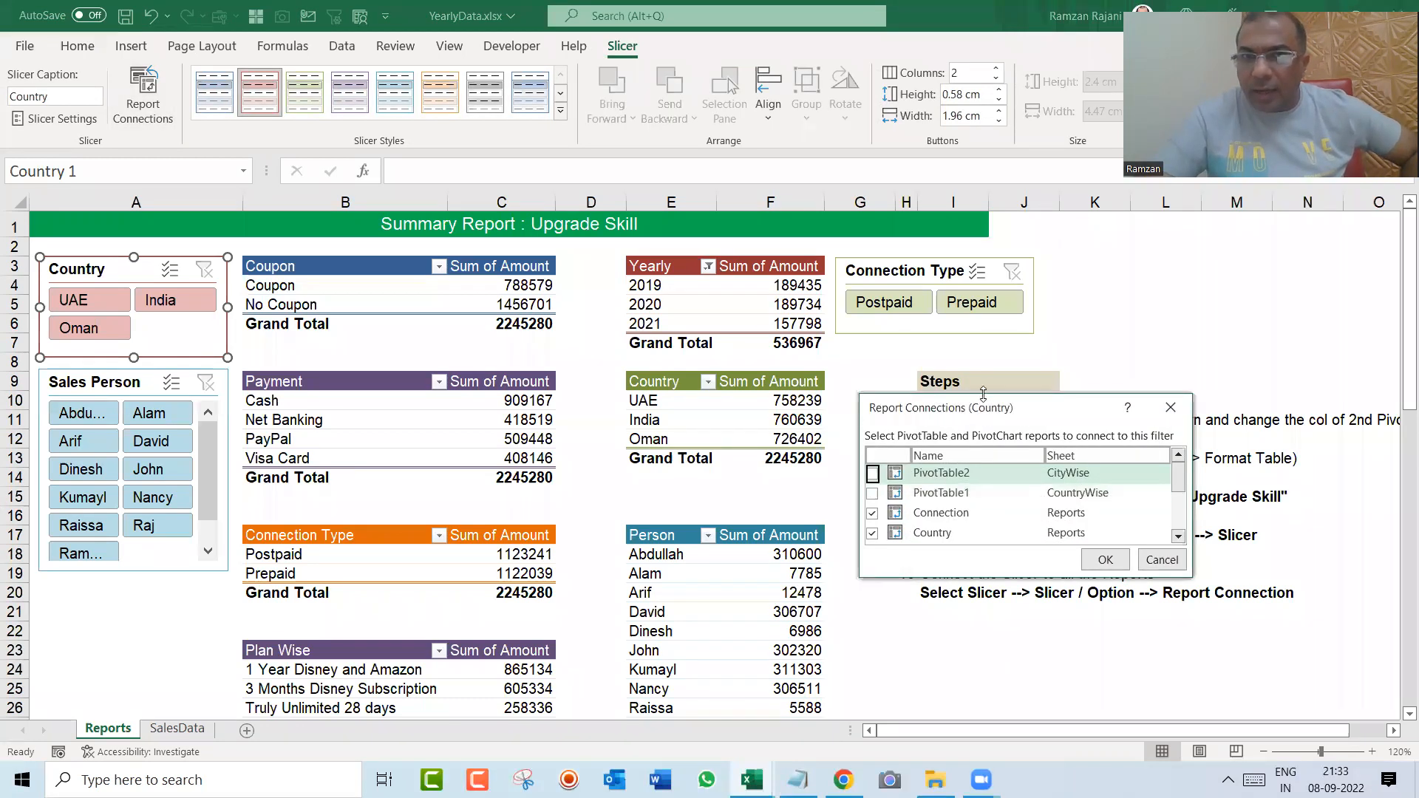
{"action": "left_click_drag", "start_coordinate": [983, 391], "coordinate": [981, 229]}
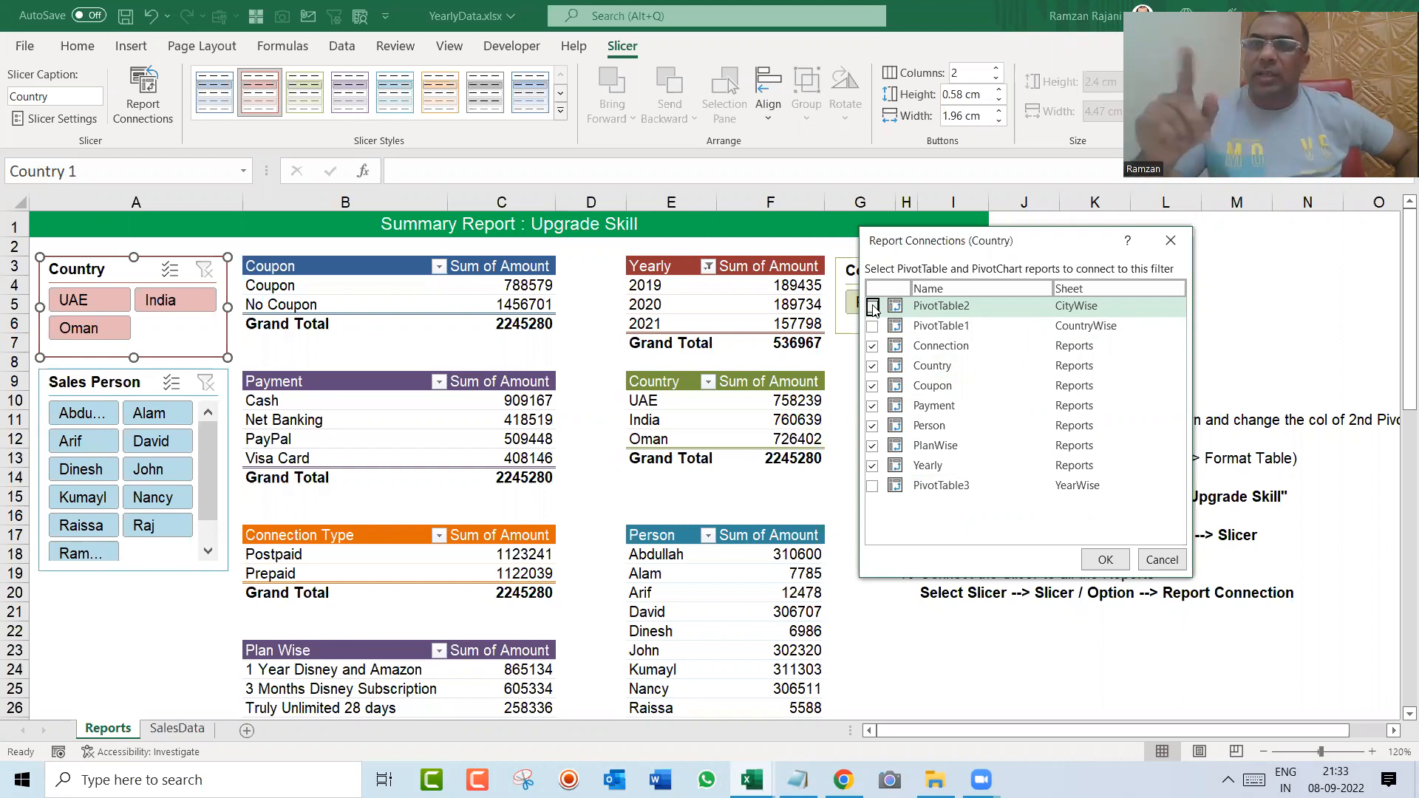
{"action": "key", "text": "Escape"}
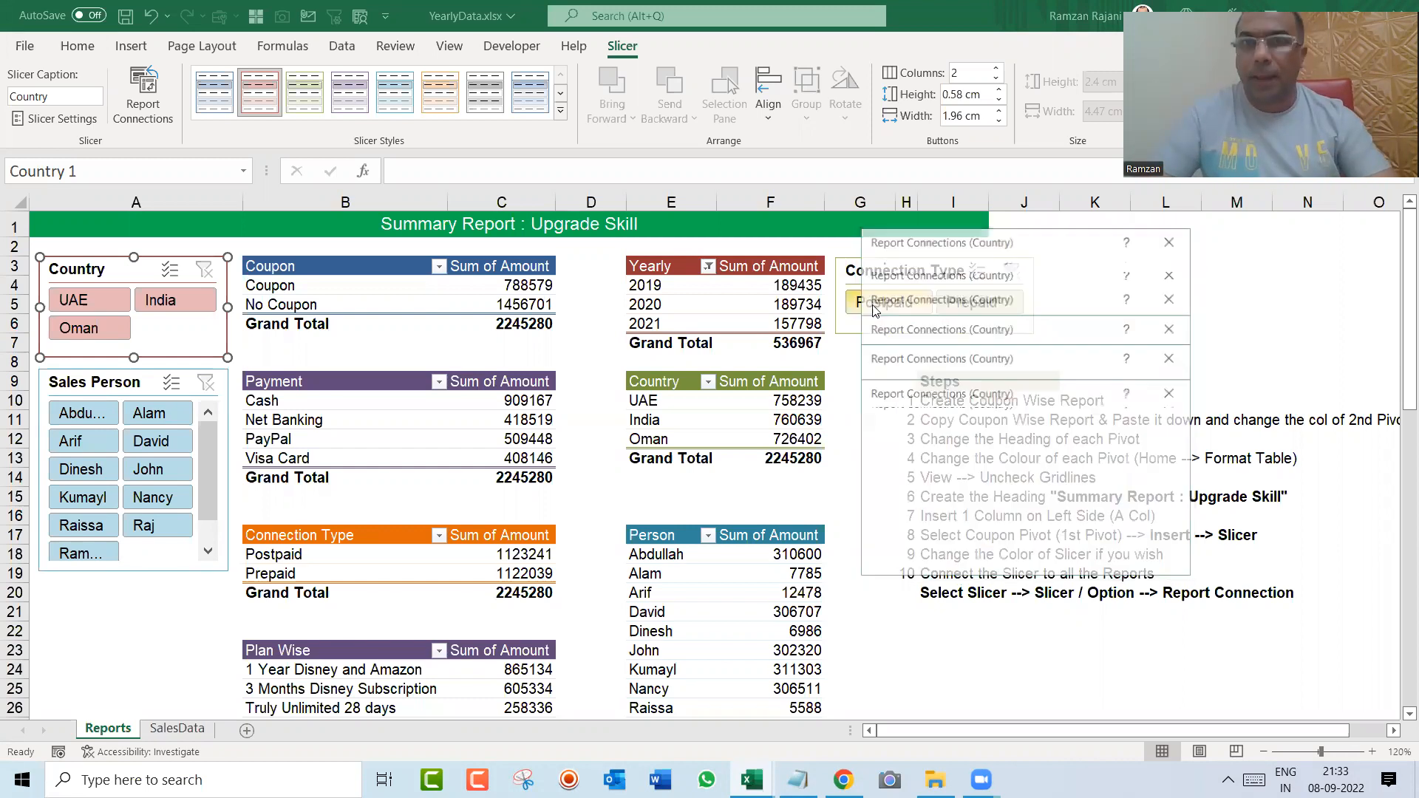
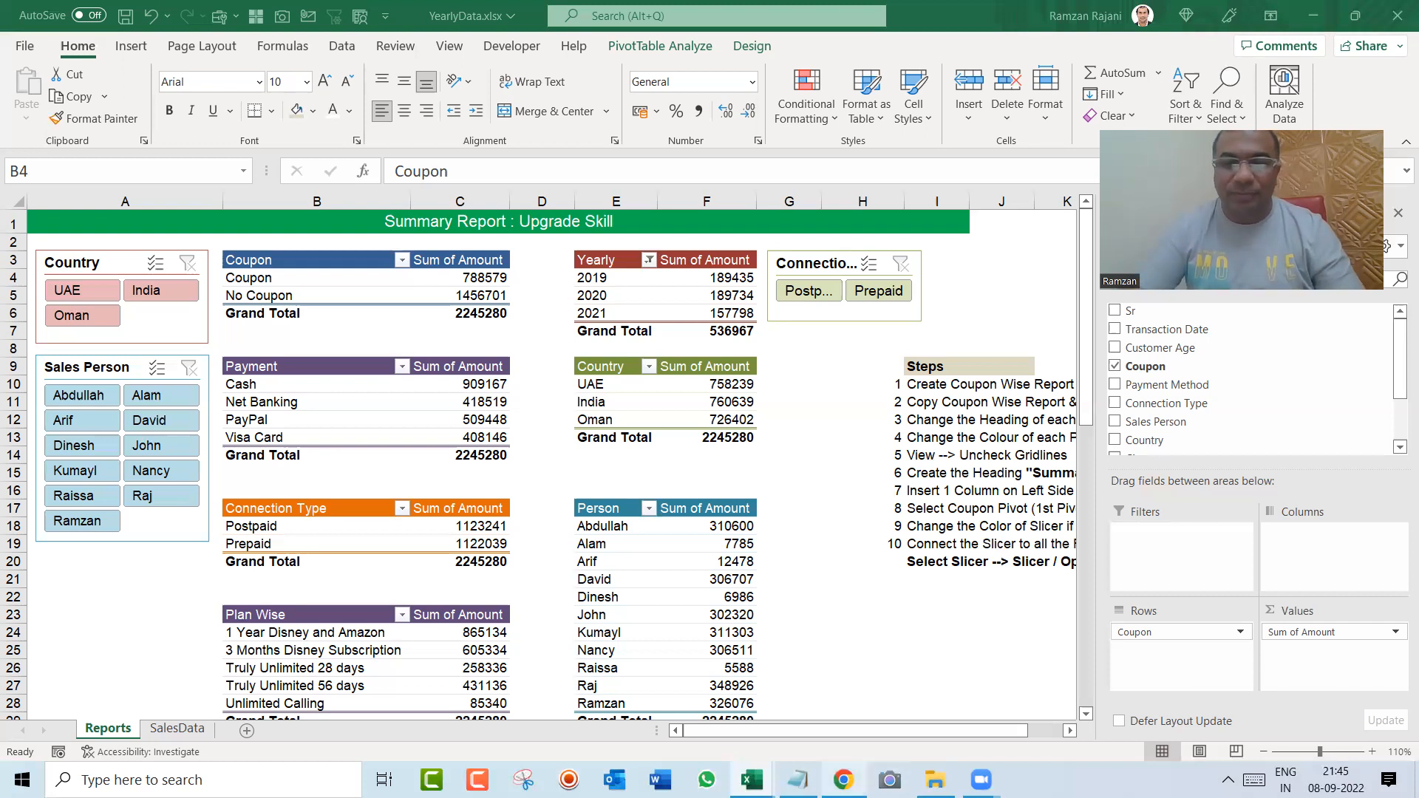
Step: Switch to Chrome, open Google in a new browser tab and search for vodafone
{"action": "mouse_move", "coordinate": [844, 778]}
{"action": "left_click", "coordinate": [839, 746]}
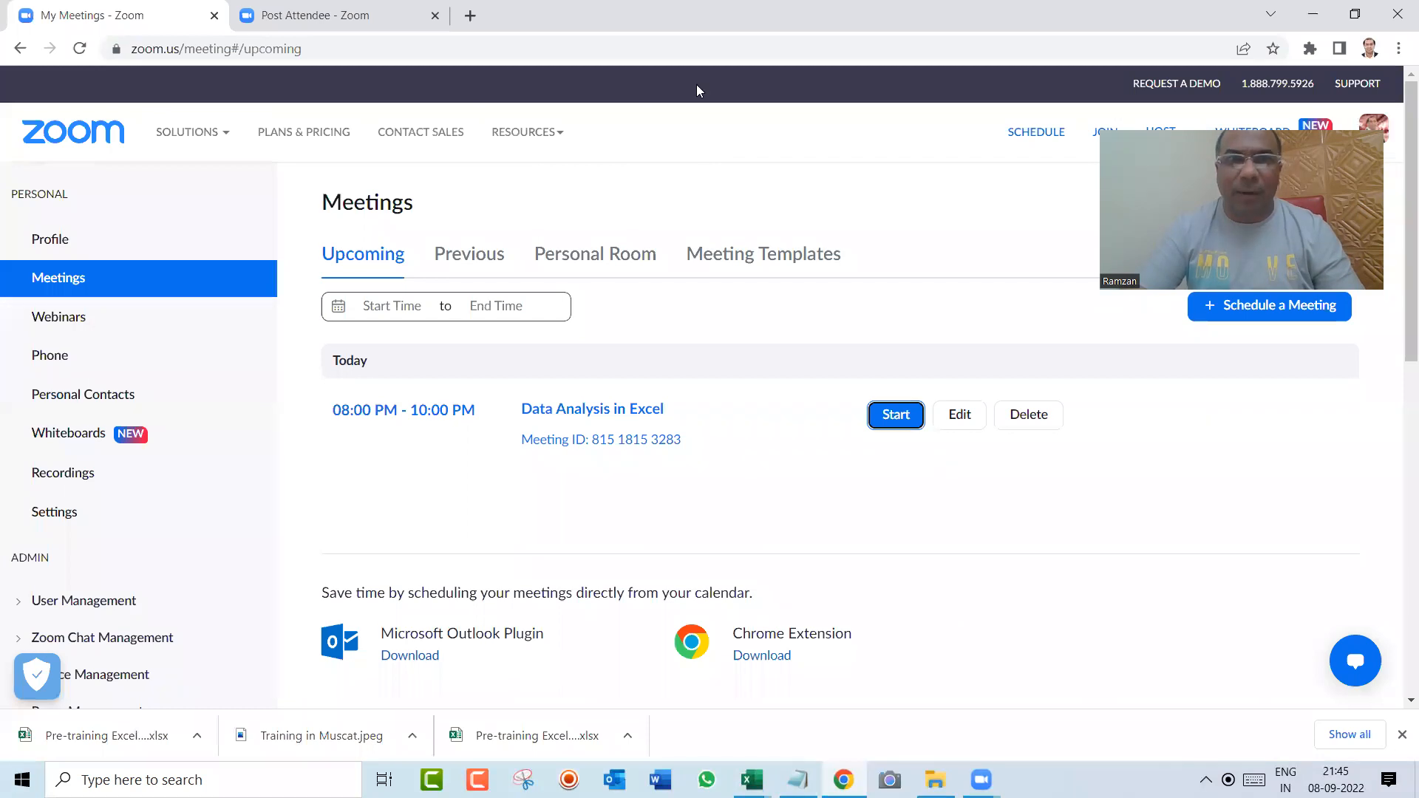
{"action": "left_click", "coordinate": [696, 84]}
{"action": "left_click", "coordinate": [470, 16]}
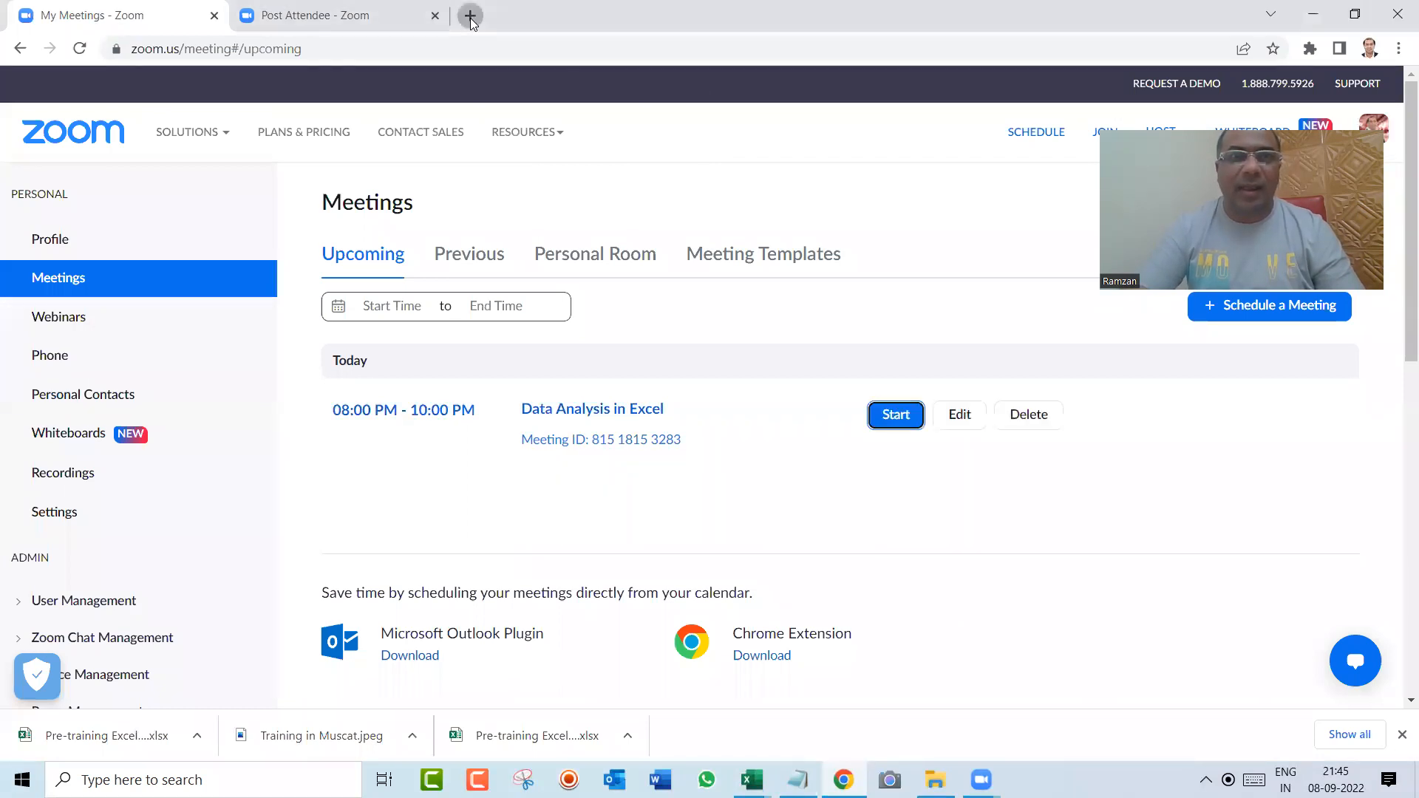
{"action": "type", "text": "google.com"}
{"action": "key", "text": "Return"}
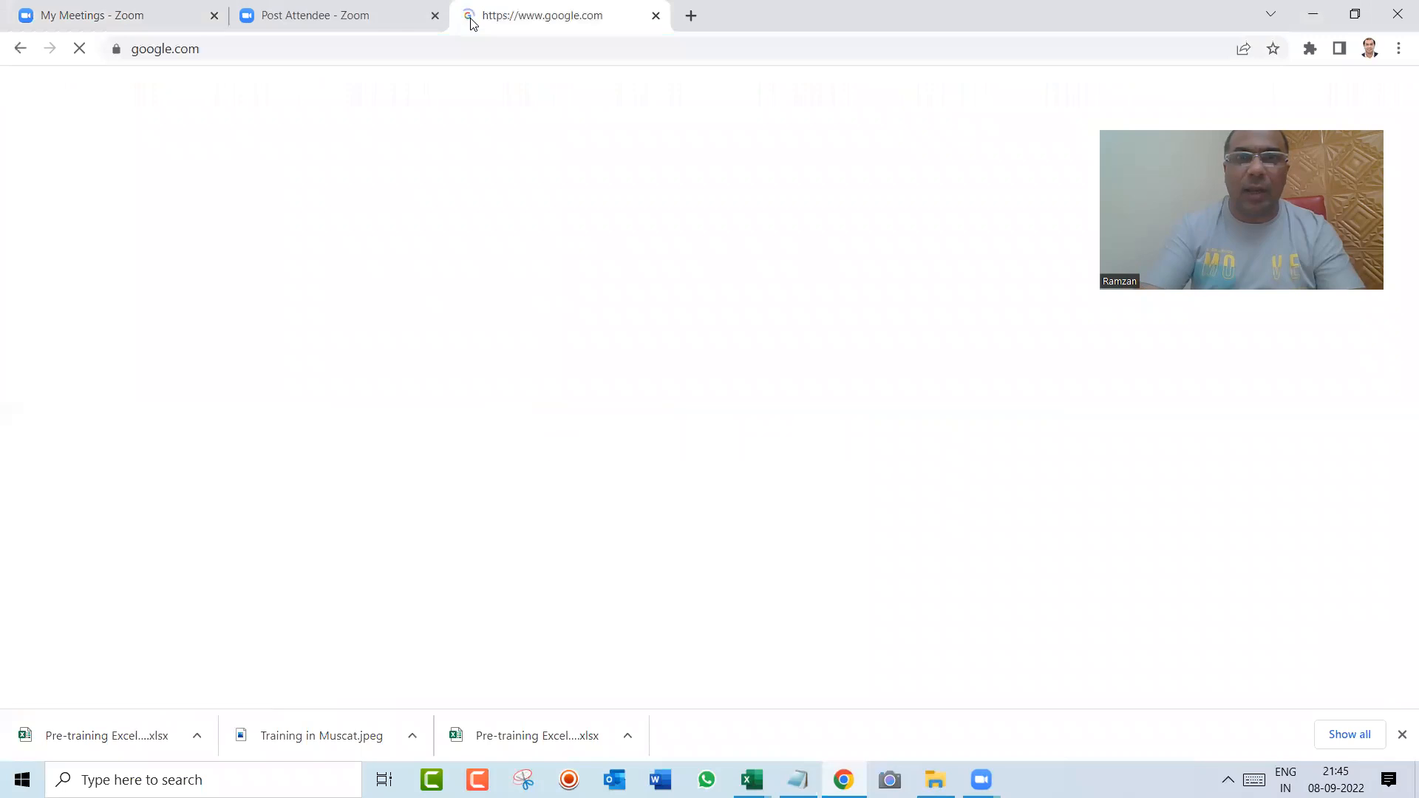
{"action": "type", "text": "vodofo"}
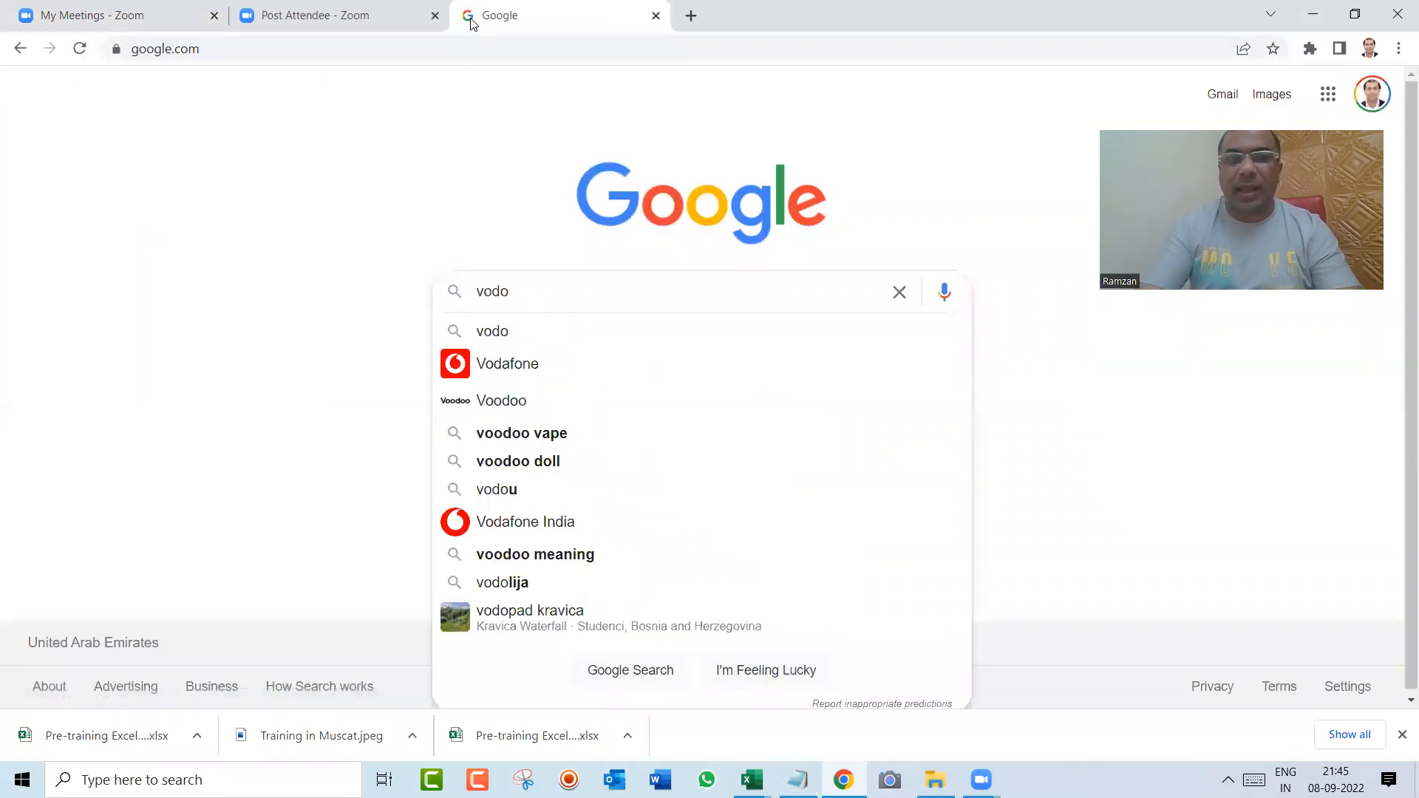
{"action": "key", "text": "Down"}
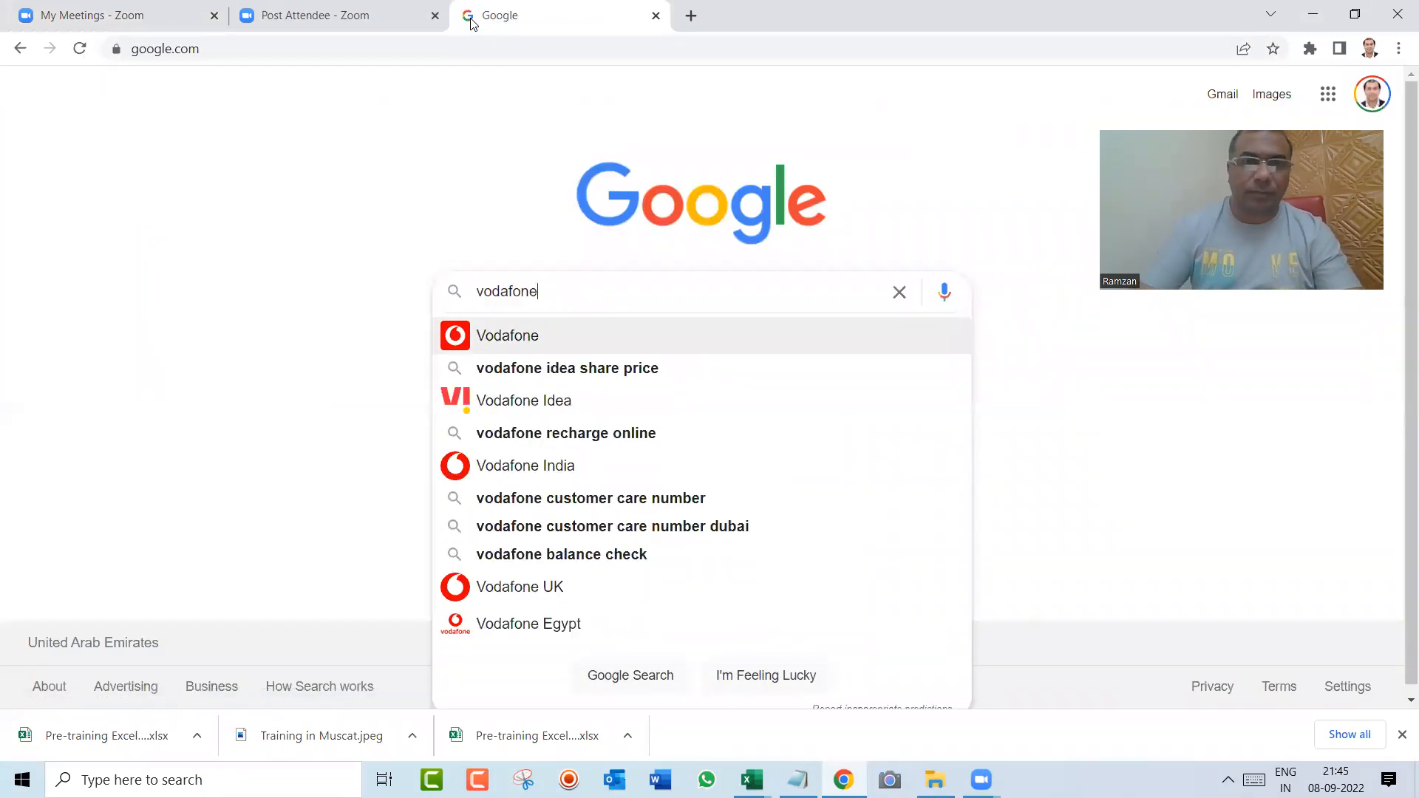
{"action": "key", "text": "Return"}
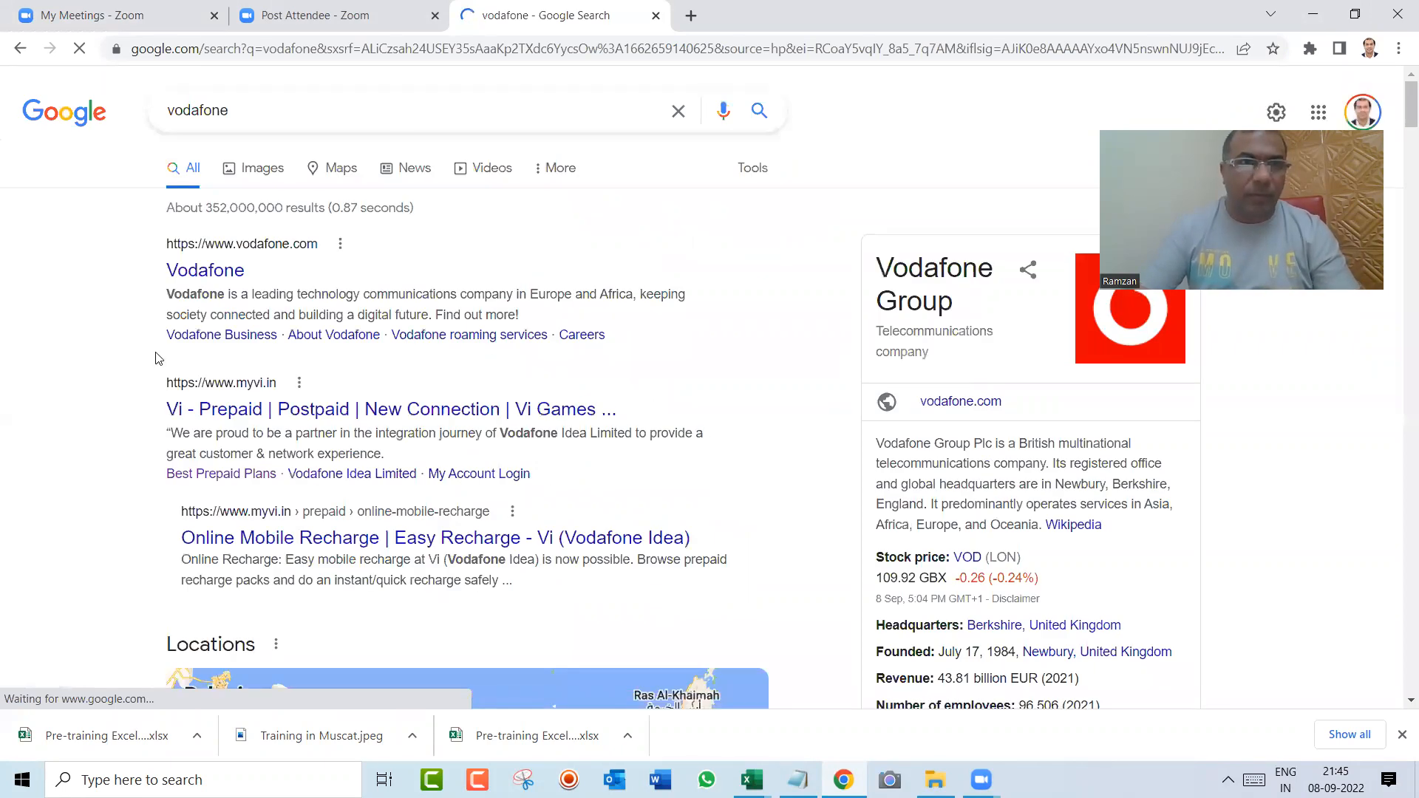
Step: Open the Vodafone website from the search results, accept all cookies and look through the home page
{"action": "left_click", "coordinate": [207, 282]}
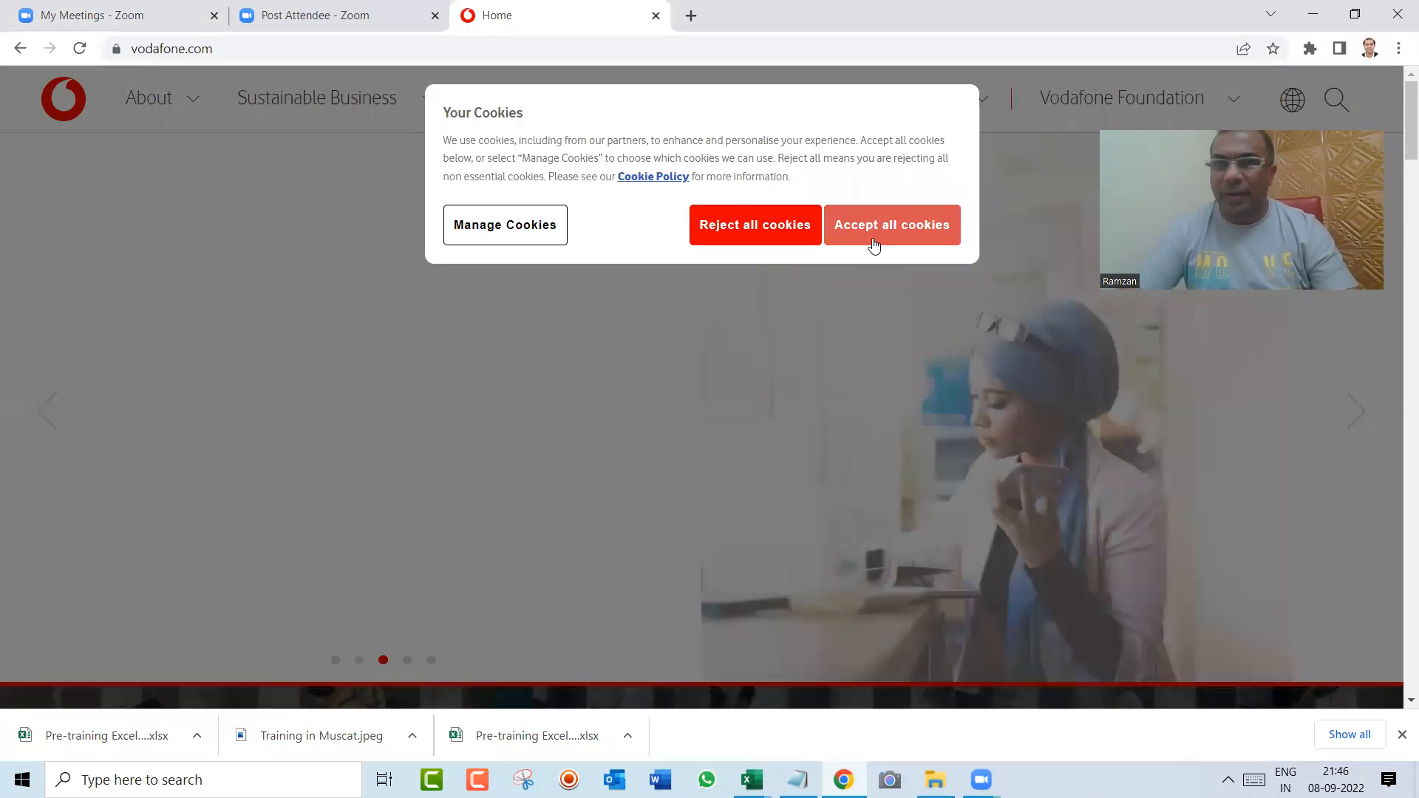
{"action": "left_click", "coordinate": [874, 245]}
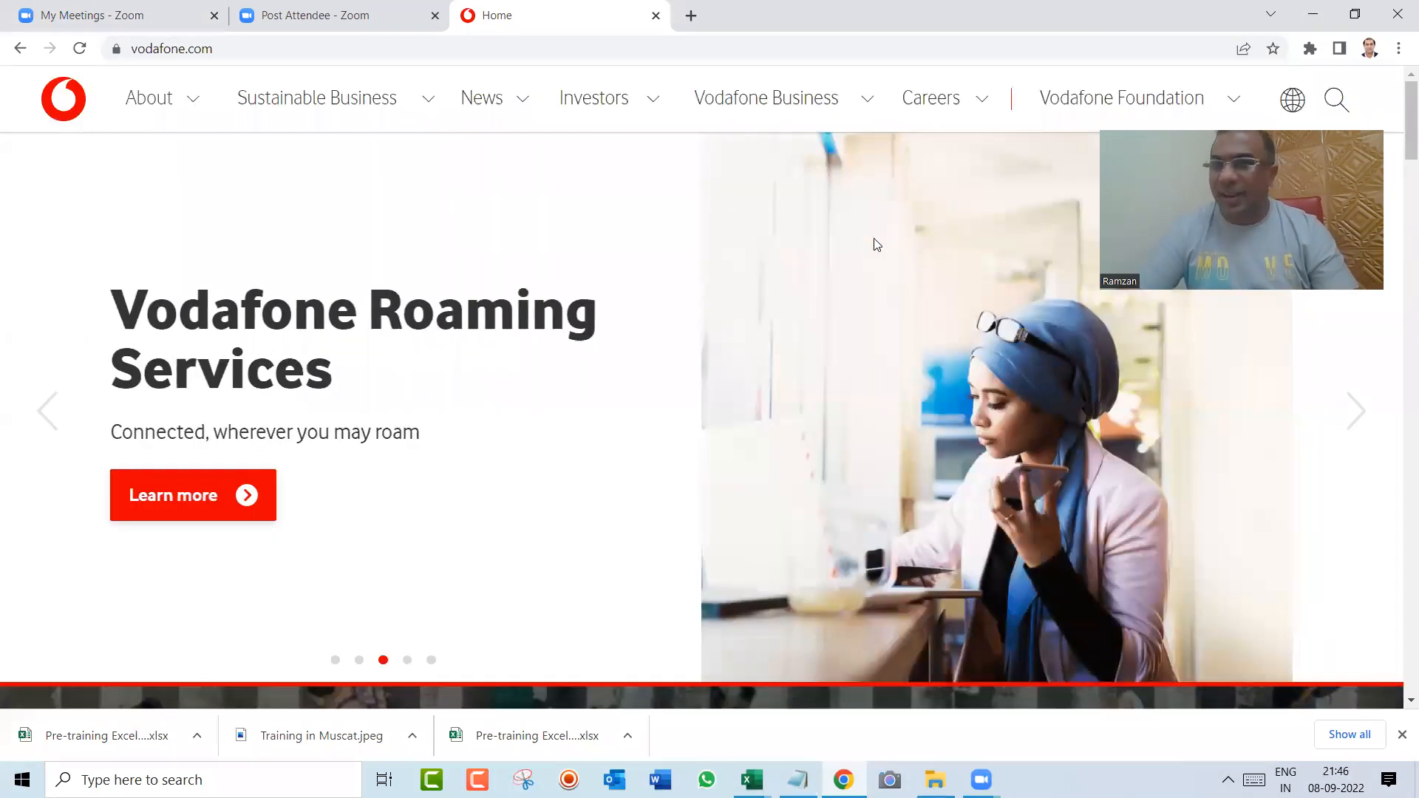
{"action": "scroll", "coordinate": [1399, 156], "scroll_direction": "down", "scroll_amount": 17}
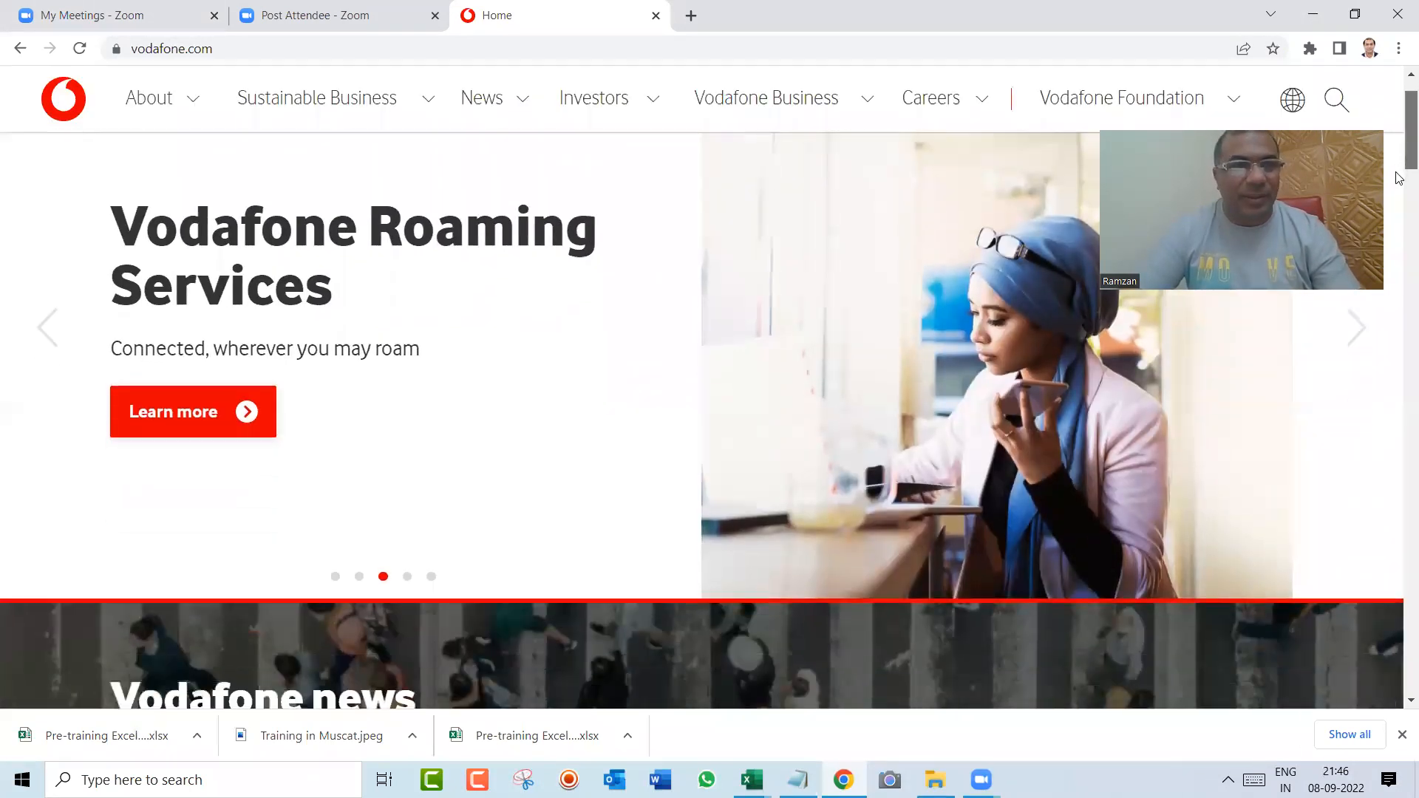
{"action": "scroll", "coordinate": [1399, 425], "scroll_direction": "down", "scroll_amount": 15}
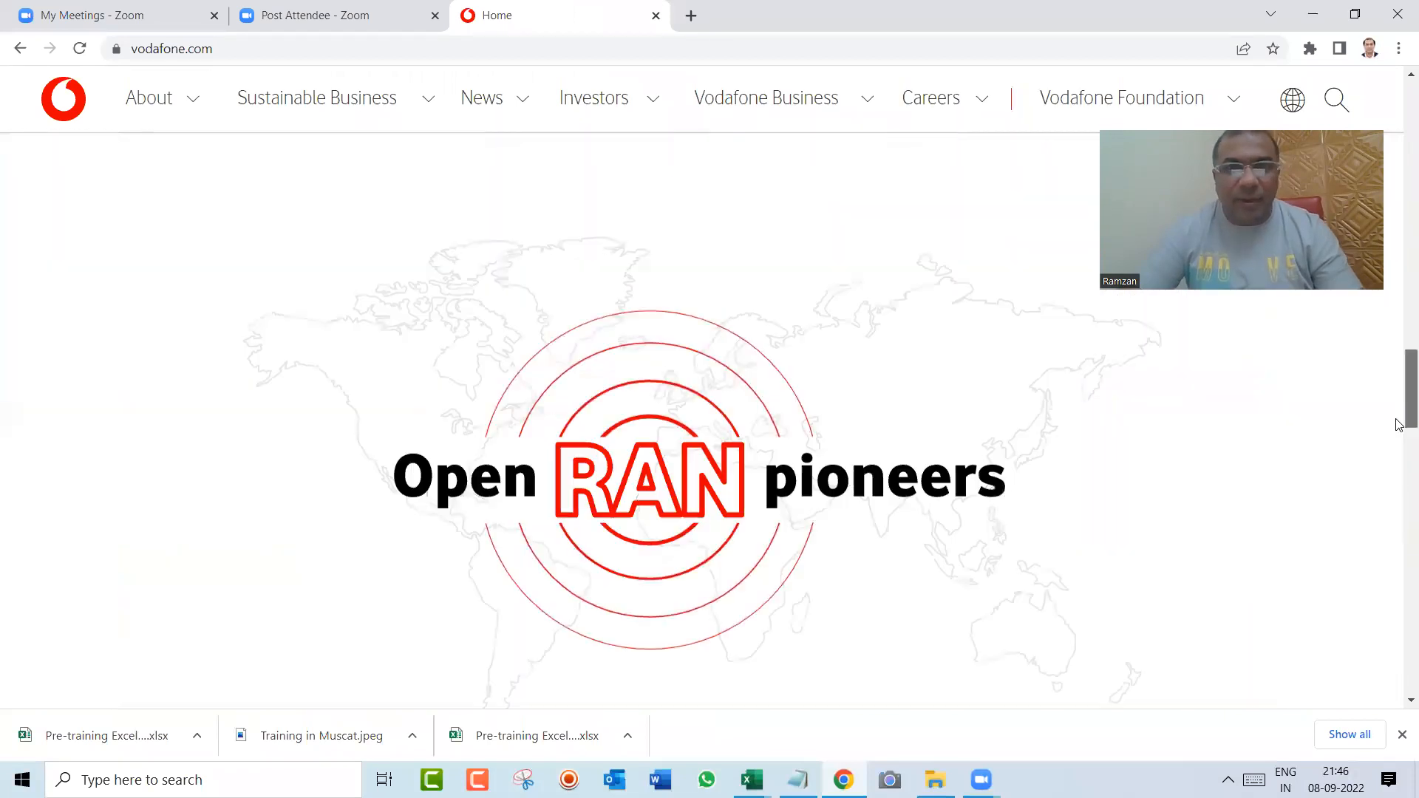
{"action": "scroll", "coordinate": [1399, 465], "scroll_direction": "up", "scroll_amount": 7}
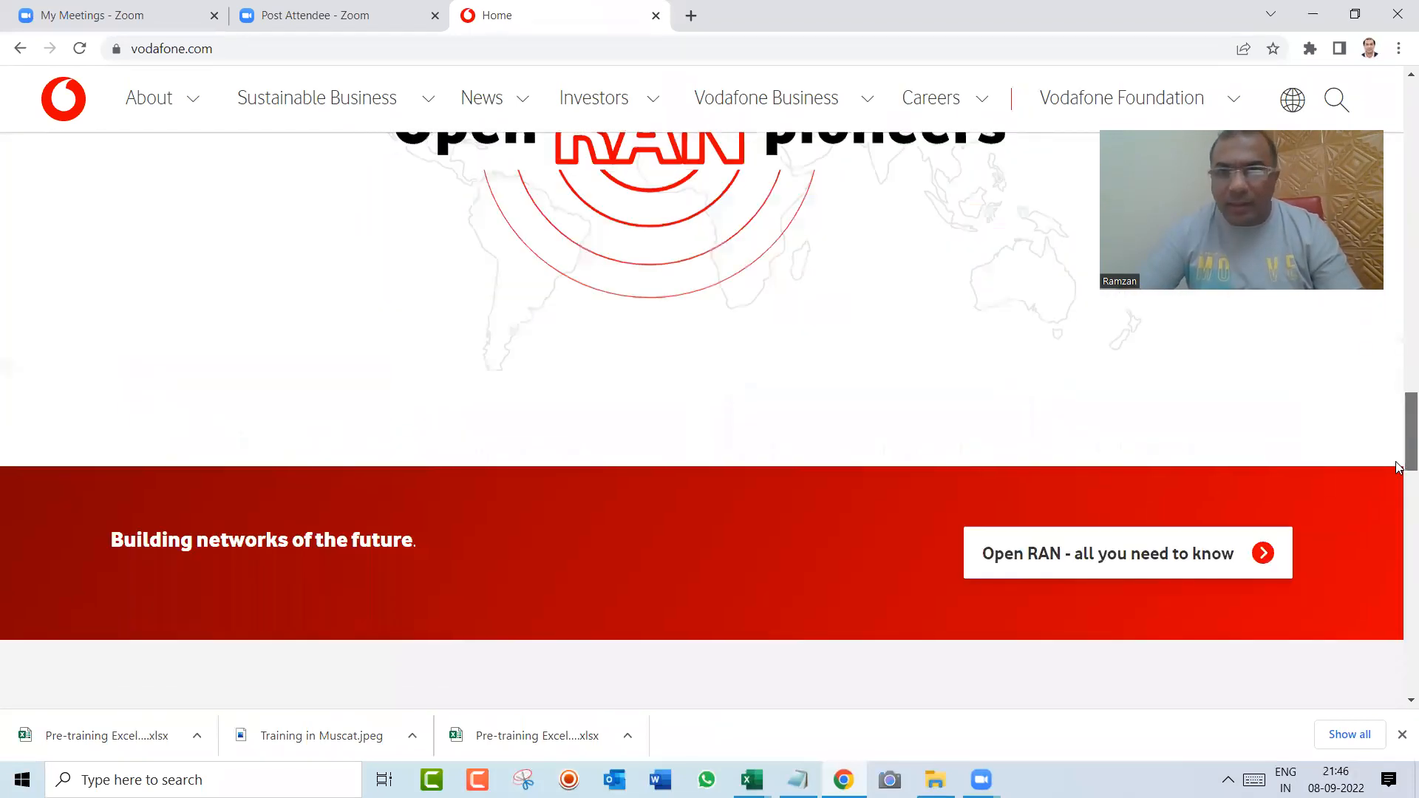
{"action": "left_click_drag", "start_coordinate": [1400, 466], "coordinate": [1373, 124]}
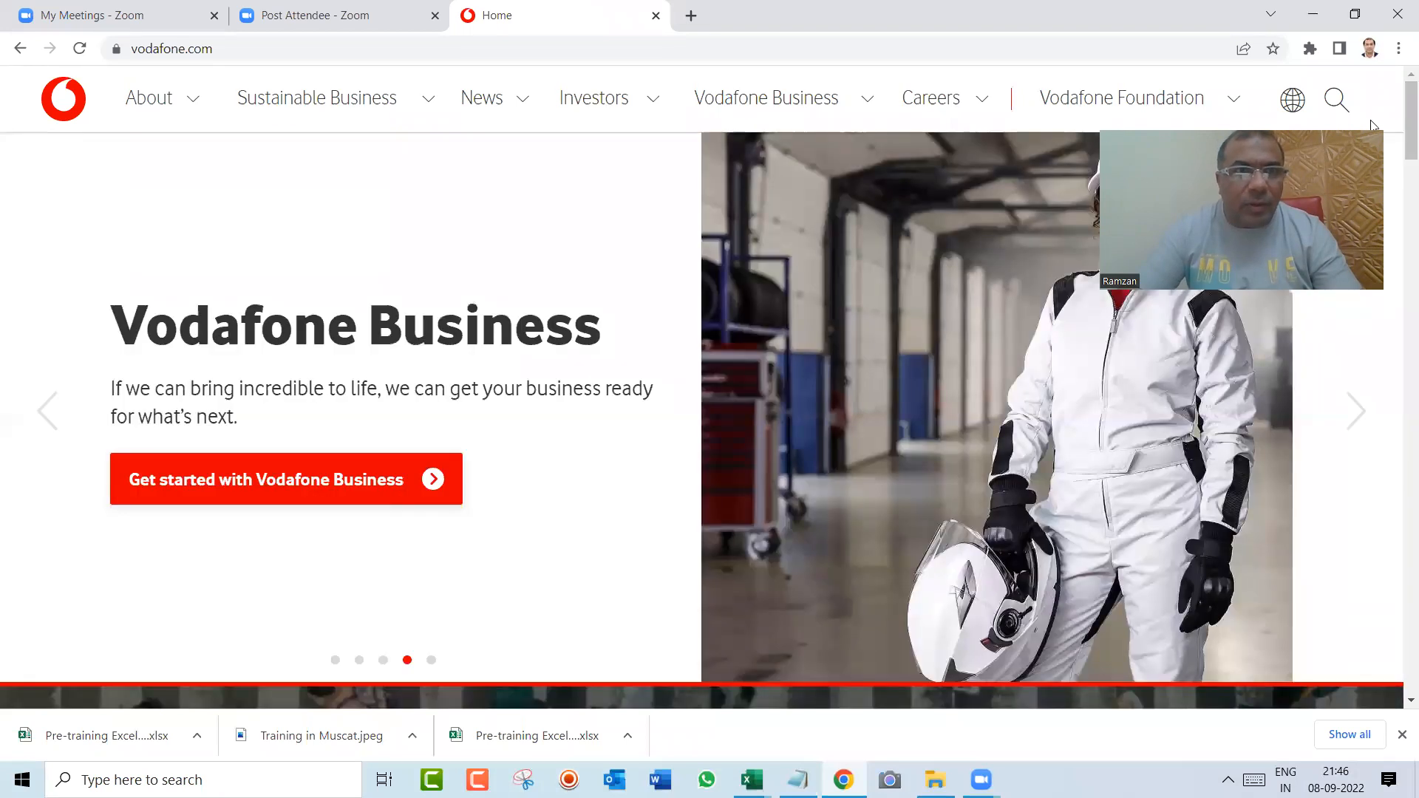
{"action": "right_click", "coordinate": [47, 100]}
{"action": "left_click", "coordinate": [57, 87]}
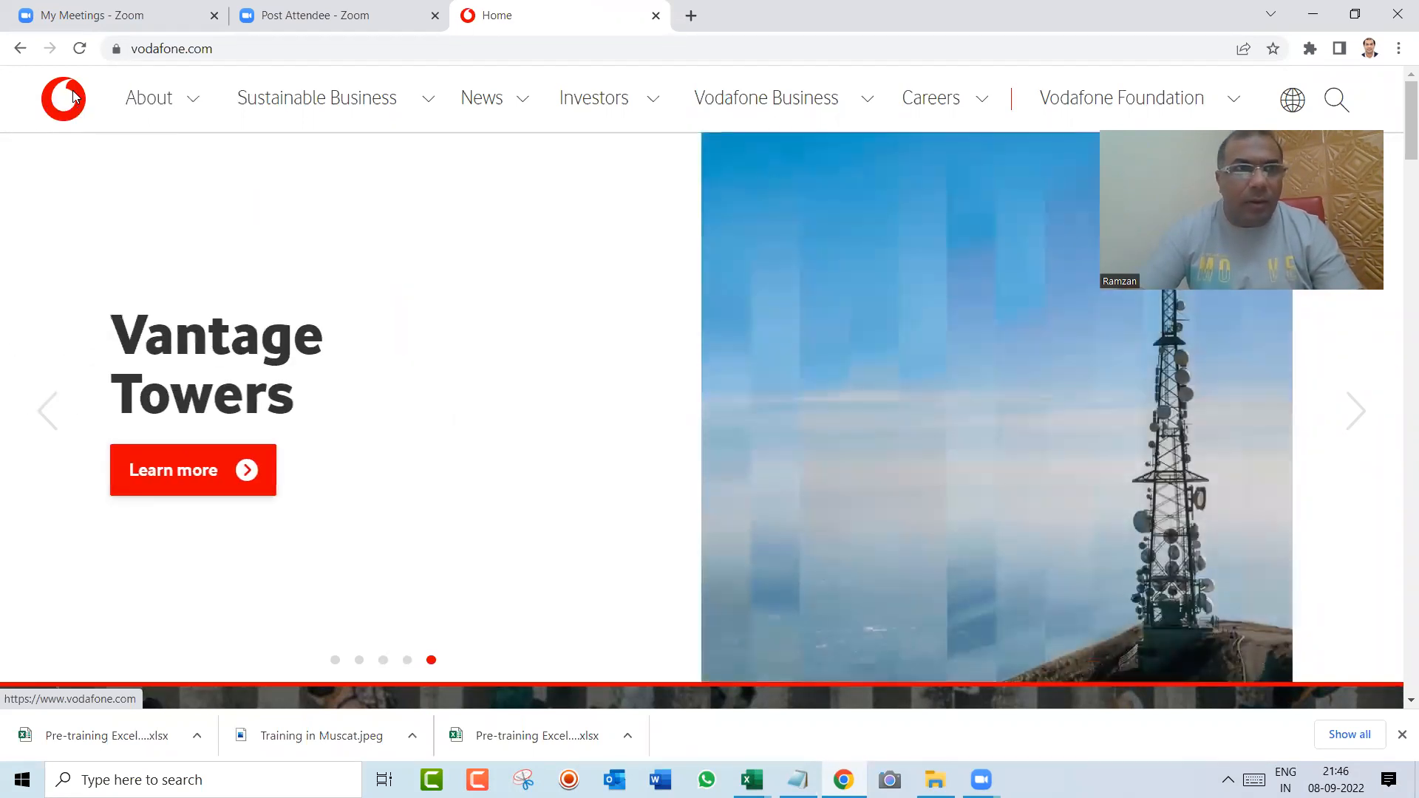
{"action": "right_click", "coordinate": [74, 97]}
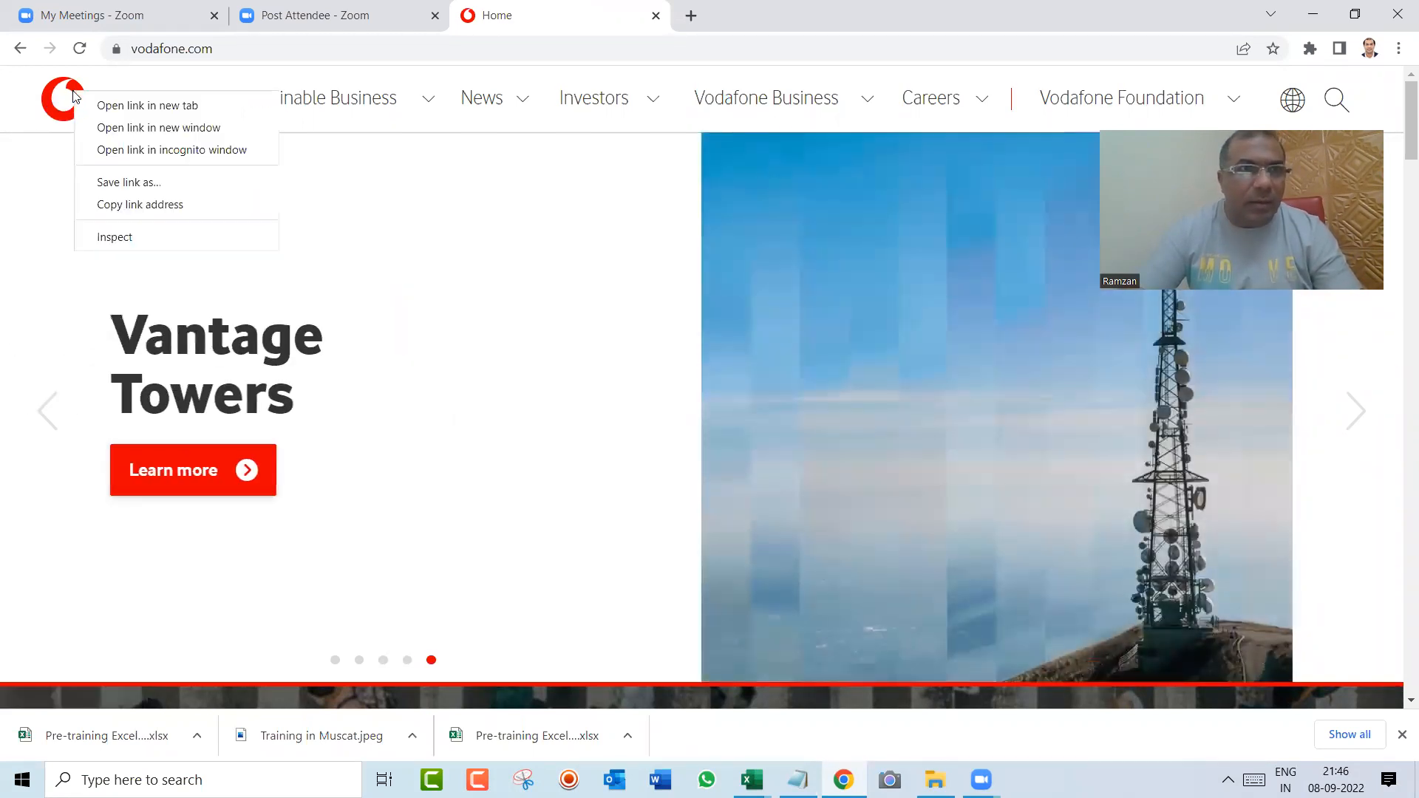
{"action": "left_click", "coordinate": [23, 192]}
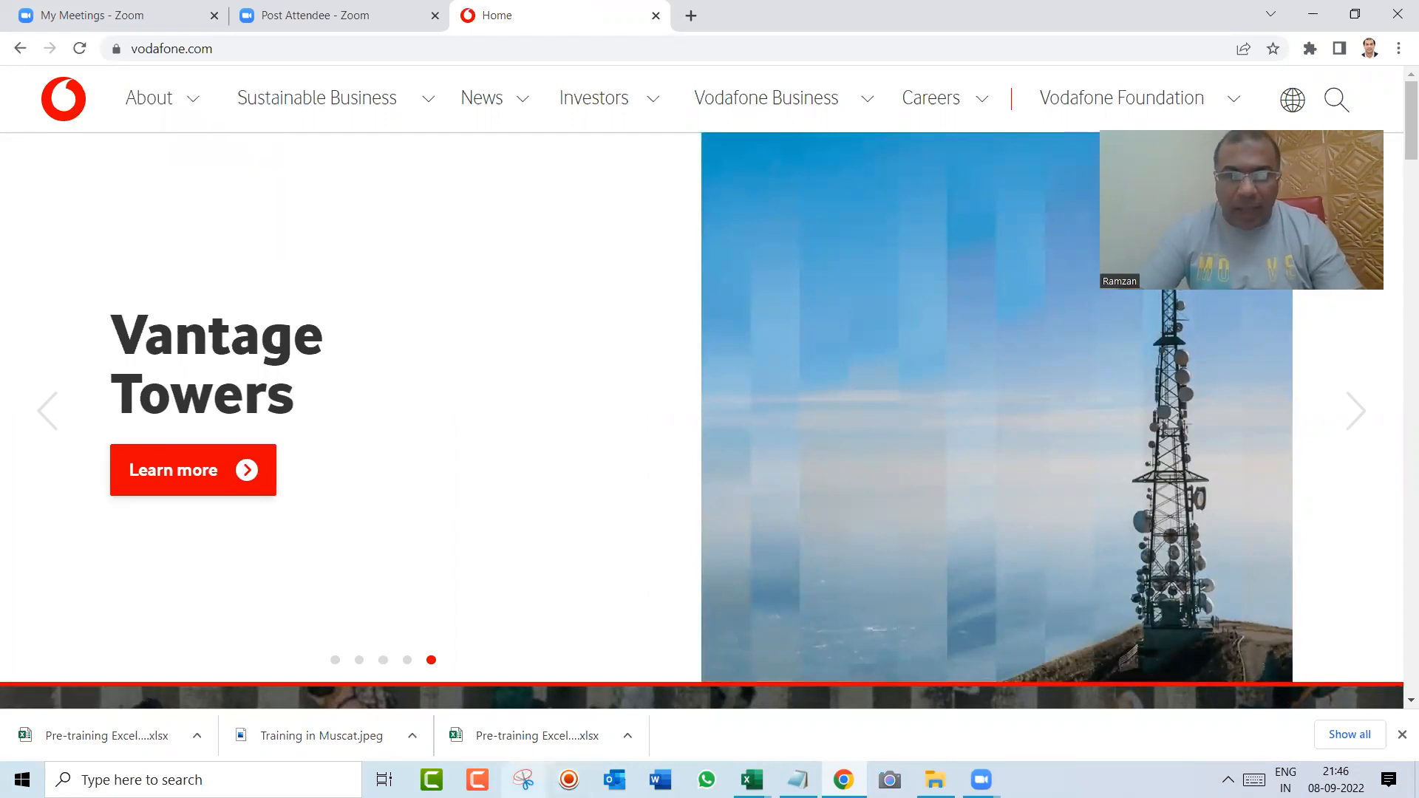
Step: Capture the small Vodafone logo in the page header with a new snip in Snipping Tool
{"action": "left_click", "coordinate": [524, 780]}
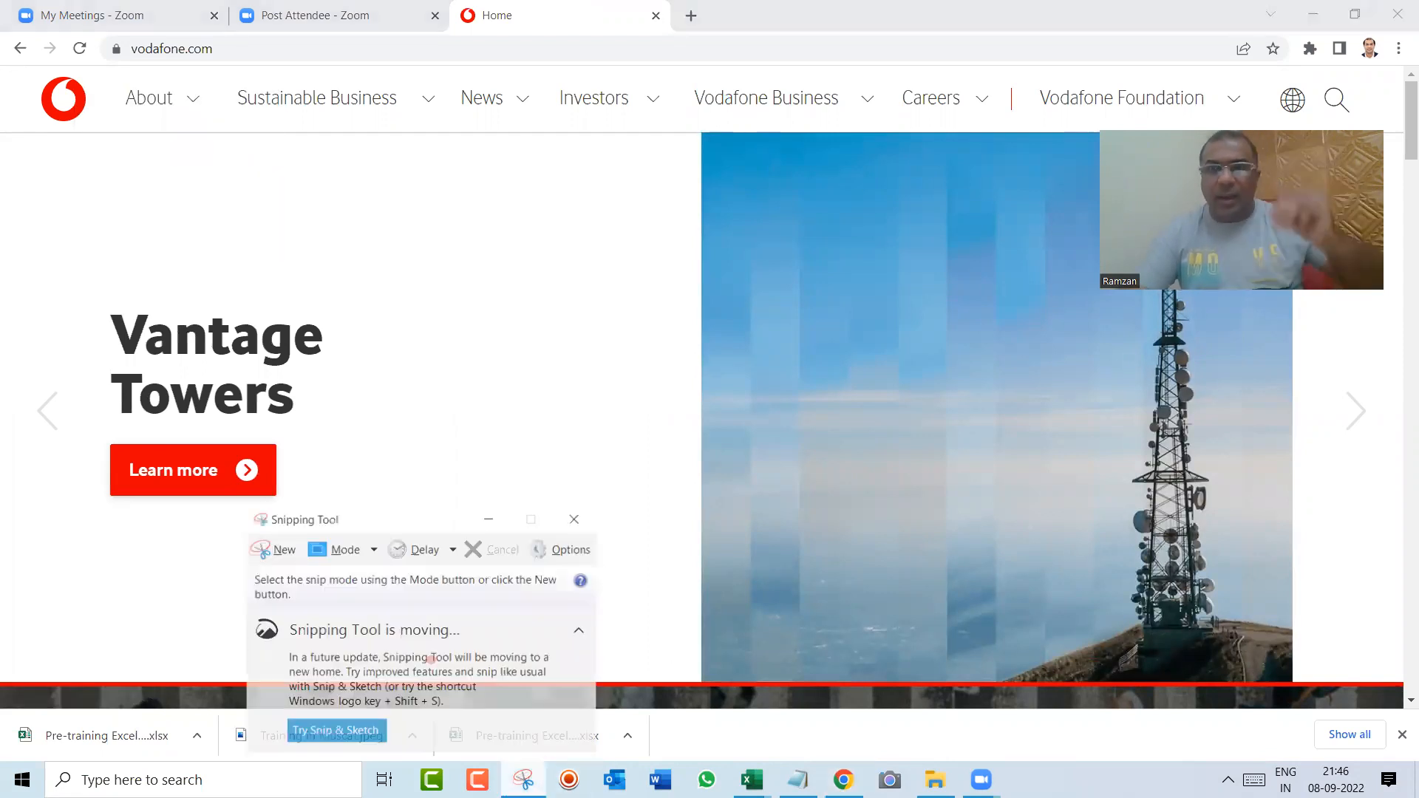
{"action": "left_click", "coordinate": [281, 557]}
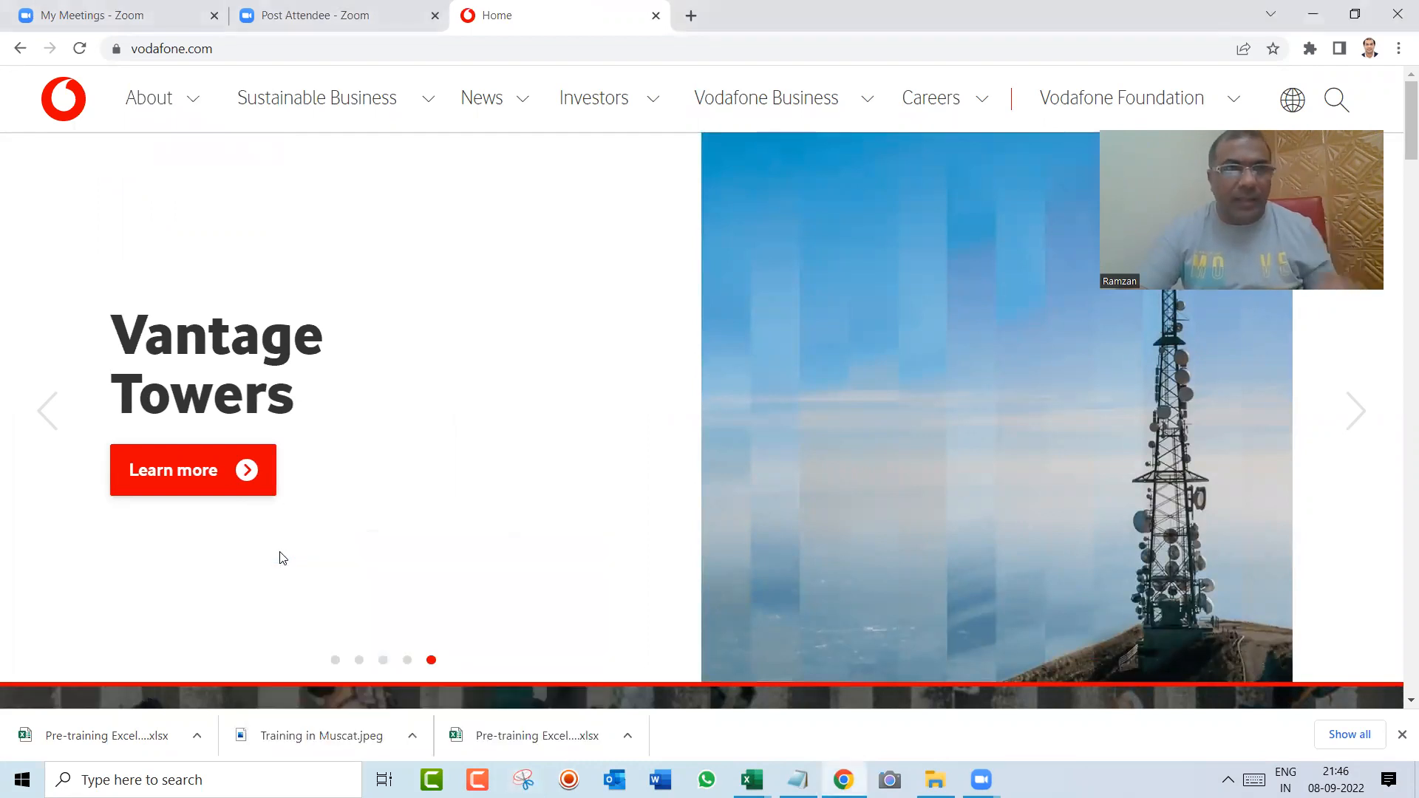
{"action": "left_click_drag", "start_coordinate": [35, 73], "coordinate": [89, 127]}
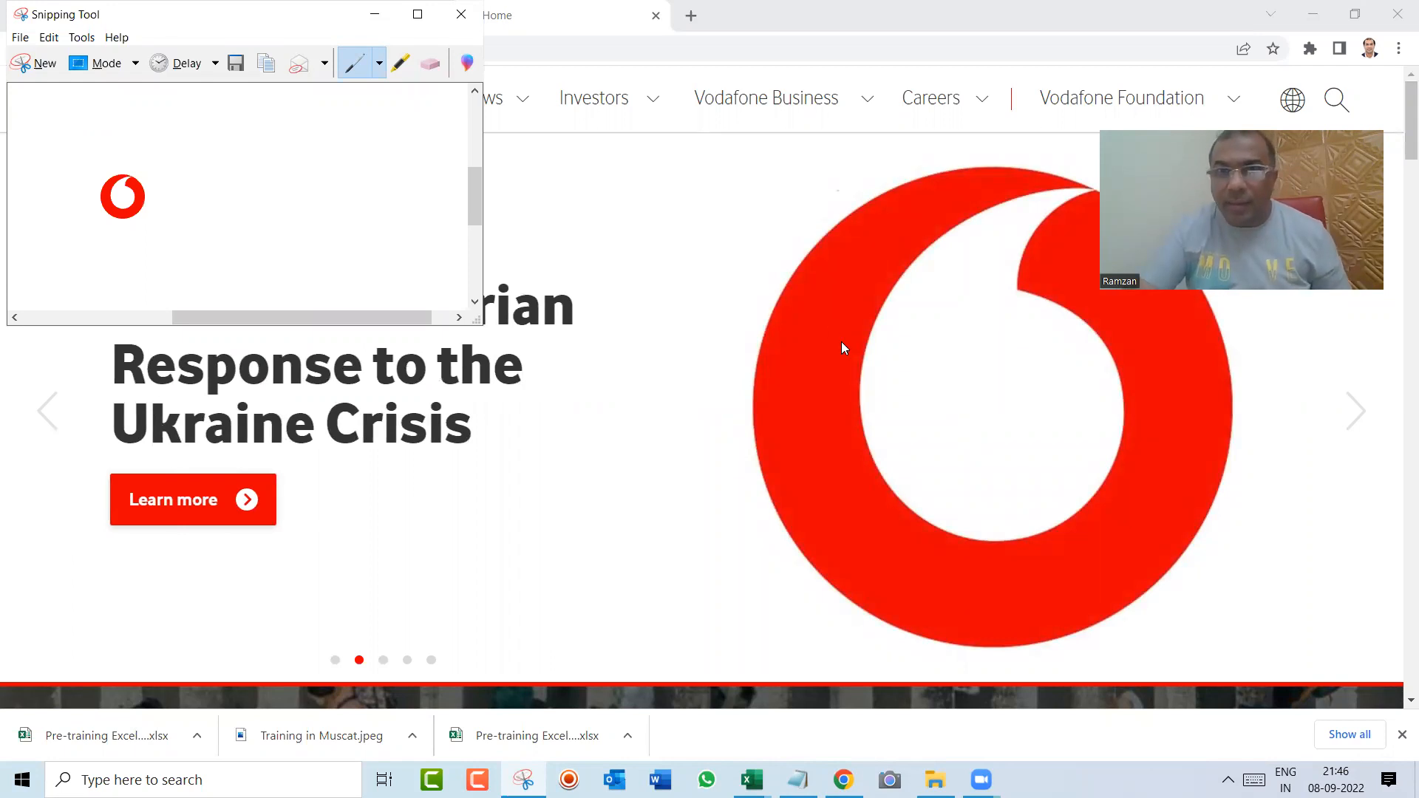
Step: Save the large Vodafone logo image from the home page banner to Downloads as vodalogo and close the website's tab
{"action": "left_click", "coordinate": [841, 341]}
{"action": "right_click", "coordinate": [841, 341]}
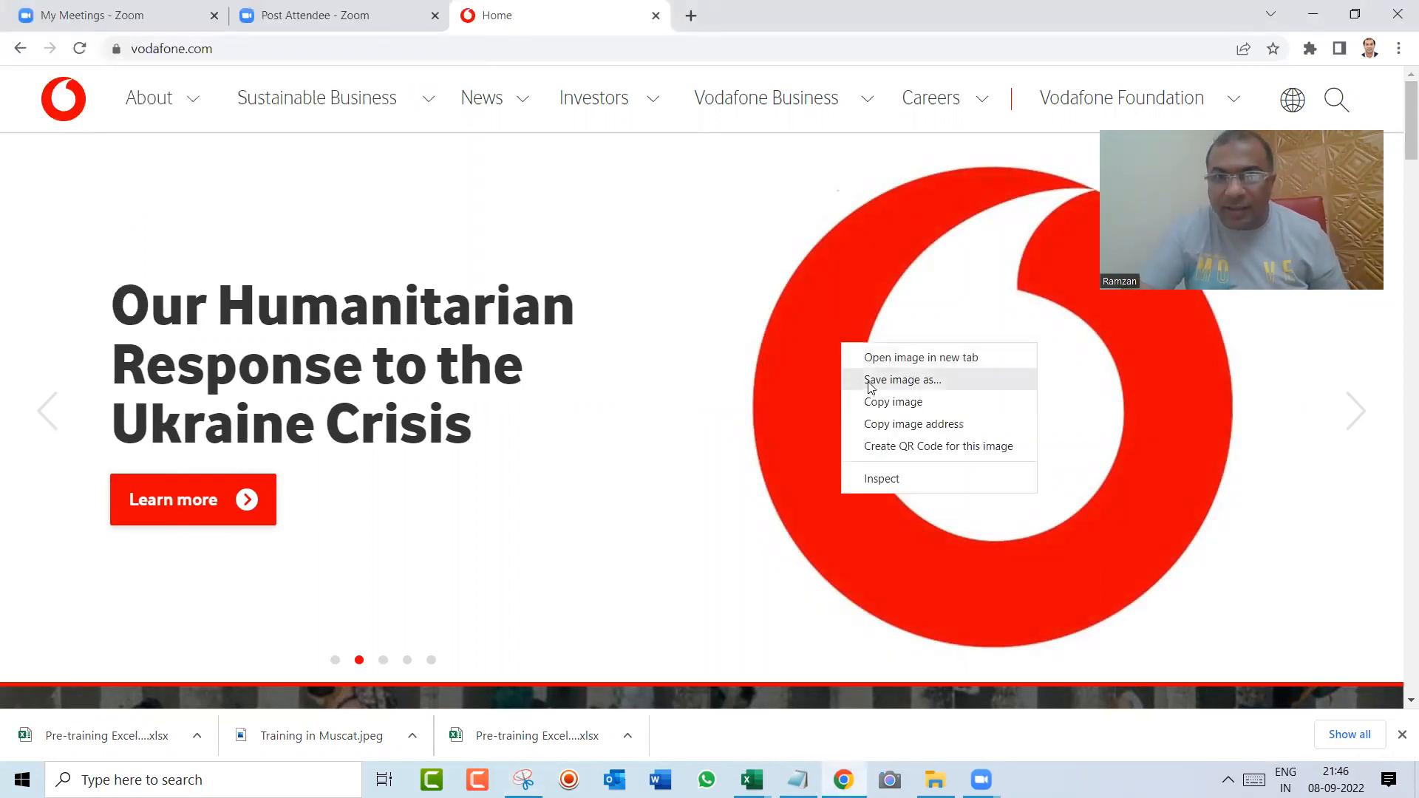
{"action": "left_click", "coordinate": [871, 381]}
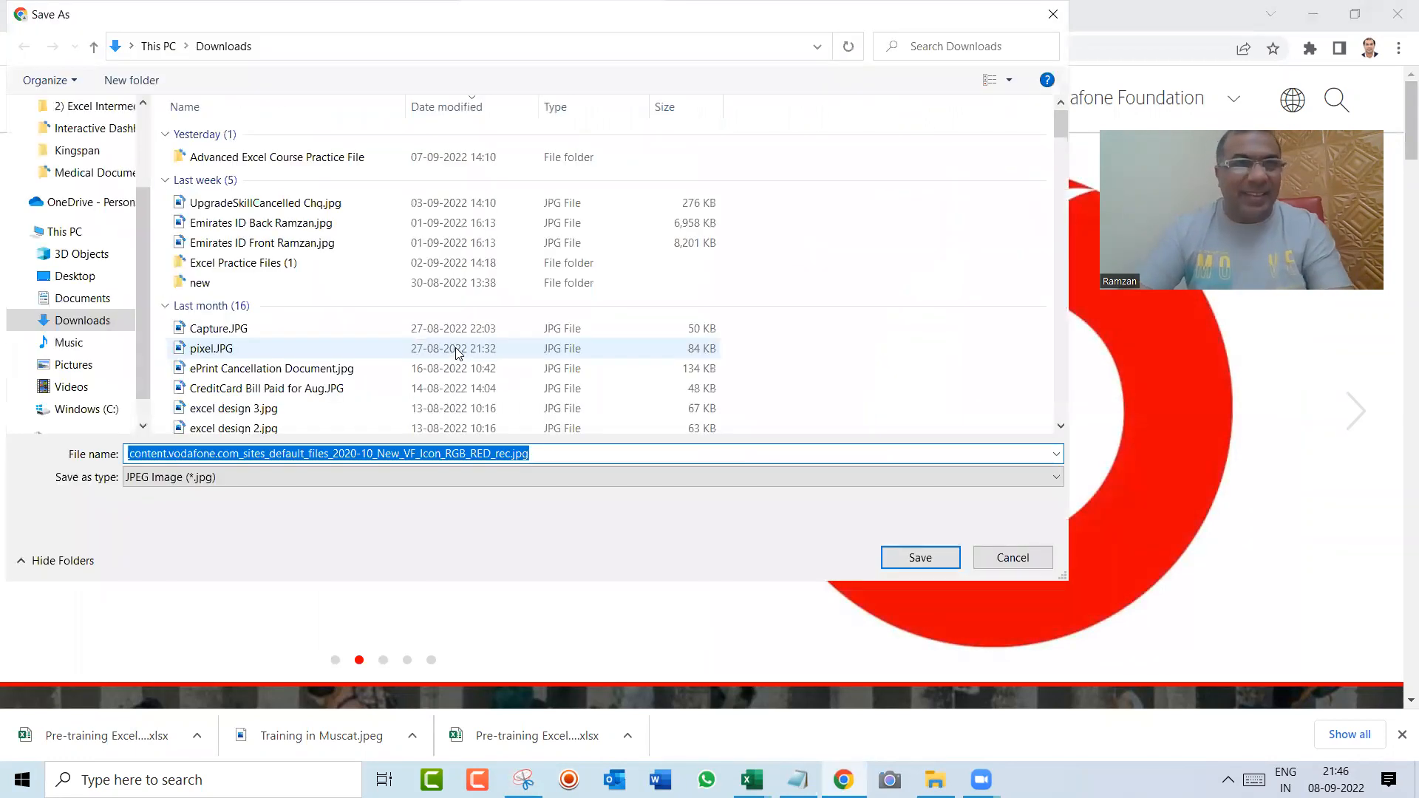
{"action": "type", "text": "vodalogo"}
{"action": "key", "text": "Return"}
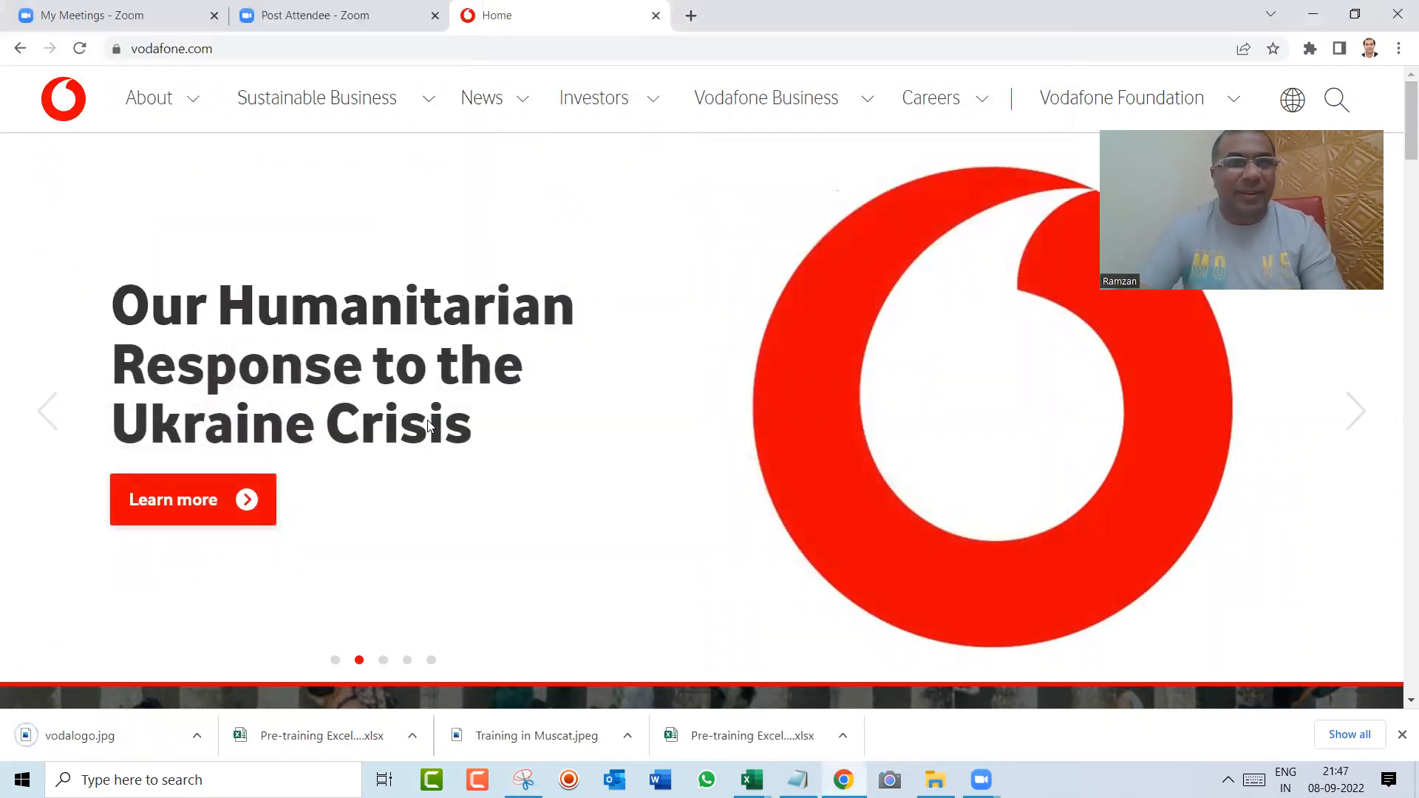
{"action": "key", "text": "ctrl+w"}
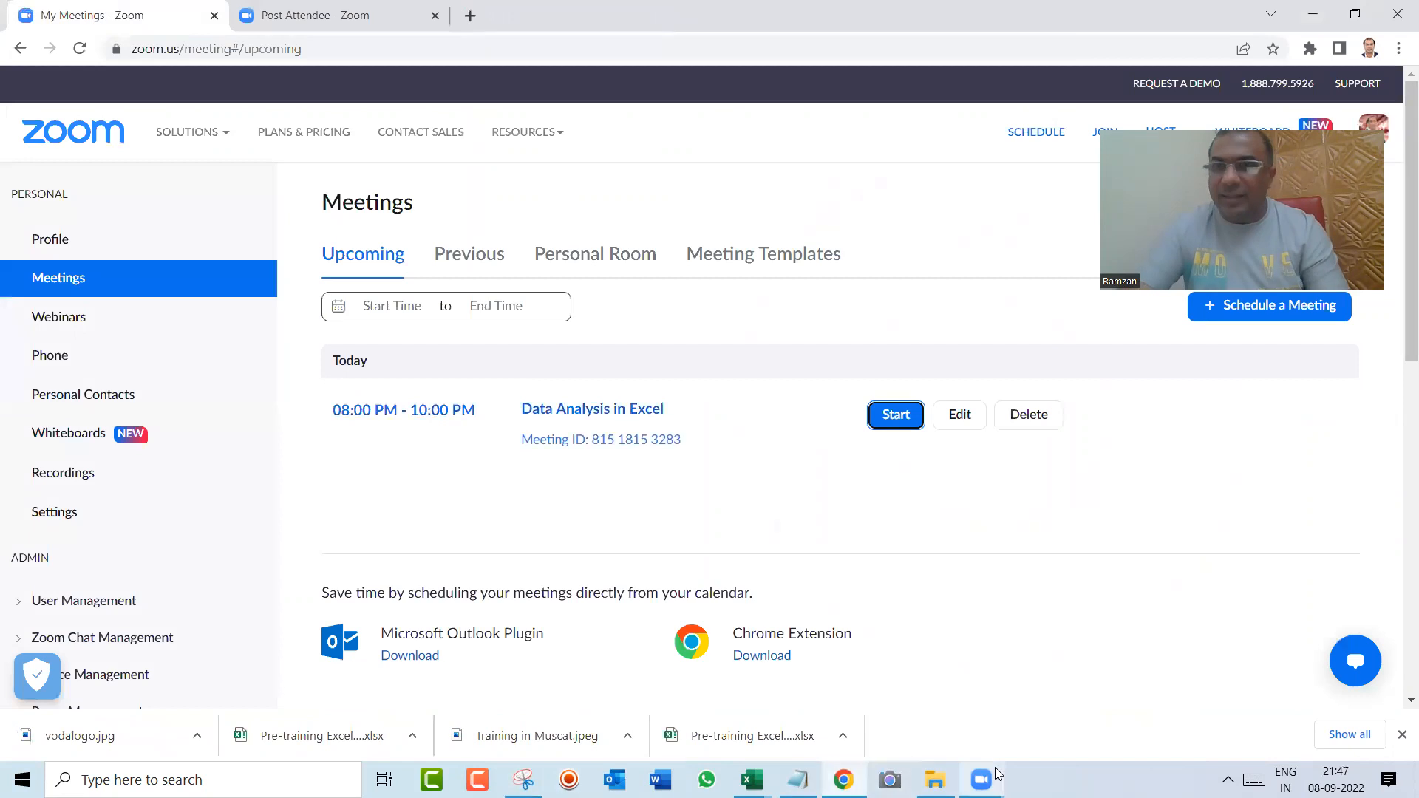
Step: Open PowerPoint with a blank presentation and delete the title and subtitle placeholders from the slide
{"action": "mouse_move", "coordinate": [997, 773]}
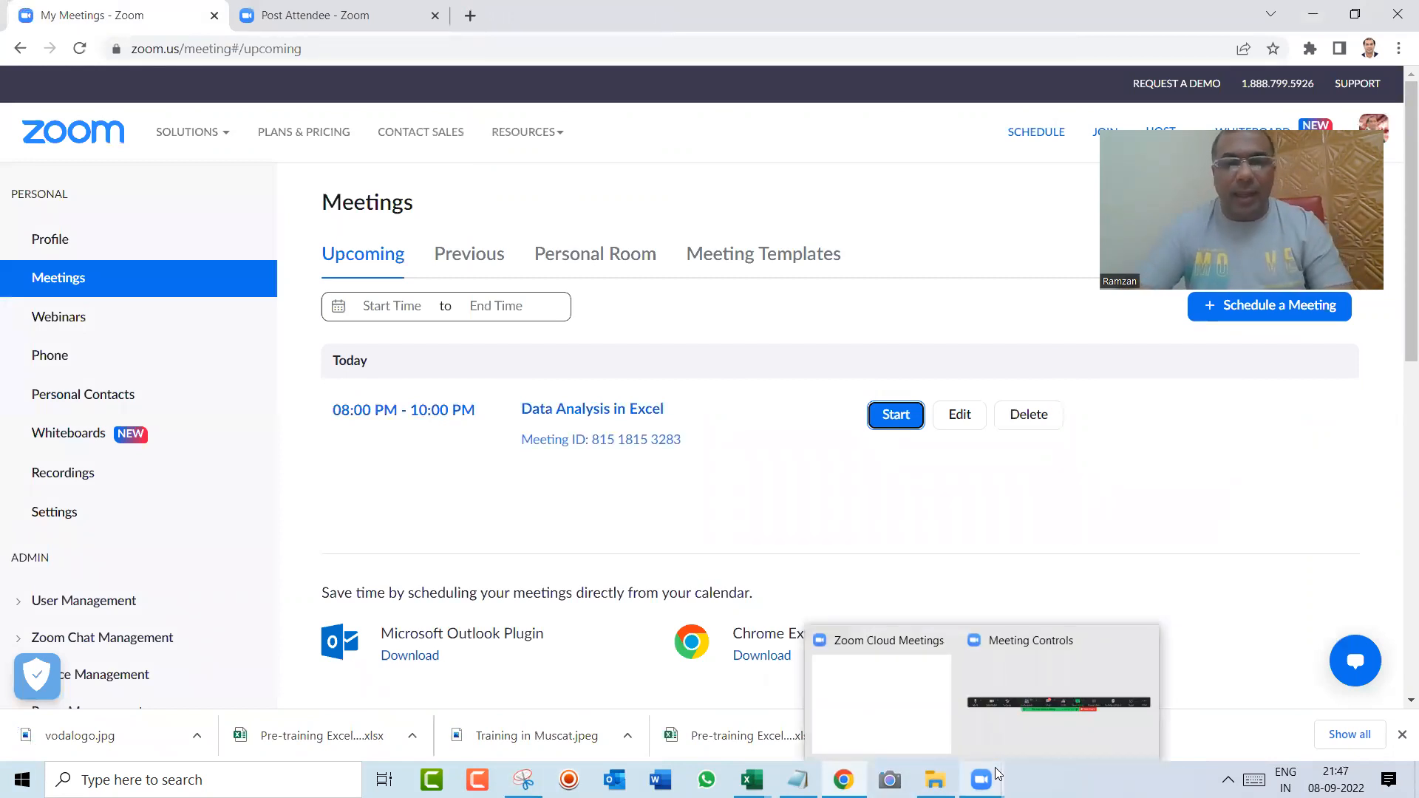
{"action": "key", "text": "super"}
{"action": "type", "text": "power"}
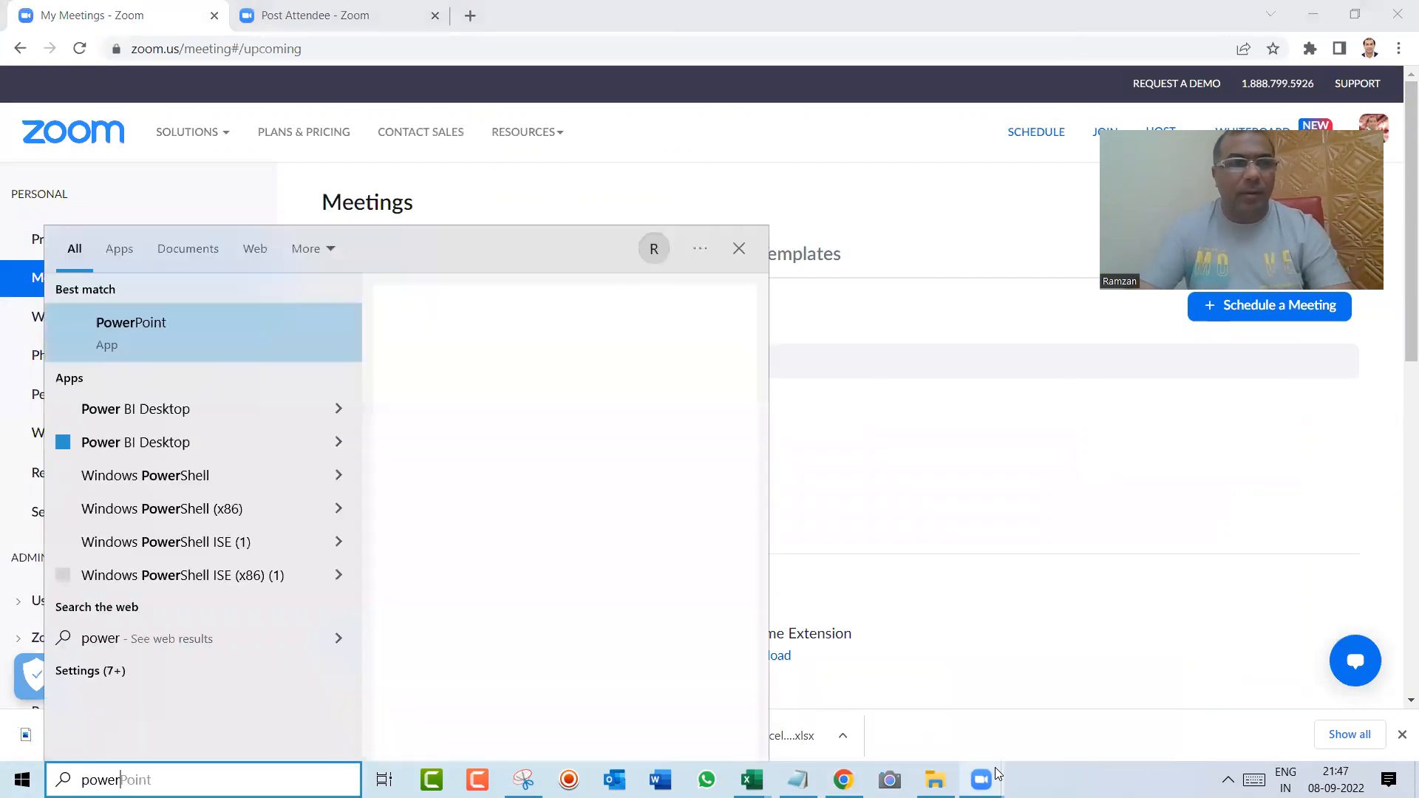
{"action": "key", "text": "Return"}
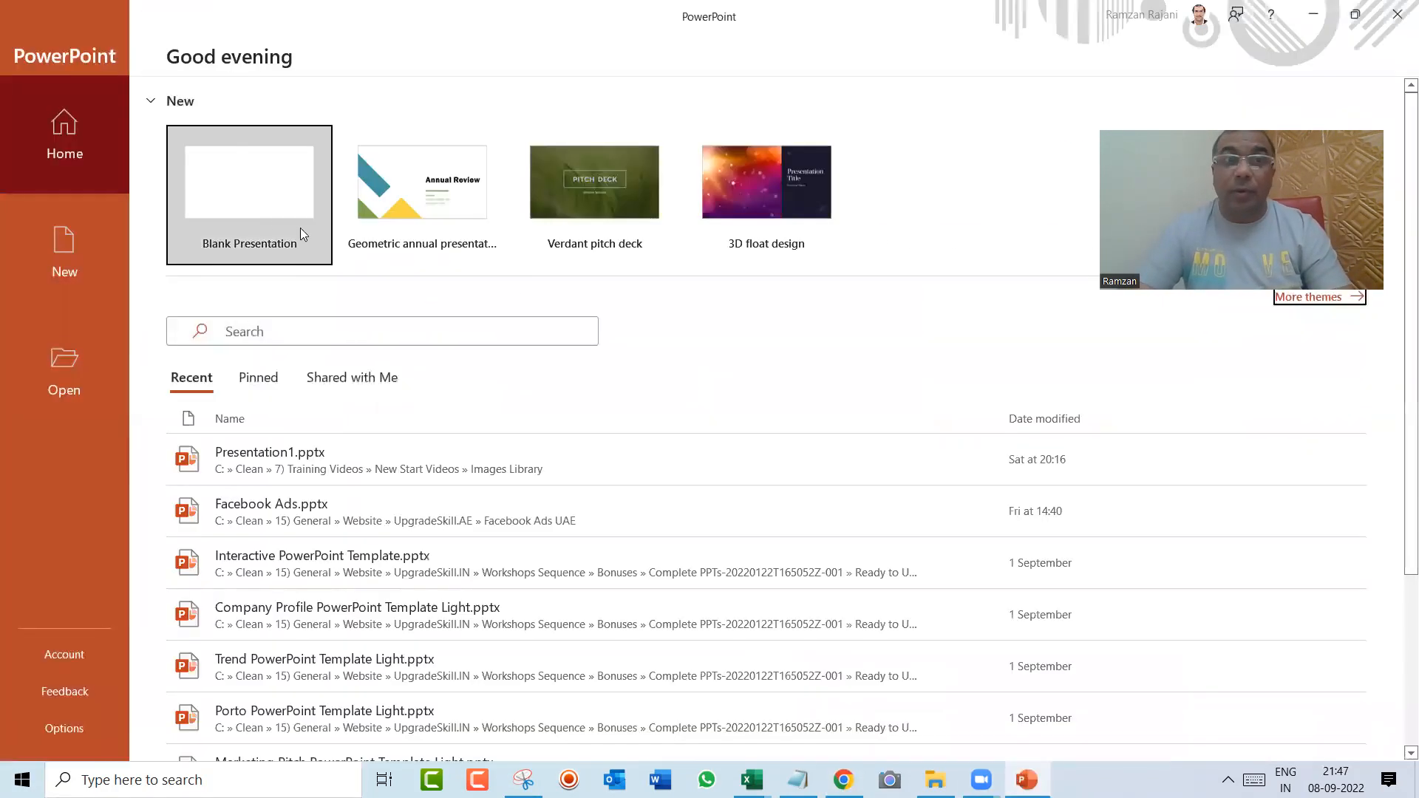
{"action": "left_click", "coordinate": [247, 212]}
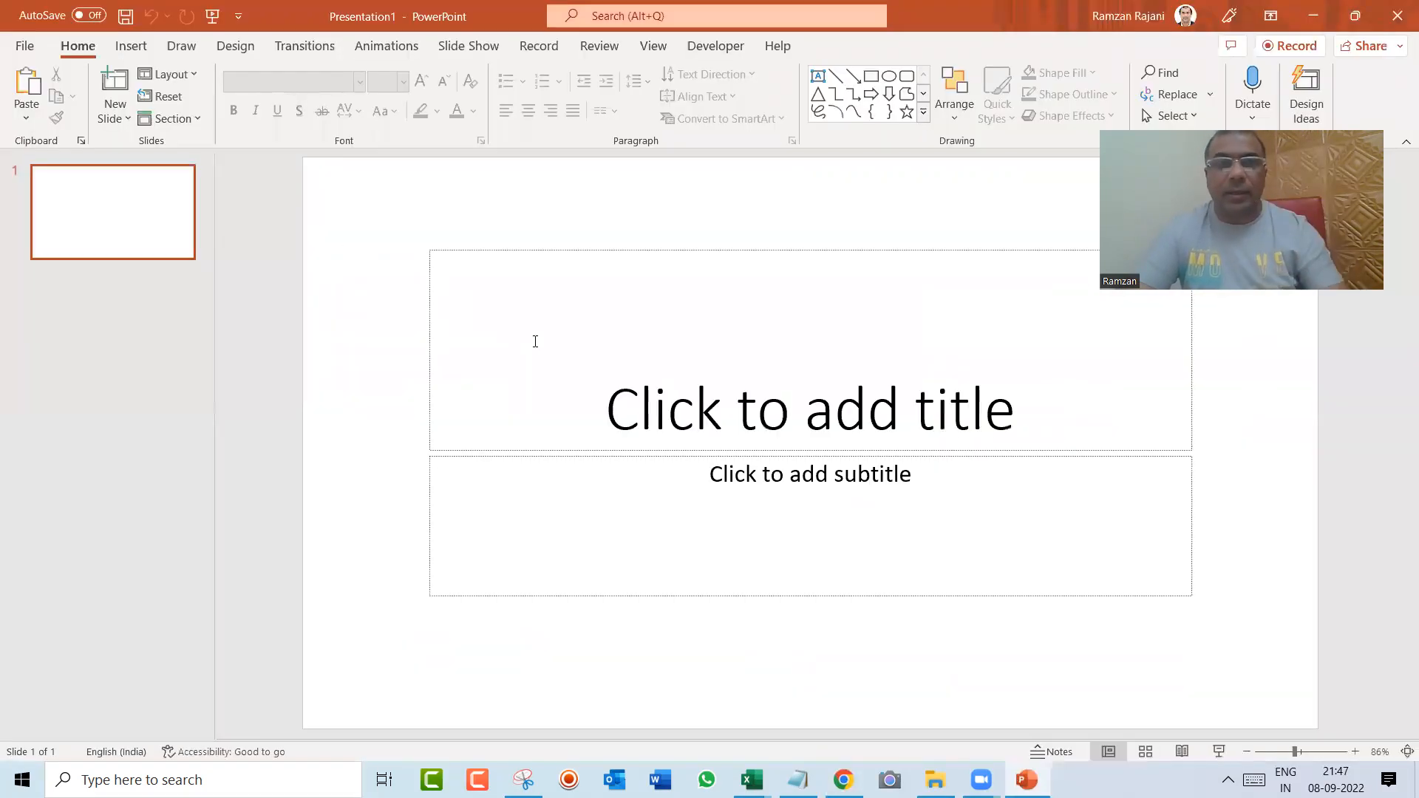
{"action": "key", "text": "ctrl+a"}
{"action": "key", "text": "Delete"}
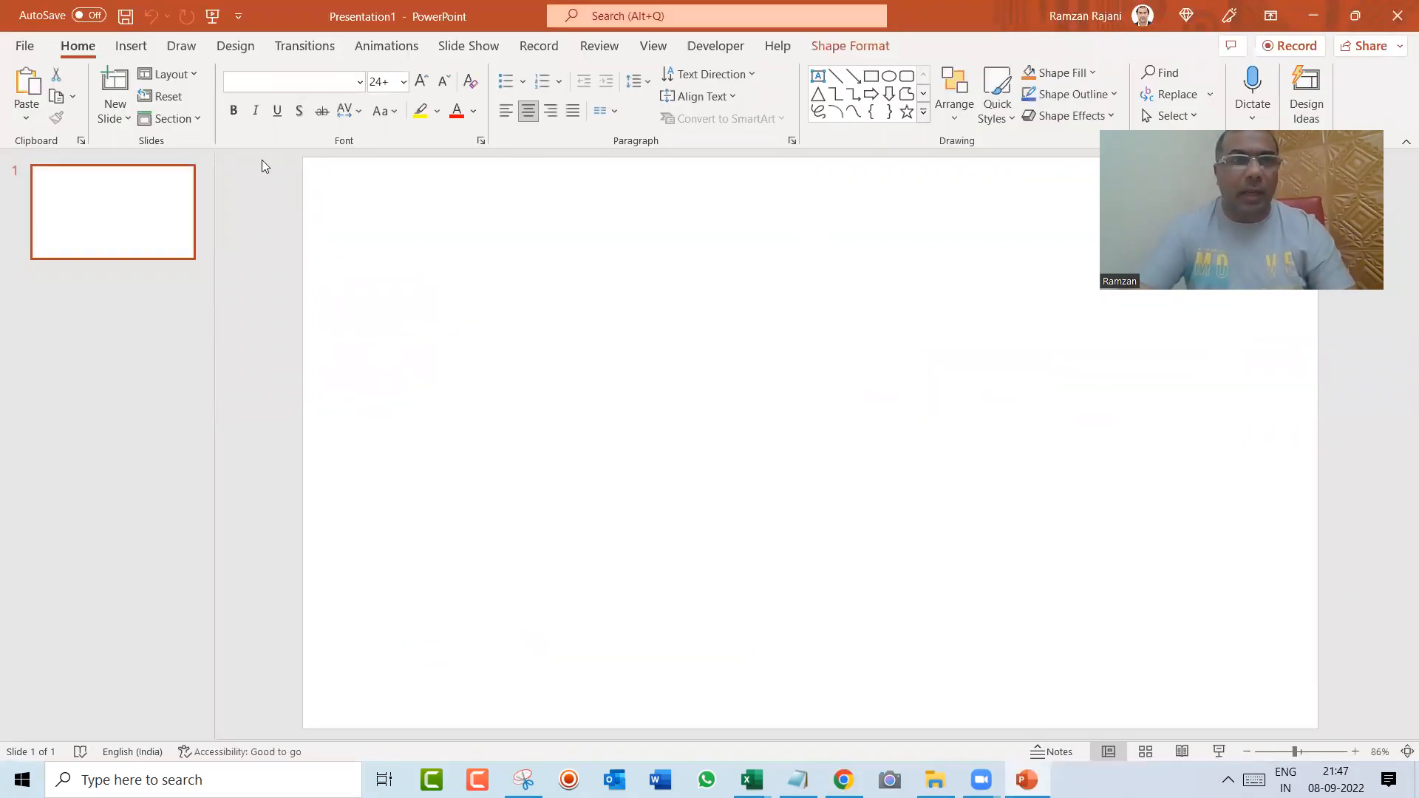
Step: Insert the picture vodalogo.jpg from the Downloads folder onto the empty slide
{"action": "left_click", "coordinate": [131, 48]}
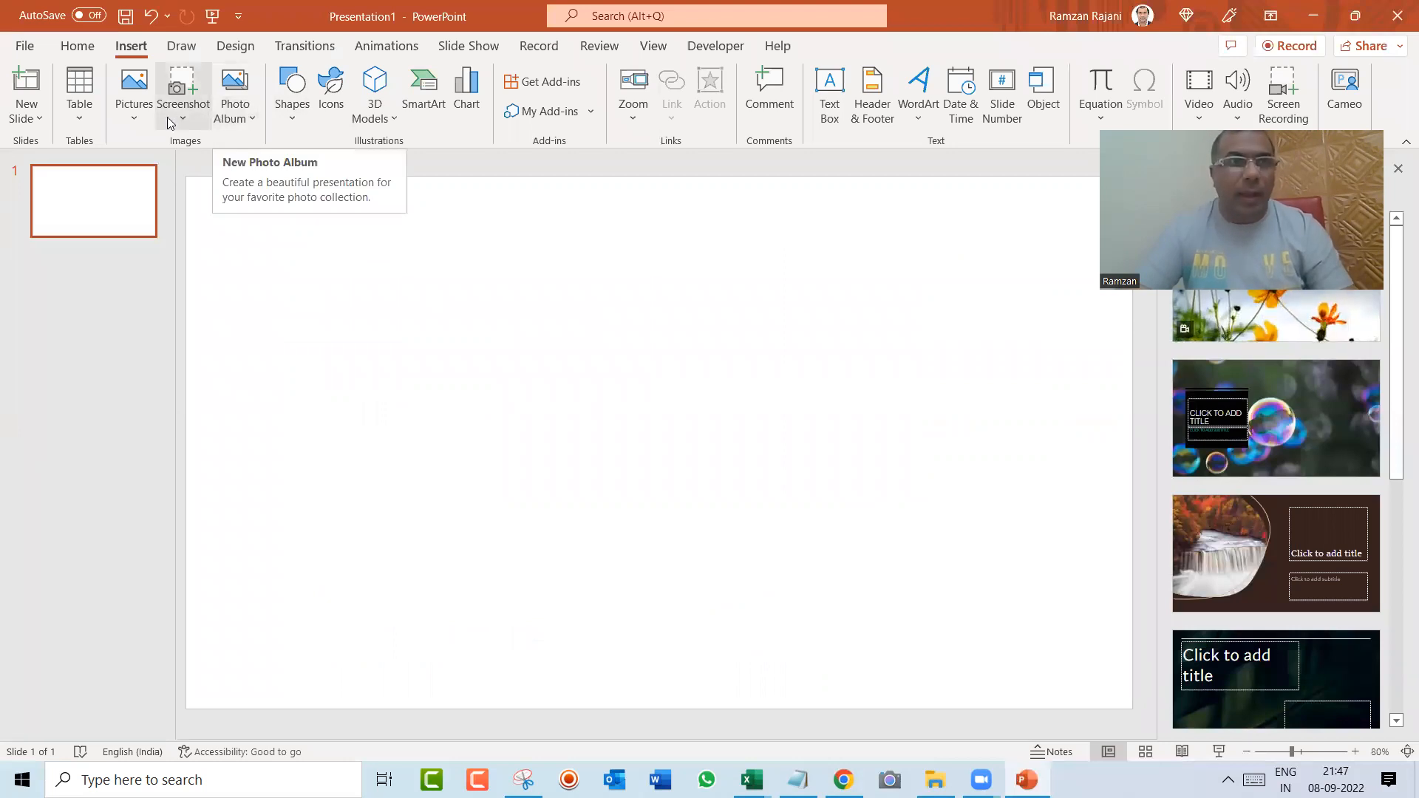
{"action": "left_click", "coordinate": [137, 117]}
{"action": "left_click", "coordinate": [157, 176]}
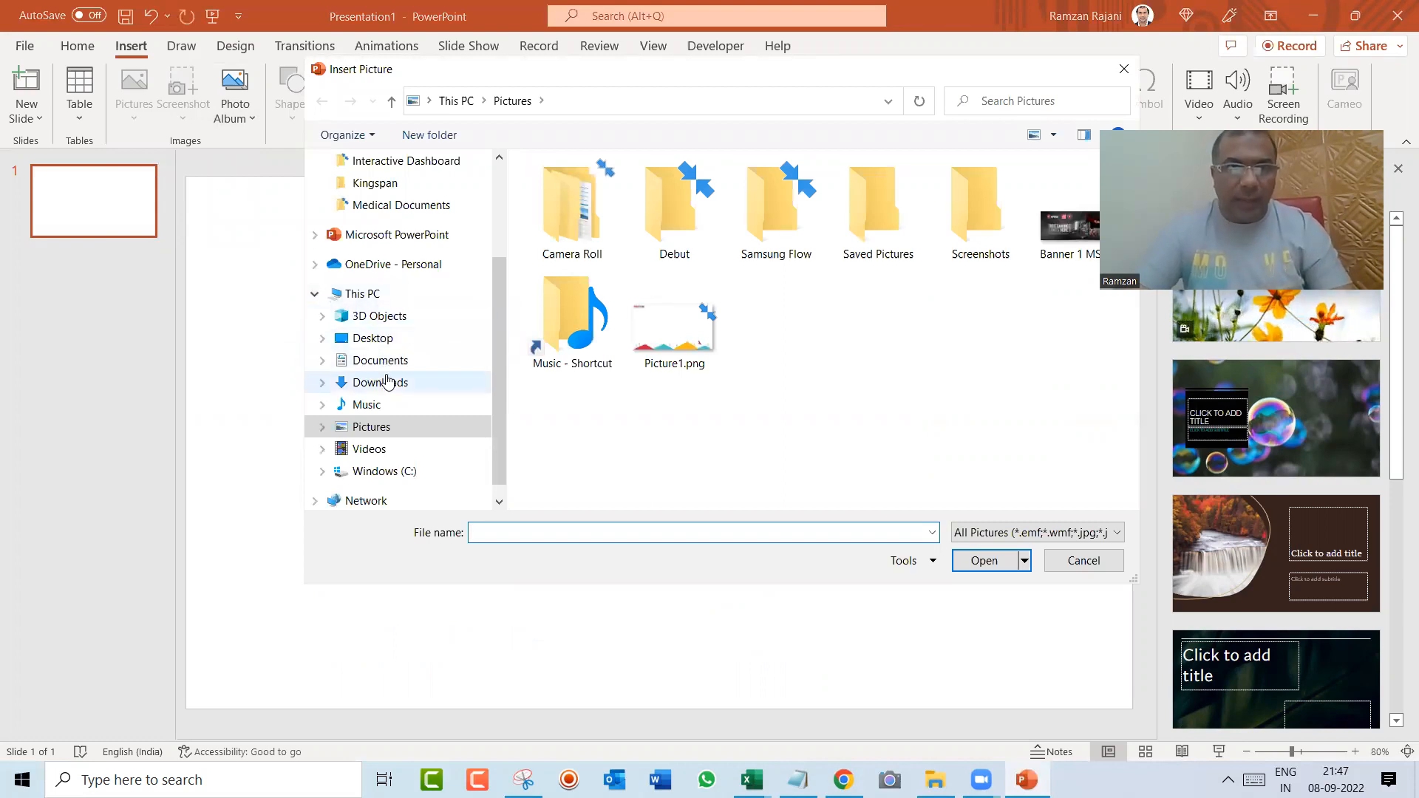
{"action": "left_click", "coordinate": [388, 382]}
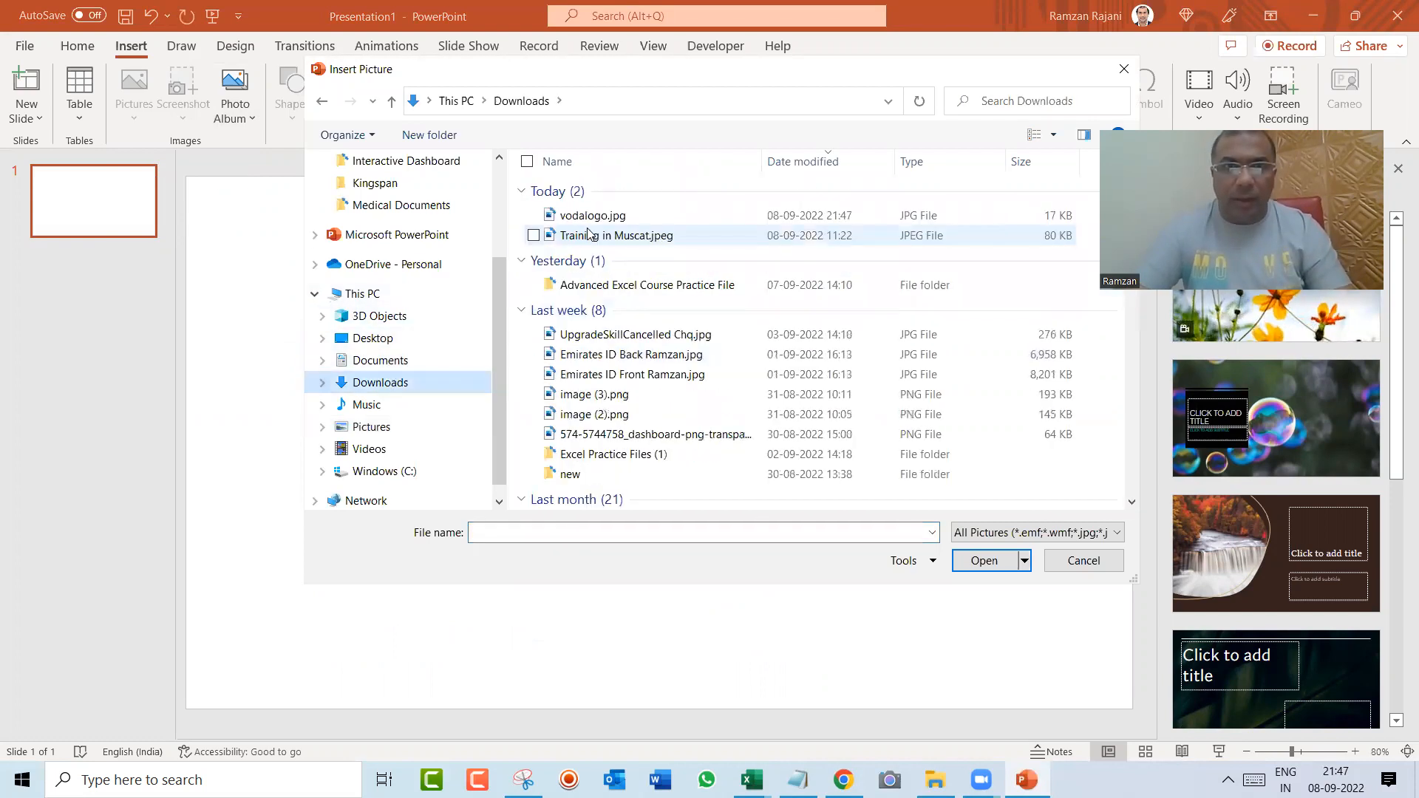
{"action": "double_click", "coordinate": [591, 215]}
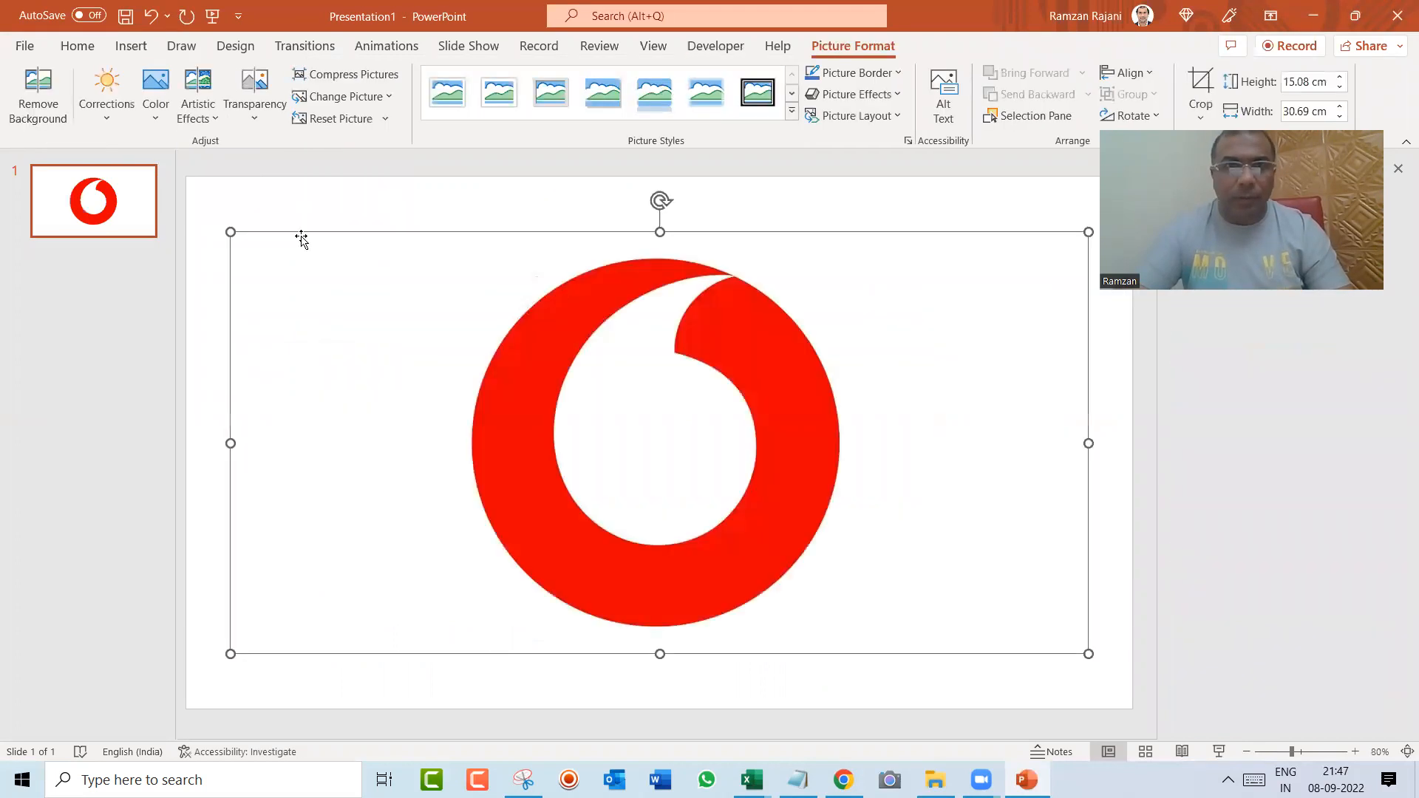
Step: Crop the logo picture on all four sides close to the red circle, to about 13.81 cm high and 13.76 cm wide
{"action": "left_click", "coordinate": [1204, 78]}
{"action": "left_click_drag", "start_coordinate": [1080, 441], "coordinate": [891, 431]}
{"action": "key", "text": "ctrl+z"}
{"action": "left_click_drag", "start_coordinate": [1086, 442], "coordinate": [847, 442]}
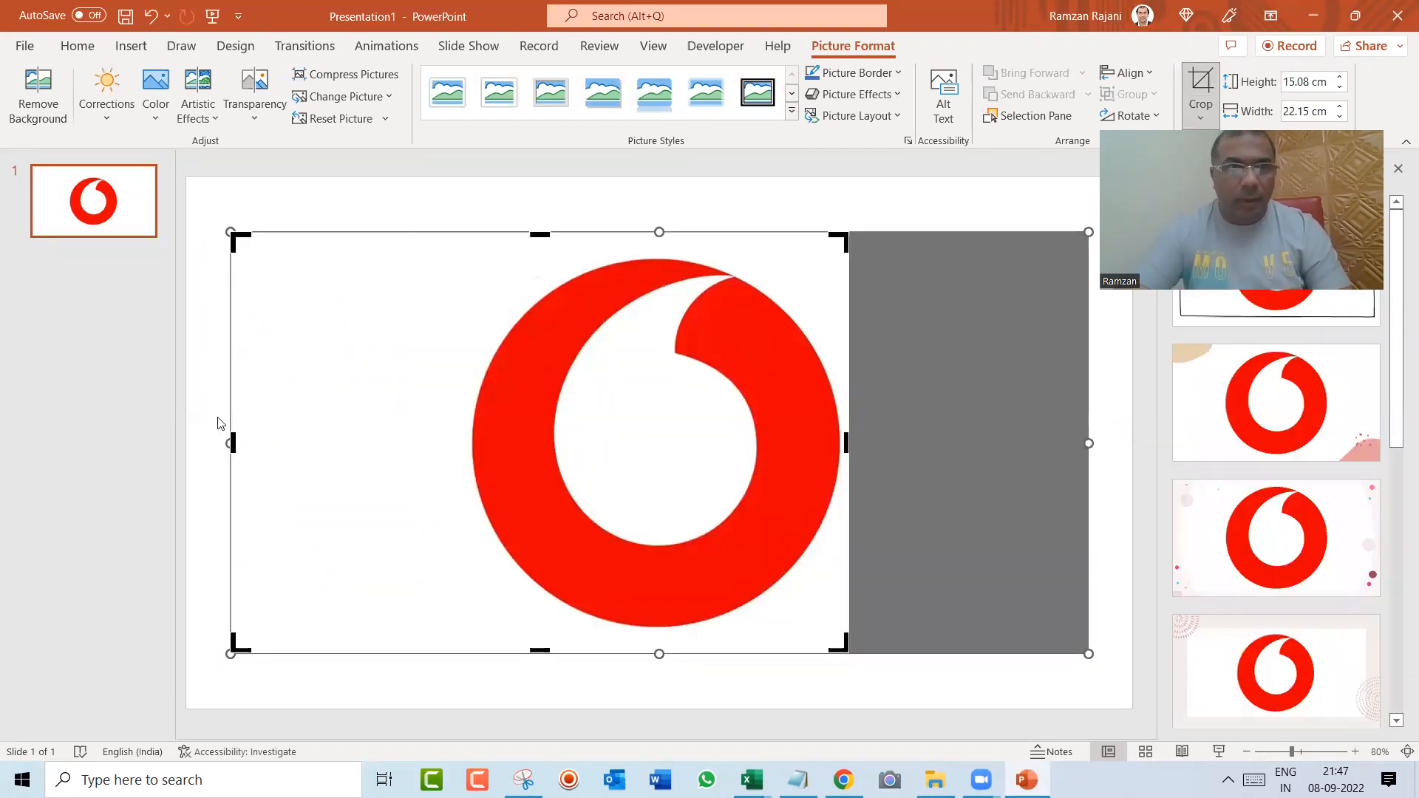
{"action": "left_click_drag", "start_coordinate": [232, 442], "coordinate": [465, 486]}
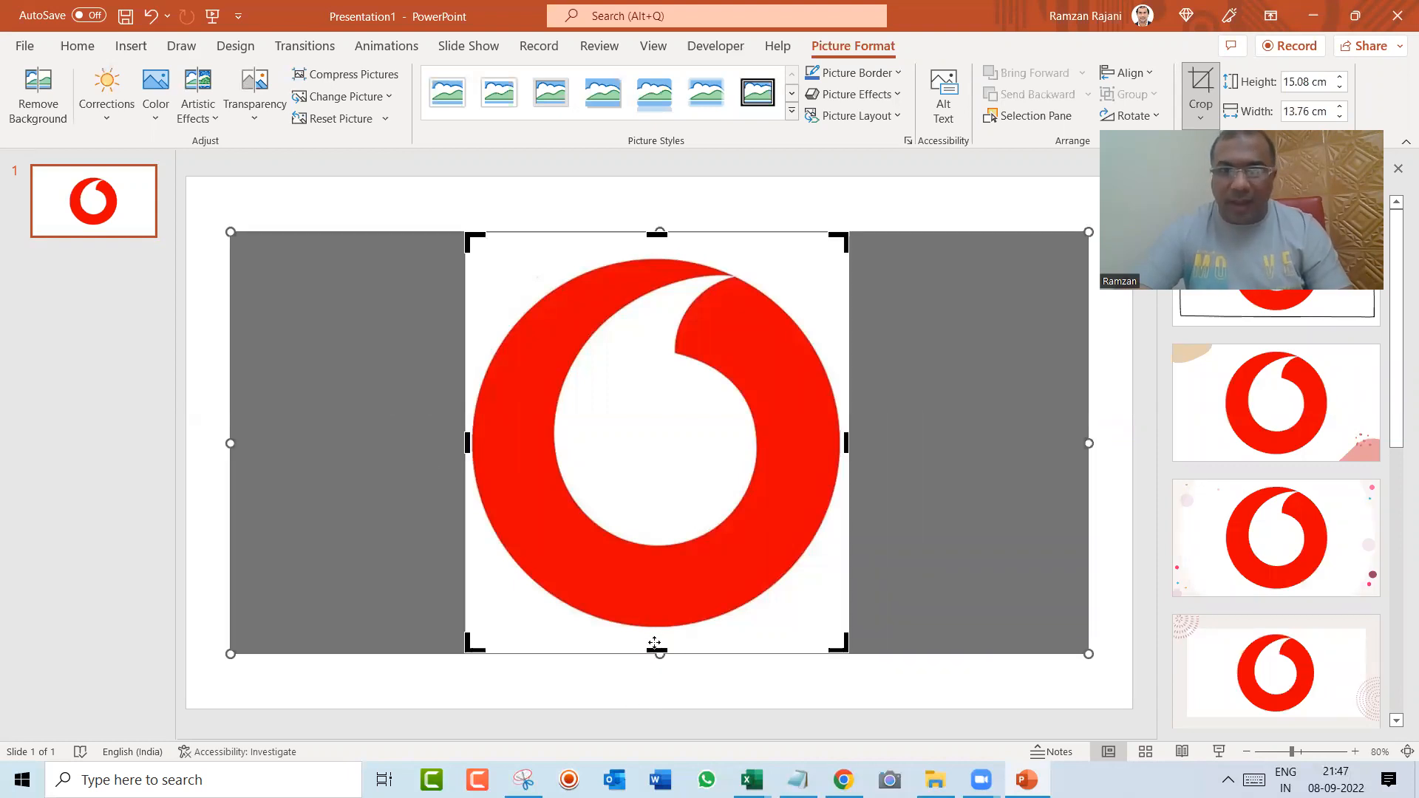
{"action": "left_click_drag", "start_coordinate": [653, 646], "coordinate": [653, 635]}
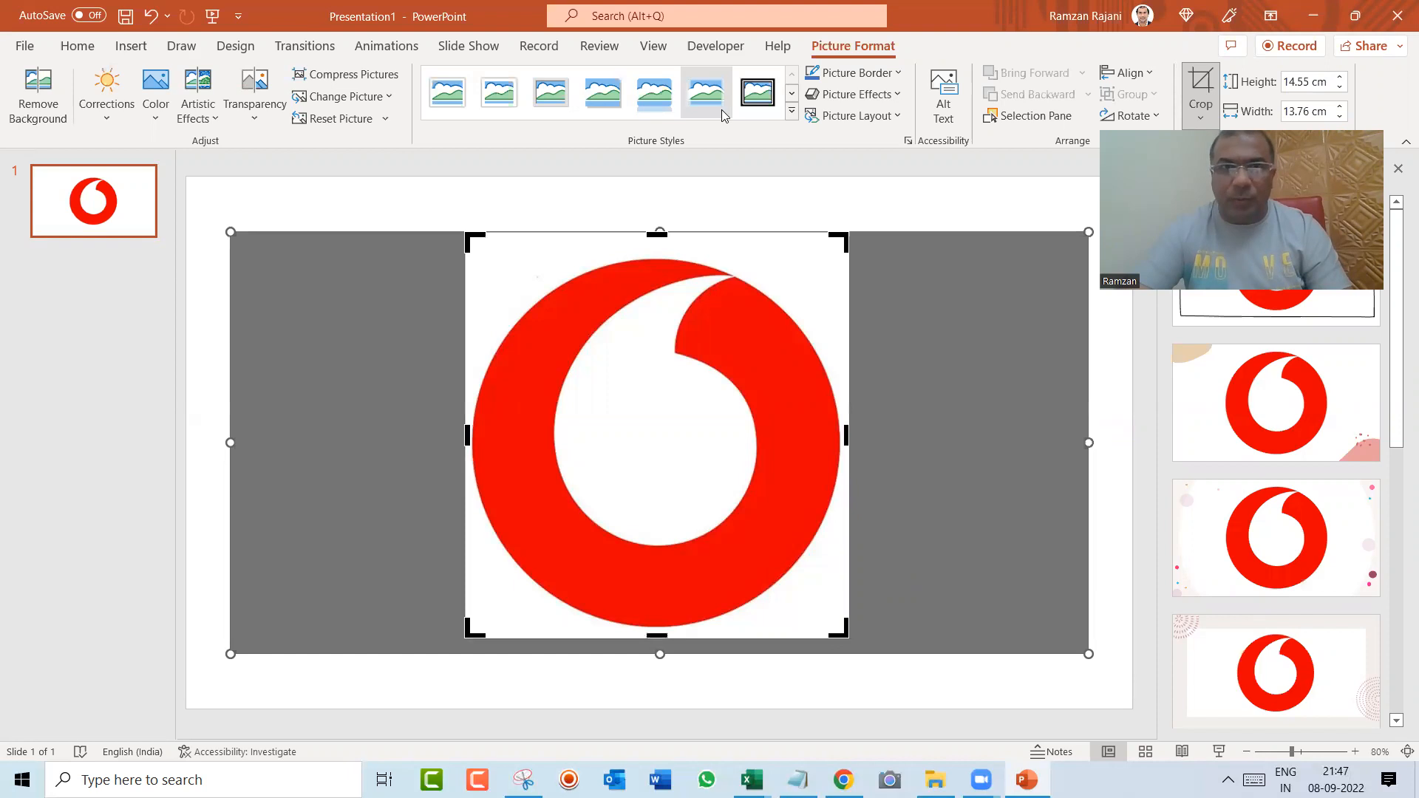
{"action": "left_click_drag", "start_coordinate": [655, 234], "coordinate": [653, 254]}
{"action": "left_click", "coordinate": [1102, 352]}
Step: Select the cropped logo and shrink it on the slide
{"action": "left_click", "coordinate": [605, 406]}
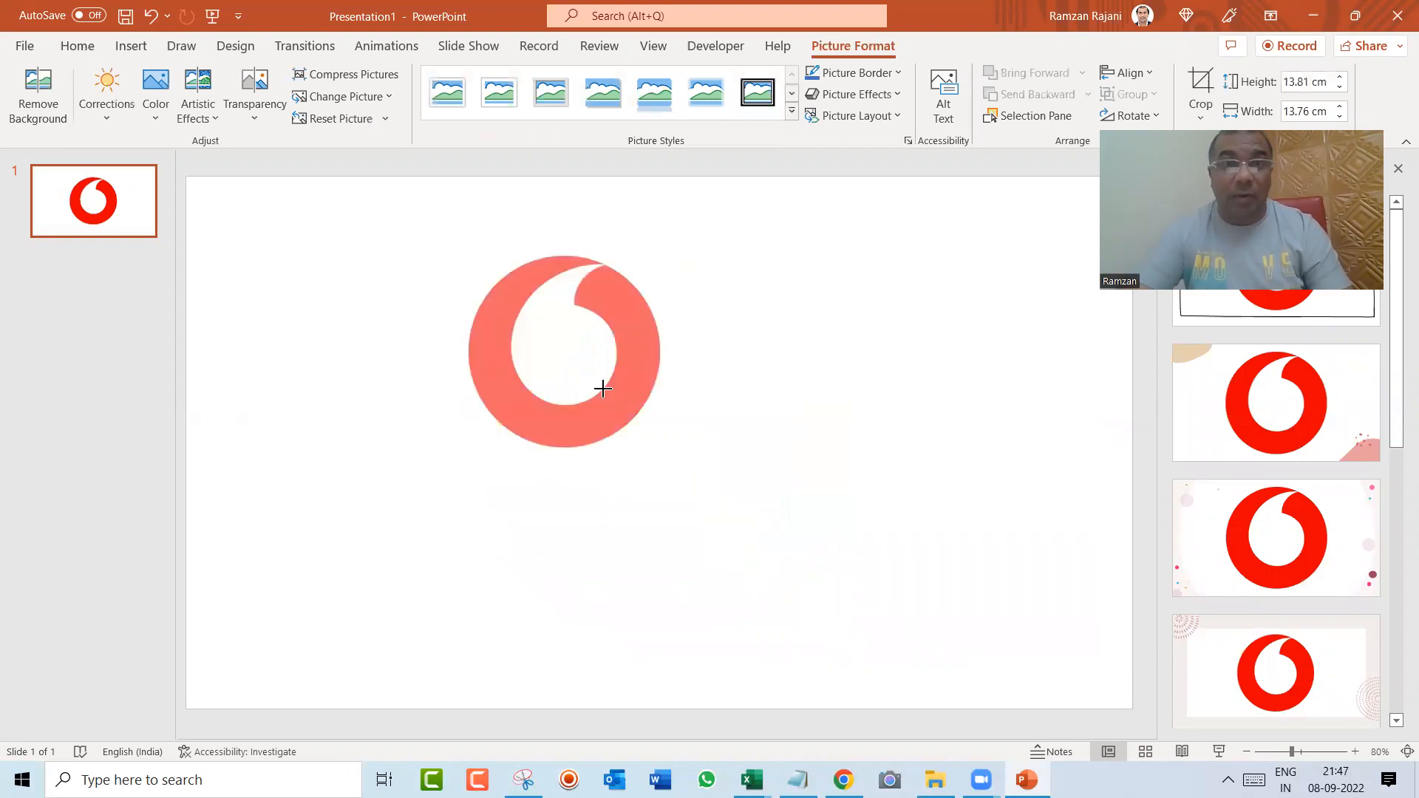
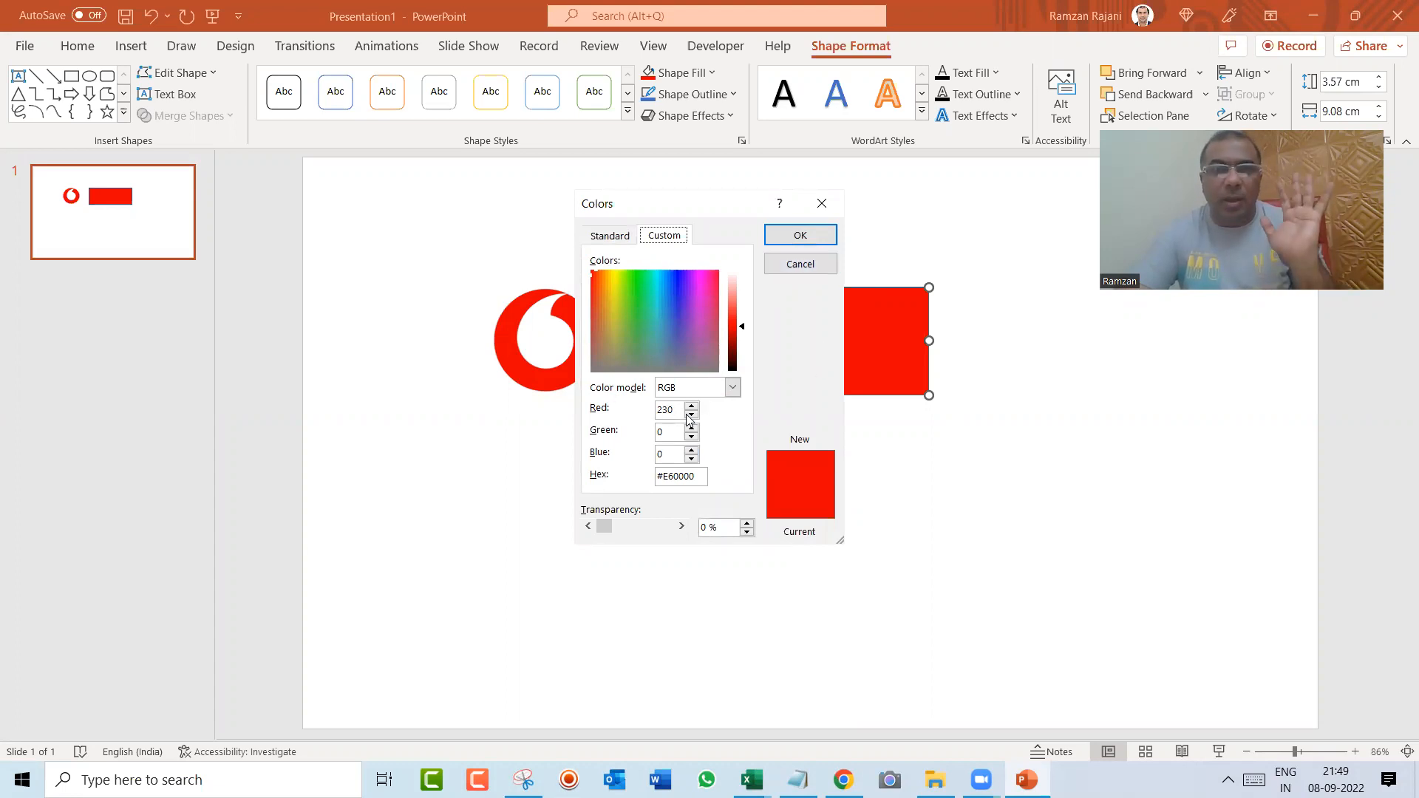
Step: Cancel the custom fill colour settings of the red rectangle and switch to the YearlyData.xlsx workbook in Excel
{"action": "left_click", "coordinate": [790, 268]}
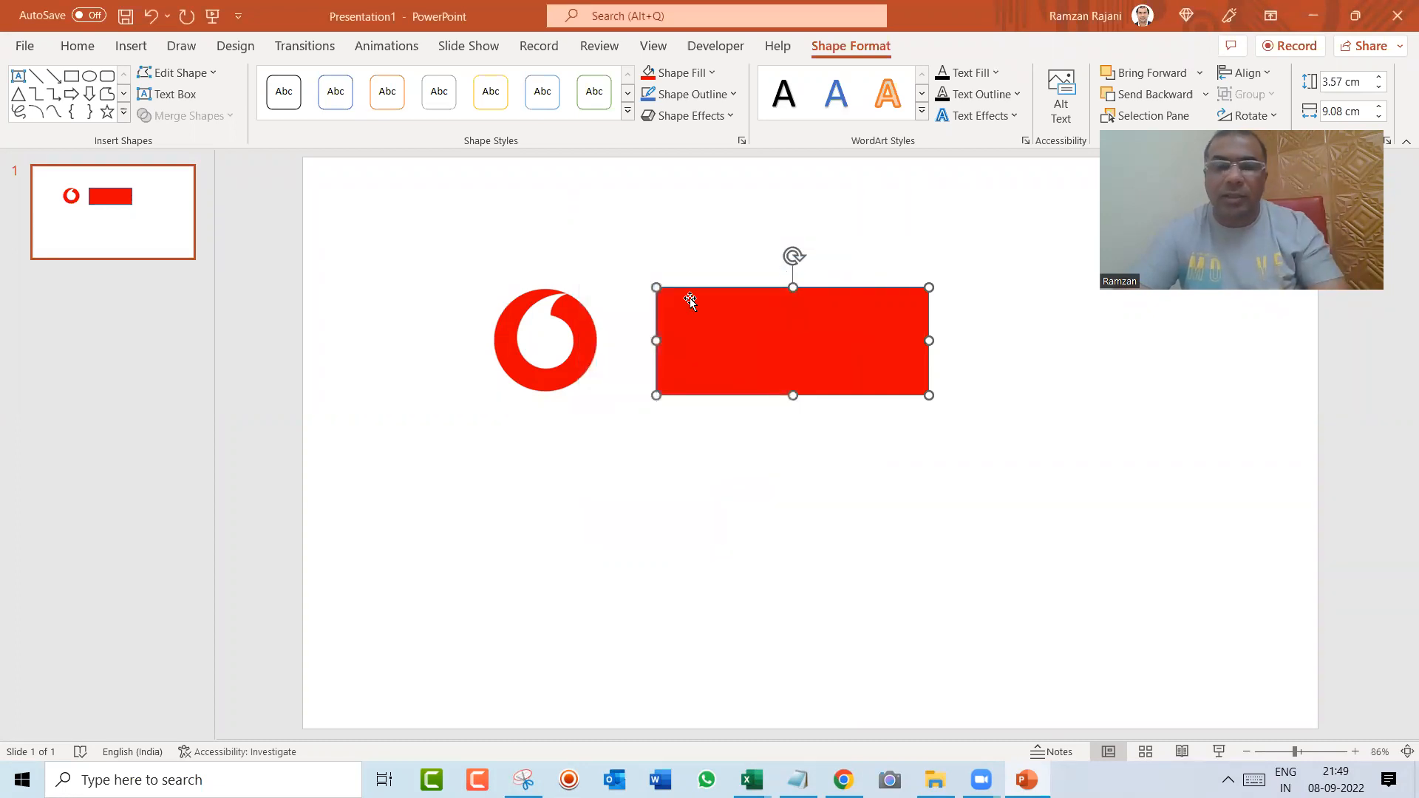
{"action": "left_click", "coordinate": [579, 332]}
{"action": "key", "text": "alt+Tab"}
{"action": "key", "text": "alt+Tab"}
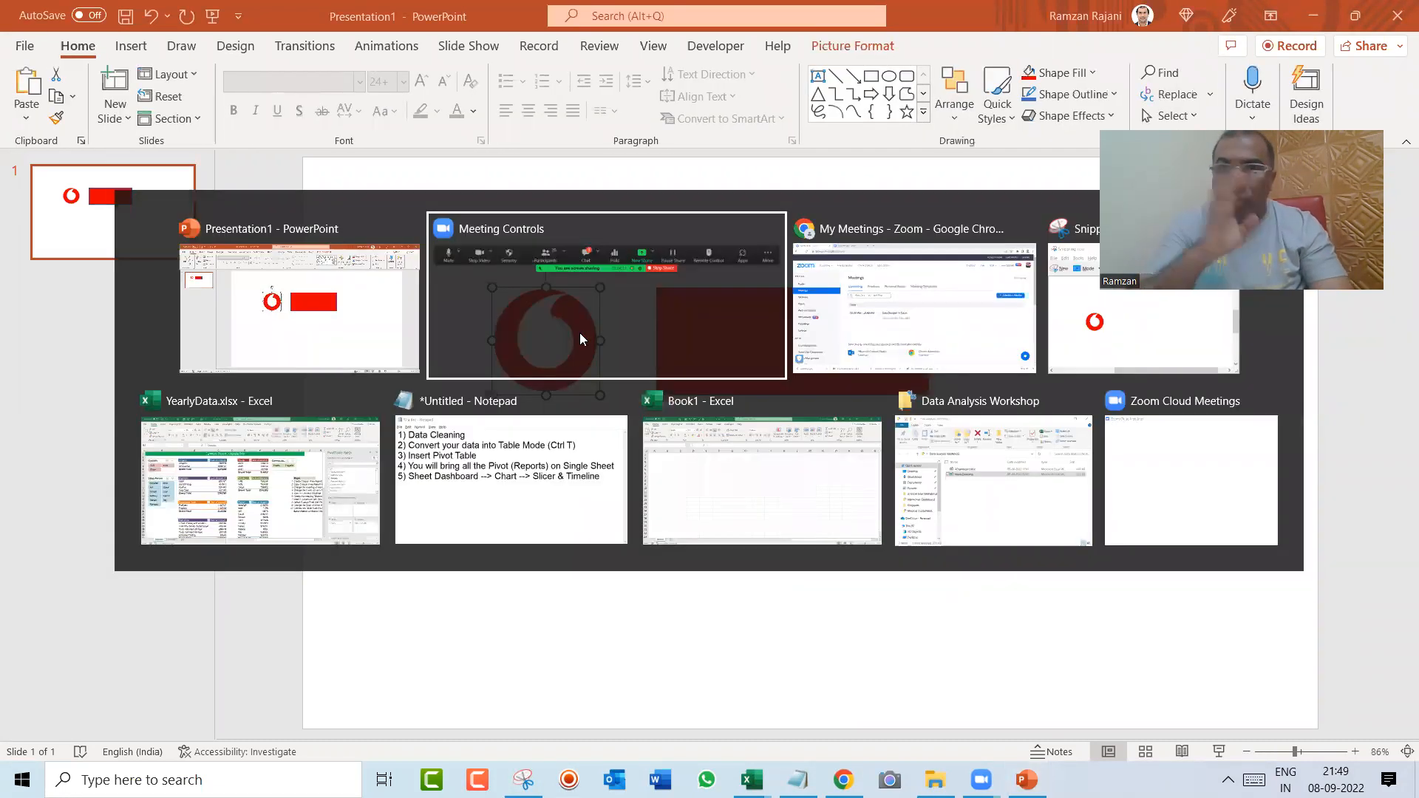
{"action": "key", "text": "alt+Tab"}
{"action": "key", "text": "alt+Tab"}
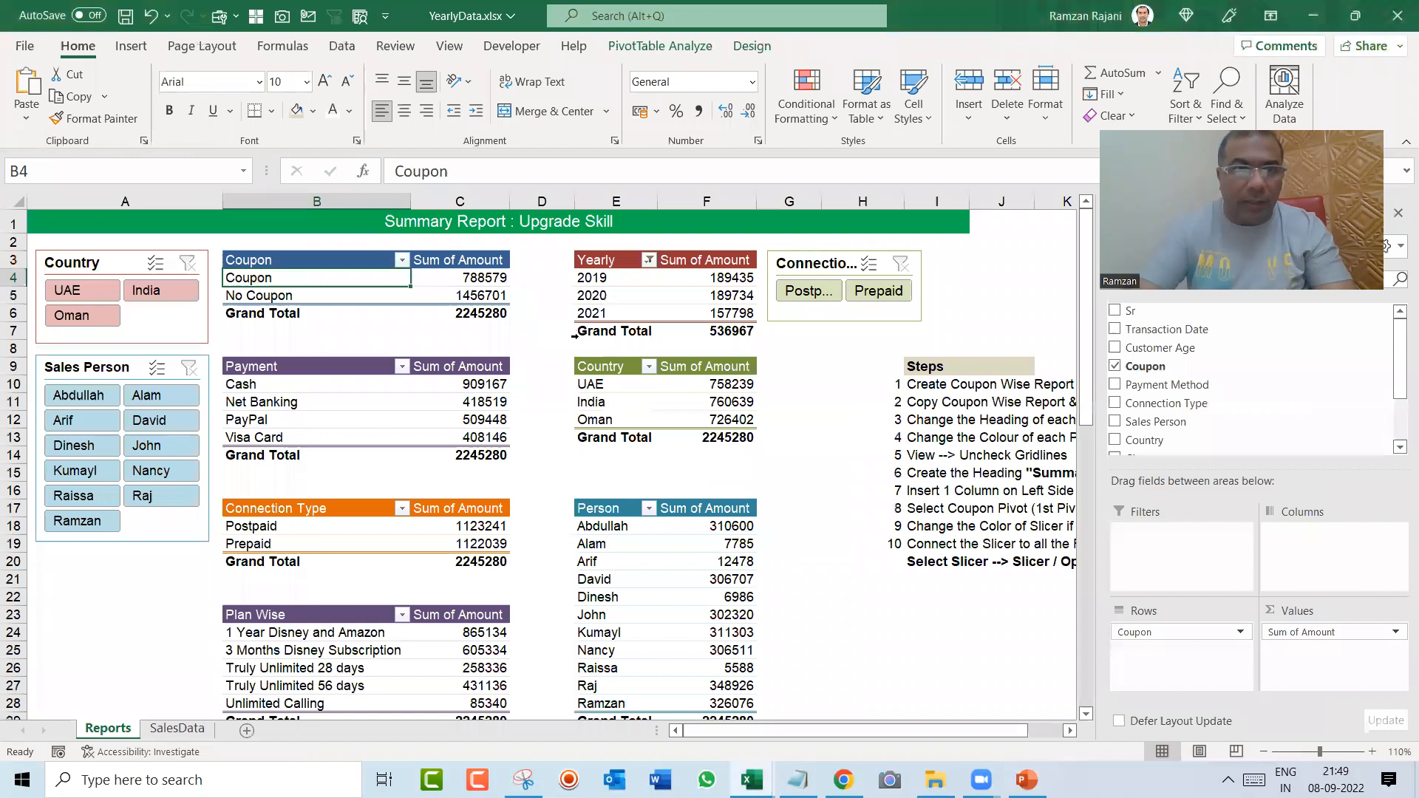
Step: Add a new worksheet to the workbook and place it before the Reports sheet
{"action": "left_click", "coordinate": [247, 730]}
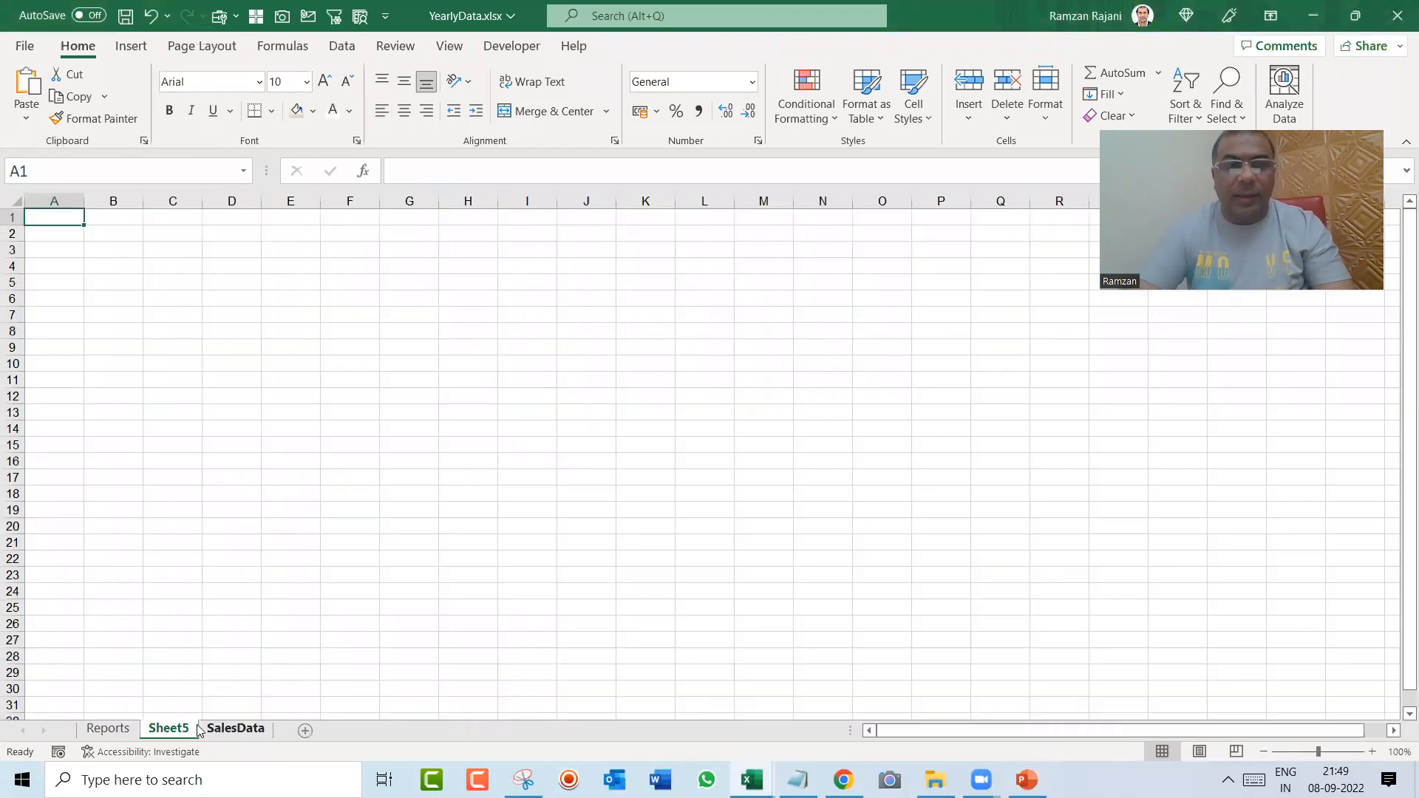
{"action": "left_click_drag", "start_coordinate": [169, 732], "coordinate": [121, 706]}
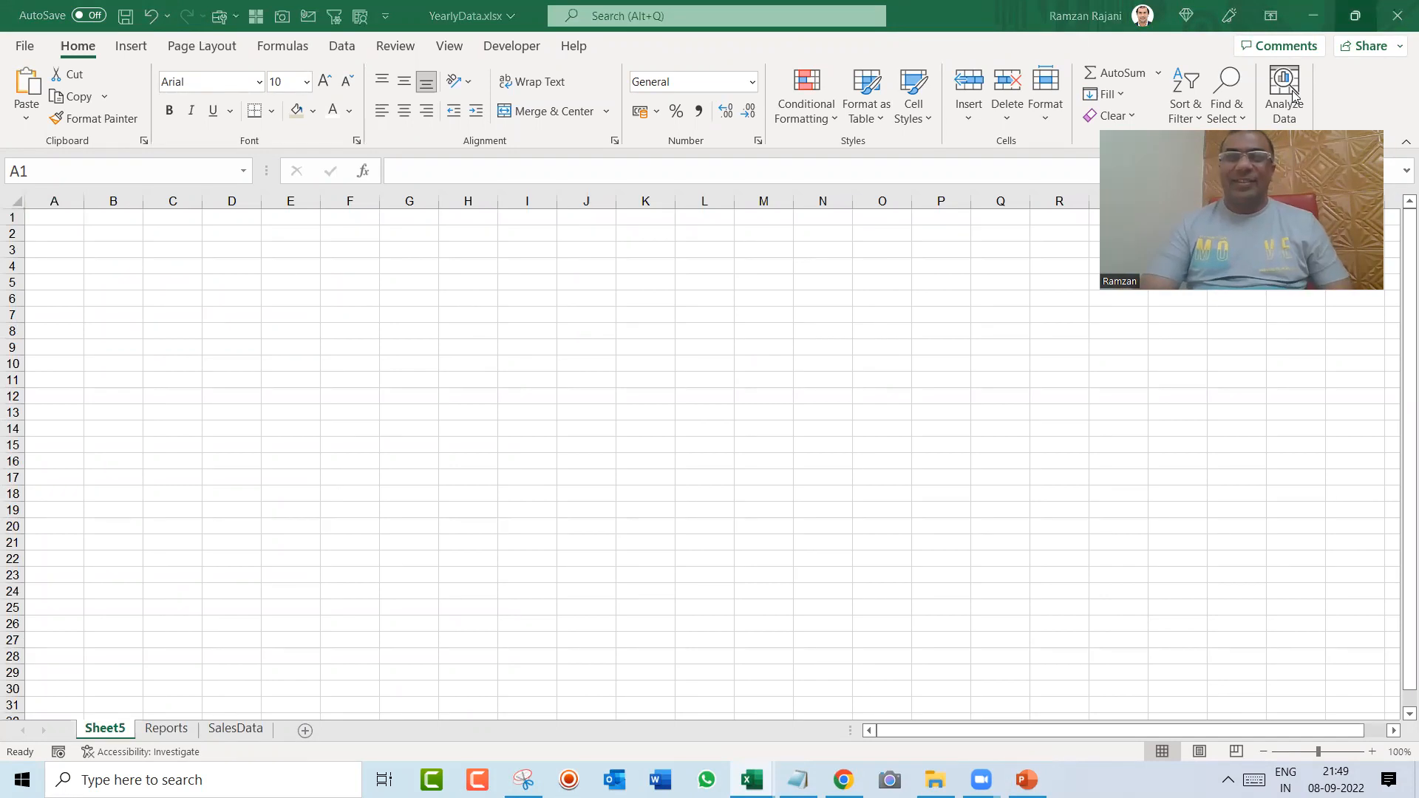
{"action": "left_click", "coordinate": [422, 285]}
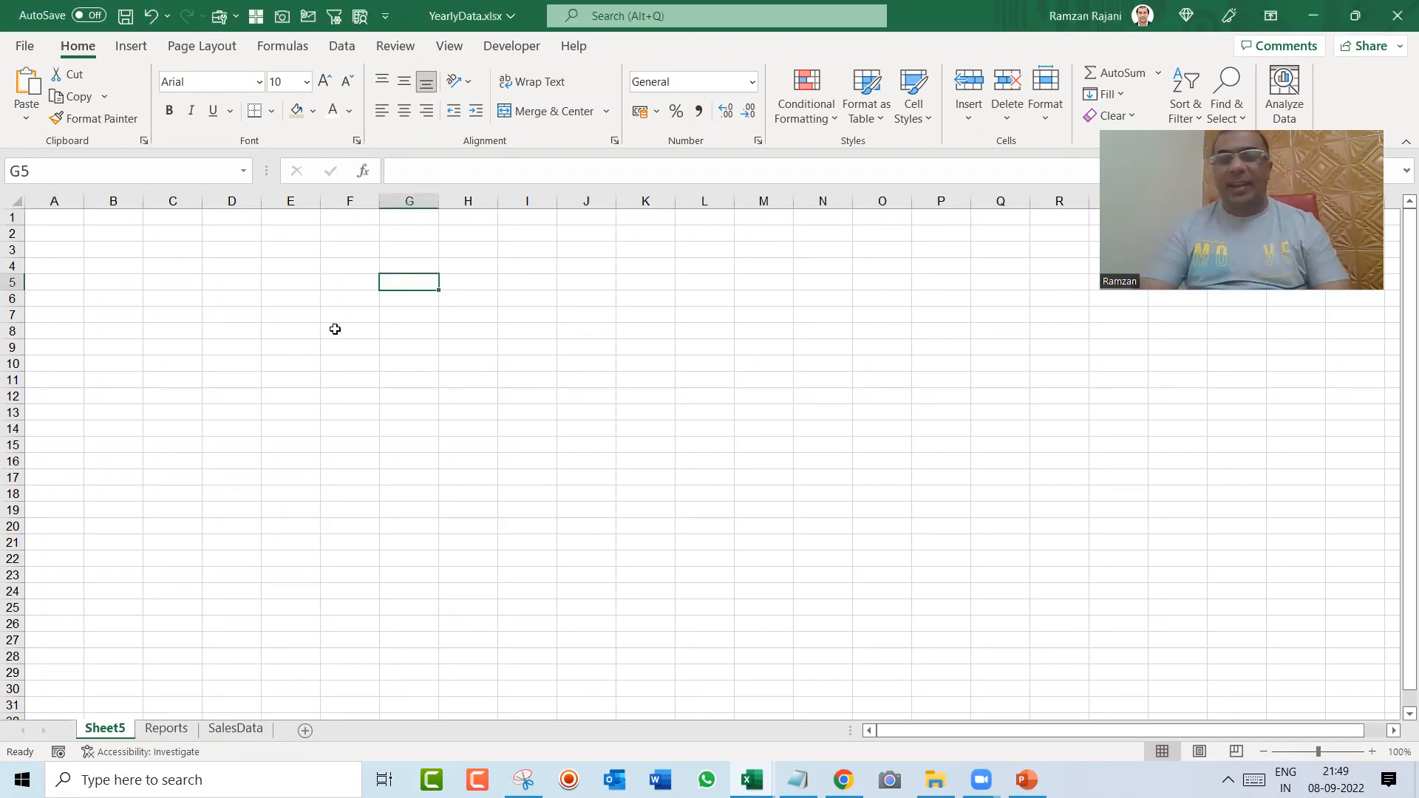
Step: Fill cells A1 to X1 of the new sheet with the custom red RGB 230, 0, 0
{"action": "key", "text": "ctrl+Home"}
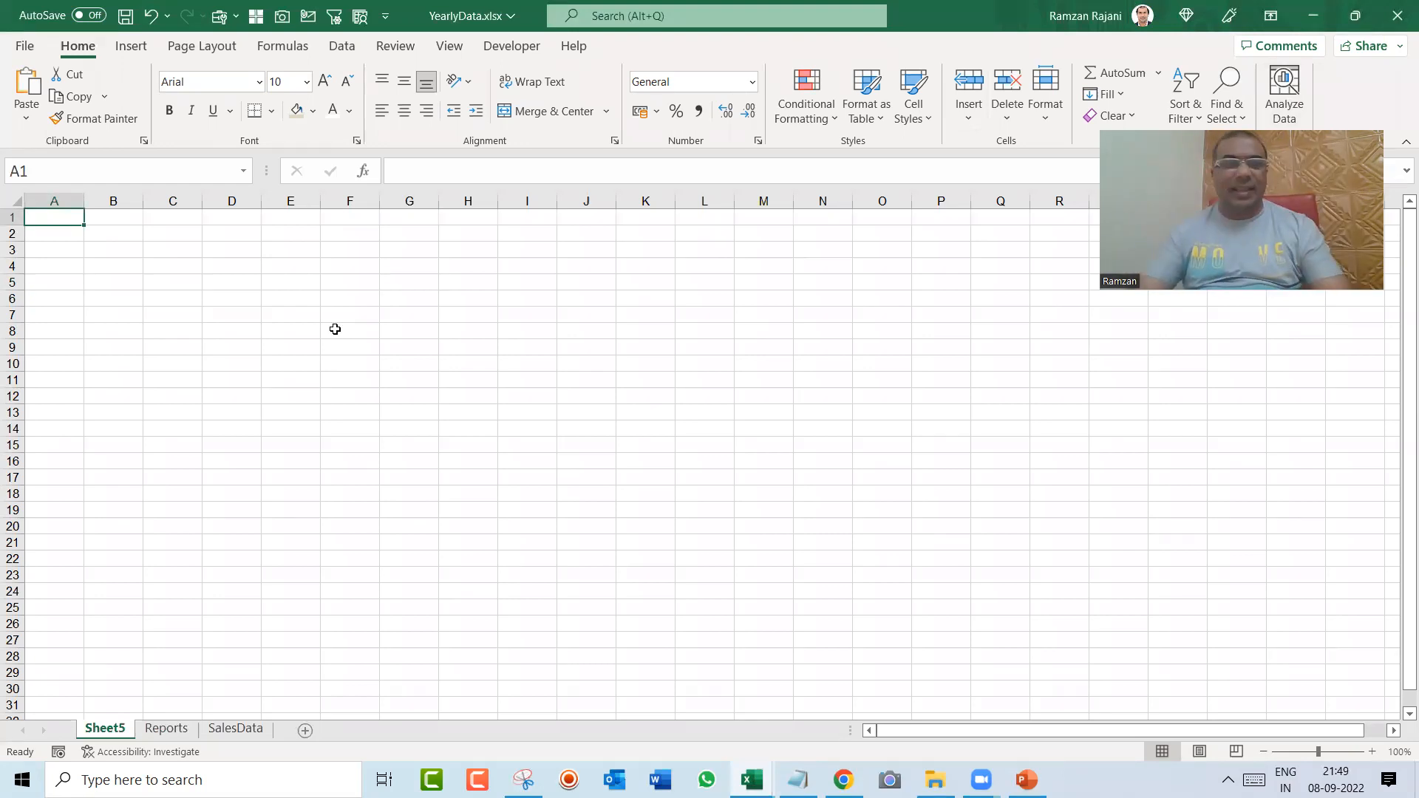
{"action": "key", "text": "shift+Right"}
{"action": "key", "text": "shift+Right"}
{"action": "key", "text": "shift+Right"}
{"action": "key", "text": "shift+Right"}
{"action": "key", "text": "shift+Right"}
{"action": "key", "text": "shift+Right"}
{"action": "key", "text": "shift+Right"}
{"action": "key", "text": "shift+Right"}
{"action": "key", "text": "shift+Right"}
{"action": "key", "text": "shift+Right"}
{"action": "key", "text": "shift+Right"}
{"action": "key", "text": "shift+Right"}
{"action": "key", "text": "shift+Right"}
{"action": "key", "text": "shift+Right"}
{"action": "key", "text": "shift+Right"}
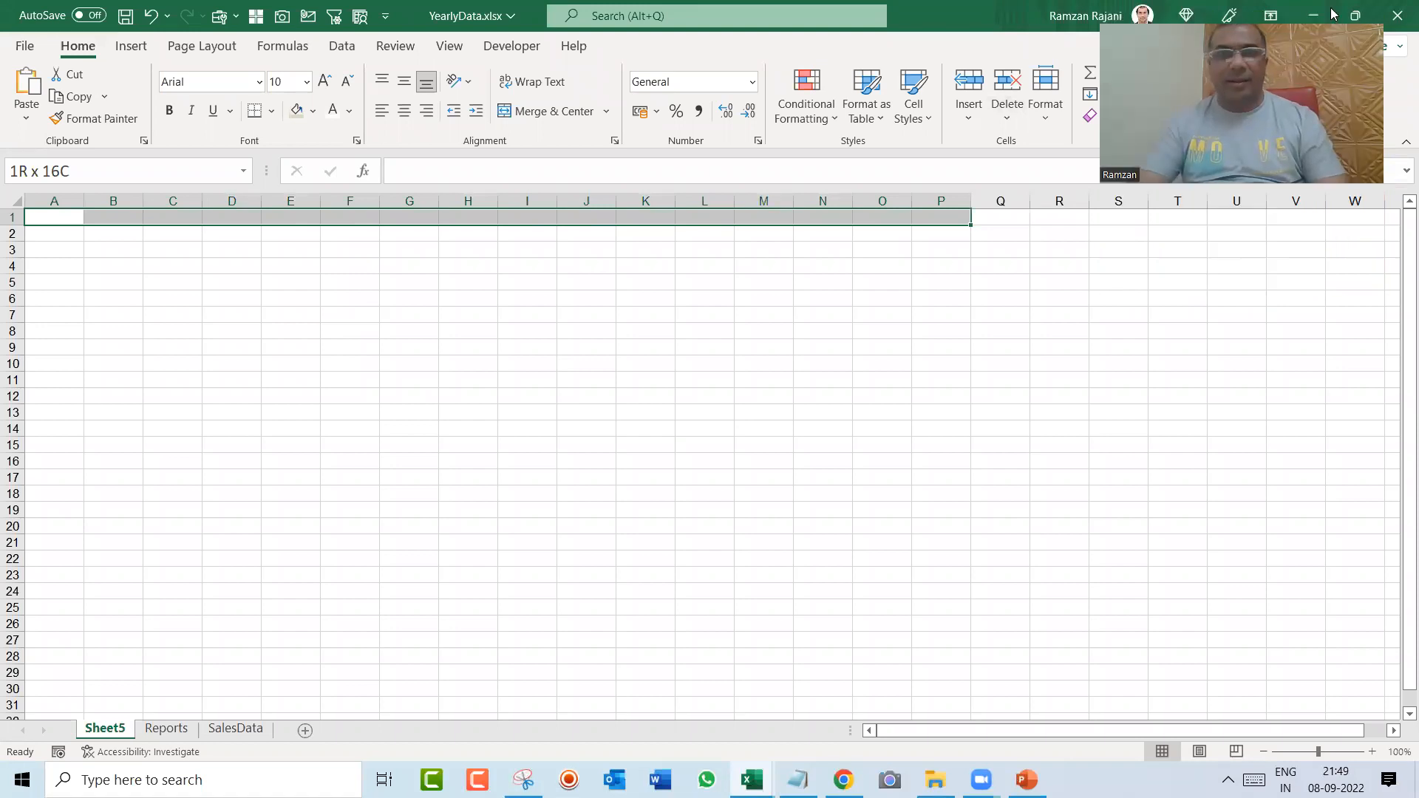
{"action": "key", "text": "shift+Right"}
{"action": "key", "text": "shift+Right"}
{"action": "key", "text": "shift+Right"}
{"action": "key", "text": "shift+Right"}
{"action": "key", "text": "shift+Right"}
{"action": "key", "text": "shift+Right"}
{"action": "key", "text": "shift+Right"}
{"action": "key", "text": "shift+Right"}
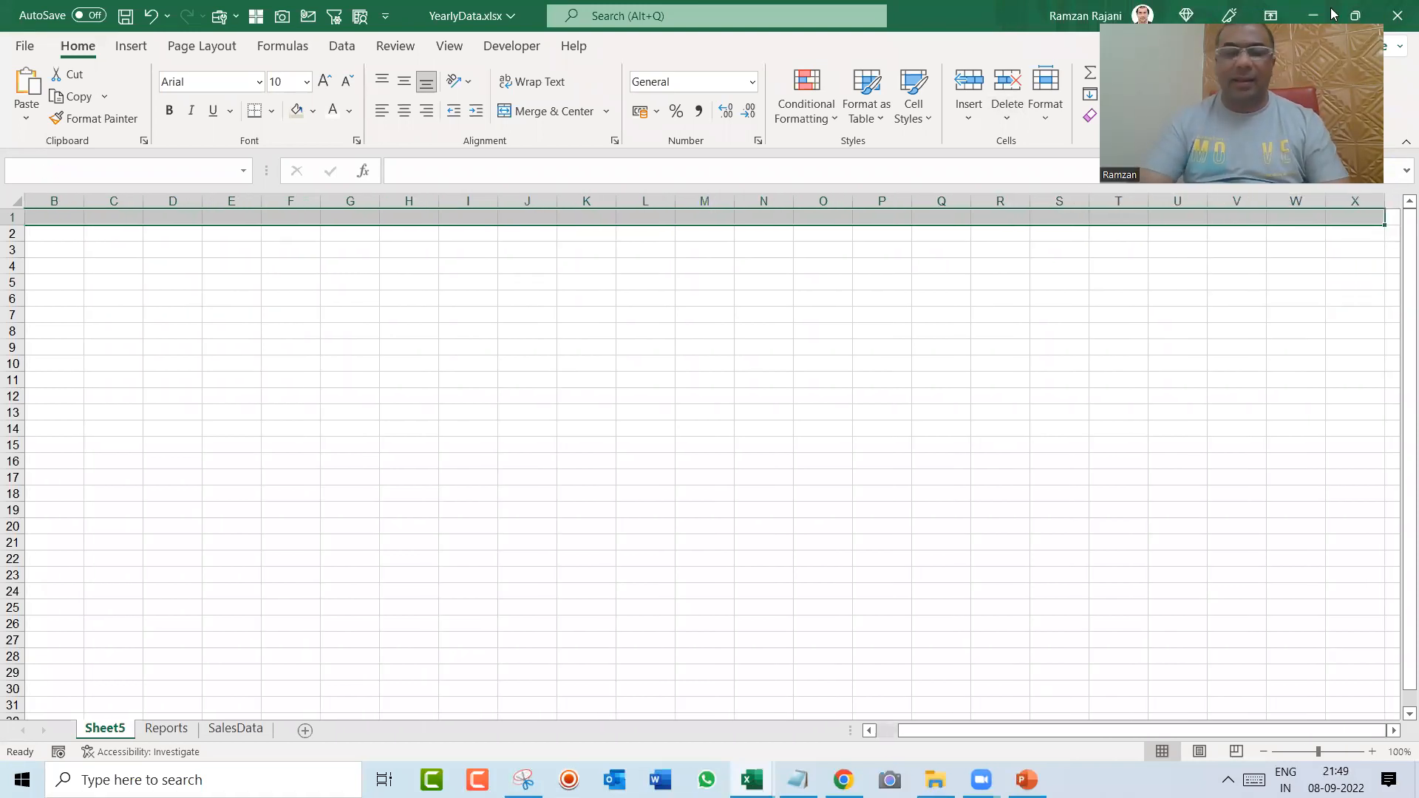
{"action": "left_click", "coordinate": [315, 111]}
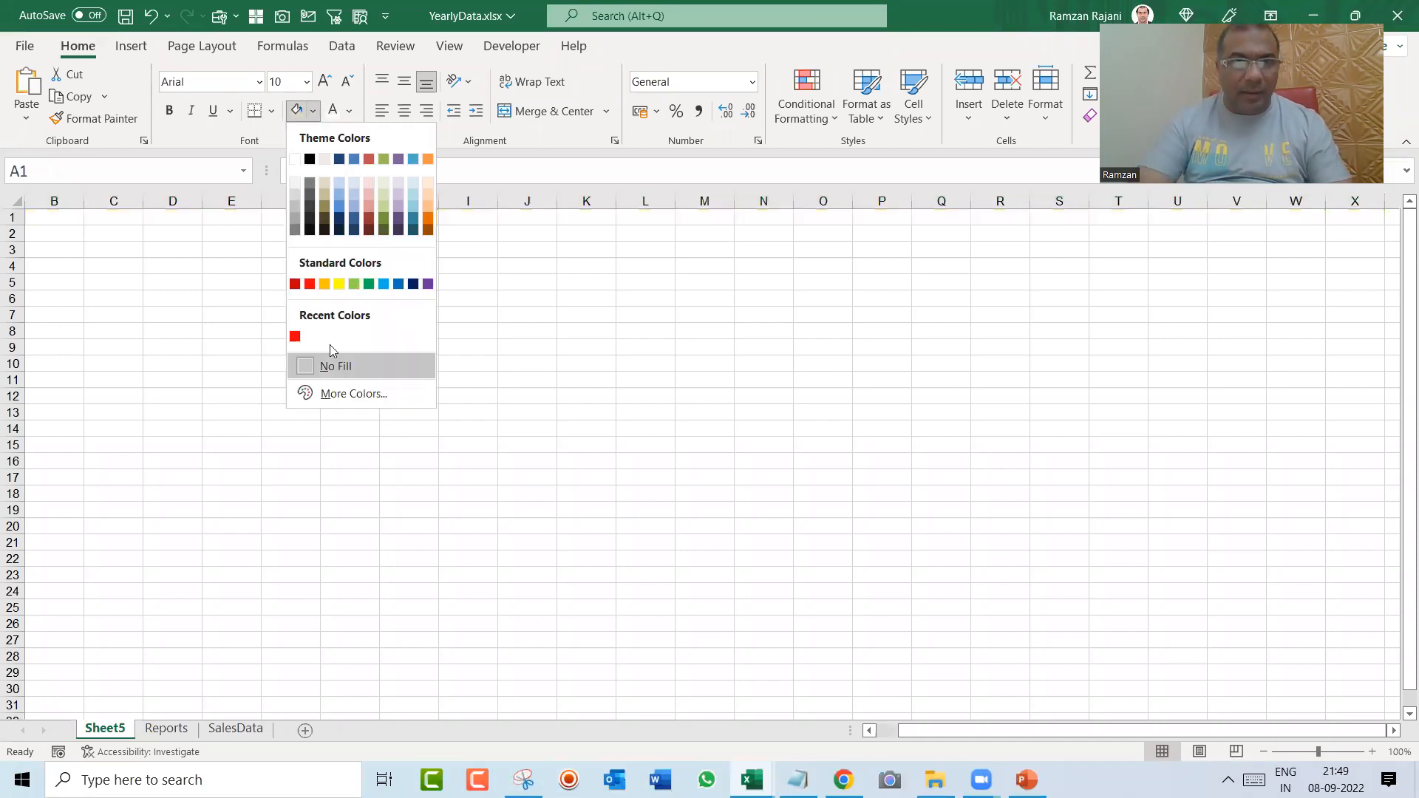
{"action": "left_click", "coordinate": [341, 395]}
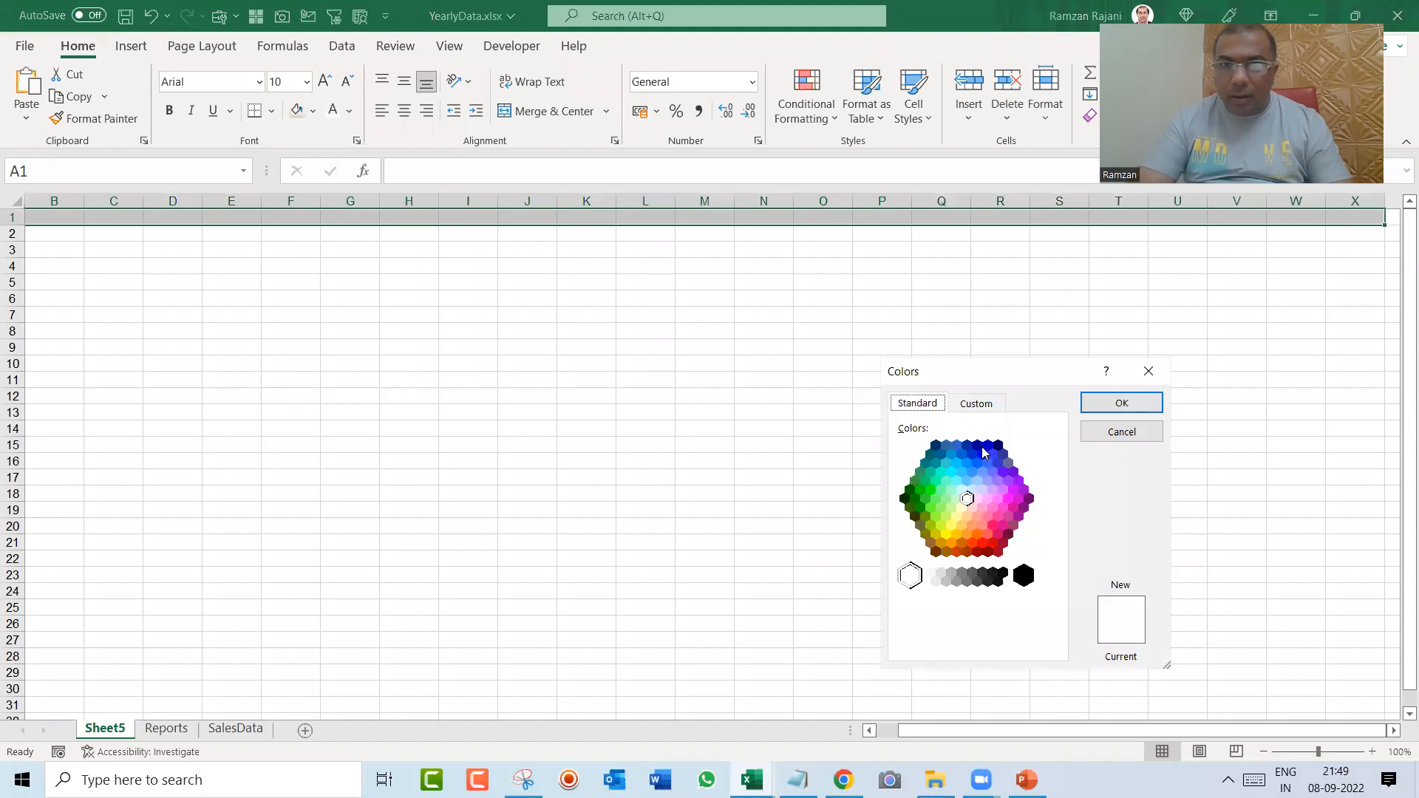
{"action": "left_click_drag", "start_coordinate": [1007, 382], "coordinate": [652, 270]}
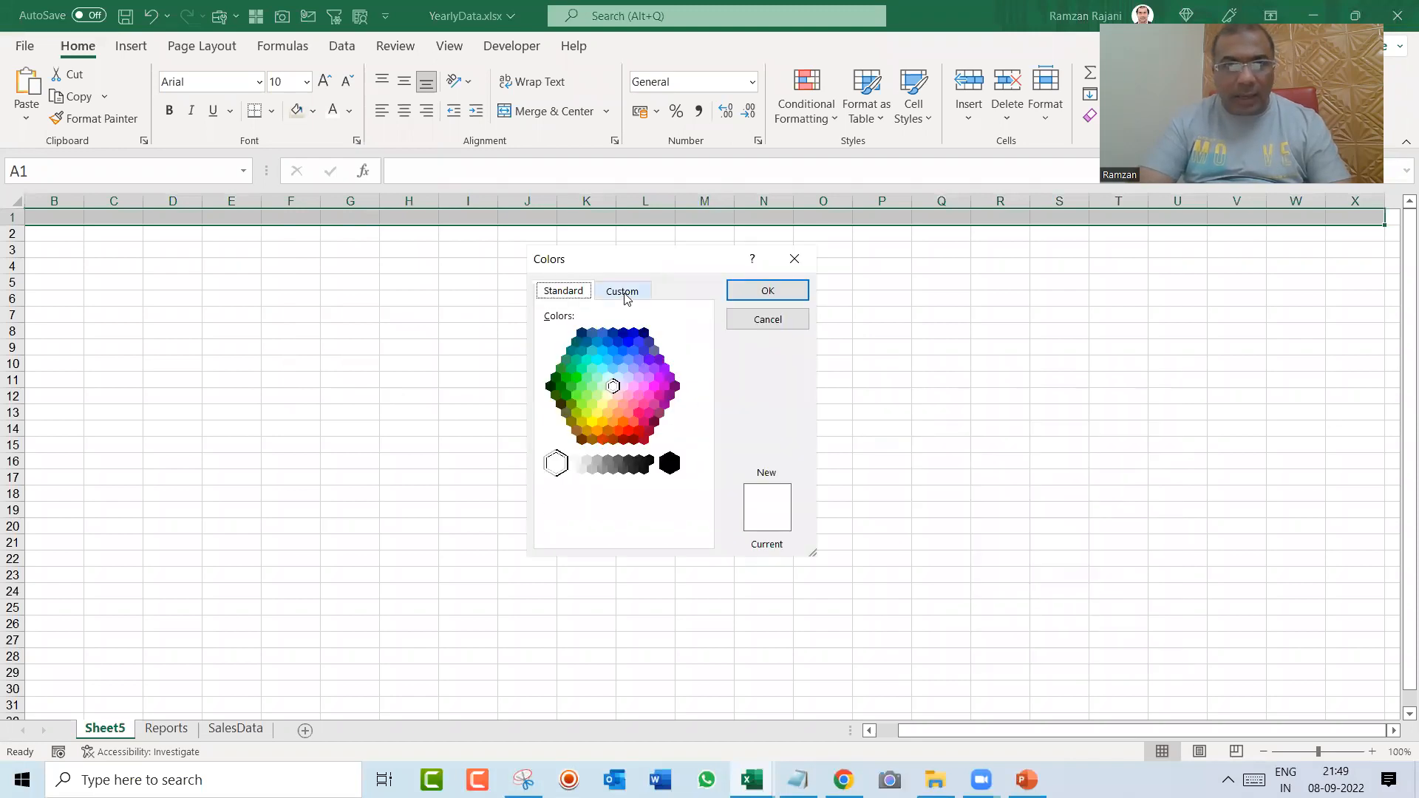
{"action": "left_click", "coordinate": [624, 293]}
{"action": "double_click", "coordinate": [637, 464]}
{"action": "type", "text": "230"}
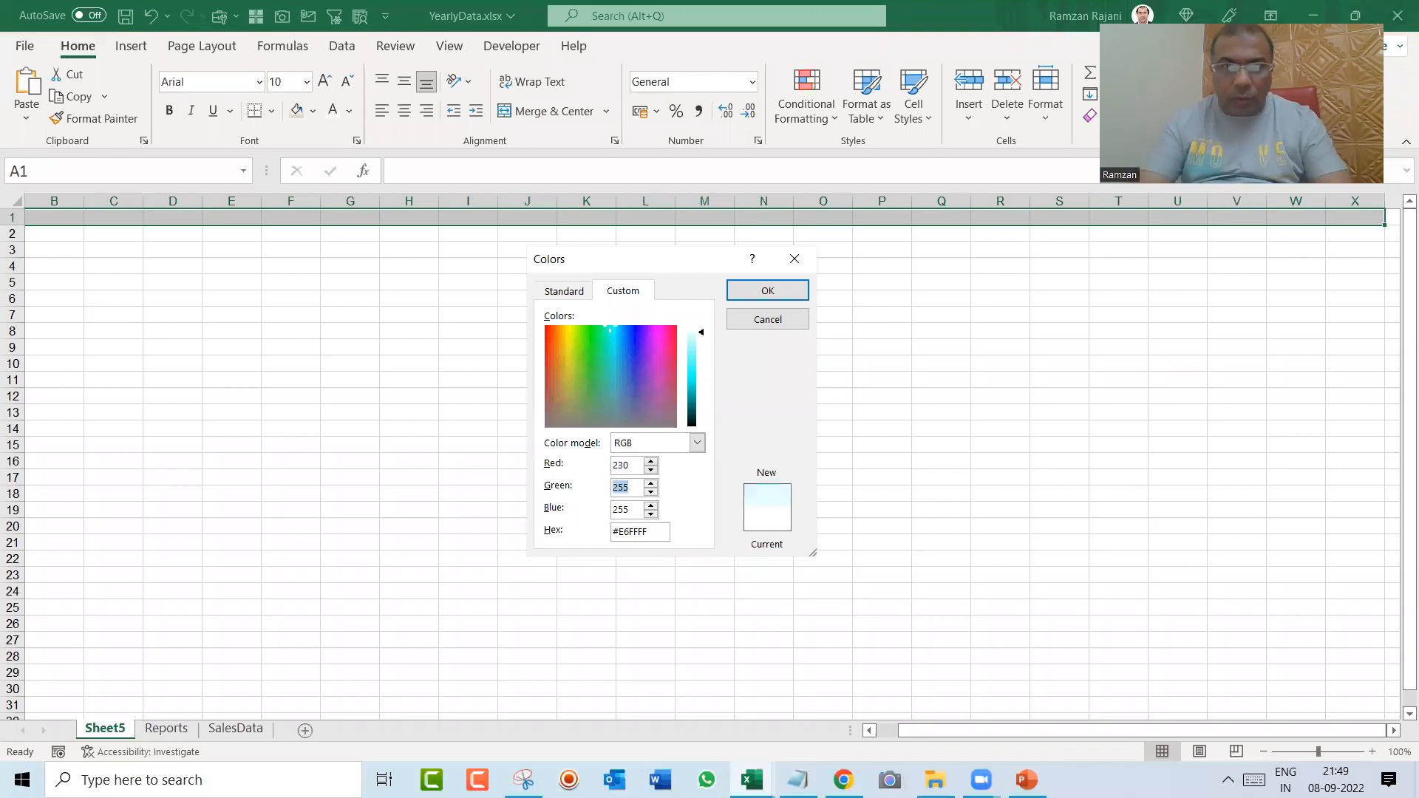
{"action": "type", "text": "0"}
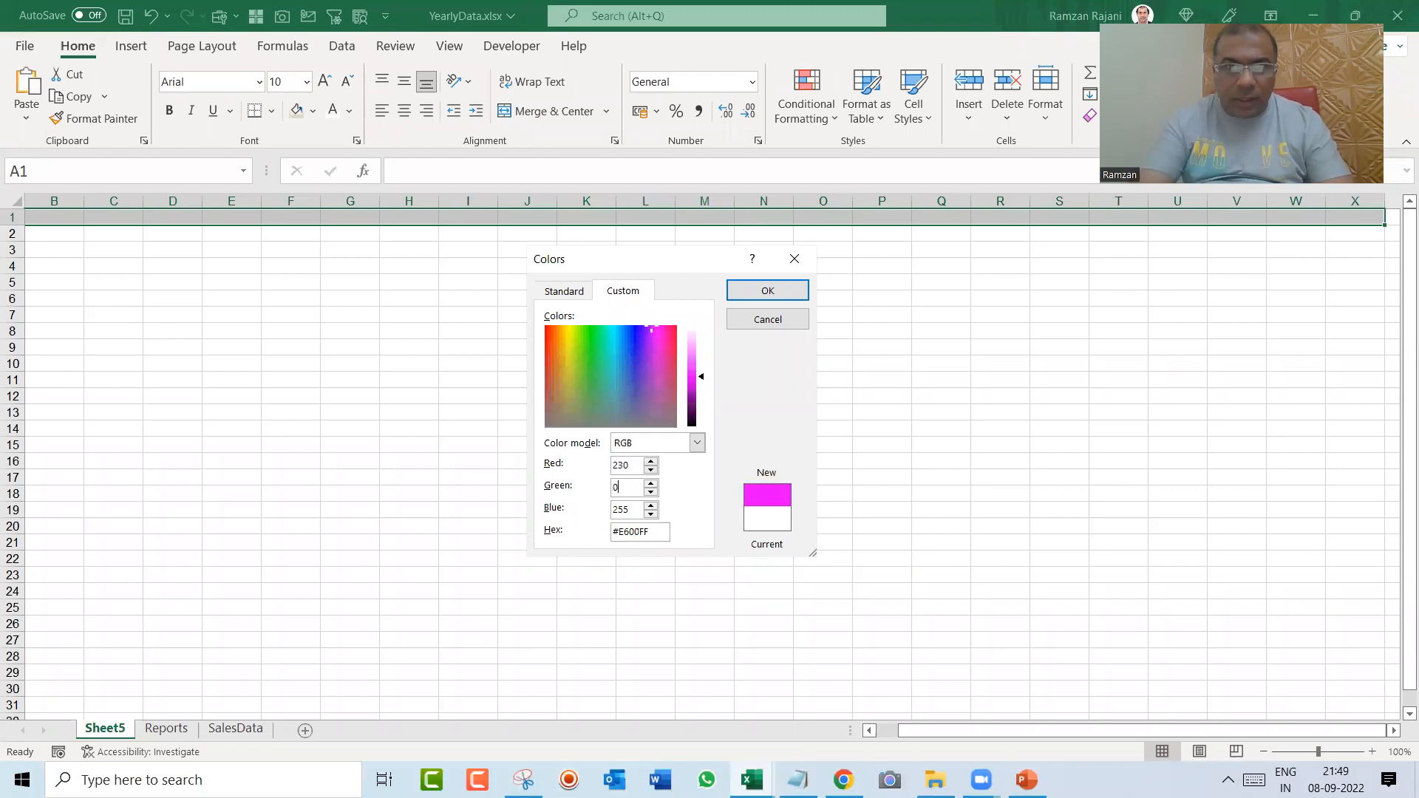
{"action": "type", "text": "0"}
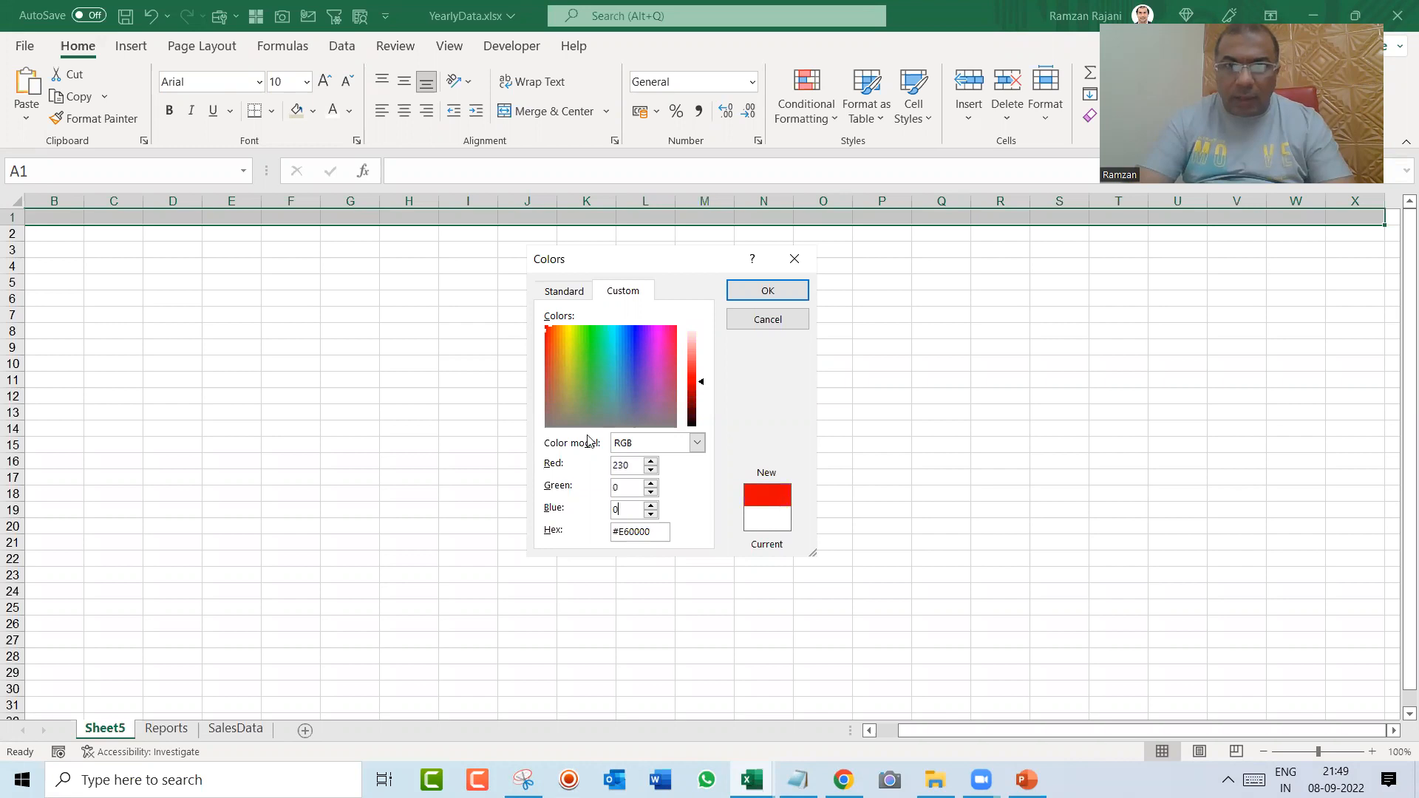
{"action": "left_click", "coordinate": [795, 290]}
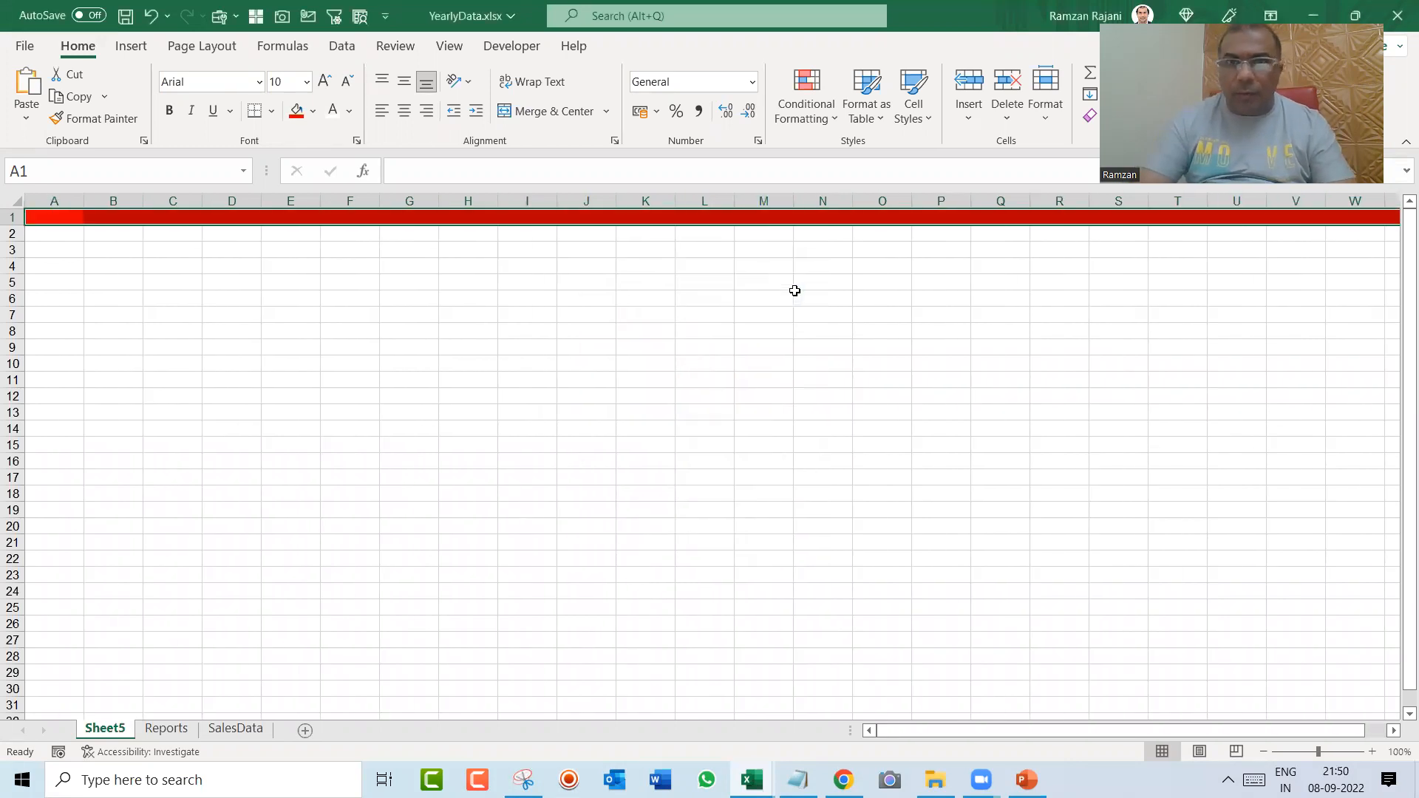
Step: Make row 1 about twice as tall, and merge and centre the red cells A1 to X1
{"action": "key", "text": "ctrl+Home"}
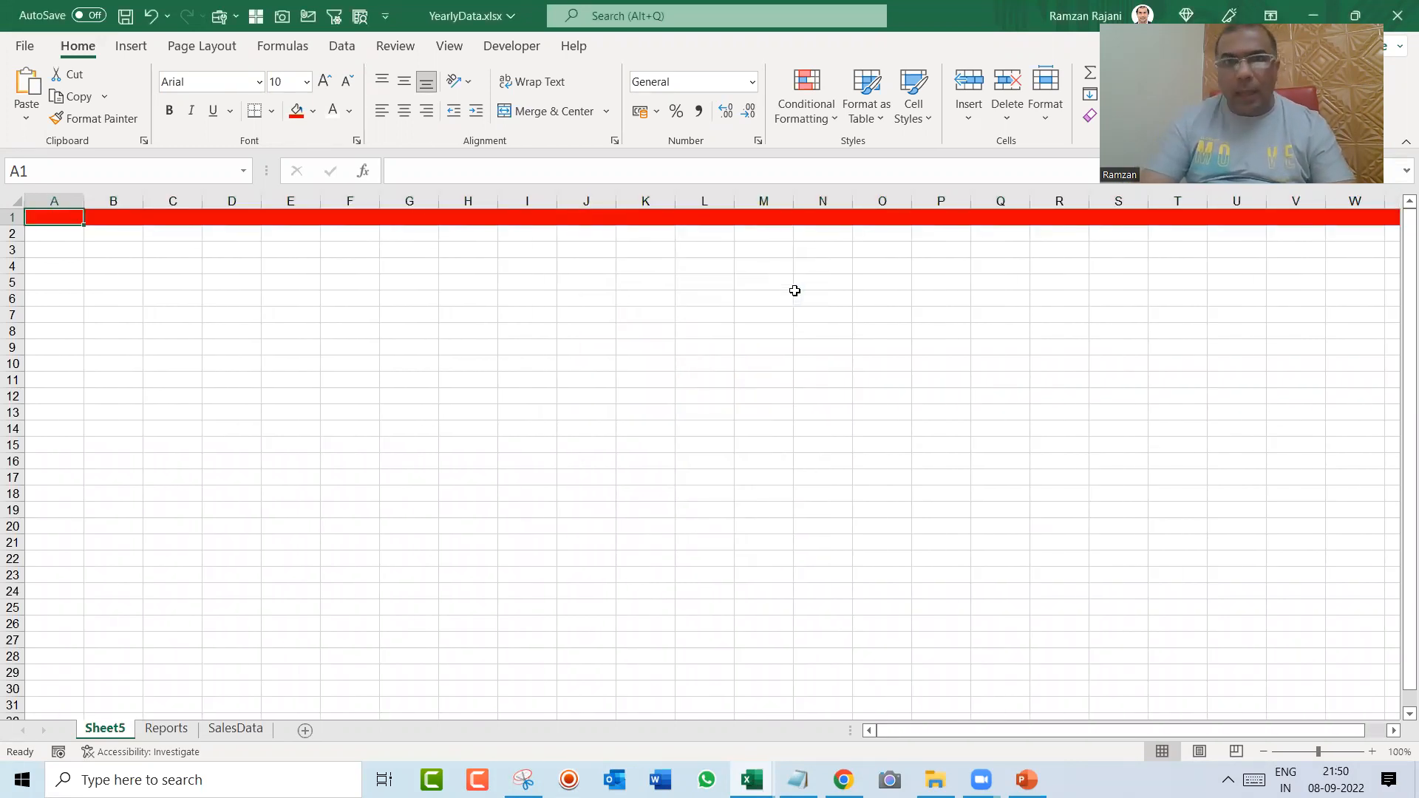
{"action": "left_click_drag", "start_coordinate": [8, 224], "coordinate": [7, 240]}
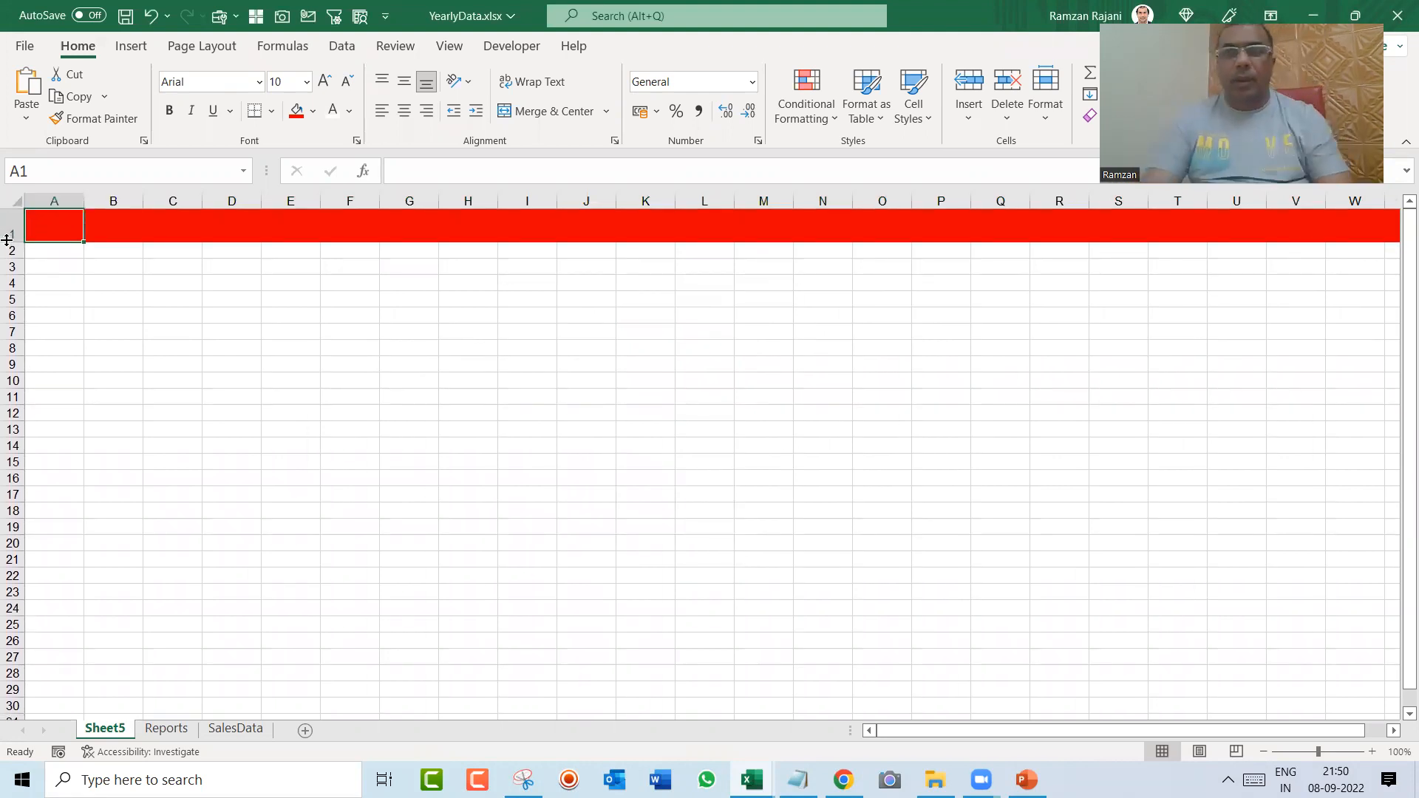
{"action": "key", "text": "shift+Right"}
{"action": "key", "text": "shift+Right"}
{"action": "key", "text": "shift+Right"}
{"action": "key", "text": "shift+Right"}
{"action": "key", "text": "shift+Right"}
{"action": "key", "text": "shift+Right"}
{"action": "key", "text": "shift+Right"}
{"action": "key", "text": "shift+Right"}
{"action": "key", "text": "shift+Right"}
{"action": "key", "text": "shift+Right"}
{"action": "key", "text": "shift+Right"}
{"action": "key", "text": "shift+Right"}
{"action": "key", "text": "shift+Right"}
{"action": "key", "text": "shift+Right"}
{"action": "key", "text": "shift+Right"}
{"action": "key", "text": "shift+Right"}
{"action": "key", "text": "shift+Right"}
{"action": "key", "text": "shift+Right"}
{"action": "key", "text": "shift+Right"}
{"action": "key", "text": "shift+Right"}
{"action": "key", "text": "shift+Right"}
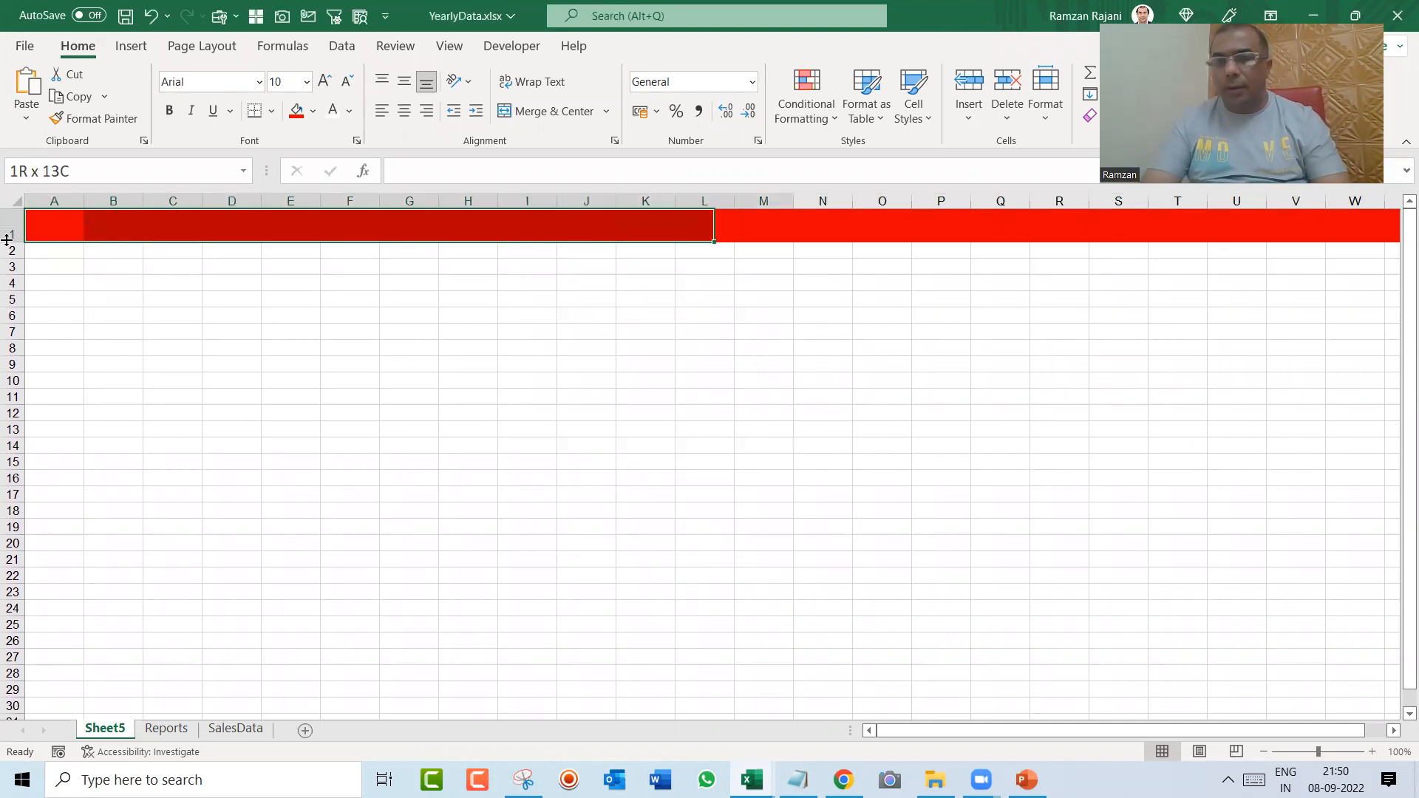
{"action": "key", "text": "shift+Right"}
{"action": "key", "text": "shift+Right"}
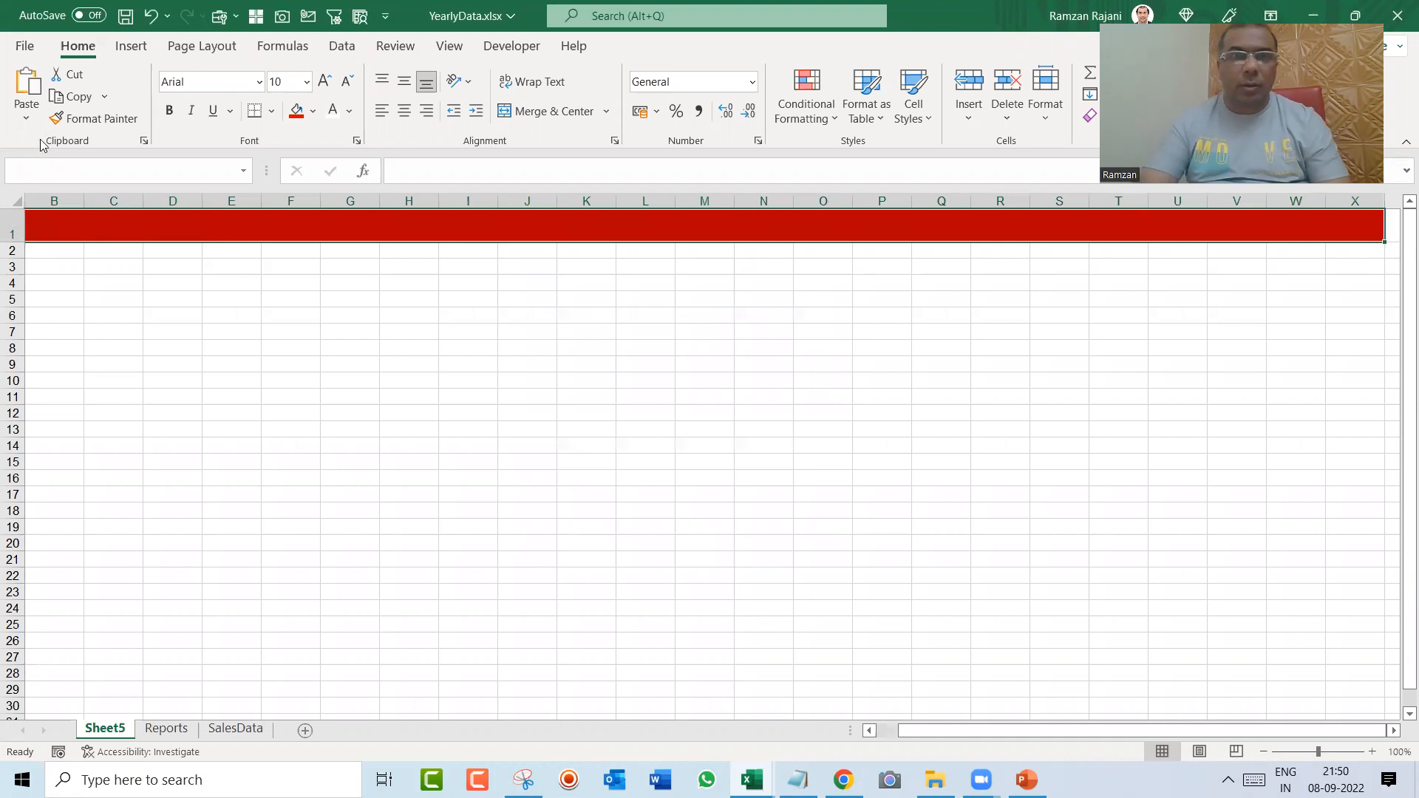
{"action": "left_click", "coordinate": [531, 111]}
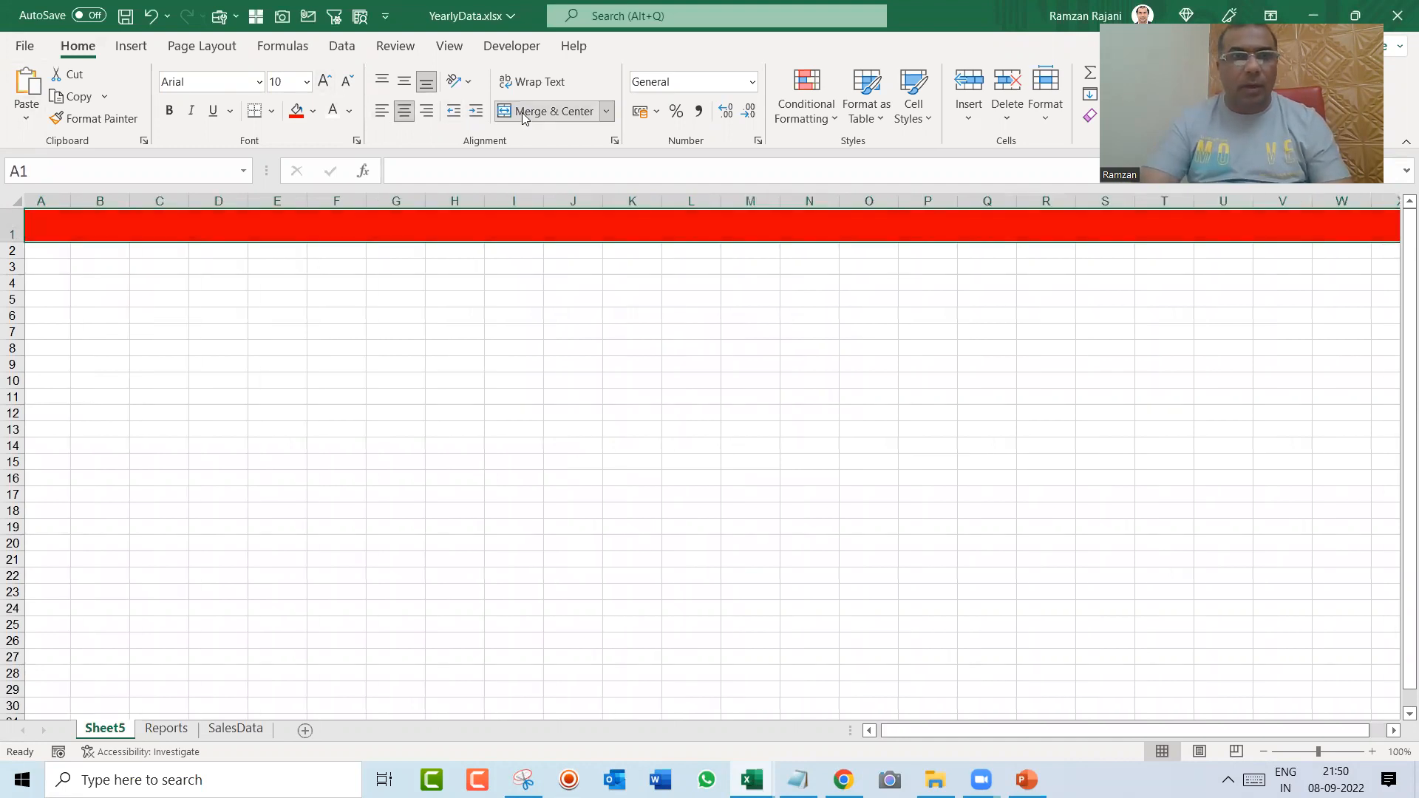
Step: Enter the title "Sales Dashboard : Vodafone" in the merged red header cell
{"action": "type", "text": "Vo"}
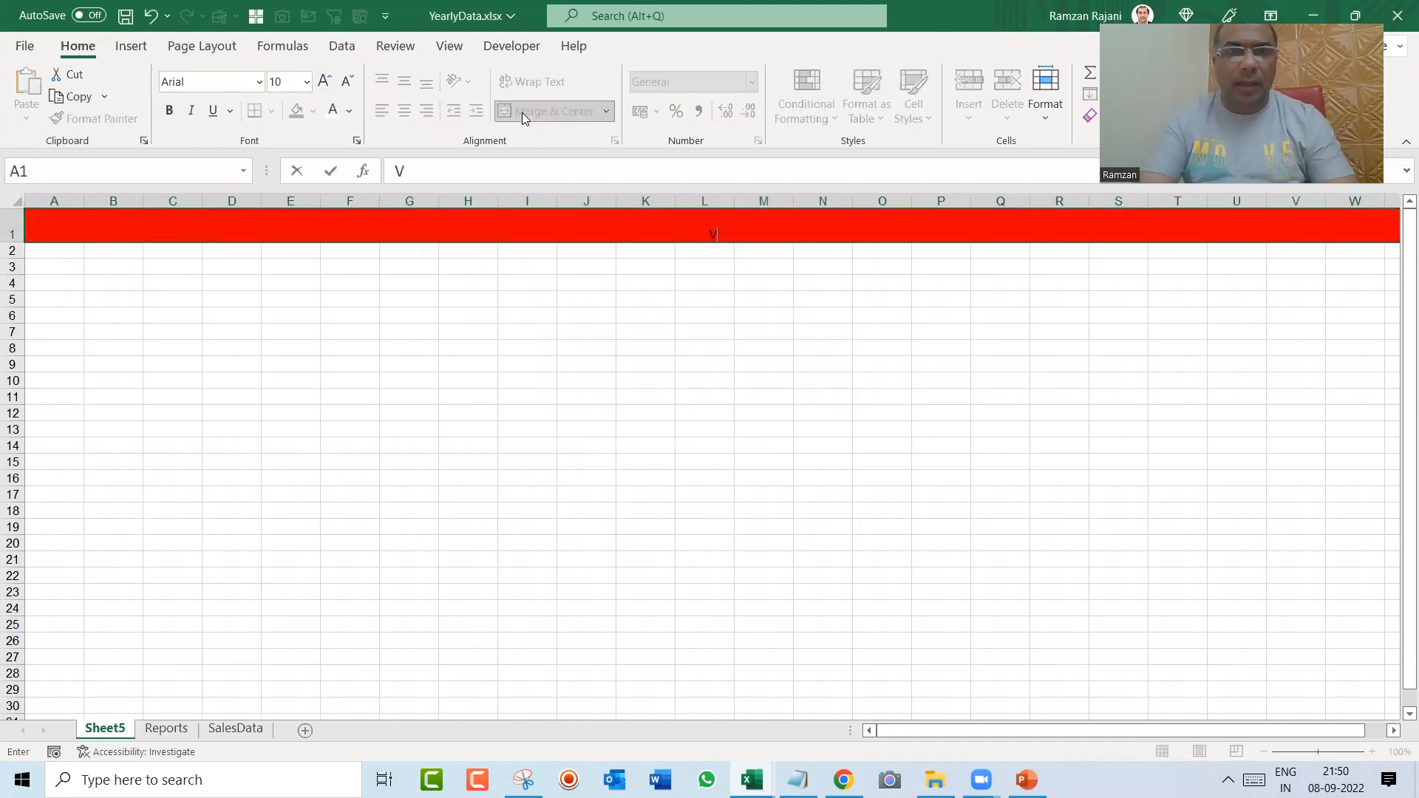
{"action": "key", "text": "BackSpace"}
{"action": "key", "text": "BackSpace"}
{"action": "type", "text": "Sale"}
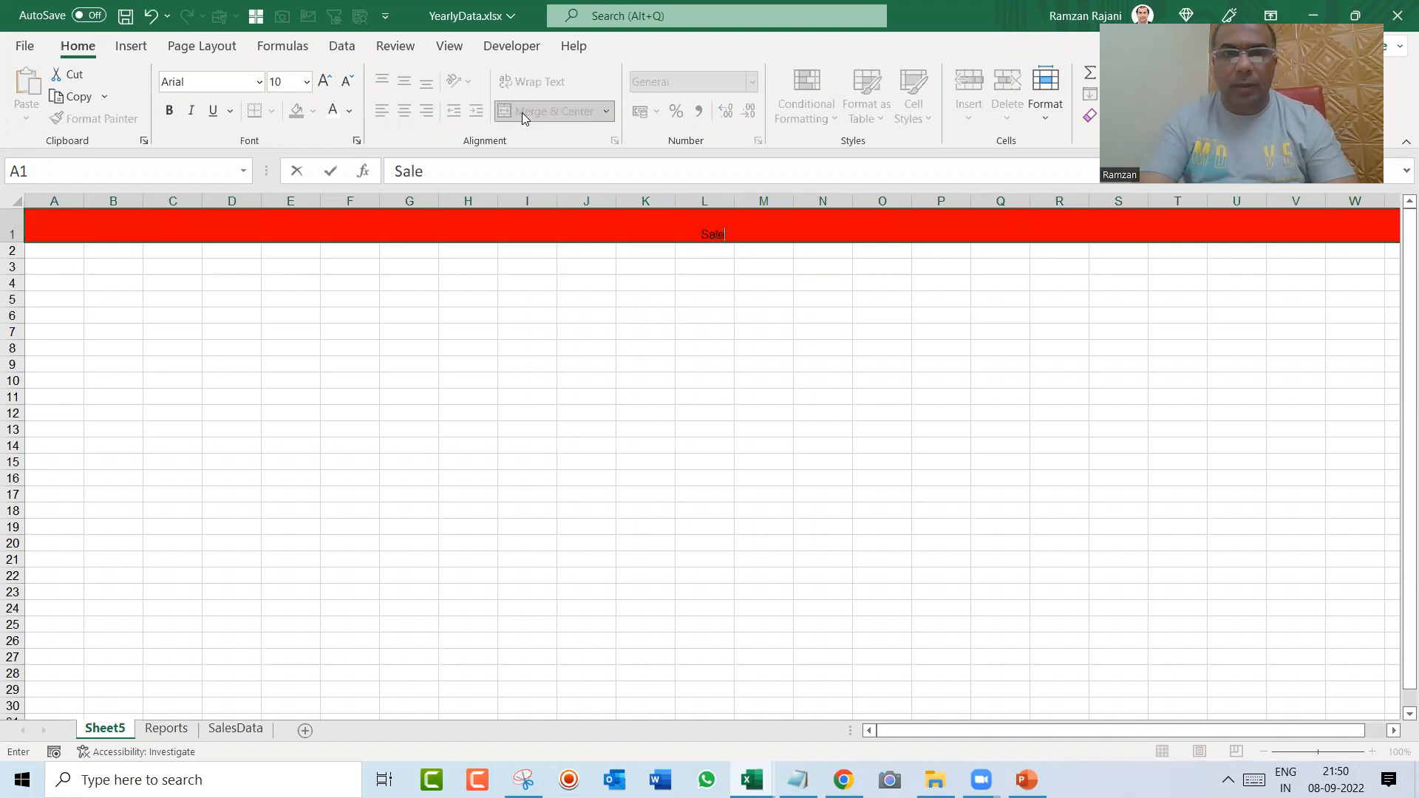
{"action": "type", "text": "s Dashboard"}
{"action": "key", "text": "BackSpace"}
{"action": "key", "text": "BackSpace"}
{"action": "key", "text": "BackSpace"}
{"action": "key", "text": "BackSpace"}
{"action": "type", "text": "oard : "}
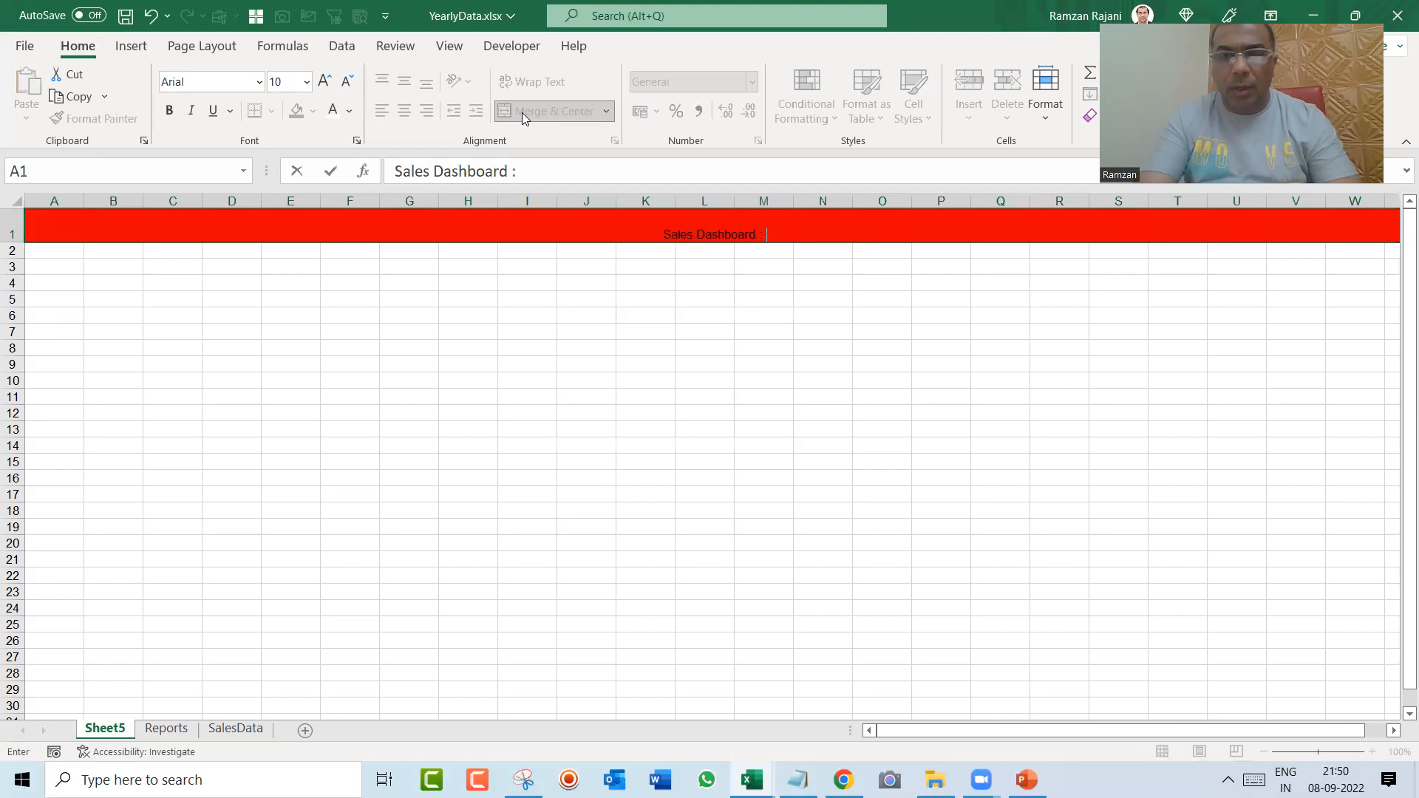
{"action": "type", "text": "Vodafone"}
{"action": "key", "text": "Return"}
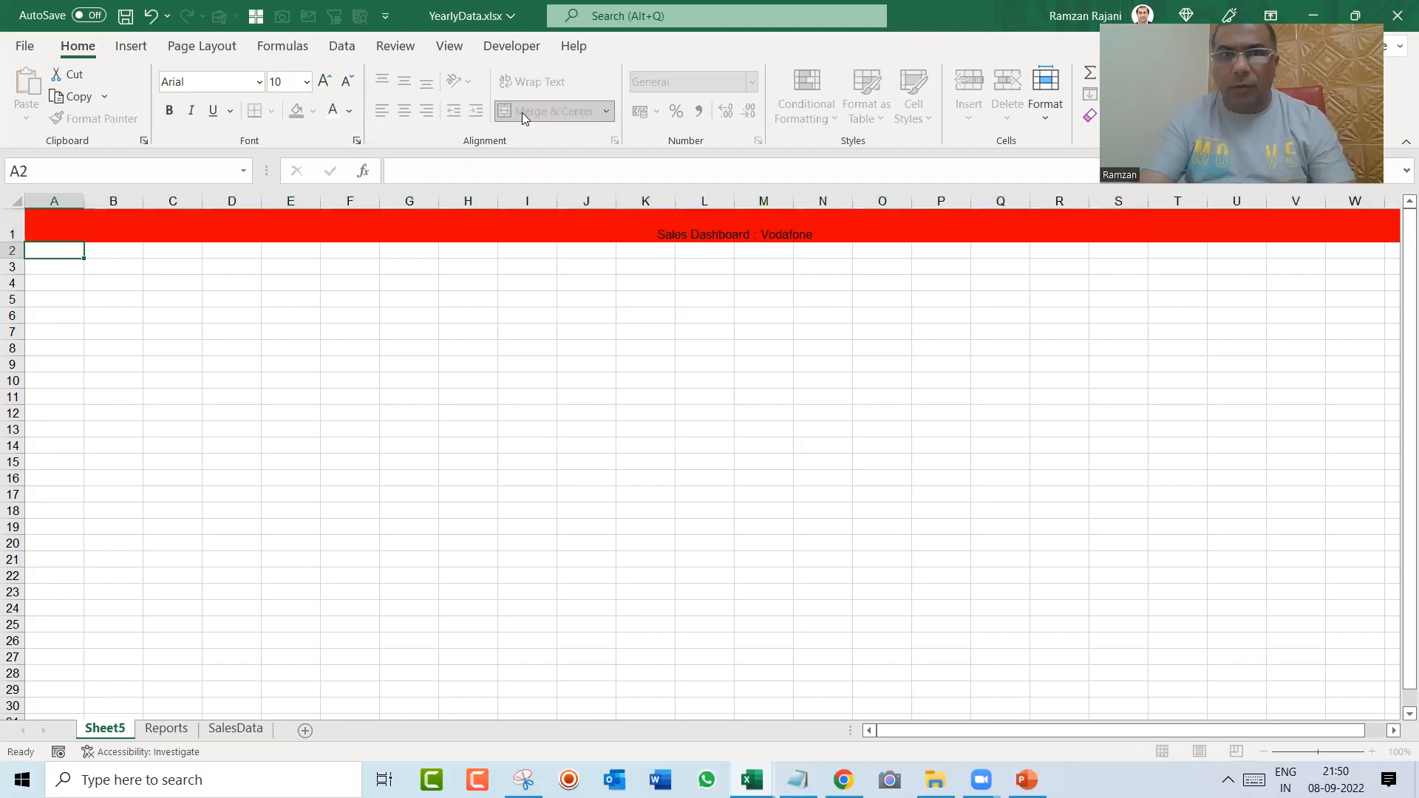
Step: Format the header title with middle vertical alignment, white font colour and font size 18
{"action": "key", "text": "Up"}
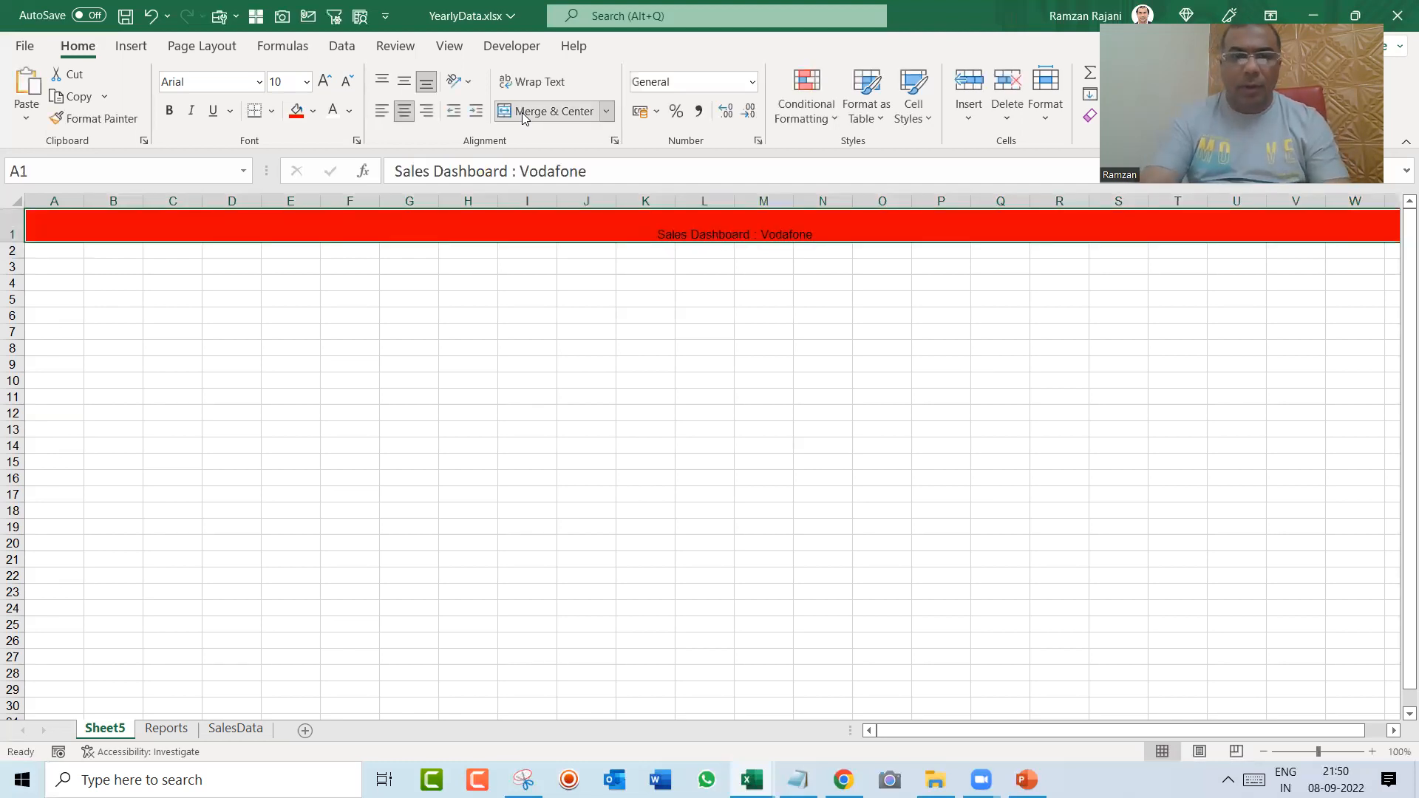
{"action": "left_click", "coordinate": [409, 83]}
{"action": "left_click", "coordinate": [330, 114]}
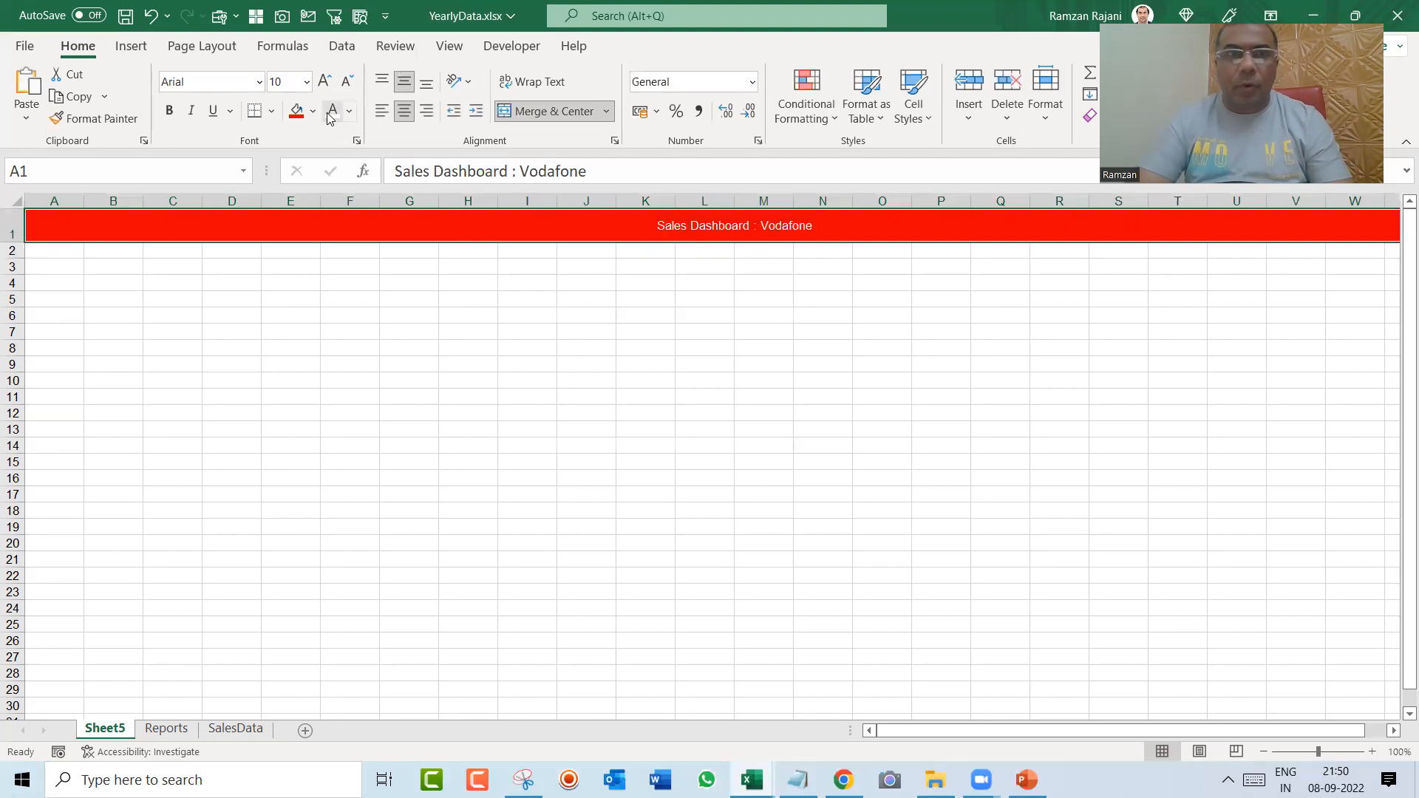
{"action": "left_click", "coordinate": [326, 82]}
{"action": "left_click", "coordinate": [326, 83]}
{"action": "left_click", "coordinate": [326, 82]}
{"action": "left_click", "coordinate": [326, 82]}
{"action": "left_click", "coordinate": [326, 82]}
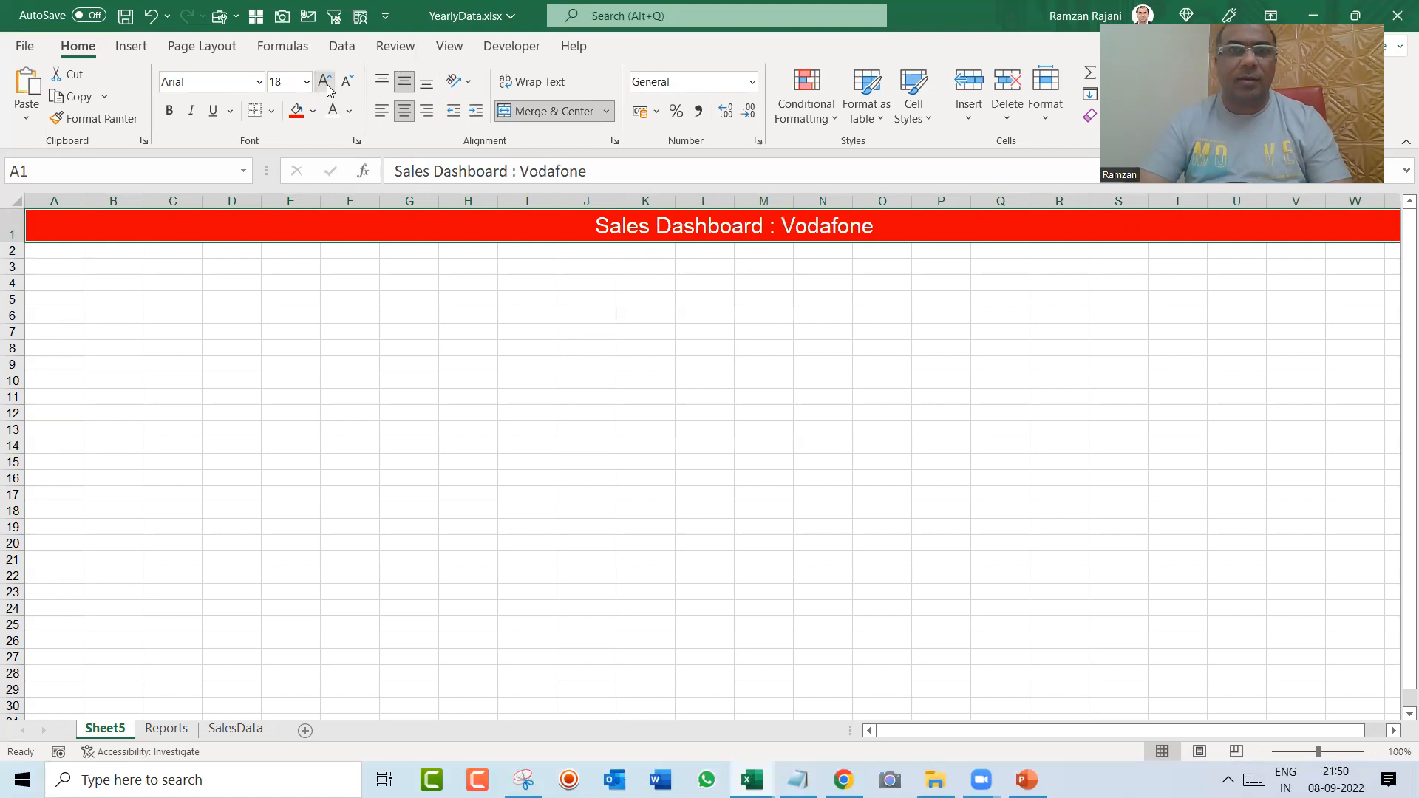
{"action": "key", "text": "alt+Tab"}
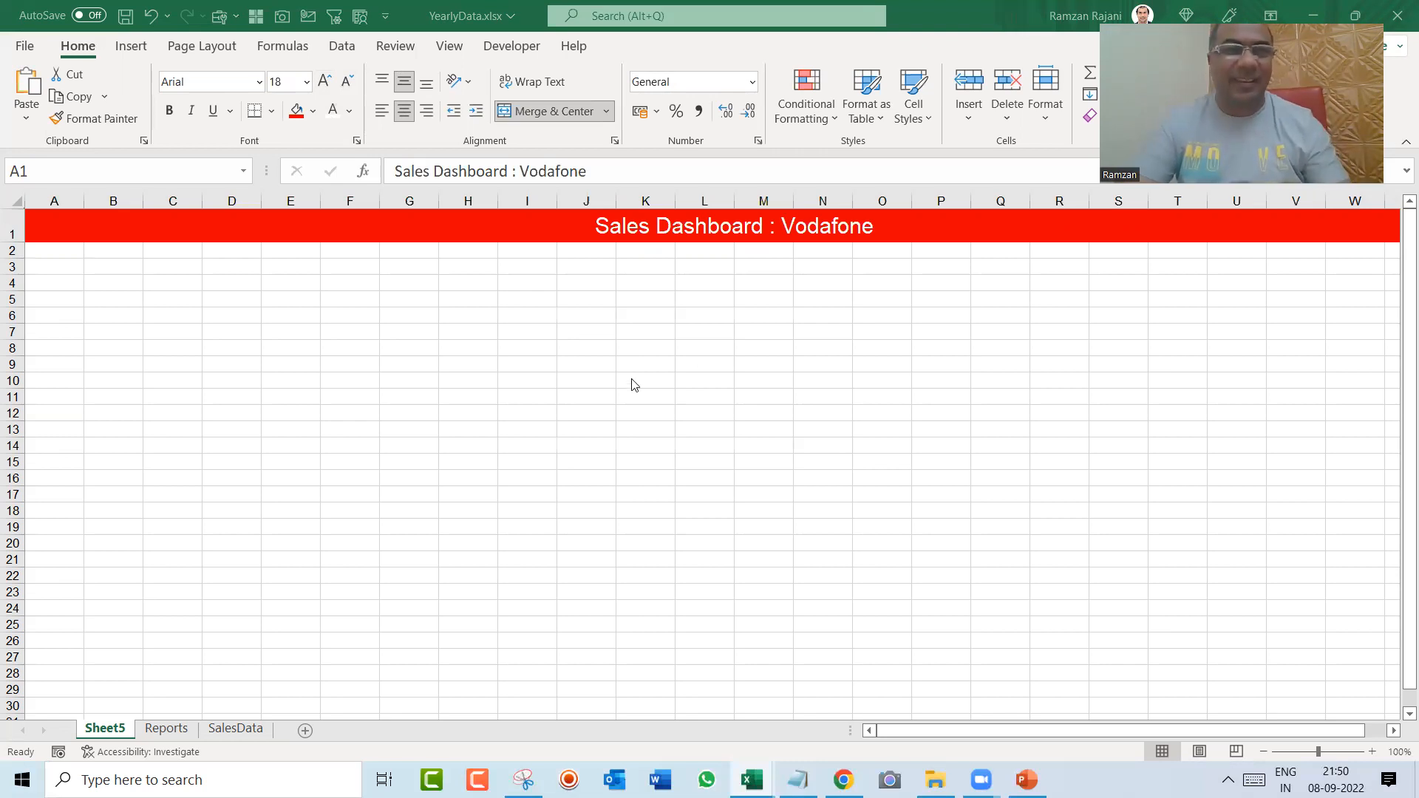
{"action": "left_click", "coordinate": [329, 358]}
{"action": "key", "text": "ctrl+n"}
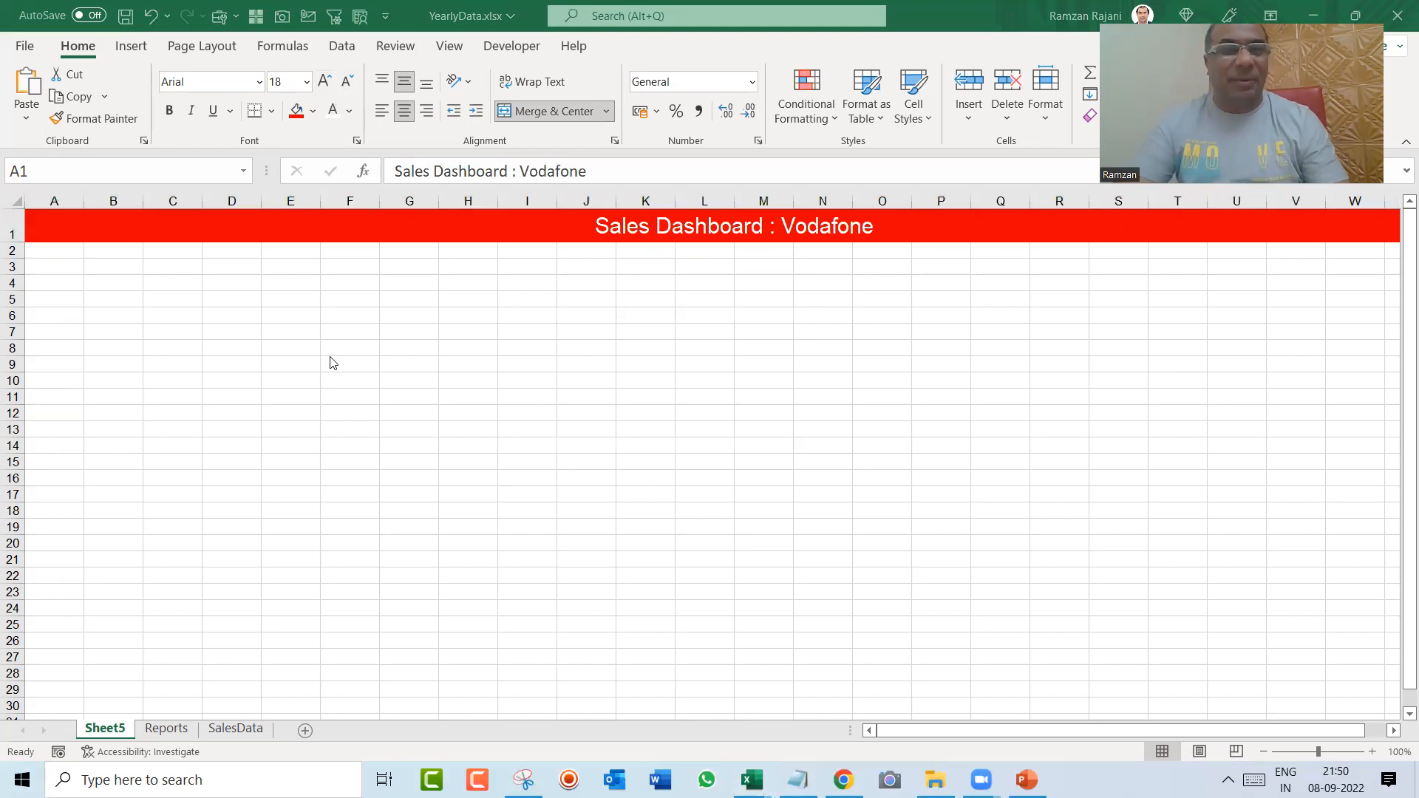
Step: Insert the Vodafone logo picture from the Downloads folder of this device onto the dashboard sheet
{"action": "left_click", "coordinate": [143, 55]}
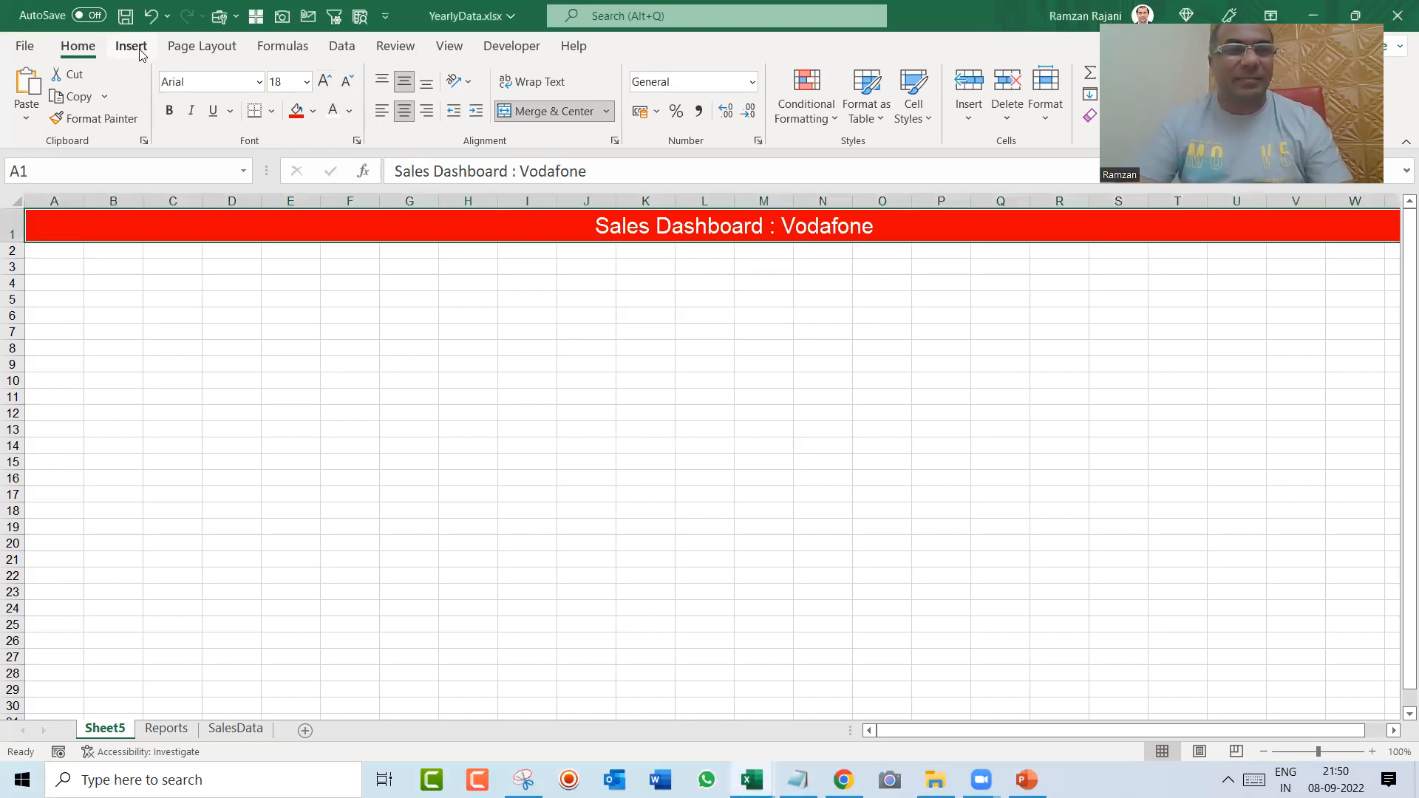
{"action": "left_click", "coordinate": [140, 51]}
{"action": "left_click", "coordinate": [210, 115]}
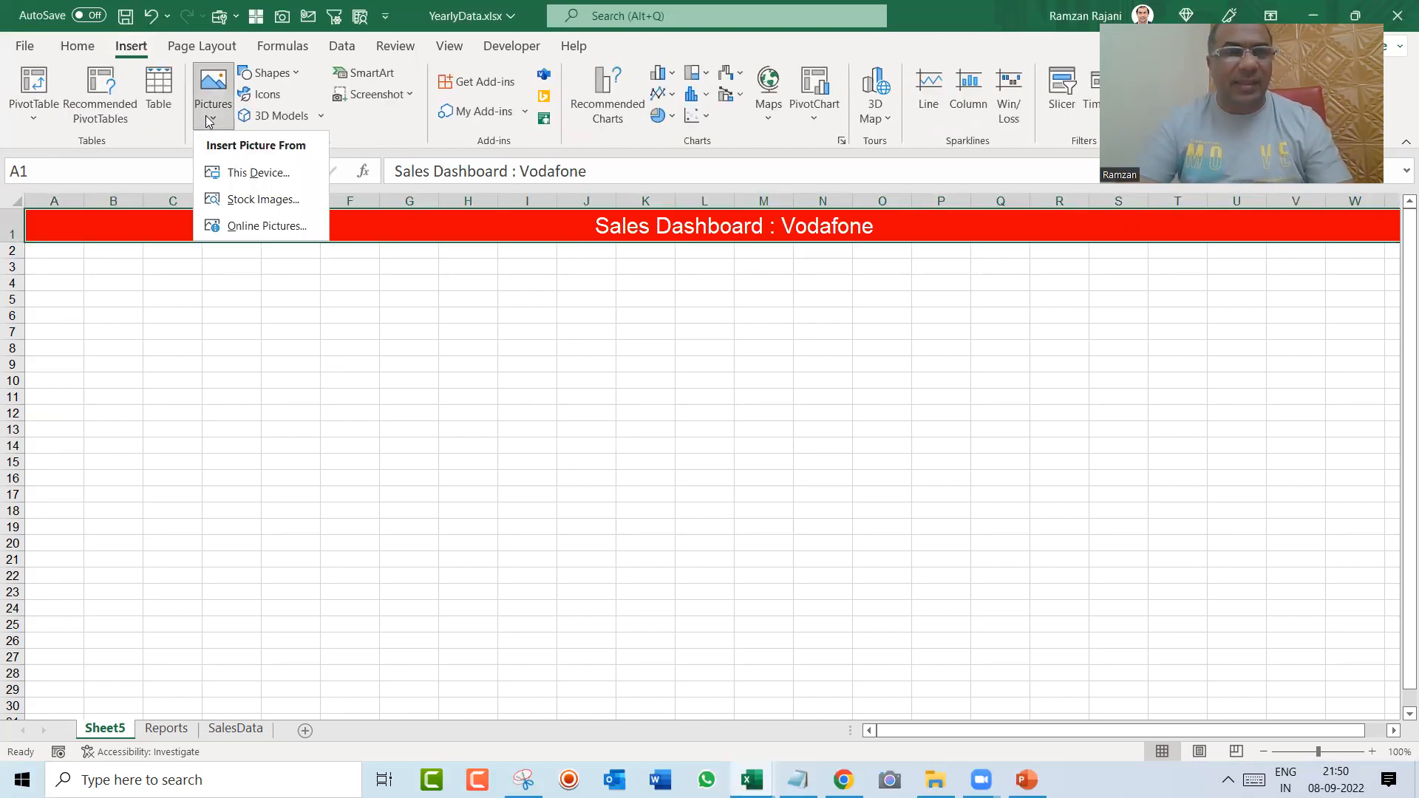
{"action": "left_click", "coordinate": [231, 172]}
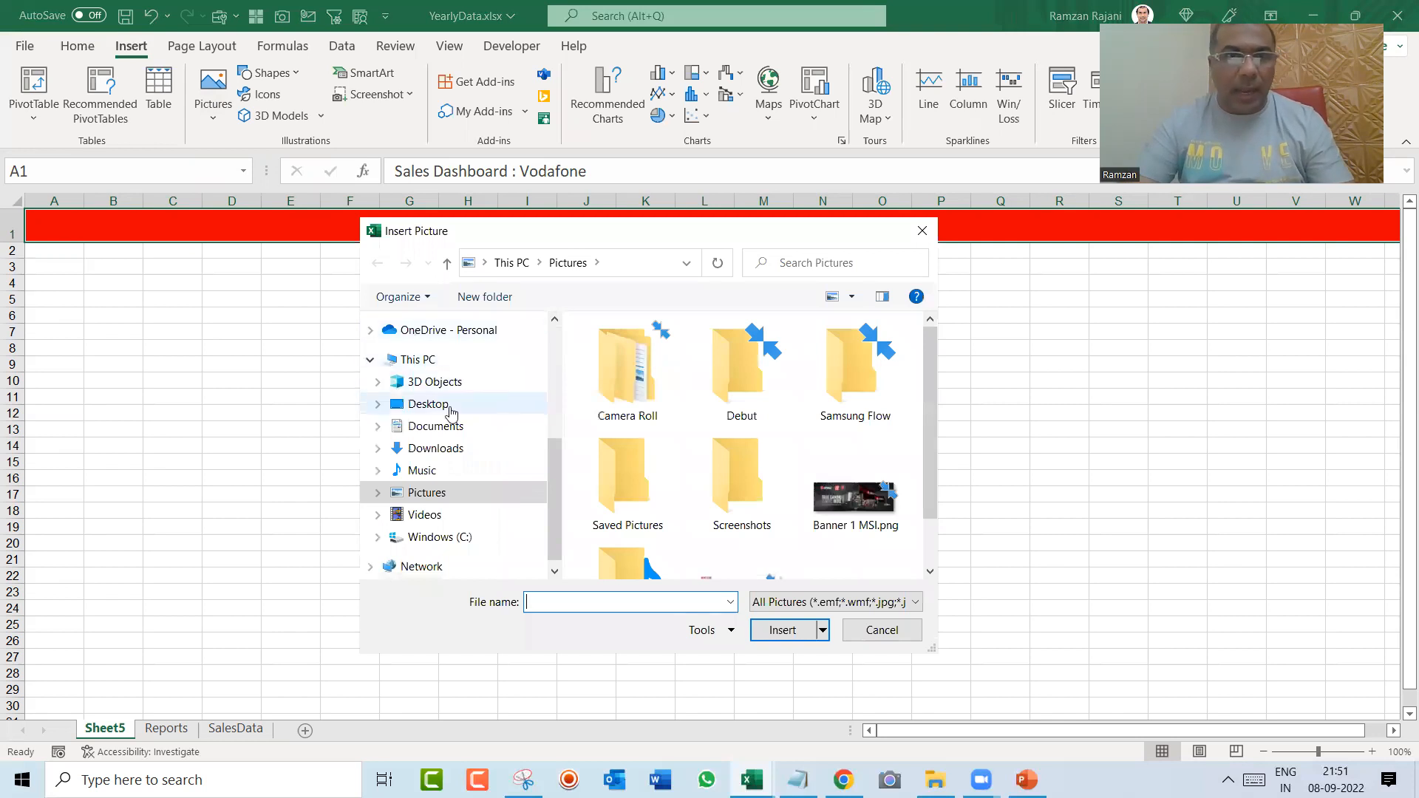
{"action": "left_click", "coordinate": [437, 450]}
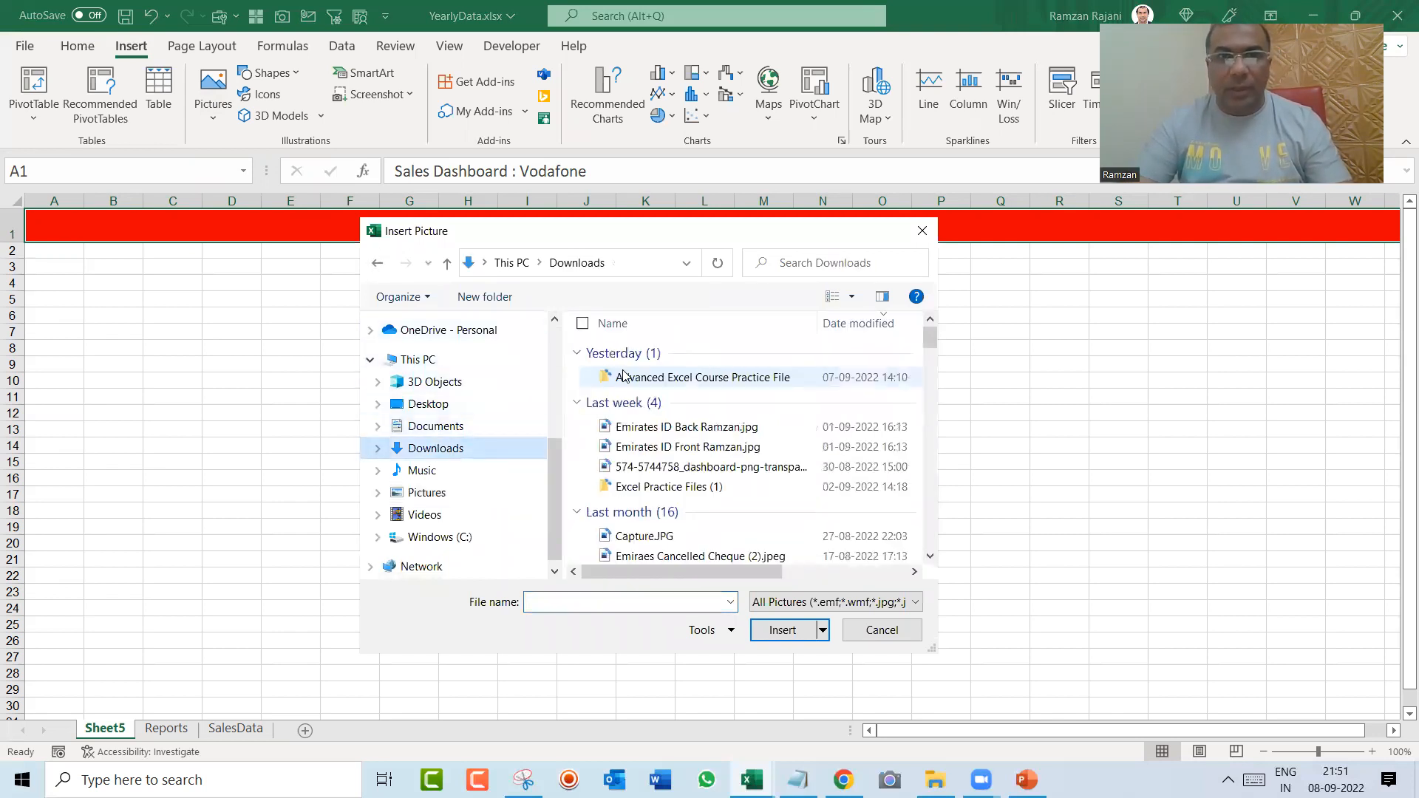
{"action": "double_click", "coordinate": [649, 384]}
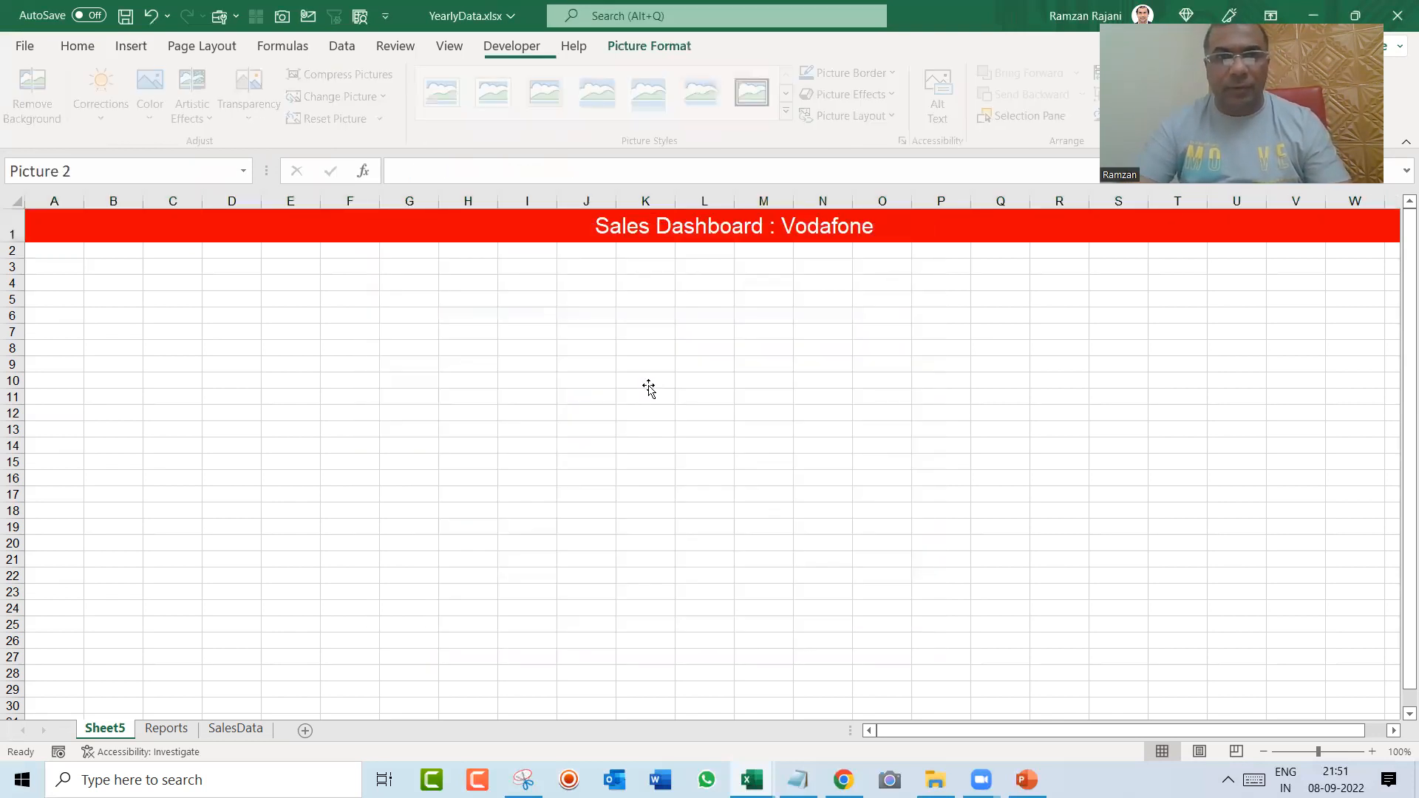
Step: Crop the Vodafone logo picture tightly around the red circle, to about 6.35 by 6.12 cm
{"action": "left_click_drag", "start_coordinate": [665, 514], "coordinate": [404, 413]}
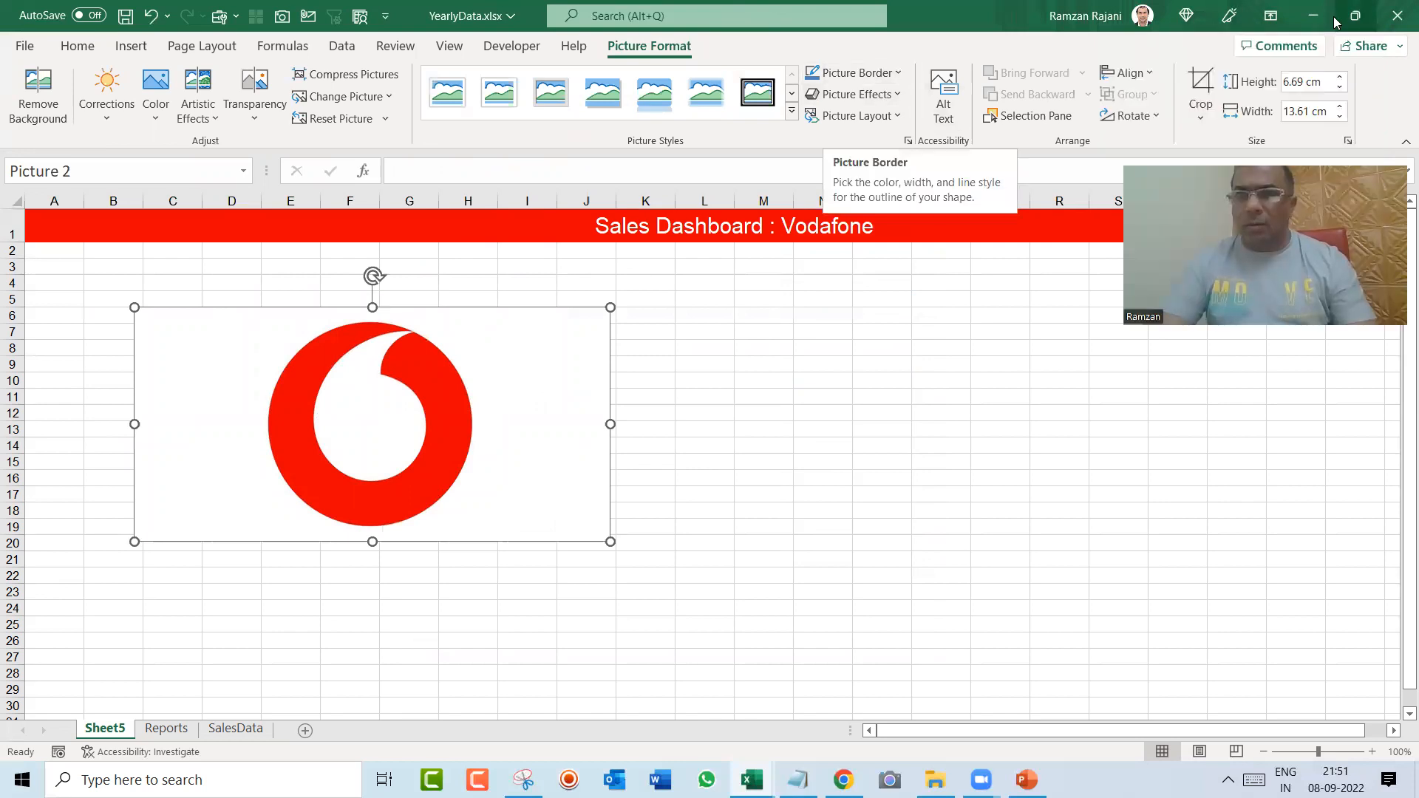
{"action": "left_click_drag", "start_coordinate": [598, 536], "coordinate": [475, 533]}
{"action": "left_click_drag", "start_coordinate": [137, 319], "coordinate": [262, 311]}
{"action": "left_click", "coordinate": [756, 362]}
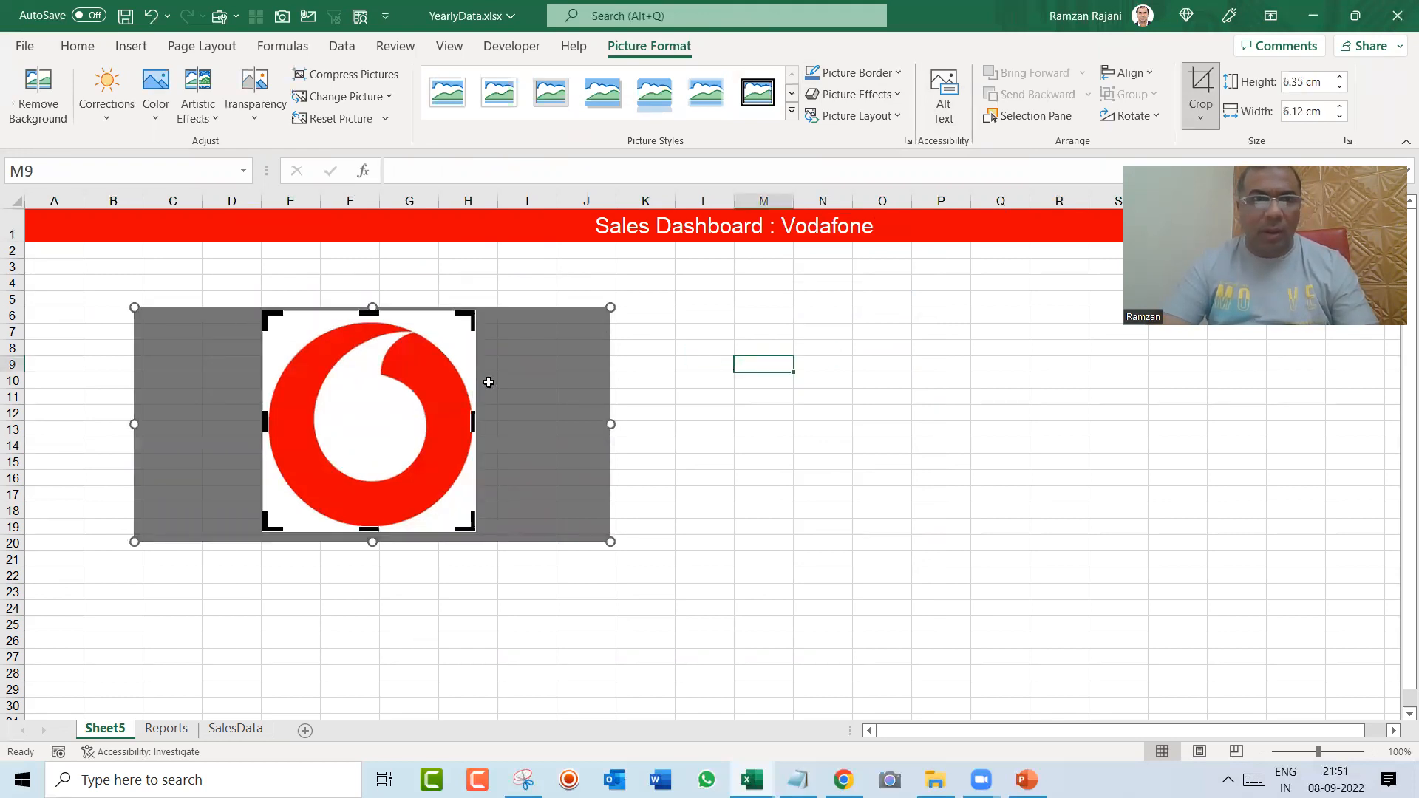
Step: Shrink the cropped logo to about the height of row 1 and place it over cell A1
{"action": "left_click", "coordinate": [440, 454]}
{"action": "left_click_drag", "start_coordinate": [436, 499], "coordinate": [60, 244]}
{"action": "left_click", "coordinate": [79, 267]}
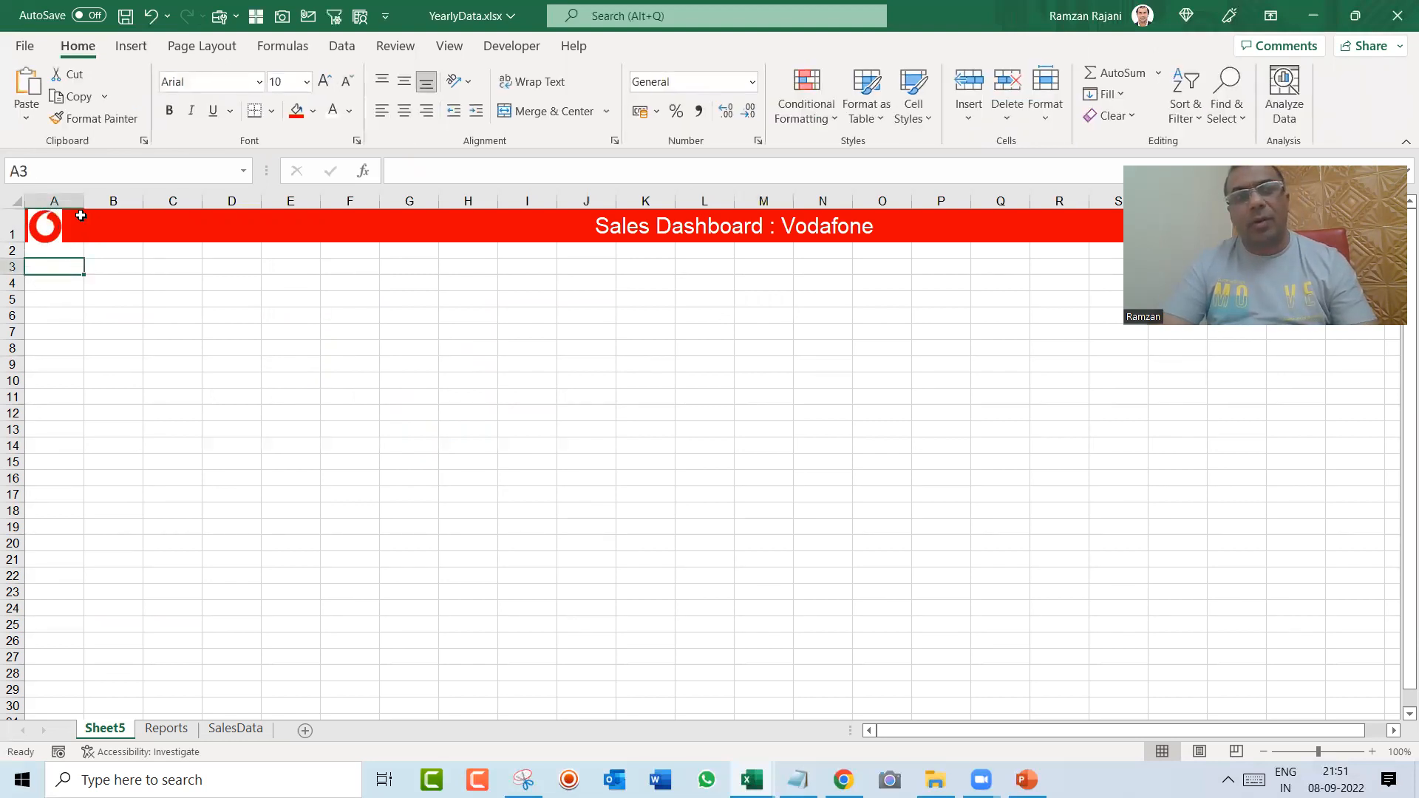
Step: Unmerge the red header row, and merge and centre only cells B1 to X1
{"action": "left_click", "coordinate": [81, 215]}
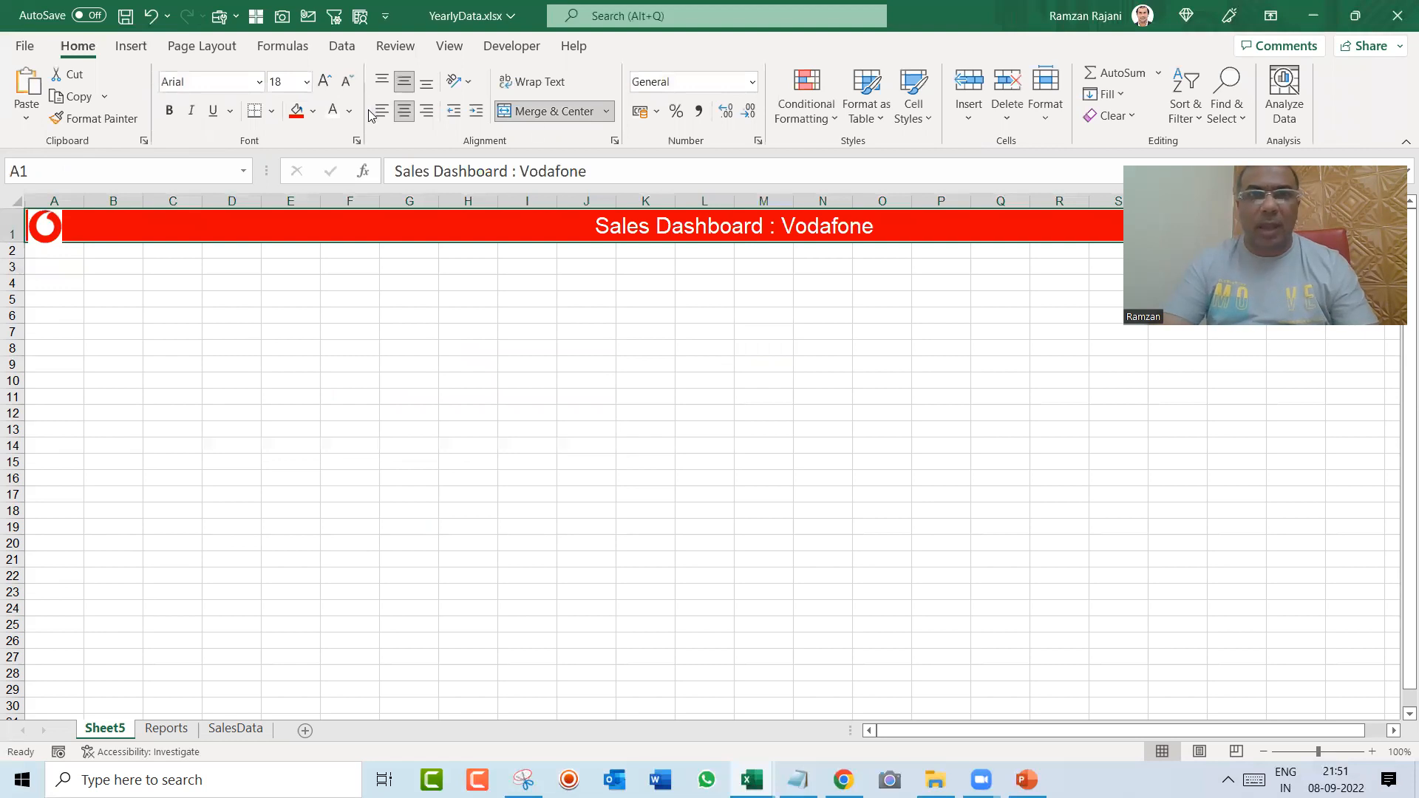
{"action": "left_click", "coordinate": [537, 114]}
{"action": "key", "text": "Right"}
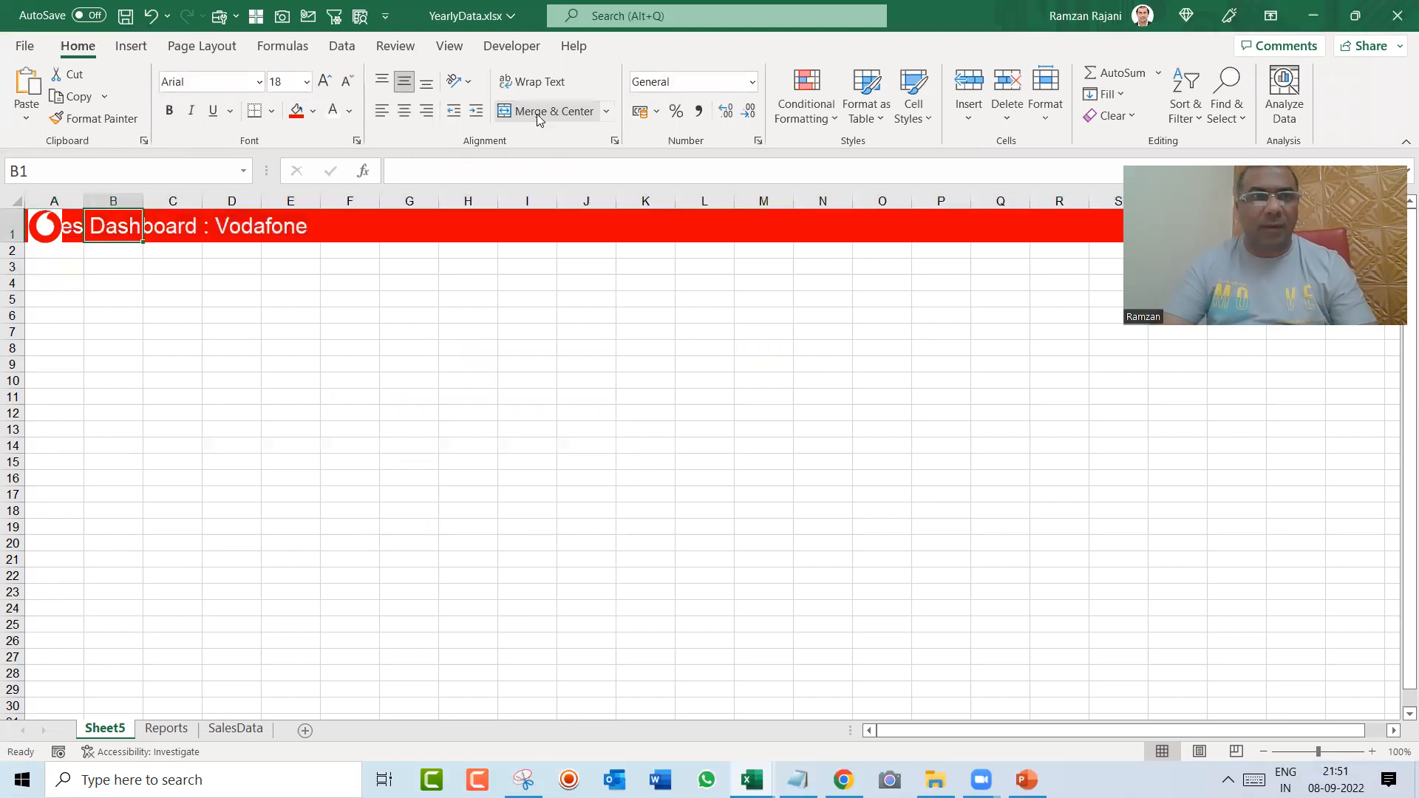
{"action": "key", "text": "shift+Right"}
{"action": "key", "text": "shift+Right"}
{"action": "key", "text": "shift+Right"}
{"action": "key", "text": "shift+Right"}
{"action": "key", "text": "shift+Right"}
{"action": "key", "text": "shift+Right"}
{"action": "key", "text": "shift+Right"}
{"action": "key", "text": "shift+Right"}
{"action": "key", "text": "shift+Right"}
{"action": "key", "text": "shift+Right"}
{"action": "key", "text": "shift+Right"}
{"action": "key", "text": "shift+Right"}
{"action": "key", "text": "shift+Right"}
{"action": "key", "text": "shift+Right"}
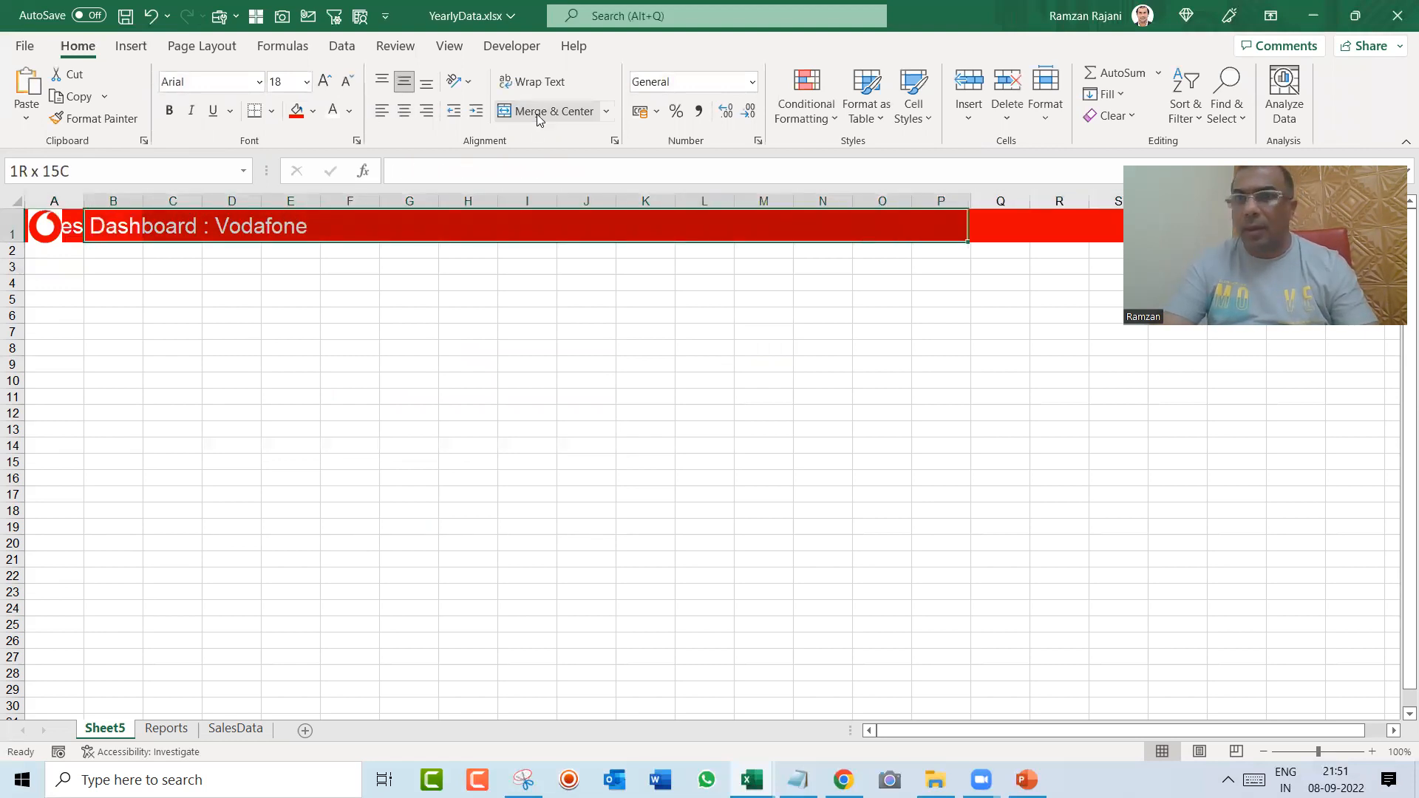
{"action": "left_click", "coordinate": [1265, 160]}
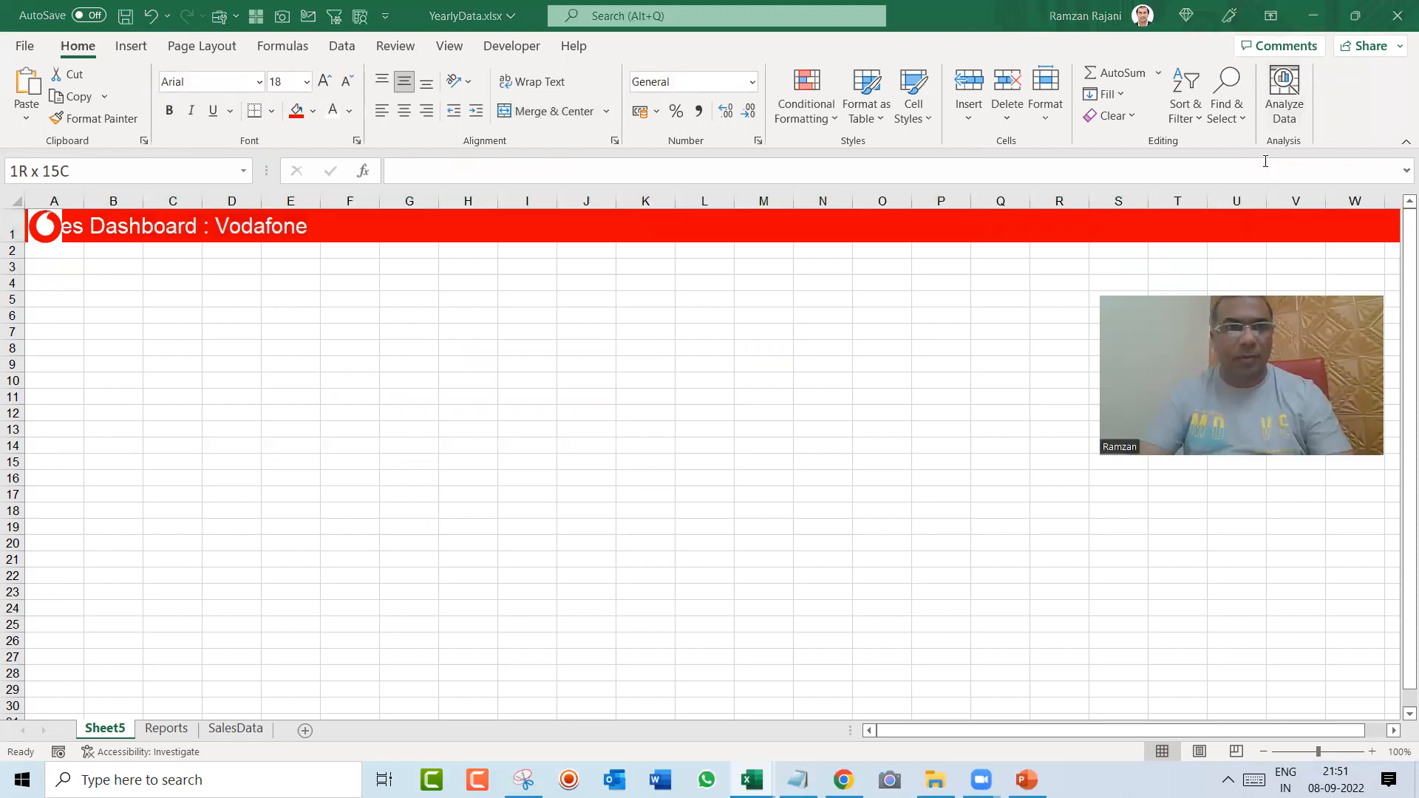
{"action": "key", "text": "shift+Right"}
{"action": "key", "text": "shift+Right"}
{"action": "key", "text": "shift+Right"}
{"action": "key", "text": "shift+Right"}
{"action": "key", "text": "shift+Right"}
{"action": "key", "text": "shift+Right"}
{"action": "key", "text": "shift+Right"}
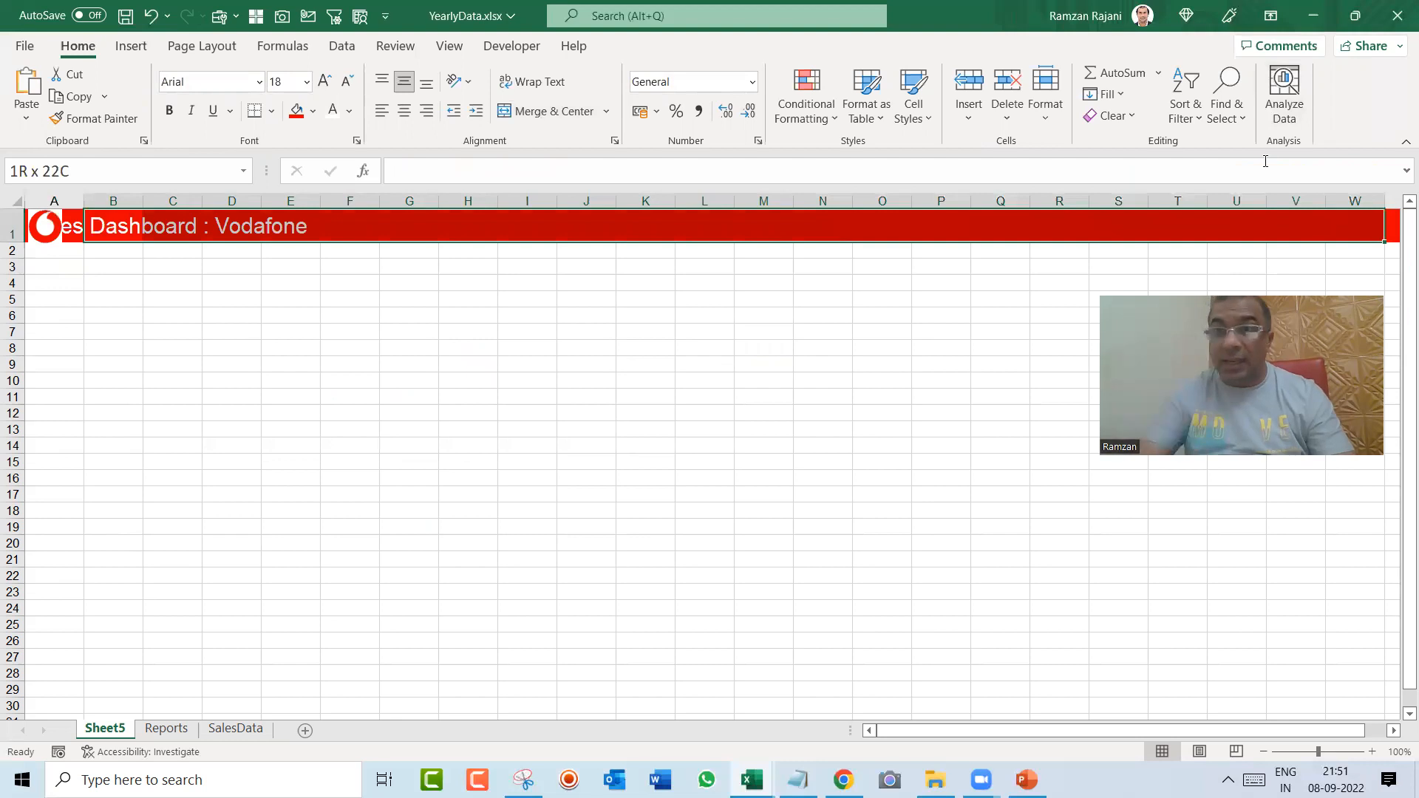
{"action": "key", "text": "shift+Right"}
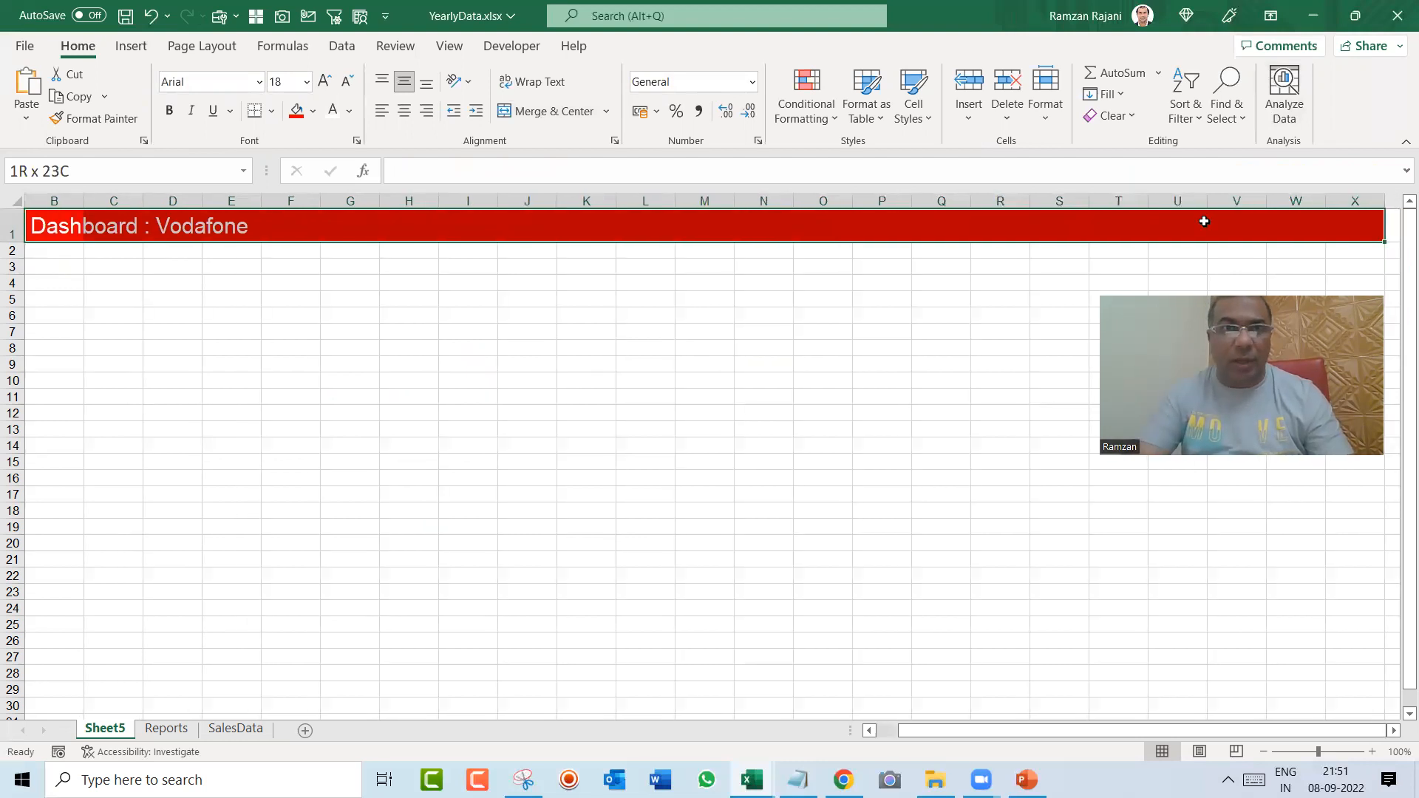
{"action": "left_click", "coordinate": [560, 113]}
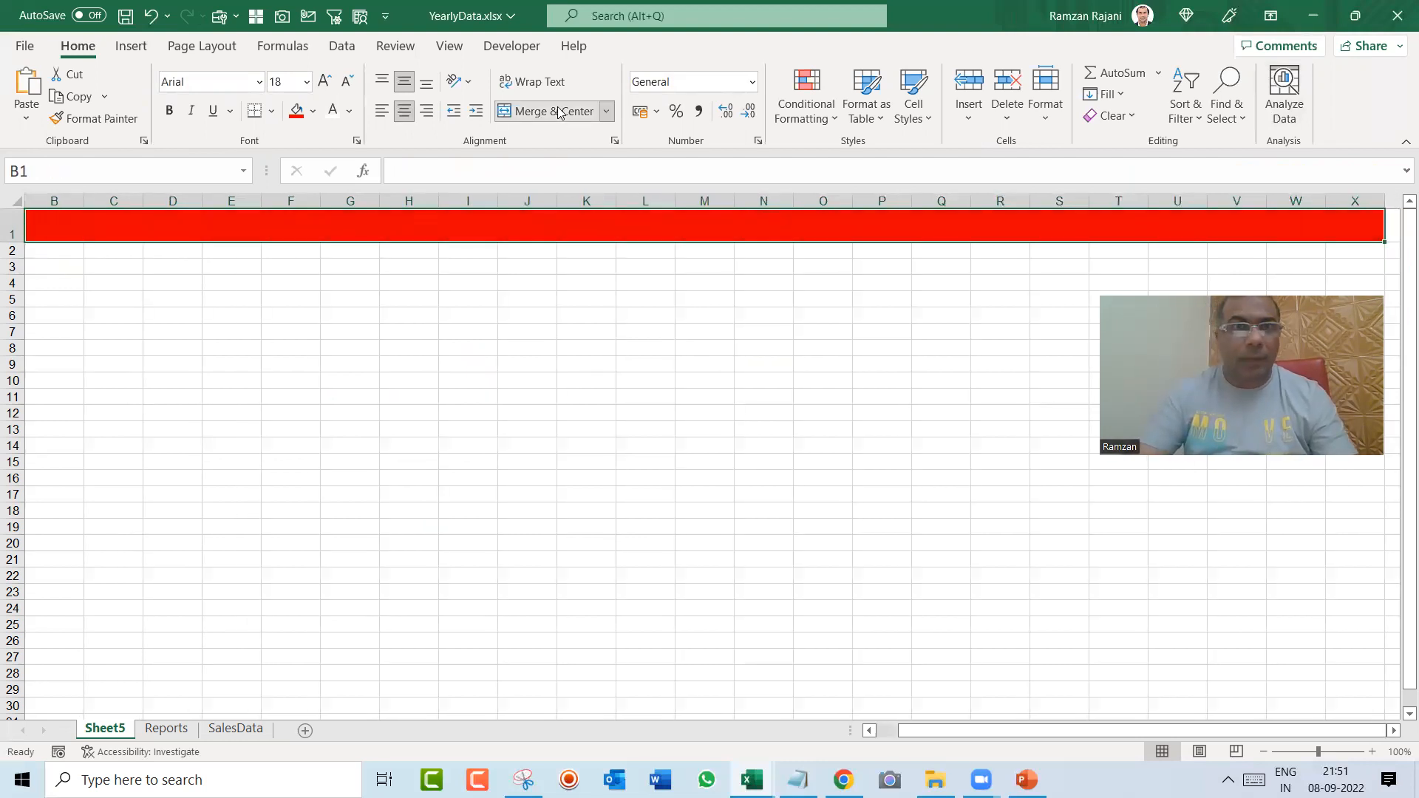
Step: Put the title text "Sales Dashboard : Vodafone" from A1 into the merged cell B1 to X1
{"action": "key", "text": "Left"}
{"action": "key", "text": "Right"}
{"action": "key", "text": "Left"}
{"action": "key", "text": "F2"}
{"action": "key", "text": "ctrl+shift+Left"}
{"action": "key", "text": "ctrl+shift+Left"}
{"action": "key", "text": "ctrl+shift+Left"}
{"action": "key", "text": "ctrl+shift+Left"}
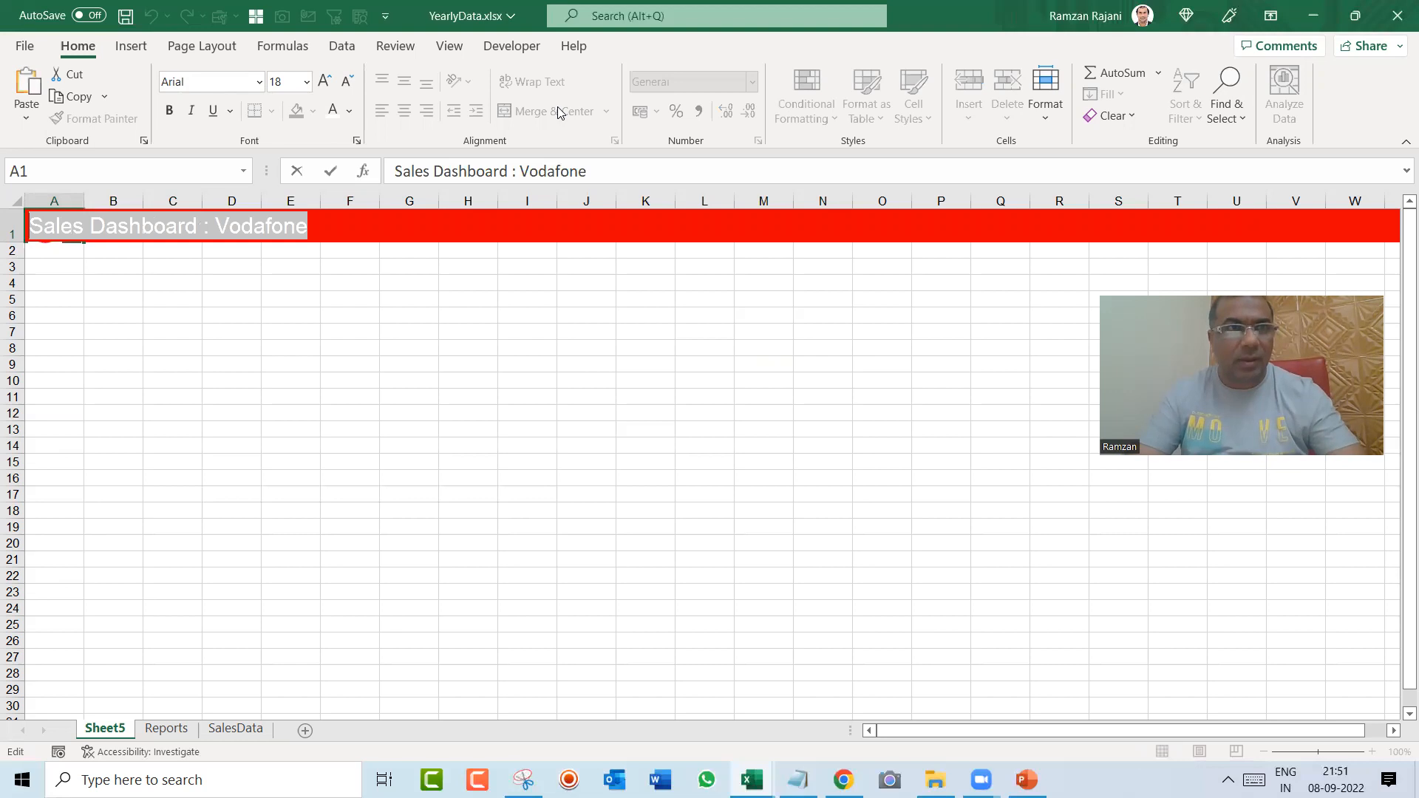
{"action": "key", "text": "ctrl+x"}
{"action": "key", "text": "Tab"}
{"action": "key", "text": "F2"}
{"action": "key", "text": "ctrl+v"}
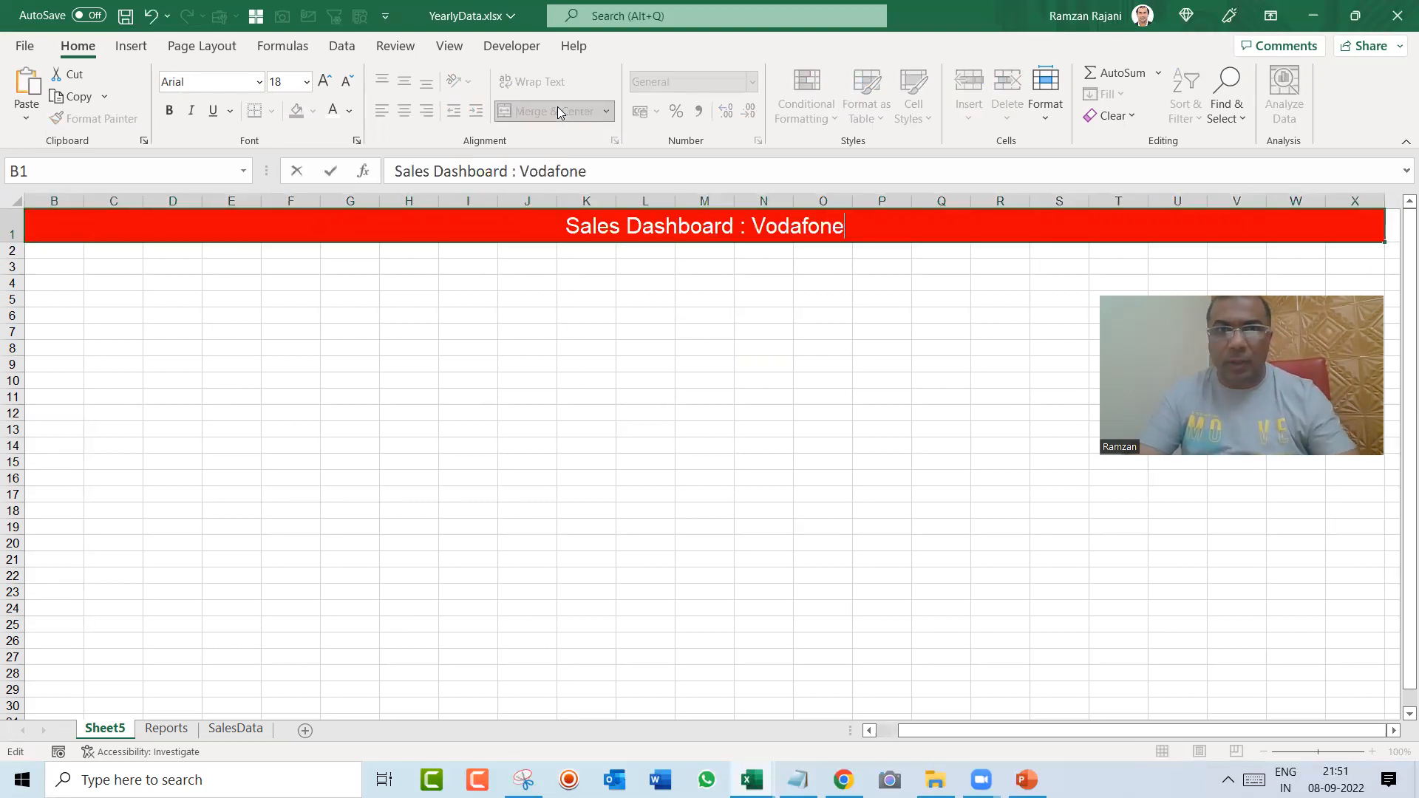
{"action": "key", "text": "ctrl+Return"}
Step: Remove the red fill from cell A1 behind the logo
{"action": "key", "text": "Left"}
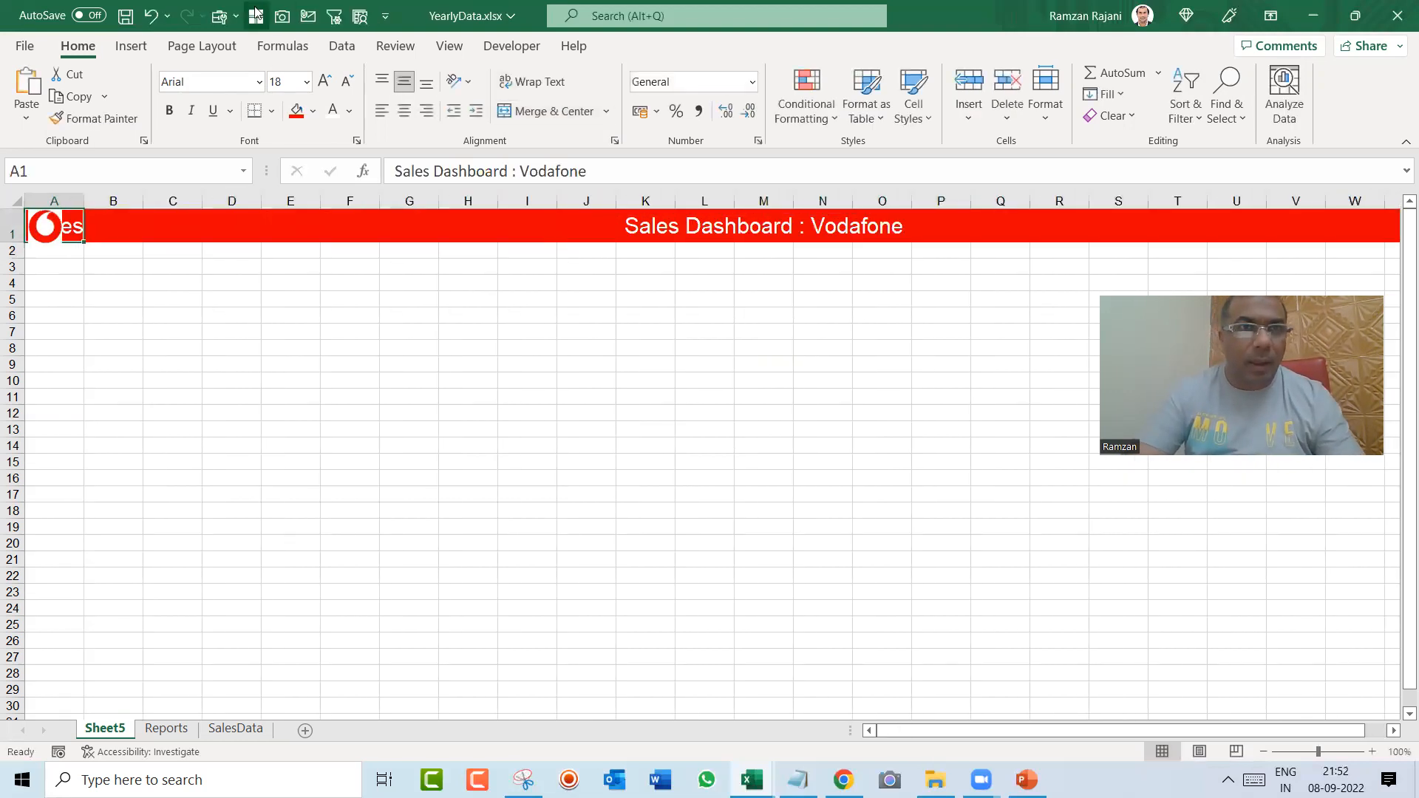
{"action": "left_click", "coordinate": [313, 111]}
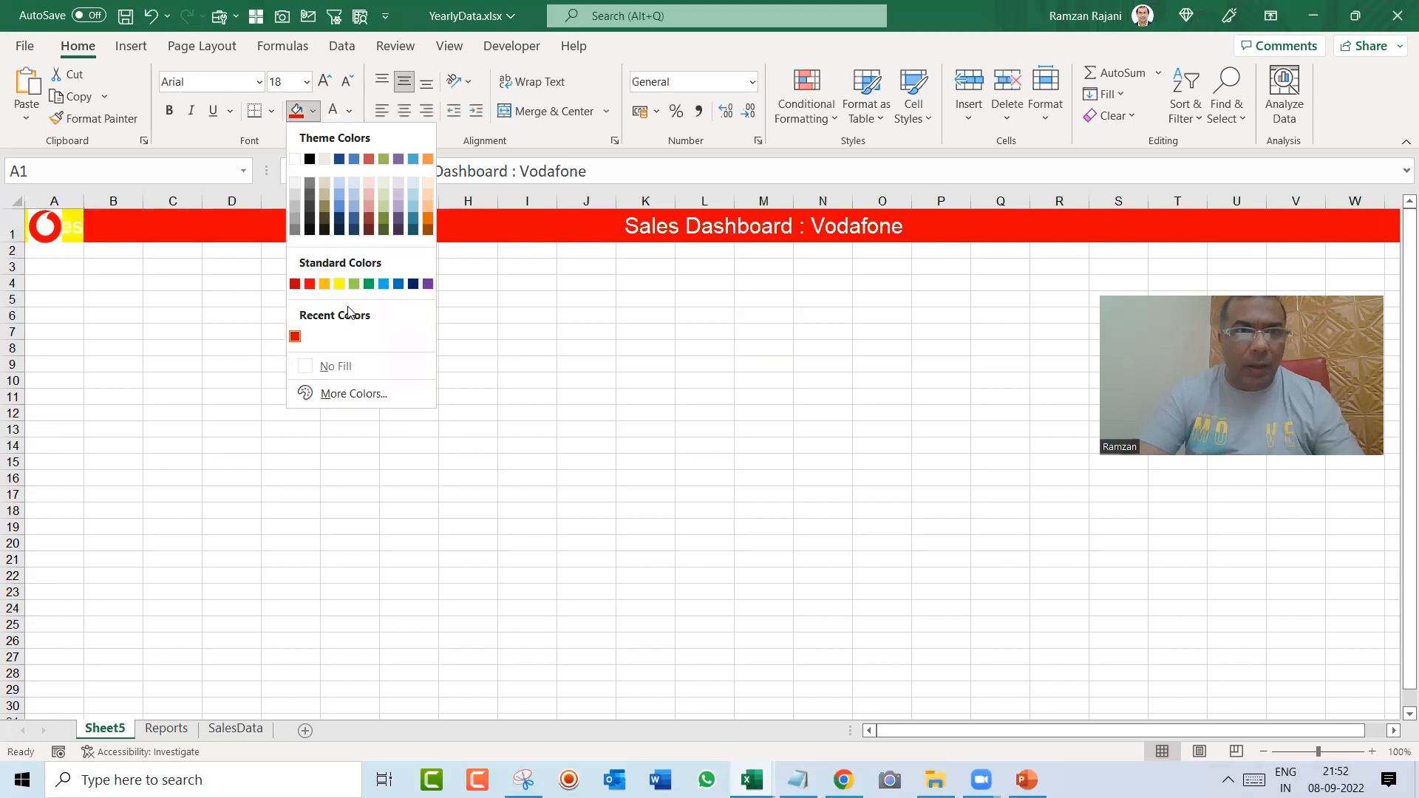
{"action": "left_click", "coordinate": [323, 364]}
{"action": "left_click", "coordinate": [130, 330]}
Step: Make the logo slightly smaller and position it inside cell A1, clear of the cell's edges
{"action": "left_click", "coordinate": [65, 235]}
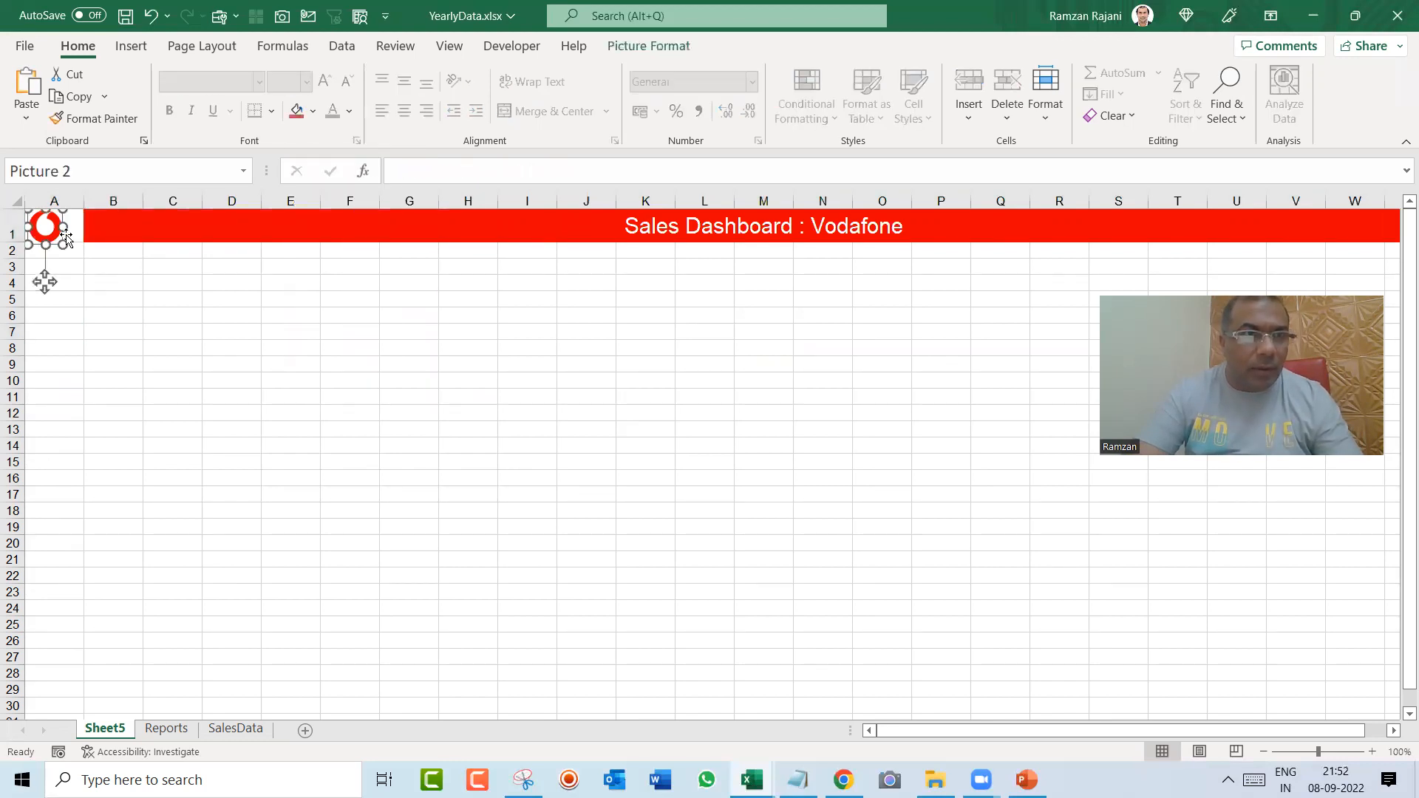
{"action": "mouse_move", "coordinate": [60, 228]}
{"action": "left_mouse_down"}
{"action": "mouse_move", "coordinate": [50, 242]}
{"action": "mouse_move", "coordinate": [50, 224]}
{"action": "left_mouse_up"}
{"action": "key", "text": "ctrl+z"}
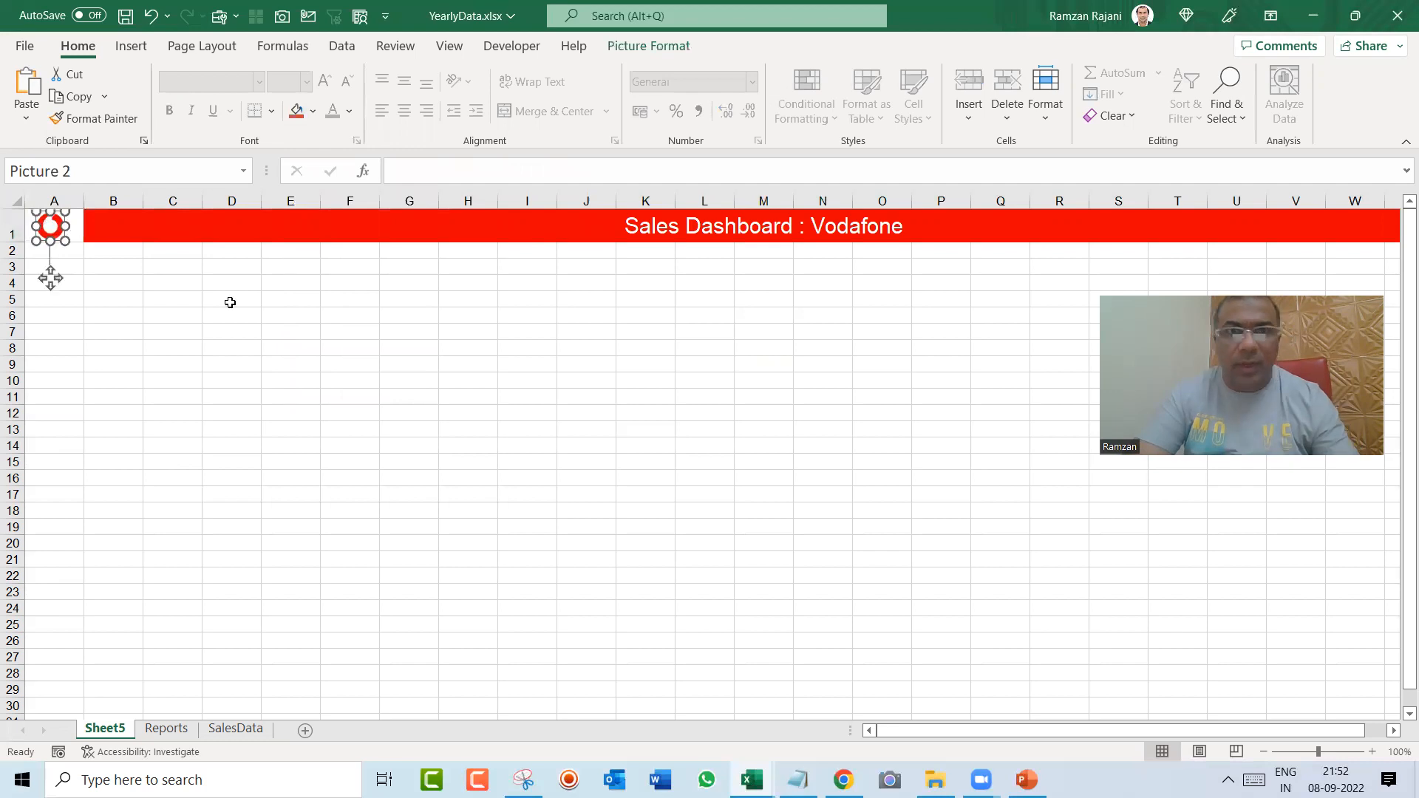
{"action": "left_click", "coordinate": [229, 302]}
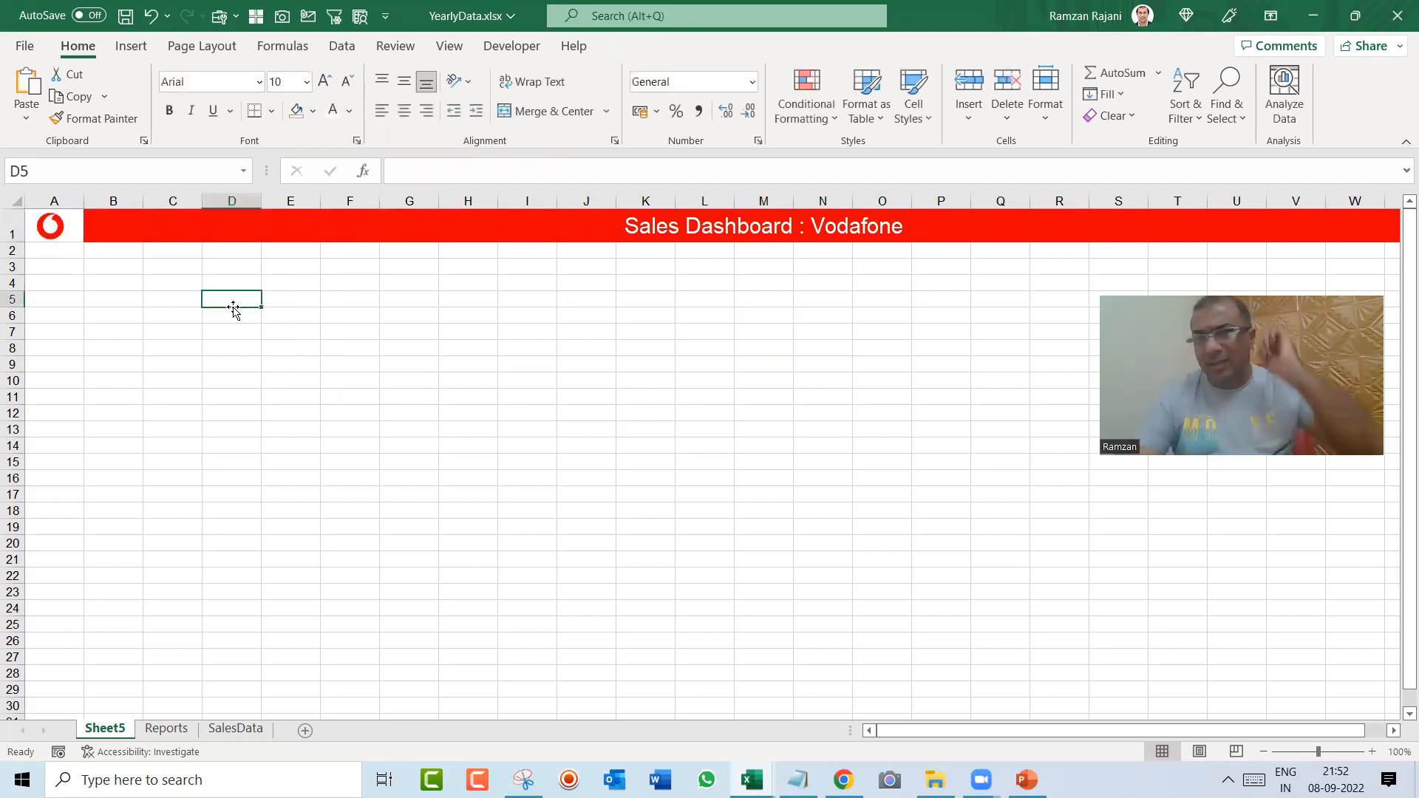
{"action": "left_click", "coordinate": [719, 246]}
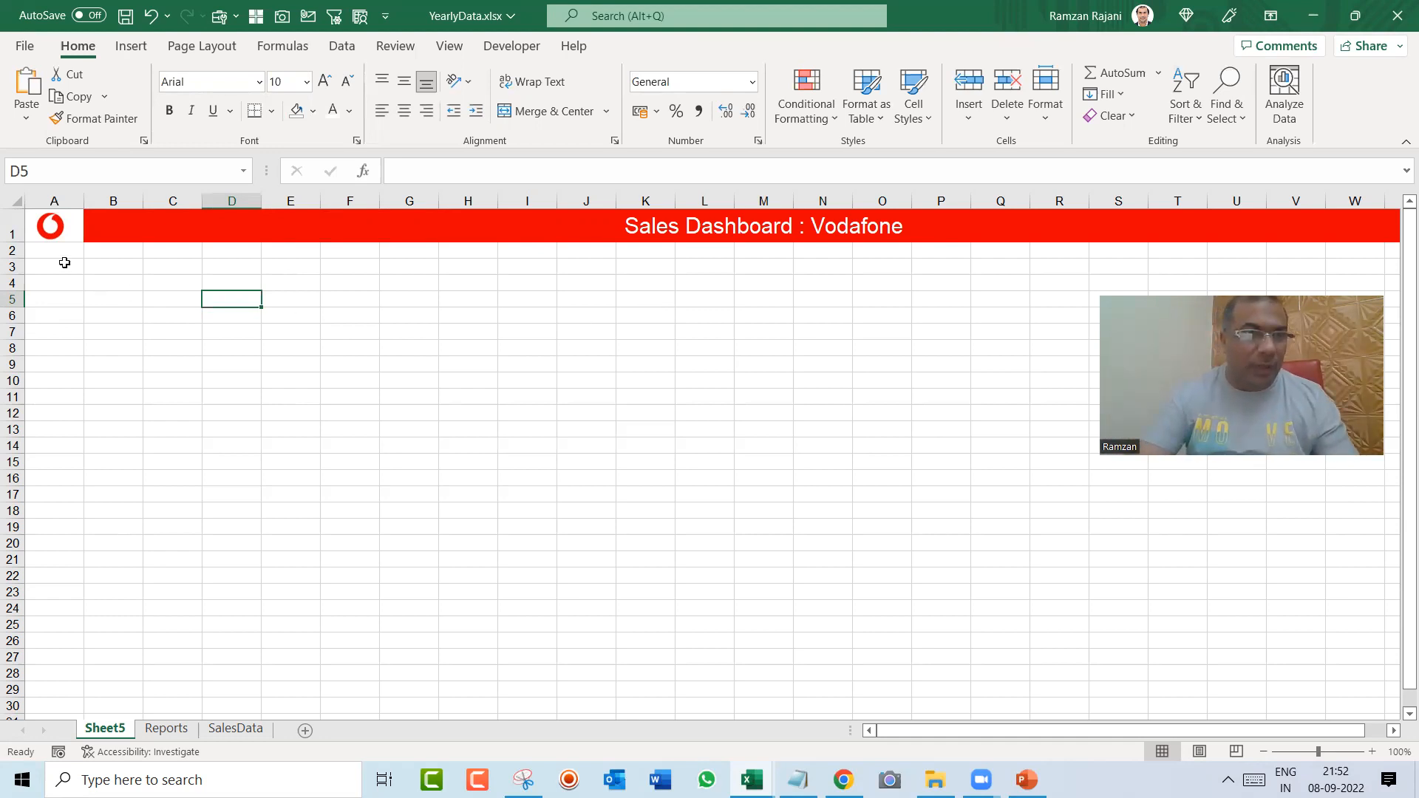
Step: Apply outside borders to the range A3 to C29 as an empty panel below the logo
{"action": "left_click_drag", "start_coordinate": [57, 263], "coordinate": [190, 688]}
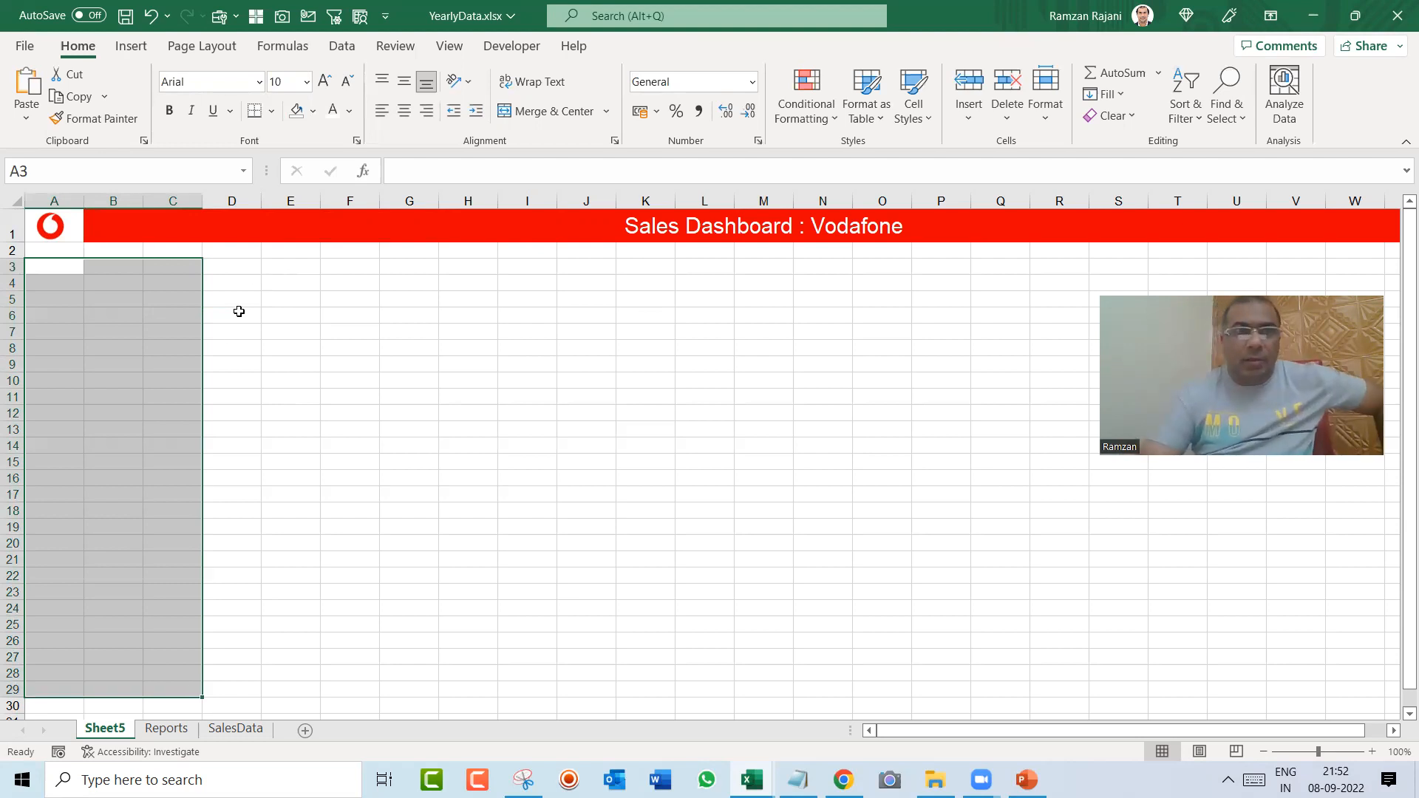
{"action": "left_click", "coordinate": [272, 112]}
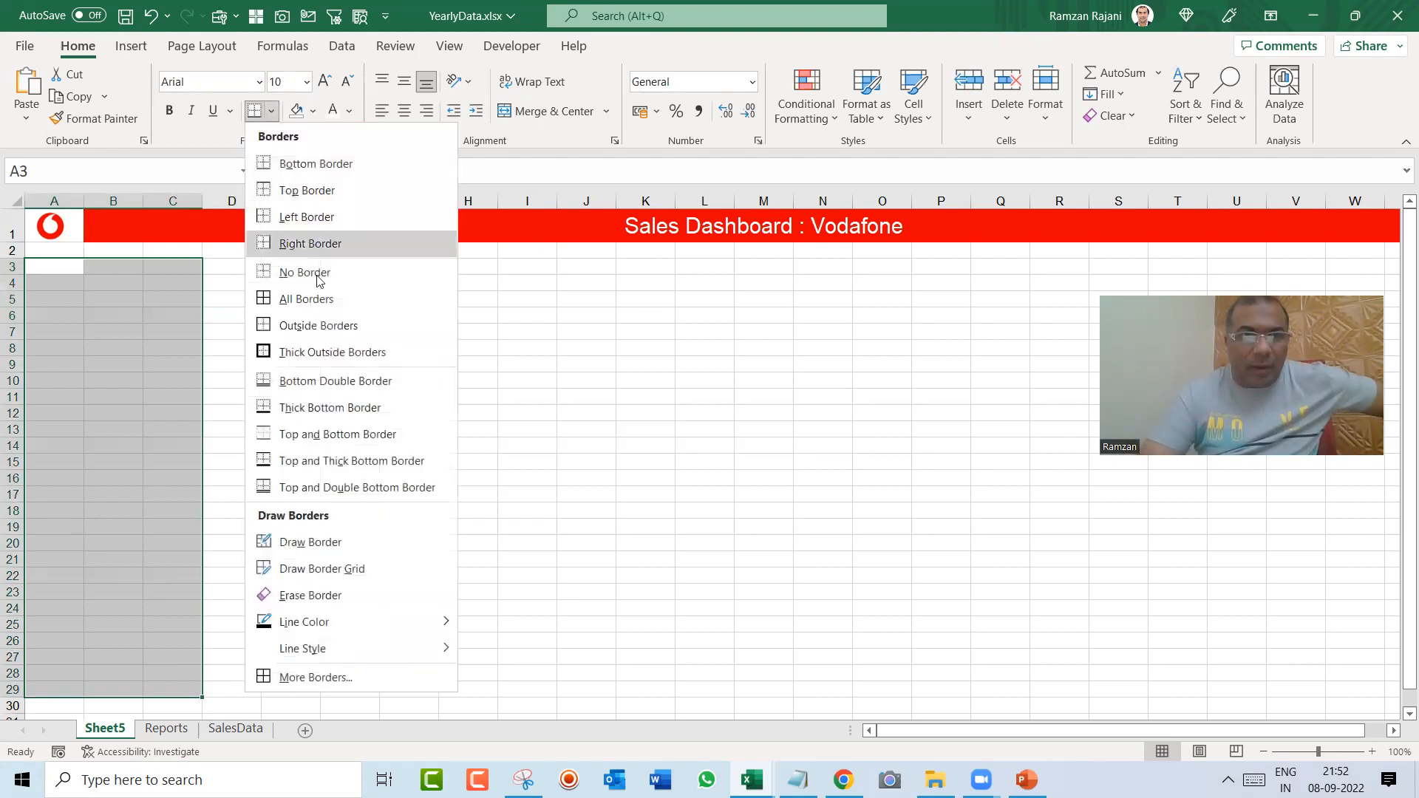
{"action": "left_click", "coordinate": [318, 325]}
{"action": "left_click", "coordinate": [294, 316]}
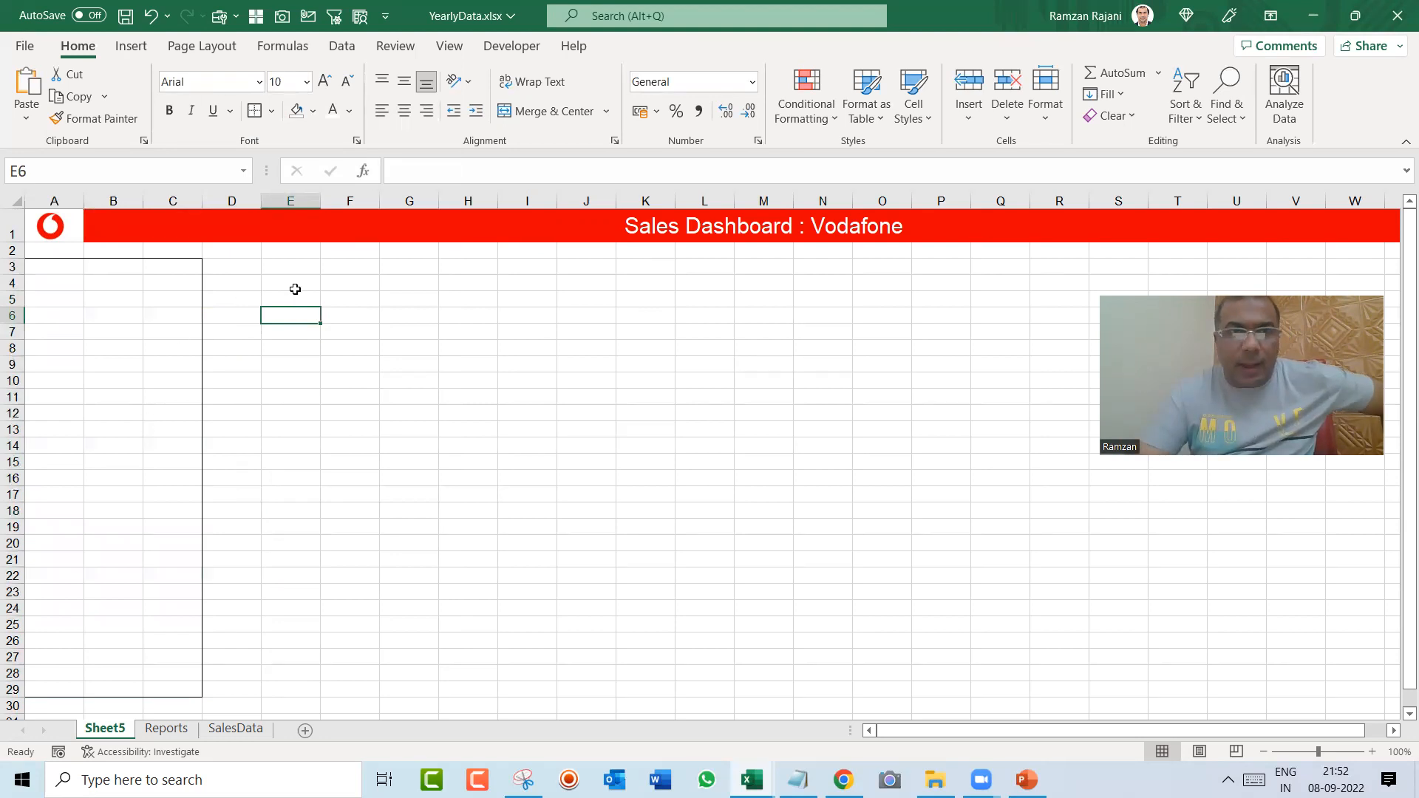
{"action": "left_click", "coordinate": [296, 267]}
{"action": "left_click_drag", "start_coordinate": [332, 283], "coordinate": [590, 398]}
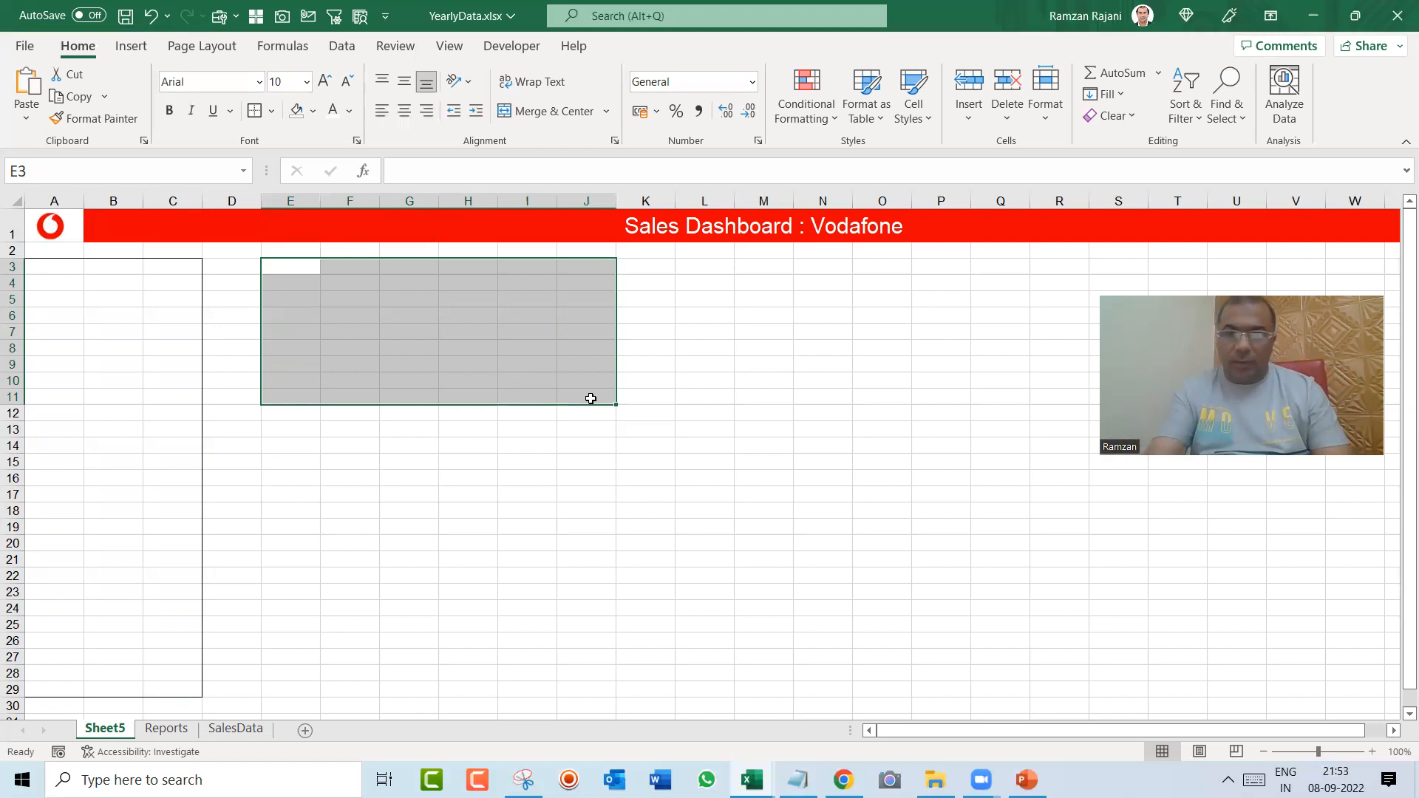
{"action": "left_click", "coordinate": [590, 398]}
Step: Review the pivot reports on the Reports sheet, including Coupon, Yearly, Country and Connection Type
{"action": "key", "text": "ctrl+Page_Down"}
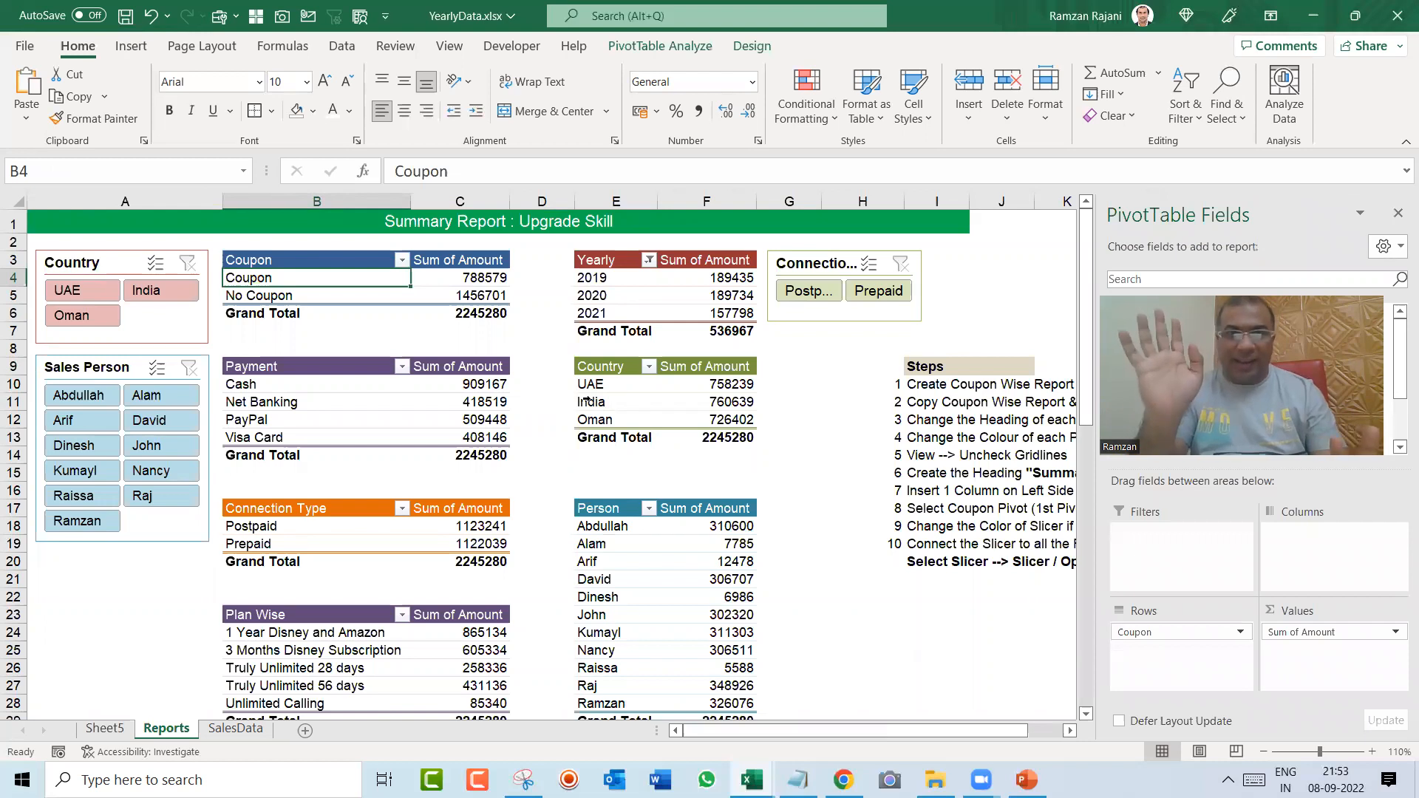
{"action": "key", "text": "Down"}
{"action": "key", "text": "Down"}
{"action": "key", "text": "Down"}
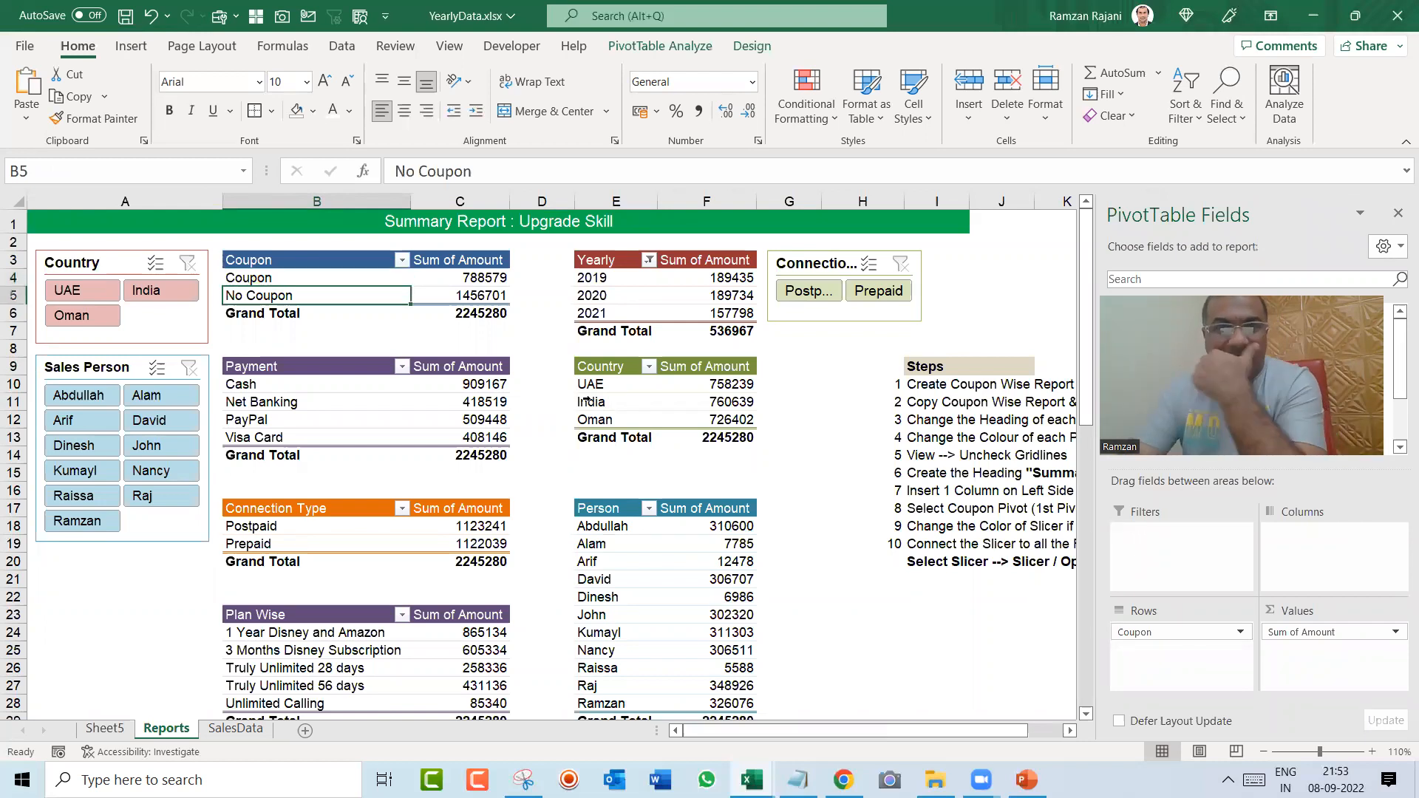
{"action": "key", "text": "Up"}
{"action": "key", "text": "Up"}
{"action": "key", "text": "Up"}
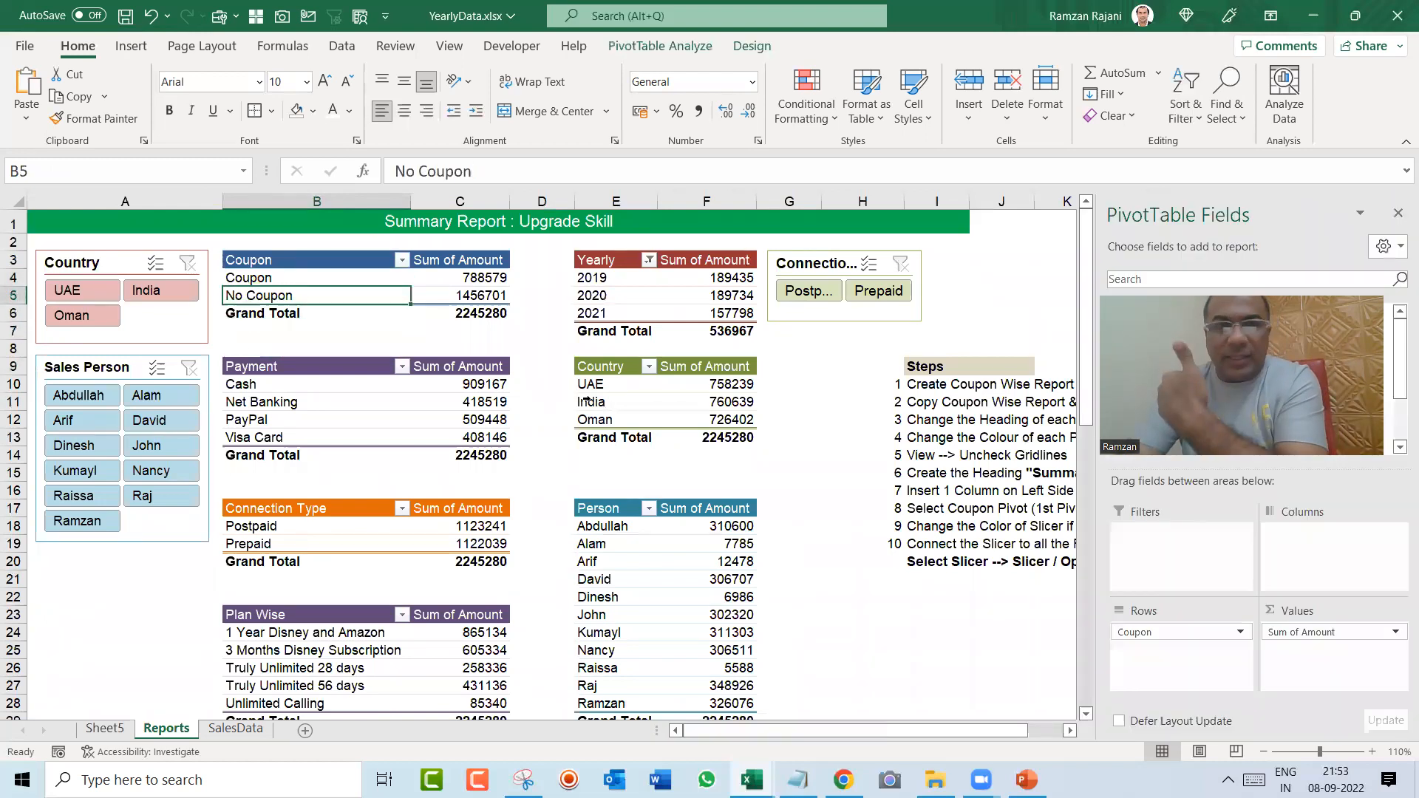
{"action": "key", "text": "Right"}
{"action": "key", "text": "Right"}
{"action": "key", "text": "Right"}
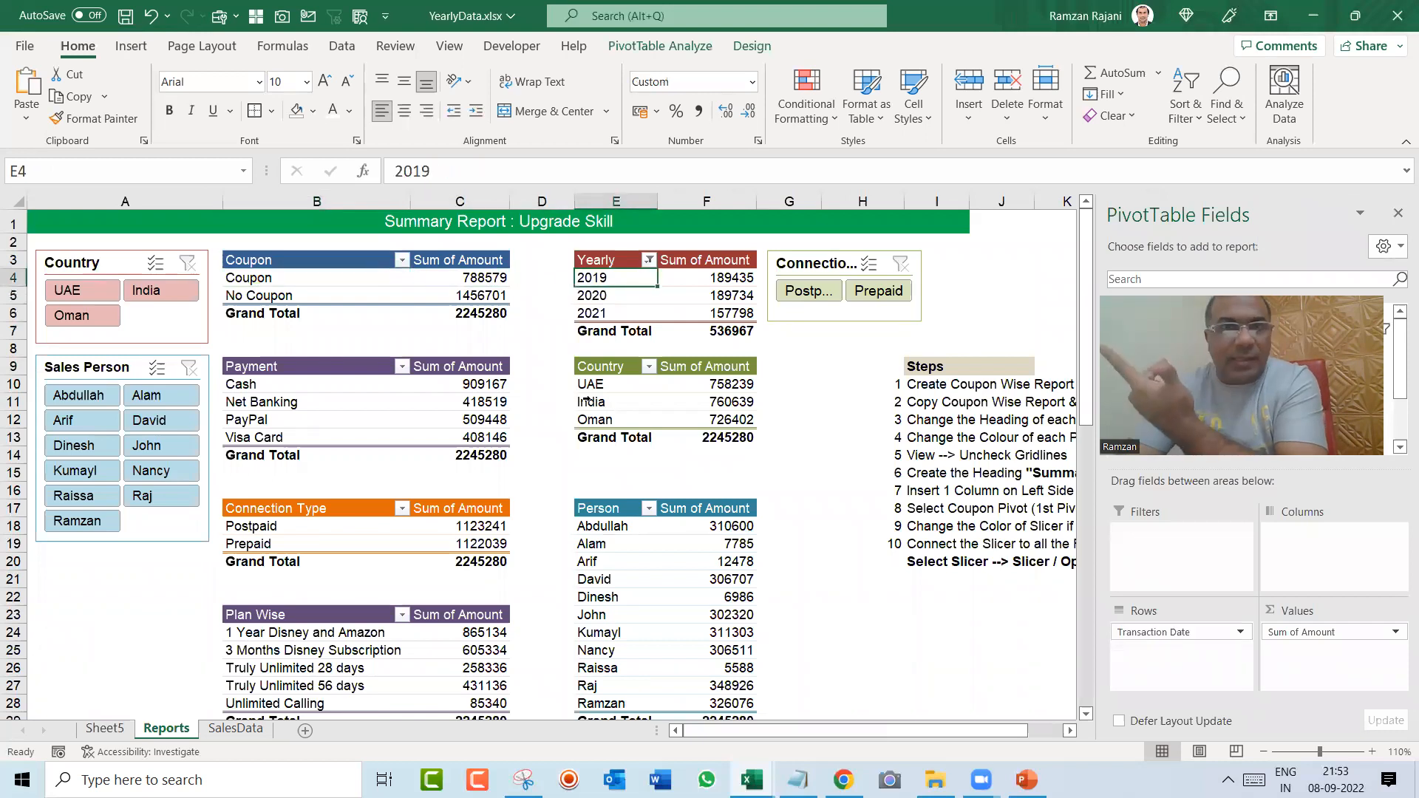
{"action": "key", "text": "Down"}
{"action": "key", "text": "Down"}
{"action": "key", "text": "Down"}
{"action": "key", "text": "Down"}
{"action": "key", "text": "Down"}
{"action": "key", "text": "Down"}
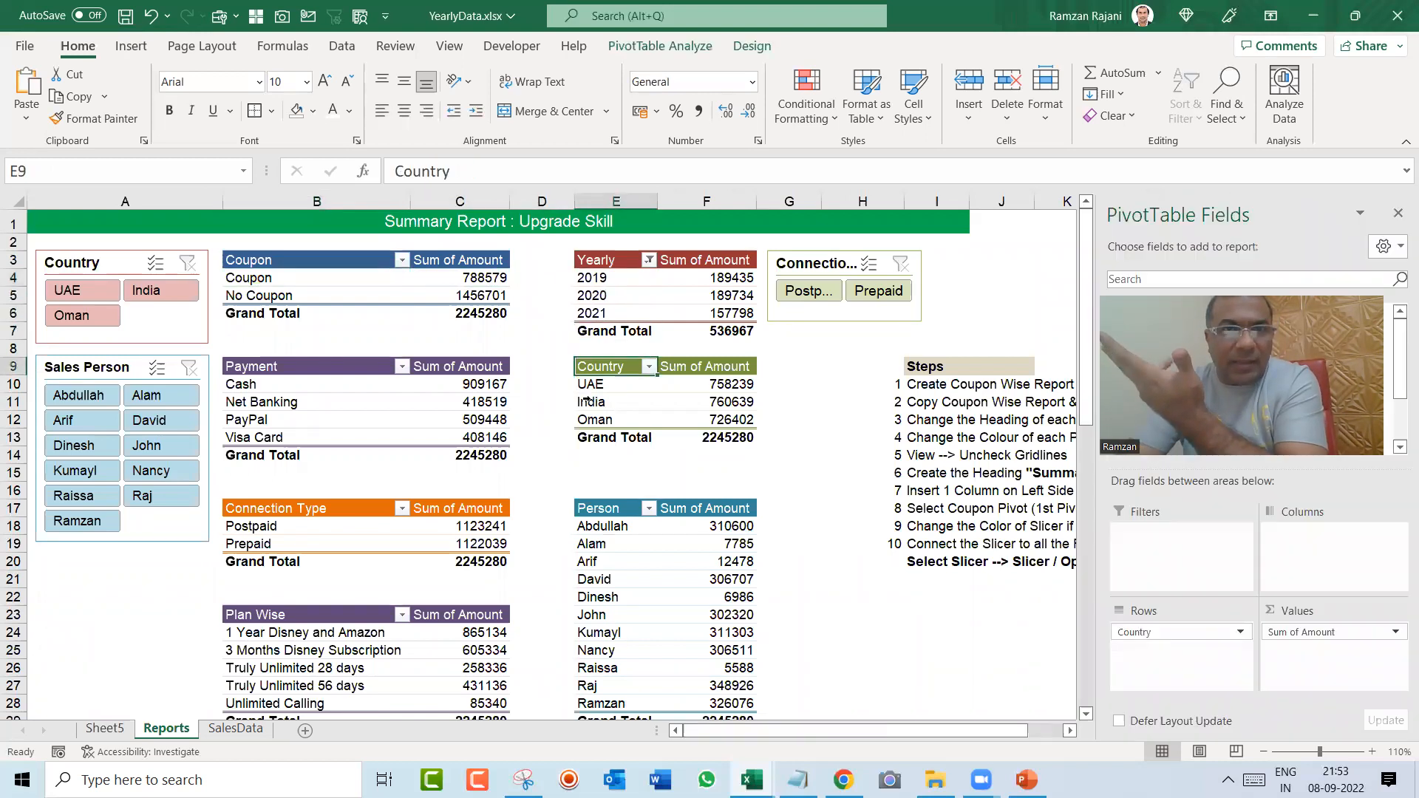
{"action": "key", "text": "Down"}
{"action": "key", "text": "Down"}
{"action": "key", "text": "Down"}
{"action": "key", "text": "Down"}
{"action": "key", "text": "Down"}
{"action": "key", "text": "Down"}
{"action": "key", "text": "Left"}
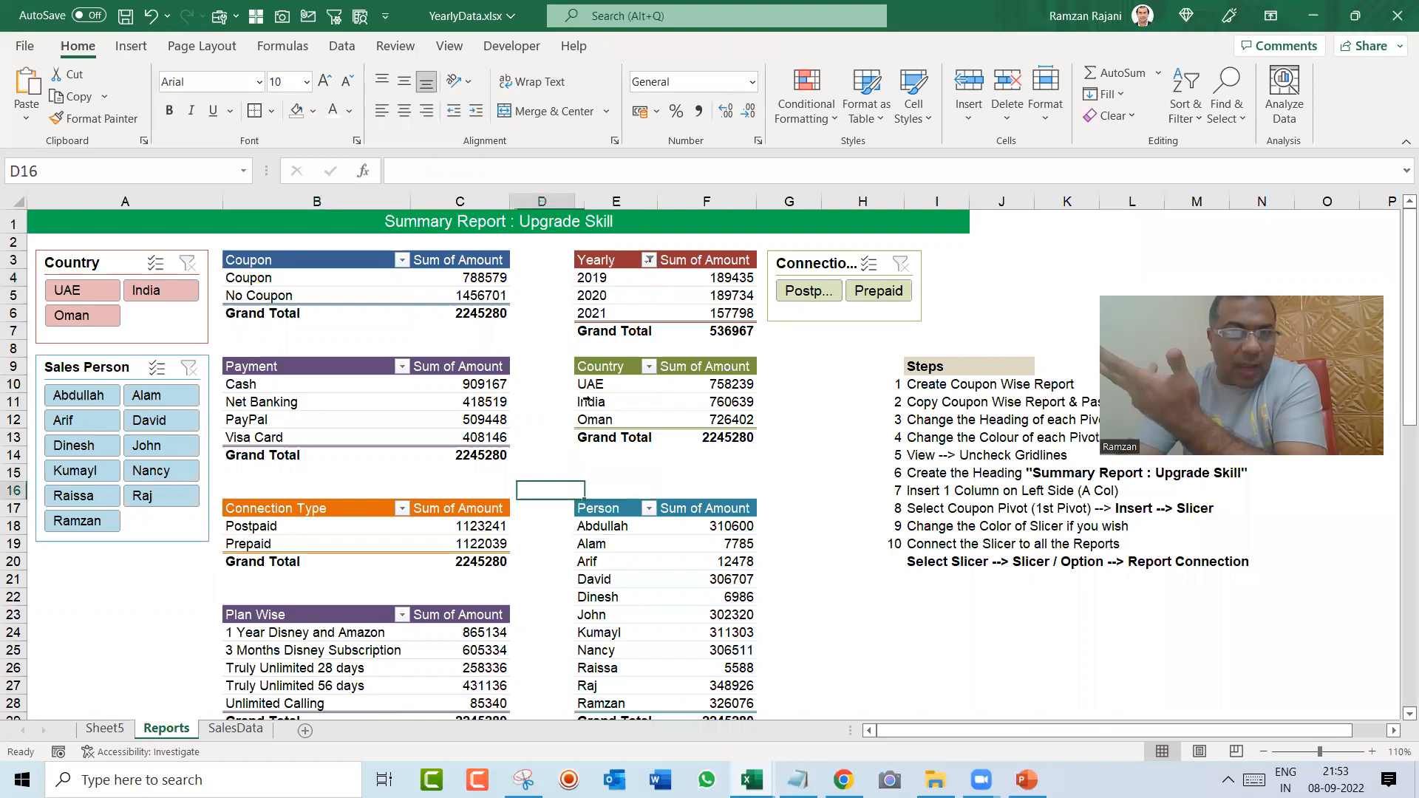
{"action": "key", "text": "Left"}
{"action": "key", "text": "Down"}
{"action": "key", "text": "Down"}
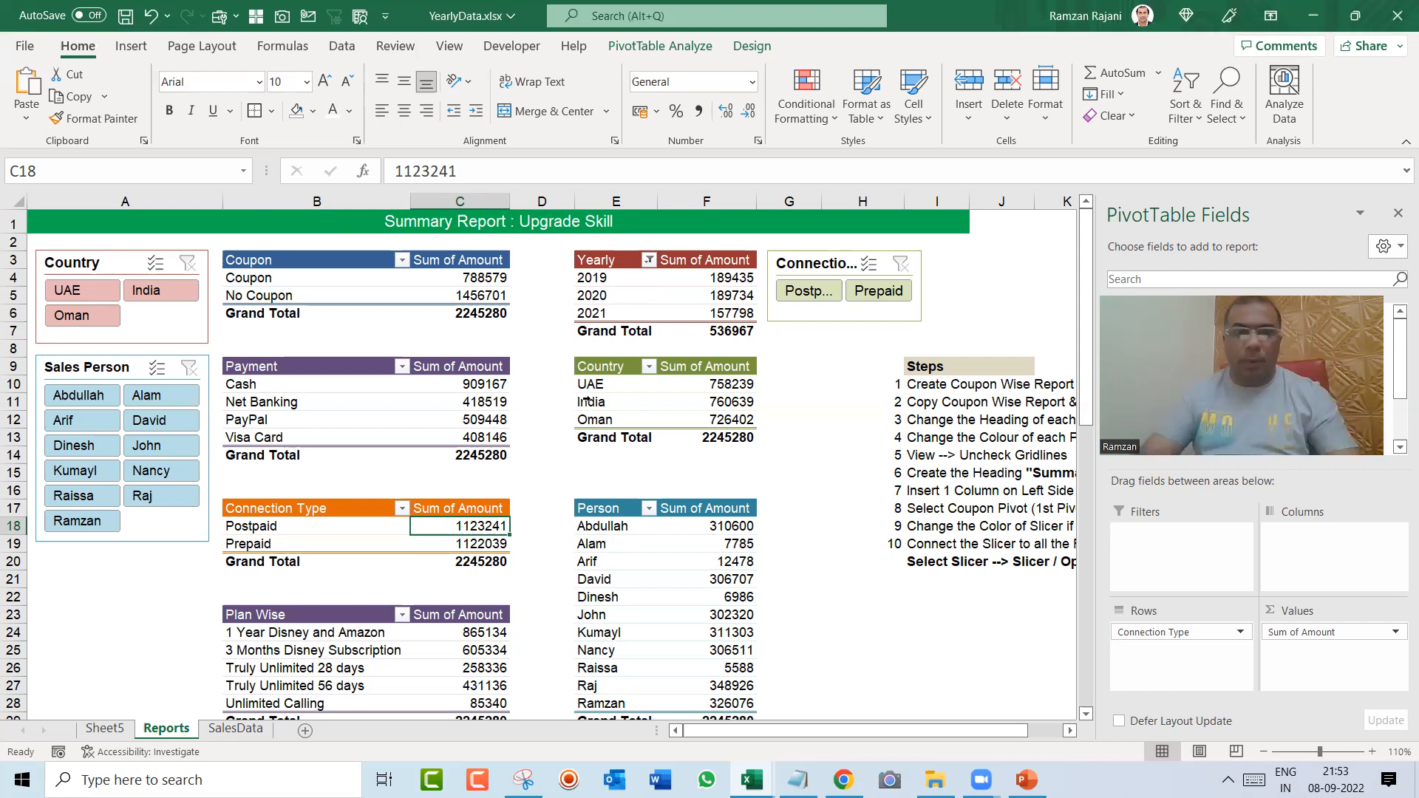
Step: Fill cells E3 to G3 on Sheet5 with the same red as the header banner
{"action": "key", "text": "ctrl+Page_Up"}
{"action": "key", "text": "Left"}
{"action": "key", "text": "Right"}
{"action": "key", "text": "shift+Down"}
{"action": "key", "text": "shift+Right"}
{"action": "key", "text": "shift+Right"}
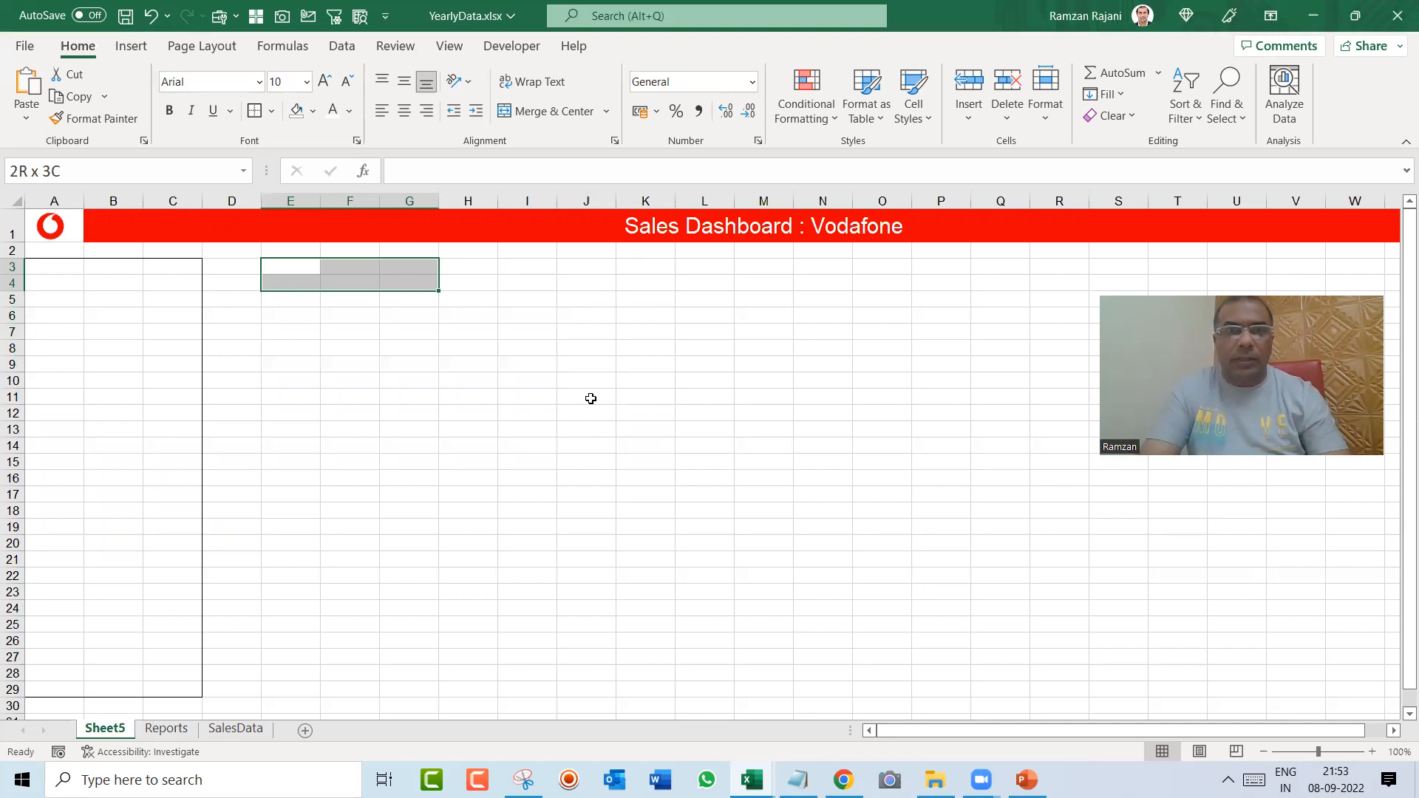
{"action": "key", "text": "Left"}
{"action": "key", "text": "Right"}
{"action": "key", "text": "shift+Right"}
{"action": "key", "text": "shift+Right"}
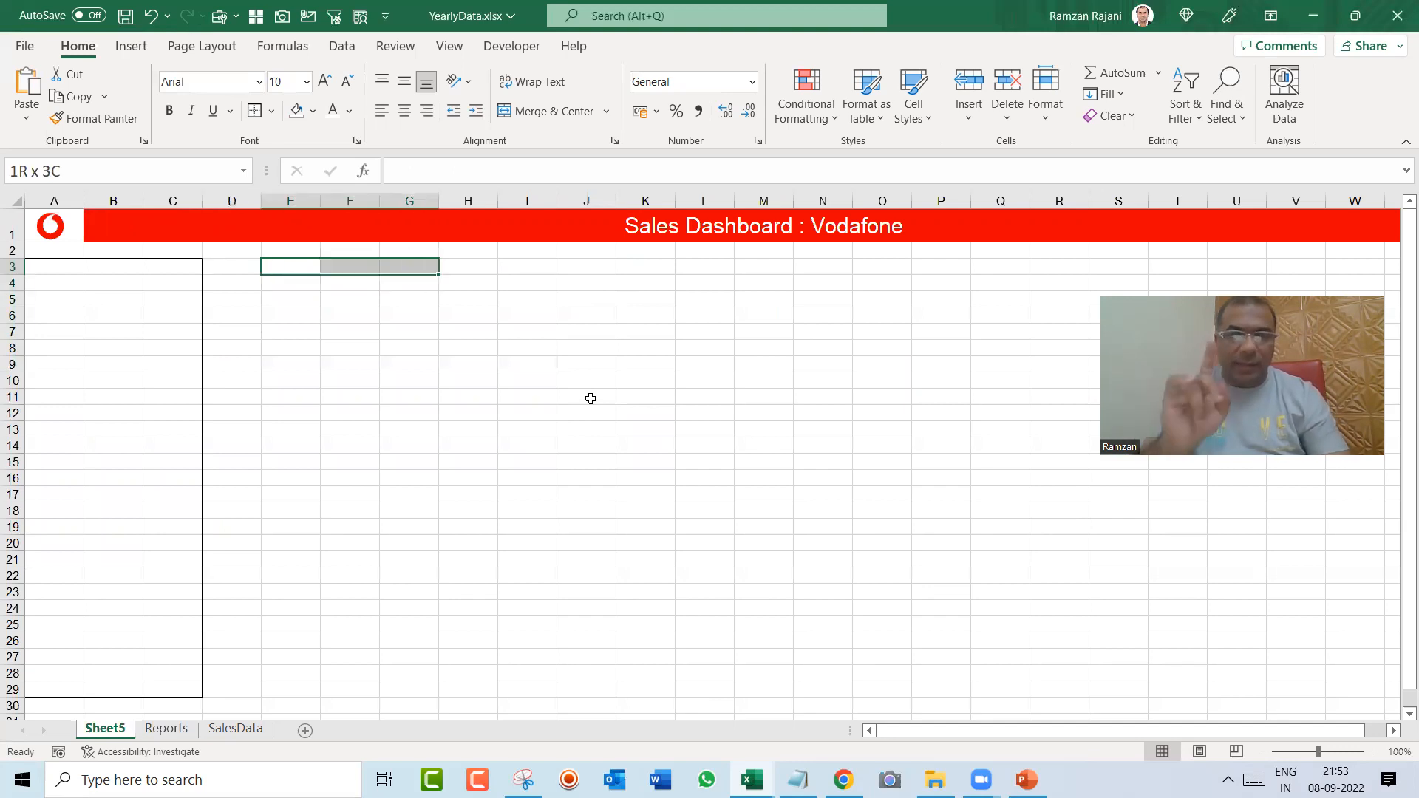
{"action": "left_click", "coordinate": [313, 111]}
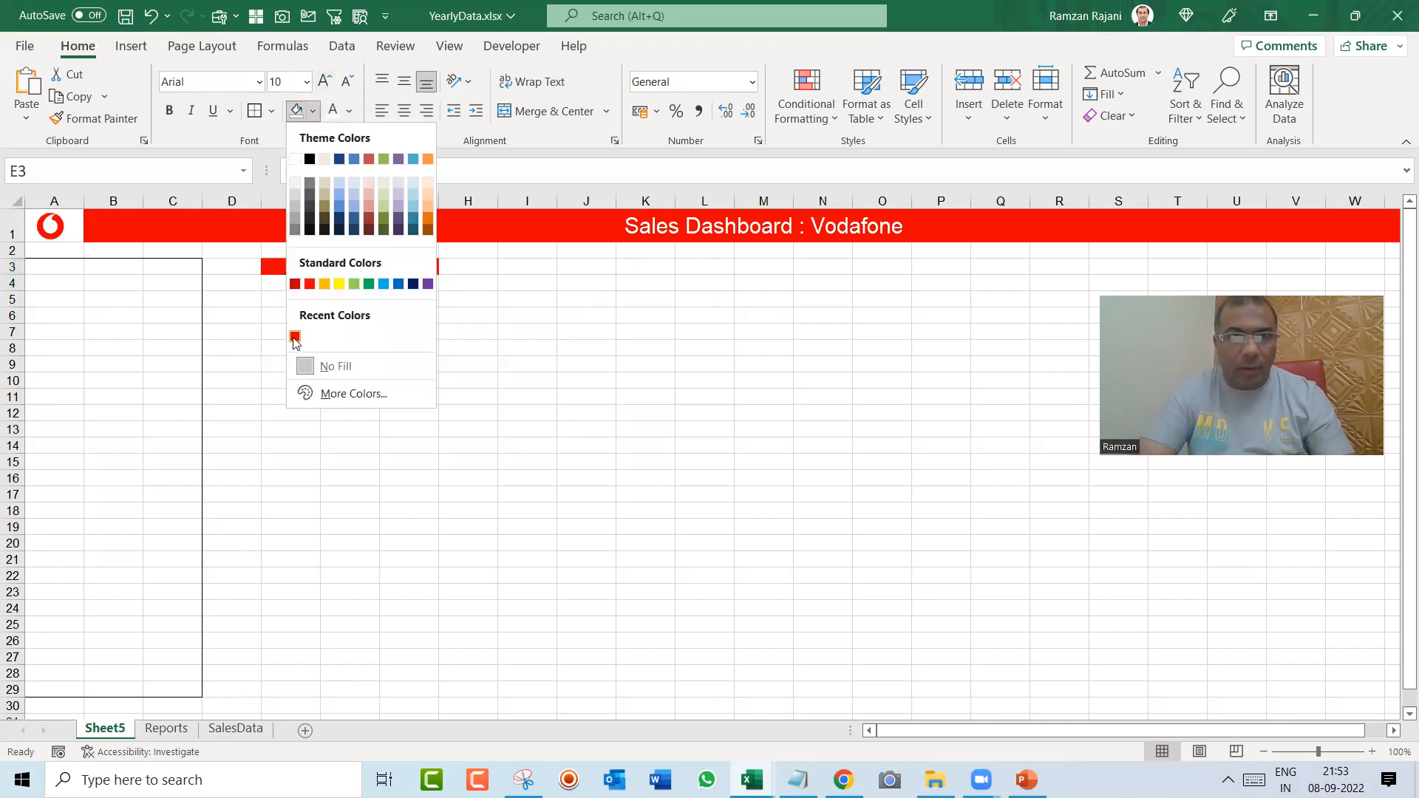
{"action": "left_click", "coordinate": [295, 337]}
{"action": "left_click", "coordinate": [295, 334]}
Step: Enter the label "Total Sales" in cell E3
{"action": "left_click", "coordinate": [300, 265]}
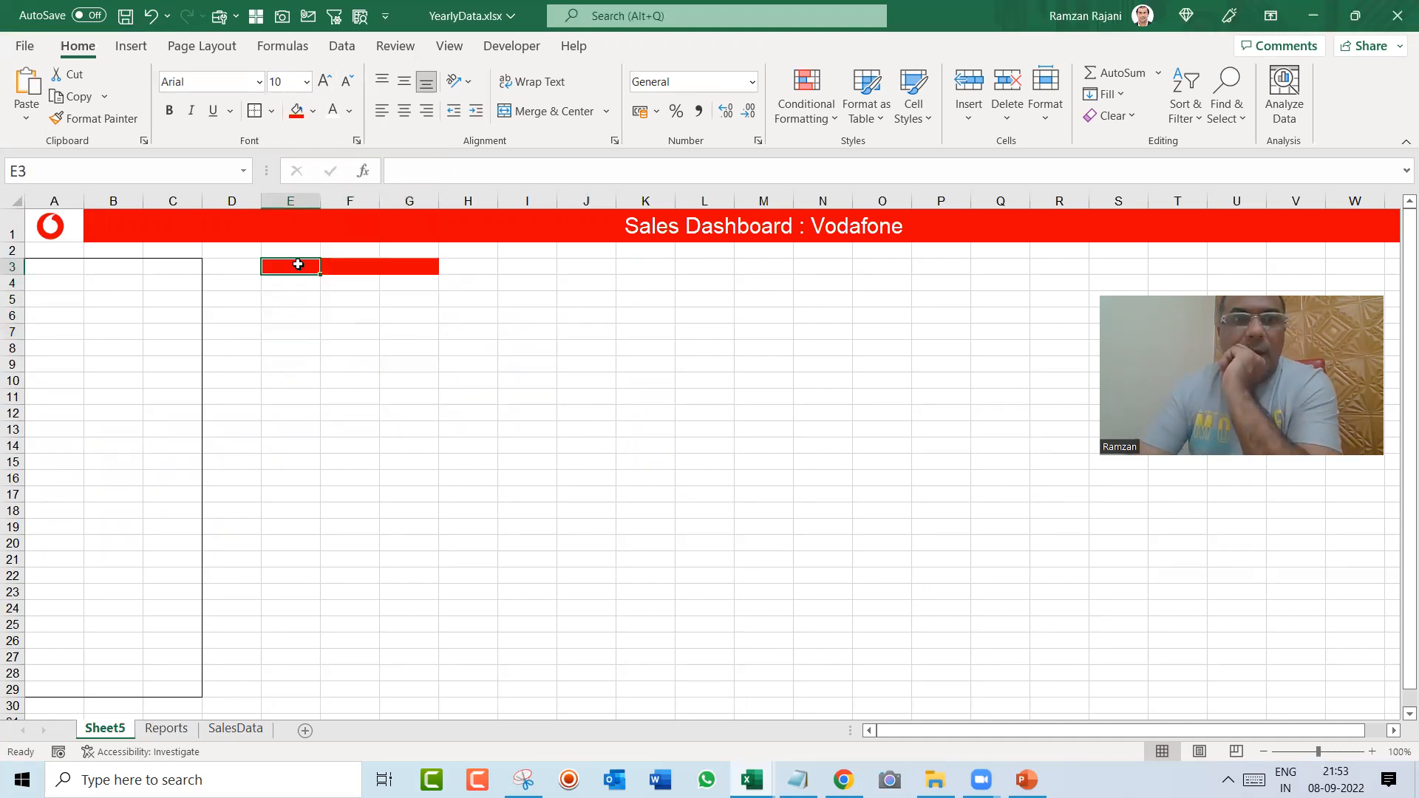
{"action": "type", "text": "Total Sales"}
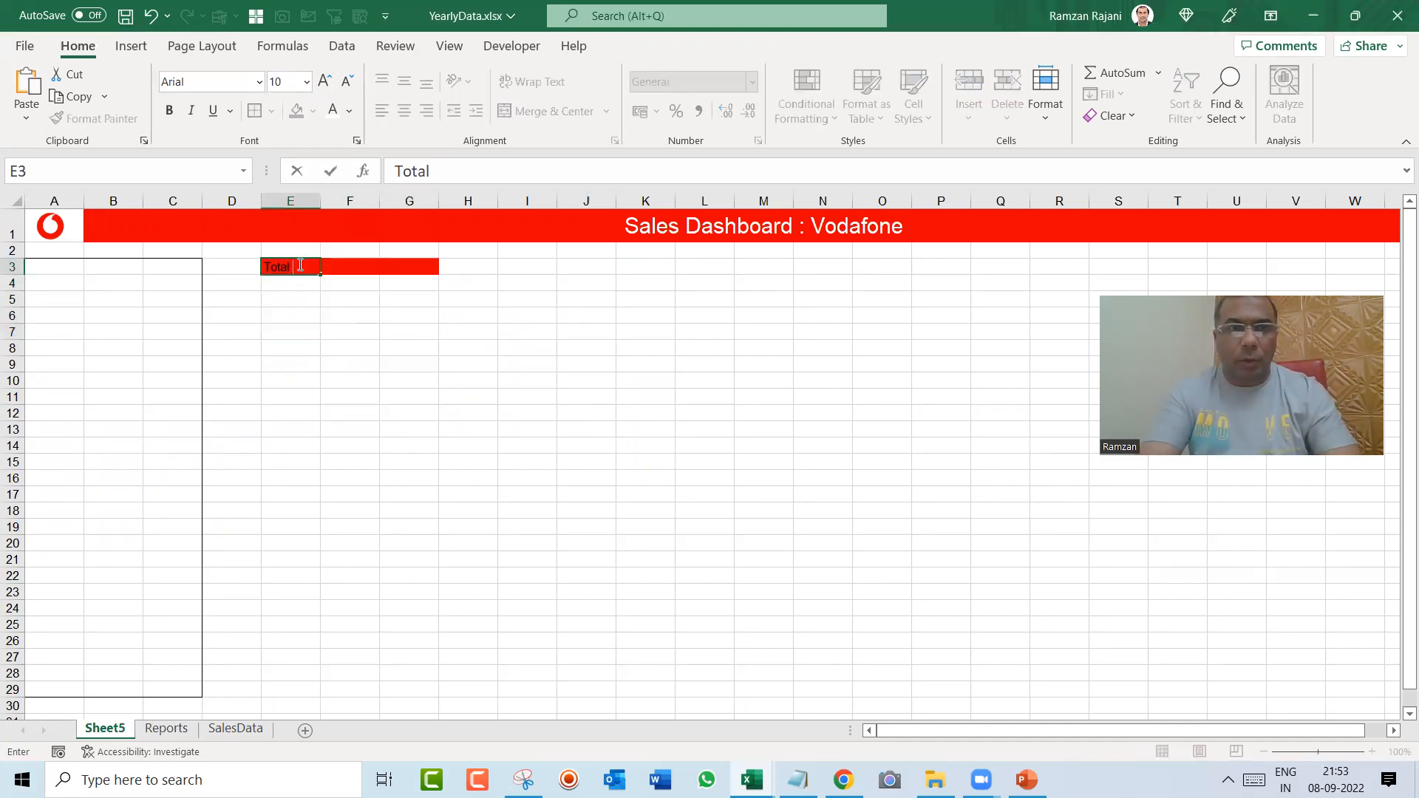
{"action": "key", "text": "Return"}
Step: Merge and center the Total Sales label across E3 to G3, with white text at font size 12
{"action": "key", "text": "Up"}
{"action": "key", "text": "shift+Right"}
{"action": "key", "text": "shift+Right"}
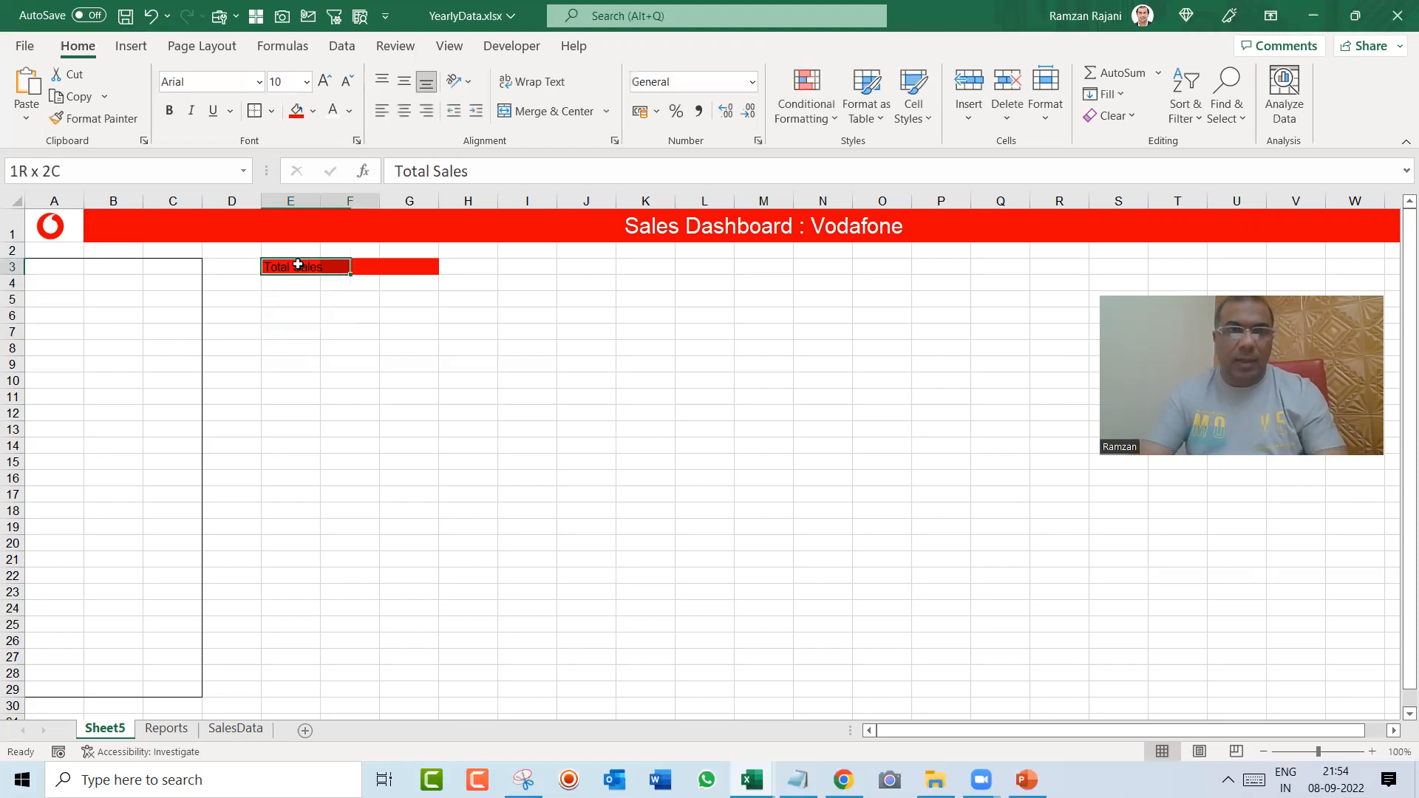
{"action": "left_click", "coordinate": [545, 113]}
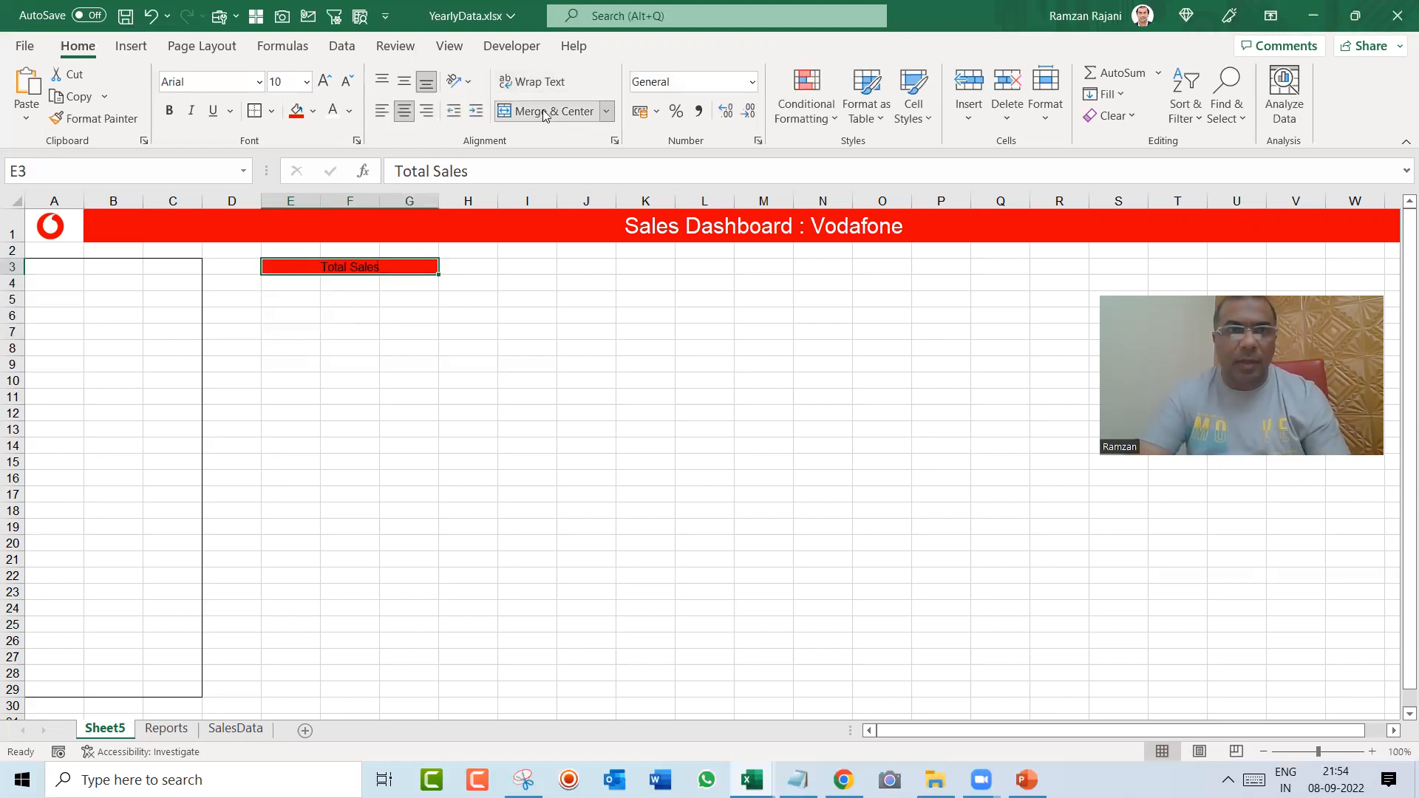
{"action": "left_click", "coordinate": [333, 114]}
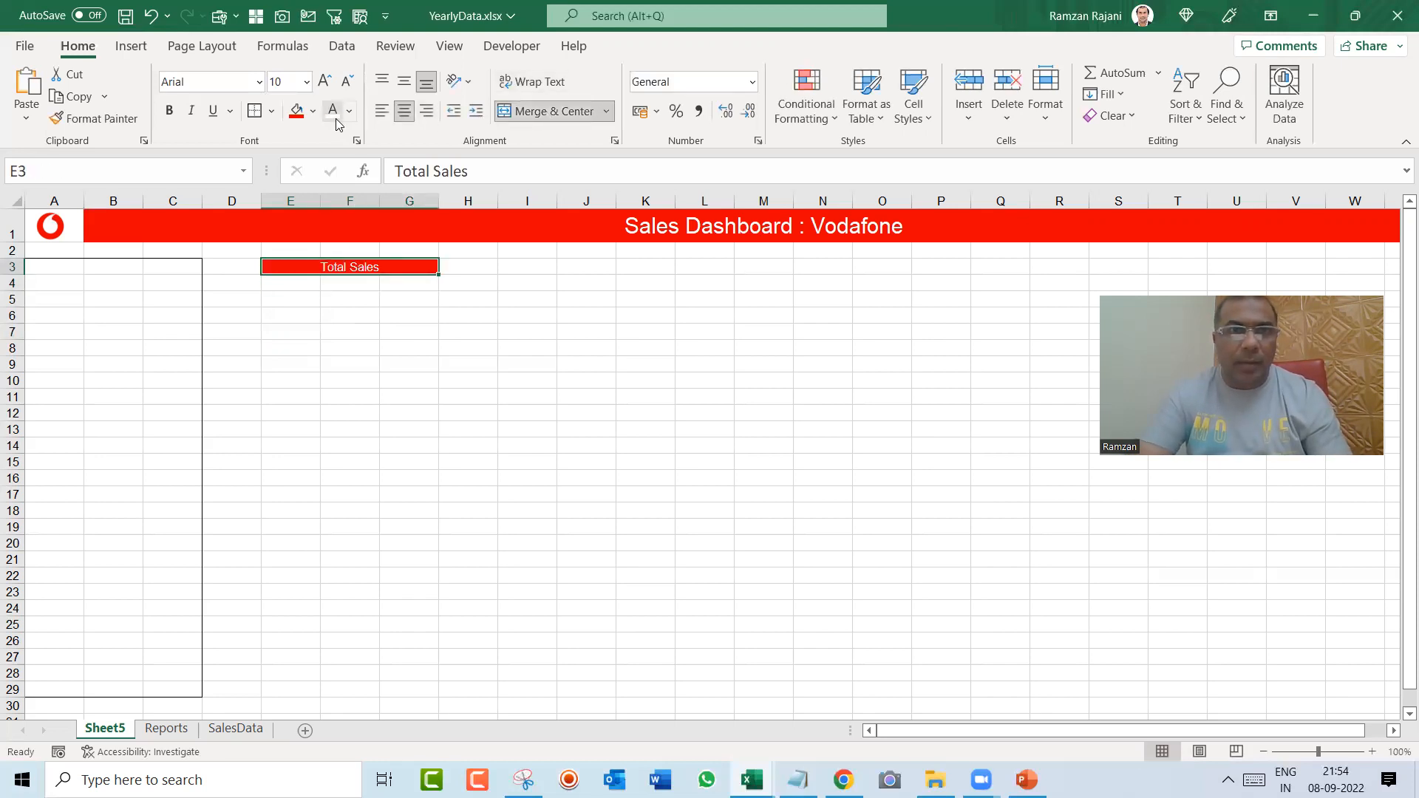
{"action": "left_click", "coordinate": [283, 82]}
{"action": "type", "text": "12"}
{"action": "key", "text": "Return"}
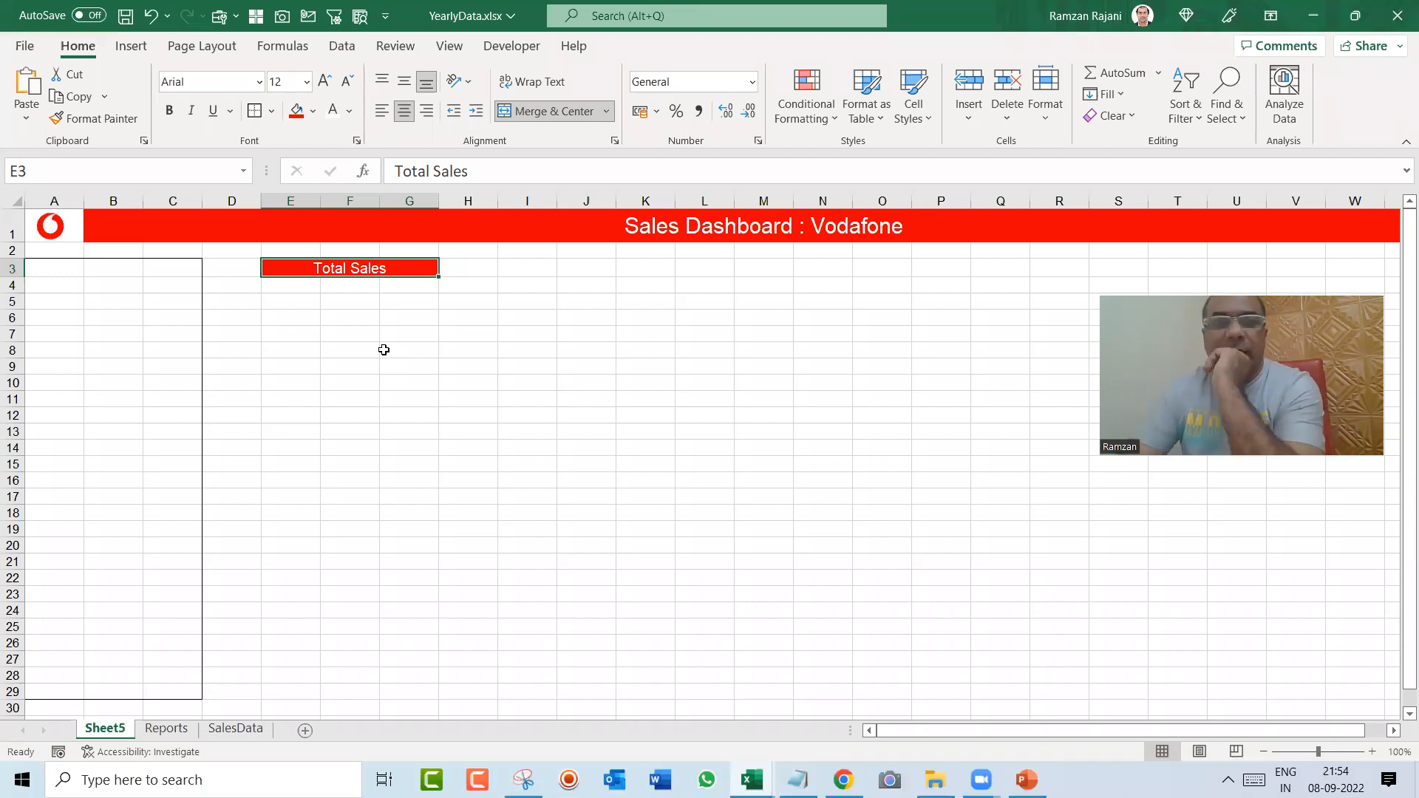
Step: Hide the gridlines on Sheet5
{"action": "key", "text": "Down"}
{"action": "key", "text": "shift+Down"}
{"action": "key", "text": "shift+Right"}
{"action": "key", "text": "shift+Right"}
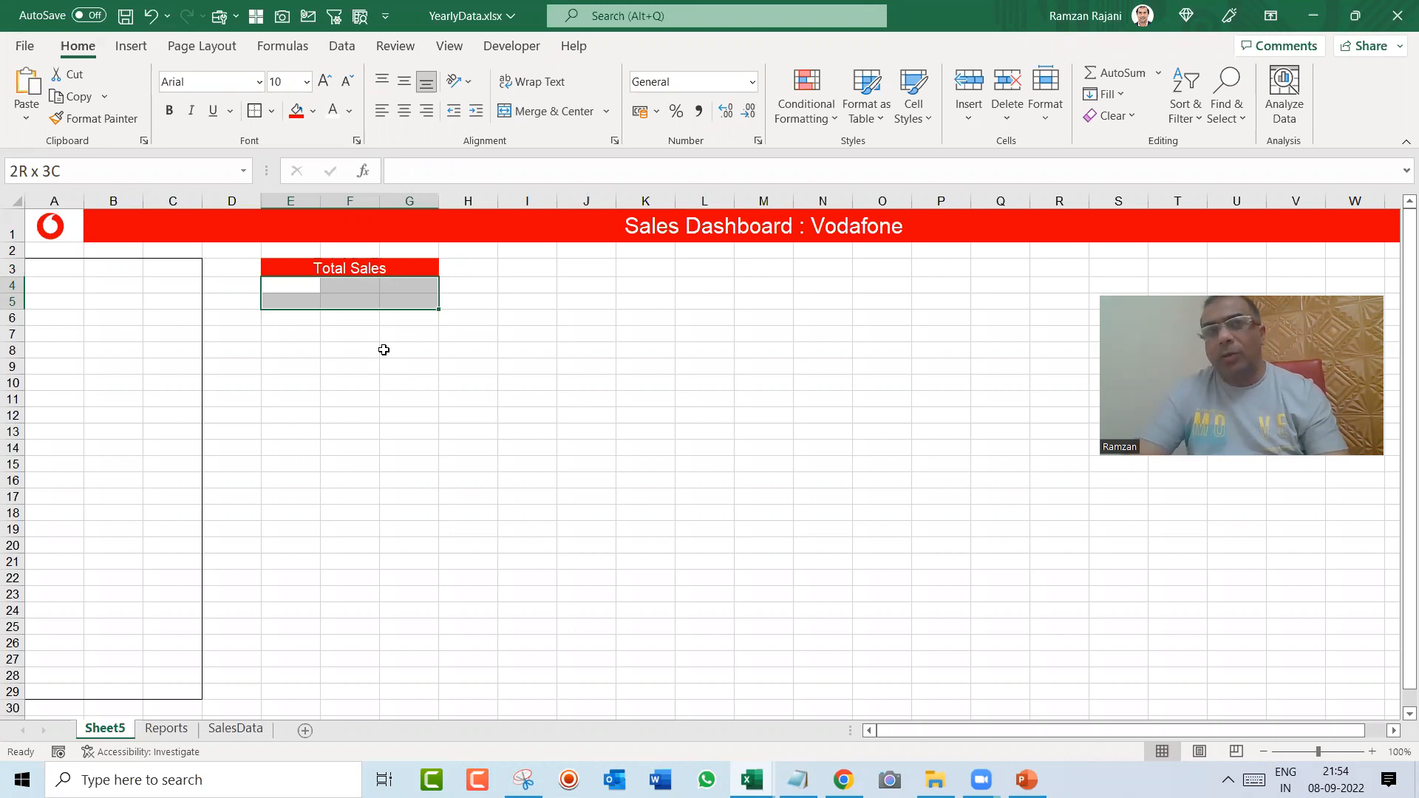
{"action": "scroll", "coordinate": [459, 102], "scroll_direction": "down", "scroll_amount": 6}
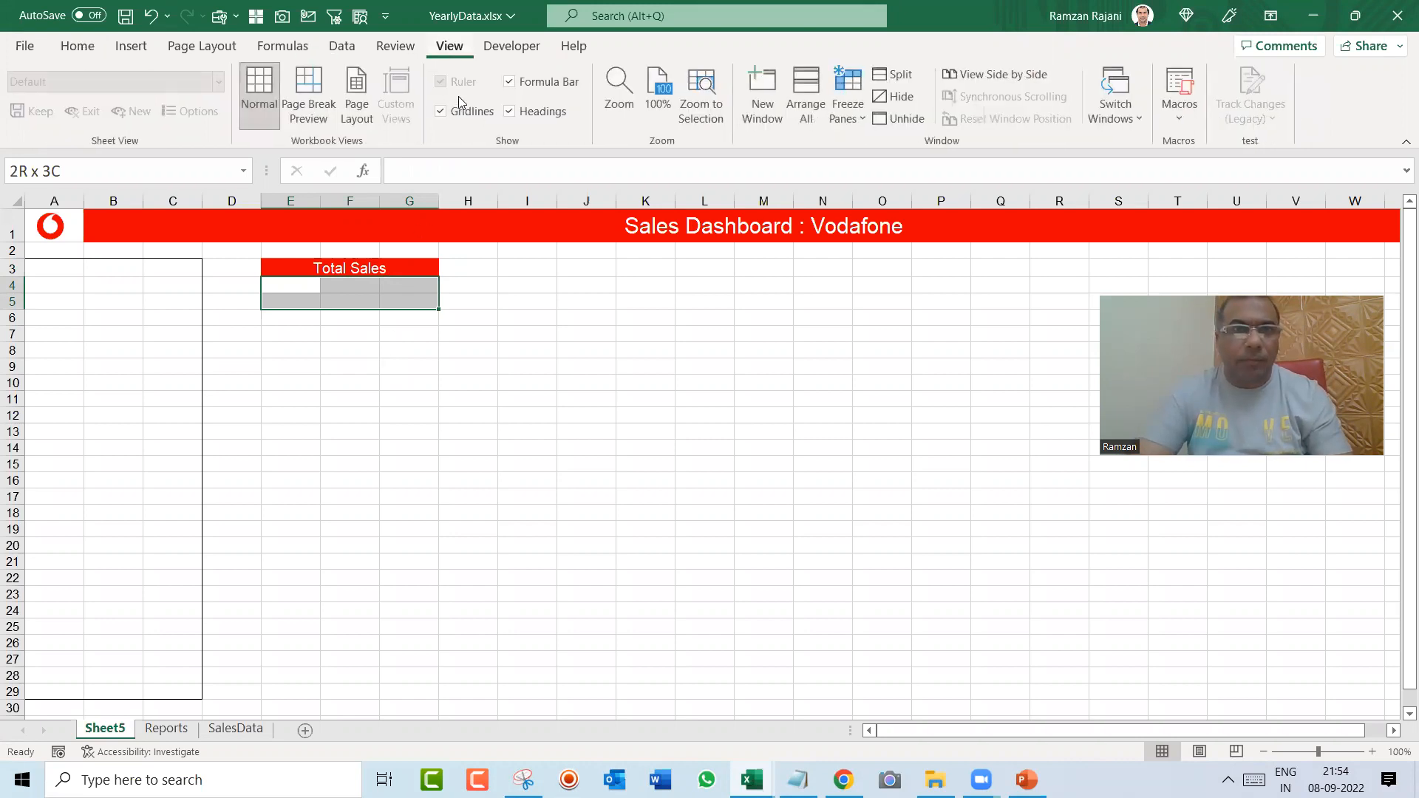
{"action": "left_click", "coordinate": [442, 111]}
Step: Apply outside borders to the range E4 to G5 below the Total Sales label
{"action": "key", "text": "Left"}
{"action": "key", "text": "Right"}
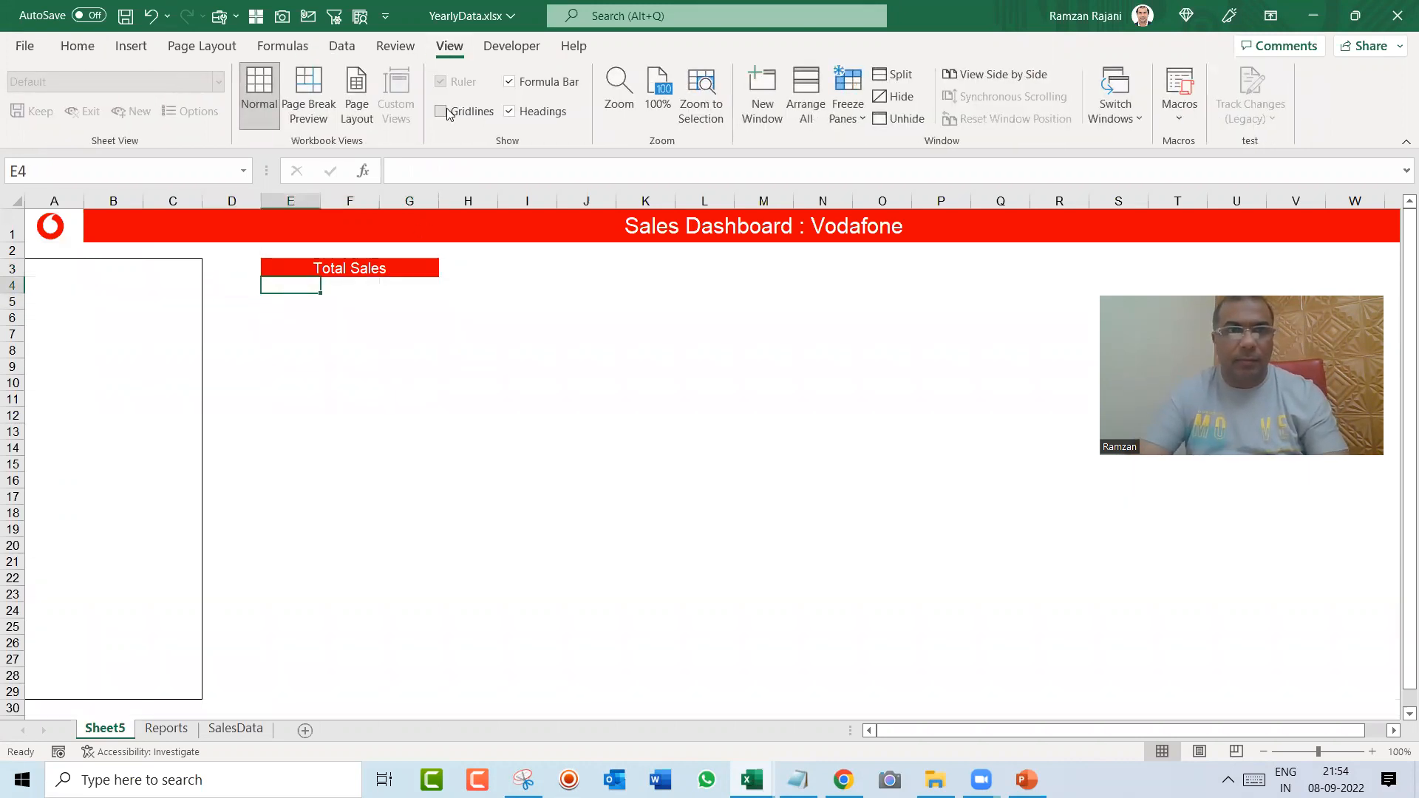
{"action": "key", "text": "shift+Right"}
{"action": "key", "text": "shift+Right"}
{"action": "key", "text": "shift+Down"}
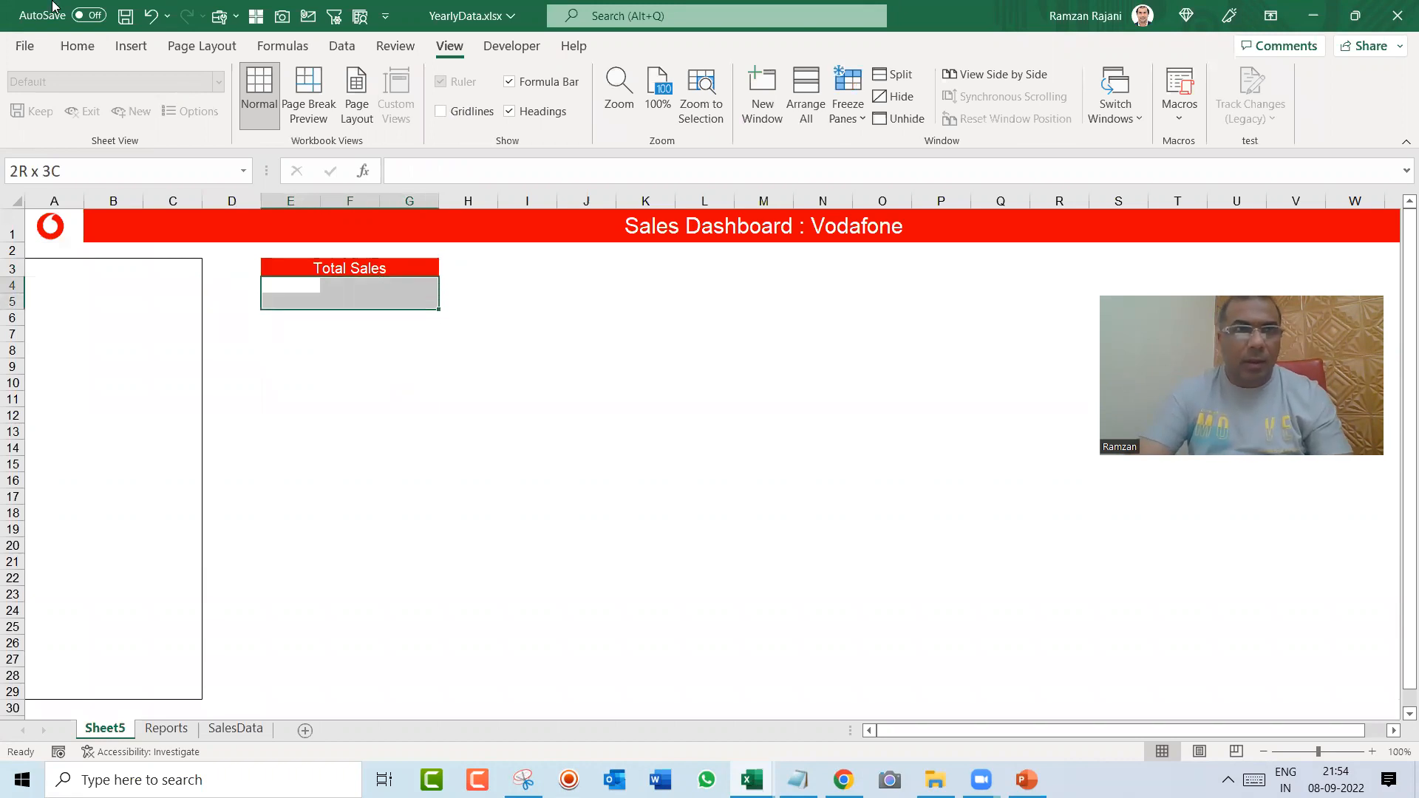
{"action": "left_click", "coordinate": [78, 46]}
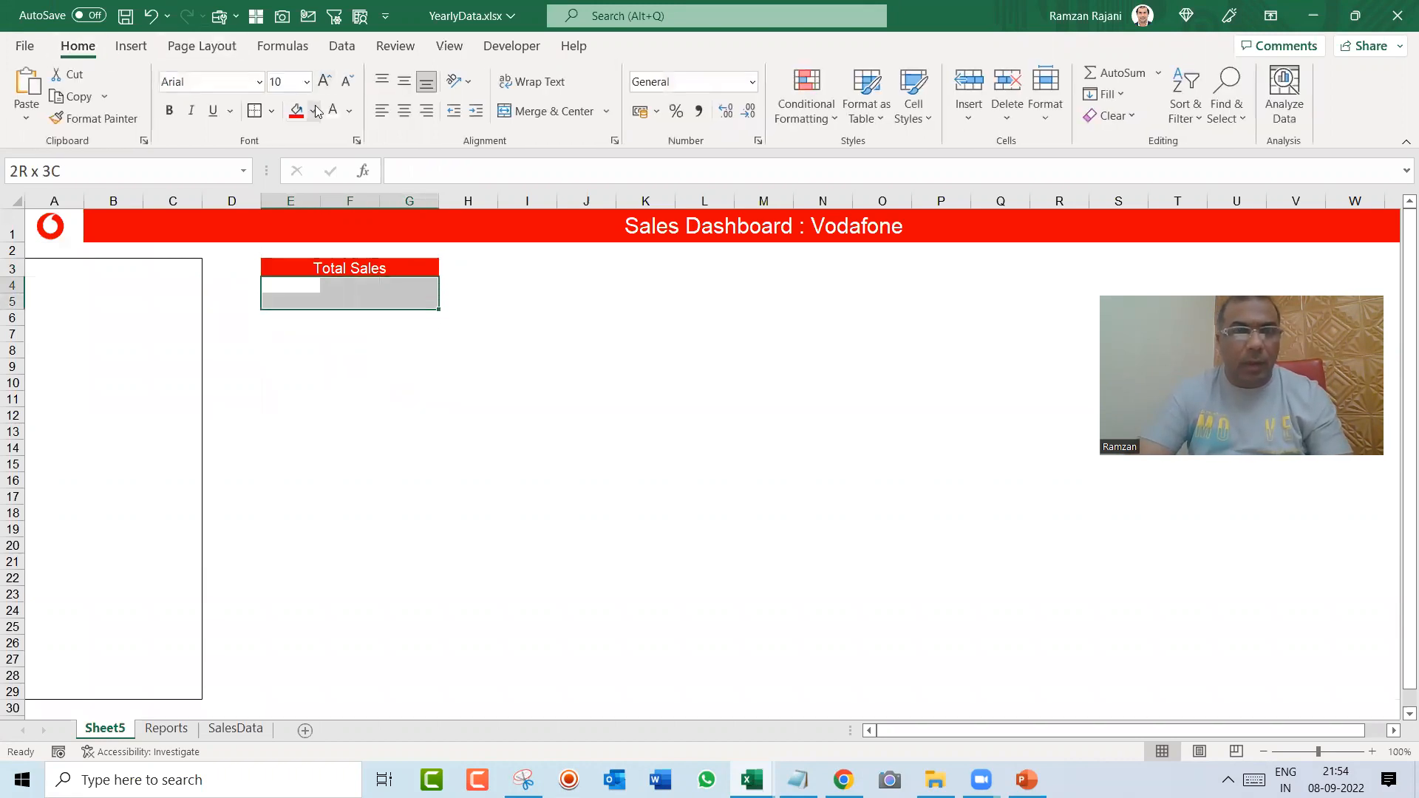
{"action": "left_click", "coordinate": [272, 111]}
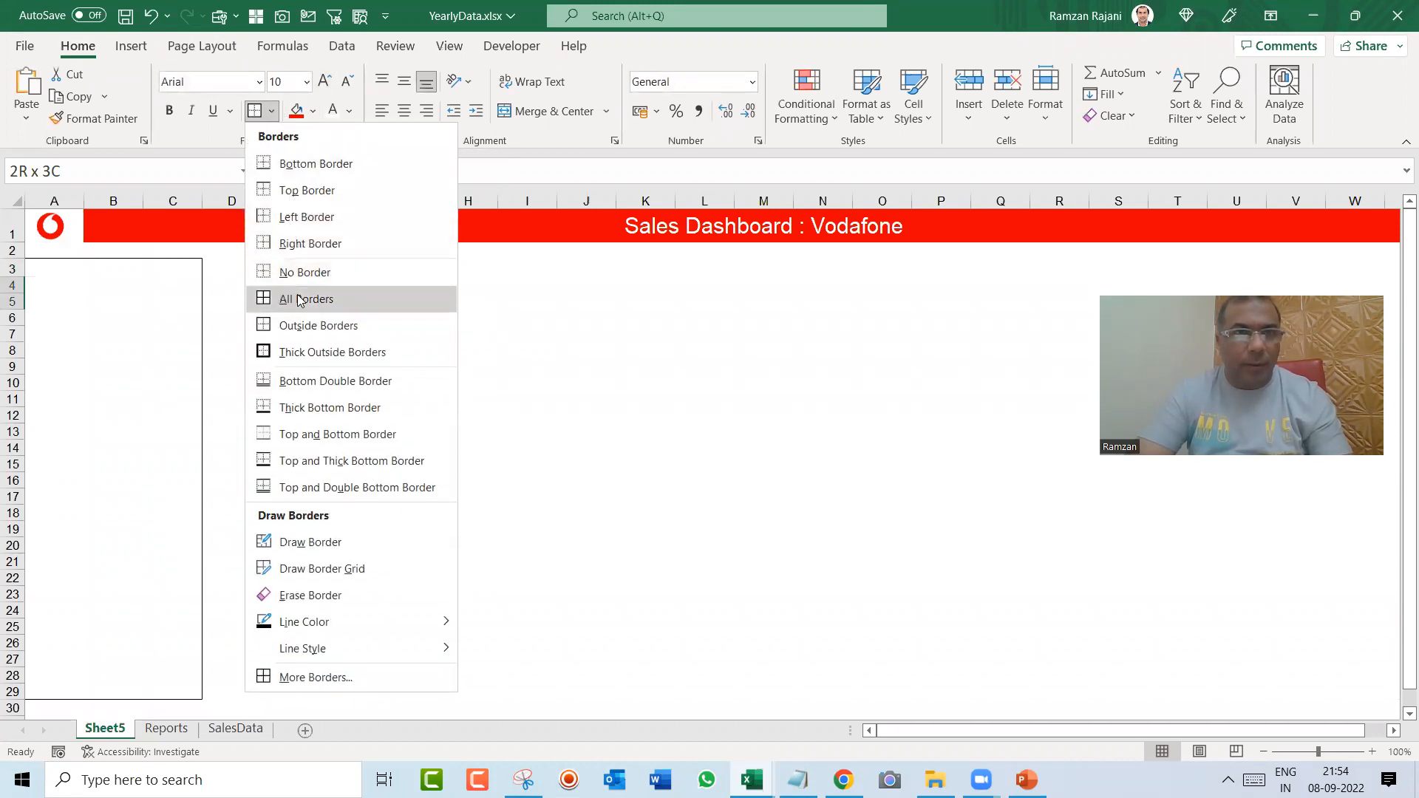
{"action": "left_click", "coordinate": [301, 326]}
{"action": "left_click", "coordinate": [366, 369]}
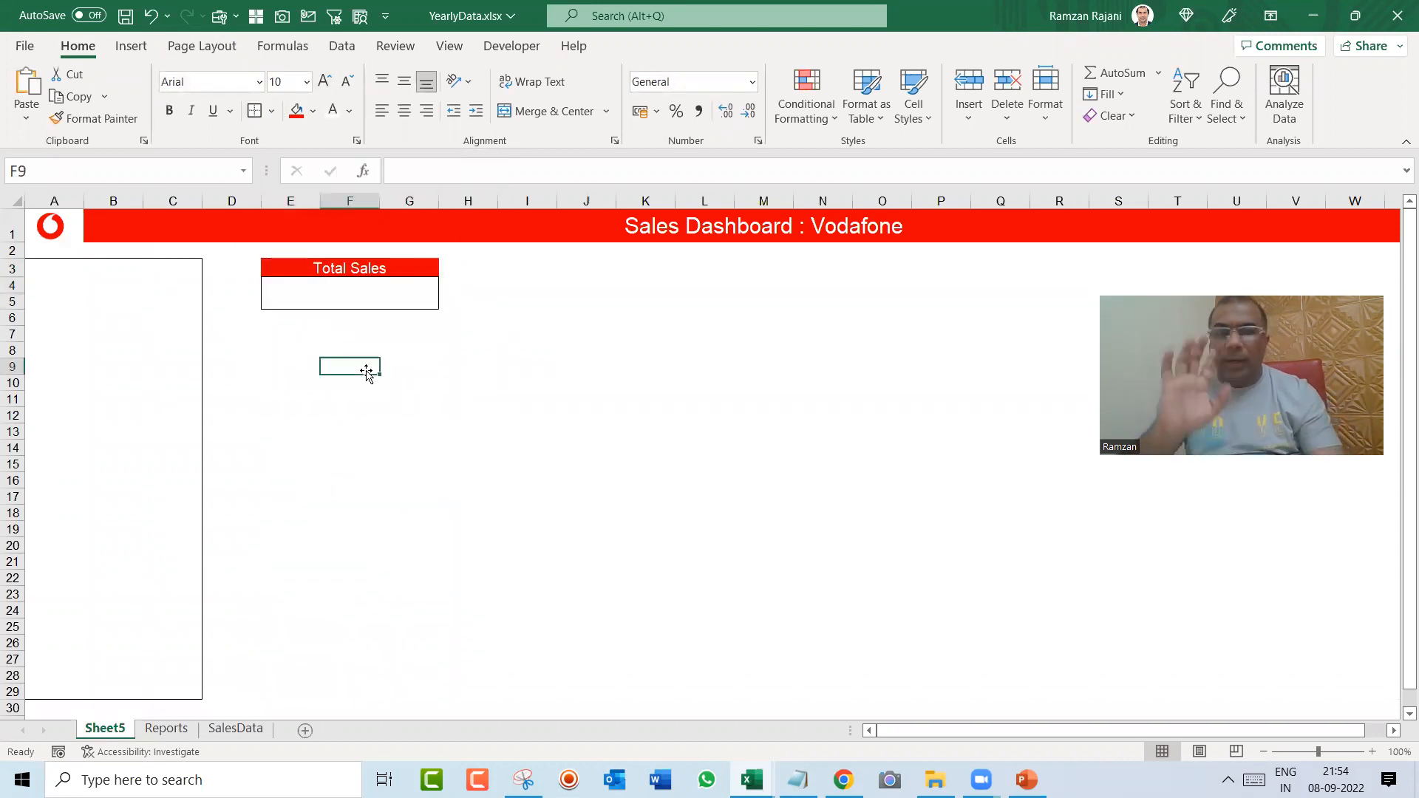
Step: Merge and center the bordered cells E4 to G5 into one value box
{"action": "key", "text": "Up"}
{"action": "key", "text": "Up"}
{"action": "key", "text": "Up"}
{"action": "key", "text": "Up"}
{"action": "key", "text": "Up"}
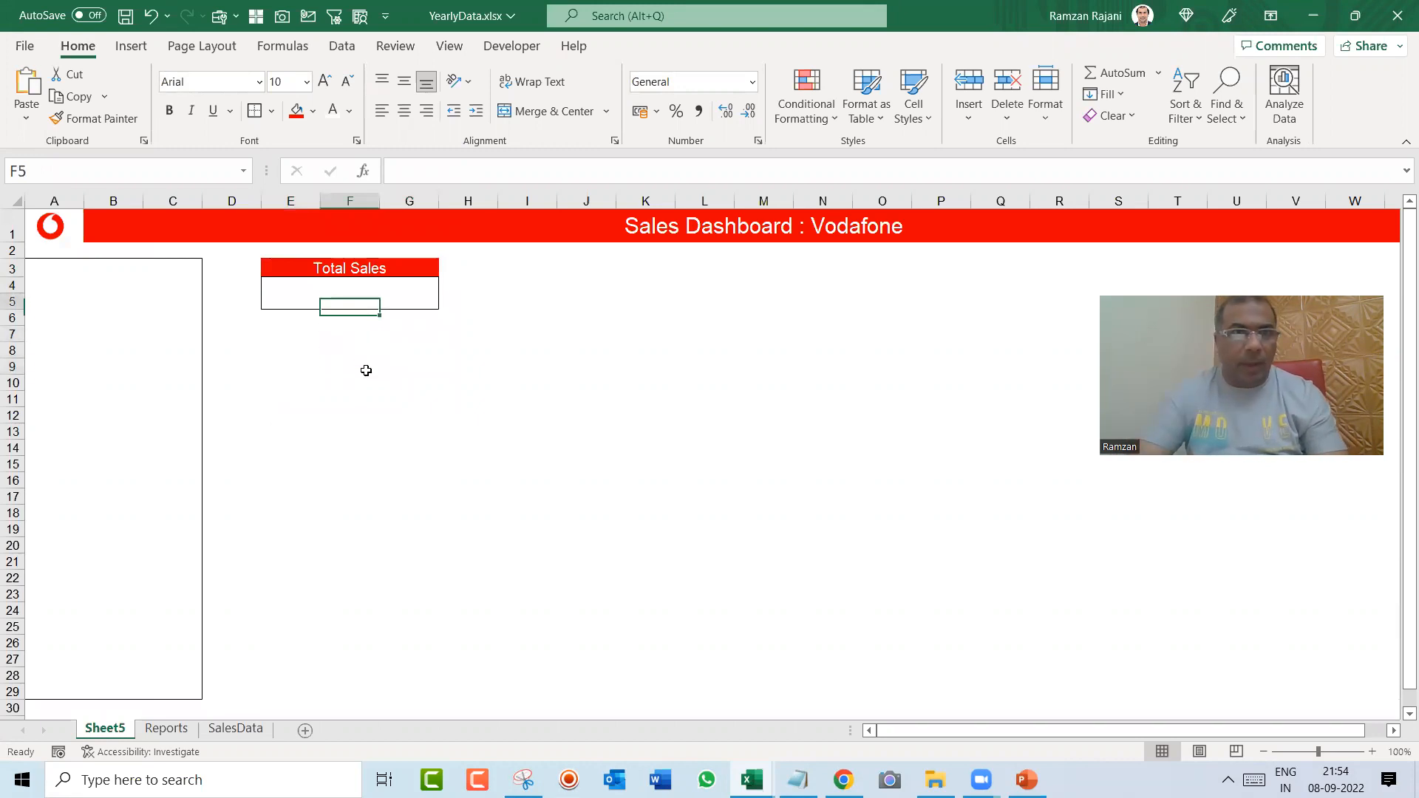
{"action": "key", "text": "Left"}
{"action": "key", "text": "shift+Down"}
{"action": "key", "text": "shift+Right"}
{"action": "key", "text": "shift+Right"}
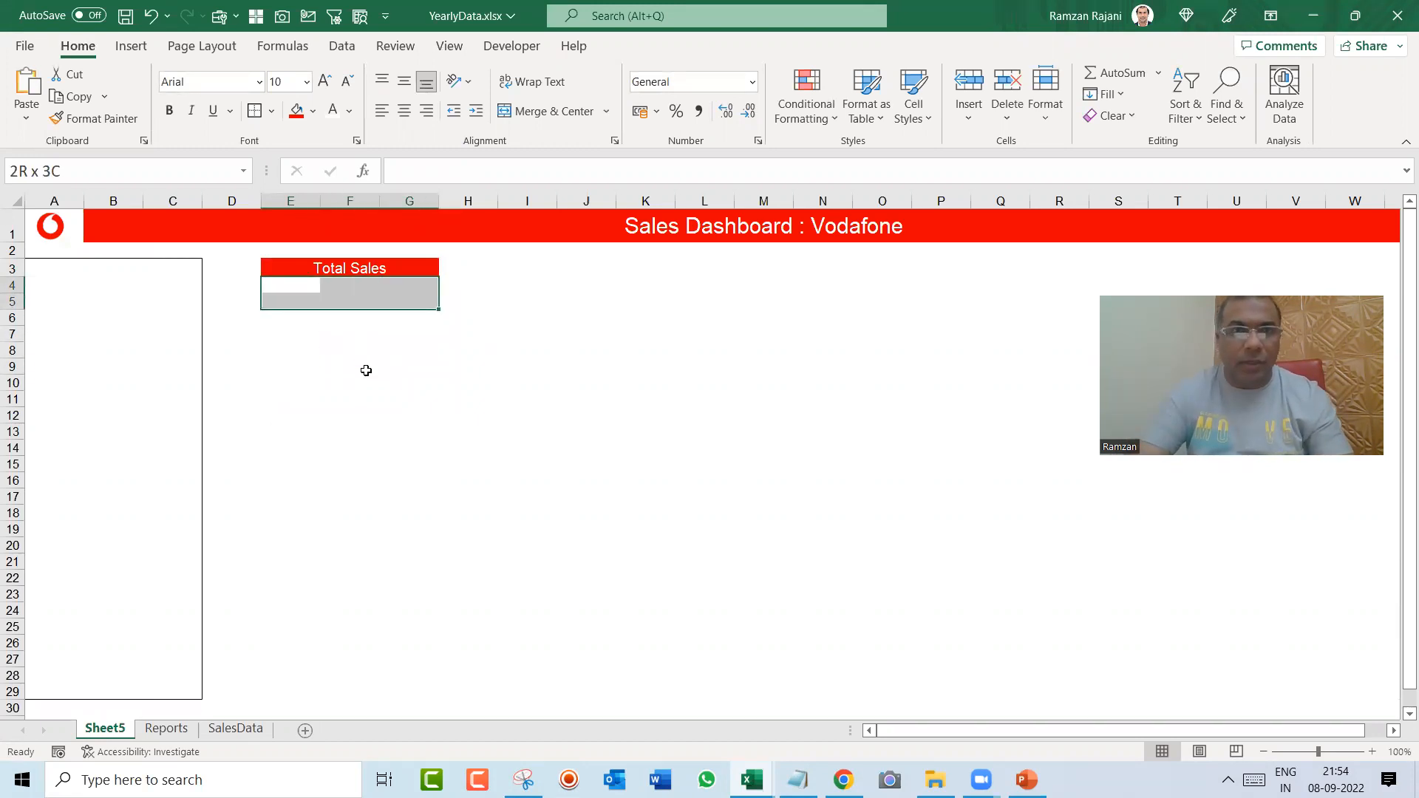
{"action": "left_click", "coordinate": [535, 112]}
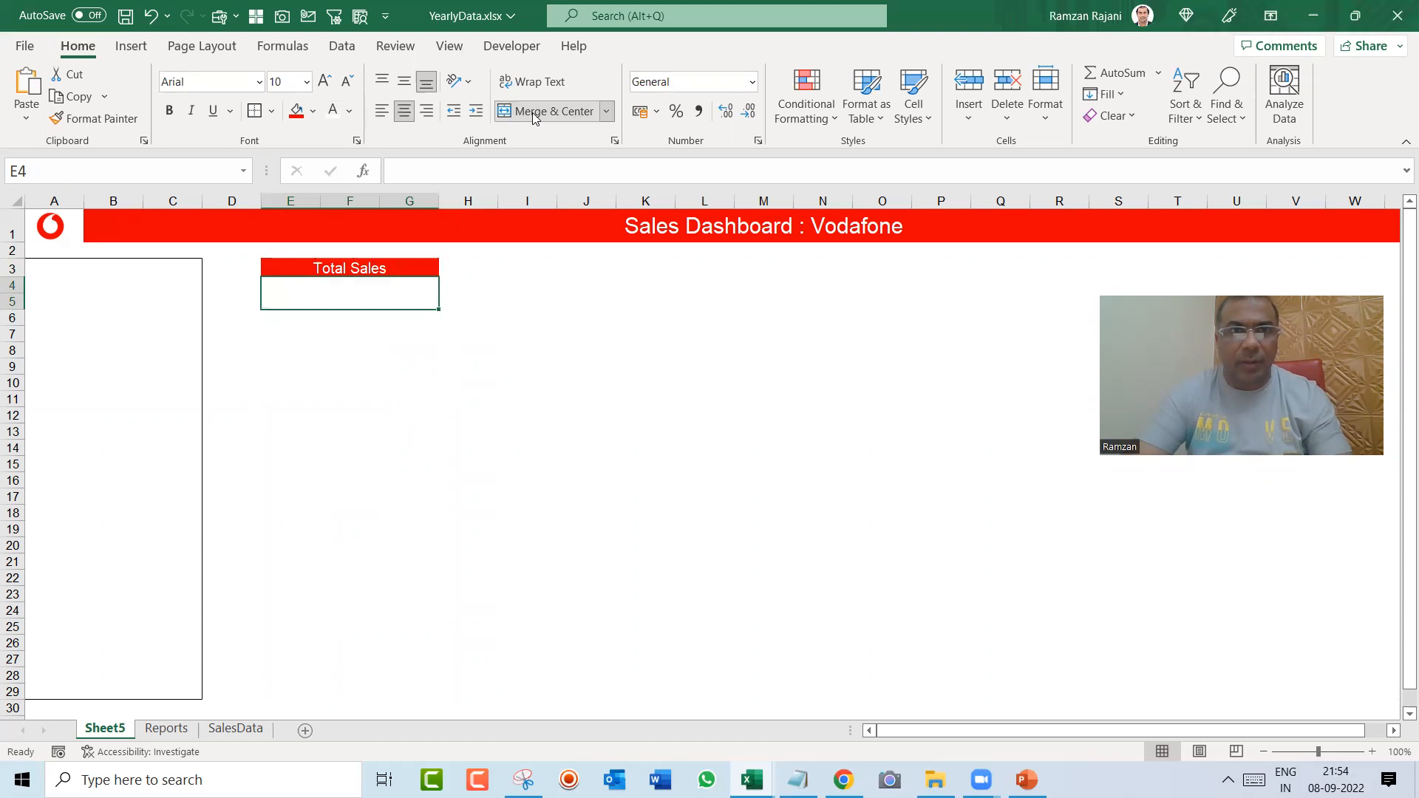
Step: Copy the Total Sales label with its value box and paste it at L3
{"action": "key", "text": "Up"}
{"action": "key", "text": "shift+Down"}
{"action": "key", "text": "shift+Down"}
{"action": "key", "text": "shift+Up"}
{"action": "key", "text": "ctrl+c"}
{"action": "key", "text": "Right"}
Step: Paste another copy of the Total Sales label and value box at S3
{"action": "key", "text": "Right"}
{"action": "key", "text": "Right"}
{"action": "key", "text": "Right"}
{"action": "key", "text": "Right"}
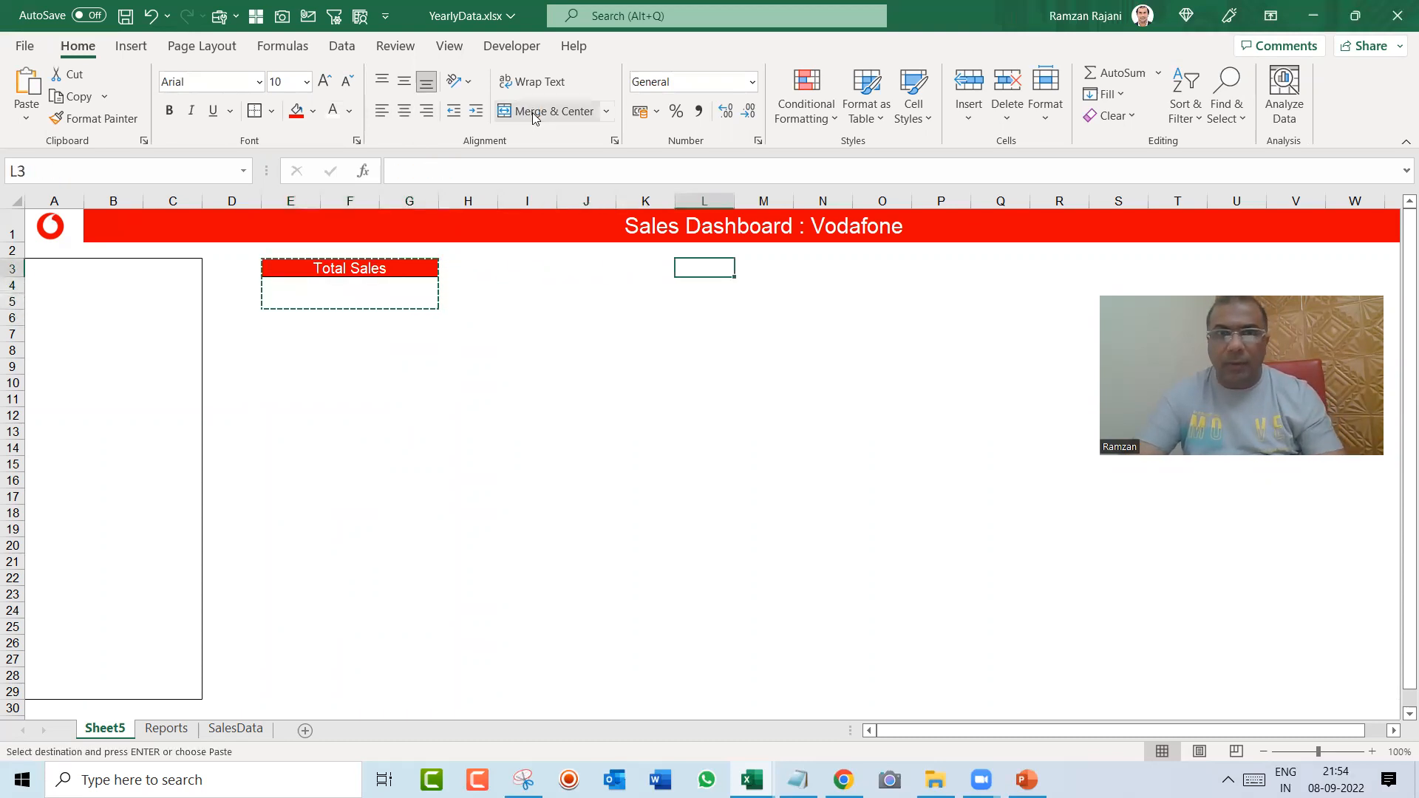
{"action": "key", "text": "ctrl+v"}
{"action": "key", "text": "Right"}
{"action": "key", "text": "Right"}
{"action": "key", "text": "Right"}
{"action": "key", "text": "Right"}
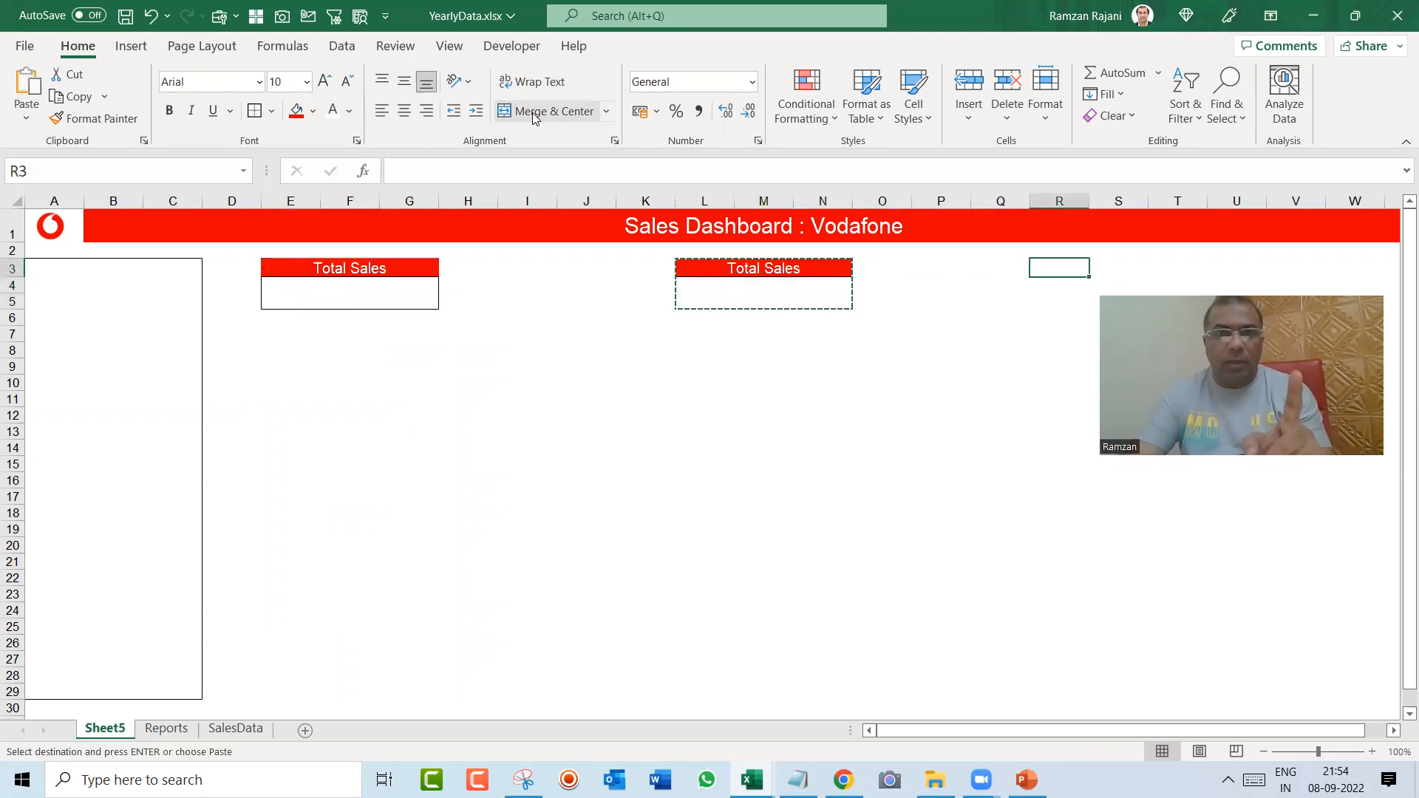
{"action": "key", "text": "Left"}
{"action": "key", "text": "Left"}
{"action": "key", "text": "Left"}
{"action": "key", "text": "Right"}
{"action": "key", "text": "Right"}
{"action": "key", "text": "Right"}
{"action": "key", "text": "Right"}
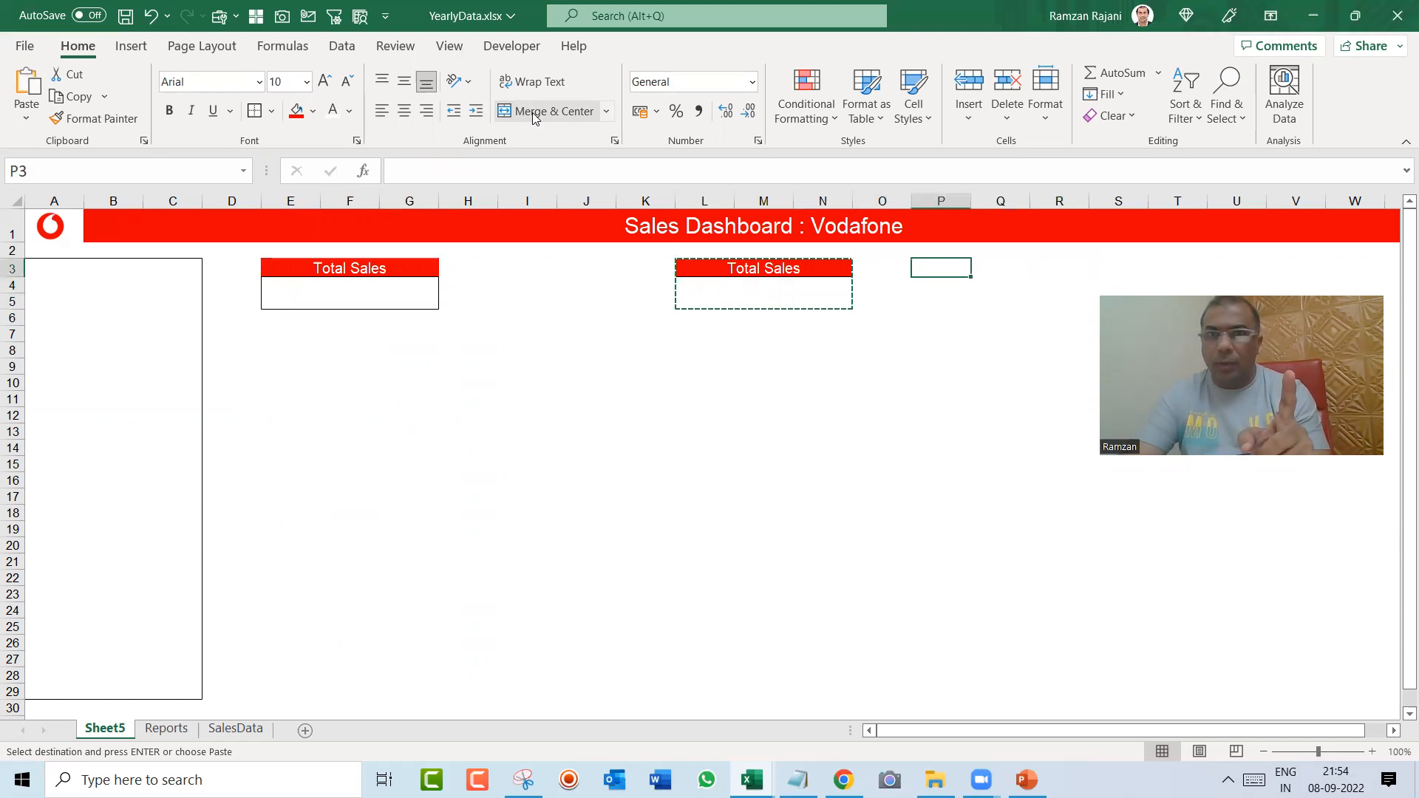
{"action": "key", "text": "Return"}
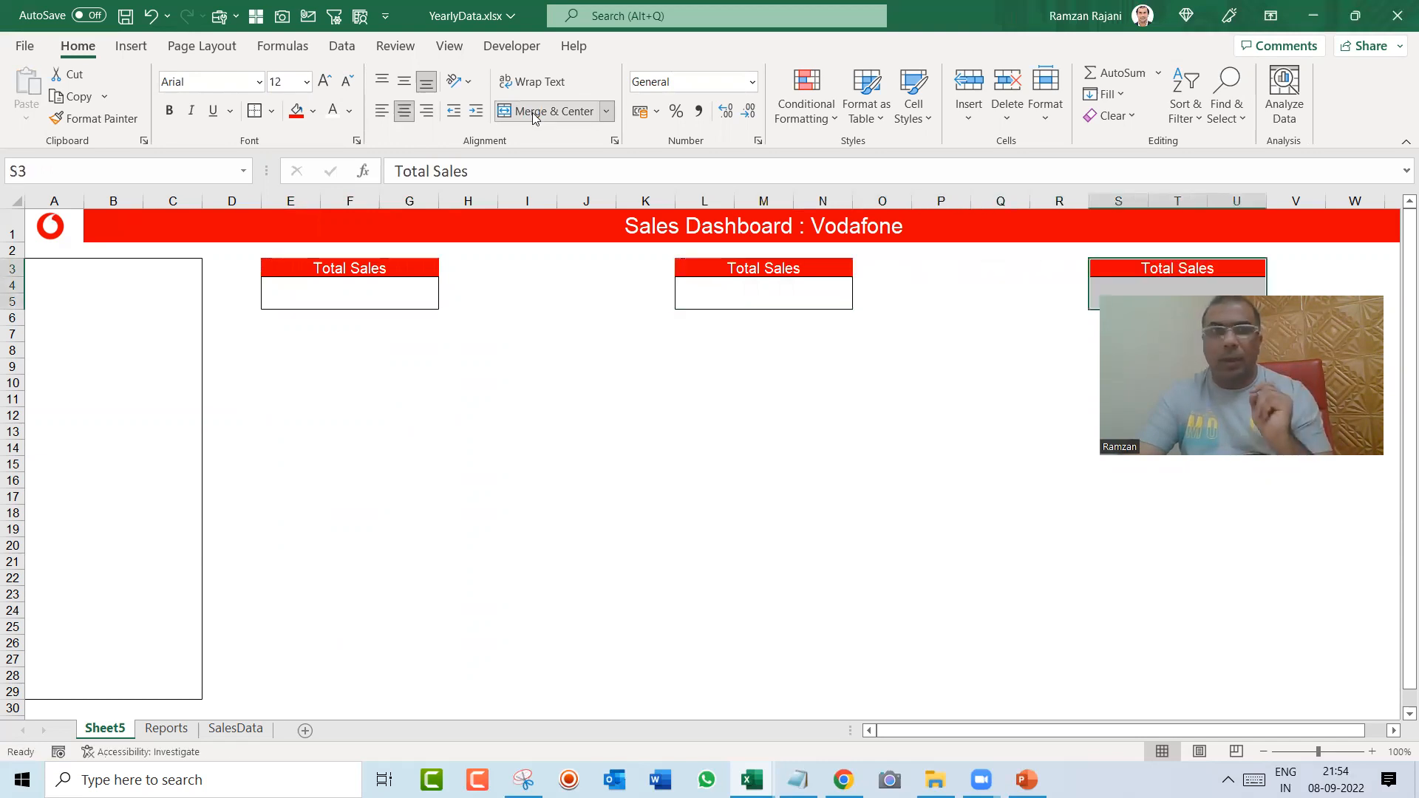
Step: Change the label of the middle box in L3 to "Unique Countries"
{"action": "key", "text": "Left"}
{"action": "key", "text": "Down"}
{"action": "key", "text": "Down"}
{"action": "key", "text": "Down"}
{"action": "key", "text": "Down"}
{"action": "key", "text": "Down"}
{"action": "key", "text": "Down"}
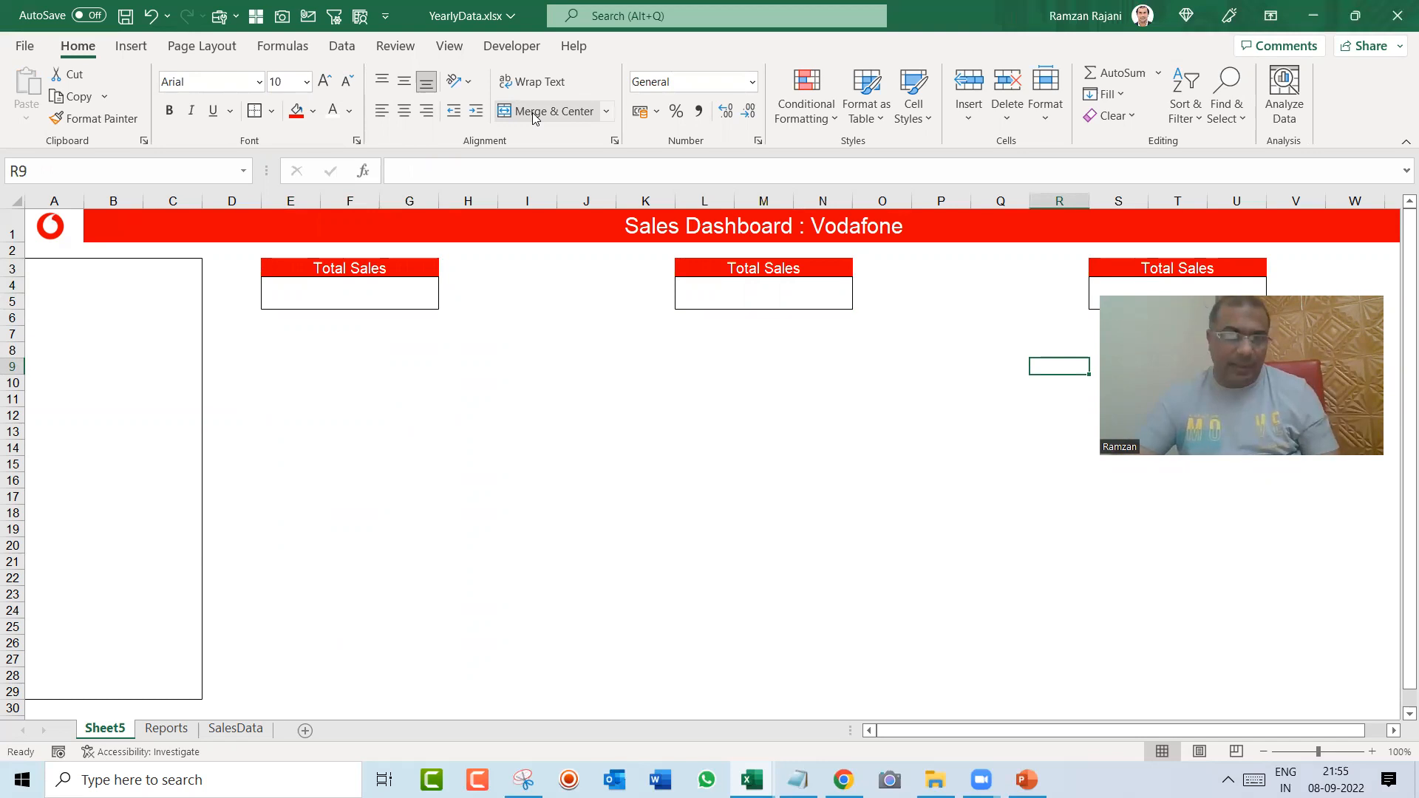
{"action": "key", "text": "Up"}
{"action": "key", "text": "Up"}
{"action": "key", "text": "Up"}
{"action": "key", "text": "Up"}
{"action": "key", "text": "Up"}
{"action": "key", "text": "Up"}
{"action": "key", "text": "Left"}
{"action": "key", "text": "Left"}
{"action": "key", "text": "Left"}
{"action": "key", "text": "Left"}
{"action": "key", "text": "Left"}
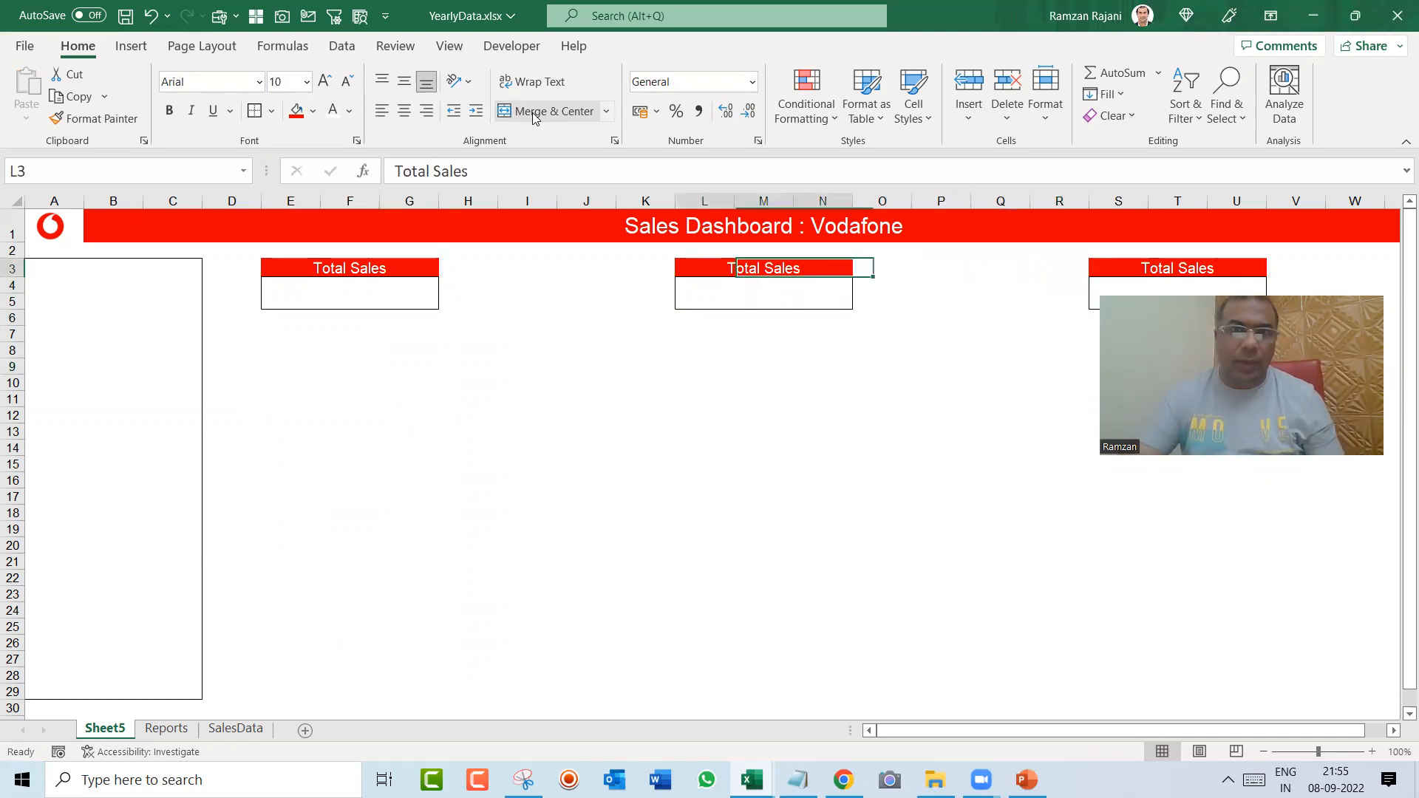
{"action": "key", "text": "Right"}
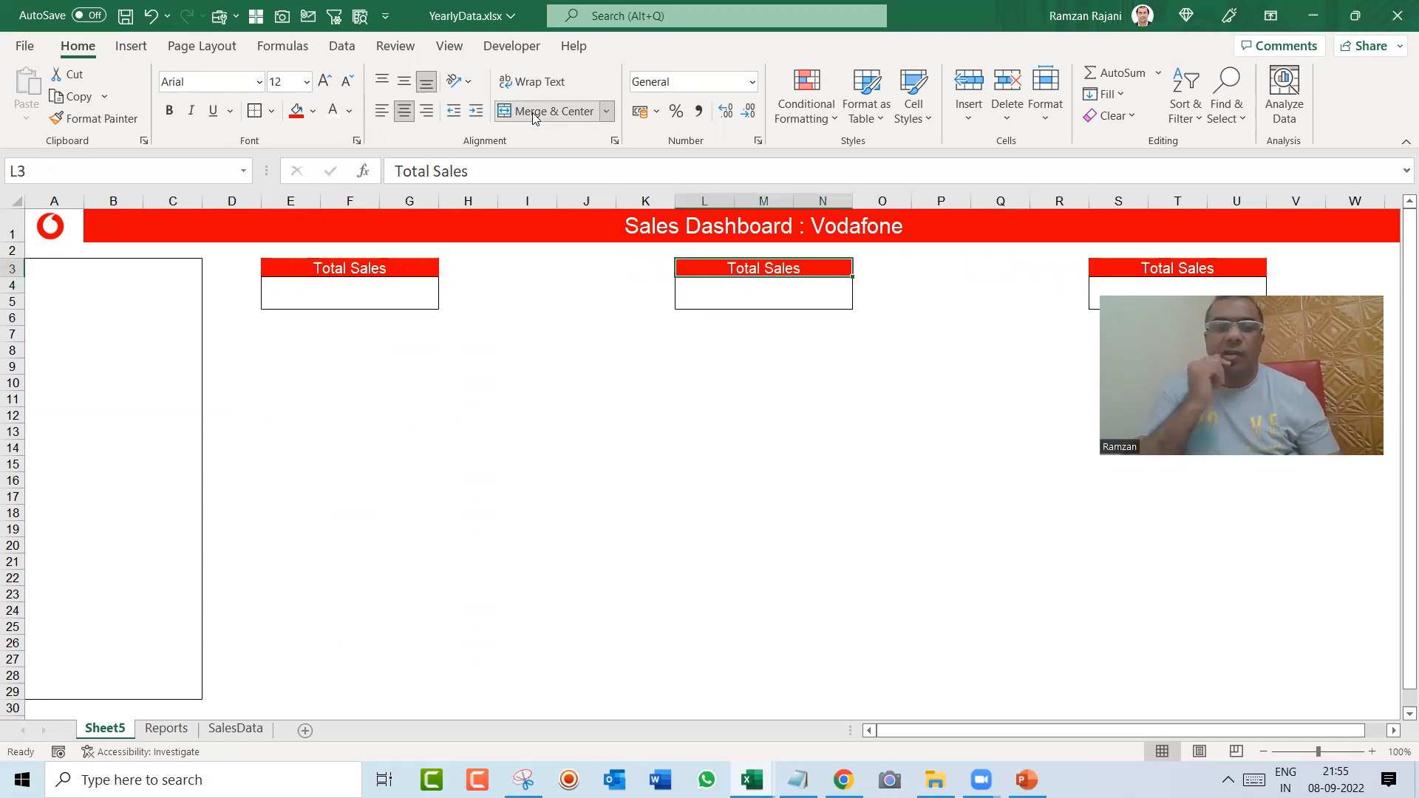
{"action": "type", "text": "Unique "}
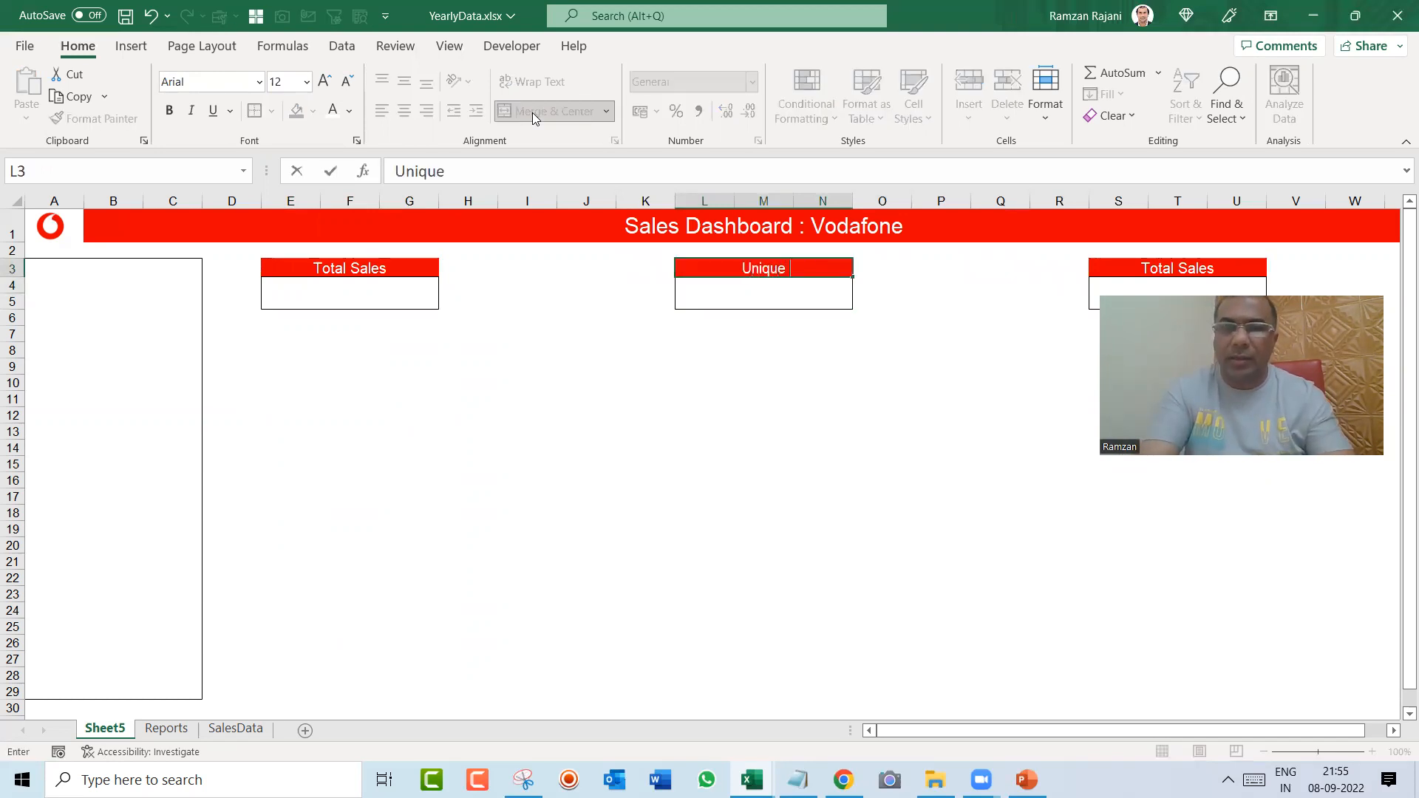
{"action": "type", "text": "Countries"}
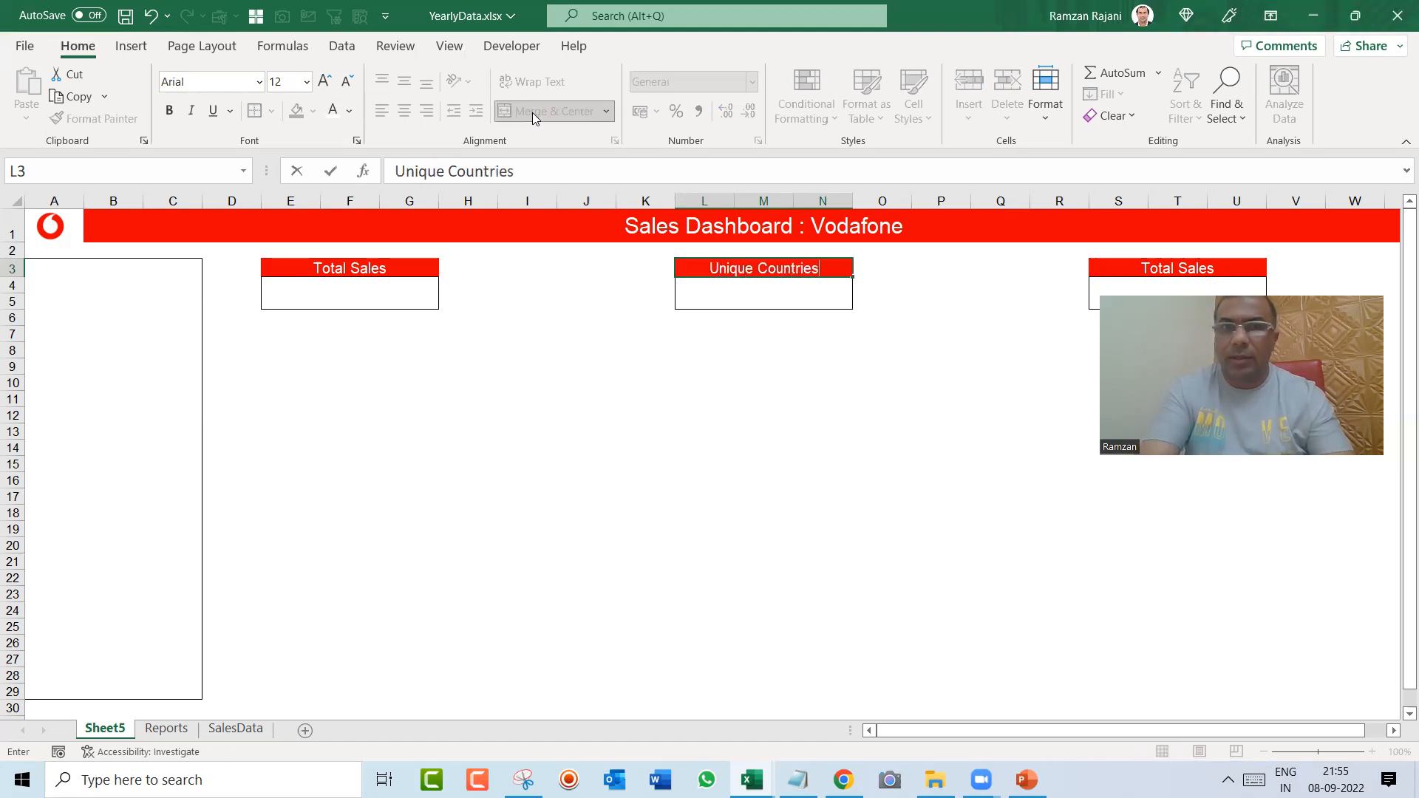
{"action": "key", "text": "Return"}
{"action": "key", "text": "Up"}
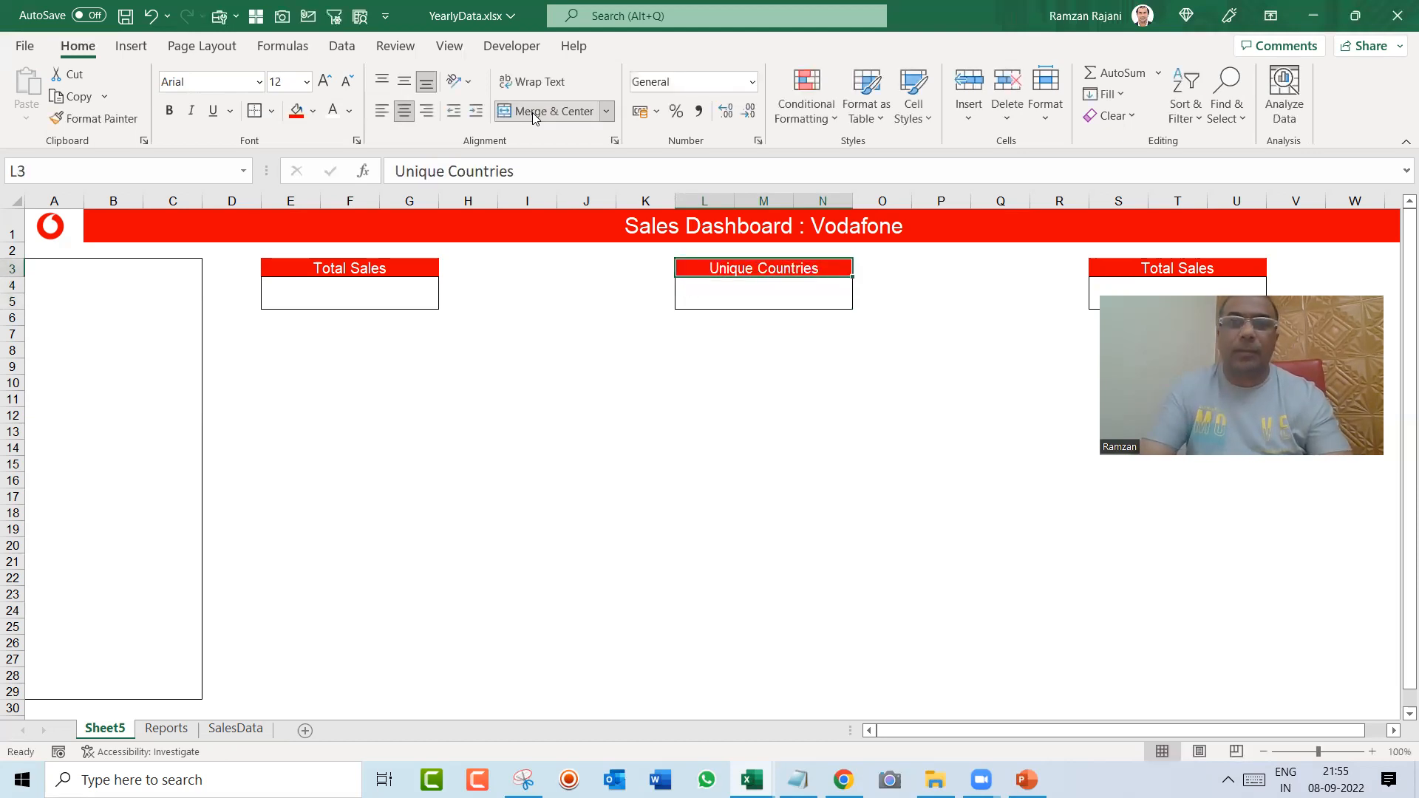
Step: Change the label of the third box in S3 to "Total Transactions"
{"action": "key", "text": "Right"}
{"action": "key", "text": "Right"}
{"action": "key", "text": "Right"}
{"action": "key", "text": "Right"}
{"action": "key", "text": "Right"}
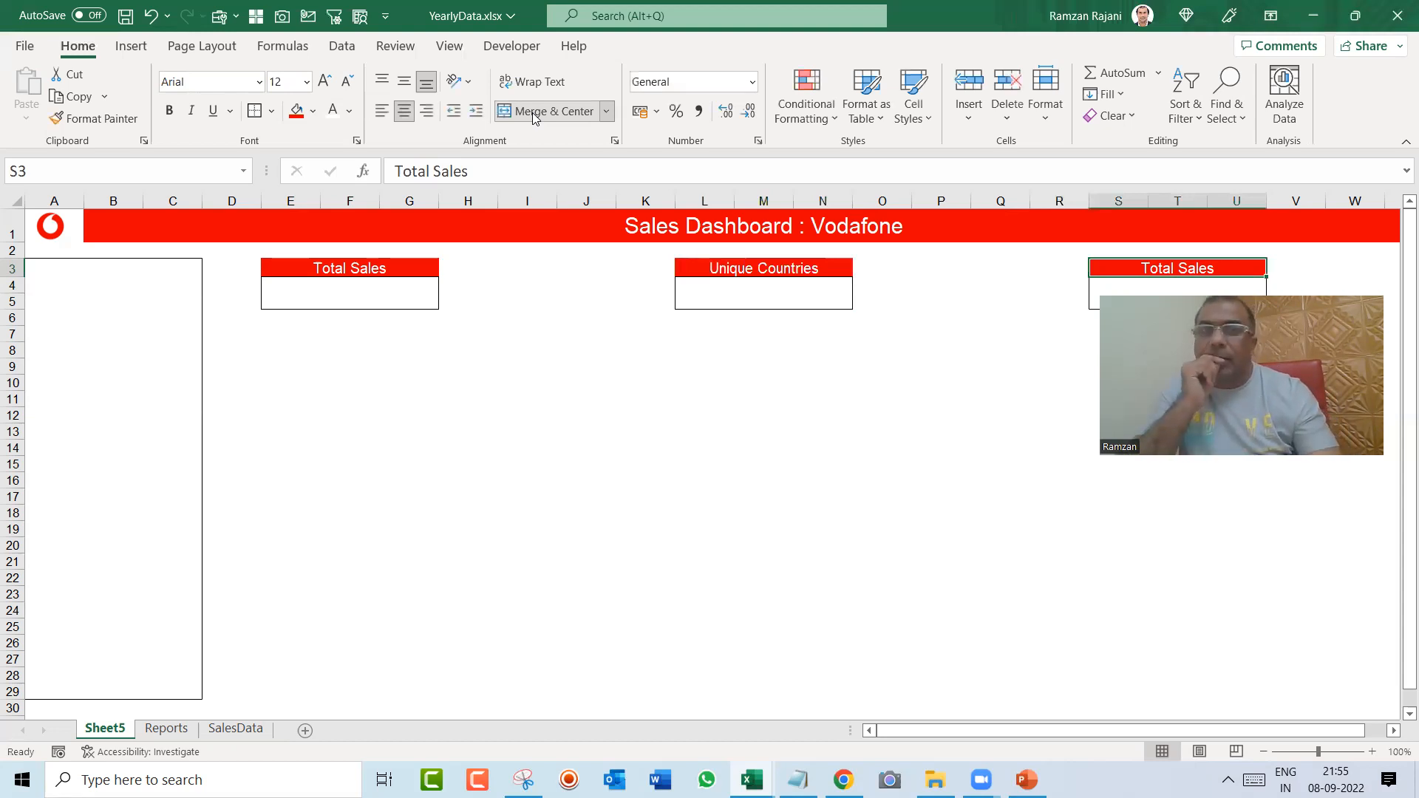
{"action": "type", "text": "Tota"}
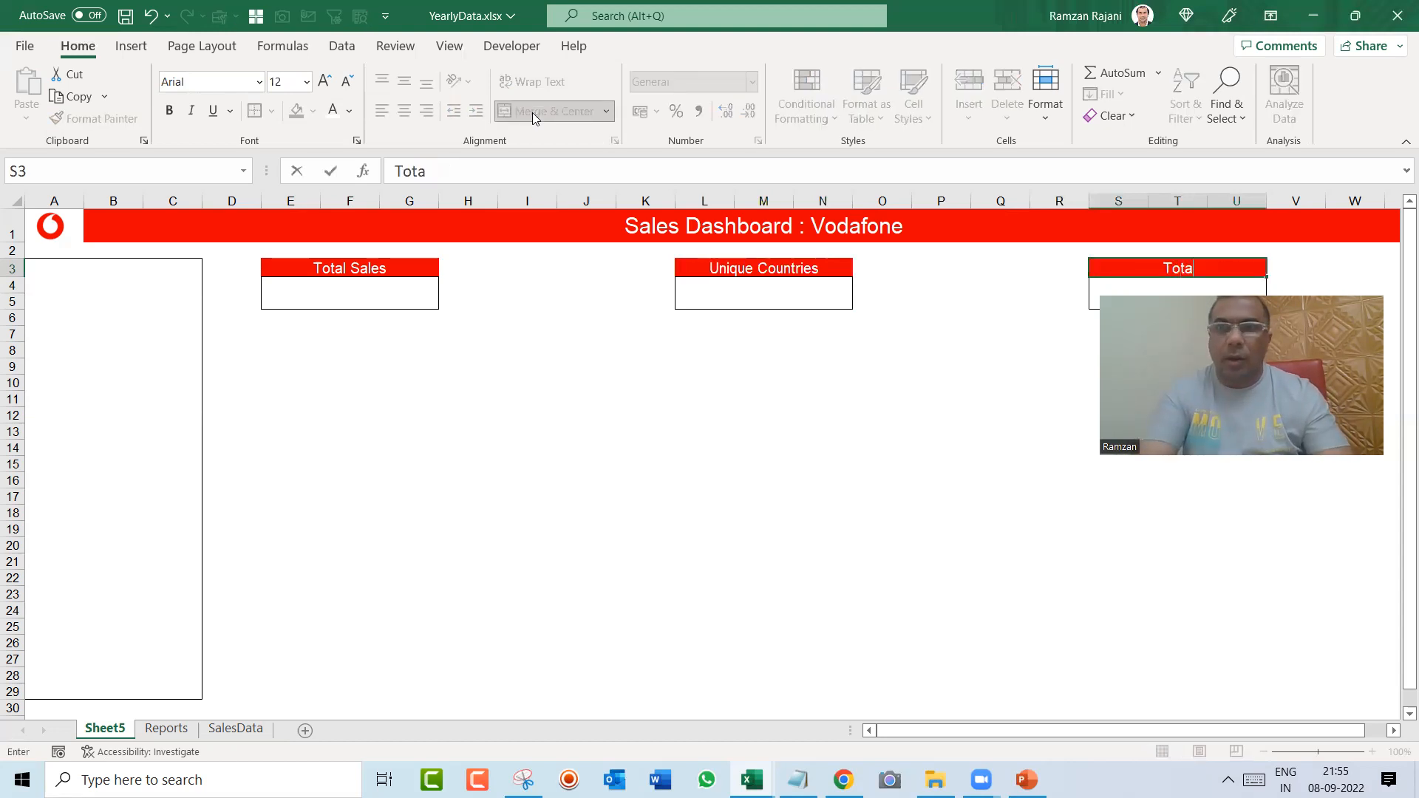
{"action": "type", "text": "l Transa"}
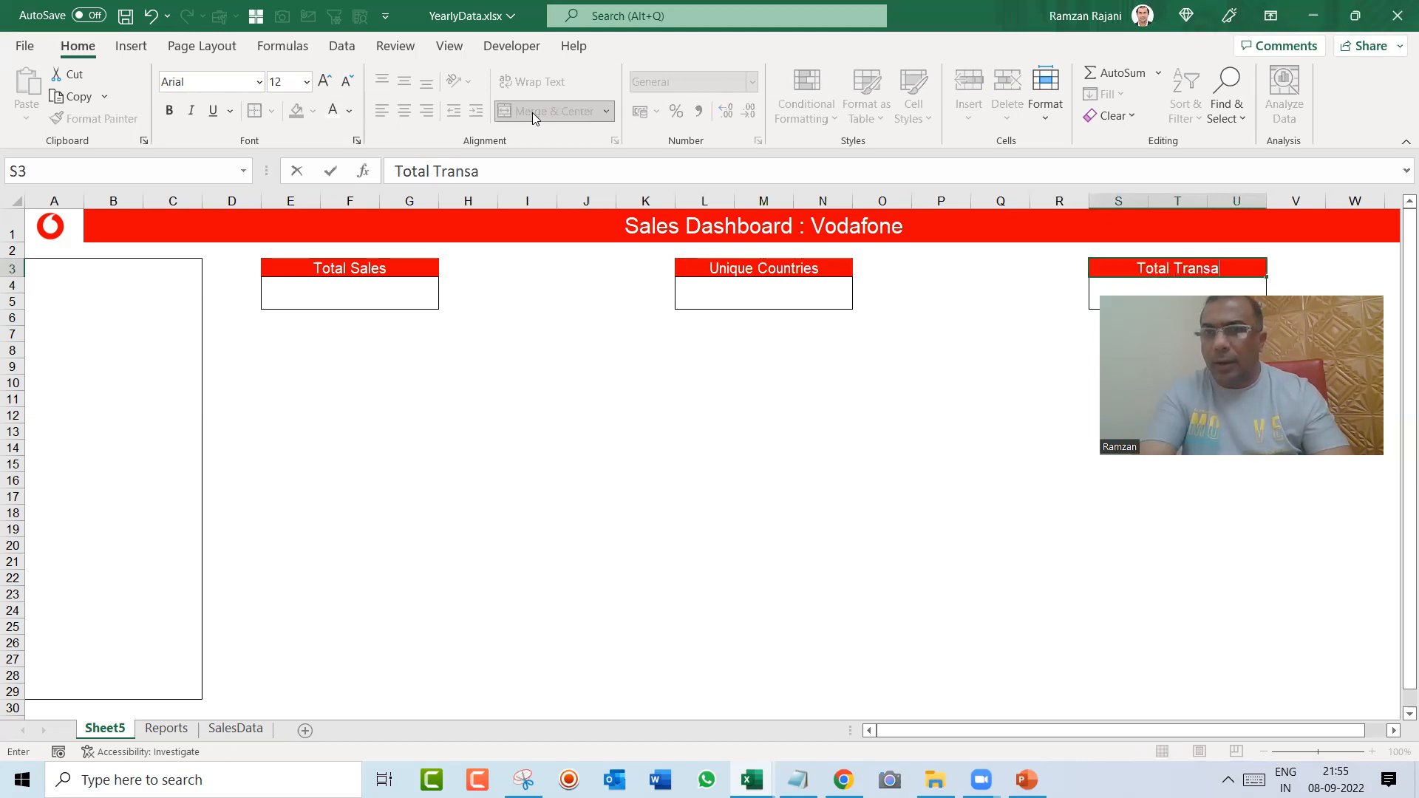
{"action": "type", "text": "ctions"}
{"action": "key", "text": "Return"}
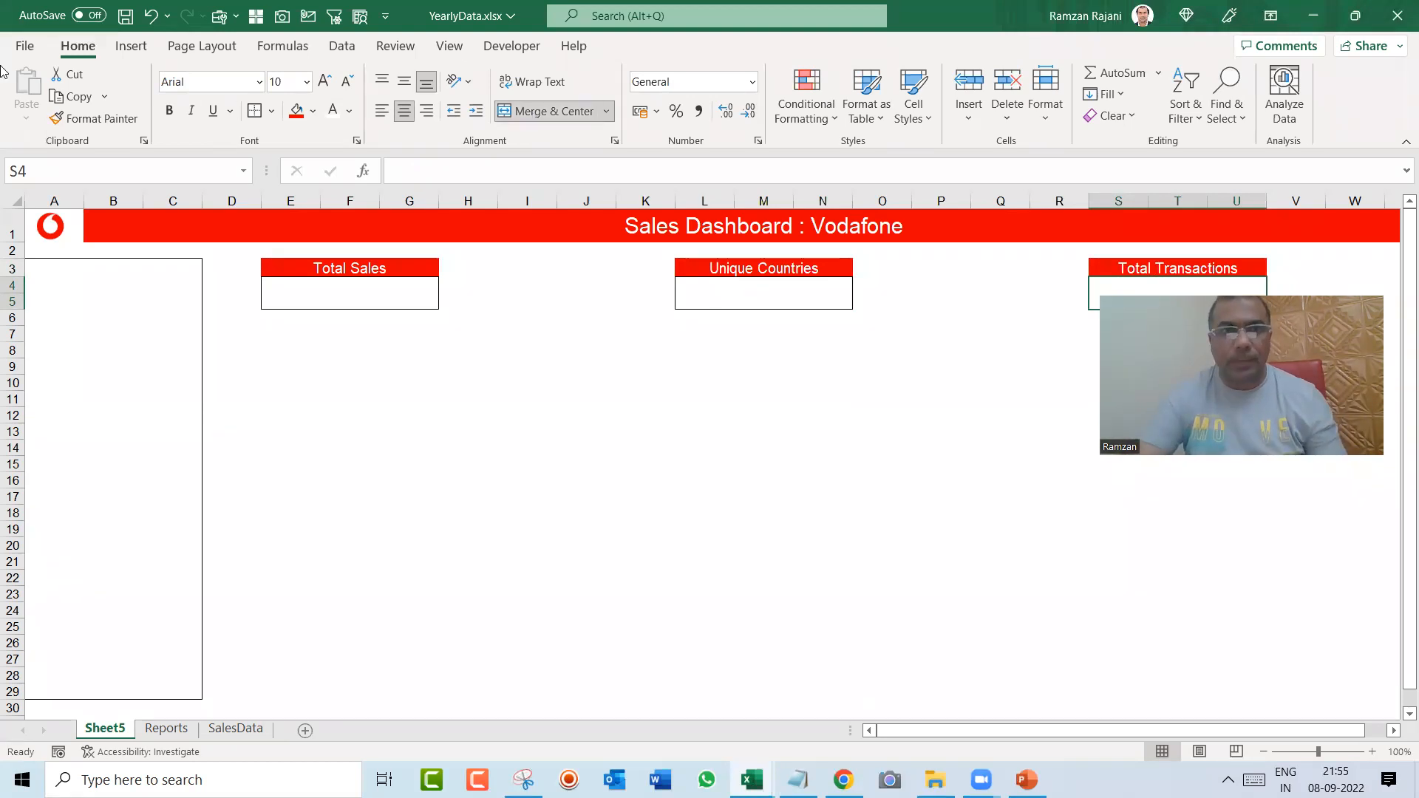
{"action": "left_click", "coordinate": [284, 348]}
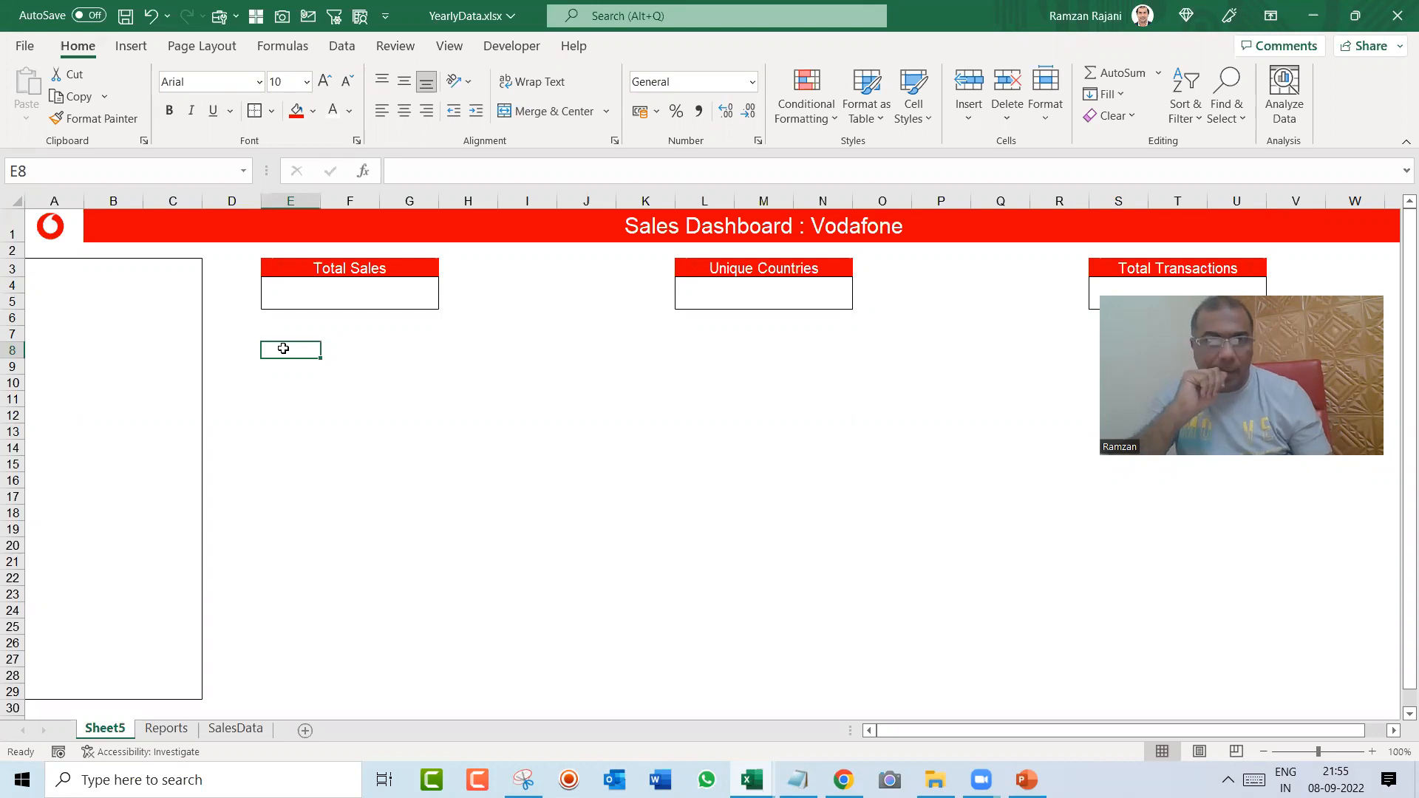
{"action": "left_click", "coordinate": [269, 300]}
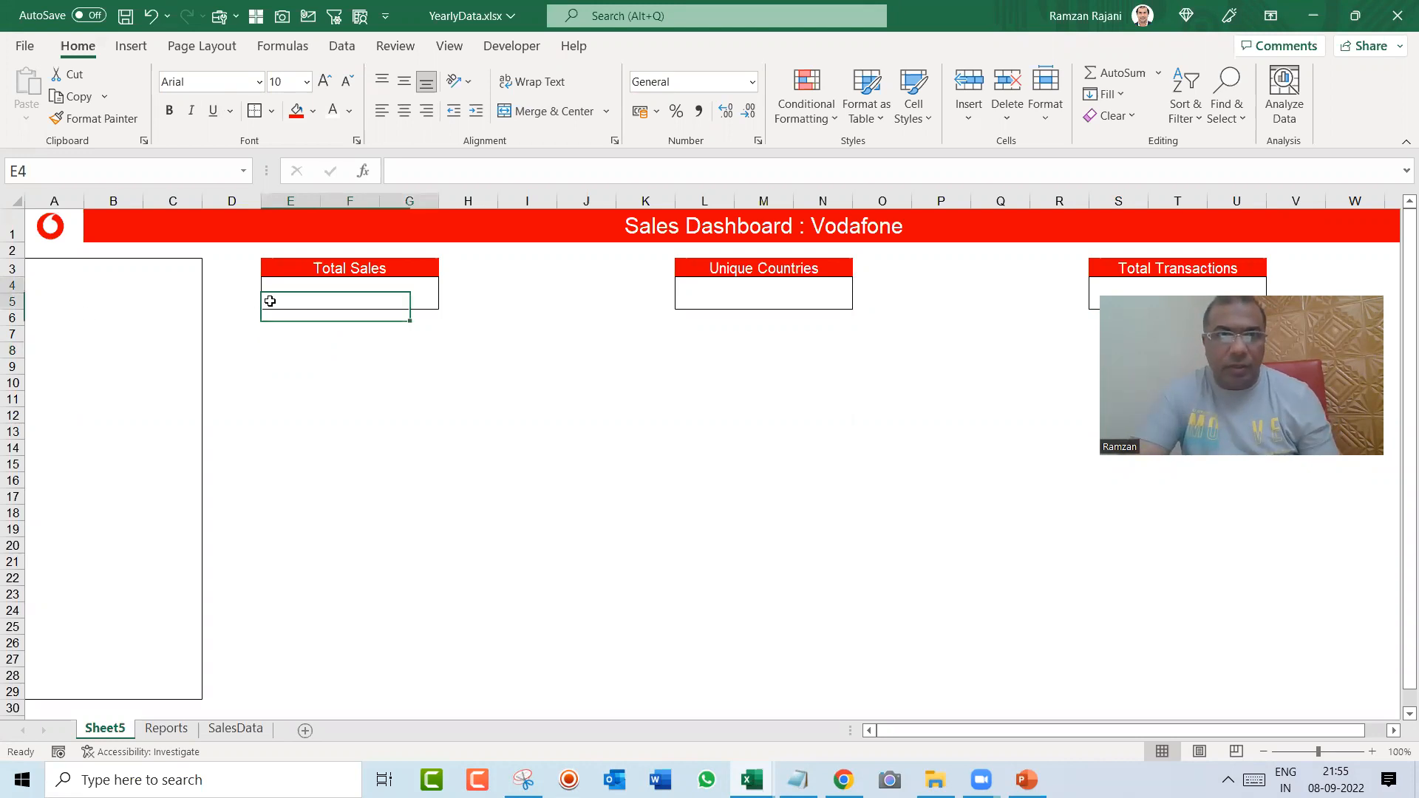
{"action": "left_click", "coordinate": [765, 294]}
{"action": "left_click", "coordinate": [1129, 281]}
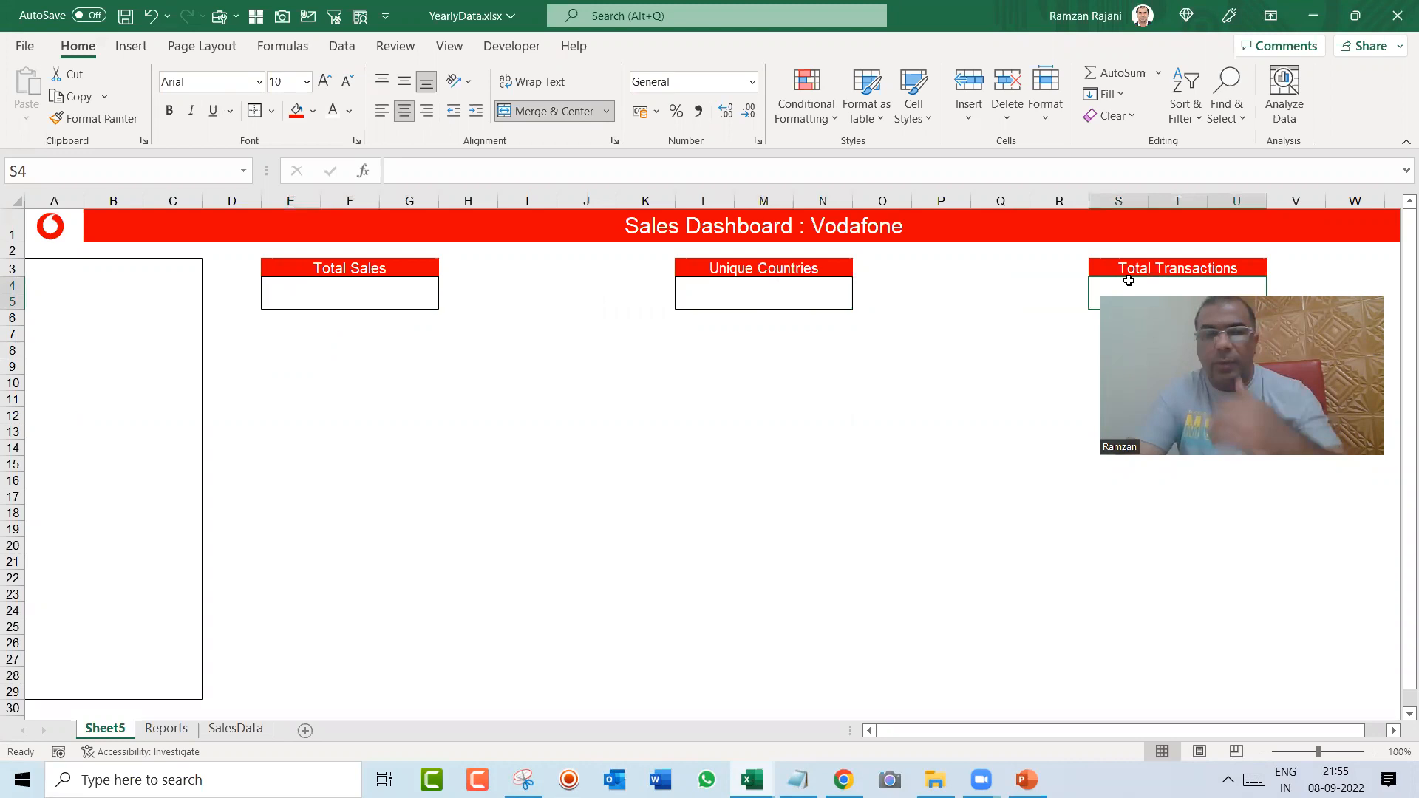
{"action": "left_click", "coordinate": [318, 377]}
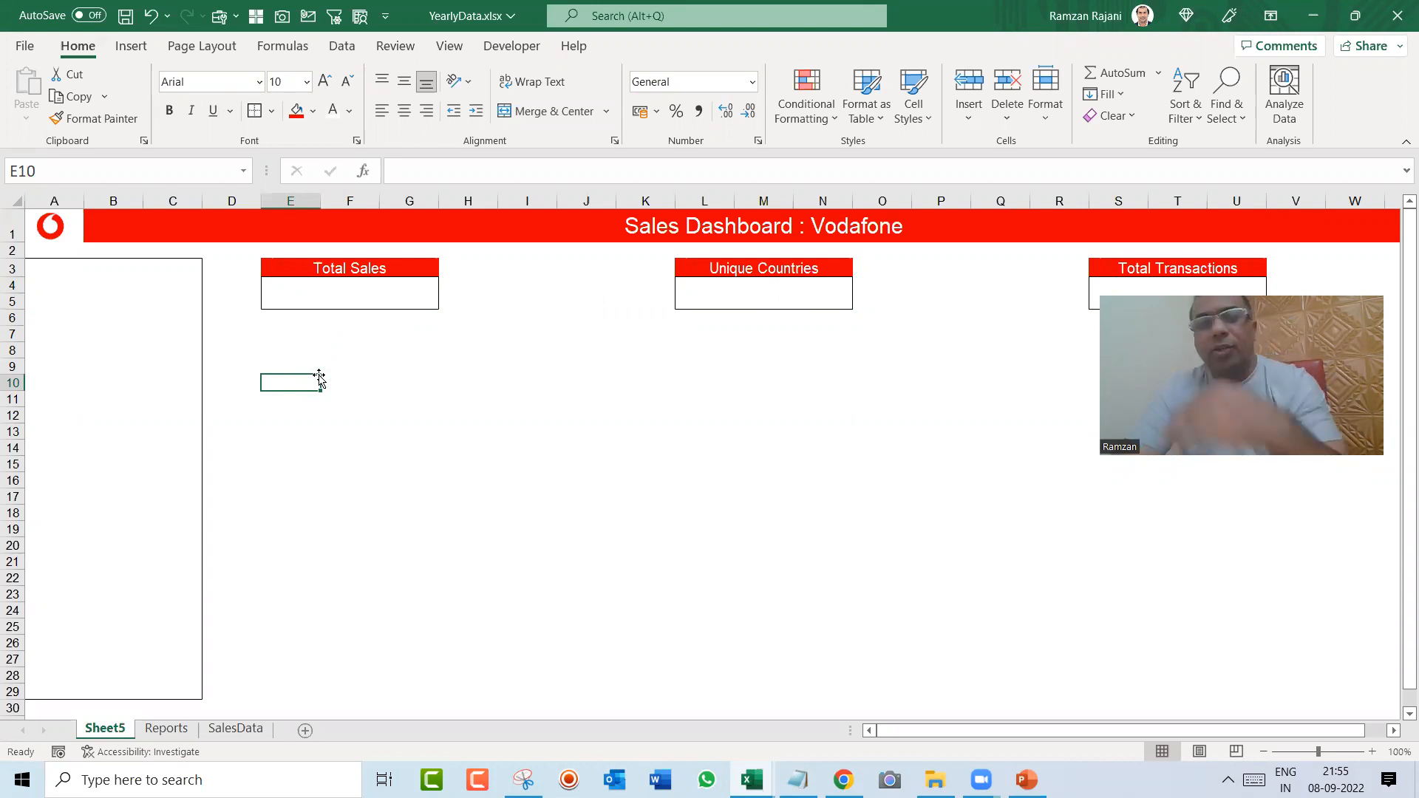
Step: Insert a clustered column PivotChart from the Coupon pivot table on the Reports sheet
{"action": "key", "text": "ctrl+Page_Down"}
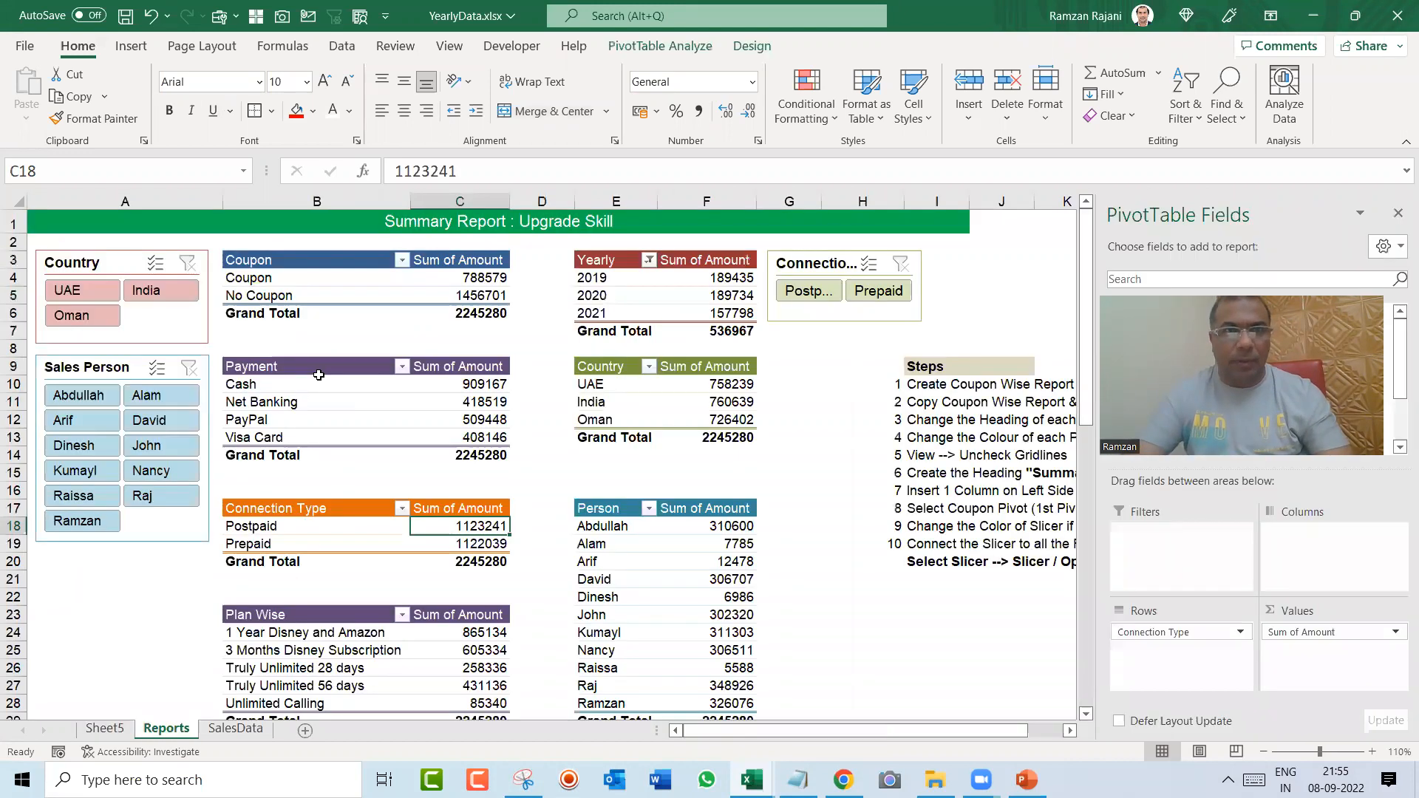
{"action": "left_click", "coordinate": [306, 279]}
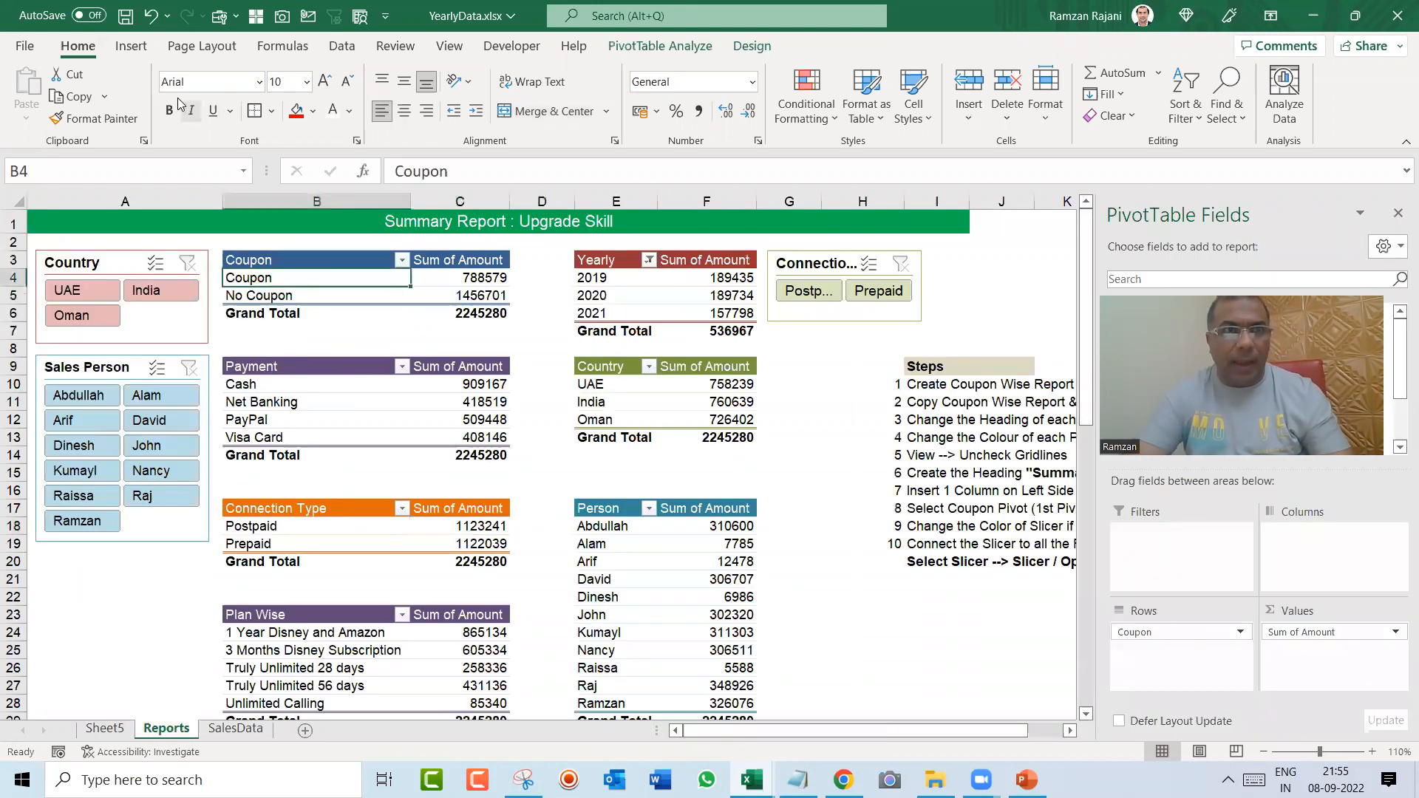
{"action": "left_click", "coordinate": [142, 54]}
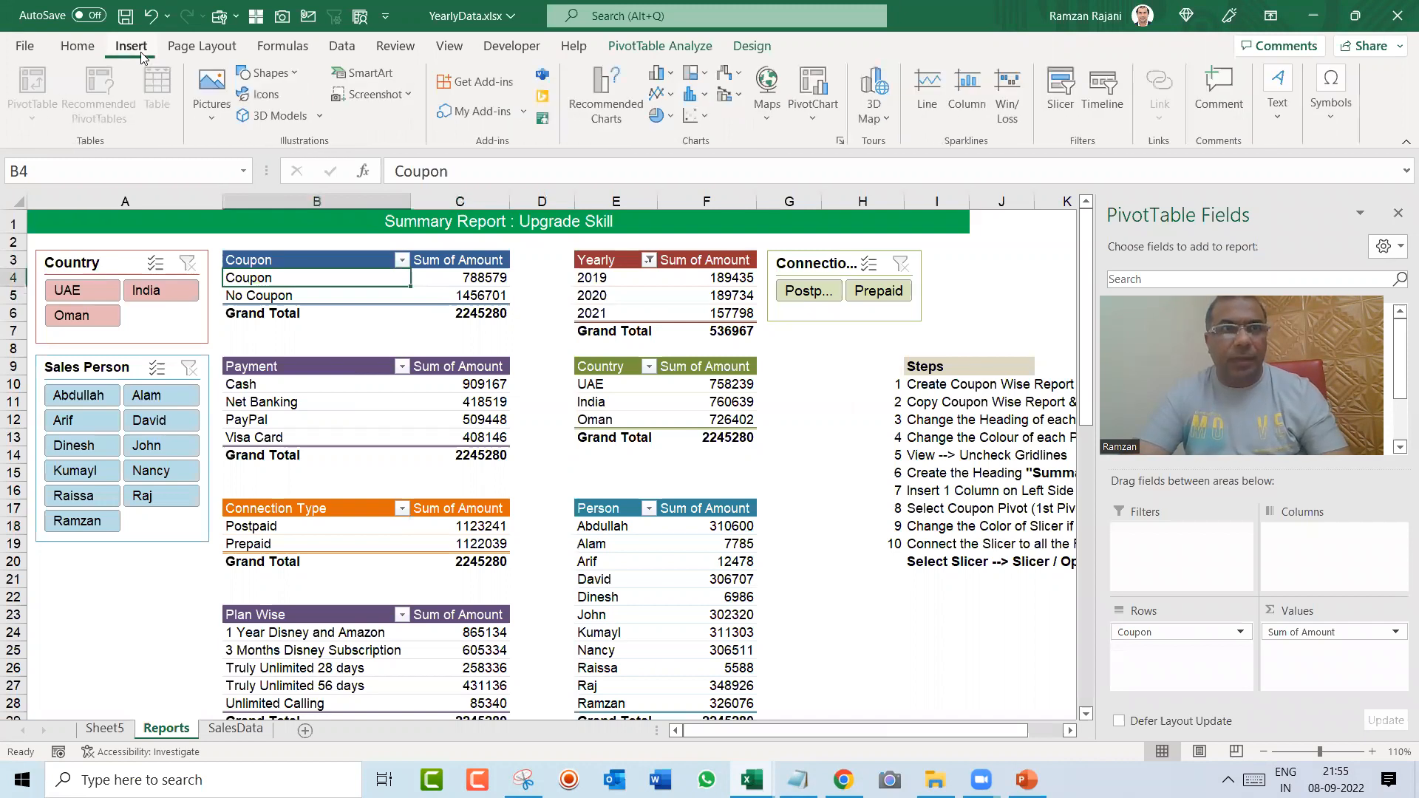
{"action": "left_click", "coordinate": [660, 99]}
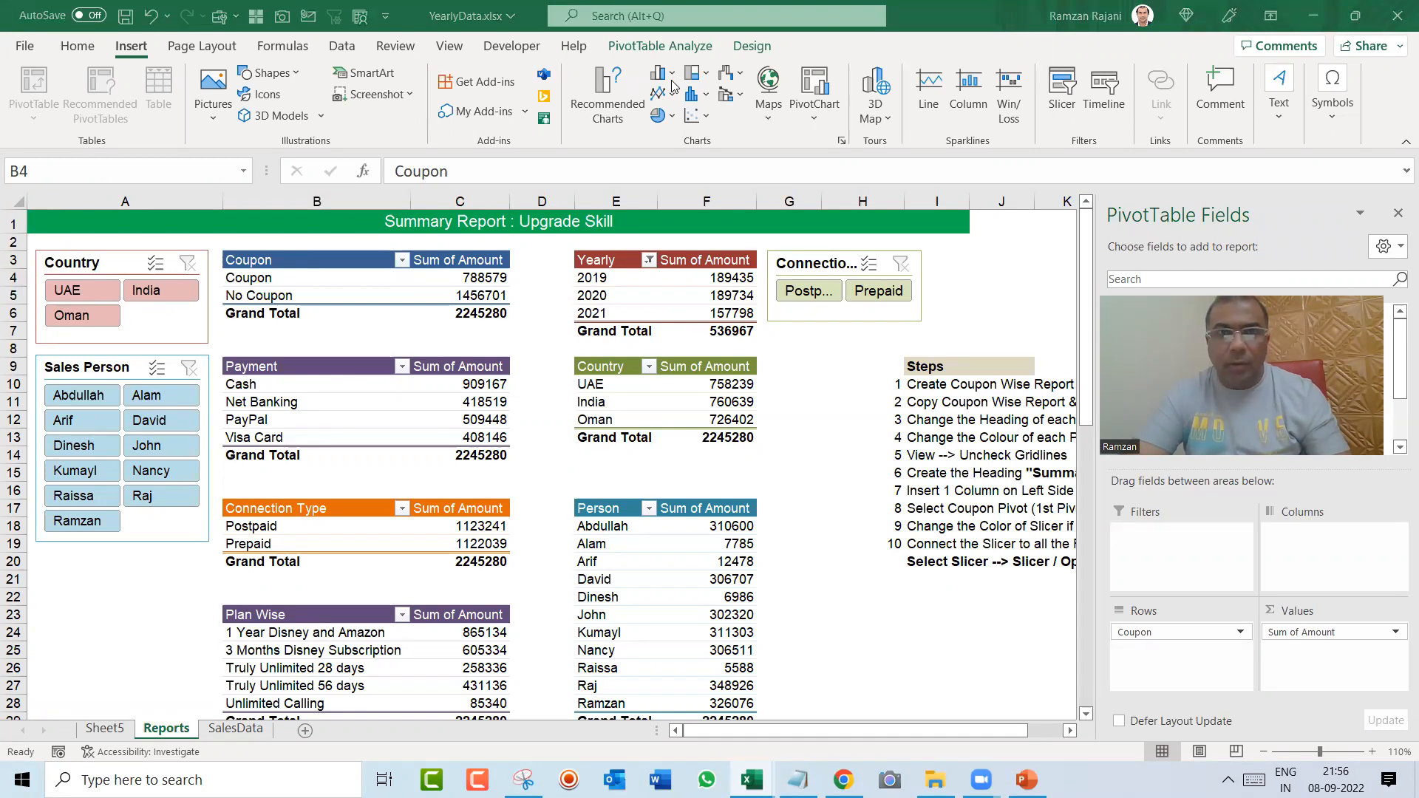
{"action": "left_click", "coordinate": [671, 85]}
{"action": "left_click", "coordinate": [671, 130]}
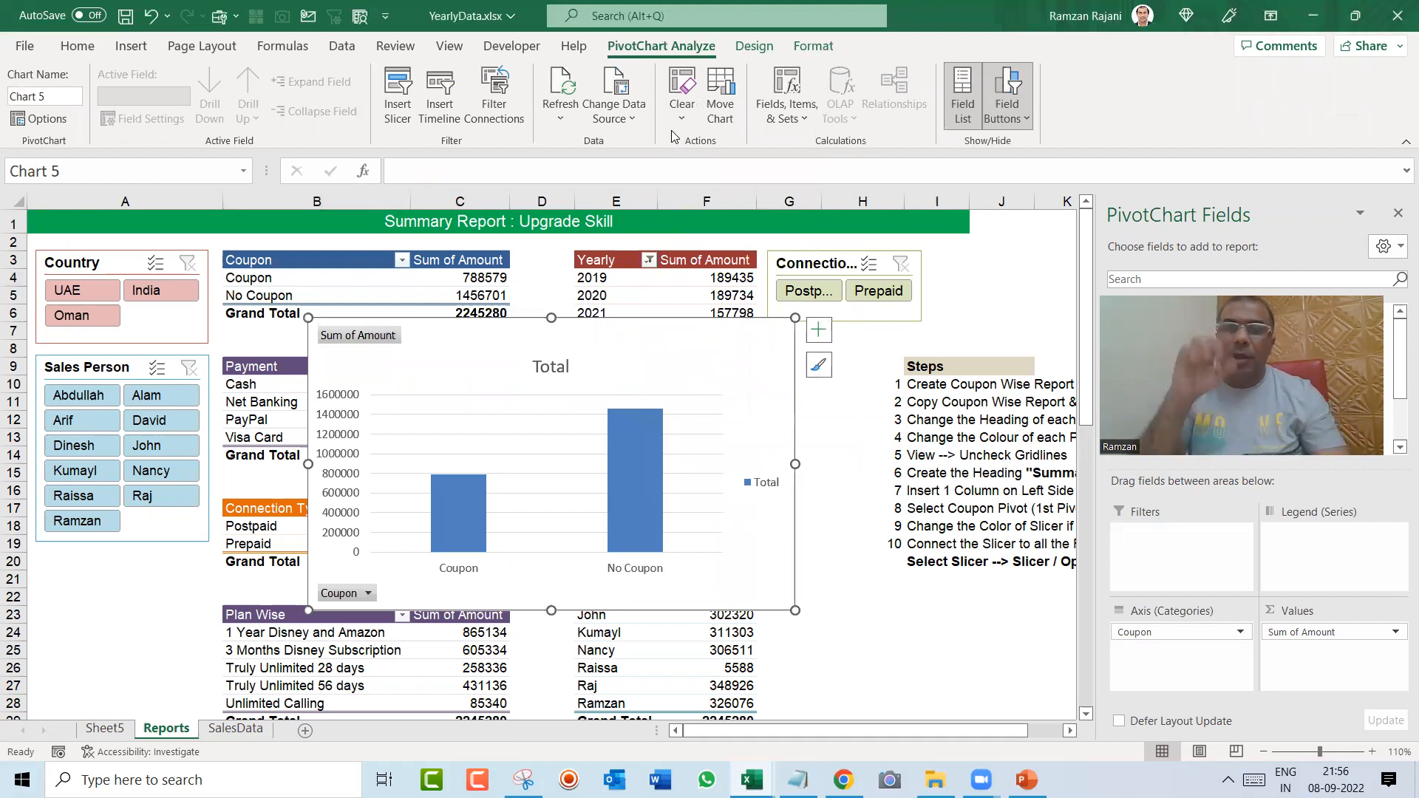
Step: Cut the new coupon chart from the Reports sheet and paste it at E10 on Sheet5
{"action": "key", "text": "Delete"}
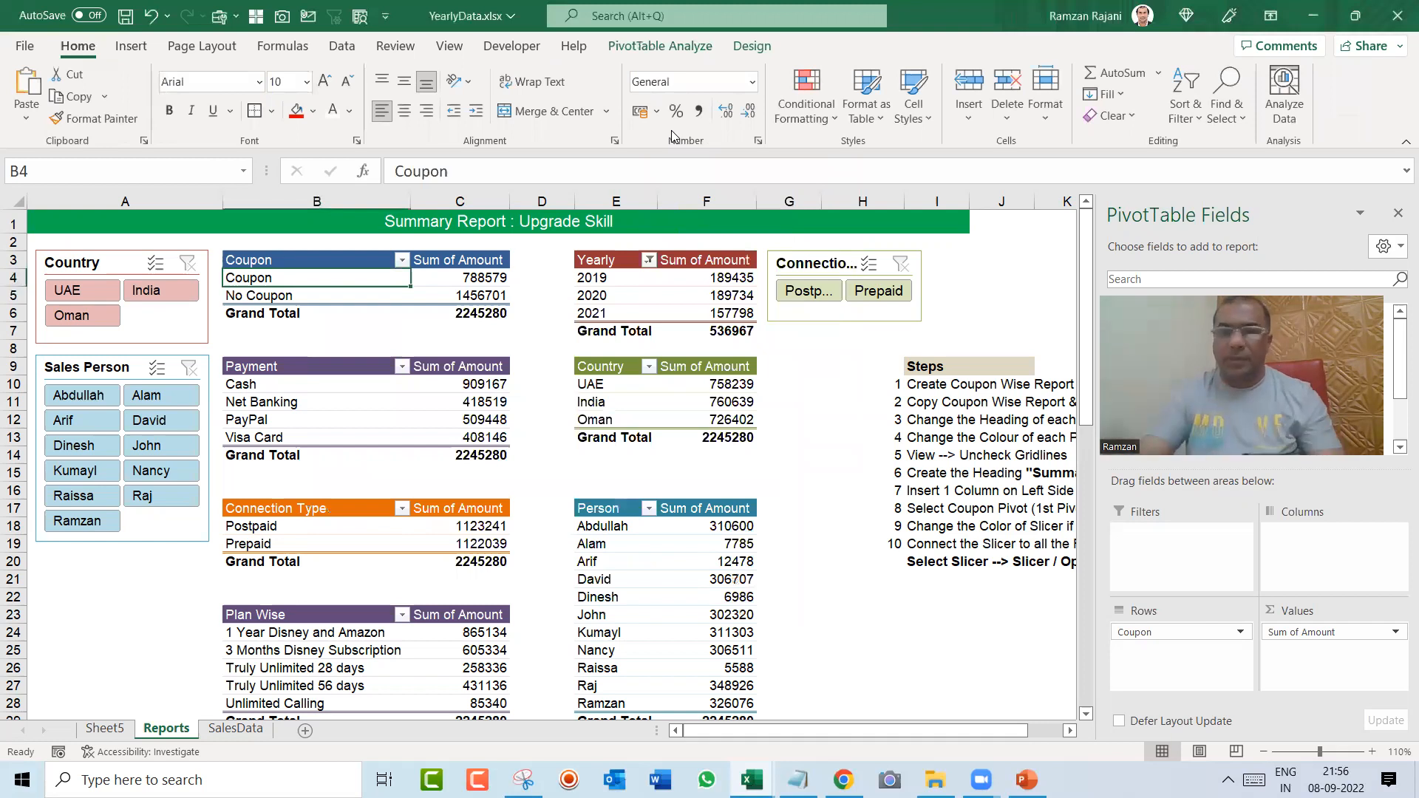
{"action": "key", "text": "ctrl+Page_Down"}
{"action": "key", "text": "ctrl+Page_Up"}
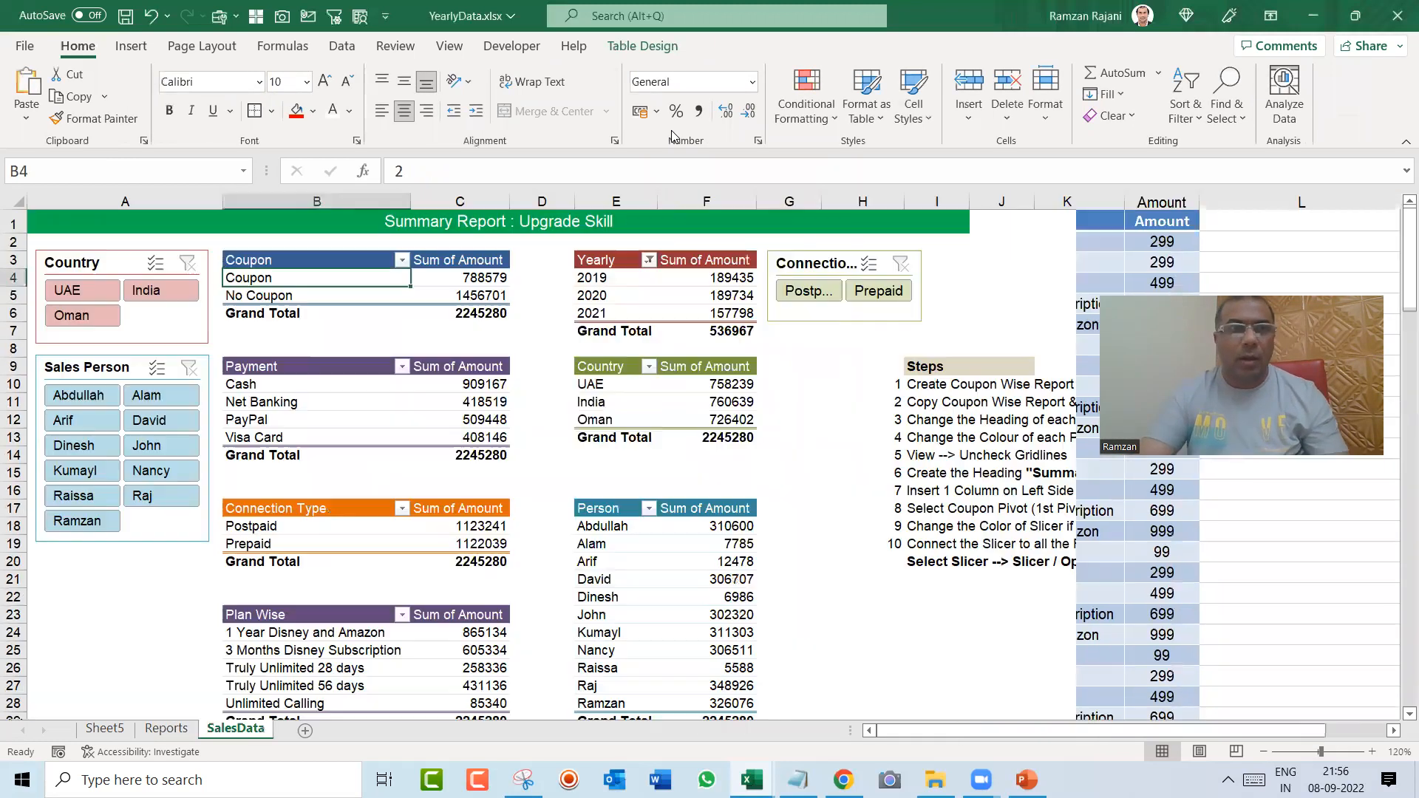
{"action": "key", "text": "ctrl+Page_Down"}
{"action": "key", "text": "ctrl+Page_Up"}
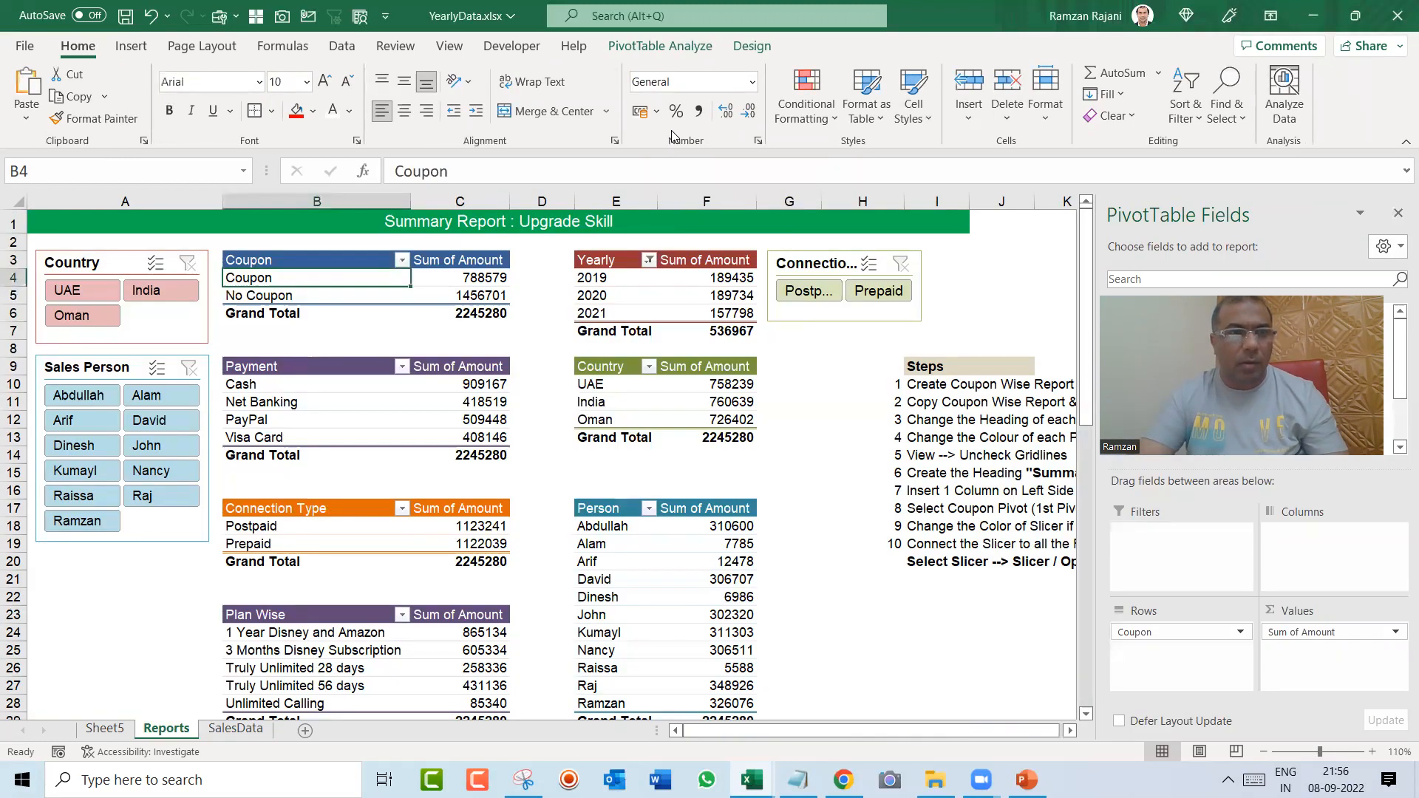
{"action": "key", "text": "ctrl+Page_Up"}
{"action": "key", "text": "ctrl+v"}
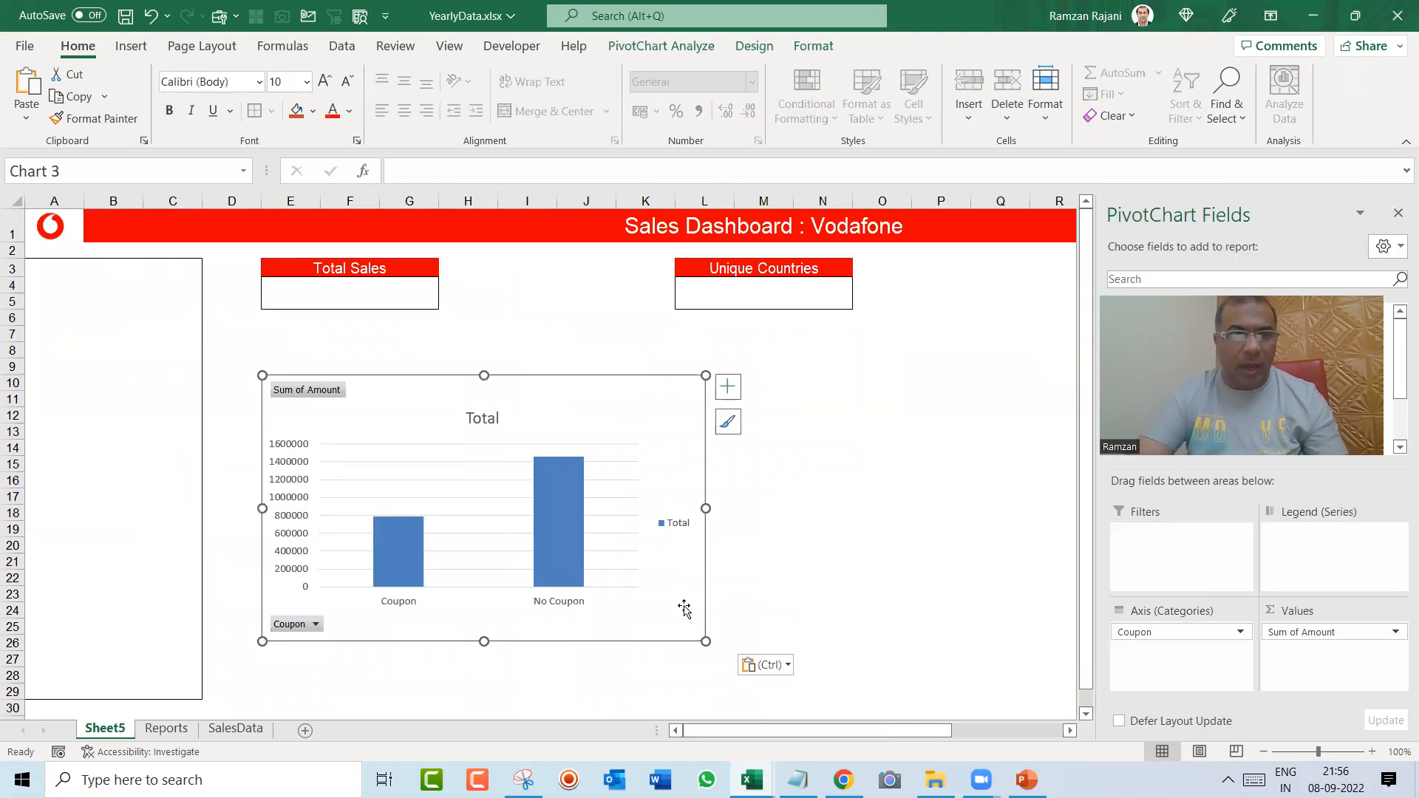
Step: Rename Sheet5 as "Dashboard"
{"action": "double_click", "coordinate": [104, 729]}
{"action": "type", "text": "Dashboard"}
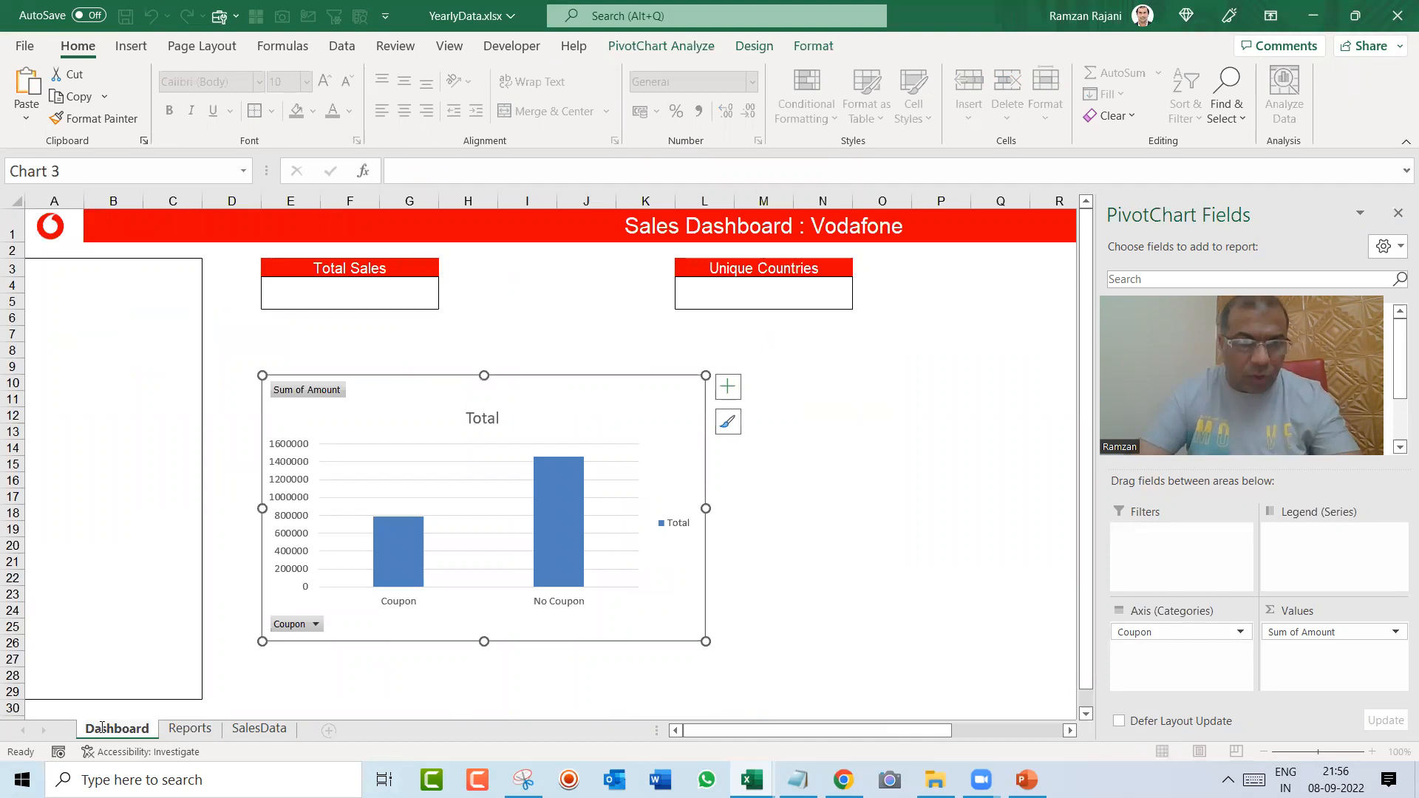
{"action": "key", "text": "Return"}
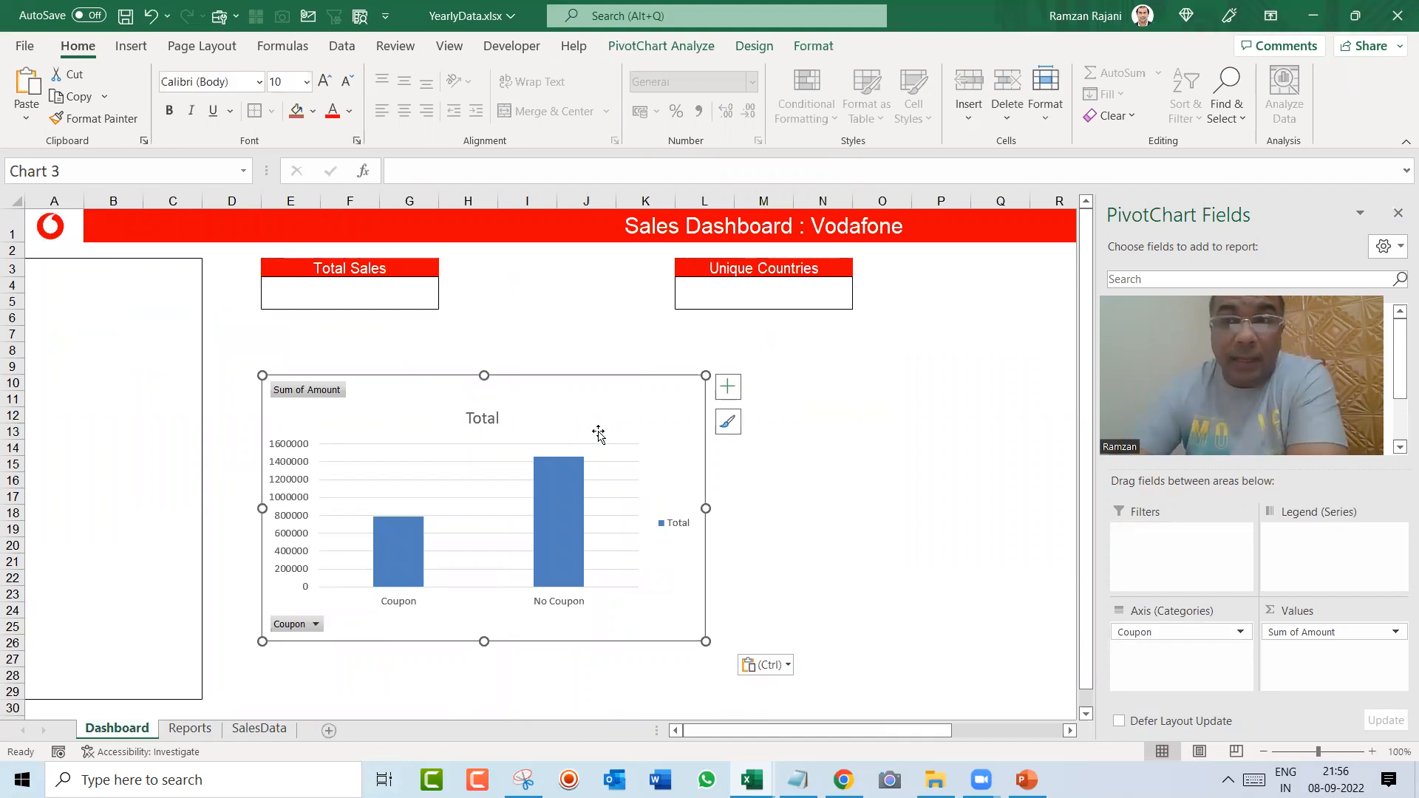
Step: Move the coupon chart up under the Total Sales box and shrink it to about columns E to J, rows 7 to 21
{"action": "left_click_drag", "start_coordinate": [577, 400], "coordinate": [573, 361]}
{"action": "left_click_drag", "start_coordinate": [681, 598], "coordinate": [529, 559]}
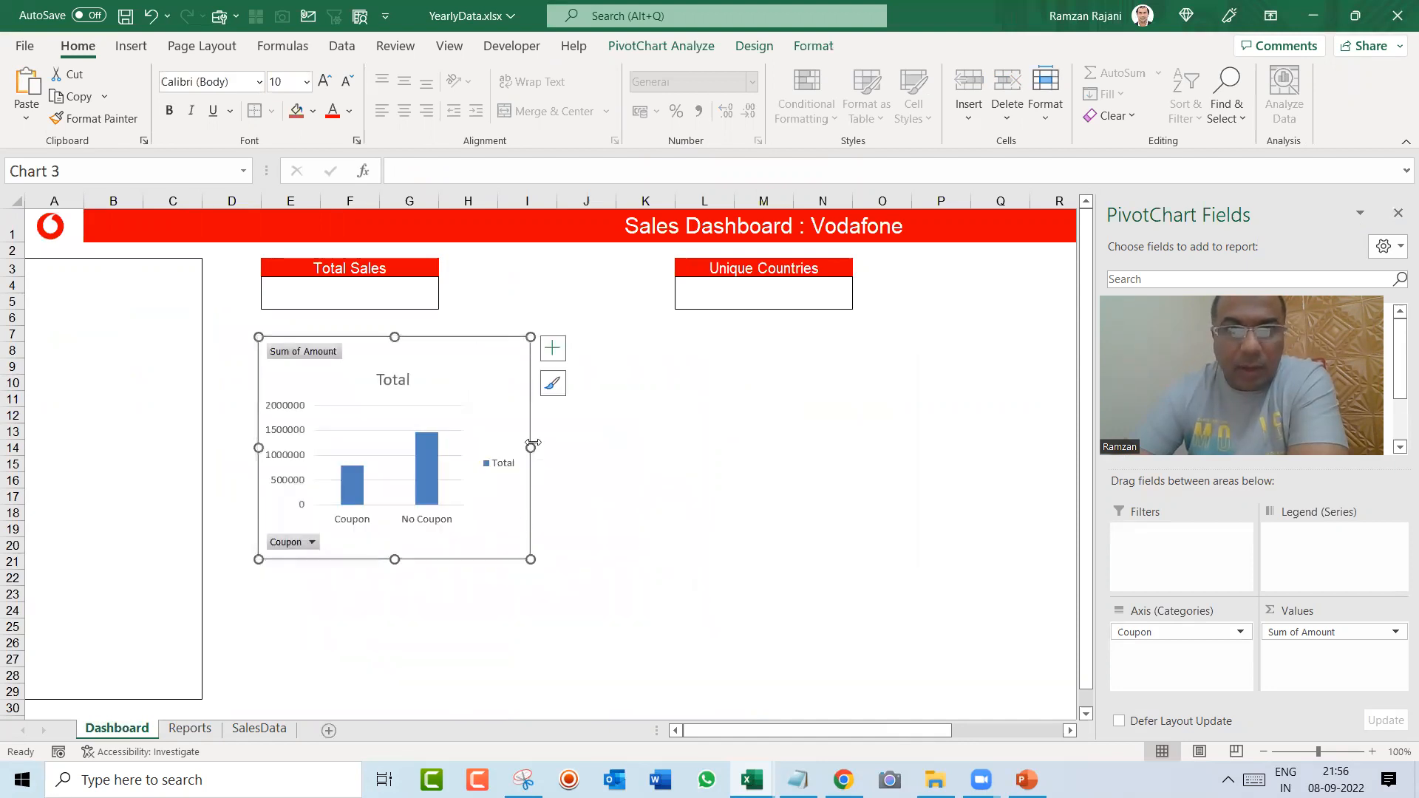
{"action": "left_click_drag", "start_coordinate": [531, 447], "coordinate": [575, 448]}
Step: Delete the legend, gridlines and value axis from the coupon chart
{"action": "left_click", "coordinate": [550, 470]}
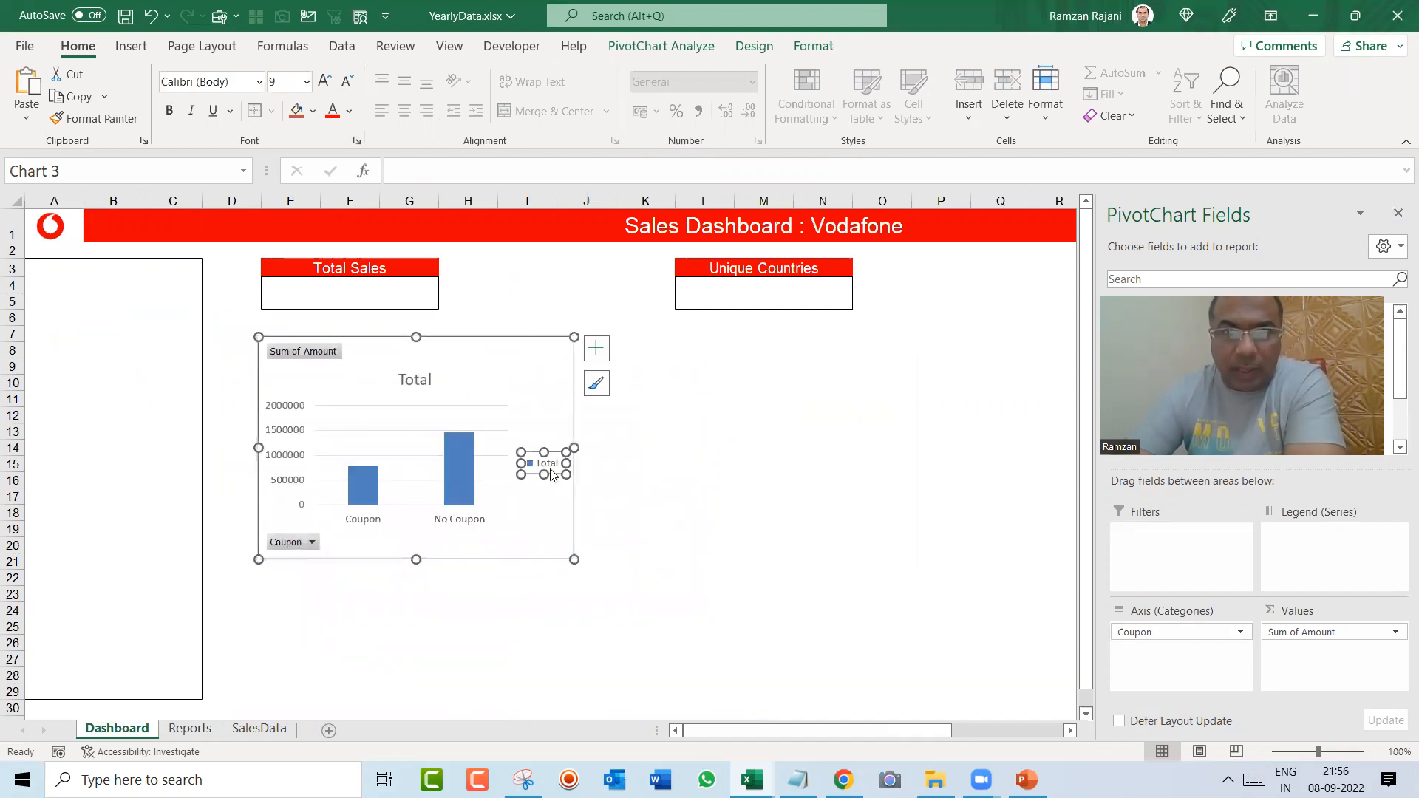
{"action": "left_click", "coordinate": [550, 470]}
{"action": "key", "text": "Delete"}
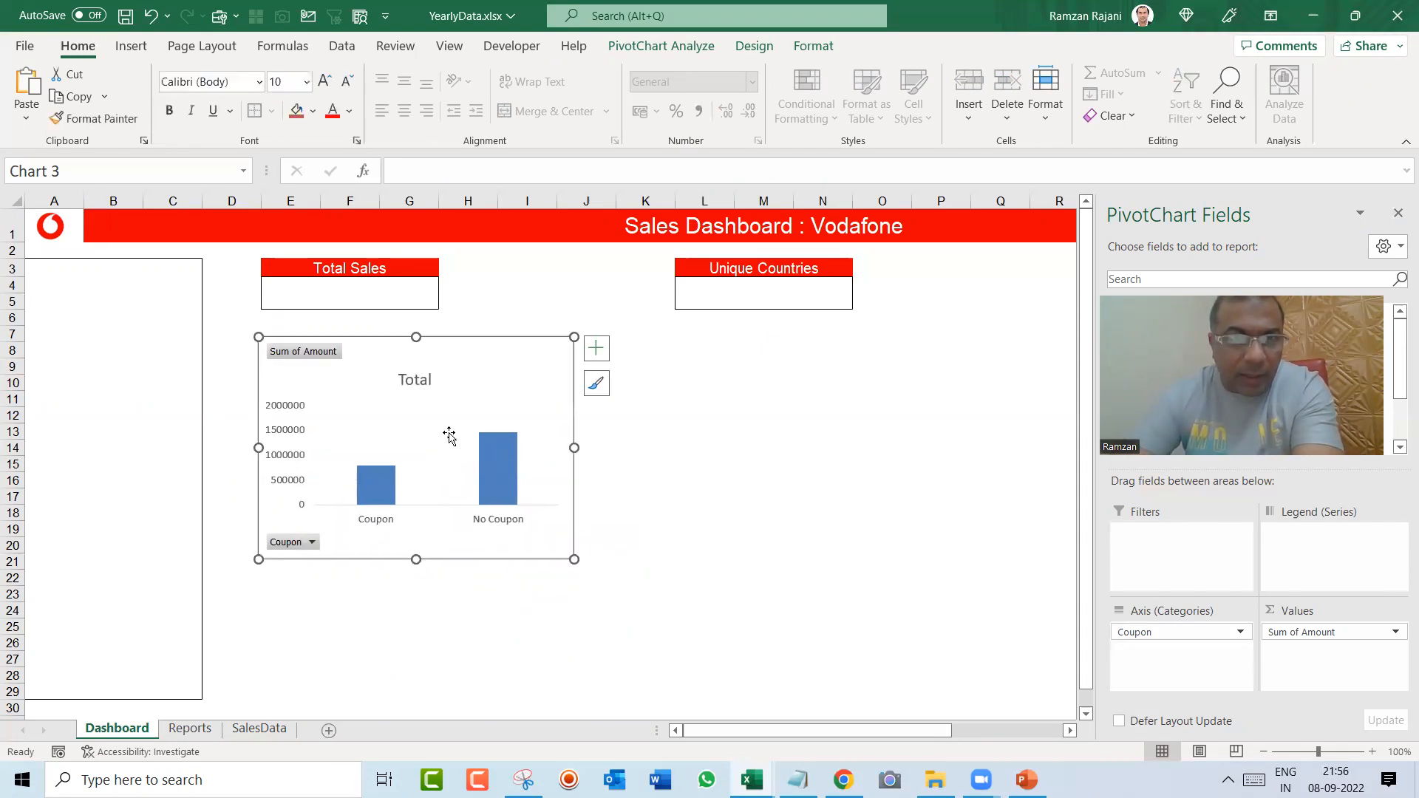
{"action": "left_click", "coordinate": [300, 438]}
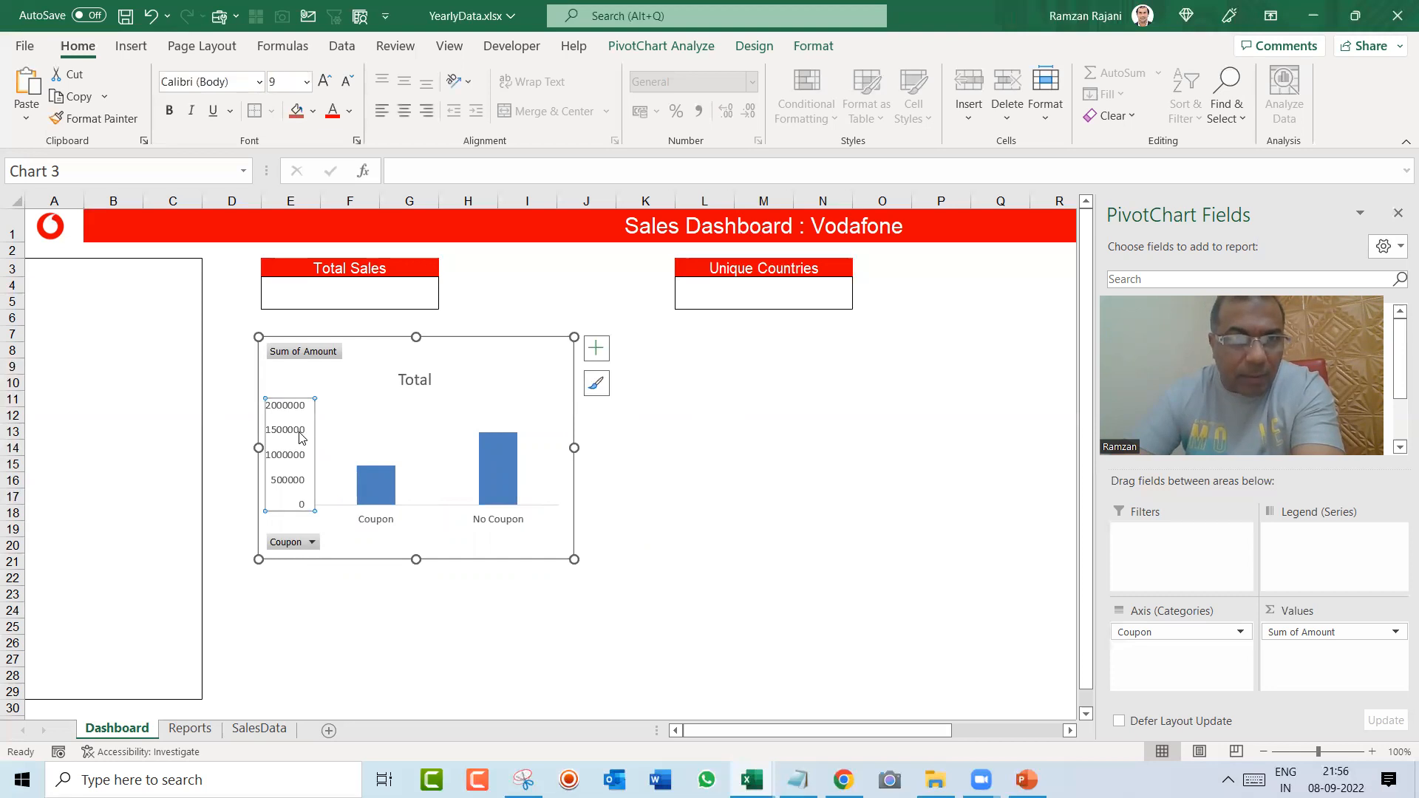
{"action": "key", "text": "Delete"}
Step: Hide all field buttons on the coupon chart
{"action": "left_click", "coordinate": [287, 350]}
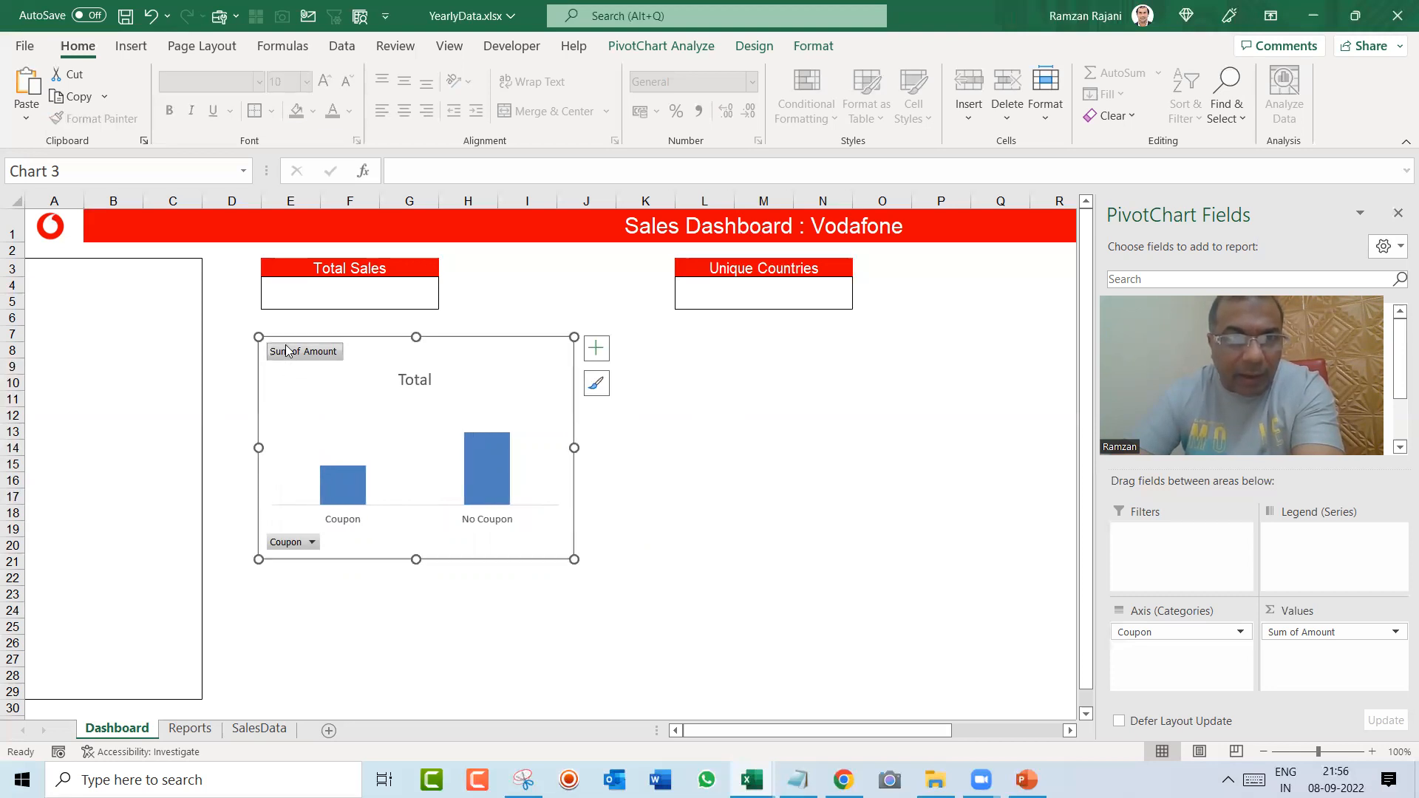
{"action": "right_click", "coordinate": [292, 356]}
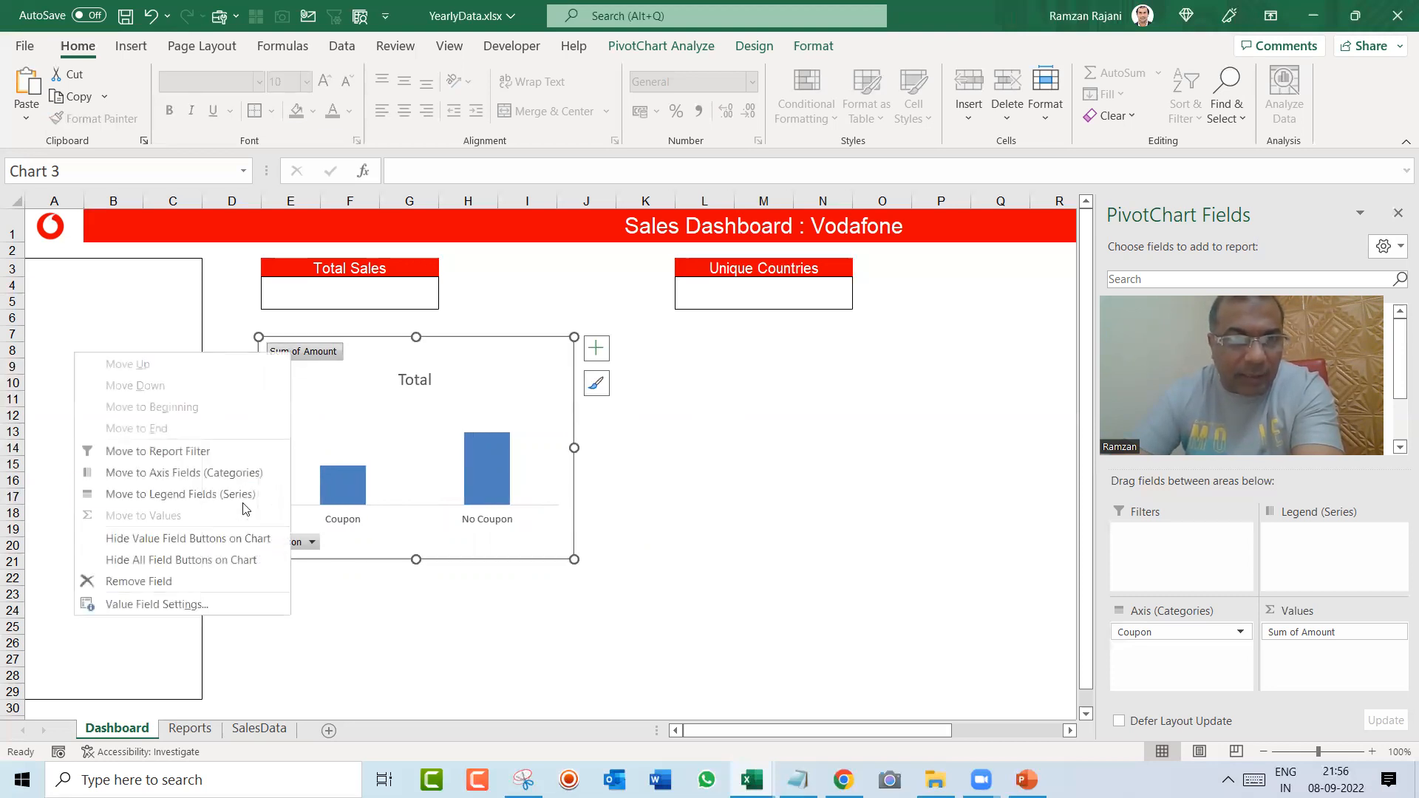
{"action": "left_click", "coordinate": [237, 559]}
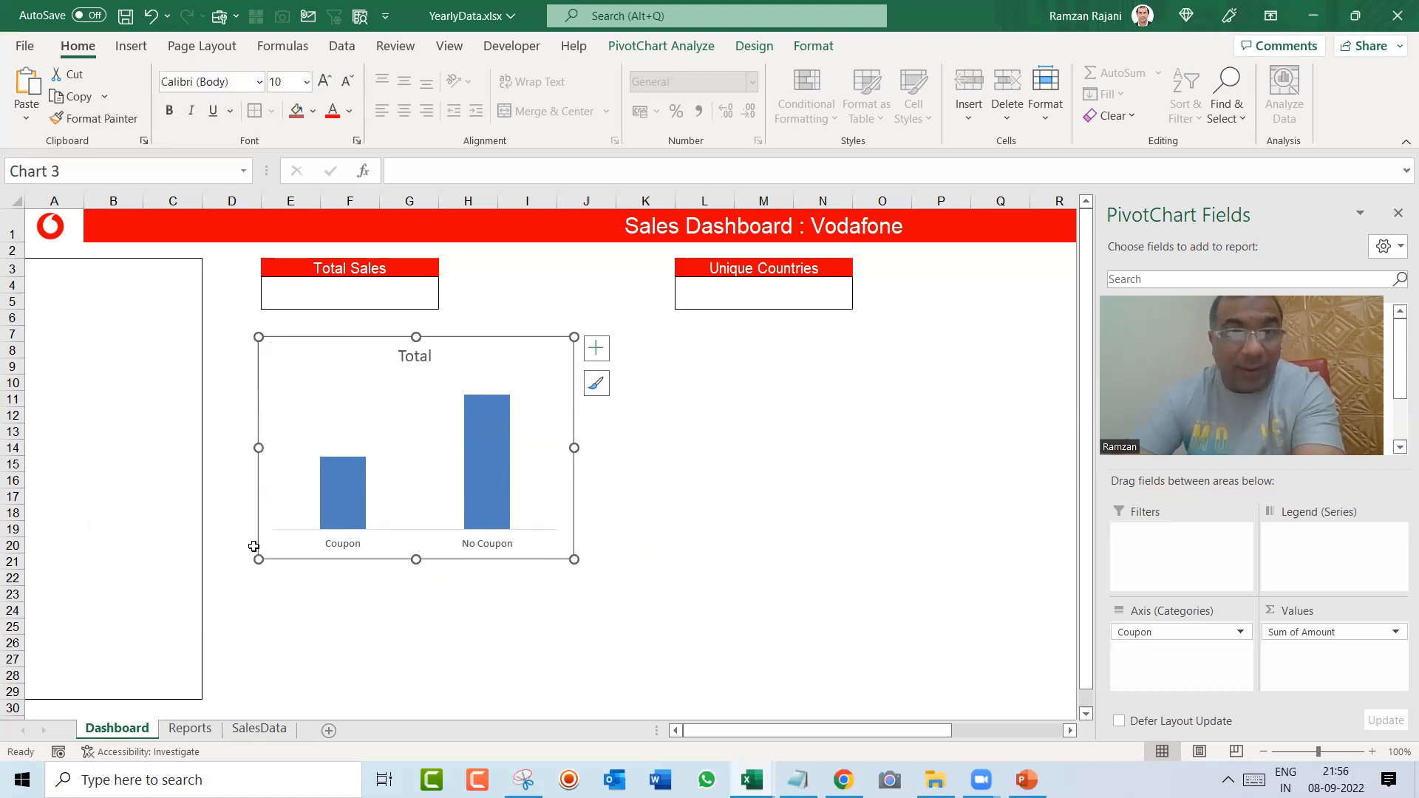
Step: Change the coupon chart's title to "Coupon Wise"
{"action": "left_click", "coordinate": [415, 357]}
{"action": "left_click", "coordinate": [414, 358]}
{"action": "double_click", "coordinate": [415, 358]}
{"action": "type", "text": "Cou"}
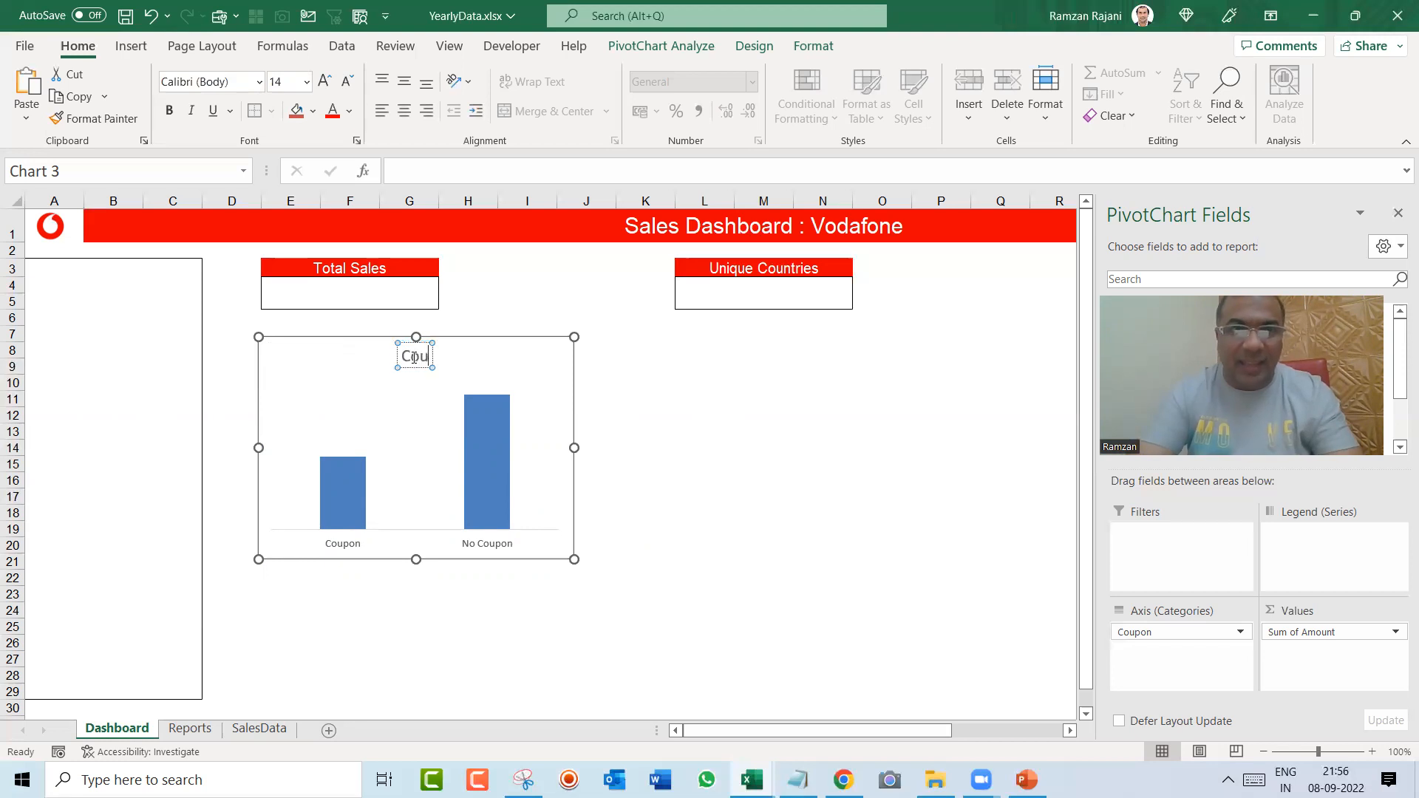
{"action": "type", "text": "pon Wise"}
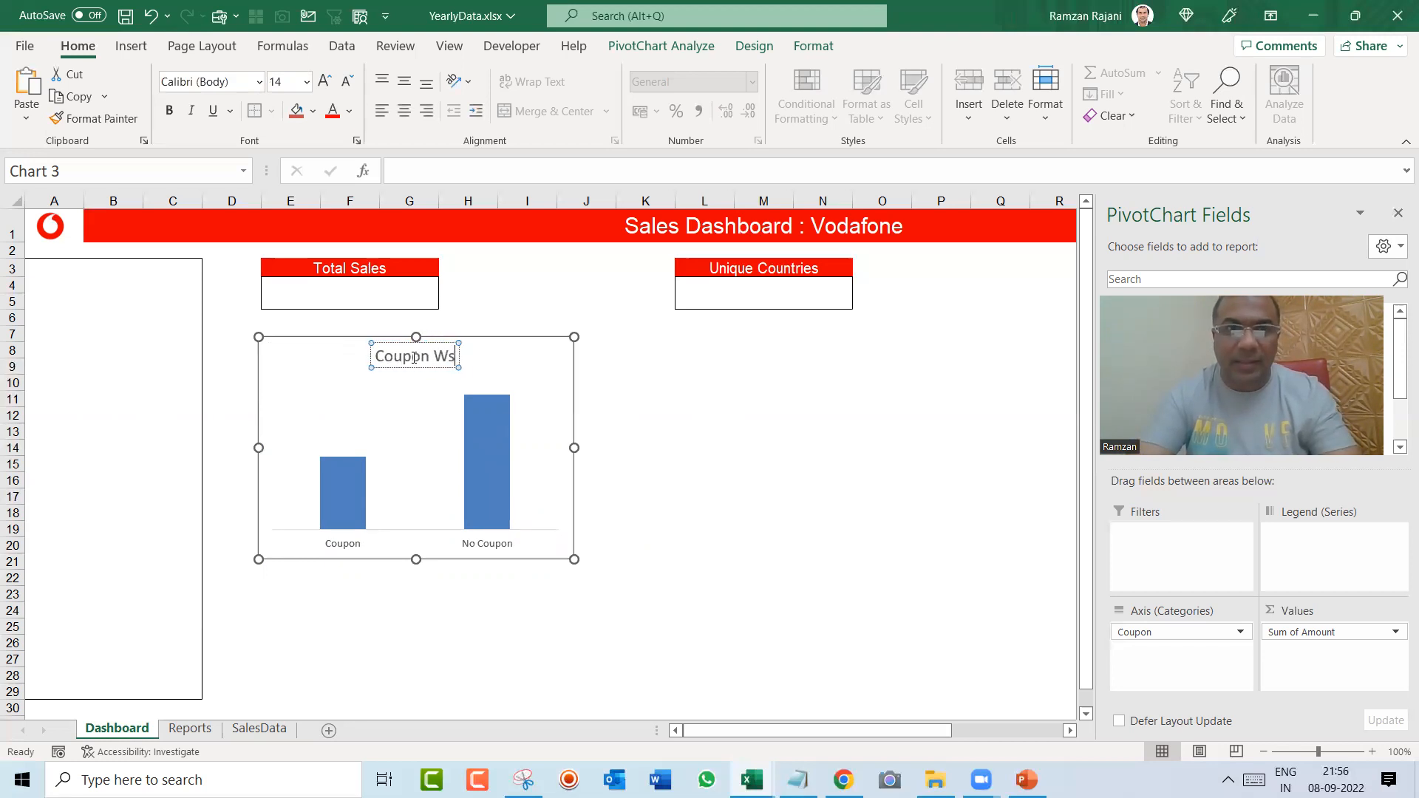
{"action": "left_click", "coordinate": [597, 455]}
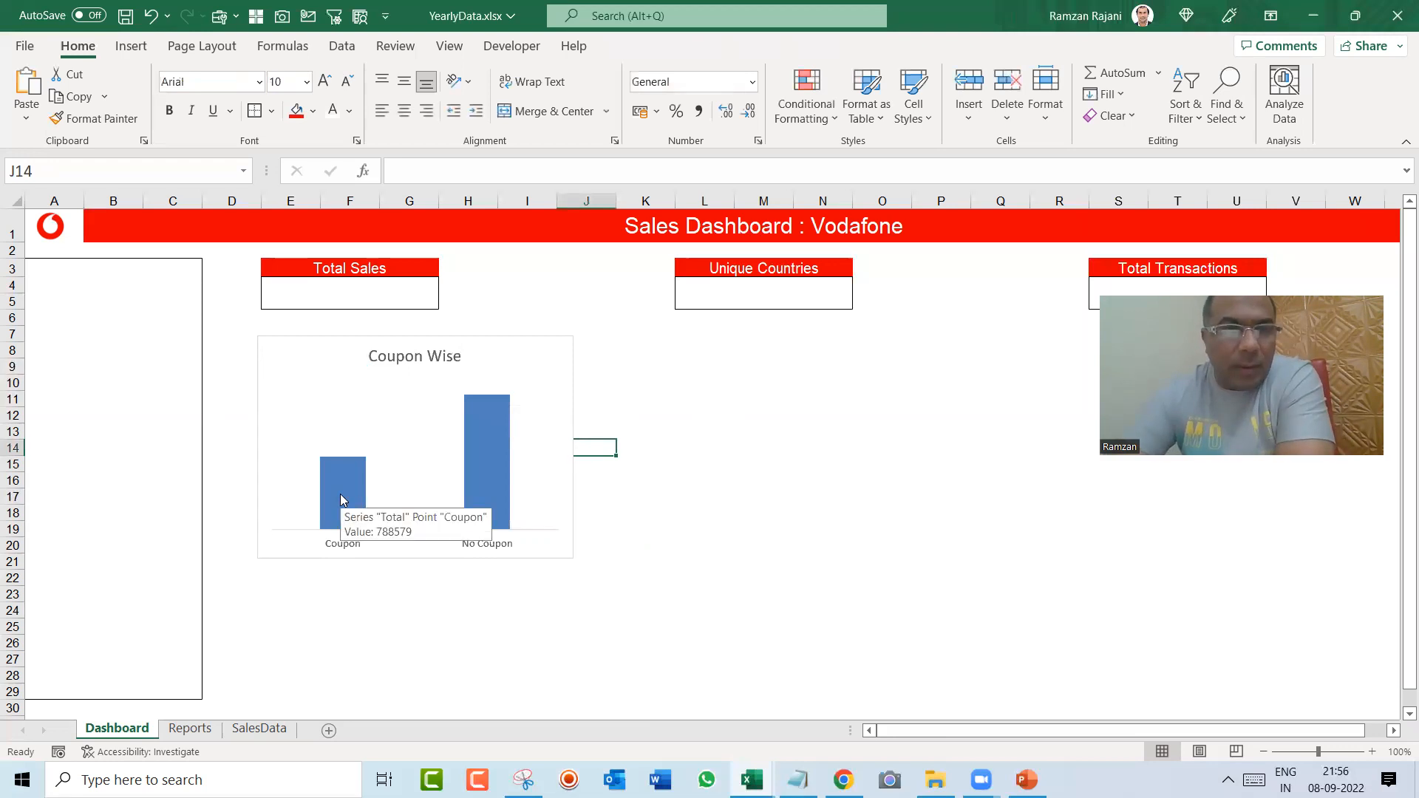
Step: Add data labels to the columns of the Coupon Wise chart
{"action": "right_click", "coordinate": [341, 497]}
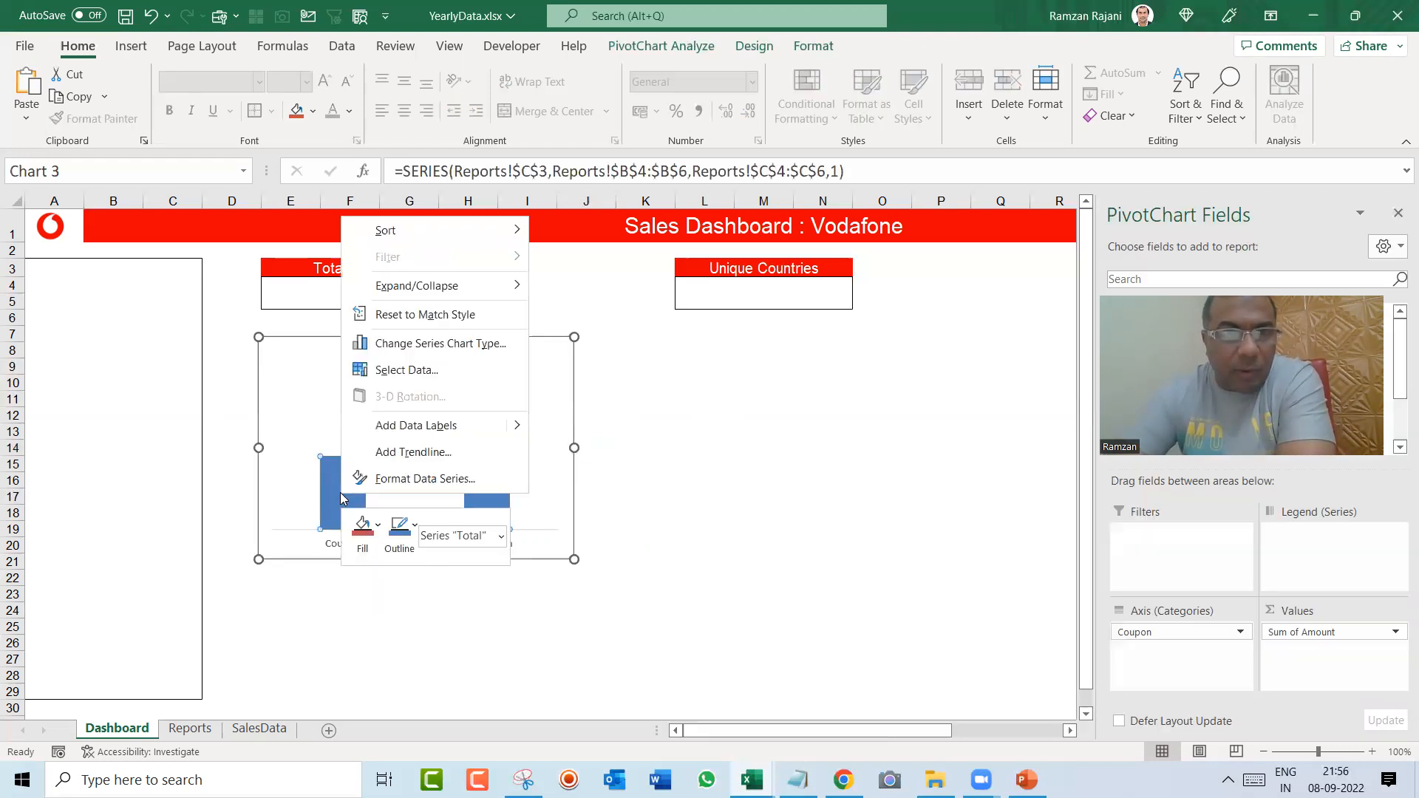
{"action": "left_click", "coordinate": [379, 429]}
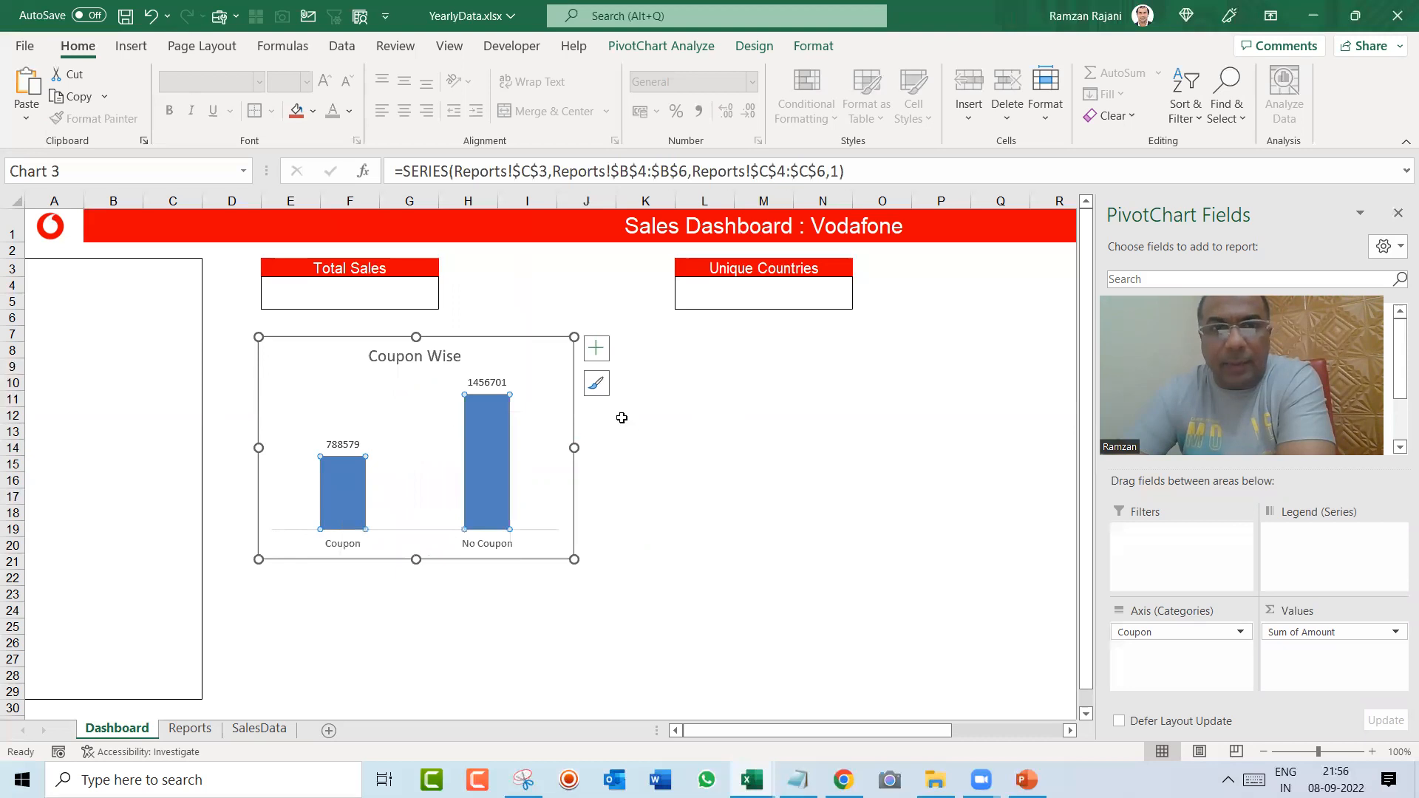
{"action": "left_click", "coordinate": [632, 429]}
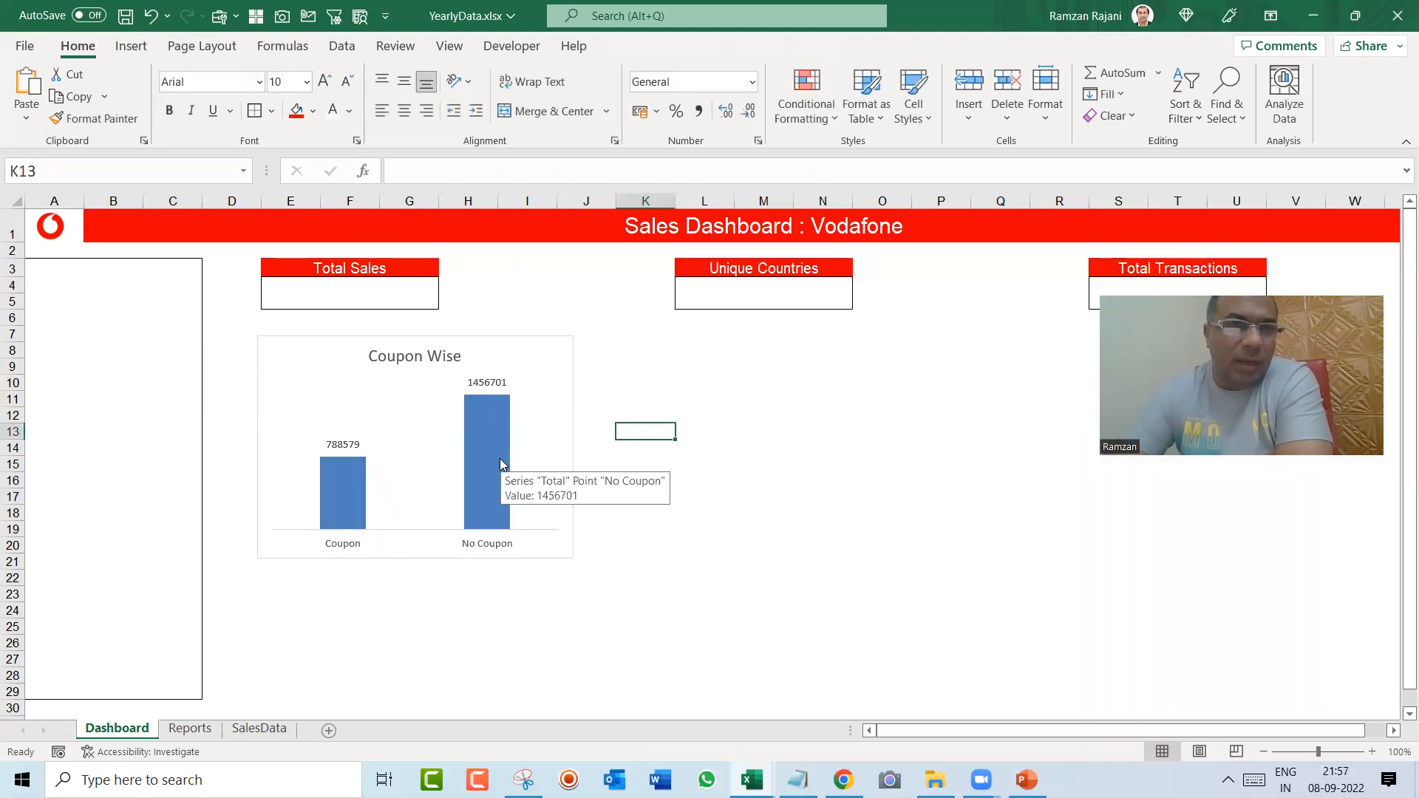
Step: Move the Coupon Wise chart down to about row 11 and copy the Total Sales label cell to E8 above it
{"action": "left_click_drag", "start_coordinate": [504, 339], "coordinate": [498, 392]}
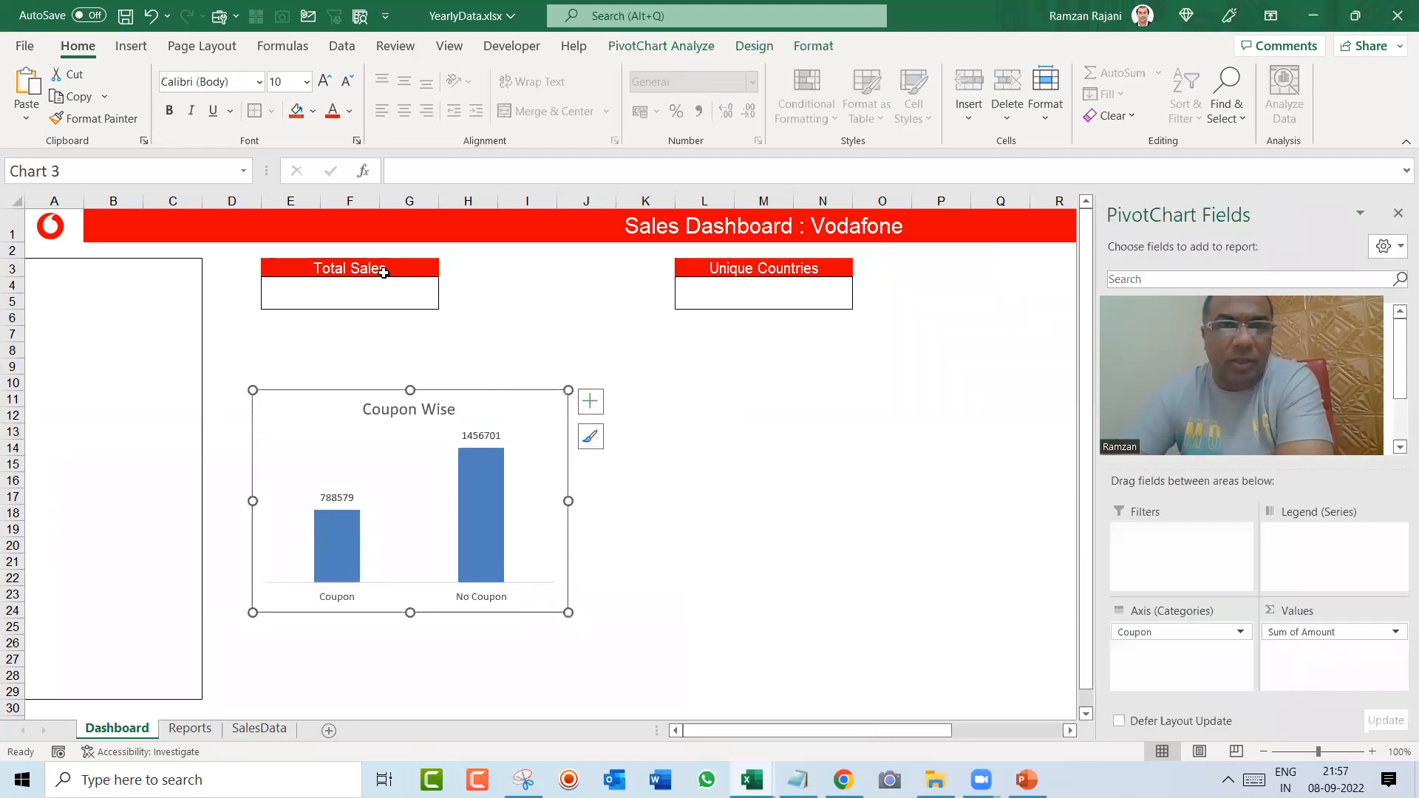
{"action": "left_click", "coordinate": [384, 272]}
{"action": "key", "text": "ctrl+c"}
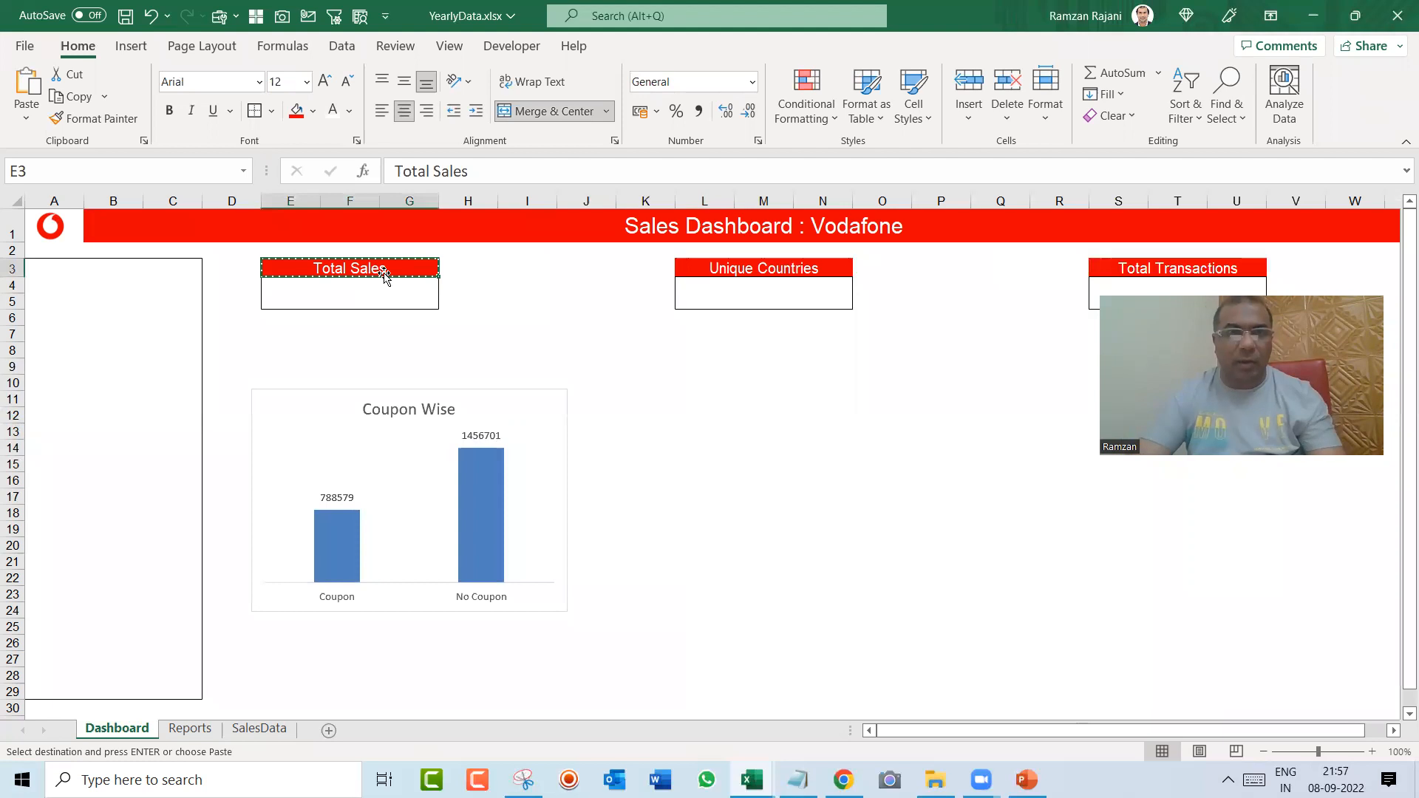
{"action": "key", "text": "Down"}
{"action": "key", "text": "Down"}
{"action": "key", "text": "Down"}
{"action": "key", "text": "Down"}
{"action": "key", "text": "Down"}
{"action": "key", "text": "Down"}
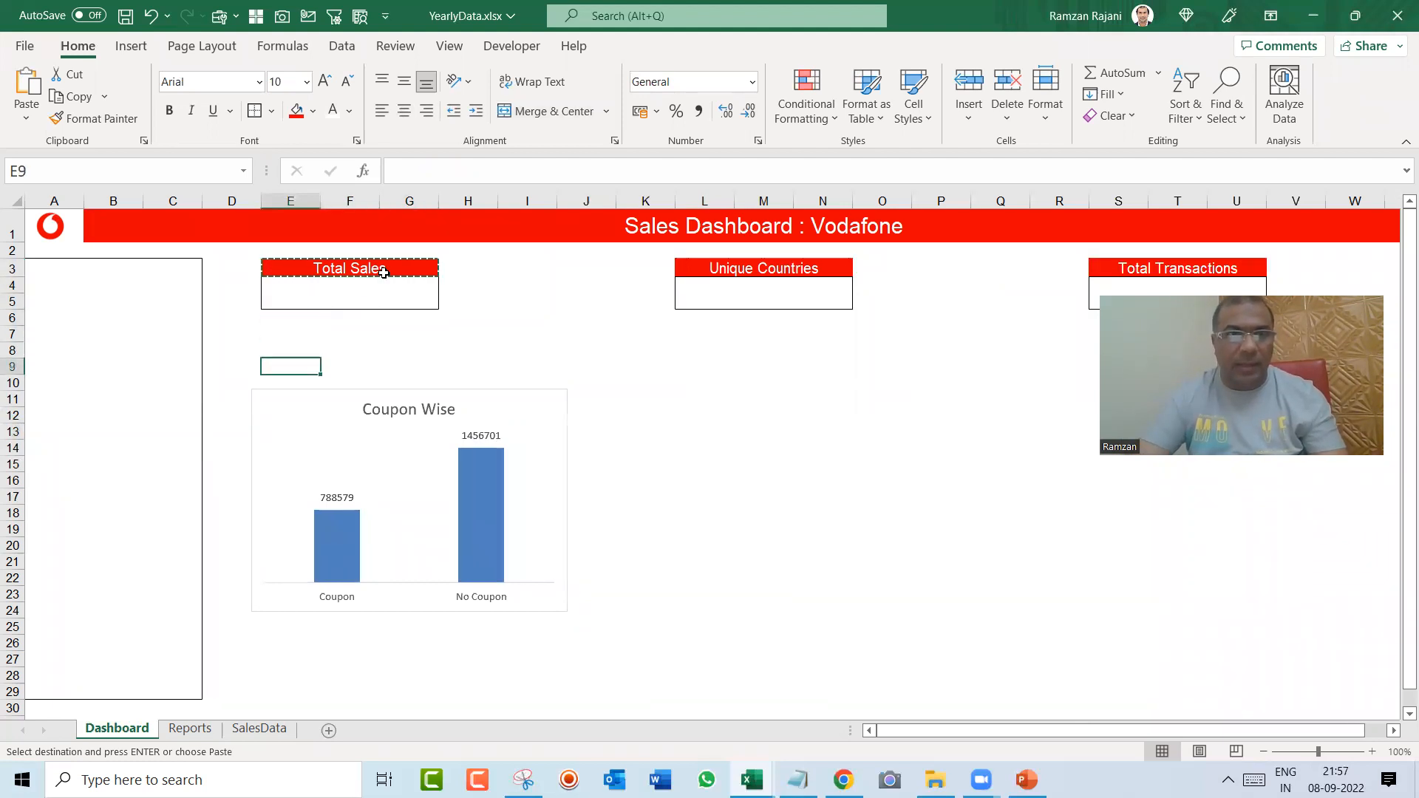
{"action": "key", "text": "Return"}
{"action": "key", "text": "ctrl+z"}
{"action": "key", "text": "Up"}
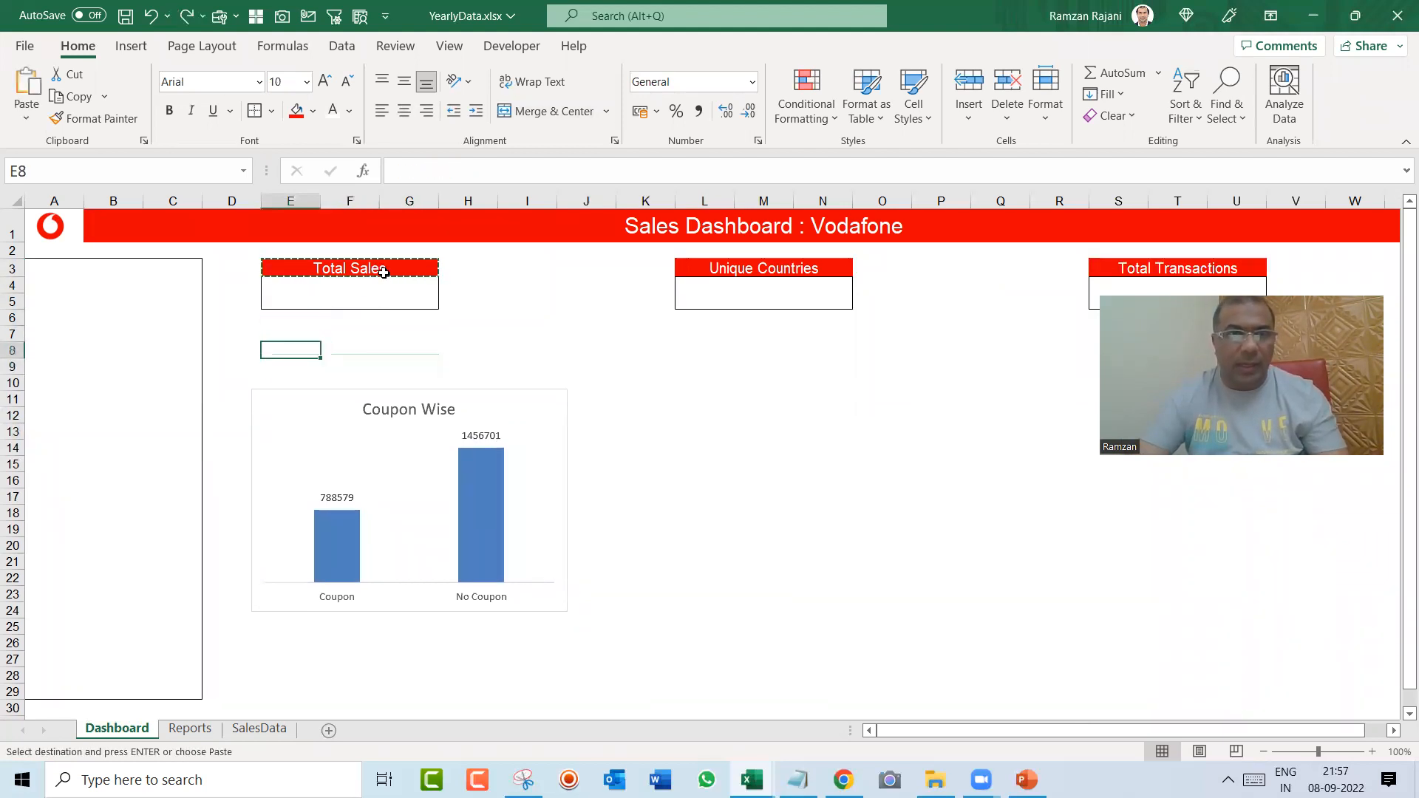
{"action": "key", "text": "Return"}
Step: Change the text of the copied label in E8 to "Coupon Wise"
{"action": "type", "text": "Coupon Si"}
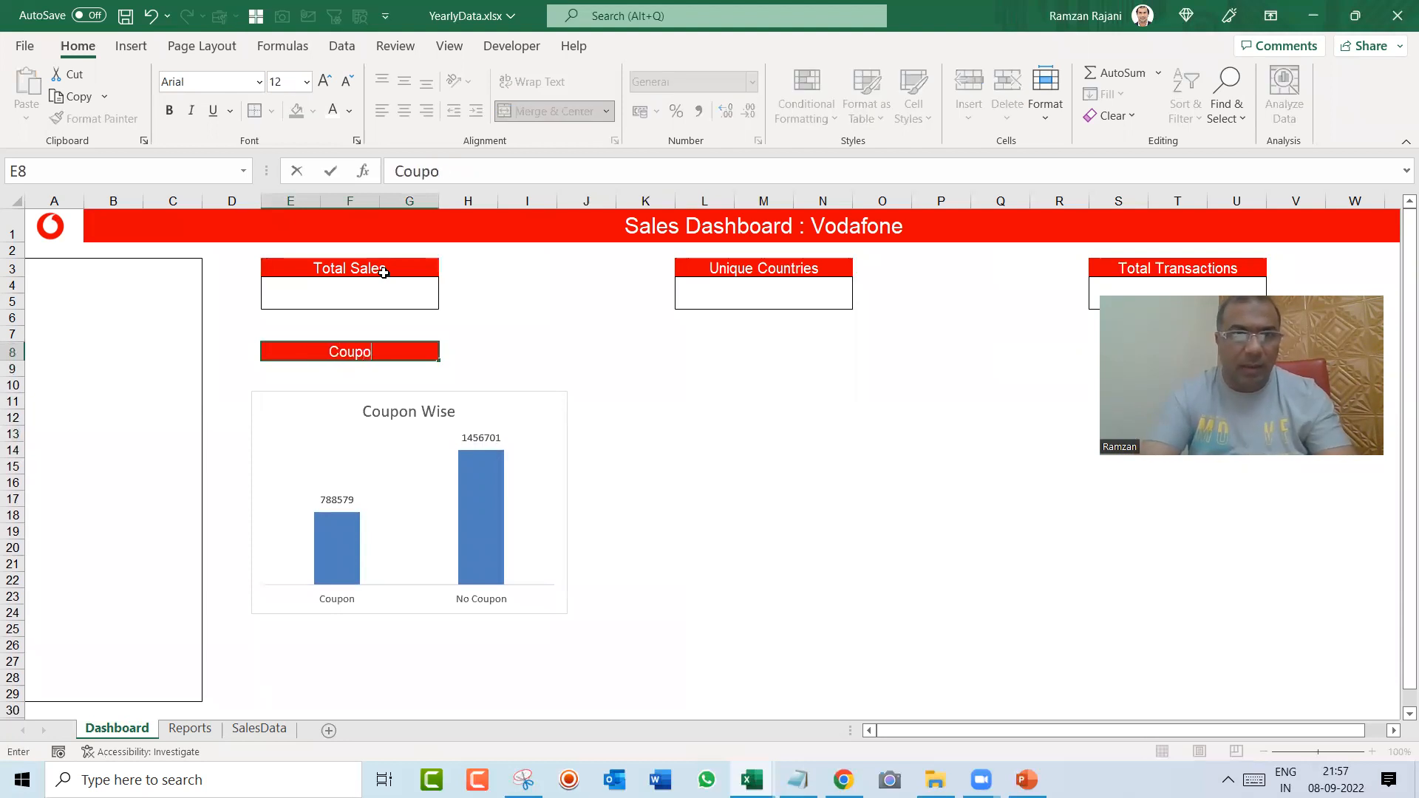
{"action": "key", "text": "BackSpace"}
{"action": "key", "text": "BackSpace"}
{"action": "type", "text": "Wise"}
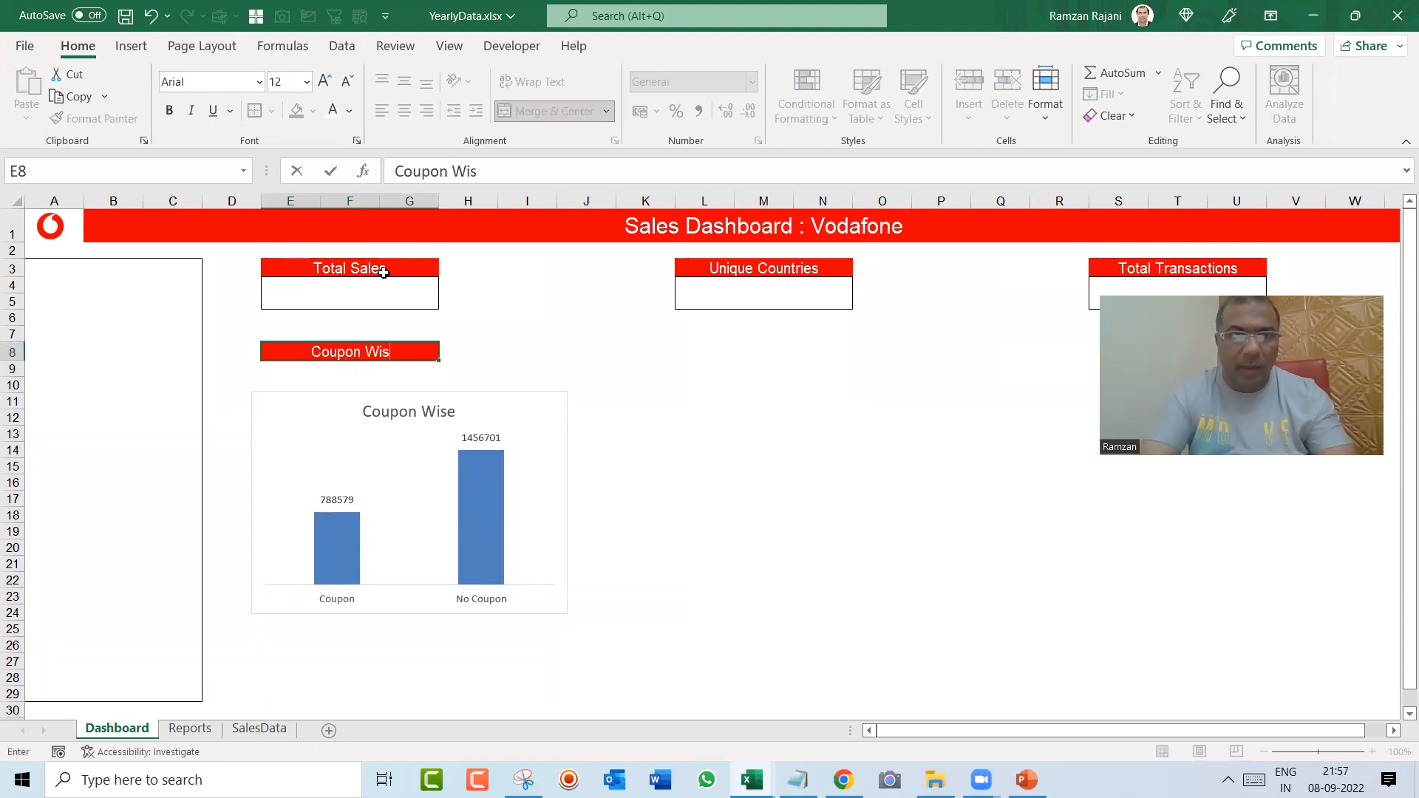
{"action": "key", "text": "Return"}
Step: Extend the Coupon Wise label to cover E8:H8 with Merge & Center
{"action": "key", "text": "Up"}
{"action": "key", "text": "shift+Right"}
{"action": "key", "text": "shift+Right"}
{"action": "key", "text": "shift+Right"}
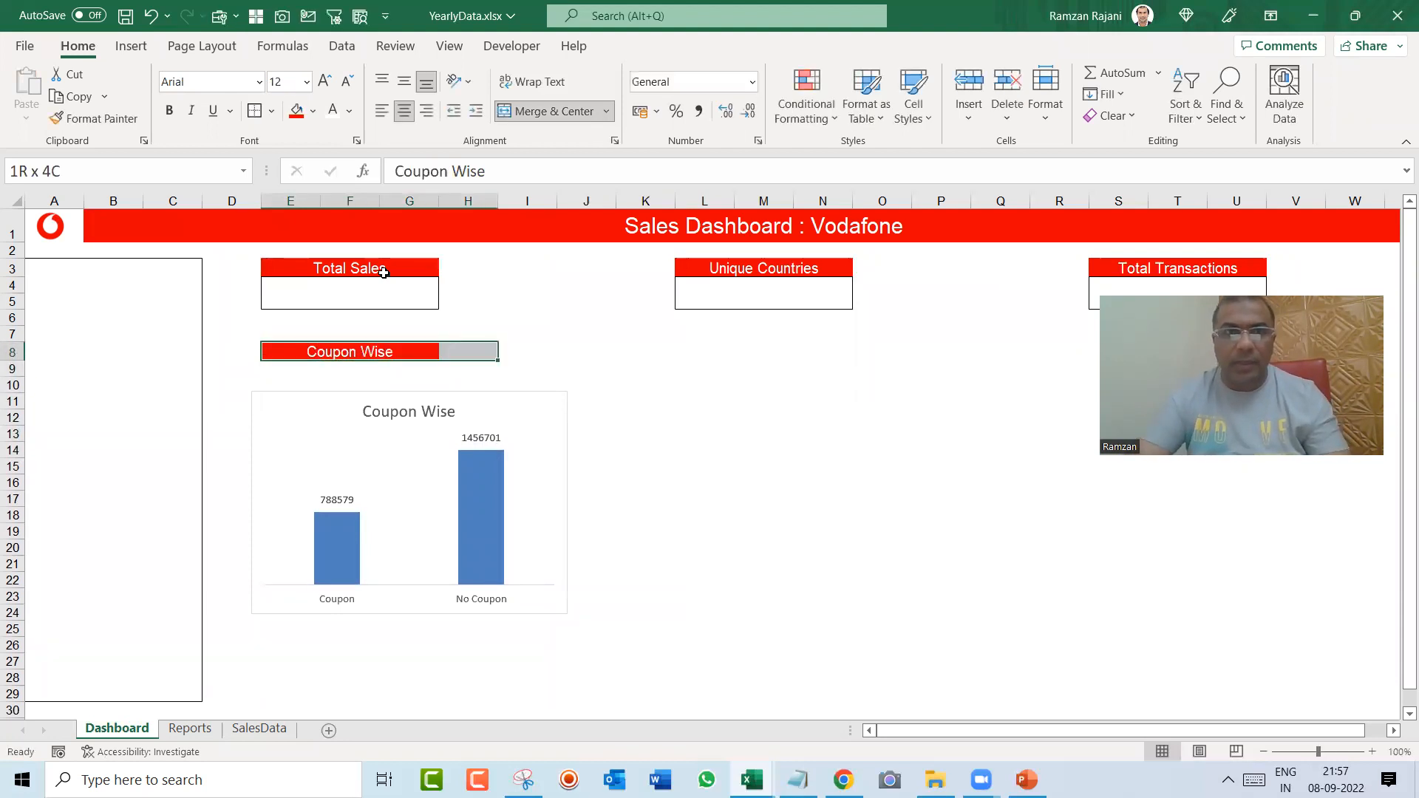
{"action": "key", "text": "shift+Right"}
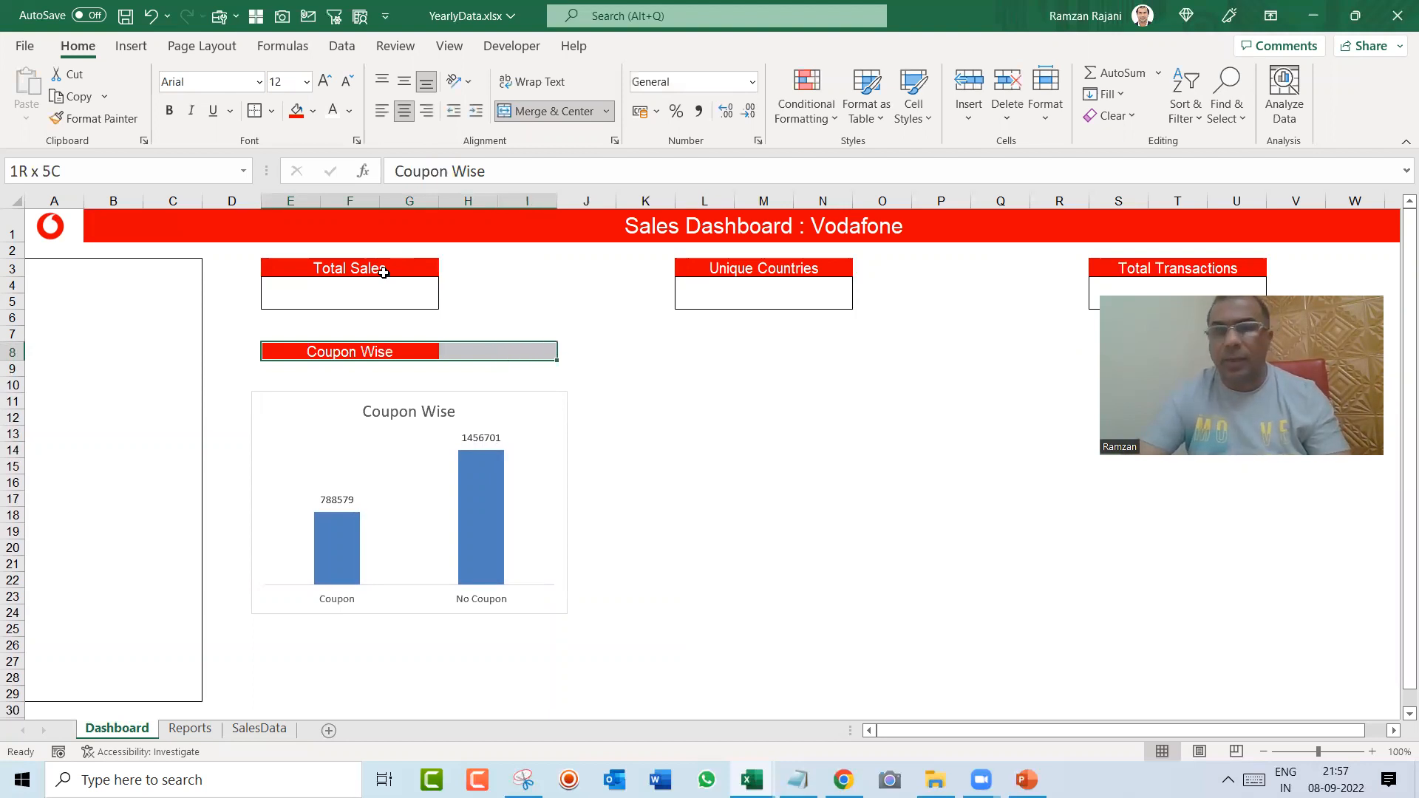
{"action": "key", "text": "shift+Left"}
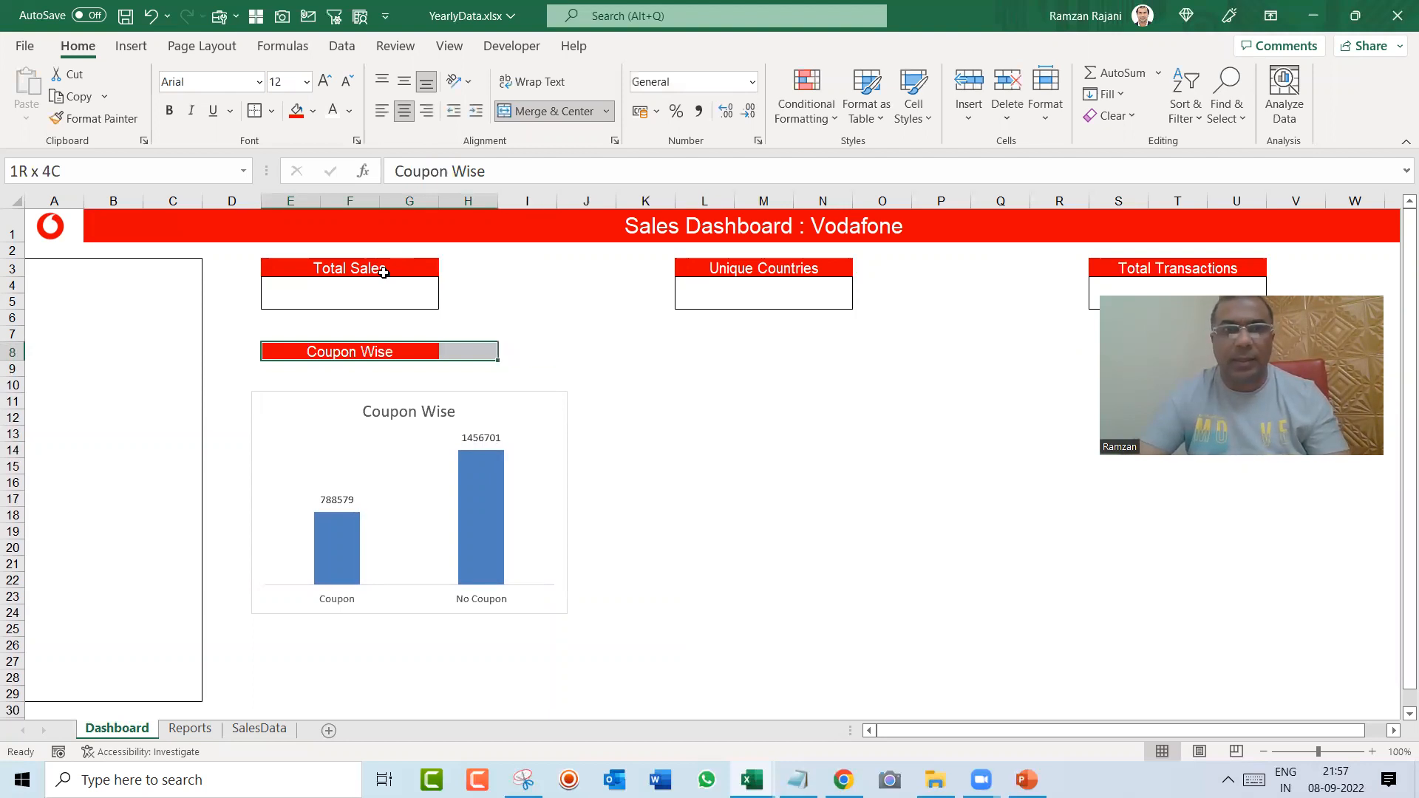
{"action": "left_click", "coordinate": [554, 113]}
Step: Place the Coupon Wise chart directly below its label and resize it to the label's width, about 6.77 cm wide and 4.7 cm high
{"action": "left_click_drag", "start_coordinate": [509, 402], "coordinate": [517, 375]}
{"action": "left_click_drag", "start_coordinate": [569, 585], "coordinate": [497, 530]}
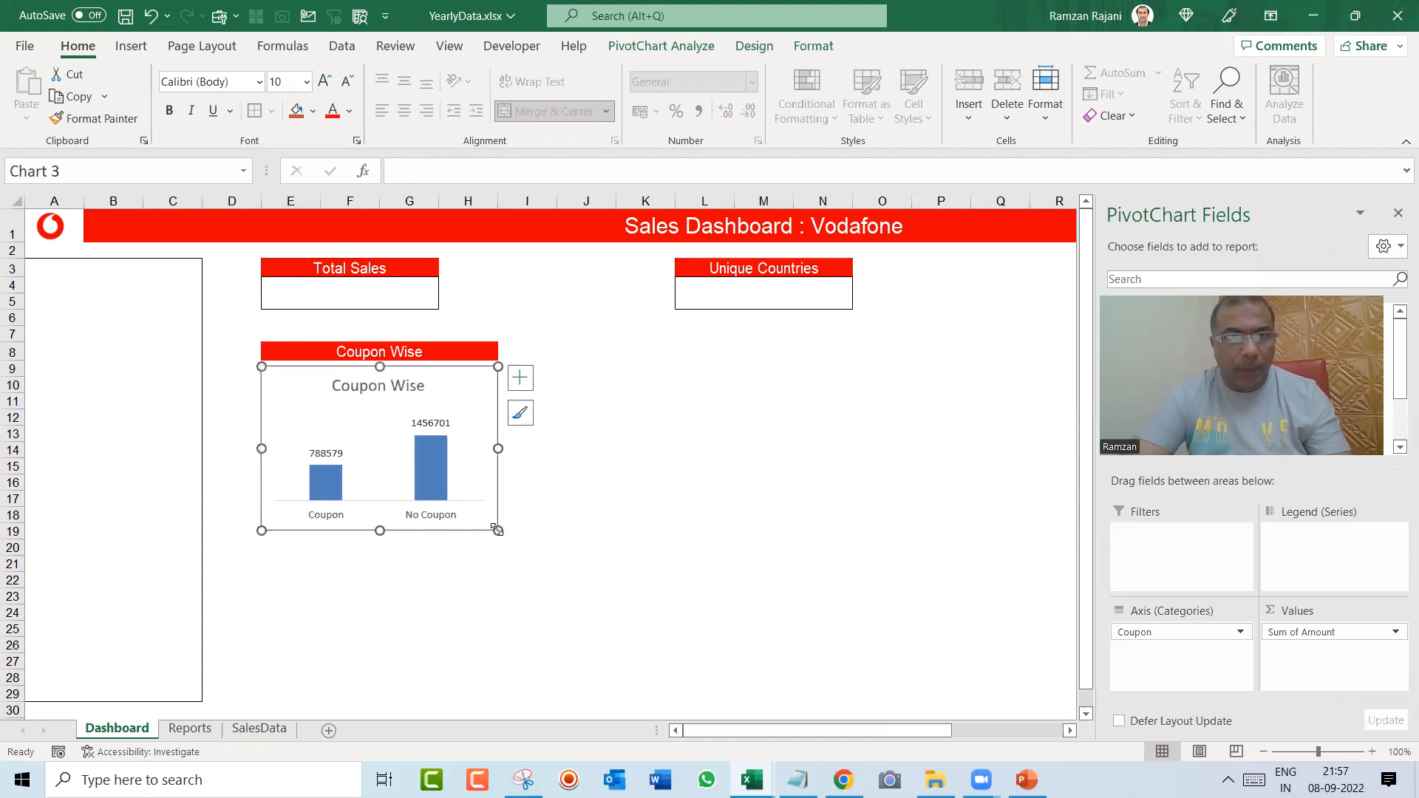
Step: Remove the shape outline from the Coupon Wise chart
{"action": "left_click", "coordinate": [800, 48]}
{"action": "left_click", "coordinate": [705, 94]}
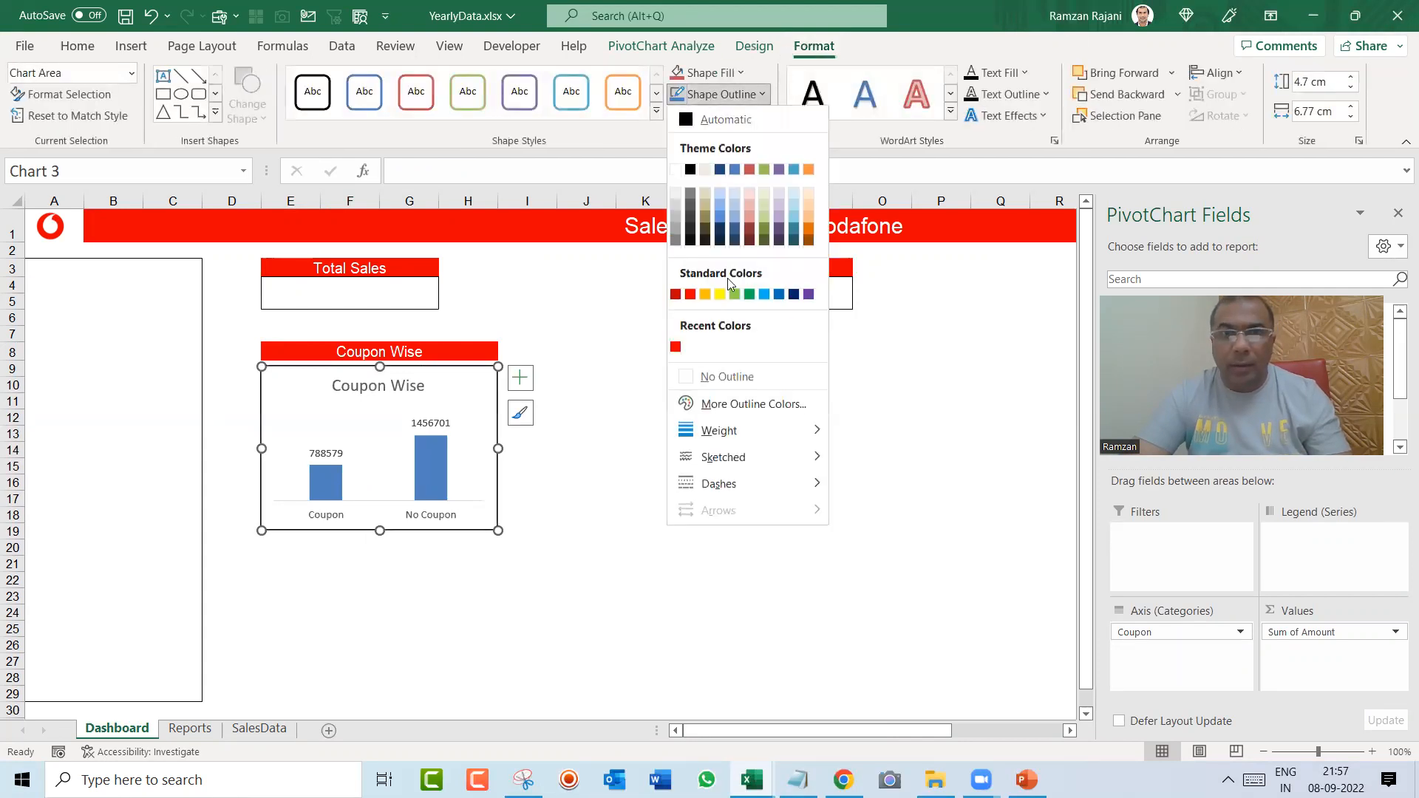
{"action": "left_click", "coordinate": [727, 376]}
{"action": "left_click", "coordinate": [645, 449]}
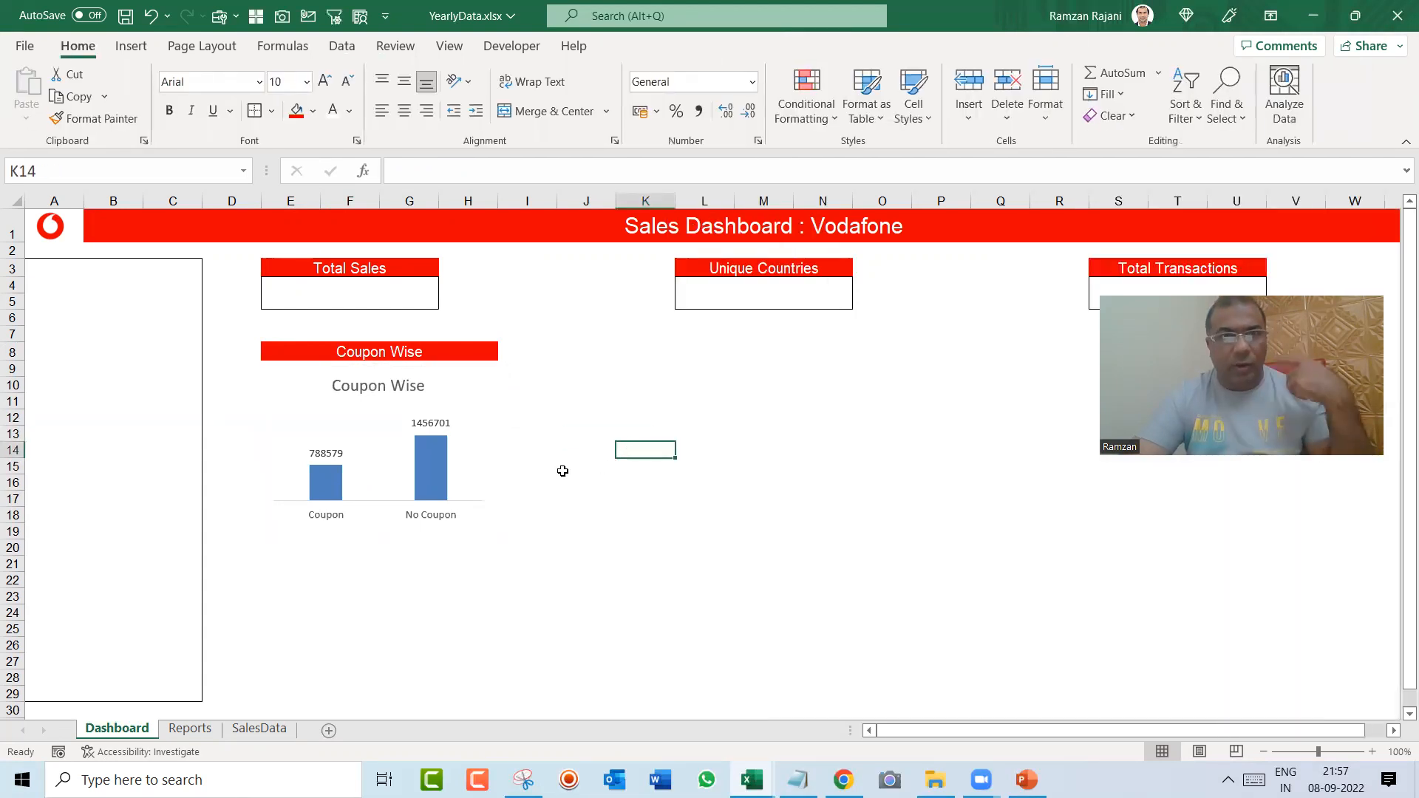
{"action": "left_click", "coordinate": [452, 387]}
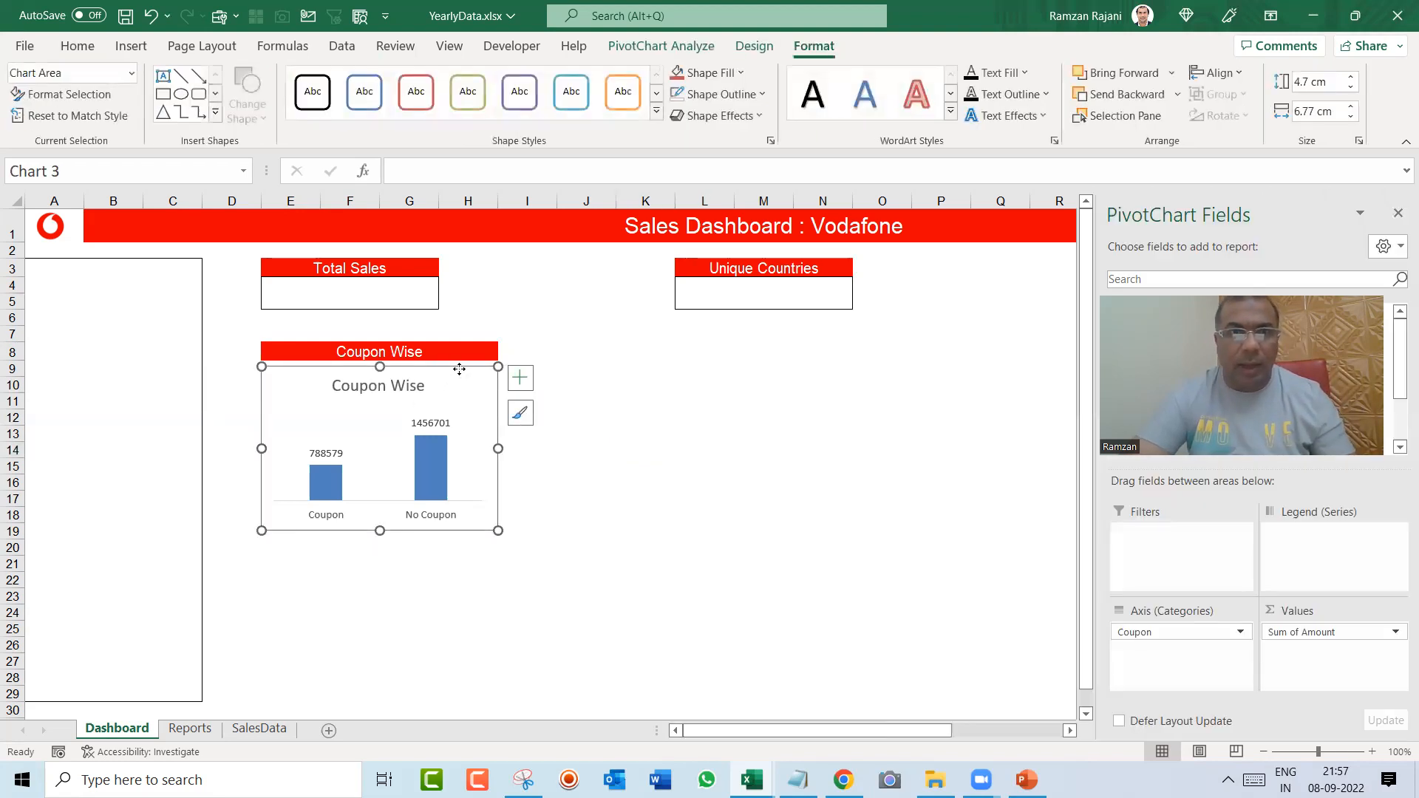
Step: Copy the merged Coupon Wise label at E8 to J8 in the same row
{"action": "left_click", "coordinate": [414, 355]}
{"action": "key", "text": "ctrl+c"}
{"action": "key", "text": "Right"}
{"action": "key", "text": "Right"}
{"action": "key", "text": "Right"}
{"action": "key", "text": "Right"}
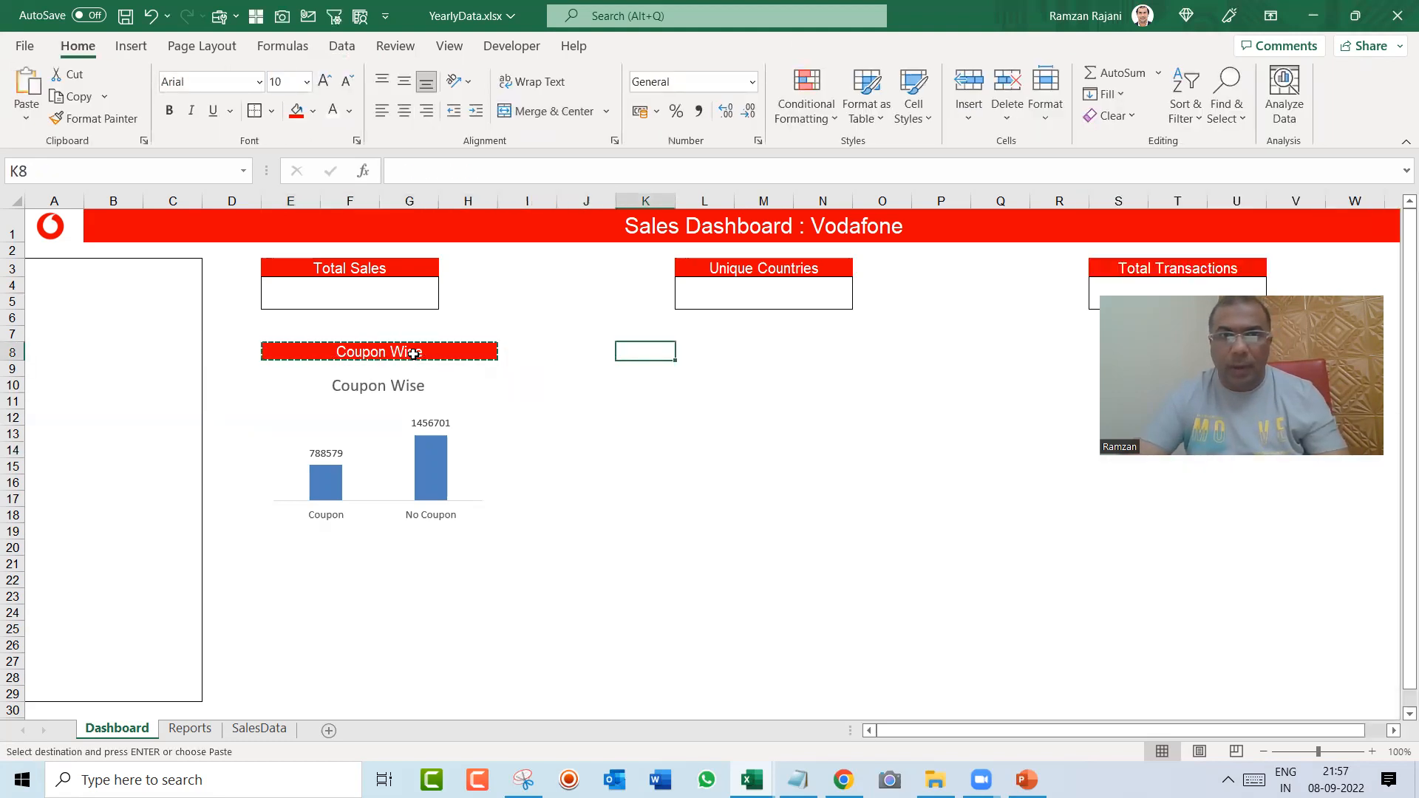
{"action": "key", "text": "Left"}
{"action": "key", "text": "Return"}
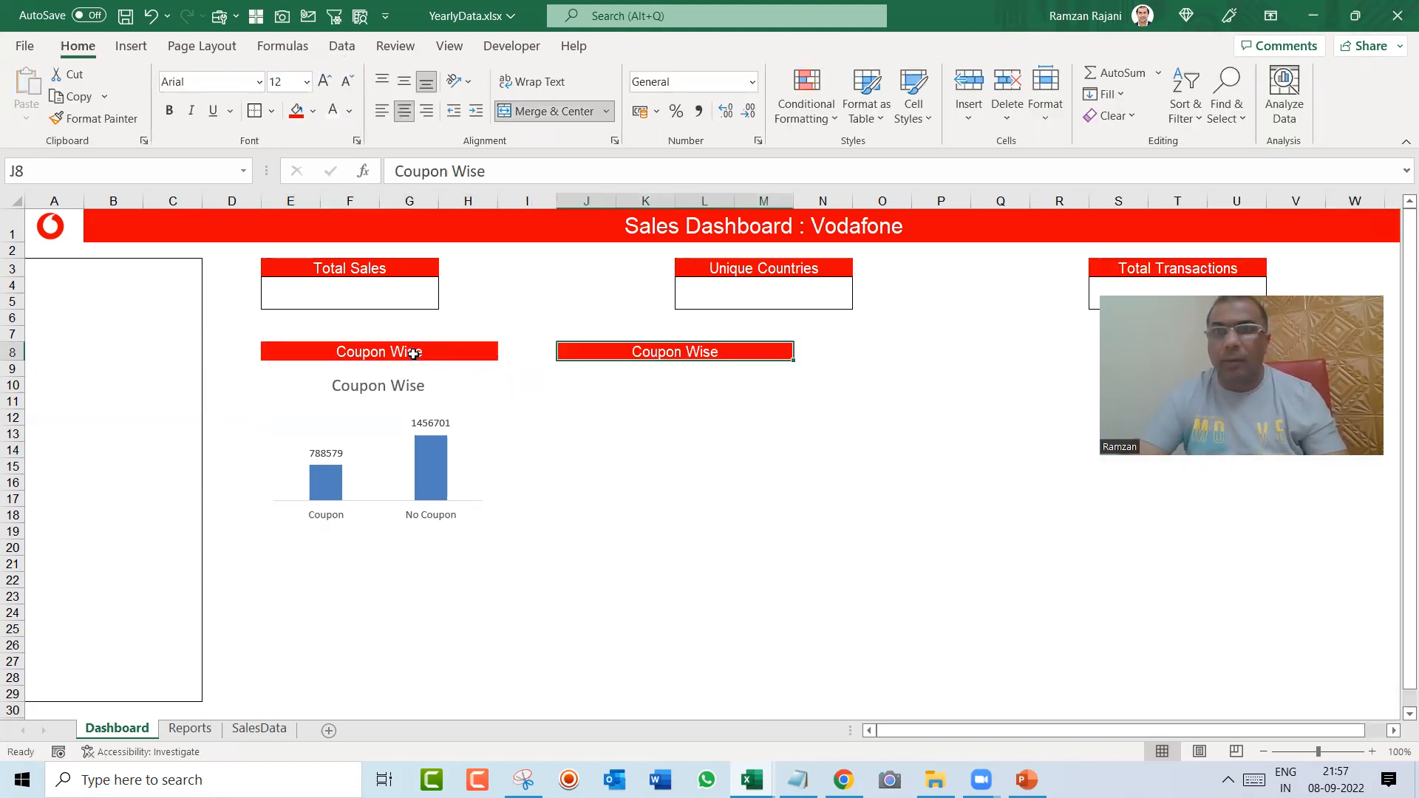
Step: Copy the Coupon Wise label to O8 and T8 so that row 8 holds four chart headings
{"action": "key", "text": "ctrl+c"}
{"action": "key", "text": "Right"}
{"action": "key", "text": "Right"}
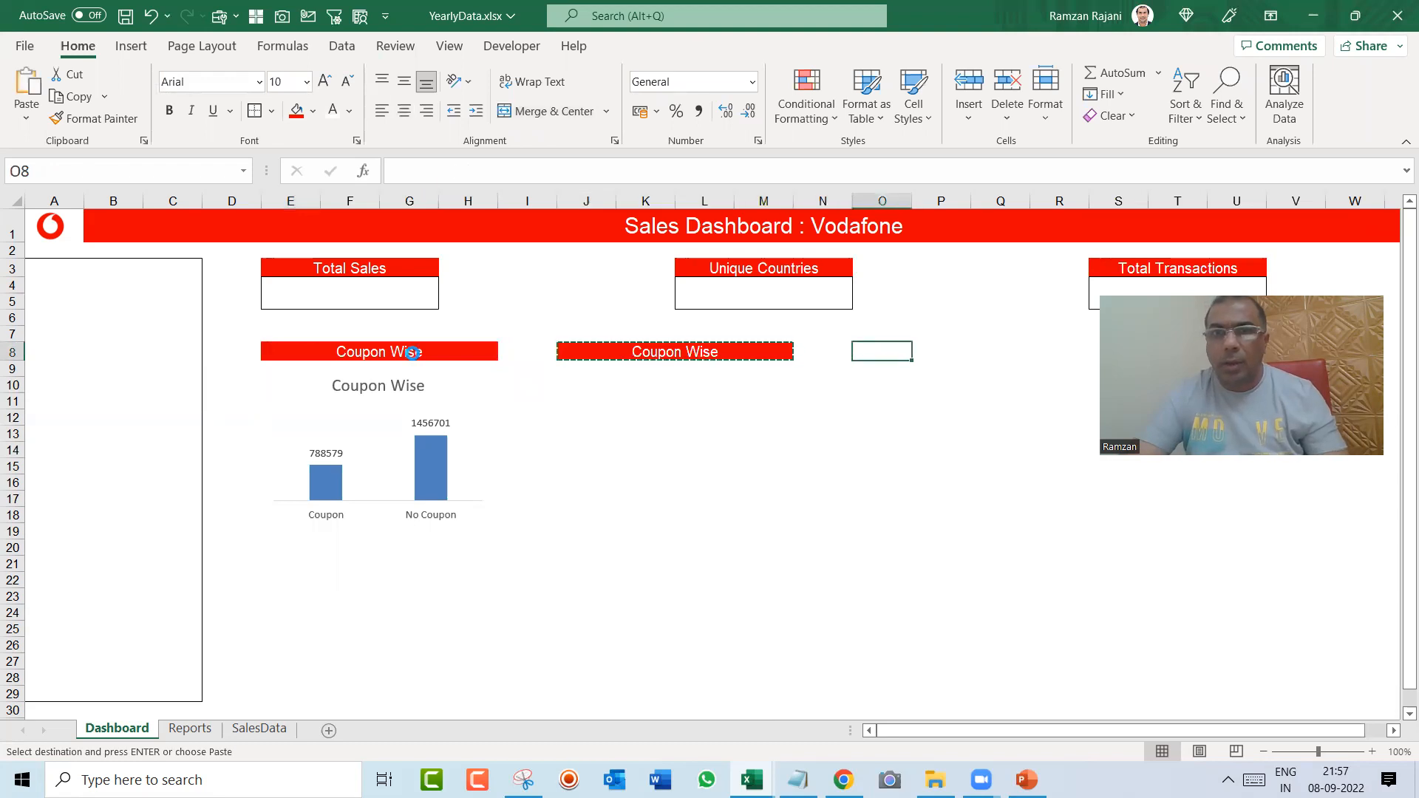
{"action": "key", "text": "Return"}
{"action": "key", "text": "ctrl+c"}
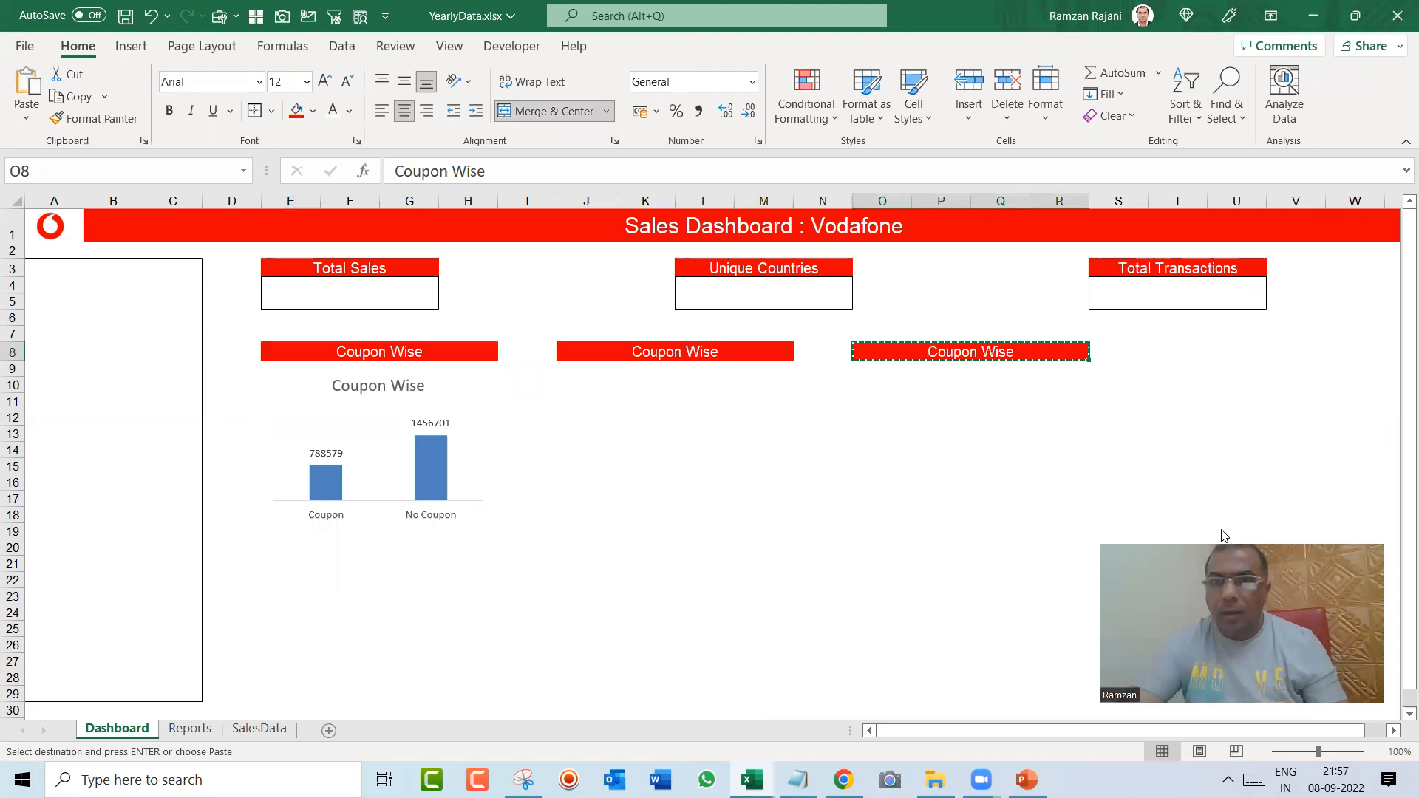
{"action": "key", "text": "Right"}
{"action": "key", "text": "Right"}
{"action": "key", "text": "Return"}
Step: Check the Yearly pivot on the Reports sheet and change the Dashboard label in J8 to "Year Wise"
{"action": "key", "text": "Left"}
{"action": "key", "text": "Left"}
{"action": "key", "text": "Left"}
{"action": "key", "text": "Left"}
{"action": "key", "text": "Left"}
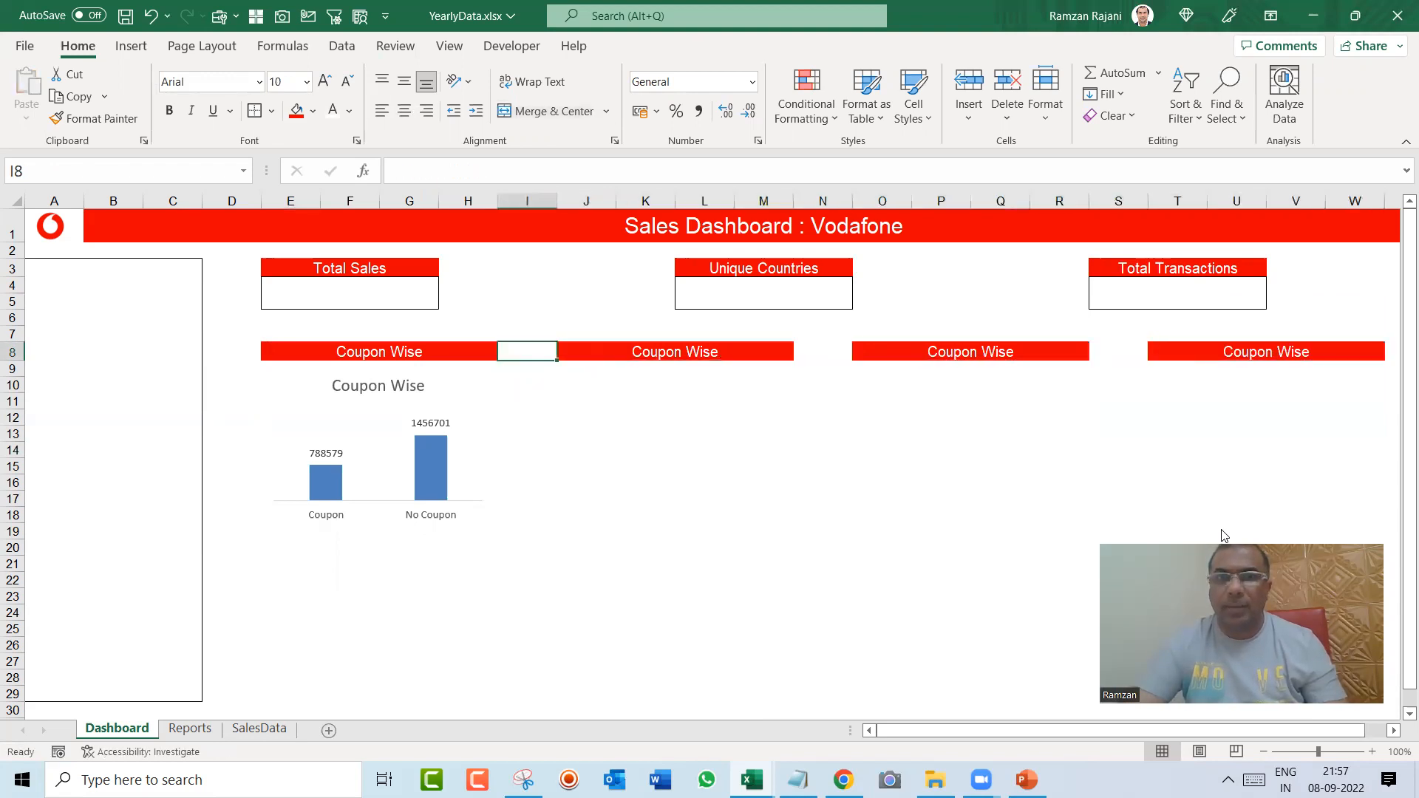
{"action": "key", "text": "Right"}
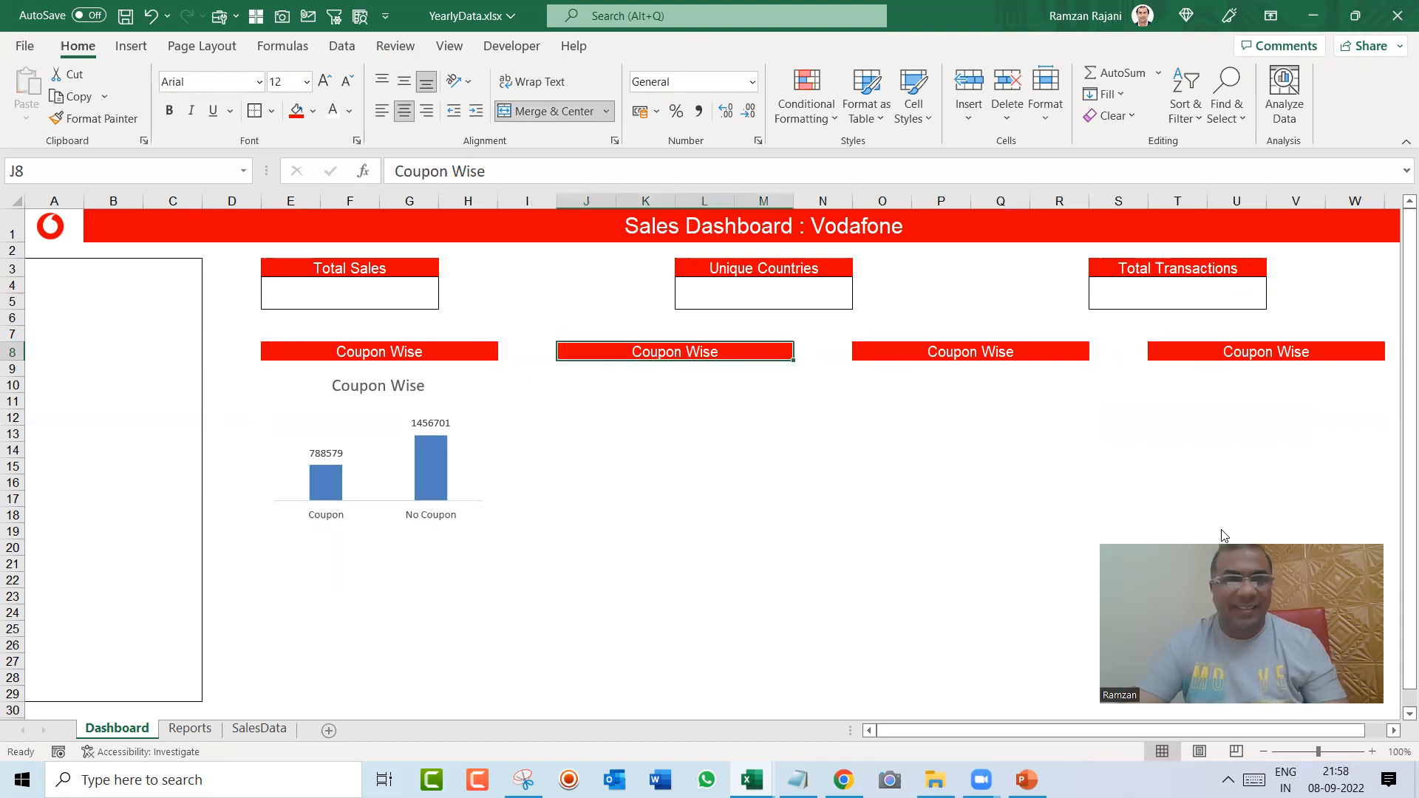
{"action": "key", "text": "ctrl+Page_Down"}
{"action": "key", "text": "Right"}
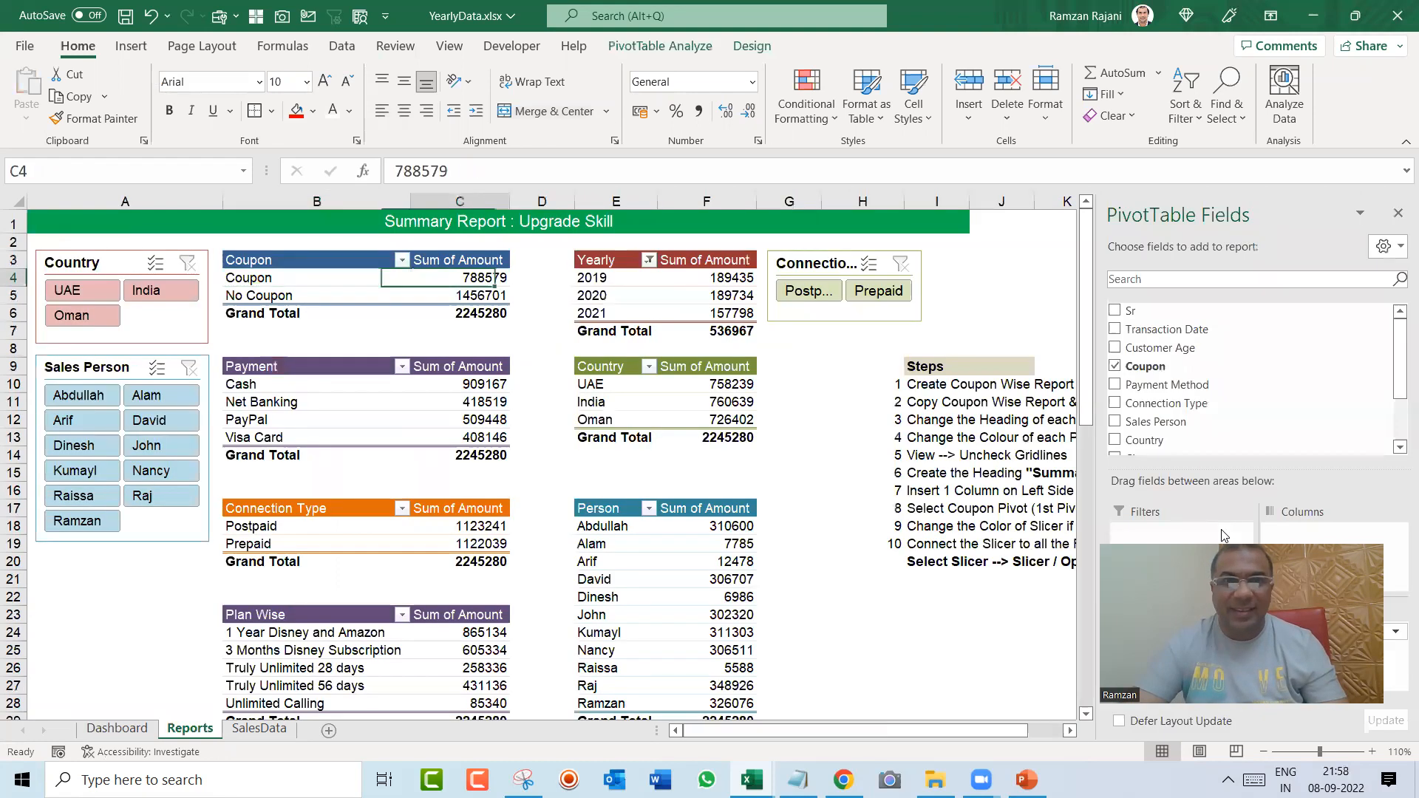
{"action": "key", "text": "Right"}
{"action": "key", "text": "Right"}
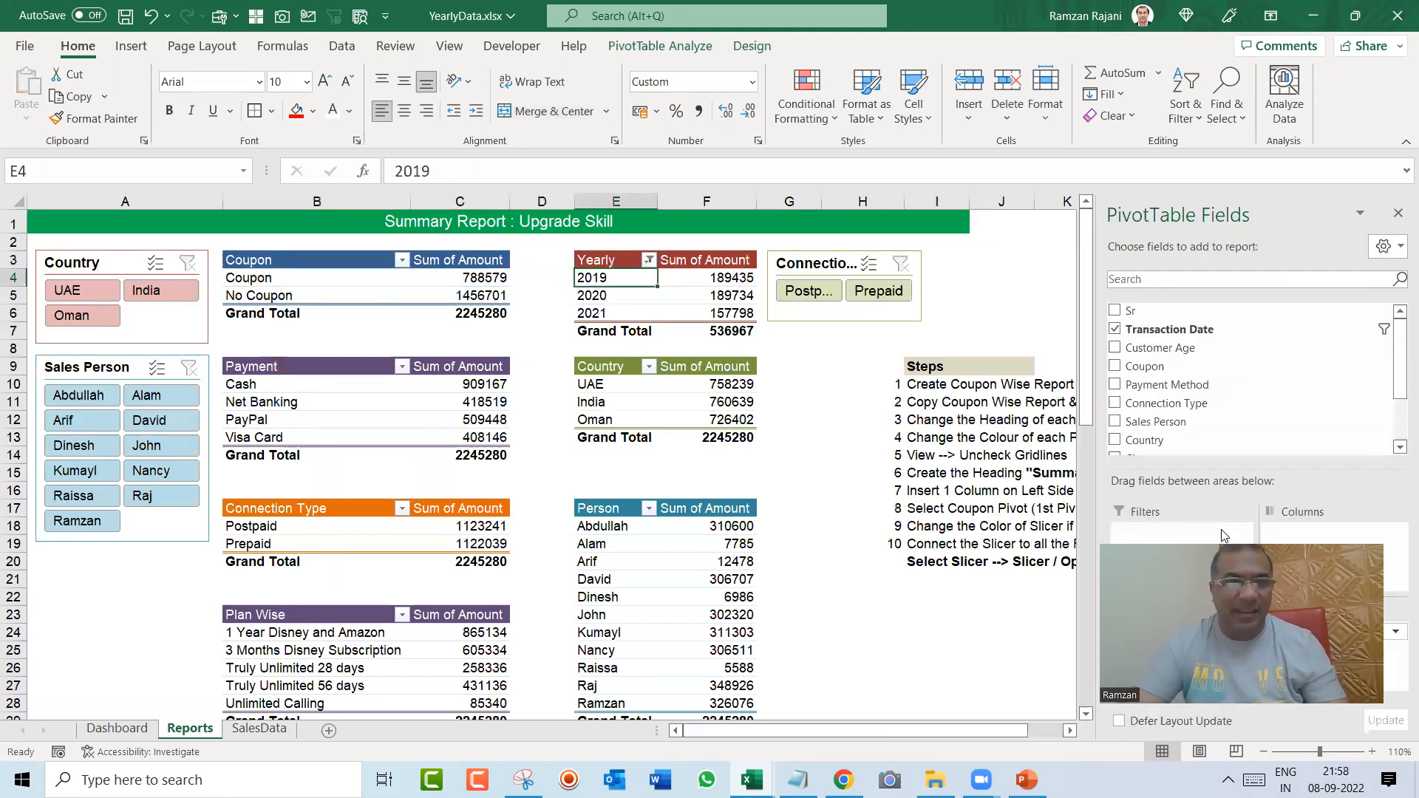
{"action": "key", "text": "ctrl+Page_Up"}
{"action": "type", "text": "Year"}
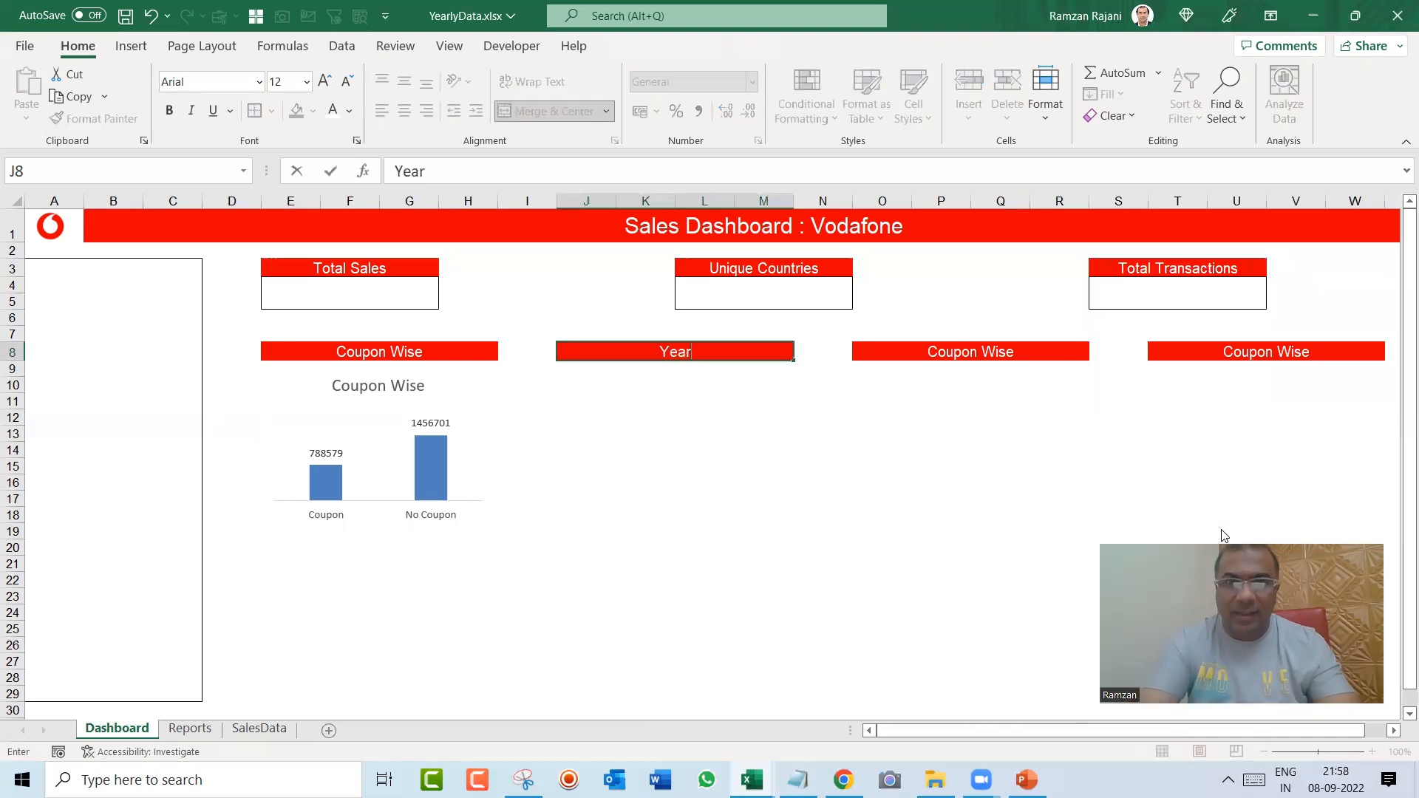
{"action": "type", "text": " Wise R"}
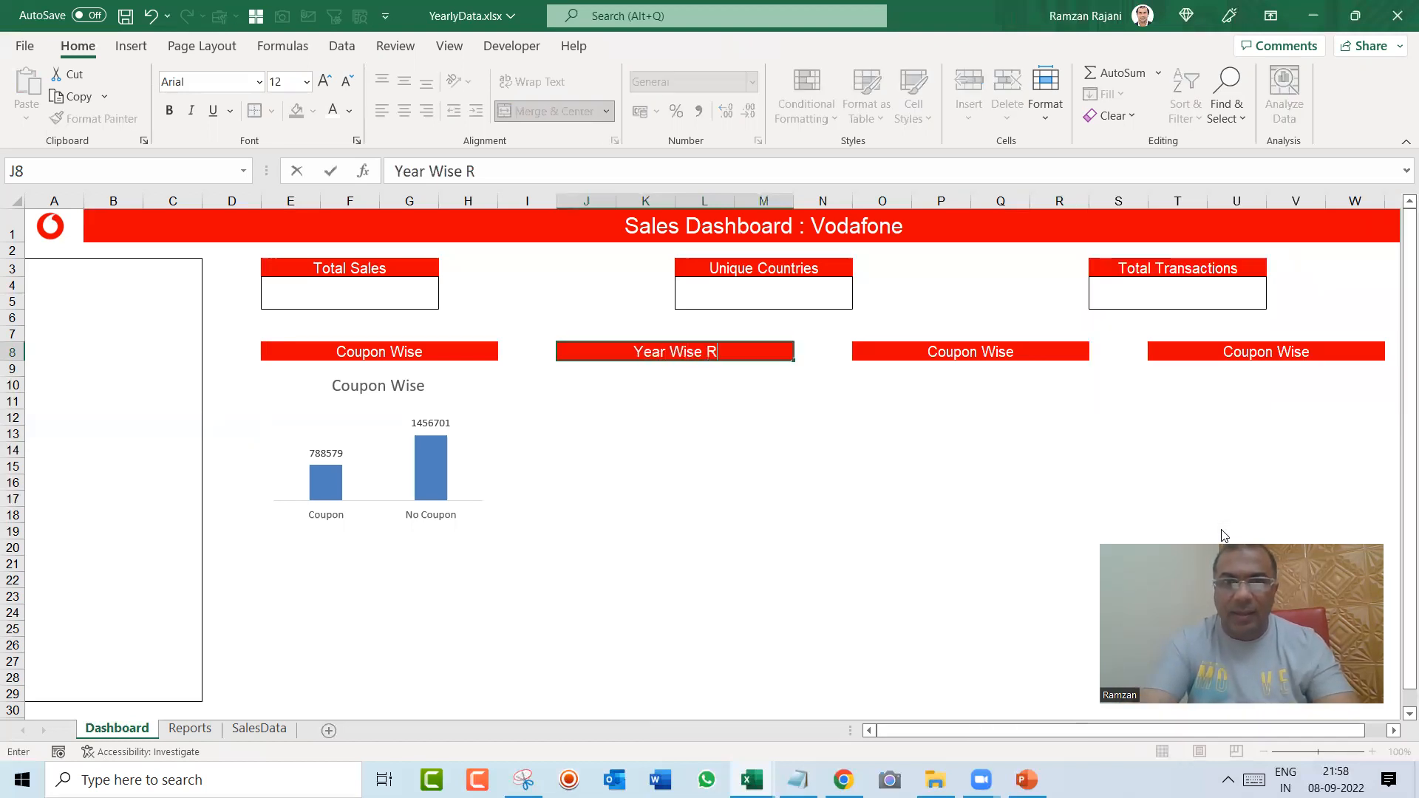
{"action": "type", "text": "eport"}
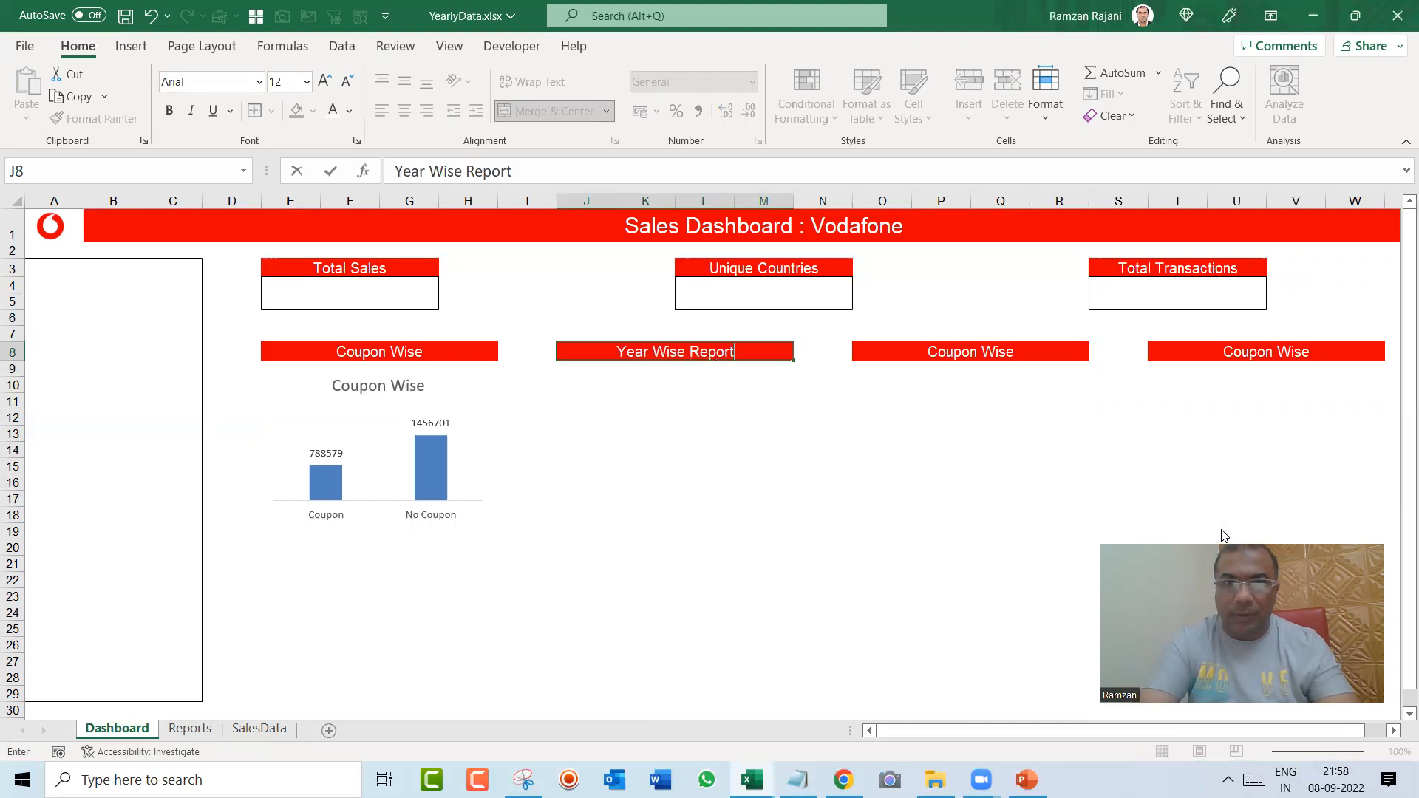
{"action": "key", "text": "BackSpace"}
{"action": "key", "text": "BackSpace"}
{"action": "key", "text": "BackSpace"}
{"action": "key", "text": "BackSpace"}
{"action": "key", "text": "BackSpace"}
{"action": "key", "text": "BackSpace"}
{"action": "key", "text": "BackSpace"}
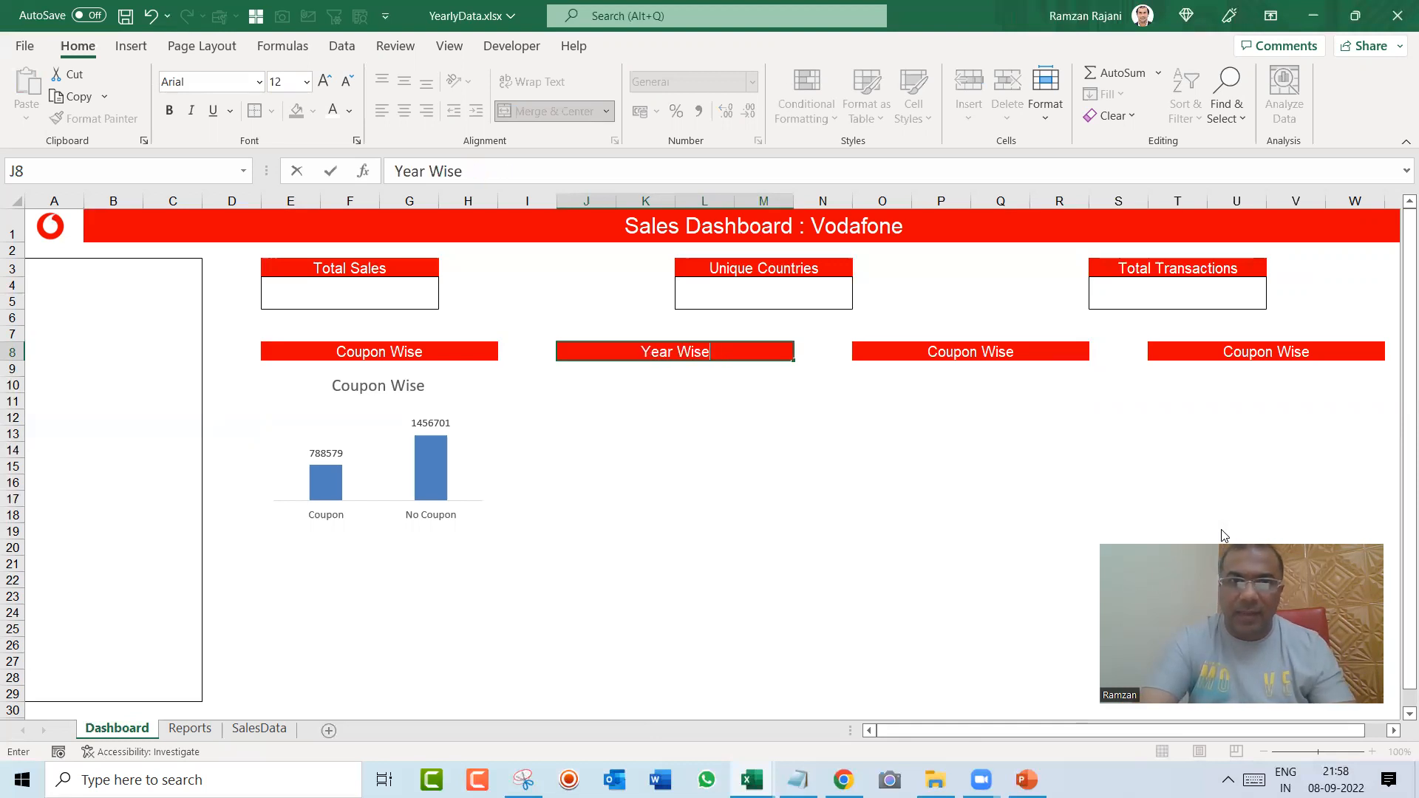
{"action": "key", "text": "Tab"}
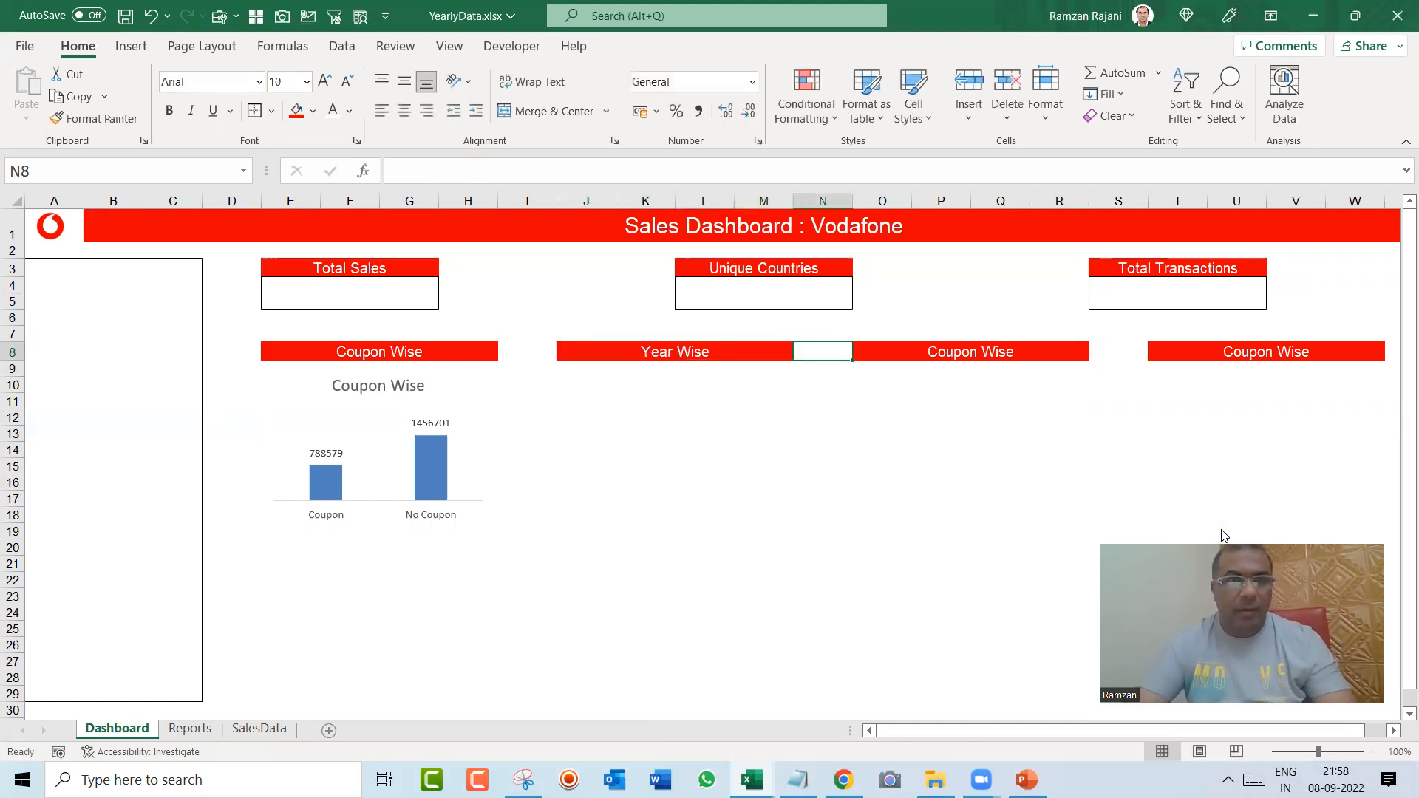
Step: Check the Country pivot on the Reports sheet and change the Dashboard label in O8 to "Country Wise"
{"action": "key", "text": "ctrl+Page_Down"}
{"action": "key", "text": "Down"}
{"action": "key", "text": "Down"}
{"action": "key", "text": "Down"}
{"action": "key", "text": "Down"}
{"action": "key", "text": "Down"}
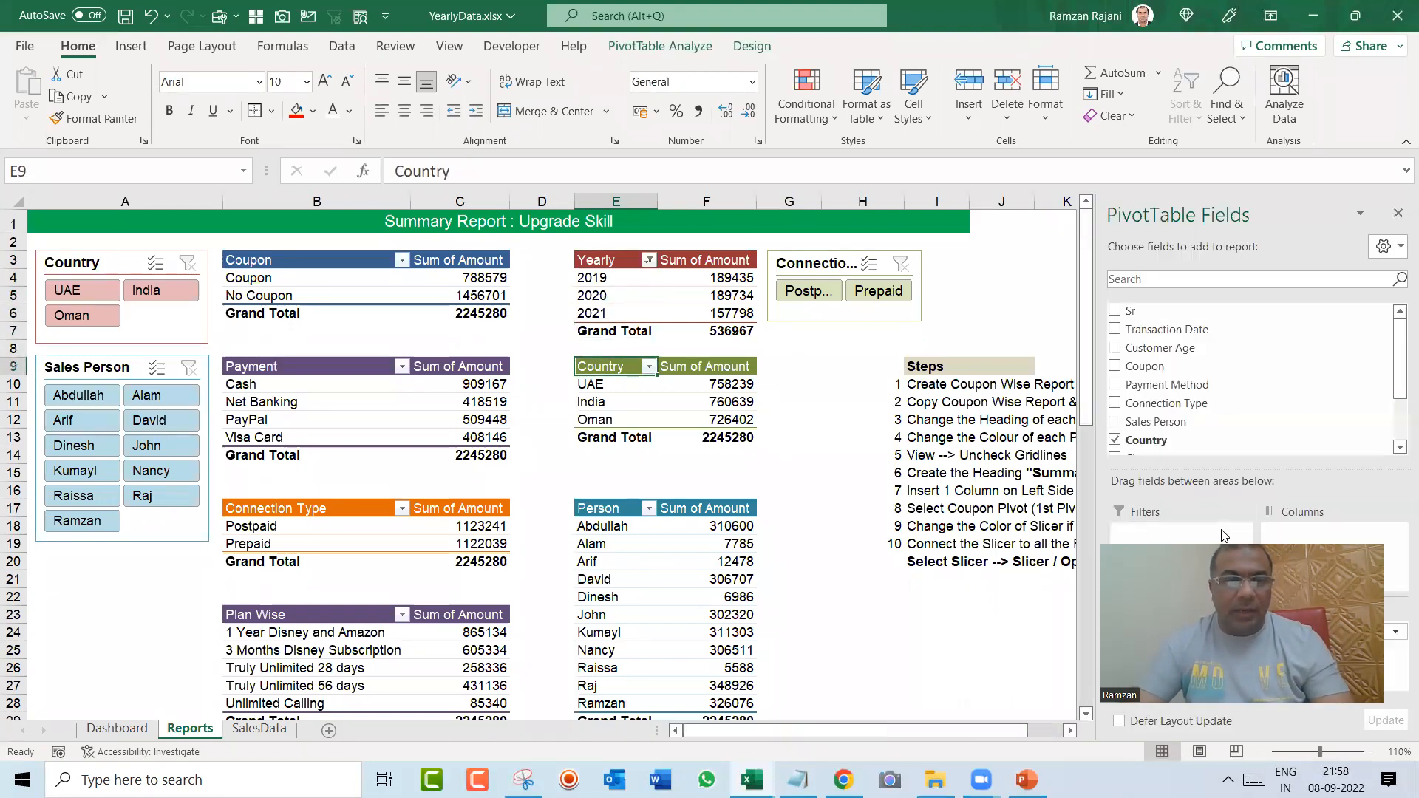
{"action": "key", "text": "ctrl+Page_Down"}
{"action": "key", "text": "ctrl+Page_Up"}
{"action": "key", "text": "ctrl+Page_Up"}
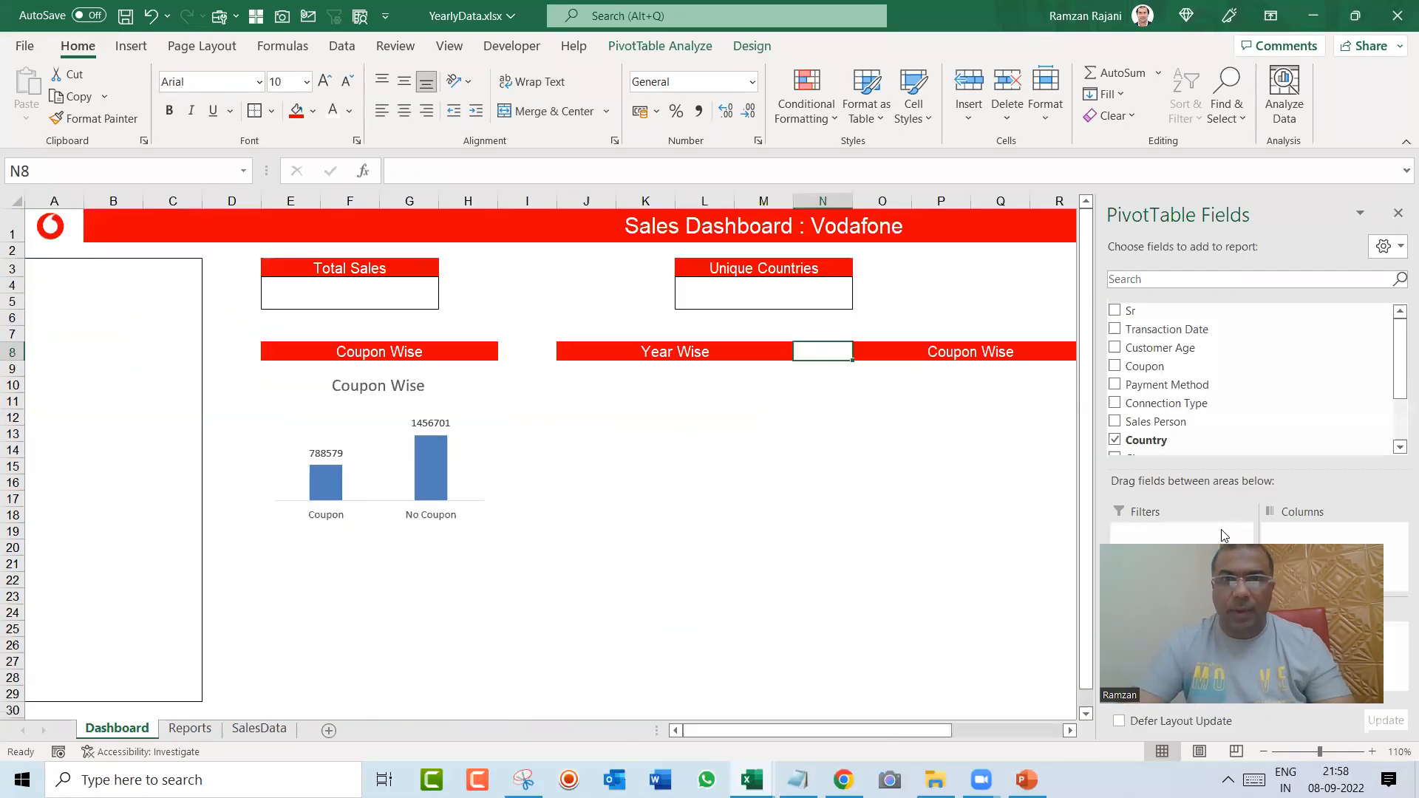
{"action": "key", "text": "Right"}
{"action": "type", "text": "Country Wise"}
Step: Change the text of the copied label in T8 to "Connection Type"
{"action": "key", "text": "Right"}
{"action": "key", "text": "Right"}
{"action": "type", "text": "Connection Type"}
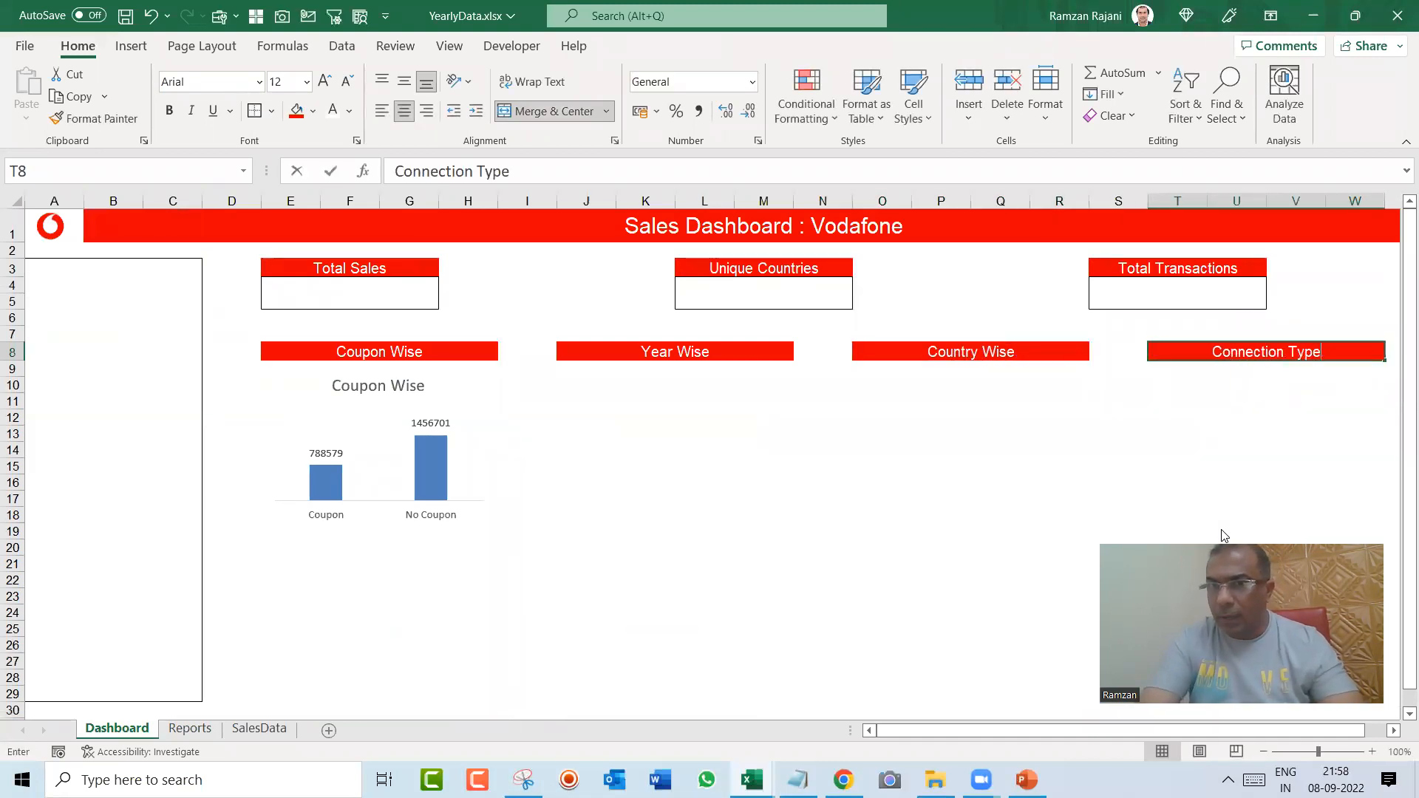
{"action": "key", "text": "Return"}
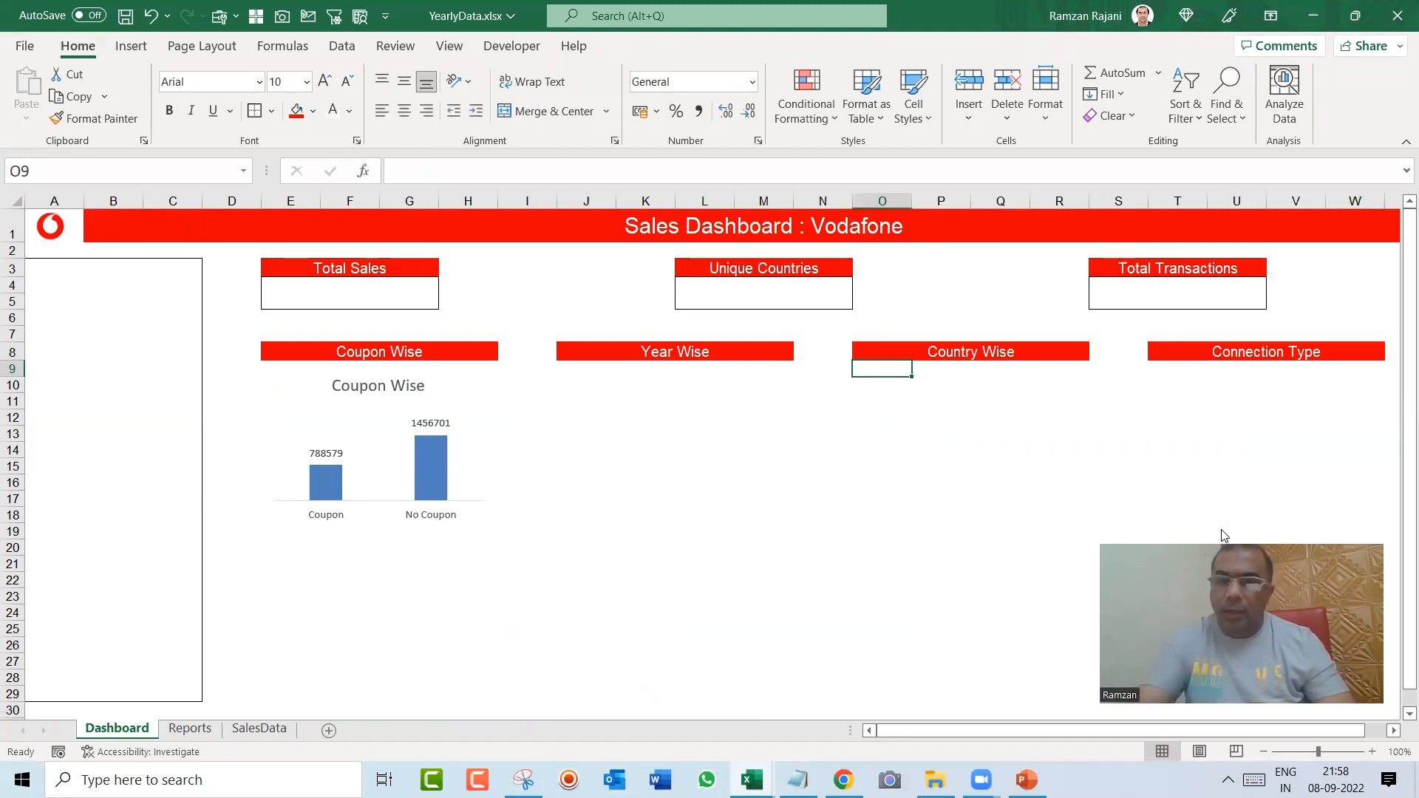
Step: Insert a 2-D pie PivotChart from the Country pivot on the Reports sheet
{"action": "key", "text": "ctrl+Page_Down"}
{"action": "key", "text": "Down"}
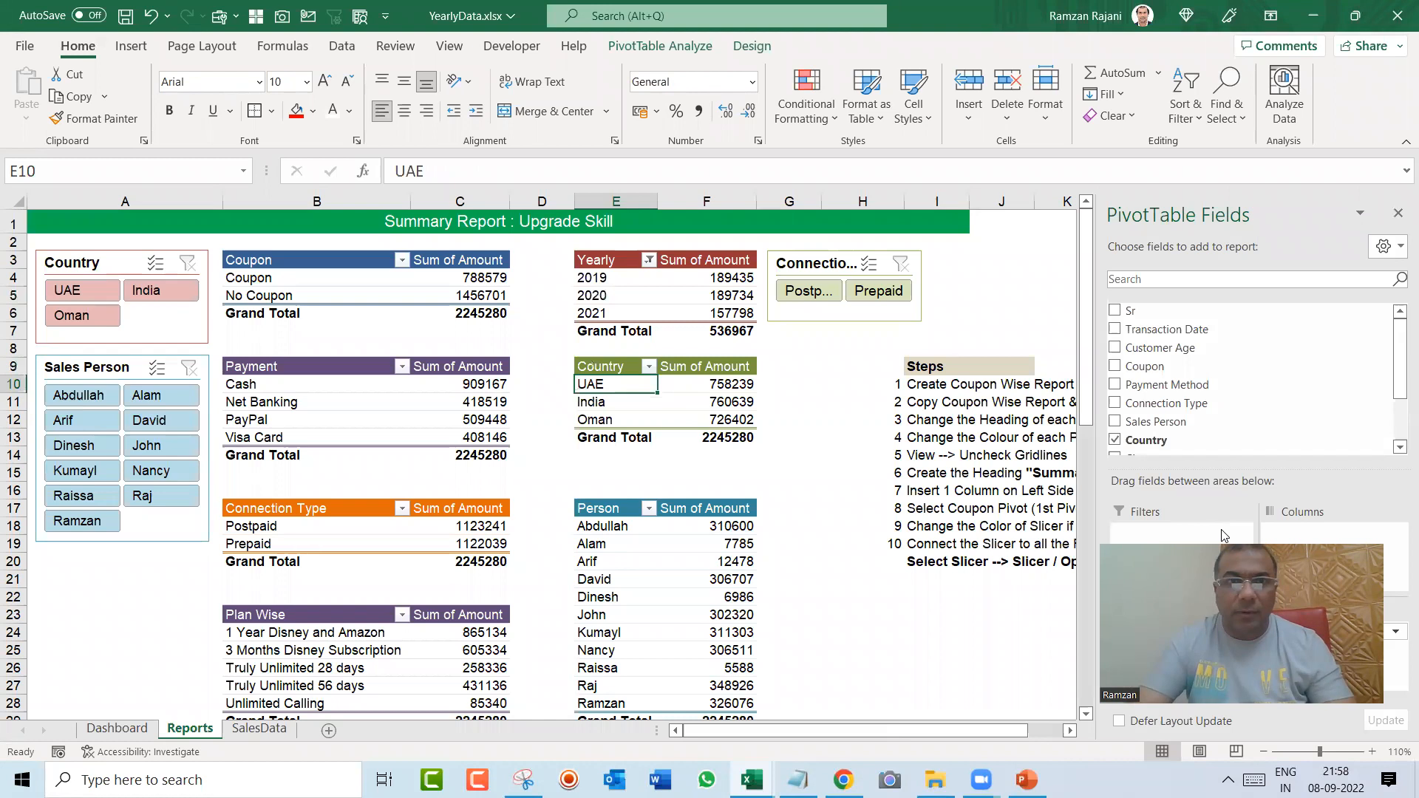
{"action": "left_click", "coordinate": [136, 48]}
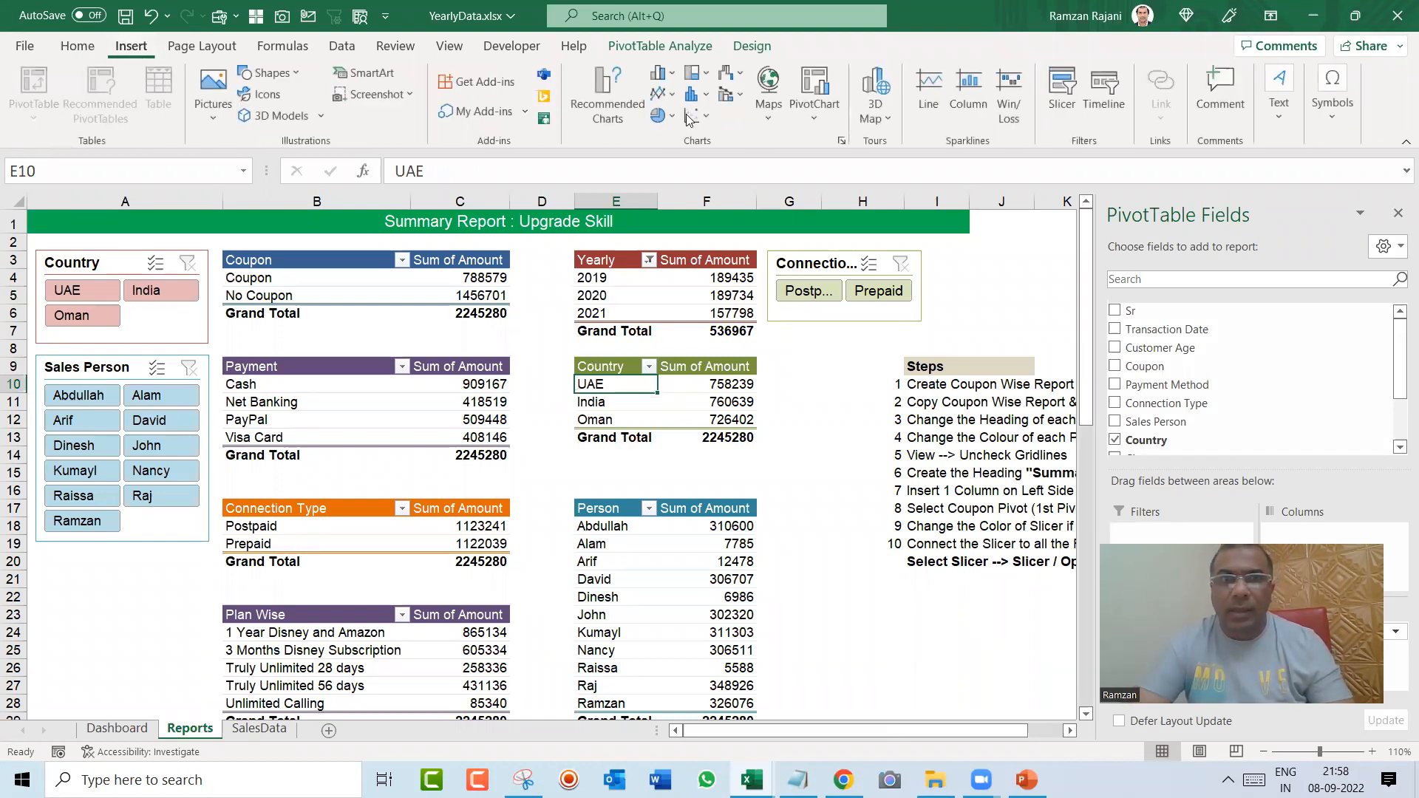
{"action": "left_click", "coordinate": [660, 116]}
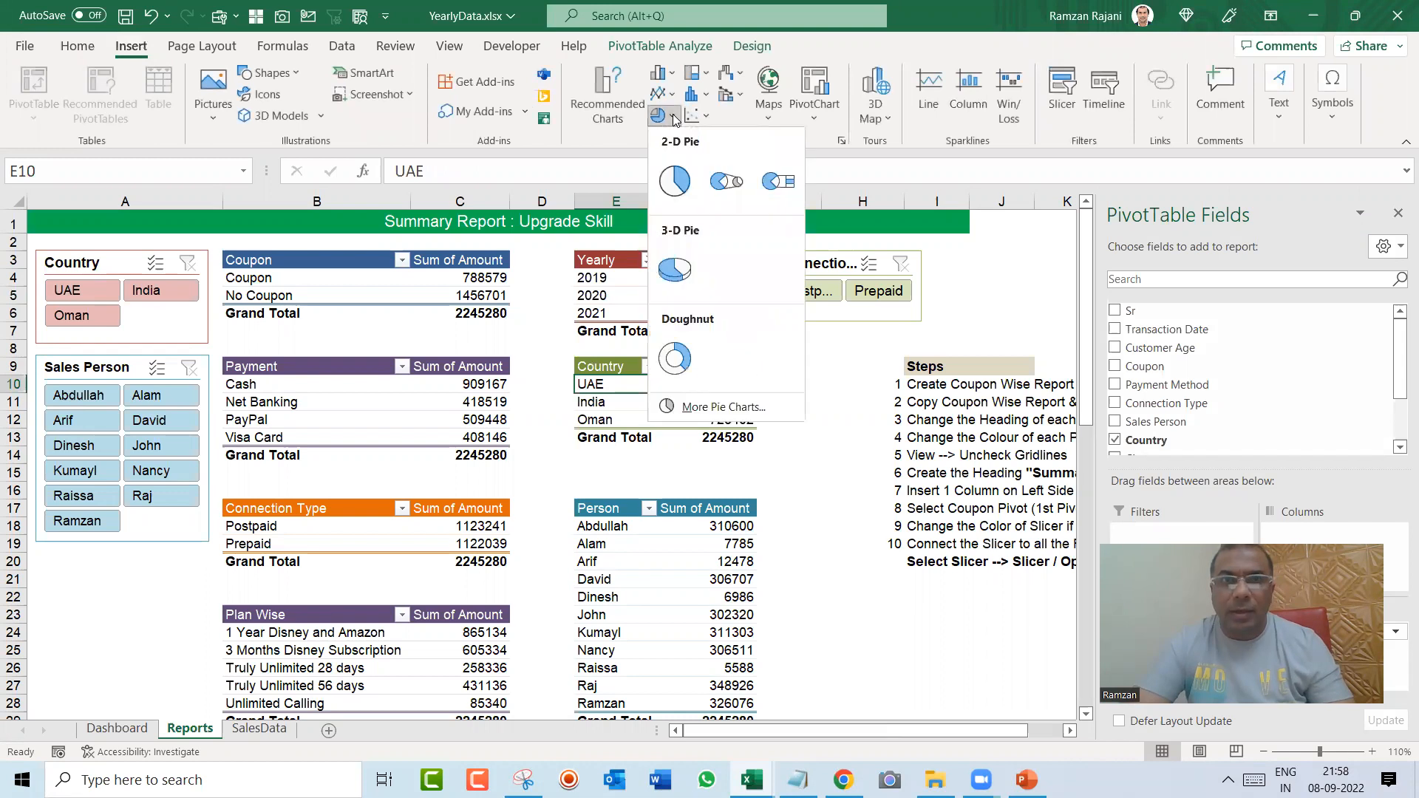
{"action": "left_click", "coordinate": [674, 181]}
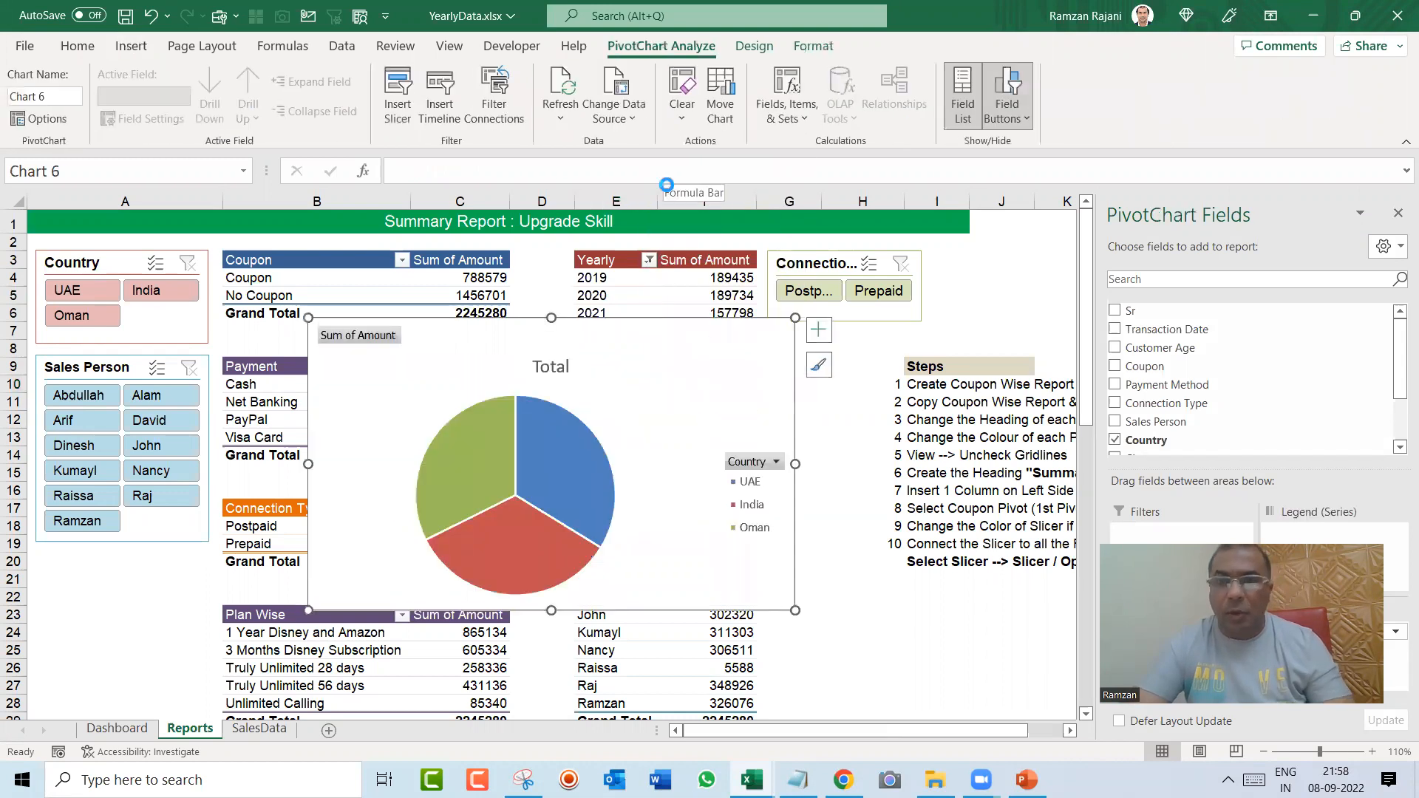
{"action": "key", "text": "ctrl+z"}
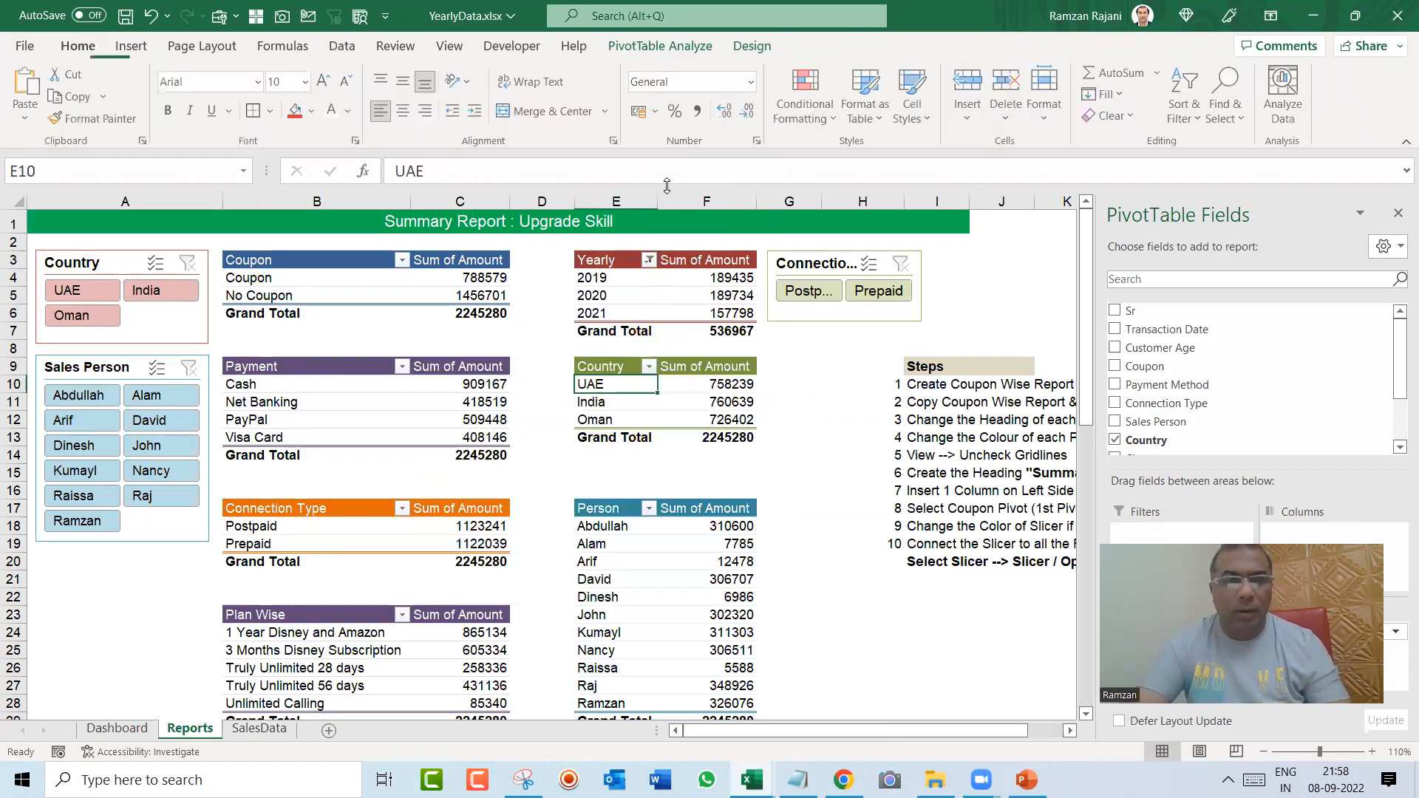
{"action": "key", "text": "ctrl+Page_Up"}
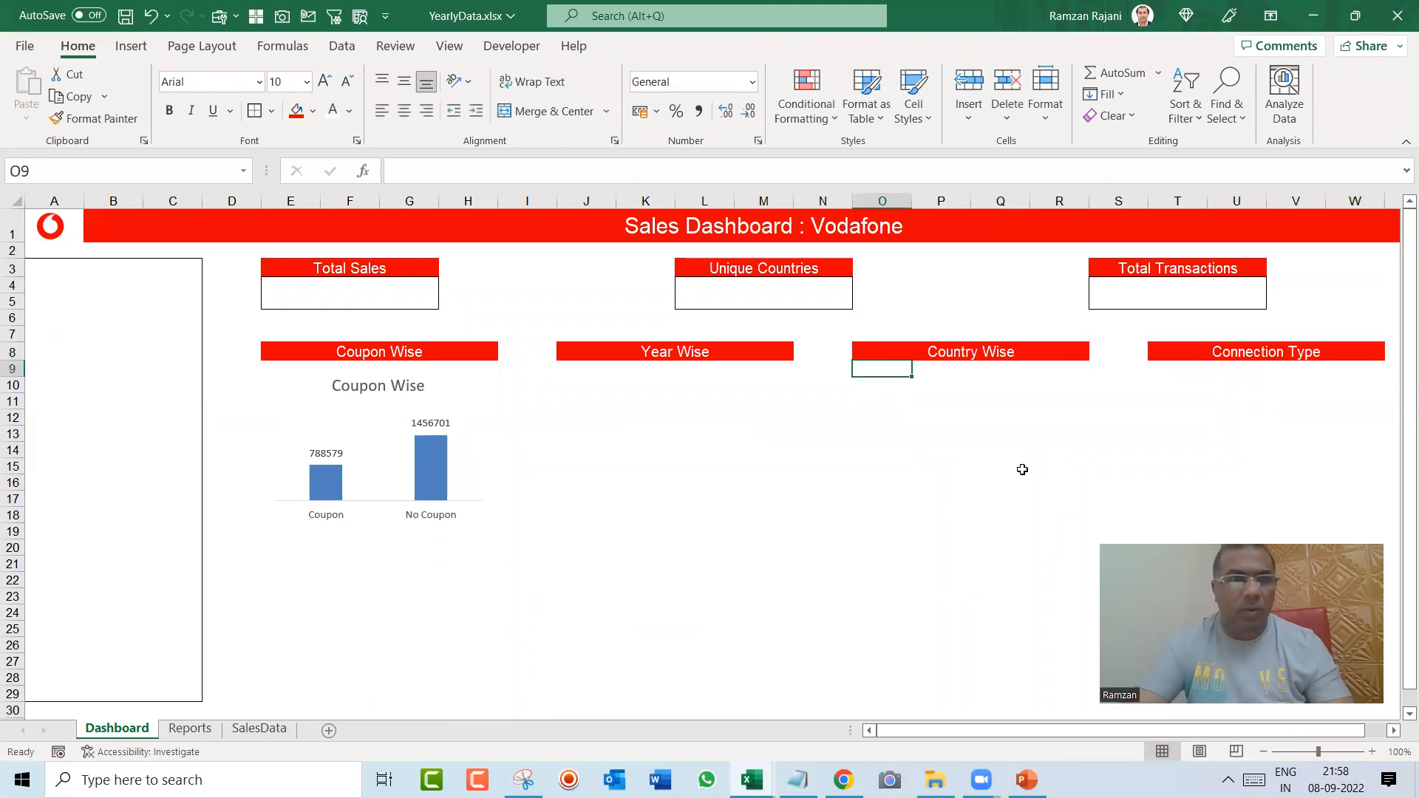
{"action": "key", "text": "ctrl+Page_Down"}
{"action": "key", "text": "ctrl+y"}
{"action": "key", "text": "ctrl+z"}
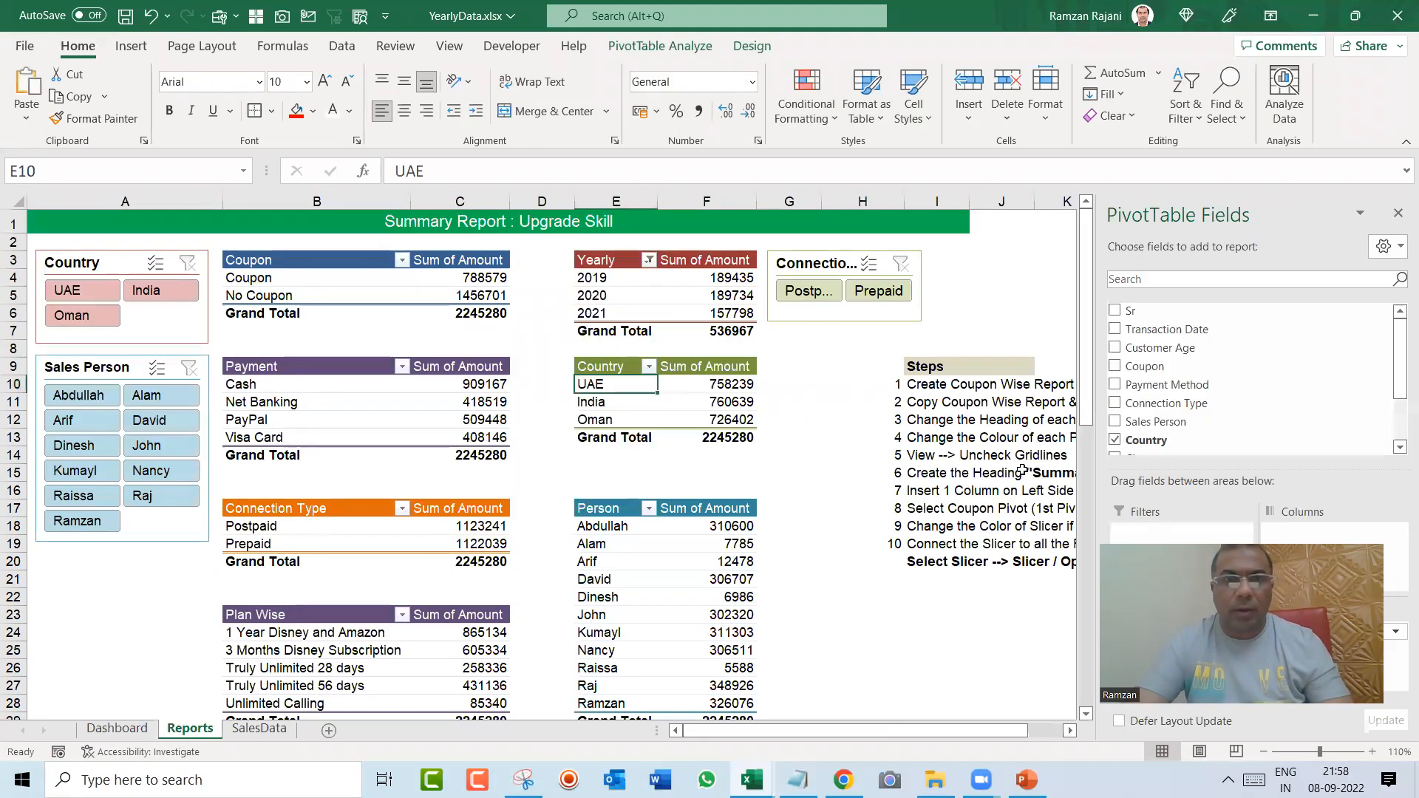
{"action": "key", "text": "ctrl+Page_Up"}
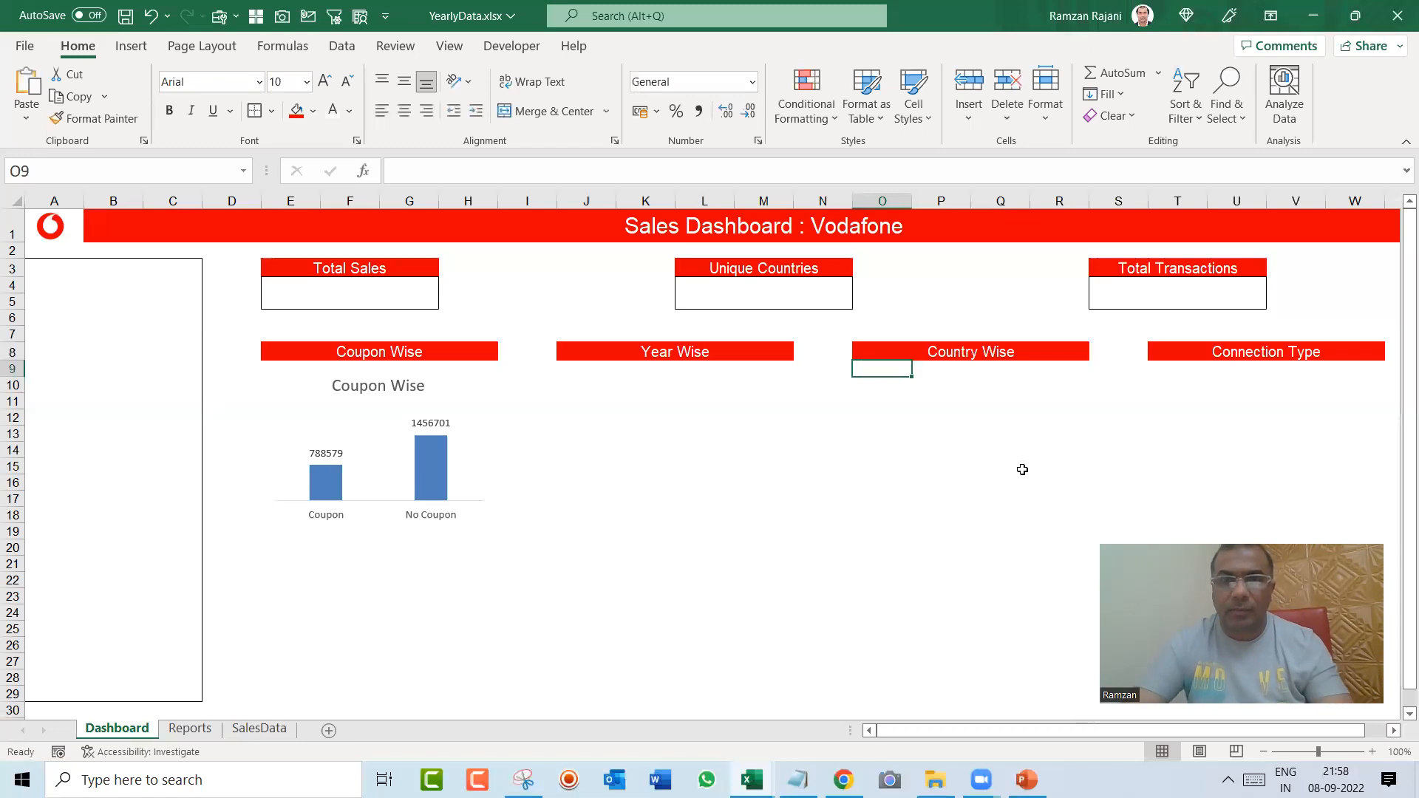
{"action": "key", "text": "ctrl+Page_Down"}
{"action": "key", "text": "ctrl+y"}
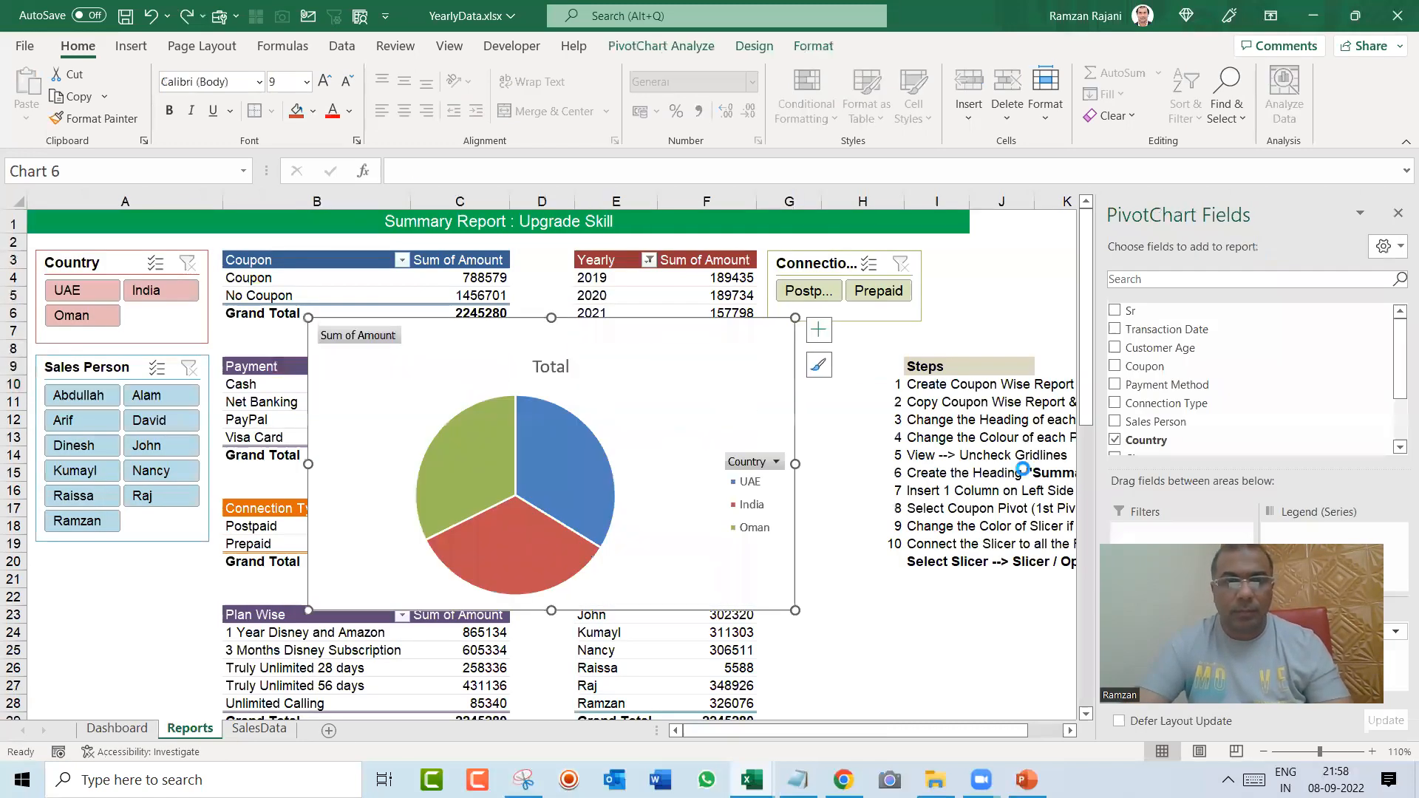
Step: Cut the Country pie chart from the Reports sheet and paste it at O9 on the Dashboard sheet
{"action": "key", "text": "ctrl+z"}
{"action": "key", "text": "ctrl+Page_Up"}
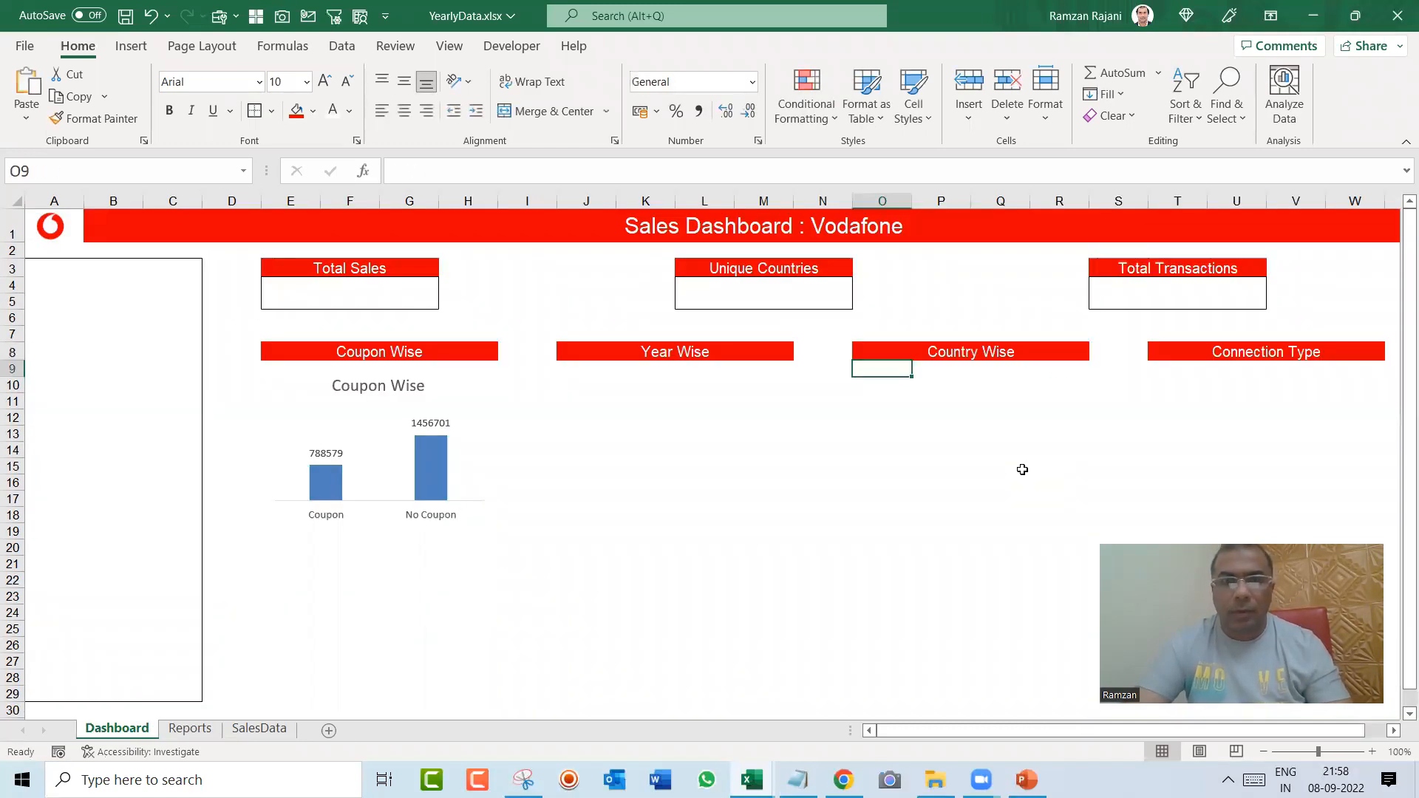
{"action": "key", "text": "ctrl+v"}
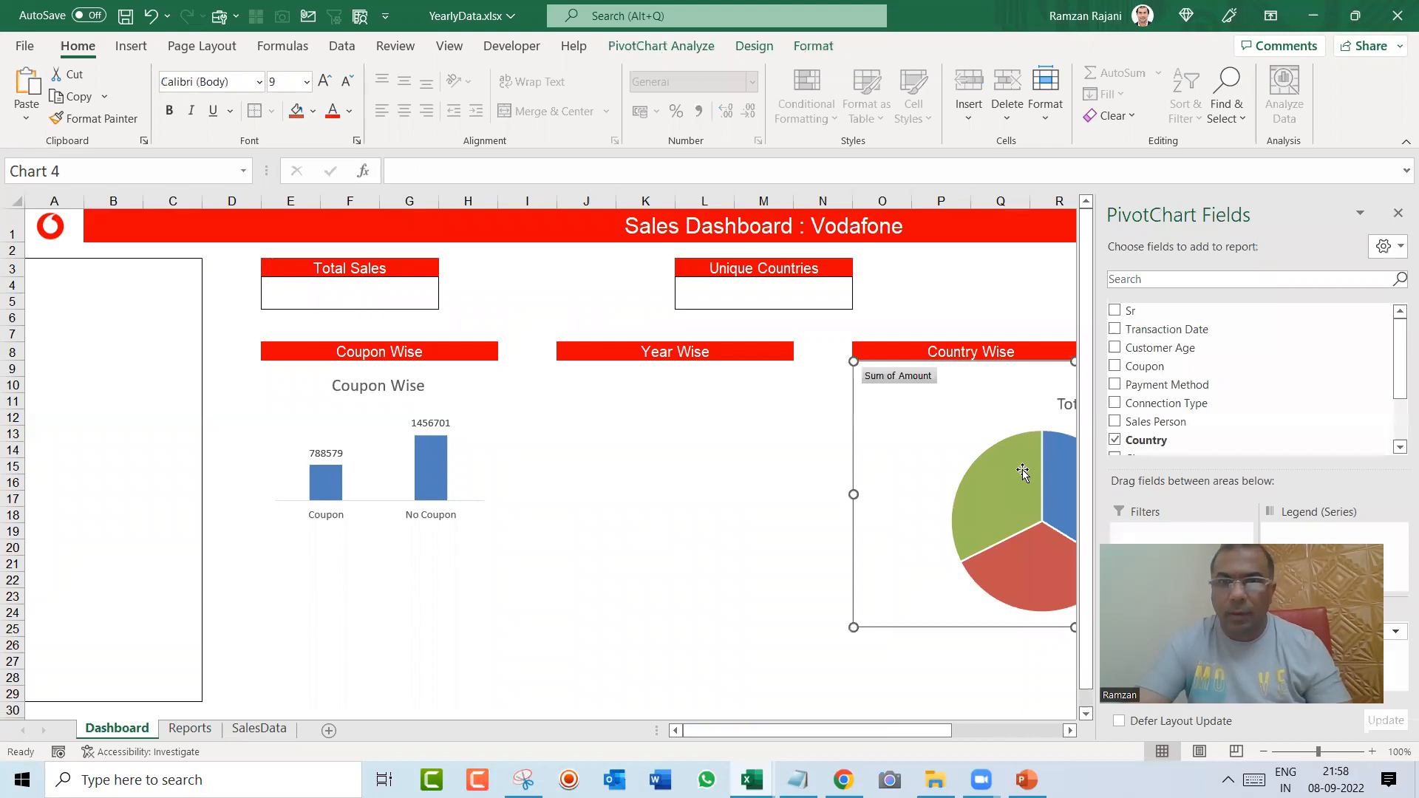
Step: Close the PivotChart field list, shrink the Country pie chart and move it to about J11:O23
{"action": "left_click", "coordinate": [1398, 214]}
{"action": "left_click_drag", "start_coordinate": [1295, 361], "coordinate": [1117, 421]}
{"action": "left_click_drag", "start_coordinate": [991, 421], "coordinate": [735, 411]}
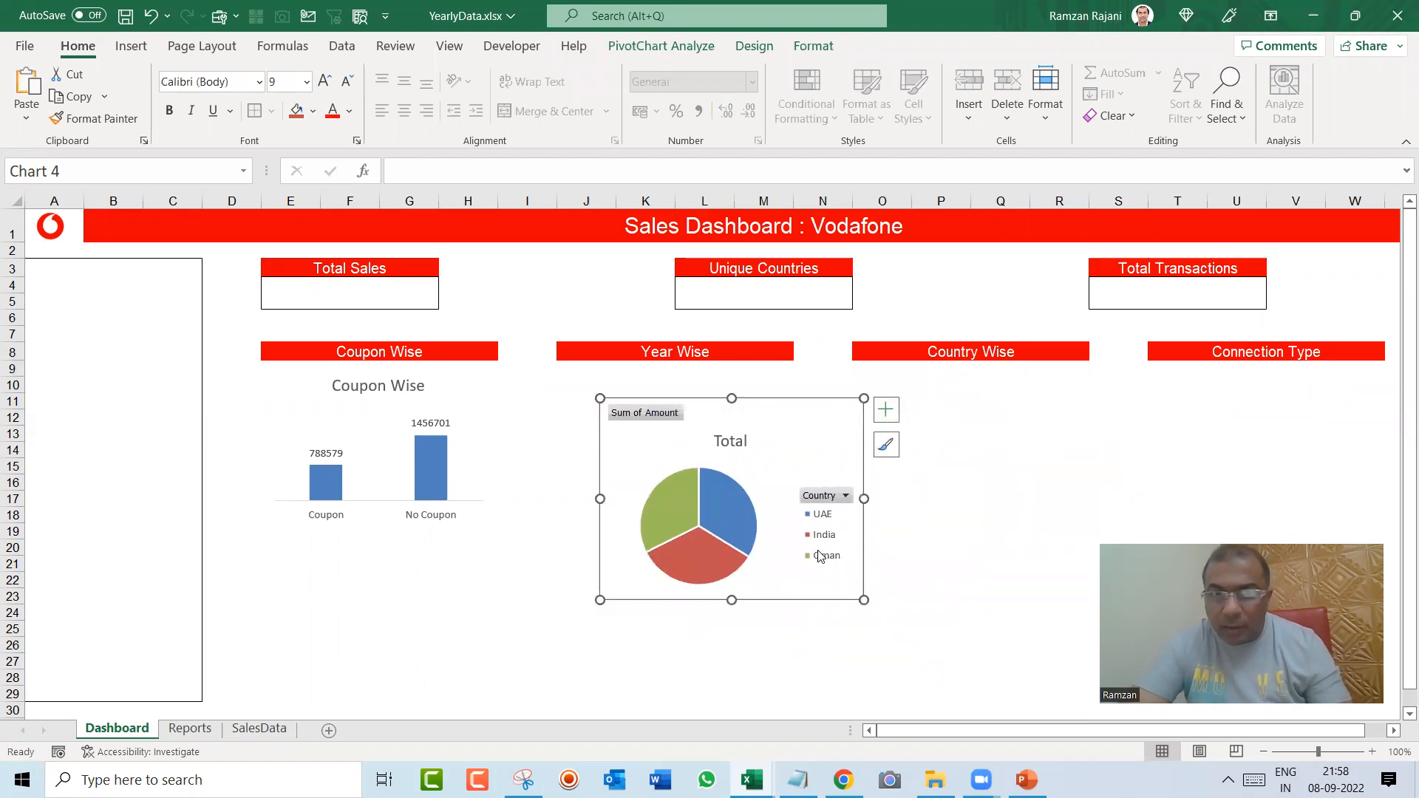
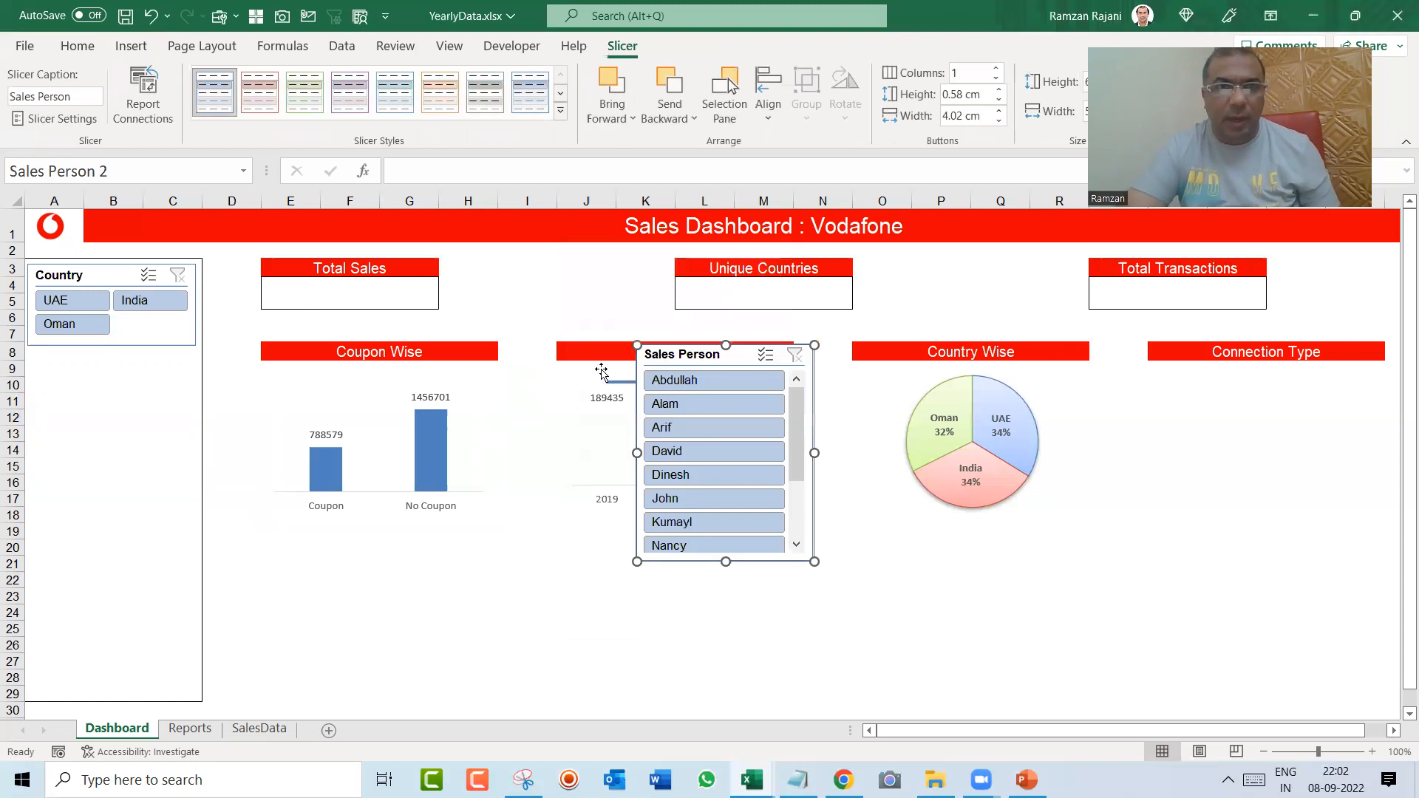
Step: Place the Sales Person slicer directly below the Country slicer, fit it to the bordered area, and arrange it in 2 columns
{"action": "left_click_drag", "start_coordinate": [671, 346], "coordinate": [64, 356]}
{"action": "left_click_drag", "start_coordinate": [211, 461], "coordinate": [195, 461]}
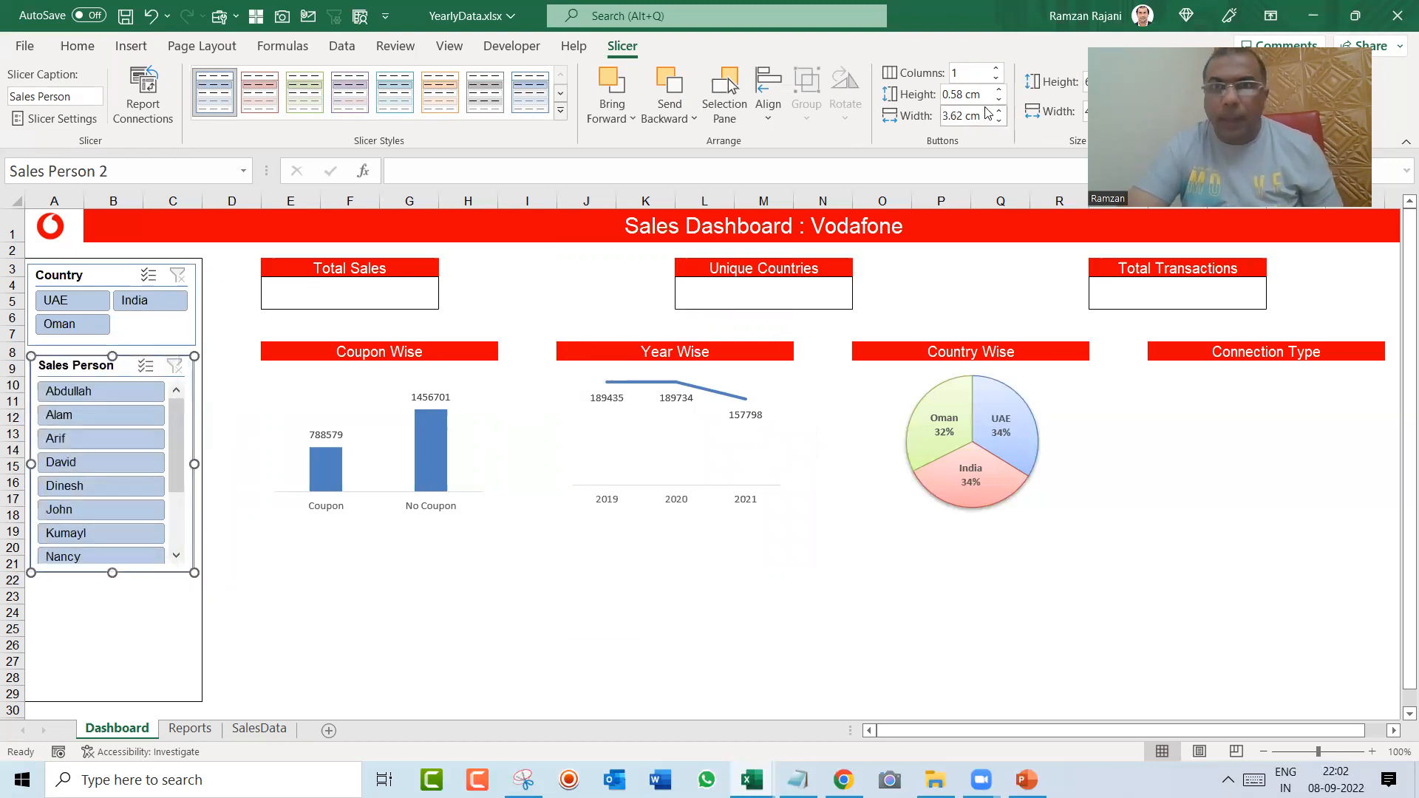
{"action": "left_click", "coordinate": [995, 67]}
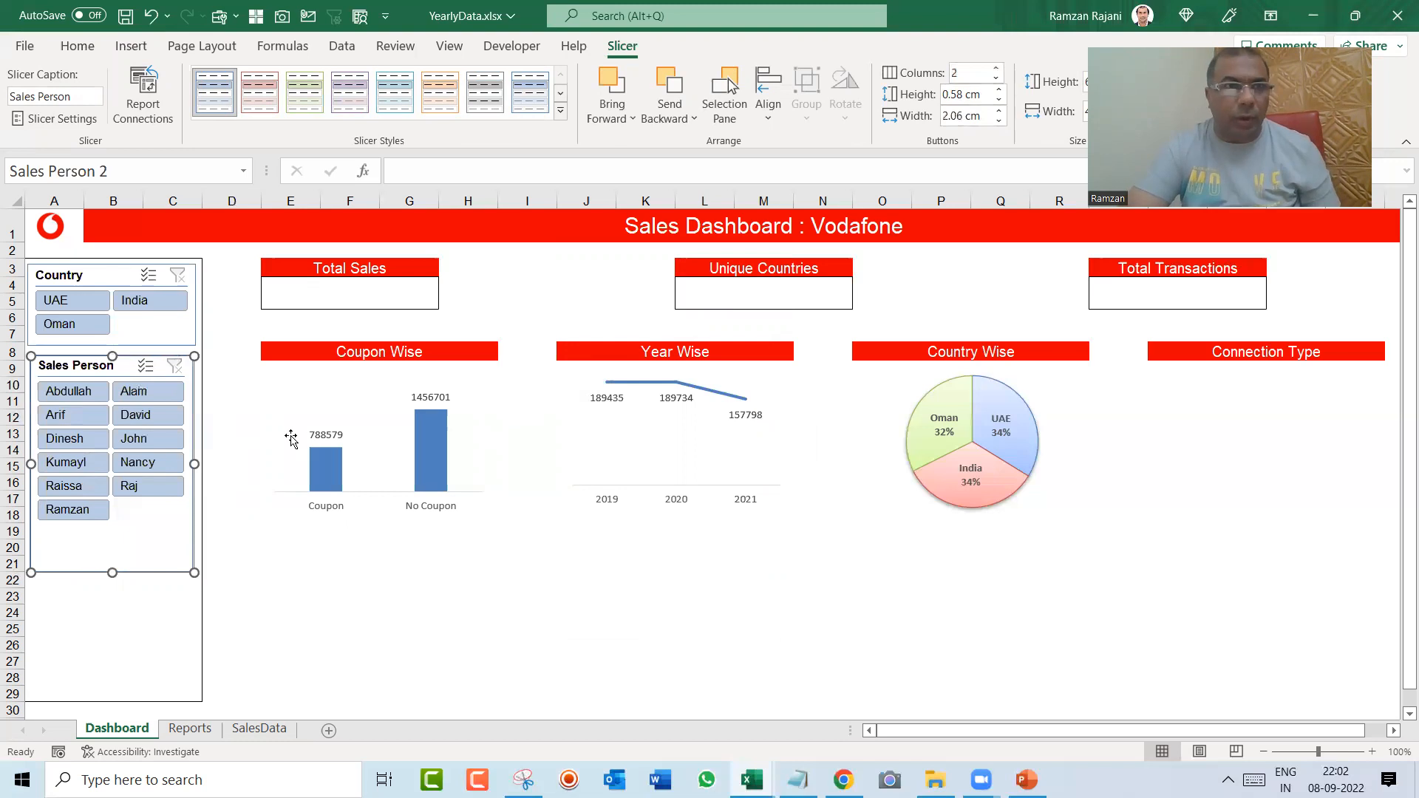
{"action": "left_click_drag", "start_coordinate": [112, 571], "coordinate": [105, 530]}
Step: Insert a Connection Type slicer for the Coupon Wise pivot chart
{"action": "left_click", "coordinate": [315, 375]}
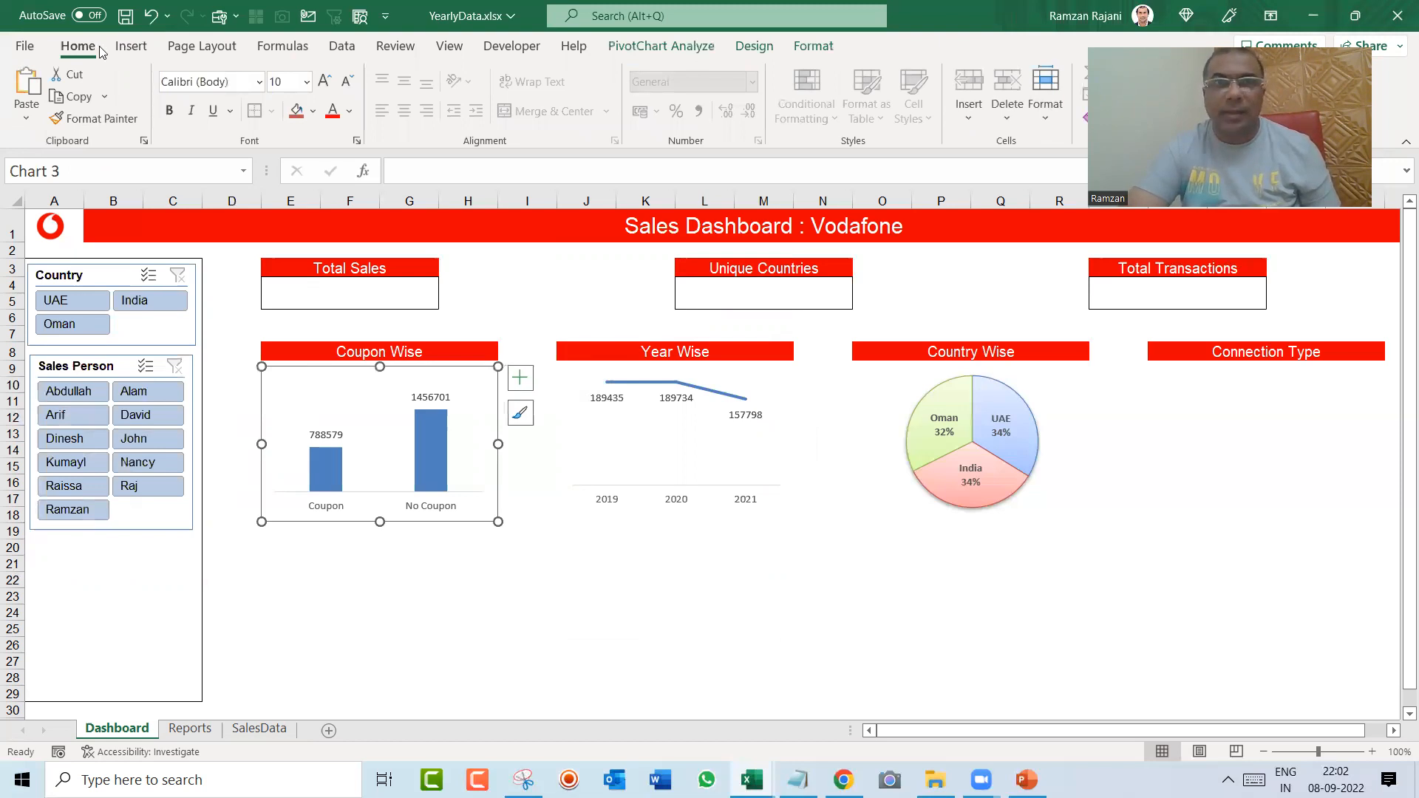
{"action": "scroll", "coordinate": [102, 51], "scroll_direction": "down", "scroll_amount": 1}
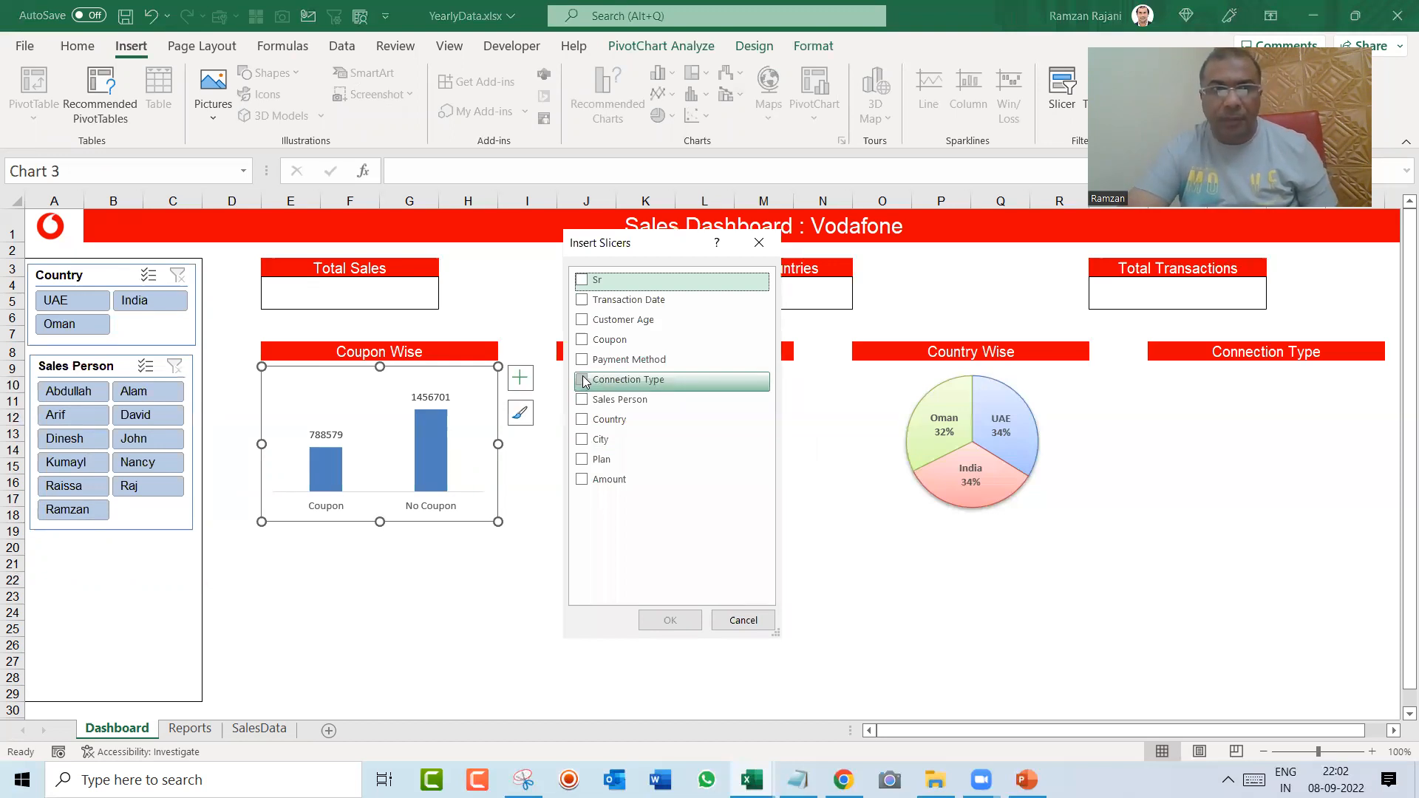
{"action": "left_click", "coordinate": [583, 380]}
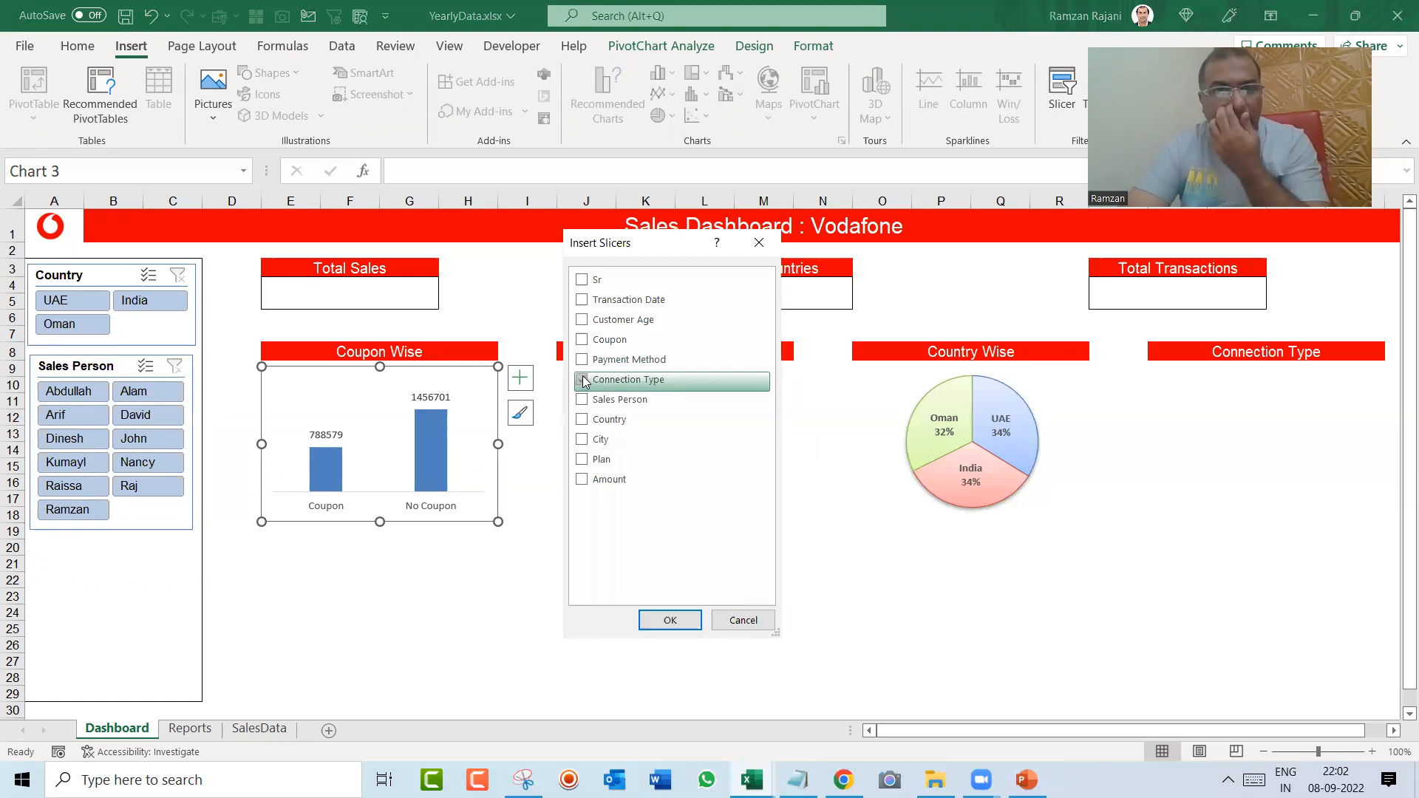
{"action": "left_click", "coordinate": [669, 620]}
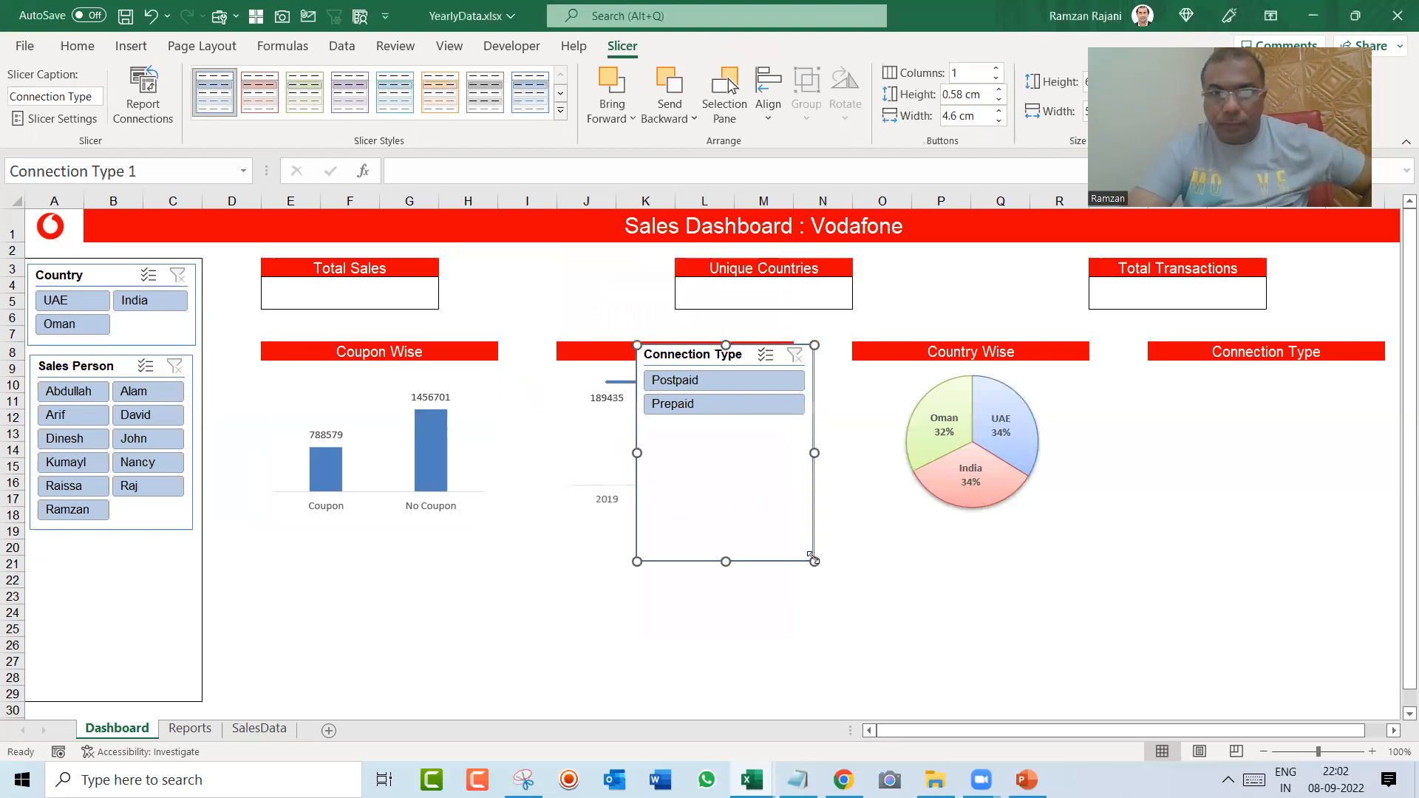
Step: Set the Connection Type slicer to 2 columns and fit it compactly below the Sales Person slicer
{"action": "left_click_drag", "start_coordinate": [809, 547], "coordinate": [802, 453]}
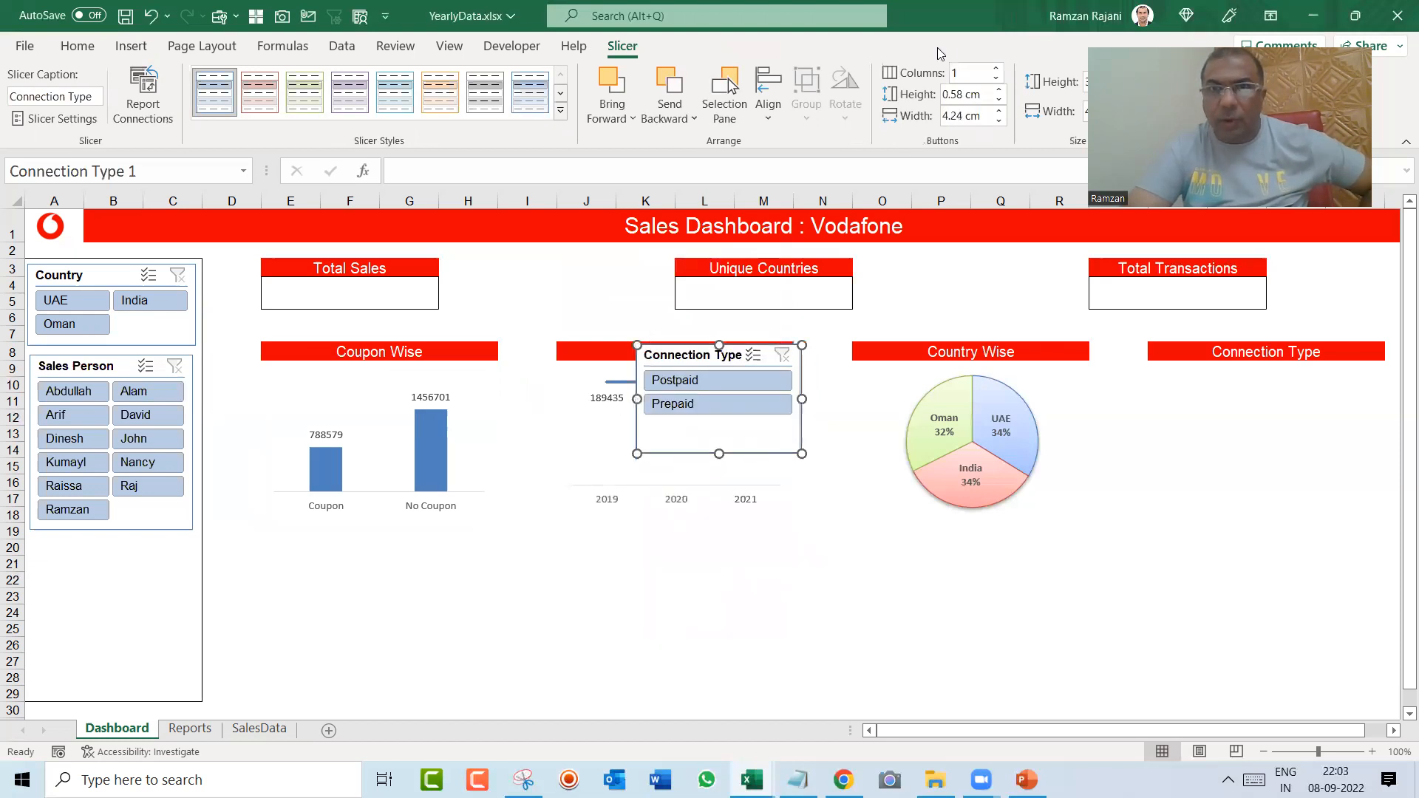
{"action": "left_click", "coordinate": [996, 68]}
{"action": "left_click_drag", "start_coordinate": [663, 362], "coordinate": [92, 548]}
{"action": "left_click_drag", "start_coordinate": [192, 592], "coordinate": [187, 592]}
{"action": "left_click_drag", "start_coordinate": [108, 647], "coordinate": [111, 604]}
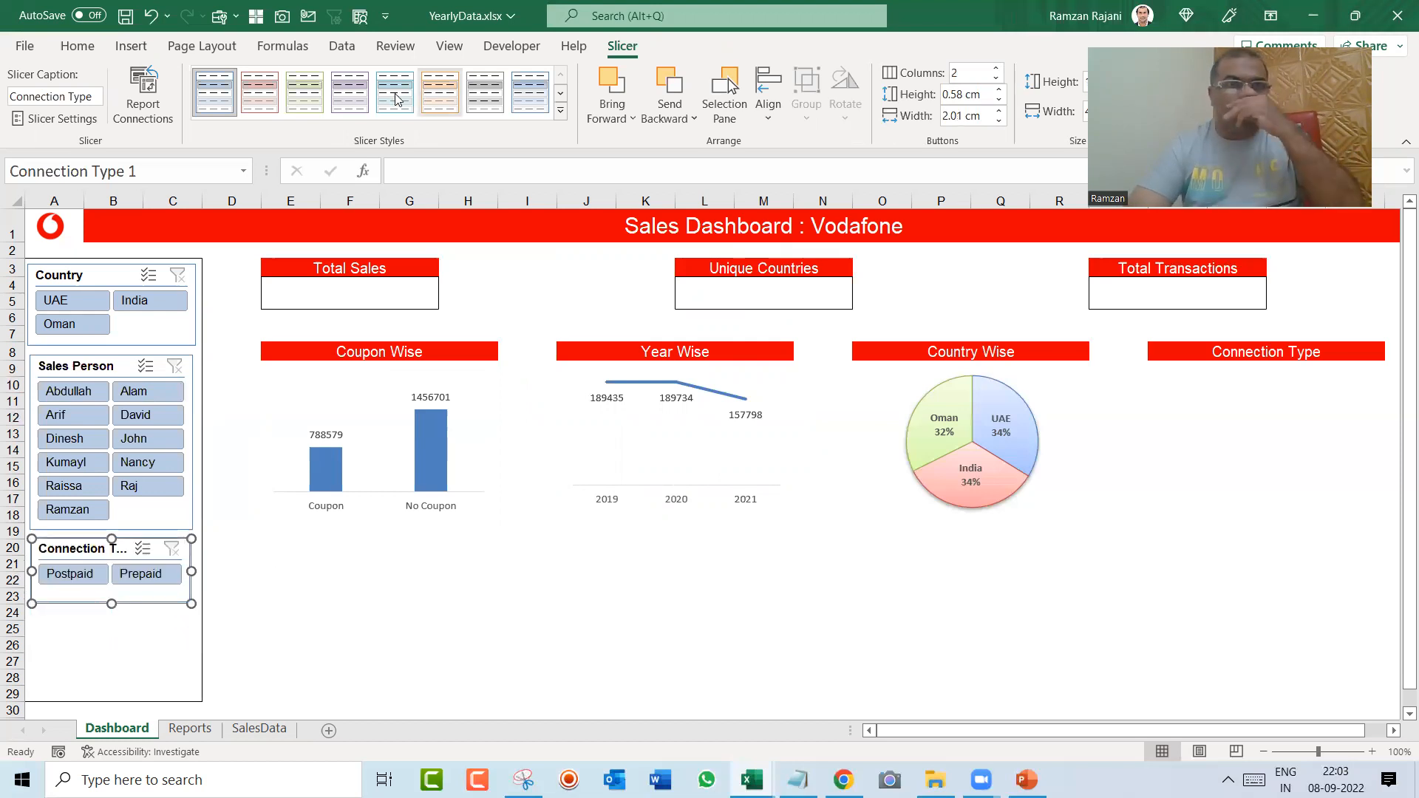
Step: Apply light slicer styles: green to Connection Type, red to Sales Person, and orange to Country
{"action": "left_click", "coordinate": [305, 92]}
{"action": "left_click", "coordinate": [88, 370]}
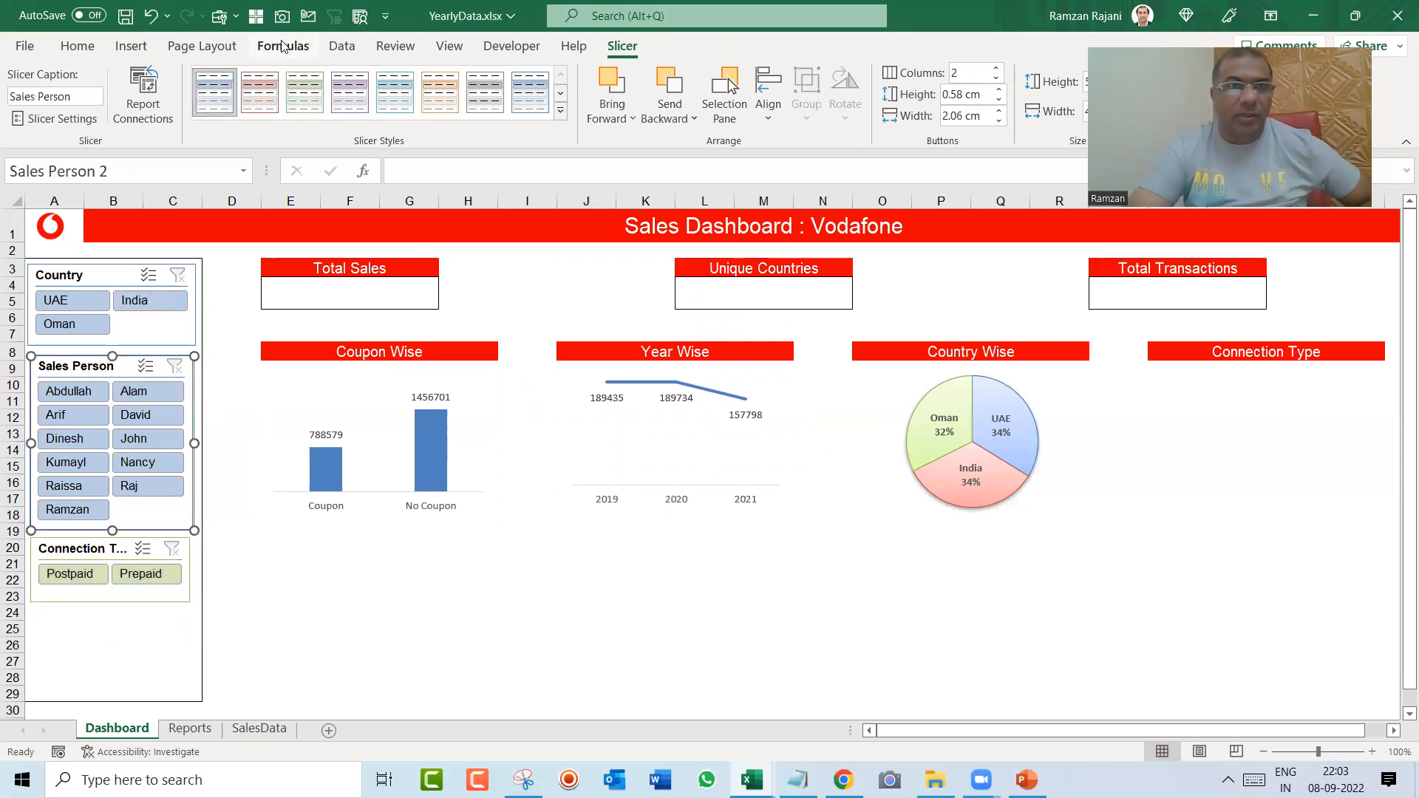
{"action": "left_click", "coordinate": [259, 92]}
{"action": "left_click", "coordinate": [80, 285]}
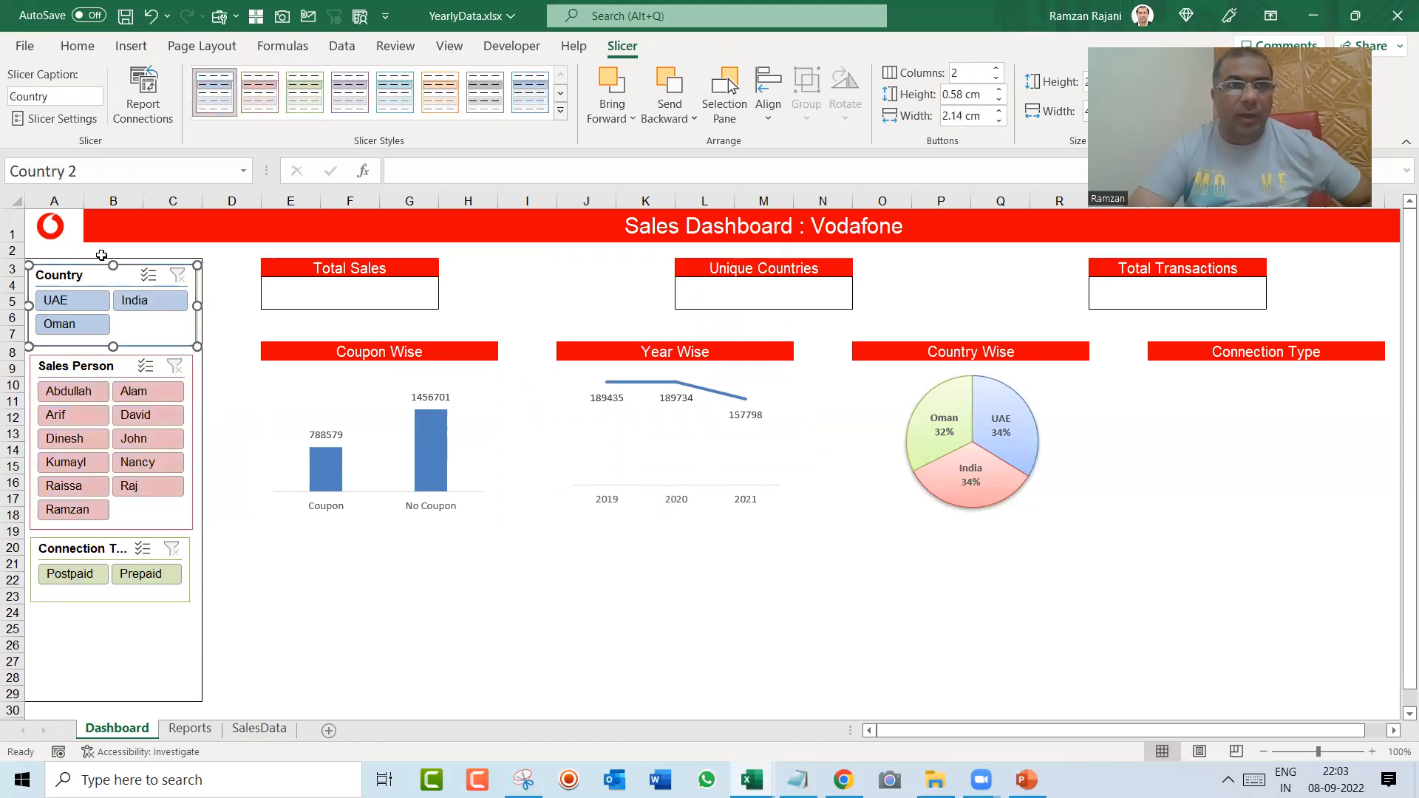
{"action": "left_click", "coordinate": [395, 91]}
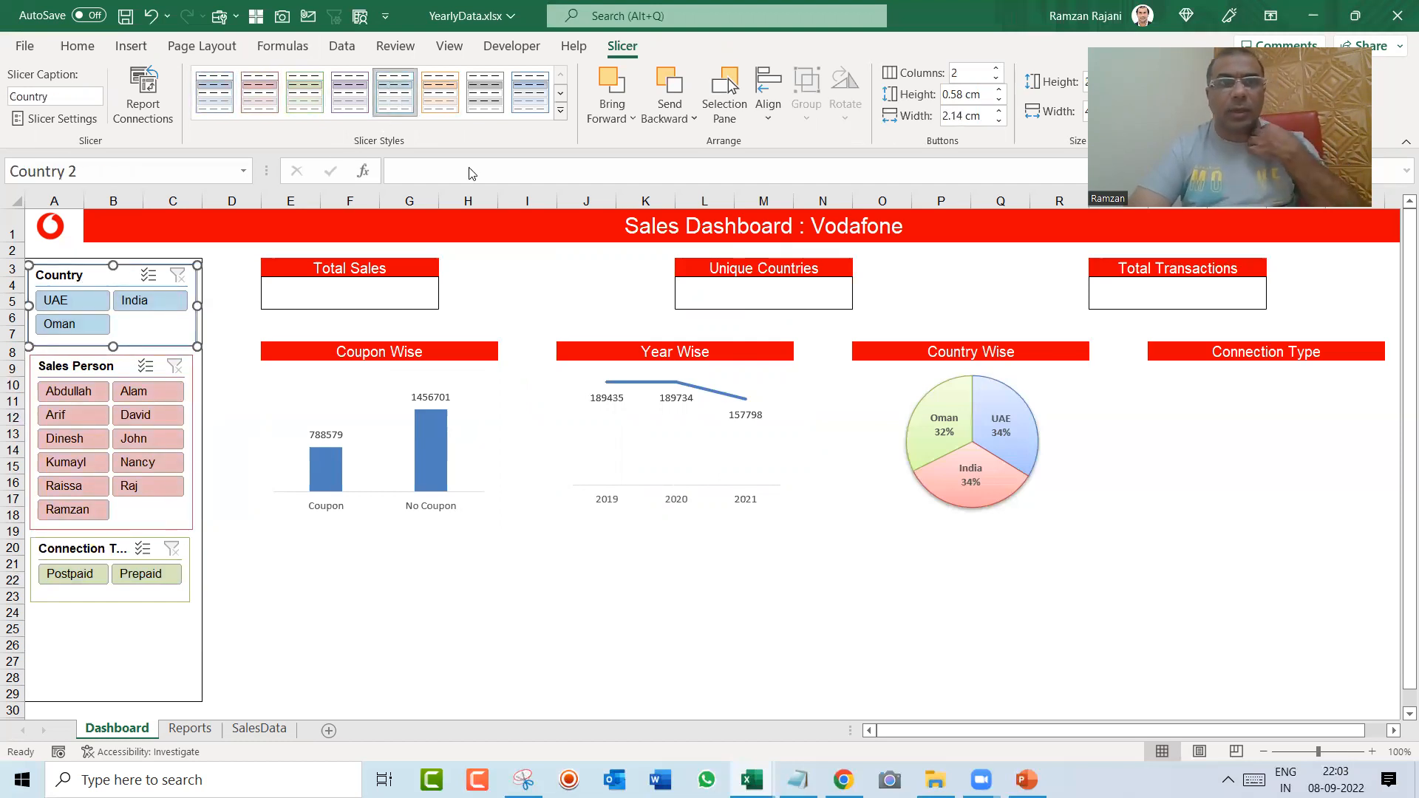
{"action": "left_click", "coordinate": [439, 91]}
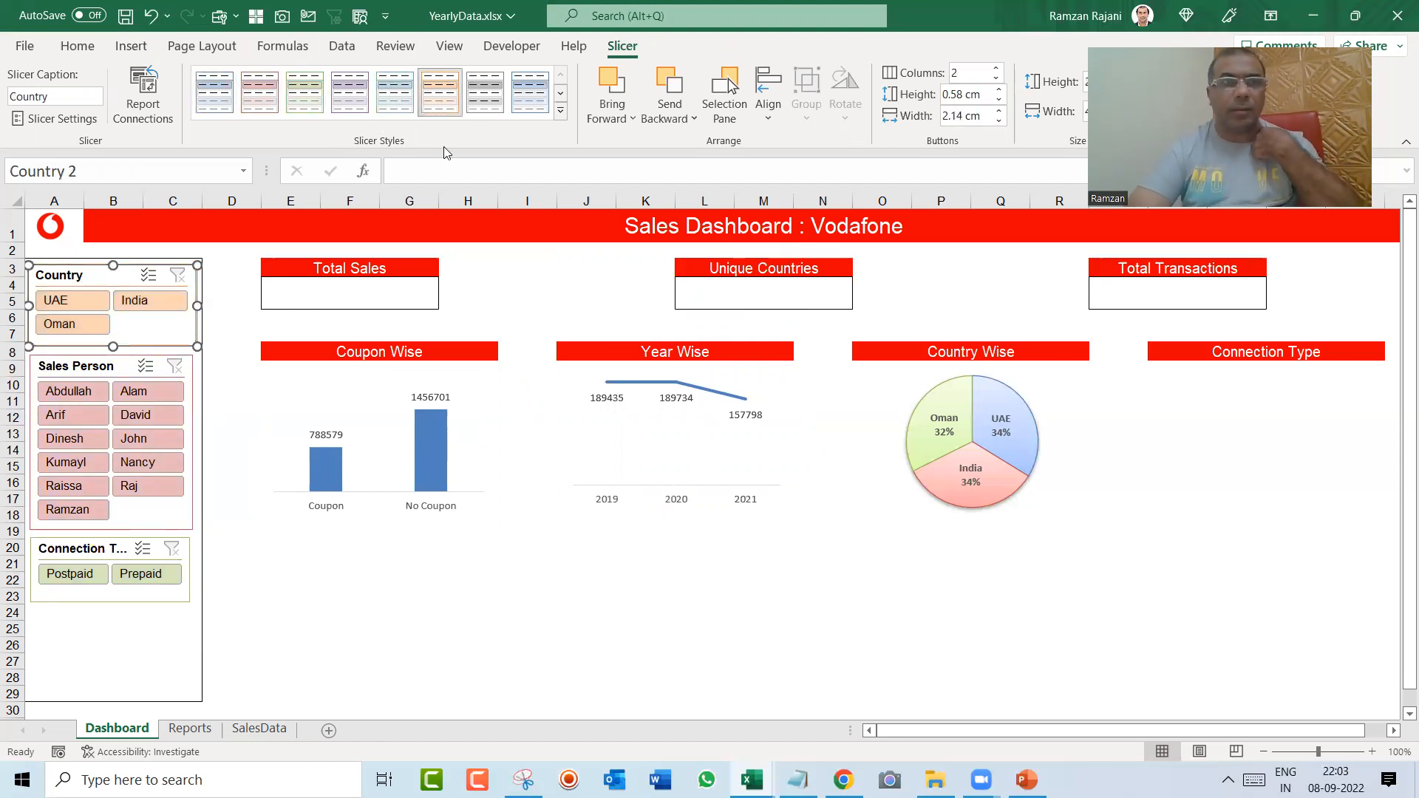
{"action": "left_click", "coordinate": [504, 594]}
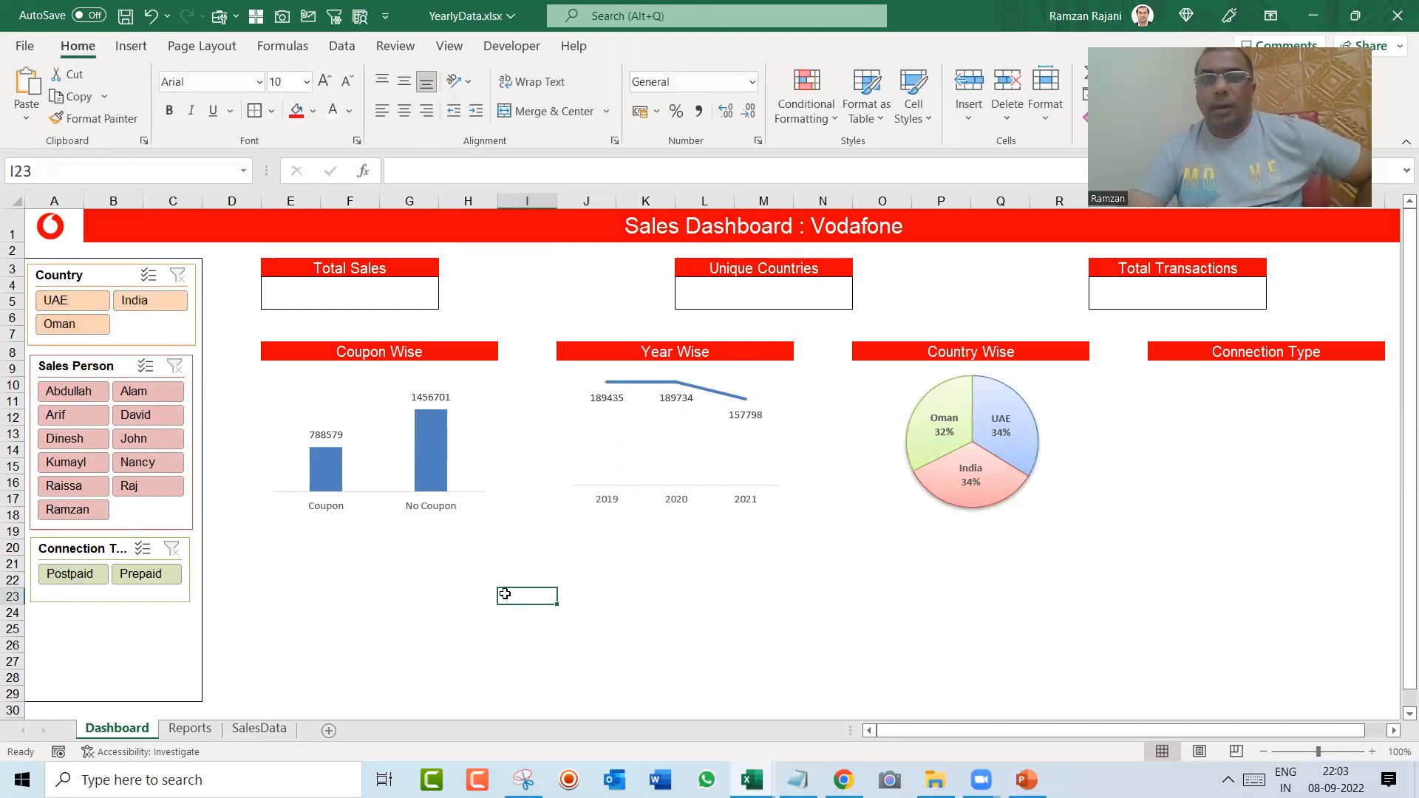
Step: Enter =SUM(SalesData!K:K) in the cell under Total Sales
{"action": "left_click", "coordinate": [364, 296]}
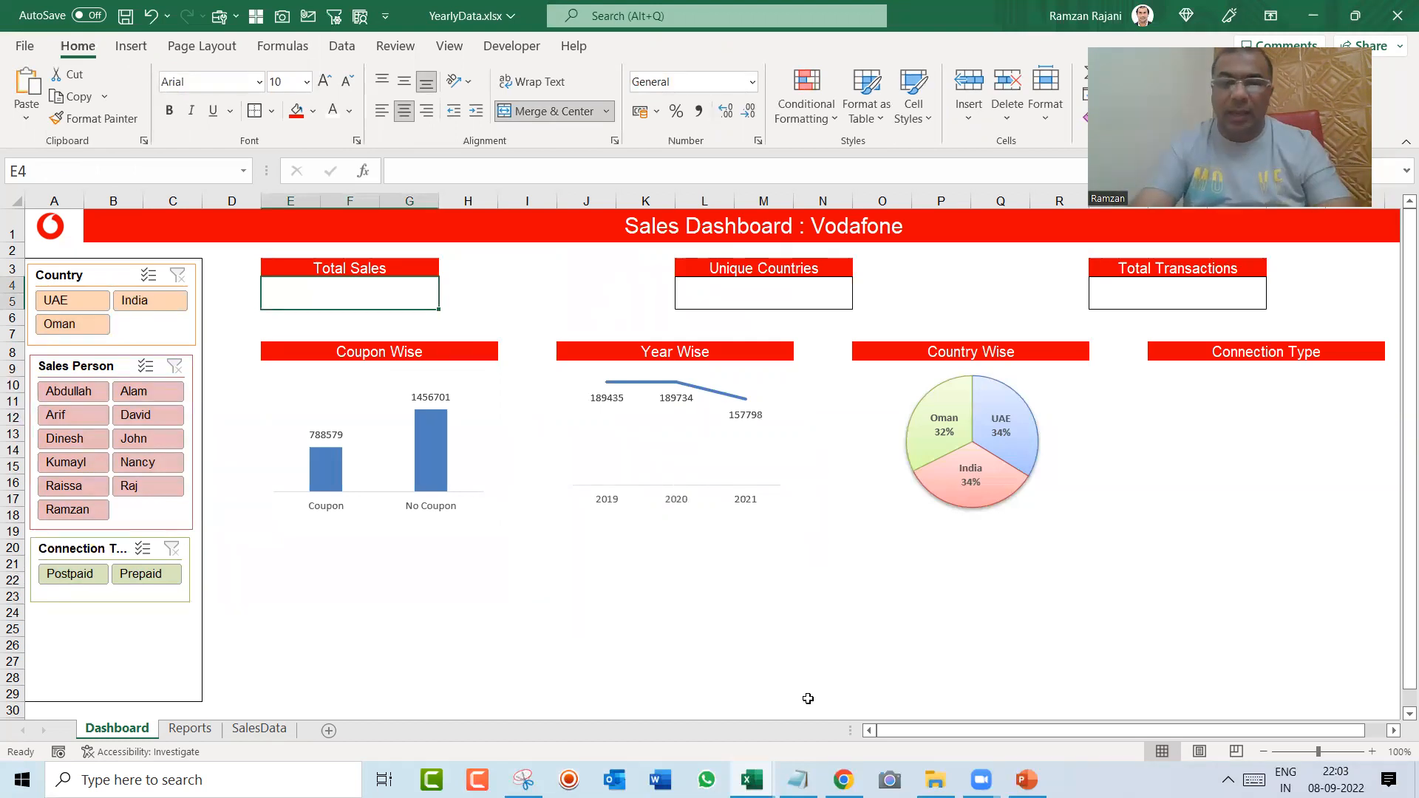
{"action": "type", "text": "=sum("}
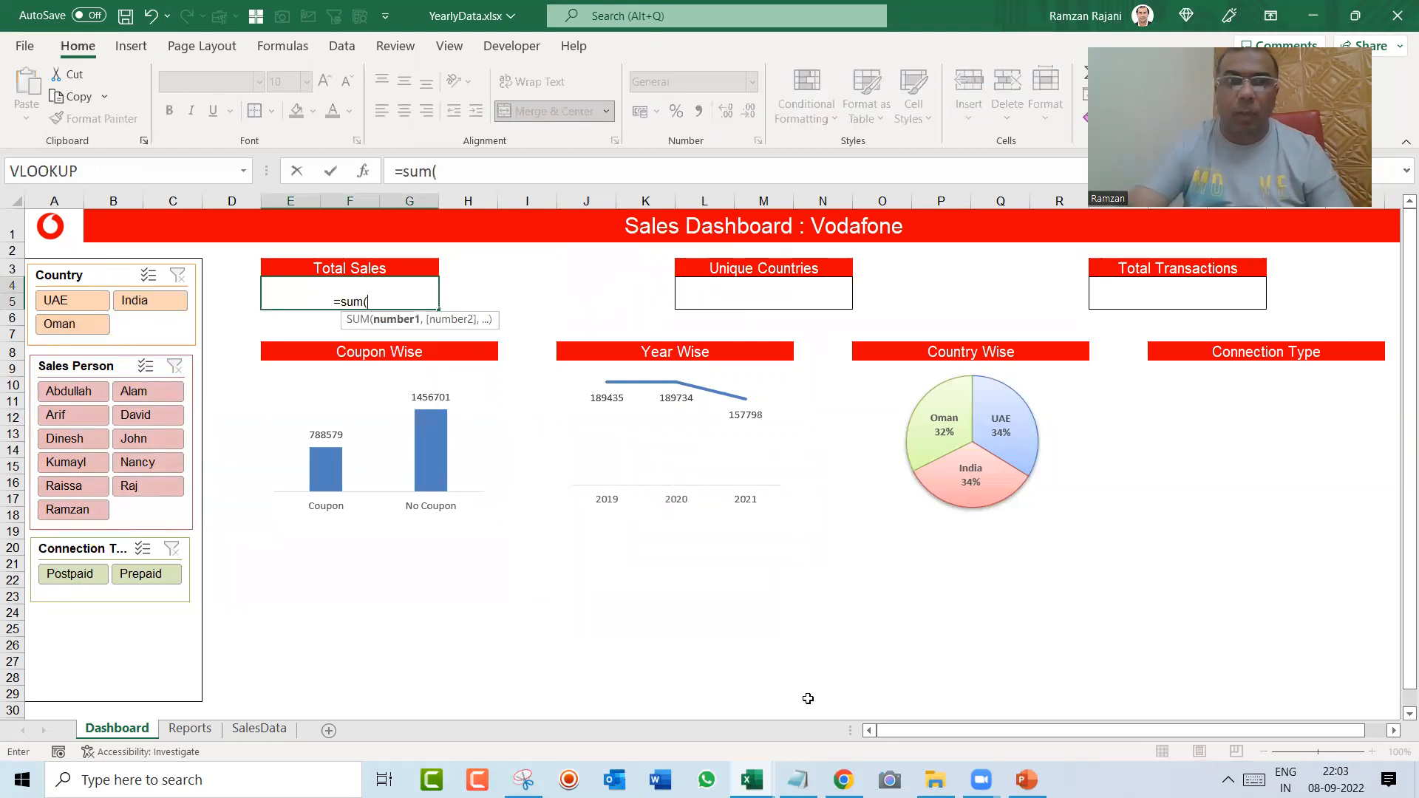
{"action": "left_click", "coordinate": [231, 735]}
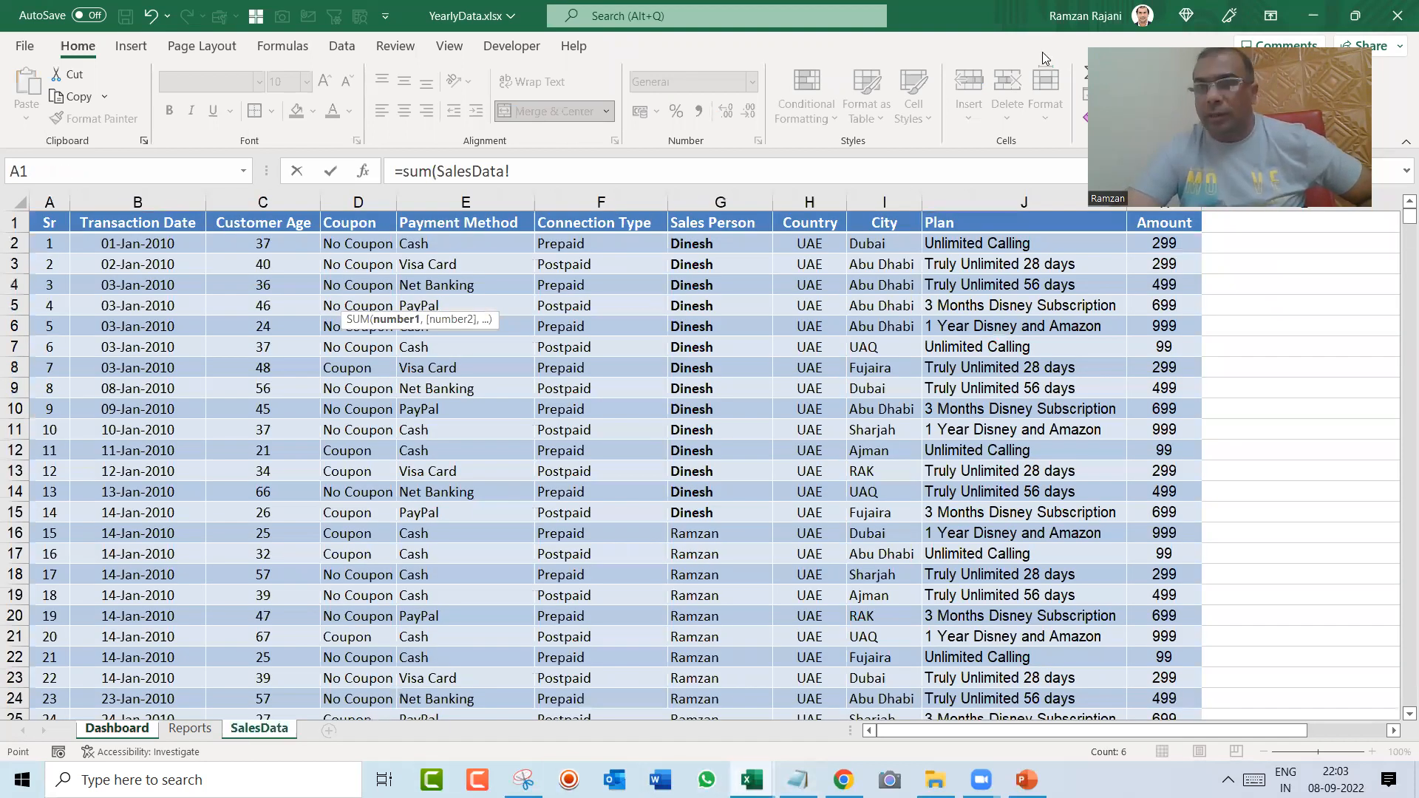
{"action": "left_click", "coordinate": [1165, 201]}
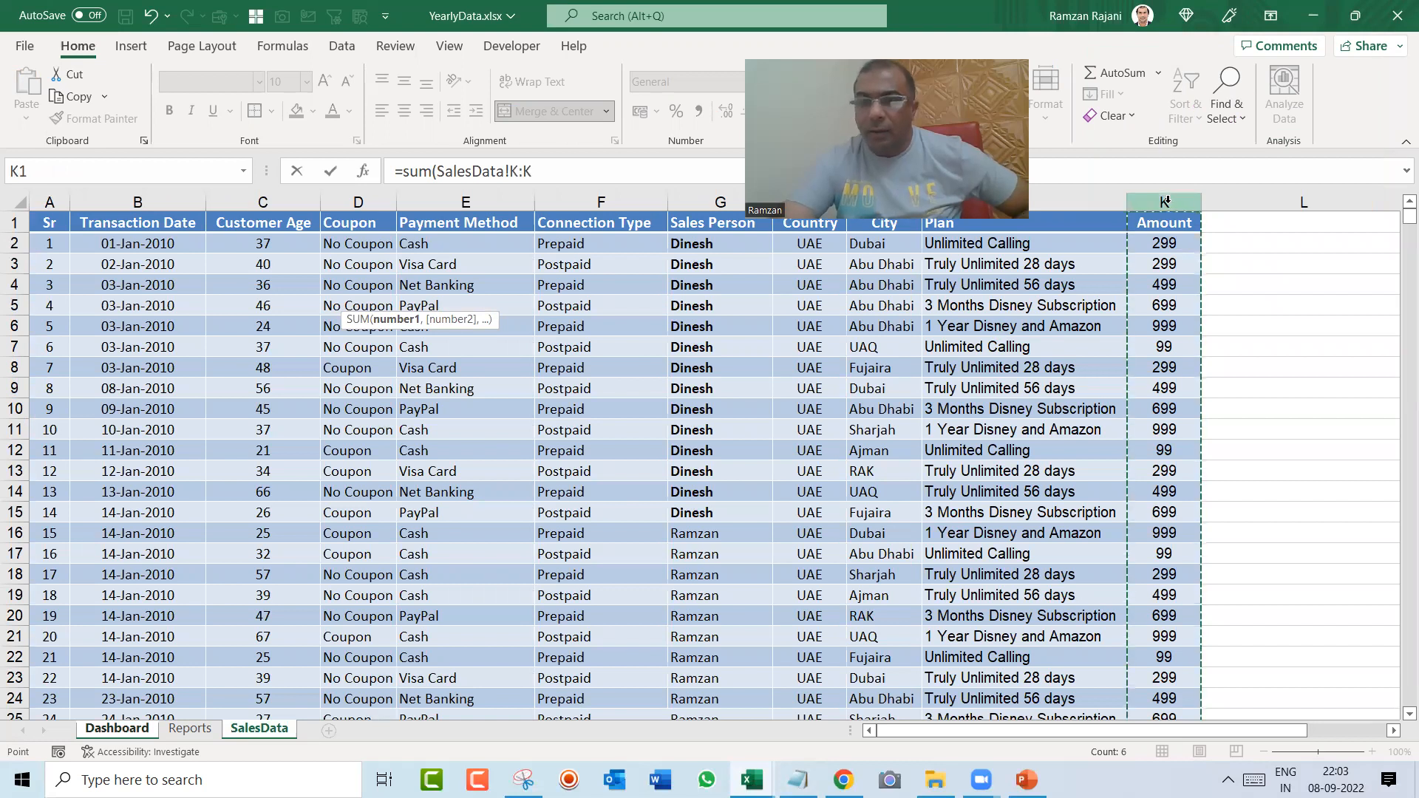
{"action": "key", "text": "Return"}
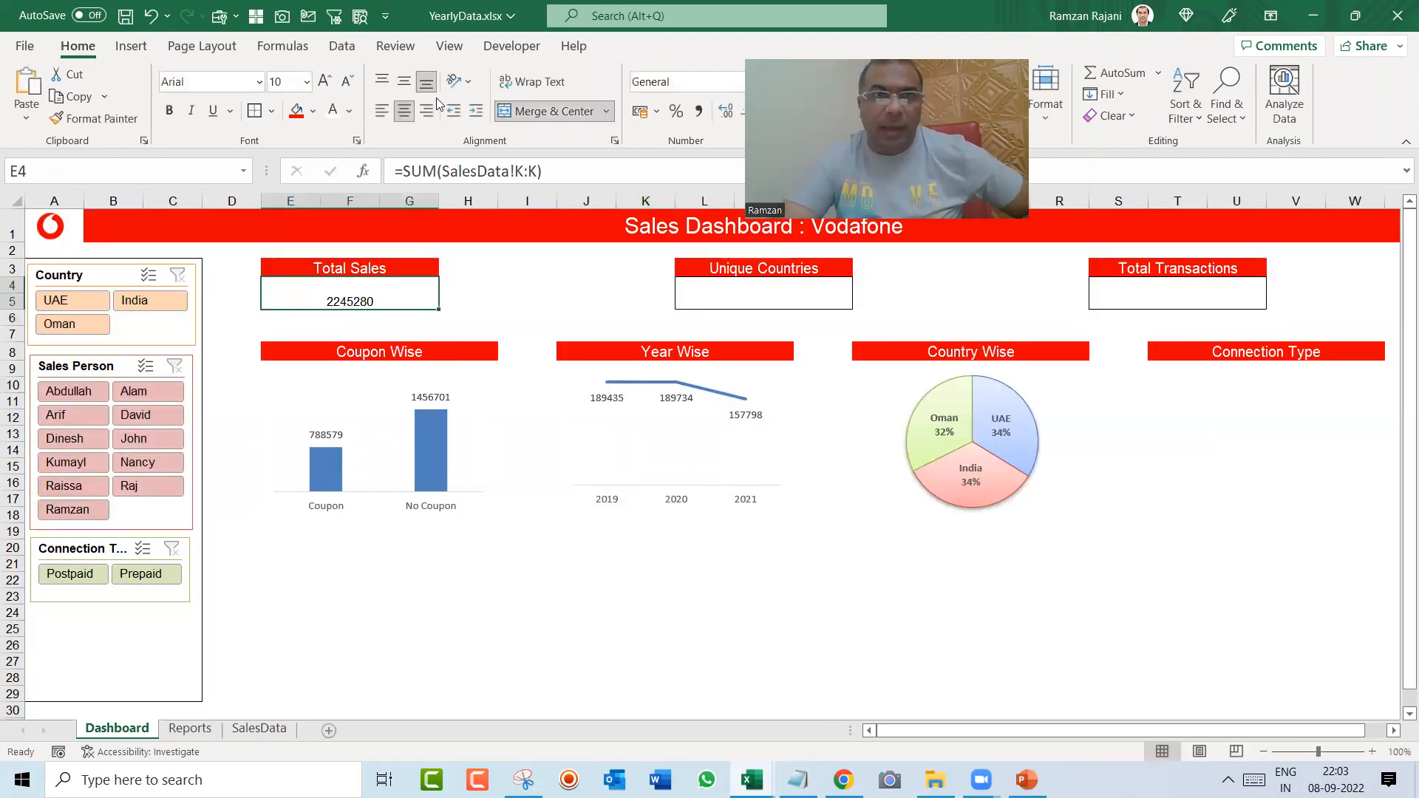
Step: Middle-align the Total Sales value vertically and set its font size to 15
{"action": "left_click", "coordinate": [405, 80]}
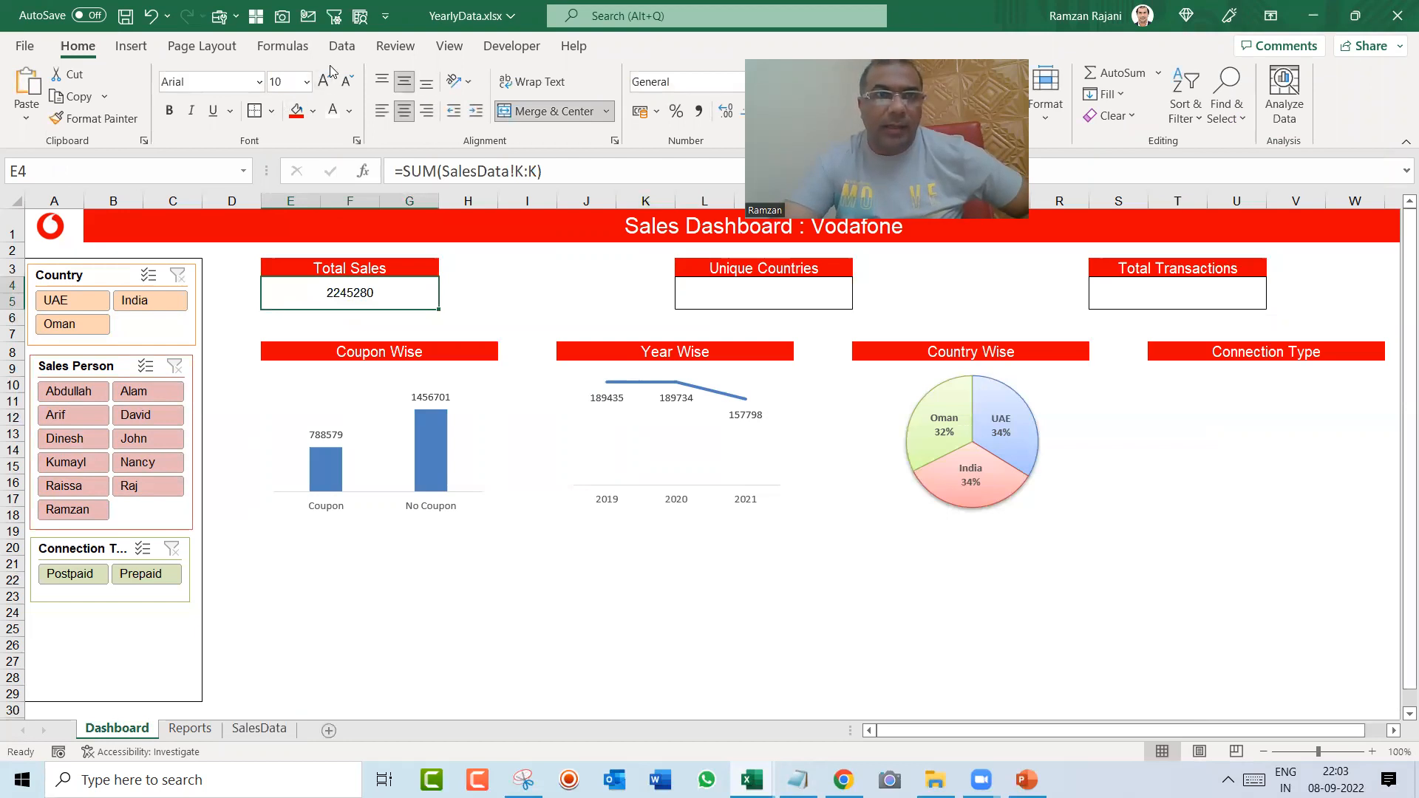
{"action": "left_click", "coordinate": [286, 86]}
{"action": "type", "text": "14"}
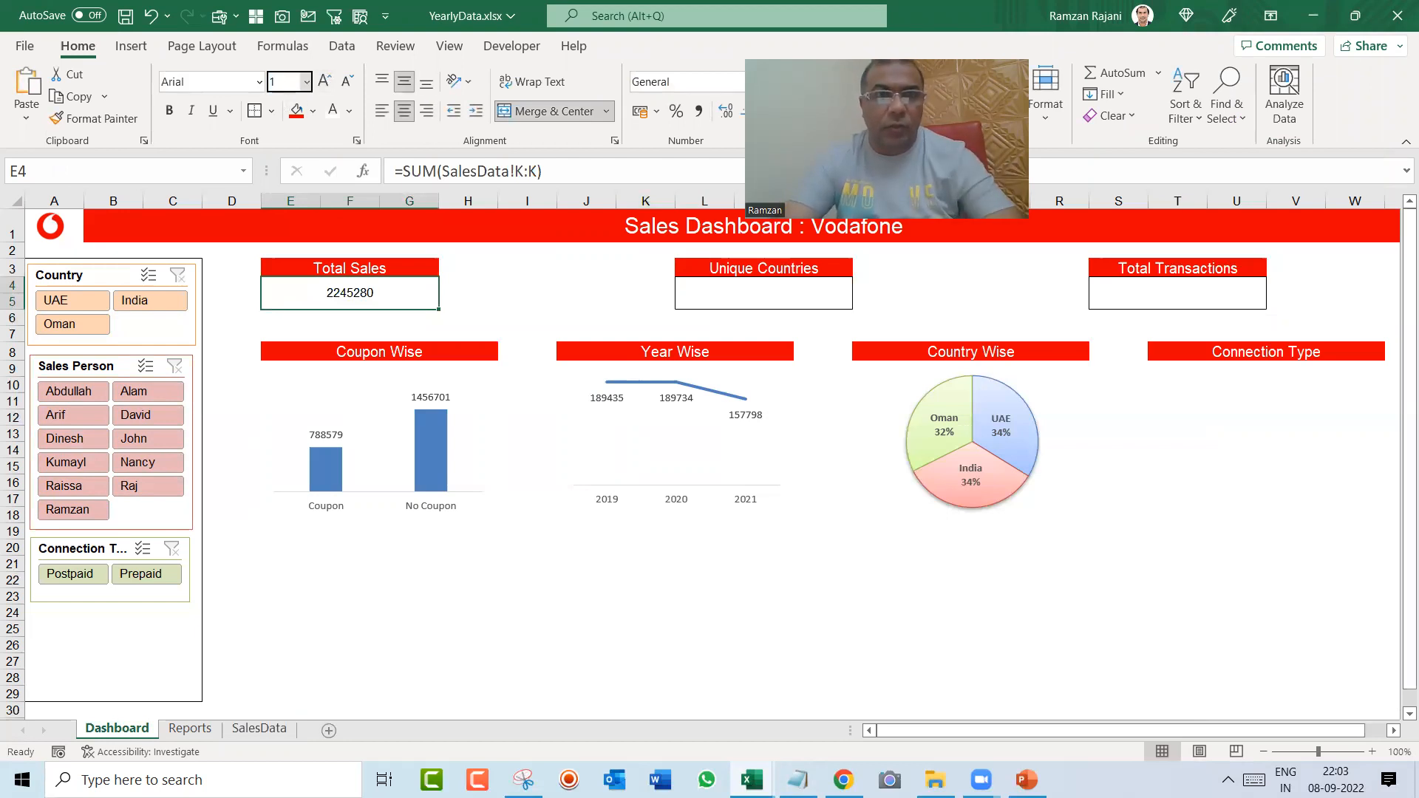
{"action": "key", "text": "Return"}
{"action": "left_click", "coordinate": [287, 85]}
{"action": "type", "text": "15"}
{"action": "key", "text": "Return"}
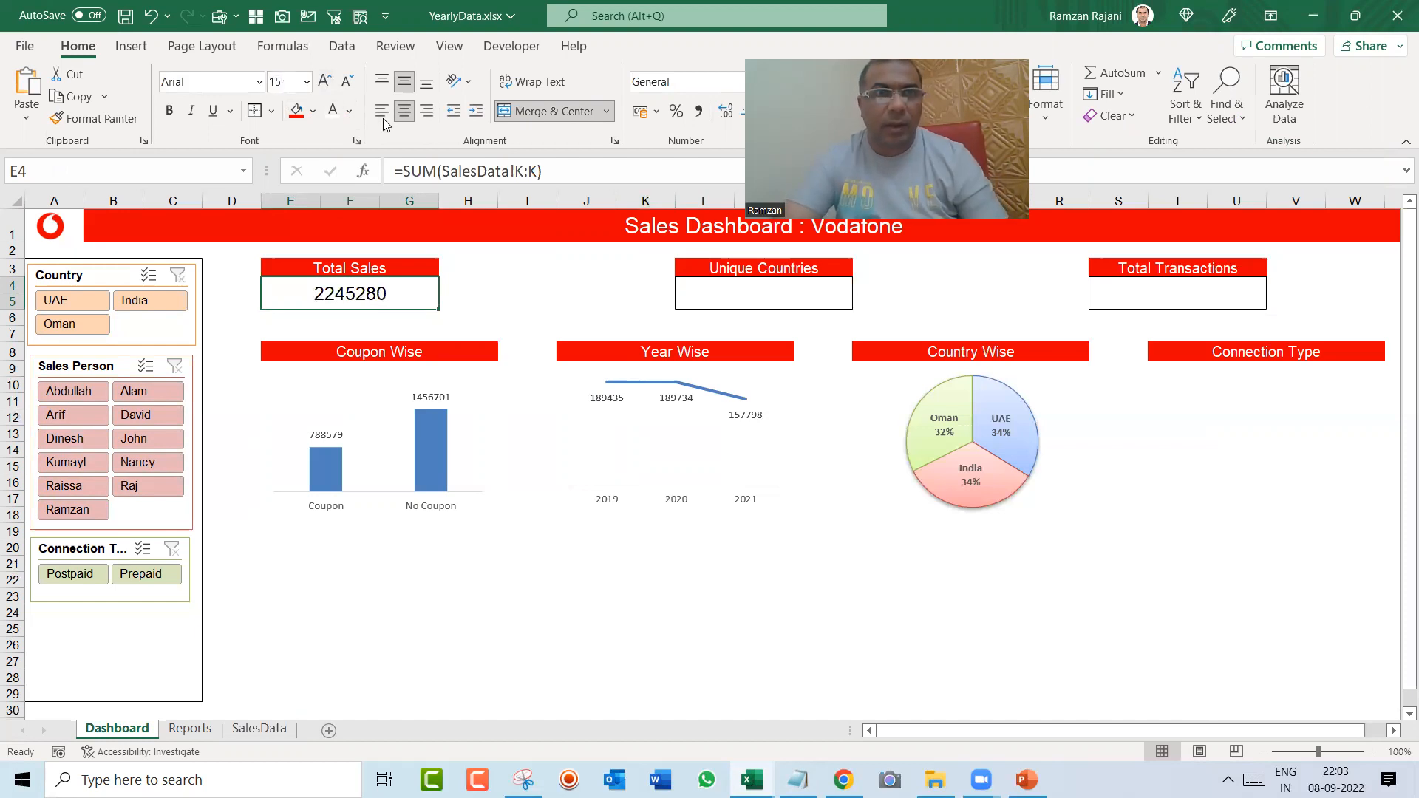
Step: Make the Total Sales value bold with the standard green font color
{"action": "left_click", "coordinate": [350, 112]}
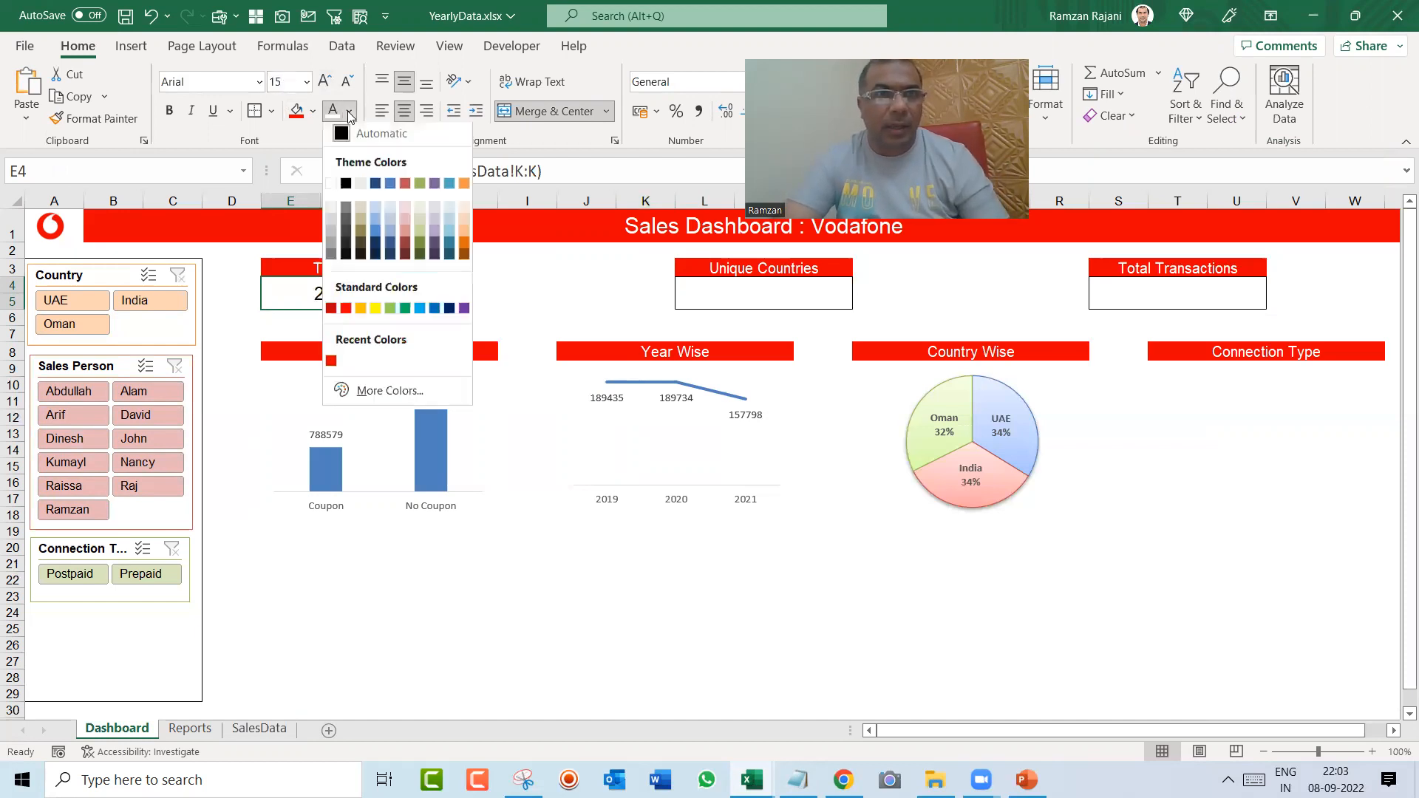
{"action": "left_click", "coordinate": [405, 309]}
{"action": "key", "text": "ctrl+b"}
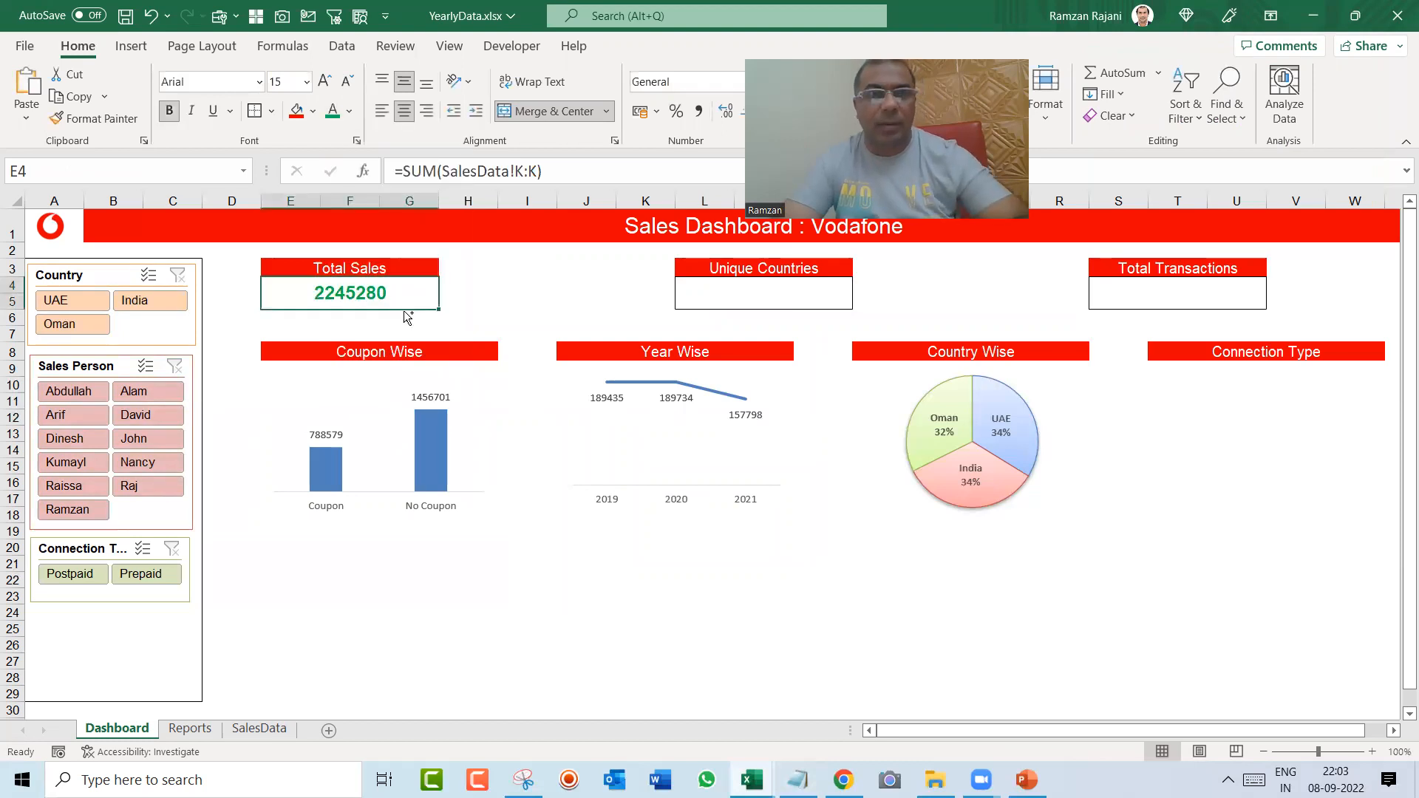
Step: Copy the formatted Total Sales cell into the cells under Unique Countries and Total Transactions
{"action": "key", "text": "ctrl+c"}
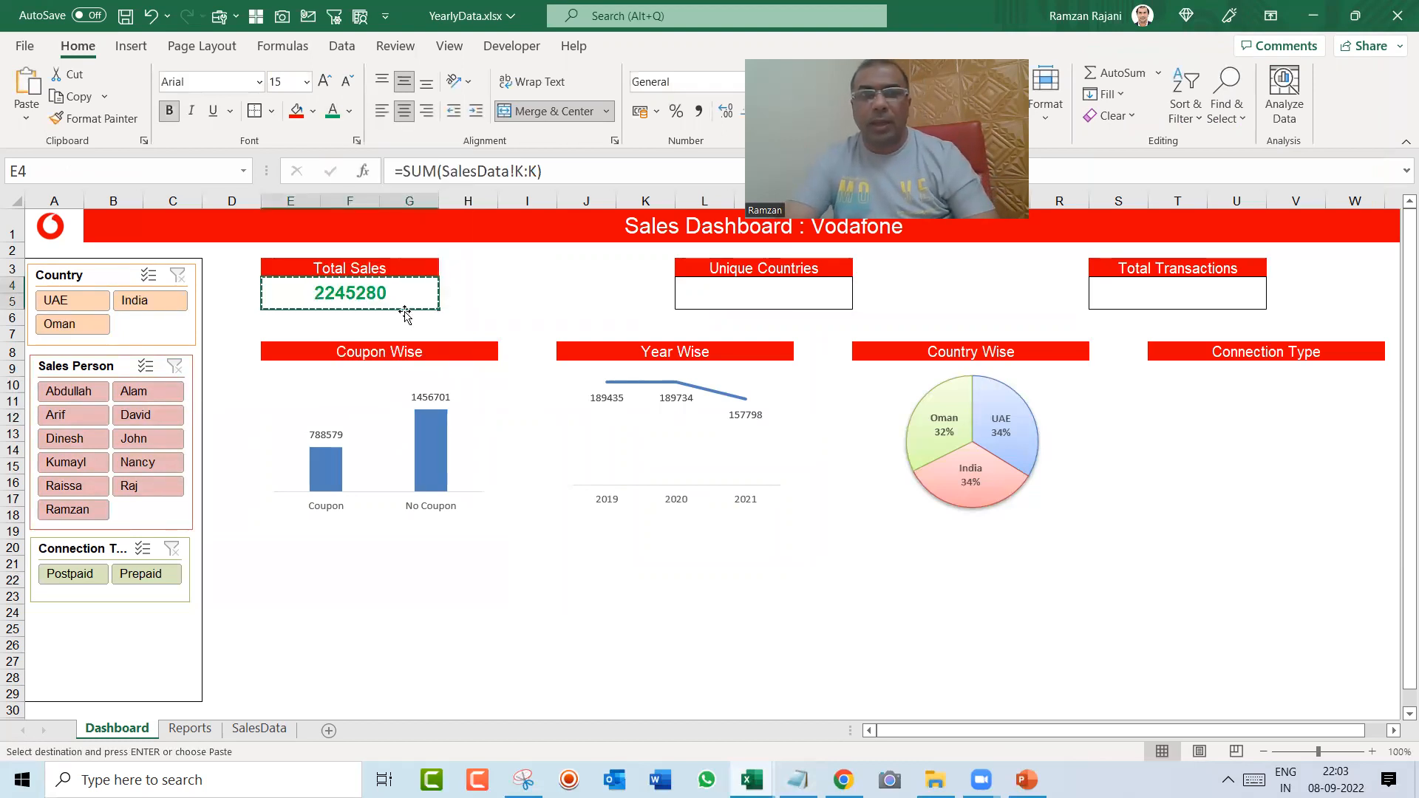
{"action": "key", "text": "Right"}
{"action": "key", "text": "Right"}
{"action": "key", "text": "Right"}
{"action": "key", "text": "Right"}
{"action": "key", "text": "Right"}
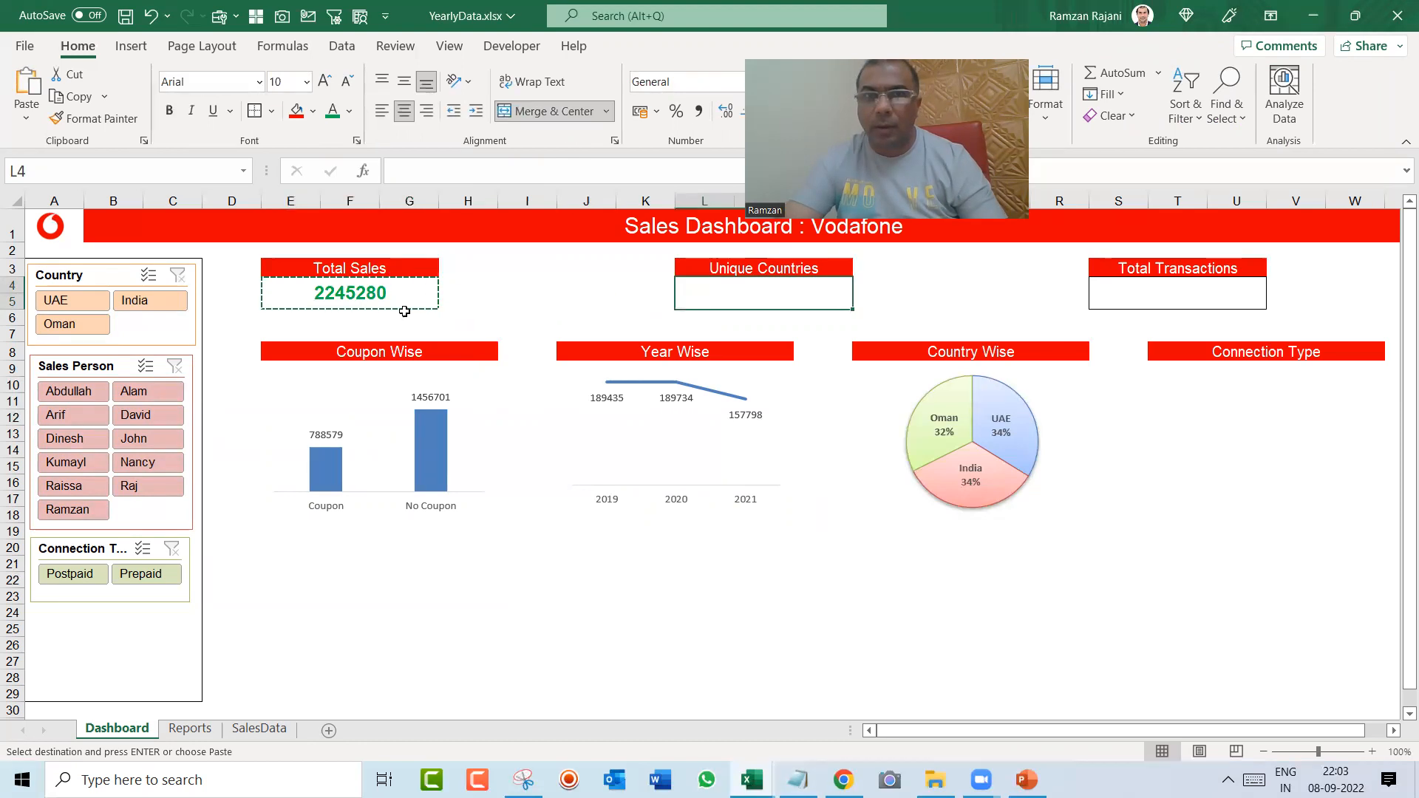
{"action": "key", "text": "ctrl+v"}
{"action": "key", "text": "Right"}
{"action": "key", "text": "Right"}
{"action": "key", "text": "Right"}
{"action": "key", "text": "Right"}
{"action": "key", "text": "Right"}
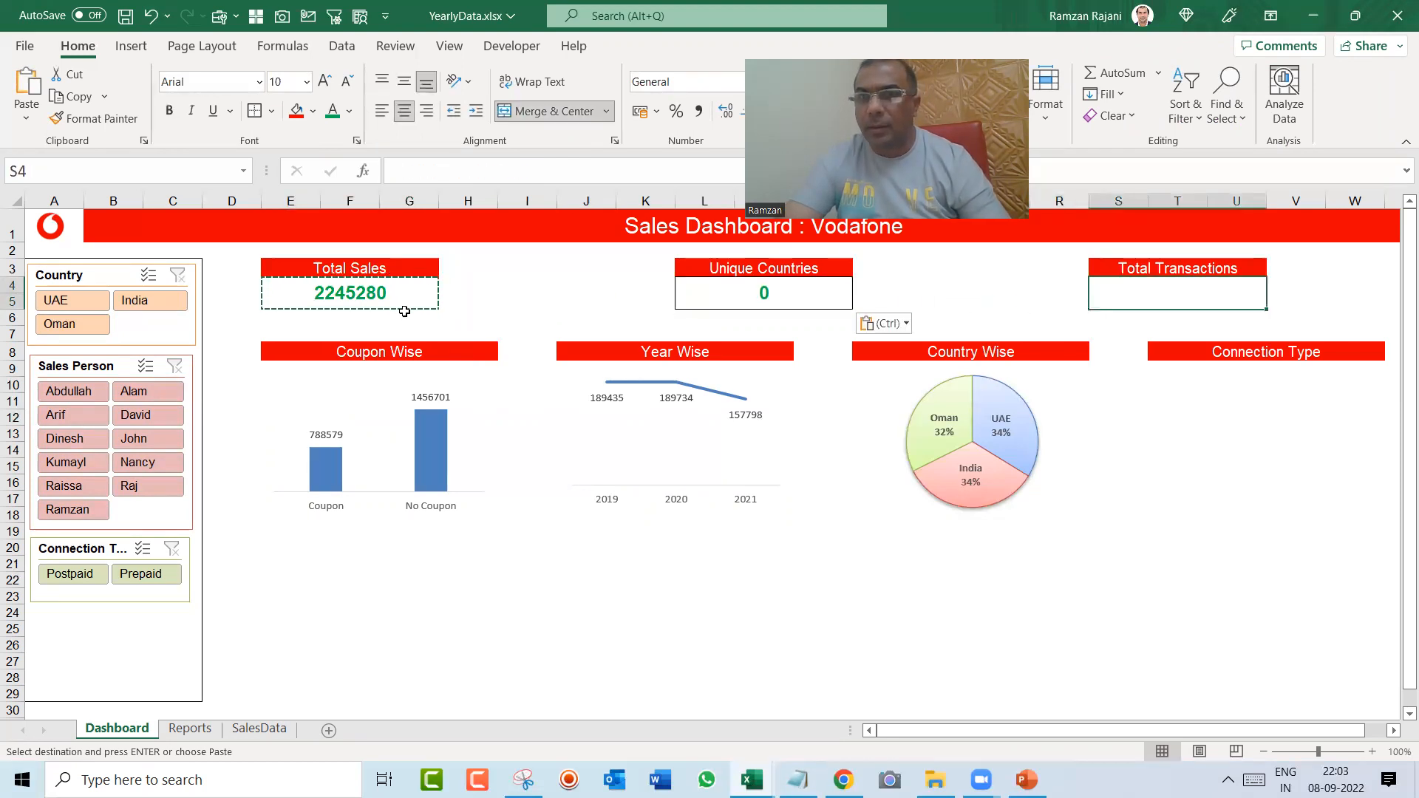
{"action": "key", "text": "ctrl+v"}
{"action": "key", "text": "Escape"}
Step: Try a UNIQUE formula in the Unique Countries cell over the SalesData Country column from H2 down
{"action": "key", "text": "Left"}
{"action": "key", "text": "Left"}
{"action": "key", "text": "Left"}
{"action": "key", "text": "Left"}
{"action": "key", "text": "Left"}
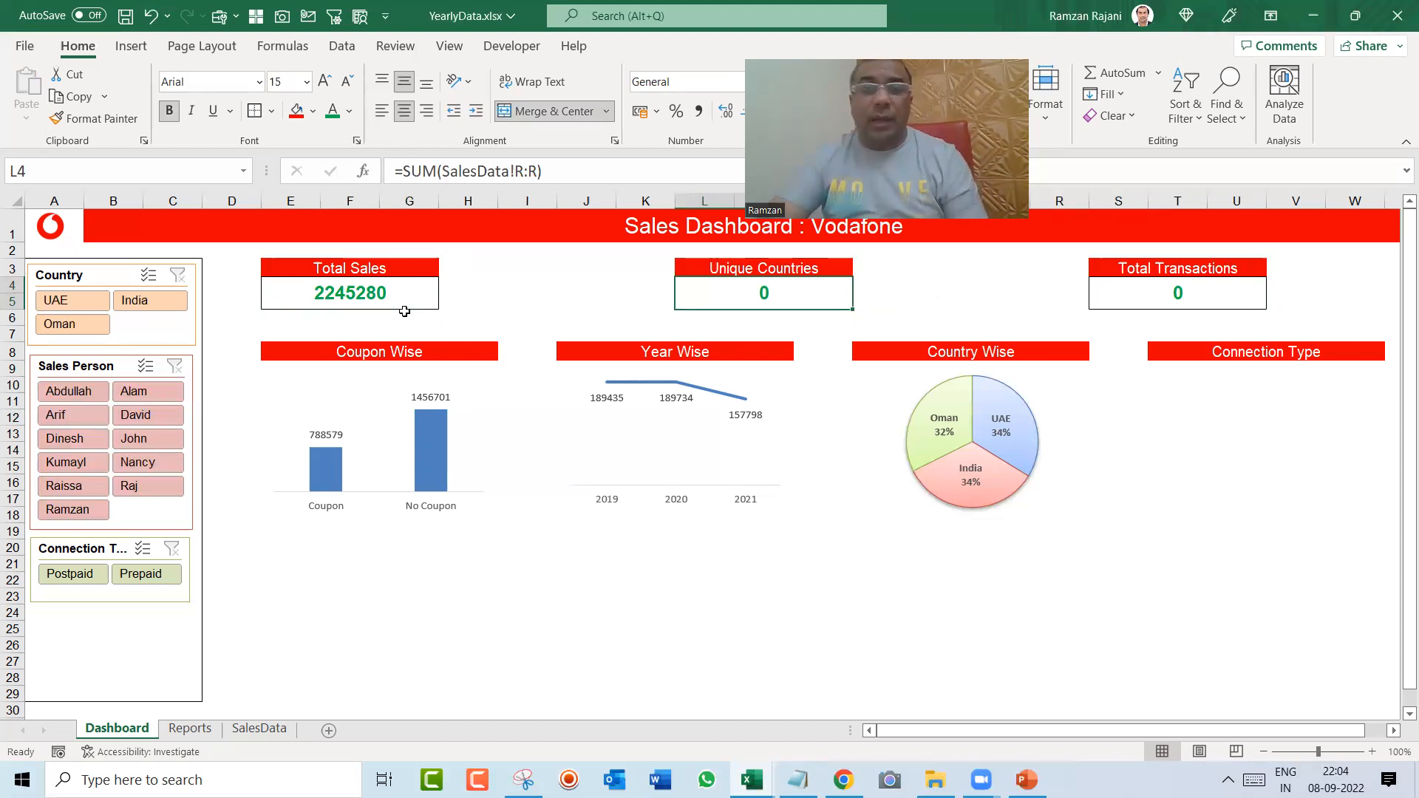
{"action": "type", "text": "=uni"}
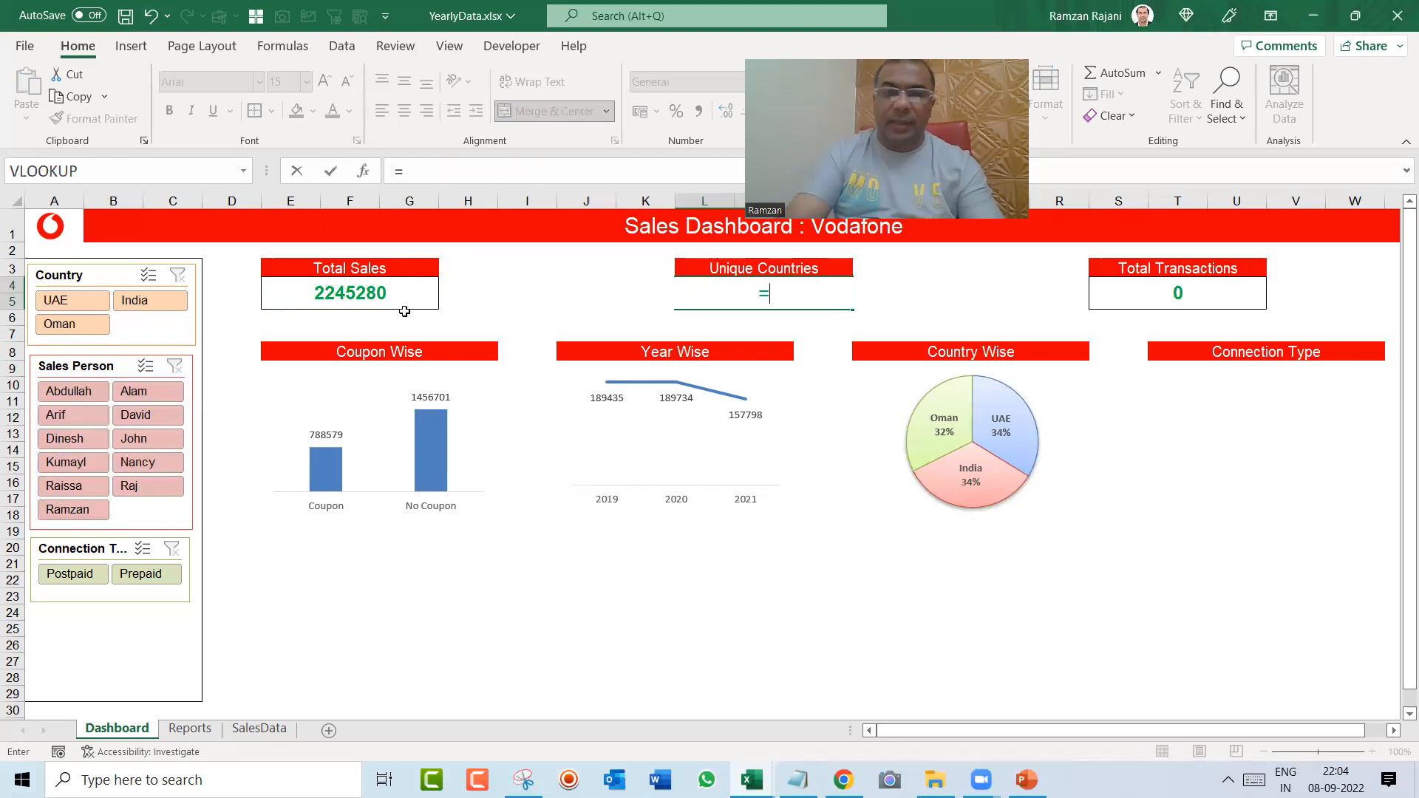
{"action": "key", "text": "Down"}
{"action": "key", "text": "Down"}
{"action": "key", "text": "Tab"}
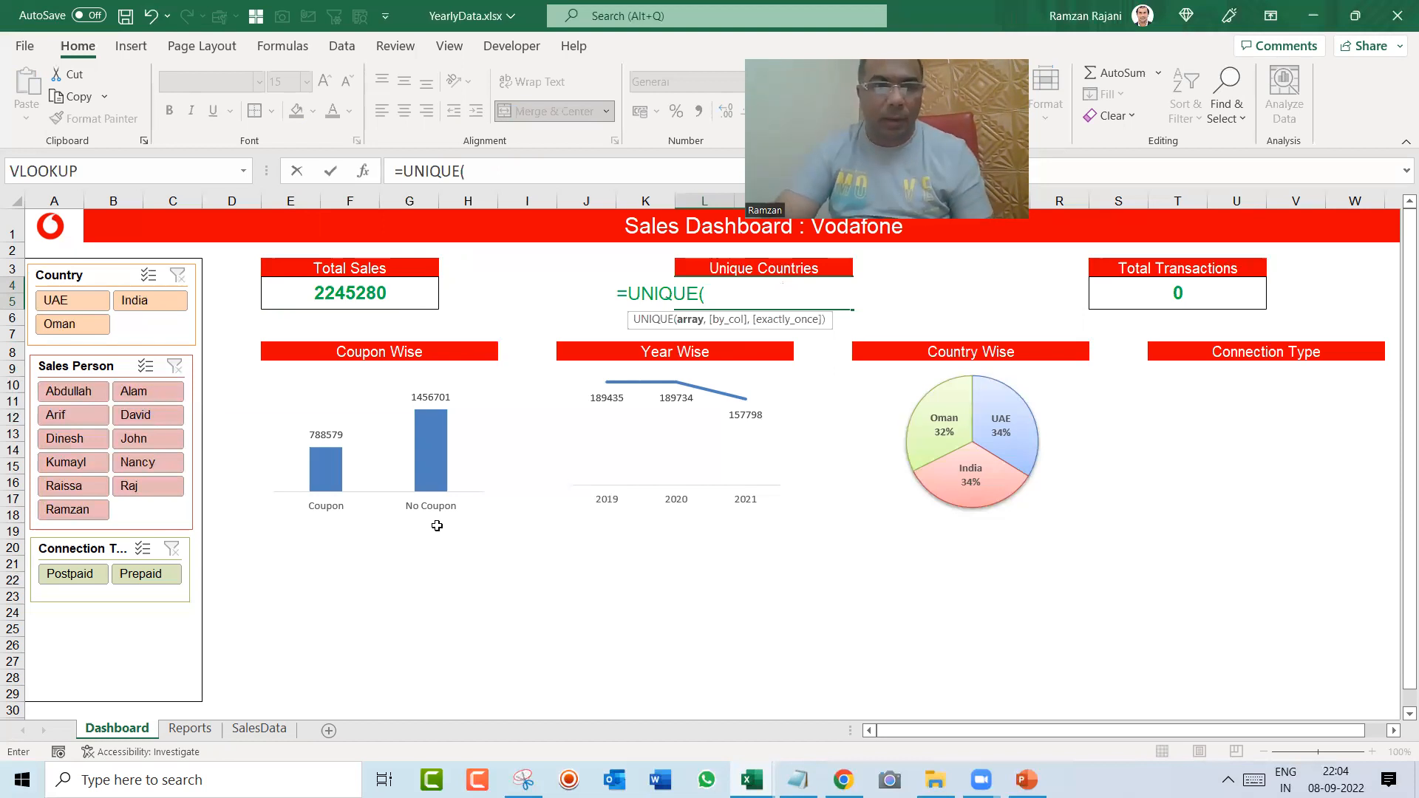
{"action": "left_click", "coordinate": [191, 728]}
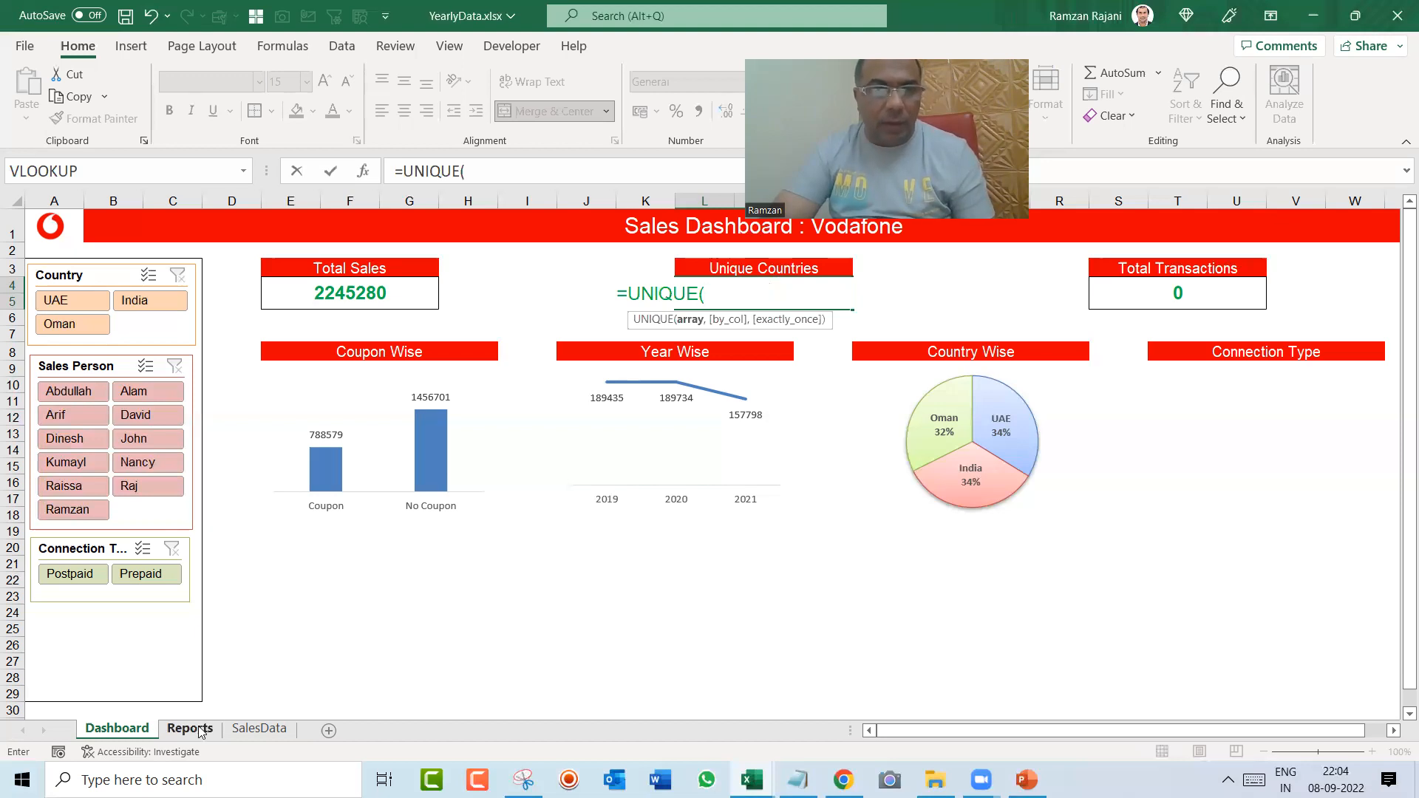
{"action": "left_click", "coordinate": [254, 728]}
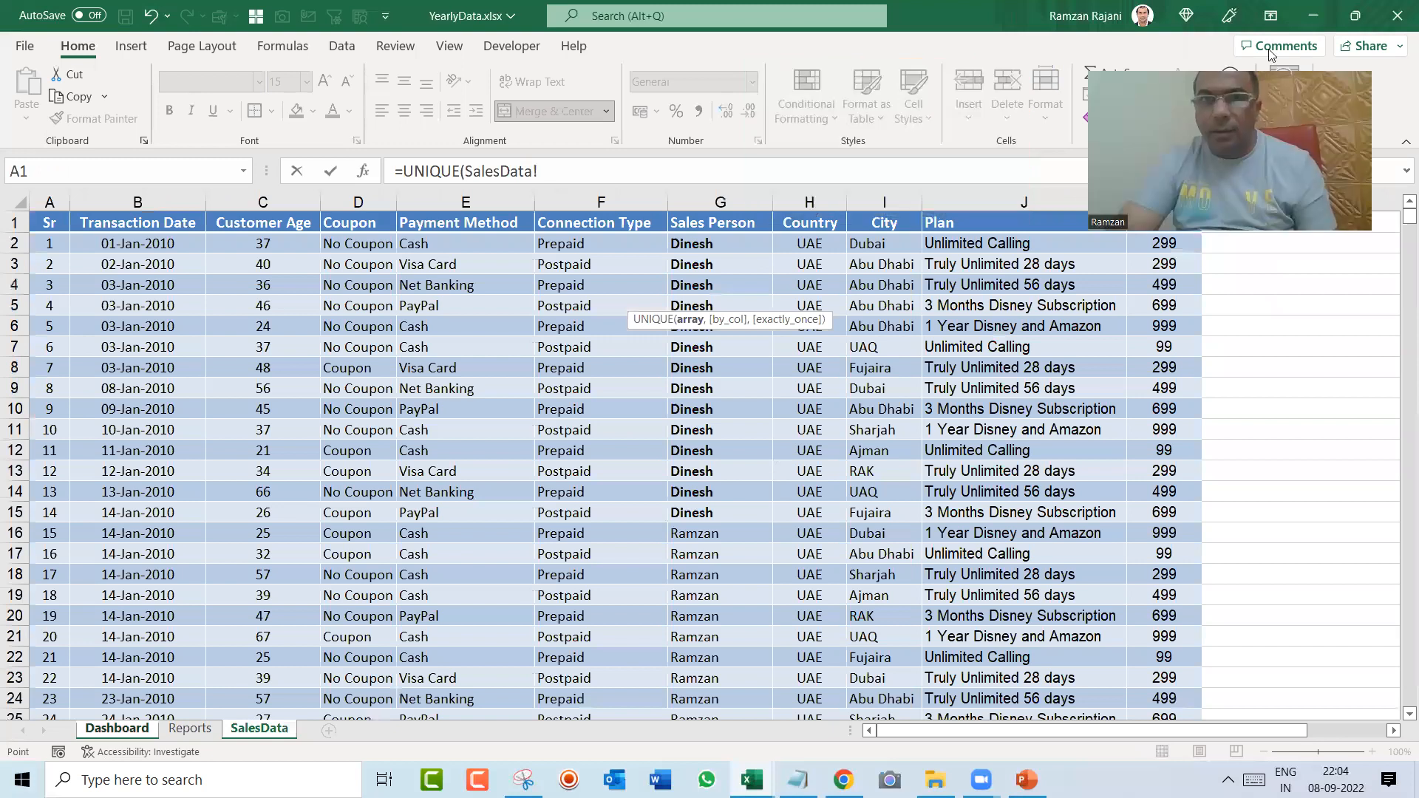
{"action": "left_click", "coordinate": [895, 249]}
{"action": "key", "text": "Left"}
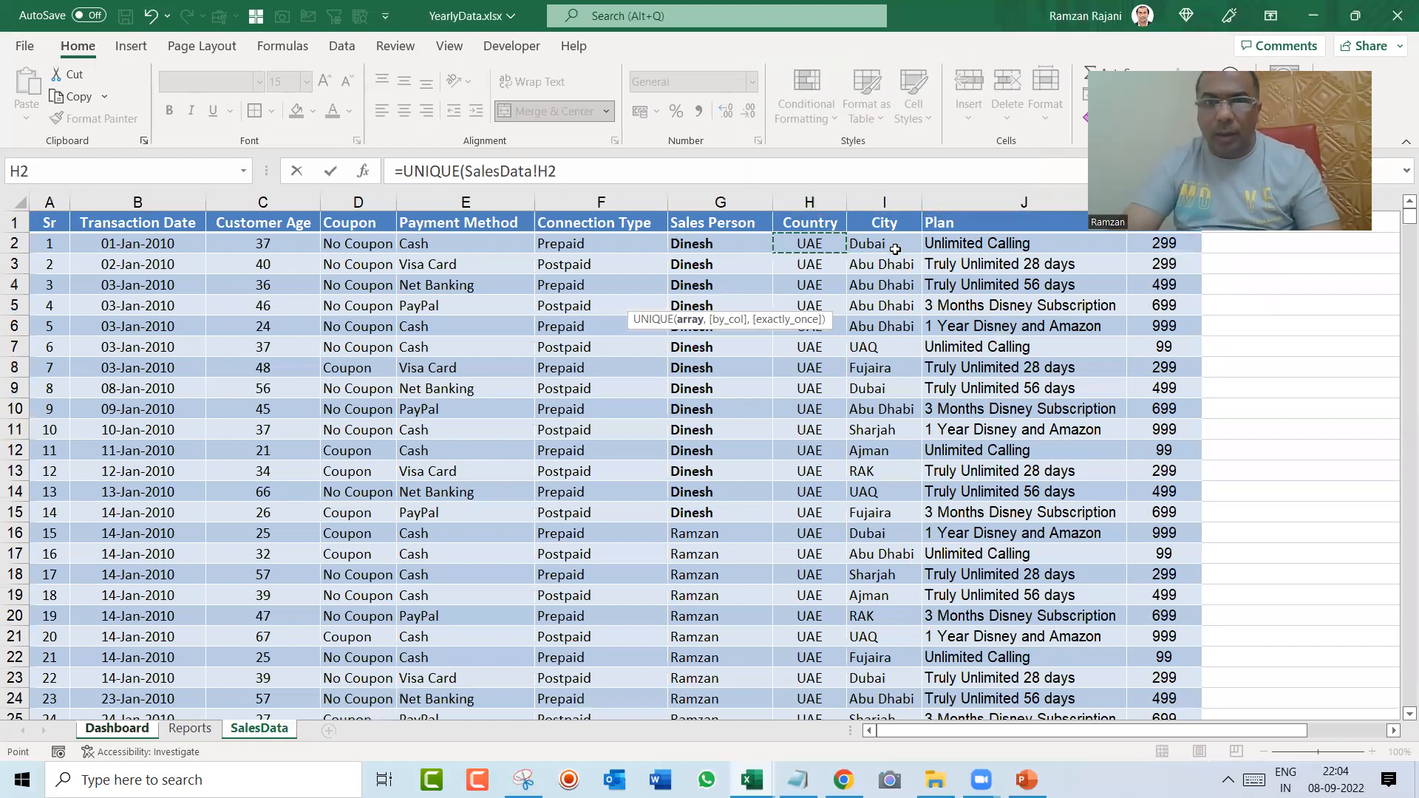
{"action": "key", "text": "ctrl+shift+Down"}
{"action": "key", "text": "Return"}
{"action": "key", "text": "Up"}
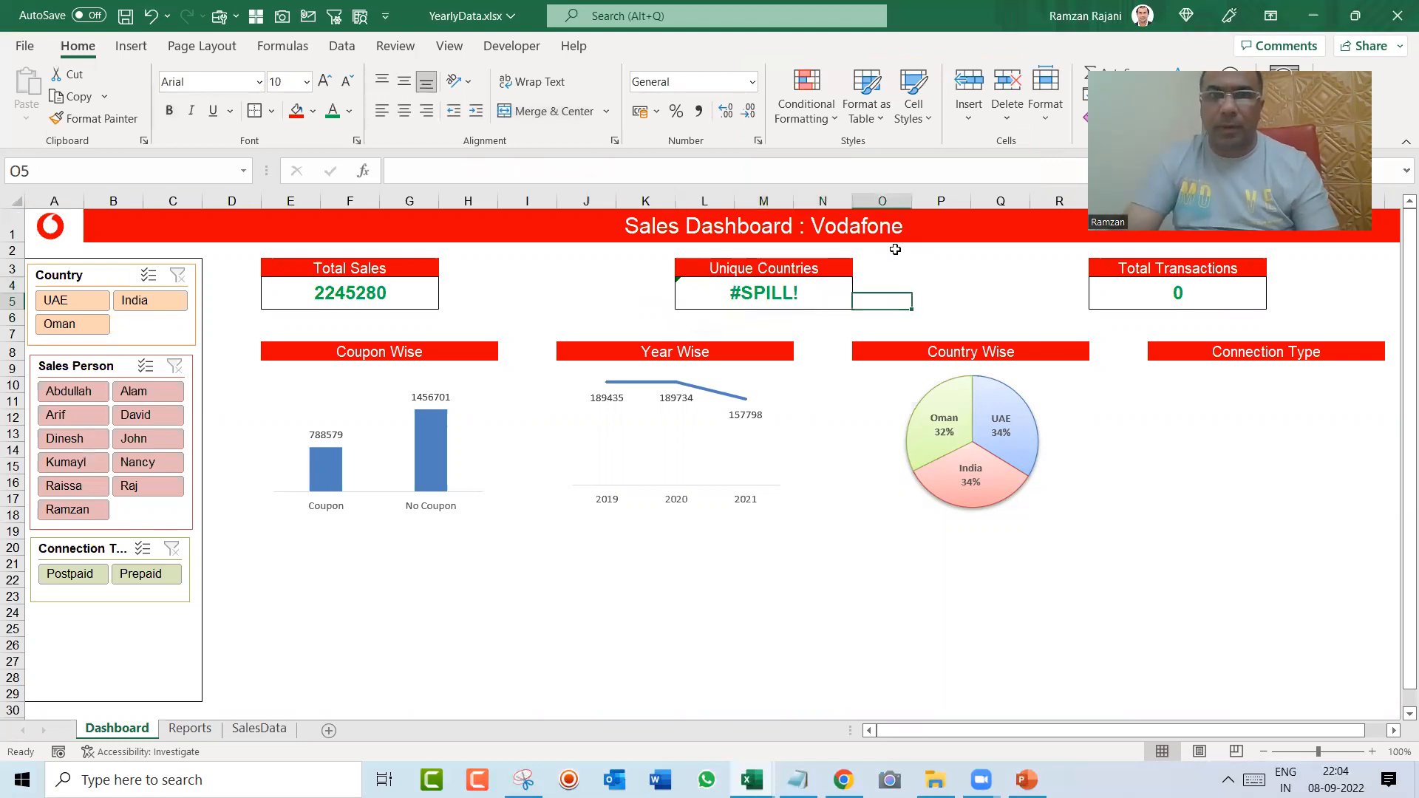
Step: Retry the UNIQUE formula in the Unique Countries cell over the SalesData range H2:H4321
{"action": "type", "text": "=uni"}
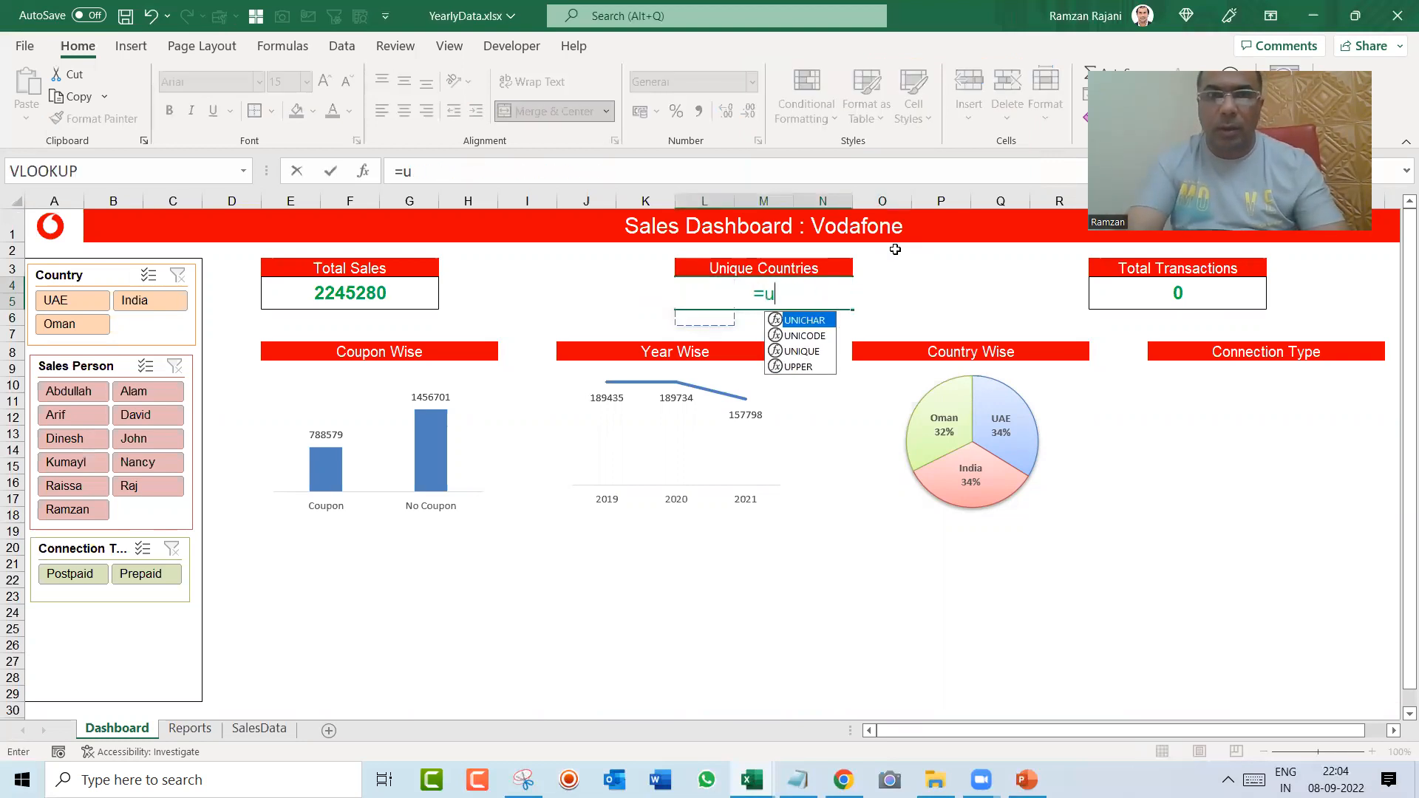
{"action": "key", "text": "Down"}
{"action": "key", "text": "Down"}
{"action": "key", "text": "Tab"}
{"action": "key", "text": "ctrl+Page_Down"}
{"action": "key", "text": "ctrl+Page_Down"}
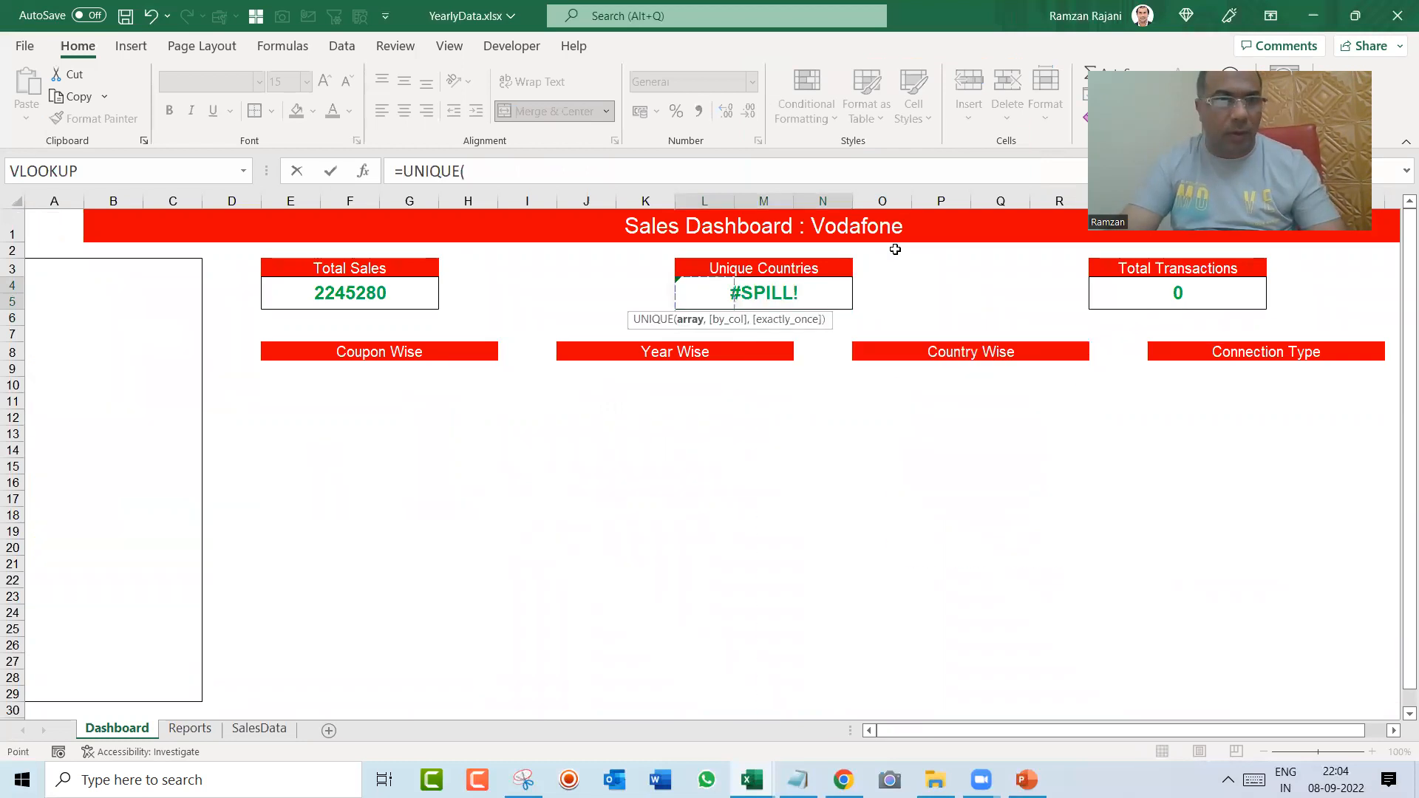
{"action": "key", "text": "Right"}
{"action": "key", "text": "Right"}
{"action": "key", "text": "Right"}
{"action": "key", "text": "Right"}
{"action": "key", "text": "Right"}
{"action": "key", "text": "Right"}
{"action": "key", "text": "Right"}
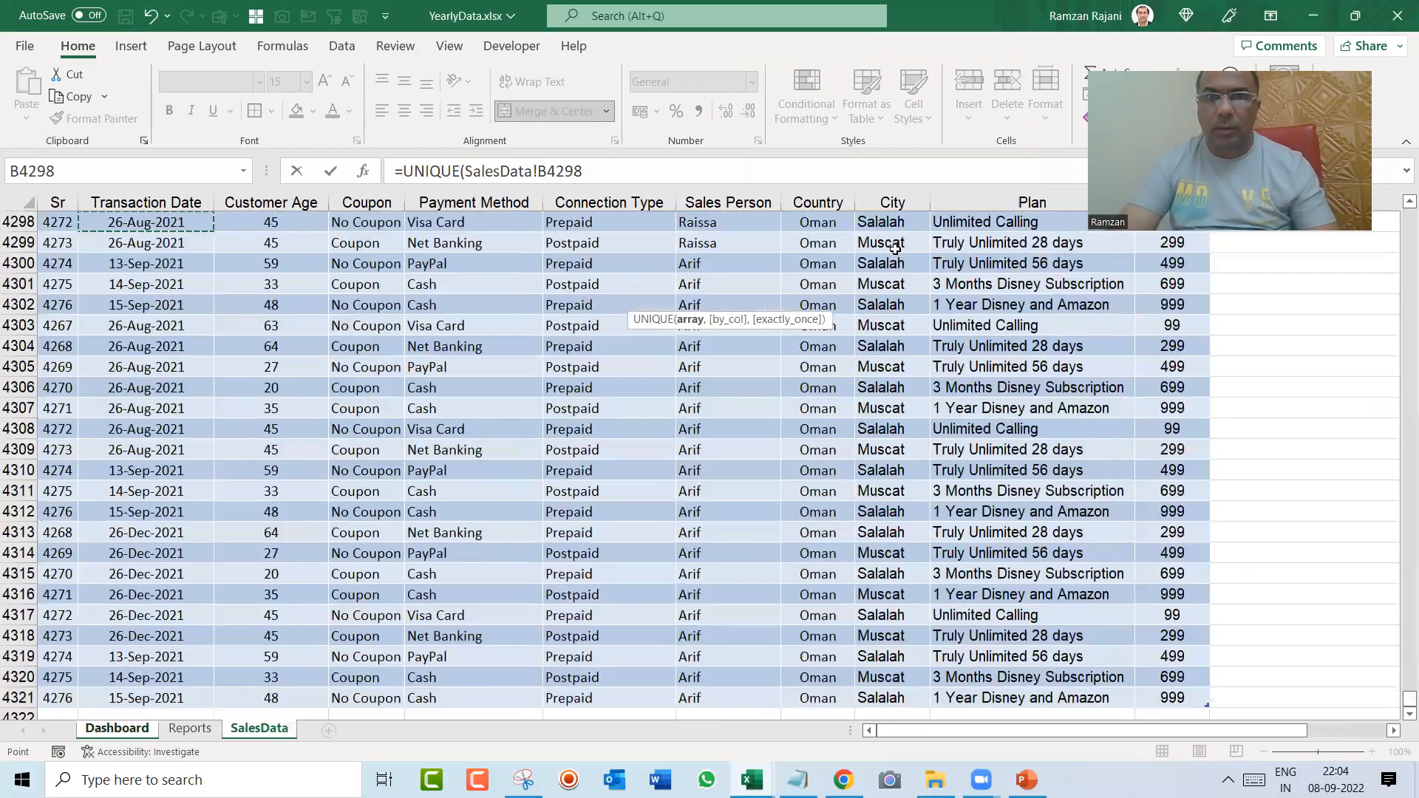
{"action": "key", "text": "ctrl+space"}
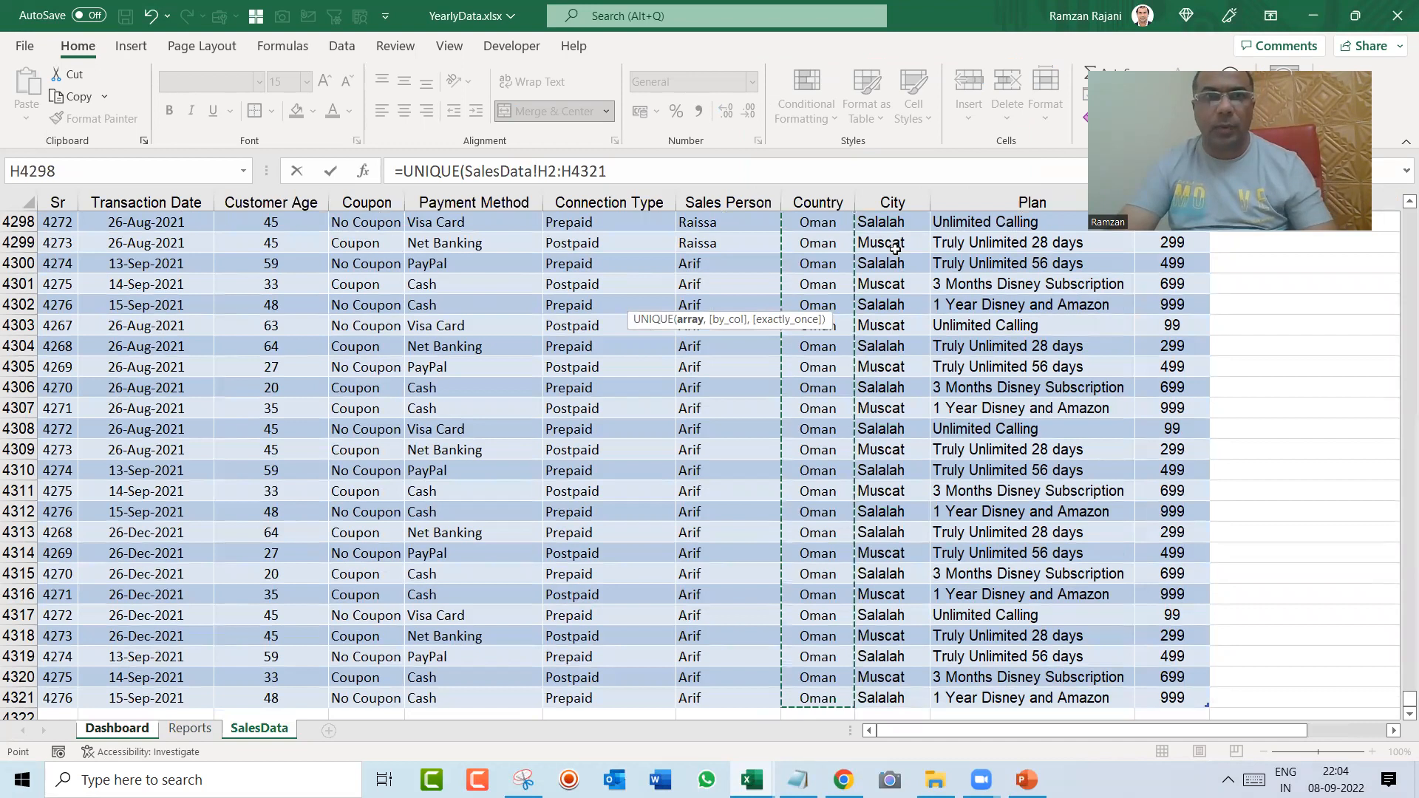
{"action": "key", "text": "Return"}
Step: Try a UNIQUE formula in the Unique Countries cell over the Reports range E10:E12, and clear it
{"action": "type", "text": "=uni"}
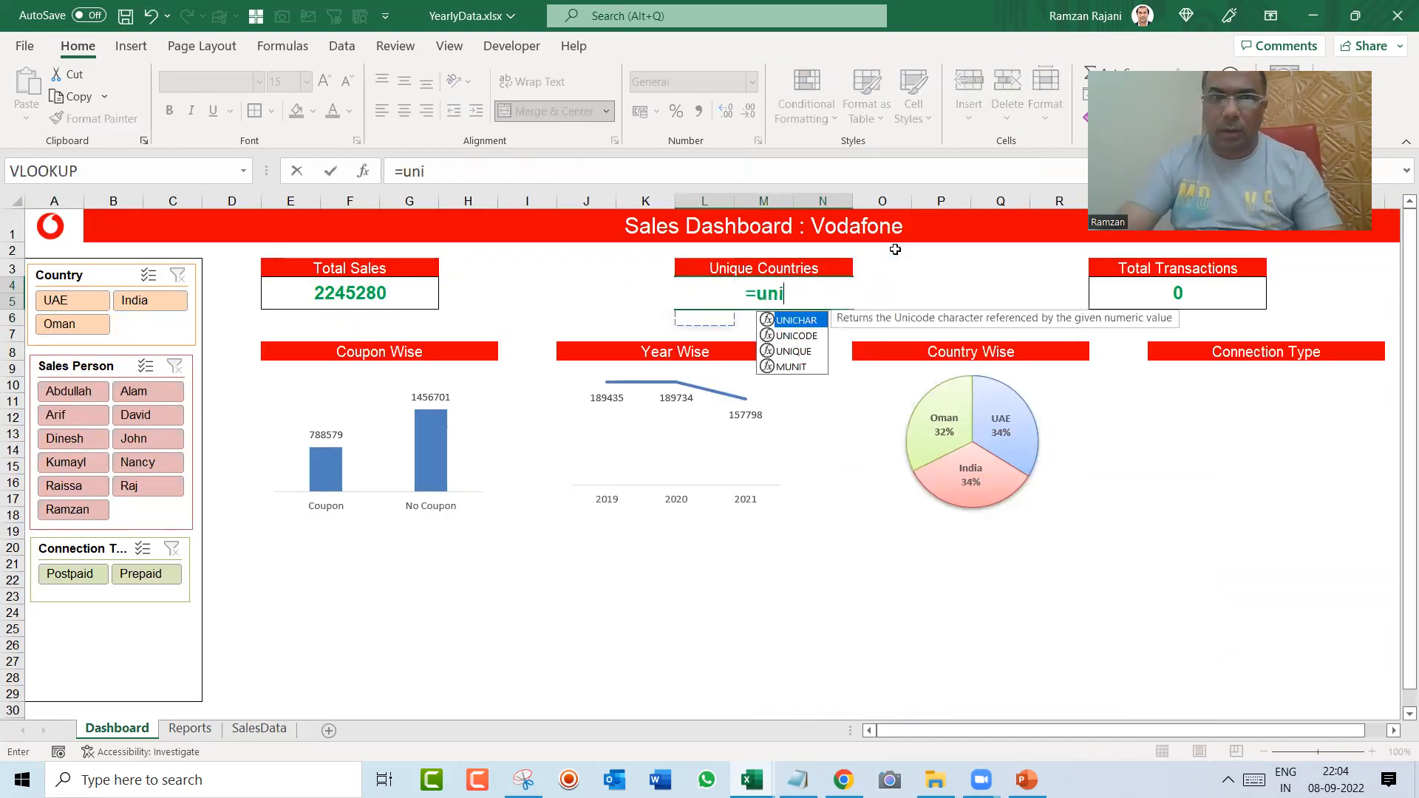
{"action": "key", "text": "Down"}
{"action": "key", "text": "Down"}
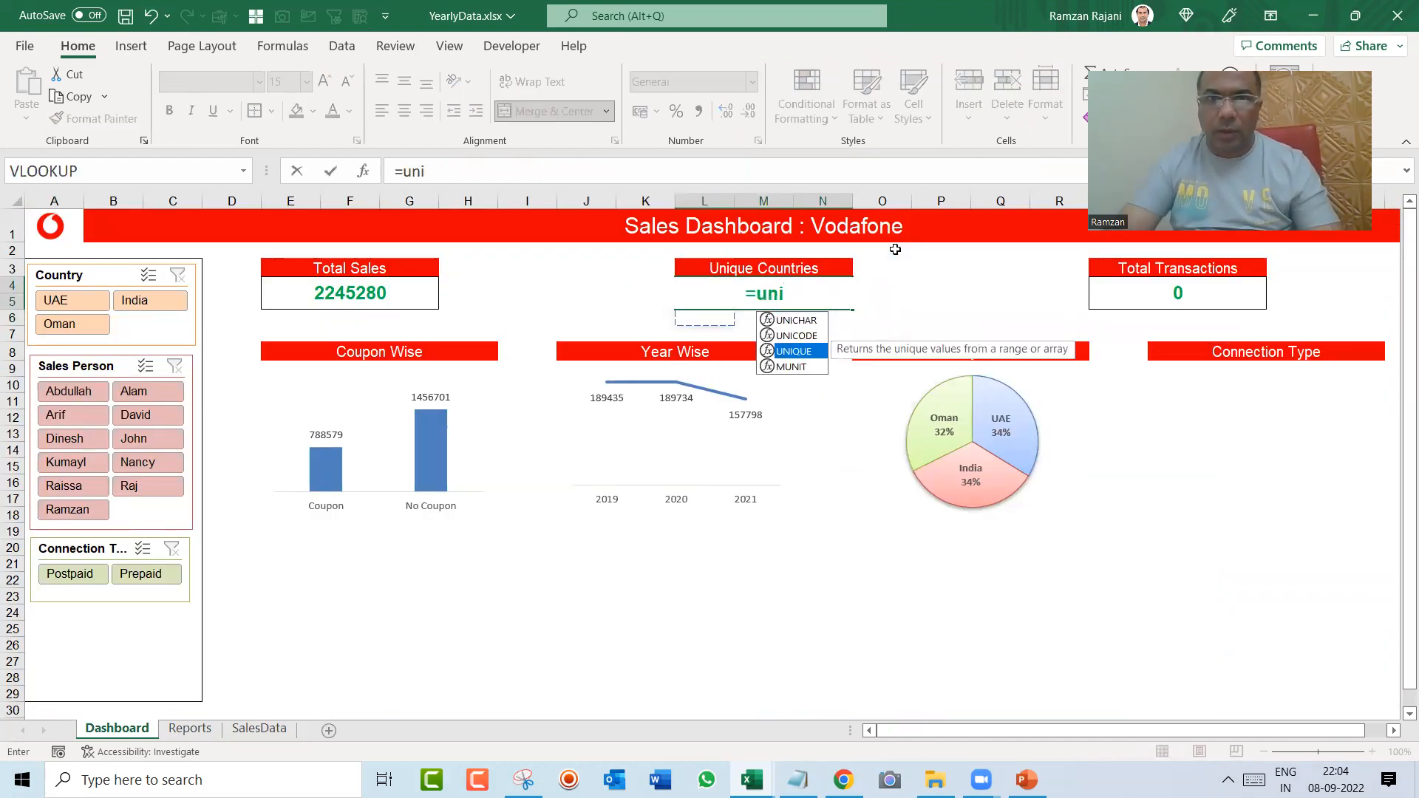
{"action": "key", "text": "Tab"}
{"action": "key", "text": "ctrl+Page_Down"}
{"action": "key", "text": "Down"}
{"action": "key", "text": "Down"}
{"action": "key", "text": "Down"}
{"action": "key", "text": "Down"}
{"action": "key", "text": "Down"}
{"action": "key", "text": "Down"}
{"action": "key", "text": "Down"}
{"action": "key", "text": "Down"}
{"action": "key", "text": "Down"}
{"action": "key", "text": "Right"}
{"action": "key", "text": "Right"}
{"action": "key", "text": "Right"}
{"action": "key", "text": "Right"}
{"action": "key", "text": "shift+Down"}
{"action": "key", "text": "shift+Down"}
{"action": "key", "text": "Return"}
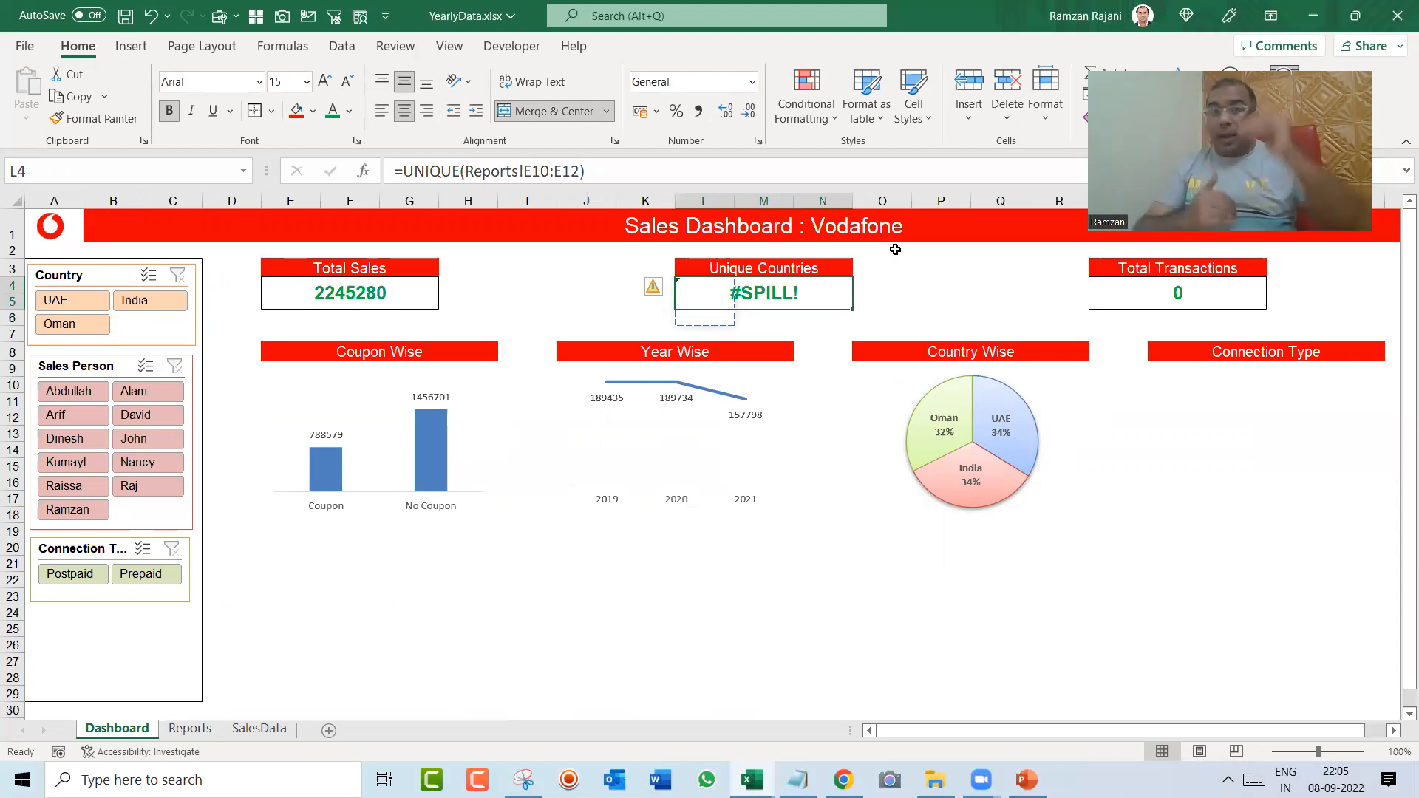
{"action": "key", "text": "Delete"}
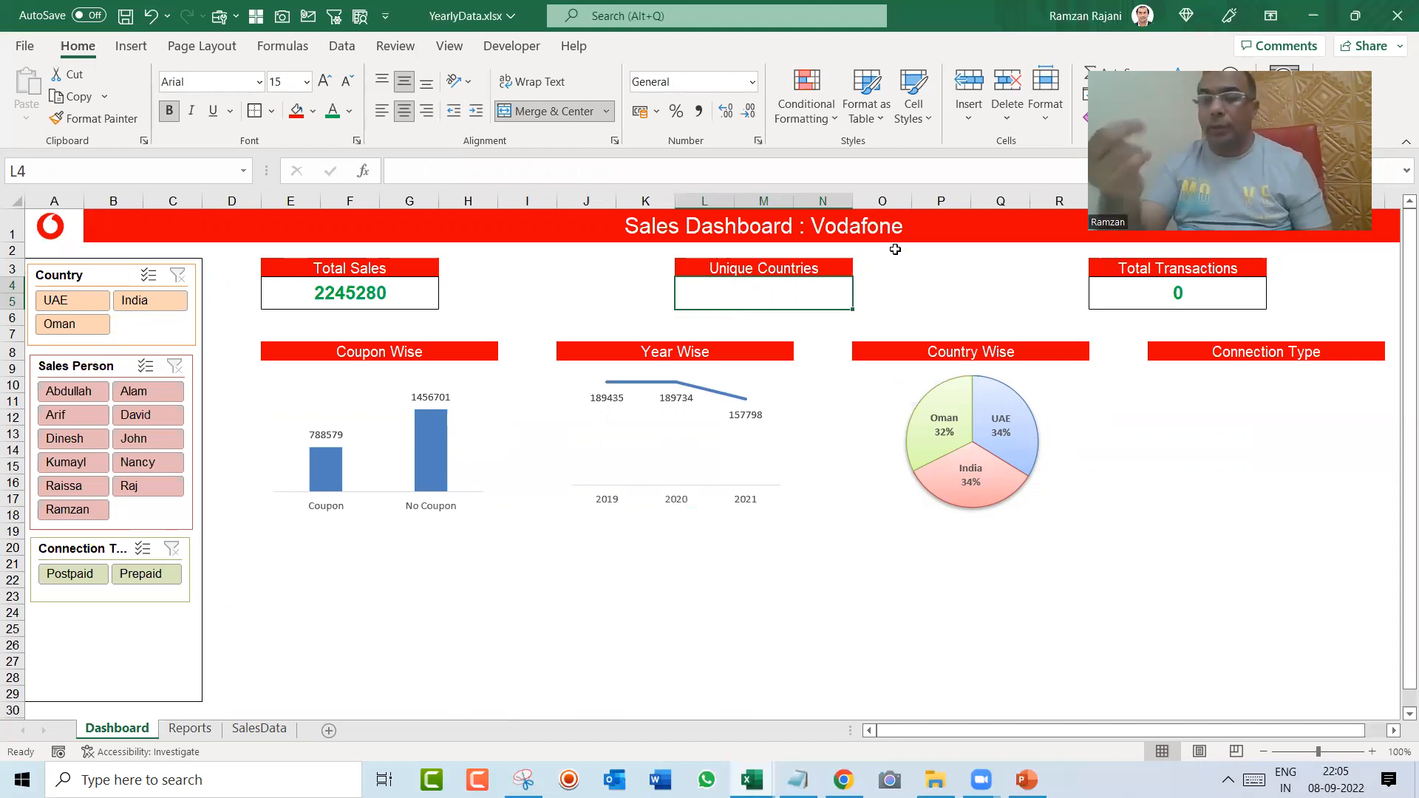
Step: Count the distinct countries in the Unique Countries cell with COUNTA(UNIQUE()) over the SalesData range H2:H4321
{"action": "type", "text": "=cou"}
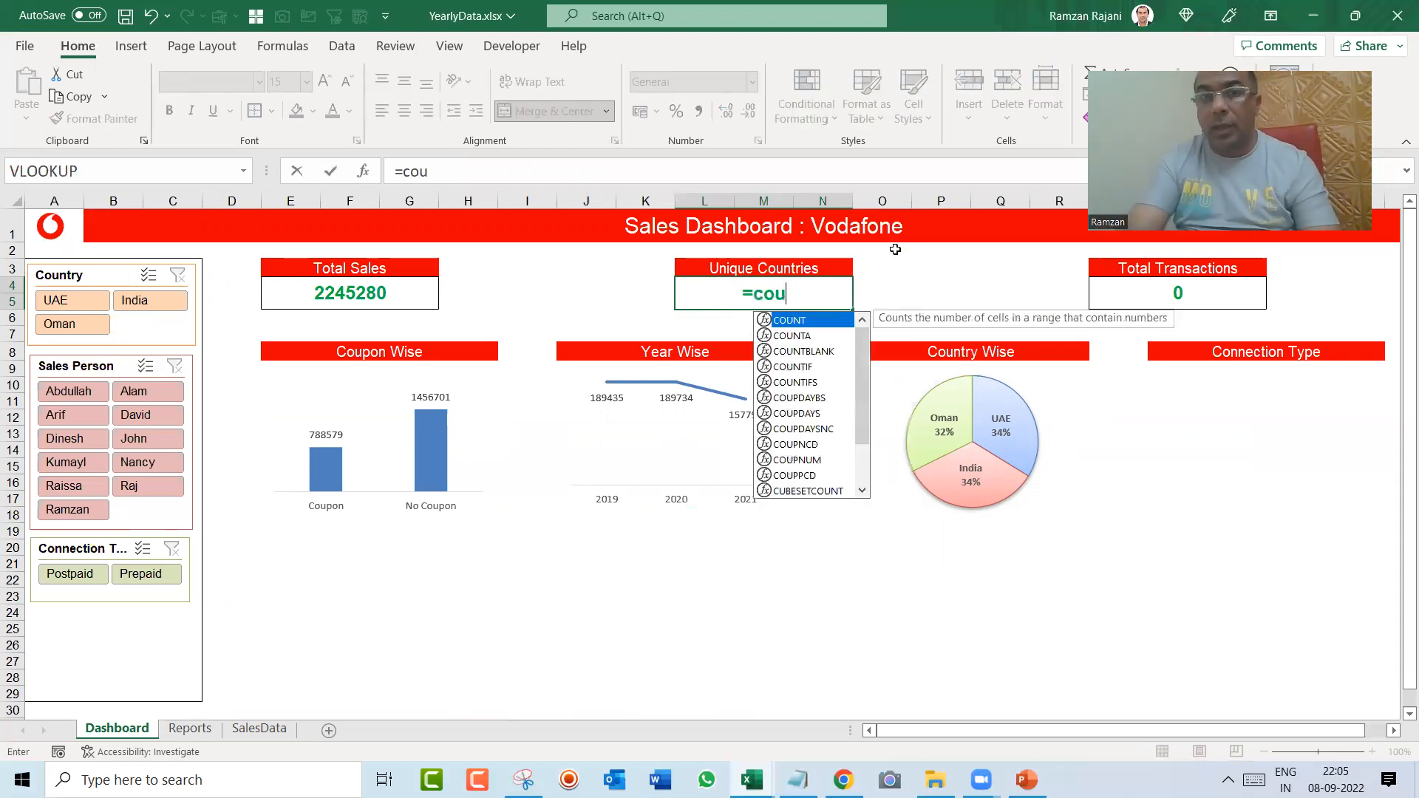
{"action": "key", "text": "Down"}
{"action": "key", "text": "Tab"}
{"action": "type", "text": "uni"}
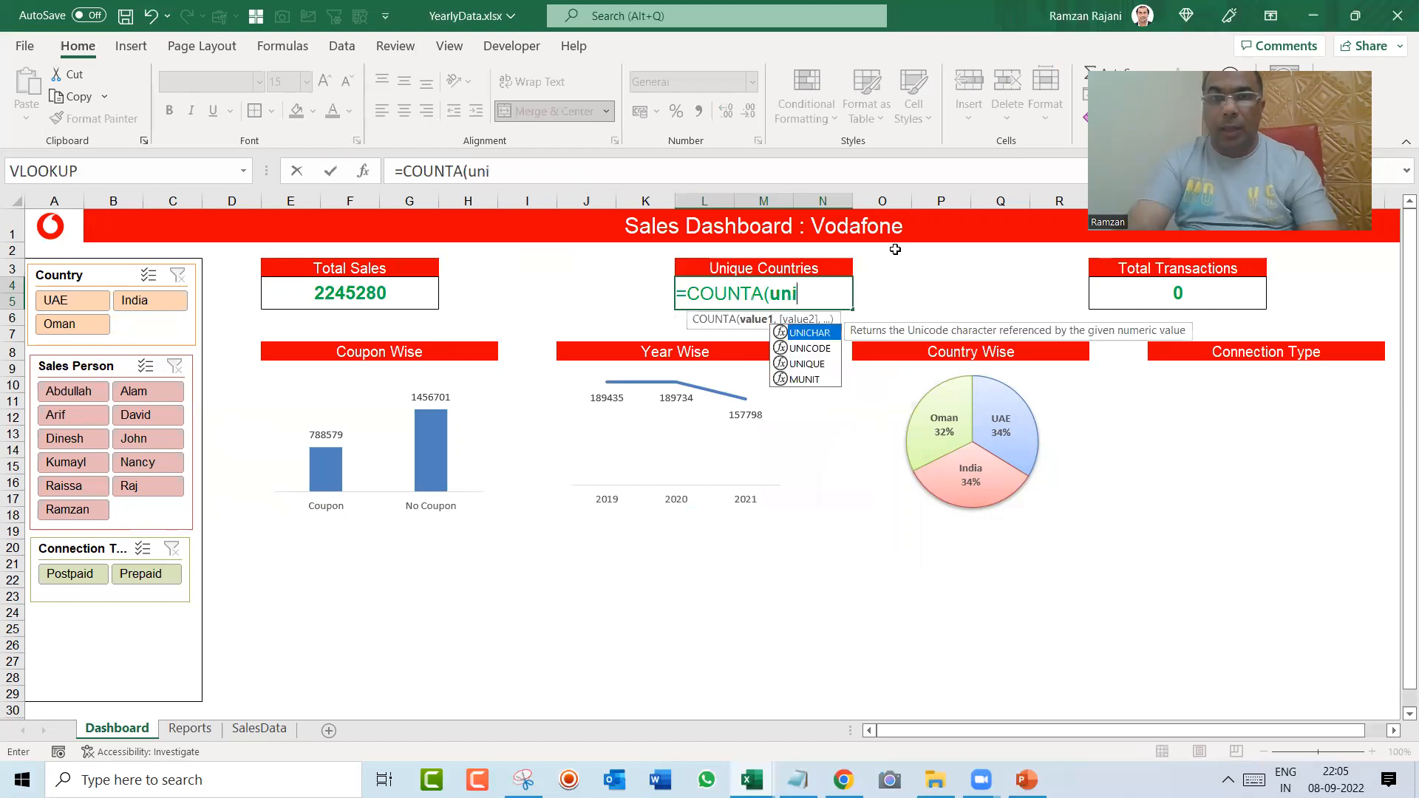
{"action": "key", "text": "Down"}
{"action": "key", "text": "Down"}
{"action": "key", "text": "Tab"}
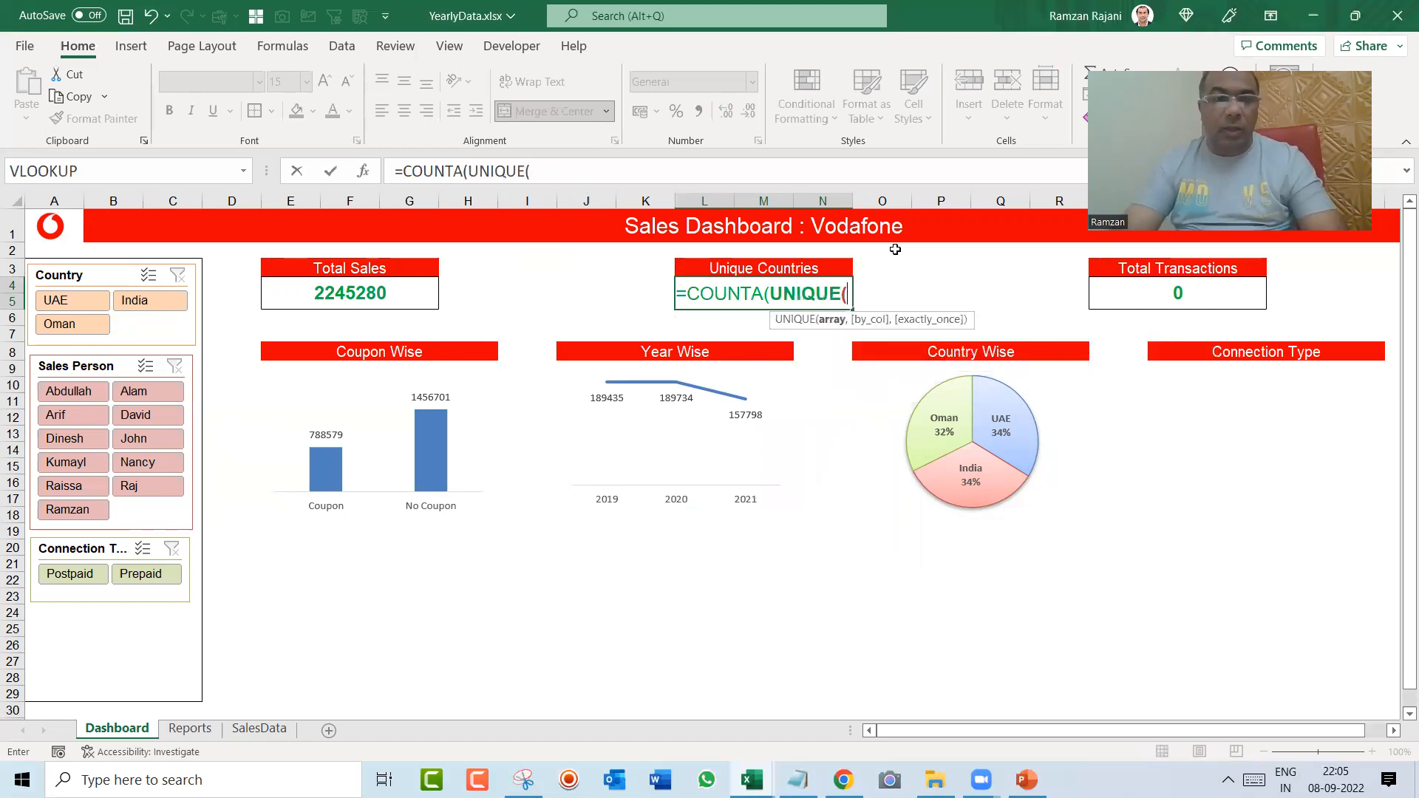
{"action": "key", "text": "ctrl+Page_Down"}
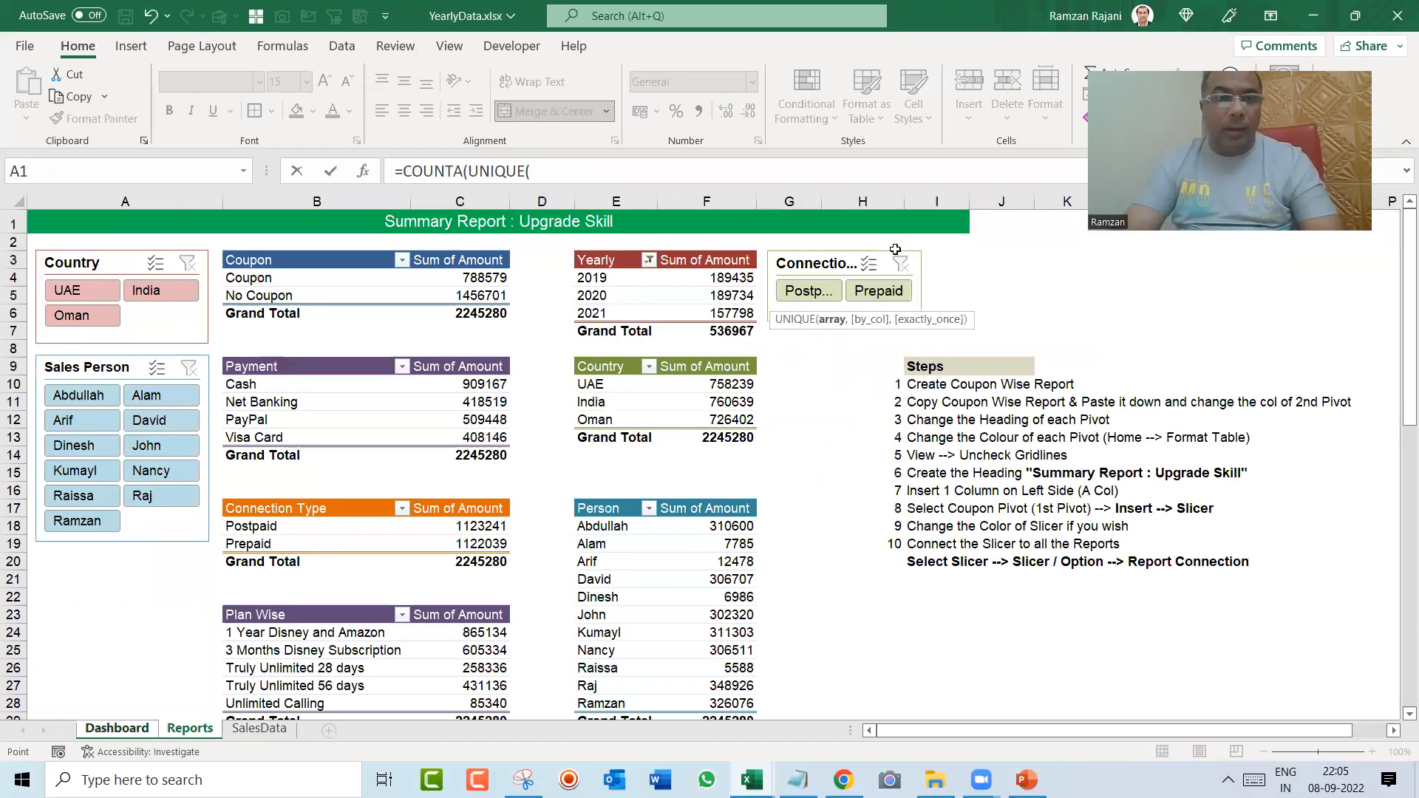
{"action": "key", "text": "ctrl+Page_Down"}
{"action": "key", "text": "Right"}
{"action": "key", "text": "ctrl+Up"}
{"action": "key", "text": "Down"}
{"action": "key", "text": "Right"}
{"action": "key", "text": "Right"}
{"action": "key", "text": "Right"}
{"action": "key", "text": "Right"}
{"action": "key", "text": "Right"}
{"action": "key", "text": "Right"}
{"action": "key", "text": "Right"}
{"action": "key", "text": "Left"}
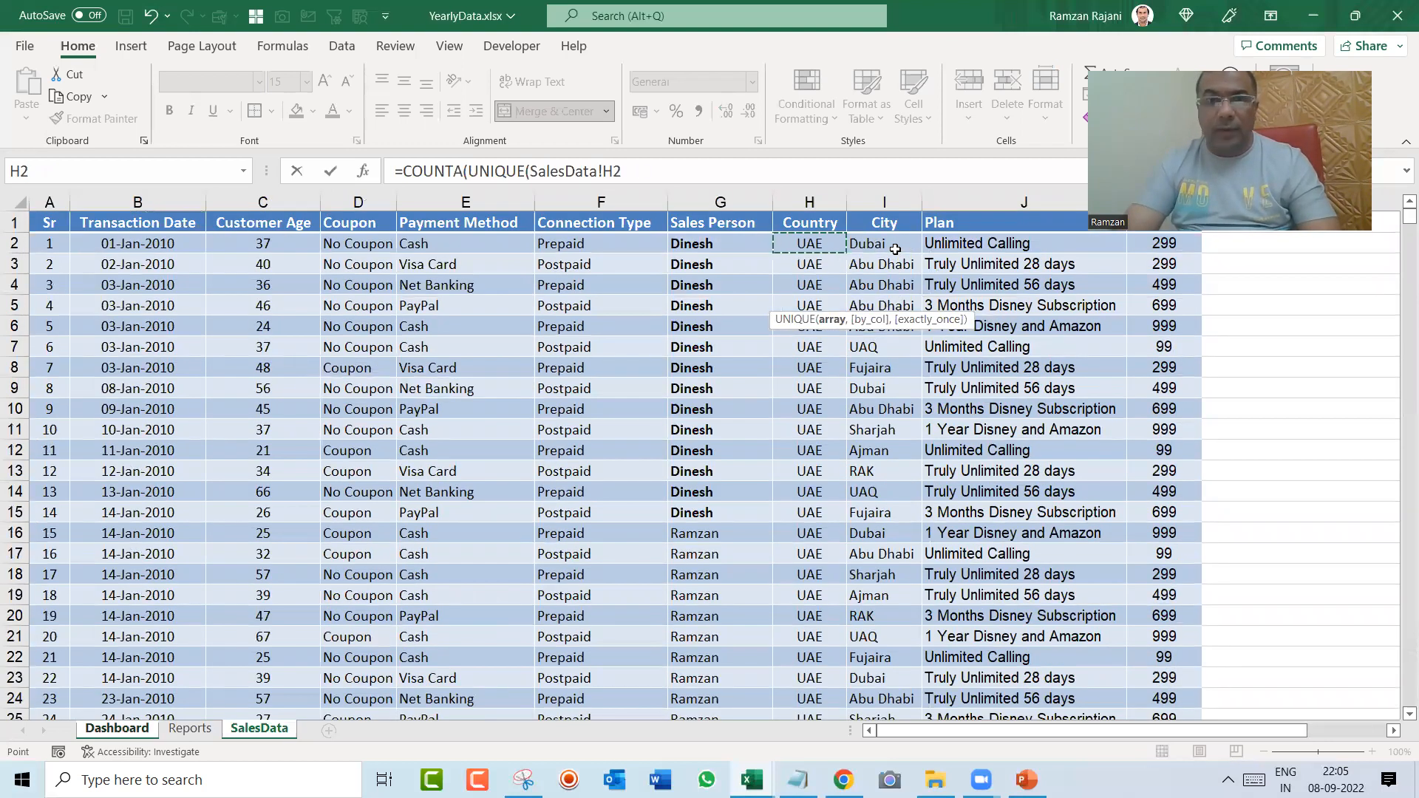
{"action": "key", "text": "ctrl+shift+Down"}
{"action": "key", "text": "Return"}
{"action": "key", "text": "Return"}
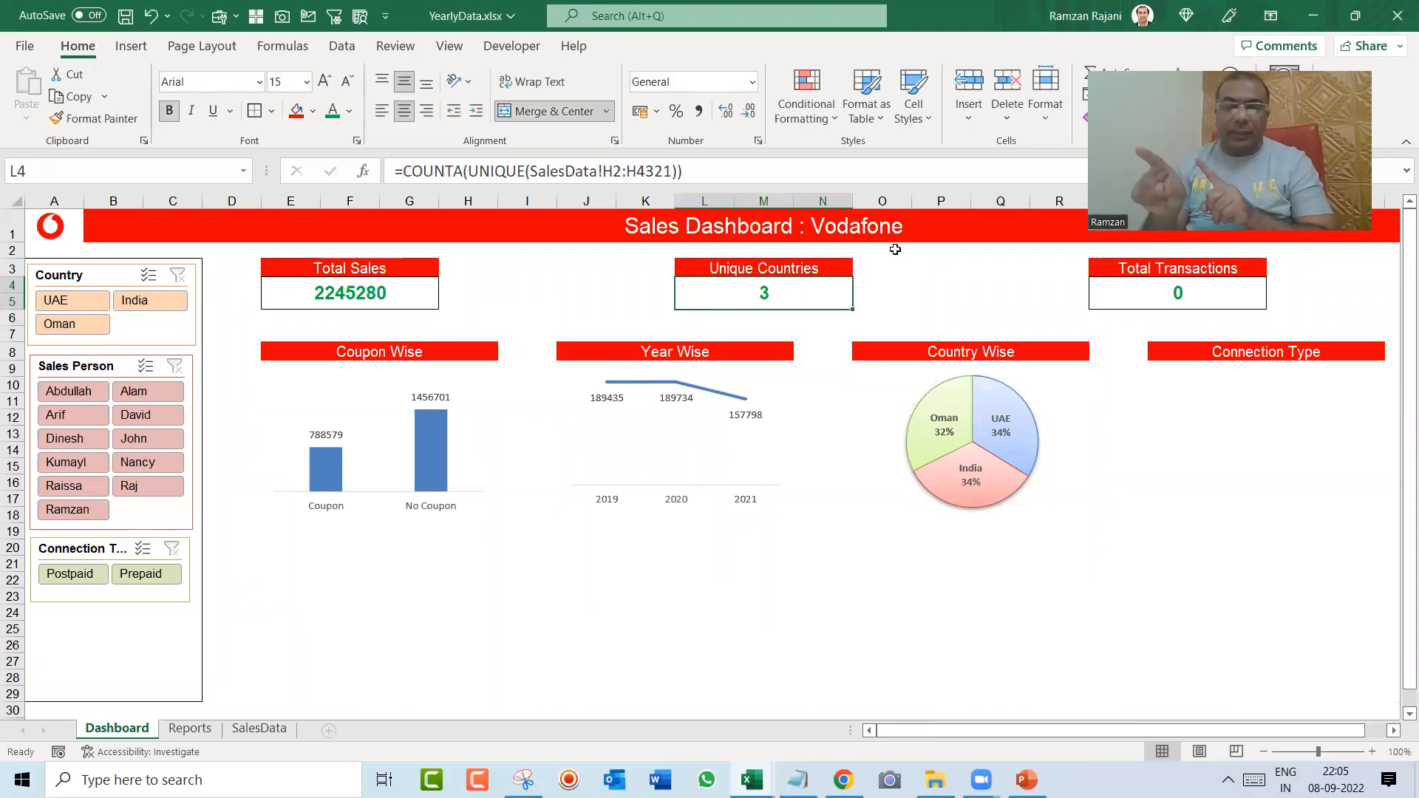
{"action": "key", "text": "F2"}
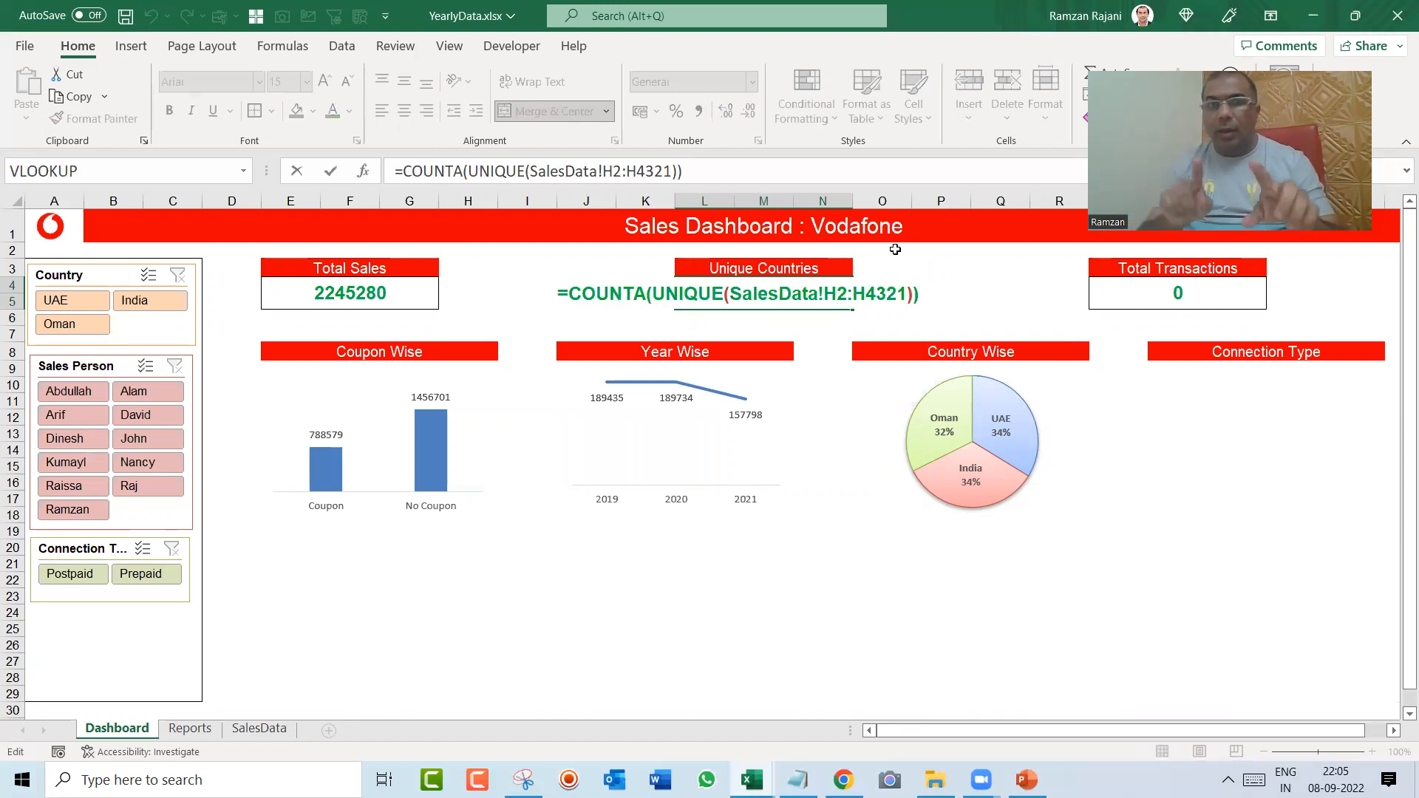
Step: Enter a COUNTA formula in the Total Transactions cell over the SalesData Coupon column, D1:D4321
{"action": "key", "text": "Tab"}
{"action": "key", "text": "Right"}
{"action": "key", "text": "Right"}
{"action": "key", "text": "Right"}
{"action": "key", "text": "Right"}
{"action": "type", "text": "=cou"}
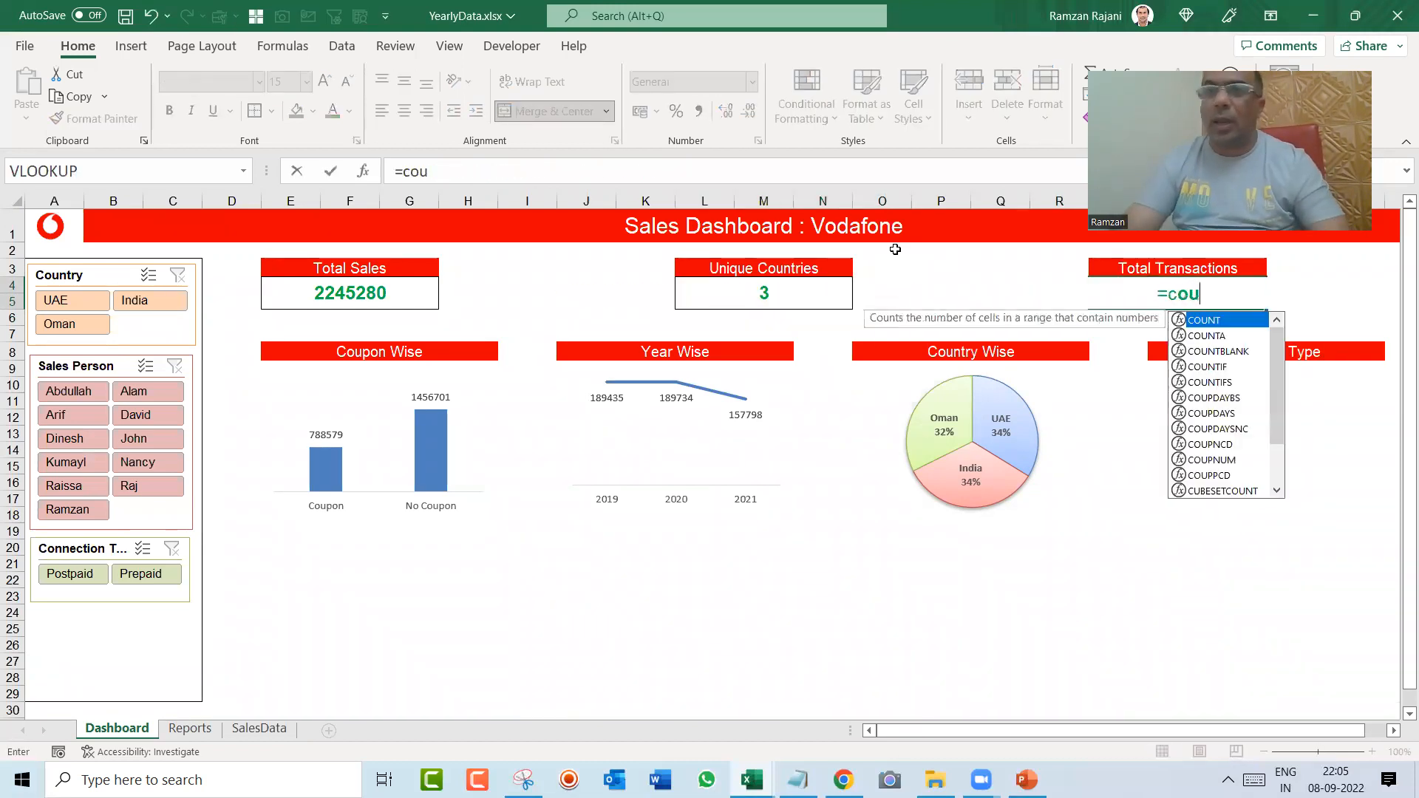
{"action": "key", "text": "Down"}
{"action": "key", "text": "Tab"}
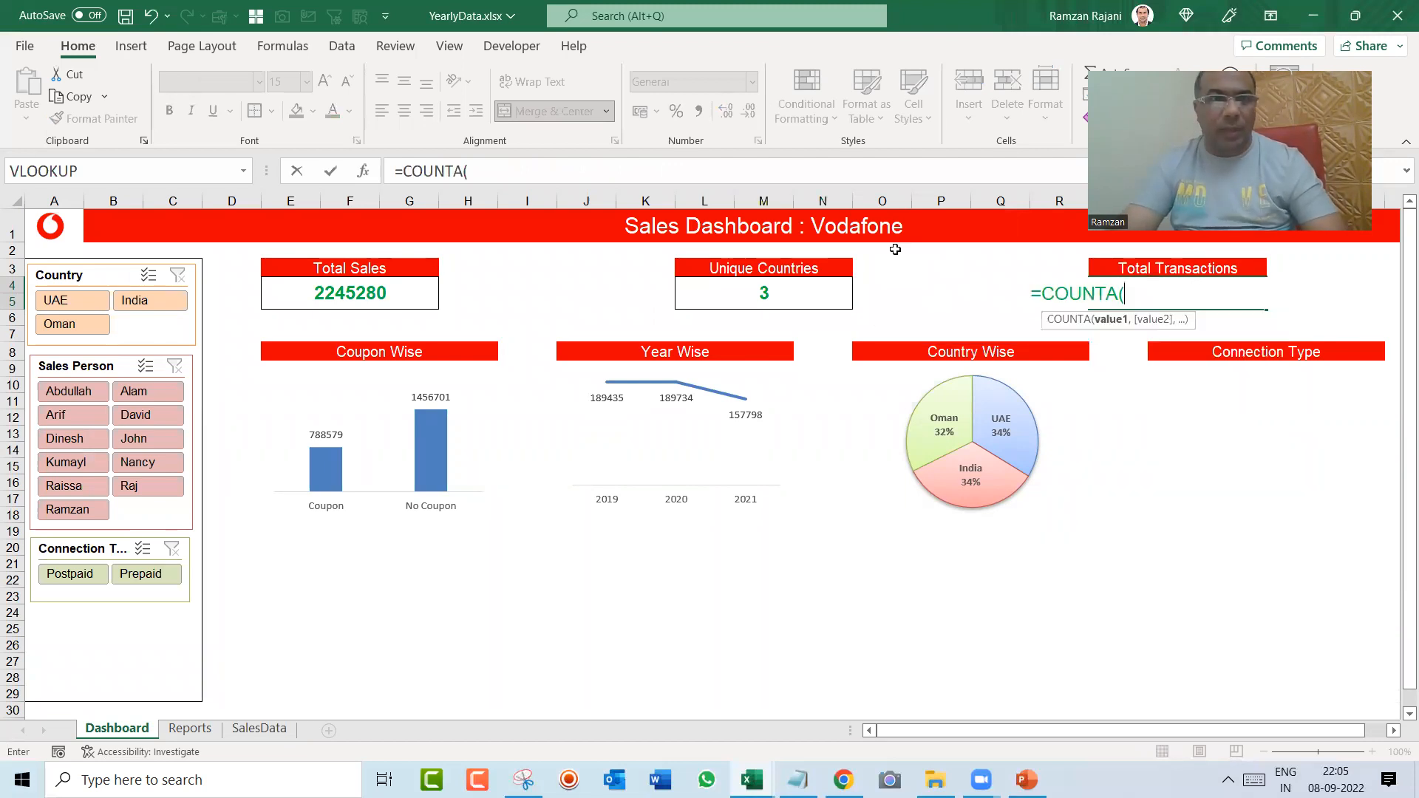
{"action": "key", "text": "ctrl+Page_Down"}
{"action": "key", "text": "ctrl+Page_Down"}
{"action": "key", "text": "Right"}
{"action": "key", "text": "Right"}
{"action": "key", "text": "Right"}
{"action": "key", "text": "Right"}
{"action": "key", "text": "Right"}
{"action": "key", "text": "Right"}
{"action": "key", "text": "Right"}
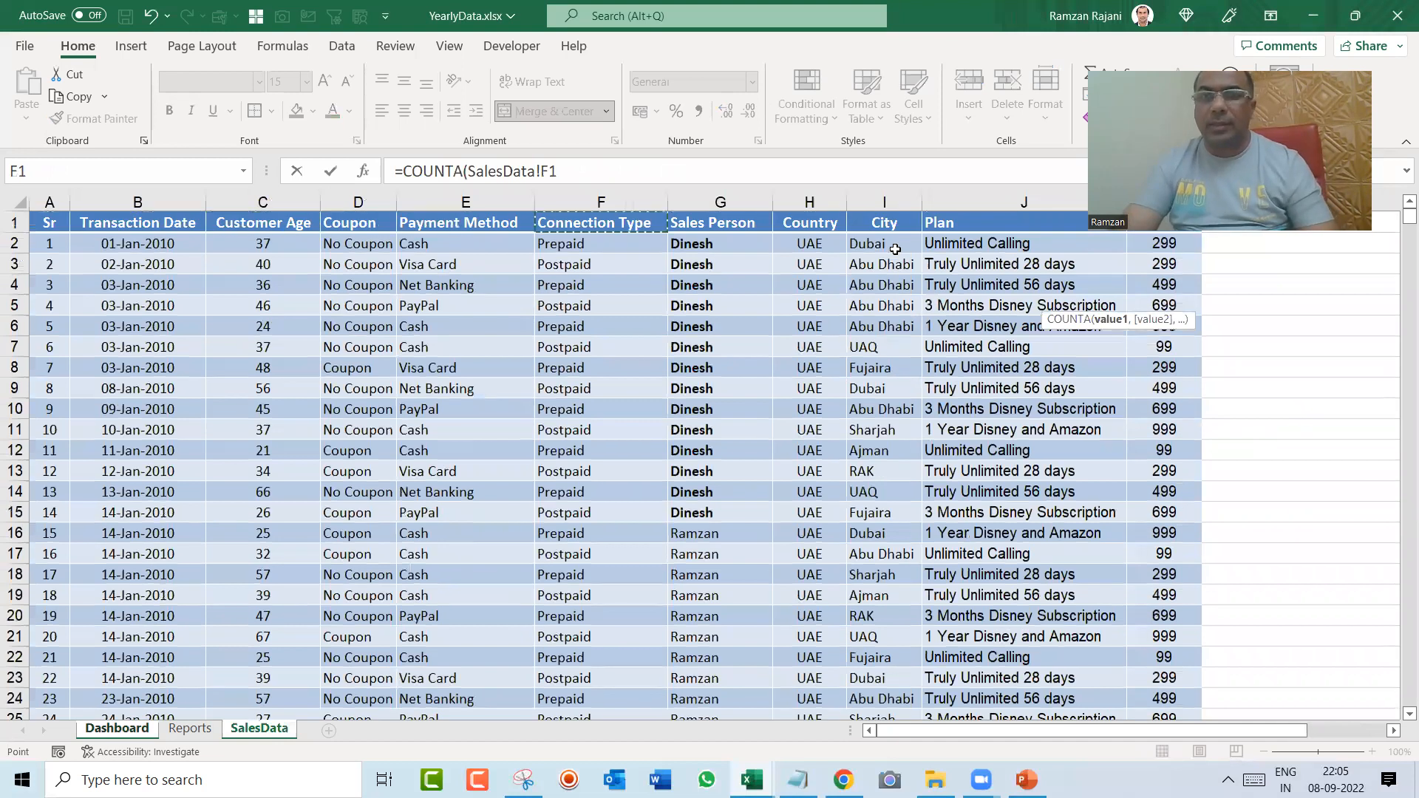
{"action": "key", "text": "Left"}
{"action": "key", "text": "Left"}
{"action": "key", "text": "ctrl+Left"}
{"action": "key", "text": "Right"}
{"action": "key", "text": "Right"}
{"action": "key", "text": "Right"}
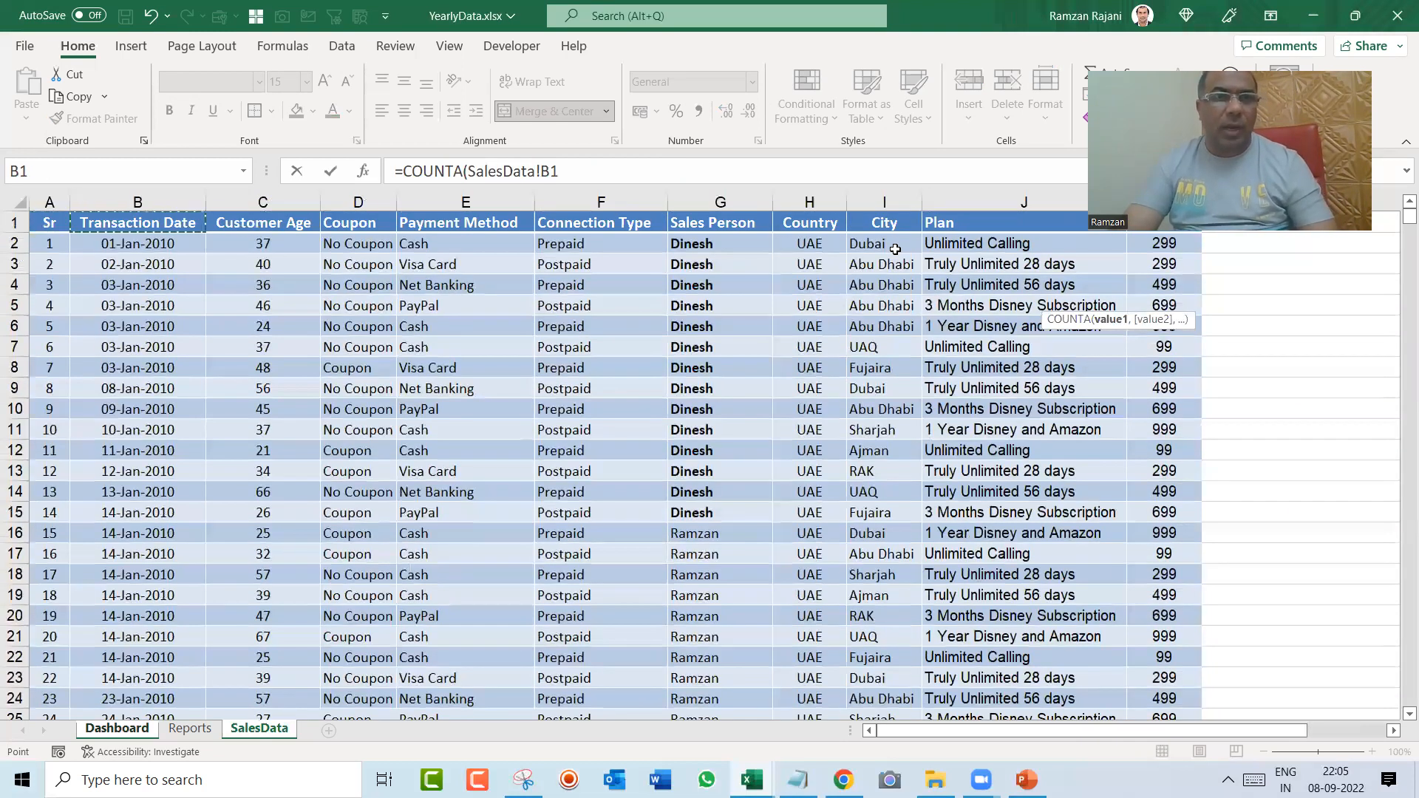
{"action": "key", "text": "ctrl+shift+Down"}
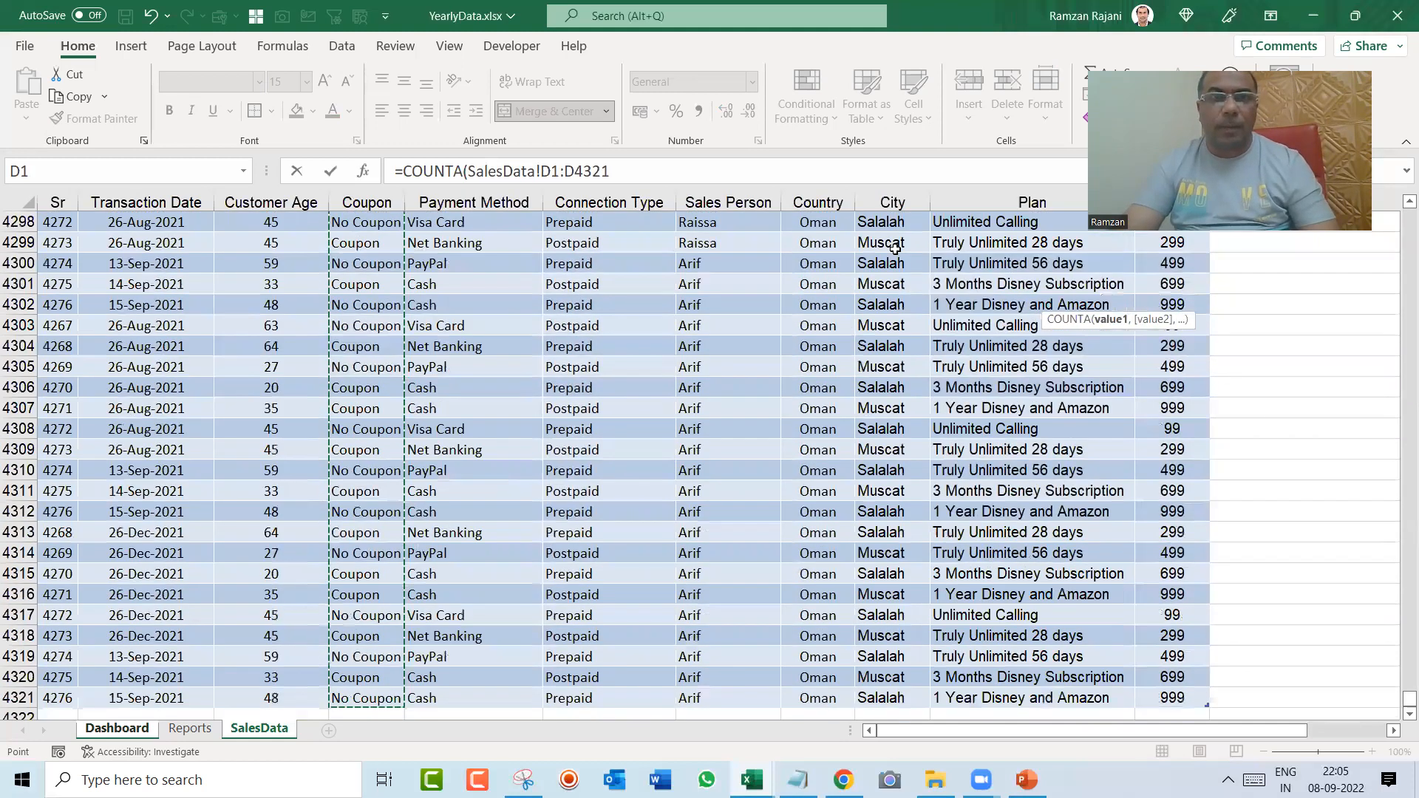
{"action": "key", "text": "Return"}
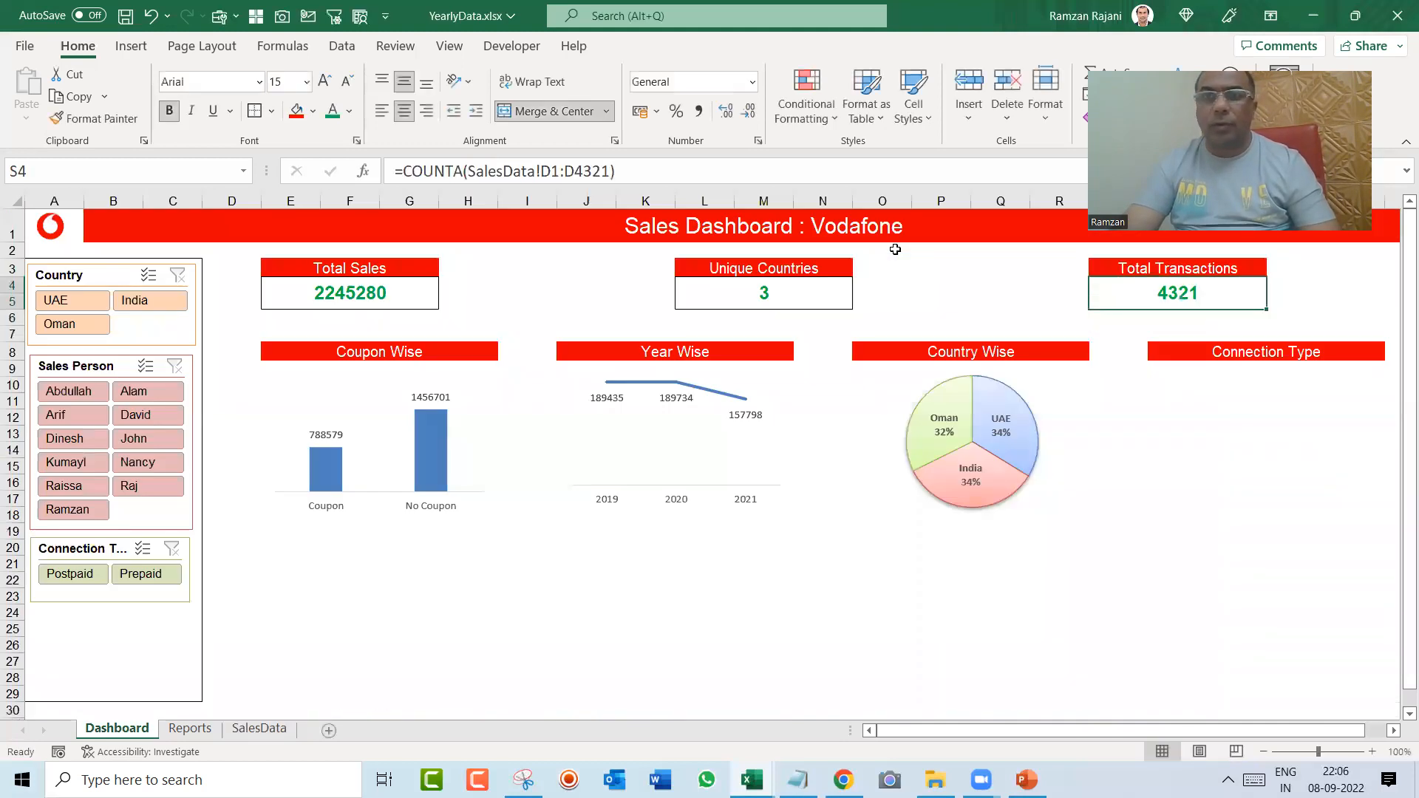
Step: Examine the last row of the SalesData table to check the transaction count against the row numbers
{"action": "key", "text": "ctrl+Page_Down"}
{"action": "key", "text": "ctrl+Page_Down"}
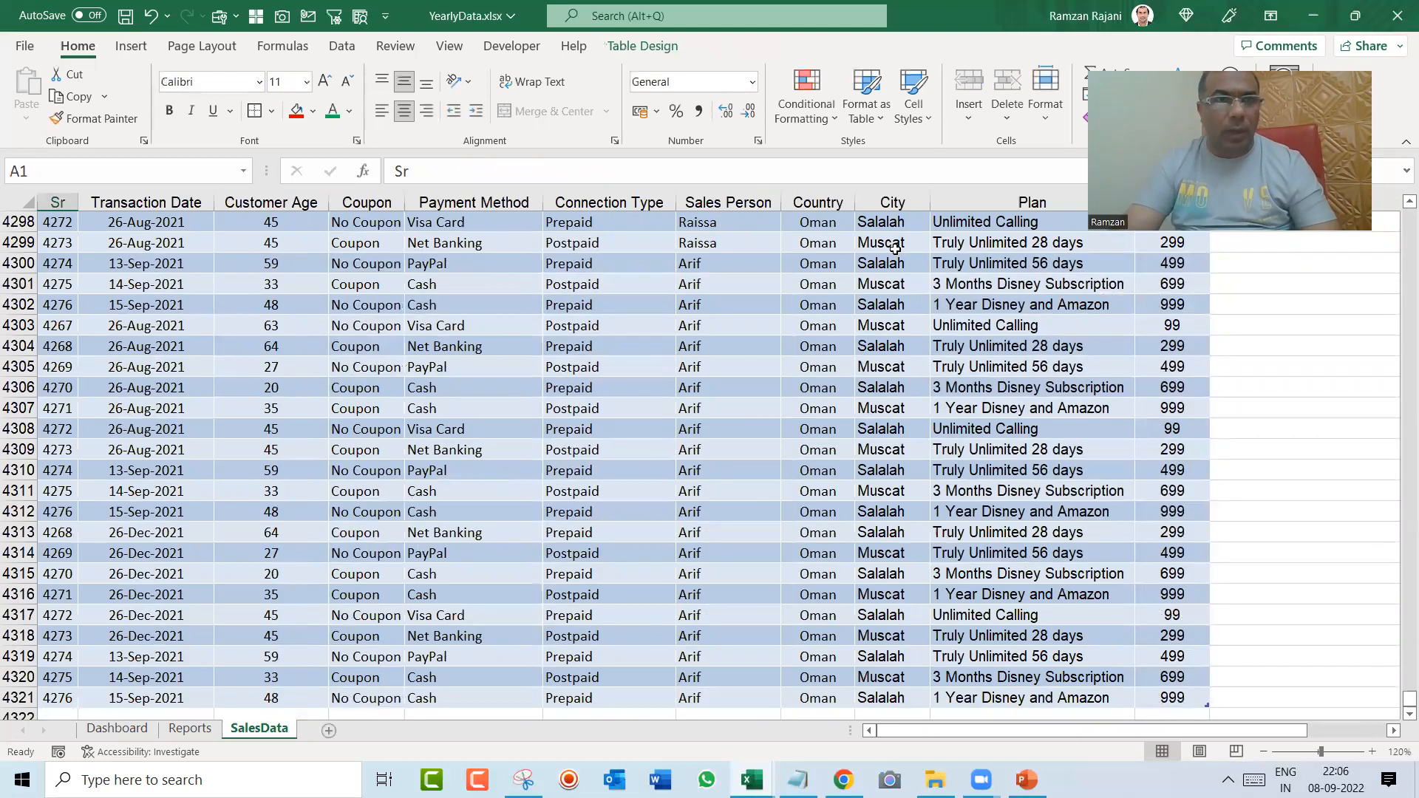
{"action": "scroll", "coordinate": [895, 248], "scroll_direction": "down", "scroll_amount": 1}
{"action": "key", "text": "Up"}
{"action": "key", "text": "Down"}
{"action": "key", "text": "shift+space"}
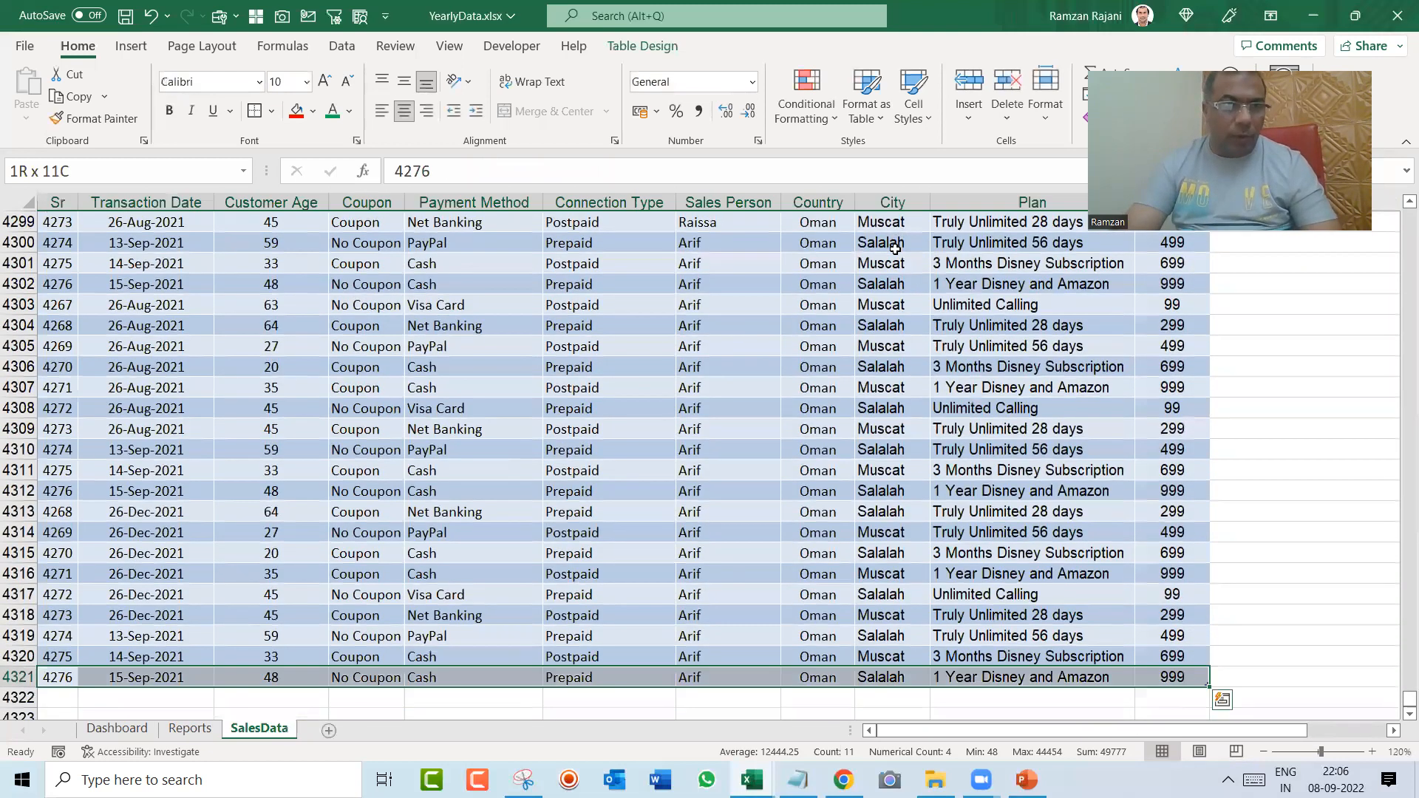
{"action": "key", "text": "ctrl+Page_Up"}
{"action": "key", "text": "ctrl+Page_Up"}
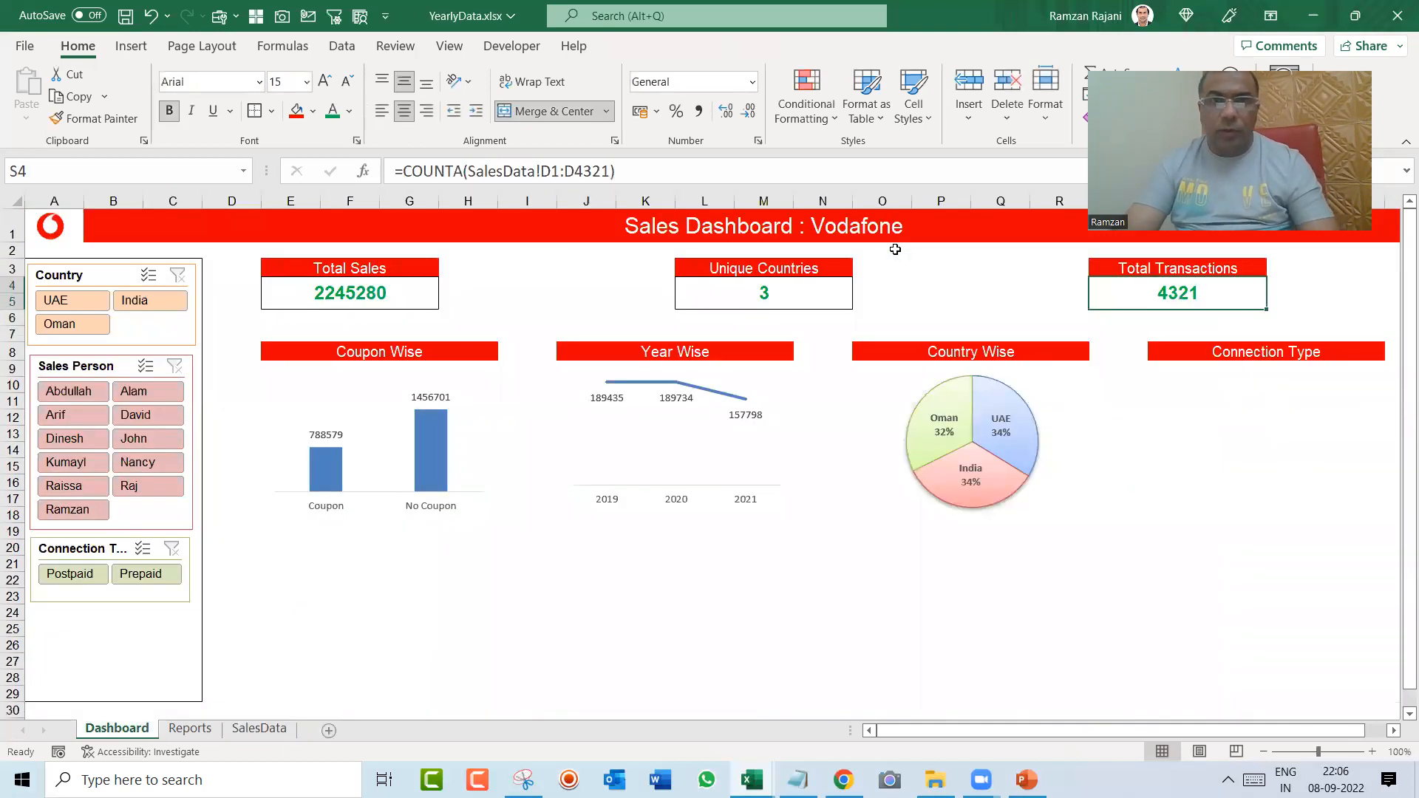
Step: Subtract 1 from the Total Transactions COUNTA formula to leave out the header row
{"action": "key", "text": "F2"}
{"action": "type", "text": "-1"}
{"action": "key", "text": "Return"}
{"action": "key", "text": "Up"}
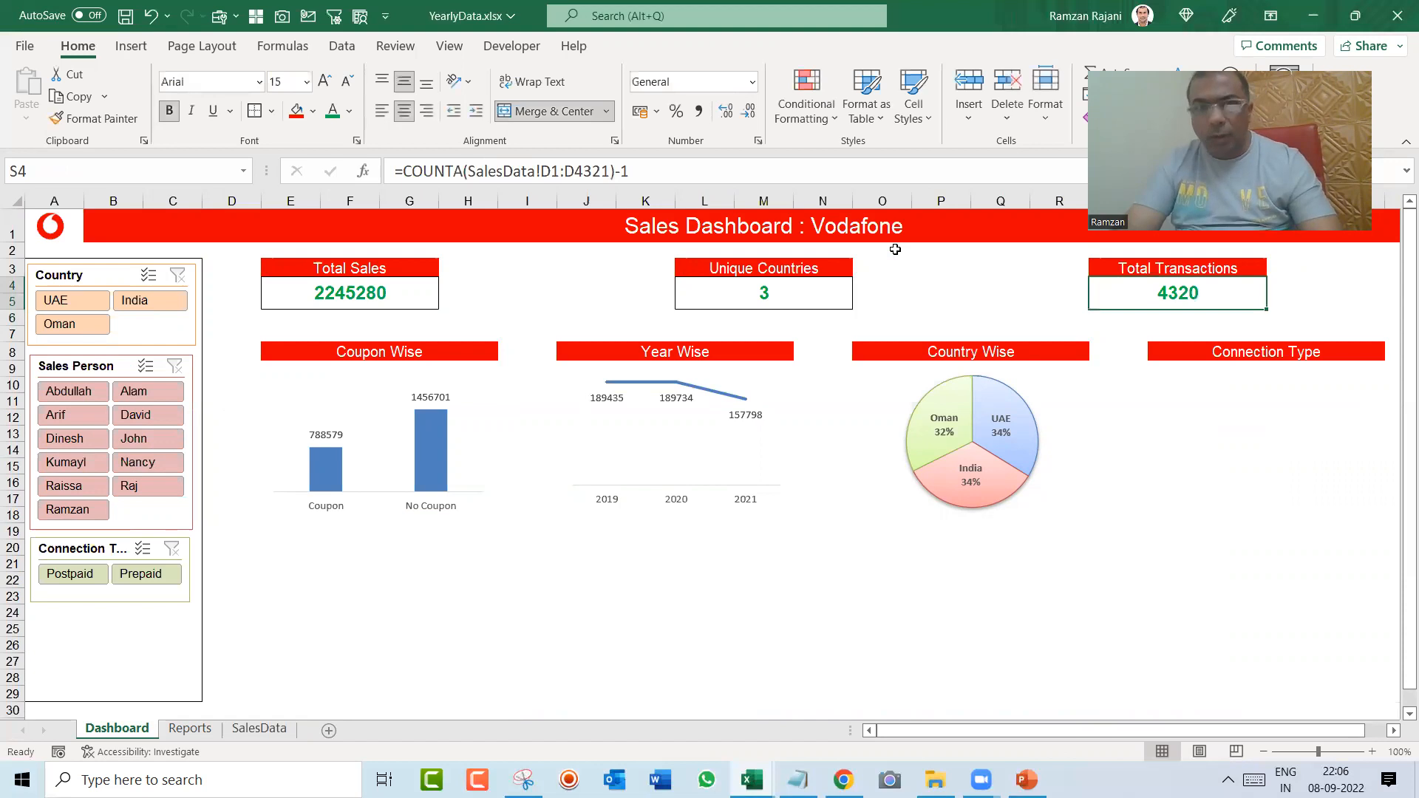
{"action": "key", "text": "Left"}
{"action": "key", "text": "Left"}
{"action": "key", "text": "Left"}
{"action": "key", "text": "Left"}
{"action": "key", "text": "Left"}
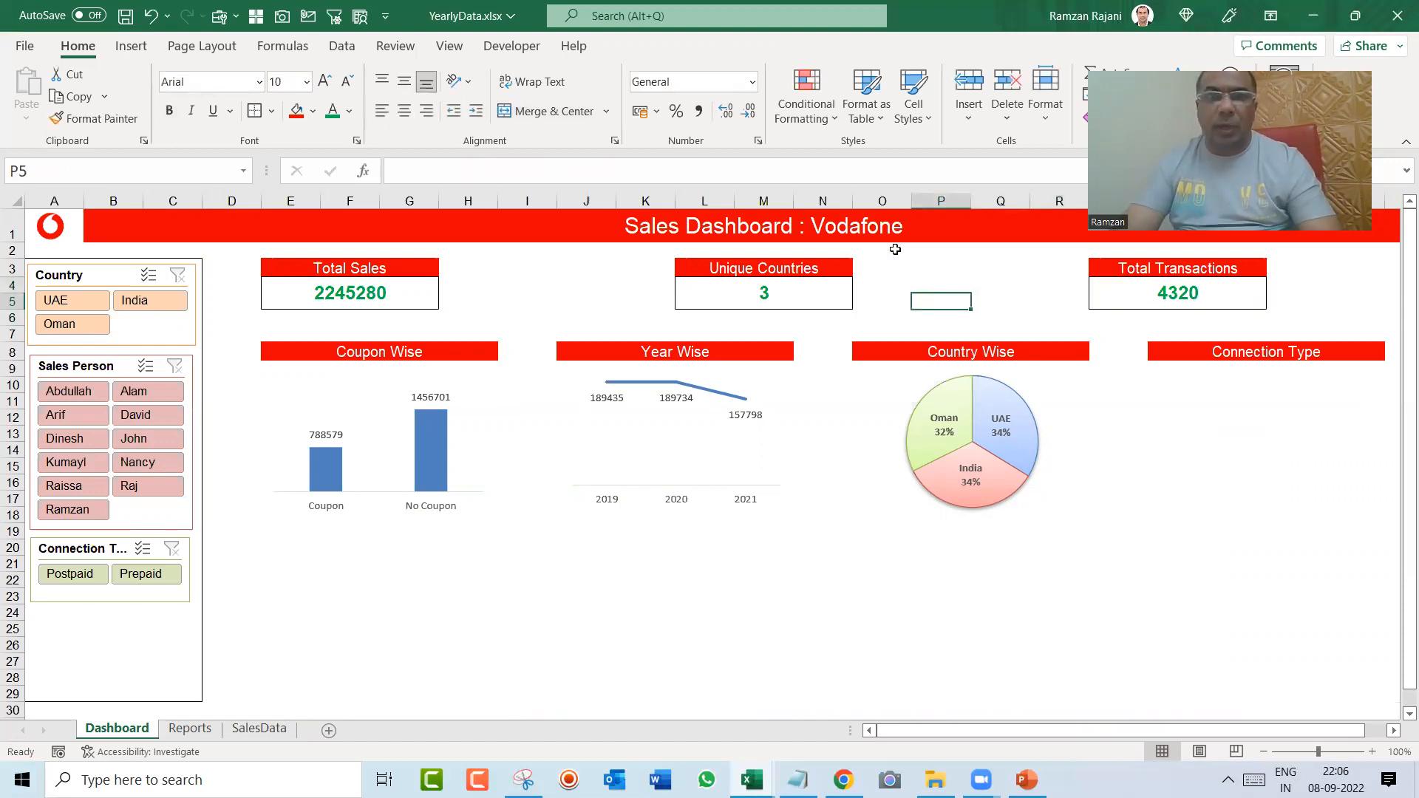
{"action": "key", "text": "Left"}
{"action": "key", "text": "Left"}
{"action": "key", "text": "Left"}
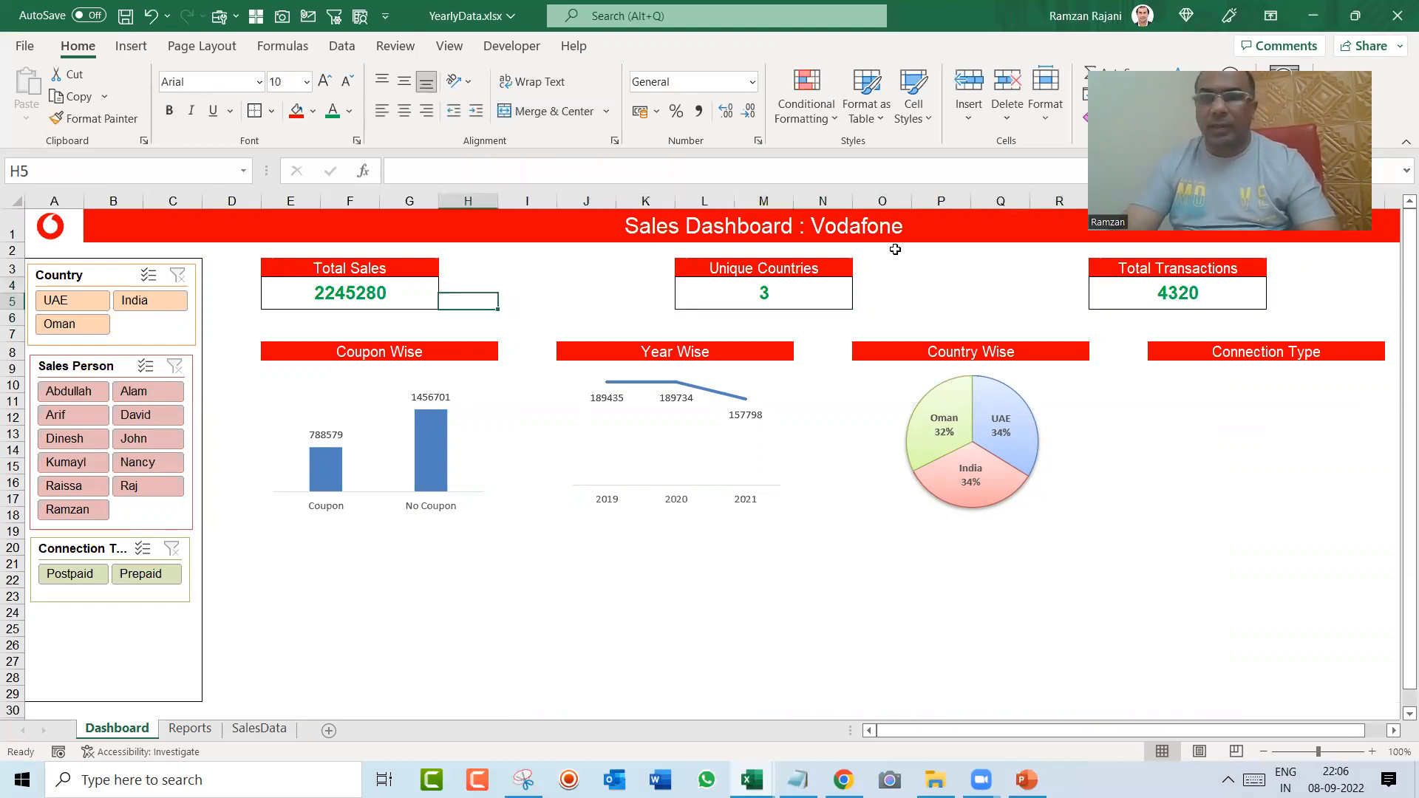
Step: Insert a 2-D clustered bar chart from the Connection Type pivot table on the Reports sheet
{"action": "key", "text": "ctrl+Page_Down"}
{"action": "key", "text": "Down"}
{"action": "key", "text": "Down"}
{"action": "key", "text": "Down"}
{"action": "key", "text": "Down"}
{"action": "key", "text": "Down"}
{"action": "key", "text": "Down"}
{"action": "key", "text": "Down"}
{"action": "key", "text": "Down"}
{"action": "key", "text": "Down"}
{"action": "key", "text": "Down"}
{"action": "key", "text": "Down"}
{"action": "key", "text": "Left"}
{"action": "key", "text": "Down"}
{"action": "key", "text": "Left"}
{"action": "key", "text": "Down"}
{"action": "key", "text": "Left"}
{"action": "key", "text": "Down"}
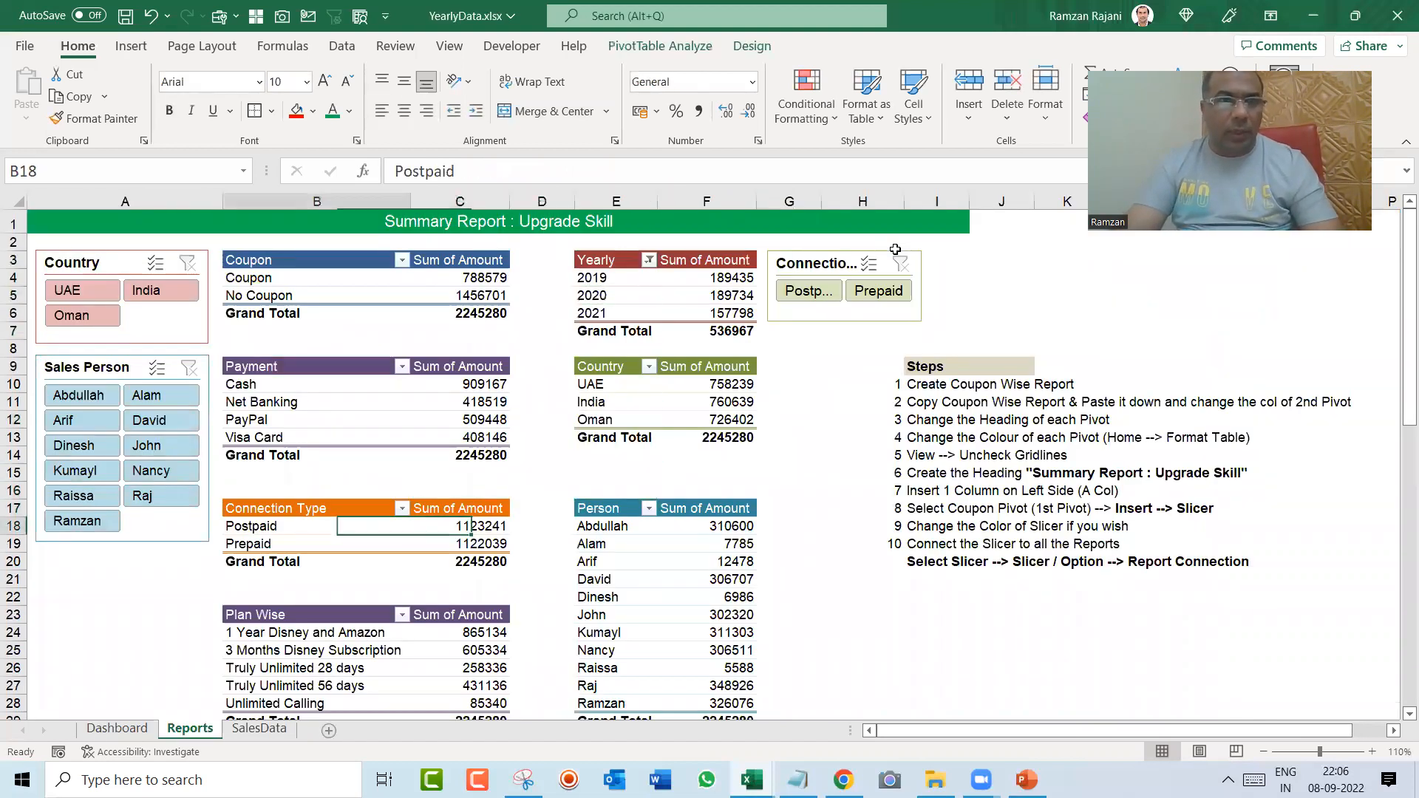
{"action": "left_click", "coordinate": [133, 49]}
{"action": "left_click", "coordinate": [660, 72]}
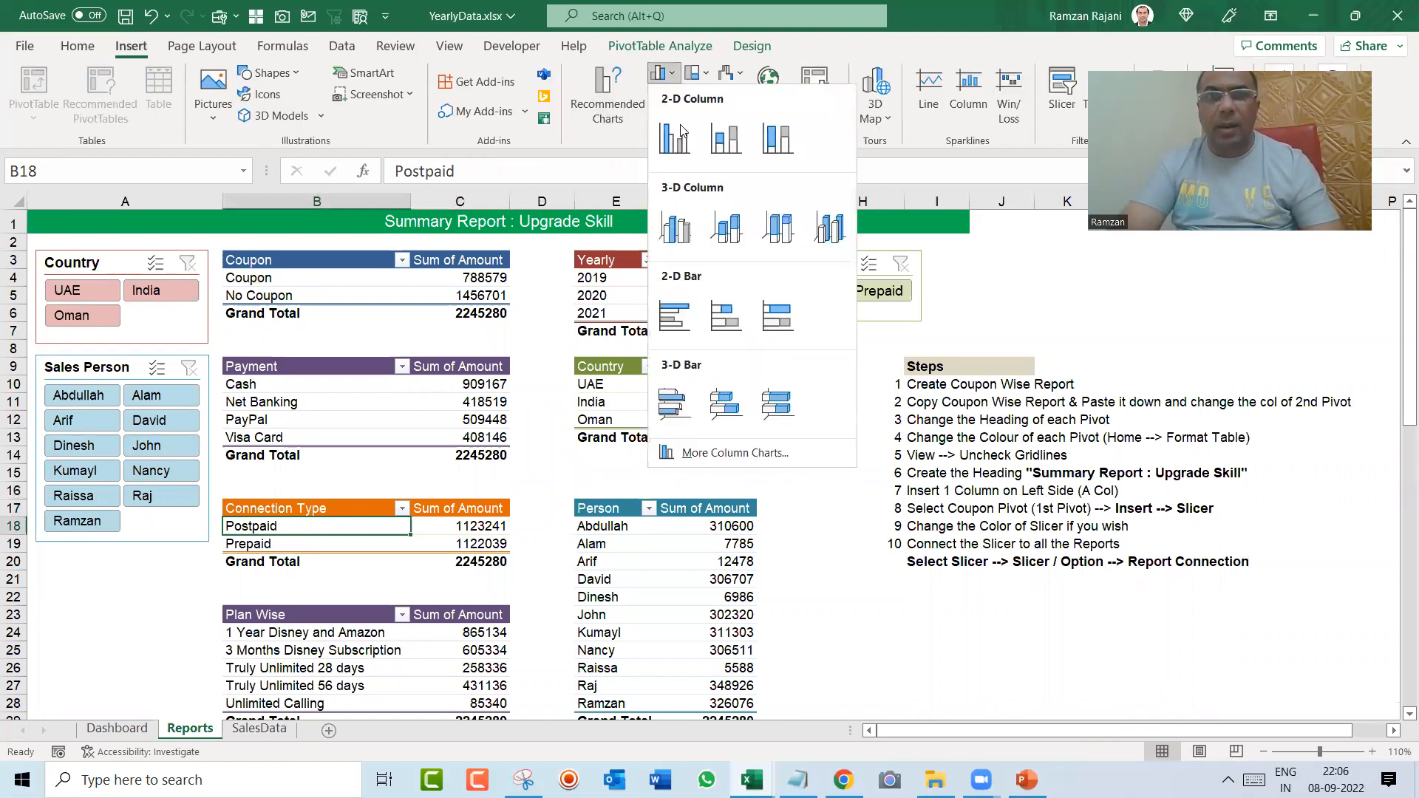
{"action": "left_click", "coordinate": [676, 317]}
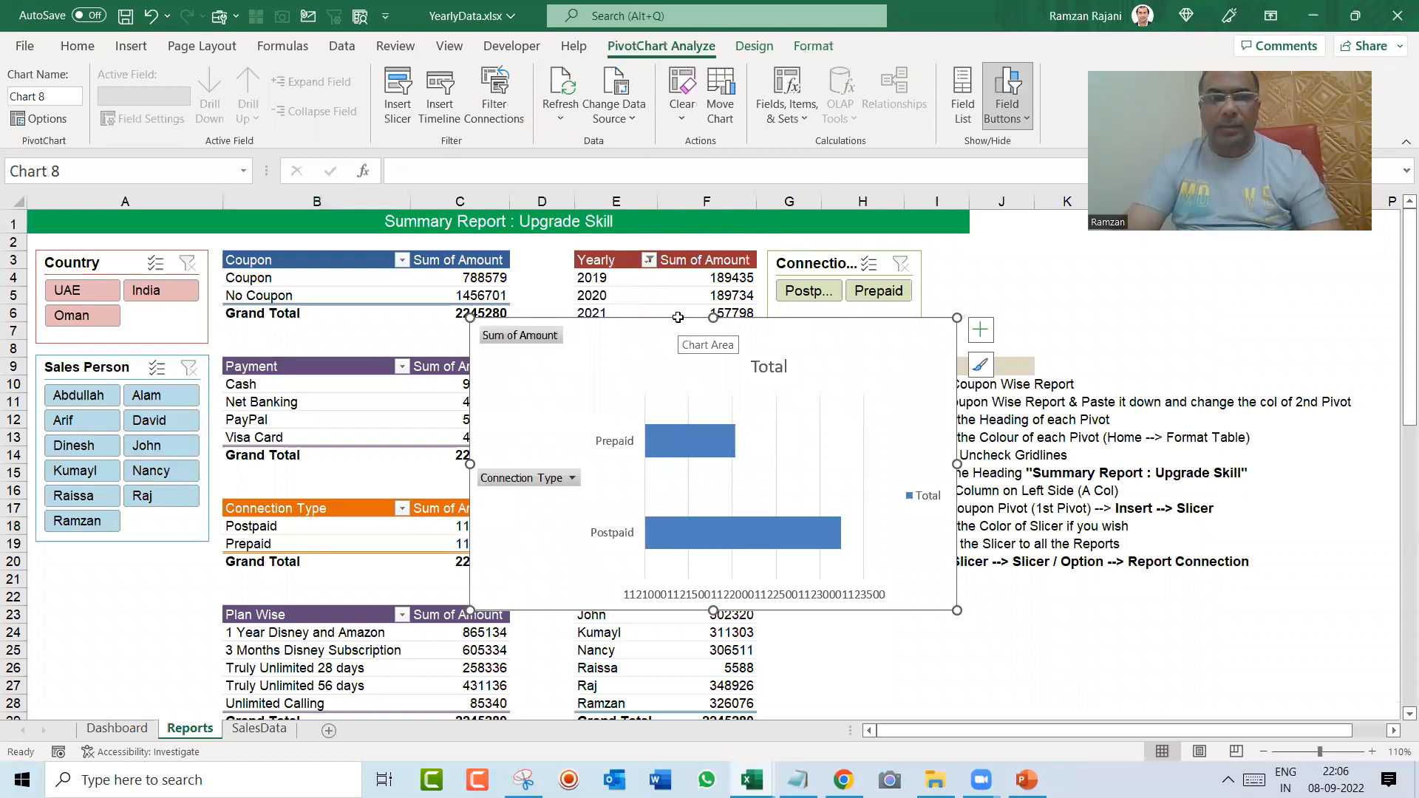
Step: Move the Connection Type bar chart to the Dashboard sheet, placing it across columns J to Q from about row 12
{"action": "key", "text": "ctrl+x"}
{"action": "key", "text": "ctrl+Page_Up"}
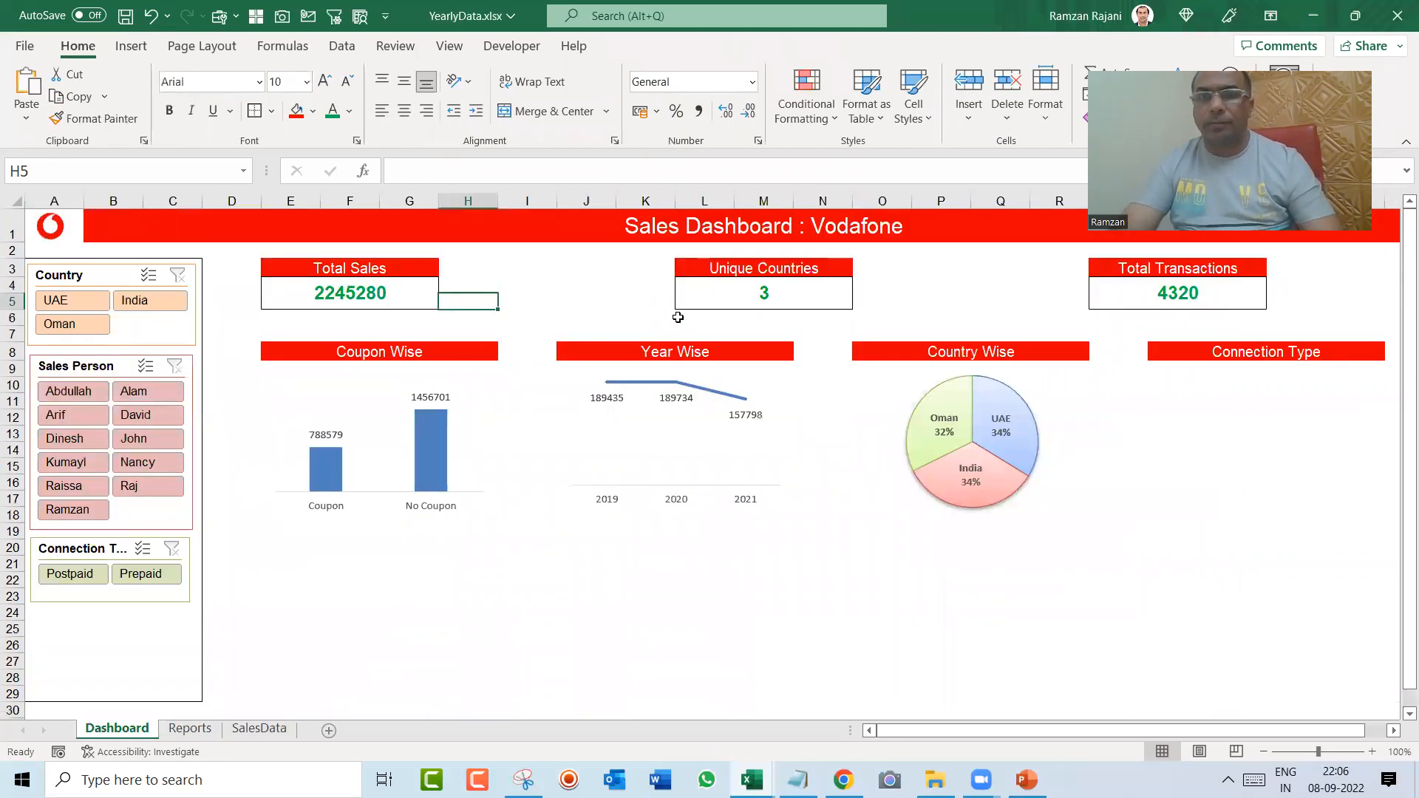
{"action": "left_click", "coordinate": [1175, 544]}
{"action": "key", "text": "ctrl+v"}
{"action": "left_click_drag", "start_coordinate": [1174, 544], "coordinate": [604, 416]}
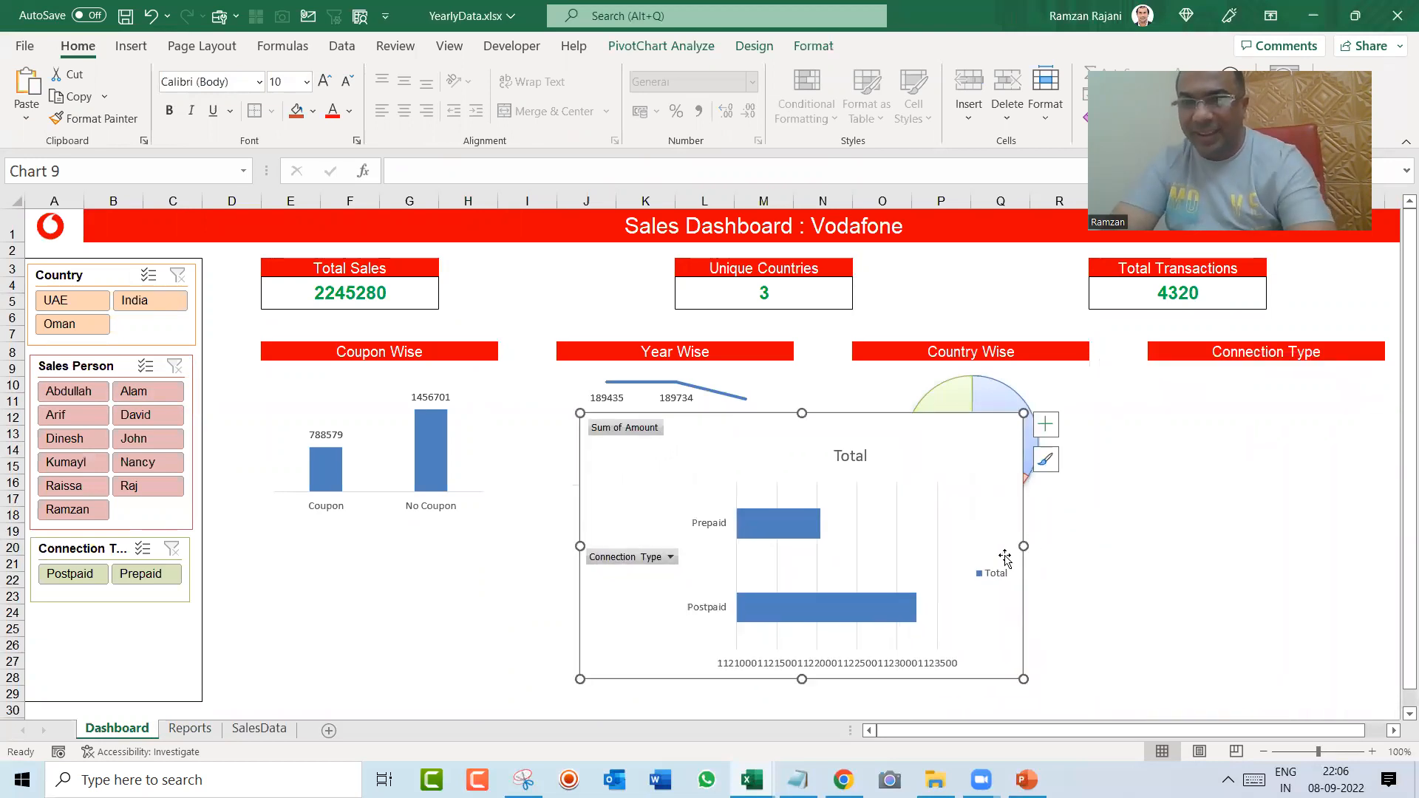
Step: Remove the legend, the vertical gridlines and all field buttons from the Connection Type bar chart
{"action": "left_click", "coordinate": [992, 581]}
{"action": "key", "text": "Delete"}
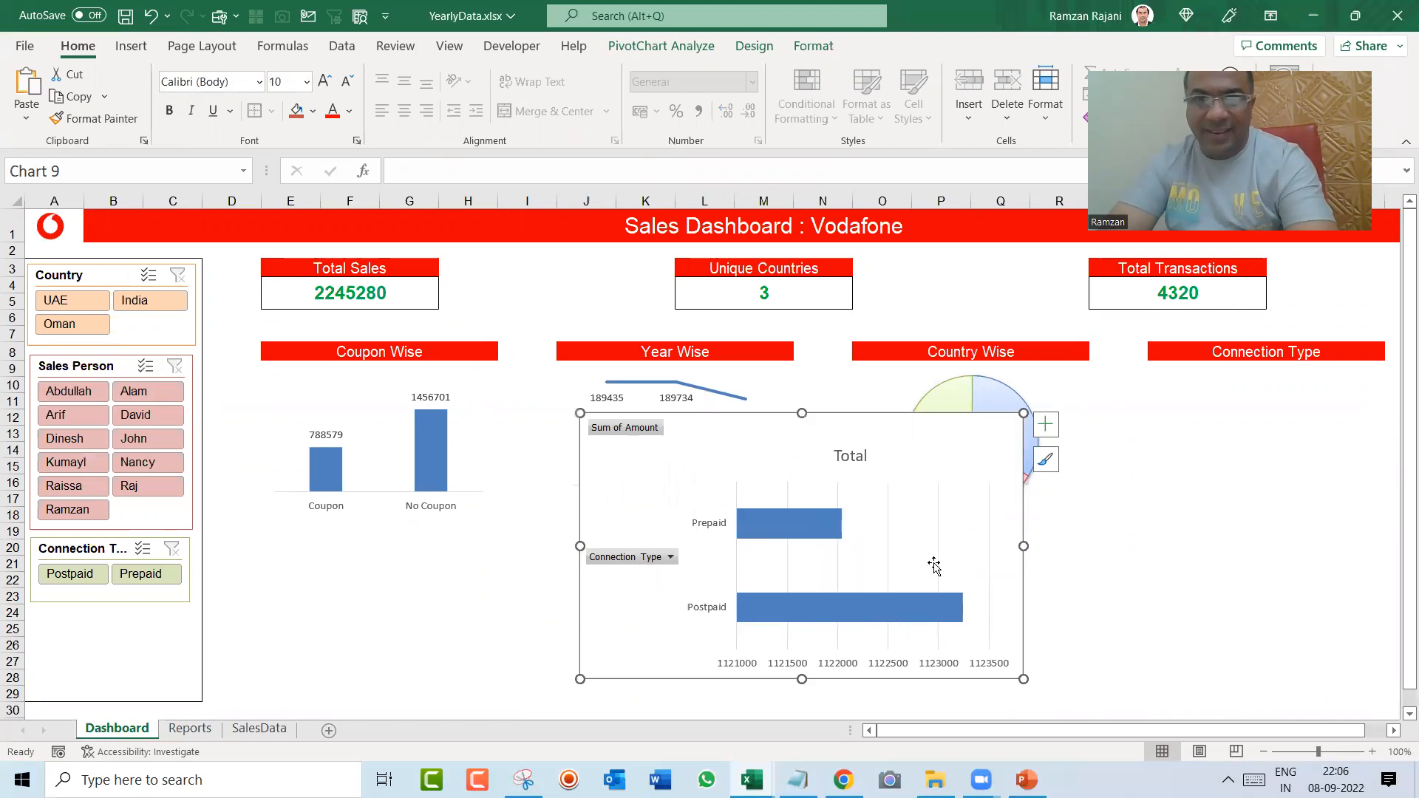
{"action": "left_click", "coordinate": [939, 568]}
{"action": "key", "text": "Delete"}
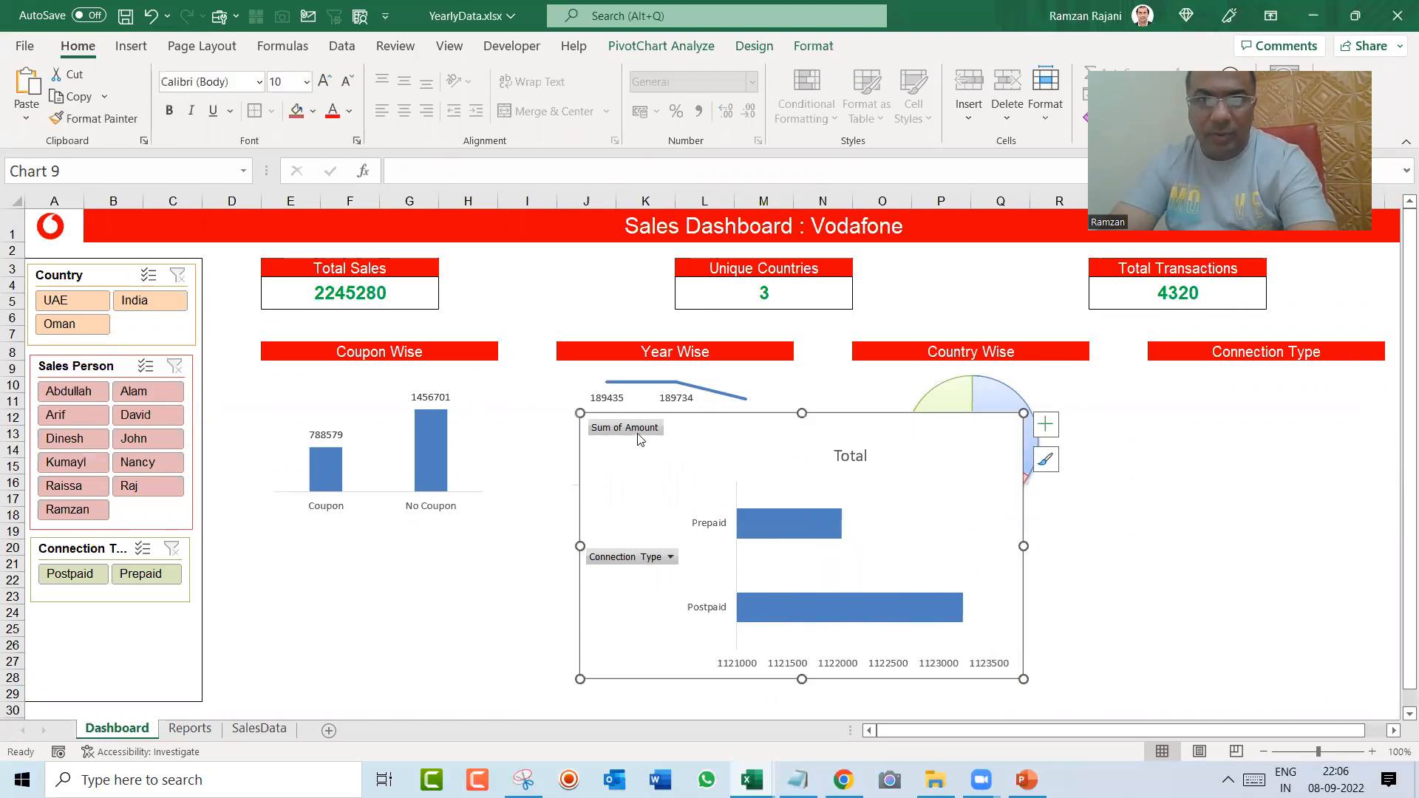
{"action": "right_click", "coordinate": [640, 439]}
{"action": "left_click", "coordinate": [544, 632]}
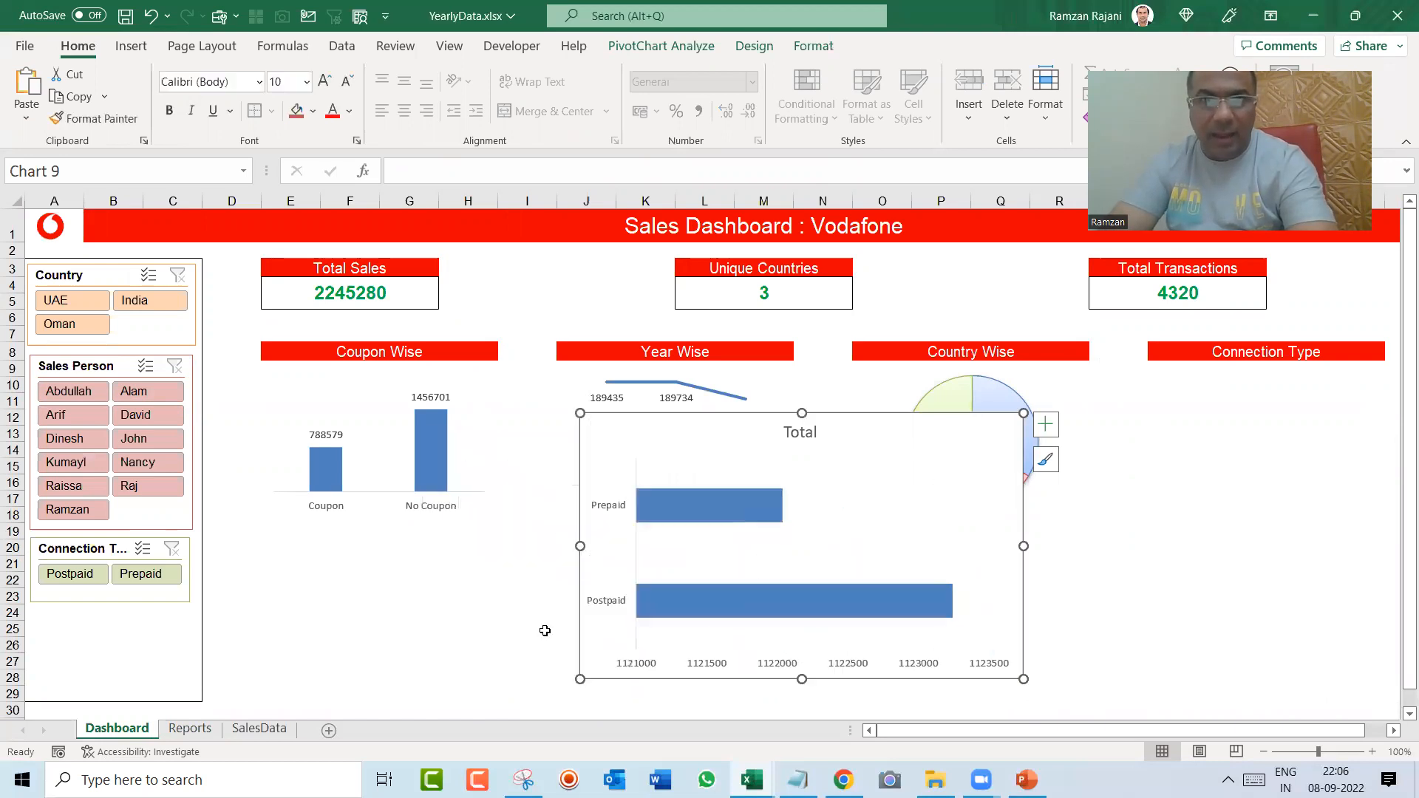
Step: Remove the value axis and the Total title from the Connection Type bar chart, and add data labels to its bars
{"action": "left_click", "coordinate": [724, 669]}
{"action": "key", "text": "Delete"}
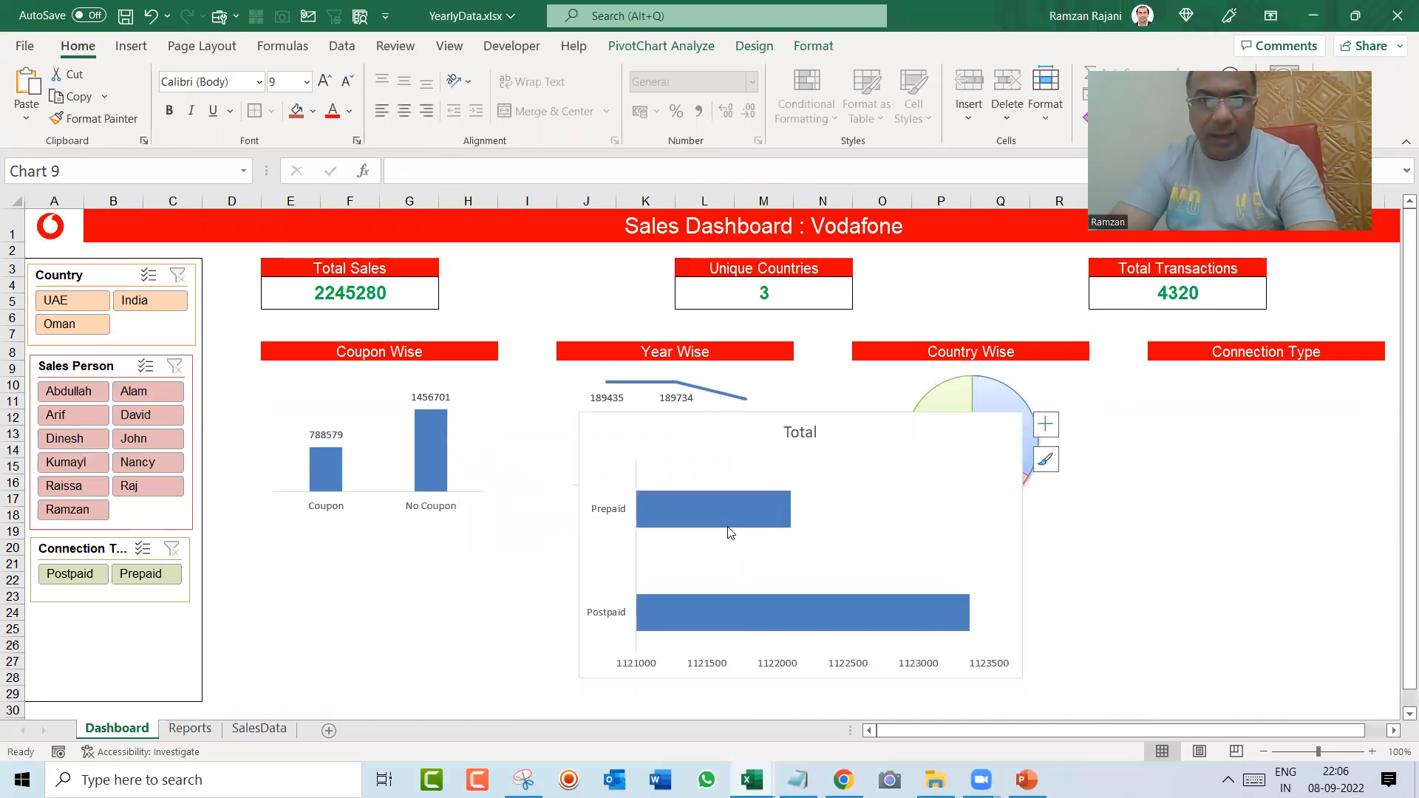
{"action": "right_click", "coordinate": [726, 507]}
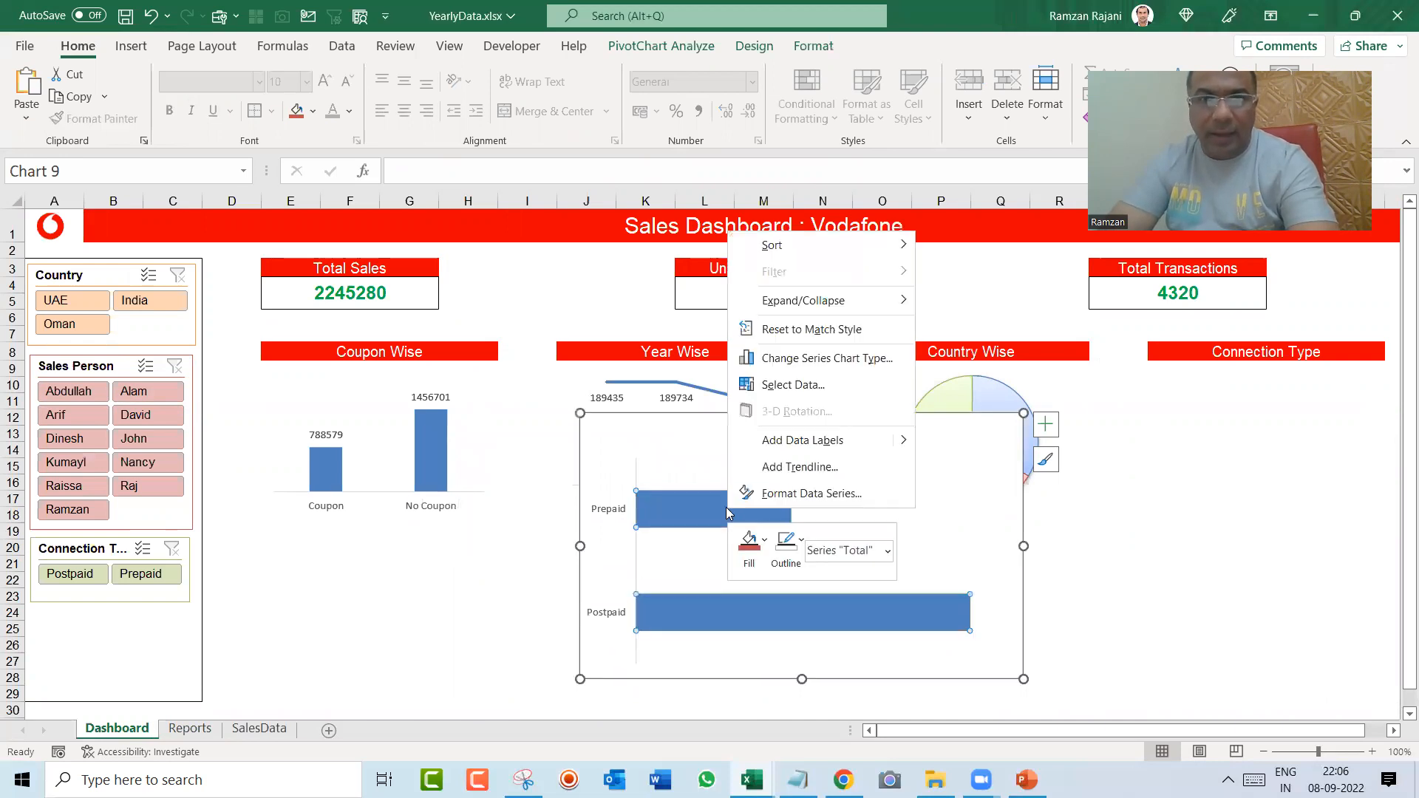
{"action": "left_click", "coordinate": [787, 440]}
{"action": "left_click", "coordinate": [794, 434]}
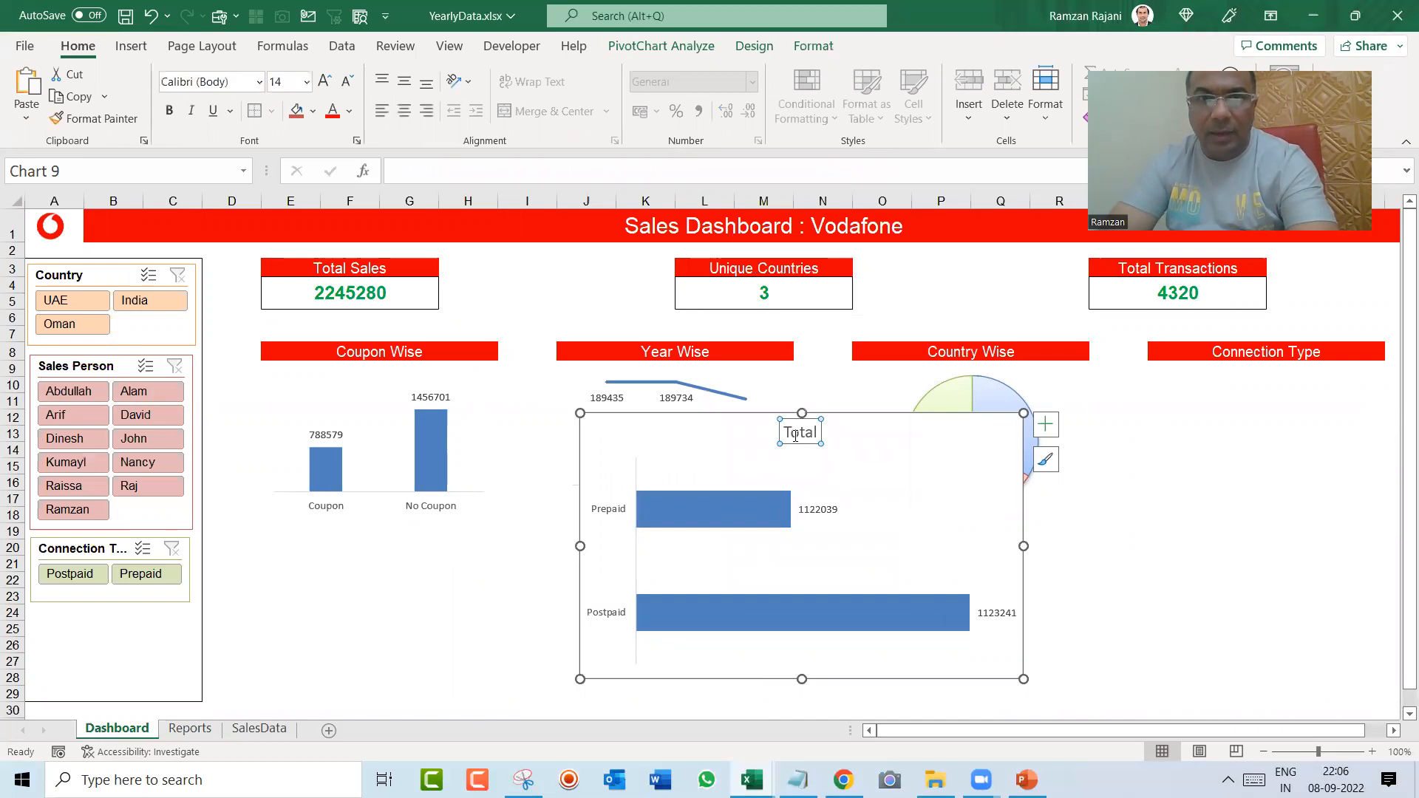
{"action": "key", "text": "Delete"}
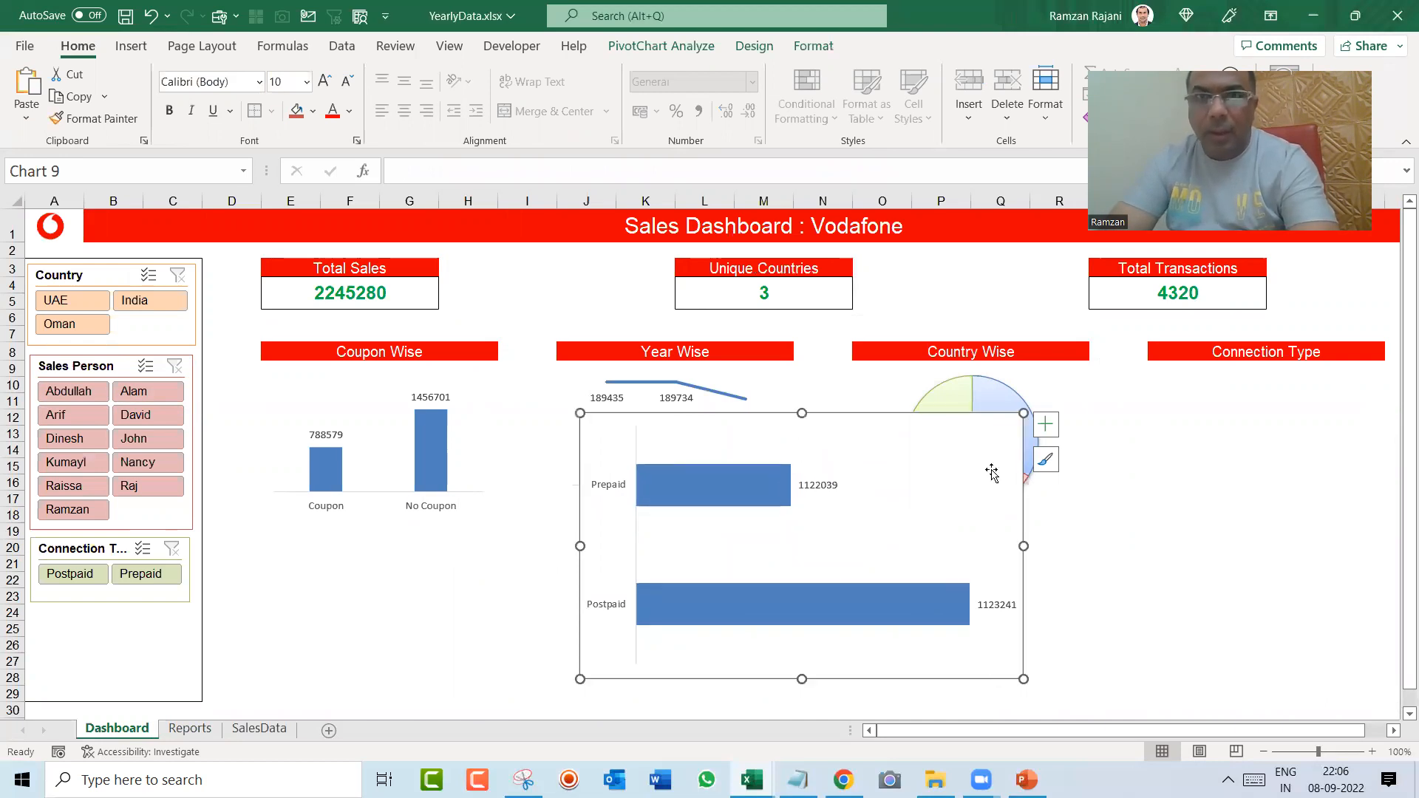
Step: Remove the outline around the Connection Type bar chart
{"action": "left_click", "coordinate": [814, 48]}
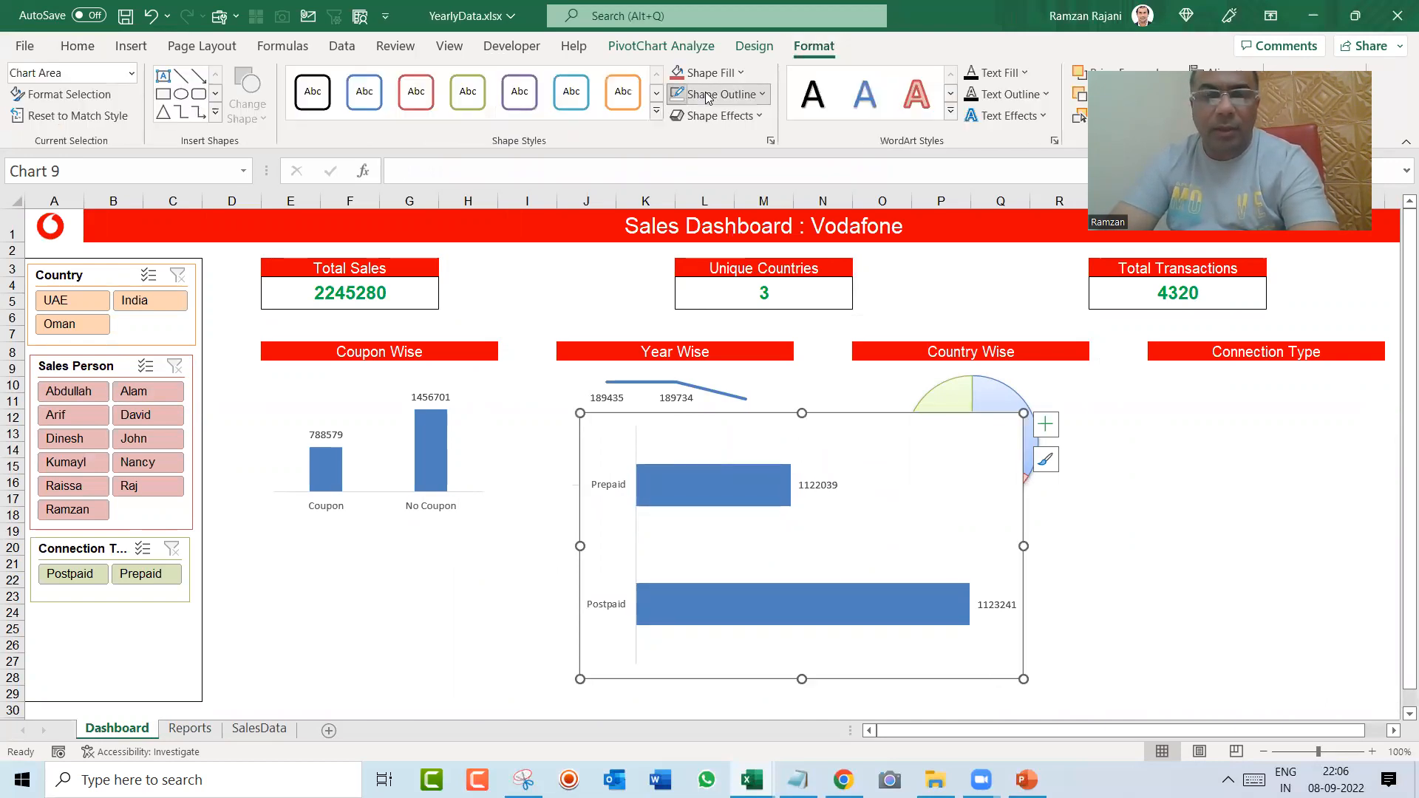
{"action": "left_click", "coordinate": [720, 94]}
{"action": "left_click", "coordinate": [741, 378]}
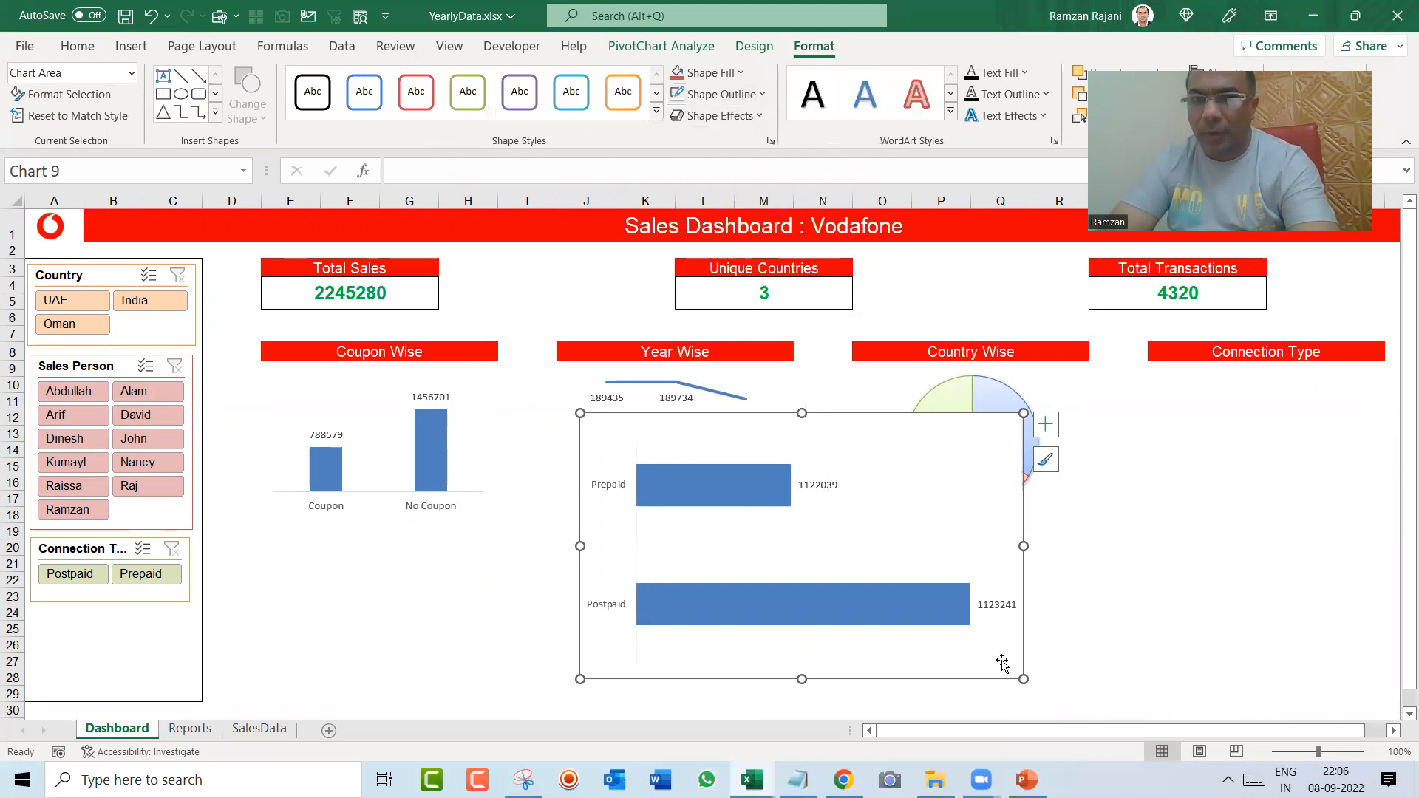
Step: Shrink the Connection Type bar chart and place it directly beneath the Connection Type heading on the dashboard
{"action": "left_click_drag", "start_coordinate": [1019, 677], "coordinate": [868, 577]}
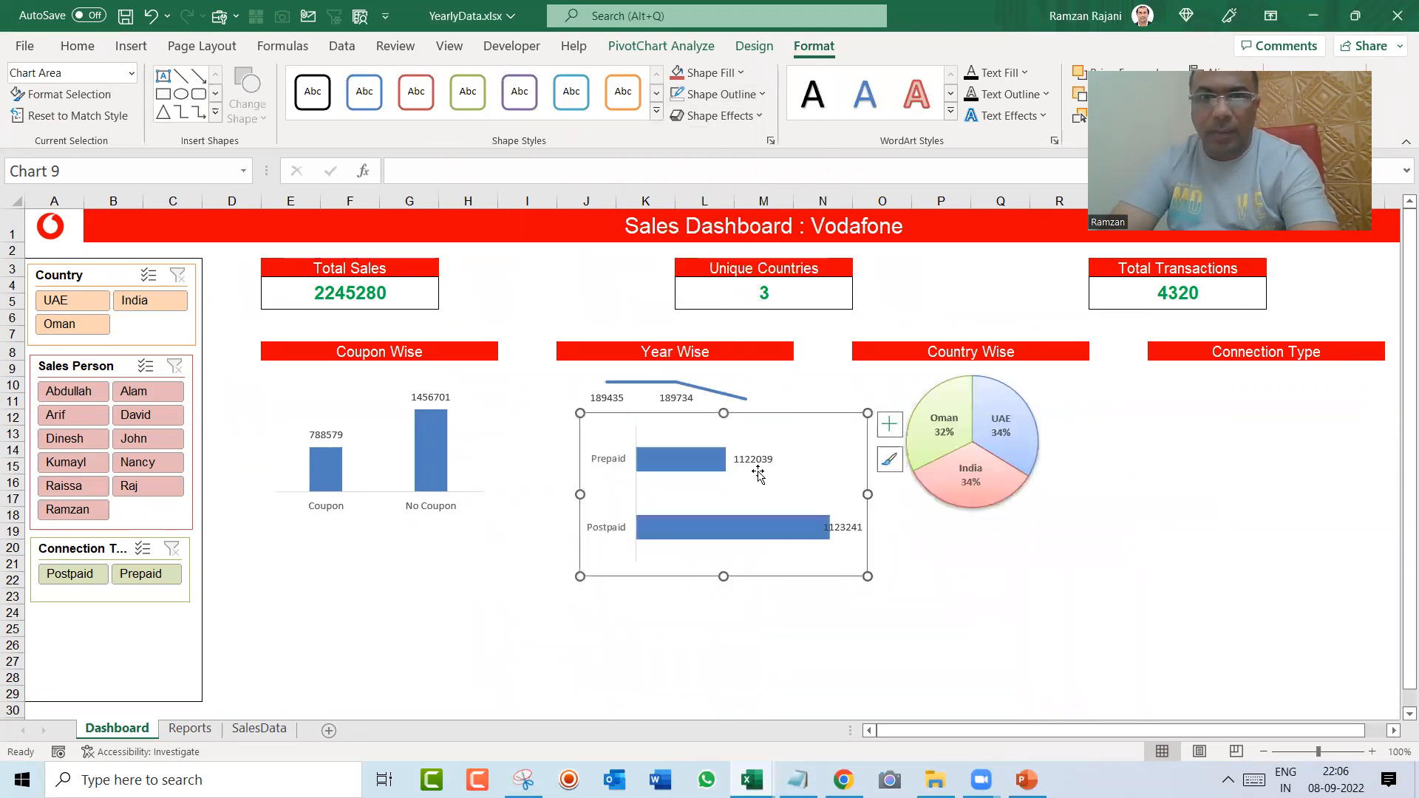
{"action": "left_click", "coordinate": [743, 435]}
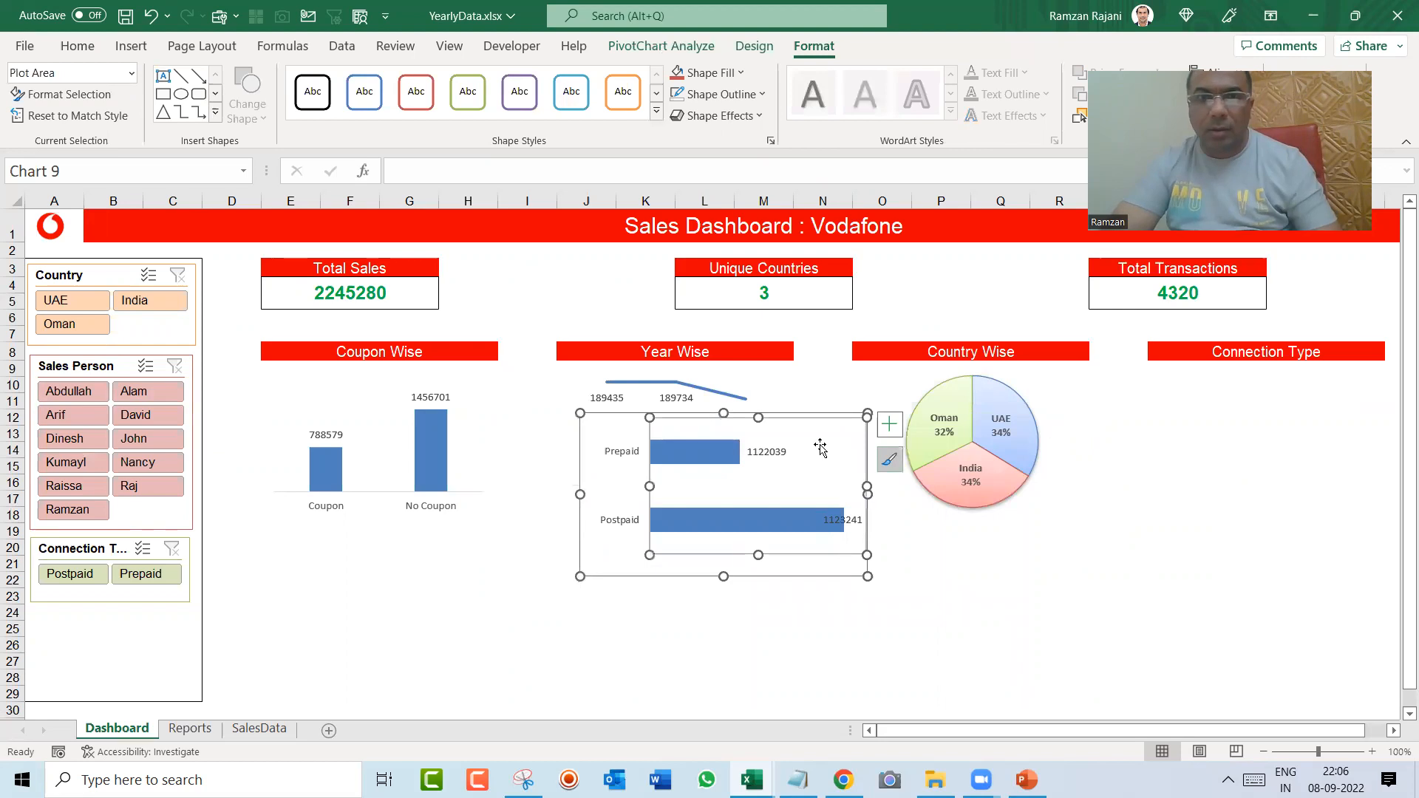
{"action": "left_click_drag", "start_coordinate": [617, 421], "coordinate": [1157, 379]}
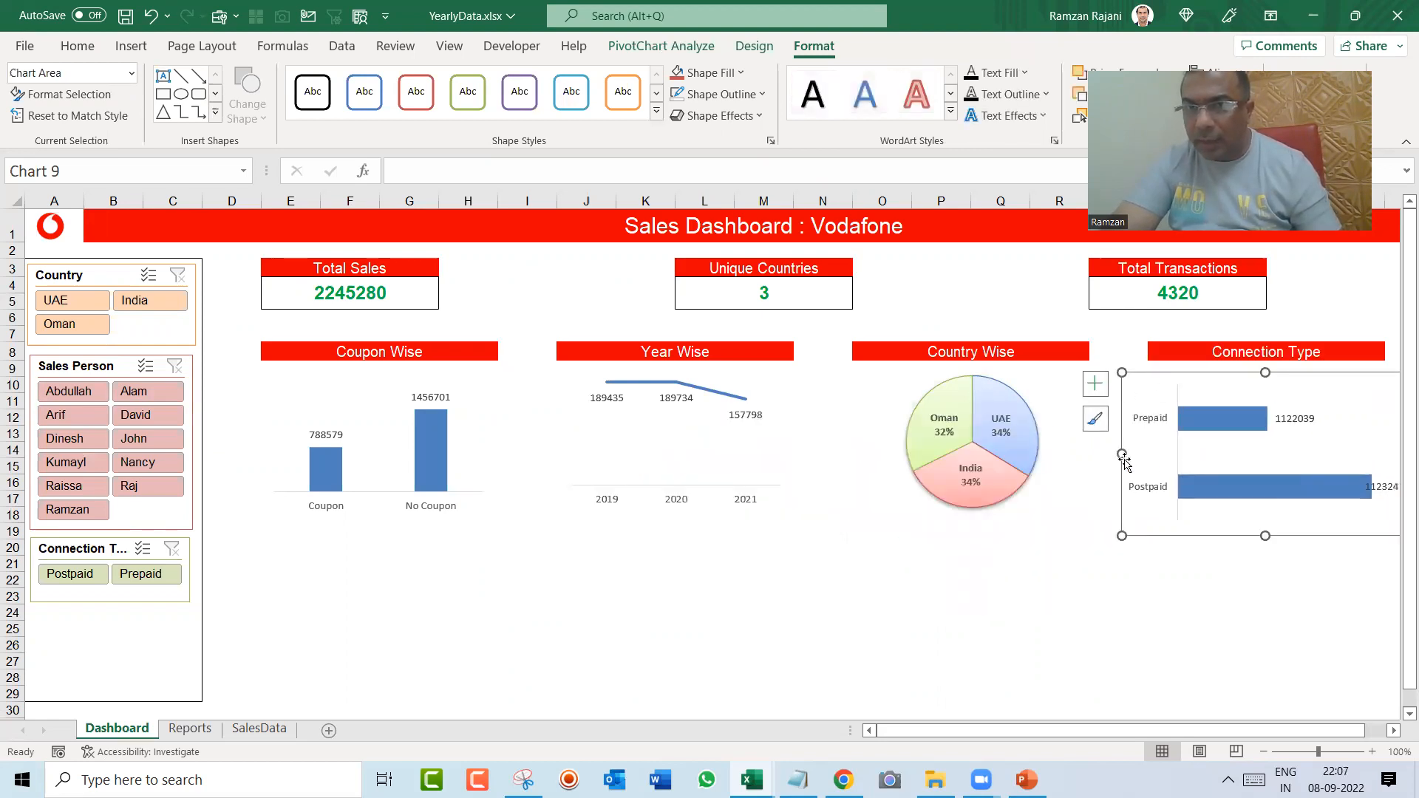
{"action": "left_click_drag", "start_coordinate": [1120, 456], "coordinate": [1172, 459]}
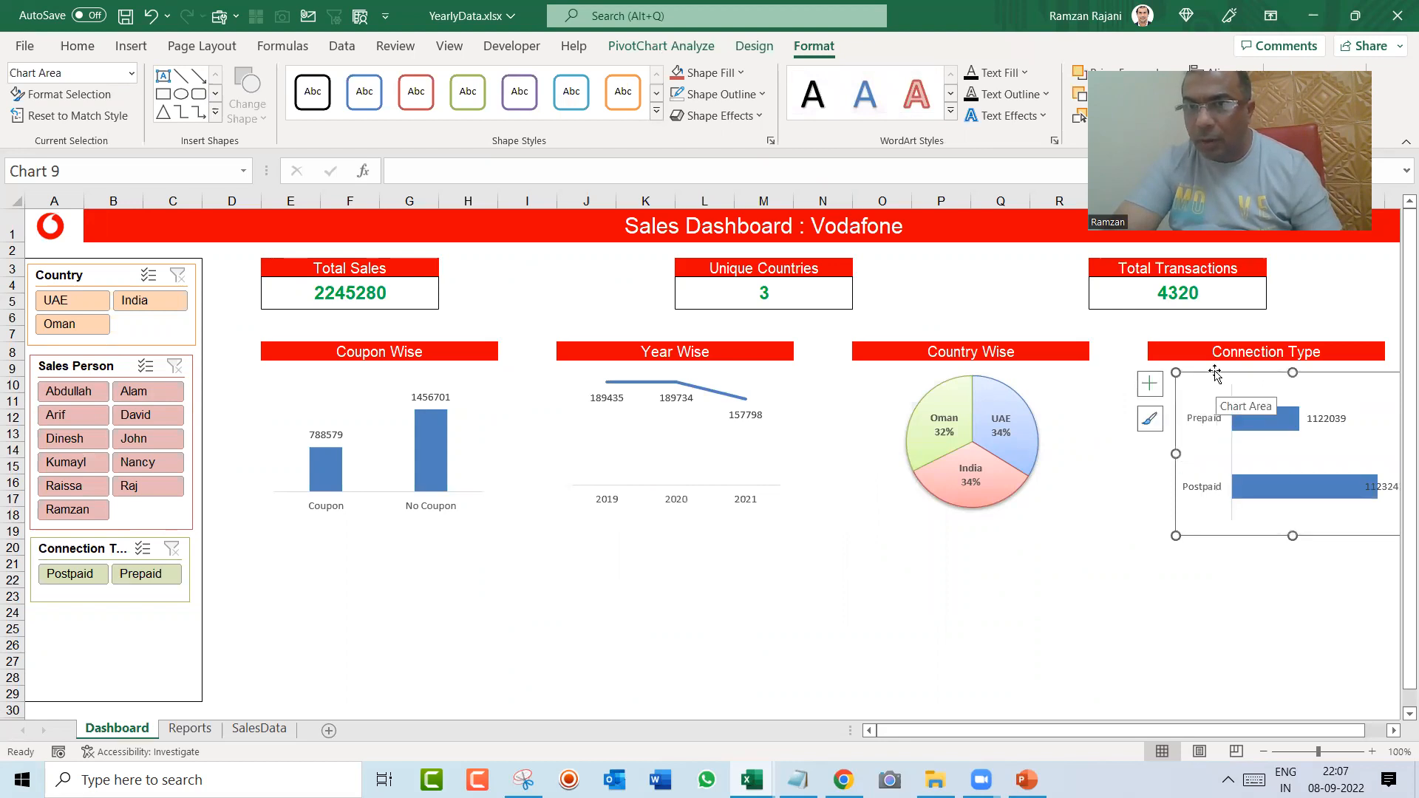
{"action": "left_click_drag", "start_coordinate": [1153, 383], "coordinate": [1130, 371]}
{"action": "left_click_drag", "start_coordinate": [1261, 378], "coordinate": [1311, 366]}
{"action": "left_click_drag", "start_coordinate": [1264, 530], "coordinate": [1258, 505]}
{"action": "left_click", "coordinate": [1250, 560]}
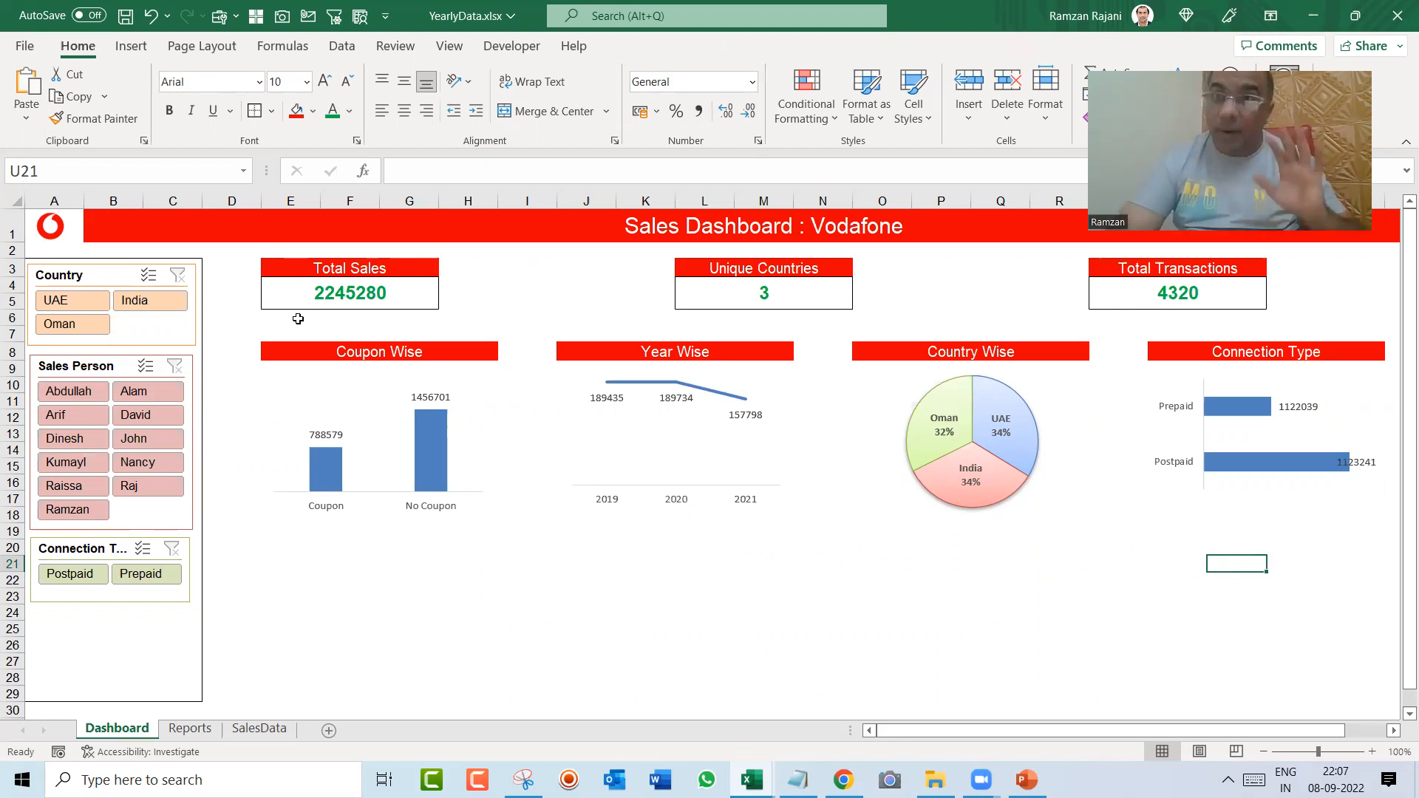
Step: Test the Country slicer by filtering the dashboard to UAE and to Oman, and clear the filter
{"action": "left_click", "coordinate": [111, 276]}
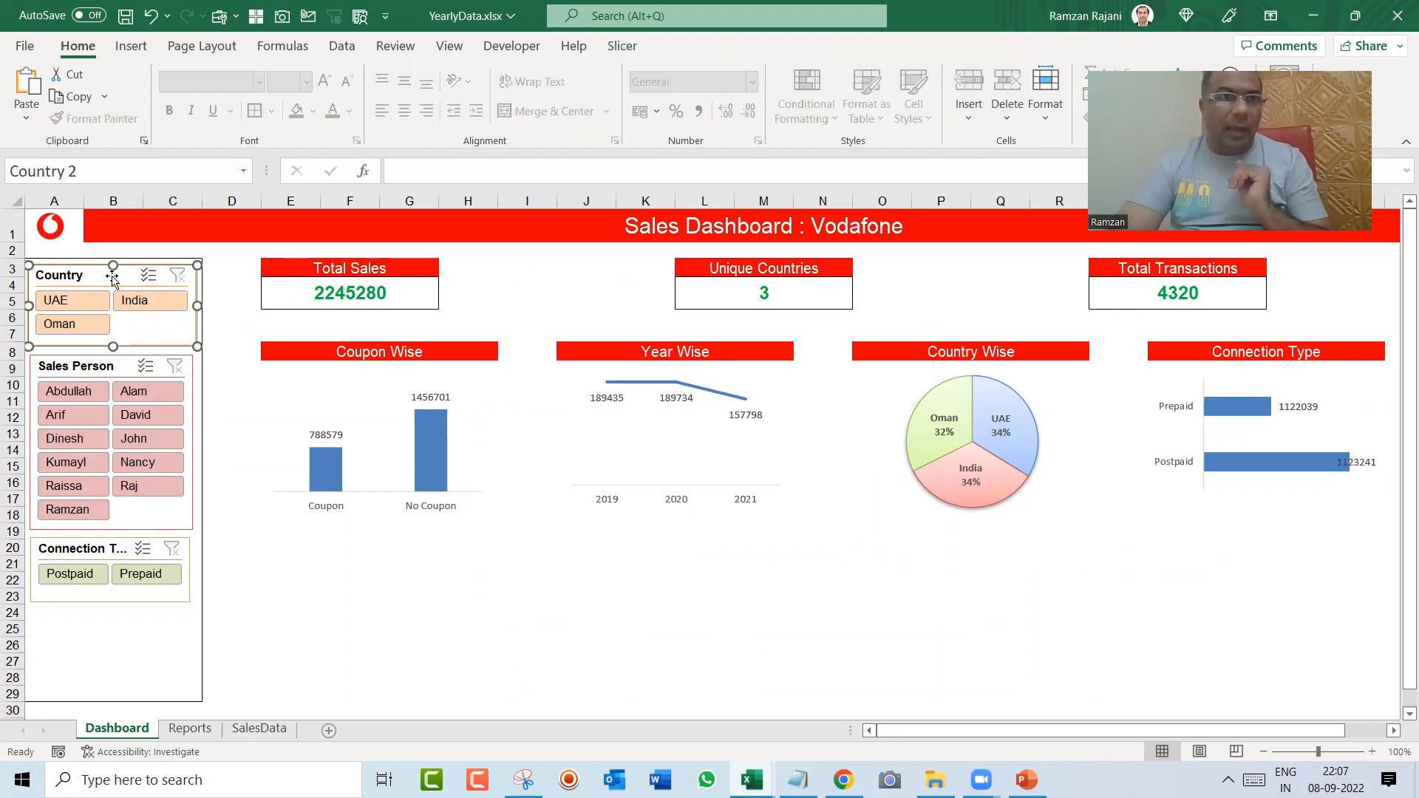
{"action": "left_click", "coordinate": [93, 300]}
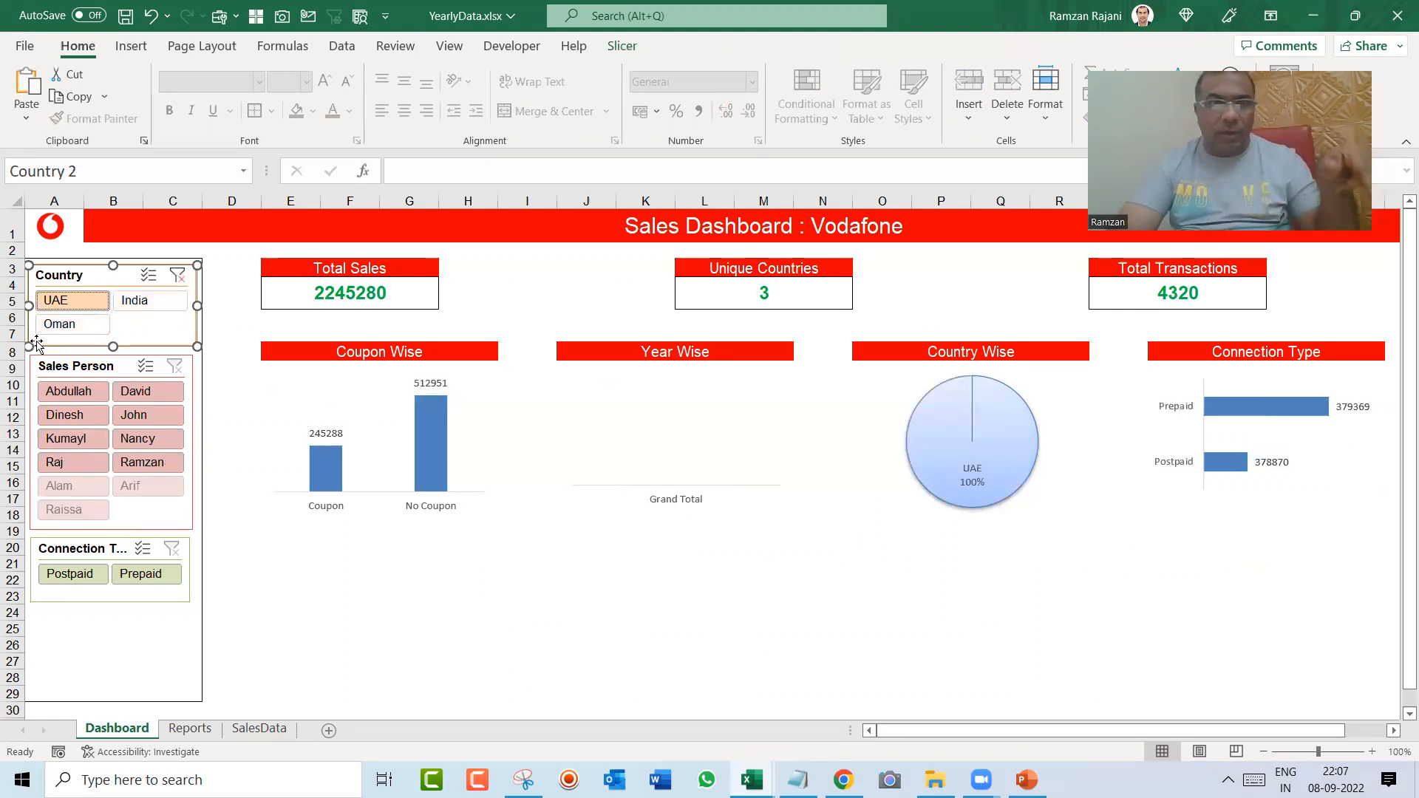
{"action": "left_click", "coordinate": [60, 325]}
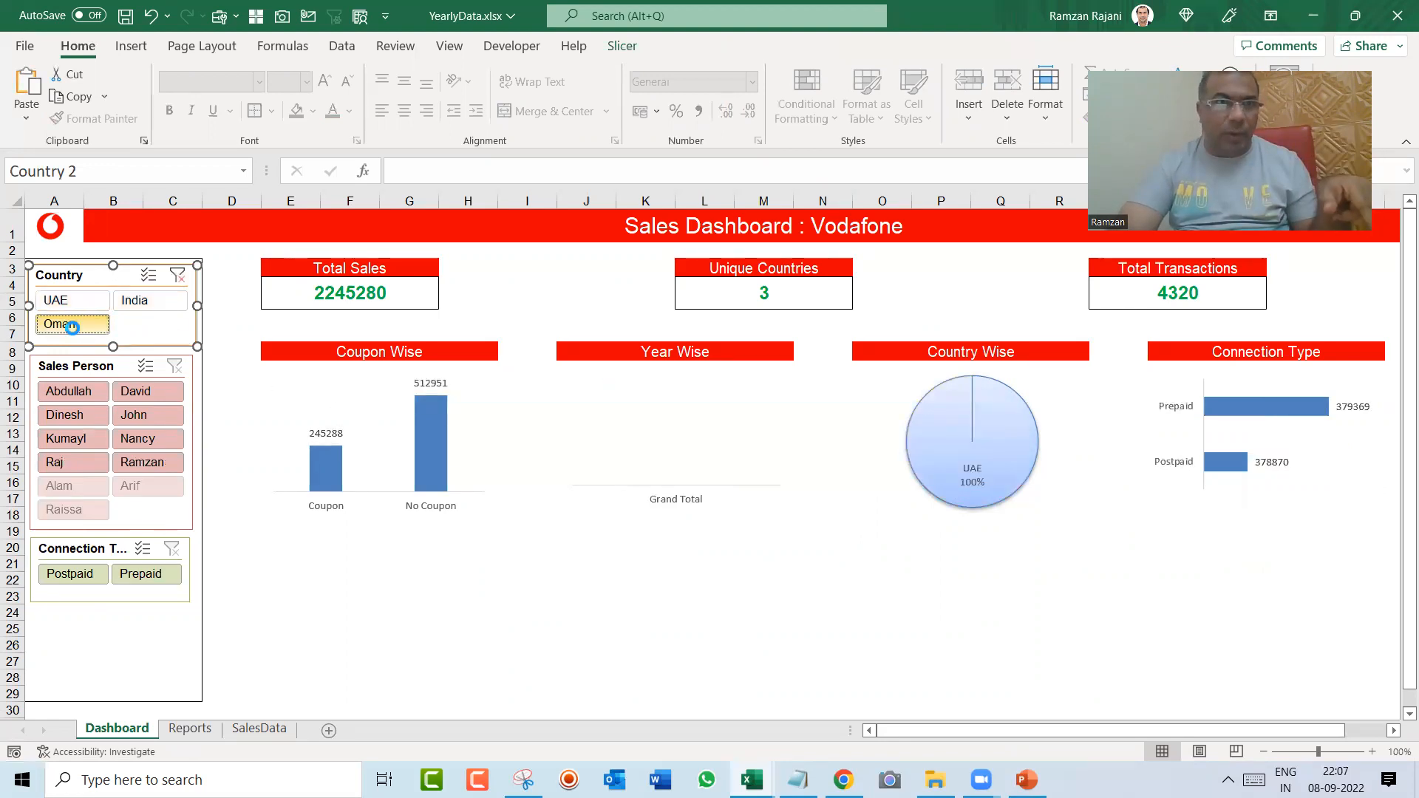
{"action": "left_click", "coordinate": [178, 276]}
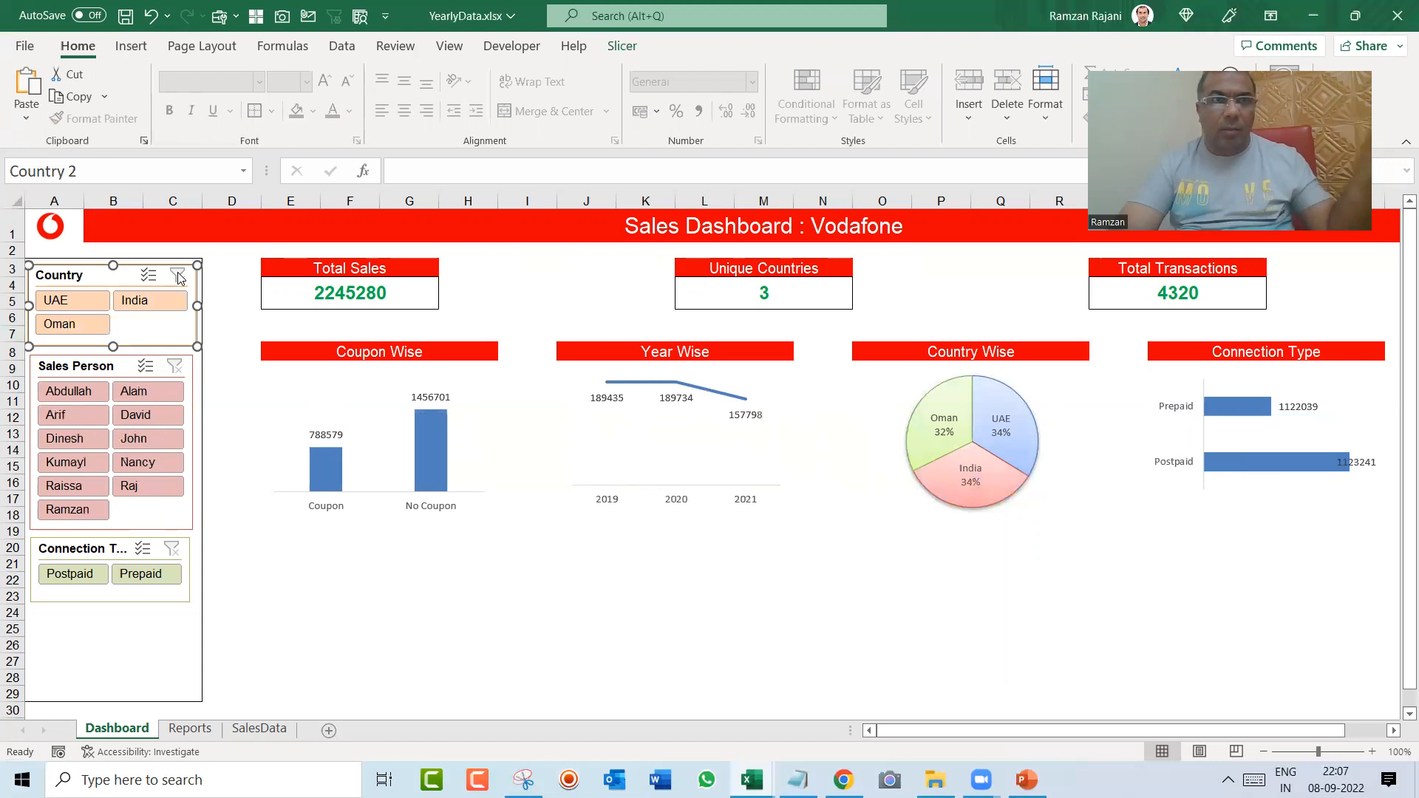
Step: Review which pivot tables the Country slicer is connected to and close its report connections without changes
{"action": "left_click", "coordinate": [619, 45]}
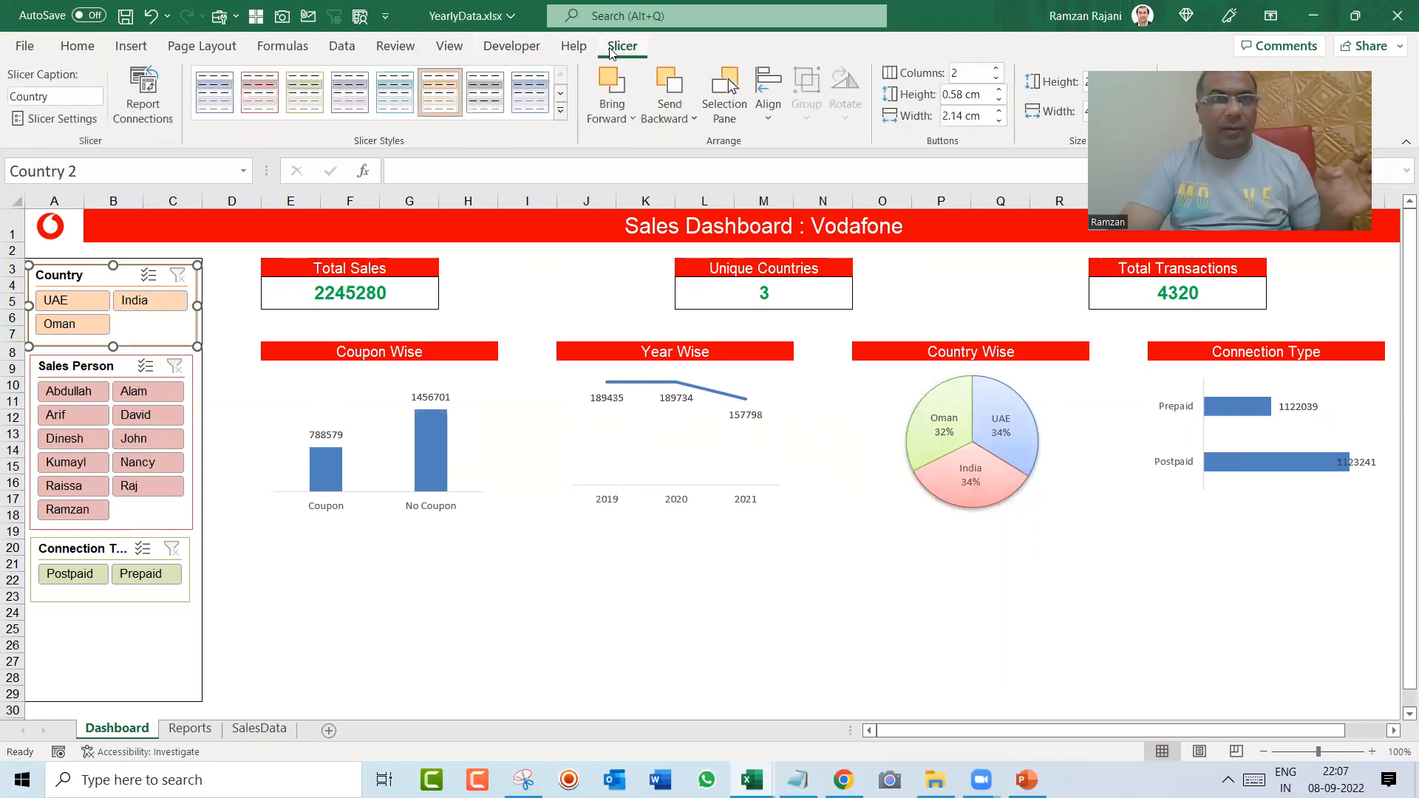
{"action": "left_click", "coordinate": [144, 96]}
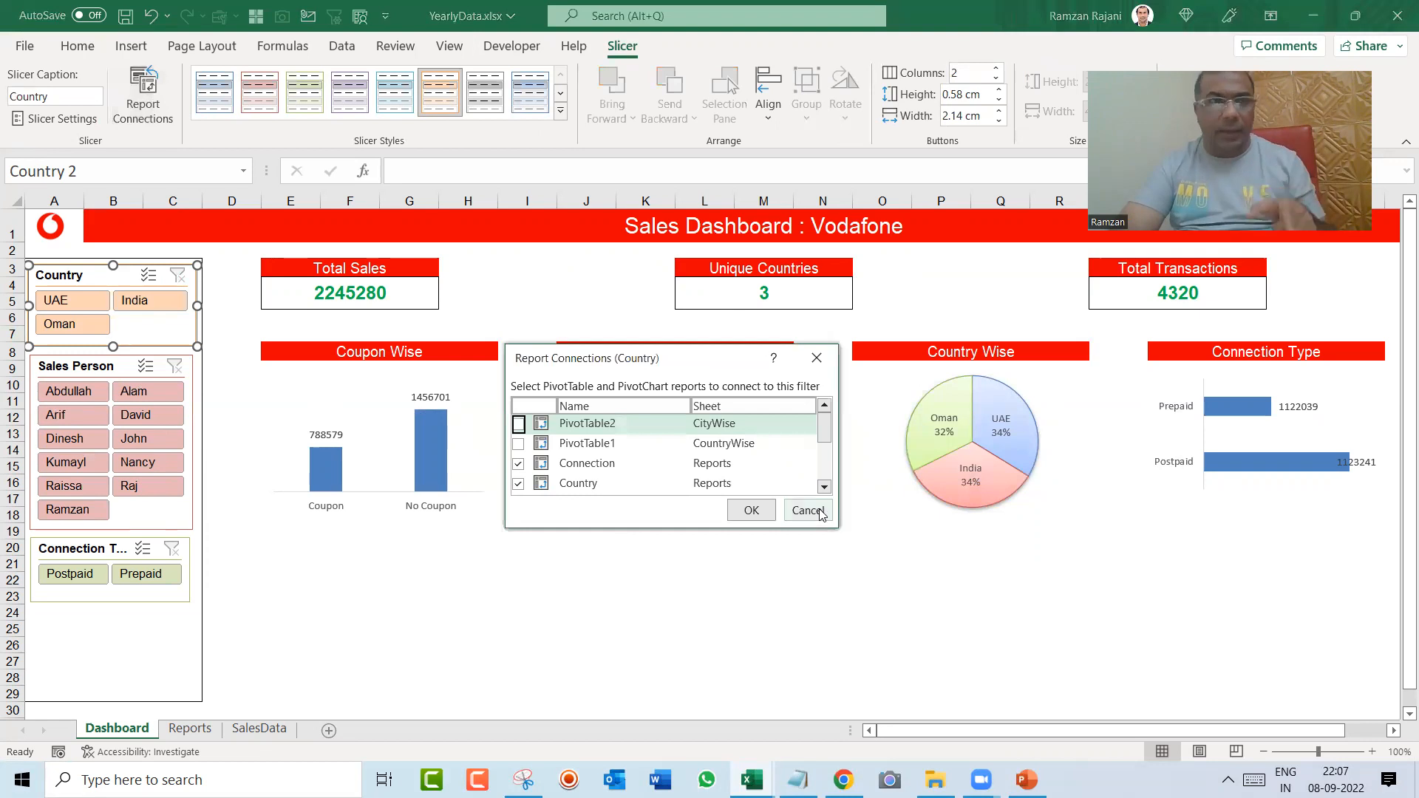
{"action": "left_click", "coordinate": [808, 510]}
{"action": "left_click", "coordinate": [338, 632]}
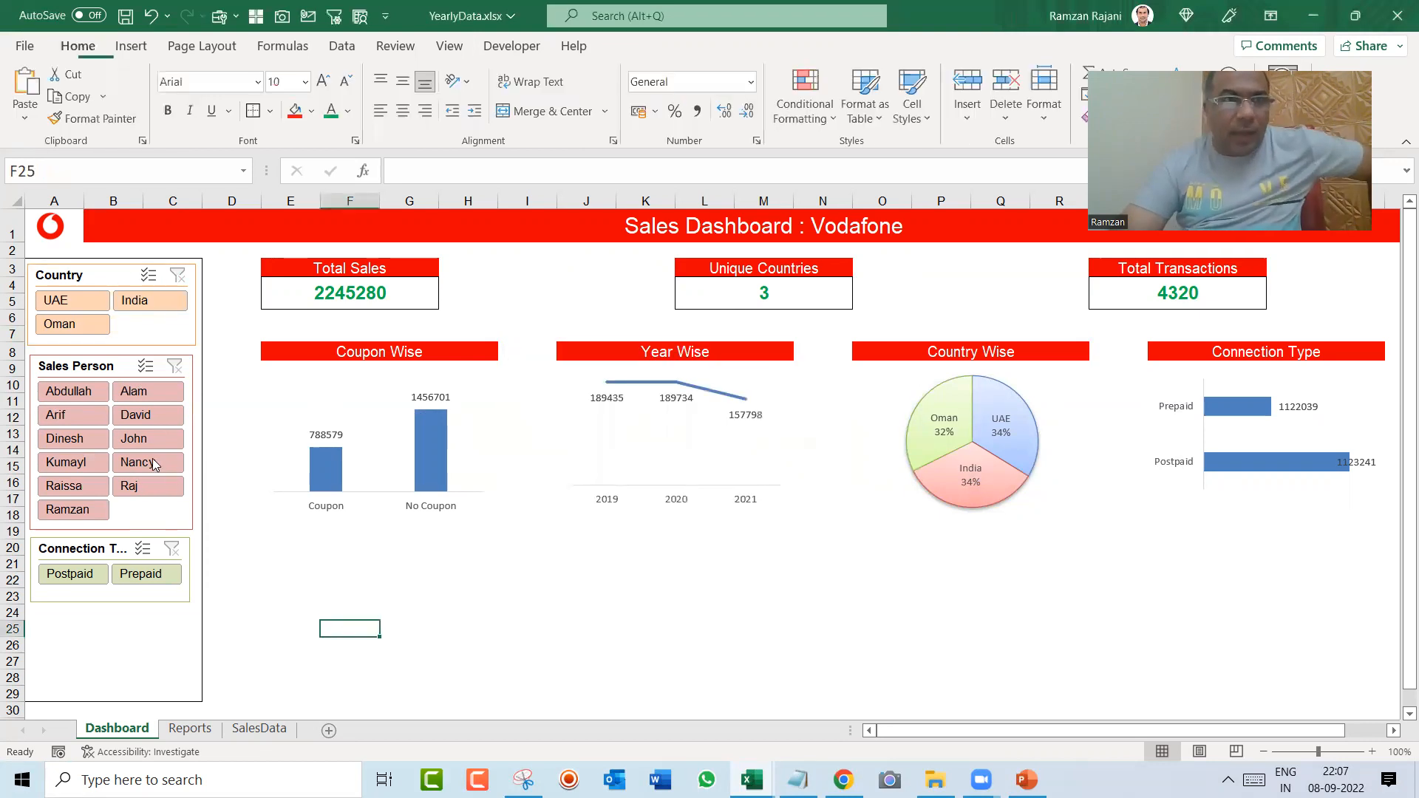
Step: Test the Sales Person slicer by filtering the dashboard to several salespeople one at a time, and clear the filter
{"action": "left_click", "coordinate": [69, 392]}
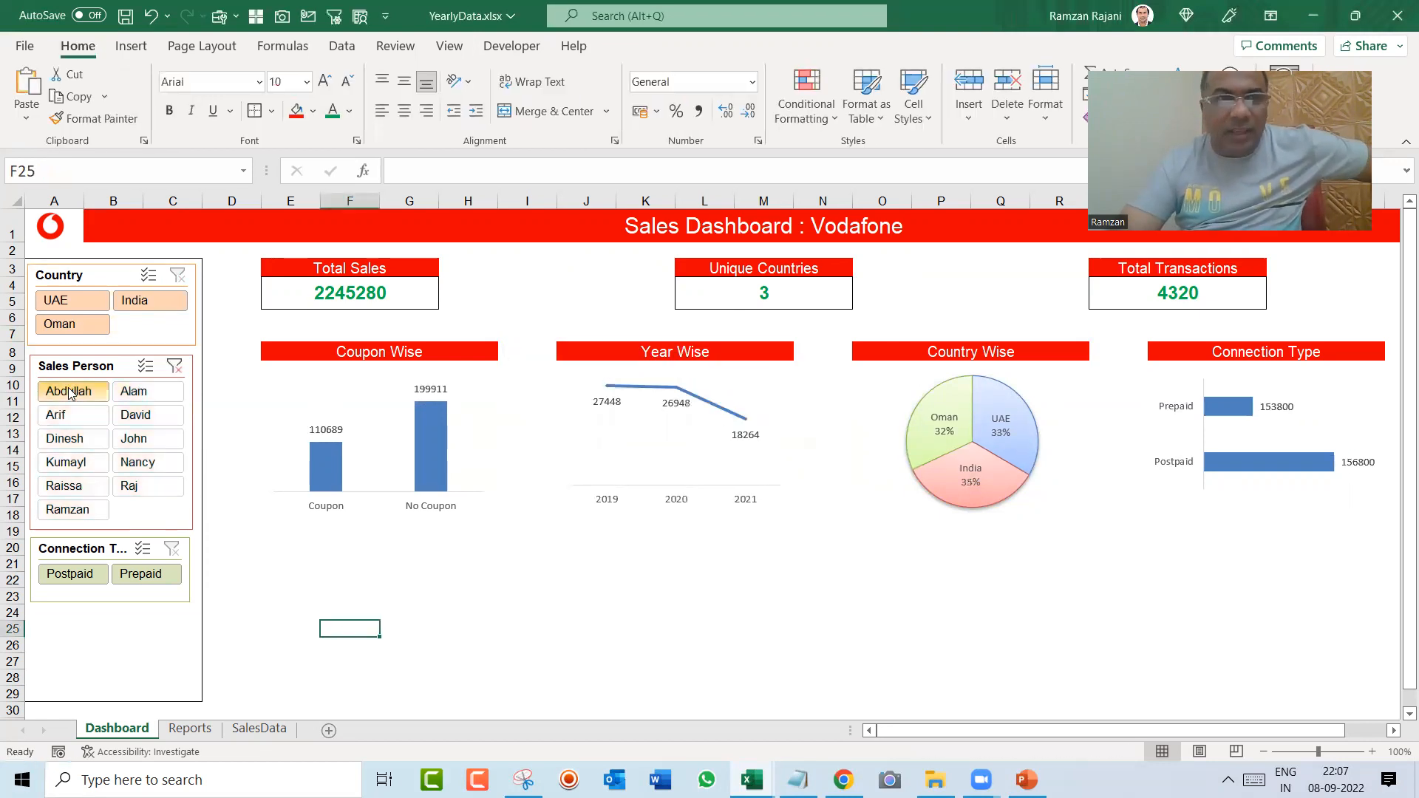
{"action": "left_click", "coordinate": [132, 394]}
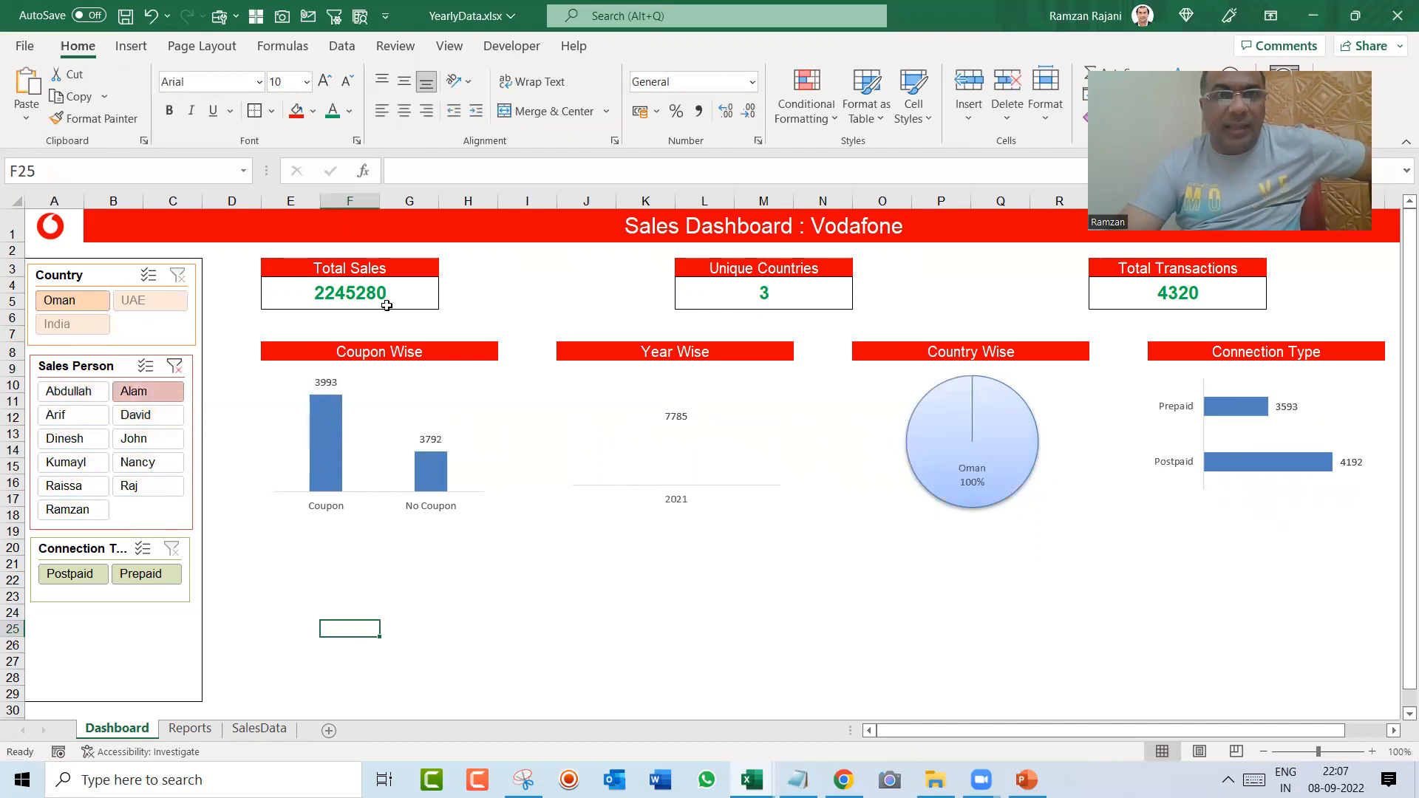
{"action": "left_click", "coordinate": [66, 415]}
{"action": "left_click", "coordinate": [70, 445]}
{"action": "left_click", "coordinate": [65, 485]}
{"action": "left_click", "coordinate": [128, 482]}
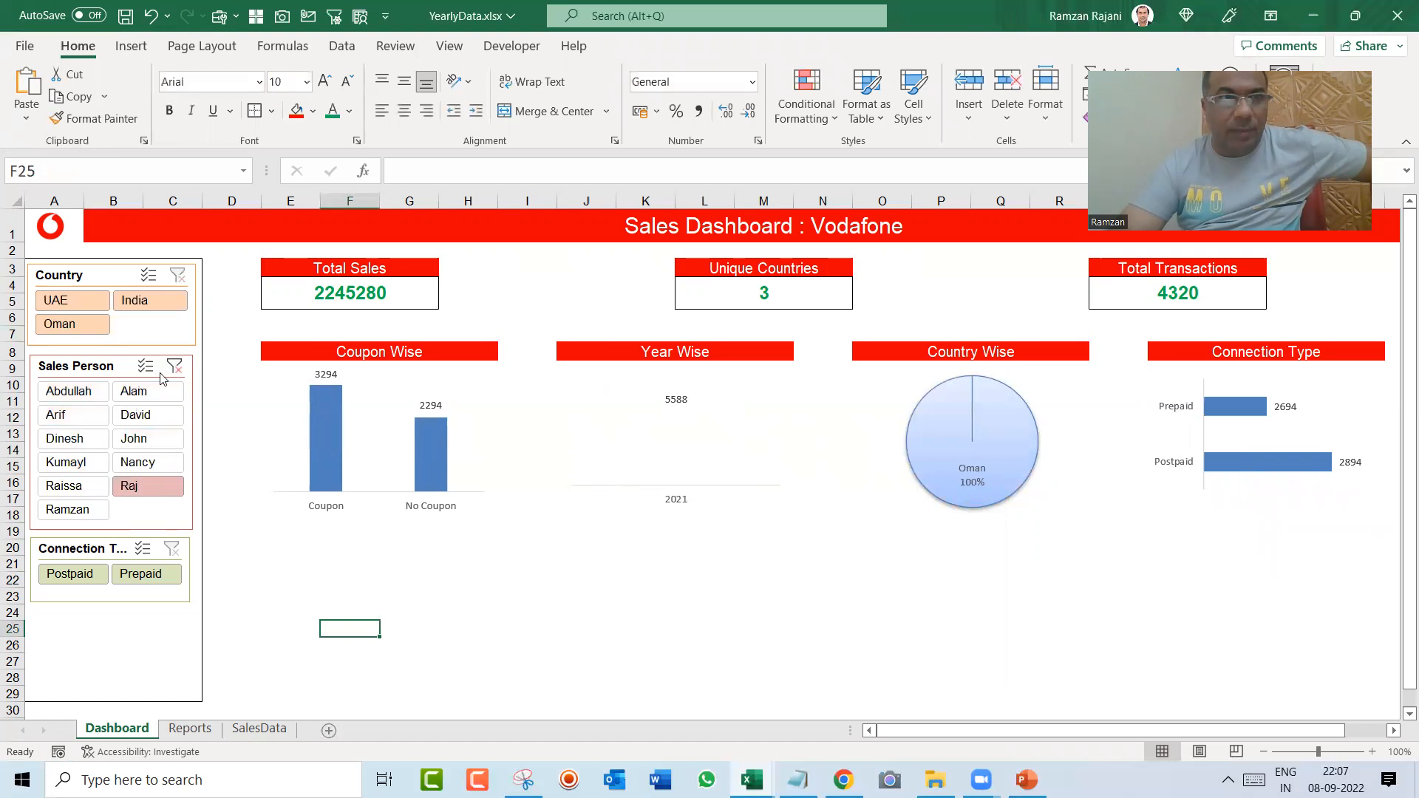
{"action": "left_click", "coordinate": [173, 370]}
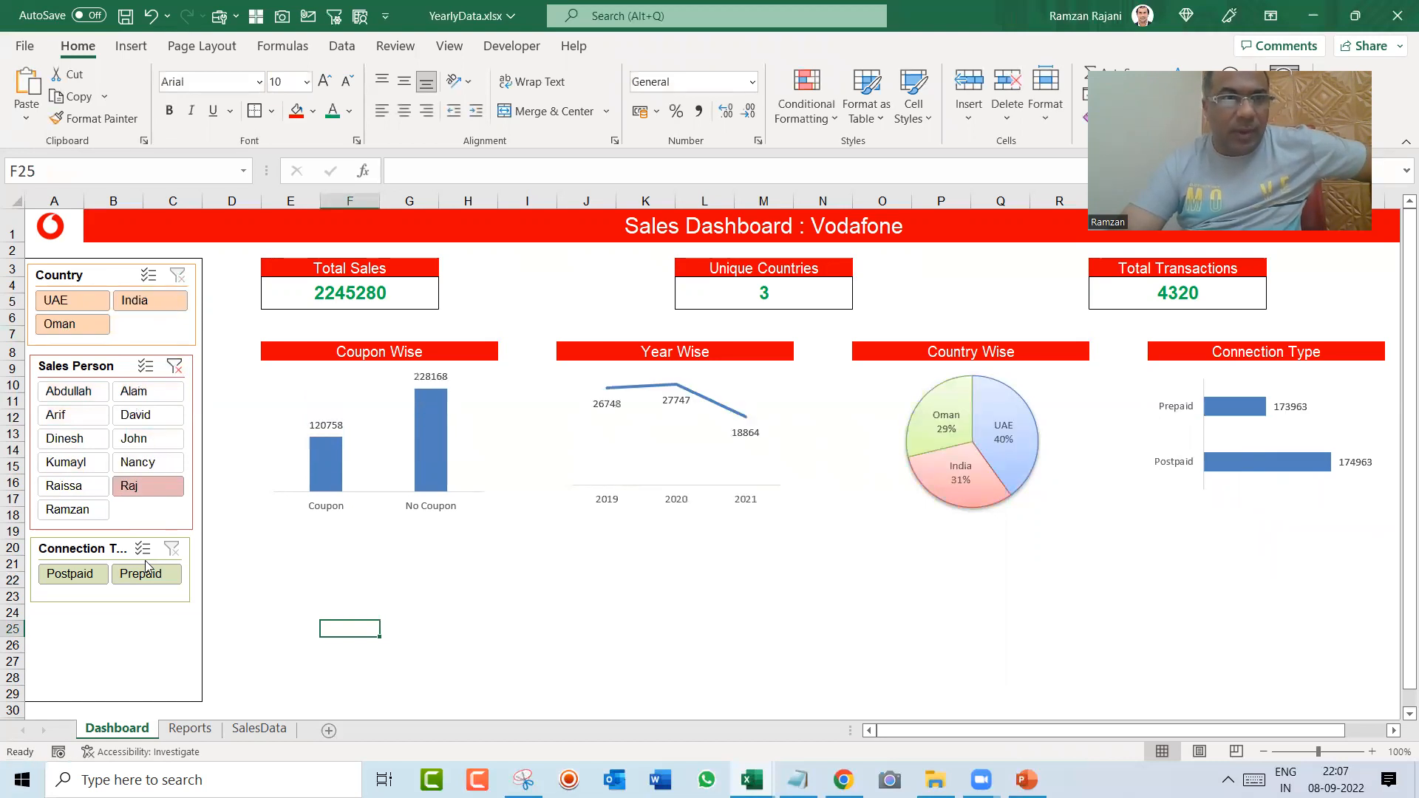
Step: Test the Connection Type slicer by filtering the dashboard to Postpaid and to Prepaid, and clear the filter
{"action": "left_click", "coordinate": [76, 579]}
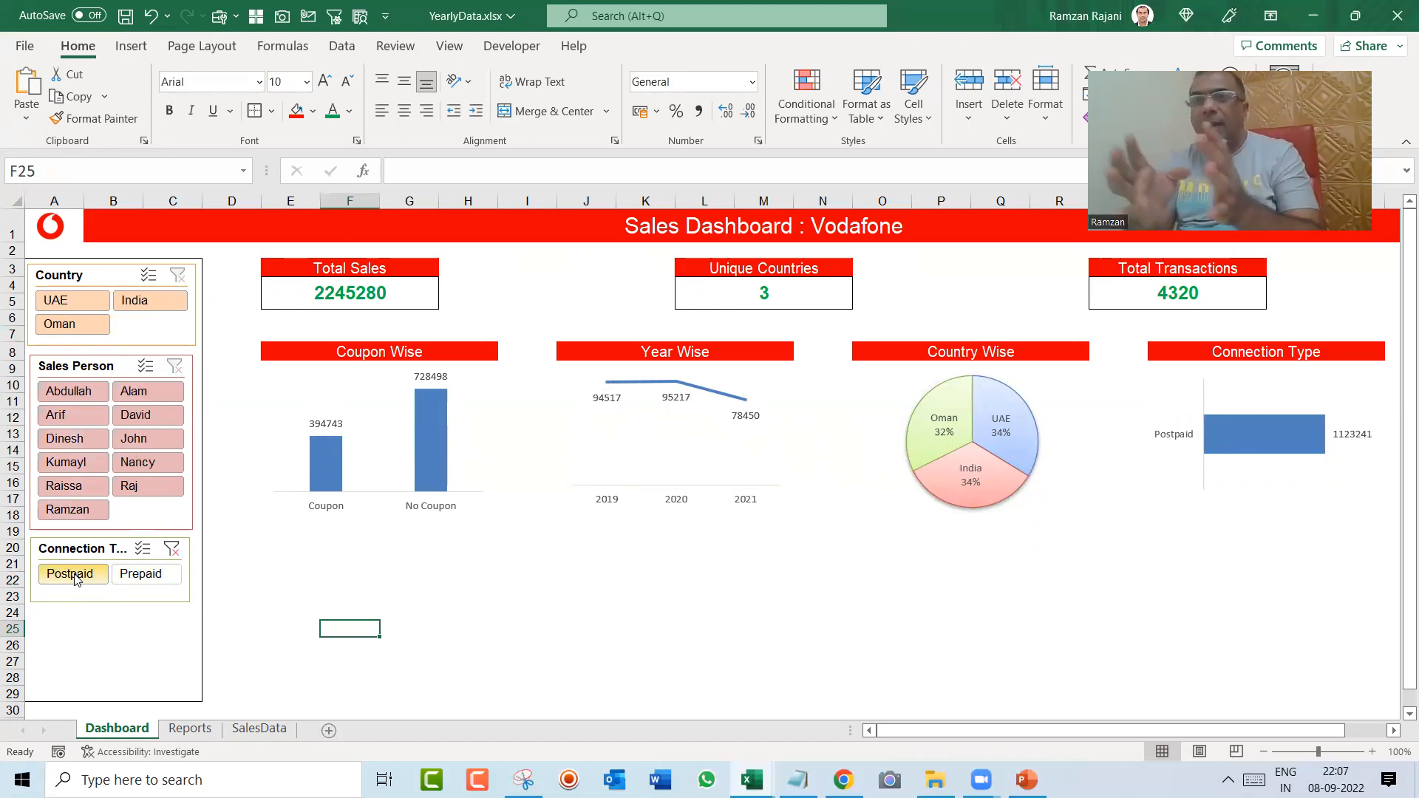
{"action": "left_click", "coordinate": [146, 575]}
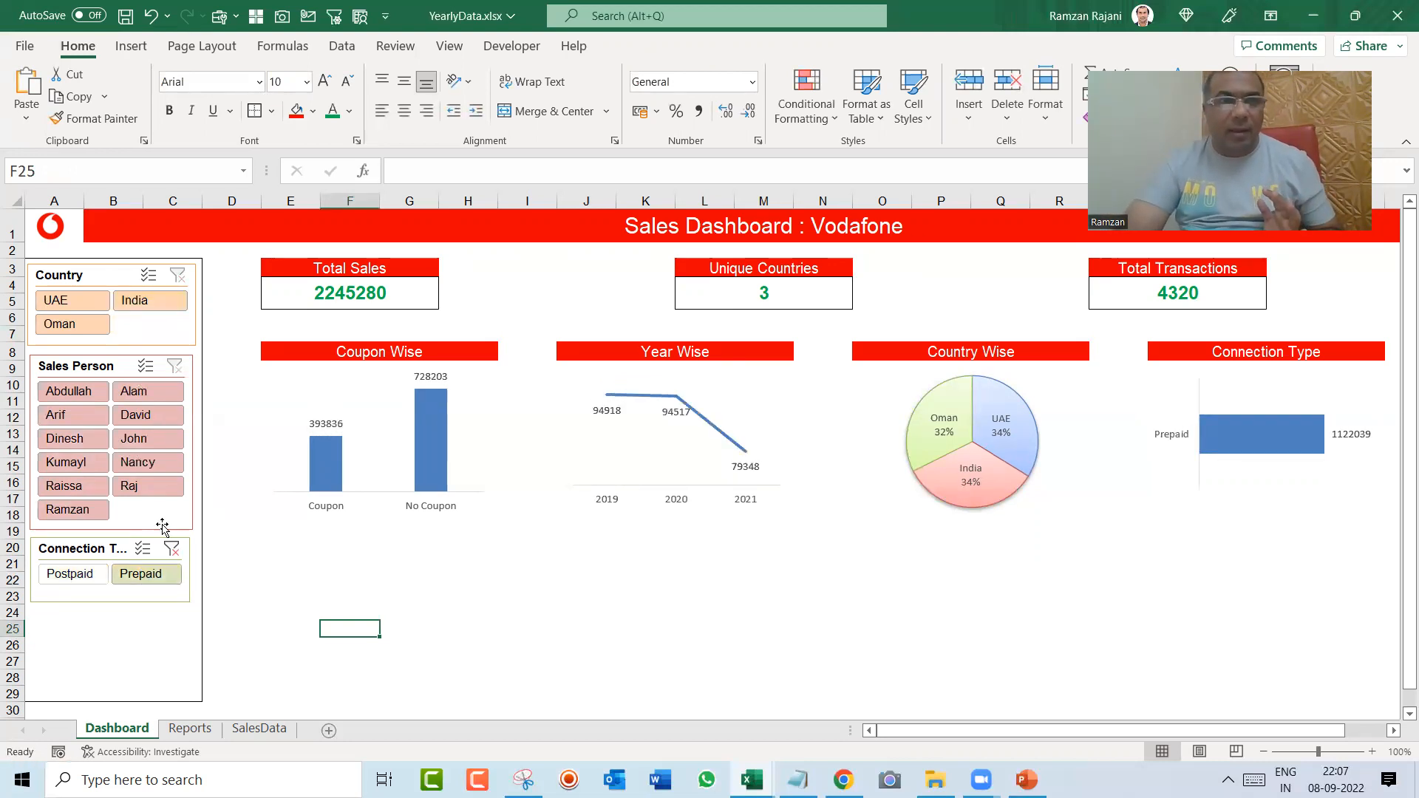
{"action": "left_click", "coordinate": [172, 550]}
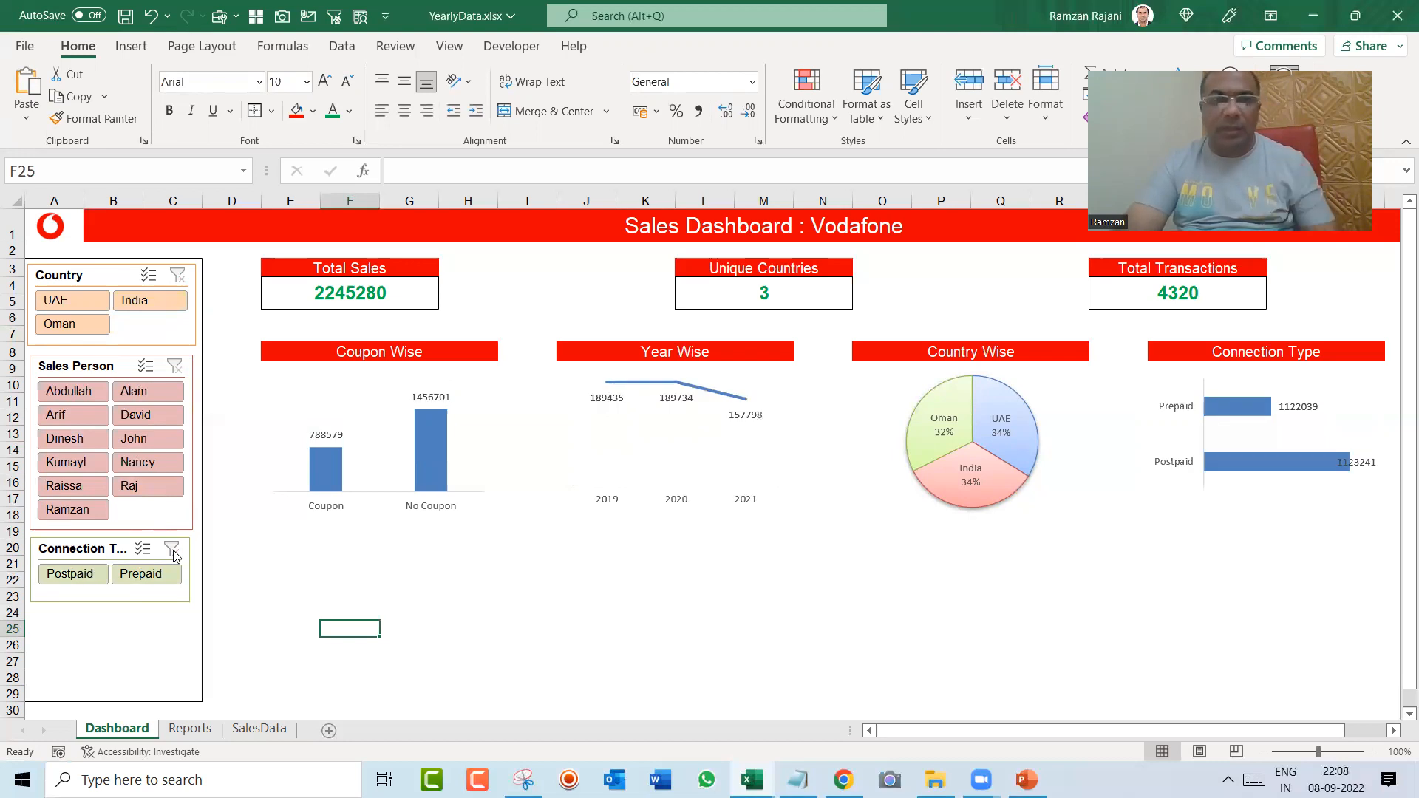
Step: Switch to the Reports sheet and select a cell inside the Person pivot table
{"action": "key", "text": "ctrl+Page_Down"}
{"action": "key", "text": "Down"}
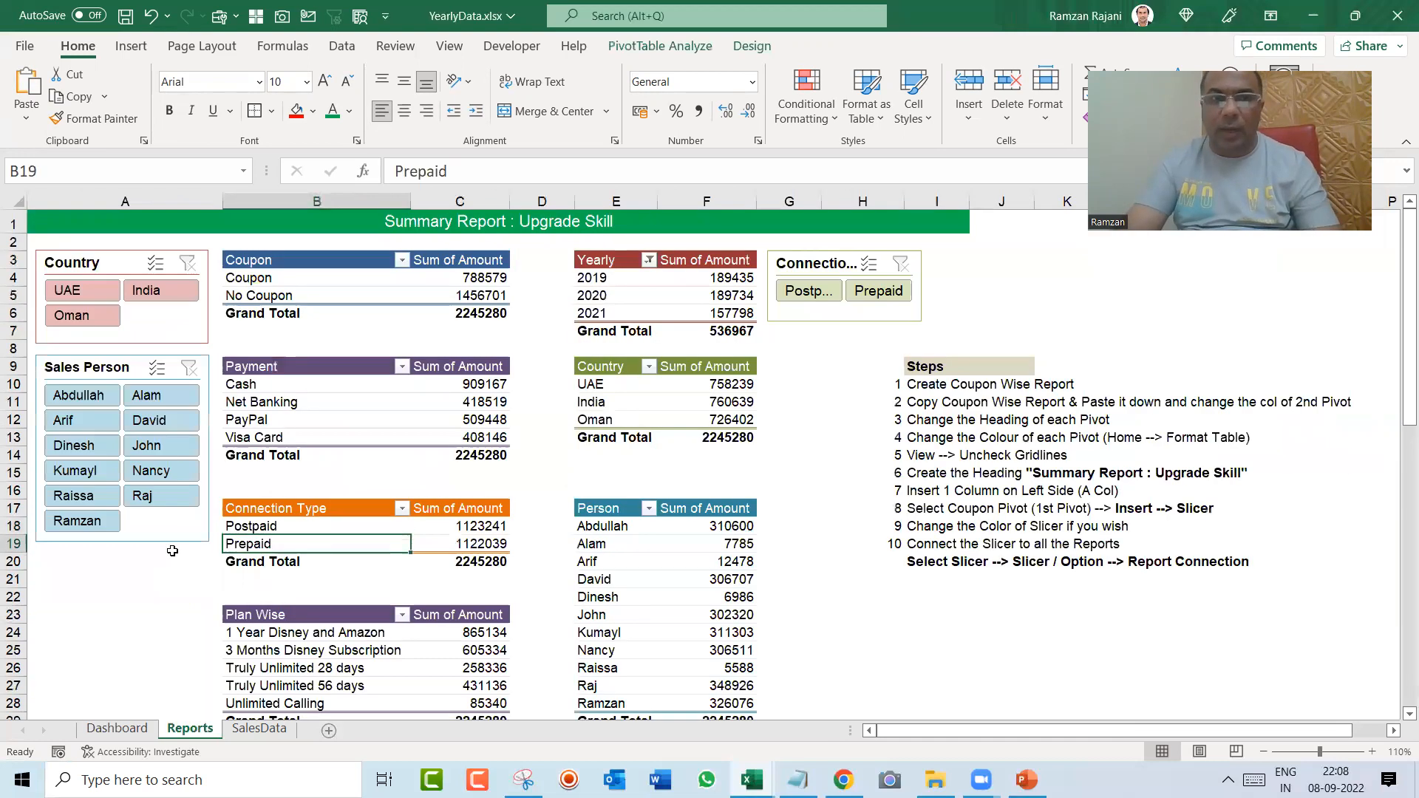
{"action": "key", "text": "Right"}
{"action": "key", "text": "Down"}
{"action": "key", "text": "Down"}
{"action": "key", "text": "Down"}
{"action": "key", "text": "Right"}
{"action": "key", "text": "Right"}
{"action": "key", "text": "Up"}
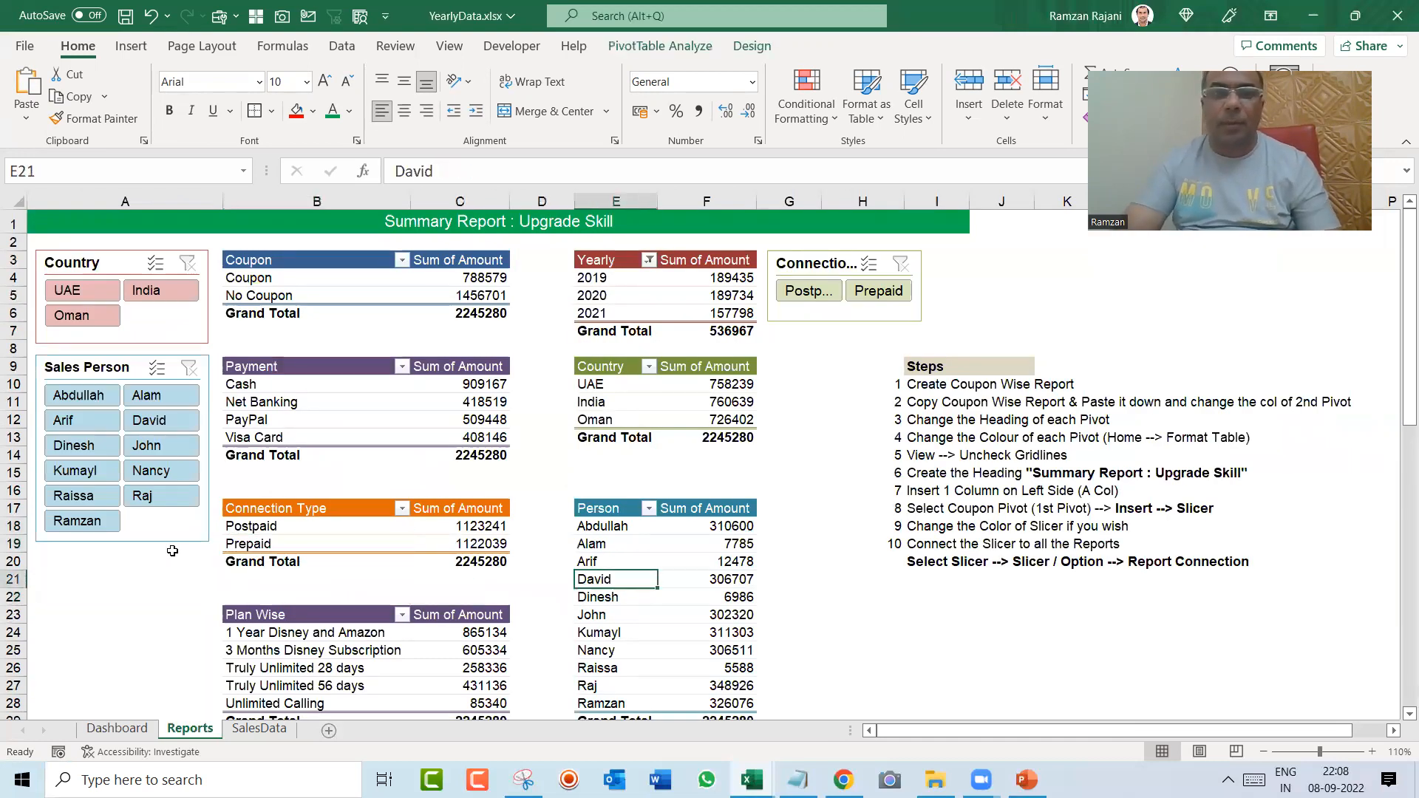
{"action": "left_click", "coordinate": [138, 51]}
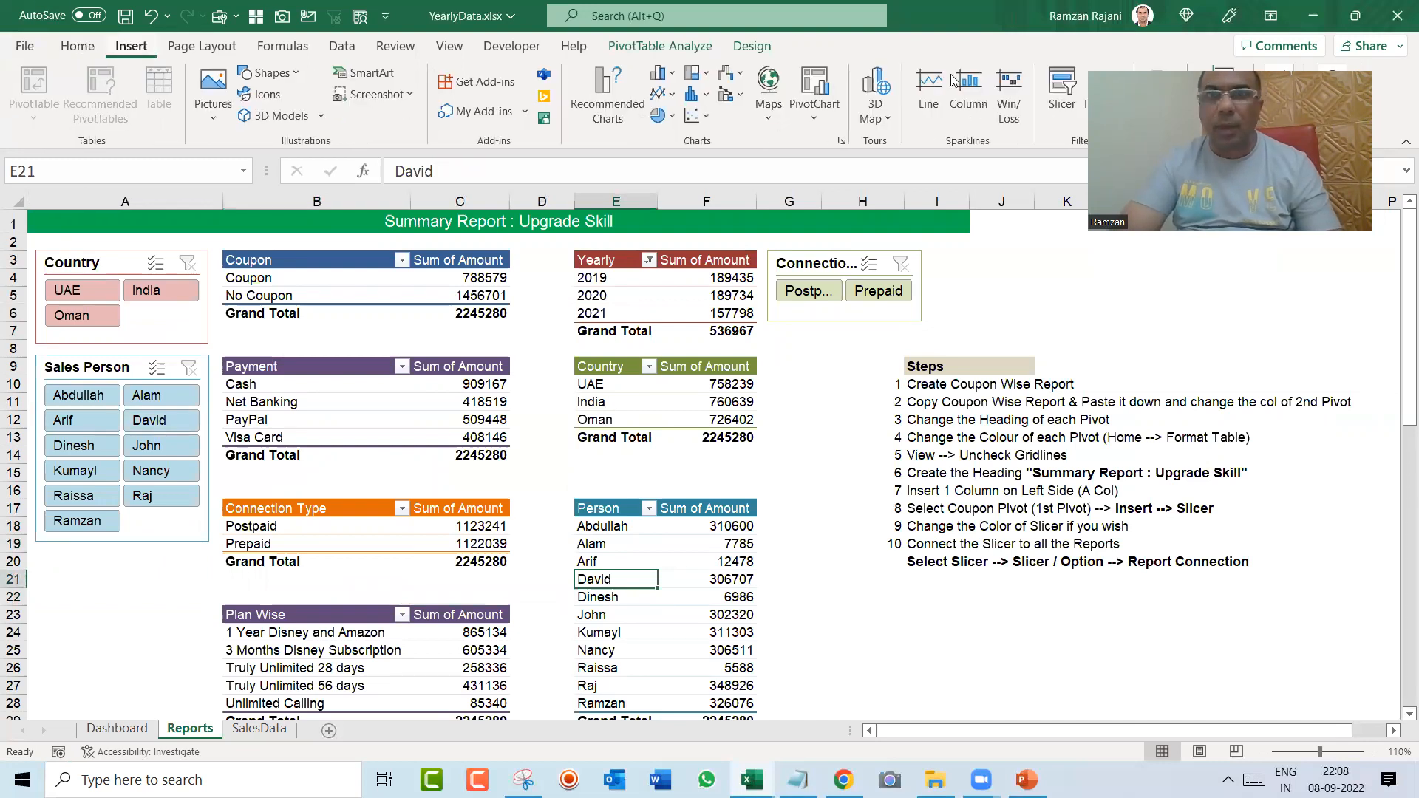
{"action": "left_click", "coordinate": [1060, 104]}
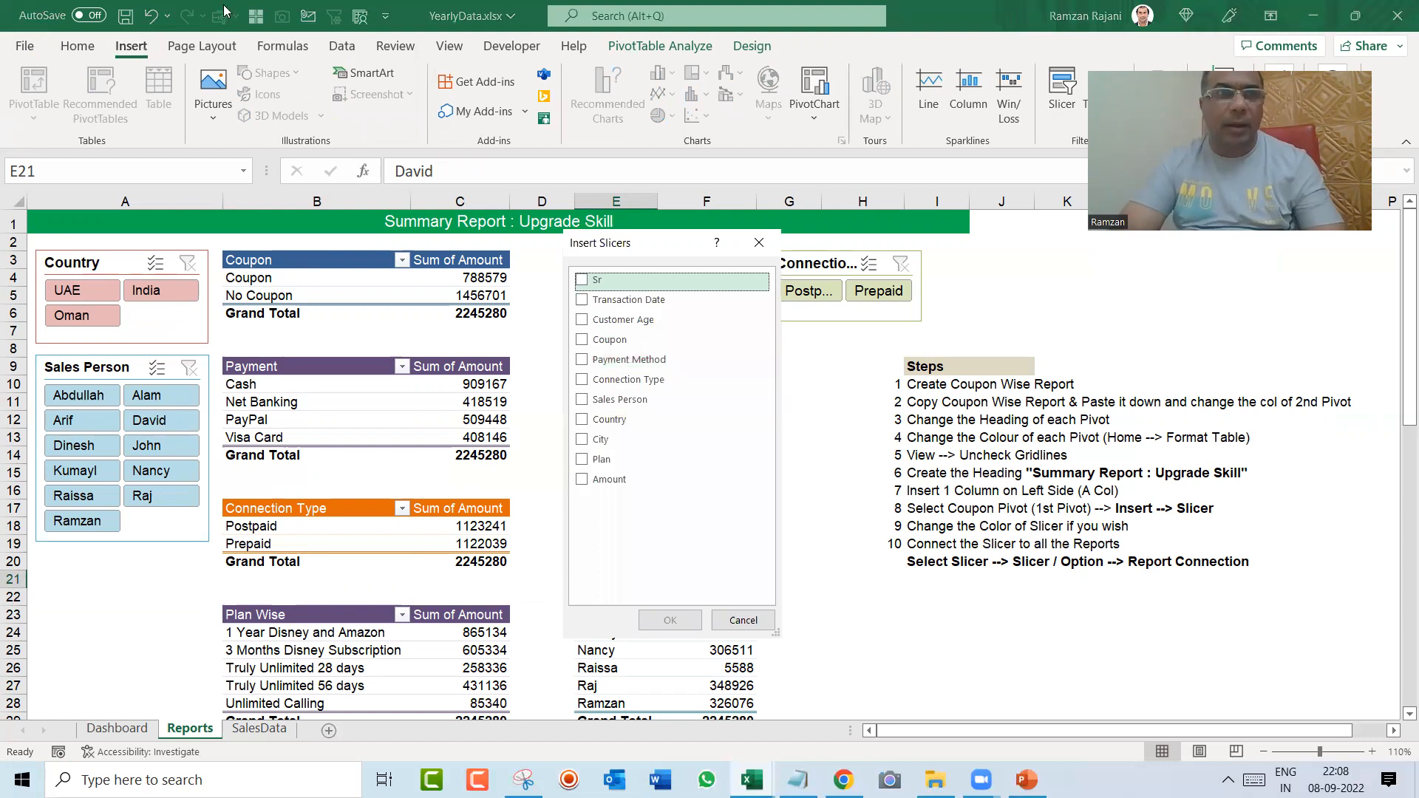
{"action": "key", "text": "Escape"}
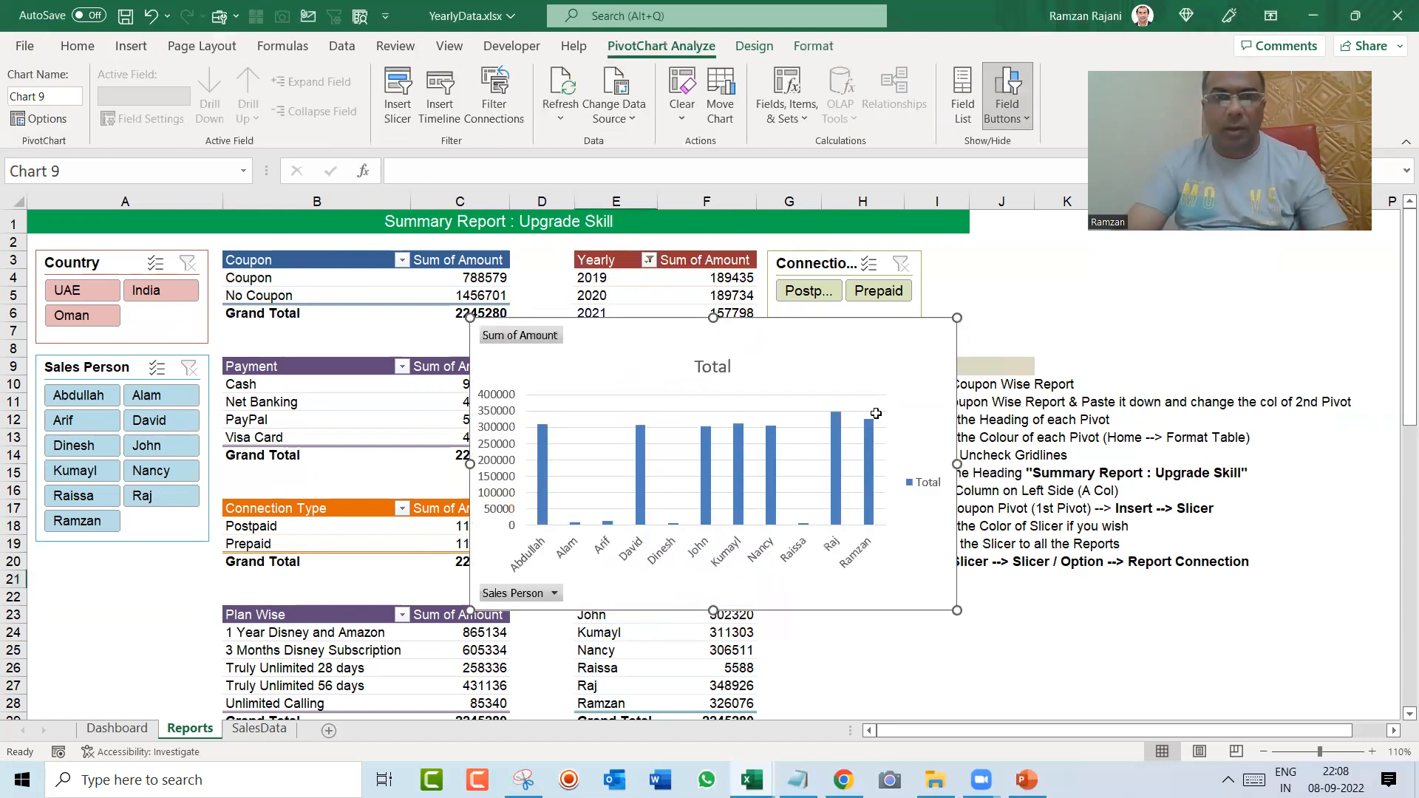
{"action": "key", "text": "Delete"}
Step: Sort the Person pivot table by Sum of Amount from largest to smallest
{"action": "key", "text": "Down"}
{"action": "key", "text": "Down"}
{"action": "key", "text": "Down"}
{"action": "key", "text": "Down"}
{"action": "key", "text": "Down"}
{"action": "key", "text": "Down"}
{"action": "key", "text": "Down"}
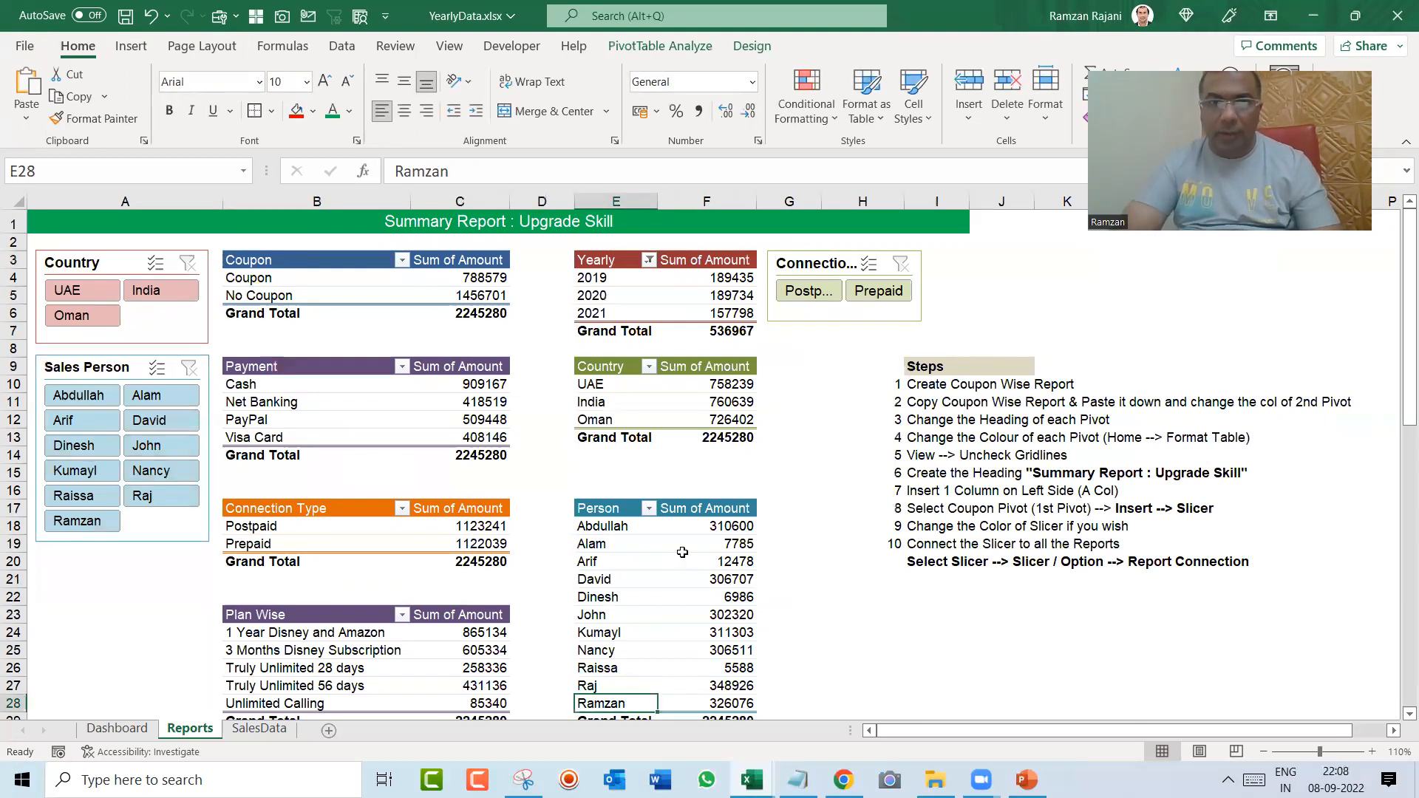
{"action": "right_click", "coordinate": [710, 543]}
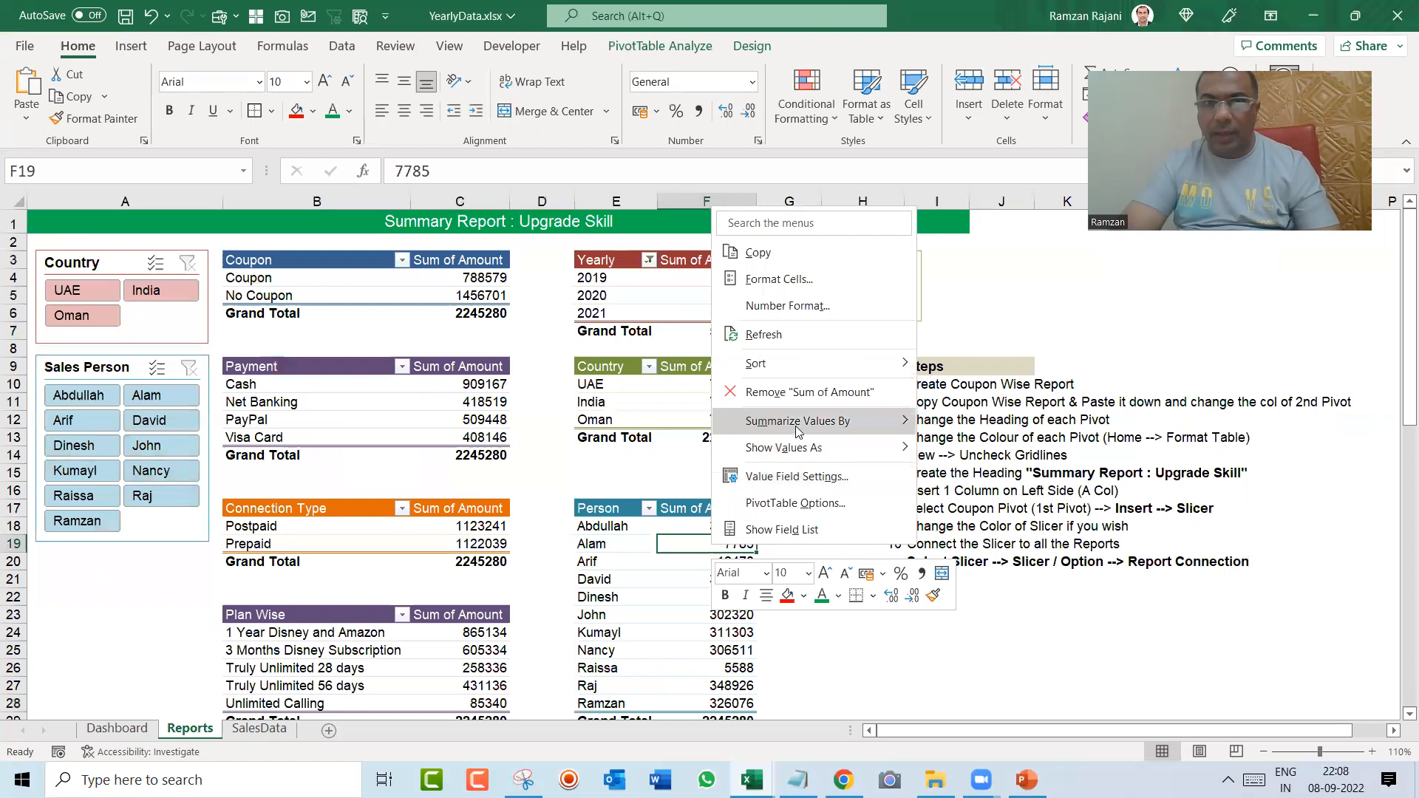
{"action": "mouse_move", "coordinate": [799, 428]}
{"action": "mouse_move", "coordinate": [830, 368]}
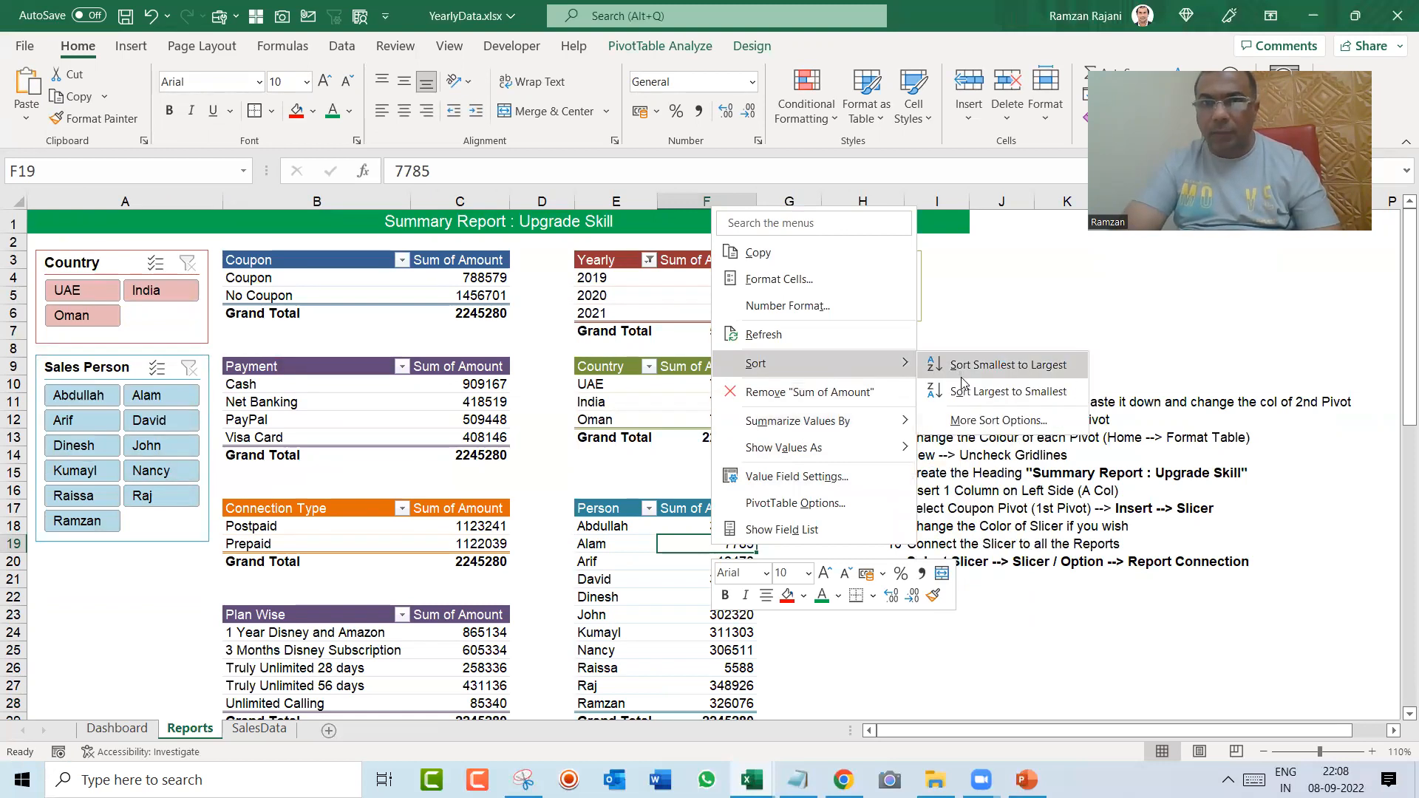
{"action": "left_click", "coordinate": [962, 381]}
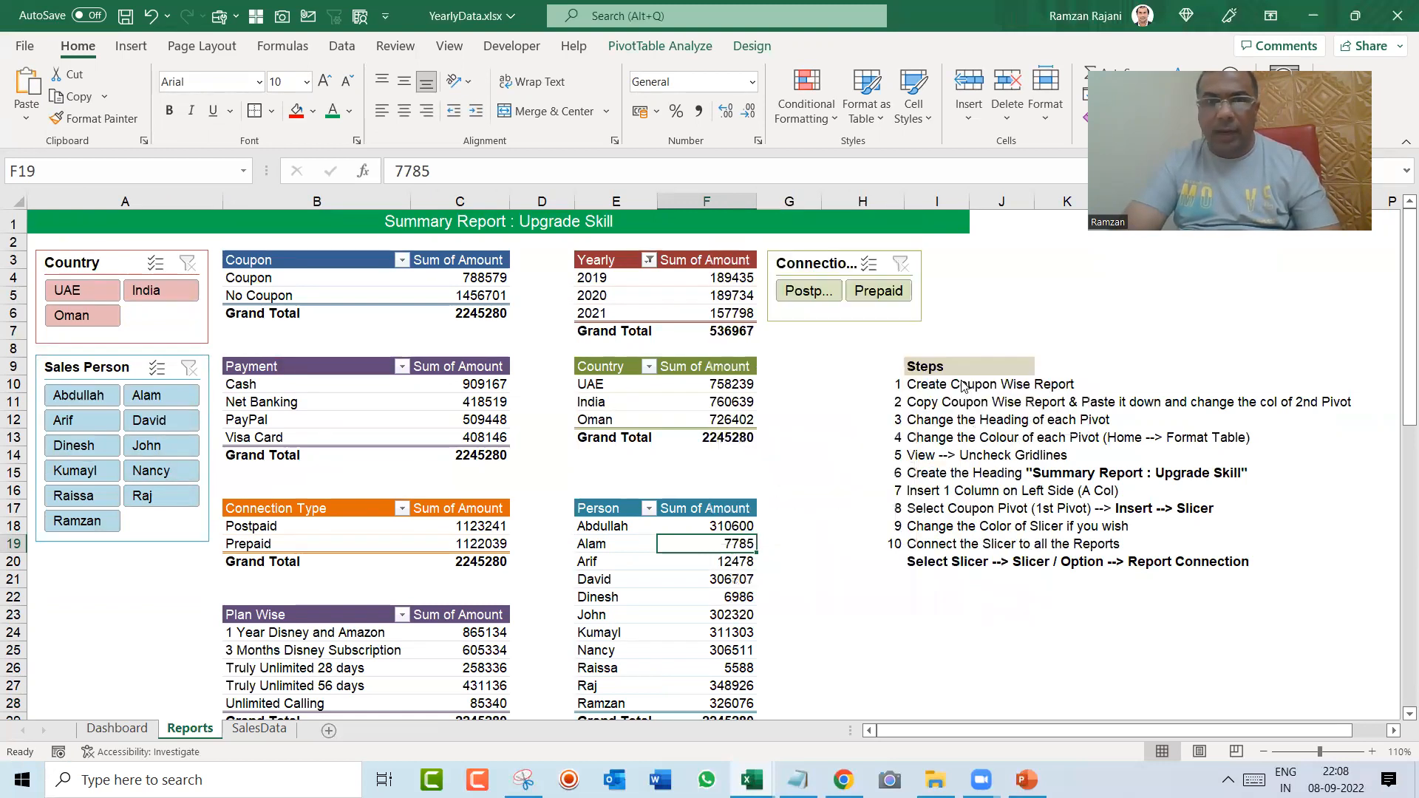
Step: Insert a 2-D clustered column pivot chart based on the Person pivot table
{"action": "left_click", "coordinate": [131, 46]}
{"action": "left_click", "coordinate": [657, 73]}
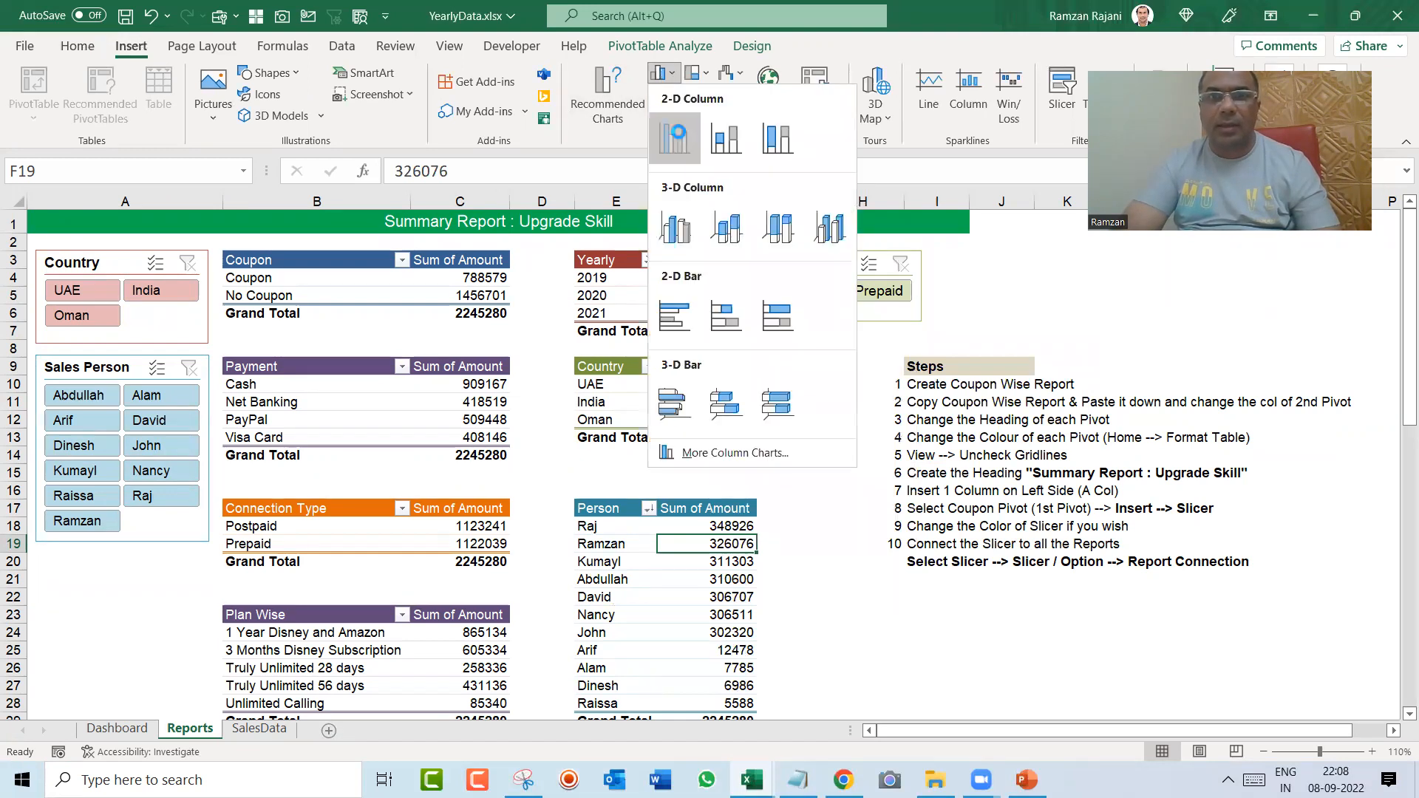
{"action": "left_click", "coordinate": [680, 136]}
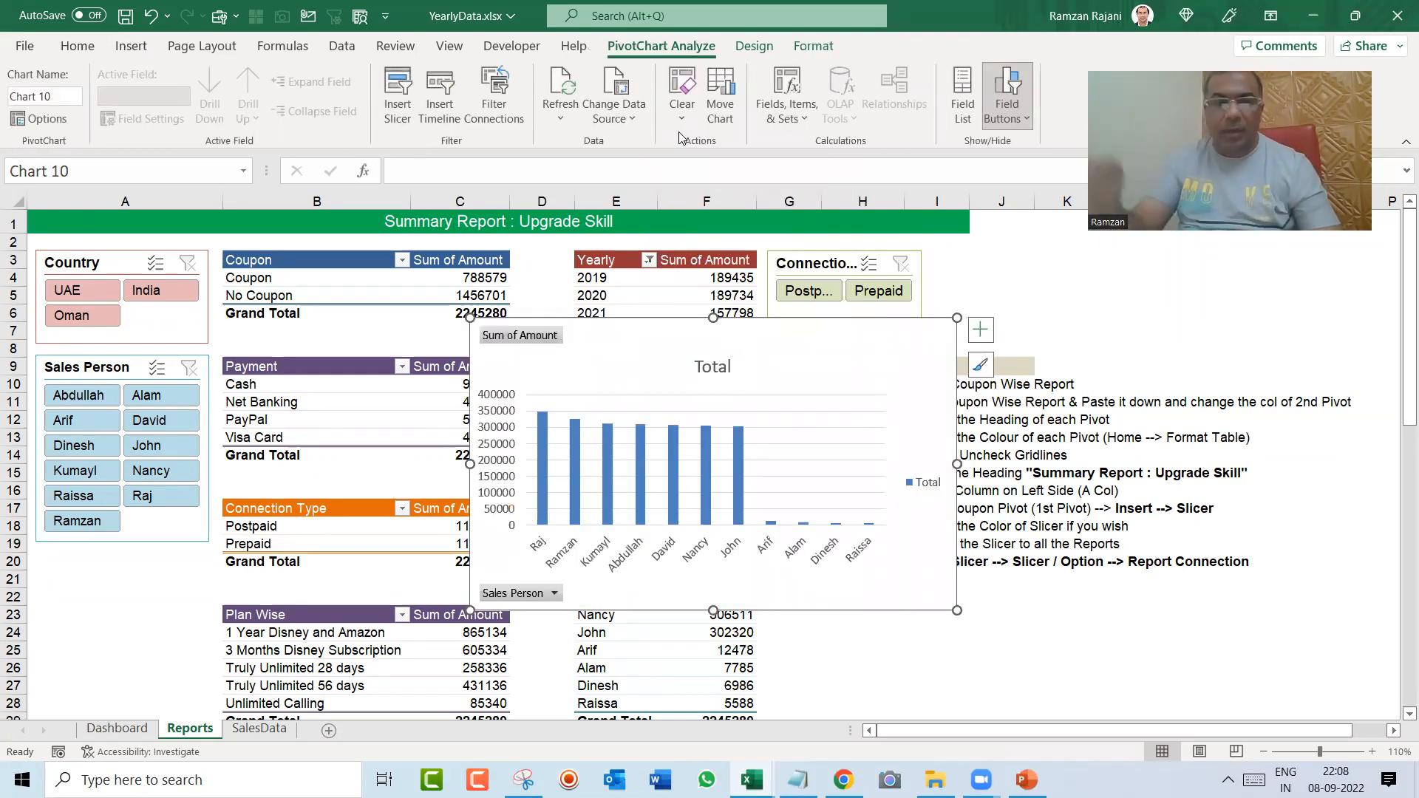
Step: Move the new person chart onto the Dashboard sheet, reducing its height and placing it below the Coupon Wise chart
{"action": "key", "text": "Delete"}
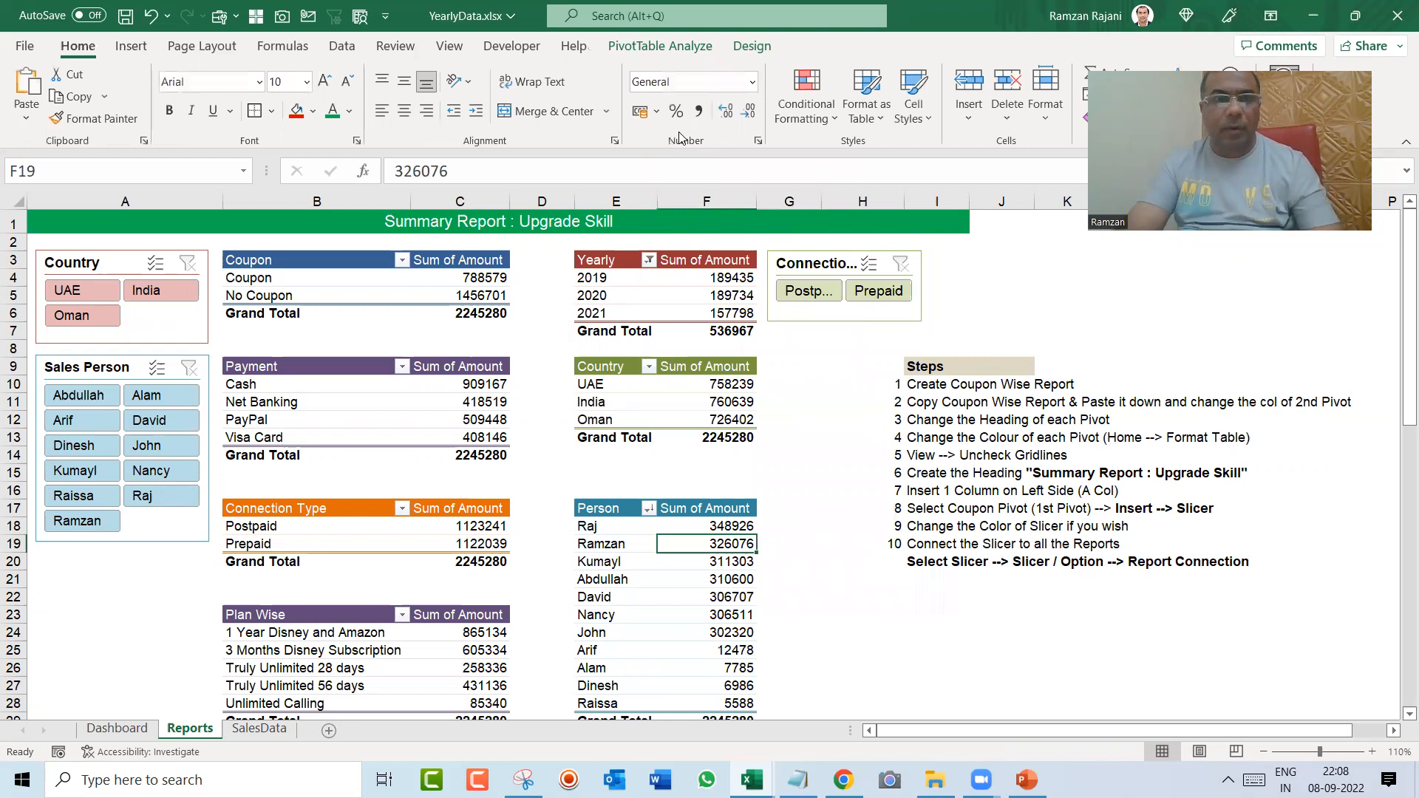
{"action": "key", "text": "ctrl+Page_Up"}
{"action": "key", "text": "ctrl+v"}
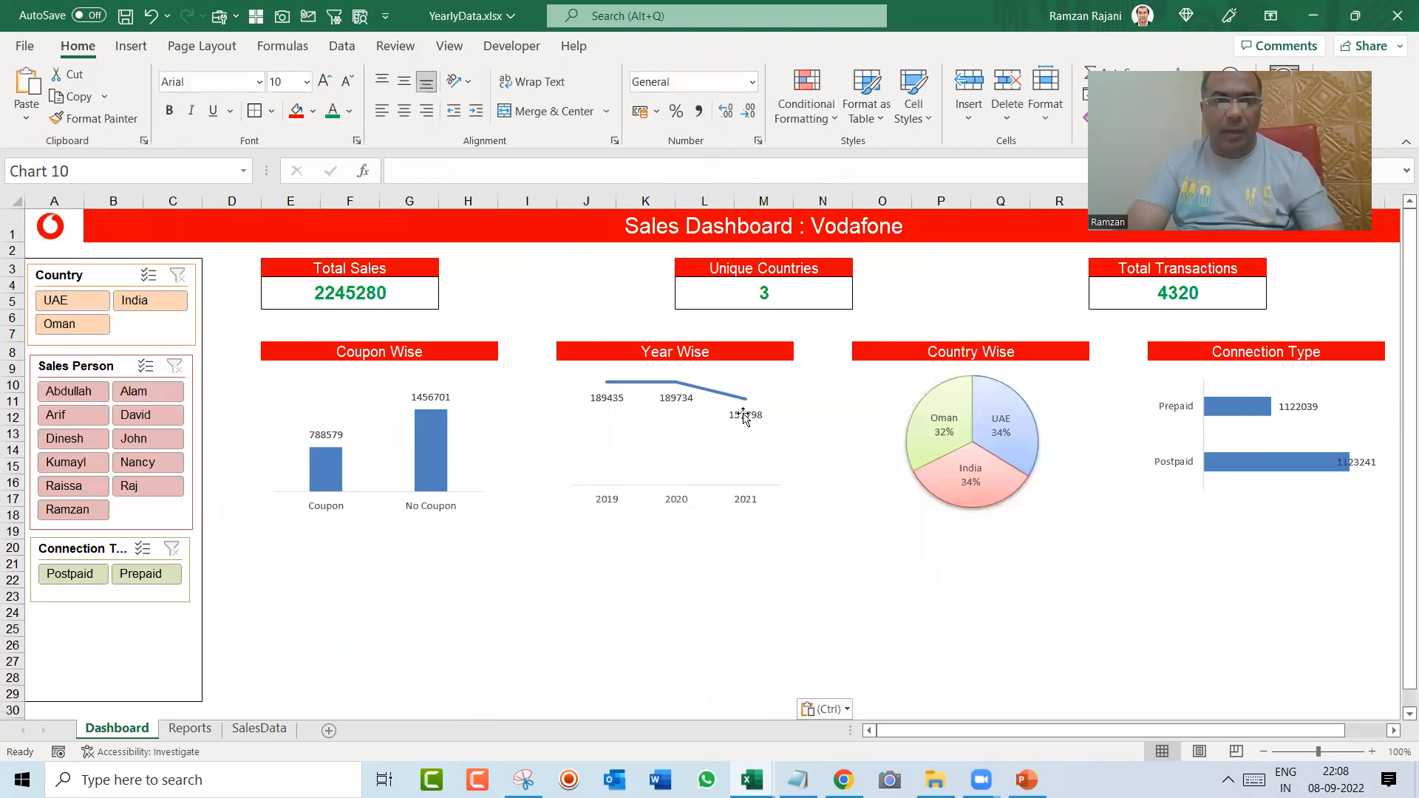
{"action": "left_click_drag", "start_coordinate": [621, 646], "coordinate": [610, 469]}
{"action": "left_click_drag", "start_coordinate": [534, 445], "coordinate": [544, 528]}
Step: Strip the person chart of its legend, title, field buttons, value axis and gridlines
{"action": "left_click", "coordinate": [720, 635]}
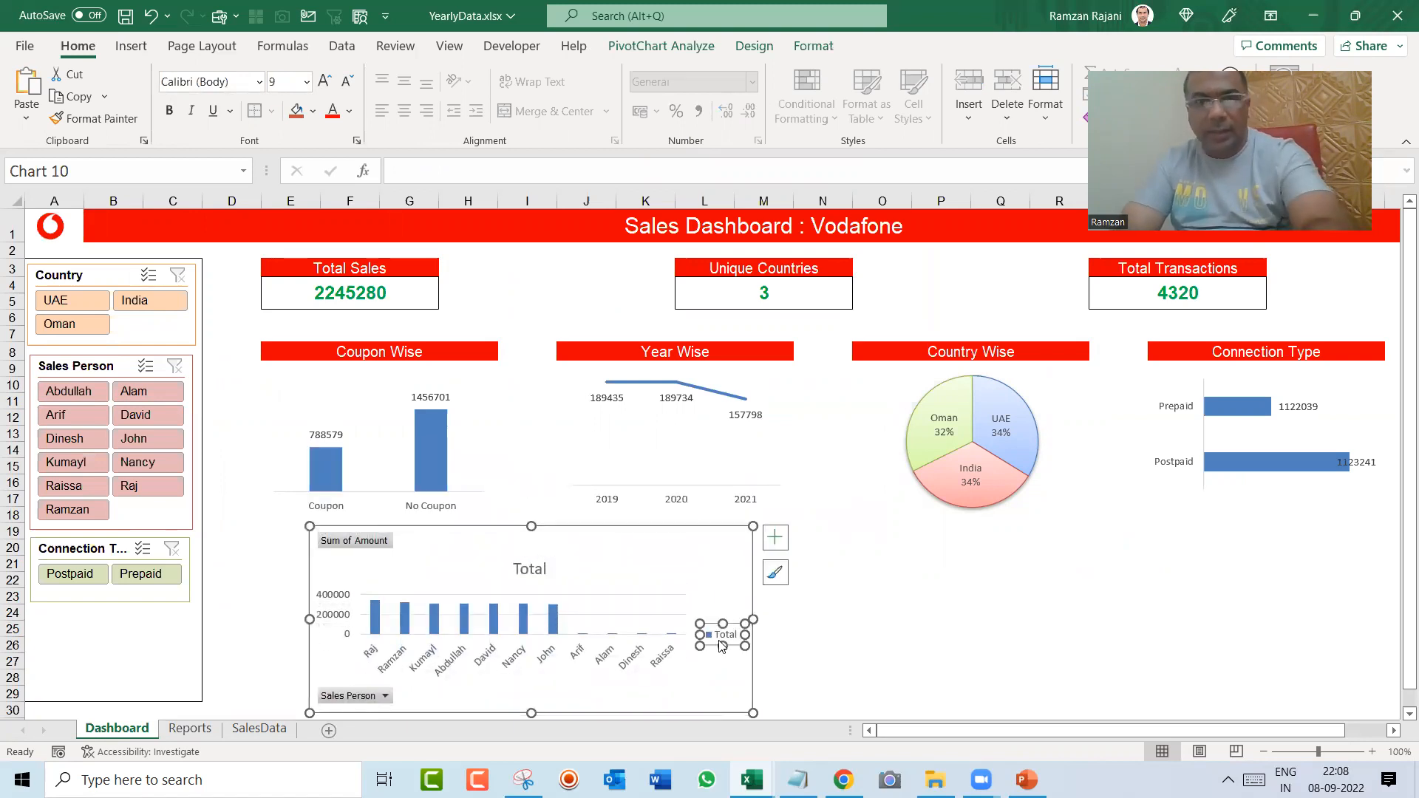
{"action": "left_click", "coordinate": [662, 623]}
{"action": "left_click", "coordinate": [721, 634]}
{"action": "key", "text": "Delete"}
{"action": "left_click", "coordinate": [531, 575]}
{"action": "key", "text": "Delete"}
{"action": "right_click", "coordinate": [370, 541]}
{"action": "left_click", "coordinate": [309, 481]}
{"action": "left_click", "coordinate": [327, 564]}
{"action": "key", "text": "Delete"}
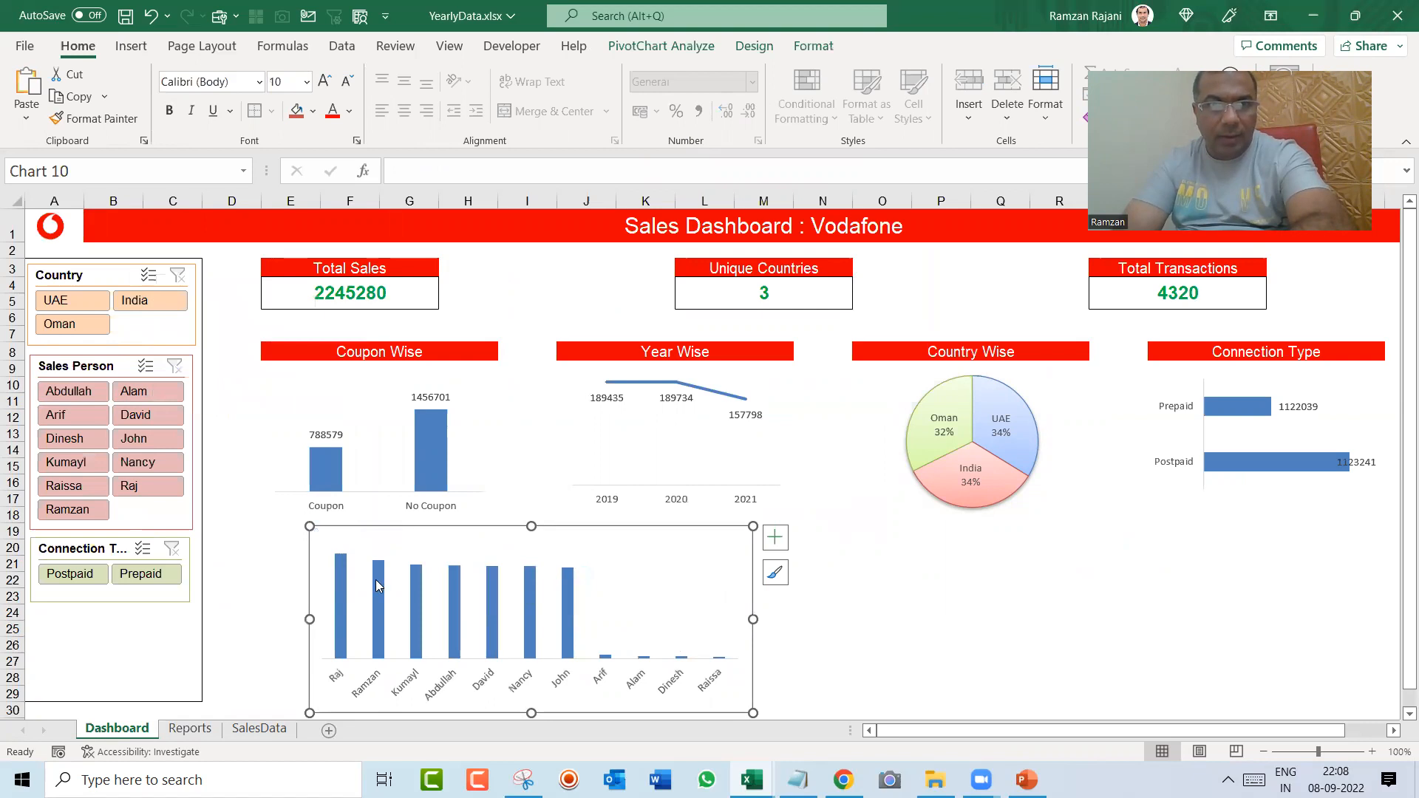
Step: Add data labels to the person chart's column series and set the series outline to No Outline
{"action": "left_click", "coordinate": [376, 580]}
{"action": "right_click", "coordinate": [371, 595]}
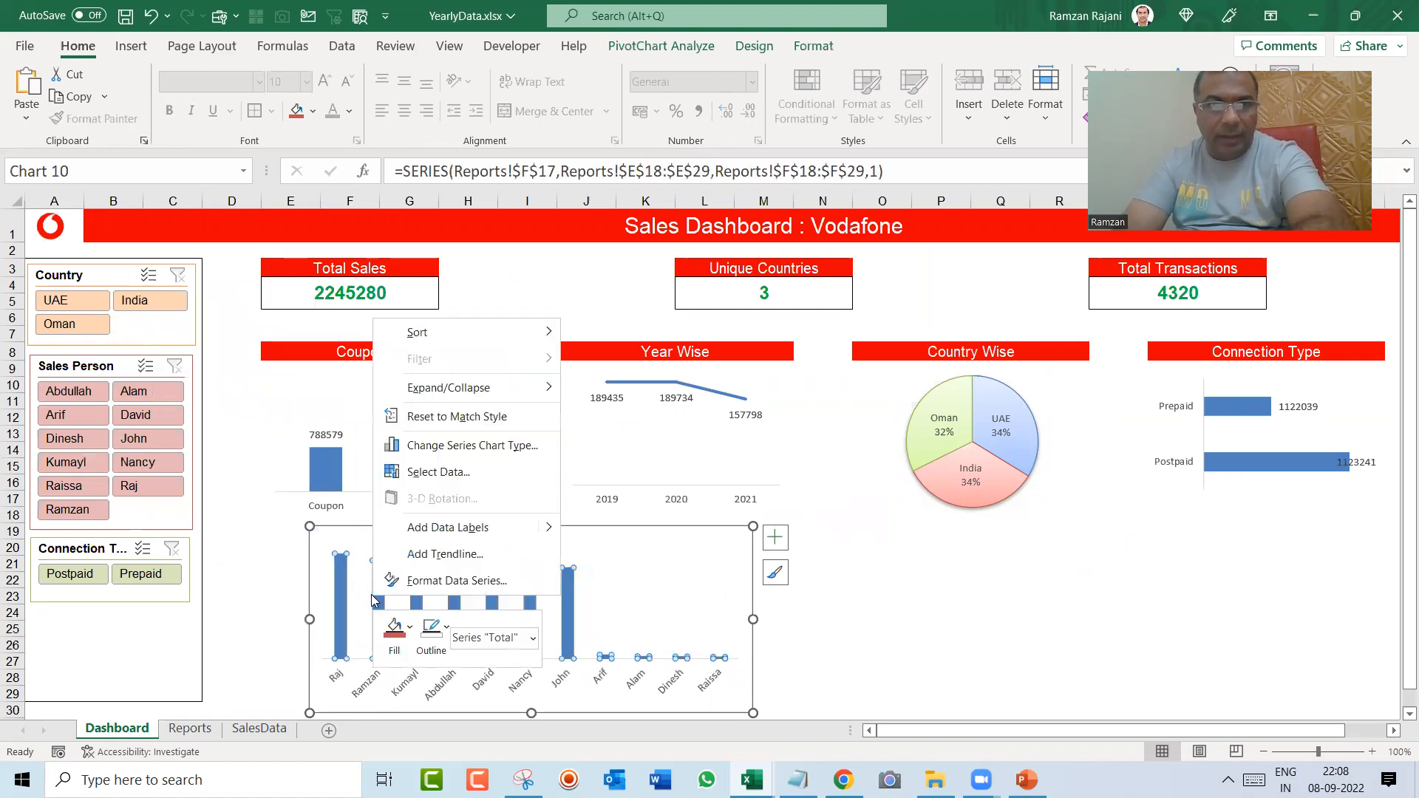
{"action": "left_click", "coordinate": [429, 528]}
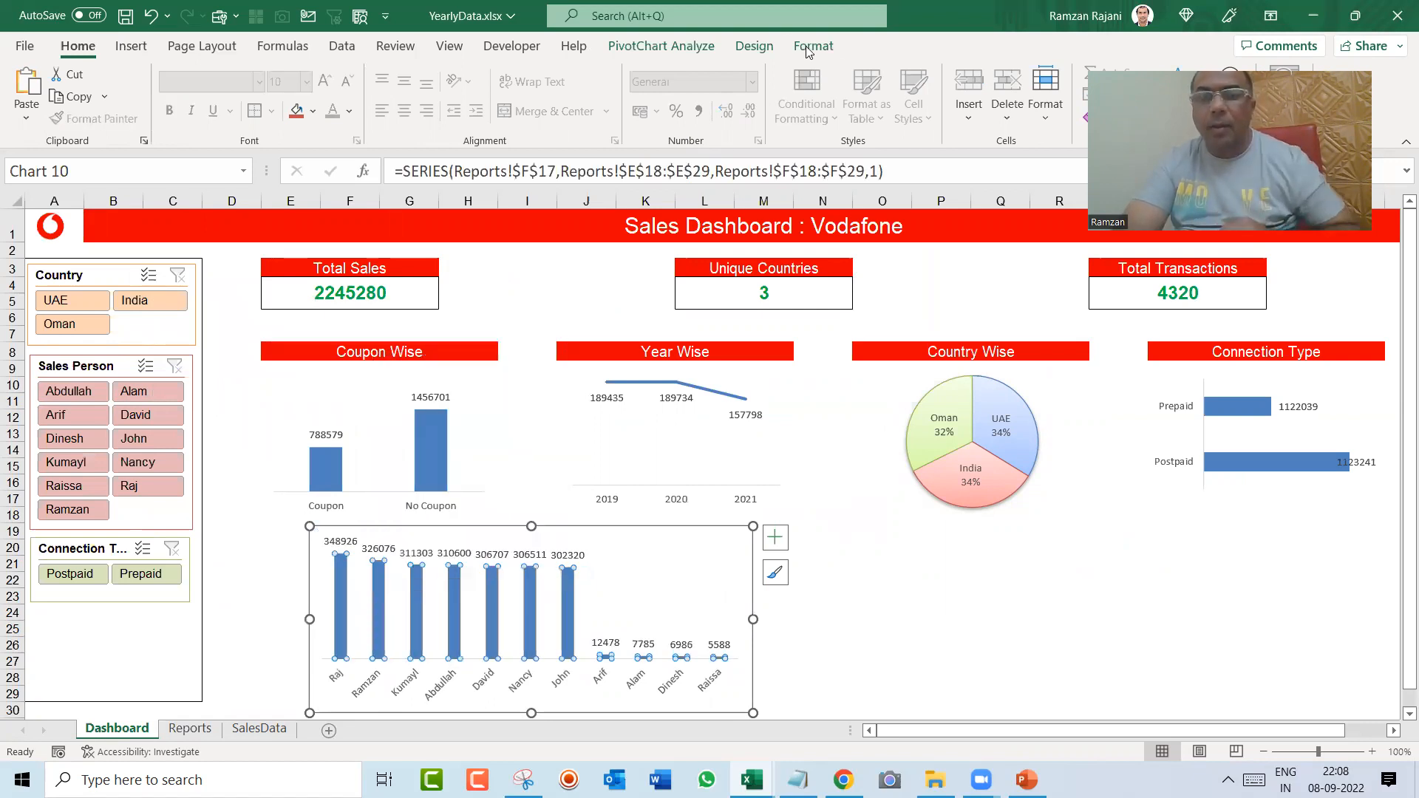
{"action": "left_click", "coordinate": [813, 46]}
{"action": "left_click", "coordinate": [755, 94]}
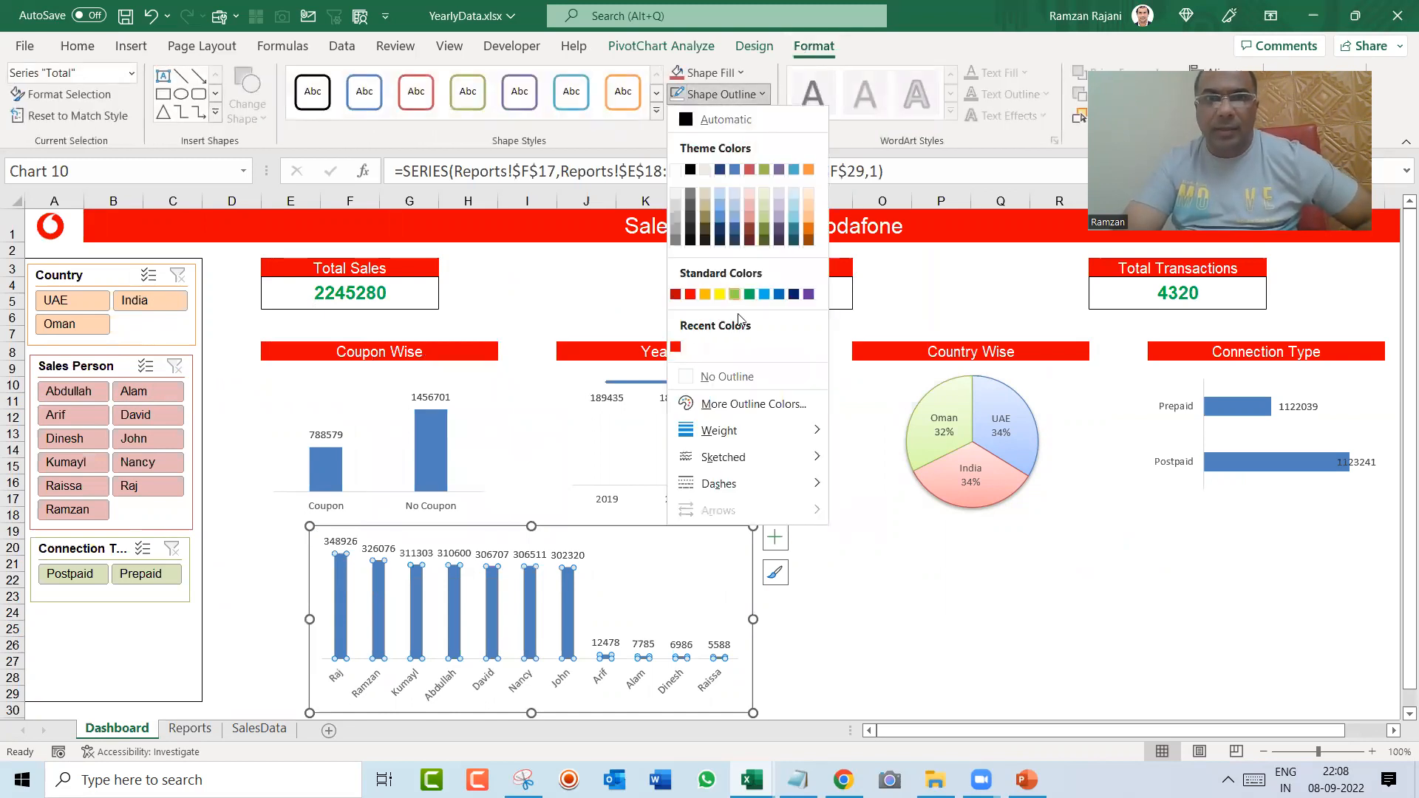
{"action": "left_click", "coordinate": [734, 375]}
Step: Make the person chart shorter and move it lower to leave room for a heading above it
{"action": "left_click", "coordinate": [846, 659]}
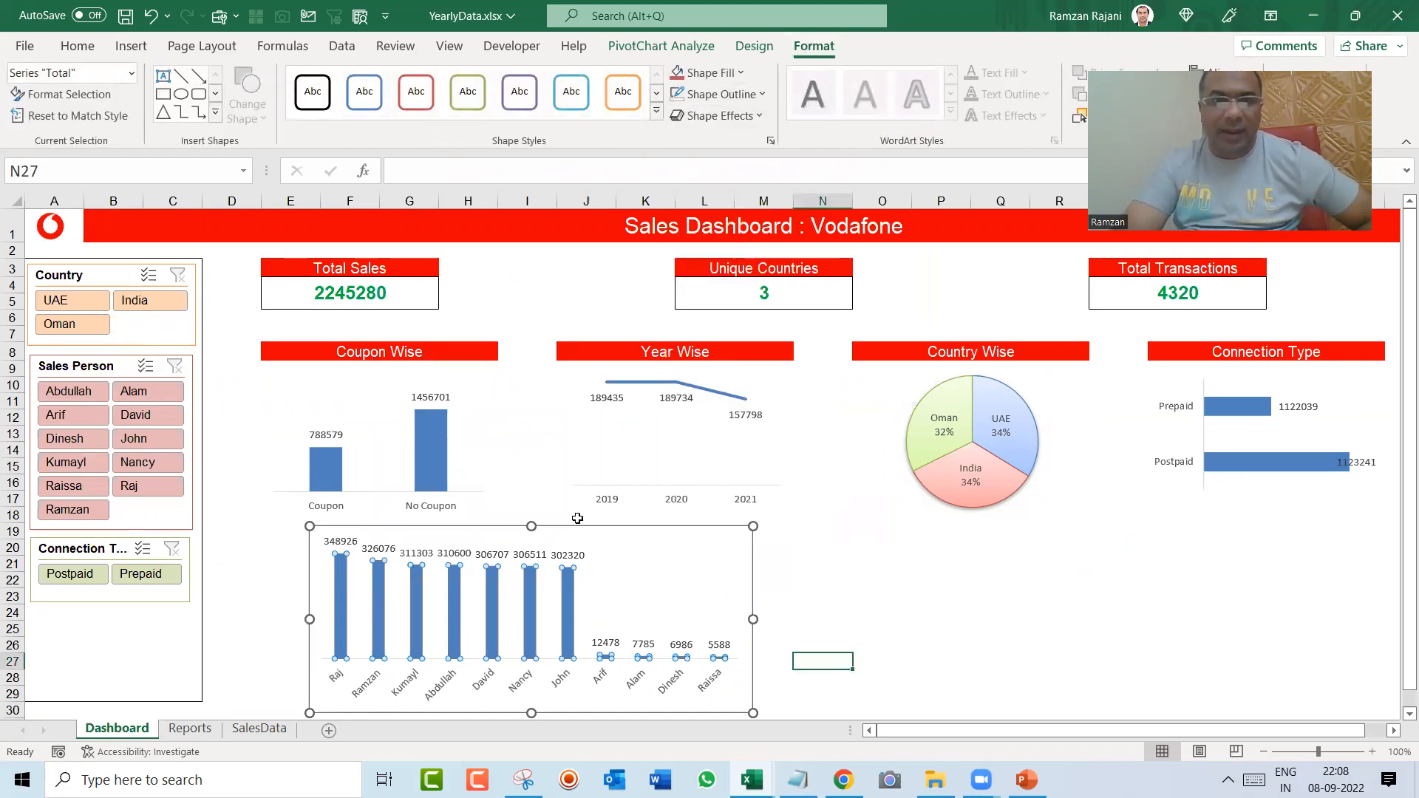
{"action": "left_click", "coordinate": [531, 528]}
{"action": "left_click_drag", "start_coordinate": [531, 528], "coordinate": [456, 586]}
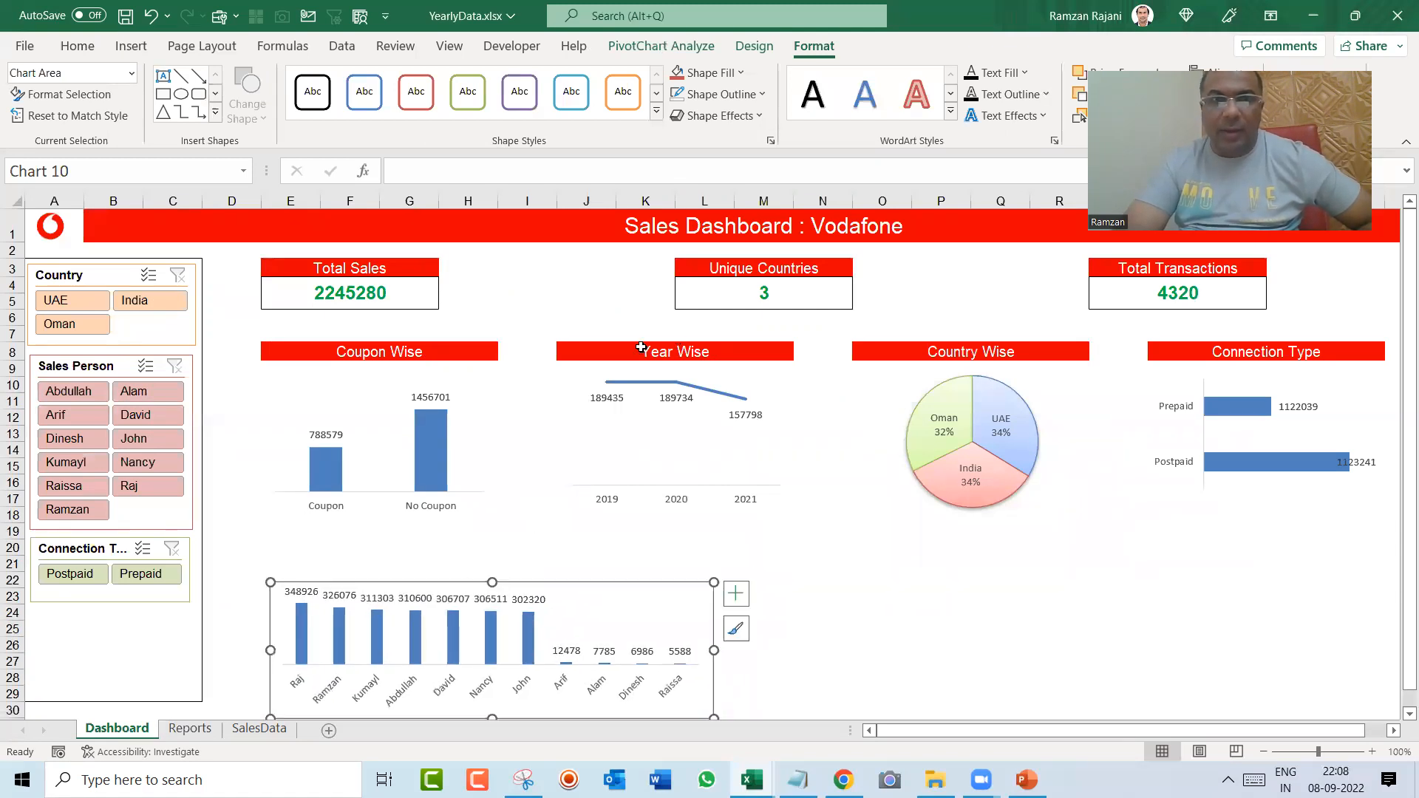
Step: Copy the Coupon Wise heading to cell E21 above the person chart and rename the copy Person Wise
{"action": "left_click", "coordinate": [496, 356]}
{"action": "key", "text": "ctrl+c"}
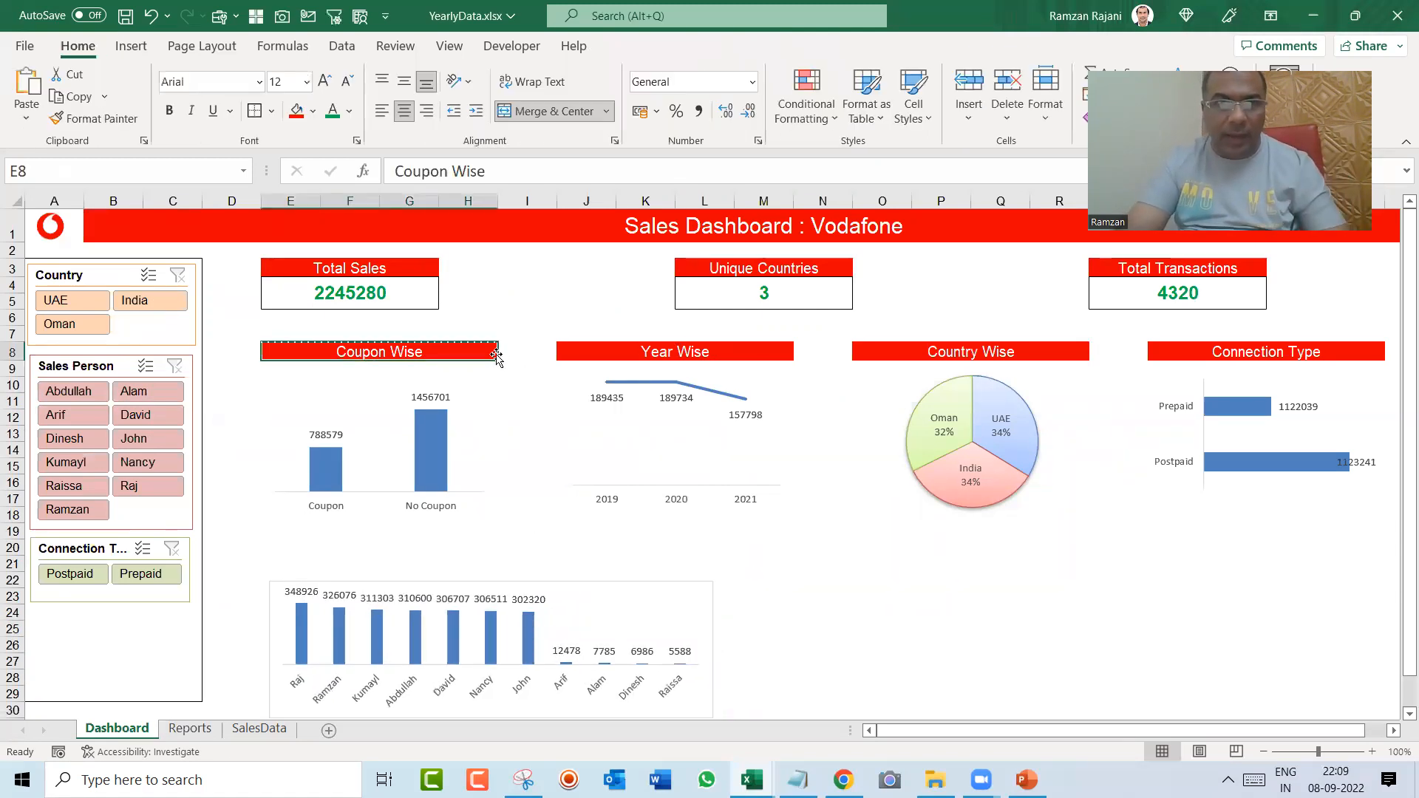
{"action": "key", "text": "Down"}
{"action": "key", "text": "Down"}
{"action": "key", "text": "Down"}
{"action": "key", "text": "Down"}
{"action": "key", "text": "Down"}
{"action": "key", "text": "Down"}
{"action": "key", "text": "Down"}
{"action": "key", "text": "Down"}
{"action": "key", "text": "Down"}
{"action": "key", "text": "Down"}
{"action": "key", "text": "Down"}
{"action": "key", "text": "Down"}
{"action": "key", "text": "Down"}
{"action": "key", "text": "Down"}
{"action": "key", "text": "Down"}
{"action": "key", "text": "Down"}
{"action": "key", "text": "Up"}
{"action": "key", "text": "Up"}
{"action": "key", "text": "Up"}
{"action": "key", "text": "Right"}
{"action": "key", "text": "Right"}
{"action": "key", "text": "Left"}
{"action": "key", "text": "Left"}
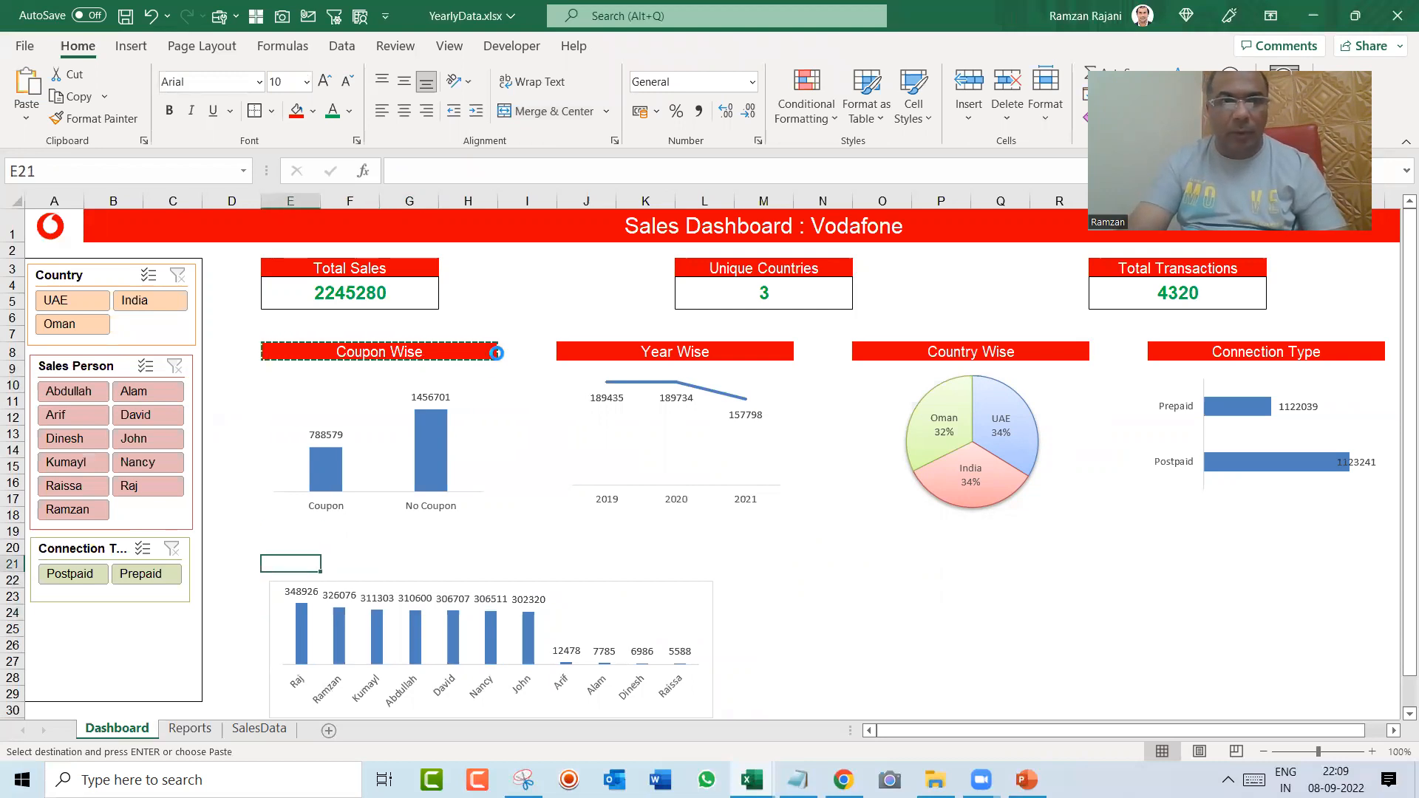
{"action": "key", "text": "Return"}
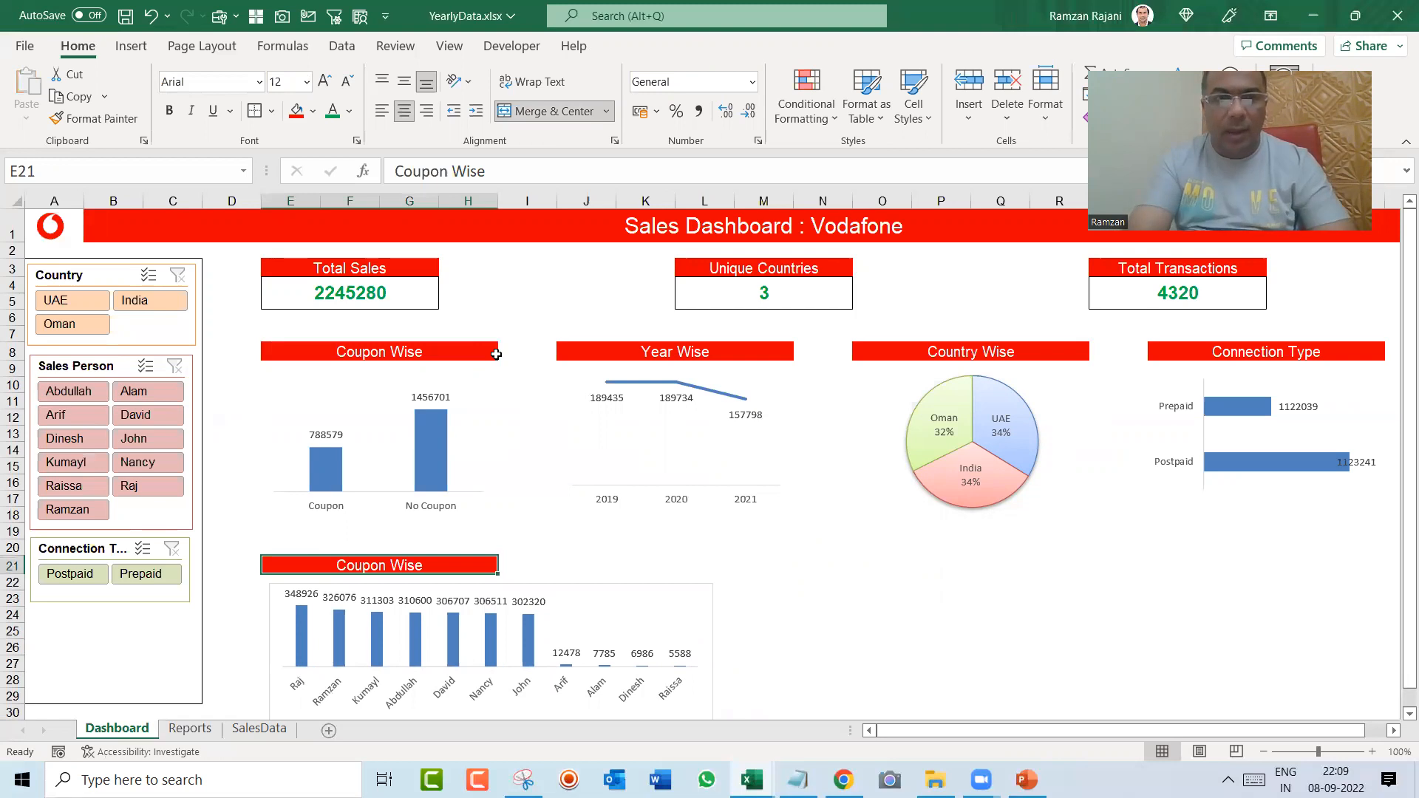
{"action": "type", "text": "Person Wise"}
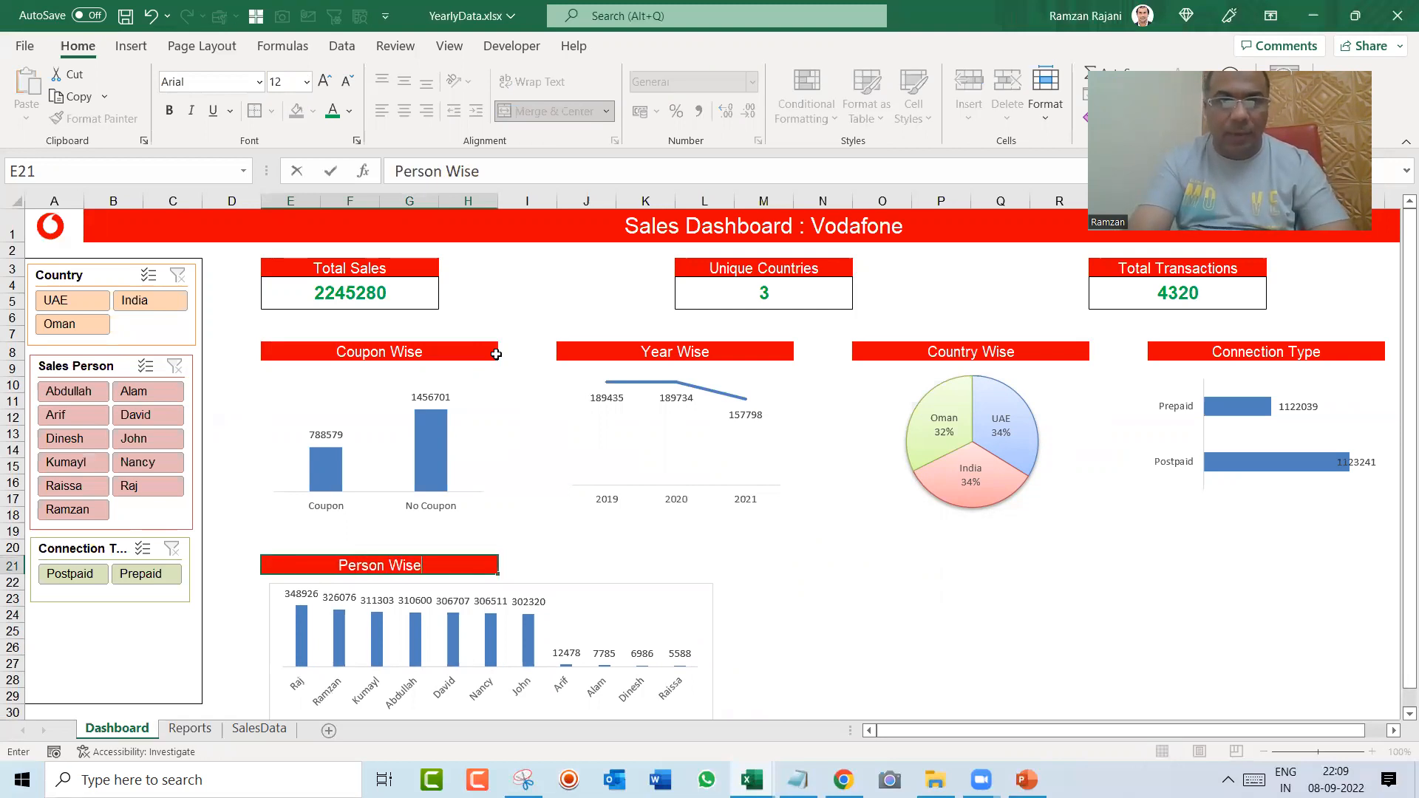
{"action": "key", "text": "Return"}
Step: Move the Person Wise heading up to row 20, then align the chart directly beneath it and make the chart narrower
{"action": "left_click", "coordinate": [419, 548]}
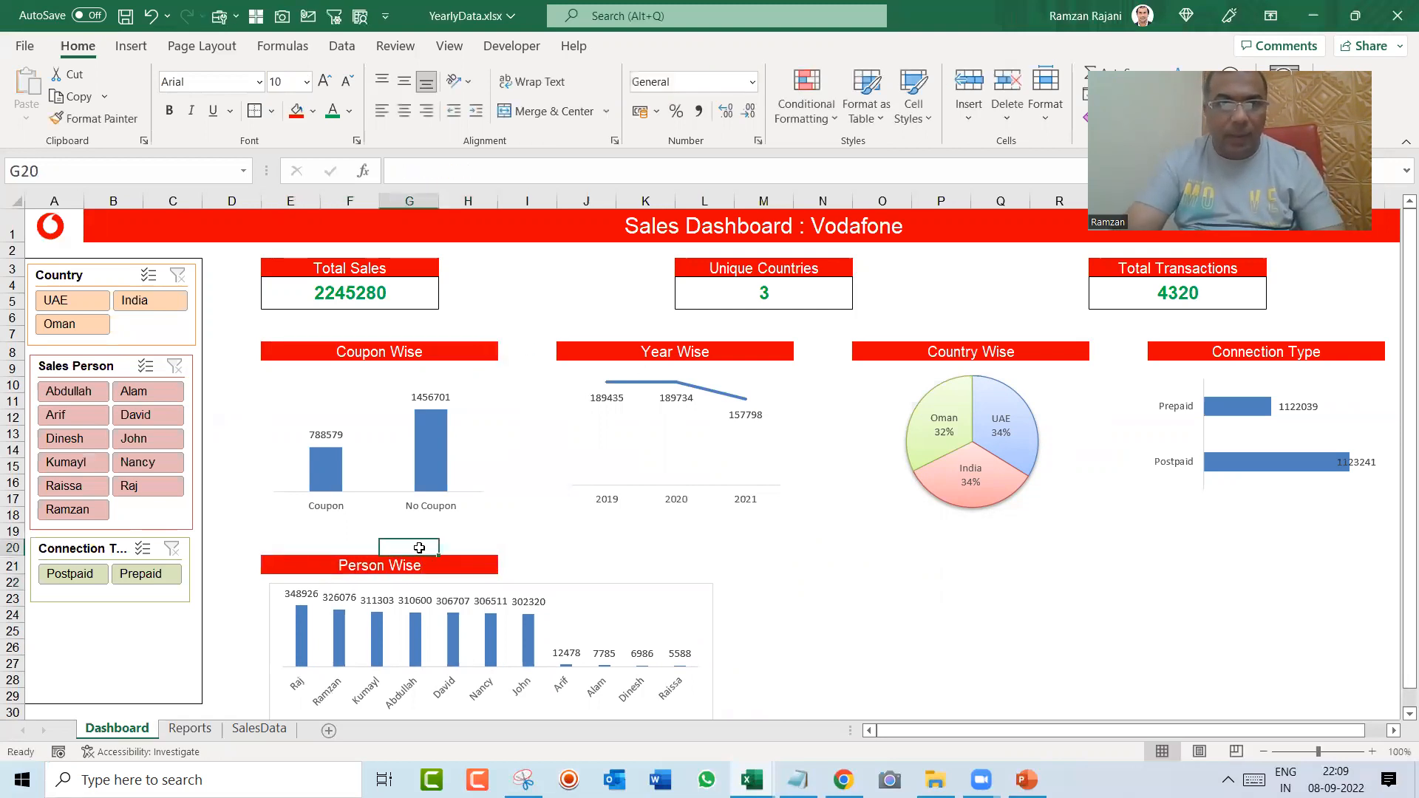
{"action": "key", "text": "Down"}
{"action": "key", "text": "Left"}
{"action": "mouse_move", "coordinate": [418, 558]}
{"action": "left_mouse_down"}
{"action": "mouse_move", "coordinate": [418, 542]}
{"action": "mouse_move", "coordinate": [391, 564]}
{"action": "left_mouse_up"}
{"action": "left_click", "coordinate": [400, 586]}
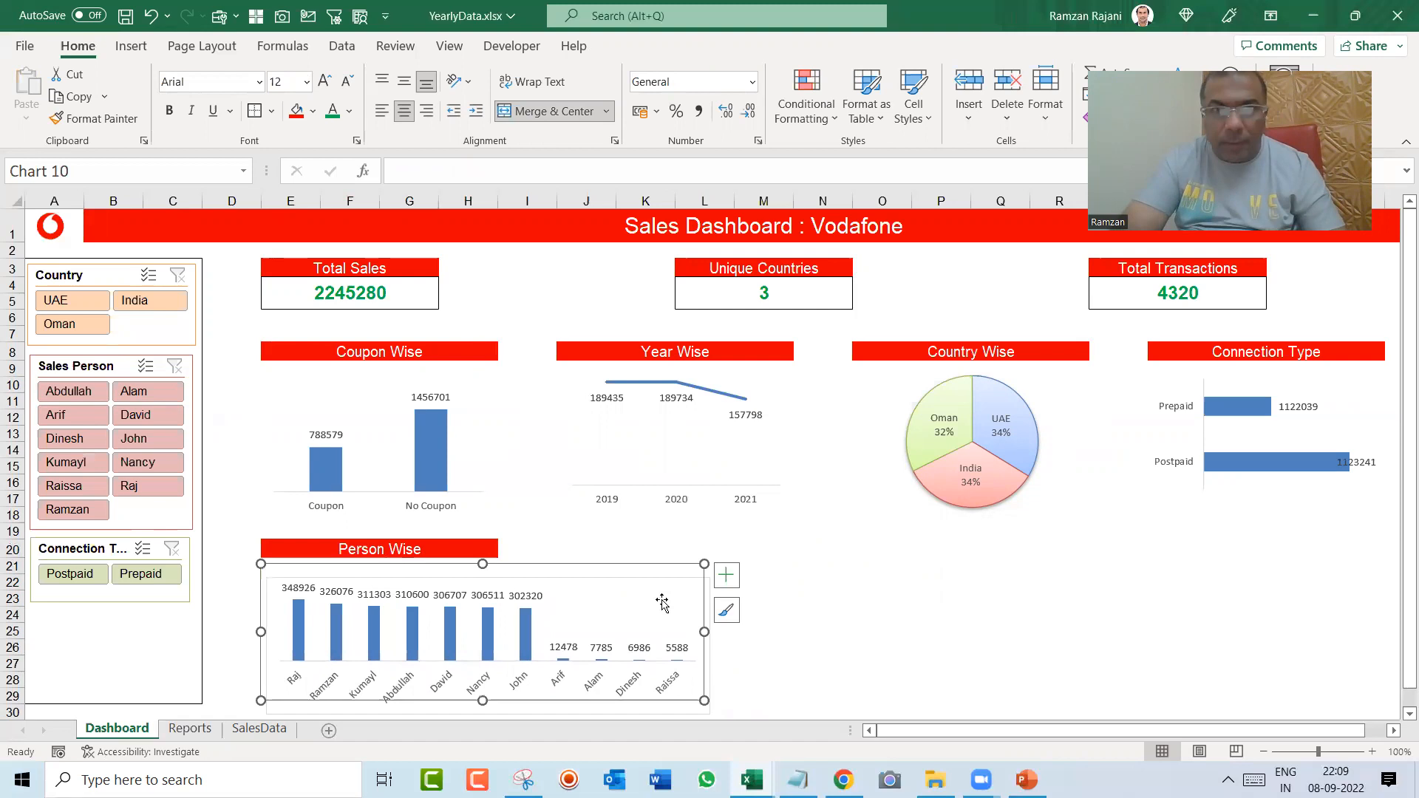
{"action": "left_click_drag", "start_coordinate": [704, 632], "coordinate": [667, 629]}
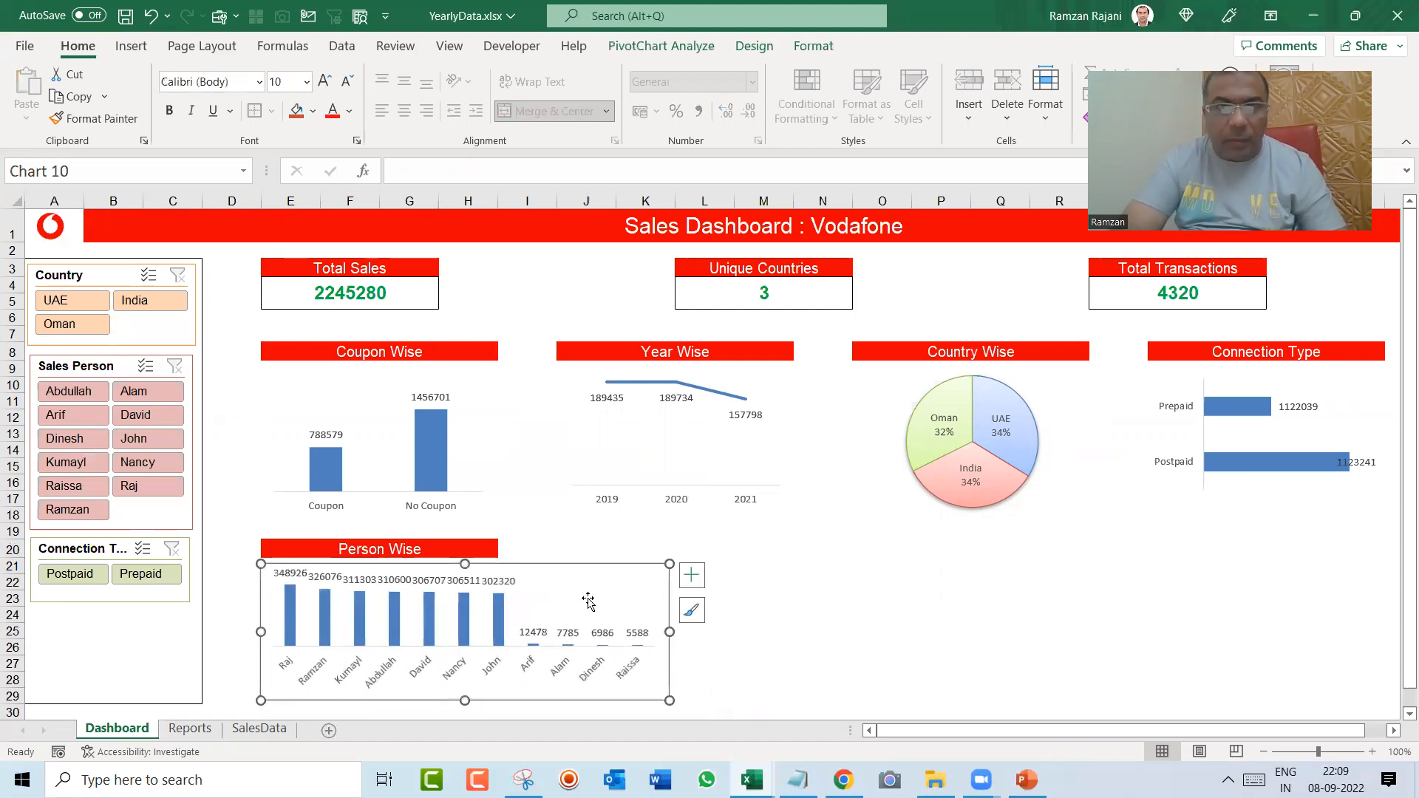
Step: Extend the Person Wise heading by merging and centering it across columns E to K
{"action": "left_click", "coordinate": [453, 545]}
{"action": "key", "text": "shift+Right"}
{"action": "key", "text": "shift+Right"}
{"action": "key", "text": "shift+Right"}
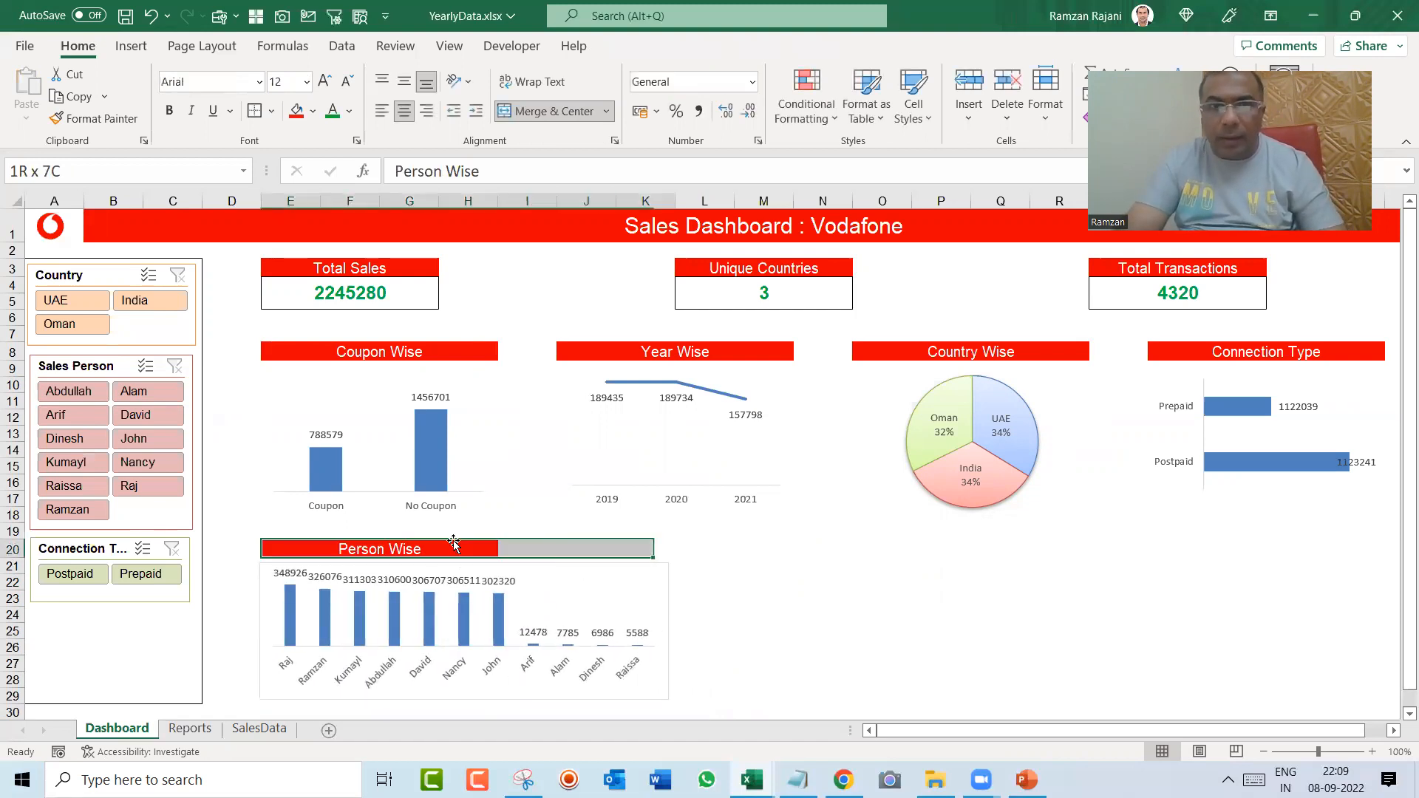
{"action": "left_click", "coordinate": [538, 112]}
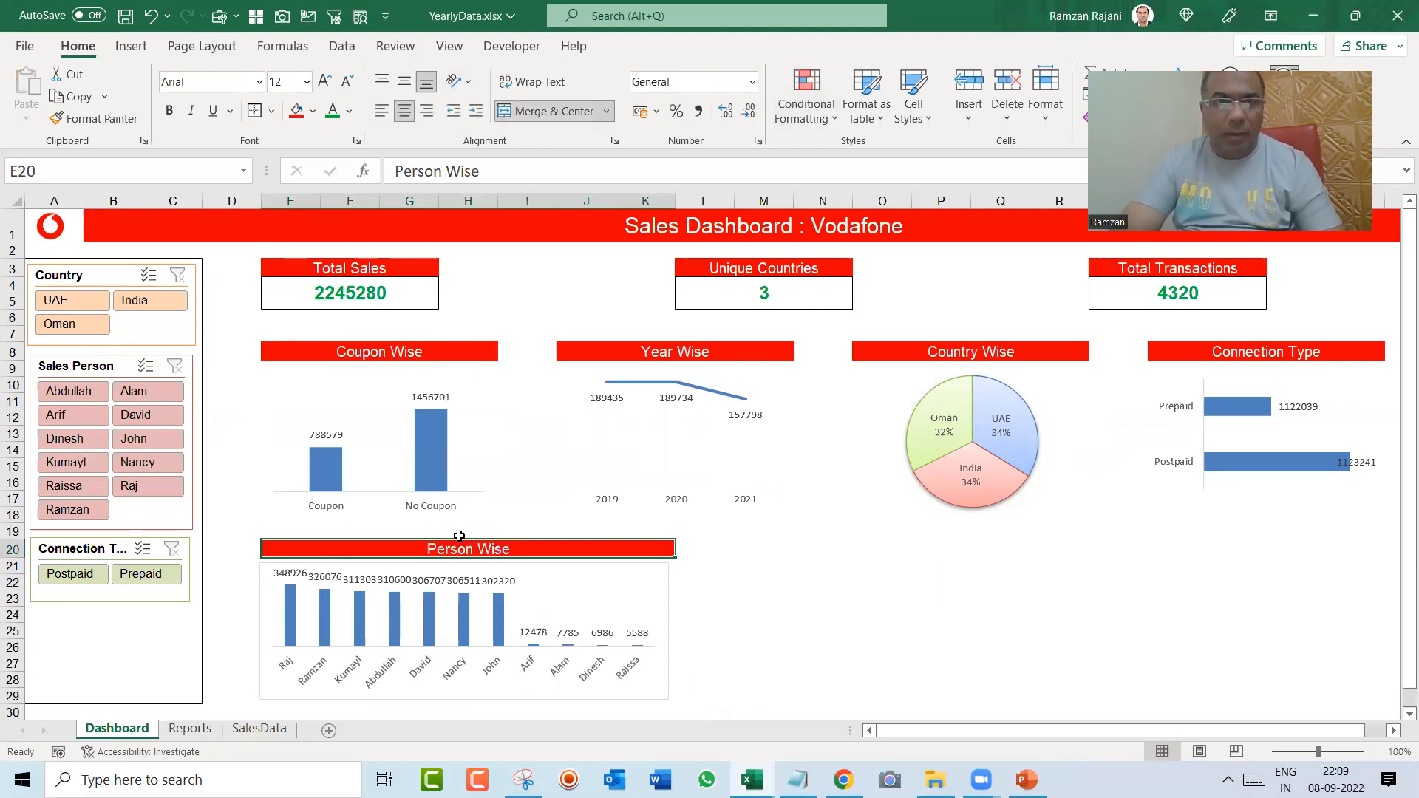
Step: Widen the person chart to match the Person Wise heading and set its border to No Outline
{"action": "left_click", "coordinate": [578, 591]}
{"action": "left_click_drag", "start_coordinate": [669, 632], "coordinate": [674, 630]}
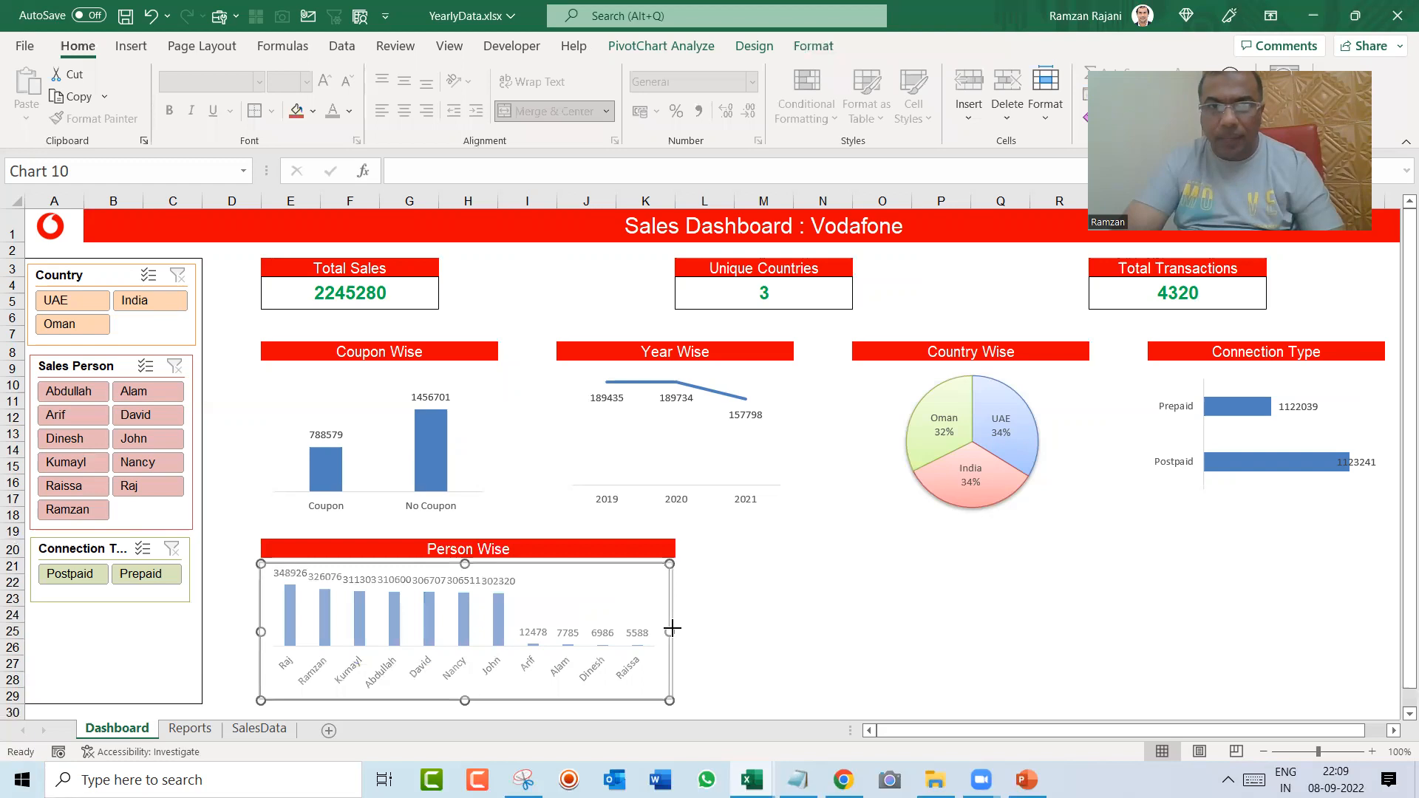
{"action": "left_click", "coordinate": [803, 55]}
{"action": "left_click", "coordinate": [739, 97]}
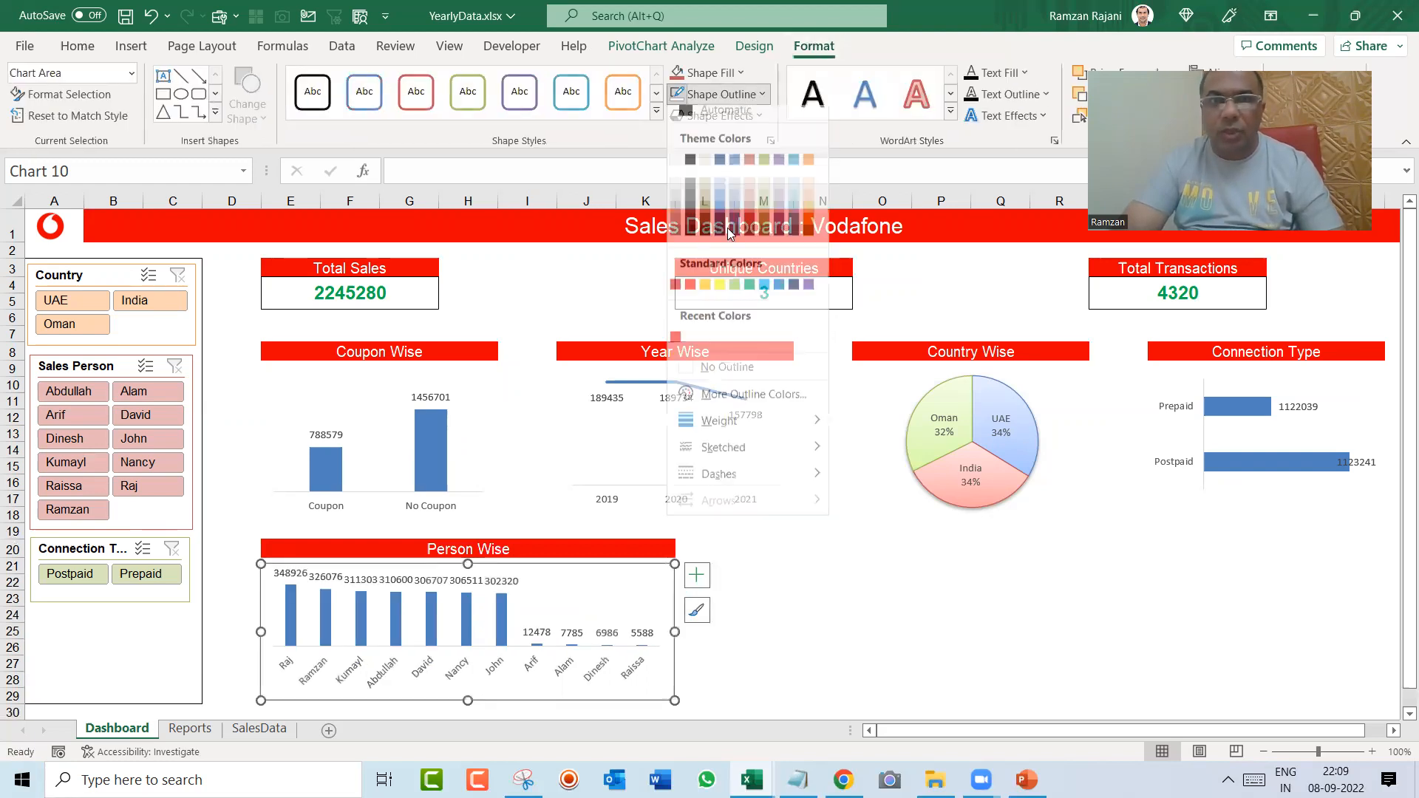
{"action": "left_click", "coordinate": [721, 377]}
{"action": "left_click", "coordinate": [735, 580]}
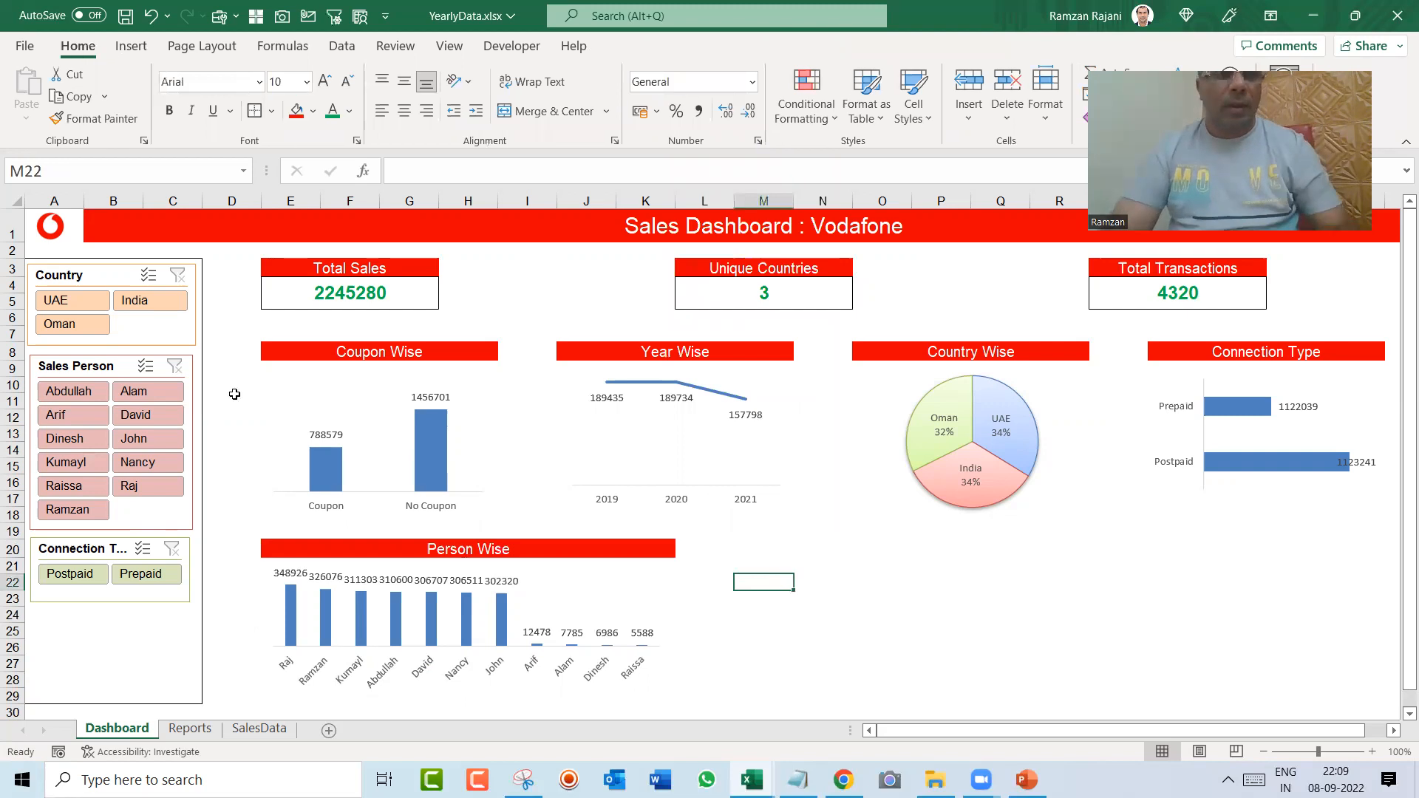
Step: Test the slicers by filtering the dashboard to one salesperson and to the country UAE, clearing each filter
{"action": "left_click", "coordinate": [90, 392]}
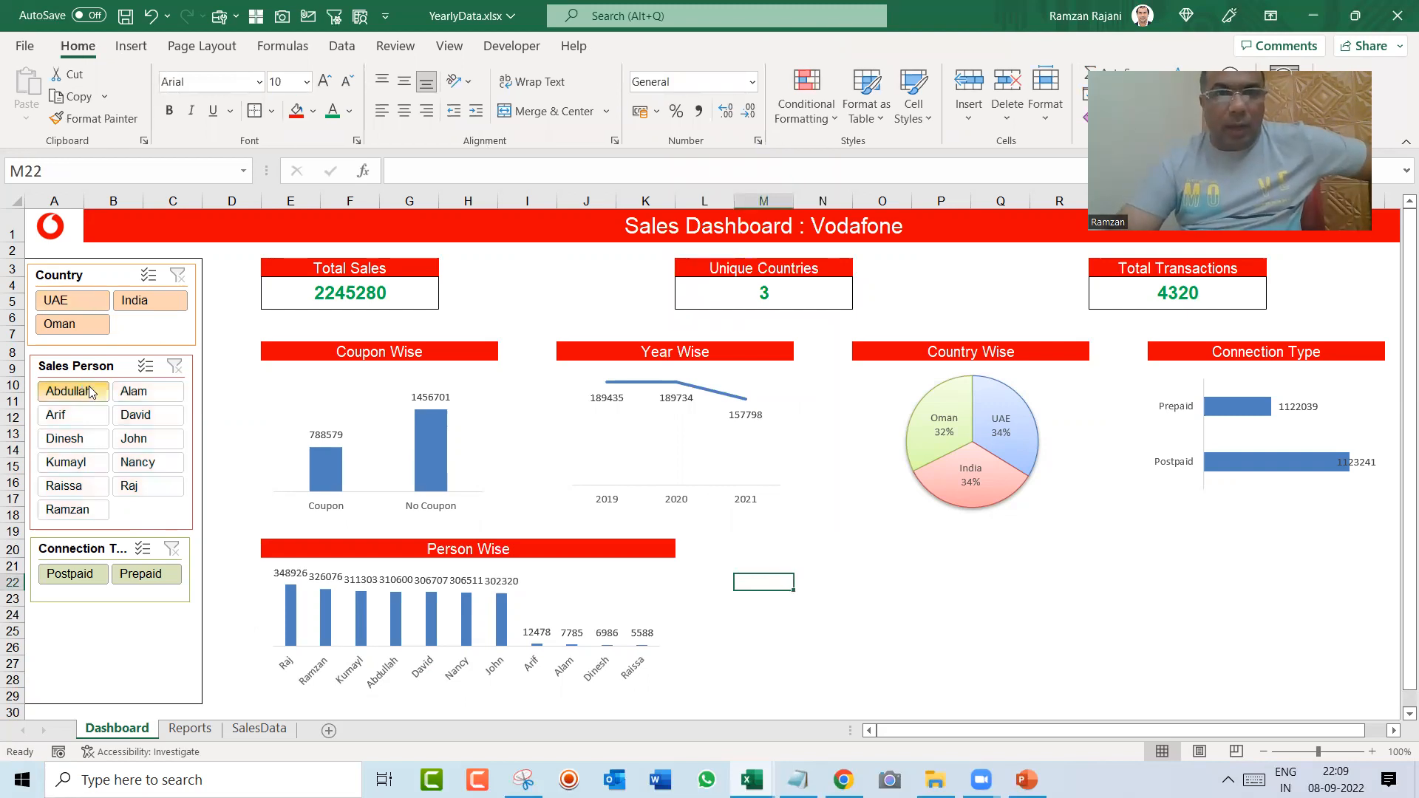
{"action": "left_click", "coordinate": [174, 366]}
{"action": "left_click", "coordinate": [85, 300]}
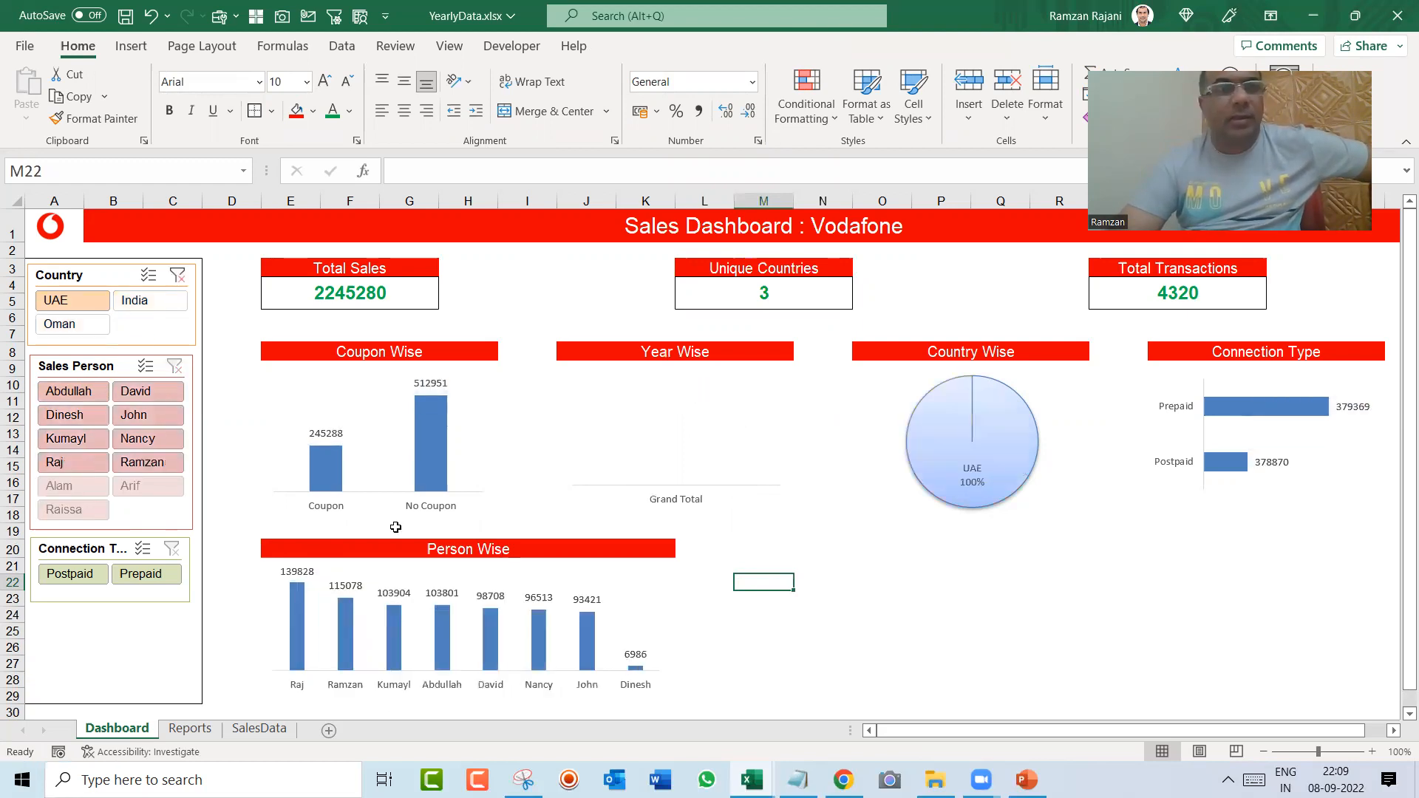
{"action": "left_click", "coordinate": [178, 276]}
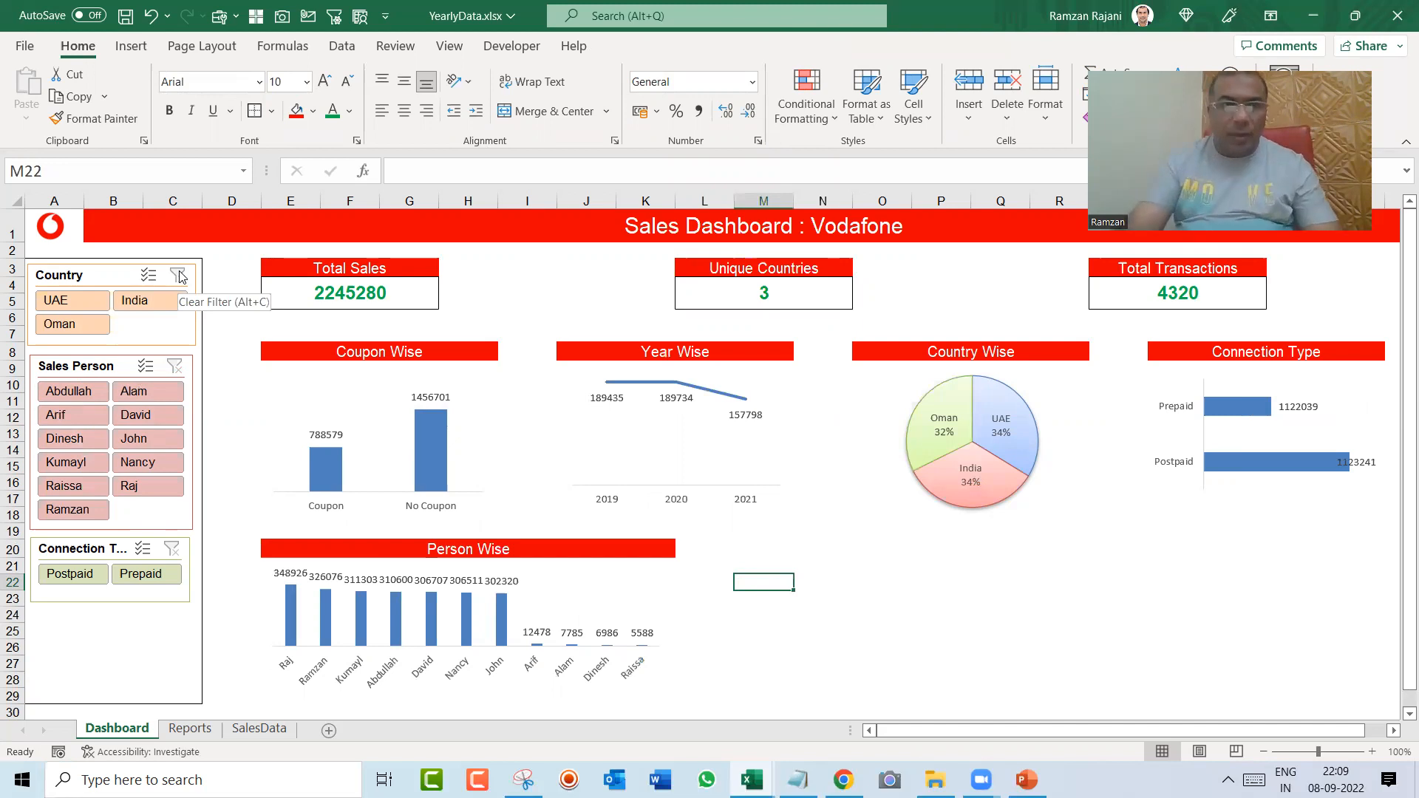
Step: Review the SalesData sheet from its first row and the Reports sheet, and return to the Dashboard sheet
{"action": "key", "text": "ctrl+Page_Down"}
{"action": "key", "text": "ctrl+Page_Down"}
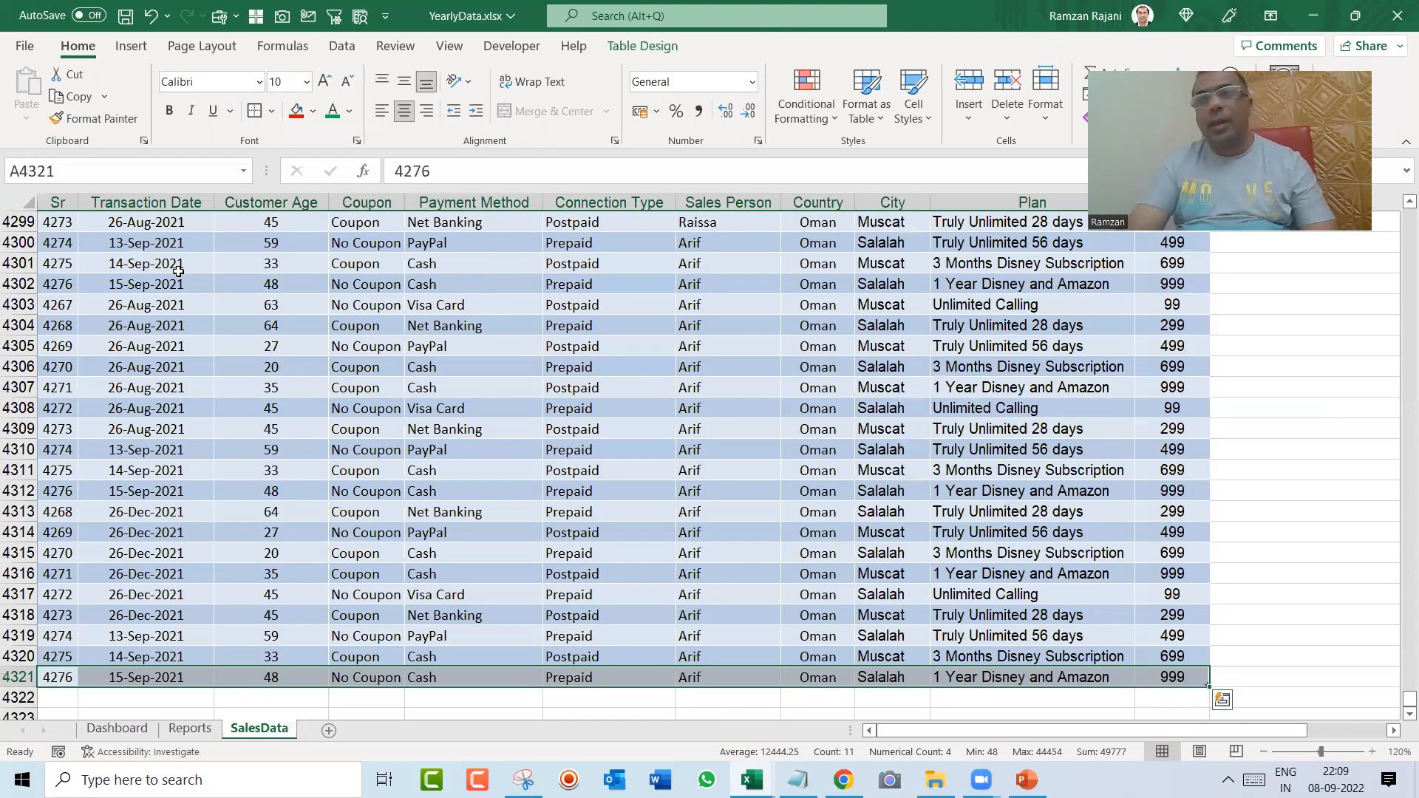
{"action": "key", "text": "ctrl+Home"}
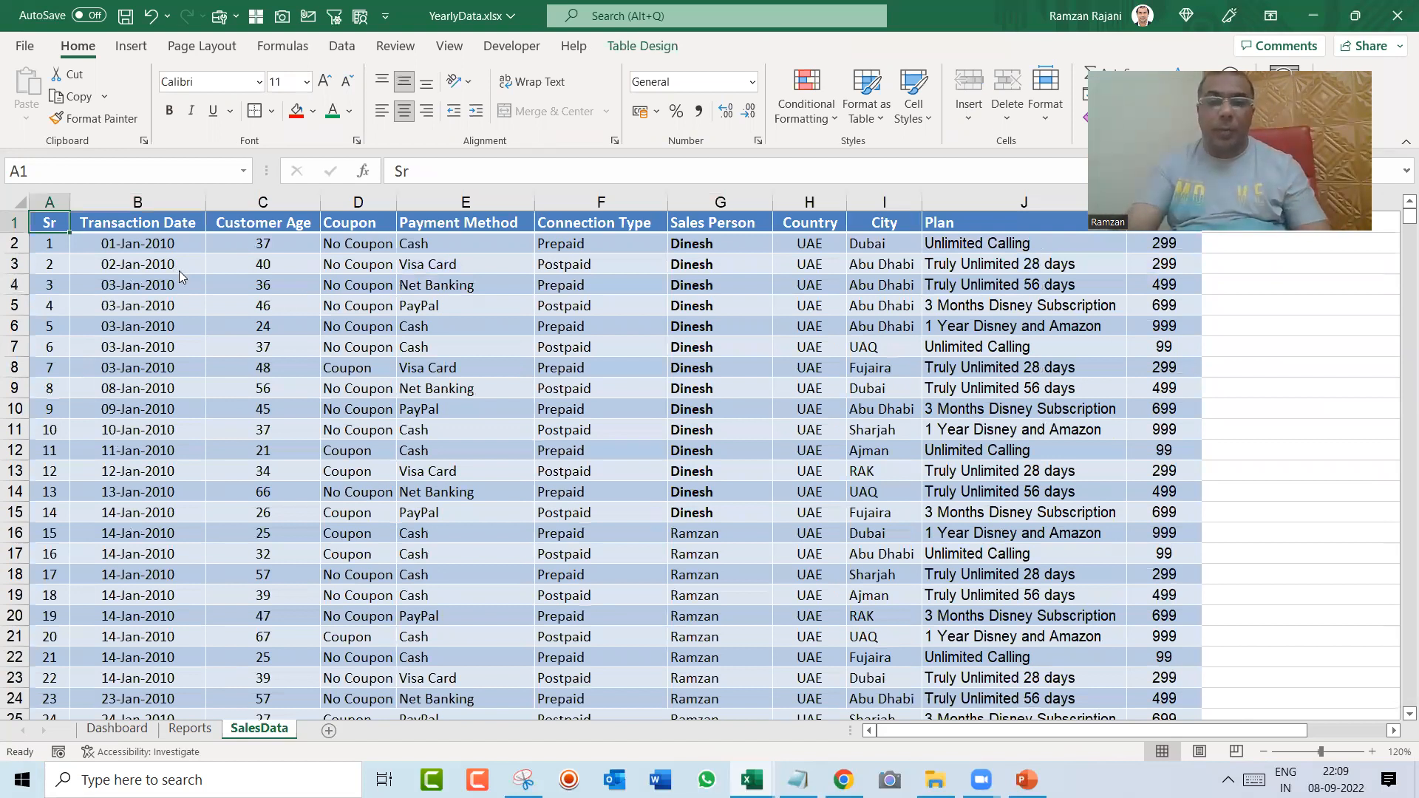
{"action": "key", "text": "ctrl+Page_Up"}
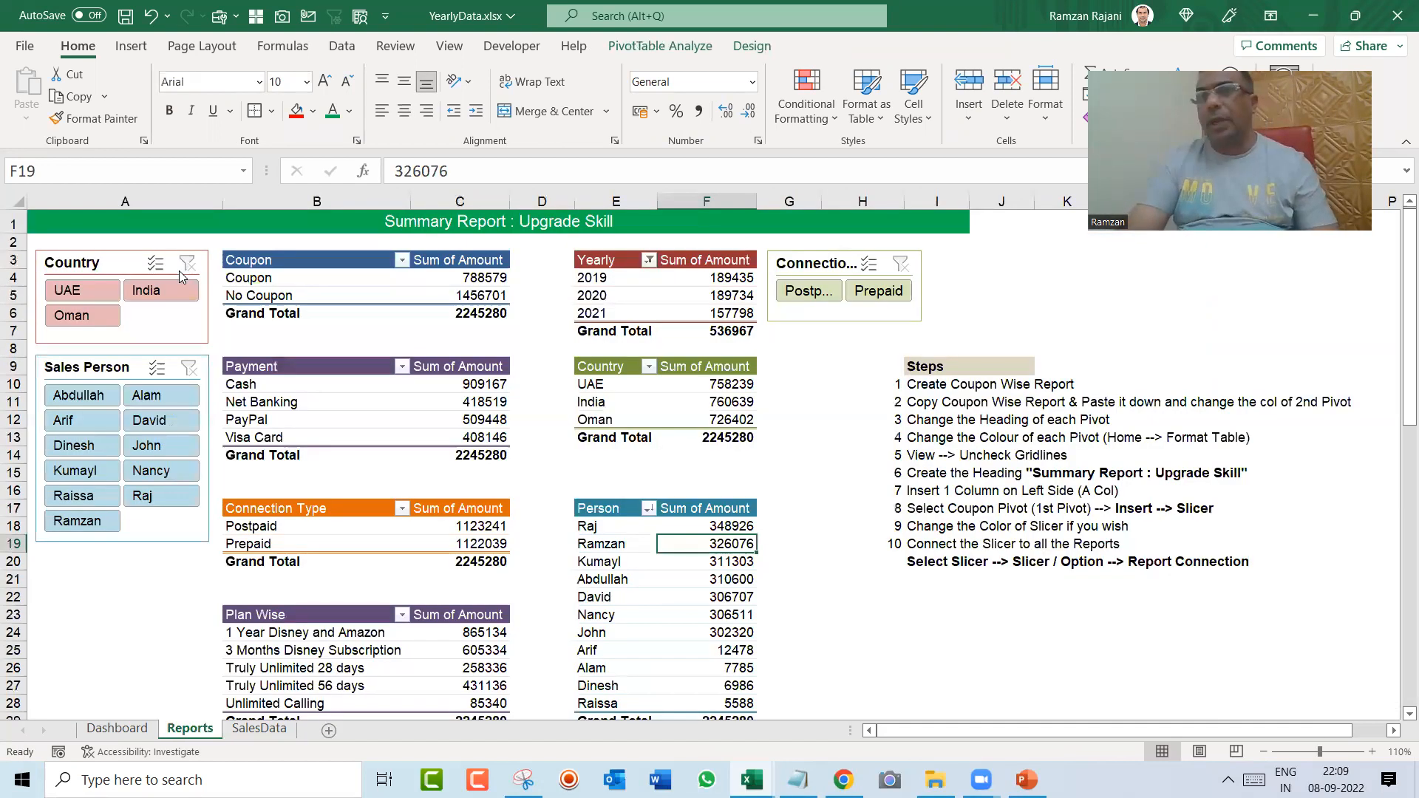
{"action": "key", "text": "ctrl+Page_Up"}
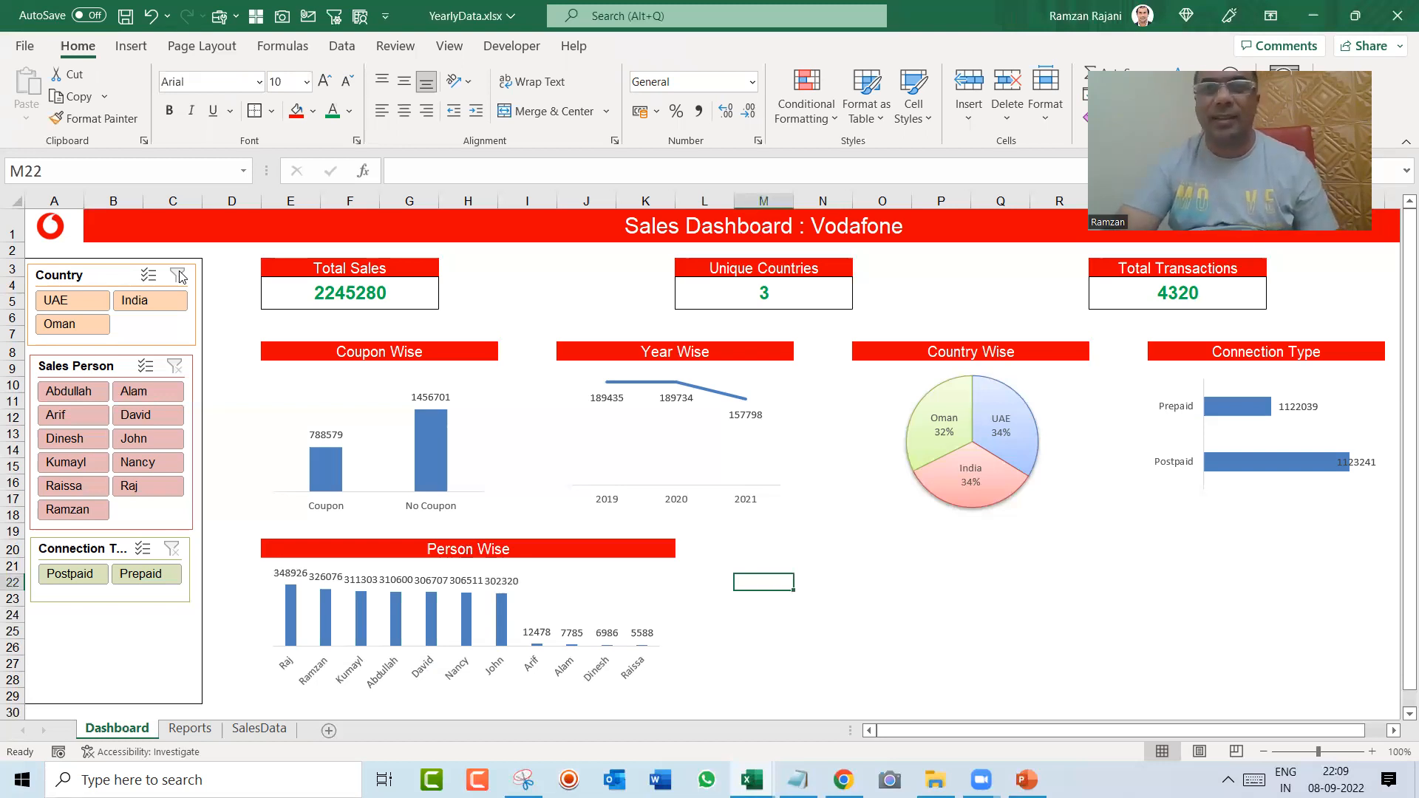
{"action": "key", "text": "alt+Tab"}
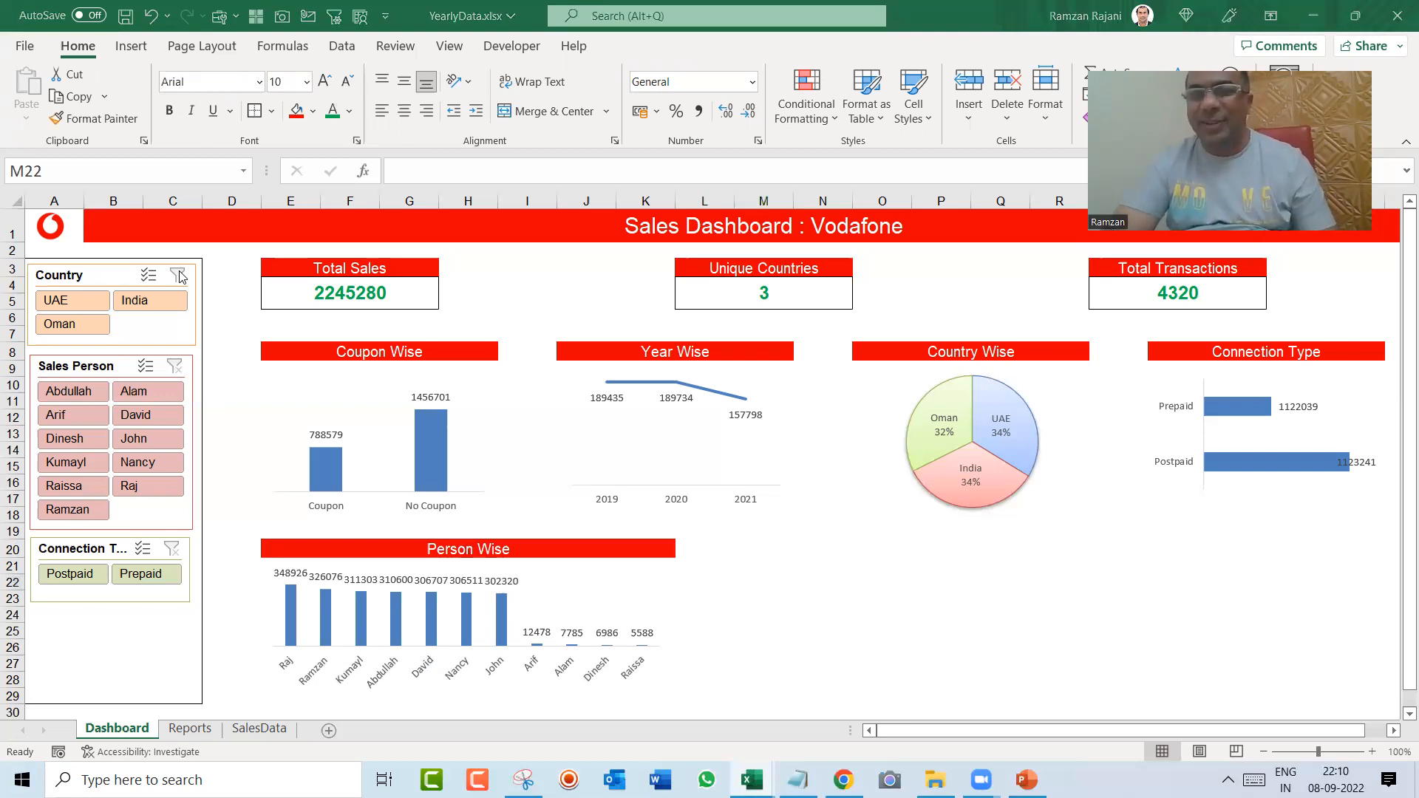